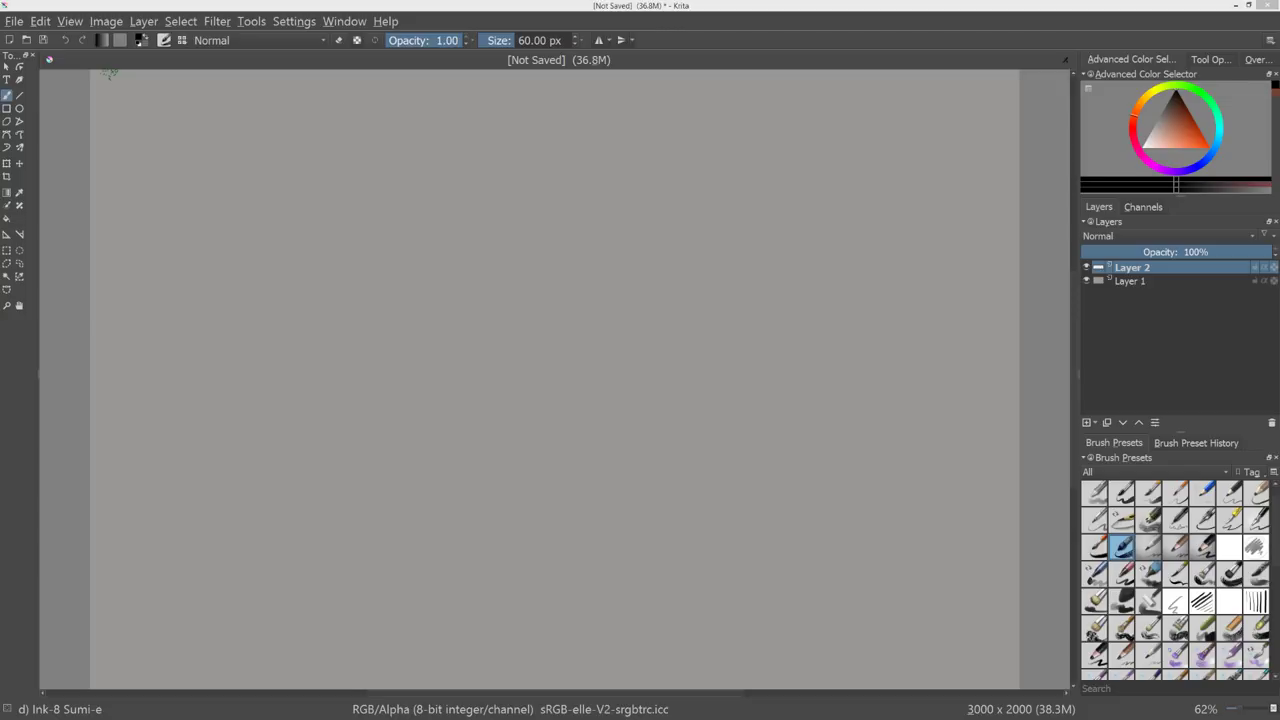
mouse_move(520, 203)
mouse_down()
mouse_move(531, 277)
mouse_move(574, 232)
mouse_move(540, 196)
mouse_up()
key(ctrl+z)
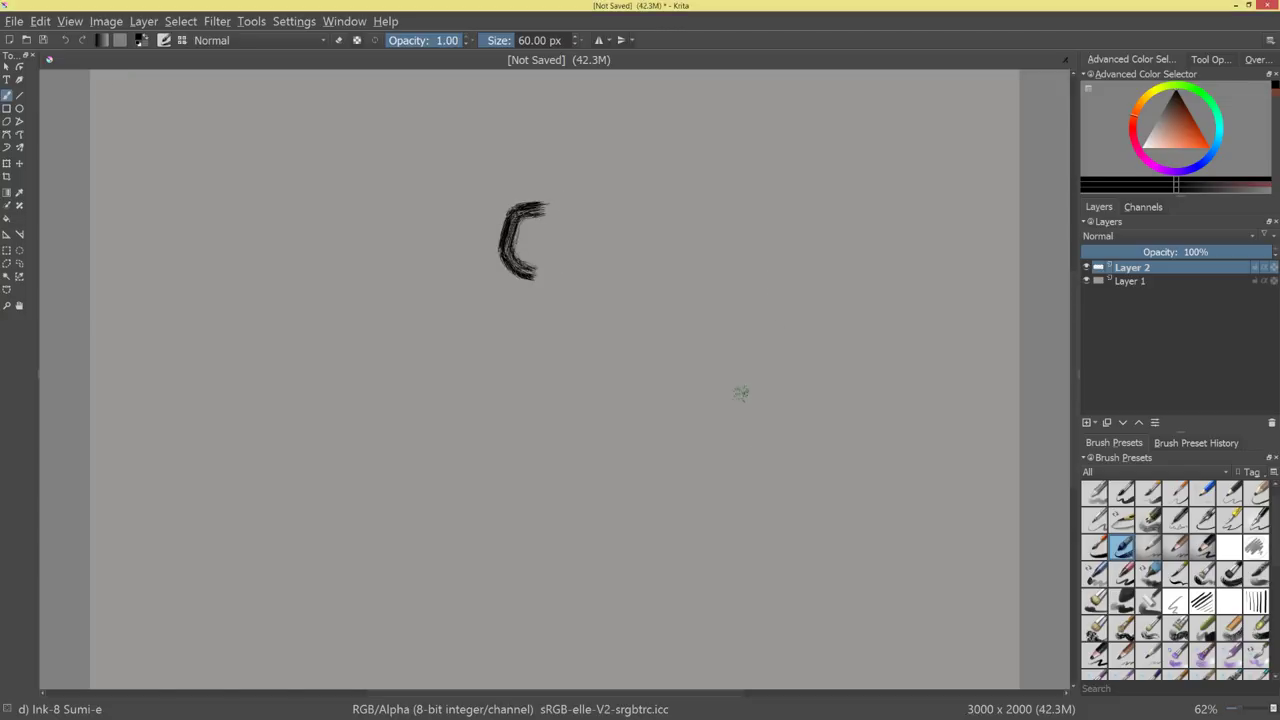
key(ctrl+z)
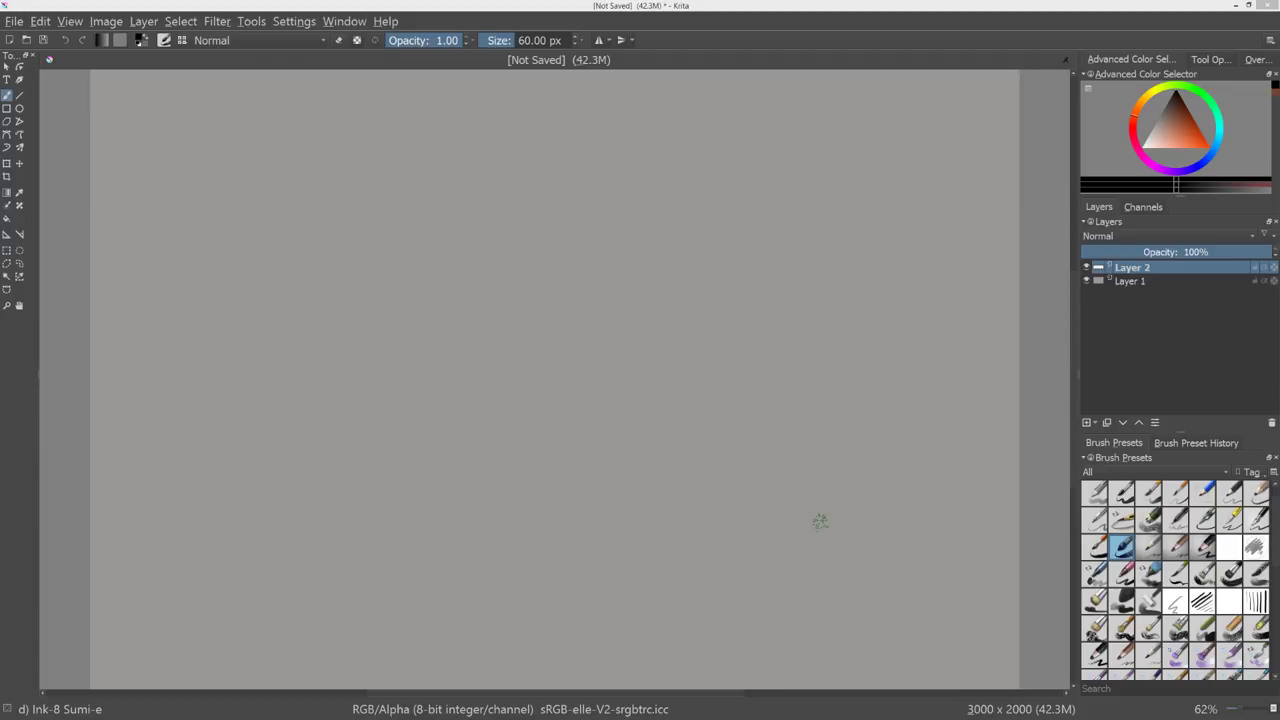
Switch to the Character Design References page in Chrome and reduce its zoom to 75% at the page header.
key(ctrl+shift+t)
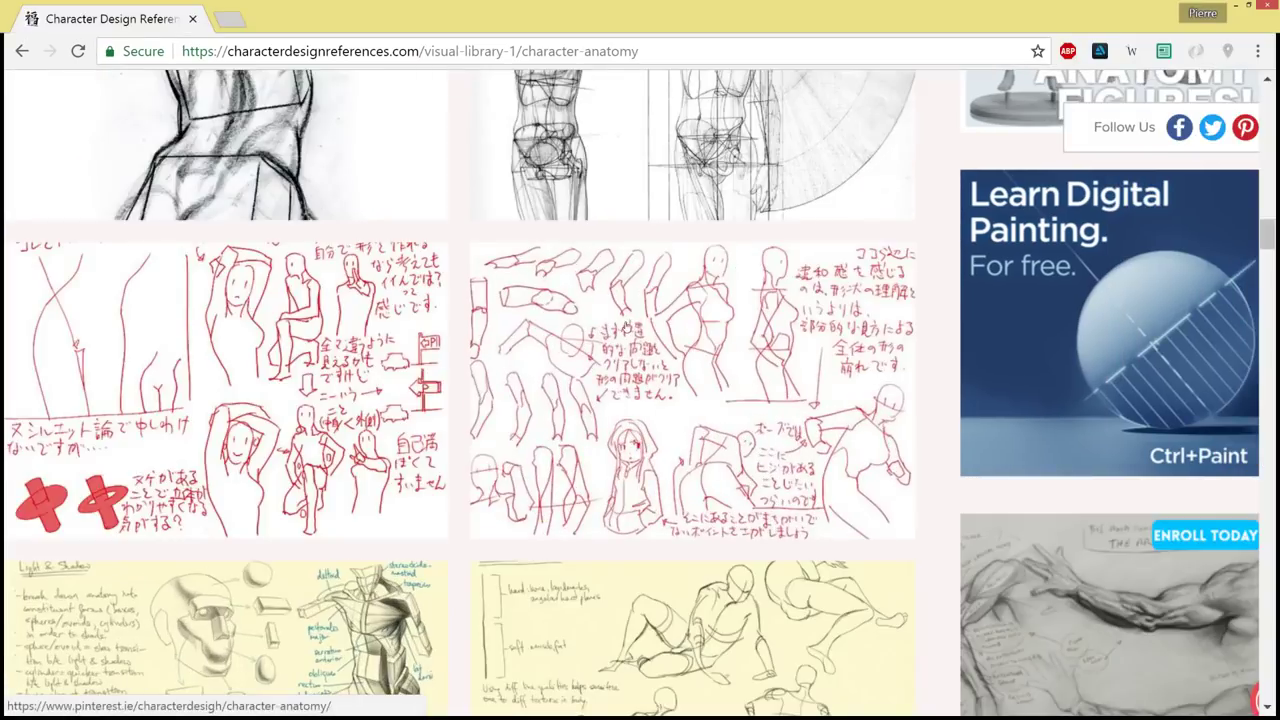
scroll(902, 408, down, 2)
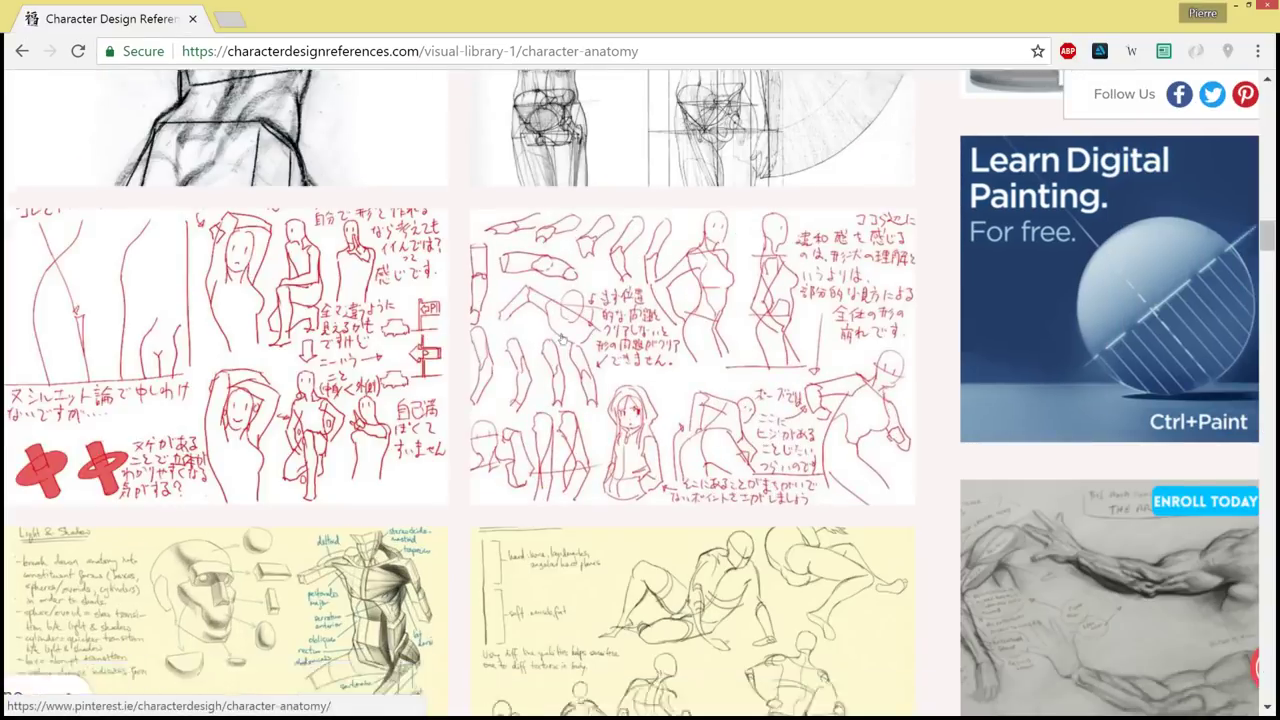
scroll(902, 408, up, 8)
scroll(902, 408, up, 20)
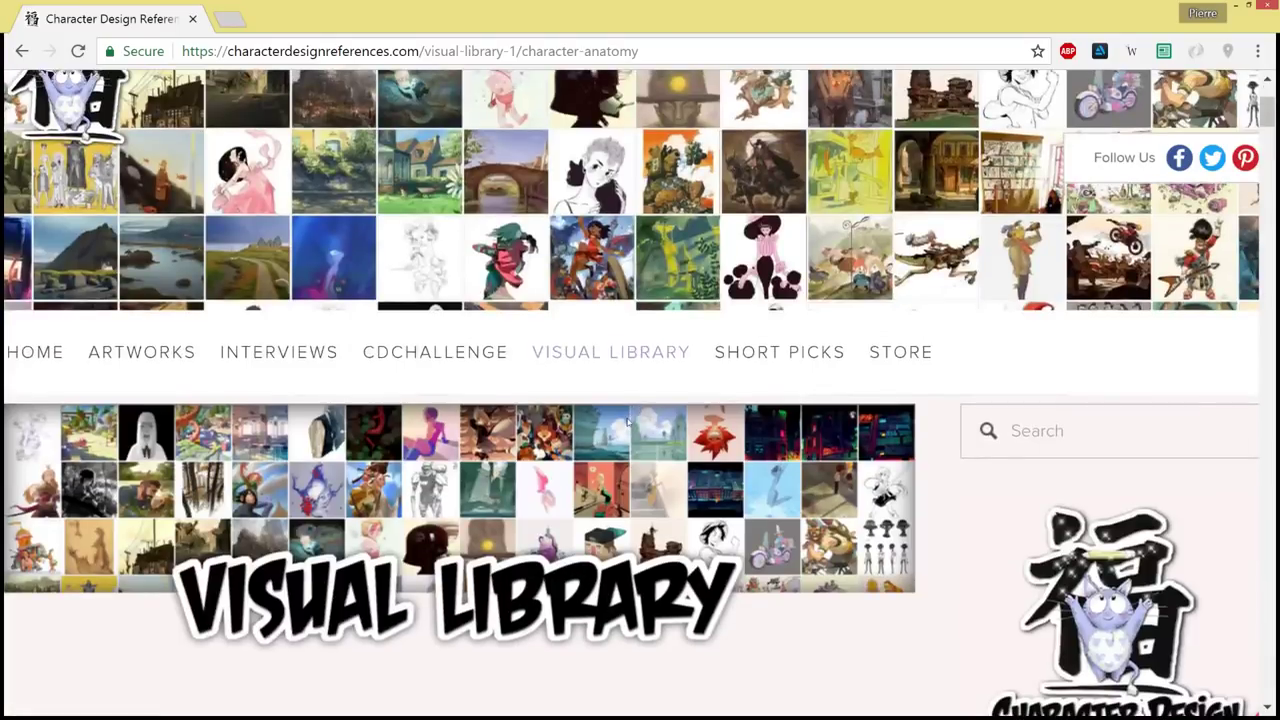
key(ctrl+minus)
key(ctrl+minus)
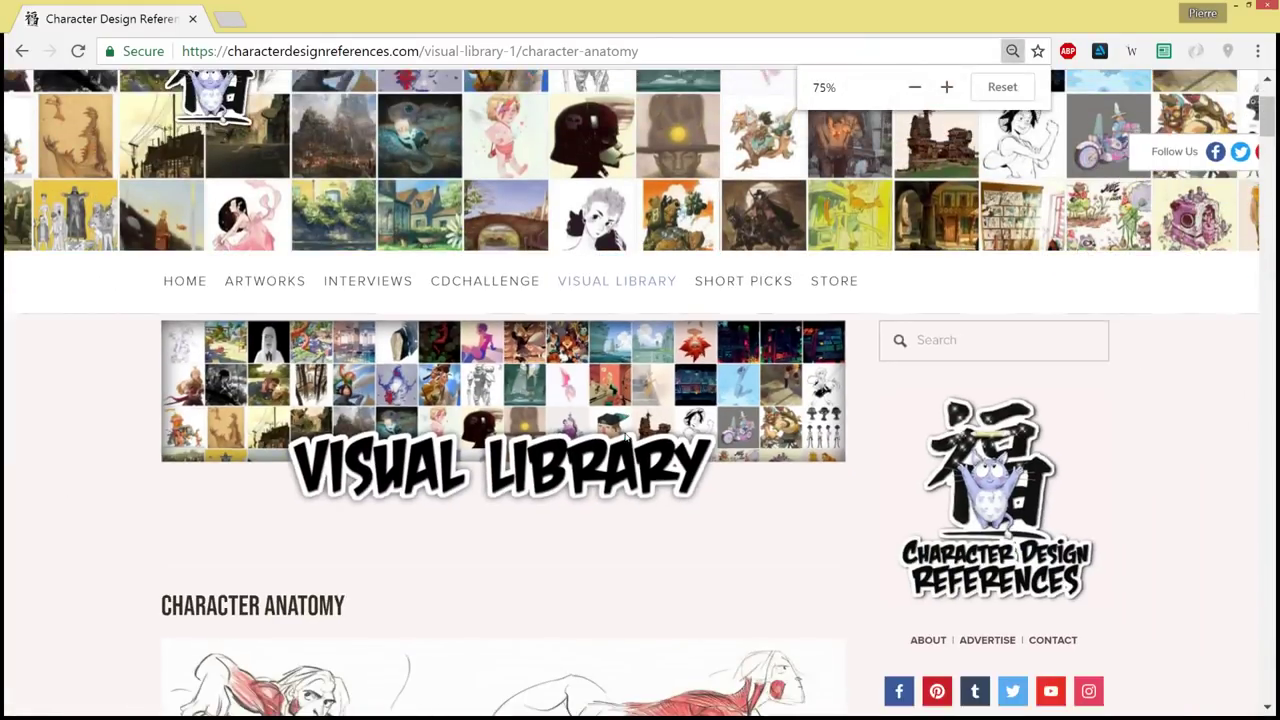
Open the Character Anatomy category page of the site's Visual Library.
click(268, 51)
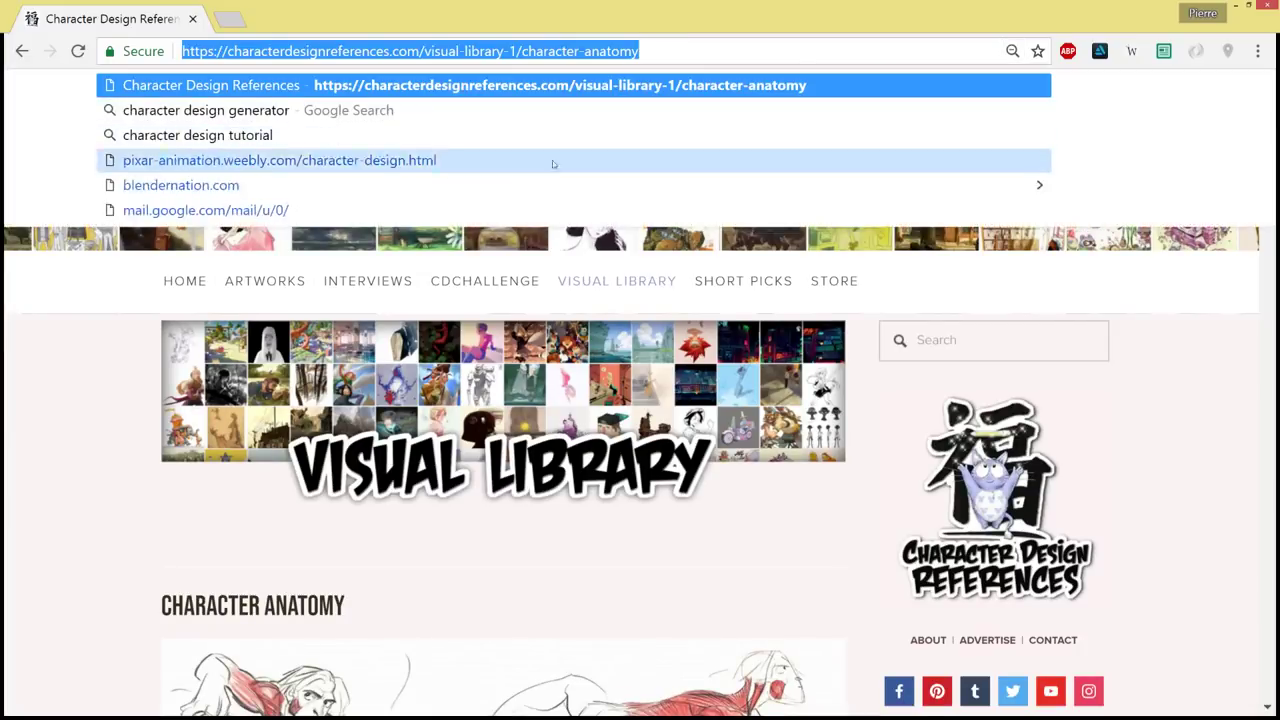
click(483, 572)
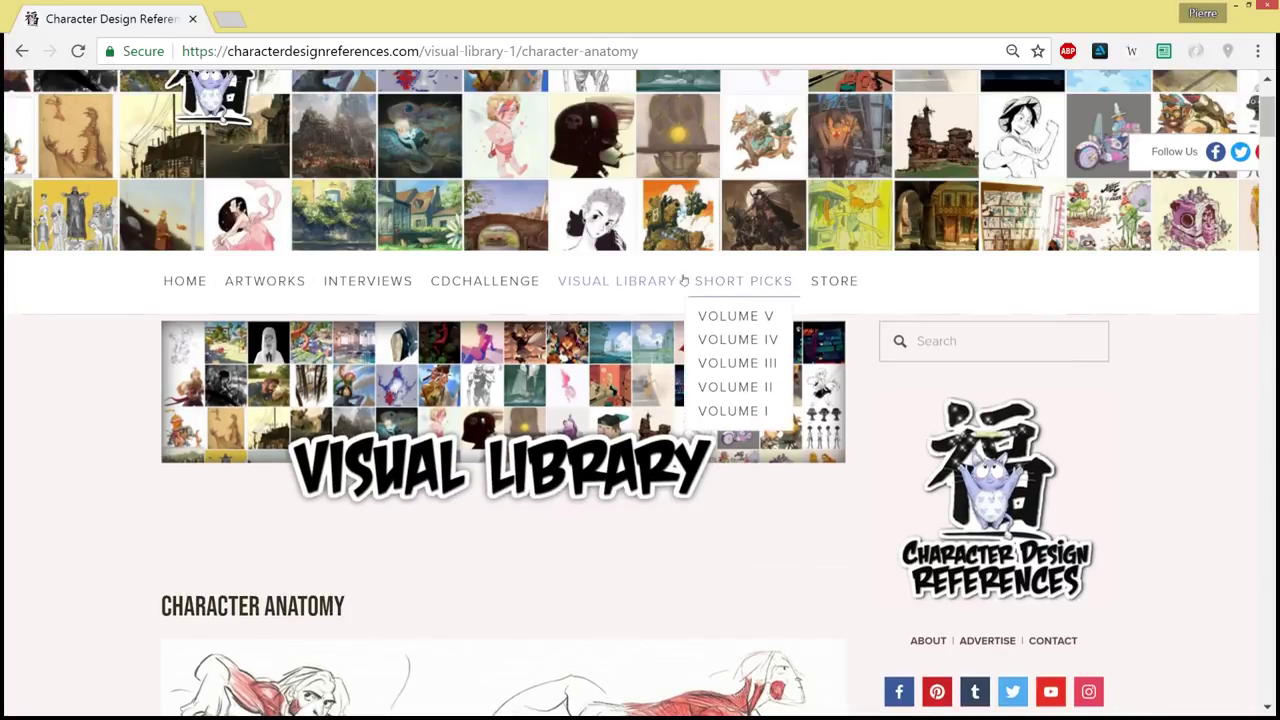
mouse_move(611, 285)
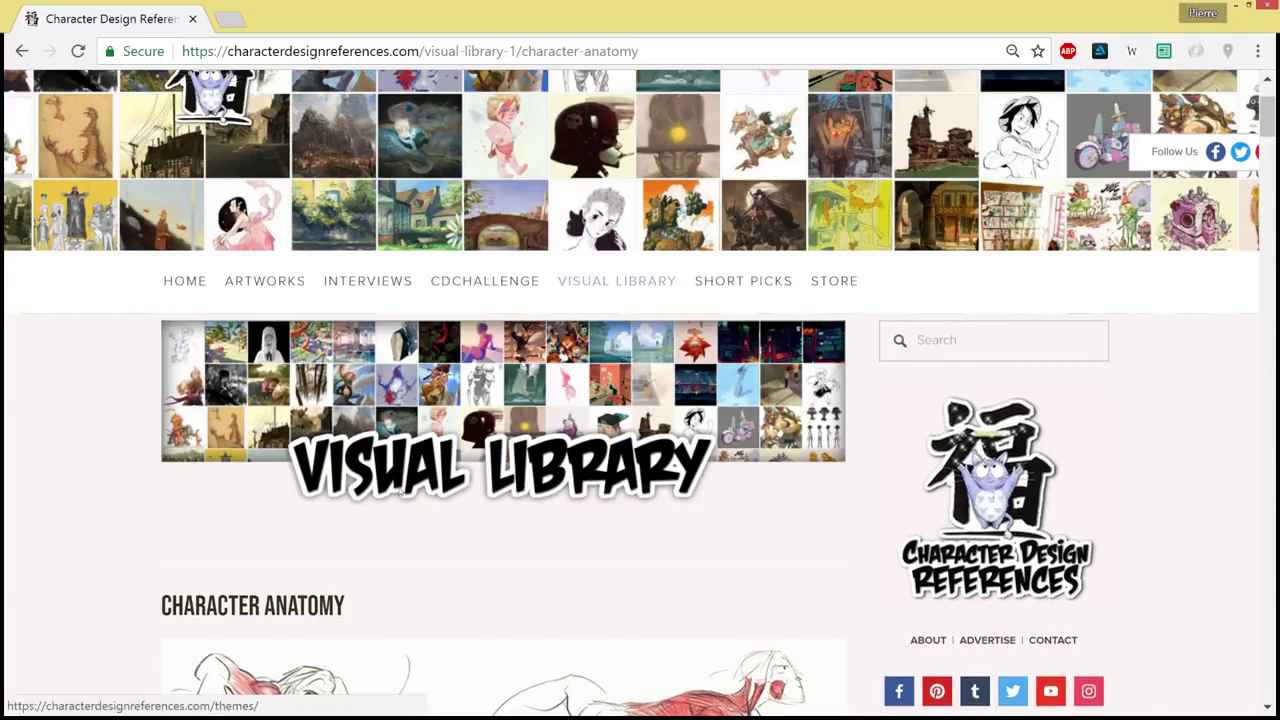
scroll(150, 500, down, 1)
click(163, 502)
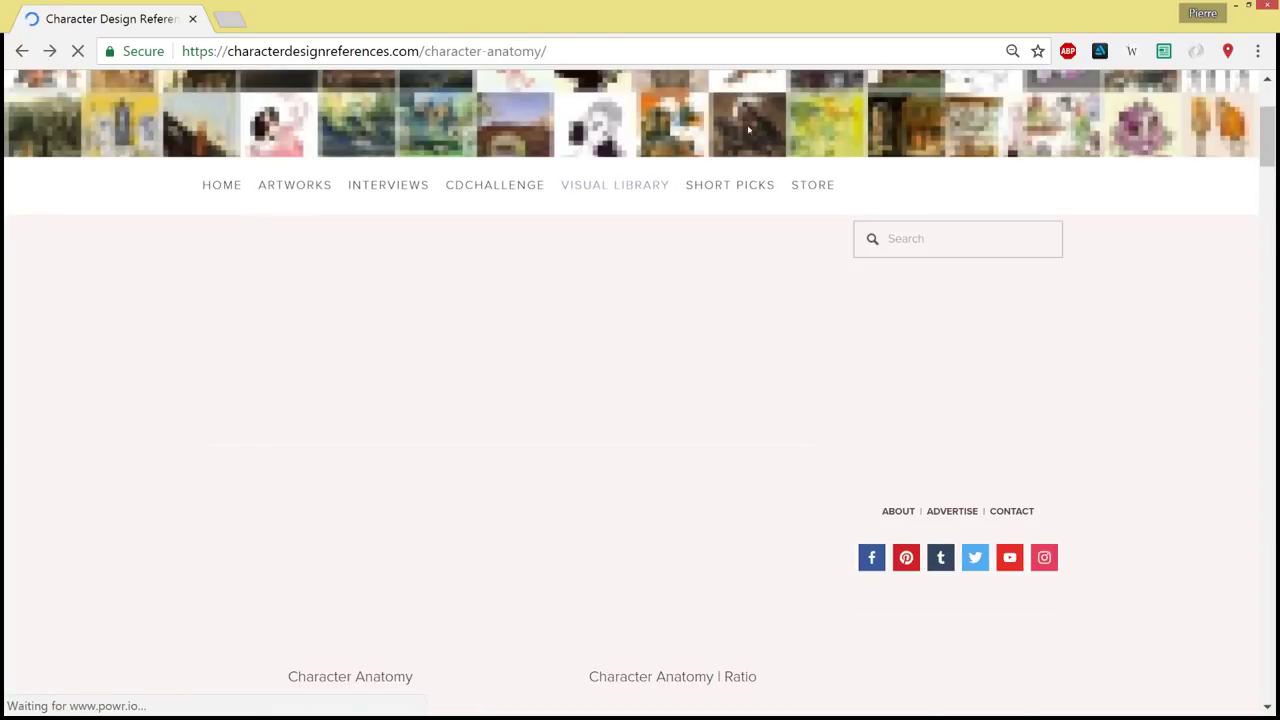
Examine the Character Anatomy categories from Ratio and Bones through to Legs and Feet.
mouse_move(622, 197)
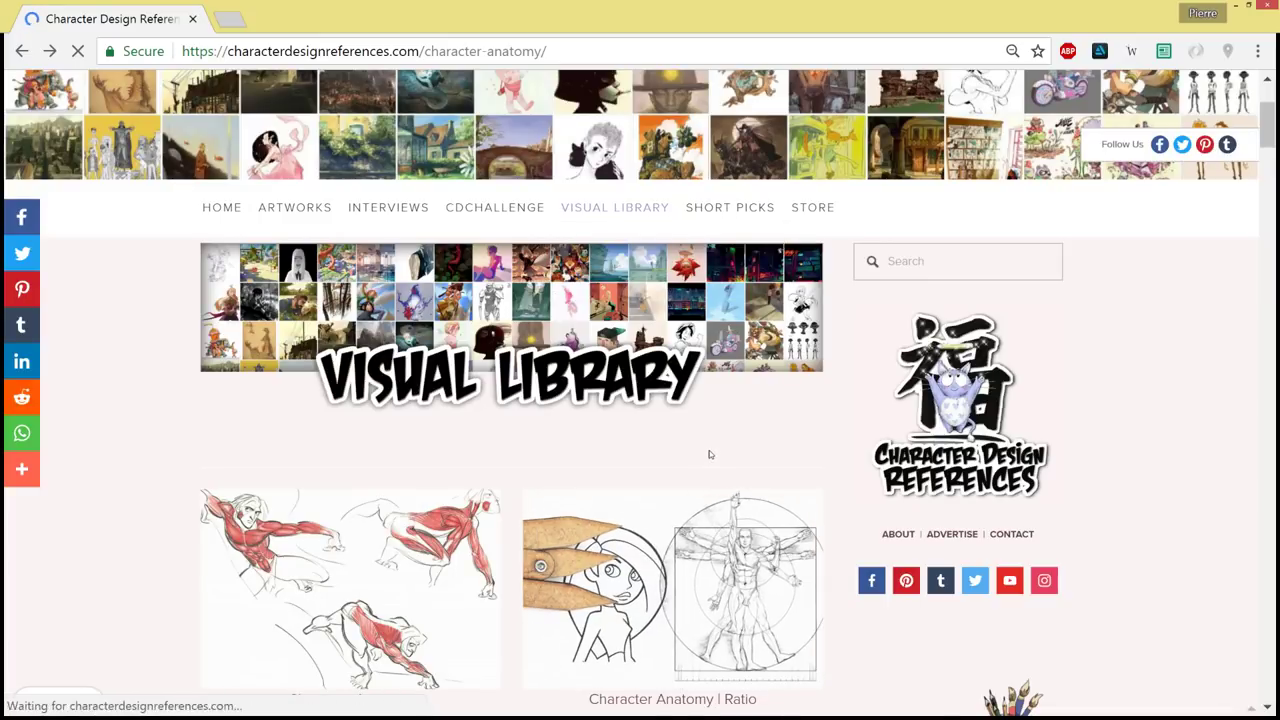
scroll(710, 448, down, 3)
scroll(714, 444, down, 5)
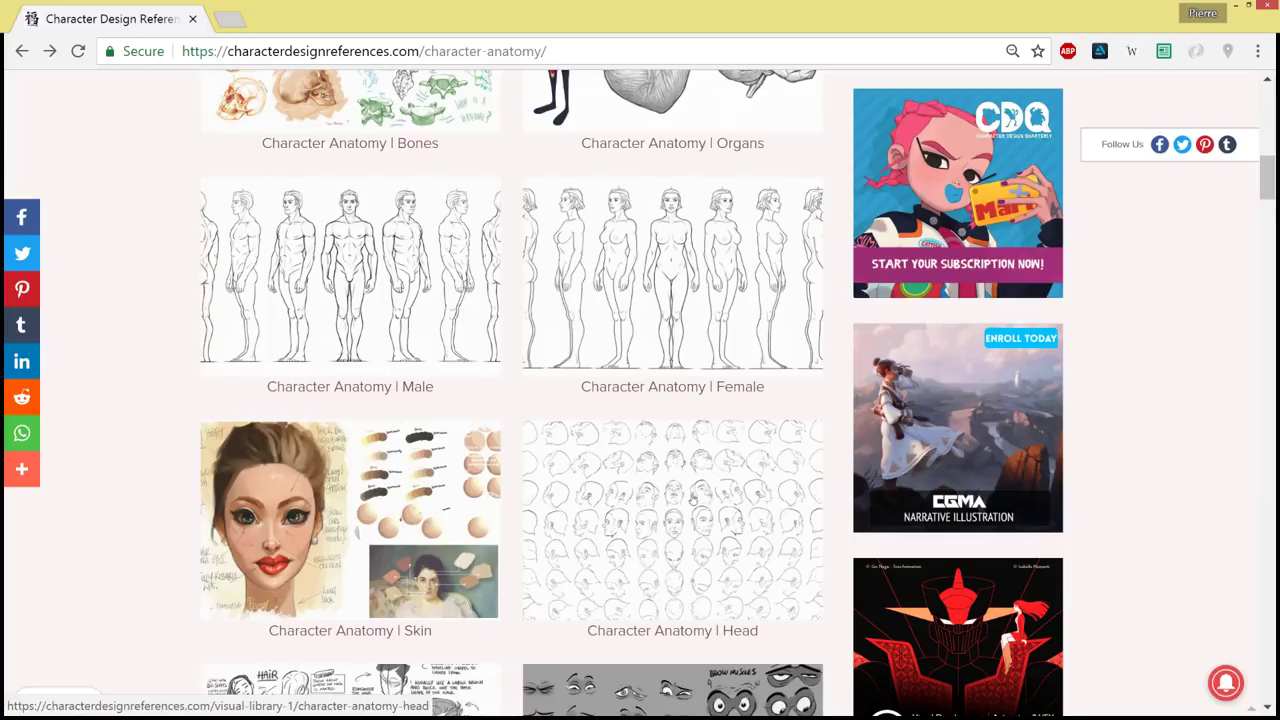
scroll(733, 540, down, 2)
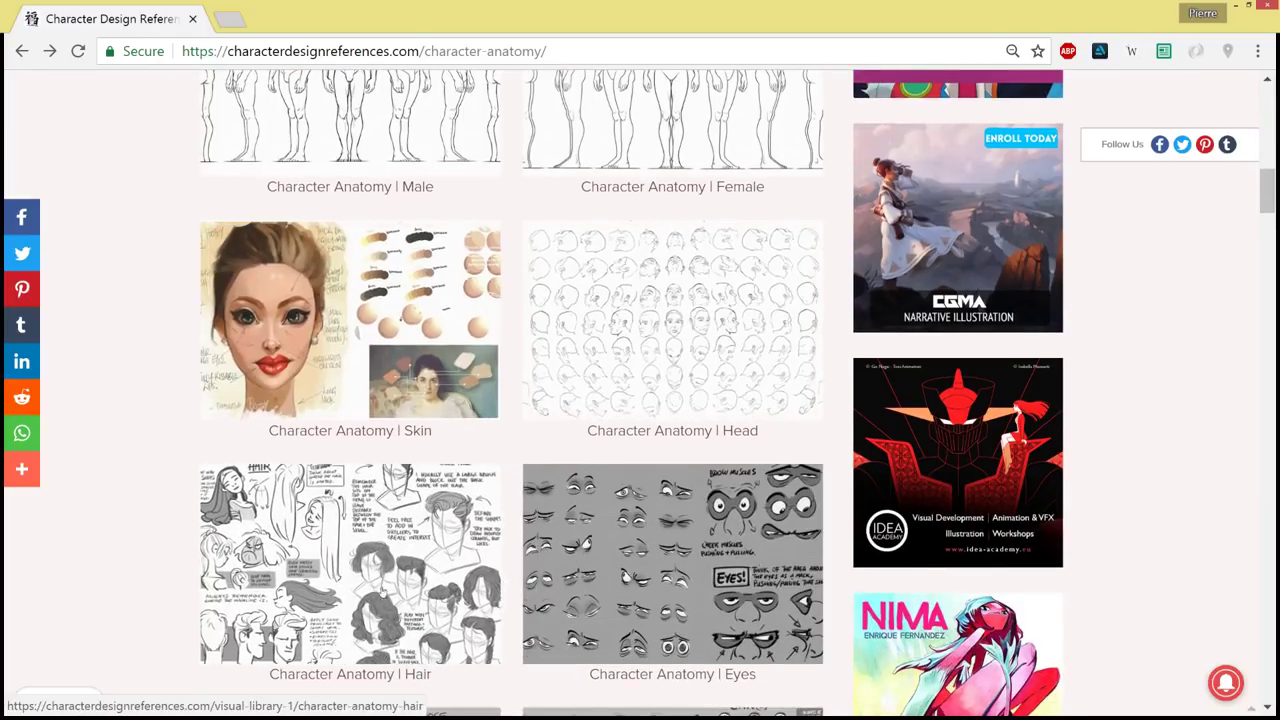
scroll(405, 612, down, 4)
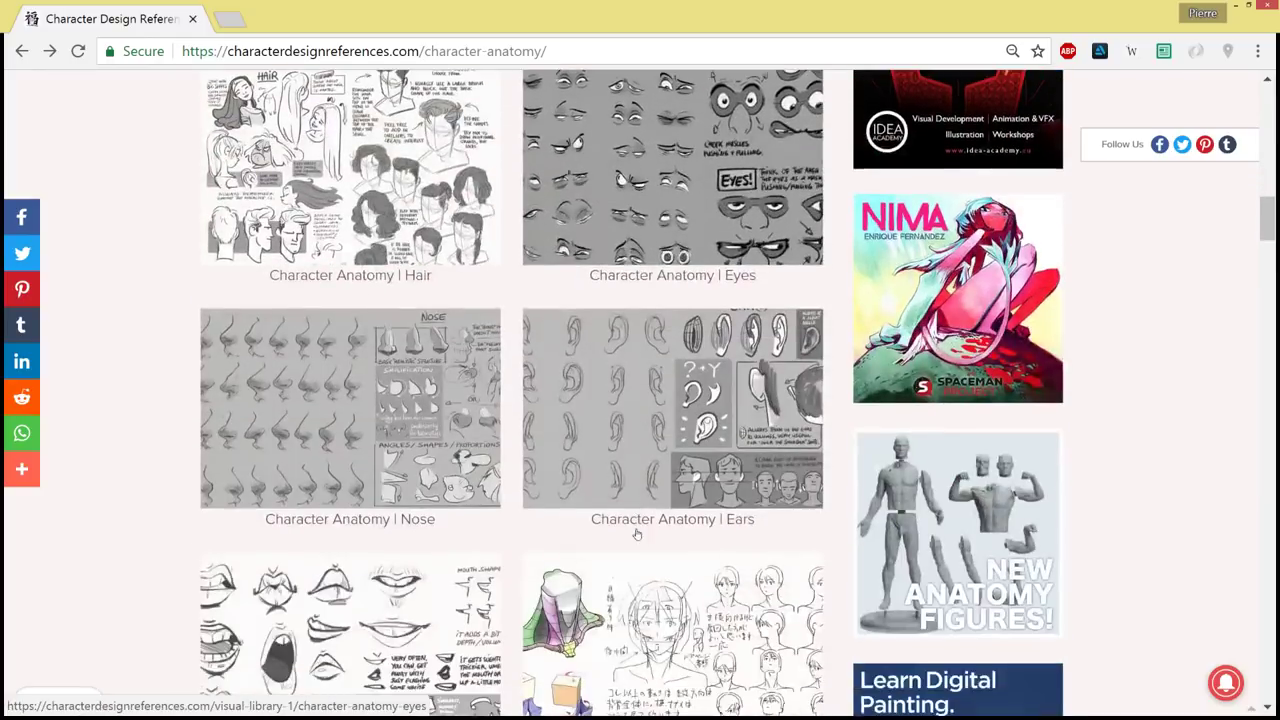
scroll(405, 612, down, 2)
scroll(593, 497, down, 5)
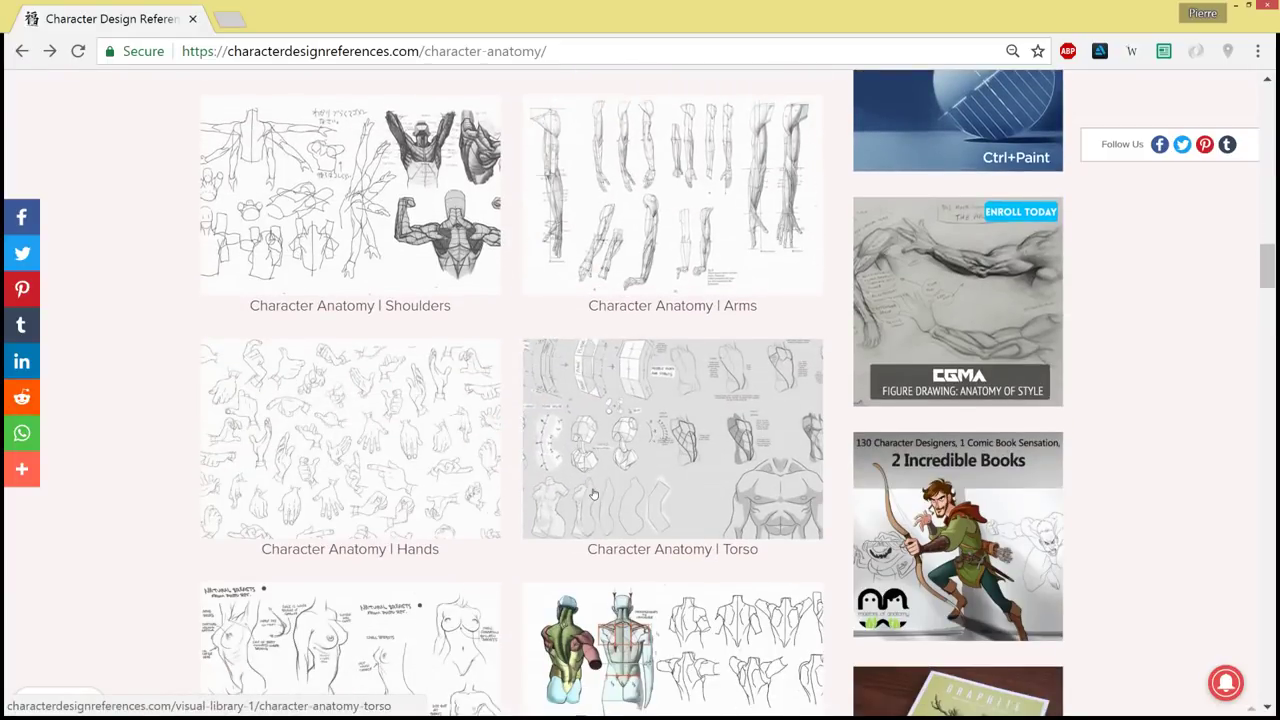
scroll(593, 494, down, 3)
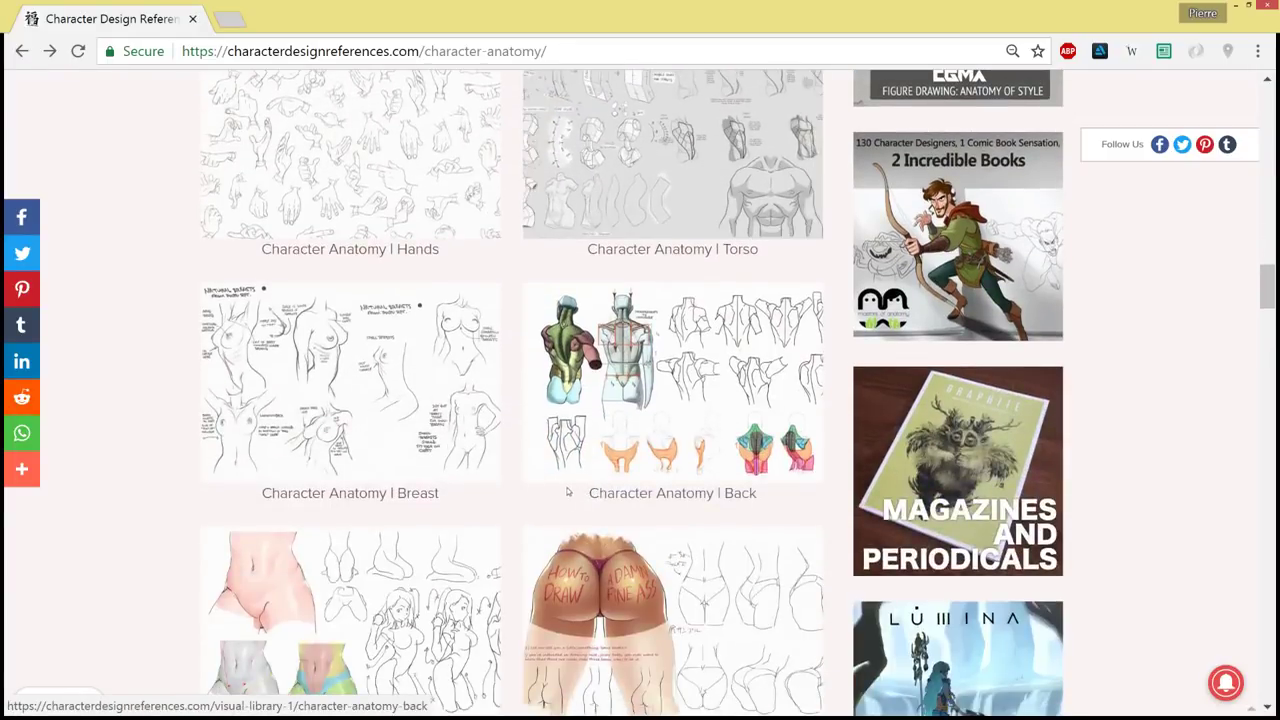
scroll(445, 442, down, 4)
scroll(445, 442, down, 1)
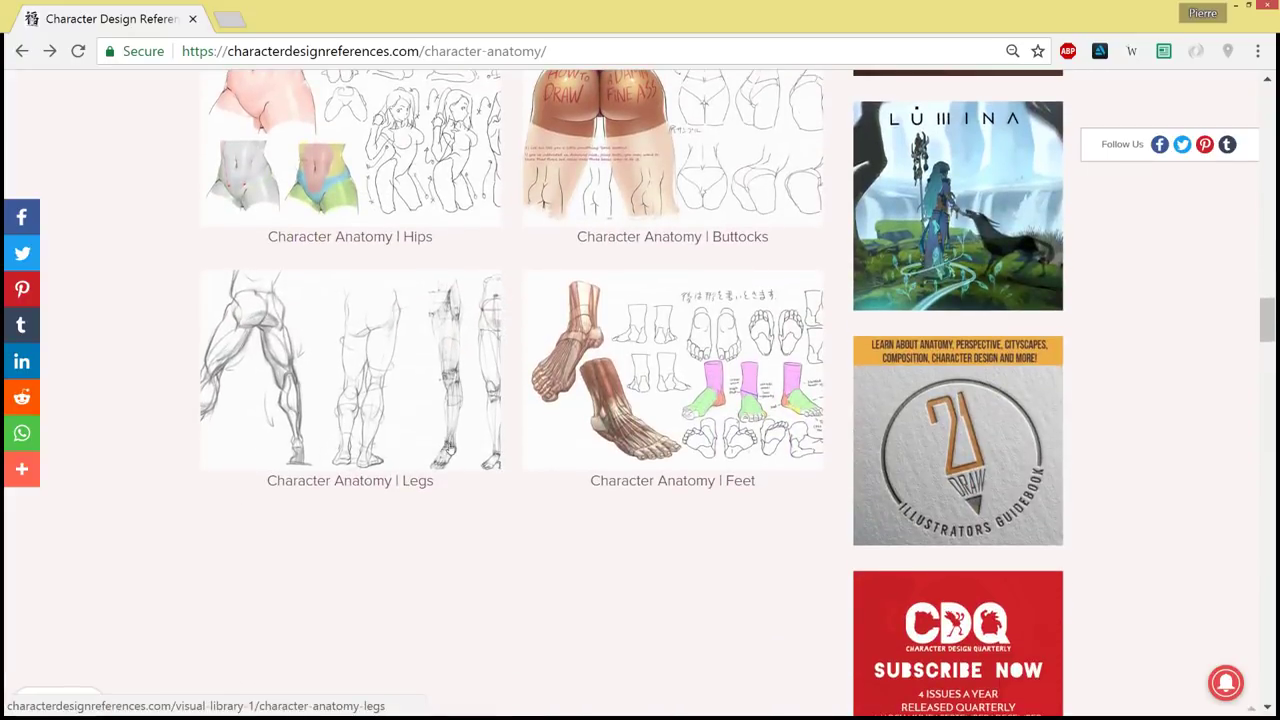
scroll(445, 445, up, 20)
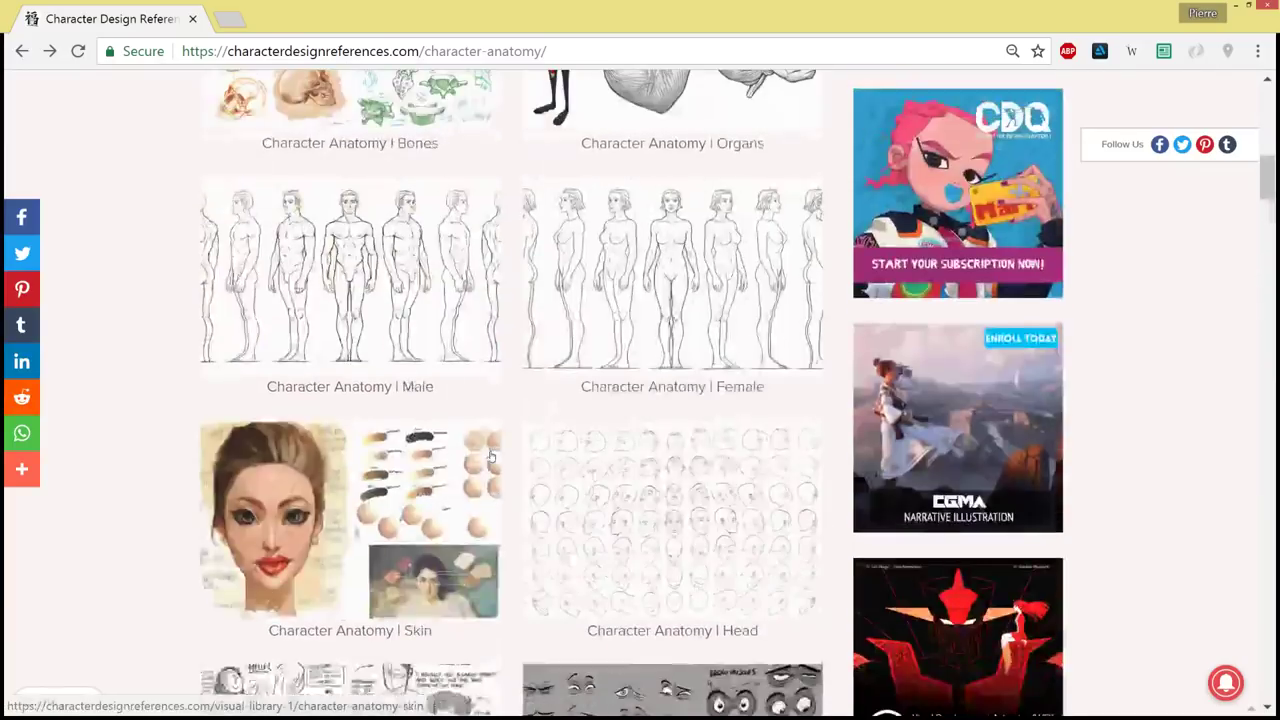
scroll(490, 457, up, 6)
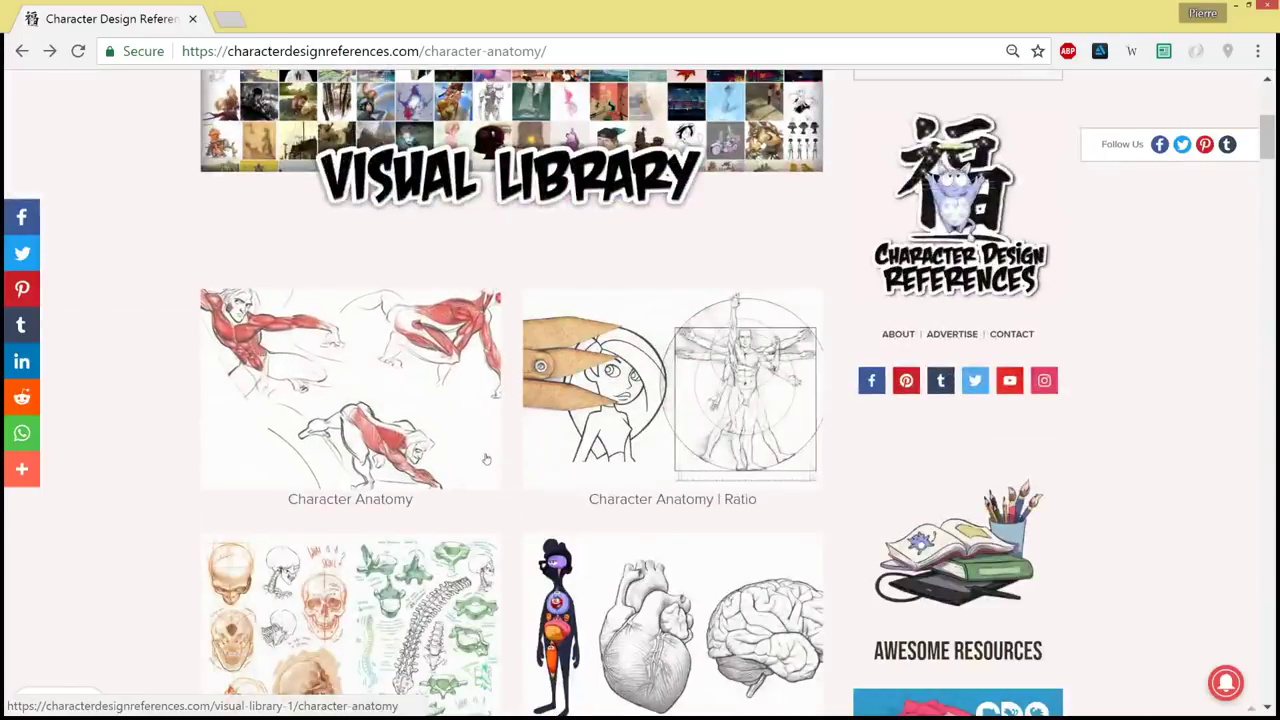
Open the general Character Anatomy gallery and examine its construction, proportion and muscle reference drawings.
click(486, 458)
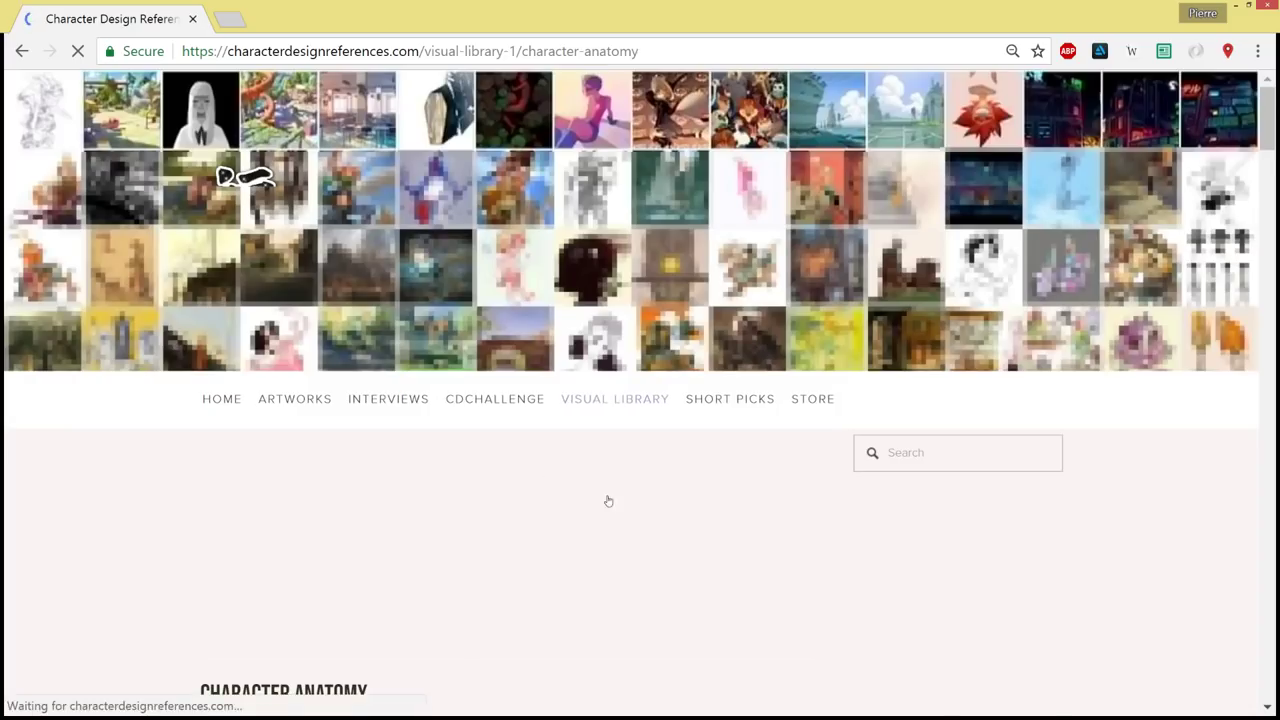
scroll(608, 501, down, 5)
scroll(624, 512, down, 2)
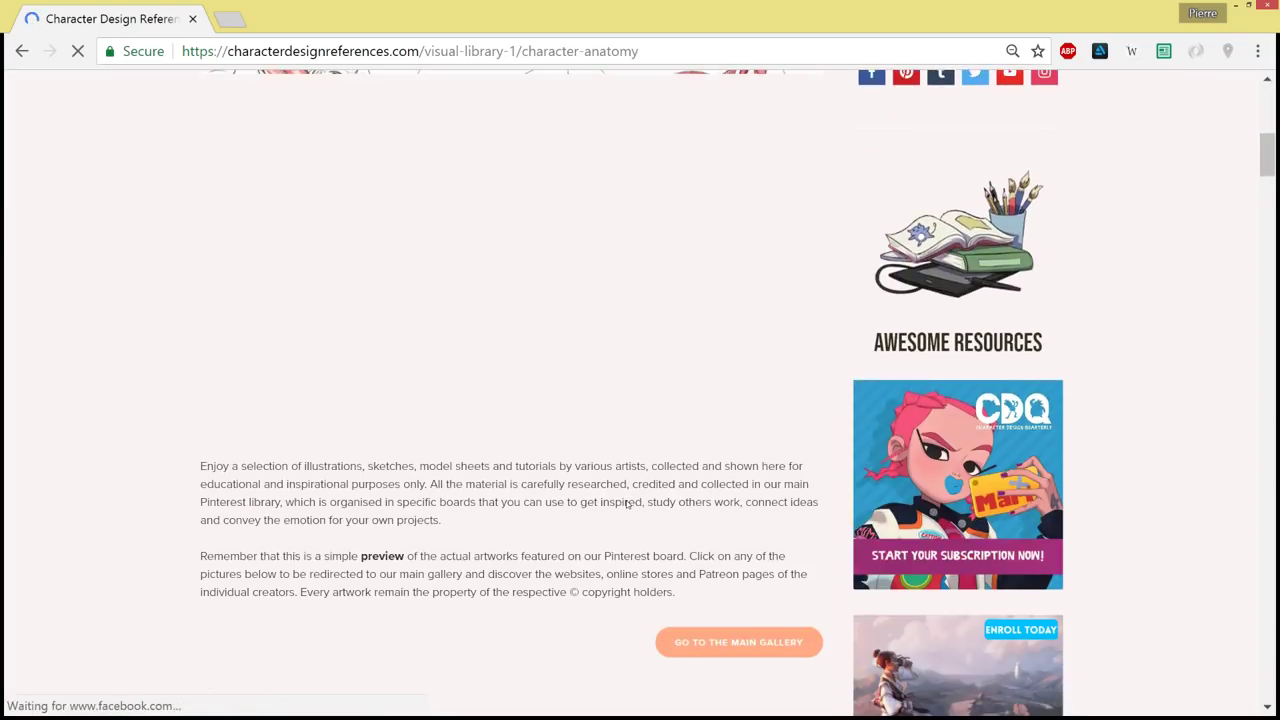
scroll(650, 508, down, 6)
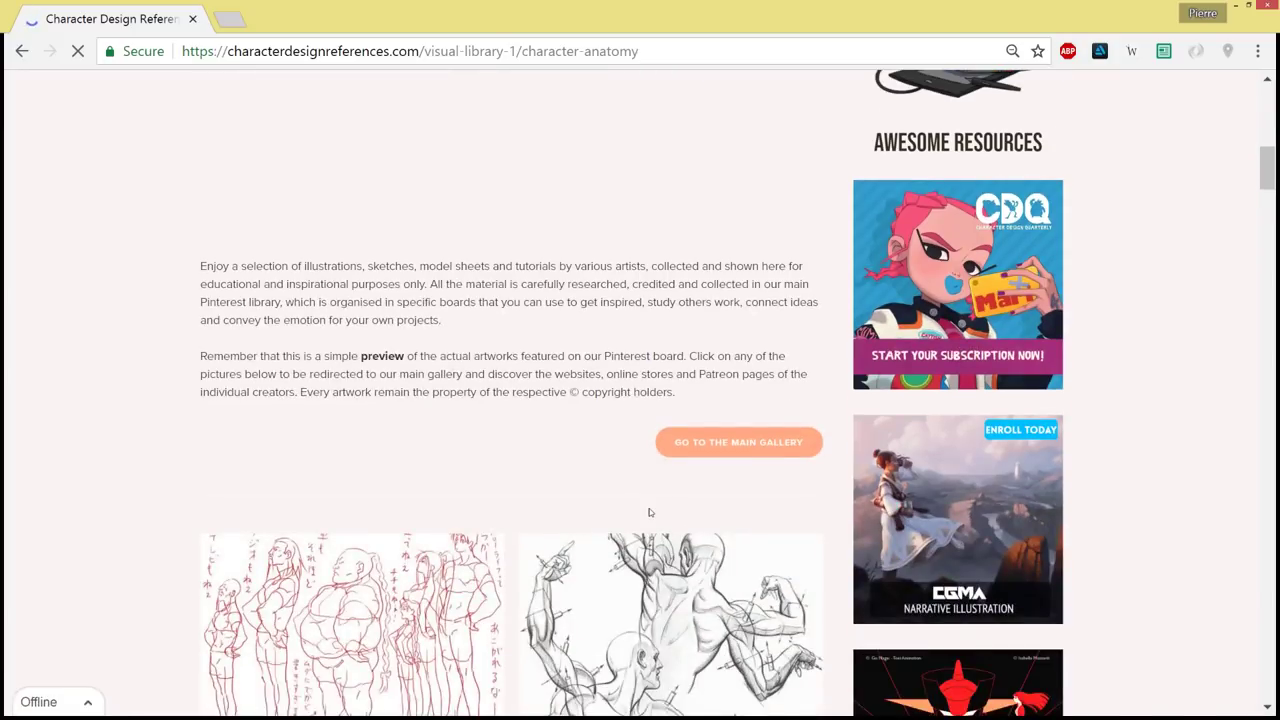
scroll(655, 512, down, 6)
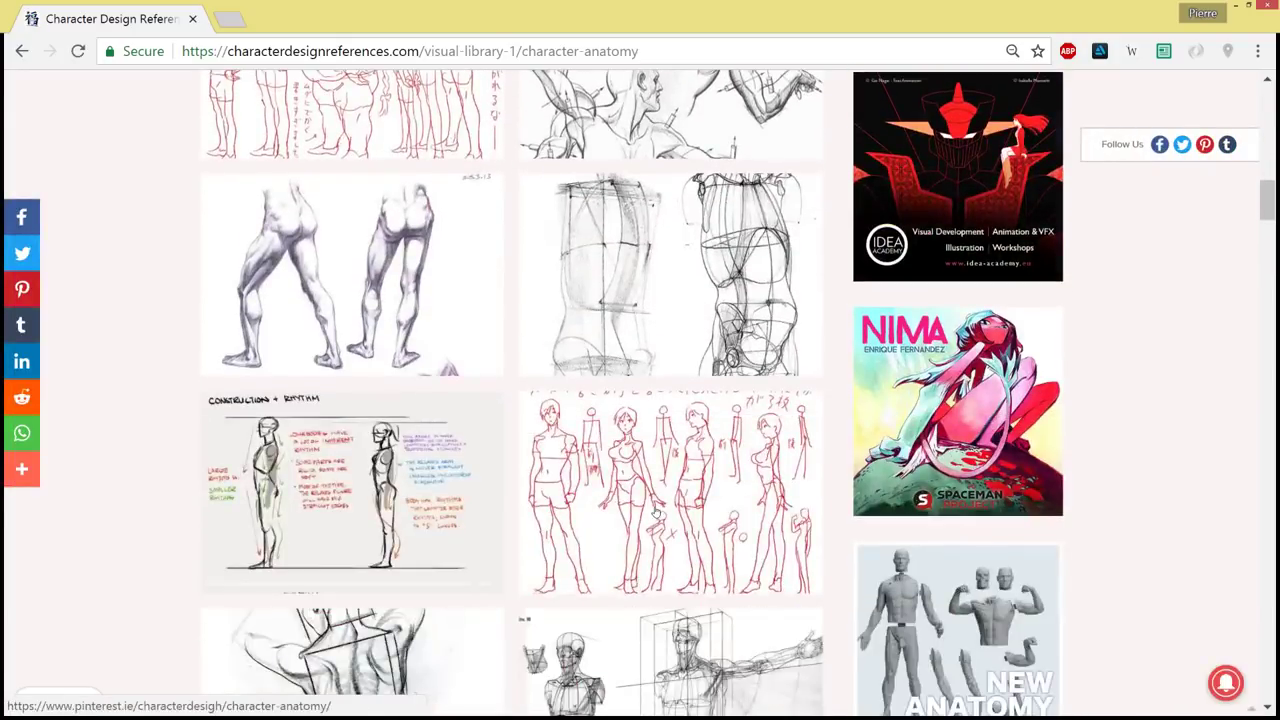
scroll(655, 508, down, 4)
scroll(655, 508, down, 8)
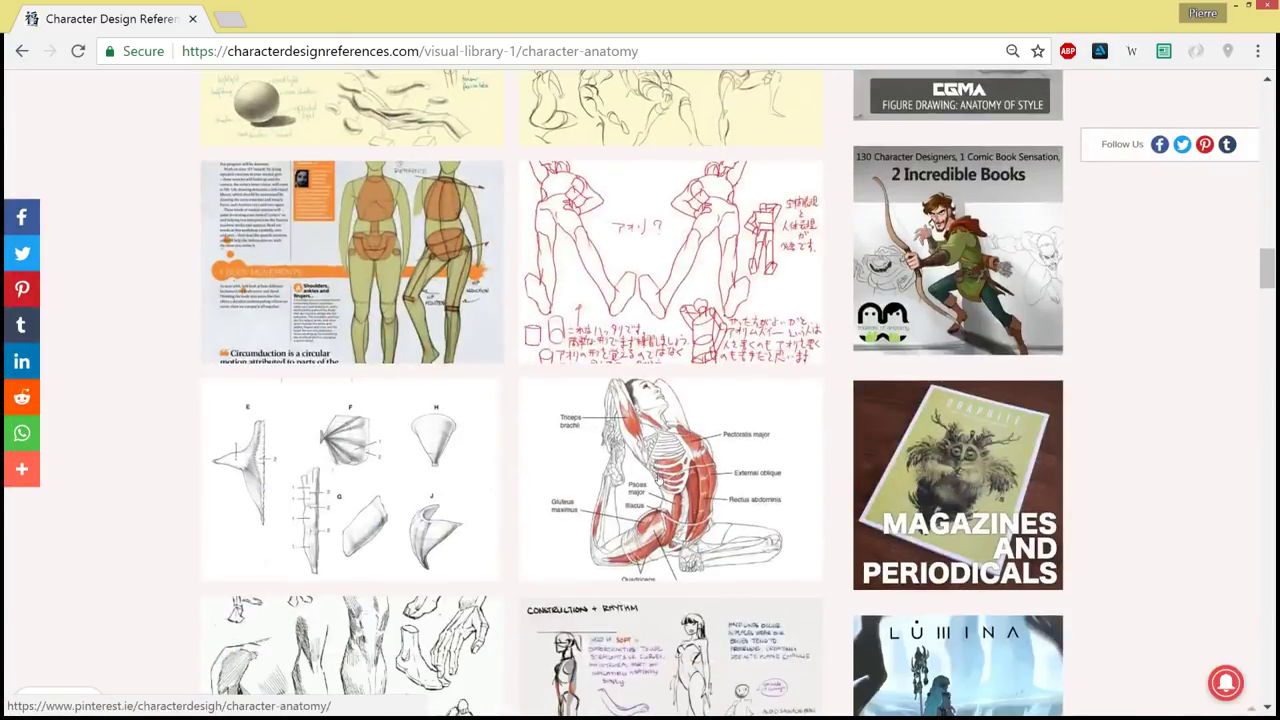
scroll(655, 495, up, 3)
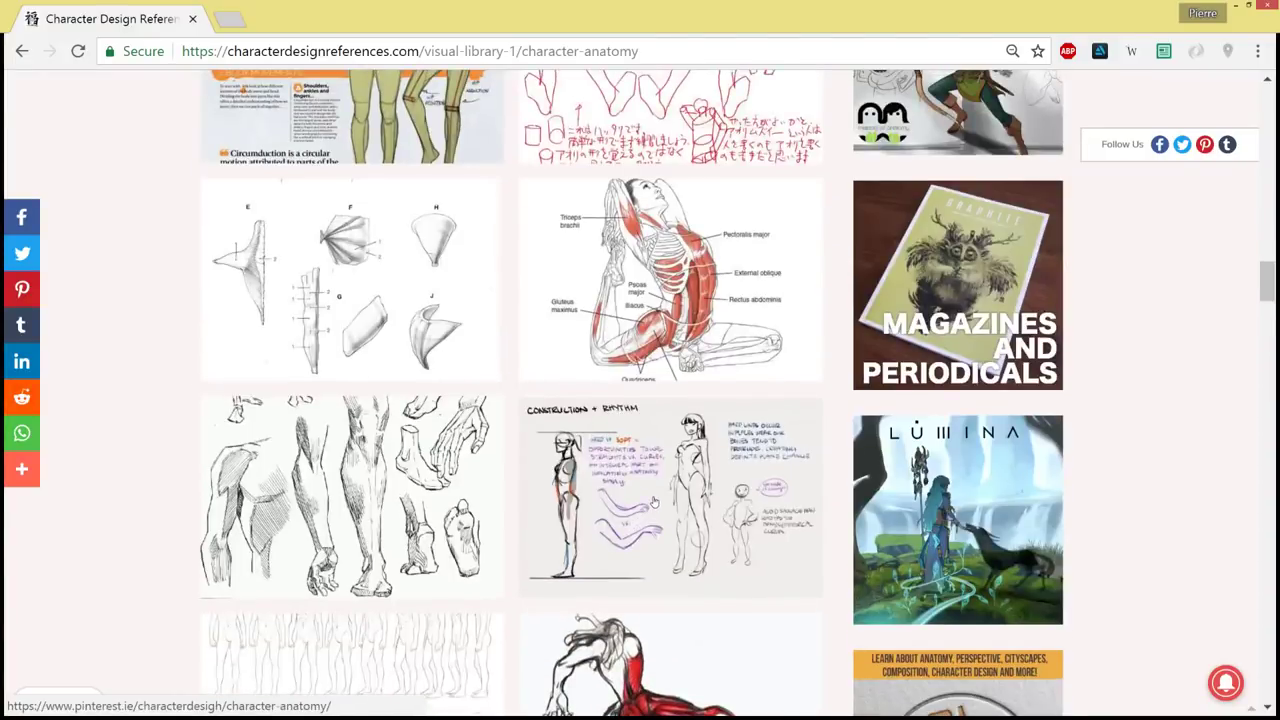
scroll(655, 500, down, 4)
scroll(655, 453, down, 11)
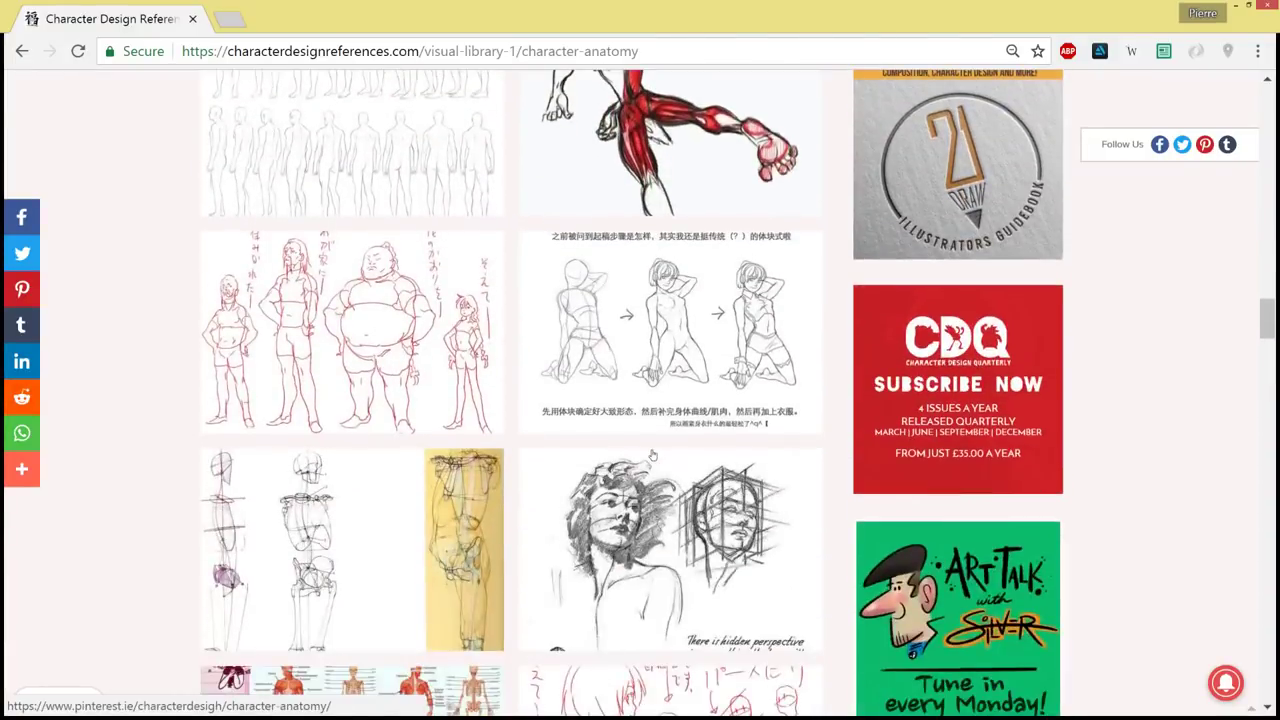
scroll(651, 448, up, 2)
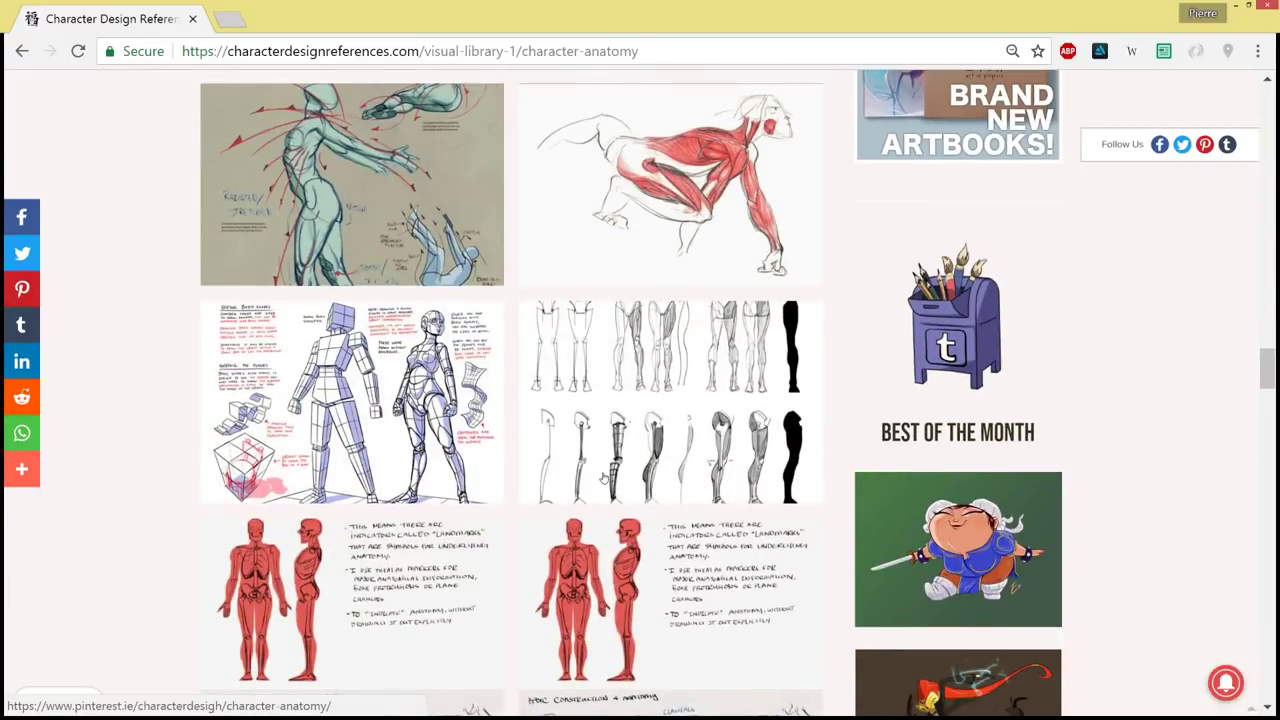
scroll(603, 480, down, 4)
scroll(603, 480, up, 3)
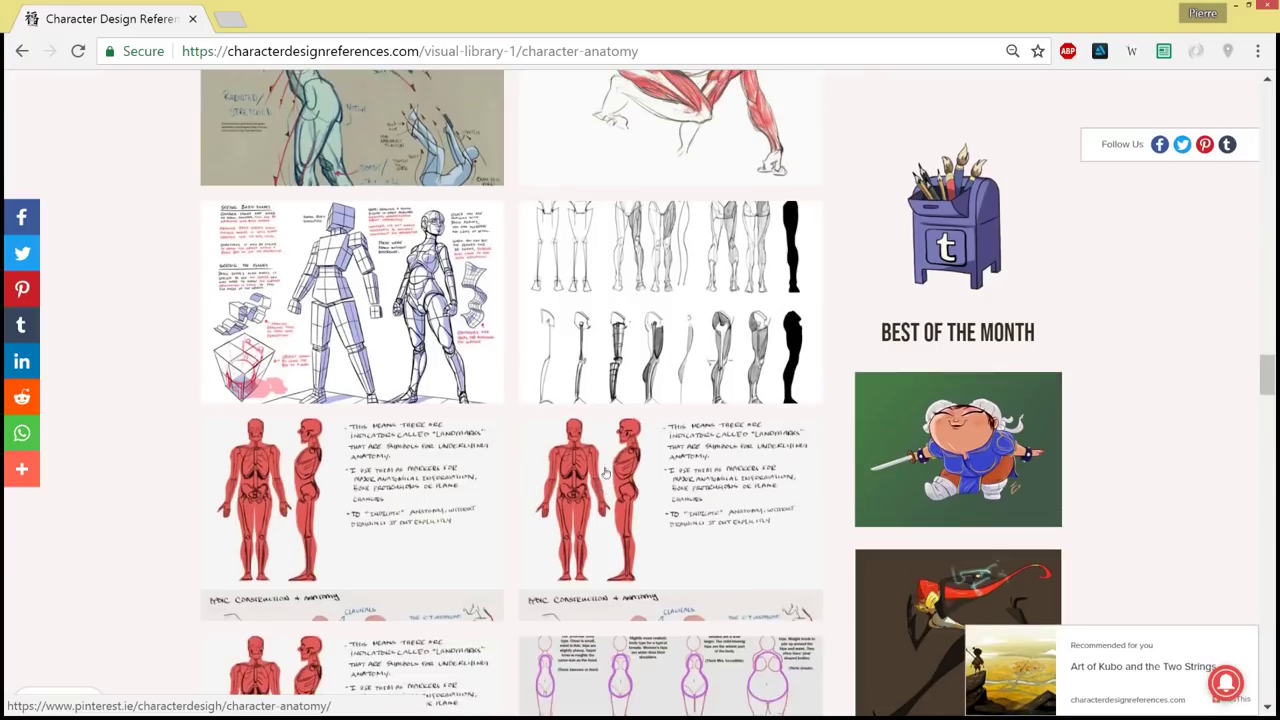
scroll(600, 478, down, 2)
scroll(599, 478, down, 2)
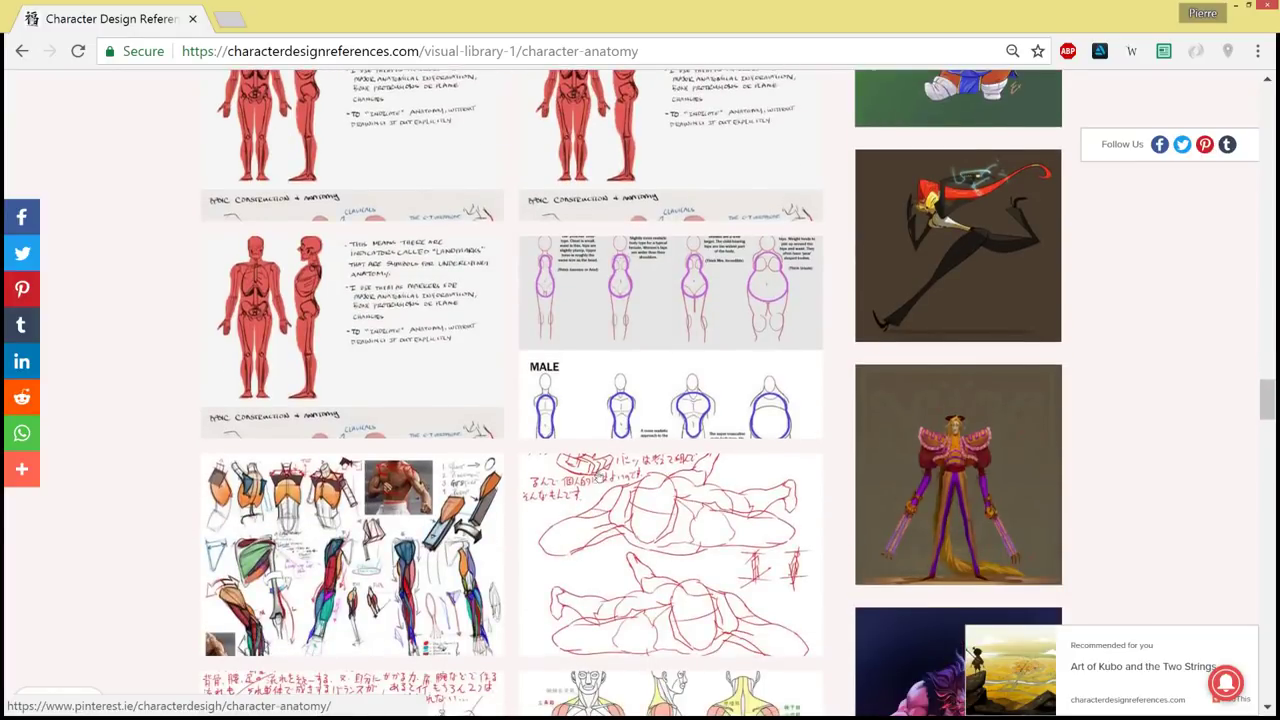
scroll(596, 477, down, 8)
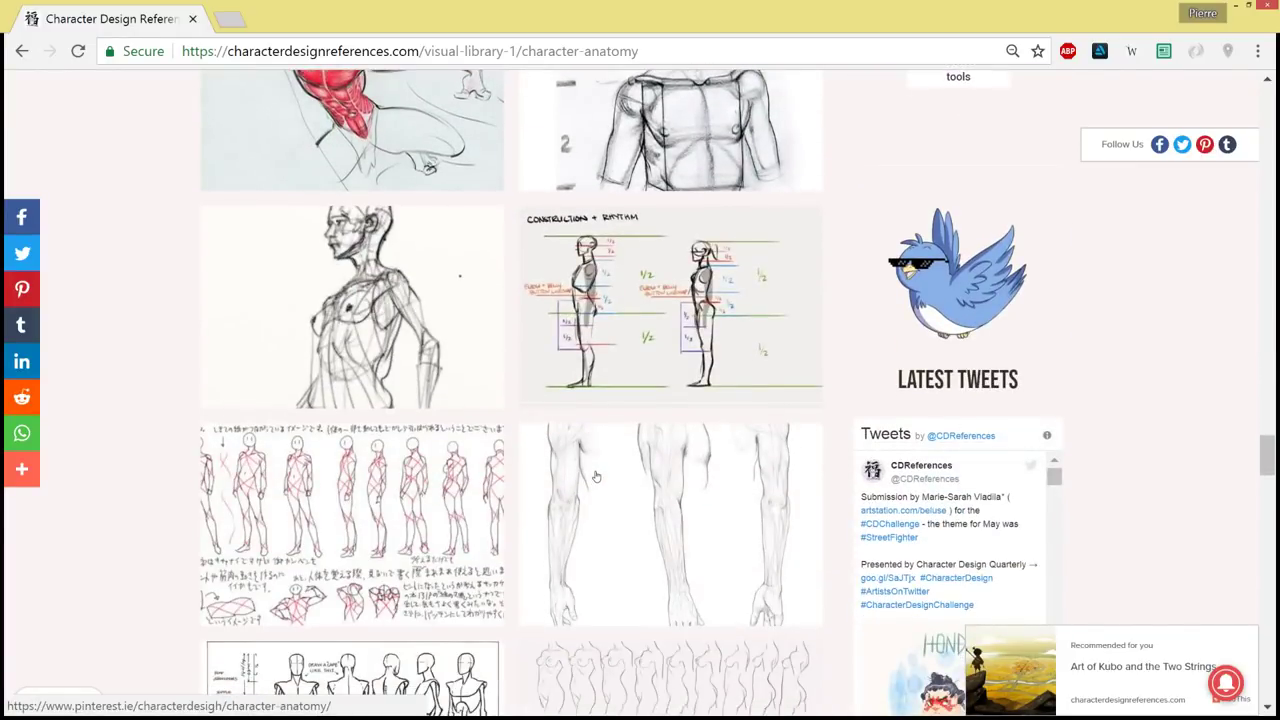
scroll(578, 474, down, 7)
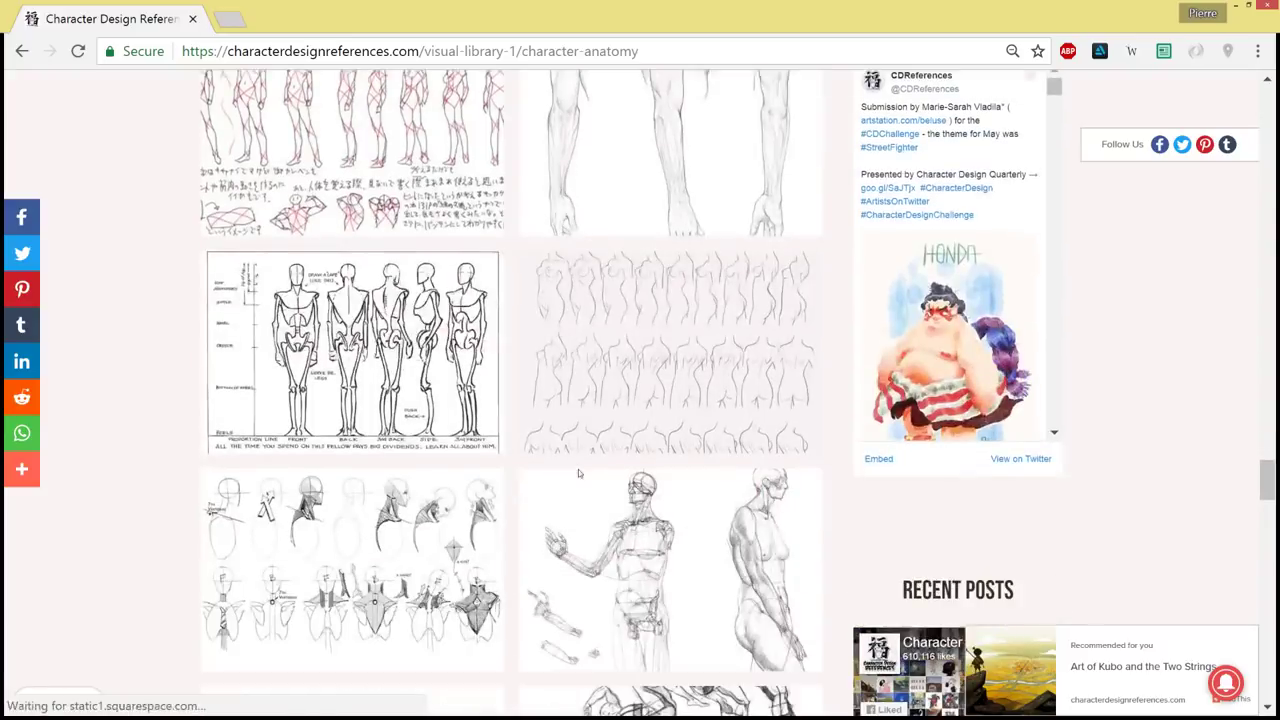
scroll(576, 490, down, 8)
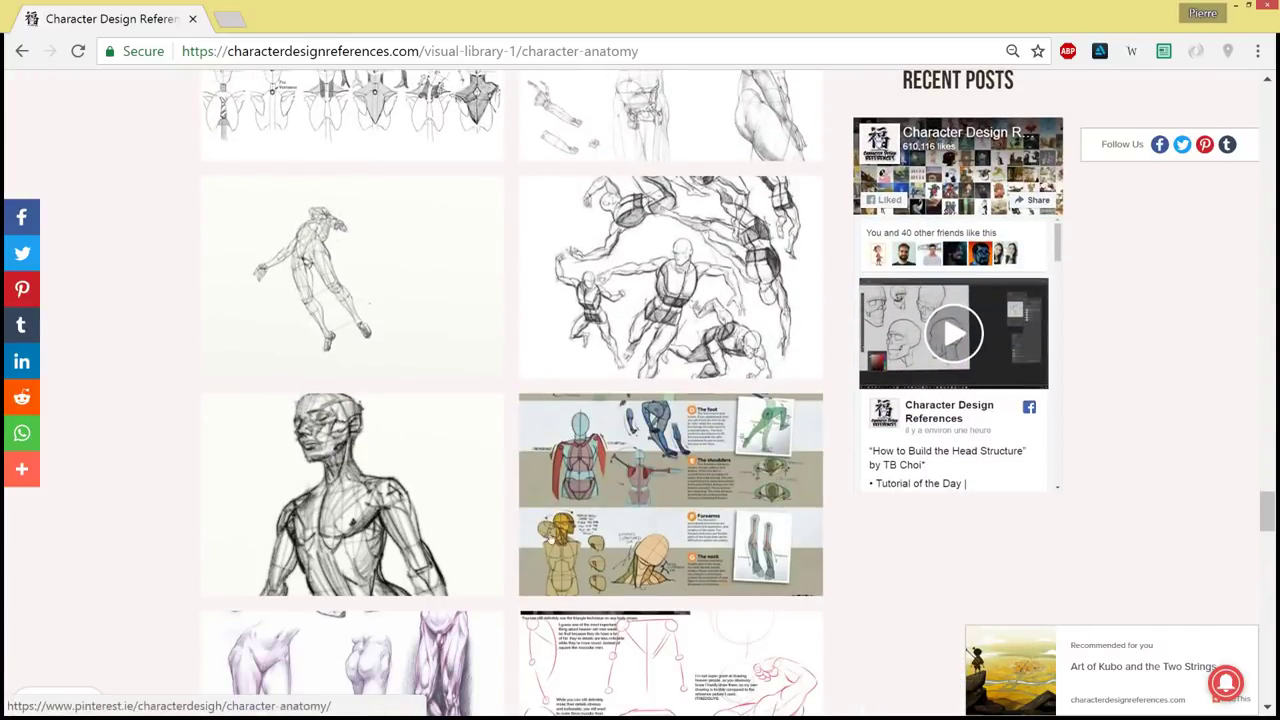
scroll(575, 500, up, 4)
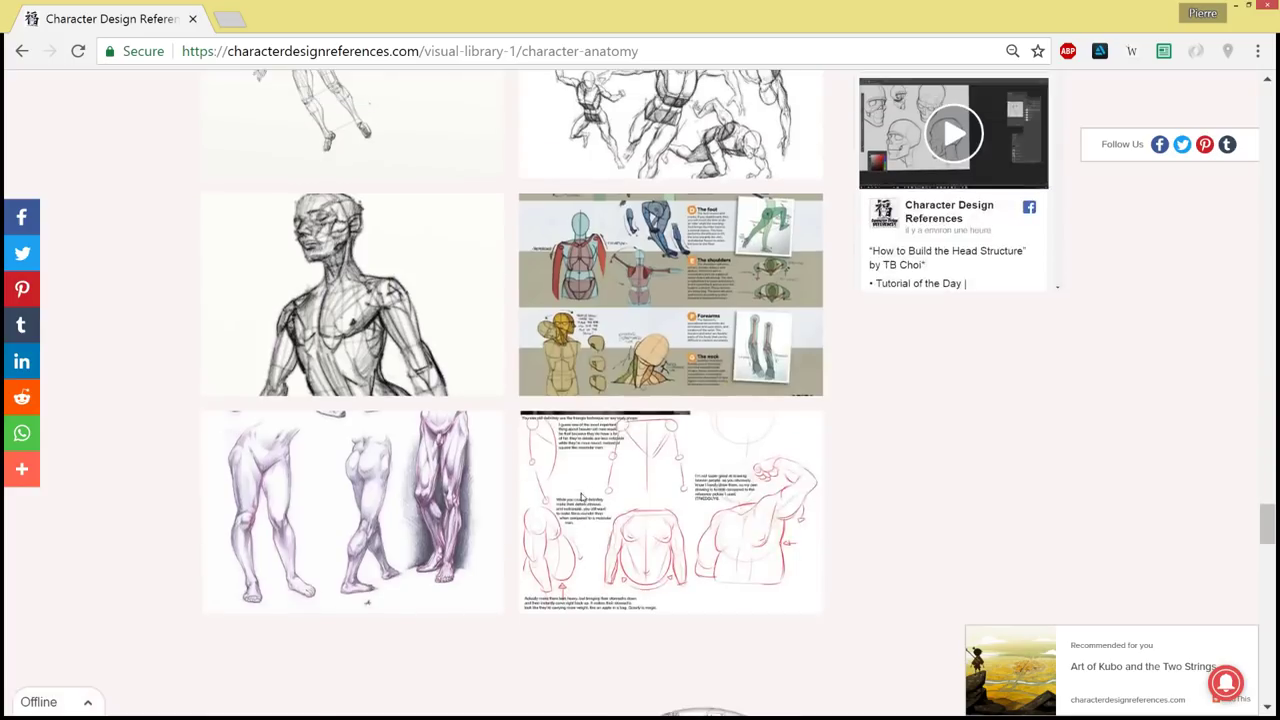
scroll(924, 550, up, 3)
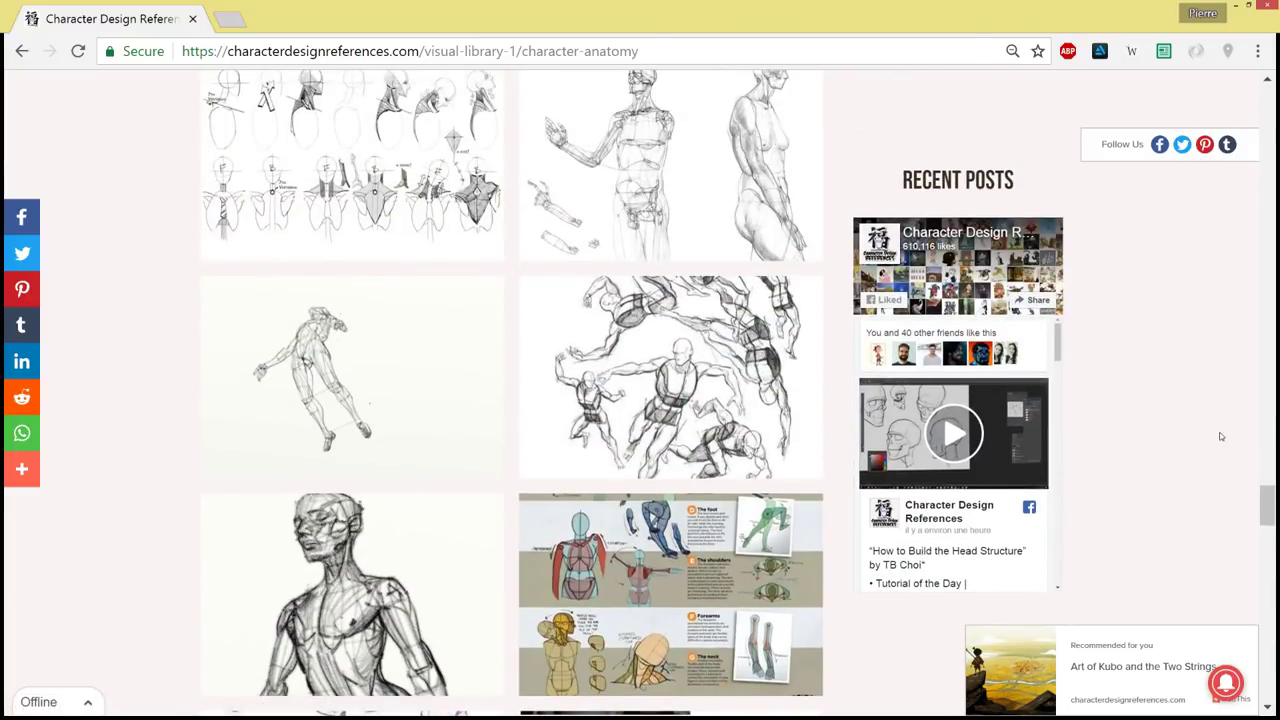
scroll(1220, 432, up, 4)
scroll(1220, 410, up, 15)
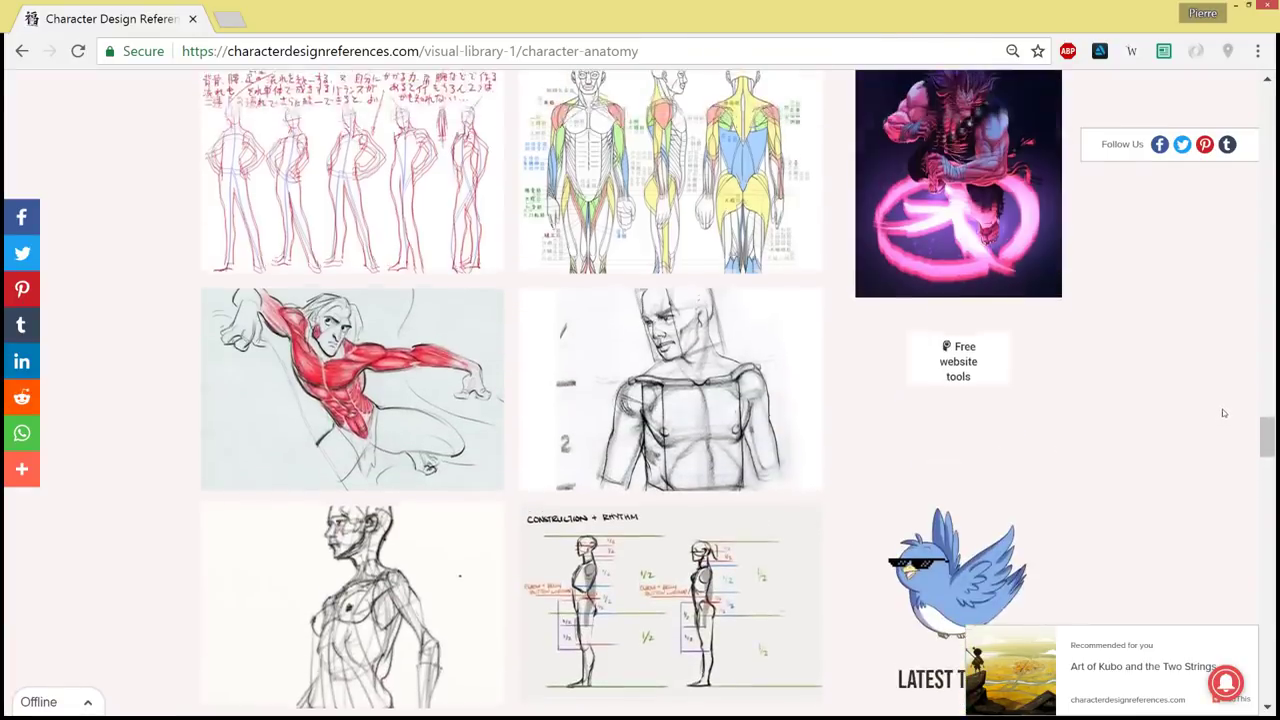
Return to the Character Anatomy category page and look over its Bones, Organs, Male and Female categories.
scroll(1215, 399, up, 4)
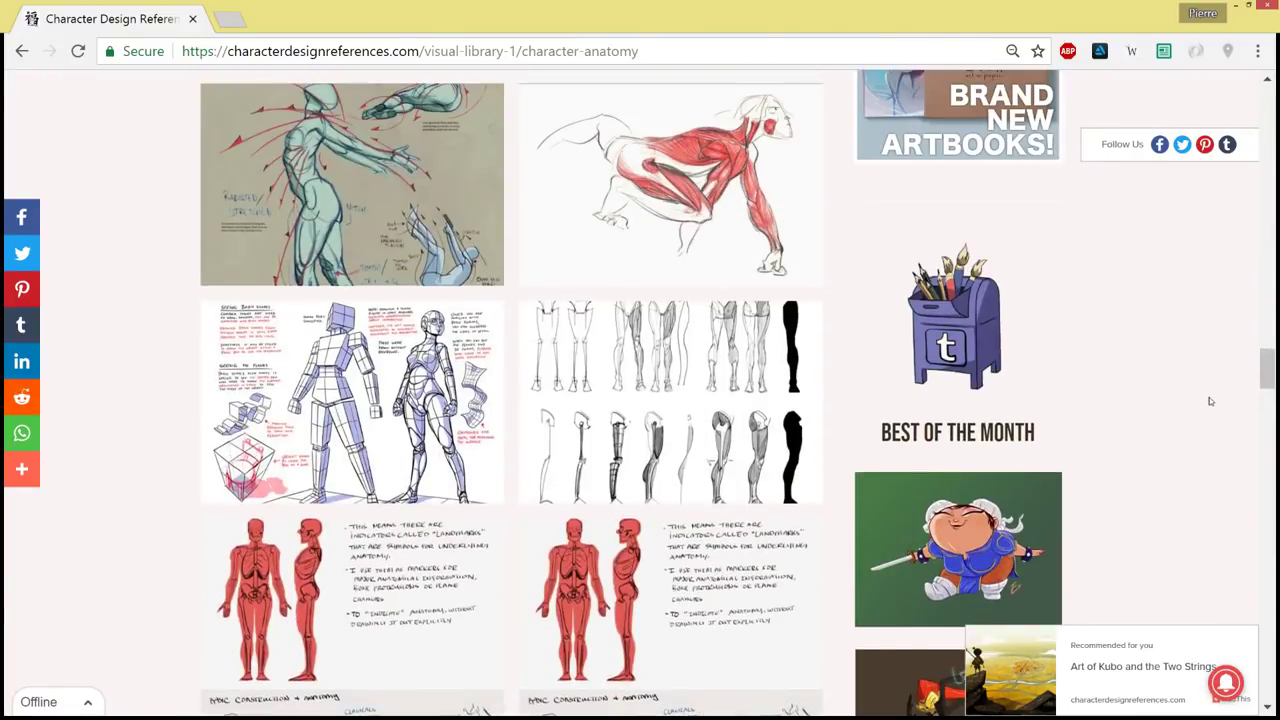
scroll(1198, 402, up, 1)
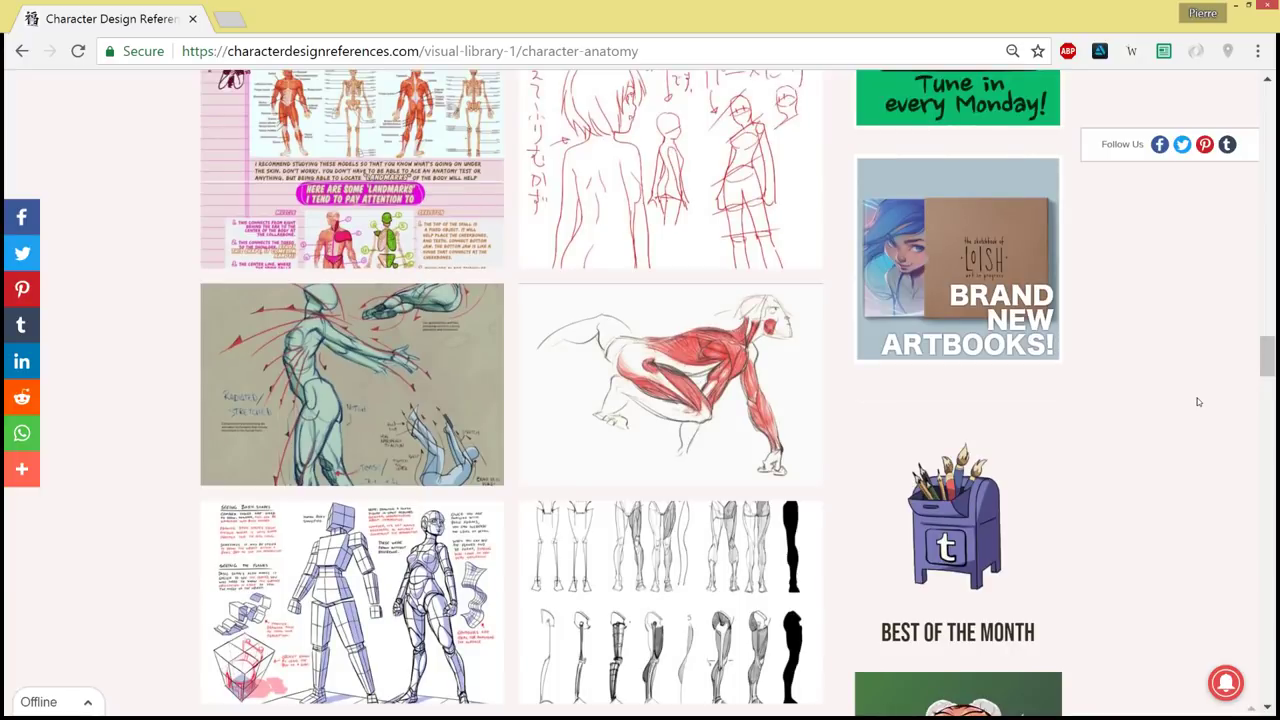
scroll(697, 368, up, 6)
key(alt+Left)
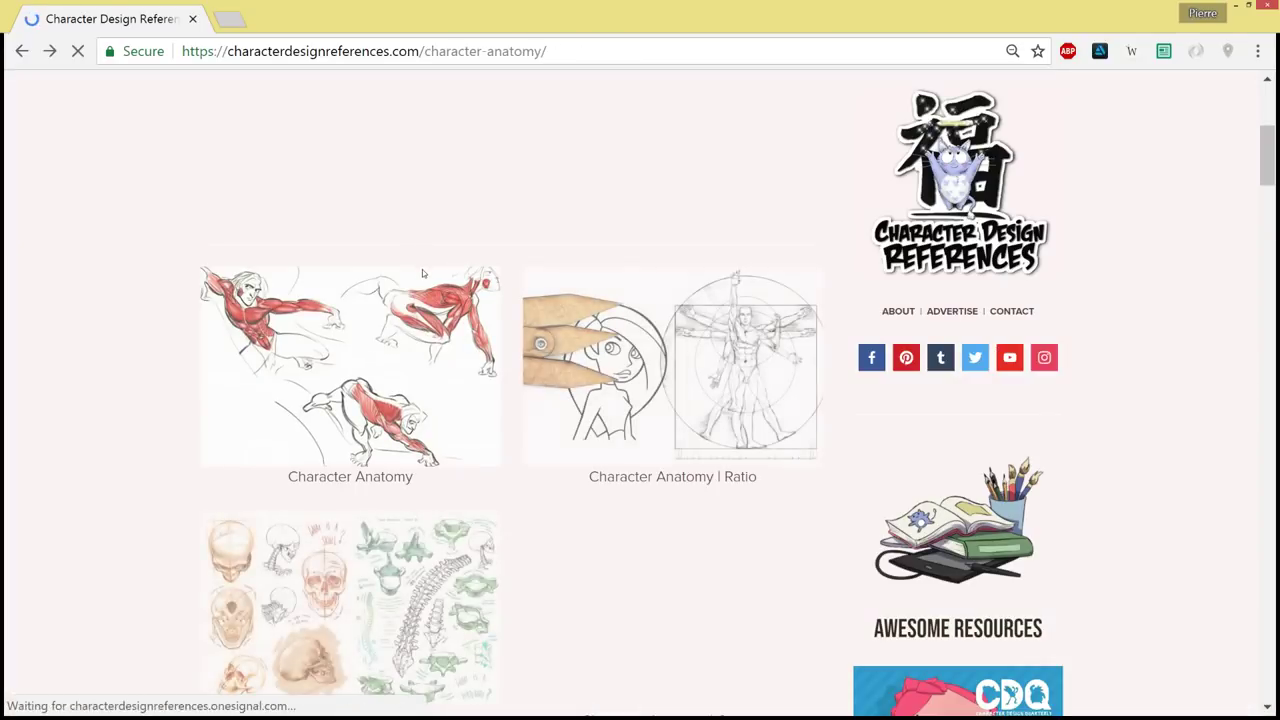
scroll(423, 277, down, 6)
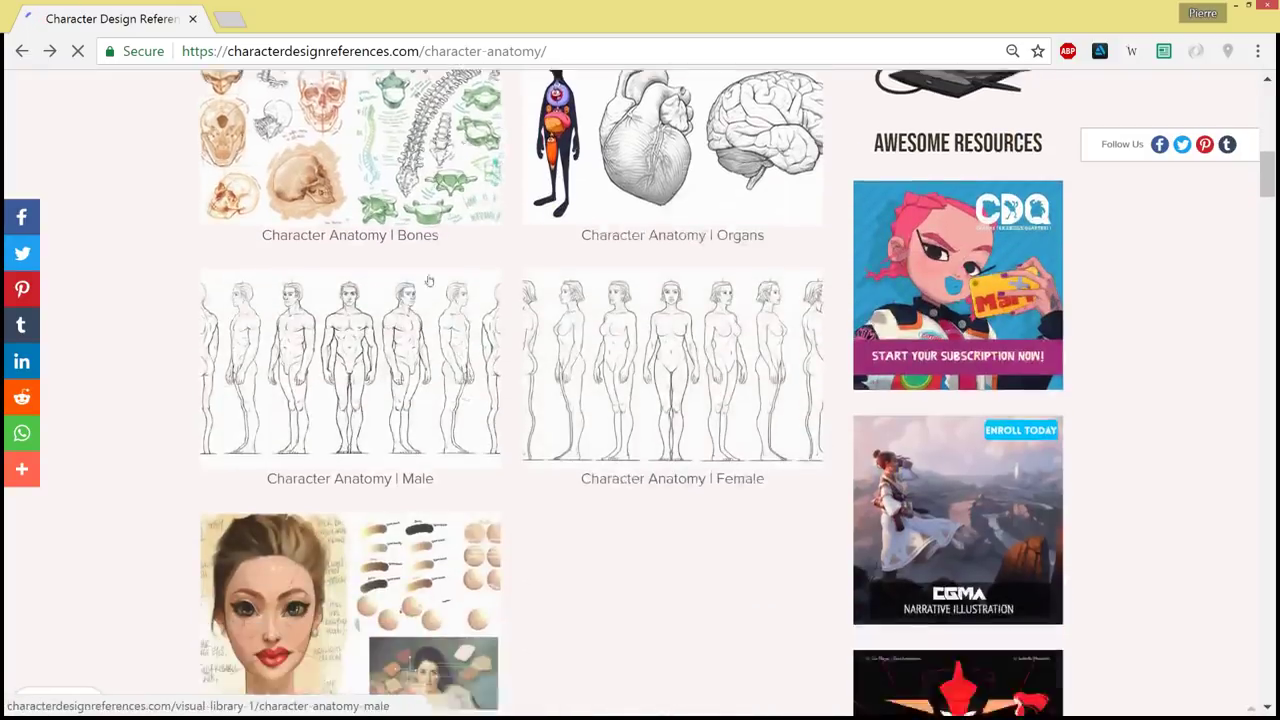
scroll(443, 272, up, 4)
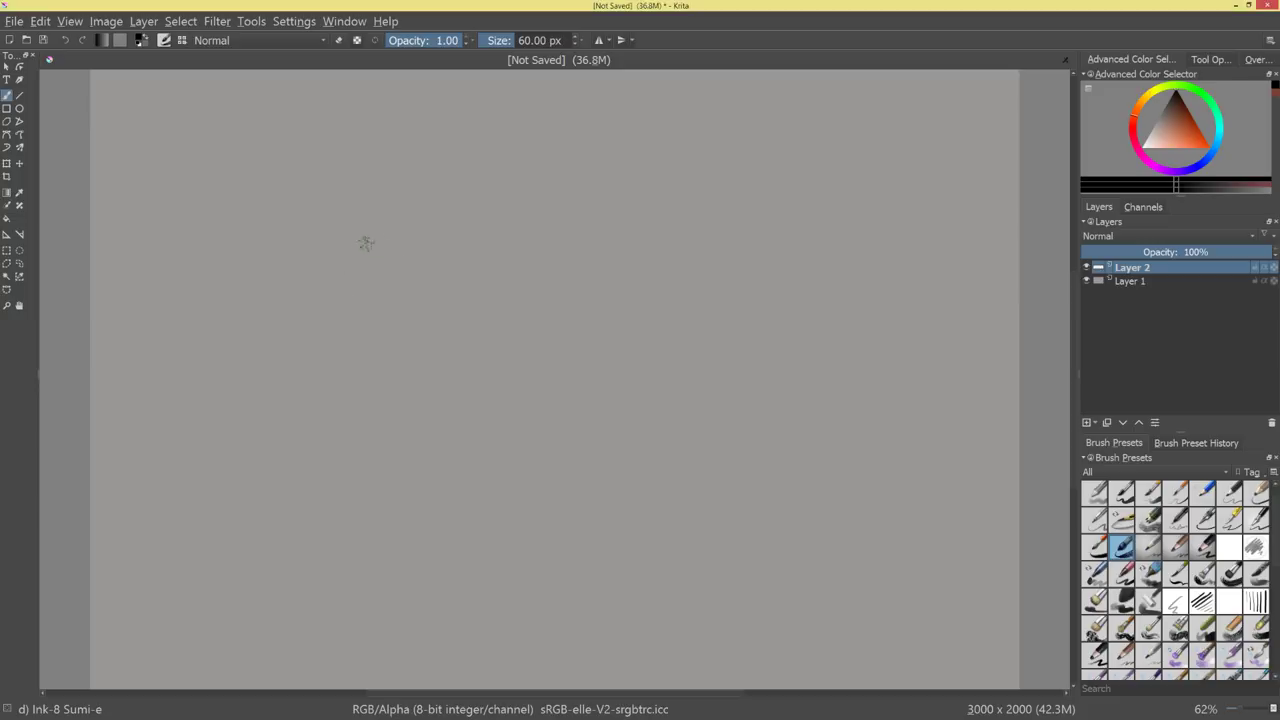
mouse_move(415, 268)
mouse_down()
mouse_move(372, 340)
mouse_move(424, 295)
mouse_up()
key(ctrl+z)
key(ctrl+z)
click(1149, 546)
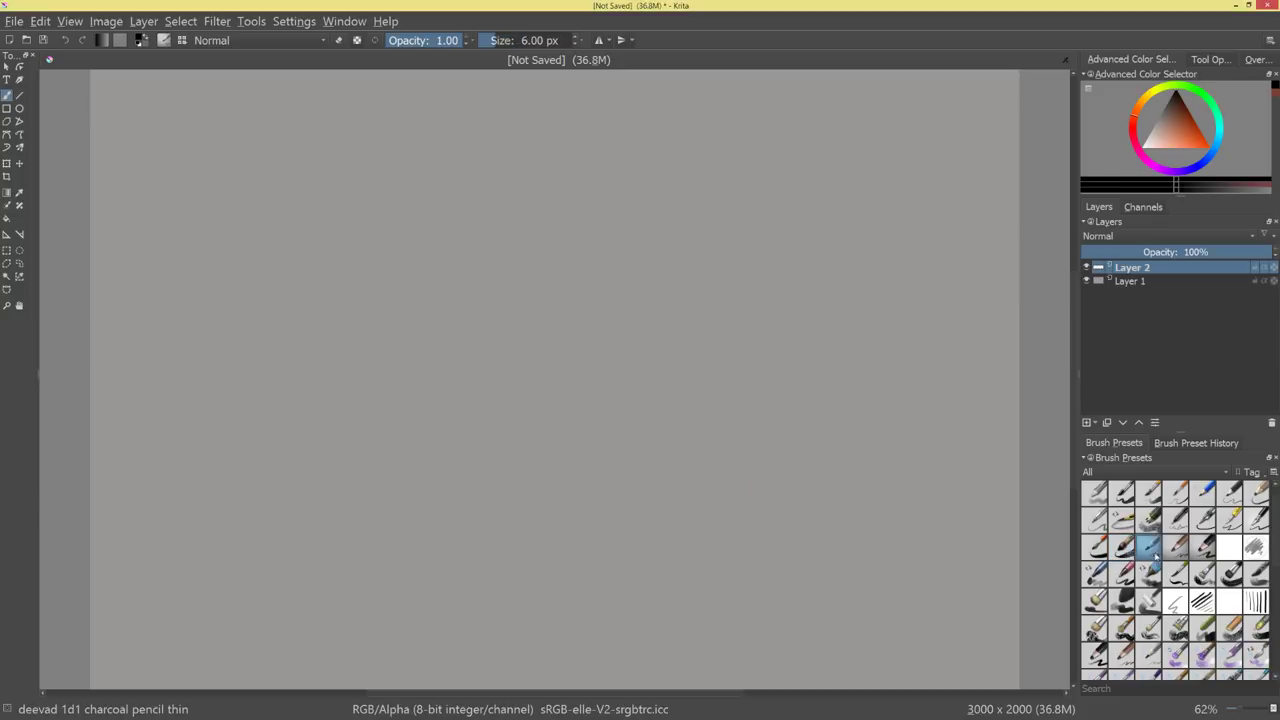
click(1204, 547)
click(1122, 547)
mouse_move(490, 500)
mouse_down()
mouse_move(505, 470)
mouse_move(660, 555)
mouse_move(776, 575)
mouse_up()
key(ctrl+z)
drag(692, 360, 749, 449)
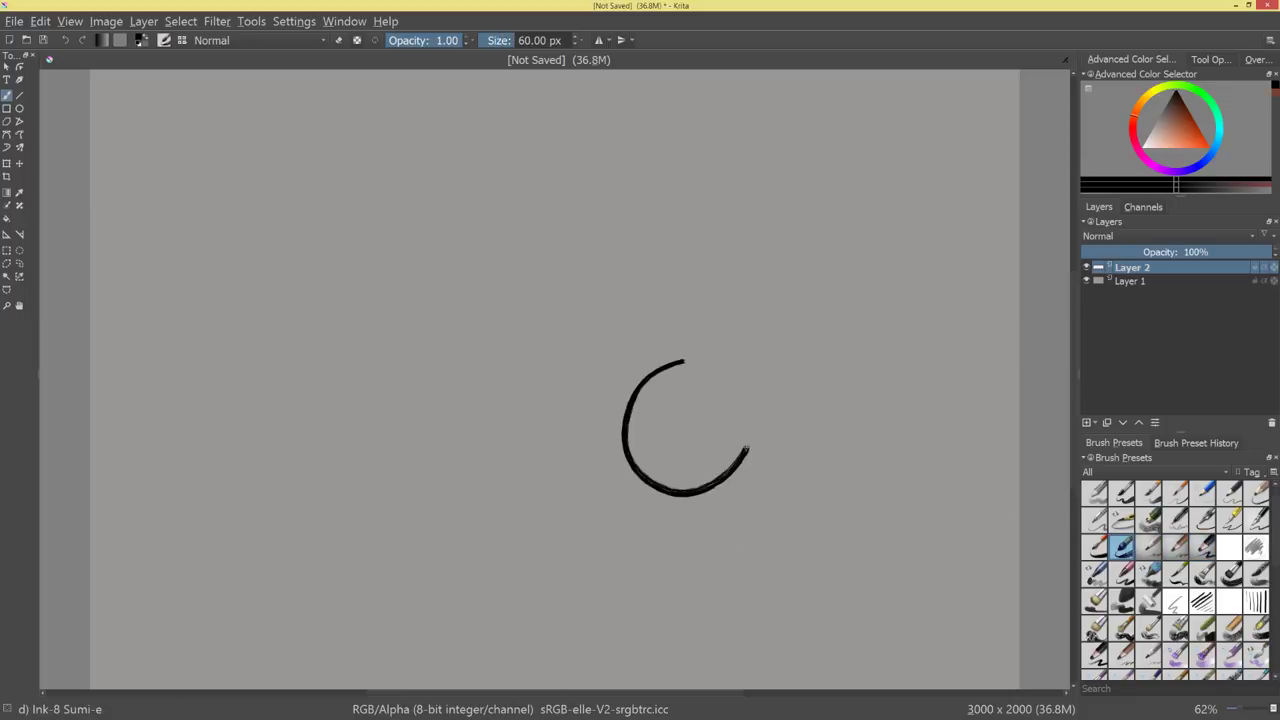
key(ctrl+z)
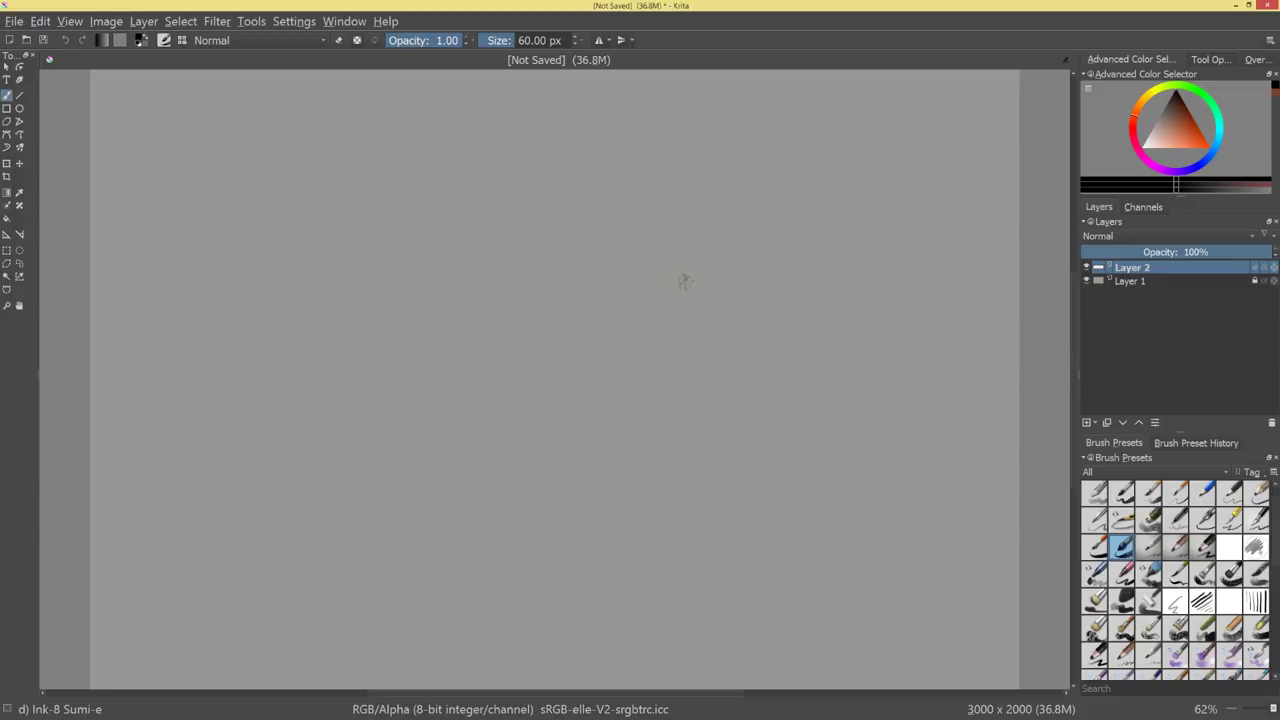
In Krita, draw a bold circle on Layer 2 with the 60 px Ink-8 Sumi-e brush in the canvas's left half.
mouse_move(303, 289)
mouse_down()
mouse_move(263, 389)
mouse_move(285, 392)
mouse_up()
drag(300, 290, 323, 345)
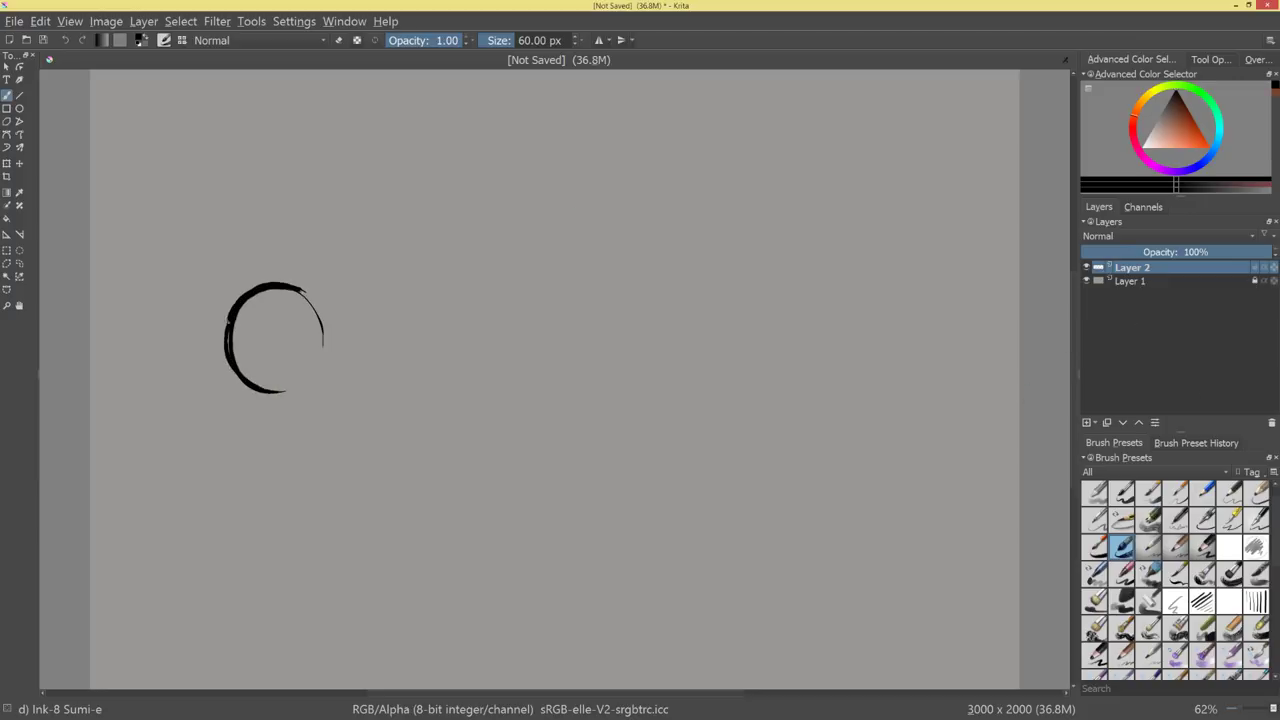
mouse_move(229, 338)
mouse_down()
mouse_move(254, 299)
mouse_move(330, 326)
mouse_move(330, 356)
mouse_up()
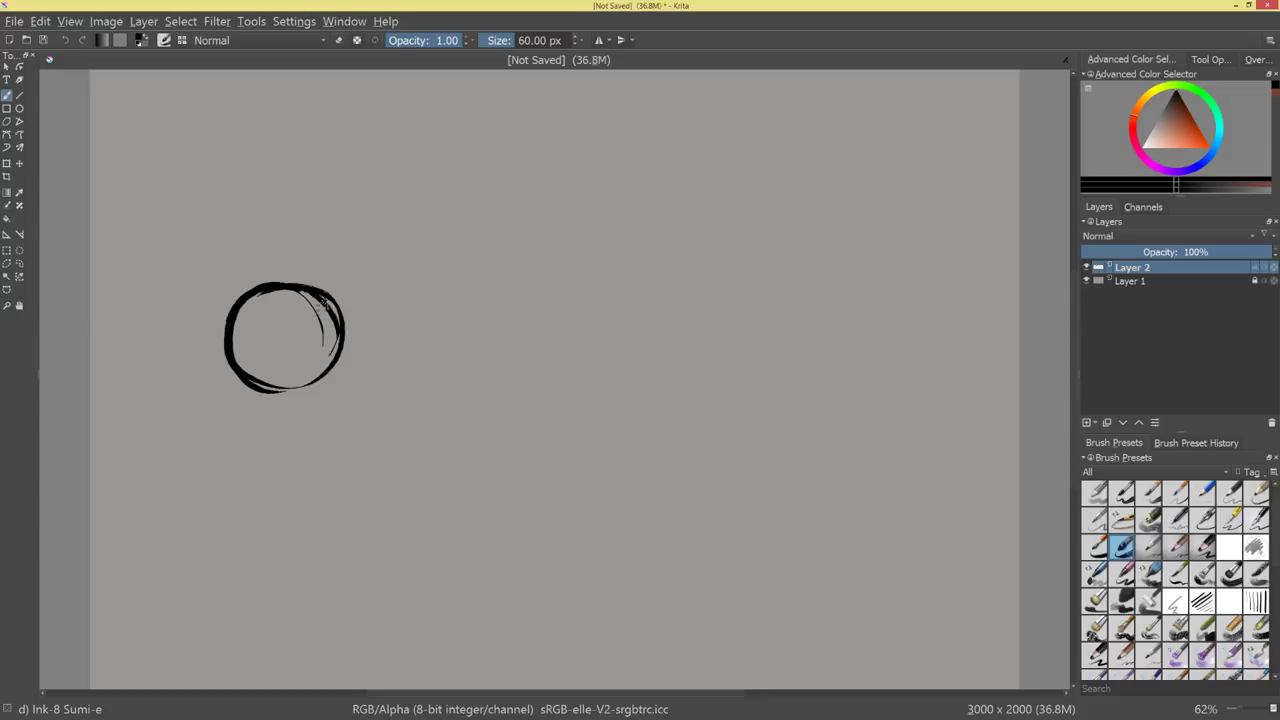
drag(326, 300, 290, 390)
Draw a square beside the circle, matching its height.
drag(416, 289, 416, 388)
mouse_move(414, 288)
mouse_down()
mouse_move(530, 286)
mouse_move(522, 392)
mouse_up()
drag(526, 302, 524, 382)
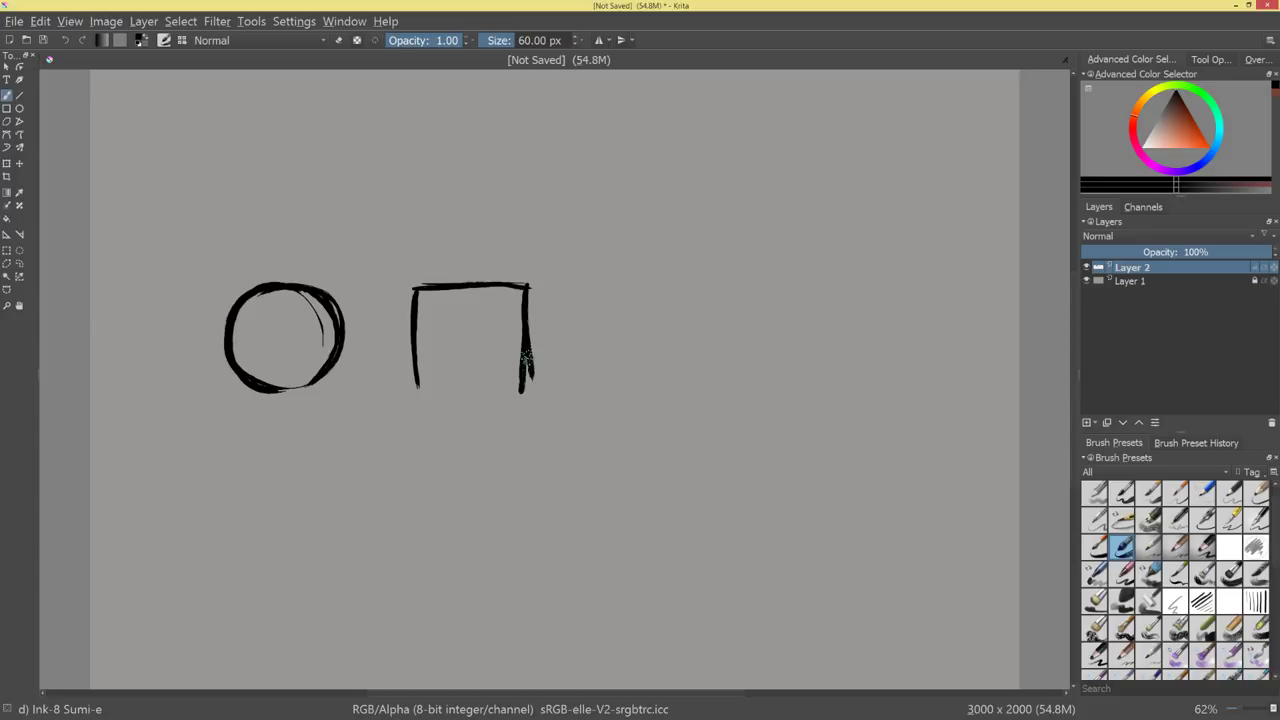
drag(416, 393, 524, 395)
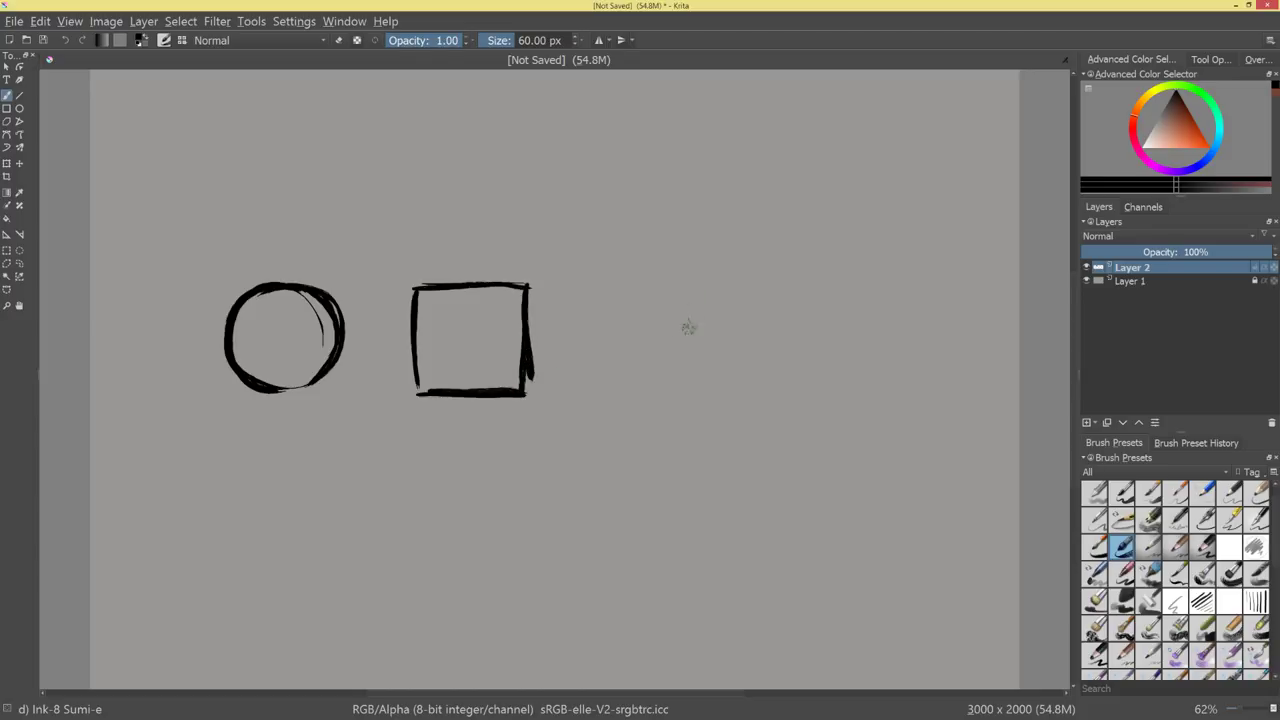
Draw an upright triangle in line with the circle and square, and thicken its sloping sides.
drag(679, 284, 622, 390)
drag(680, 285, 742, 391)
drag(614, 398, 747, 400)
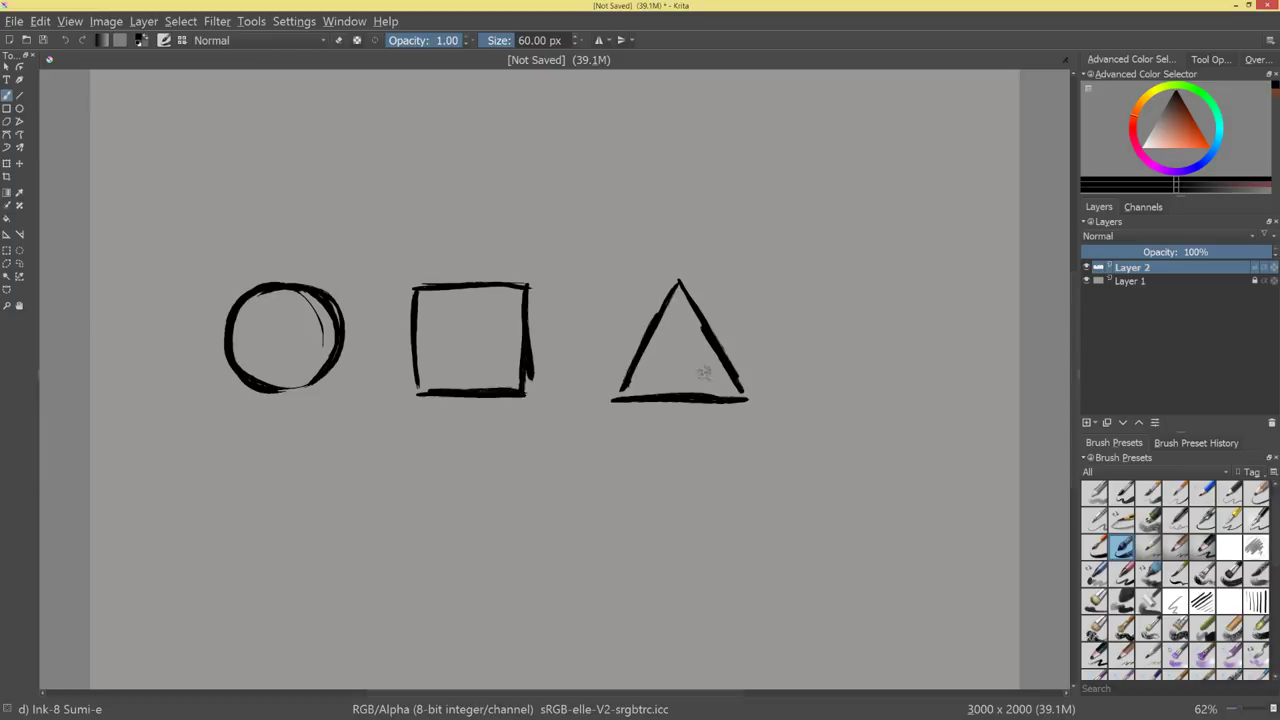
drag(679, 291, 623, 390)
drag(679, 282, 747, 400)
Draw two deformed versions of the circle: a bean shape below it and a slanted ellipse above it.
mouse_move(298, 450)
mouse_down()
mouse_move(241, 538)
mouse_move(278, 503)
mouse_move(268, 542)
mouse_move(216, 537)
mouse_move(270, 535)
mouse_move(313, 487)
mouse_move(298, 453)
mouse_move(277, 562)
mouse_move(215, 517)
mouse_up()
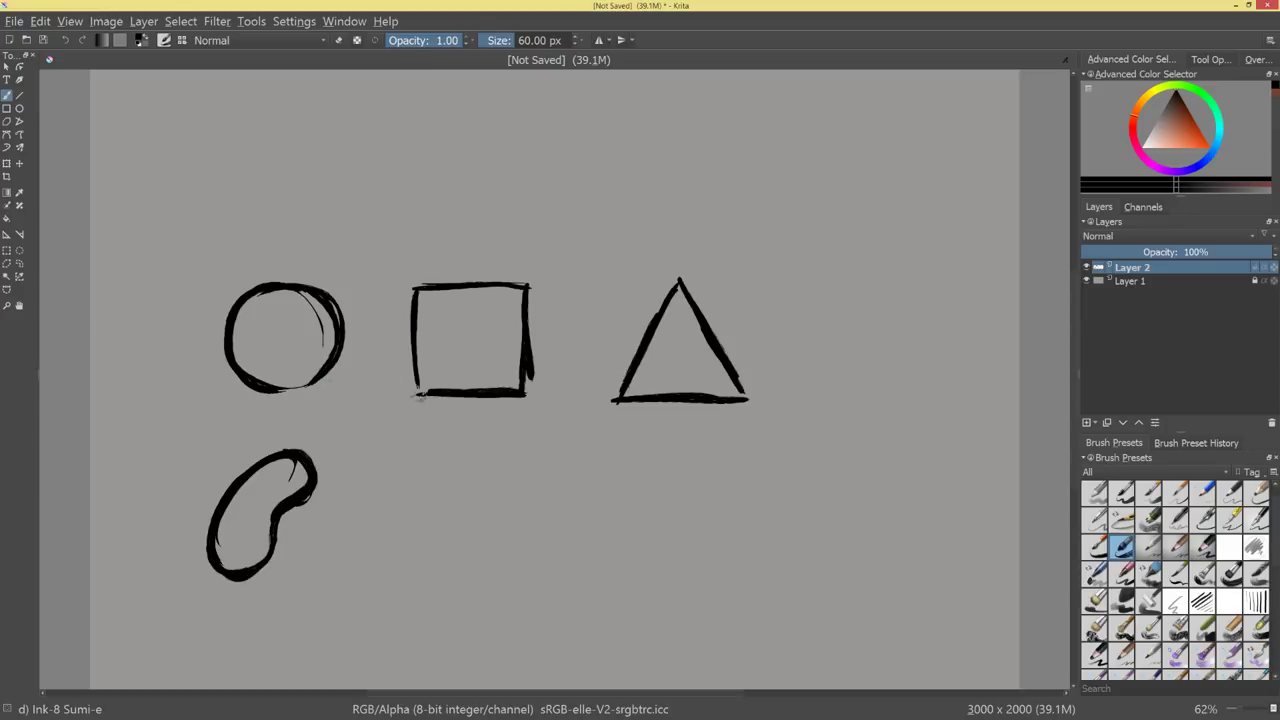
mouse_move(282, 156)
mouse_down()
mouse_move(288, 217)
mouse_move(315, 192)
mouse_move(320, 175)
mouse_move(213, 233)
mouse_move(306, 196)
mouse_up()
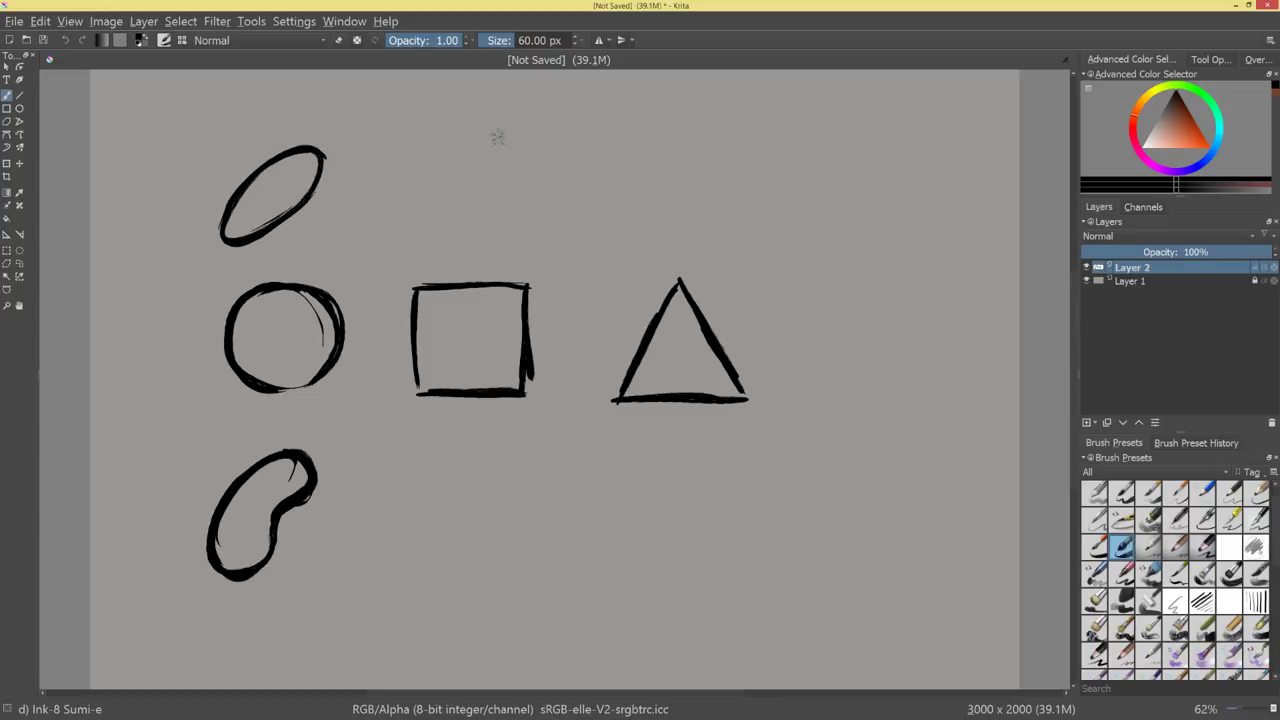
Draw two distorted versions of the square: a slanted quadrilateral above it and a tilted, flared one below it.
mouse_move(484, 138)
mouse_down()
mouse_move(502, 216)
mouse_move(532, 130)
mouse_move(545, 129)
mouse_move(510, 214)
mouse_move(414, 232)
mouse_move(486, 138)
mouse_up()
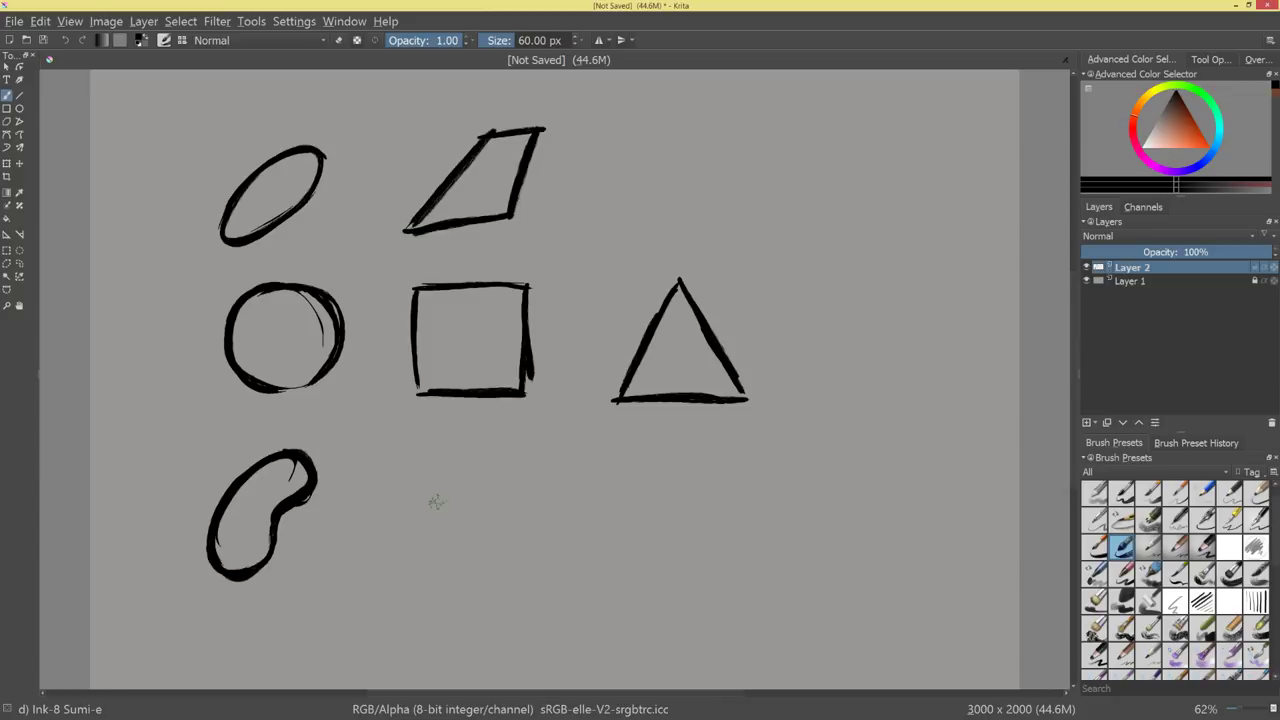
mouse_move(420, 454)
mouse_down()
mouse_move(452, 558)
mouse_move(478, 434)
mouse_move(565, 525)
mouse_move(430, 572)
mouse_up()
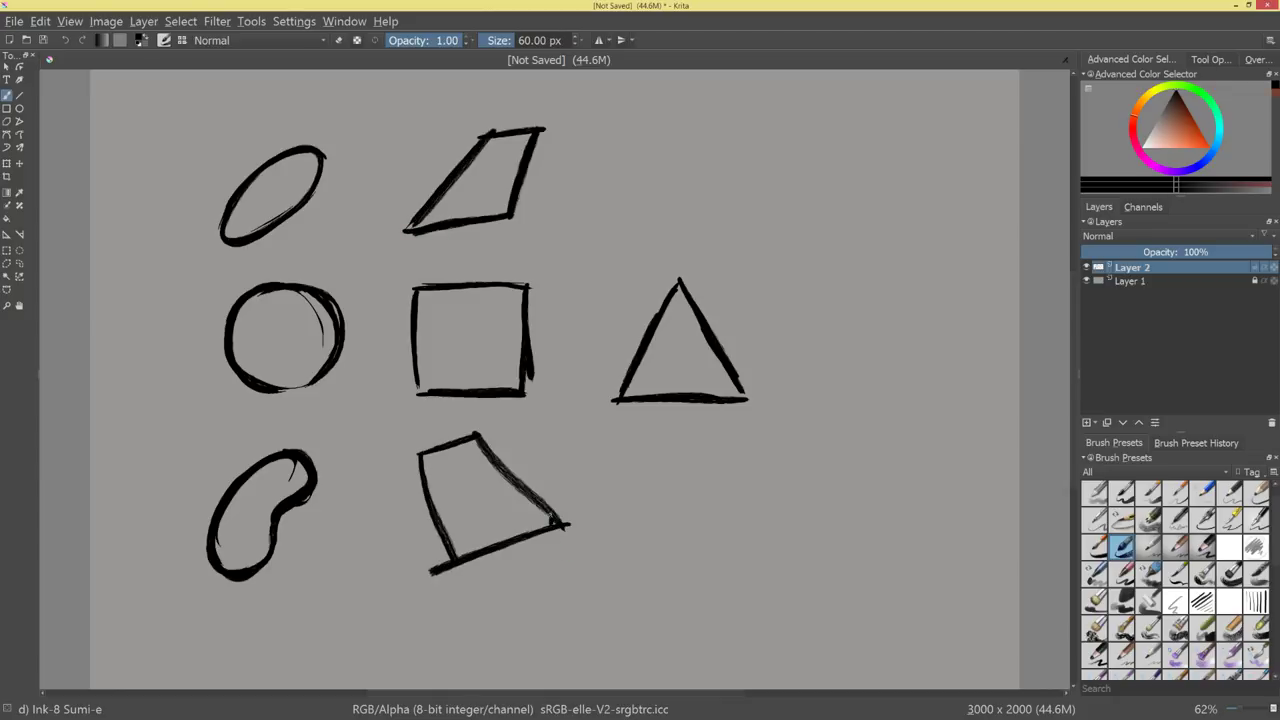
drag(478, 436, 552, 518)
drag(420, 450, 438, 576)
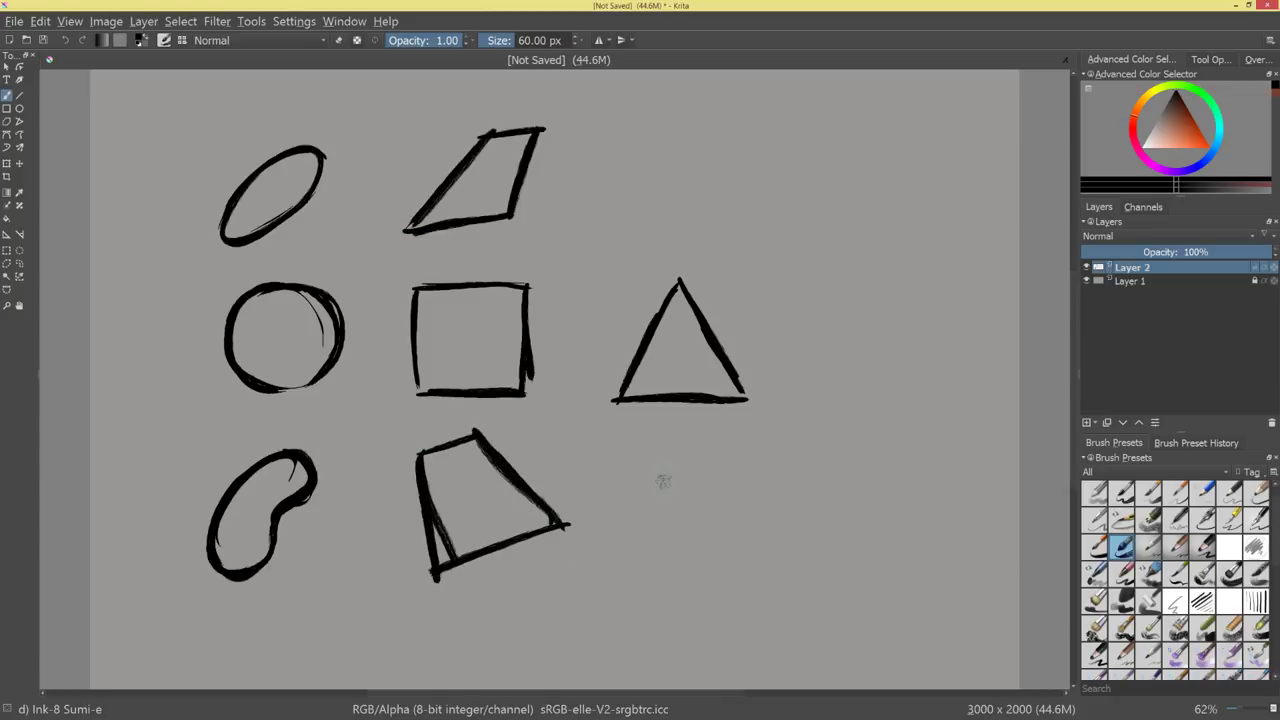
Draw two distorted triangles with one concave side each, one below and one above the upright triangle.
mouse_move(743, 461)
mouse_down()
mouse_move(619, 510)
mouse_move(708, 555)
mouse_up()
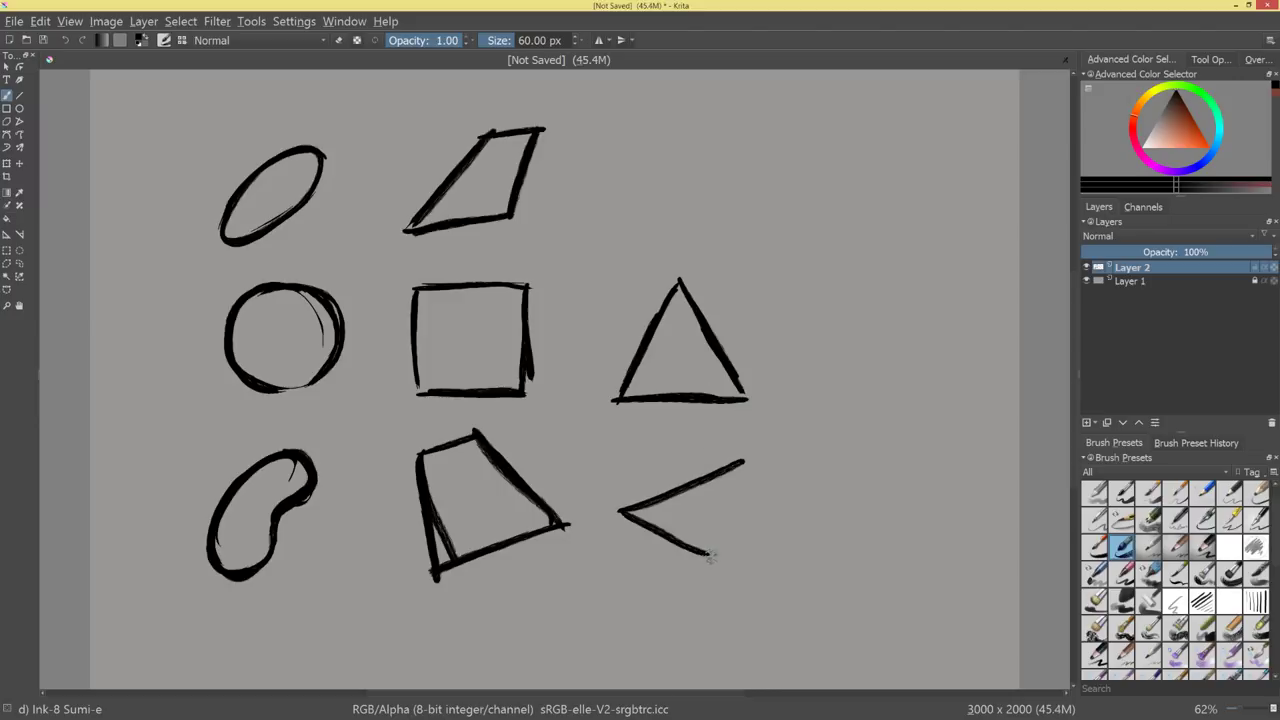
mouse_move(622, 510)
mouse_down()
mouse_move(710, 556)
mouse_move(742, 463)
mouse_up()
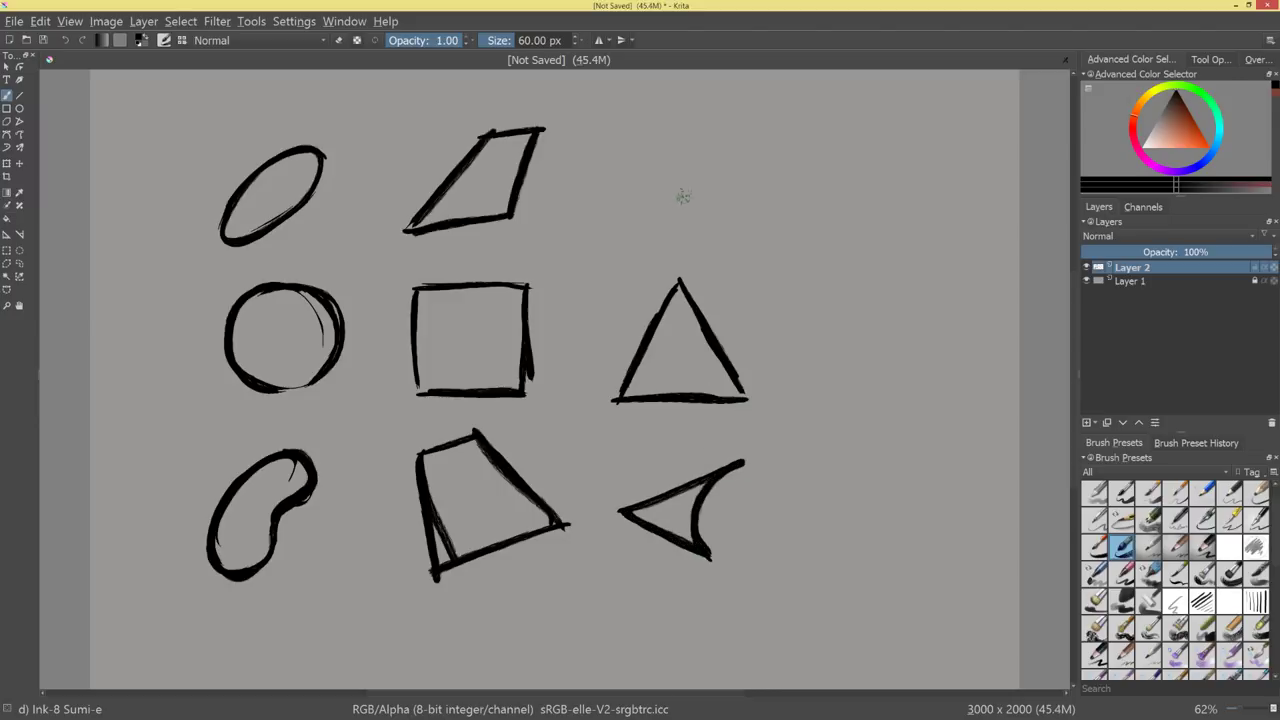
mouse_move(710, 172)
mouse_down()
mouse_move(619, 226)
mouse_move(720, 226)
mouse_move(724, 164)
mouse_up()
drag(718, 232, 724, 166)
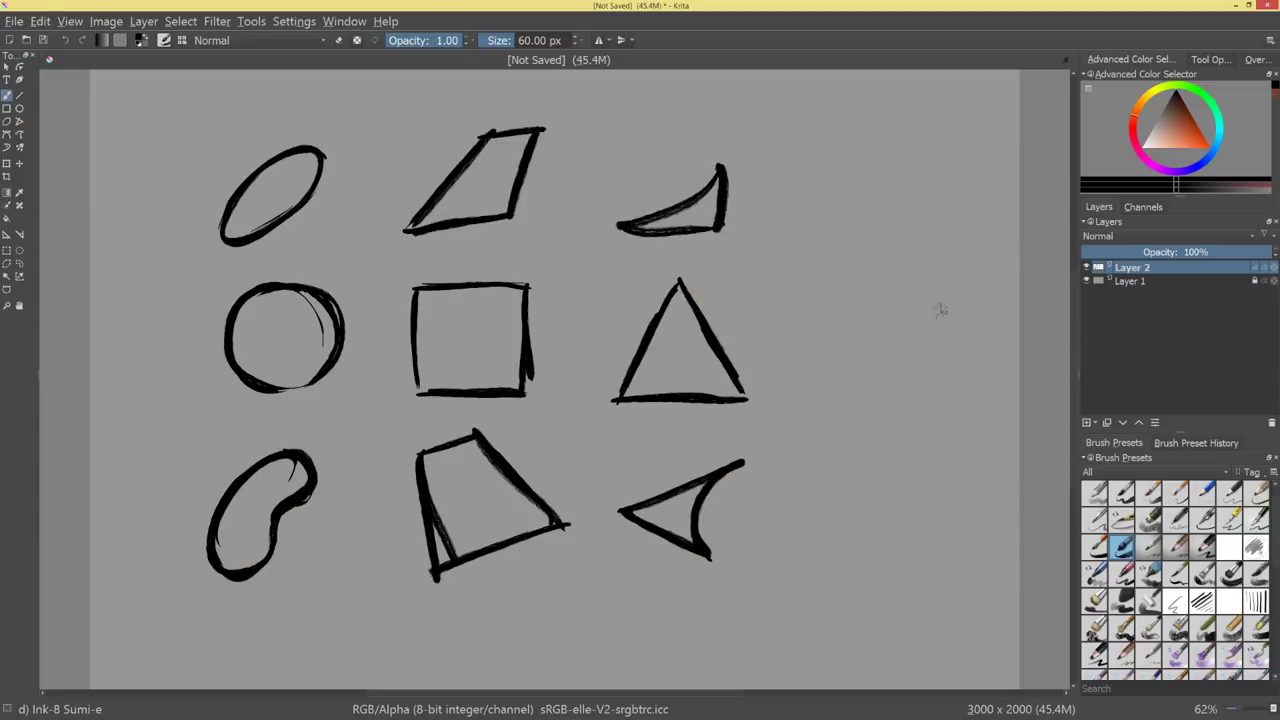
Sketch a sphere near the canvas's upper right corner, with curved contour lines wrapping around it and heavy shading along its underside.
mouse_move(888, 132)
mouse_down()
mouse_move(843, 190)
mouse_move(955, 218)
mouse_move(960, 150)
mouse_move(965, 185)
mouse_move(936, 248)
mouse_move(916, 238)
mouse_move(950, 140)
mouse_move(895, 248)
mouse_up()
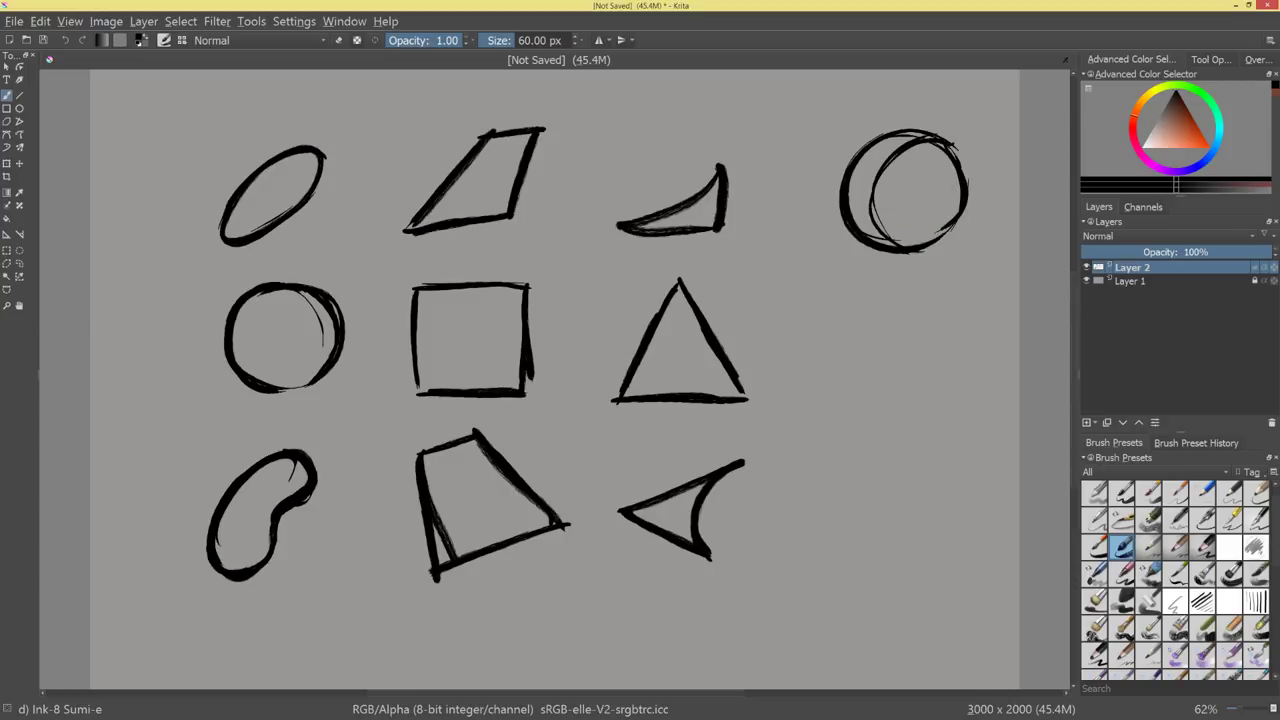
drag(870, 165, 900, 250)
mouse_move(843, 183)
mouse_down()
mouse_move(920, 235)
mouse_move(845, 156)
mouse_move(872, 215)
mouse_move(870, 197)
mouse_move(918, 240)
mouse_up()
drag(853, 204, 928, 243)
drag(856, 168, 922, 218)
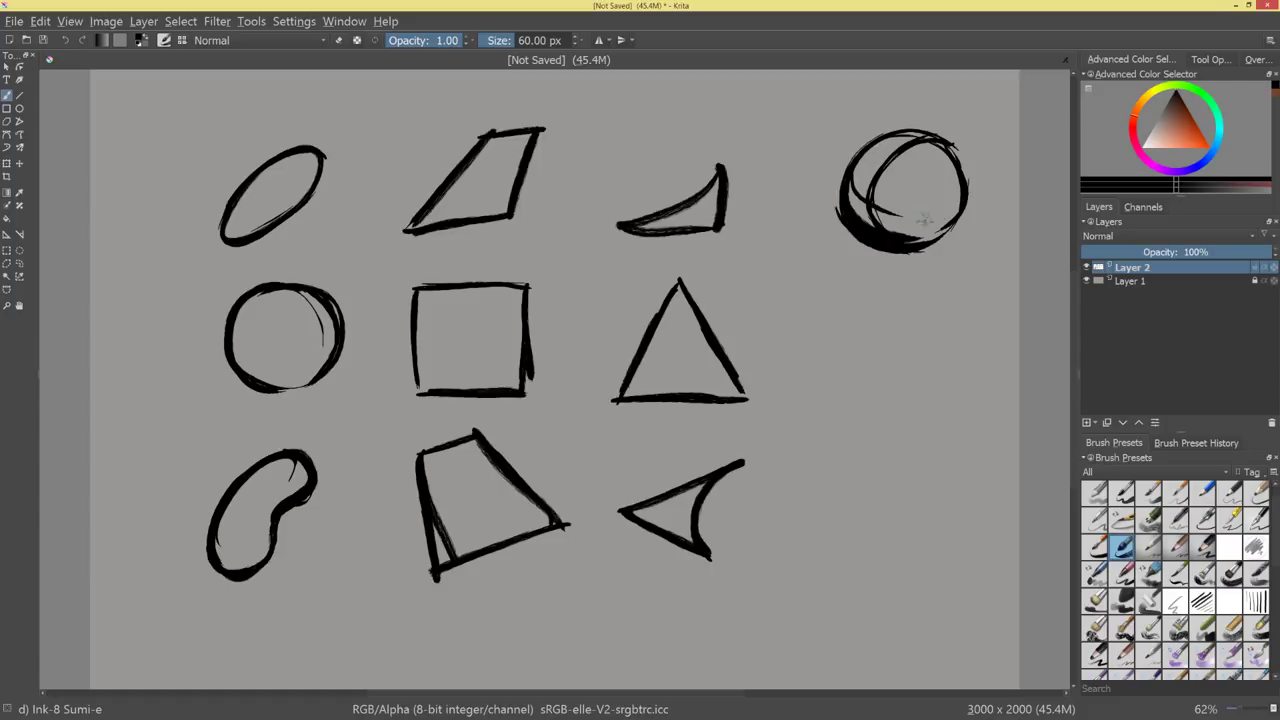
drag(856, 192, 943, 220)
mouse_move(862, 151)
mouse_down()
mouse_move(895, 222)
mouse_move(858, 166)
mouse_move(946, 174)
mouse_move(875, 215)
mouse_move(945, 195)
mouse_move(855, 252)
mouse_move(812, 248)
mouse_move(922, 243)
mouse_up()
mouse_move(796, 167)
mouse_down()
mouse_move(836, 106)
mouse_move(797, 157)
mouse_up()
mouse_move(177, 335)
mouse_down()
mouse_move(284, 473)
mouse_move(280, 258)
mouse_up()
key(ctrl+z)
key(ctrl+z)
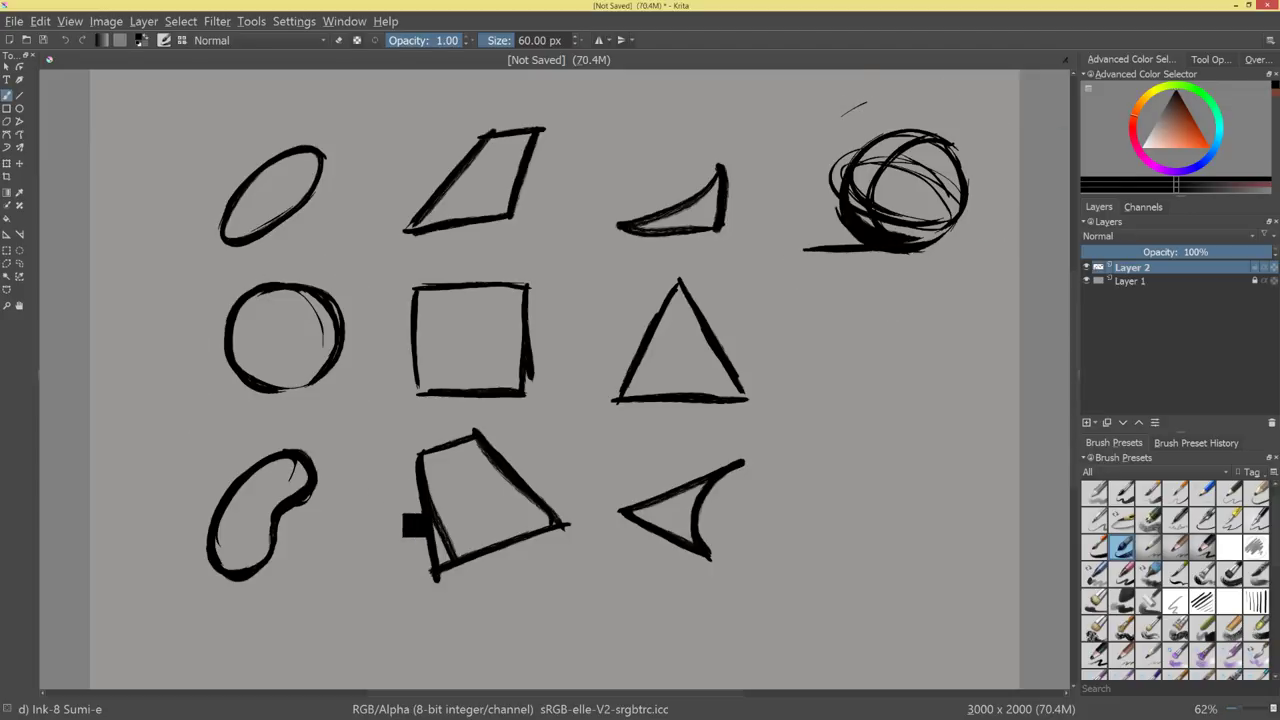
drag(208, 141, 195, 585)
mouse_move(205, 612)
mouse_down()
mouse_move(240, 618)
mouse_move(368, 412)
mouse_up()
mouse_move(360, 482)
mouse_down()
mouse_move(655, 632)
mouse_move(781, 398)
mouse_move(640, 107)
mouse_move(170, 150)
mouse_up()
key(ctrl+z)
key(ctrl+z)
key(ctrl+z)
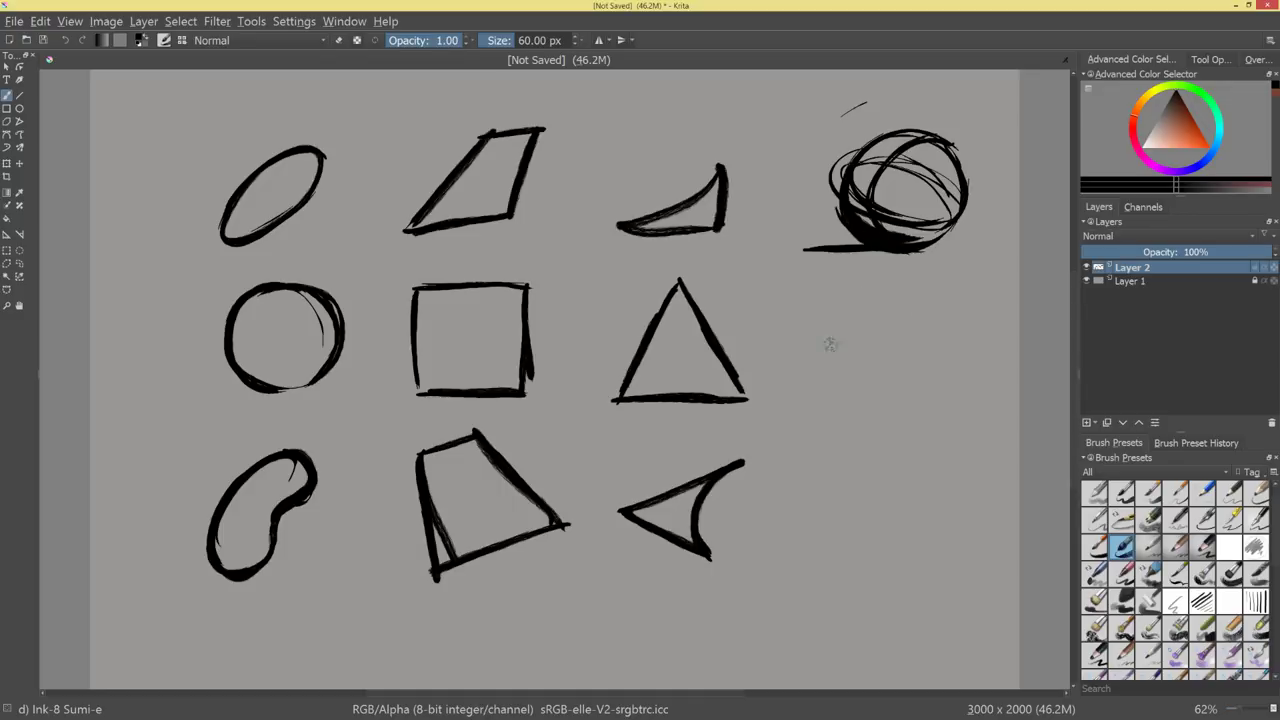
Draw a see-through box in perspective below the sphere, with its top face, front face and hidden inner edges.
mouse_move(870, 348)
mouse_down()
mouse_move(868, 332)
mouse_move(843, 378)
mouse_move(890, 312)
mouse_move(960, 306)
mouse_move(986, 380)
mouse_up()
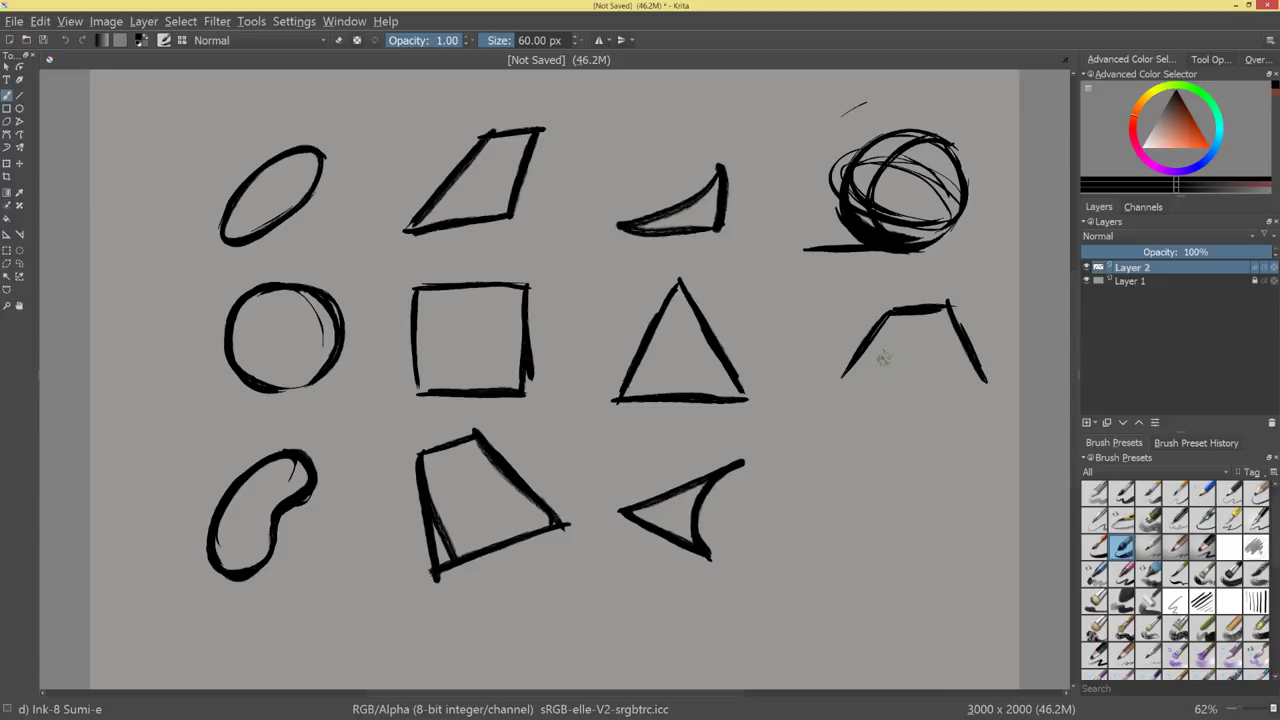
mouse_move(858, 384)
mouse_down()
mouse_move(990, 378)
mouse_move(933, 372)
mouse_up()
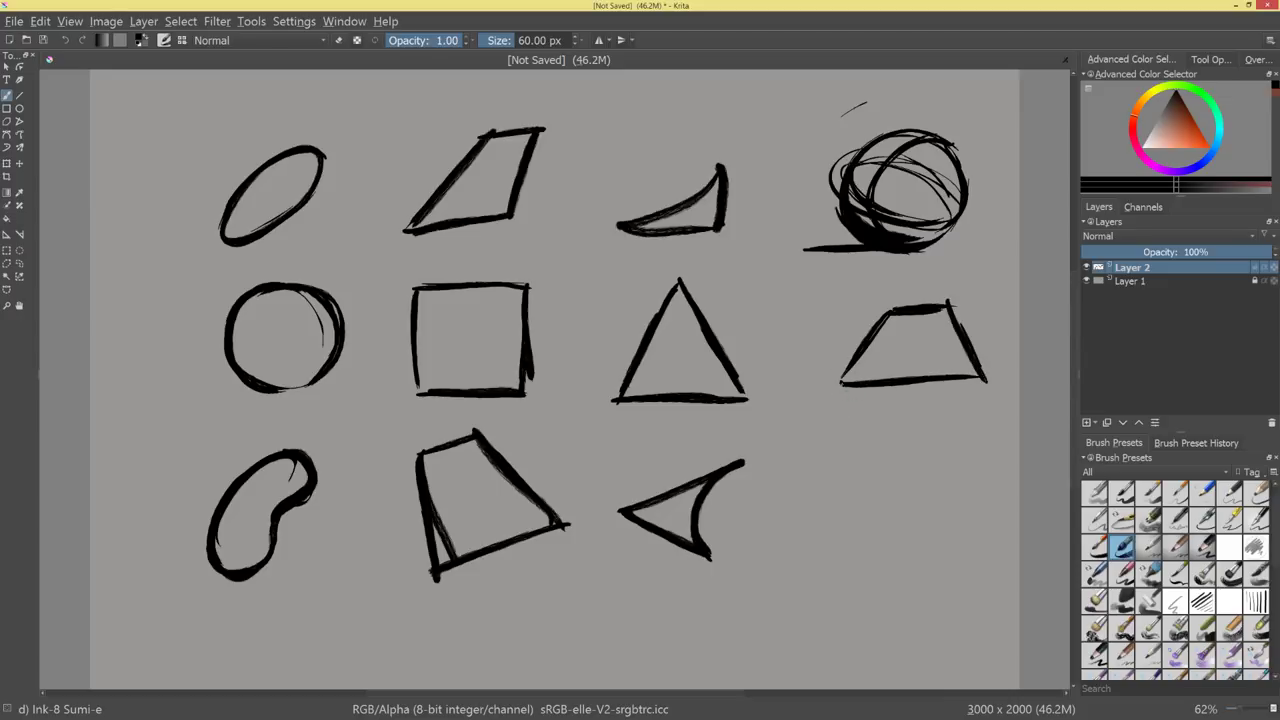
drag(840, 380, 877, 452)
drag(976, 378, 963, 448)
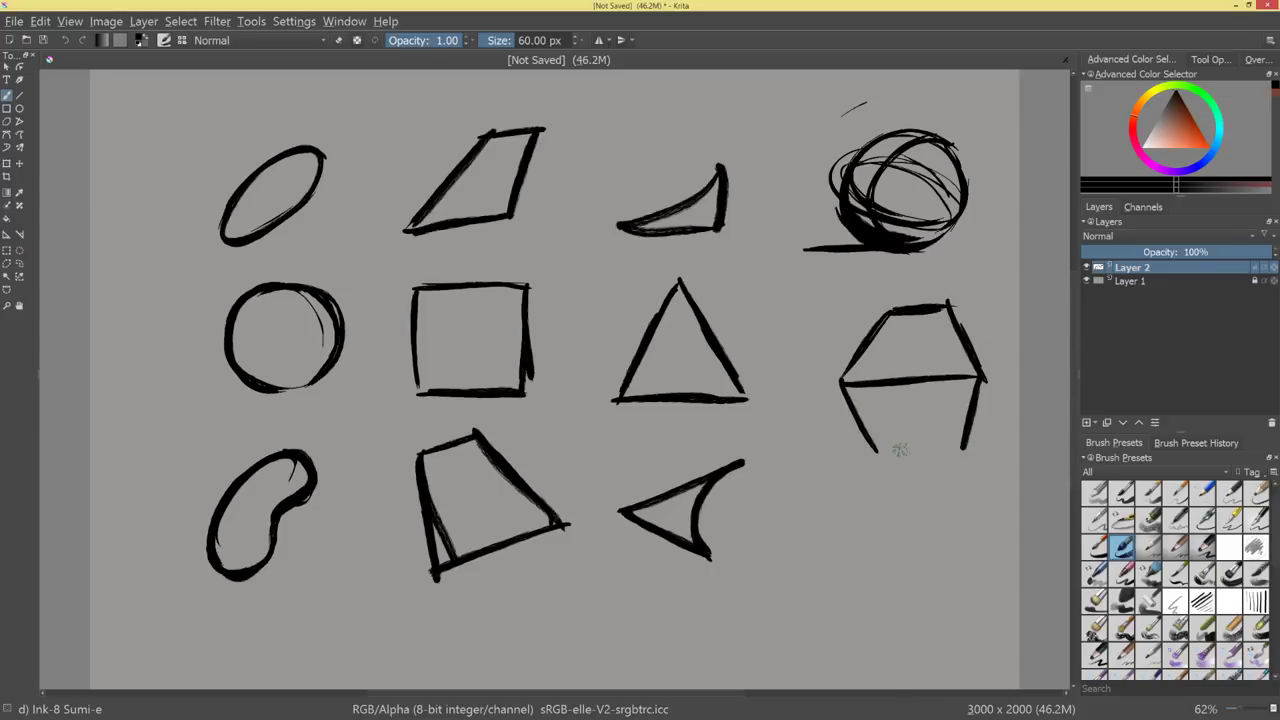
drag(878, 454, 962, 449)
mouse_move(892, 320)
mouse_down()
mouse_move(901, 399)
mouse_move(882, 449)
mouse_move(937, 408)
mouse_move(962, 438)
mouse_up()
drag(944, 308, 940, 399)
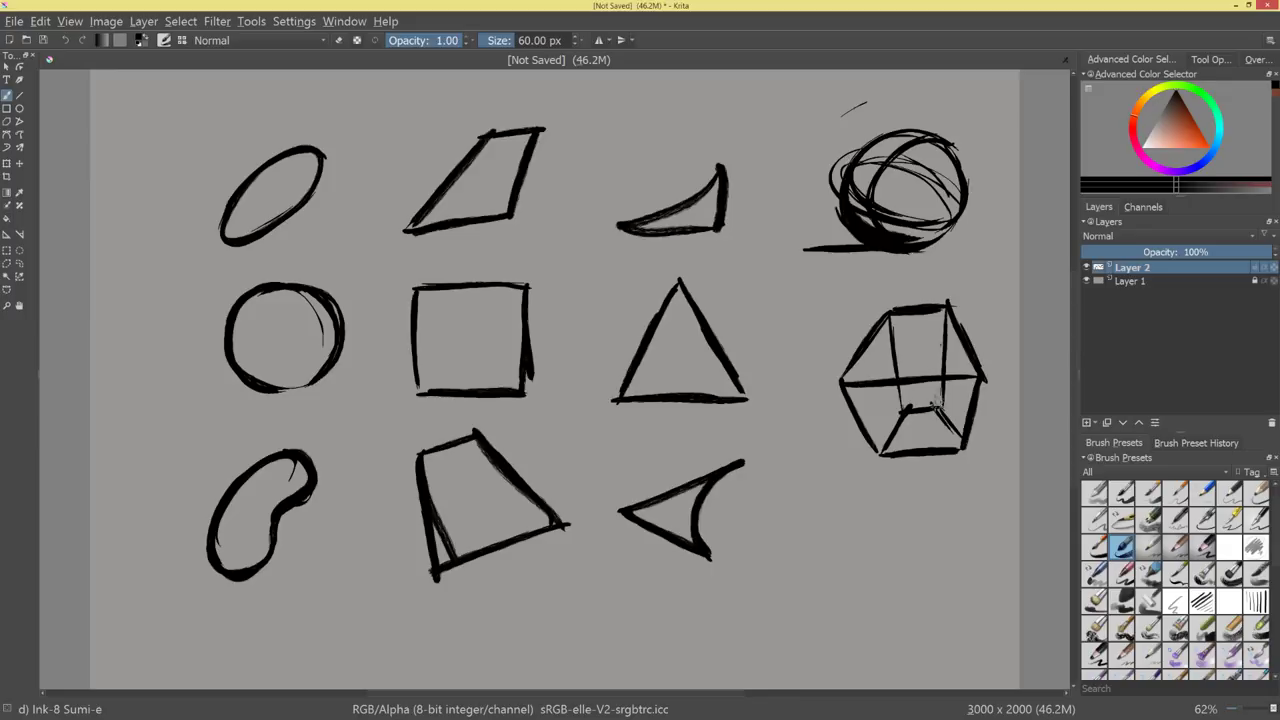
Thicken the box's back top edge, the sides of its front face and its inner vertical edge.
mouse_move(886, 319)
mouse_down()
mouse_move(894, 382)
mouse_move(895, 356)
mouse_up()
mouse_move(926, 316)
mouse_down()
mouse_move(884, 318)
mouse_move(940, 316)
mouse_up()
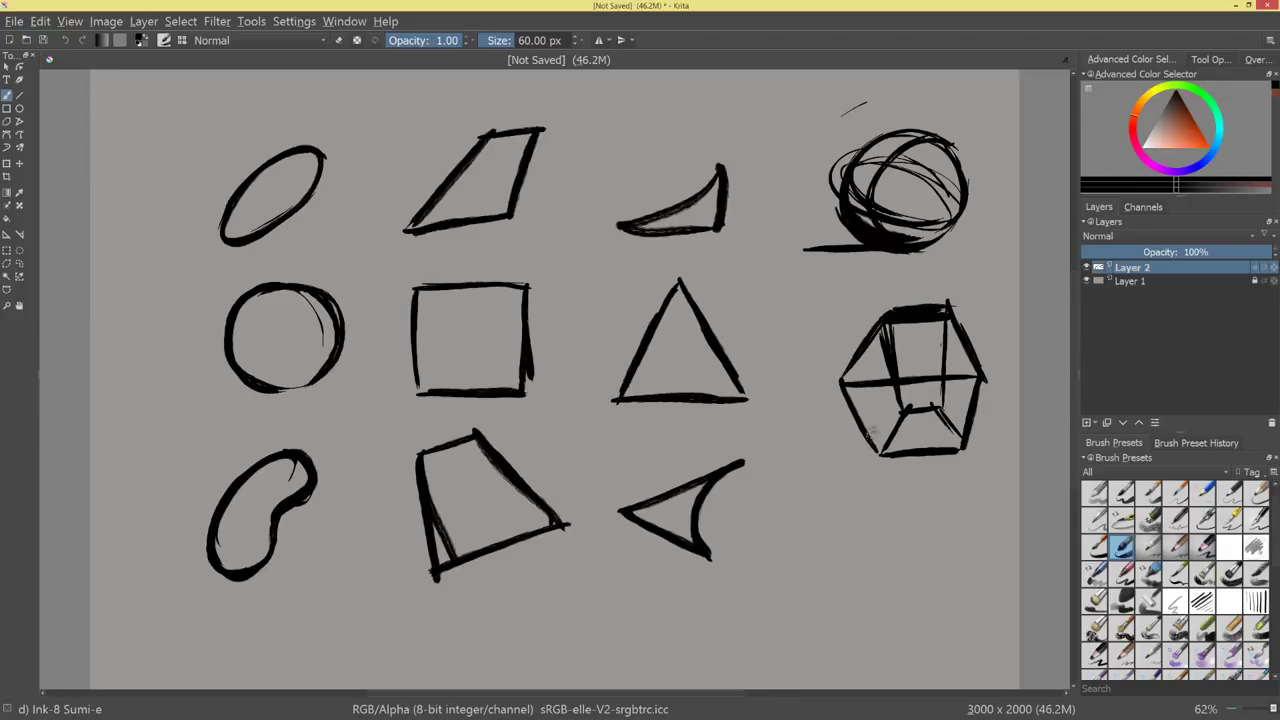
drag(844, 386, 882, 454)
drag(984, 372, 964, 452)
drag(842, 386, 892, 388)
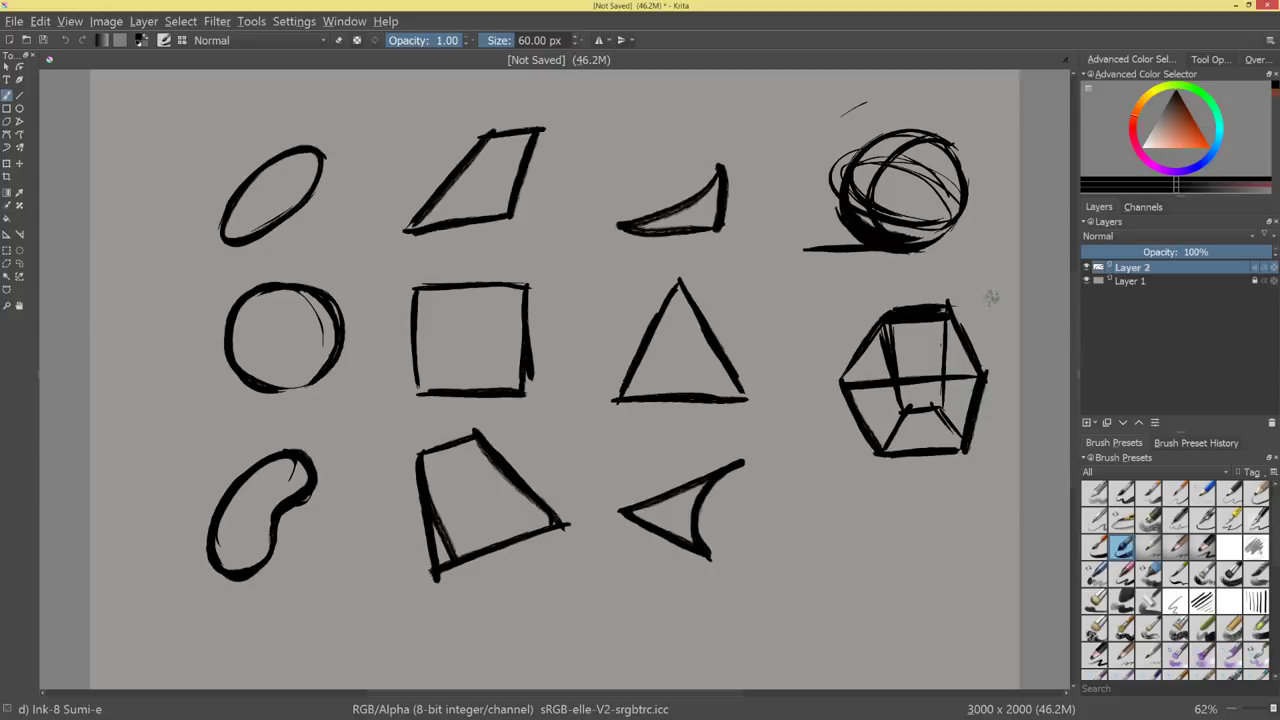
Fill the box's top and front faces with hatching lines that follow the direction of each face.
mouse_move(882, 330)
mouse_down()
mouse_move(849, 379)
mouse_move(863, 380)
mouse_up()
mouse_move(911, 324)
mouse_down()
mouse_move(895, 366)
mouse_move(906, 367)
mouse_up()
drag(931, 323, 938, 370)
mouse_move(950, 350)
mouse_down()
mouse_move(944, 382)
mouse_move(962, 372)
mouse_up()
drag(928, 328, 920, 376)
mouse_move(912, 334)
mouse_down()
mouse_move(916, 366)
mouse_move(880, 436)
mouse_up()
drag(876, 385, 900, 446)
mouse_move(913, 386)
mouse_down()
mouse_move(913, 450)
mouse_move(928, 446)
mouse_up()
drag(943, 383, 943, 444)
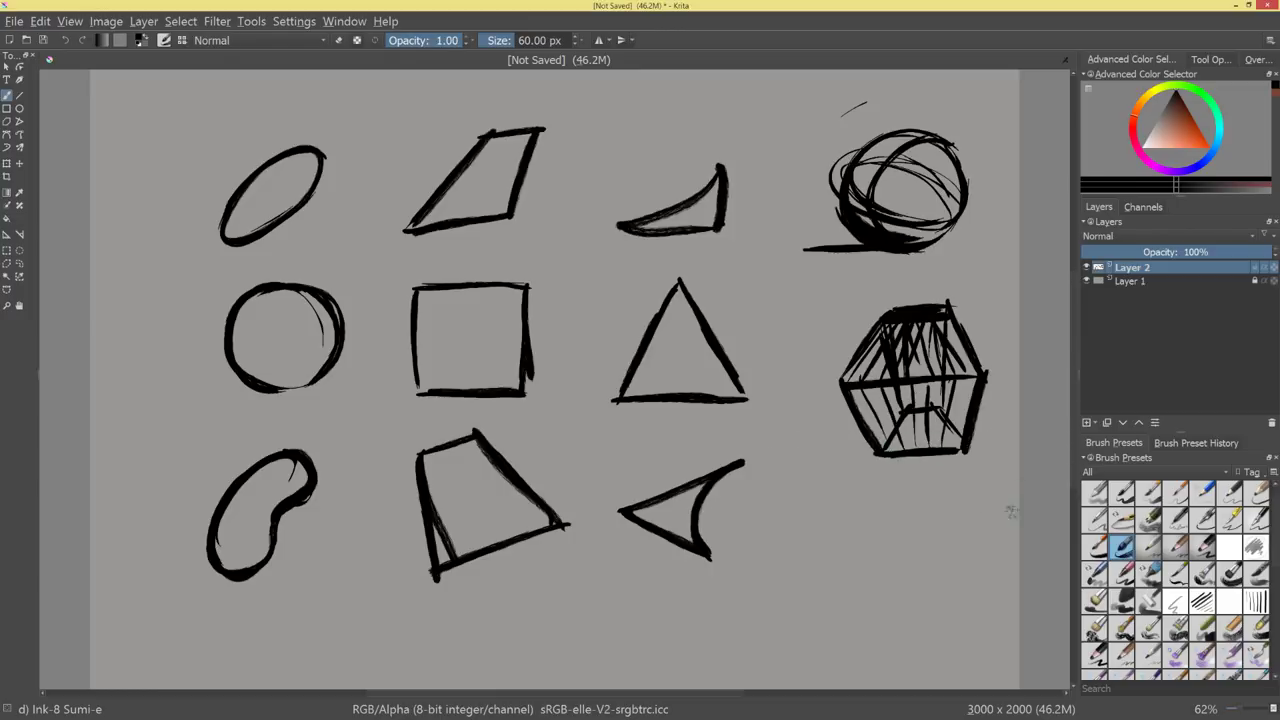
Draw a tilted cone with an elliptical base below the box, and add elliptical contour lines across its body.
mouse_move(932, 506)
mouse_down()
mouse_move(828, 569)
mouse_move(891, 645)
mouse_up()
mouse_move(840, 566)
mouse_down()
mouse_move(938, 630)
mouse_move(945, 655)
mouse_up()
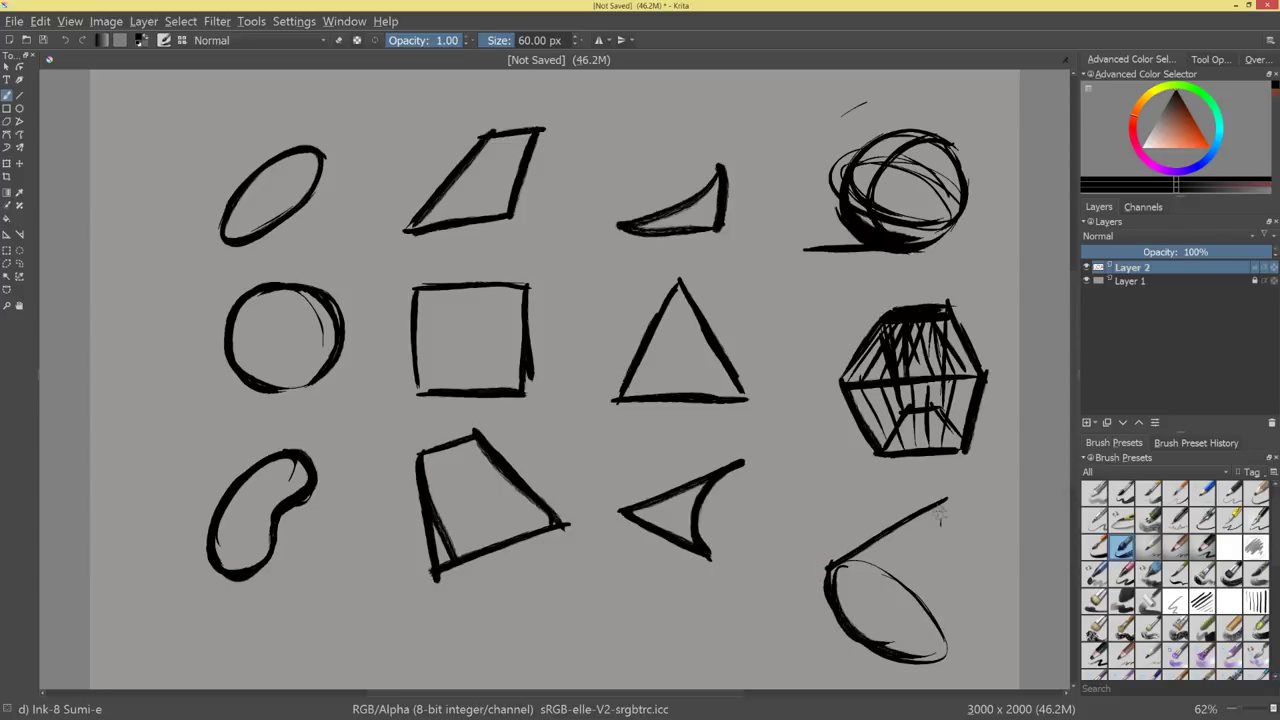
mouse_move(946, 498)
mouse_down()
mouse_move(988, 482)
mouse_move(938, 648)
mouse_up()
drag(986, 484, 932, 652)
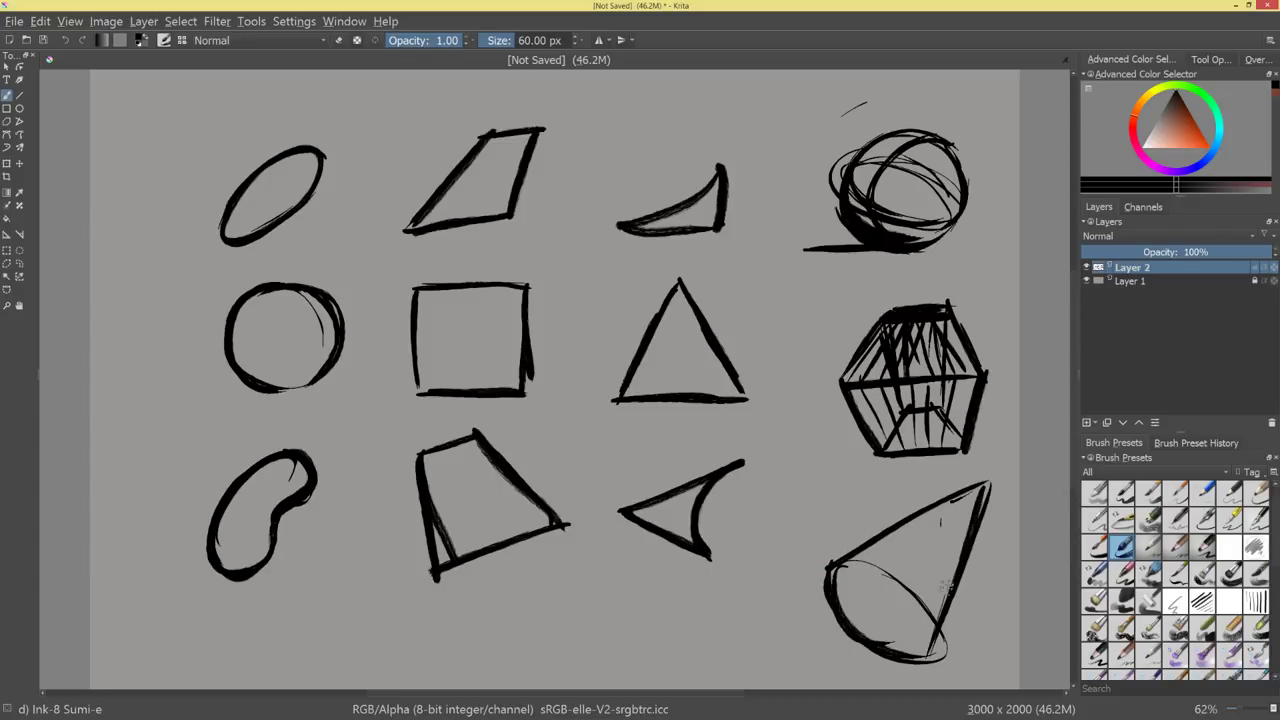
mouse_move(870, 570)
mouse_down()
mouse_move(955, 556)
mouse_move(904, 534)
mouse_move(876, 560)
mouse_move(910, 540)
mouse_up()
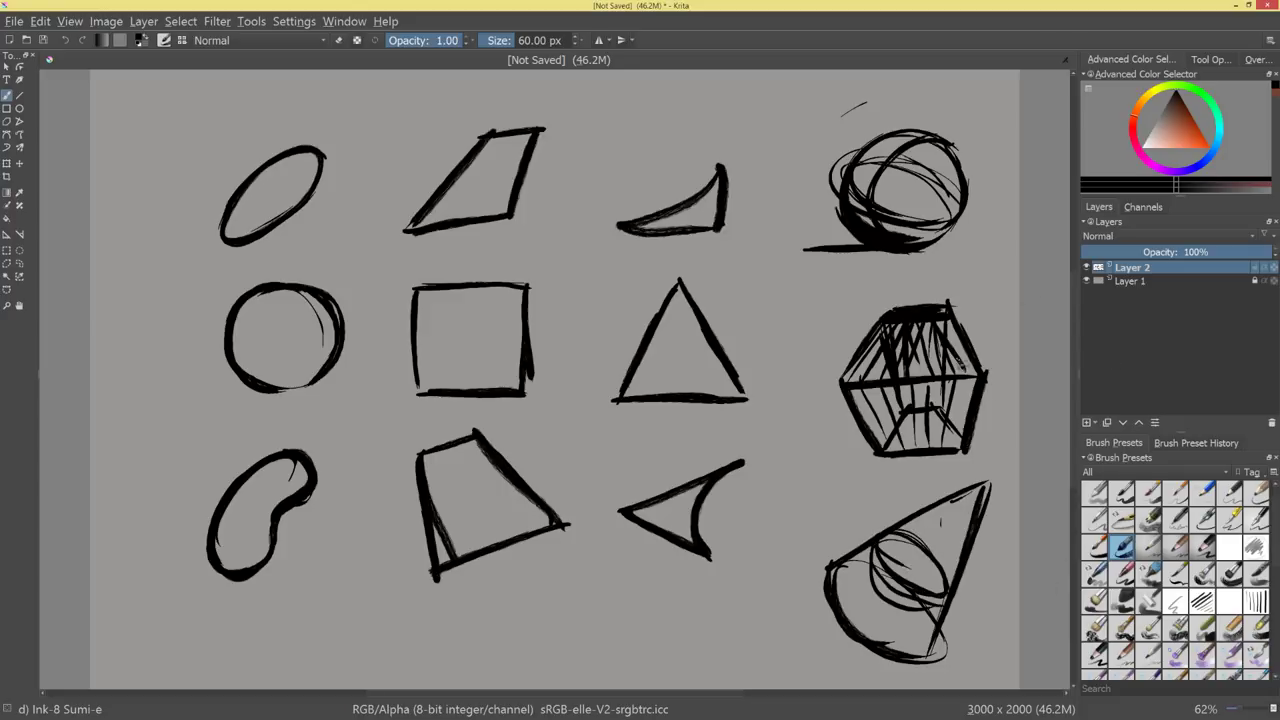
Clear all the practice shapes and forms from Layer 2 to leave an empty canvas.
mouse_move(915, 412)
mouse_down()
mouse_move(861, 474)
mouse_move(916, 420)
mouse_up()
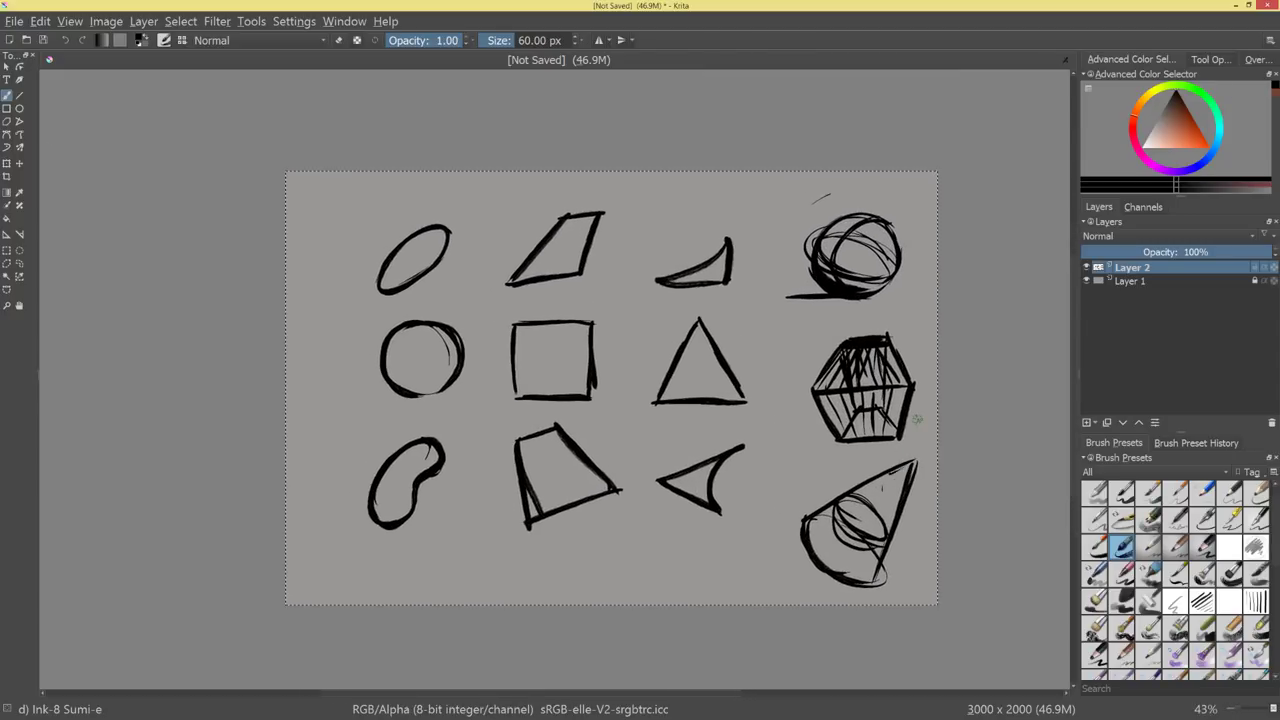
key(Delete)
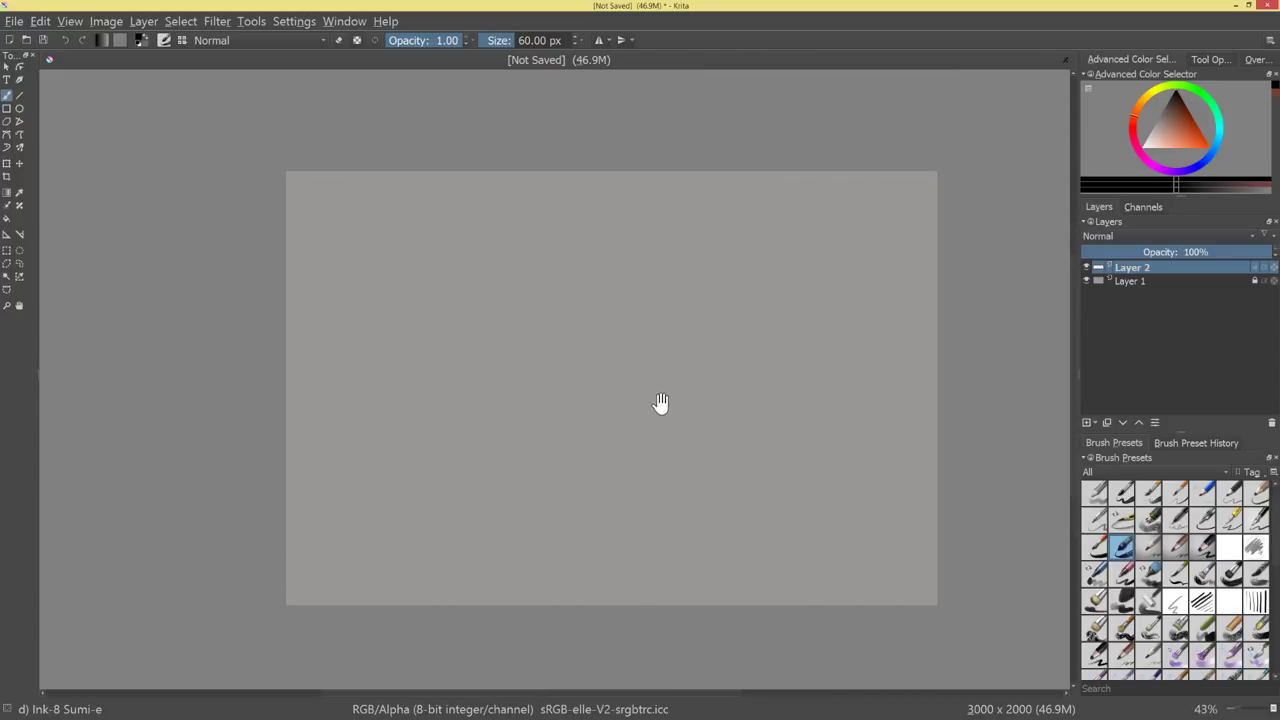
drag(661, 403, 728, 378)
drag(728, 378, 642, 401)
drag(642, 401, 648, 411)
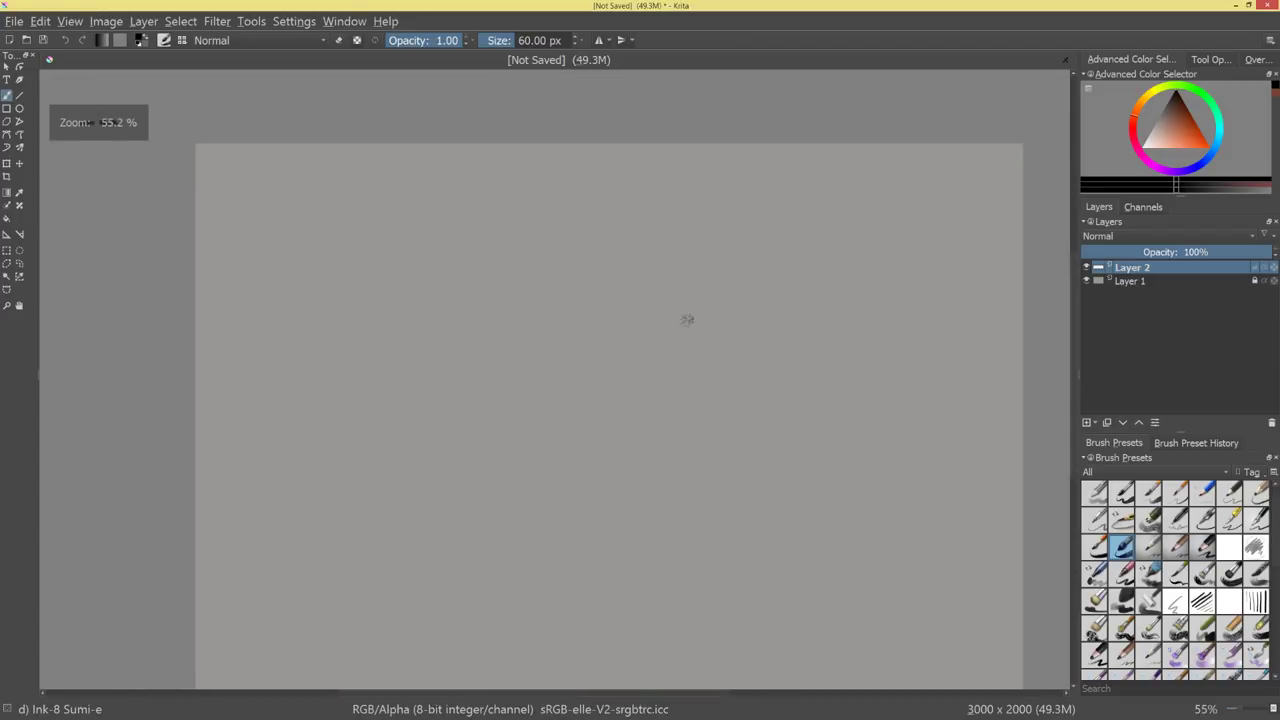
Sketch a large rough circle in the upper middle of the canvas with several overlapping strokes.
mouse_move(691, 299)
mouse_down()
mouse_move(566, 269)
mouse_move(608, 409)
mouse_up()
key(ctrl+z)
mouse_move(645, 214)
mouse_down()
mouse_move(574, 238)
mouse_move(688, 403)
mouse_up()
drag(730, 275, 543, 277)
drag(712, 405, 735, 290)
drag(516, 300, 660, 213)
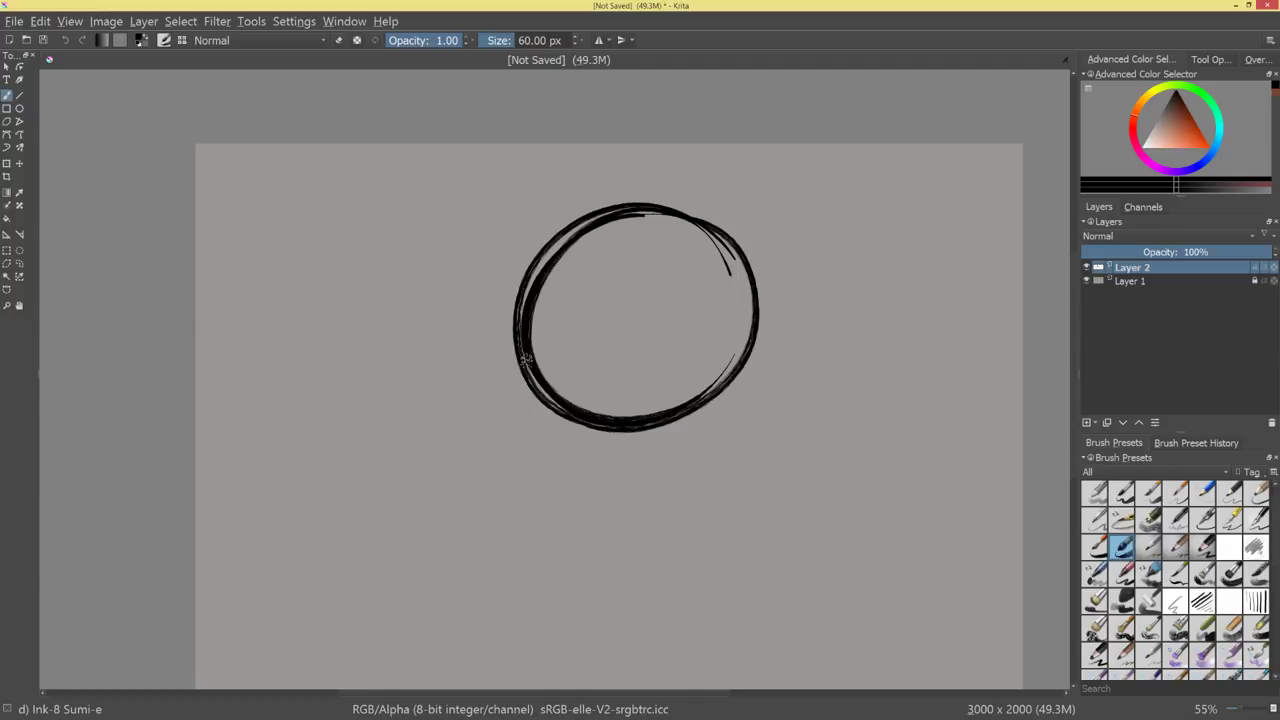
Turn the circle into a sphere with a vertical and a horizontal elliptical contour wrapping around it.
mouse_move(622, 420)
mouse_down()
mouse_move(591, 374)
mouse_move(646, 446)
mouse_move(612, 420)
mouse_up()
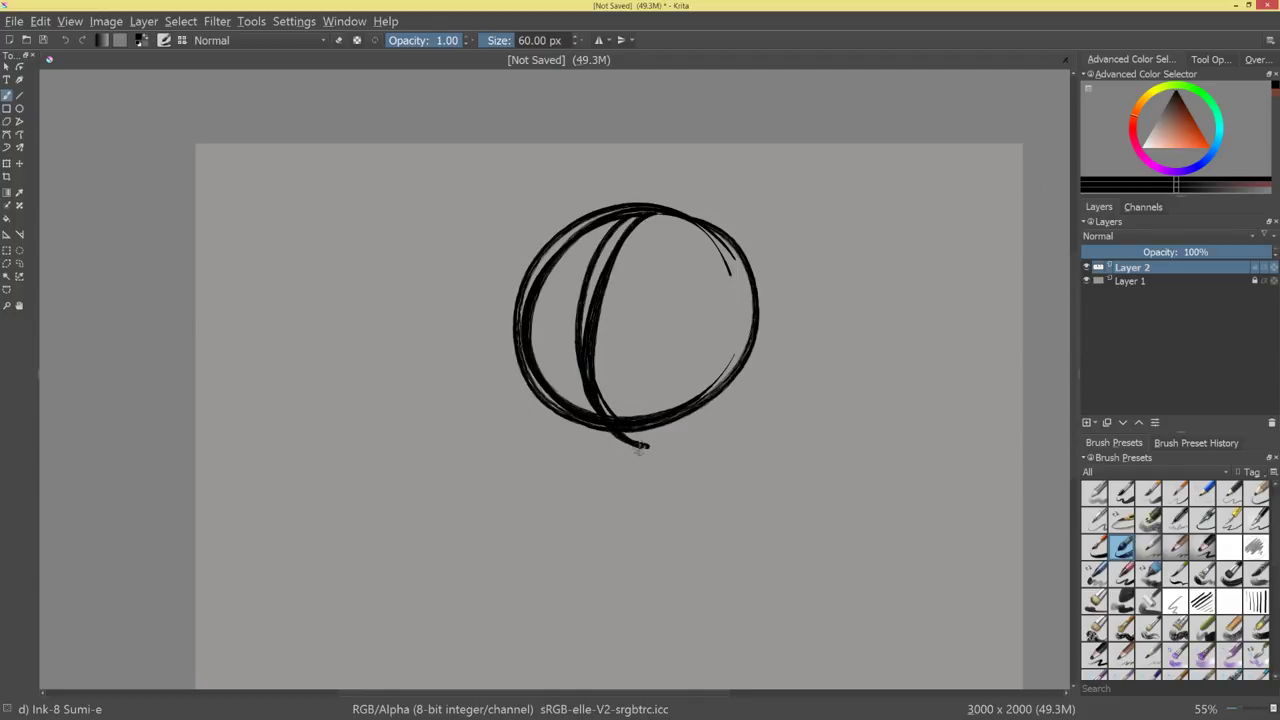
key(ctrl+z)
key(ctrl+z)
drag(642, 203, 660, 419)
drag(672, 301, 674, 313)
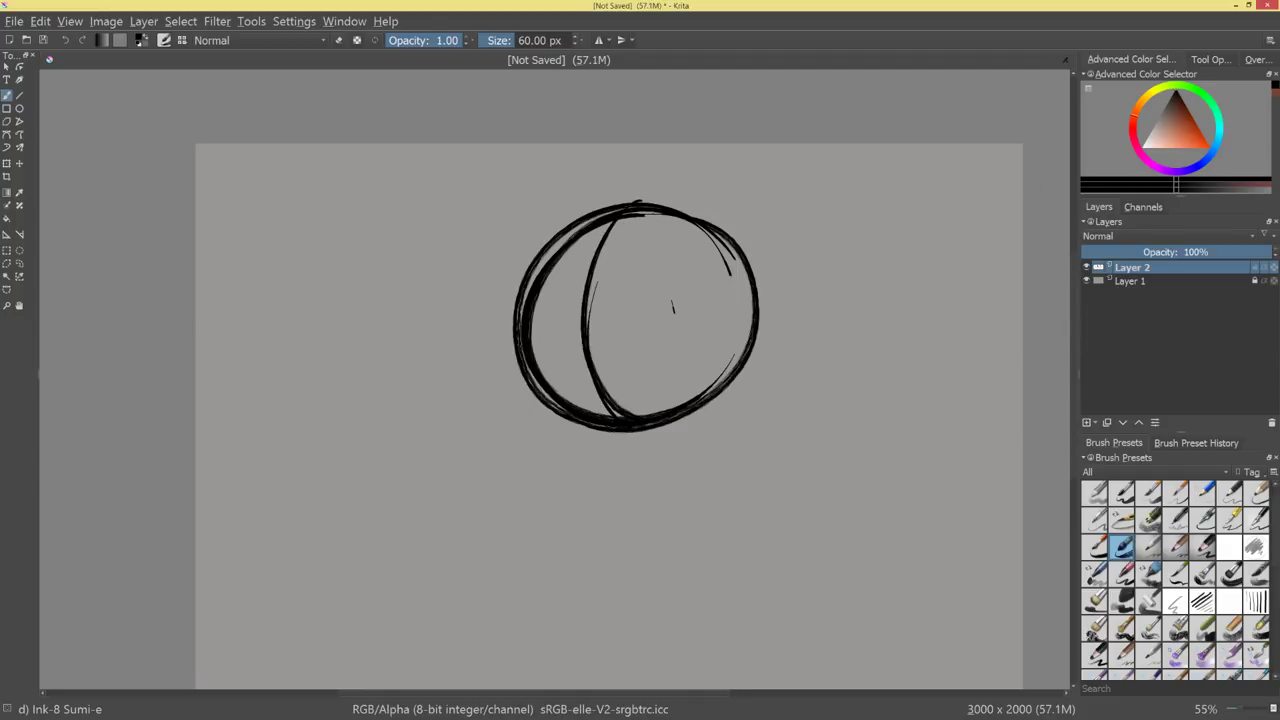
mouse_move(594, 266)
mouse_down()
mouse_move(598, 247)
mouse_move(594, 364)
mouse_move(614, 402)
mouse_move(526, 305)
mouse_move(514, 316)
mouse_up()
drag(588, 338, 528, 324)
drag(594, 270, 756, 284)
Block in the face below the sphere with a centre line, side edges and an angled jaw, and add an oval ear.
drag(588, 296, 588, 543)
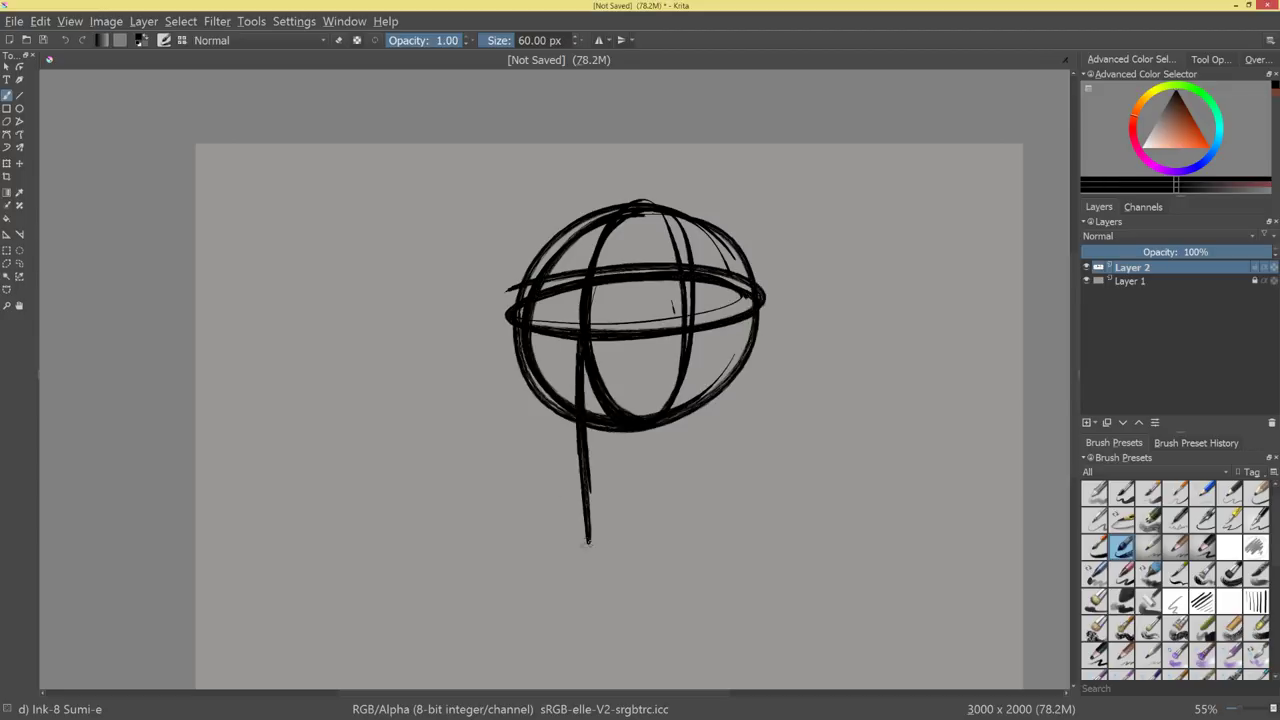
drag(582, 372, 588, 528)
drag(520, 330, 542, 470)
mouse_move(540, 480)
mouse_down()
mouse_move(592, 522)
mouse_move(710, 470)
mouse_move(592, 530)
mouse_up()
drag(720, 332, 722, 460)
drag(714, 330, 714, 484)
drag(710, 400, 708, 460)
mouse_move(714, 444)
mouse_down()
mouse_move(613, 516)
mouse_move(656, 478)
mouse_up()
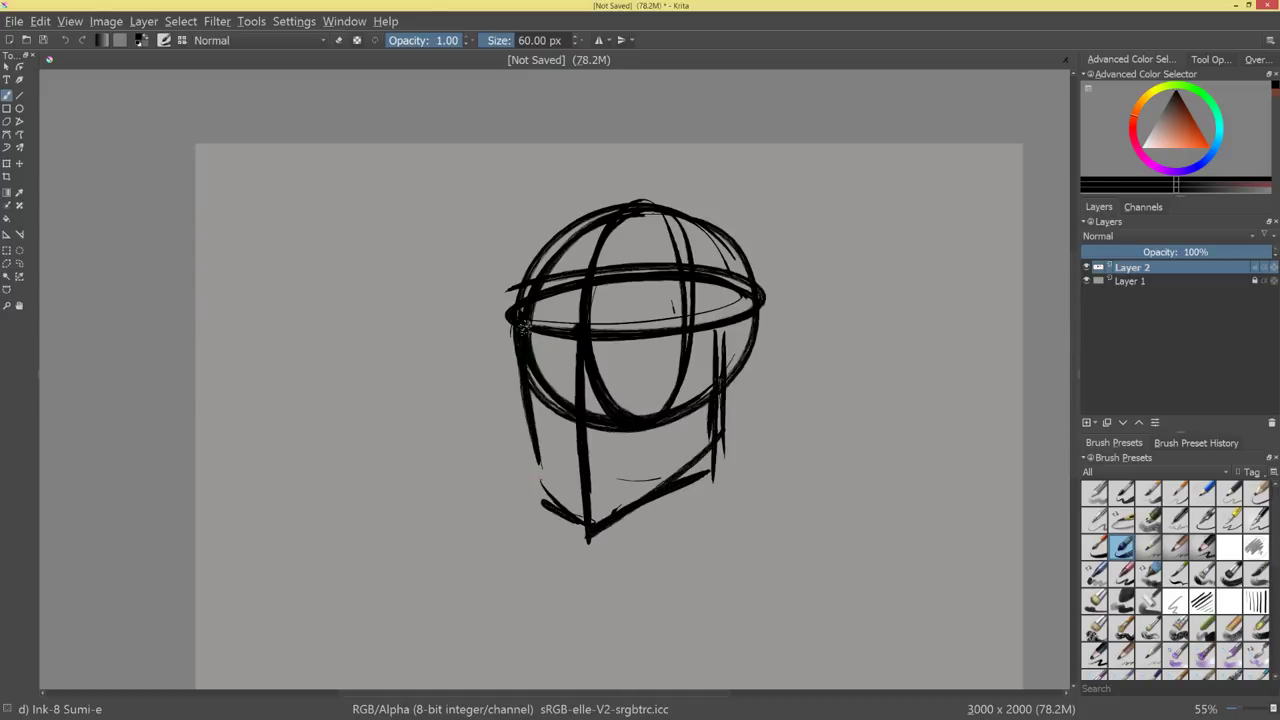
mouse_move(520, 330)
mouse_down()
mouse_move(530, 480)
mouse_move(588, 522)
mouse_up()
drag(716, 330, 752, 505)
drag(732, 420, 746, 552)
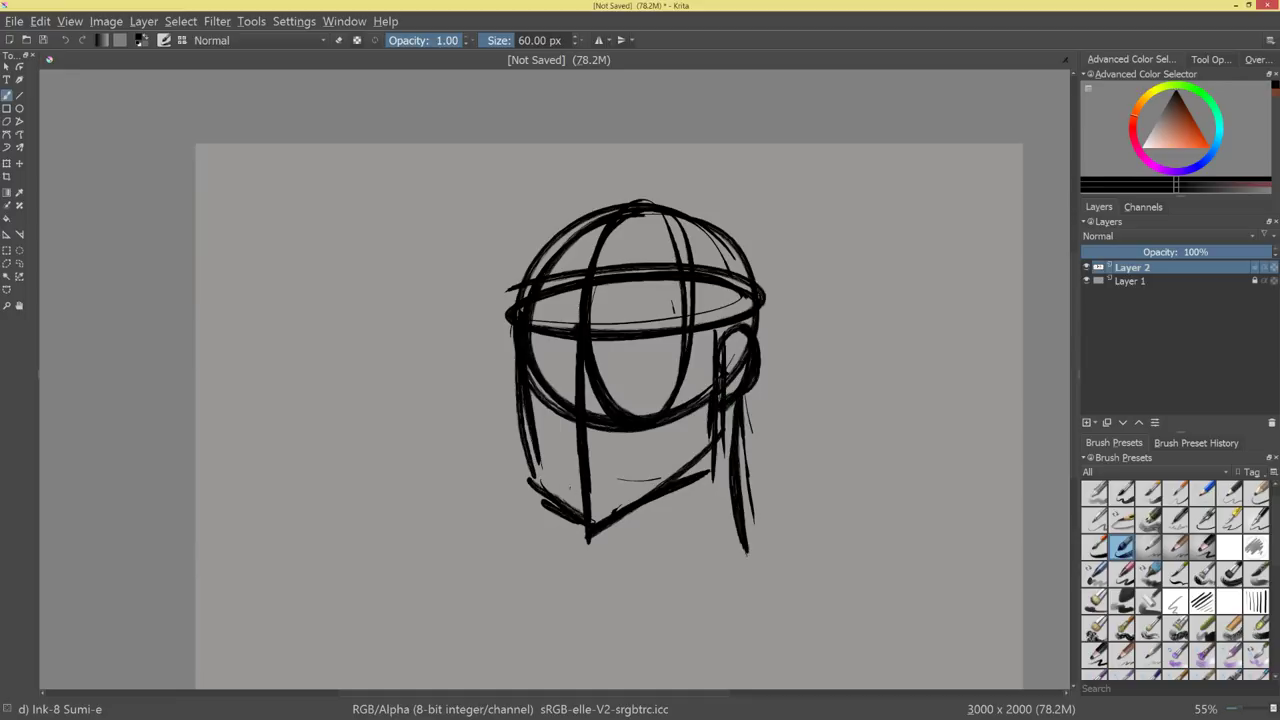
drag(578, 462, 555, 588)
key(ctrl+z)
key(ctrl+z)
key(ctrl+z)
Construct the neck as a tilted cylinder under the head, with an upper ellipse, two sides and a curved base.
mouse_move(646, 399)
mouse_down()
mouse_move(591, 431)
mouse_move(576, 476)
mouse_move(626, 406)
mouse_move(687, 439)
mouse_up()
key(ctrl+z)
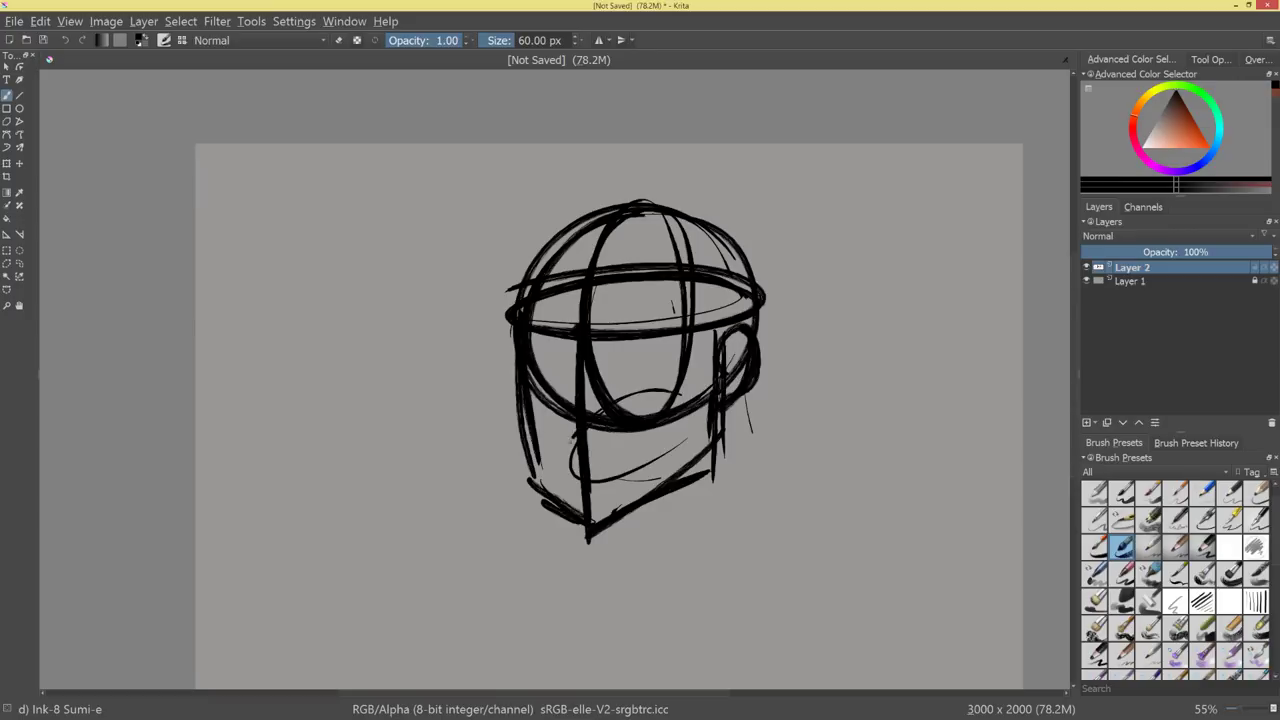
mouse_move(705, 395)
mouse_down()
mouse_move(568, 462)
mouse_move(615, 398)
mouse_move(735, 540)
mouse_up()
drag(565, 485, 580, 515)
mouse_move(590, 537)
mouse_down()
mouse_move(630, 597)
mouse_move(710, 580)
mouse_move(740, 540)
mouse_up()
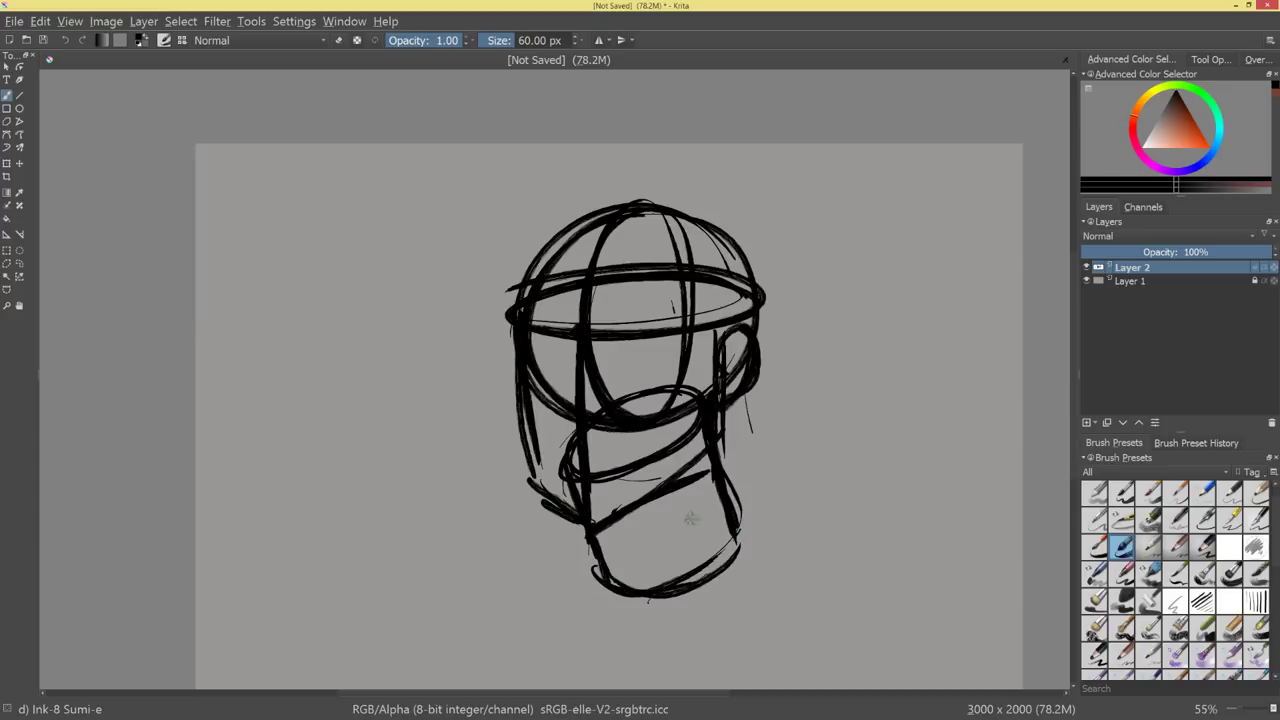
drag(572, 562, 719, 524)
drag(672, 391, 692, 429)
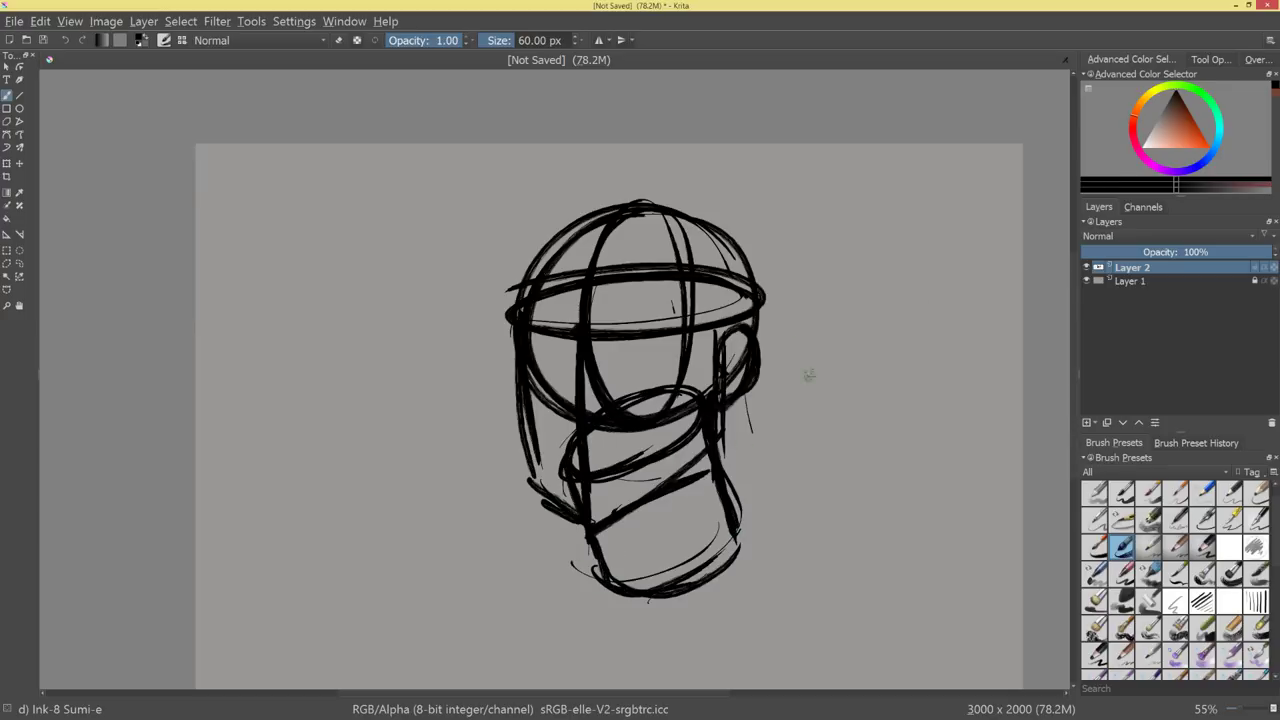
drag(838, 358, 860, 462)
key(ctrl+z)
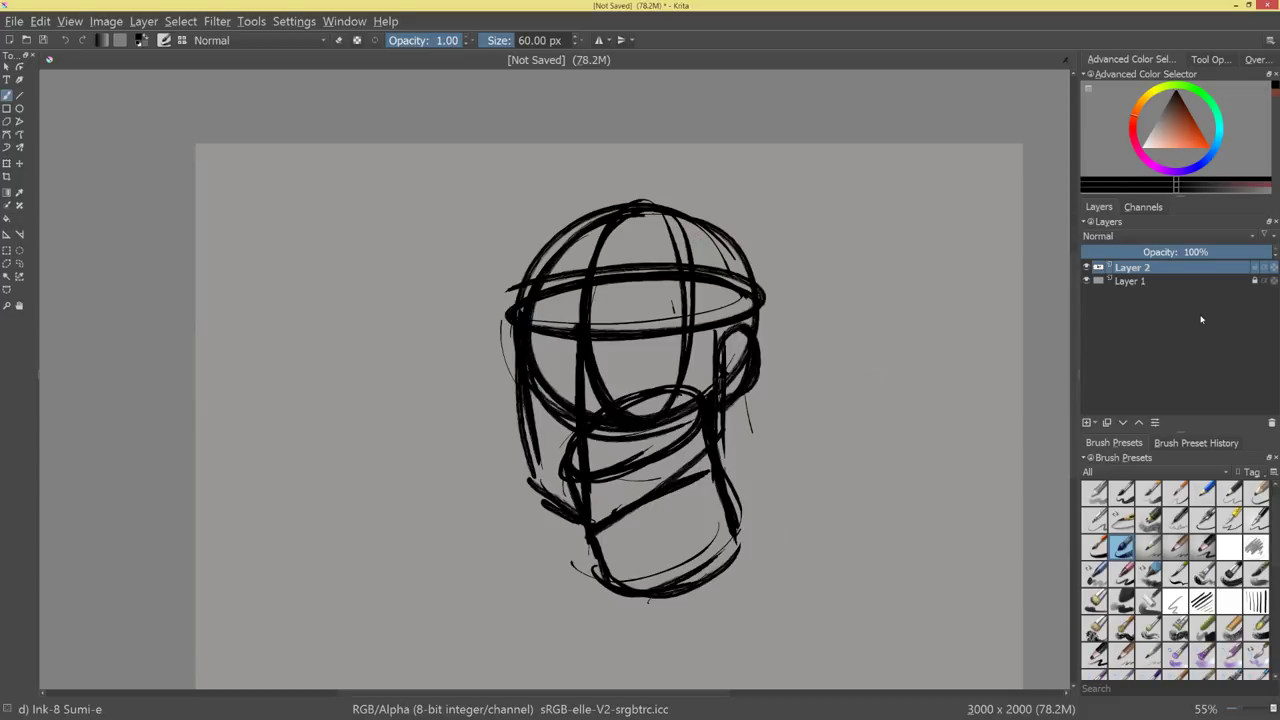
Lower the opacity of the construction sketch on Layer 2 and add a new layer above it.
drag(801, 467, 811, 441)
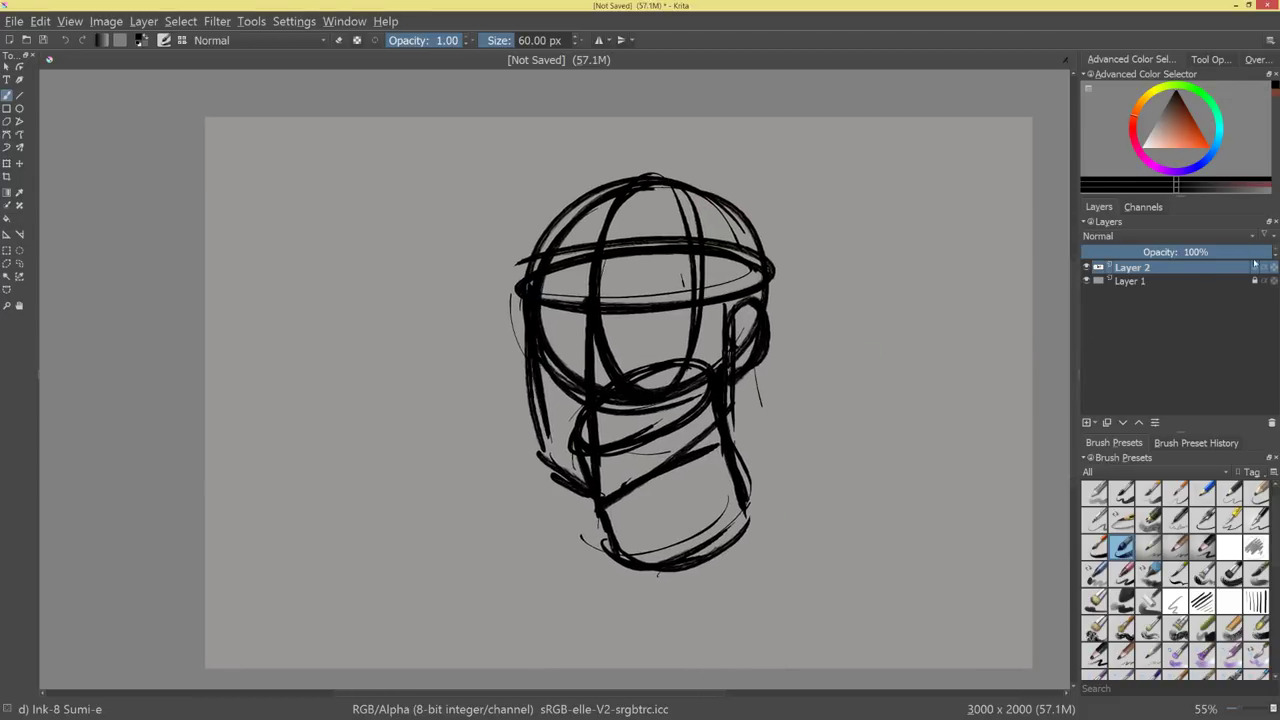
drag(1250, 252, 1122, 252)
key(Insert)
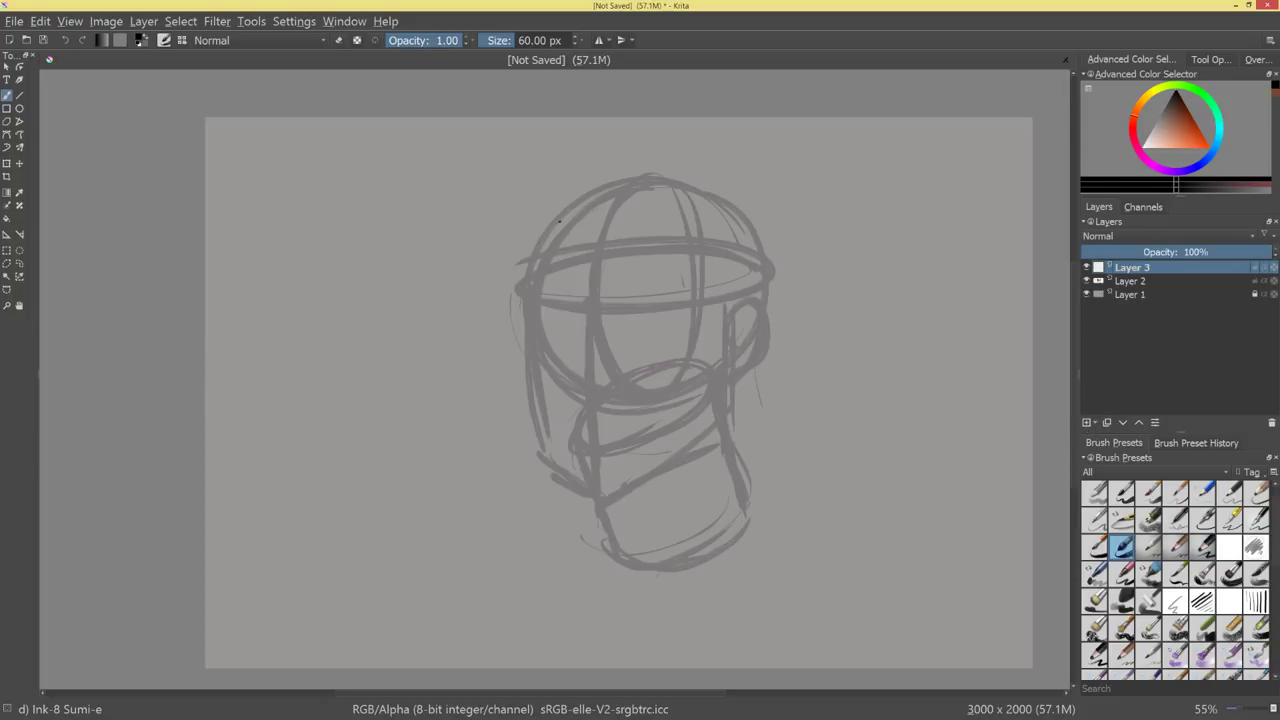
Outline the forehead, face profile, chin and jaw over the faded construction, and trace the neck sides and base.
mouse_move(552, 236)
mouse_down()
mouse_move(534, 292)
mouse_move(536, 386)
mouse_move(548, 441)
mouse_move(600, 497)
mouse_move(725, 421)
mouse_up()
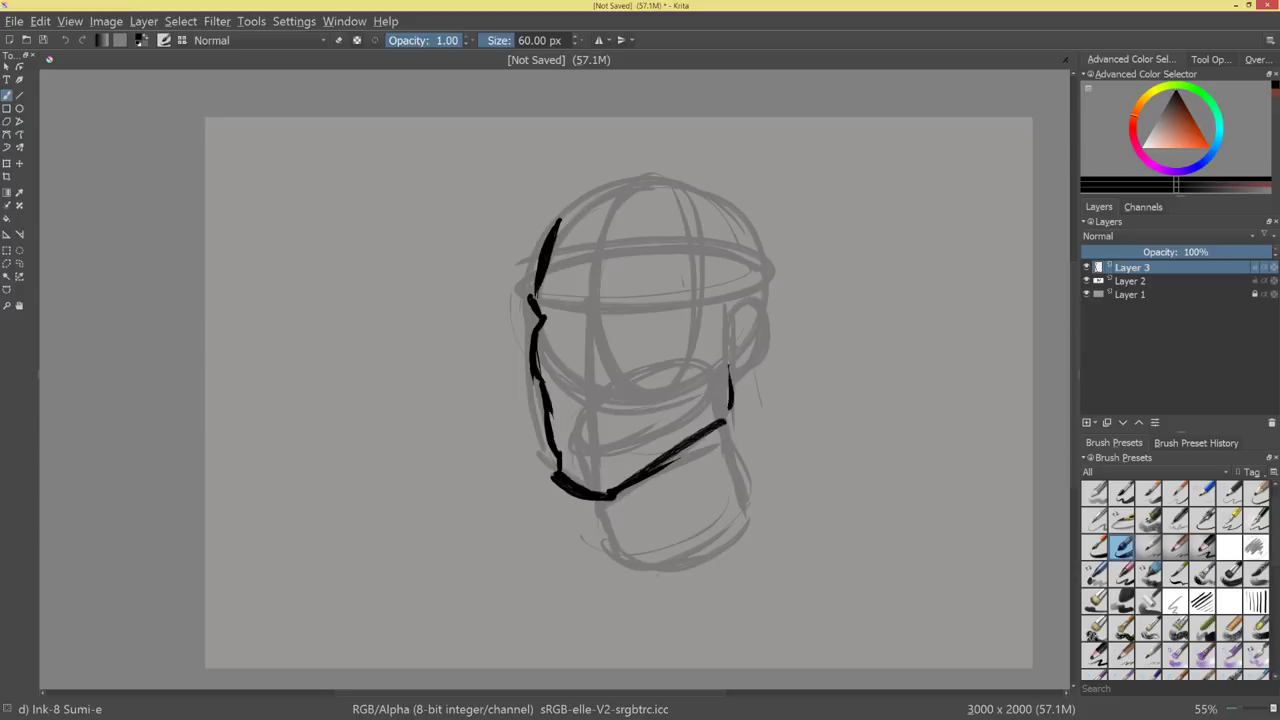
drag(727, 362, 701, 433)
drag(730, 380, 751, 496)
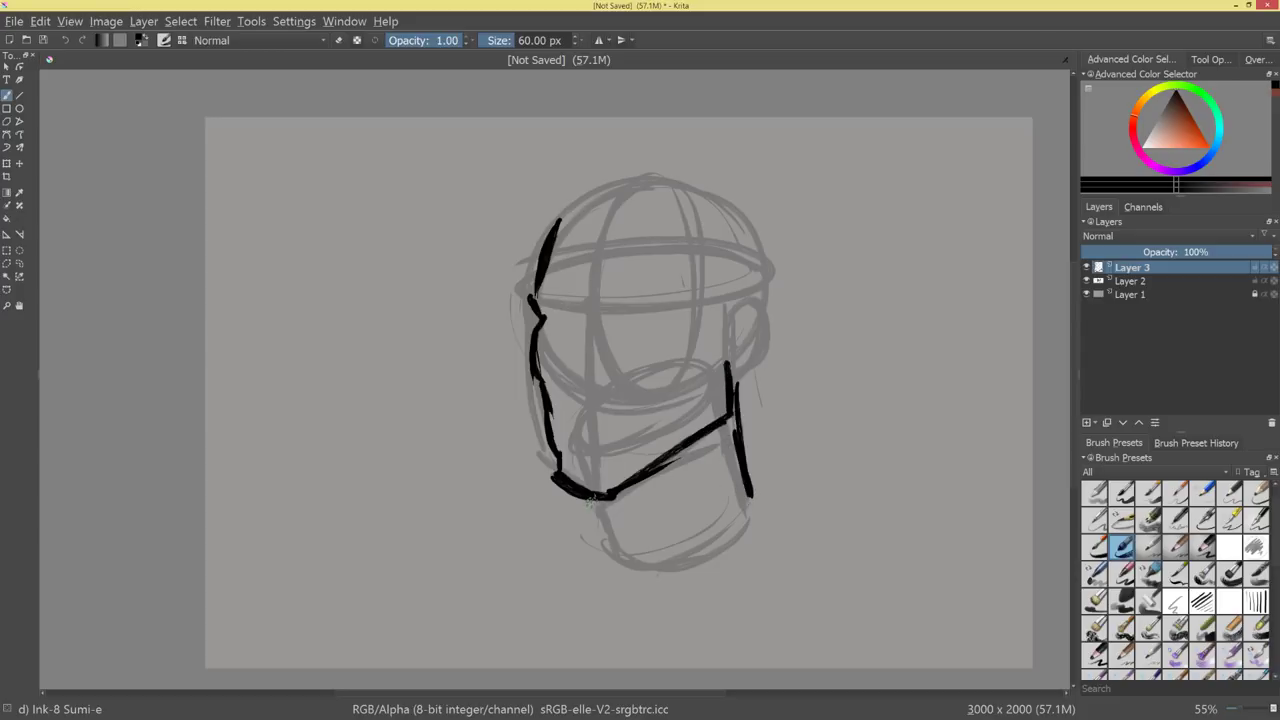
mouse_move(598, 496)
mouse_down()
mouse_move(610, 547)
mouse_move(642, 566)
mouse_up()
mouse_move(586, 535)
mouse_down()
mouse_move(640, 568)
mouse_move(752, 497)
mouse_up()
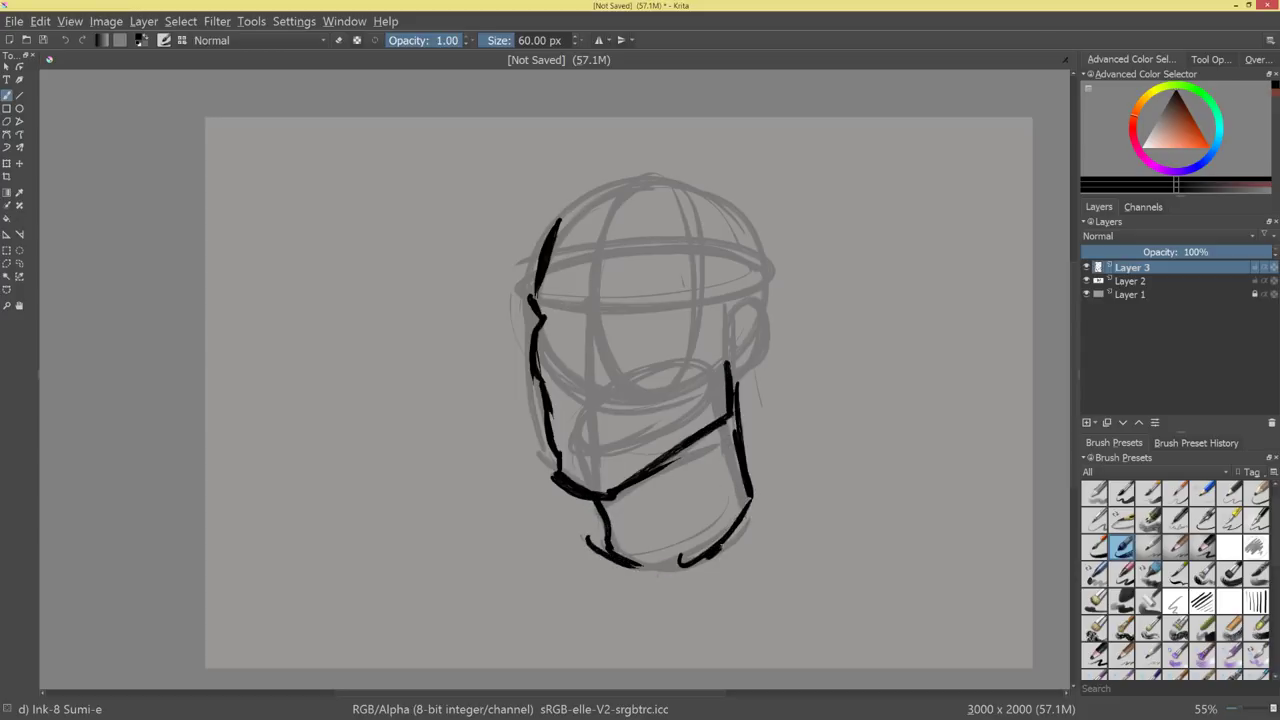
Draw the ear with its inner folds, thicken the jawline, and add the diagonal neck muscle below the ear.
mouse_move(756, 423)
mouse_down()
mouse_move(771, 453)
mouse_move(790, 381)
mouse_move(783, 392)
mouse_move(748, 364)
mouse_move(738, 450)
mouse_up()
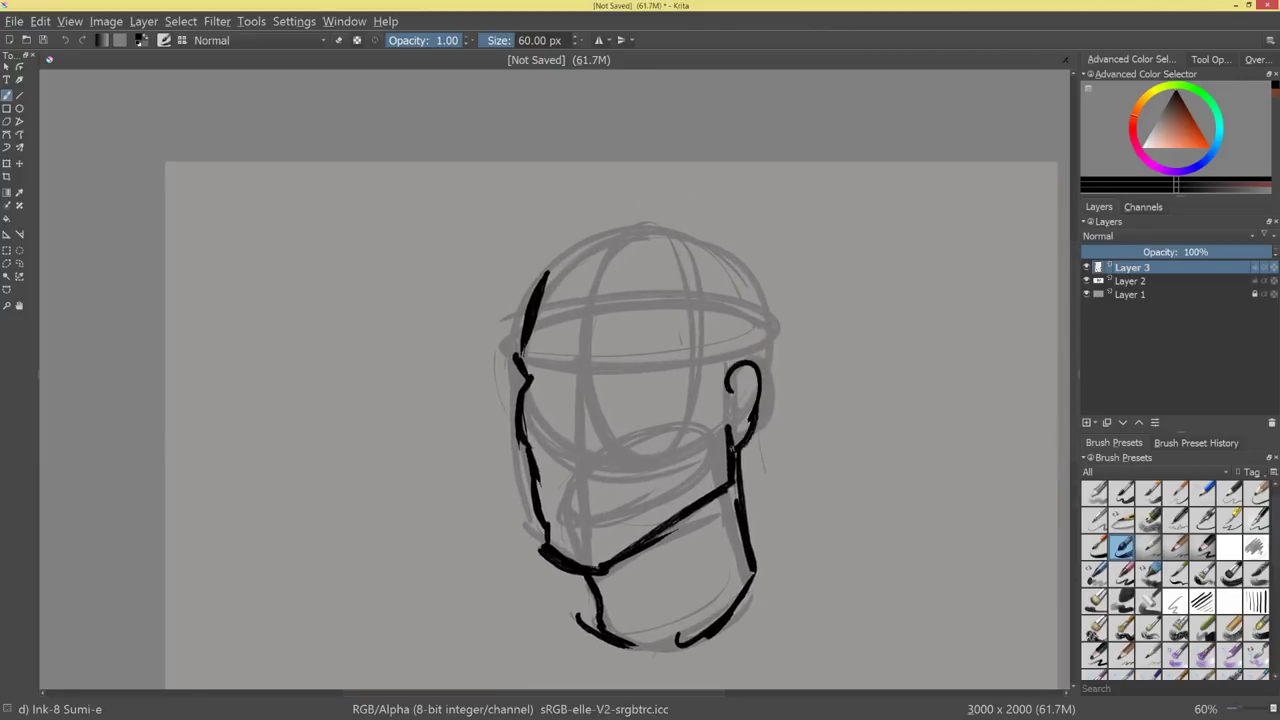
drag(764, 400, 722, 388)
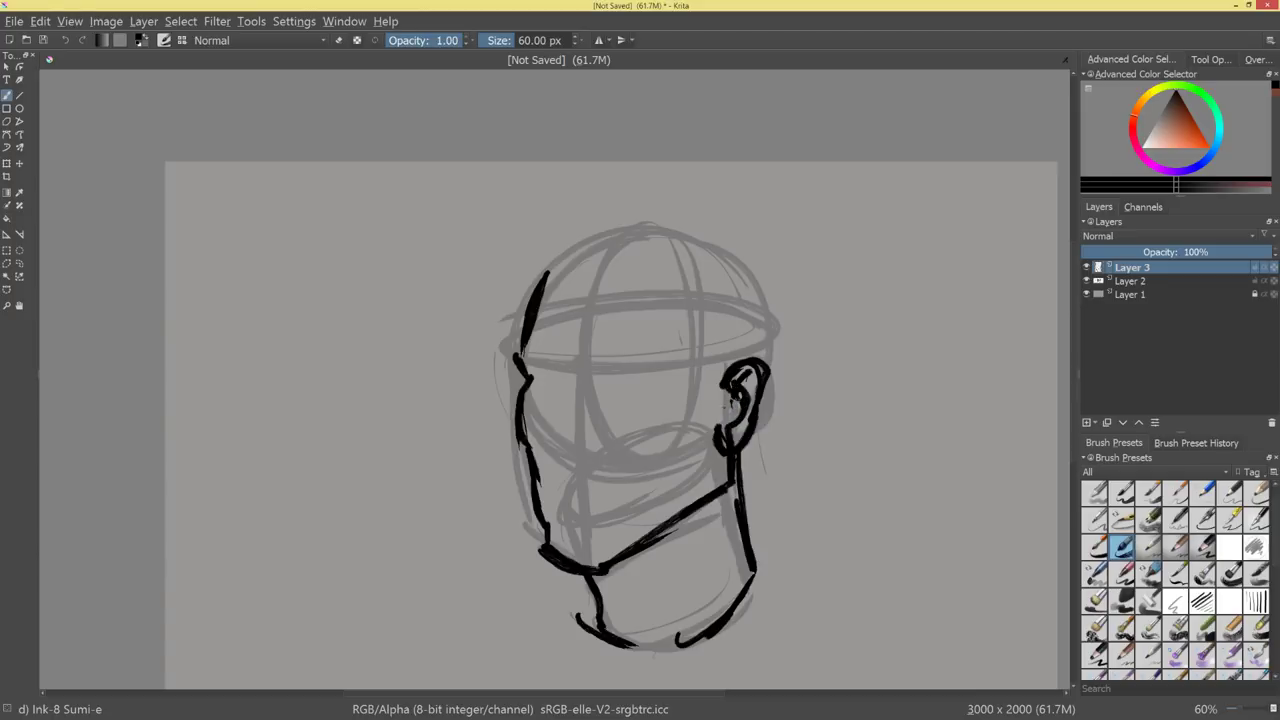
mouse_move(738, 362)
mouse_down()
mouse_move(754, 423)
mouse_move(680, 510)
mouse_up()
drag(720, 468, 650, 546)
mouse_move(718, 496)
mouse_down()
mouse_move(616, 582)
mouse_move(608, 610)
mouse_up()
Outline the top and back of the skull, and mirror the canvas view horizontally.
mouse_move(540, 302)
mouse_down()
mouse_move(600, 256)
mouse_move(706, 242)
mouse_move(775, 362)
mouse_up()
drag(736, 257, 774, 336)
drag(776, 374, 746, 480)
mouse_move(669, 340)
mouse_down()
mouse_move(669, 498)
mouse_move(731, 428)
mouse_move(757, 294)
mouse_up()
key(m)
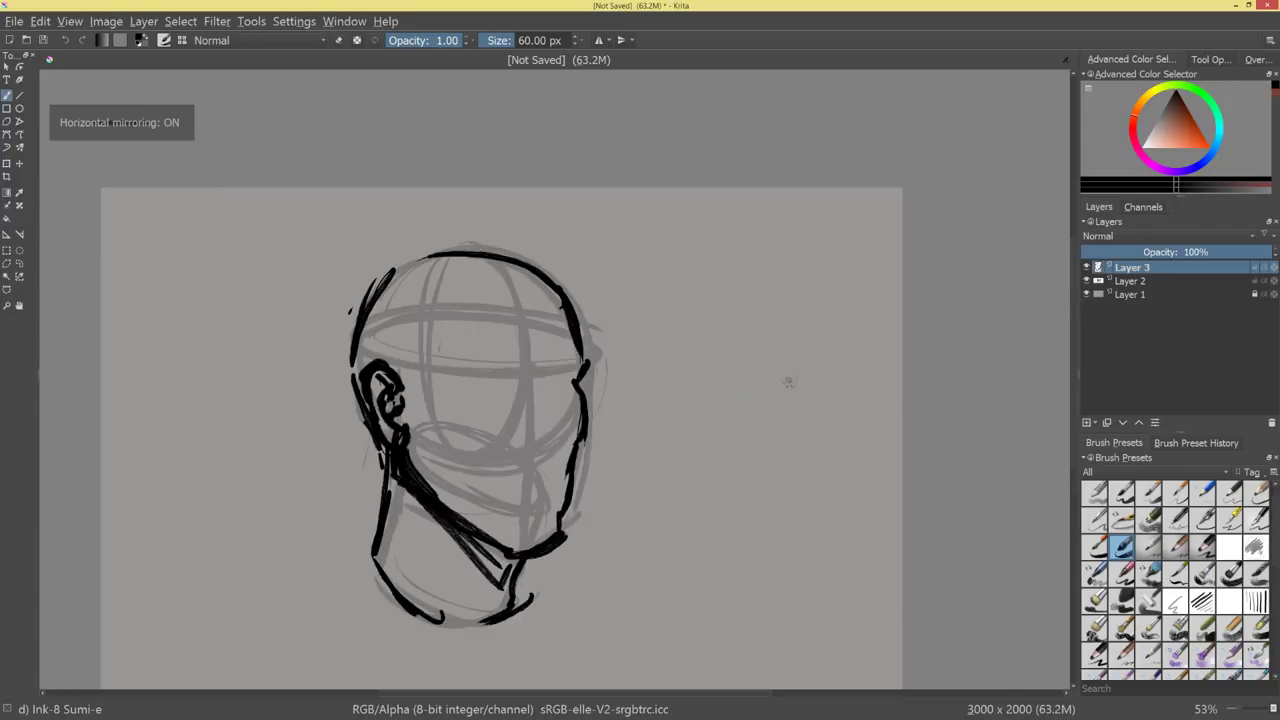
Draw the brow line, short temple and cheekbone strokes, and a mark for the inner corner of the far eye.
mouse_move(786, 380)
mouse_down()
mouse_move(855, 397)
mouse_move(909, 317)
mouse_move(830, 307)
mouse_move(828, 346)
mouse_move(848, 370)
mouse_up()
mouse_move(846, 291)
mouse_down()
mouse_move(642, 299)
mouse_move(614, 346)
mouse_move(650, 400)
mouse_up()
mouse_move(770, 318)
mouse_down()
mouse_move(766, 350)
mouse_move(810, 436)
mouse_up()
mouse_move(762, 340)
mouse_down()
mouse_move(820, 446)
mouse_move(794, 444)
mouse_move(813, 434)
mouse_move(806, 451)
mouse_move(788, 431)
mouse_move(822, 424)
mouse_up()
mouse_move(745, 448)
mouse_down()
mouse_move(820, 420)
mouse_move(738, 452)
mouse_up()
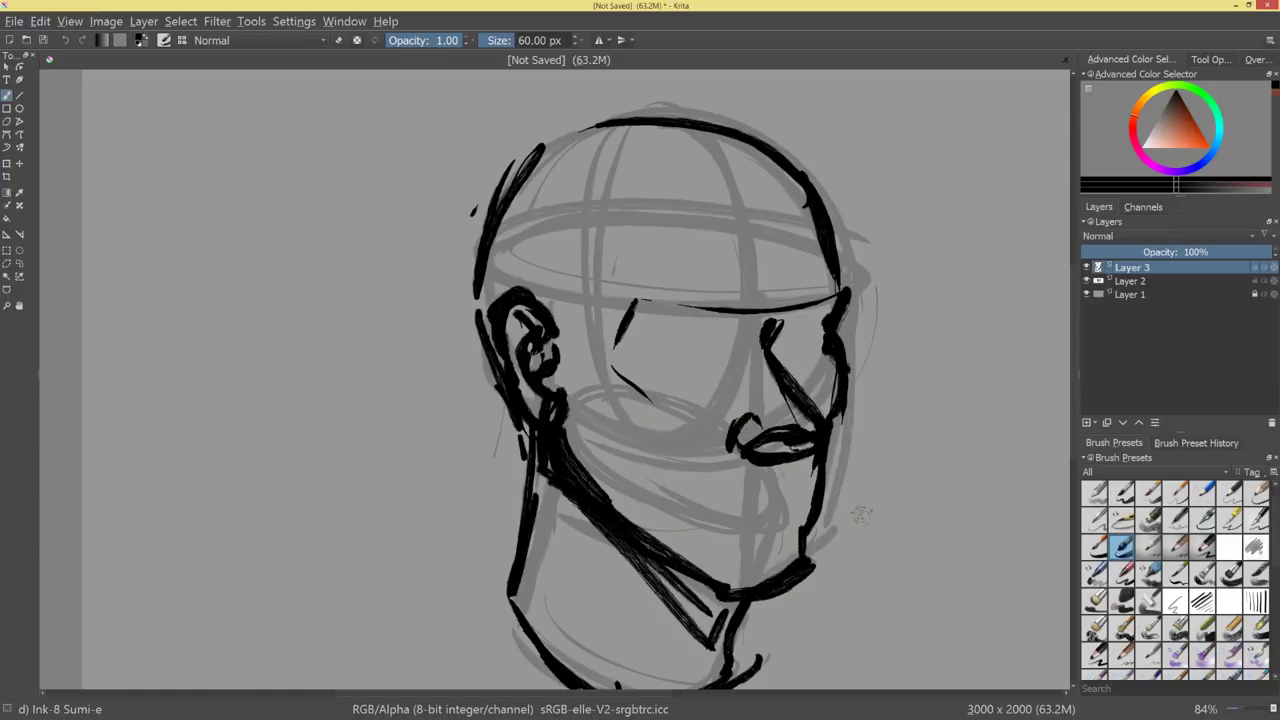
drag(850, 421, 777, 439)
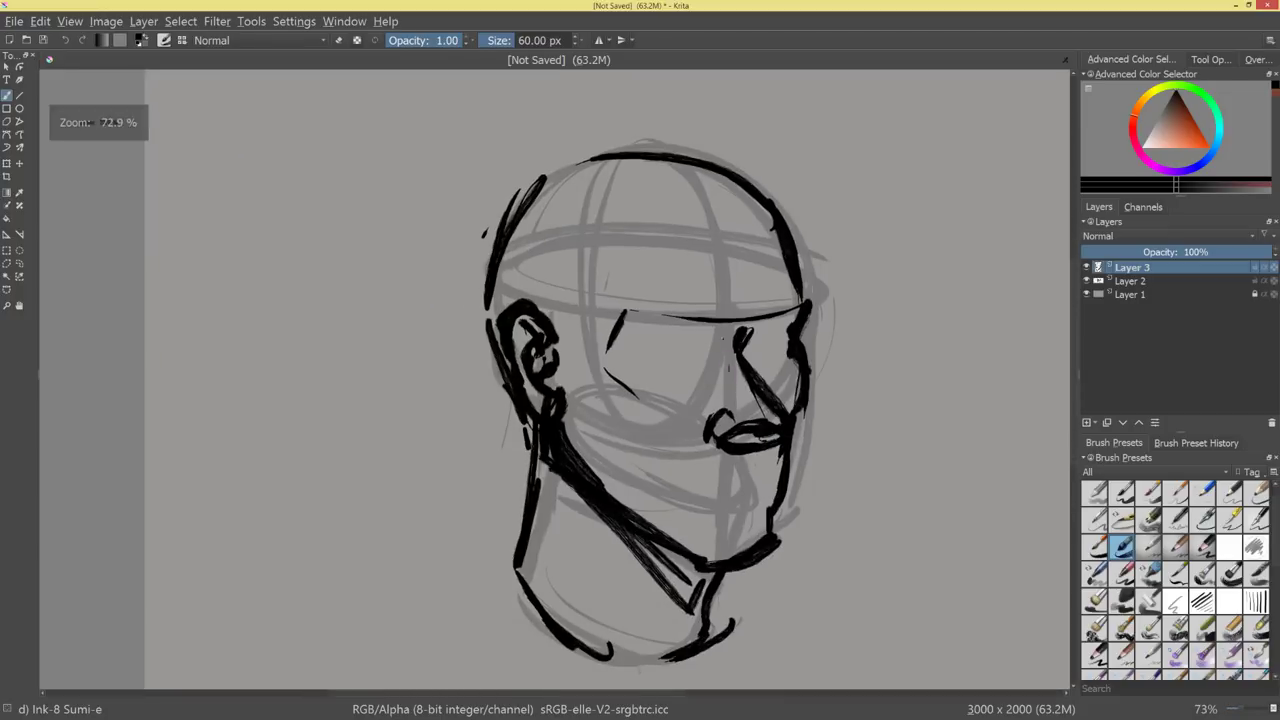
drag(719, 350, 740, 408)
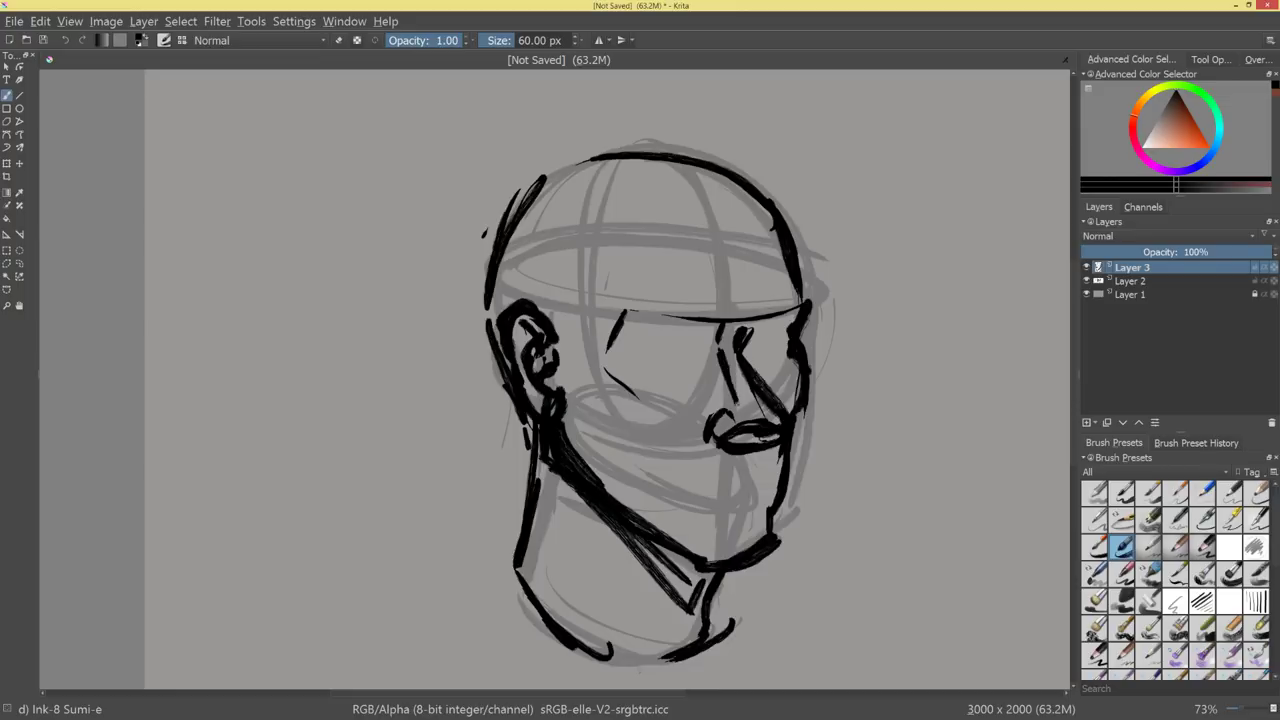
drag(744, 346, 780, 405)
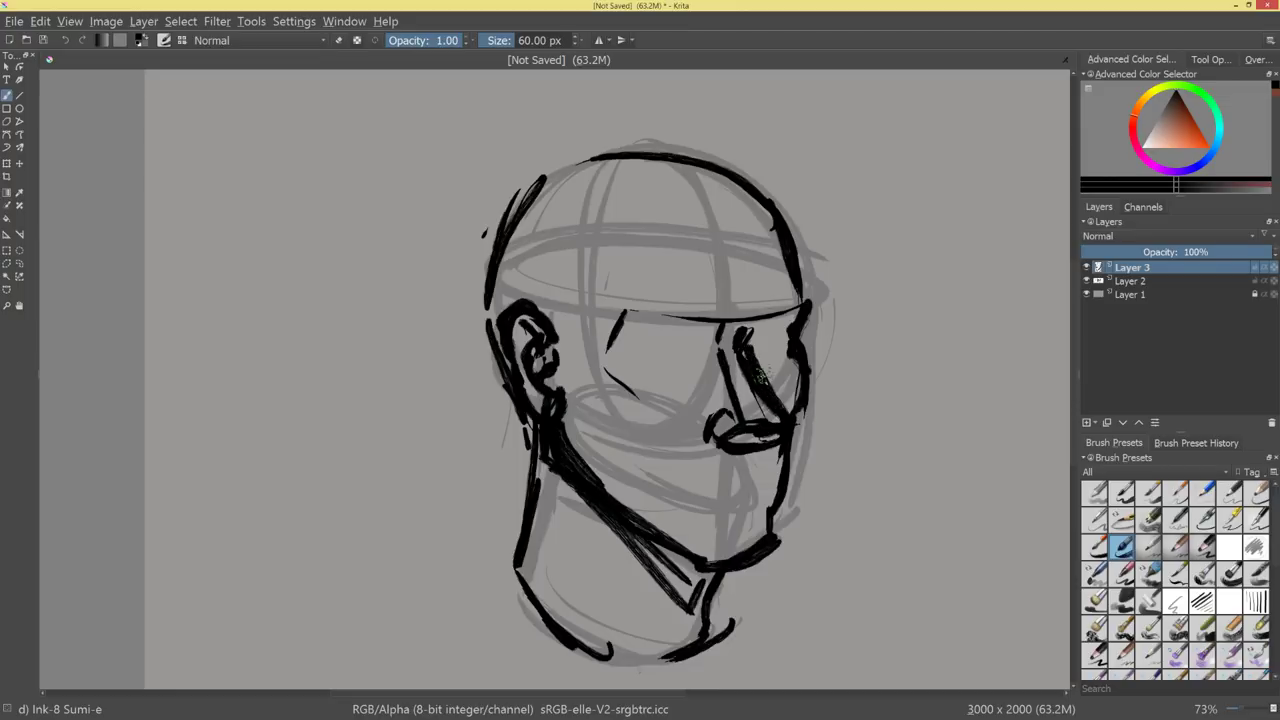
drag(752, 332, 751, 347)
mouse_move(813, 370)
mouse_down()
mouse_move(734, 503)
mouse_move(829, 389)
mouse_up()
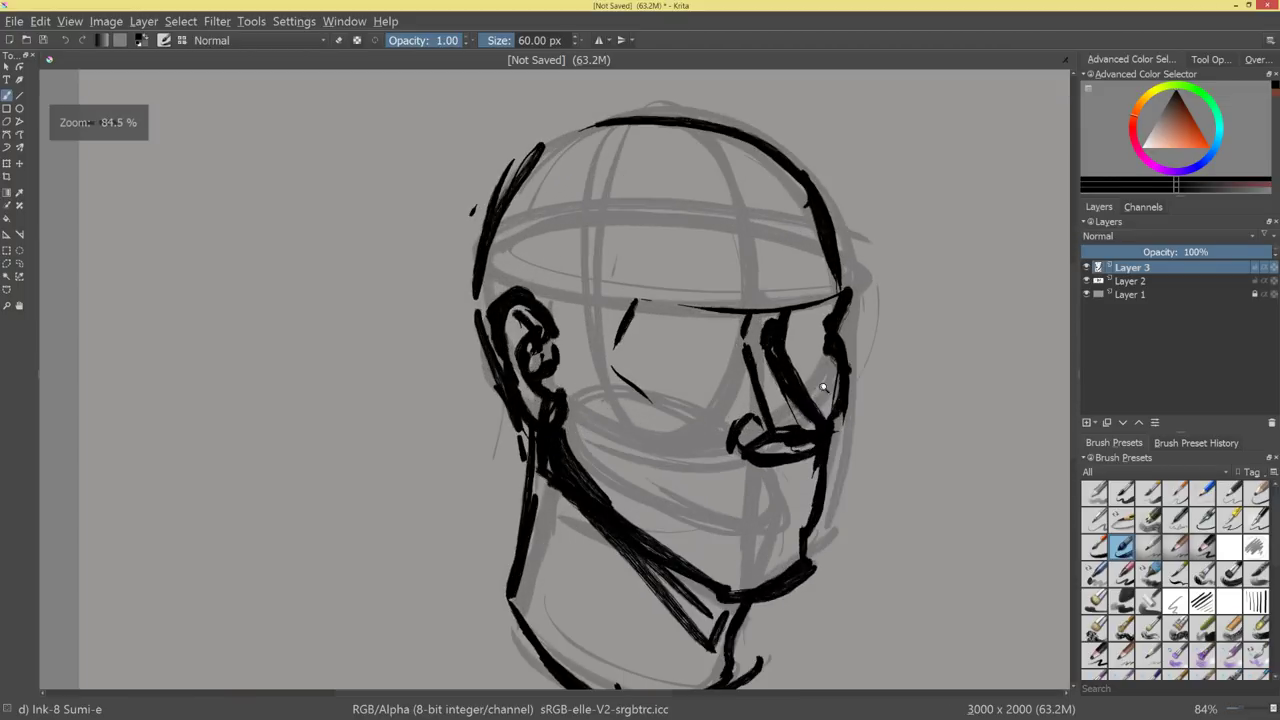
key(ctrl+z)
key(ctrl+z)
key(ctrl+z)
key(ctrl+z)
key(ctrl+z)
key(ctrl+z)
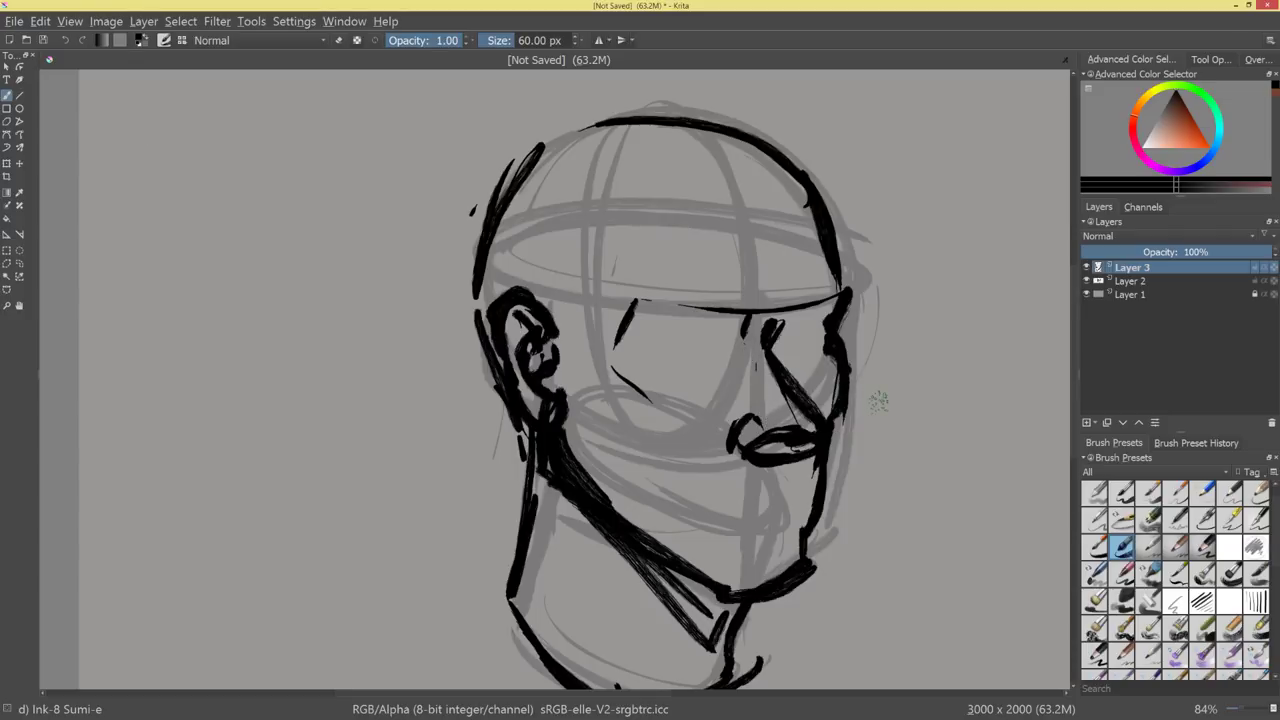
key(ctrl+z)
key(ctrl+z)
key(ctrl+z)
key(ctrl+z)
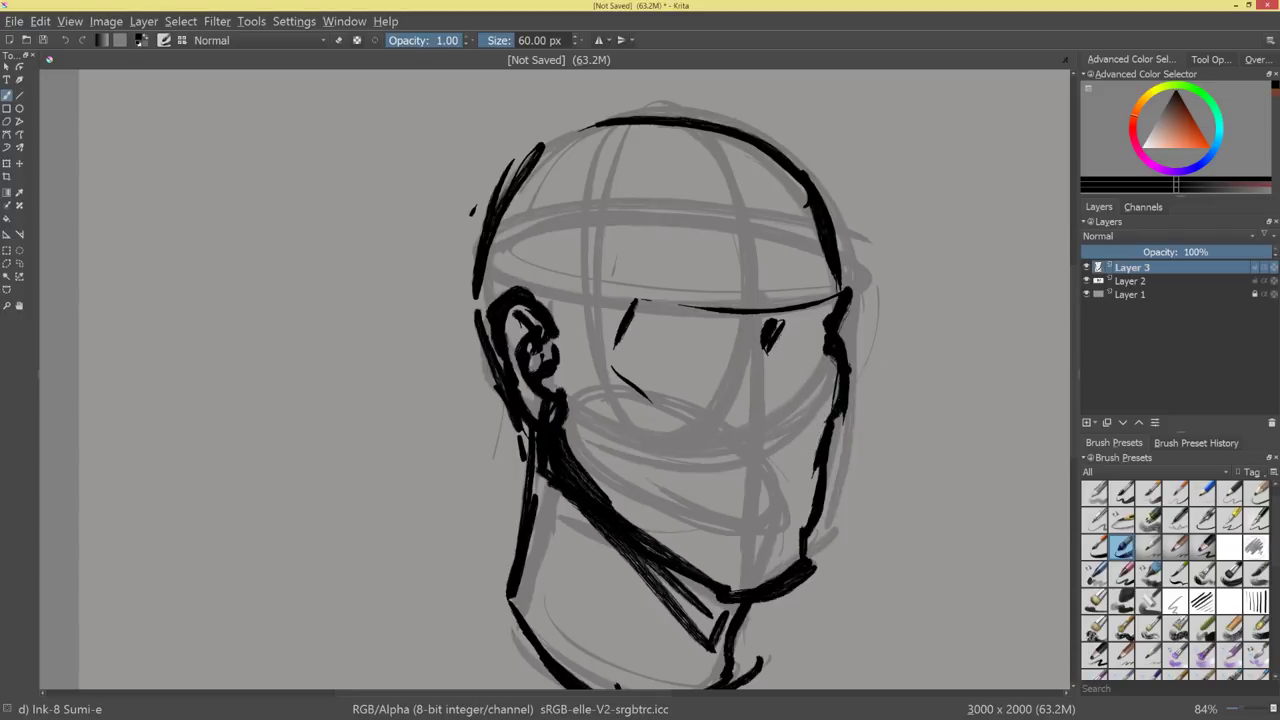
mouse_move(776, 322)
mouse_down()
mouse_move(805, 449)
mouse_move(754, 460)
mouse_up()
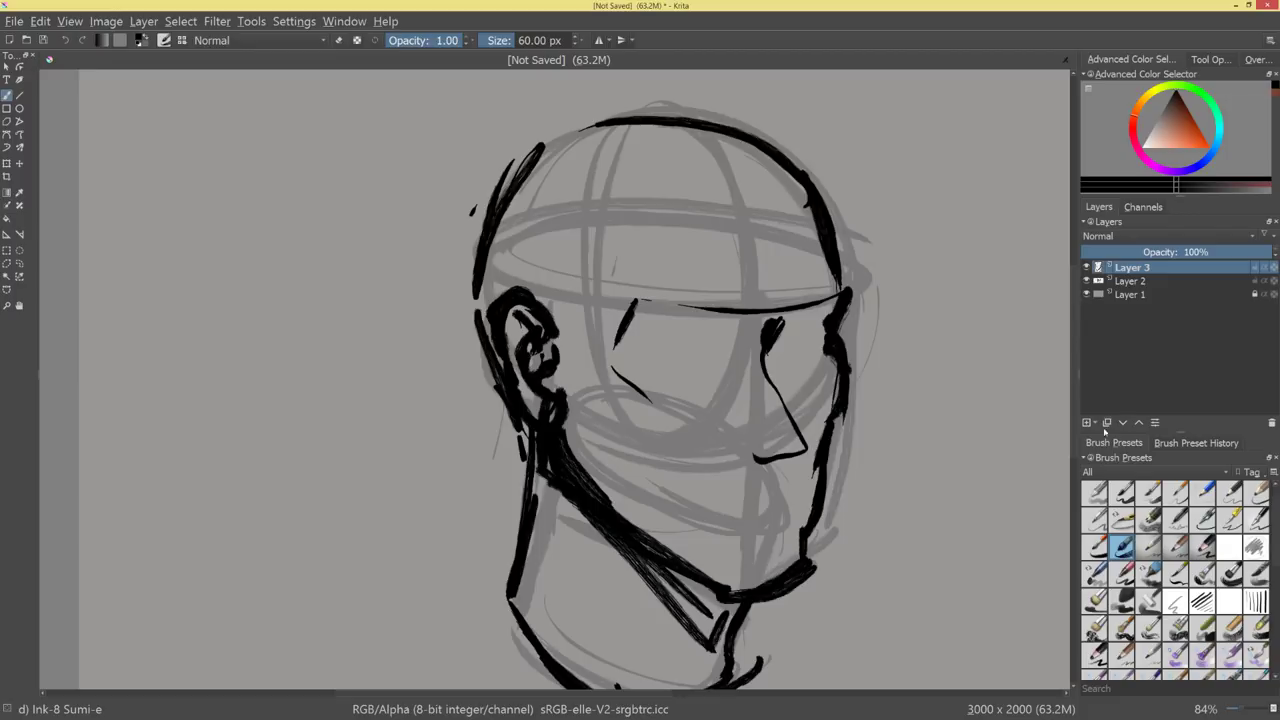
key(ctrl+z)
Build the nose as a tapered wedge with a front plane, a side plane and a flat underside.
drag(772, 338, 806, 426)
mouse_move(738, 350)
mouse_down()
mouse_move(758, 450)
mouse_move(812, 430)
mouse_move(772, 452)
mouse_move(818, 450)
mouse_up()
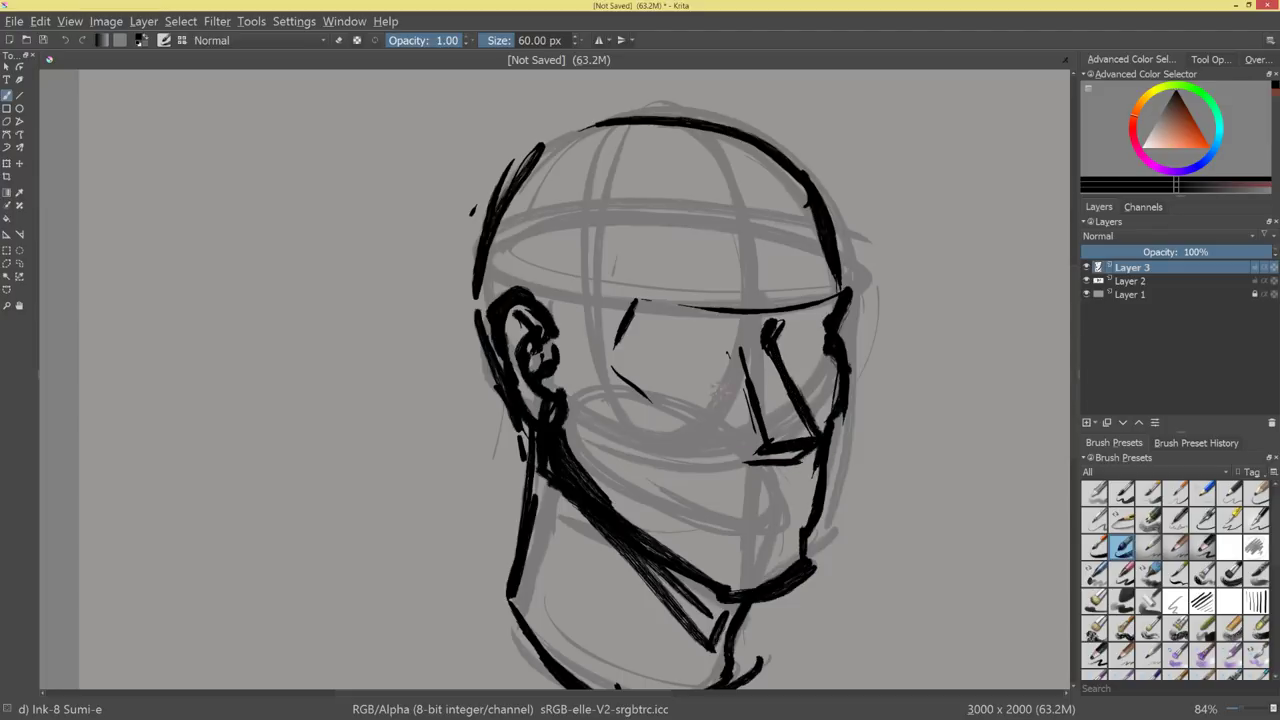
drag(722, 364, 746, 463)
mouse_move(738, 354)
mouse_down()
mouse_move(752, 462)
mouse_move(800, 453)
mouse_move(766, 494)
mouse_move(894, 391)
mouse_up()
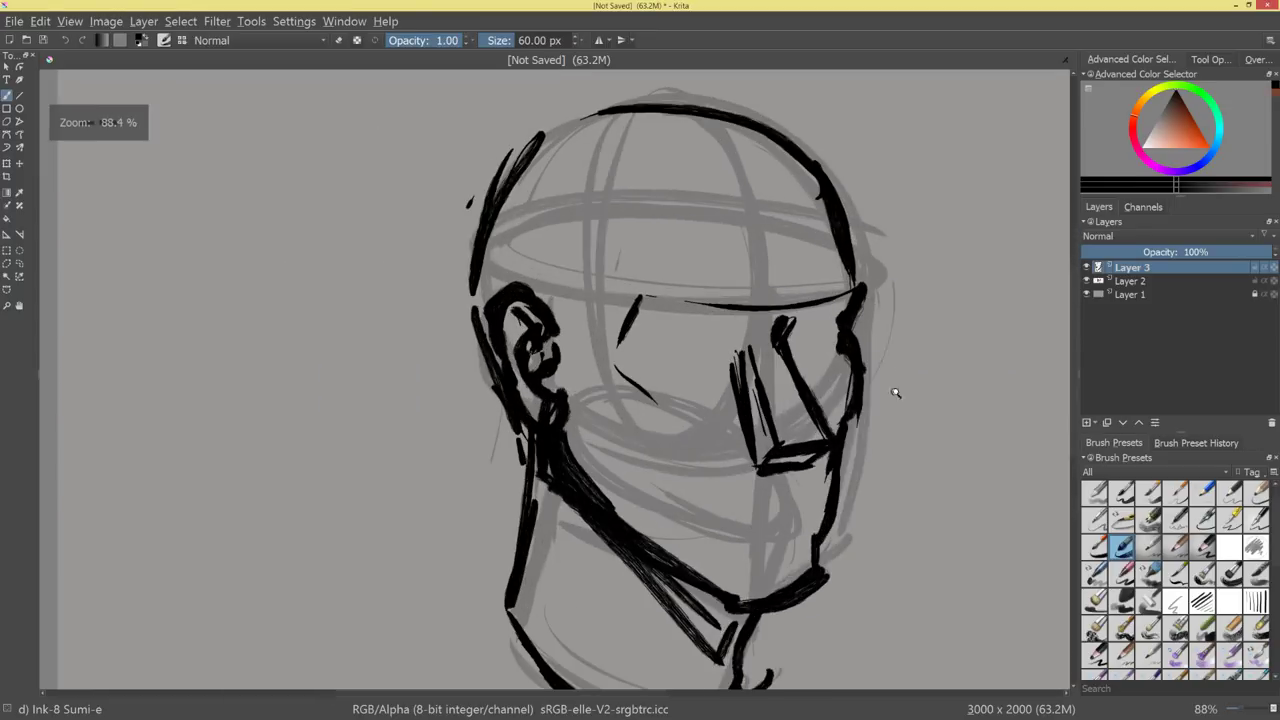
Draw the eye line across the face, and add both eyes with heavy dark brows along it.
drag(730, 344, 784, 339)
mouse_move(610, 346)
mouse_down()
mouse_move(798, 342)
mouse_move(600, 333)
mouse_move(856, 330)
mouse_up()
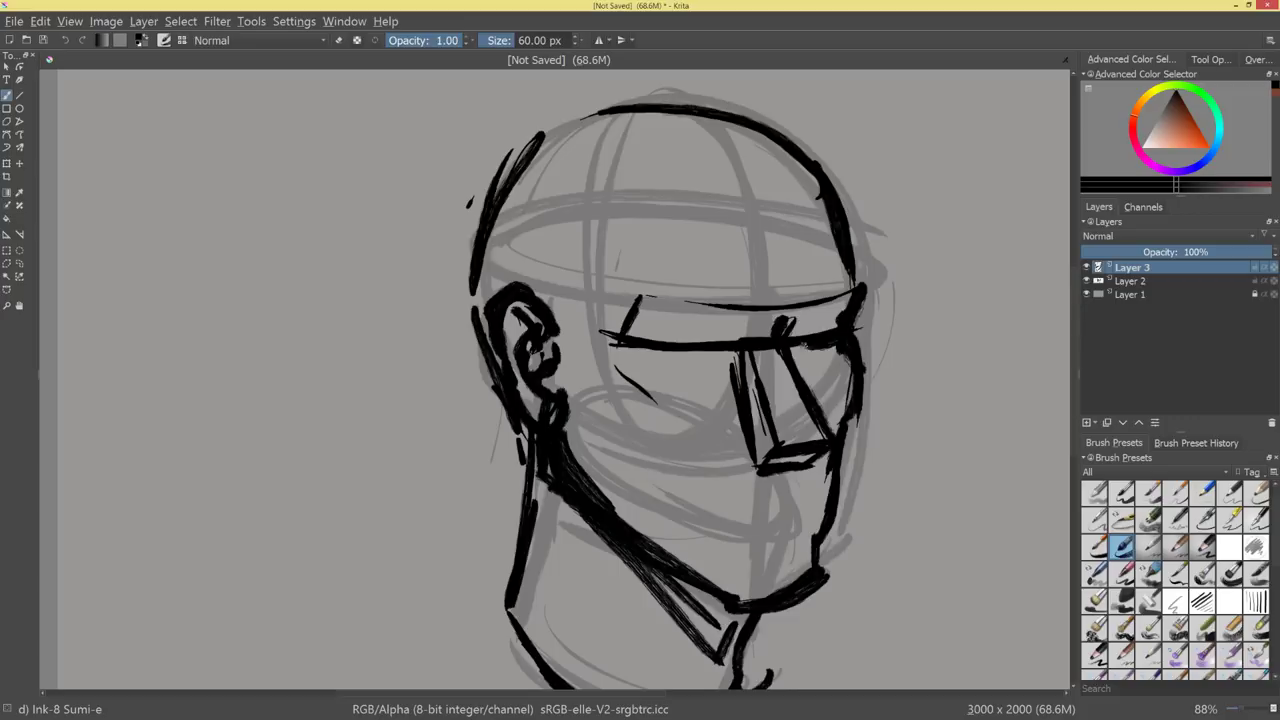
mouse_move(656, 342)
mouse_down()
mouse_move(726, 337)
mouse_move(718, 374)
mouse_move(645, 360)
mouse_move(705, 347)
mouse_move(700, 371)
mouse_move(716, 370)
mouse_up()
mouse_move(790, 344)
mouse_down()
mouse_move(828, 328)
mouse_move(783, 434)
mouse_move(875, 293)
mouse_up()
mouse_move(810, 322)
mouse_down()
mouse_move(843, 335)
mouse_move(831, 359)
mouse_move(796, 324)
mouse_move(857, 294)
mouse_up()
mouse_move(738, 320)
mouse_down()
mouse_move(716, 299)
mouse_move(635, 330)
mouse_move(690, 318)
mouse_move(705, 295)
mouse_move(745, 308)
mouse_up()
Reinforce the edges of the nose wedge and add a rounded nostril wing at its near lower corner.
scroll(800, 357, down, 6)
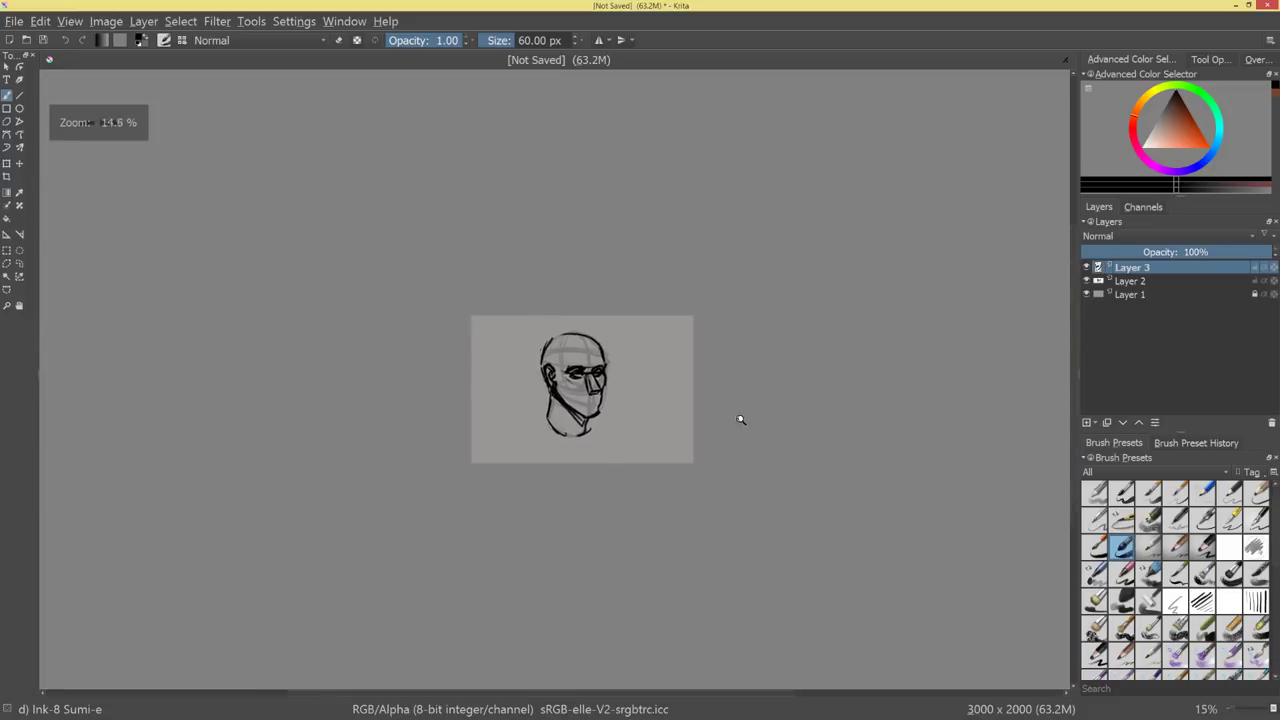
scroll(740, 420, up, 6)
drag(855, 455, 839, 308)
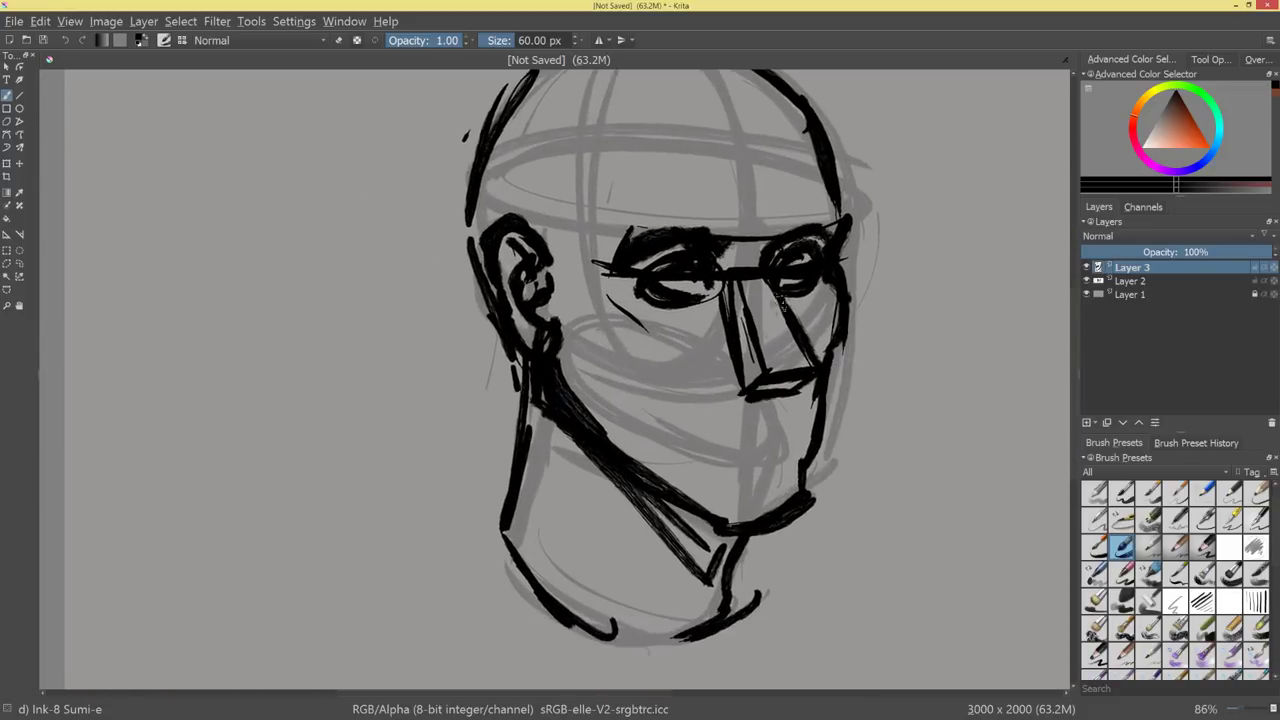
mouse_move(764, 245)
mouse_down()
mouse_move(810, 364)
mouse_move(712, 376)
mouse_move(750, 390)
mouse_up()
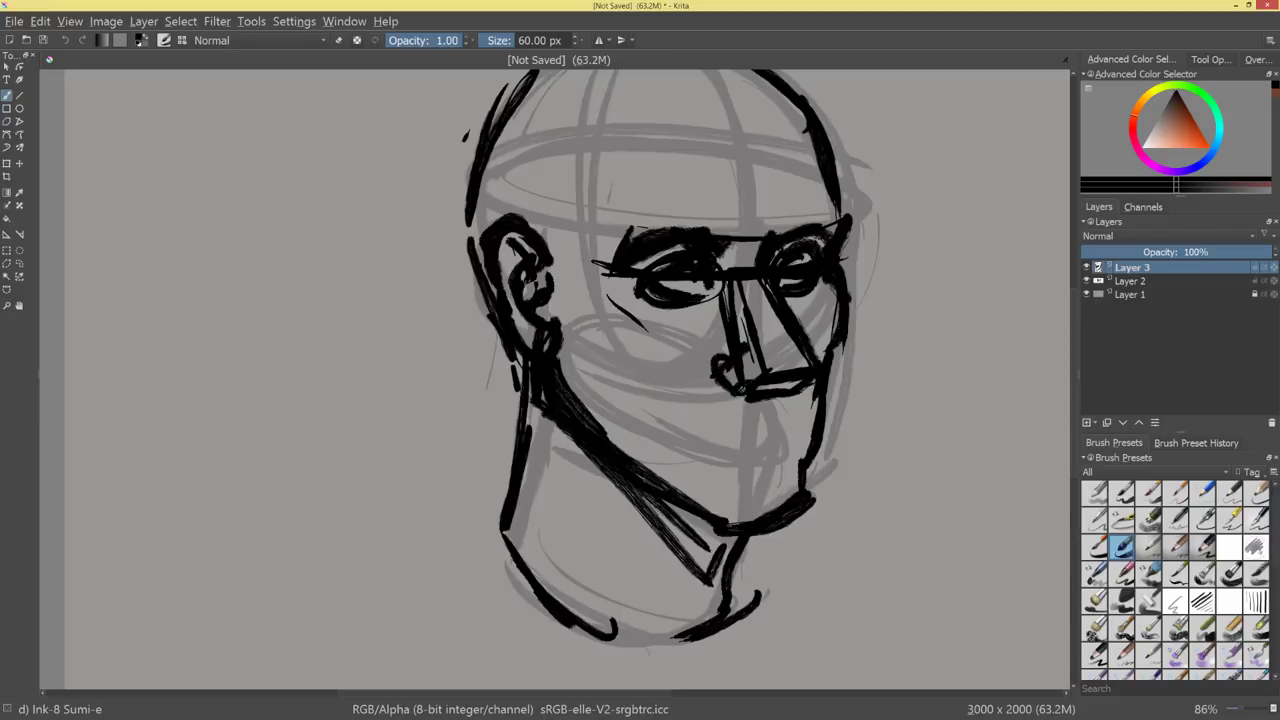
Erase the front plane of the nose wedge and redraw it with a rounded bridge form and a ball-shaped tip.
drag(876, 374, 843, 357)
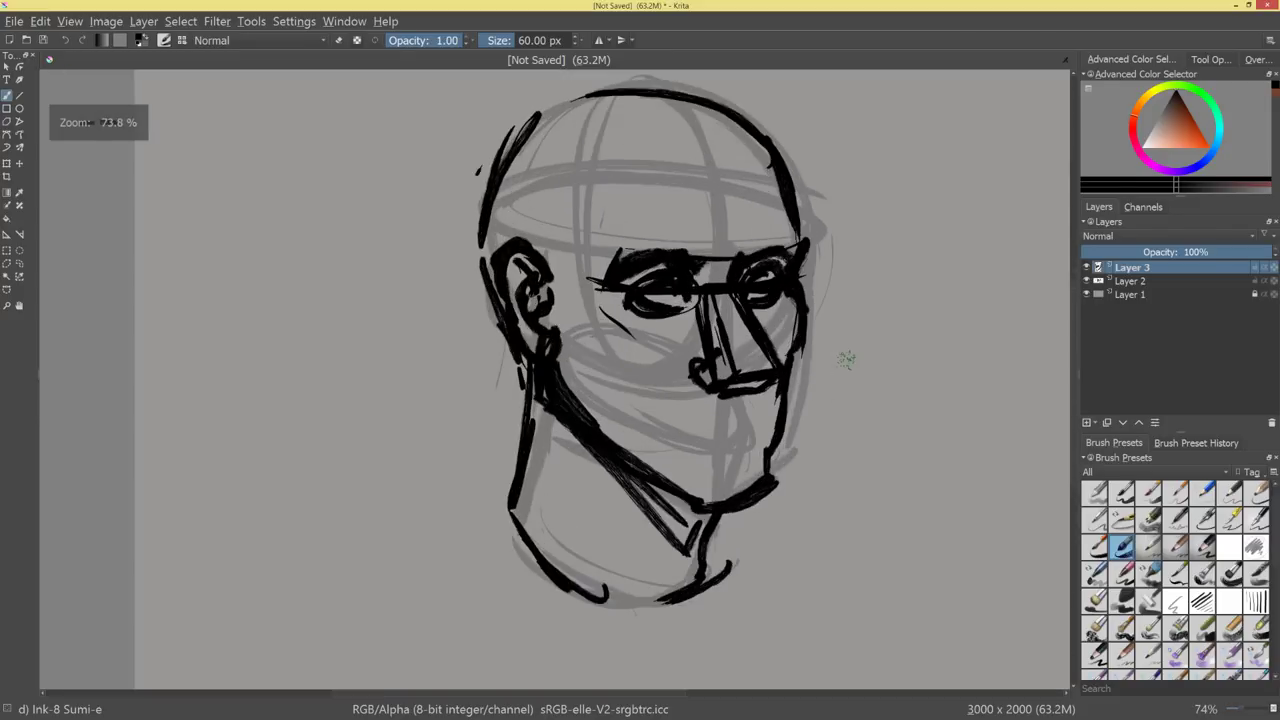
key(slash)
mouse_move(764, 326)
mouse_down()
mouse_move(774, 380)
mouse_move(730, 401)
mouse_up()
key(e)
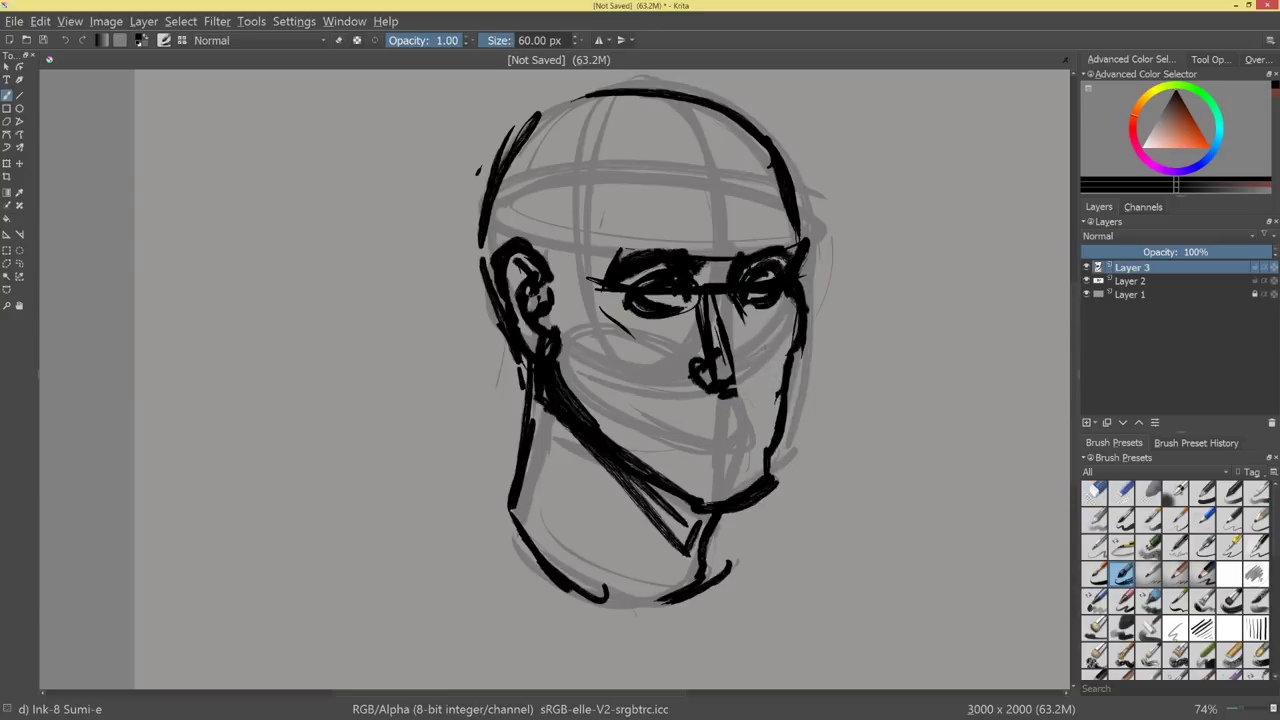
mouse_move(712, 296)
mouse_down()
mouse_move(758, 336)
mouse_move(748, 330)
mouse_up()
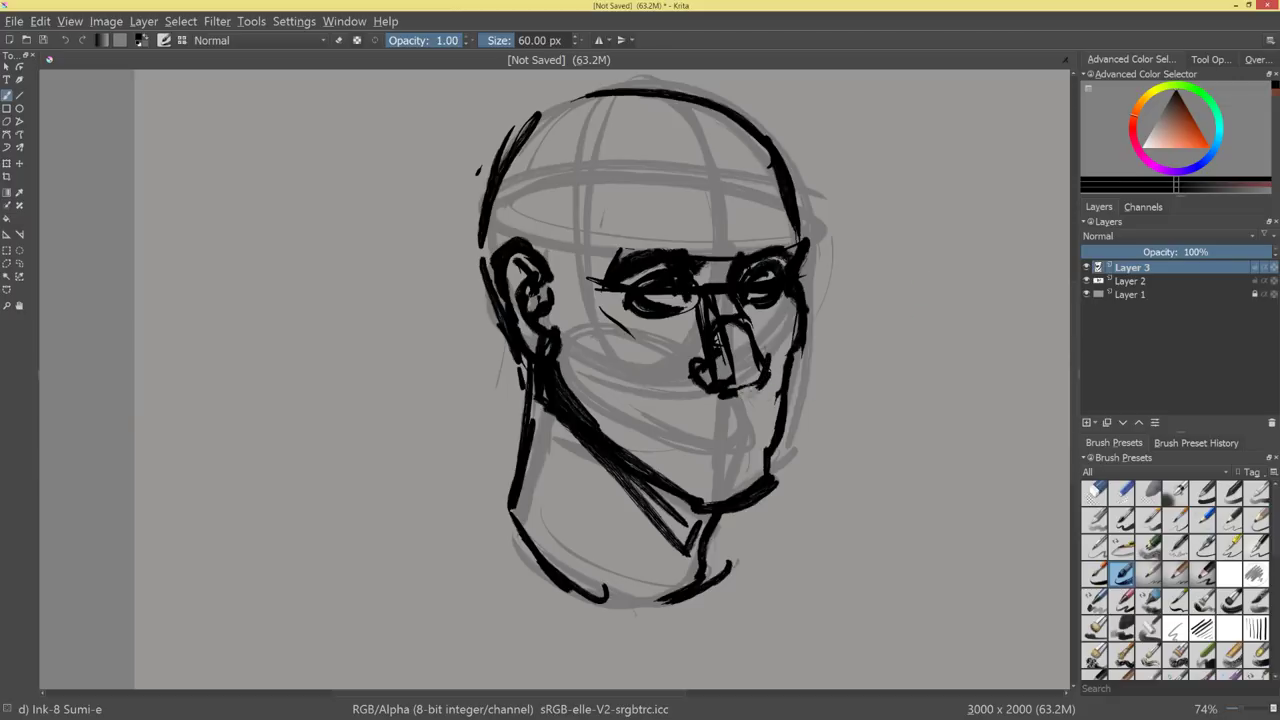
drag(719, 378, 743, 388)
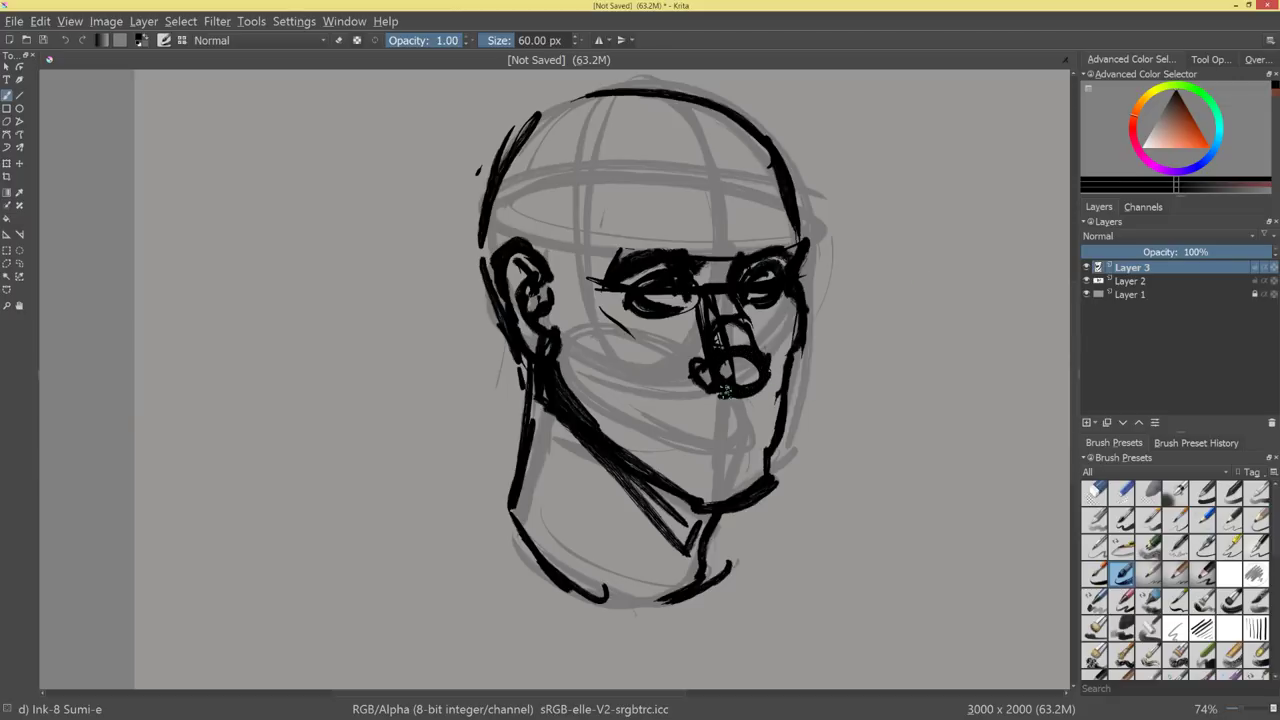
Draw the mouth line, both lips and the front contour running from under the nose down to the chin.
mouse_move(742, 402)
mouse_down()
mouse_move(736, 460)
mouse_move(755, 508)
mouse_up()
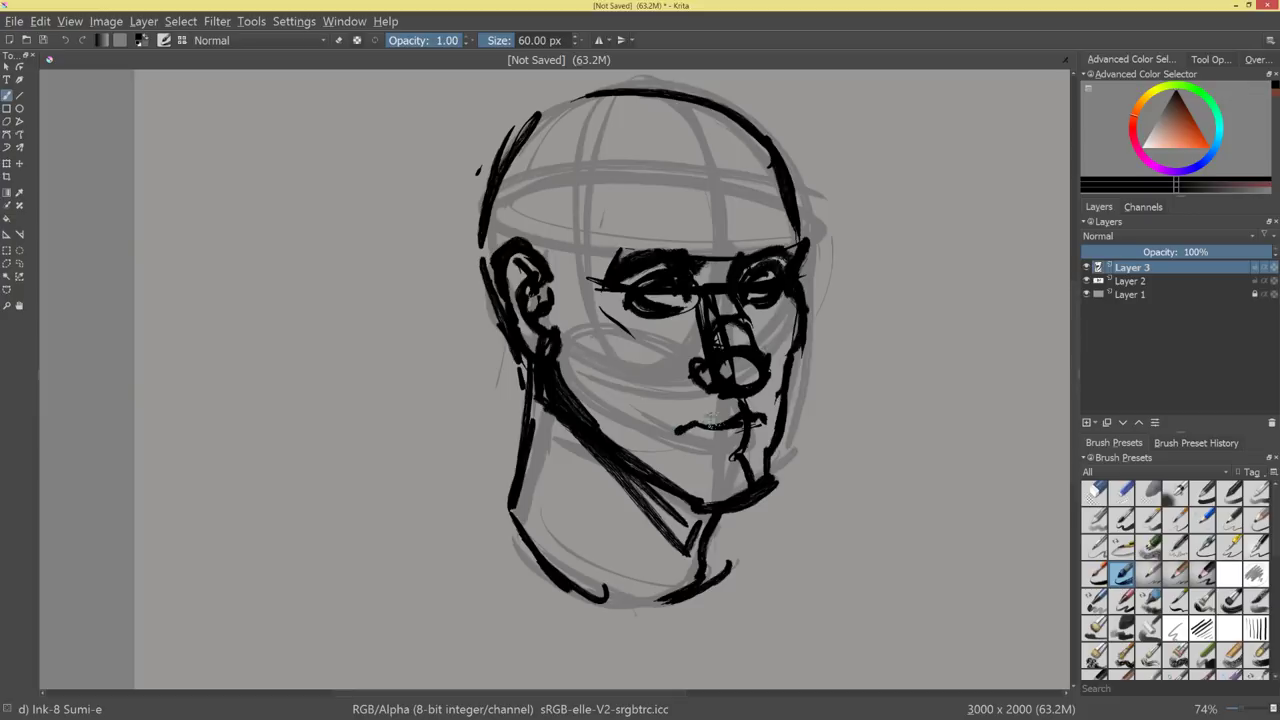
mouse_move(734, 437)
mouse_down()
mouse_move(700, 443)
mouse_move(746, 444)
mouse_up()
mouse_move(837, 394)
mouse_down()
mouse_move(723, 494)
mouse_move(821, 422)
mouse_move(769, 437)
mouse_move(817, 433)
mouse_up()
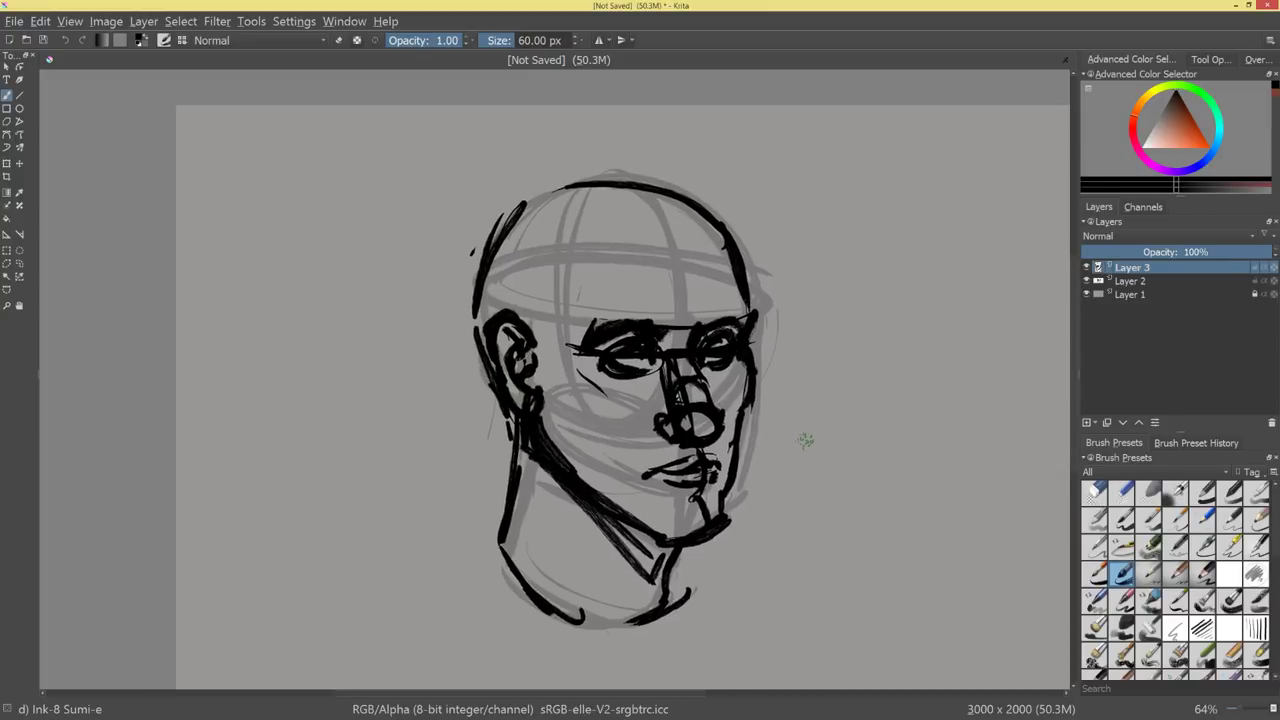
Draw the side-plane contour from the temple past the eye to the cheekbone, plus a crease from beside the mouth to the jaw.
mouse_move(561, 229)
mouse_down()
mouse_move(572, 342)
mouse_move(632, 510)
mouse_up()
drag(620, 452, 655, 530)
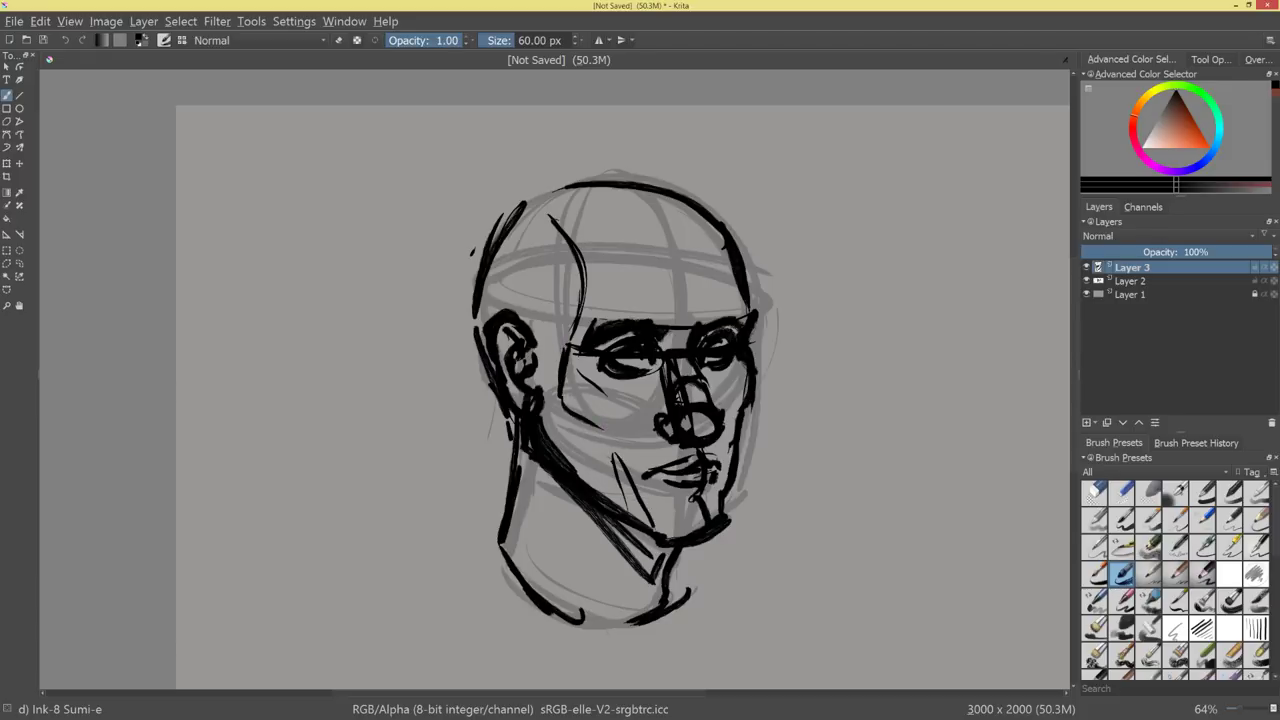
mouse_move(750, 462)
mouse_down()
mouse_move(677, 546)
mouse_move(718, 434)
mouse_up()
key(ctrl+z)
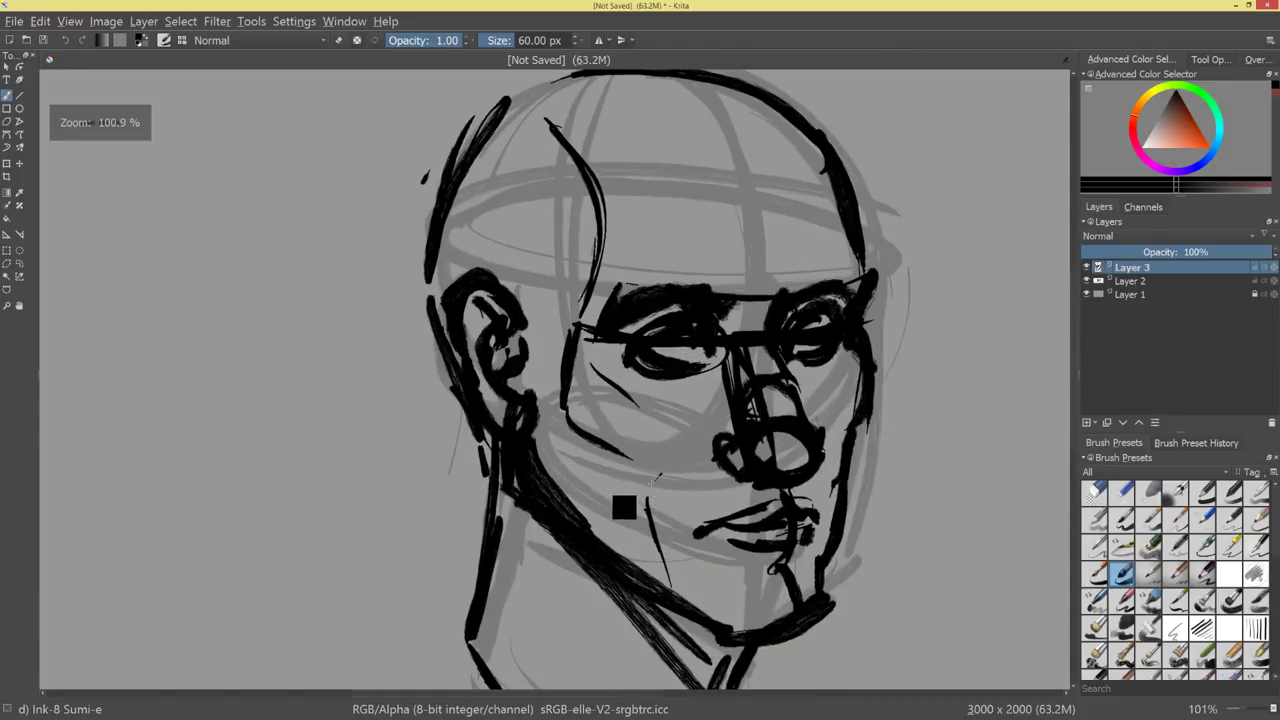
drag(646, 482, 705, 641)
mouse_move(799, 402)
mouse_down()
mouse_move(750, 497)
mouse_move(753, 376)
mouse_up()
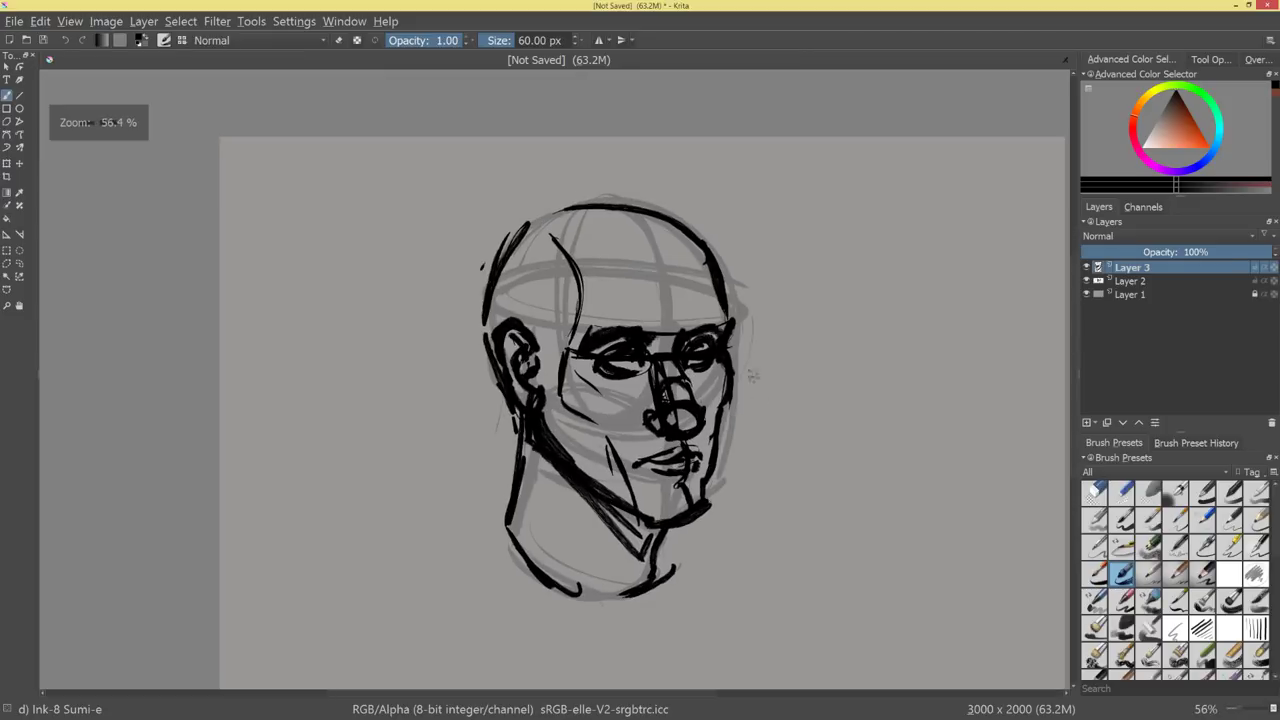
Mirror the canvas view and check the whole head's proportions.
drag(708, 285, 718, 316)
mouse_move(708, 254)
mouse_down()
mouse_move(748, 397)
mouse_move(770, 294)
mouse_move(737, 429)
mouse_move(795, 370)
mouse_up()
key(m)
key(m)
key(m)
key(m)
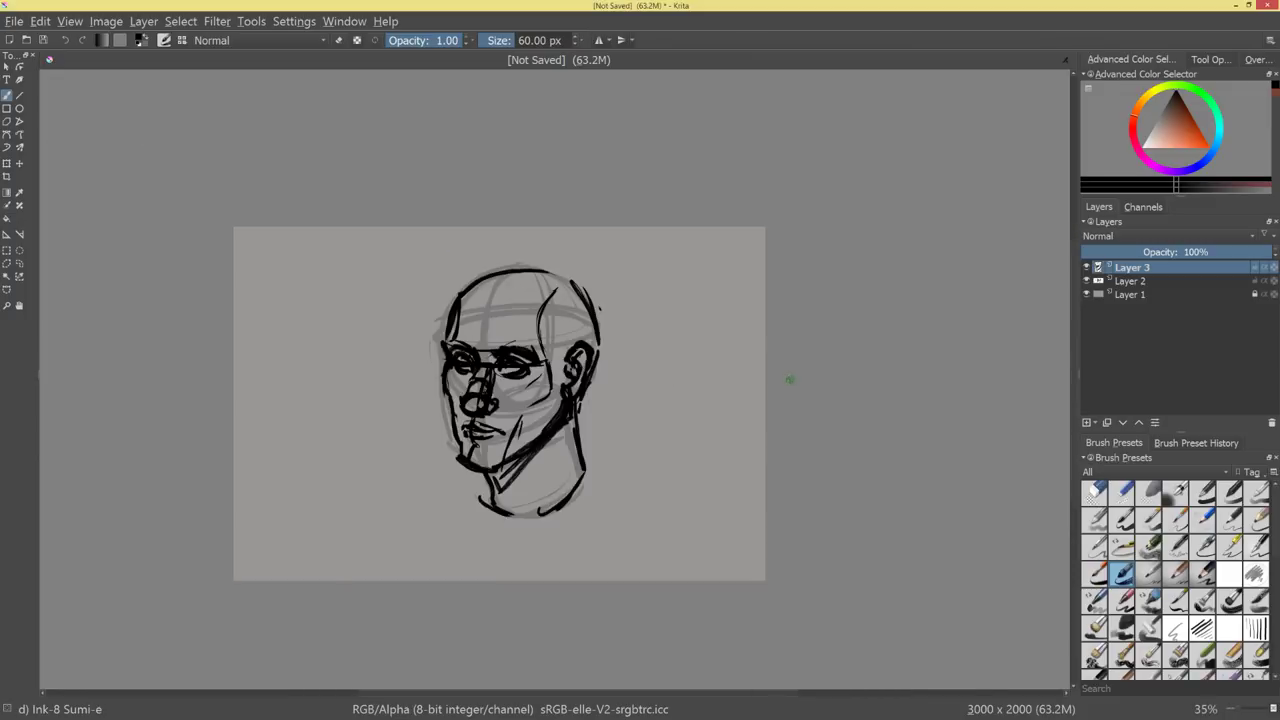
key(m)
drag(749, 430, 803, 438)
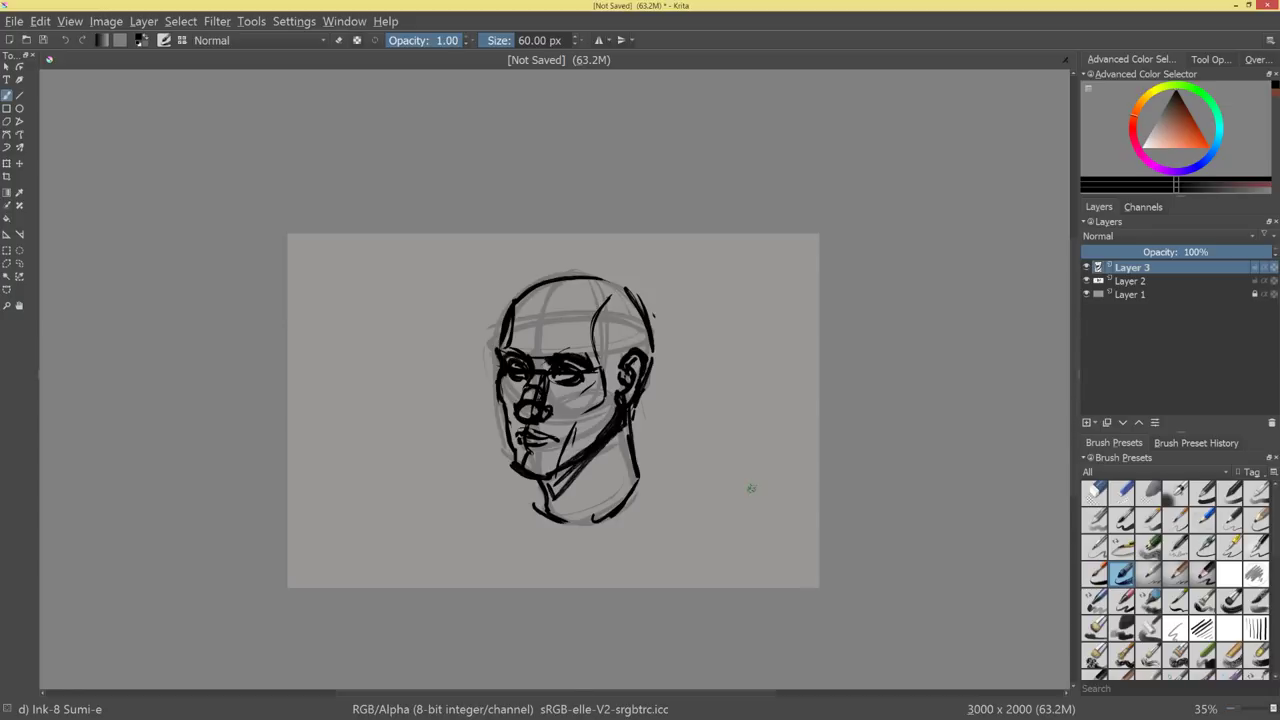
drag(684, 424, 705, 369)
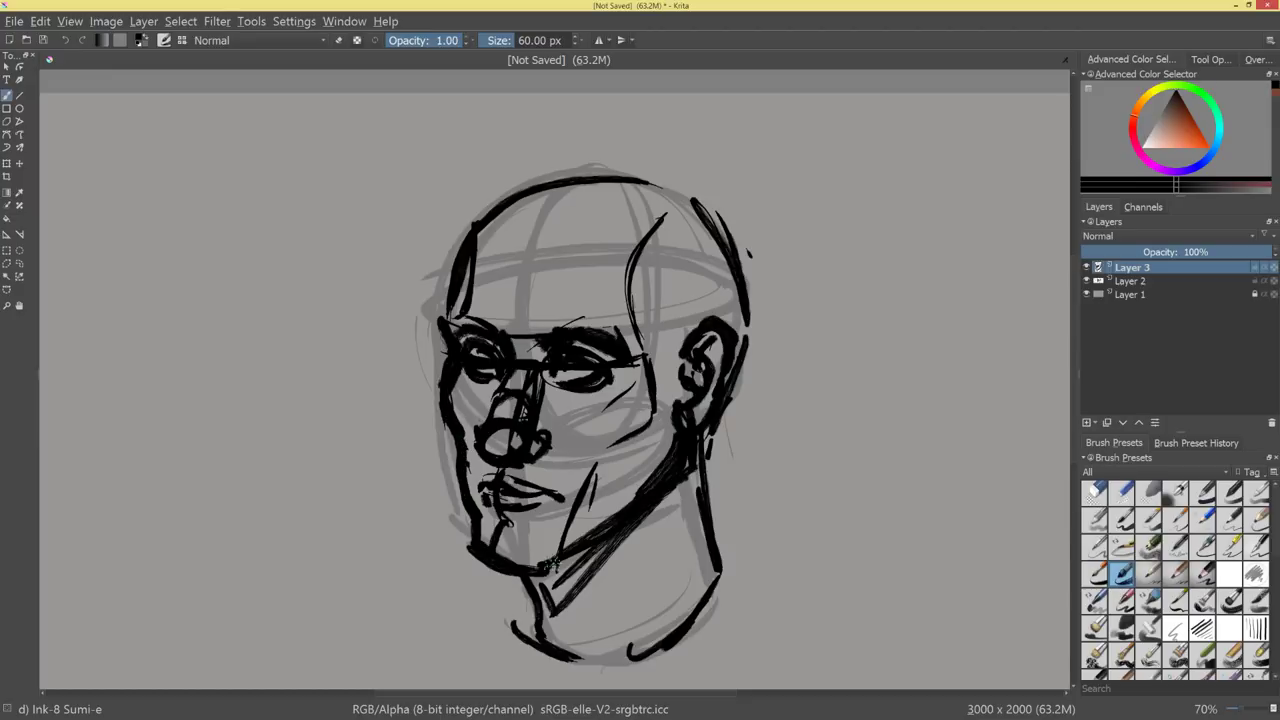
Delete Layer 2 with the grey construction shapes of the head.
mouse_move(560, 558)
mouse_down()
mouse_move(632, 586)
mouse_move(657, 554)
mouse_move(797, 482)
mouse_up()
click(1130, 281)
click(1271, 422)
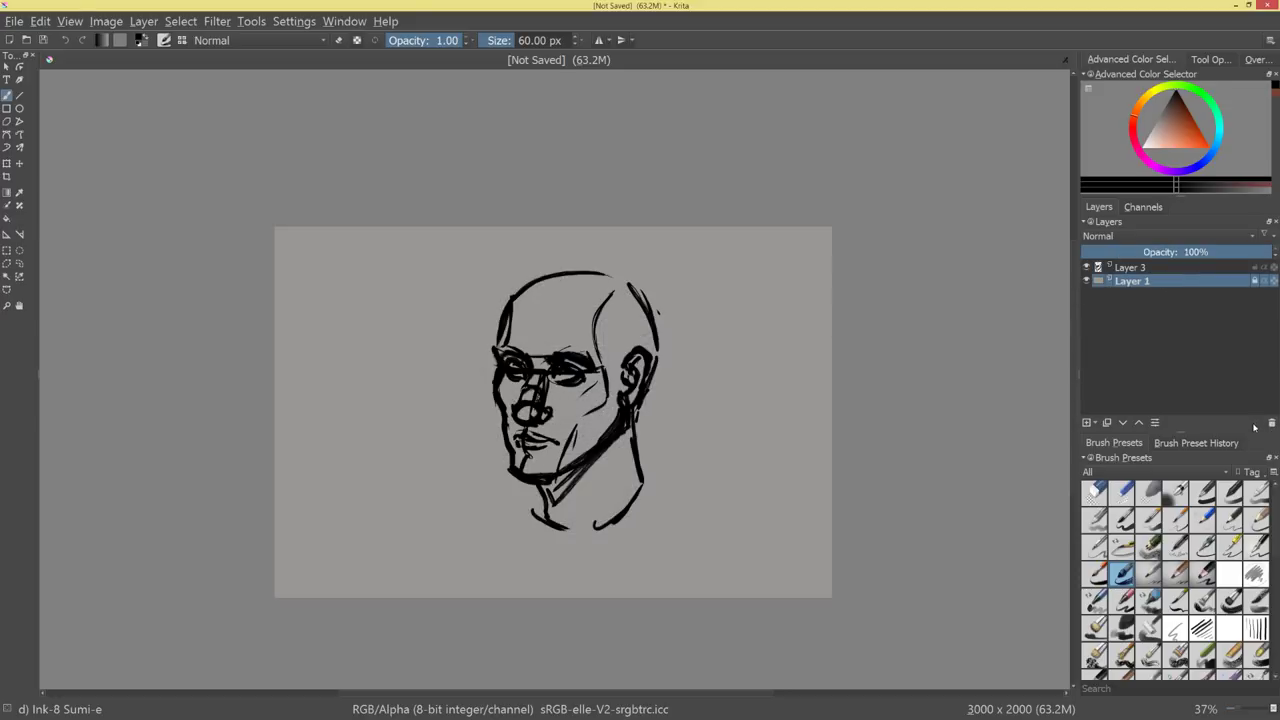
Lower the opacity of Layer 3 to a faint grey and add a new paint layer above it.
click(1148, 267)
drag(1218, 252, 1110, 253)
key(Insert)
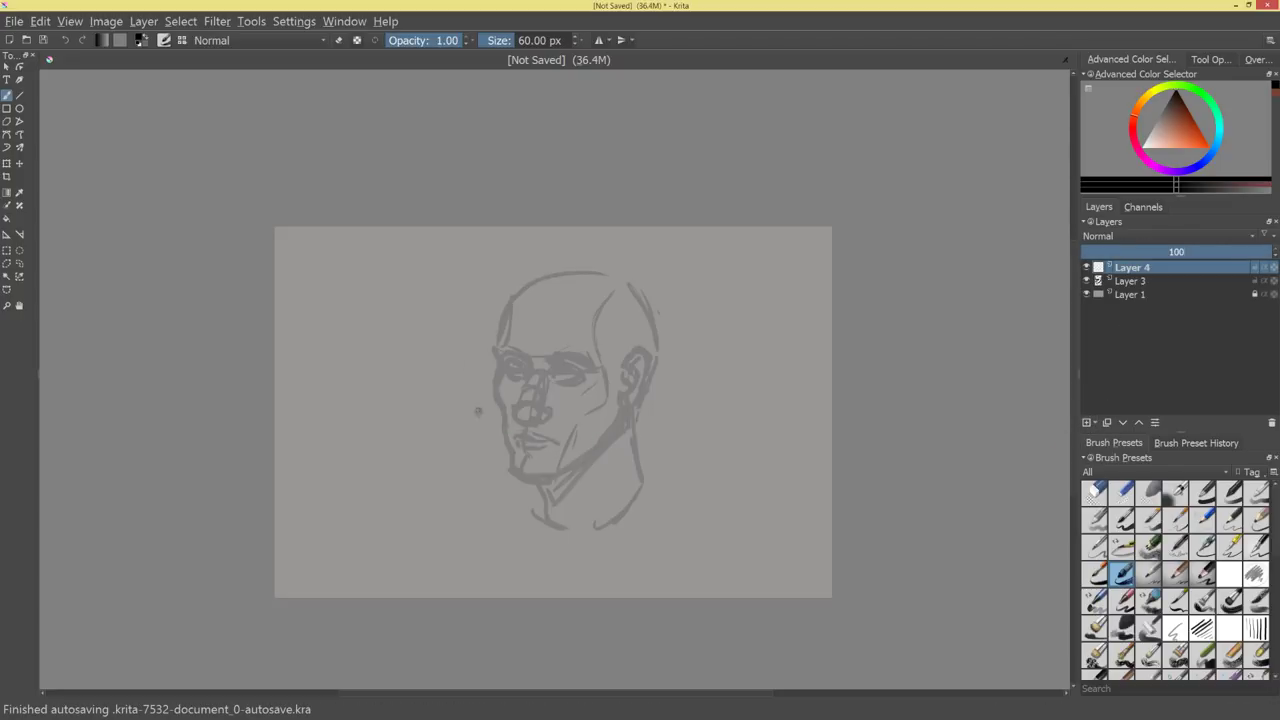
Ink the face contour on the new layer, from the brow past the cheek and chin along the jaw up to the ear.
drag(572, 381, 694, 303)
scroll(693, 303, up, 3)
scroll(743, 408, down, 3)
scroll(749, 400, up, 2)
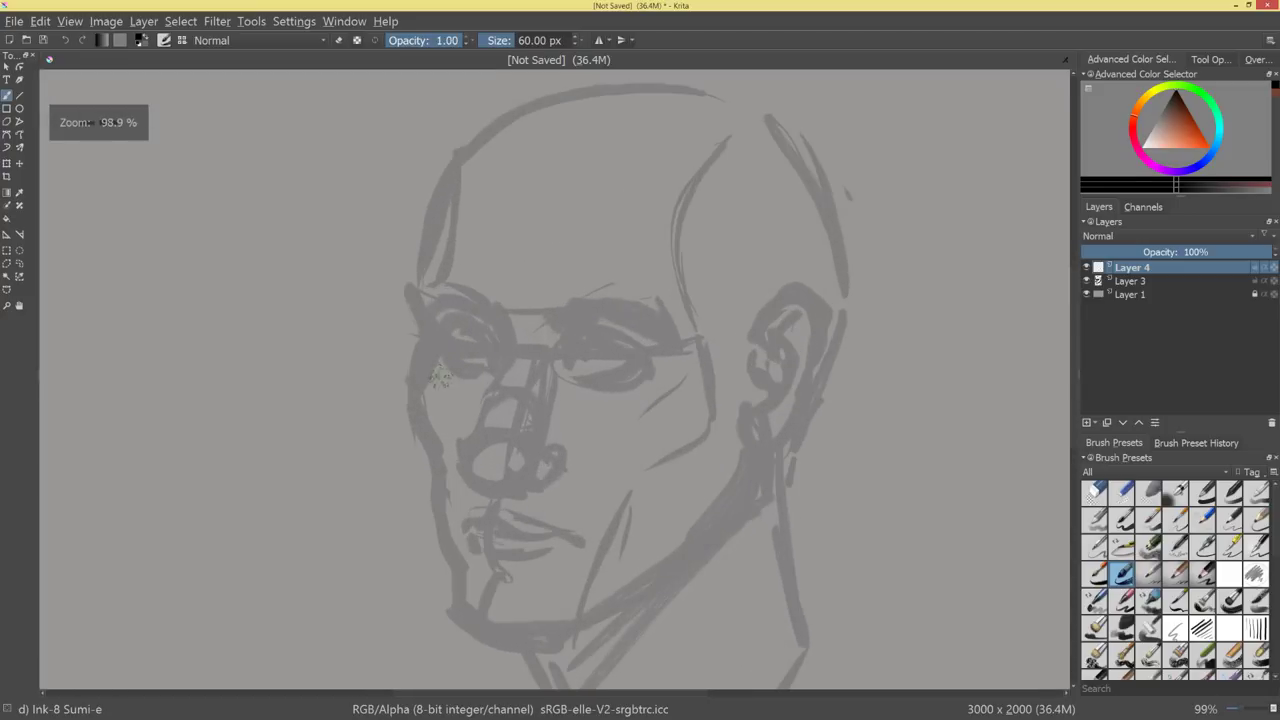
mouse_move(420, 302)
mouse_down()
mouse_move(433, 350)
mouse_move(420, 405)
mouse_move(463, 610)
mouse_move(585, 620)
mouse_move(728, 513)
mouse_up()
mouse_move(596, 624)
mouse_down()
mouse_move(658, 570)
mouse_move(752, 416)
mouse_move(556, 622)
mouse_up()
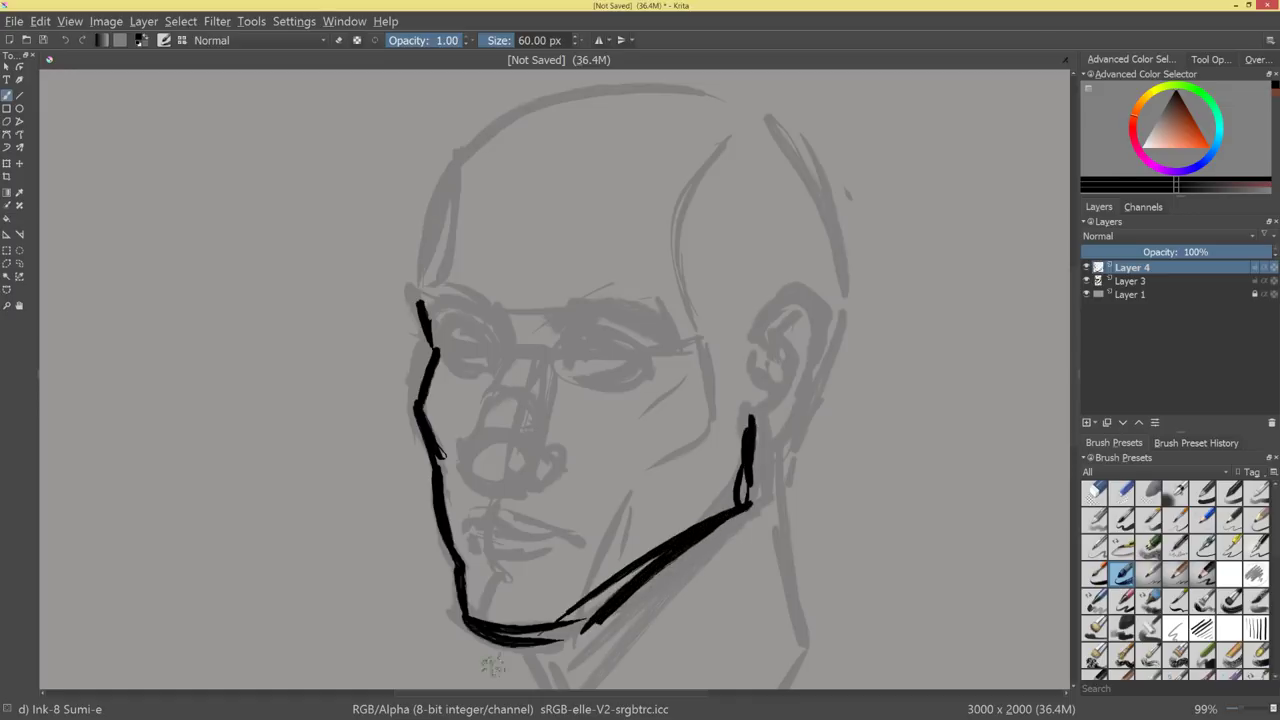
Ink the front of the neck below the chin and the back of the neck below the ear.
drag(820, 452, 738, 552)
scroll(738, 552, up, 7)
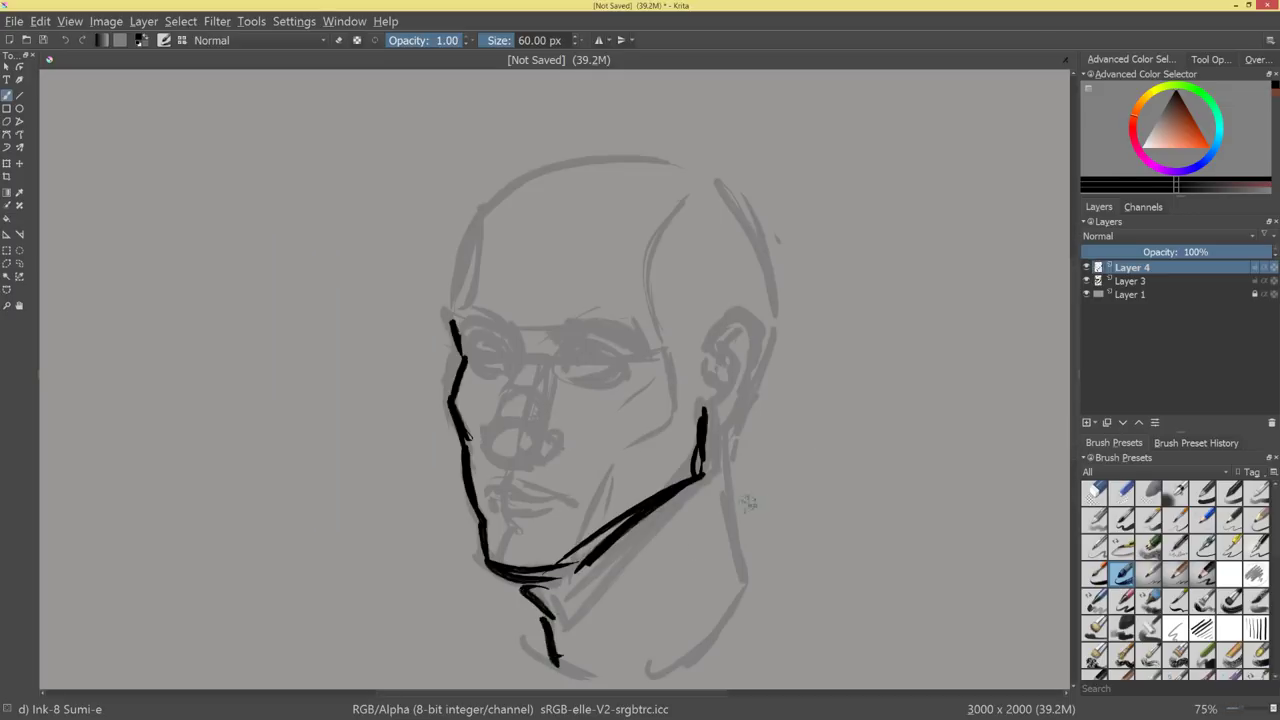
drag(534, 578, 553, 665)
drag(726, 448, 746, 602)
Ink the head's ear with an angular outer rim, a lobe and the inner folds.
scroll(758, 406, up, 2)
mouse_move(770, 328)
mouse_down()
mouse_move(860, 272)
mouse_move(895, 315)
mouse_move(842, 425)
mouse_move(775, 455)
mouse_up()
mouse_move(842, 310)
mouse_down()
mouse_move(798, 350)
mouse_move(820, 388)
mouse_move(840, 330)
mouse_move(820, 398)
mouse_move(850, 374)
mouse_move(801, 440)
mouse_move(811, 436)
mouse_up()
mouse_move(877, 391)
mouse_down()
mouse_move(864, 427)
mouse_move(703, 446)
mouse_move(690, 392)
mouse_up()
mouse_move(572, 322)
mouse_down()
mouse_move(590, 386)
mouse_move(482, 370)
mouse_up()
drag(496, 367, 477, 395)
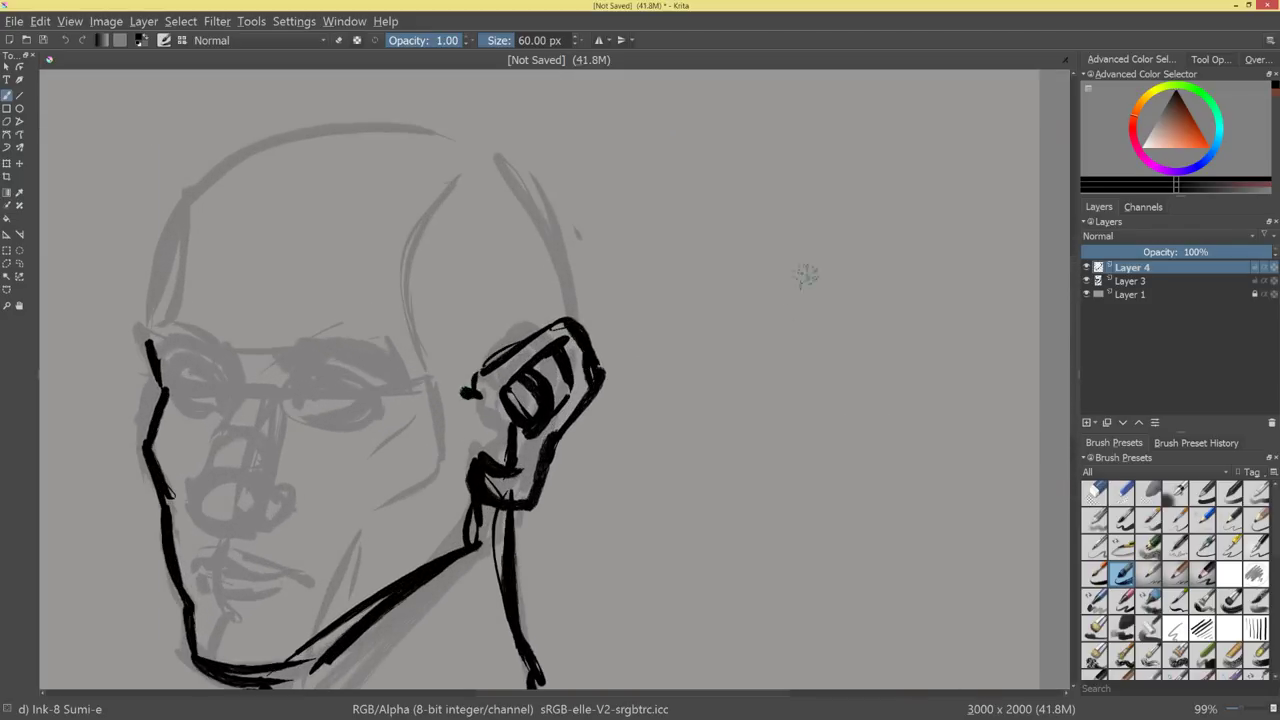
Start a large ear study beside the head with a curved outer rim and a round lobe.
mouse_move(752, 362)
mouse_down()
mouse_move(896, 400)
mouse_move(832, 460)
mouse_up()
mouse_move(738, 328)
mouse_down()
mouse_move(795, 509)
mouse_move(872, 400)
mouse_up()
mouse_move(797, 512)
mouse_down()
mouse_move(764, 299)
mouse_move(753, 324)
mouse_up()
mouse_move(740, 366)
mouse_down()
mouse_move(822, 260)
mouse_move(747, 318)
mouse_move(737, 388)
mouse_up()
drag(895, 312, 767, 520)
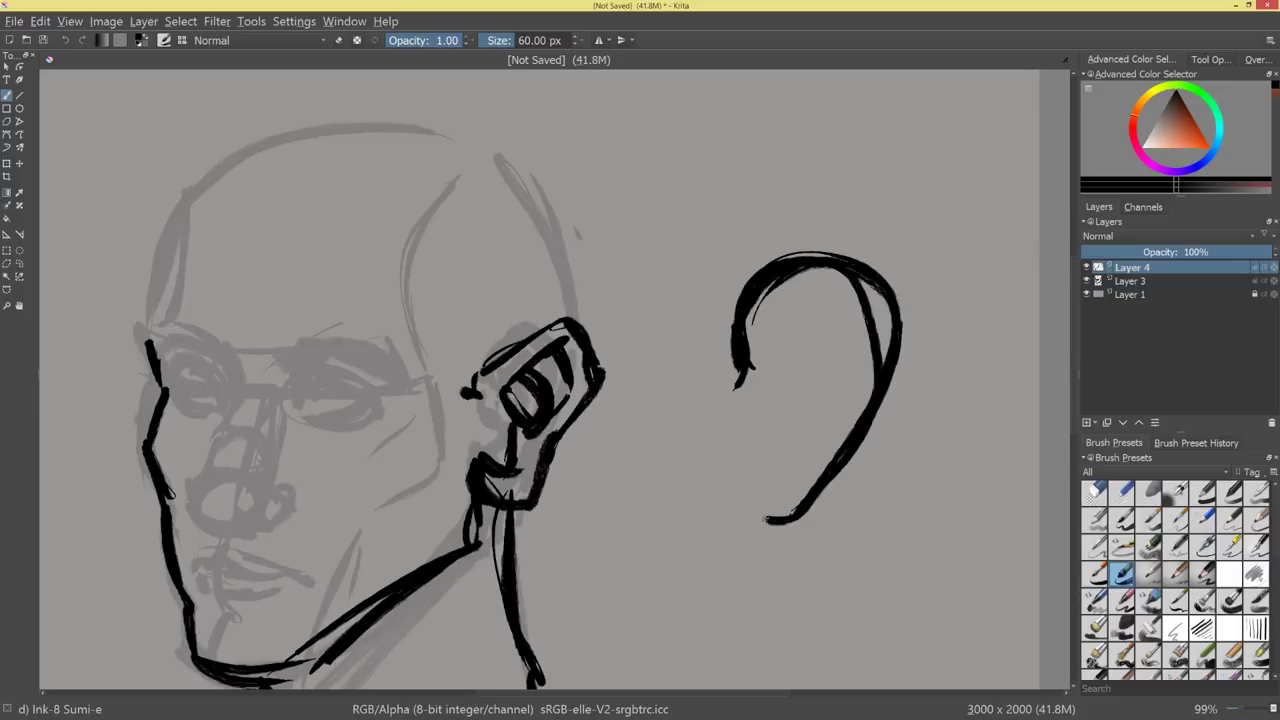
mouse_move(736, 478)
mouse_down()
mouse_move(790, 505)
mouse_move(805, 472)
mouse_up()
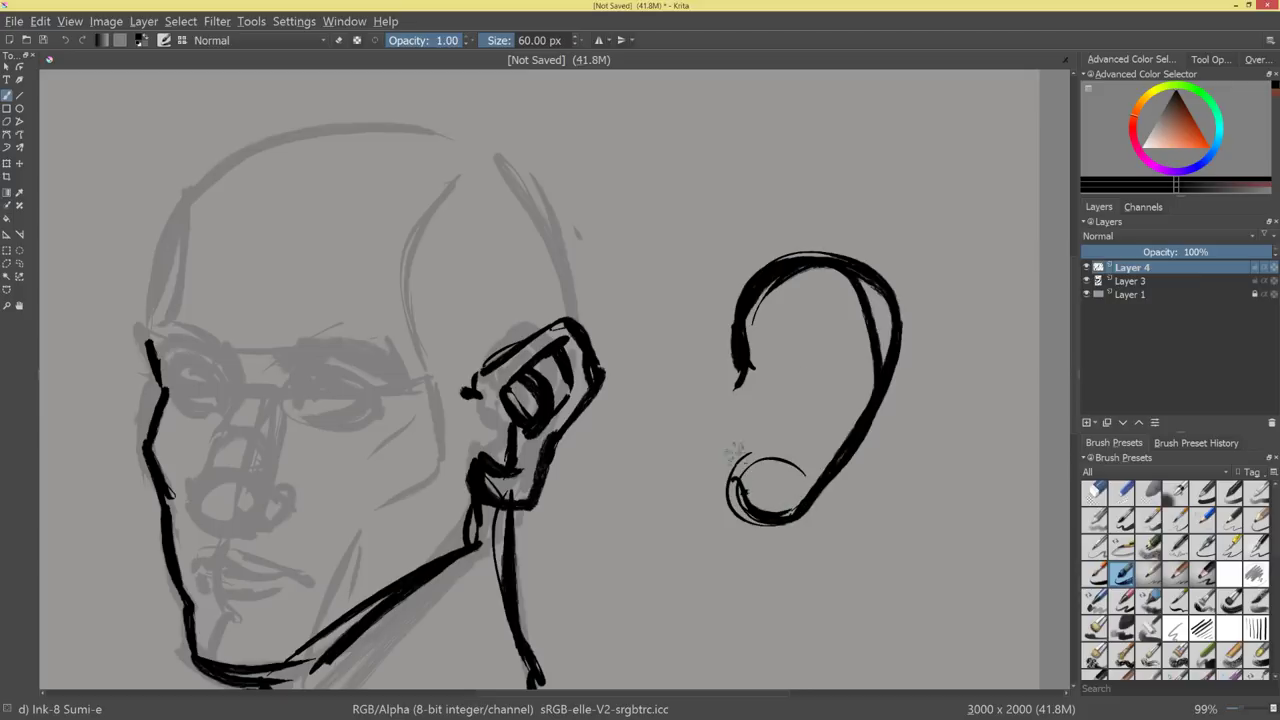
drag(745, 368, 723, 392)
Draw the inner edge of the large ear's rim, curling at its front end and ending in a ridge above the lobe.
drag(785, 301, 797, 372)
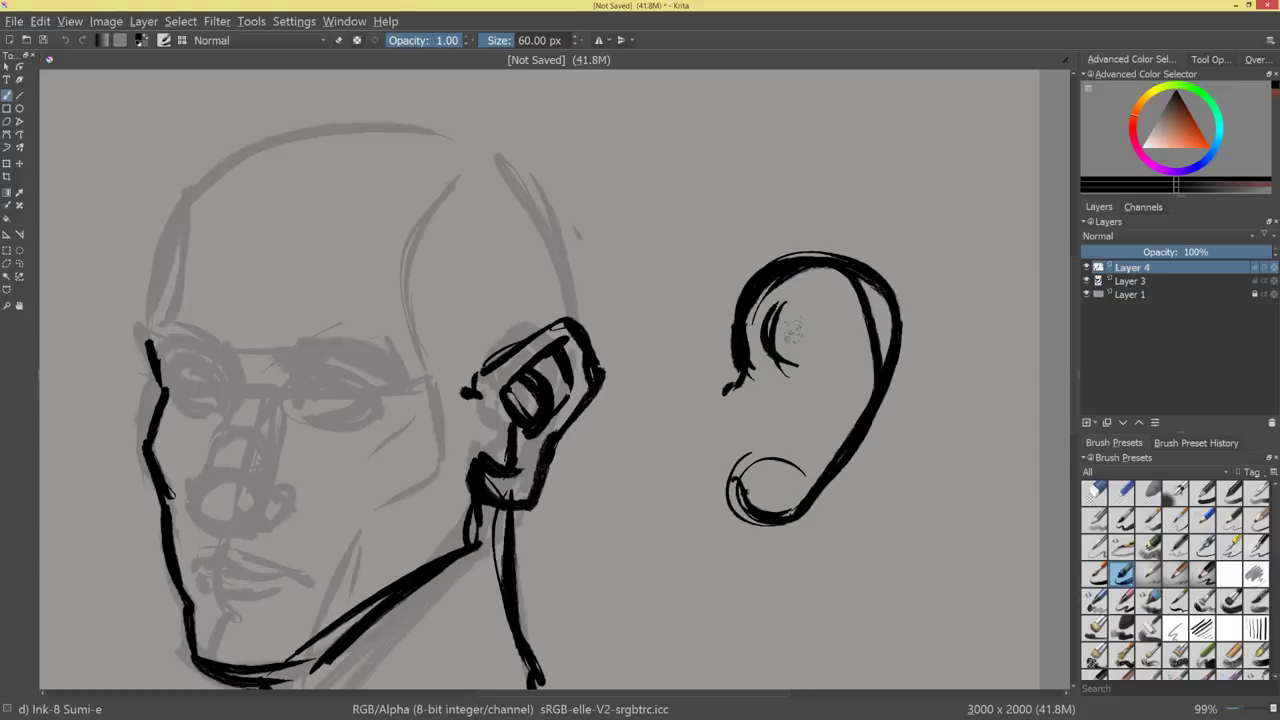
drag(812, 282, 778, 356)
mouse_move(776, 292)
mouse_down()
mouse_move(860, 295)
mouse_move(870, 384)
mouse_move(822, 446)
mouse_move(770, 438)
mouse_up()
mouse_move(770, 322)
mouse_down()
mouse_move(768, 362)
mouse_move(815, 278)
mouse_move(860, 300)
mouse_move(852, 438)
mouse_up()
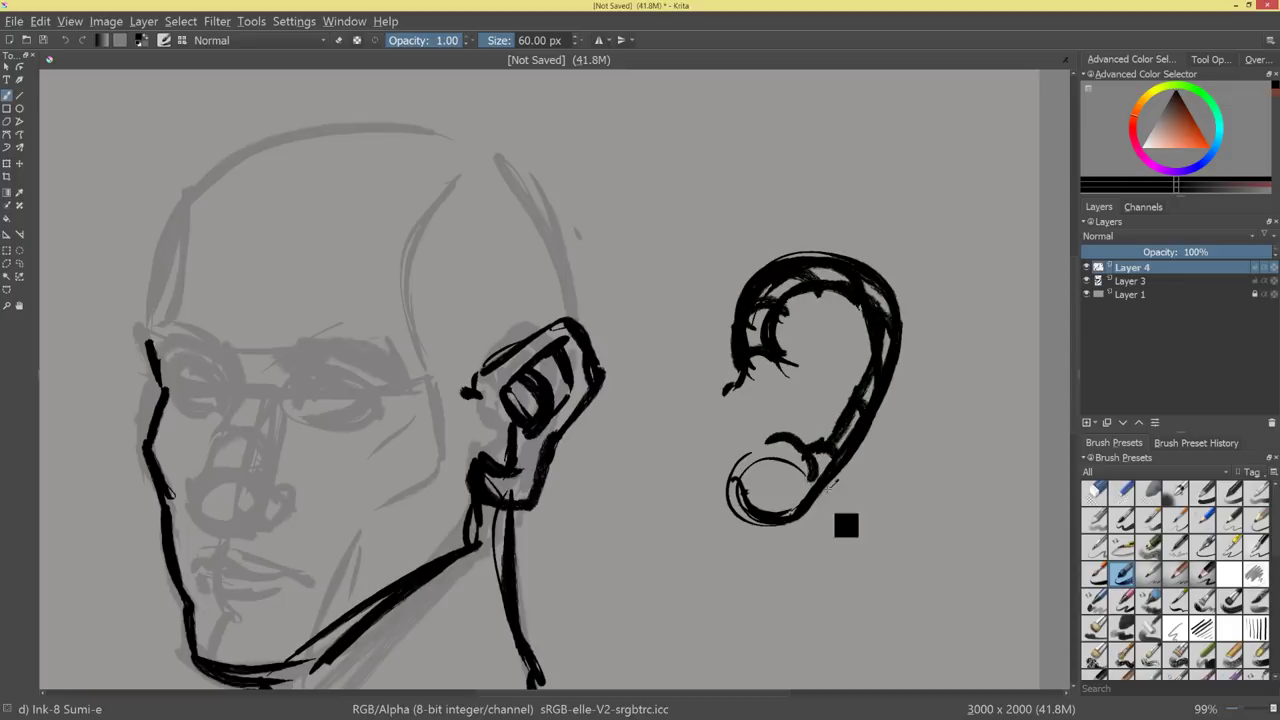
key(ctrl+z)
key(ctrl+z)
mouse_move(840, 426)
mouse_down()
mouse_move(784, 436)
mouse_move(760, 456)
mouse_up()
mouse_move(762, 450)
mouse_down()
mouse_move(804, 442)
mouse_move(757, 462)
mouse_up()
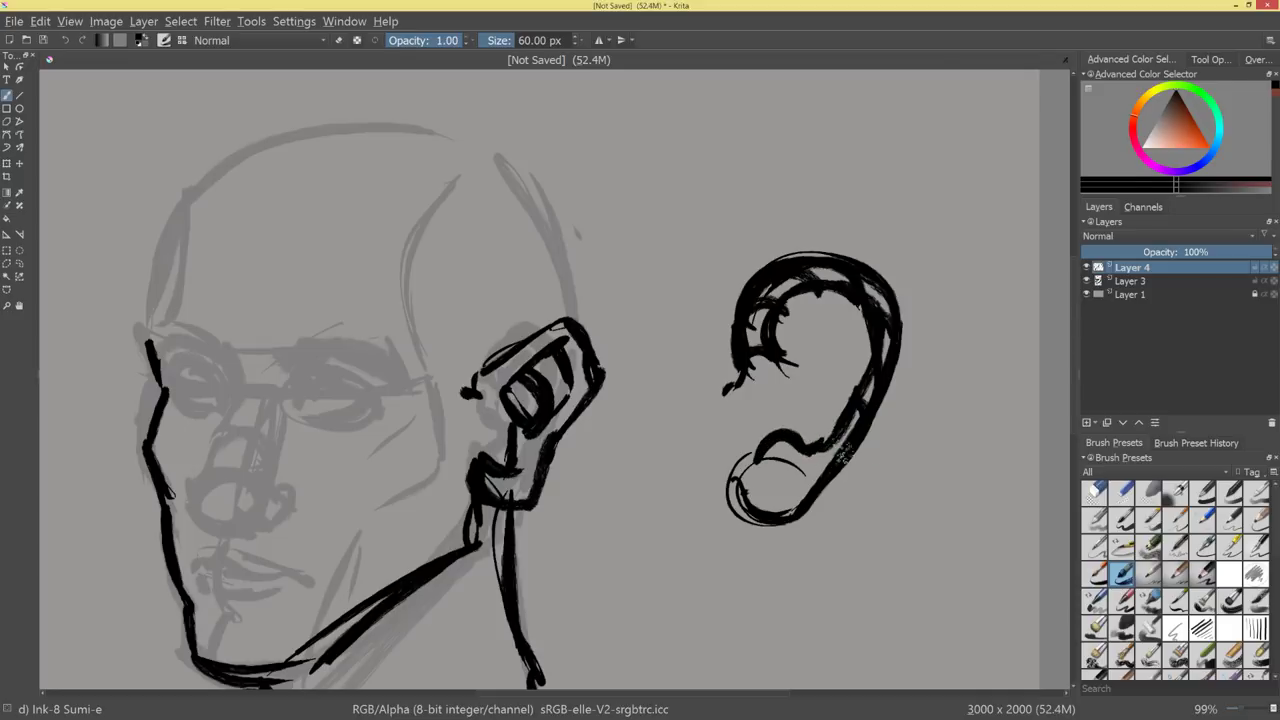
drag(878, 462, 823, 613)
mouse_move(655, 316)
mouse_down()
mouse_move(774, 222)
mouse_move(769, 316)
mouse_move(660, 405)
mouse_up()
key(ctrl+z)
mouse_move(665, 282)
mouse_down()
mouse_move(660, 196)
mouse_move(705, 345)
mouse_move(660, 390)
mouse_up()
key(ctrl+z)
Draw the Y-shaped inner fold of the large ear, with a small oval hollow between its arms and a ridge in front.
drag(848, 530, 857, 442)
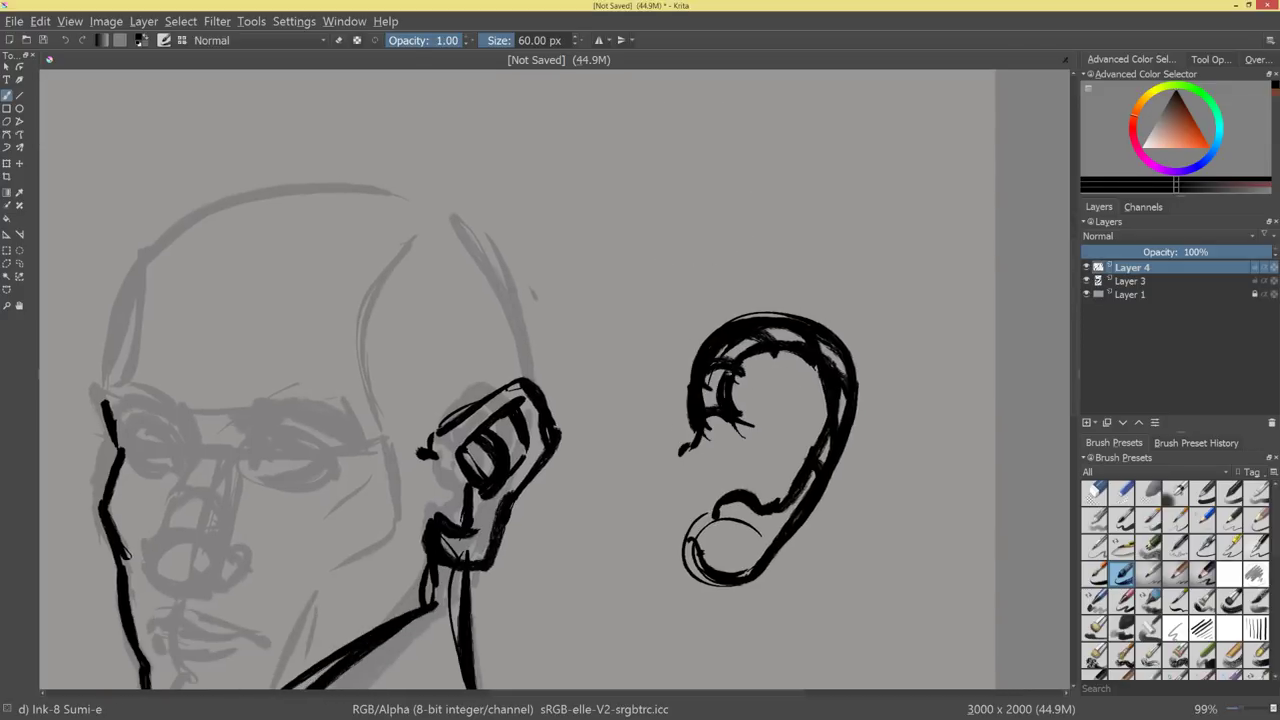
drag(740, 371, 787, 417)
mouse_move(737, 381)
mouse_down()
mouse_move(777, 386)
mouse_move(752, 482)
mouse_up()
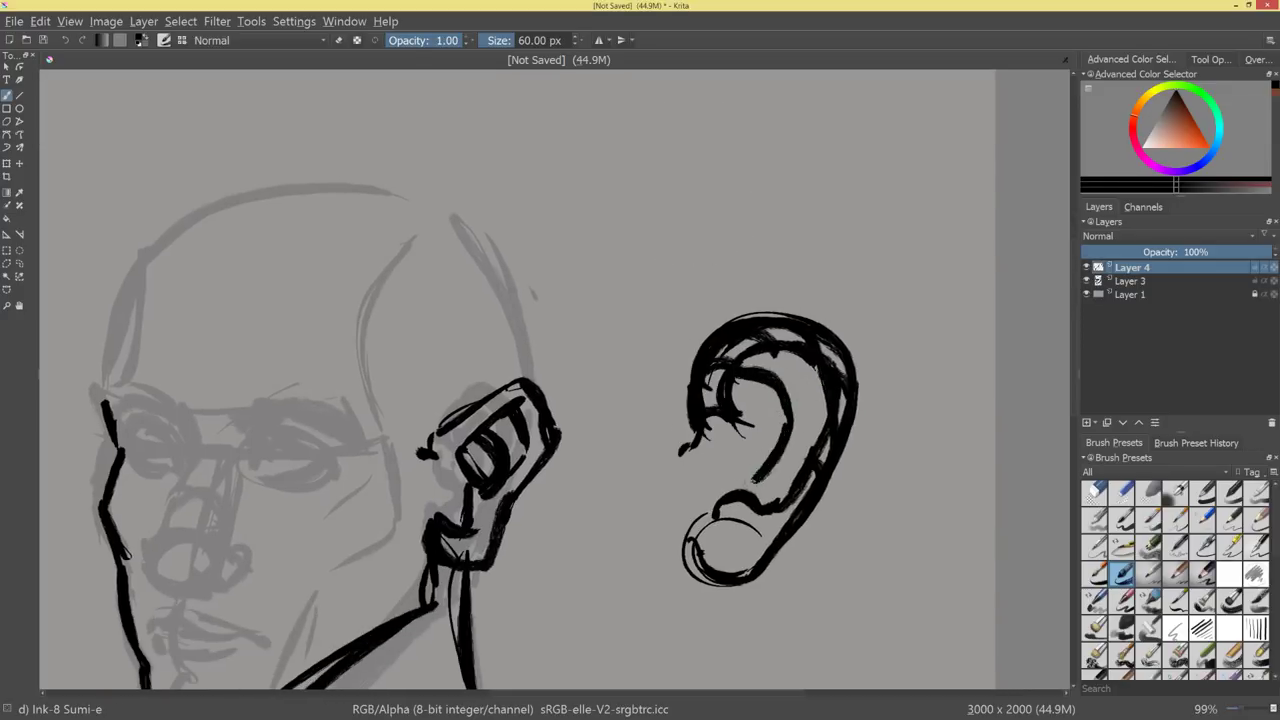
mouse_move(817, 368)
mouse_down()
mouse_move(800, 426)
mouse_move(764, 472)
mouse_up()
drag(800, 428, 757, 480)
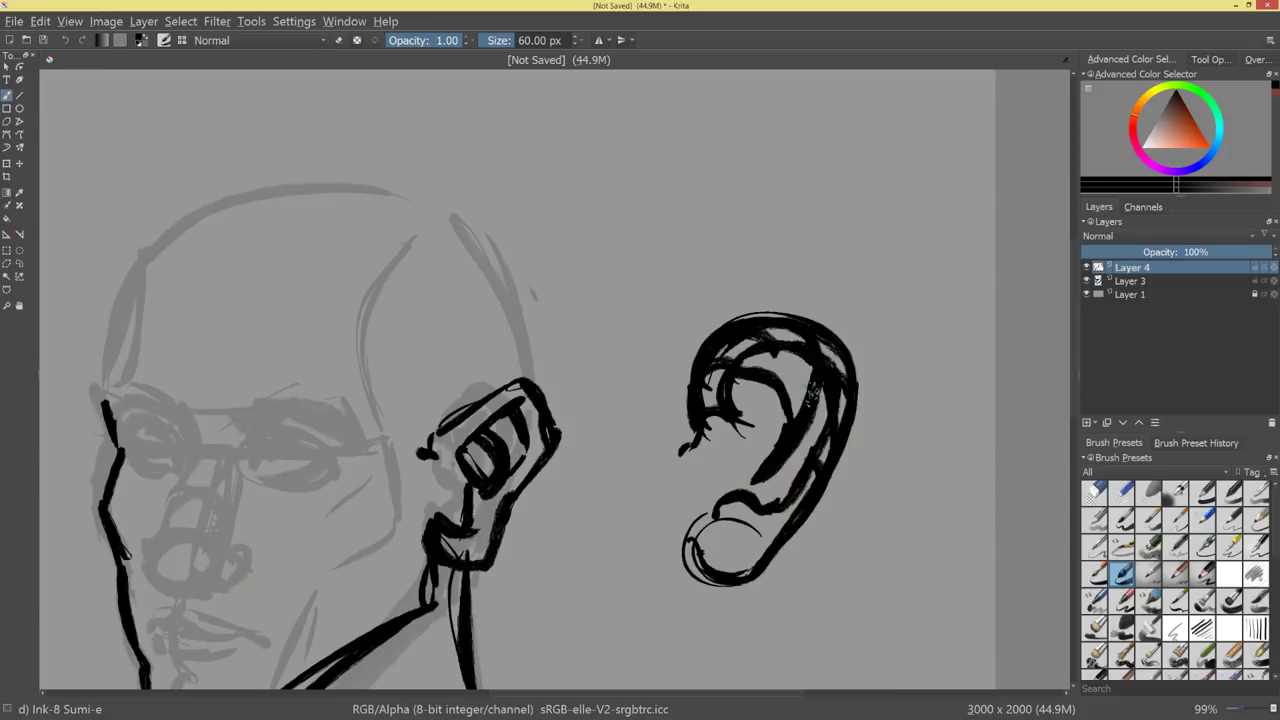
mouse_move(816, 386)
mouse_down()
mouse_move(776, 437)
mouse_move(748, 438)
mouse_move(735, 404)
mouse_move(754, 406)
mouse_move(716, 427)
mouse_up()
drag(806, 362, 772, 368)
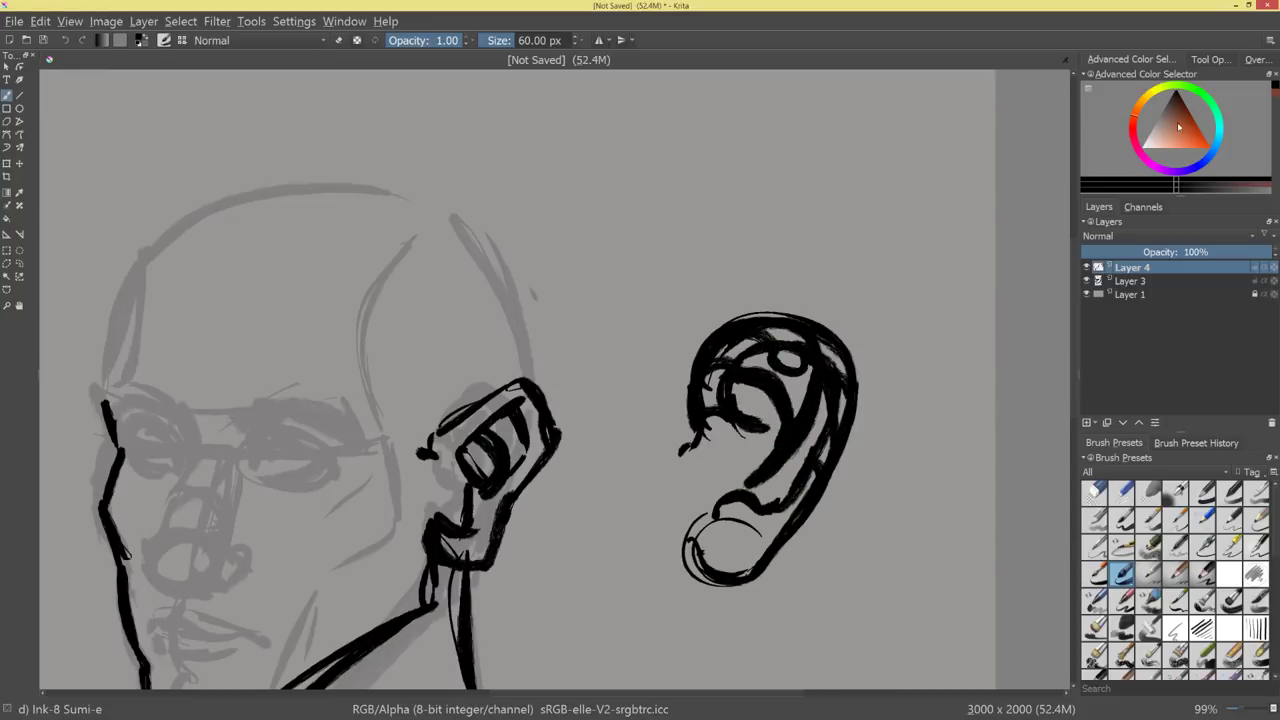
Choose a bright orange and fill the Y-shaped fold inside the large ear.
drag(1178, 126, 1205, 147)
mouse_move(740, 360)
mouse_down()
mouse_move(792, 400)
mouse_move(762, 482)
mouse_move(812, 370)
mouse_move(805, 410)
mouse_up()
mouse_move(790, 146)
mouse_down()
mouse_move(838, 172)
mouse_move(868, 124)
mouse_up()
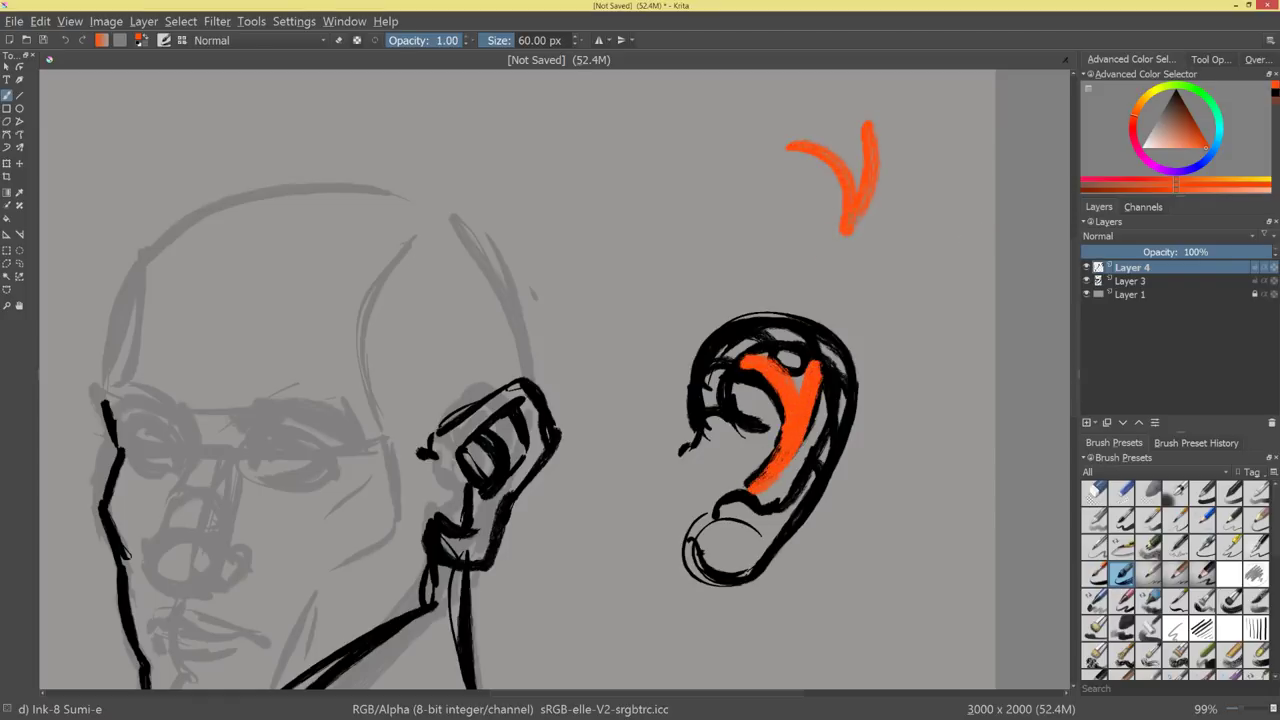
key(ctrl+z)
key(ctrl+z)
key(ctrl+z)
key(ctrl+z)
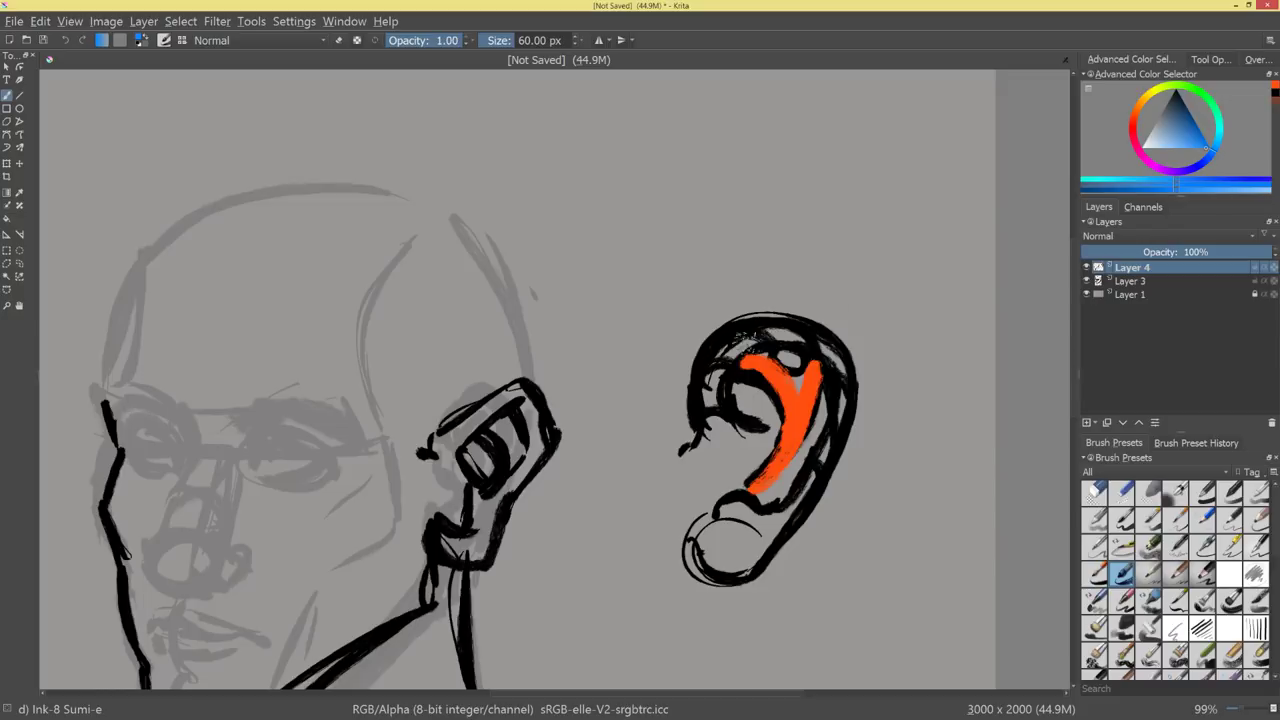
Paint the large ear's rim and the ridge above the lobe bright blue, and widen the Y-shaped fold in orange.
mouse_move(728, 372)
mouse_down()
mouse_move(710, 405)
mouse_move(738, 448)
mouse_move(735, 412)
mouse_move(765, 440)
mouse_move(745, 462)
mouse_move(755, 335)
mouse_move(818, 345)
mouse_move(838, 390)
mouse_move(775, 515)
mouse_move(718, 512)
mouse_up()
key(ctrl+z)
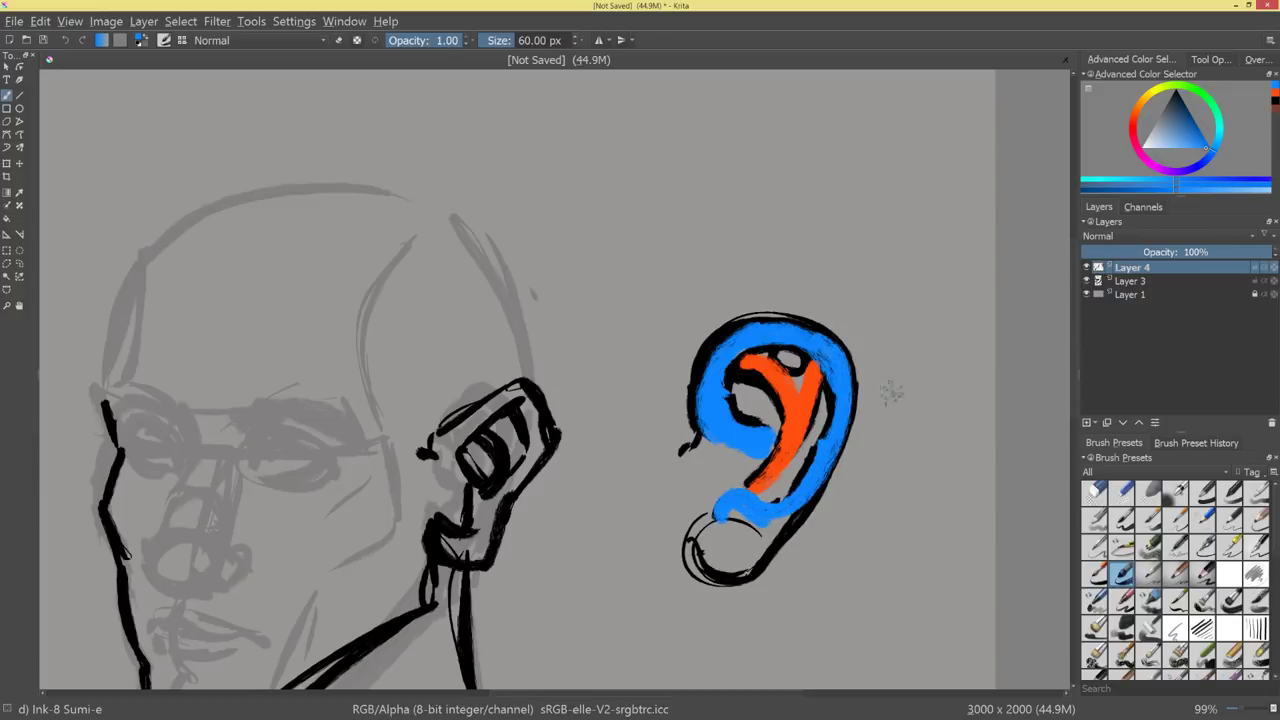
ctrl+click(803, 410)
mouse_move(817, 371)
mouse_down()
mouse_move(806, 442)
mouse_move(765, 490)
mouse_up()
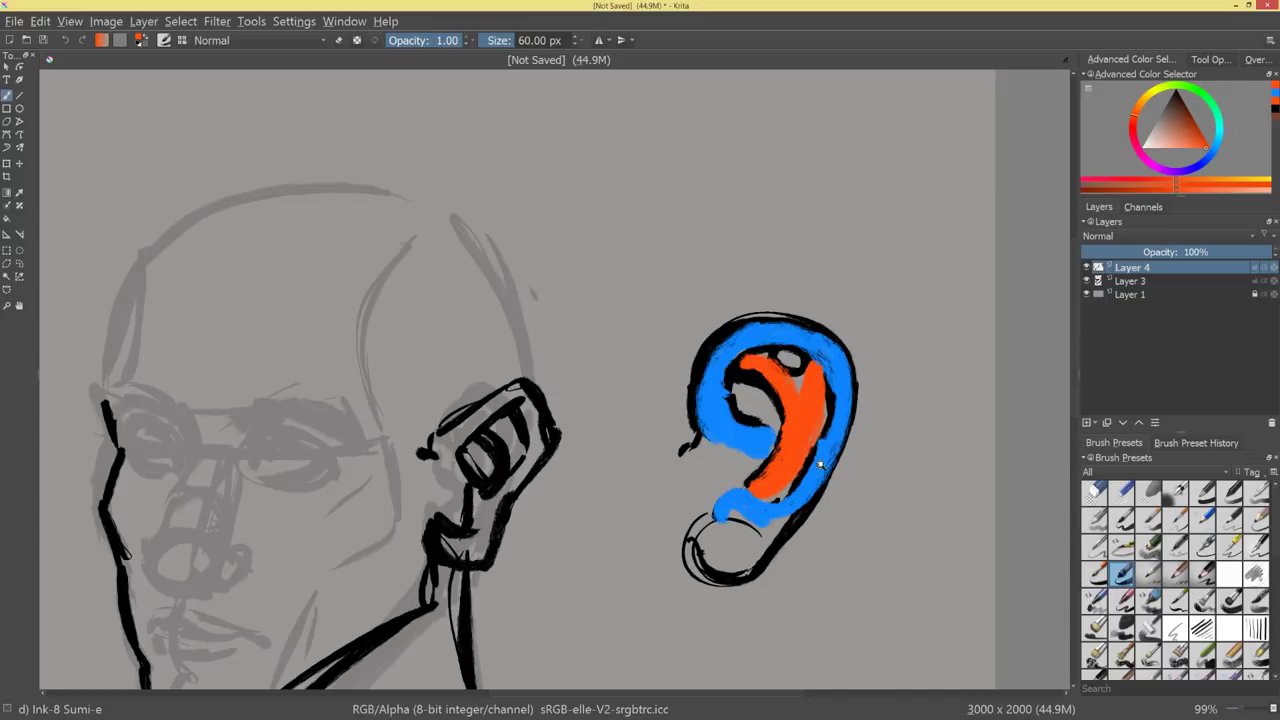
Choose a muted yellowish green and fill the inner hollow and the small oval hollow of the large ear.
mouse_move(820, 465)
mouse_down()
mouse_move(743, 546)
mouse_move(783, 491)
mouse_move(838, 482)
mouse_up()
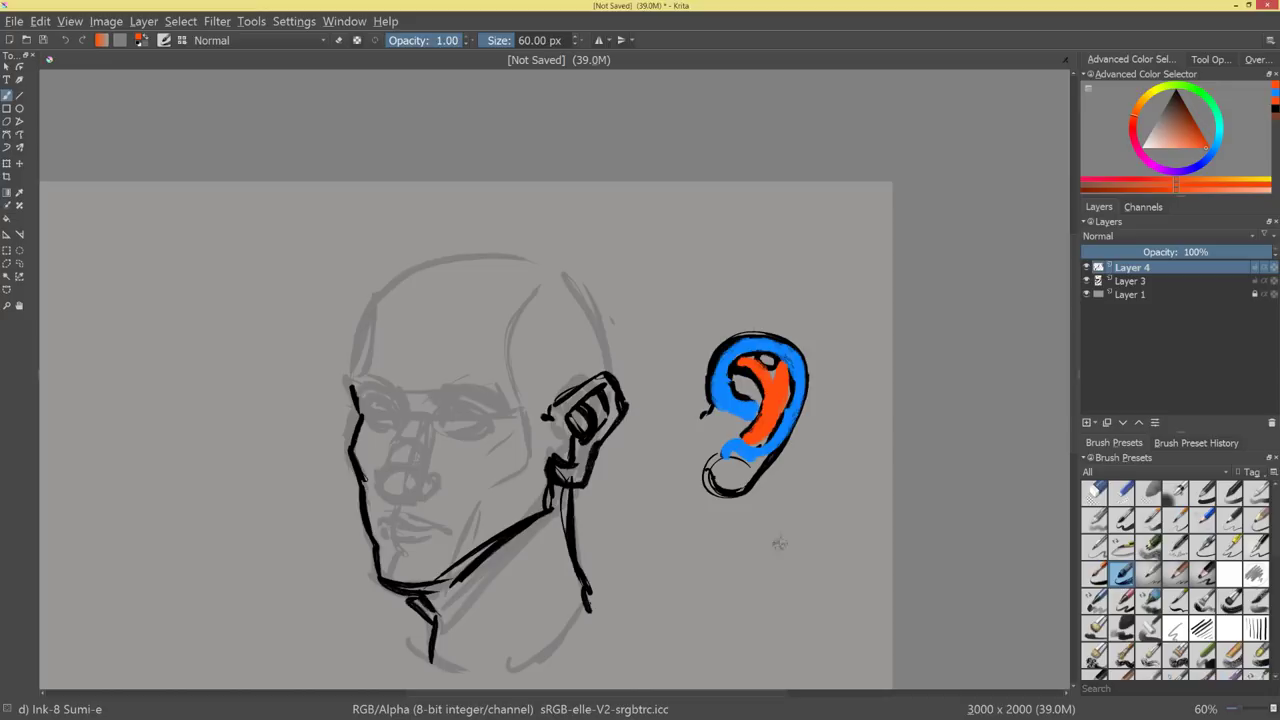
key(e)
click(1213, 150)
click(1212, 108)
click(1186, 140)
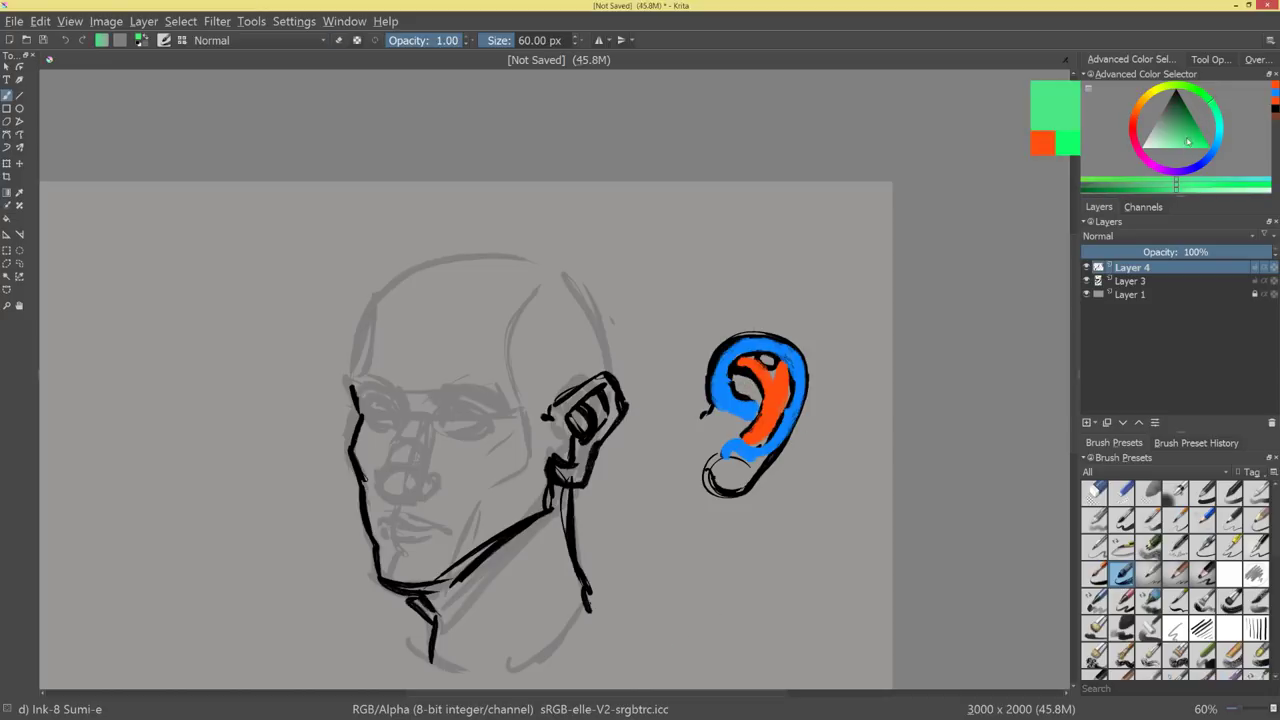
mouse_move(1183, 131)
mouse_down()
mouse_move(1192, 87)
mouse_move(1180, 84)
mouse_up()
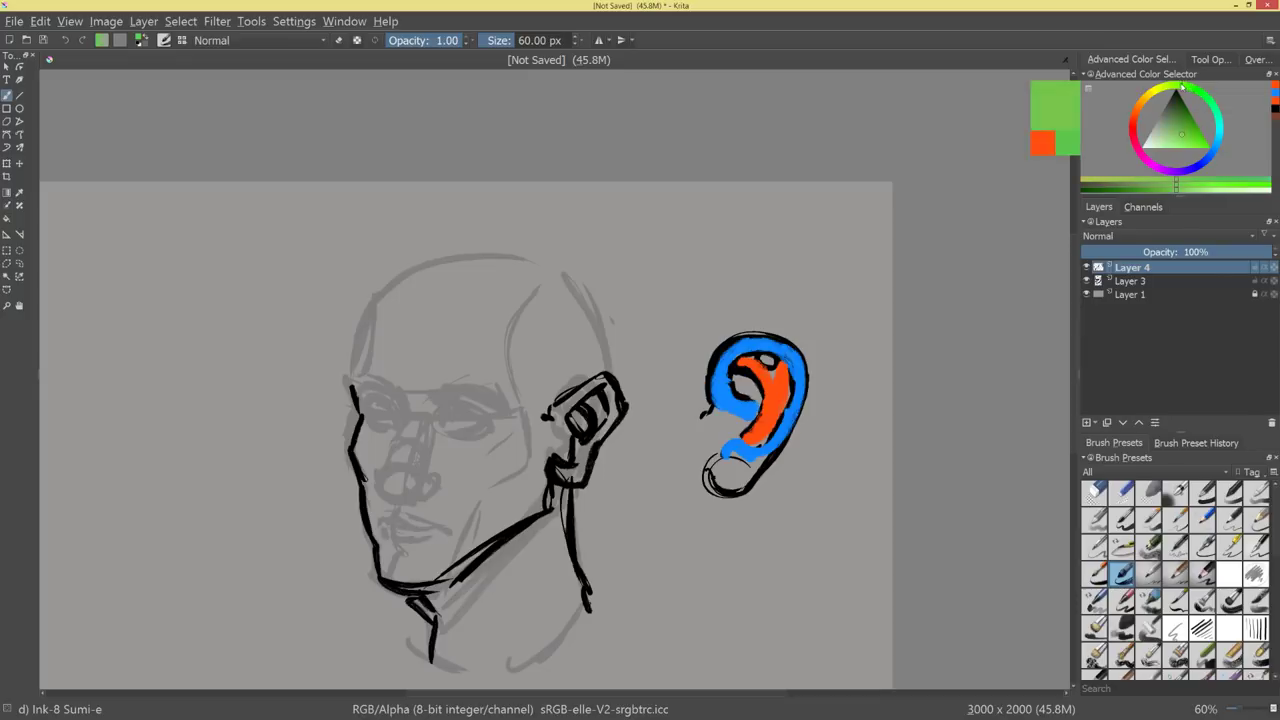
drag(738, 380, 770, 358)
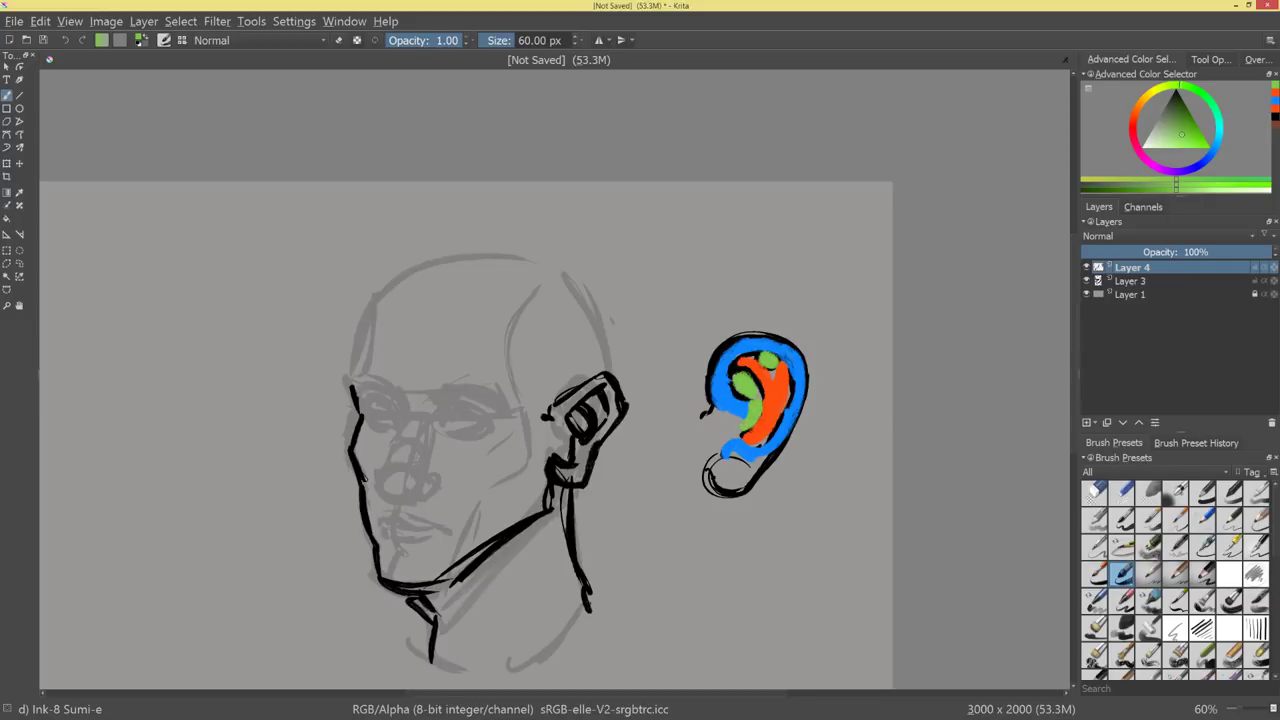
Erase the large coloured ear study beside the head with an enlarged eraser brush.
key(ctrl+z)
drag(819, 444, 797, 461)
key(e)
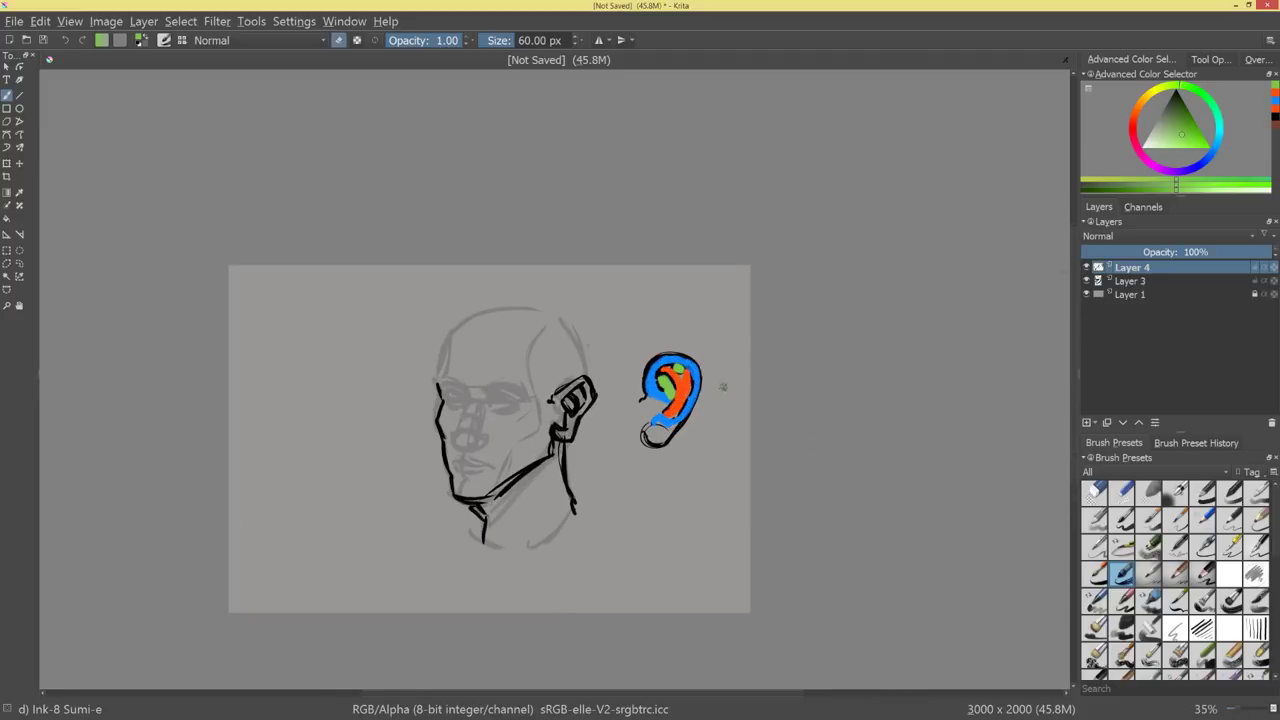
drag(705, 401, 762, 378)
mouse_move(702, 376)
mouse_down()
mouse_move(647, 435)
mouse_move(675, 337)
mouse_move(637, 392)
mouse_up()
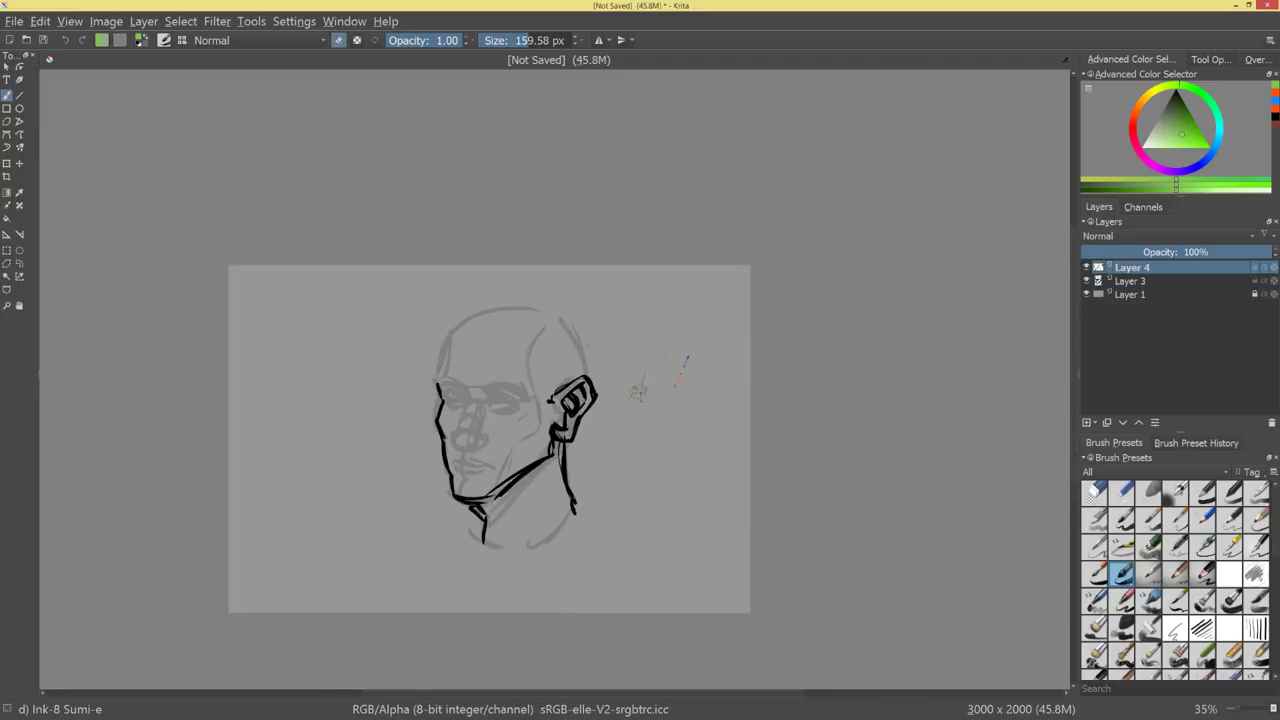
Reset the paint colour to black and thicken the upper rim of the head's ear with a brush of about 32 px.
scroll(698, 344, up, 3)
key(d)
key(e)
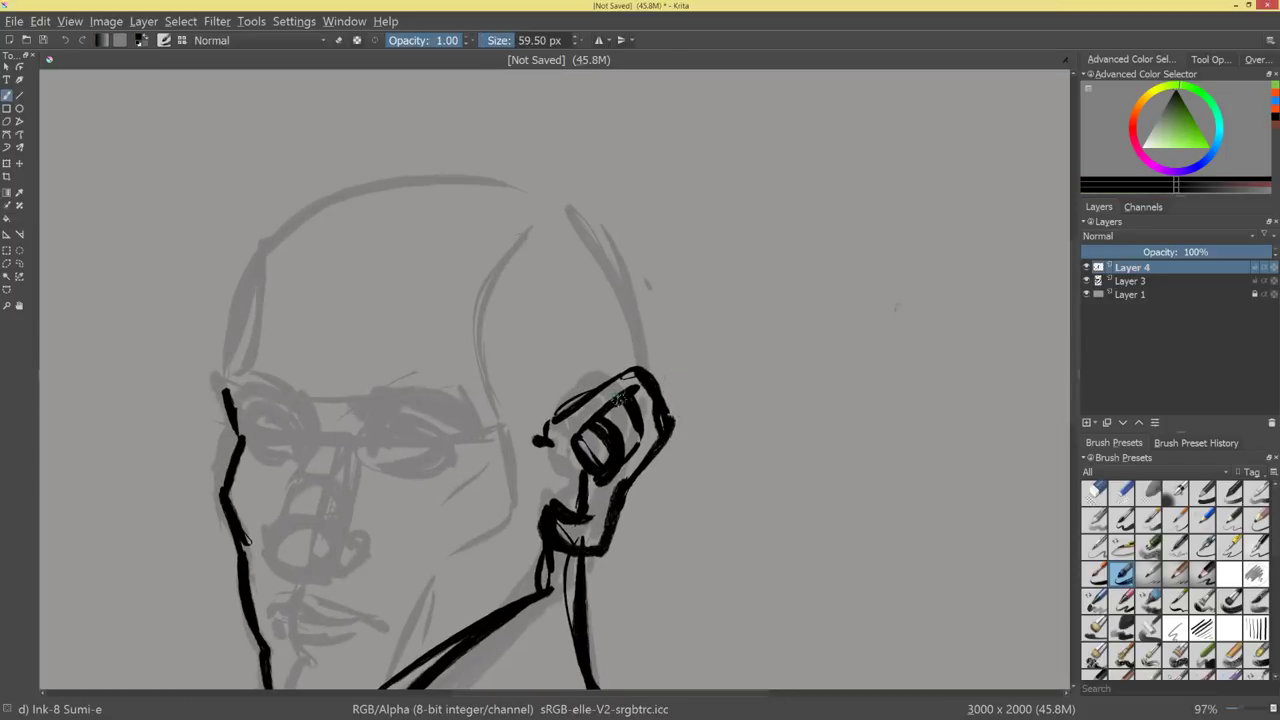
key(e)
key(bracketleft)
mouse_move(634, 370)
mouse_down()
mouse_move(580, 406)
mouse_move(657, 383)
mouse_move(591, 377)
mouse_move(559, 420)
mouse_move(572, 396)
mouse_up()
key(e)
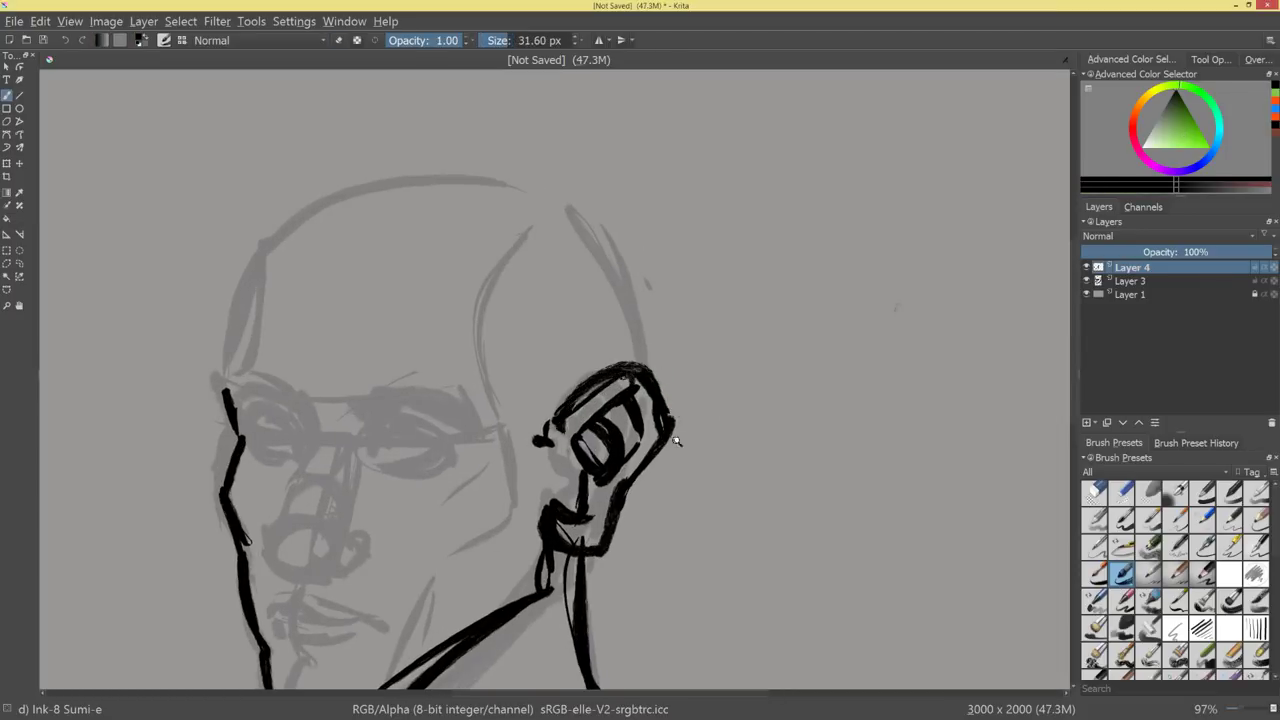
Ink the head's front contour in black from the brow up over the forehead to the crown.
scroll(672, 450, down, 4)
drag(662, 461, 802, 440)
drag(802, 440, 777, 282)
drag(882, 359, 522, 375)
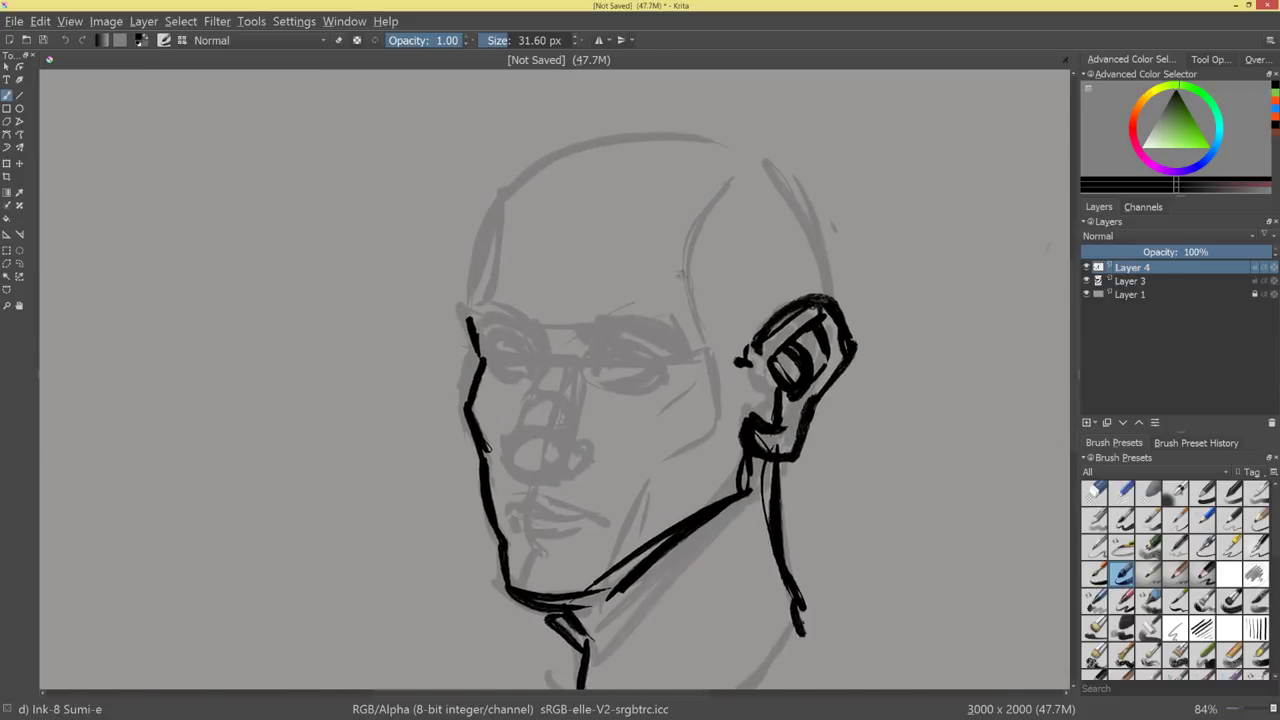
drag(474, 322, 535, 180)
drag(494, 236, 604, 146)
drag(478, 276, 686, 150)
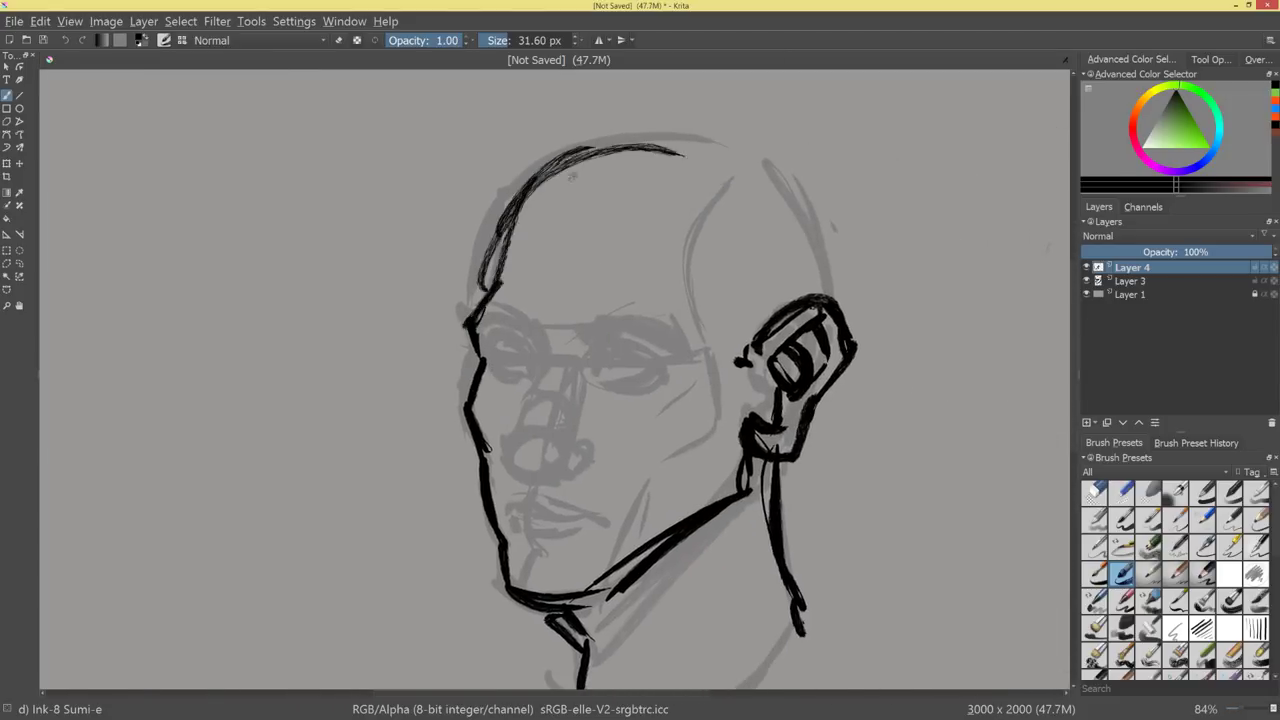
Continue the black skull outline over the crown and down to the ear, and add a short curved temple line.
drag(578, 162, 810, 236)
drag(516, 222, 496, 222)
mouse_move(488, 294)
mouse_down()
mouse_move(520, 197)
mouse_move(729, 149)
mouse_move(835, 188)
mouse_move(852, 312)
mouse_up()
drag(812, 184, 852, 326)
drag(754, 154, 848, 300)
drag(734, 148, 832, 232)
drag(844, 246, 860, 278)
drag(737, 206, 712, 315)
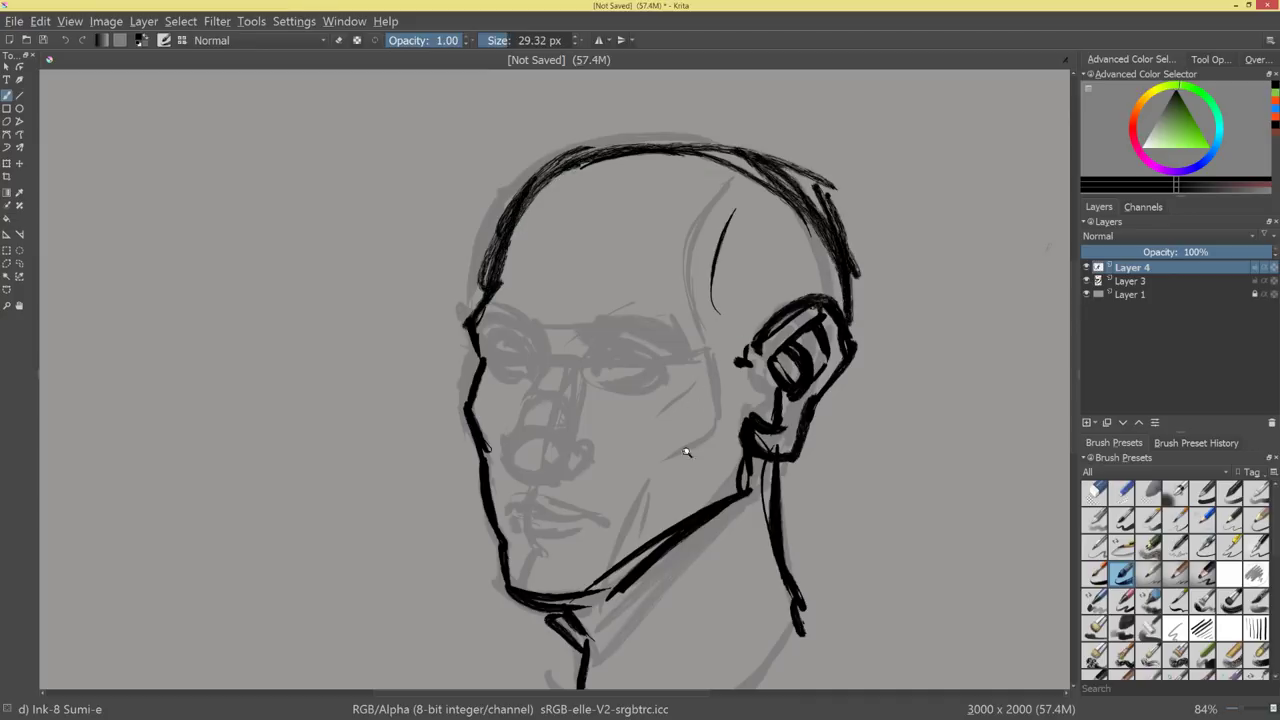
scroll(686, 450, down, 2)
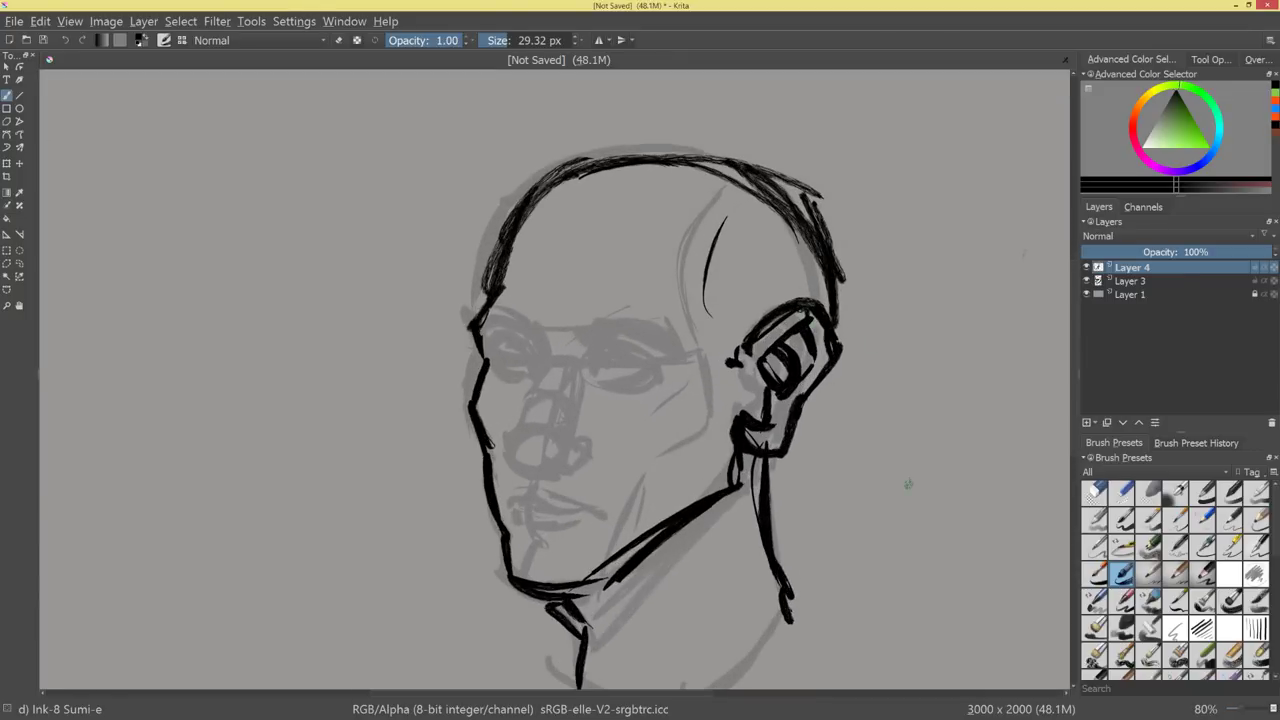
Erase the front rim and inner lines of the head's ear, then return to the Ink-8 Sumi-e brush.
click(1094, 492)
mouse_move(804, 324)
mouse_down()
mouse_move(768, 368)
mouse_move(770, 405)
mouse_move(780, 310)
mouse_move(735, 360)
mouse_move(831, 326)
mouse_move(837, 346)
mouse_up()
click(1121, 574)
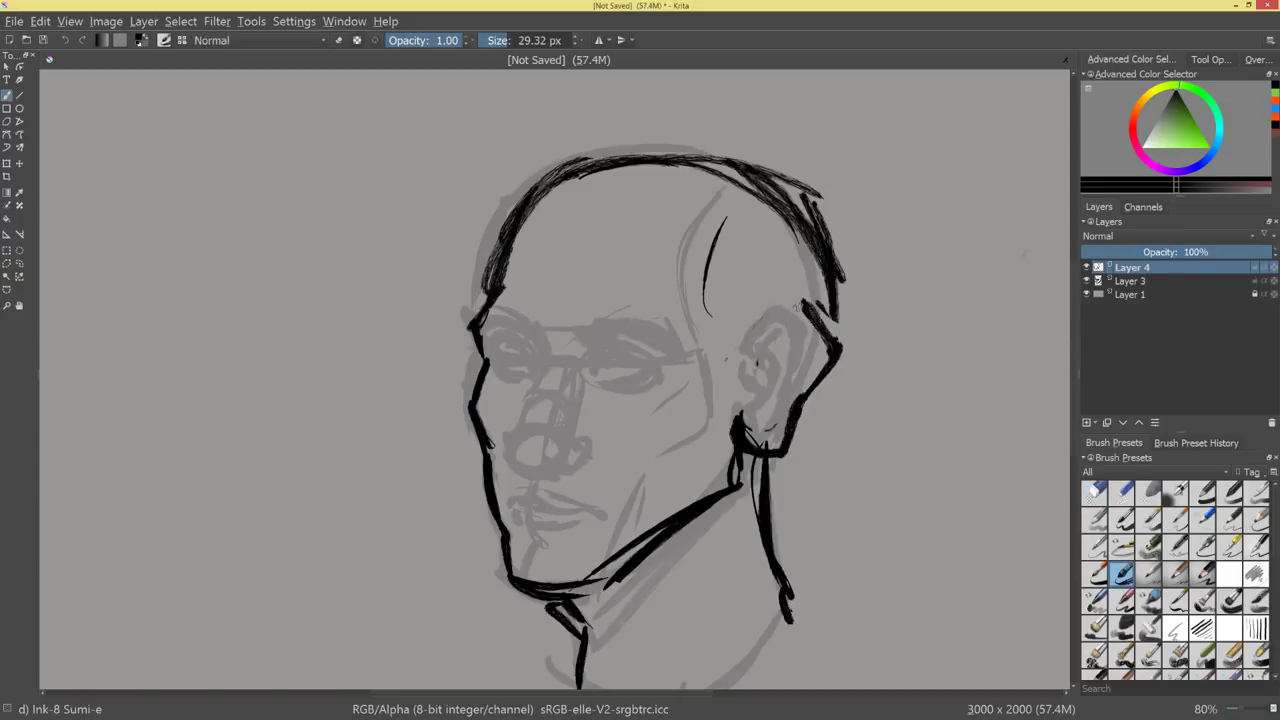
Redraw the ear with a pointed upper rim, an inner fold and a lower edge ending in a long hanging lobe.
drag(789, 301, 760, 365)
drag(768, 298, 735, 358)
drag(775, 298, 806, 306)
drag(786, 292, 750, 320)
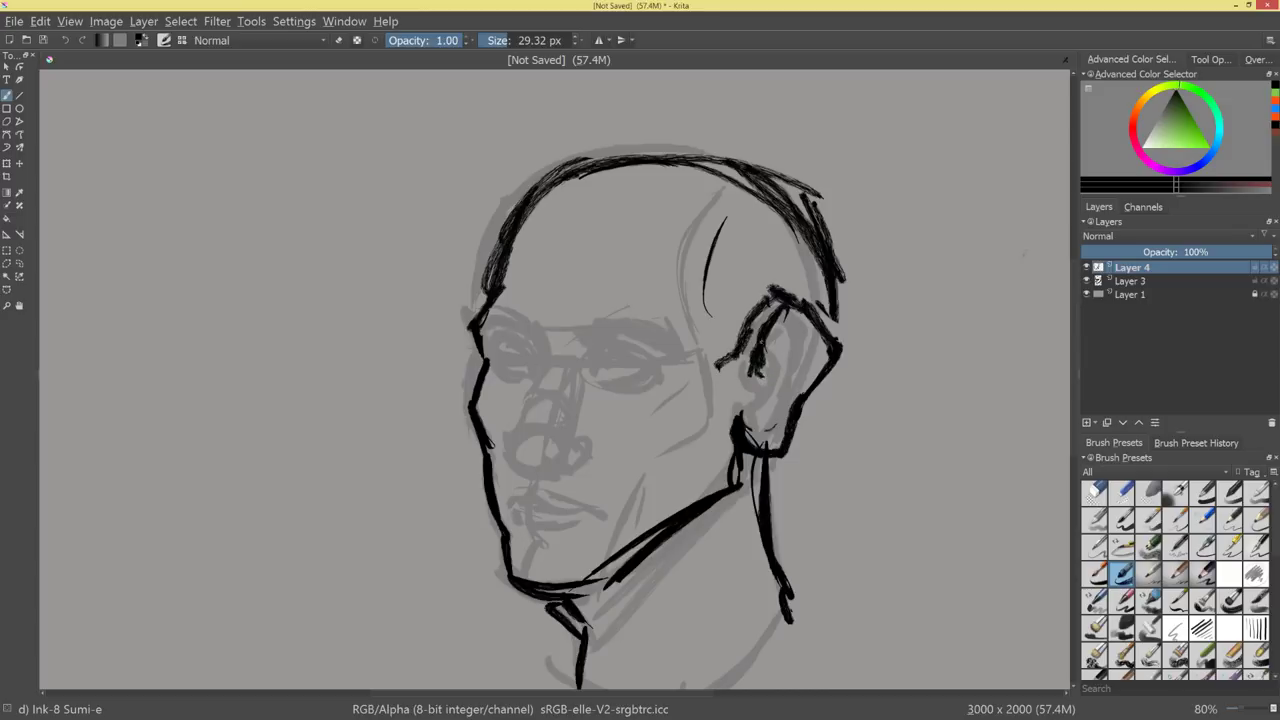
drag(795, 322, 807, 370)
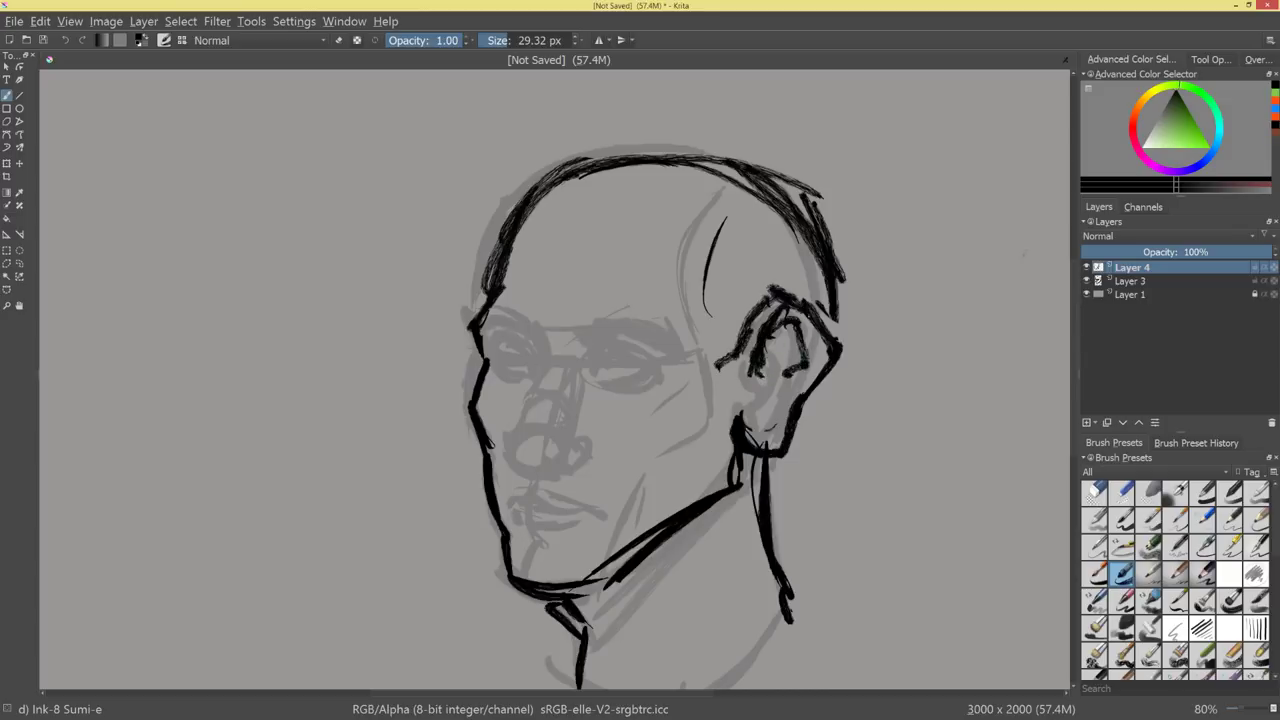
drag(808, 318, 777, 488)
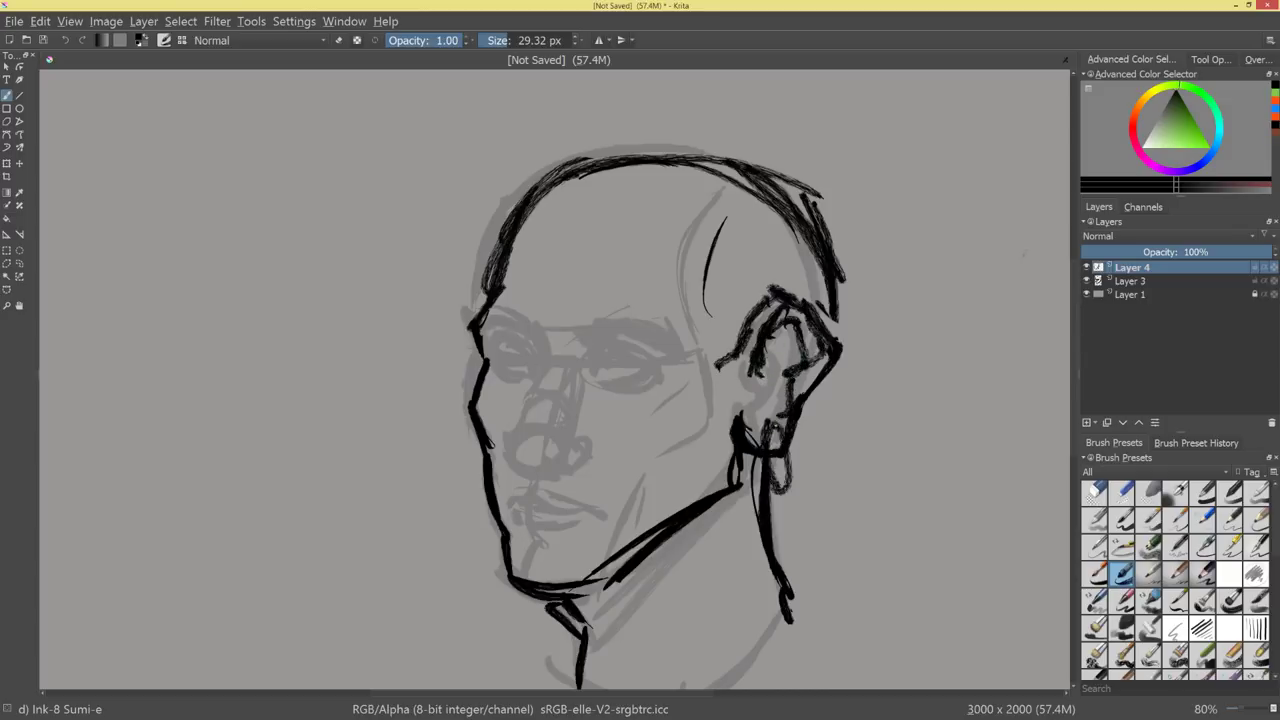
drag(762, 422, 792, 462)
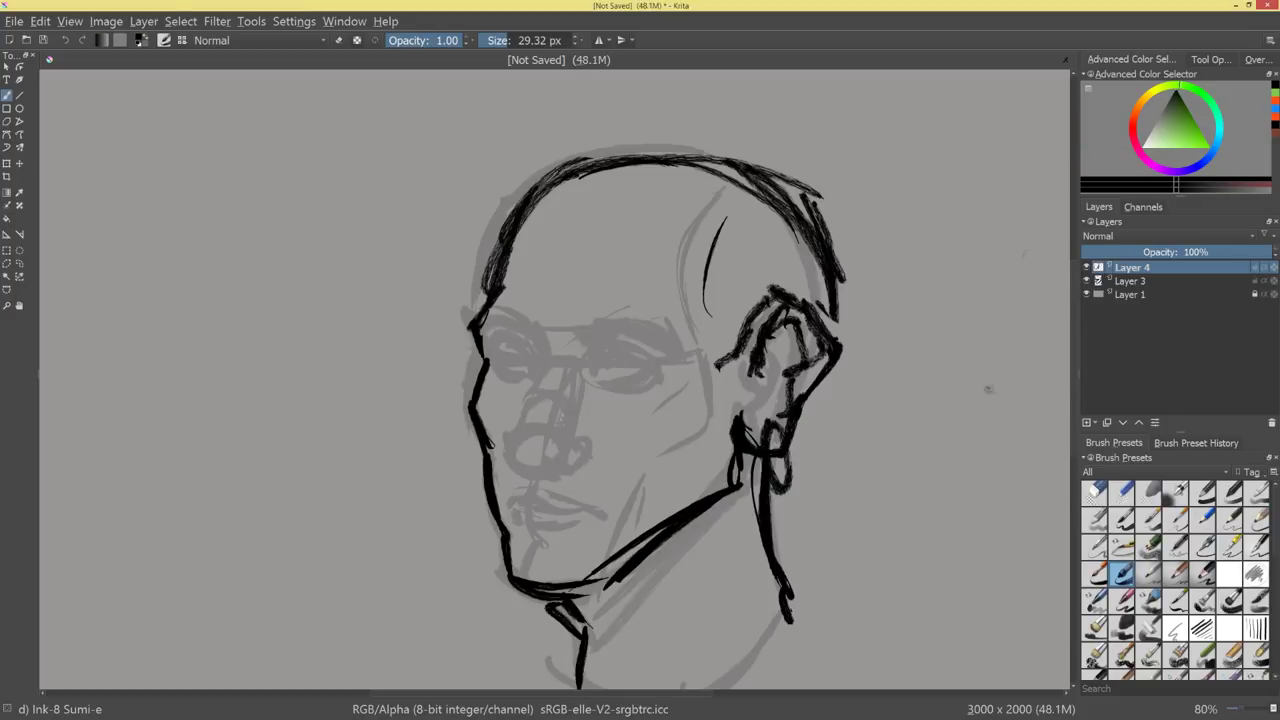
drag(855, 435, 833, 507)
key(ctrl+z)
drag(877, 426, 877, 511)
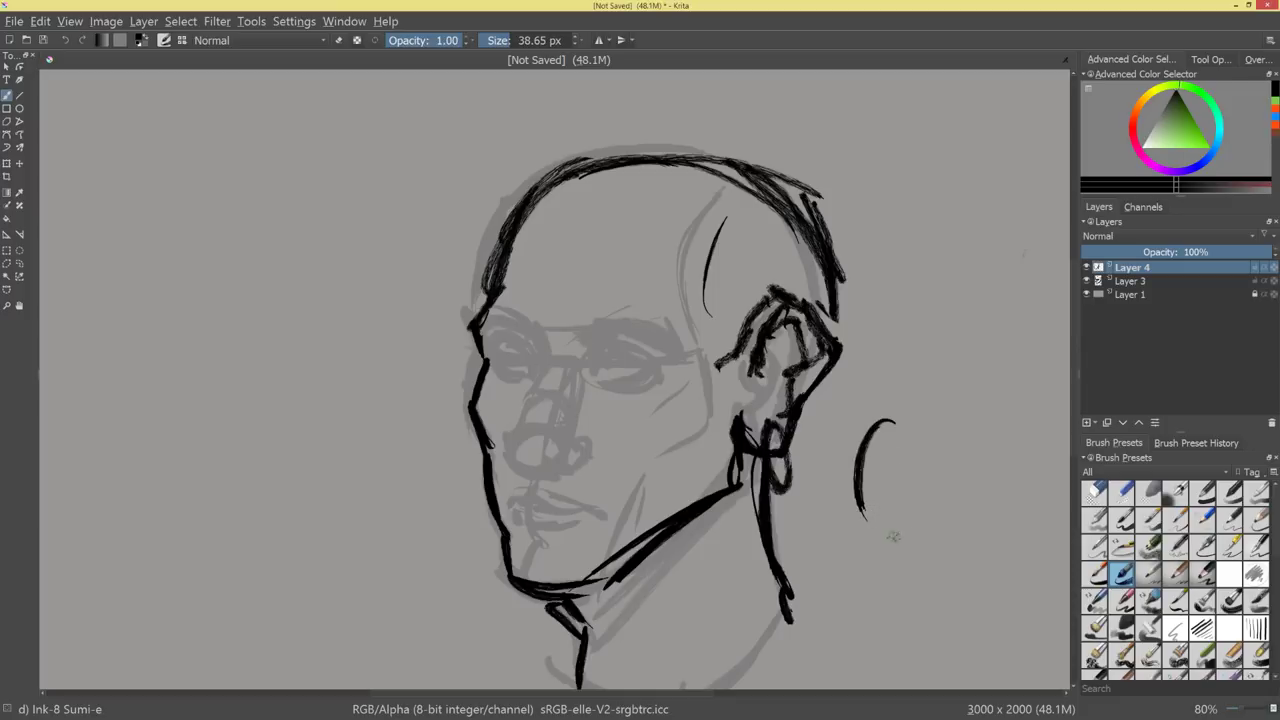
key(ctrl+z)
Thicken the hanging lobe, draw the small curved notch above it and darken the ear's inner hollow.
mouse_move(765, 441)
mouse_down()
mouse_move(757, 488)
mouse_move(750, 469)
mouse_move(774, 491)
mouse_up()
mouse_move(800, 422)
mouse_down()
mouse_move(786, 515)
mouse_move(838, 405)
mouse_move(797, 412)
mouse_move(794, 385)
mouse_up()
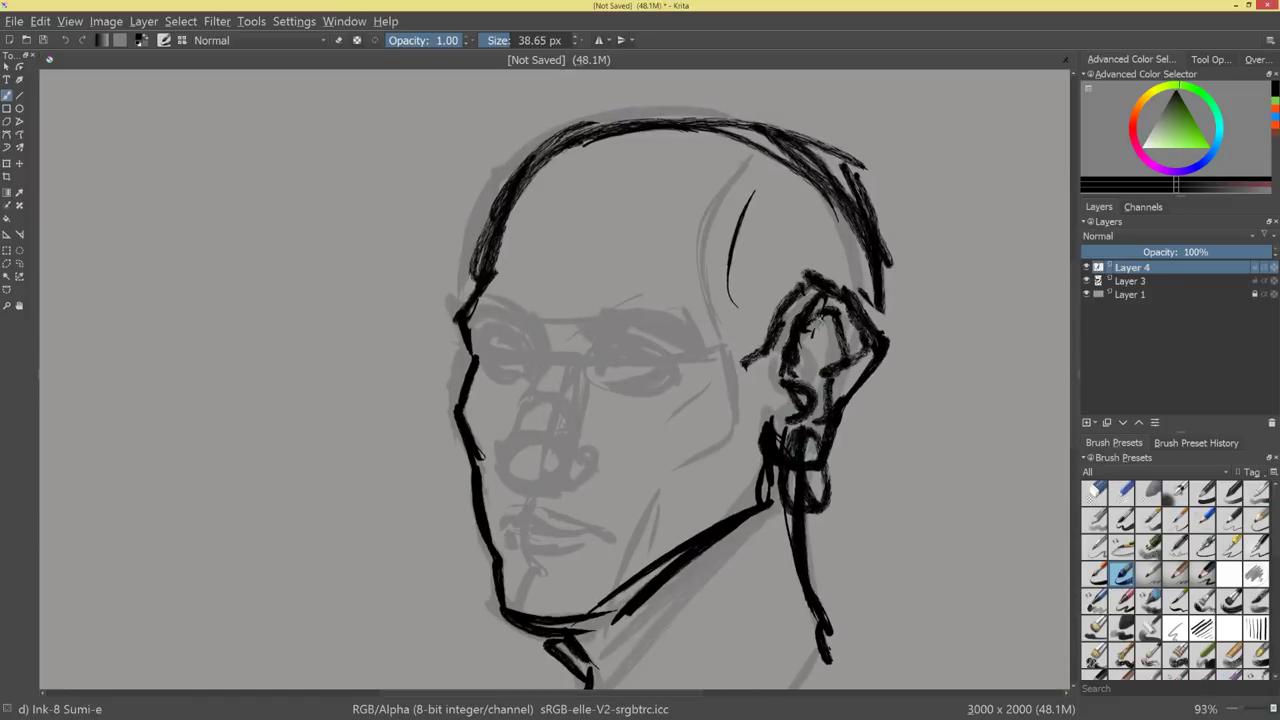
drag(818, 318, 828, 368)
mouse_move(824, 318)
mouse_down()
mouse_move(840, 366)
mouse_move(811, 386)
mouse_up()
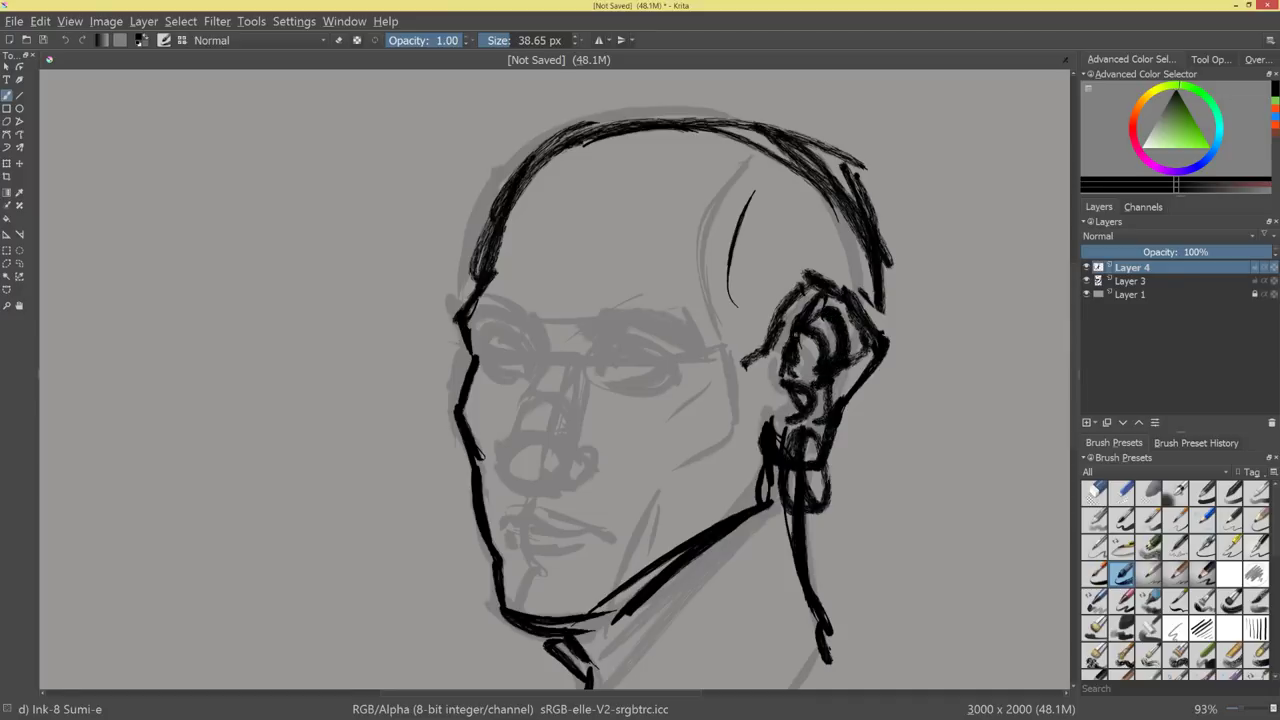
mouse_move(806, 337)
mouse_down()
mouse_move(822, 414)
mouse_move(830, 356)
mouse_up()
Draw the far ear as a small rounded shape beside the brow, undoing the larger first version.
mouse_move(706, 432)
mouse_down()
mouse_move(704, 522)
mouse_move(726, 470)
mouse_up()
drag(482, 316, 490, 390)
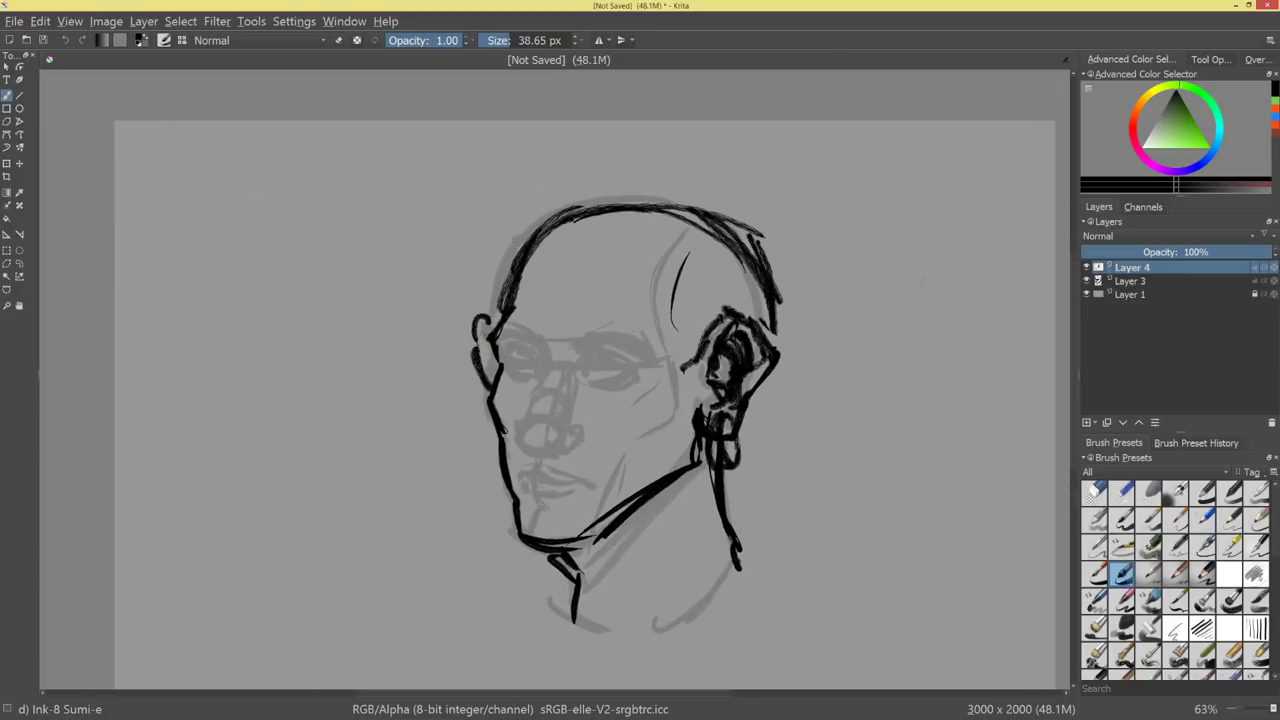
key(ctrl+z)
key(ctrl+z)
drag(498, 321, 489, 342)
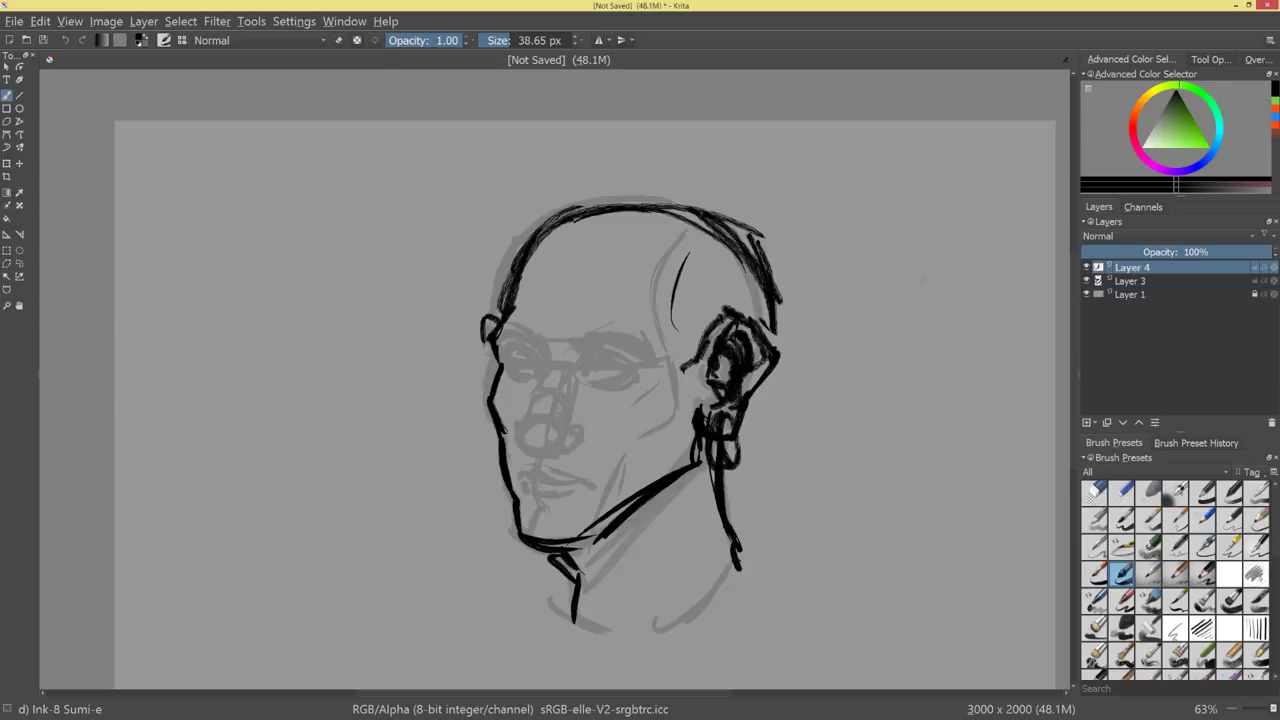
Draw the nape and shoulder lines and the long muscle strands running from behind the ear down the neck.
mouse_move(724, 488)
mouse_down()
mouse_move(764, 522)
mouse_move(747, 567)
mouse_up()
drag(725, 486, 798, 542)
mouse_move(723, 477)
mouse_down()
mouse_move(764, 531)
mouse_move(632, 603)
mouse_up()
drag(612, 540, 603, 625)
drag(704, 524, 652, 625)
drag(715, 468, 664, 607)
drag(714, 494, 653, 621)
drag(710, 470, 648, 626)
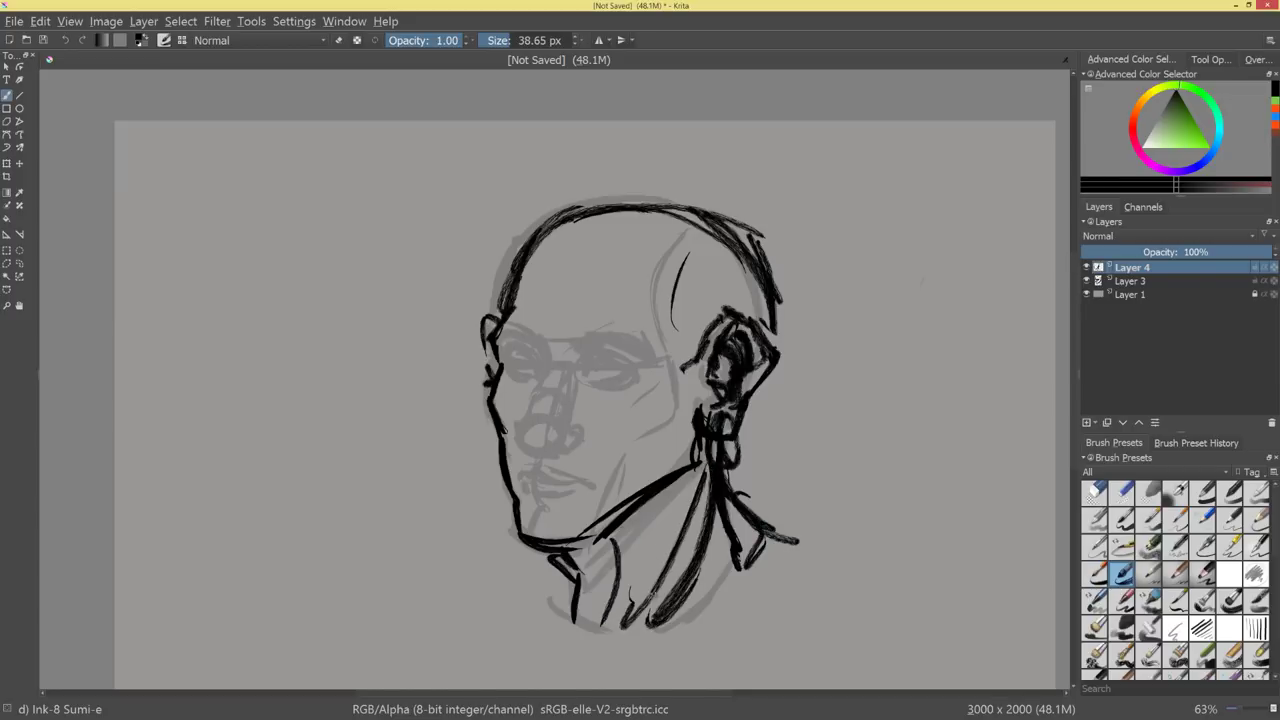
Add strands to the middle and front of the neck, with a shoulder line below the chin.
drag(657, 492, 650, 562)
drag(656, 494, 615, 626)
drag(640, 576, 606, 623)
drag(538, 552, 590, 616)
drag(574, 542, 618, 608)
drag(562, 572, 520, 627)
drag(540, 594, 514, 630)
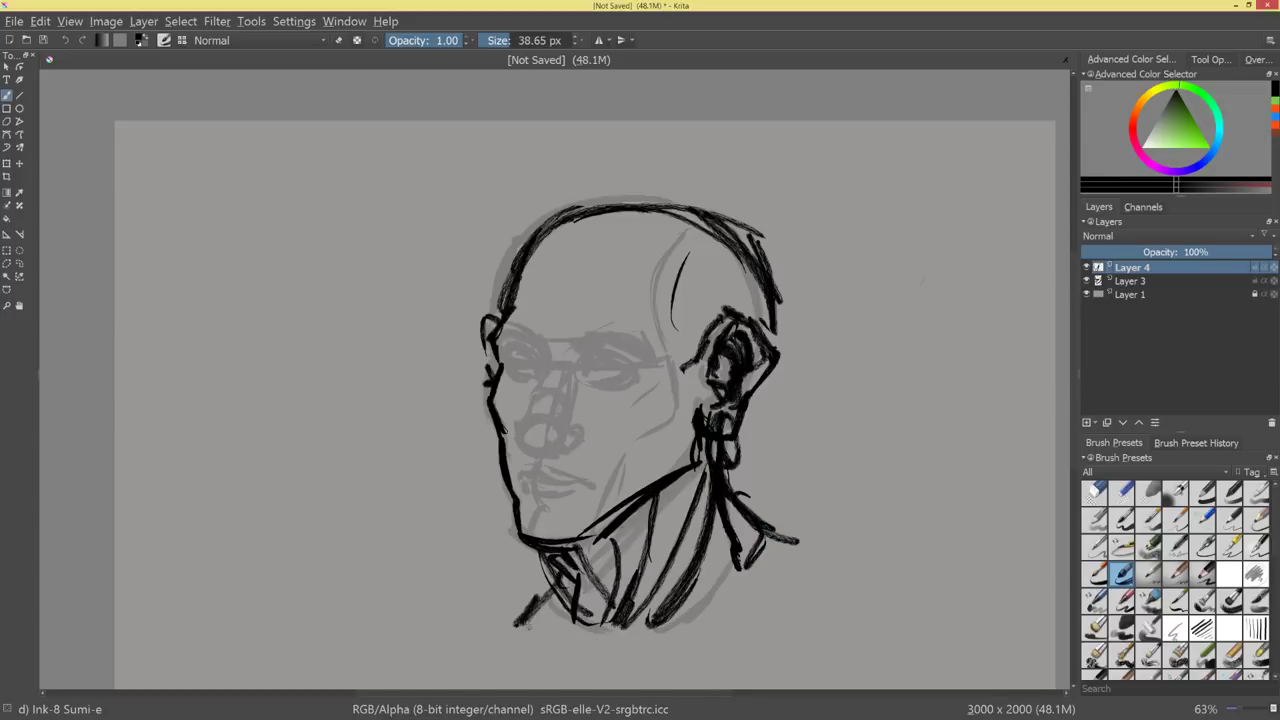
Draw the frown wedge between the brows, start the near eye and add a large curved forehead contour.
mouse_move(888, 458)
mouse_down()
mouse_move(831, 533)
mouse_move(823, 391)
mouse_move(790, 362)
mouse_up()
mouse_move(619, 349)
mouse_down()
mouse_move(613, 358)
mouse_move(670, 360)
mouse_move(656, 374)
mouse_up()
key(ctrl+z)
mouse_move(530, 282)
mouse_down()
mouse_move(544, 355)
mouse_move(584, 350)
mouse_move(605, 274)
mouse_up()
drag(602, 324, 626, 280)
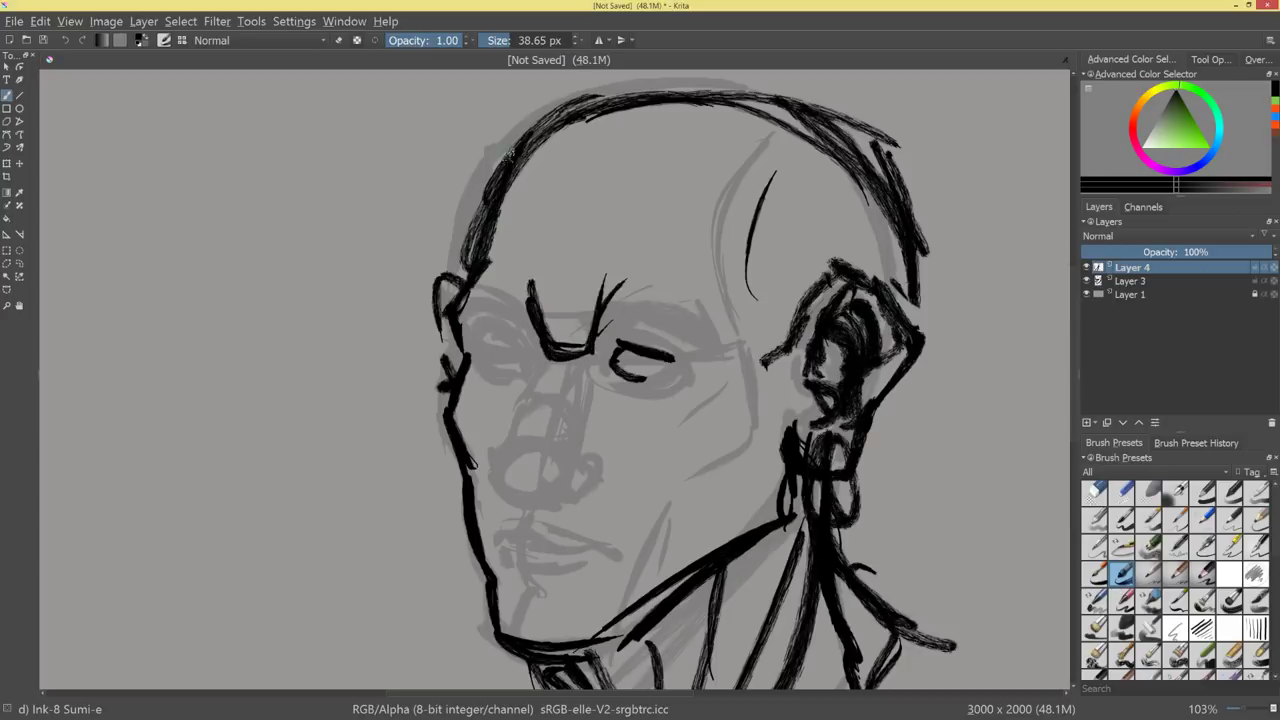
mouse_move(509, 152)
mouse_down()
mouse_move(585, 312)
mouse_move(688, 276)
mouse_move(780, 138)
mouse_up()
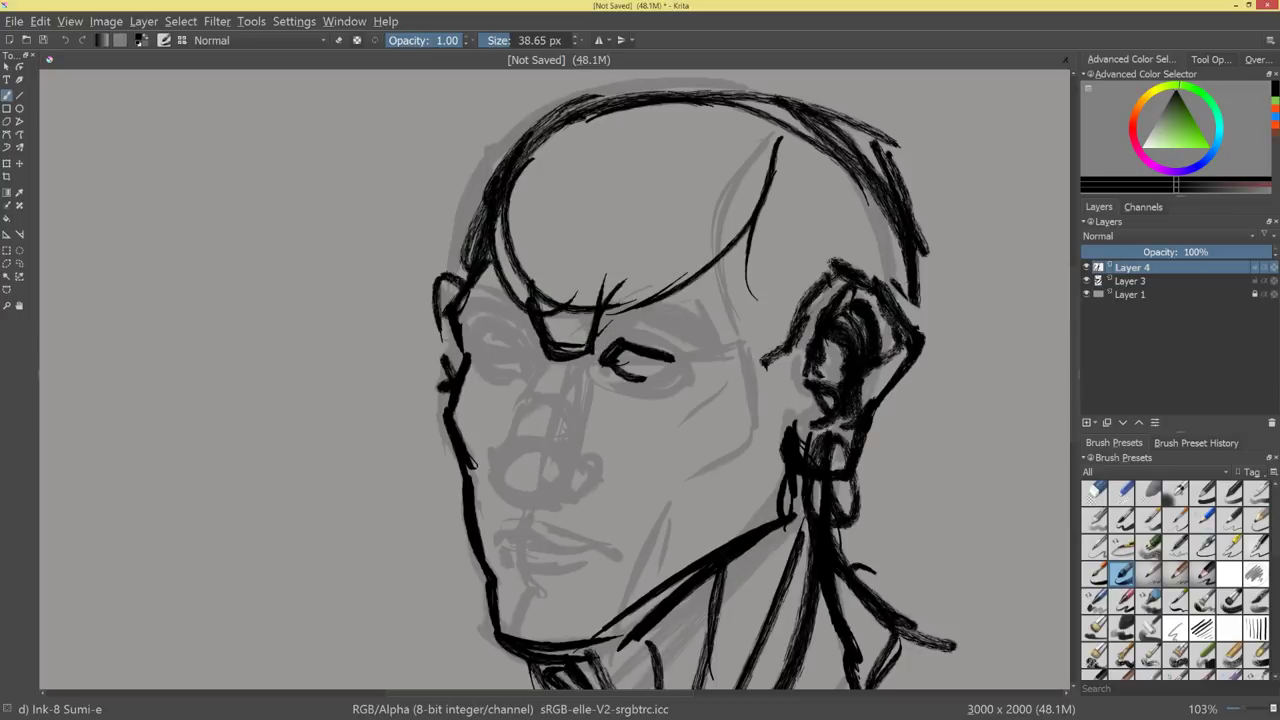
Ink the near eye with its heavy brow and draw the far eye to match in black.
mouse_move(606, 348)
mouse_down()
mouse_move(696, 334)
mouse_move(656, 368)
mouse_move(688, 370)
mouse_up()
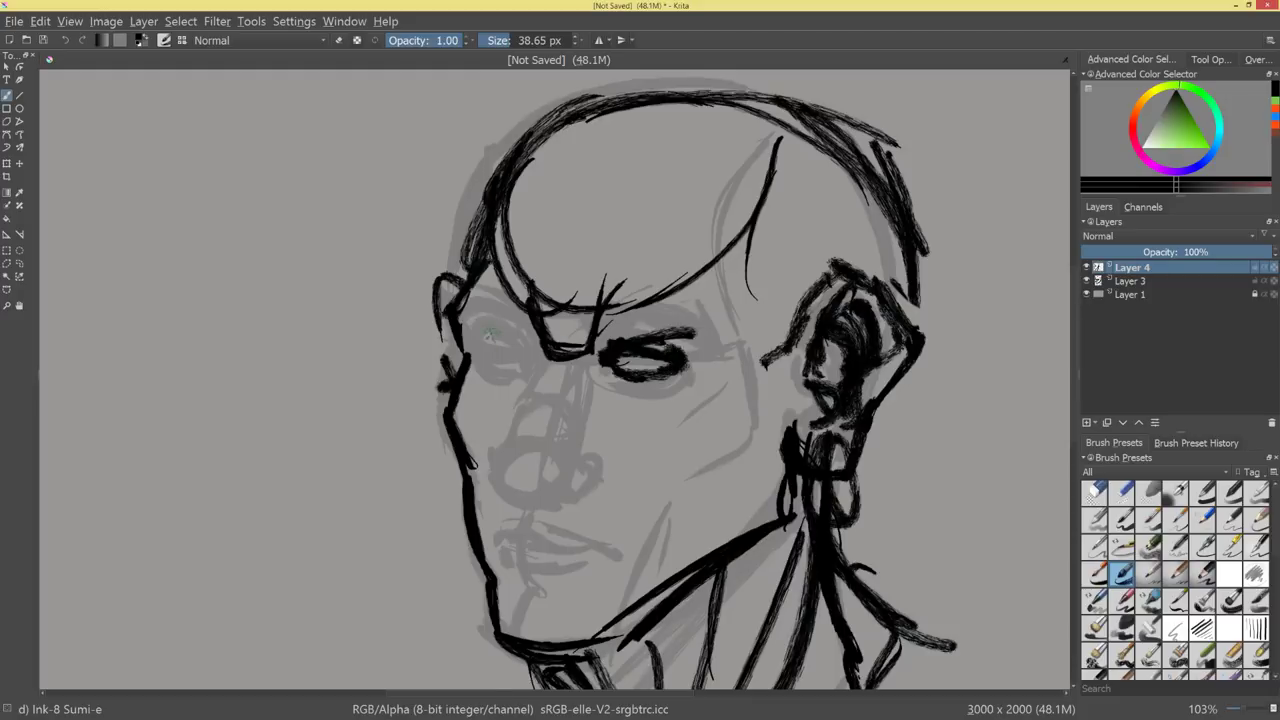
mouse_move(507, 332)
mouse_down()
mouse_move(494, 367)
mouse_move(514, 361)
mouse_up()
drag(492, 325, 536, 351)
ctrl+click(491, 370)
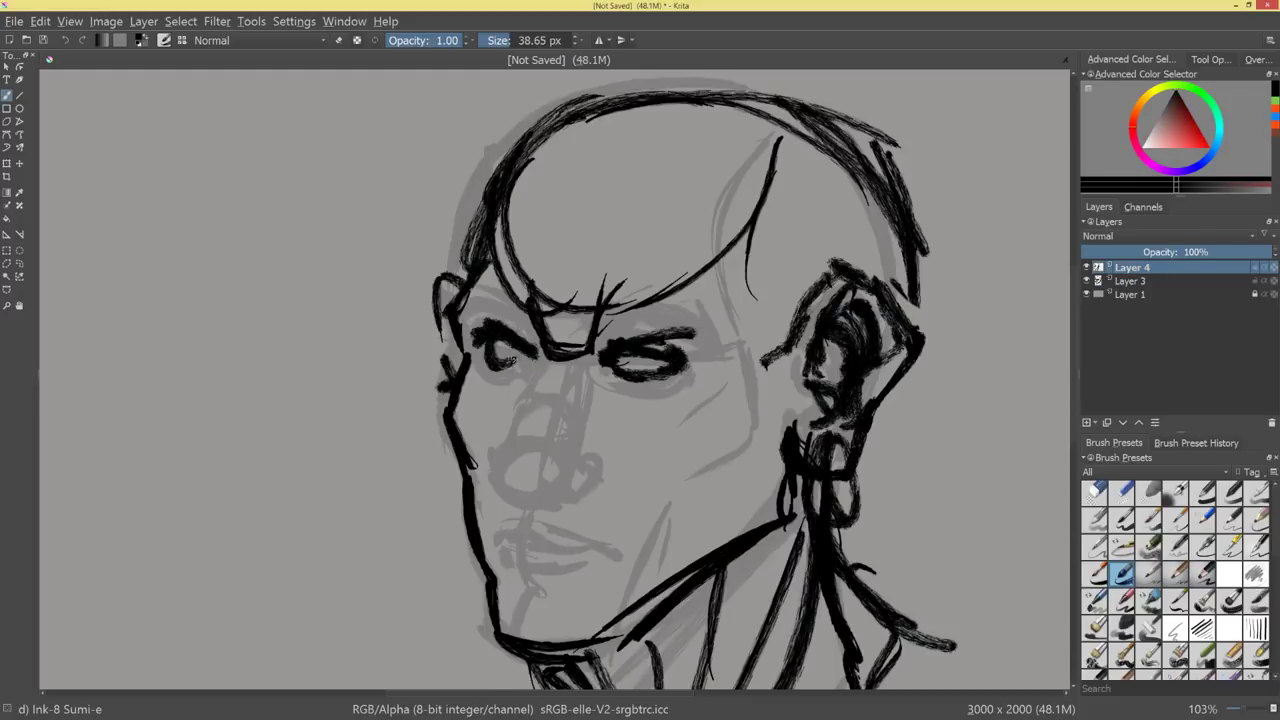
Draw the nose bridge and a large dark-filled nose bulb, with a slanted fold beside it.
mouse_move(544, 352)
mouse_down()
mouse_move(505, 396)
mouse_move(510, 422)
mouse_up()
mouse_move(590, 340)
mouse_down()
mouse_move(566, 462)
mouse_move(576, 480)
mouse_up()
mouse_move(517, 404)
mouse_down()
mouse_move(520, 454)
mouse_move(560, 494)
mouse_move(580, 482)
mouse_move(519, 452)
mouse_move(560, 476)
mouse_up()
drag(578, 380, 572, 452)
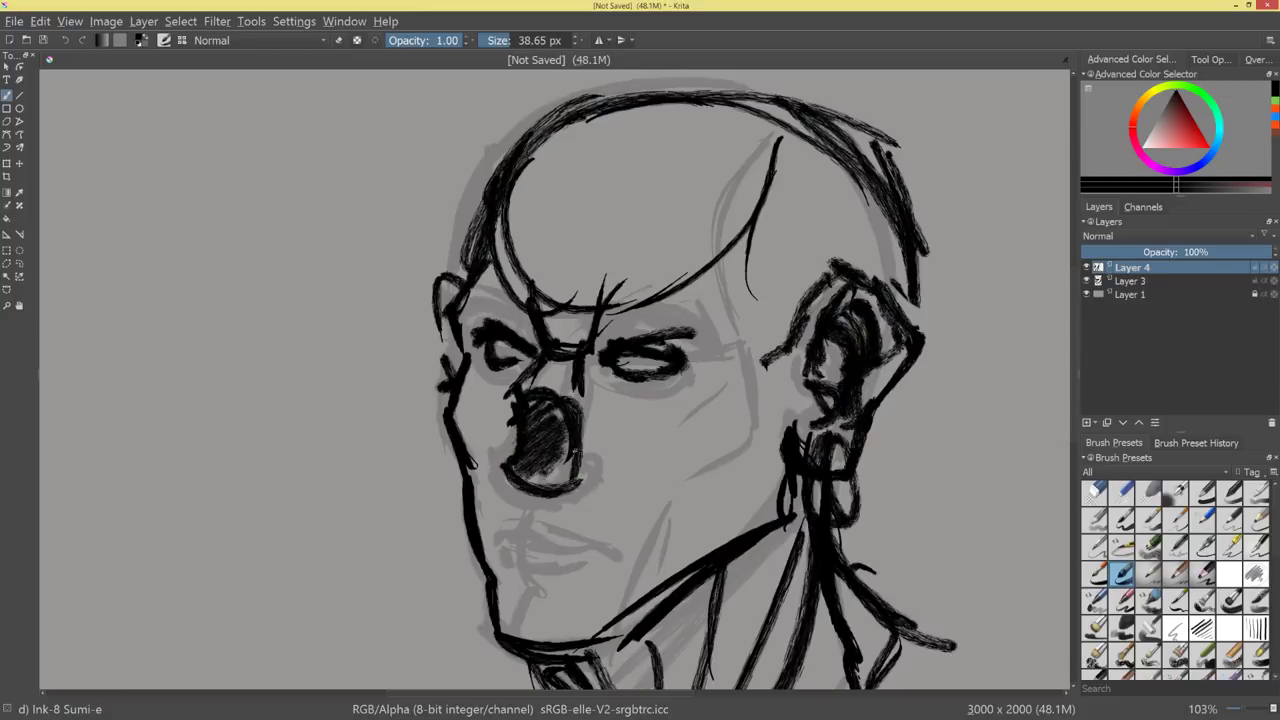
mouse_move(588, 350)
mouse_down()
mouse_move(586, 412)
mouse_move(604, 458)
mouse_up()
drag(584, 404, 614, 466)
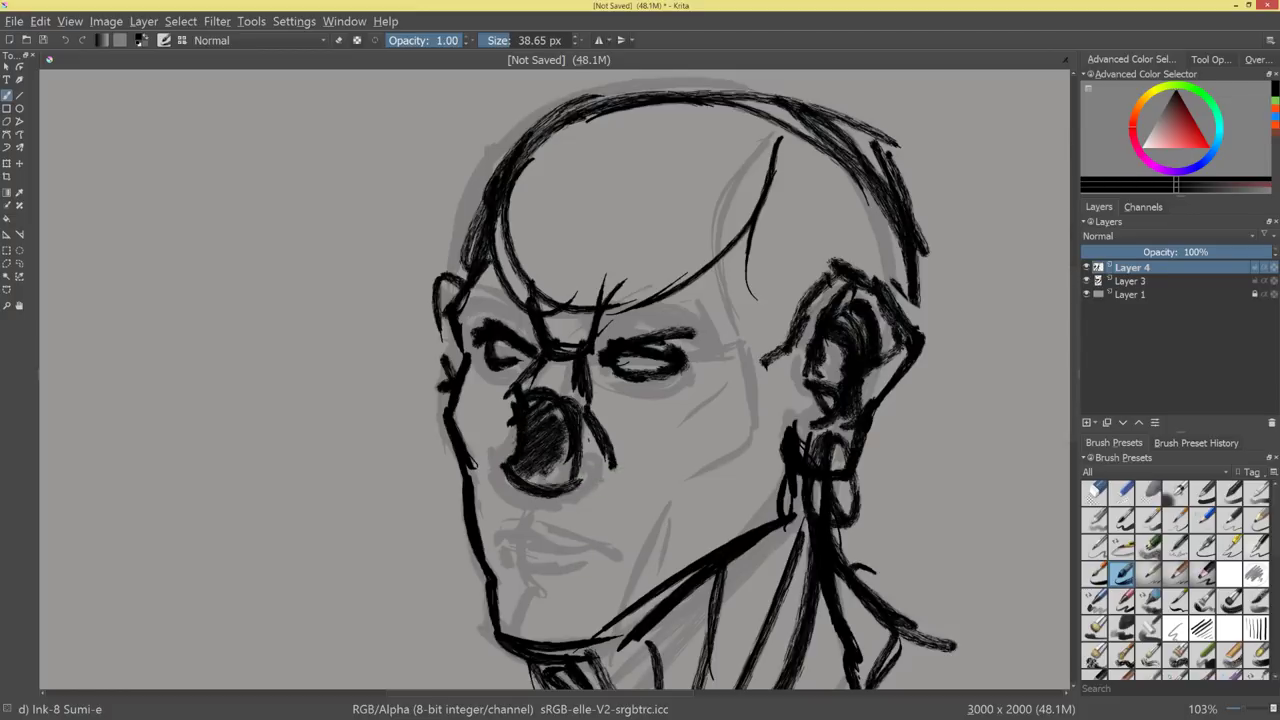
Draw bulging muzzle contours from both sides of the nose, curving around the mouth toward the jaw.
scroll(690, 470, down, 8)
scroll(700, 450, up, 7)
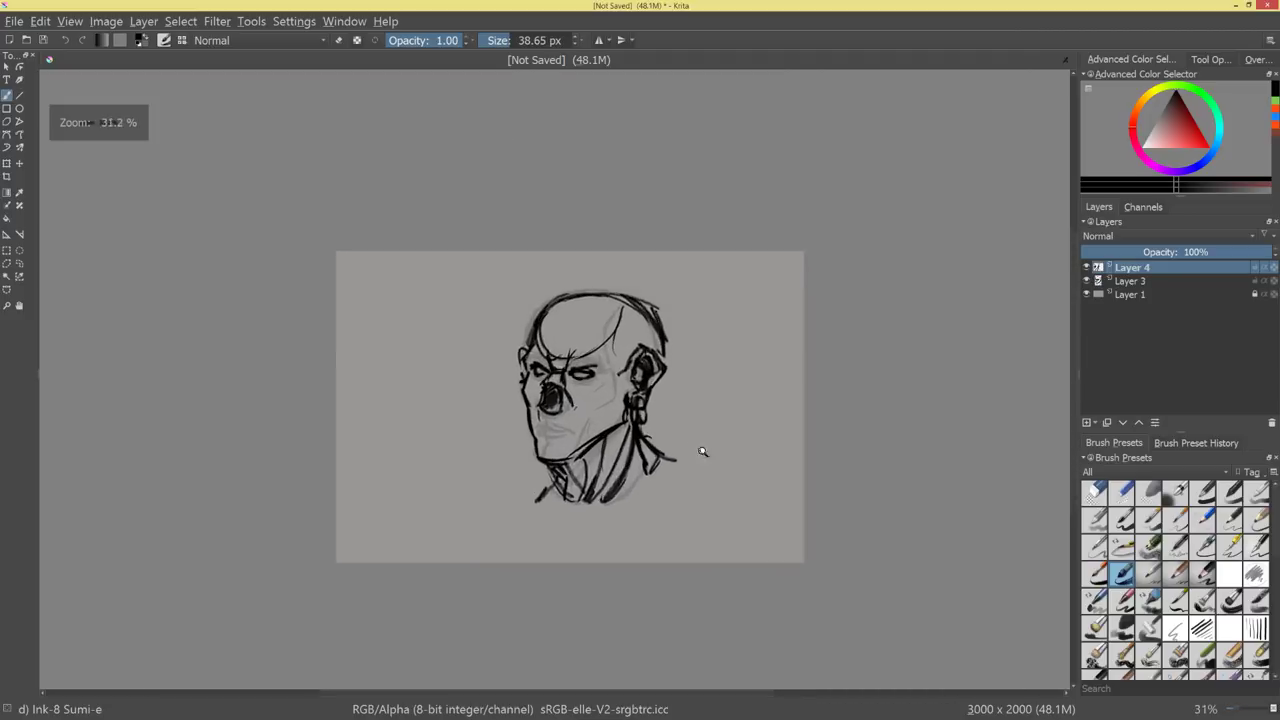
scroll(720, 396, up, 3)
drag(618, 364, 692, 475)
drag(705, 496, 742, 588)
drag(692, 470, 662, 646)
mouse_move(518, 348)
mouse_down()
mouse_move(444, 499)
mouse_move(468, 622)
mouse_up()
drag(482, 462, 440, 524)
drag(434, 540, 420, 598)
Add short fold strokes beneath the near eye, where the cheek meets the muzzle contour.
scroll(717, 531, down, 9)
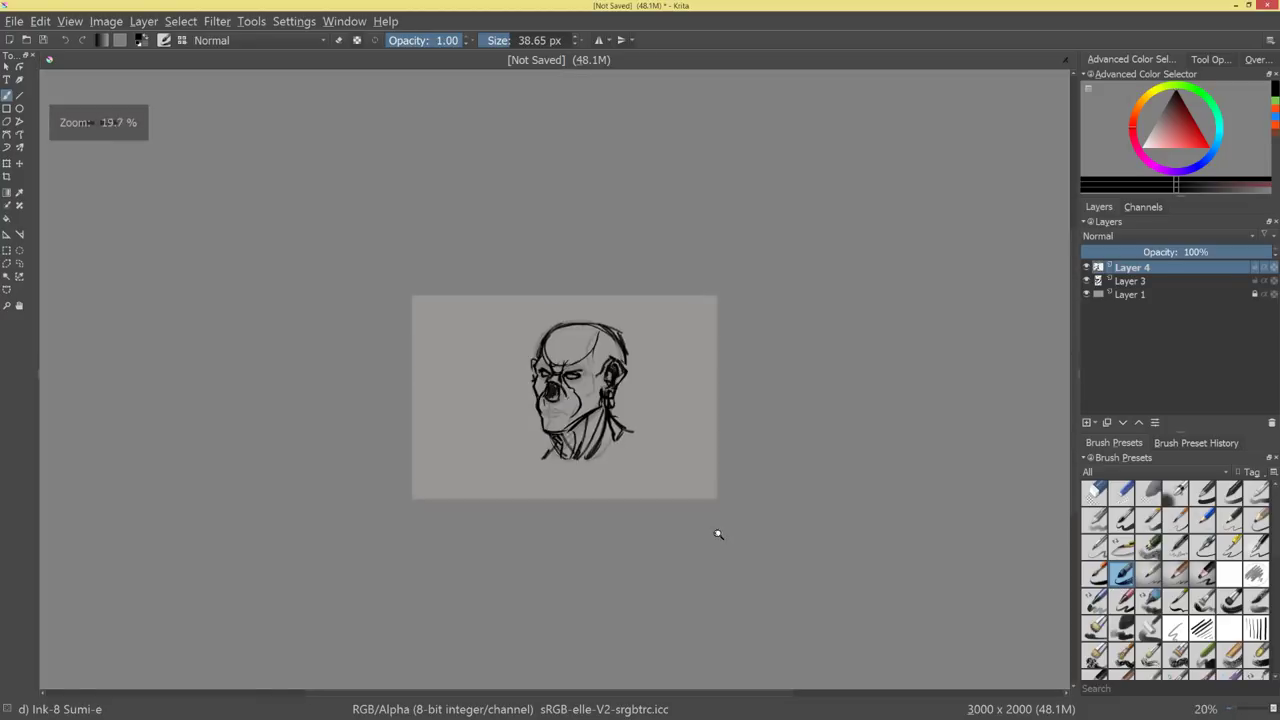
scroll(752, 443, up, 7)
drag(588, 366, 630, 424)
drag(614, 397, 641, 421)
drag(690, 499, 739, 414)
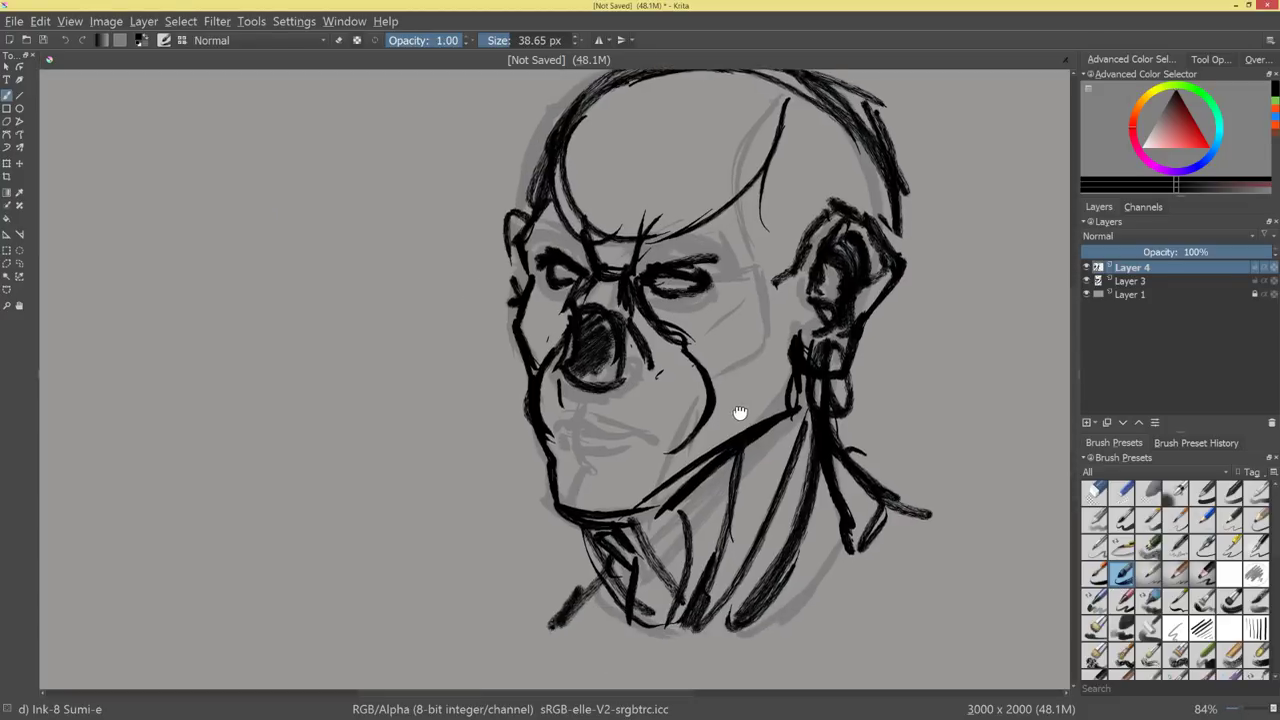
Outline a large downturned mouth inside the muzzle, with a thick lower edge and a sharp near corner.
scroll(738, 410, up, 2)
scroll(730, 420, up, 2)
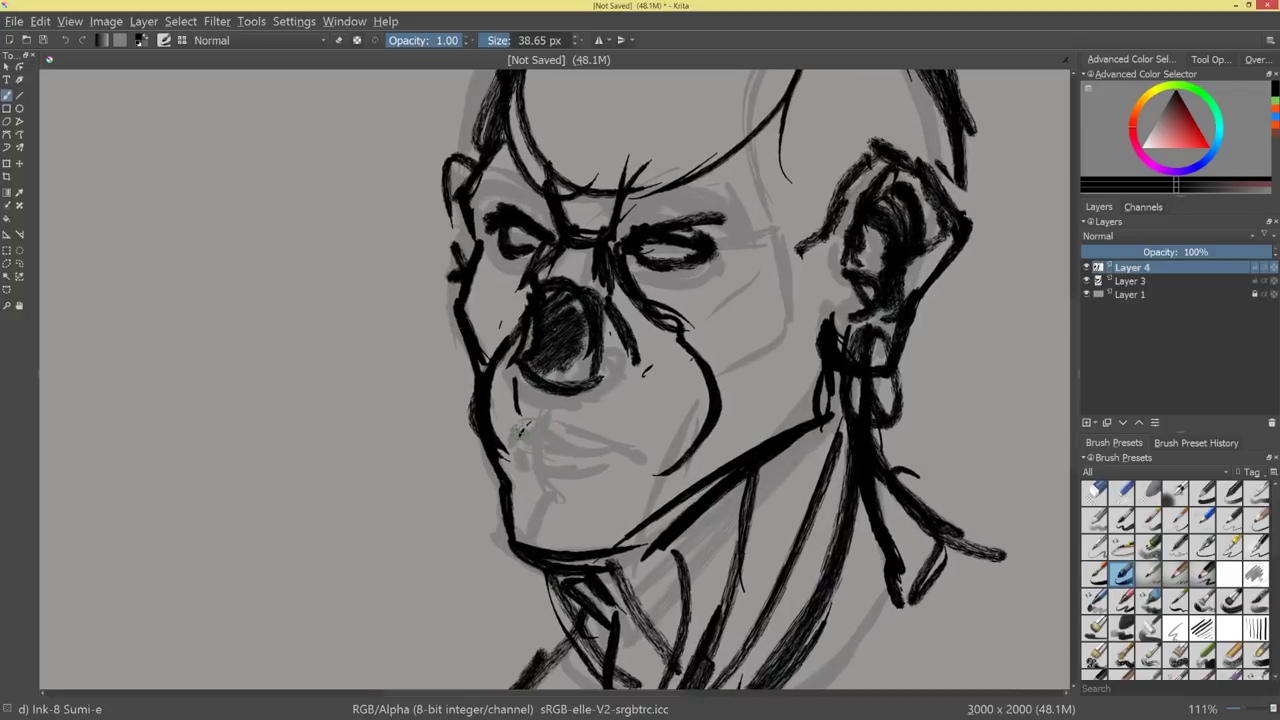
drag(498, 414, 530, 402)
mouse_move(540, 404)
mouse_down()
mouse_move(500, 426)
mouse_move(554, 406)
mouse_move(638, 424)
mouse_move(661, 464)
mouse_up()
mouse_move(661, 464)
mouse_down()
mouse_move(548, 490)
mouse_move(513, 471)
mouse_move(600, 490)
mouse_up()
mouse_move(513, 459)
mouse_down()
mouse_move(569, 482)
mouse_move(537, 498)
mouse_up()
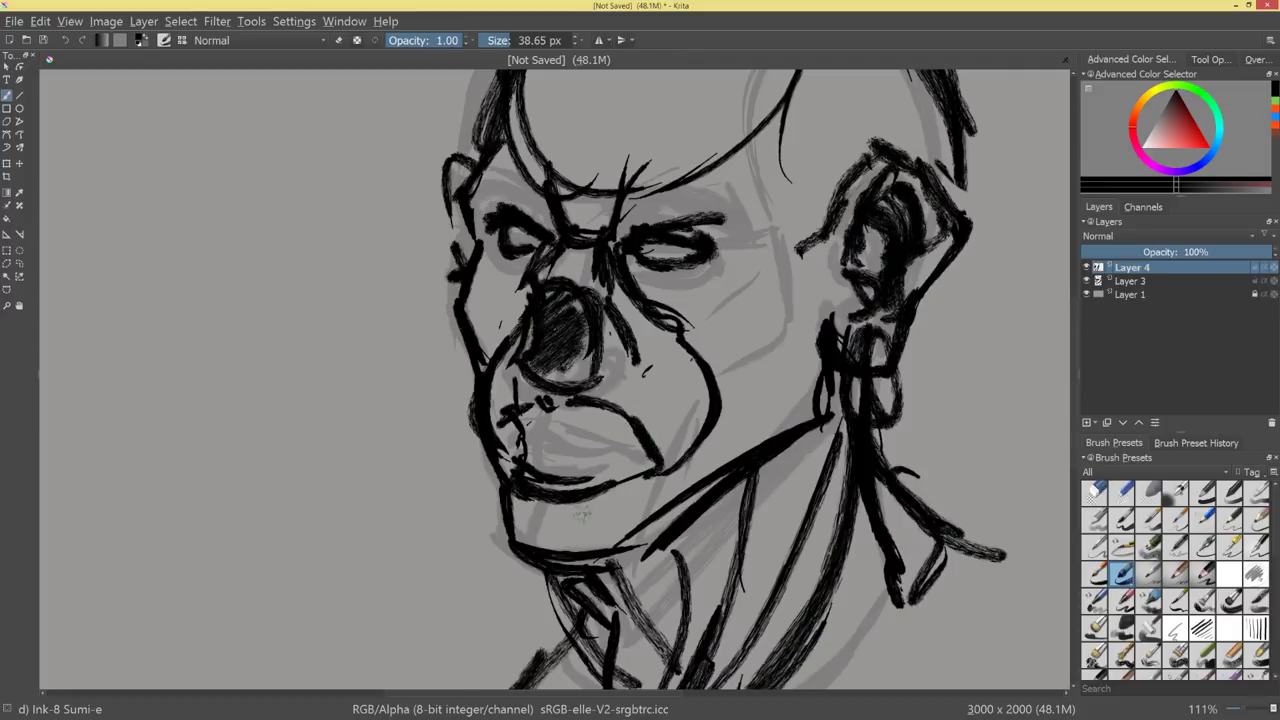
mouse_move(634, 490)
mouse_down()
mouse_move(566, 571)
mouse_move(527, 479)
mouse_move(572, 488)
mouse_move(555, 462)
mouse_up()
key(ctrl+z)
key(ctrl+z)
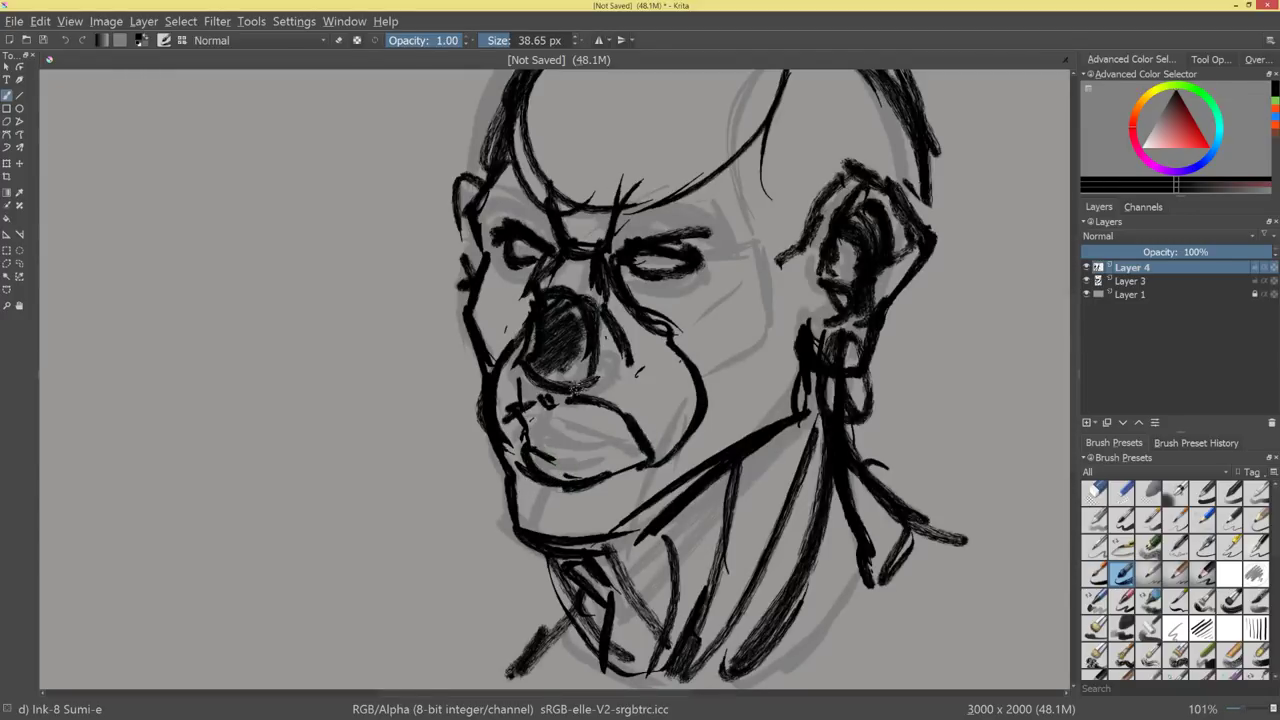
Draw jagged upper teeth with a large fang, an arched line inside the open mouth and a darker far mouth corner.
drag(524, 402, 544, 442)
drag(533, 425, 544, 435)
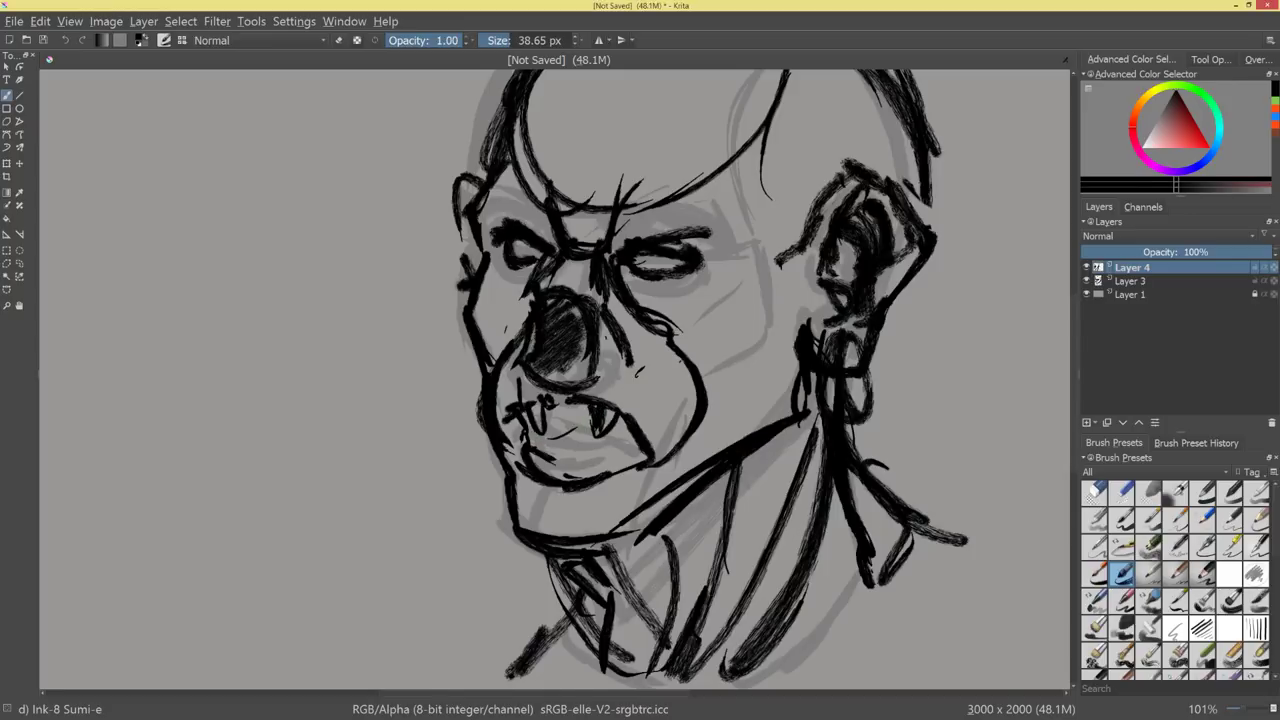
scroll(660, 464, down, 8)
scroll(668, 458, up, 9)
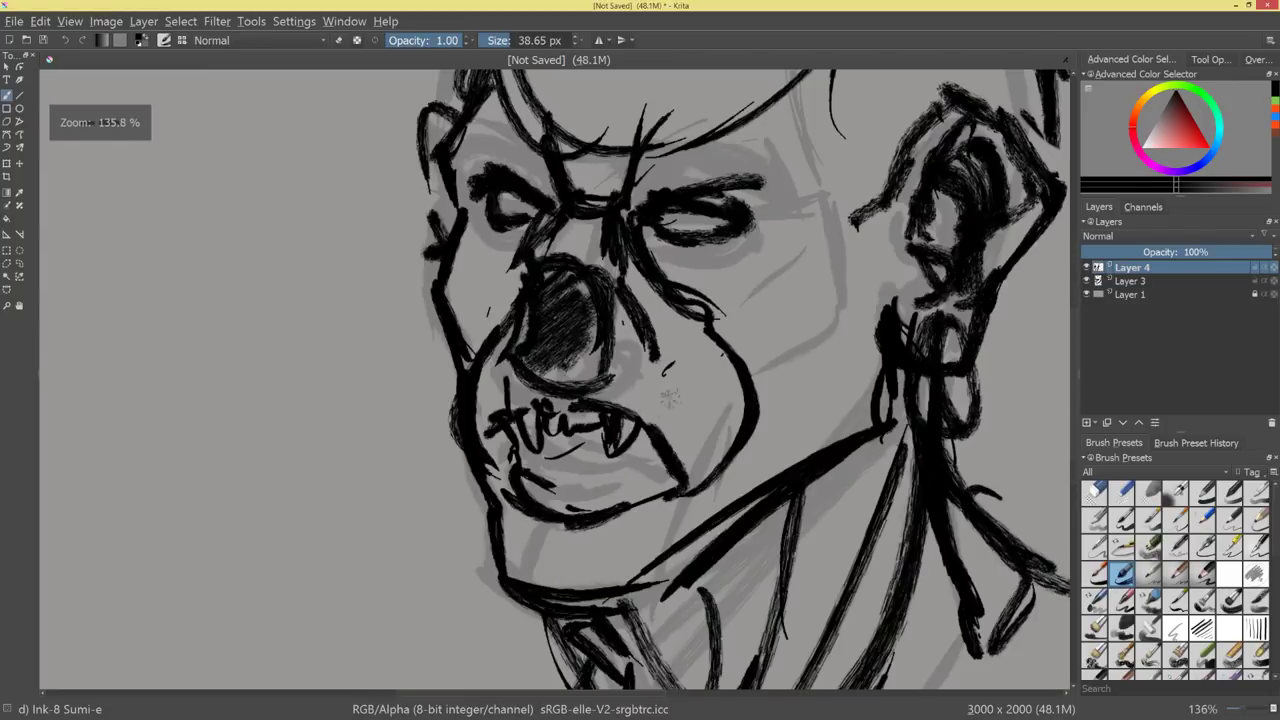
drag(530, 470, 584, 458)
drag(516, 512, 534, 528)
drag(590, 452, 606, 478)
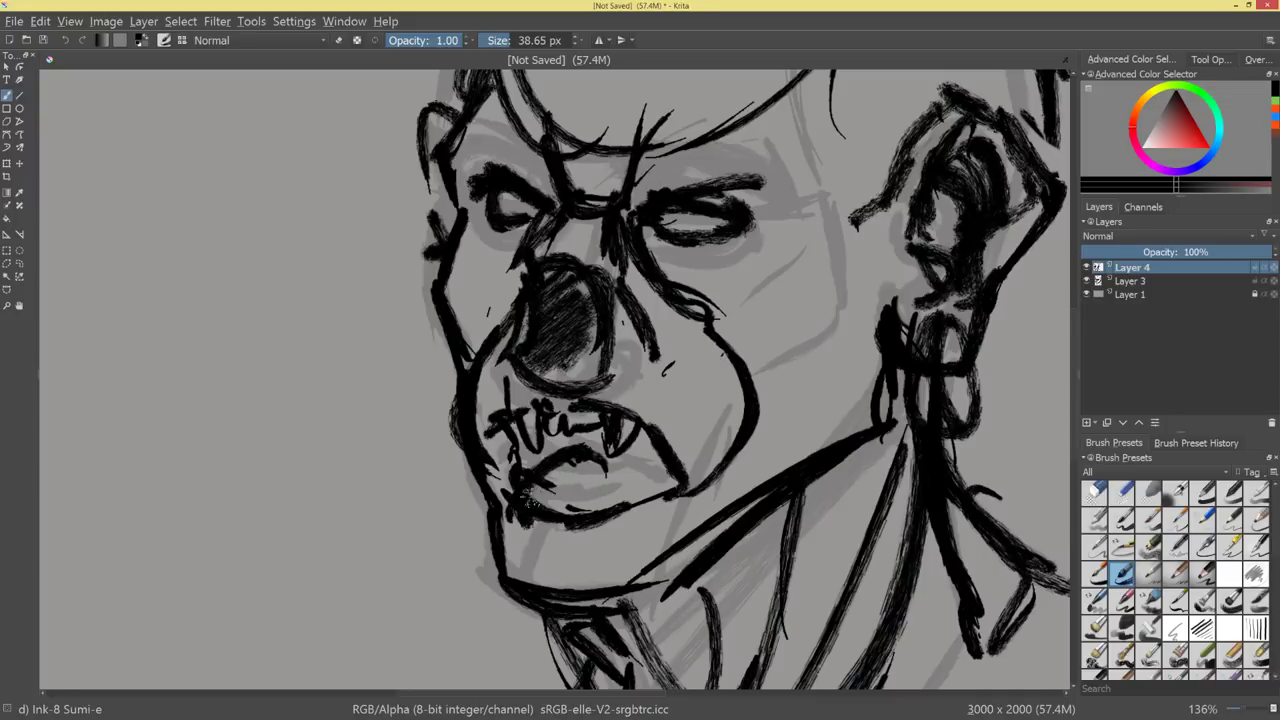
Darken the open mouth's interior around the arched inner line, adding heavier corners and small teeth along the lower edge.
mouse_move(522, 492)
mouse_down()
mouse_move(594, 456)
mouse_move(564, 500)
mouse_move(640, 490)
mouse_up()
drag(630, 440, 674, 488)
drag(590, 438, 602, 456)
drag(558, 442, 514, 470)
mouse_move(610, 488)
mouse_down()
mouse_move(613, 568)
mouse_move(743, 366)
mouse_up()
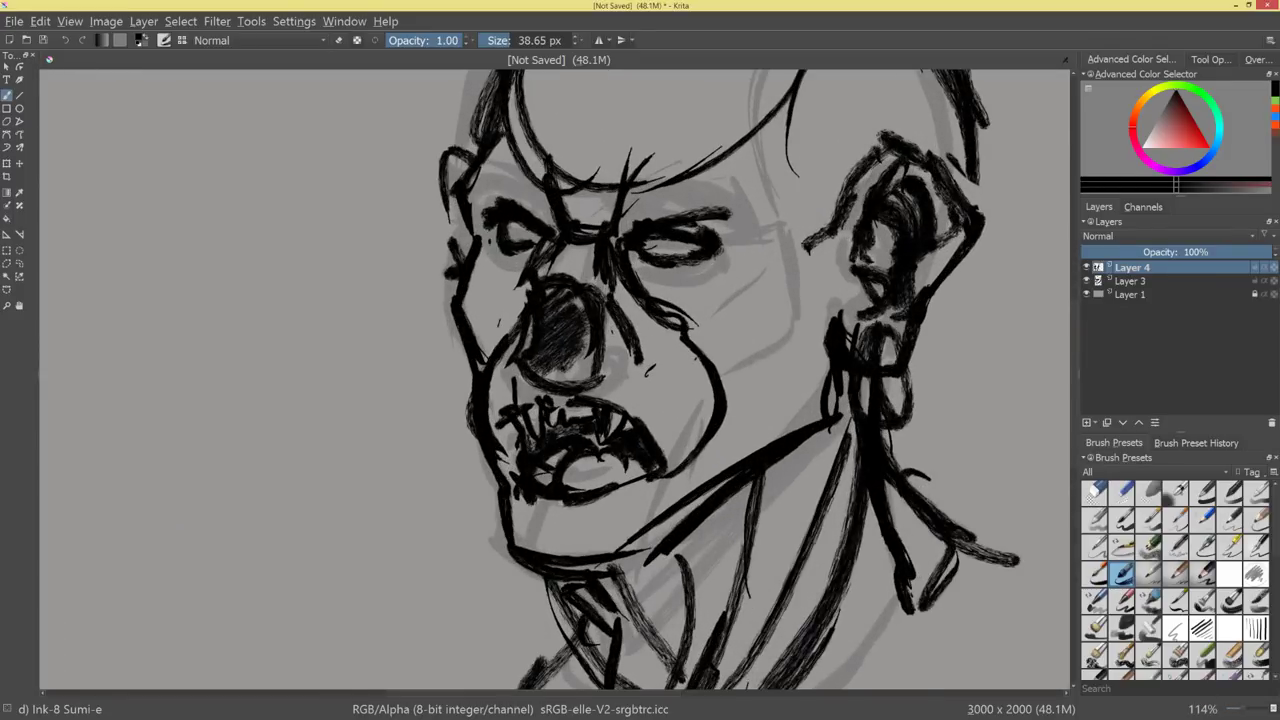
Add eye-bag folds beneath both eyes and darken the lines around the near eye.
mouse_move(492, 244)
mouse_down()
mouse_move(515, 289)
mouse_move(496, 326)
mouse_up()
mouse_move(655, 254)
mouse_down()
mouse_move(640, 304)
mouse_move(660, 302)
mouse_up()
drag(732, 250, 688, 306)
mouse_move(676, 234)
mouse_down()
mouse_move(702, 228)
mouse_move(712, 246)
mouse_move(726, 232)
mouse_up()
drag(736, 218, 742, 411)
scroll(742, 411, up, 5)
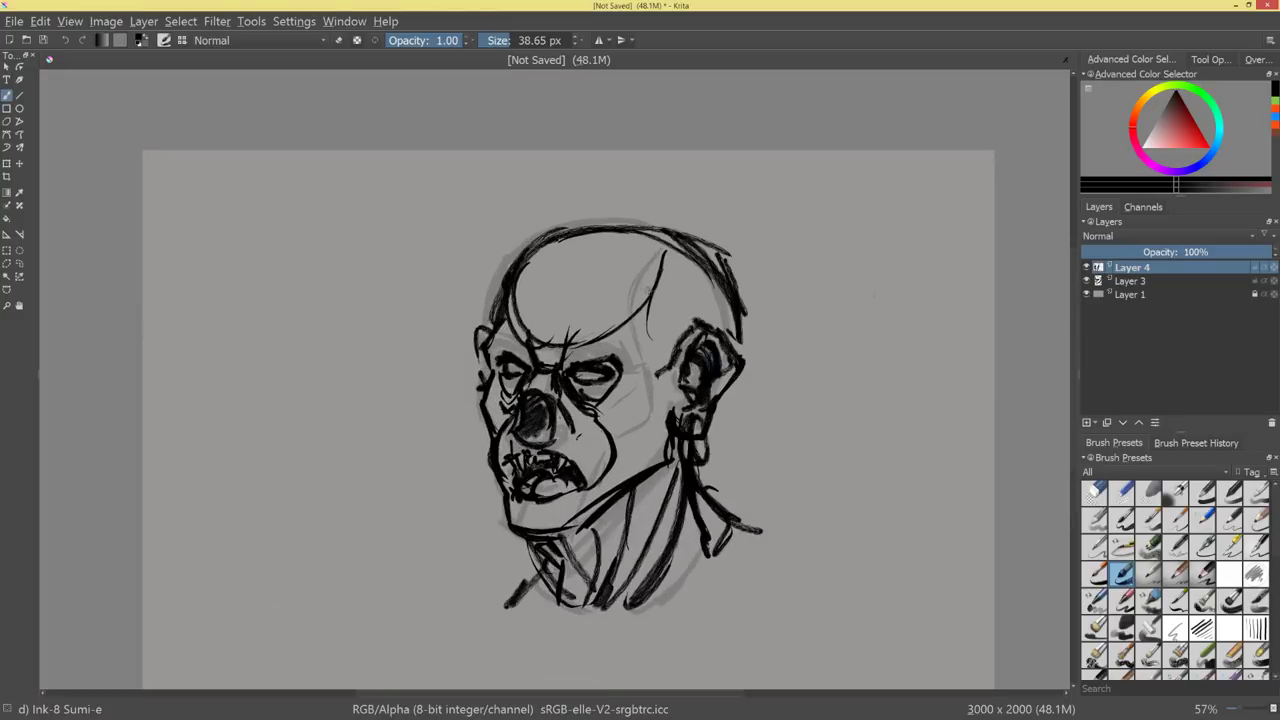
Thicken the temple crease and add bumps and small spot shapes across the forehead and skull.
mouse_move(662, 254)
mouse_down()
mouse_move(638, 334)
mouse_move(657, 363)
mouse_up()
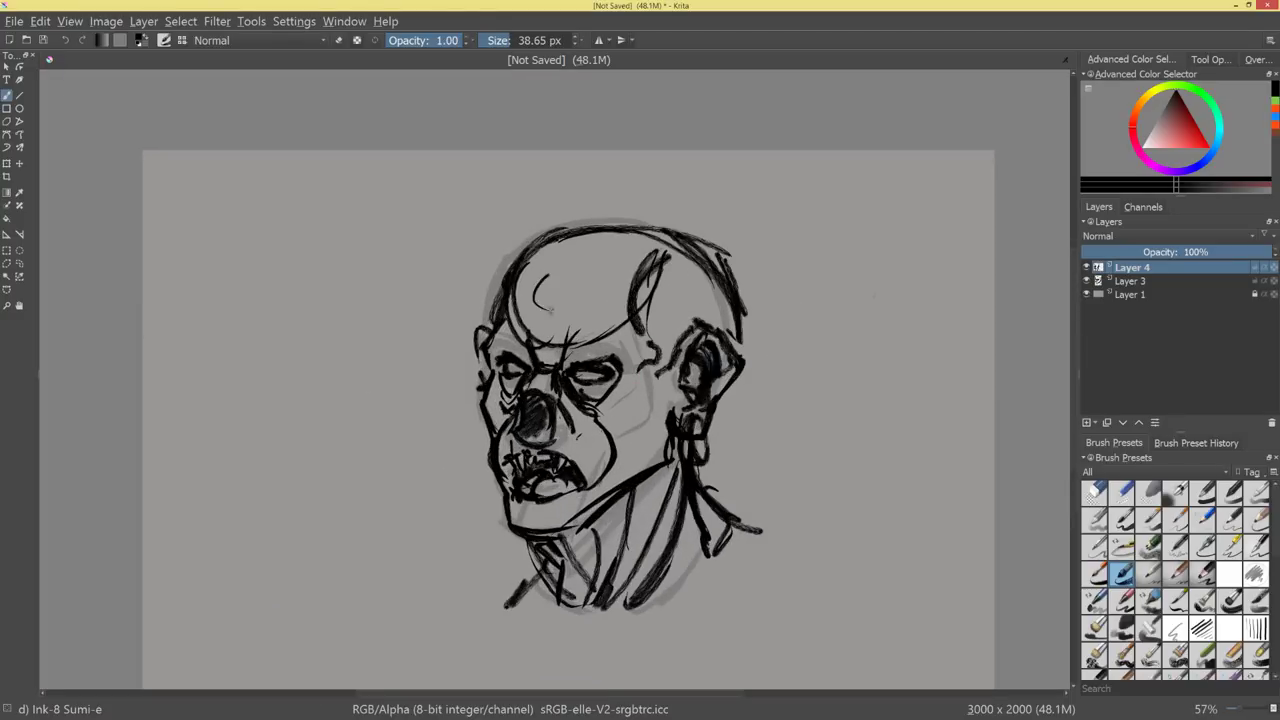
drag(548, 275, 514, 290)
key(ctrl+z)
key(ctrl+z)
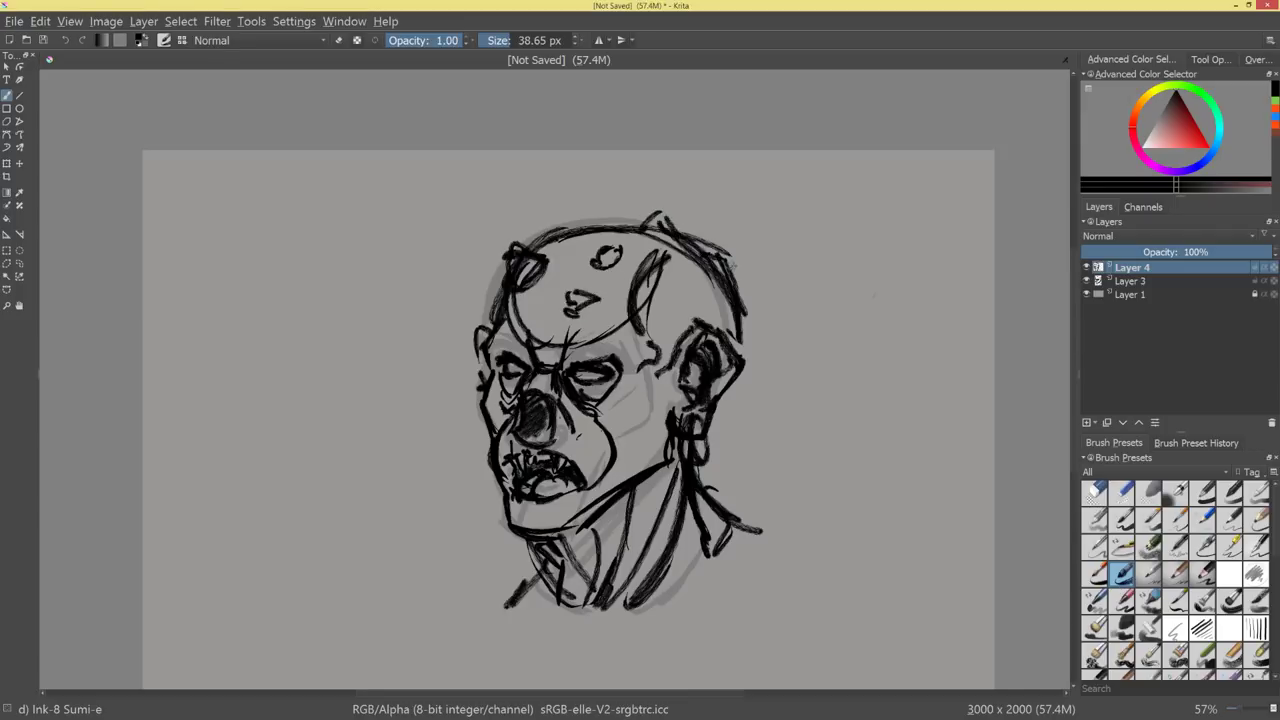
Try long contour lines sweeping down from behind the ear along the back of the neck.
drag(712, 462, 744, 528)
mouse_move(712, 424)
mouse_down()
mouse_move(726, 470)
mouse_move(778, 540)
mouse_up()
mouse_move(750, 484)
mouse_down()
mouse_move(798, 534)
mouse_move(880, 578)
mouse_up()
key(ctrl+z)
key(ctrl+z)
key(ctrl+z)
key(ctrl+z)
key(ctrl+z)
key(ctrl+z)
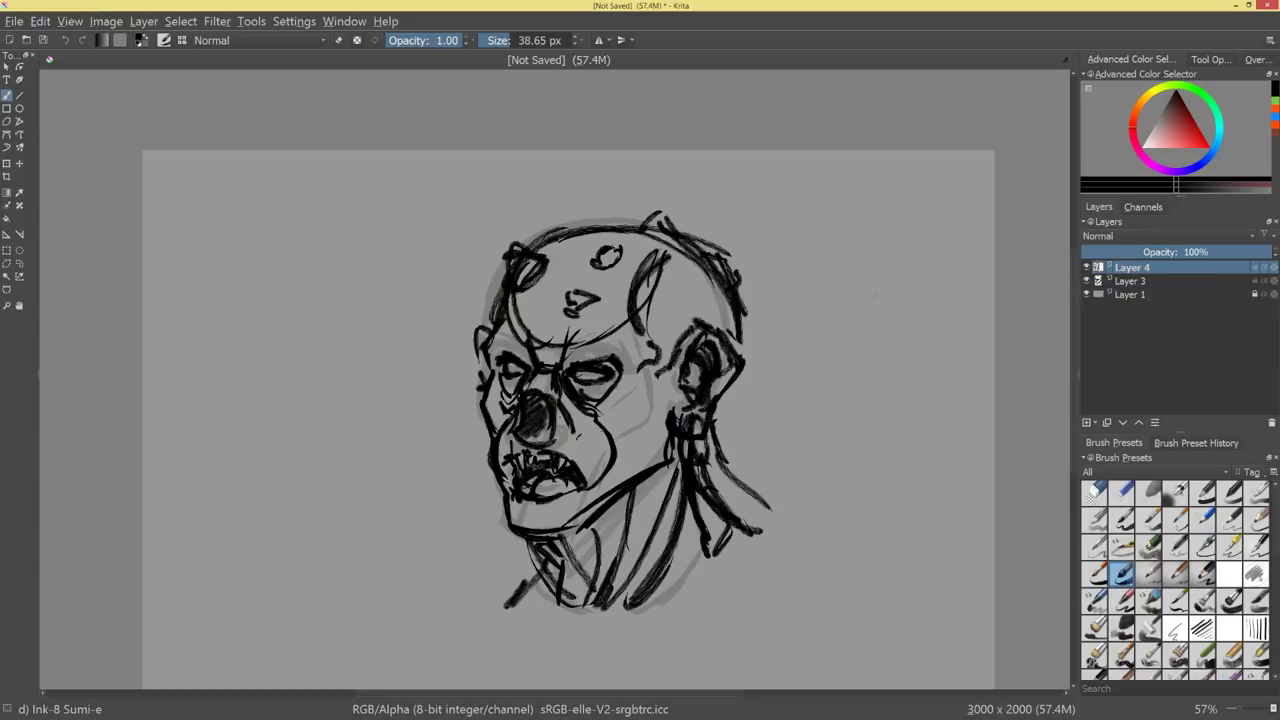
drag(716, 330, 714, 464)
scroll(714, 464, up, 5)
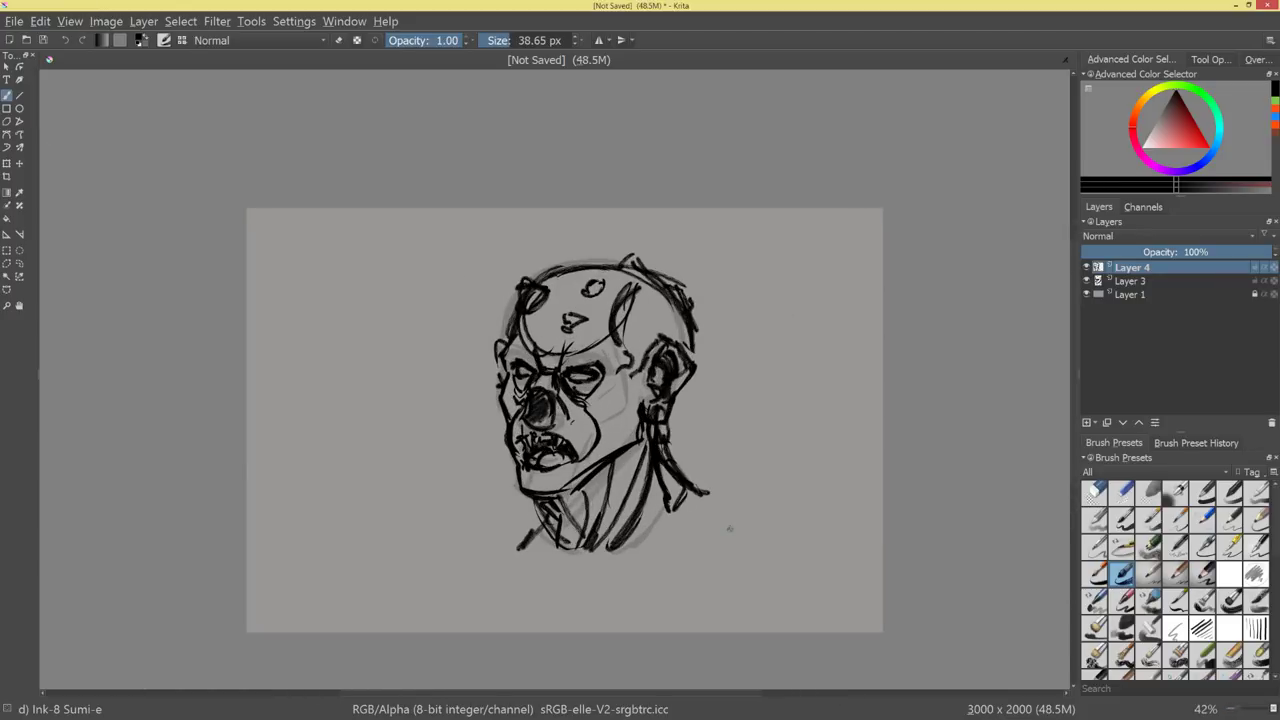
Delete Layer 4 and Layer 3 with the head drawing and add a new paint layer above Layer 1.
shift+click(1166, 280)
key(shift+Delete)
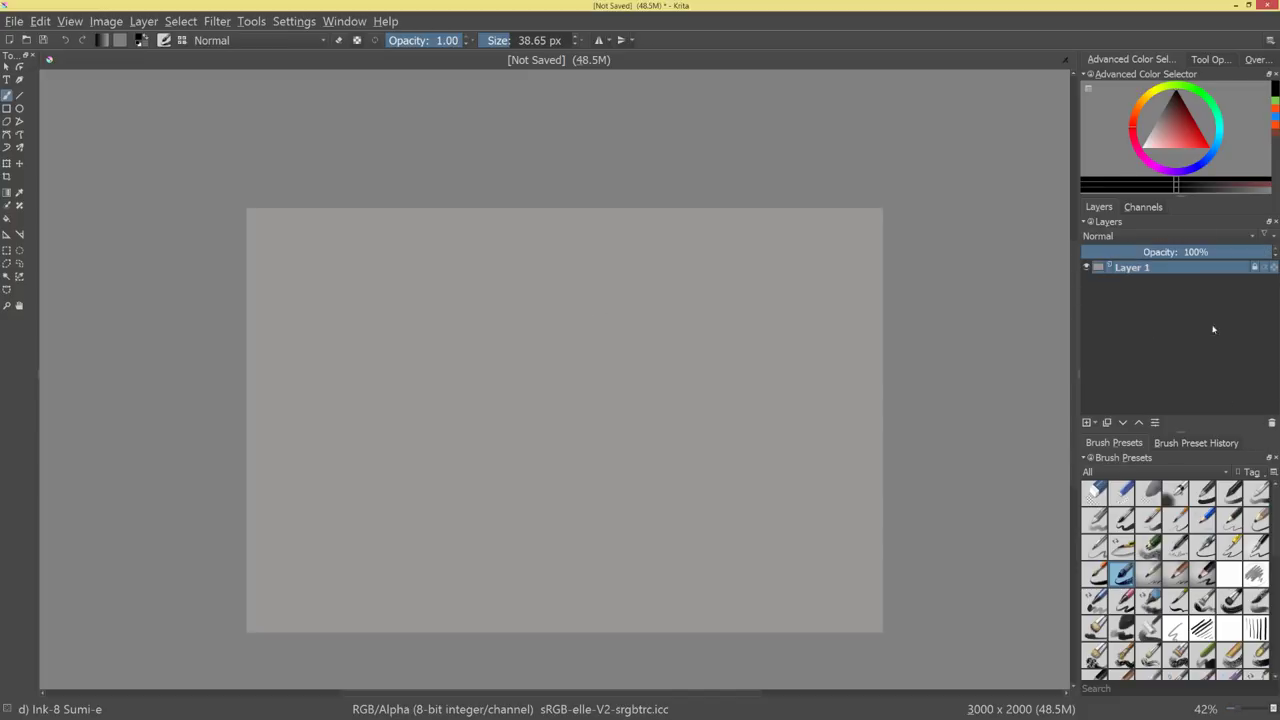
click(1086, 422)
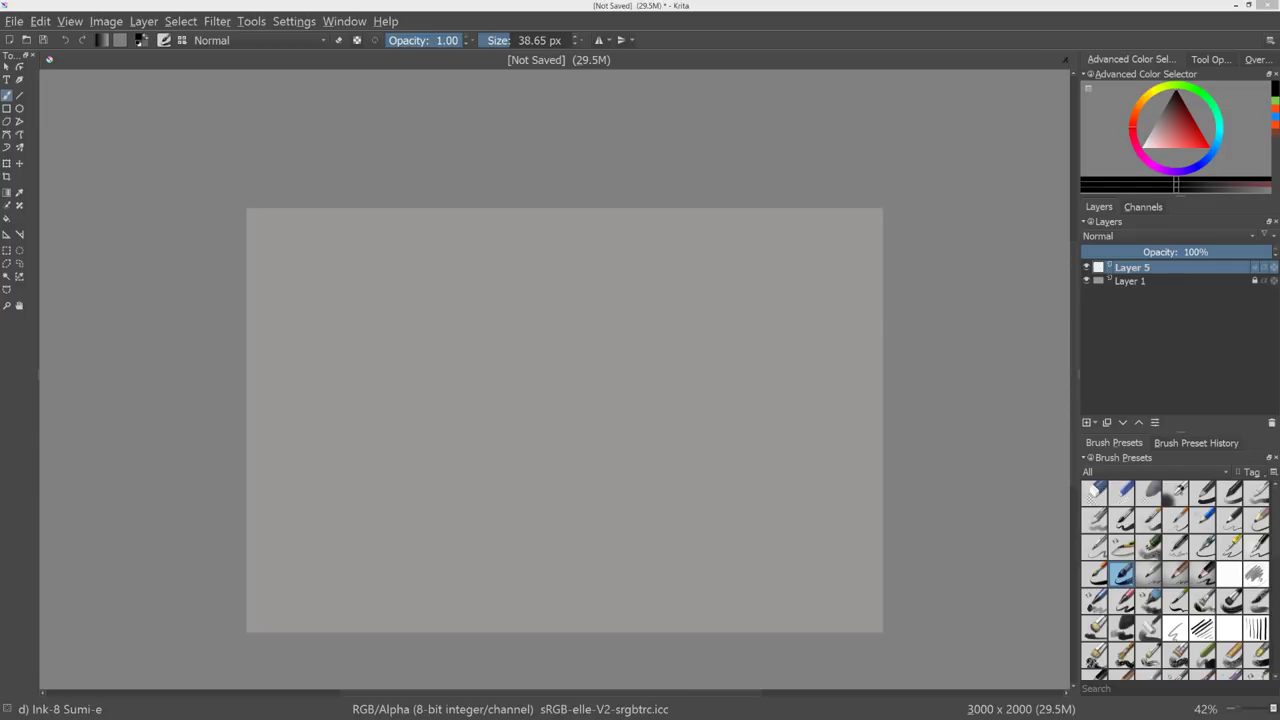
drag(652, 338, 656, 415)
mouse_move(684, 317)
mouse_down()
mouse_move(628, 421)
mouse_move(679, 427)
mouse_up()
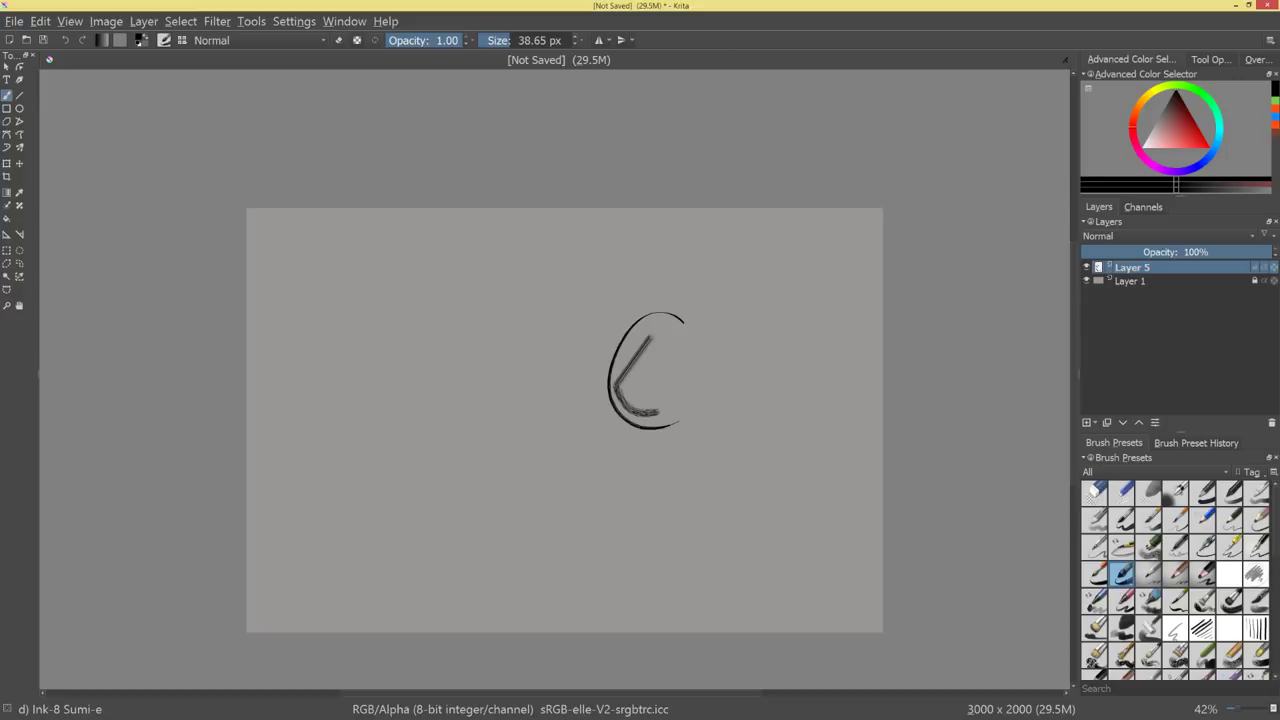
key(ctrl+z)
key(ctrl+z)
mouse_move(666, 370)
mouse_down()
mouse_move(681, 371)
mouse_move(684, 398)
mouse_move(722, 338)
mouse_move(710, 375)
mouse_up()
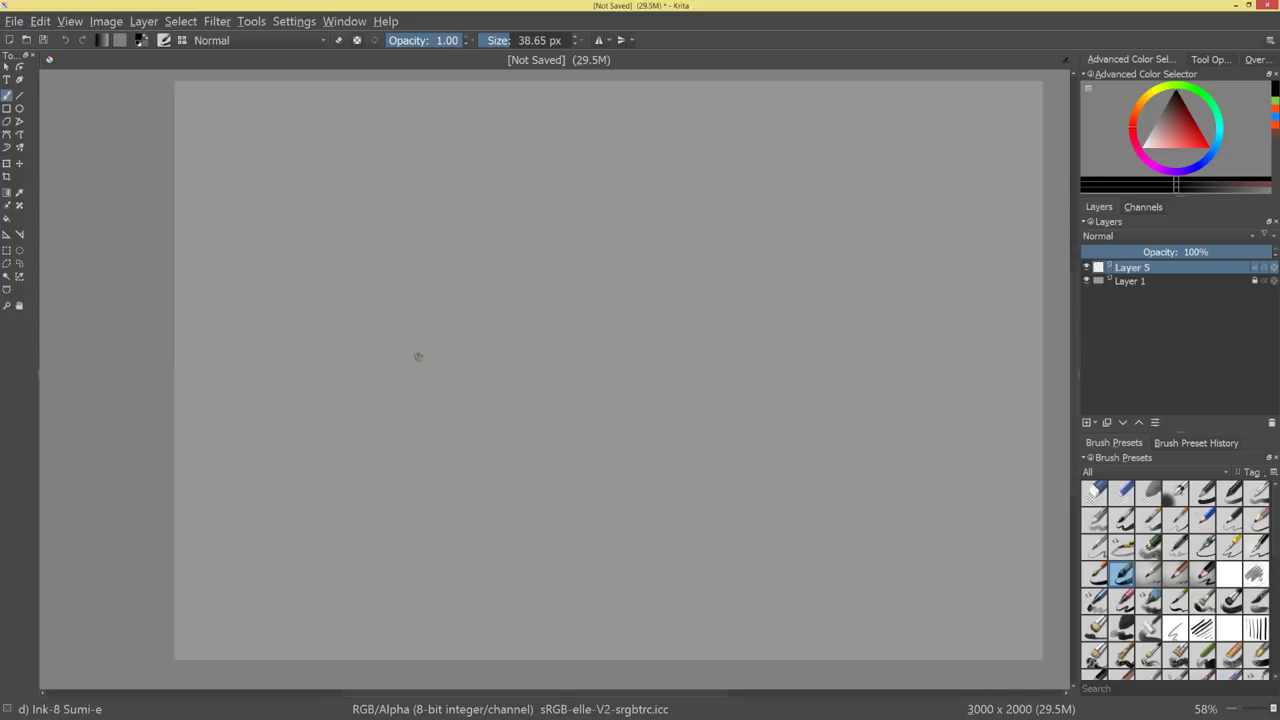
mouse_move(357, 251)
mouse_down()
mouse_move(392, 333)
mouse_move(391, 255)
mouse_move(398, 380)
mouse_up()
key(ctrl+z)
key(ctrl+z)
mouse_move(362, 257)
mouse_down()
mouse_move(368, 384)
mouse_move(420, 322)
mouse_move(340, 254)
mouse_up()
key(ctrl+z)
key(ctrl+z)
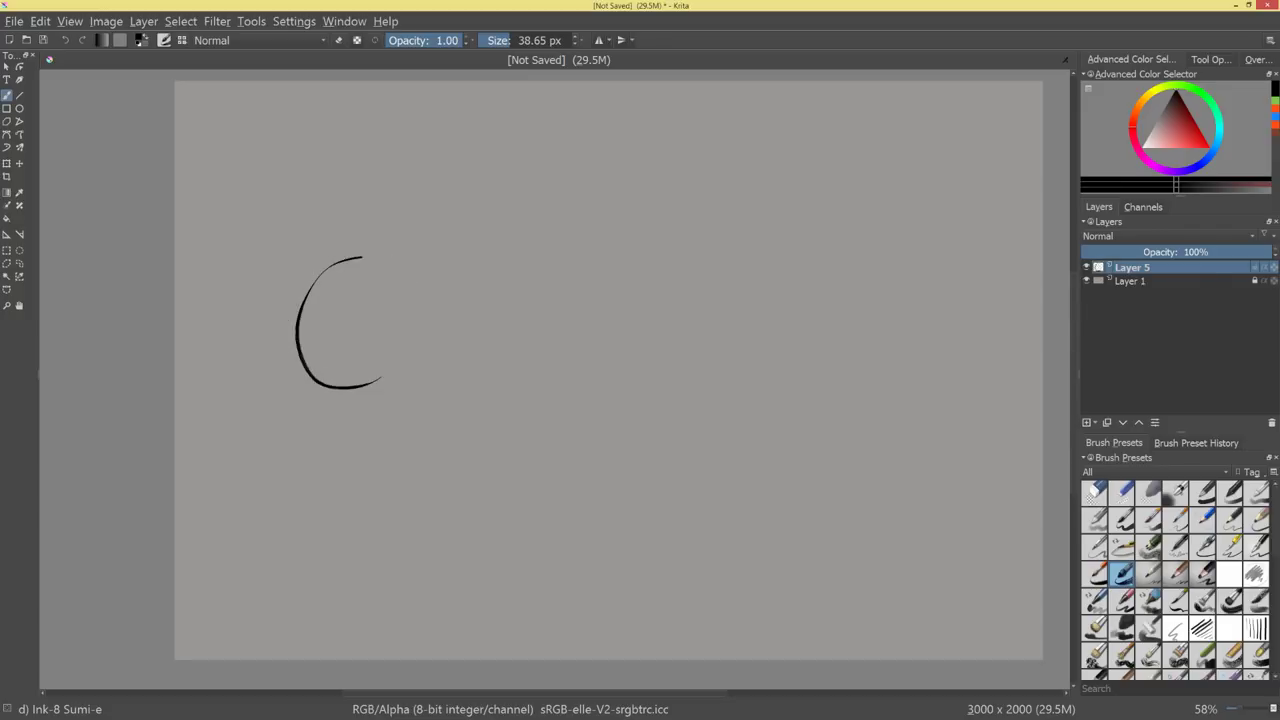
key(ctrl+z)
mouse_move(612, 415)
mouse_down()
mouse_move(592, 428)
mouse_move(595, 416)
mouse_up()
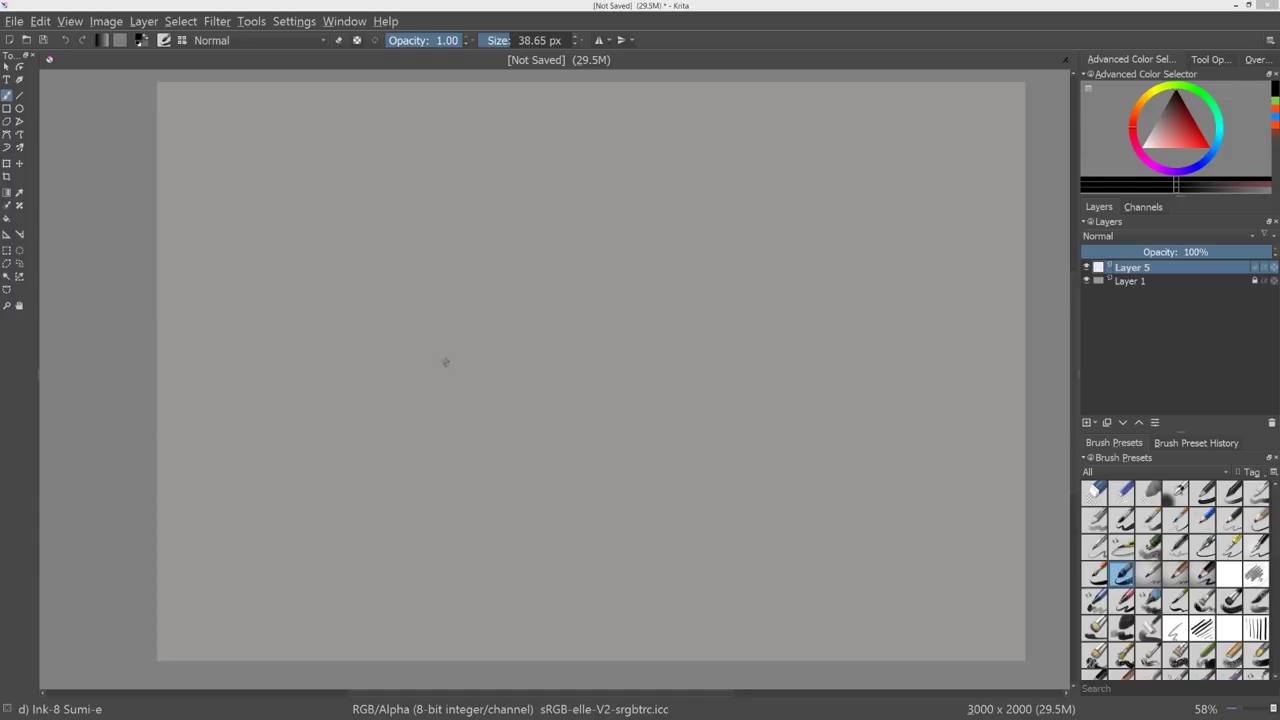
drag(440, 264, 497, 372)
mouse_move(518, 256)
mouse_down()
mouse_move(412, 310)
mouse_move(501, 374)
mouse_up()
mouse_move(537, 295)
mouse_down()
mouse_move(440, 371)
mouse_move(433, 268)
mouse_up()
key(ctrl+z)
key(ctrl+z)
key(ctrl+z)
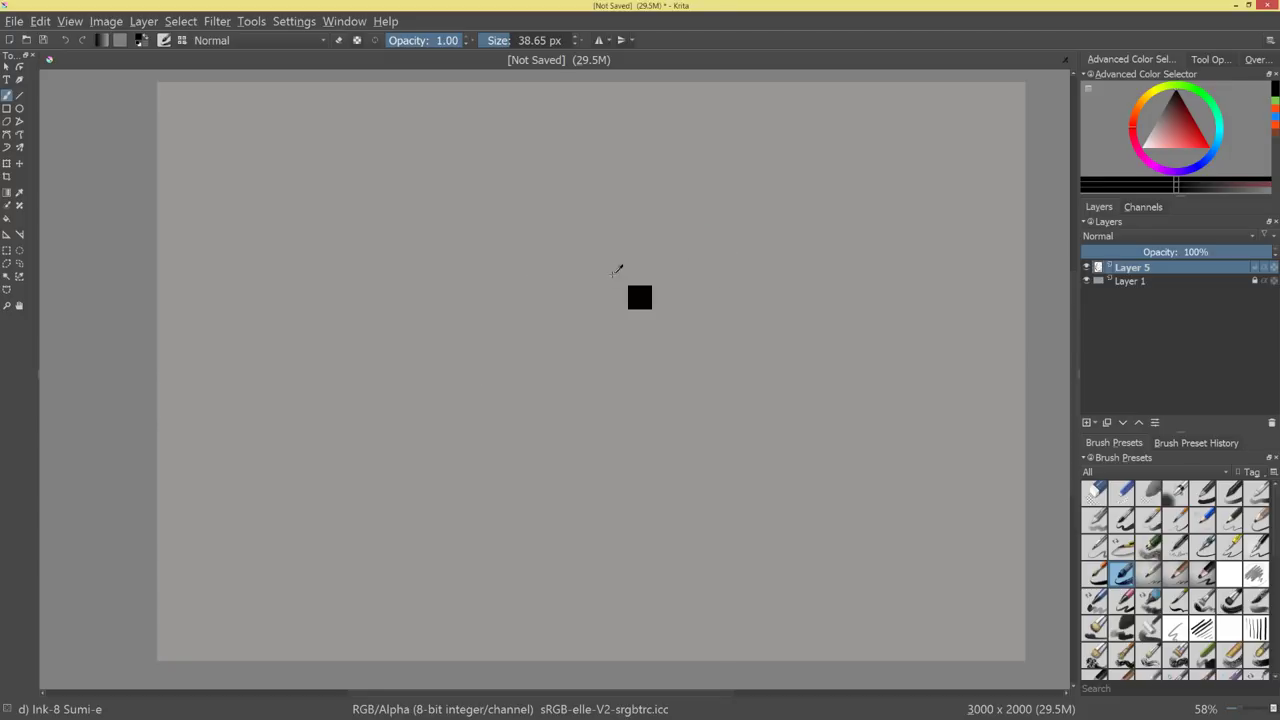
Sketch a tall egg-shaped ribcage outline near the middle of the canvas, with a rounded top and curved sides.
mouse_move(537, 294)
mouse_down()
mouse_move(543, 236)
mouse_move(575, 232)
mouse_up()
mouse_move(528, 285)
mouse_down()
mouse_move(605, 236)
mouse_move(645, 372)
mouse_up()
drag(625, 262, 650, 398)
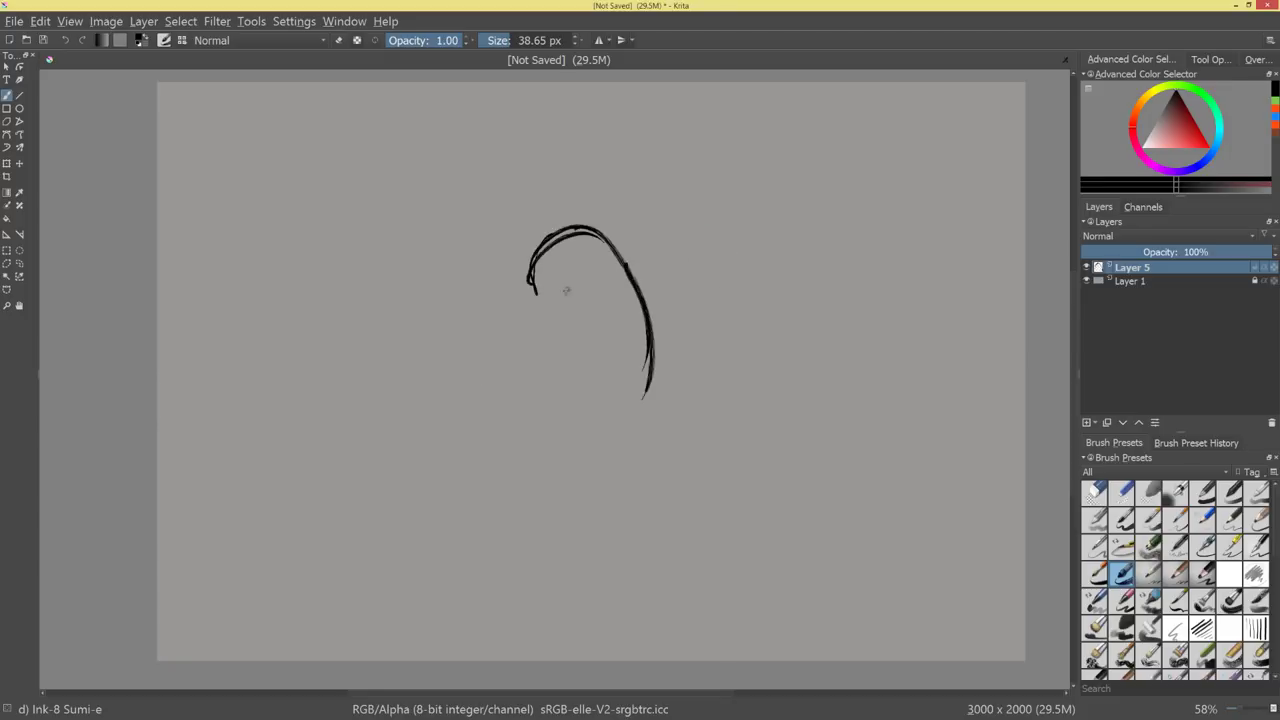
mouse_move(530, 298)
mouse_down()
mouse_move(640, 328)
mouse_move(525, 283)
mouse_move(547, 328)
mouse_up()
drag(537, 243, 547, 332)
mouse_move(528, 268)
mouse_down()
mouse_move(531, 383)
mouse_move(574, 442)
mouse_up()
Draw a round pelvis ball beneath the ribcage, with overlapping ellipses marking the waist, and reinforce the torso outline.
mouse_move(566, 343)
mouse_down()
mouse_move(615, 443)
mouse_move(632, 440)
mouse_up()
drag(600, 356, 636, 392)
mouse_move(548, 352)
mouse_down()
mouse_move(583, 400)
mouse_move(645, 398)
mouse_move(543, 343)
mouse_move(646, 394)
mouse_up()
drag(600, 452, 654, 388)
drag(538, 350, 560, 452)
mouse_move(648, 334)
mouse_down()
mouse_move(646, 374)
mouse_move(600, 310)
mouse_up()
mouse_move(509, 254)
mouse_down()
mouse_move(549, 382)
mouse_move(672, 300)
mouse_up()
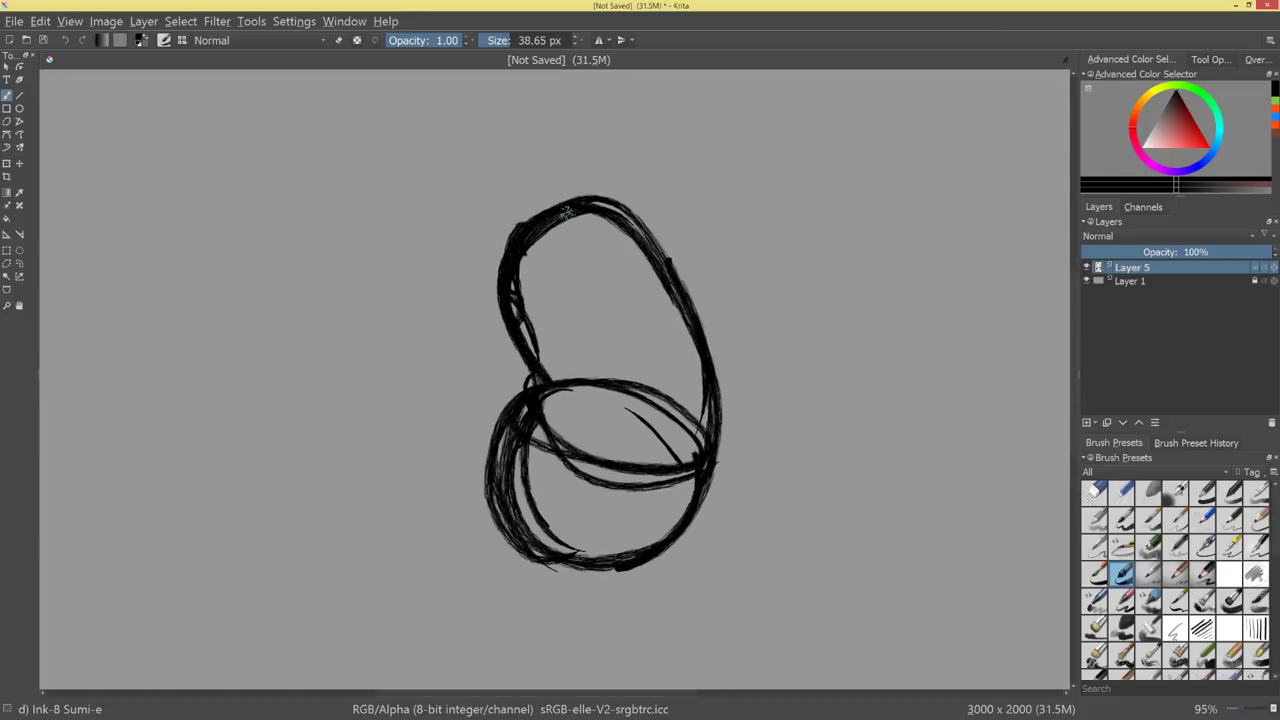
Add a curved centre line down the ribcage and pelvis and an arched cross-contour over the upper chest.
drag(579, 214, 654, 339)
mouse_move(659, 400)
mouse_down()
mouse_move(621, 525)
mouse_move(590, 560)
mouse_up()
mouse_move(644, 316)
mouse_down()
mouse_move(606, 552)
mouse_move(548, 592)
mouse_up()
mouse_move(796, 396)
mouse_down()
mouse_move(743, 434)
mouse_move(760, 338)
mouse_up()
mouse_move(528, 366)
mouse_down()
mouse_move(600, 300)
mouse_move(644, 288)
mouse_move(518, 372)
mouse_up()
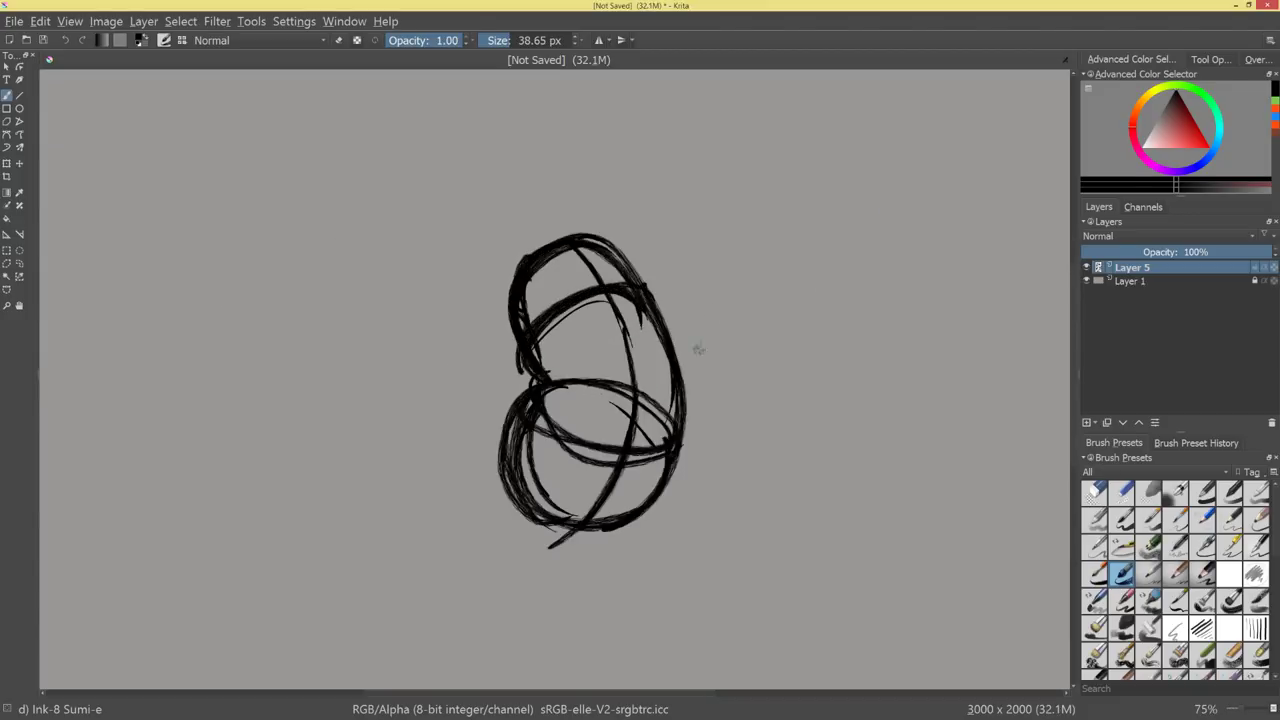
Draw two thin straight legs below the pelvis ball, ending in flat outward-pointing feet.
mouse_move(579, 548)
mouse_down()
mouse_move(597, 557)
mouse_move(598, 535)
mouse_up()
drag(548, 448, 562, 535)
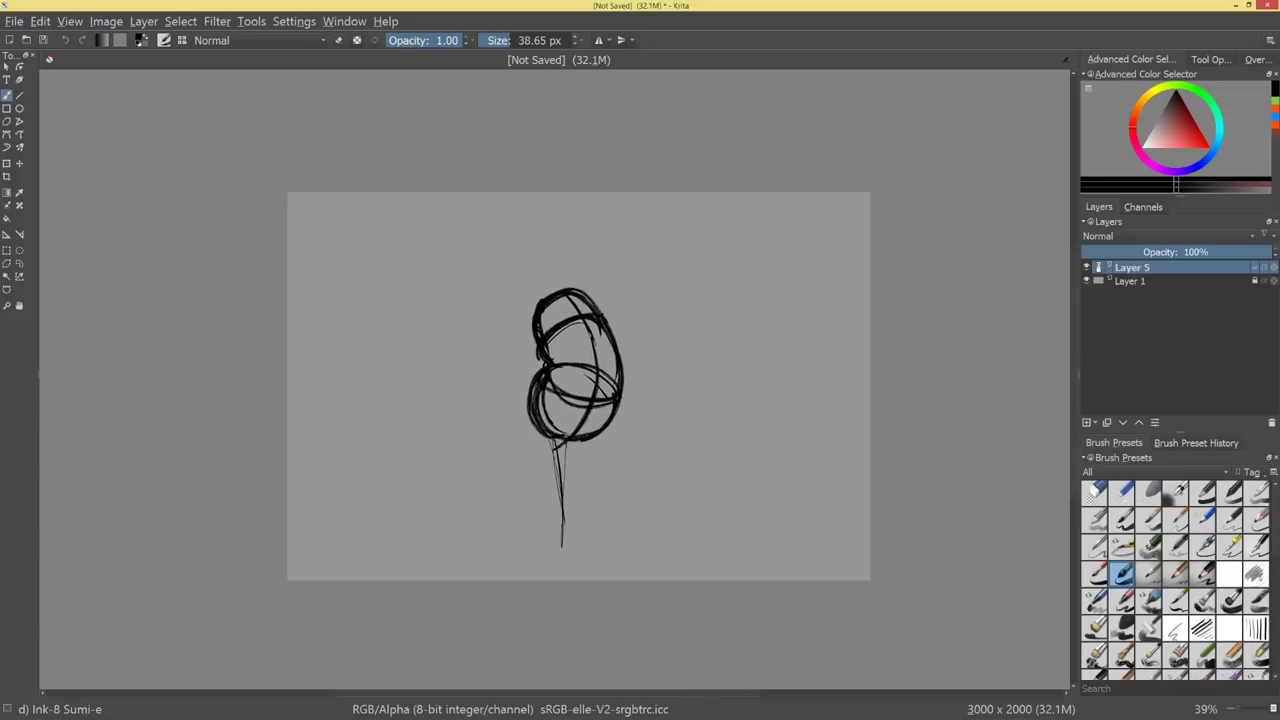
drag(566, 442, 562, 546)
drag(581, 442, 578, 532)
mouse_move(577, 505)
mouse_down()
mouse_move(574, 549)
mouse_move(509, 556)
mouse_up()
mouse_move(565, 546)
mouse_down()
mouse_move(545, 553)
mouse_move(627, 552)
mouse_move(673, 430)
mouse_up()
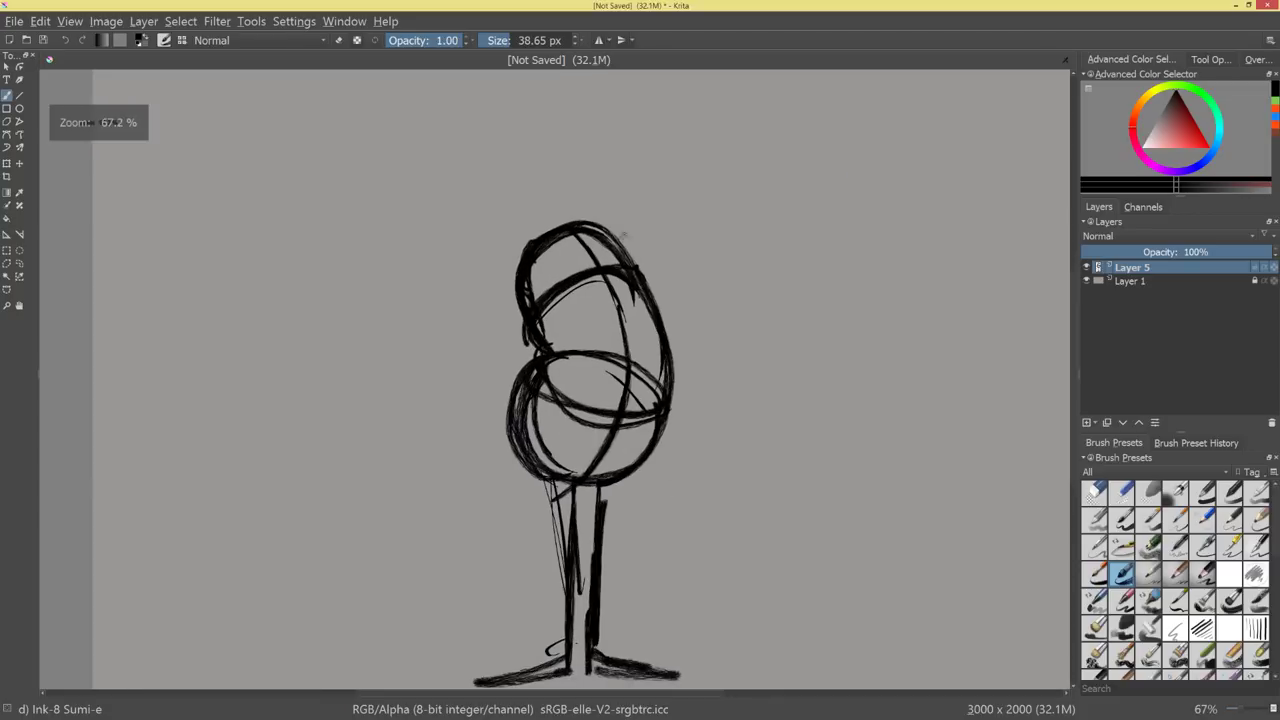
Transform the figure drawing, apply the transformation and mirror the canvas view horizontally.
drag(639, 300, 620, 280)
key(ctrl+t)
mouse_move(586, 363)
mouse_down()
mouse_move(610, 325)
mouse_move(593, 358)
mouse_move(707, 365)
mouse_up()
key(Return)
scroll(634, 346, up, 3)
key(m)
Thicken both legs with heavier strokes and reinforce the flat feet.
key(b)
drag(532, 415, 552, 582)
mouse_move(537, 417)
mouse_down()
mouse_move(549, 563)
mouse_move(548, 518)
mouse_up()
mouse_move(575, 410)
mouse_down()
mouse_move(579, 608)
mouse_move(577, 500)
mouse_move(579, 582)
mouse_move(661, 629)
mouse_up()
drag(595, 598, 655, 623)
drag(685, 407, 687, 445)
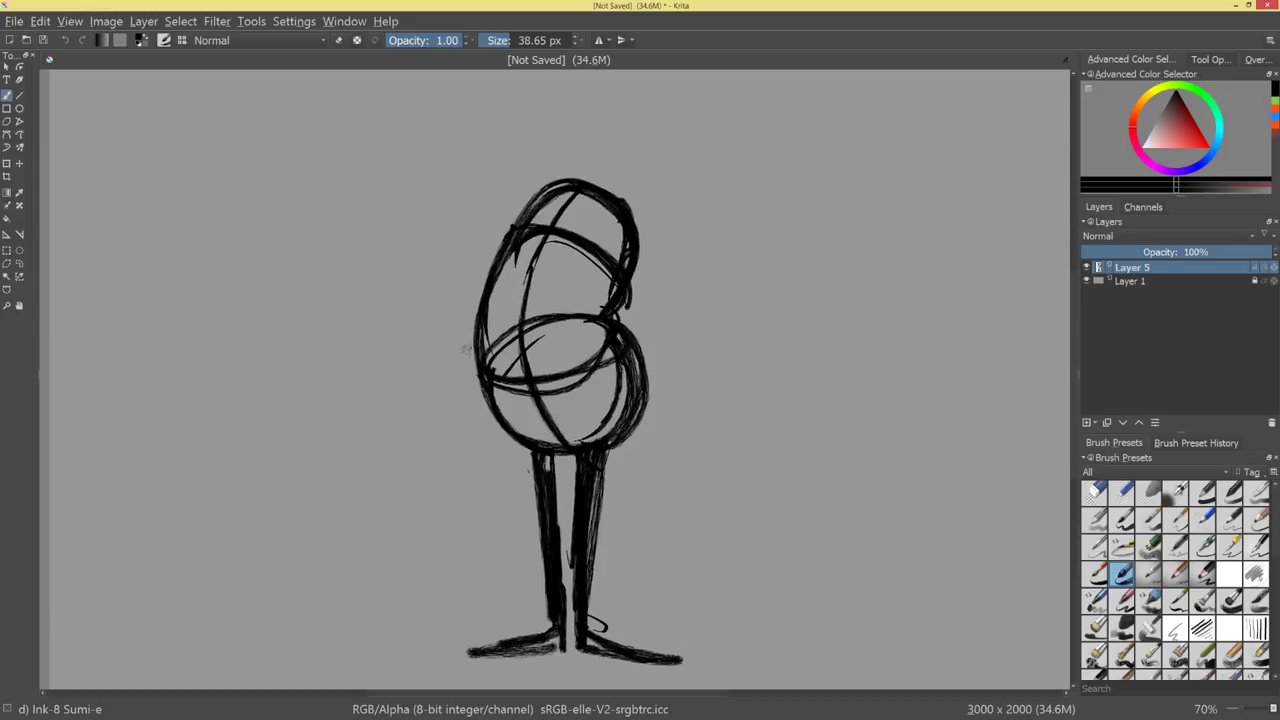
Draw a thin hanging arm along the torso's left side, ending in an oval hand beside the leg.
drag(478, 362, 500, 518)
drag(492, 414, 510, 534)
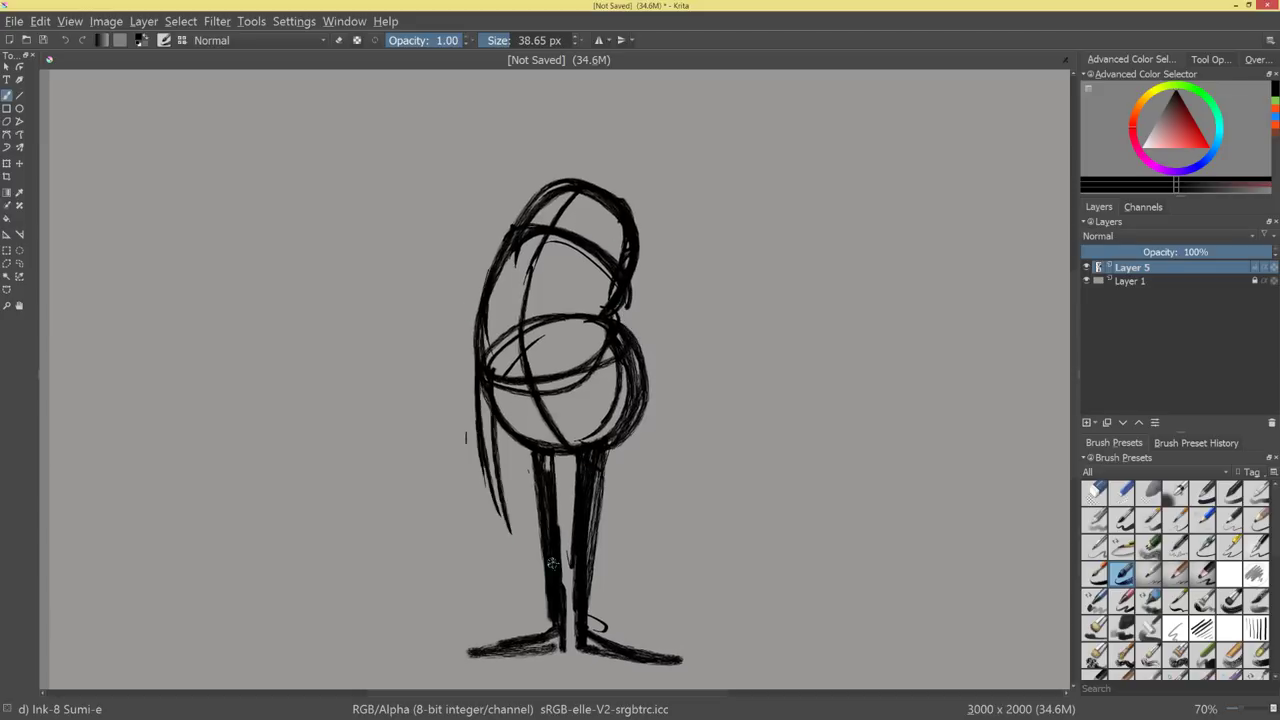
drag(482, 466, 490, 542)
drag(478, 492, 516, 530)
drag(490, 452, 520, 512)
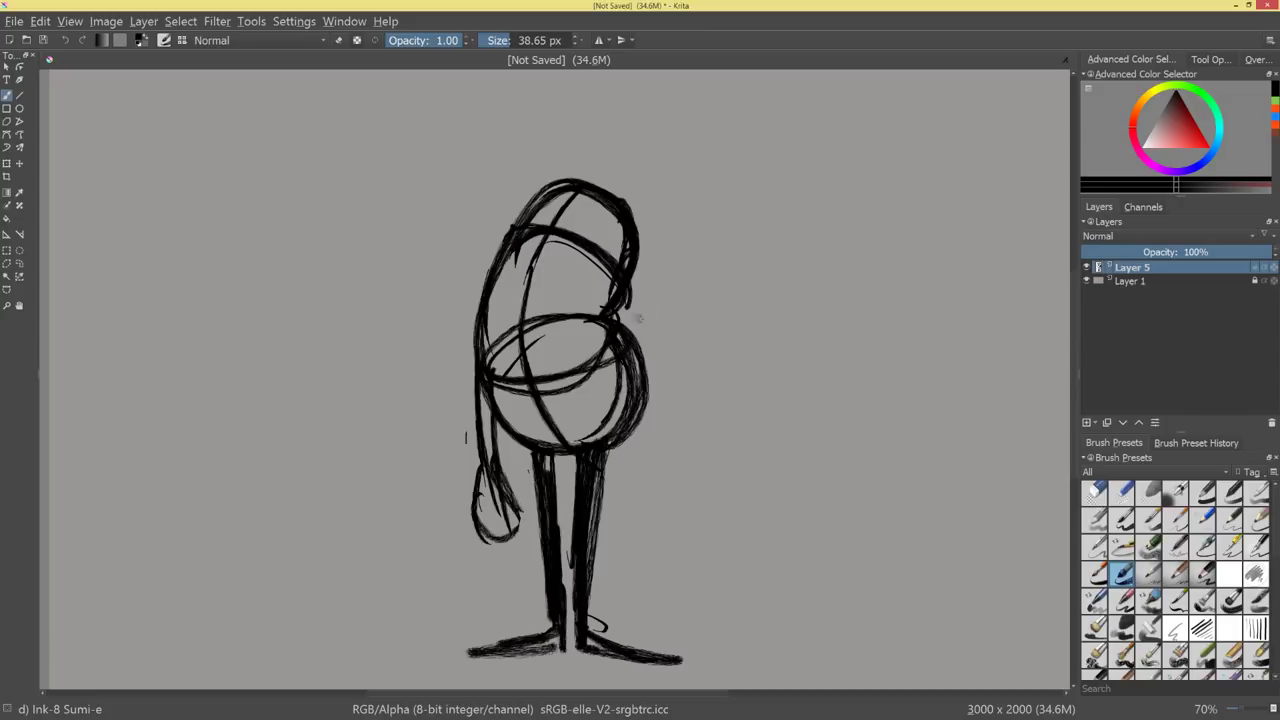
Draw a second hanging arm on the torso's right side with a large round hand and reinforced upper arm.
drag(630, 306, 668, 402)
key(ctrl+z)
drag(624, 306, 656, 465)
drag(631, 354, 657, 492)
mouse_move(614, 346)
mouse_down()
mouse_move(630, 465)
mouse_move(661, 524)
mouse_up()
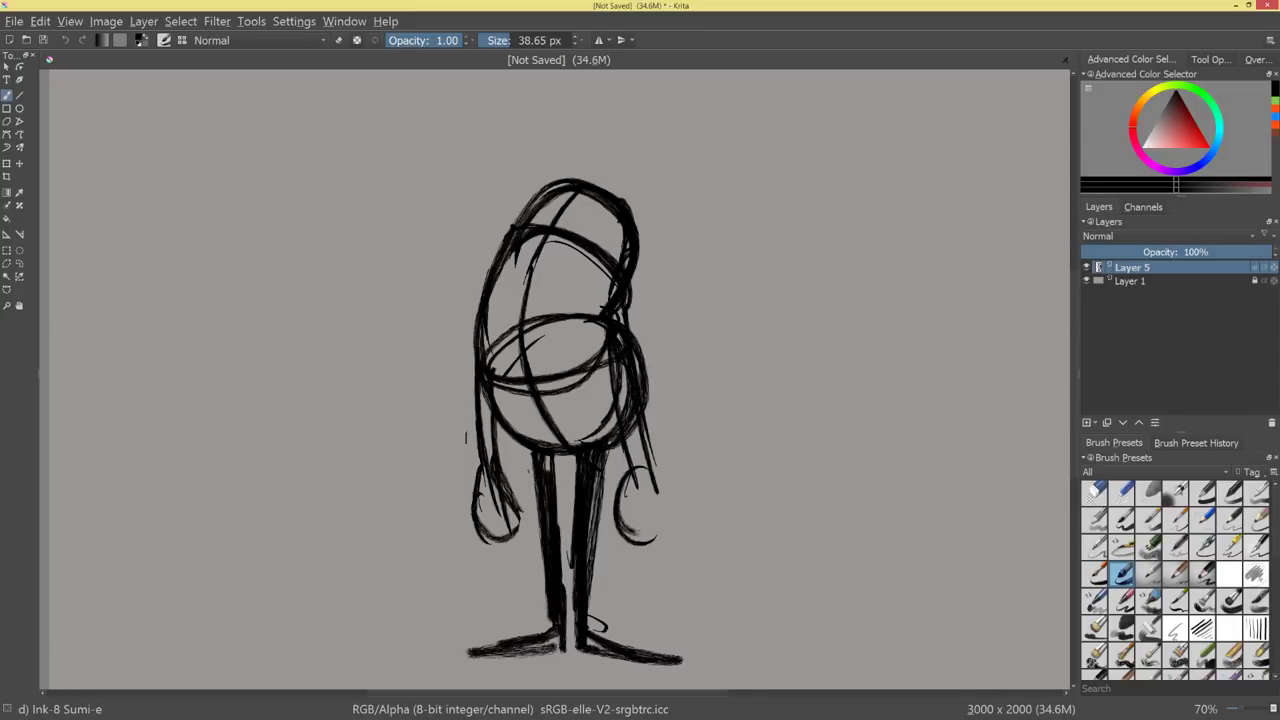
mouse_move(620, 480)
mouse_down()
mouse_move(674, 498)
mouse_move(658, 468)
mouse_up()
drag(644, 404, 668, 490)
mouse_move(634, 290)
mouse_down()
mouse_move(650, 410)
mouse_move(646, 386)
mouse_up()
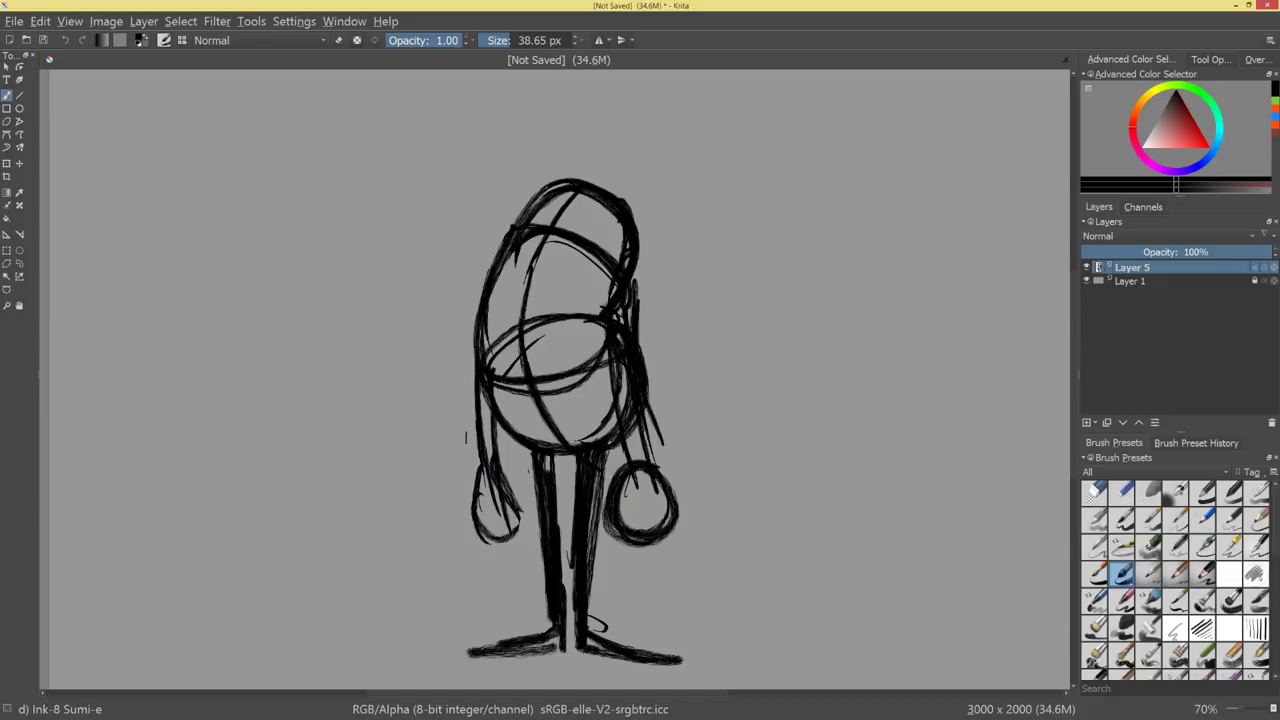
drag(640, 312, 648, 344)
drag(608, 290, 630, 358)
Widen the left arm's outline, rebuild its hand as a round ball and add inner strokes to the other hand.
drag(470, 314, 462, 474)
drag(502, 412, 506, 476)
mouse_move(460, 456)
mouse_down()
mouse_move(494, 472)
mouse_move(470, 506)
mouse_up()
mouse_move(490, 468)
mouse_down()
mouse_move(462, 540)
mouse_move(448, 530)
mouse_up()
mouse_move(484, 540)
mouse_down()
mouse_move(522, 476)
mouse_move(450, 522)
mouse_up()
drag(482, 534, 516, 484)
drag(642, 478, 640, 502)
mouse_move(612, 499)
mouse_down()
mouse_move(686, 516)
mouse_move(656, 466)
mouse_up()
drag(688, 396, 700, 463)
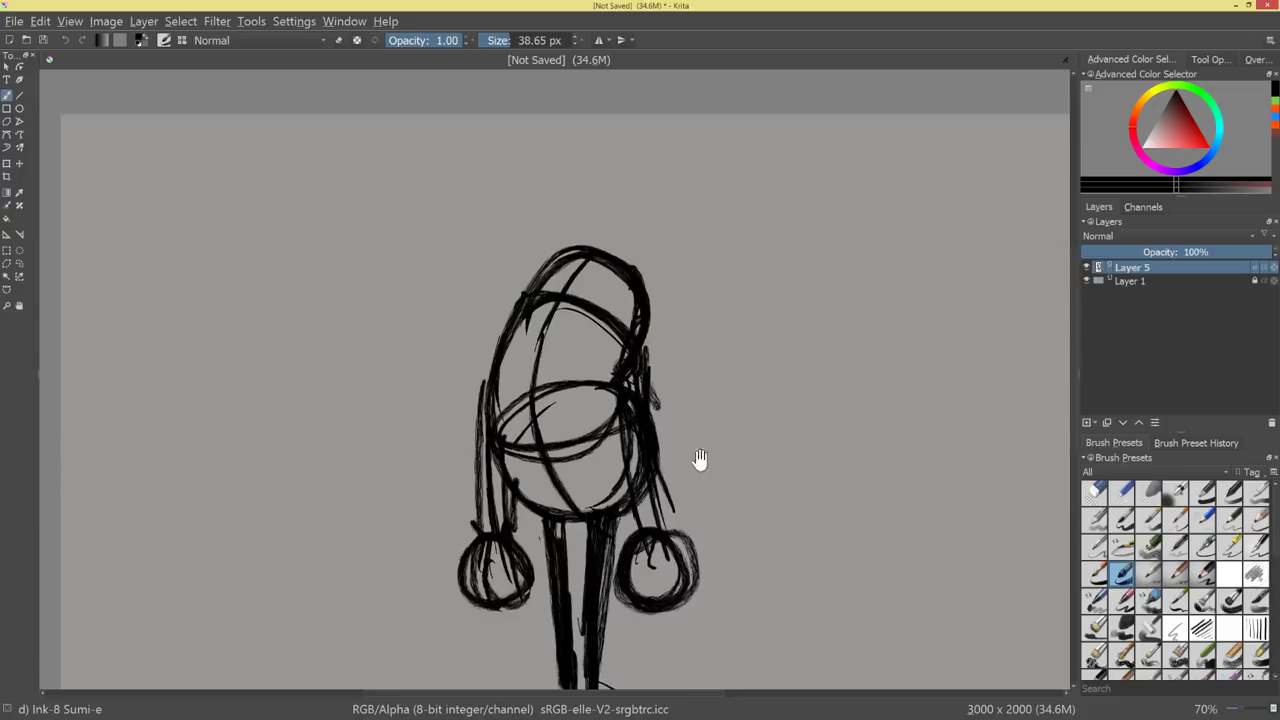
Reinforce the shoulder line over the top of the ribcage with heavier strokes.
mouse_move(516, 310)
mouse_down()
mouse_move(536, 278)
mouse_move(597, 267)
mouse_up()
mouse_move(522, 318)
mouse_down()
mouse_move(564, 261)
mouse_move(622, 284)
mouse_up()
drag(530, 280, 514, 304)
drag(628, 276, 630, 304)
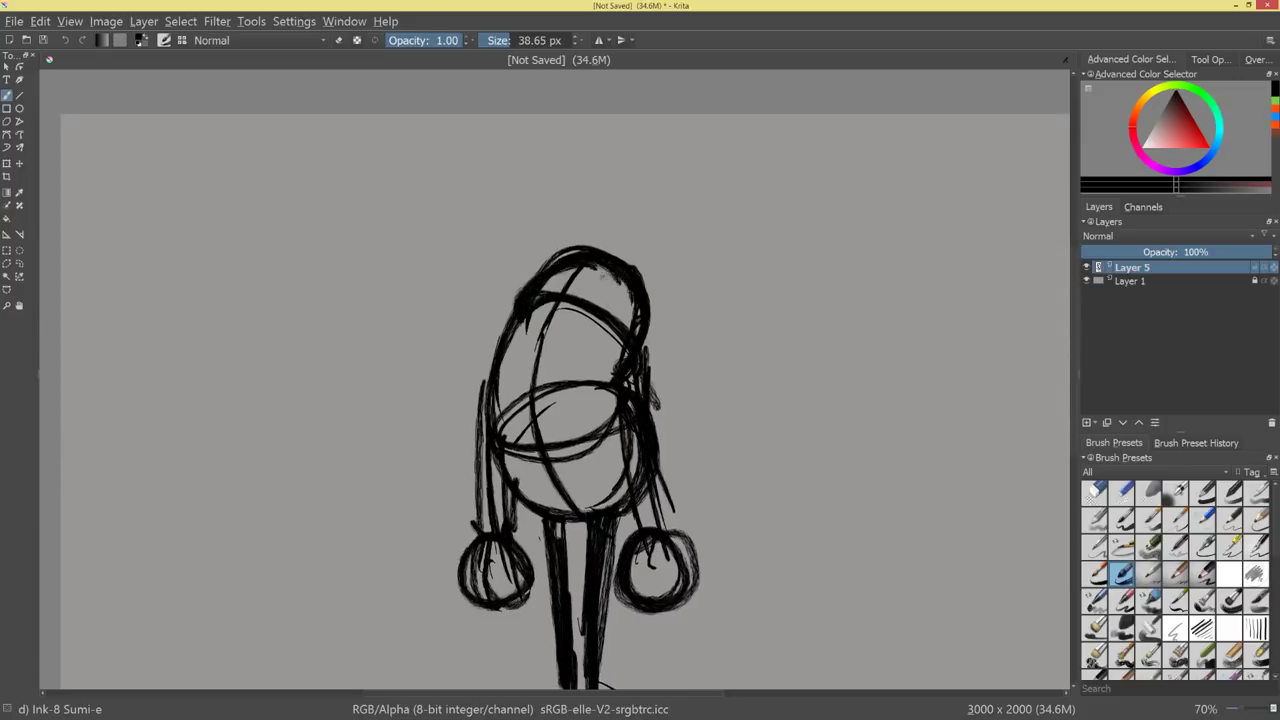
drag(566, 218, 578, 212)
drag(548, 260, 586, 210)
mouse_move(576, 270)
mouse_down()
mouse_move(600, 280)
mouse_move(606, 250)
mouse_up()
drag(538, 236, 586, 196)
mouse_move(584, 208)
mouse_down()
mouse_move(602, 250)
mouse_move(566, 256)
mouse_up()
key(ctrl+z)
key(ctrl+z)
key(ctrl+z)
key(ctrl+z)
key(ctrl+z)
key(ctrl+z)
Try a short neck with a large round head above the shoulders.
mouse_move(583, 227)
mouse_down()
mouse_move(592, 248)
mouse_move(588, 224)
mouse_move(586, 236)
mouse_up()
mouse_move(552, 230)
mouse_down()
mouse_move(556, 260)
mouse_move(592, 248)
mouse_up()
mouse_move(550, 242)
mouse_down()
mouse_move(554, 262)
mouse_move(568, 158)
mouse_move(588, 228)
mouse_up()
mouse_move(550, 152)
mouse_down()
mouse_move(548, 238)
mouse_move(598, 222)
mouse_up()
drag(511, 212, 548, 242)
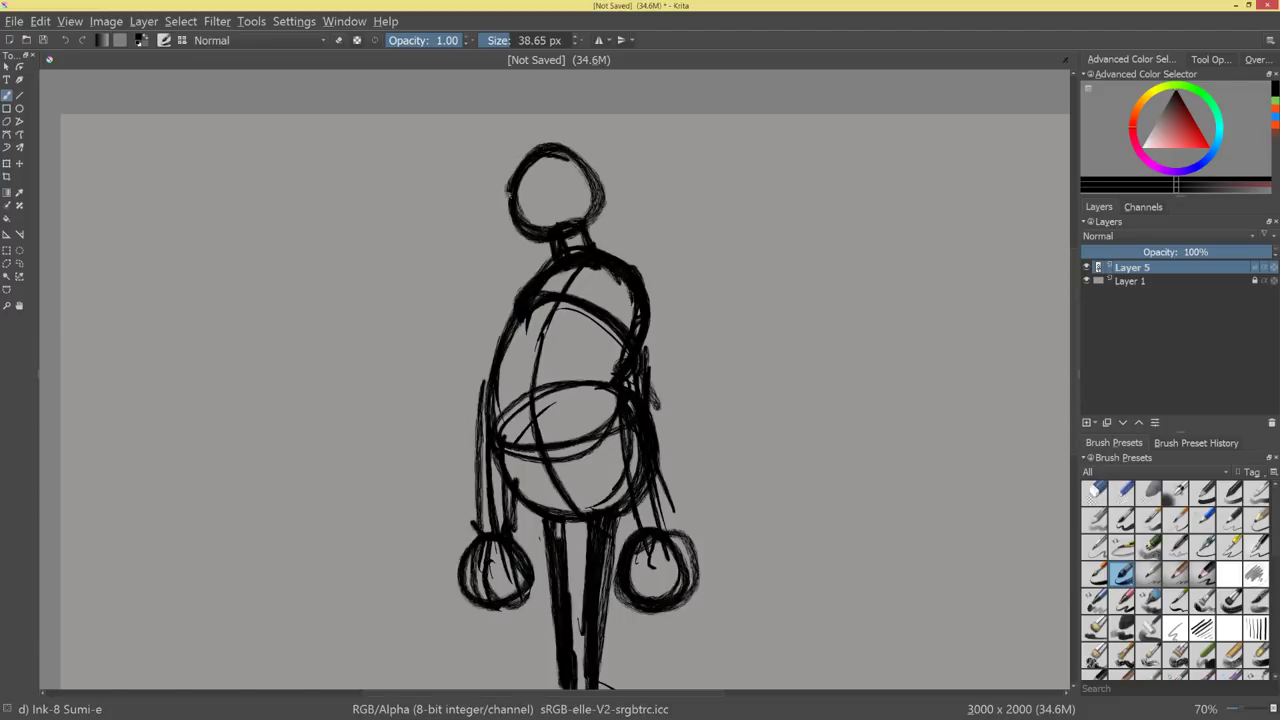
mouse_move(657, 285)
mouse_down()
mouse_move(617, 368)
mouse_move(600, 207)
mouse_up()
key(ctrl+z)
key(ctrl+z)
key(ctrl+z)
key(ctrl+z)
key(ctrl+z)
key(ctrl+z)
key(ctrl+z)
key(ctrl+z)
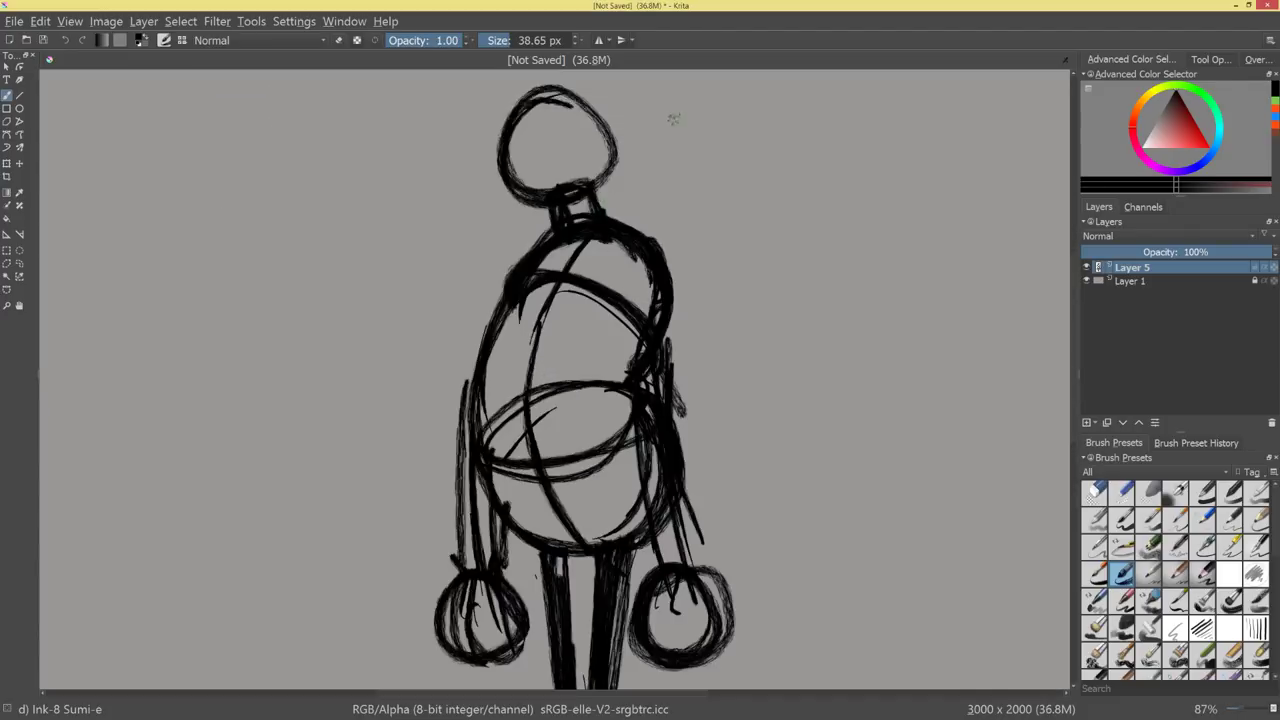
key(ctrl+z)
key(ctrl+z)
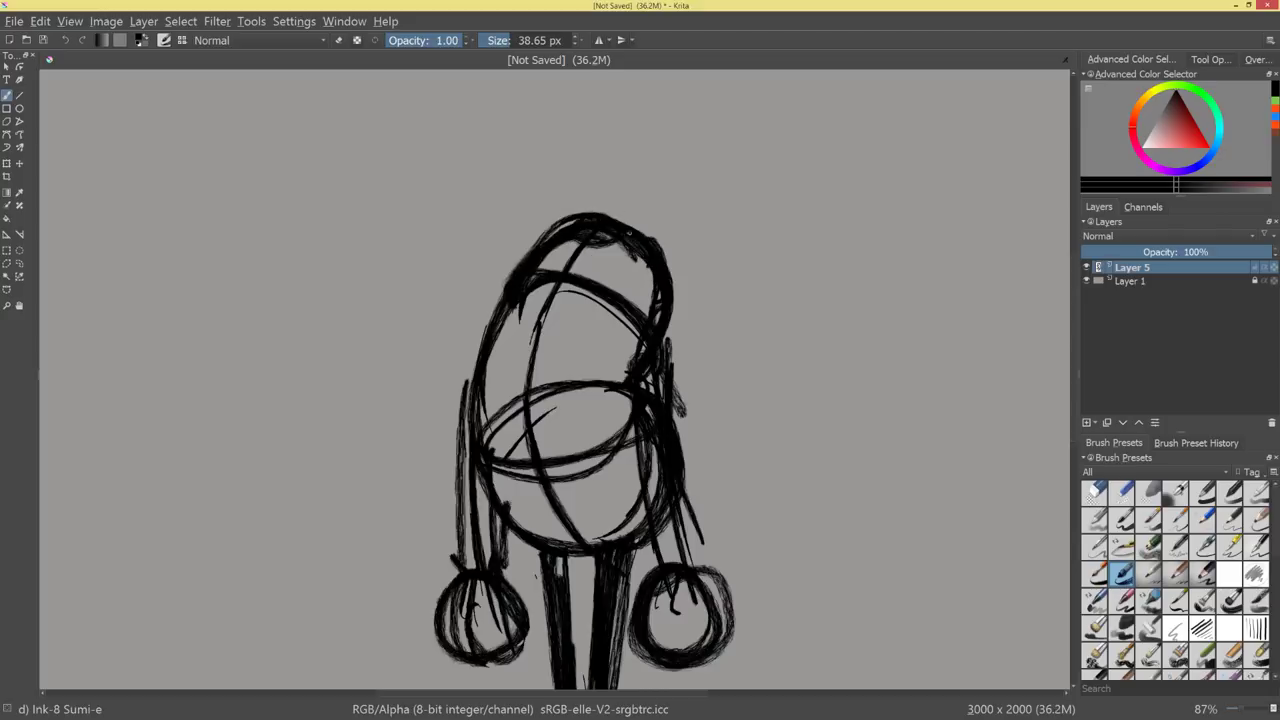
Draw a slanted neck and a round head ball with curved cross-contour lines above the ribcage.
drag(603, 174, 629, 223)
drag(578, 171, 584, 214)
mouse_move(637, 226)
mouse_down()
mouse_move(643, 286)
mouse_move(652, 259)
mouse_move(577, 297)
mouse_move(552, 254)
mouse_move(566, 300)
mouse_move(540, 262)
mouse_move(550, 282)
mouse_move(558, 262)
mouse_move(565, 290)
mouse_move(568, 444)
mouse_up()
mouse_move(560, 258)
mouse_down()
mouse_move(570, 300)
mouse_move(557, 296)
mouse_move(583, 274)
mouse_up()
key(ctrl+z)
key(ctrl+z)
key(ctrl+z)
key(ctrl+z)
drag(533, 277, 580, 276)
Scale the whole figure down and move it toward the right part of the canvas.
key(ctrl+t)
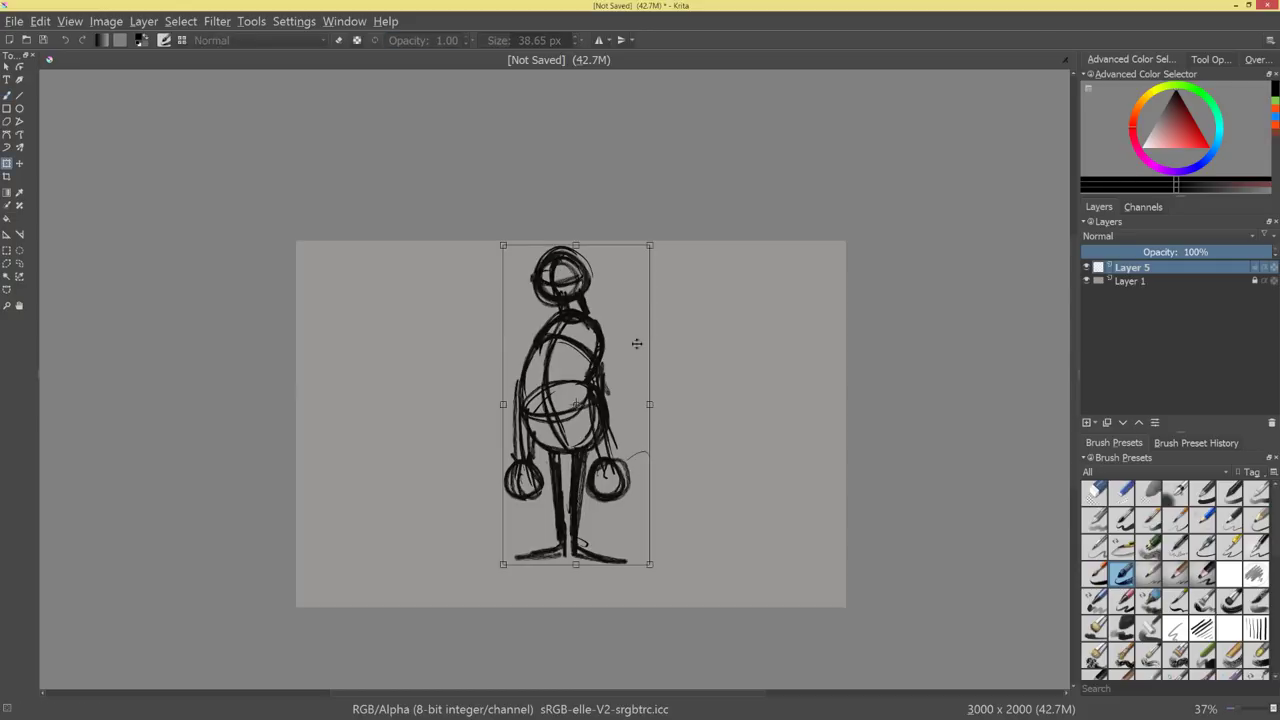
drag(650, 244, 636, 277)
drag(586, 409, 672, 421)
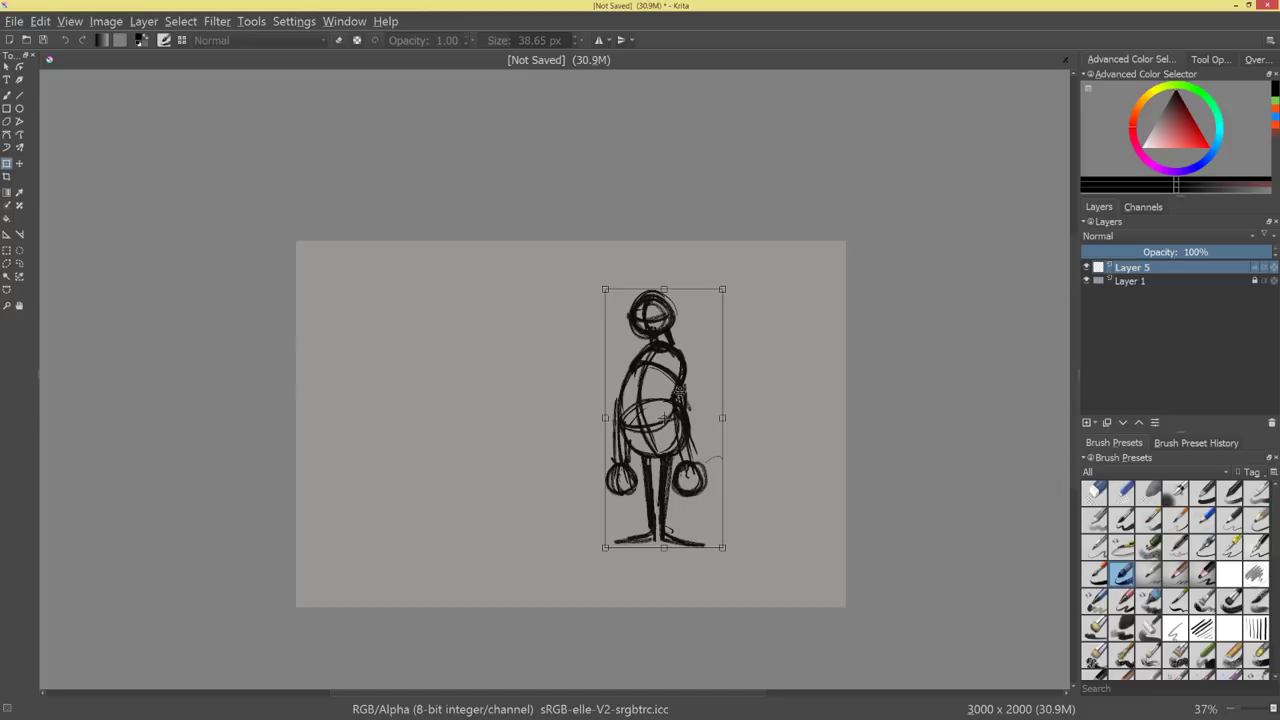
Apply the figure's scaling and draw long ground lines beneath its feet with the brush.
key(Return)
key(b)
key(ctrl+plus)
key(ctrl+plus)
key(ctrl+plus)
mouse_move(841, 470)
mouse_down()
mouse_move(878, 337)
mouse_move(854, 394)
mouse_up()
drag(521, 444, 816, 458)
mouse_move(500, 460)
mouse_down()
mouse_move(842, 459)
mouse_move(350, 494)
mouse_up()
Erase the figure's old ball hands and redraw them as large round balls beside the hips.
mouse_move(705, 370)
mouse_down()
mouse_move(705, 338)
mouse_move(667, 410)
mouse_move(692, 408)
mouse_up()
key(slash)
mouse_move(752, 386)
mouse_down()
mouse_move(756, 420)
mouse_move(774, 388)
mouse_move(791, 420)
mouse_up()
key(slash)
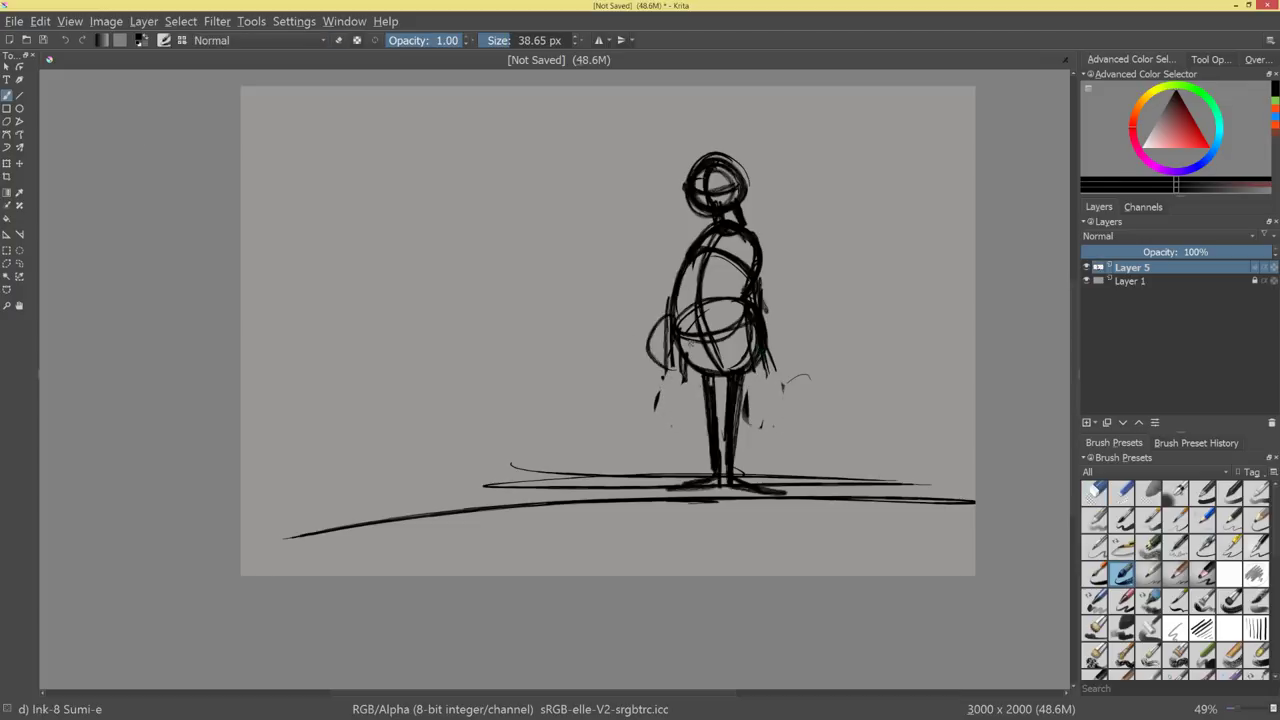
mouse_move(670, 318)
mouse_down()
mouse_move(668, 356)
mouse_move(688, 364)
mouse_move(645, 388)
mouse_move(662, 400)
mouse_move(696, 390)
mouse_up()
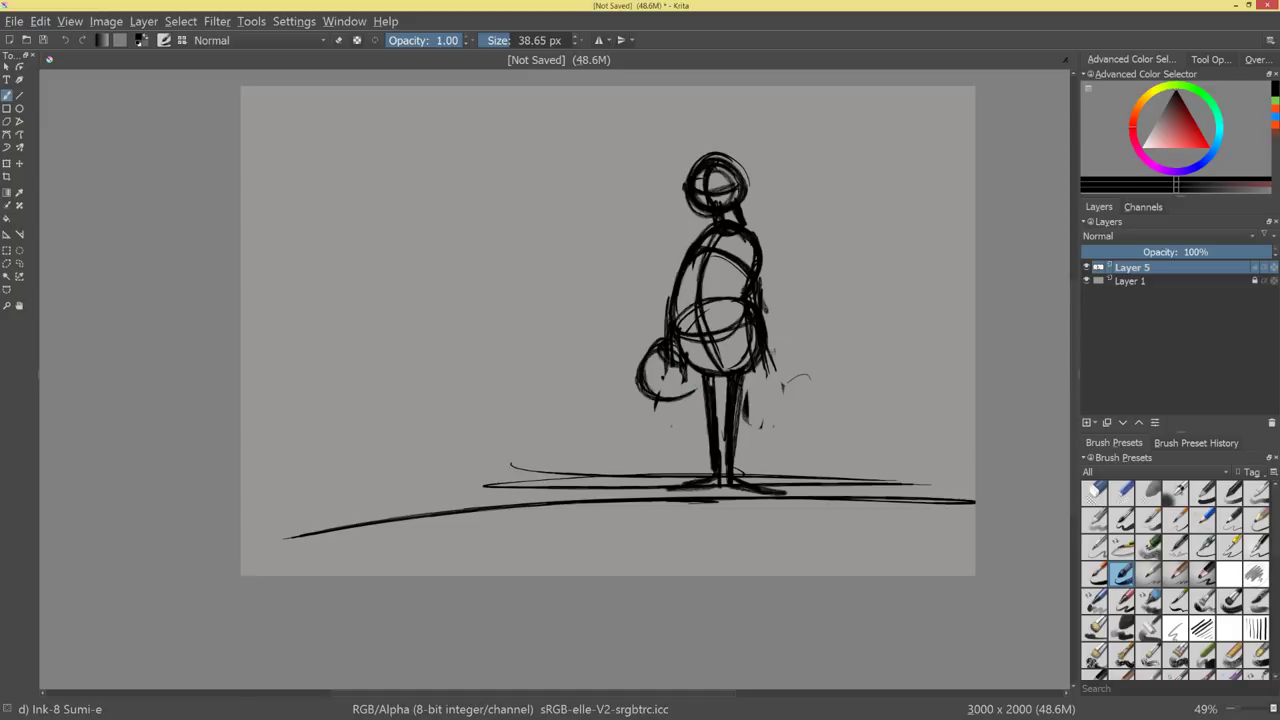
mouse_move(772, 334)
mouse_down()
mouse_move(792, 388)
mouse_move(764, 350)
mouse_move(792, 392)
mouse_move(768, 342)
mouse_up()
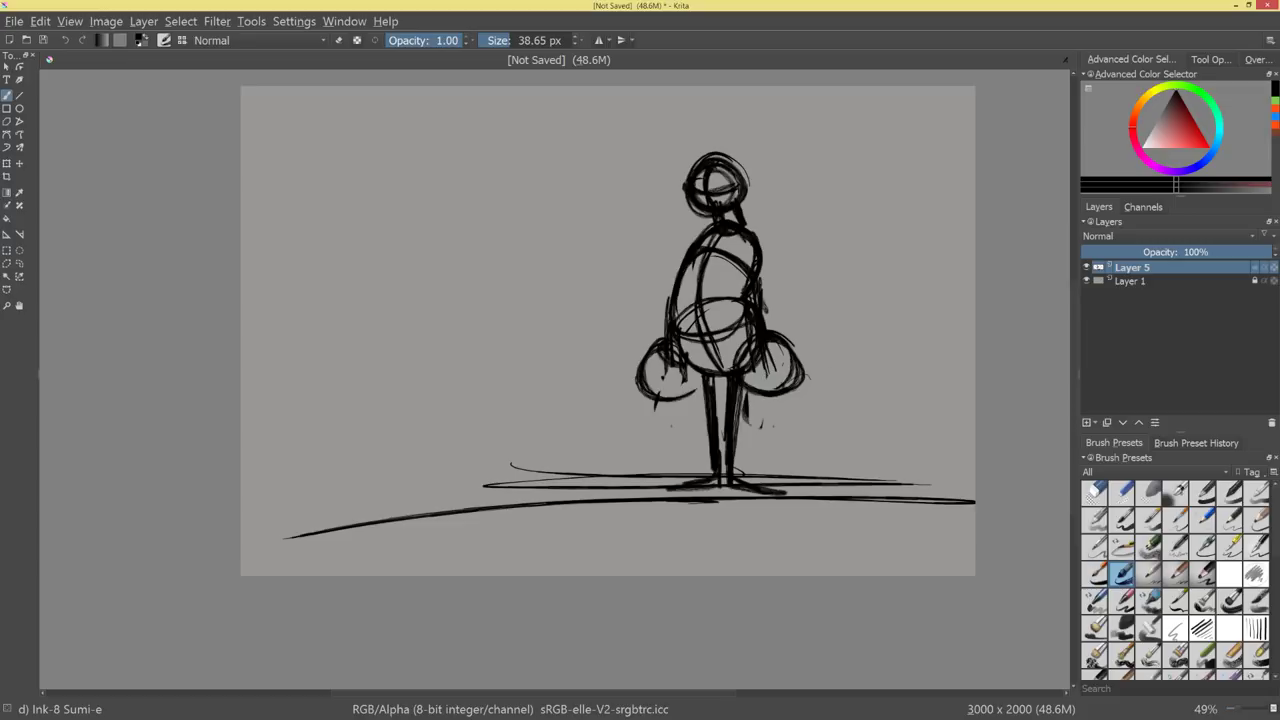
Add more long horizontal floor lines behind and in front of the figure's feet.
mouse_move(607, 476)
mouse_down()
mouse_move(930, 464)
mouse_move(500, 470)
mouse_up()
drag(698, 470, 349, 471)
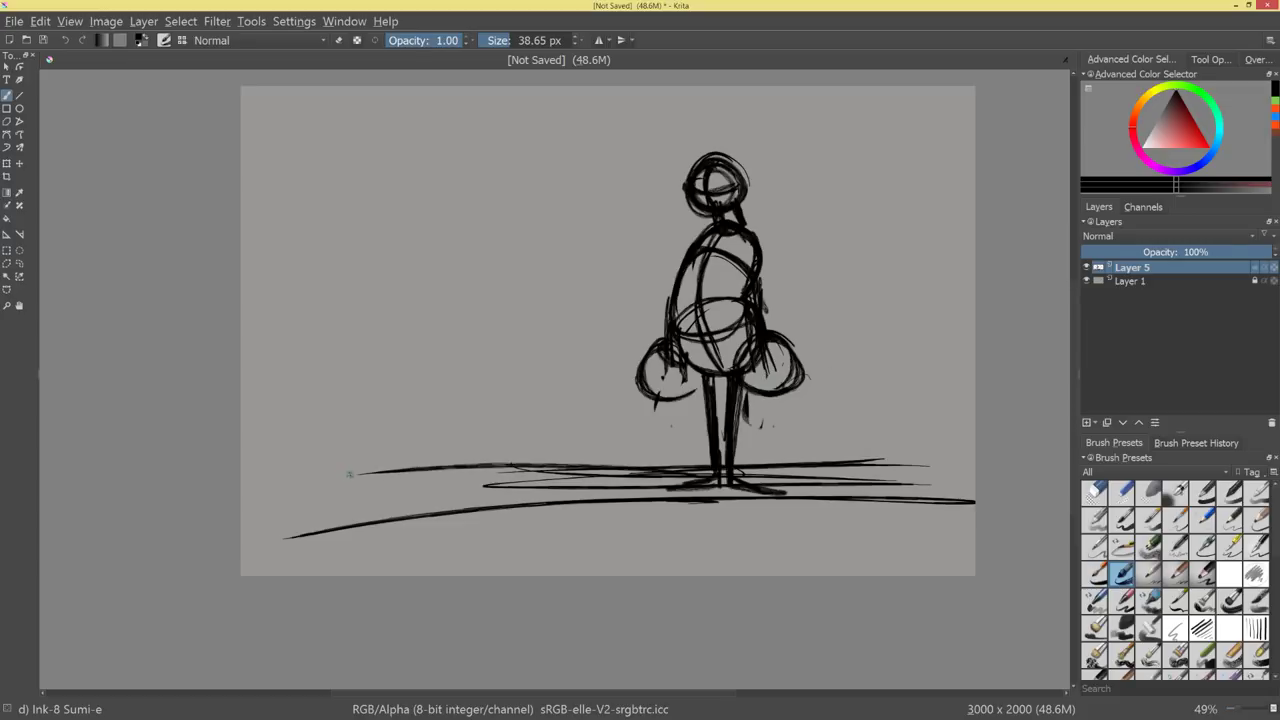
mouse_move(494, 490)
mouse_down()
mouse_move(340, 505)
mouse_move(822, 500)
mouse_up()
drag(411, 539, 887, 520)
Draw a flat elliptical stool seat with a thin rim beside the figure.
scroll(661, 486, up, 1)
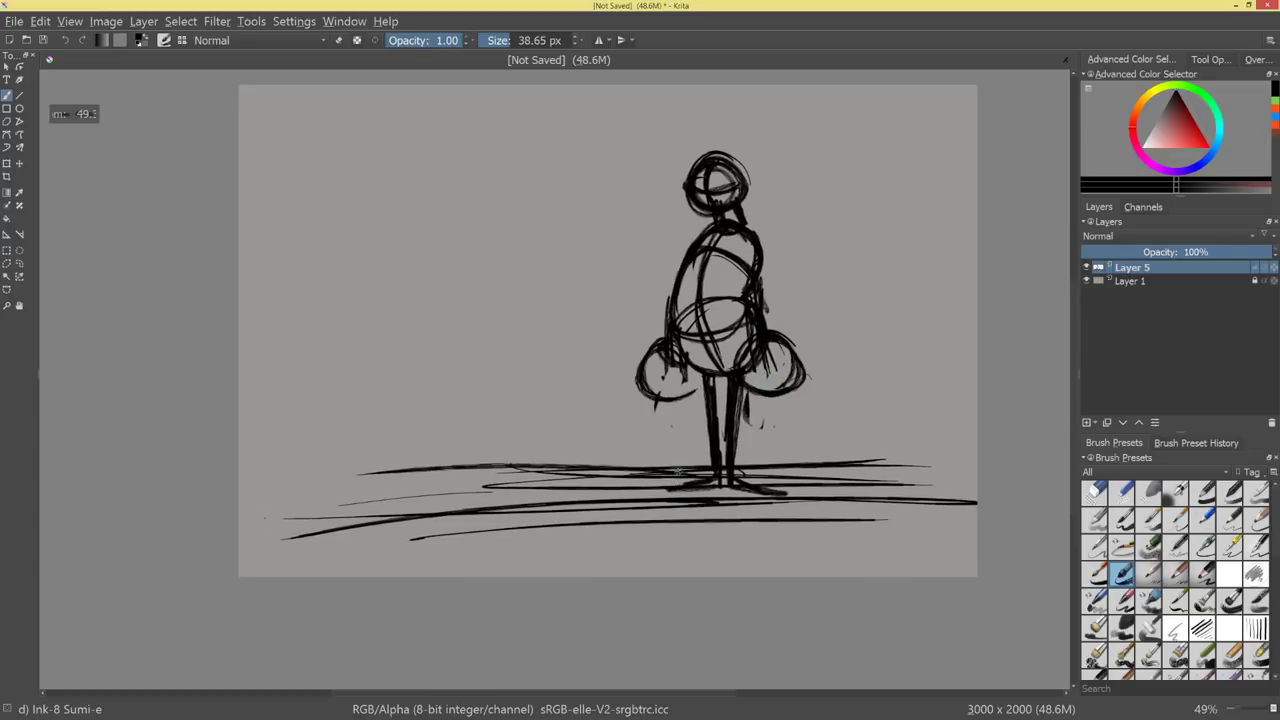
mouse_move(522, 434)
mouse_down()
mouse_move(584, 446)
mouse_move(490, 444)
mouse_move(596, 436)
mouse_up()
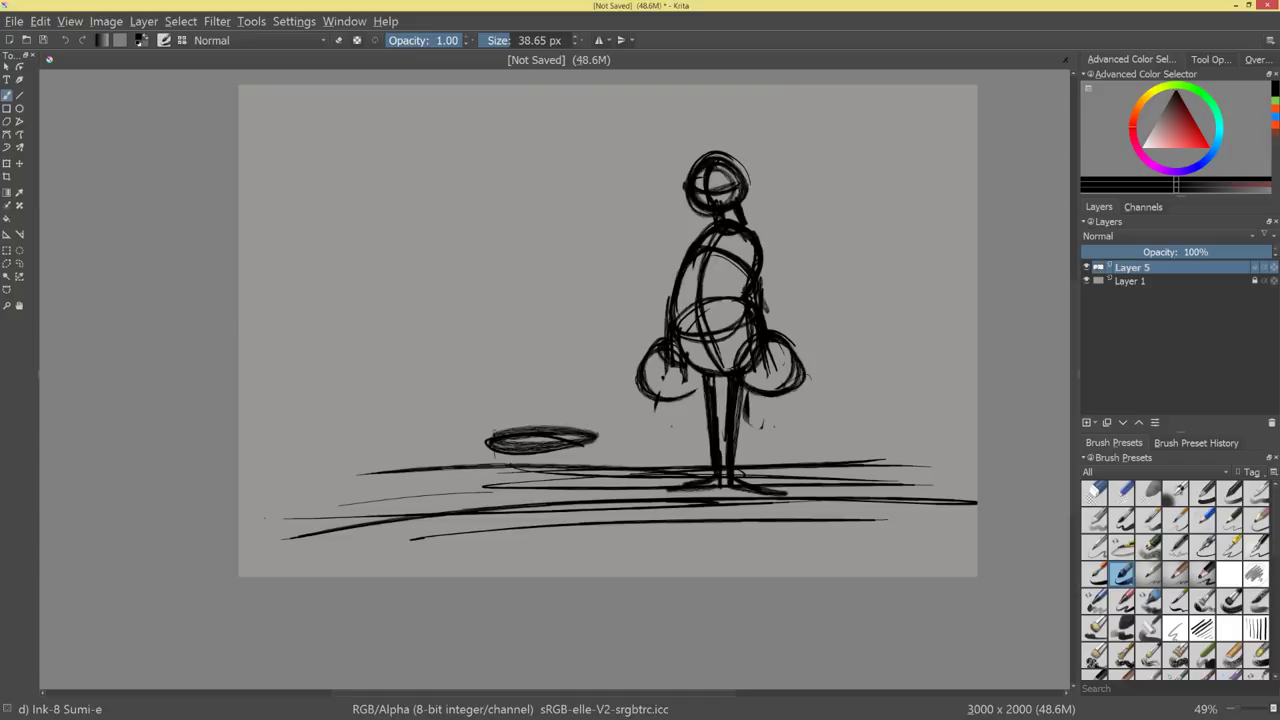
drag(490, 432, 598, 462)
Draw the stool's slanted legs below the seat and an elliptical ring around their base.
mouse_move(498, 460)
mouse_down()
mouse_move(478, 552)
mouse_move(536, 562)
mouse_up()
drag(540, 468, 546, 556)
drag(546, 466, 556, 574)
drag(572, 460, 588, 542)
drag(566, 464, 576, 502)
drag(584, 526, 592, 552)
mouse_move(576, 458)
mouse_down()
mouse_move(596, 544)
mouse_move(500, 546)
mouse_move(620, 552)
mouse_up()
Draw a rounded heap on the stool seat and fill it with small lumpy curves.
scroll(556, 384, up, 1)
mouse_move(550, 380)
mouse_down()
mouse_move(468, 452)
mouse_move(578, 472)
mouse_move(592, 446)
mouse_up()
drag(592, 446, 552, 472)
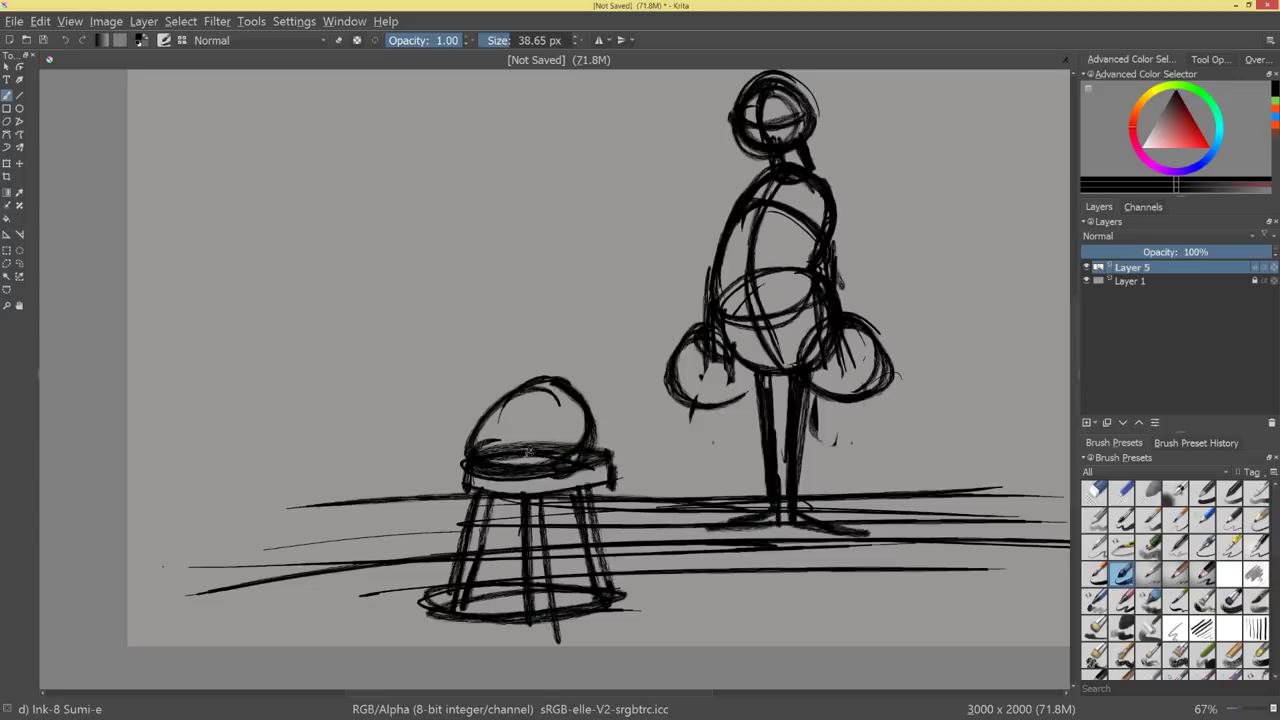
mouse_move(526, 390)
mouse_down()
mouse_move(494, 404)
mouse_move(542, 394)
mouse_up()
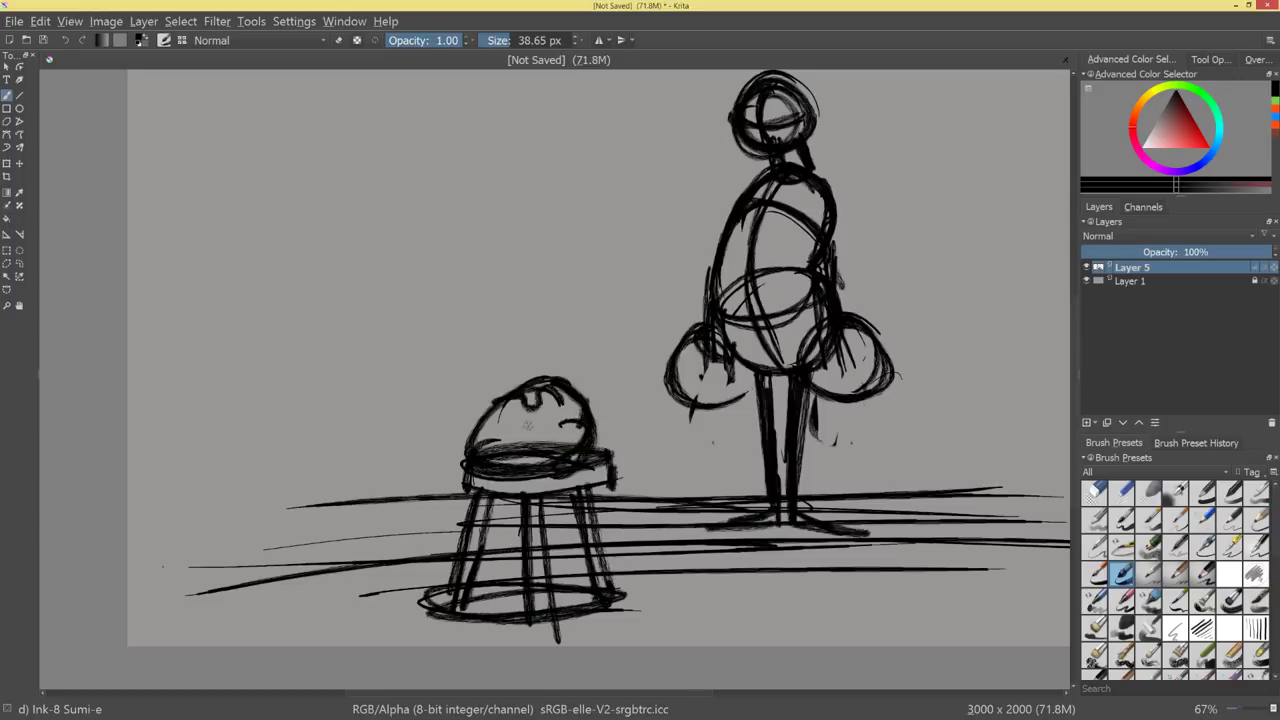
mouse_move(528, 425)
mouse_down()
mouse_move(560, 450)
mouse_move(500, 446)
mouse_move(486, 414)
mouse_move(474, 422)
mouse_move(532, 384)
mouse_move(592, 412)
mouse_move(566, 463)
mouse_move(598, 440)
mouse_move(437, 468)
mouse_move(512, 471)
mouse_up()
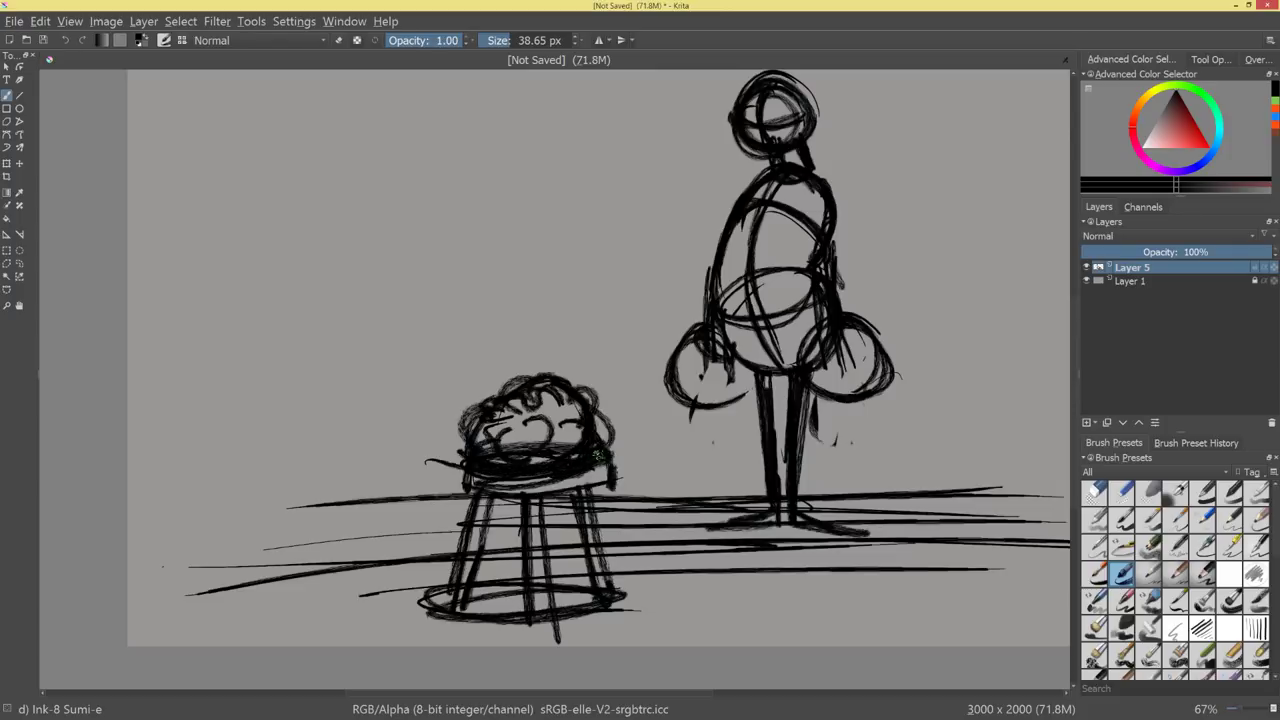
mouse_move(598, 455)
mouse_down()
mouse_move(552, 495)
mouse_move(518, 501)
mouse_move(568, 497)
mouse_up()
Thicken the figure's feet and leg outlines with heavier strokes.
mouse_move(725, 479)
mouse_down()
mouse_move(646, 534)
mouse_move(672, 480)
mouse_move(659, 494)
mouse_move(788, 495)
mouse_up()
drag(739, 420, 762, 490)
drag(744, 372, 737, 458)
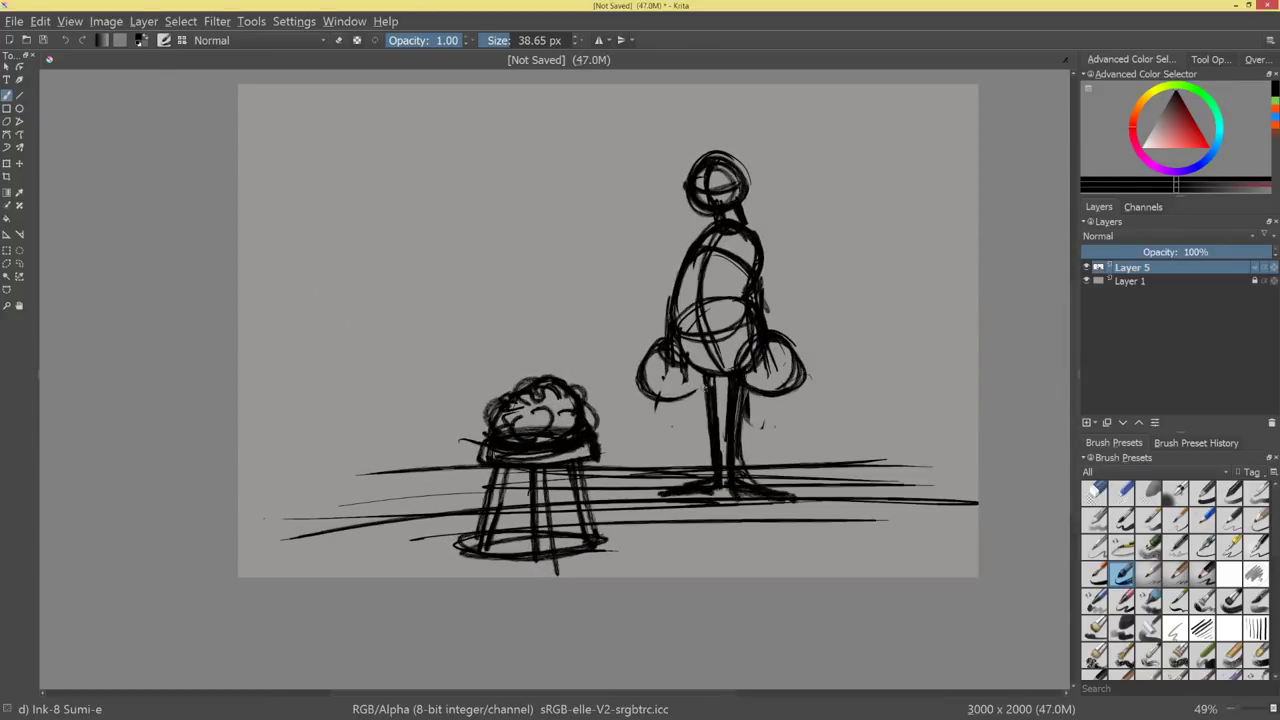
drag(698, 370, 710, 467)
Select the stool with its heap using a freehand selection and move it up, closer to the figure.
mouse_move(738, 422)
mouse_down()
mouse_move(755, 480)
mouse_move(785, 429)
mouse_move(788, 460)
mouse_move(810, 415)
mouse_up()
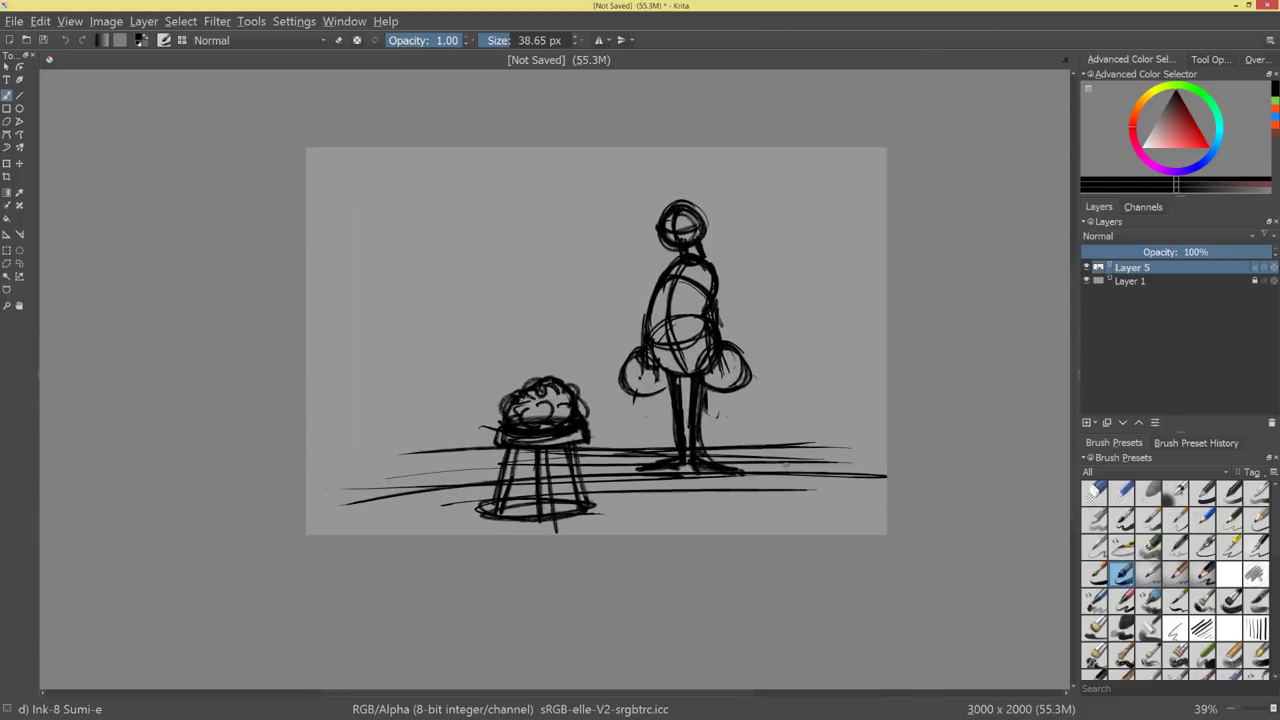
key(l)
right_click(543, 395)
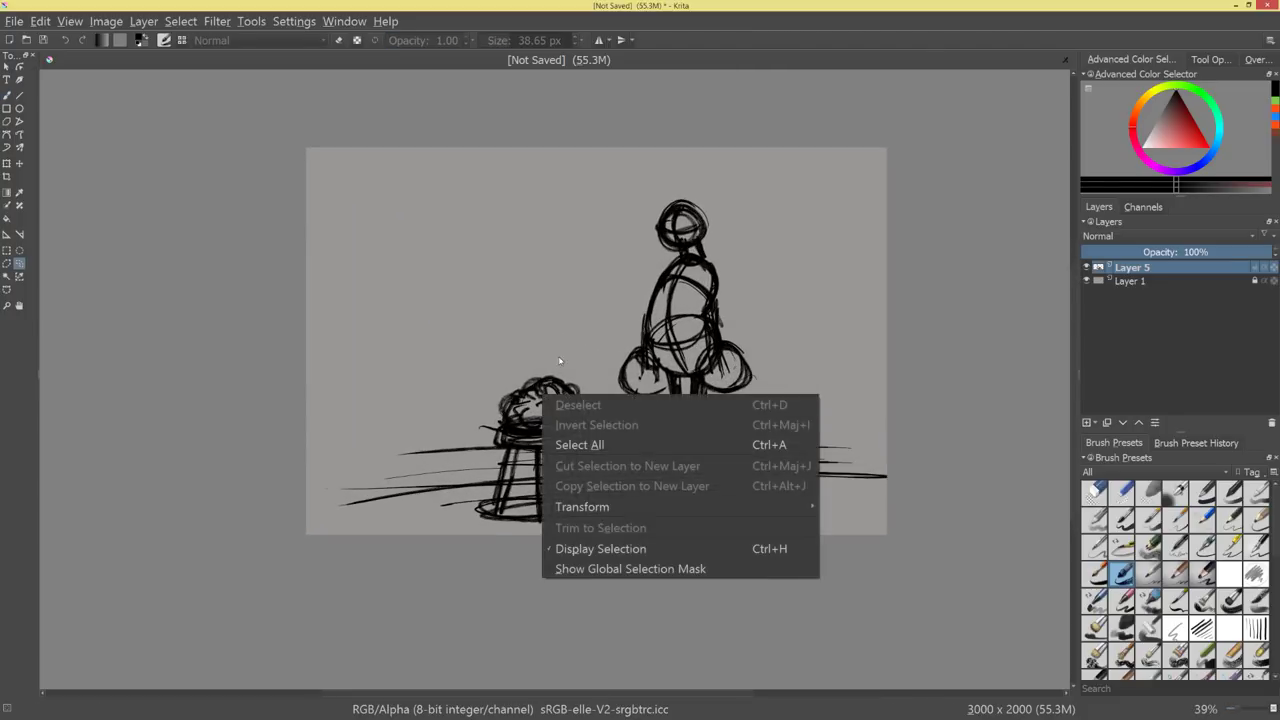
click(585, 338)
mouse_move(563, 363)
mouse_down()
mouse_move(482, 475)
mouse_move(521, 566)
mouse_up()
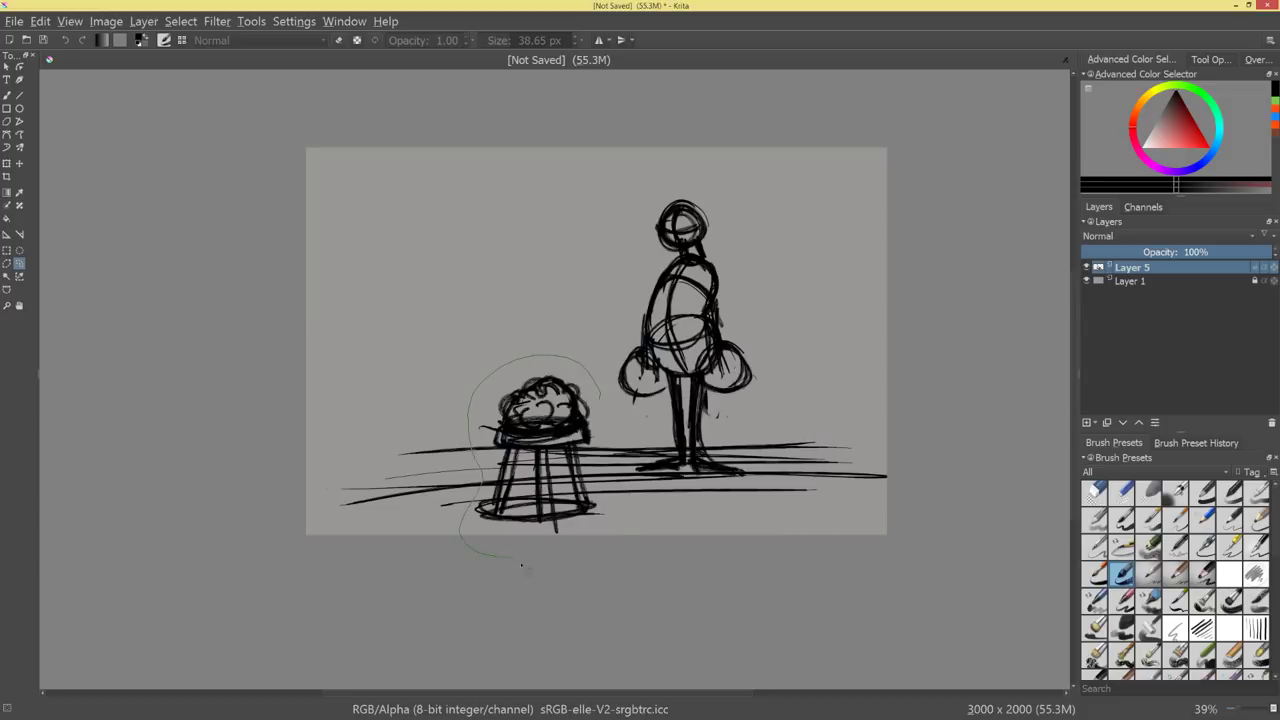
key(ctrl+t)
drag(571, 459, 577, 421)
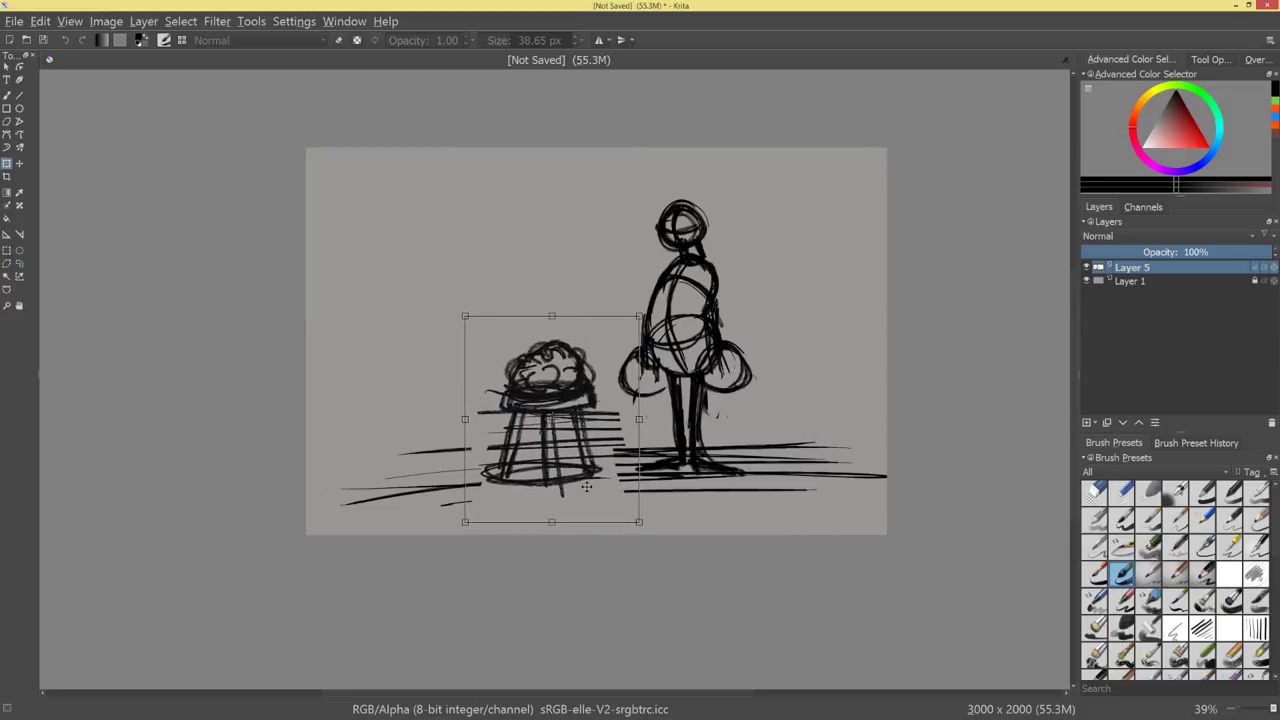
drag(587, 486, 623, 496)
key(Return)
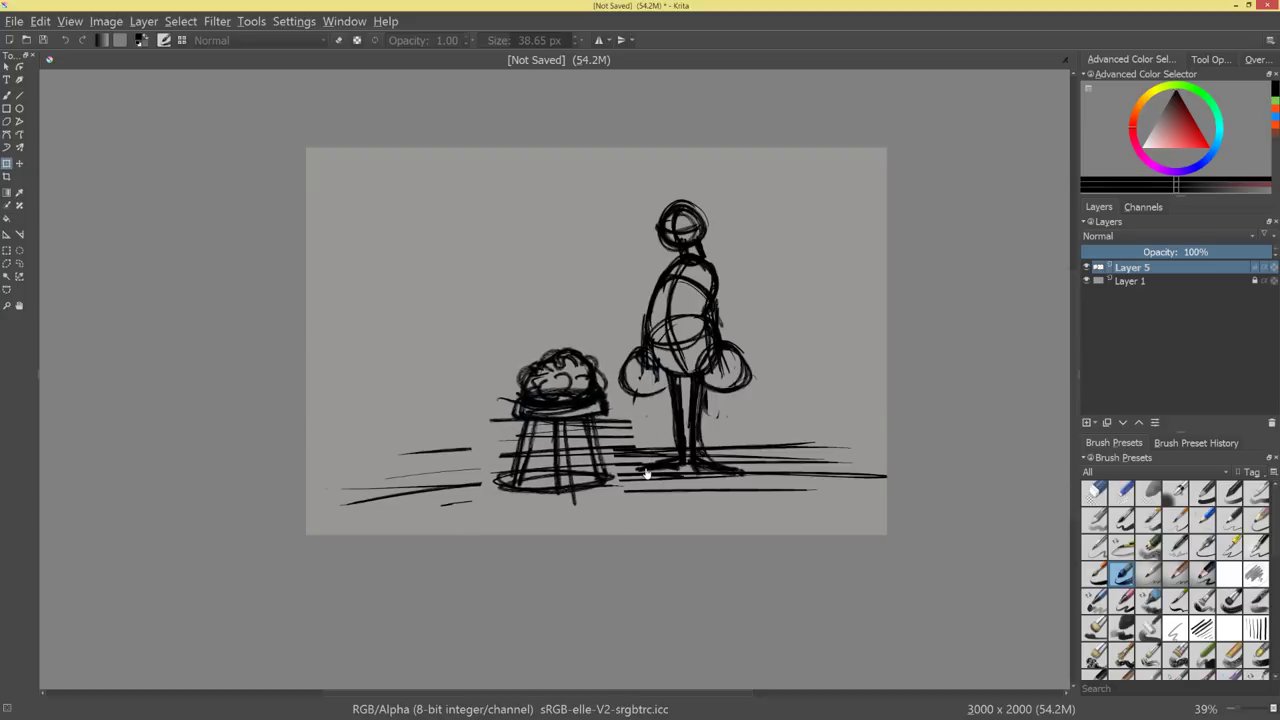
Mirror the canvas view and reinforce both ball hands with heavier round strokes.
key(m)
scroll(691, 374, up, 2)
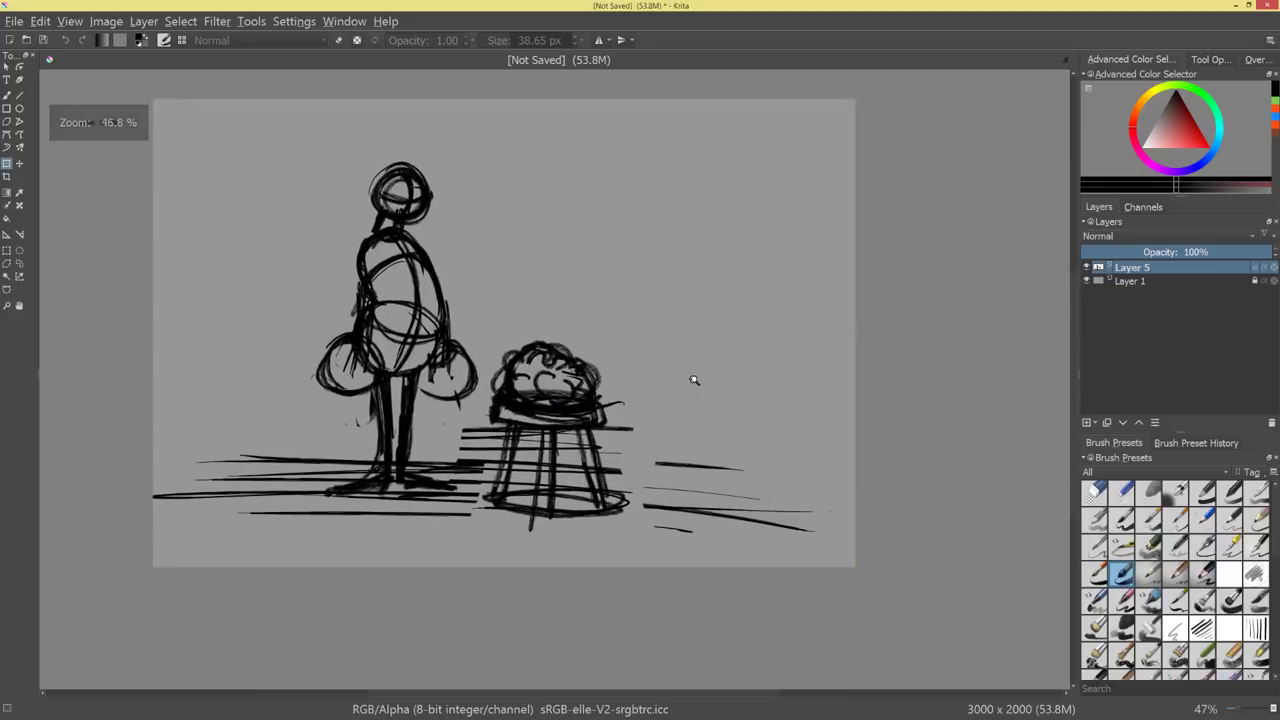
key(b)
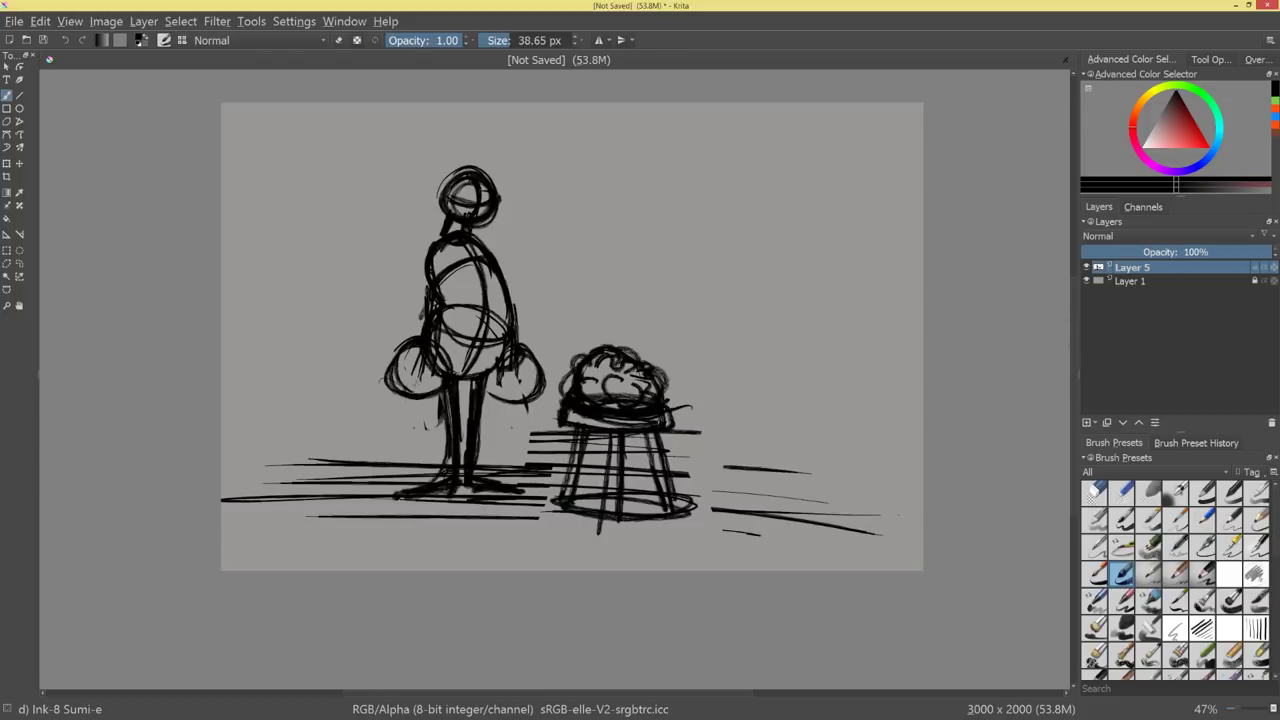
mouse_move(420, 352)
mouse_down()
mouse_move(414, 409)
mouse_move(438, 406)
mouse_up()
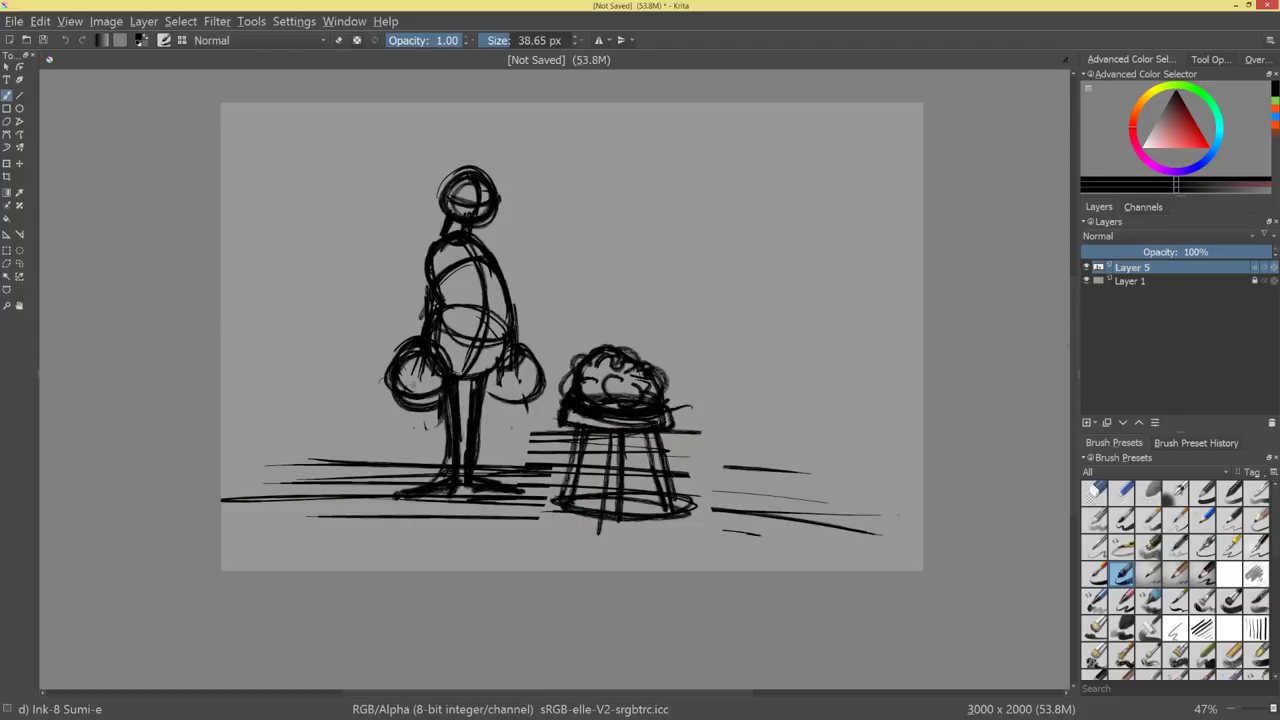
drag(530, 334, 488, 394)
drag(538, 348, 544, 380)
Lower the sketch layer's opacity to 25% and add a new layer above it for the refined drawing.
drag(1243, 252, 1128, 252)
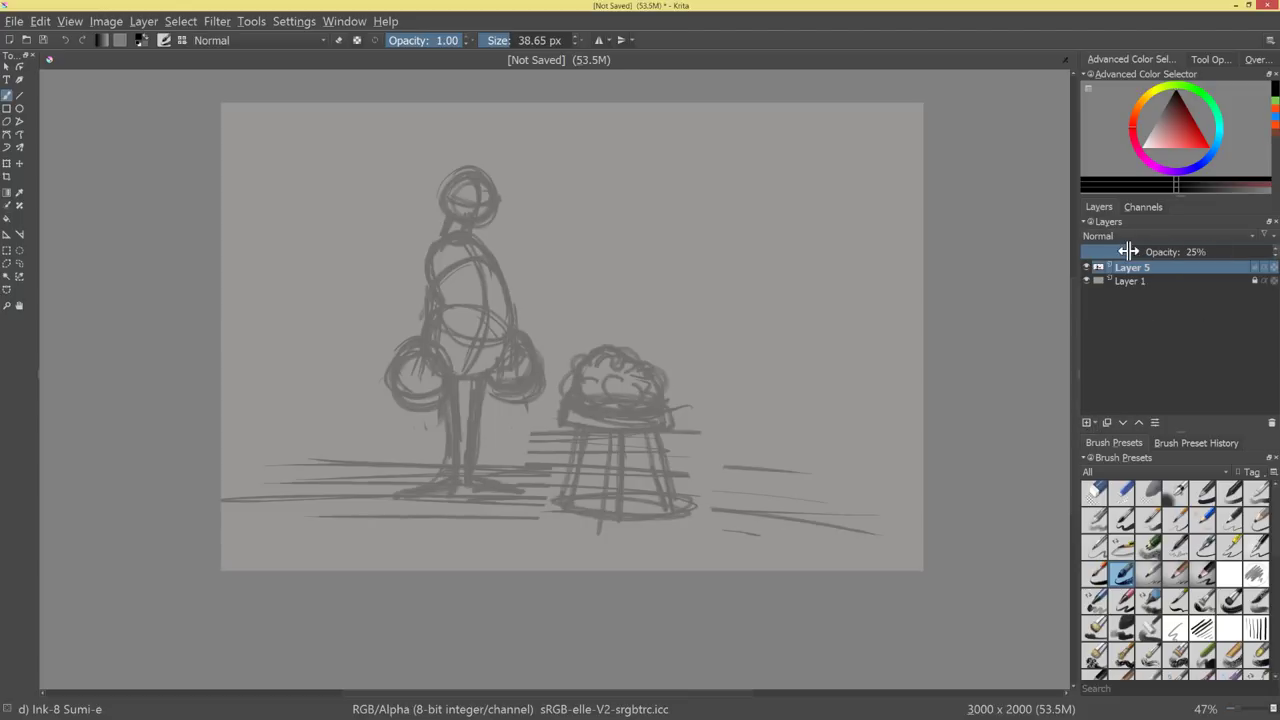
click(1087, 422)
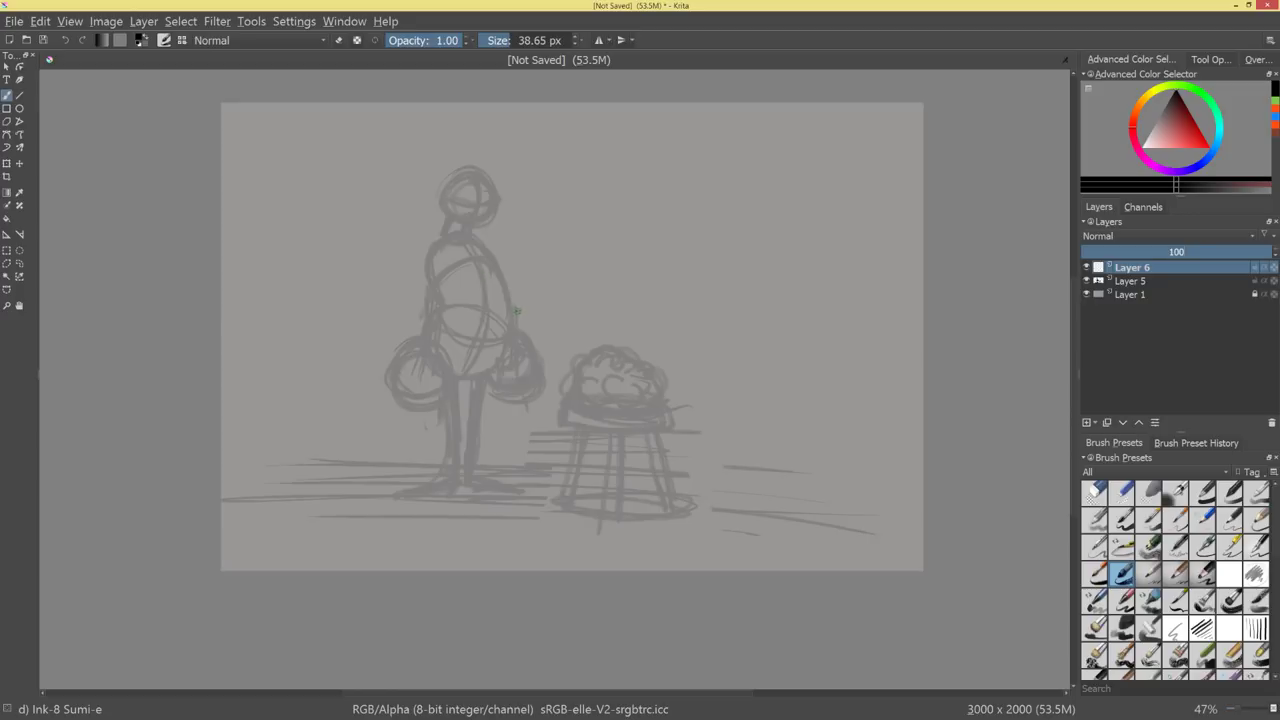
drag(537, 316, 631, 352)
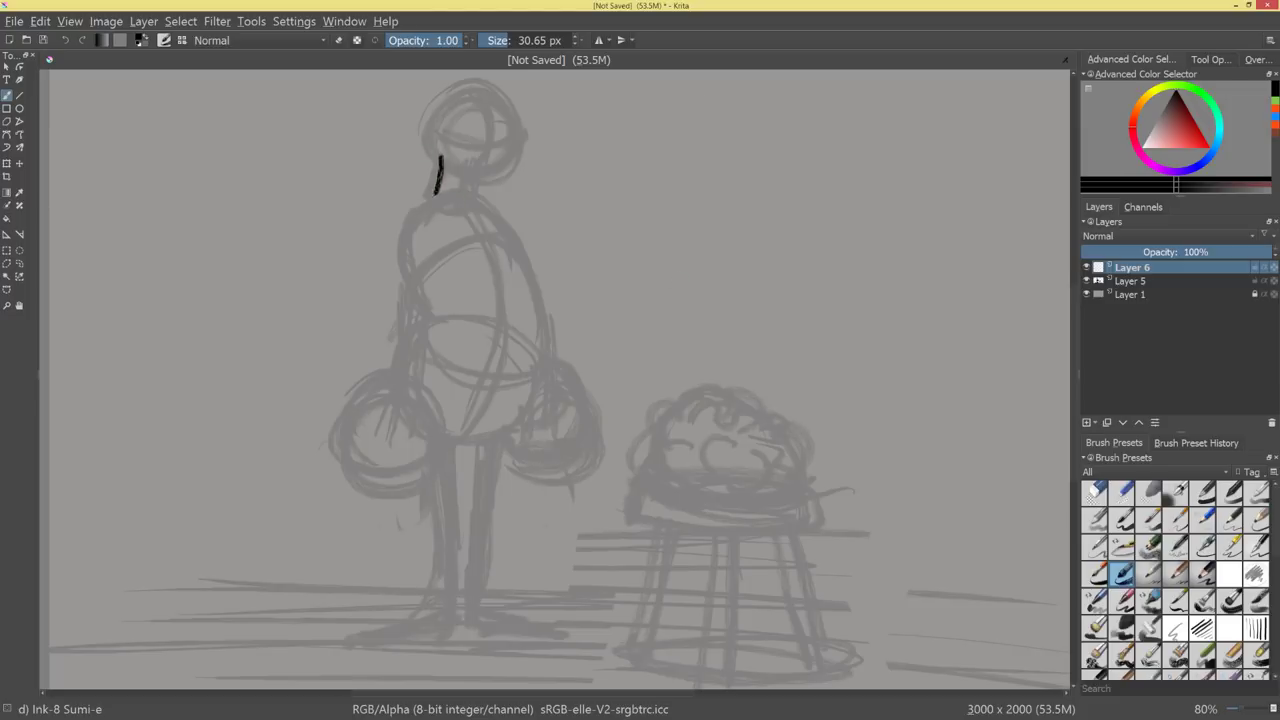
Ink the neck and collar over the faded sketch and try a long arm outline down from the shoulder.
mouse_move(438, 188)
mouse_down()
mouse_move(473, 222)
mouse_move(401, 218)
mouse_move(391, 272)
mouse_up()
mouse_move(402, 214)
mouse_down()
mouse_move(376, 305)
mouse_move(384, 322)
mouse_up()
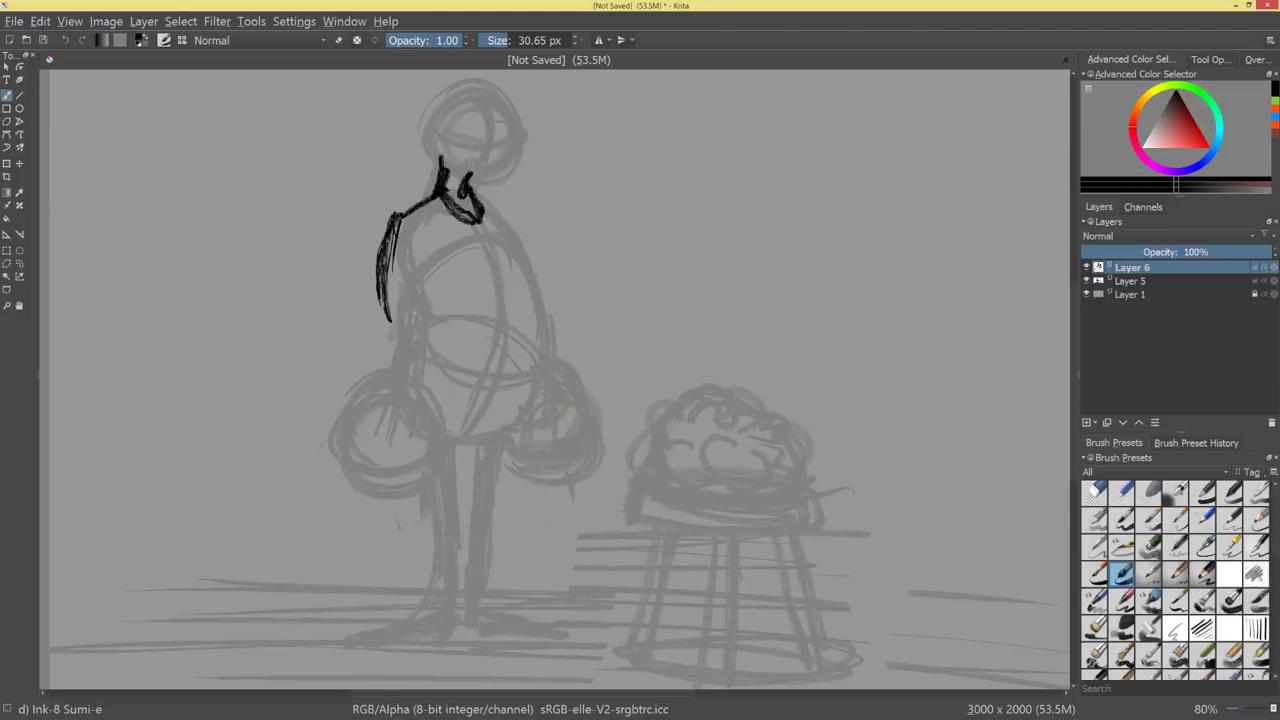
drag(391, 238, 384, 326)
key(ctrl+z)
key(ctrl+z)
key(ctrl+z)
Try a shoulder slope with short outer and inner sleeve lines curving down from it.
drag(414, 206, 396, 290)
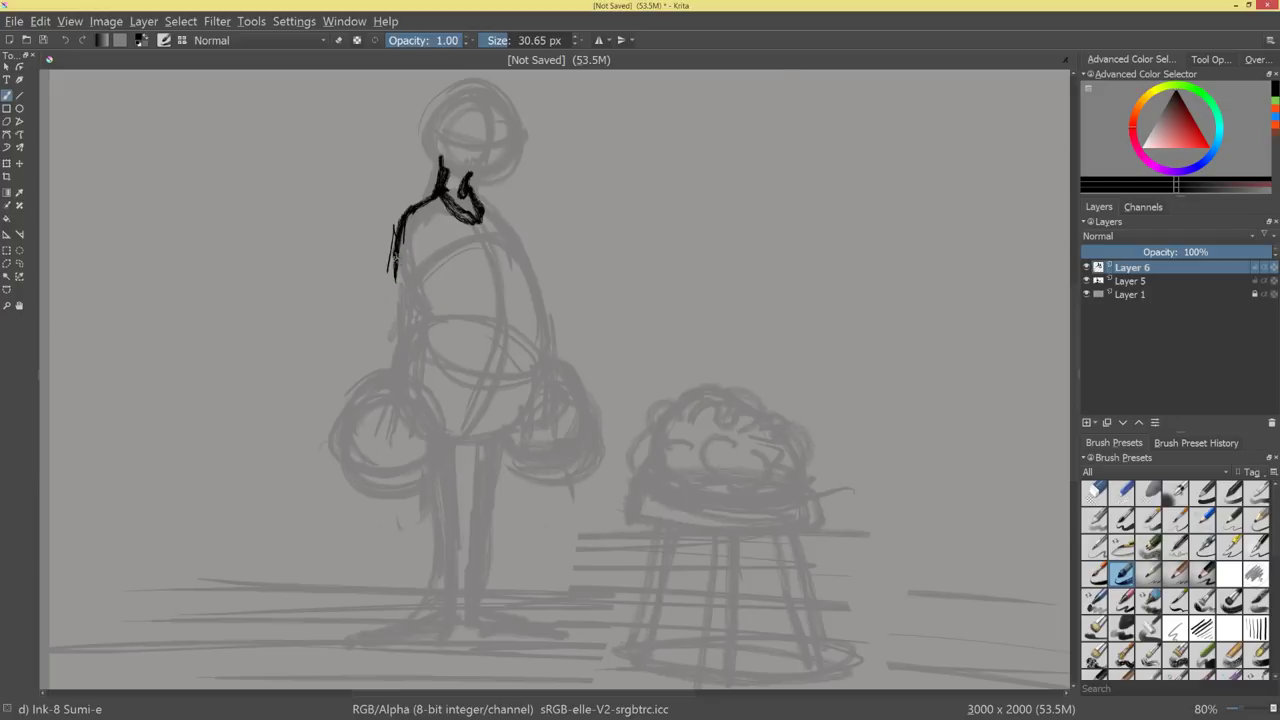
drag(402, 213, 443, 306)
drag(405, 216, 433, 281)
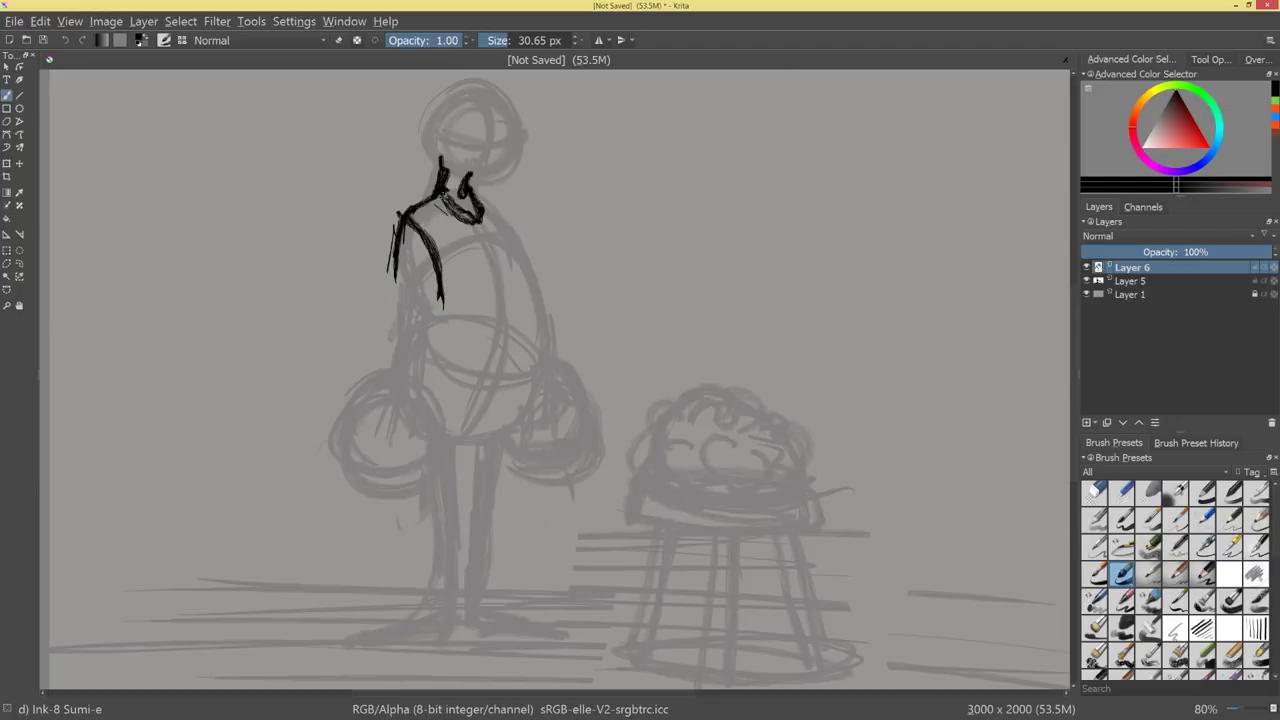
key(ctrl+z)
key(ctrl+z)
Draw the near shoulder as an upright oval at the side of the upper torso.
mouse_move(416, 207)
mouse_down()
mouse_move(429, 298)
mouse_move(436, 264)
mouse_up()
Try long, nearly straight arm lines running from the shoulder oval down to the hand.
drag(430, 237, 410, 390)
drag(392, 266, 383, 382)
mouse_move(390, 322)
mouse_down()
mouse_move(382, 374)
mouse_move(396, 423)
mouse_move(410, 368)
mouse_up()
key(ctrl+z)
key(ctrl+z)
key(ctrl+z)
key(ctrl+z)
key(ctrl+z)
key(ctrl+z)
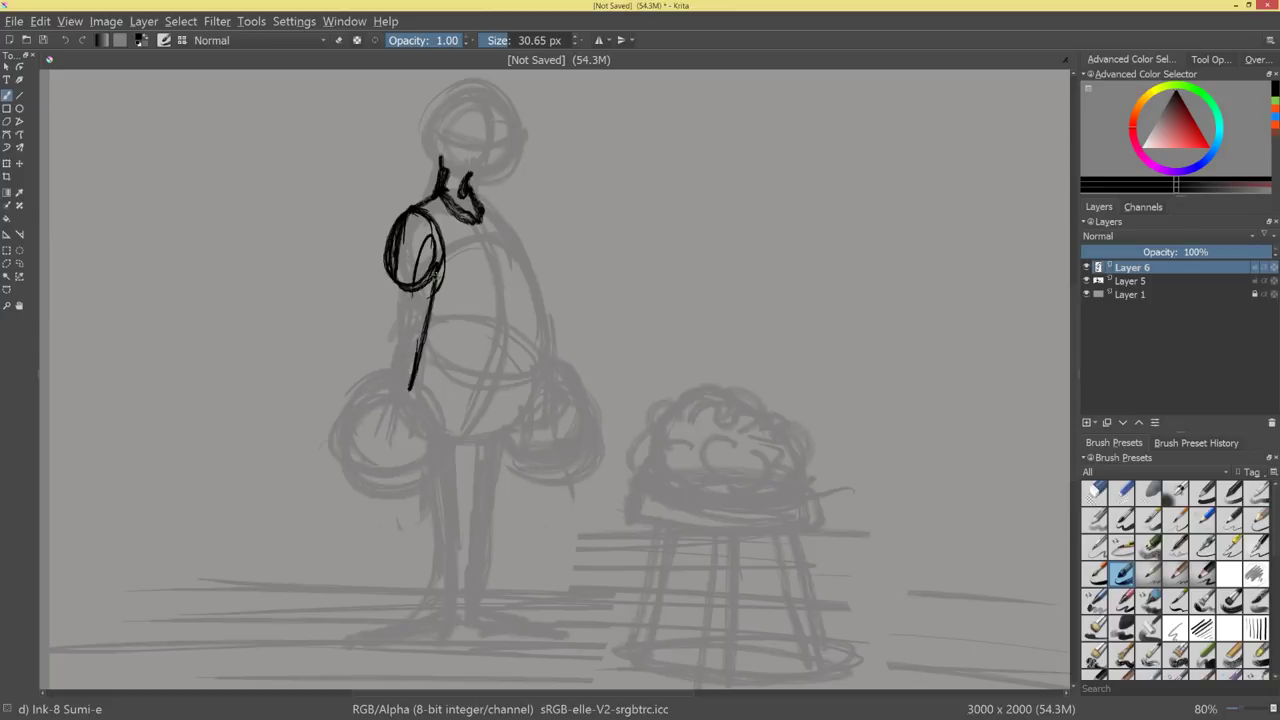
key(ctrl+z)
Draw the near upper arm, the elbow cuff, a tapered forearm and a large rounded hand shape below it.
drag(439, 264, 408, 326)
drag(391, 272, 380, 318)
mouse_move(390, 276)
mouse_down()
mouse_move(410, 310)
mouse_move(378, 318)
mouse_move(382, 332)
mouse_move(414, 324)
mouse_up()
drag(412, 334, 402, 396)
mouse_move(392, 326)
mouse_down()
mouse_move(380, 412)
mouse_move(408, 412)
mouse_move(404, 402)
mouse_move(367, 481)
mouse_move(418, 494)
mouse_move(445, 406)
mouse_move(390, 500)
mouse_up()
Outline the chest and round belly, and draw a curved waistline across the torso.
mouse_move(477, 190)
mouse_down()
mouse_move(521, 237)
mouse_move(543, 356)
mouse_up()
drag(520, 255, 541, 370)
drag(434, 292, 414, 396)
mouse_move(540, 334)
mouse_down()
mouse_move(498, 438)
mouse_move(436, 444)
mouse_up()
drag(520, 414, 499, 478)
mouse_move(434, 320)
mouse_down()
mouse_move(524, 346)
mouse_move(540, 322)
mouse_up()
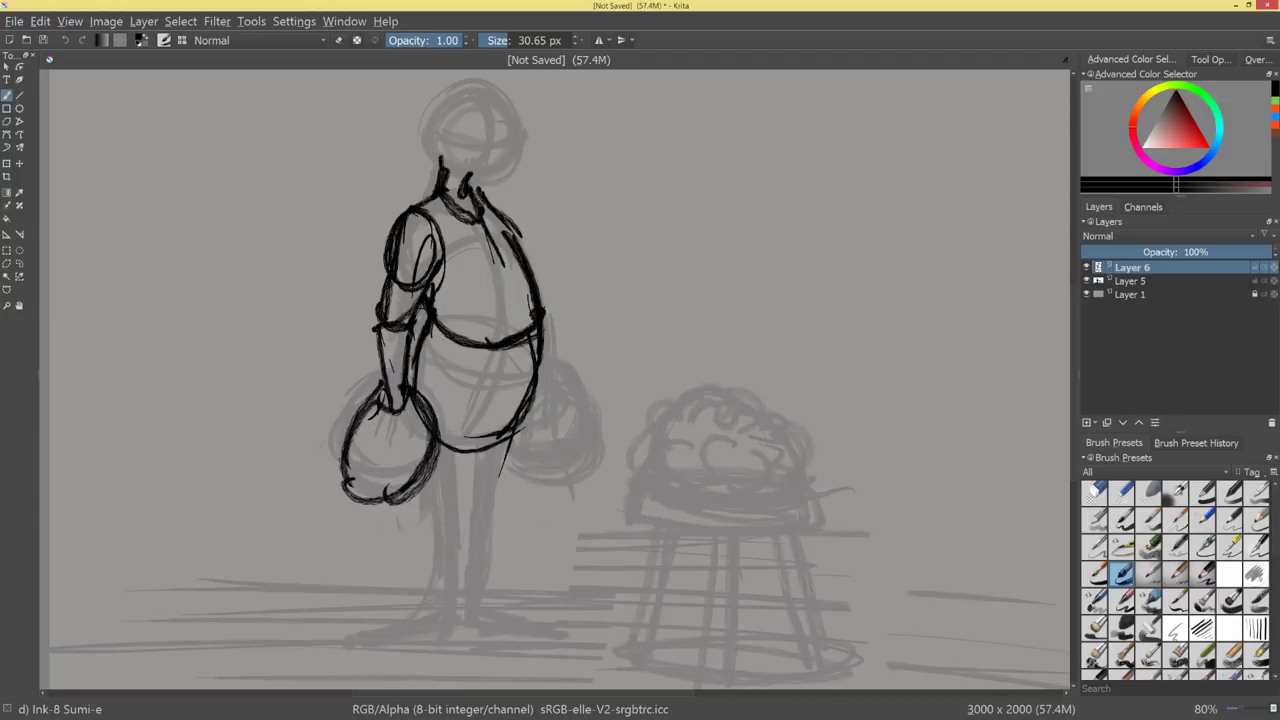
Draw the far hand beside the belly as a rounded mitt with a curled thumb above it.
mouse_move(643, 268)
mouse_down()
mouse_move(604, 416)
mouse_move(634, 363)
mouse_move(645, 291)
mouse_up()
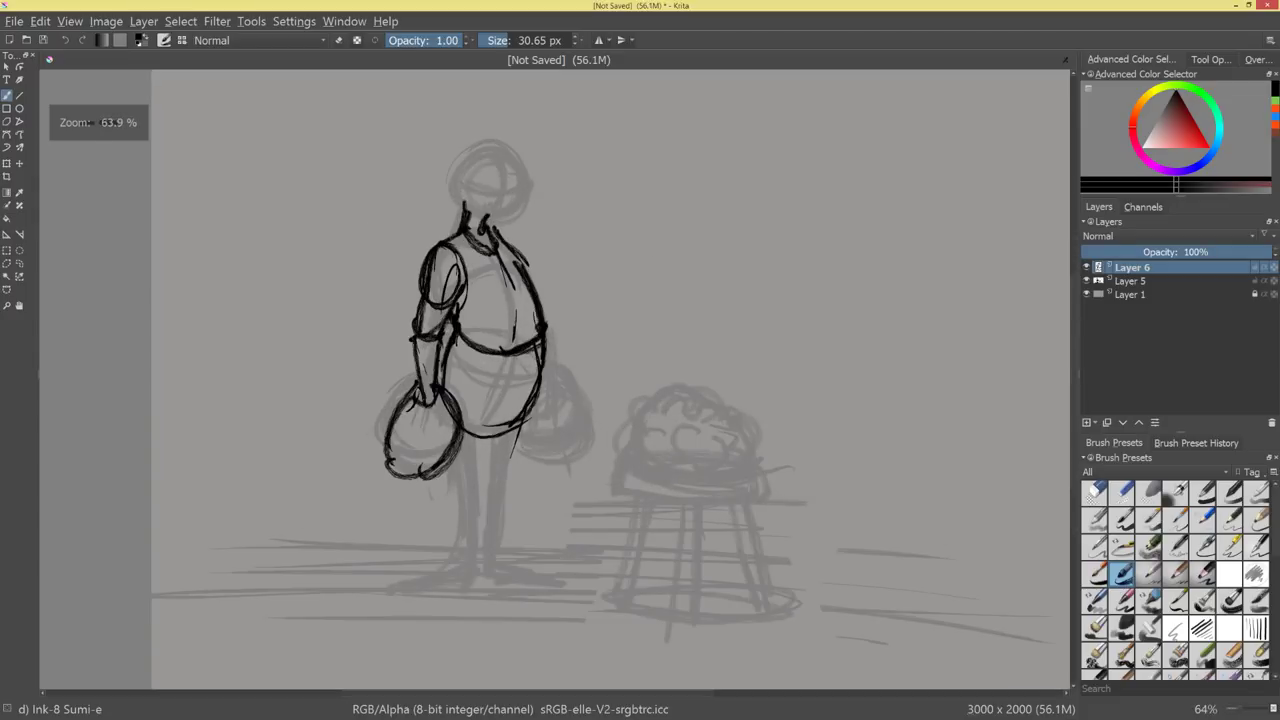
mouse_move(548, 346)
mouse_down()
mouse_move(582, 431)
mouse_move(562, 446)
mouse_move(547, 421)
mouse_move(516, 446)
mouse_up()
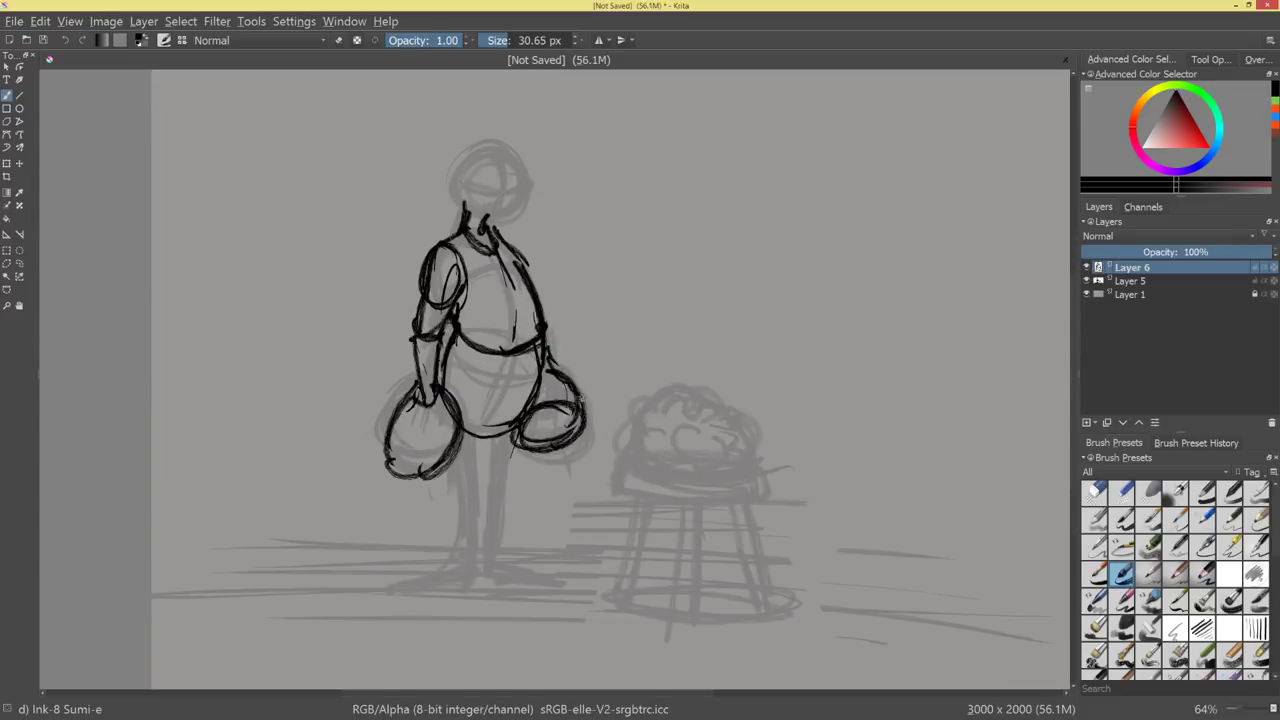
drag(570, 372, 586, 410)
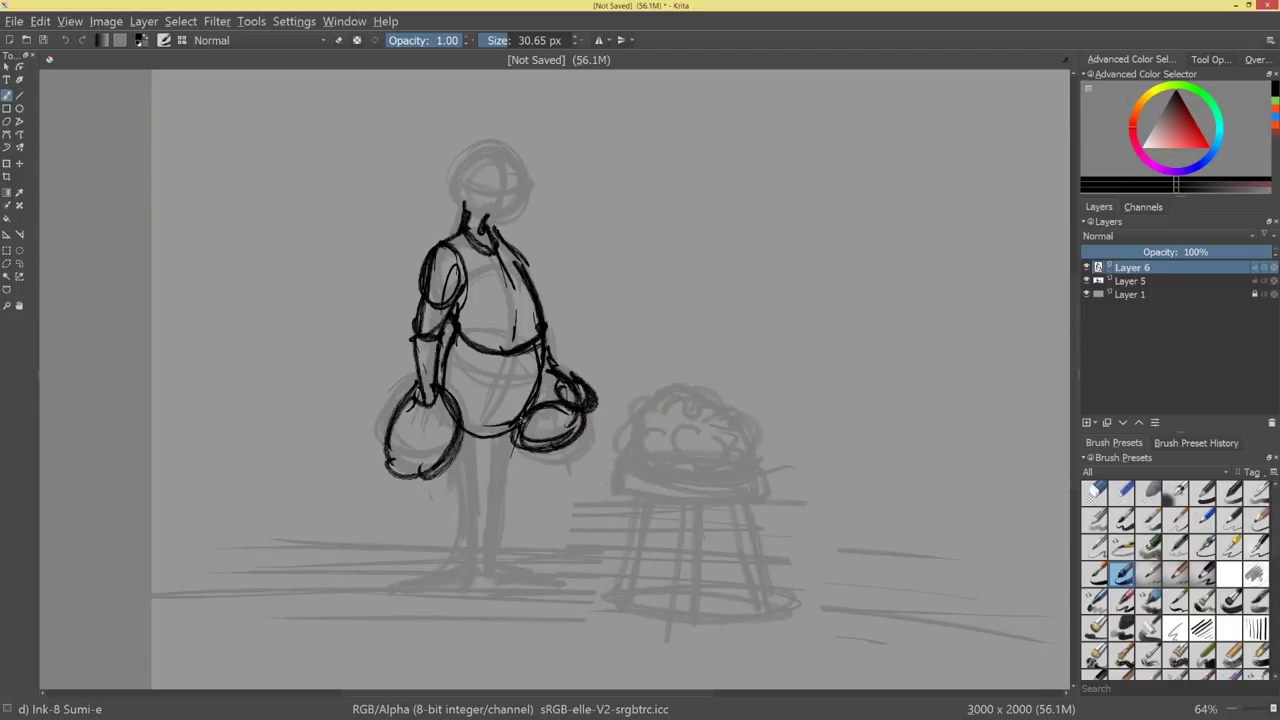
Outline both legs as tapering tubes from the belly to the ankles and reinforce their inner lines.
mouse_move(518, 432)
mouse_down()
mouse_move(495, 570)
mouse_move(488, 542)
mouse_move(478, 562)
mouse_up()
mouse_move(476, 442)
mouse_down()
mouse_move(480, 560)
mouse_move(460, 550)
mouse_up()
mouse_move(462, 480)
mouse_down()
mouse_move(466, 566)
mouse_move(486, 567)
mouse_up()
drag(584, 524, 520, 506)
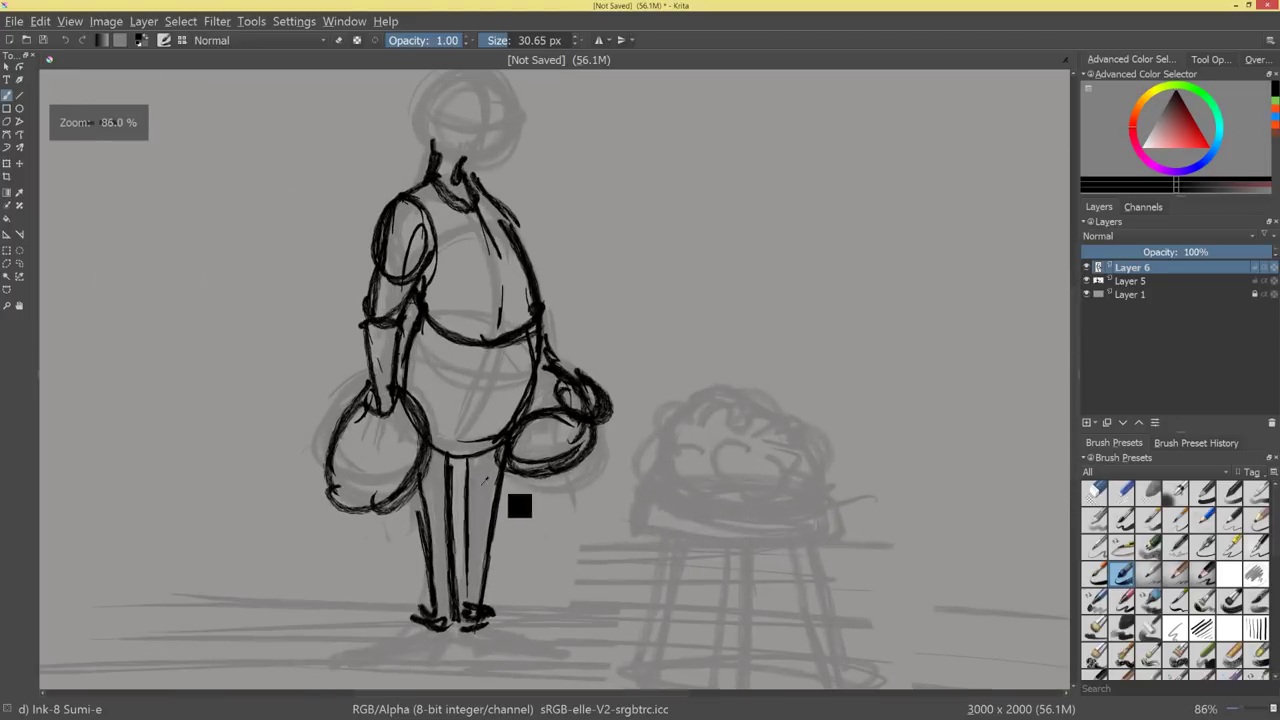
drag(459, 452, 453, 620)
mouse_move(460, 453)
mouse_down()
mouse_move(454, 590)
mouse_move(457, 533)
mouse_up()
Draw two long pointed shoes spreading outward from the ankles and reinforce their outlines.
drag(544, 526, 635, 446)
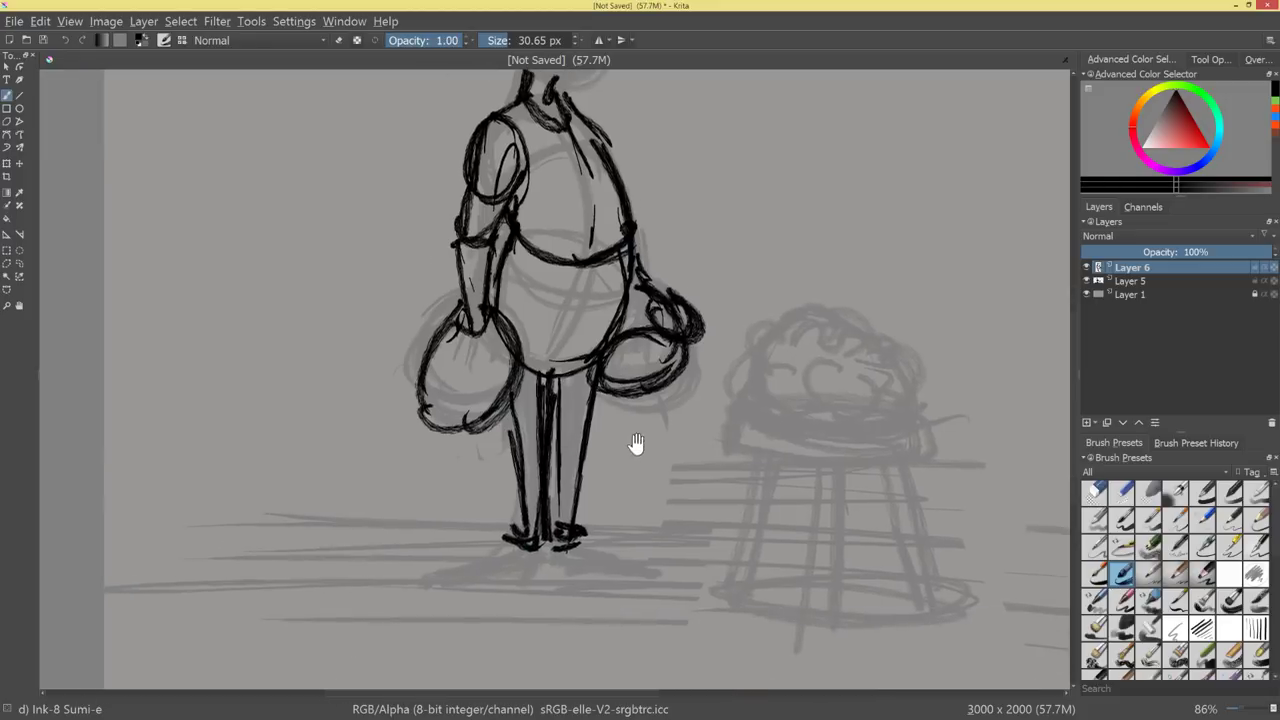
mouse_move(518, 389)
mouse_down()
mouse_move(518, 536)
mouse_move(396, 588)
mouse_move(520, 566)
mouse_up()
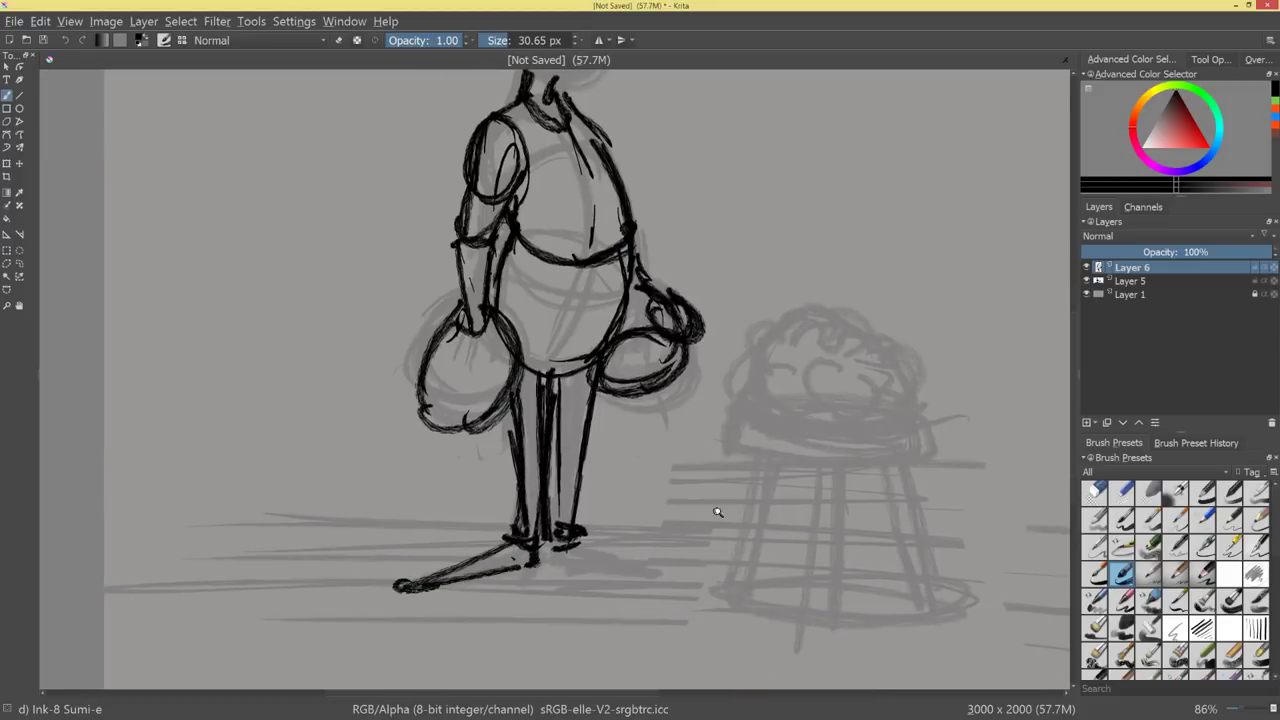
mouse_move(718, 512)
mouse_down()
mouse_move(677, 557)
mouse_move(692, 508)
mouse_up()
mouse_move(552, 556)
mouse_down()
mouse_move(555, 577)
mouse_move(710, 594)
mouse_up()
drag(600, 562, 710, 598)
mouse_move(428, 588)
mouse_down()
mouse_move(386, 600)
mouse_move(440, 614)
mouse_move(558, 578)
mouse_move(704, 602)
mouse_move(734, 533)
mouse_up()
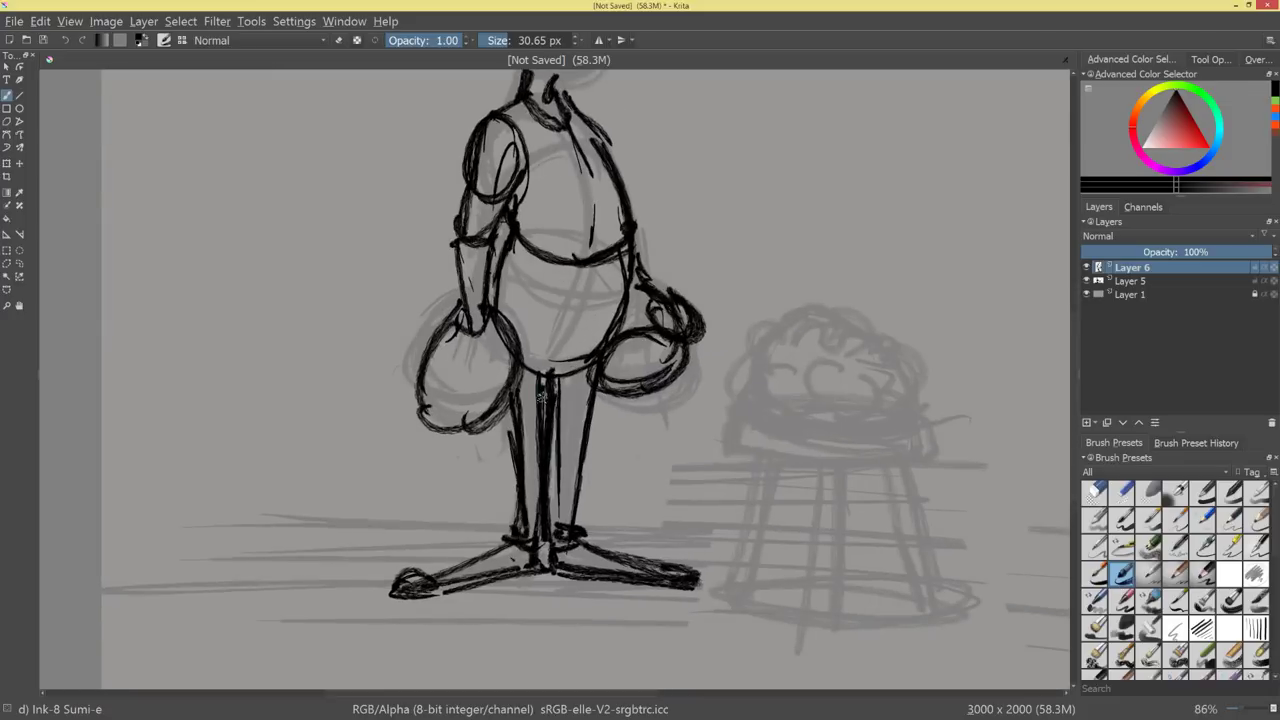
Erase the excess ink along the inner leg lines and return to the ink brush.
key(e)
drag(544, 372, 540, 525)
drag(612, 320, 640, 345)
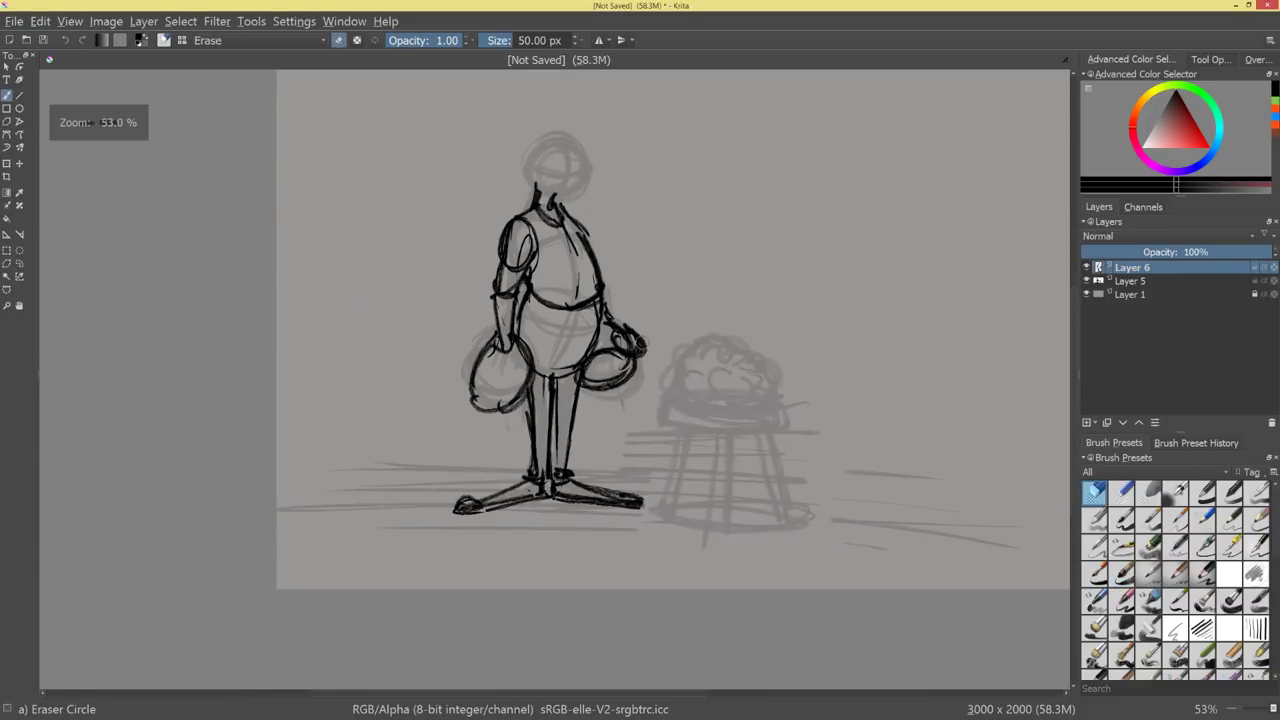
key(e)
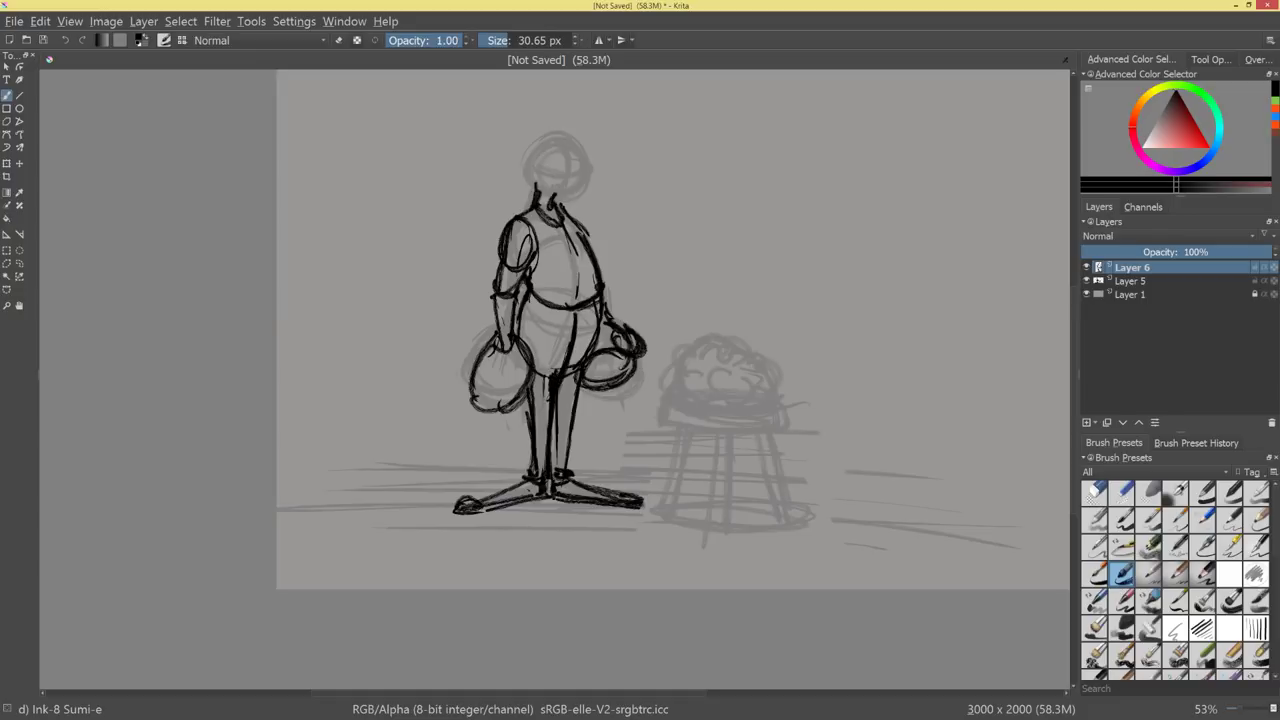
Outline the rounded jaw and bulging muzzle over the lower half of the figure's head ball.
drag(550, 410, 549, 496)
drag(670, 386, 706, 335)
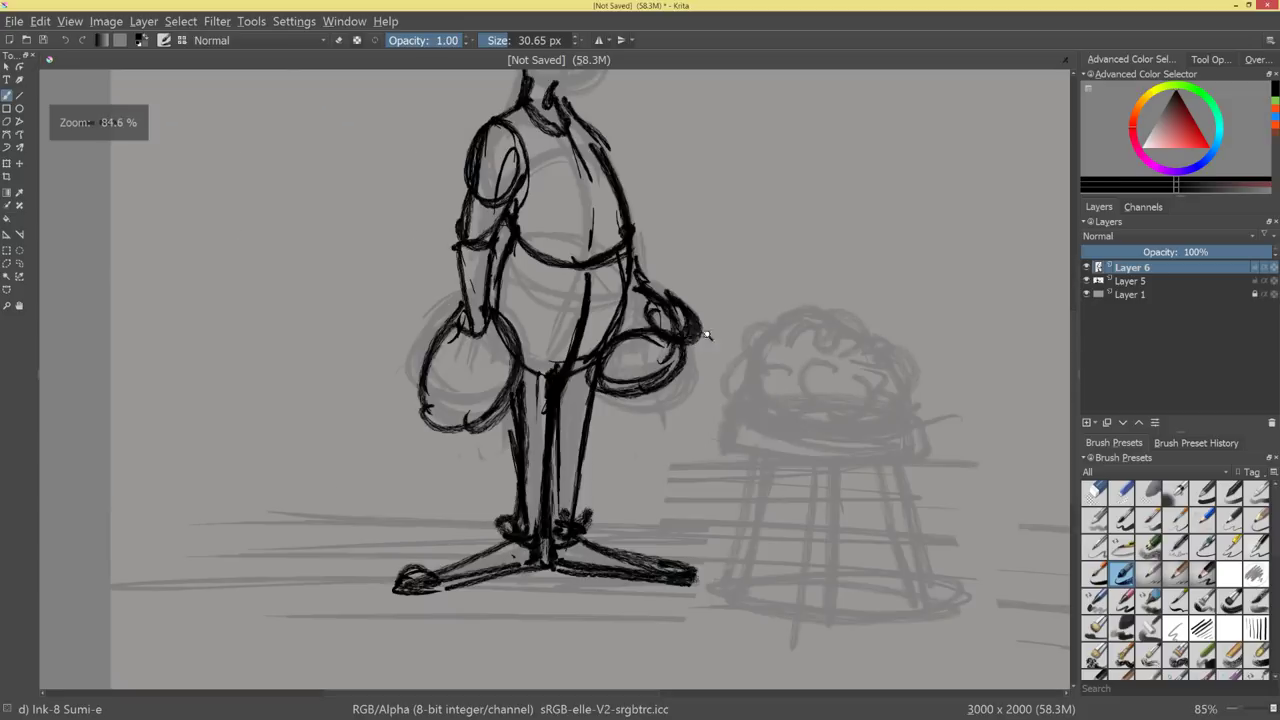
drag(593, 270, 576, 455)
drag(469, 416, 431, 518)
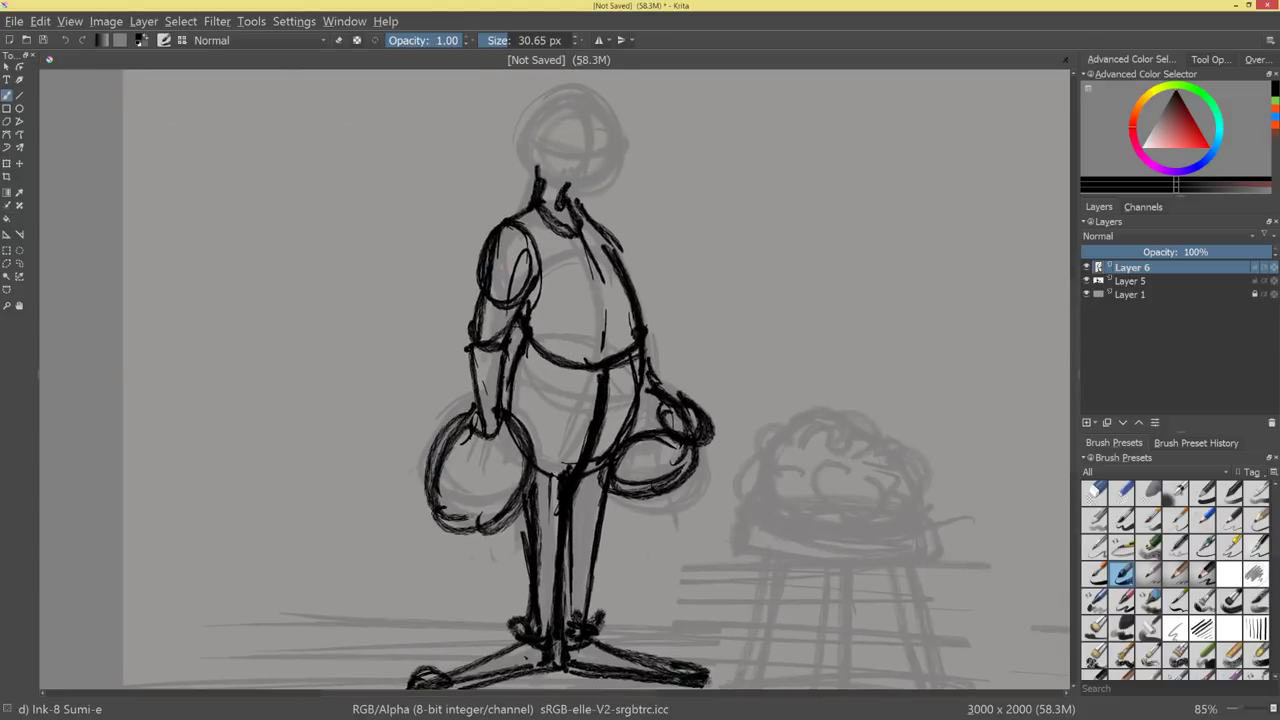
mouse_move(752, 432)
mouse_down()
mouse_move(757, 498)
mouse_move(806, 440)
mouse_move(651, 266)
mouse_move(877, 314)
mouse_up()
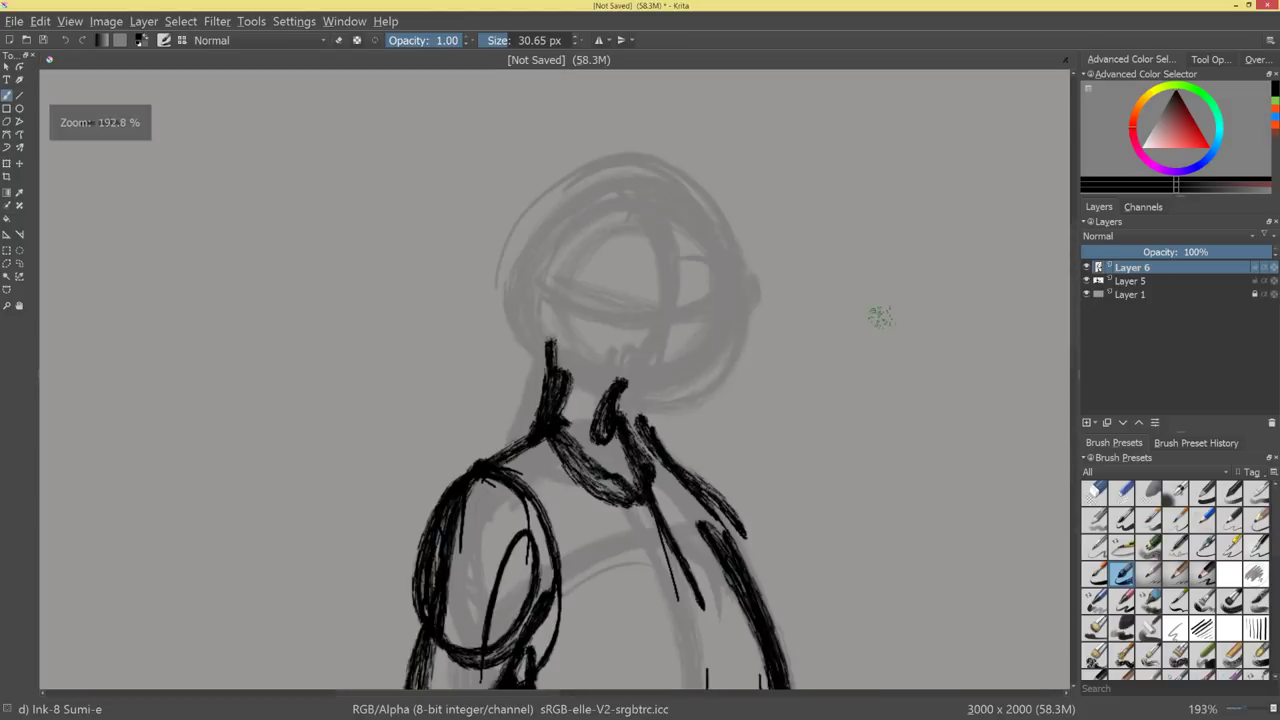
mouse_move(588, 345)
mouse_down()
mouse_move(578, 392)
mouse_move(660, 410)
mouse_move(752, 350)
mouse_move(748, 305)
mouse_up()
drag(730, 375, 670, 405)
mouse_move(750, 280)
mouse_down()
mouse_move(700, 398)
mouse_move(668, 406)
mouse_up()
mouse_move(762, 318)
mouse_down()
mouse_move(716, 216)
mouse_move(644, 155)
mouse_move(565, 190)
mouse_move(503, 264)
mouse_up()
mouse_move(518, 230)
mouse_down()
mouse_move(692, 190)
mouse_move(712, 222)
mouse_up()
drag(606, 196, 700, 206)
drag(655, 166, 502, 288)
mouse_move(534, 206)
mouse_down()
mouse_move(510, 244)
mouse_move(550, 370)
mouse_up()
drag(500, 250, 592, 374)
mouse_move(802, 320)
mouse_down()
mouse_move(729, 474)
mouse_move(749, 440)
mouse_move(754, 303)
mouse_up()
key(ctrl+z)
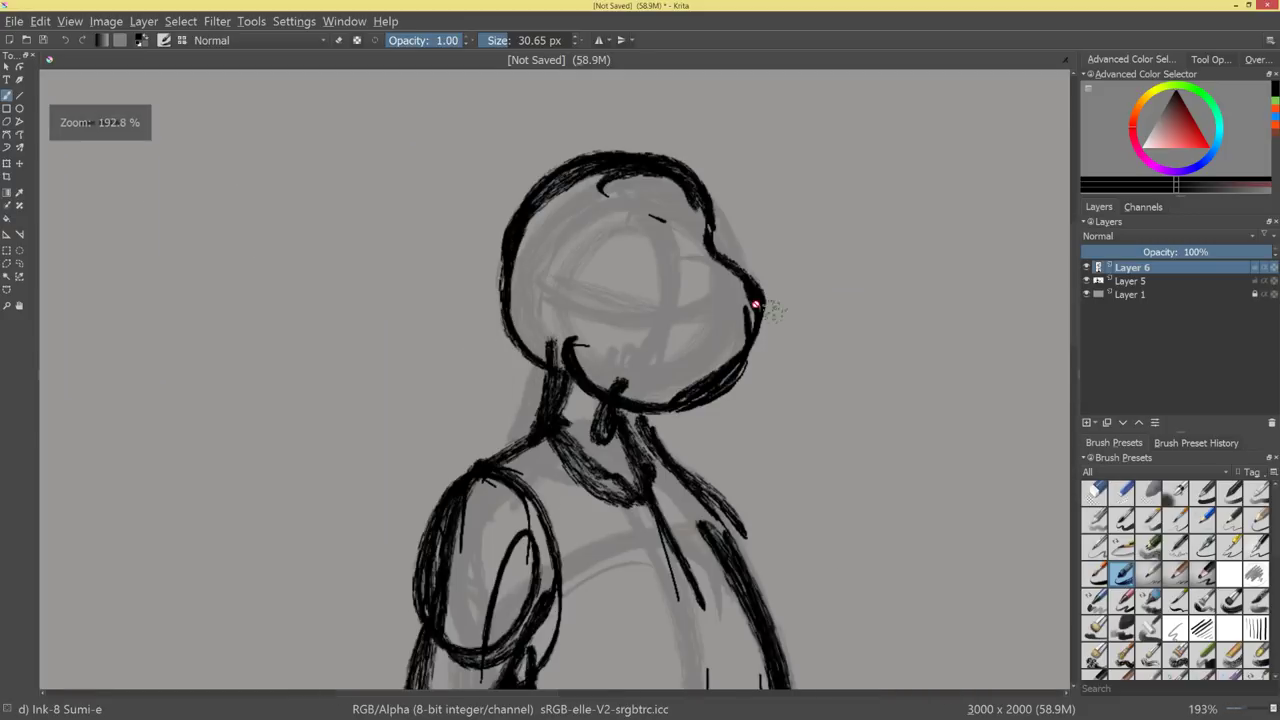
key(ctrl+z)
key(ctrl+z)
key(ctrl+z)
key(ctrl+z)
key(ctrl+z)
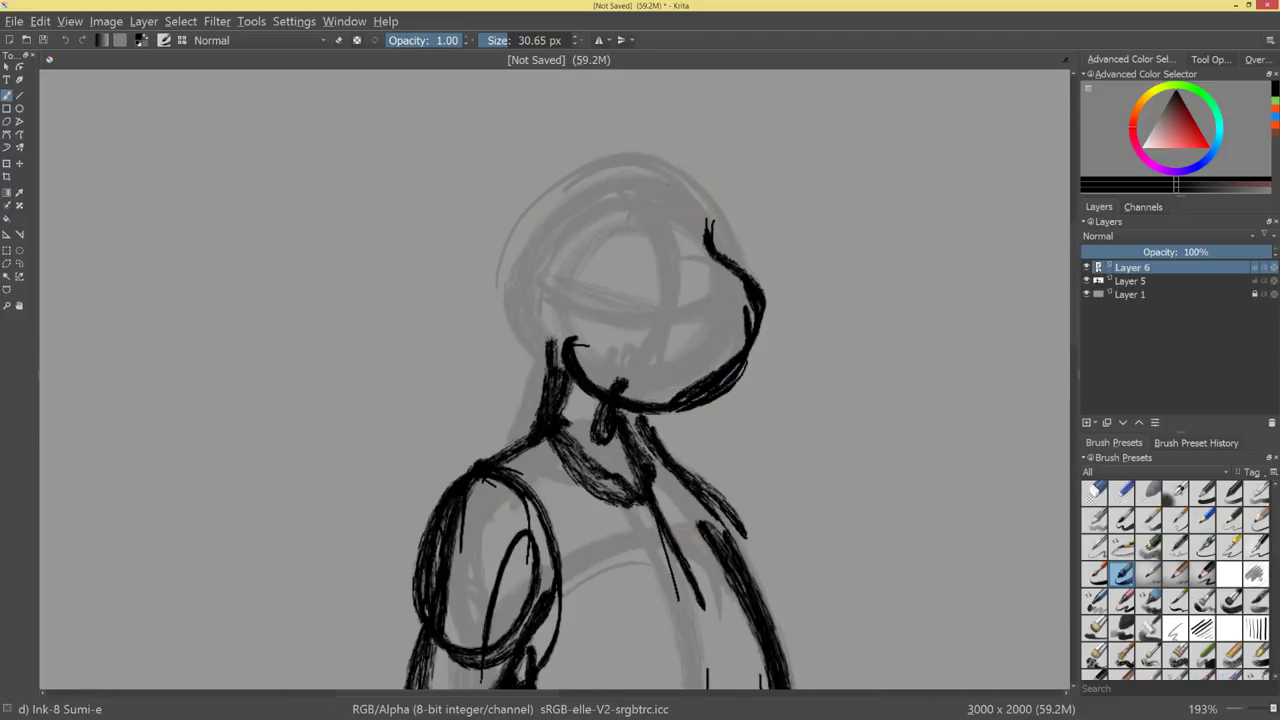
Draw the domed cranium from the brow dip around to the back of the head and thicken the muzzle outline.
mouse_move(650, 160)
mouse_down()
mouse_move(700, 245)
mouse_move(702, 225)
mouse_up()
mouse_move(678, 170)
mouse_down()
mouse_move(585, 165)
mouse_move(525, 250)
mouse_up()
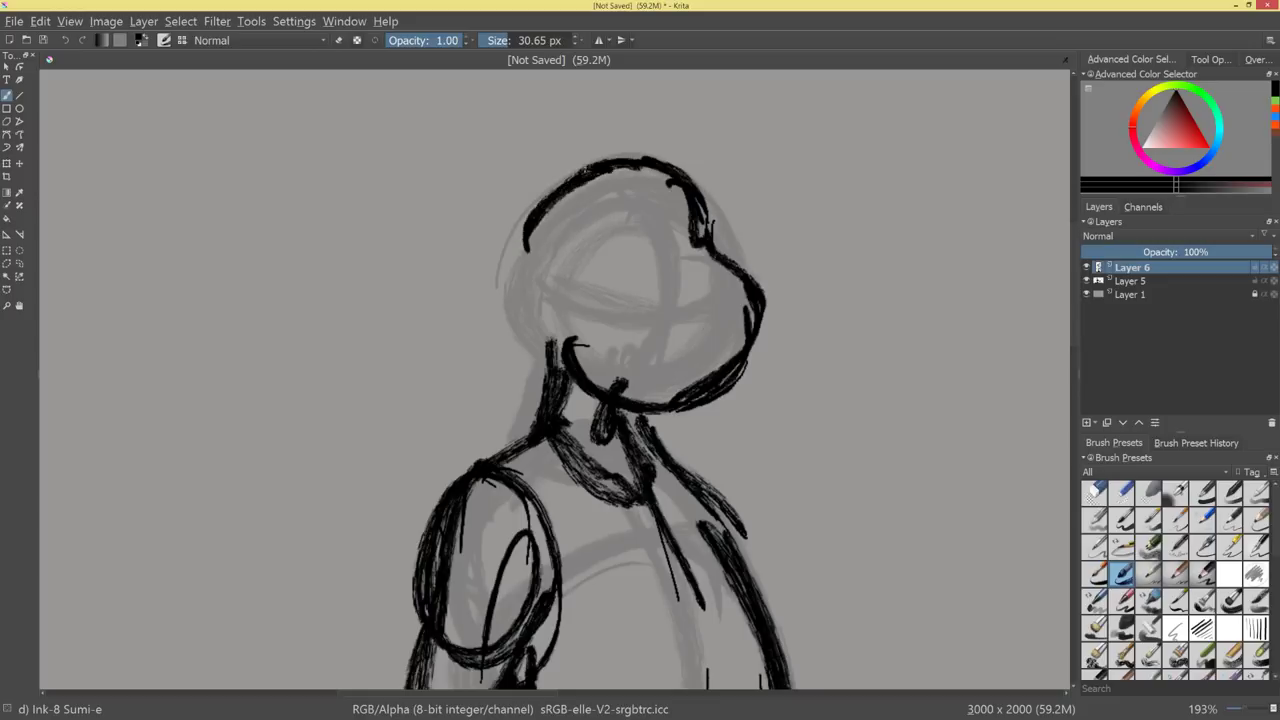
drag(600, 162, 515, 255)
mouse_move(560, 180)
mouse_down()
mouse_move(660, 168)
mouse_move(770, 305)
mouse_move(705, 395)
mouse_up()
drag(765, 295, 745, 370)
Reinforce the back of the skull and draw a looped near ear at its lower edge.
drag(522, 195, 545, 340)
mouse_move(508, 225)
mouse_down()
mouse_move(535, 323)
mouse_move(490, 355)
mouse_up()
drag(545, 305, 525, 375)
drag(712, 218, 717, 252)
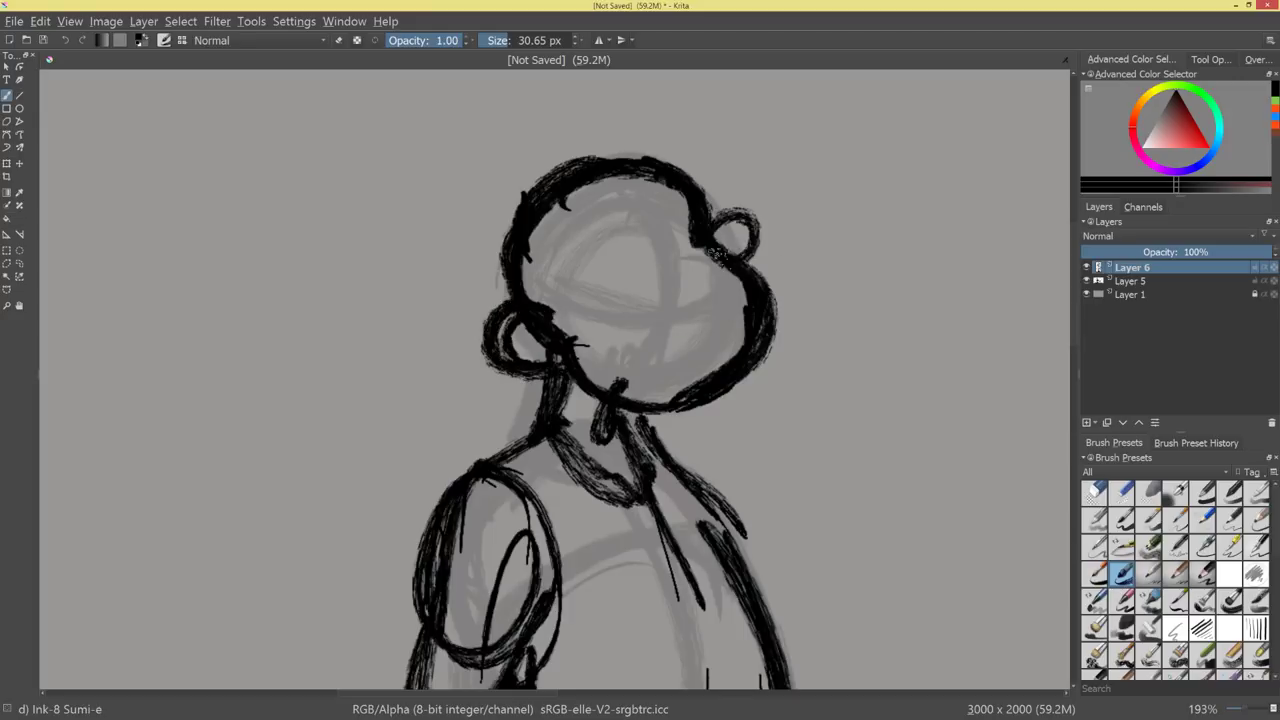
mouse_move(800, 350)
mouse_down()
mouse_move(746, 429)
mouse_move(780, 345)
mouse_up()
key(ctrl+z)
key(ctrl+z)
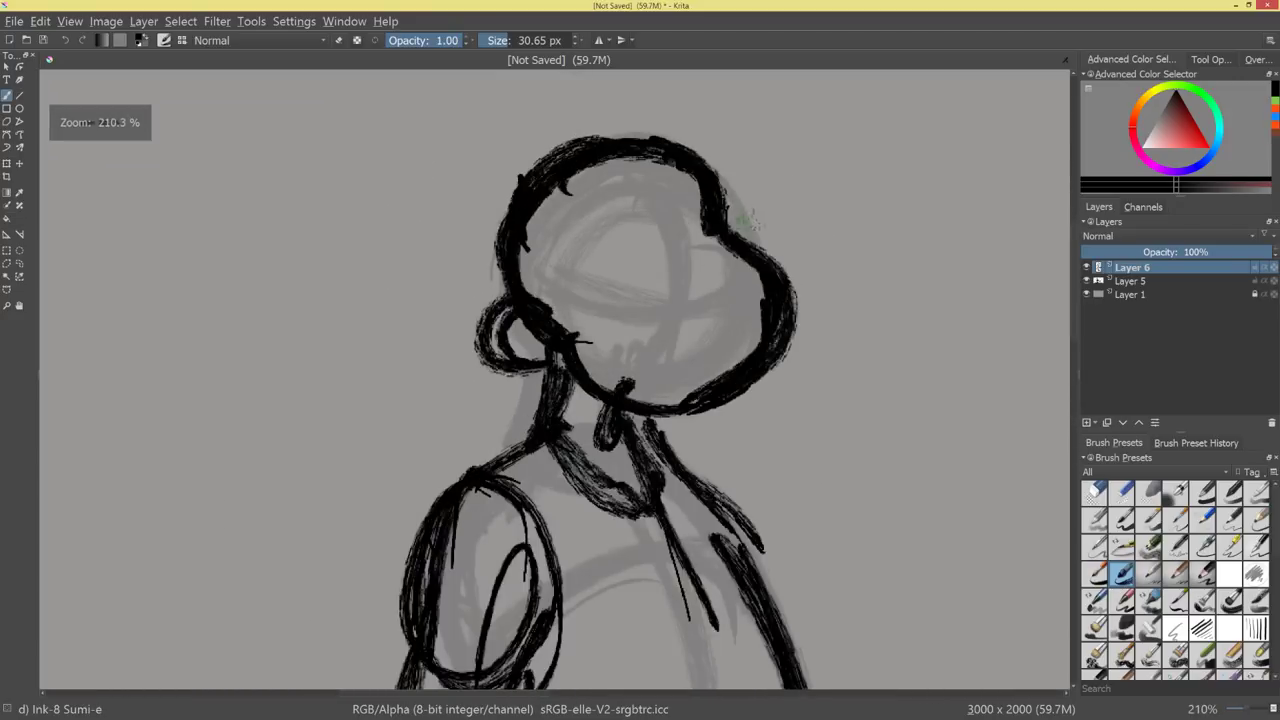
Draw a small far ear, thicken the near ear, and add contour lines curving down the forehead and muzzle.
drag(725, 220, 778, 265)
mouse_move(515, 288)
mouse_down()
mouse_move(480, 368)
mouse_move(548, 372)
mouse_up()
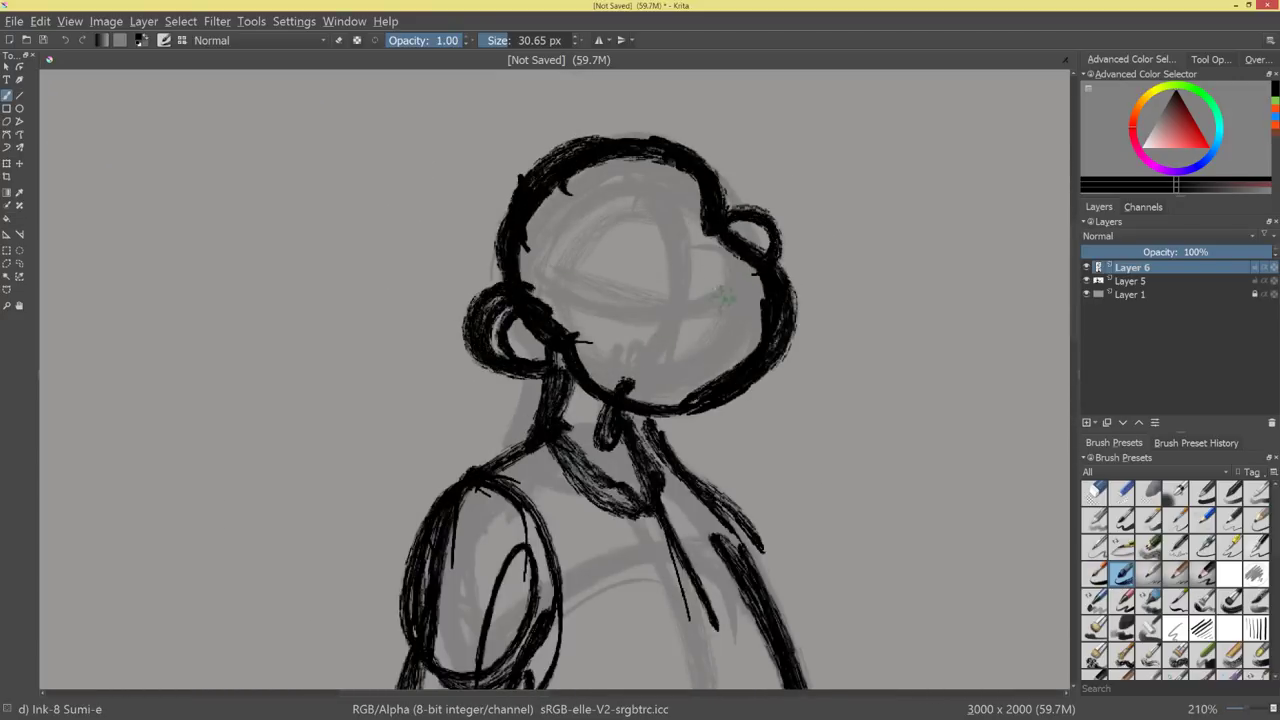
mouse_move(620, 155)
mouse_down()
mouse_move(675, 250)
mouse_move(682, 242)
mouse_up()
mouse_move(672, 272)
mouse_down()
mouse_move(720, 295)
mouse_move(740, 345)
mouse_up()
drag(674, 272, 748, 358)
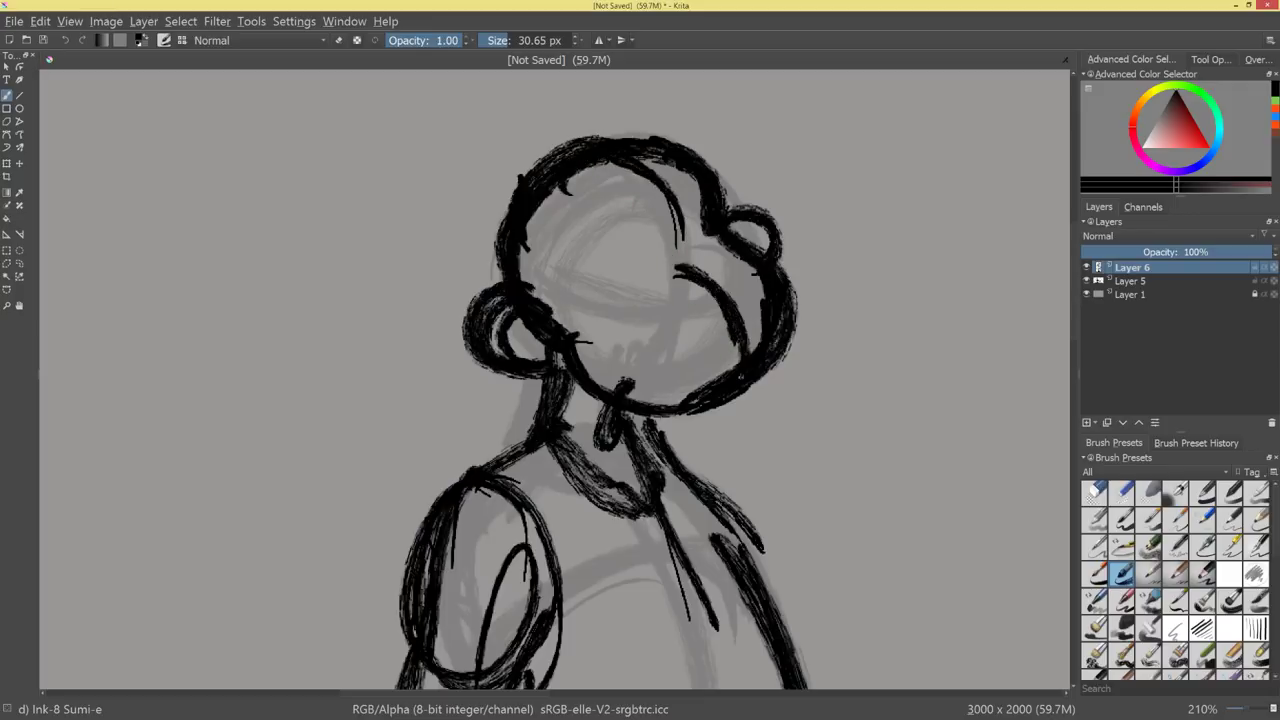
scroll(763, 466, down, 6)
scroll(806, 303, up, 8)
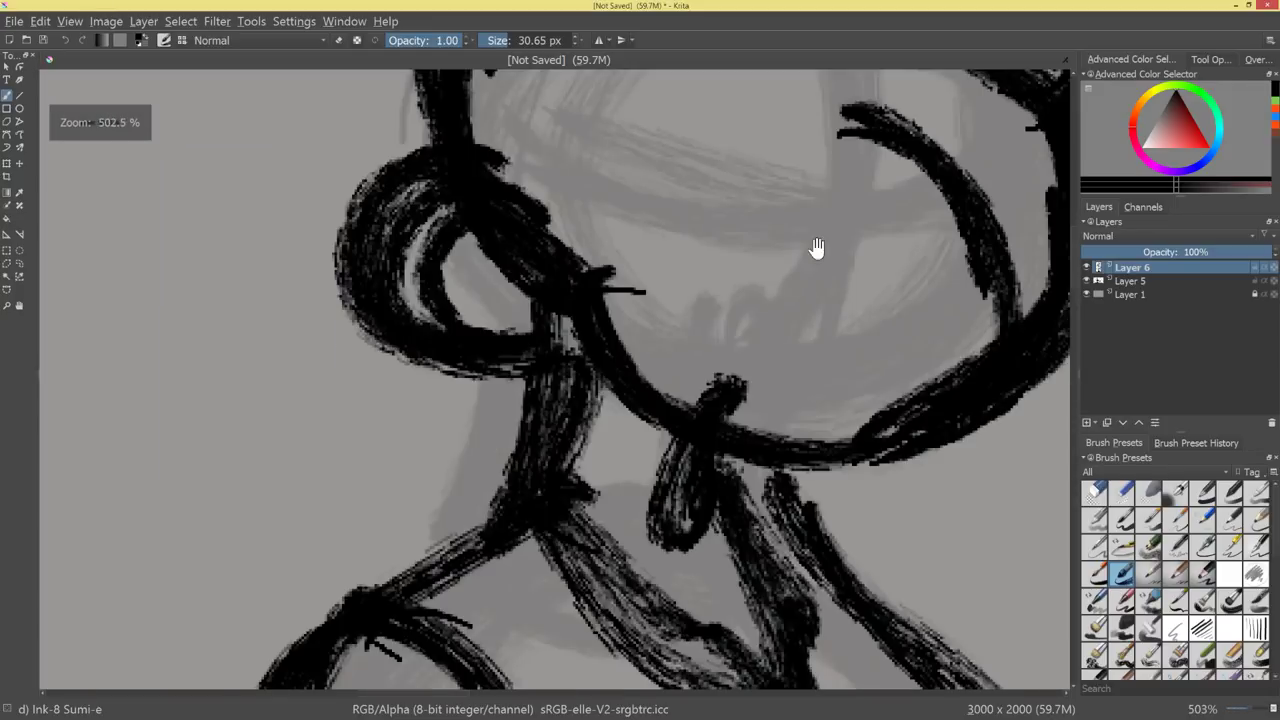
scroll(677, 380, down, 3)
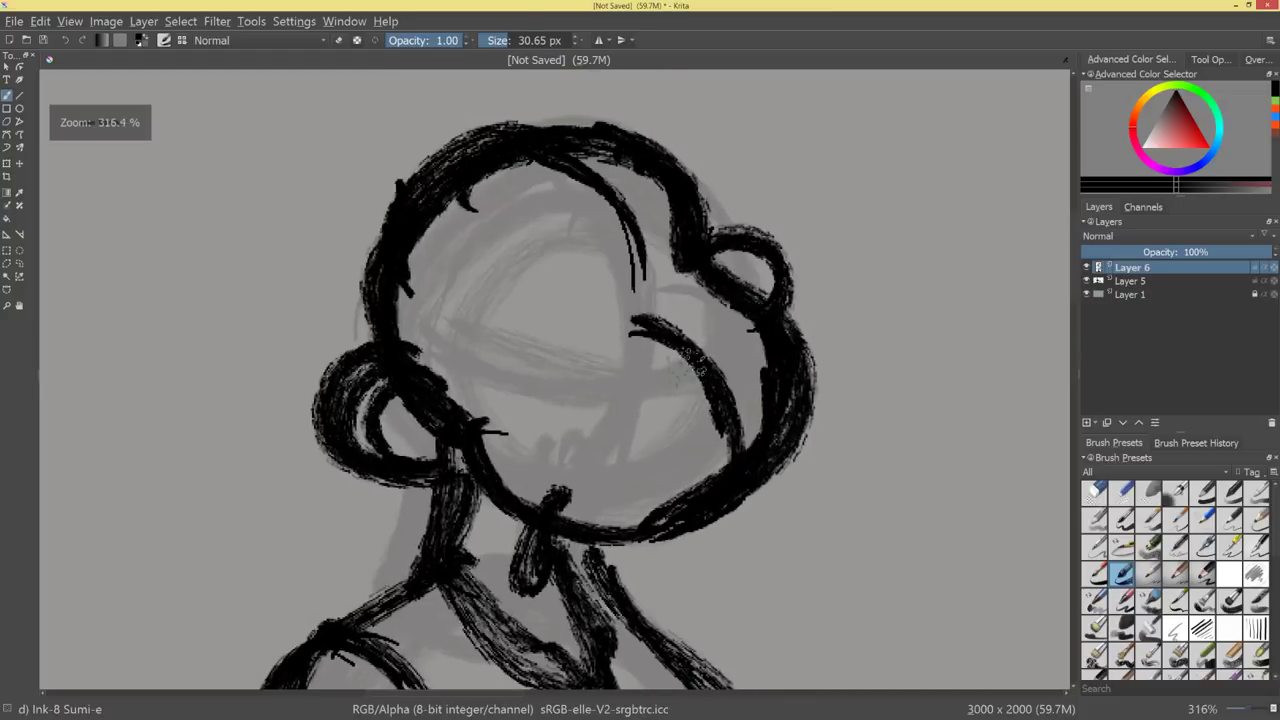
key(bracketleft)
drag(673, 305, 647, 397)
mouse_move(670, 301)
mouse_down()
mouse_move(614, 335)
mouse_move(667, 294)
mouse_move(592, 329)
mouse_move(603, 405)
mouse_up()
drag(773, 386, 663, 507)
scroll(663, 507, up, 8)
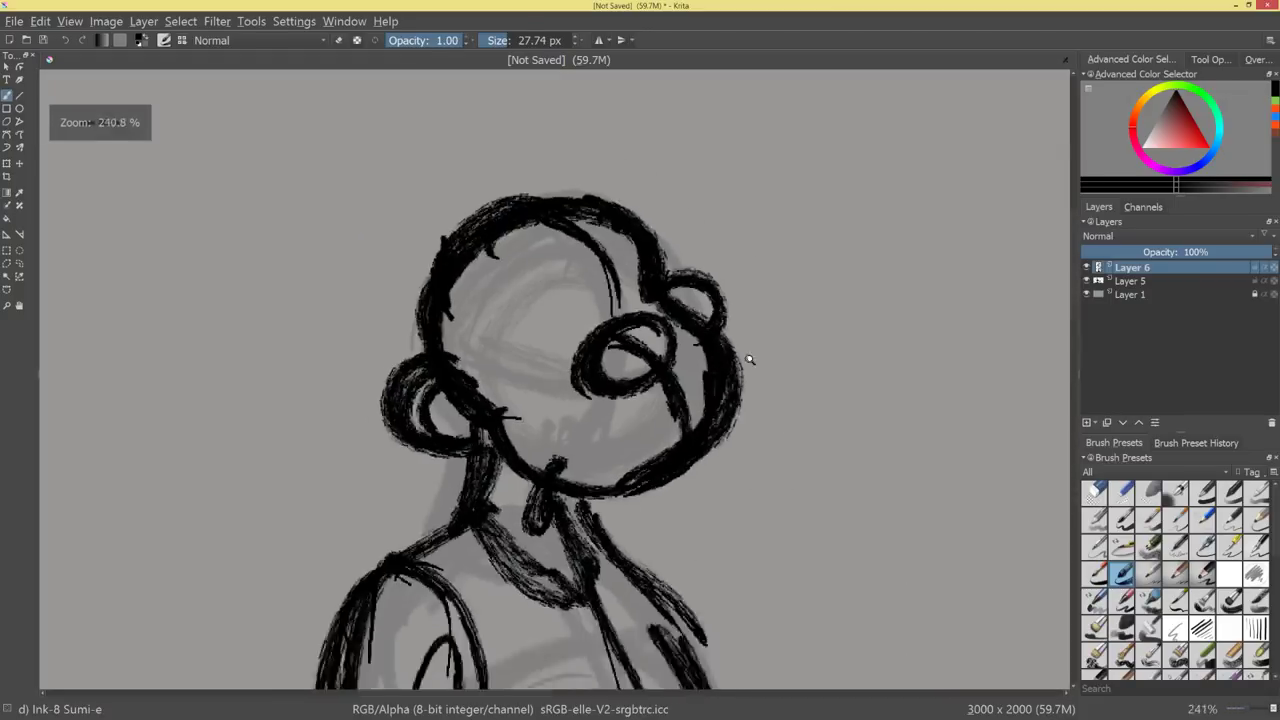
mouse_move(607, 298)
shift+mouse_down()
mouse_move(617, 308)
mouse_move(552, 318)
mouse_move(591, 298)
shift+mouse_up()
key(ctrl+z)
Draw two half-lidded eyes beneath a flat brow line across the middle of the face.
mouse_move(486, 304)
mouse_down()
mouse_move(617, 297)
mouse_move(670, 277)
mouse_move(556, 296)
mouse_up()
mouse_move(519, 312)
mouse_down()
mouse_move(558, 344)
mouse_move(585, 337)
mouse_up()
mouse_move(489, 313)
mouse_down()
mouse_move(607, 318)
mouse_move(505, 322)
mouse_move(590, 334)
mouse_up()
mouse_move(640, 300)
mouse_down()
mouse_move(692, 280)
mouse_move(664, 314)
mouse_move(568, 345)
mouse_up()
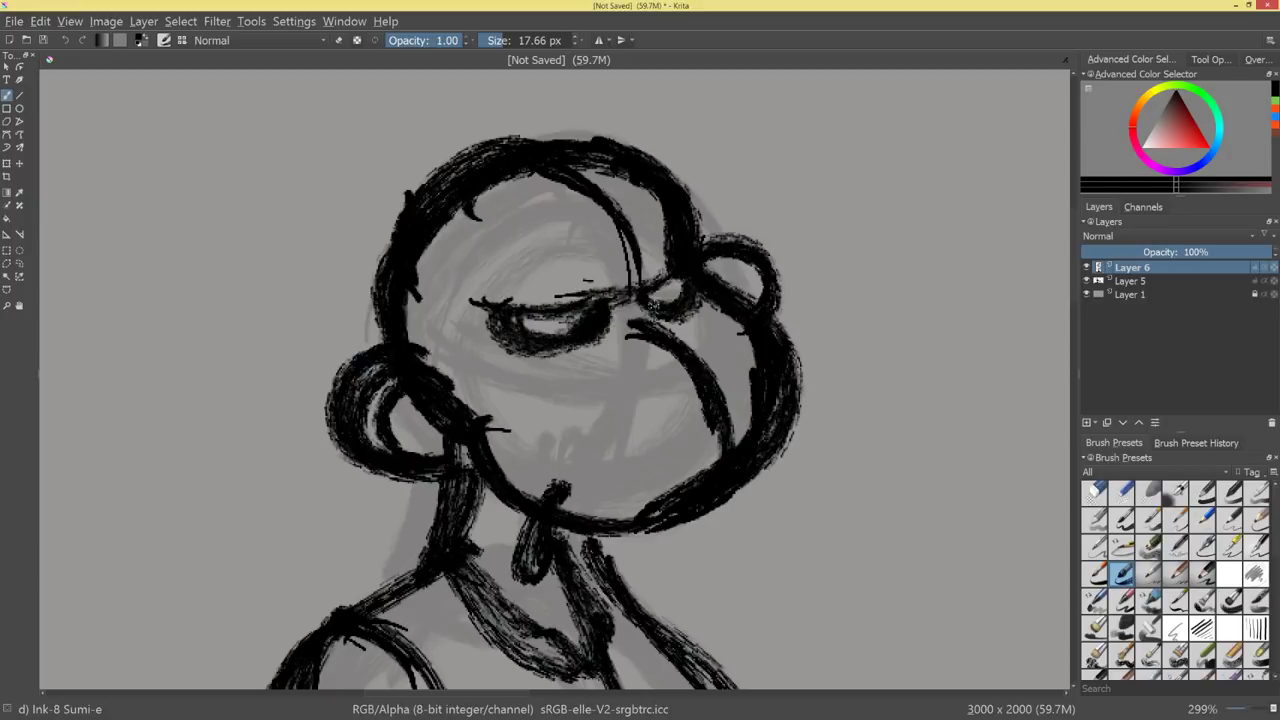
drag(680, 314, 650, 294)
drag(790, 340, 751, 423)
drag(828, 431, 794, 340)
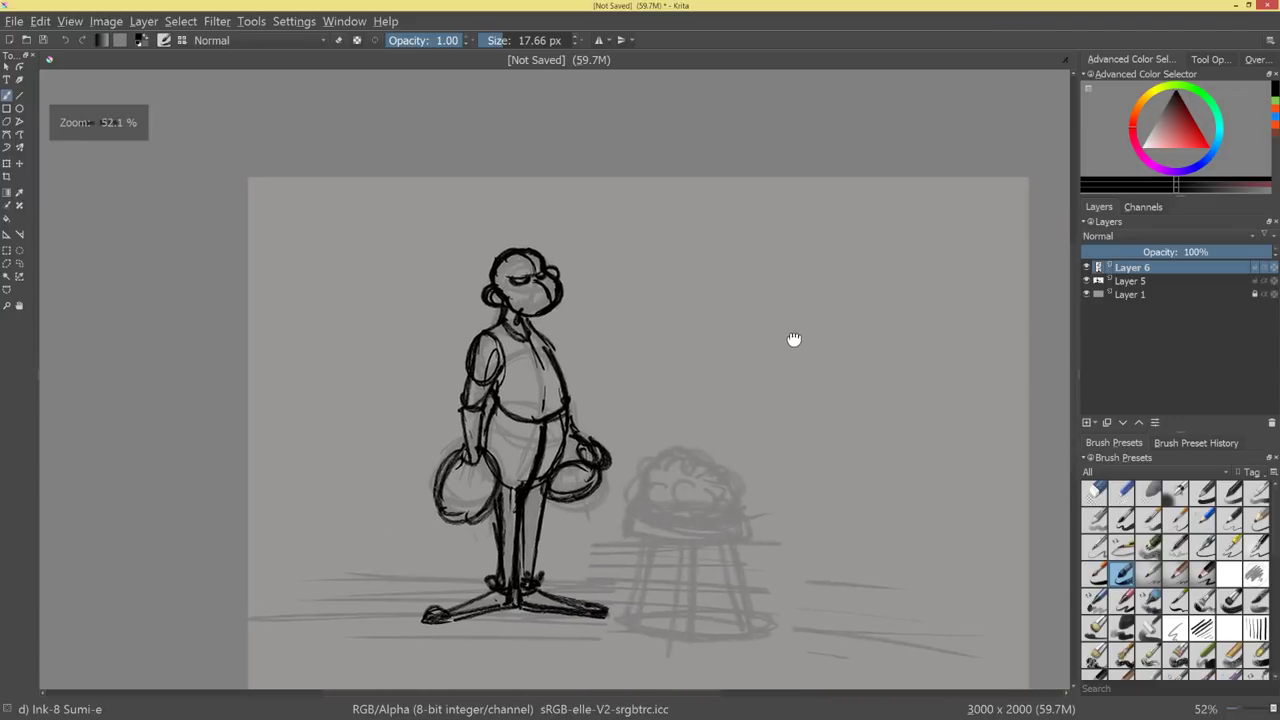
drag(674, 264, 592, 204)
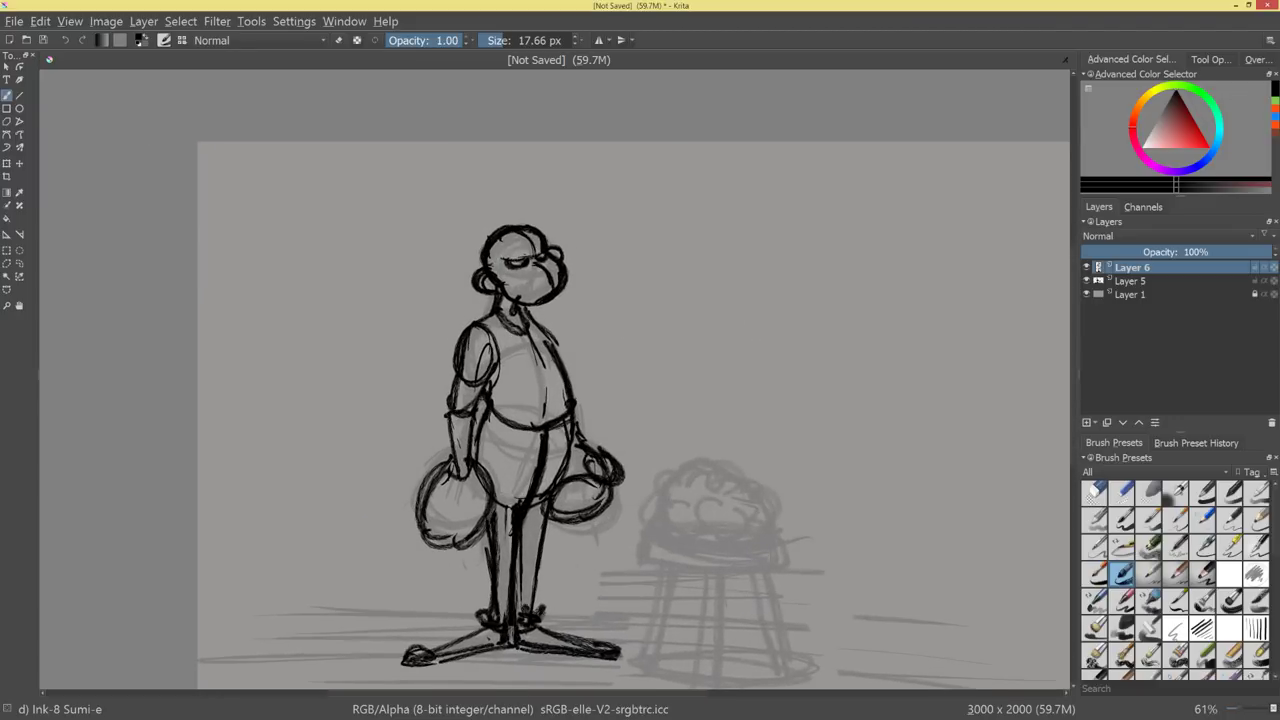
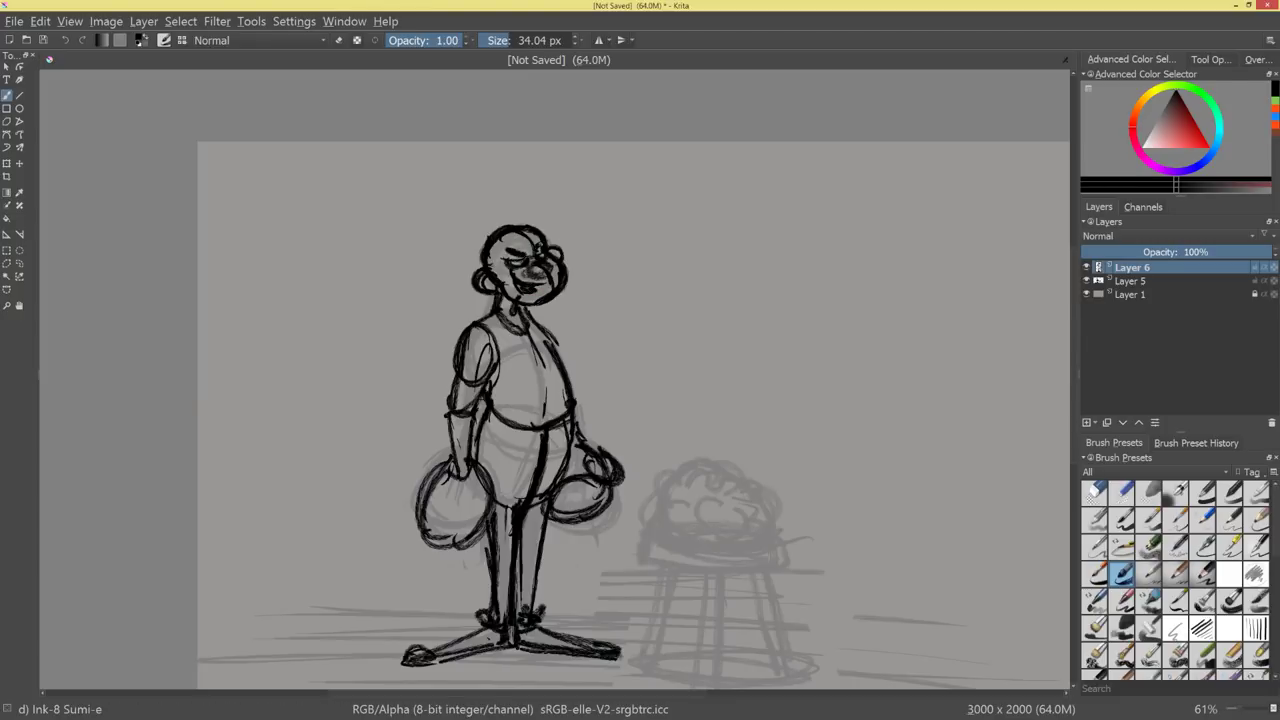
Undo the last flame-like hair strokes and outline a tall, rounded hairdo around the head.
drag(782, 232, 788, 242)
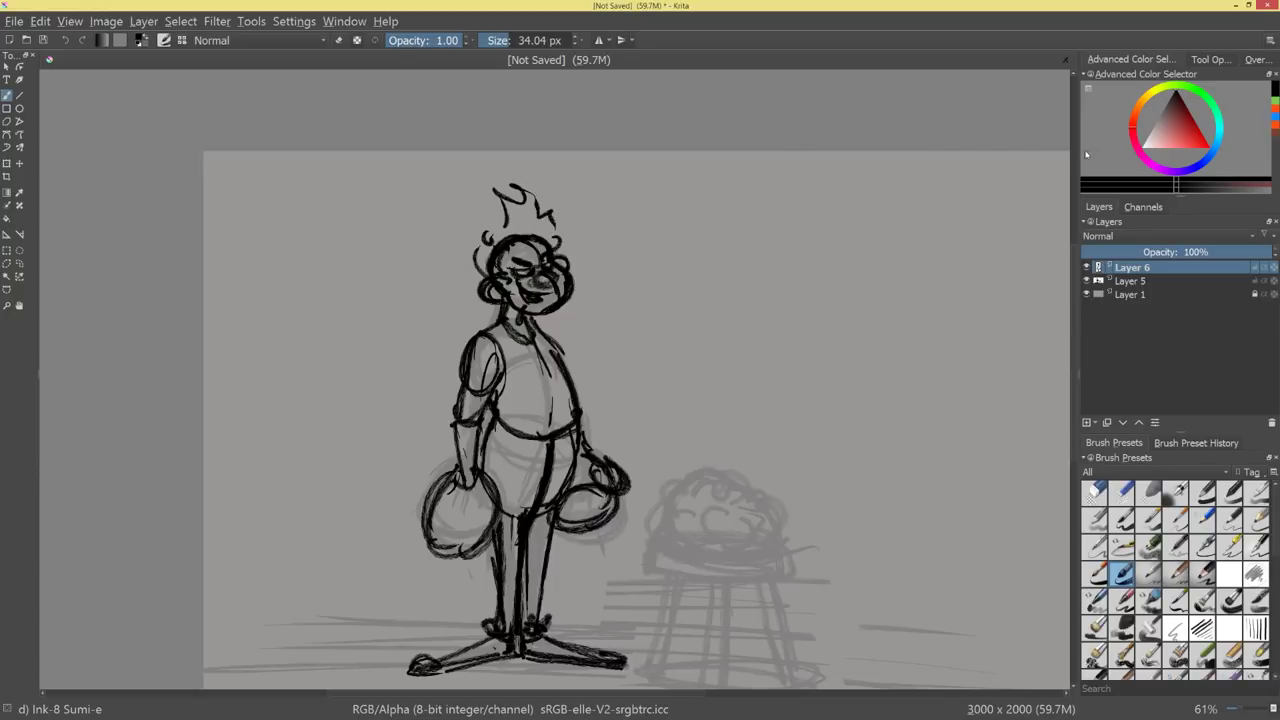
drag(821, 402, 863, 366)
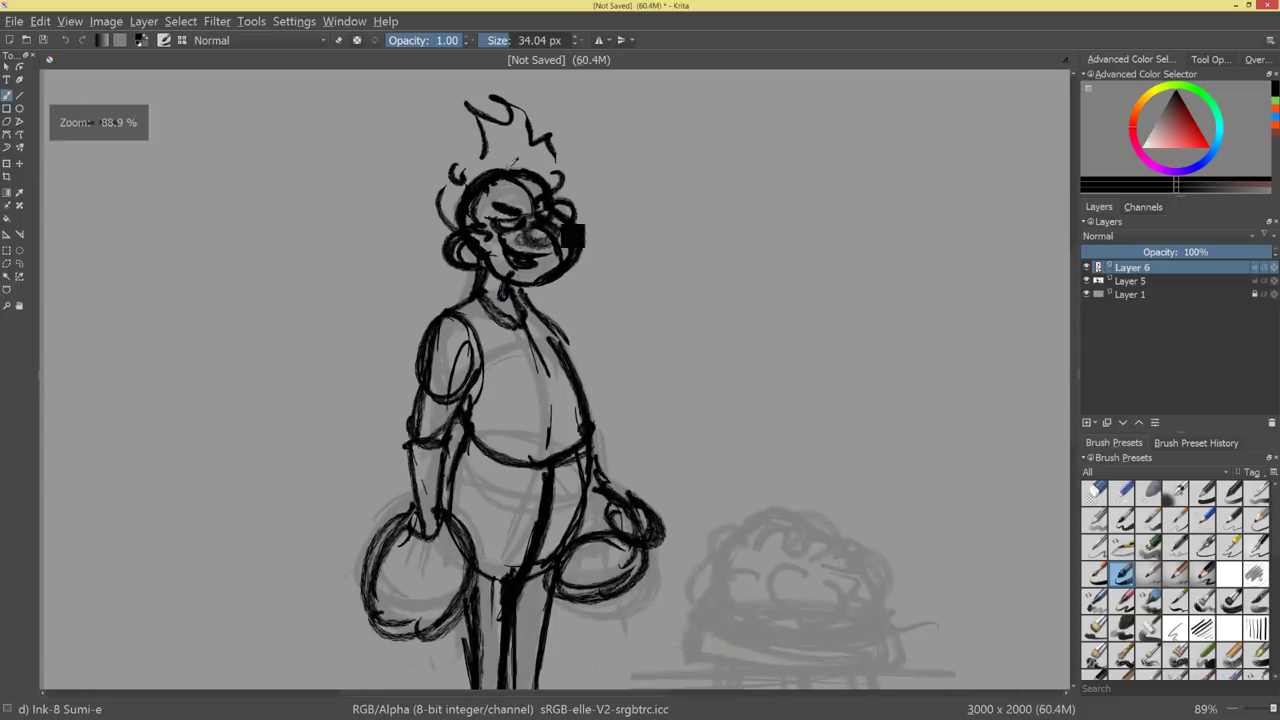
key(ctrl+z)
key(ctrl+z)
mouse_move(460, 235)
mouse_down()
mouse_move(421, 199)
mouse_move(425, 171)
mouse_up()
drag(457, 115, 468, 111)
mouse_move(467, 125)
mouse_down()
mouse_move(507, 105)
mouse_move(552, 128)
mouse_up()
drag(543, 140, 566, 188)
Add overlapping curls at the sides and curved strands radiating up through the hairdo.
drag(438, 171, 447, 231)
mouse_move(445, 175)
mouse_down()
mouse_move(430, 138)
mouse_move(495, 100)
mouse_move(588, 178)
mouse_move(455, 216)
mouse_up()
drag(437, 178, 464, 192)
drag(446, 147, 480, 174)
mouse_move(461, 126)
mouse_down()
mouse_move(490, 170)
mouse_move(508, 161)
mouse_up()
mouse_move(506, 114)
mouse_down()
mouse_move(519, 163)
mouse_move(537, 168)
mouse_up()
drag(564, 137, 554, 173)
drag(574, 150, 574, 188)
Define the hairline and fill the inside of the hairdo with dense black strokes, using a brush of about 100 px.
mouse_move(681, 300)
mouse_down()
mouse_move(673, 332)
mouse_move(737, 401)
mouse_move(746, 340)
mouse_up()
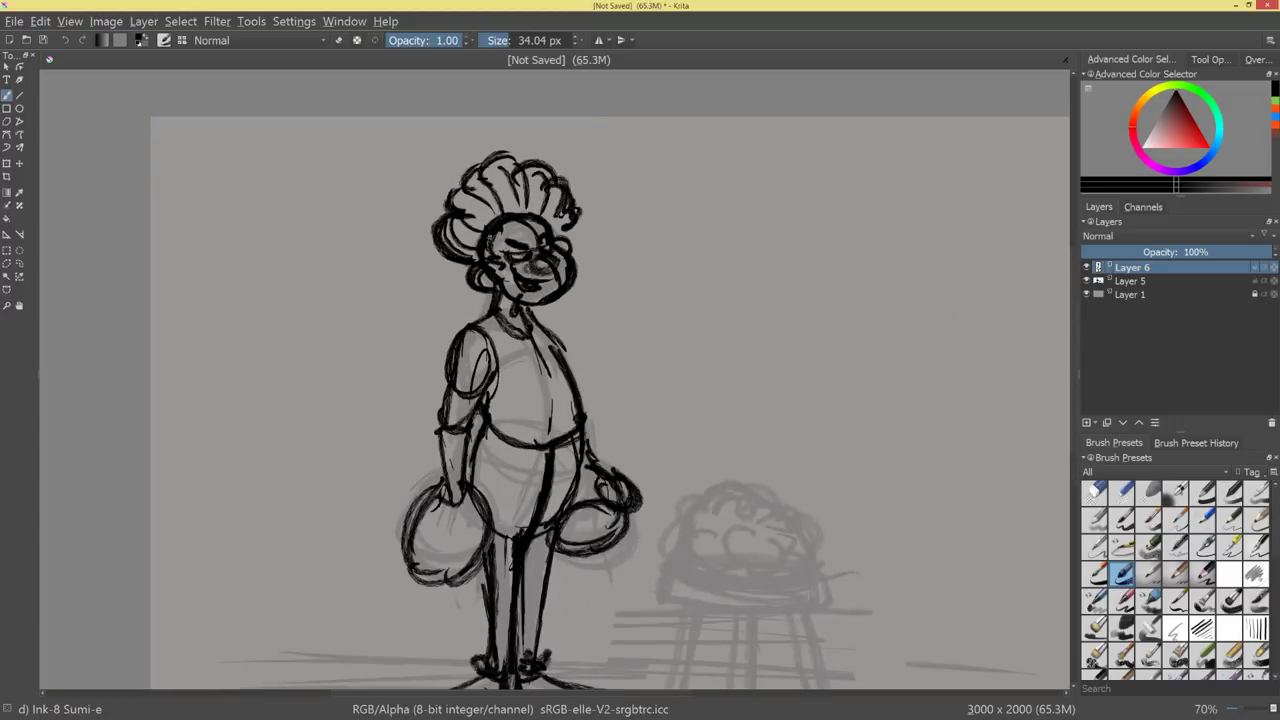
mouse_move(504, 230)
mouse_down()
mouse_move(530, 220)
mouse_move(516, 238)
mouse_move(546, 237)
mouse_up()
mouse_move(446, 218)
mouse_down()
mouse_move(468, 244)
mouse_move(484, 228)
mouse_up()
drag(474, 182, 498, 210)
drag(503, 156, 516, 208)
mouse_move(536, 170)
mouse_down()
mouse_move(522, 210)
mouse_move(540, 216)
mouse_up()
mouse_move(564, 208)
mouse_down()
mouse_move(544, 217)
mouse_move(556, 231)
mouse_up()
mouse_move(468, 223)
mouse_down()
mouse_move(498, 223)
mouse_move(512, 203)
mouse_up()
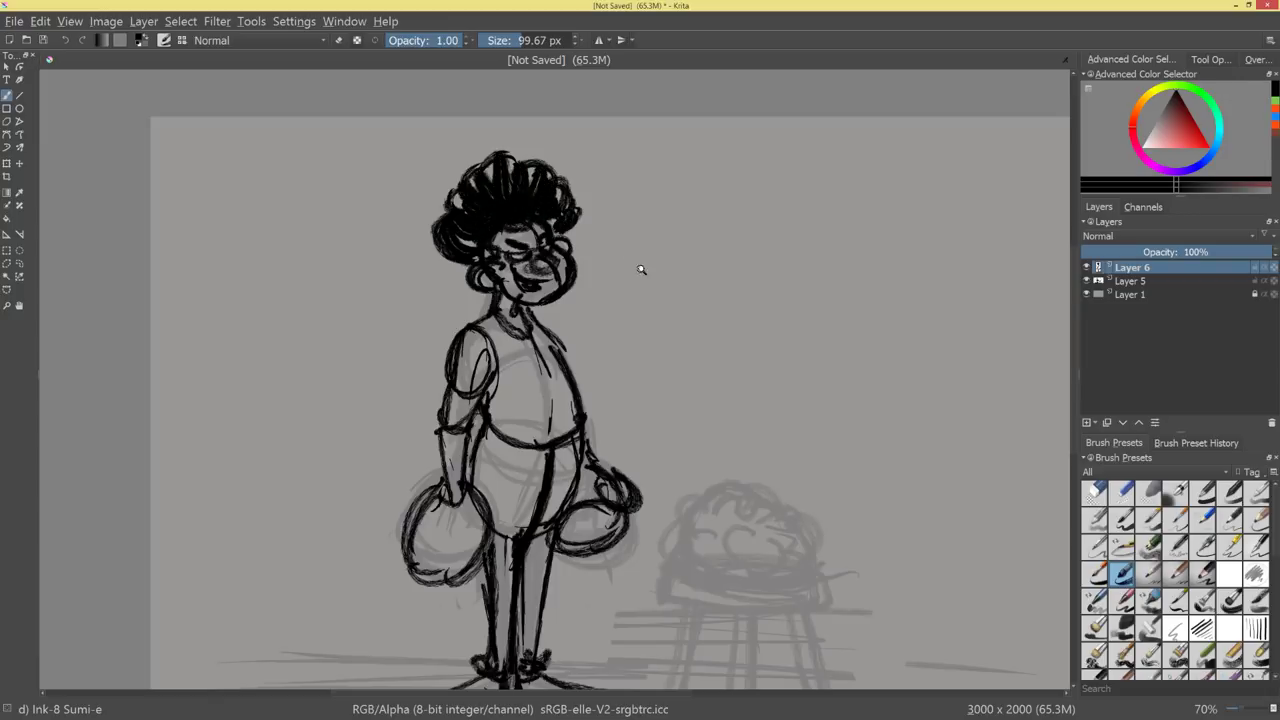
Ink a shirt collar, the near sleeve seam and the far shoulder with a 42.21 px brush.
mouse_move(697, 368)
mouse_down()
mouse_move(686, 400)
mouse_move(688, 361)
mouse_up()
mouse_move(546, 342)
mouse_down()
mouse_move(507, 325)
mouse_move(521, 337)
mouse_move(496, 380)
mouse_up()
drag(474, 320, 500, 393)
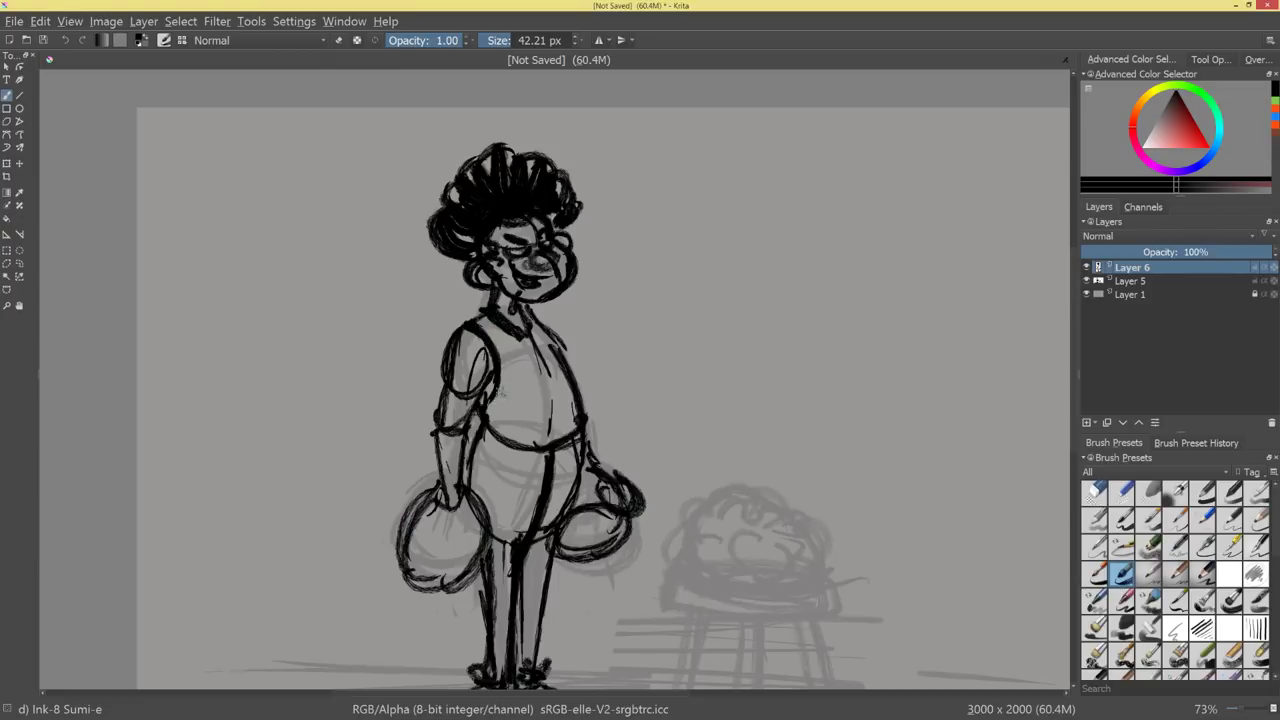
drag(534, 310, 566, 354)
Reinforce the far wrist, the front curve of the trousers and the waistline.
drag(600, 463, 626, 478)
drag(580, 442, 564, 532)
drag(576, 470, 544, 554)
drag(488, 428, 546, 440)
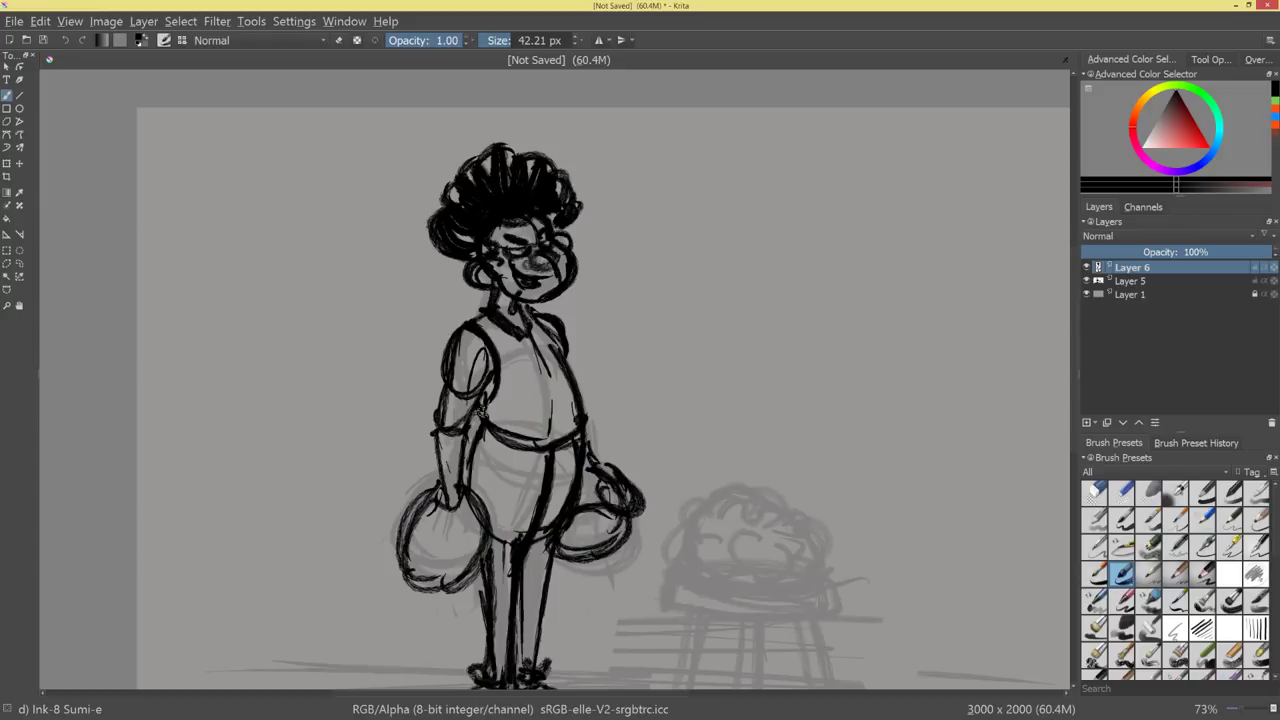
Erase the hairdo's tall top and sides, and redraw it as short rounded hair with a forelock.
drag(757, 419, 789, 497)
key(slash)
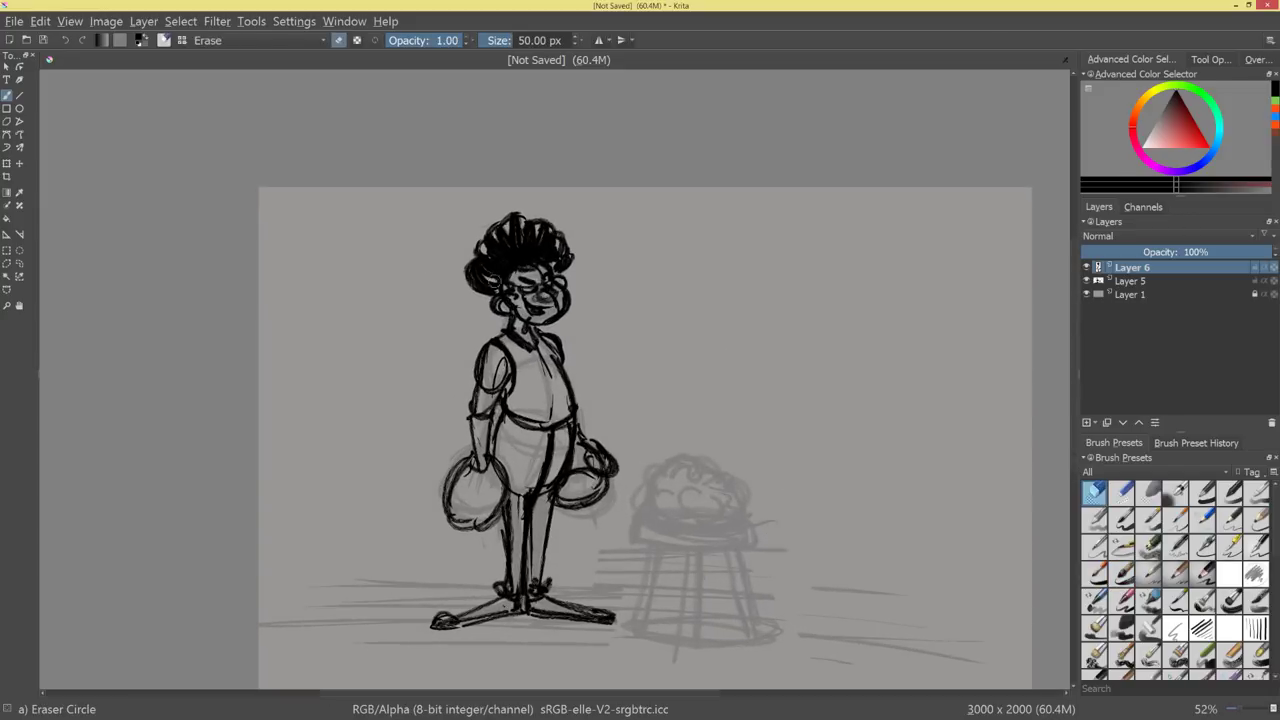
mouse_move(480, 260)
mouse_down()
mouse_move(466, 302)
mouse_move(593, 236)
mouse_move(543, 212)
mouse_move(591, 240)
mouse_up()
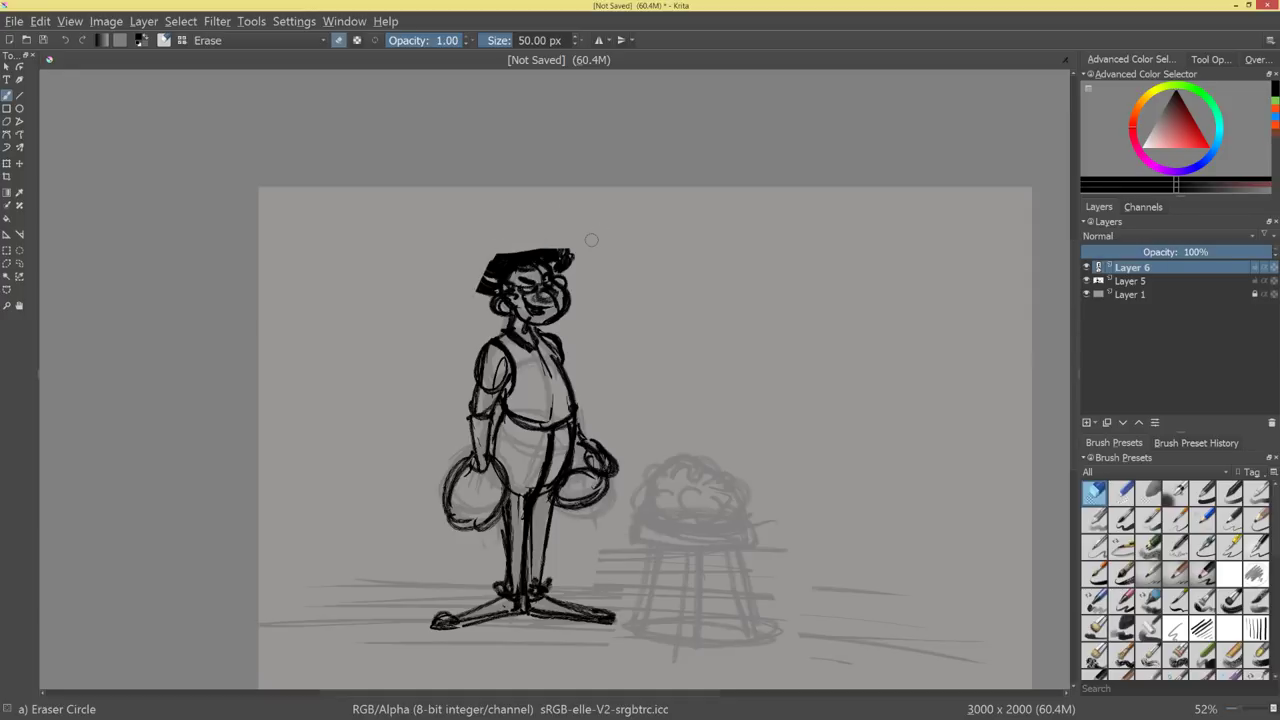
key(e)
key(e)
mouse_move(487, 283)
mouse_down()
mouse_move(495, 249)
mouse_move(476, 300)
mouse_move(518, 240)
mouse_move(566, 250)
mouse_up()
key(e)
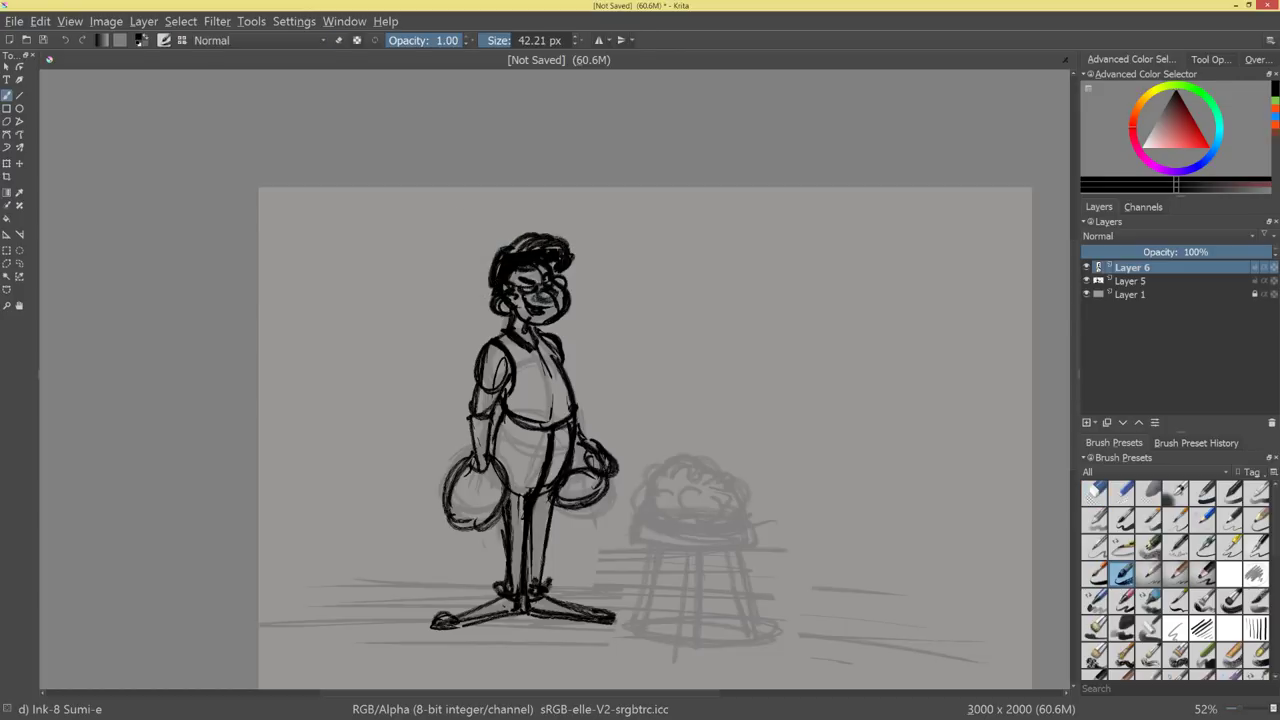
Erase the long pointed shoes and redraw them as short, rounded shoes with thick outlines.
drag(693, 380, 656, 420)
drag(651, 505, 728, 297)
key(e)
mouse_move(448, 545)
mouse_down()
mouse_move(705, 520)
mouse_move(655, 556)
mouse_move(732, 550)
mouse_up()
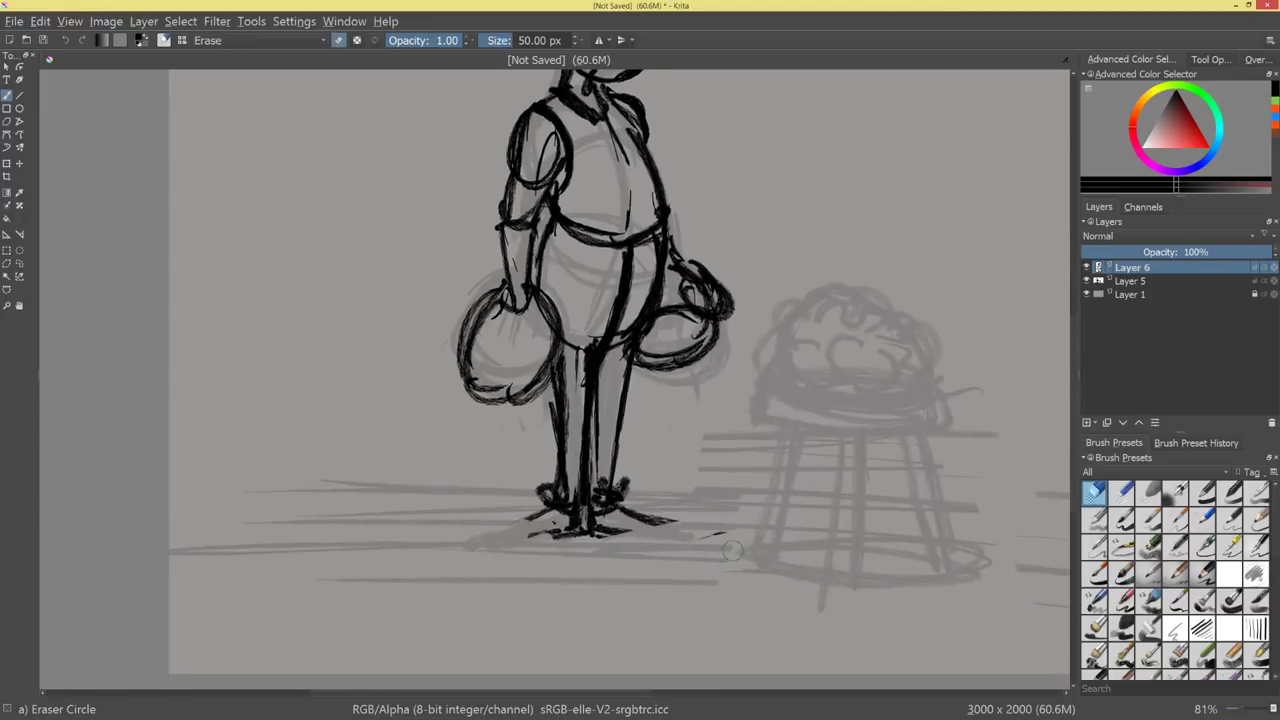
key(e)
mouse_move(525, 518)
mouse_down()
mouse_move(508, 528)
mouse_move(535, 538)
mouse_move(523, 543)
mouse_move(650, 518)
mouse_move(663, 532)
mouse_move(640, 536)
mouse_move(672, 520)
mouse_move(605, 533)
mouse_move(648, 542)
mouse_move(496, 545)
mouse_move(519, 547)
mouse_up()
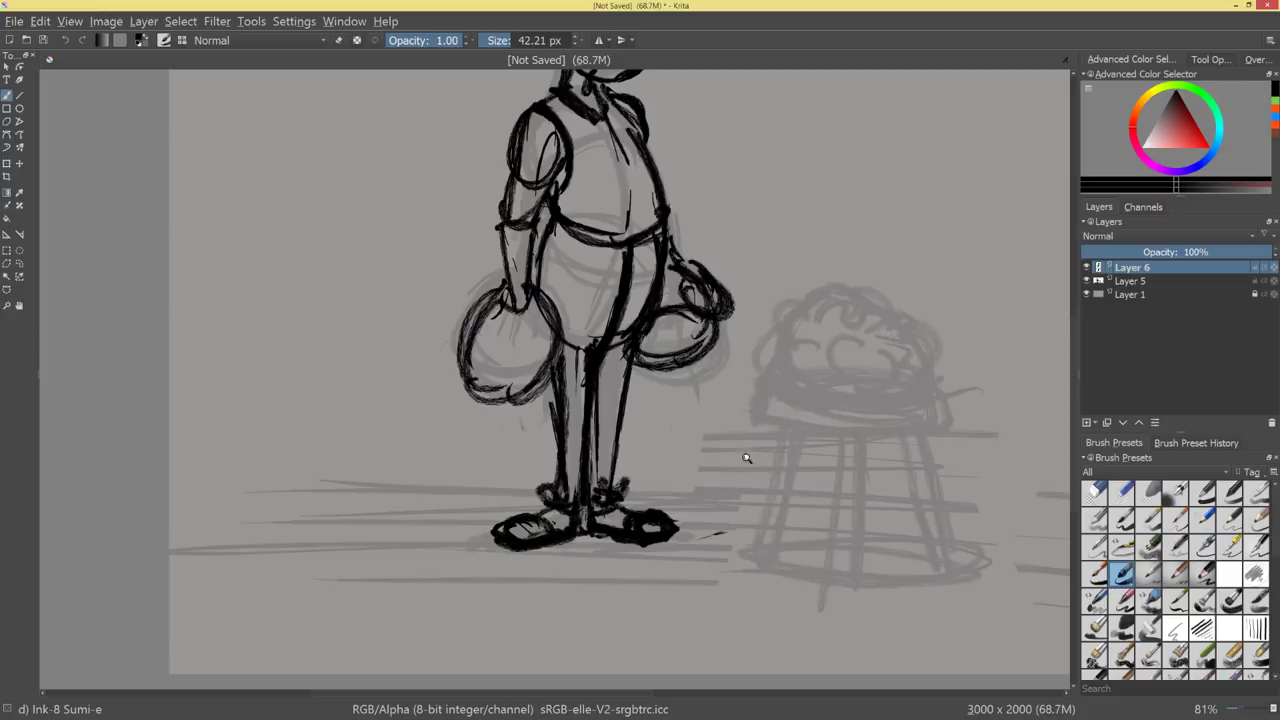
Outline a smooth dome over the faint lumpy mound on the stool and reinforce its edges.
drag(749, 459, 741, 484)
mouse_move(812, 411)
mouse_down()
mouse_move(793, 467)
mouse_move(807, 423)
mouse_up()
drag(687, 471, 735, 407)
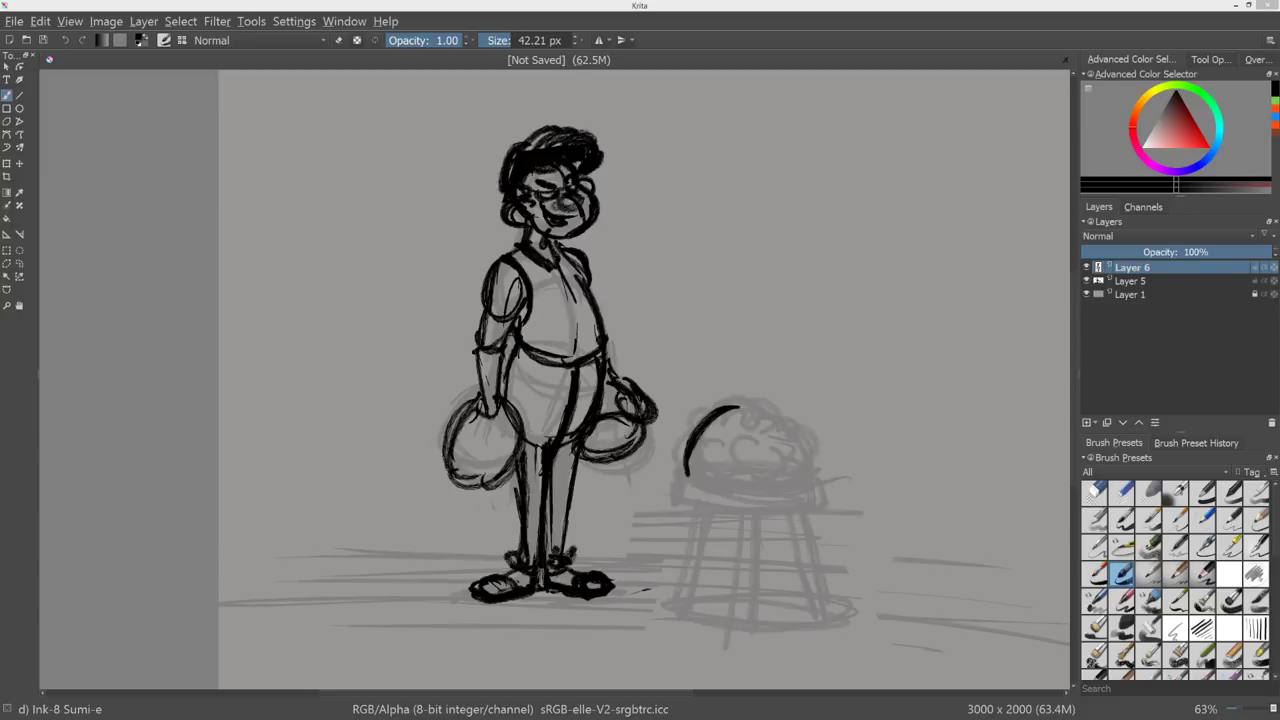
mouse_move(730, 418)
mouse_down()
mouse_move(796, 436)
mouse_move(803, 459)
mouse_up()
drag(764, 408, 787, 438)
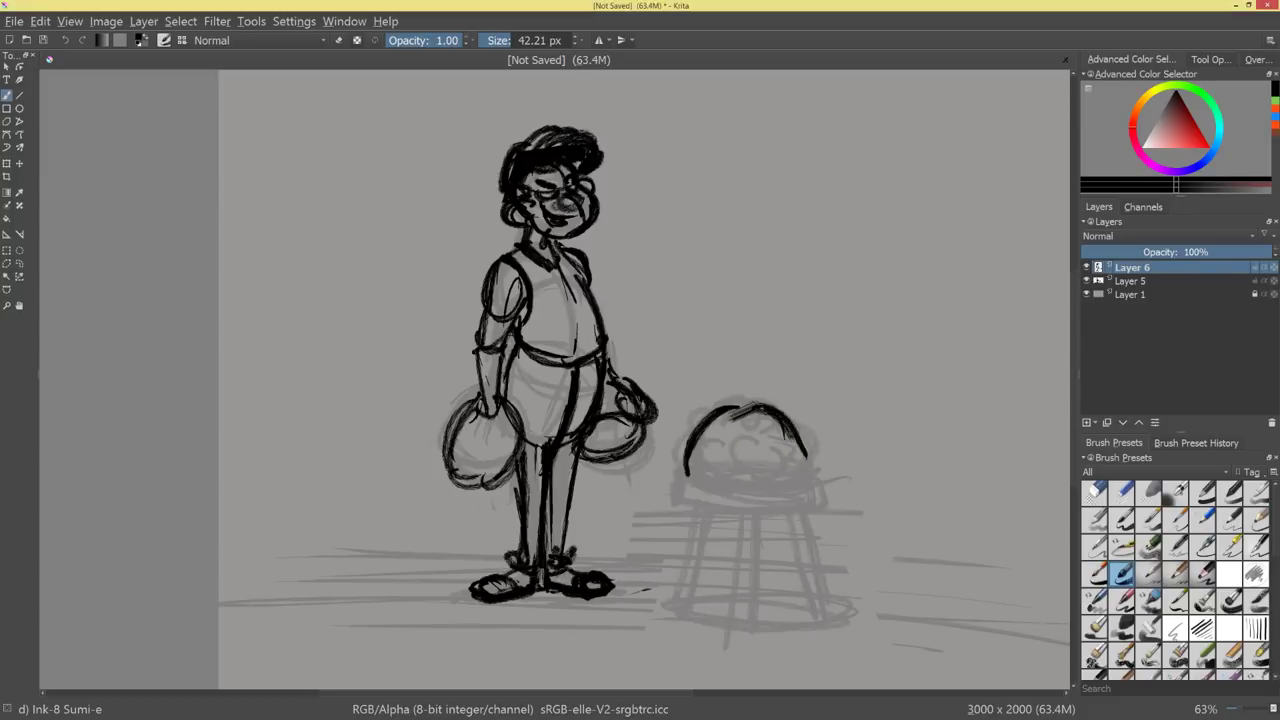
drag(712, 422, 766, 405)
drag(790, 428, 797, 471)
Draw the dome's base and a thick round stool seat on splayed legs, and darken the seat's top edge.
mouse_move(686, 474)
mouse_down()
mouse_move(768, 488)
mouse_move(815, 455)
mouse_move(690, 472)
mouse_move(772, 490)
mouse_move(743, 505)
mouse_move(828, 493)
mouse_move(714, 492)
mouse_move(668, 516)
mouse_move(770, 528)
mouse_up()
drag(676, 516, 822, 506)
mouse_move(734, 528)
mouse_down()
mouse_move(727, 636)
mouse_move(756, 526)
mouse_move(670, 608)
mouse_move(704, 534)
mouse_move(784, 600)
mouse_move(806, 528)
mouse_move(820, 600)
mouse_move(790, 550)
mouse_move(794, 600)
mouse_move(686, 566)
mouse_move(680, 602)
mouse_move(812, 620)
mouse_up()
drag(780, 624, 804, 627)
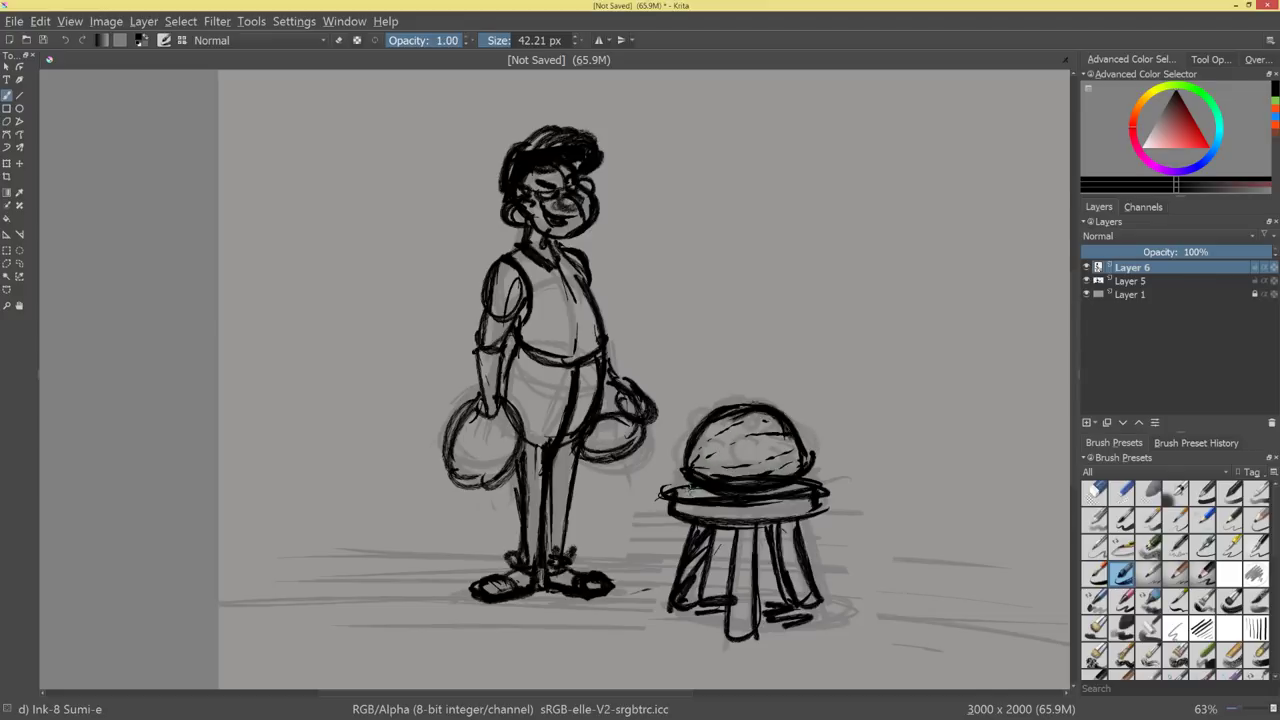
mouse_move(690, 491)
mouse_down()
mouse_move(802, 502)
mouse_move(778, 488)
mouse_up()
drag(672, 492, 720, 493)
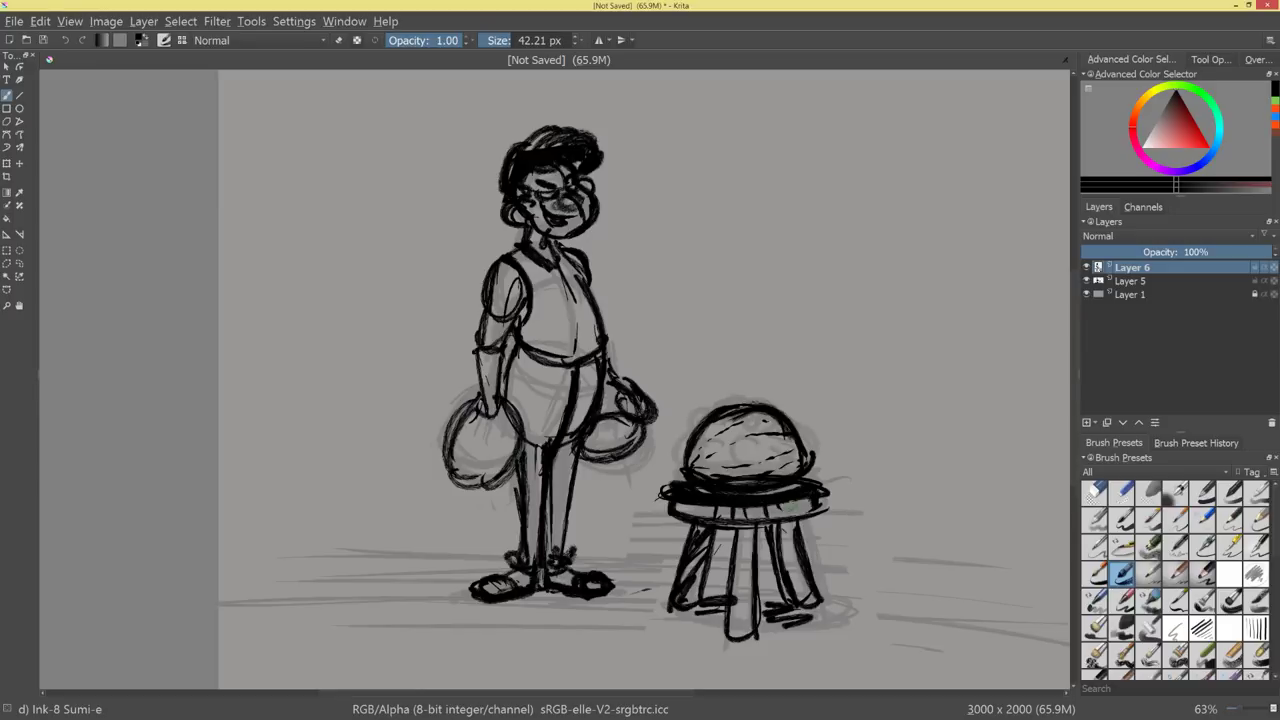
Lower the opacity of Layer 6 to a faint grey and delete Layer 5.
mouse_move(883, 423)
mouse_down()
mouse_move(848, 466)
mouse_move(831, 460)
mouse_move(857, 420)
mouse_move(882, 419)
mouse_move(720, 323)
mouse_move(686, 340)
mouse_move(700, 360)
mouse_up()
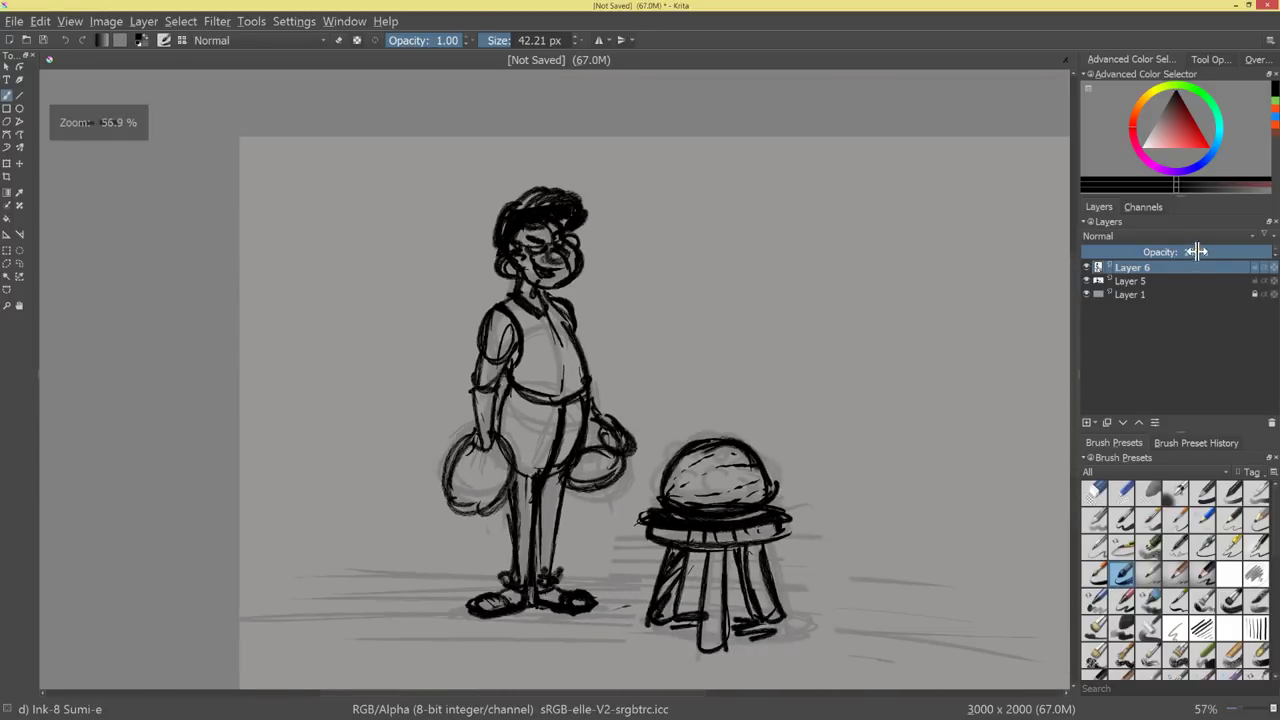
drag(1194, 252, 1181, 267)
click(1172, 281)
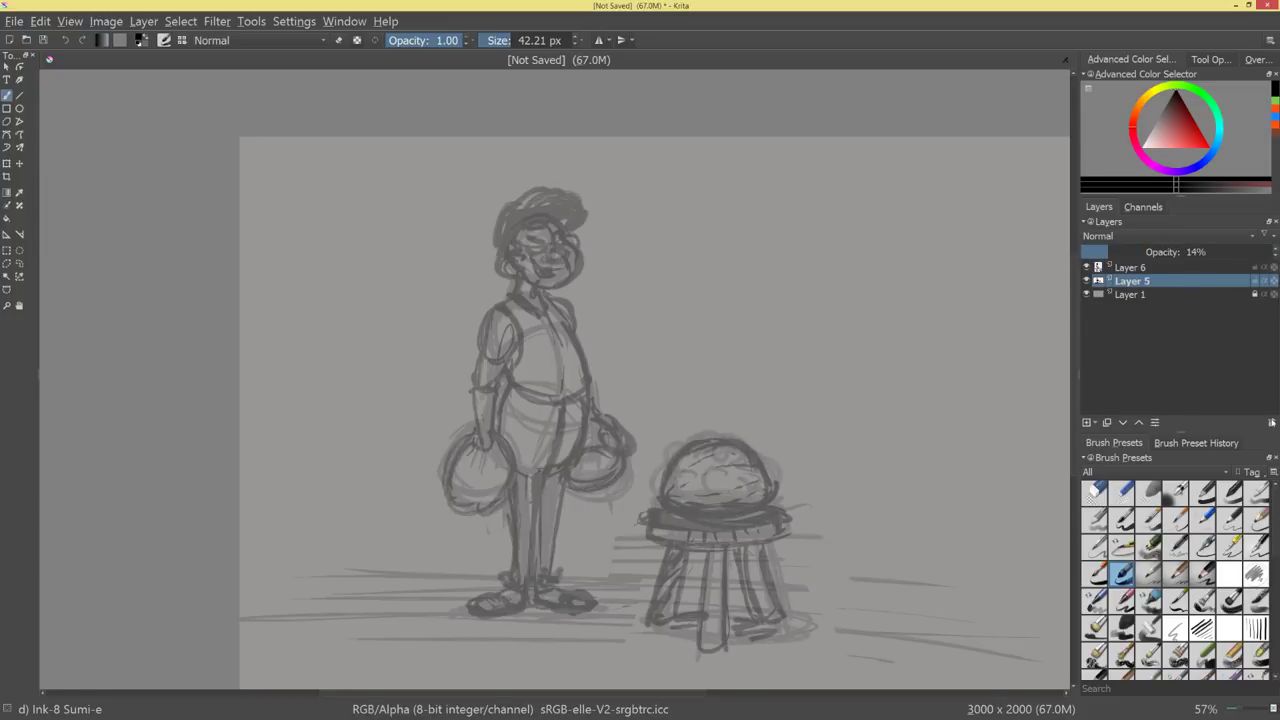
click(1271, 422)
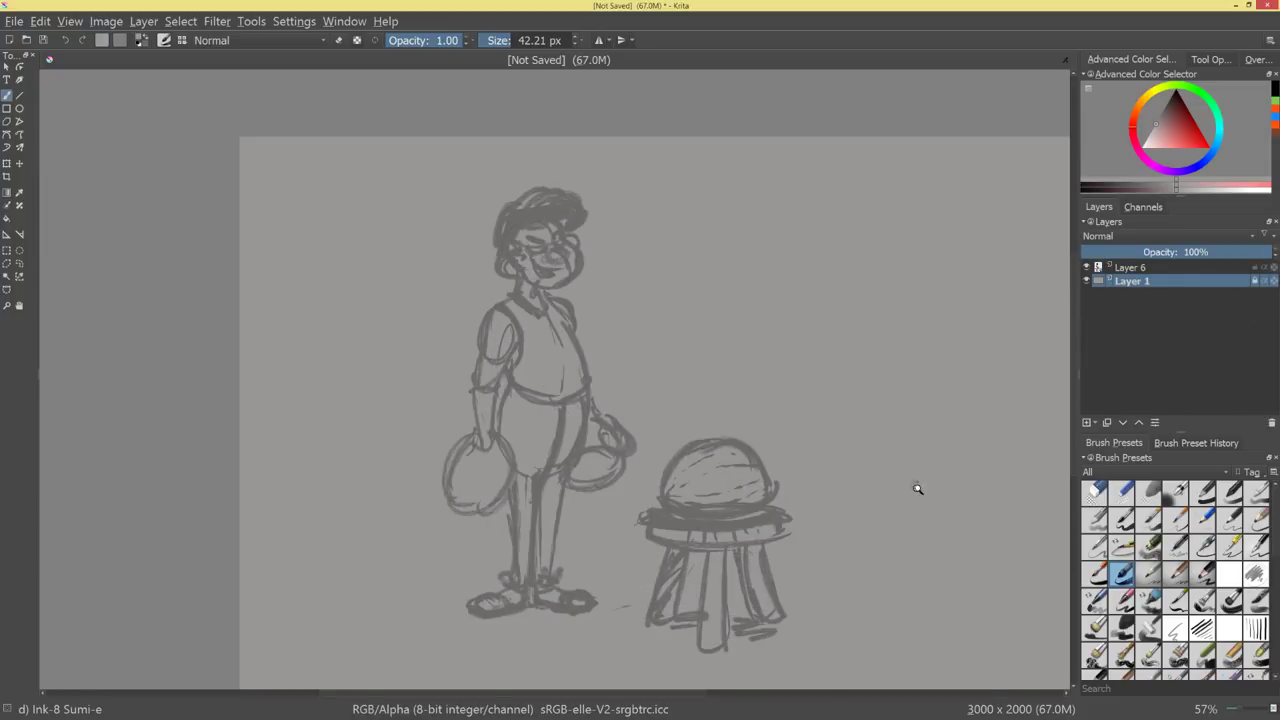
Select Layer 6 and restore its opacity to 100%.
mouse_move(914, 486)
mouse_down()
mouse_move(871, 549)
mouse_move(915, 480)
mouse_up()
click(1150, 268)
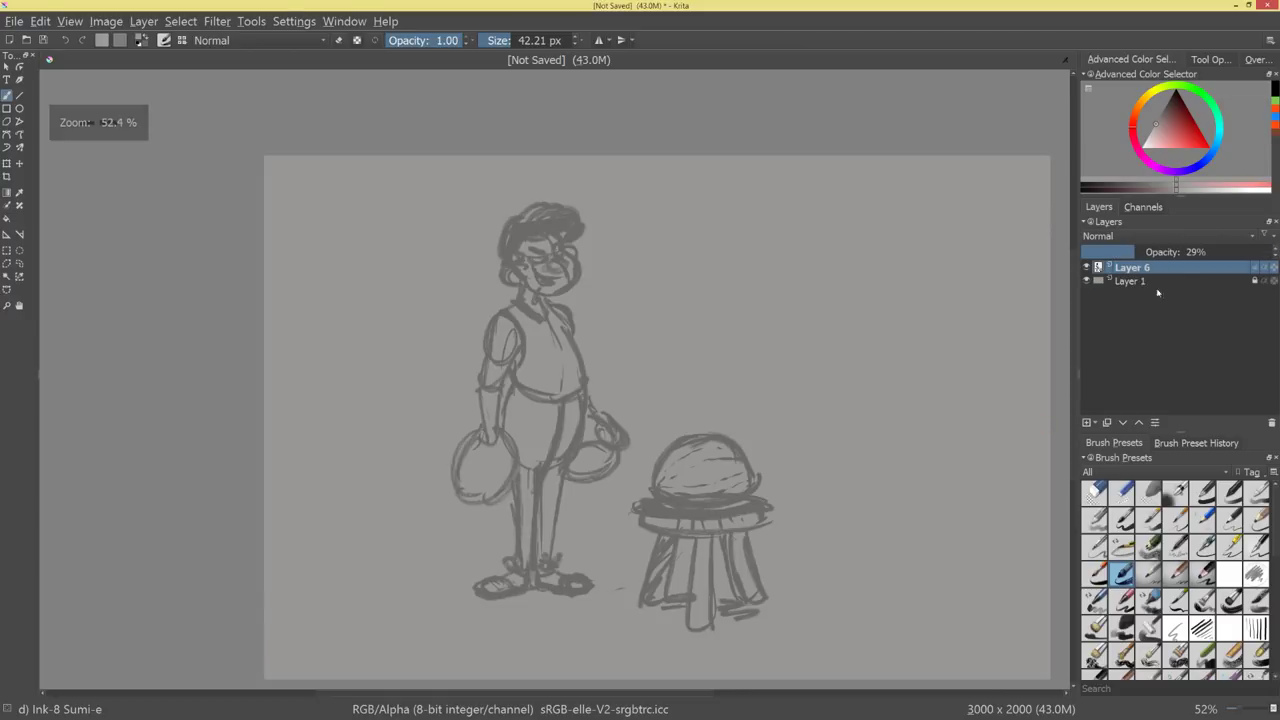
drag(1148, 251, 1276, 266)
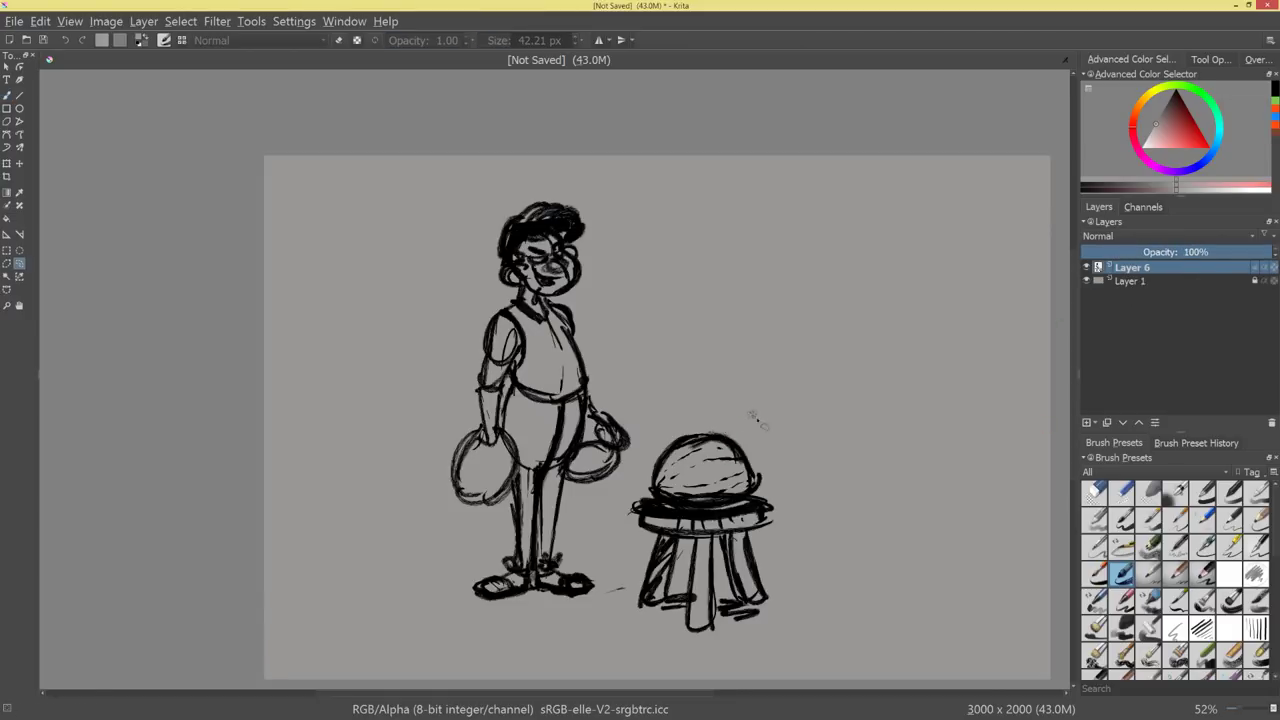
Select the stool with its dome, shrink it slightly and move it farther away from the figure.
mouse_move(620, 545)
mouse_down()
mouse_move(857, 529)
mouse_move(817, 412)
mouse_move(750, 405)
mouse_up()
key(ctrl+t)
drag(851, 403, 808, 347)
drag(719, 532, 776, 556)
key(Return)
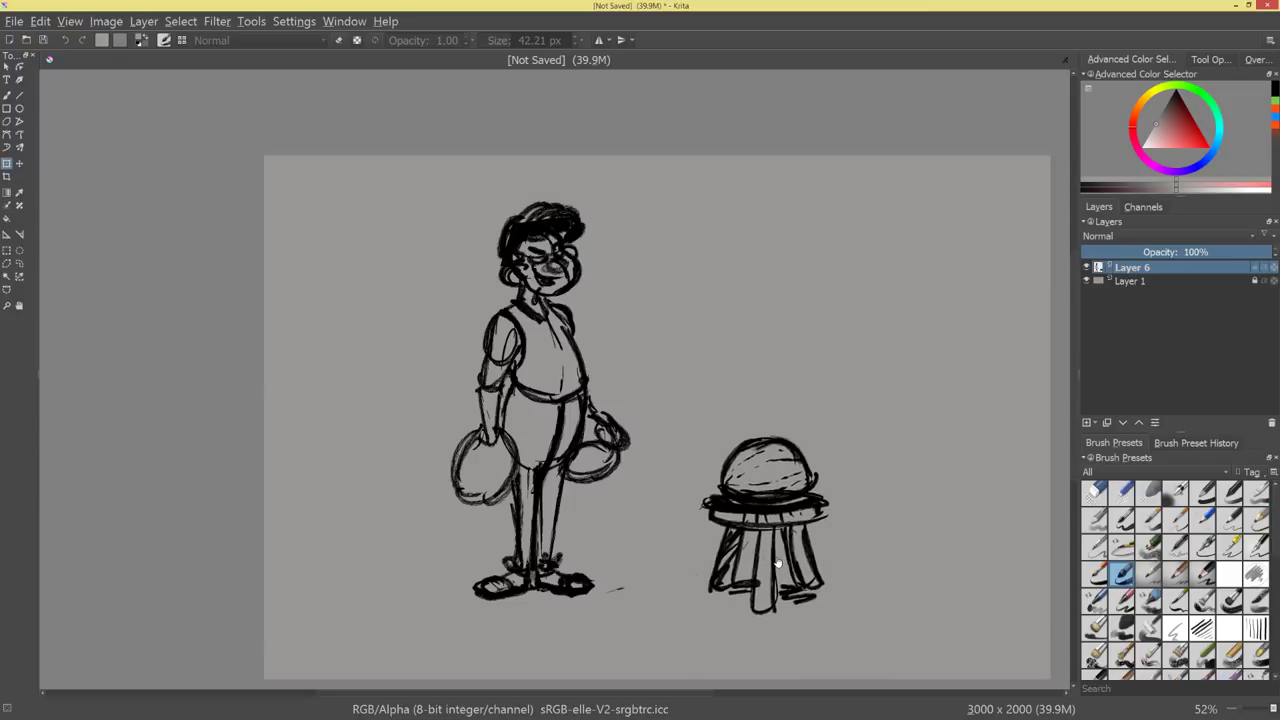
Fade Layer 6 to a faint grey and add a new layer above it for the new line work.
mouse_move(852, 426)
mouse_down()
mouse_move(803, 461)
mouse_move(852, 396)
mouse_up()
key(b)
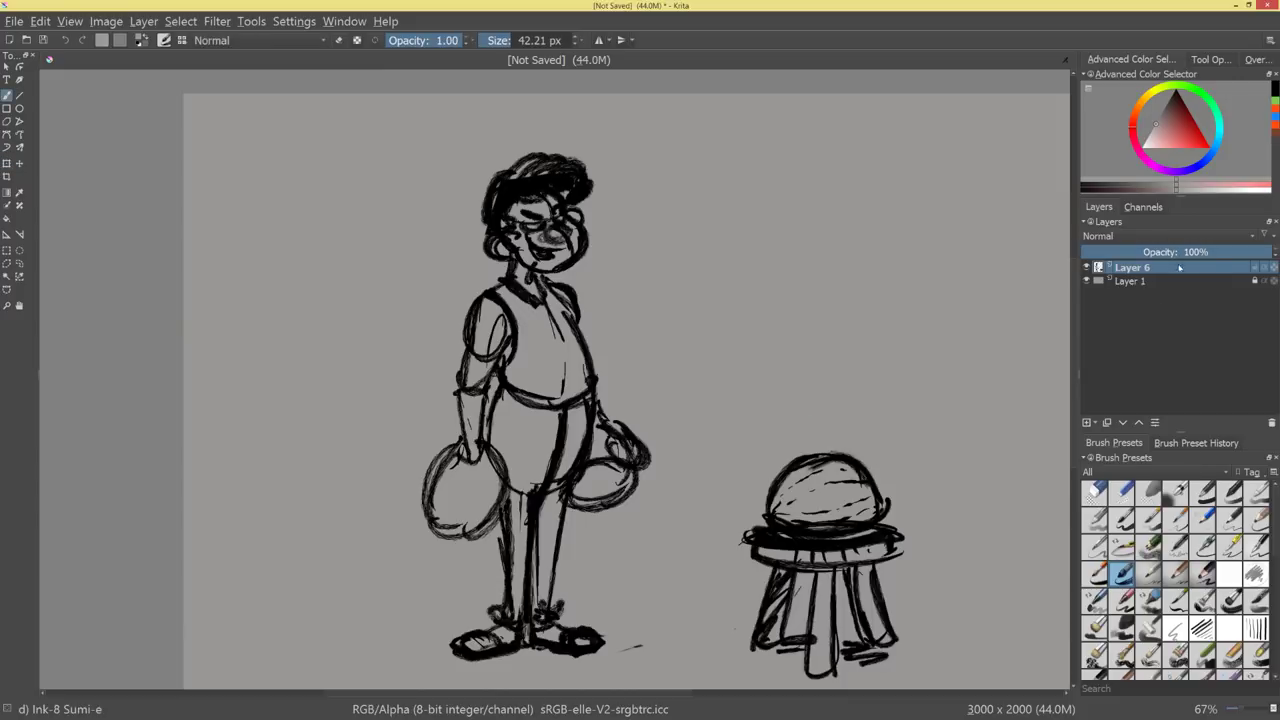
mouse_move(1204, 254)
mouse_down()
mouse_move(1097, 252)
mouse_move(1108, 254)
mouse_up()
key(Insert)
click(1150, 282)
click(1148, 269)
click(1139, 280)
click(1140, 269)
Reduce the brush size to 23.88 px and choose a near-black colour.
mouse_move(534, 361)
mouse_down()
mouse_move(583, 340)
mouse_move(541, 292)
mouse_up()
key(ctrl+z)
drag(445, 260, 436, 260)
drag(528, 309, 550, 261)
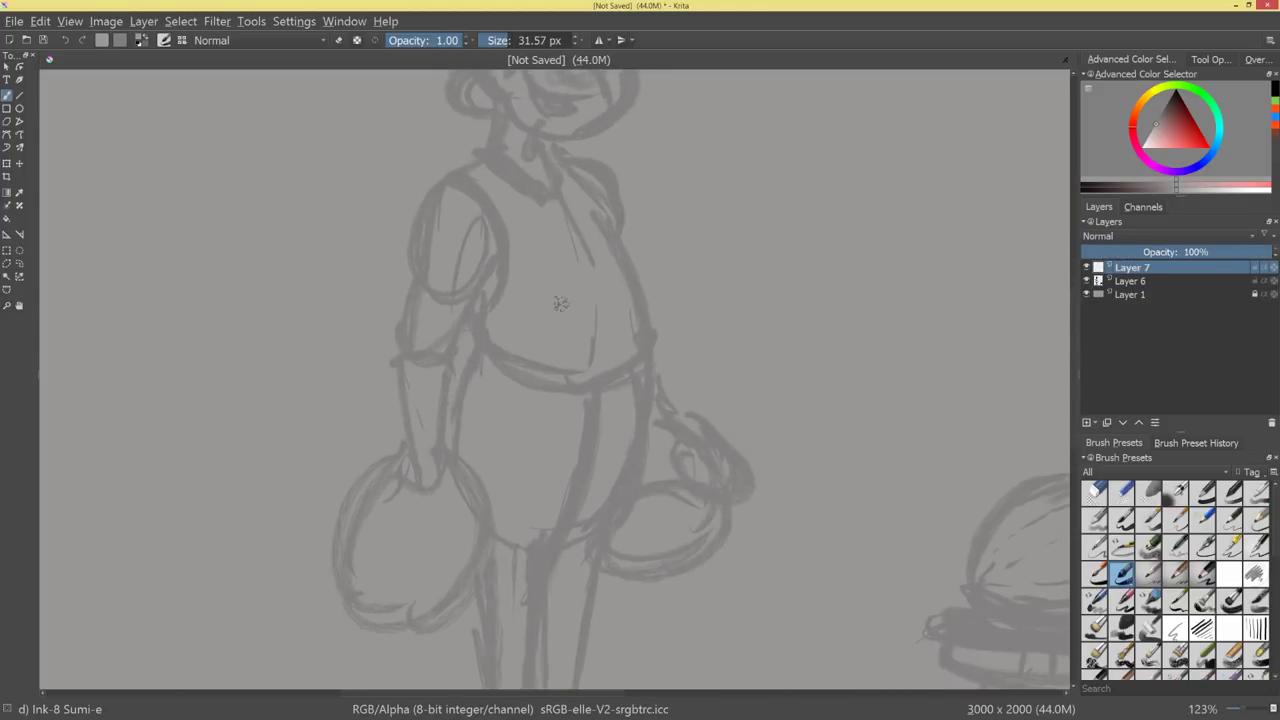
key(bracketleft)
scroll(566, 314, down, 2)
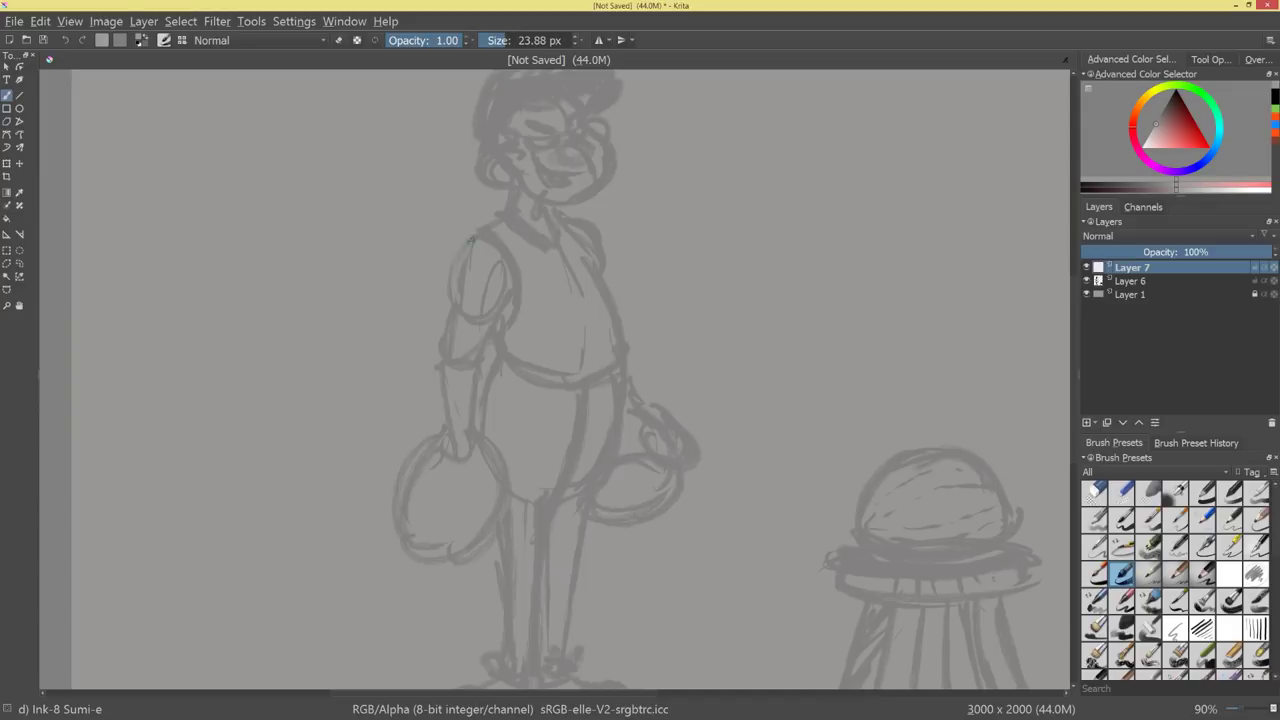
click(1186, 121)
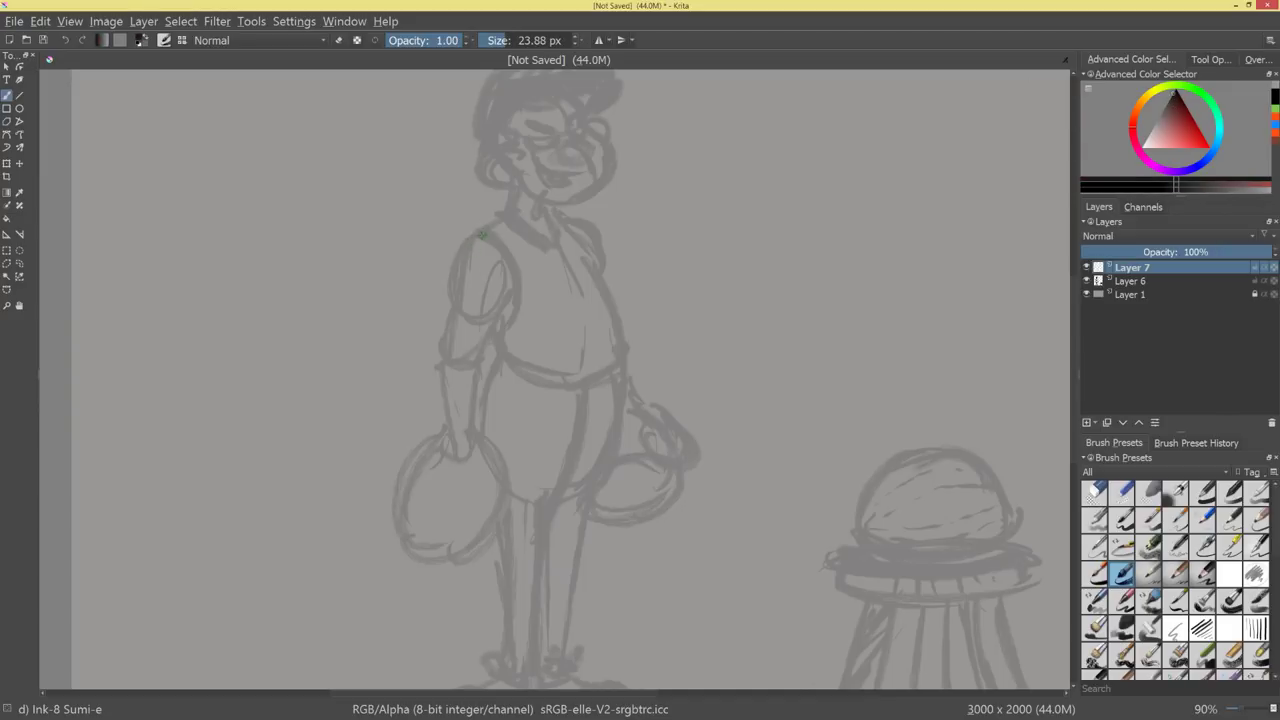
Outline the near arm in dark lines from the rounded shoulder past the elbow to the wrist.
drag(481, 234, 440, 355)
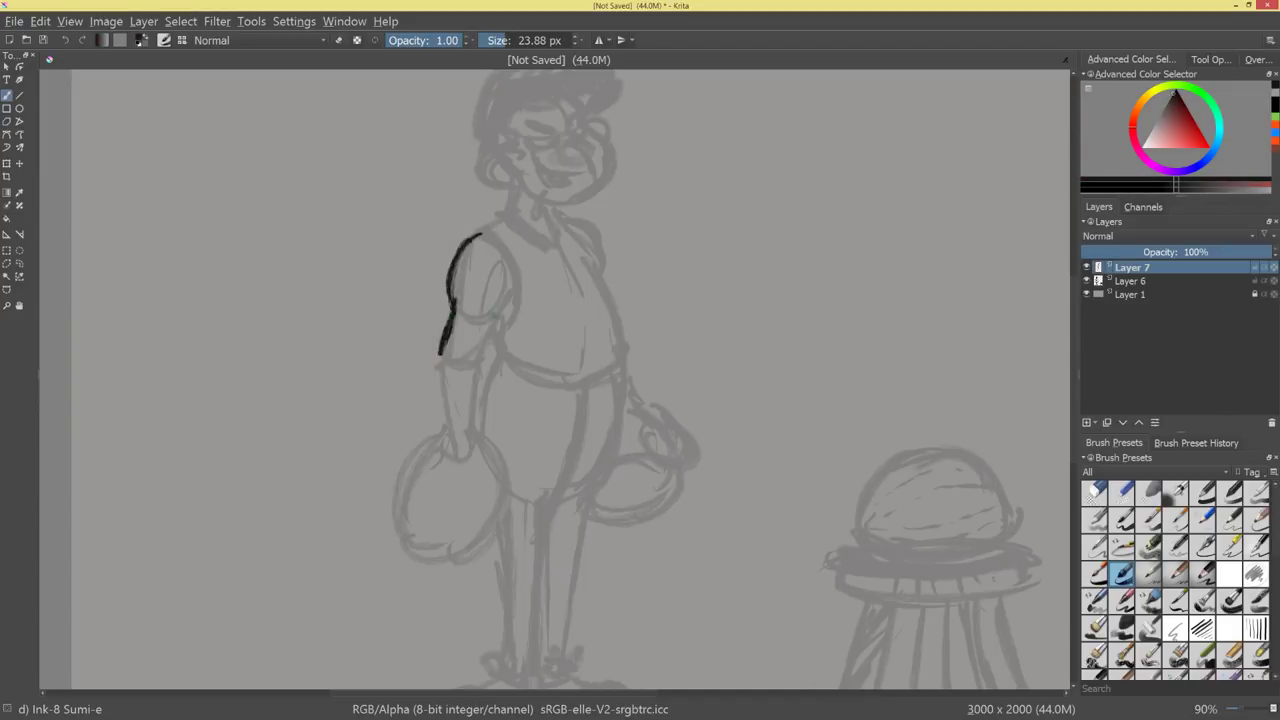
drag(494, 318, 481, 356)
mouse_move(513, 289)
mouse_down()
mouse_move(487, 322)
mouse_move(514, 308)
mouse_up()
key(ctrl+z)
drag(440, 352, 447, 440)
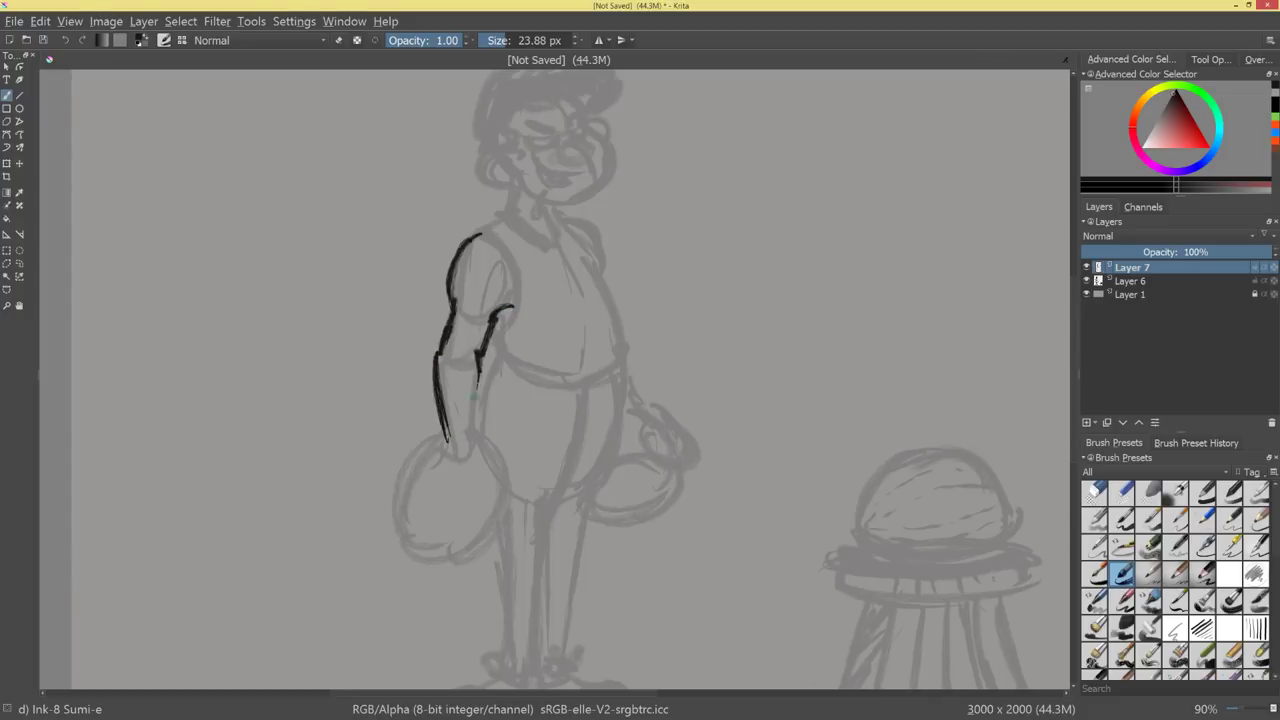
mouse_move(475, 397)
mouse_down()
mouse_move(471, 440)
mouse_move(456, 439)
mouse_move(480, 433)
mouse_up()
Outline the large round shape at the near wrist and add the waist line beside the forearm.
mouse_move(434, 415)
mouse_down()
mouse_move(475, 443)
mouse_move(392, 515)
mouse_up()
drag(428, 440, 450, 560)
drag(389, 517, 503, 530)
drag(511, 511, 477, 433)
mouse_move(503, 476)
mouse_down()
mouse_move(477, 546)
mouse_move(476, 440)
mouse_up()
drag(505, 331, 475, 436)
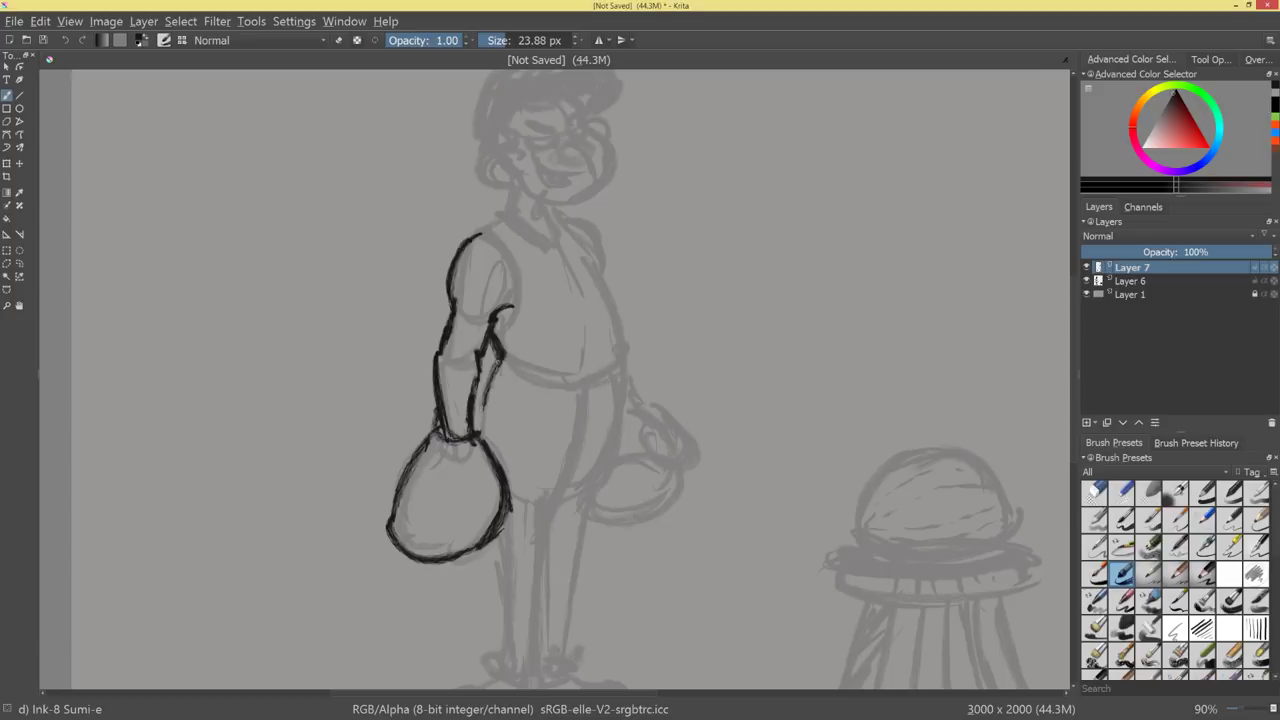
Outline the vest with its curved hem, armhole, V-shaped collar and belly edge, and add the far shoulder.
mouse_move(500, 362)
mouse_down()
mouse_move(474, 436)
mouse_move(612, 384)
mouse_move(600, 288)
mouse_move(618, 366)
mouse_up()
mouse_move(482, 236)
mouse_down()
mouse_move(510, 212)
mouse_move(520, 288)
mouse_move(495, 345)
mouse_up()
drag(505, 212, 565, 252)
drag(560, 208, 565, 242)
drag(552, 206, 580, 226)
drag(572, 218, 604, 240)
drag(600, 236, 604, 272)
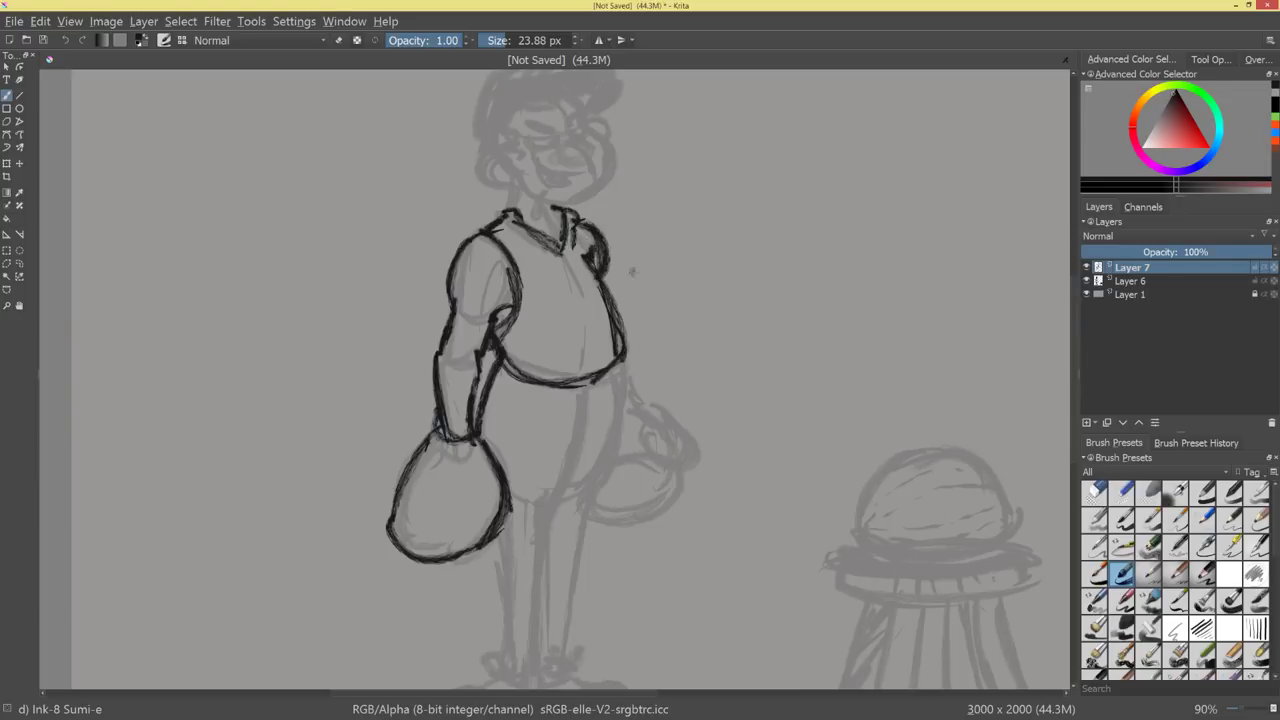
Draw the start of the far arm, then the trousers and near leg down to the ankle cuff.
drag(622, 354, 640, 399)
drag(612, 380, 601, 484)
drag(617, 362, 602, 482)
drag(616, 420, 588, 514)
mouse_move(640, 456)
mouse_down()
mouse_move(620, 517)
mouse_move(645, 456)
mouse_up()
drag(646, 462, 663, 343)
drag(603, 275, 560, 392)
drag(606, 257, 549, 415)
drag(566, 379, 548, 556)
mouse_move(526, 404)
mouse_down()
mouse_move(502, 558)
mouse_move(546, 552)
mouse_up()
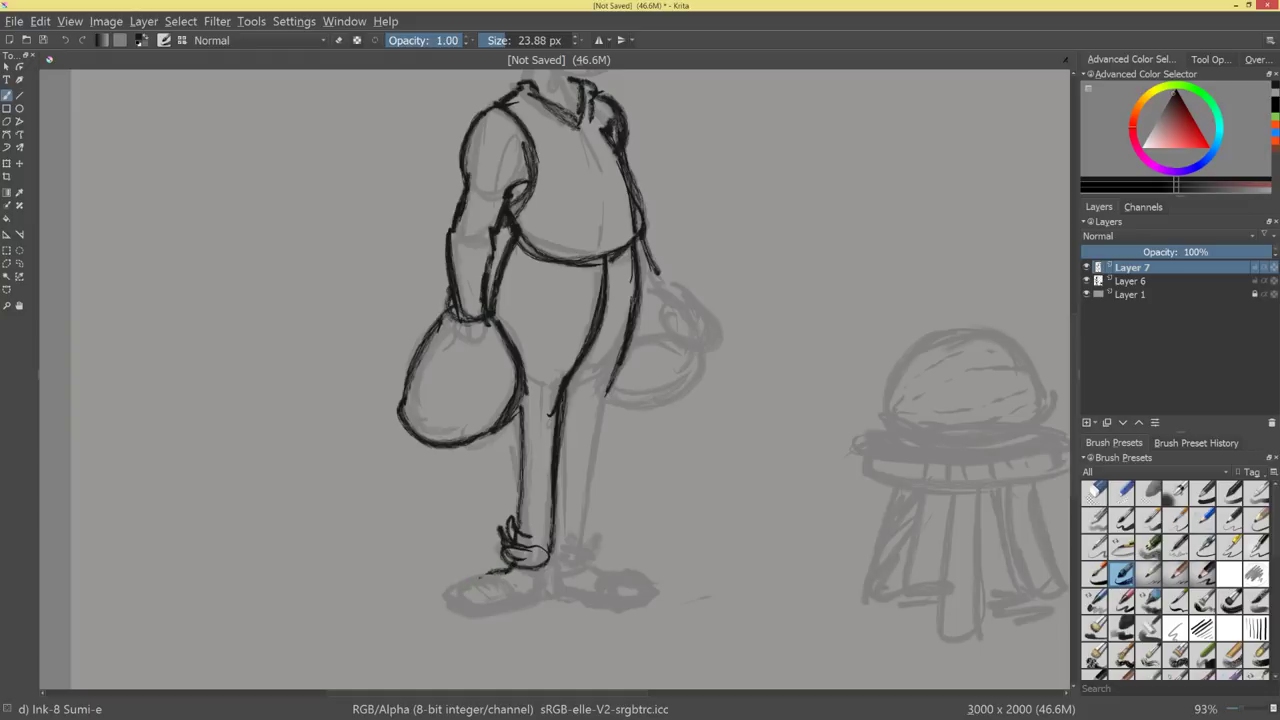
Draw both rounded shoes with toe caps, and outline the far leg down to its ankle cuff.
drag(448, 600, 506, 600)
mouse_move(470, 576)
mouse_down()
mouse_move(444, 600)
mouse_move(452, 610)
mouse_move(490, 619)
mouse_move(538, 601)
mouse_move(530, 570)
mouse_move(544, 606)
mouse_move(526, 593)
mouse_move(612, 606)
mouse_up()
mouse_move(600, 592)
mouse_down()
mouse_move(658, 600)
mouse_move(624, 611)
mouse_move(642, 576)
mouse_move(580, 560)
mouse_move(604, 574)
mouse_move(560, 574)
mouse_move(618, 582)
mouse_move(598, 619)
mouse_move(658, 606)
mouse_up()
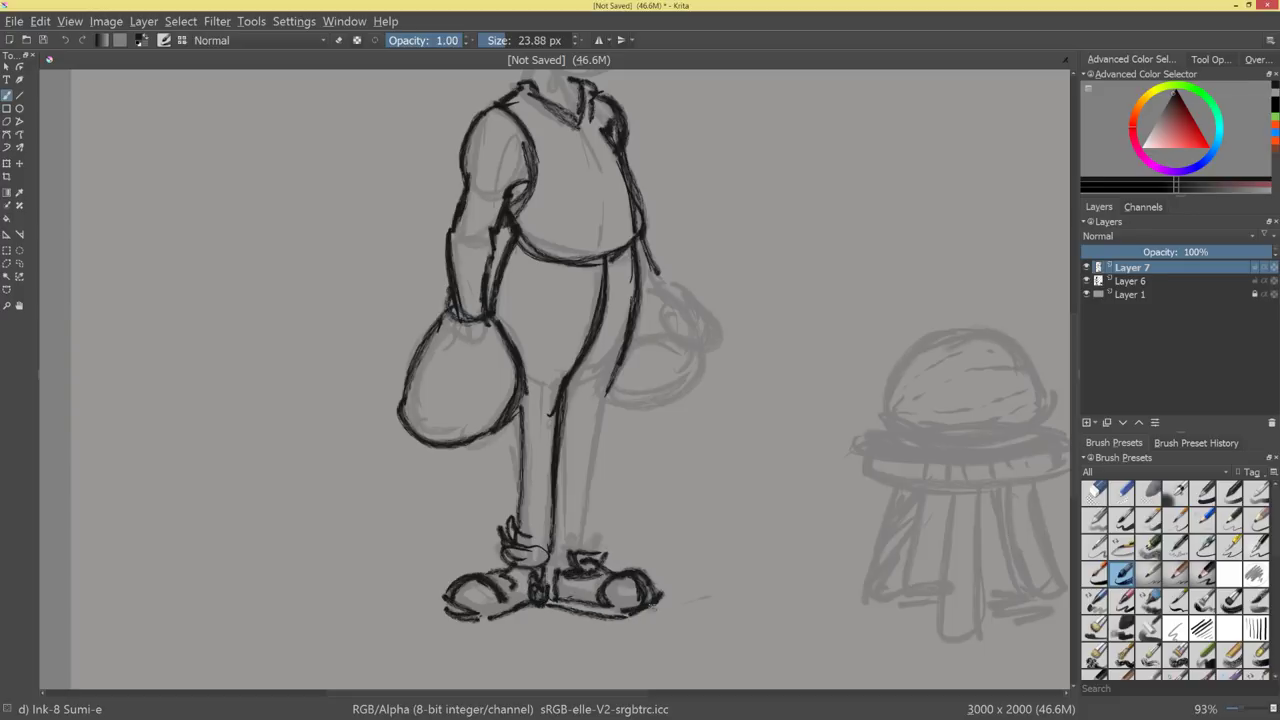
drag(604, 384, 581, 545)
drag(604, 384, 580, 558)
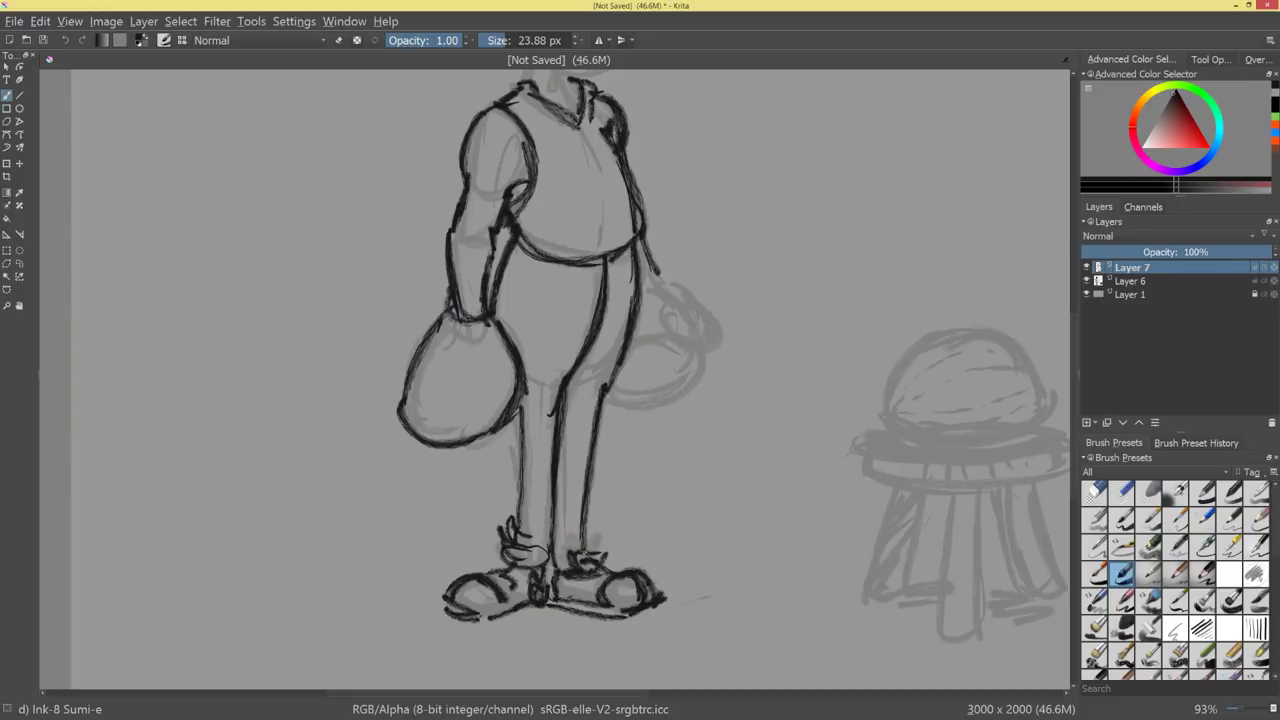
drag(599, 514, 589, 549)
mouse_move(582, 541)
mouse_down()
mouse_move(562, 548)
mouse_move(582, 547)
mouse_up()
Undo the last stray strokes and add a narrow stripe line down the side of the trousers.
mouse_move(717, 406)
mouse_down()
mouse_move(663, 457)
mouse_move(714, 302)
mouse_up()
scroll(714, 302, up, 2)
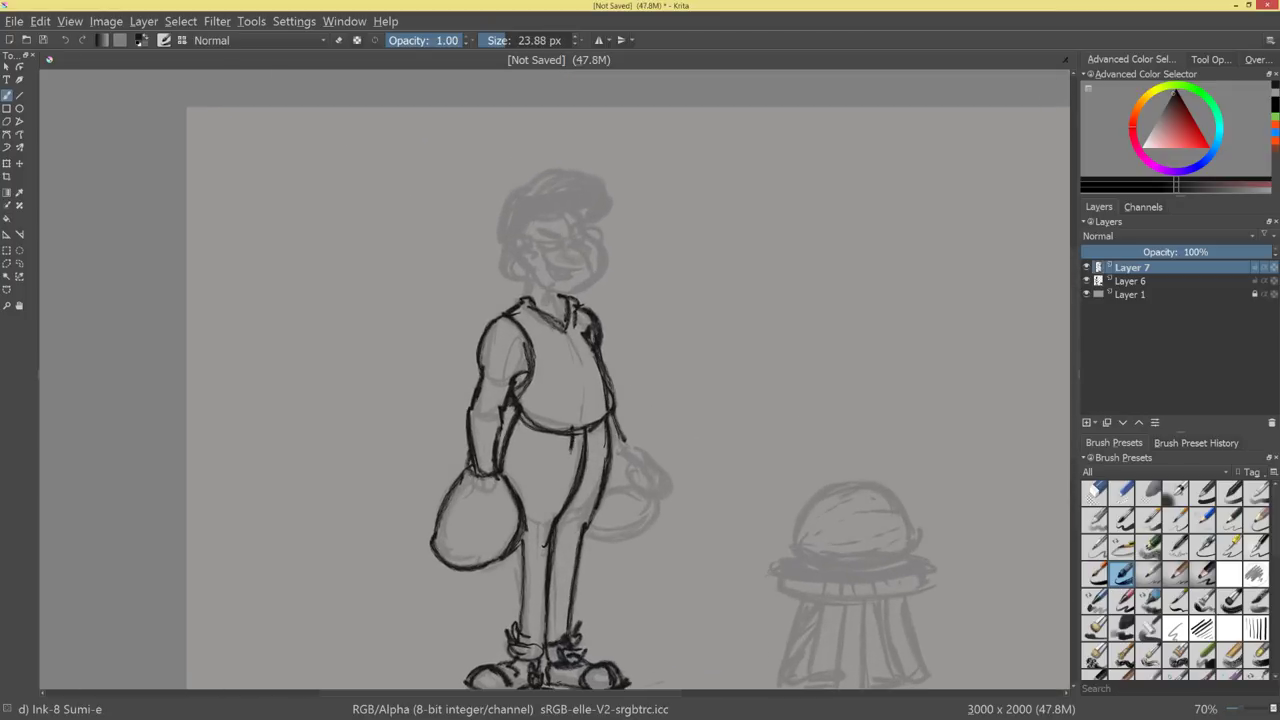
key(ctrl+z)
key(ctrl+z)
scroll(834, 508, down, 4)
scroll(863, 471, up, 6)
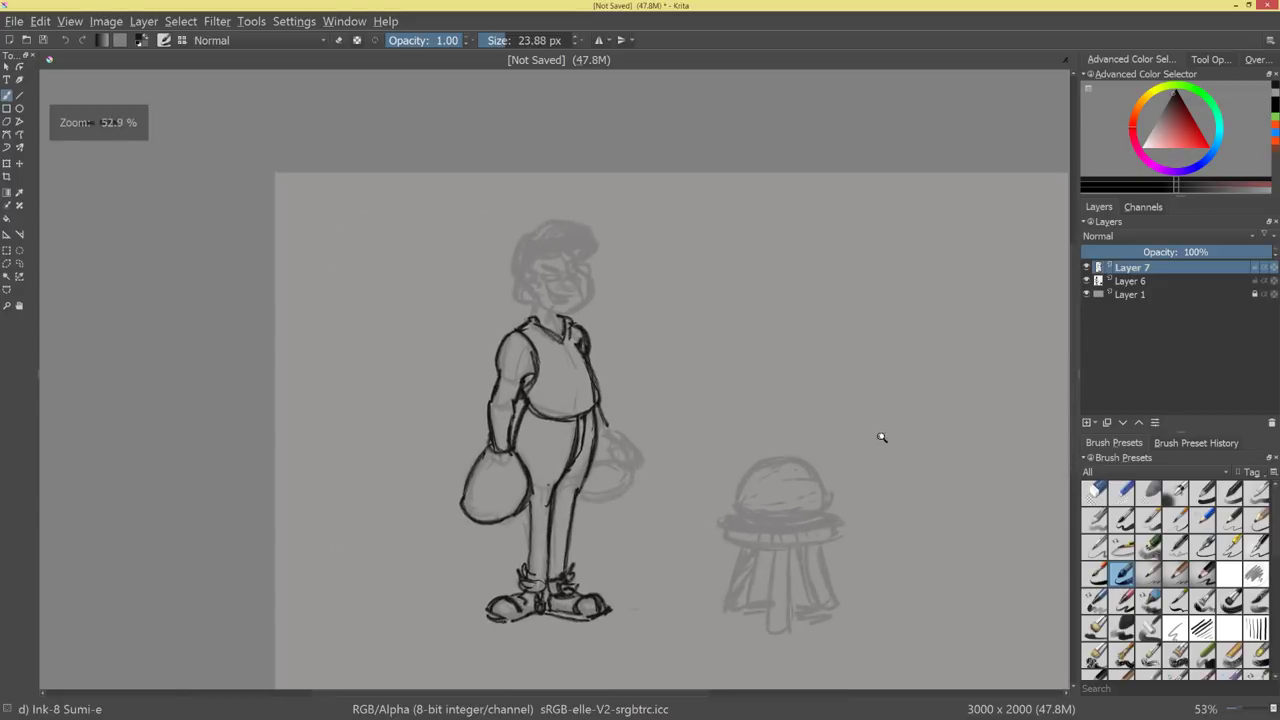
scroll(757, 429, up, 2)
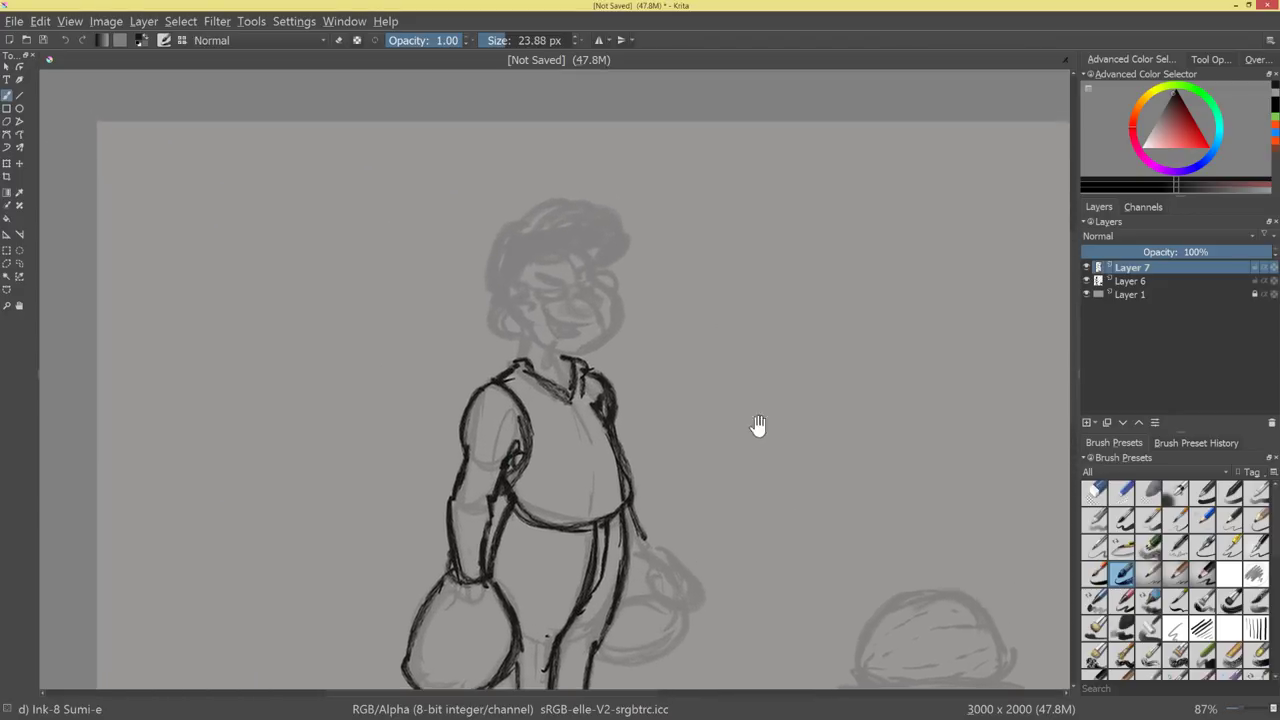
Draw a small skull tattoo on the near upper arm, with an oval head, dark eyes and a jaw.
mouse_move(495, 404)
mouse_down()
mouse_move(476, 425)
mouse_move(492, 399)
mouse_up()
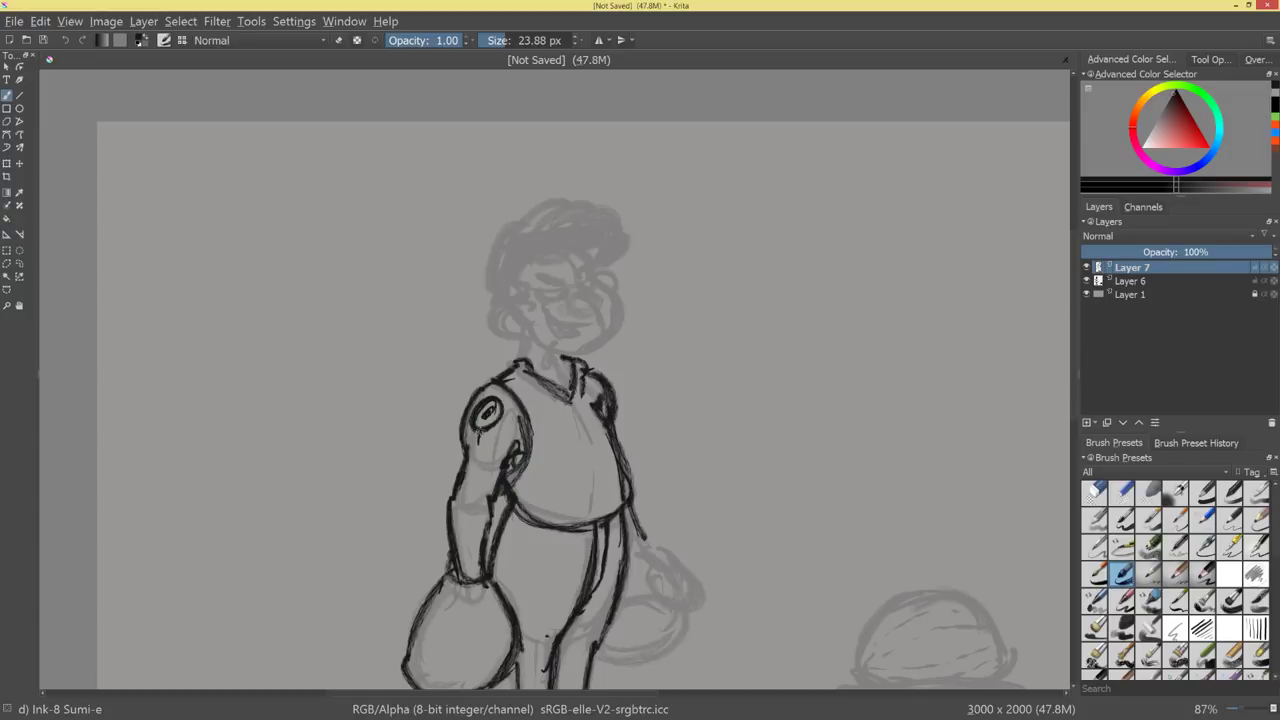
scroll(550, 393, down, 3)
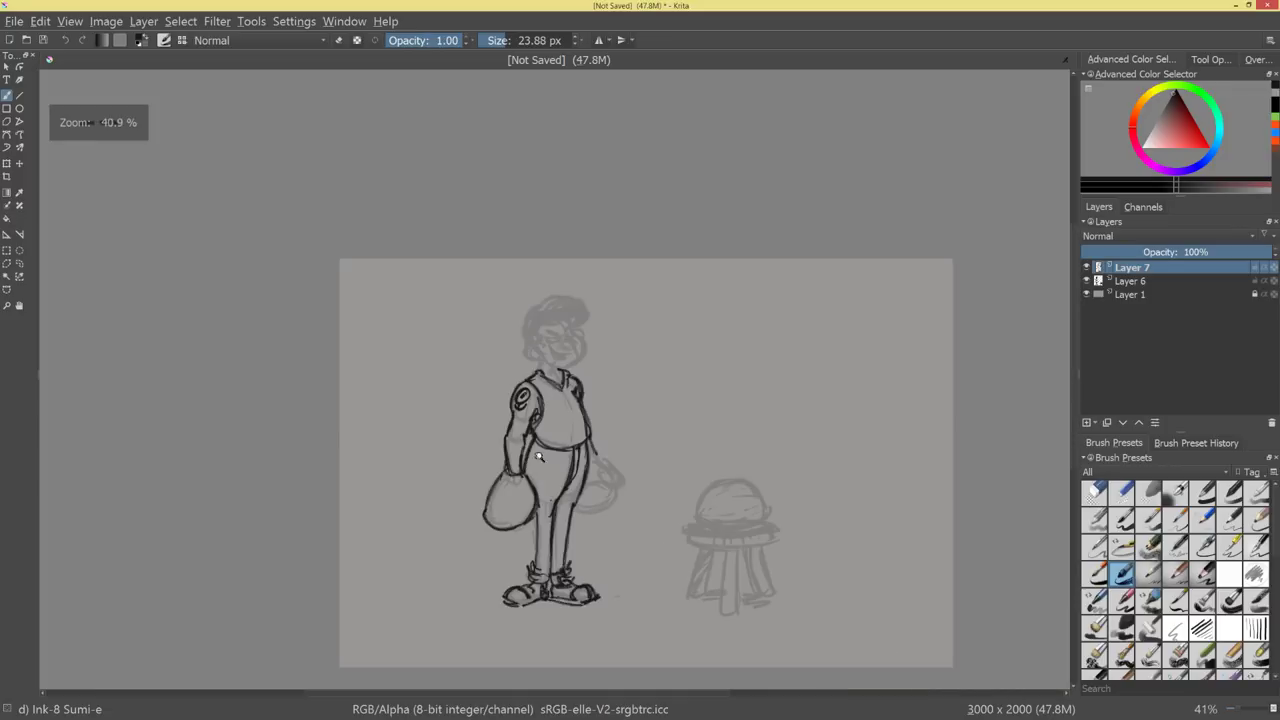
key(1)
key(ctrl+z)
key(ctrl+z)
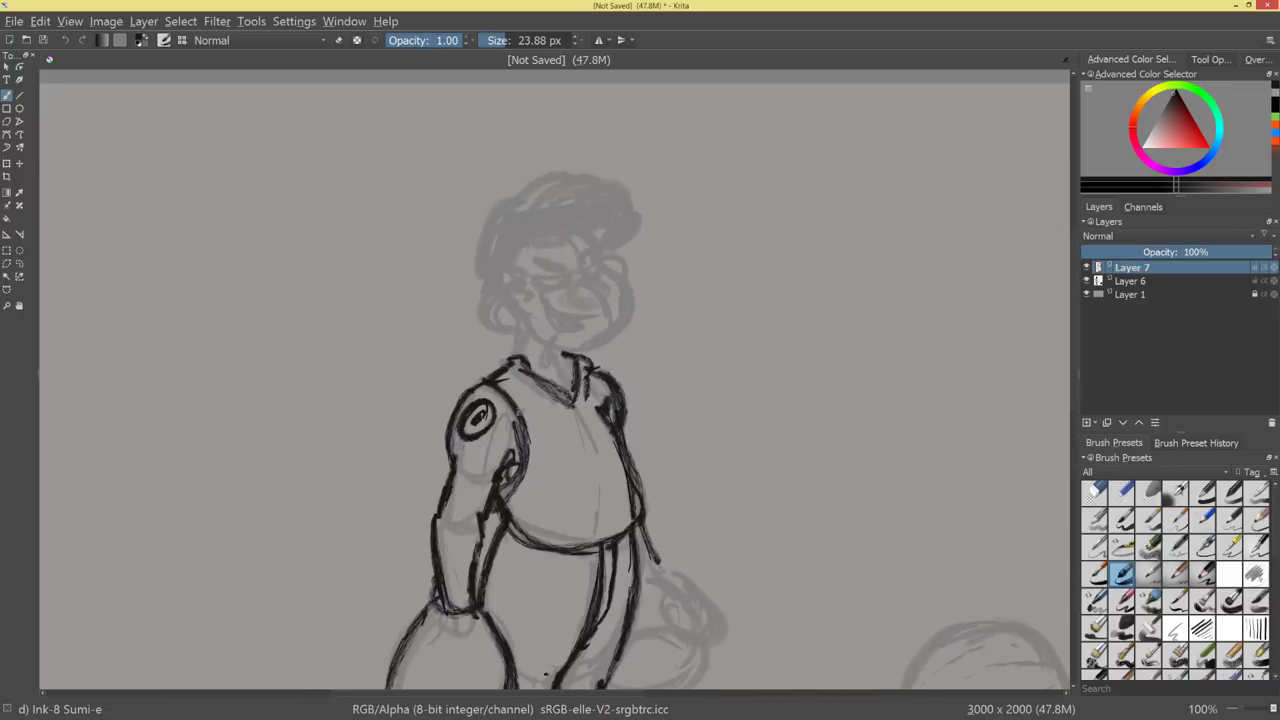
key(ctrl+z)
mouse_move(474, 438)
mouse_down()
mouse_move(465, 468)
mouse_move(489, 446)
mouse_move(617, 500)
mouse_move(628, 488)
mouse_move(580, 431)
mouse_up()
key(ctrl+z)
key(ctrl+z)
key(ctrl+z)
key(ctrl+z)
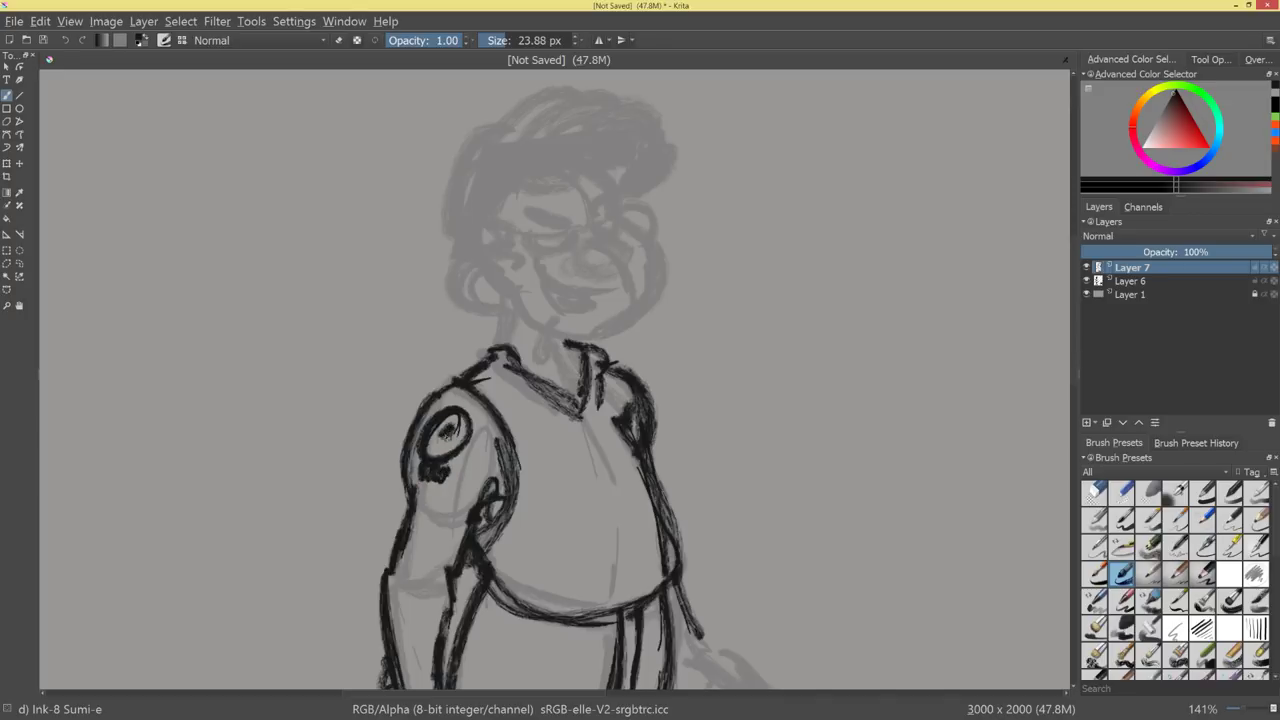
key(ctrl+z)
mouse_move(650, 498)
mouse_down()
mouse_move(626, 560)
mouse_move(654, 486)
mouse_up()
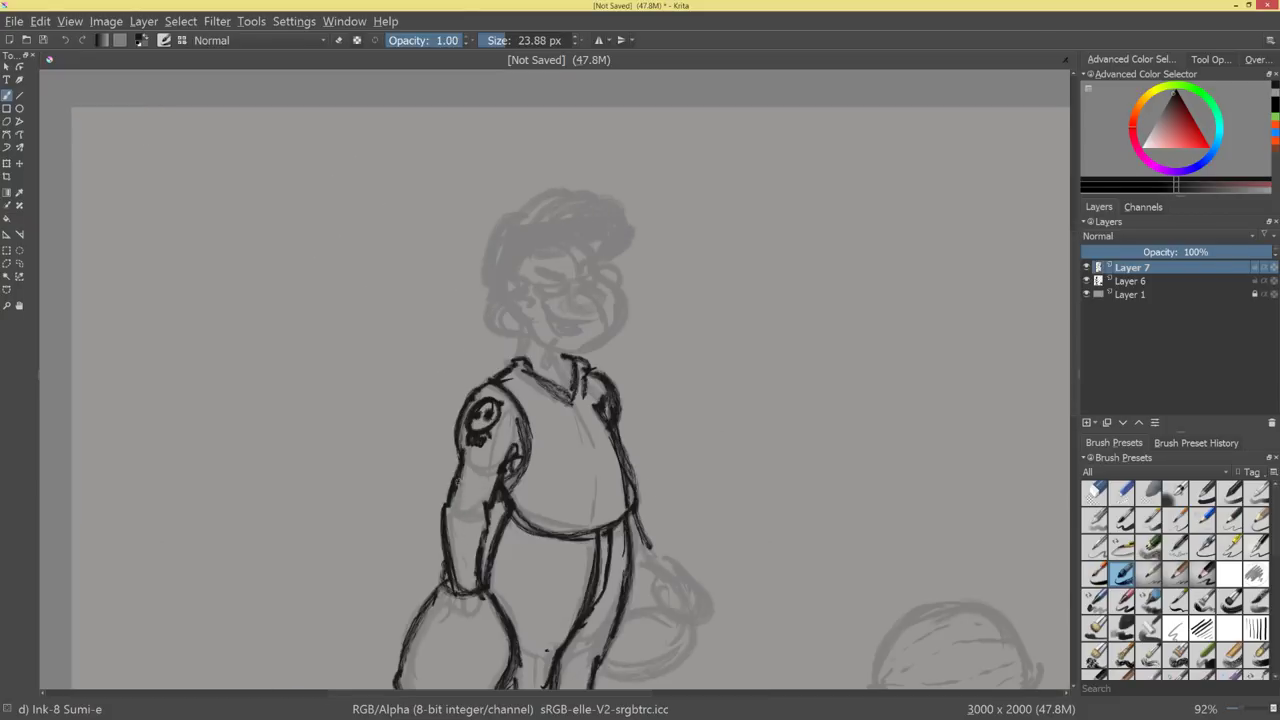
Draw a curved cuff line across the near forearm just below the elbow.
scroll(726, 410, down, 5)
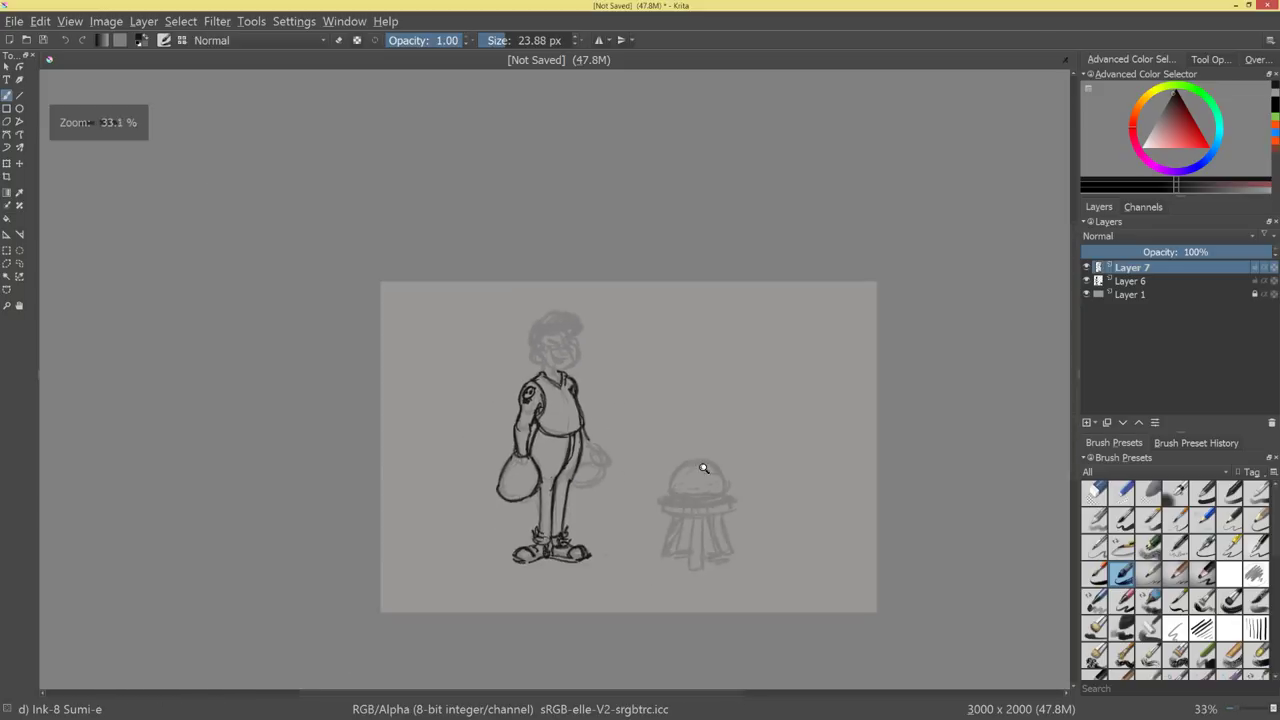
scroll(694, 443, up, 5)
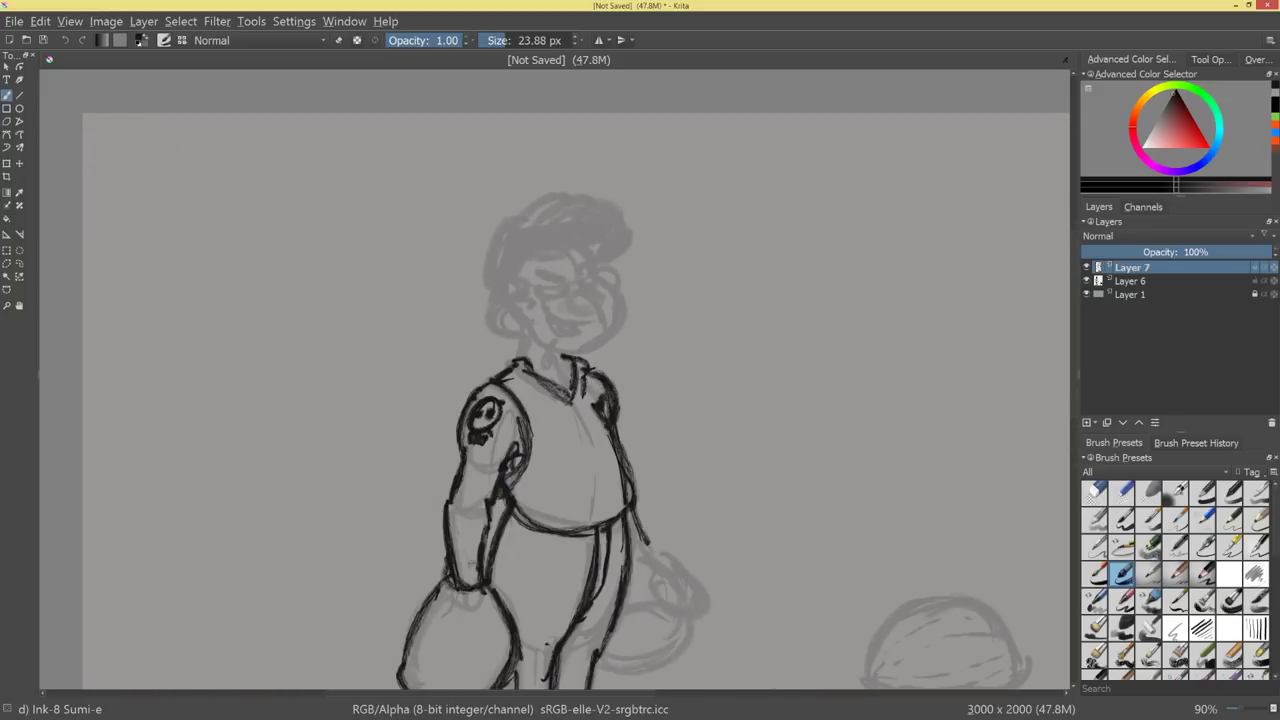
scroll(657, 409, down, 5)
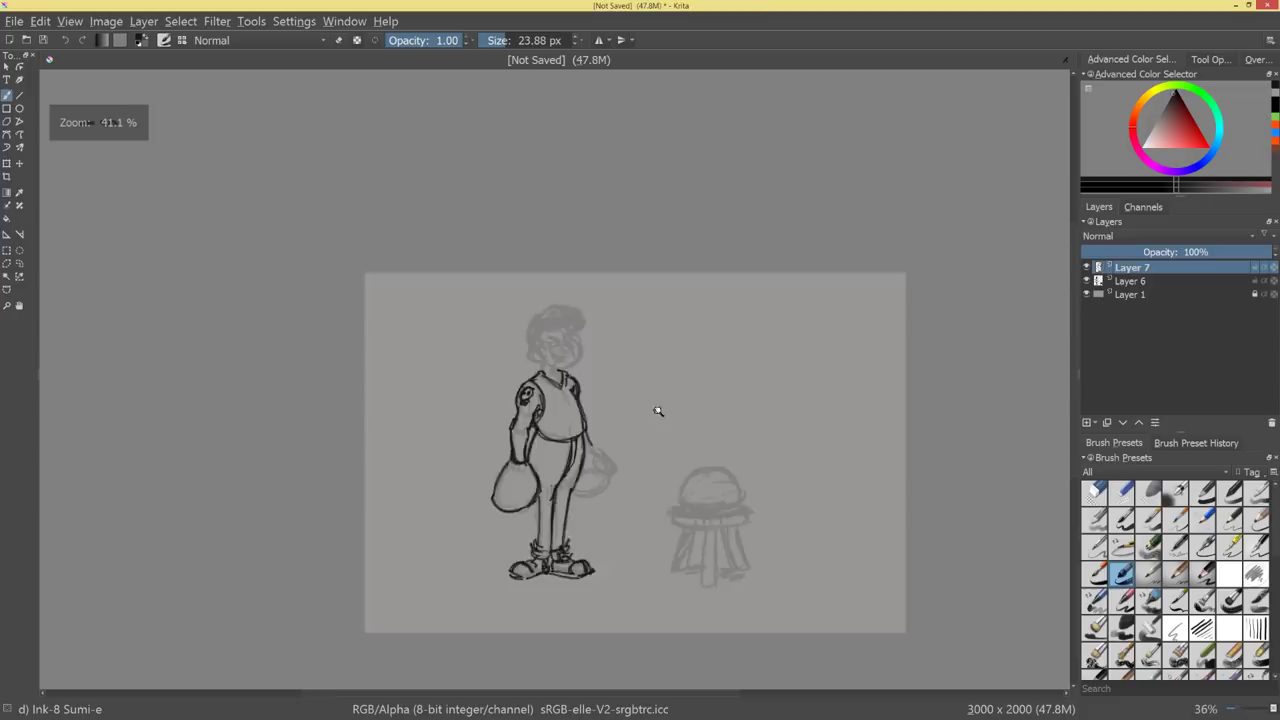
scroll(657, 409, up, 6)
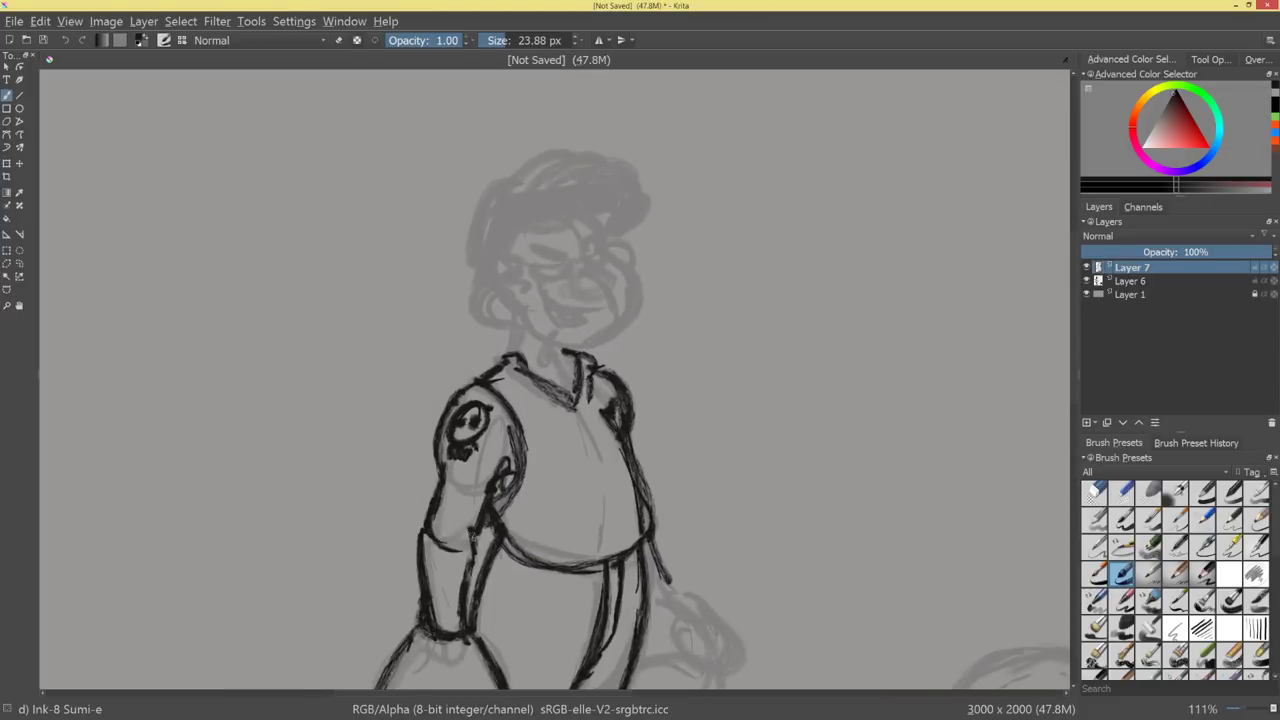
scroll(660, 505, down, 4)
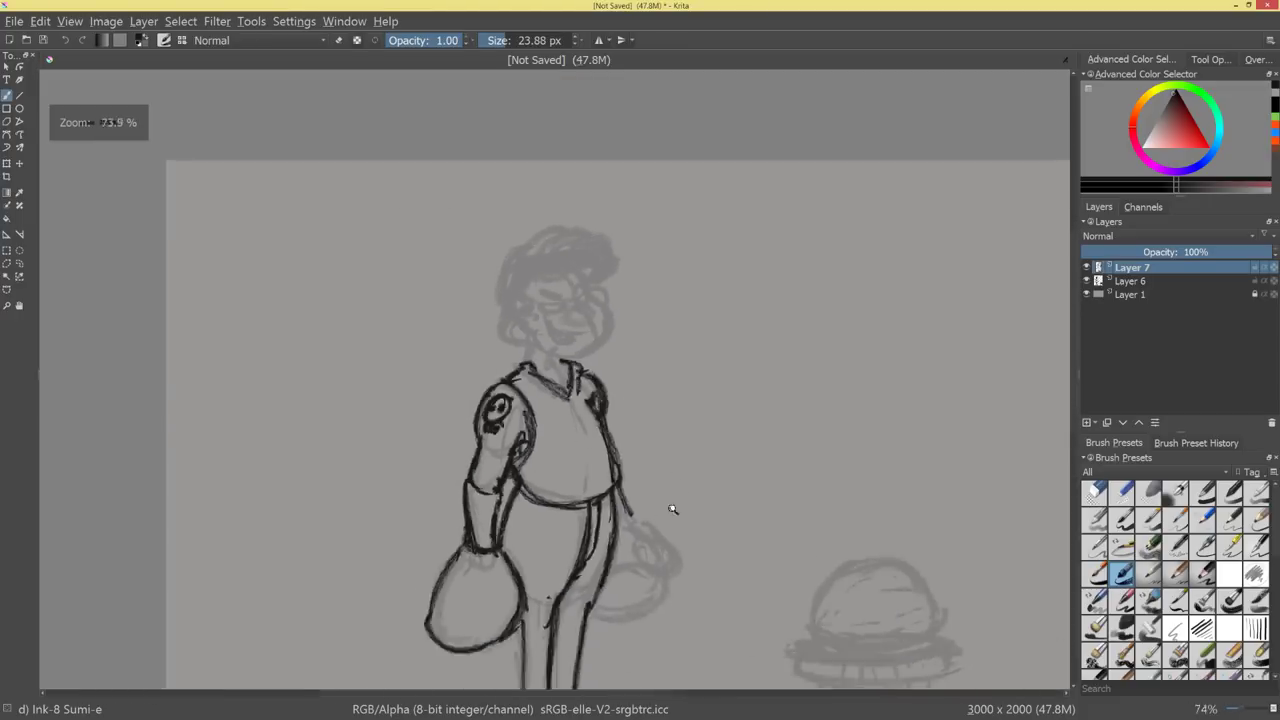
Draw the back of the neck above the collar and outline the front collar flap.
scroll(663, 520, up, 8)
mouse_move(468, 231)
mouse_down()
mouse_move(441, 317)
mouse_move(460, 322)
mouse_up()
drag(659, 353, 661, 478)
mouse_move(586, 420)
mouse_down()
mouse_move(562, 484)
mouse_move(606, 562)
mouse_move(603, 539)
mouse_up()
drag(770, 516, 745, 520)
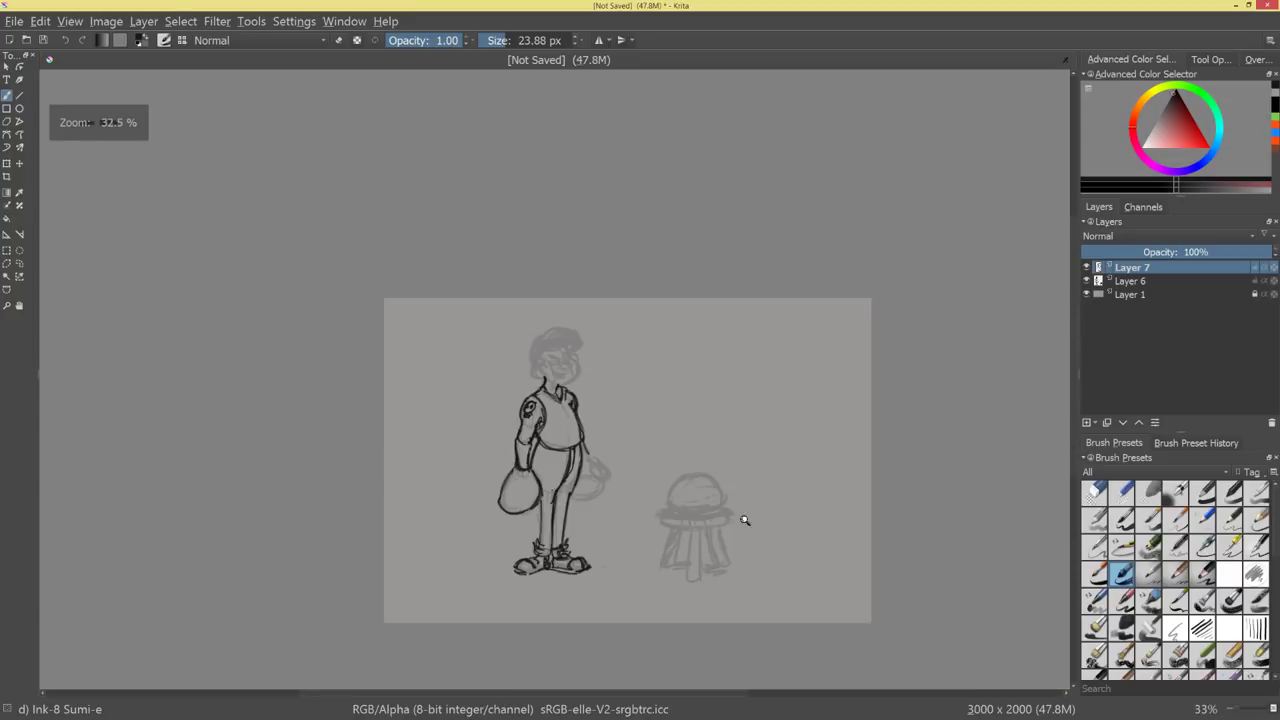
scroll(607, 371, up, 6)
scroll(666, 403, up, 2)
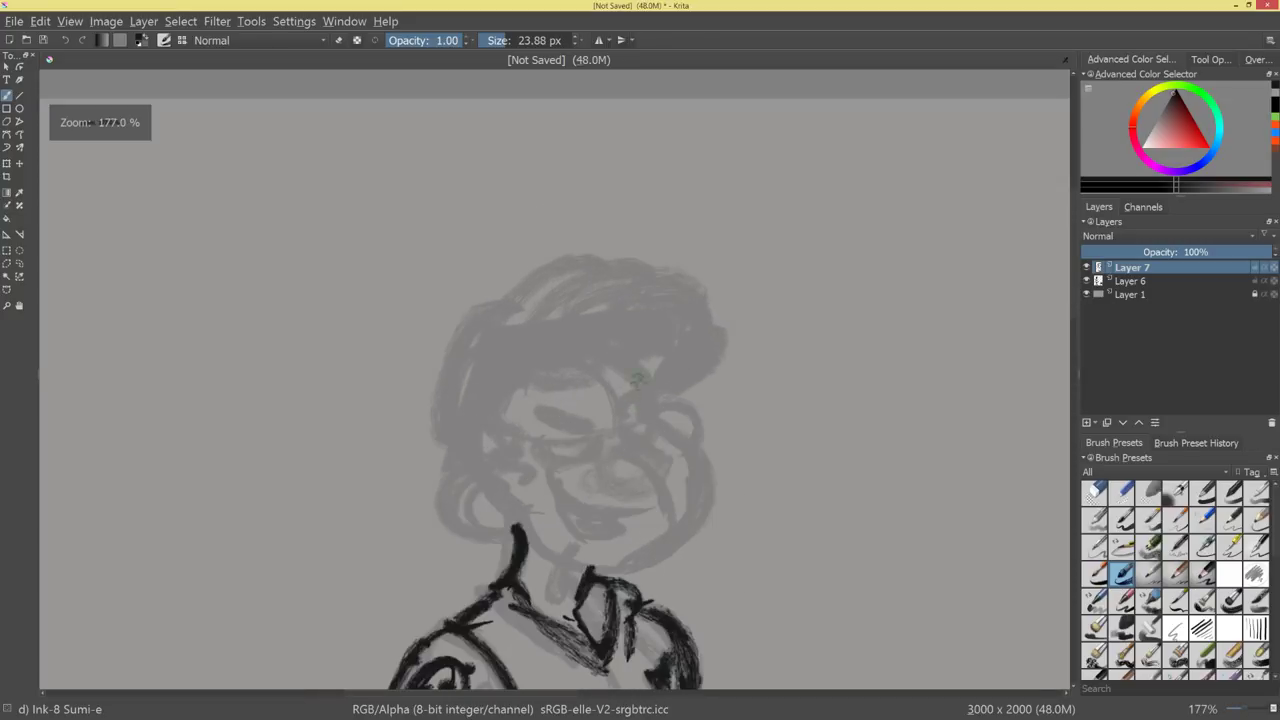
Outline the face from the brow around the bulging cheek and along the chin to the jaw.
mouse_move(620, 355)
mouse_down()
mouse_move(660, 391)
mouse_move(659, 413)
mouse_move(717, 354)
mouse_up()
key(ctrl+z)
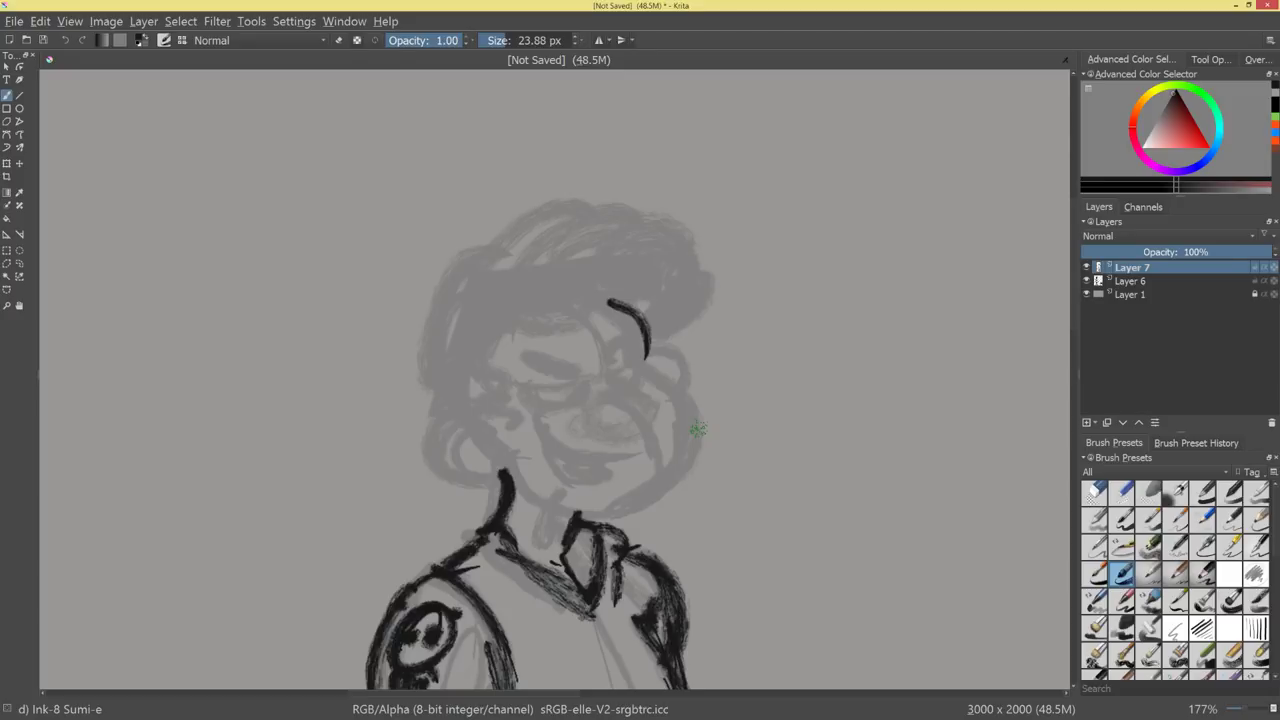
key(ctrl+z)
scroll(651, 357, up, 2)
mouse_move(643, 284)
mouse_down()
mouse_move(666, 360)
mouse_move(728, 404)
mouse_move(727, 391)
mouse_move(748, 441)
mouse_move(735, 498)
mouse_up()
mouse_move(756, 454)
mouse_down()
mouse_move(706, 526)
mouse_move(642, 559)
mouse_up()
mouse_move(749, 476)
mouse_down()
mouse_move(702, 526)
mouse_move(635, 561)
mouse_up()
drag(502, 514, 632, 566)
drag(491, 462, 588, 560)
mouse_move(486, 491)
mouse_down()
mouse_move(731, 522)
mouse_move(500, 507)
mouse_move(481, 453)
mouse_move(480, 513)
mouse_up()
mouse_move(427, 433)
mouse_down()
mouse_move(371, 478)
mouse_move(488, 510)
mouse_up()
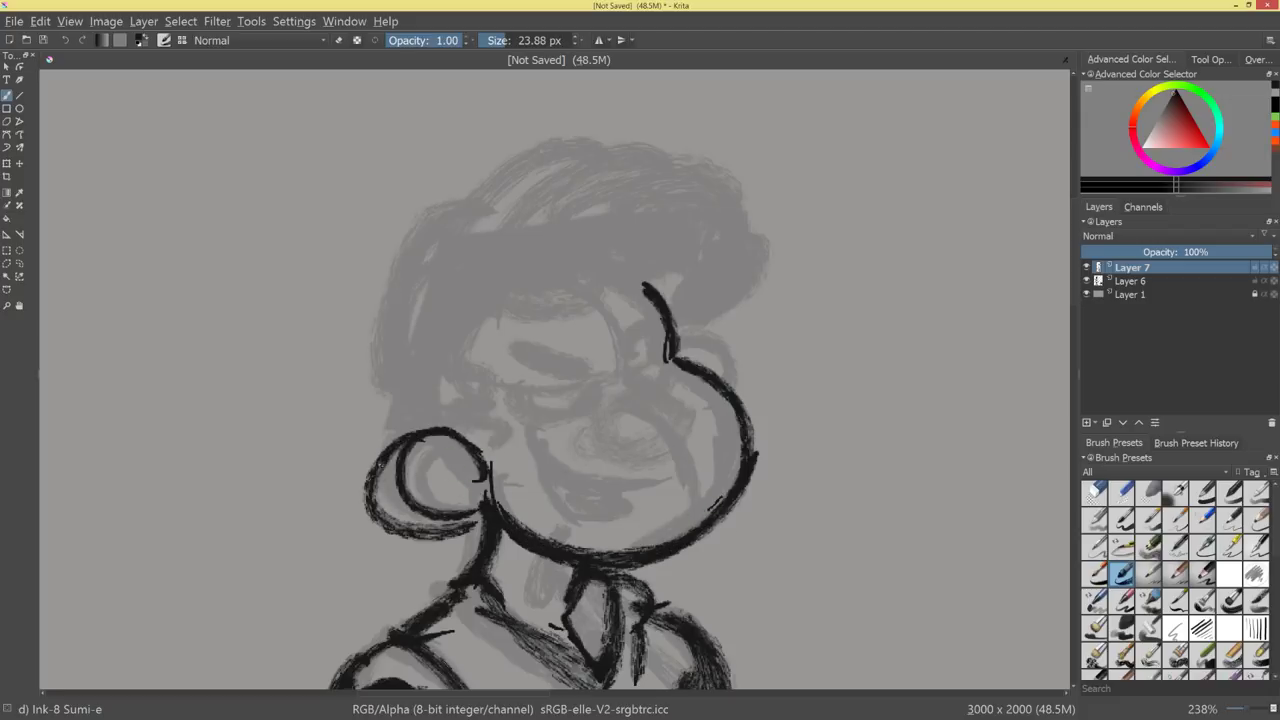
drag(384, 460, 489, 500)
mouse_move(745, 472)
mouse_down()
mouse_move(669, 551)
mouse_move(563, 389)
mouse_up()
key(ctrl+z)
key(ctrl+z)
key(ctrl+z)
key(ctrl+z)
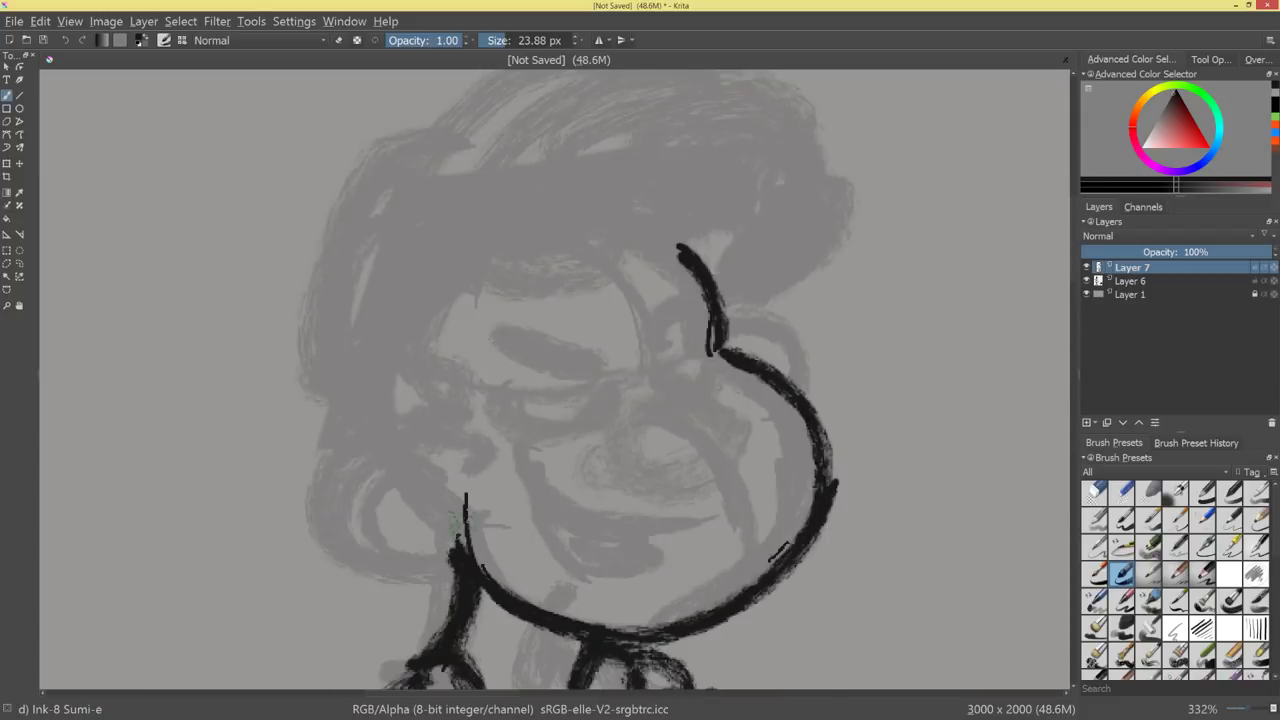
Draw a smaller rounded ear behind the jaw with curved folds inside it.
drag(466, 526, 437, 562)
drag(430, 468, 452, 577)
drag(402, 501, 402, 534)
drag(388, 480, 449, 524)
mouse_move(426, 495)
mouse_down()
mouse_move(408, 512)
mouse_move(434, 540)
mouse_up()
mouse_move(676, 524)
mouse_down()
mouse_move(643, 574)
mouse_move(716, 469)
mouse_up()
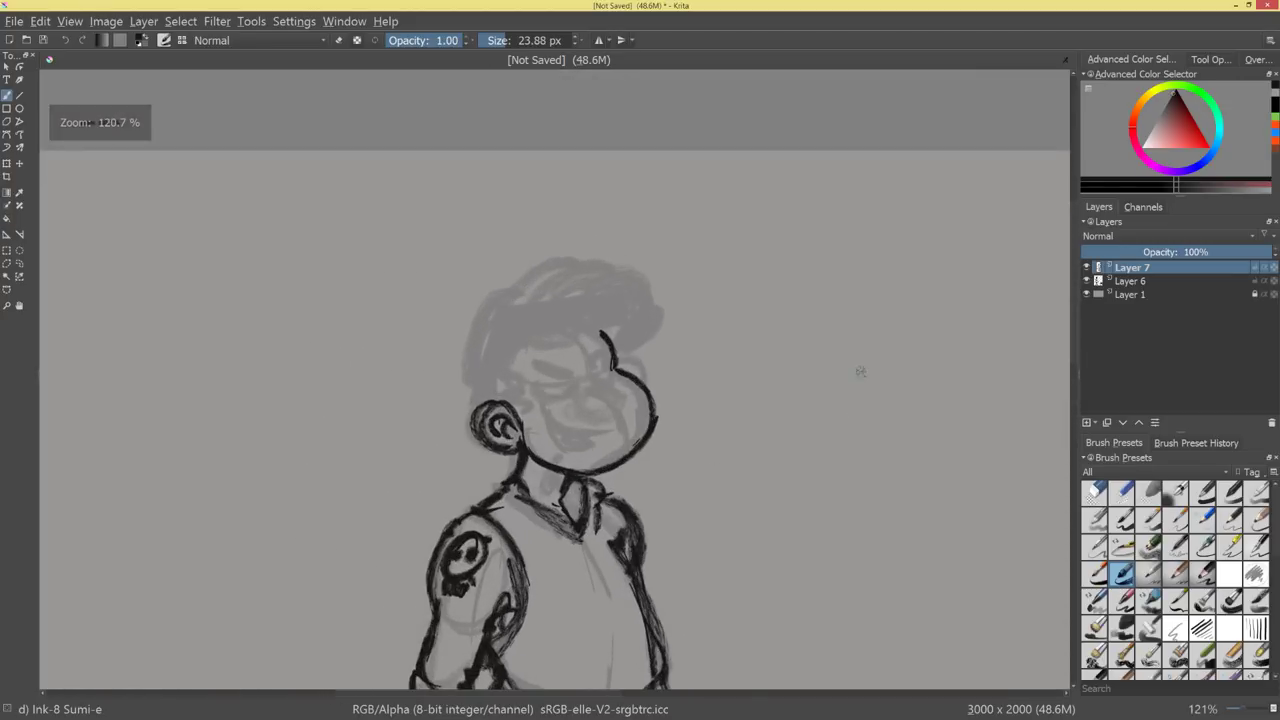
Sketch an enlarged ear outline with inner folds in the empty space beside the figure, plus a larger ear curve.
mouse_move(790, 405)
mouse_down()
mouse_move(948, 400)
mouse_move(832, 498)
mouse_move(912, 362)
mouse_move(887, 430)
mouse_up()
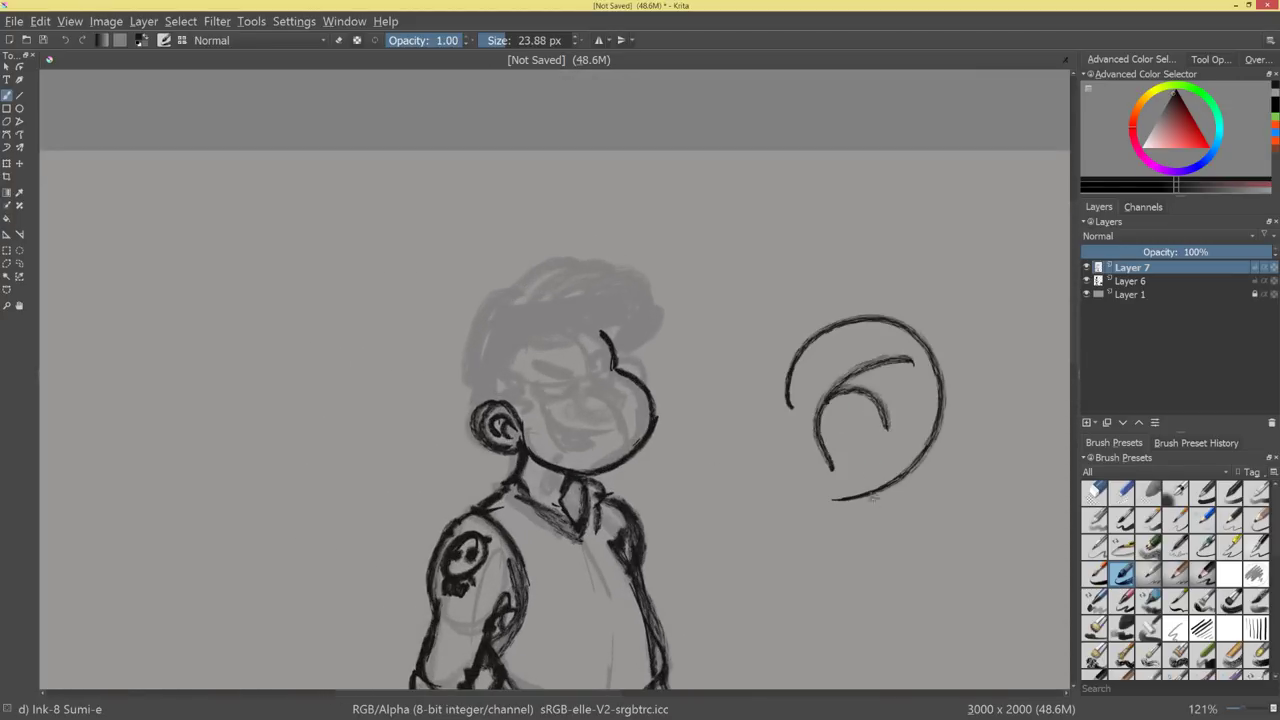
drag(934, 522, 666, 474)
mouse_move(767, 433)
mouse_down()
mouse_move(937, 430)
mouse_move(822, 592)
mouse_up()
mouse_move(560, 410)
mouse_down()
mouse_move(582, 313)
mouse_move(632, 323)
mouse_move(553, 392)
mouse_up()
mouse_move(564, 402)
mouse_down()
mouse_move(622, 312)
mouse_move(645, 327)
mouse_up()
mouse_move(558, 350)
mouse_down()
mouse_move(622, 366)
mouse_move(564, 344)
mouse_up()
drag(564, 344, 617, 371)
key(ctrl+z)
key(ctrl+z)
key(ctrl+z)
key(ctrl+z)
key(ctrl+z)
key(ctrl+z)
key(ctrl+z)
key(ctrl+z)
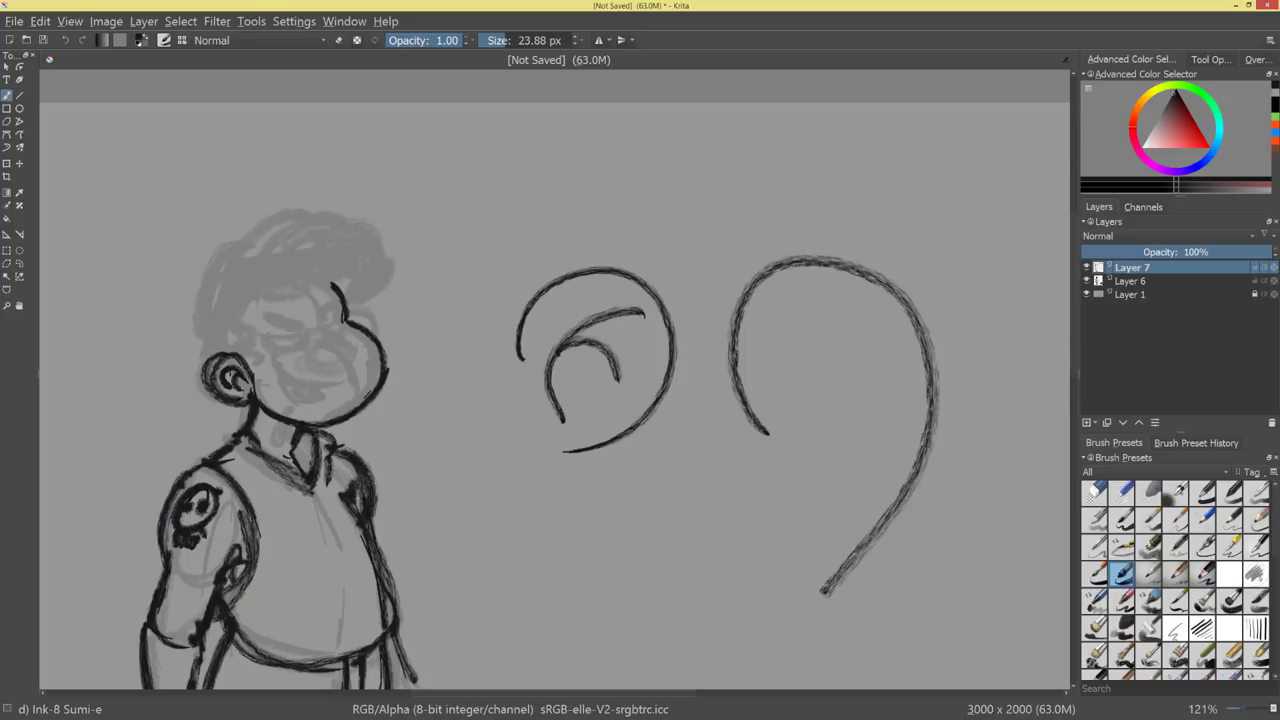
Draw the rounded nose below the brow, with a short curved nostril wing beside it, using a 15.84 px brush.
mouse_move(403, 375)
mouse_down()
mouse_move(710, 452)
mouse_move(759, 402)
mouse_move(738, 402)
mouse_move(772, 524)
mouse_move(760, 530)
mouse_up()
mouse_move(760, 464)
mouse_down()
mouse_move(792, 508)
mouse_move(757, 534)
mouse_up()
drag(768, 464, 782, 522)
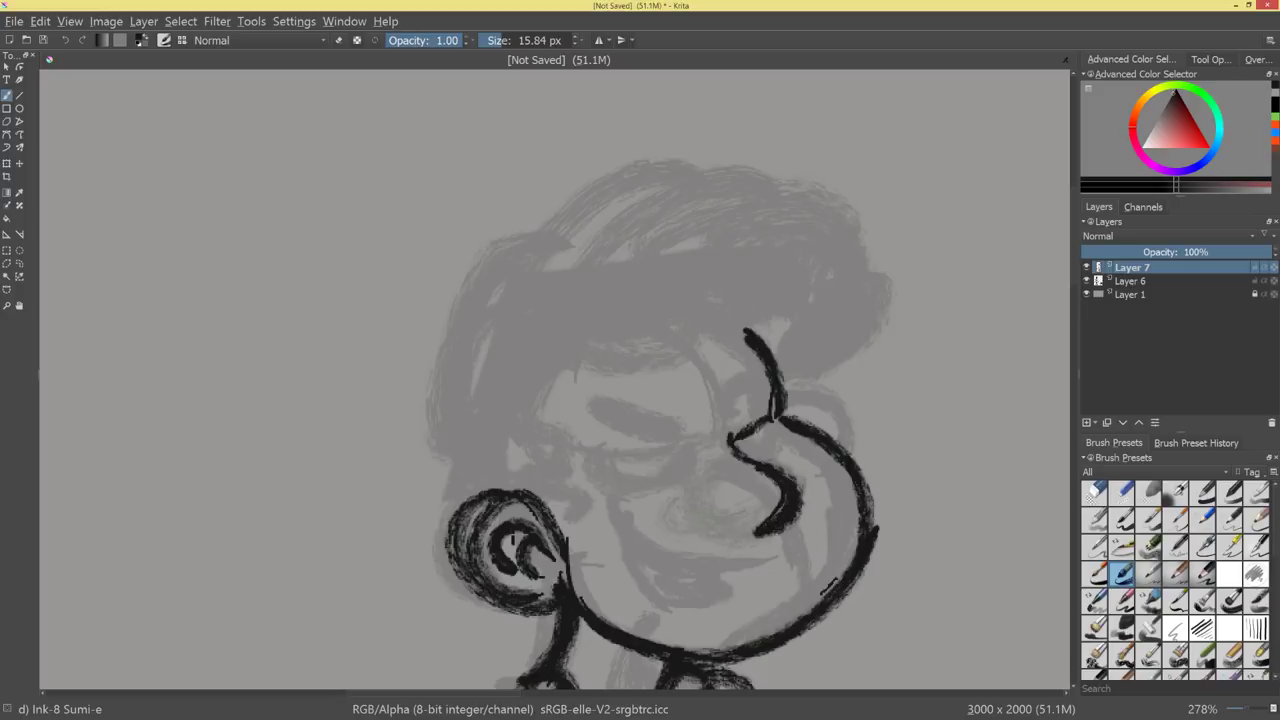
mouse_move(690, 519)
mouse_down()
mouse_move(719, 530)
mouse_move(695, 497)
mouse_move(685, 532)
mouse_move(720, 531)
mouse_up()
key(ctrl+z)
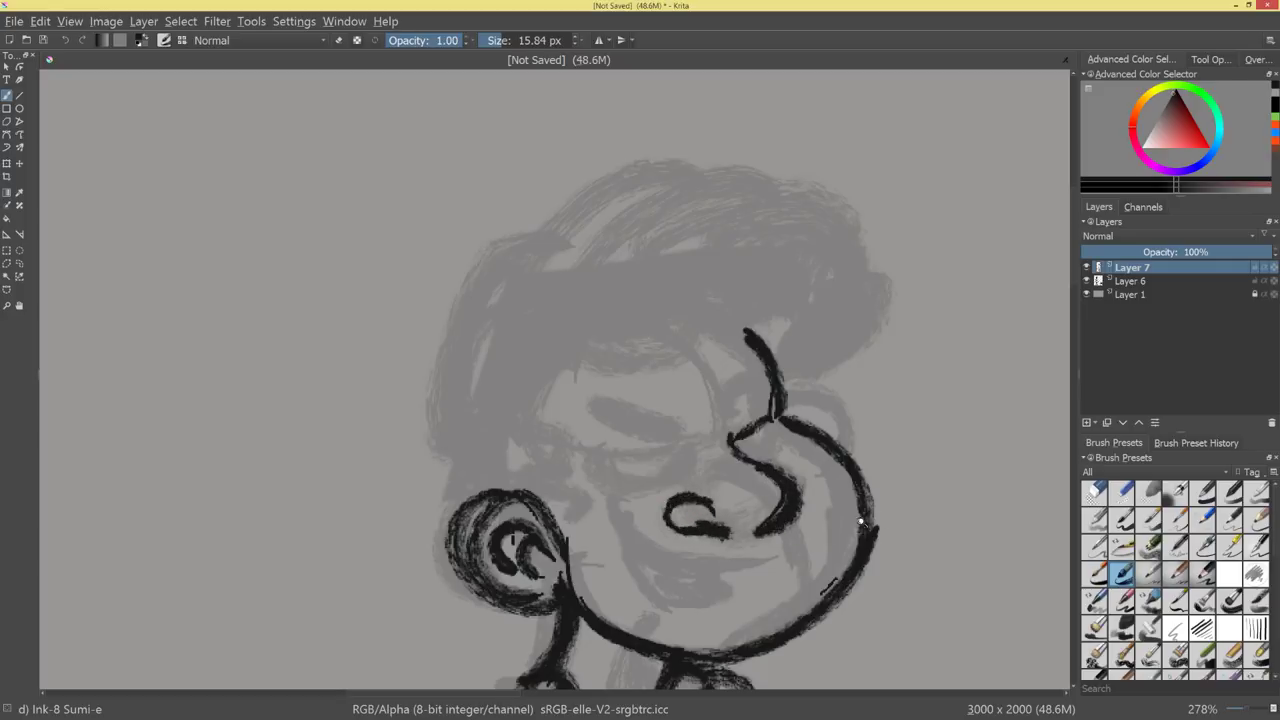
mouse_move(863, 520)
mouse_down()
mouse_move(780, 591)
mouse_move(851, 503)
mouse_up()
key(ctrl+z)
key(ctrl+z)
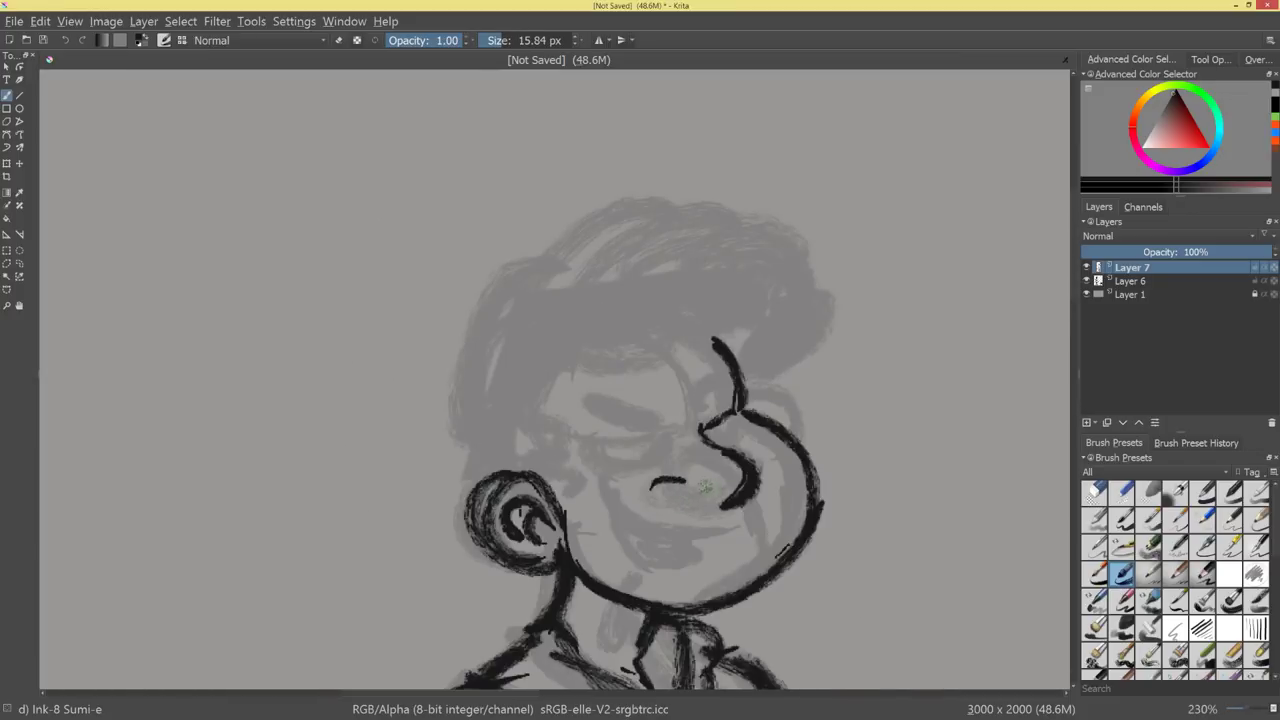
drag(750, 462, 697, 508)
Draw a slanted smirking mouth beneath the nose, reworking its strokes and darkening the opening.
mouse_move(609, 480)
mouse_down()
mouse_move(708, 537)
mouse_move(630, 512)
mouse_up()
mouse_move(609, 480)
mouse_down()
mouse_move(623, 557)
mouse_move(655, 571)
mouse_up()
drag(600, 505, 715, 555)
scroll(666, 614, down, 5)
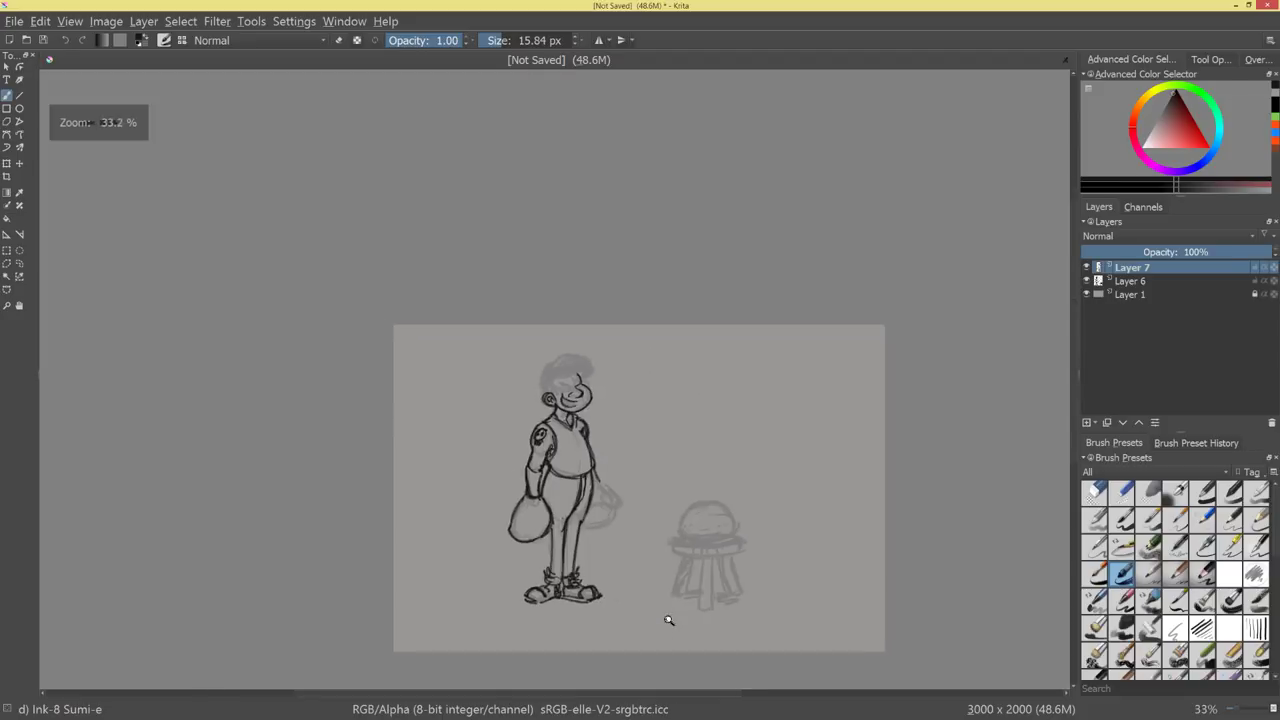
scroll(666, 614, up, 5)
key(ctrl+z)
key(ctrl+z)
key(ctrl+z)
mouse_move(612, 488)
mouse_down()
mouse_move(668, 588)
mouse_move(697, 581)
mouse_move(636, 538)
mouse_move(648, 566)
mouse_up()
key(ctrl+z)
mouse_move(780, 506)
mouse_down()
mouse_move(774, 566)
mouse_move(751, 600)
mouse_move(833, 497)
mouse_up()
Draw both half-closed eyes under flat heavy lids and shade their inner corners.
mouse_move(577, 424)
mouse_down()
mouse_move(652, 412)
mouse_move(590, 428)
mouse_up()
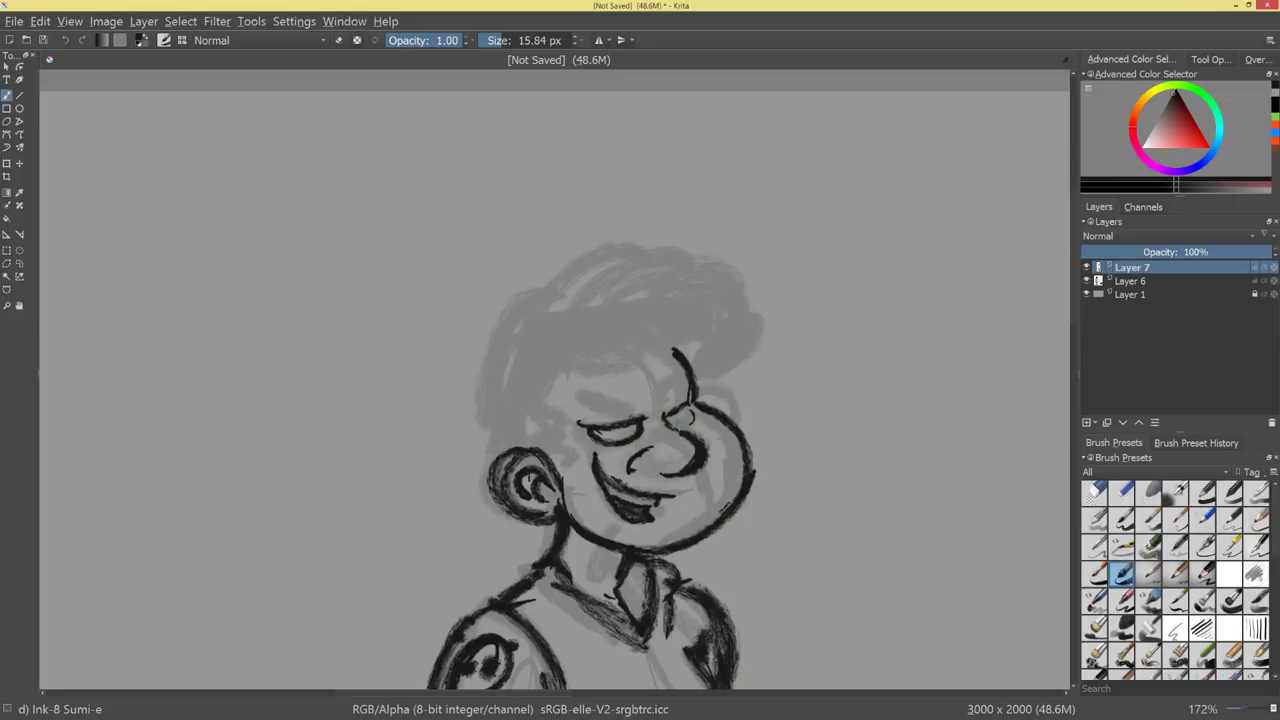
drag(790, 486, 752, 548)
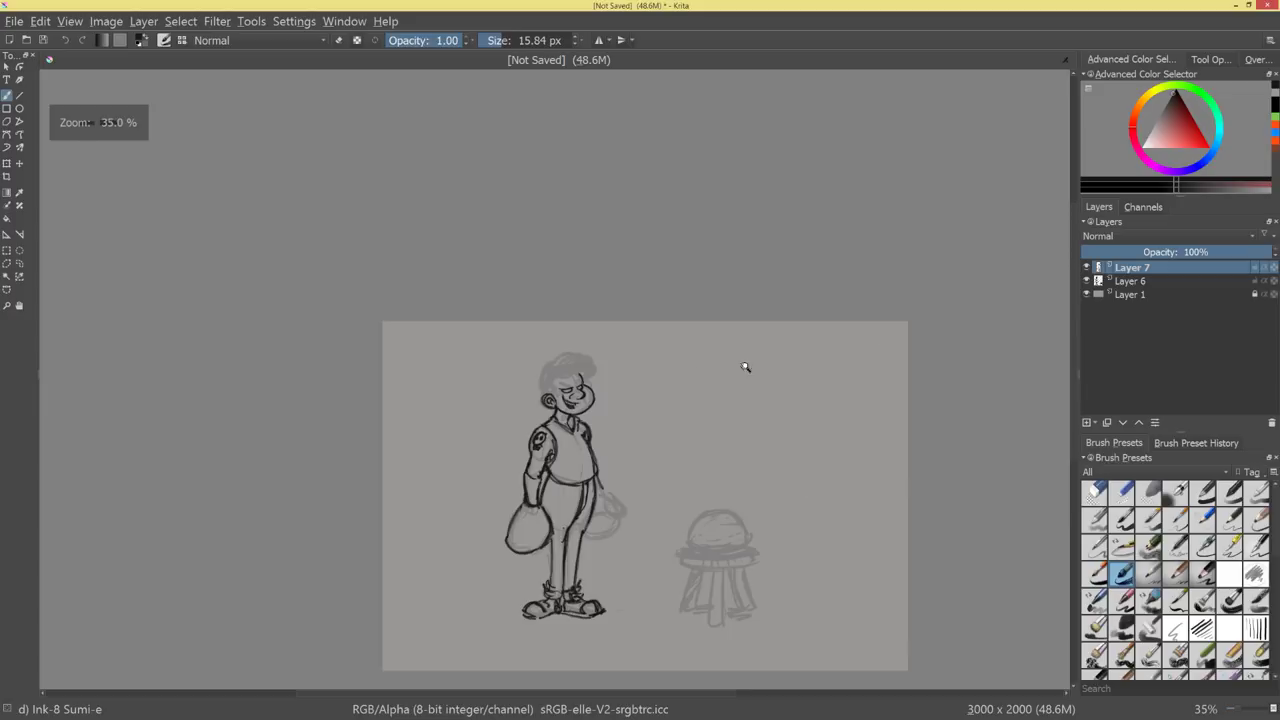
drag(745, 367, 760, 222)
drag(764, 508, 724, 534)
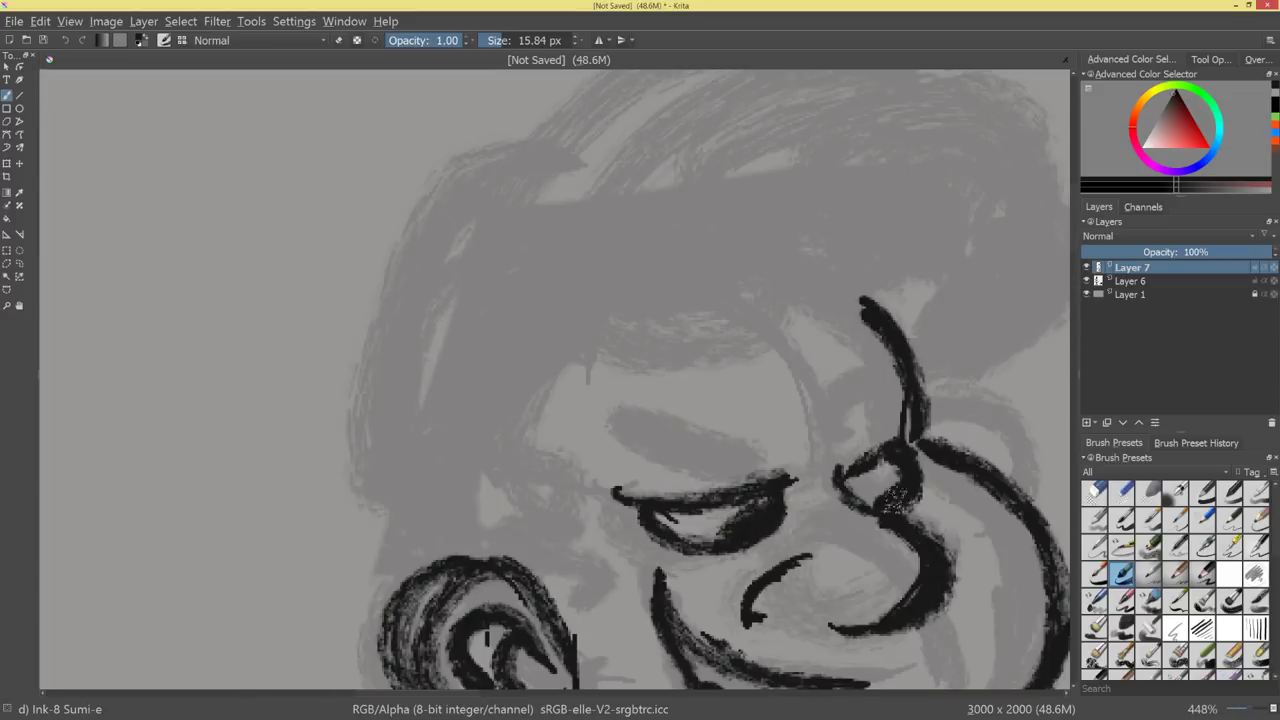
drag(920, 517, 880, 404)
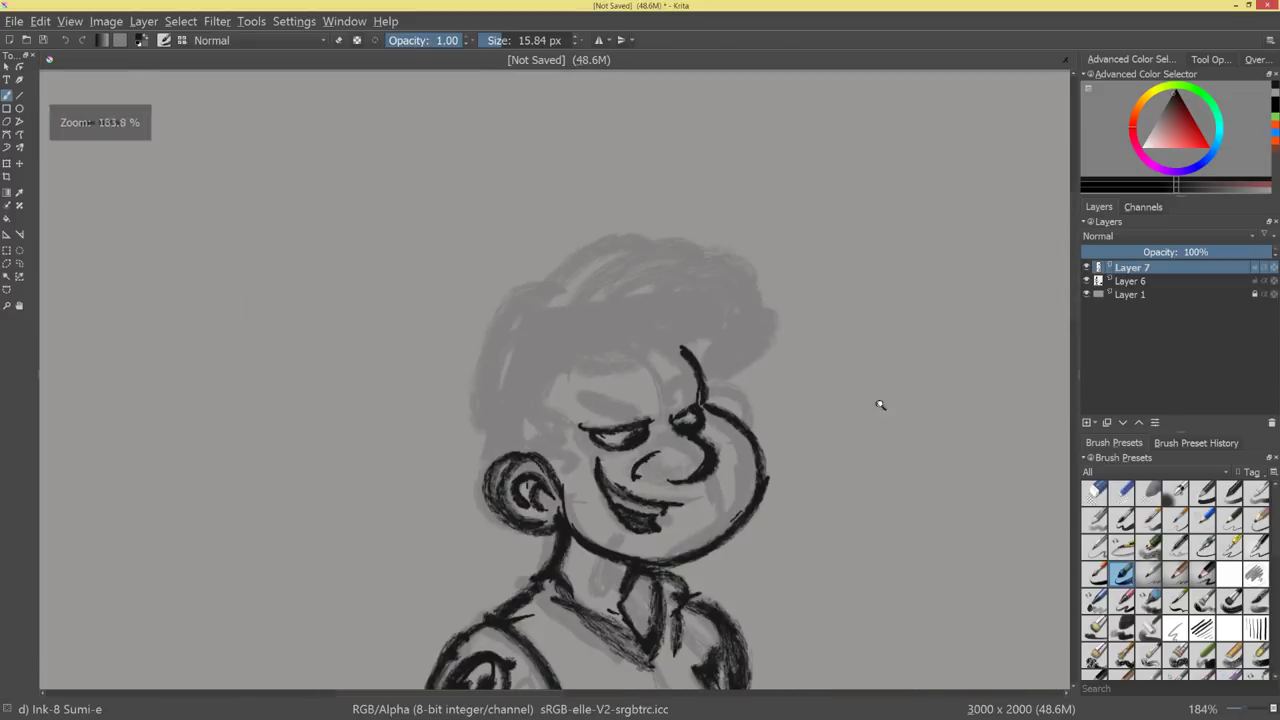
Draw thick angry eyebrows slanting down toward the nose above both eyes.
drag(568, 414, 653, 417)
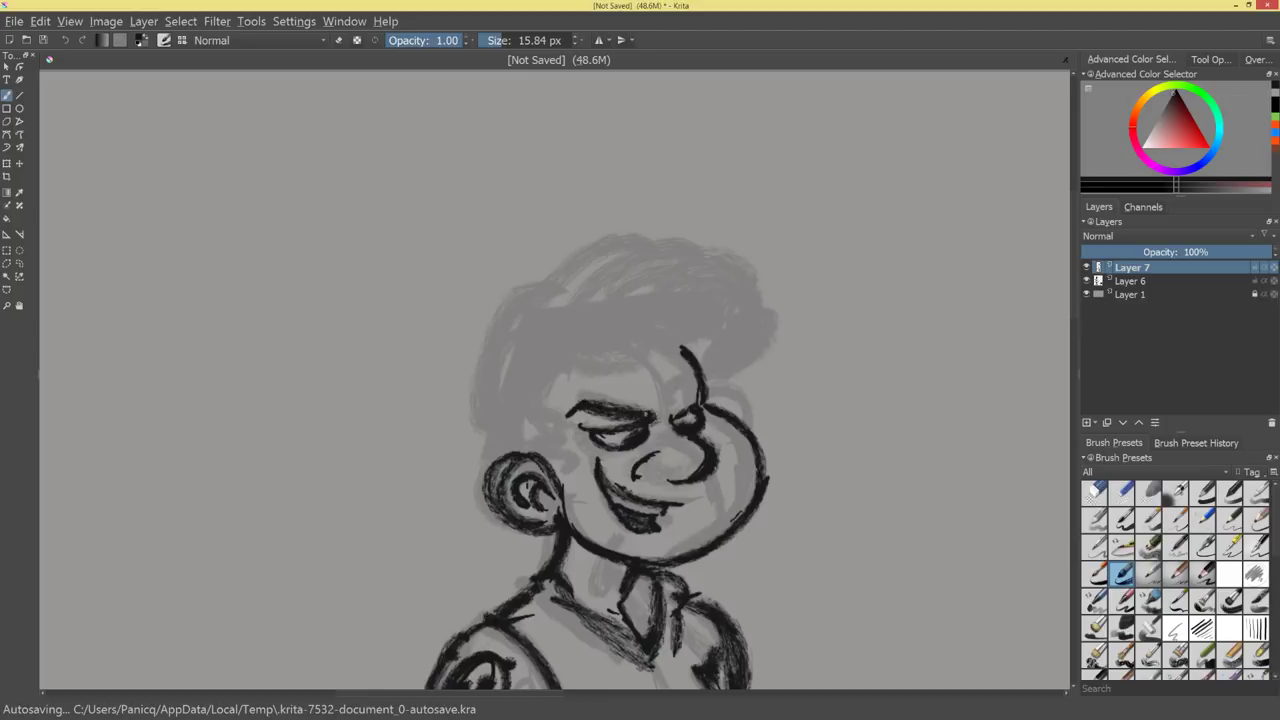
mouse_move(797, 423)
mouse_down()
mouse_move(749, 517)
mouse_move(860, 422)
mouse_move(848, 383)
mouse_up()
drag(645, 488, 714, 468)
mouse_move(806, 446)
mouse_down()
mouse_move(749, 514)
mouse_move(838, 404)
mouse_up()
Retouch the outer curve of the smirking mouth, undoing the strokes that do not fit.
key(e)
mouse_move(756, 492)
mouse_down()
mouse_move(700, 514)
mouse_move(745, 518)
mouse_move(783, 551)
mouse_move(792, 532)
mouse_up()
key(ctrl+z)
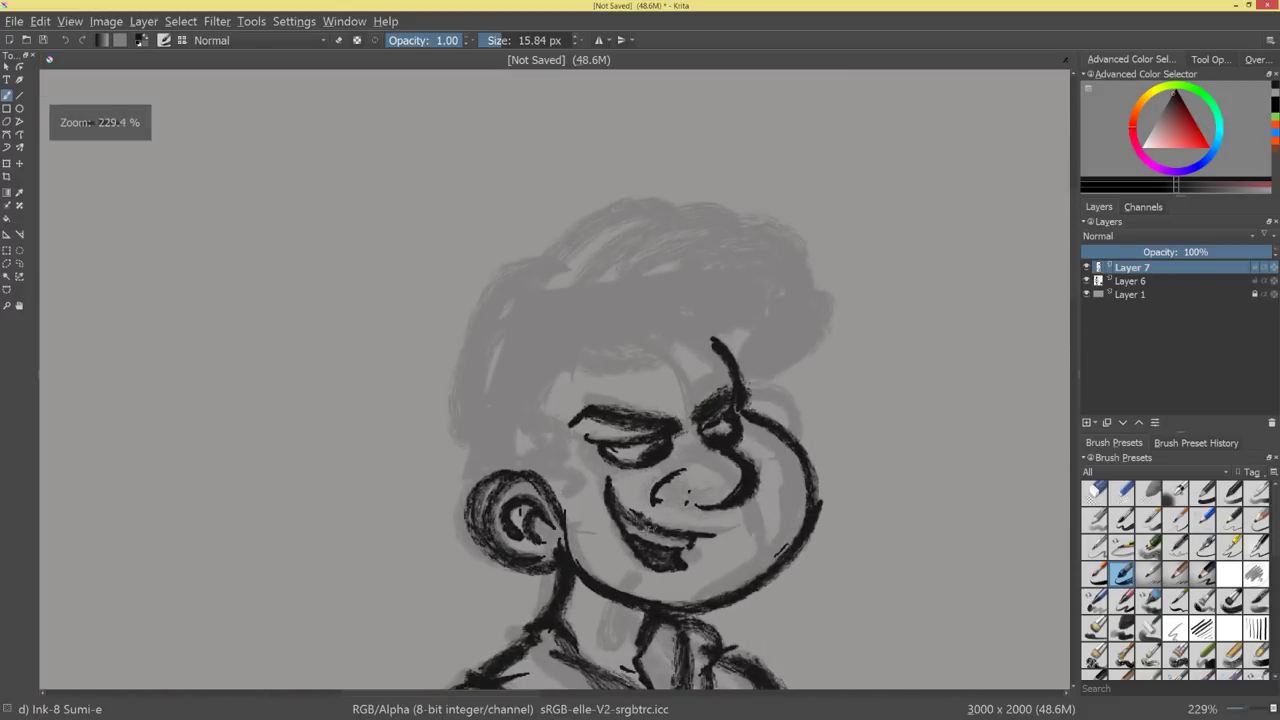
drag(603, 484, 664, 560)
key(ctrl+z)
drag(606, 482, 650, 572)
key(ctrl+z)
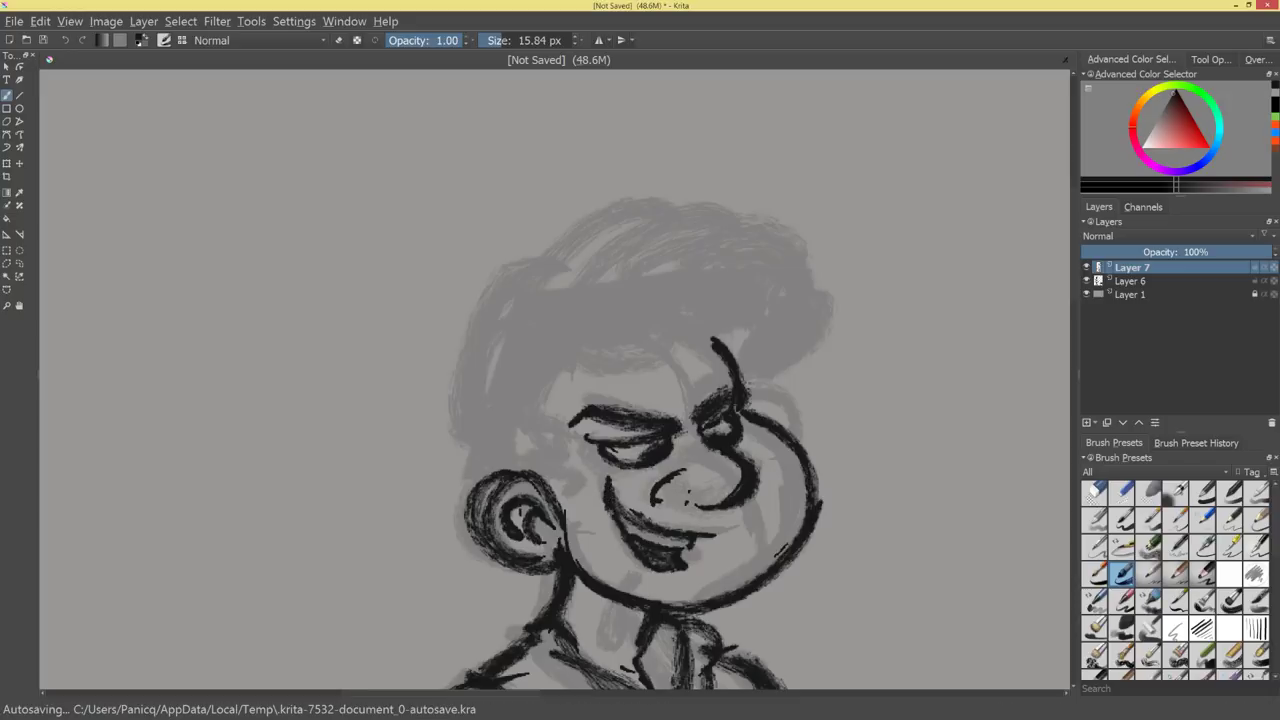
drag(609, 486, 642, 560)
Draw the sideburn, the wavy hairline across the forehead and the overhanging front curl with a 23.64 px brush.
mouse_move(538, 412)
mouse_down()
mouse_move(574, 452)
mouse_move(560, 498)
mouse_move(582, 366)
mouse_move(534, 413)
mouse_up()
mouse_move(584, 365)
mouse_down()
mouse_move(573, 353)
mouse_move(656, 380)
mouse_move(720, 334)
mouse_up()
drag(685, 329, 776, 352)
mouse_move(814, 286)
mouse_down()
mouse_move(778, 376)
mouse_move(761, 381)
mouse_up()
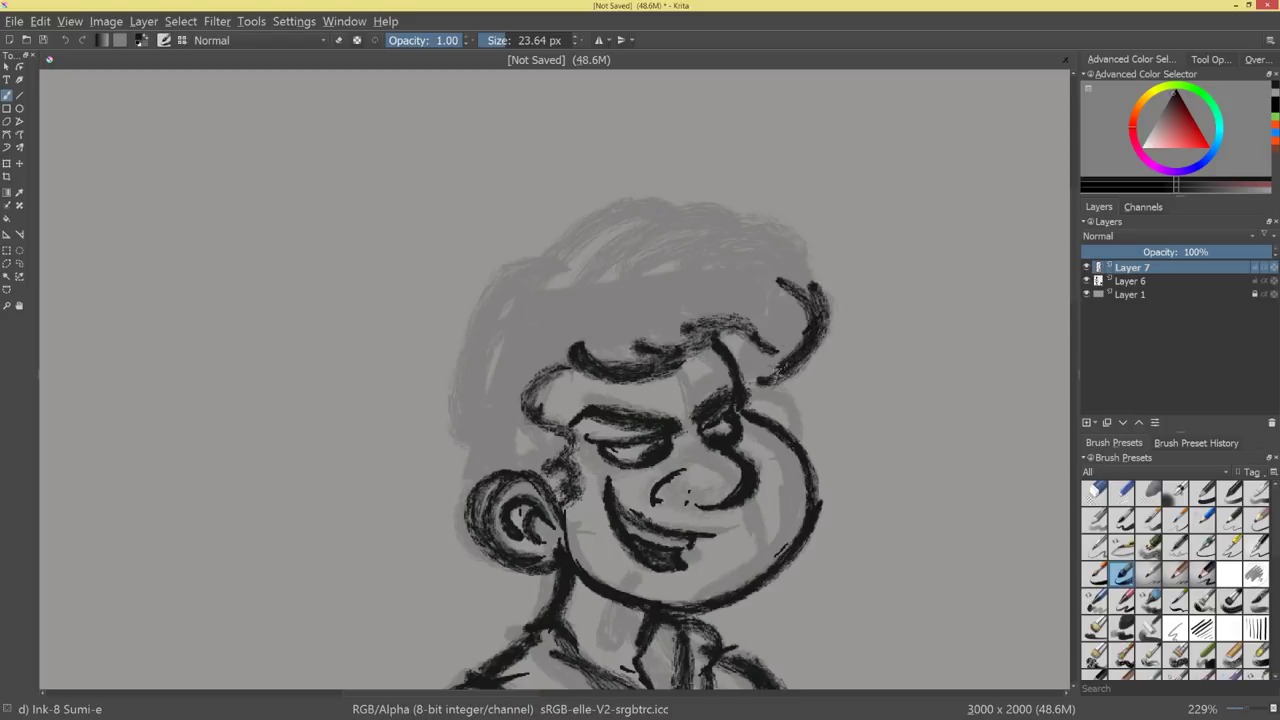
Outline the puffy top of the hair in rounded lobes from the front curl to the back of the head.
drag(784, 280, 660, 236)
drag(732, 270, 606, 246)
key(ctrl+z)
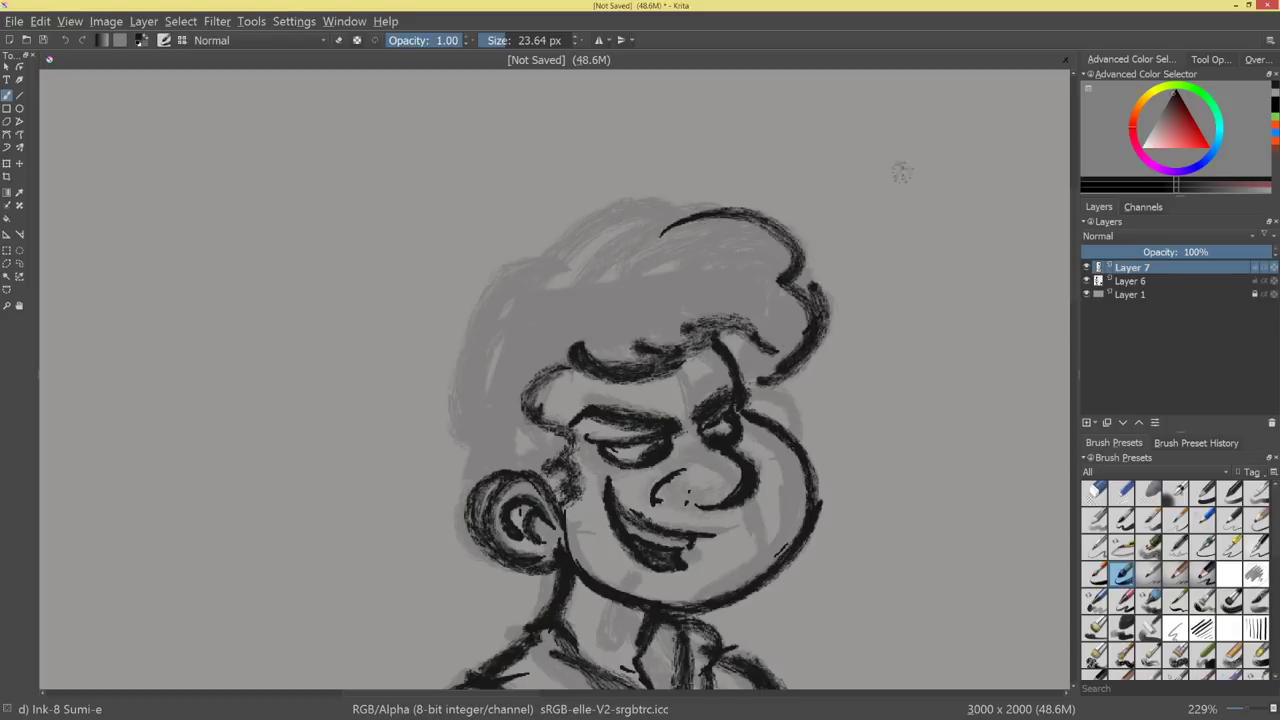
mouse_move(688, 206)
mouse_down()
mouse_move(520, 282)
mouse_move(452, 392)
mouse_up()
mouse_move(478, 298)
mouse_down()
mouse_move(412, 440)
mouse_move(478, 478)
mouse_up()
mouse_move(612, 409)
mouse_down()
mouse_move(763, 466)
mouse_move(697, 256)
mouse_up()
key(ctrl+z)
key(ctrl+z)
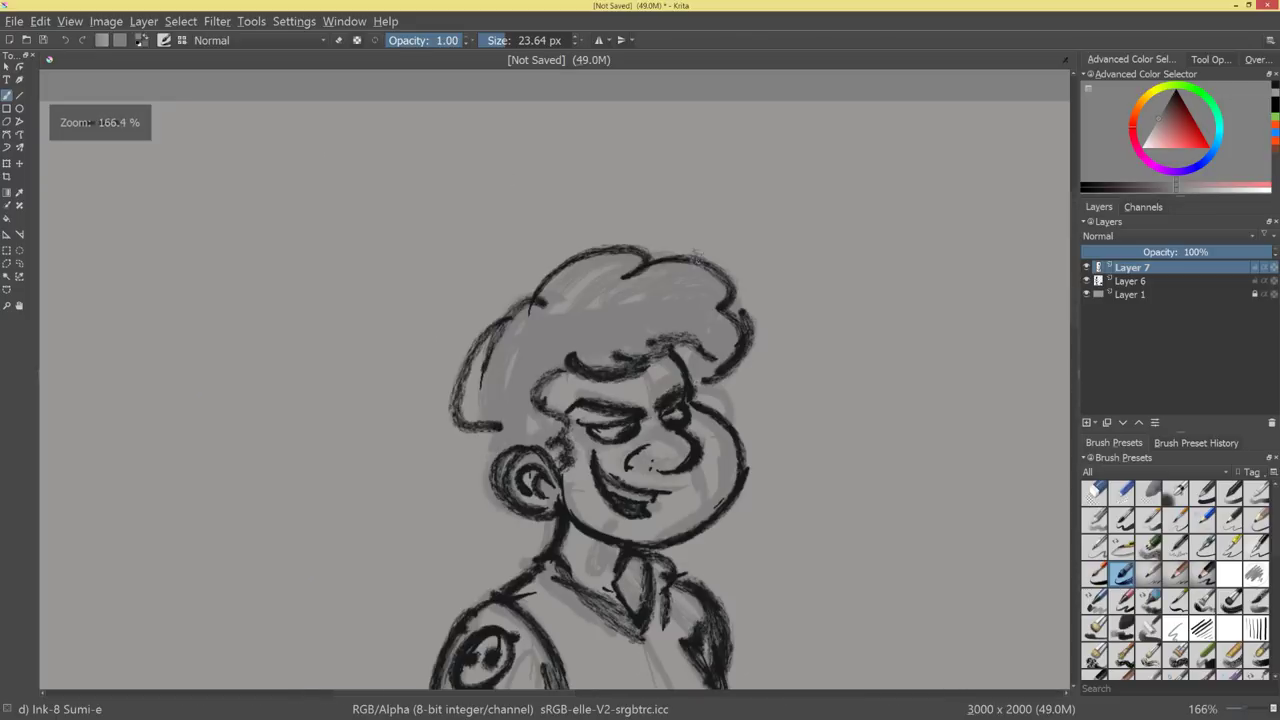
Undo the bulging back-of-hair outline and redraw it closer to the head with the dark line color.
drag(494, 360, 460, 440)
key(ctrl+z)
key(ctrl+z)
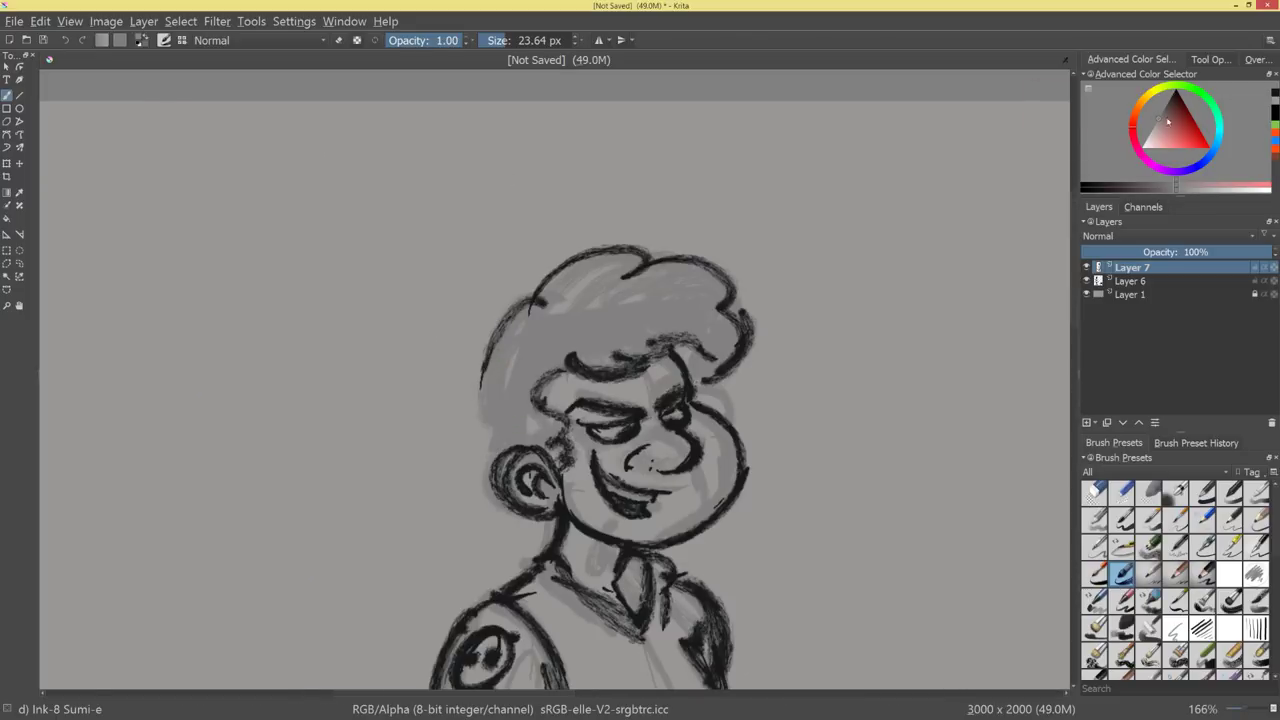
ctrl+click(662, 346)
mouse_move(548, 300)
mouse_down()
mouse_move(468, 404)
mouse_move(470, 460)
mouse_up()
drag(512, 400, 470, 470)
scroll(934, 466, down, 5)
scroll(900, 500, up, 5)
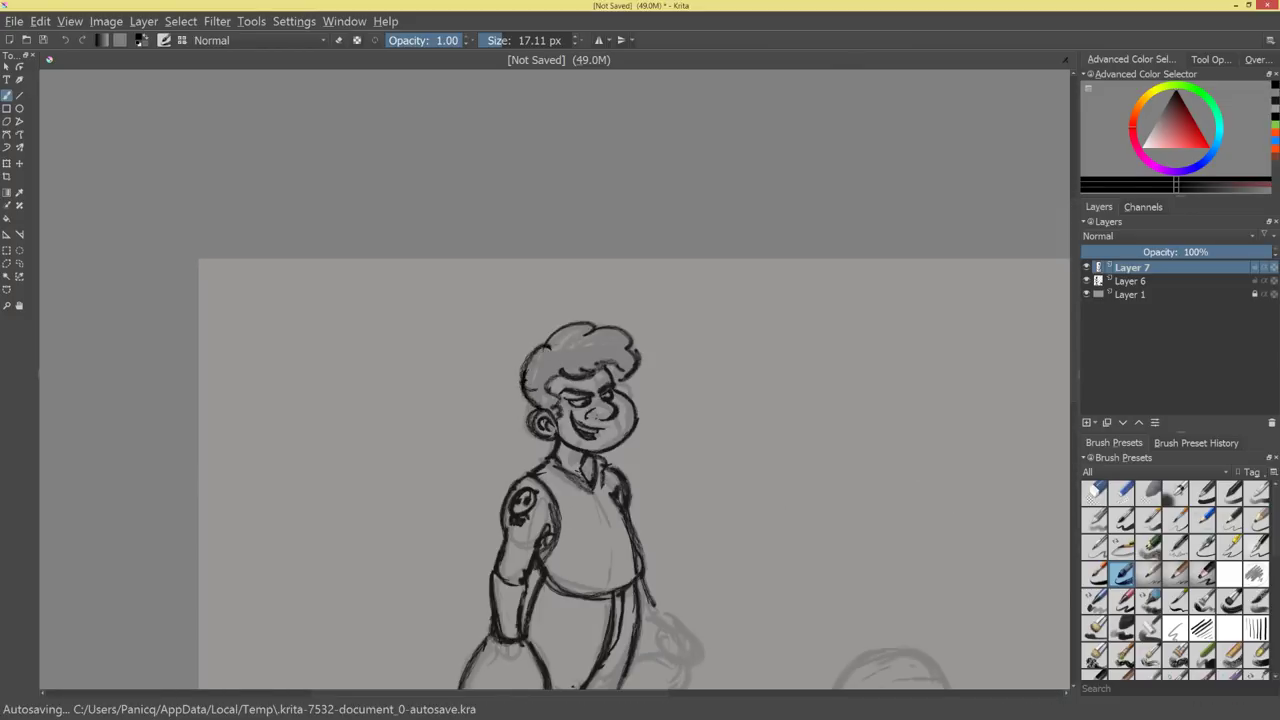
Fill the hair with solid black using a large 82.82 px brush, then a smaller one near the sideburn and edges.
mouse_move(538, 351)
mouse_down()
mouse_move(523, 377)
mouse_move(534, 405)
mouse_move(550, 356)
mouse_move(560, 364)
mouse_move(580, 332)
mouse_move(620, 352)
mouse_move(597, 340)
mouse_up()
click(521, 41)
key(bracketleft)
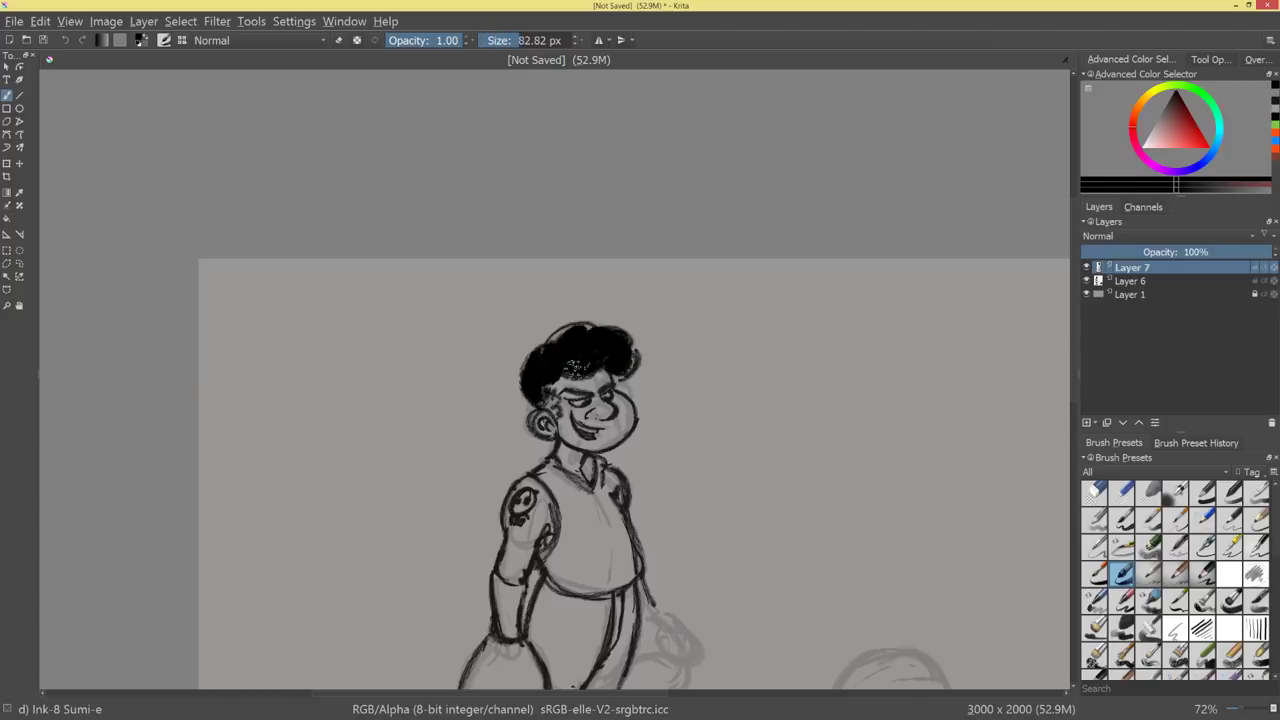
key(bracketleft)
key(bracketleft)
drag(554, 402, 556, 411)
mouse_move(525, 400)
mouse_down()
mouse_move(534, 407)
mouse_move(521, 395)
mouse_up()
Thicken the outline of the near boxing glove and its cuff.
mouse_move(667, 411)
mouse_down()
mouse_move(684, 486)
mouse_move(699, 450)
mouse_move(702, 295)
mouse_up()
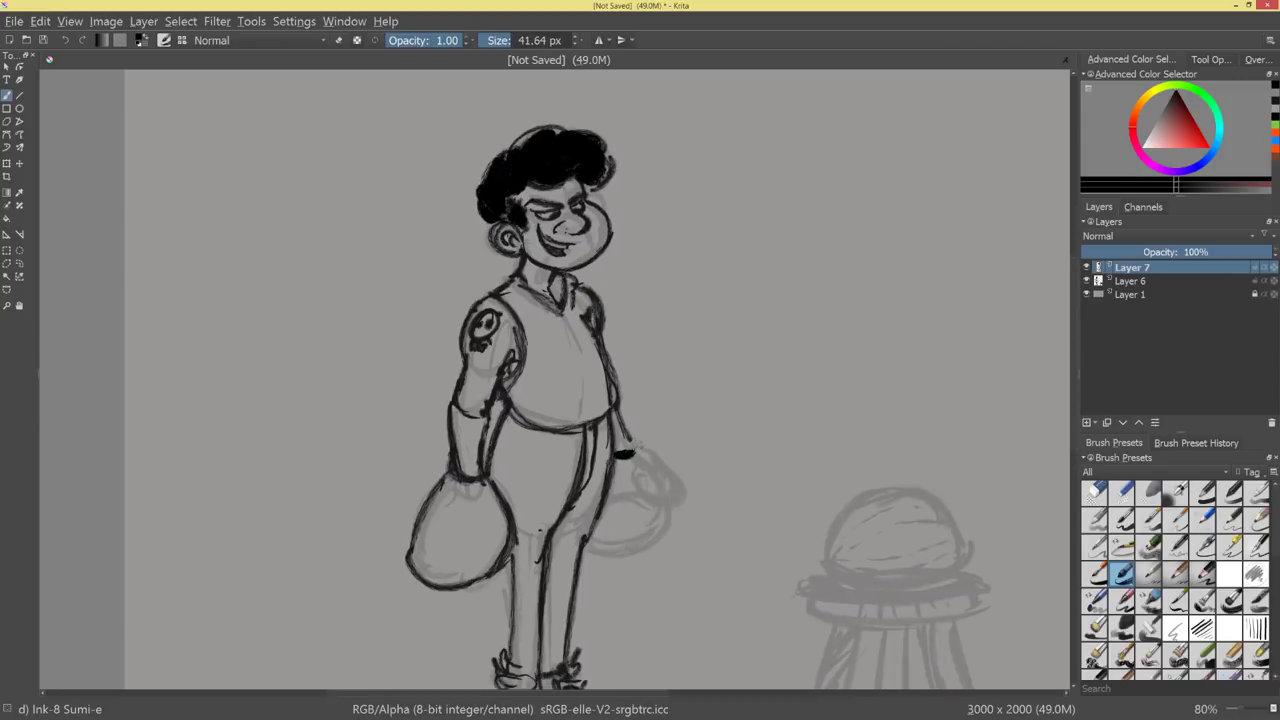
drag(437, 483, 490, 494)
drag(450, 468, 410, 556)
drag(440, 508, 410, 576)
mouse_move(488, 484)
mouse_down()
mouse_move(514, 554)
mouse_move(454, 588)
mouse_move(526, 534)
mouse_up()
key(ctrl+z)
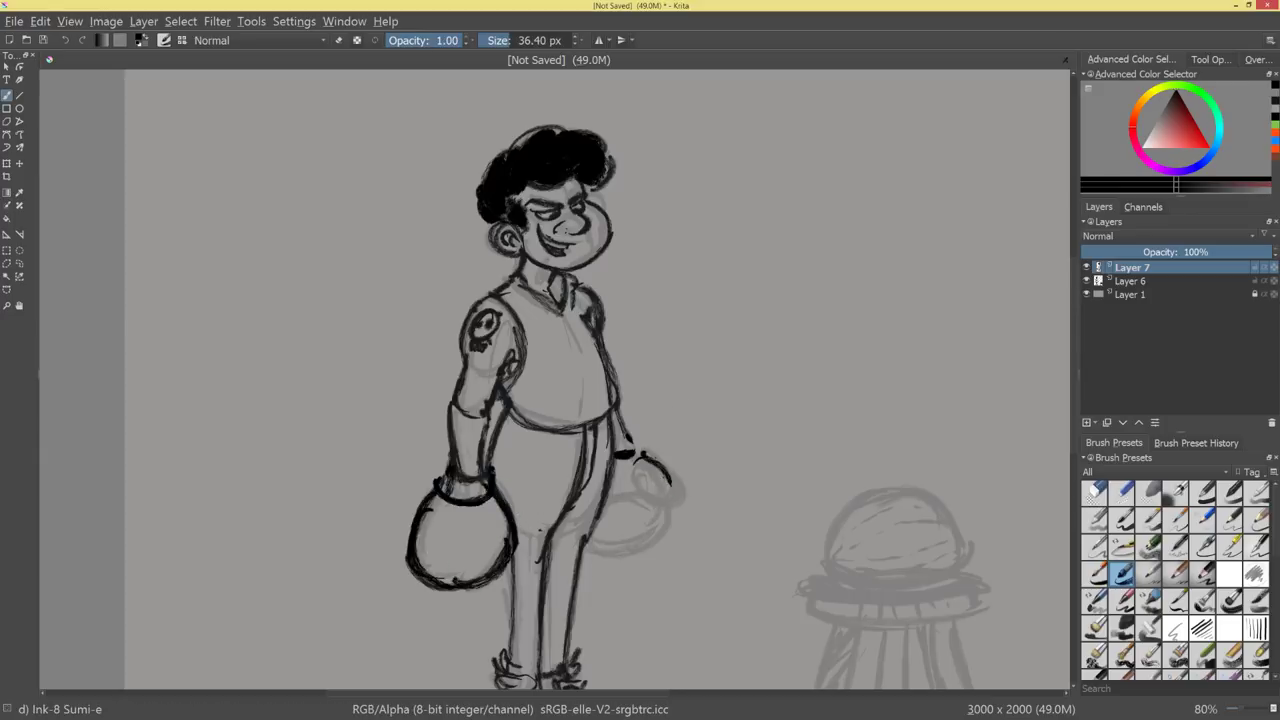
Outline the far boxing glove with its curled thumb and rounded lower part using a 36.40 px brush.
drag(645, 457, 652, 503)
mouse_move(640, 477)
mouse_down()
mouse_move(644, 500)
mouse_move(670, 516)
mouse_move(620, 550)
mouse_move(588, 550)
mouse_up()
drag(662, 506, 666, 528)
drag(648, 453, 670, 493)
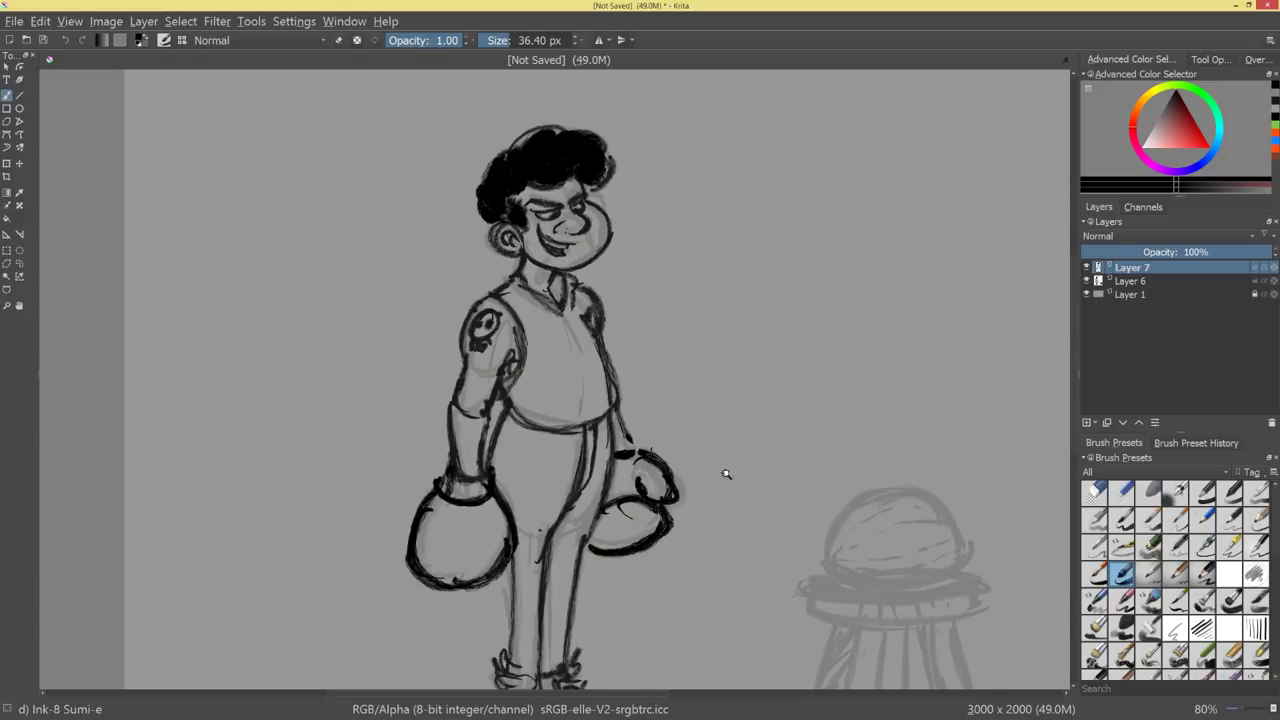
key(ctrl+minus)
key(ctrl+minus)
key(ctrl+minus)
key(ctrl+plus)
key(ctrl+plus)
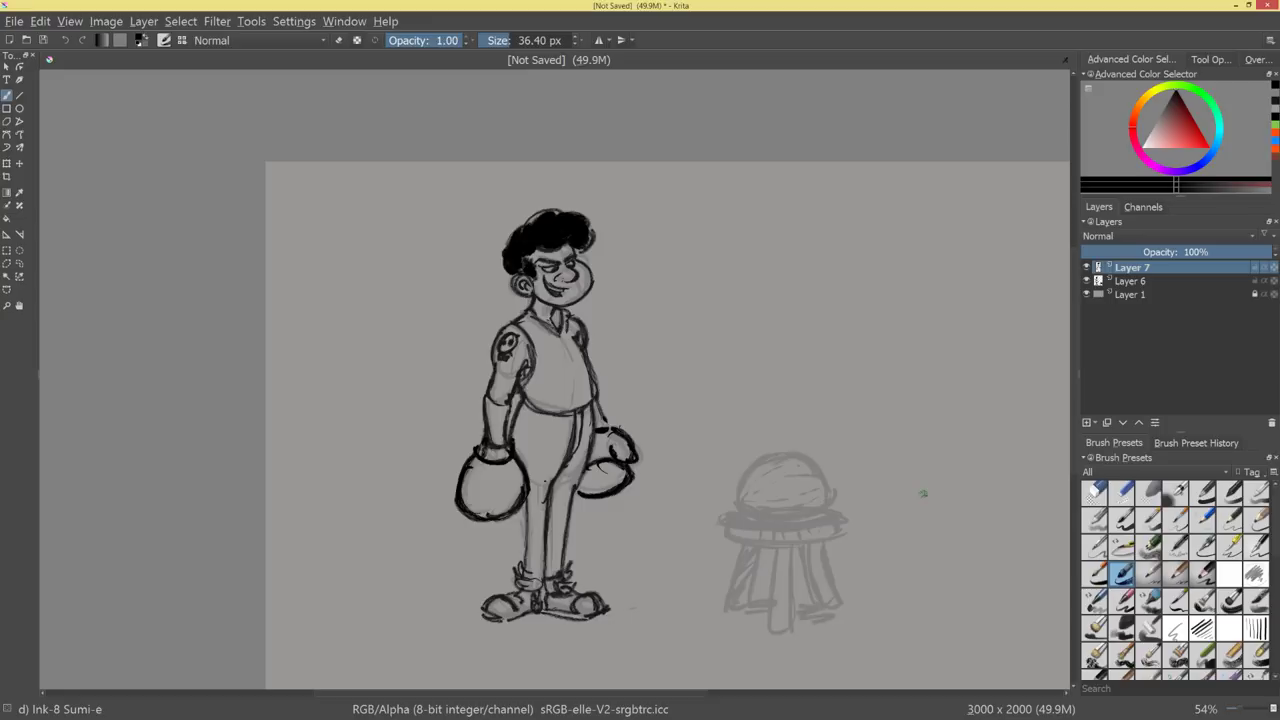
Darken the vest's front opening line and its far side edge, and touch up the far glove.
scroll(743, 434, up, 3)
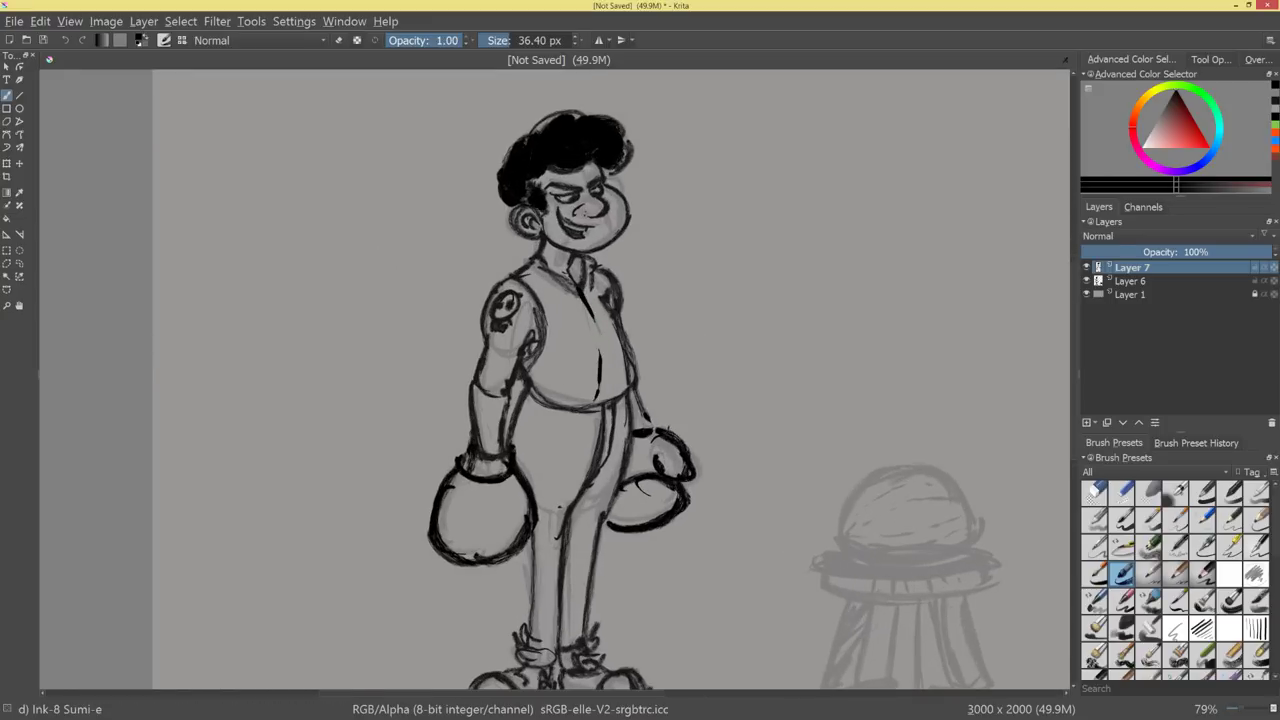
drag(745, 346, 703, 344)
key(ctrl+z)
drag(618, 305, 622, 315)
drag(629, 354, 631, 408)
mouse_move(695, 446)
mouse_down()
mouse_move(633, 528)
mouse_move(649, 496)
mouse_up()
scroll(649, 496, up, 8)
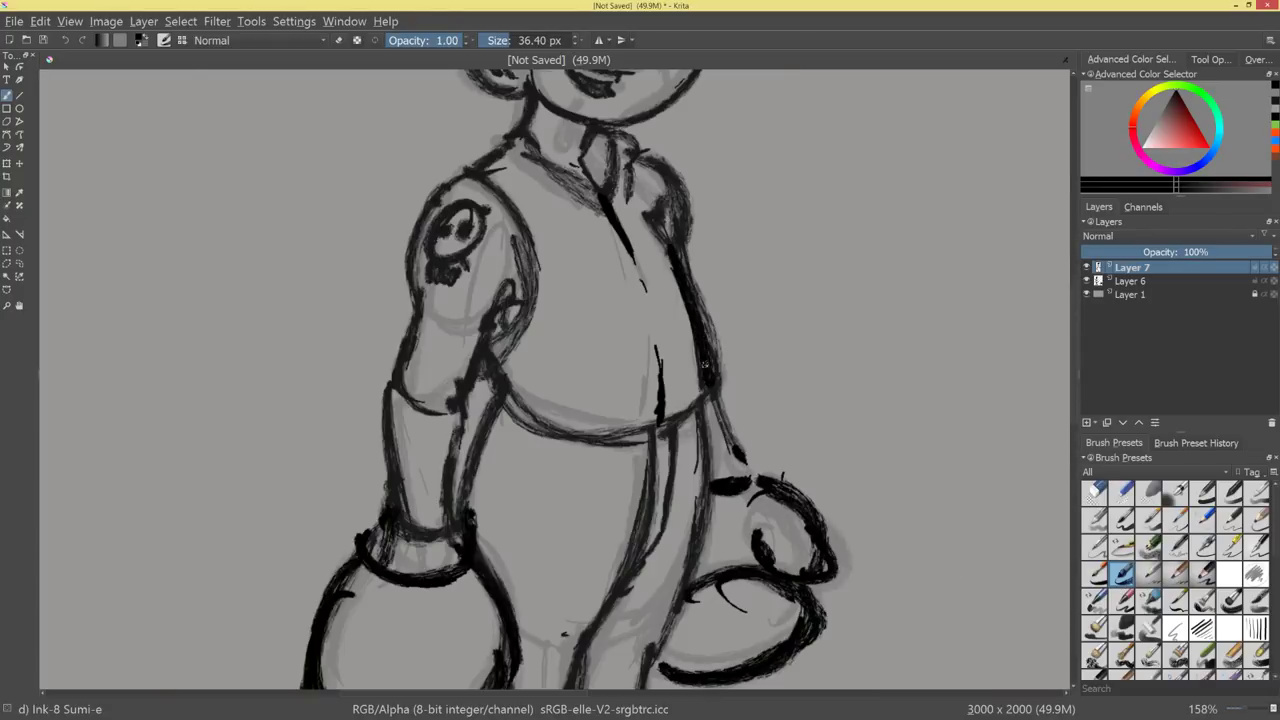
scroll(740, 375, down, 6)
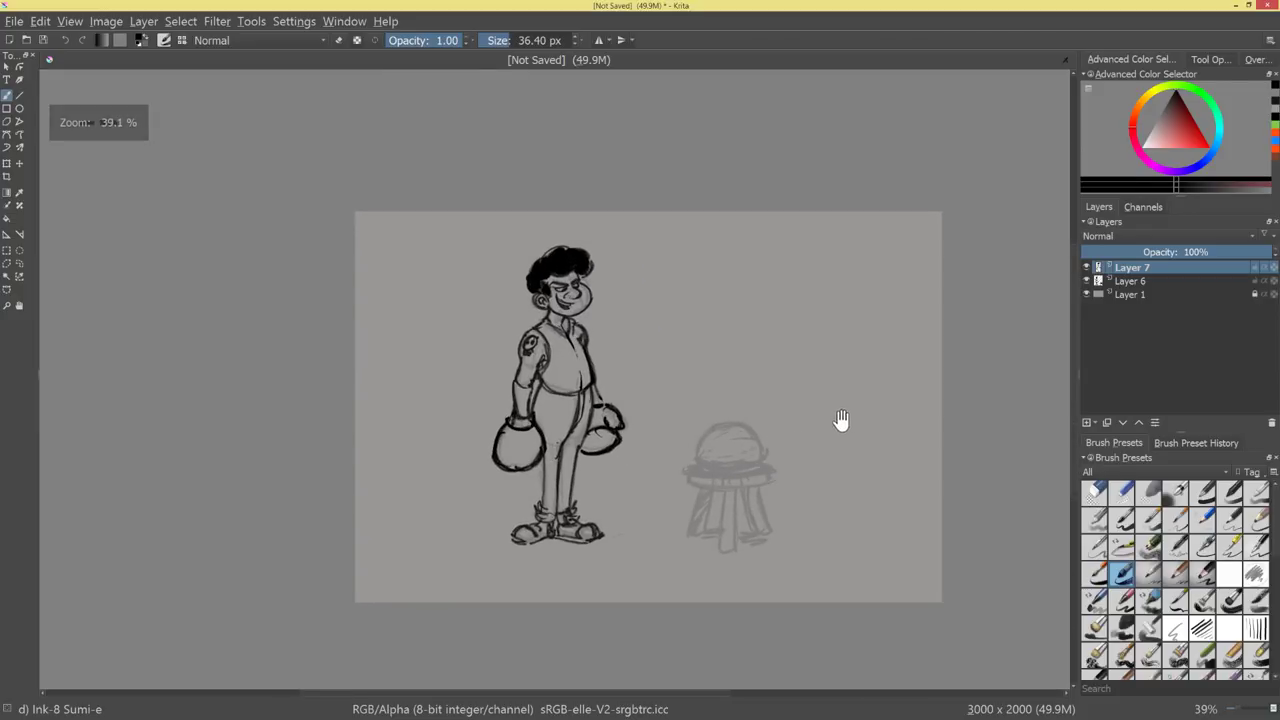
Draw the stool's tapered front leg with a rounded foot over the faded sketch.
scroll(795, 440, up, 4)
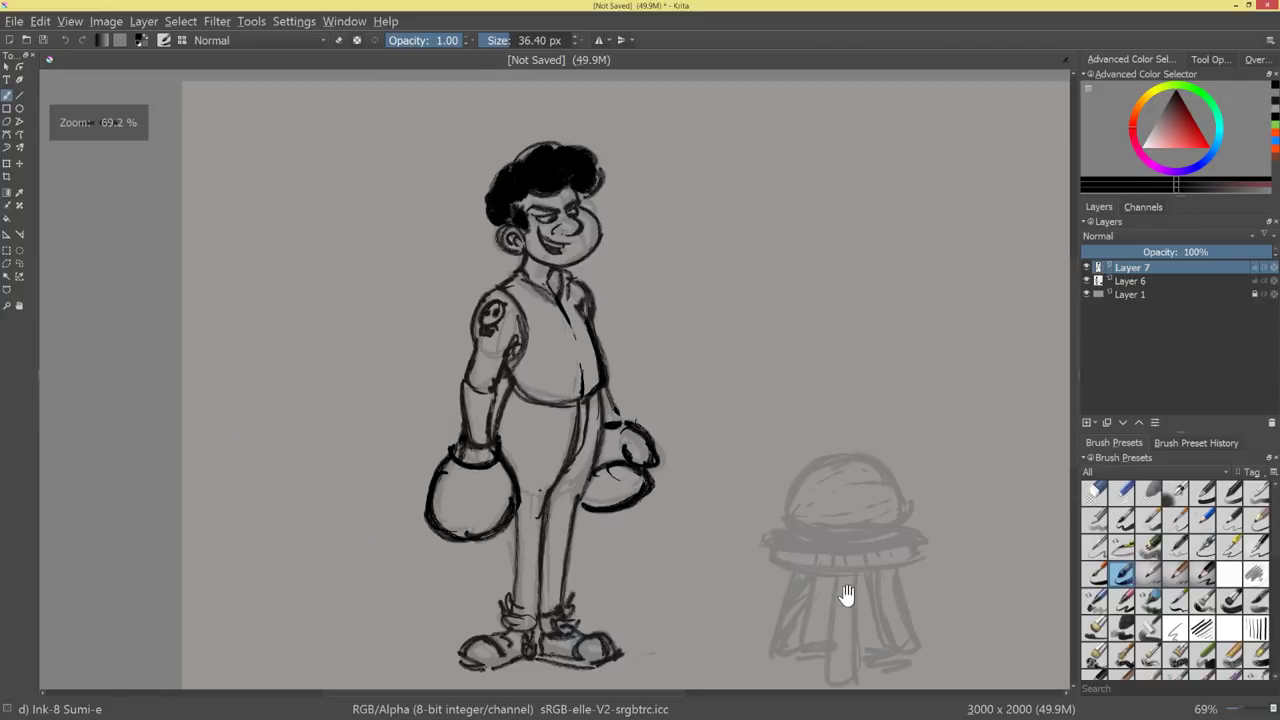
drag(734, 471, 728, 556)
mouse_move(730, 504)
mouse_down()
mouse_move(758, 545)
mouse_move(750, 474)
mouse_up()
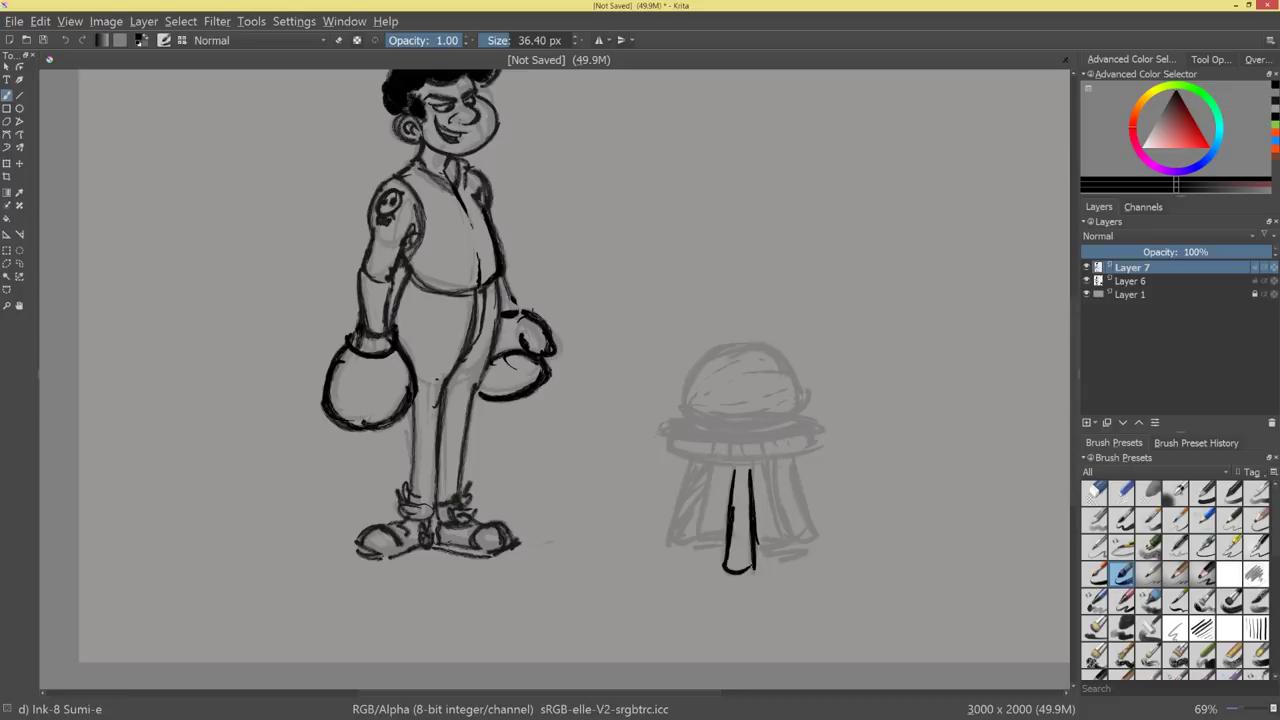
Draw the stool's thick round seat and the striped melon-like dome resting on it.
mouse_move(663, 456)
mouse_down()
mouse_move(800, 452)
mouse_move(670, 450)
mouse_up()
mouse_move(669, 428)
mouse_down()
mouse_move(806, 431)
mouse_move(714, 422)
mouse_move(655, 436)
mouse_up()
key(ctrl+z)
drag(736, 422, 661, 428)
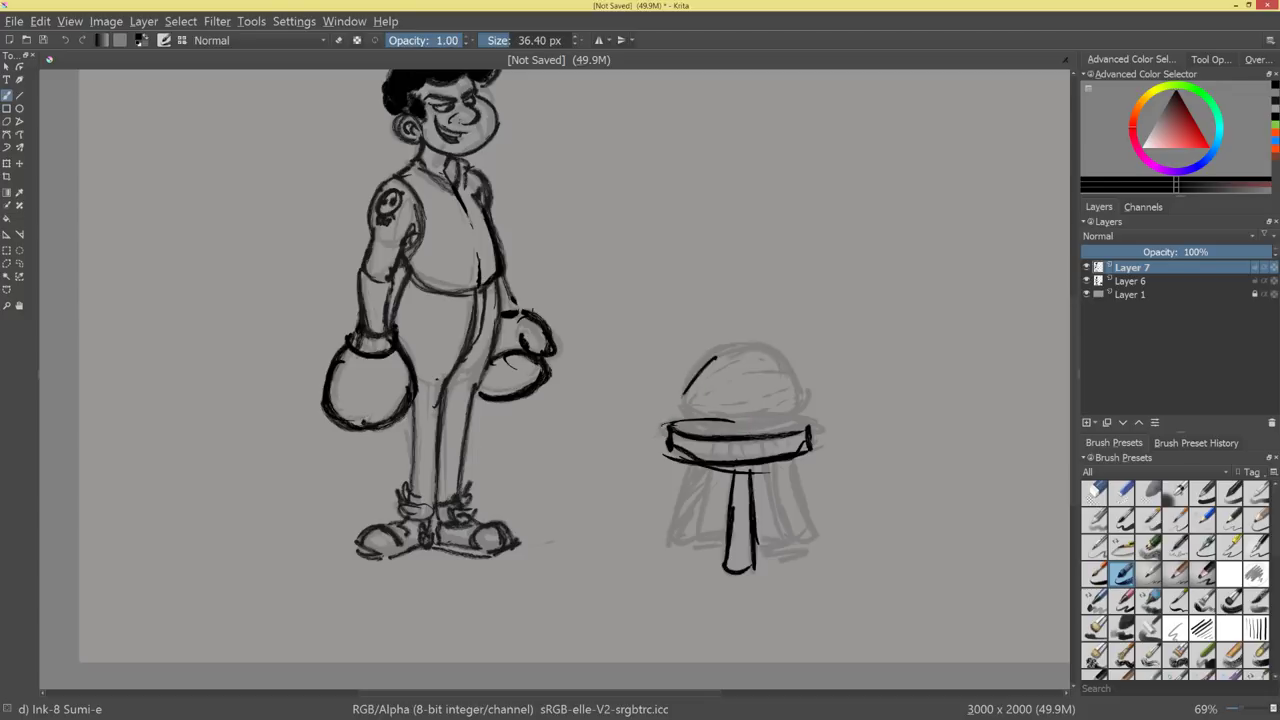
drag(716, 357, 804, 375)
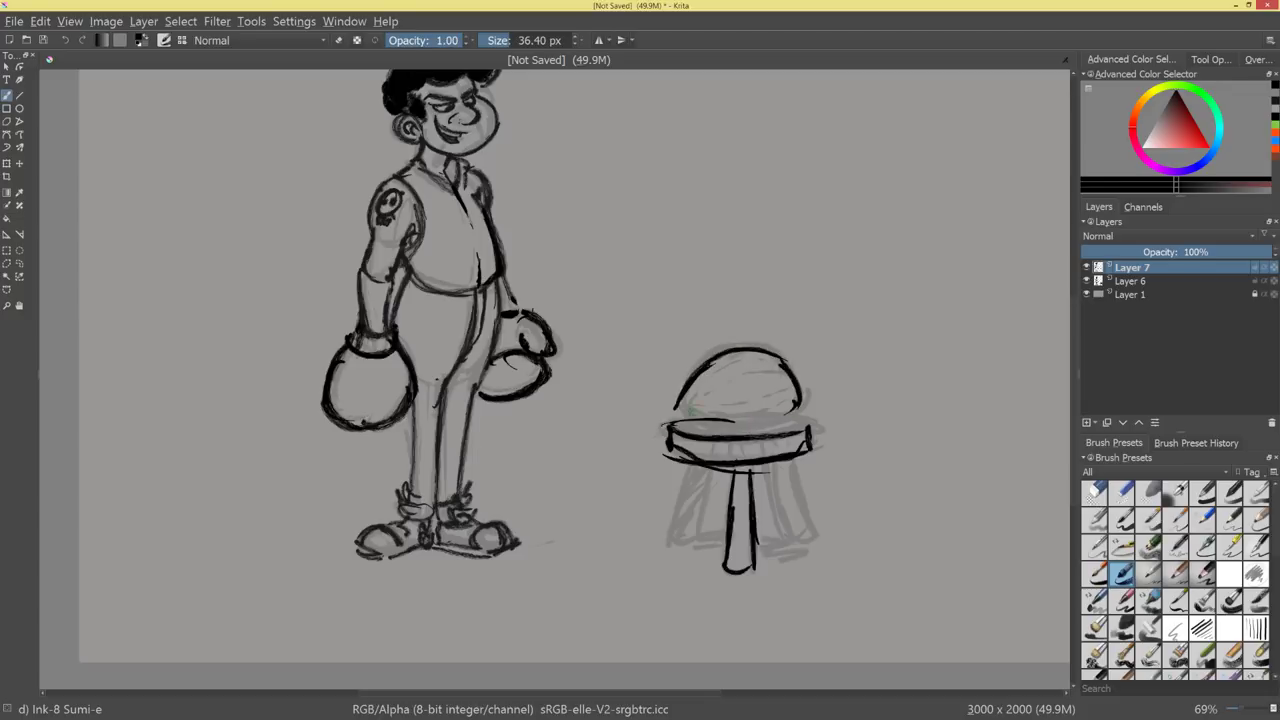
mouse_move(682, 404)
mouse_down()
mouse_move(700, 428)
mouse_move(800, 408)
mouse_up()
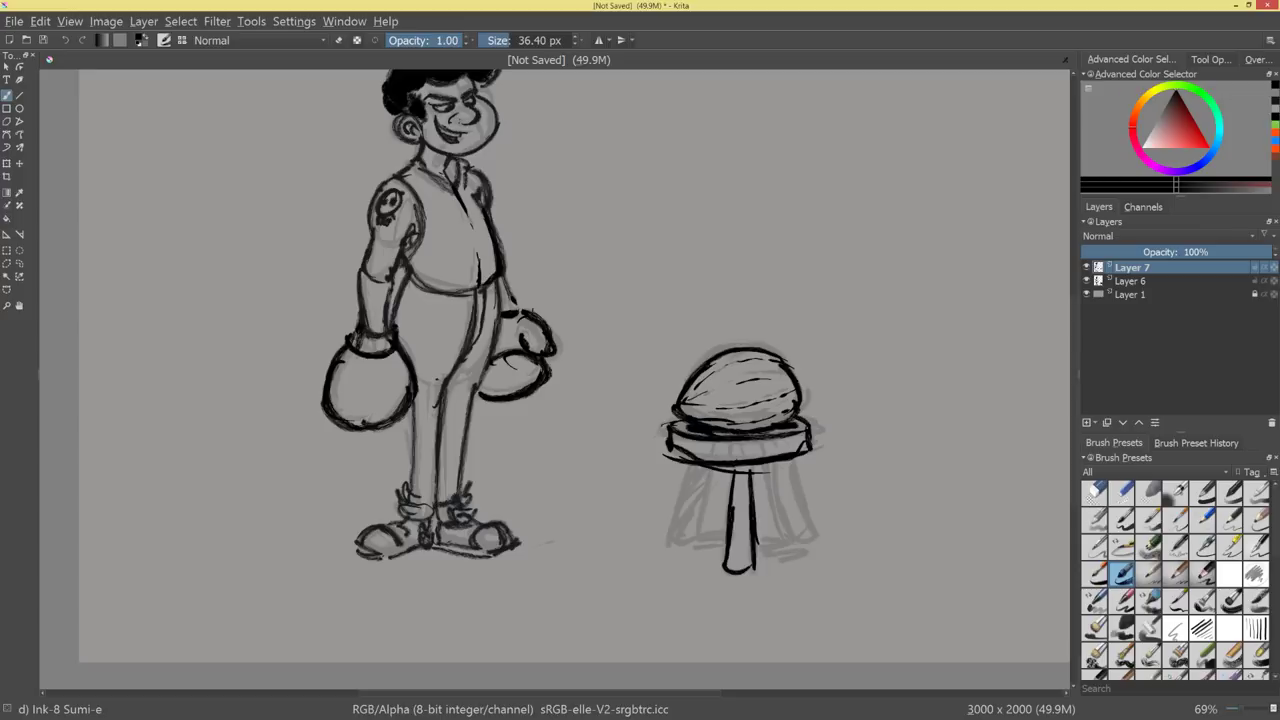
Outline the two splayed side legs of the stool with rounded feet.
drag(686, 466, 670, 538)
drag(714, 466, 692, 546)
mouse_move(770, 500)
mouse_down()
mouse_move(794, 474)
mouse_move(802, 528)
mouse_up()
drag(790, 466, 806, 536)
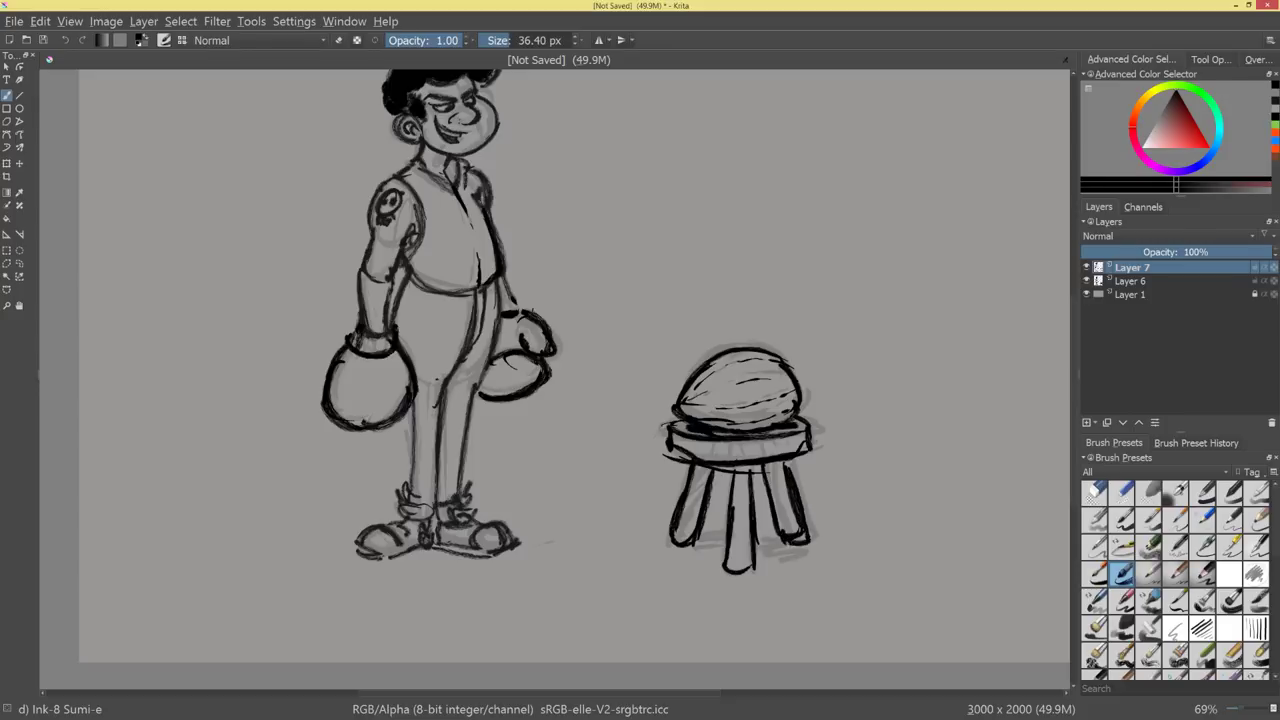
Try hatching the stool's side legs and adding a ground shadow under them, and undo those strokes.
mouse_move(698, 470)
mouse_down()
mouse_move(678, 548)
mouse_move(688, 540)
mouse_up()
drag(772, 466, 792, 538)
mouse_move(664, 548)
mouse_down()
mouse_move(734, 552)
mouse_move(730, 566)
mouse_move(792, 542)
mouse_up()
drag(758, 554, 792, 550)
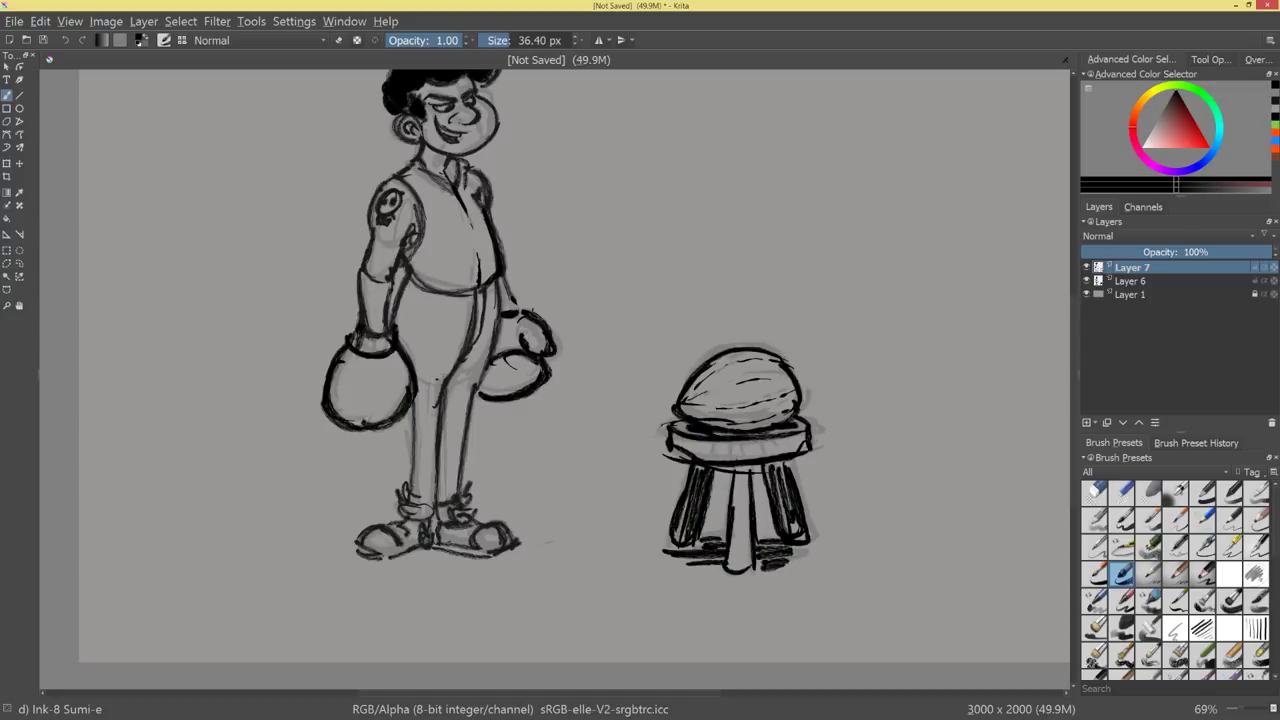
drag(826, 450, 882, 505)
key(ctrl+z)
key(ctrl+z)
key(ctrl+z)
key(ctrl+z)
key(ctrl+z)
key(ctrl+z)
key(ctrl+z)
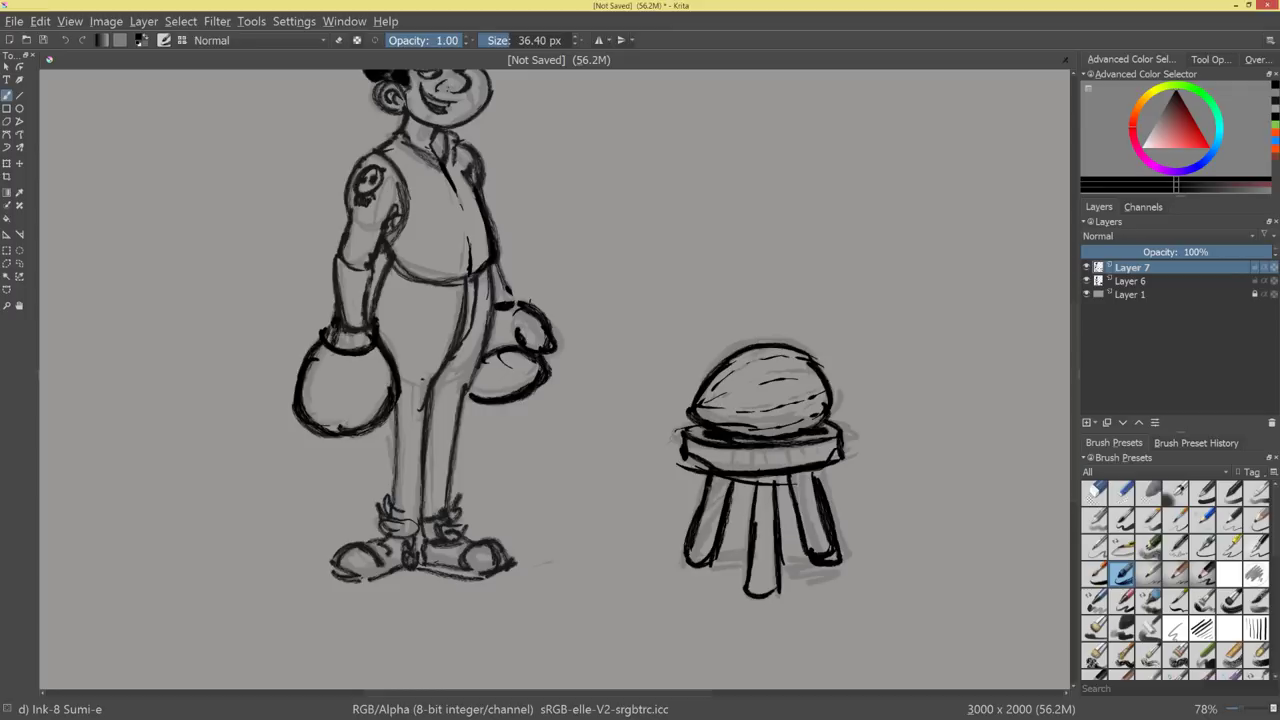
Thicken the outer edges of the stool's side legs.
drag(708, 488, 684, 568)
drag(880, 419, 898, 441)
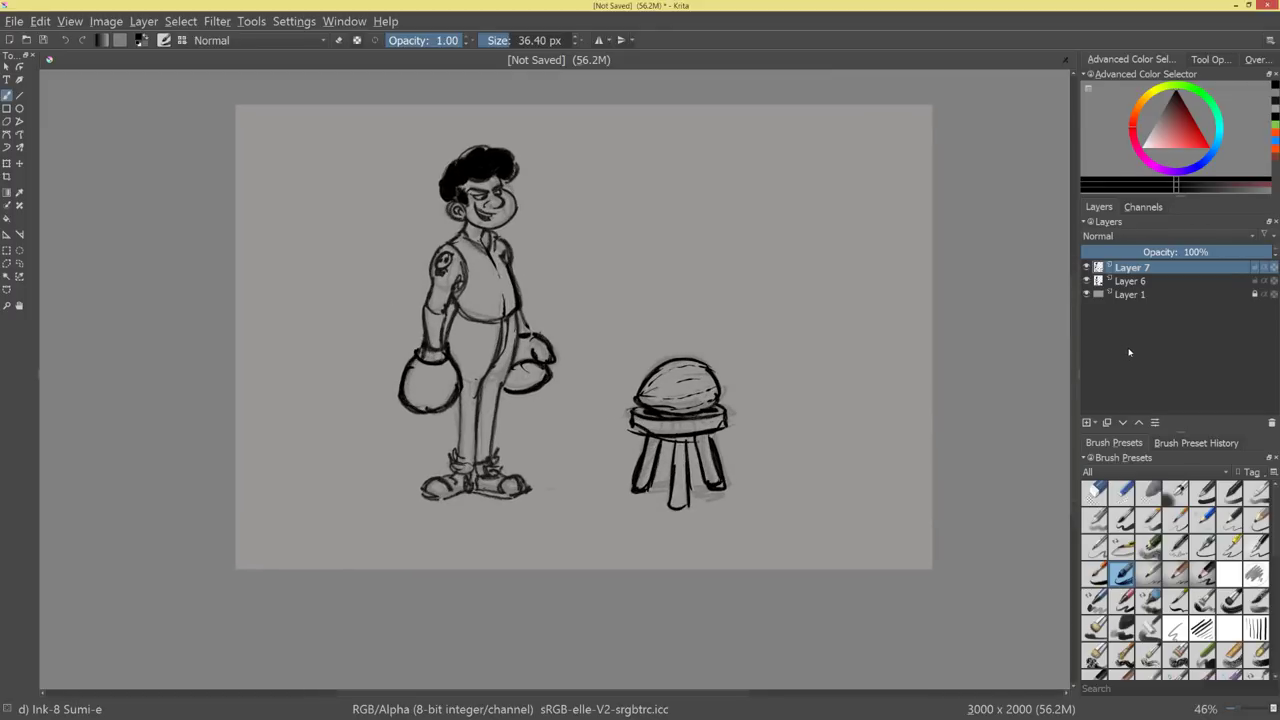
Add a new layer above the line drawing, set its blending mode to Multiply and lower its opacity to 19%.
click(1088, 424)
click(1138, 236)
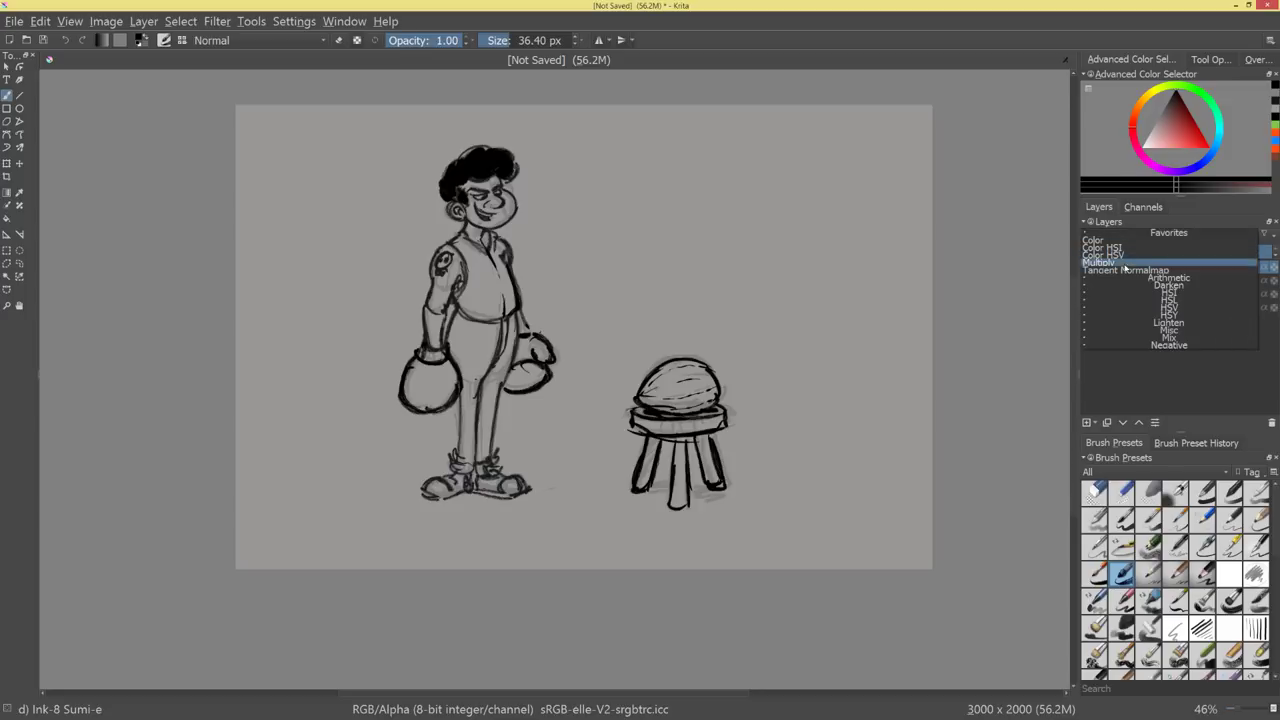
click(1133, 280)
mouse_move(1178, 253)
mouse_down()
mouse_move(1105, 254)
mouse_move(1117, 255)
mouse_up()
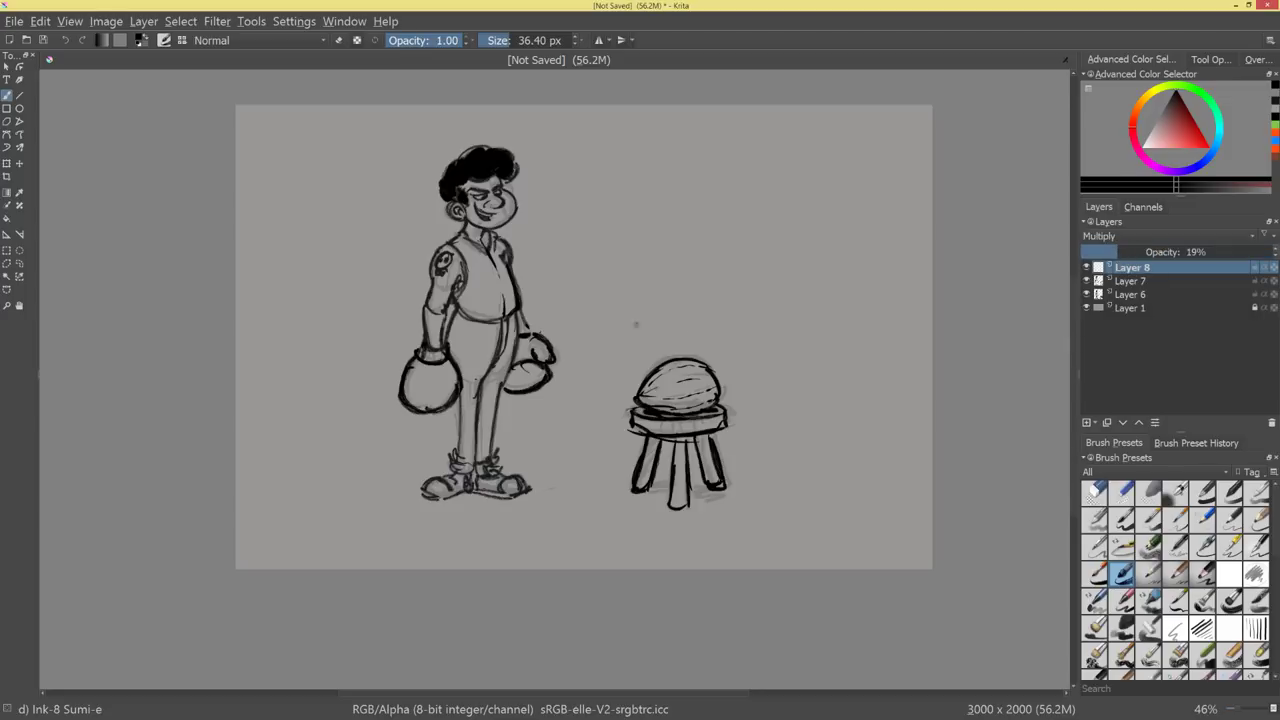
Shade the boxer's vest side, near arm, near glove and trousers in black on the Multiply layer with an enlarged brush.
drag(549, 348, 608, 321)
key(bracketleft)
scroll(527, 310, up, 3)
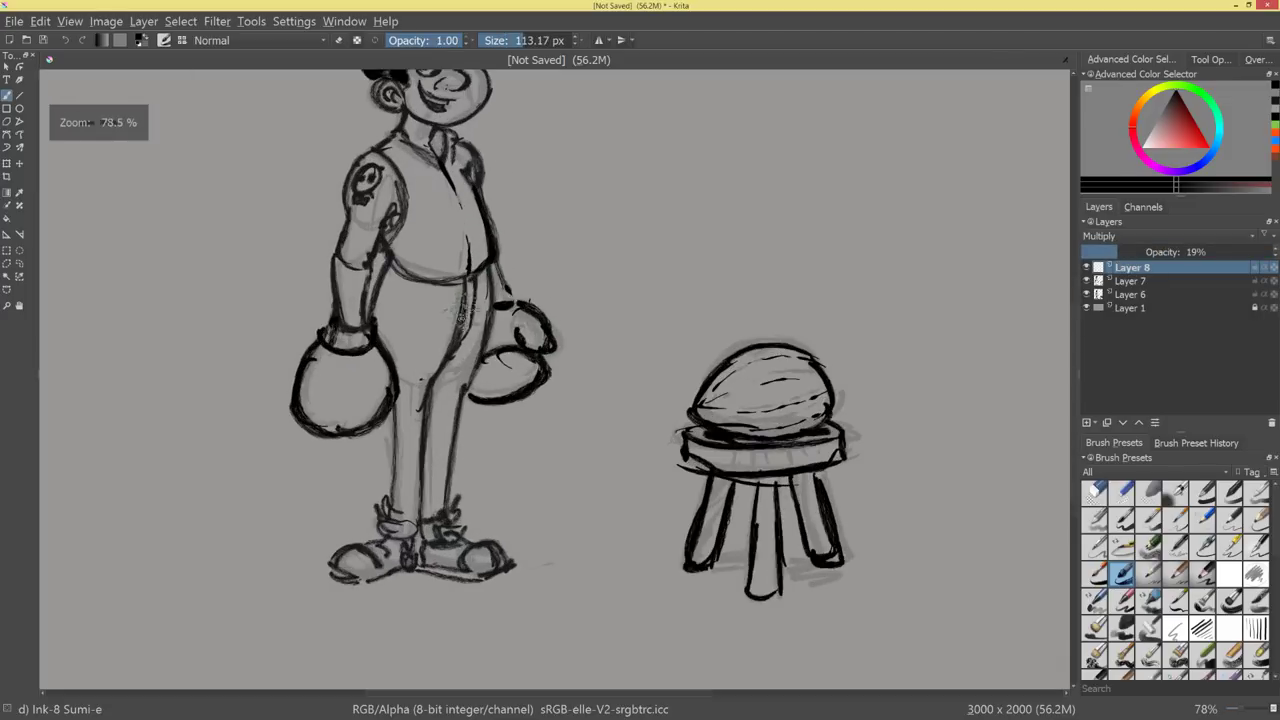
shift+drag(528, 388, 516, 388)
mouse_move(464, 282)
mouse_down()
mouse_move(462, 334)
mouse_move(433, 360)
mouse_move(422, 460)
mouse_move(435, 520)
mouse_move(385, 505)
mouse_up()
drag(395, 455, 430, 520)
drag(458, 255, 475, 385)
mouse_move(480, 318)
mouse_down()
mouse_move(486, 376)
mouse_move(522, 386)
mouse_up()
mouse_move(484, 266)
mouse_down()
mouse_move(500, 364)
mouse_move(530, 398)
mouse_up()
mouse_move(445, 392)
mouse_down()
mouse_move(455, 432)
mouse_move(488, 470)
mouse_move(460, 640)
mouse_up()
drag(515, 410, 476, 648)
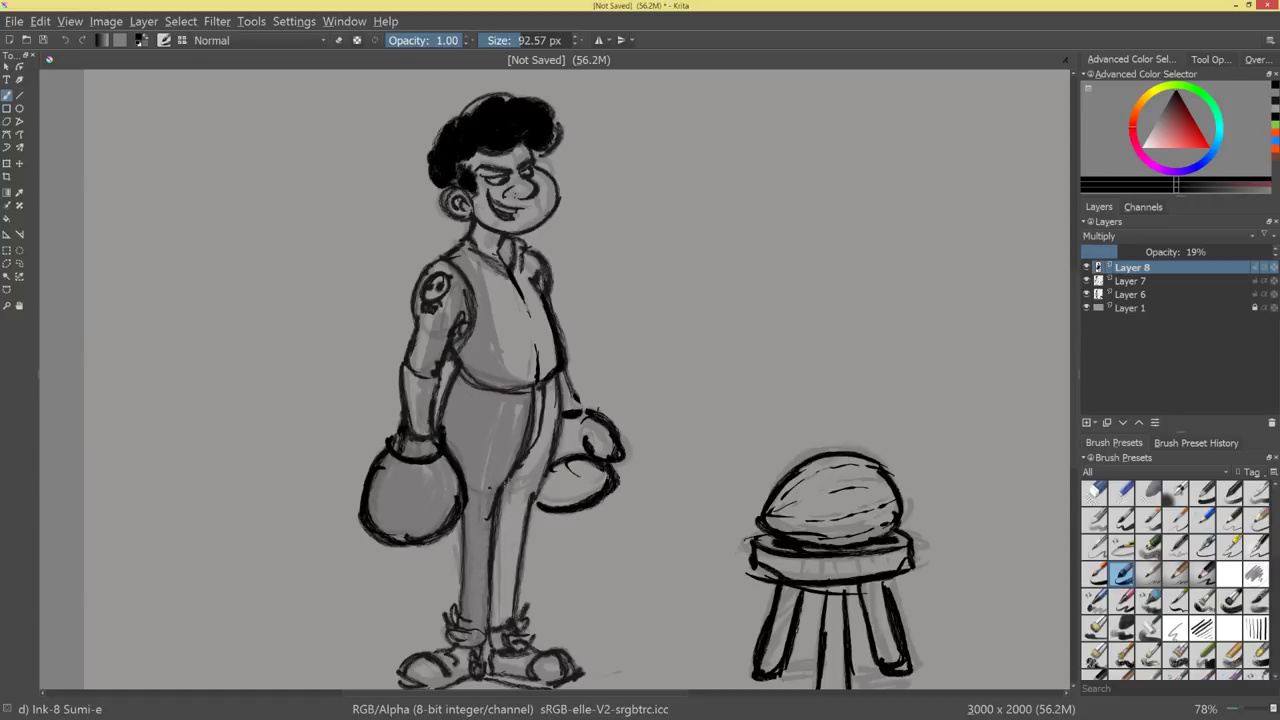
Deepen the shading on the boxer's legs, neck and far glove with a 67.97 px brush.
drag(508, 478, 495, 635)
drag(535, 438, 500, 520)
drag(547, 380, 528, 454)
mouse_move(495, 221)
mouse_down()
mouse_move(479, 220)
mouse_move(490, 240)
mouse_up()
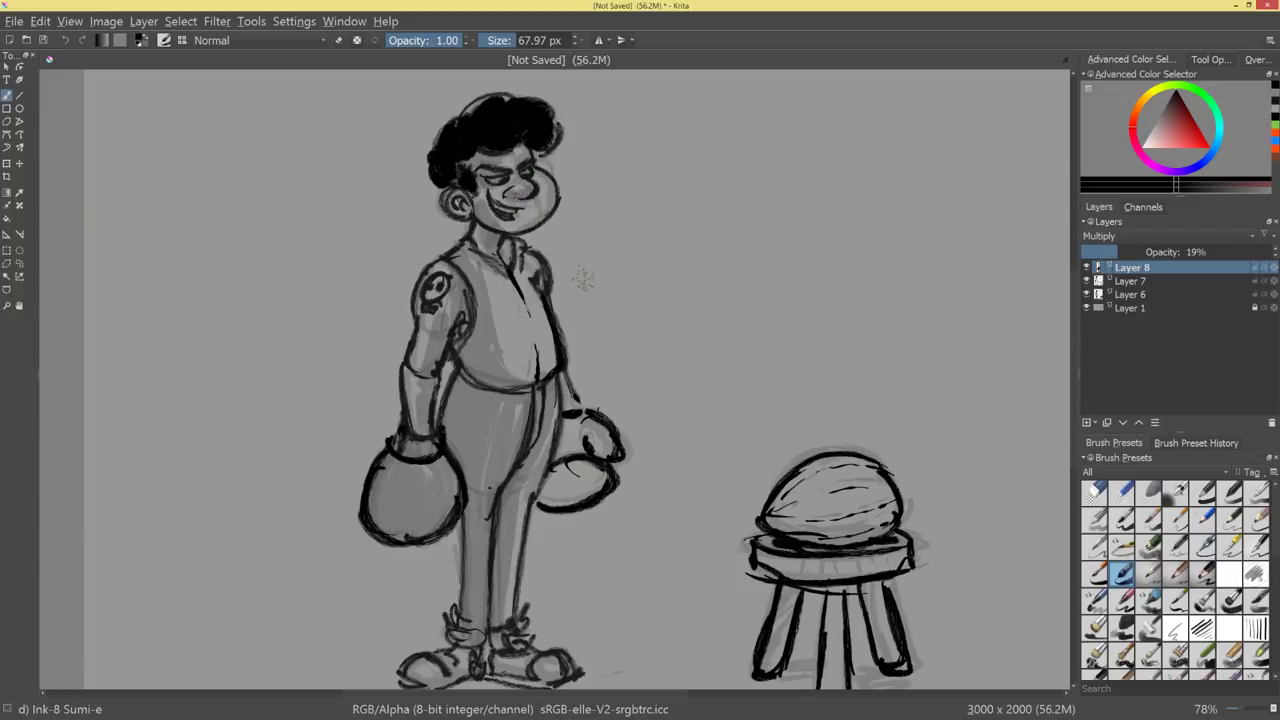
mouse_move(558, 452)
mouse_down()
mouse_move(568, 418)
mouse_move(558, 500)
mouse_move(572, 475)
mouse_up()
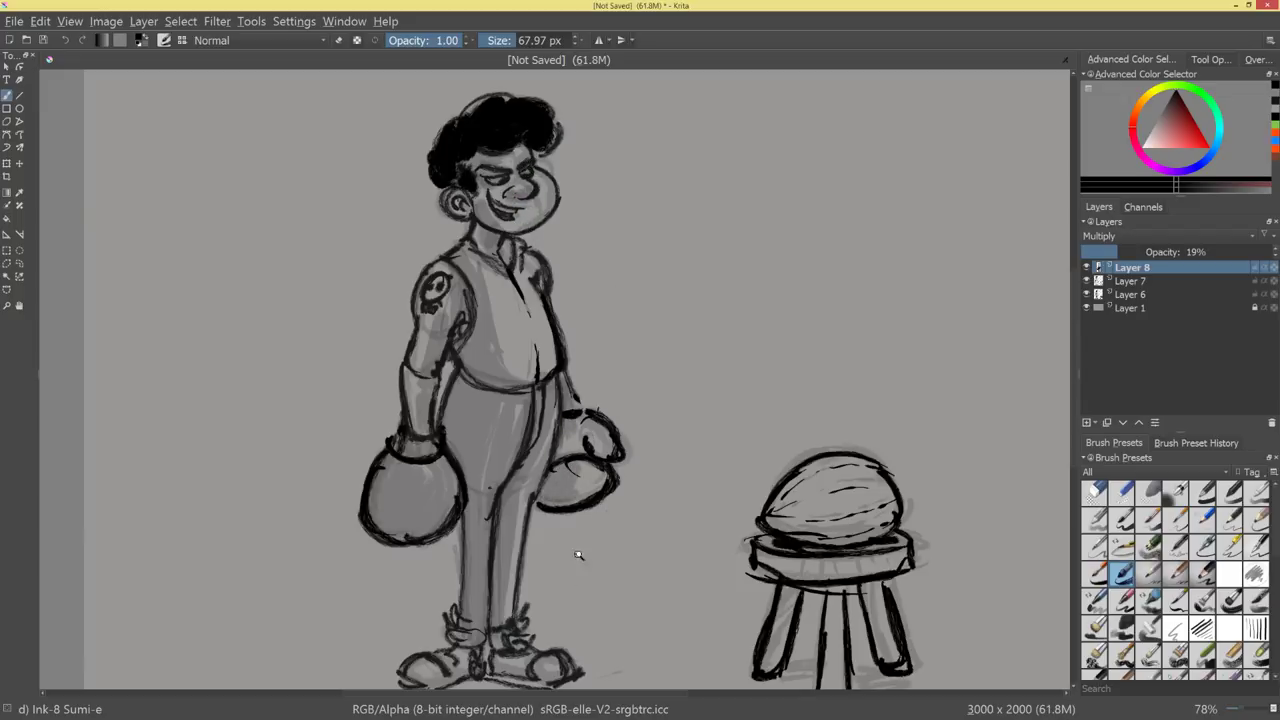
Paint a ground shadow under the boxer's feet and shade the melon, the stool seat and the floor beneath it.
drag(579, 555, 541, 572)
mouse_move(500, 609)
mouse_down()
mouse_move(446, 613)
mouse_move(556, 607)
mouse_move(411, 610)
mouse_up()
drag(824, 499, 848, 416)
mouse_move(750, 527)
mouse_down()
mouse_move(774, 525)
mouse_move(720, 527)
mouse_up()
drag(720, 527, 834, 534)
mouse_move(745, 410)
mouse_down()
mouse_move(805, 424)
mouse_move(840, 403)
mouse_move(824, 394)
mouse_move(800, 436)
mouse_up()
drag(738, 432, 804, 442)
mouse_move(804, 442)
mouse_down()
mouse_move(835, 444)
mouse_move(837, 474)
mouse_move(829, 454)
mouse_move(809, 460)
mouse_move(850, 446)
mouse_up()
drag(852, 445, 826, 488)
Brush near-white over the boxer's upper body to refine the shading, and return to black for touch-ups.
click(1146, 147)
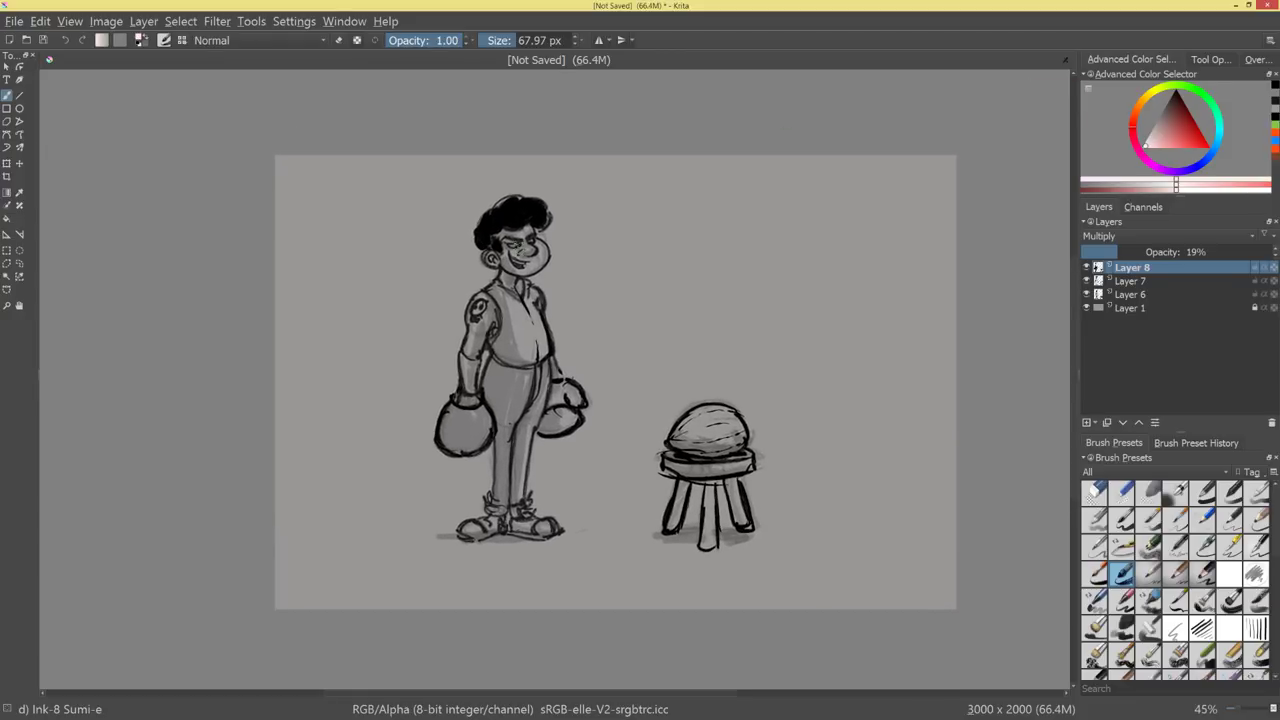
mouse_move(518, 246)
mouse_down()
mouse_move(571, 197)
mouse_move(568, 135)
mouse_up()
drag(551, 231, 623, 471)
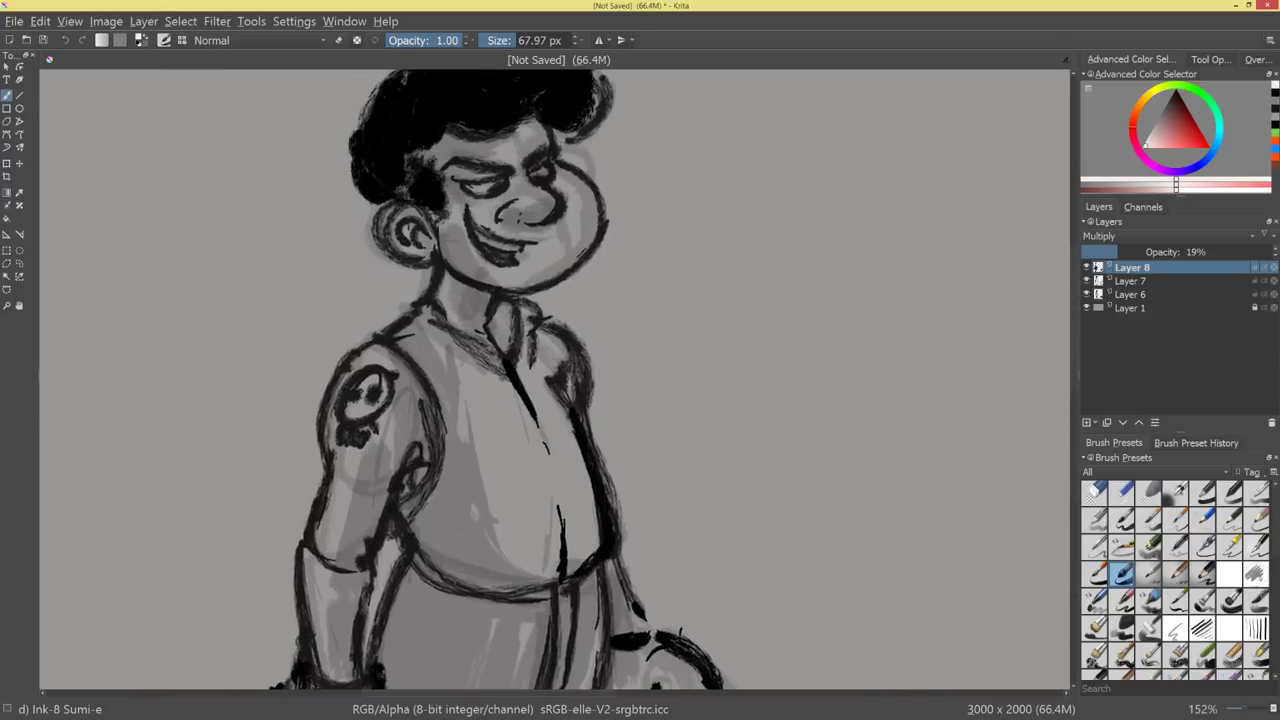
drag(1174, 124, 1176, 90)
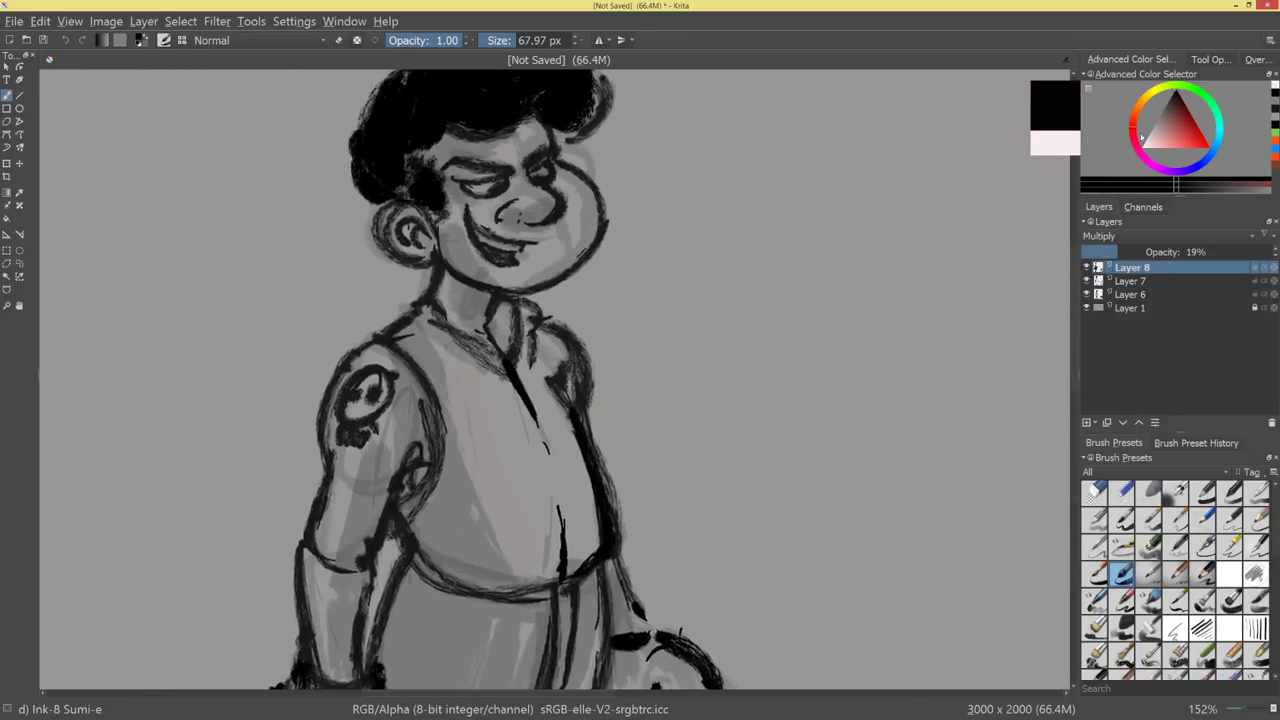
mouse_move(545, 509)
mouse_down()
mouse_move(604, 530)
mouse_move(578, 504)
mouse_move(576, 530)
mouse_up()
mouse_move(668, 509)
mouse_down()
mouse_move(669, 528)
mouse_move(660, 491)
mouse_move(656, 598)
mouse_up()
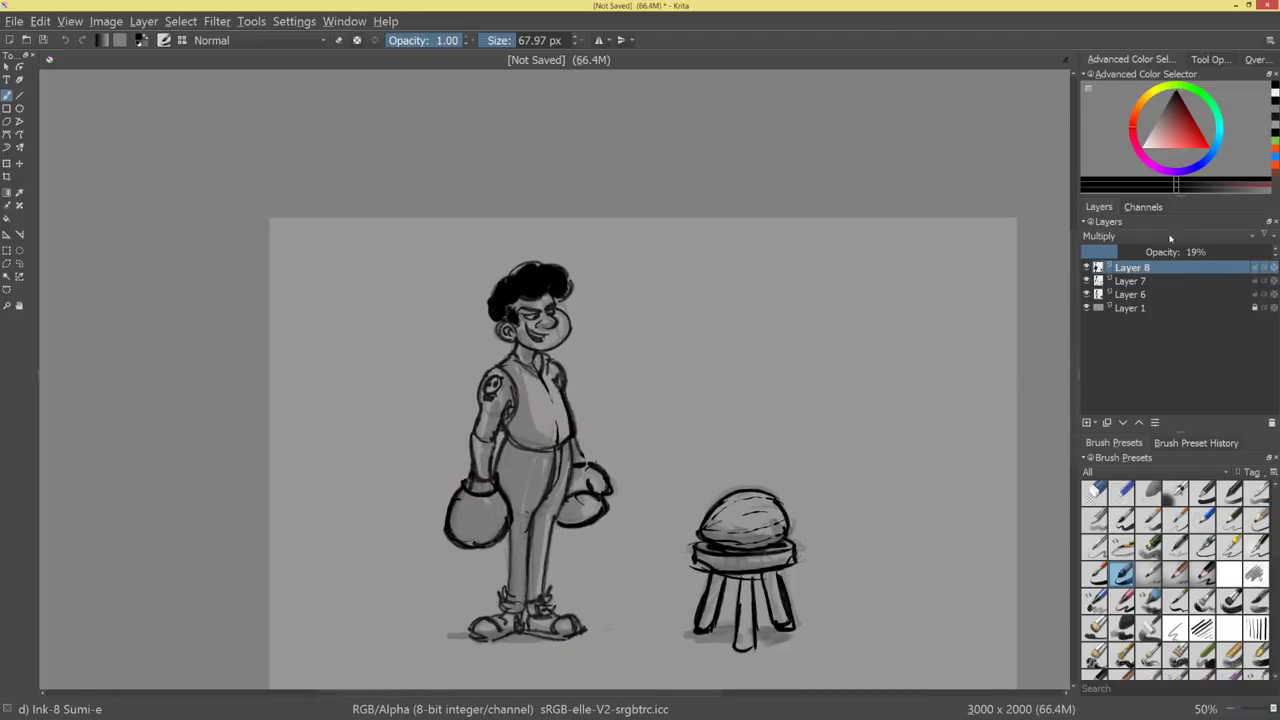
Raise the Multiply layer's opacity to 34% and touch up the shading with a near-white colour.
drag(1168, 251, 1140, 250)
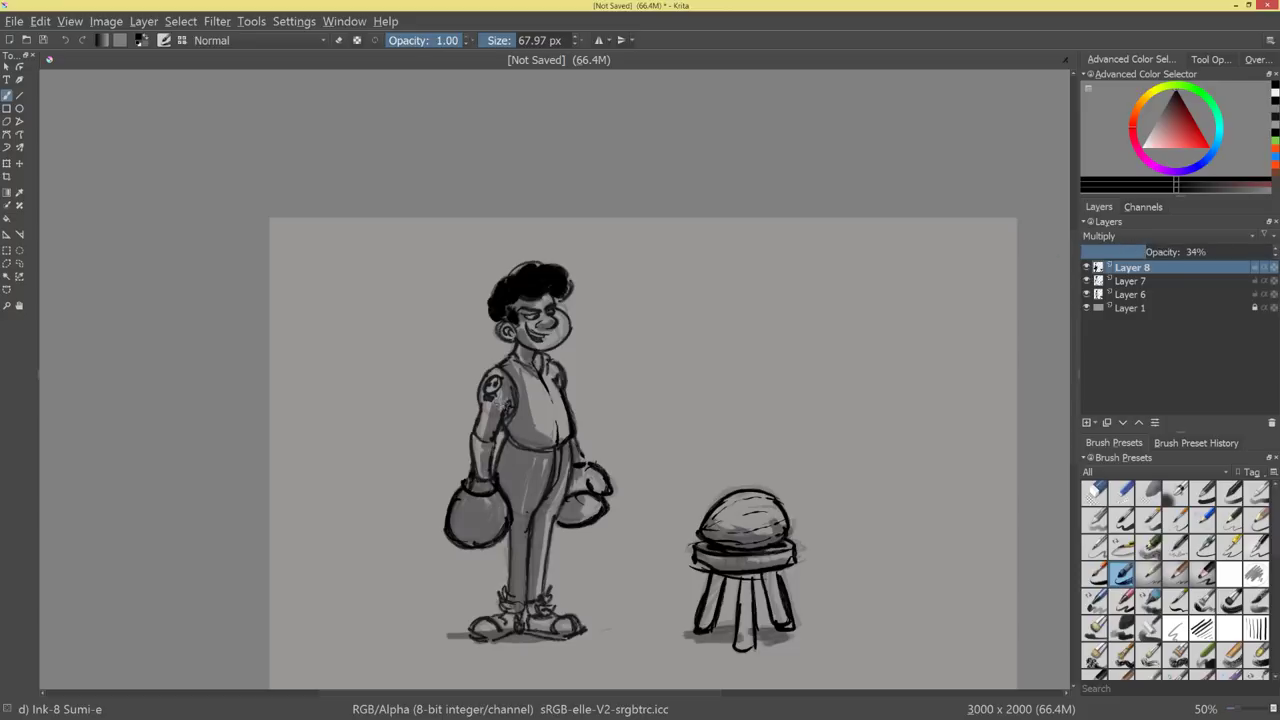
scroll(503, 409, up, 2)
click(1144, 148)
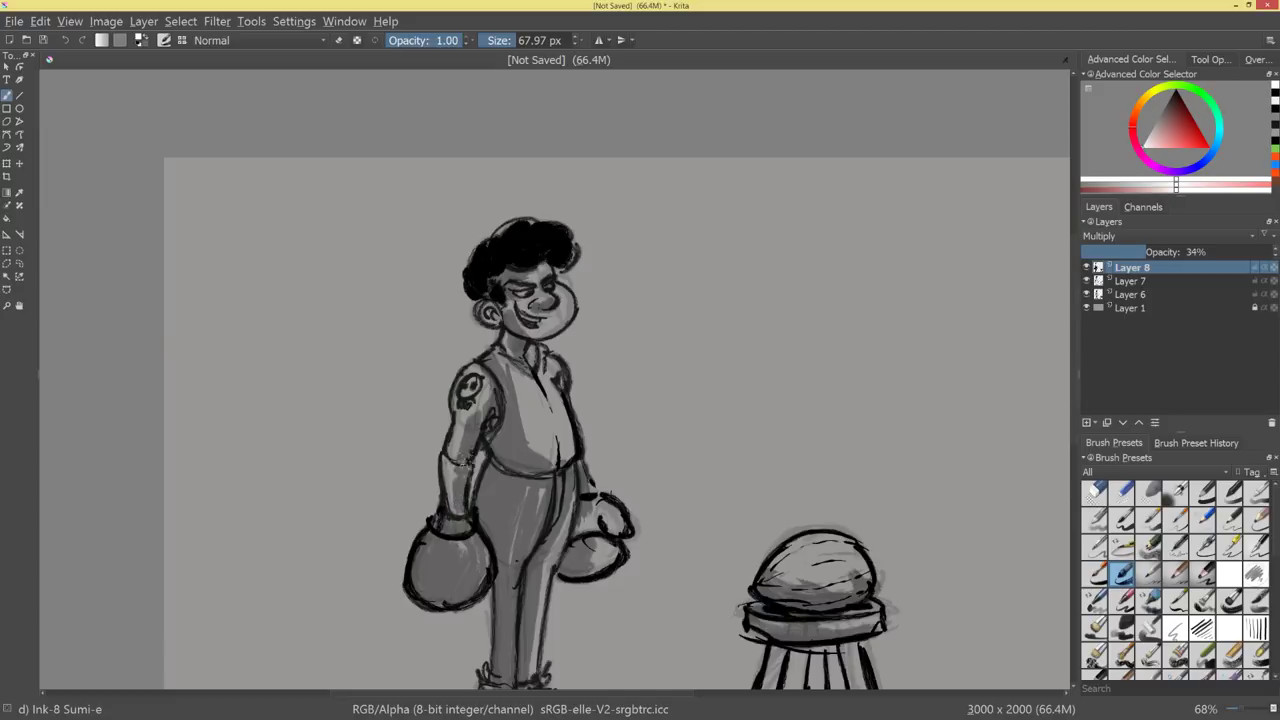
drag(611, 403, 820, 442)
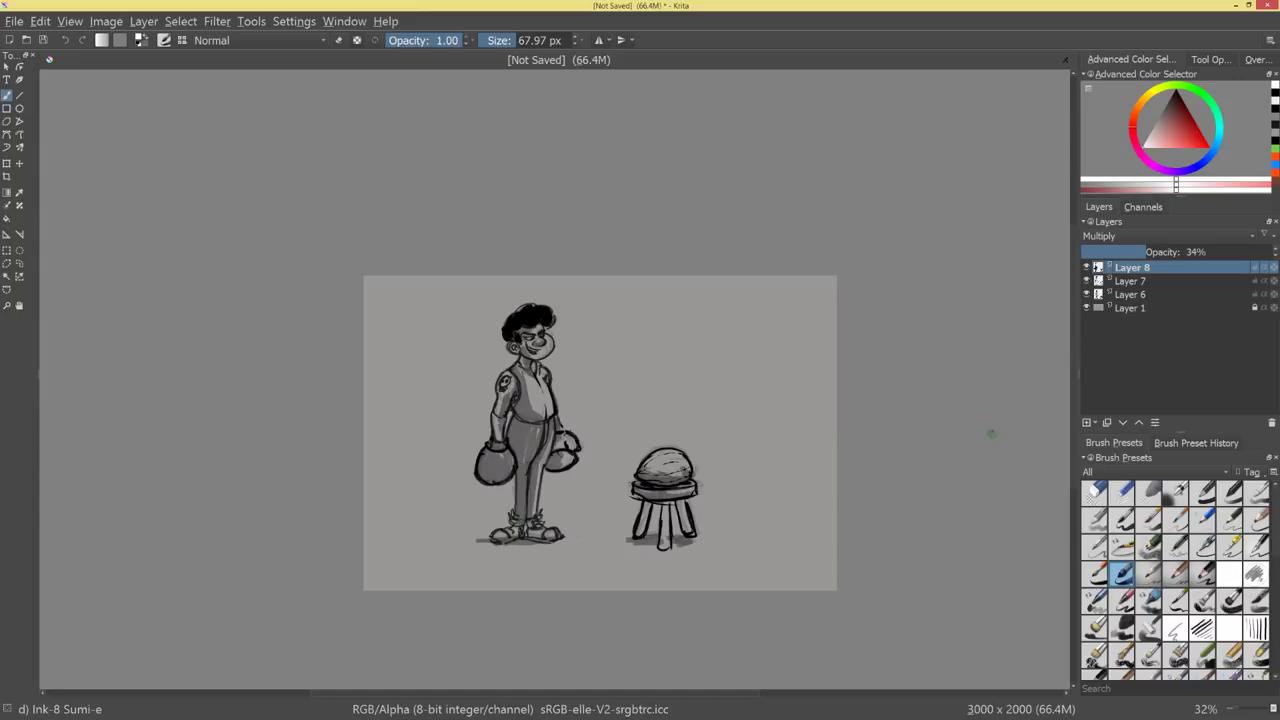
Darken the stool's legs and extend the ground shadow in long dark strokes beneath the boxer and stool.
drag(1180, 140, 1168, 102)
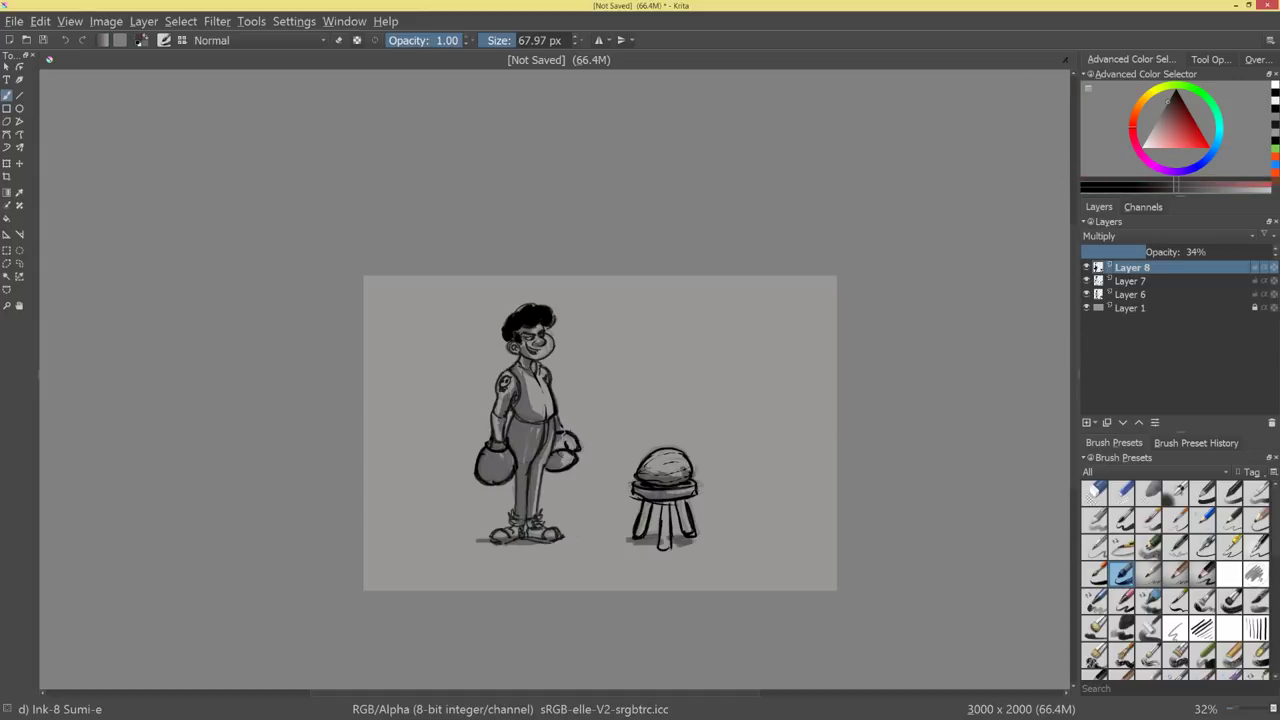
drag(644, 507, 639, 534)
drag(560, 540, 626, 540)
drag(510, 544, 435, 538)
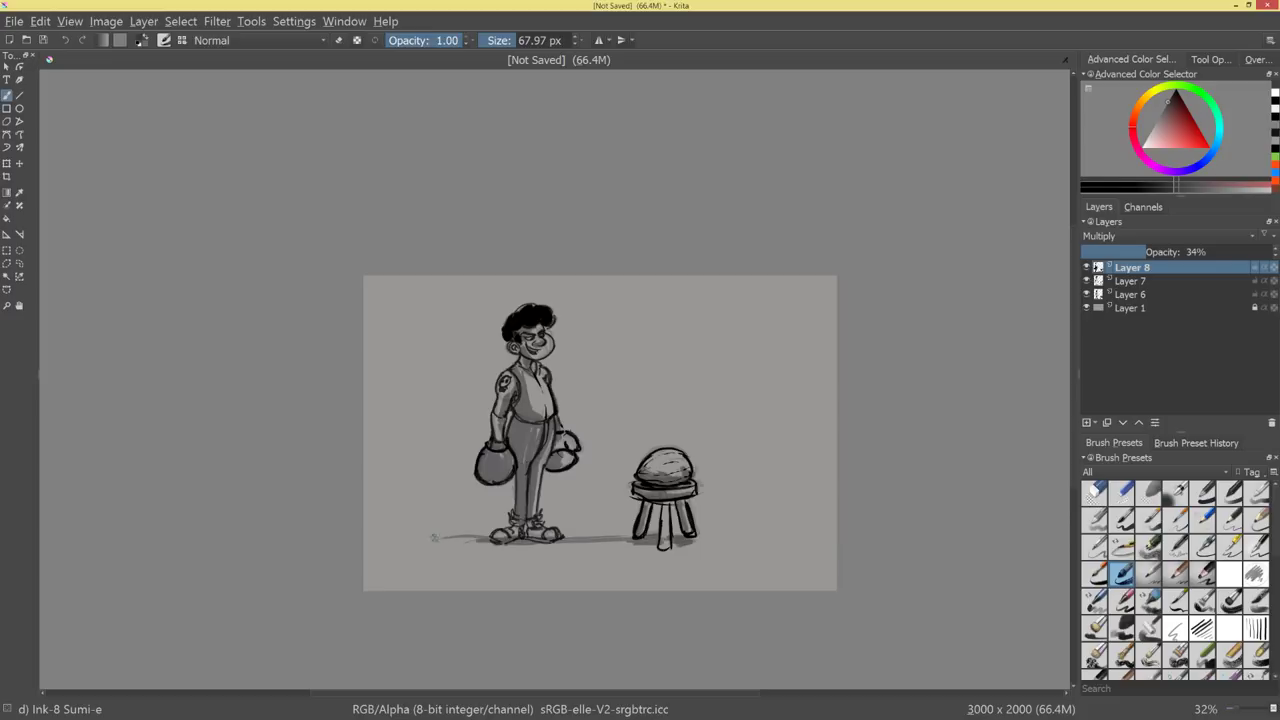
mouse_move(552, 531)
mouse_down()
mouse_move(624, 530)
mouse_move(576, 536)
mouse_up()
drag(482, 551, 692, 548)
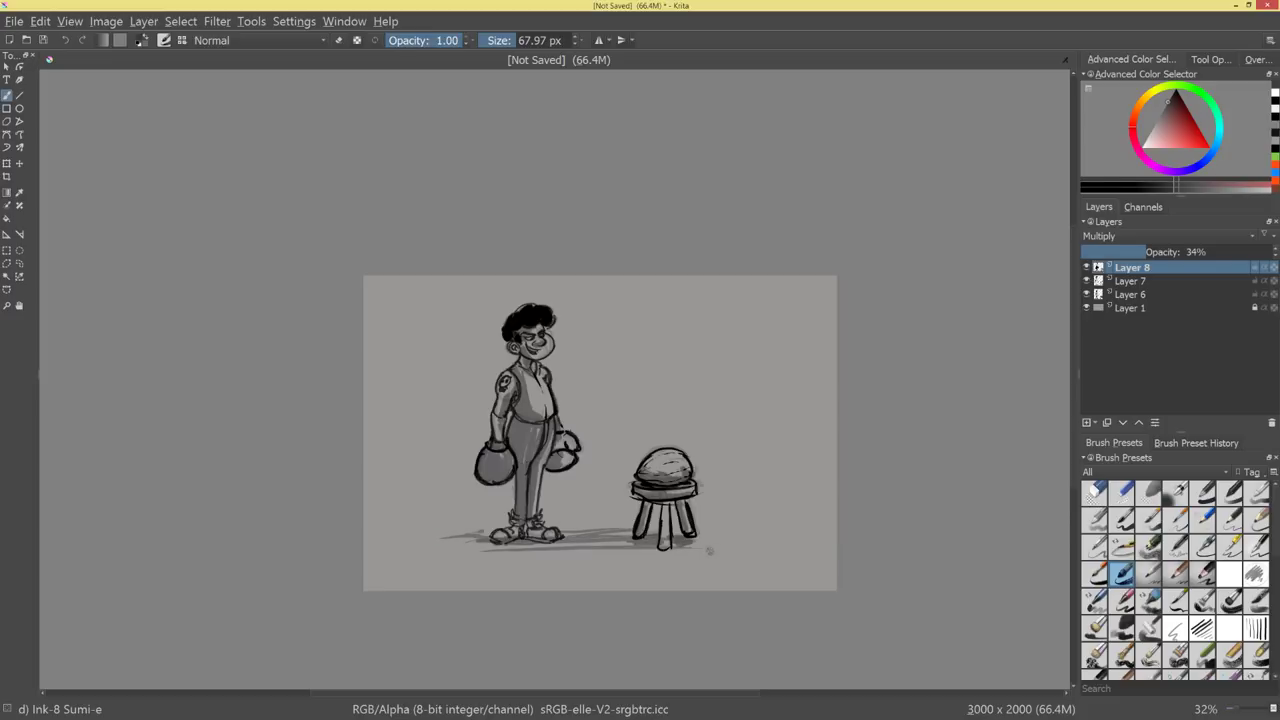
drag(528, 546, 715, 543)
drag(478, 538, 420, 536)
Delete the faded sketch on Layer 6, hiding the layers above it for the check and showing them again.
click(1087, 268)
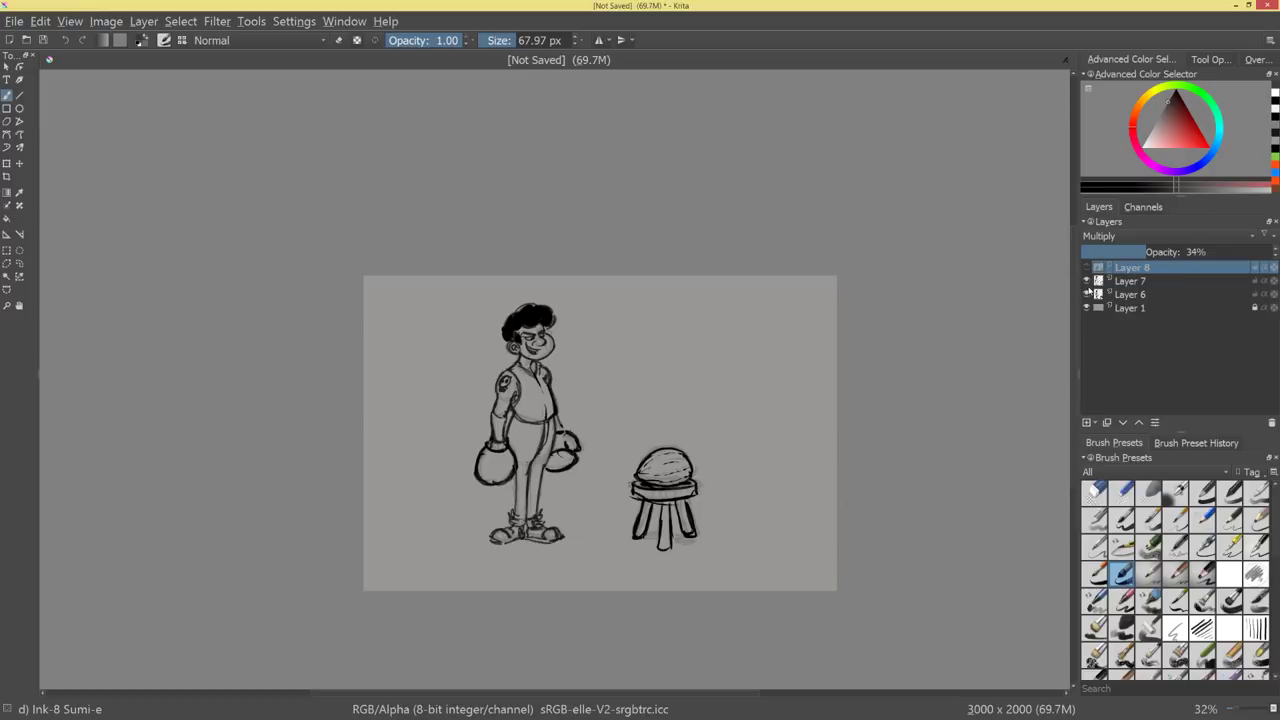
click(1087, 281)
click(1128, 294)
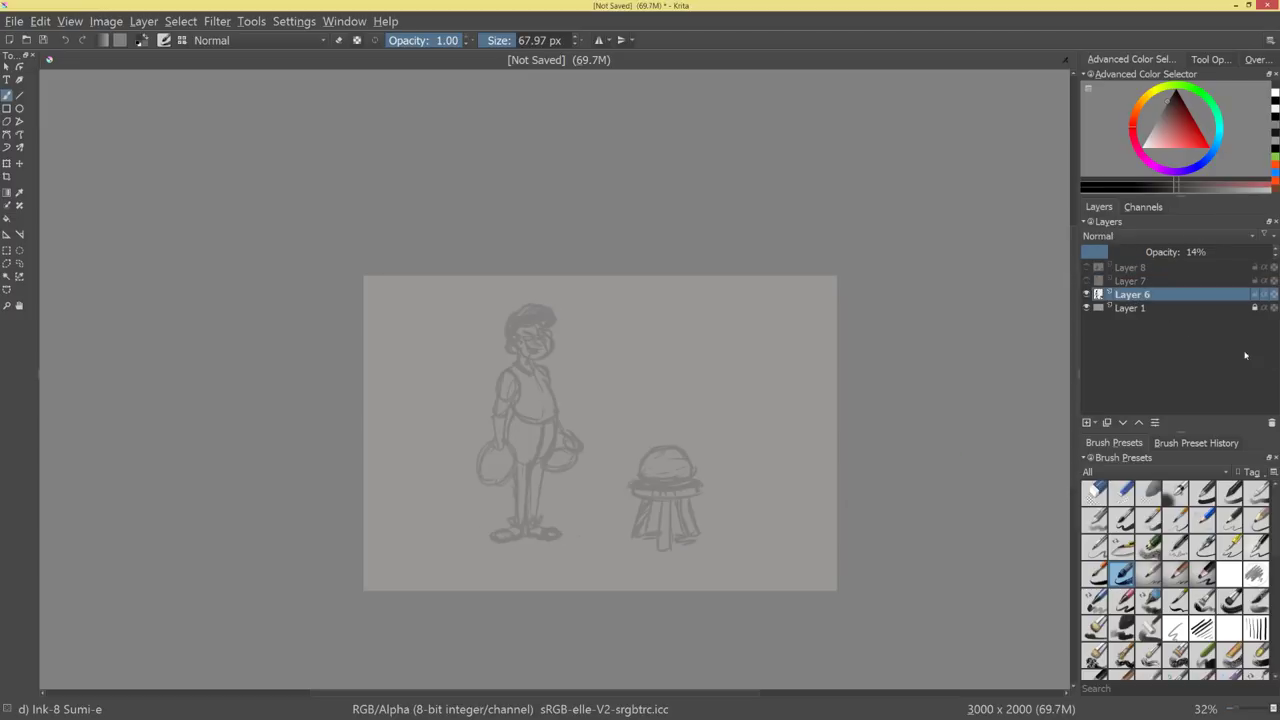
click(1271, 422)
click(1087, 281)
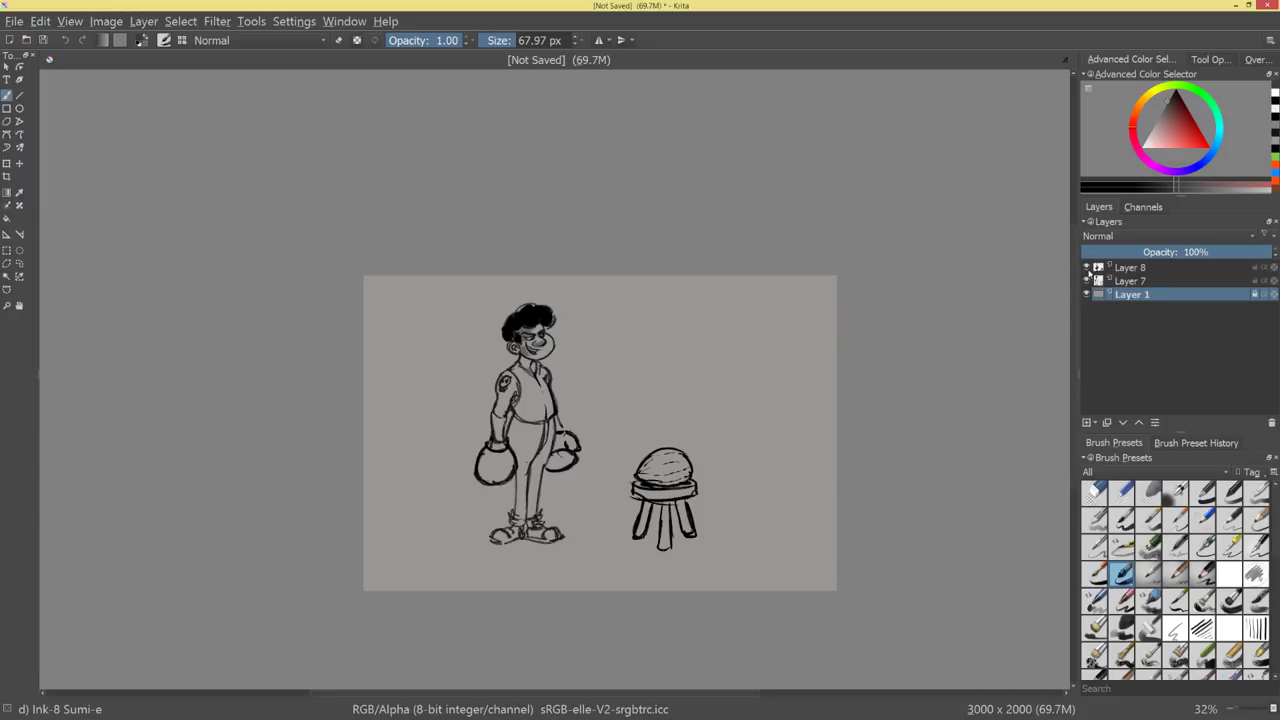
click(1087, 268)
Group Layer 7 and Layer 8, collapse the group and hide it.
click(1134, 282)
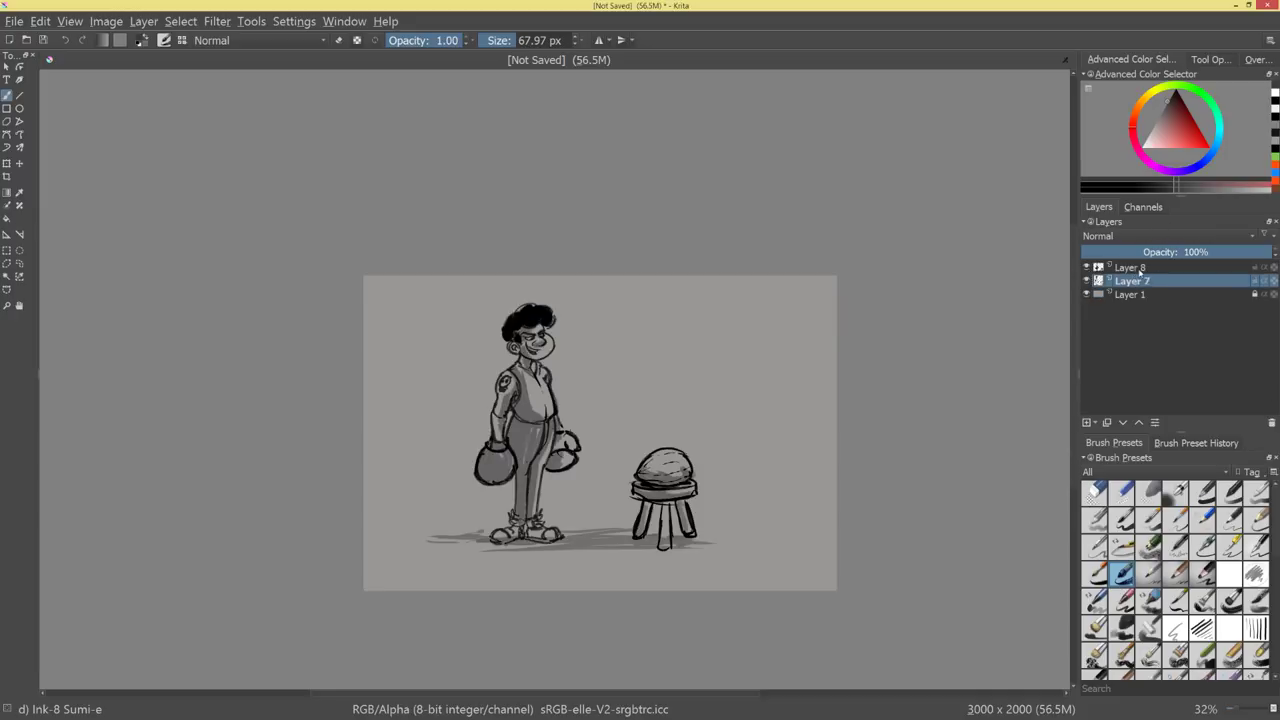
ctrl+click(1132, 268)
key(ctrl+shift+g)
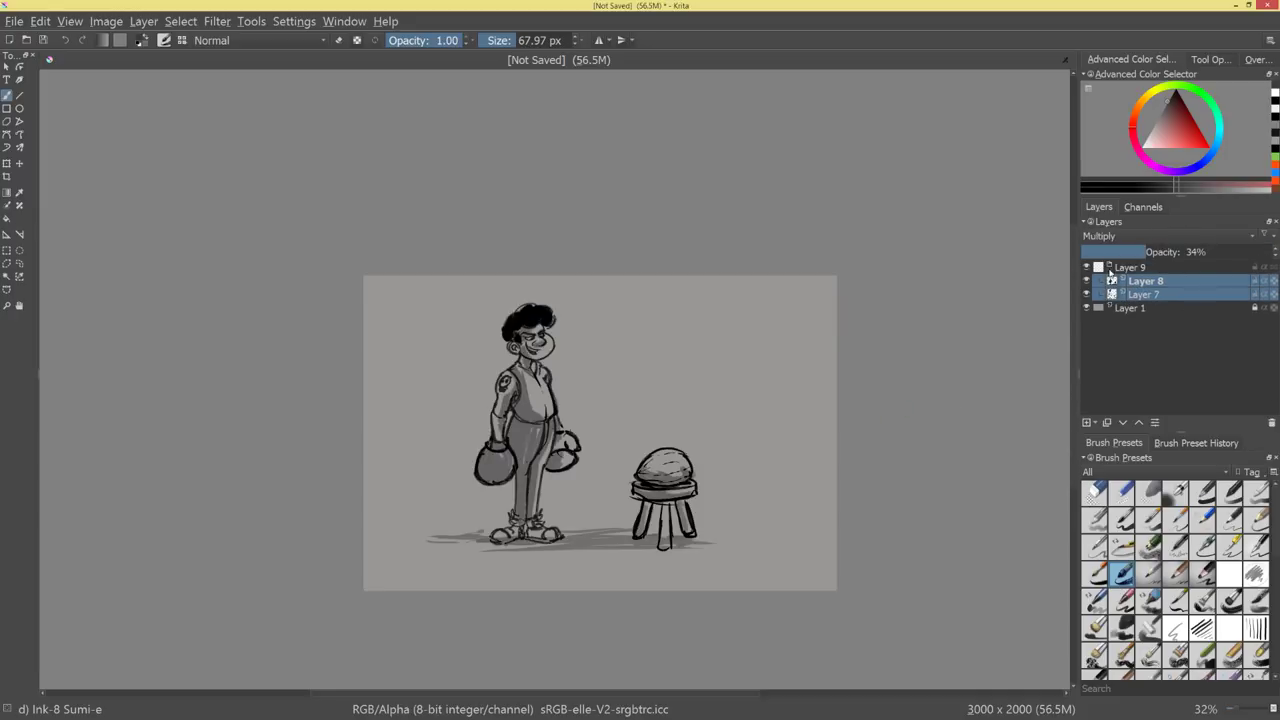
click(1102, 268)
click(1087, 267)
click(1109, 269)
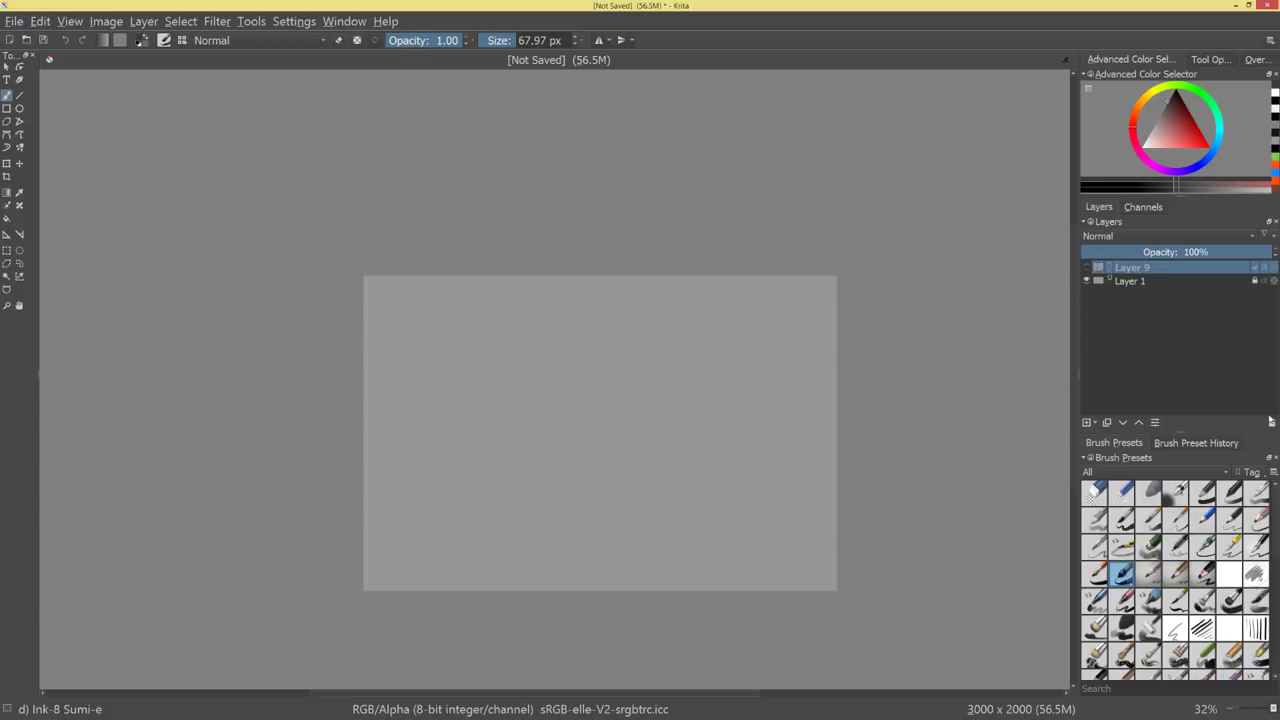
Add a new layer above the hidden group and choose black as the painting colour.
click(1089, 424)
drag(1140, 281, 1152, 263)
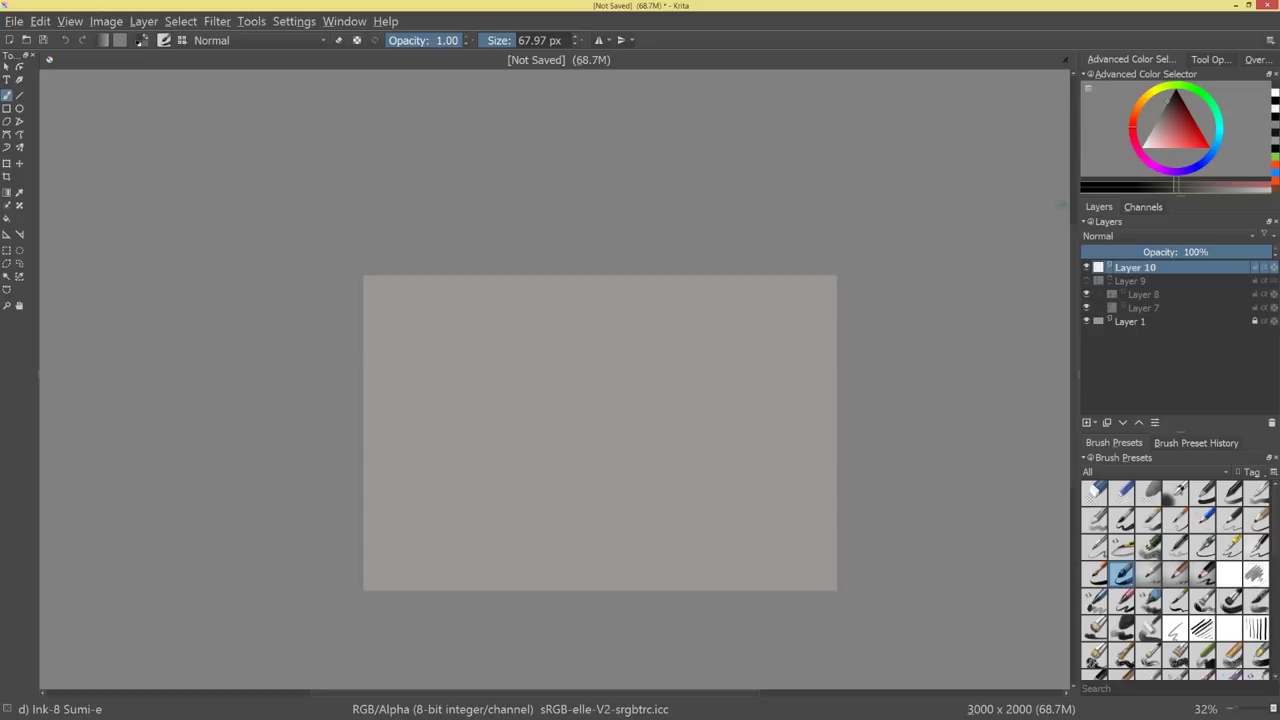
drag(1183, 112, 1176, 90)
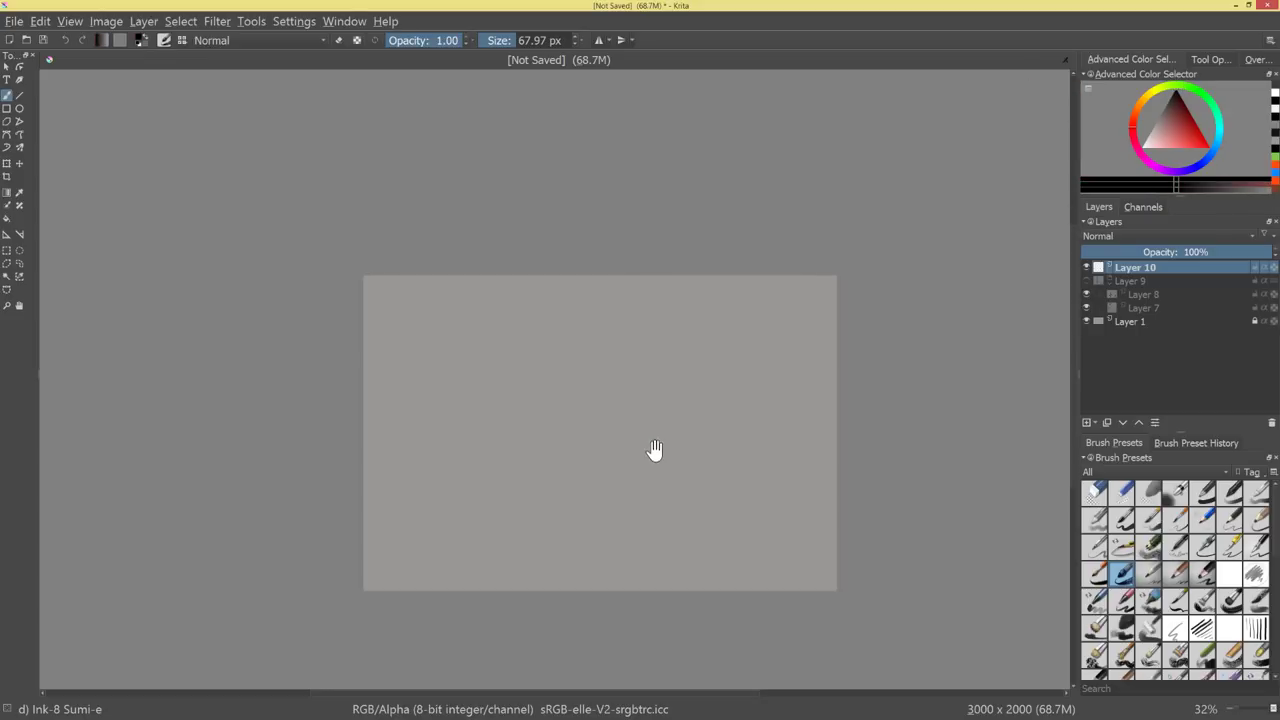
drag(655, 451, 684, 380)
mouse_move(655, 447)
mouse_down()
mouse_move(669, 340)
mouse_move(696, 315)
mouse_move(664, 368)
mouse_up()
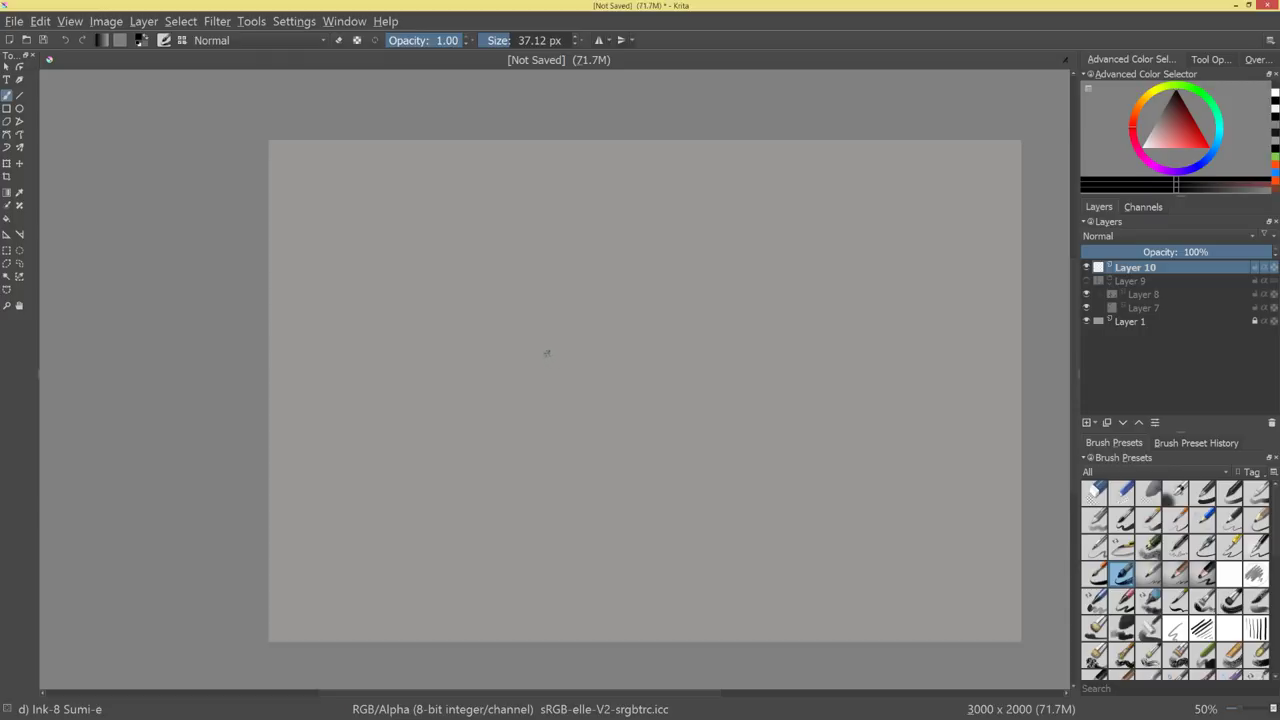
Sketch the side and top edges of a tapered box's front face with a 37.12 px brush, undoing and redrawing misplaced lines.
drag(577, 338, 578, 410)
mouse_move(560, 272)
mouse_down()
mouse_move(588, 434)
mouse_move(634, 251)
mouse_move(694, 242)
mouse_up()
mouse_move(558, 278)
mouse_down()
mouse_move(625, 262)
mouse_move(678, 396)
mouse_up()
drag(681, 232, 686, 426)
key(ctrl+z)
key(ctrl+z)
key(ctrl+z)
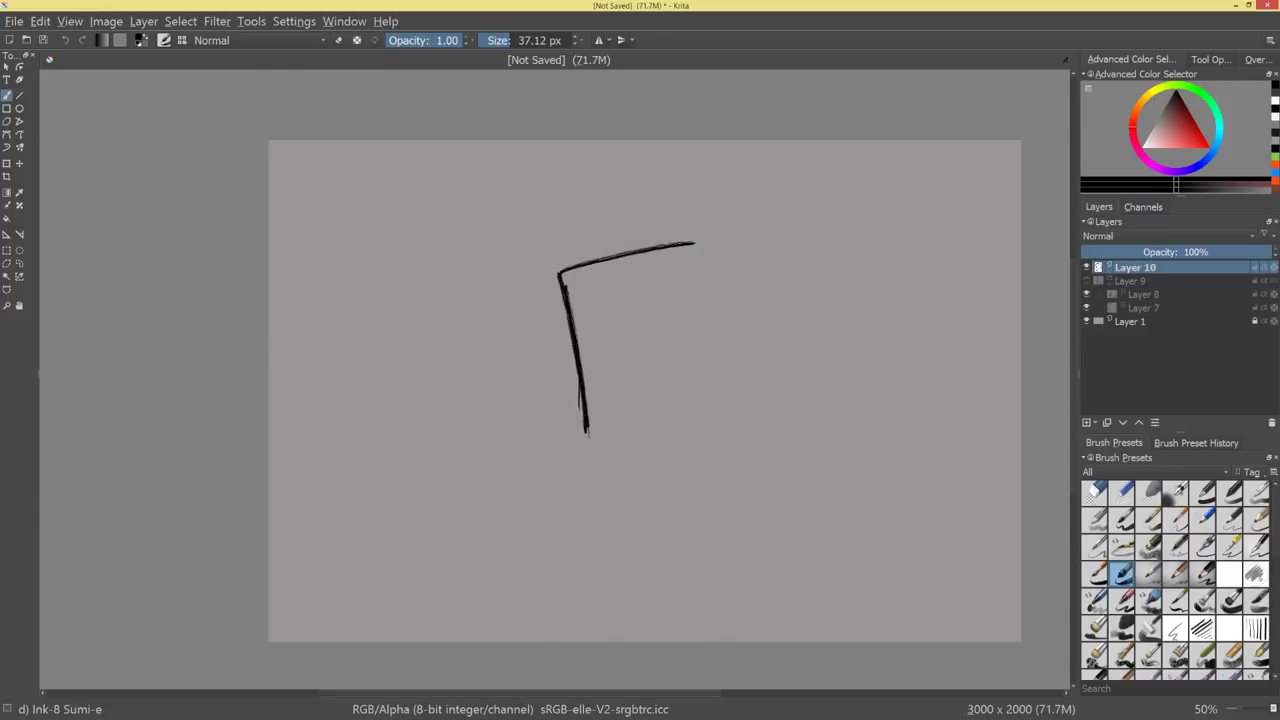
key(ctrl+z)
mouse_move(565, 270)
mouse_down()
mouse_move(678, 259)
mouse_move(698, 420)
mouse_up()
drag(662, 264, 705, 434)
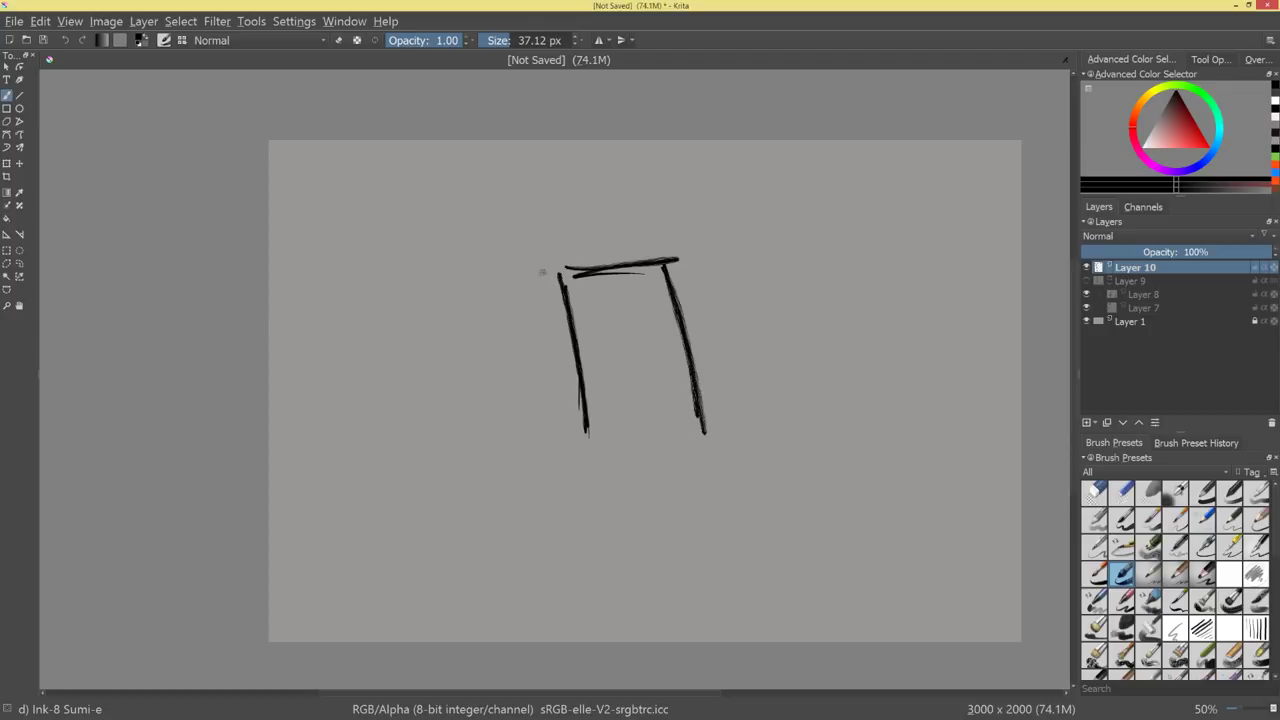
Add the box's side face and bottom edges, thicken its front corner and top, and clean up the stray top line.
mouse_move(565, 267)
mouse_down()
mouse_move(527, 291)
mouse_move(504, 410)
mouse_up()
drag(526, 305, 494, 424)
mouse_move(492, 426)
mouse_down()
mouse_move(610, 462)
mouse_move(576, 466)
mouse_move(712, 430)
mouse_up()
drag(600, 472, 705, 438)
drag(565, 266, 586, 466)
drag(579, 302, 583, 436)
mouse_move(530, 280)
mouse_down()
mouse_move(492, 452)
mouse_move(580, 462)
mouse_up()
drag(662, 268, 695, 424)
drag(562, 271, 682, 260)
key(e)
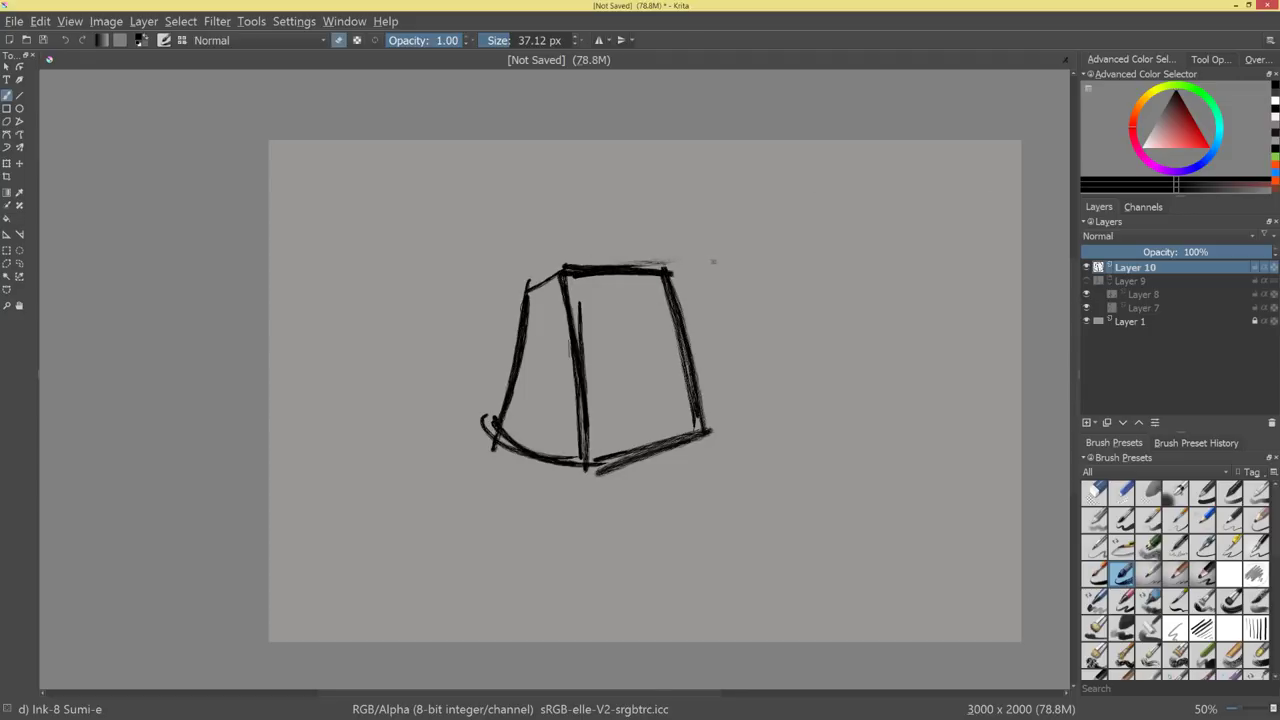
key(e)
Draw a vertical centre line and a horizontal dividing line across the torso box and thicken its rear edges.
drag(625, 289, 645, 454)
drag(633, 355, 635, 376)
drag(623, 276, 655, 446)
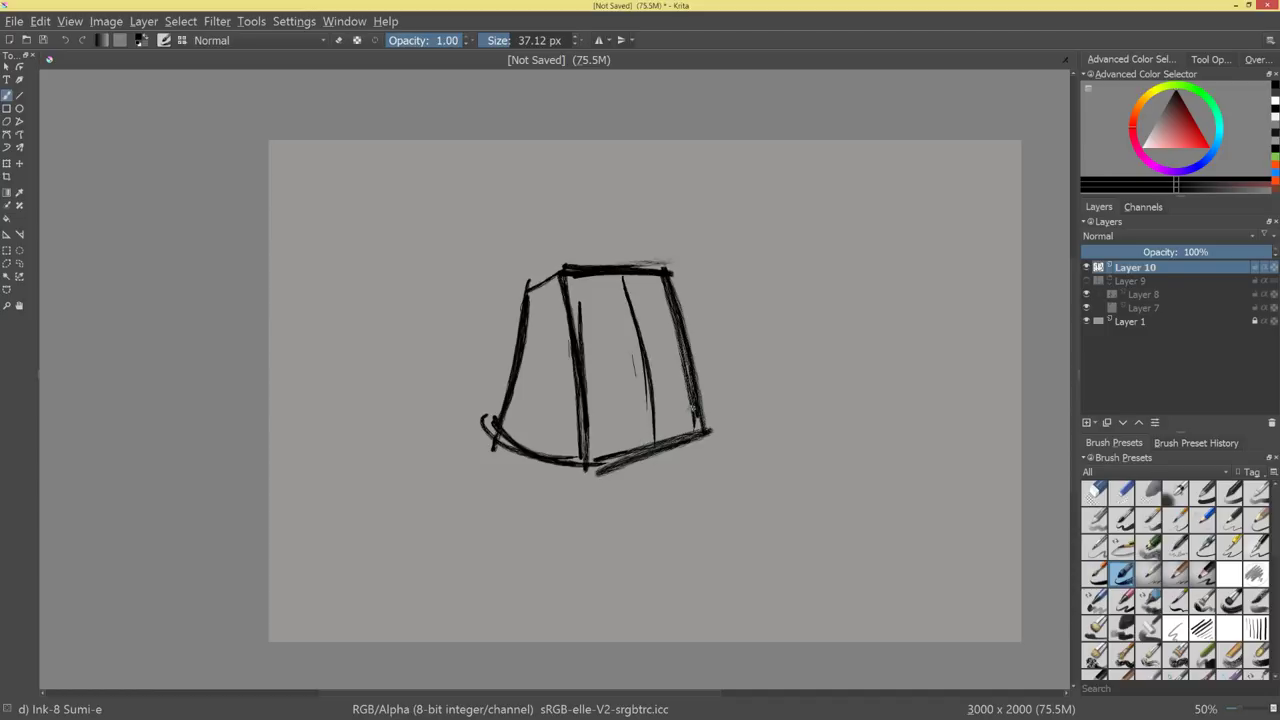
drag(518, 374, 682, 360)
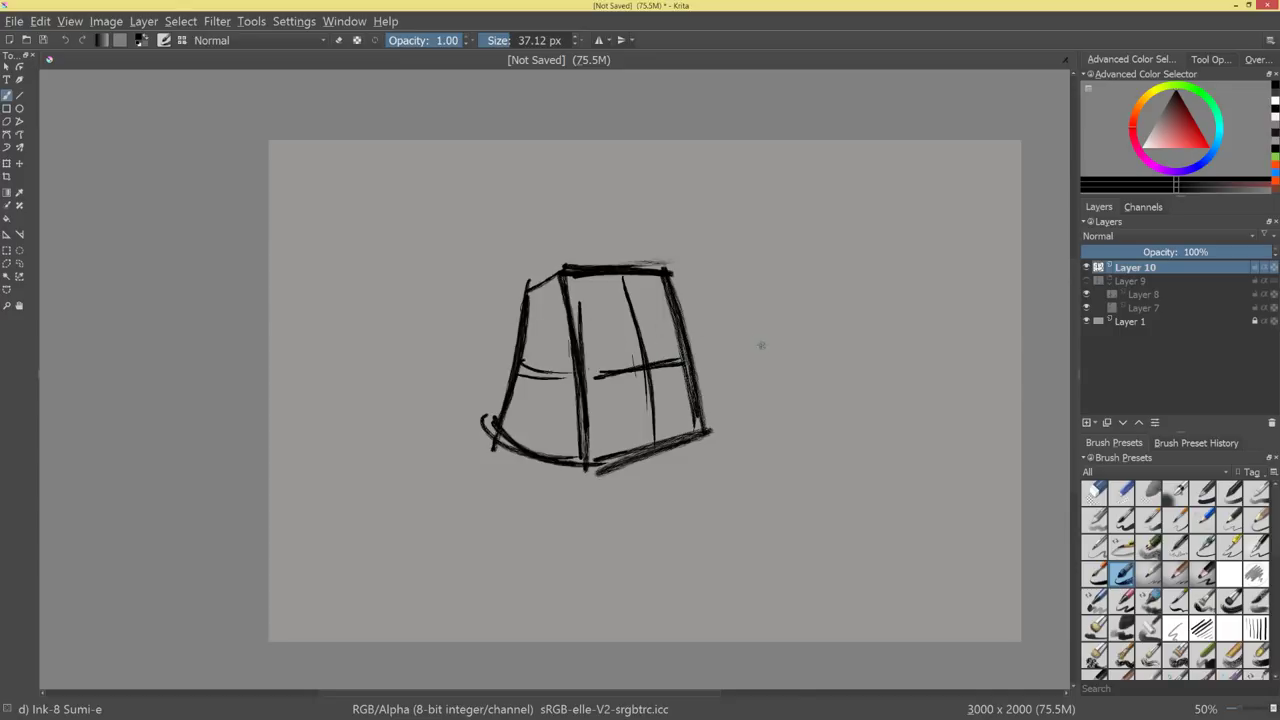
mouse_move(707, 433)
mouse_down()
mouse_move(631, 523)
mouse_move(726, 423)
mouse_move(740, 385)
mouse_up()
drag(484, 446, 509, 323)
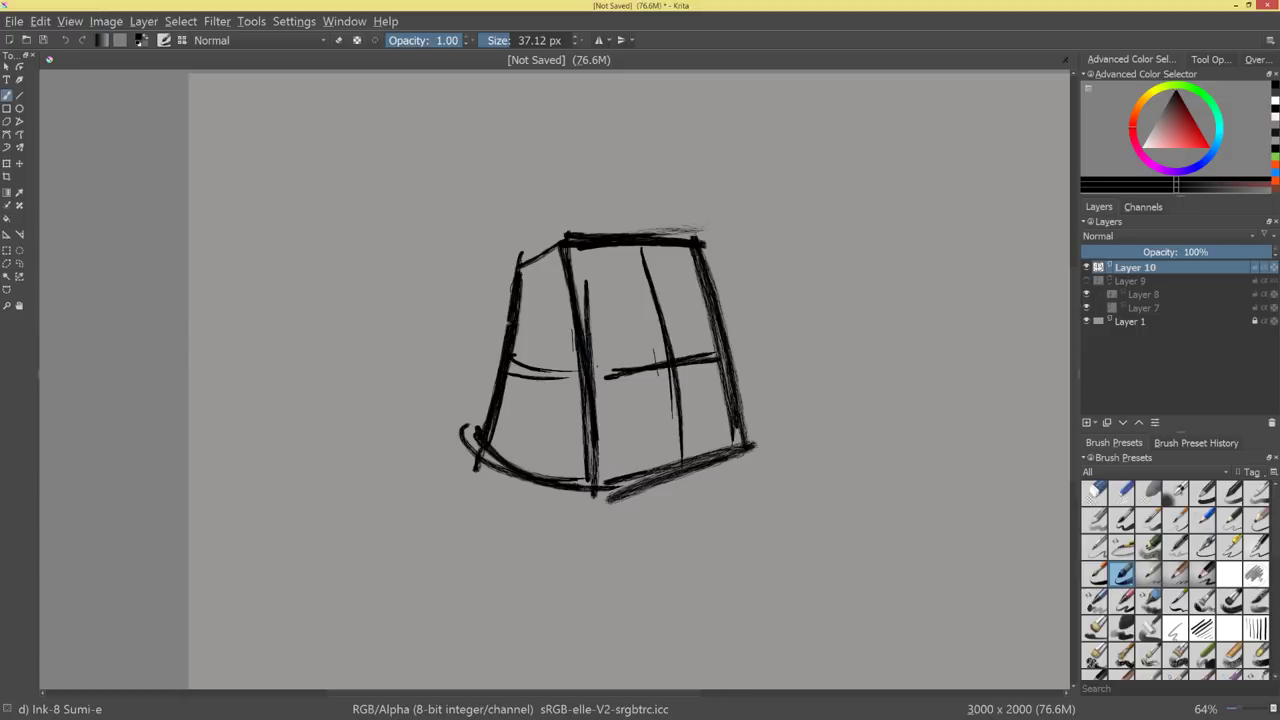
scroll(634, 447, down, 6)
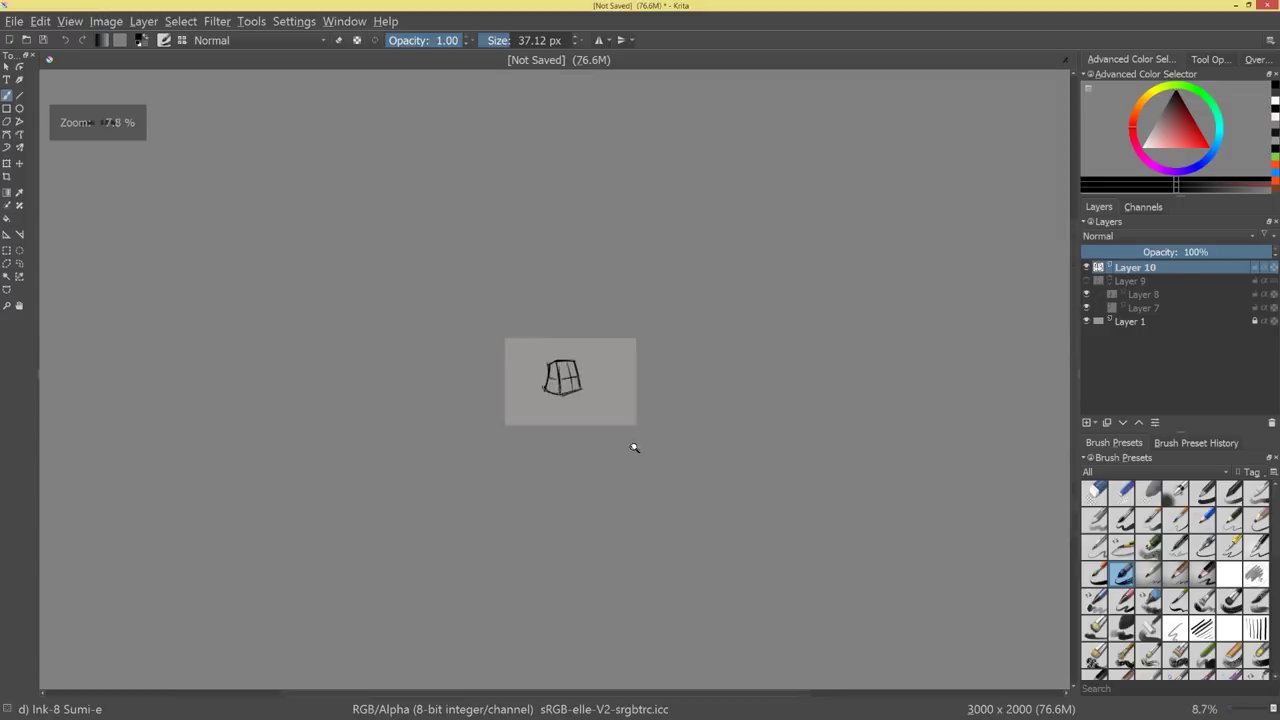
drag(634, 447, 646, 349)
drag(783, 466, 738, 379)
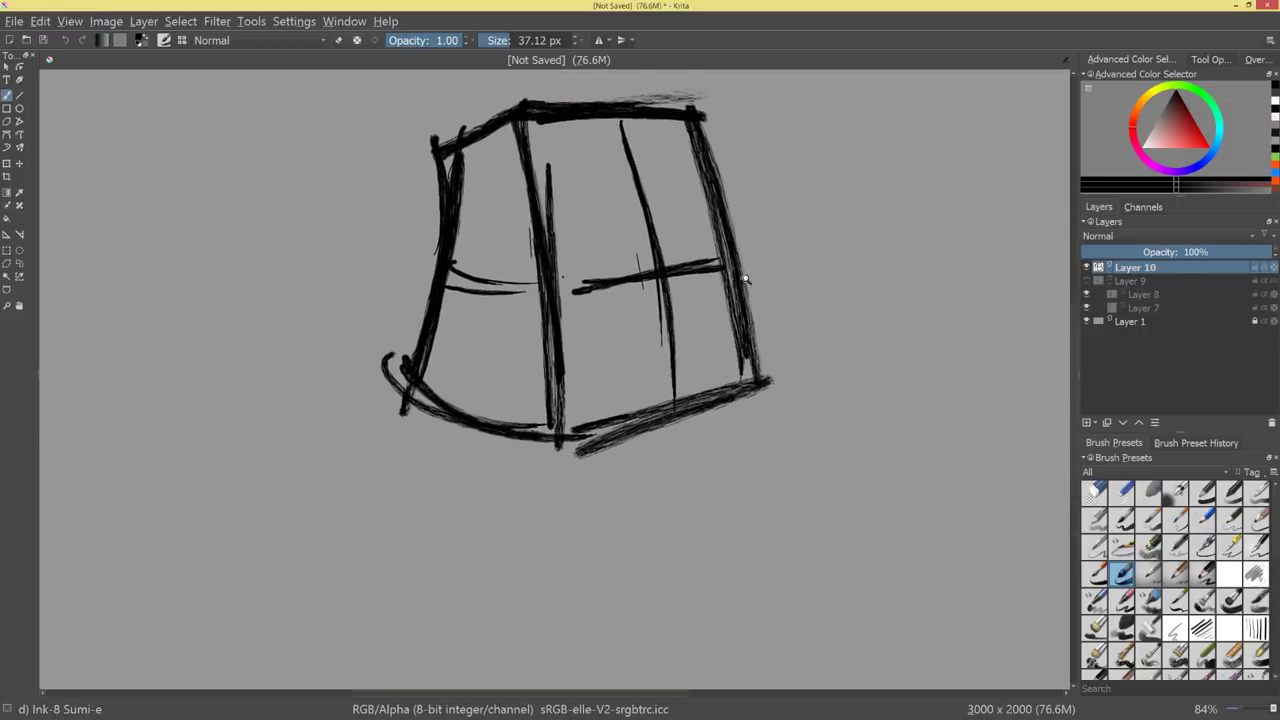
scroll(745, 280, down, 2)
scroll(729, 409, up, 1)
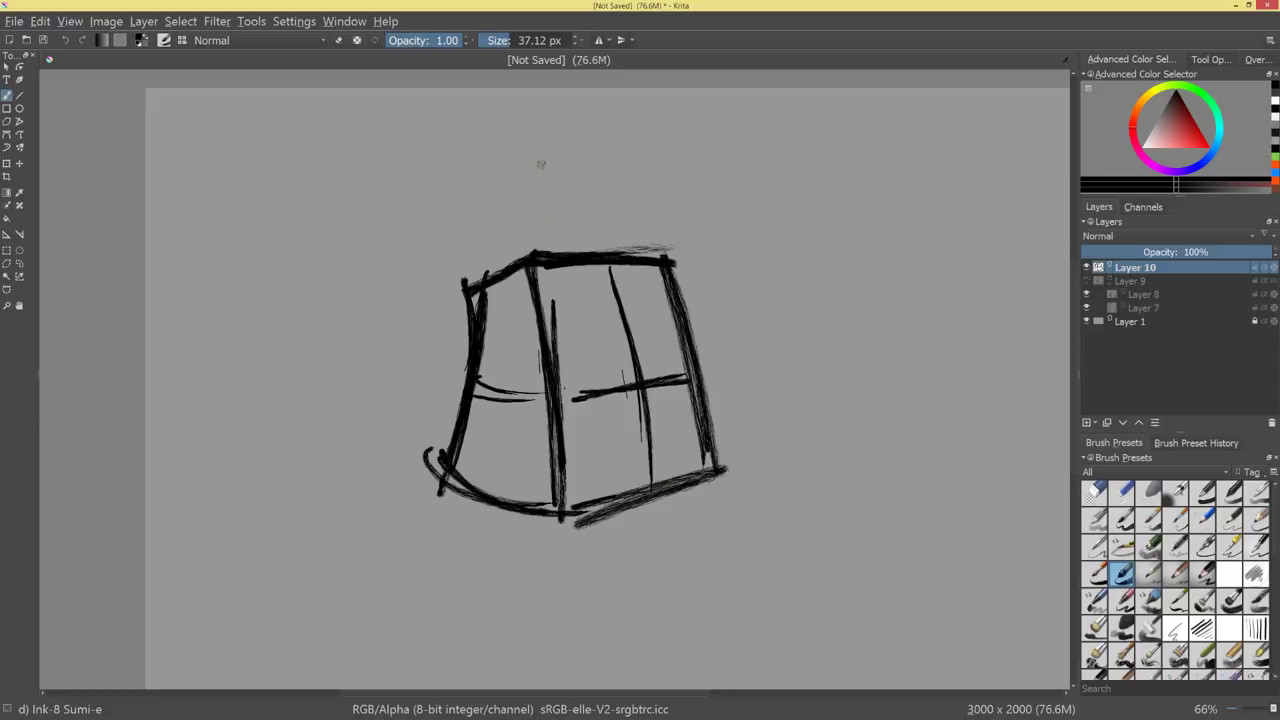
Sketch a tilted cube as the head above the torso box, with lines joining it to the torso's top.
drag(546, 138, 517, 210)
mouse_move(556, 117)
mouse_down()
mouse_move(604, 128)
mouse_move(591, 210)
mouse_up()
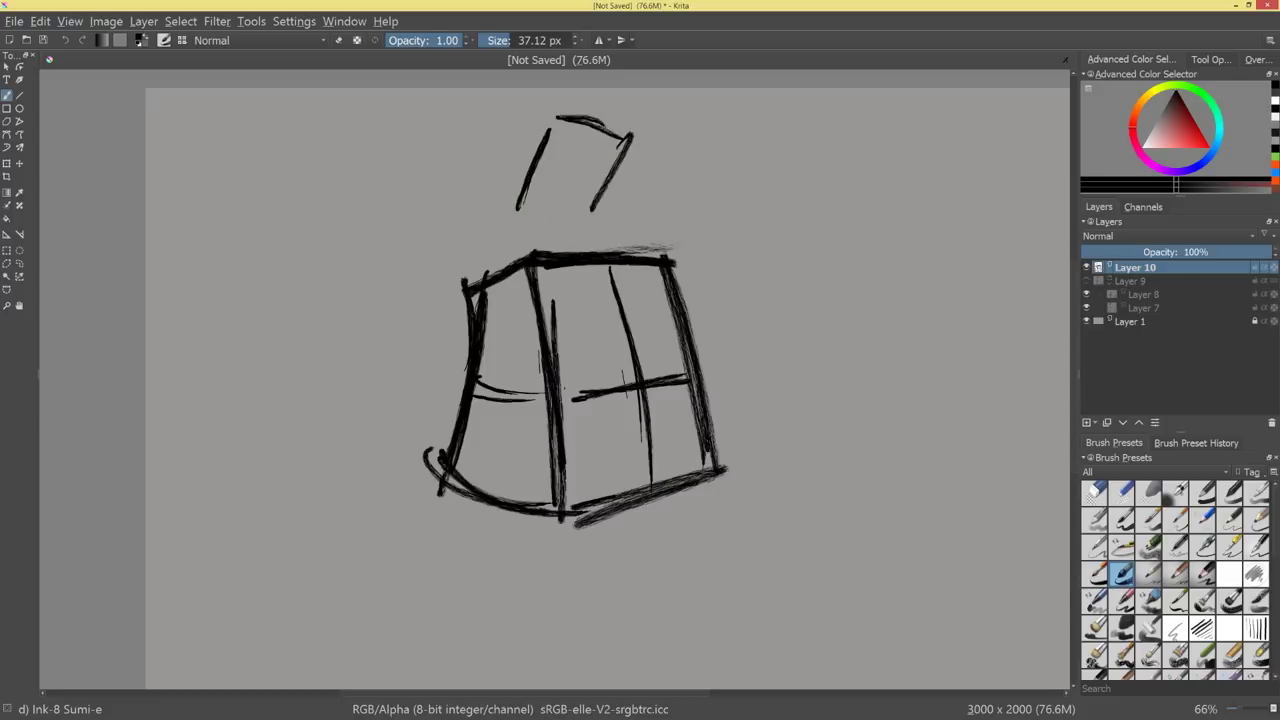
drag(616, 164, 574, 234)
drag(514, 208, 574, 232)
mouse_move(632, 138)
mouse_down()
mouse_move(652, 184)
mouse_move(602, 252)
mouse_up()
drag(515, 211, 543, 252)
drag(712, 302, 689, 345)
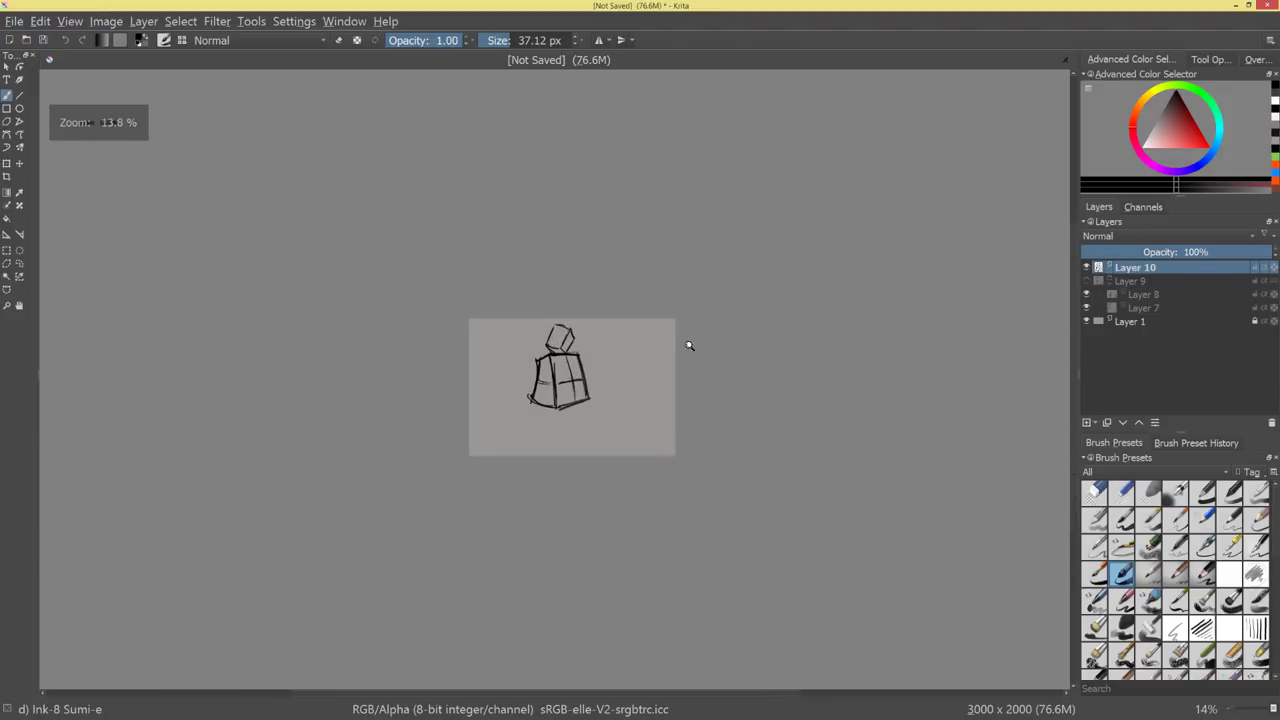
scroll(688, 345, up, 3)
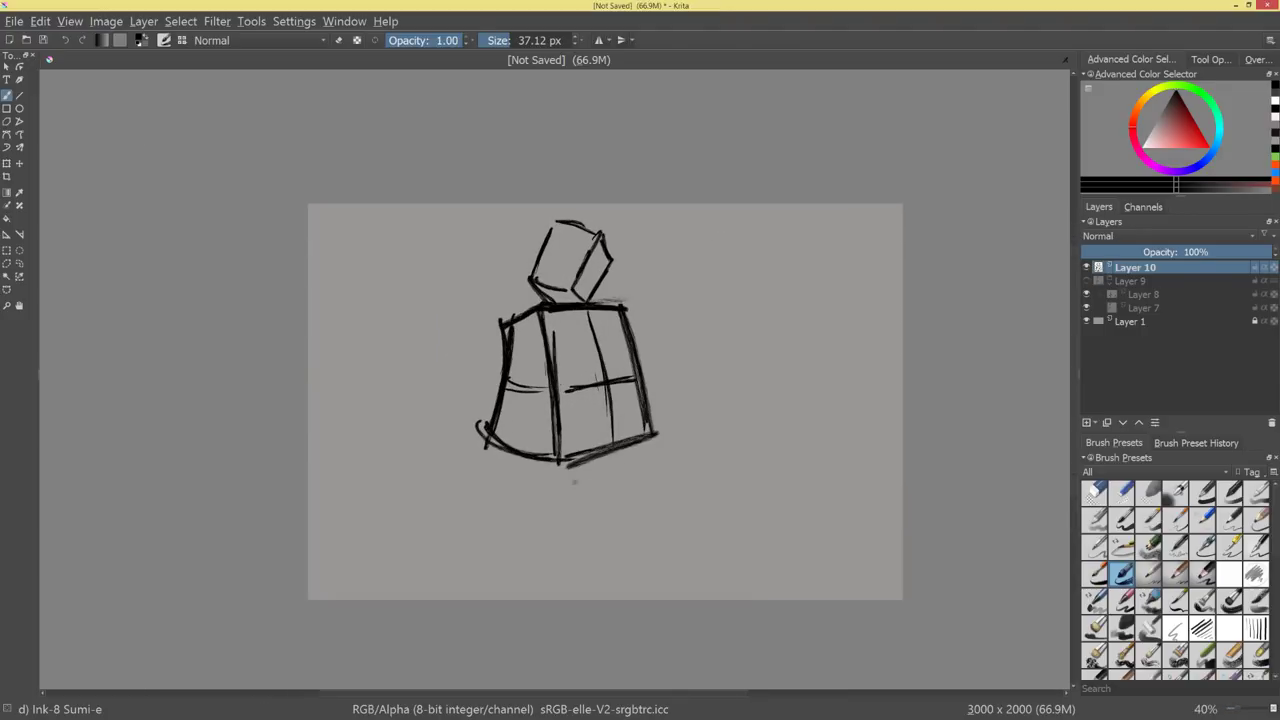
Try blocking in the legs beneath the torso box as straight columns, undoing and redrawing them.
drag(511, 466, 514, 576)
key(ctrl+z)
mouse_move(496, 458)
mouse_down()
mouse_move(498, 556)
mouse_move(510, 562)
mouse_up()
drag(528, 466, 554, 462)
drag(530, 476, 537, 575)
drag(556, 468, 563, 560)
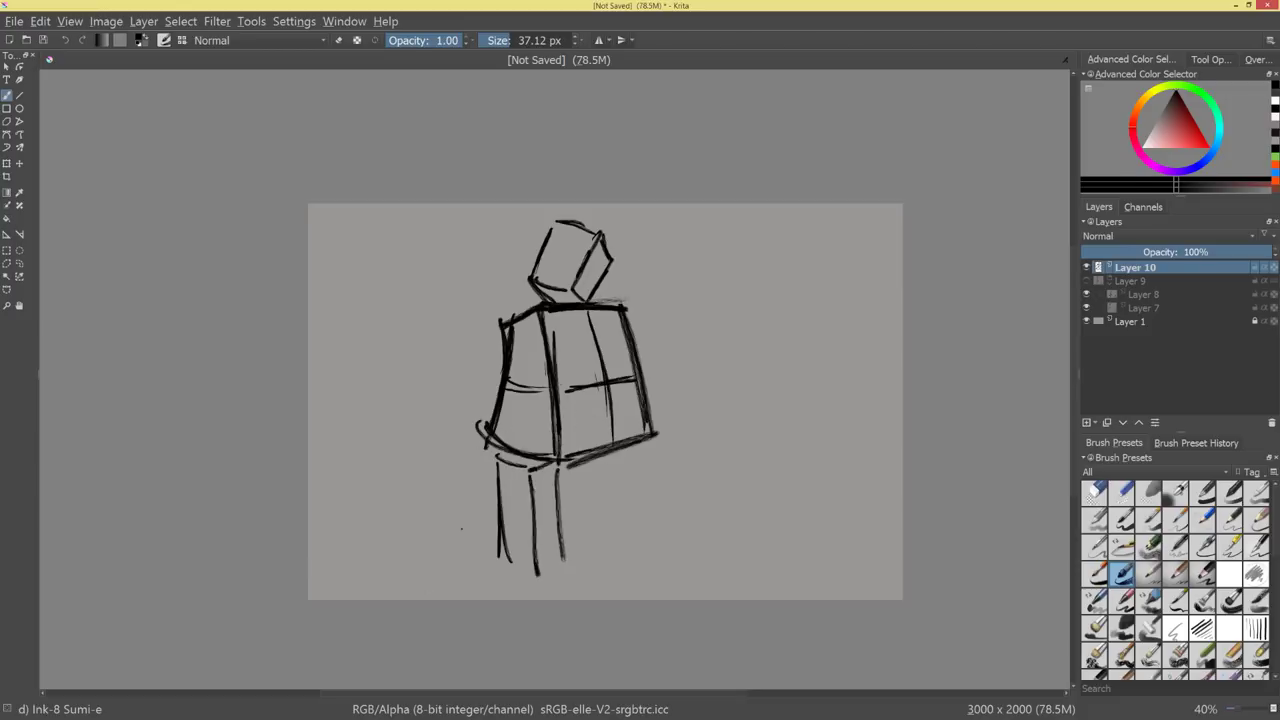
key(ctrl+z)
key(ctrl+z)
key(ctrl+z)
key(ctrl+z)
key(ctrl+z)
key(ctrl+z)
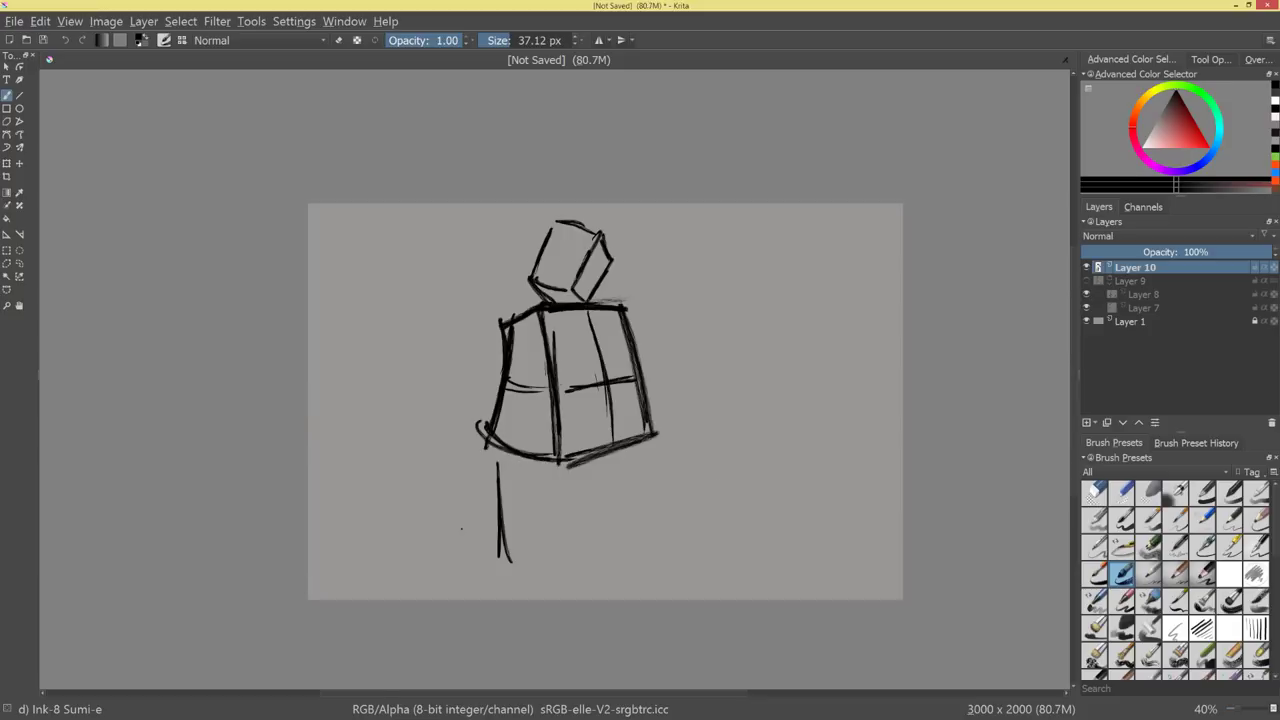
drag(515, 442, 509, 599)
drag(625, 447, 614, 599)
drag(629, 443, 606, 599)
Undo the strokes back to the plain torso box and clear everything left on the layer.
key(ctrl+z)
key(ctrl+z)
key(ctrl+z)
key(ctrl+z)
key(ctrl+z)
key(ctrl+z)
key(ctrl+z)
key(ctrl+z)
key(ctrl+z)
key(ctrl+z)
key(ctrl+z)
key(ctrl+z)
key(ctrl+z)
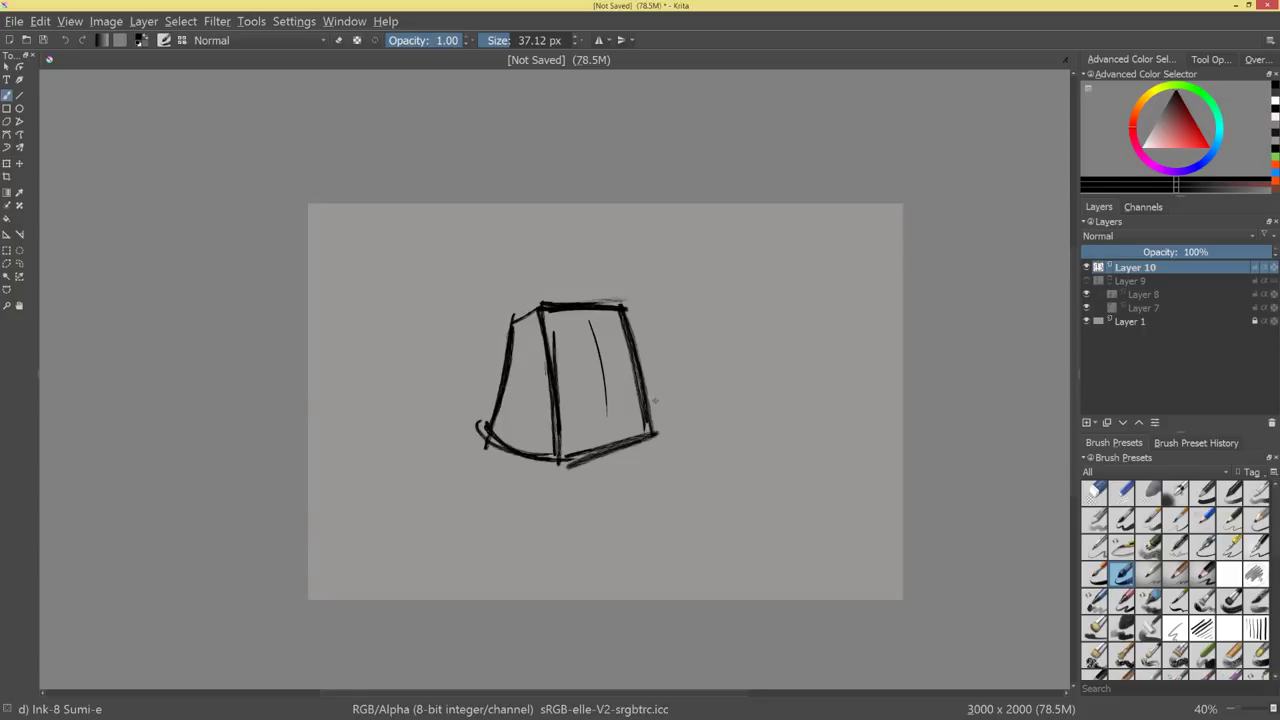
key(ctrl+a)
key(Delete)
key(ctrl+shift+a)
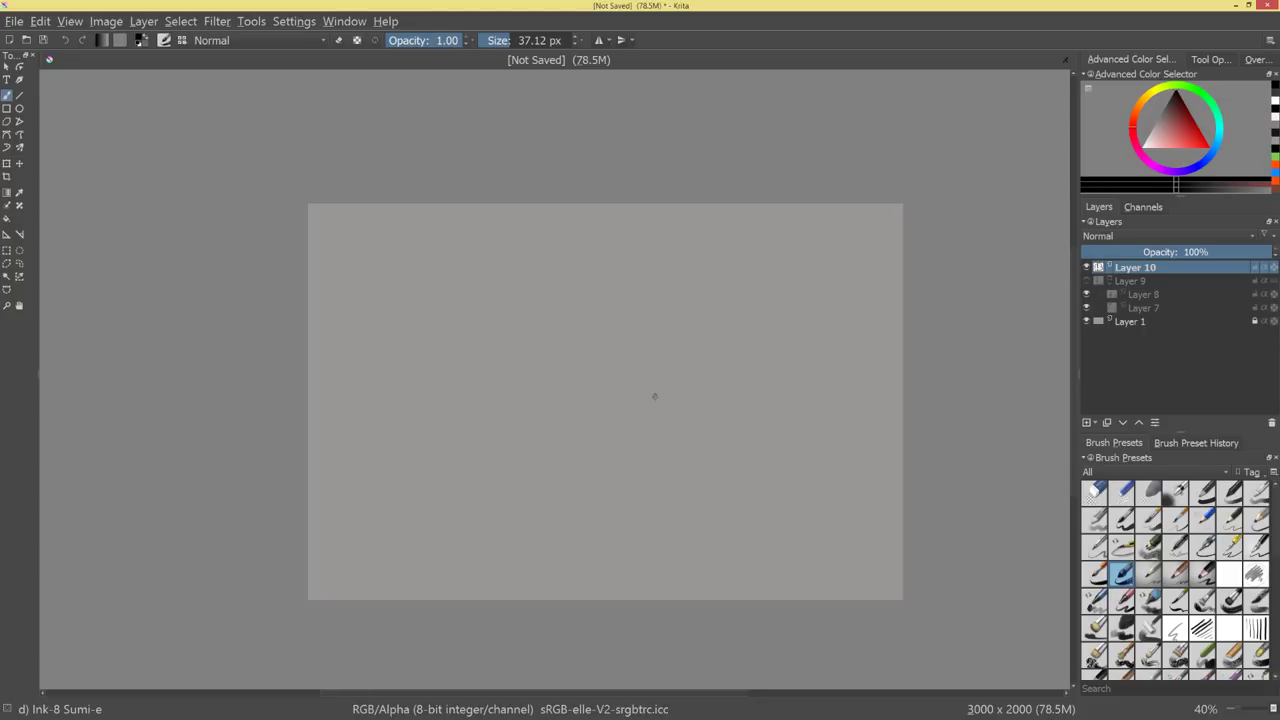
drag(689, 408, 700, 393)
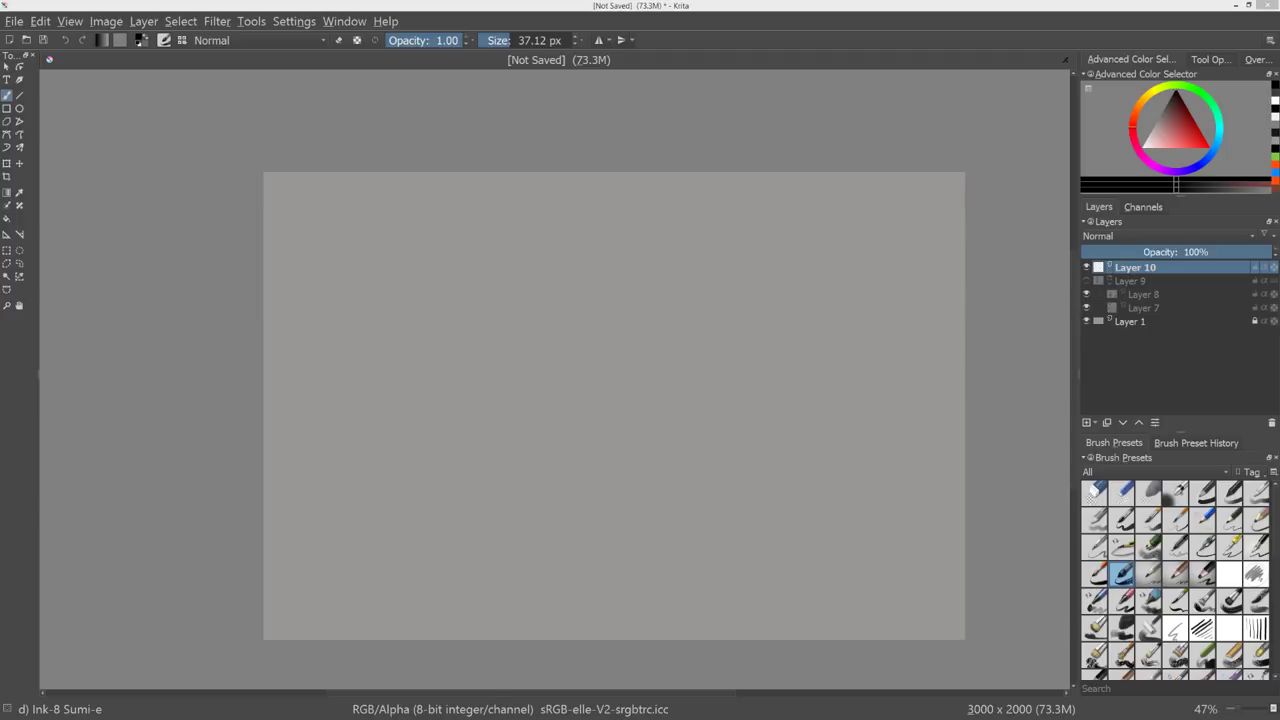
drag(566, 312, 549, 400)
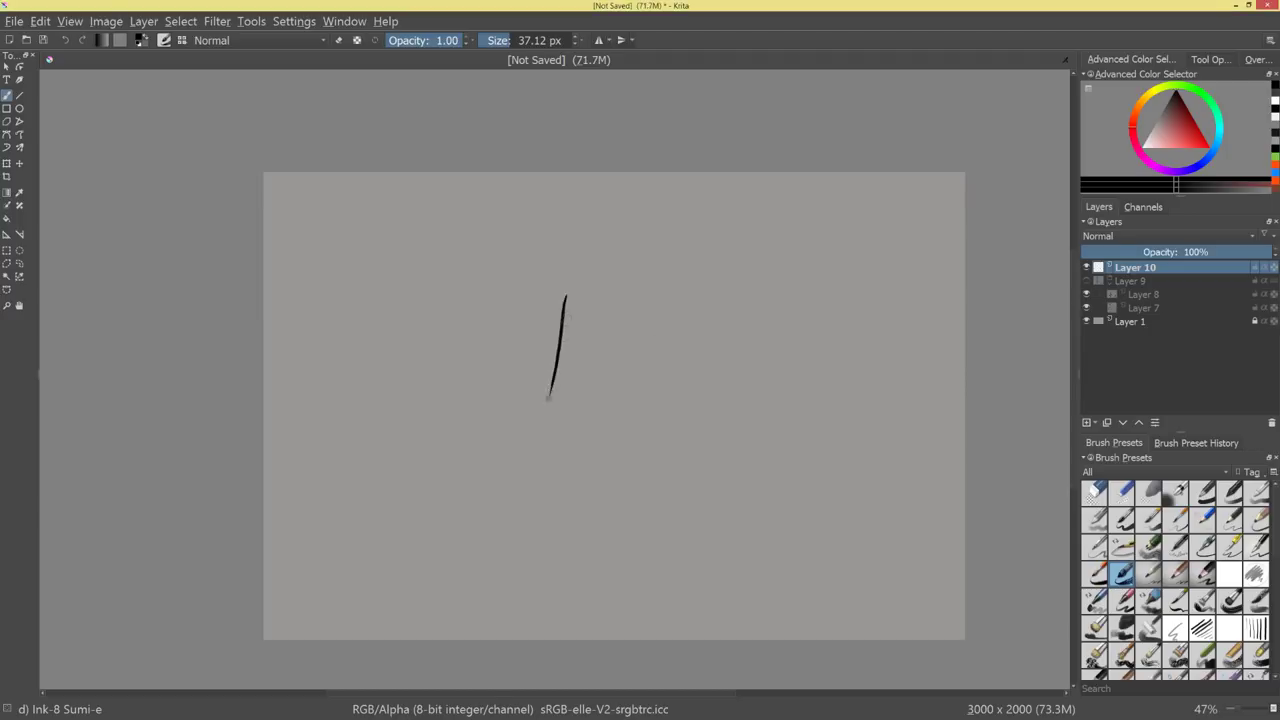
mouse_move(573, 283)
mouse_down()
mouse_move(546, 405)
mouse_move(662, 442)
mouse_up()
drag(610, 295, 678, 320)
mouse_move(575, 283)
mouse_down()
mouse_move(700, 308)
mouse_move(660, 450)
mouse_up()
drag(686, 320, 670, 424)
key(ctrl+z)
key(ctrl+z)
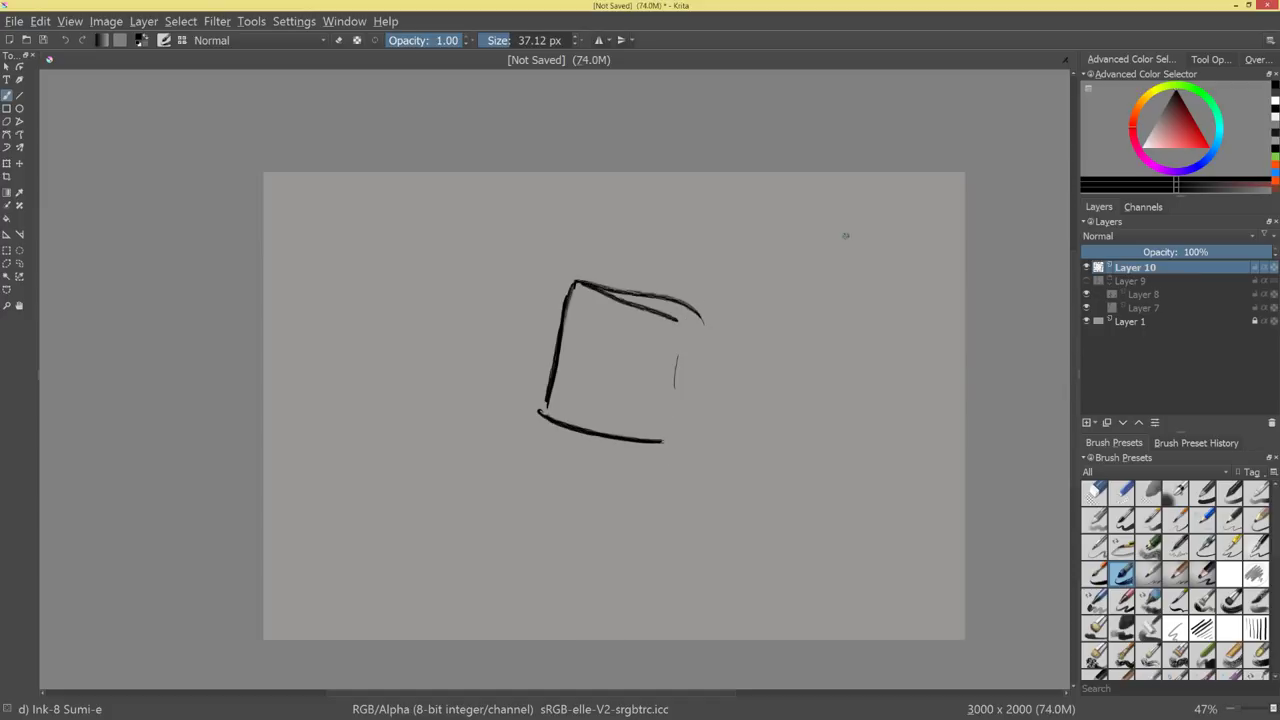
key(ctrl+z)
key(ctrl+z)
key(ctrl+z)
key(ctrl+z)
key(ctrl+z)
key(ctrl+z)
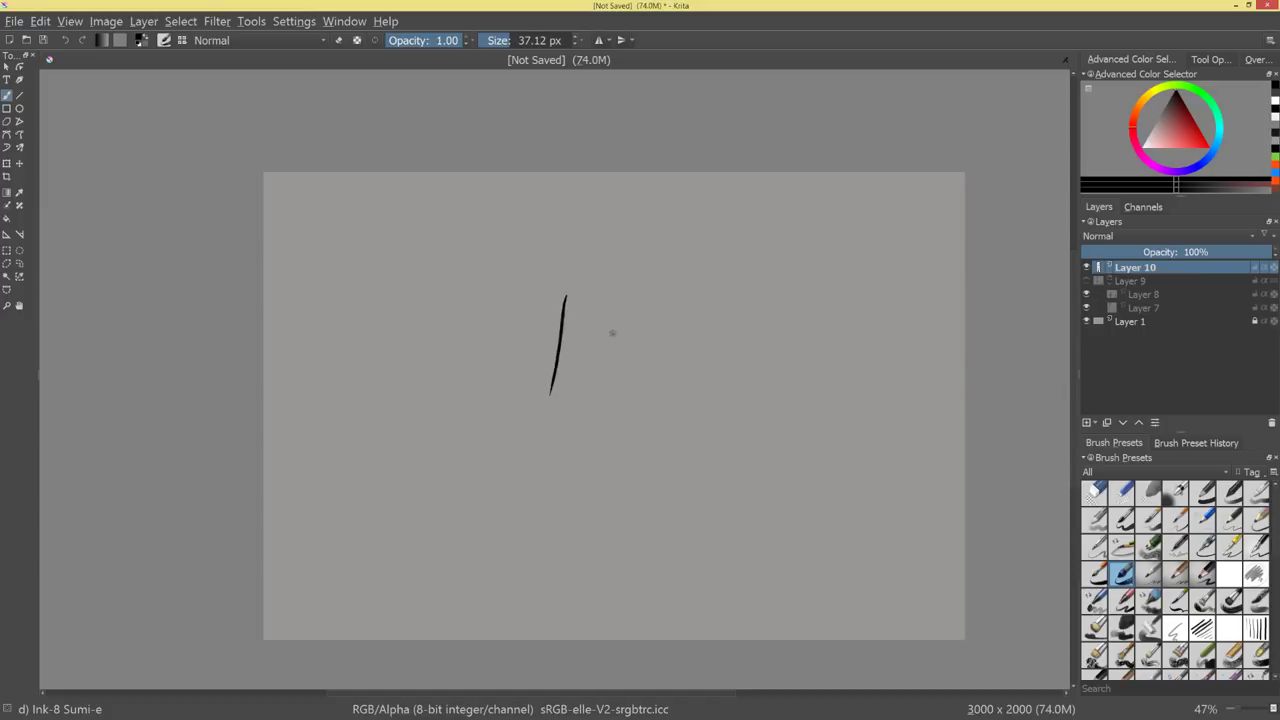
drag(490, 442, 471, 591)
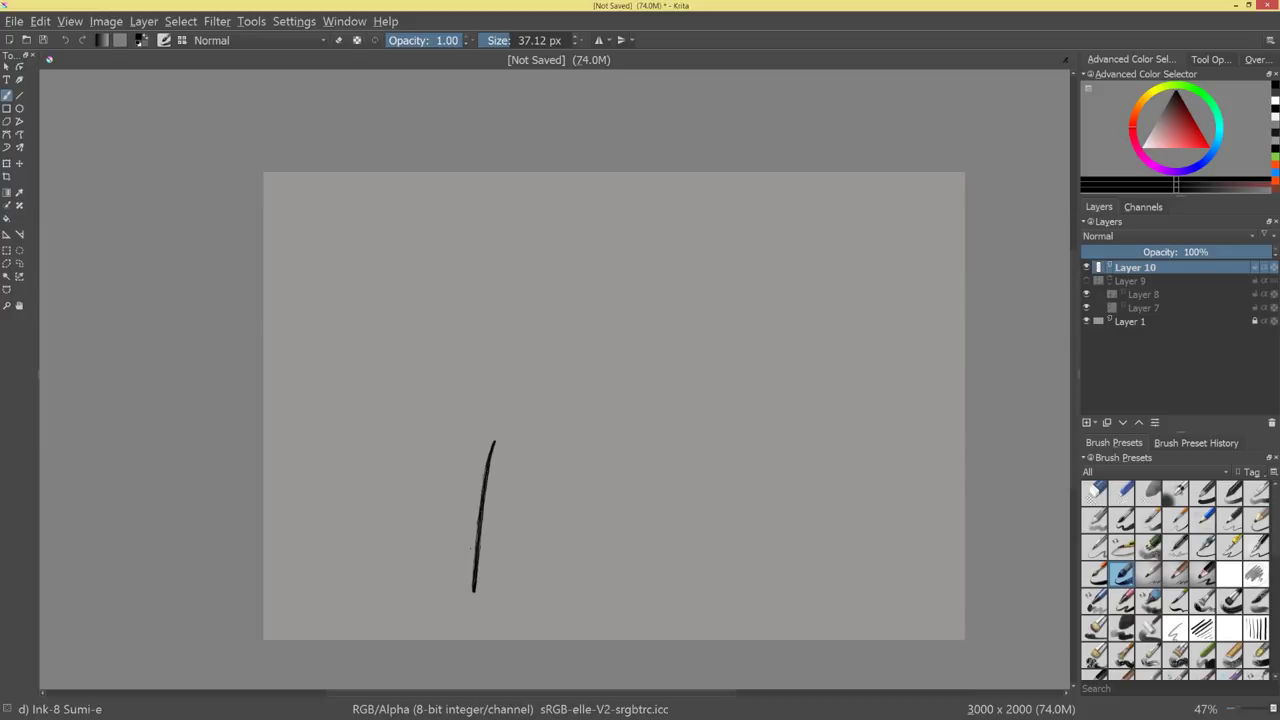
key(ctrl+z)
Sketch the left, bottom and right edges of a tall, tilted box face near the canvas centre.
drag(573, 270, 537, 480)
mouse_move(569, 343)
mouse_down()
mouse_move(527, 500)
mouse_move(668, 531)
mouse_up()
drag(728, 326, 688, 525)
drag(738, 292, 692, 500)
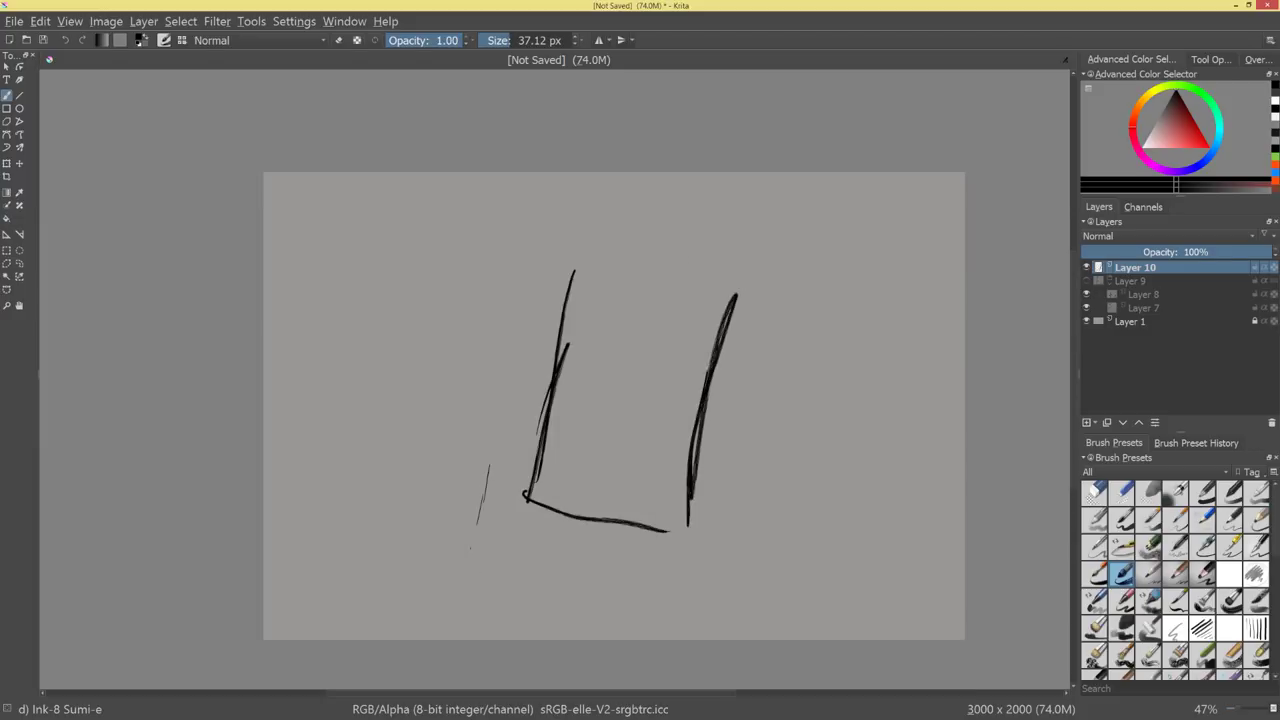
Close the box's top edge and add its receding side plane on the right.
drag(595, 254, 748, 270)
drag(654, 266, 755, 296)
mouse_move(648, 262)
mouse_down()
mouse_move(754, 294)
mouse_move(789, 352)
mouse_move(742, 532)
mouse_up()
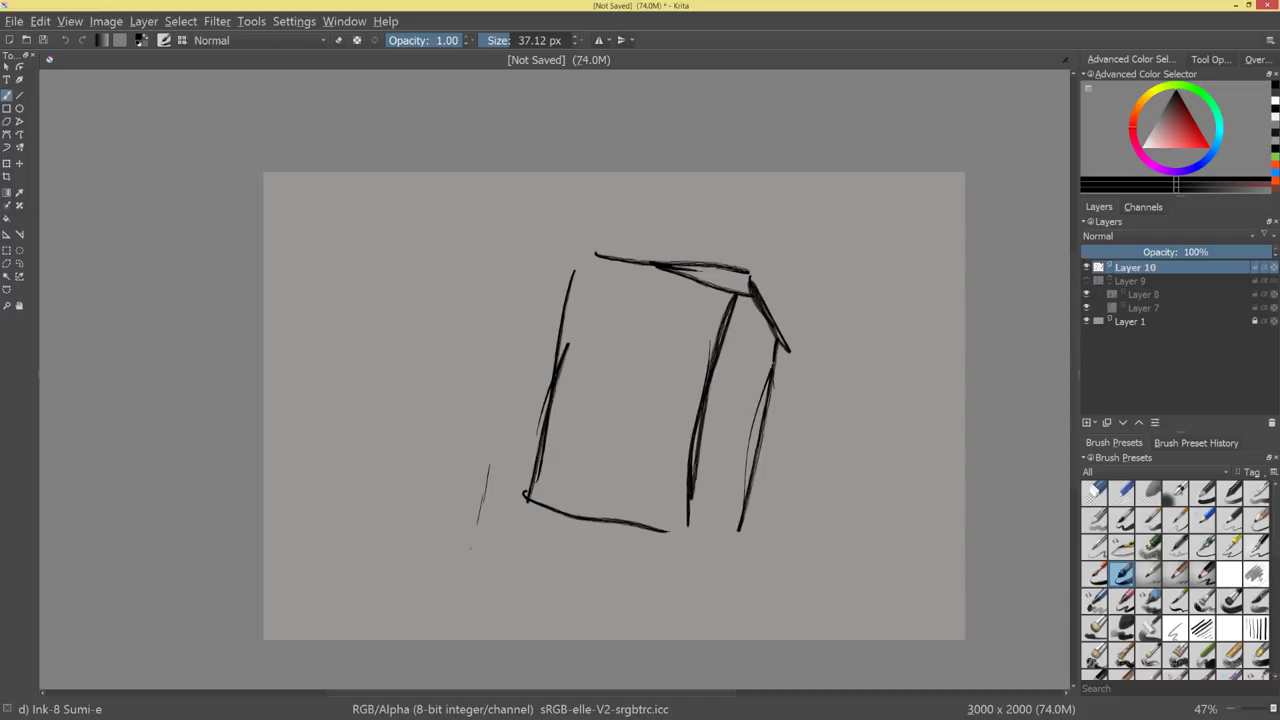
mouse_move(782, 348)
mouse_down()
mouse_move(746, 528)
mouse_move(746, 514)
mouse_up()
drag(706, 452, 703, 490)
drag(738, 290, 694, 470)
Restate the left and bottom edges and draw a vertical centre line and a horizontal eye line across the front face.
mouse_move(588, 260)
mouse_down()
mouse_move(525, 509)
mouse_move(692, 545)
mouse_up()
drag(656, 252, 592, 572)
mouse_move(552, 377)
mouse_down()
mouse_move(705, 415)
mouse_move(772, 409)
mouse_up()
drag(767, 327, 711, 540)
key(ctrl+z)
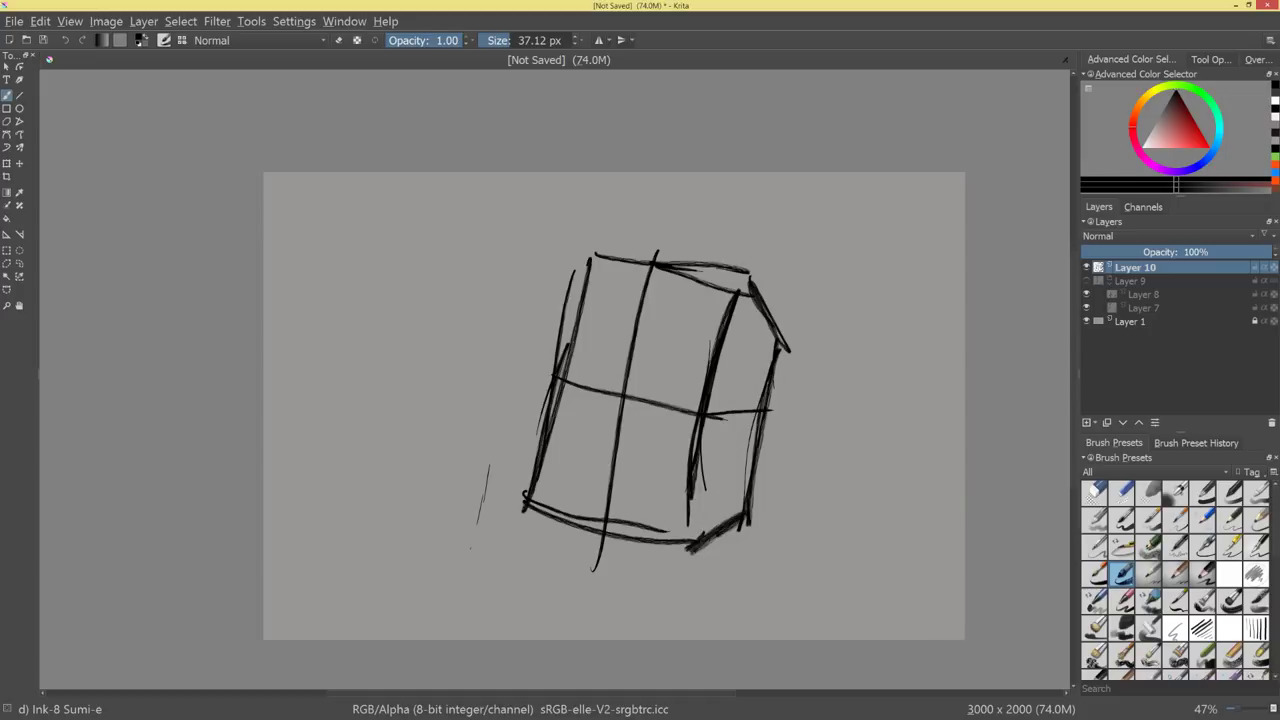
Wrap the eye line around the corner onto the side plane and add a vertical guide down its middle.
drag(706, 410, 762, 448)
key(ctrl+z)
key(ctrl+z)
key(ctrl+z)
key(ctrl+z)
drag(706, 417, 760, 454)
drag(765, 315, 719, 505)
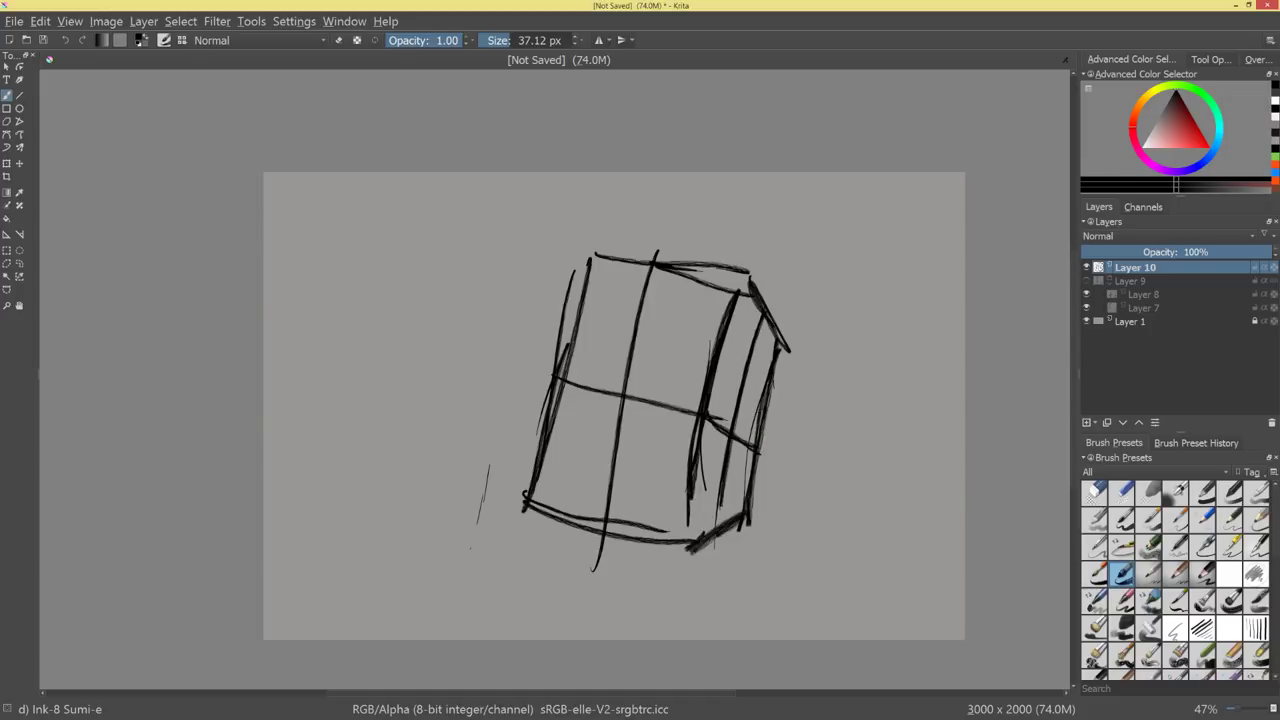
Reinforce the box's left, bottom and top edges and mirror the canvas view horizontally.
drag(592, 258, 522, 540)
mouse_move(578, 300)
mouse_down()
mouse_move(534, 472)
mouse_move(672, 528)
mouse_up()
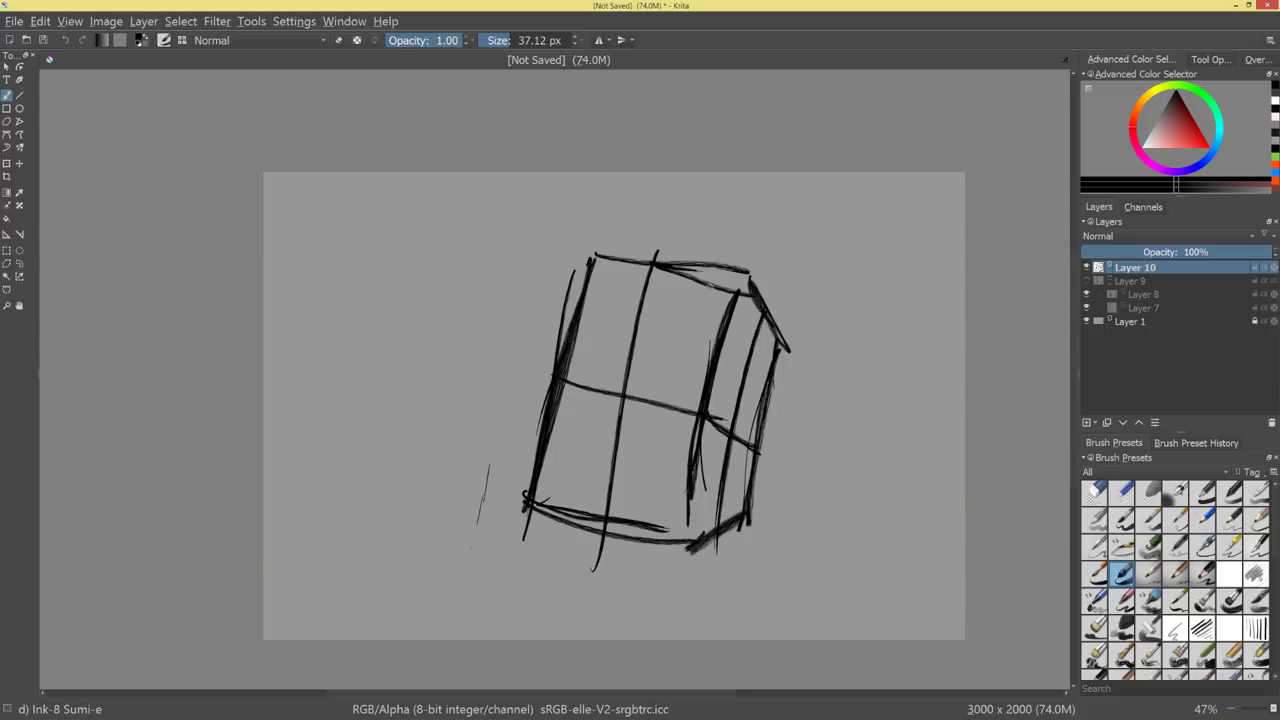
mouse_move(590, 252)
mouse_down()
mouse_move(750, 290)
mouse_move(800, 364)
mouse_up()
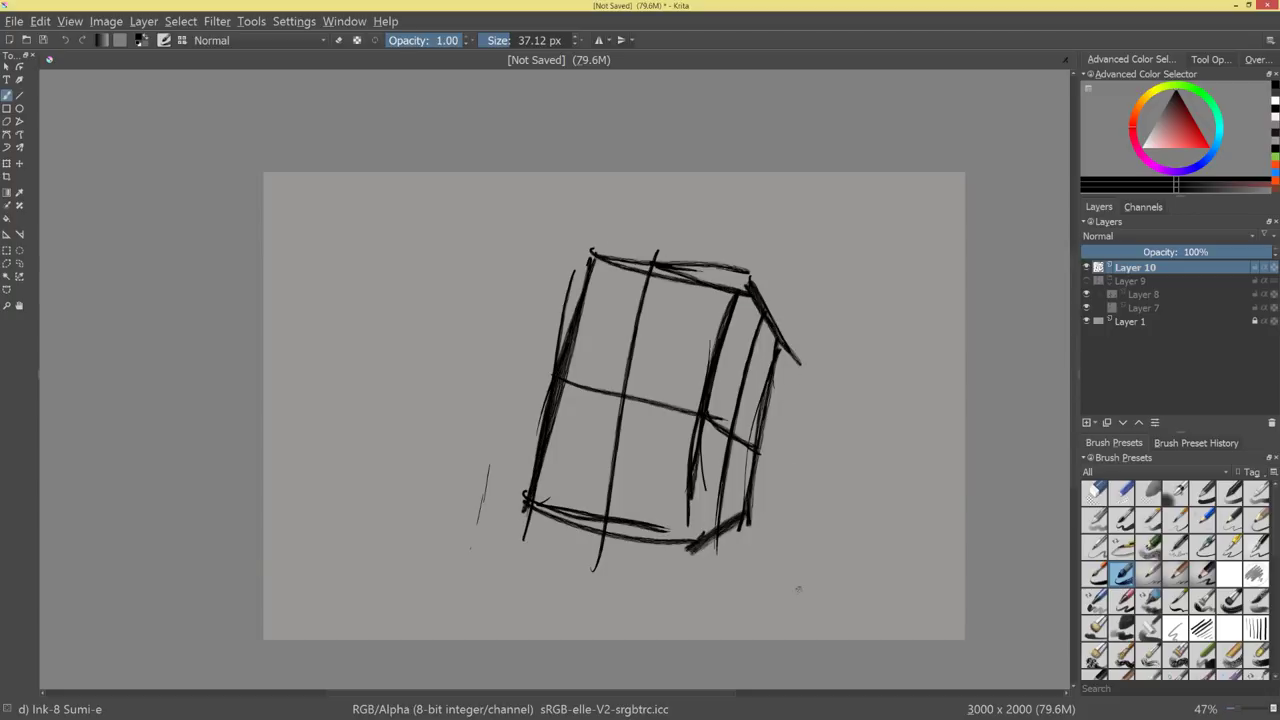
key(m)
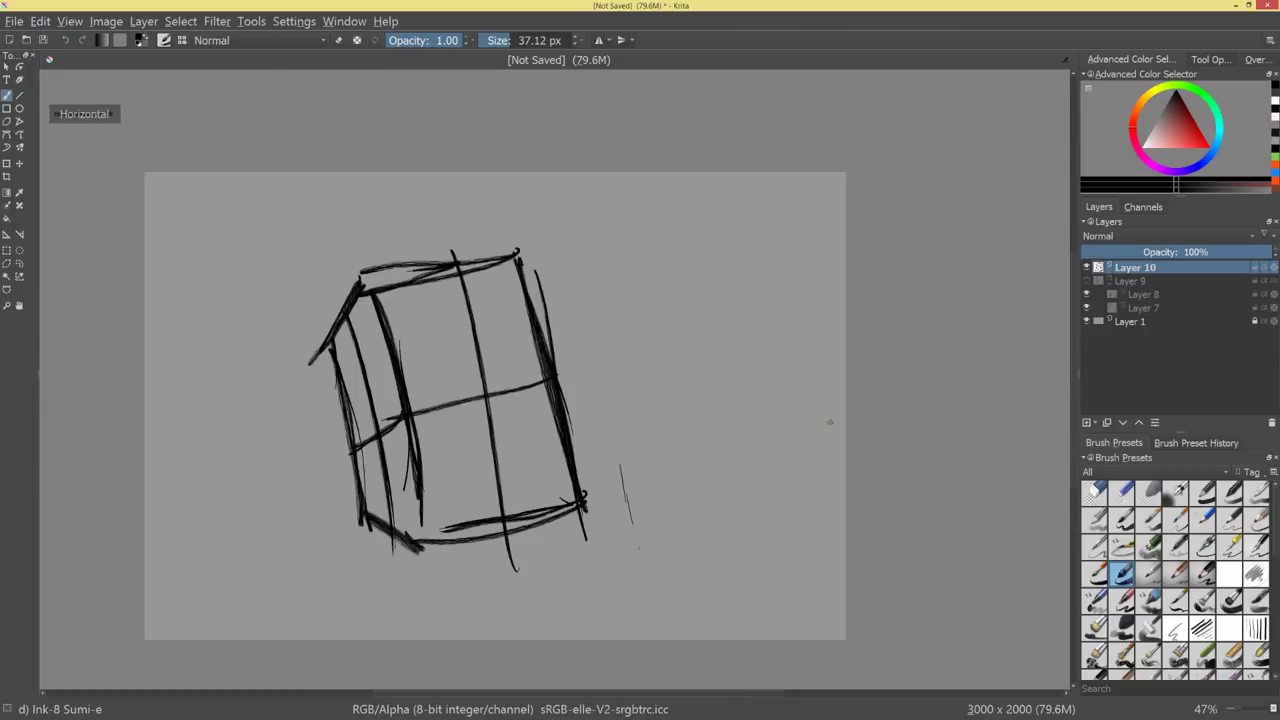
drag(829, 423, 900, 391)
mouse_move(424, 398)
mouse_down()
mouse_move(294, 600)
mouse_move(248, 607)
mouse_up()
key(ctrl+z)
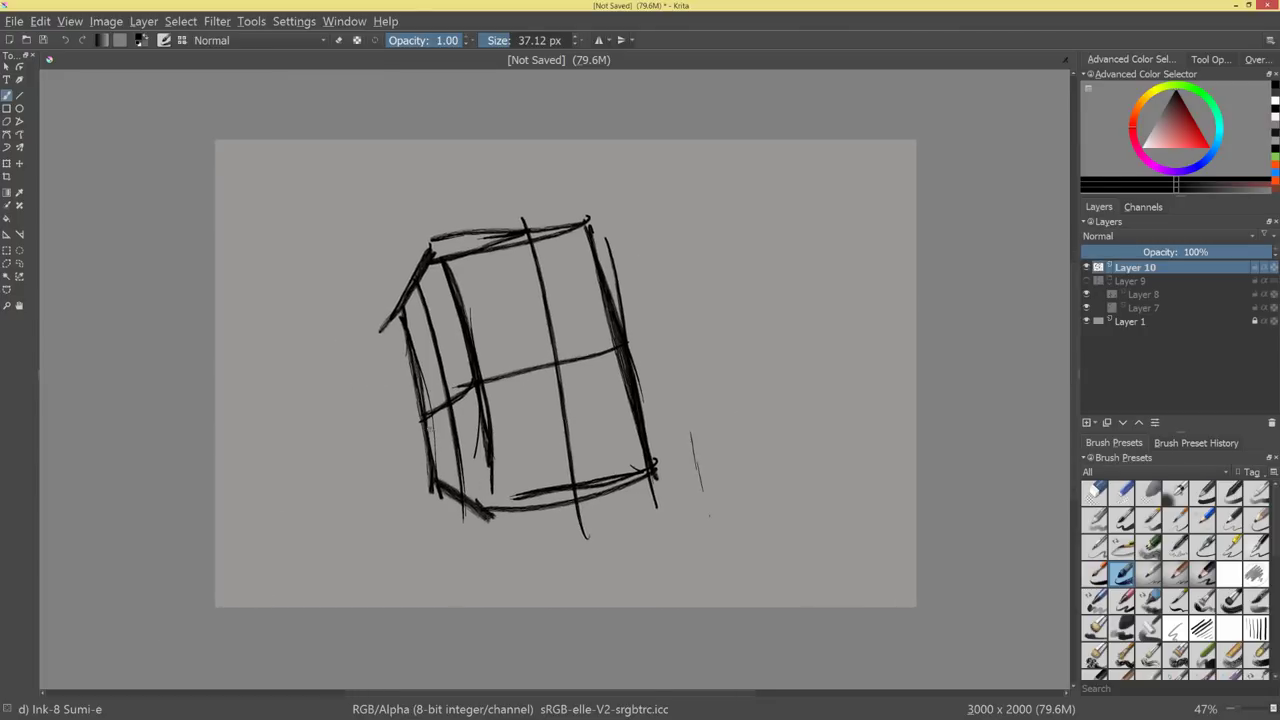
drag(214, 548, 426, 434)
drag(638, 390, 800, 320)
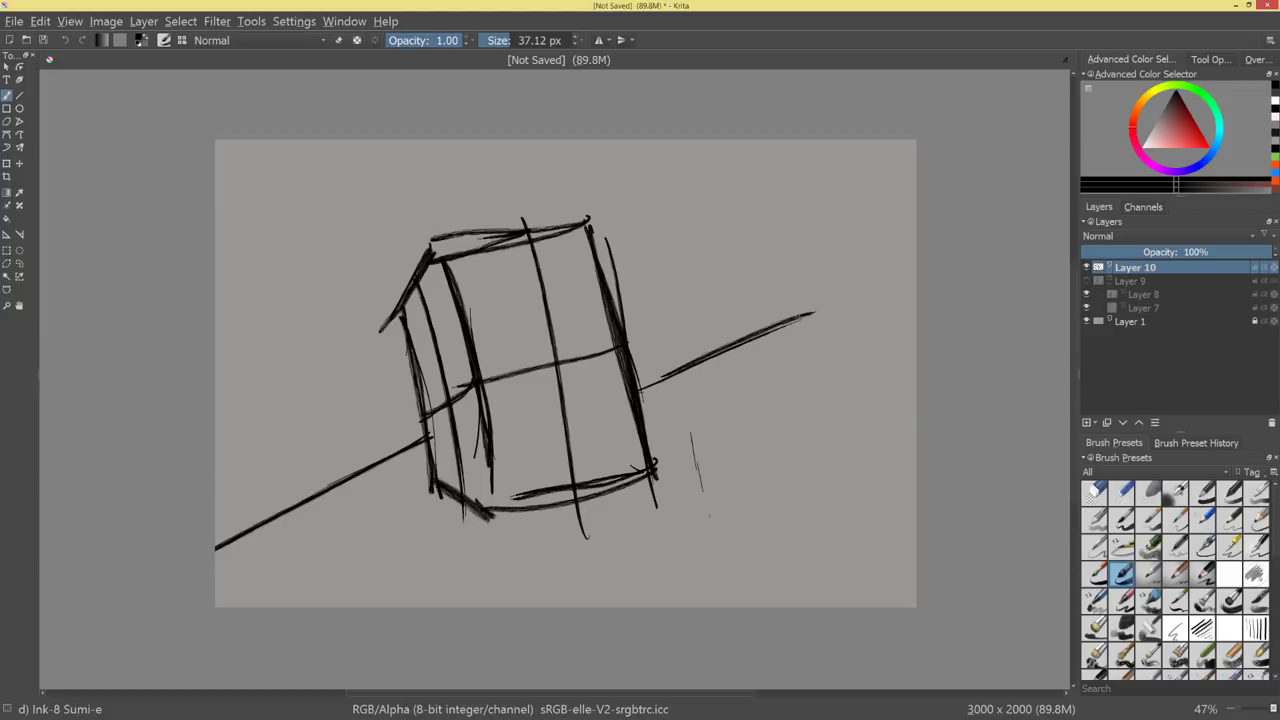
key(ctrl+z)
mouse_move(342, 494)
mouse_down()
mouse_move(472, 420)
mouse_move(606, 409)
mouse_move(866, 512)
mouse_up()
drag(652, 418, 904, 530)
key(ctrl+z)
key(ctrl+z)
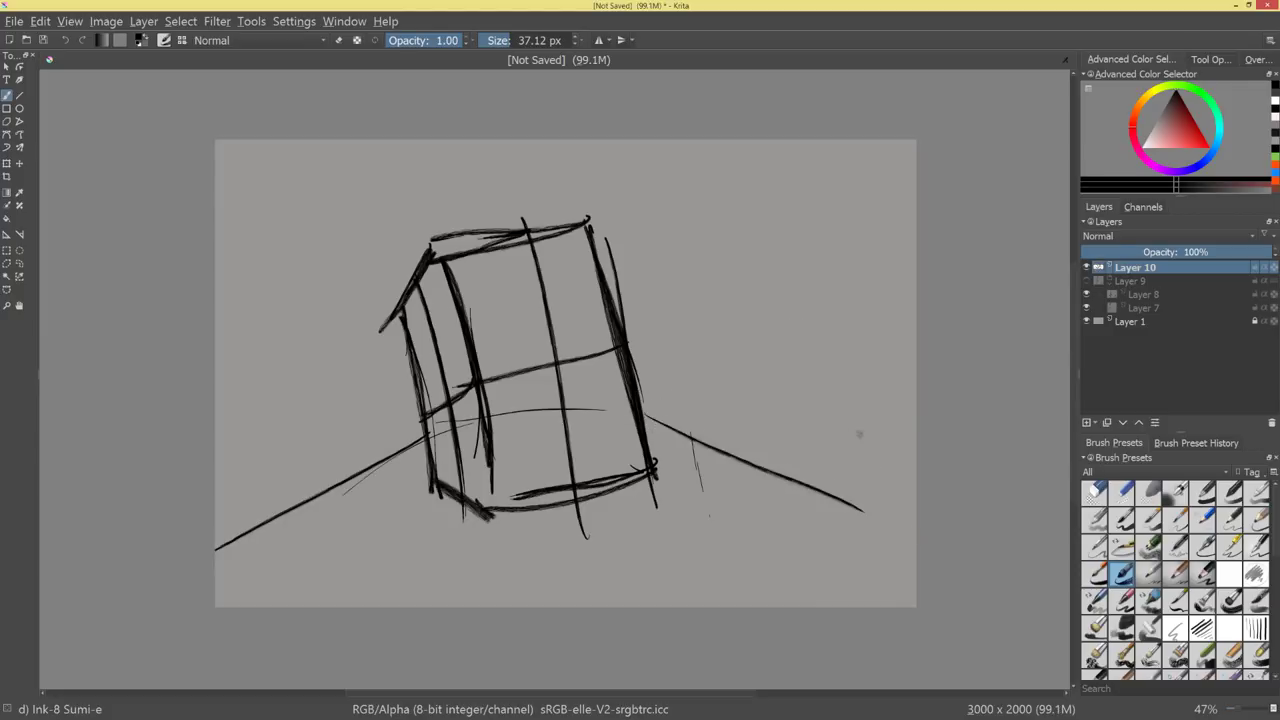
key(ctrl+z)
key(ctrl+z)
drag(272, 520, 266, 606)
key(ctrl+z)
key(ctrl+z)
key(ctrl+z)
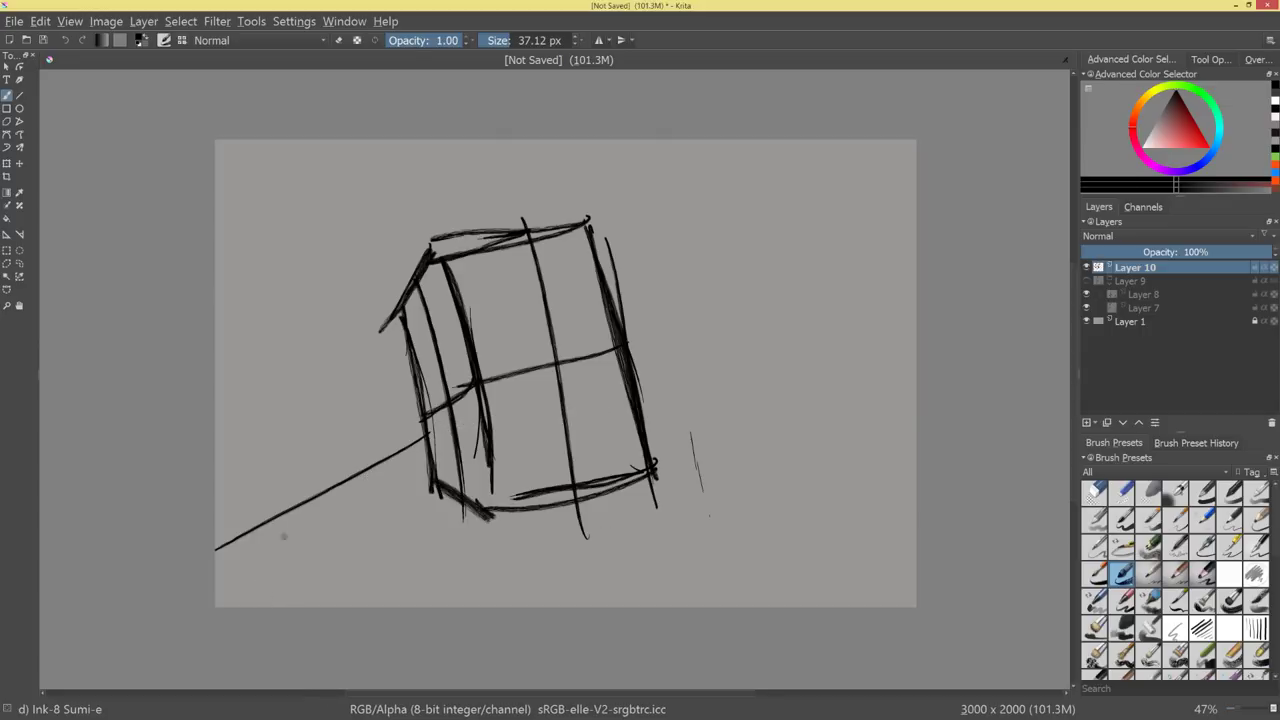
drag(250, 528, 338, 607)
mouse_move(277, 574)
mouse_down()
mouse_move(291, 591)
mouse_move(622, 590)
mouse_up()
drag(640, 402, 726, 433)
mouse_move(648, 411)
mouse_down()
mouse_move(778, 456)
mouse_move(840, 542)
mouse_up()
mouse_move(788, 473)
mouse_down()
mouse_move(837, 540)
mouse_move(877, 565)
mouse_up()
key(ctrl+z)
key(ctrl+z)
key(ctrl+z)
key(ctrl+z)
key(ctrl+z)
key(ctrl+z)
drag(642, 407, 832, 482)
drag(657, 406, 822, 477)
mouse_move(818, 478)
mouse_down()
mouse_move(854, 520)
mouse_move(852, 599)
mouse_up()
mouse_move(849, 488)
mouse_down()
mouse_move(848, 597)
mouse_move(814, 607)
mouse_up()
drag(849, 510, 855, 602)
drag(840, 529, 845, 607)
mouse_move(240, 528)
mouse_down()
mouse_move(218, 604)
mouse_move(216, 584)
mouse_up()
drag(814, 500, 844, 560)
mouse_move(344, 484)
mouse_down()
mouse_move(484, 590)
mouse_move(748, 452)
mouse_up()
drag(746, 472, 762, 494)
key(ctrl+z)
key(ctrl+z)
key(ctrl+z)
key(ctrl+z)
key(ctrl+z)
key(ctrl+z)
key(ctrl+z)
key(ctrl+z)
key(ctrl+z)
key(ctrl+z)
key(ctrl+z)
key(ctrl+z)
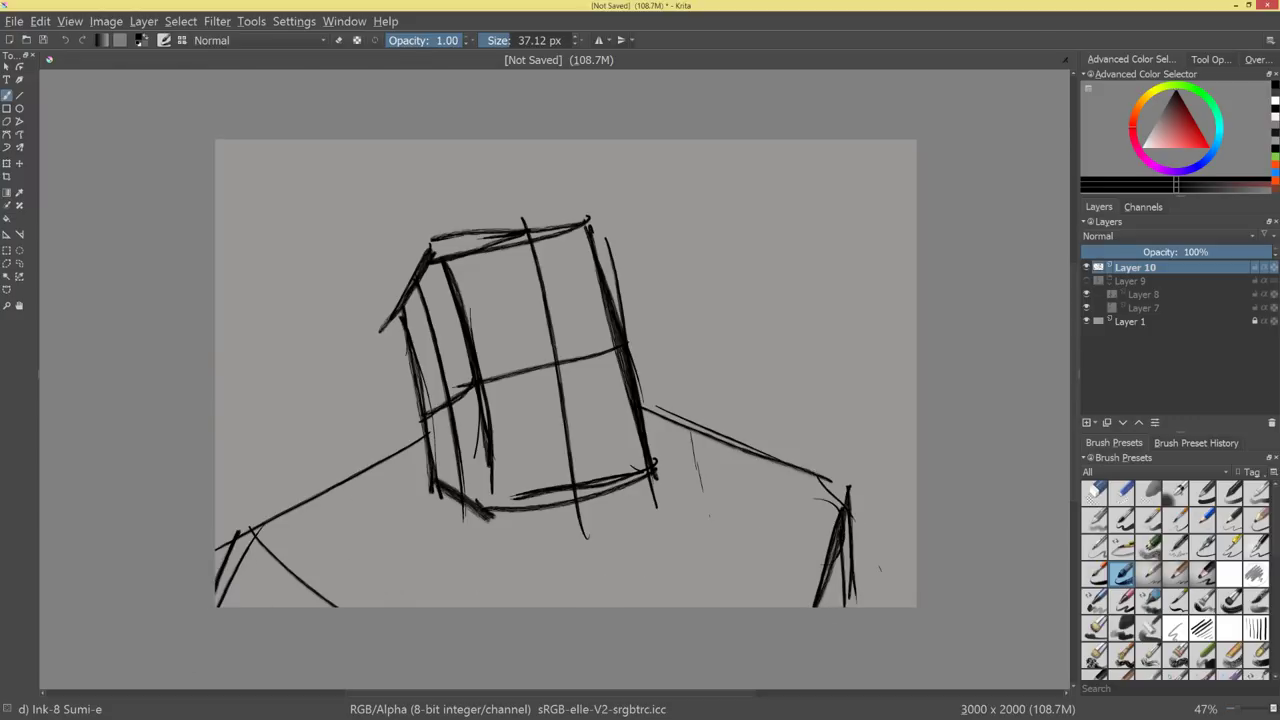
key(ctrl+z)
key(ctrl+z)
key(ctrl+z)
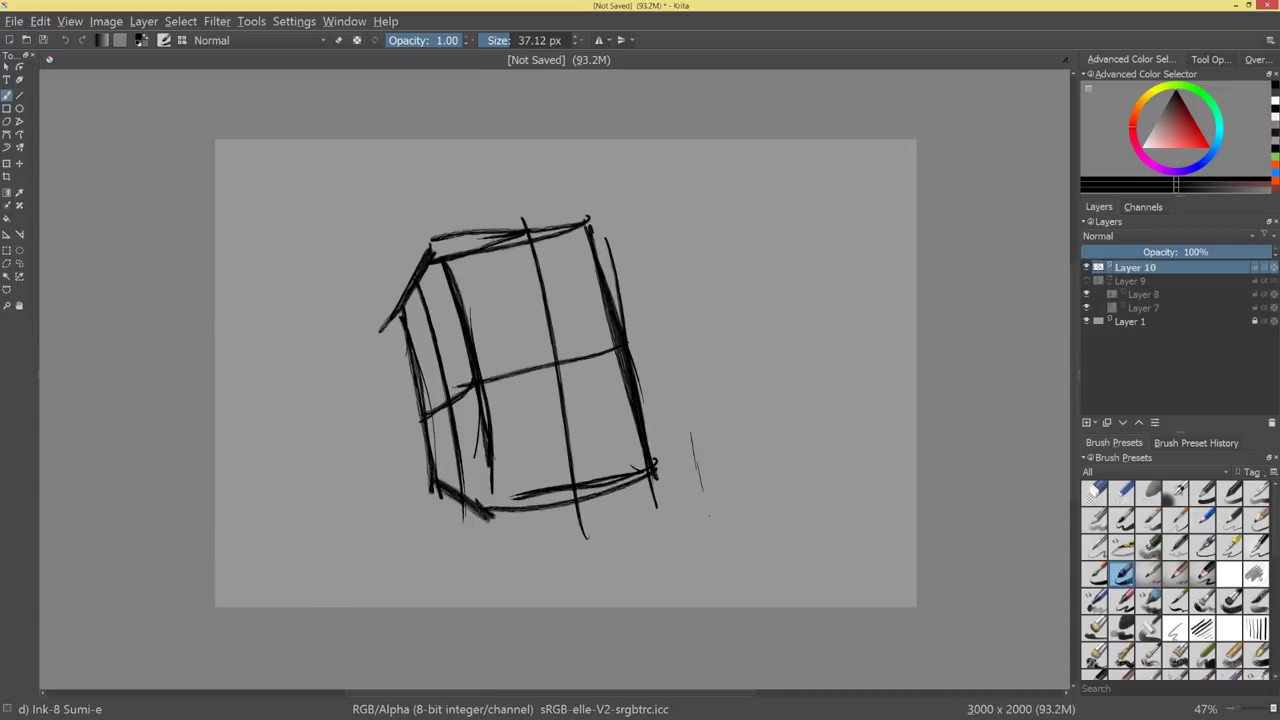
Block in the brow ridge across the front face and reinforce the eye line beneath it.
scroll(728, 450, up, 2)
drag(614, 321, 652, 386)
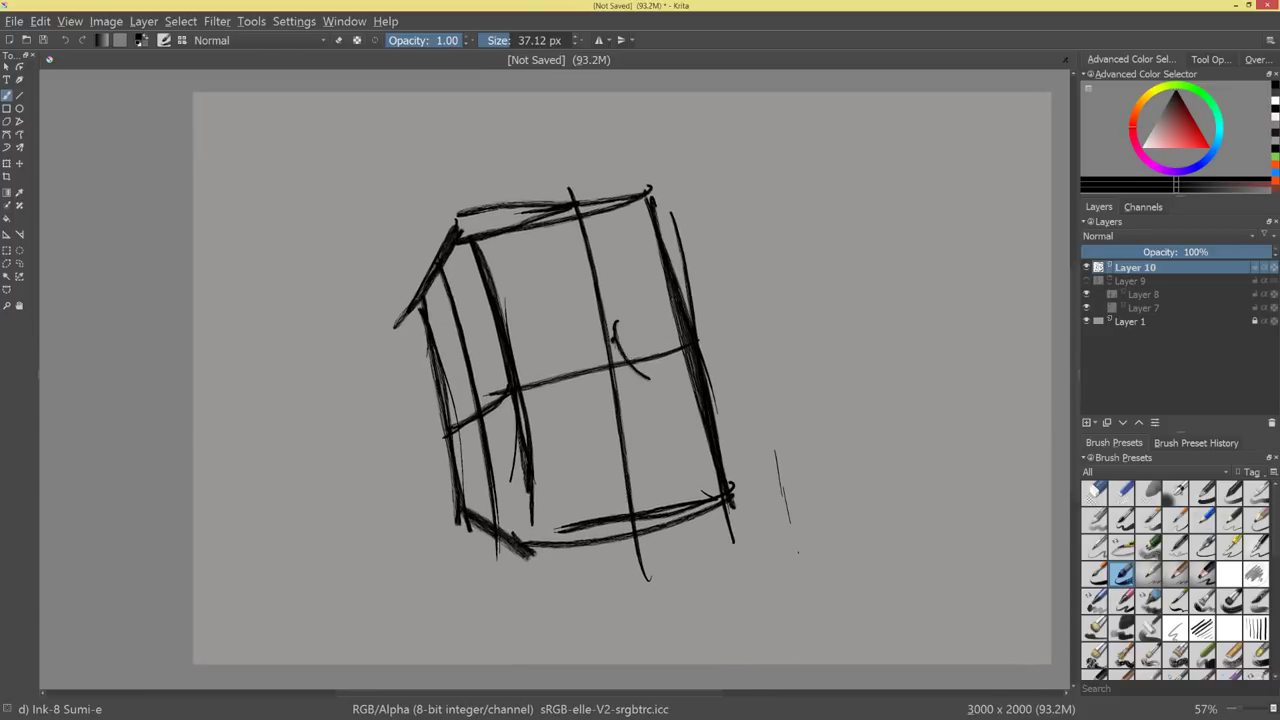
mouse_move(667, 234)
mouse_down()
mouse_move(668, 336)
mouse_move(684, 342)
mouse_up()
mouse_move(662, 270)
mouse_down()
mouse_move(652, 322)
mouse_move(662, 304)
mouse_up()
drag(514, 325, 698, 268)
mouse_move(540, 298)
mouse_down()
mouse_move(506, 356)
mouse_move(546, 404)
mouse_move(722, 334)
mouse_up()
drag(522, 396, 688, 346)
drag(622, 312, 628, 366)
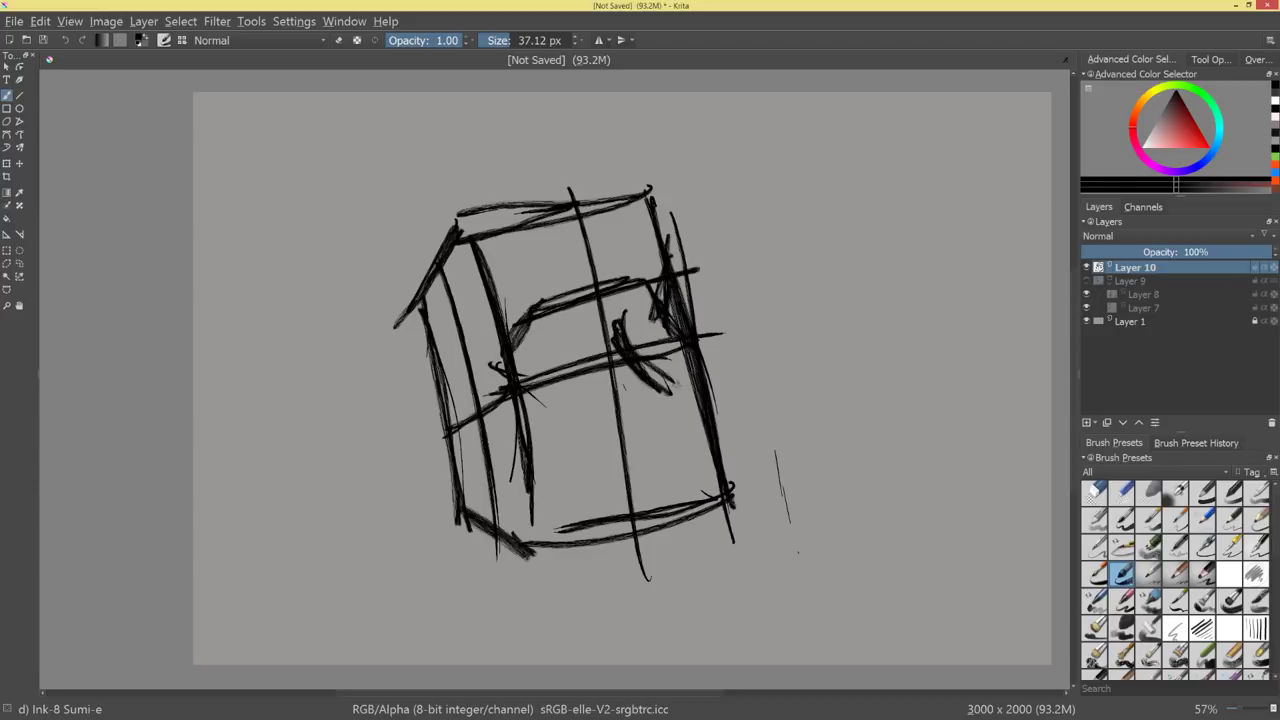
Sketch a long blocky nose along the centre line, closed with a curved base below the eye line.
drag(623, 322, 641, 412)
drag(581, 333, 608, 430)
mouse_move(602, 428)
mouse_down()
mouse_move(660, 421)
mouse_move(660, 436)
mouse_up()
drag(632, 316, 648, 424)
drag(594, 334, 612, 432)
drag(602, 378, 652, 420)
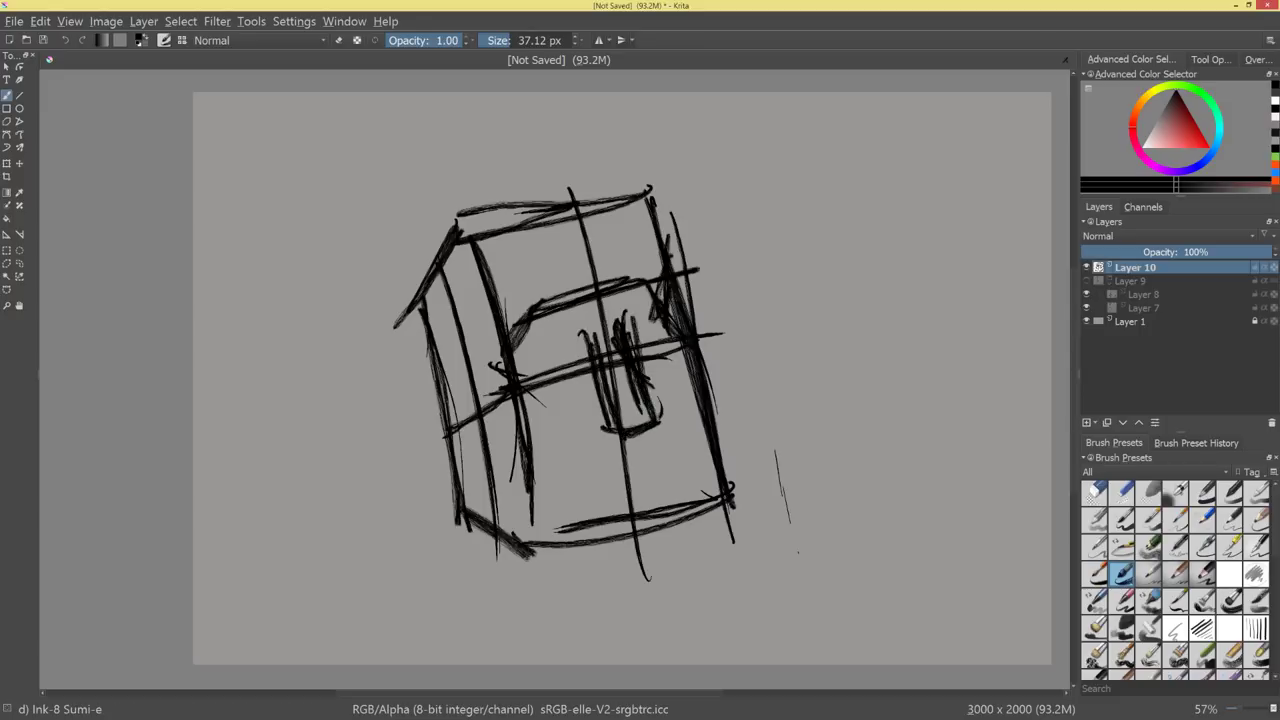
Strengthen the eye line, cap the nose bridge and sketch slanted eyebrows meeting above the nose.
drag(522, 372, 719, 331)
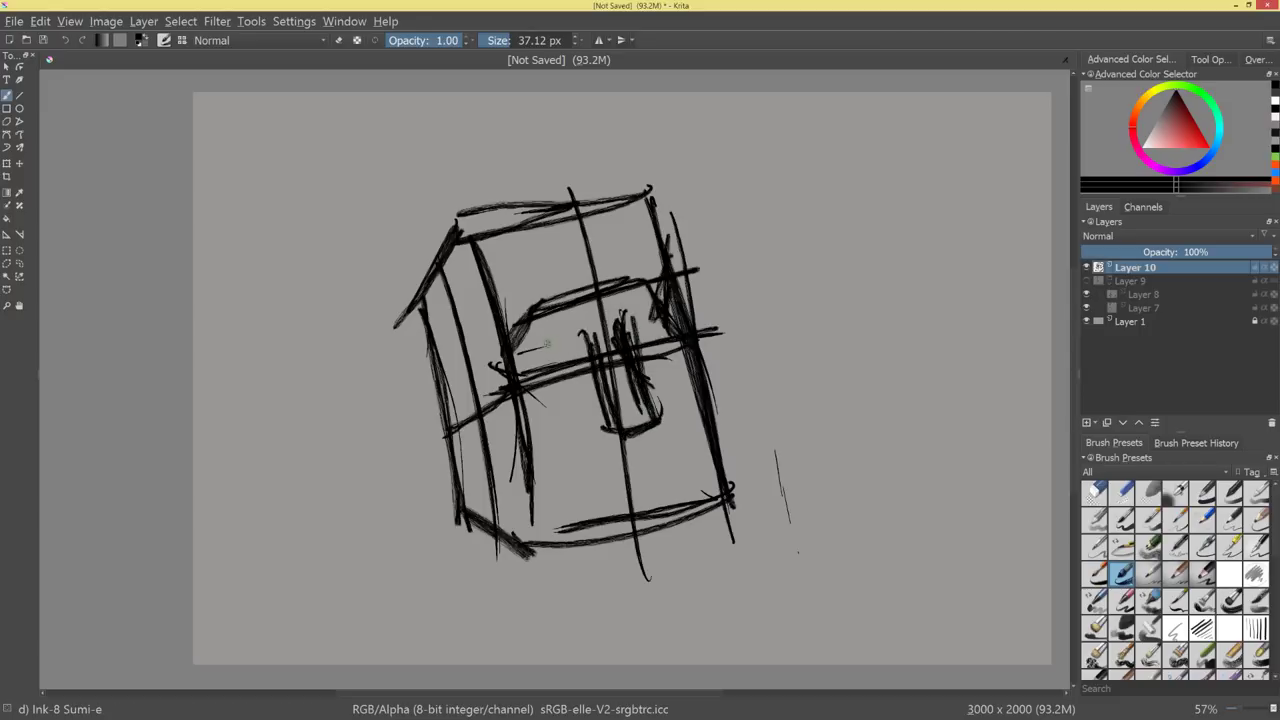
mouse_move(532, 362)
mouse_down()
mouse_move(562, 332)
mouse_move(590, 350)
mouse_move(576, 346)
mouse_move(647, 310)
mouse_up()
drag(632, 336, 669, 328)
key(ctrl+z)
key(ctrl+z)
key(ctrl+z)
key(ctrl+z)
key(ctrl+z)
key(ctrl+z)
drag(574, 339, 637, 320)
mouse_move(502, 311)
mouse_down()
mouse_move(607, 320)
mouse_move(586, 323)
mouse_move(670, 271)
mouse_up()
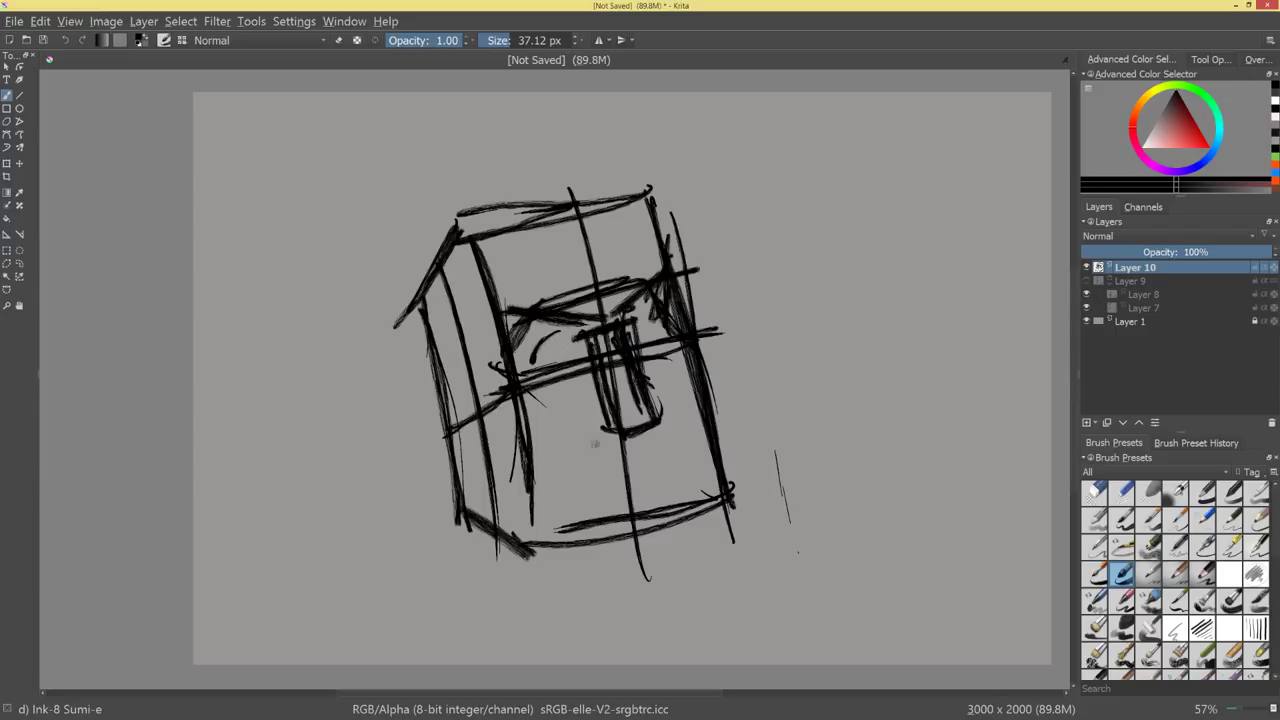
Outline a wide mouth block below the nose, with a lower edge curving across the face.
mouse_move(558, 426)
mouse_down()
mouse_move(556, 486)
mouse_move(678, 408)
mouse_move(676, 372)
mouse_move(688, 432)
mouse_move(674, 458)
mouse_up()
mouse_move(690, 396)
mouse_down()
mouse_move(634, 484)
mouse_move(548, 480)
mouse_up()
drag(556, 494, 698, 474)
drag(606, 486, 692, 468)
Sketch a dark ear block on the side plane and a small ear on the far edge of the head.
mouse_move(482, 346)
mouse_down()
mouse_move(488, 416)
mouse_move(464, 424)
mouse_move(471, 408)
mouse_move(492, 418)
mouse_up()
key(ctrl+z)
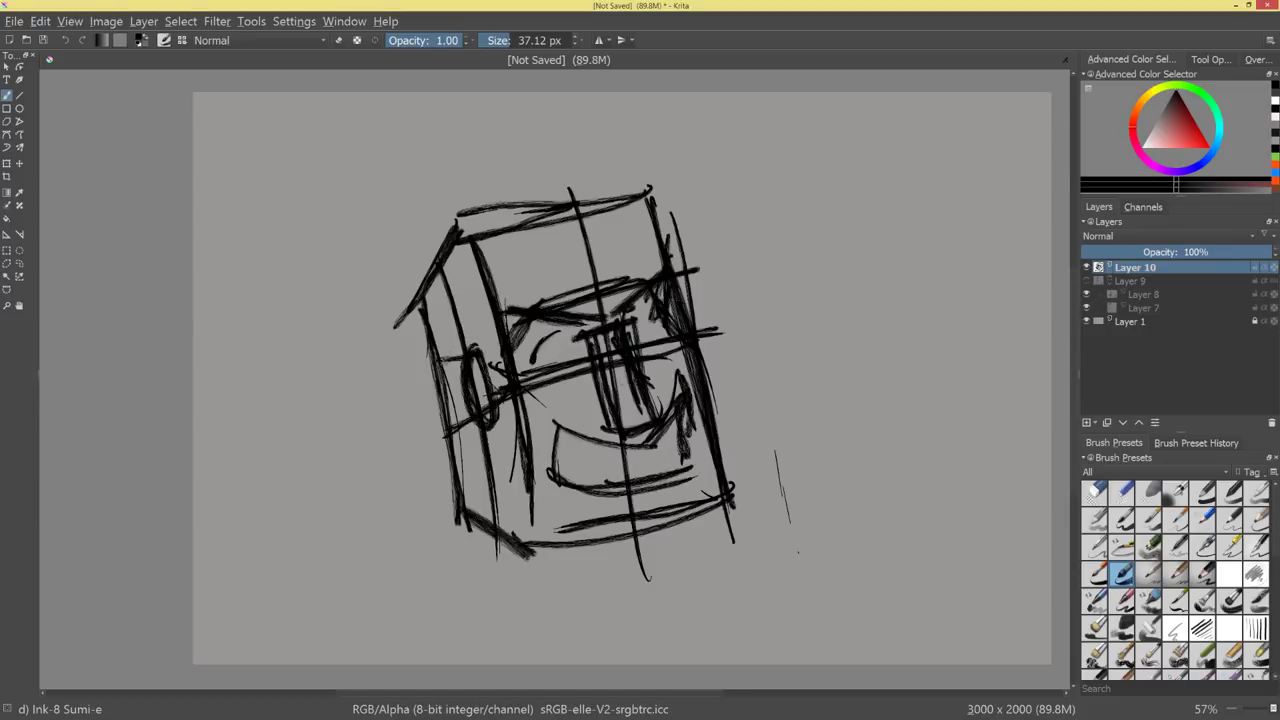
drag(456, 348, 446, 428)
drag(444, 432, 496, 414)
mouse_move(456, 356)
mouse_down()
mouse_move(454, 440)
mouse_move(436, 426)
mouse_move(480, 346)
mouse_move(494, 406)
mouse_move(478, 404)
mouse_move(498, 442)
mouse_up()
mouse_move(684, 302)
mouse_down()
mouse_move(706, 318)
mouse_move(712, 348)
mouse_up()
drag(714, 330, 696, 394)
Darken the top edge of the head and bevel its upper corners.
mouse_move(470, 244)
mouse_down()
mouse_move(412, 318)
mouse_move(414, 352)
mouse_move(646, 198)
mouse_move(660, 270)
mouse_up()
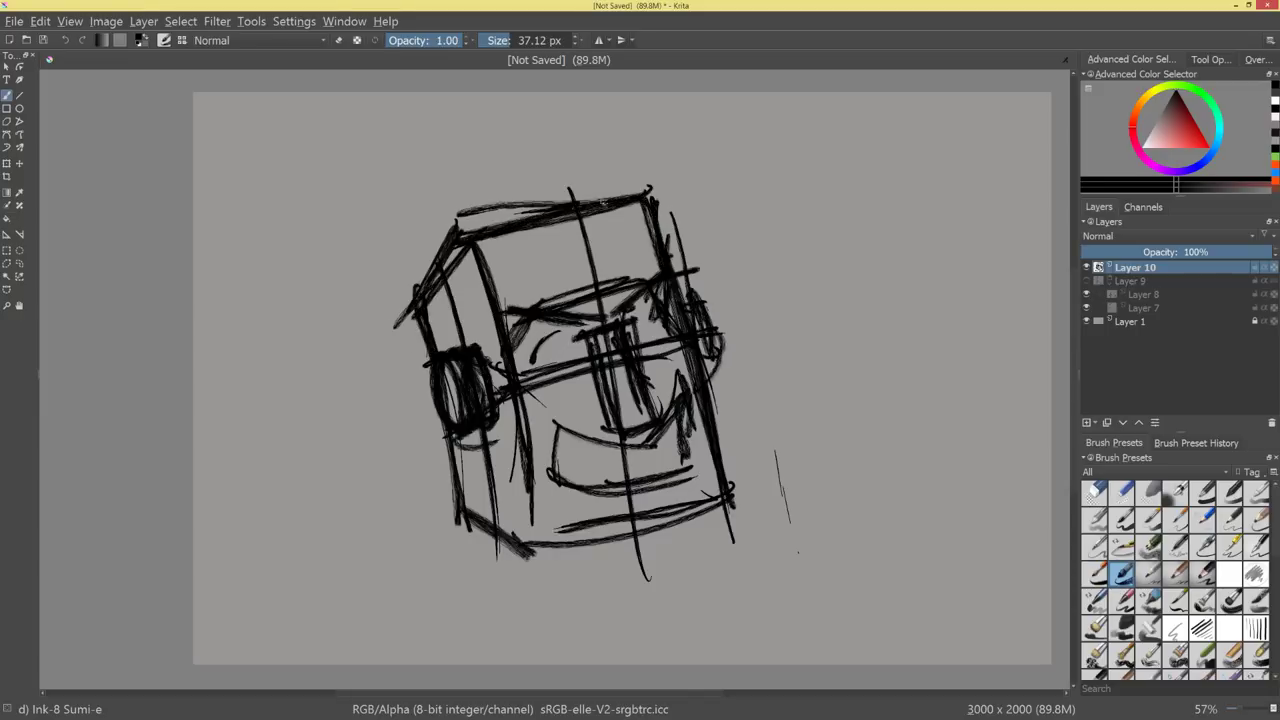
drag(598, 206, 668, 236)
mouse_move(504, 236)
mouse_down()
mouse_move(444, 270)
mouse_move(406, 332)
mouse_up()
Draw both sides of the neck beneath the jaw and a curved collar around its base.
drag(450, 440, 420, 554)
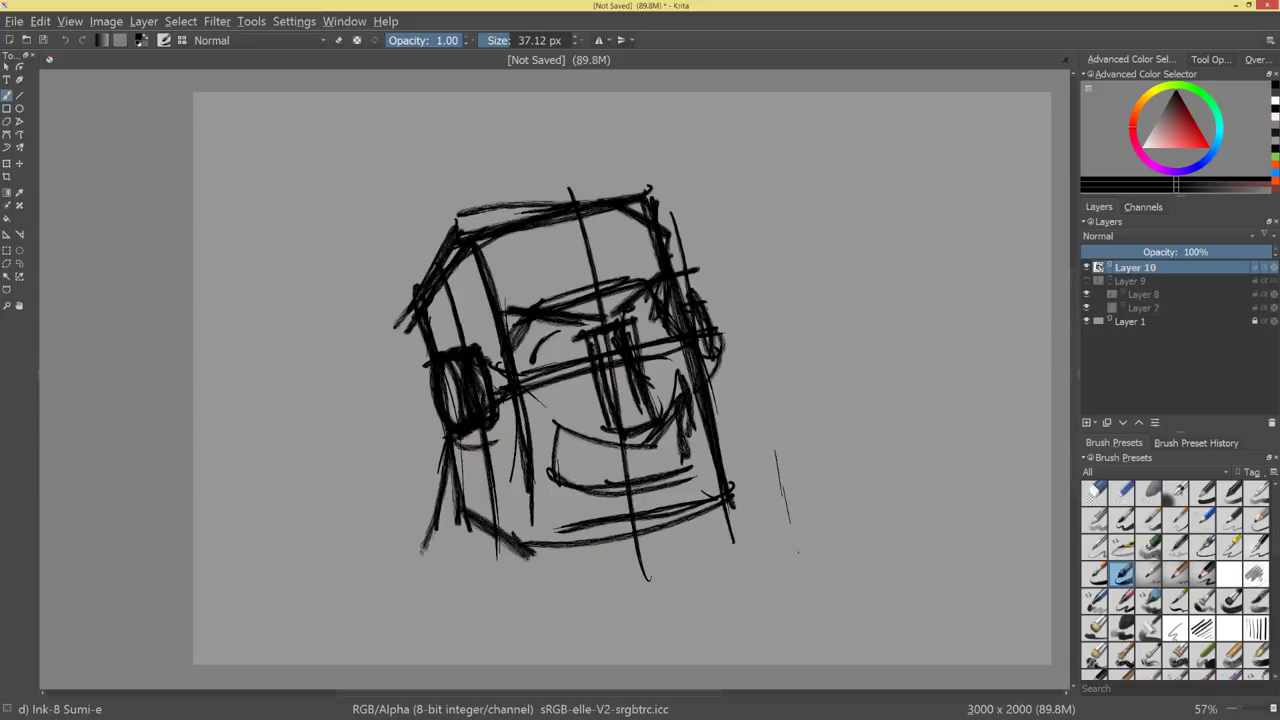
drag(442, 474, 418, 560)
drag(676, 516, 674, 592)
drag(672, 544, 676, 588)
mouse_move(404, 528)
mouse_down()
mouse_move(500, 648)
mouse_move(666, 628)
mouse_move(586, 660)
mouse_up()
drag(676, 530, 666, 612)
drag(506, 648, 622, 622)
drag(684, 546, 770, 660)
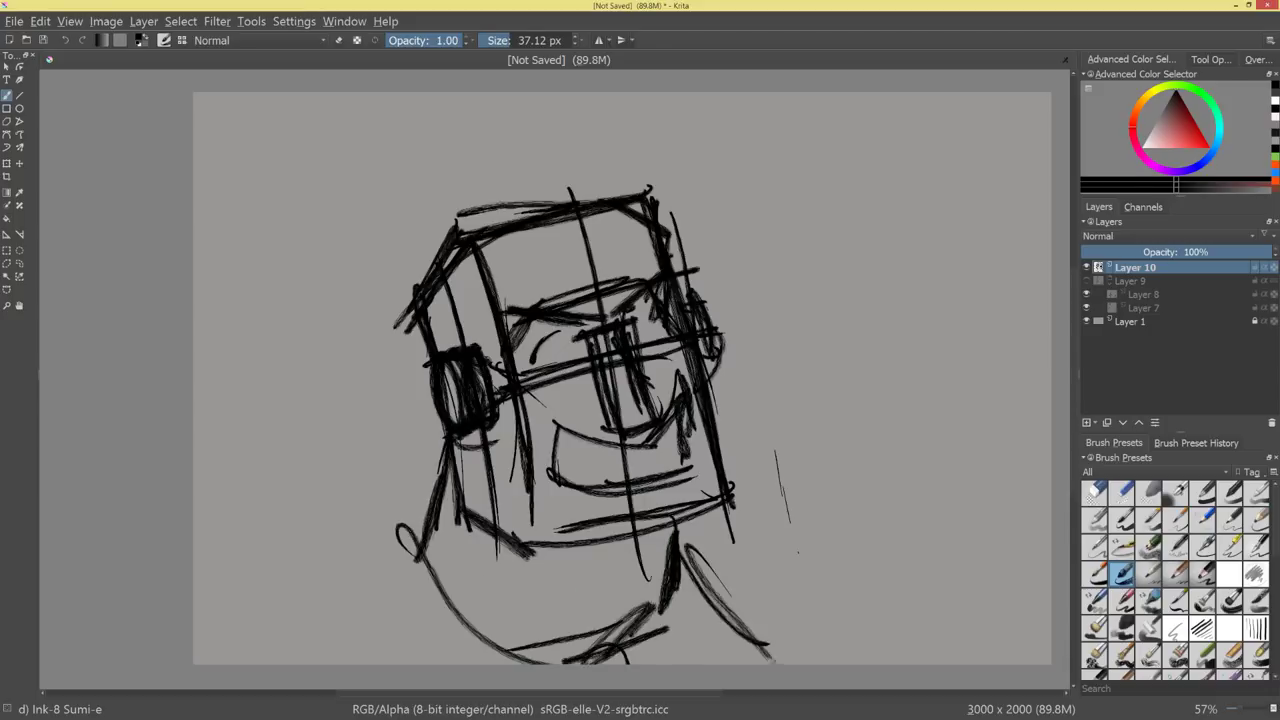
Set the brush colour back to black and add diagonal and vertical structure lines through the neck.
ctrl+click(600, 605)
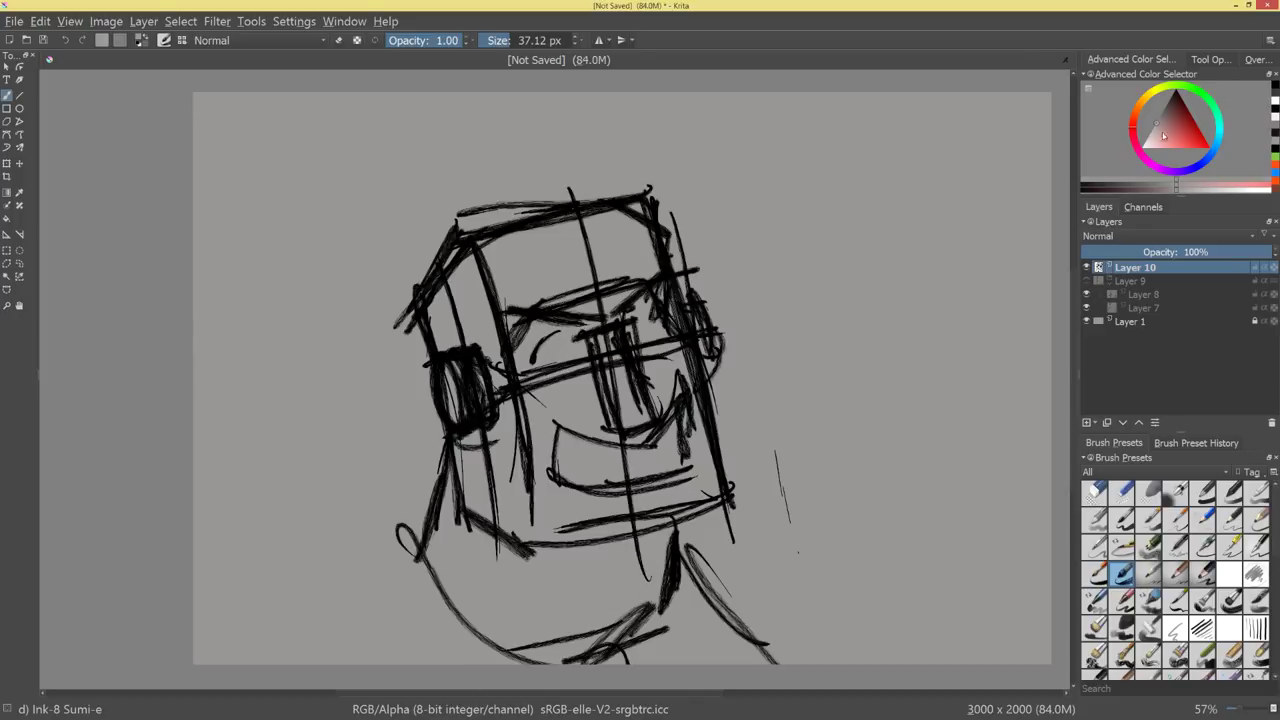
drag(1171, 106, 1176, 90)
mouse_move(648, 532)
mouse_down()
mouse_move(522, 664)
mouse_move(484, 664)
mouse_up()
drag(570, 556, 484, 664)
drag(452, 480, 430, 656)
drag(478, 518, 459, 665)
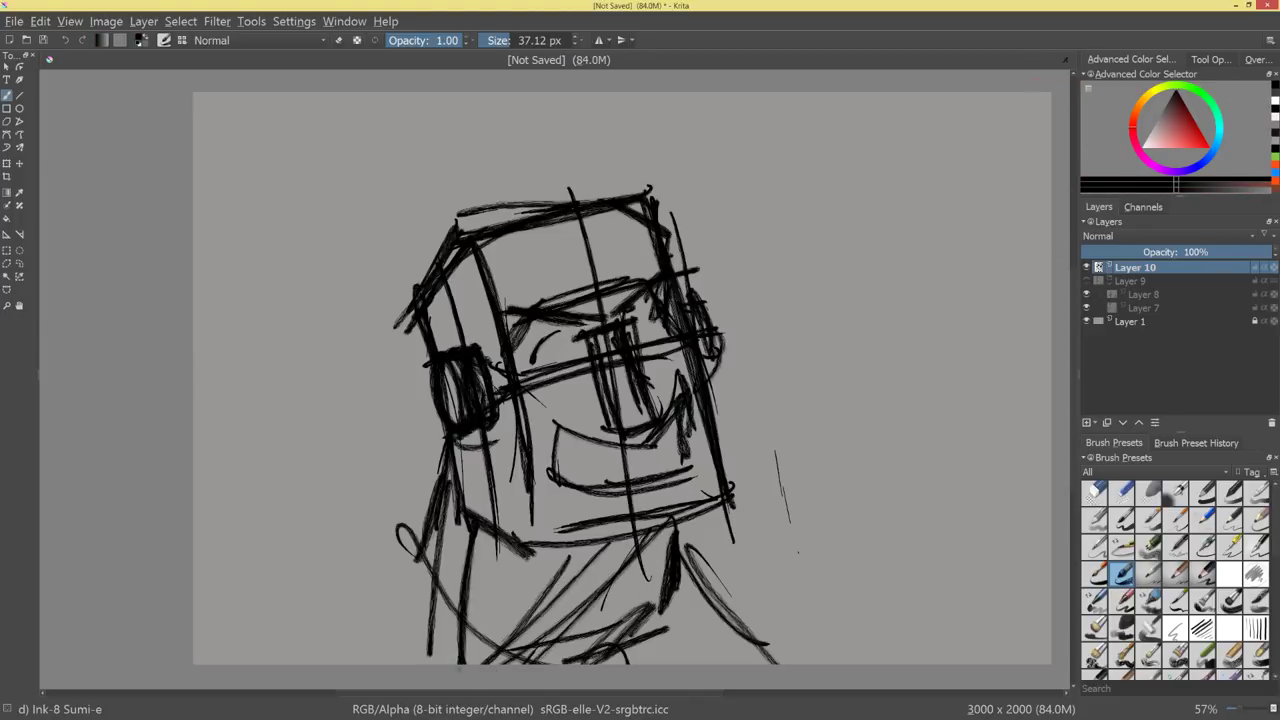
Sketch sloping shoulder lines outward from both sides of the neck.
drag(450, 478, 343, 652)
key(ctrl+z)
mouse_move(398, 528)
mouse_down()
mouse_move(222, 628)
mouse_move(204, 662)
mouse_up()
key(ctrl+z)
key(ctrl+z)
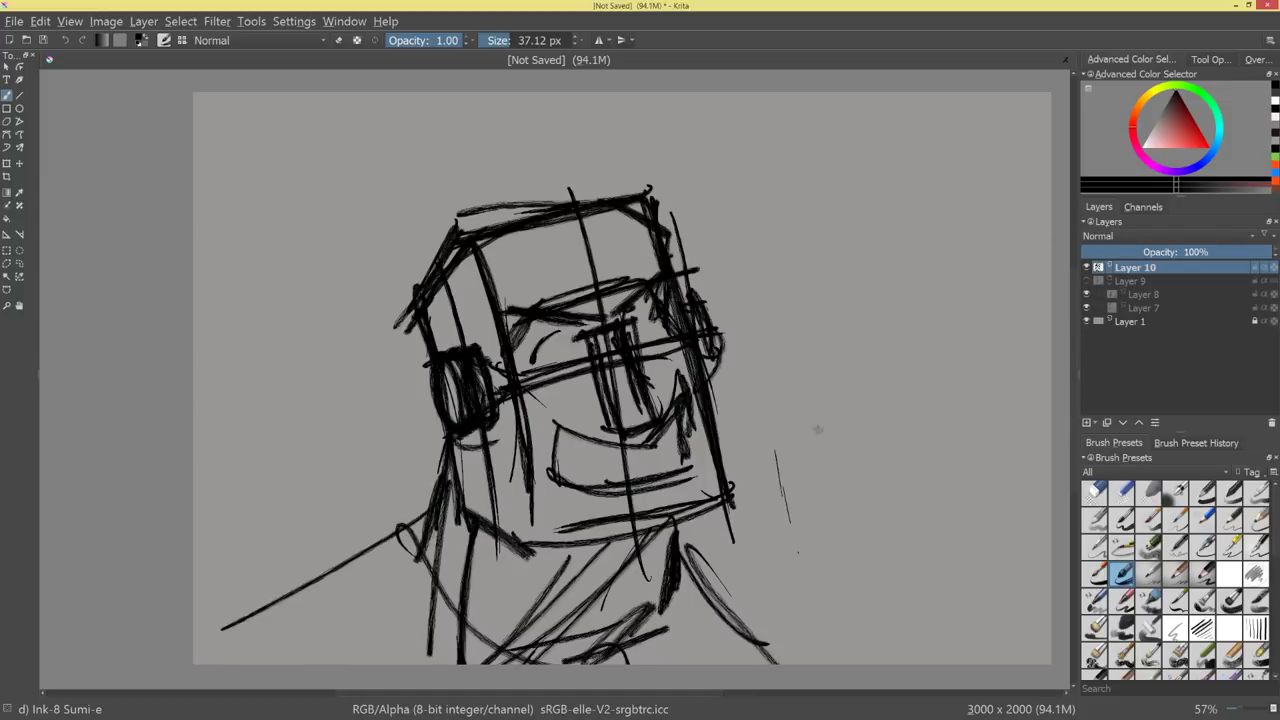
mouse_move(686, 548)
mouse_down()
mouse_move(840, 640)
mouse_move(815, 650)
mouse_move(845, 664)
mouse_up()
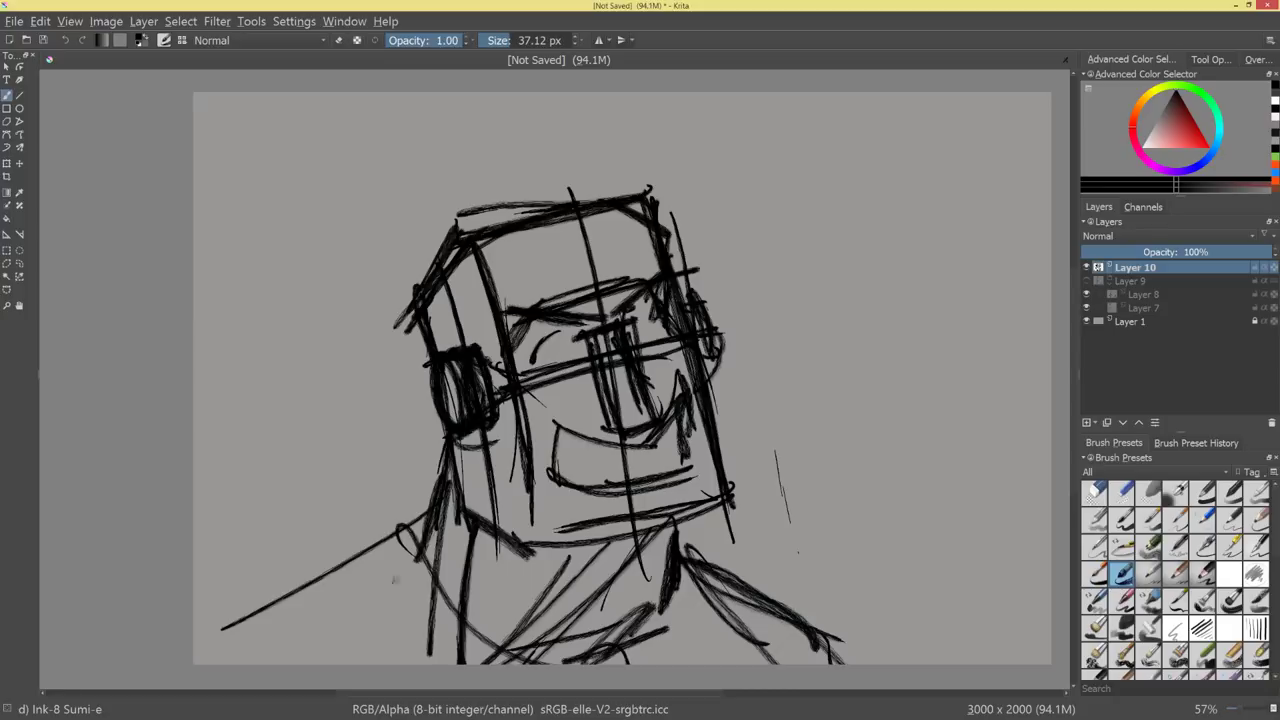
Add thick strokes beneath the shoulder line behind the neck and darken the back of the neck.
drag(426, 554, 324, 616)
drag(425, 572, 243, 663)
drag(365, 588, 250, 663)
drag(416, 560, 264, 663)
drag(446, 442, 408, 562)
drag(441, 476, 410, 556)
mouse_move(765, 338)
mouse_down()
mouse_move(771, 426)
mouse_move(771, 358)
mouse_up()
Move the whole sketch up and to the right on the canvas and lower its layer opacity to 27%.
key(ctrl+t)
mouse_move(627, 423)
mouse_down()
mouse_move(688, 379)
mouse_move(676, 395)
mouse_up()
key(Return)
drag(1186, 253, 1133, 253)
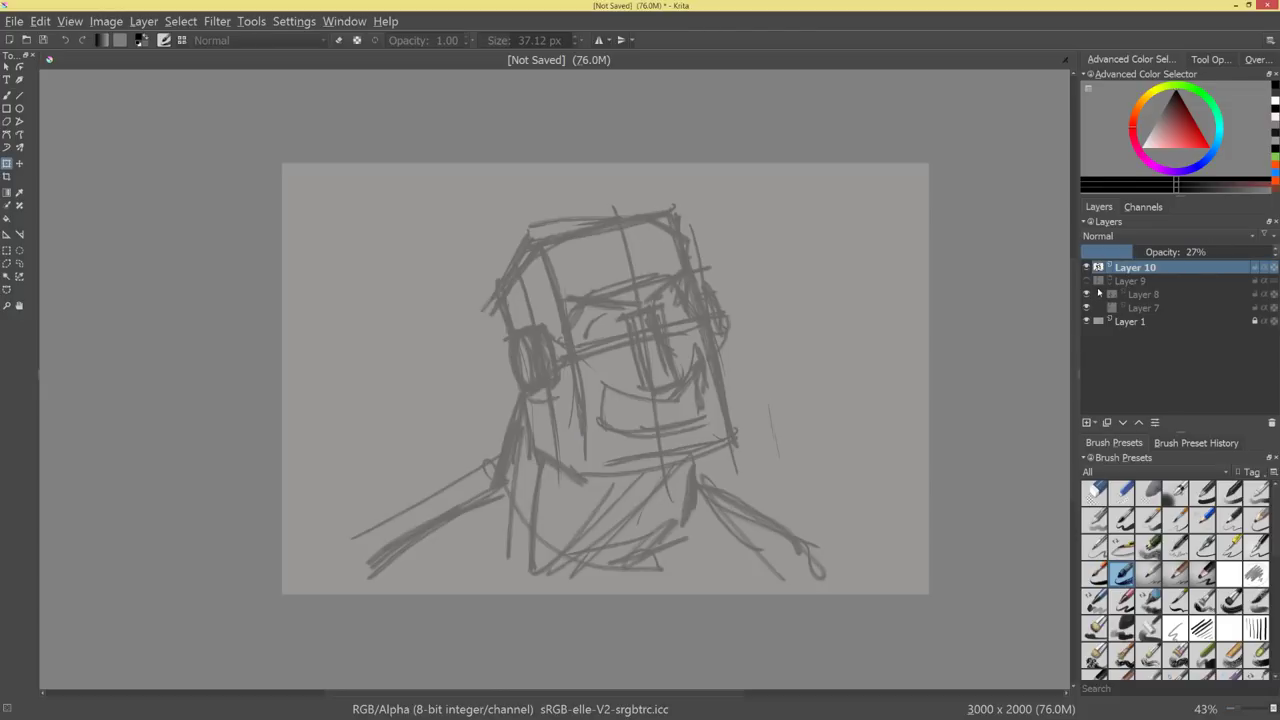
Add a new paint layer above the faded sketch and mirror the canvas view horizontally.
click(1107, 284)
click(1087, 423)
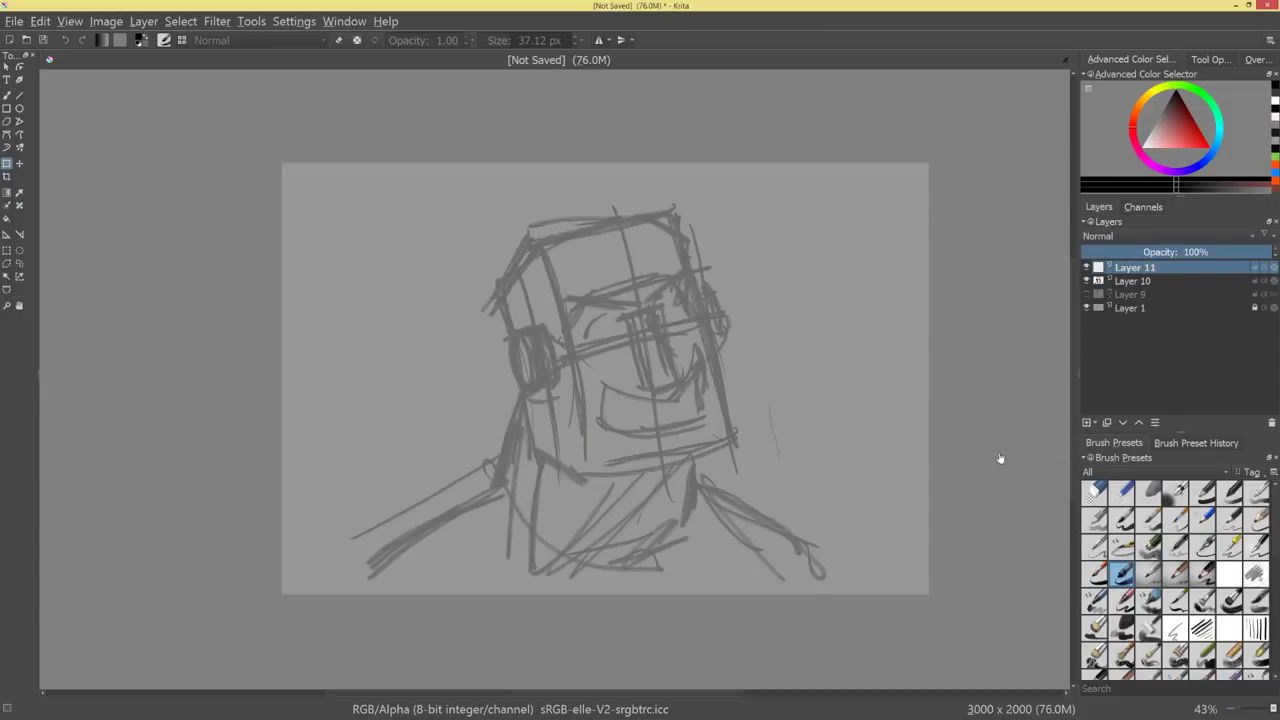
key(m)
key(b)
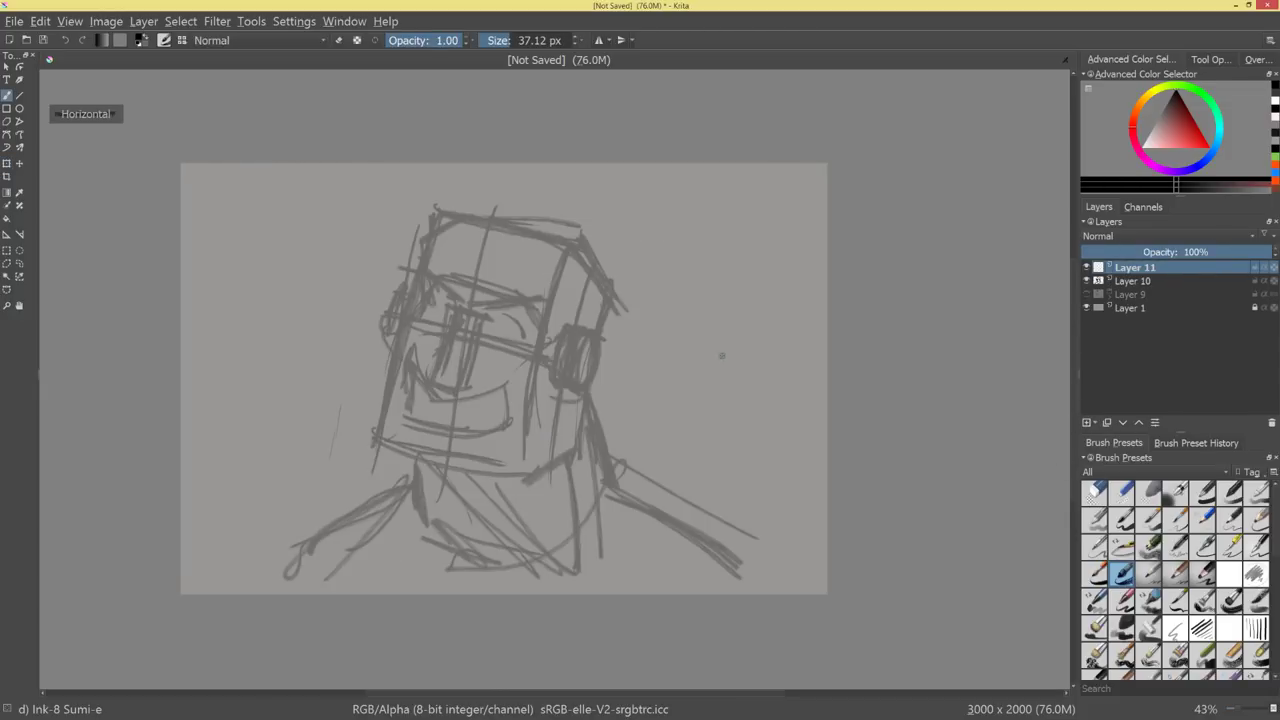
Ink the front of the neck as a diagonal line running down from beneath the chin to the collar.
drag(720, 375, 791, 380)
key(ctrl+plus)
drag(541, 416, 563, 500)
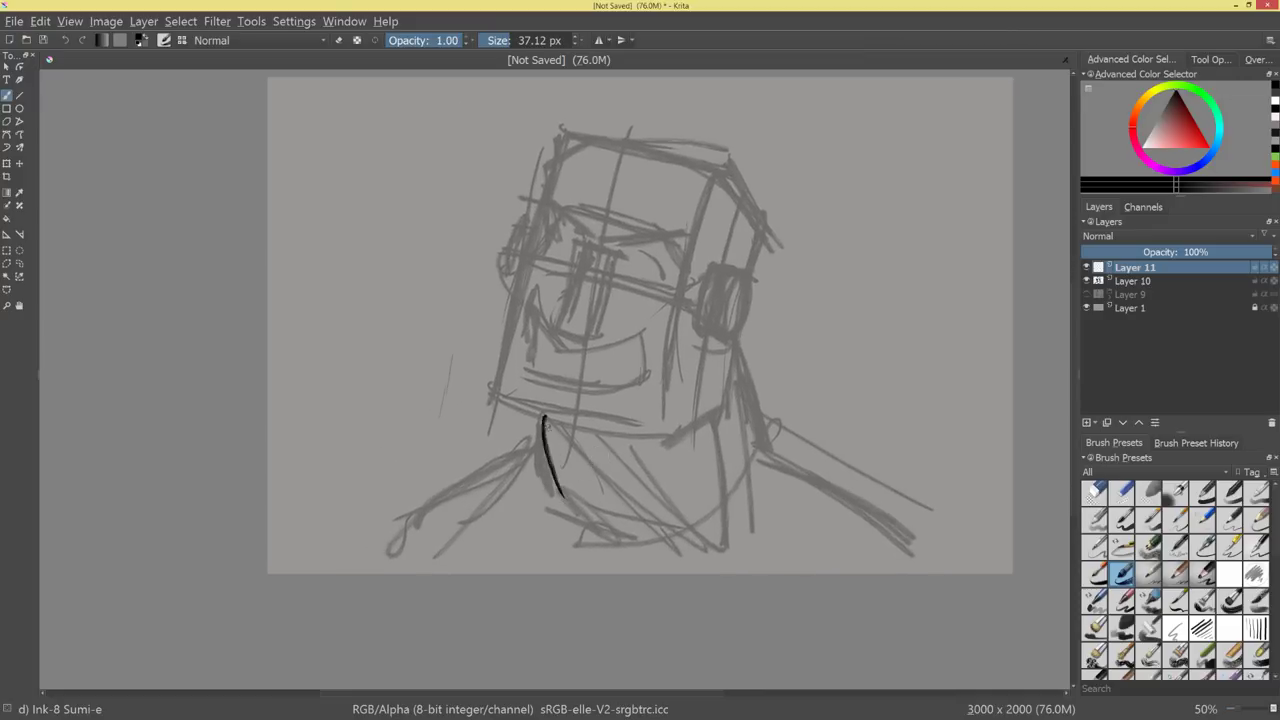
key(ctrl+z)
drag(536, 402, 652, 540)
drag(540, 428, 686, 558)
Ink the back edge of the neck with layered vertical strokes and add a parallel muscle line inside it.
drag(745, 345, 757, 506)
drag(744, 345, 747, 556)
drag(739, 407, 741, 554)
drag(746, 378, 742, 542)
drag(712, 418, 715, 538)
drag(710, 440, 718, 550)
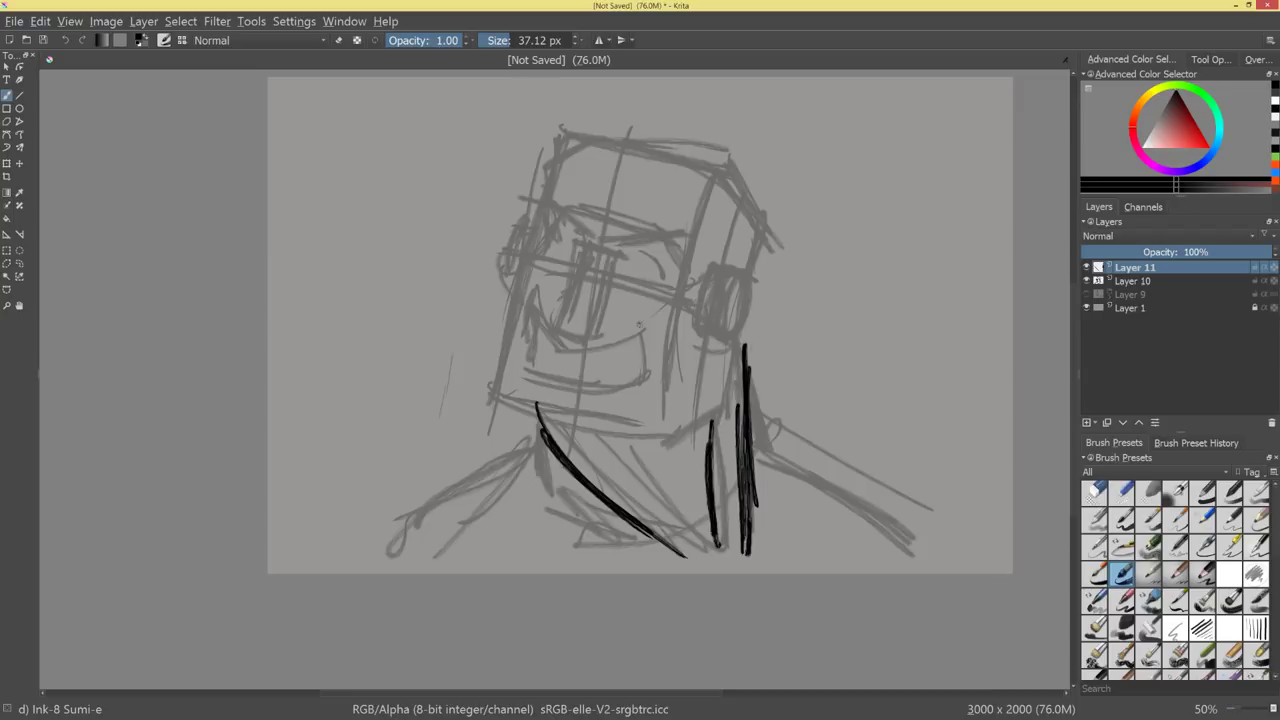
Ink the curved shoulder and chest lines in front of the neck and the sloping shoulder line behind it.
drag(546, 430, 442, 550)
drag(540, 462, 414, 573)
drag(405, 574, 570, 494)
drag(418, 525, 379, 573)
drag(418, 522, 628, 552)
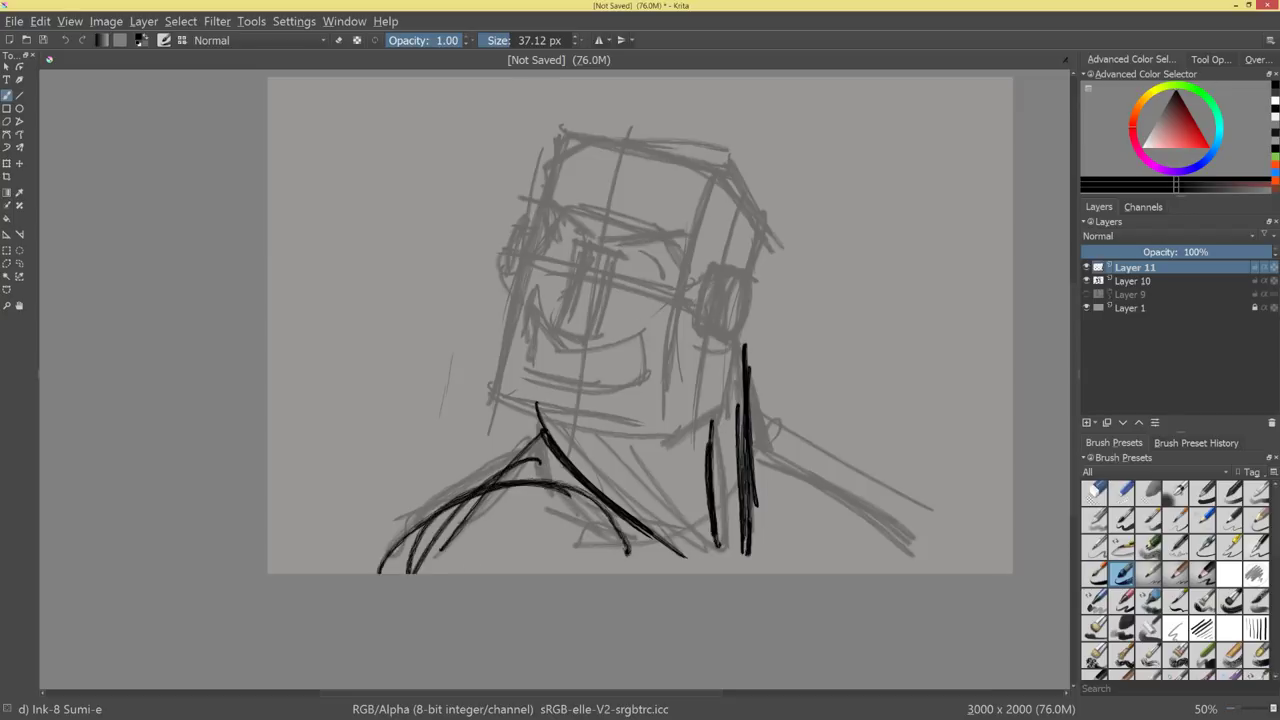
drag(470, 526, 628, 551)
drag(420, 517, 402, 573)
mouse_move(456, 504)
mouse_down()
mouse_move(404, 573)
mouse_move(558, 492)
mouse_move(640, 560)
mouse_up()
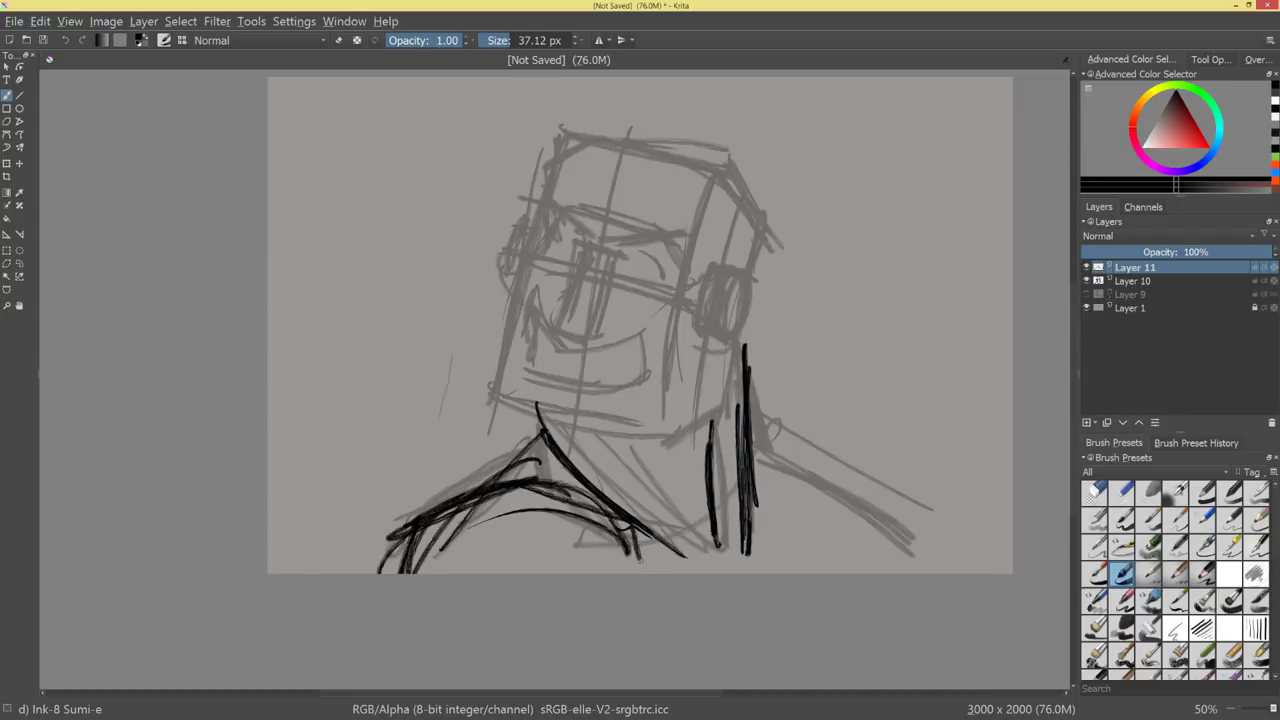
mouse_move(755, 450)
mouse_down()
mouse_move(886, 572)
mouse_move(896, 566)
mouse_up()
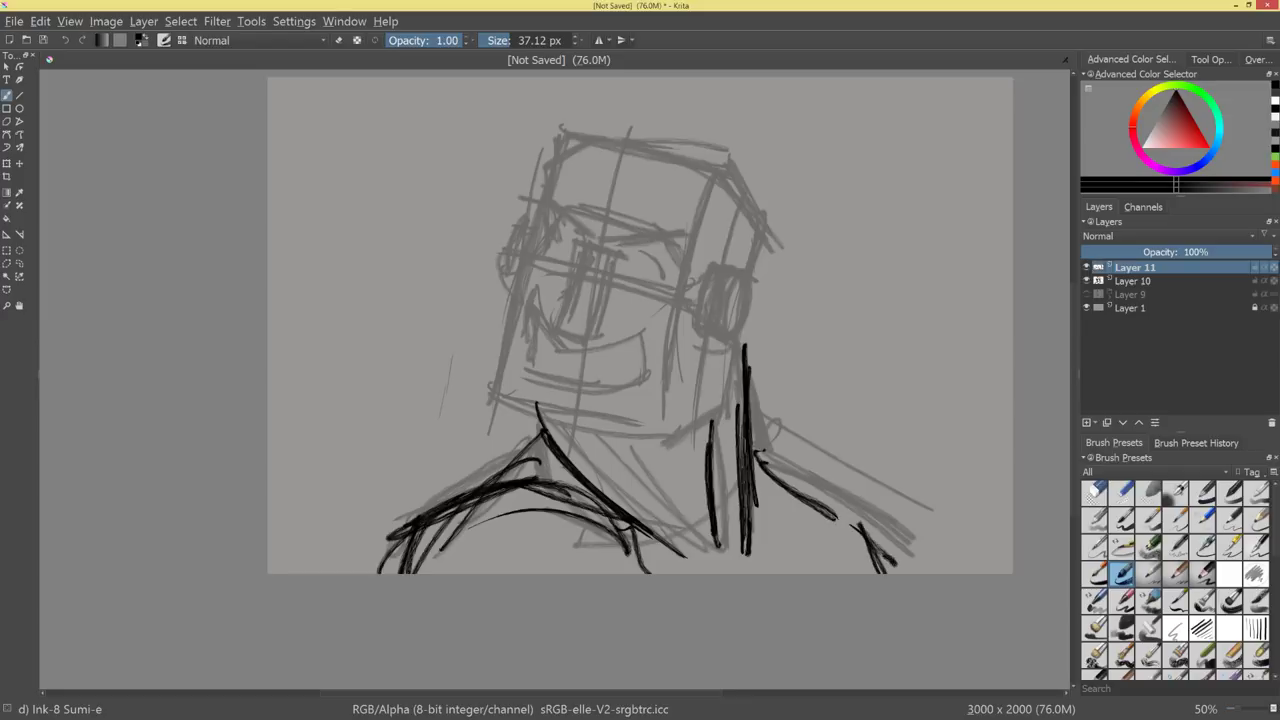
Ink the ear at the side of the head with a flat top edge and a curved inner line.
key(minus)
key(plus)
drag(729, 366, 723, 403)
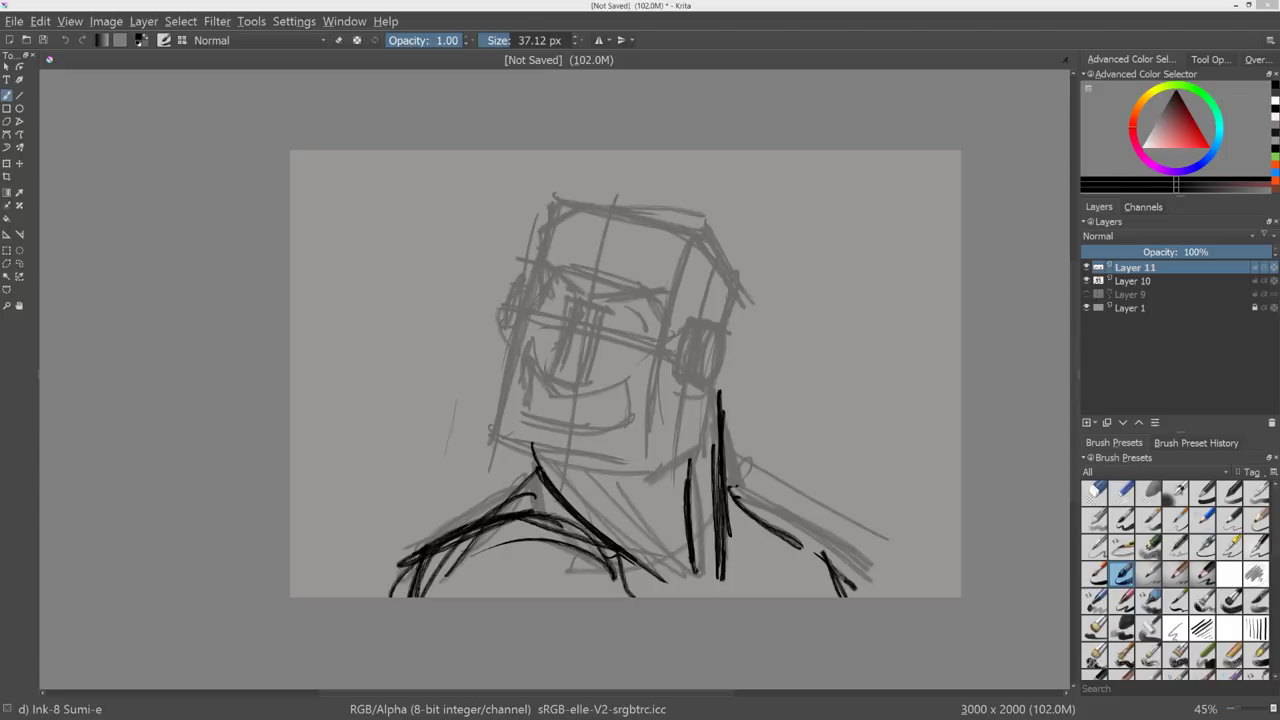
click(697, 438)
mouse_move(708, 326)
mouse_down()
mouse_move(692, 392)
mouse_move(736, 330)
mouse_move(700, 388)
mouse_up()
key(ctrl+z)
key(ctrl+z)
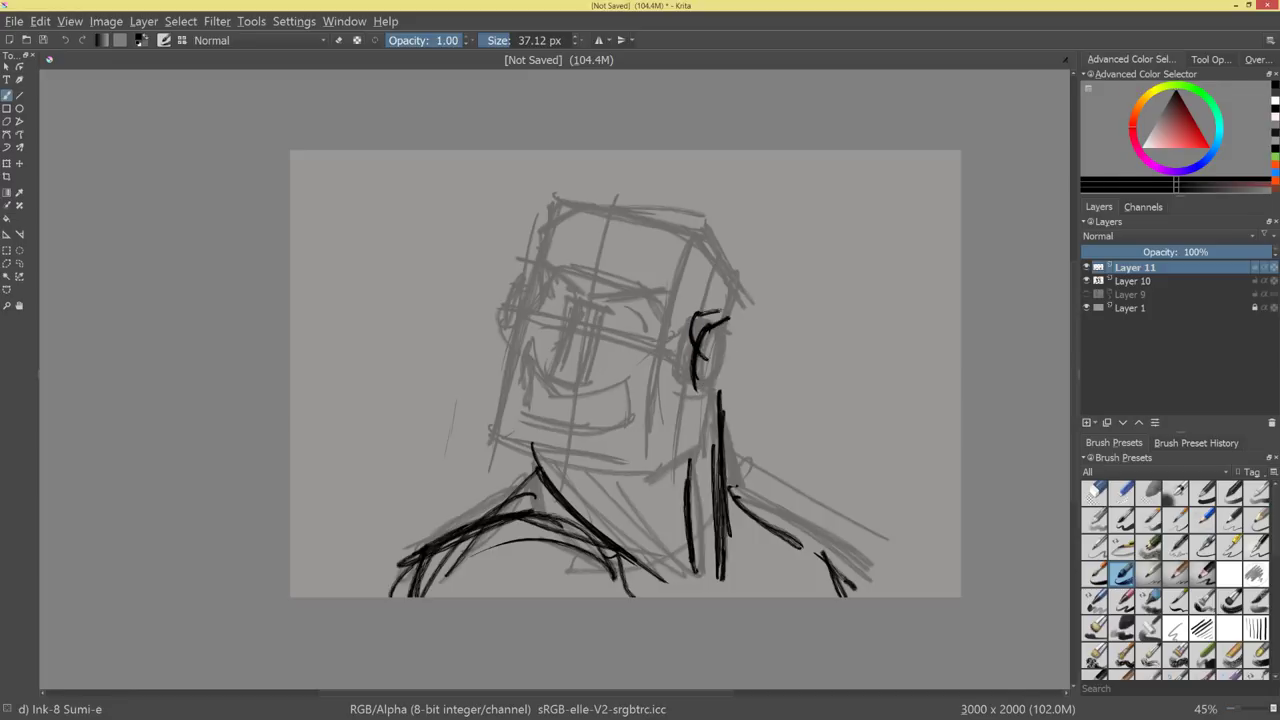
drag(682, 320, 740, 332)
Ink the front edge of the face from brow to chin and the chin's lower edge meeting the neck.
mouse_move(731, 420)
mouse_down()
mouse_move(760, 394)
mouse_move(778, 402)
mouse_up()
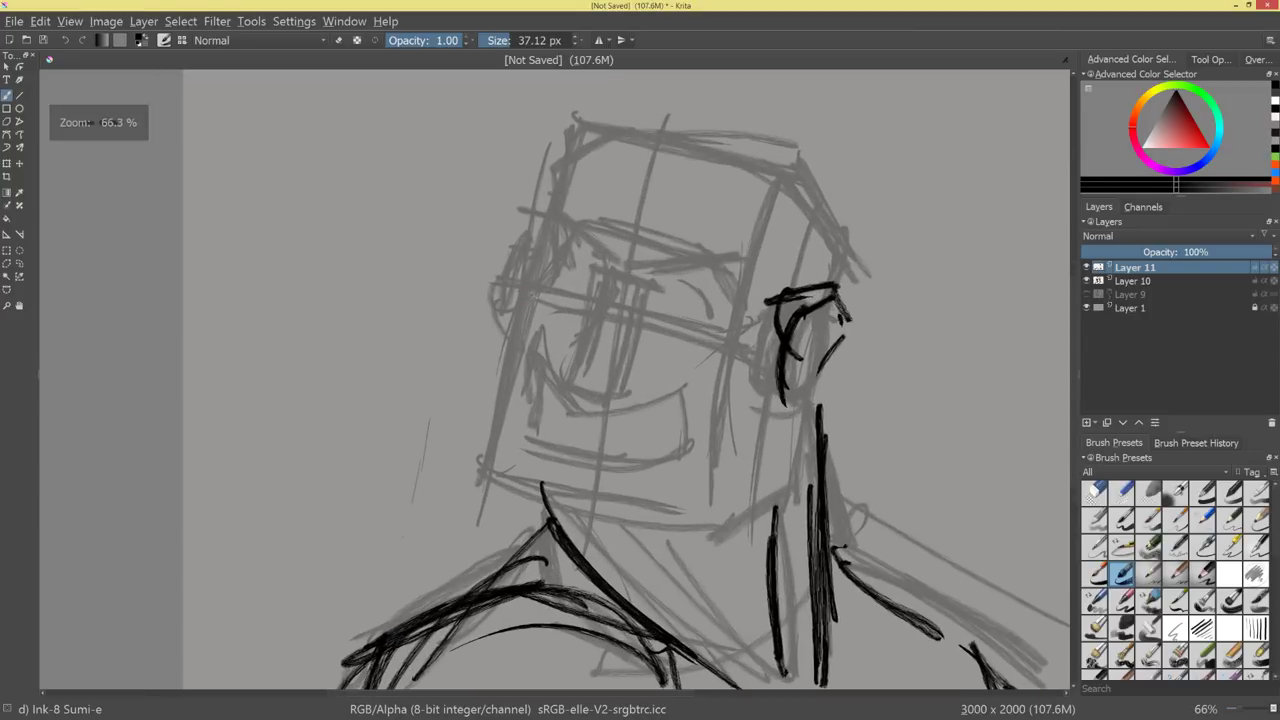
mouse_move(541, 238)
mouse_down()
mouse_move(549, 308)
mouse_move(478, 437)
mouse_up()
mouse_move(535, 313)
mouse_down()
mouse_move(468, 487)
mouse_move(568, 502)
mouse_up()
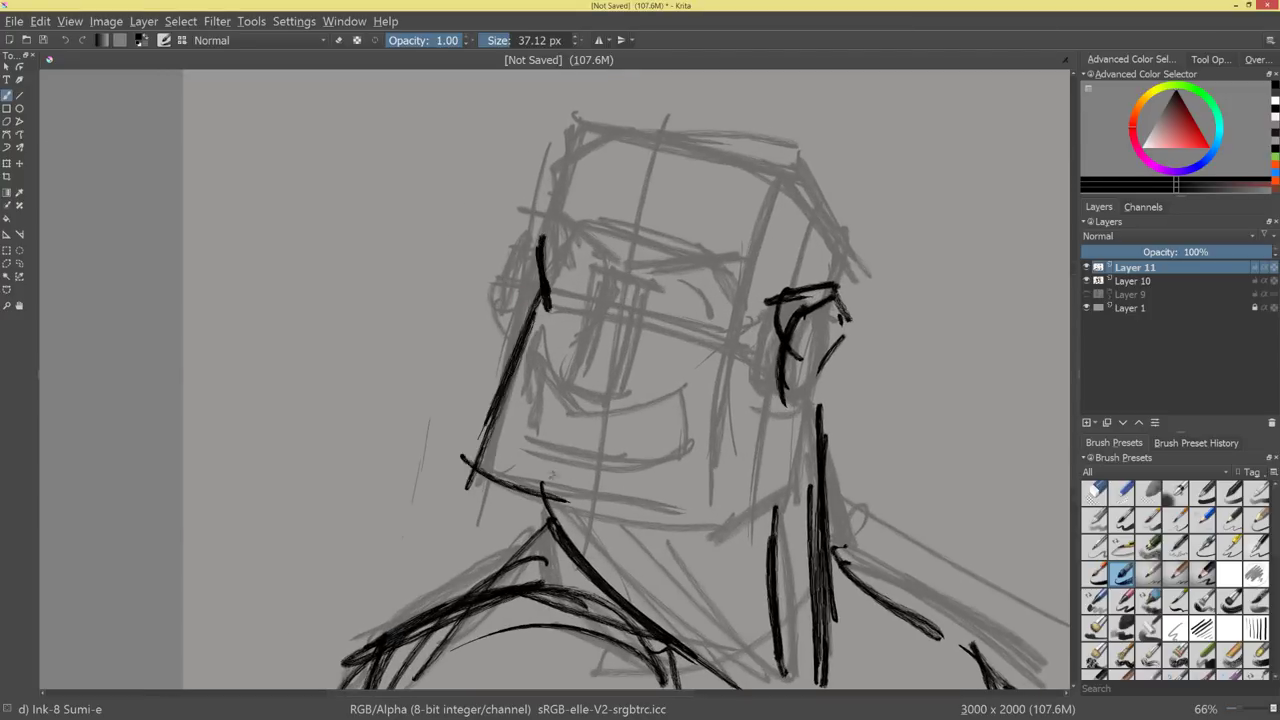
mouse_move(466, 460)
mouse_down()
mouse_move(610, 527)
mouse_move(520, 479)
mouse_move(690, 507)
mouse_move(610, 548)
mouse_move(760, 678)
mouse_up()
drag(642, 545, 765, 688)
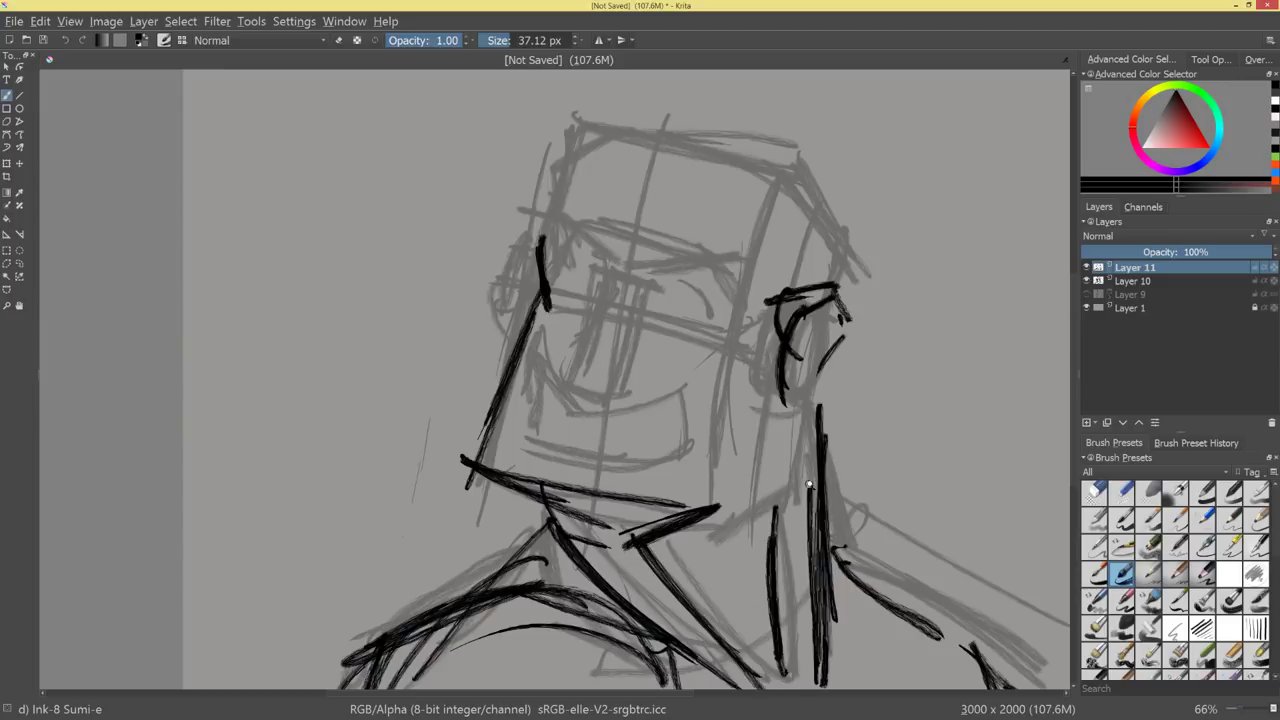
Ink the angled jaw corner and the back edge of the jaw up to the ear.
mouse_move(809, 484)
mouse_down()
mouse_move(794, 514)
mouse_move(824, 420)
mouse_up()
mouse_move(707, 445)
mouse_down()
mouse_move(660, 484)
mouse_move(672, 470)
mouse_up()
drag(719, 353, 704, 444)
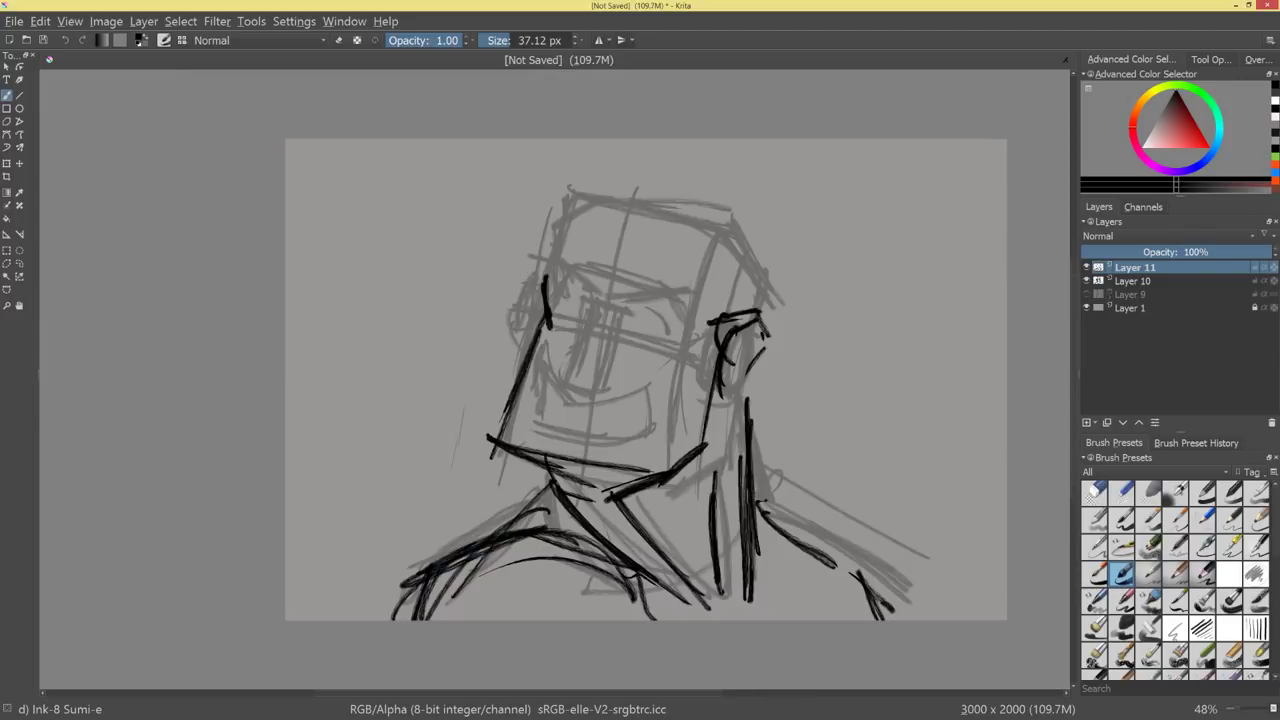
drag(708, 378, 691, 460)
drag(715, 370, 702, 458)
key(ctrl+z)
key(ctrl+z)
key(ctrl+z)
mouse_move(594, 466)
mouse_down()
mouse_move(673, 484)
mouse_move(716, 452)
mouse_up()
mouse_move(720, 354)
mouse_down()
mouse_move(715, 462)
mouse_move(684, 467)
mouse_up()
Ink the slanted forehead, the top of the head and the back of the skull down to the ear.
drag(736, 420, 724, 525)
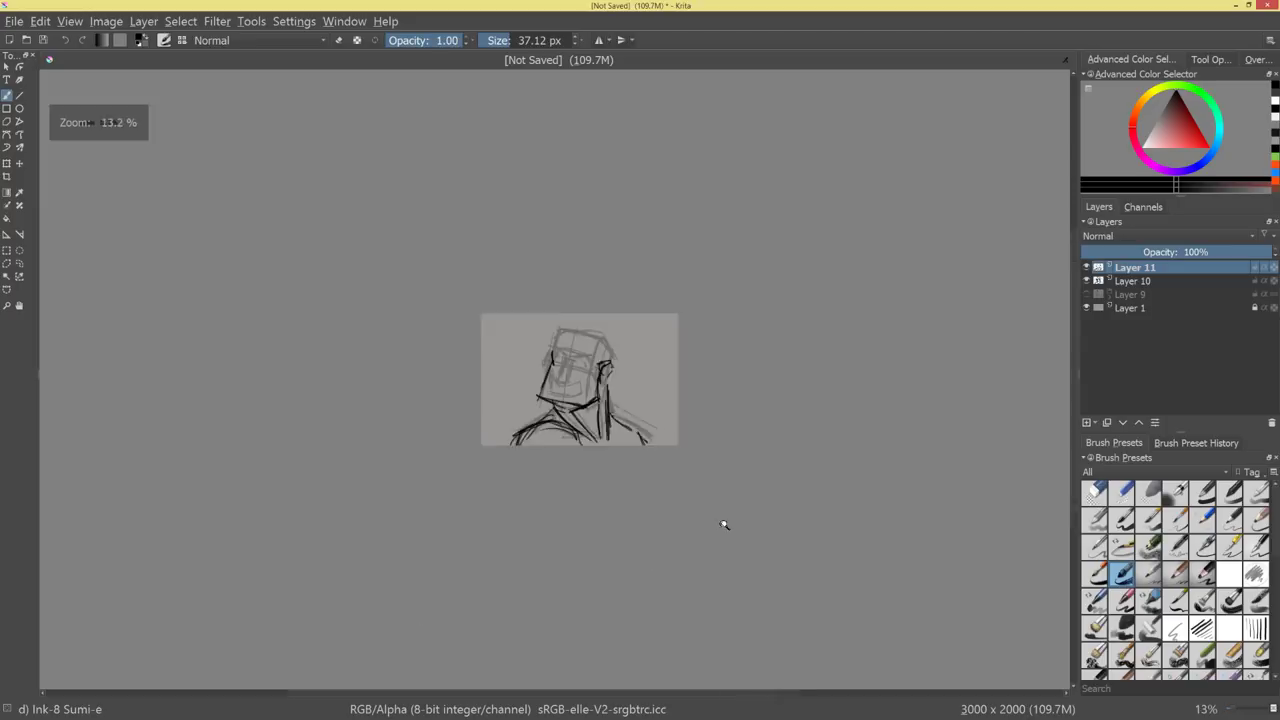
scroll(836, 357, up, 3)
mouse_move(536, 300)
mouse_down()
mouse_move(588, 242)
mouse_move(688, 252)
mouse_up()
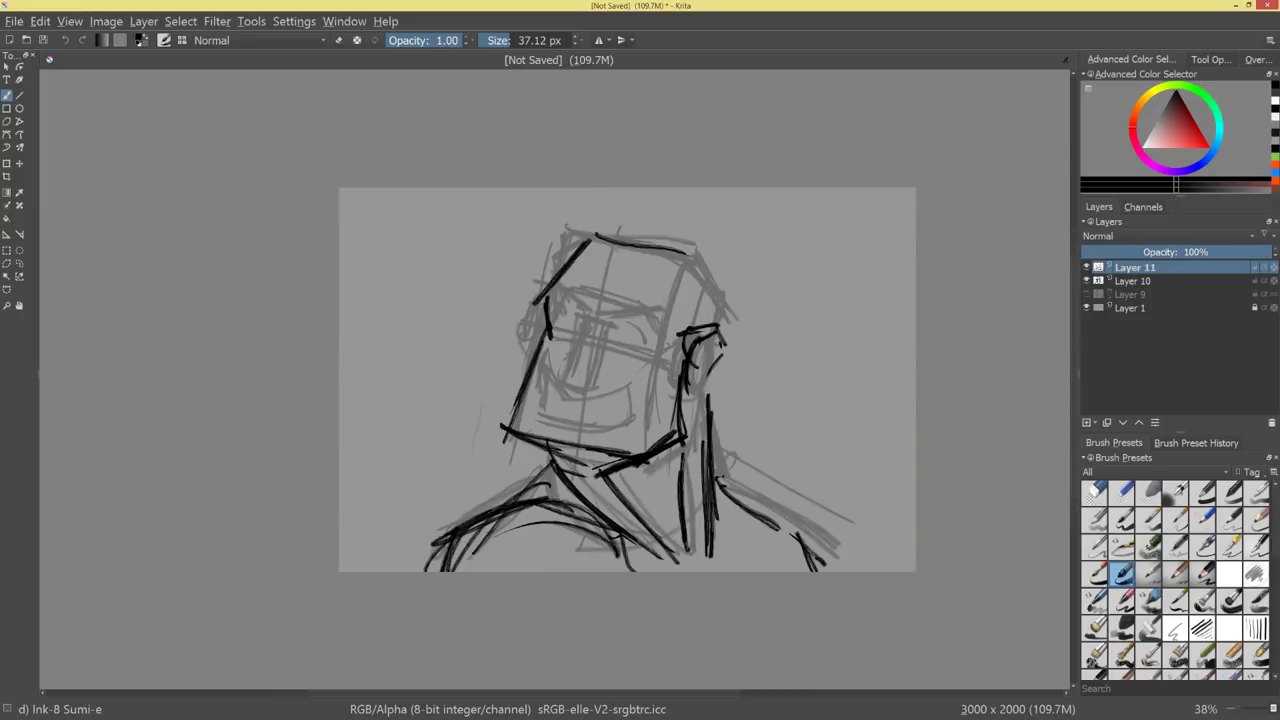
mouse_move(592, 250)
mouse_down()
mouse_move(706, 266)
mouse_move(731, 314)
mouse_move(719, 352)
mouse_up()
Ink a blocky wedge-shaped nose with its bridge, front plane, lower edge and side plane.
mouse_move(714, 424)
mouse_down()
mouse_move(708, 546)
mouse_move(822, 332)
mouse_up()
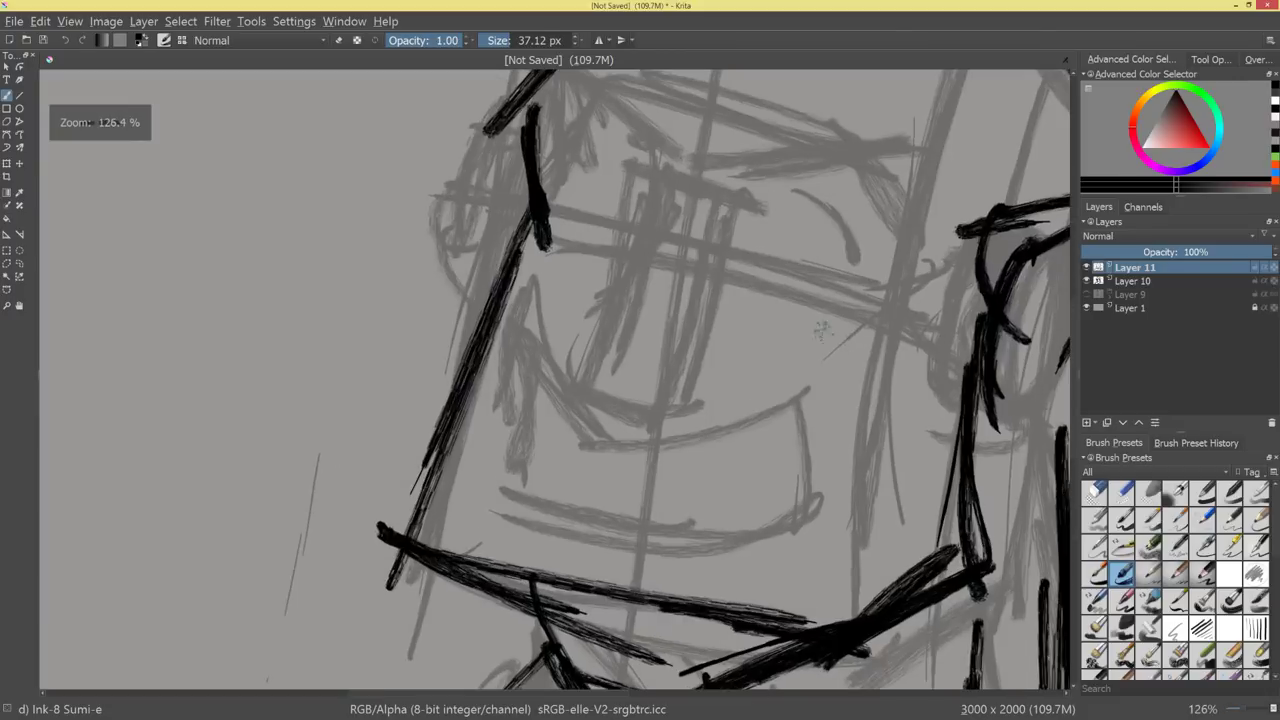
drag(785, 384, 764, 436)
scroll(789, 395, down, 3)
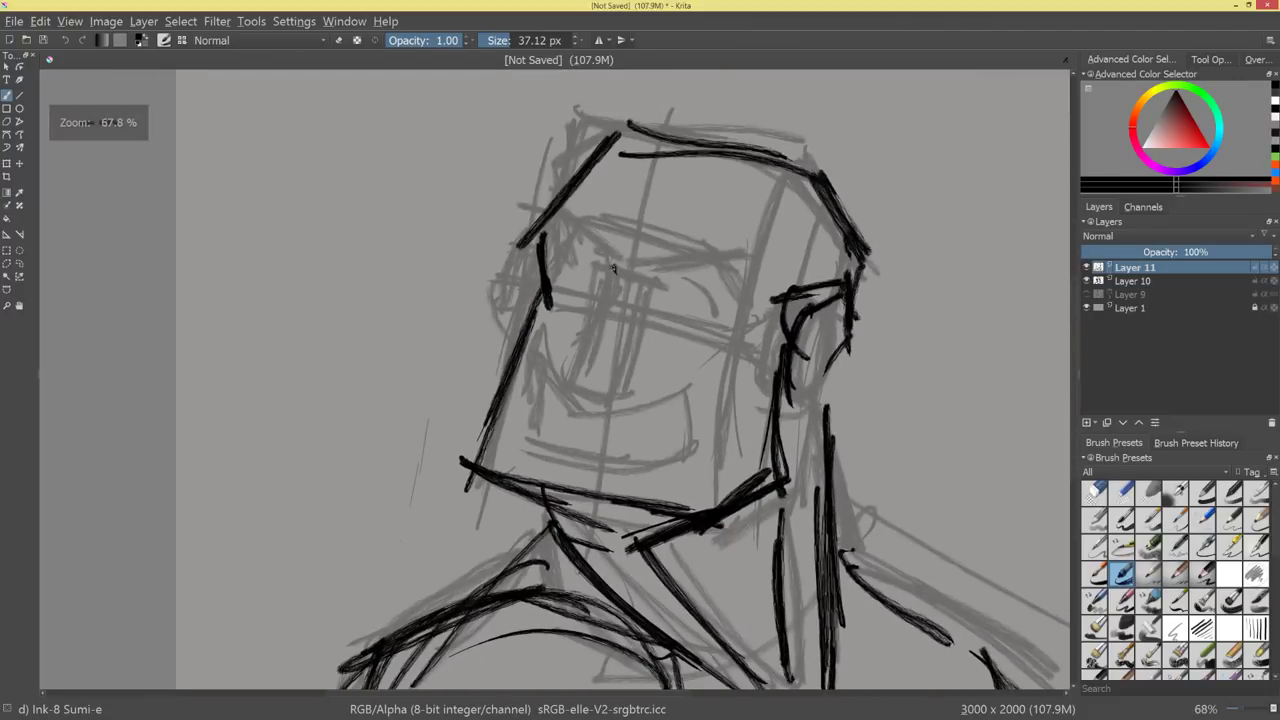
drag(614, 268, 584, 392)
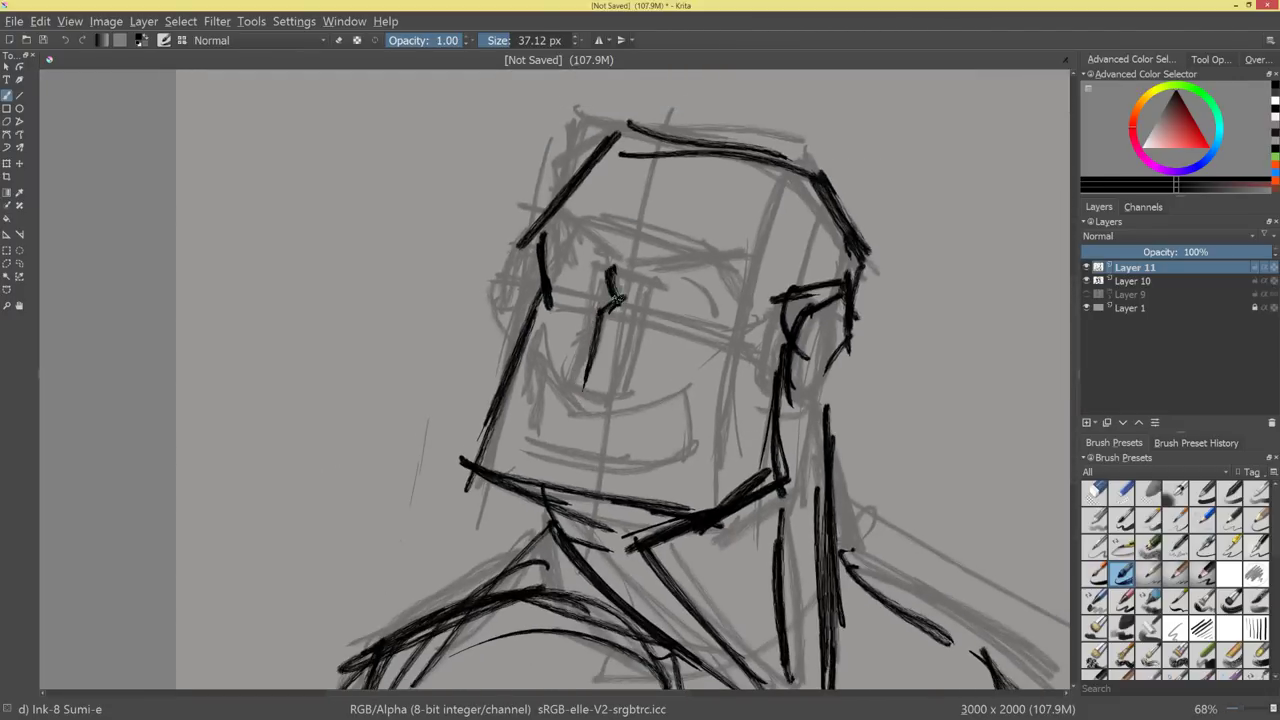
key(ctrl+z)
drag(624, 296, 587, 312)
drag(580, 313, 652, 327)
mouse_move(647, 298)
mouse_down()
mouse_move(645, 322)
mouse_move(545, 390)
mouse_up()
key(ctrl+z)
drag(640, 306, 620, 416)
drag(542, 393, 624, 412)
drag(658, 302, 643, 406)
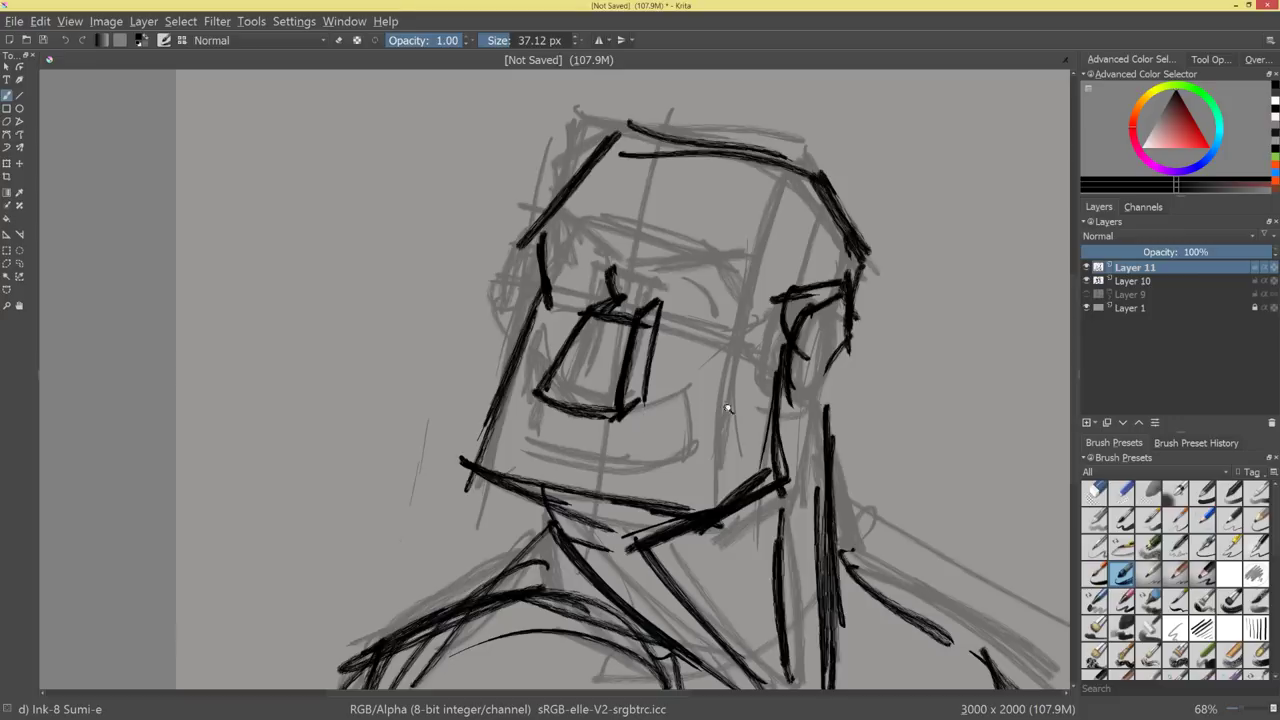
Ink thick, steeply angled eyebrows on both sides of the nose bridge.
mouse_move(728, 408)
mouse_down()
mouse_move(689, 466)
mouse_move(681, 276)
mouse_up()
mouse_move(554, 208)
mouse_down()
mouse_move(615, 283)
mouse_move(626, 278)
mouse_move(606, 270)
mouse_move(756, 314)
mouse_up()
drag(662, 278, 760, 308)
drag(672, 284, 758, 304)
mouse_move(676, 284)
mouse_down()
mouse_move(736, 302)
mouse_move(700, 437)
mouse_move(826, 318)
mouse_up()
Try to outline the far eye beneath its eyebrow.
ctrl+drag(564, 266, 688, 197)
mouse_move(574, 168)
mouse_down()
mouse_move(586, 274)
mouse_move(620, 247)
mouse_move(574, 278)
mouse_up()
key(ctrl+z)
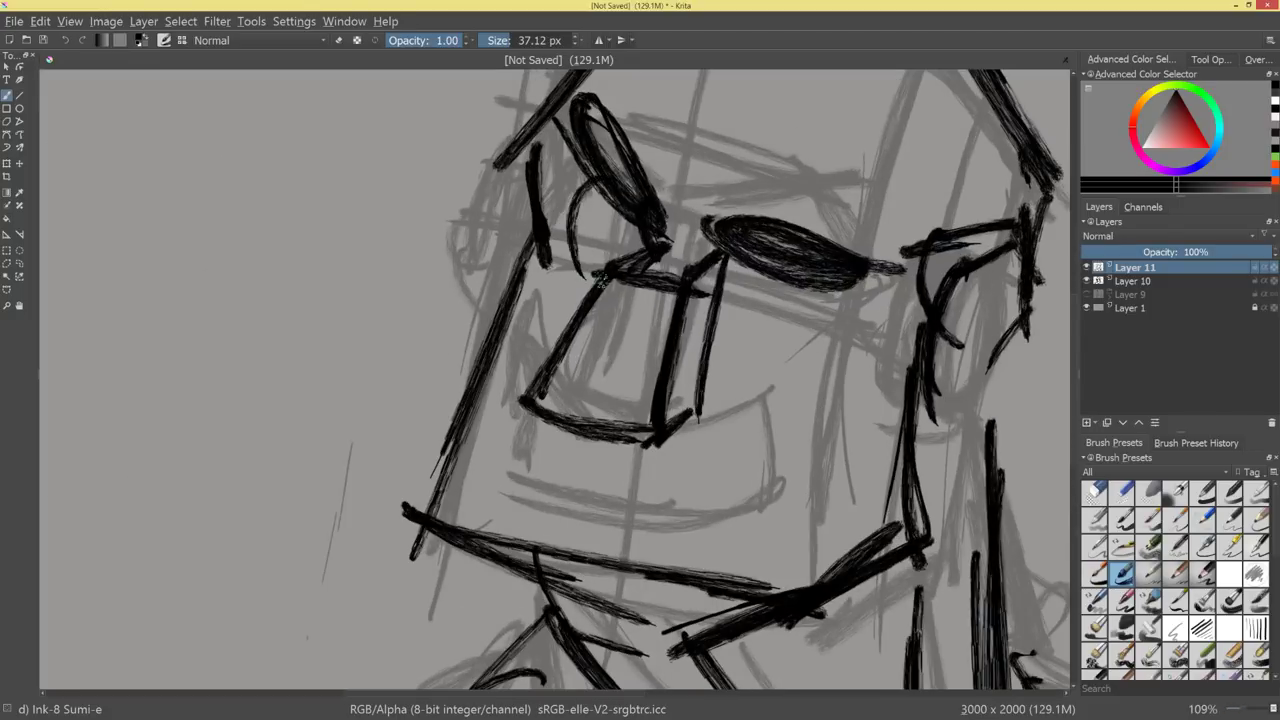
drag(602, 184, 588, 288)
mouse_move(598, 184)
mouse_down()
mouse_move(584, 298)
mouse_move(602, 299)
mouse_up()
key(ctrl+z)
key(ctrl+z)
key(ctrl+z)
key(ctrl+z)
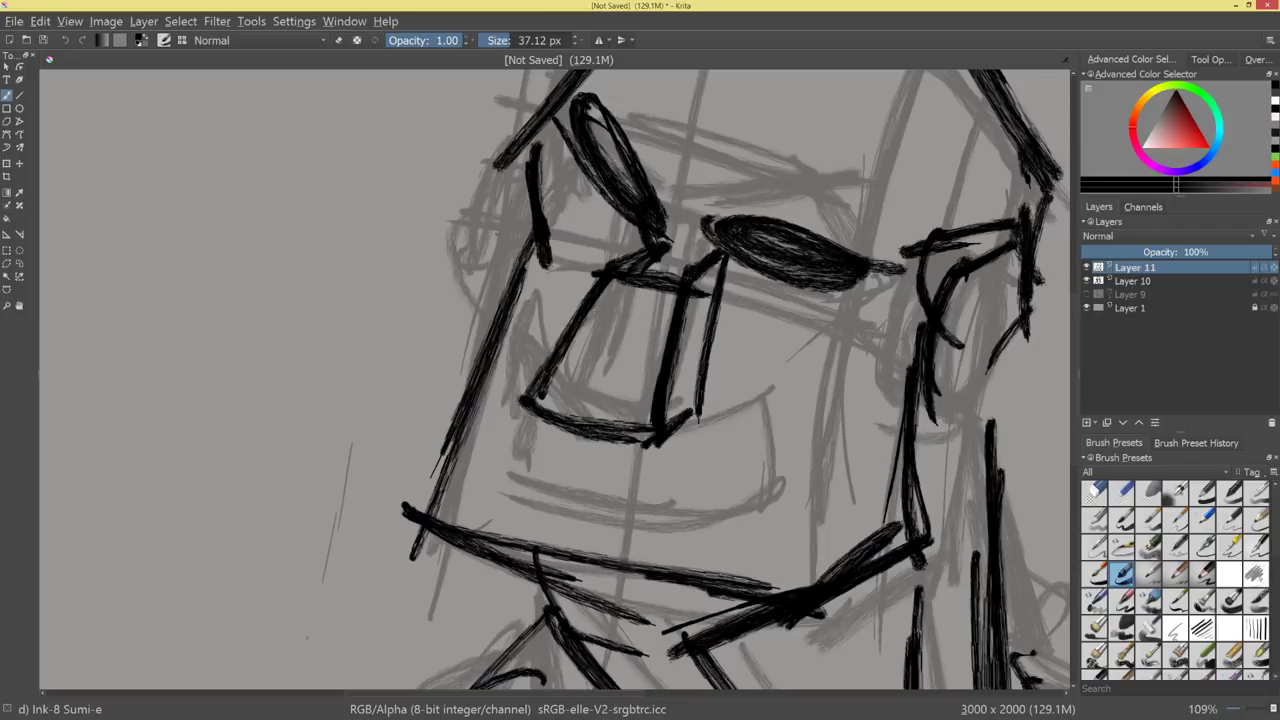
Outline a rounded far eye and a half-closed near eye beneath the eyebrows.
drag(602, 194, 589, 229)
mouse_move(602, 182)
mouse_down()
mouse_move(574, 258)
mouse_move(602, 260)
mouse_up()
drag(604, 178, 621, 220)
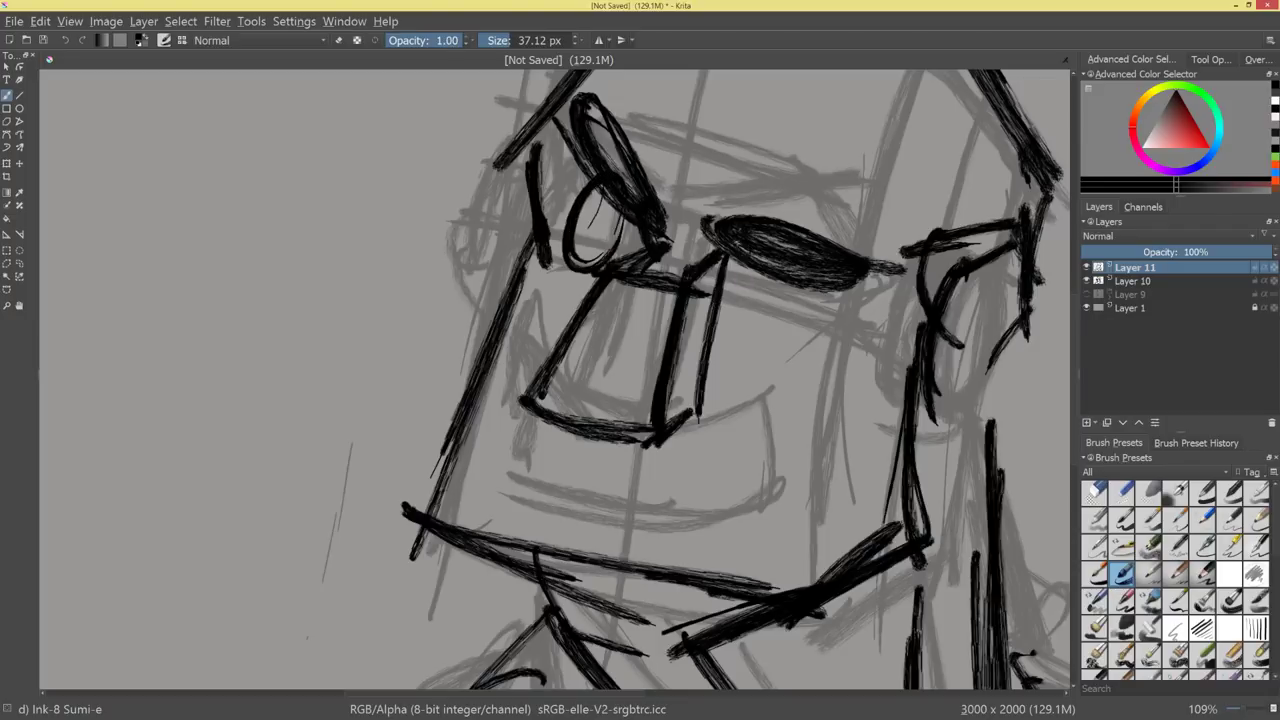
drag(726, 252, 796, 339)
drag(732, 292, 833, 294)
mouse_move(738, 318)
ctrl+mouse_down()
mouse_move(725, 433)
mouse_move(774, 311)
ctrl+mouse_up()
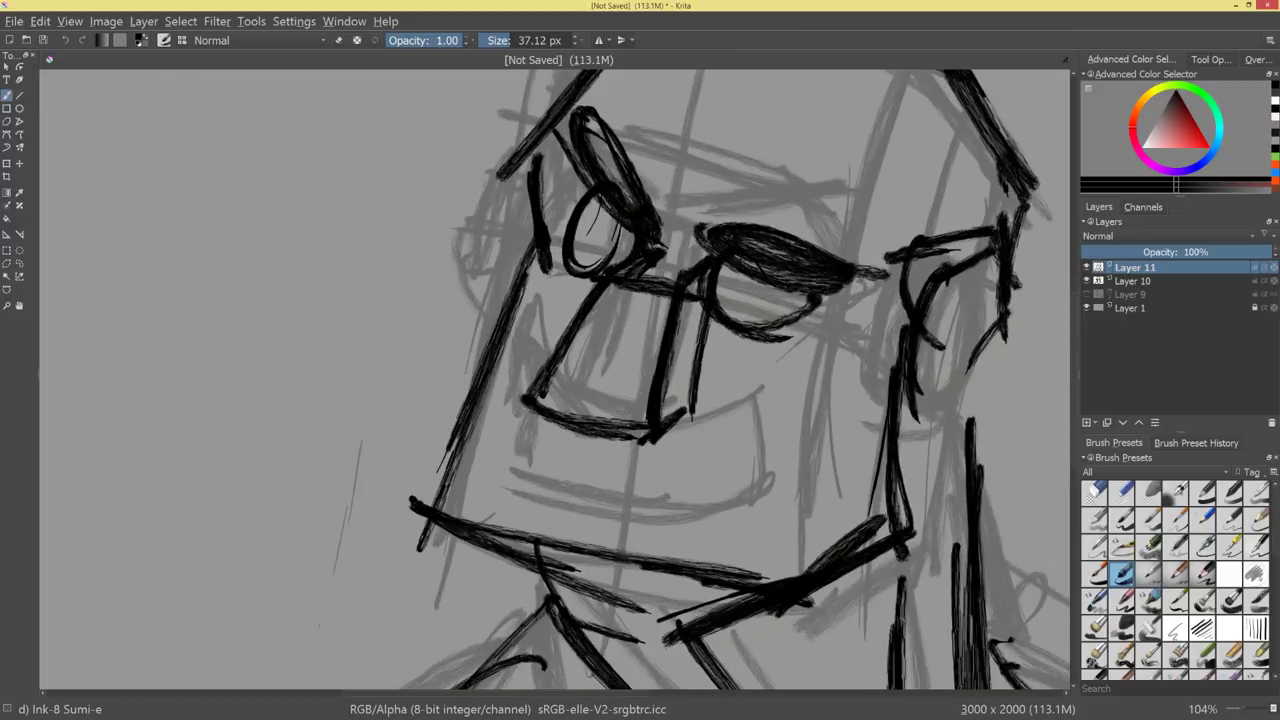
Darken the far eye's rim and draw the creases and bag beneath the eyes.
mouse_move(592, 186)
mouse_down()
mouse_move(569, 243)
mouse_move(566, 215)
mouse_move(548, 246)
mouse_move(561, 302)
mouse_up()
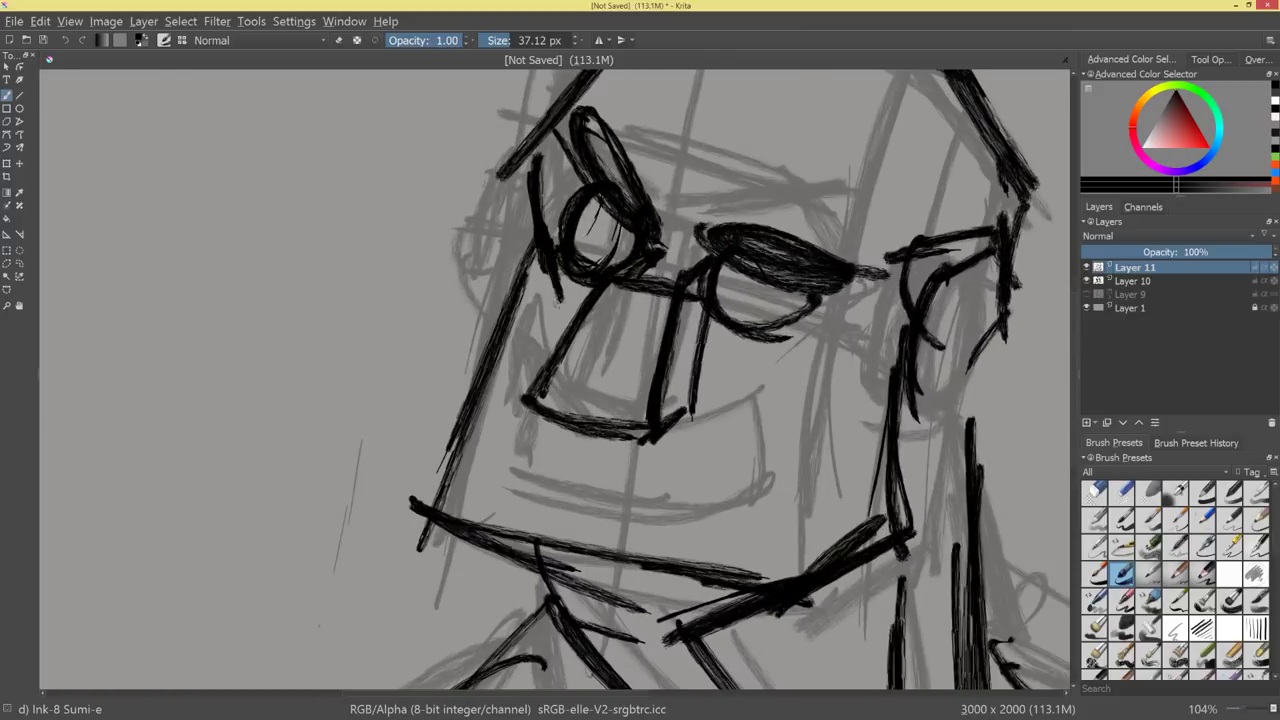
mouse_move(705, 312)
mouse_down()
mouse_move(721, 364)
mouse_move(812, 354)
mouse_up()
drag(802, 359, 726, 387)
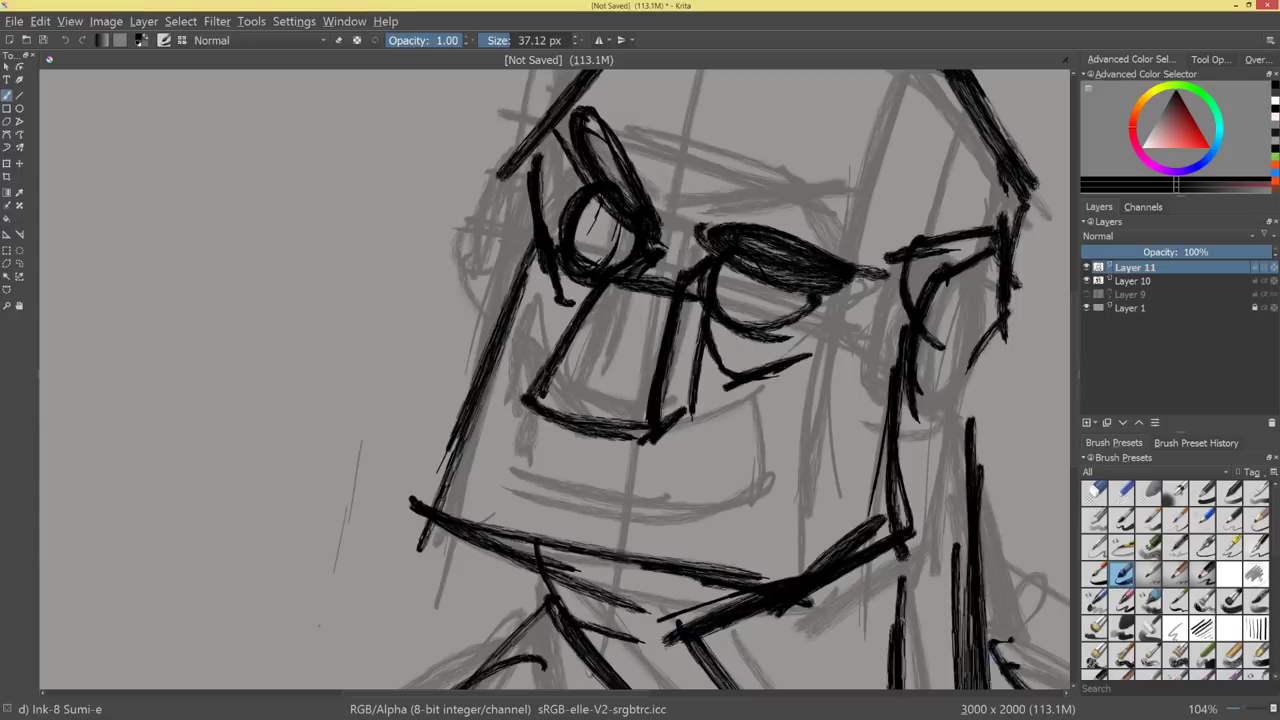
mouse_move(712, 312)
mouse_down()
mouse_move(788, 348)
mouse_move(758, 386)
mouse_move(830, 352)
mouse_move(869, 400)
mouse_move(920, 314)
mouse_up()
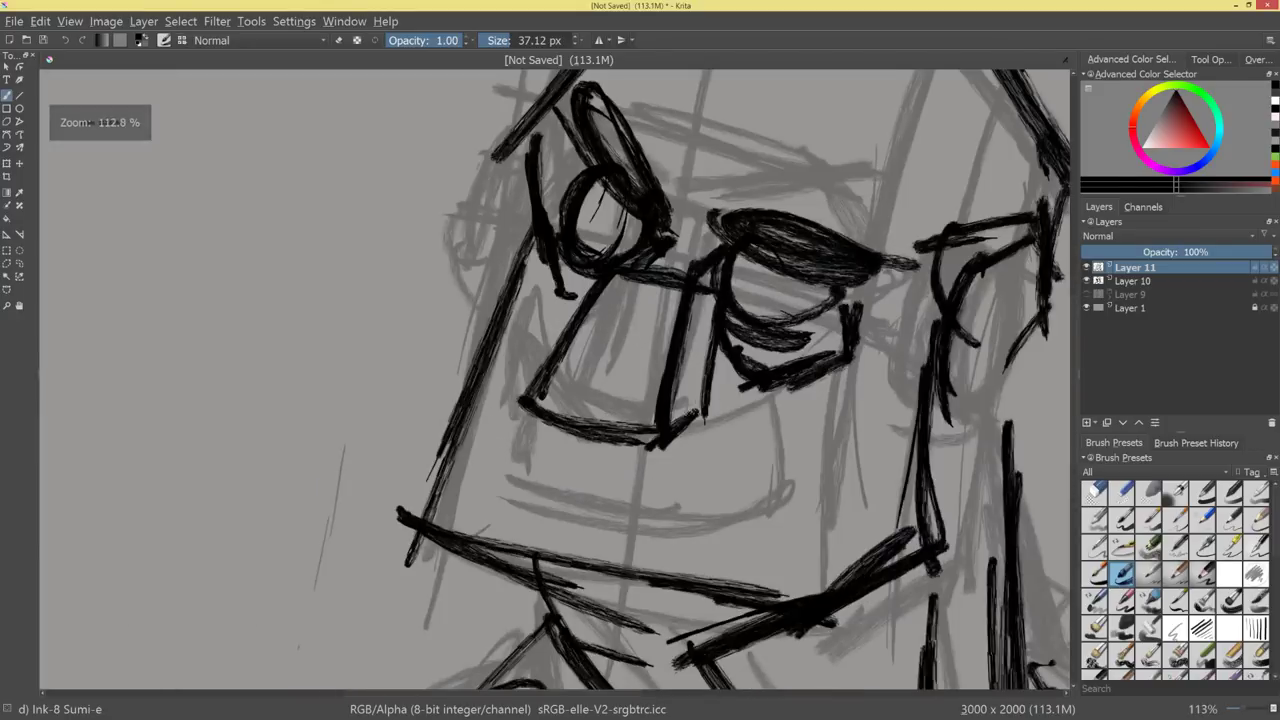
Outline a wide grinning mouth below the nose, with a raised corner on the near cheek.
drag(690, 424, 808, 390)
key(ctrl+z)
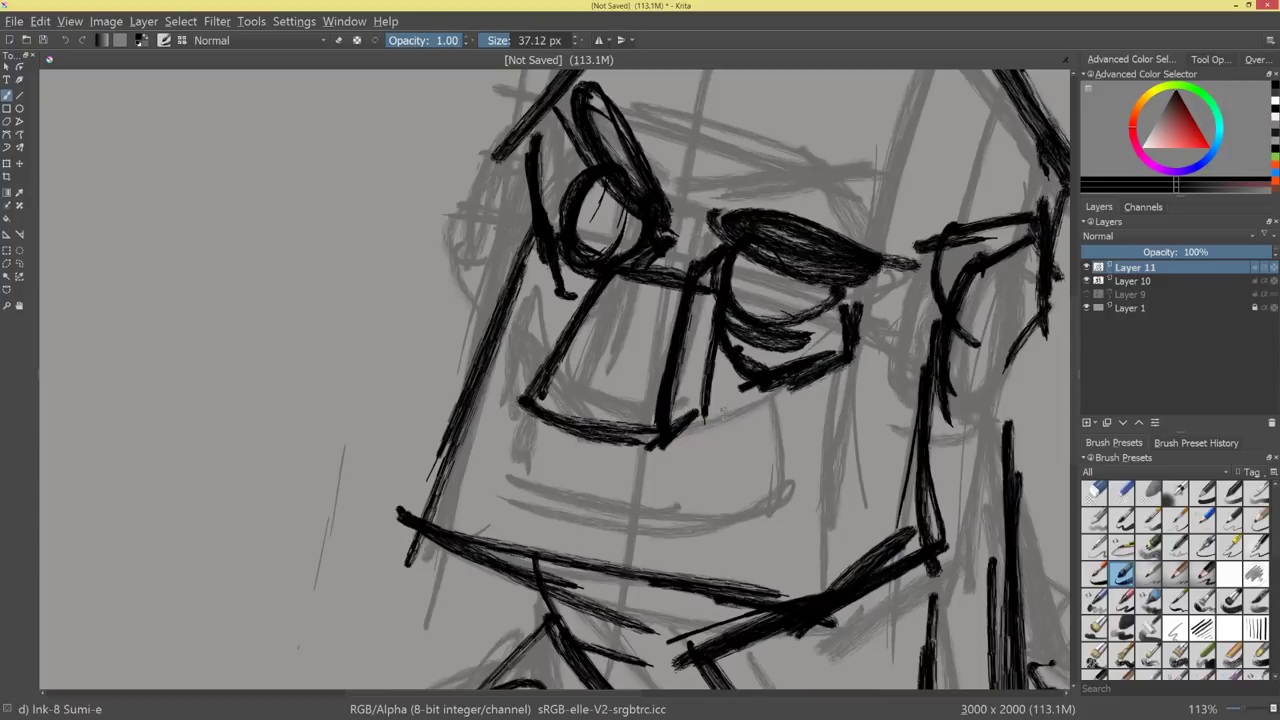
mouse_move(670, 431)
mouse_down()
mouse_move(850, 386)
mouse_move(803, 497)
mouse_up()
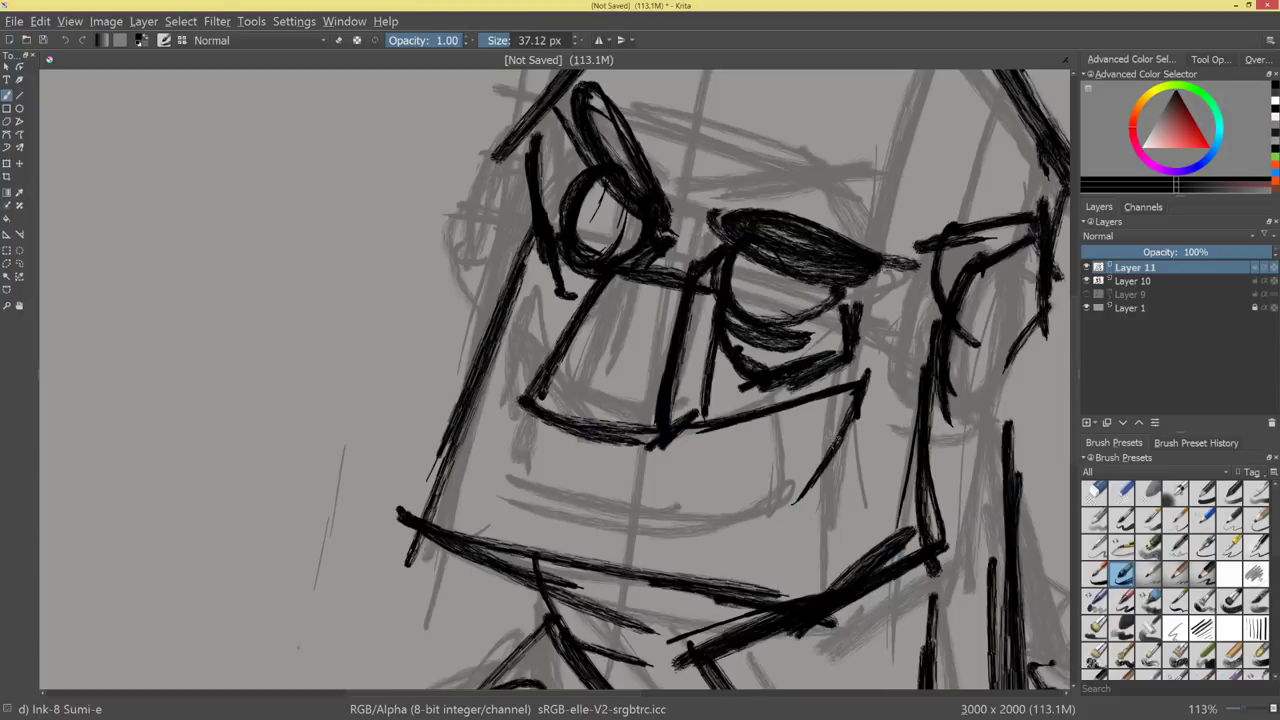
mouse_move(853, 400)
mouse_down()
mouse_move(805, 487)
mouse_move(521, 503)
mouse_move(775, 507)
mouse_up()
mouse_move(865, 384)
mouse_down()
mouse_move(828, 461)
mouse_move(770, 506)
mouse_up()
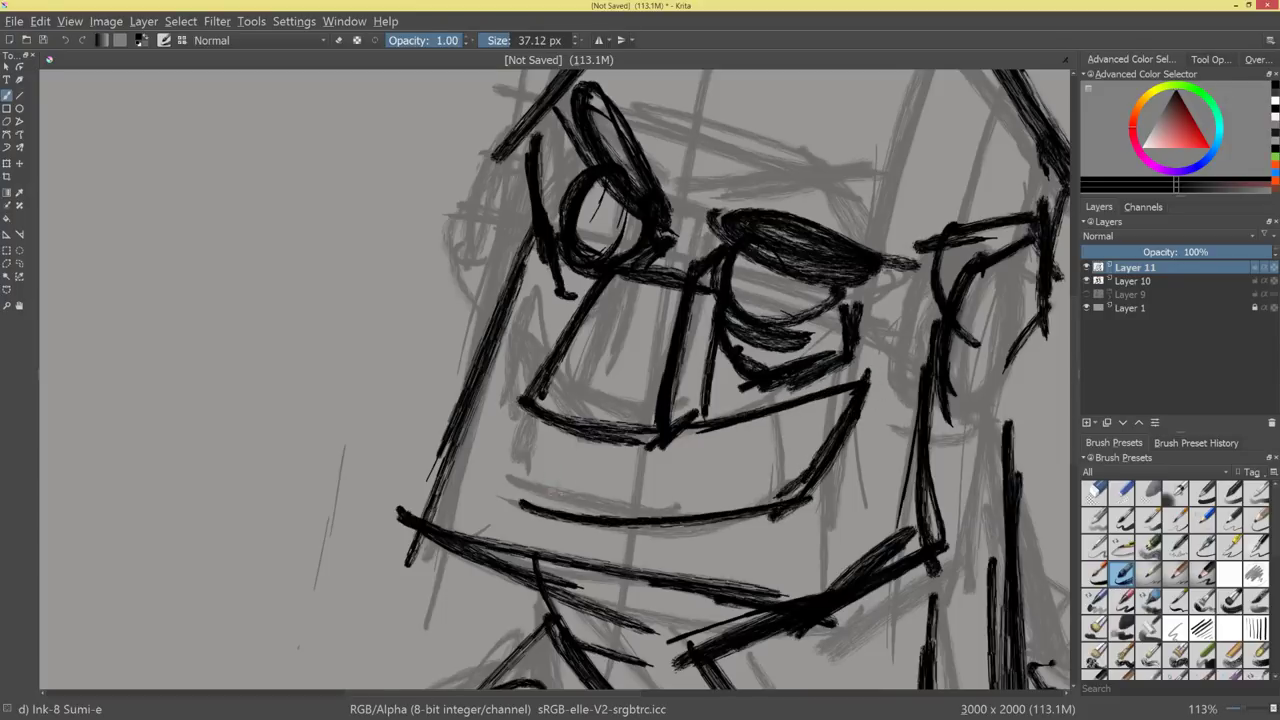
mouse_move(508, 506)
mouse_down()
mouse_move(562, 467)
mouse_move(540, 424)
mouse_up()
Draw the upper lip line and the inner tooth lines inside the grinning mouth.
mouse_move(873, 449)
mouse_down()
mouse_move(786, 518)
mouse_move(808, 440)
mouse_up()
mouse_move(570, 419)
mouse_down()
mouse_move(572, 438)
mouse_move(636, 449)
mouse_up()
mouse_move(575, 430)
mouse_down()
mouse_move(727, 435)
mouse_move(675, 439)
mouse_up()
drag(768, 423, 630, 443)
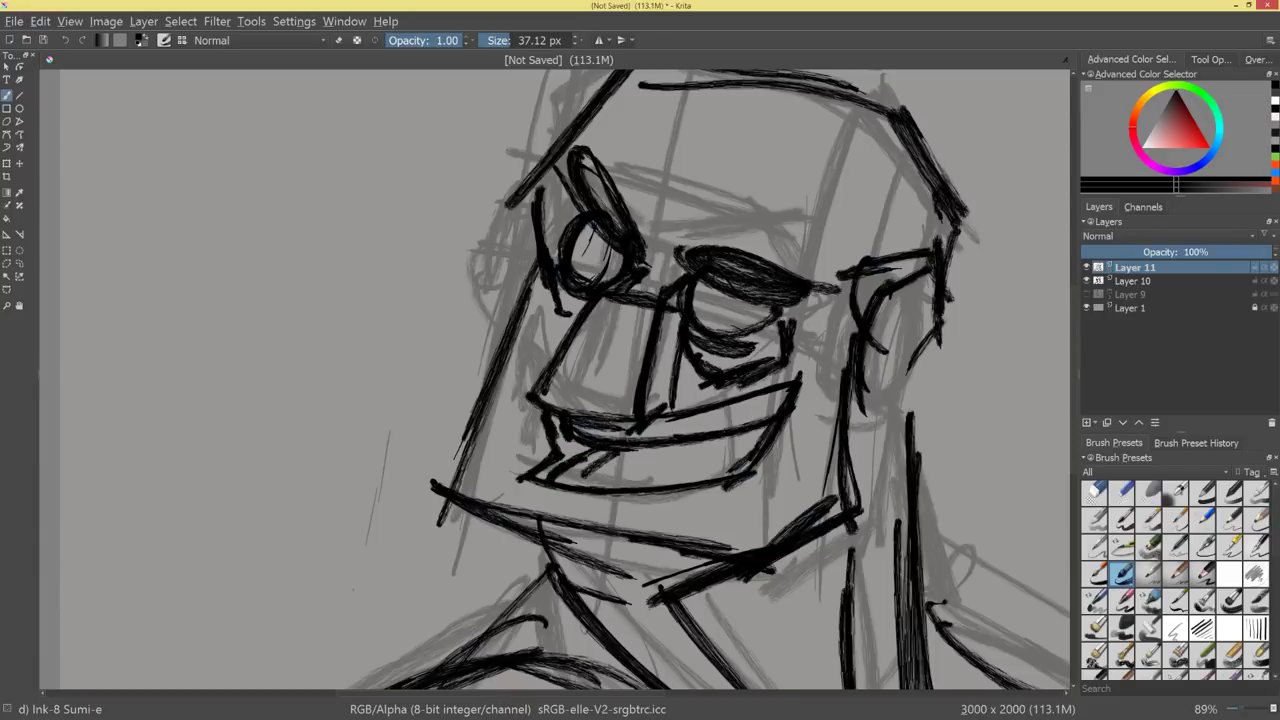
drag(736, 458, 622, 478)
Darken the gaps beside the teeth at both ends of the mouth.
scroll(740, 480, down, 8)
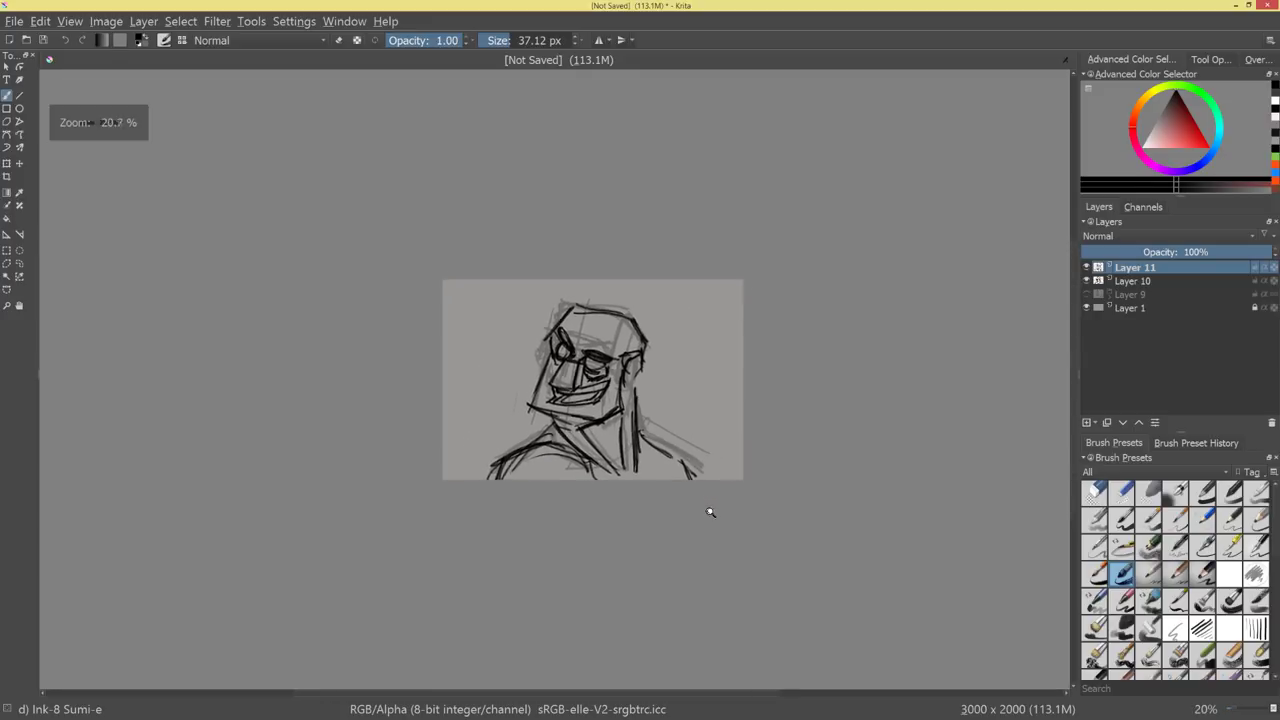
scroll(760, 443, up, 9)
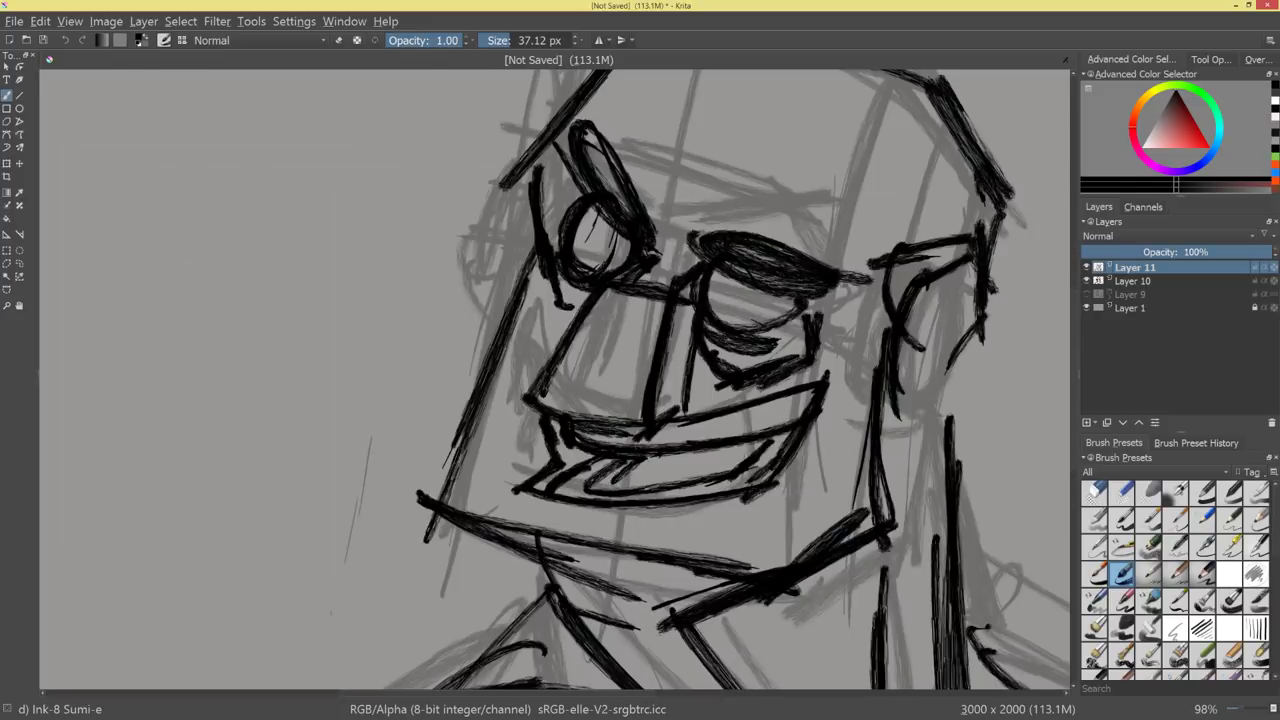
mouse_move(617, 483)
mouse_down()
mouse_move(730, 452)
mouse_move(712, 470)
mouse_move(588, 478)
mouse_up()
scroll(775, 502, down, 10)
scroll(758, 506, up, 3)
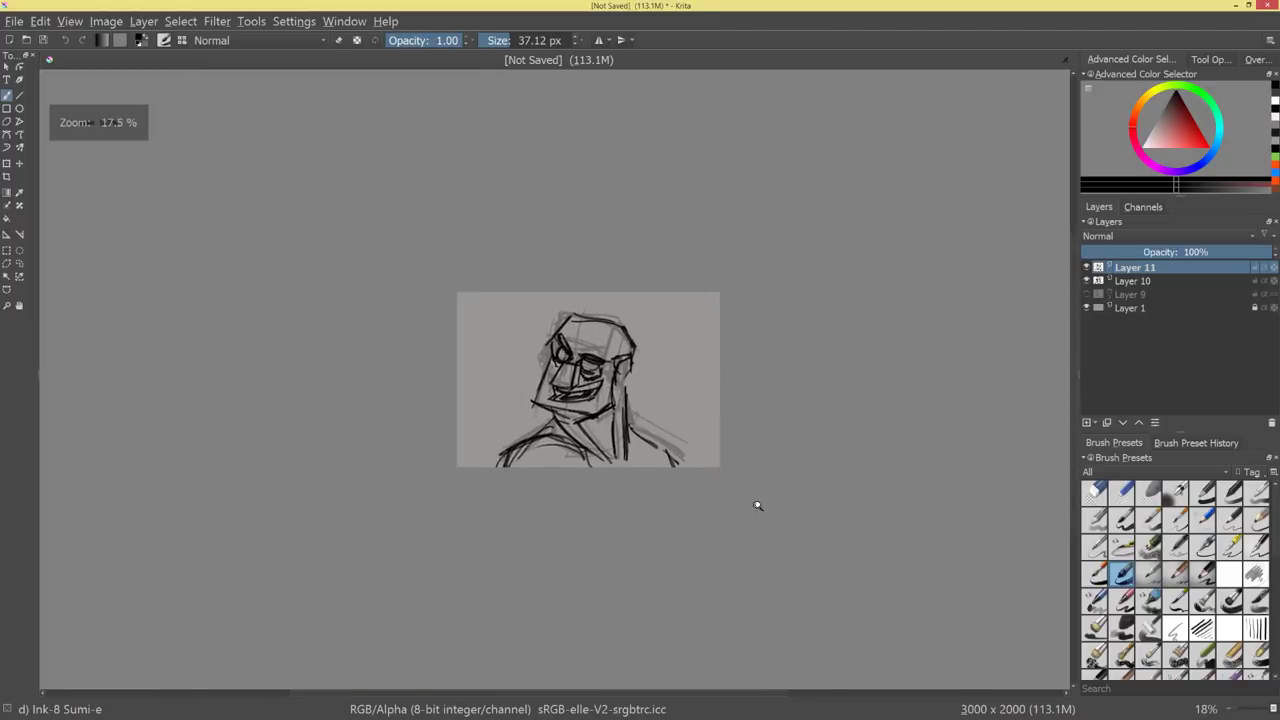
scroll(758, 506, up, 8)
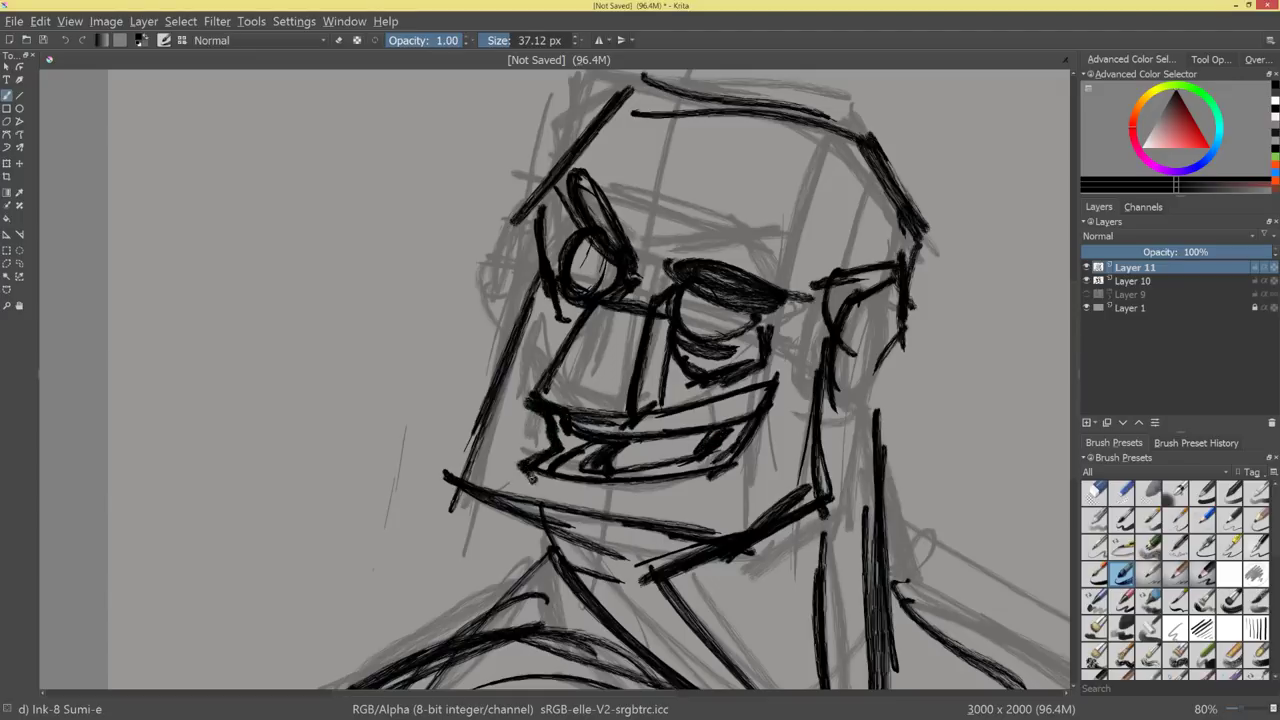
Draw the underside of the jaw and fill it with dark hatching beneath the chin.
scroll(794, 491, down, 8)
scroll(806, 474, up, 7)
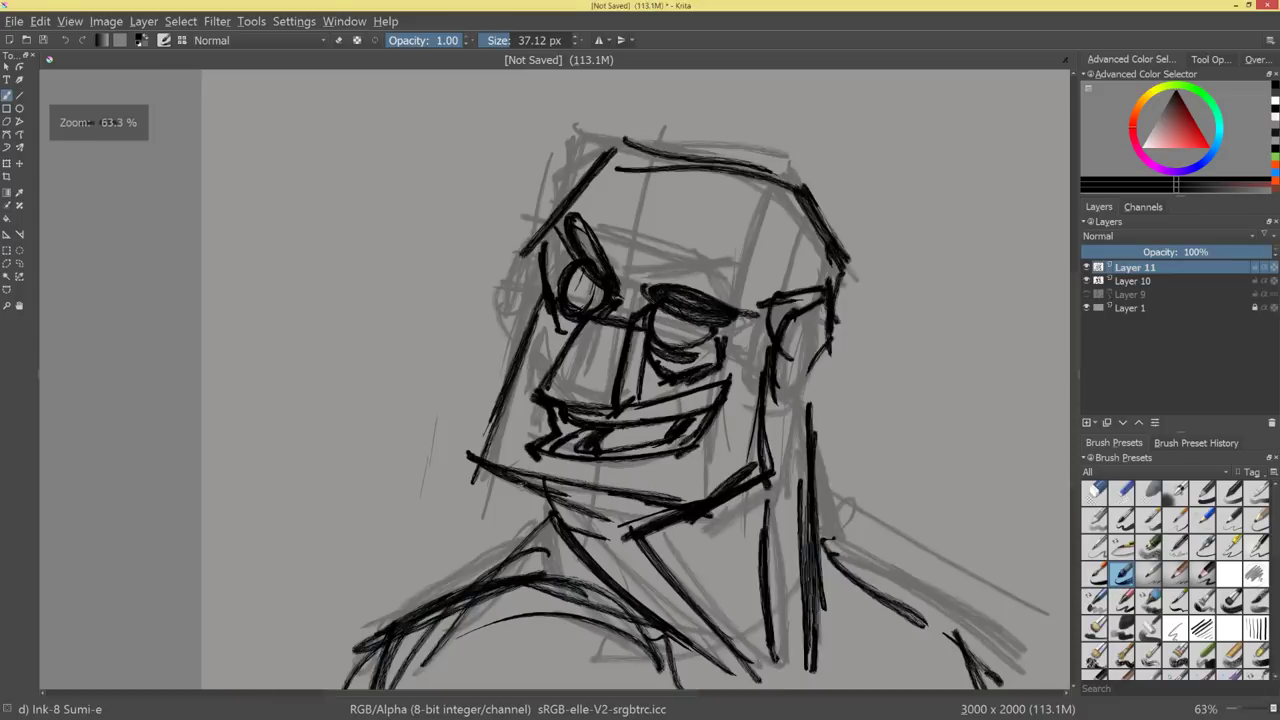
drag(500, 473, 581, 530)
mouse_move(666, 540)
mouse_down()
mouse_move(600, 504)
mouse_move(518, 496)
mouse_up()
scroll(745, 535, down, 4)
scroll(557, 380, up, 7)
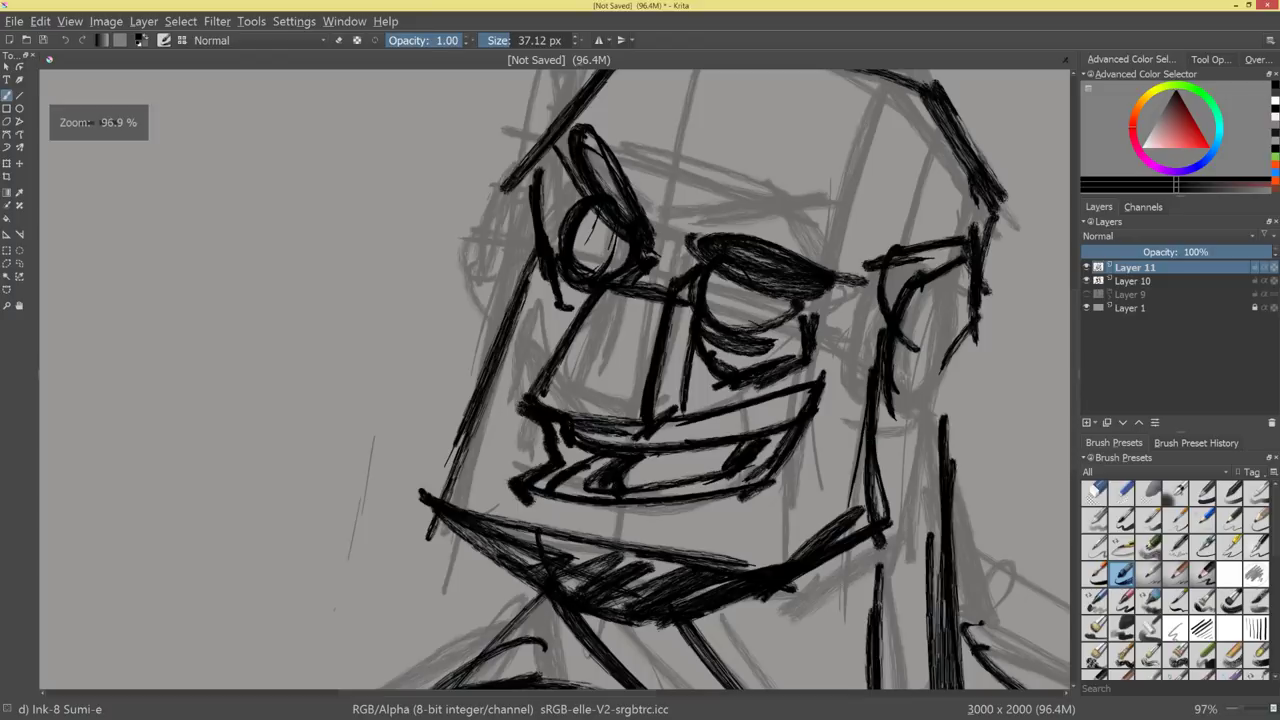
Draw small round pupils inside both eyes, tucked under the angry brows.
mouse_move(787, 275)
mouse_down()
mouse_move(715, 288)
mouse_move(751, 280)
mouse_move(723, 306)
mouse_move(714, 296)
mouse_move(726, 314)
mouse_move(712, 280)
mouse_up()
key(ctrl+z)
key(ctrl+z)
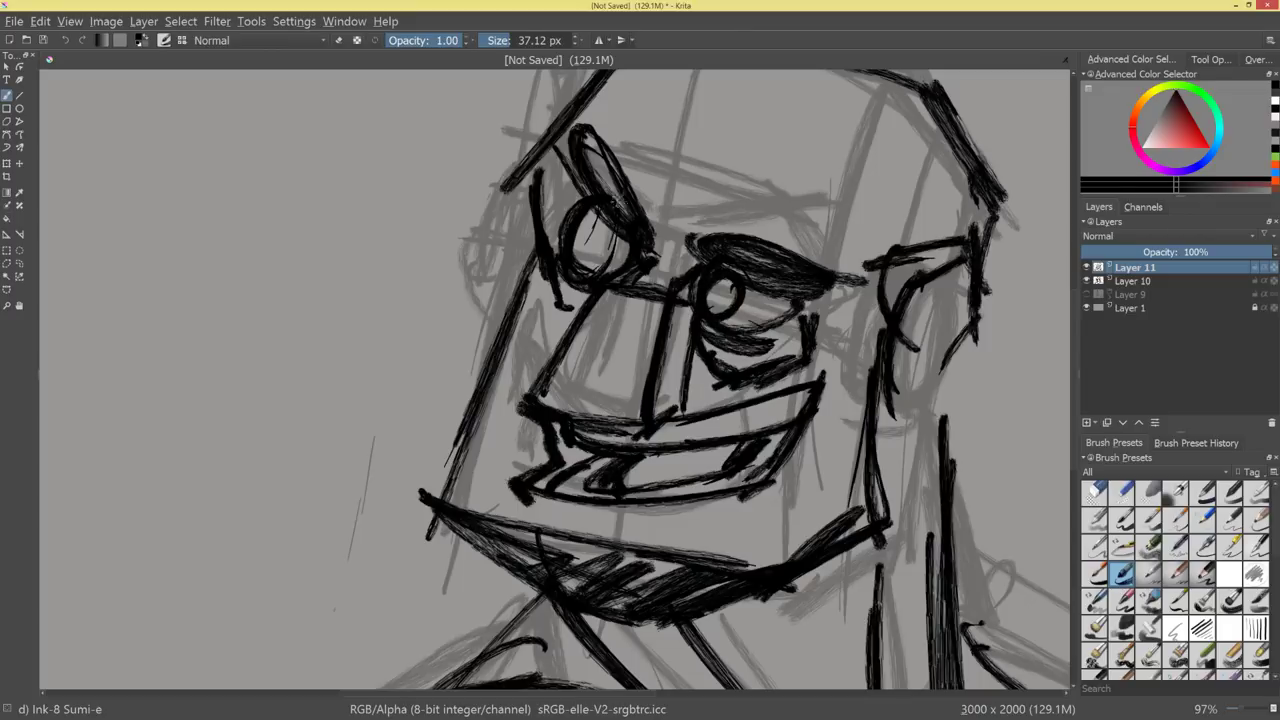
mouse_move(599, 214)
mouse_down()
mouse_move(583, 255)
mouse_move(590, 240)
mouse_up()
mouse_move(676, 238)
mouse_down()
mouse_move(826, 383)
mouse_move(826, 292)
mouse_up()
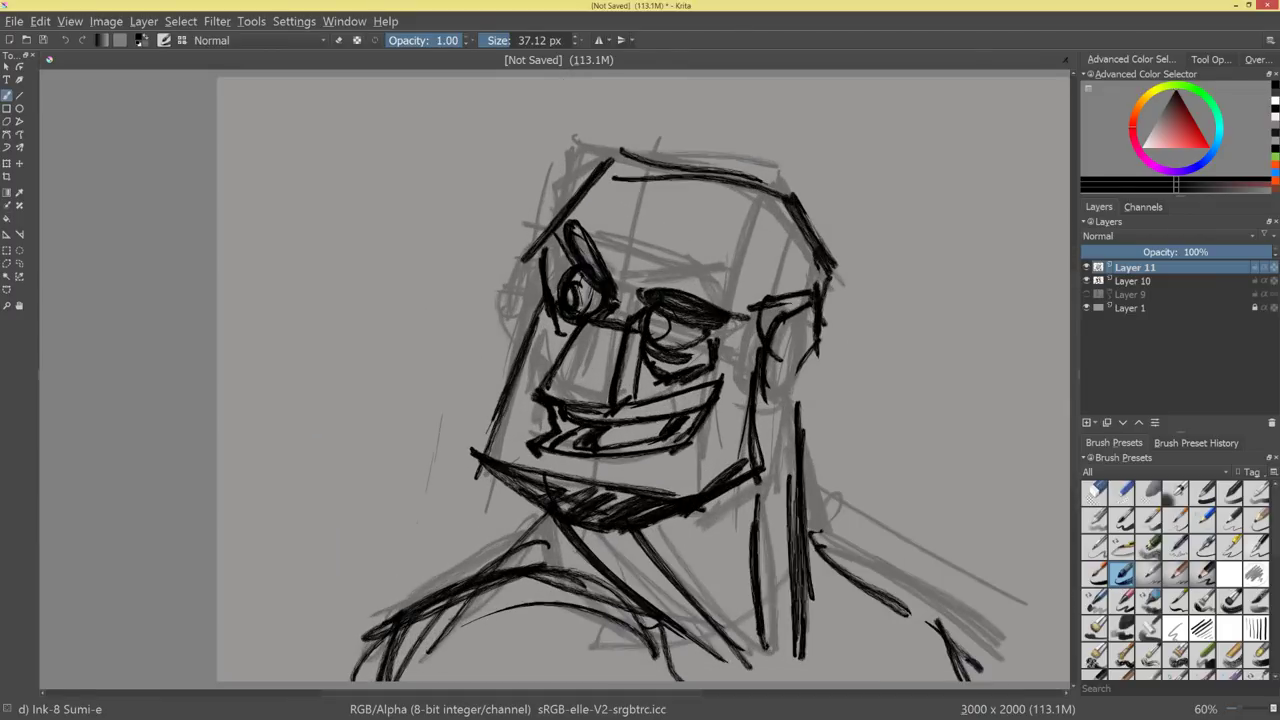
Thicken the outline along the top of the skull.
scroll(826, 309, down, 5)
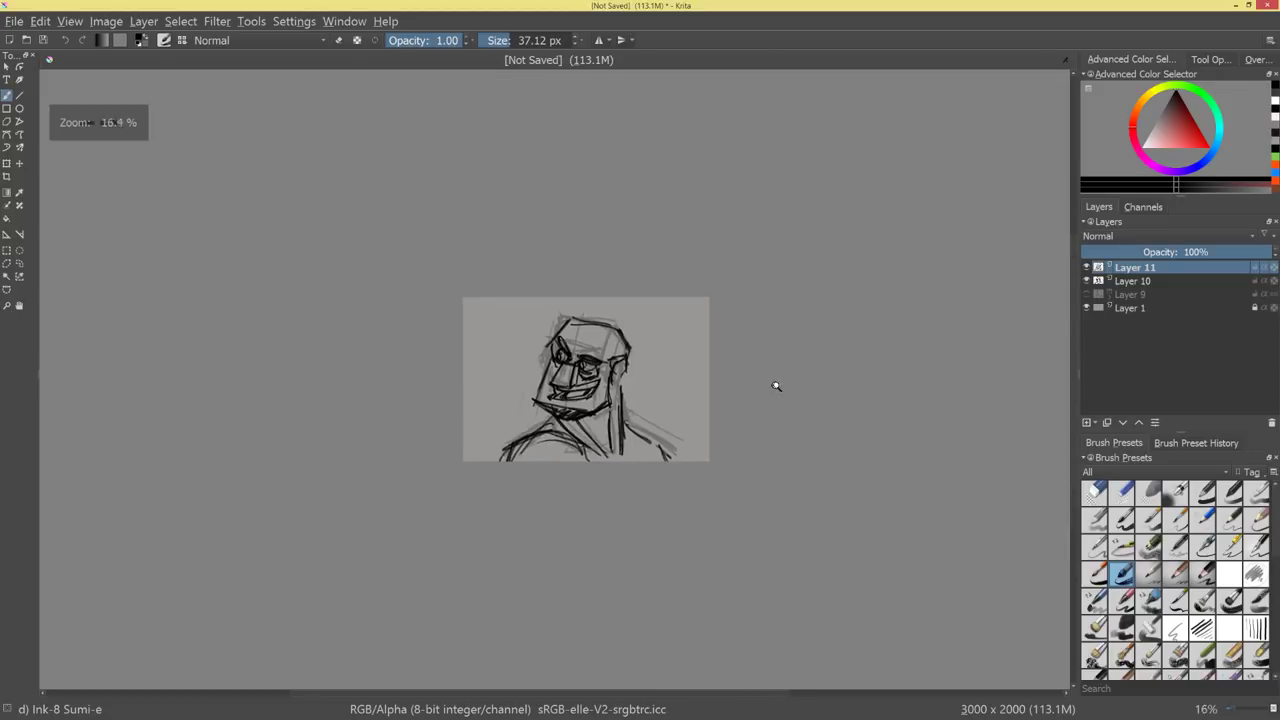
scroll(771, 386, up, 4)
drag(610, 195, 782, 232)
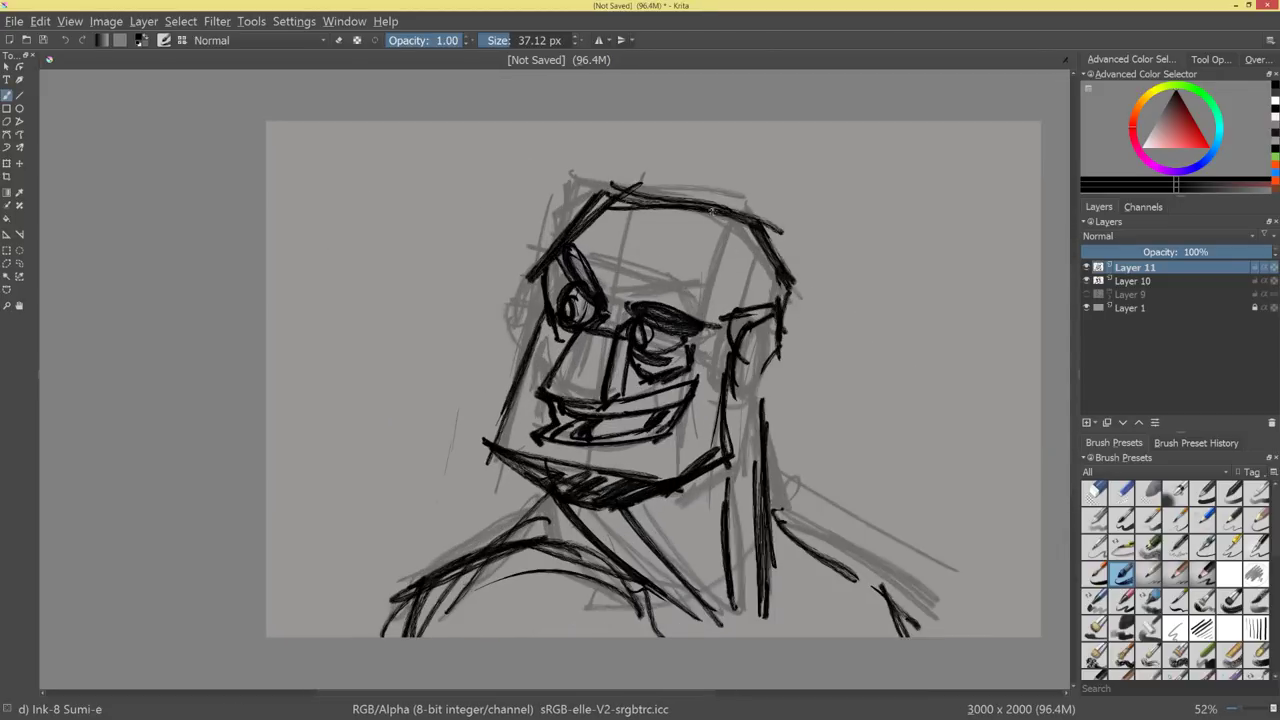
Scale the drawing on Layer 11 down slightly and shift it a little lower on the canvas.
scroll(821, 379, down, 5)
scroll(831, 340, up, 4)
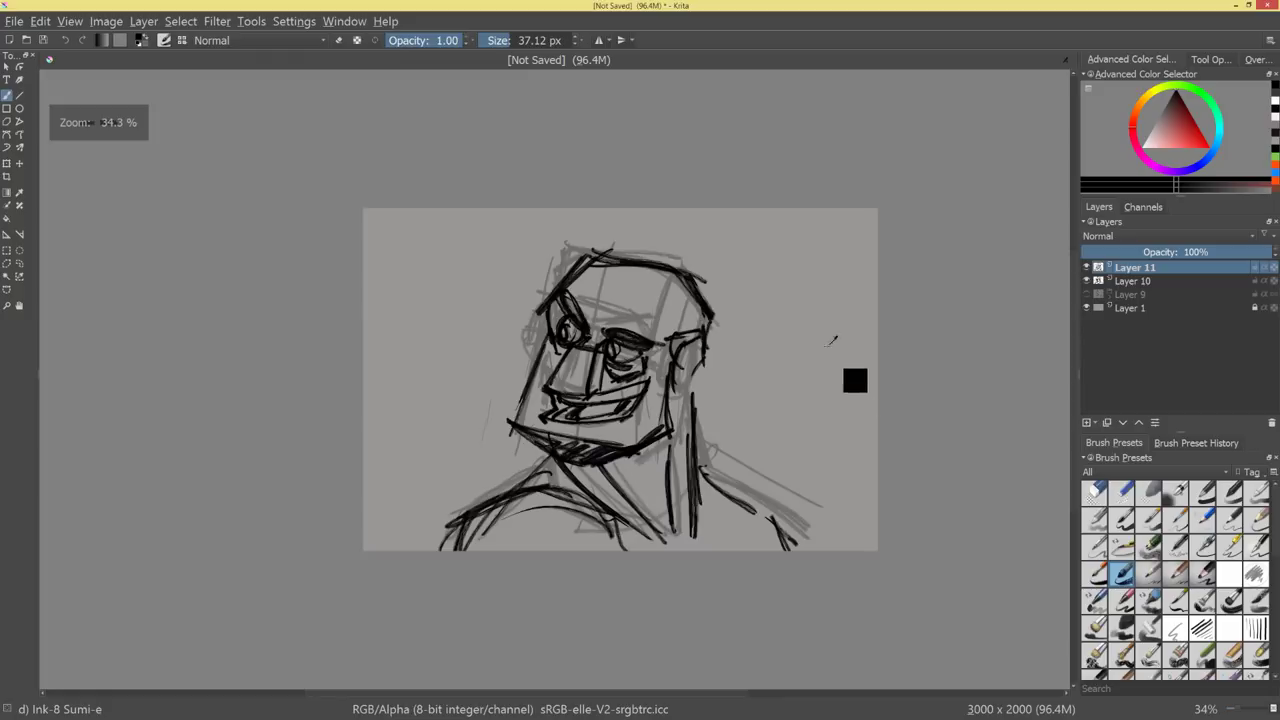
key(ctrl+t)
mouse_move(798, 250)
mouse_down()
mouse_move(764, 284)
mouse_move(781, 267)
mouse_up()
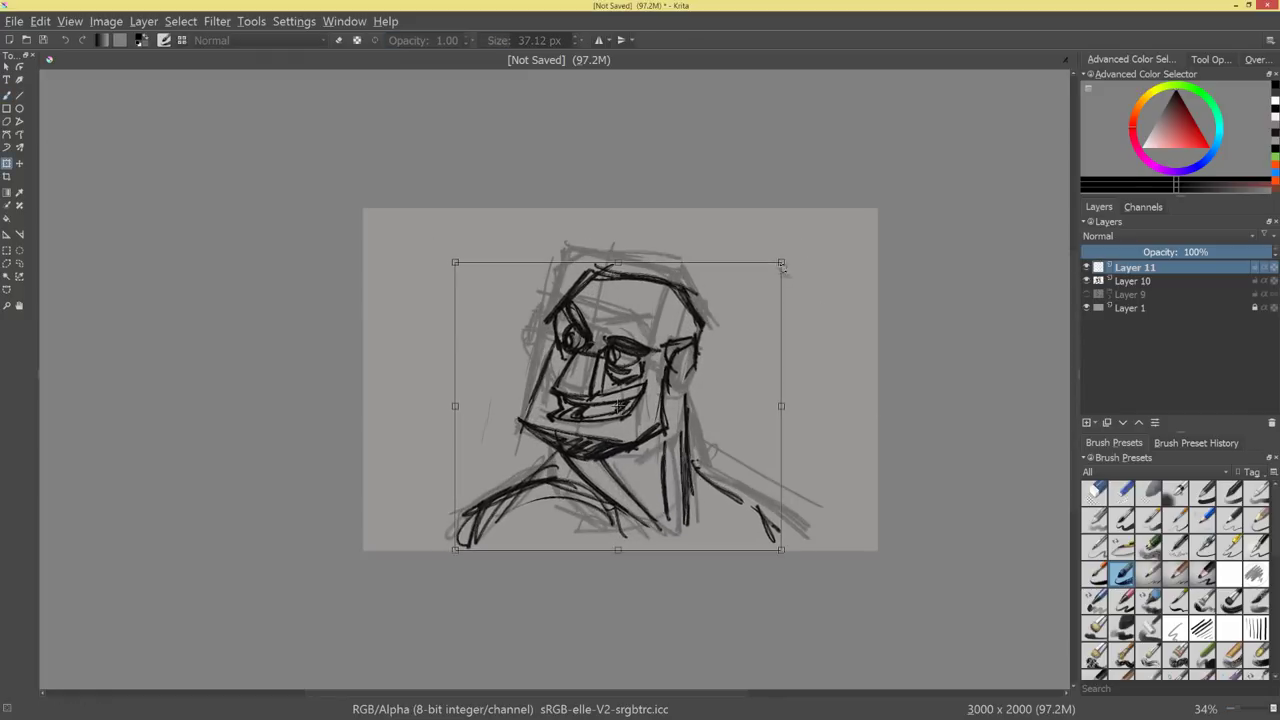
drag(714, 344, 714, 351)
Delete Layer 10 with the faded construction sketch.
click(1165, 281)
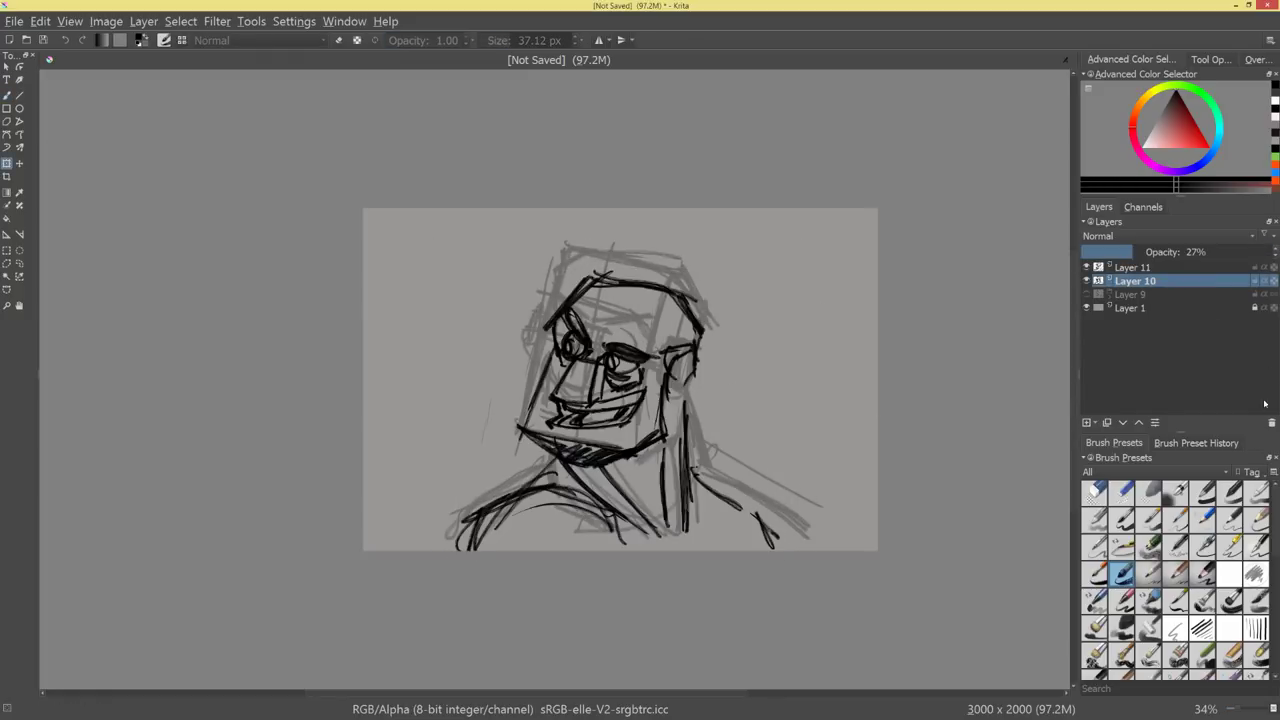
click(1271, 423)
click(716, 407)
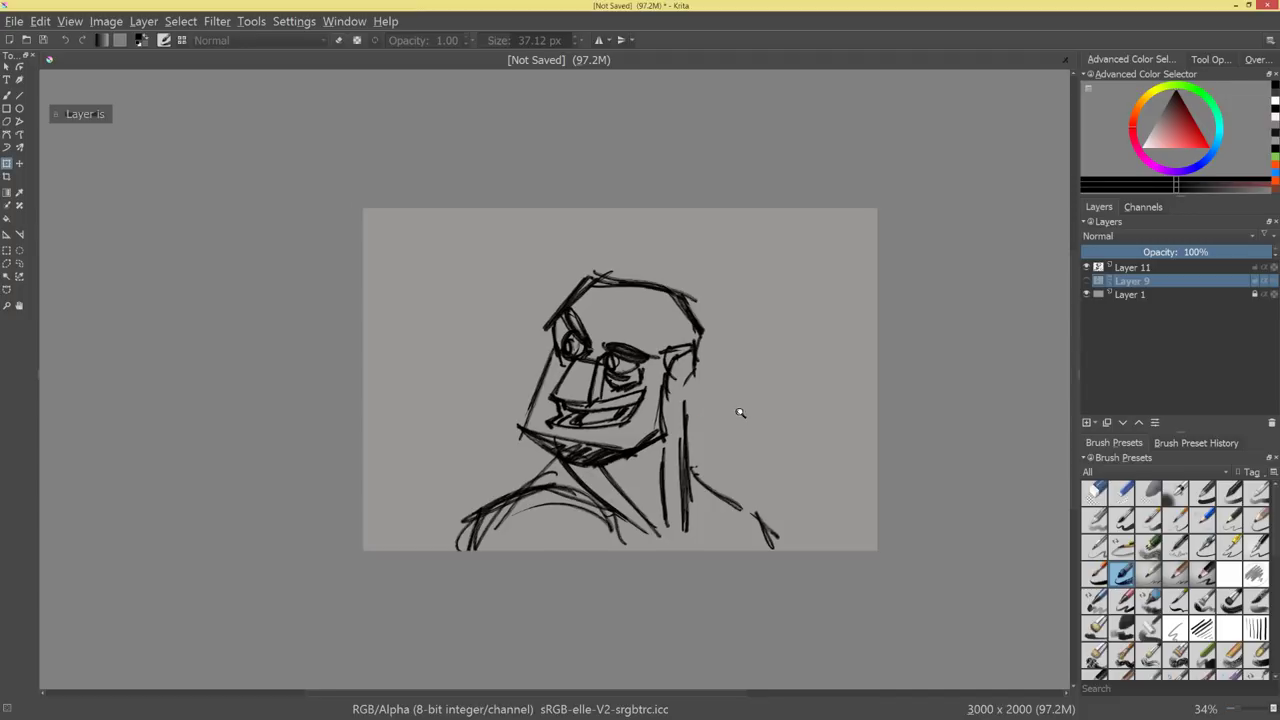
Return to the brush on Layer 11 and redraw the near ear's outline down to its lobe.
scroll(745, 405, up, 3)
key(b)
click(1122, 267)
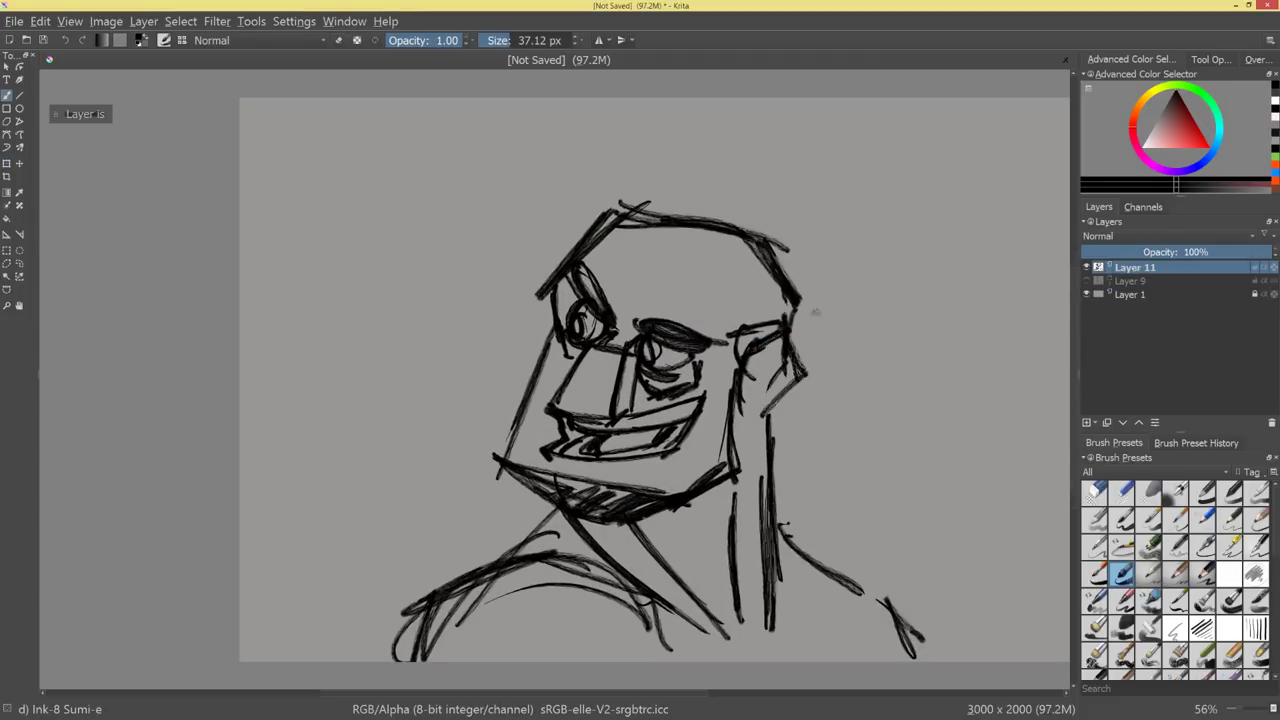
key(ctrl+z)
drag(784, 337, 759, 347)
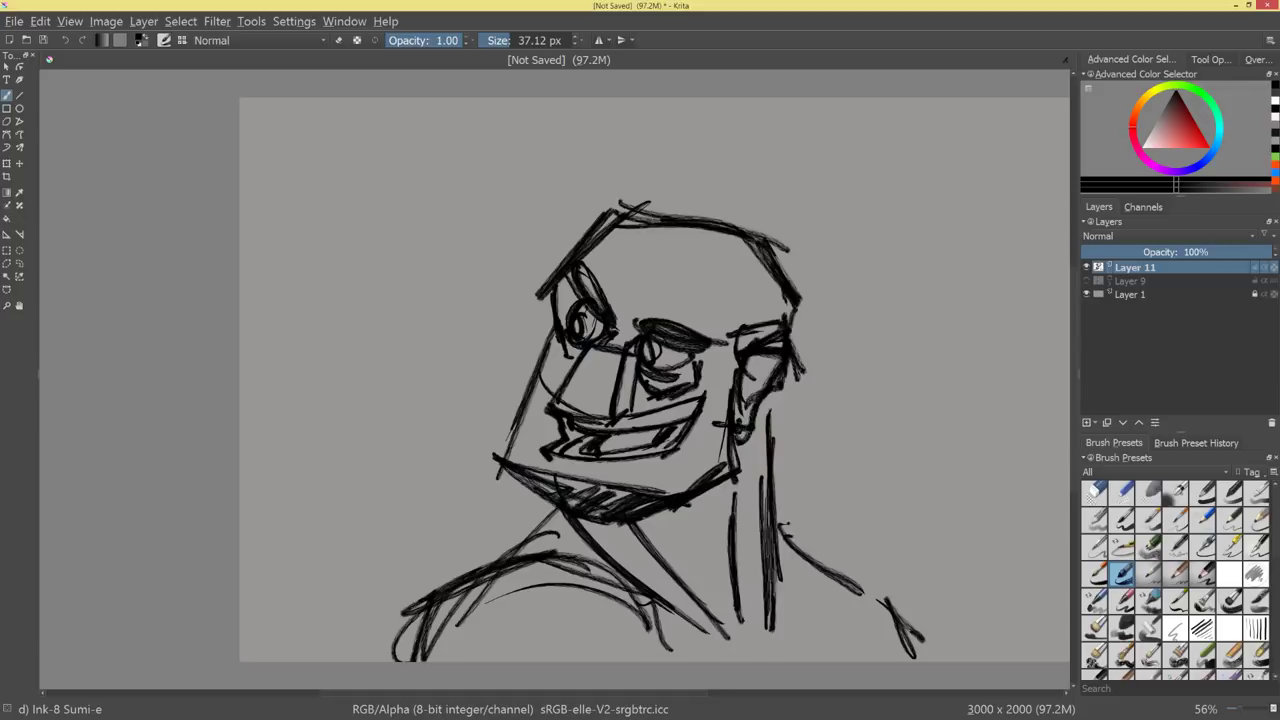
Draw the back line of the neck below the ear and curve the collar across its base.
drag(770, 380, 771, 493)
key(ctrl+z)
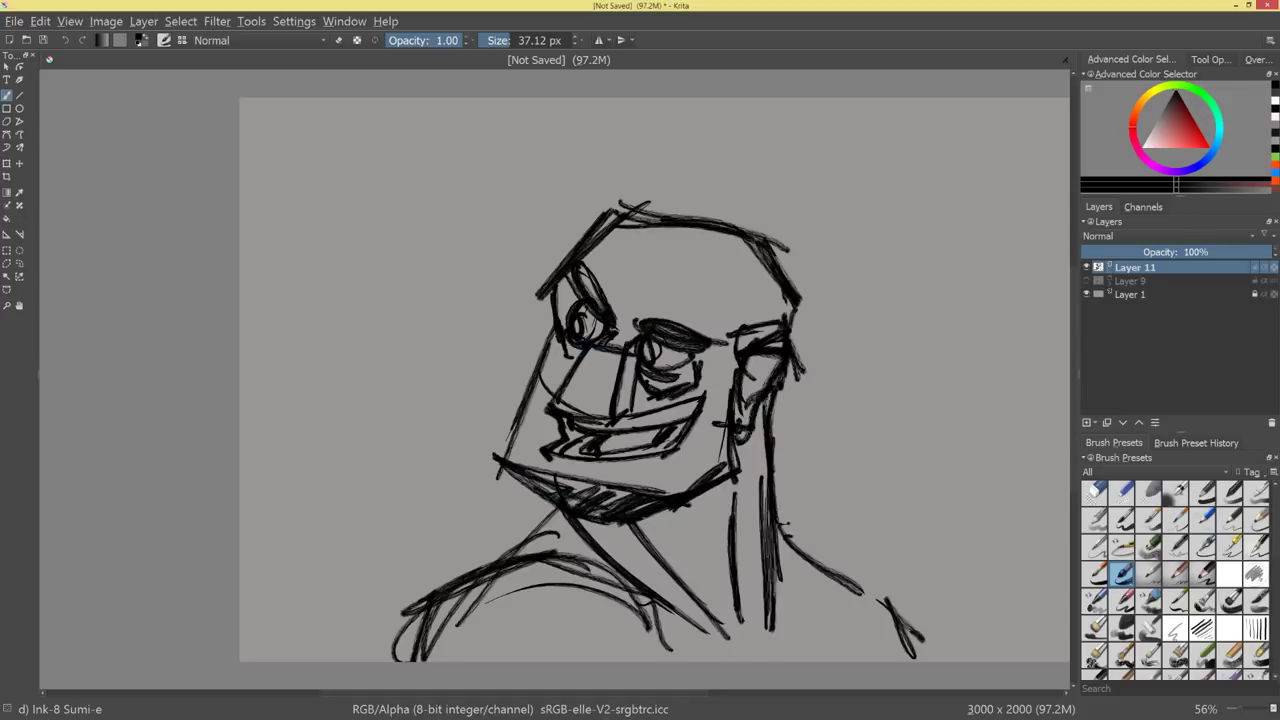
drag(766, 400, 793, 648)
drag(630, 591, 835, 606)
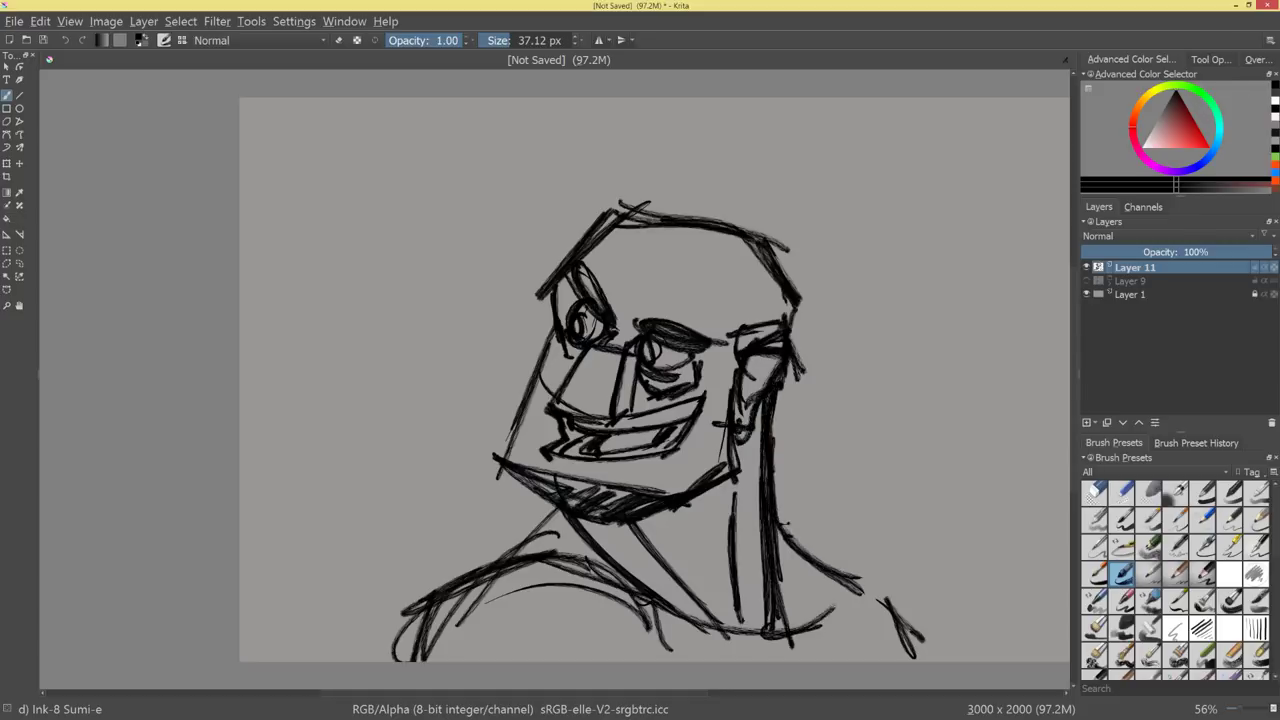
mouse_move(786, 642)
mouse_down()
mouse_move(842, 584)
mouse_move(794, 652)
mouse_move(718, 637)
mouse_up()
Draw the shoulder sloping down from the back of the neck and the brow ridge lines across the forehead.
mouse_move(776, 528)
mouse_down()
mouse_move(830, 588)
mouse_move(872, 582)
mouse_move(918, 654)
mouse_up()
key(ctrl+z)
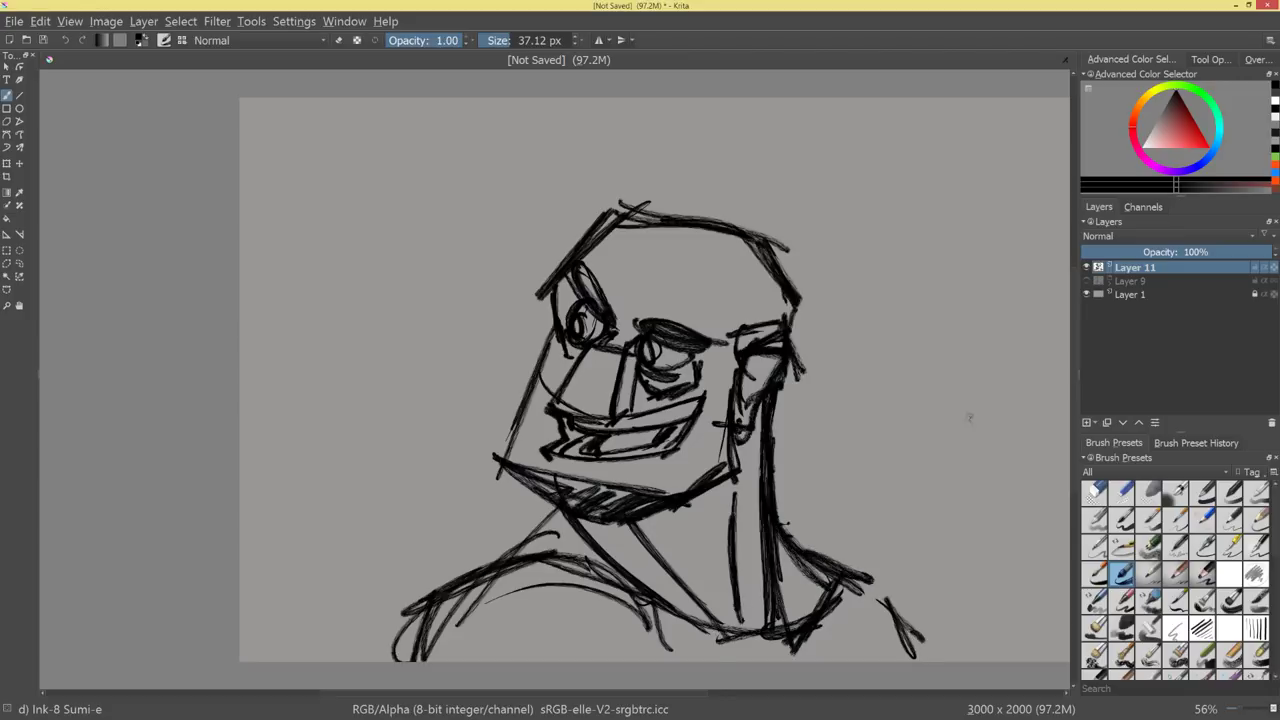
key(ctrl+z)
mouse_move(540, 552)
mouse_down()
mouse_move(829, 477)
mouse_move(950, 662)
mouse_up()
drag(956, 442, 983, 418)
drag(602, 288, 704, 320)
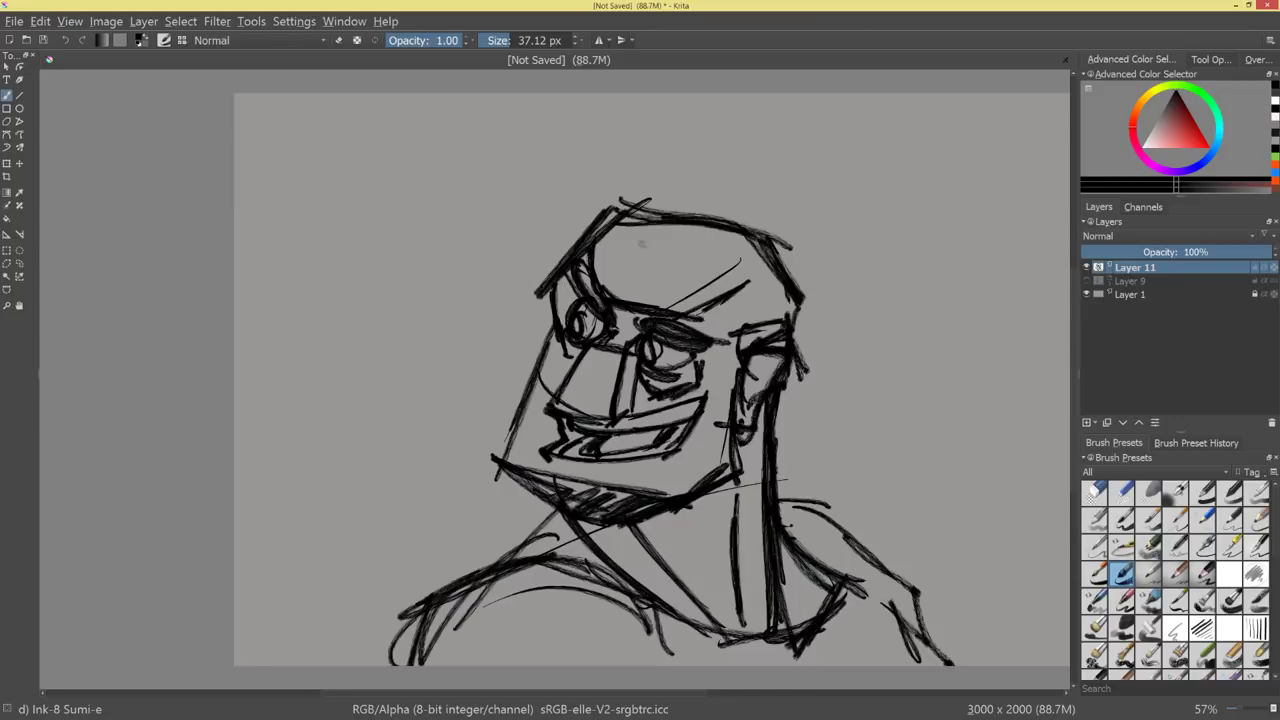
drag(520, 260, 780, 302)
drag(446, 264, 895, 390)
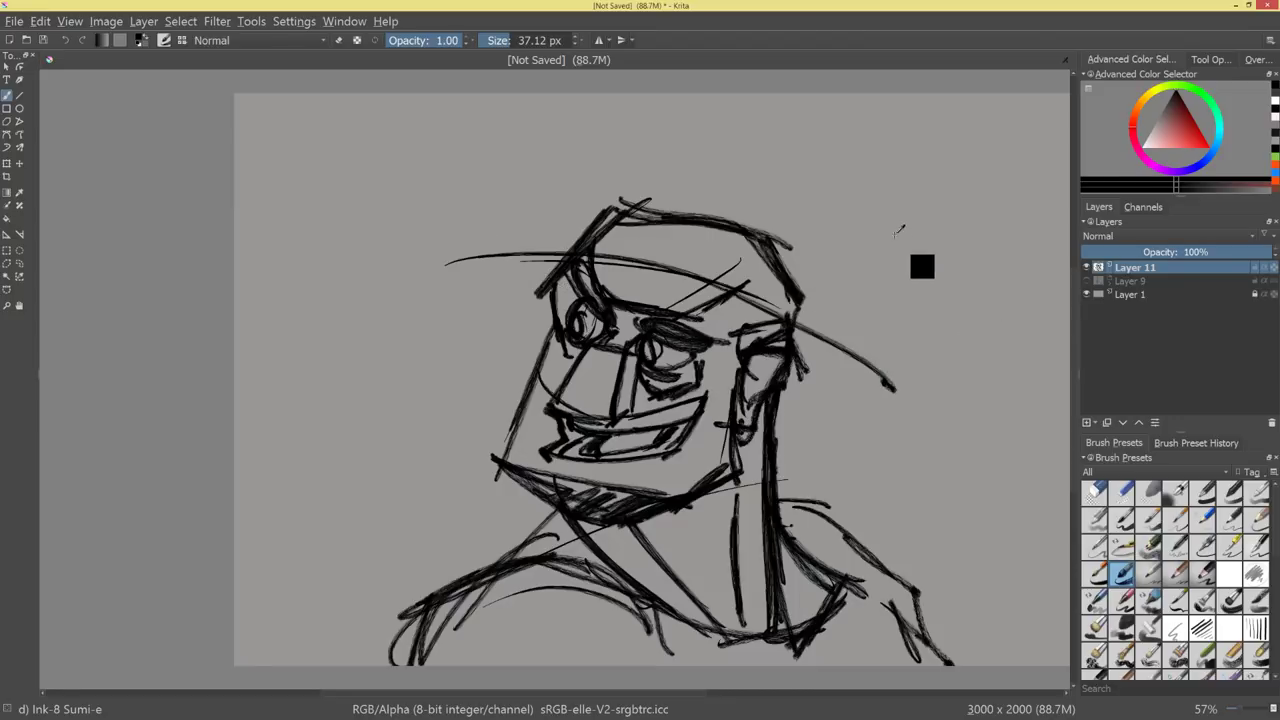
key(ctrl+z)
key(ctrl+z)
Sketch a tall swept-up hair outline from the forehead over the crown to behind the ear.
drag(550, 213, 732, 262)
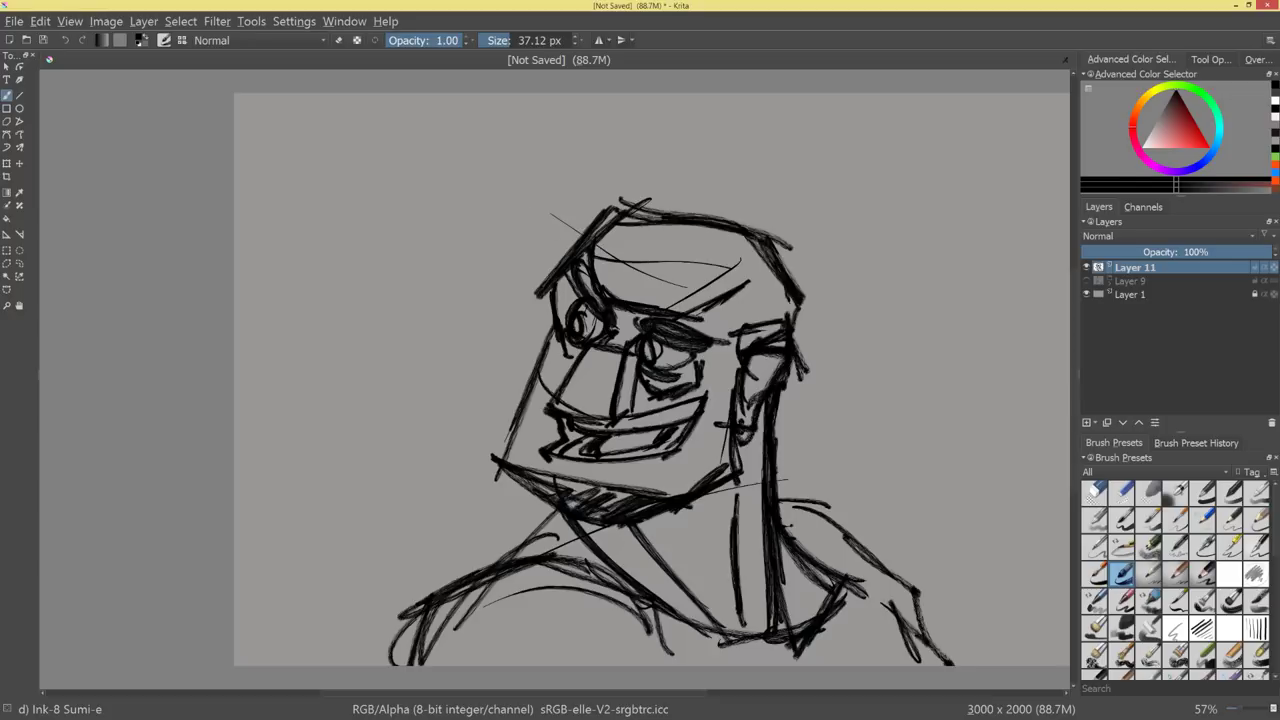
drag(493, 196, 574, 248)
drag(506, 168, 549, 276)
mouse_move(476, 143)
mouse_down()
mouse_move(534, 135)
mouse_move(788, 242)
mouse_up()
mouse_move(818, 292)
mouse_down()
mouse_move(858, 368)
mouse_move(802, 413)
mouse_up()
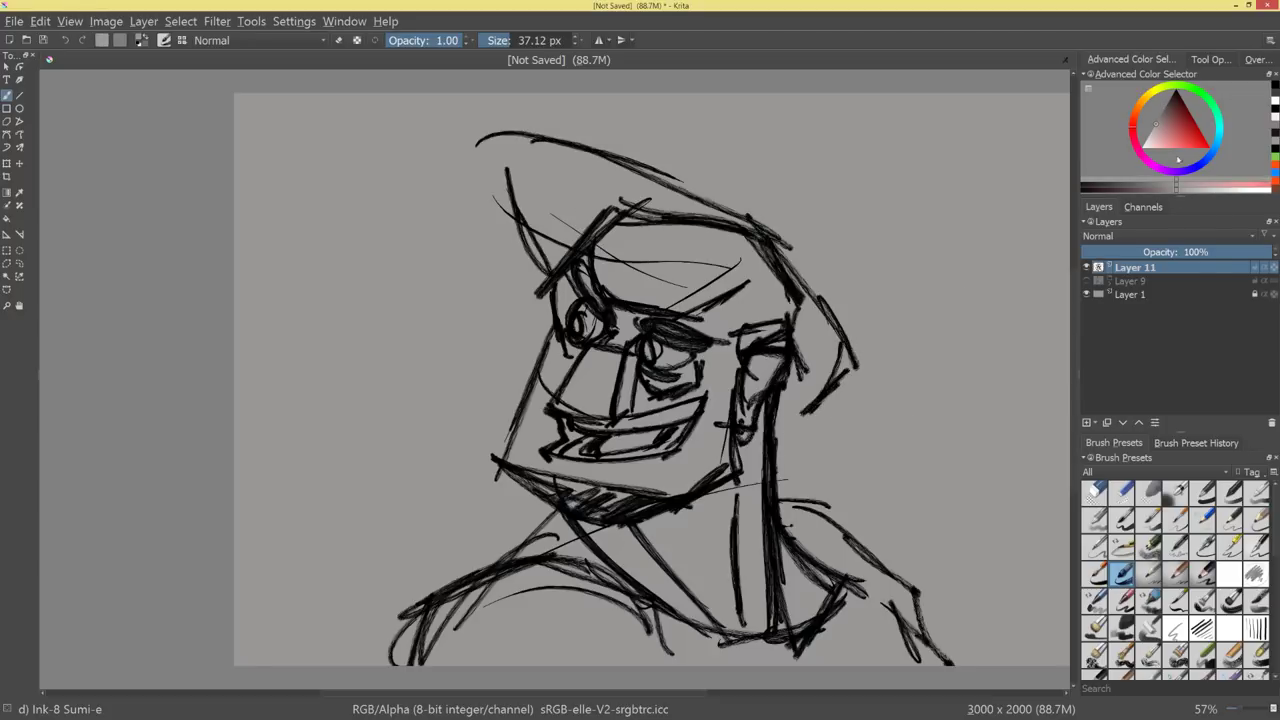
Set the colour to black, reinforce the hair outline, close the front tuft and extend the hair down to the nape.
click(1176, 92)
mouse_move(491, 112)
mouse_down()
mouse_move(498, 164)
mouse_move(550, 262)
mouse_up()
mouse_move(498, 138)
mouse_down()
mouse_move(534, 238)
mouse_move(562, 141)
mouse_up()
mouse_move(483, 161)
mouse_down()
mouse_move(580, 113)
mouse_move(712, 220)
mouse_up()
drag(587, 137, 808, 266)
drag(818, 293, 840, 430)
drag(850, 376, 848, 448)
drag(850, 440, 778, 458)
Sketch a tall pointed shape rising behind the front tuft, with an angular far side running down to the back hair.
mouse_move(638, 170)
mouse_down()
mouse_move(812, 106)
mouse_move(774, 138)
mouse_up()
drag(798, 130, 864, 162)
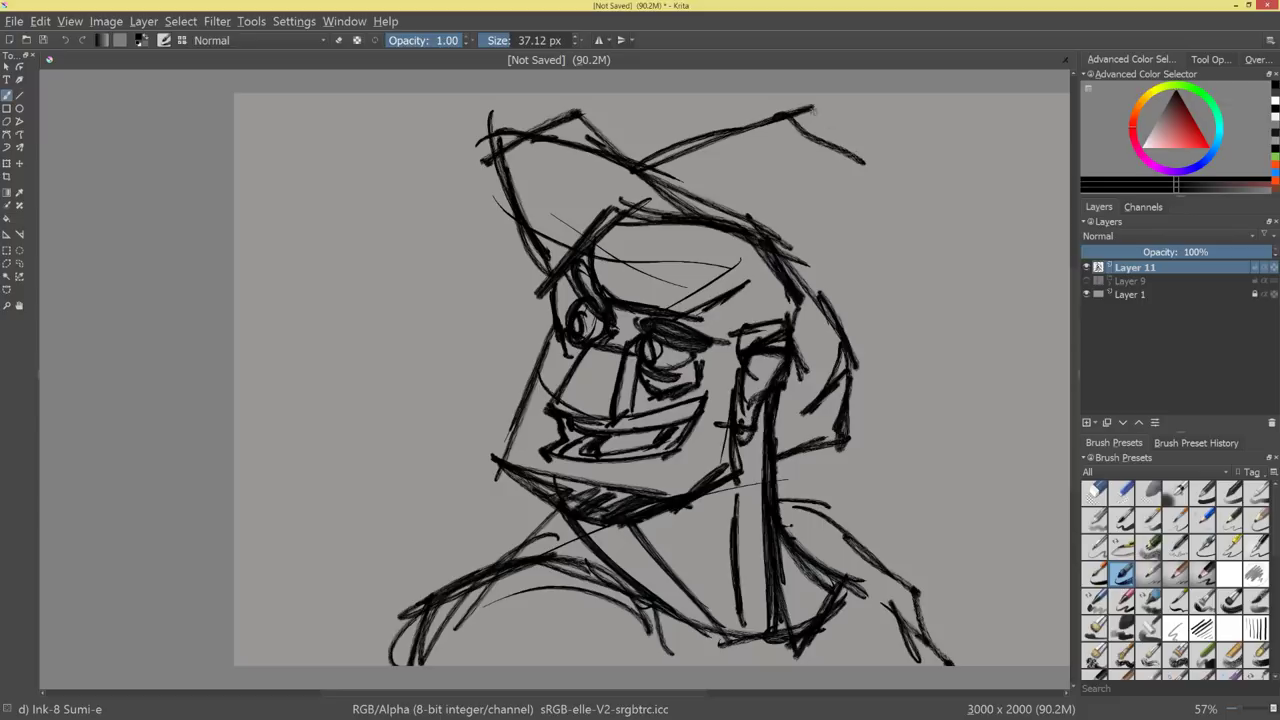
mouse_move(812, 108)
mouse_down()
mouse_move(806, 196)
mouse_move(890, 188)
mouse_move(828, 320)
mouse_up()
drag(894, 180, 822, 300)
drag(814, 124, 800, 162)
drag(818, 108, 886, 186)
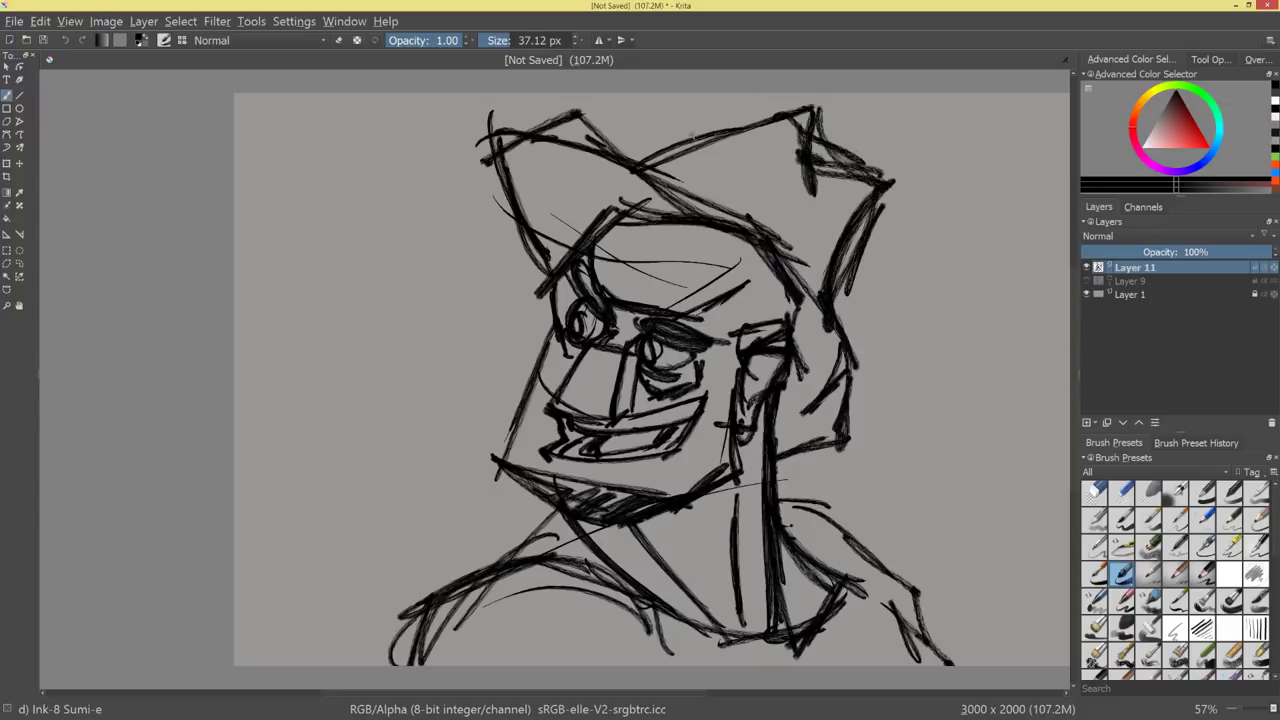
Hatch the front of the pointed shape above the head with diagonal strokes.
mouse_move(656, 166)
mouse_down()
mouse_move(762, 106)
mouse_move(806, 106)
mouse_move(772, 114)
mouse_move(702, 184)
mouse_up()
drag(754, 128, 668, 186)
drag(804, 142, 712, 216)
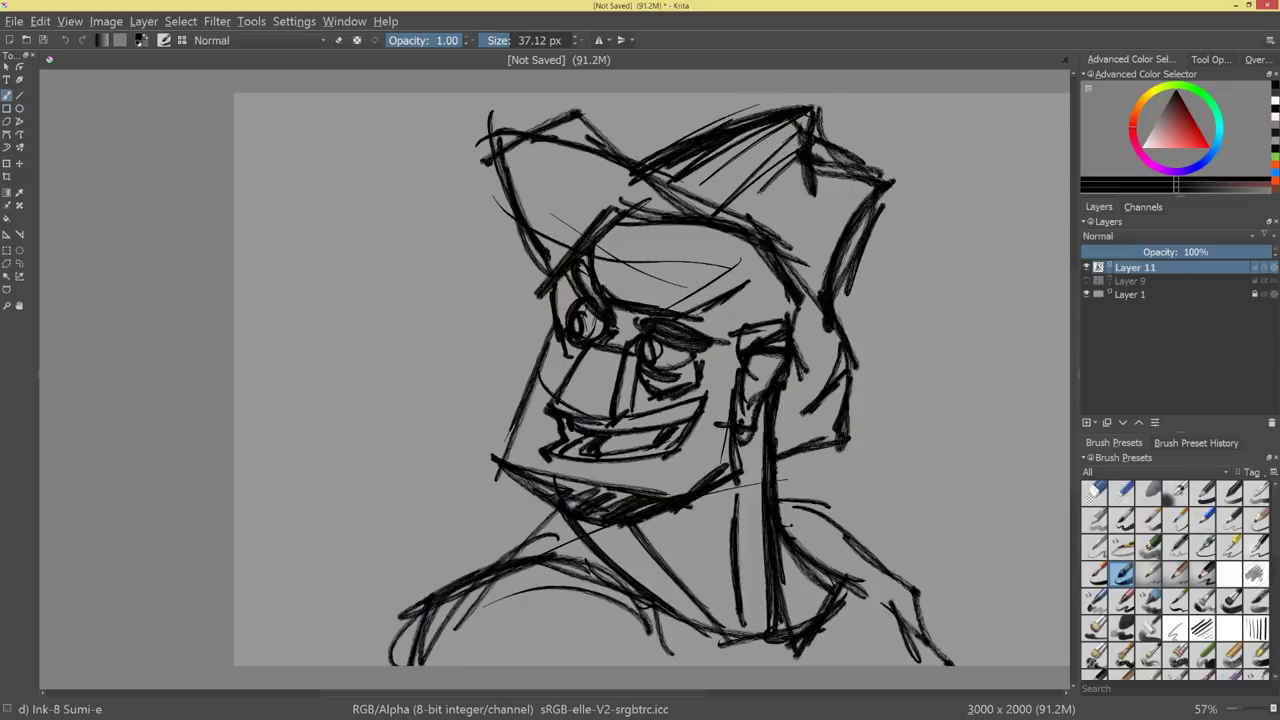
drag(806, 168, 752, 212)
mouse_move(790, 212)
mouse_down()
mouse_move(794, 308)
mouse_move(874, 214)
mouse_up()
Scale the whole character down, shift it slightly left, and return to the brush.
key(ctrl+t)
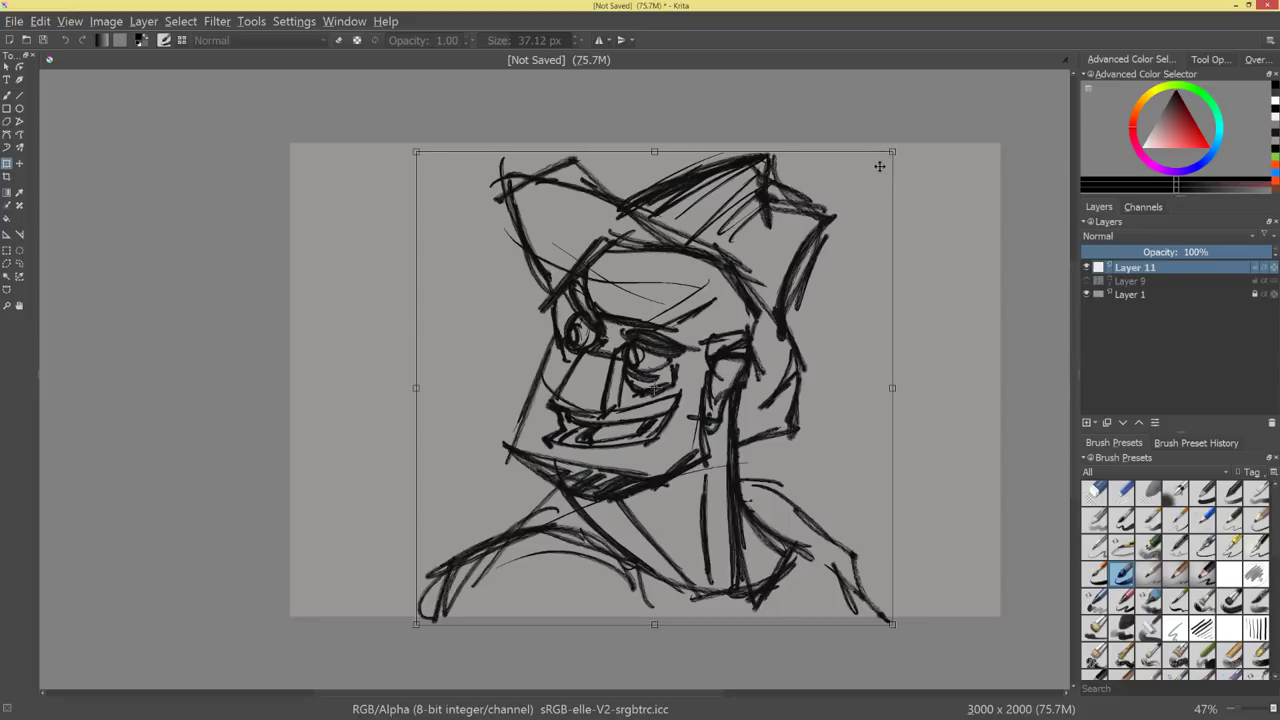
drag(892, 152, 841, 203)
drag(720, 366, 699, 368)
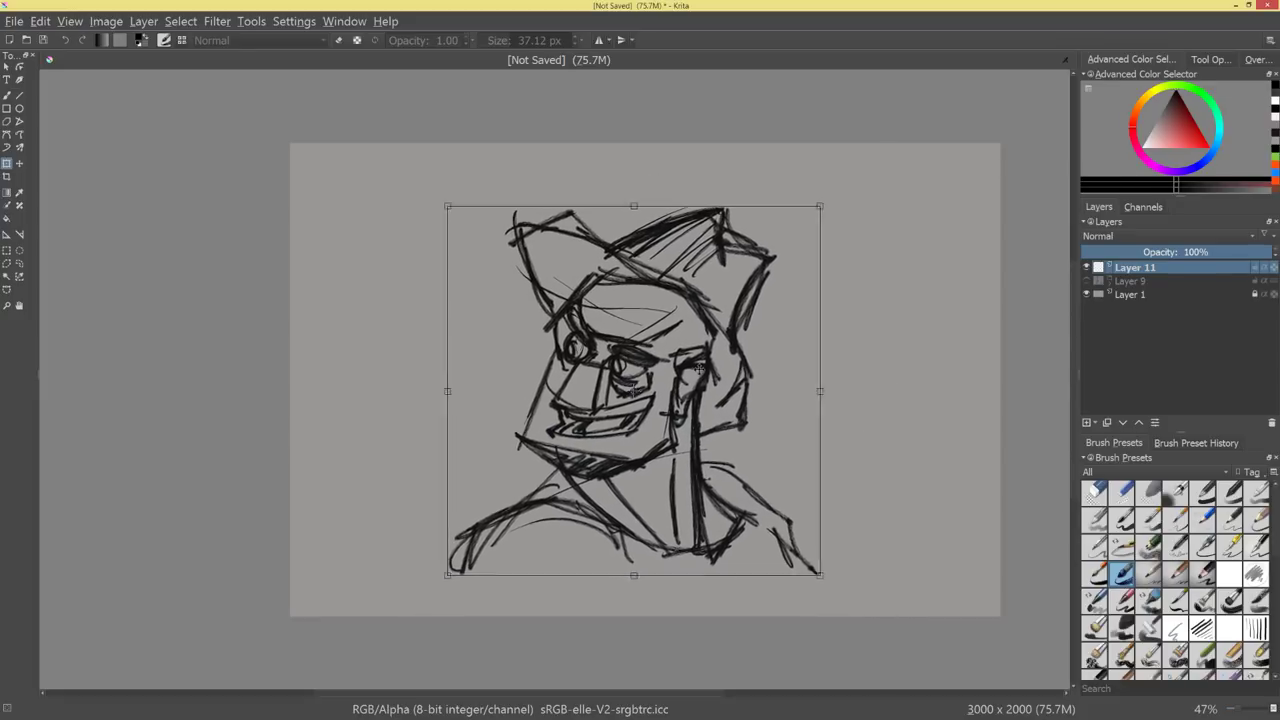
key(Return)
key(b)
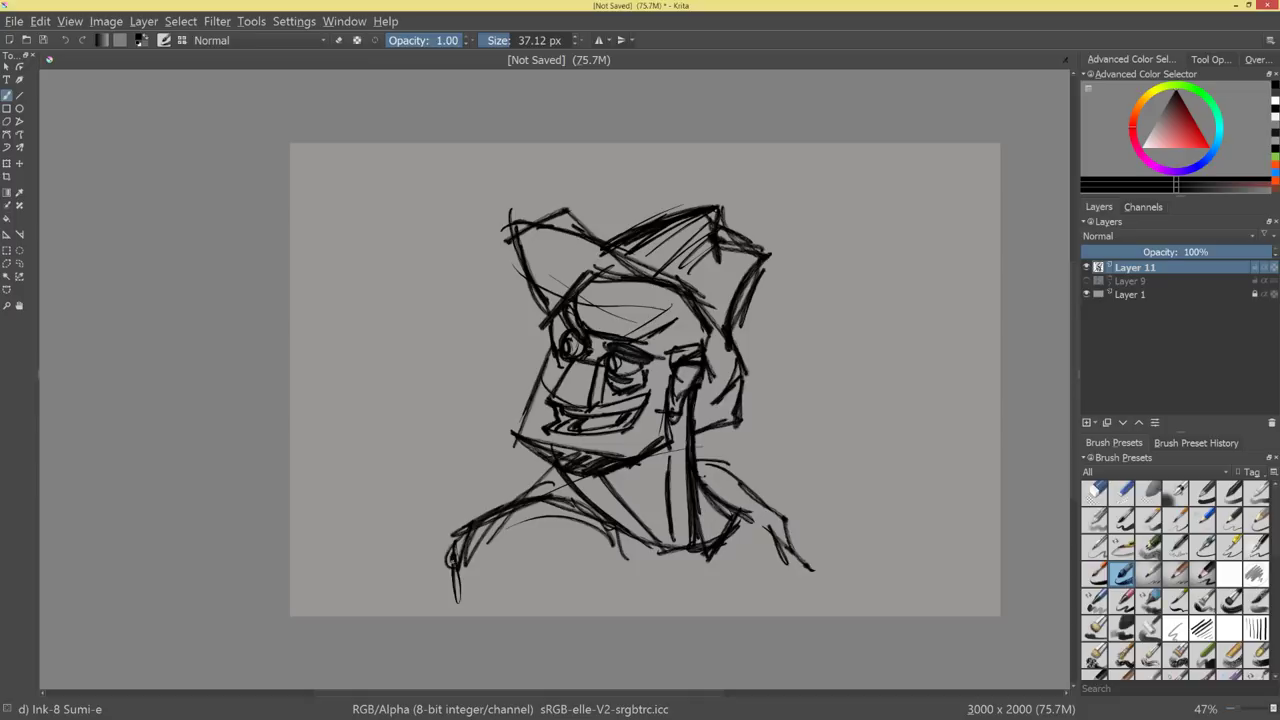
Extend the front shoulder's outer contour and the chest line down to the canvas's lower edge.
drag(452, 522, 464, 616)
drag(601, 524, 650, 616)
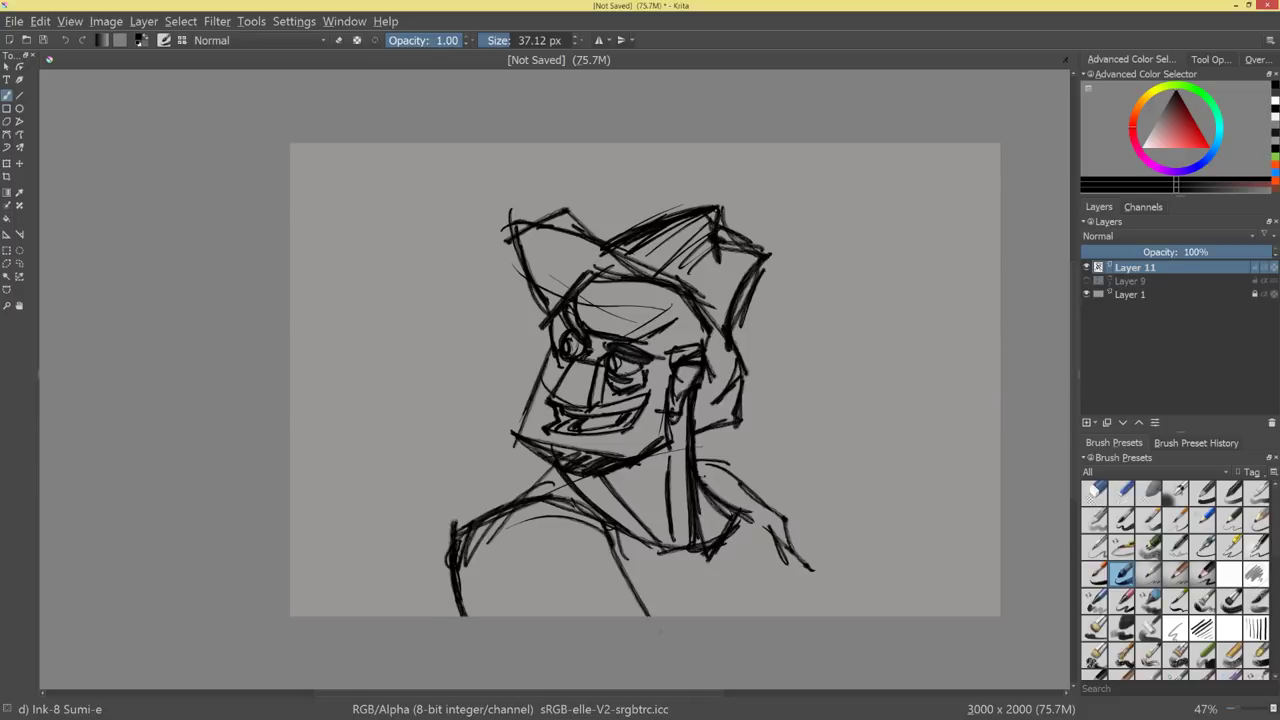
drag(586, 490, 654, 616)
drag(594, 514, 660, 606)
Extend the rear arm's contours down to the canvas's lower edge and thicken the front contour of the face.
drag(745, 512, 805, 592)
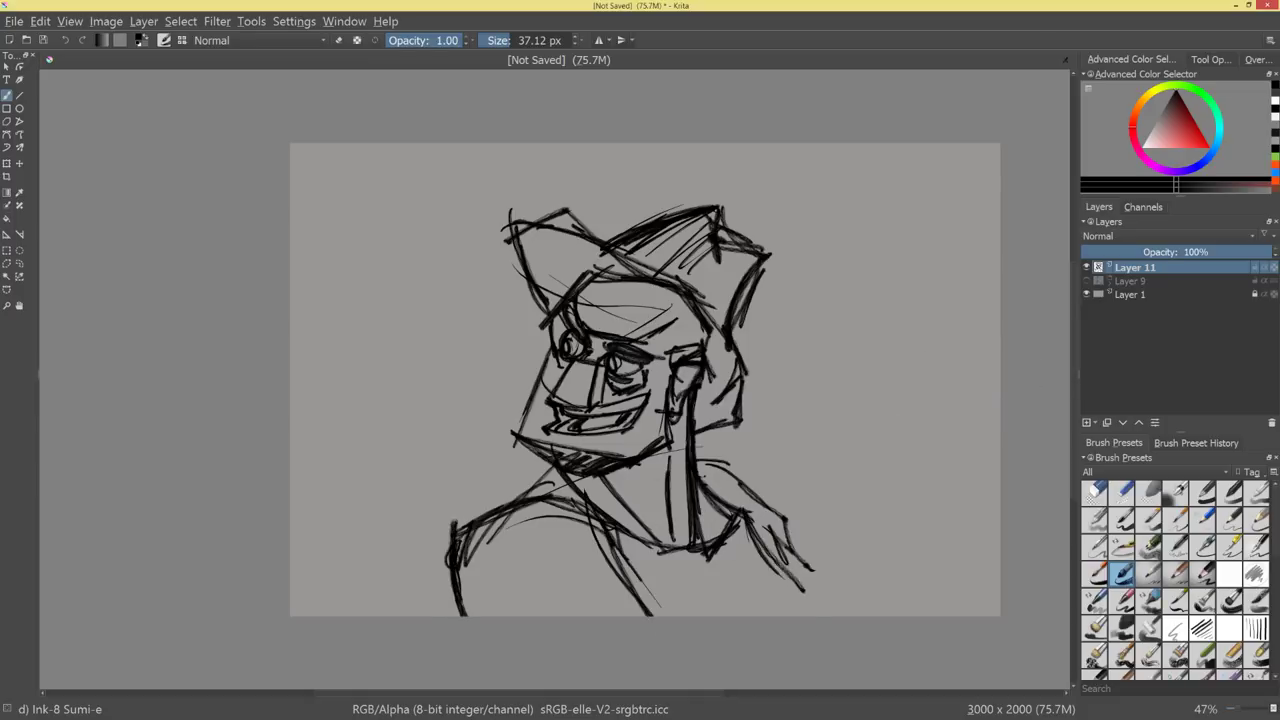
drag(742, 530, 824, 616)
drag(790, 538, 846, 616)
mouse_move(855, 442)
mouse_down()
mouse_move(865, 512)
mouse_move(889, 426)
mouse_up()
drag(550, 339, 511, 449)
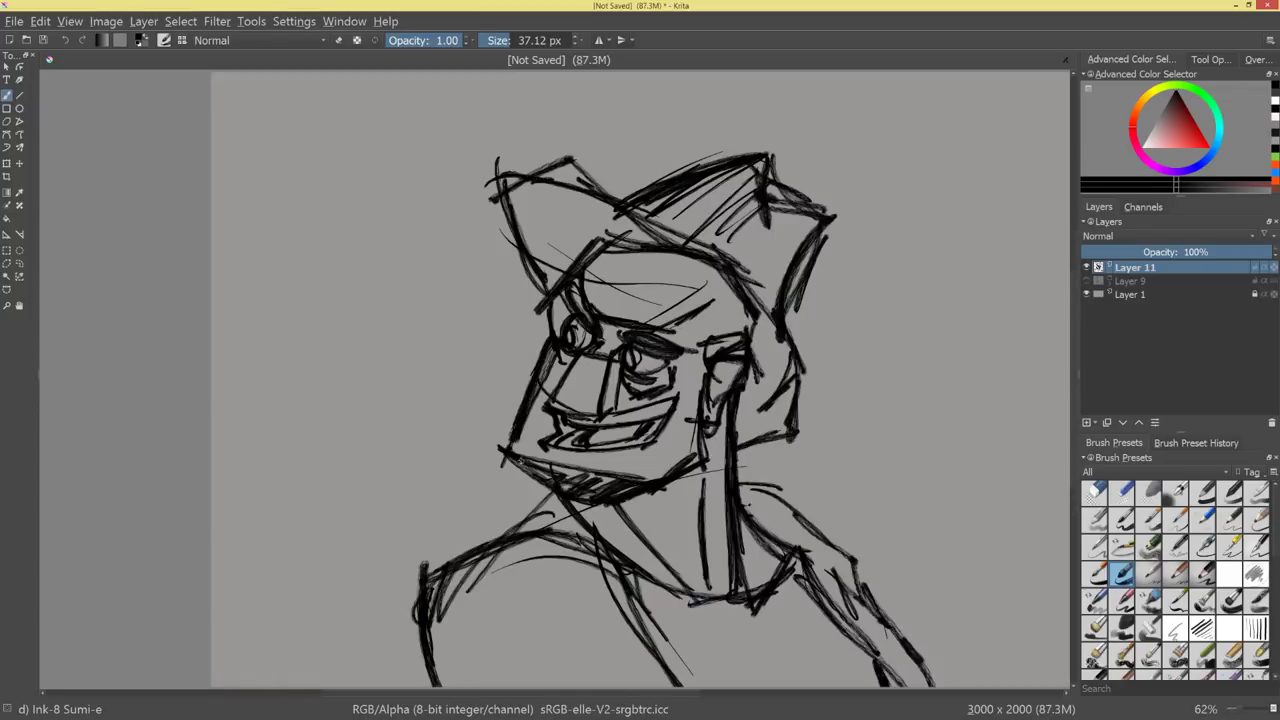
Fade Layer 11 to 36% opacity and add a new layer above it.
drag(1221, 252, 1148, 252)
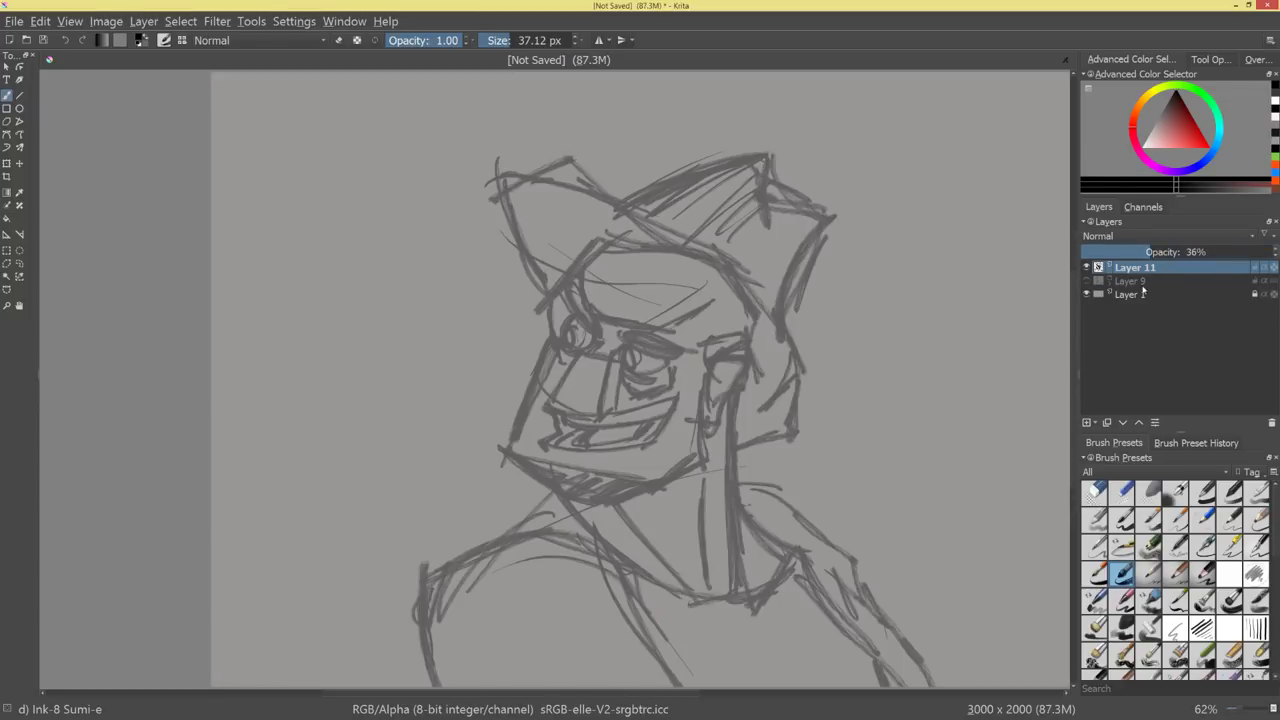
click(1088, 424)
Ink the front contour of the face, the chin line and the underside of the jaw.
mouse_move(556, 350)
mouse_down()
mouse_move(510, 442)
mouse_move(570, 496)
mouse_up()
drag(514, 441, 650, 487)
mouse_move(560, 502)
mouse_down()
mouse_move(587, 512)
mouse_move(689, 468)
mouse_up()
Ink the rear edge of the jaw and the outline of the near ear.
drag(704, 413, 698, 456)
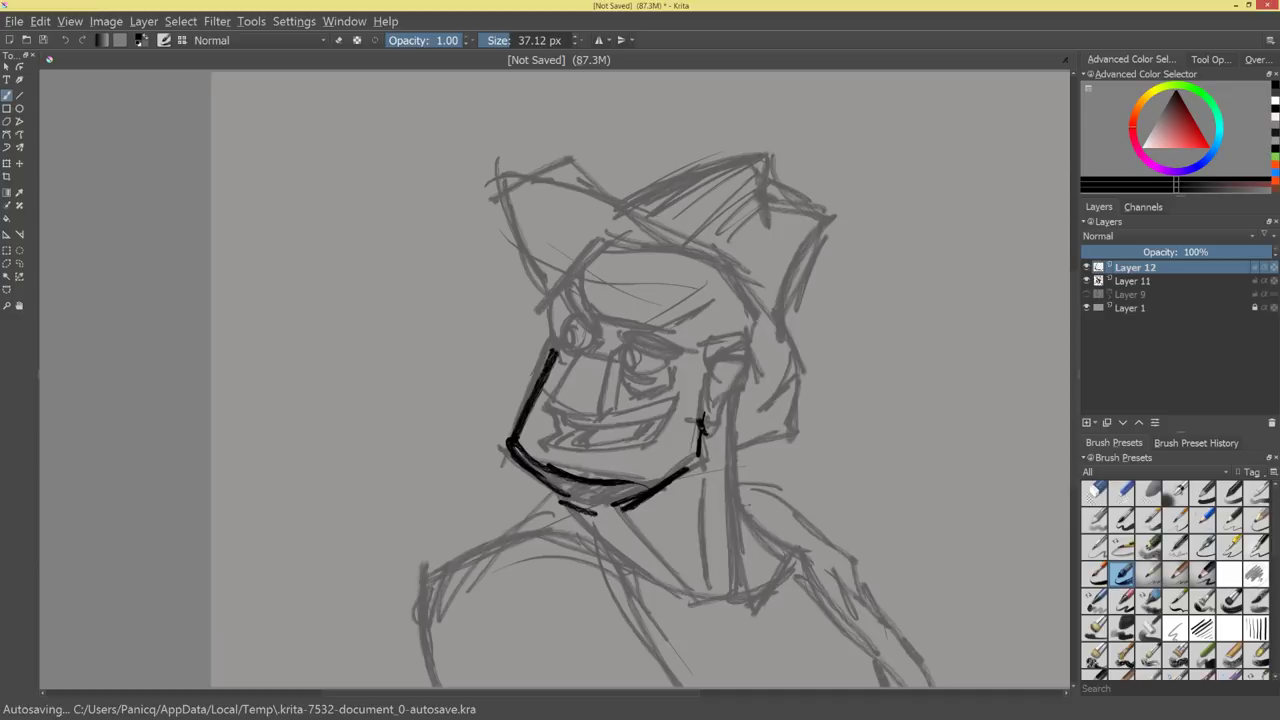
drag(726, 396, 707, 430)
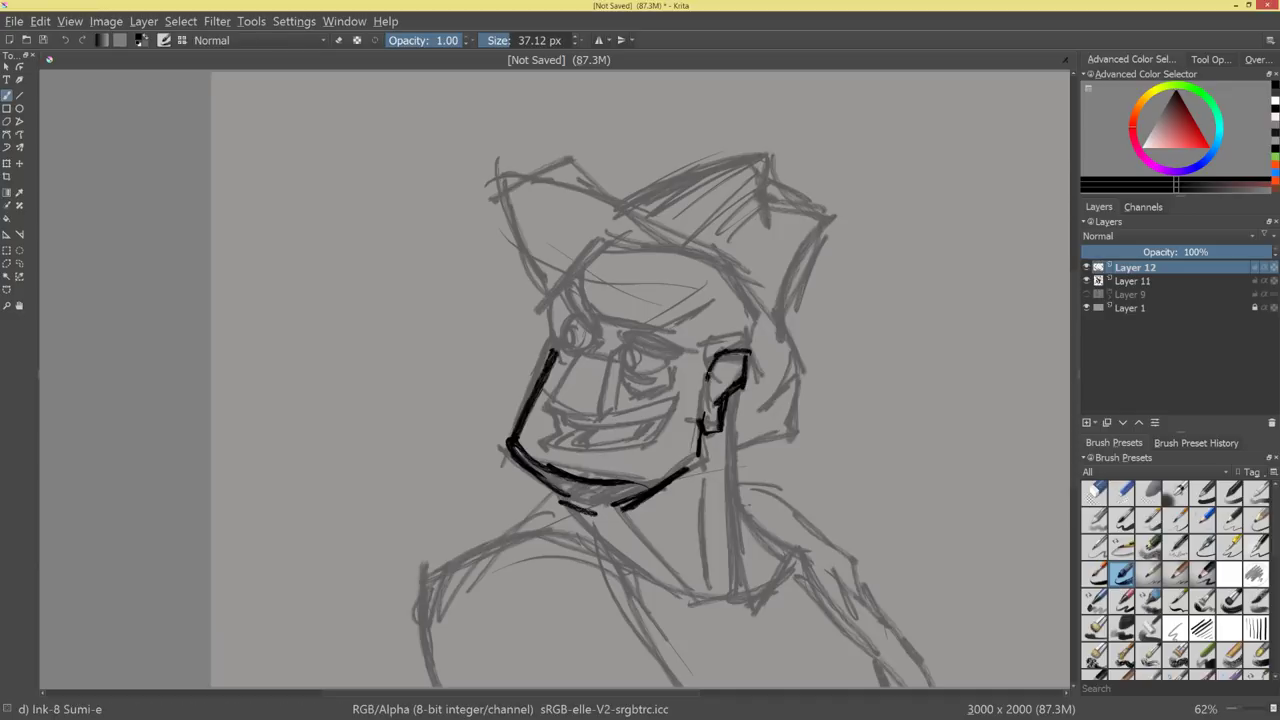
drag(765, 343, 767, 345)
Ink the far brow contour, the forehead and the hairline running over the skull down to the ear.
drag(547, 280, 556, 341)
drag(580, 253, 547, 279)
mouse_move(588, 220)
mouse_down()
mouse_move(645, 188)
mouse_move(540, 268)
mouse_up()
mouse_move(628, 193)
mouse_down()
mouse_move(785, 222)
mouse_move(833, 316)
mouse_up()
mouse_move(754, 207)
mouse_down()
mouse_move(827, 300)
mouse_move(815, 325)
mouse_up()
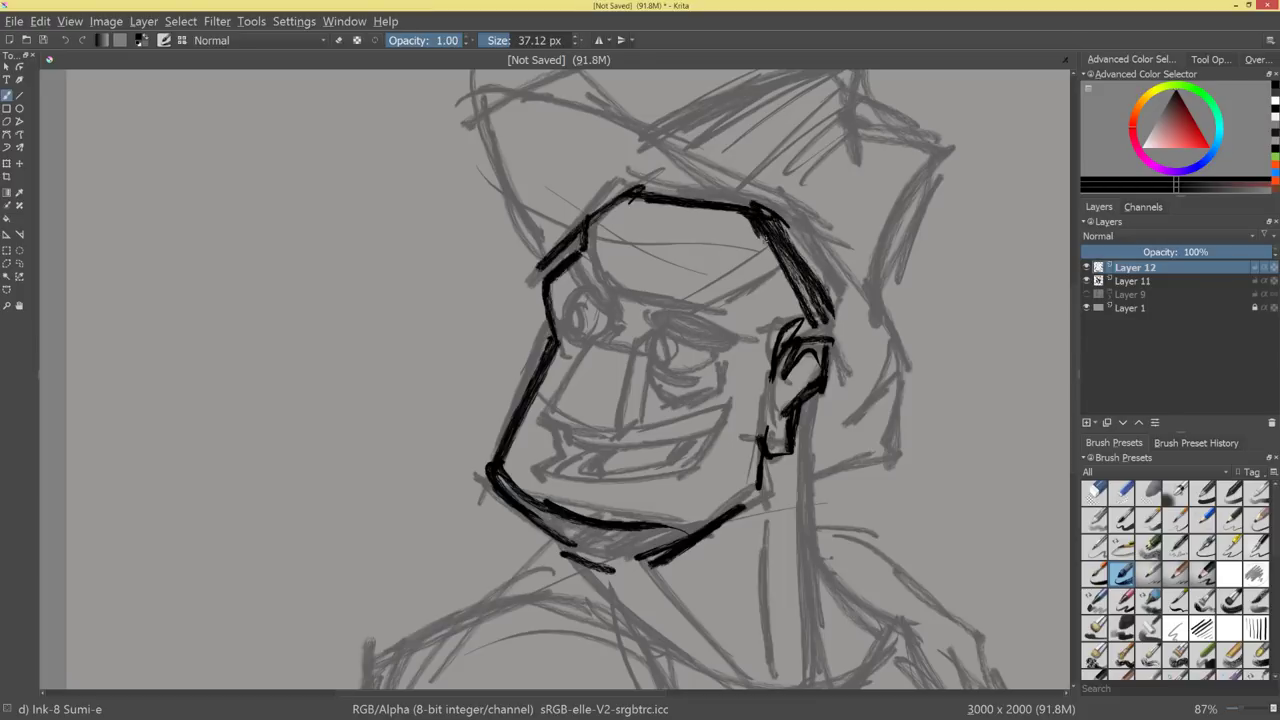
drag(758, 235, 815, 332)
Ink the outer contour of the back hair from the crown down to the nape.
drag(808, 212, 903, 336)
mouse_move(902, 344)
mouse_down()
mouse_move(907, 456)
mouse_move(826, 484)
mouse_up()
drag(892, 443, 830, 484)
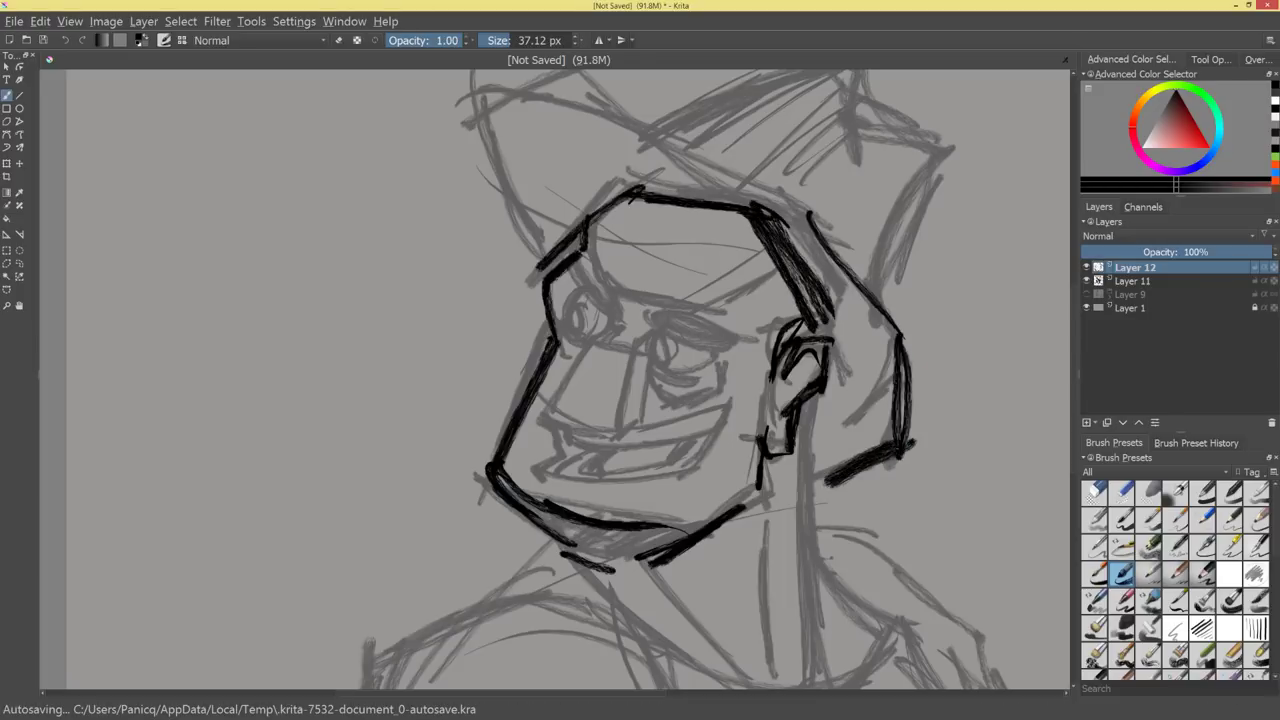
drag(908, 321, 904, 448)
drag(917, 291, 882, 410)
Outline the raised front quiff and the top hair contour, and fill the quiff with long dark strokes.
mouse_move(785, 338)
mouse_down()
mouse_move(650, 270)
mouse_move(545, 178)
mouse_move(425, 240)
mouse_up()
mouse_move(440, 232)
mouse_down()
mouse_move(505, 376)
mouse_move(495, 365)
mouse_up()
mouse_move(462, 214)
mouse_down()
mouse_move(500, 355)
mouse_move(530, 346)
mouse_up()
mouse_move(505, 210)
mouse_down()
mouse_move(550, 344)
mouse_move(566, 330)
mouse_up()
mouse_move(538, 193)
mouse_down()
mouse_move(580, 318)
mouse_move(560, 310)
mouse_up()
mouse_move(540, 186)
mouse_down()
mouse_move(620, 300)
mouse_move(645, 312)
mouse_up()
drag(560, 210, 688, 330)
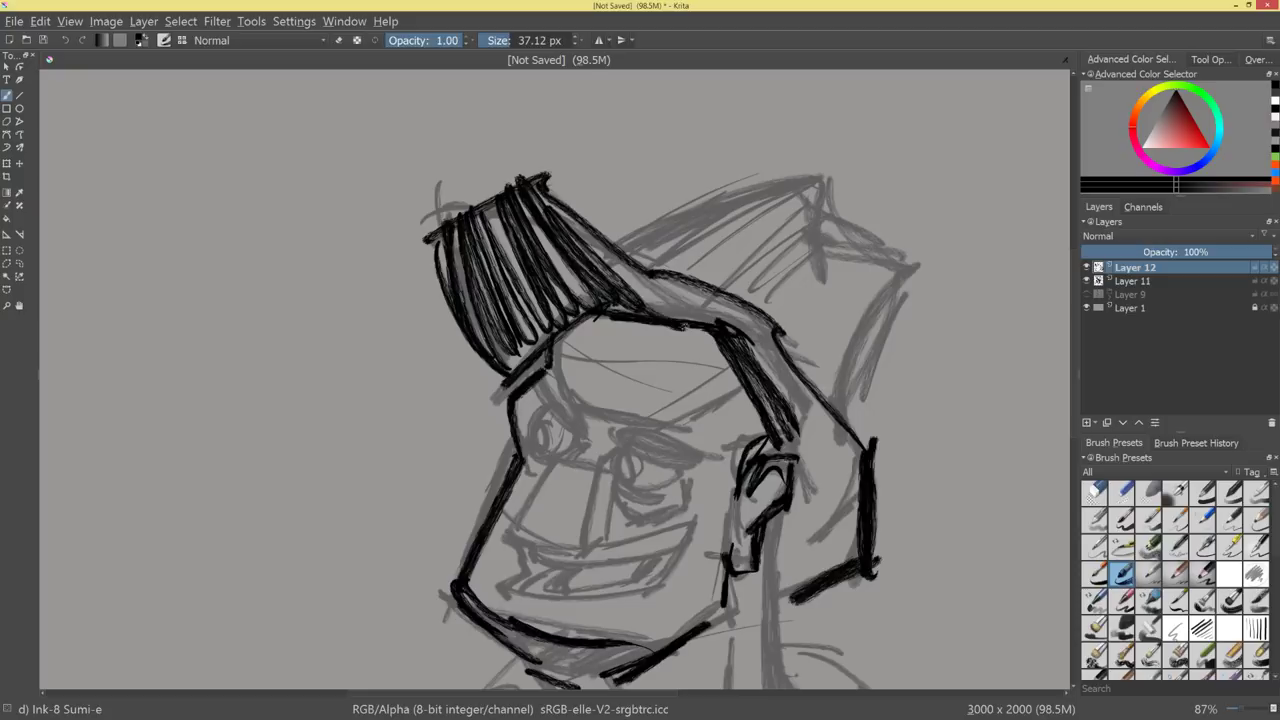
Fill the hair over the crown with dark strokes, continuing down toward the ear.
drag(605, 258, 705, 324)
drag(645, 266, 762, 340)
drag(716, 292, 795, 372)
drag(755, 312, 830, 470)
drag(785, 370, 860, 505)
Fill the hair mass behind the ear down to the nape with dense black strokes.
drag(830, 410, 800, 530)
drag(825, 425, 775, 575)
drag(860, 445, 770, 588)
drag(850, 505, 775, 600)
drag(862, 515, 805, 578)
drag(858, 330, 808, 420)
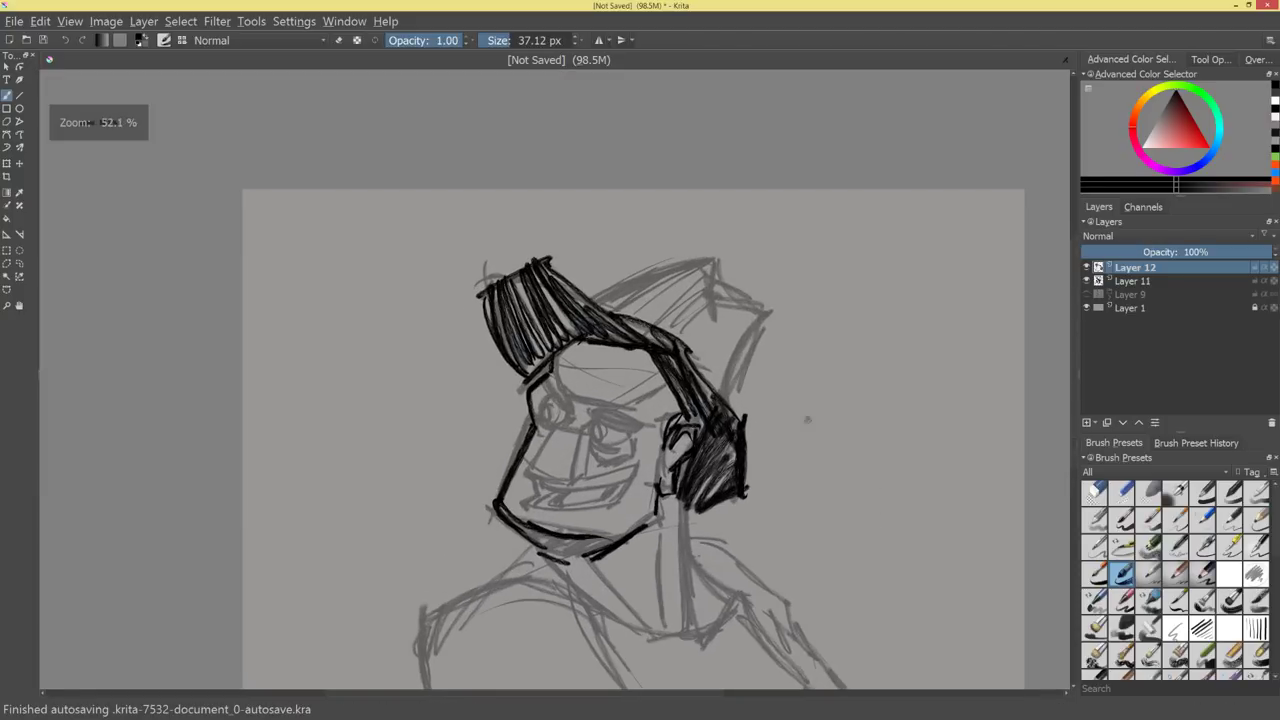
Ink the front of the neck and its converging tendon lines from the jaw and ear down to the collar.
drag(716, 507, 706, 406)
drag(588, 456, 660, 530)
drag(535, 448, 658, 532)
mouse_move(657, 406)
mouse_down()
mouse_move(660, 540)
mouse_move(660, 528)
mouse_move(684, 530)
mouse_up()
drag(690, 470, 696, 525)
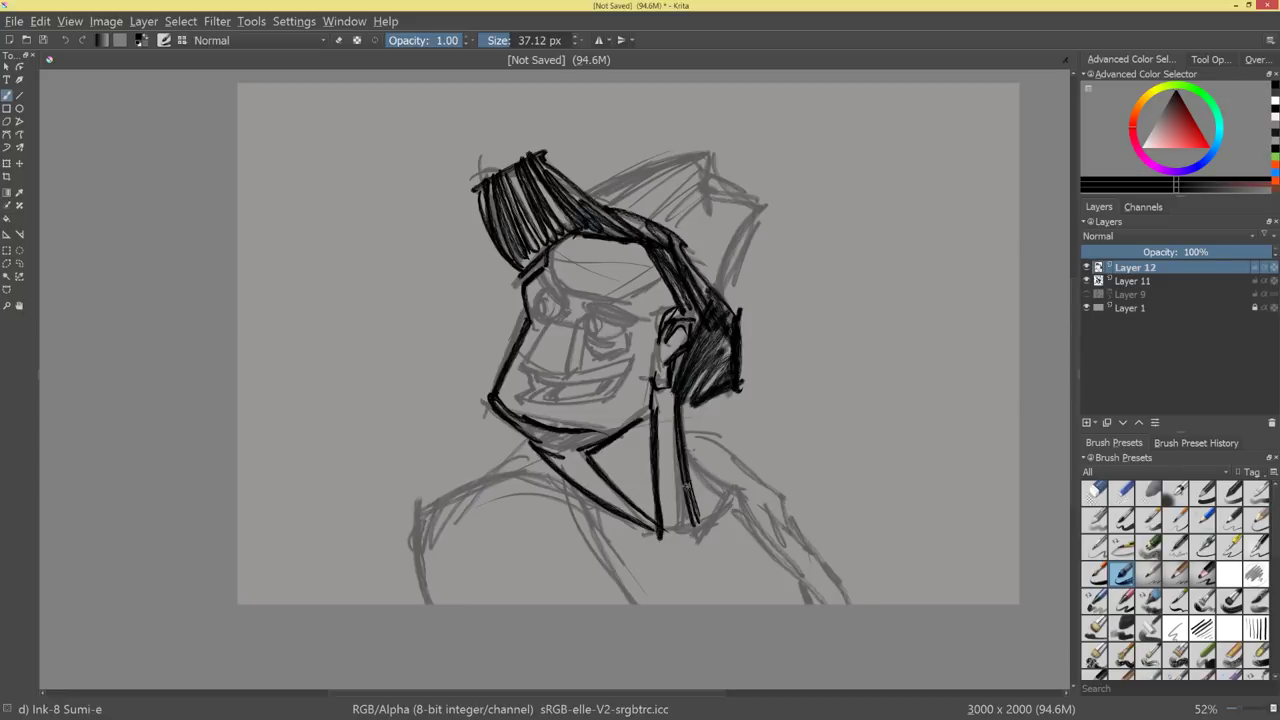
Ink the near shoulder slope, the outer arm edge and the chest line below the neck, with a small hatched shadow.
drag(516, 463, 403, 521)
drag(478, 484, 432, 510)
drag(416, 514, 432, 604)
mouse_move(513, 466)
mouse_down()
mouse_move(556, 482)
mouse_move(606, 580)
mouse_up()
drag(622, 585, 660, 604)
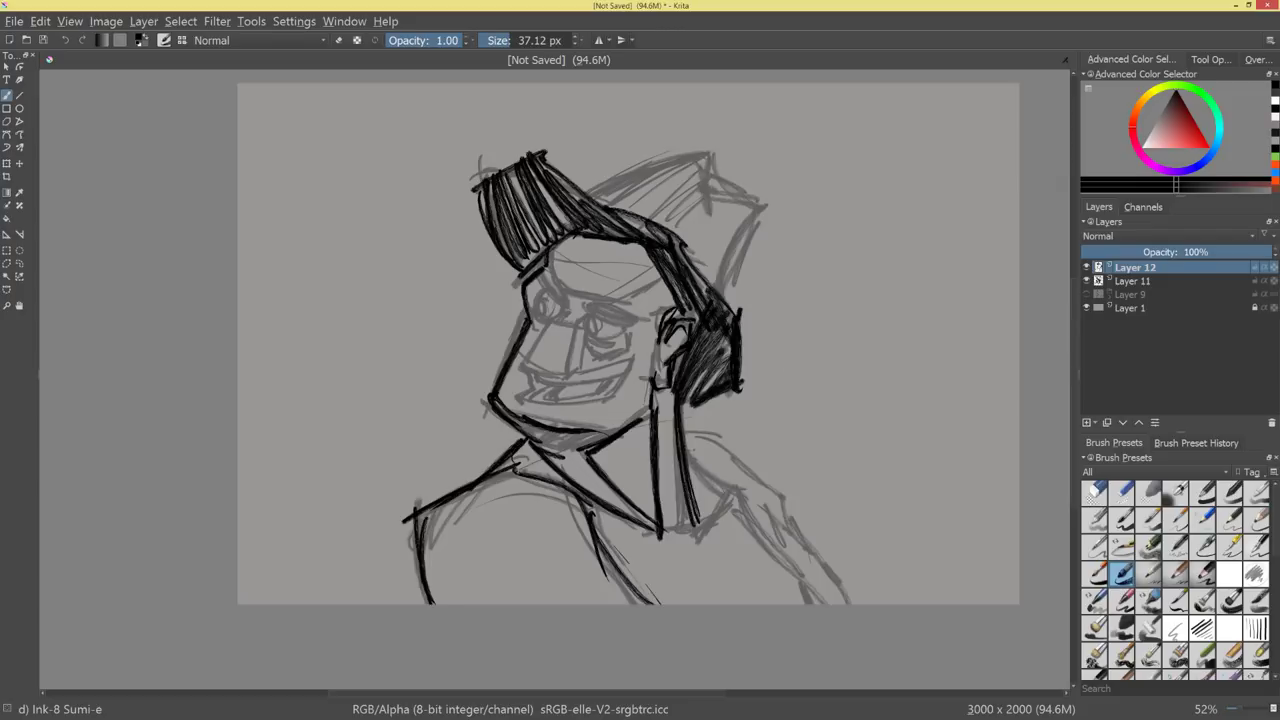
scroll(808, 474, down, 5)
scroll(789, 486, up, 8)
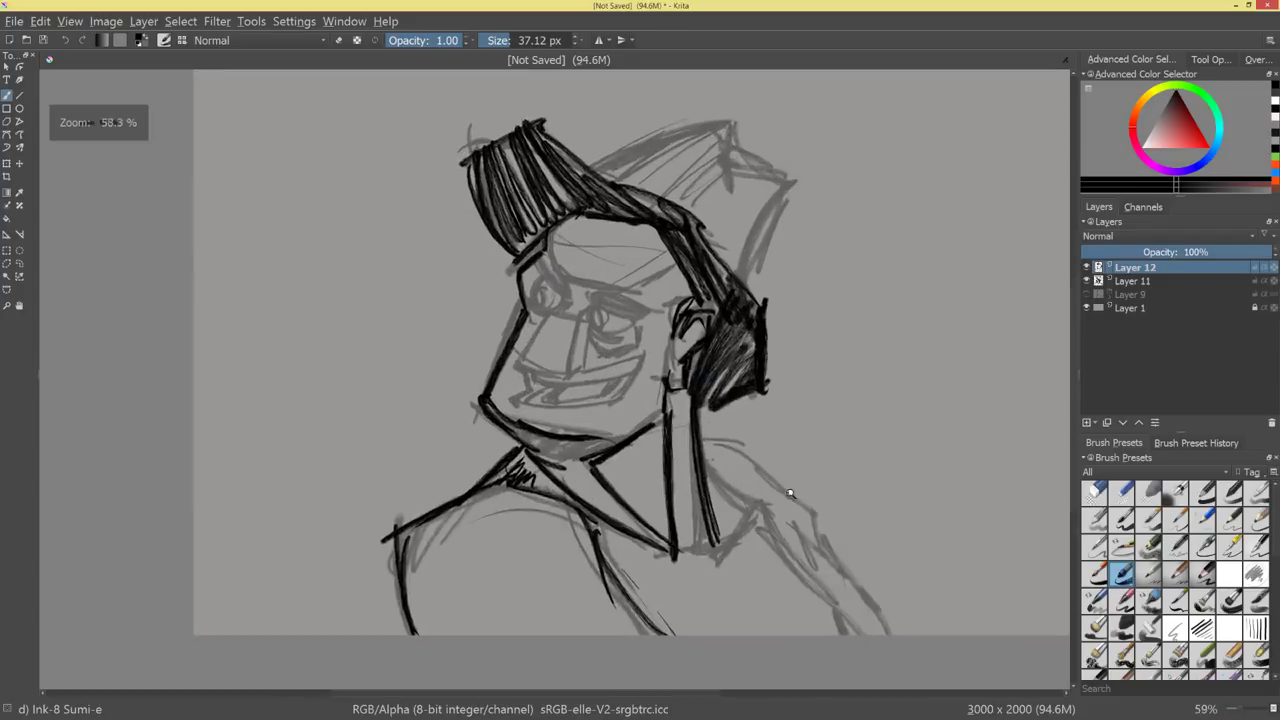
Ink both eyebrows as thick angled shapes, filling the near one with dense dark strokes.
mouse_move(615, 236)
mouse_down()
mouse_move(712, 270)
mouse_move(734, 270)
mouse_move(650, 246)
mouse_move(741, 265)
mouse_move(729, 386)
mouse_up()
scroll(742, 265, up, 1)
mouse_move(514, 230)
mouse_down()
mouse_move(538, 312)
mouse_move(578, 324)
mouse_up()
mouse_move(508, 245)
mouse_down()
mouse_move(578, 344)
mouse_move(586, 328)
mouse_move(501, 415)
mouse_move(470, 508)
mouse_up()
scroll(766, 314, down, 5)
scroll(746, 374, up, 6)
Ink the nose with its bridge, curved underside and pointed nostril wing.
mouse_move(522, 392)
mouse_down()
mouse_move(474, 475)
mouse_move(562, 517)
mouse_up()
mouse_move(434, 487)
mouse_down()
mouse_move(570, 516)
mouse_move(613, 501)
mouse_up()
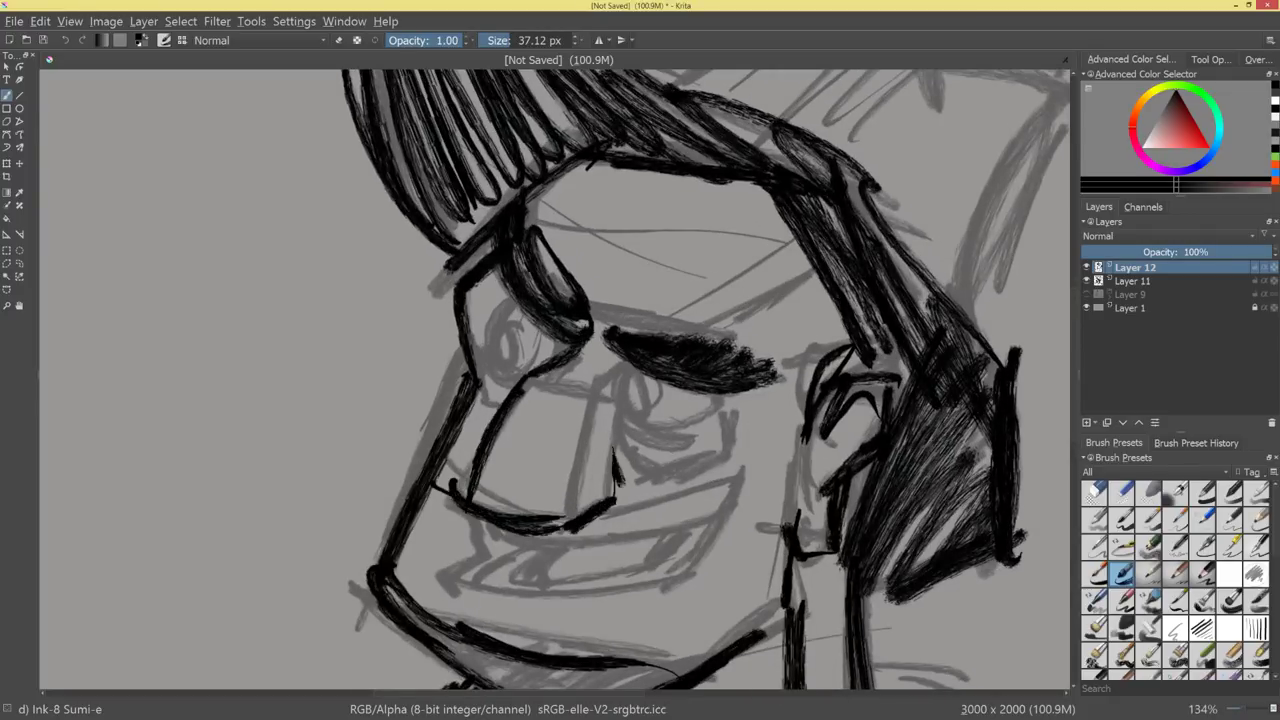
drag(604, 450, 620, 488)
drag(615, 477, 640, 494)
Try outlining both eyes beneath the brows, with an angular eye bag under the near one.
mouse_move(833, 393)
mouse_down()
mouse_move(734, 502)
mouse_move(823, 379)
mouse_move(769, 314)
mouse_up()
drag(534, 314, 516, 384)
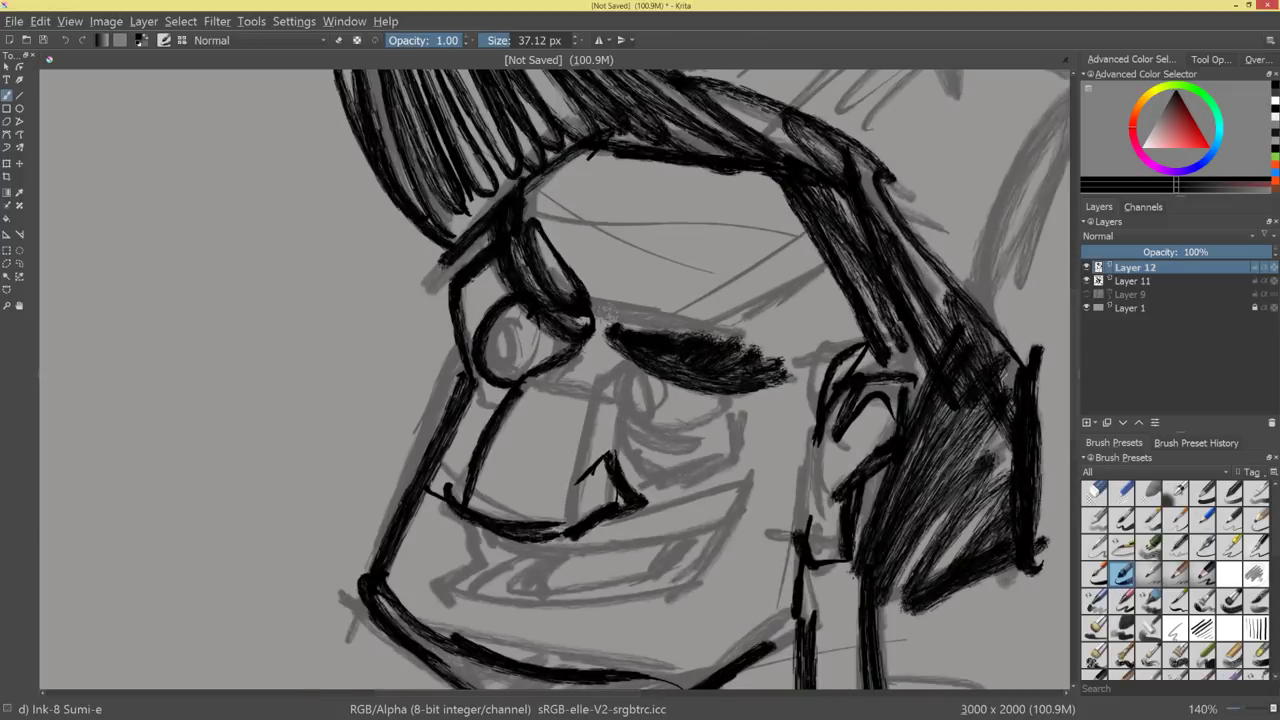
mouse_move(640, 365)
mouse_down()
mouse_move(615, 420)
mouse_move(710, 435)
mouse_up()
key(ctrl+z)
key(ctrl+z)
drag(632, 366, 692, 433)
mouse_move(626, 408)
mouse_down()
mouse_move(722, 416)
mouse_move(738, 396)
mouse_up()
mouse_move(726, 418)
mouse_down()
mouse_move(730, 376)
mouse_move(620, 414)
mouse_move(630, 451)
mouse_up()
mouse_move(619, 395)
mouse_down()
mouse_move(636, 470)
mouse_move(663, 484)
mouse_move(750, 460)
mouse_up()
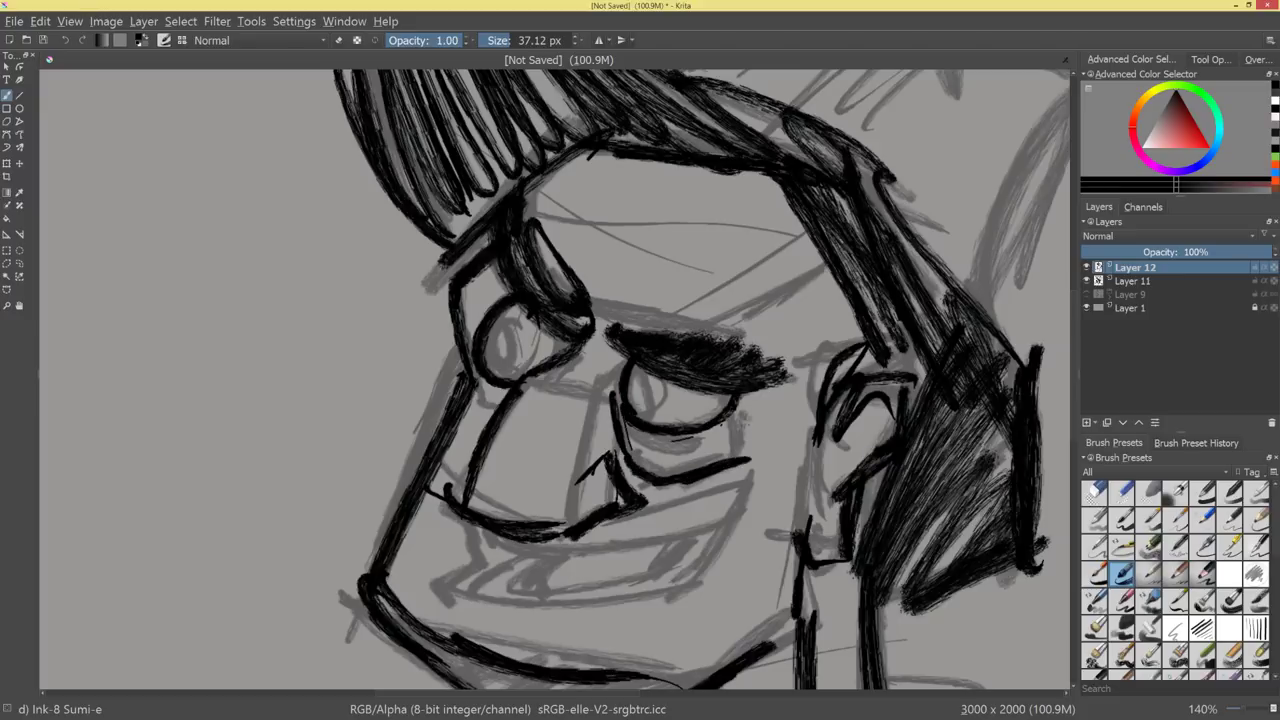
drag(742, 411, 749, 458)
mouse_move(738, 450)
mouse_down()
mouse_move(735, 497)
mouse_move(640, 563)
mouse_move(640, 495)
mouse_up()
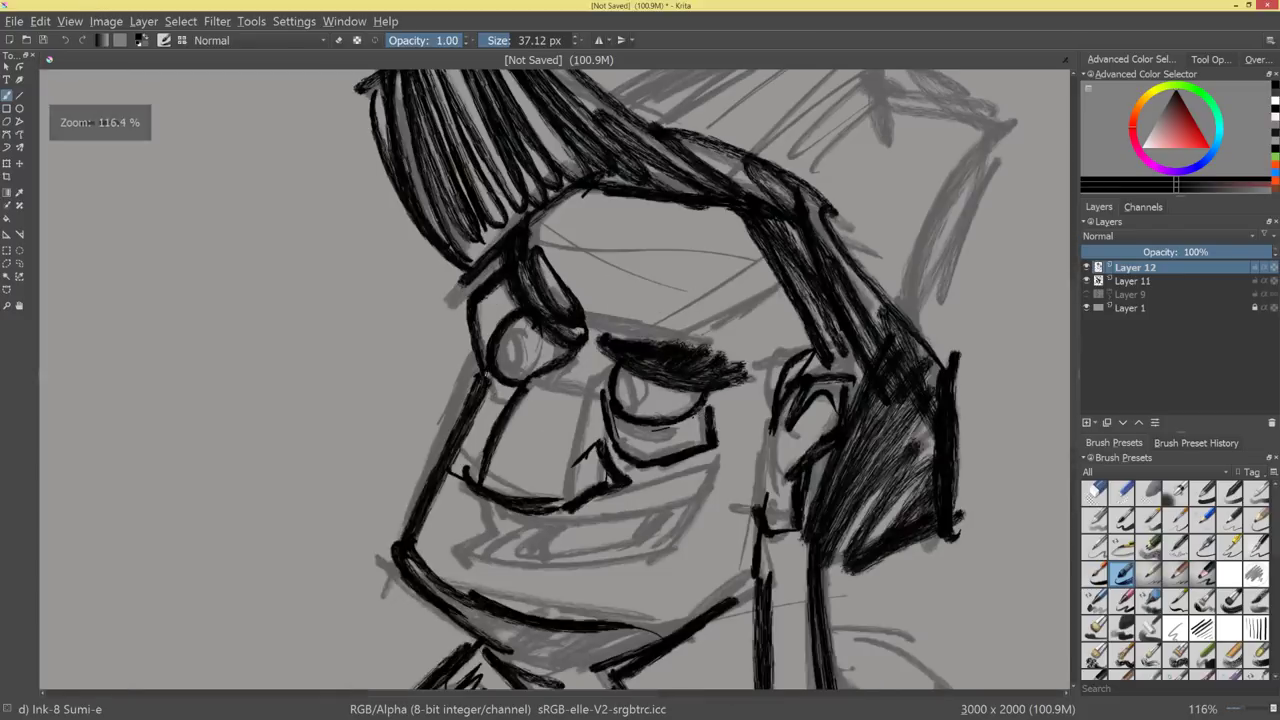
Try adding a dark pupil to each eye and check the face at full view.
drag(481, 372, 501, 408)
drag(515, 330, 514, 370)
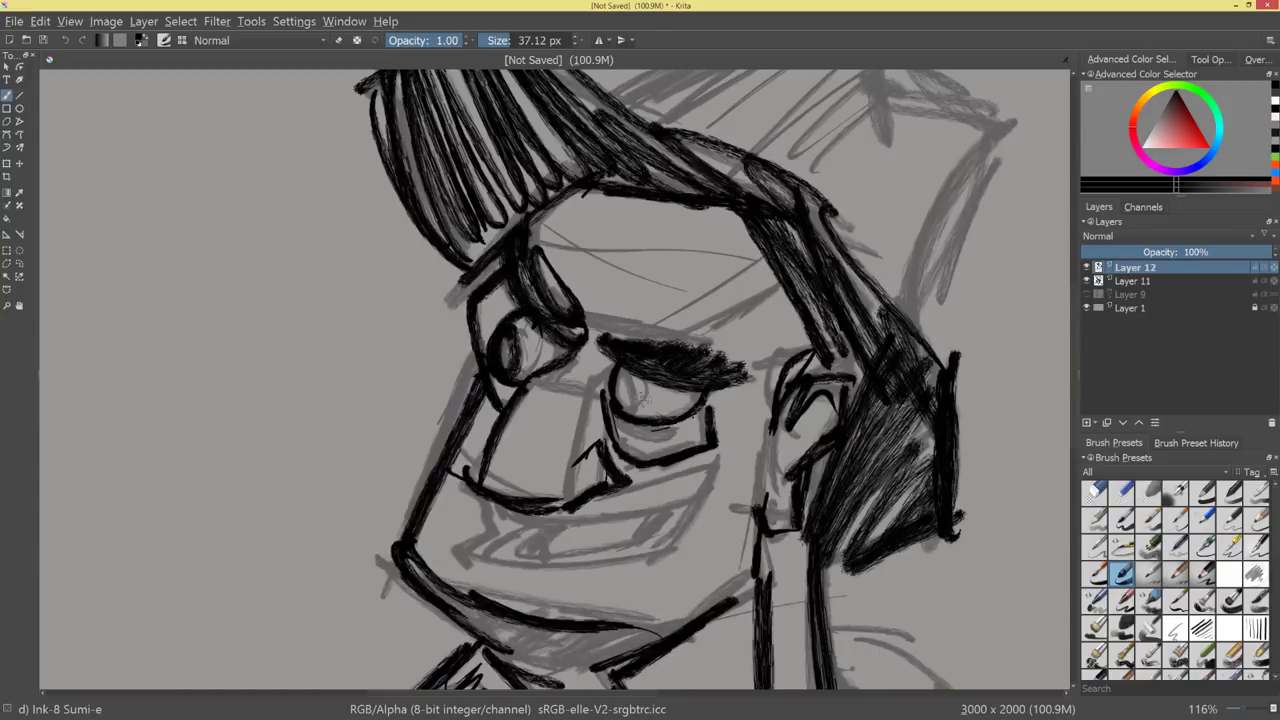
drag(620, 370, 638, 412)
drag(743, 394, 706, 468)
scroll(705, 468, up, 4)
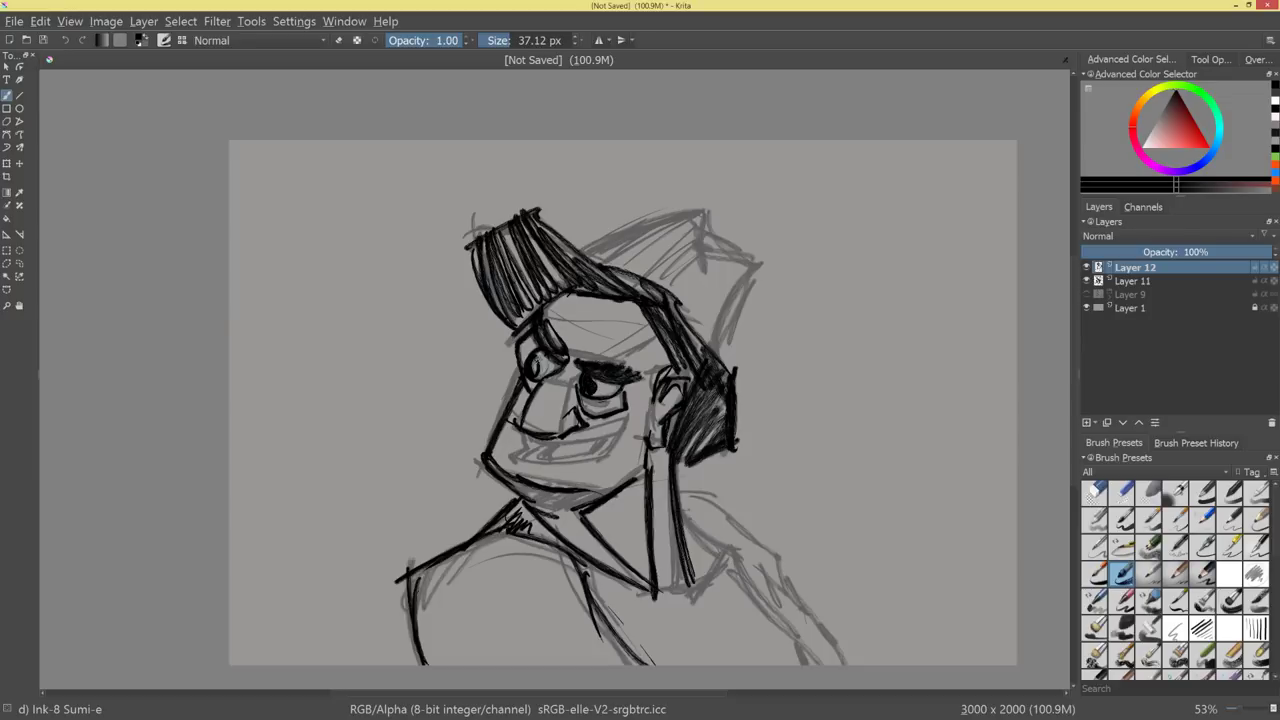
scroll(654, 443, down, 4)
scroll(654, 443, up, 6)
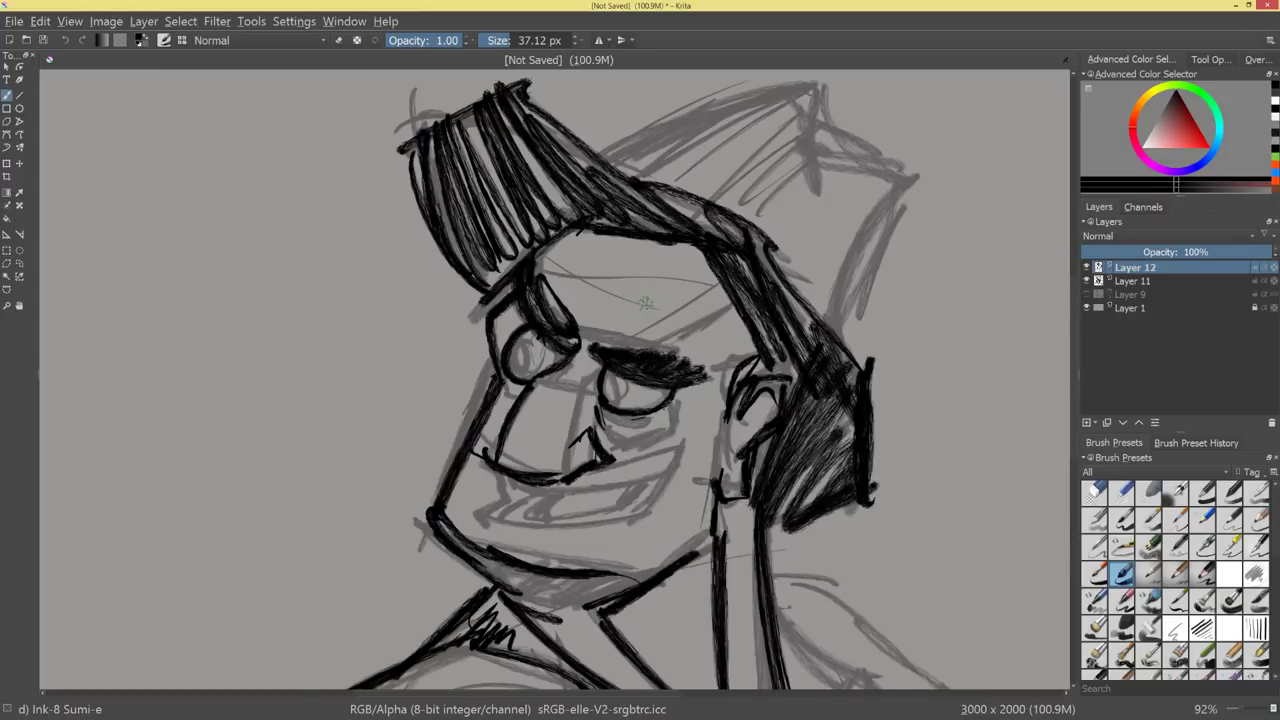
Undo the strokes of both eyes, leaving only the brows and nose inked.
key(ctrl+z)
key(ctrl+z)
key(ctrl+z)
key(ctrl+z)
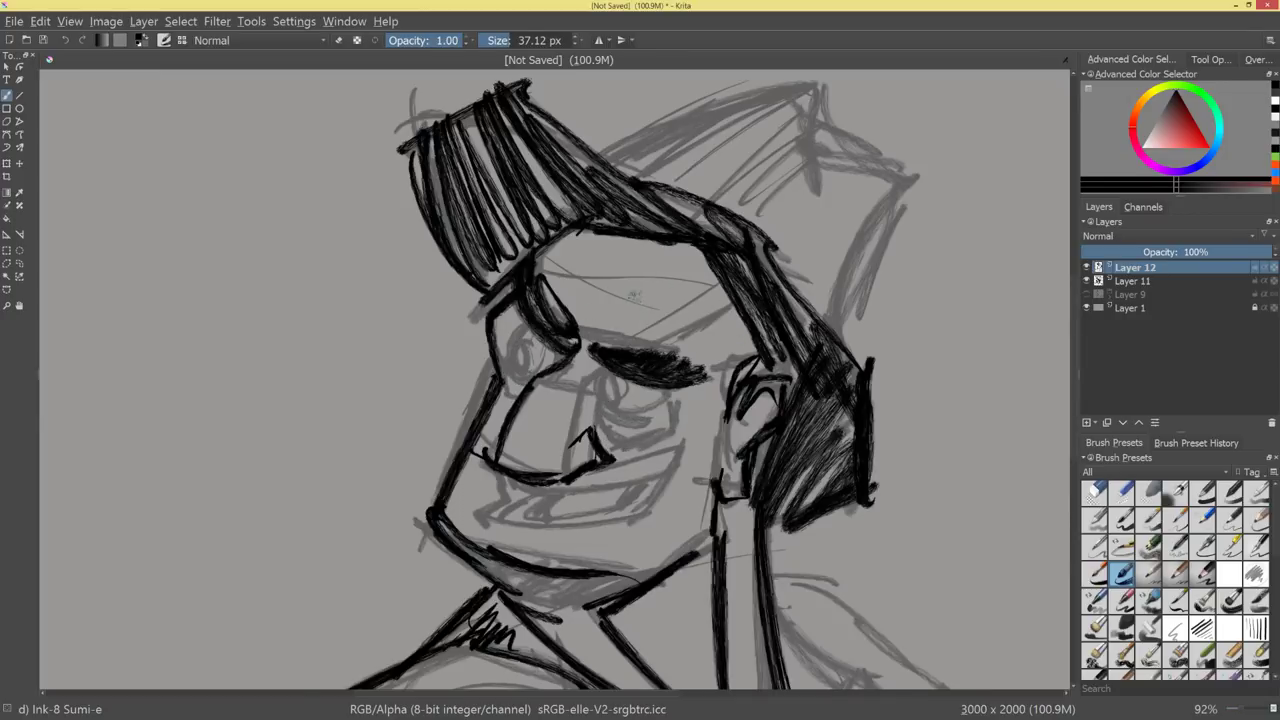
Redraw both eyes under the brows with rounded outlines and sideways-looking oval pupils.
mouse_move(534, 331)
mouse_down()
mouse_move(544, 373)
mouse_move(526, 376)
mouse_up()
mouse_move(606, 372)
mouse_down()
mouse_move(600, 412)
mouse_move(652, 408)
mouse_move(660, 376)
mouse_move(612, 372)
mouse_up()
mouse_move(690, 415)
mouse_down()
mouse_move(623, 517)
mouse_move(727, 395)
mouse_up()
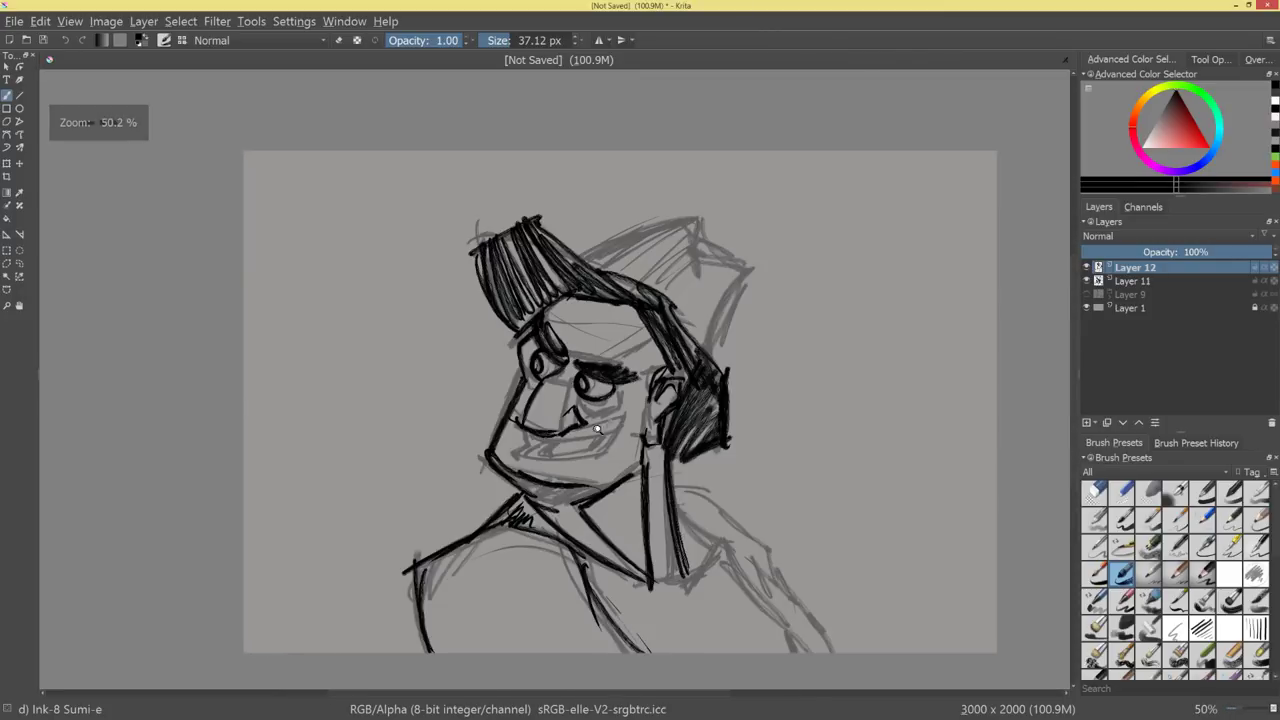
Ink the upper line of the grin and its near corner, with a short cheek crease above it.
drag(598, 429, 742, 370)
mouse_move(598, 489)
mouse_down()
mouse_move(712, 459)
mouse_move(663, 533)
mouse_up()
mouse_move(715, 439)
mouse_down()
mouse_move(699, 466)
mouse_move(701, 530)
mouse_move(634, 583)
mouse_move(690, 495)
mouse_up()
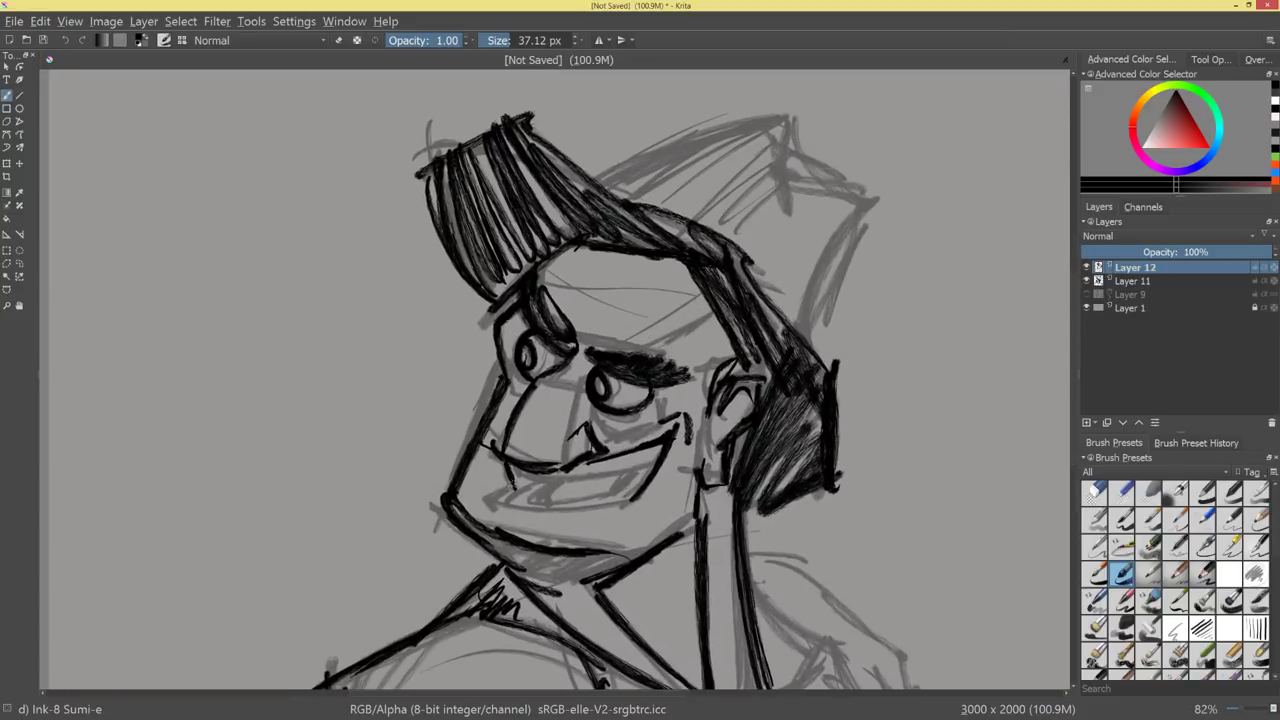
Try inking the far corner of the mouth below the nose, and undo those strokes.
drag(505, 514, 560, 418)
key(ctrl+z)
key(ctrl+z)
drag(727, 526, 705, 397)
mouse_move(435, 387)
mouse_down()
mouse_move(457, 371)
mouse_move(457, 486)
mouse_move(547, 402)
mouse_move(442, 467)
mouse_move(447, 479)
mouse_move(376, 505)
mouse_up()
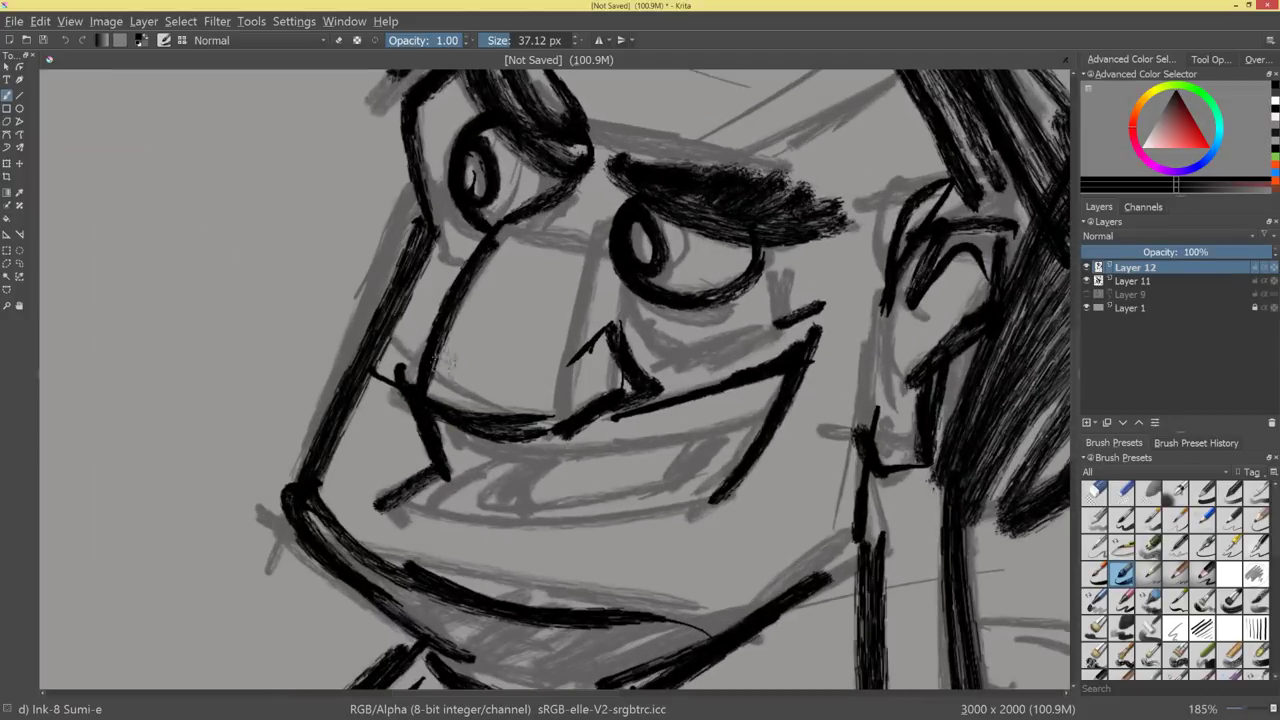
key(ctrl+z)
key(ctrl+z)
key(ctrl+z)
key(ctrl+z)
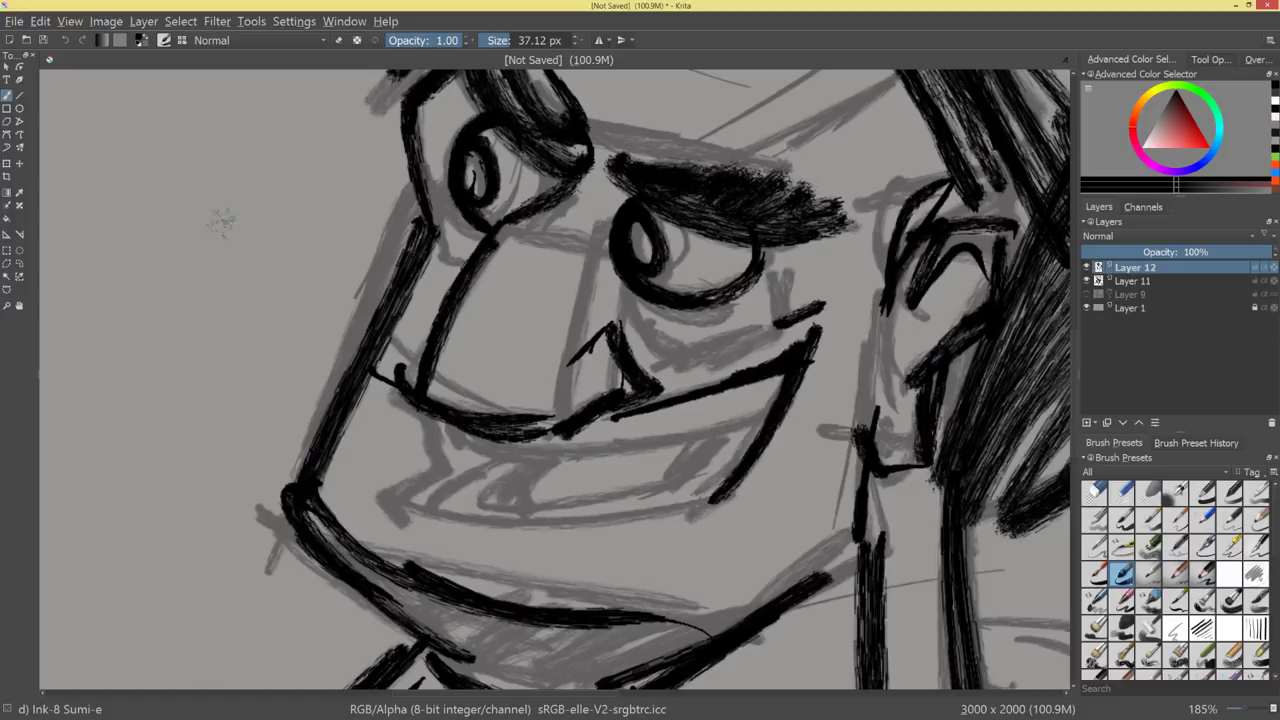
Try a few angular wedge strokes on the empty canvas beside the face, and undo them.
mouse_move(278, 152)
mouse_down()
mouse_move(182, 278)
mouse_move(229, 366)
mouse_up()
key(ctrl+z)
mouse_move(232, 146)
mouse_down()
mouse_move(157, 251)
mouse_move(282, 284)
mouse_up()
drag(122, 270, 199, 397)
drag(314, 377, 470, 412)
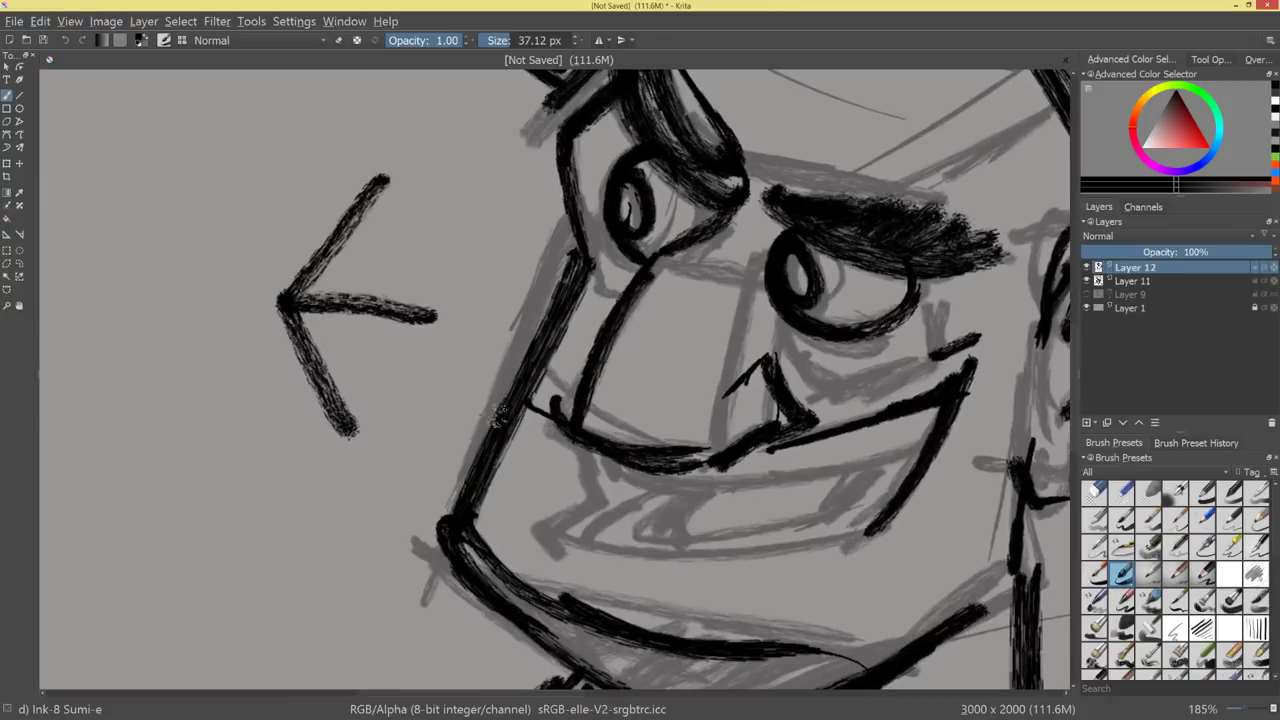
key(ctrl+z)
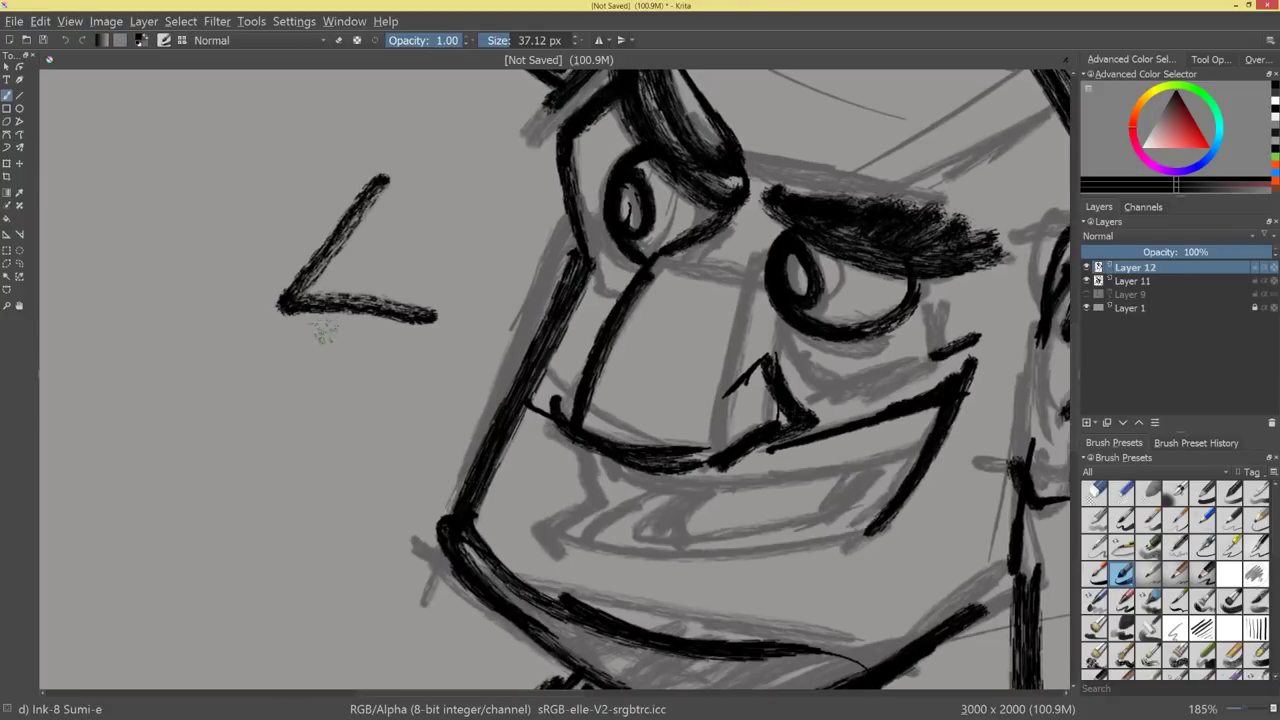
drag(318, 305, 365, 422)
mouse_move(406, 166)
mouse_down()
mouse_move(428, 254)
mouse_move(410, 278)
mouse_up()
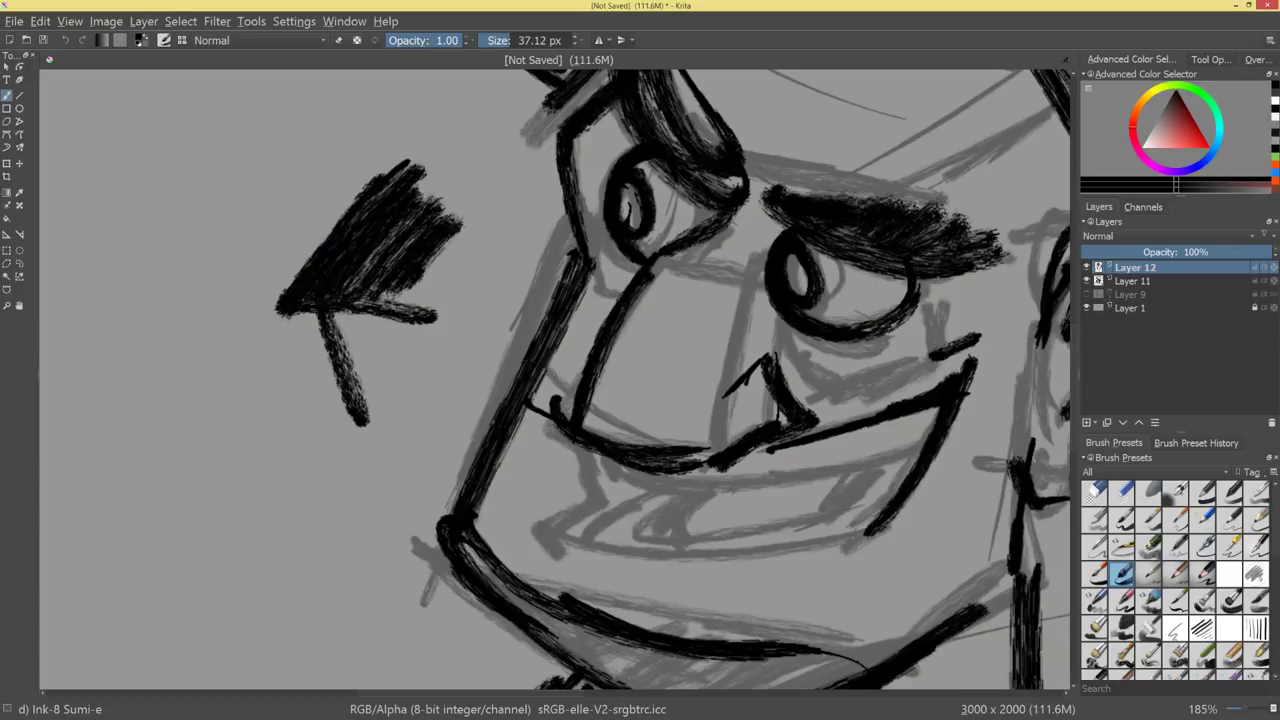
key(ctrl+z)
key(ctrl+z)
key(ctrl+z)
key(ctrl+z)
Ink the far corner of the mouth, the long lower lip line and the bottom edge of the upper teeth.
mouse_move(580, 448)
mouse_down()
mouse_move(606, 496)
mouse_move(535, 530)
mouse_move(556, 560)
mouse_up()
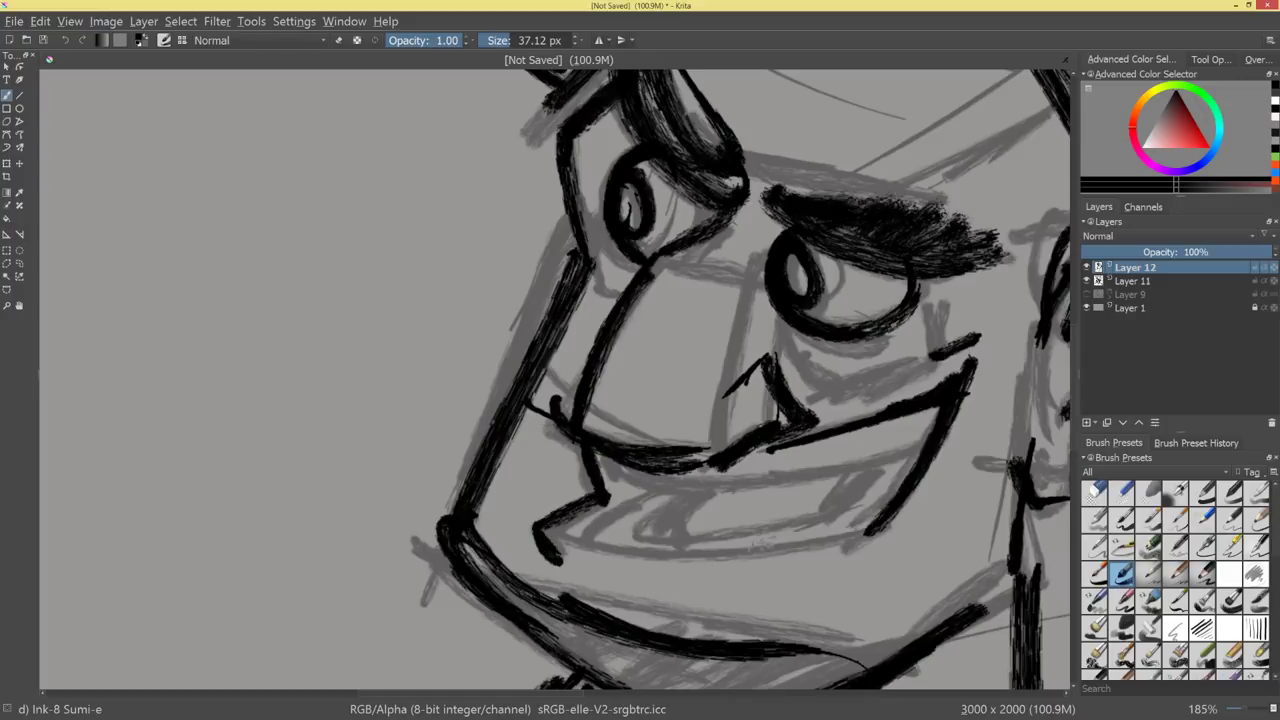
mouse_move(520, 520)
mouse_down()
mouse_move(747, 554)
mouse_move(890, 524)
mouse_up()
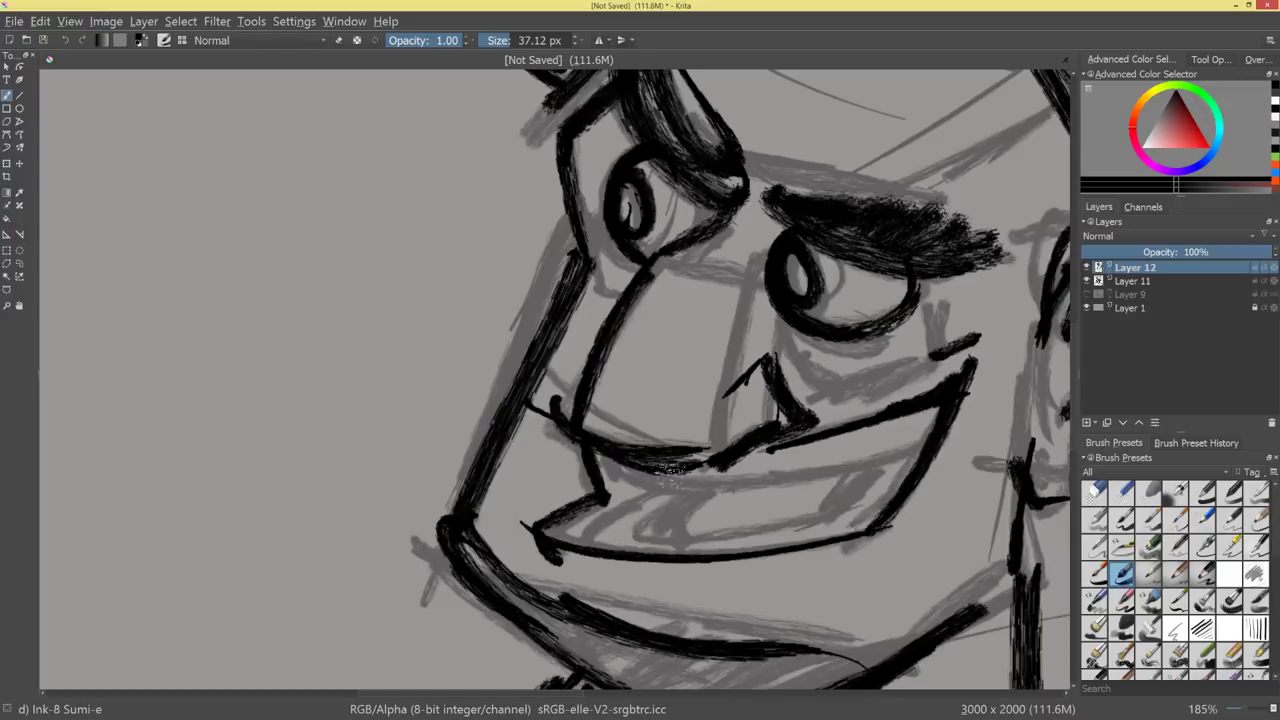
mouse_move(612, 458)
mouse_down()
mouse_move(614, 488)
mouse_move(740, 497)
mouse_move(890, 468)
mouse_up()
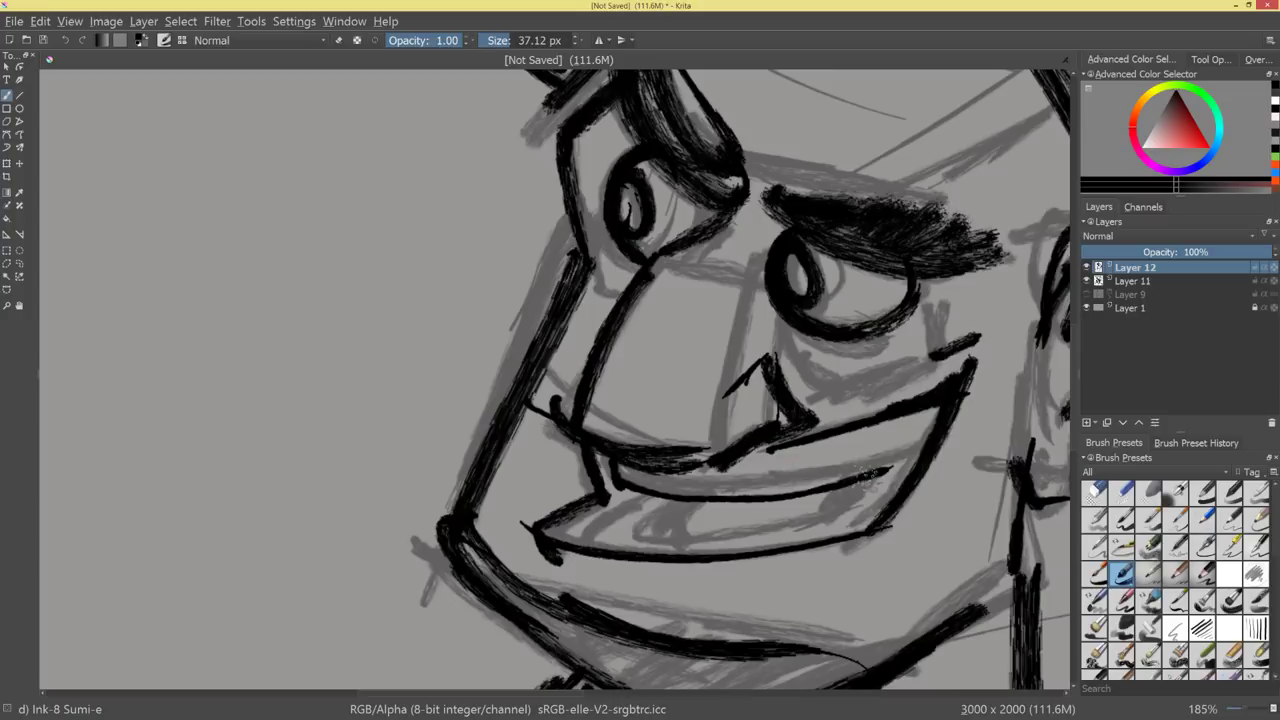
key(ctrl+z)
drag(618, 490, 888, 464)
key(ctrl+z)
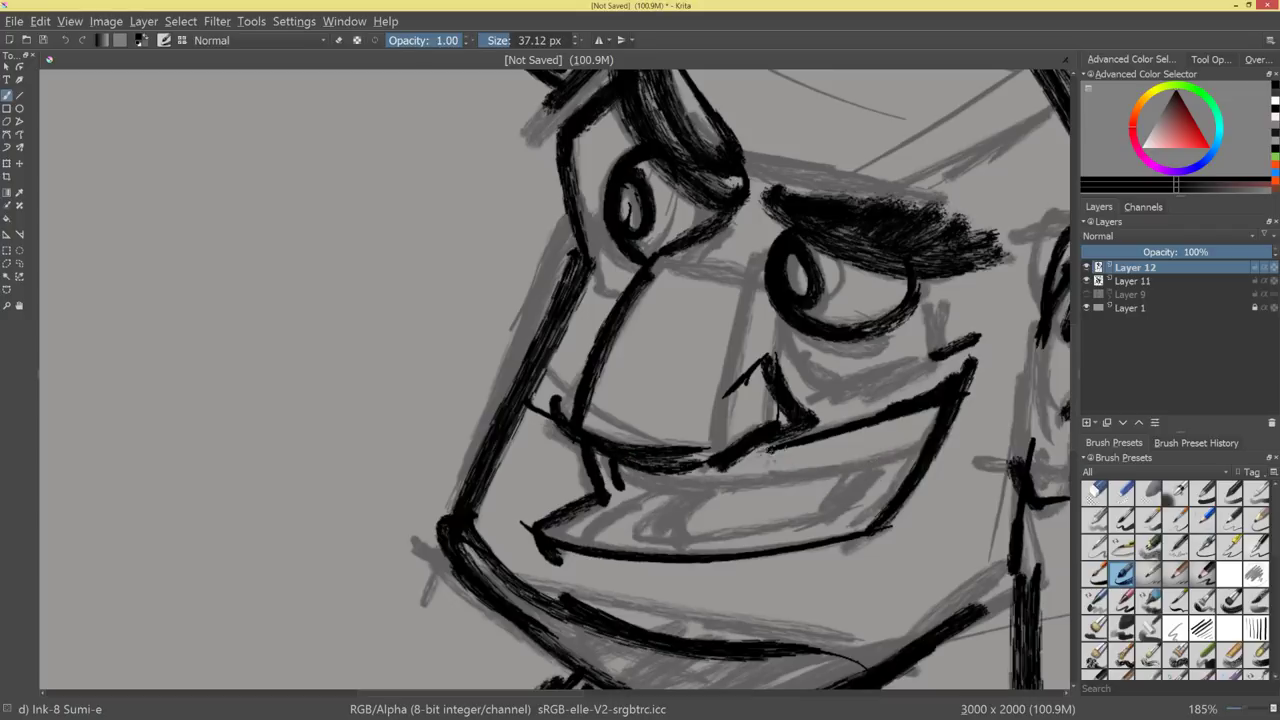
mouse_move(606, 462)
mouse_down()
mouse_move(736, 488)
mouse_move(874, 462)
mouse_move(900, 470)
mouse_move(920, 452)
mouse_up()
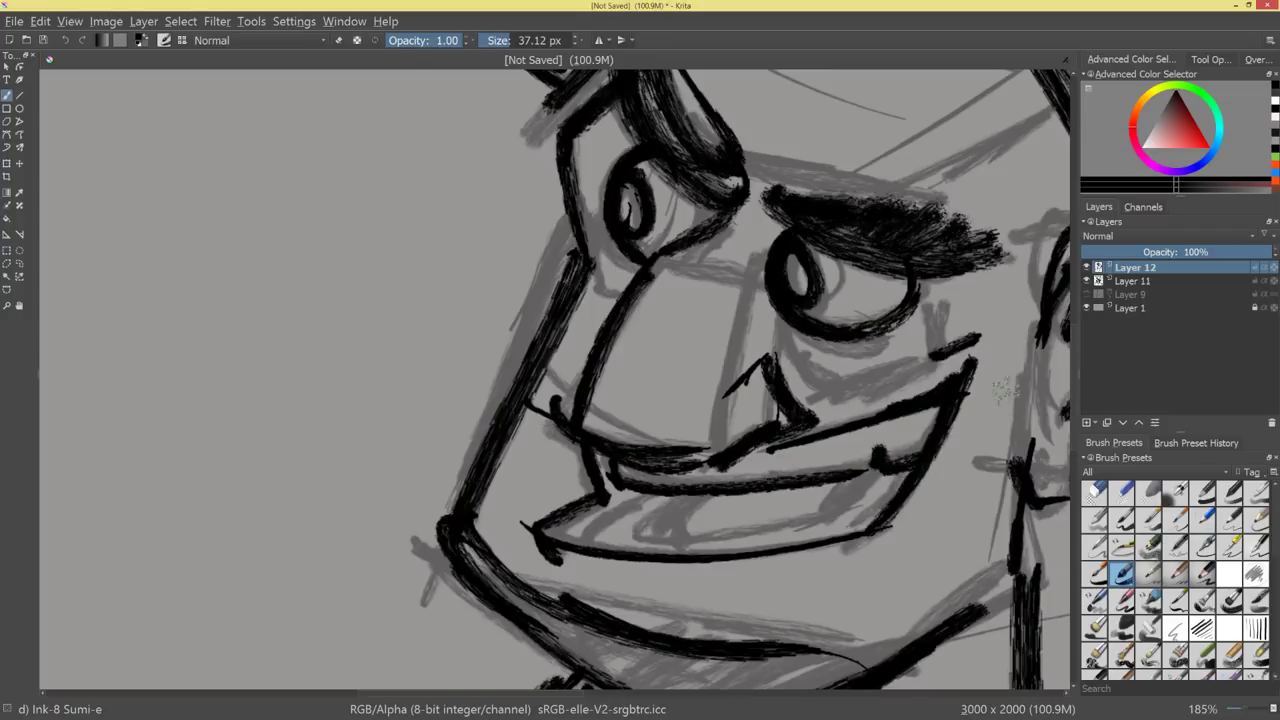
Ink the dark gap and lower teeth inside the grin, and add the angled hairline stroke at the temple.
drag(630, 498, 576, 546)
mouse_move(690, 498)
mouse_down()
mouse_move(638, 523)
mouse_move(641, 544)
mouse_move(691, 531)
mouse_move(666, 529)
mouse_move(671, 539)
mouse_move(846, 526)
mouse_up()
drag(871, 477, 771, 529)
drag(894, 504, 804, 584)
drag(822, 428, 860, 412)
mouse_move(700, 330)
mouse_down()
mouse_move(749, 292)
mouse_move(730, 305)
mouse_up()
drag(815, 430, 700, 443)
Ink the curved shirt neckline and the contours of the far shoulder and arm.
mouse_move(490, 466)
mouse_down()
mouse_move(625, 468)
mouse_move(592, 492)
mouse_up()
mouse_move(590, 393)
mouse_down()
mouse_move(630, 406)
mouse_move(694, 464)
mouse_move(748, 558)
mouse_up()
drag(618, 434, 655, 477)
drag(603, 429, 722, 556)
drag(670, 504, 722, 557)
mouse_move(755, 487)
mouse_down()
mouse_move(726, 574)
mouse_move(777, 466)
mouse_move(771, 477)
mouse_move(702, 466)
mouse_move(659, 436)
mouse_up()
Erase part of the far arm's outline and re-ink its outer edge down to the canvas border.
key(slash)
drag(714, 480, 722, 502)
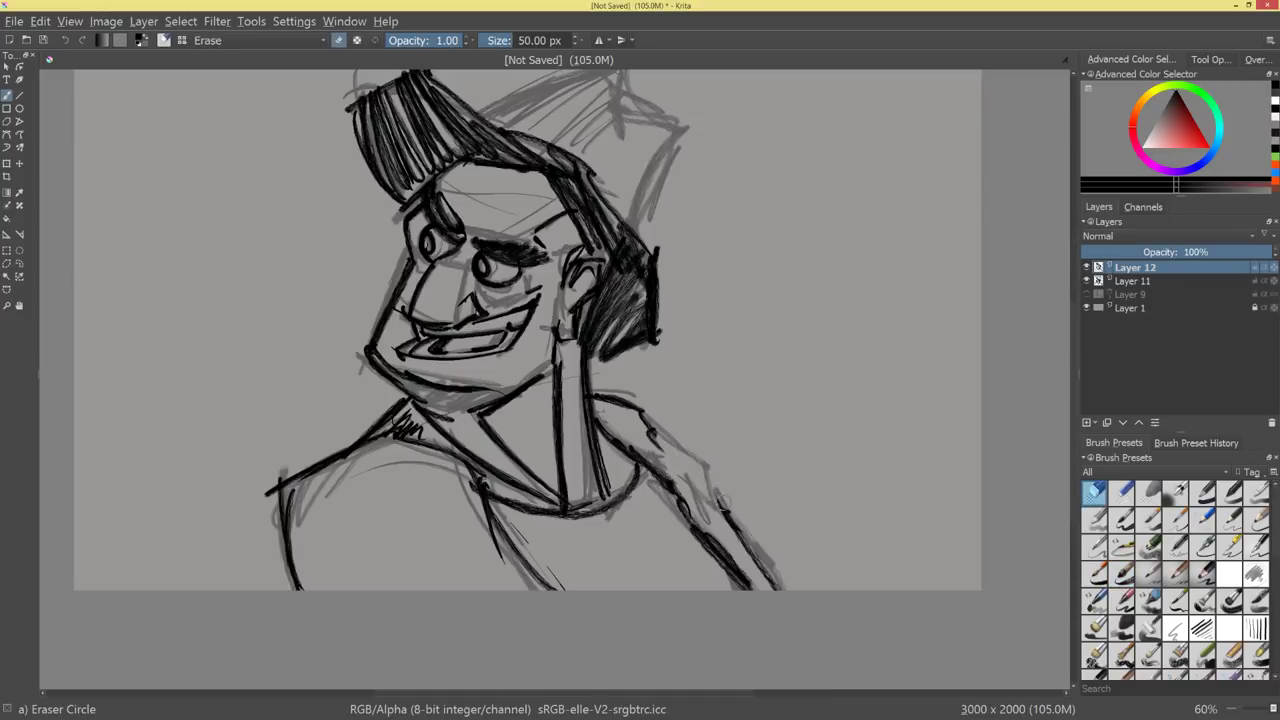
key(slash)
drag(647, 414, 701, 483)
drag(640, 416, 784, 590)
Ink the angular shape rising behind the head, adding inner fold lines and a loose strand at the back.
scroll(775, 343, down, 4)
scroll(837, 394, up, 5)
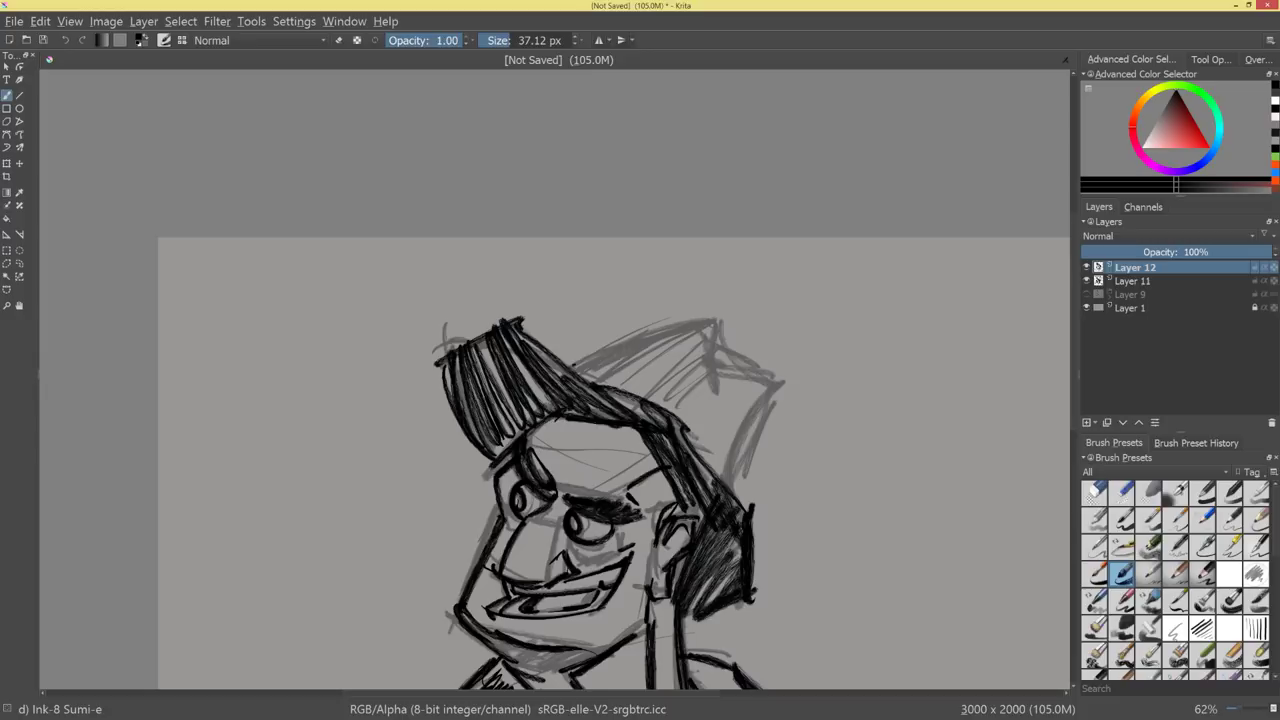
mouse_move(572, 366)
mouse_down()
mouse_move(716, 322)
mouse_move(772, 382)
mouse_up()
mouse_move(720, 328)
mouse_down()
mouse_move(774, 378)
mouse_move(728, 478)
mouse_up()
key(ctrl+z)
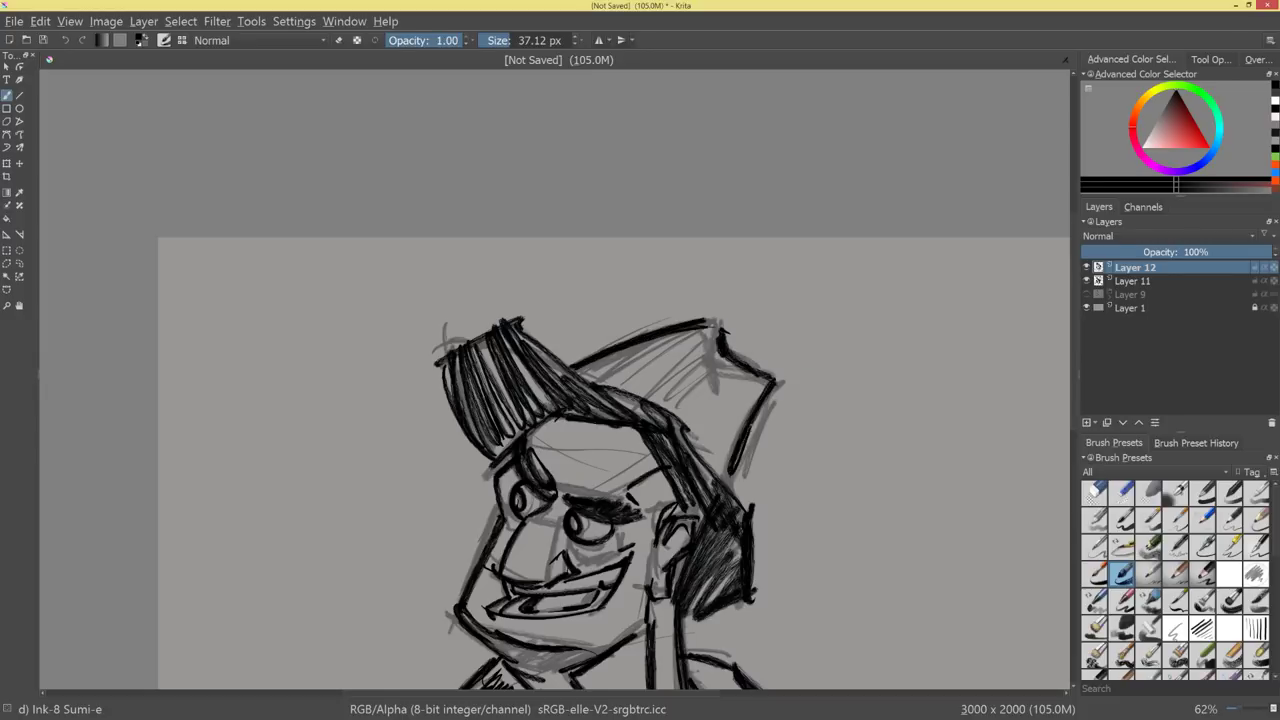
drag(740, 364, 622, 414)
drag(741, 358, 613, 403)
drag(737, 355, 609, 398)
mouse_move(705, 346)
mouse_down()
mouse_move(596, 385)
mouse_move(725, 457)
mouse_move(826, 421)
mouse_up()
drag(875, 476, 802, 490)
Hatch the shadow on the neck beneath the jaw and ink the small throat contour beside it.
drag(787, 573, 790, 348)
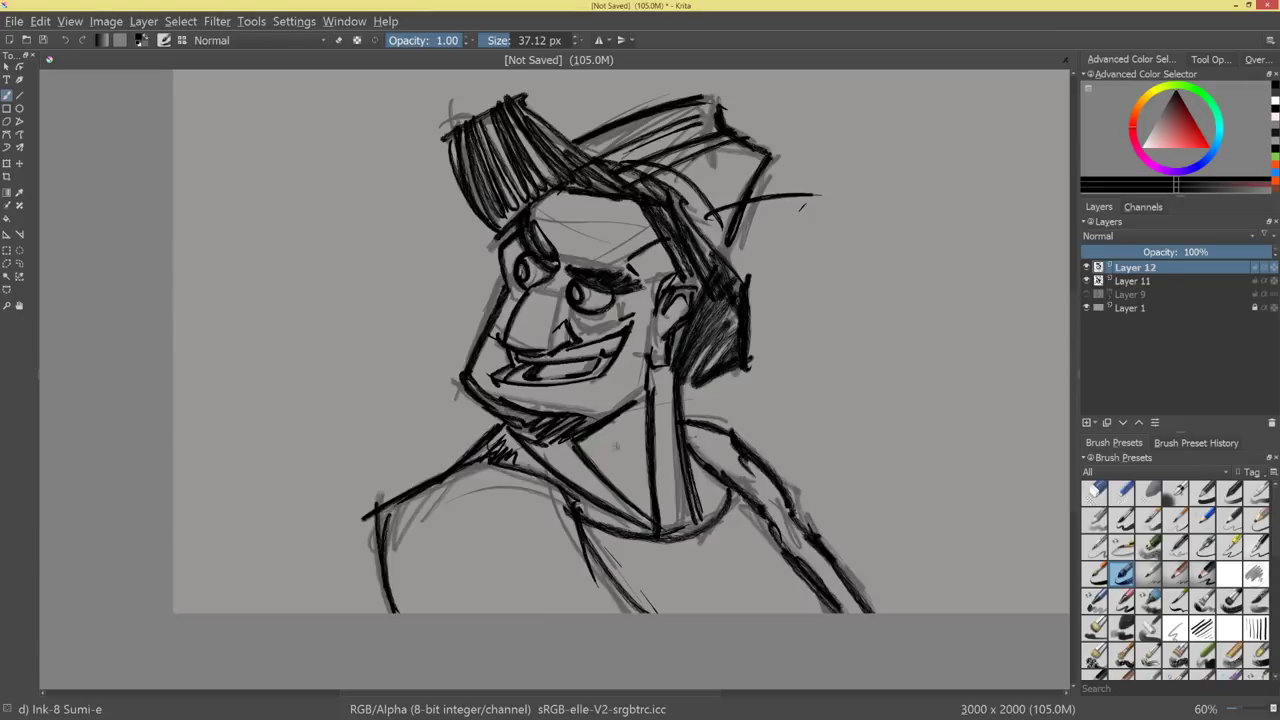
mouse_move(584, 450)
mouse_down()
mouse_move(640, 410)
mouse_move(636, 424)
mouse_up()
mouse_move(600, 466)
mouse_down()
mouse_move(632, 440)
mouse_move(634, 458)
mouse_up()
drag(630, 455, 646, 480)
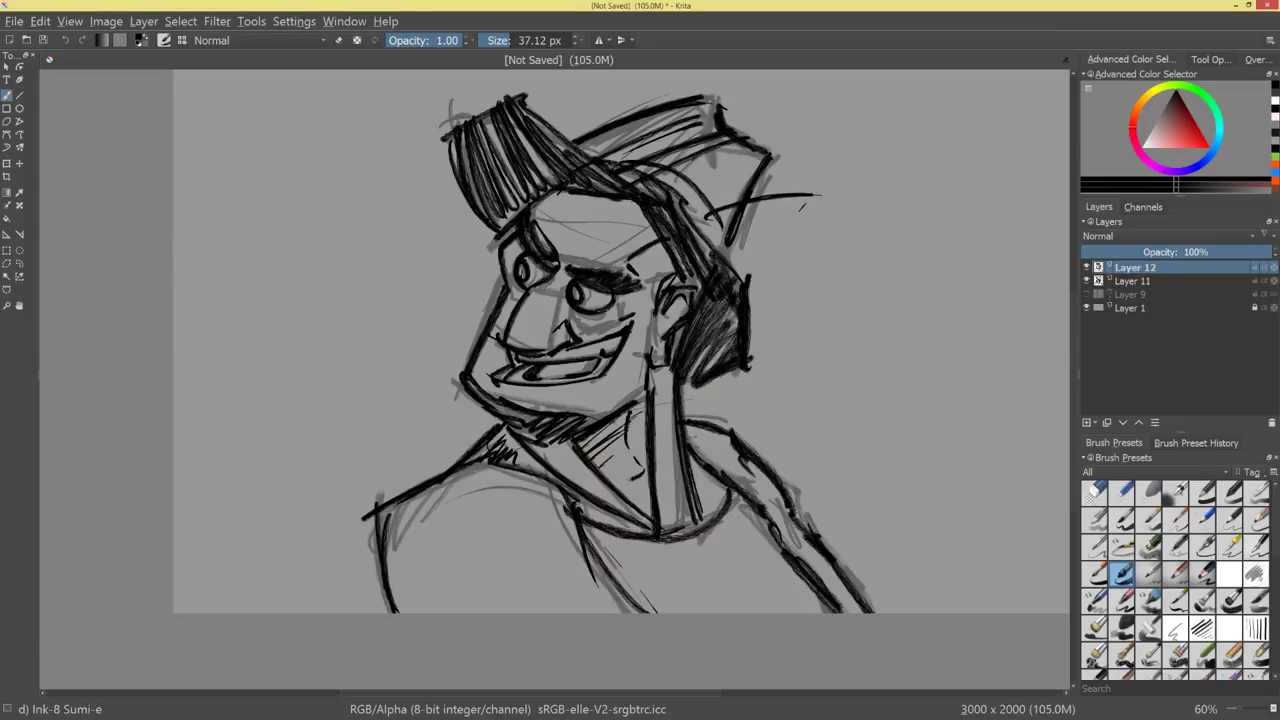
key(ctrl+z)
key(ctrl+z)
drag(630, 414, 630, 456)
drag(640, 450, 622, 468)
mouse_move(712, 443)
mouse_down()
mouse_move(711, 549)
mouse_move(711, 467)
mouse_up()
Draw a large circle on the near shoulder with repeated overlapping strokes.
drag(454, 529, 506, 461)
key(ctrl+z)
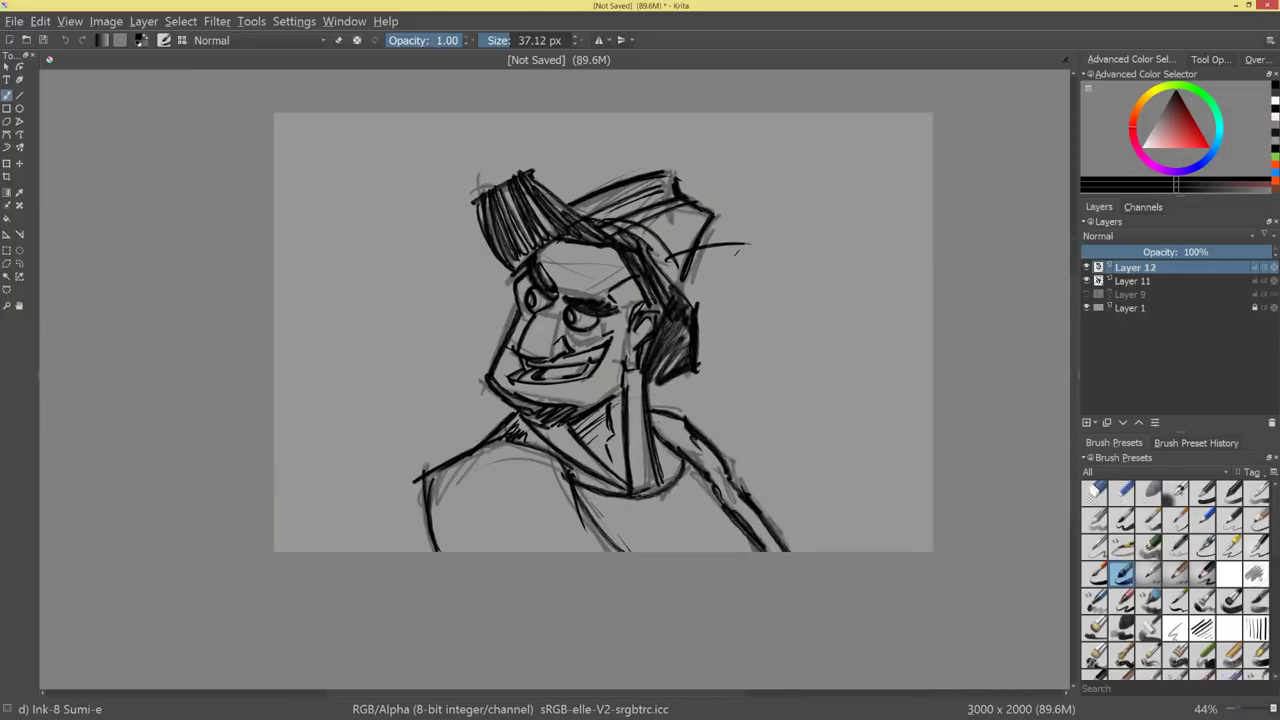
mouse_move(460, 548)
mouse_down()
mouse_move(517, 465)
mouse_move(550, 517)
mouse_up()
mouse_move(512, 460)
mouse_down()
mouse_move(541, 534)
mouse_move(512, 551)
mouse_up()
drag(460, 551, 540, 488)
drag(701, 491, 701, 458)
Try curved strokes inside the circle on the shoulder, undoing the last few.
drag(455, 567, 384, 600)
mouse_move(386, 570)
mouse_down()
mouse_move(434, 548)
mouse_move(402, 624)
mouse_up()
drag(436, 560, 390, 612)
mouse_move(482, 550)
mouse_down()
mouse_move(504, 535)
mouse_move(538, 547)
mouse_up()
key(ctrl+z)
key(ctrl+z)
key(ctrl+z)
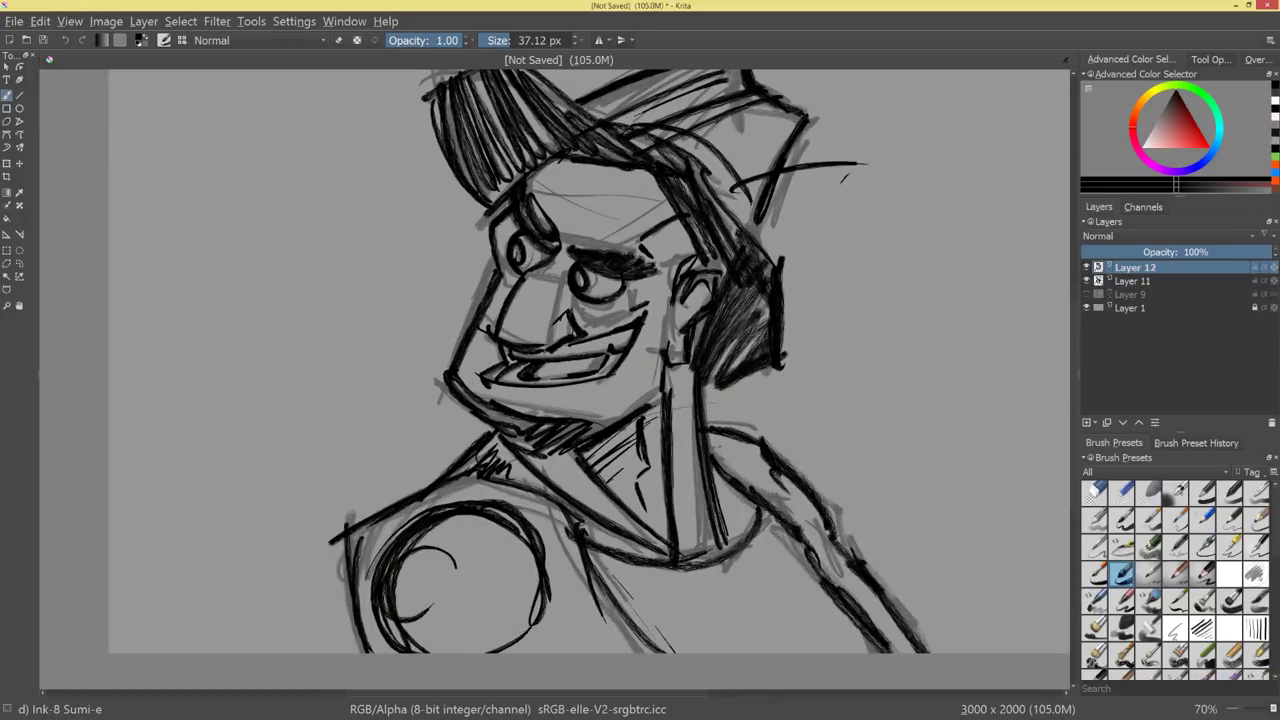
Try curled swirl shapes inside the shoulder circle, check them at full view, and undo them.
mouse_move(427, 564)
mouse_down()
mouse_move(409, 617)
mouse_move(426, 600)
mouse_up()
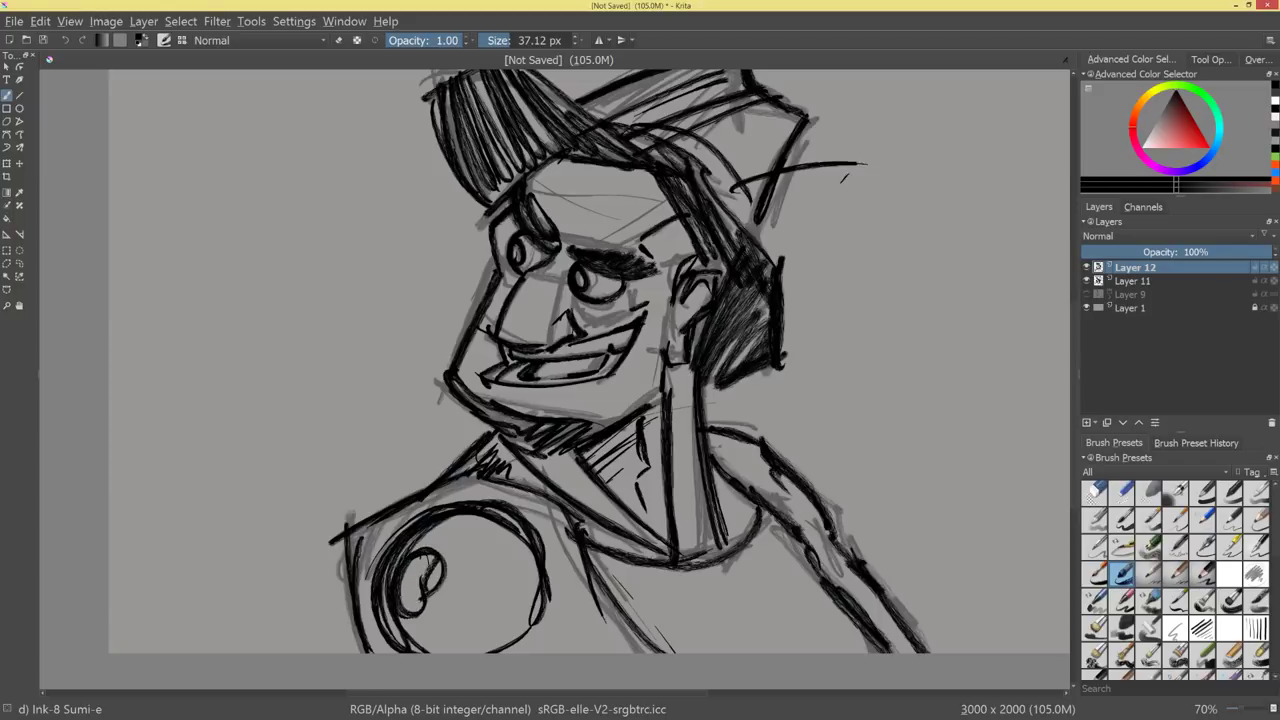
mouse_move(484, 534)
mouse_down()
mouse_move(524, 568)
mouse_move(502, 588)
mouse_up()
scroll(594, 577, down, 5)
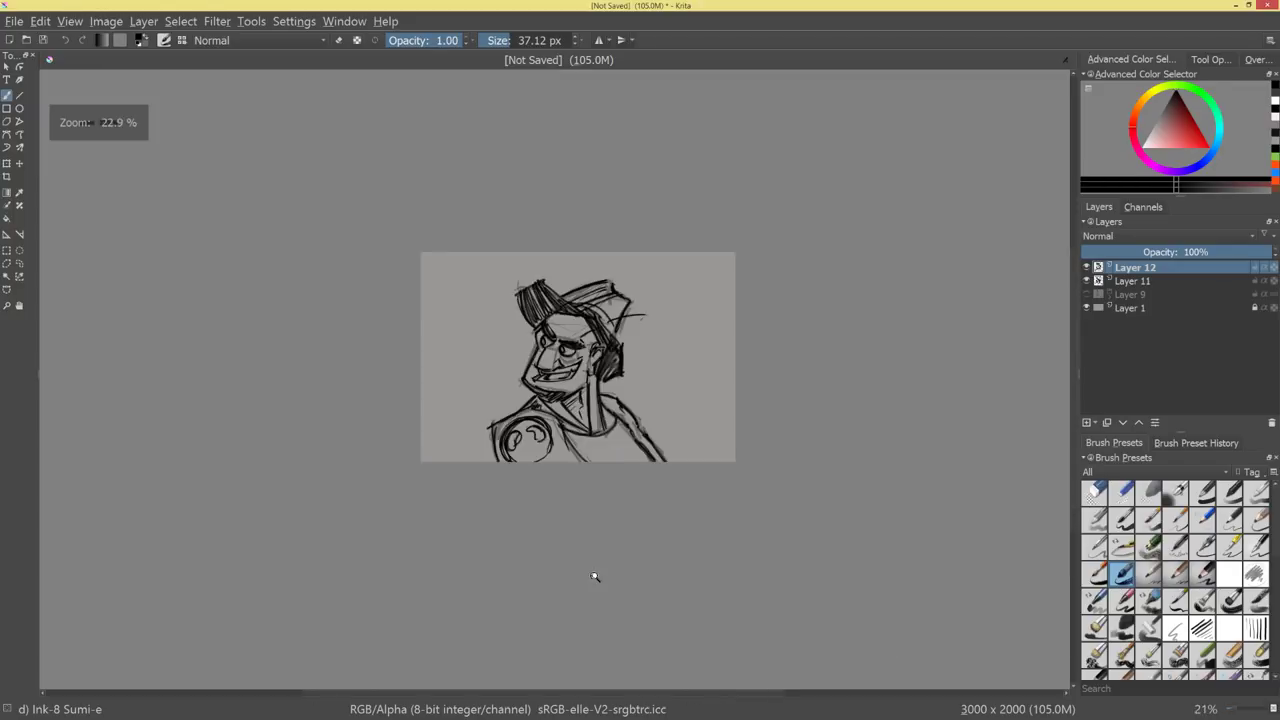
scroll(611, 540, up, 4)
key(ctrl+z)
key(ctrl+z)
key(ctrl+z)
key(ctrl+z)
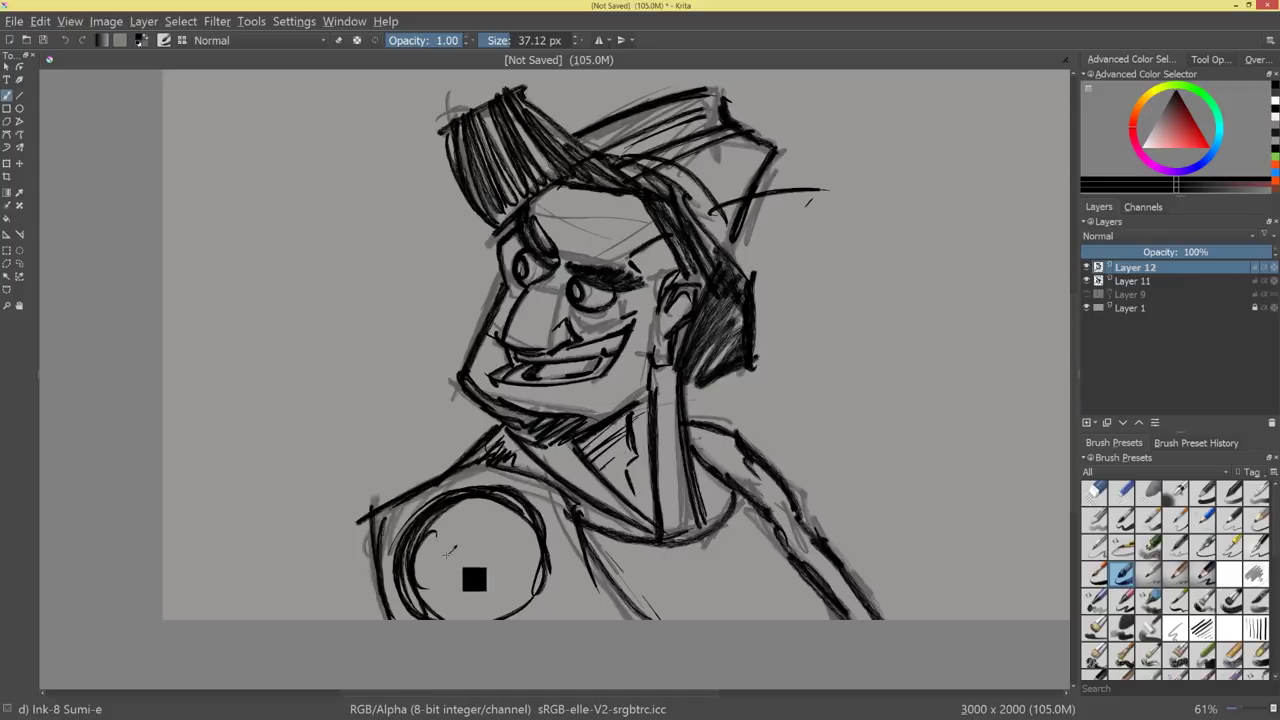
Draw a smiley face inside the shoulder circle with two oval eyes and a curved mouth.
mouse_move(419, 556)
mouse_down()
mouse_move(439, 540)
mouse_move(420, 561)
mouse_up()
drag(498, 512, 494, 530)
drag(452, 584, 516, 567)
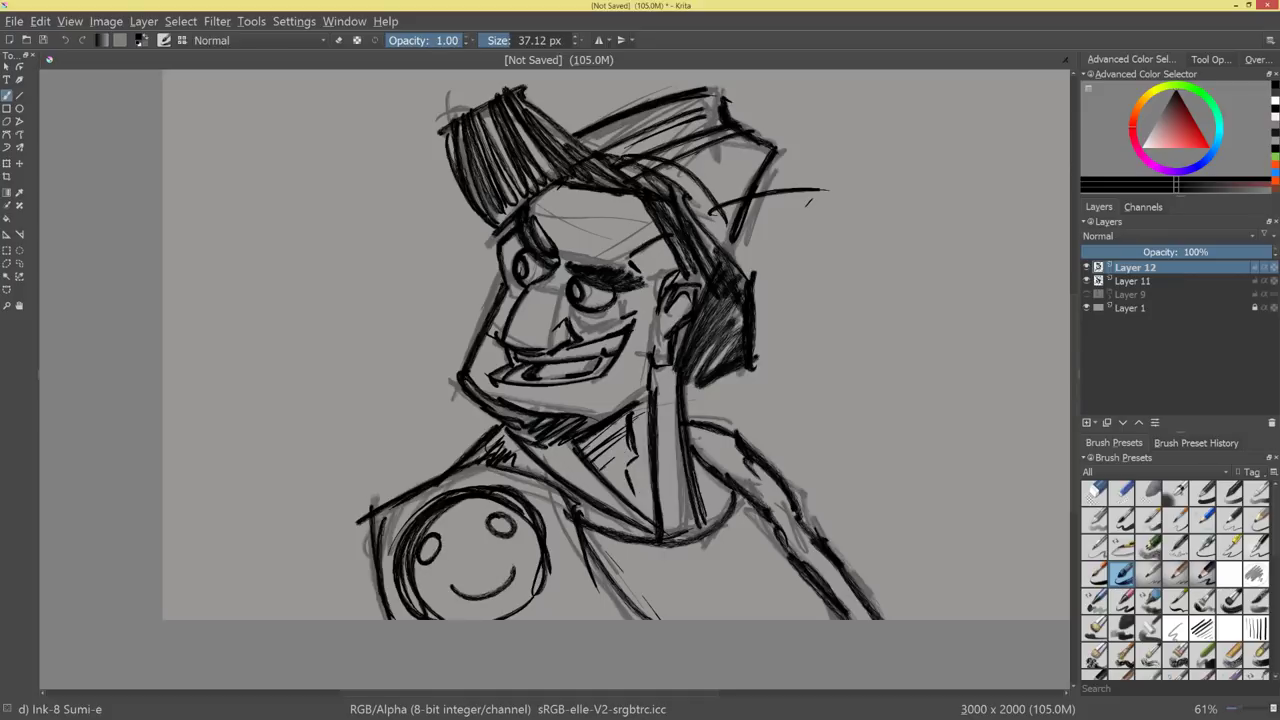
scroll(630, 570, down, 5)
scroll(655, 555, up, 3)
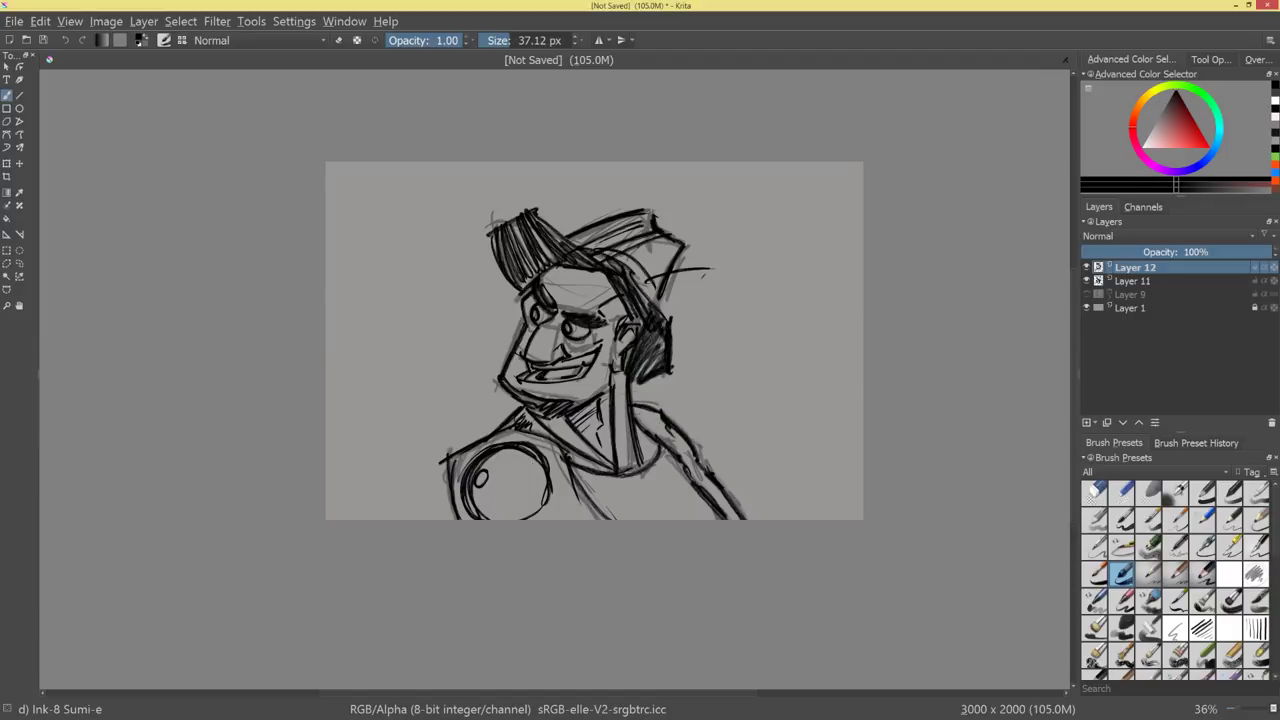
Draw a small animal face with dot eyes, a nose, a curved mouth and long whiskers inside the shoulder circle.
scroll(528, 464, up, 4)
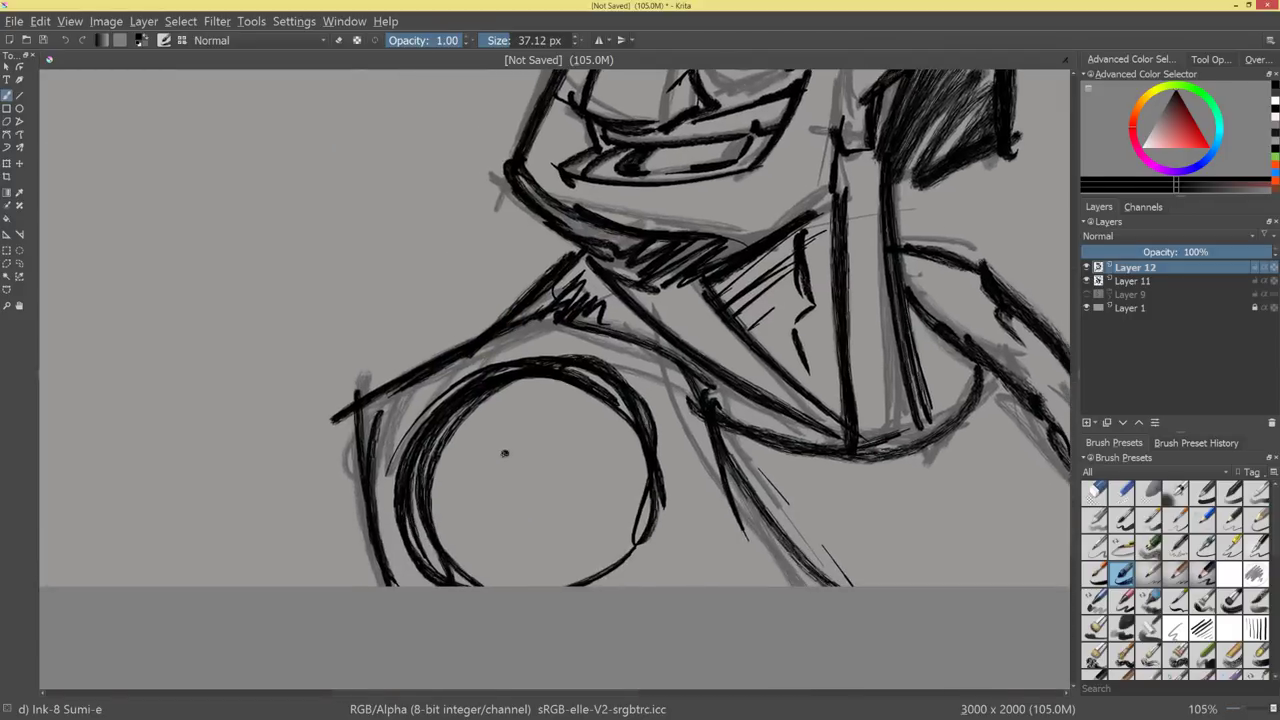
mouse_move(515, 482)
mouse_down()
mouse_move(383, 540)
mouse_move(407, 572)
mouse_up()
key(ctrl+z)
key(ctrl+z)
drag(518, 484, 437, 568)
mouse_move(427, 543)
mouse_down()
mouse_move(450, 513)
mouse_move(571, 459)
mouse_move(632, 458)
mouse_up()
mouse_move(606, 474)
mouse_down()
mouse_move(540, 477)
mouse_move(548, 486)
mouse_up()
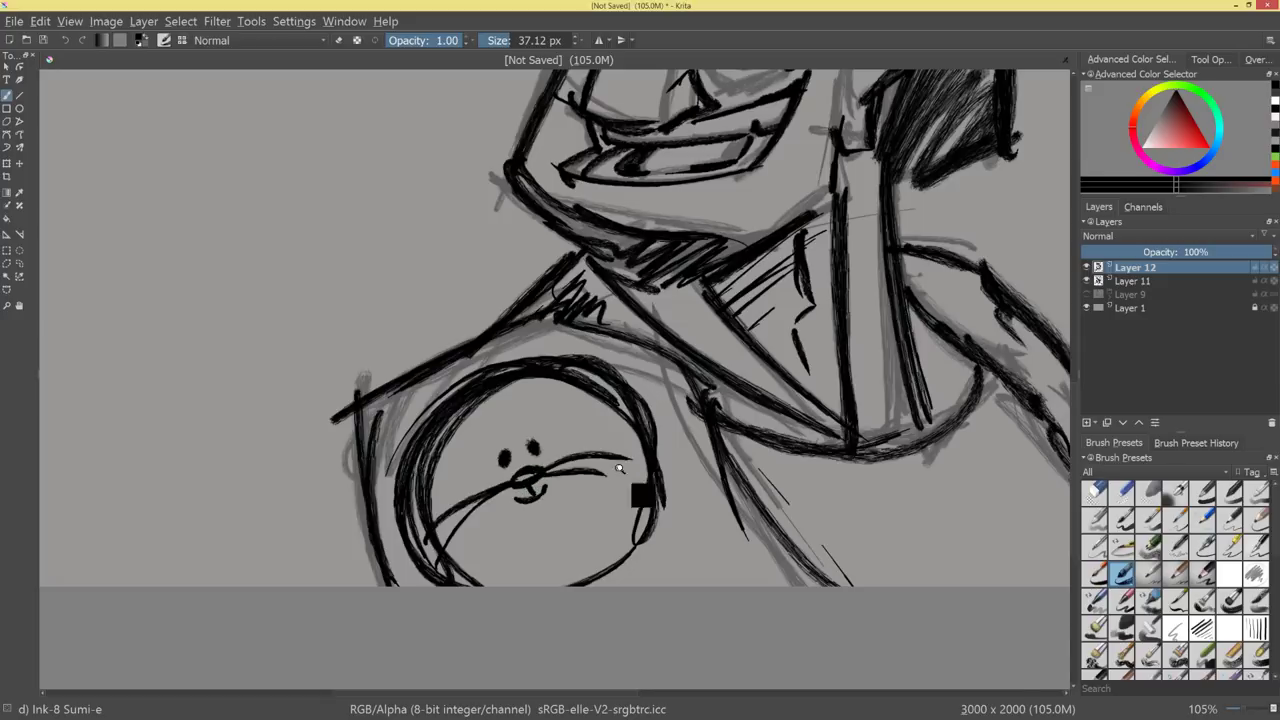
drag(482, 452, 538, 432)
mouse_move(586, 479)
mouse_down()
mouse_move(557, 606)
mouse_move(747, 498)
mouse_up()
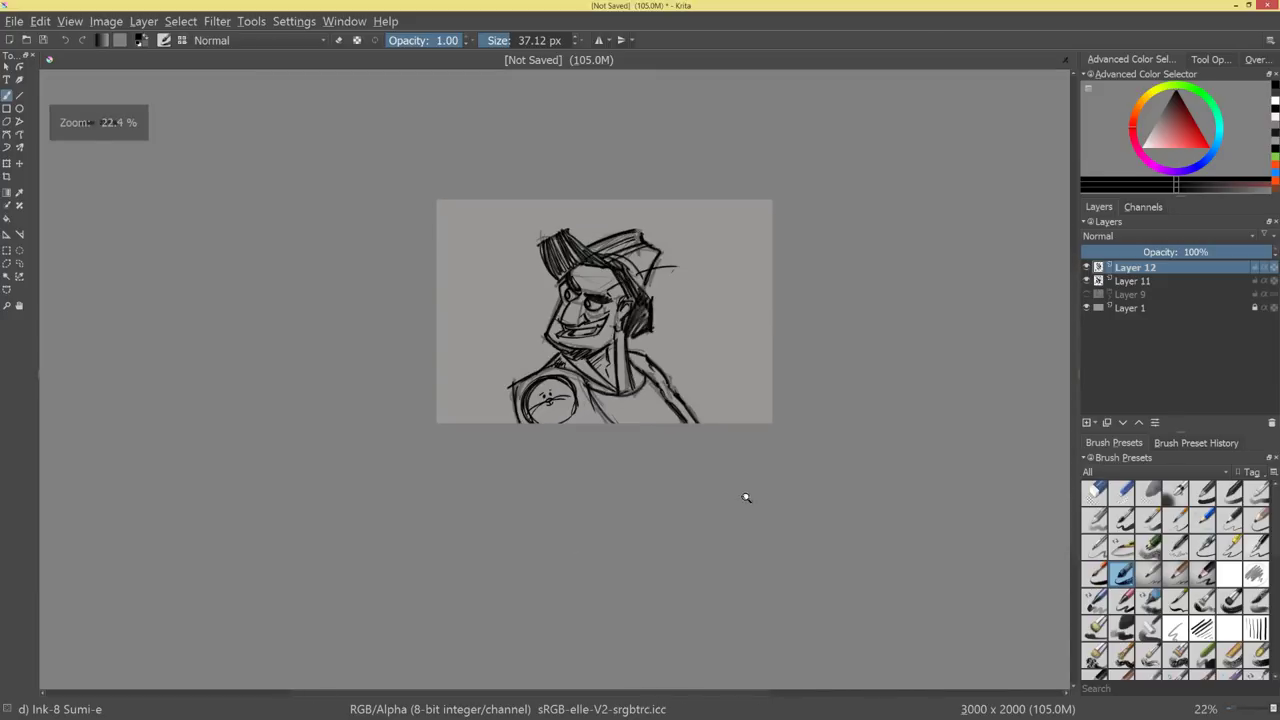
mouse_move(694, 423)
mouse_down()
mouse_move(714, 372)
mouse_move(710, 383)
mouse_up()
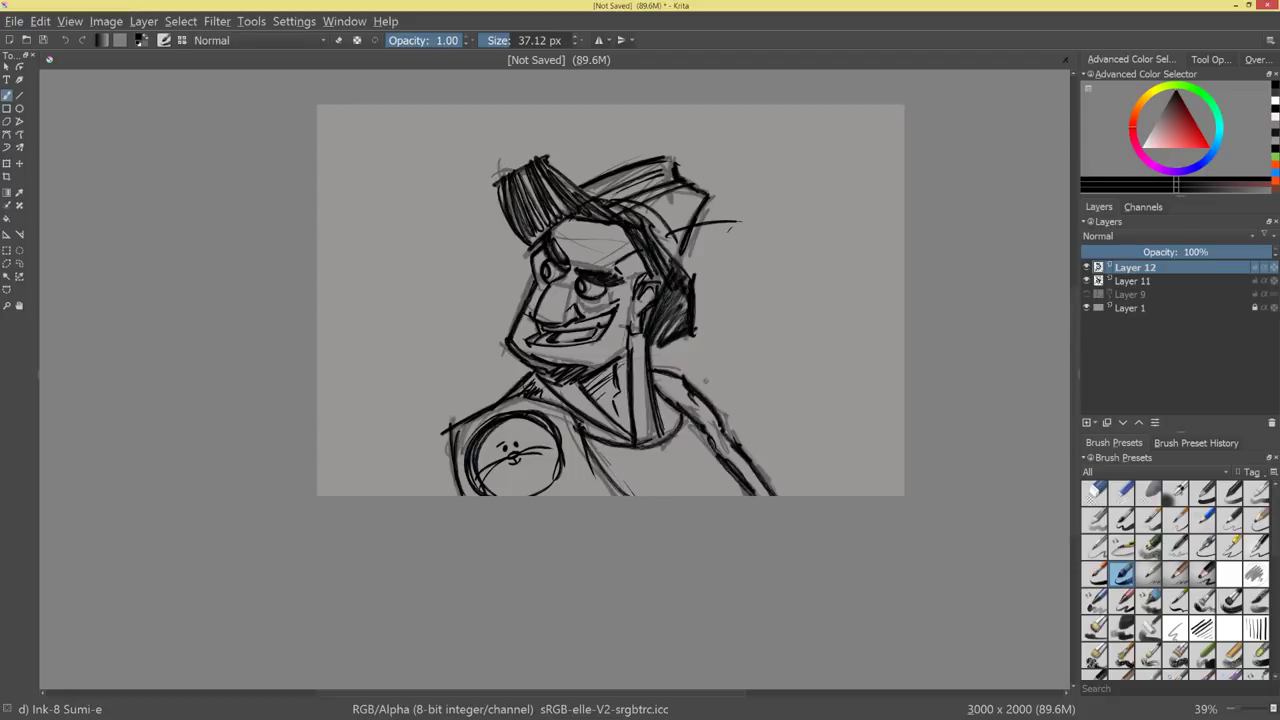
Redraw the emblem face's eyes as an angry slanted pair with frowning brows, and add curved fold lines to the shirt.
key(ctrl+plus)
key(ctrl+z)
mouse_move(394, 552)
mouse_down()
mouse_move(428, 552)
mouse_move(465, 528)
mouse_move(387, 563)
mouse_move(474, 557)
mouse_up()
key(ctrl+z)
key(ctrl+z)
key(ctrl+z)
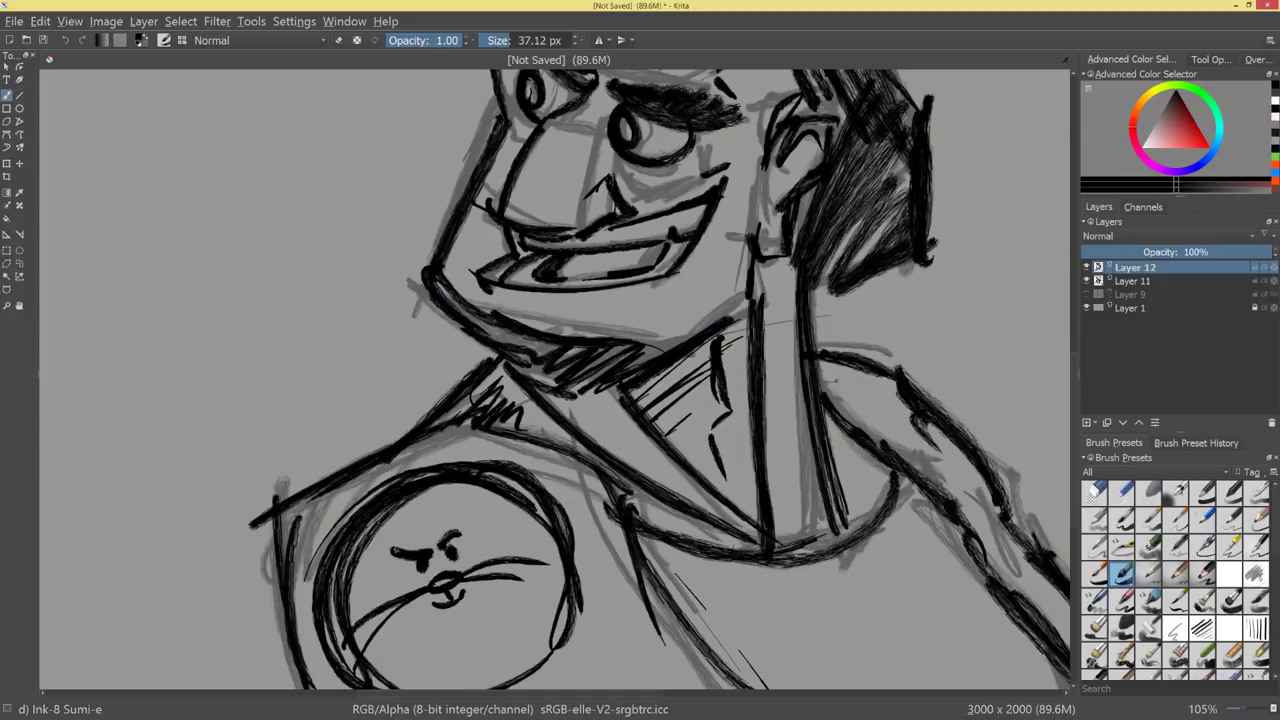
drag(394, 552, 736, 492)
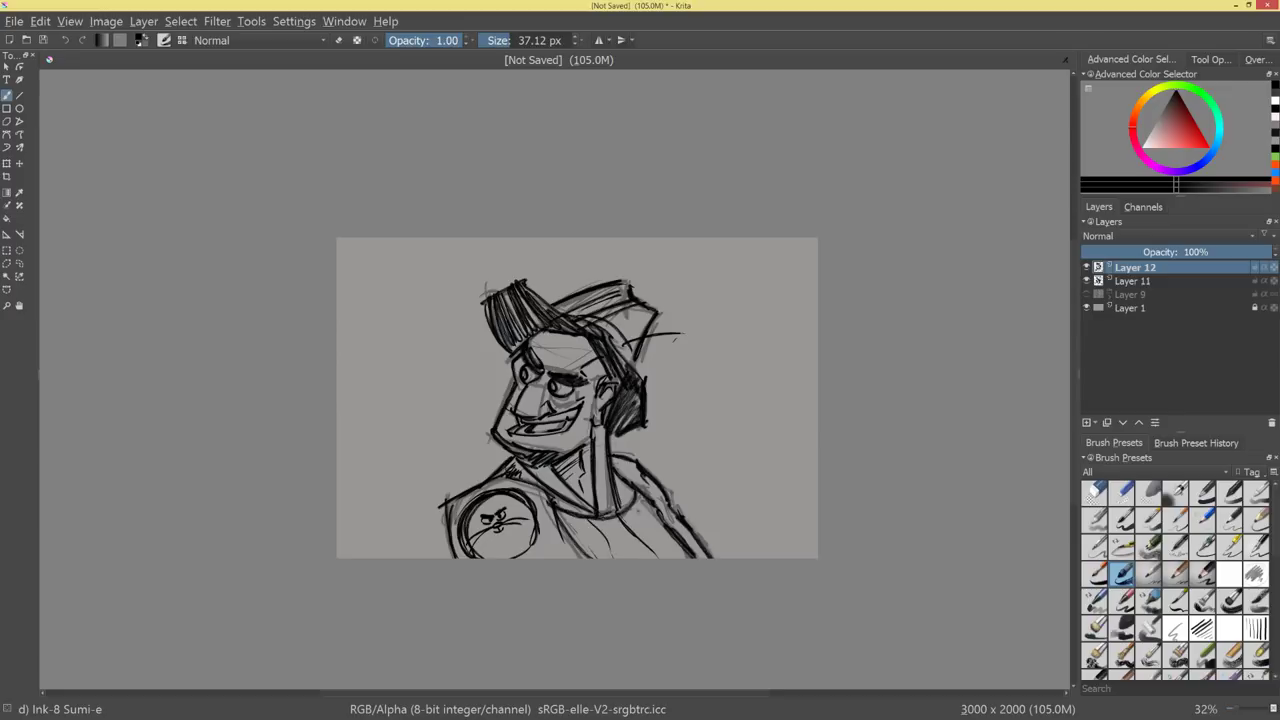
Add a short crease stroke on the far cheek beside the nose.
drag(674, 437, 729, 326)
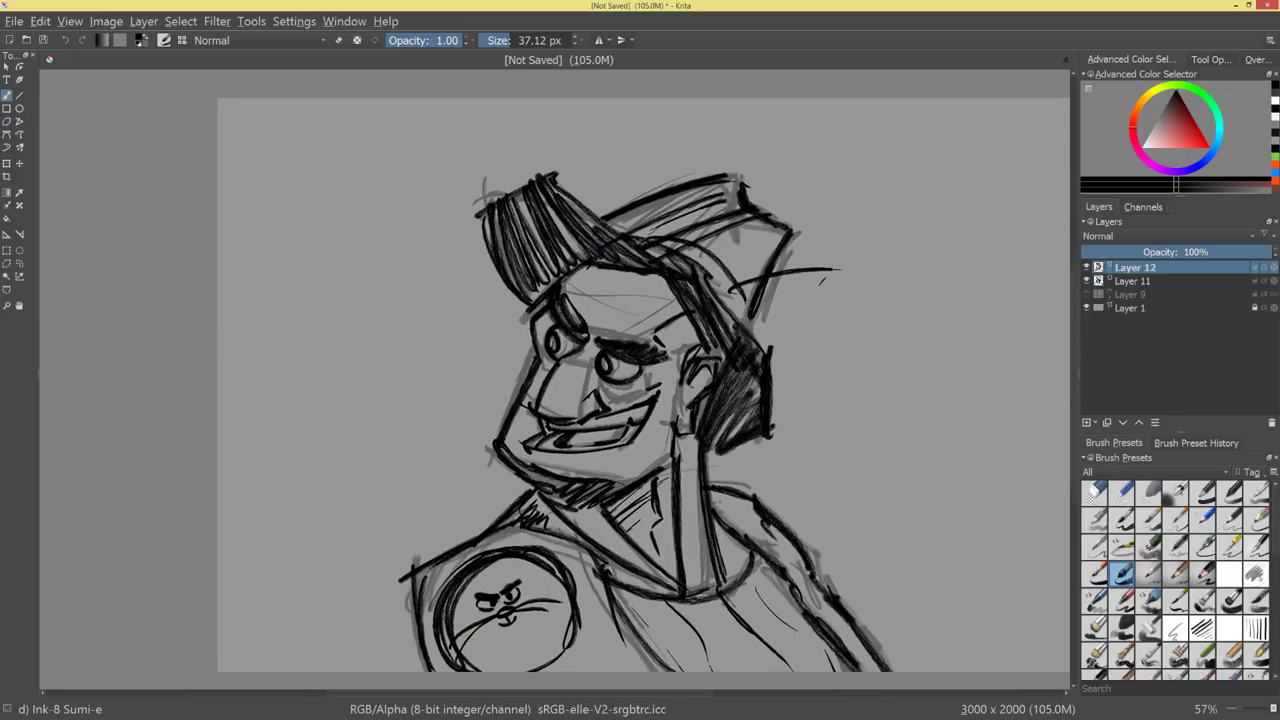
drag(666, 405, 666, 333)
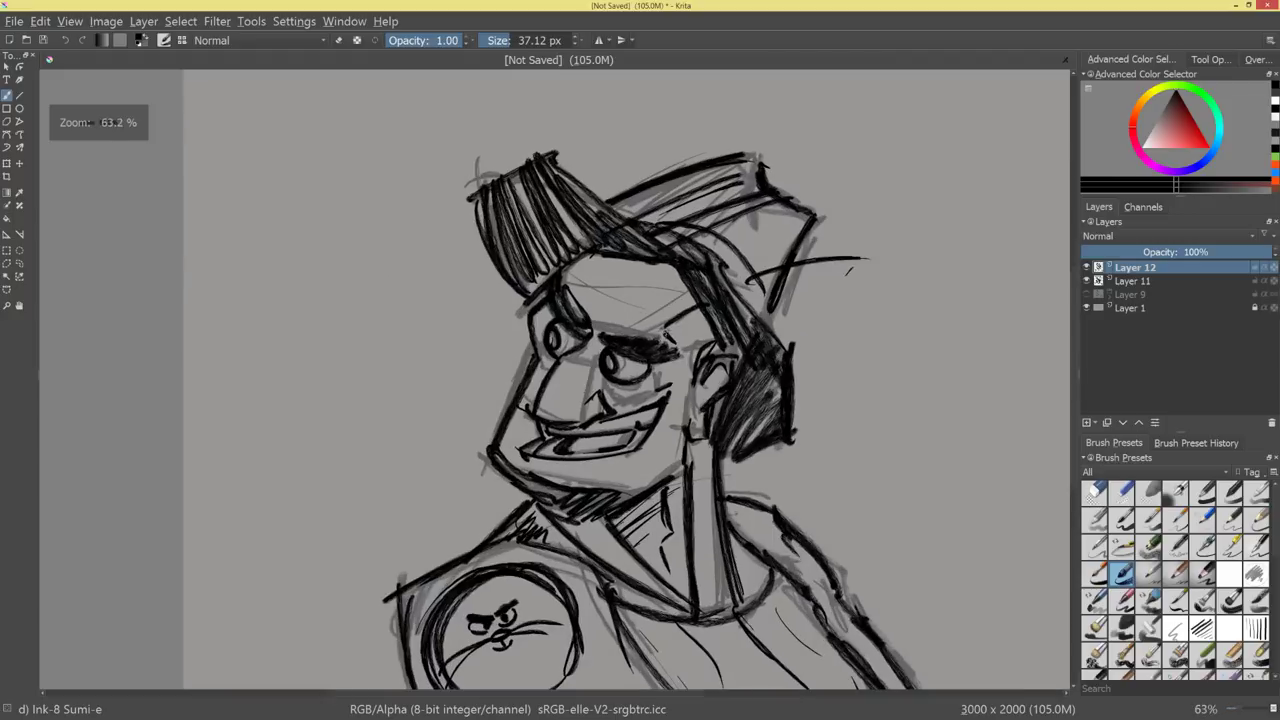
mouse_move(653, 459)
mouse_down()
mouse_move(658, 537)
mouse_move(653, 381)
mouse_up()
drag(512, 430, 509, 396)
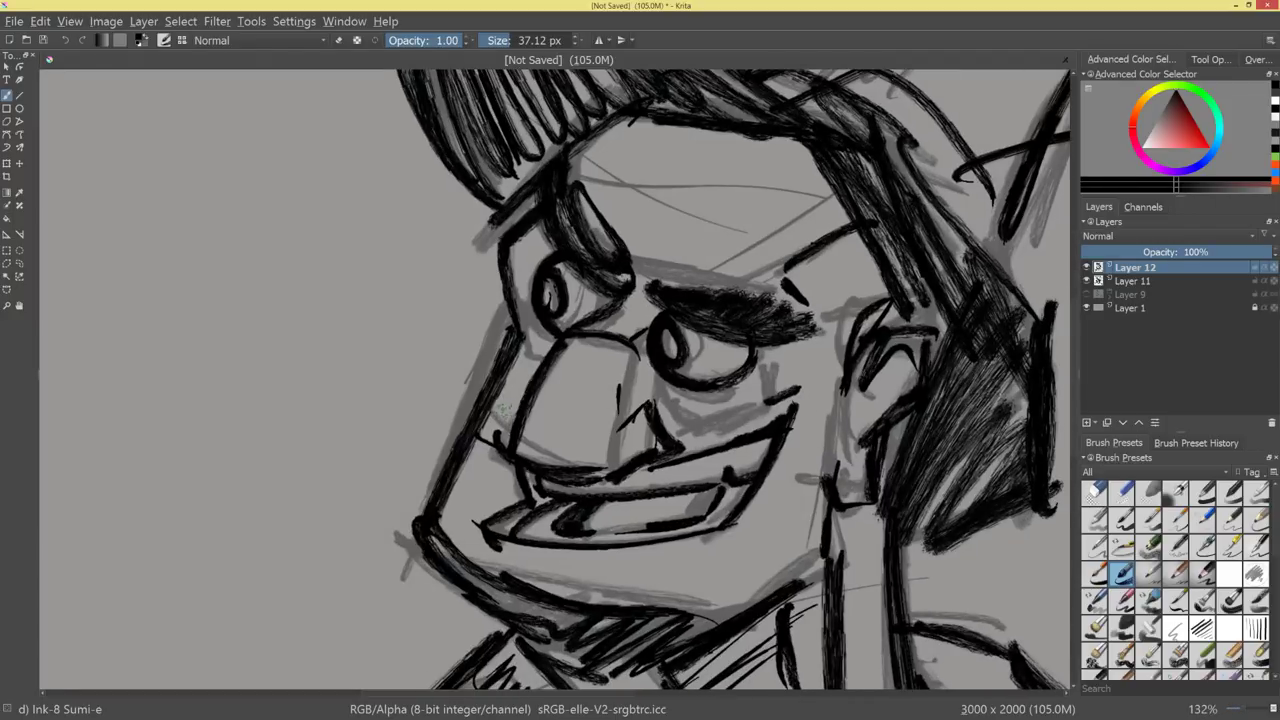
mouse_move(817, 455)
mouse_down()
mouse_move(795, 485)
mouse_move(525, 400)
mouse_move(540, 390)
mouse_move(722, 478)
mouse_move(734, 460)
mouse_move(1022, 377)
mouse_up()
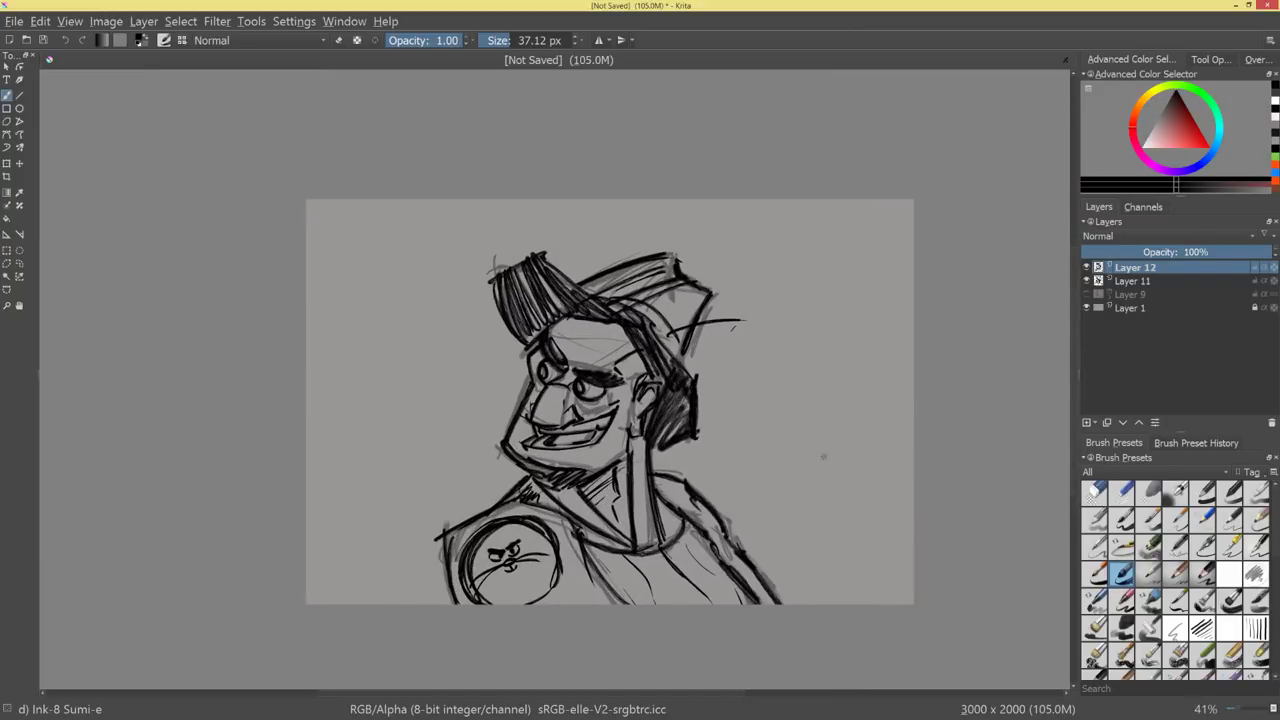
Try blocky vertical fringe strands across the forehead below the hairline, and undo them.
drag(722, 343, 690, 303)
drag(592, 271, 586, 329)
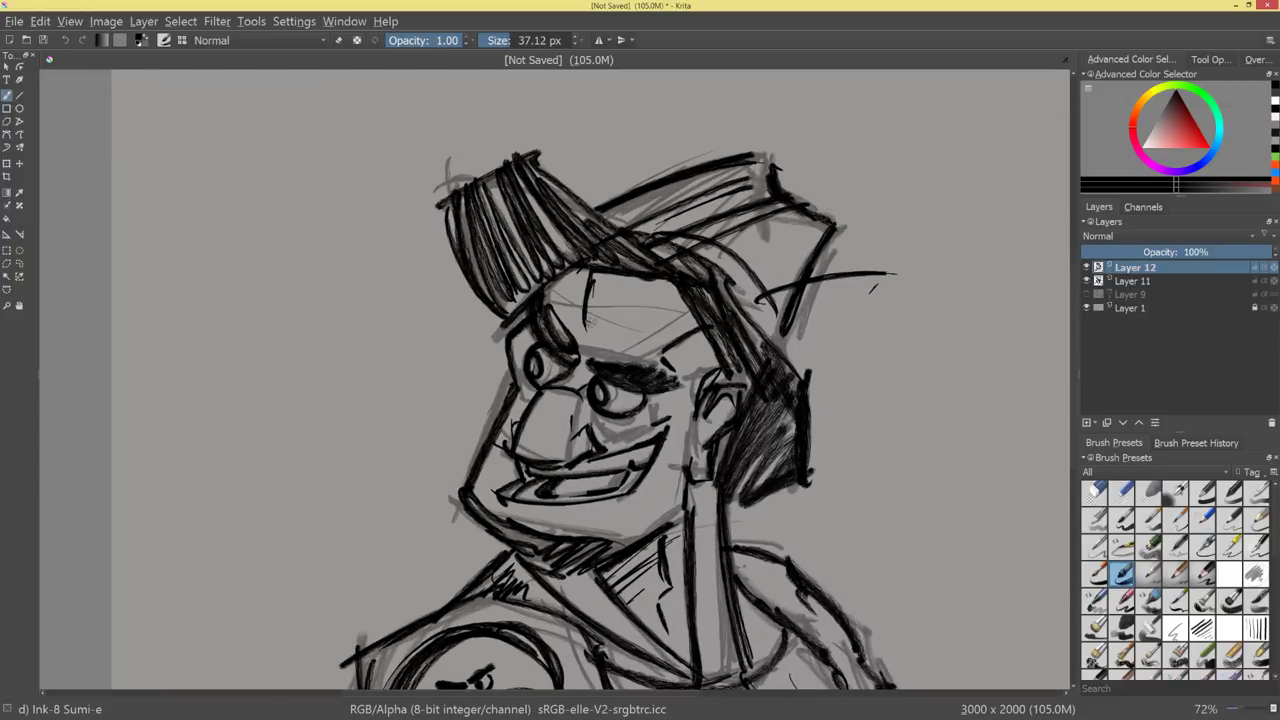
mouse_move(626, 277)
mouse_down()
mouse_move(615, 318)
mouse_move(660, 308)
mouse_up()
drag(655, 280, 657, 322)
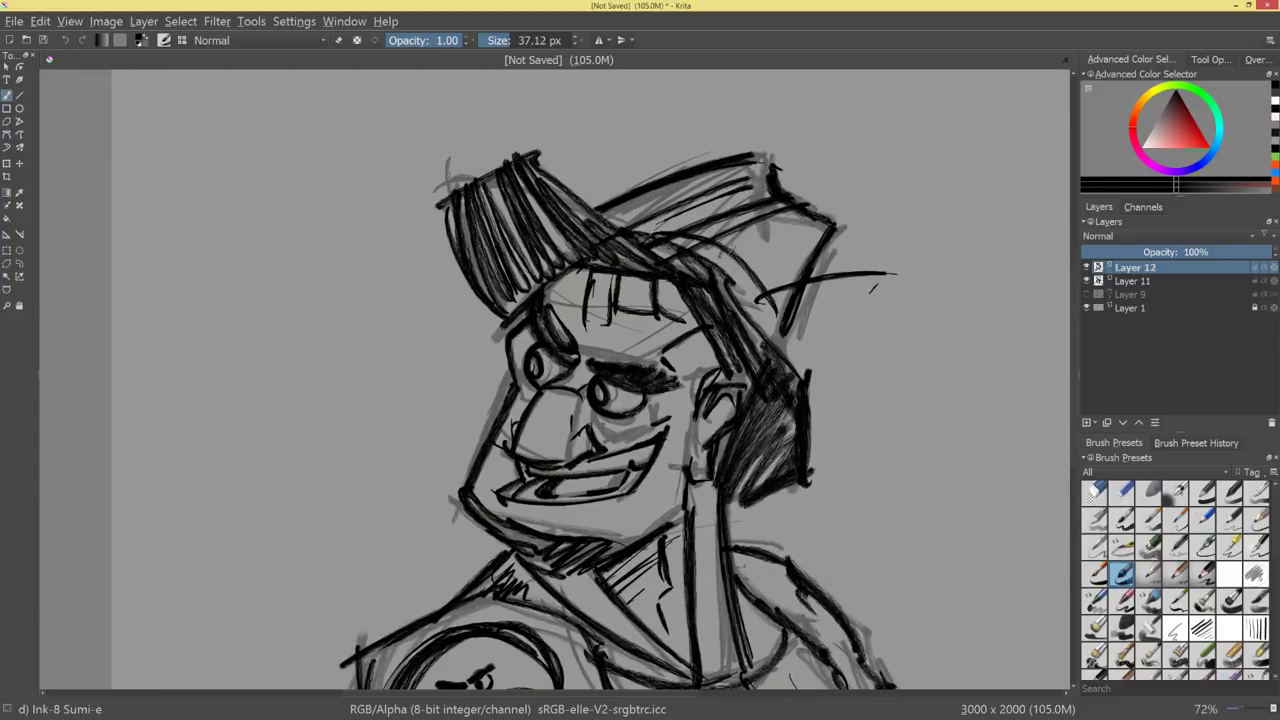
key(ctrl+z)
key(ctrl+z)
key(ctrl+z)
key(ctrl+z)
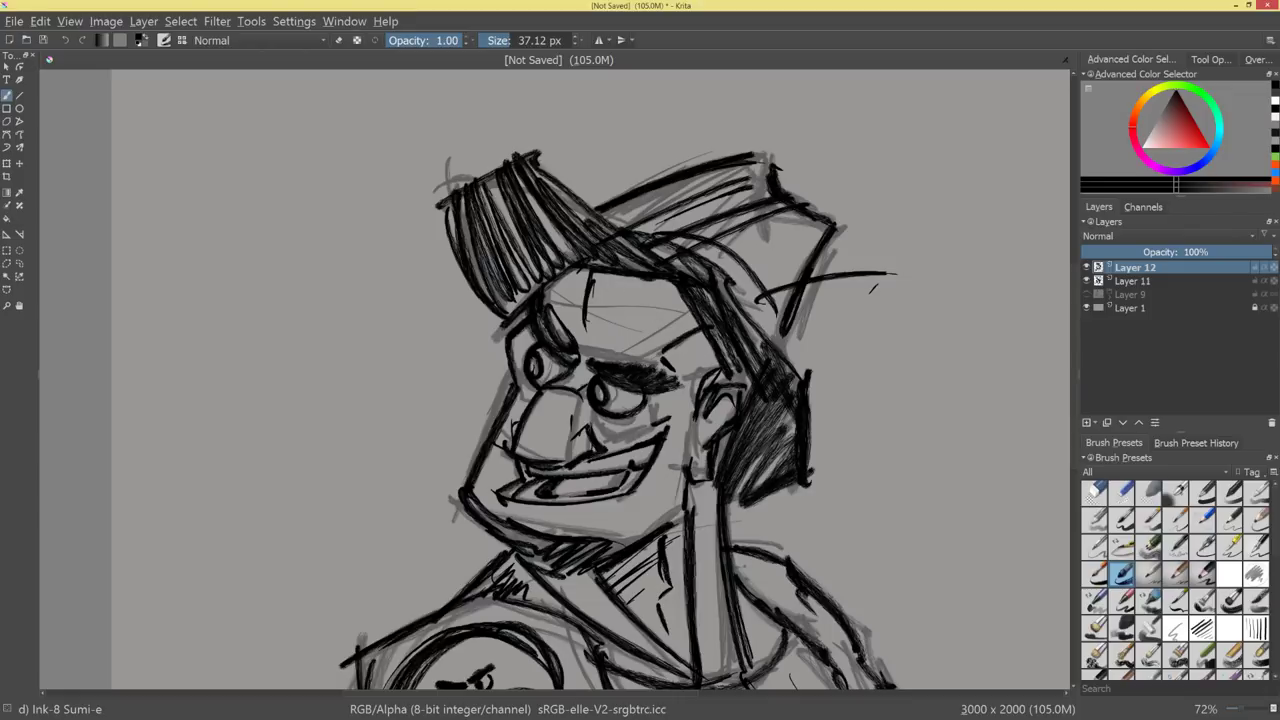
key(ctrl+z)
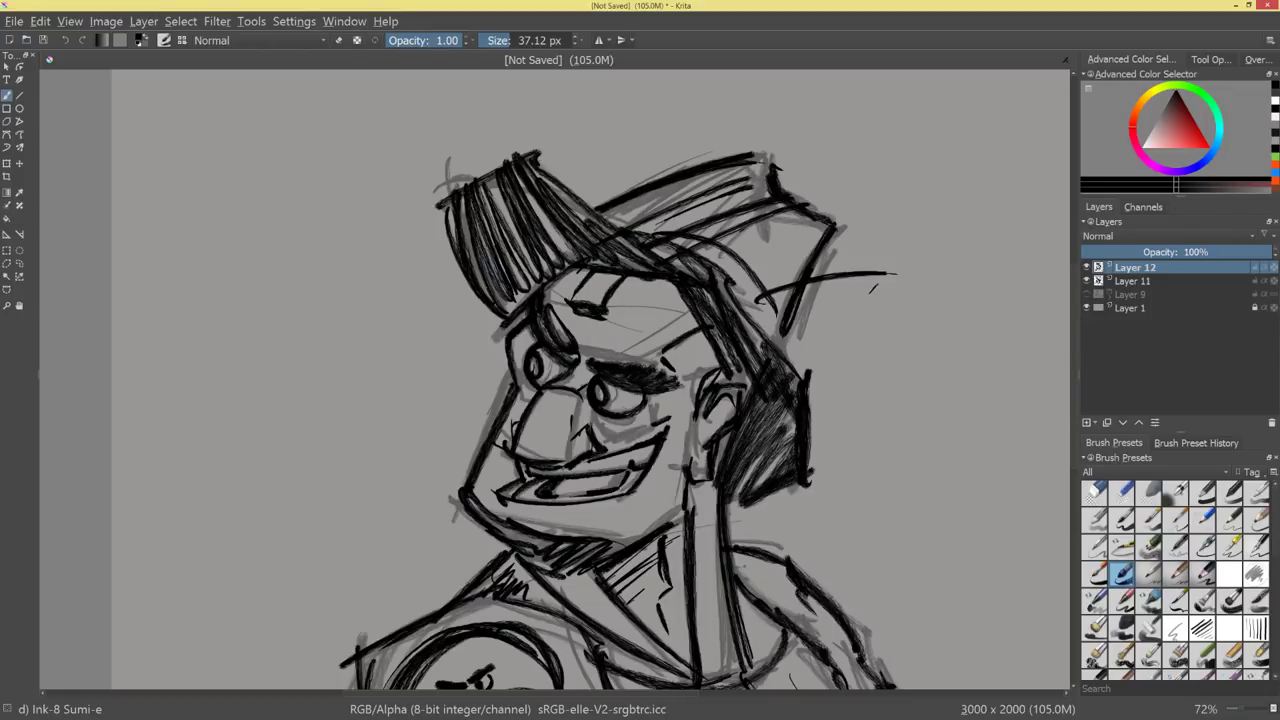
Draw a jagged dark fringe along the forehead hairline and a filled-in sideburn in front of the ear.
drag(614, 274, 600, 306)
drag(598, 266, 584, 302)
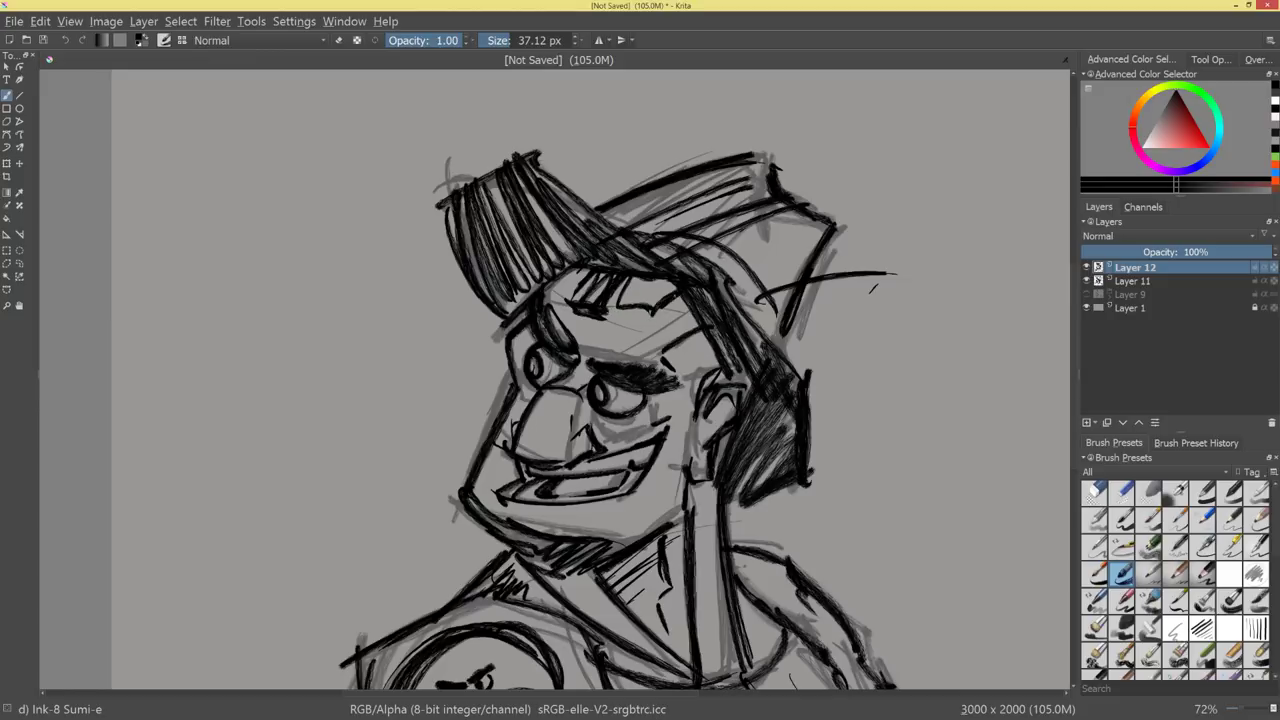
drag(690, 362, 680, 430)
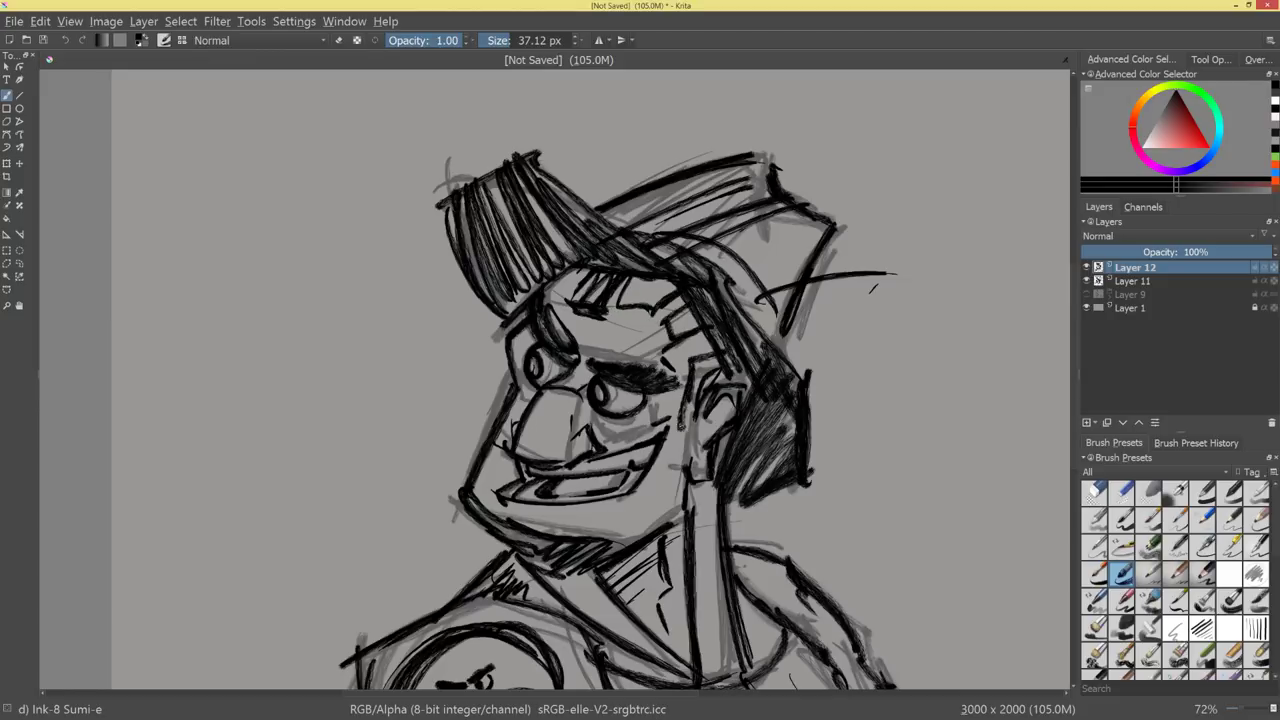
drag(692, 364, 684, 422)
drag(692, 359, 720, 352)
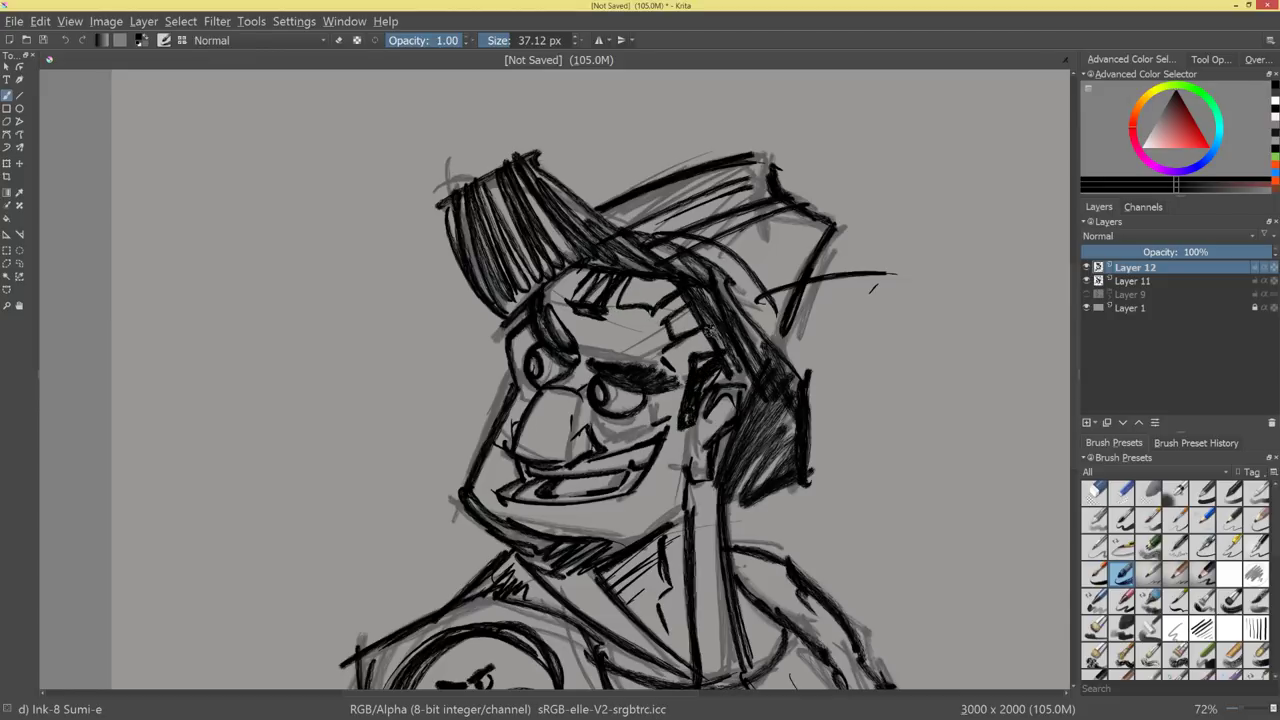
drag(676, 282, 662, 306)
drag(664, 282, 644, 306)
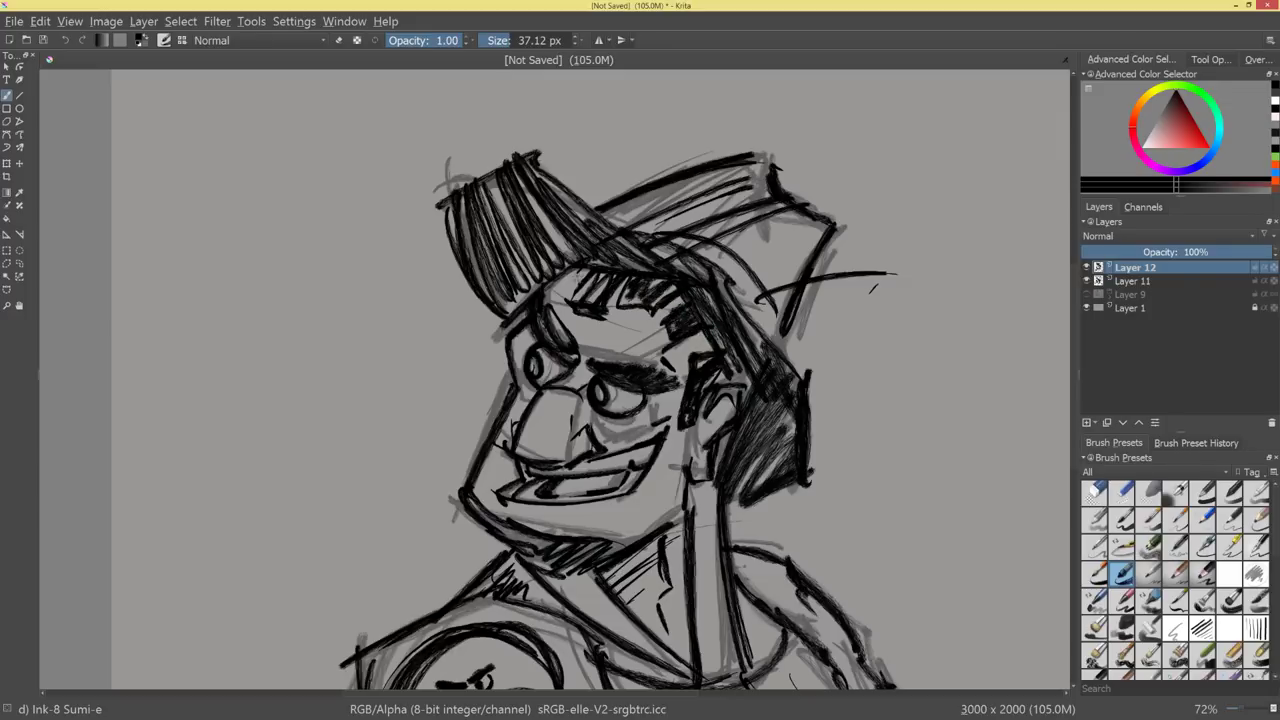
Delete Layer 11, which holds the faded sketch beneath the ink lines.
drag(735, 357, 770, 457)
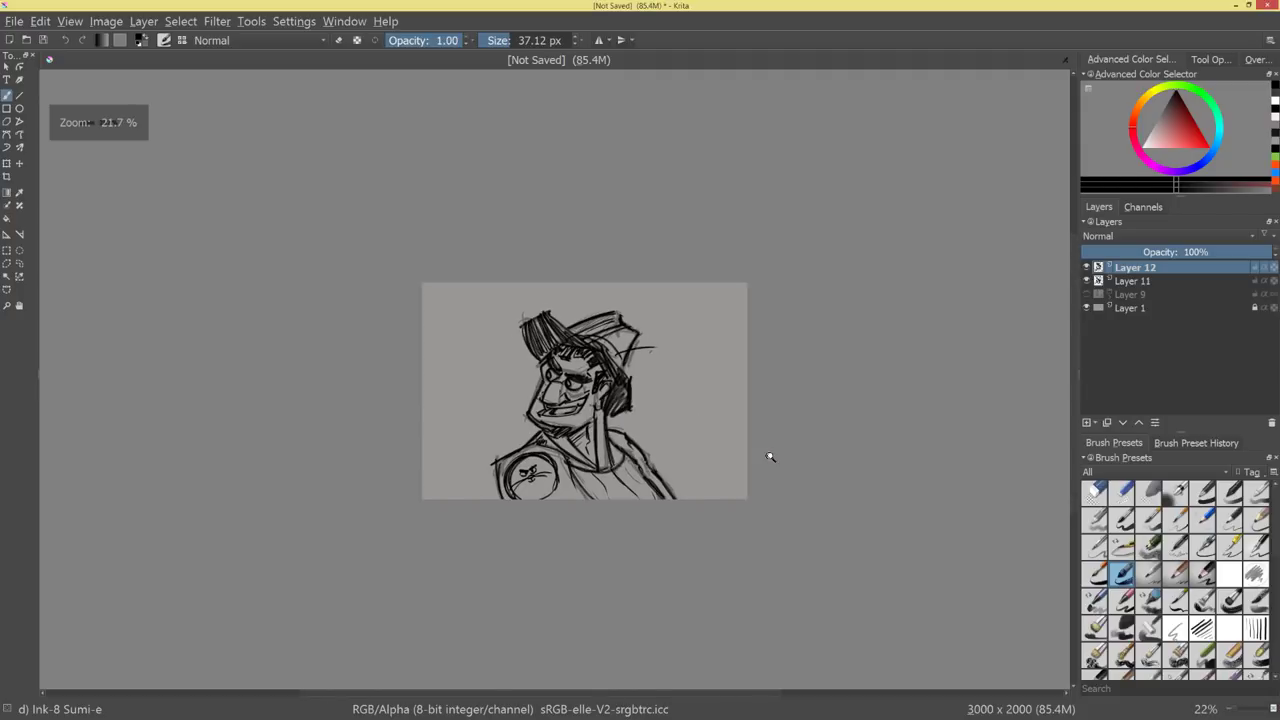
drag(792, 526, 850, 455)
click(1135, 281)
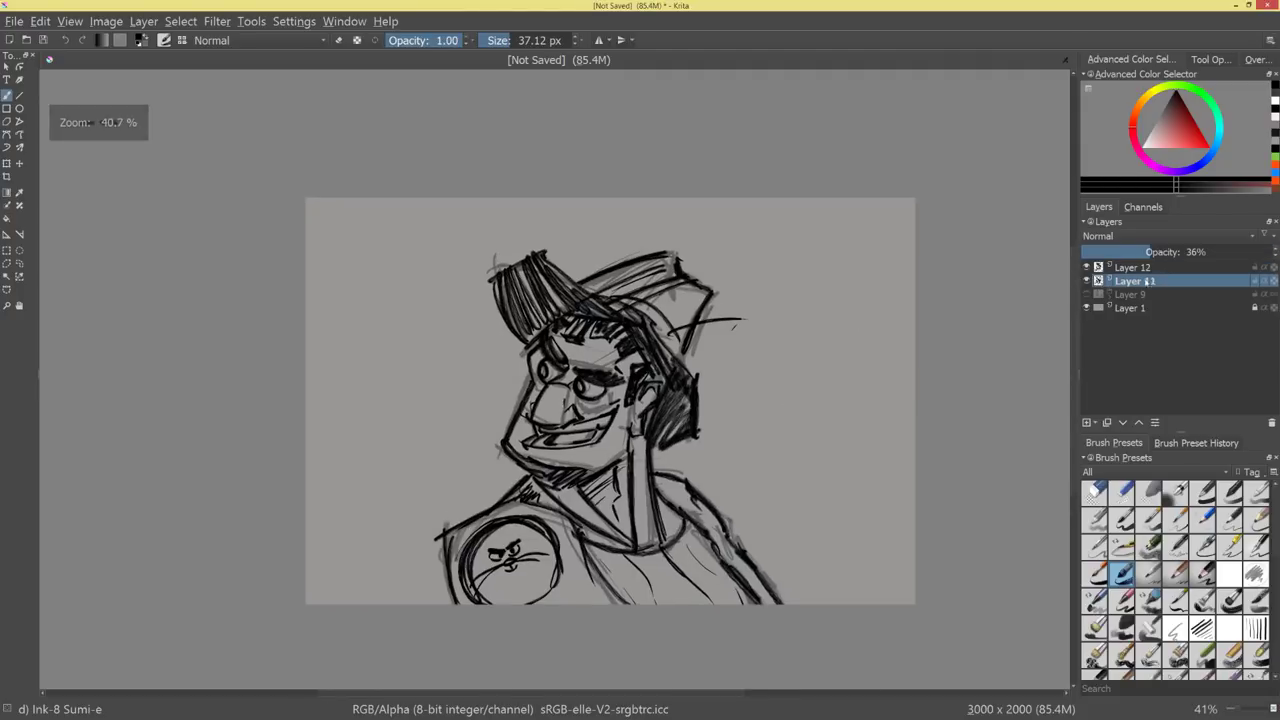
click(1271, 423)
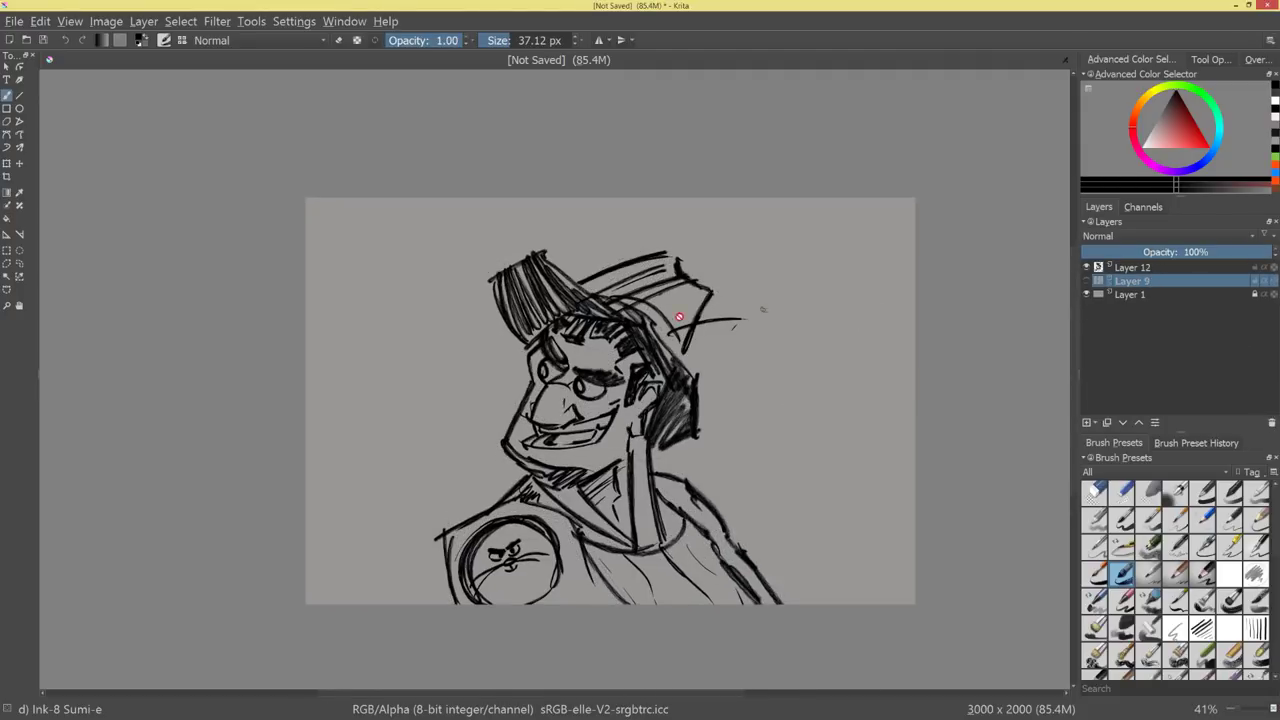
On Layer 12, thicken the outer contours of the swept-up hair, the shape behind it and the face.
click(1104, 267)
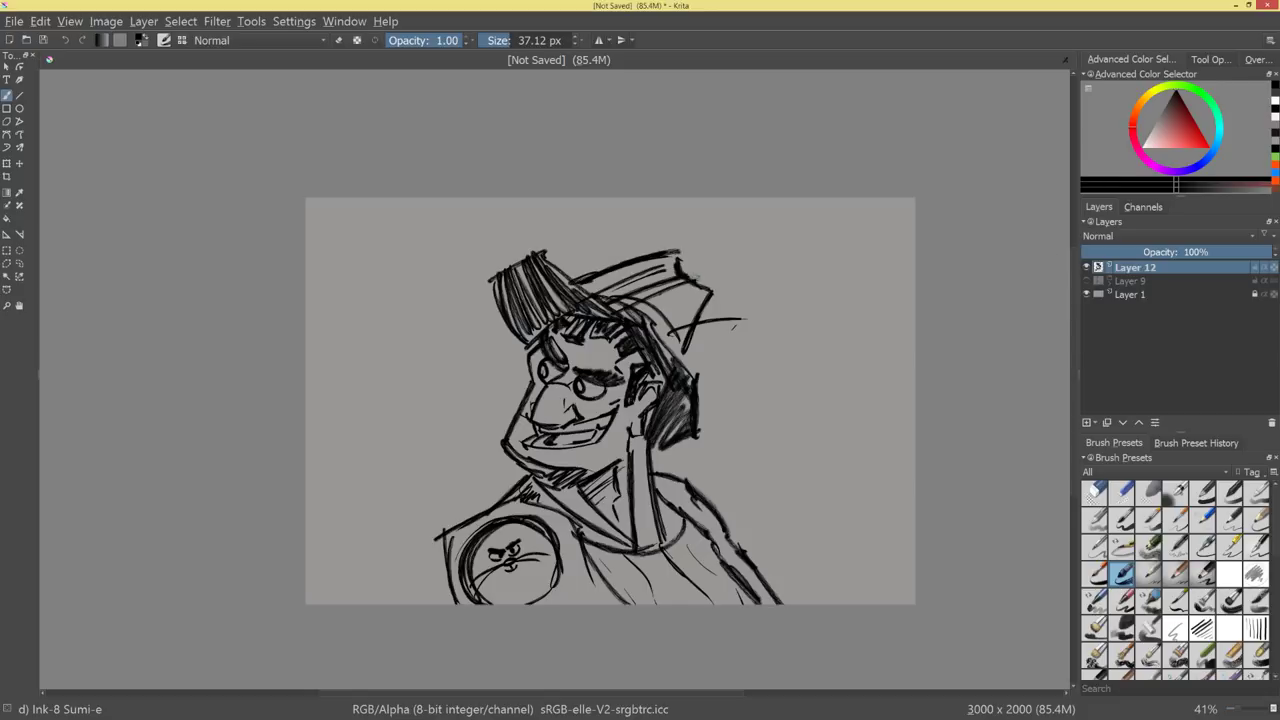
drag(672, 252, 690, 360)
drag(705, 292, 680, 362)
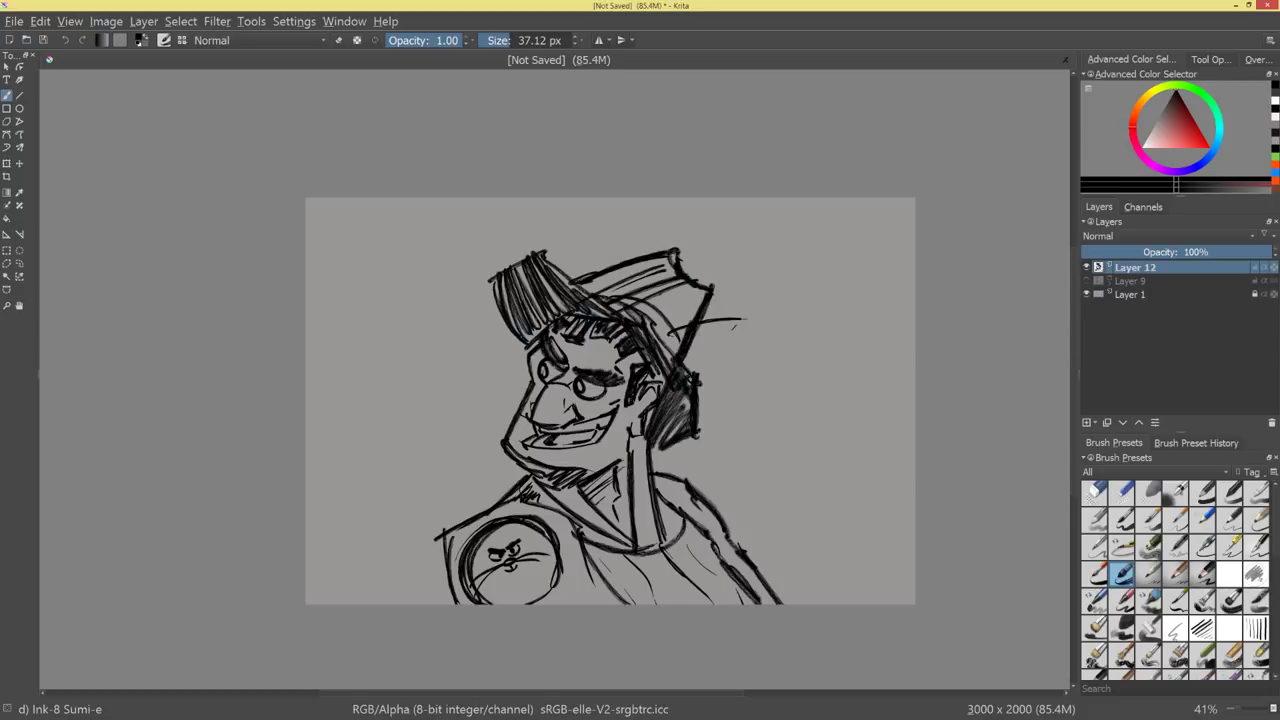
drag(492, 278, 532, 349)
key(ctrl+z)
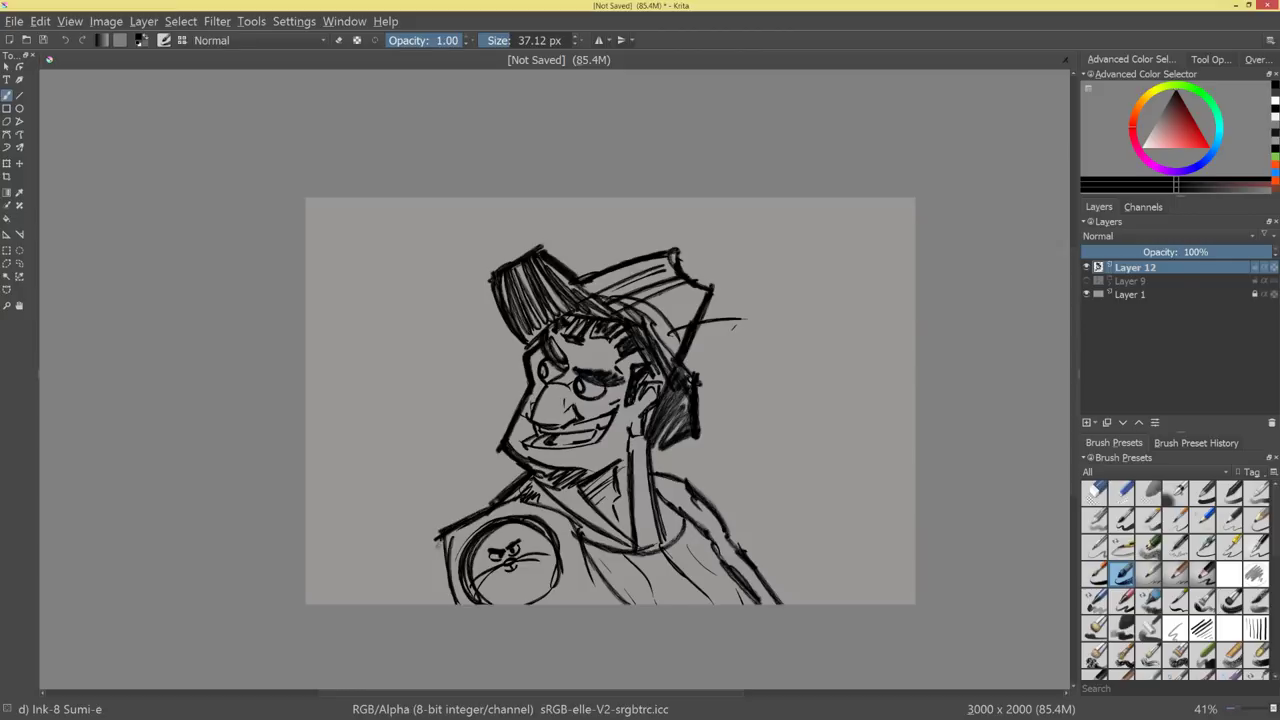
Thicken the outlines of the near shoulder, neck, far arm and shirt edge, undoing the last excess strokes.
drag(436, 538, 450, 602)
drag(650, 442, 668, 550)
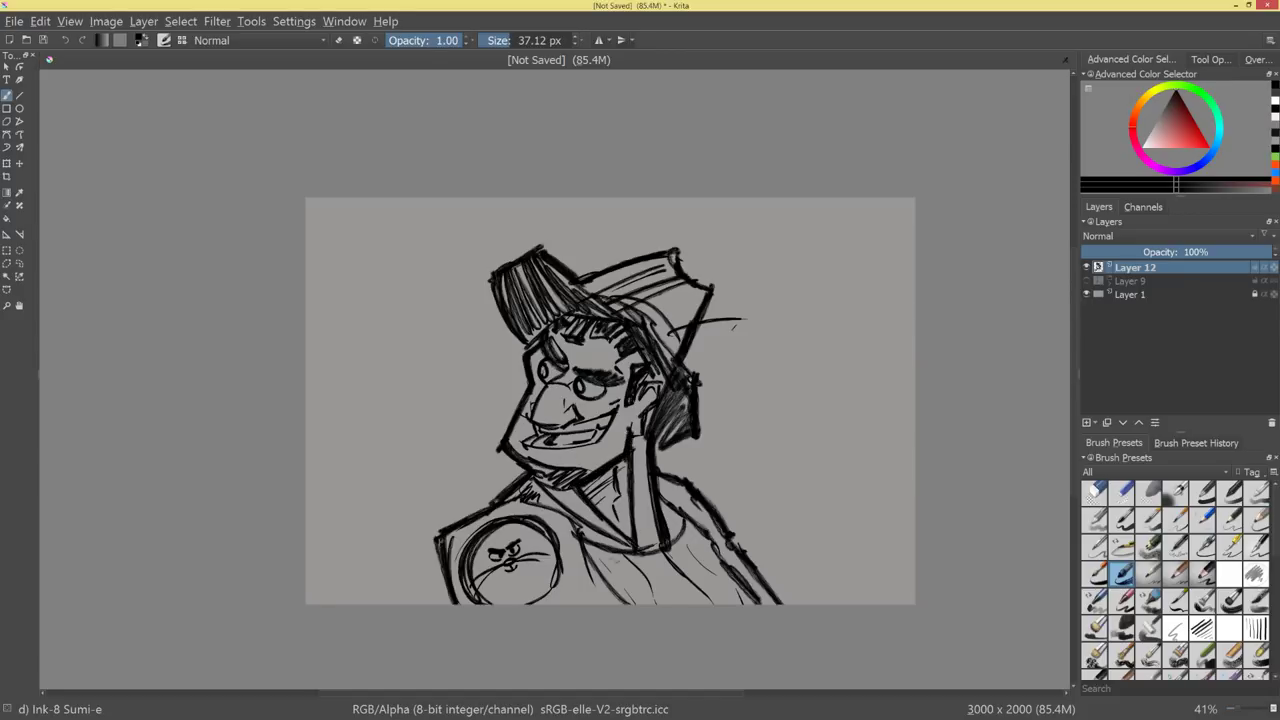
mouse_move(577, 531)
mouse_down()
mouse_move(620, 604)
mouse_move(581, 546)
mouse_up()
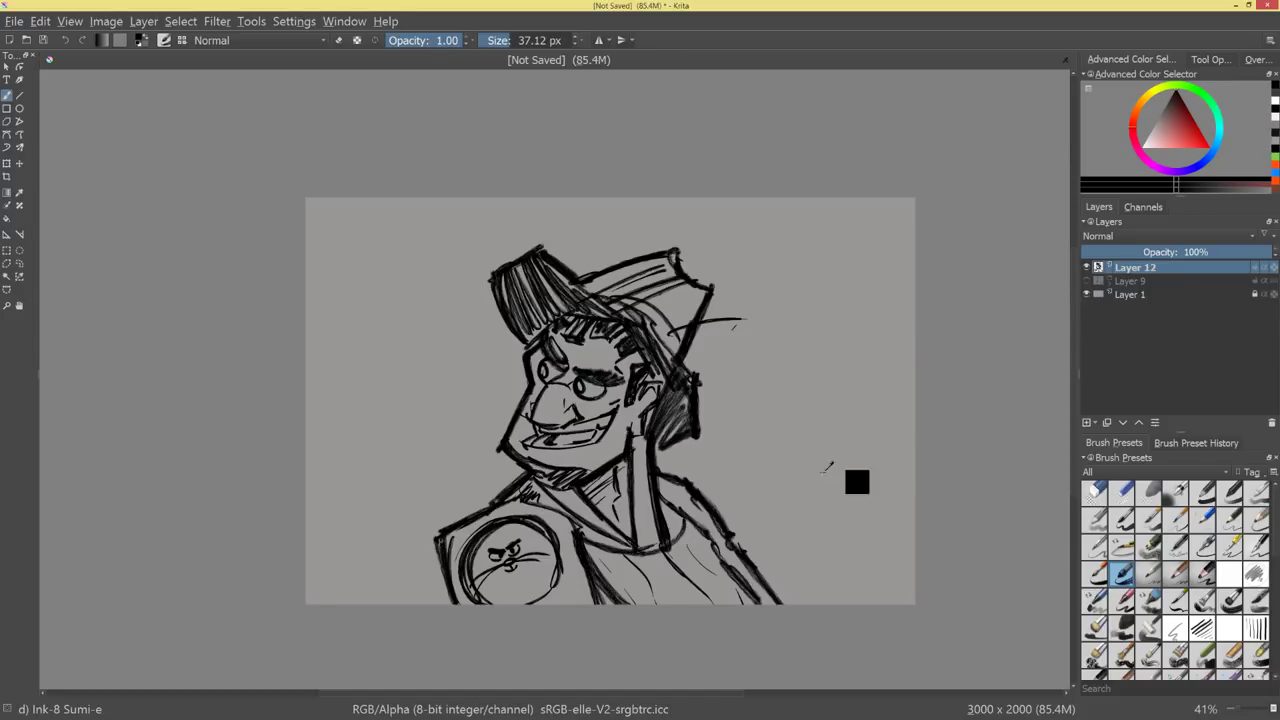
key(ctrl+z)
key(ctrl+z)
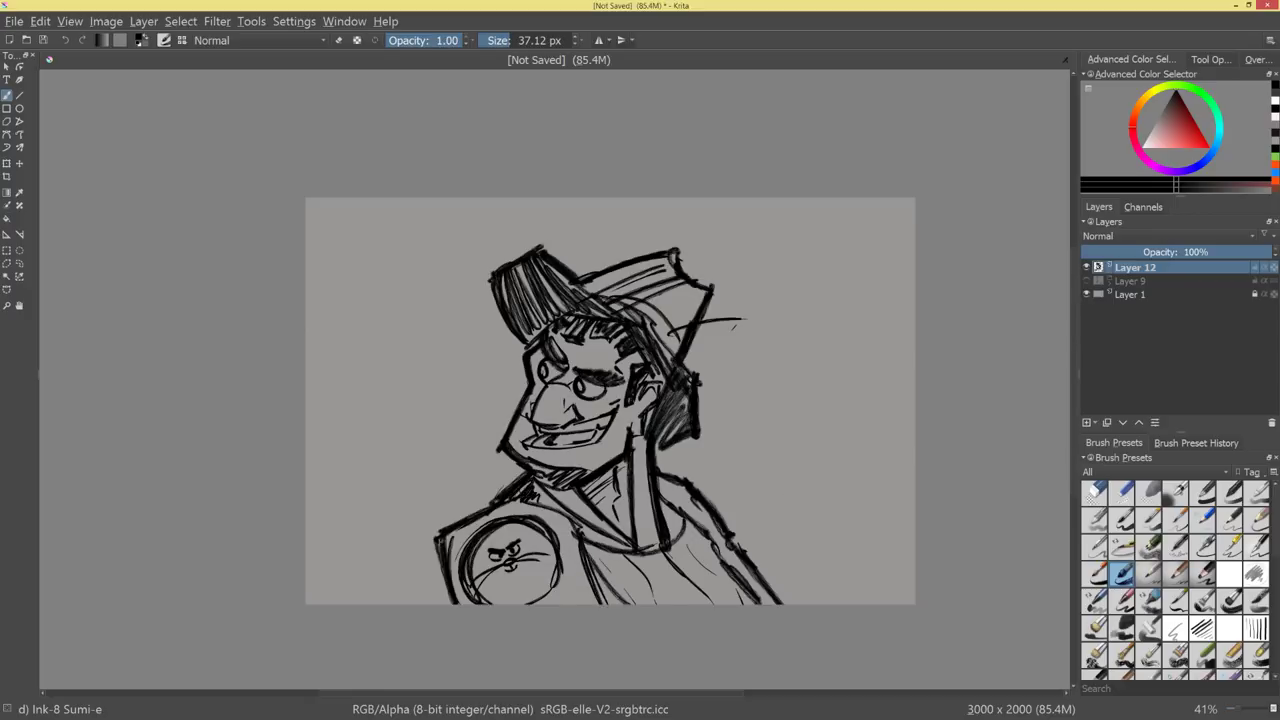
Add a curved bag line under the near eye and a short contour stroke at the far eye.
mouse_move(774, 462)
mouse_down()
mouse_move(743, 526)
mouse_move(798, 434)
mouse_move(884, 336)
mouse_up()
mouse_move(632, 400)
mouse_down()
mouse_move(671, 482)
mouse_move(702, 507)
mouse_up()
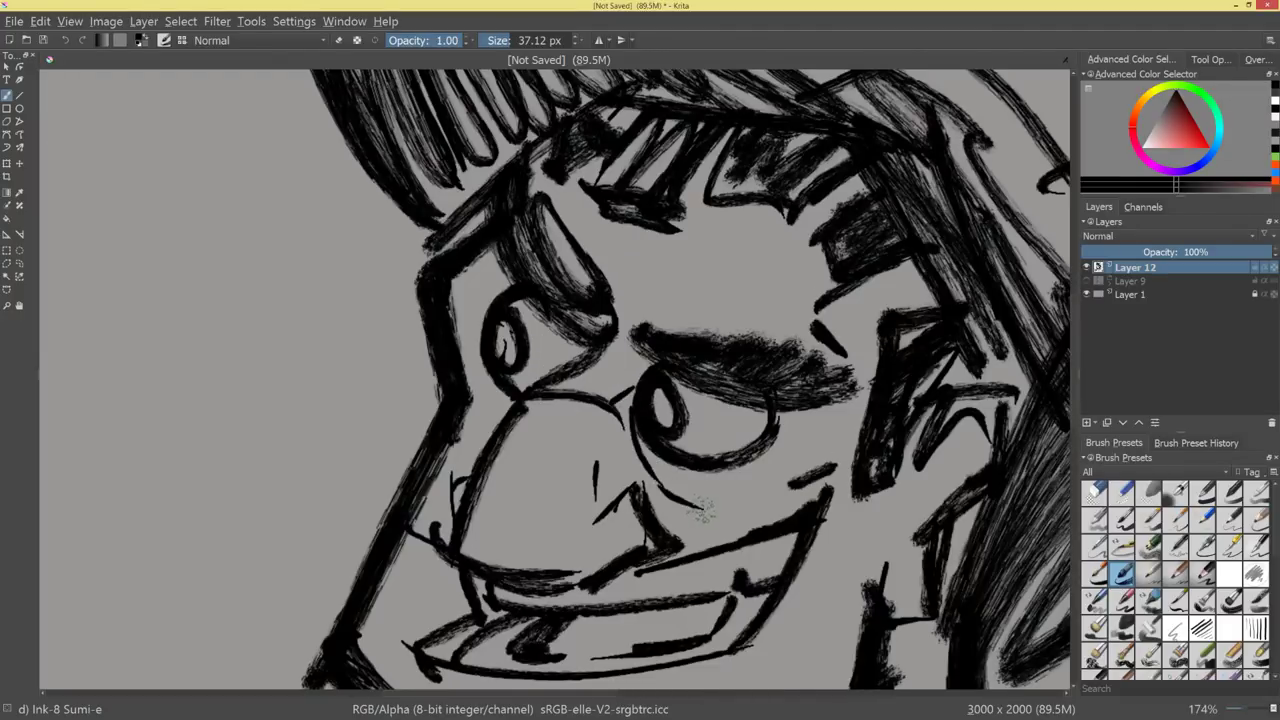
drag(476, 362, 492, 426)
scroll(680, 566, down, 6)
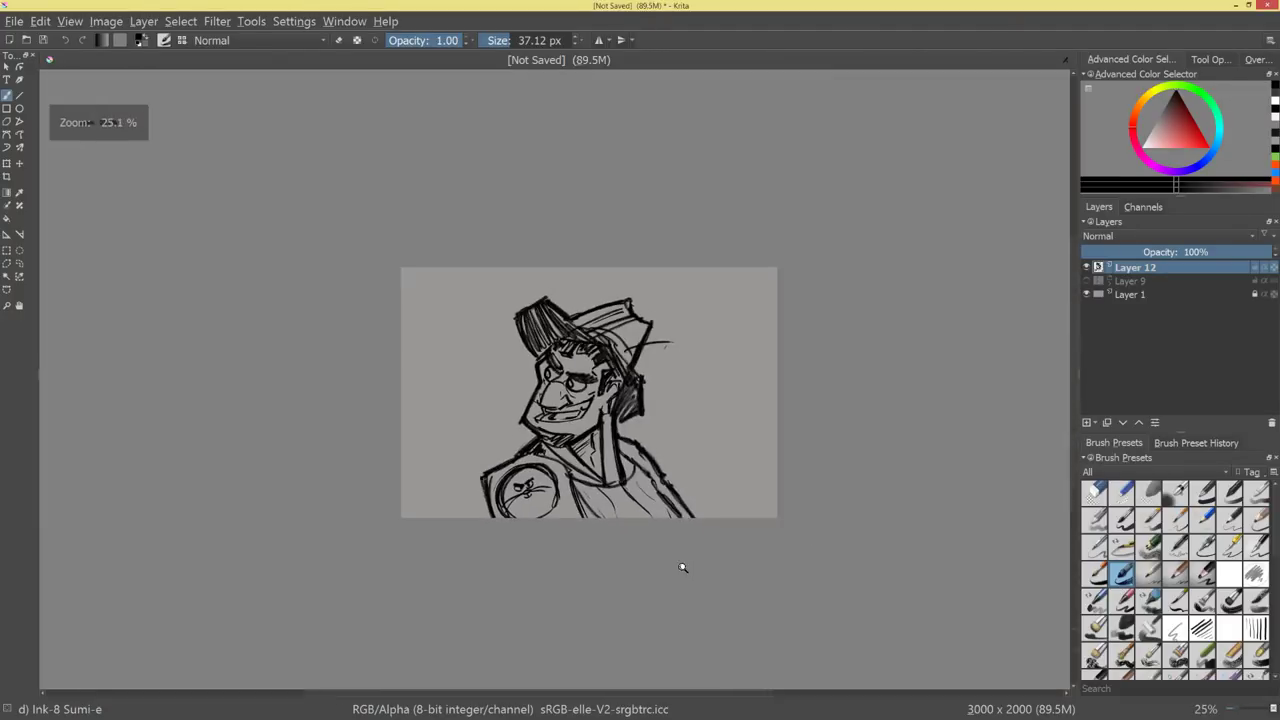
scroll(680, 566, up, 2)
scroll(680, 578, down, 2)
drag(680, 580, 720, 522)
Add a new layer above Layer 12 and set it to Multiply blending at 56% opacity.
click(1089, 423)
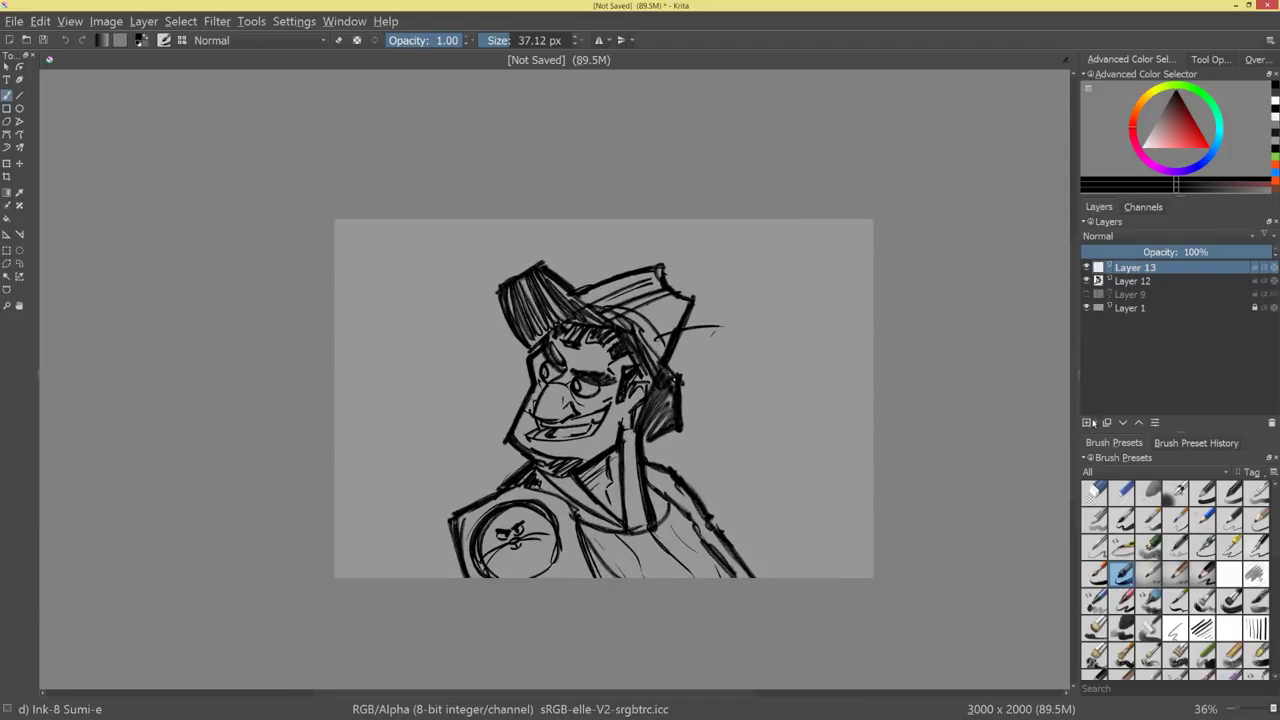
click(1128, 238)
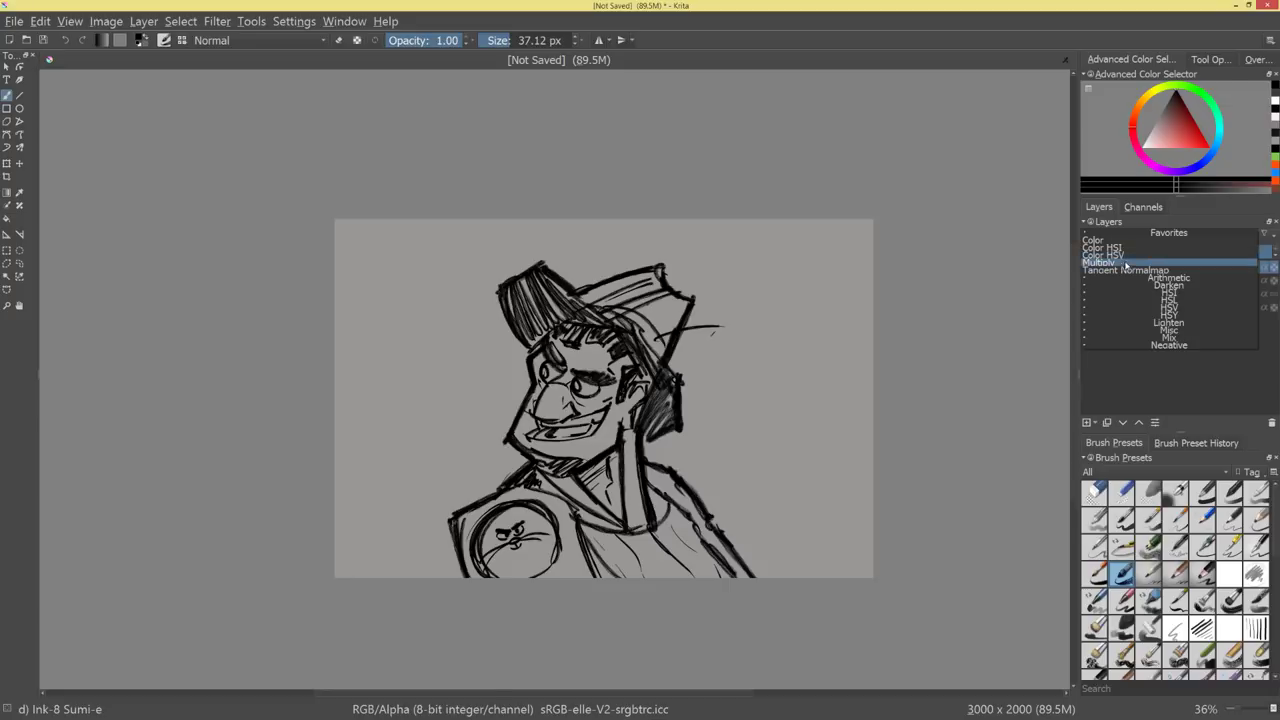
click(1126, 266)
drag(1165, 253, 1188, 252)
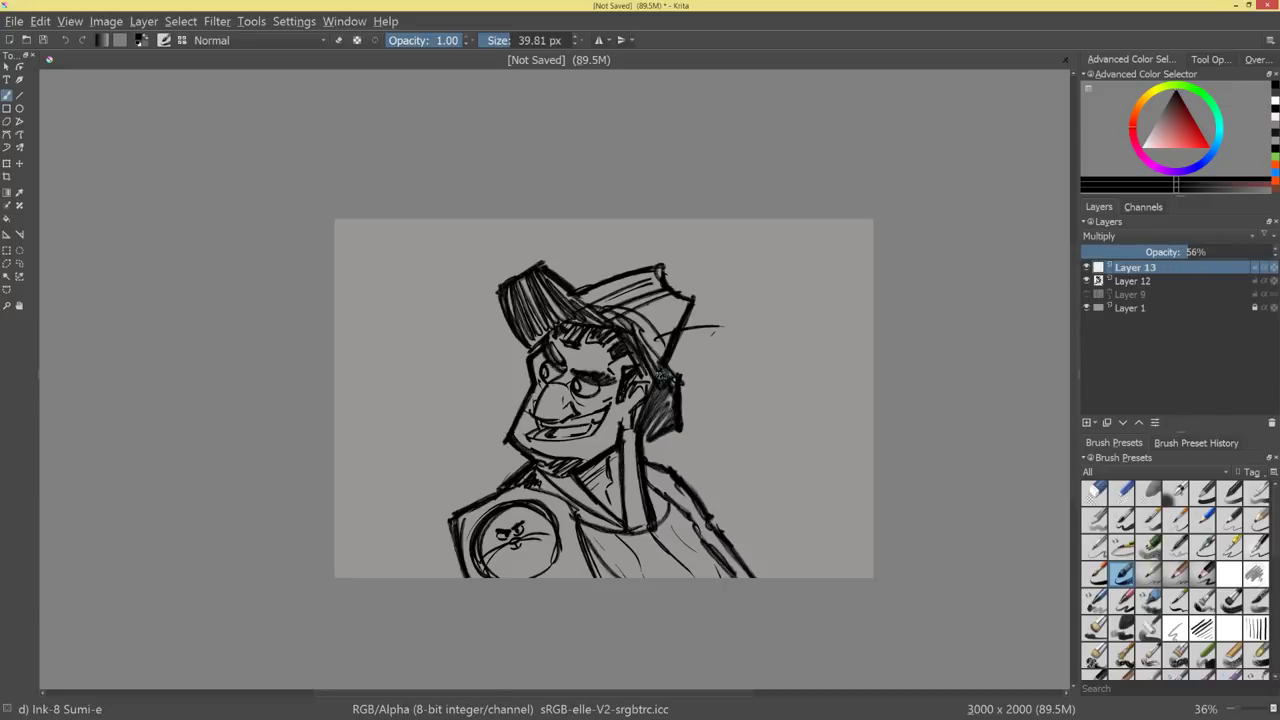
Set the brush to 266.09 px at 0.29 opacity and lay a light shadow from the cheek along the jaw.
drag(725, 370, 780, 370)
drag(424, 41, 408, 41)
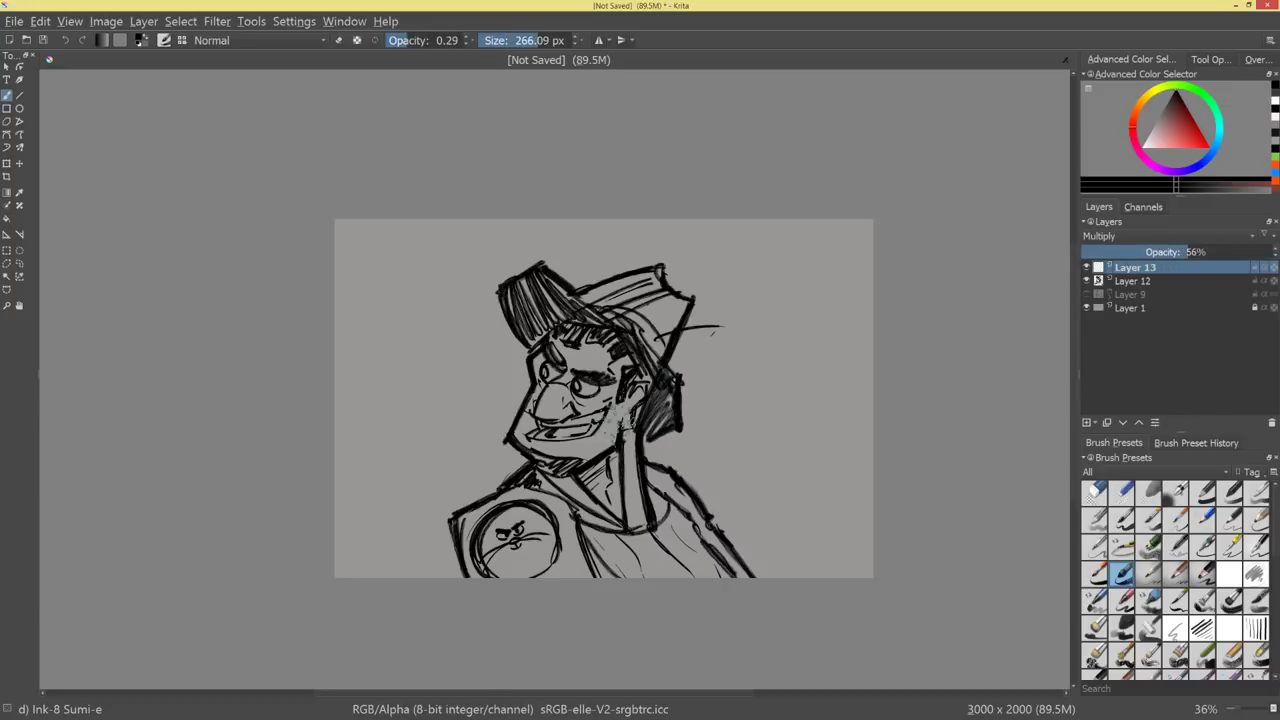
mouse_move(623, 428)
mouse_down()
mouse_move(606, 458)
mouse_move(594, 427)
mouse_move(576, 427)
mouse_move(552, 457)
mouse_up()
Set the brush to 183.75 px at 0.79 opacity and darken the shadow along the cheek and jaw.
key(o)
key(o)
key(o)
key(o)
key(o)
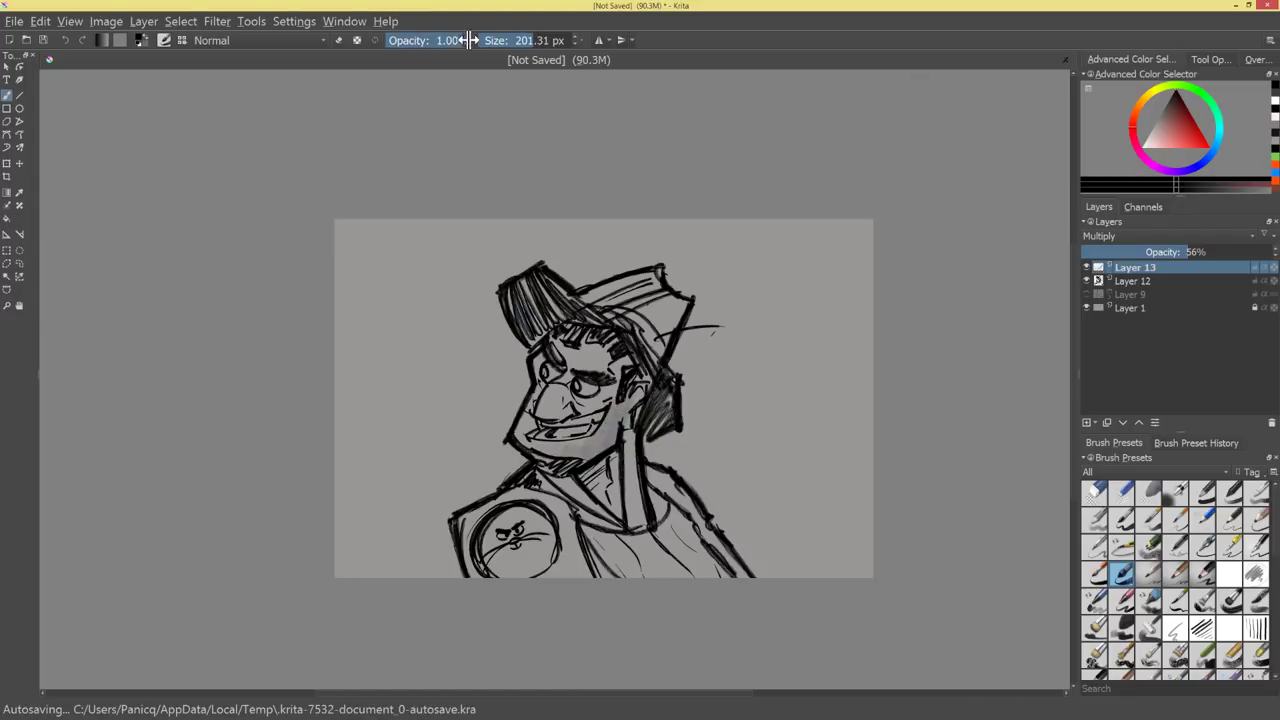
key(bracketleft)
mouse_move(606, 402)
mouse_down()
mouse_move(602, 456)
mouse_move(607, 432)
mouse_move(566, 467)
mouse_up()
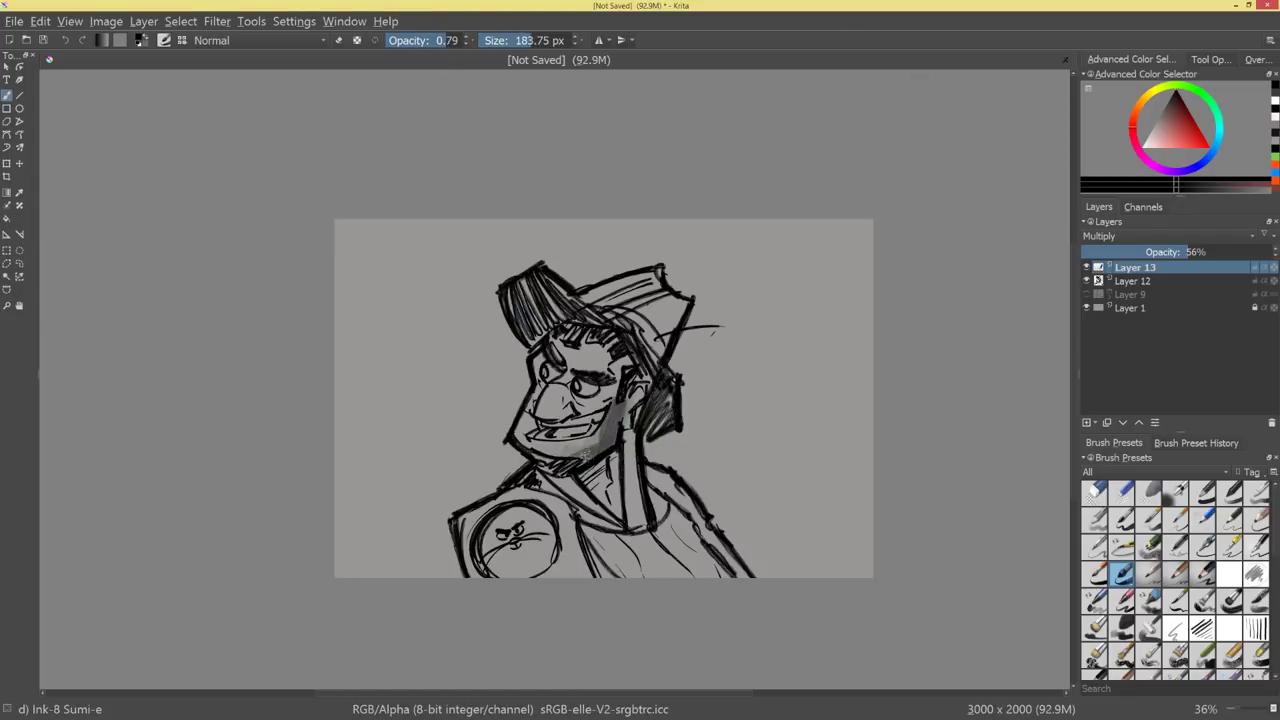
Shade the neck and the far side of the face, reducing the brush to 142.84 px.
key(ctrl+plus)
mouse_move(680, 447)
shift+mouse_down()
mouse_move(638, 422)
mouse_move(638, 454)
shift+mouse_up()
key(e)
key(e)
mouse_move(526, 497)
mouse_down()
mouse_move(593, 516)
mouse_move(617, 491)
mouse_move(602, 517)
mouse_up()
shift+drag(659, 390, 642, 389)
mouse_move(584, 306)
mouse_down()
mouse_move(534, 328)
mouse_move(614, 309)
mouse_up()
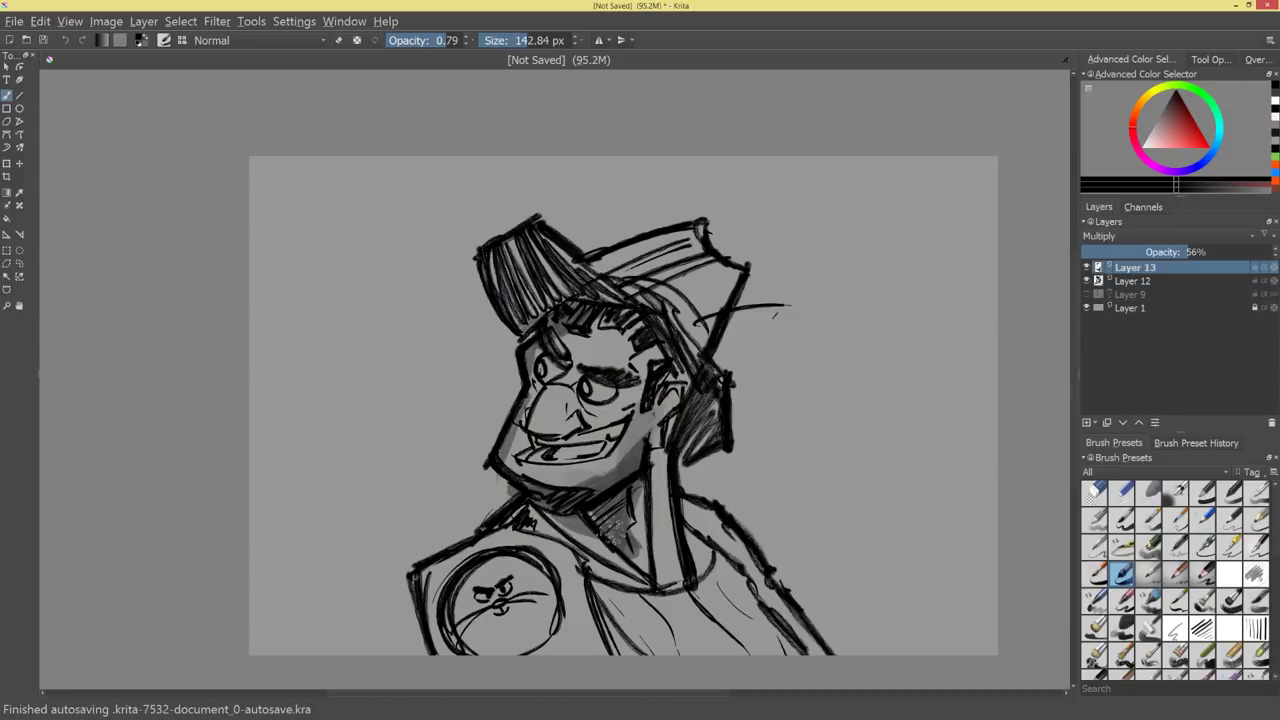
Shade both tufts of the swept-up hair and the near edge of the neck.
mouse_move(688, 342)
mouse_down()
mouse_move(515, 240)
mouse_move(550, 302)
mouse_up()
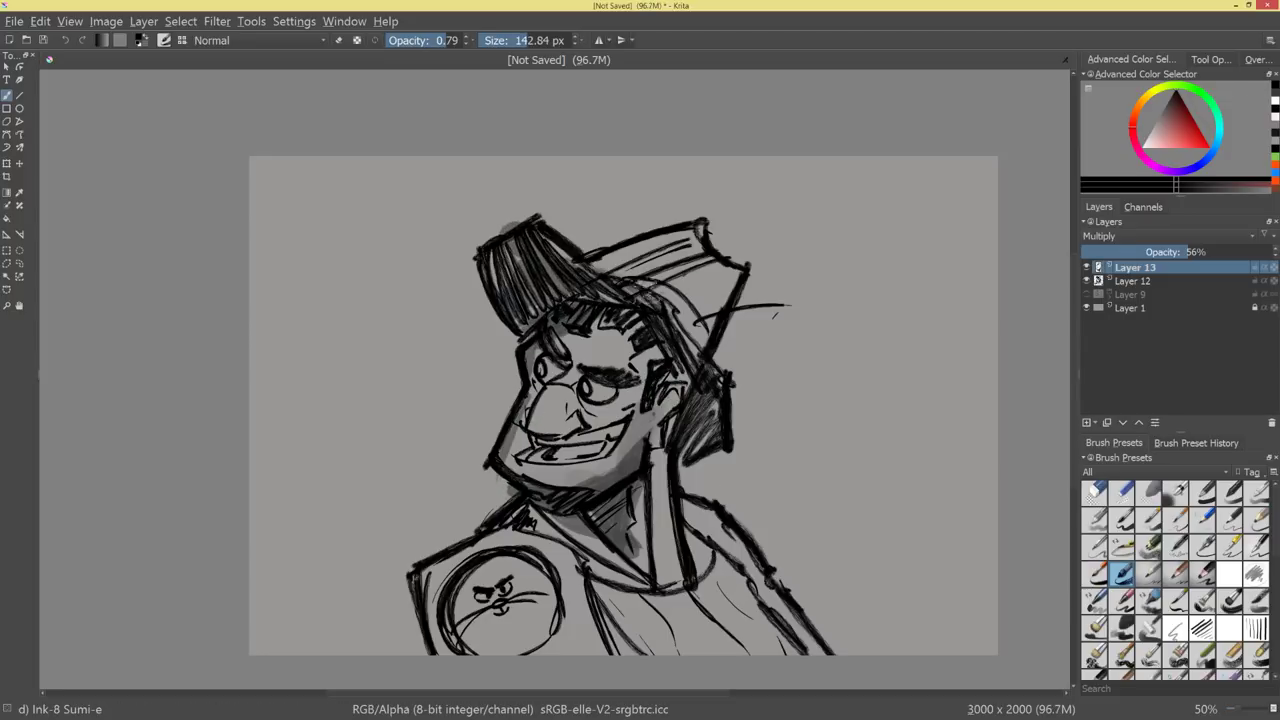
mouse_move(599, 262)
mouse_down()
mouse_move(693, 358)
mouse_move(615, 238)
mouse_move(690, 350)
mouse_up()
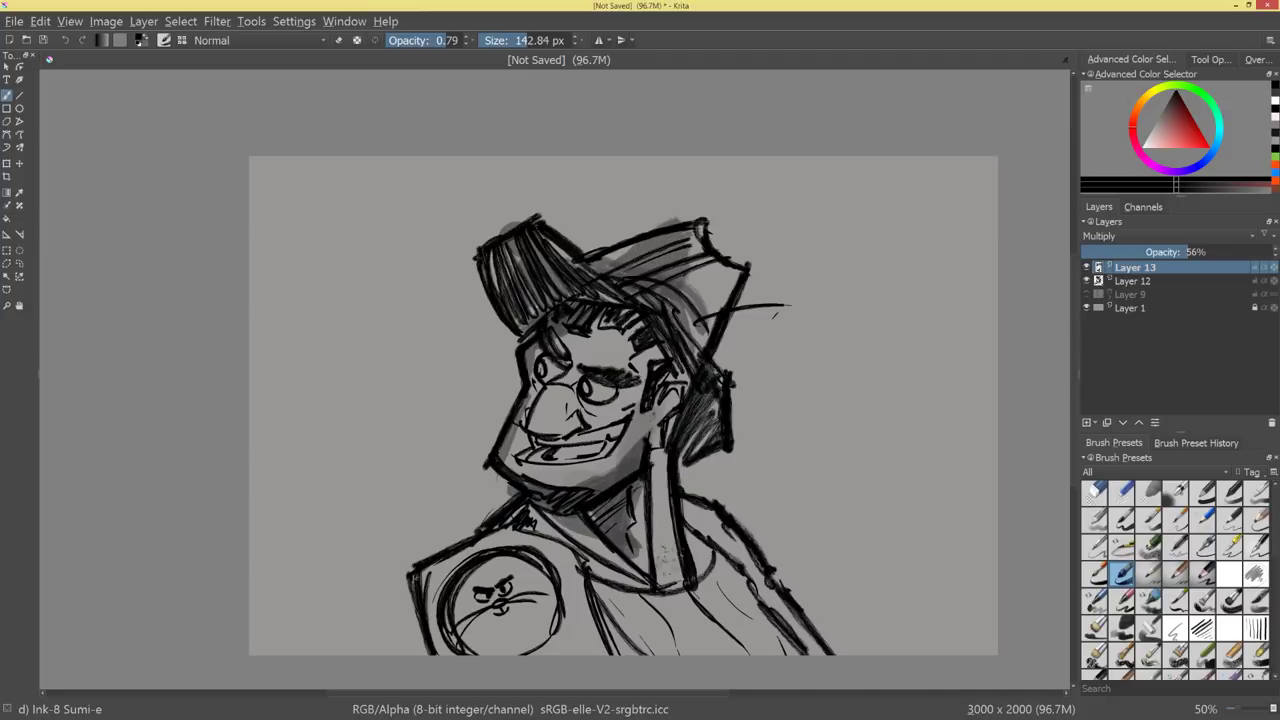
mouse_move(660, 446)
mouse_down()
mouse_move(679, 592)
mouse_move(650, 586)
mouse_up()
key(ctrl+z)
drag(635, 493, 647, 568)
drag(671, 630, 634, 494)
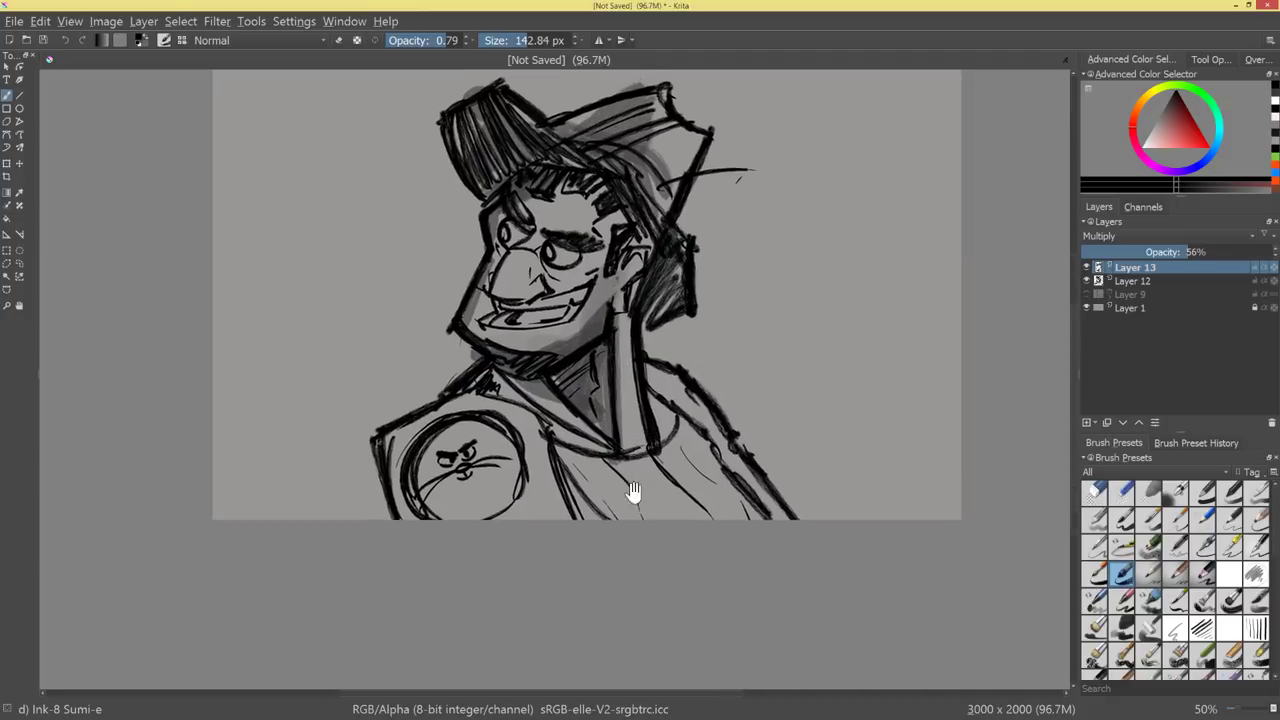
mouse_move(531, 414)
mouse_down()
mouse_move(562, 524)
mouse_move(500, 520)
mouse_move(477, 408)
mouse_move(487, 515)
mouse_up()
mouse_move(497, 432)
mouse_down()
mouse_move(470, 408)
mouse_move(553, 518)
mouse_move(587, 453)
mouse_move(590, 481)
mouse_move(606, 481)
mouse_up()
mouse_move(573, 450)
mouse_down()
mouse_move(591, 534)
mouse_move(610, 460)
mouse_up()
mouse_move(655, 445)
mouse_down()
mouse_move(612, 510)
mouse_move(634, 445)
mouse_up()
mouse_move(680, 446)
mouse_down()
mouse_move(645, 515)
mouse_move(752, 517)
mouse_move(757, 589)
mouse_move(777, 471)
mouse_up()
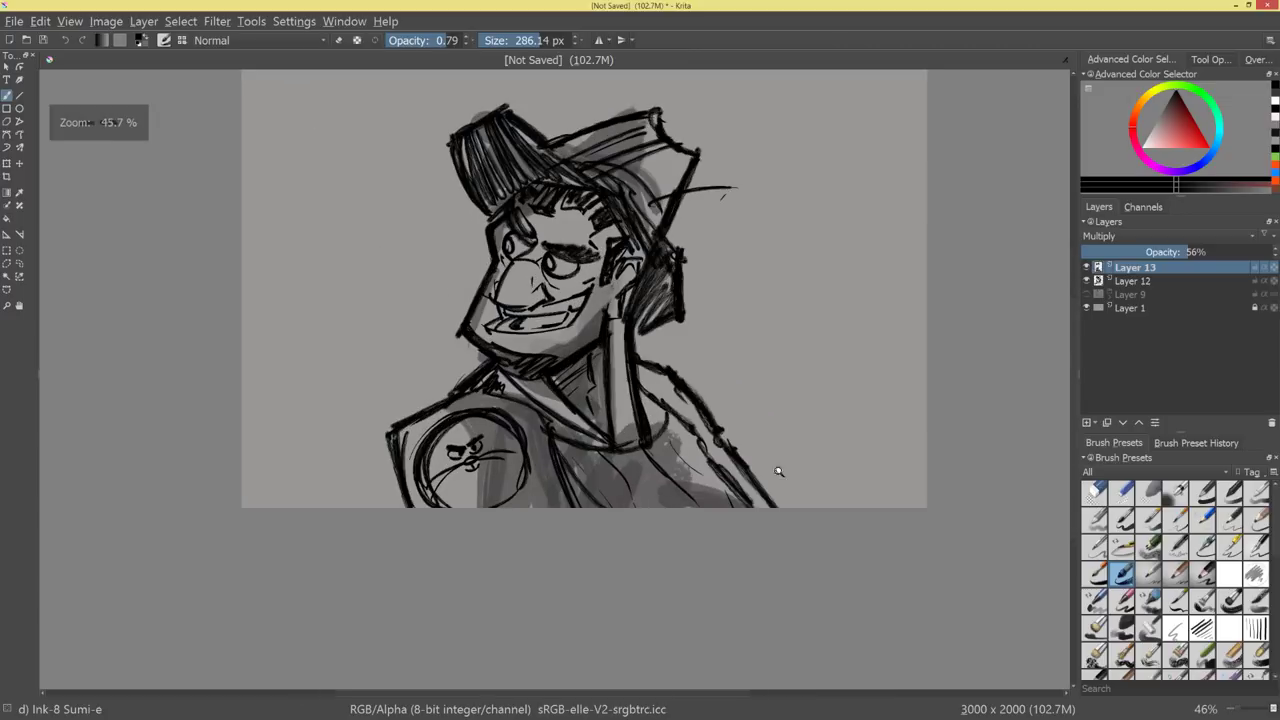
key(ctrl+z)
key(ctrl+z)
key(ctrl+z)
key(ctrl+z)
key(ctrl+z)
key(ctrl+z)
key(ctrl+z)
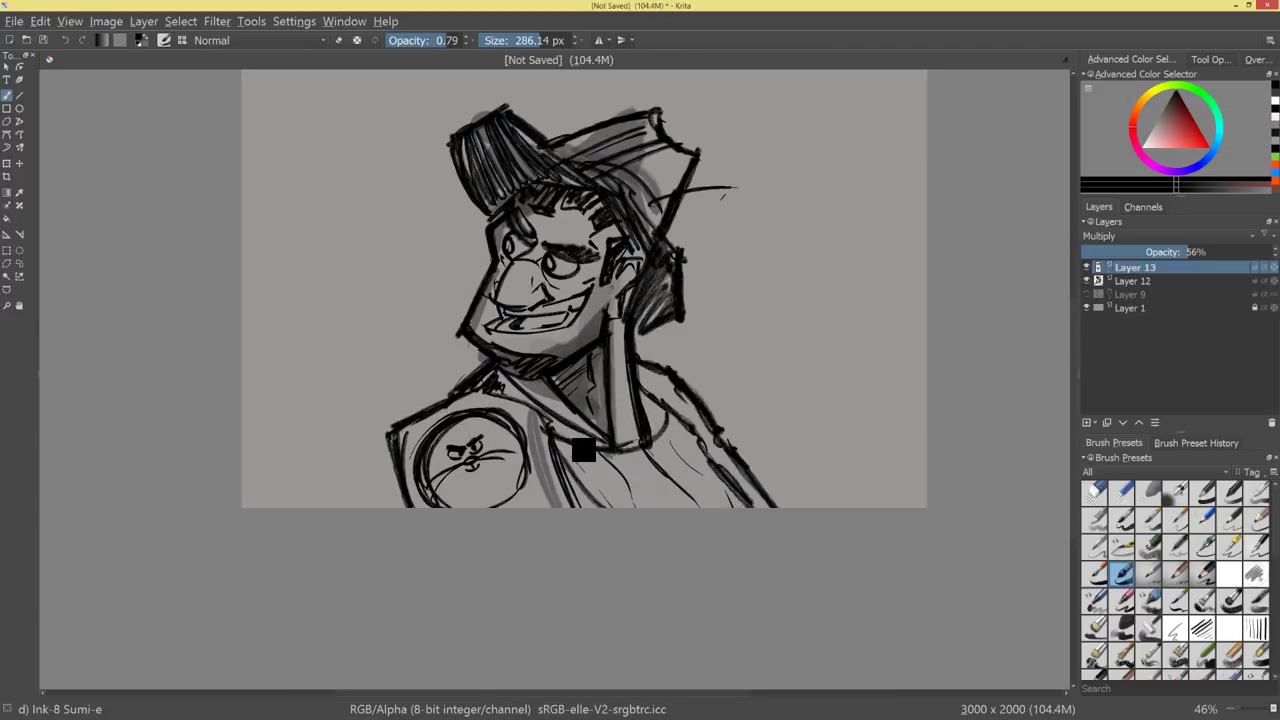
Shade the shirt around the emblem and add shadow around the near eye with a 114.92 px brush.
mouse_move(480, 400)
mouse_down()
mouse_move(530, 470)
mouse_move(537, 518)
mouse_move(580, 520)
mouse_move(540, 428)
mouse_move(675, 528)
mouse_move(548, 420)
mouse_move(698, 522)
mouse_move(672, 500)
mouse_move(722, 522)
mouse_move(673, 500)
mouse_move(645, 440)
mouse_move(658, 424)
mouse_move(735, 541)
mouse_up()
mouse_move(690, 390)
mouse_down()
mouse_move(655, 396)
mouse_move(726, 463)
mouse_move(706, 336)
mouse_move(660, 352)
mouse_up()
drag(684, 340, 672, 388)
mouse_move(739, 348)
mouse_down()
mouse_move(726, 376)
mouse_move(702, 376)
mouse_move(715, 375)
mouse_up()
drag(818, 324, 818, 273)
key(ctrl+z)
key(ctrl+z)
key(ctrl+z)
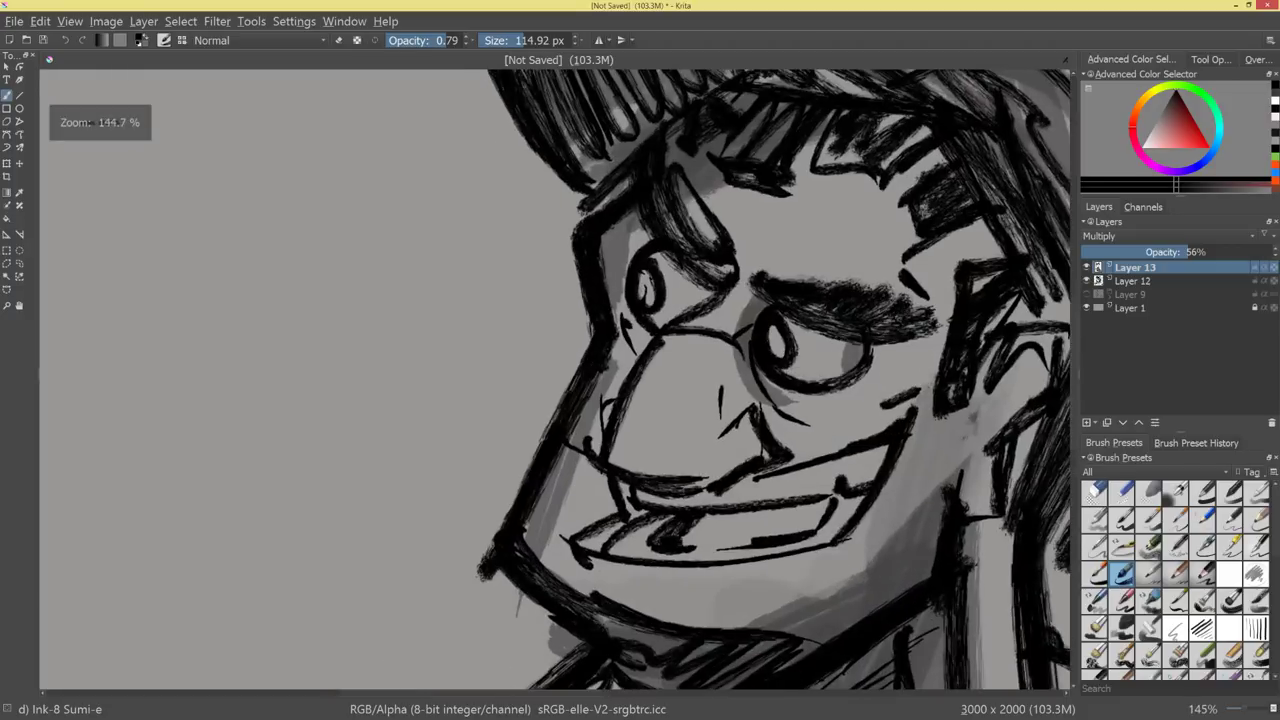
Set the brush to 88.16 px and shade the eyes, the side of the nose and the near cheek.
mouse_move(834, 354)
mouse_down()
mouse_move(808, 354)
mouse_move(849, 362)
mouse_move(828, 368)
mouse_move(804, 326)
mouse_move(860, 346)
mouse_up()
key(ctrl+z)
key(ctrl+z)
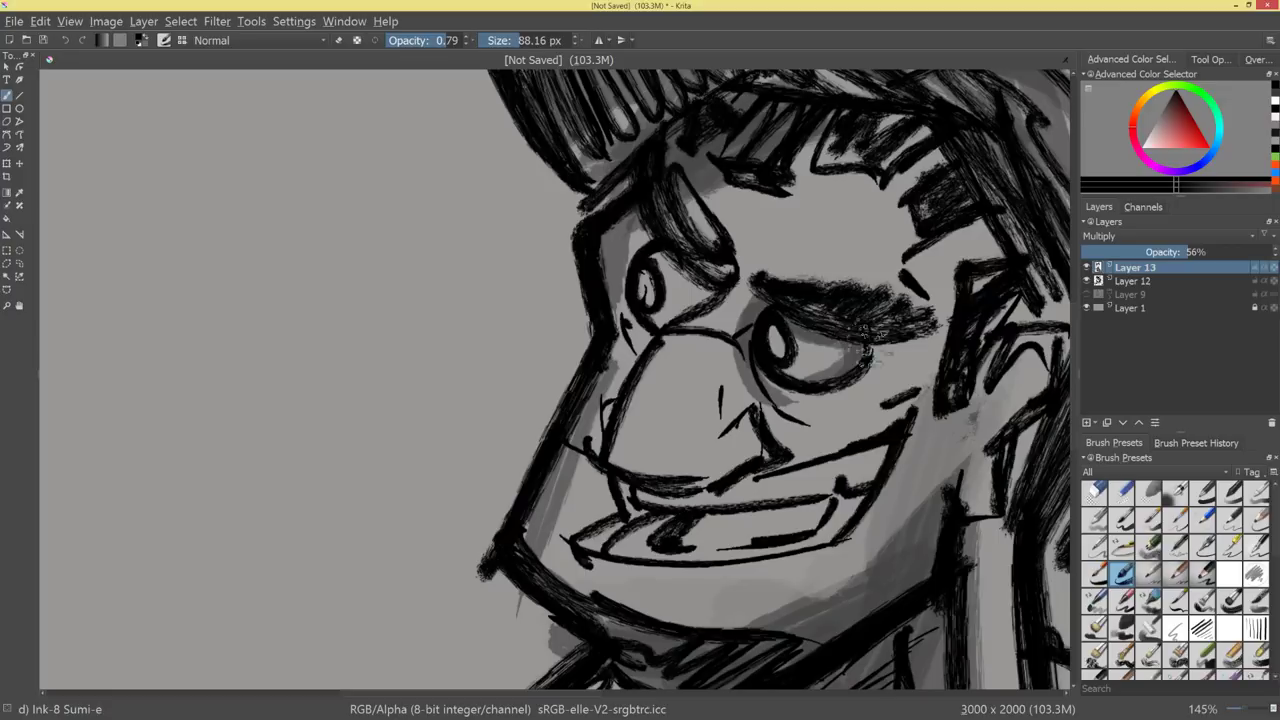
mouse_move(658, 254)
mouse_down()
mouse_move(698, 290)
mouse_move(680, 306)
mouse_move(820, 429)
mouse_move(766, 372)
mouse_up()
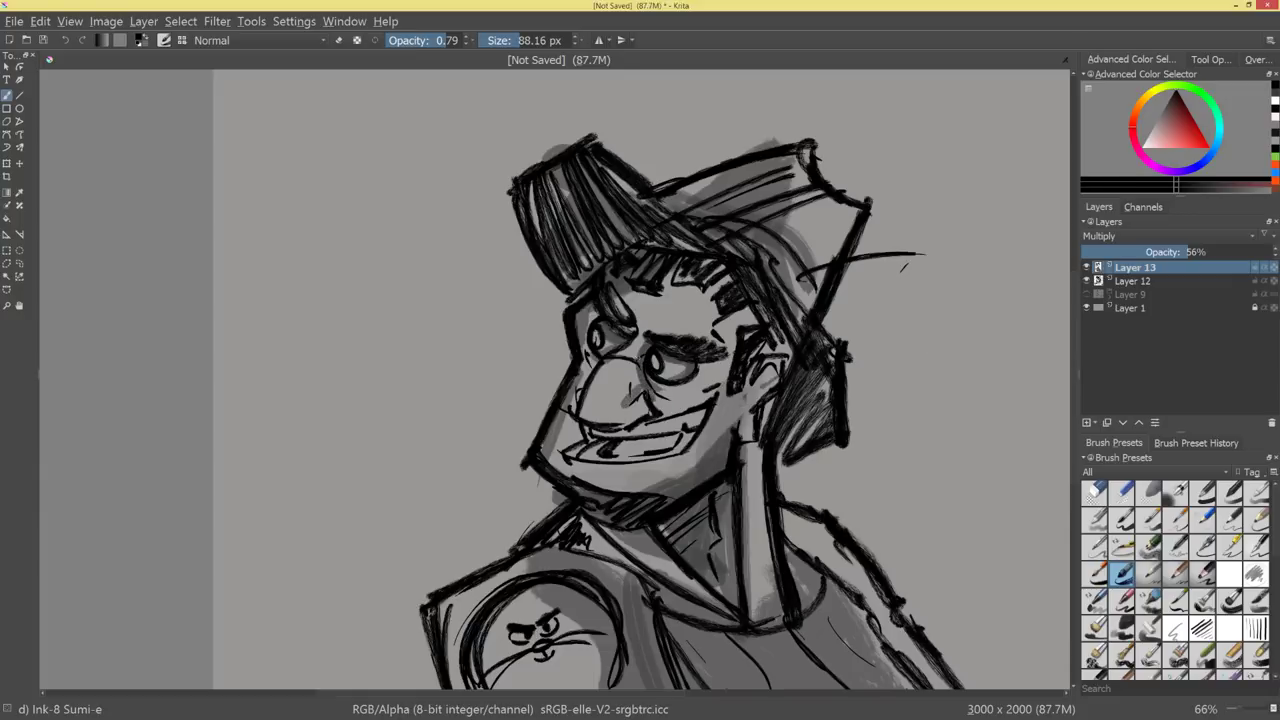
mouse_move(636, 367)
mouse_down()
mouse_move(632, 398)
mouse_move(700, 404)
mouse_move(668, 410)
mouse_up()
mouse_move(727, 358)
mouse_down()
mouse_move(708, 384)
mouse_move(717, 367)
mouse_move(716, 400)
mouse_up()
mouse_move(714, 290)
mouse_down()
mouse_move(694, 526)
mouse_move(769, 394)
mouse_move(785, 250)
mouse_up()
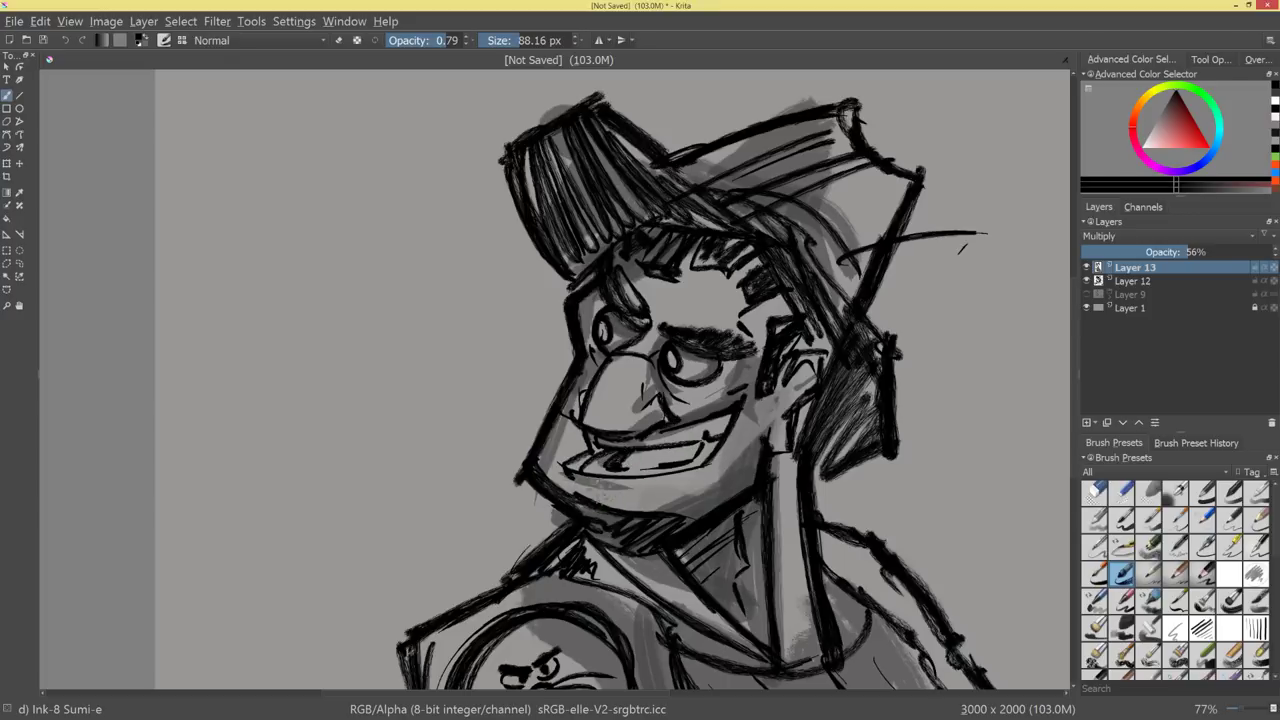
Darken the shadow from the near cheek to the chin, lightening its edge with the eraser and shading it again.
drag(776, 461, 664, 525)
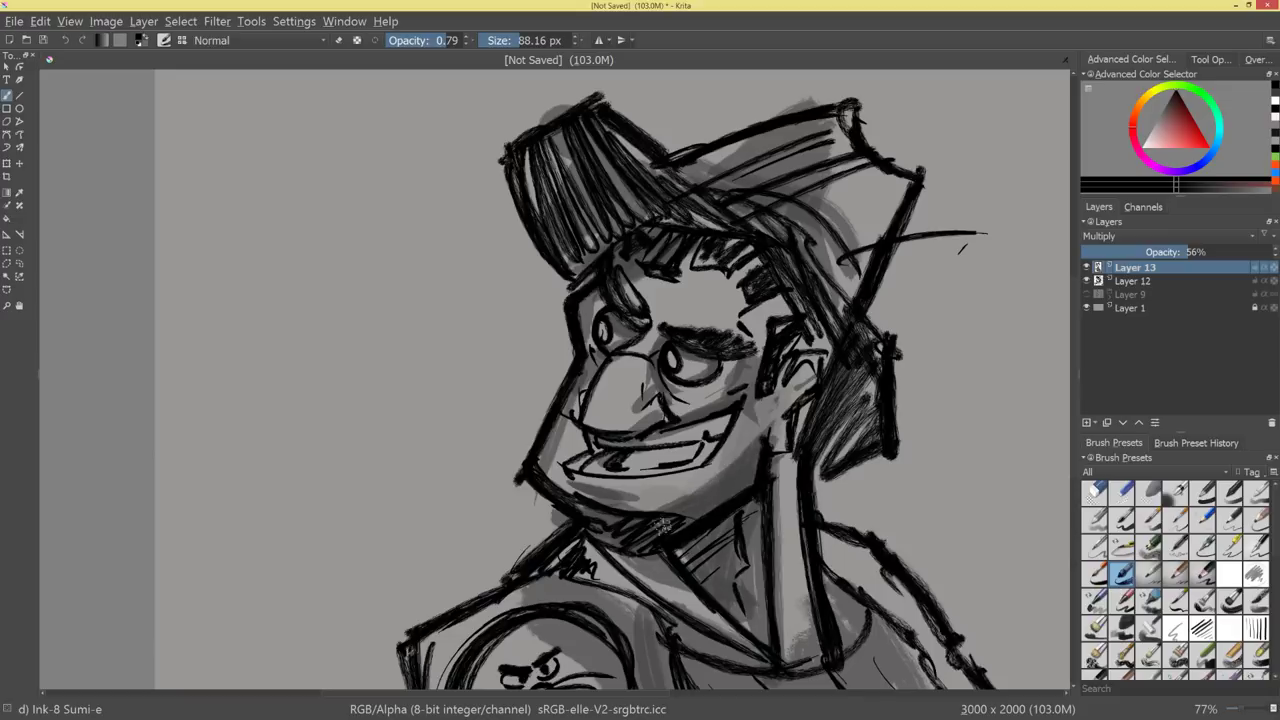
drag(793, 418, 705, 490)
key(e)
mouse_move(795, 395)
mouse_down()
mouse_move(676, 502)
mouse_move(692, 493)
mouse_up()
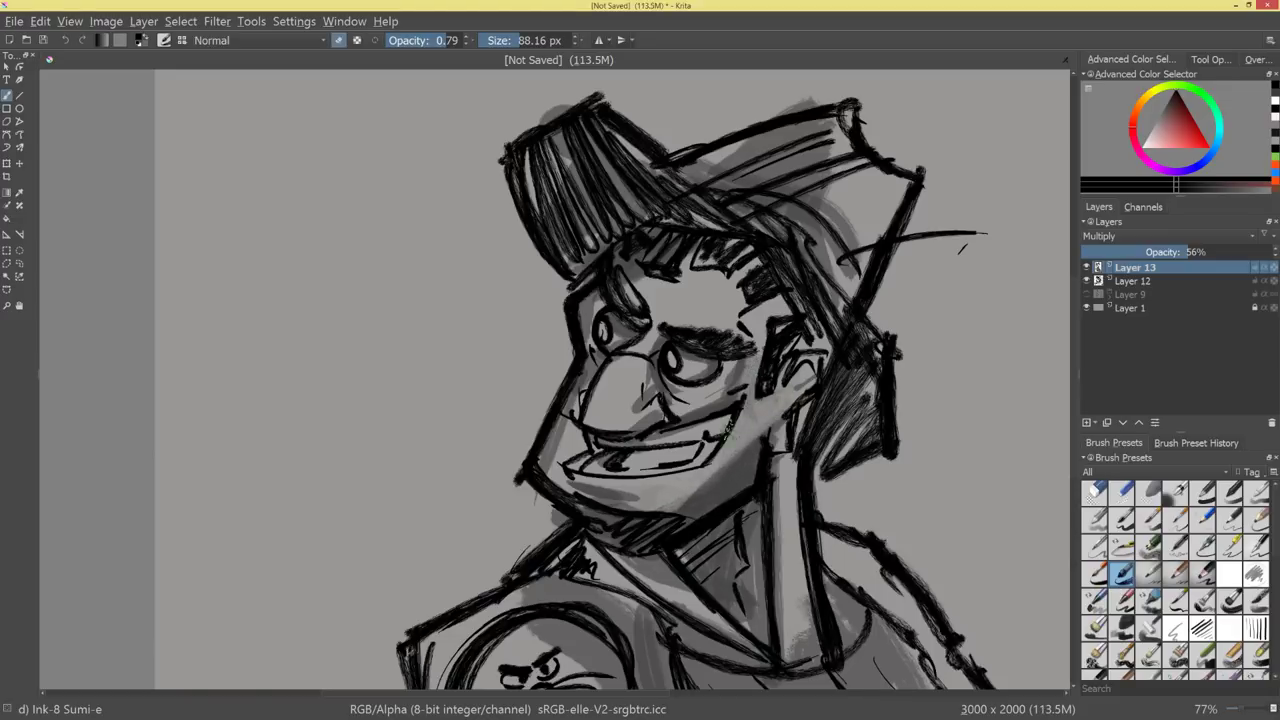
key(e)
mouse_move(735, 425)
mouse_down()
mouse_move(679, 509)
mouse_move(605, 512)
mouse_up()
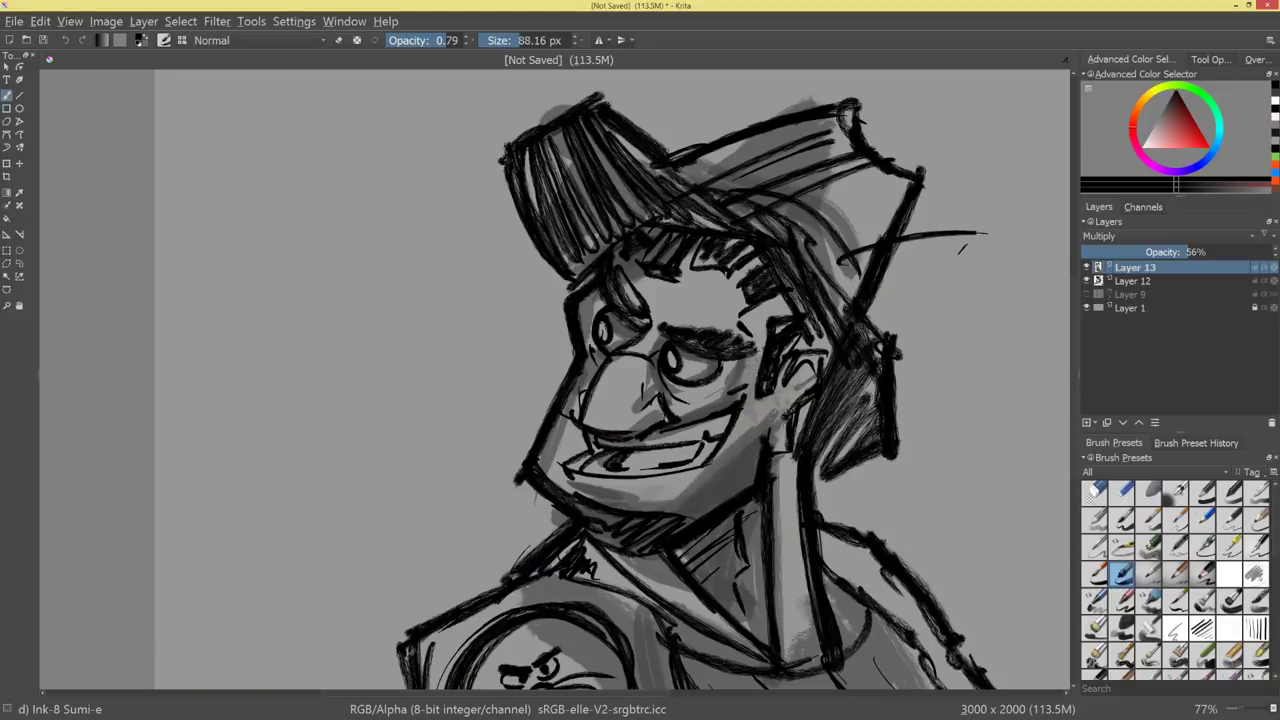
Shade the ear and the area of the jaw just below it.
drag(796, 392, 769, 444)
drag(785, 358, 825, 352)
drag(800, 408, 776, 434)
drag(815, 360, 783, 402)
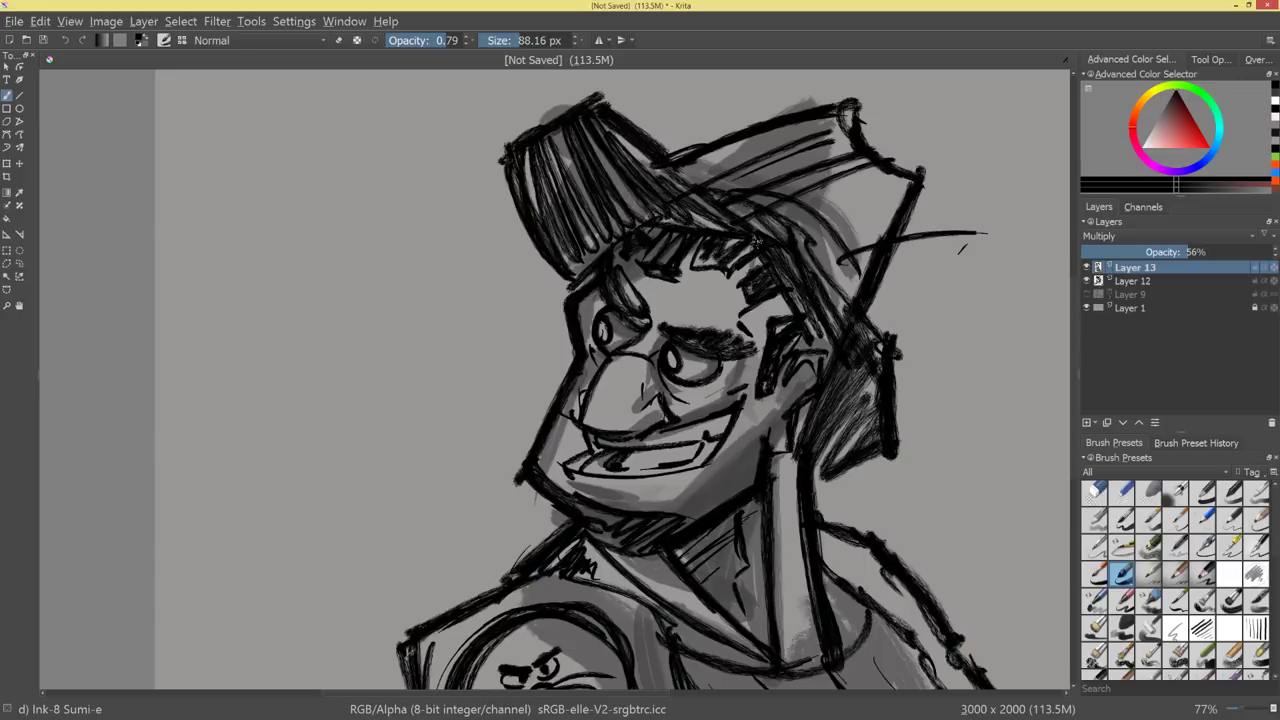
Shade the temple and the forehead under the hairline, and touch up the hair behind the ear.
drag(750, 264, 734, 340)
drag(770, 300, 760, 338)
mouse_move(750, 270)
mouse_down()
mouse_move(666, 268)
mouse_move(655, 284)
mouse_up()
mouse_move(862, 362)
mouse_down()
mouse_move(814, 417)
mouse_move(848, 373)
mouse_up()
mouse_move(729, 502)
mouse_down()
mouse_move(797, 577)
mouse_move(780, 551)
mouse_move(789, 562)
mouse_up()
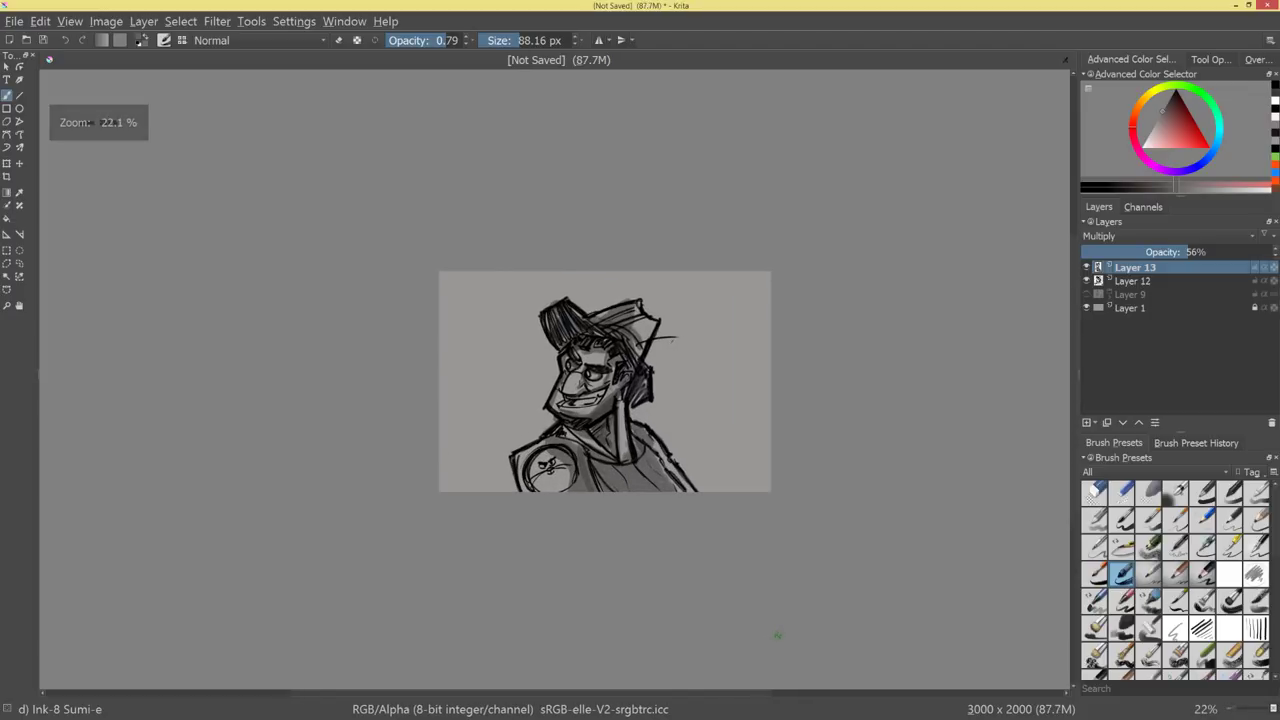
Erase excess shading around the face and neck, then repaint small shadows at the hairline and behind the ear.
drag(599, 421, 625, 365)
key(e)
drag(546, 468, 586, 395)
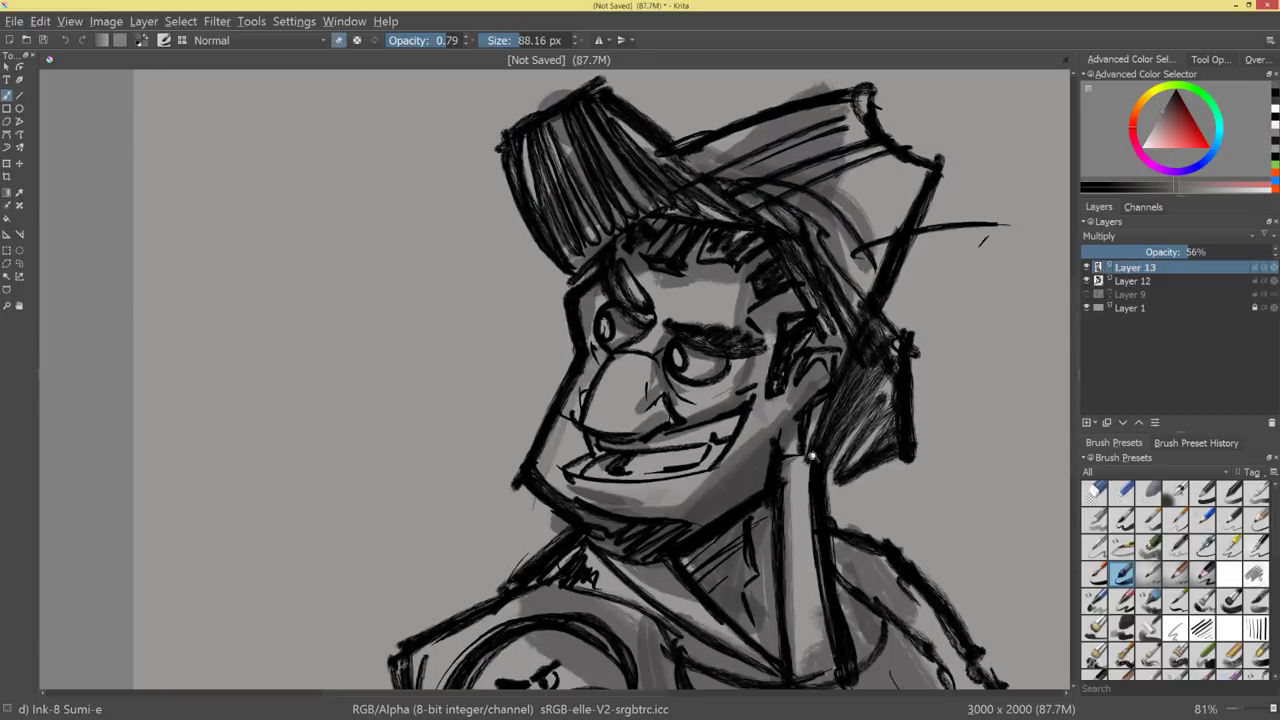
drag(814, 457, 771, 490)
drag(570, 364, 541, 466)
mouse_move(748, 468)
mouse_down()
mouse_move(732, 515)
mouse_move(783, 486)
mouse_move(728, 414)
mouse_up()
key(e)
mouse_move(724, 262)
mouse_down()
mouse_move(716, 317)
mouse_move(729, 284)
mouse_up()
drag(814, 341, 834, 384)
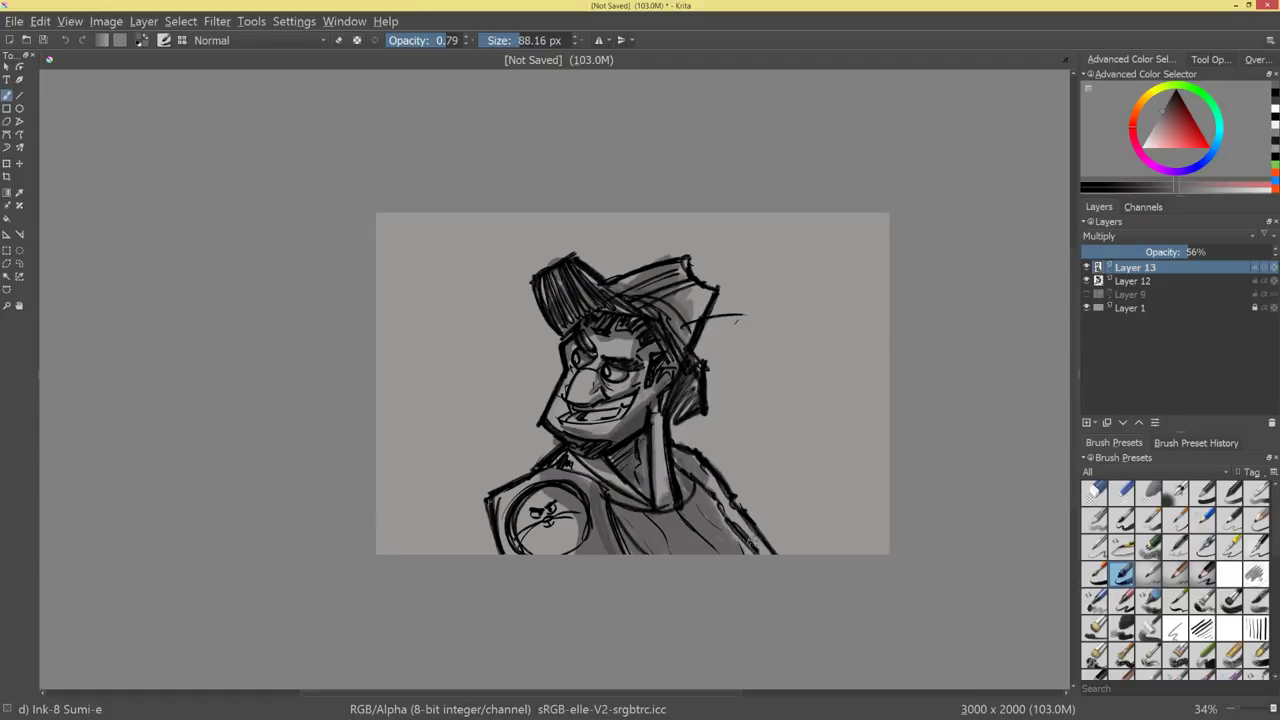
Group Layer 13 and Layer 12, collapse the group and hide it.
ctrl+click(1133, 282)
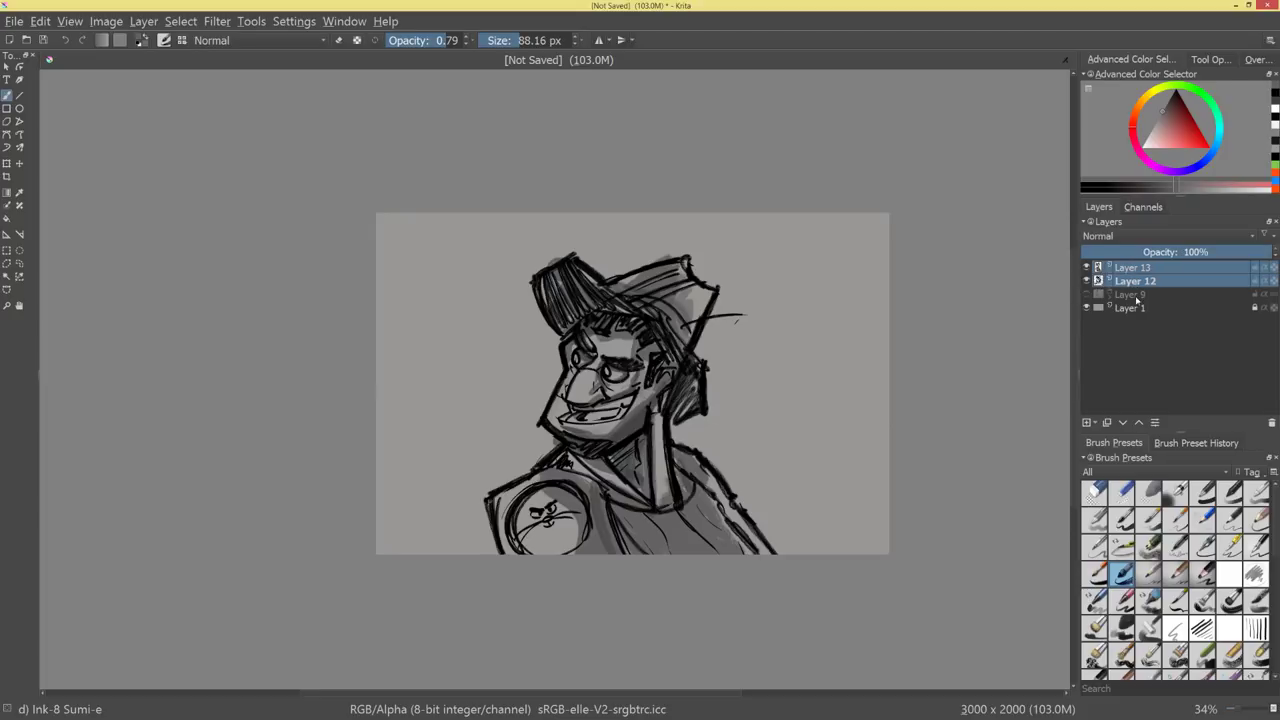
key(ctrl+g)
click(1109, 268)
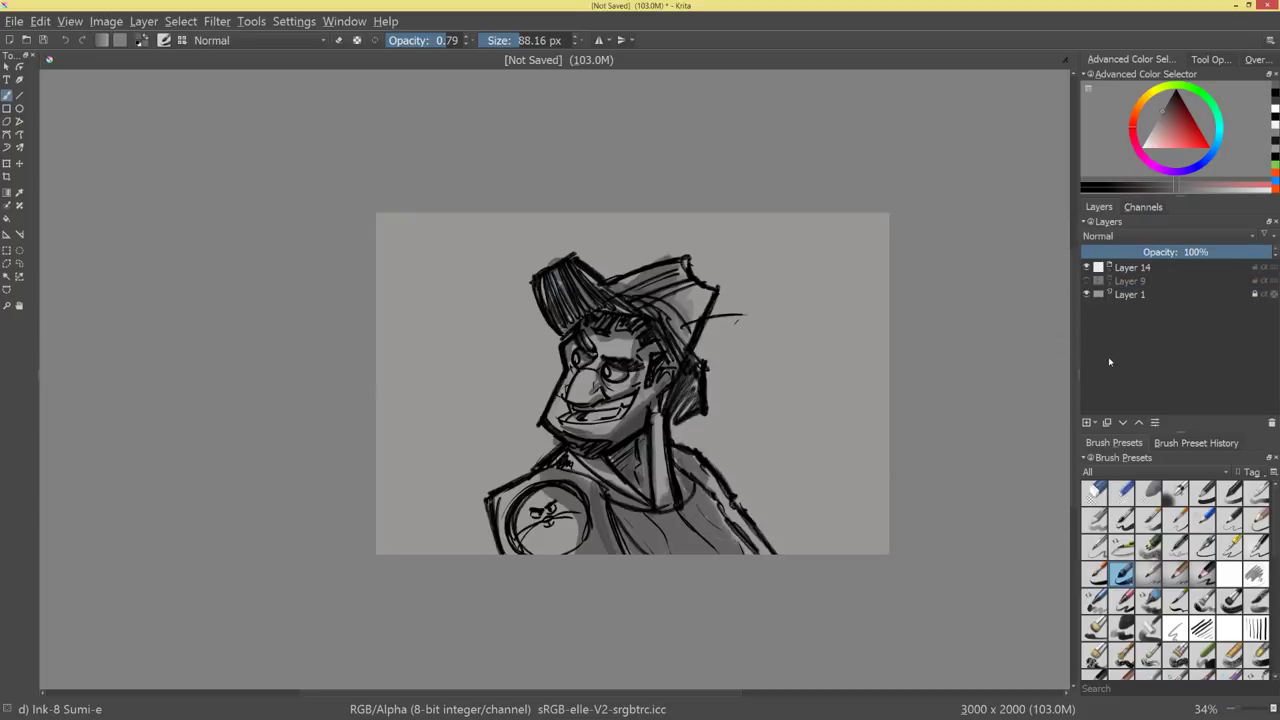
click(1087, 268)
Add a new layer, move it out of the group to the top of the stack and collapse Layer 14.
click(1088, 423)
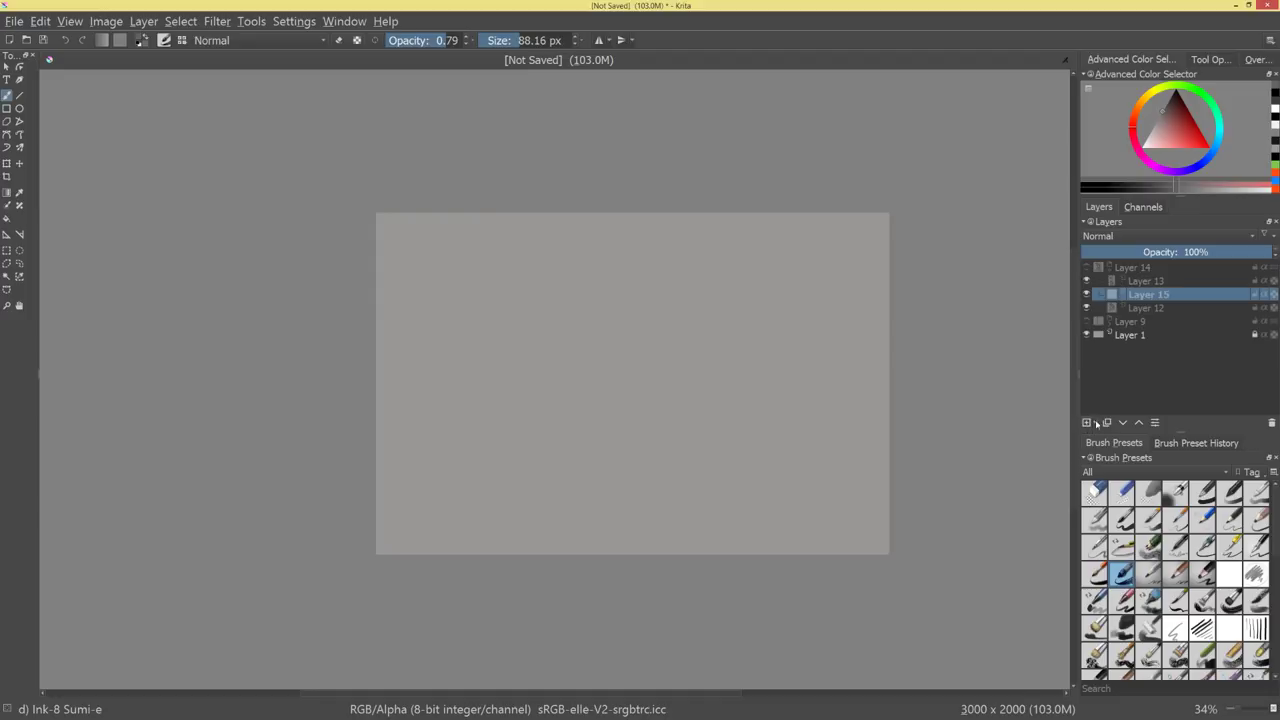
click(1088, 322)
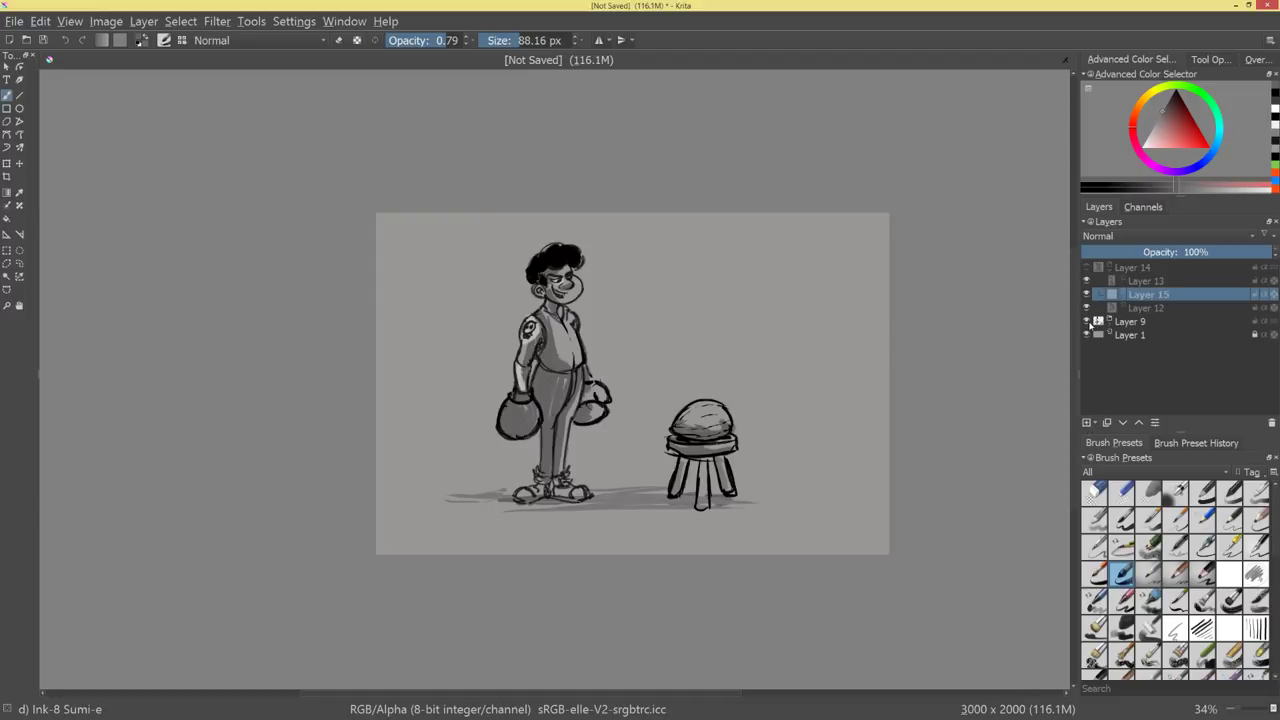
click(1088, 322)
click(1088, 322)
click(1088, 322)
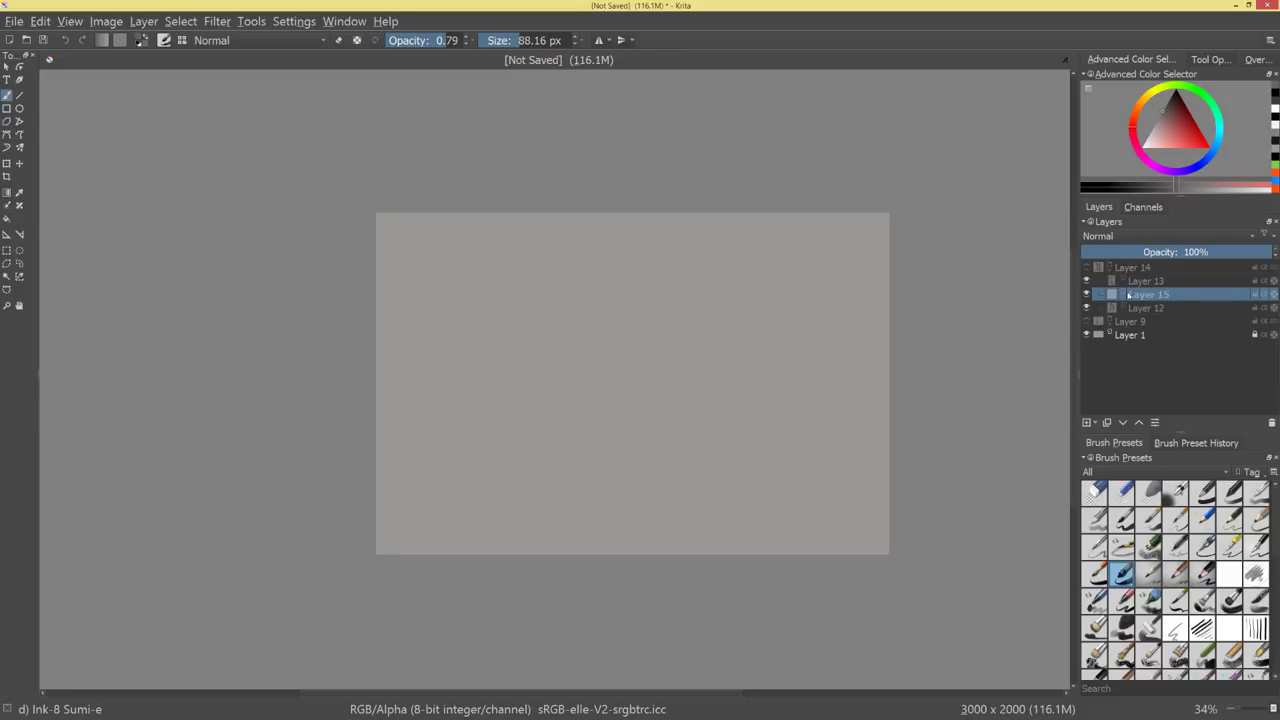
drag(1128, 295, 1134, 268)
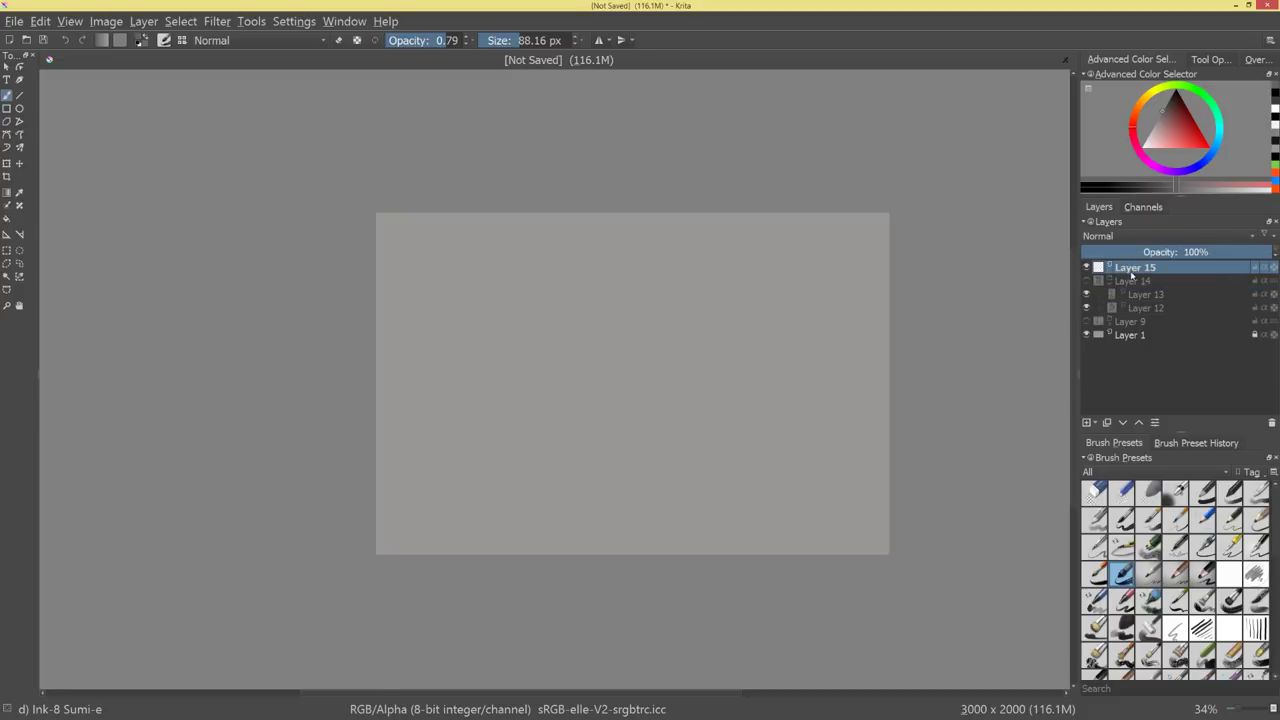
click(1111, 284)
Compare the two finished sketches by toggling the visibility of Layer 14 and Layer 9, ending with both hidden.
click(1088, 284)
click(1088, 284)
click(1088, 284)
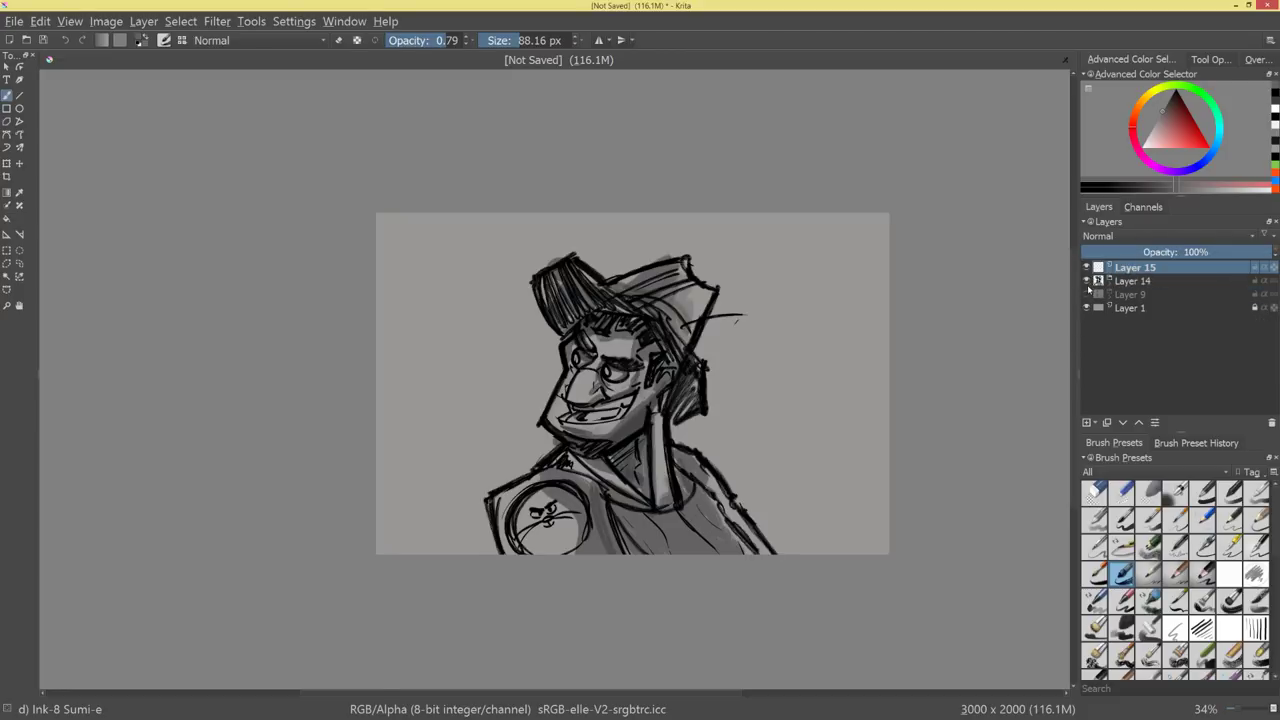
click(1088, 282)
click(1088, 296)
click(1088, 282)
click(1088, 282)
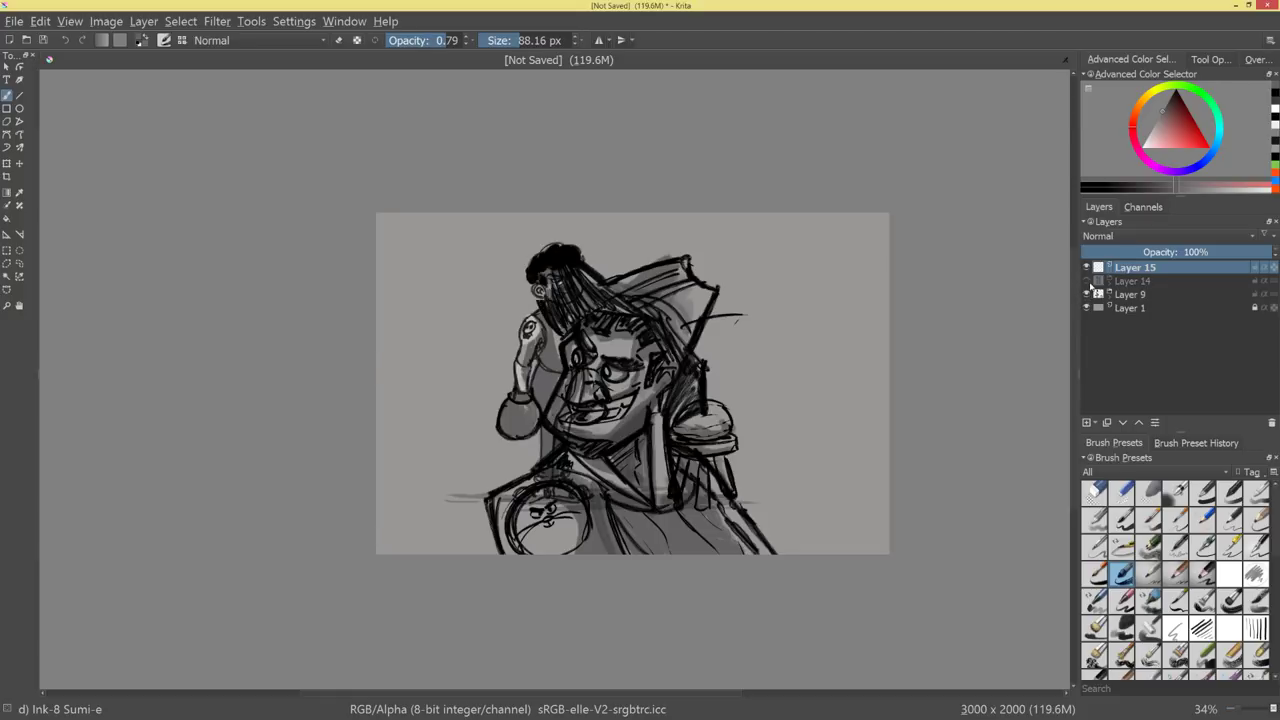
click(1088, 296)
Reset the paint colour to black and try a few ink strokes on Layer 15 with a brush up to 31.78 px, undoing them.
key(d)
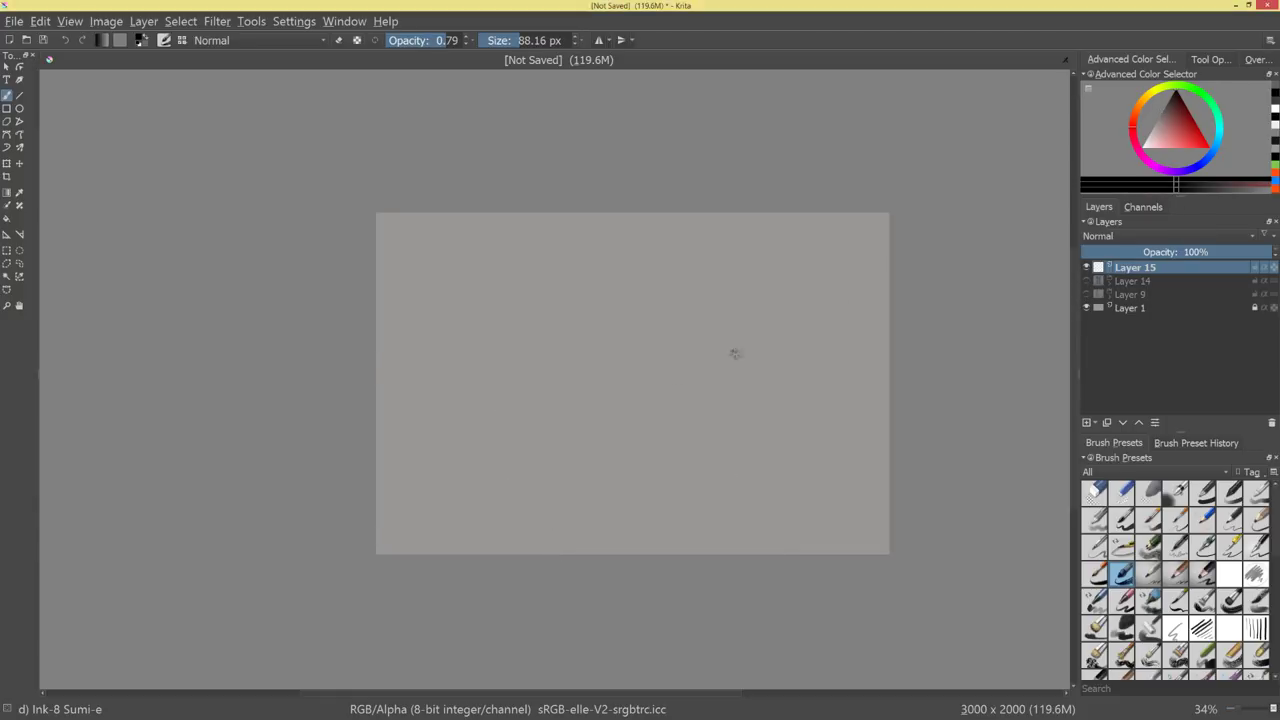
mouse_move(616, 427)
mouse_down()
mouse_move(637, 406)
mouse_move(612, 386)
mouse_move(579, 409)
mouse_up()
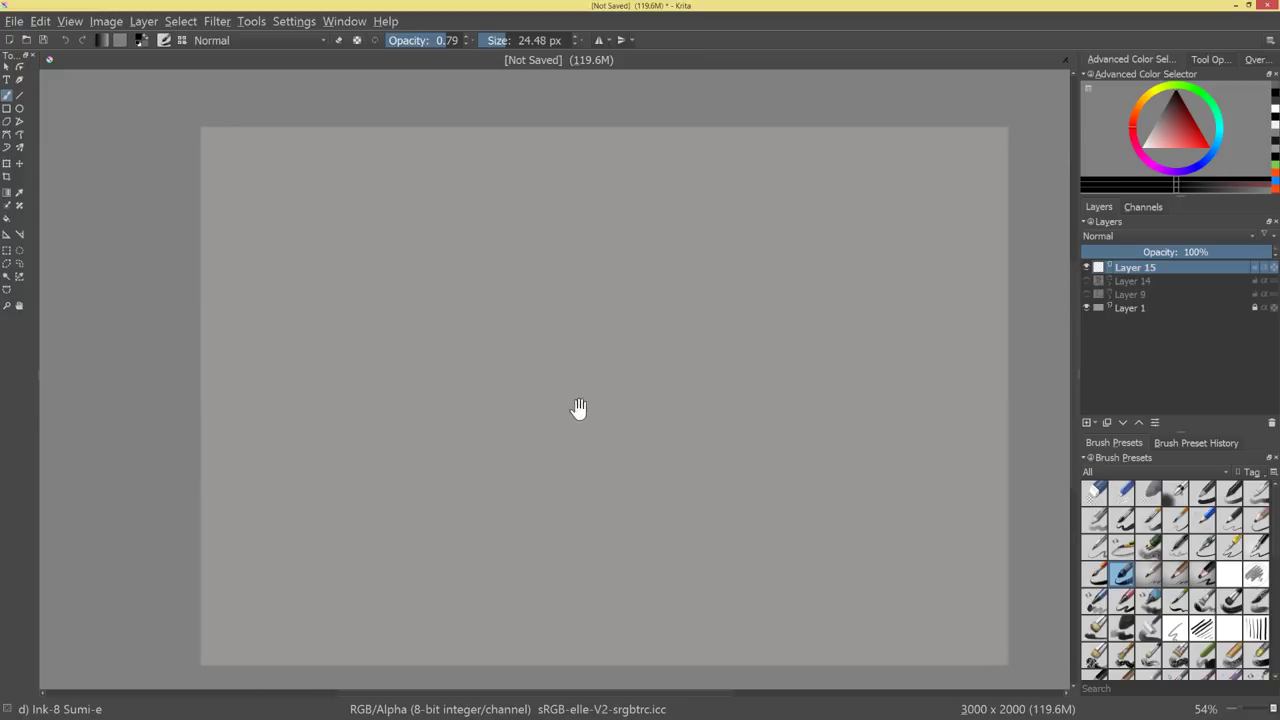
drag(500, 277, 522, 450)
key(ctrl+z)
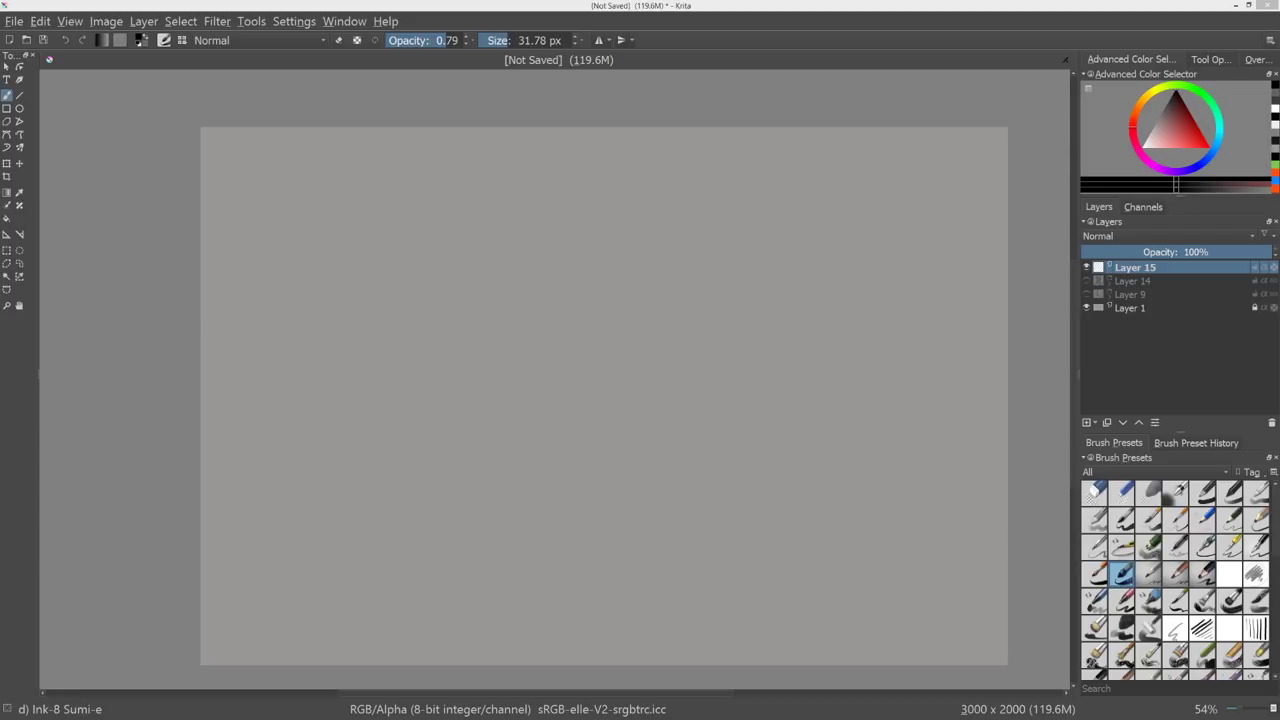
drag(570, 234, 586, 283)
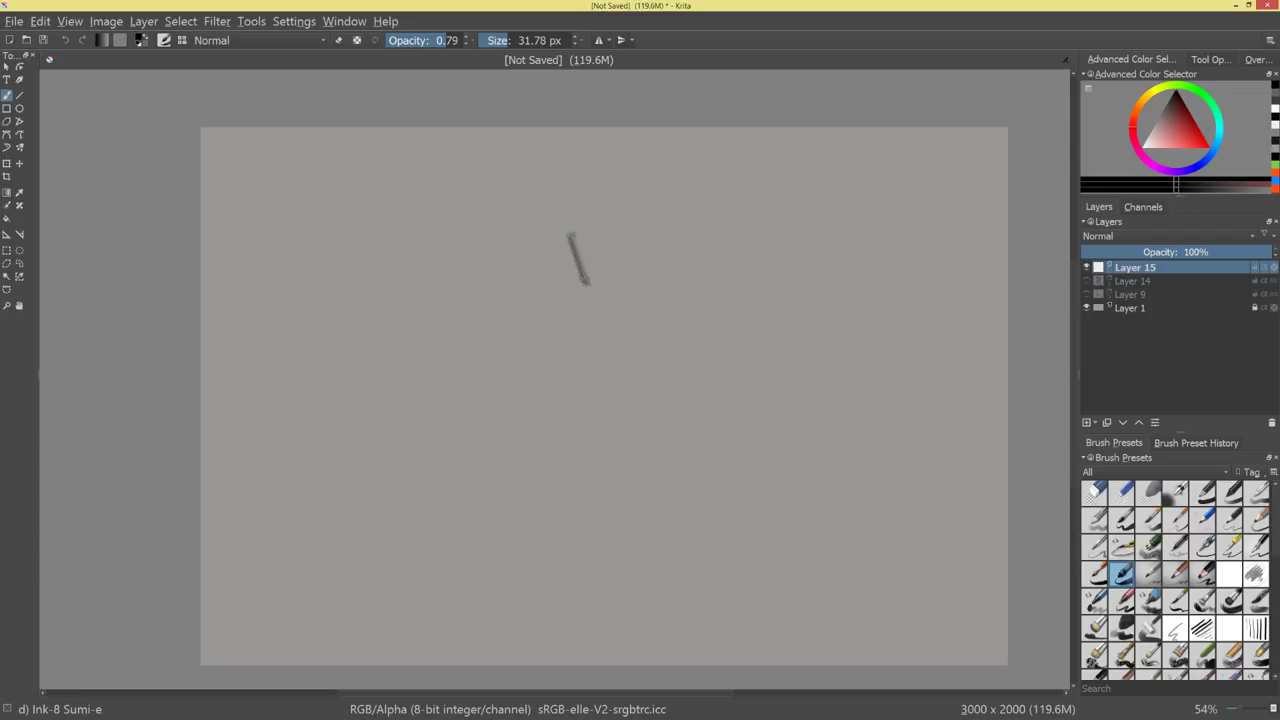
key(ctrl+z)
mouse_move(622, 198)
mouse_down()
mouse_move(606, 258)
mouse_move(626, 204)
mouse_up()
key(ctrl+z)
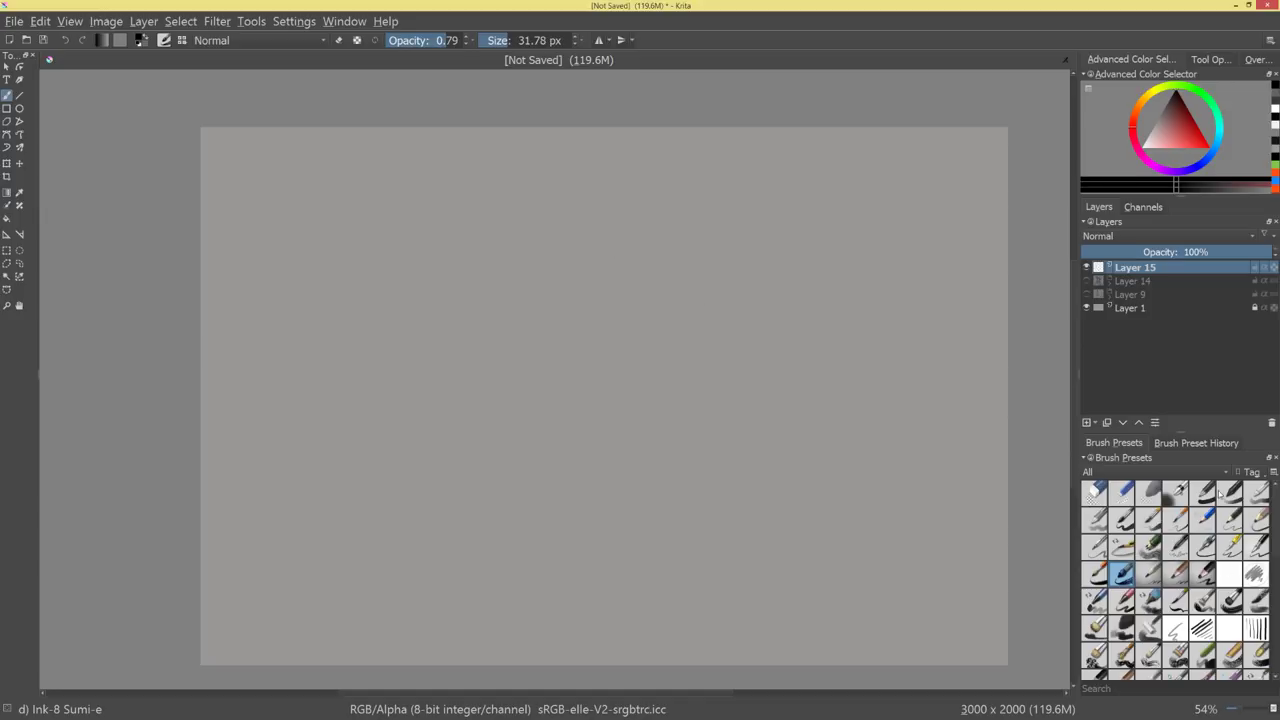
Choose the Basic-1 brush and block in a tall, narrow black silhouette with a low base at 85.34 px.
click(1176, 492)
click(1203, 492)
mouse_move(614, 218)
mouse_down()
mouse_move(615, 292)
mouse_move(640, 295)
mouse_move(610, 390)
mouse_move(598, 532)
mouse_move(603, 545)
mouse_move(594, 420)
mouse_move(684, 582)
mouse_move(667, 610)
mouse_up()
drag(520, 625, 690, 622)
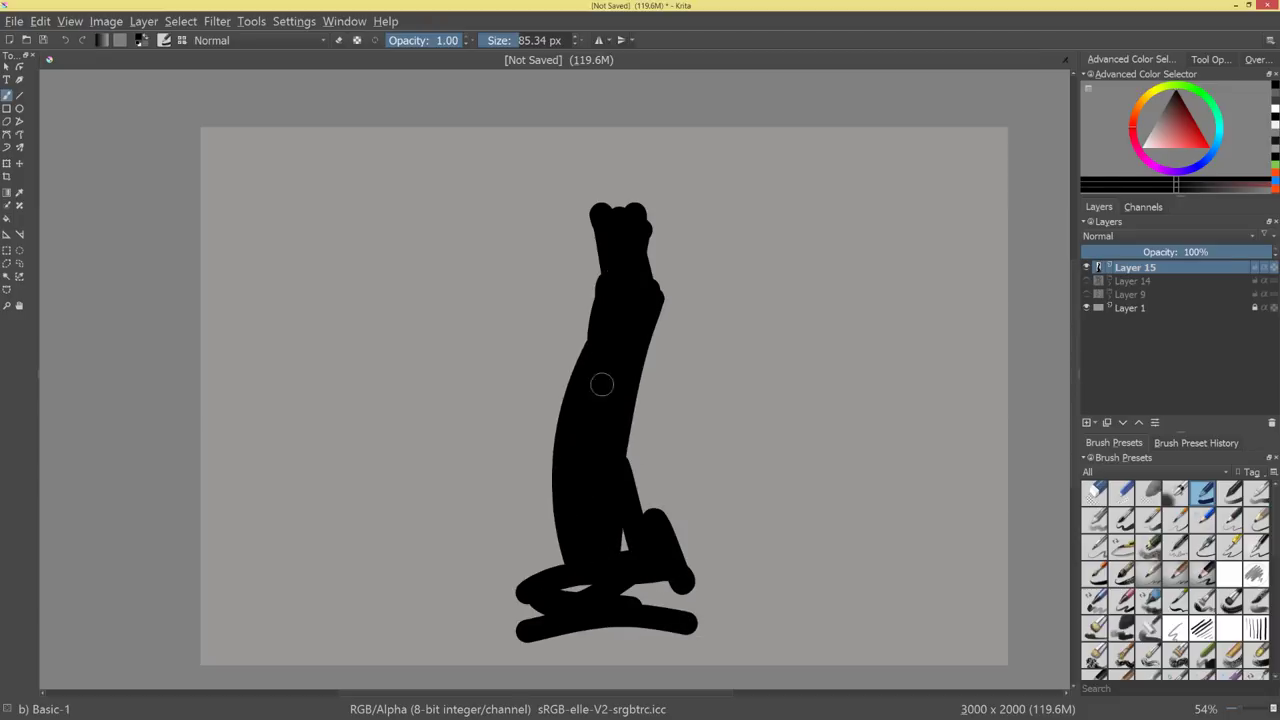
Add slanting black strokes along both sides of the silhouette and widen its base.
drag(600, 212, 538, 343)
mouse_move(585, 292)
mouse_down()
mouse_move(545, 405)
mouse_move(540, 492)
mouse_up()
drag(645, 402, 690, 556)
mouse_move(560, 545)
mouse_down()
mouse_move(444, 551)
mouse_move(530, 600)
mouse_move(758, 592)
mouse_up()
key(minus)
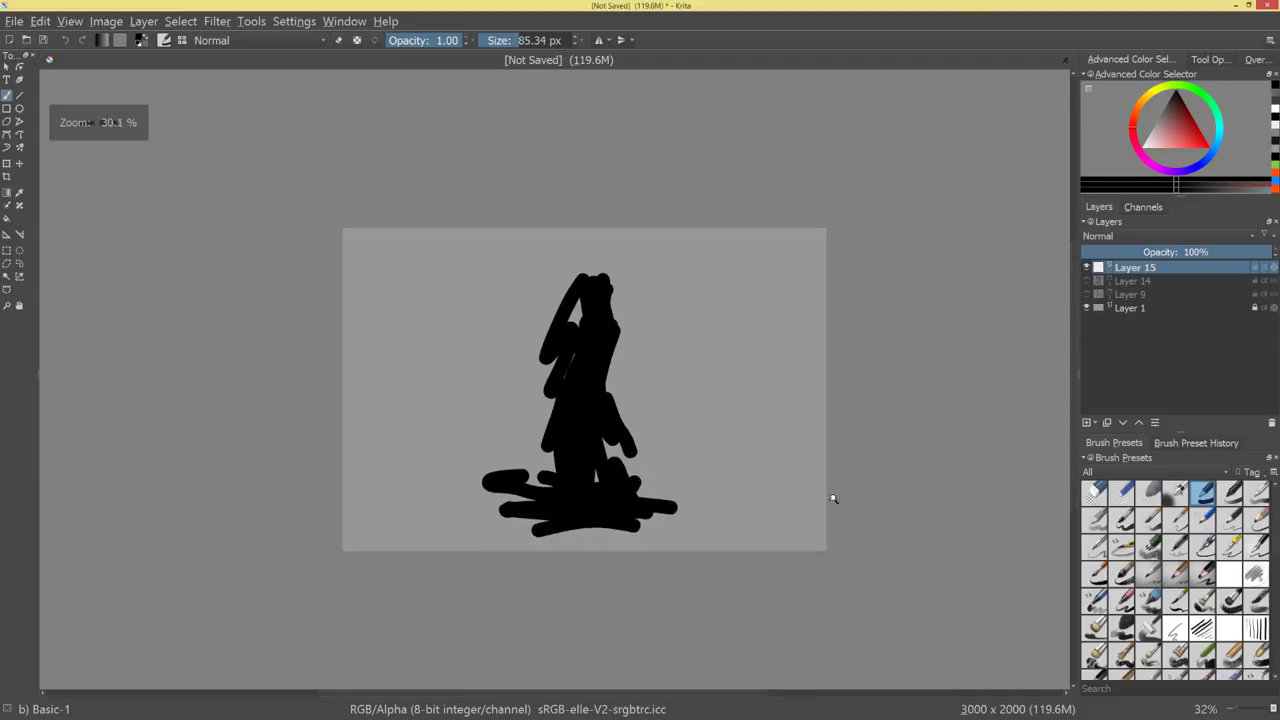
Carve the far end and underside of the silhouette's base with the eraser.
drag(833, 498, 830, 430)
key(e)
mouse_move(540, 540)
mouse_down()
mouse_move(481, 575)
mouse_move(403, 574)
mouse_up()
mouse_move(506, 629)
mouse_down()
mouse_move(797, 622)
mouse_move(515, 656)
mouse_up()
mouse_move(515, 656)
mouse_down()
mouse_move(736, 637)
mouse_move(637, 510)
mouse_move(739, 625)
mouse_up()
Erase along the silhouette's sides and top to form a slim column with a tapered head.
drag(652, 391, 645, 490)
drag(649, 345, 642, 490)
drag(658, 432, 683, 534)
mouse_move(683, 240)
mouse_down()
mouse_move(677, 319)
mouse_move(630, 175)
mouse_up()
mouse_move(548, 230)
mouse_down()
mouse_move(535, 340)
mouse_move(565, 375)
mouse_move(560, 500)
mouse_move(579, 585)
mouse_move(564, 581)
mouse_move(627, 633)
mouse_move(726, 635)
mouse_up()
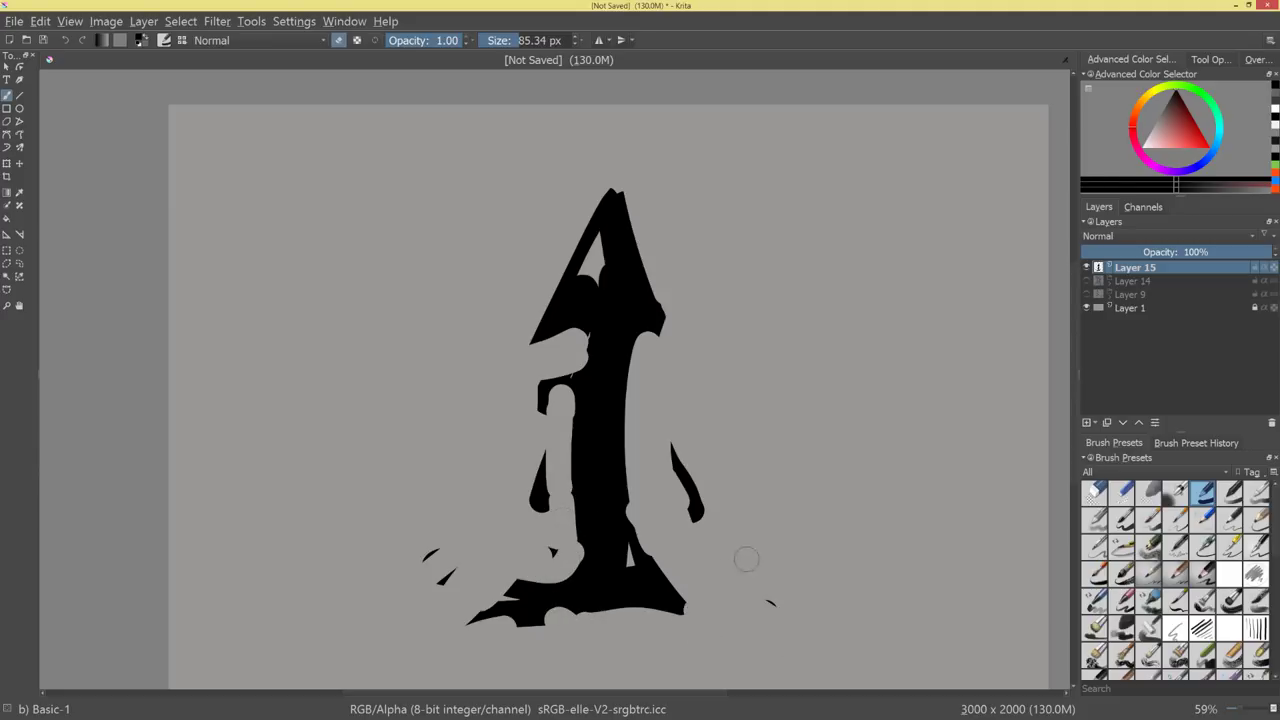
mouse_move(673, 336)
mouse_down()
mouse_move(627, 177)
mouse_move(595, 198)
mouse_up()
Lower Layer 15's opacity to 17% and add a new layer above it.
drag(1183, 252, 1113, 252)
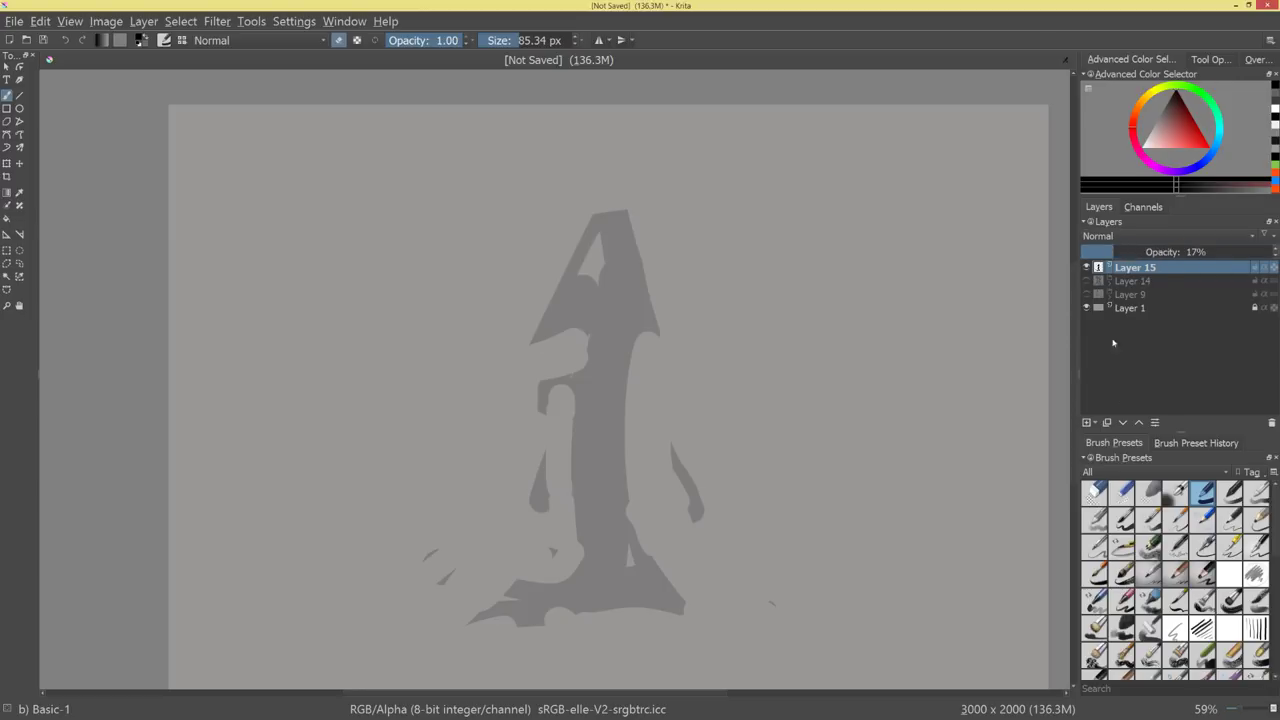
click(1092, 424)
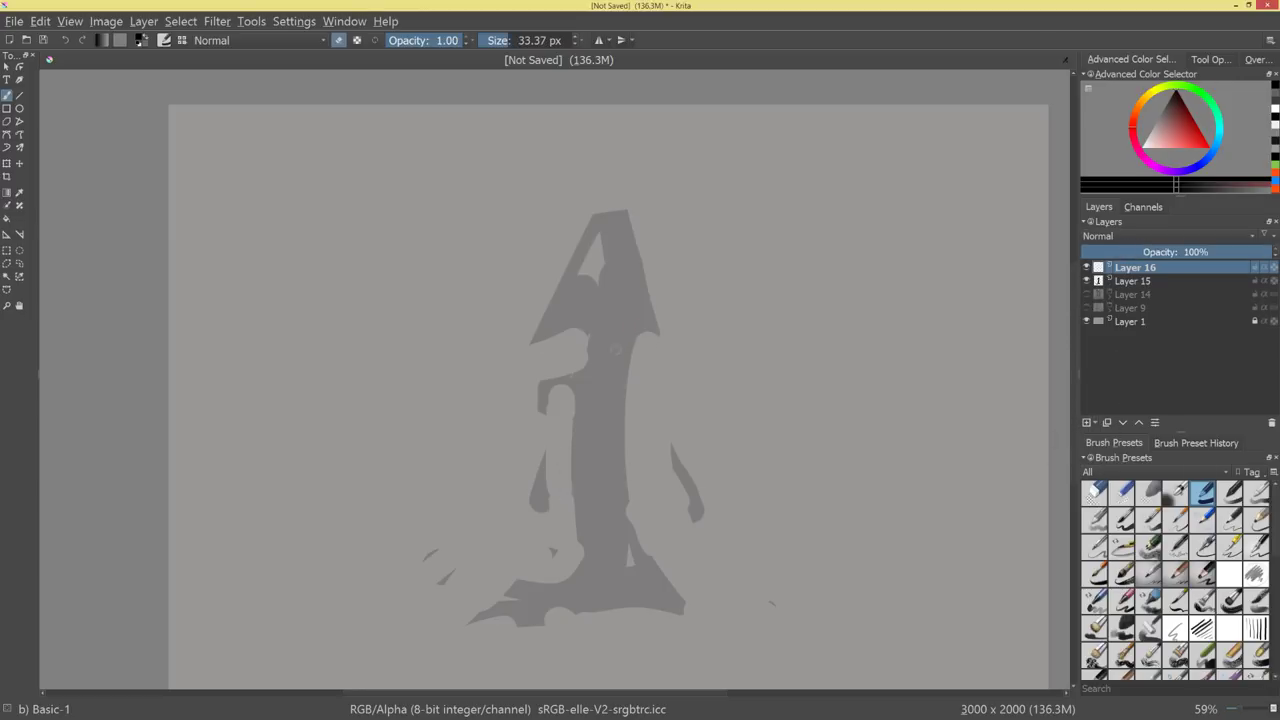
Sketch the silhouette's long near side down to its base using the deevad 1d1 charcoal pencil thin brush.
click(1096, 573)
click(1148, 572)
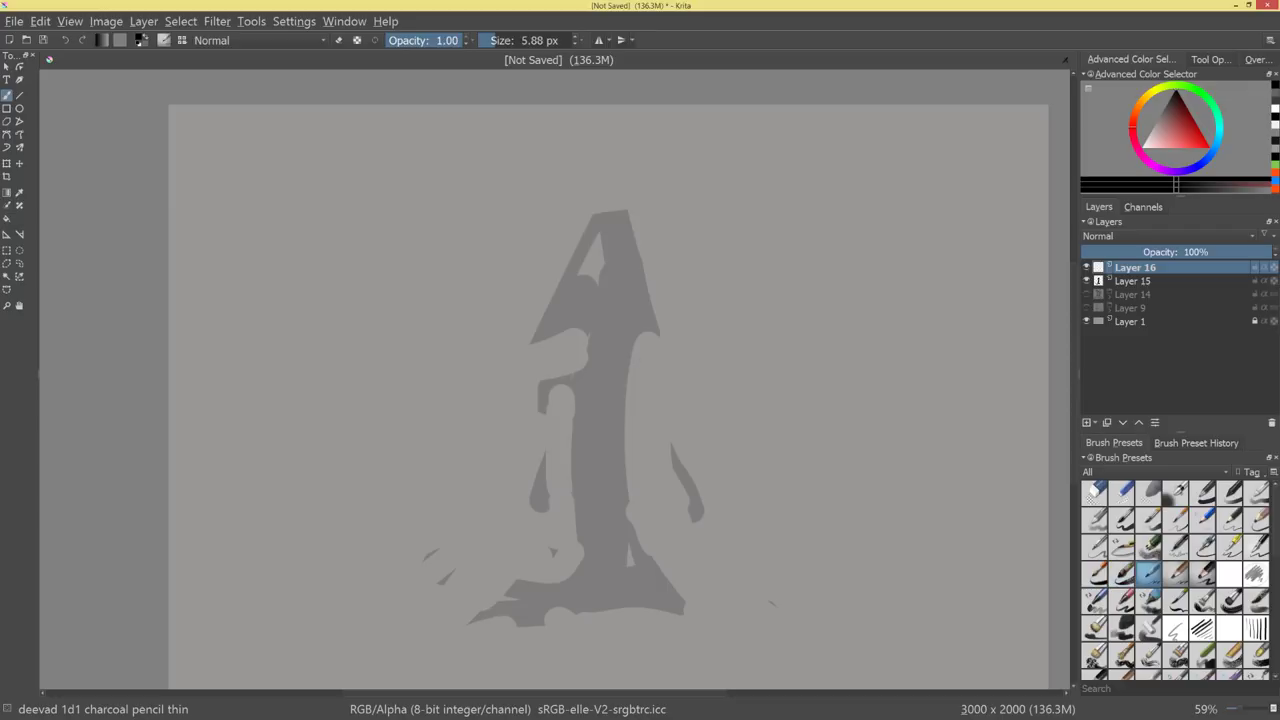
drag(576, 300, 553, 443)
key(ctrl+z)
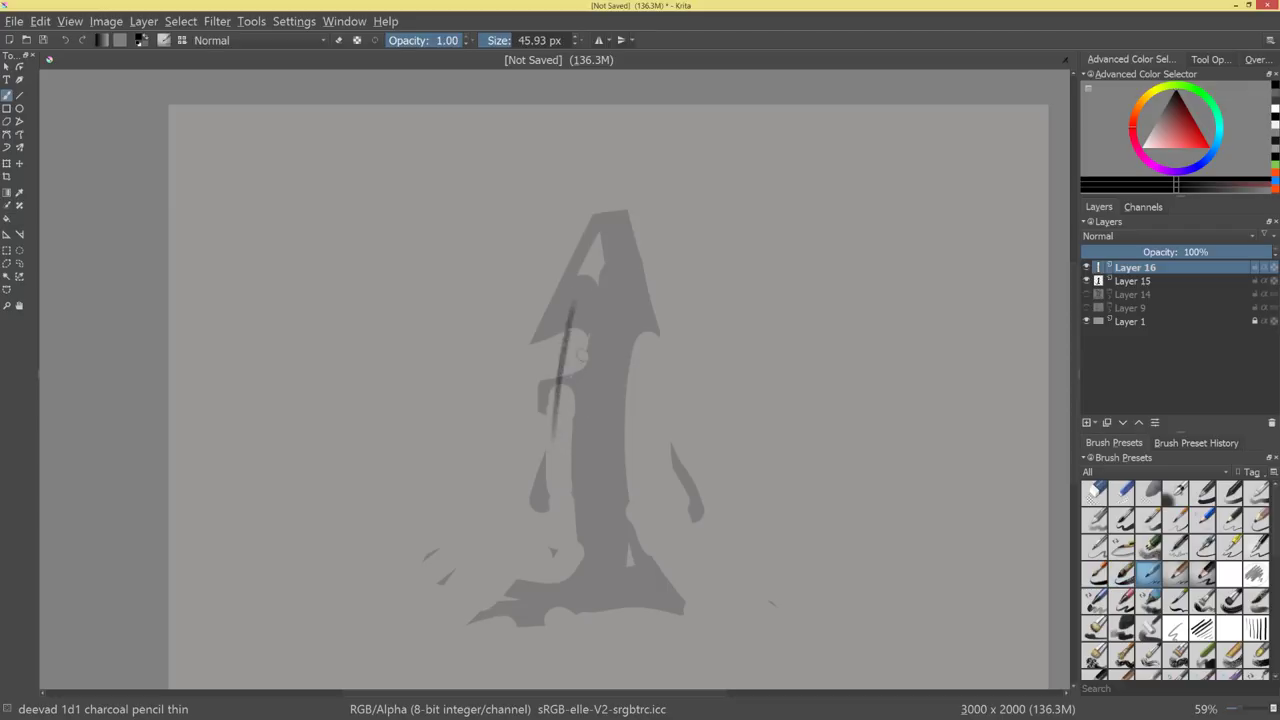
key(bracketleft)
mouse_move(577, 300)
mouse_down()
mouse_move(560, 510)
mouse_move(571, 580)
mouse_up()
mouse_move(573, 361)
mouse_down()
mouse_move(567, 562)
mouse_move(489, 569)
mouse_move(537, 605)
mouse_move(580, 598)
mouse_up()
With the Ink-8 Sumi-e brush at 60 px, outline the figure's feet, front edge and rounded shoulders.
click(1121, 574)
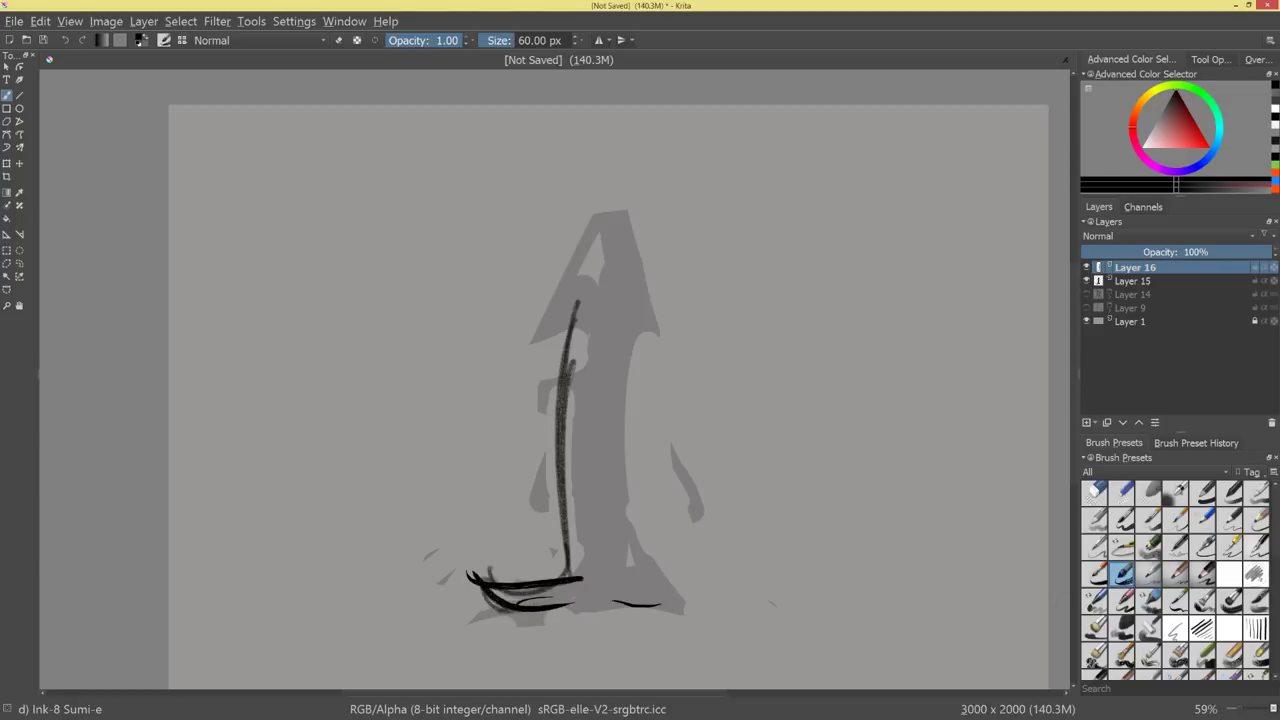
mouse_move(700, 600)
mouse_down()
mouse_move(638, 569)
mouse_move(615, 505)
mouse_move(613, 462)
mouse_up()
drag(632, 318, 620, 492)
mouse_move(553, 308)
mouse_down()
mouse_move(638, 315)
mouse_move(643, 338)
mouse_move(541, 478)
mouse_up()
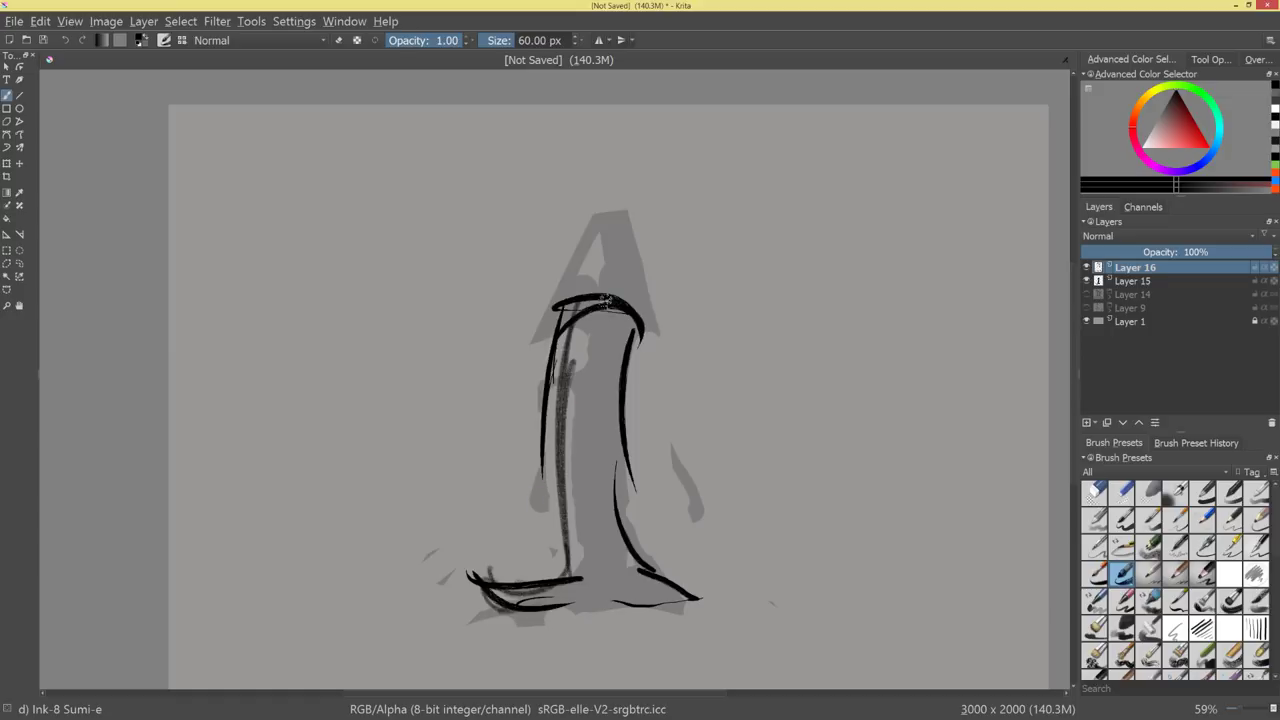
key(ctrl+z)
Draw a narrow upper arm slanting down and back from the shoulder.
drag(575, 306, 509, 403)
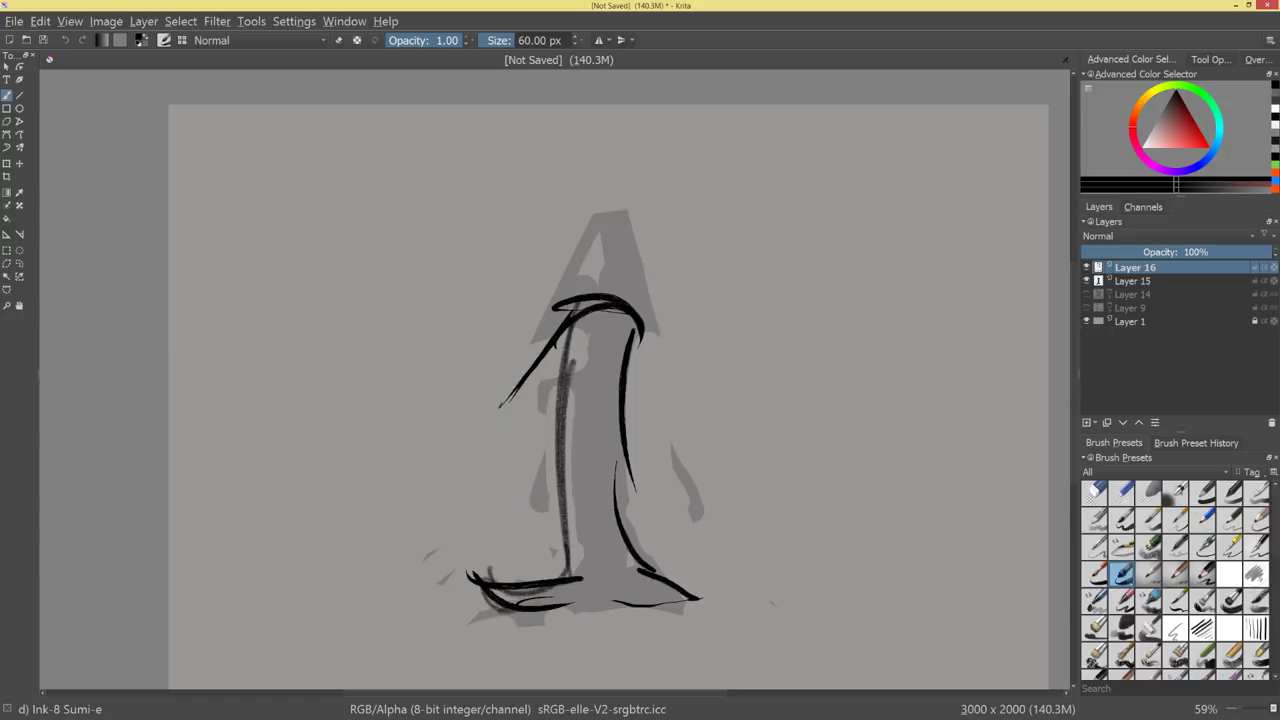
mouse_move(570, 336)
mouse_down()
mouse_move(485, 450)
mouse_move(476, 516)
mouse_up()
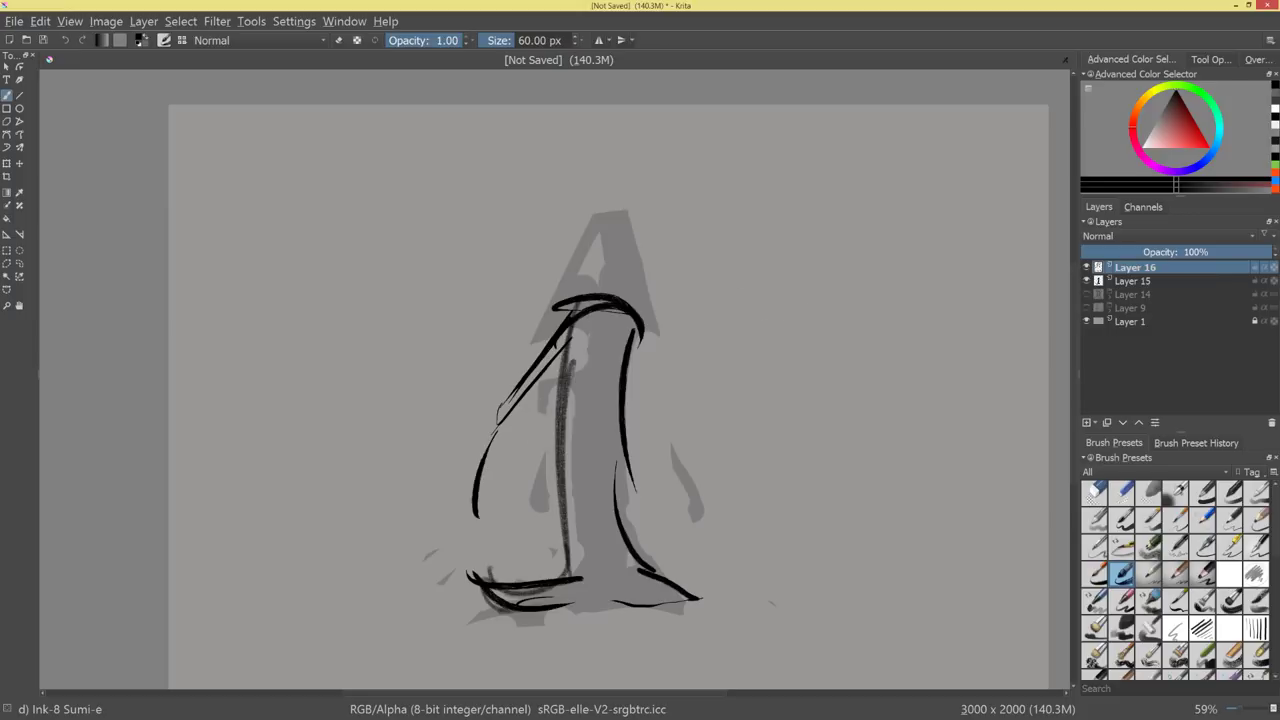
key(ctrl+z)
scroll(628, 320, up, 4)
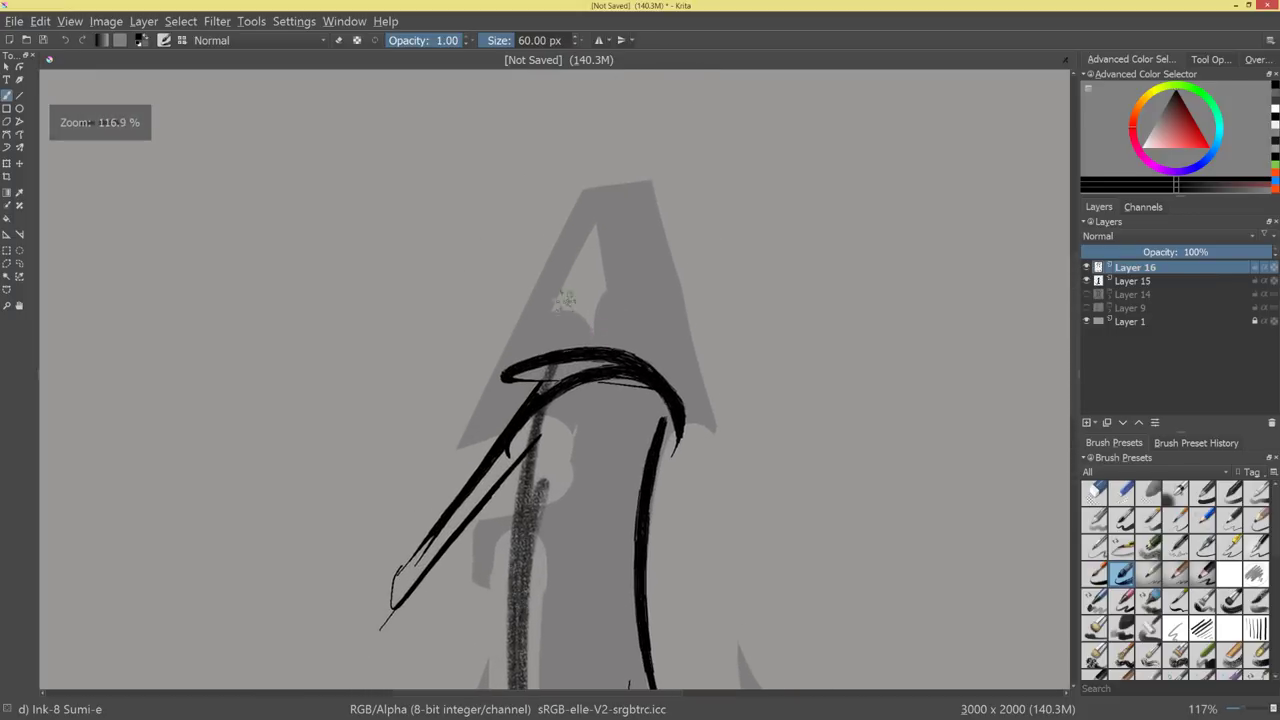
mouse_move(605, 382)
mouse_down()
mouse_move(563, 271)
mouse_move(613, 244)
mouse_move(622, 428)
mouse_up()
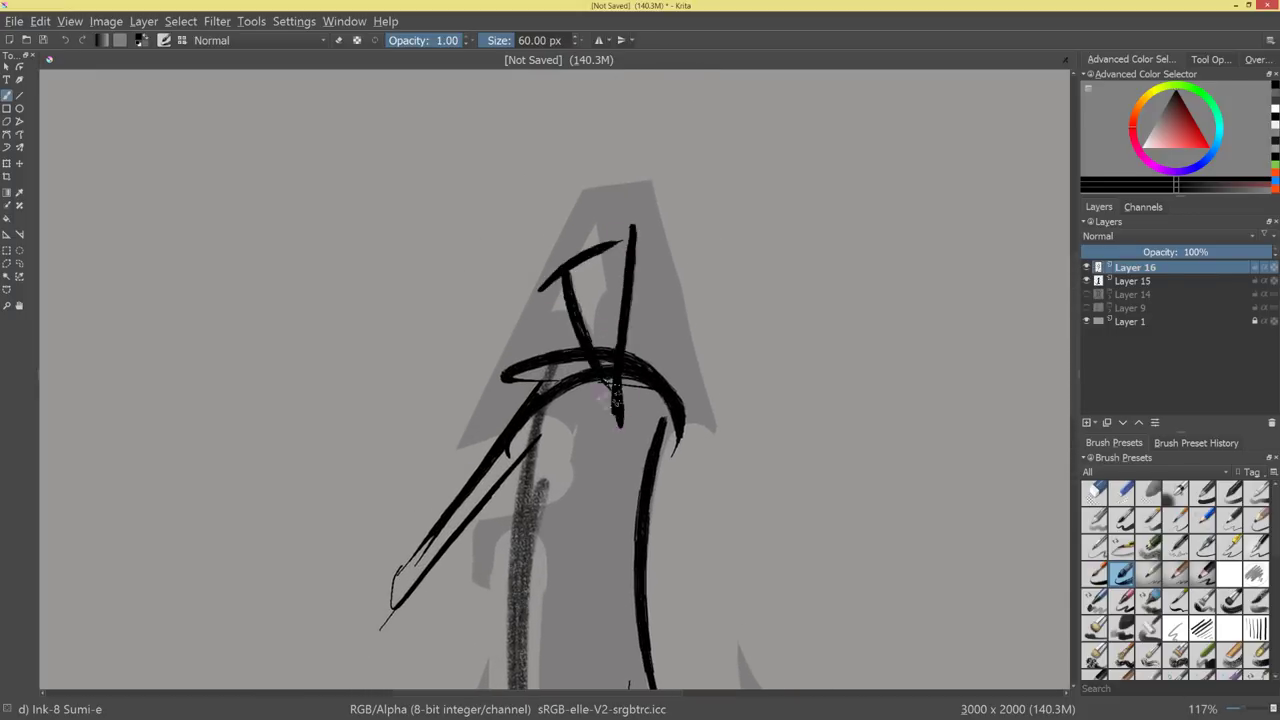
mouse_move(548, 282)
mouse_down()
mouse_move(628, 422)
mouse_move(575, 258)
mouse_move(519, 296)
mouse_up()
mouse_move(680, 318)
mouse_down()
mouse_move(629, 449)
mouse_move(711, 329)
mouse_move(705, 302)
mouse_up()
key(ctrl+z)
key(ctrl+z)
key(ctrl+z)
key(ctrl+z)
key(ctrl+z)
drag(562, 325, 570, 342)
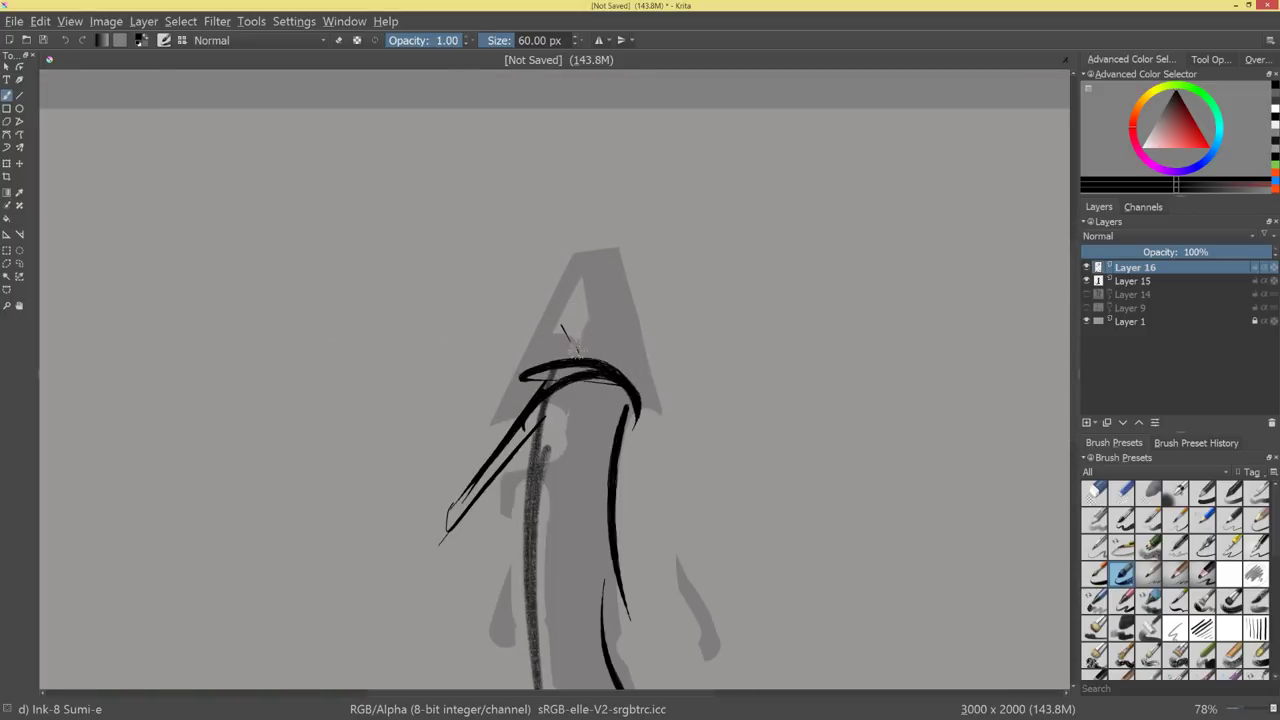
mouse_move(575, 296)
mouse_down()
mouse_move(586, 374)
mouse_move(574, 292)
mouse_up()
drag(591, 292, 610, 388)
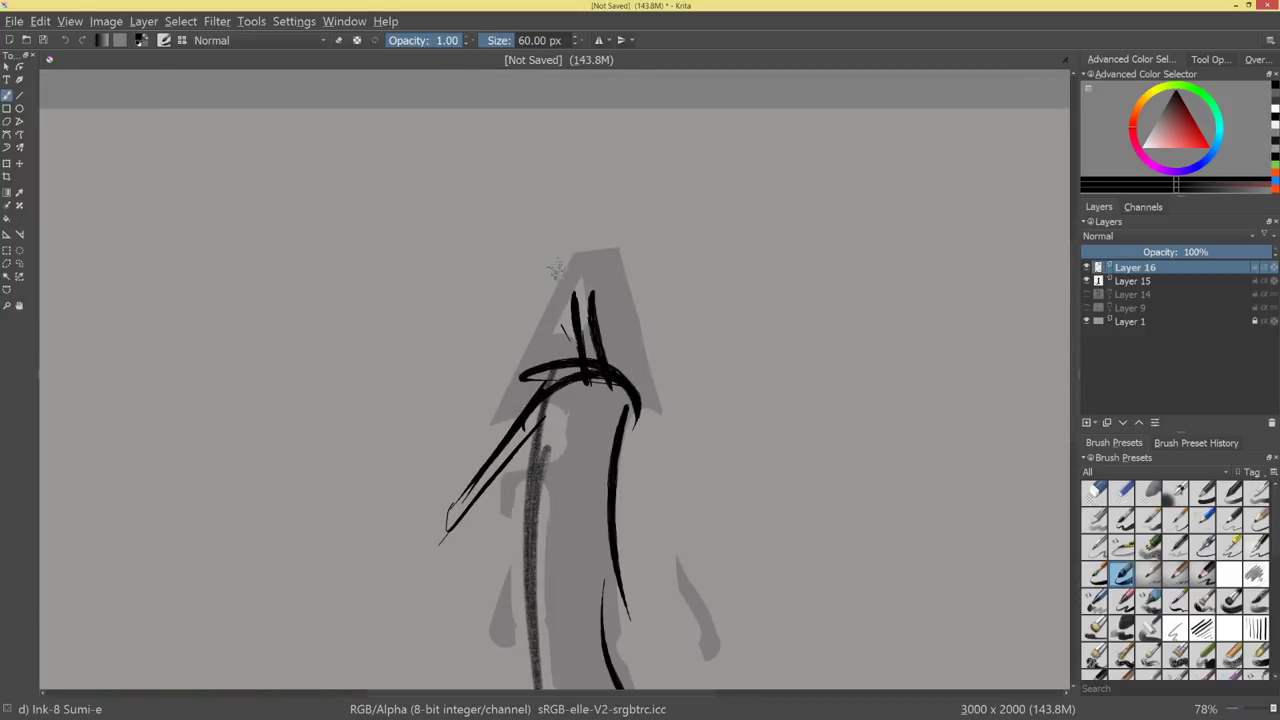
drag(544, 180, 560, 276)
mouse_move(543, 155)
mouse_down()
mouse_move(578, 298)
mouse_move(605, 235)
mouse_up()
mouse_move(605, 235)
mouse_down()
mouse_move(570, 145)
mouse_move(520, 186)
mouse_up()
drag(520, 186, 578, 142)
mouse_move(629, 386)
mouse_down()
mouse_move(606, 451)
mouse_move(616, 435)
mouse_up()
scroll(616, 435, up, 3)
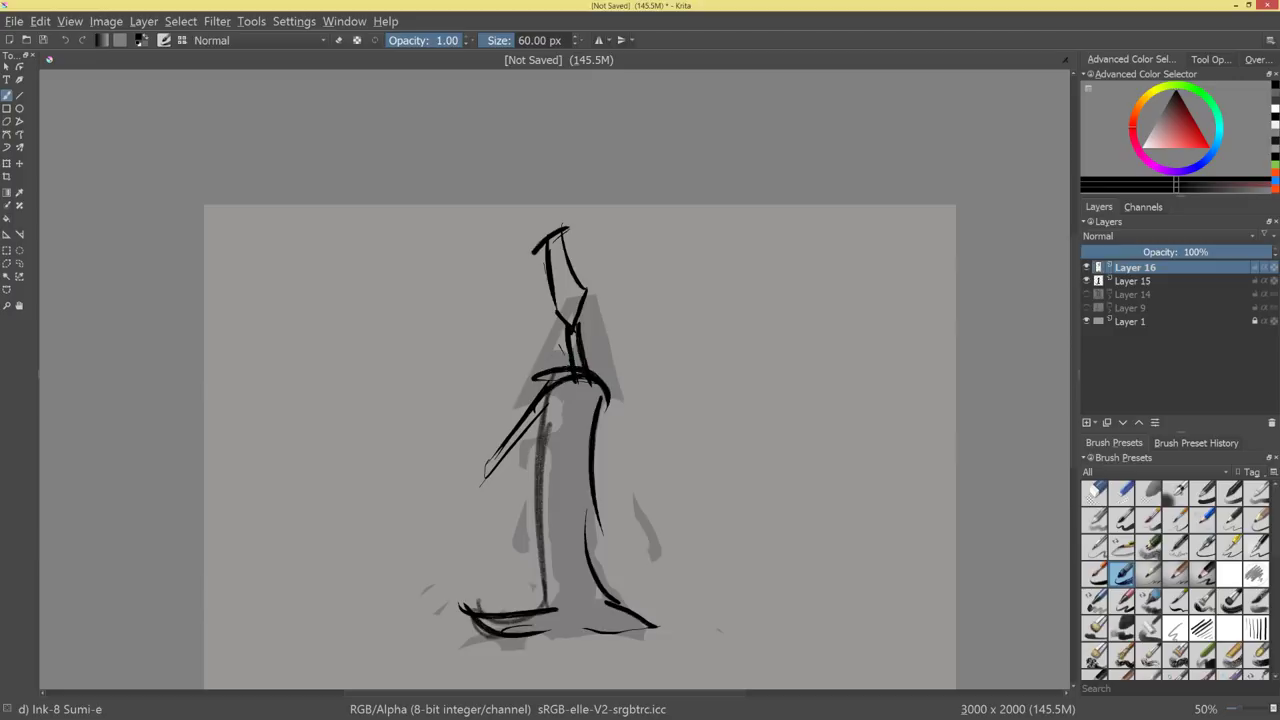
key(ctrl+z)
key(ctrl+z)
key(ctrl+z)
key(ctrl+z)
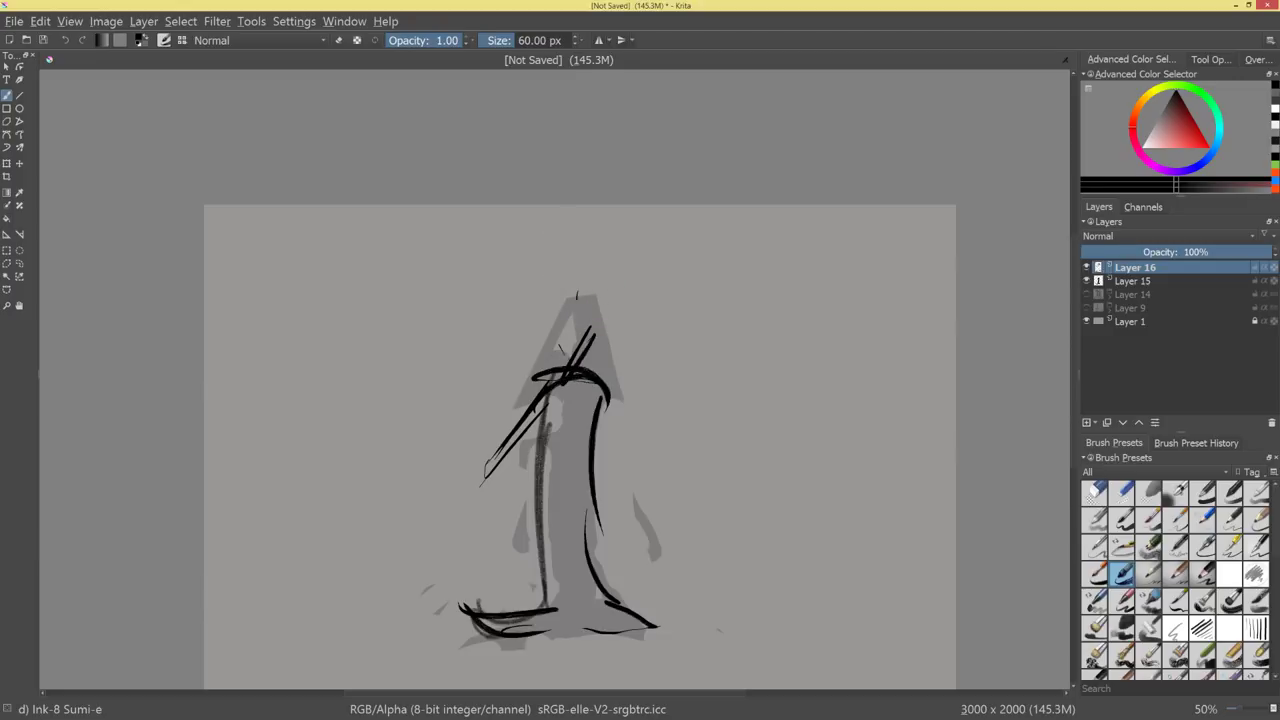
Draw a flat-topped, tapering head on the slanting neck and strengthen the rear arm with extra strokes.
mouse_move(576, 295)
mouse_down()
mouse_move(620, 357)
mouse_move(616, 270)
mouse_move(562, 285)
mouse_up()
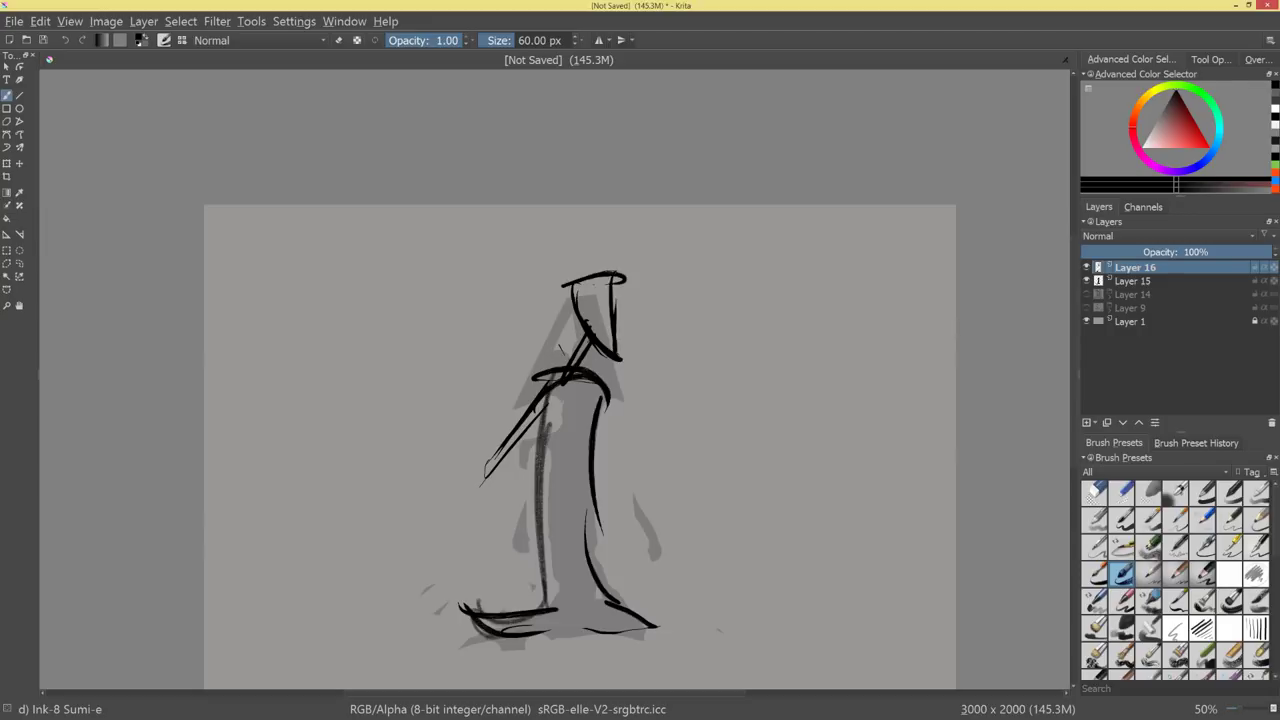
drag(550, 396, 484, 478)
drag(544, 386, 476, 478)
drag(594, 386, 630, 468)
key(ctrl+z)
key(ctrl+z)
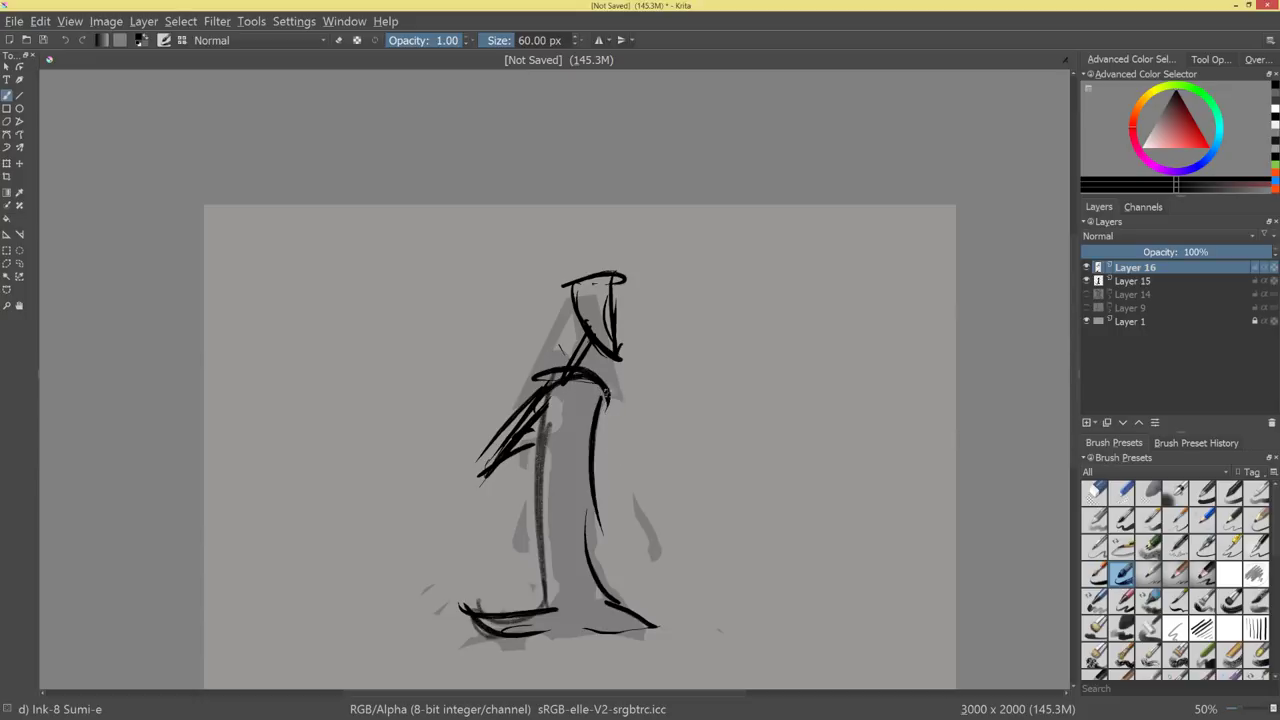
Draw the front arm extending forward from the shoulder, ending in a hand with a pointing finger.
mouse_move(590, 372)
mouse_down()
mouse_move(697, 421)
mouse_move(742, 386)
mouse_up()
key(ctrl+z)
drag(666, 414, 738, 392)
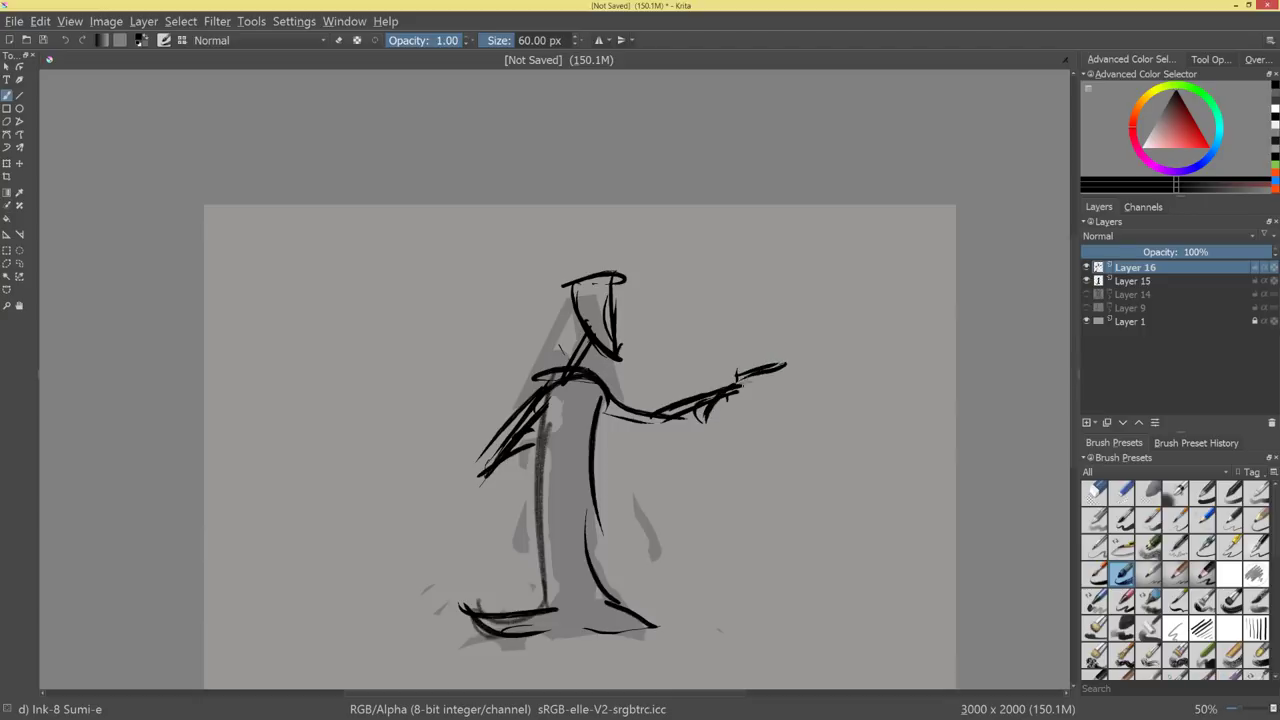
mouse_move(805, 420)
mouse_down()
mouse_move(753, 480)
mouse_move(776, 395)
mouse_up()
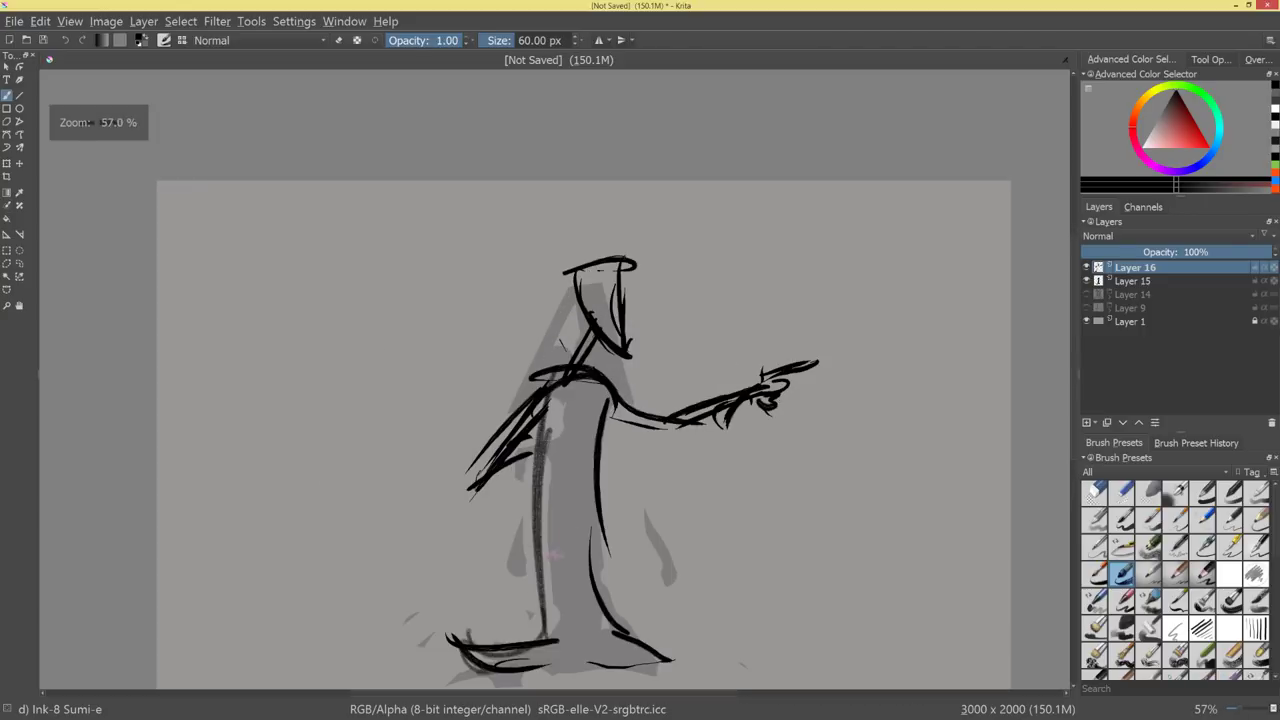
Thicken the back and front edges of the body down to splayed feet and add a long inner line.
drag(535, 388, 515, 638)
mouse_move(536, 431)
mouse_down()
mouse_move(520, 622)
mouse_move(454, 671)
mouse_up()
drag(726, 503, 750, 384)
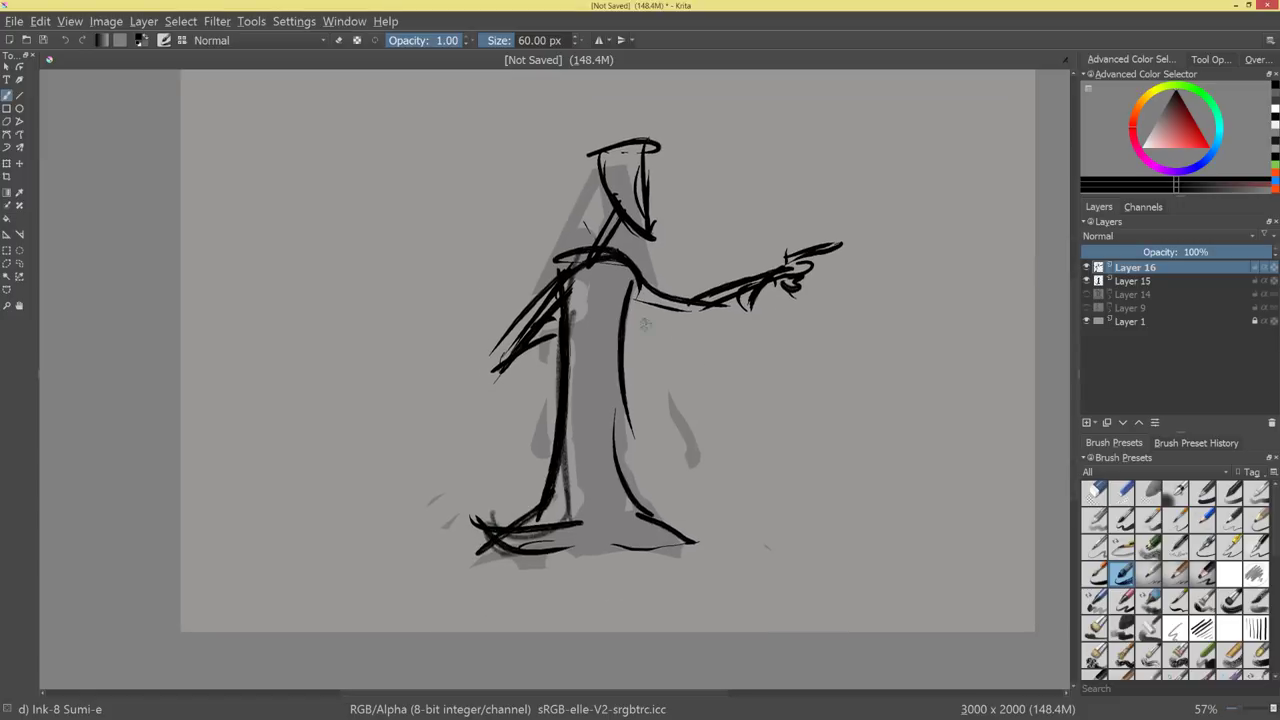
drag(625, 322, 636, 548)
drag(621, 450, 688, 541)
drag(612, 490, 708, 526)
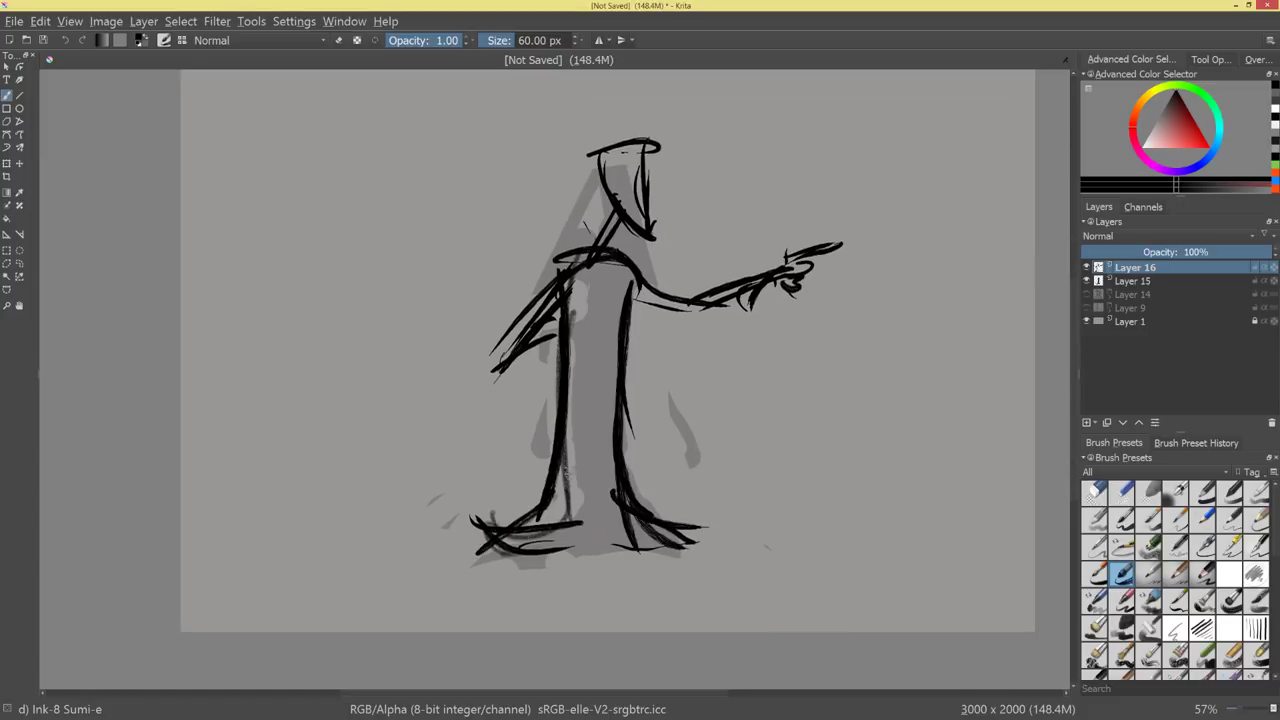
mouse_move(574, 256)
mouse_down()
mouse_move(577, 518)
mouse_move(516, 322)
mouse_move(566, 333)
mouse_up()
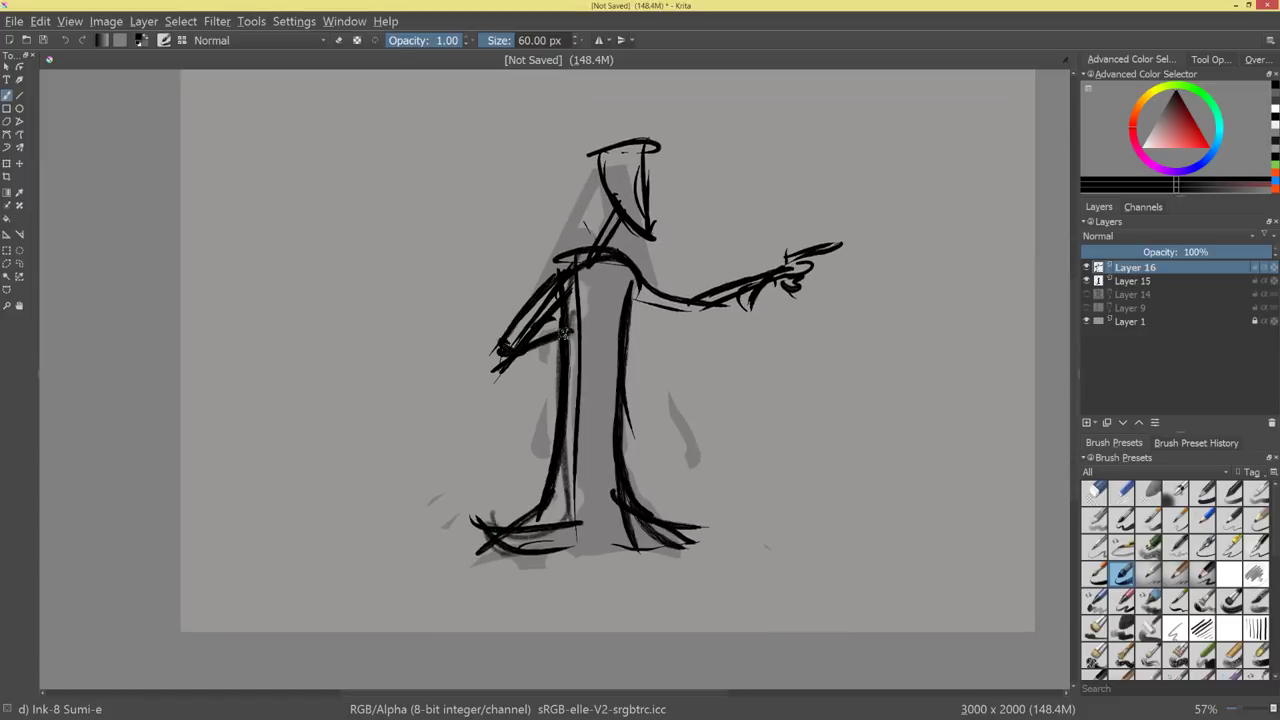
Reinforce the brow, jaw and neck with heavier strokes and add dark lines down the chest.
mouse_move(697, 376)
mouse_down()
mouse_move(720, 386)
mouse_move(742, 198)
mouse_up()
mouse_move(742, 198)
mouse_down()
mouse_move(689, 354)
mouse_move(697, 316)
mouse_up()
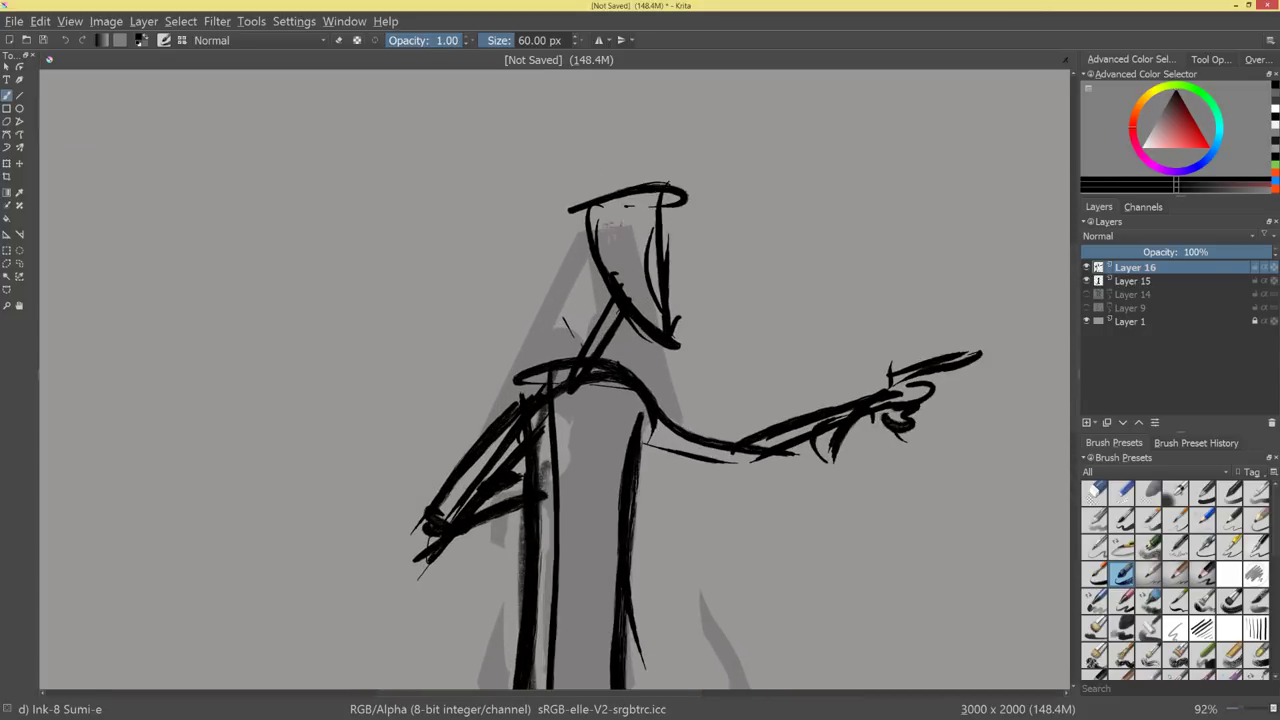
drag(588, 250, 676, 218)
mouse_move(581, 242)
mouse_down()
mouse_move(607, 232)
mouse_move(664, 305)
mouse_up()
drag(590, 284, 645, 332)
mouse_move(572, 226)
mouse_down()
mouse_move(604, 295)
mouse_move(554, 378)
mouse_up()
drag(592, 382, 580, 405)
mouse_move(703, 398)
mouse_down()
mouse_move(669, 509)
mouse_move(686, 402)
mouse_up()
drag(592, 382, 604, 510)
mouse_move(586, 382)
mouse_down()
mouse_move(601, 472)
mouse_move(592, 688)
mouse_up()
Sketch a tall headpiece with a jagged, flame-like top above the brow using a 24.59 px brush.
mouse_move(627, 384)
mouse_down()
mouse_move(622, 264)
mouse_move(587, 263)
mouse_up()
mouse_move(641, 204)
mouse_down()
mouse_move(614, 284)
mouse_move(708, 259)
mouse_move(697, 401)
mouse_up()
mouse_move(615, 406)
mouse_down()
mouse_move(519, 342)
mouse_move(578, 168)
mouse_move(652, 242)
mouse_up()
mouse_move(620, 170)
mouse_down()
mouse_move(630, 226)
mouse_move(654, 218)
mouse_move(645, 157)
mouse_up()
mouse_move(662, 172)
mouse_down()
mouse_move(680, 216)
mouse_move(670, 273)
mouse_up()
drag(671, 272, 695, 225)
mouse_move(683, 192)
mouse_down()
mouse_move(704, 230)
mouse_move(694, 373)
mouse_up()
drag(522, 318, 584, 390)
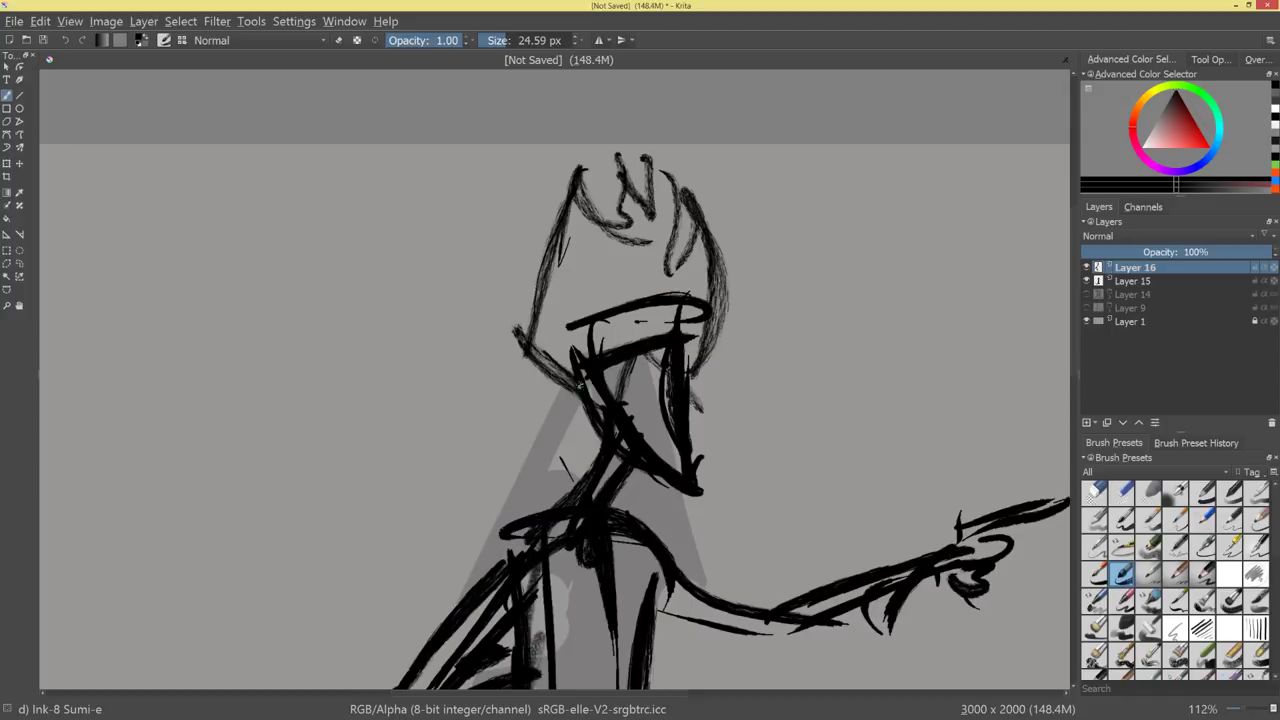
drag(565, 260, 516, 350)
drag(576, 165, 536, 332)
Delete the silhouette on Layer 15 and lower Layer 16's opacity to 28%.
scroll(766, 460, down, 5)
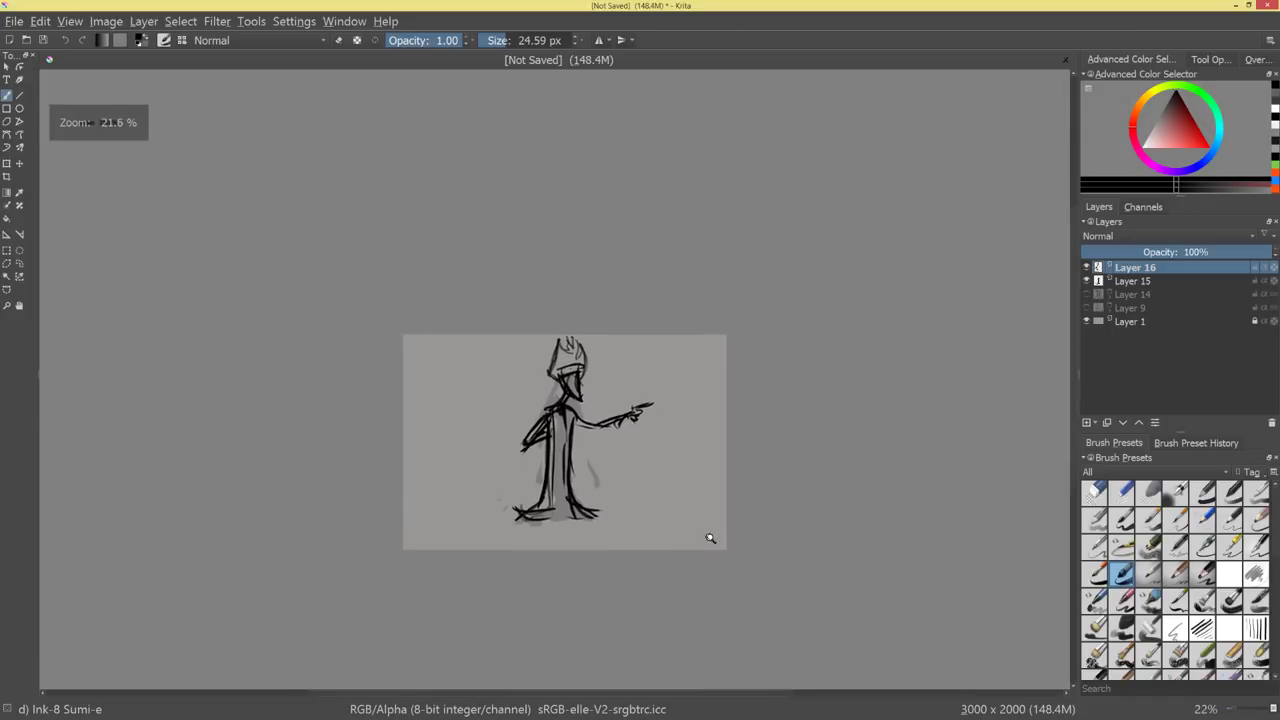
scroll(709, 534, up, 2)
key(ctrl+t)
scroll(648, 489, down, 2)
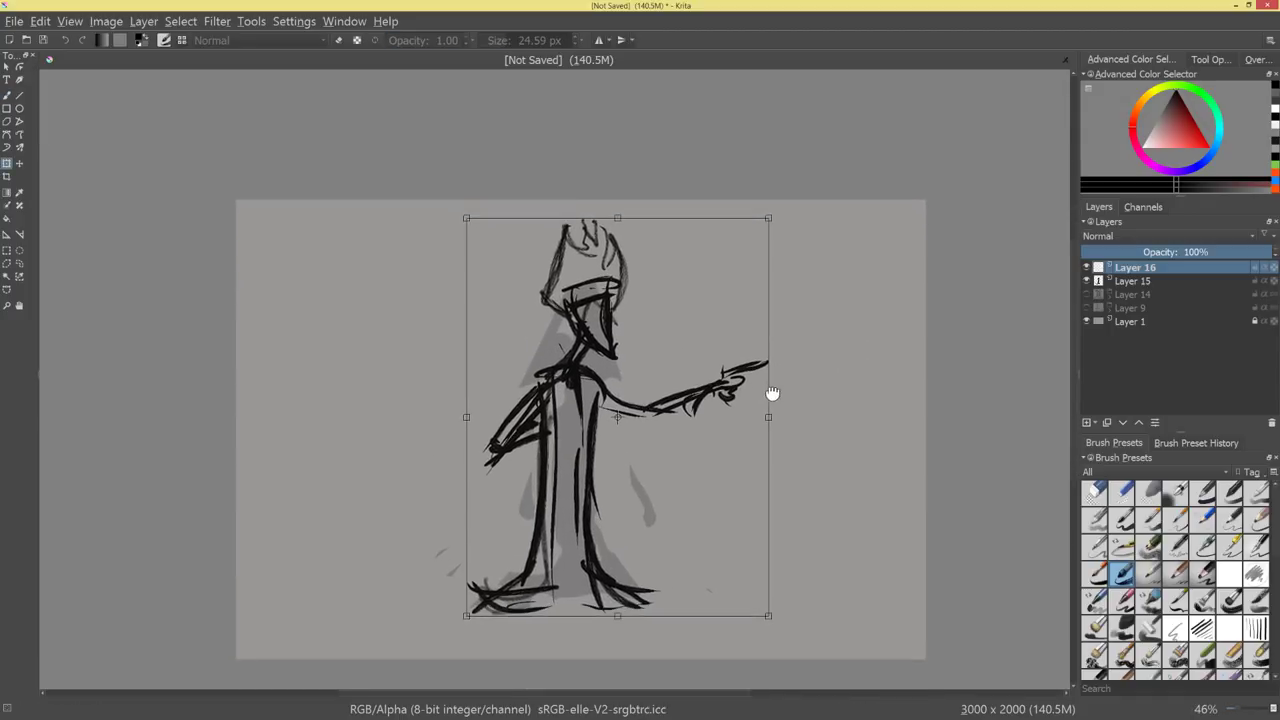
click(1138, 281)
click(1271, 422)
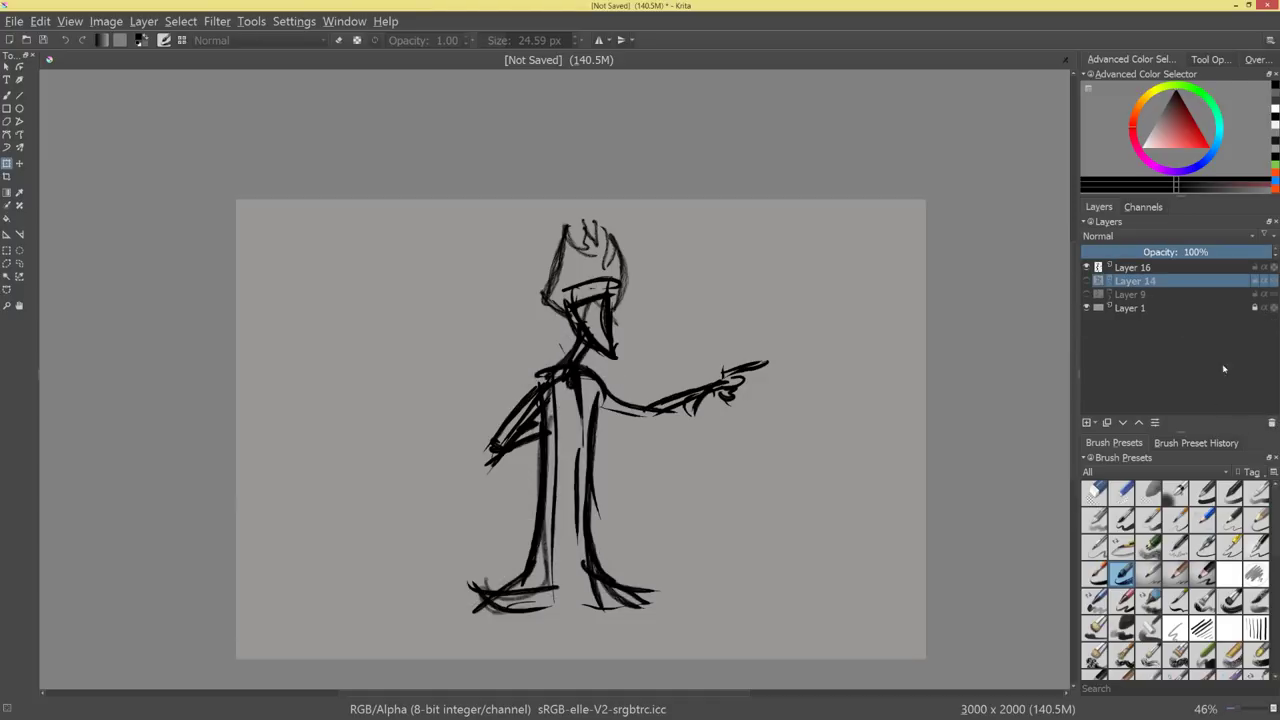
click(1133, 267)
click(1135, 252)
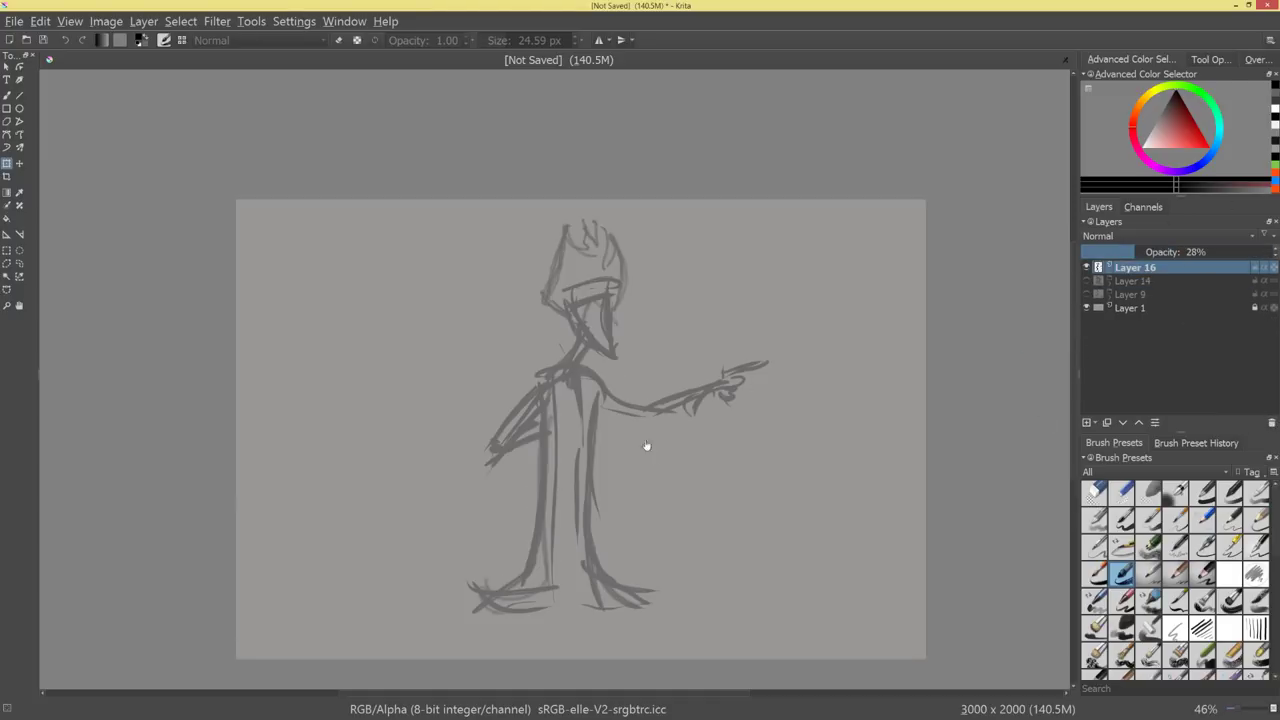
Mirror the canvas view and add a new layer above Layer 16.
key(m)
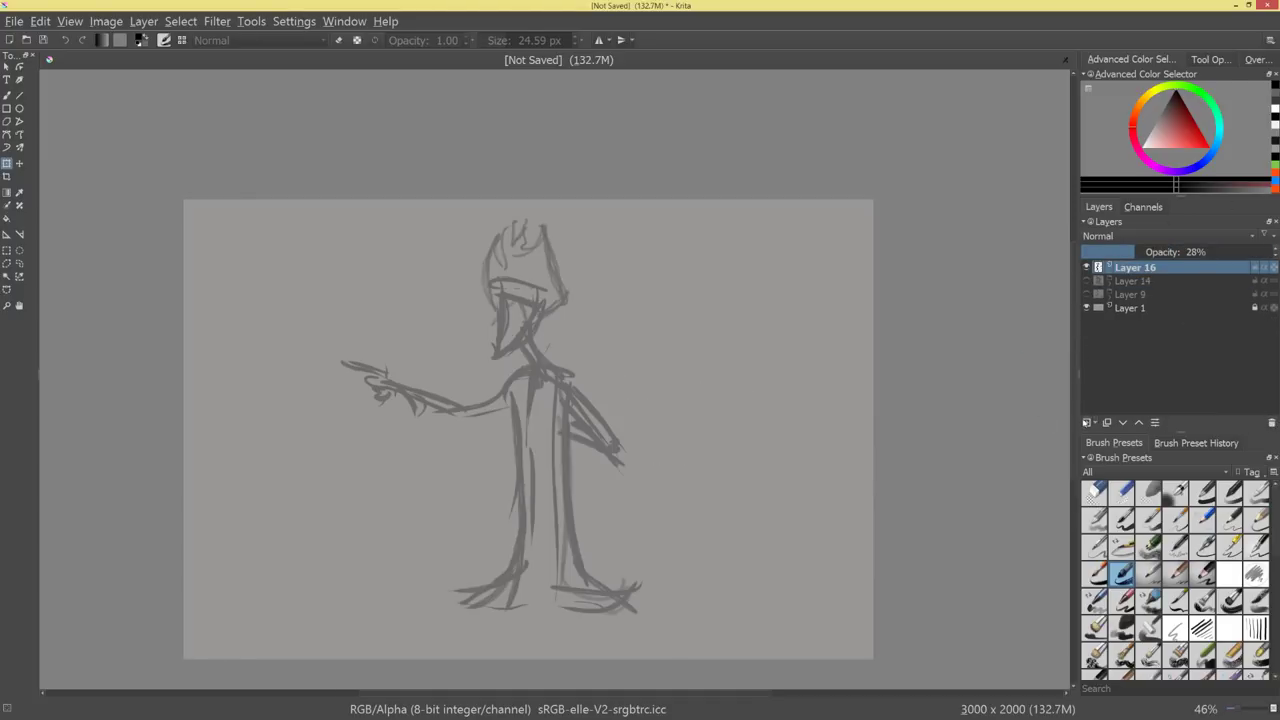
key(Insert)
mouse_move(571, 472)
mouse_down()
mouse_move(547, 372)
mouse_move(639, 404)
mouse_up()
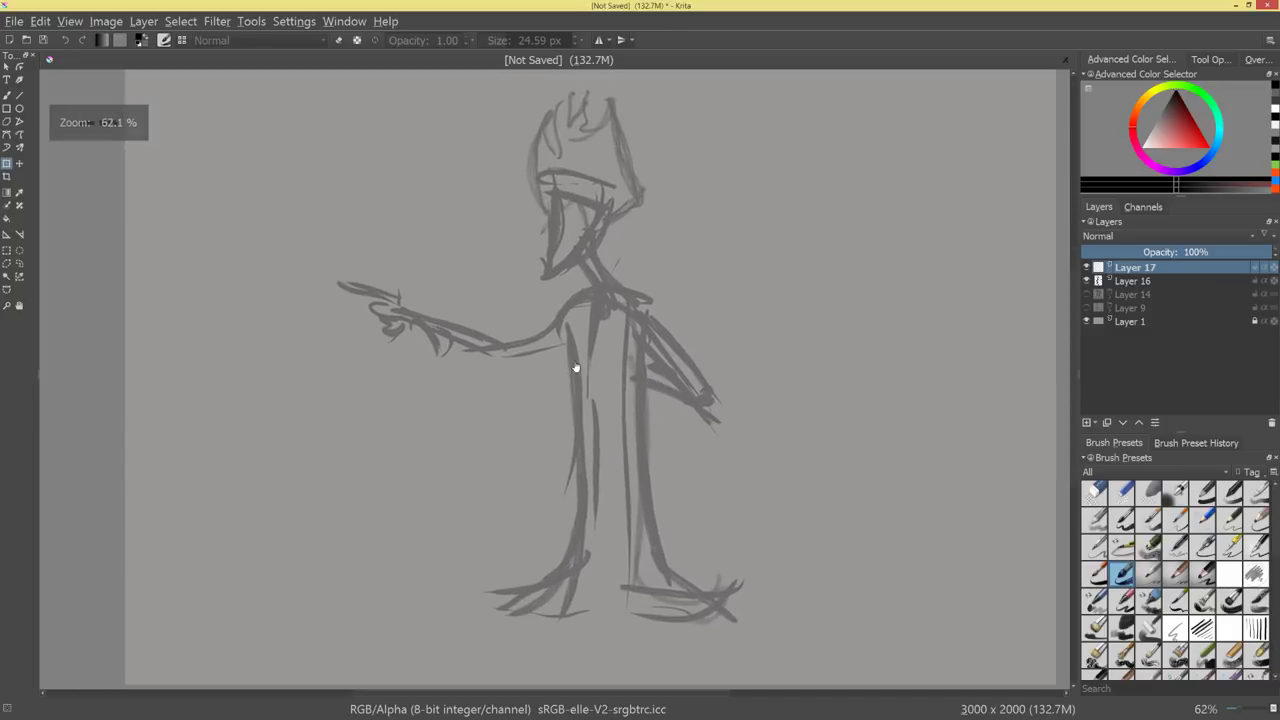
Draw both long sides of the body on Layer 17, flaring outward at the feet, with a 36.81 px brush.
key(b)
mouse_move(572, 328)
mouse_down()
mouse_move(594, 550)
mouse_move(514, 616)
mouse_move(476, 620)
mouse_up()
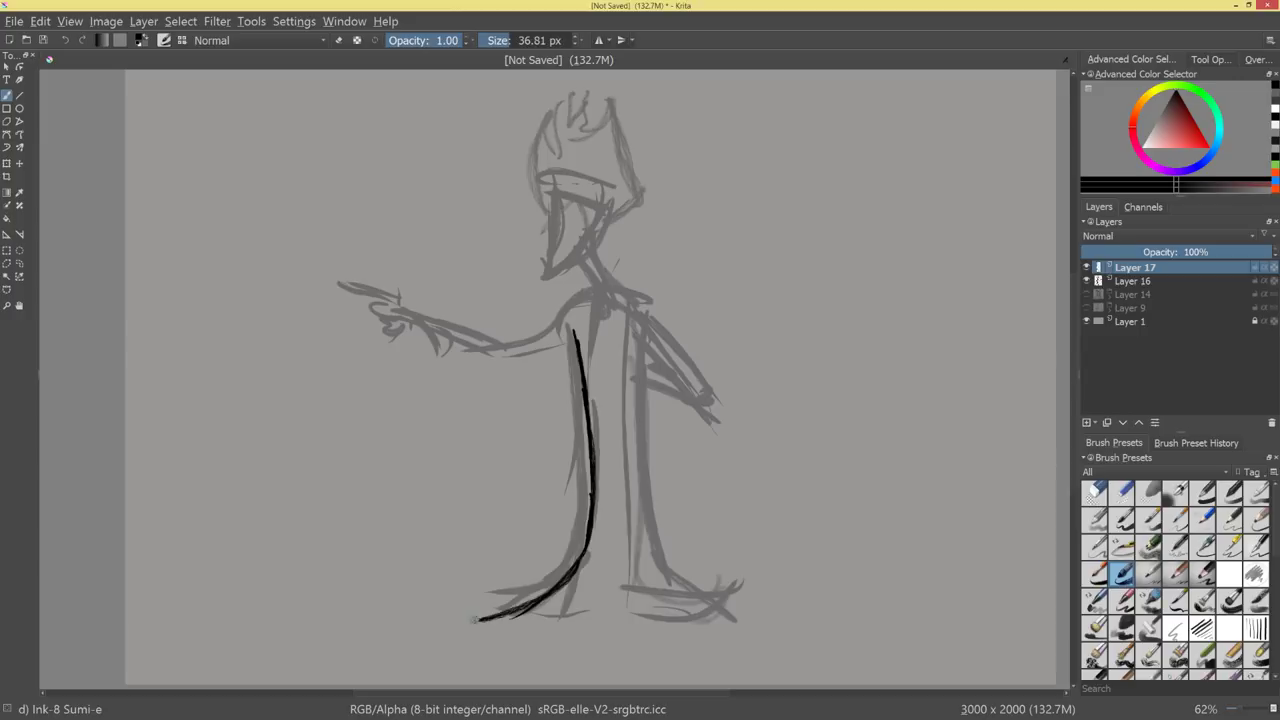
mouse_move(638, 330)
mouse_down()
mouse_move(628, 500)
mouse_move(640, 540)
mouse_move(768, 612)
mouse_up()
drag(662, 568, 782, 620)
Draw the rear arm as a bent shape from the shoulder to a pointed elbow and back to the body.
key(plus)
drag(654, 300, 695, 338)
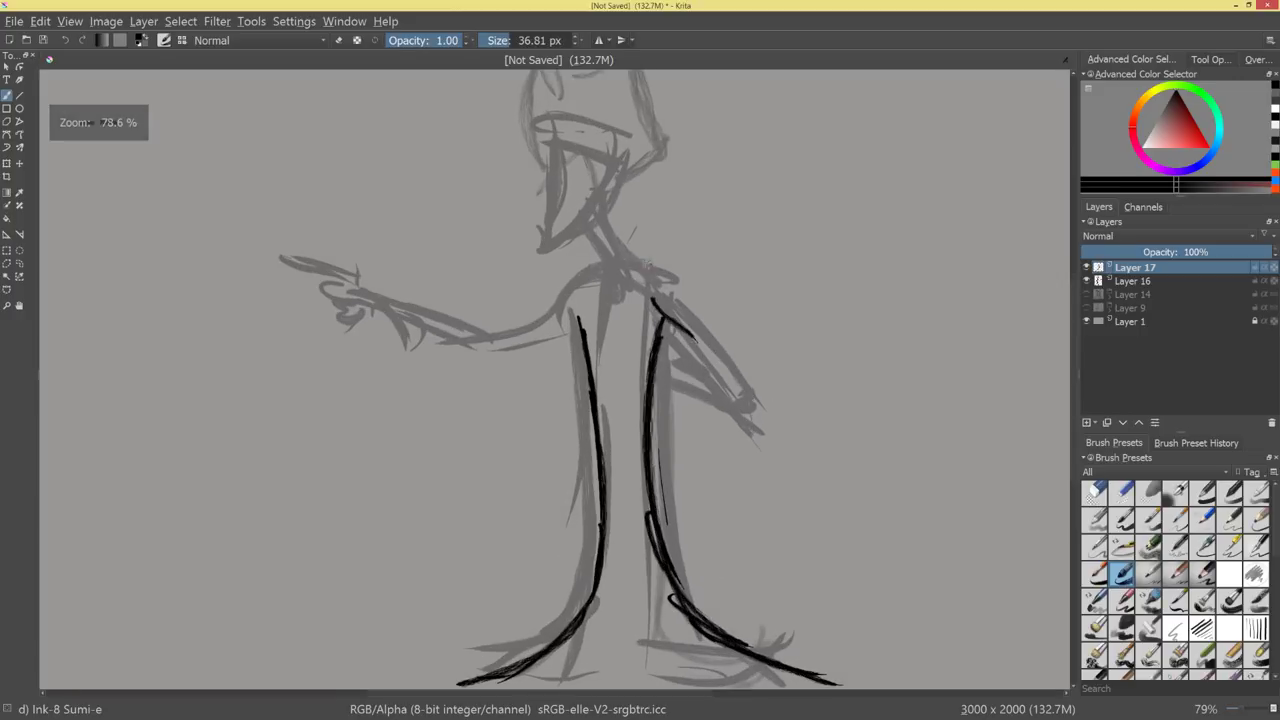
drag(651, 266, 700, 326)
drag(662, 286, 737, 367)
mouse_move(653, 307)
mouse_down()
mouse_move(734, 378)
mouse_move(637, 371)
mouse_up()
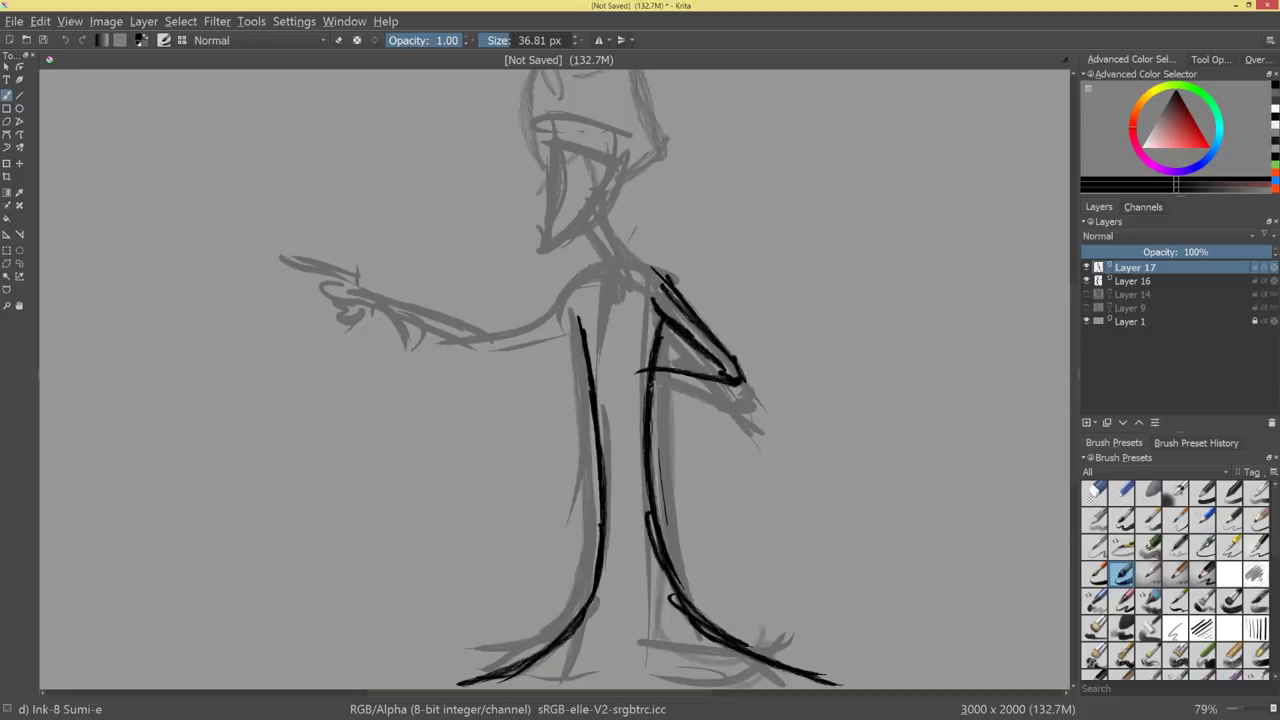
key(ctrl+z)
drag(737, 380, 658, 363)
drag(658, 363, 729, 375)
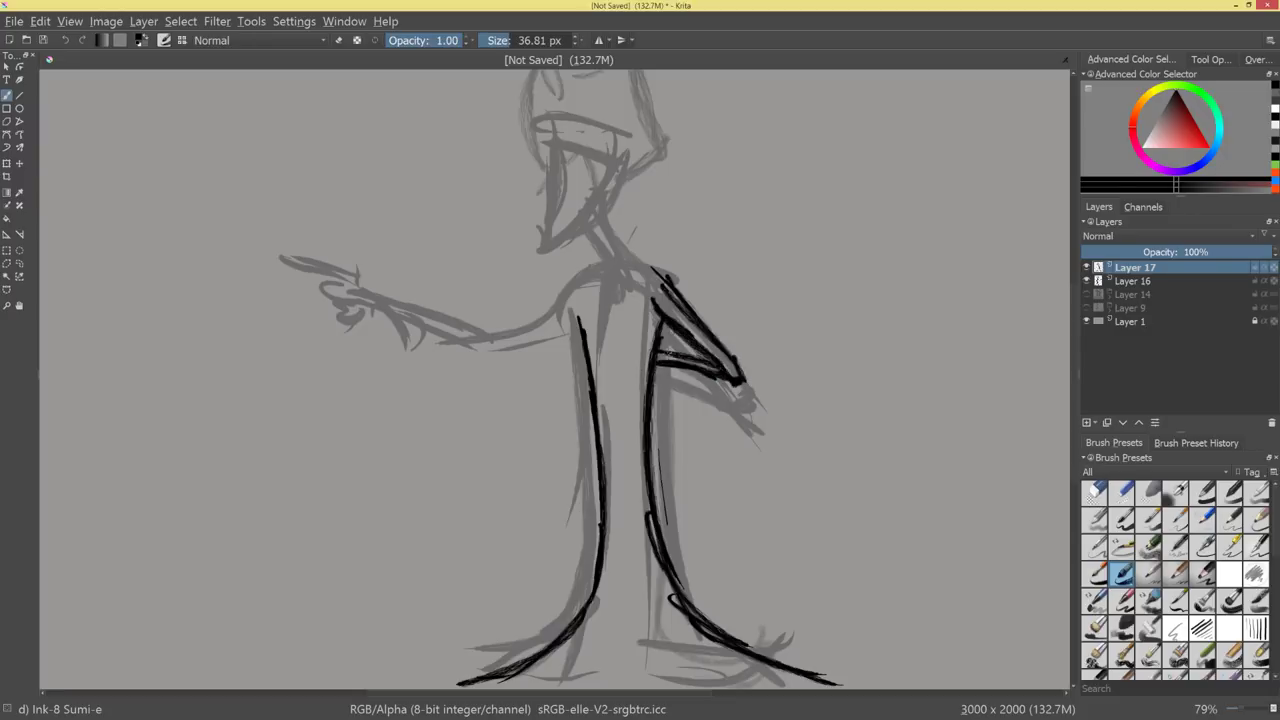
Rework the front edge with a short cross mark and ink a thick shoulder line joining the rear arm.
mouse_move(587, 354)
mouse_down()
mouse_move(587, 414)
mouse_move(592, 400)
mouse_up()
mouse_move(750, 380)
mouse_down()
mouse_move(771, 446)
mouse_move(805, 370)
mouse_up()
key(e)
mouse_move(595, 402)
mouse_down()
mouse_move(586, 420)
mouse_move(588, 366)
mouse_up()
key(e)
mouse_move(588, 352)
mouse_down()
mouse_move(593, 384)
mouse_move(734, 399)
mouse_up()
mouse_move(728, 294)
mouse_down()
mouse_move(674, 305)
mouse_move(788, 318)
mouse_up()
mouse_move(740, 291)
mouse_down()
mouse_move(779, 314)
mouse_move(757, 294)
mouse_up()
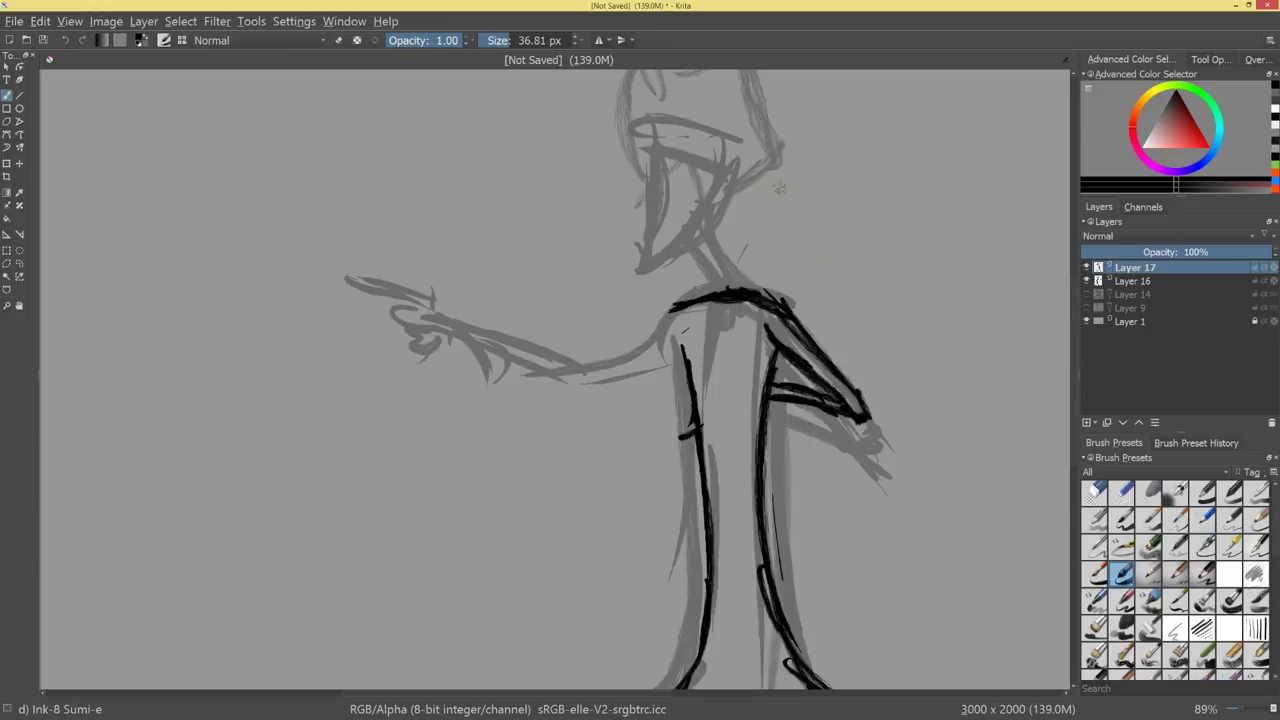
Ink both sides of the slanting neck from beneath the jaw down to the shoulder line.
drag(689, 252, 724, 290)
drag(685, 245, 733, 307)
drag(709, 218, 748, 291)
drag(709, 230, 765, 295)
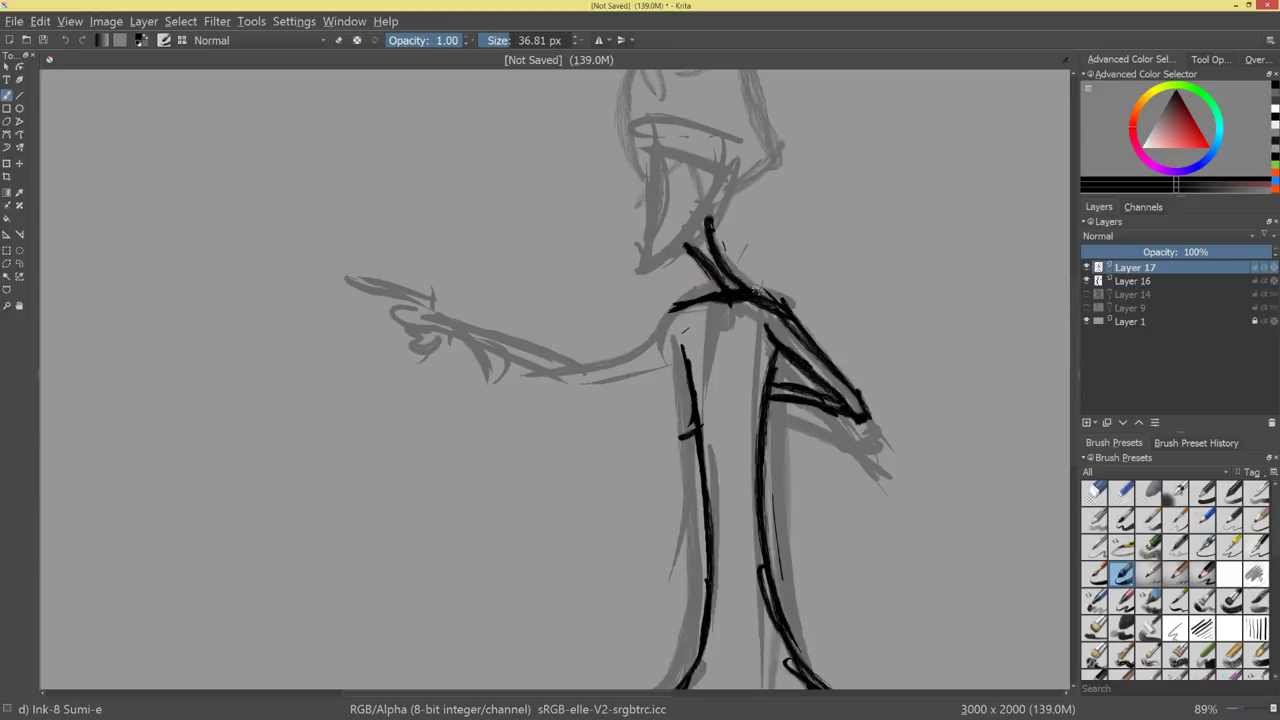
Draw the head in profile with brow, nose, jutting chin, jaw and rounded back using a 22.10 px brush.
drag(778, 245, 761, 378)
drag(667, 367, 657, 367)
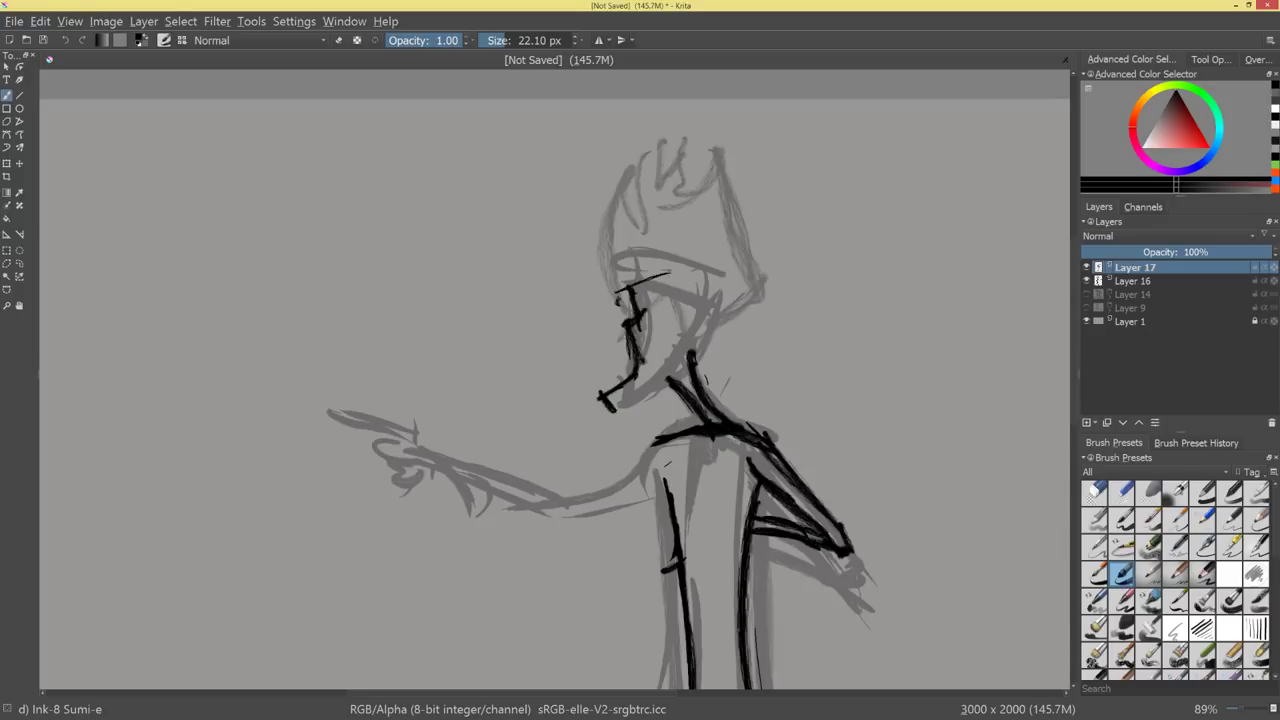
mouse_move(620, 296)
mouse_down()
mouse_move(704, 306)
mouse_move(712, 334)
mouse_move(606, 410)
mouse_up()
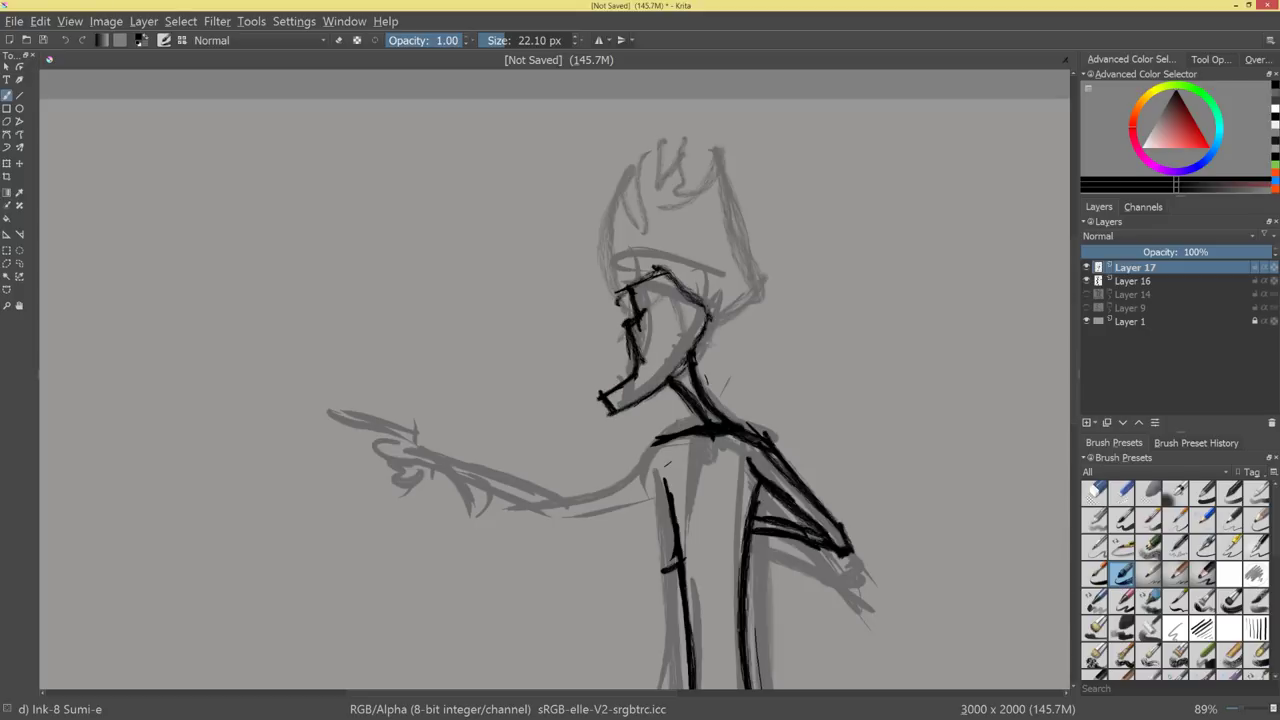
Undo the last jaw strokes and redraw the jutting chin with a squared underside rising to the back of the jaw.
mouse_move(802, 360)
mouse_down()
mouse_move(734, 434)
mouse_move(760, 350)
mouse_up()
key(ctrl+z)
key(ctrl+z)
key(ctrl+z)
mouse_move(612, 400)
mouse_down()
mouse_move(642, 430)
mouse_move(674, 420)
mouse_move(712, 354)
mouse_up()
drag(664, 428, 712, 354)
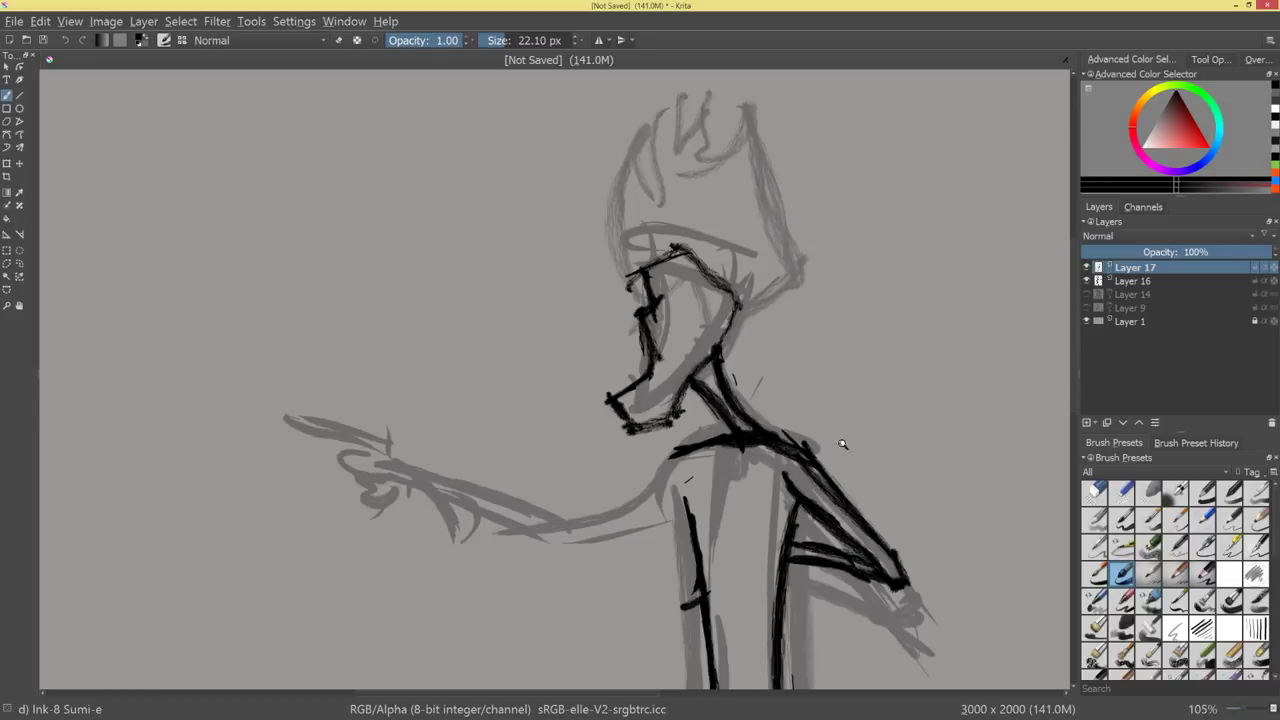
Ink the front edge of the hair, curving up from the brow to a pointed tip.
scroll(842, 443, down, 6)
scroll(806, 514, up, 1)
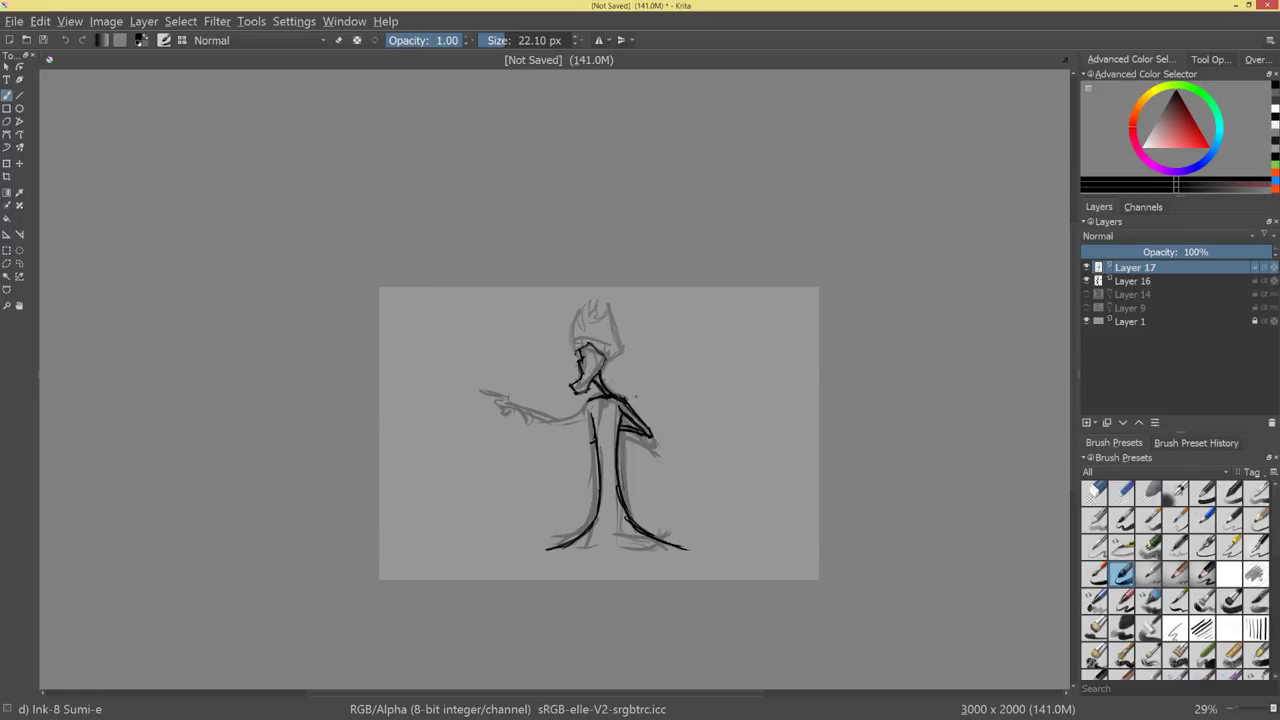
scroll(677, 380, up, 4)
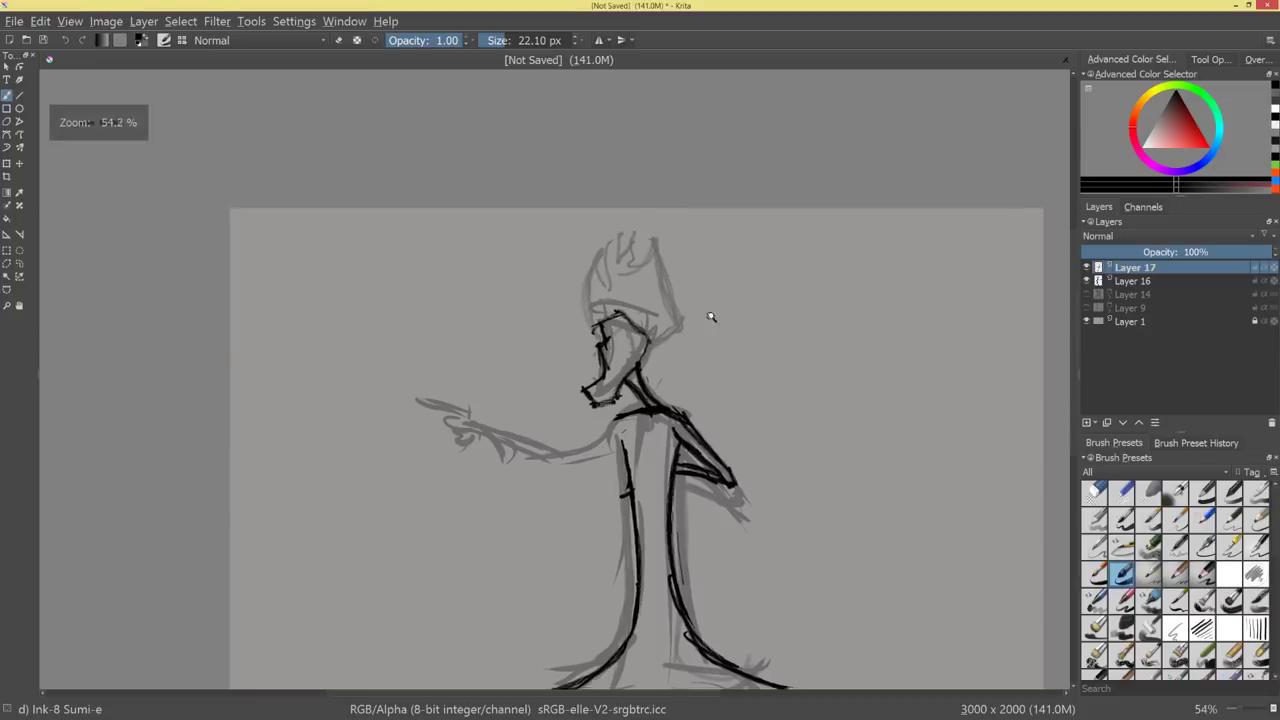
scroll(700, 350, up, 1)
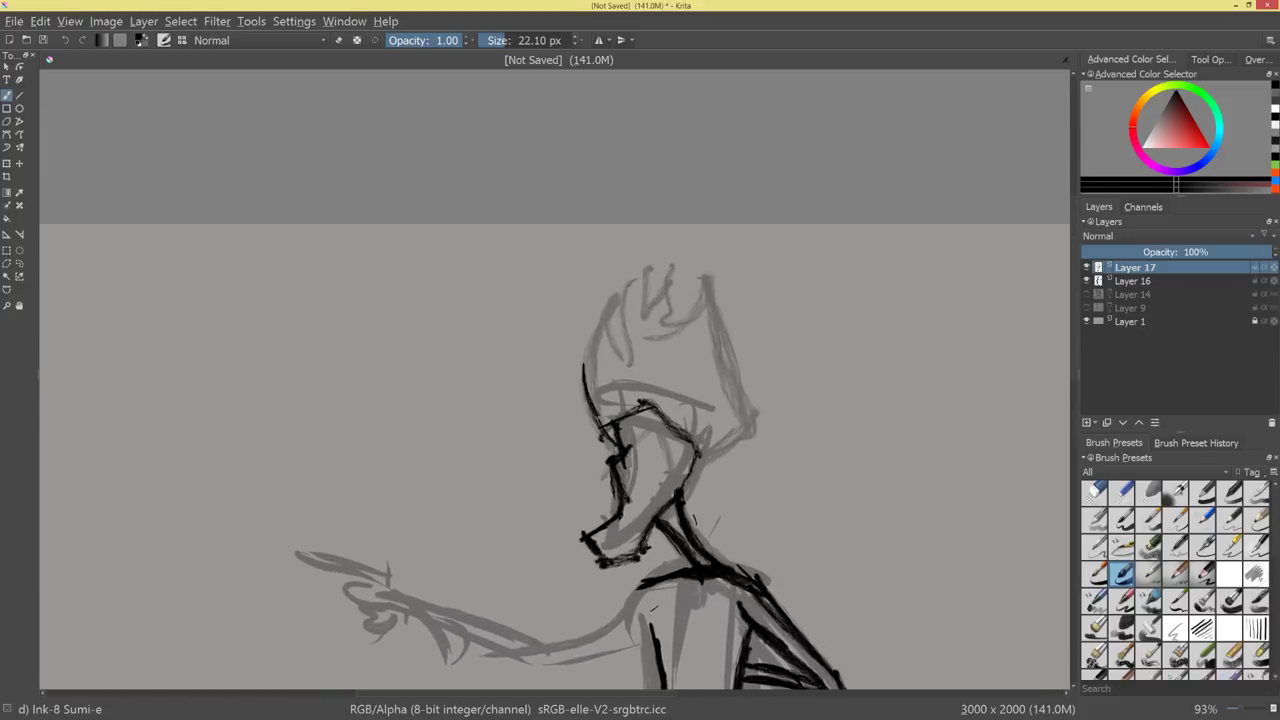
mouse_move(620, 284)
mouse_down()
mouse_move(582, 388)
mouse_move(650, 250)
mouse_move(664, 322)
mouse_up()
Try to ink tall jagged spikes on top of the hair and a rounded back edge down to the neck.
mouse_move(652, 250)
mouse_down()
mouse_move(694, 238)
mouse_move(720, 305)
mouse_move(768, 355)
mouse_up()
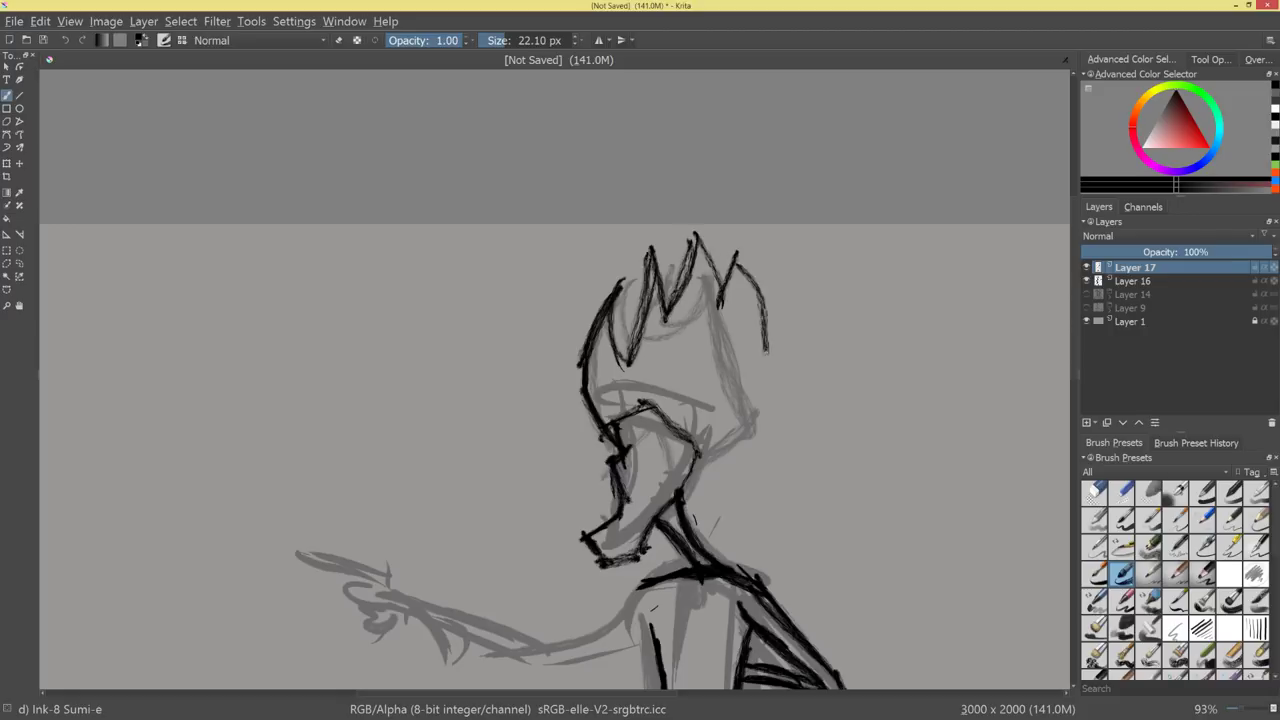
mouse_move(742, 275)
mouse_down()
mouse_move(766, 420)
mouse_move(718, 464)
mouse_up()
drag(764, 400, 686, 498)
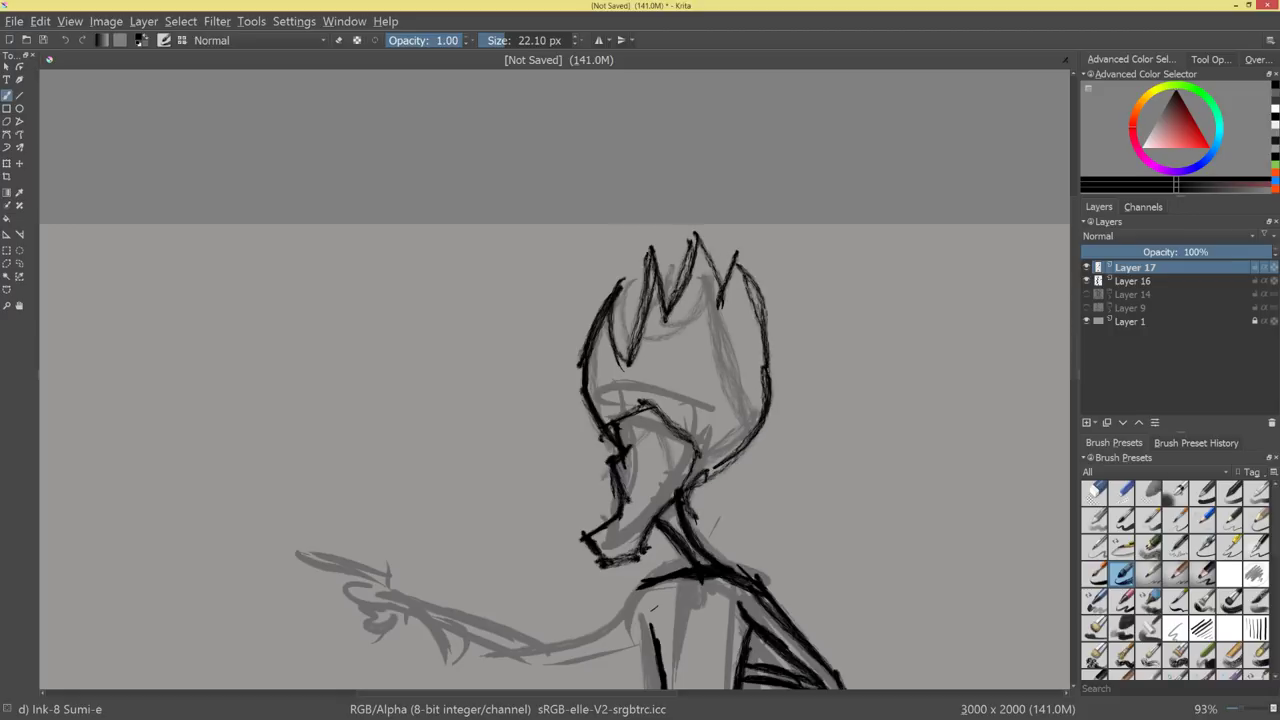
mouse_move(812, 350)
mouse_down()
mouse_move(744, 471)
mouse_move(800, 325)
mouse_up()
key(ctrl+z)
key(ctrl+z)
key(ctrl+z)
key(ctrl+z)
key(ctrl+z)
key(ctrl+z)
key(ctrl+z)
key(ctrl+z)
key(ctrl+z)
key(ctrl+z)
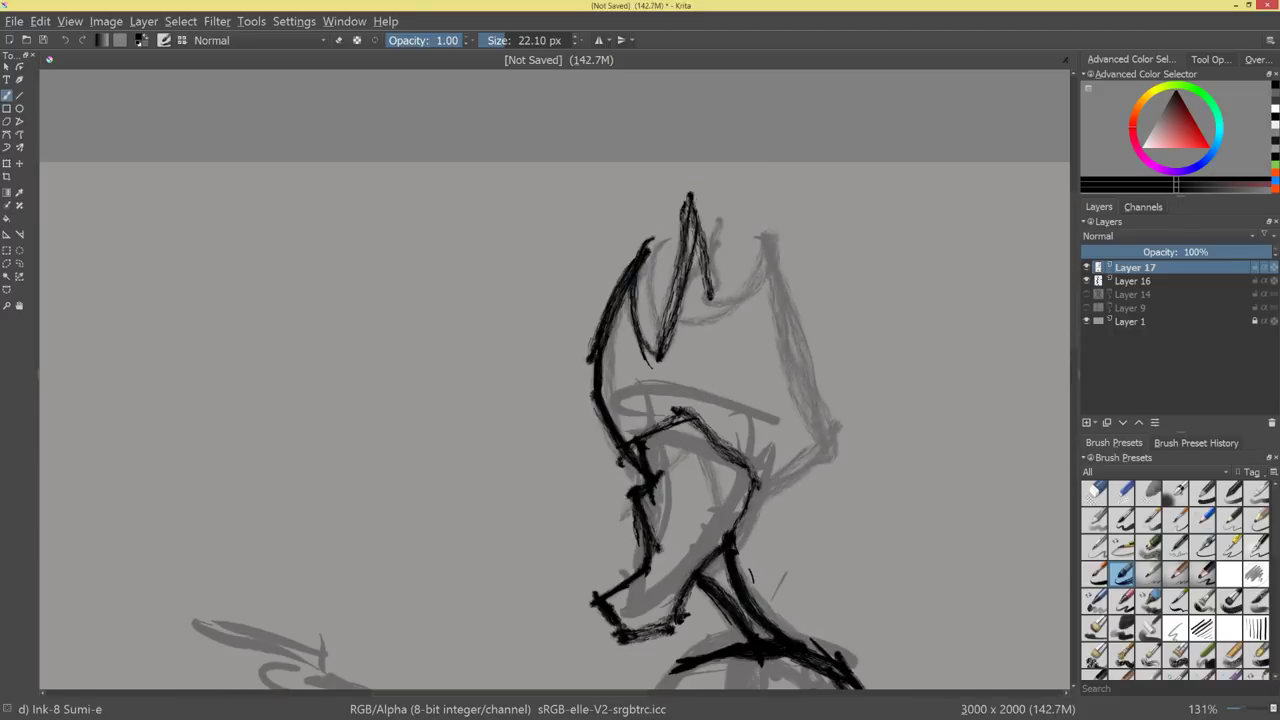
Ink the flame-like hair with a dark front tuft, spikes on top and a bulging back edge that flicks outward near the nape.
mouse_move(650, 245)
mouse_down()
mouse_move(640, 305)
mouse_move(655, 335)
mouse_move(652, 320)
mouse_up()
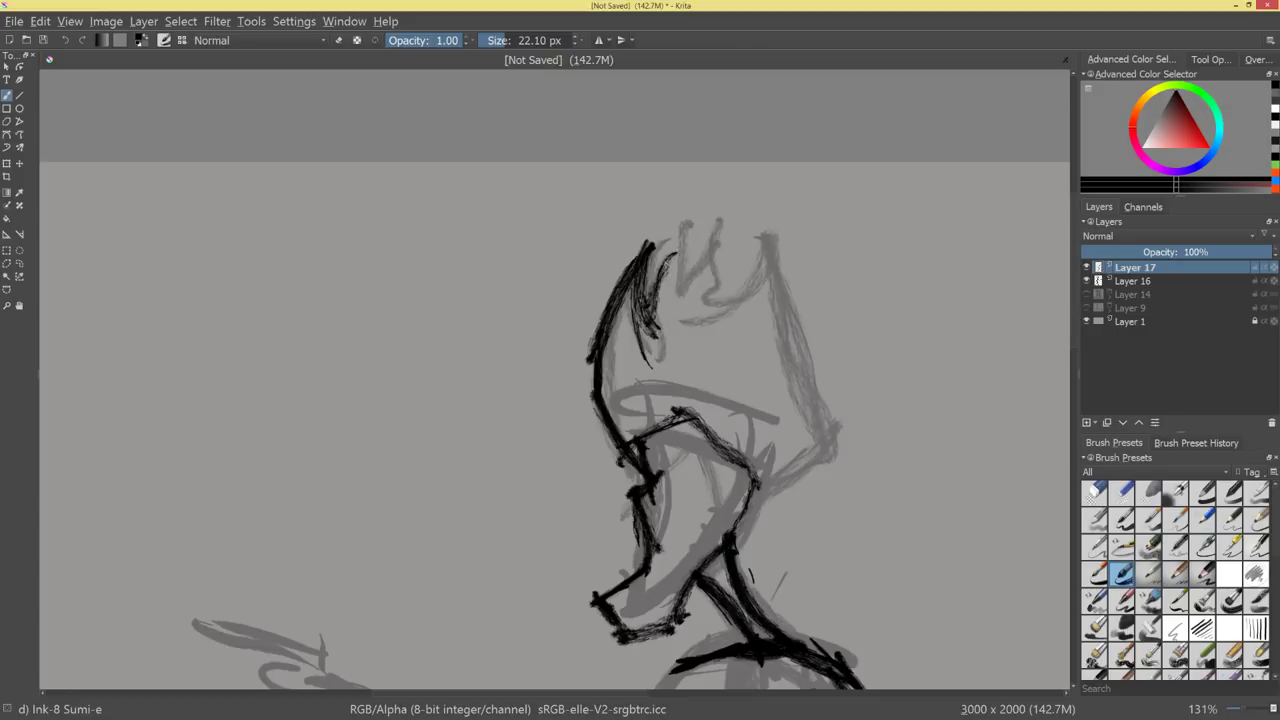
mouse_move(660, 270)
mouse_down()
mouse_move(722, 192)
mouse_move(734, 230)
mouse_move(768, 250)
mouse_move(806, 228)
mouse_move(838, 330)
mouse_move(792, 428)
mouse_move(822, 424)
mouse_move(776, 500)
mouse_move(730, 534)
mouse_up()
mouse_move(630, 452)
mouse_down()
mouse_move(582, 400)
mouse_move(630, 494)
mouse_move(572, 384)
mouse_up()
mouse_move(840, 332)
mouse_down()
mouse_move(834, 466)
mouse_move(868, 411)
mouse_move(846, 377)
mouse_up()
key(ctrl+z)
key(ctrl+z)
key(ctrl+z)
key(ctrl+z)
Draw two small oval eyes and a jagged nose outline inside the face using a 13.43 px brush.
drag(673, 465, 700, 370)
mouse_move(708, 424)
mouse_down()
mouse_move(696, 322)
mouse_move(727, 408)
mouse_move(694, 430)
mouse_move(700, 400)
mouse_move(756, 400)
mouse_move(738, 440)
mouse_move(766, 404)
mouse_move(746, 442)
mouse_move(775, 528)
mouse_move(866, 376)
mouse_up()
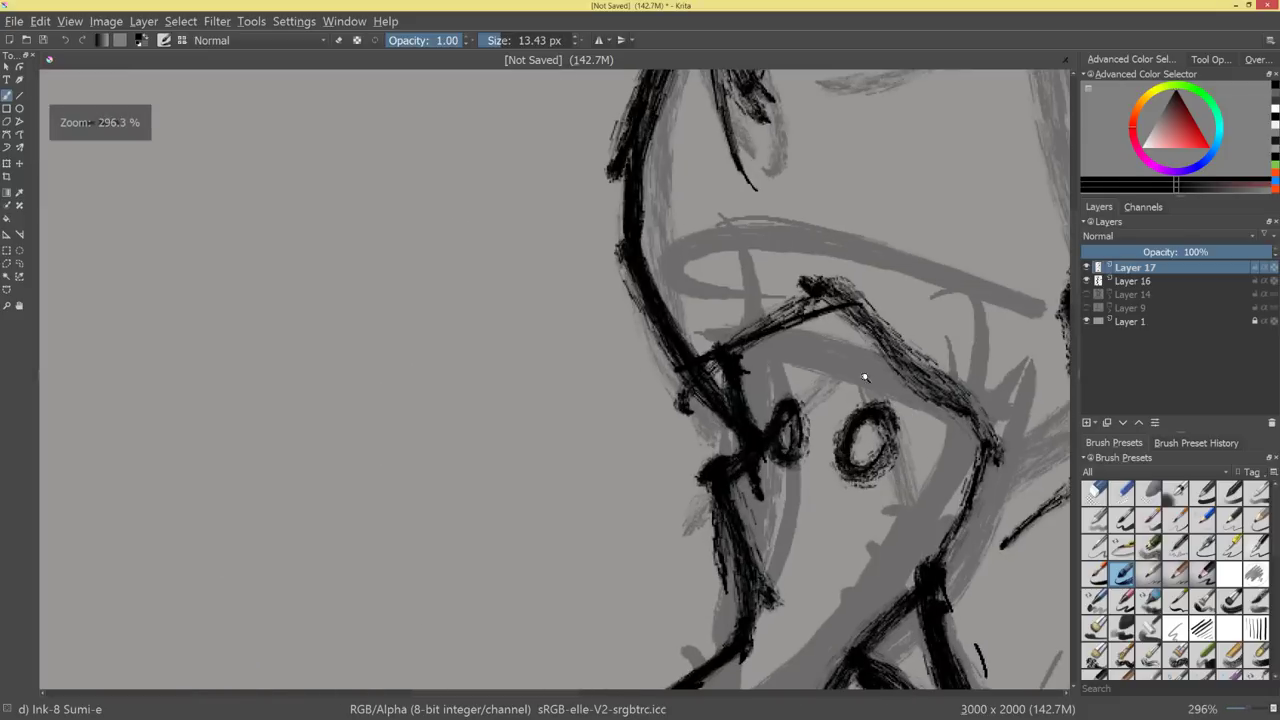
drag(789, 513, 781, 441)
drag(806, 340, 762, 565)
mouse_move(805, 514)
mouse_down()
mouse_move(800, 456)
mouse_move(819, 412)
mouse_up()
mouse_move(803, 342)
mouse_down()
mouse_move(812, 388)
mouse_move(768, 457)
mouse_move(767, 546)
mouse_move(818, 414)
mouse_move(803, 534)
mouse_move(824, 419)
mouse_up()
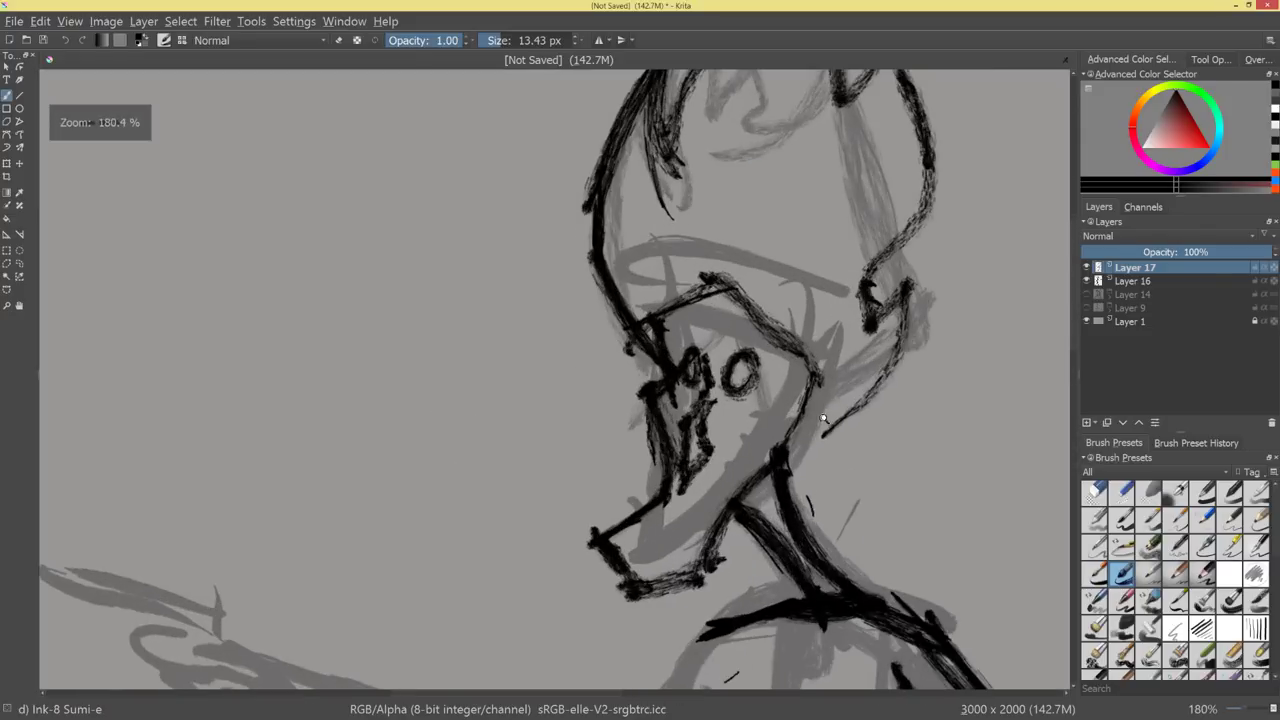
Ink slanted, furrowed brow lines above both eyes using a 9.57 px brush.
key([)
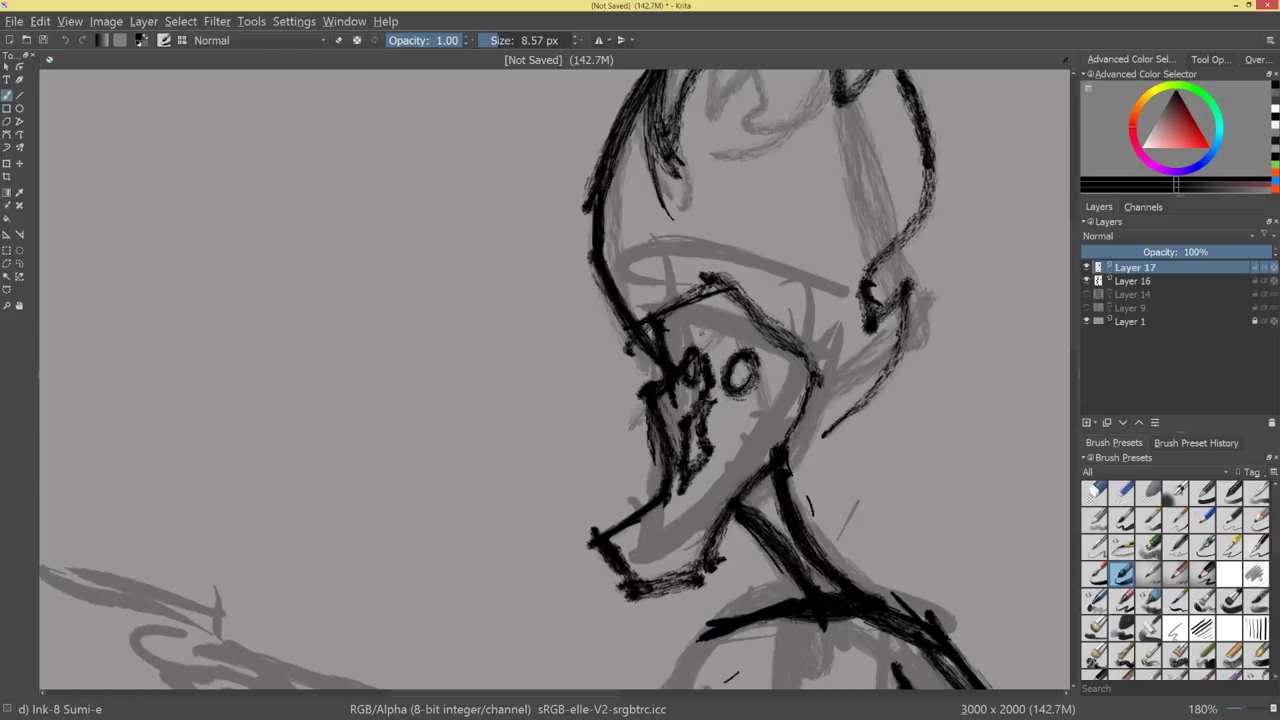
key(])
key(])
drag(712, 328, 678, 372)
mouse_move(706, 318)
mouse_down()
mouse_move(676, 352)
mouse_move(757, 327)
mouse_up()
drag(711, 359, 771, 321)
drag(817, 363, 819, 299)
drag(780, 350, 780, 330)
Ink a thin cheek crease running from beside the nose down towards the mouth and jaw.
drag(726, 440, 713, 440)
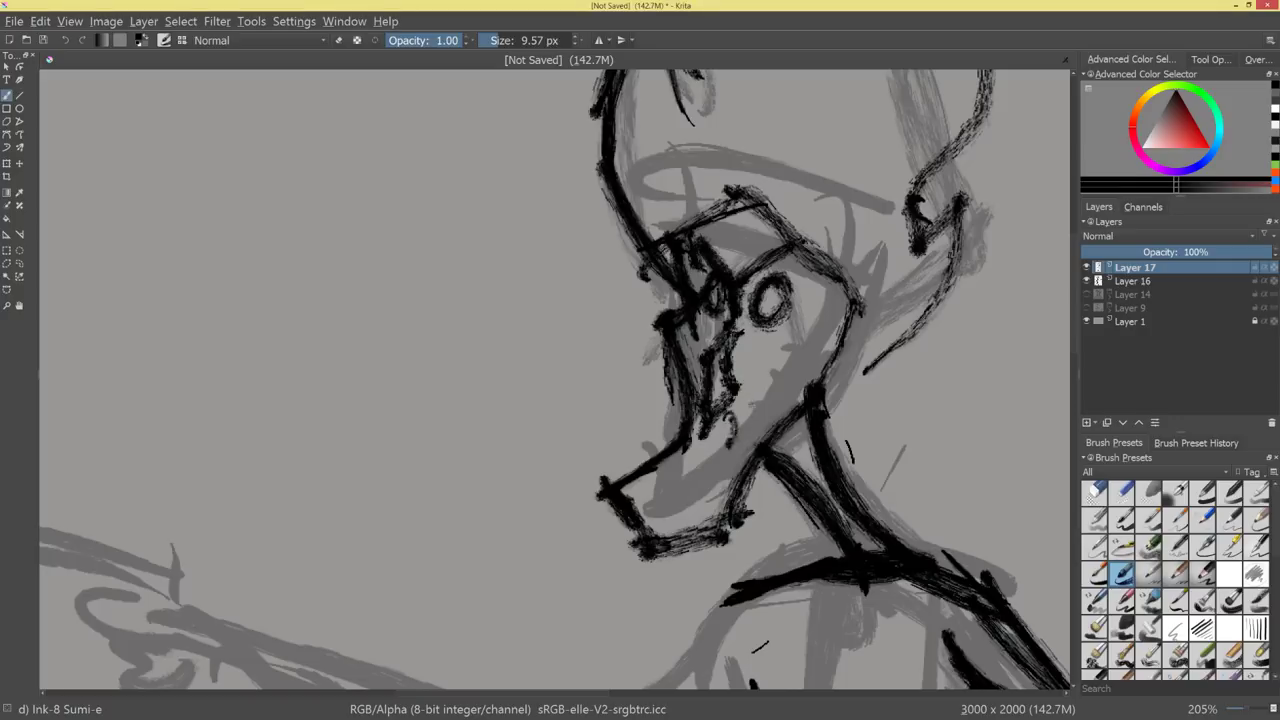
key(ctrl+z)
drag(729, 414, 733, 455)
drag(747, 371, 733, 475)
drag(754, 358, 718, 492)
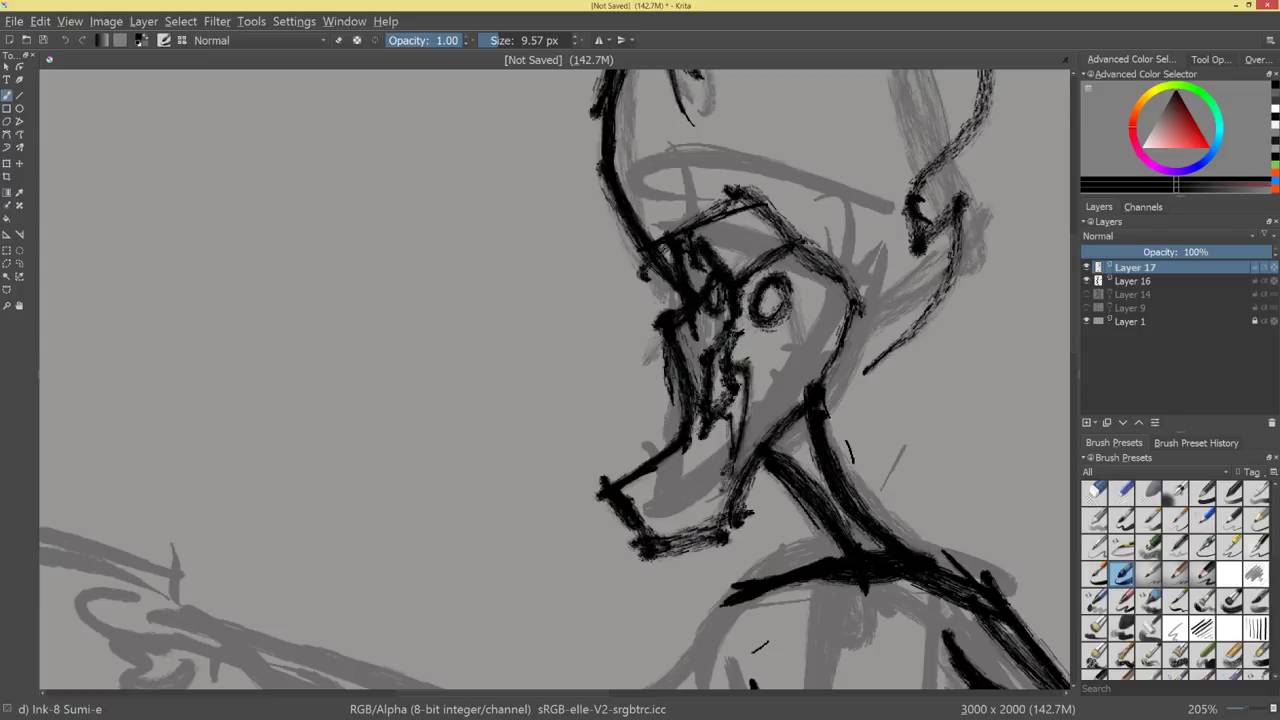
mouse_move(704, 448)
mouse_down()
mouse_move(668, 466)
mouse_move(686, 488)
mouse_up()
Ink both sides of the pointing arm's upper section, from the front shoulder down to a bent elbow.
drag(757, 465, 820, 458)
drag(690, 385, 591, 429)
mouse_move(593, 427)
mouse_down()
mouse_move(686, 363)
mouse_move(613, 433)
mouse_up()
mouse_move(613, 433)
mouse_down()
mouse_move(694, 401)
mouse_move(596, 440)
mouse_move(709, 391)
mouse_up()
key(ctrl+z)
mouse_move(894, 241)
mouse_down()
mouse_move(894, 295)
mouse_move(931, 302)
mouse_move(922, 420)
mouse_up()
key(ctrl+z)
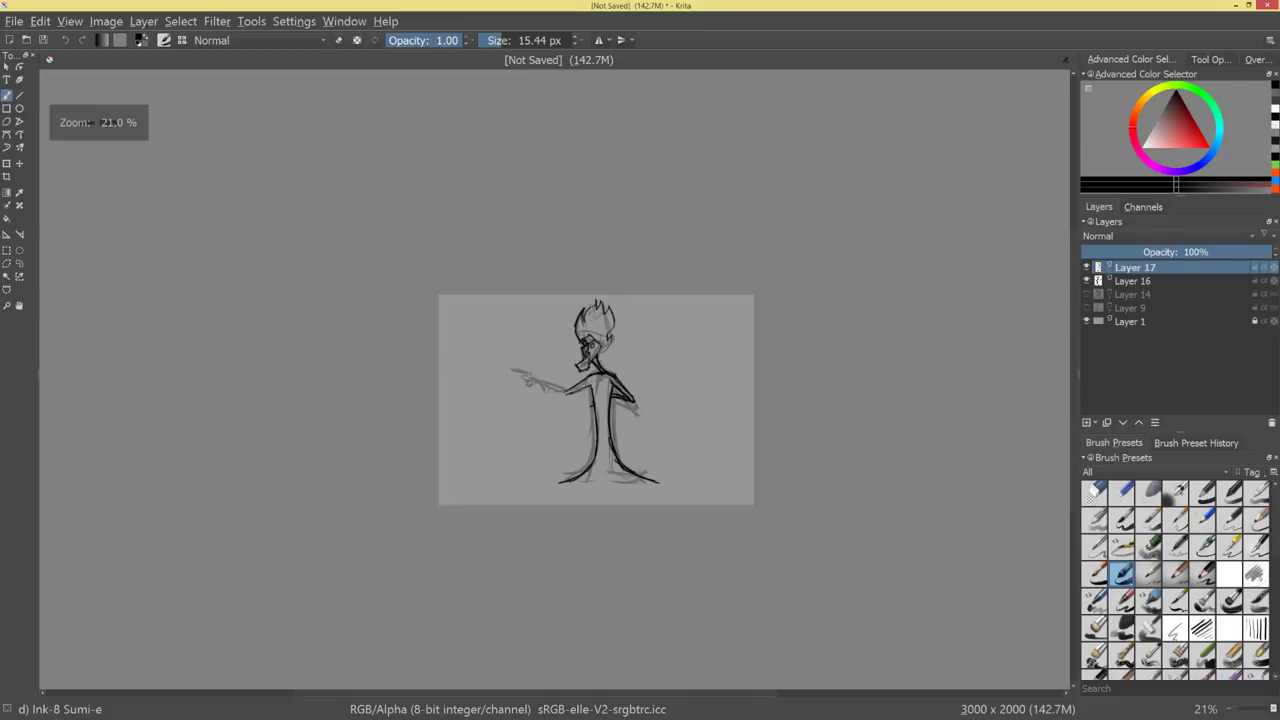
Ink the pointing forearm with a ragged sleeve hanging at the wrist, using a 62.49 px brush.
mouse_move(699, 383)
shift+mouse_down()
mouse_move(703, 409)
mouse_move(716, 338)
shift+mouse_up()
key(ctrl+z)
mouse_move(624, 410)
mouse_down()
mouse_move(655, 403)
mouse_move(586, 420)
mouse_move(495, 379)
mouse_move(507, 455)
mouse_up()
drag(518, 408, 516, 440)
mouse_move(531, 410)
mouse_down()
mouse_move(526, 432)
mouse_move(593, 421)
mouse_up()
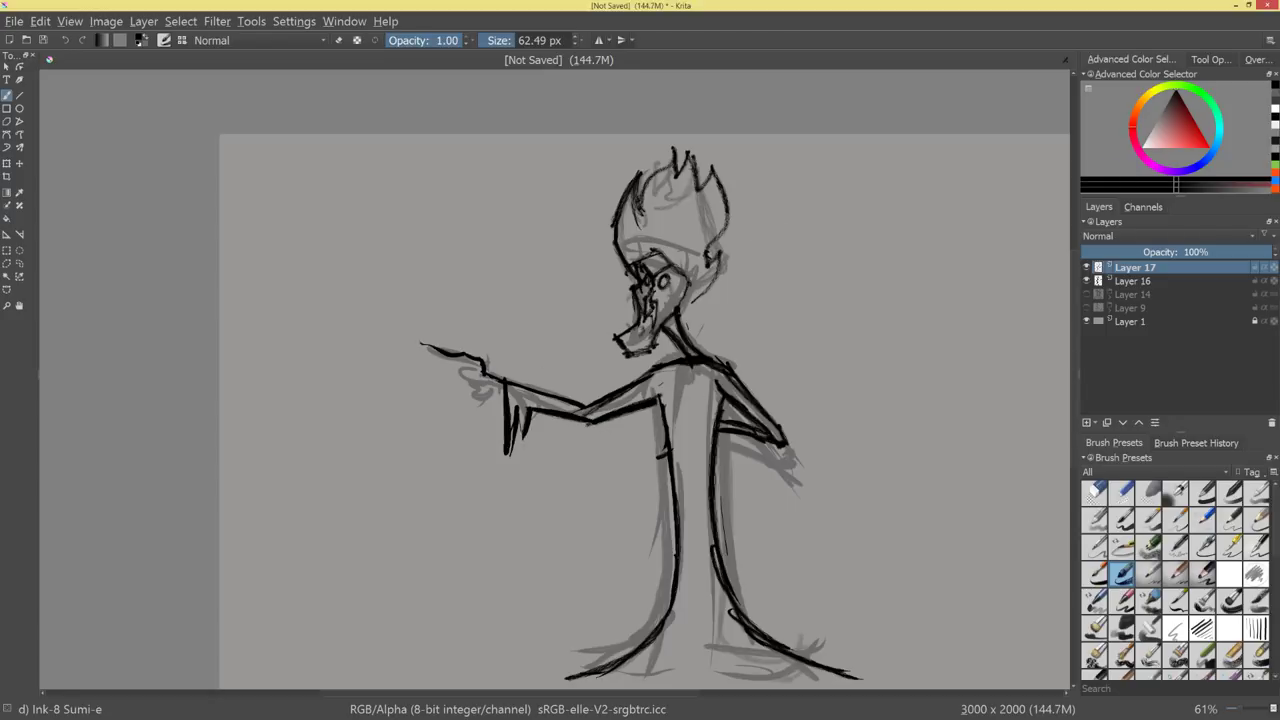
Ink the pointing hand with a sharp extended index finger and curled lower fingers.
drag(424, 348, 457, 363)
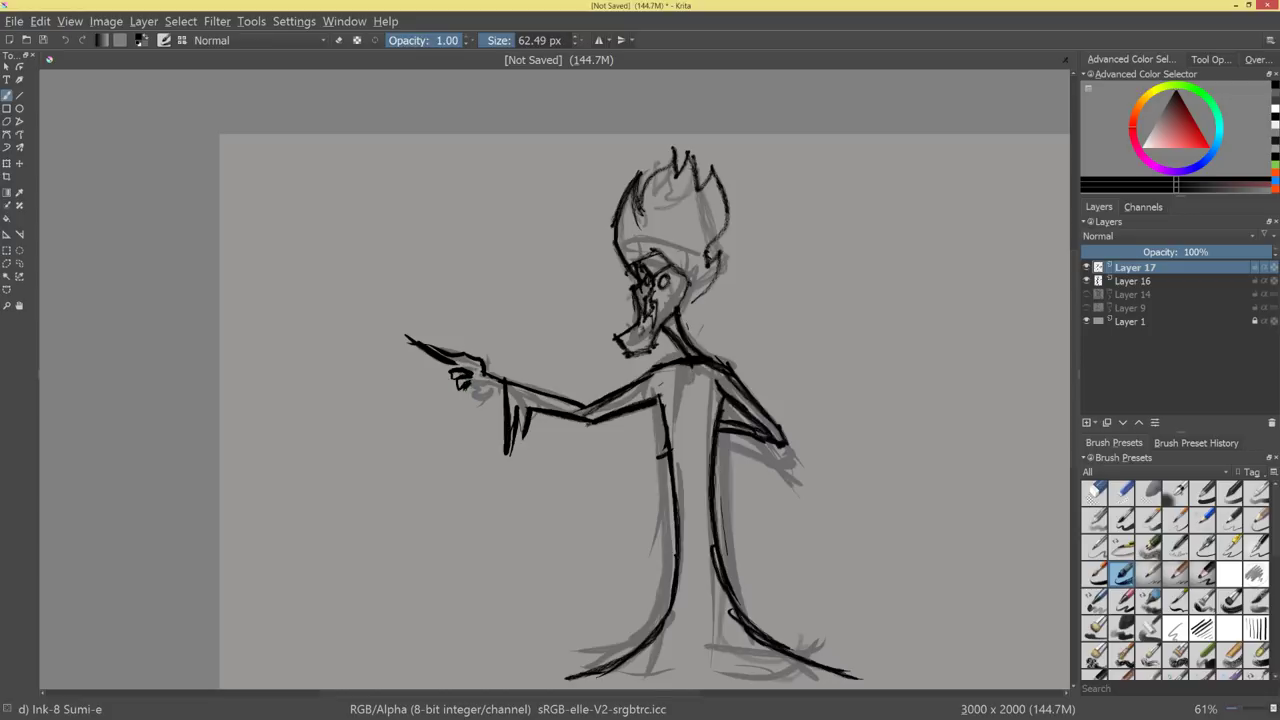
drag(472, 384, 503, 382)
drag(418, 347, 437, 354)
Extend the robe's hem outward along the ground as long flat trails on both sides.
mouse_move(826, 430)
mouse_down()
mouse_move(831, 451)
mouse_move(837, 433)
mouse_up()
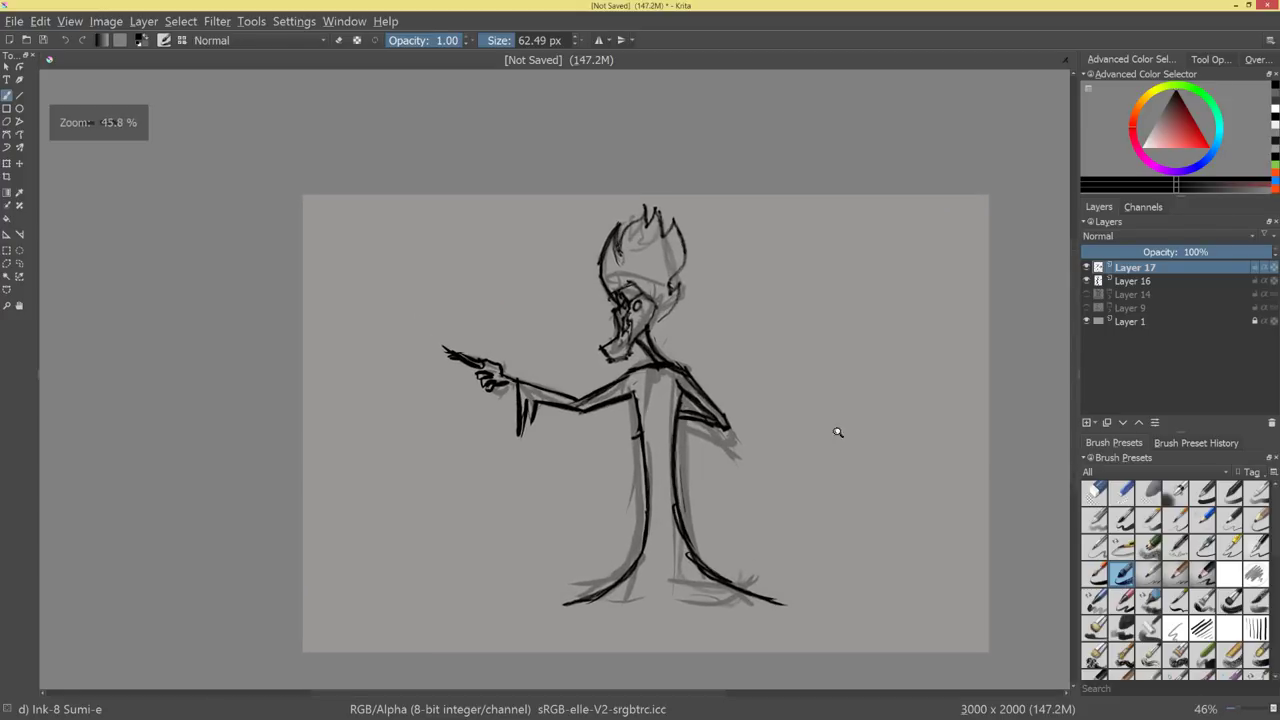
drag(797, 527, 828, 408)
drag(628, 531, 524, 533)
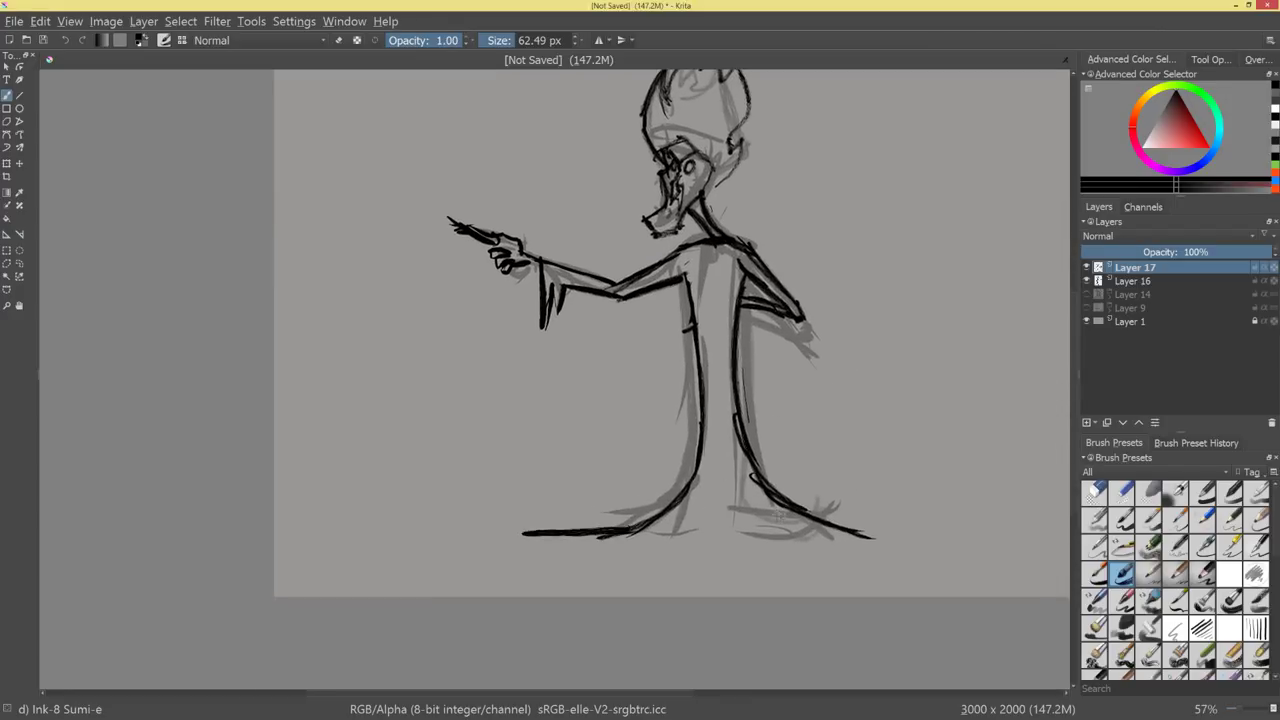
drag(778, 514, 957, 537)
Ink the robe's front with a small collar flap, a long centre seam and curved folds flaring into a pointed hem.
drag(704, 273, 728, 241)
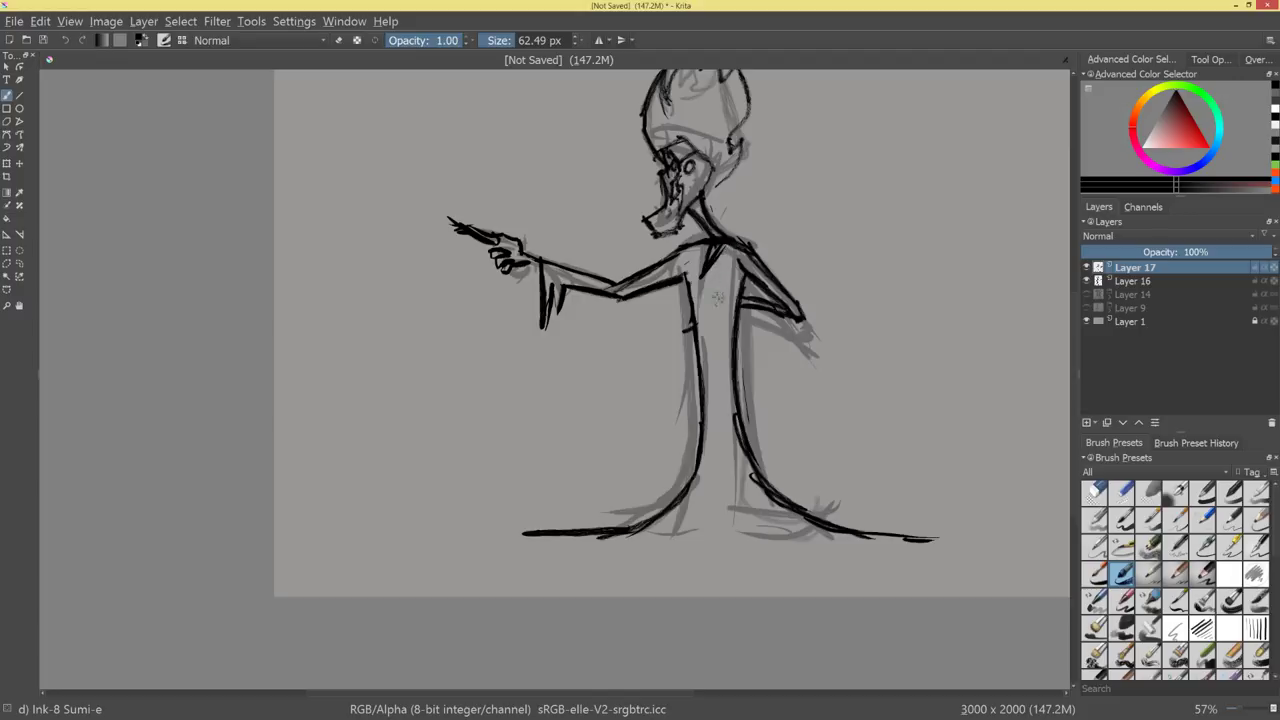
drag(714, 346, 722, 546)
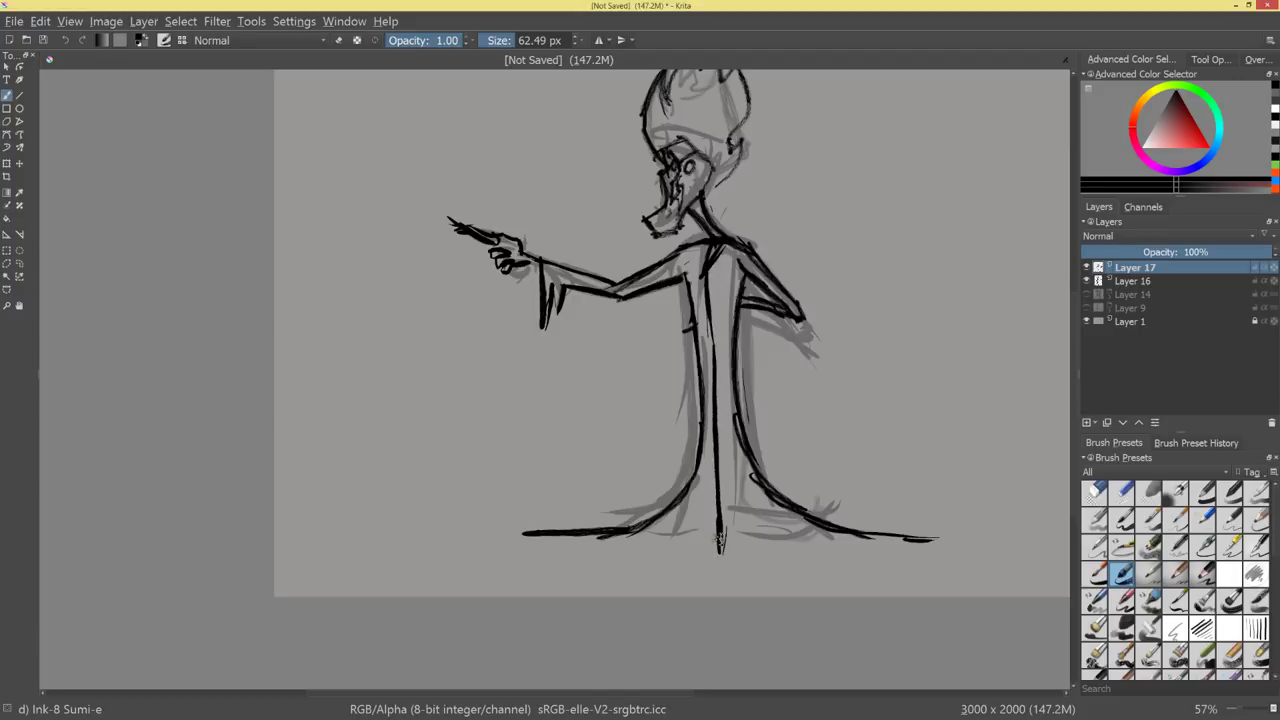
drag(725, 550, 744, 507)
mouse_move(721, 368)
mouse_down()
mouse_move(743, 502)
mouse_move(793, 547)
mouse_up()
drag(792, 546, 748, 463)
drag(778, 506, 860, 540)
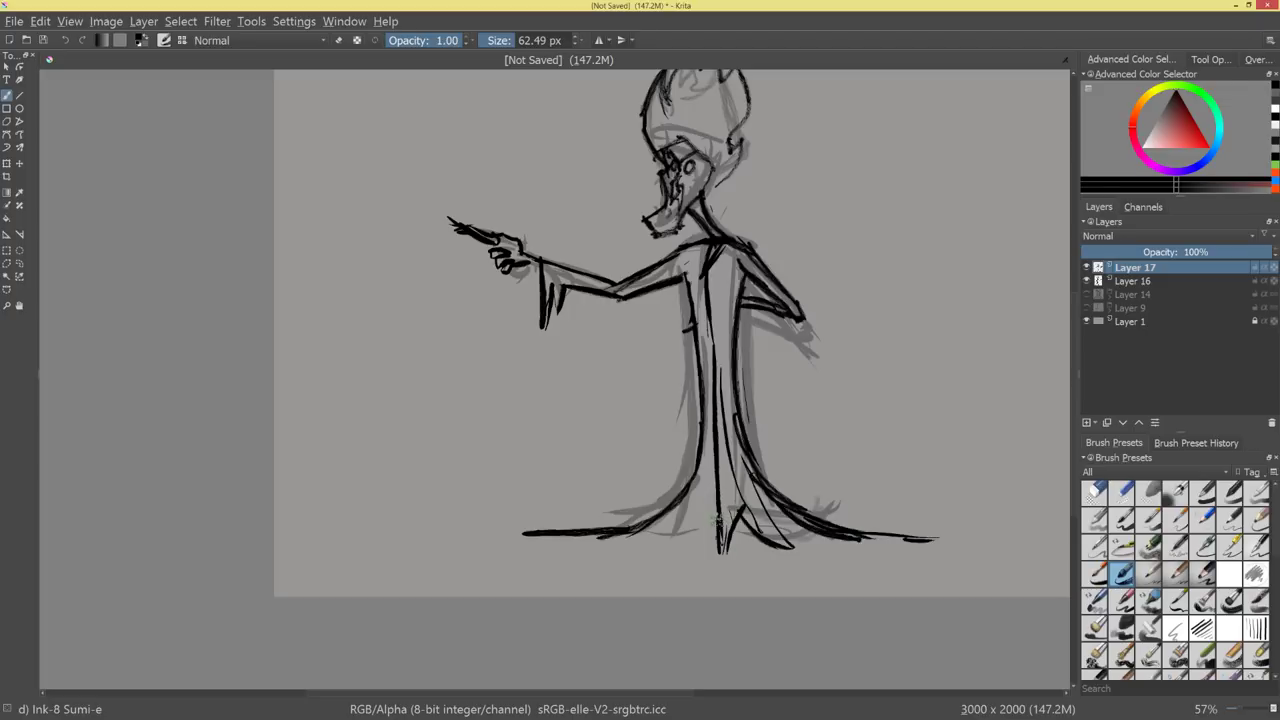
drag(682, 537, 714, 490)
mouse_move(719, 449)
mouse_down()
mouse_move(664, 538)
mouse_move(612, 538)
mouse_up()
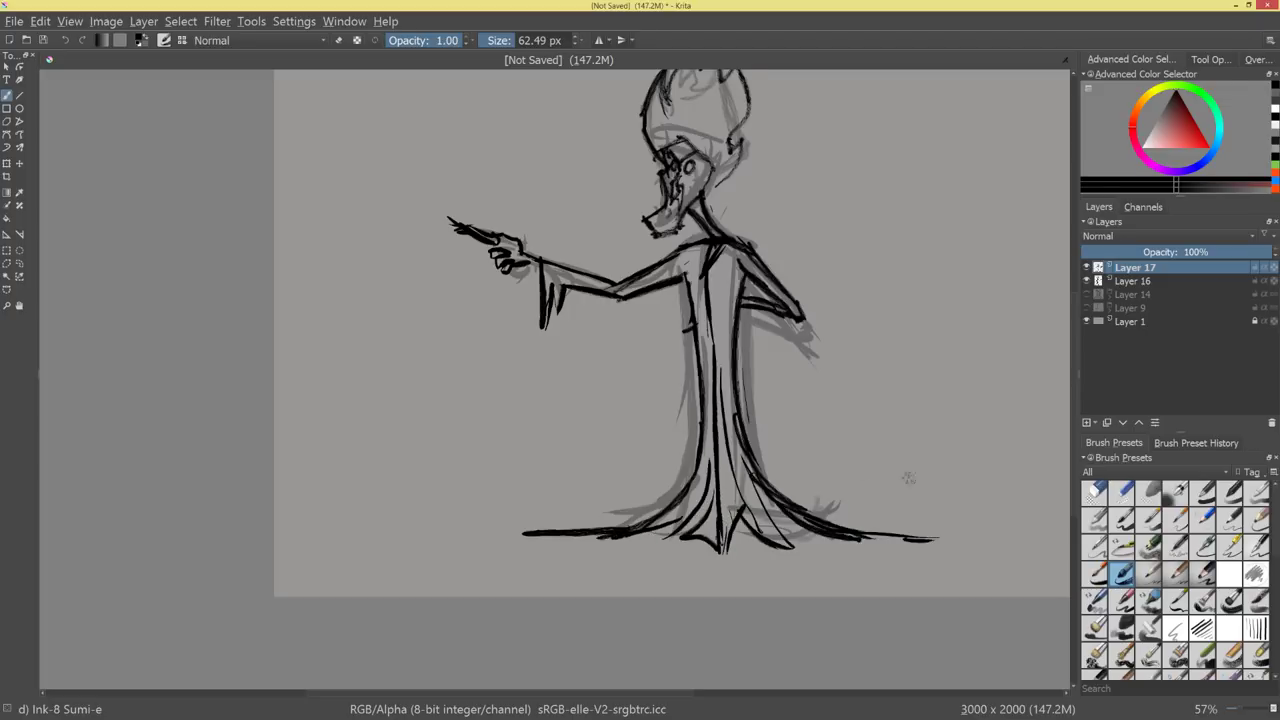
Rework the hair's spikes, back edge and forehead fringe, and ink a pointed ear at the back of the head.
drag(909, 476, 914, 497)
scroll(817, 318, up, 2)
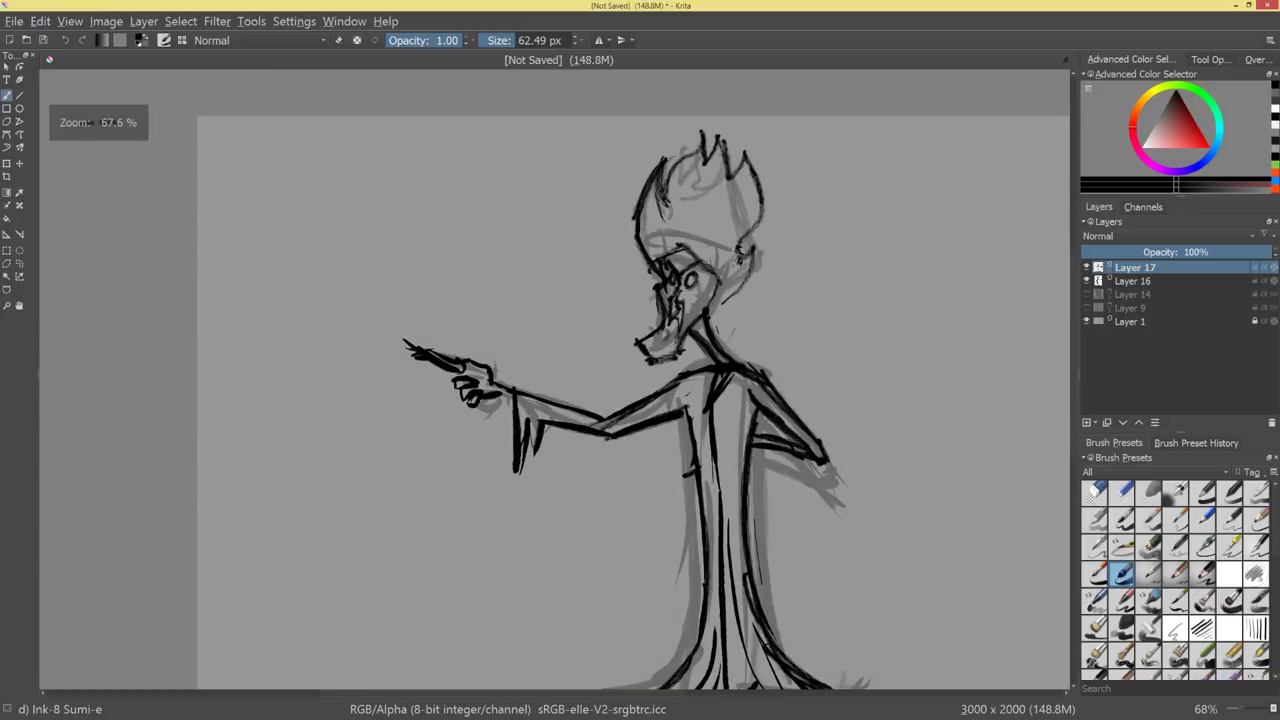
mouse_move(728, 264)
mouse_down()
mouse_move(760, 258)
mouse_move(736, 137)
mouse_up()
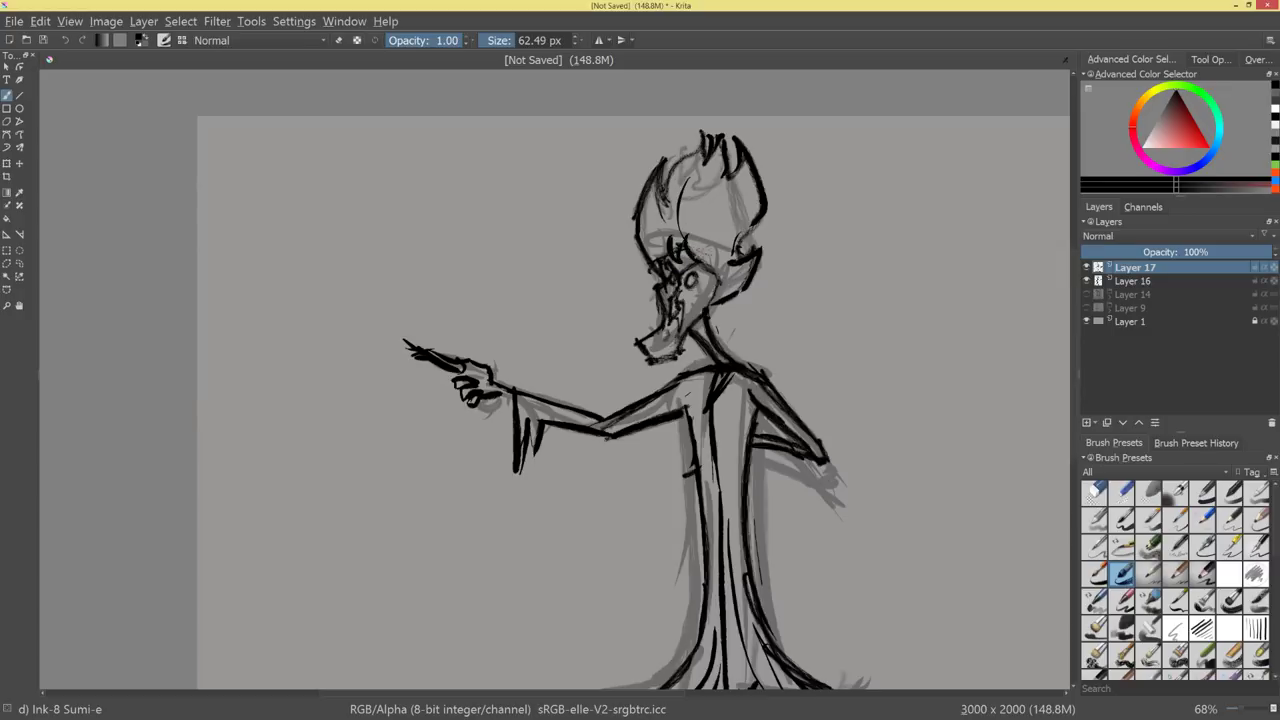
drag(708, 303, 742, 288)
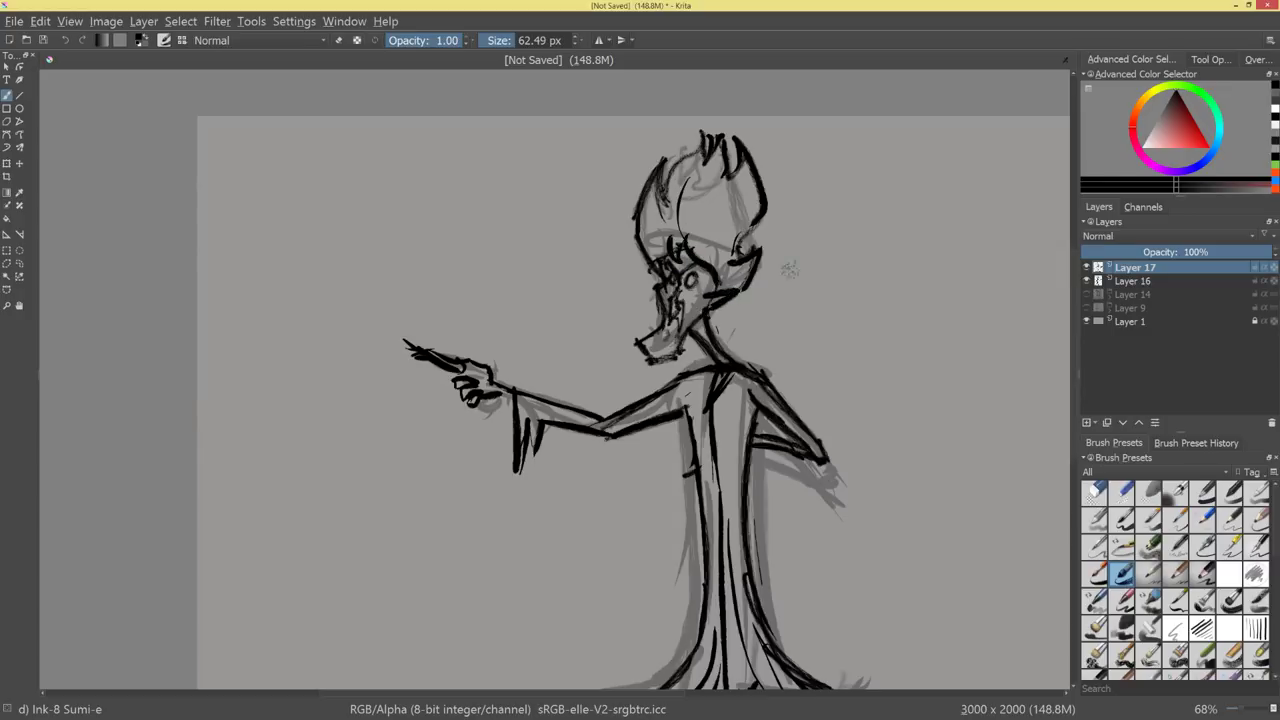
Add a pointed nose tip and ink a short goatee at the chin using a 33.82 px brush.
drag(786, 396, 886, 347)
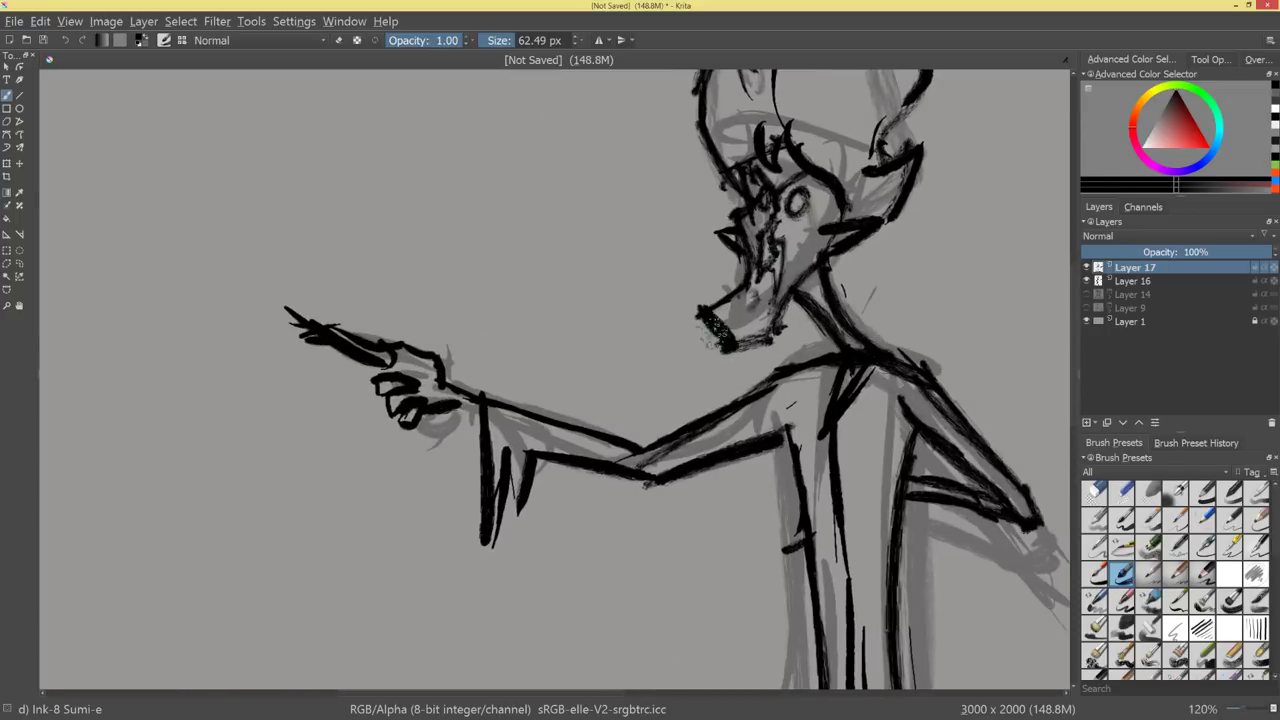
scroll(865, 424, down, 5)
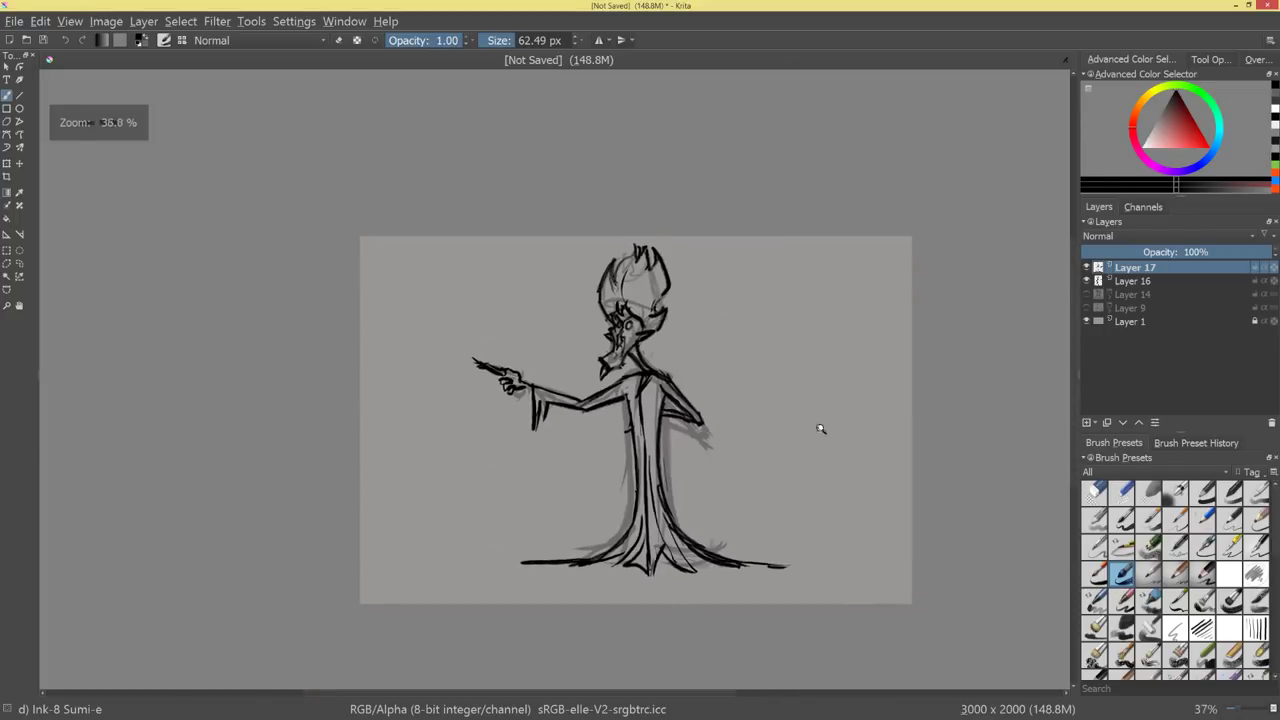
scroll(820, 428, up, 5)
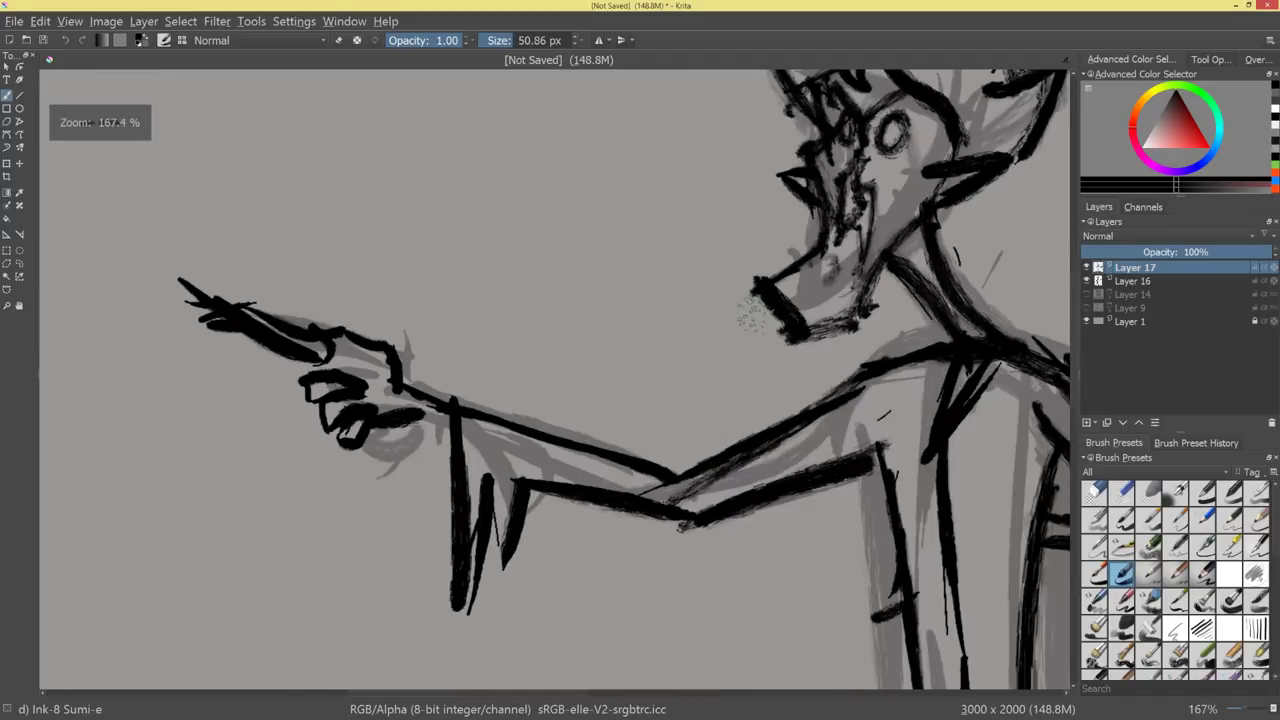
drag(795, 316, 788, 299)
drag(778, 310, 781, 358)
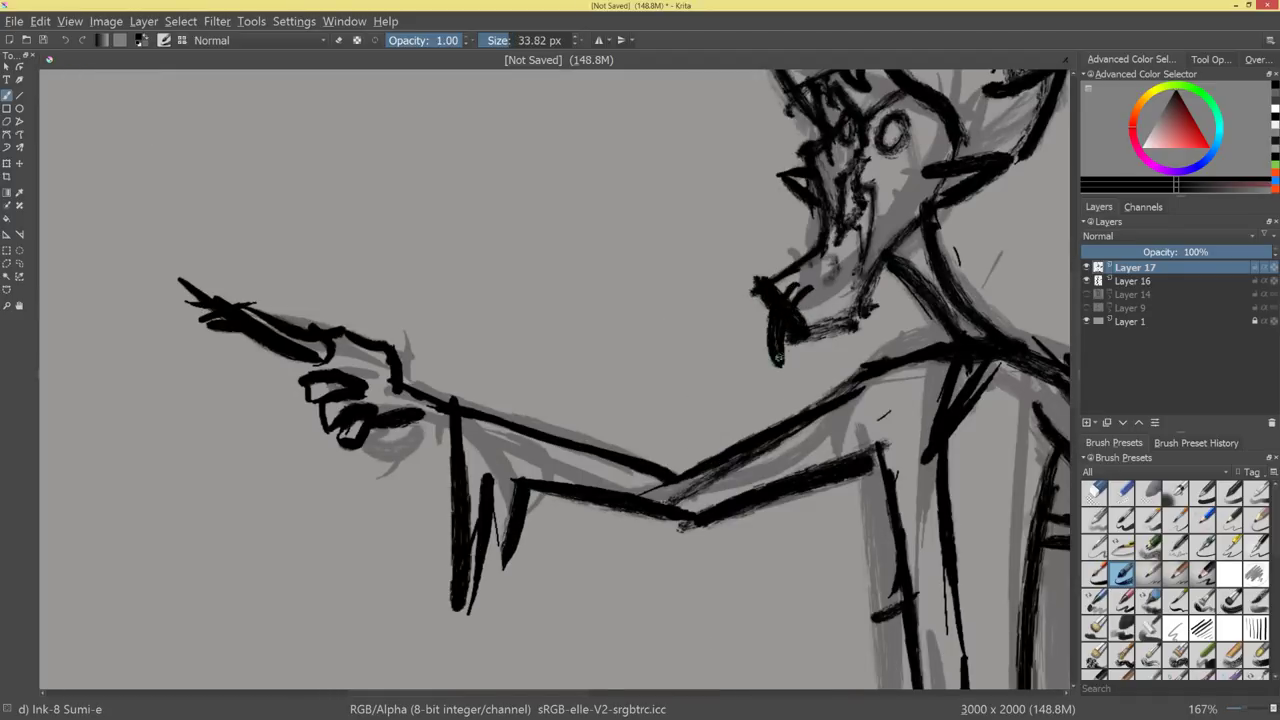
drag(829, 306, 806, 321)
Delete the rough sketch on Layer 16 and set Layer 14's opacity to 13%.
scroll(828, 407, down, 4)
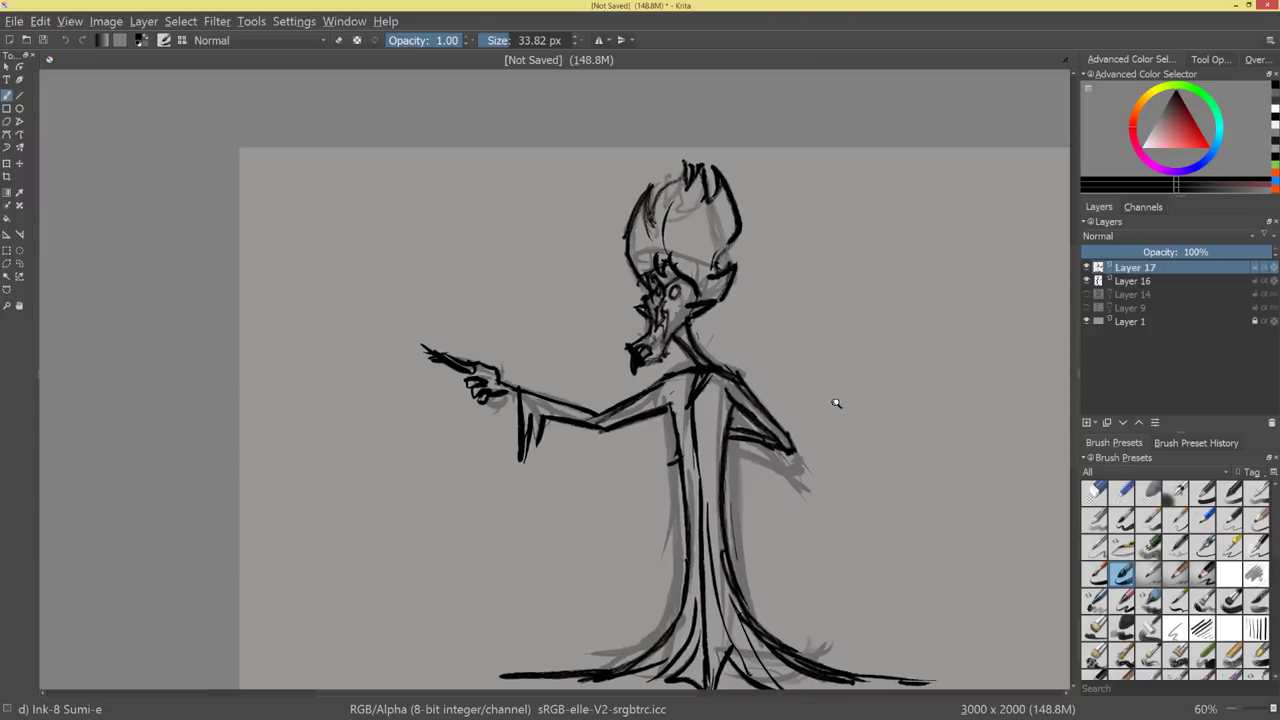
drag(833, 412, 806, 433)
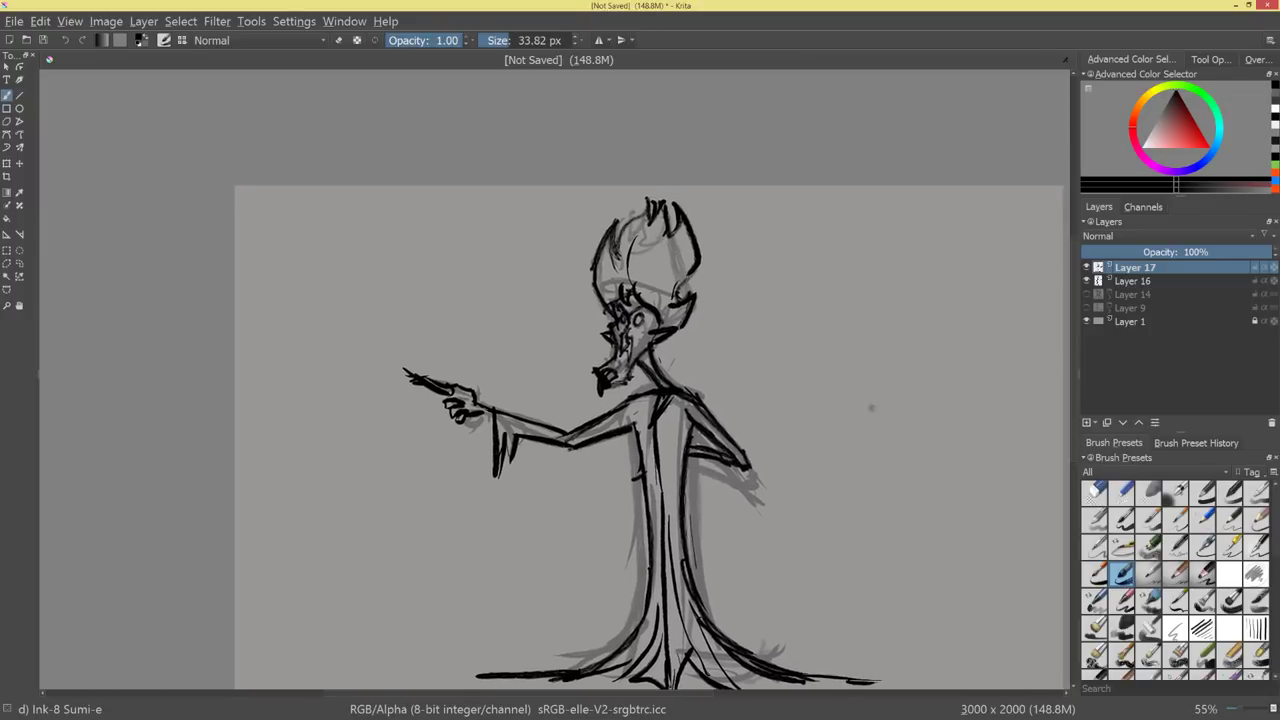
click(1203, 281)
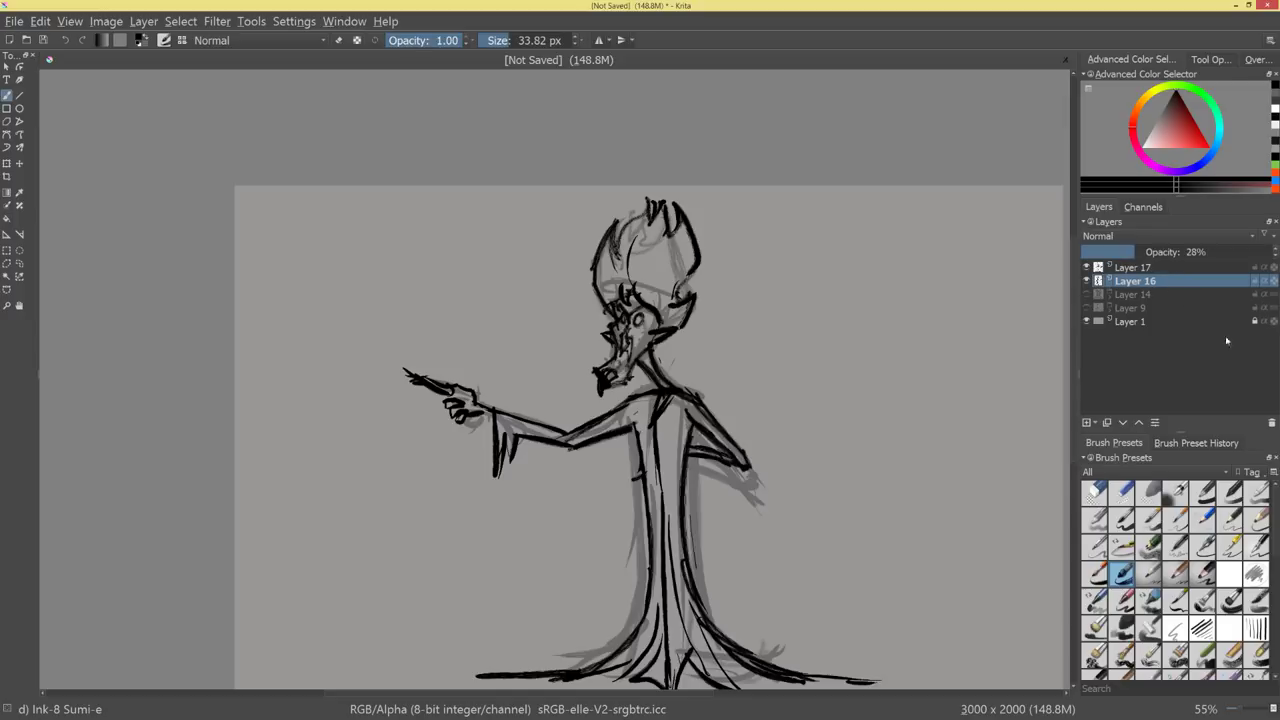
click(1271, 423)
drag(1231, 250, 1107, 252)
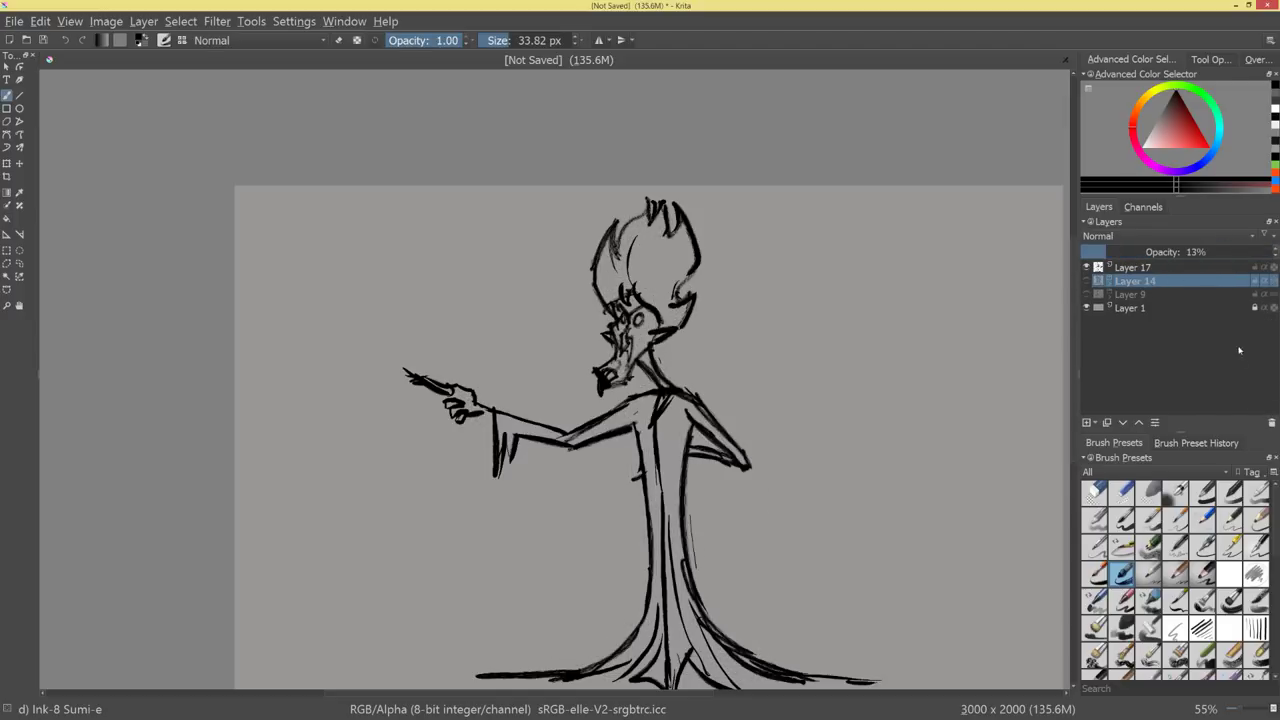
Fade the inked drawing by lowering Layer 17's opacity and add a new empty layer above it.
click(1168, 267)
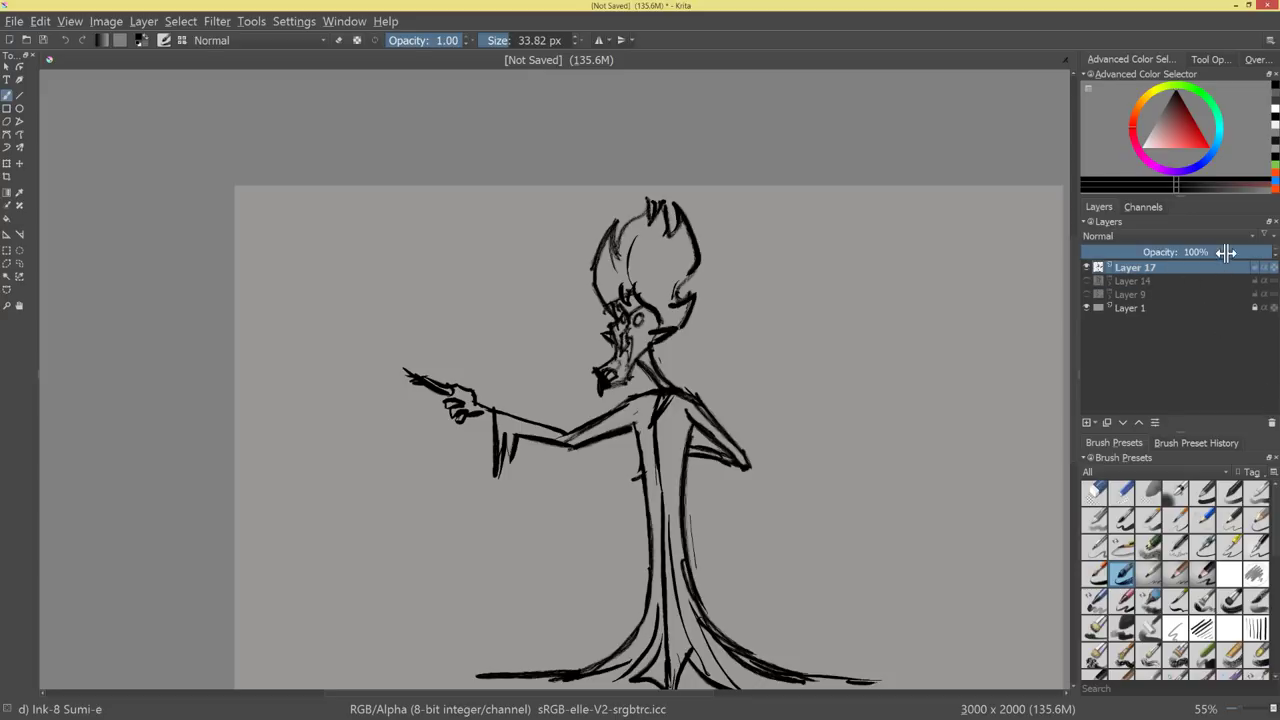
drag(1225, 252, 1135, 252)
click(1087, 423)
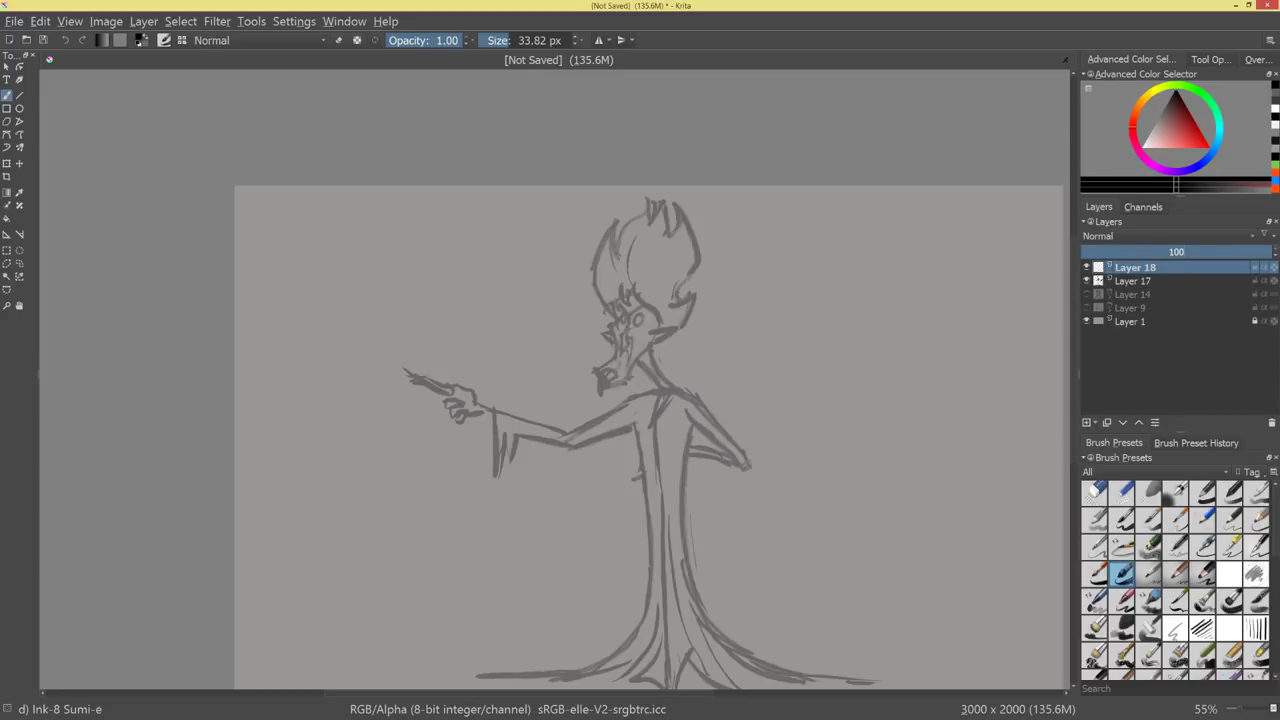
Turn off the canvas mirroring and ink both edges of the bent rear arm in black with a 32.82 px brush.
scroll(756, 478, down, 2)
key(m)
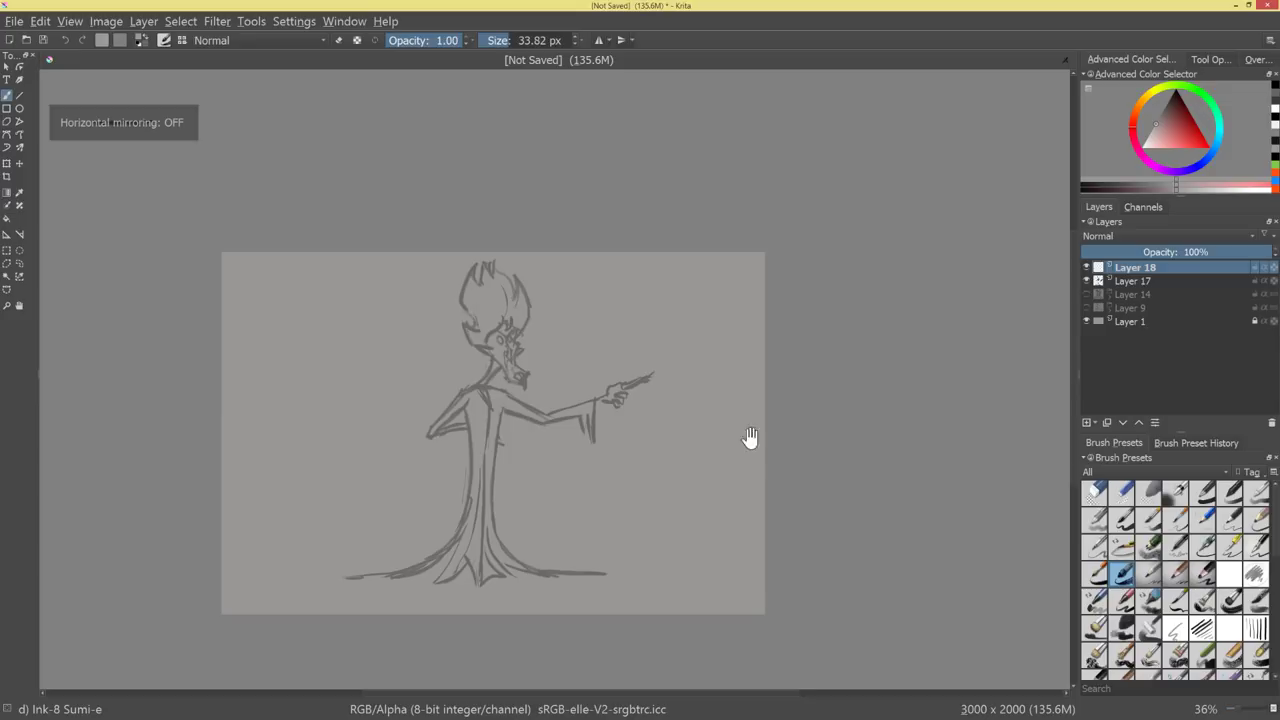
scroll(735, 447, up, 4)
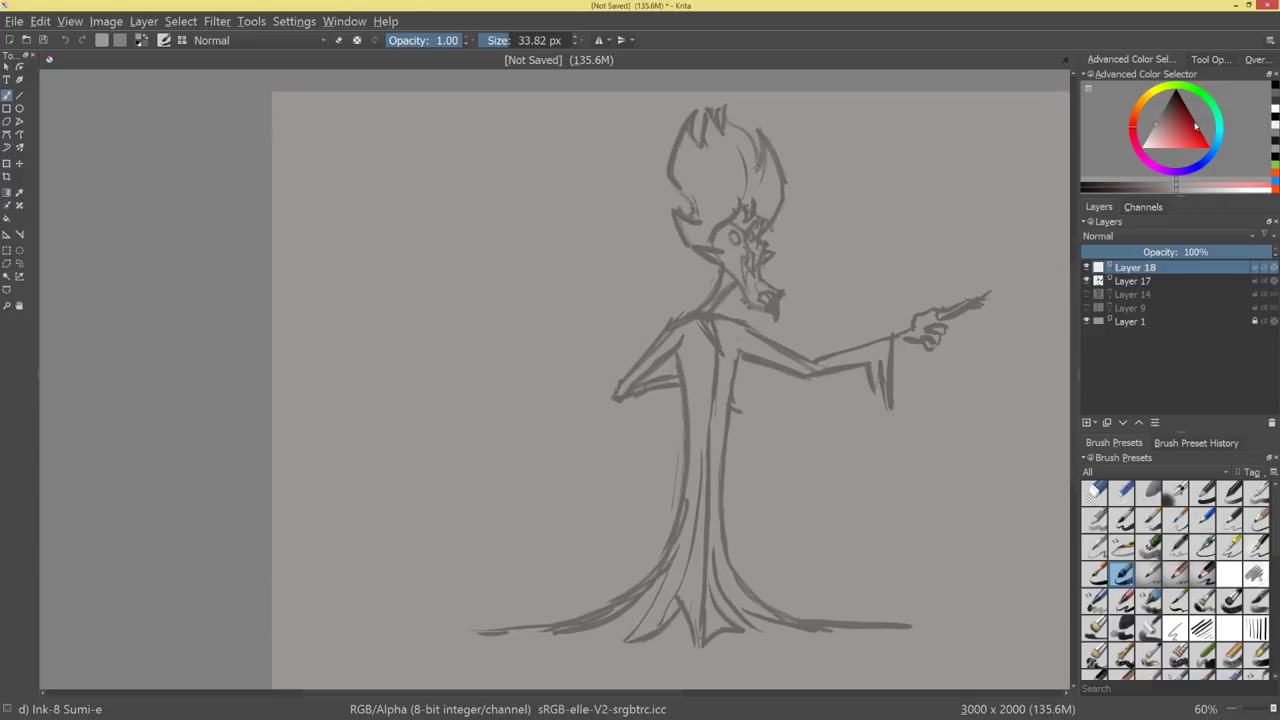
drag(1195, 125, 1056, 139)
drag(666, 326, 616, 390)
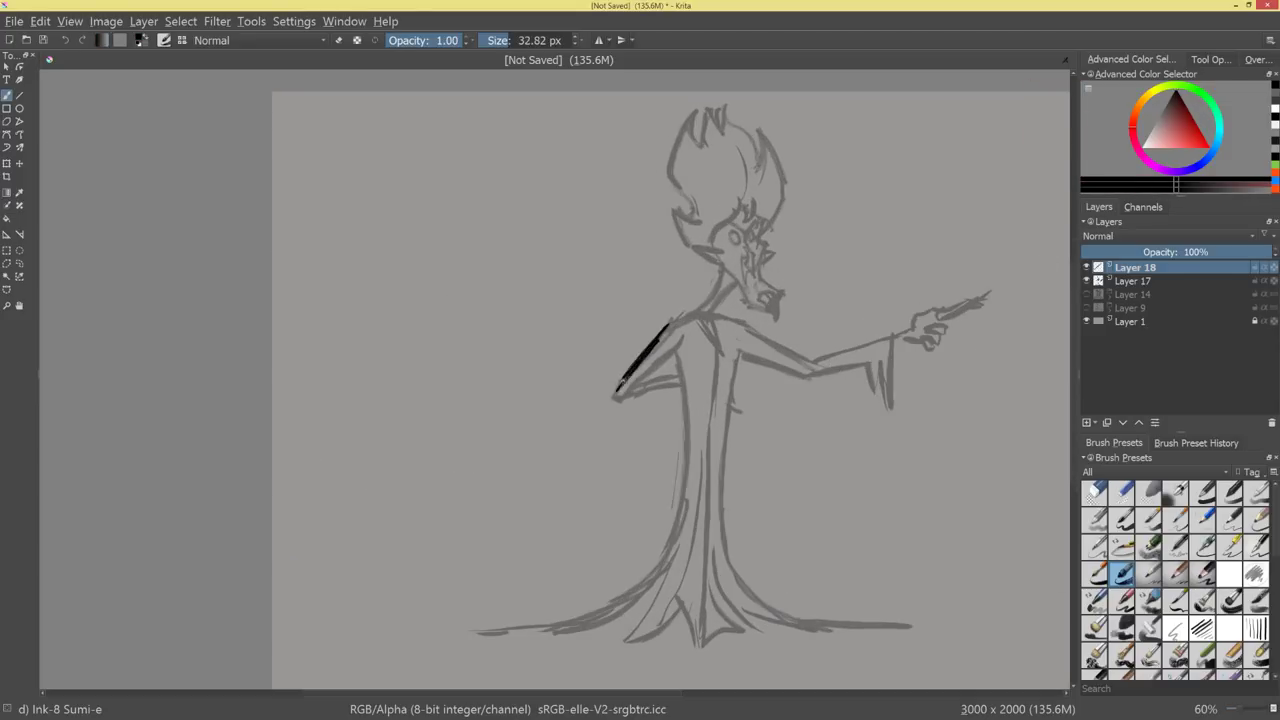
drag(678, 348, 620, 398)
Ink the rear shoulder line, the neck and the lower jaw with a 26.76 px brush.
drag(778, 330, 778, 267)
drag(778, 267, 755, 324)
drag(810, 284, 795, 302)
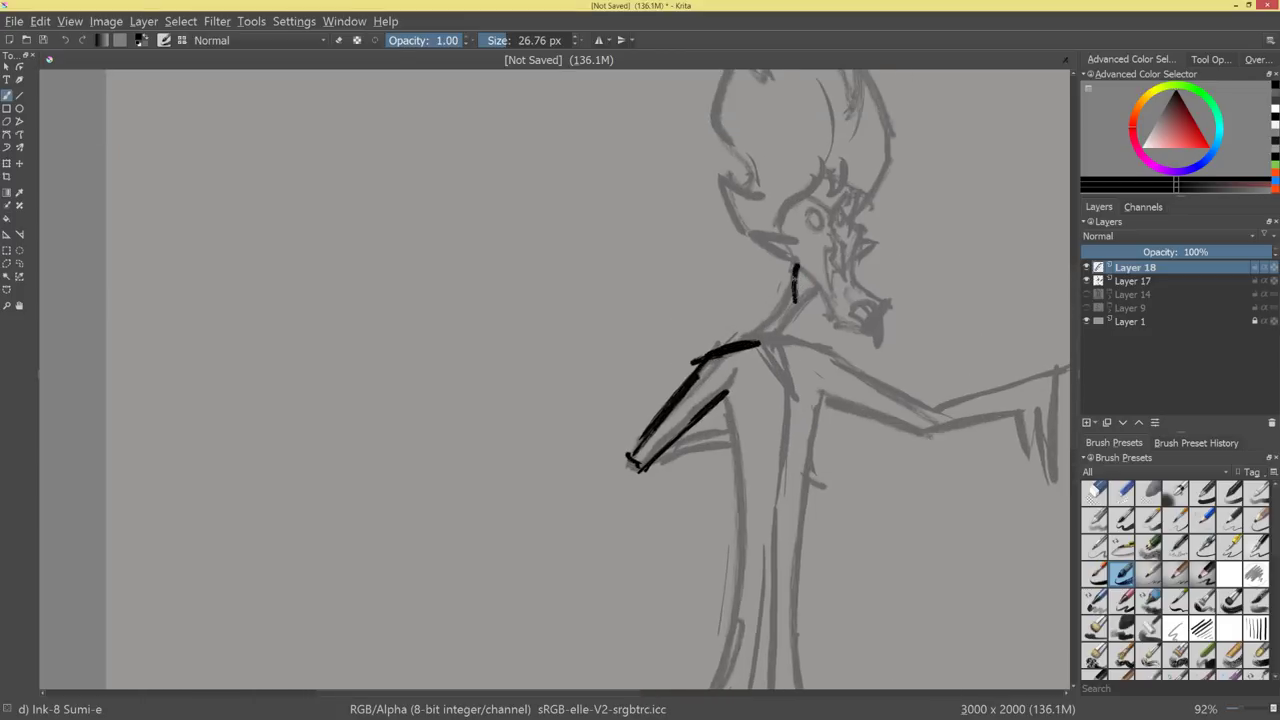
drag(754, 341, 797, 302)
scroll(877, 249, up, 2)
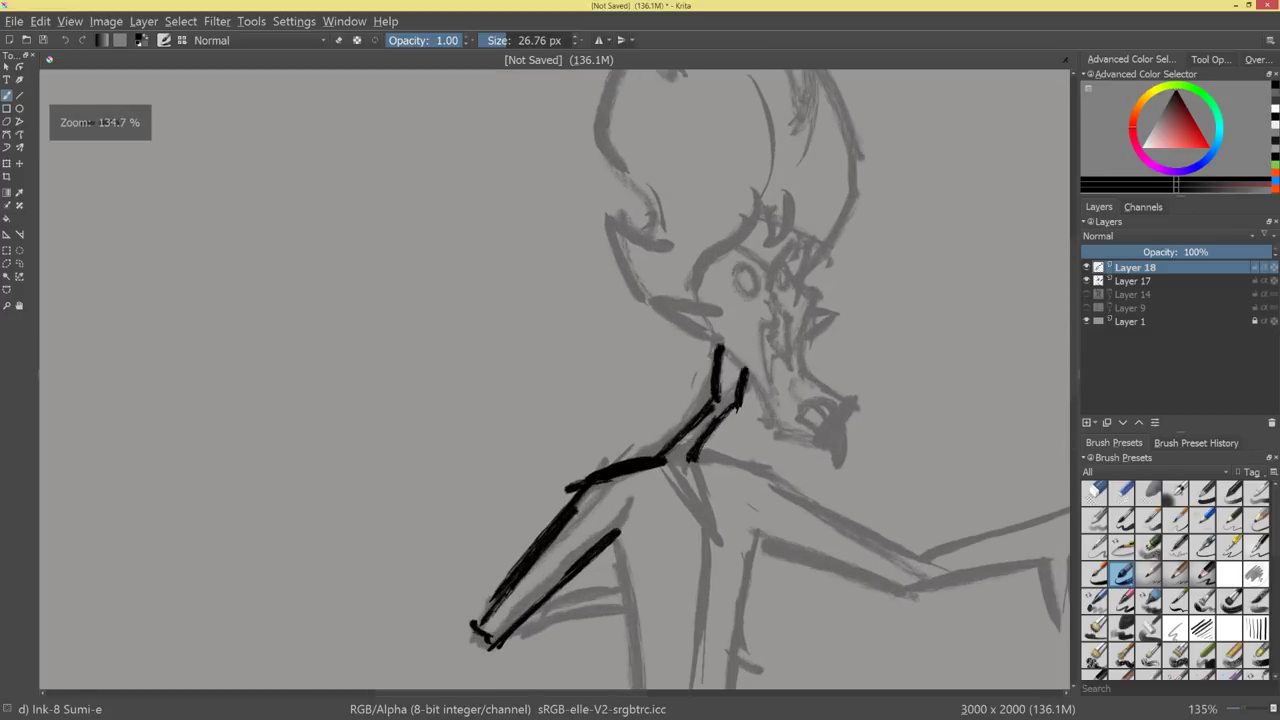
mouse_move(722, 348)
mouse_down()
mouse_move(784, 424)
mouse_move(824, 441)
mouse_up()
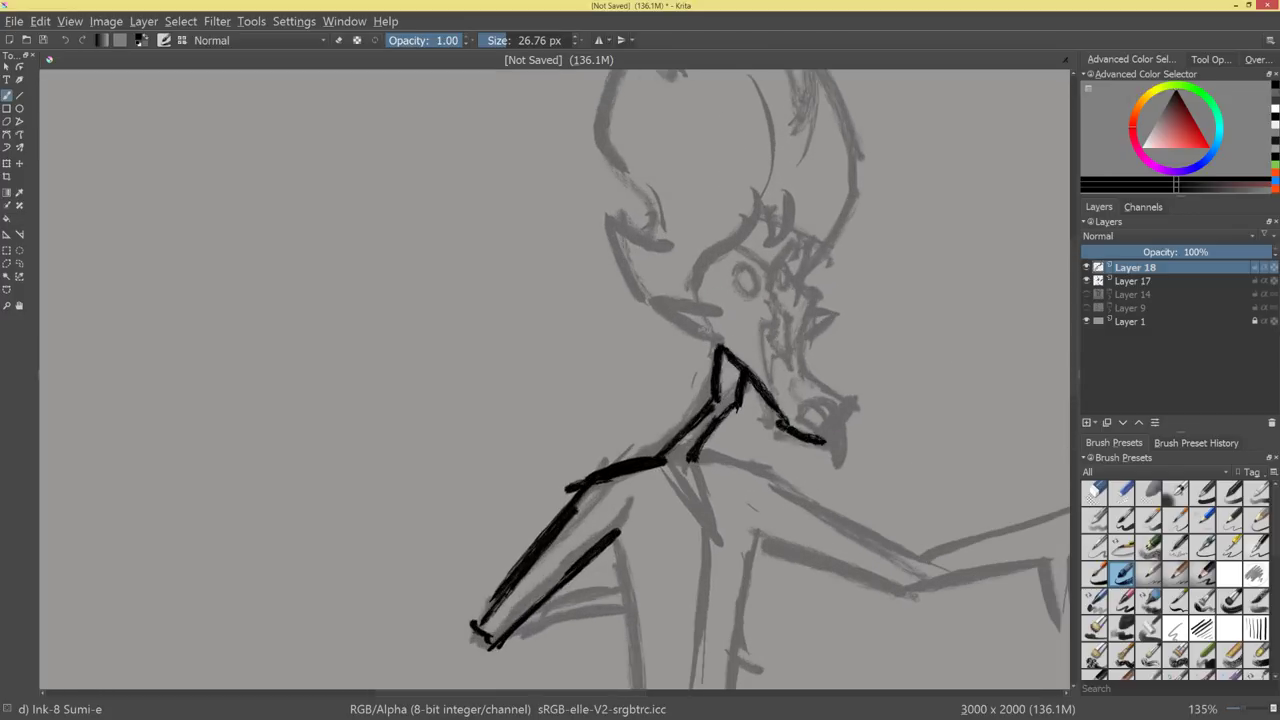
Ink a pointed ear behind the jaw and the slanted hairline running from it up to the forehead.
mouse_move(722, 347)
mouse_down()
mouse_move(656, 345)
mouse_move(634, 312)
mouse_move(718, 304)
mouse_up()
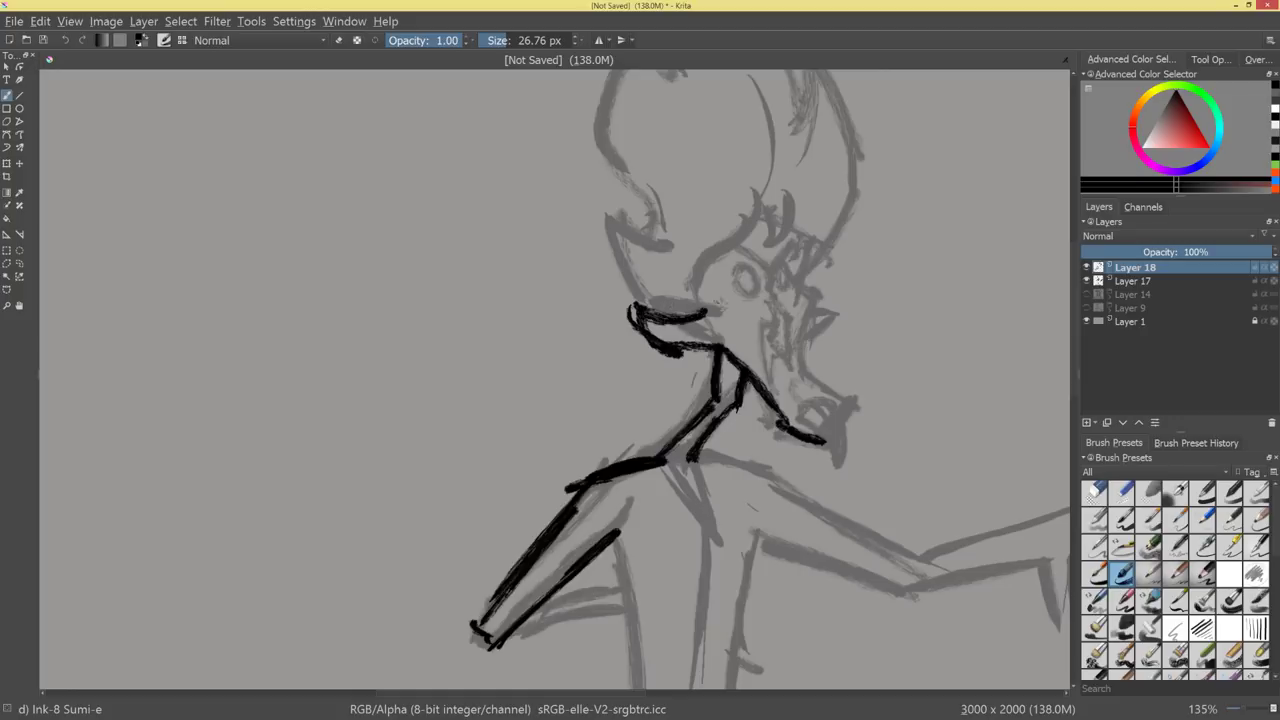
key(ctrl+z)
drag(662, 342, 730, 340)
key(ctrl+z)
mouse_move(654, 317)
mouse_down()
mouse_move(720, 346)
mouse_move(710, 312)
mouse_up()
mouse_move(689, 270)
mouse_down()
mouse_move(716, 312)
mouse_move(703, 428)
mouse_up()
drag(694, 362, 628, 428)
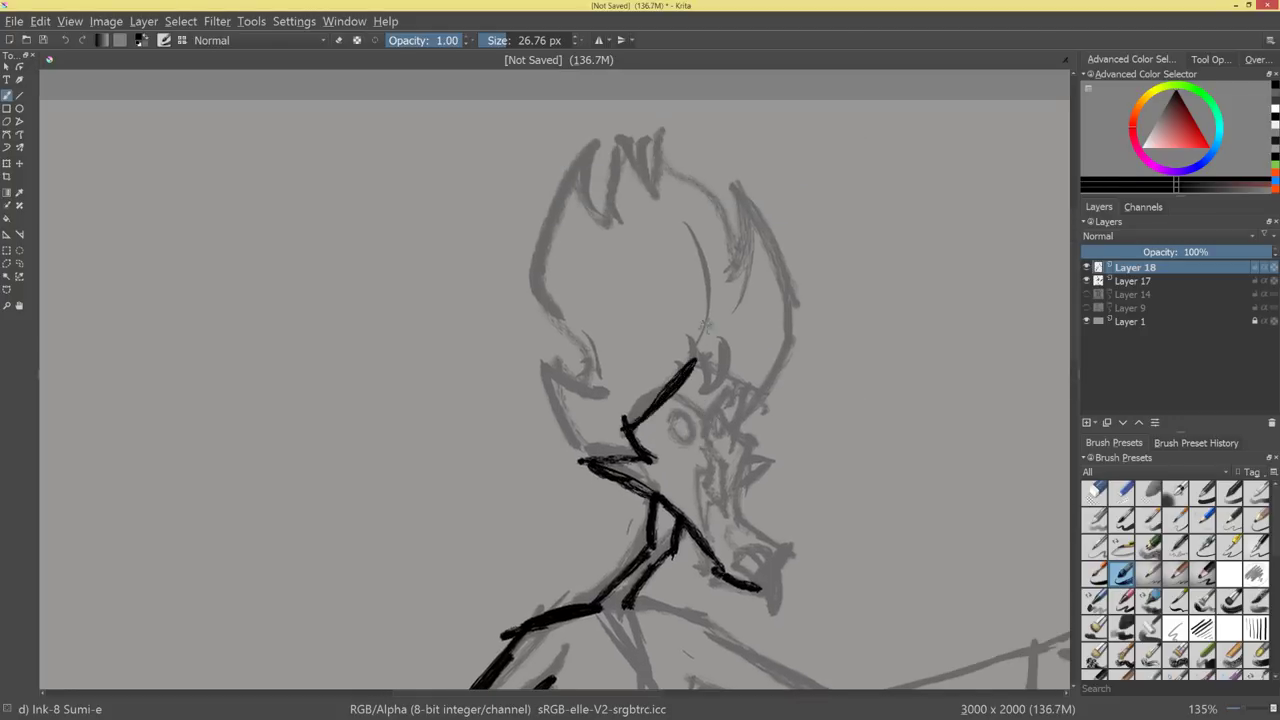
Ink the hair's forelock, back edge and flame-like spikes across the crown.
drag(703, 330, 712, 402)
mouse_move(522, 352)
mouse_down()
mouse_move(598, 460)
mouse_move(618, 392)
mouse_move(602, 384)
mouse_up()
mouse_move(536, 286)
mouse_down()
mouse_move(598, 378)
mouse_move(584, 150)
mouse_move(540, 262)
mouse_up()
drag(592, 136, 578, 220)
drag(578, 160, 618, 236)
mouse_move(596, 110)
mouse_down()
mouse_move(622, 222)
mouse_move(642, 186)
mouse_up()
drag(638, 110, 650, 188)
drag(640, 106, 744, 272)
drag(724, 162, 738, 286)
drag(724, 158, 776, 252)
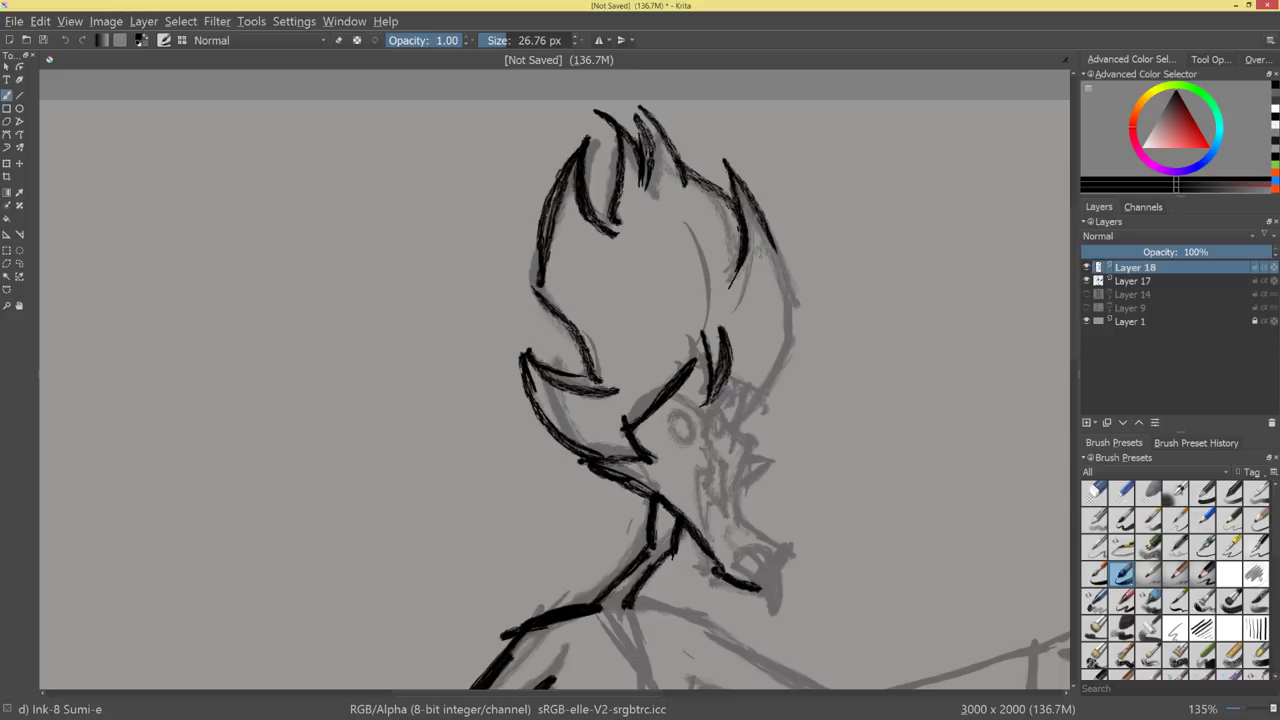
Ink the hair's front edge, the angular face profile and a curved pointed goatee at the chin.
mouse_move(736, 180)
mouse_down()
mouse_move(786, 364)
mouse_move(768, 382)
mouse_up()
drag(791, 324, 764, 393)
key(ctrl+z)
key(ctrl+z)
key(ctrl+z)
mouse_move(742, 182)
mouse_down()
mouse_move(781, 368)
mouse_move(796, 320)
mouse_move(740, 436)
mouse_move(756, 478)
mouse_move(736, 518)
mouse_move(780, 552)
mouse_move(768, 544)
mouse_move(774, 630)
mouse_up()
drag(738, 574, 772, 596)
drag(764, 588, 772, 636)
mouse_move(738, 466)
mouse_down()
mouse_move(760, 618)
mouse_move(794, 391)
mouse_move(790, 319)
mouse_up()
mouse_move(713, 358)
mouse_down()
mouse_move(688, 340)
mouse_move(742, 372)
mouse_move(747, 338)
mouse_move(740, 375)
mouse_up()
Replace the round eye with slanted, half-lidded outlines for both eyes using a 23.59 px brush.
key(ctrl+z)
key(ctrl+z)
key(ctrl+z)
key(ctrl+z)
key(ctrl+z)
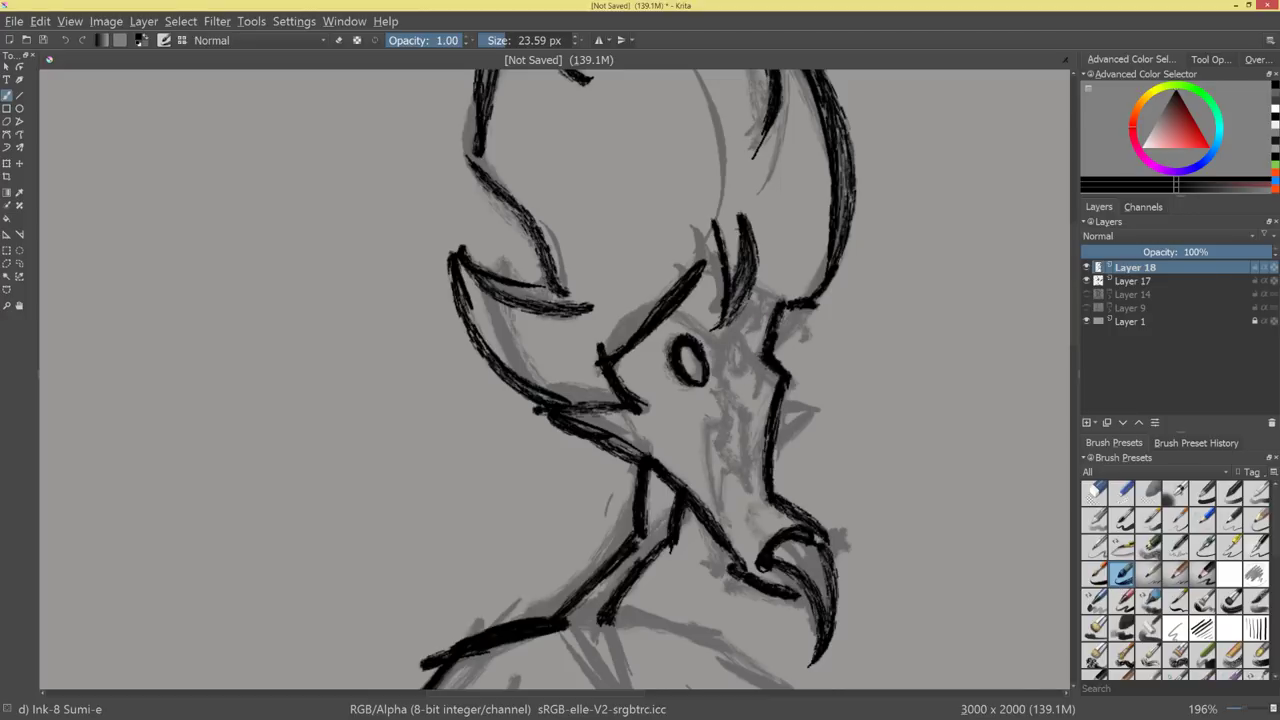
mouse_move(657, 343)
mouse_down()
mouse_move(697, 353)
mouse_move(704, 382)
mouse_up()
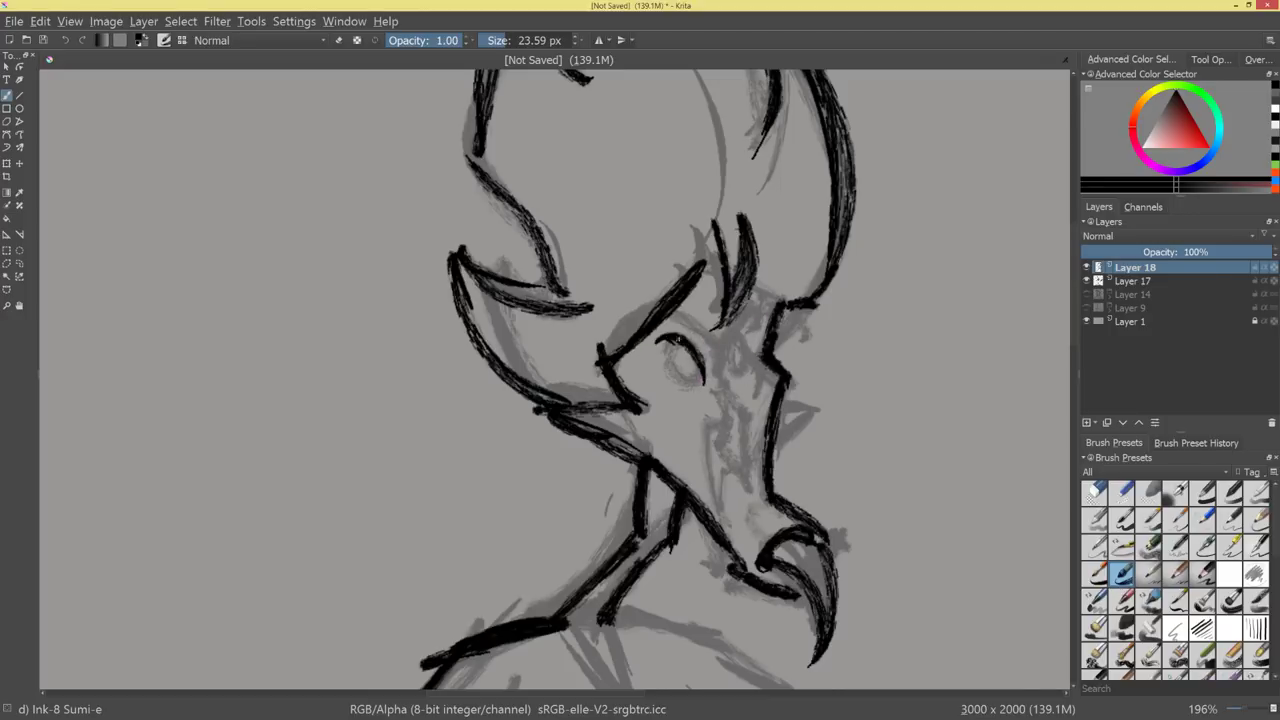
drag(659, 341, 702, 384)
mouse_move(762, 285)
mouse_down()
mouse_move(774, 411)
mouse_move(792, 232)
mouse_up()
key(ctrl+z)
key(ctrl+z)
key(ctrl+z)
mouse_move(701, 326)
mouse_down()
mouse_move(799, 390)
mouse_move(872, 302)
mouse_move(826, 398)
mouse_up()
mouse_move(815, 250)
ctrl+mouse_down()
mouse_move(817, 471)
mouse_move(811, 457)
mouse_move(914, 366)
ctrl+mouse_up()
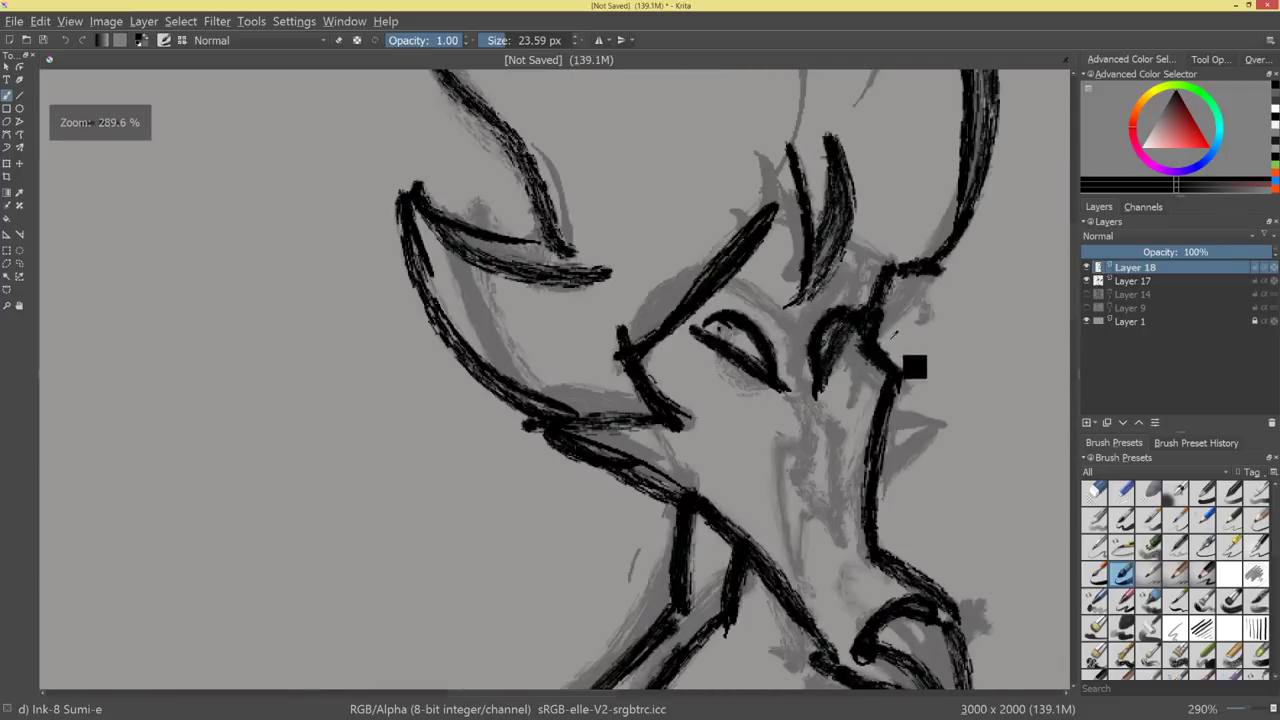
Undo the heavy eye strokes and redraw both eyes as narrow slanted shapes with a 13.80 px brush.
key(ctrl+z)
key(ctrl+z)
key(ctrl+z)
mouse_move(836, 352)
shift+mouse_down()
mouse_move(822, 350)
mouse_move(864, 318)
mouse_move(820, 383)
mouse_move(852, 358)
shift+mouse_up()
key(ctrl+z)
key(ctrl+z)
drag(851, 356, 820, 378)
mouse_move(716, 315)
mouse_down()
mouse_move(697, 332)
mouse_move(745, 311)
mouse_move(764, 326)
mouse_up()
mouse_move(704, 322)
mouse_down()
mouse_move(770, 346)
mouse_move(812, 332)
mouse_up()
Ink the nose line down from the far eye and a hooked nostril at its lower end.
drag(824, 312, 806, 392)
mouse_move(810, 380)
mouse_down()
mouse_move(852, 420)
mouse_move(840, 508)
mouse_up()
drag(860, 426, 836, 524)
drag(790, 480, 840, 536)
drag(814, 442, 781, 488)
drag(816, 440, 780, 490)
Fill in a thick black eyebrow that slants from the nose bridge up over the near eye to a broad end.
mouse_move(864, 453)
ctrl+mouse_down()
mouse_move(866, 540)
mouse_move(848, 580)
mouse_move(880, 514)
mouse_move(866, 437)
ctrl+mouse_up()
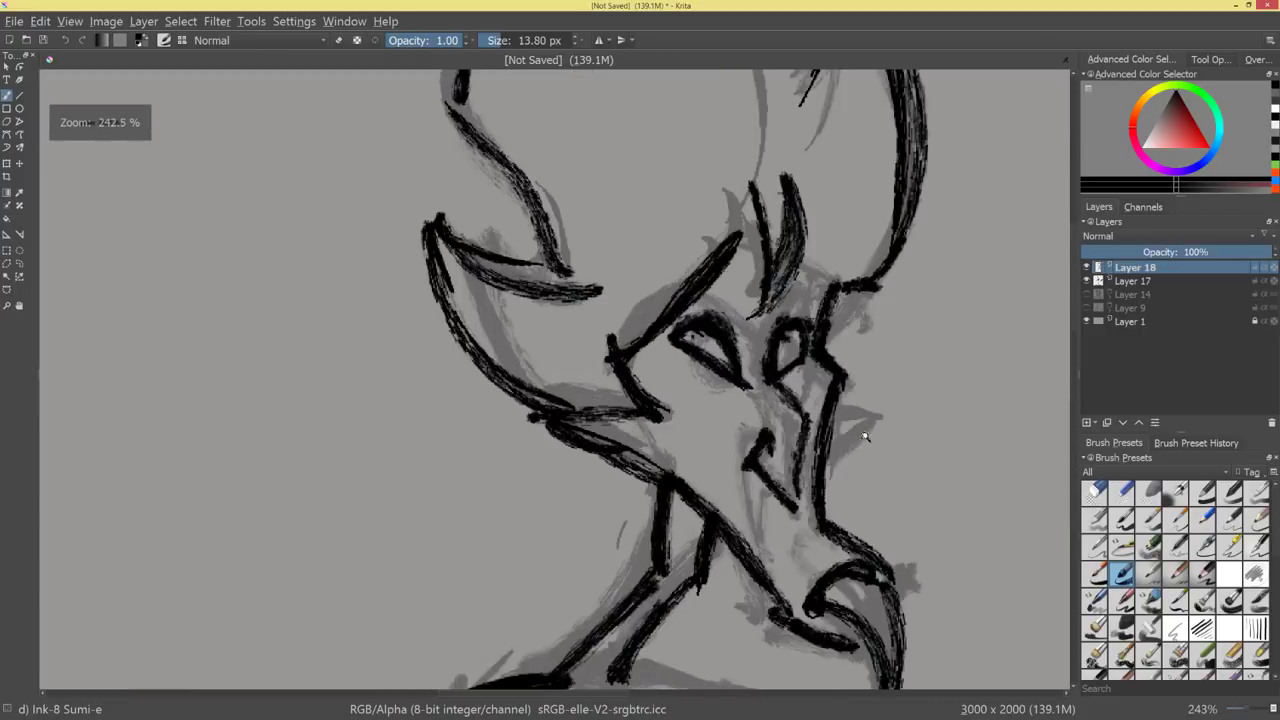
drag(718, 294, 756, 376)
mouse_move(704, 294)
mouse_down()
mouse_move(758, 362)
mouse_move(750, 342)
mouse_up()
drag(692, 296, 760, 350)
drag(664, 272, 758, 334)
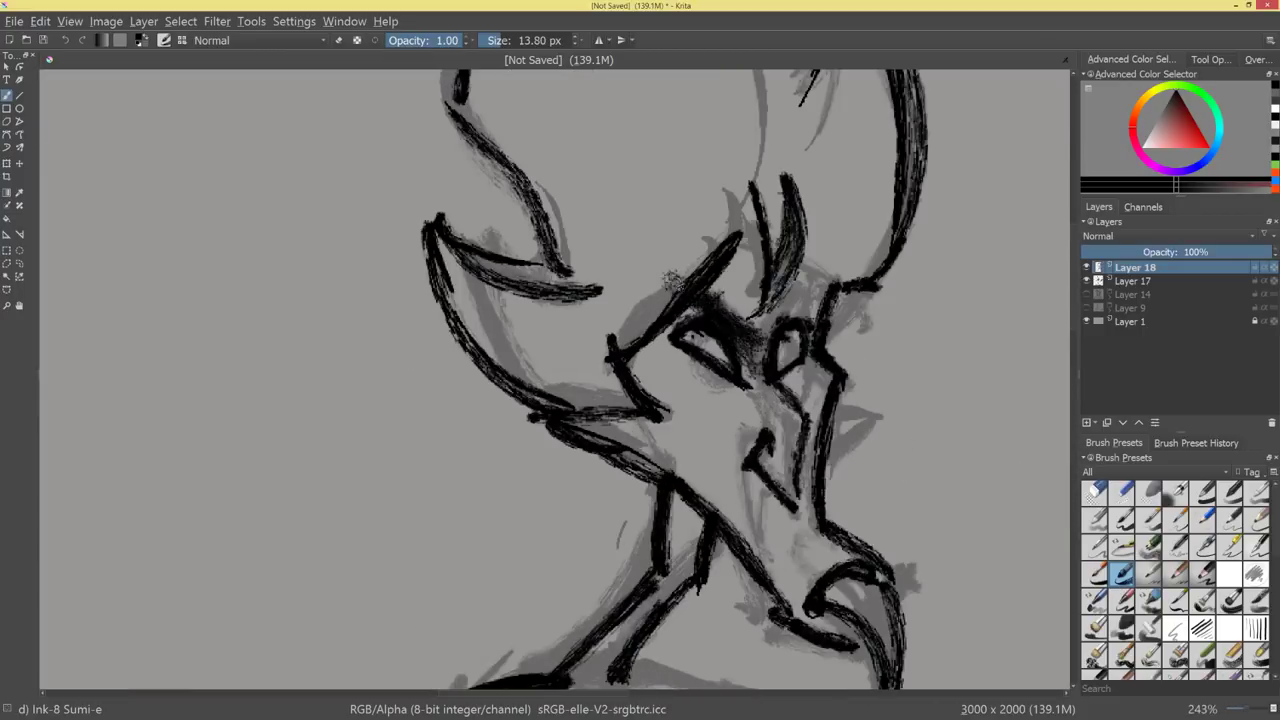
mouse_move(632, 246)
mouse_down()
mouse_move(743, 336)
mouse_move(620, 240)
mouse_move(668, 200)
mouse_up()
drag(668, 204, 750, 328)
drag(640, 226, 708, 284)
drag(656, 206, 698, 280)
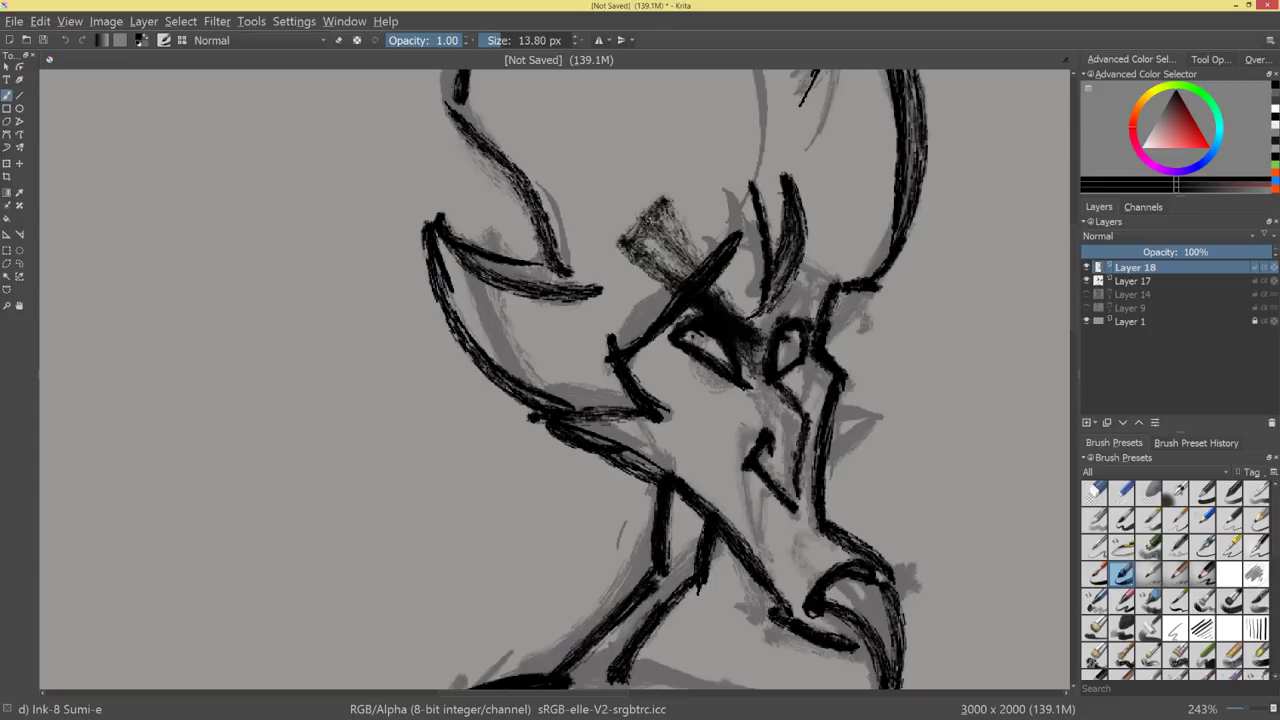
drag(640, 248, 668, 210)
Round off the near eyebrow's end and ink a thick eyebrow over the far eye with a 19.17 px brush.
ctrl+drag(738, 318, 738, 342)
shift+drag(631, 326, 638, 326)
drag(597, 308, 642, 344)
drag(600, 300, 648, 356)
mouse_move(612, 298)
mouse_down()
mouse_move(648, 352)
mouse_move(690, 323)
mouse_up()
drag(654, 352, 693, 320)
drag(688, 322, 702, 345)
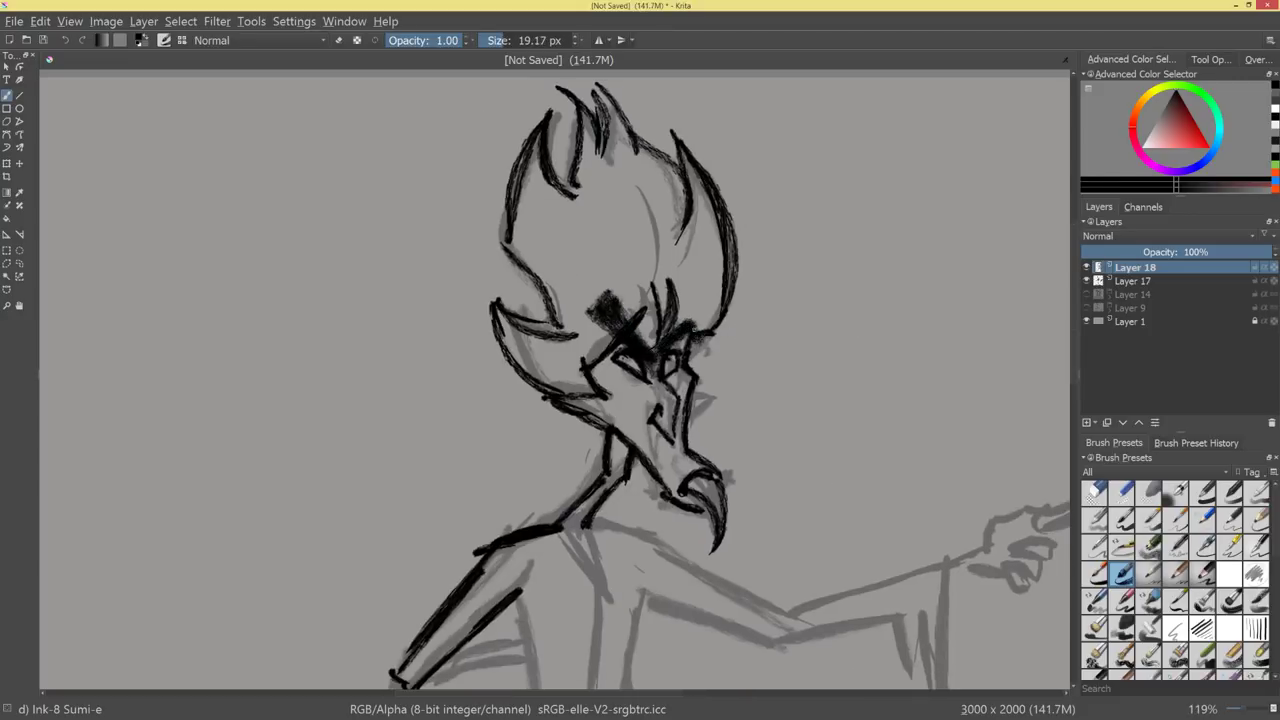
Doodle a round-faced figure with big round eyes above the pointing hand using a 28.95 px brush.
mouse_move(760, 406)
ctrl+mouse_down()
mouse_move(729, 446)
mouse_move(745, 414)
ctrl+mouse_up()
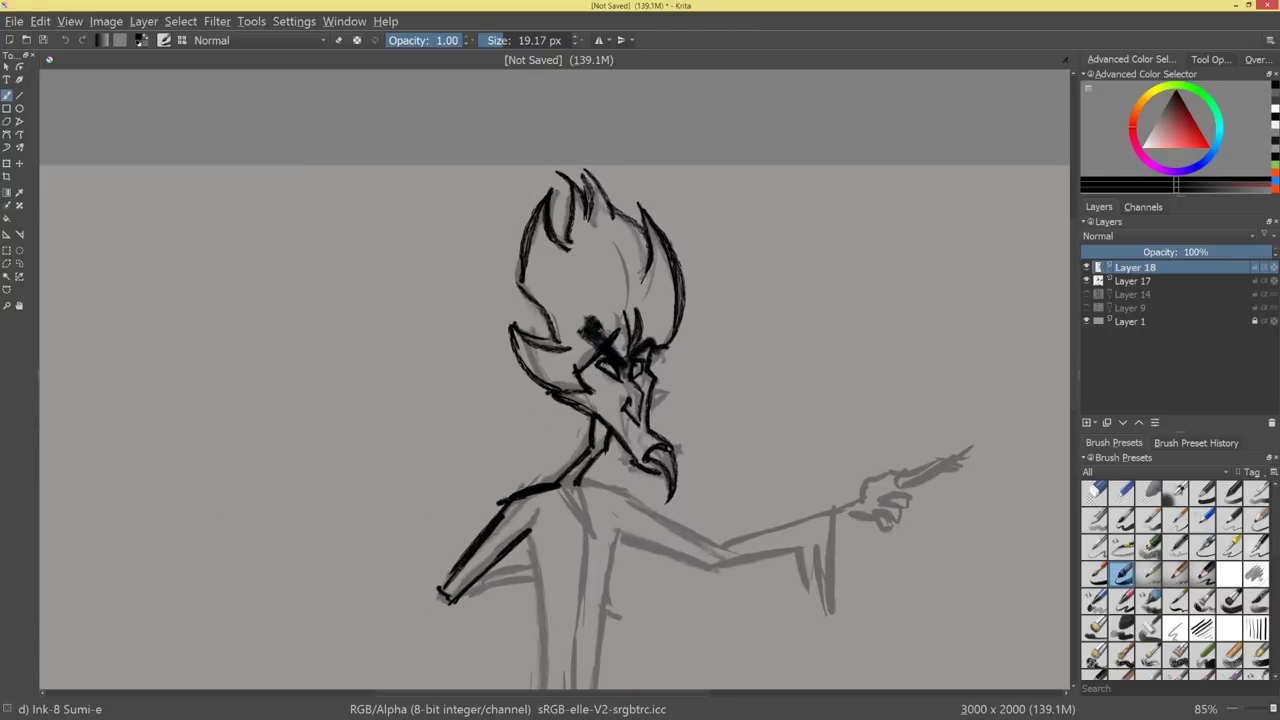
scroll(722, 400, down, 3)
scroll(904, 368, up, 5)
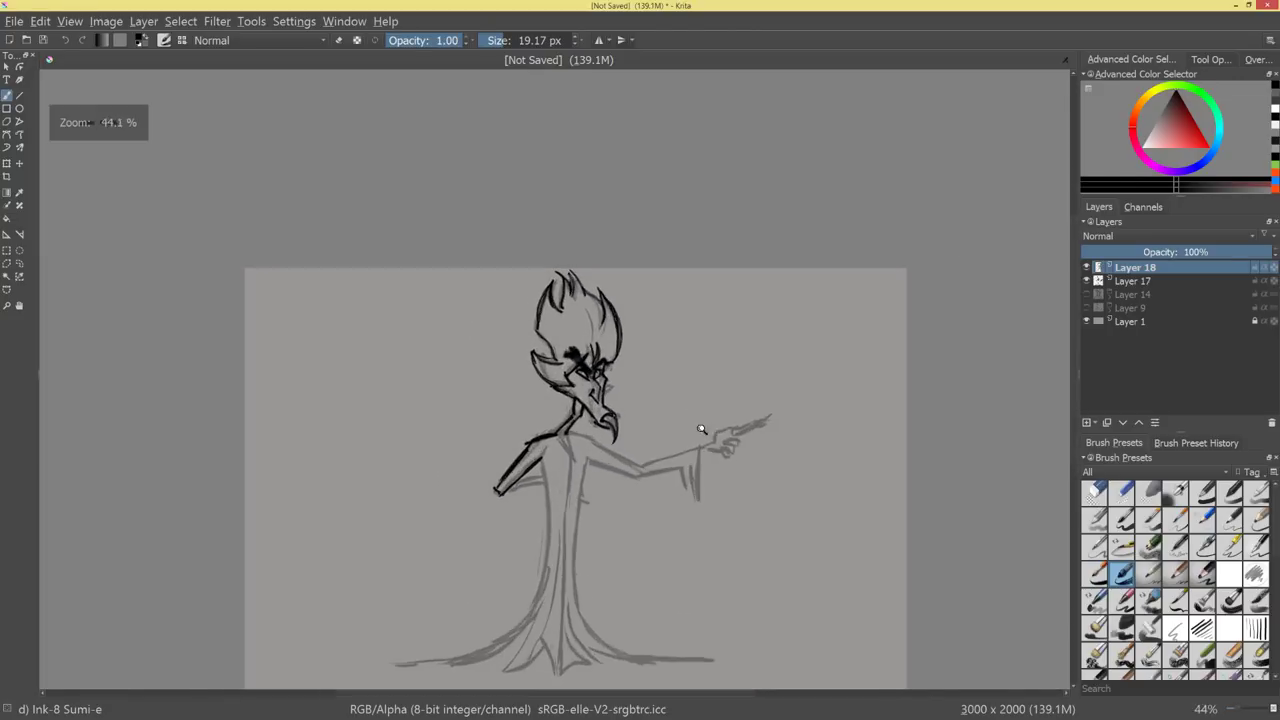
shift+drag(770, 350, 827, 356)
drag(858, 207, 846, 207)
mouse_move(798, 229)
mouse_down()
mouse_move(769, 352)
mouse_move(837, 402)
mouse_move(808, 245)
mouse_move(755, 300)
mouse_up()
mouse_move(885, 248)
mouse_down()
mouse_move(885, 342)
mouse_move(890, 248)
mouse_up()
mouse_move(812, 280)
mouse_down()
mouse_move(800, 300)
mouse_move(812, 284)
mouse_up()
mouse_move(870, 300)
mouse_down()
mouse_move(884, 292)
mouse_move(846, 350)
mouse_move(866, 356)
mouse_move(848, 360)
mouse_up()
key(ctrl+z)
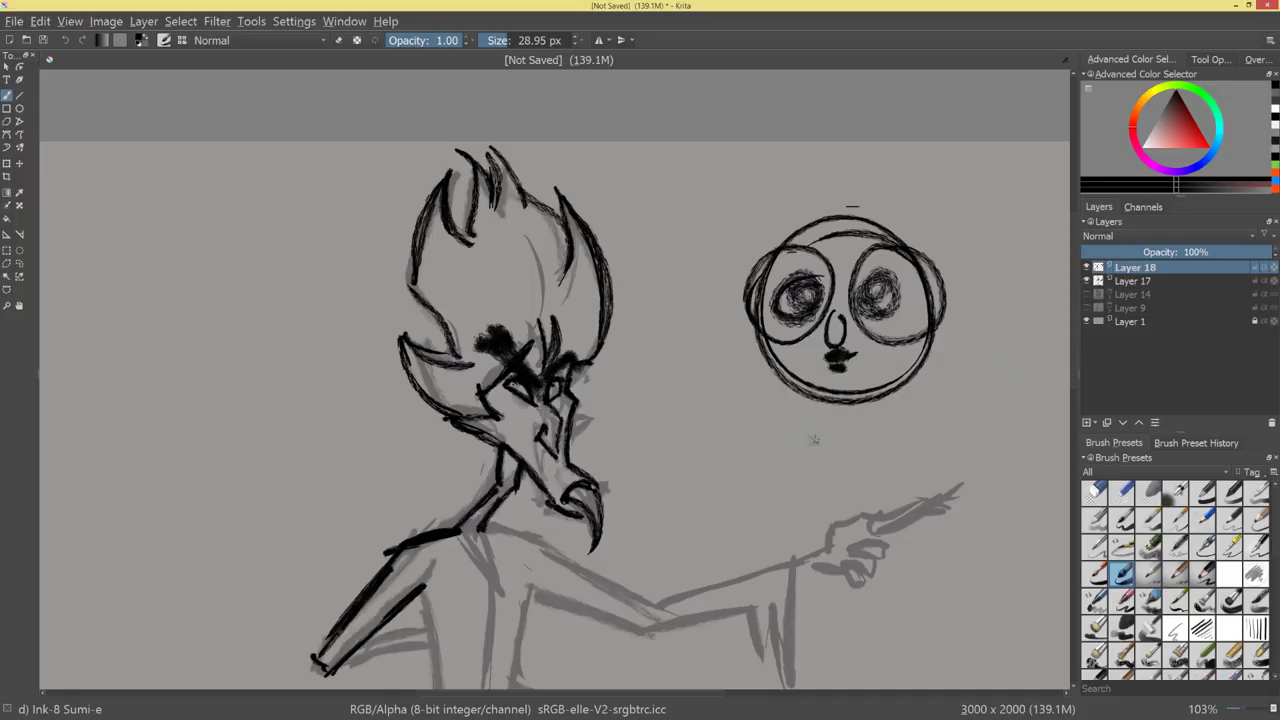
mouse_move(814, 402)
mouse_down()
mouse_move(804, 460)
mouse_move(848, 520)
mouse_up()
drag(852, 458, 884, 512)
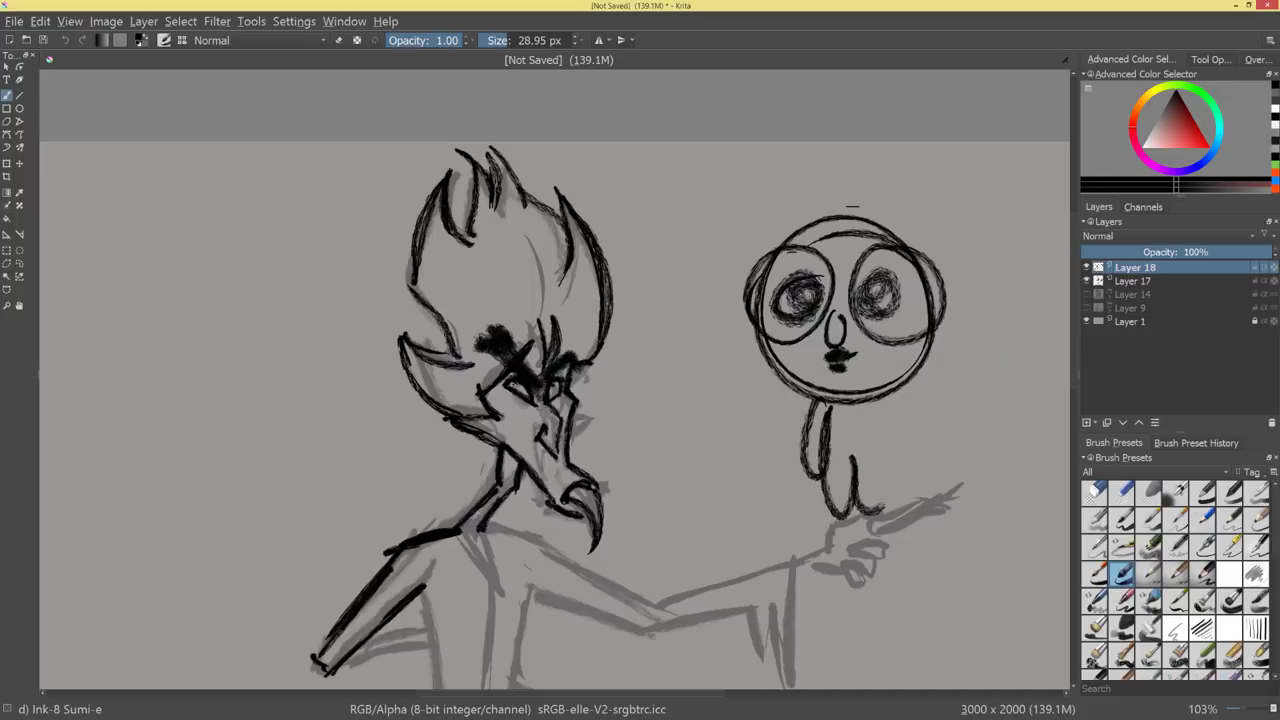
Undo the strokes of the round-faced doodle.
key(ctrl+z)
key(ctrl+z)
key(ctrl+z)
key(ctrl+z)
key(ctrl+z)
key(ctrl+z)
key(ctrl+z)
key(ctrl+z)
key(ctrl+z)
key(ctrl+z)
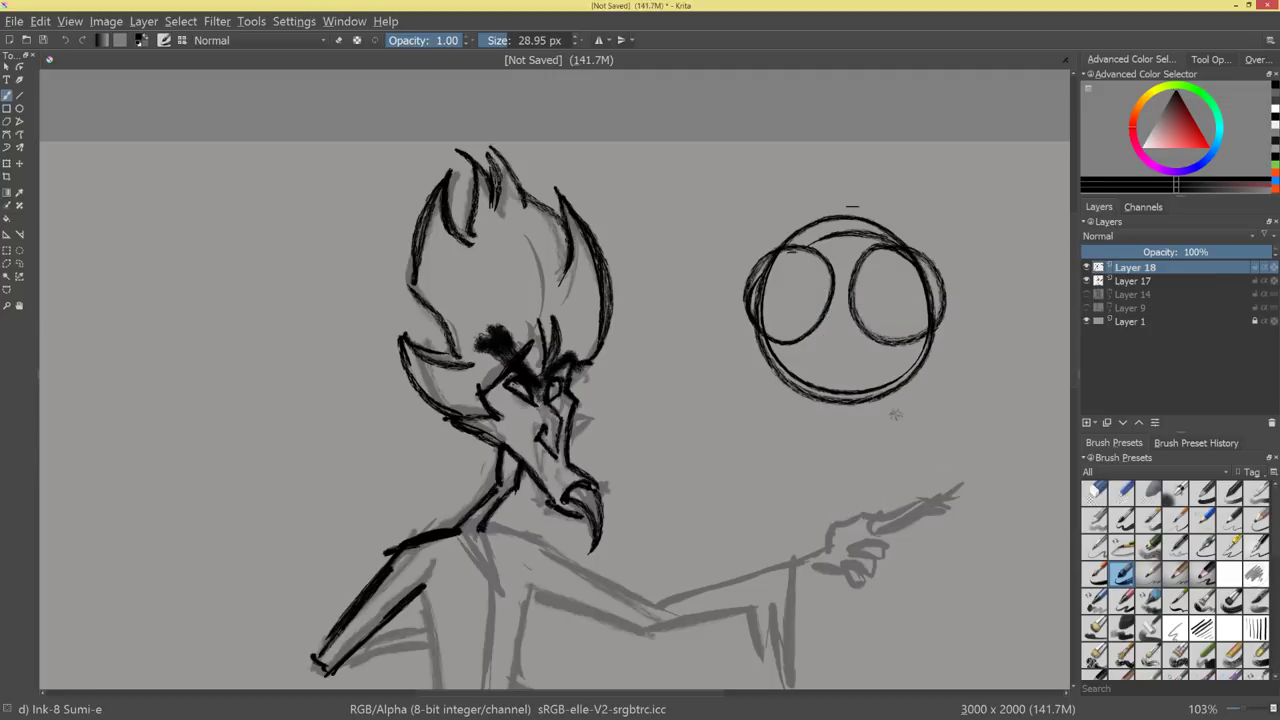
key(ctrl+z)
key(ctrl+z)
key(ctrl+z)
Ink the collar, both sides of the torso and the robe's long flaring rear edge with a 28.95 px brush.
scroll(835, 471, up, 3)
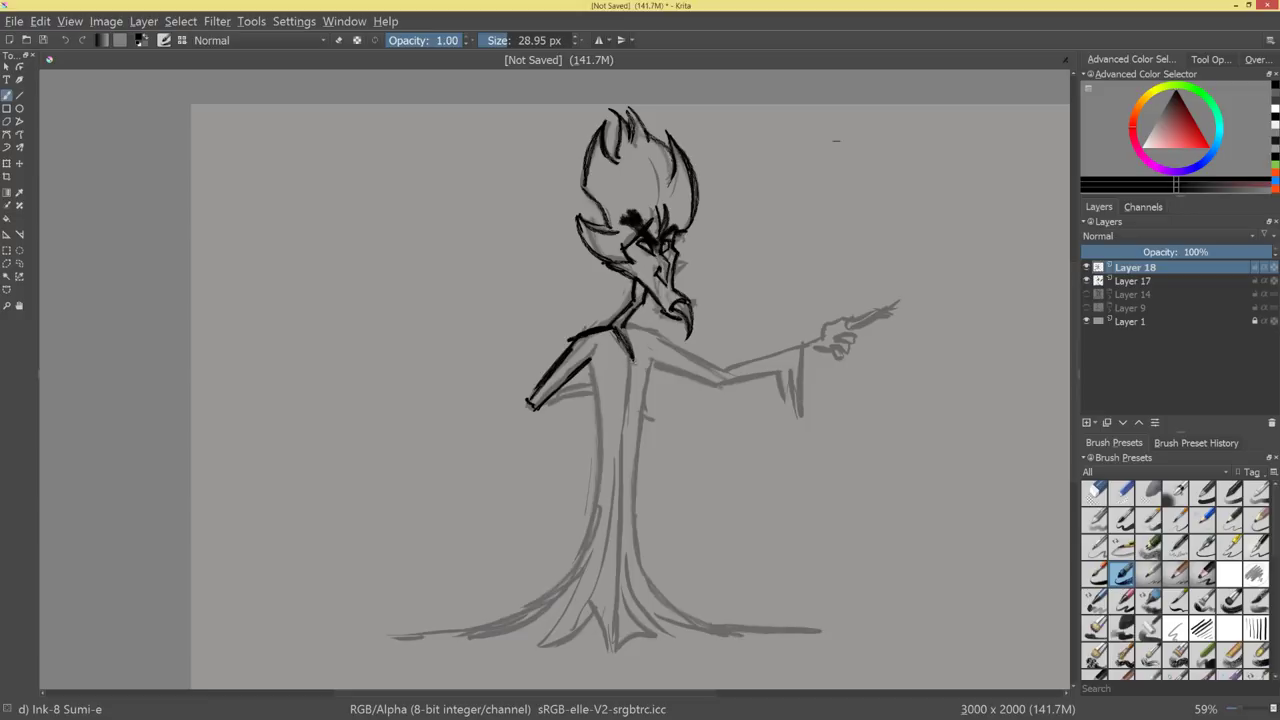
mouse_move(588, 360)
mouse_down()
mouse_move(610, 470)
mouse_move(610, 452)
mouse_up()
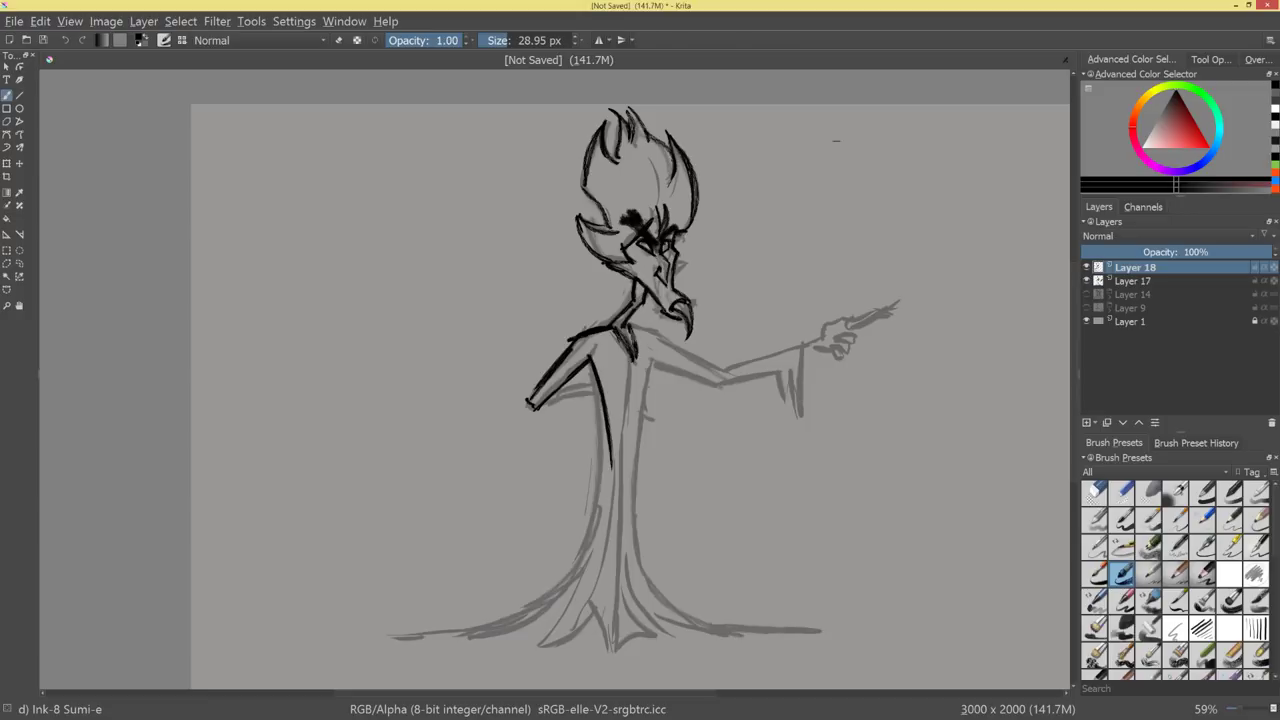
mouse_move(648, 356)
mouse_down()
mouse_move(639, 458)
mouse_move(552, 598)
mouse_up()
mouse_move(614, 466)
mouse_down()
mouse_move(557, 596)
mouse_move(472, 636)
mouse_move(372, 645)
mouse_up()
Try inking the robe's trailing rear hem and its lower folds.
drag(536, 613, 370, 646)
drag(428, 645, 575, 607)
drag(577, 594, 541, 645)
drag(540, 647, 598, 602)
key(ctrl+z)
key(ctrl+z)
key(ctrl+z)
key(ctrl+z)
key(ctrl+z)
key(ctrl+z)
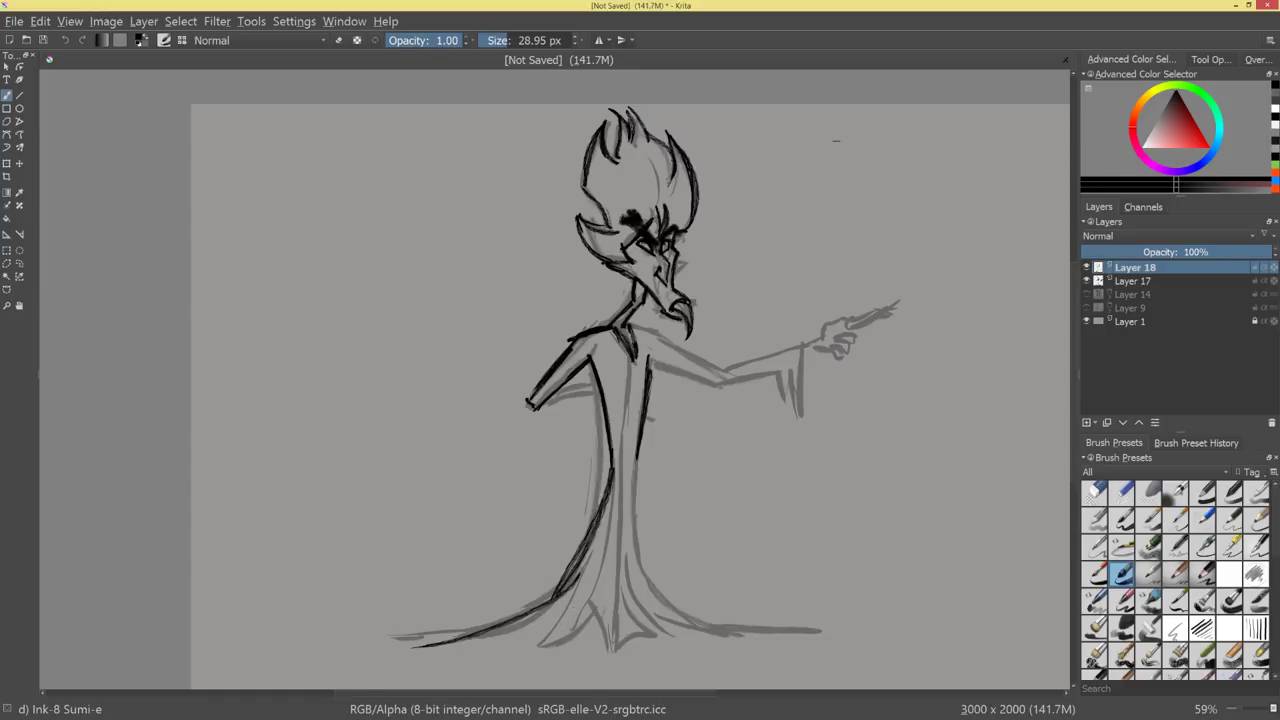
Ink the robe's sweeping rear train and the pointed fold at its inner end.
drag(574, 555, 404, 646)
drag(532, 614, 358, 650)
drag(590, 594, 470, 632)
drag(588, 572, 540, 648)
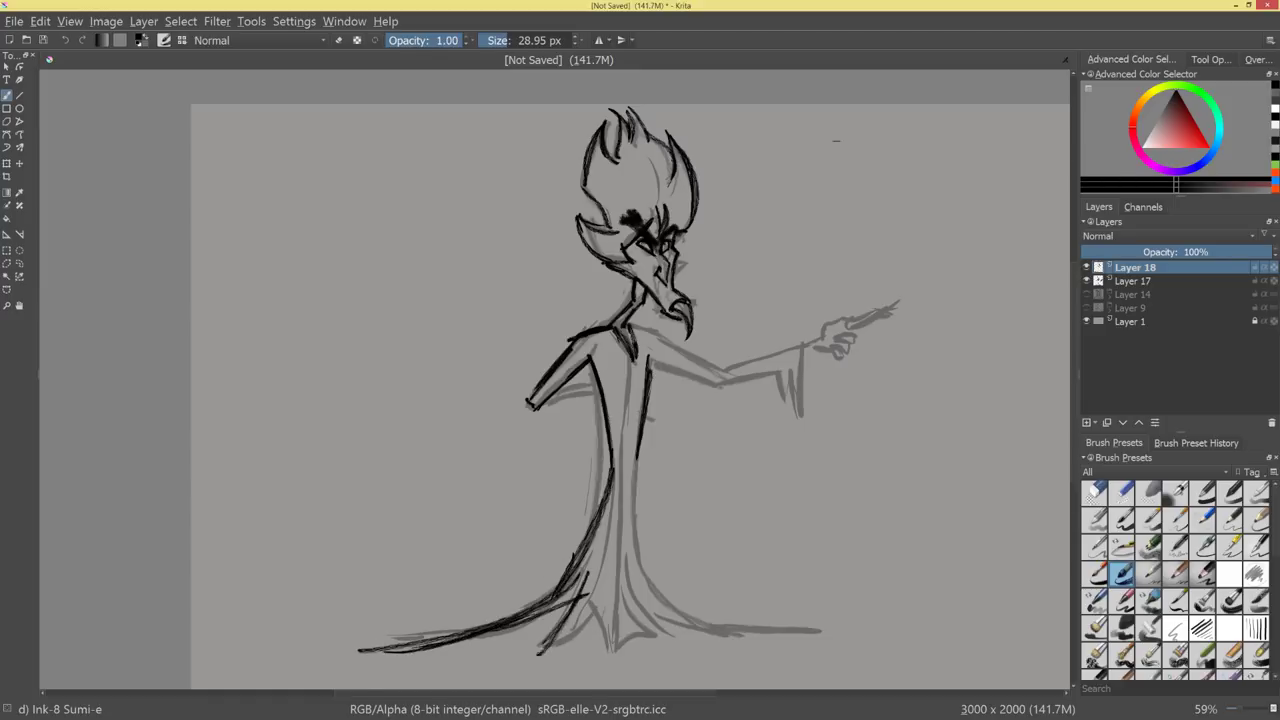
drag(598, 610, 515, 662)
Ink the curved points of the middle hem and the robe's long central opening line.
drag(592, 614, 646, 661)
mouse_move(628, 622)
mouse_down()
mouse_move(645, 661)
mouse_move(662, 645)
mouse_up()
mouse_move(621, 652)
mouse_down()
mouse_move(631, 350)
mouse_move(624, 560)
mouse_up()
key(ctrl+z)
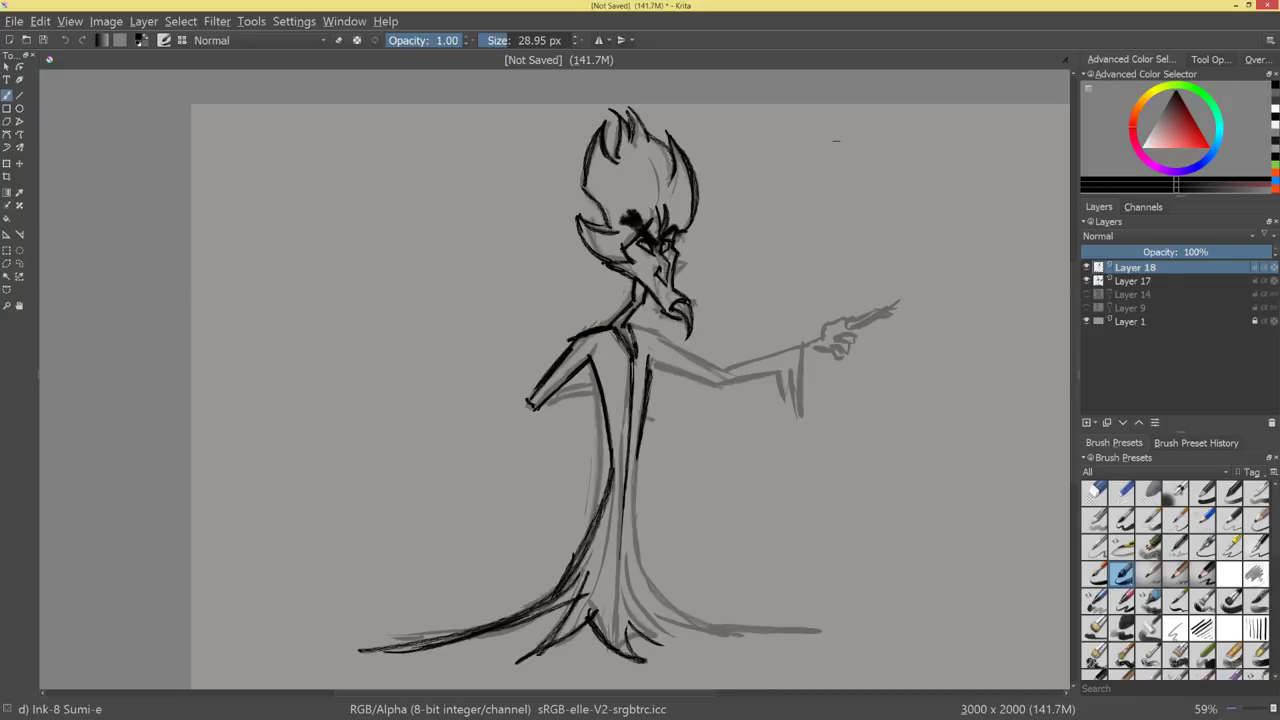
drag(626, 460, 620, 644)
Ink the robe's front edge flaring out into a long train with inner folds.
drag(650, 434, 666, 614)
drag(630, 548, 838, 624)
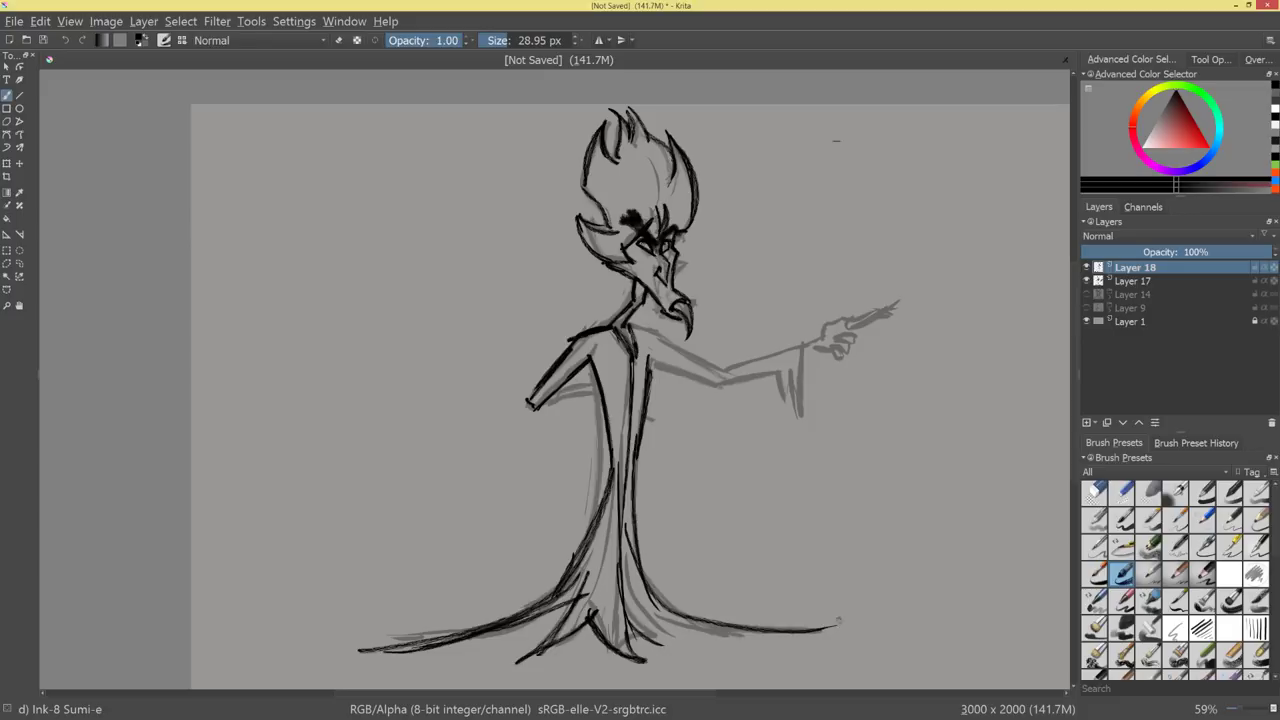
drag(626, 592, 722, 652)
drag(656, 622, 866, 627)
Ink the forearm of the bent rear arm between the elbow and the torso.
drag(938, 578, 1028, 450)
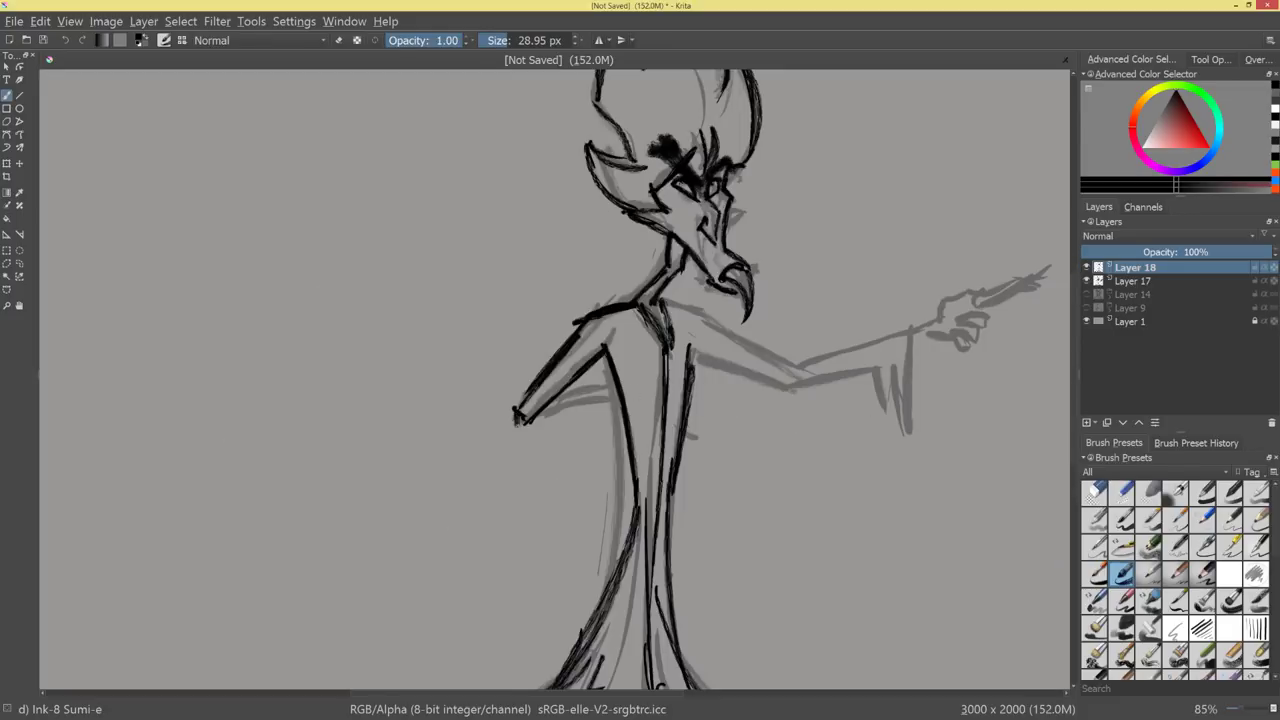
drag(612, 399, 524, 424)
scroll(734, 443, down, 3)
scroll(760, 400, up, 6)
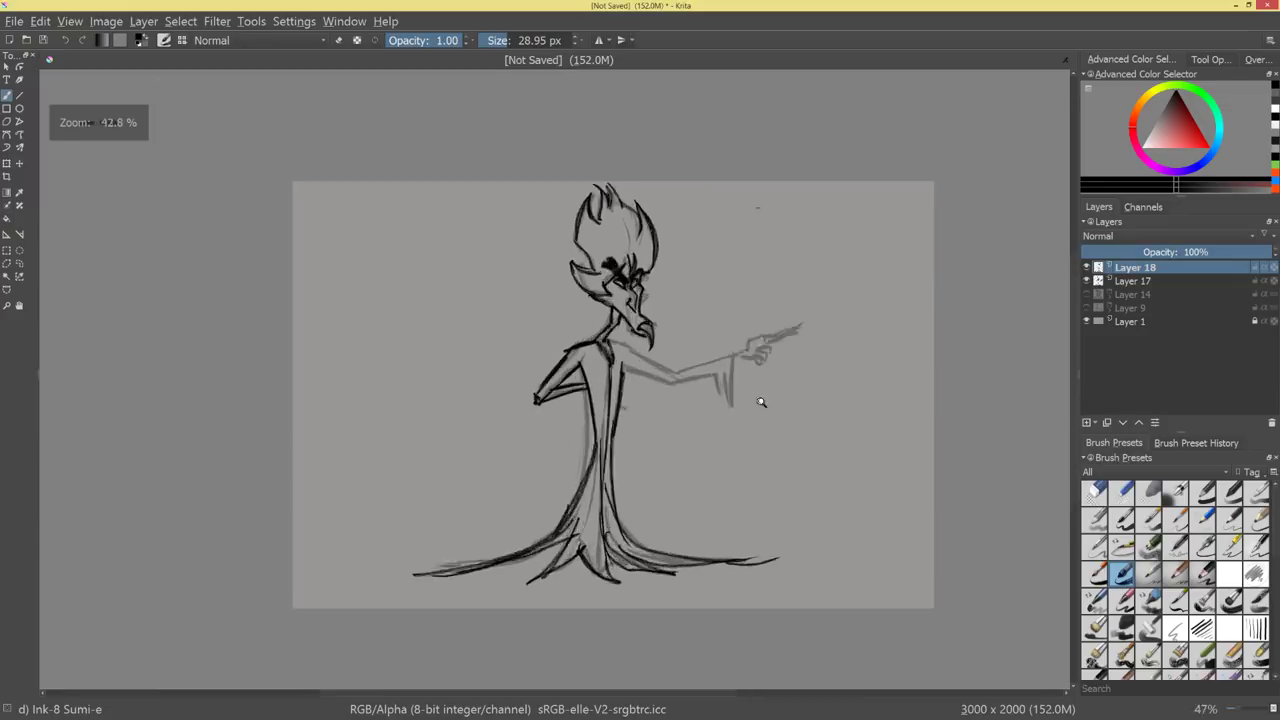
Try inking a small pointed detail on the torso's front edge at waist height.
drag(756, 444, 770, 467)
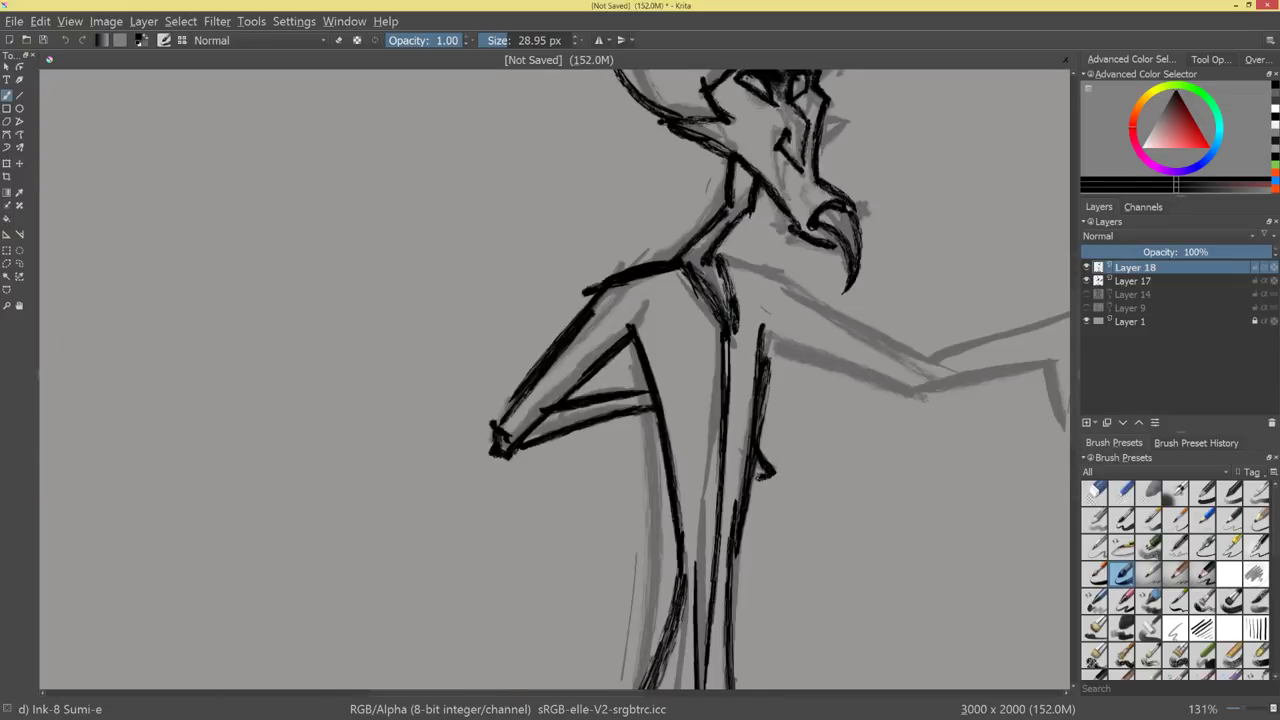
drag(897, 419, 794, 508)
key(ctrl+z)
key(ctrl+z)
key(ctrl+z)
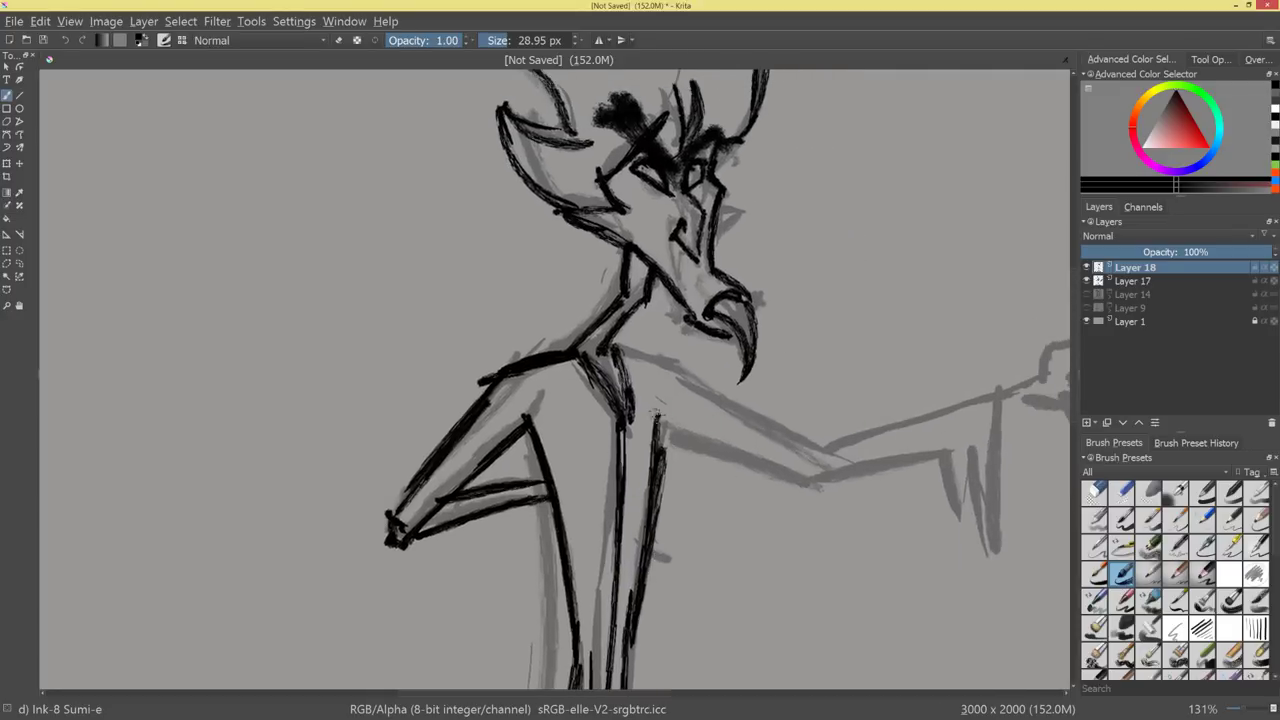
Ink the armpit creases and the top of the front shoulder where the pointing arm begins.
drag(658, 426, 686, 432)
drag(610, 350, 690, 372)
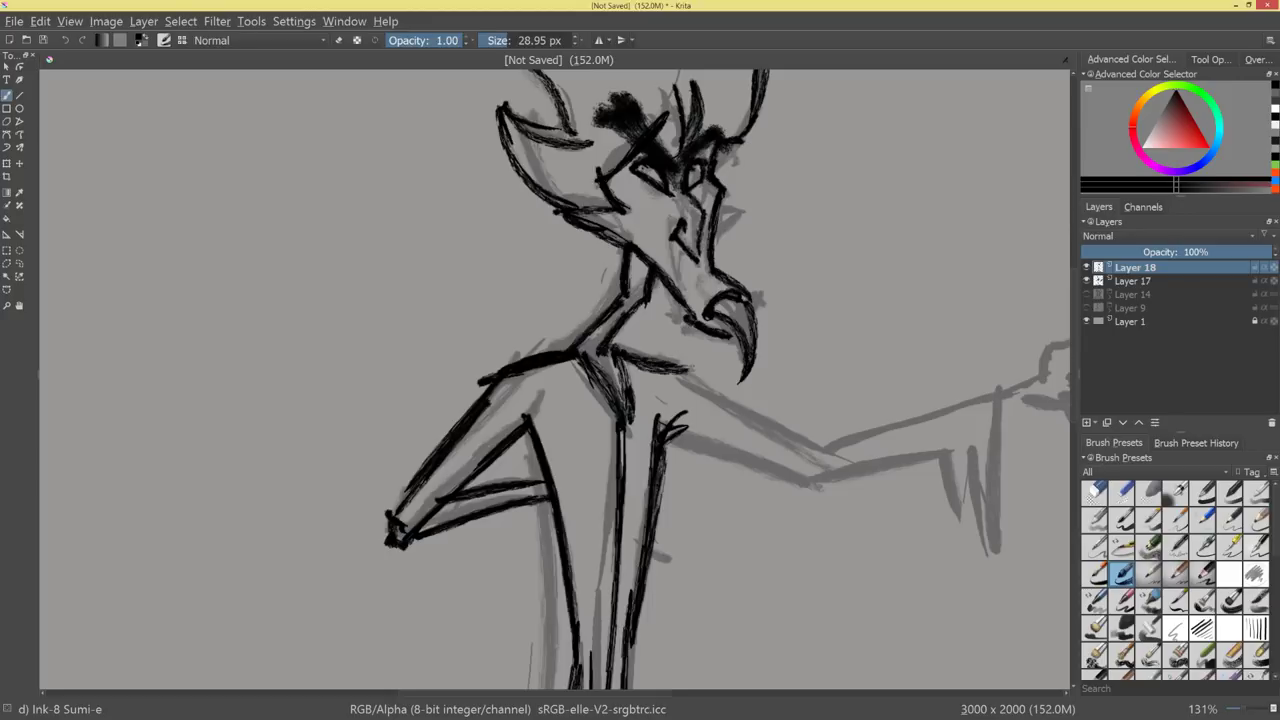
drag(567, 356, 470, 390)
mouse_move(596, 318)
mouse_down()
mouse_move(482, 354)
mouse_move(372, 366)
mouse_move(510, 399)
mouse_up()
mouse_move(750, 335)
mouse_down()
mouse_move(743, 426)
mouse_move(788, 349)
mouse_up()
key(ctrl+z)
key(ctrl+z)
key(ctrl+z)
key(ctrl+z)
Ink the upper and lower edges of the pointing arm from the shoulder past the elbow.
drag(645, 423, 761, 456)
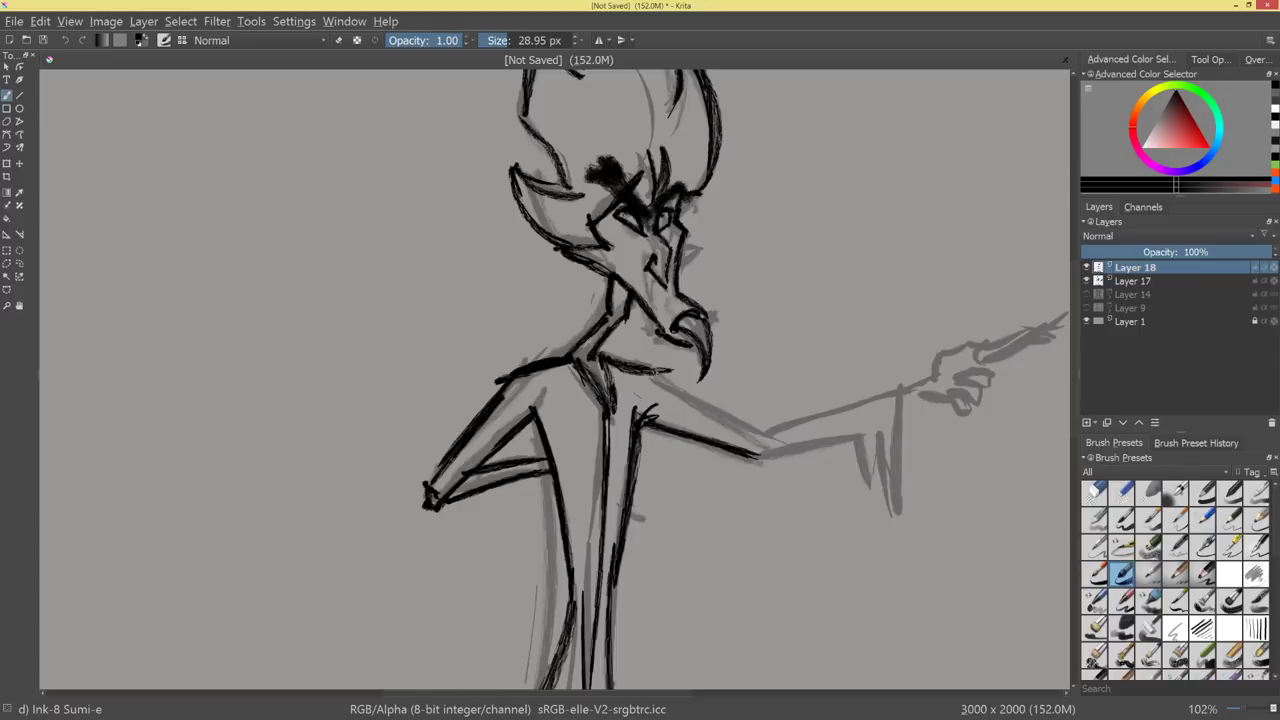
mouse_move(652, 375)
mouse_down()
mouse_move(762, 440)
mouse_move(876, 398)
mouse_up()
click(707, 251)
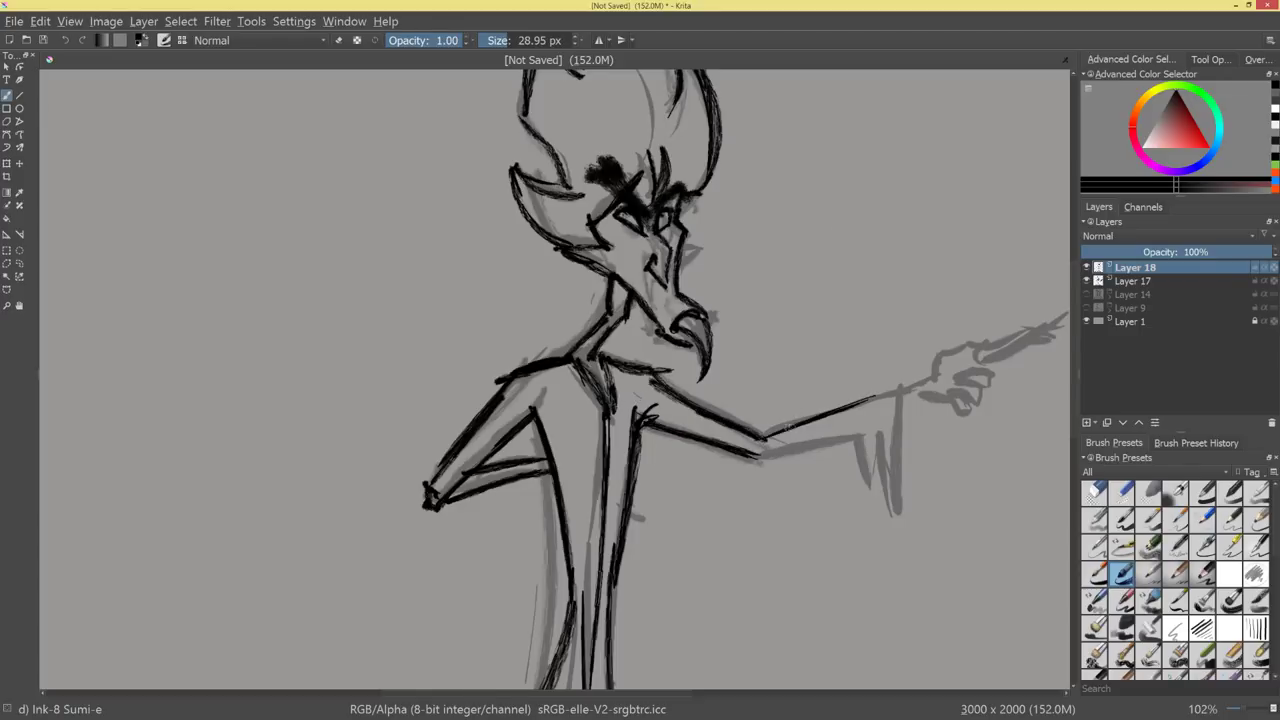
drag(760, 440, 888, 396)
Ink the underside of the pointing forearm and the ragged sleeve strips hanging near the wrist.
mouse_move(754, 462)
mouse_down()
mouse_move(886, 414)
mouse_move(893, 506)
mouse_up()
drag(888, 402, 882, 502)
drag(874, 416, 872, 494)
drag(866, 448, 860, 478)
drag(856, 424, 855, 487)
mouse_move(858, 412)
mouse_down()
mouse_move(886, 410)
mouse_move(850, 517)
mouse_move(880, 457)
mouse_move(811, 371)
mouse_move(868, 420)
mouse_up()
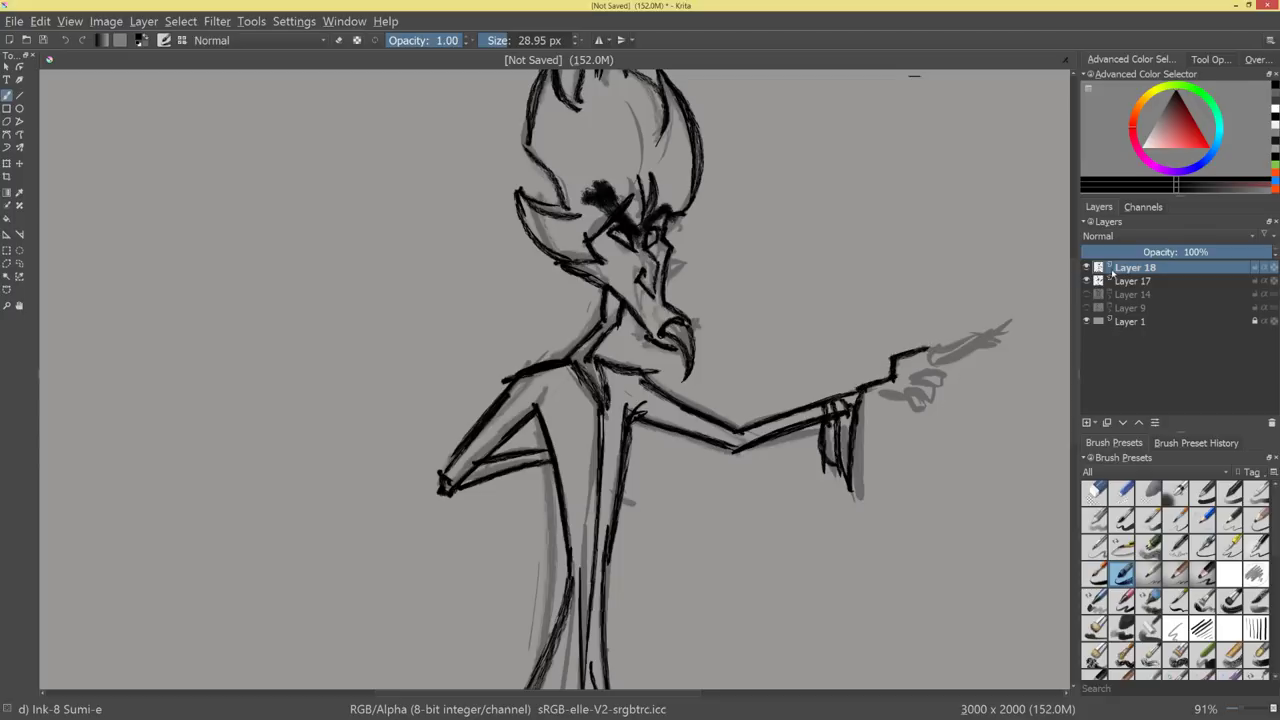
Ink the pointing hand with raised thumb, extended index finger and curled fingers, redoing strokes that miss.
key(ctrl+z)
drag(921, 356, 996, 334)
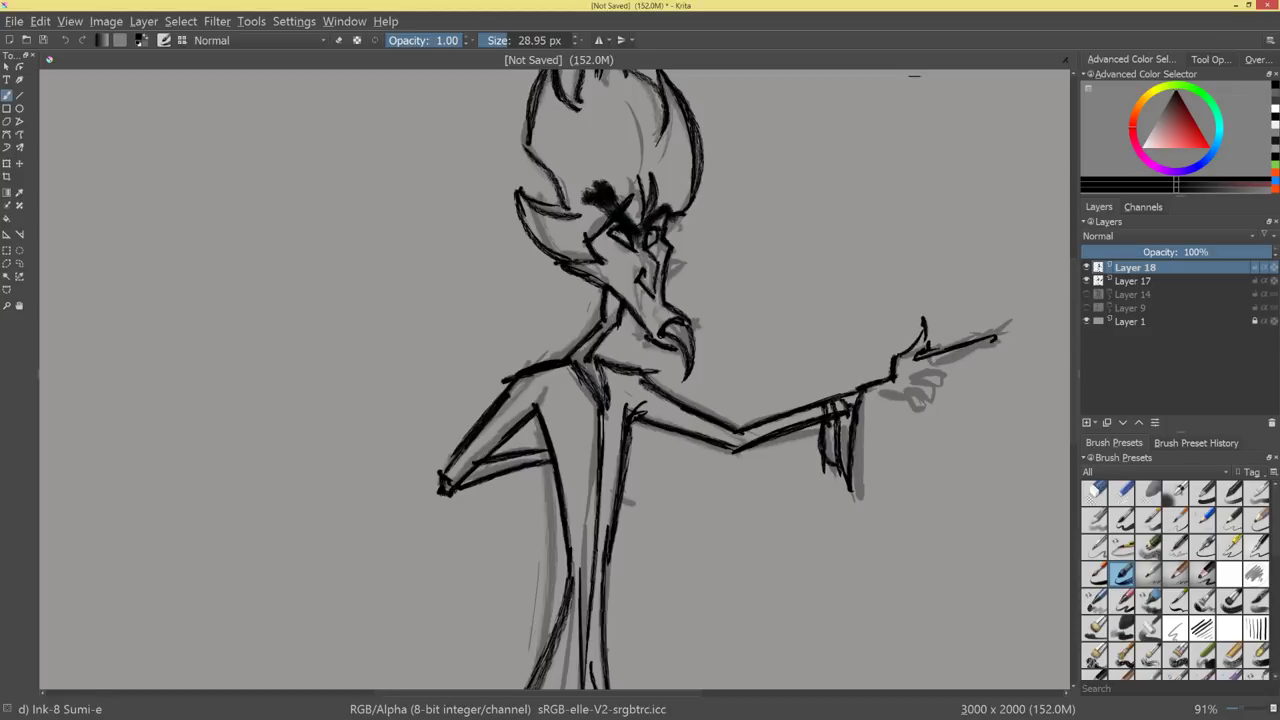
key(ctrl+z)
drag(915, 354, 958, 340)
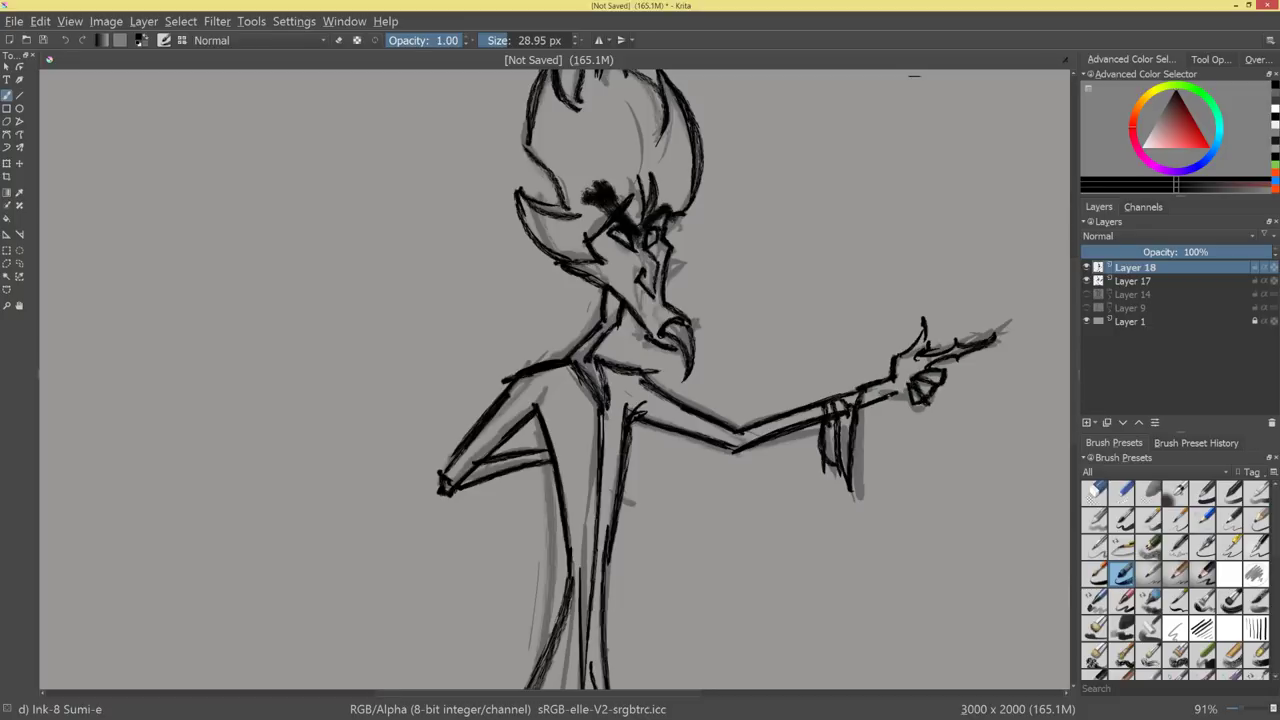
drag(910, 397, 793, 471)
Try inking a curved cheek crease from the nostril towards the beak, with small marks beside the nose.
scroll(793, 471, up, 5)
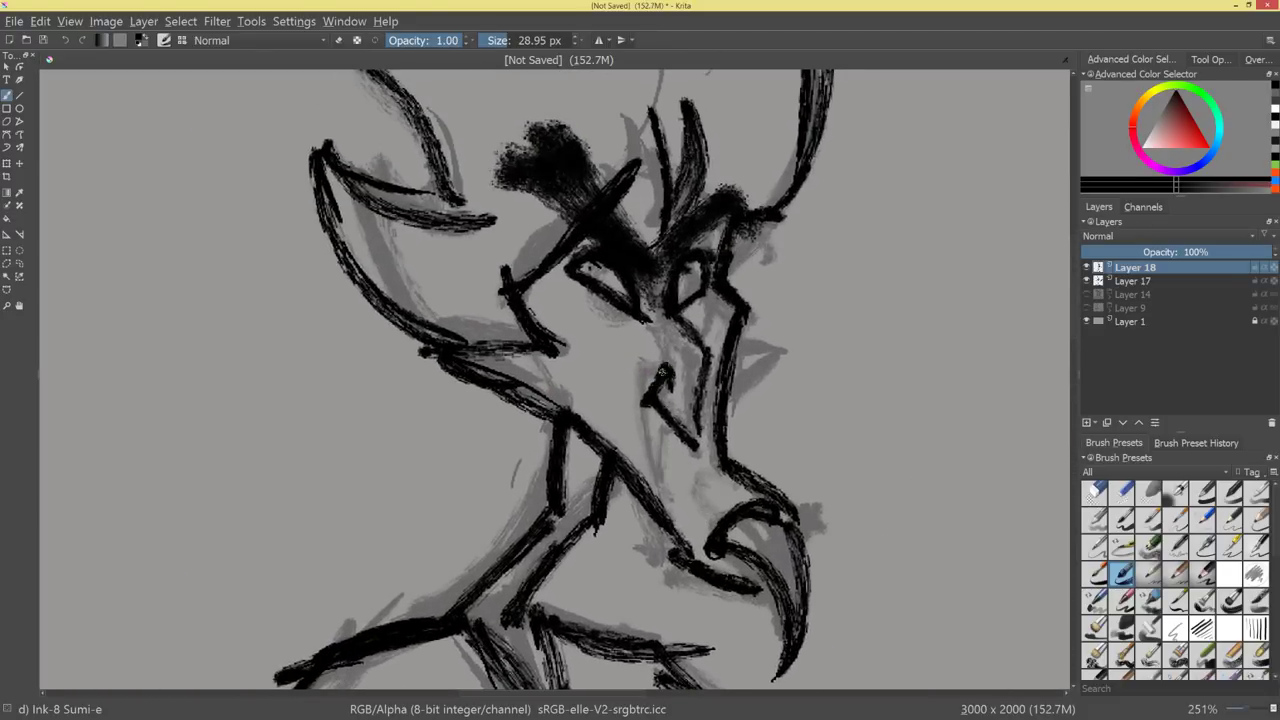
mouse_move(655, 365)
mouse_down()
mouse_move(636, 465)
mouse_move(705, 506)
mouse_up()
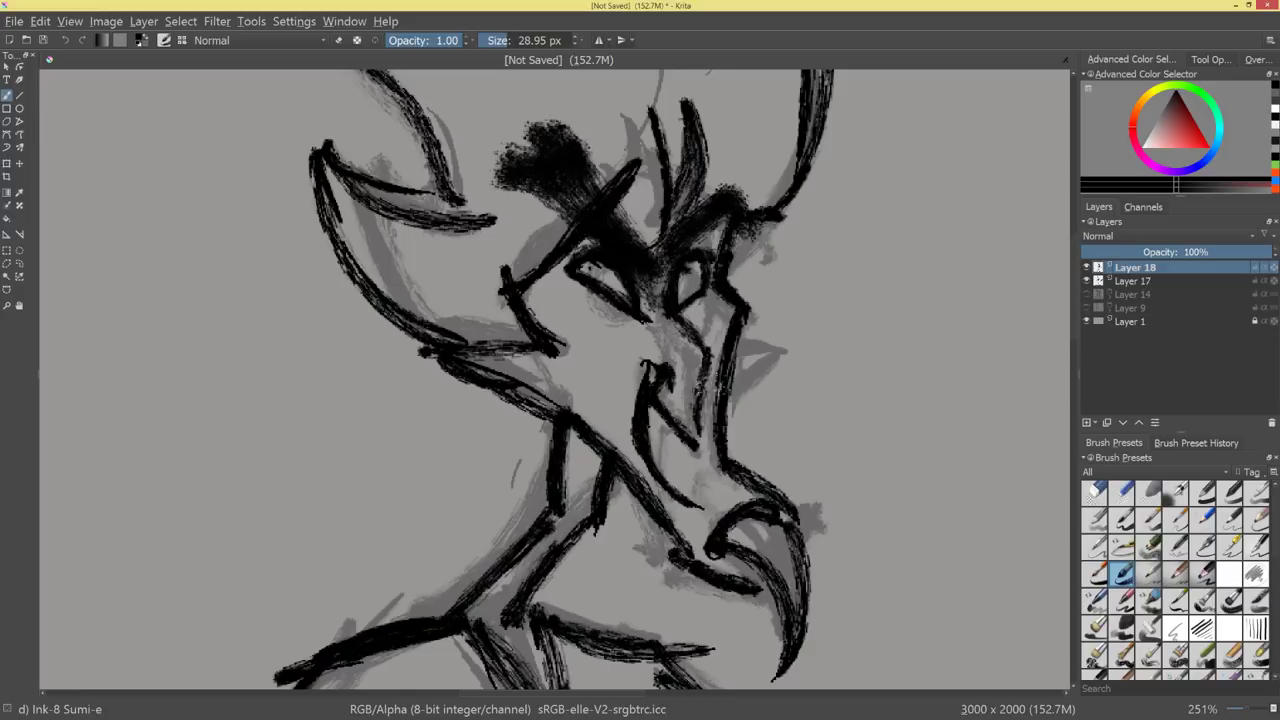
mouse_move(700, 382)
mouse_down()
mouse_move(720, 440)
mouse_move(791, 497)
mouse_move(785, 412)
mouse_up()
key(ctrl+z)
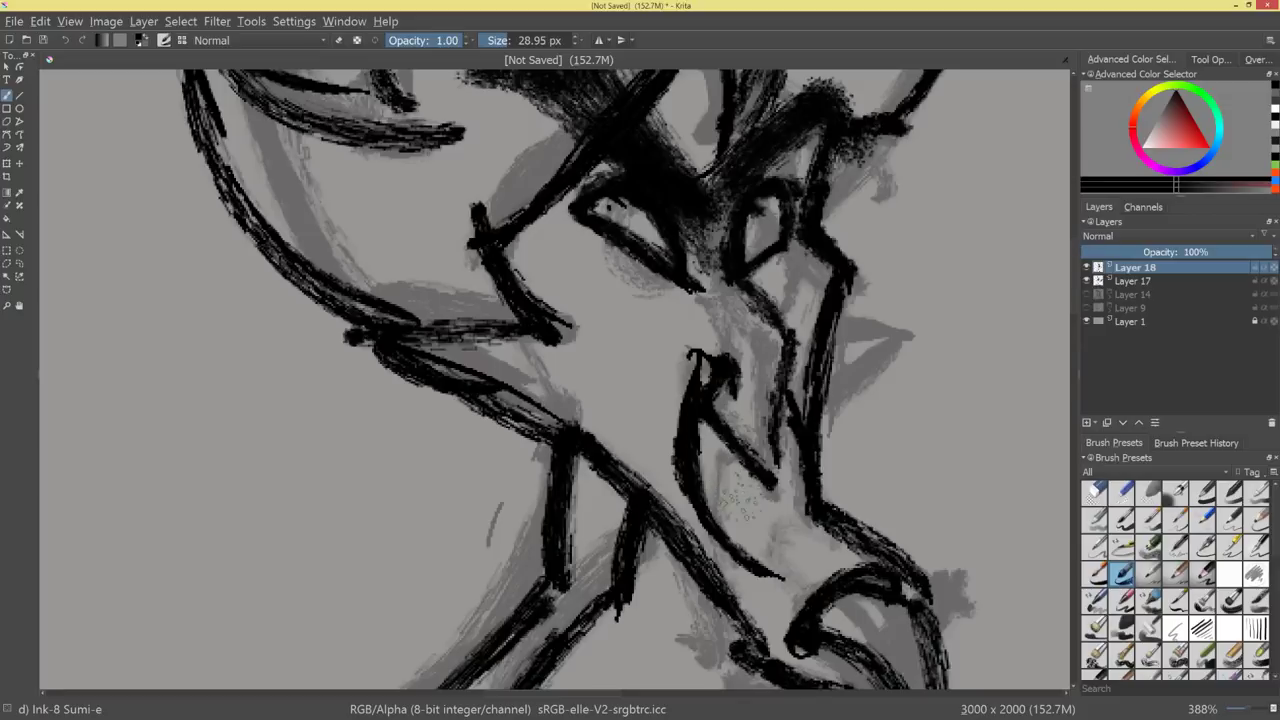
mouse_move(716, 458)
mouse_down()
mouse_move(735, 490)
mouse_move(805, 460)
mouse_up()
mouse_move(858, 470)
mouse_down()
mouse_move(872, 531)
mouse_move(845, 555)
mouse_up()
drag(788, 488, 787, 421)
scroll(788, 421, up, 2)
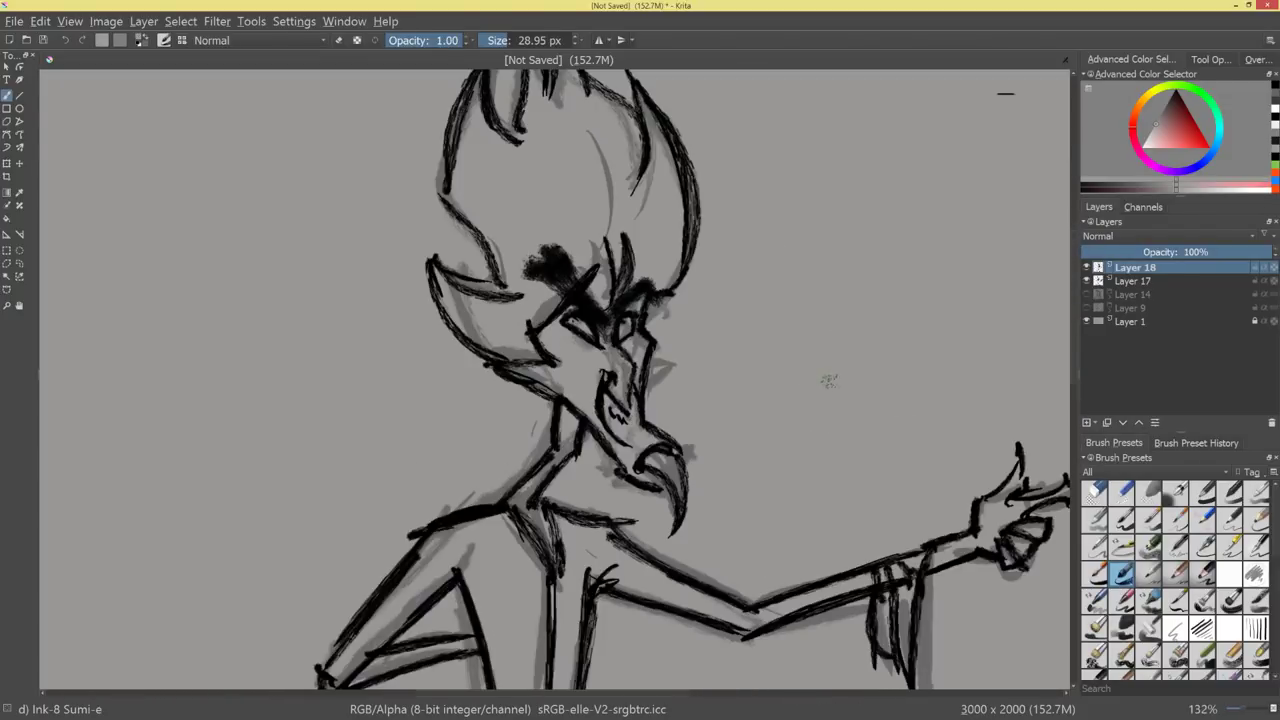
key(ctrl+z)
key(ctrl+z)
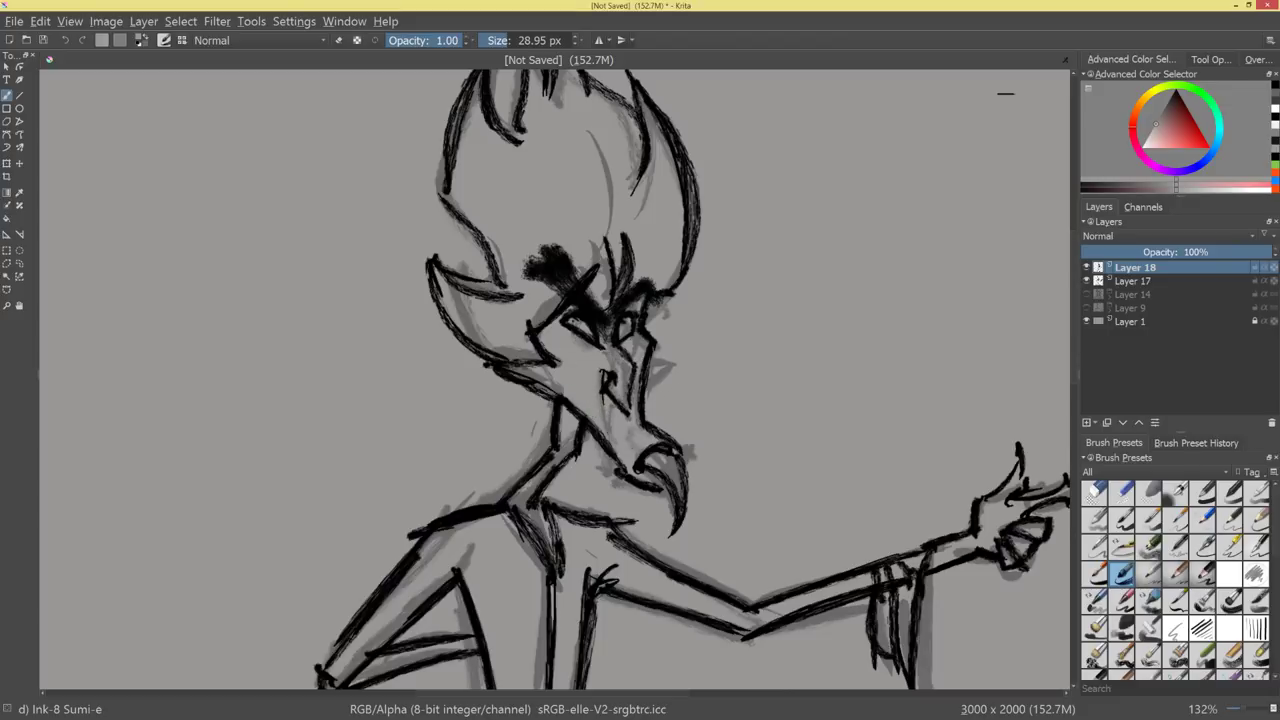
Reset the brush colour to black, ink short creases below the nostril and thicken the nose bridge line.
key(d)
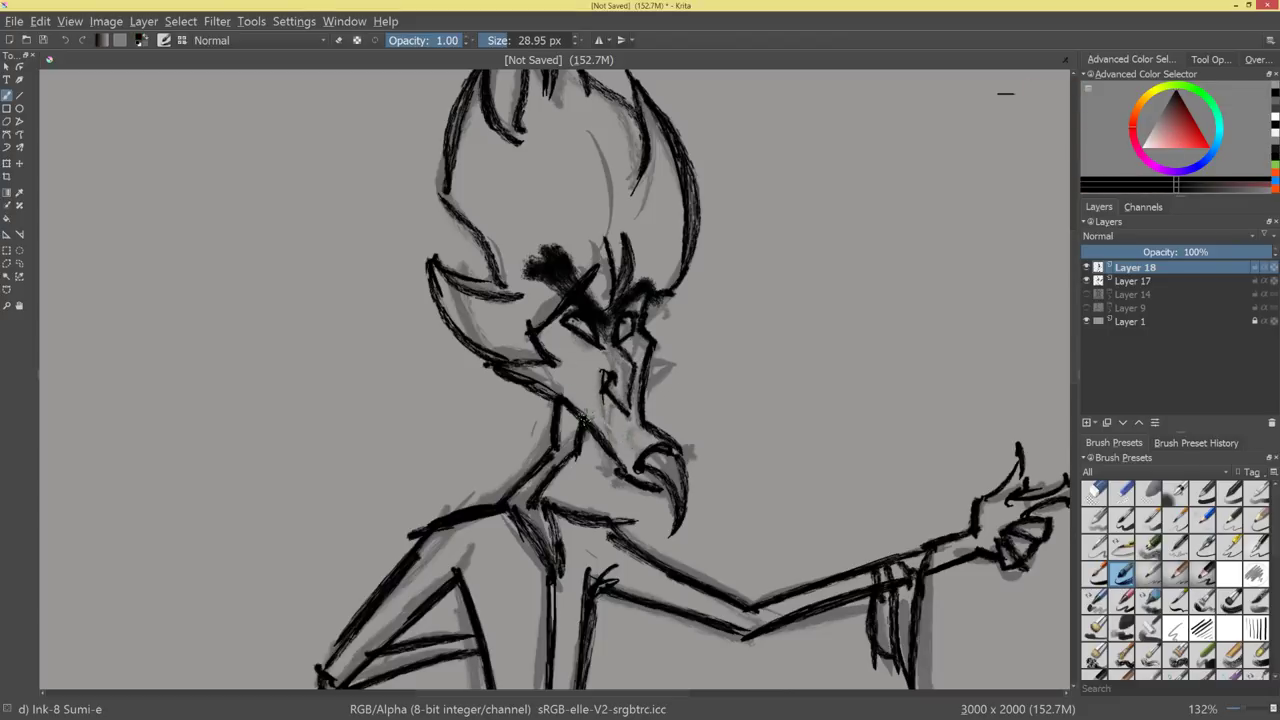
mouse_move(590, 418)
mouse_down()
mouse_move(632, 410)
mouse_move(608, 415)
mouse_up()
mouse_move(676, 457)
mouse_down()
mouse_move(666, 535)
mouse_move(706, 417)
mouse_move(664, 469)
mouse_up()
key(ctrl+z)
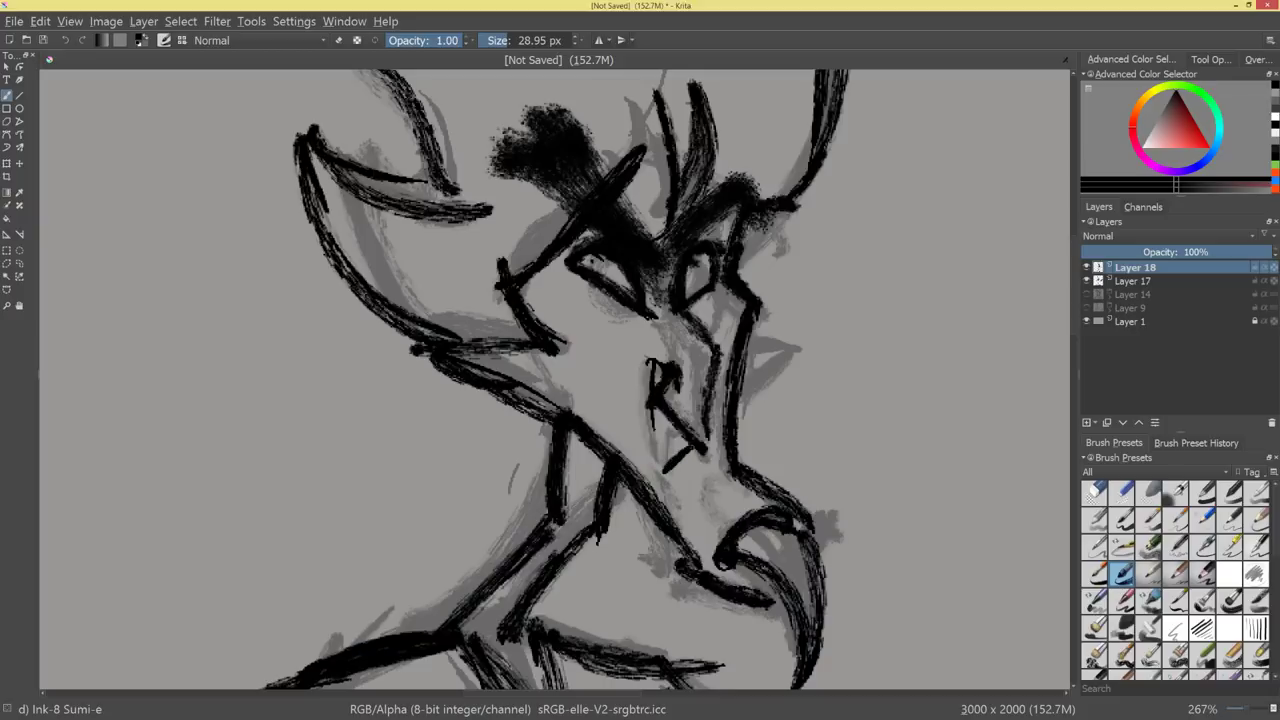
scroll(735, 510, down, 6)
key(ctrl+z)
scroll(735, 510, up, 10)
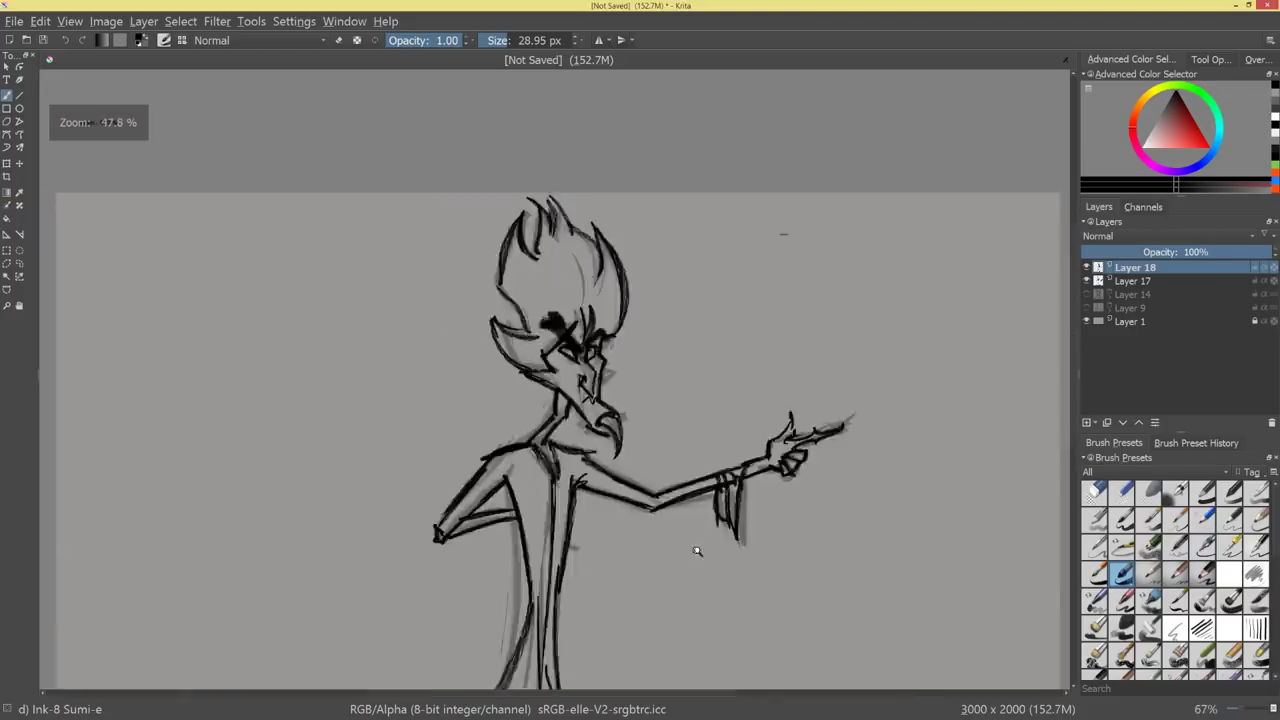
drag(720, 432, 666, 458)
scroll(657, 591, down, 6)
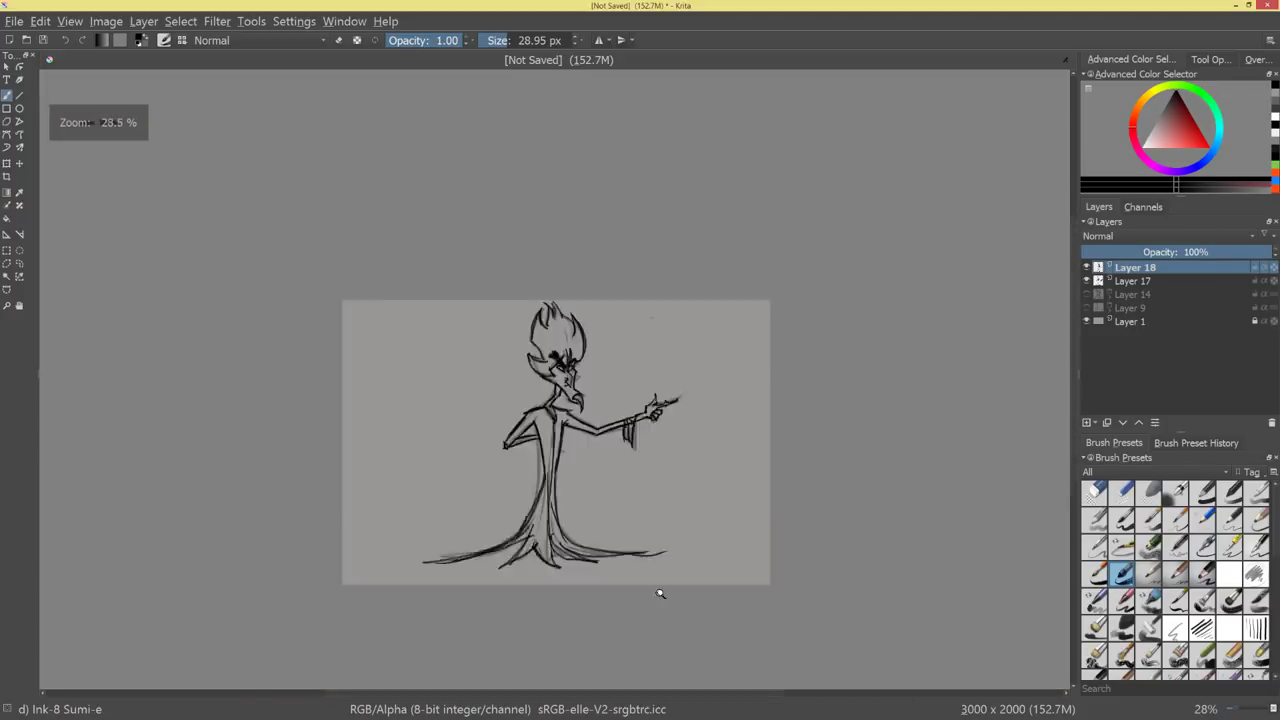
scroll(660, 591, up, 9)
scroll(778, 454, up, 1)
mouse_move(686, 370)
mouse_down()
mouse_move(638, 464)
mouse_move(672, 470)
mouse_up()
scroll(753, 593, down, 6)
scroll(745, 598, down, 2)
scroll(745, 598, up, 8)
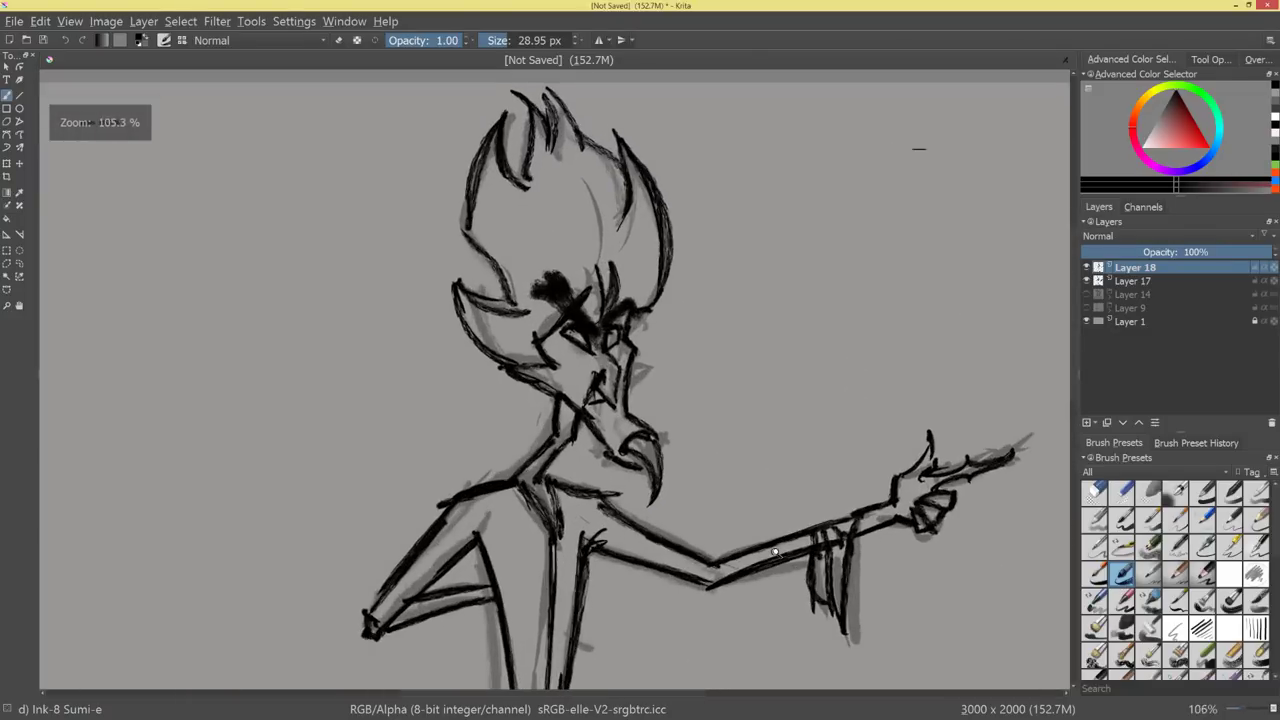
mouse_move(736, 348)
mouse_down()
mouse_move(717, 457)
mouse_move(692, 304)
mouse_up()
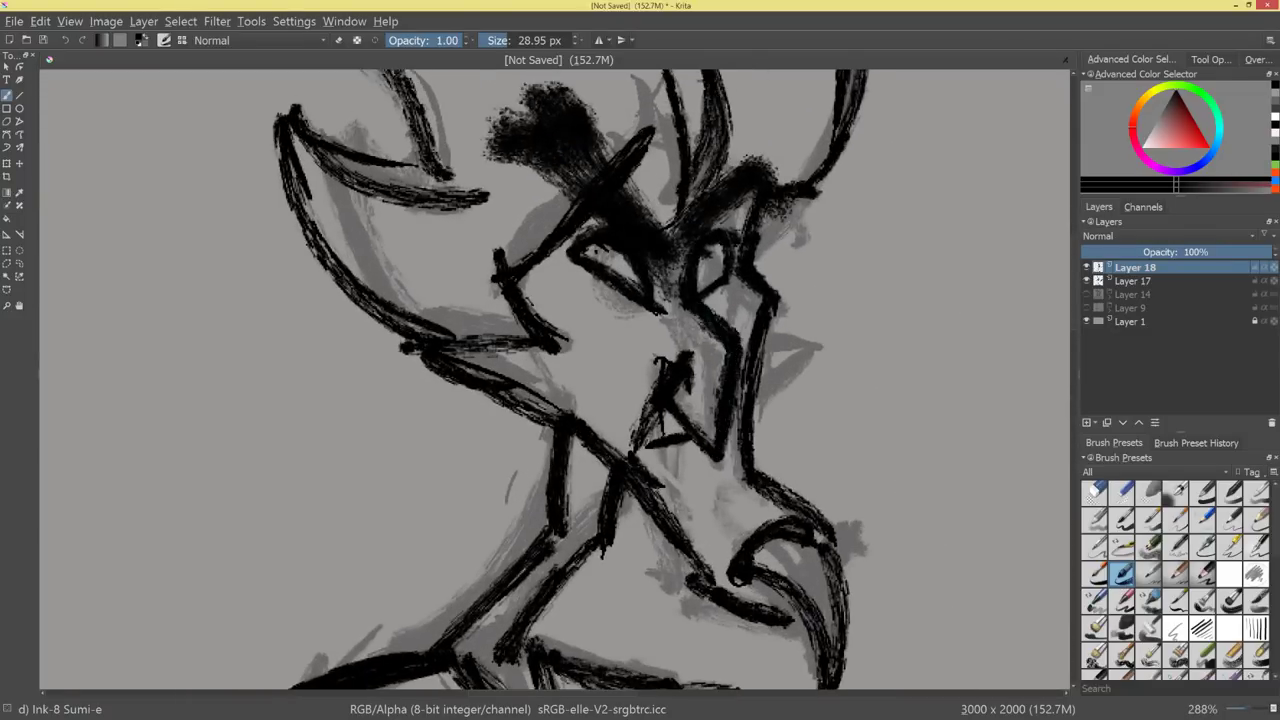
Ink dark pupils inside both slanted eyes.
mouse_move(556, 250)
mouse_down()
mouse_move(586, 352)
mouse_move(758, 294)
mouse_move(746, 374)
mouse_move(714, 434)
mouse_move(783, 298)
mouse_up()
key(ctrl+z)
key(ctrl+z)
key(ctrl+z)
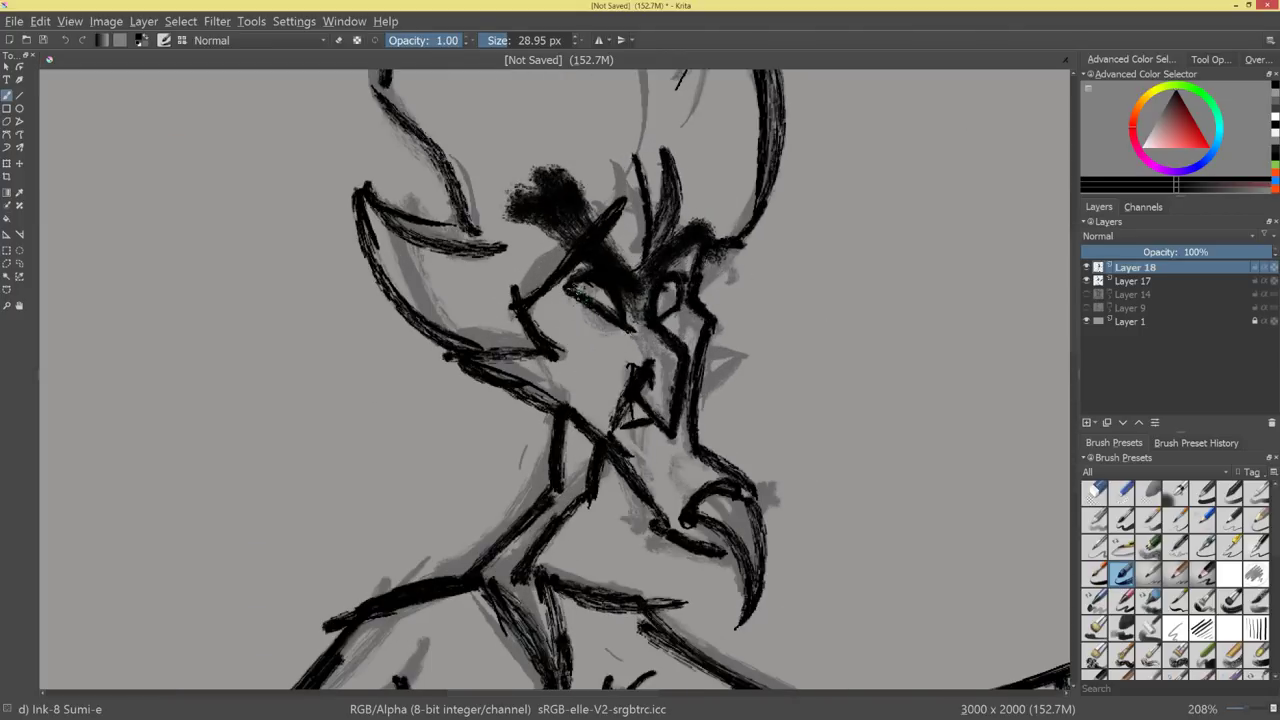
mouse_move(588, 284)
mouse_down()
mouse_move(612, 322)
mouse_move(634, 308)
mouse_up()
drag(920, 180, 873, 279)
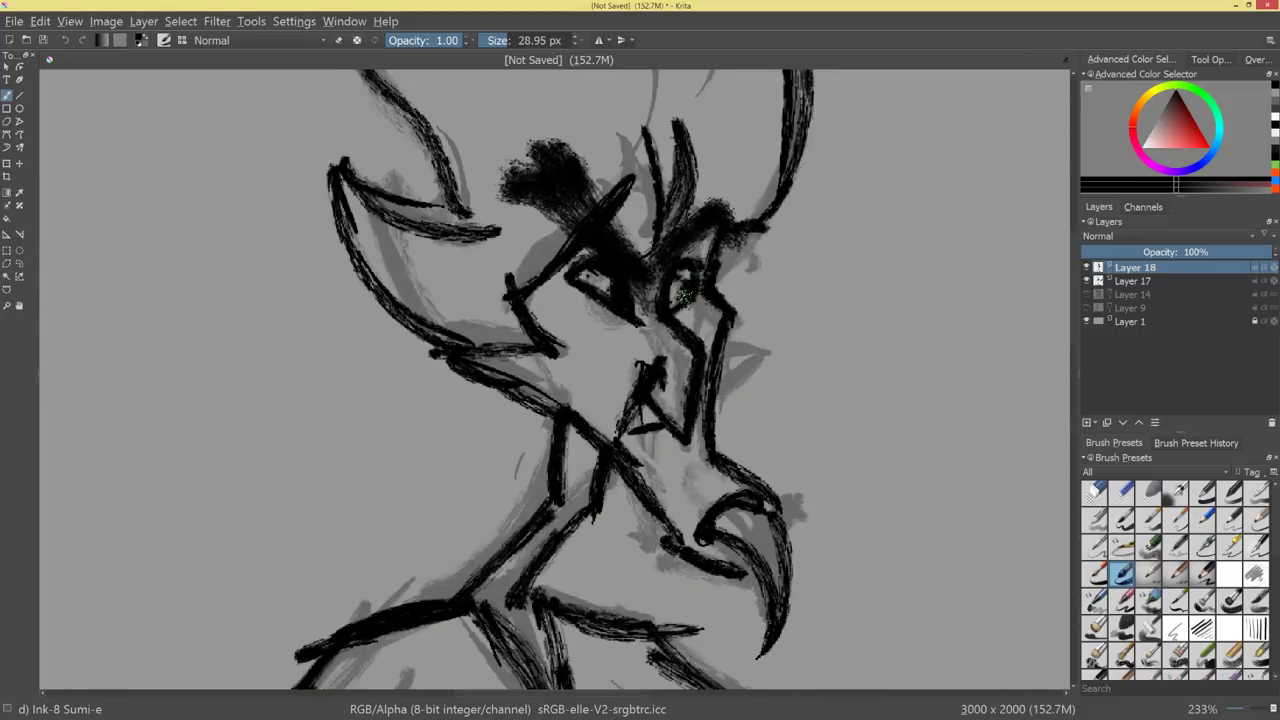
drag(683, 295, 763, 409)
Erase the slanted eyes and nostril marks, leaving arched upper lids under the brows.
drag(689, 516, 689, 552)
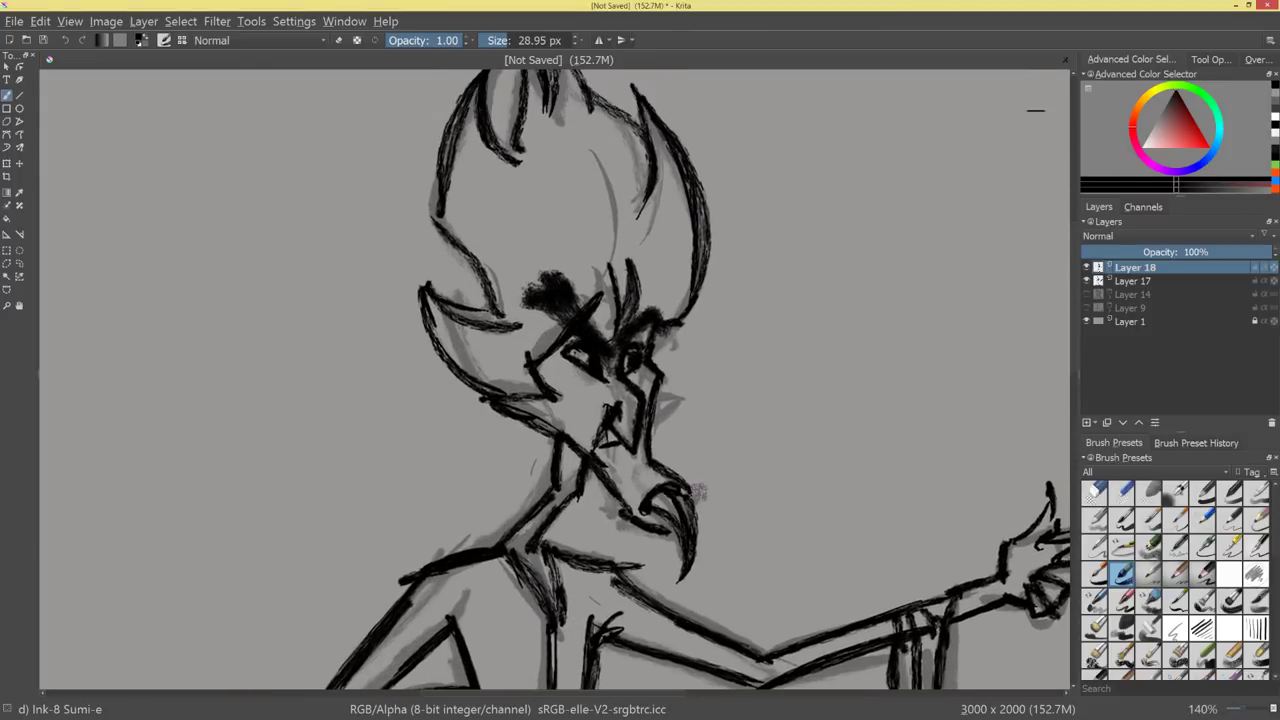
key(slash)
mouse_move(612, 420)
mouse_down()
mouse_move(604, 436)
mouse_move(634, 432)
mouse_move(590, 362)
mouse_move(578, 375)
mouse_move(627, 396)
mouse_move(633, 452)
mouse_move(643, 421)
mouse_move(694, 406)
mouse_move(742, 360)
mouse_move(743, 335)
mouse_up()
key(e)
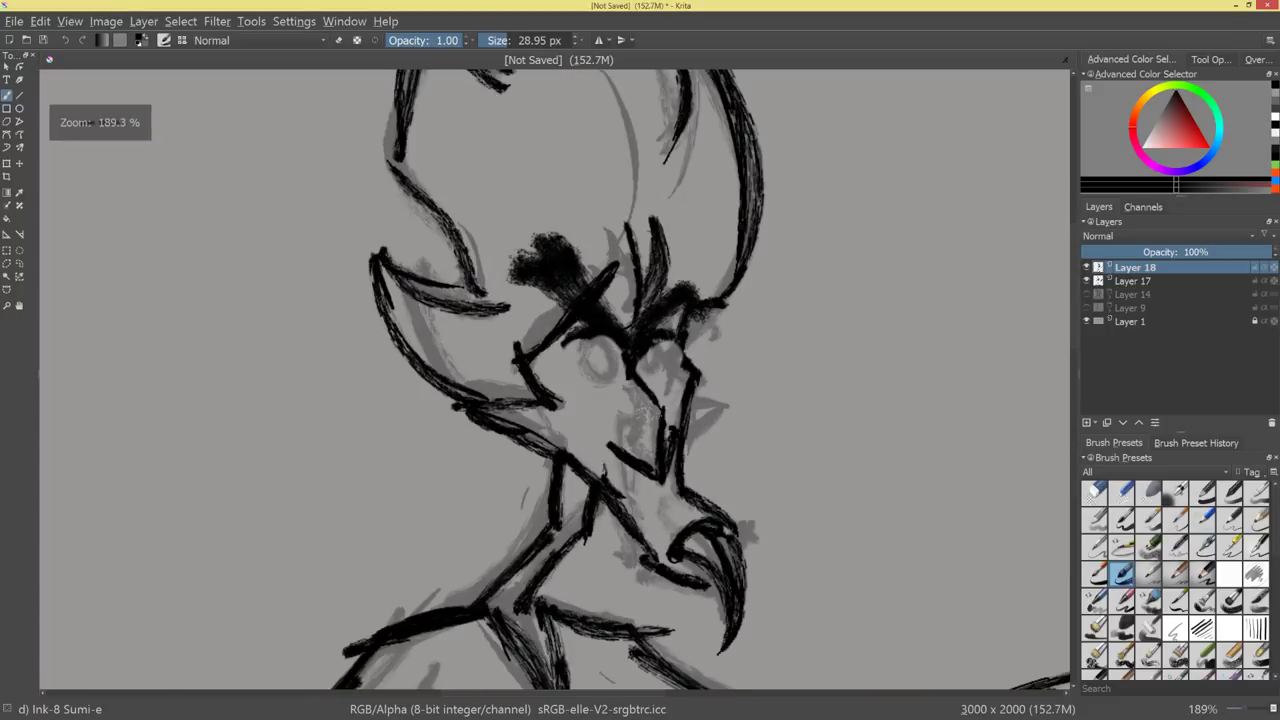
Fill the hooked beak tip with solid black and ink a new angular nostril line.
mouse_move(679, 536)
mouse_down()
mouse_move(737, 586)
mouse_move(724, 645)
mouse_up()
mouse_move(620, 403)
mouse_down()
mouse_move(608, 446)
mouse_move(622, 455)
mouse_up()
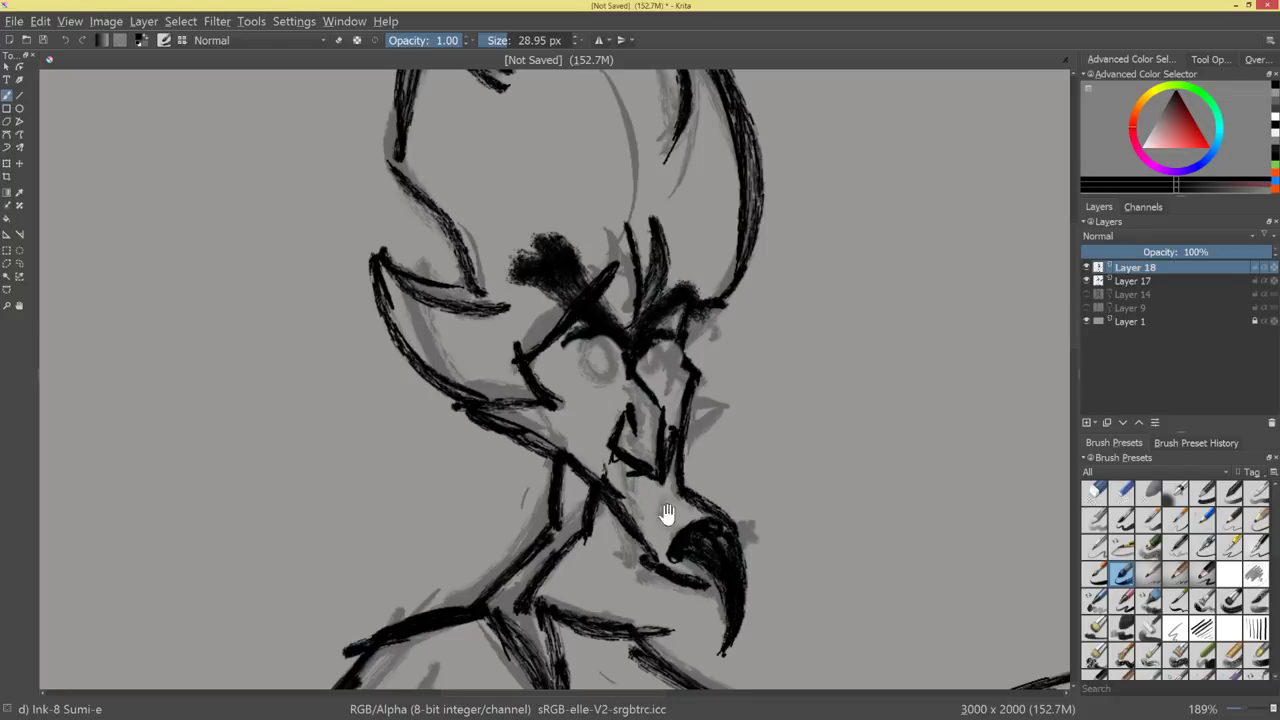
Ink a round outline for the near eye beneath its arched lid.
mouse_move(666, 514)
mouse_down()
mouse_move(637, 597)
mouse_move(760, 466)
mouse_move(746, 411)
mouse_up()
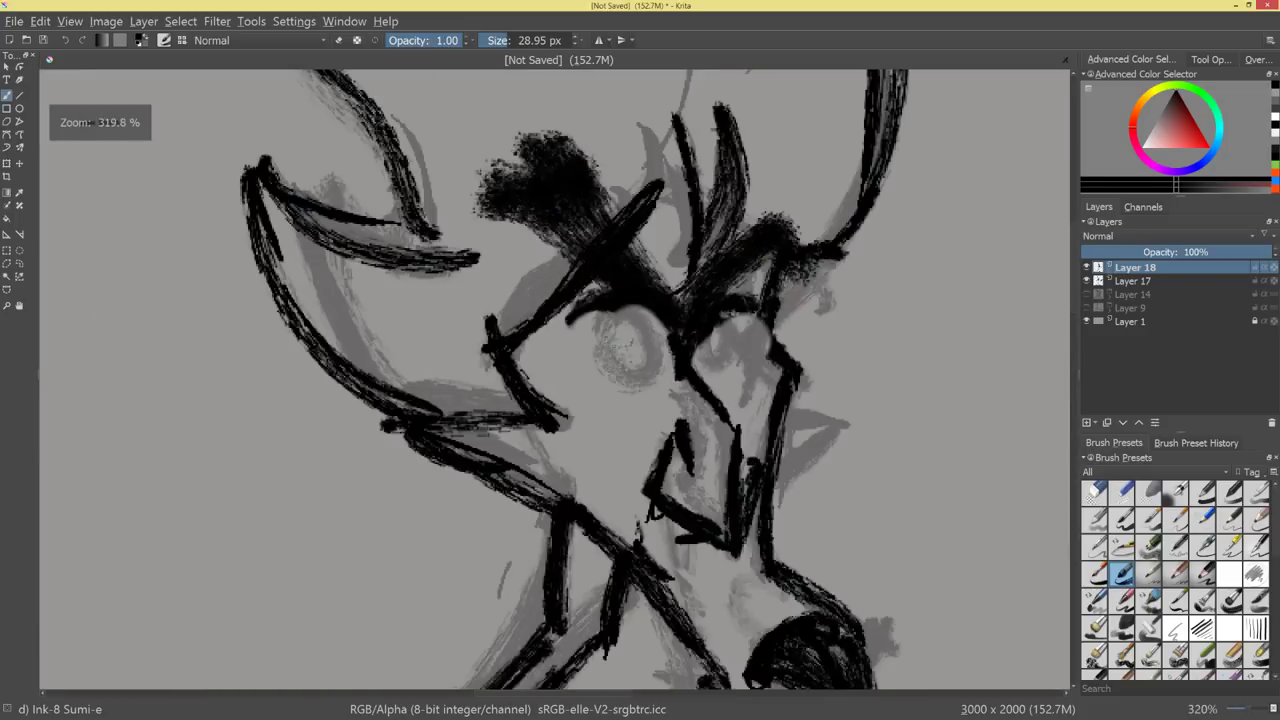
mouse_move(648, 332)
mouse_down()
mouse_move(656, 380)
mouse_move(634, 314)
mouse_move(602, 354)
mouse_move(676, 420)
mouse_move(603, 336)
mouse_up()
key(ctrl+z)
mouse_move(813, 386)
mouse_down()
mouse_move(762, 464)
mouse_move(765, 400)
mouse_up()
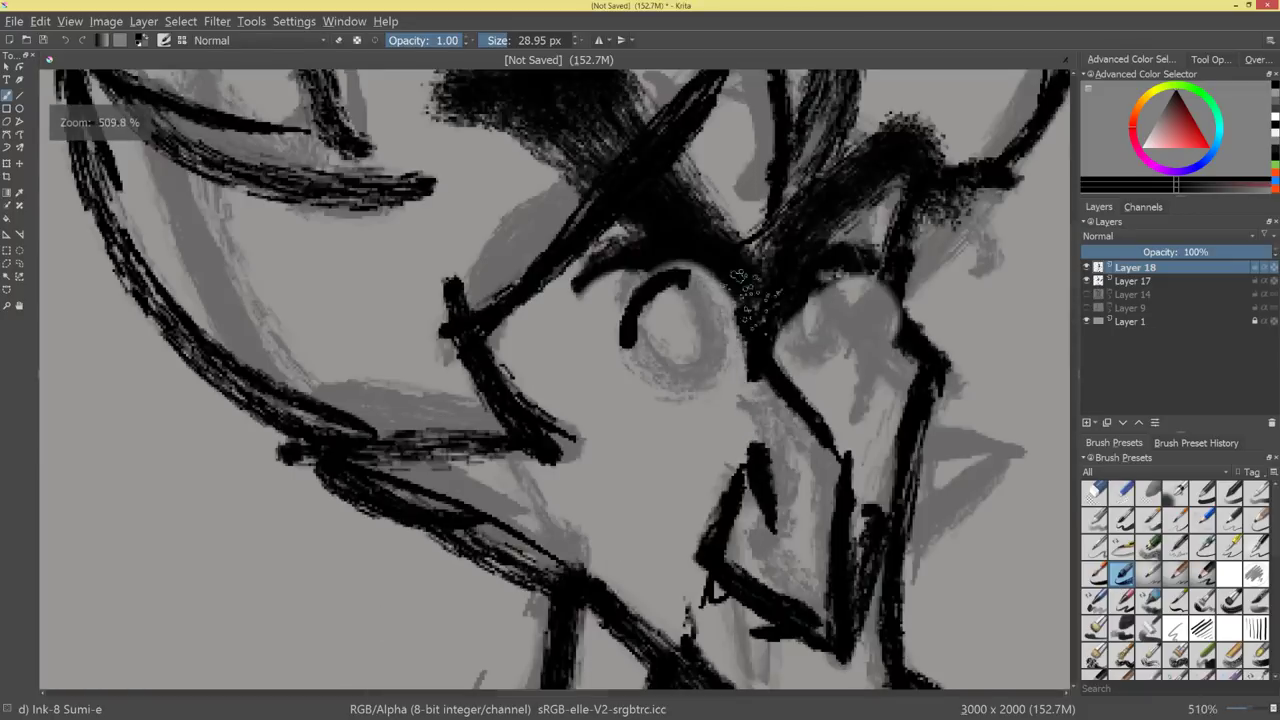
mouse_move(620, 318)
mouse_down()
mouse_move(680, 282)
mouse_move(712, 376)
mouse_up()
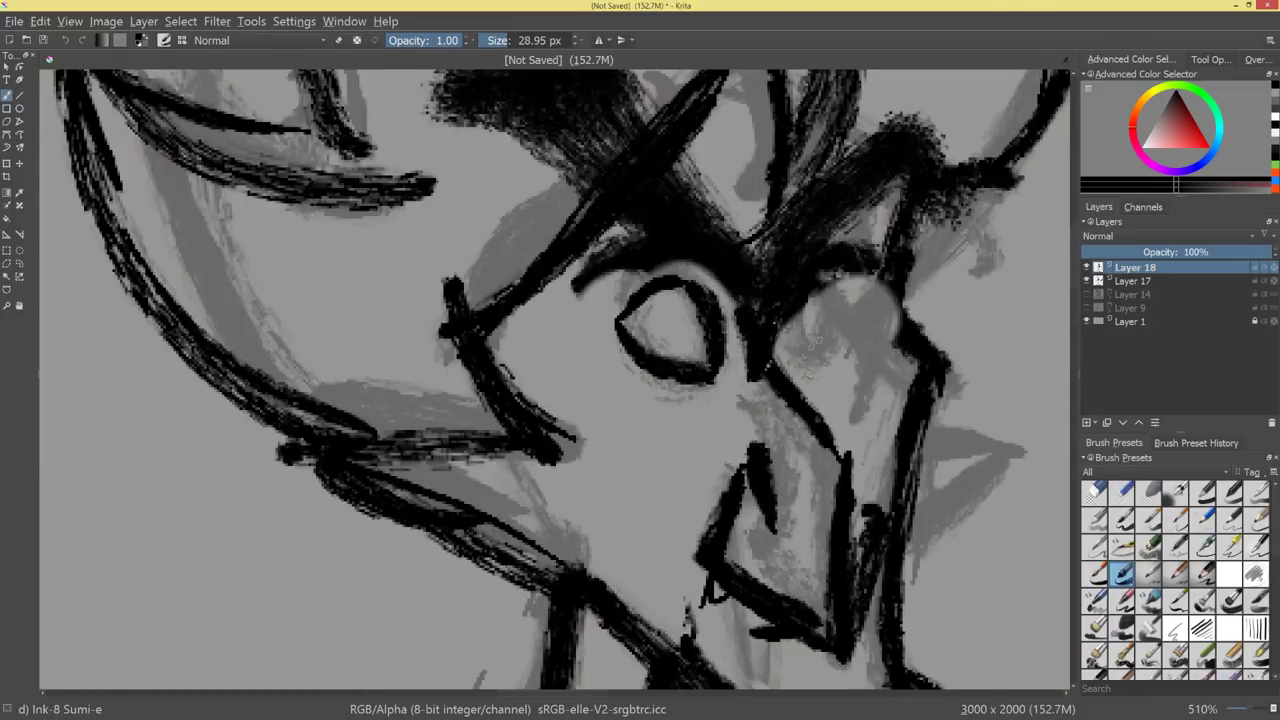
Ink the far eye's small round outline and redraw the lower edge of the near eye.
mouse_move(822, 284)
mouse_down()
mouse_move(842, 370)
mouse_move(772, 504)
mouse_move(882, 346)
mouse_up()
key(ctrl+z)
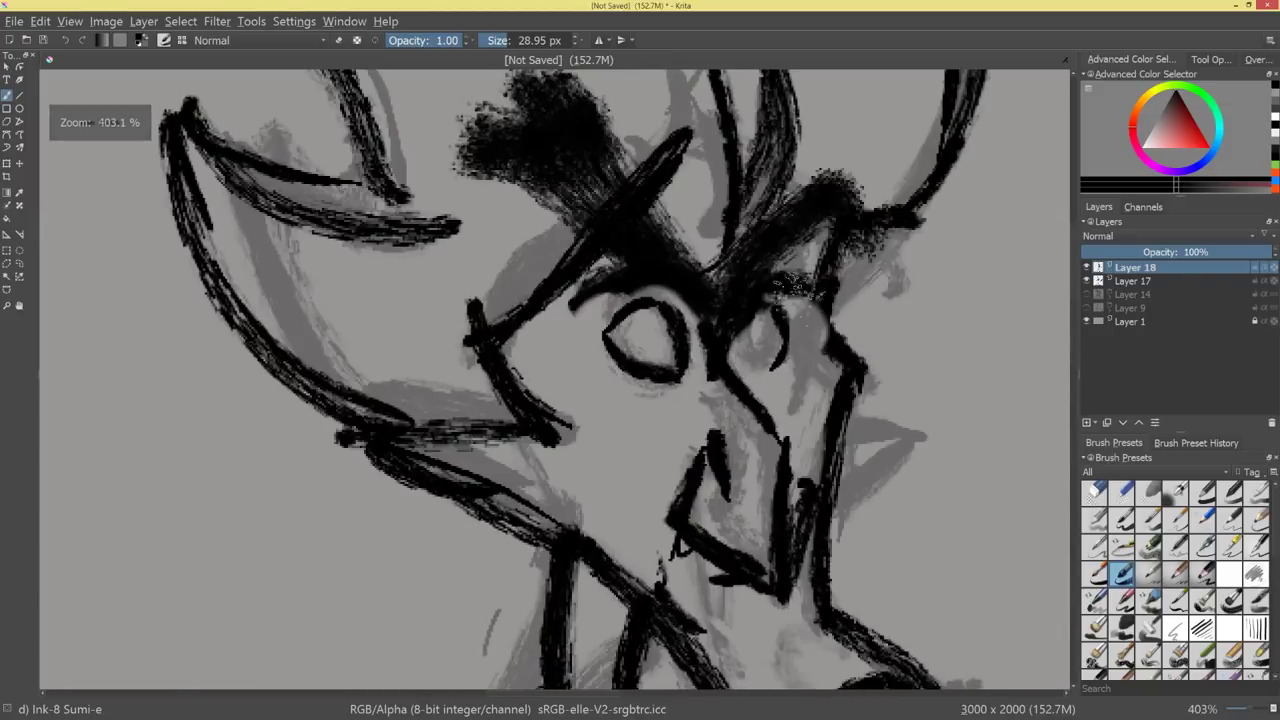
key(ctrl+z)
drag(778, 348, 752, 376)
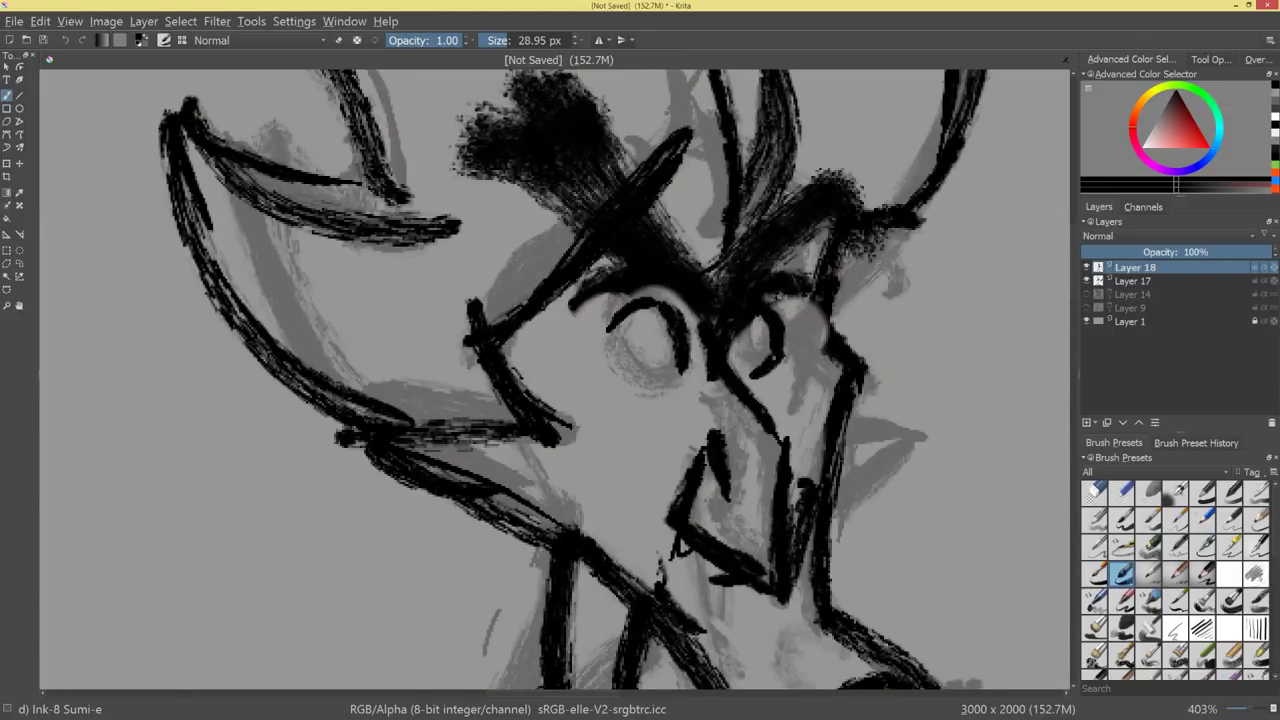
drag(608, 350, 683, 381)
mouse_move(814, 371)
mouse_down()
mouse_move(723, 526)
mouse_move(798, 311)
mouse_up()
key(ctrl+z)
drag(612, 327, 584, 364)
Sketch a circle and a rounded triangle side by side in the empty area beside the head.
drag(882, 384, 537, 520)
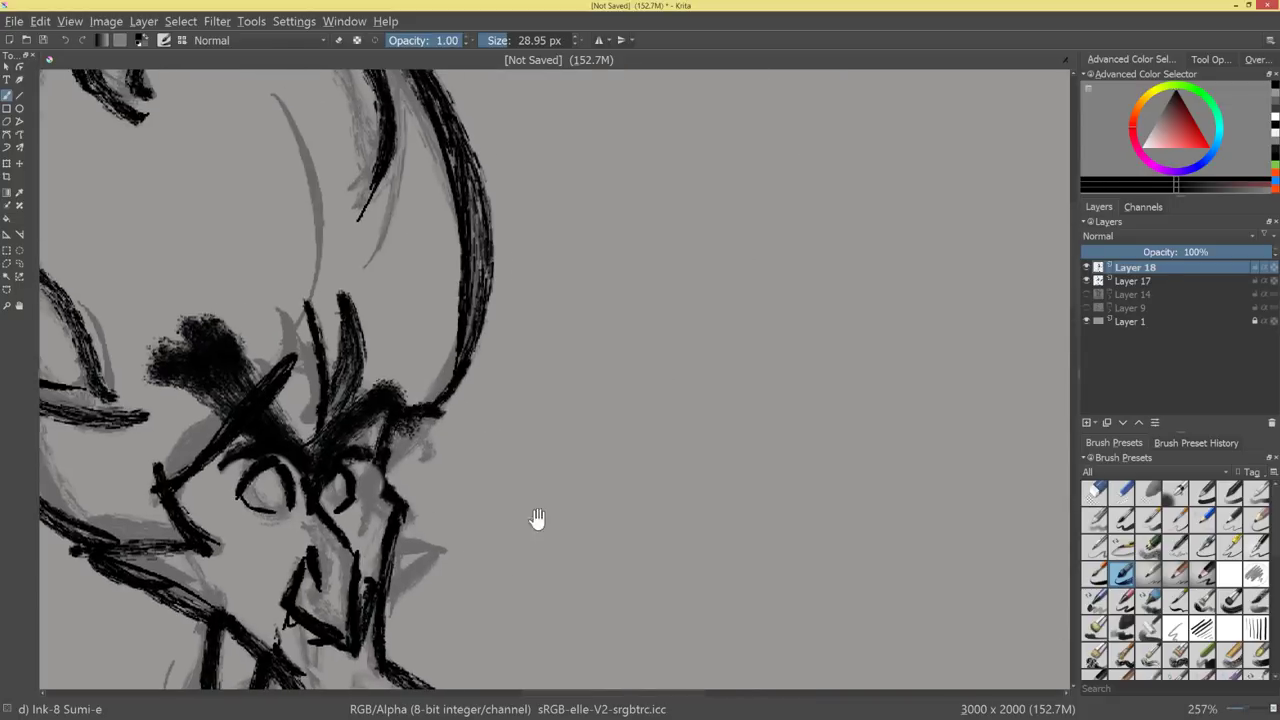
mouse_move(815, 260)
mouse_down()
mouse_move(689, 494)
mouse_move(618, 355)
mouse_up()
mouse_move(990, 498)
mouse_down()
mouse_move(603, 503)
mouse_move(768, 298)
mouse_move(897, 503)
mouse_up()
drag(575, 512, 897, 505)
scroll(840, 551, down, 8)
scroll(643, 358, up, 6)
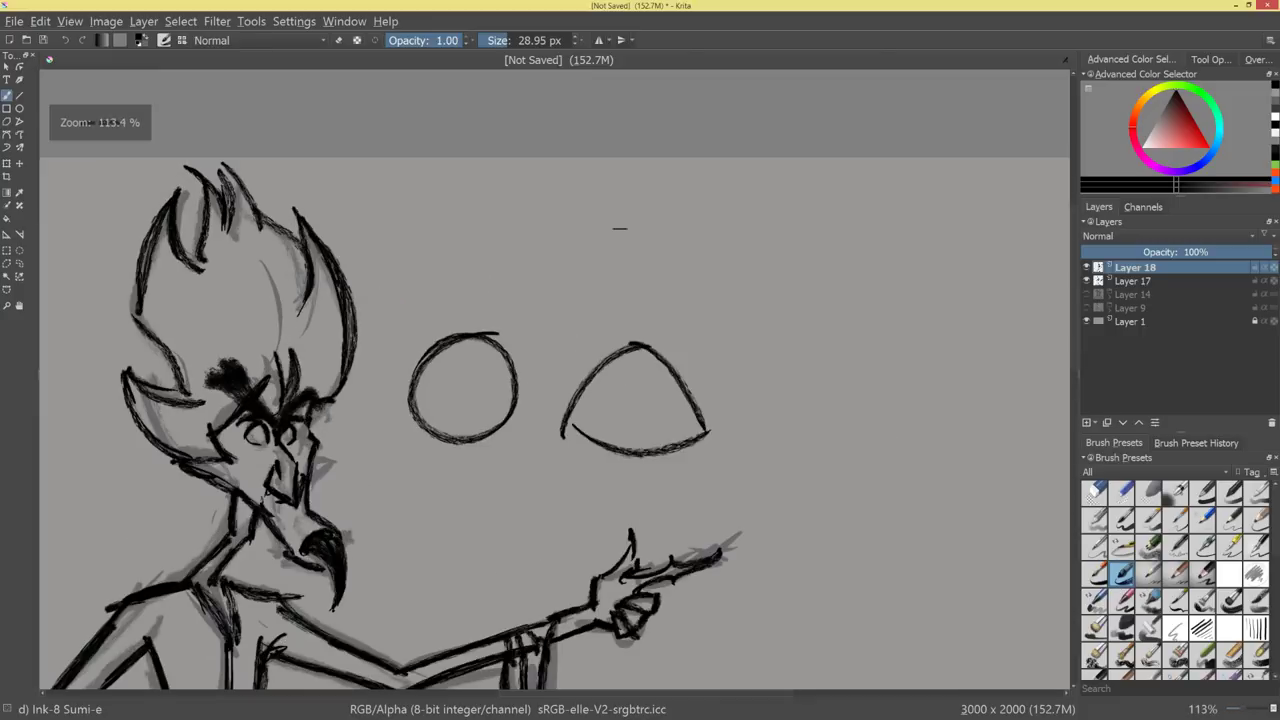
Replace the rounded triangle with a tilted, wider version and add a small arrow mark above it.
key(ctrl+z)
key(ctrl+z)
mouse_move(550, 430)
mouse_down()
mouse_move(606, 357)
mouse_move(700, 385)
mouse_move(725, 468)
mouse_move(560, 418)
mouse_move(718, 470)
mouse_up()
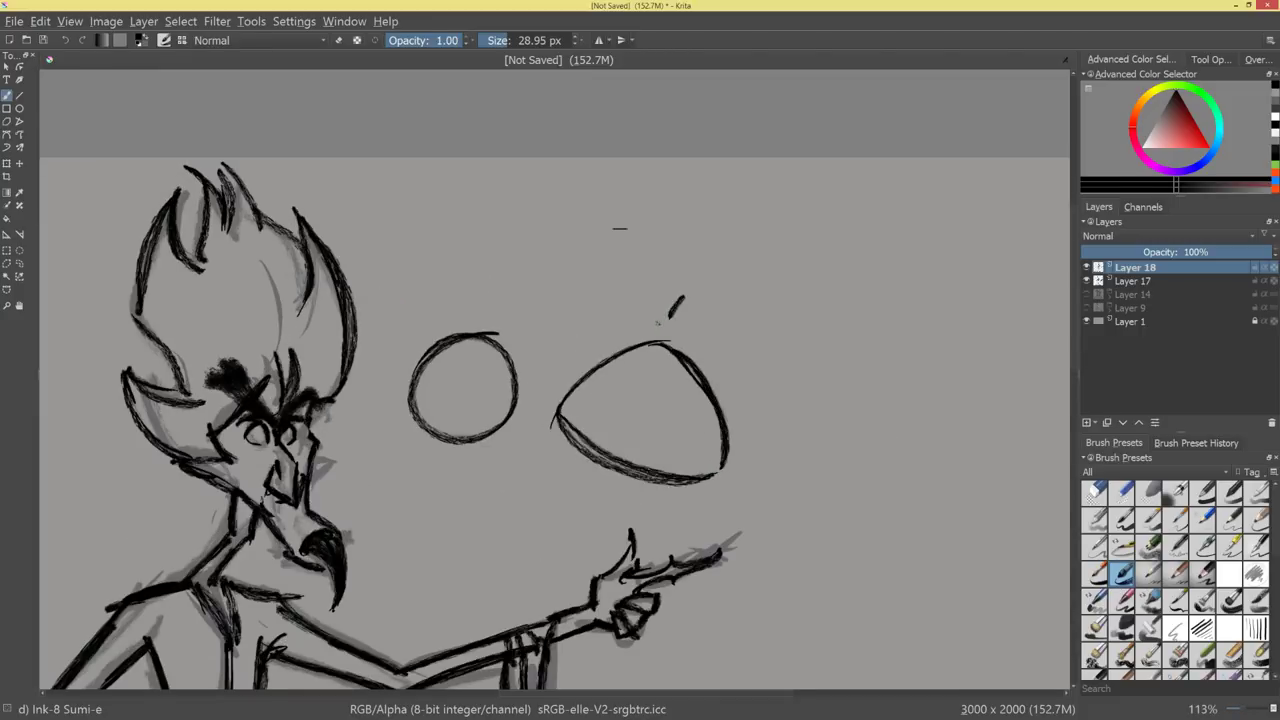
drag(657, 321, 688, 318)
drag(792, 450, 778, 472)
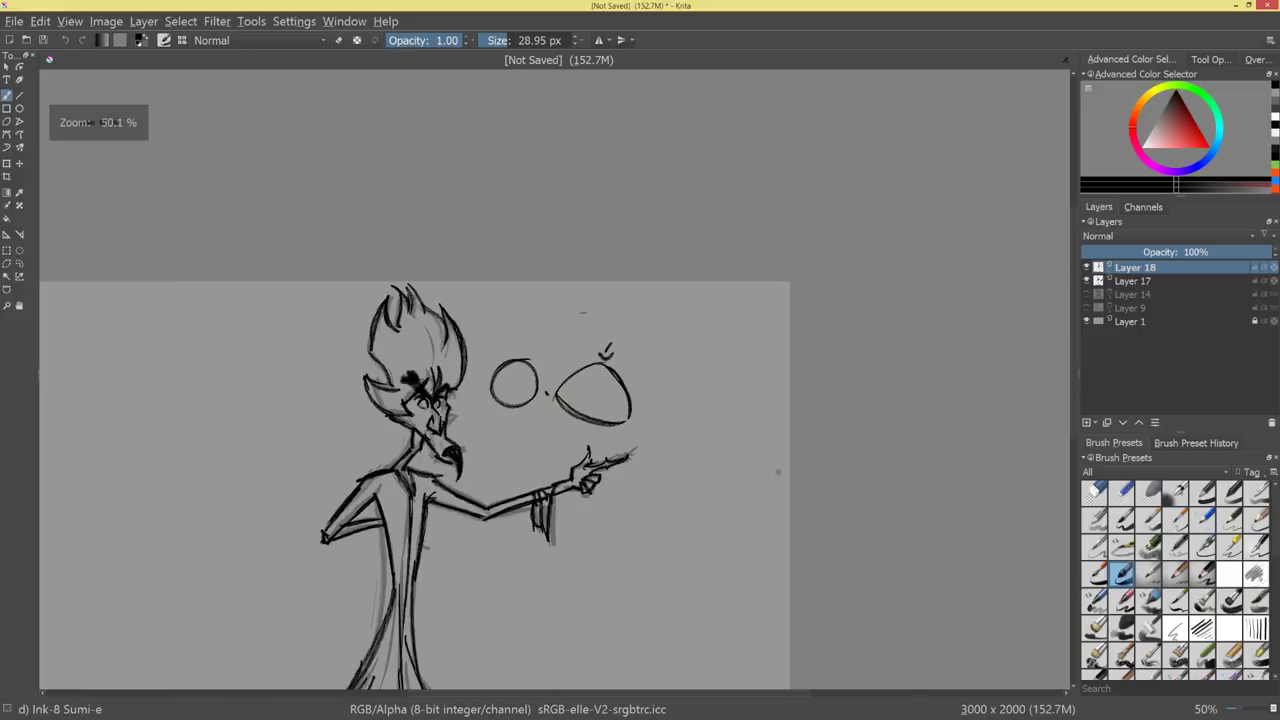
Undo the demonstration shapes and marks beside the character's head.
key(ctrl+z)
key(ctrl+z)
key(ctrl+z)
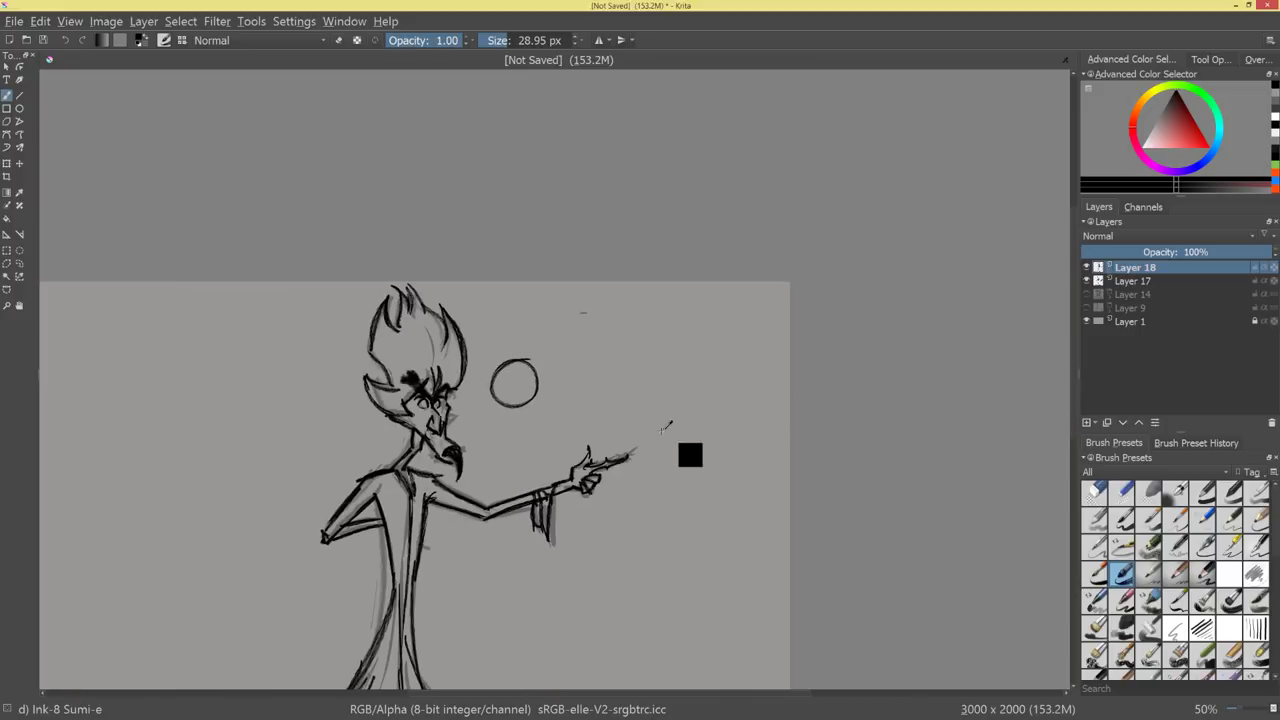
key(ctrl+z)
Refine the nose bridge line and ink the small pointed spike on the far side of the face.
drag(638, 437, 919, 364)
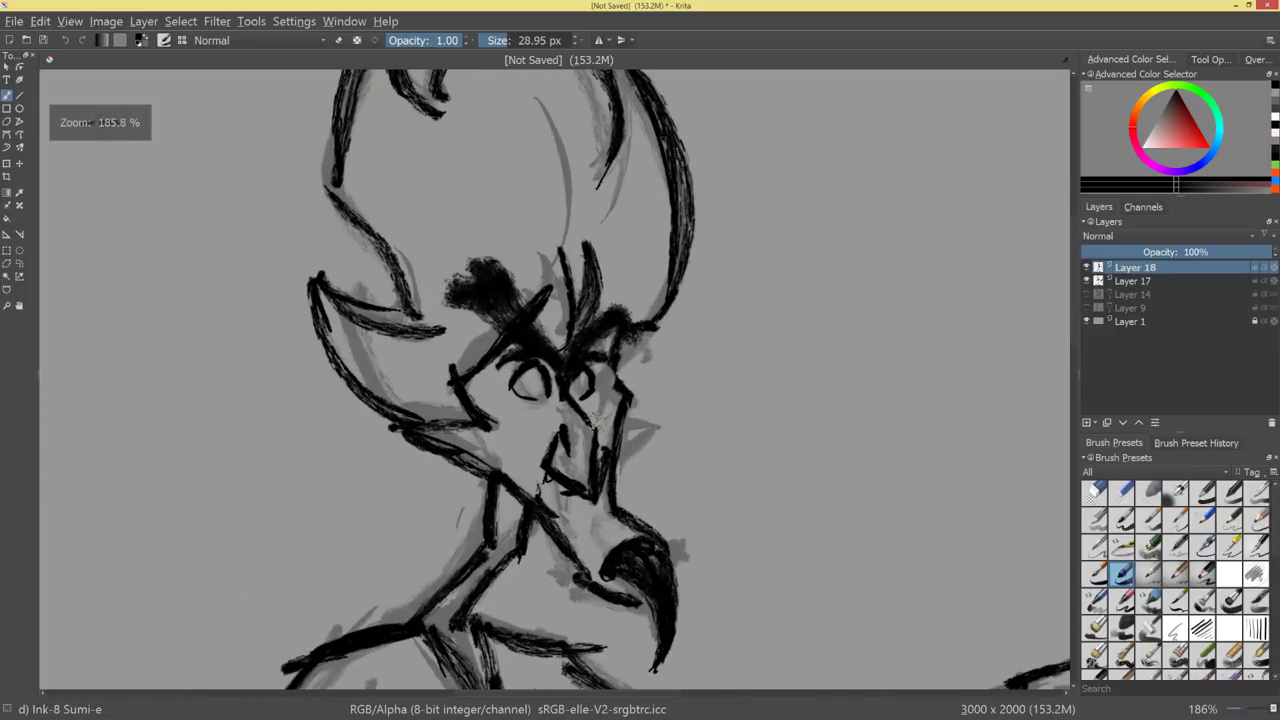
drag(596, 420, 606, 452)
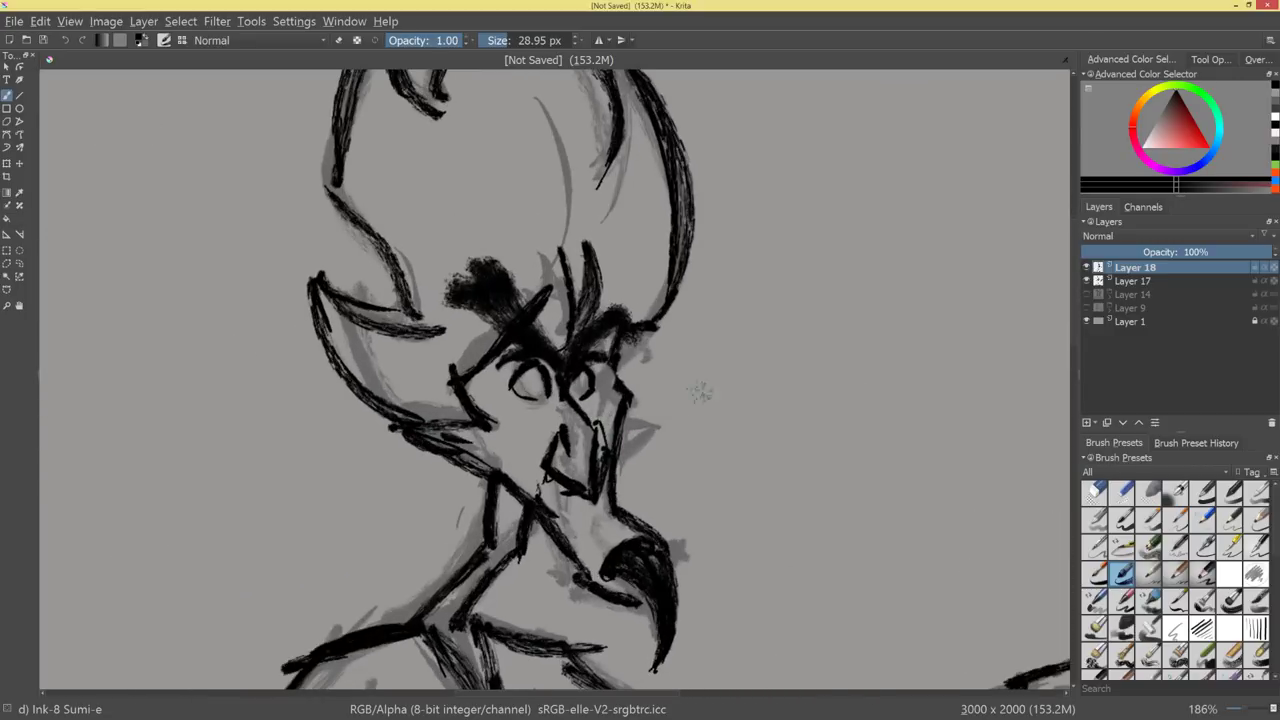
scroll(691, 457, down, 5)
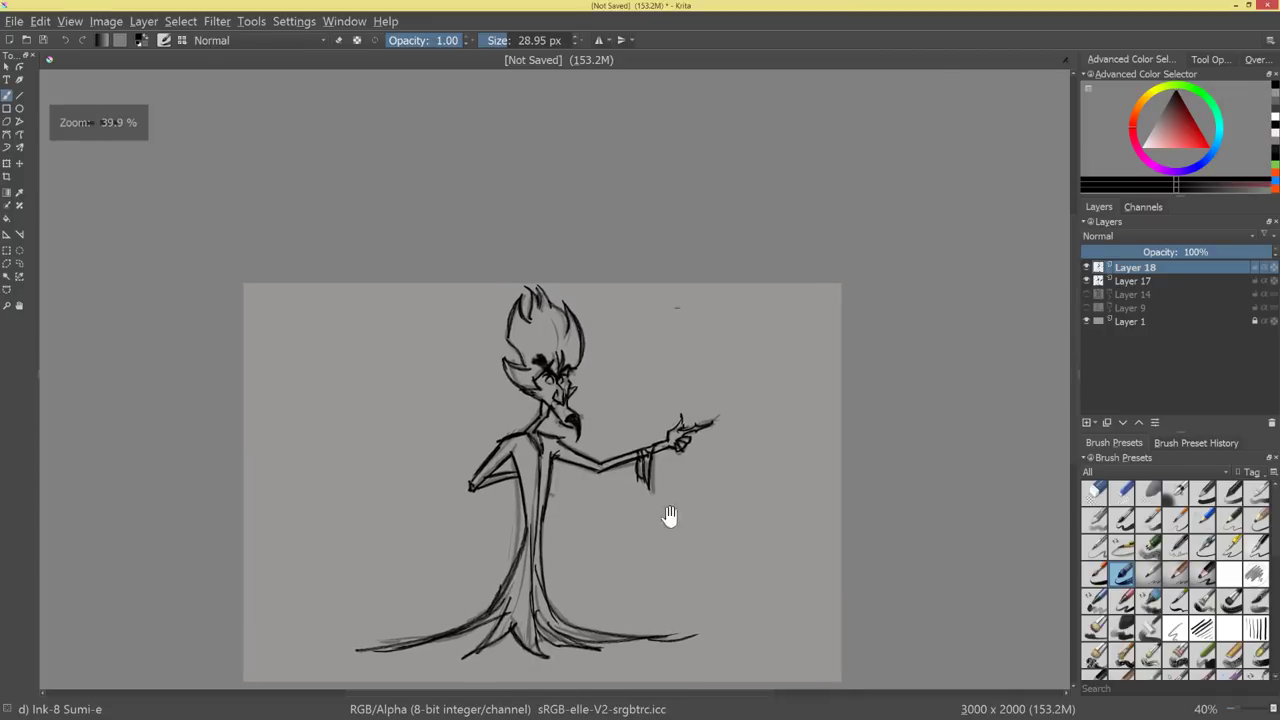
scroll(794, 423, up, 5)
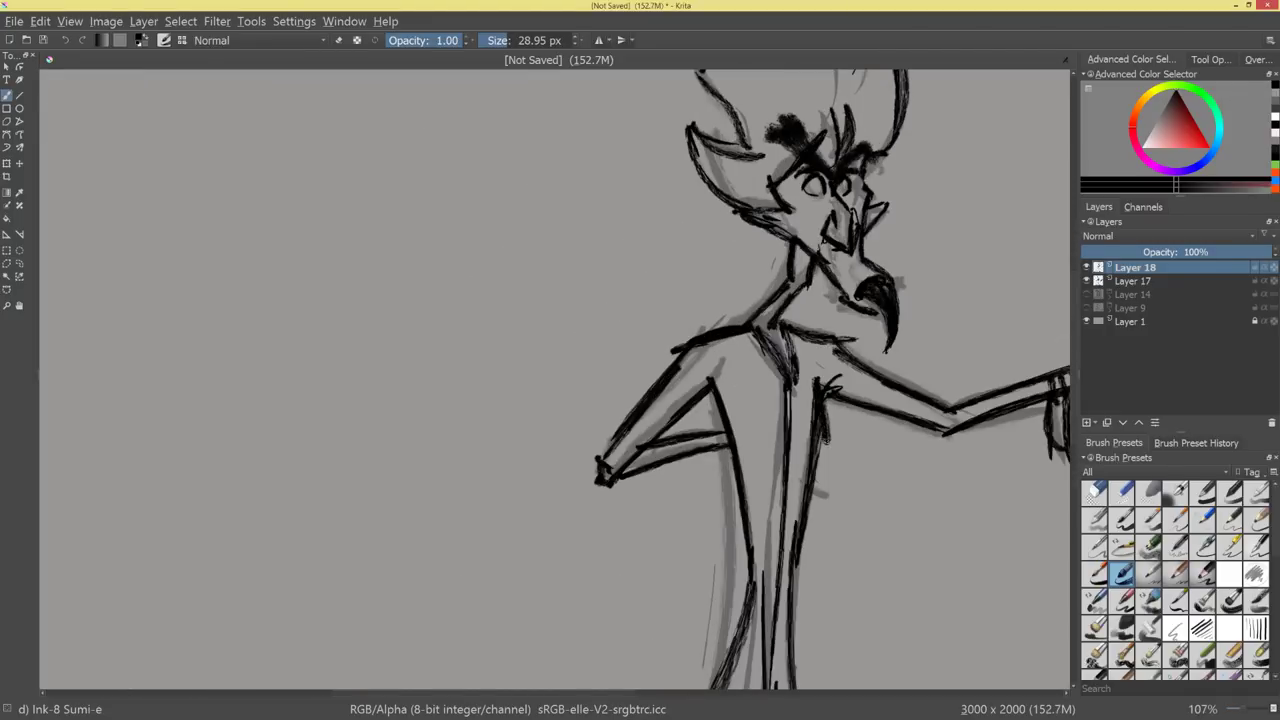
Select the character's head, shoulders and arms with a freehand outline and rotate them counterclockwise so the upper body leans back.
scroll(826, 444, down, 4)
scroll(826, 480, up, 2)
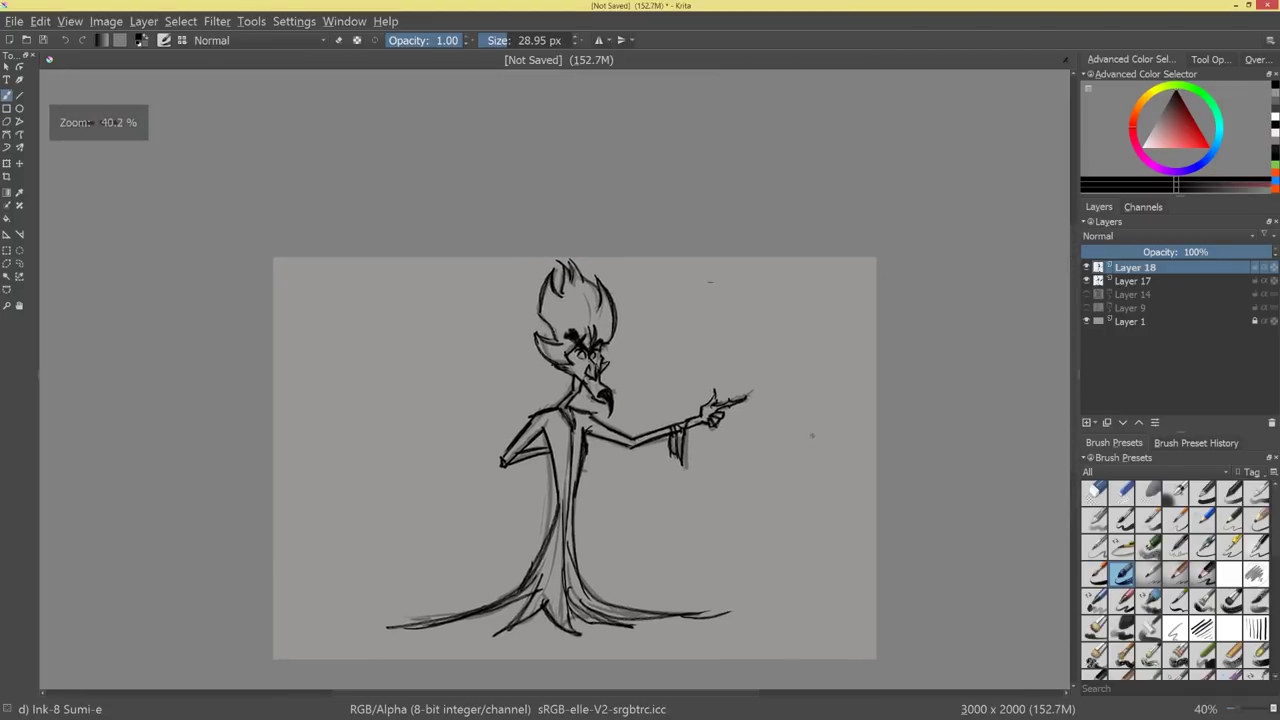
key(l)
drag(703, 263, 456, 470)
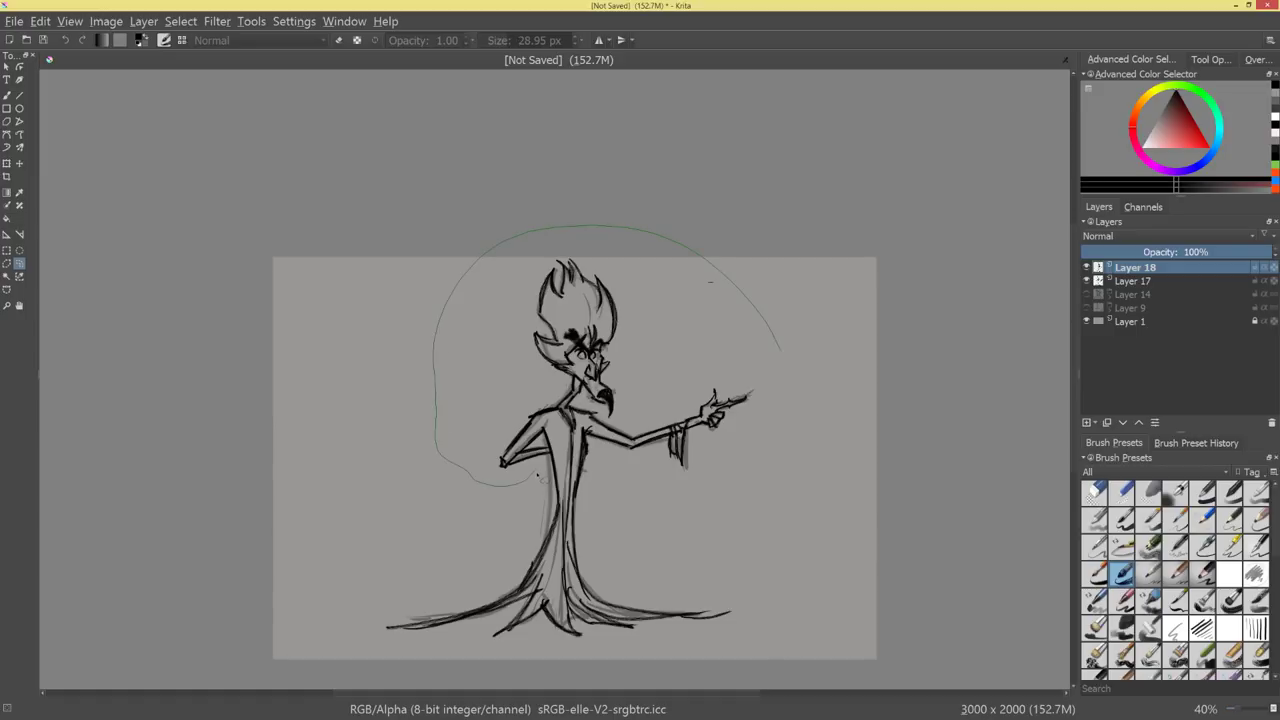
mouse_move(548, 468)
mouse_down()
mouse_move(829, 400)
mouse_move(780, 350)
mouse_up()
key(ctrl+t)
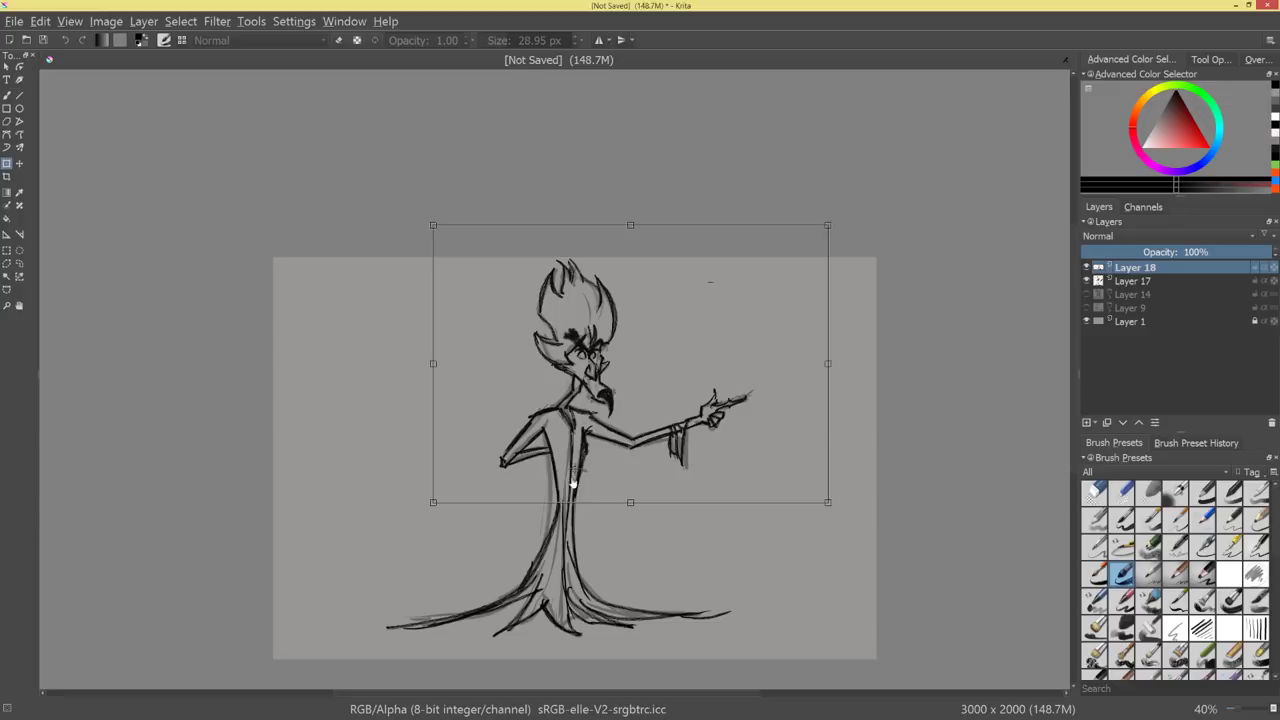
drag(830, 228, 782, 186)
key(Return)
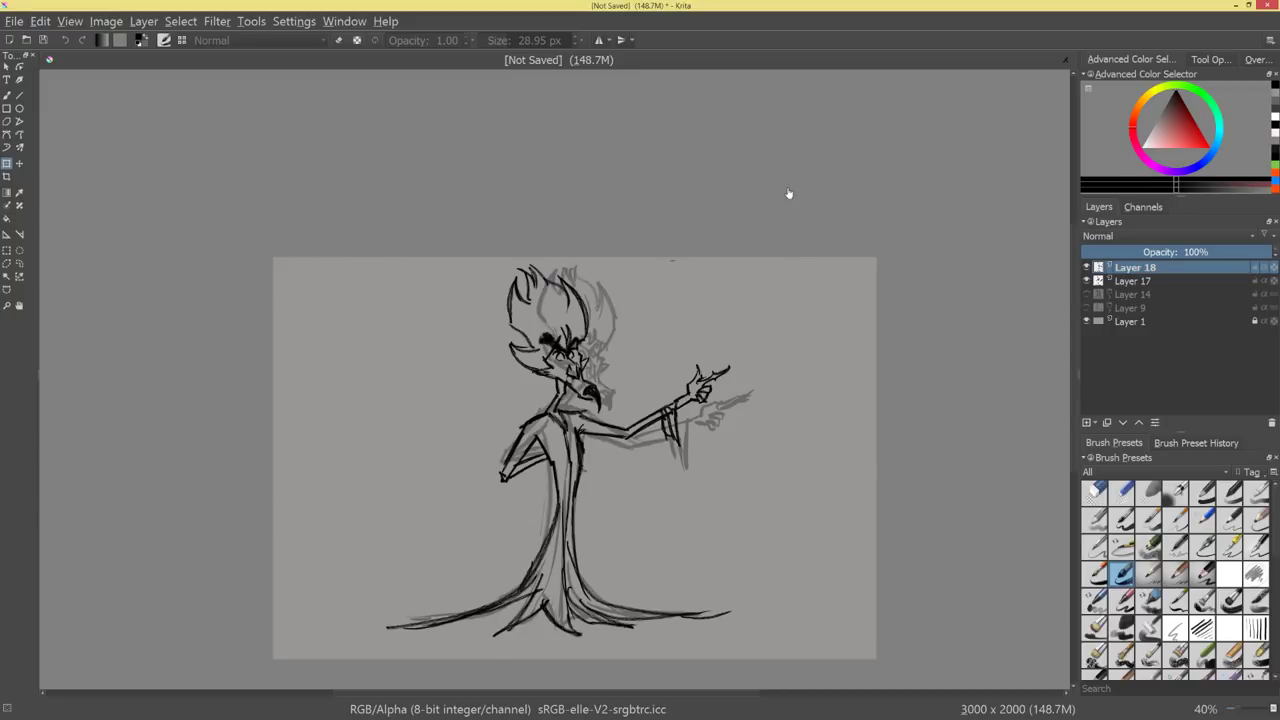
Delete the faded rough sketch on Layer 17, then mirror the canvas view horizontally with Layer 18 active.
click(1159, 281)
click(1271, 422)
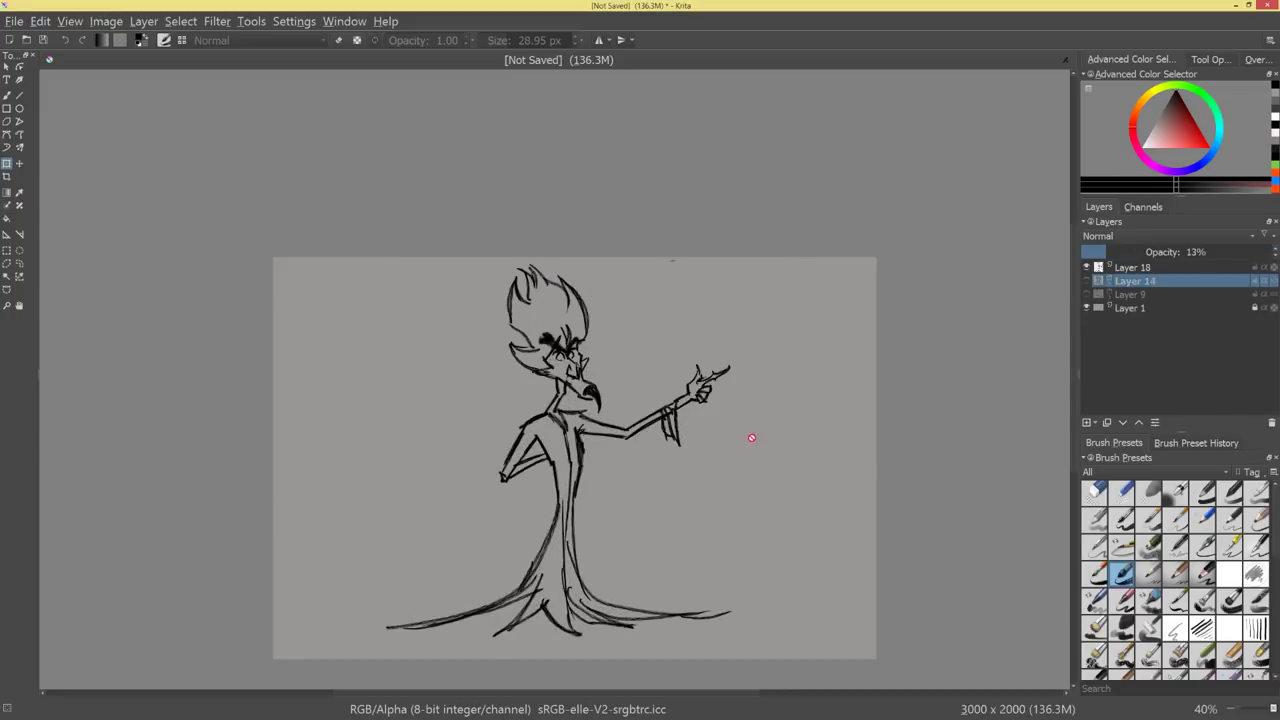
drag(774, 458, 756, 500)
drag(753, 501, 768, 451)
key(b)
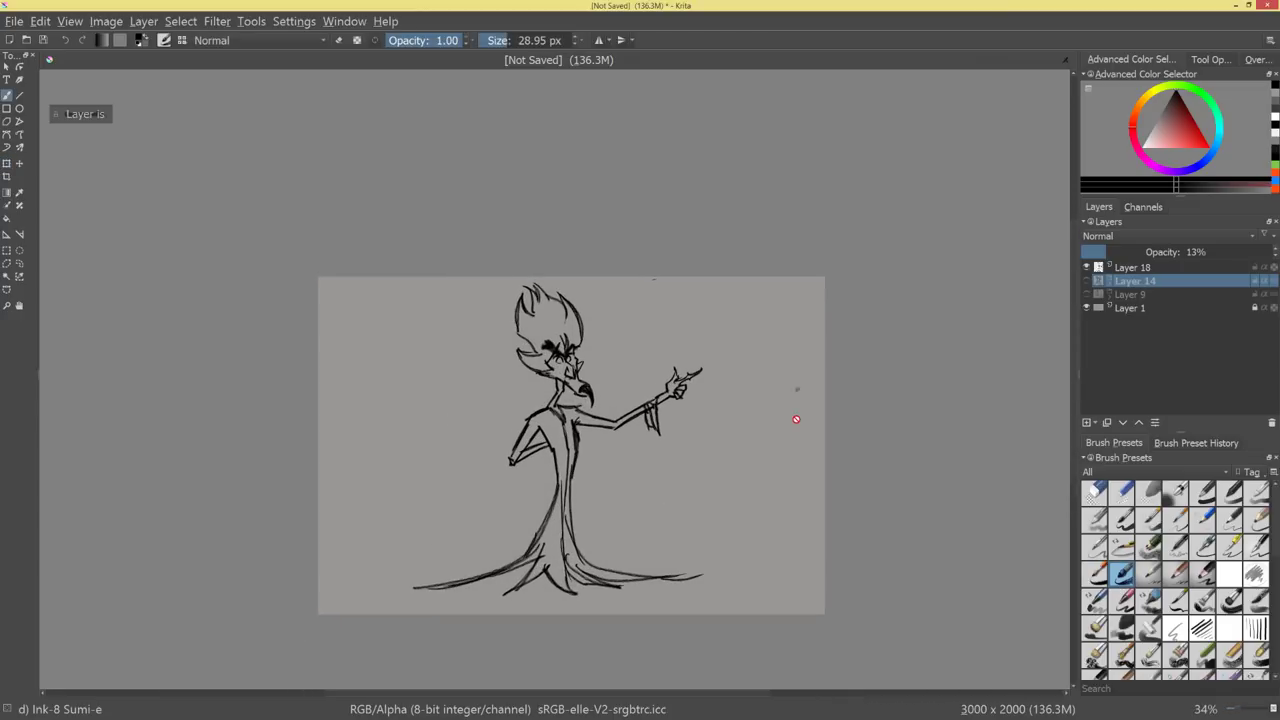
key(m)
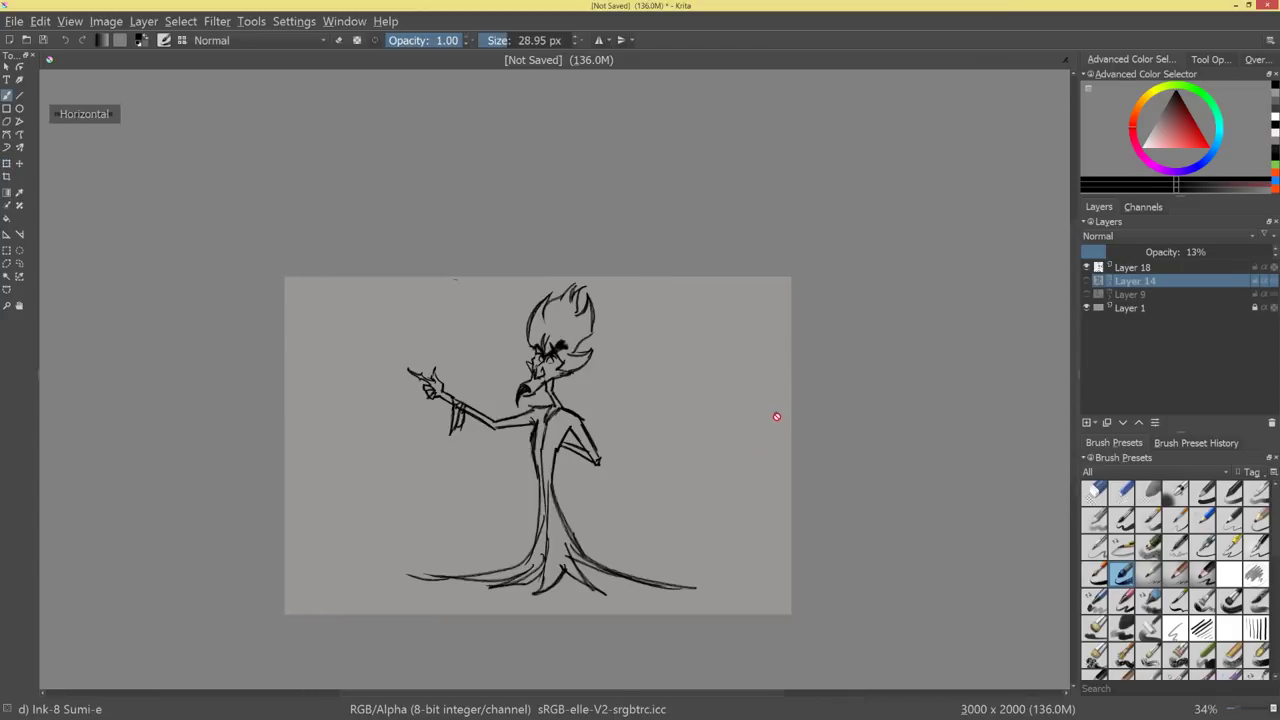
key(Page_Up)
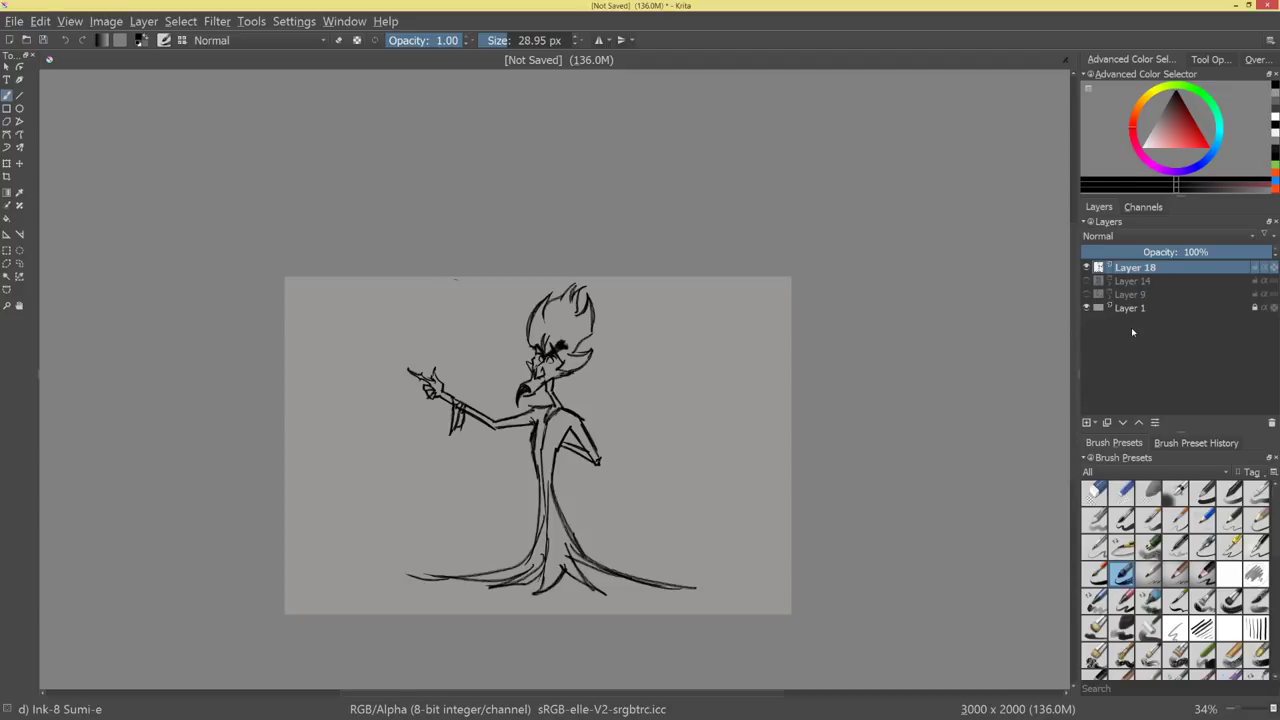
Thicken the robe's outer side contours down to the trailing hem with a 48.87 px brush.
ctrl+click(573, 502)
mouse_move(573, 502)
mouse_down()
mouse_move(686, 308)
mouse_move(667, 330)
mouse_move(658, 432)
mouse_move(726, 558)
mouse_up()
key(ctrl+z)
ctrl+click(723, 308)
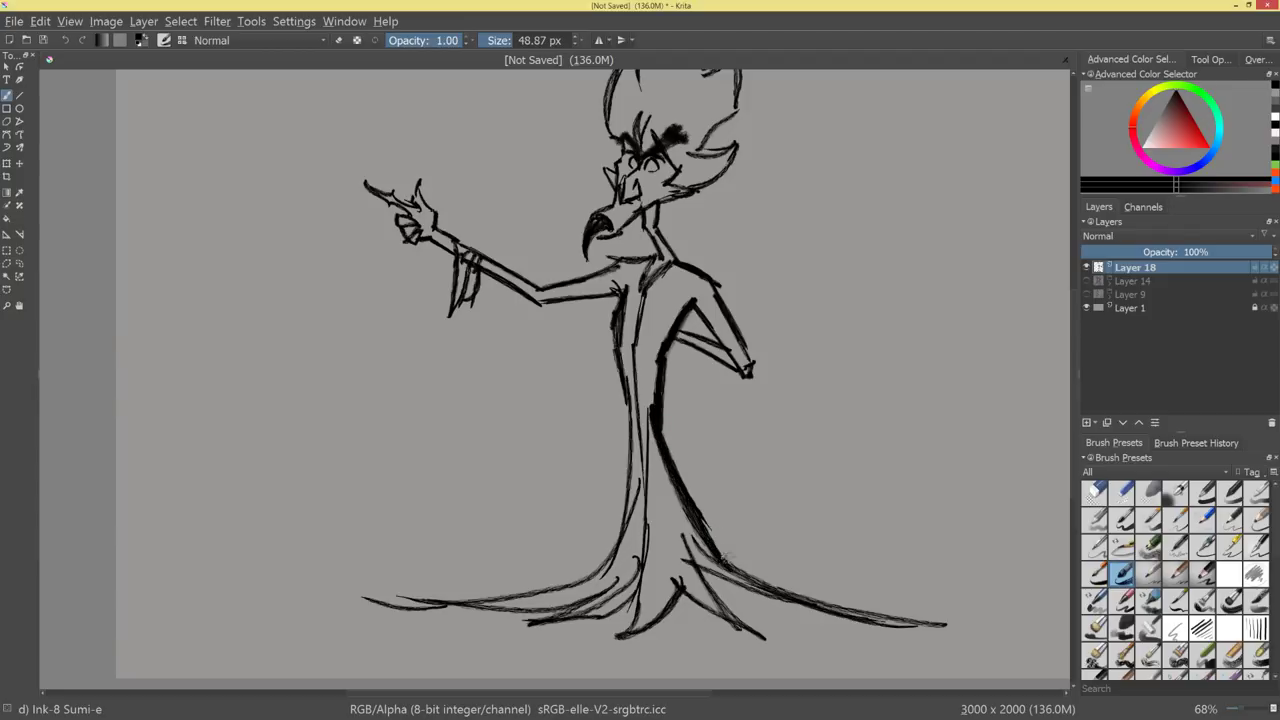
mouse_move(612, 336)
mouse_down()
mouse_move(628, 540)
mouse_move(598, 573)
mouse_move(358, 605)
mouse_up()
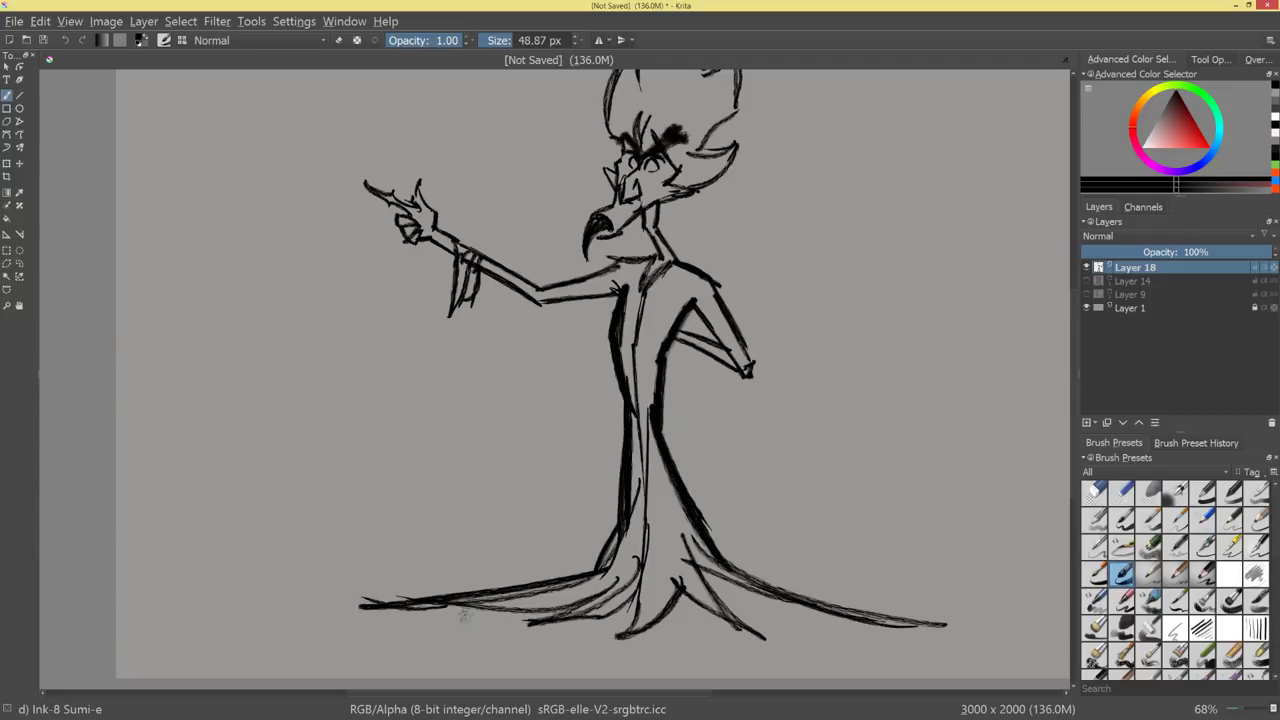
Ink bold lines over the pointed hem folds and the long trailing edge at the robe's base.
drag(618, 580, 515, 631)
mouse_move(515, 631)
mouse_down()
mouse_move(620, 619)
mouse_move(638, 579)
mouse_move(616, 638)
mouse_up()
drag(676, 580, 780, 626)
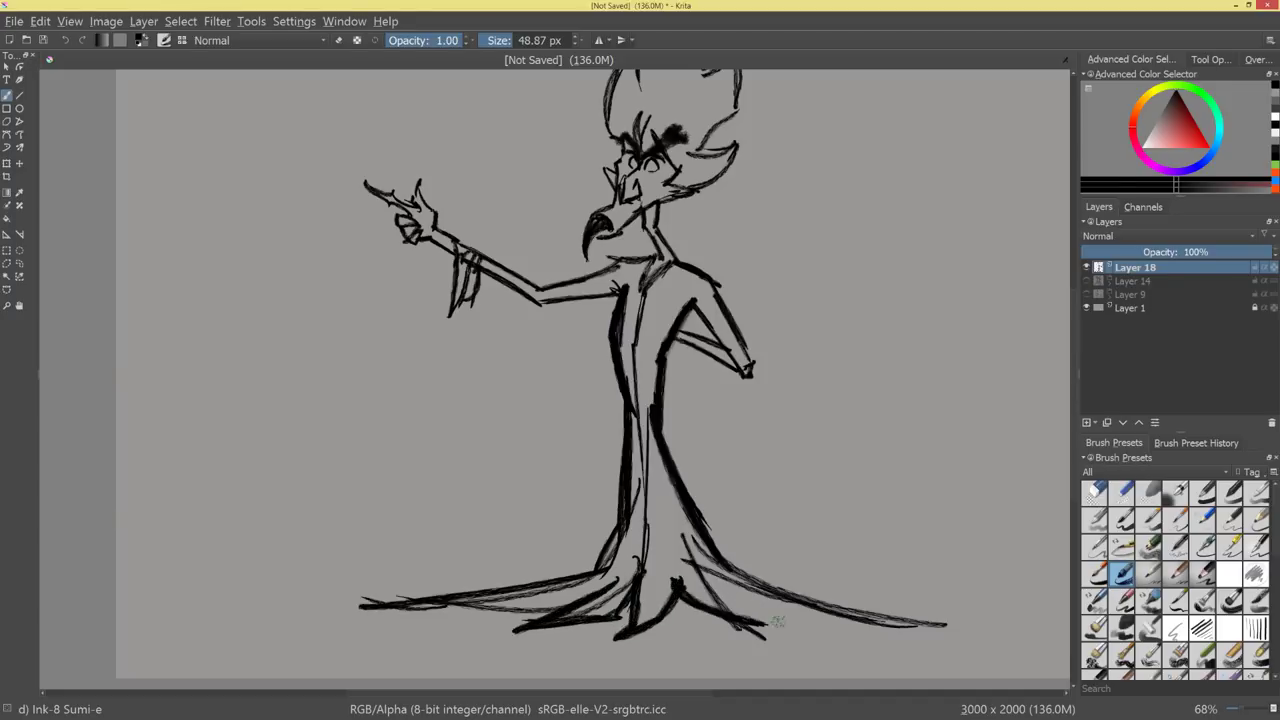
mouse_move(712, 592)
mouse_down()
mouse_move(776, 630)
mouse_move(858, 618)
mouse_move(946, 630)
mouse_up()
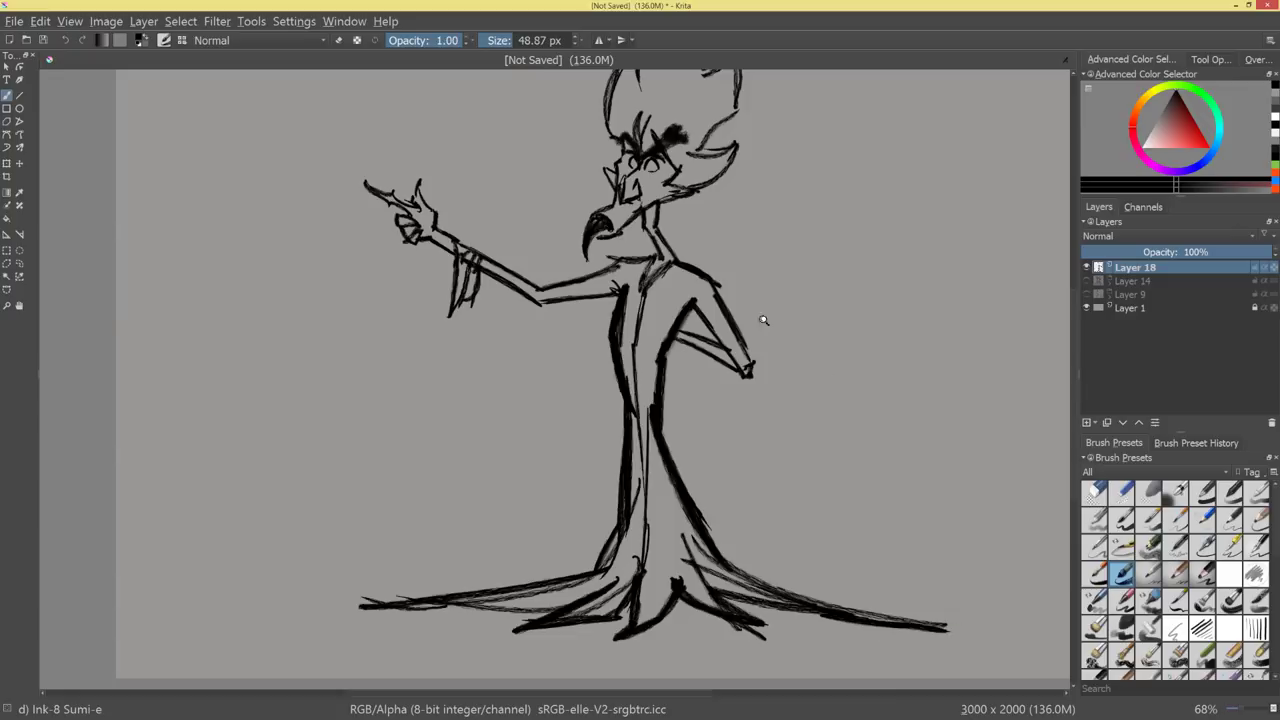
Try a heavier stroke along the robe's chest contour below the outstretched arm.
drag(740, 288, 718, 373)
drag(628, 370, 626, 462)
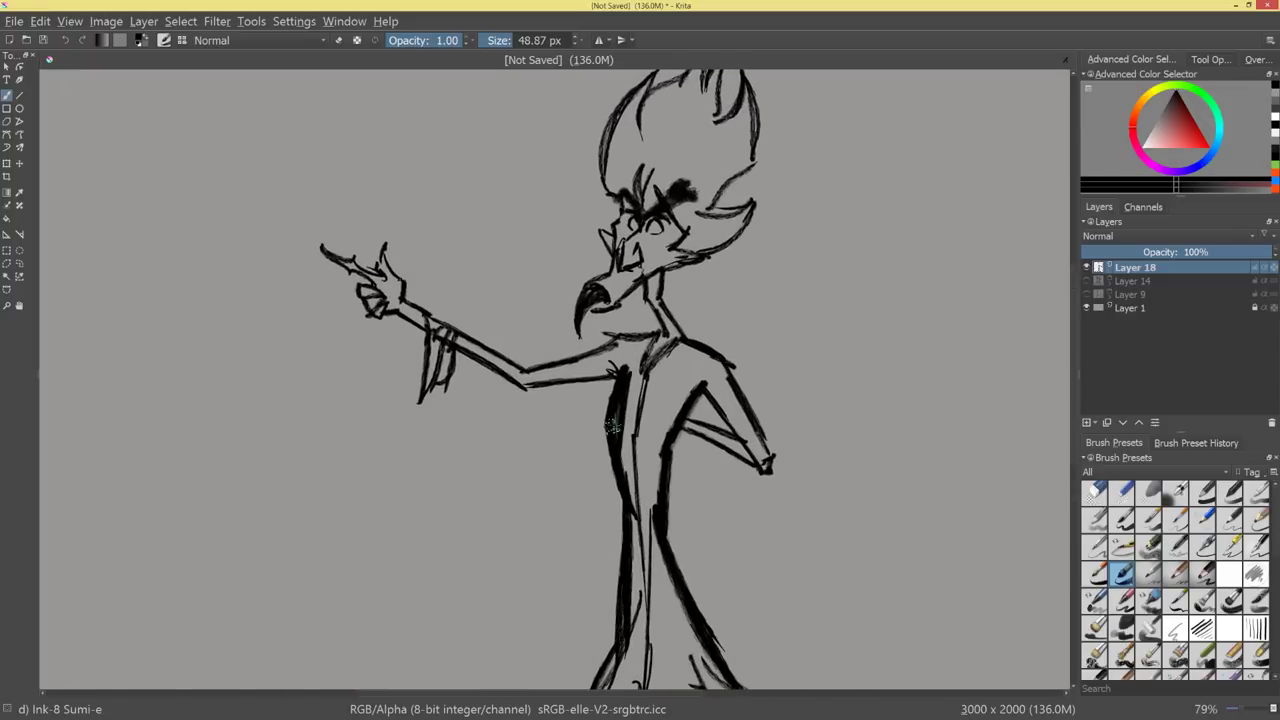
key(ctrl+z)
Draw a pointed standing collar around the neck with a 24.18 px brush and thicken the outstretched upper arm's line.
mouse_move(660, 354)
shift+mouse_down()
mouse_move(644, 354)
mouse_move(680, 342)
shift+mouse_up()
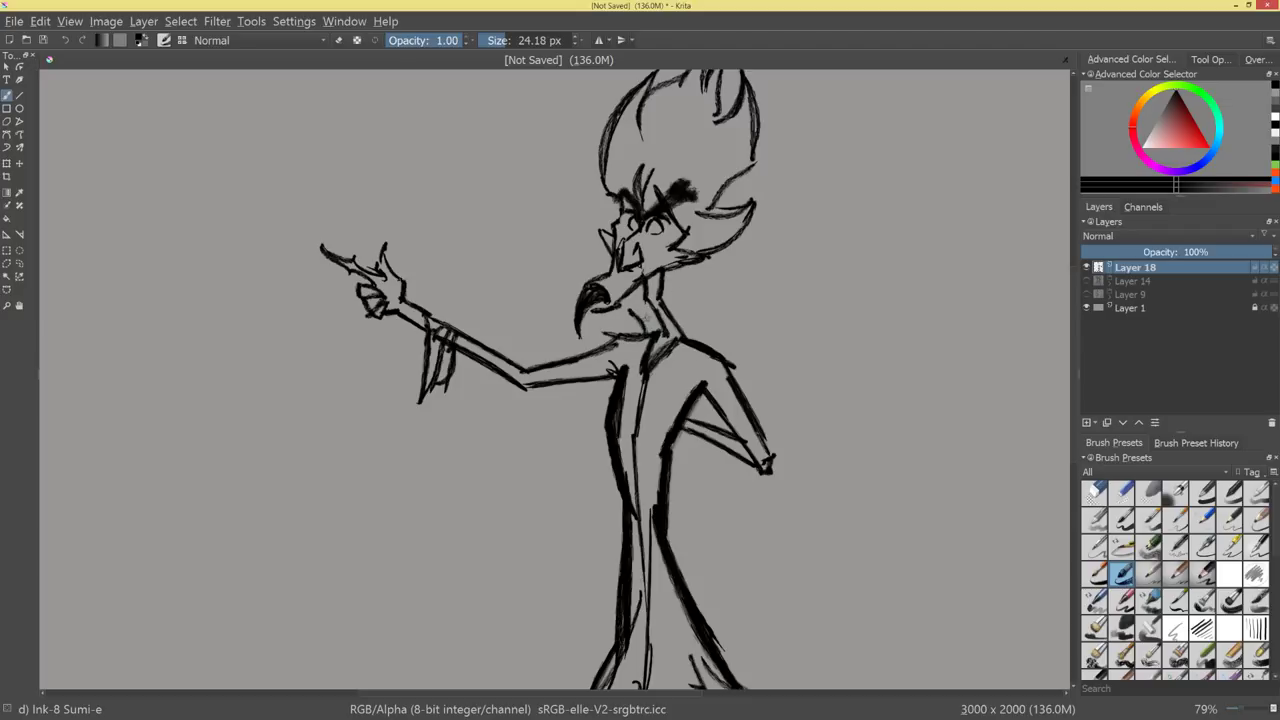
drag(632, 316, 705, 300)
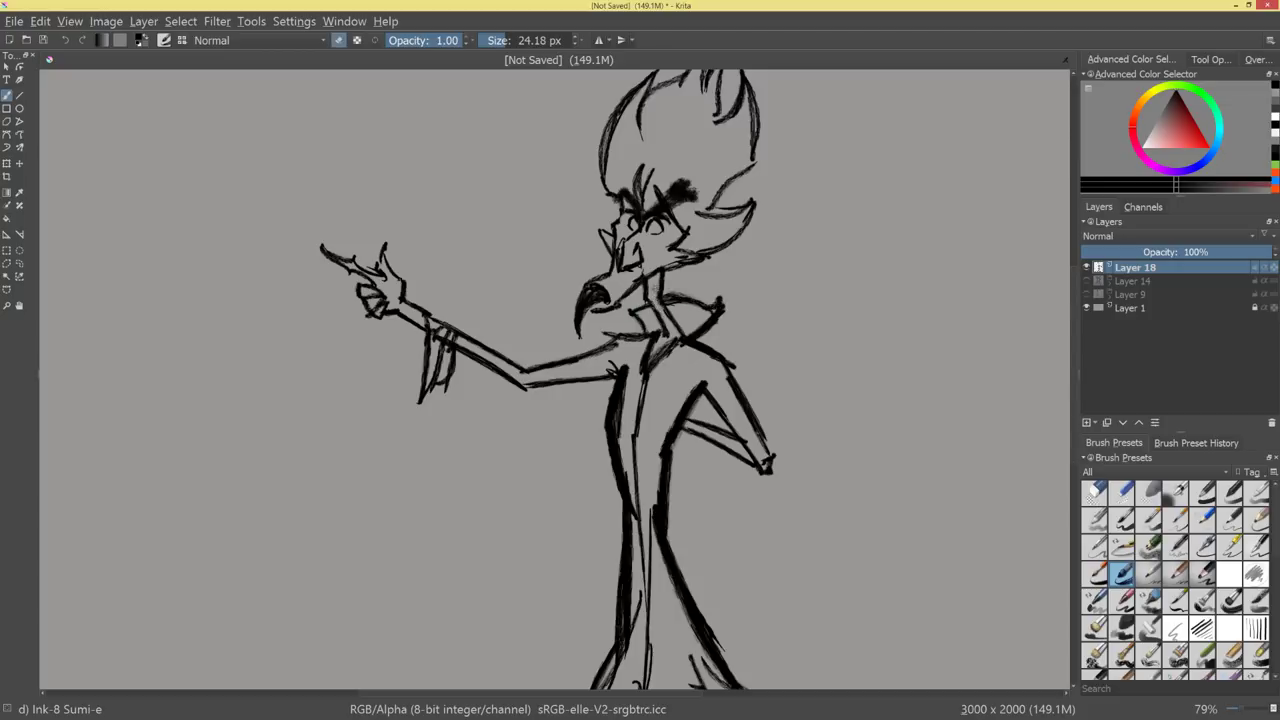
mouse_move(790, 310)
mouse_down()
mouse_move(734, 381)
mouse_move(797, 309)
mouse_up()
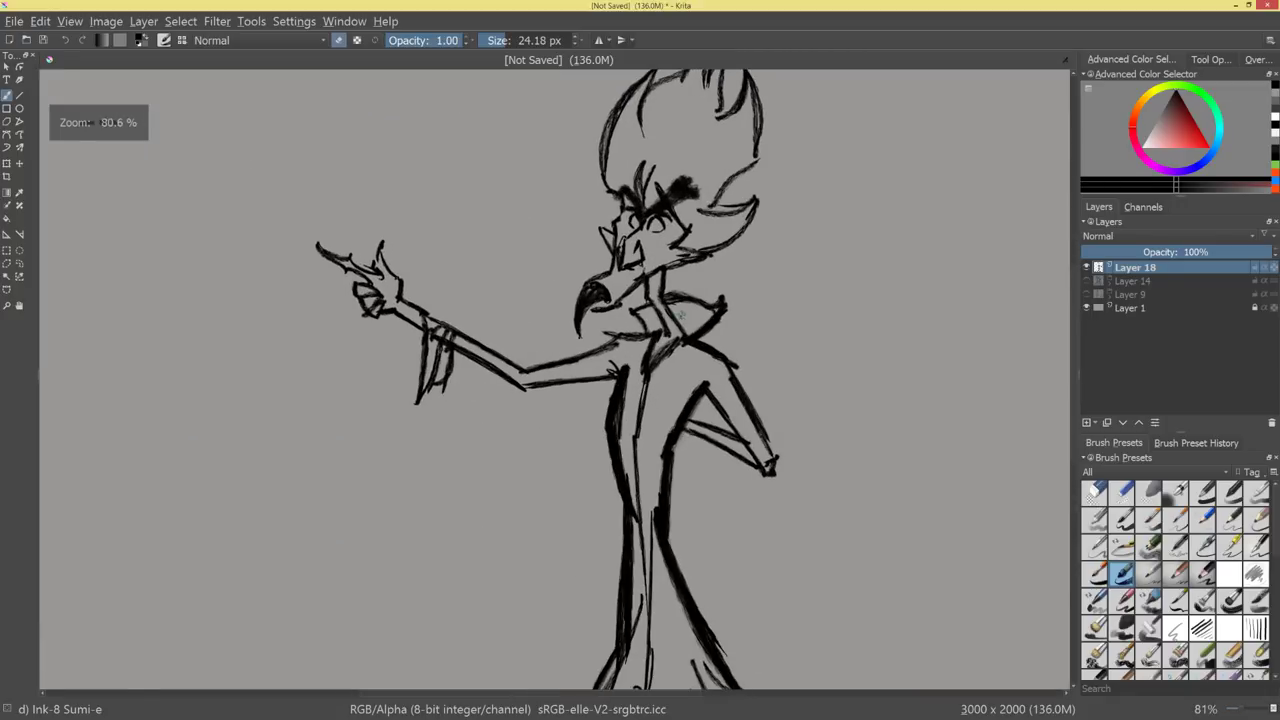
key(e)
mouse_move(623, 349)
mouse_down()
mouse_move(534, 370)
mouse_move(620, 368)
mouse_up()
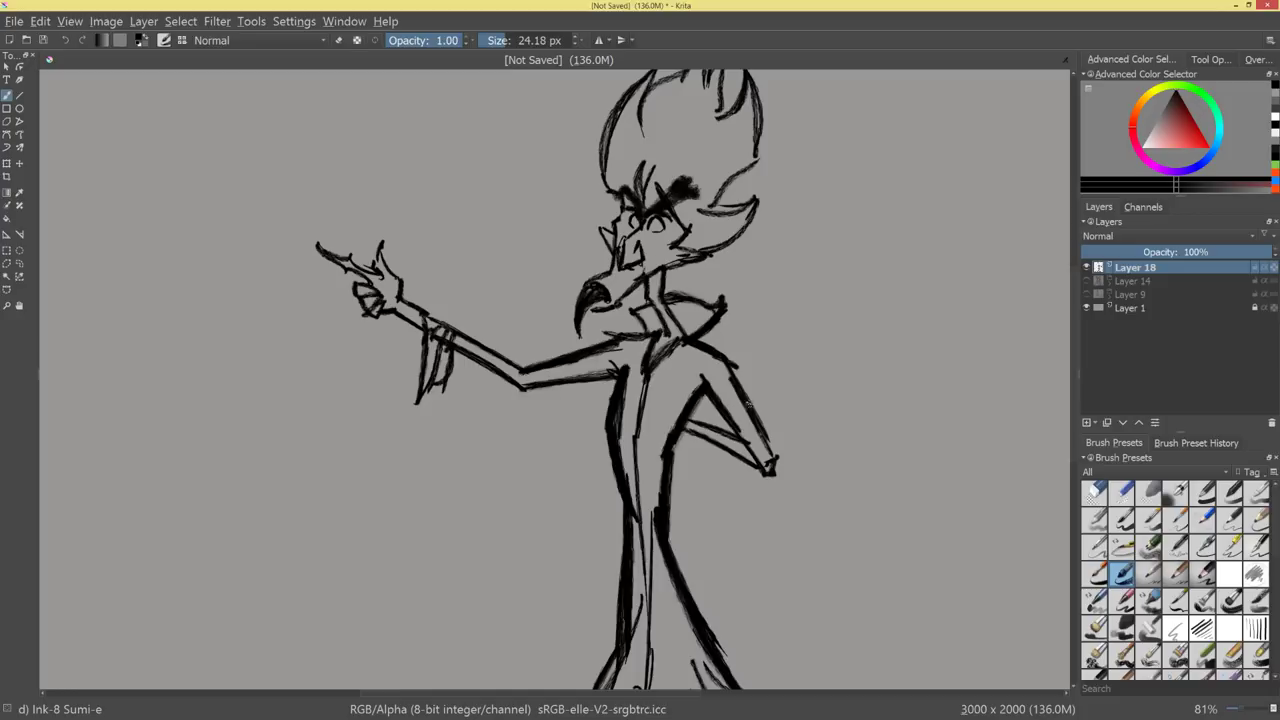
Try inking a pupil in the far eye with a smaller brush, then undo the last stroke.
mouse_move(755, 178)
mouse_down()
mouse_move(740, 338)
mouse_move(760, 252)
mouse_up()
mouse_move(748, 300)
mouse_down()
mouse_move(766, 282)
mouse_move(750, 296)
mouse_up()
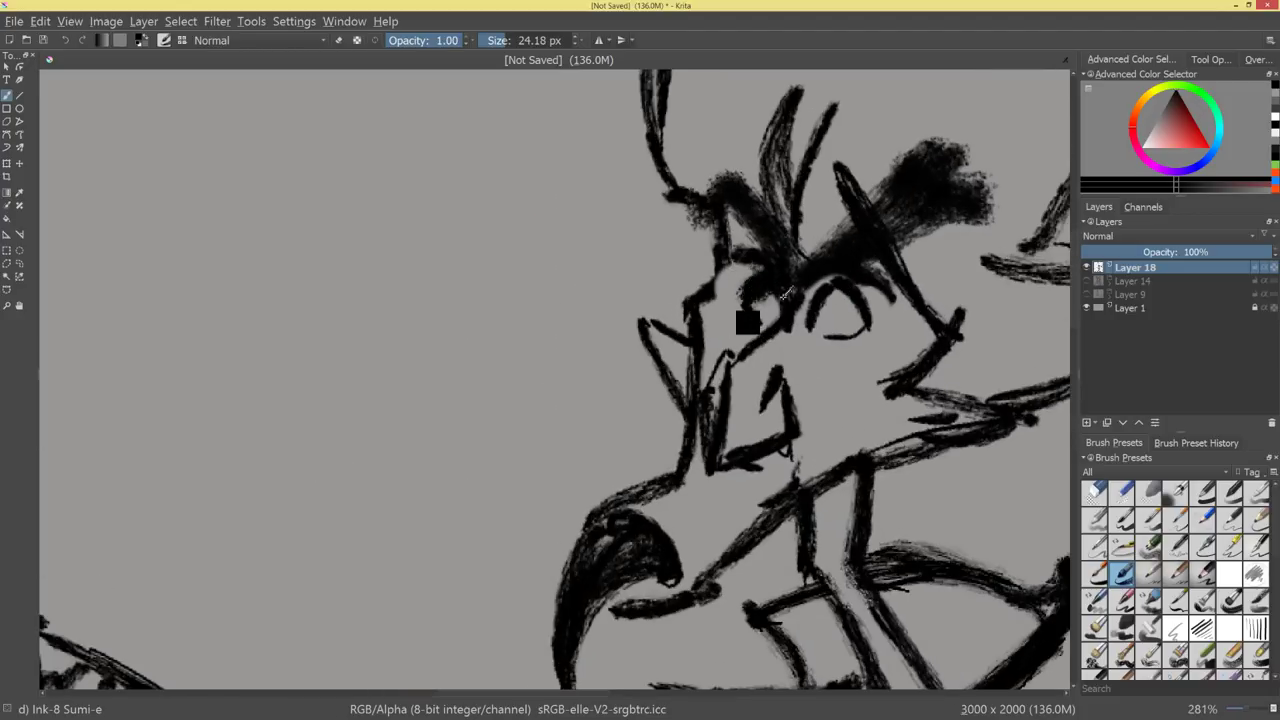
scroll(803, 380, down, 8)
scroll(766, 419, up, 8)
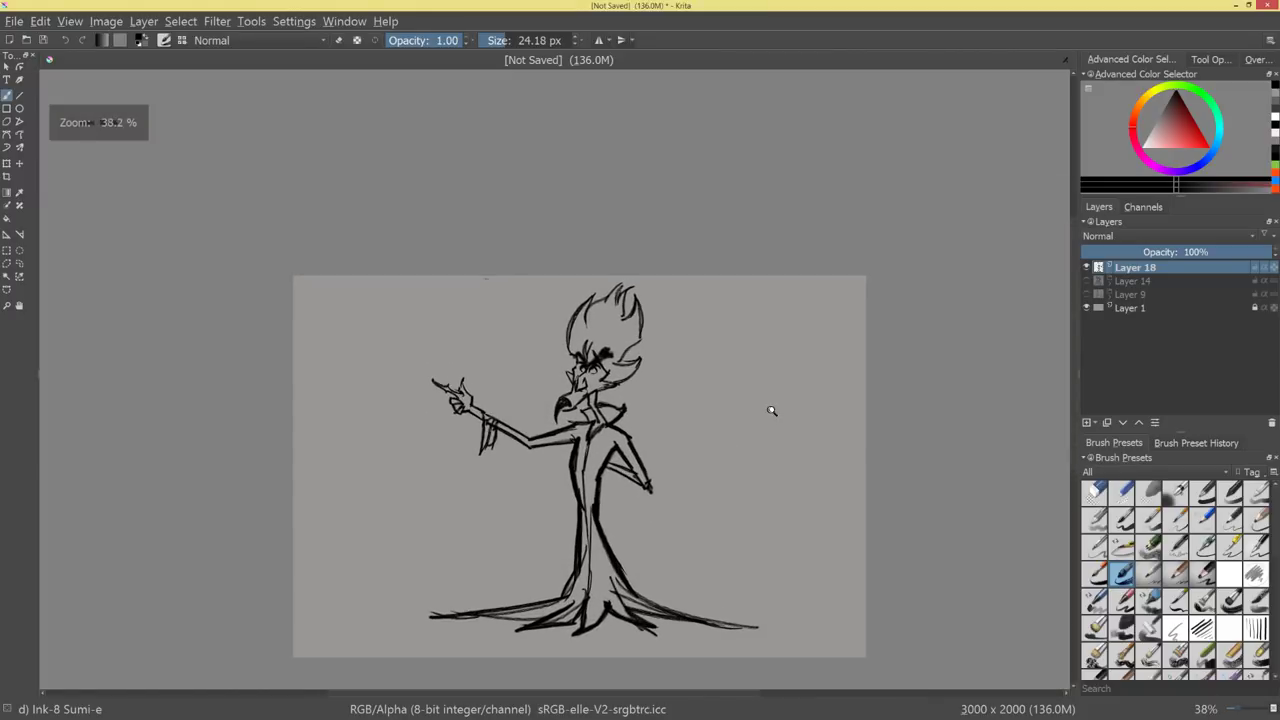
key(bracketleft)
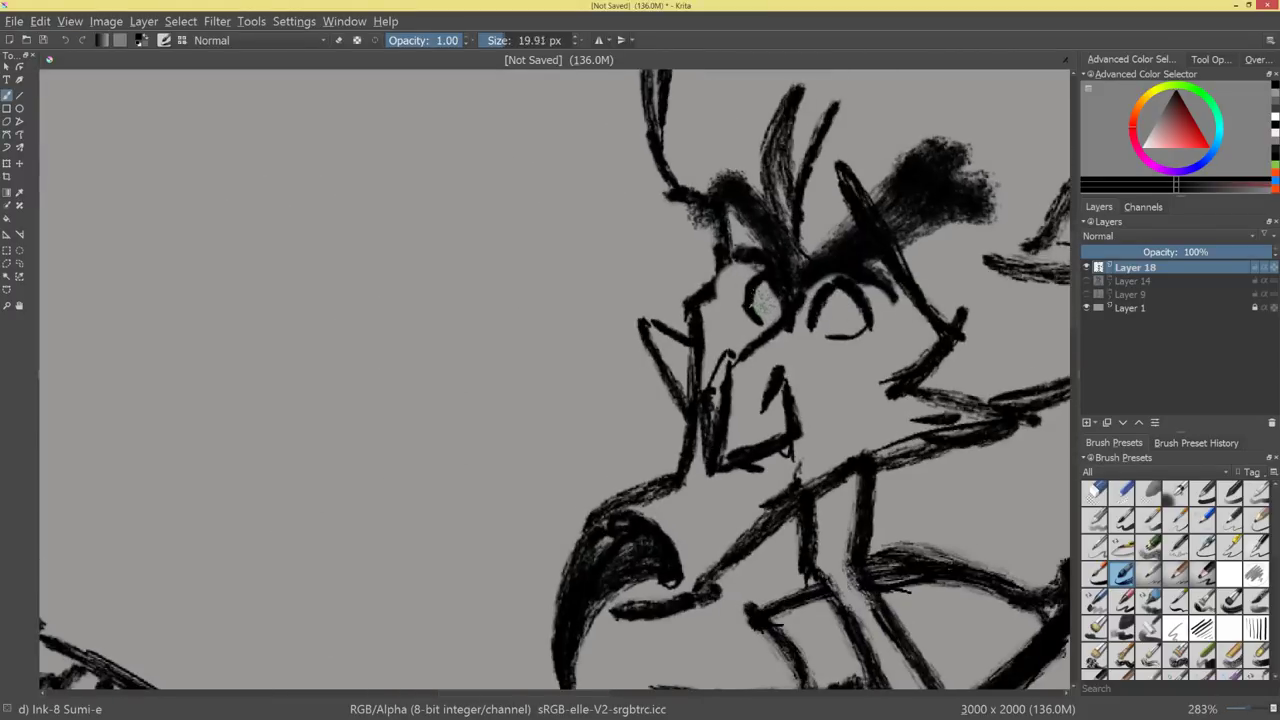
drag(753, 307, 752, 307)
mouse_move(764, 284)
mouse_down()
mouse_move(768, 318)
mouse_move(746, 321)
mouse_move(770, 320)
mouse_move(766, 292)
mouse_move(768, 304)
mouse_up()
key(ctrl+z)
scroll(803, 423, down, 6)
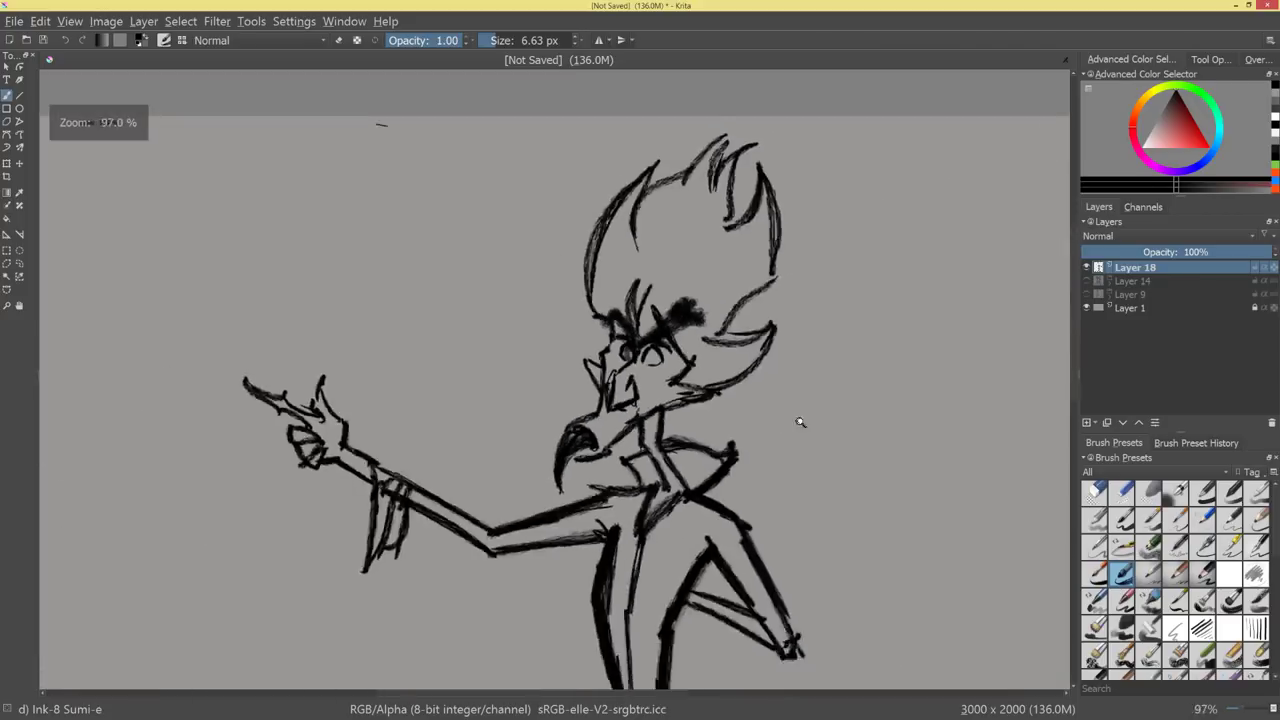
Enlarge the brush to 46.03 px and ink narrow black pupils in both eyes.
key(bracketright)
key(bracketright)
key(bracketright)
key(bracketright)
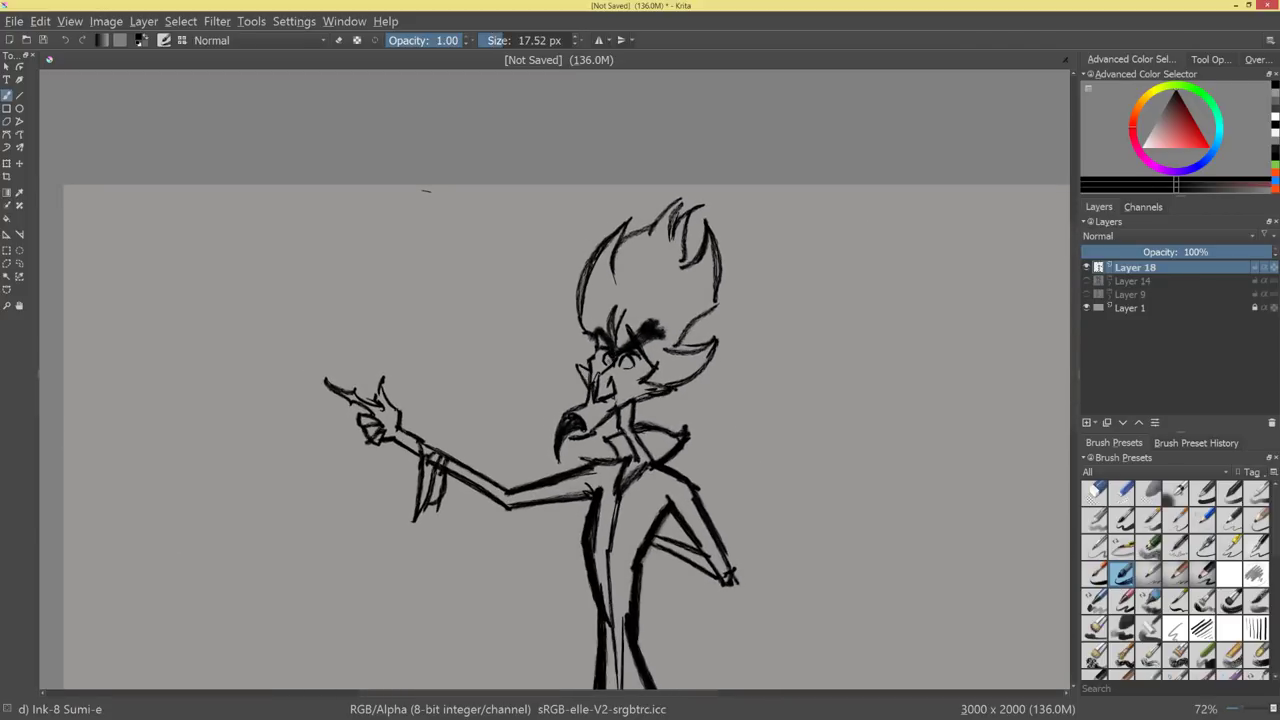
key(bracketright)
key(bracketright)
key(bracketright)
drag(652, 377, 731, 345)
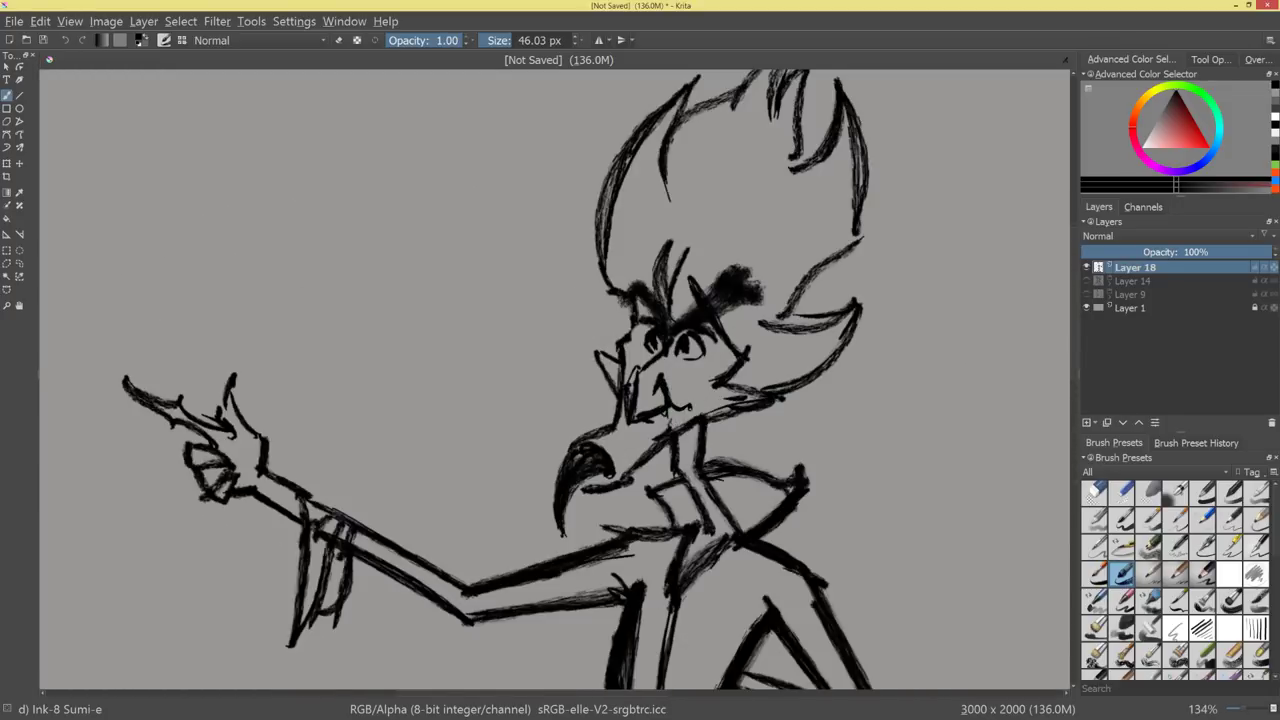
Try a small dark mark just below the nose and check it against the whole figure.
scroll(684, 408, down, 6)
scroll(670, 406, up, 5)
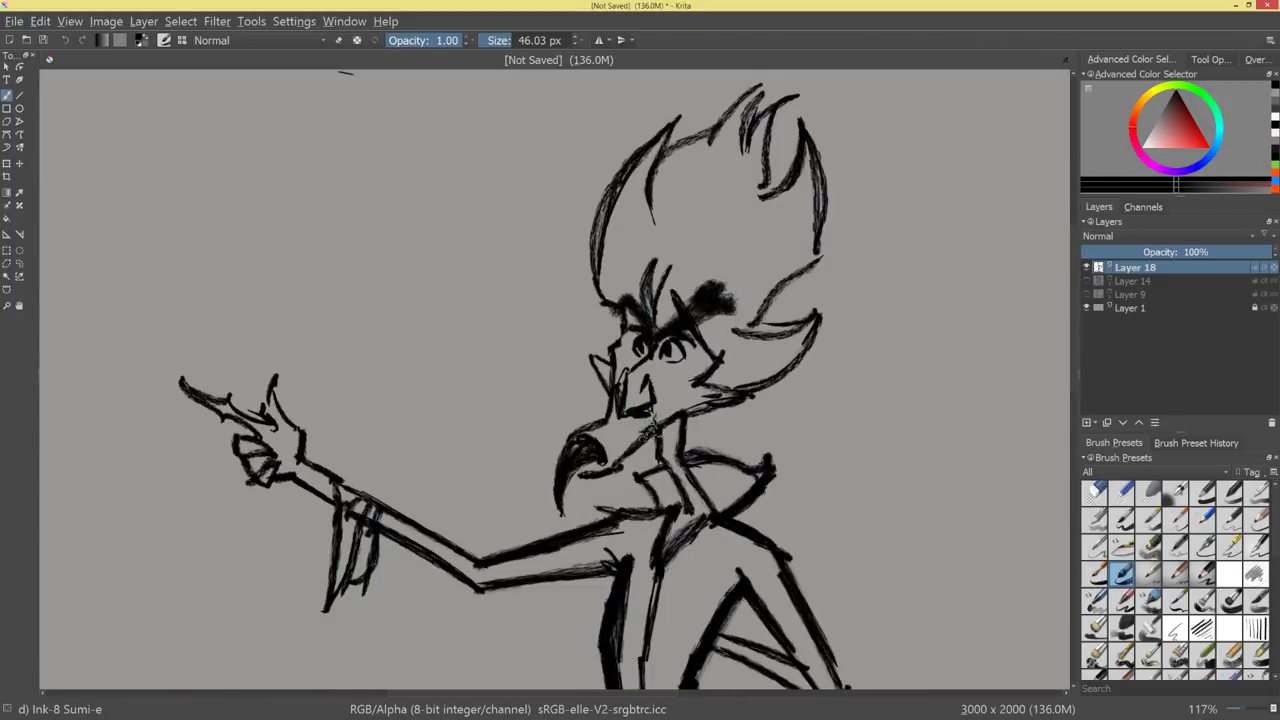
scroll(645, 415, down, 6)
scroll(645, 415, up, 6)
drag(648, 418, 654, 440)
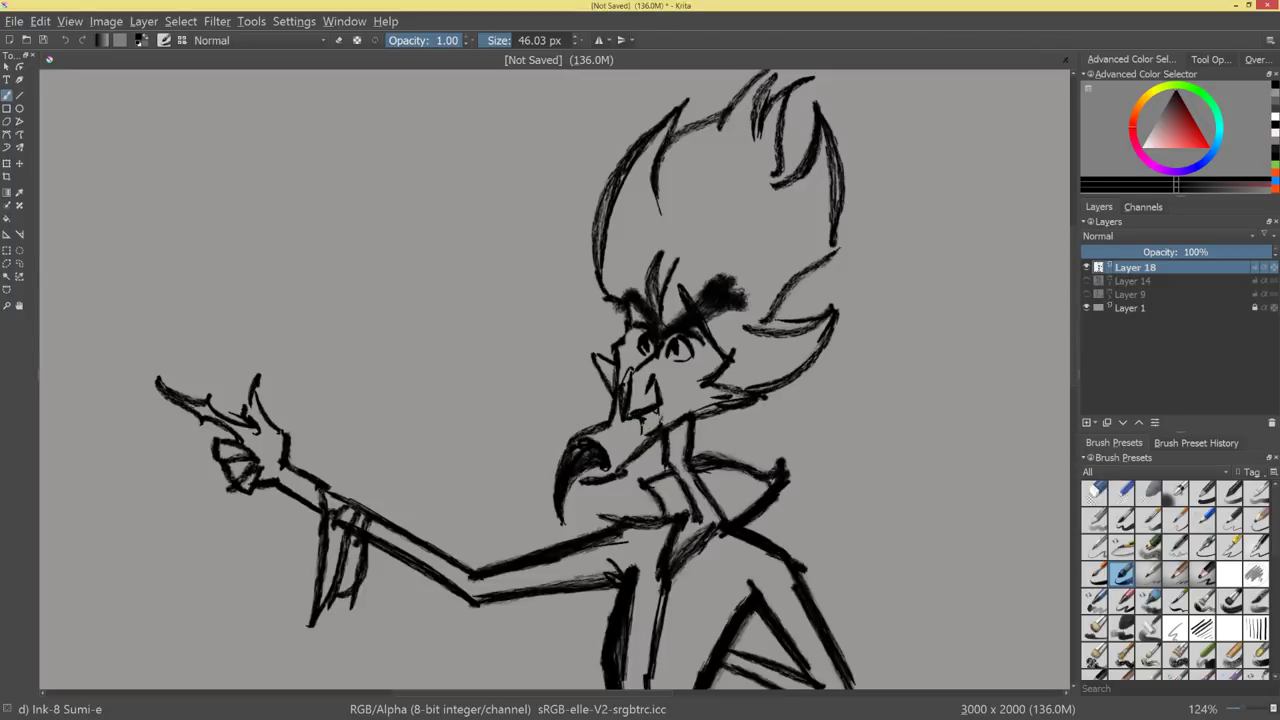
scroll(660, 500, down, 6)
scroll(660, 500, up, 8)
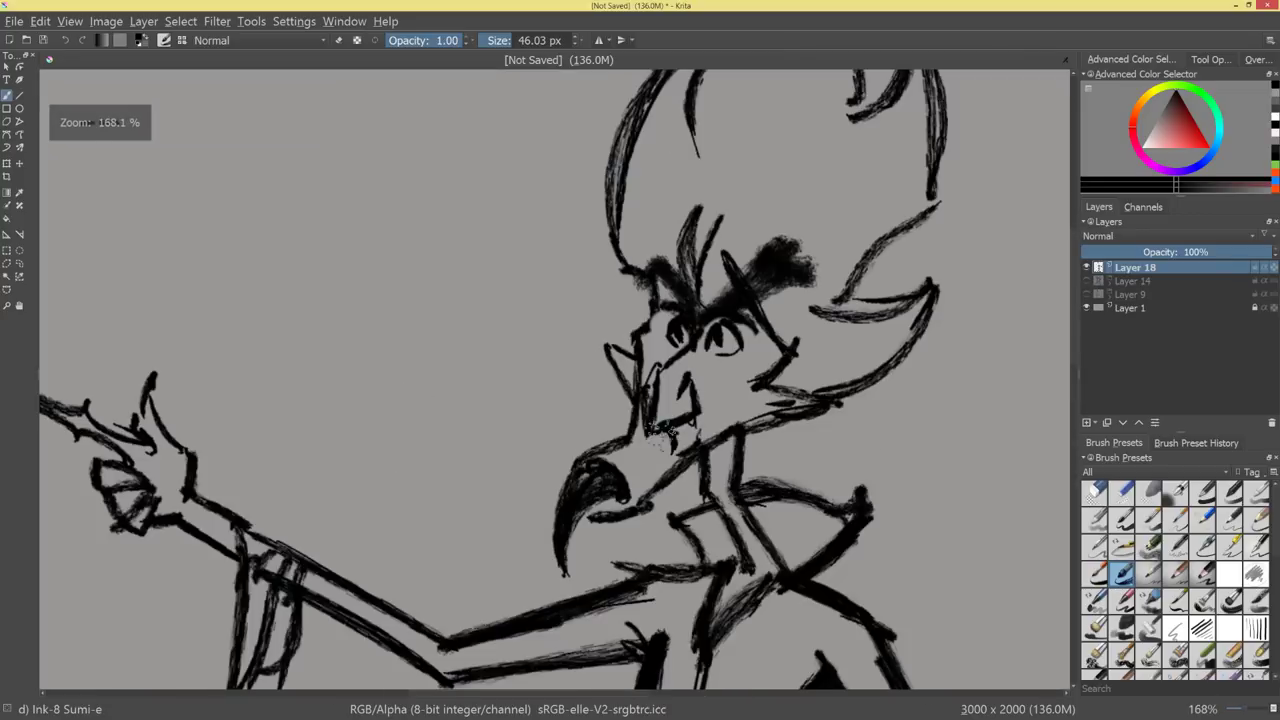
scroll(652, 452, down, 6)
scroll(700, 510, up, 6)
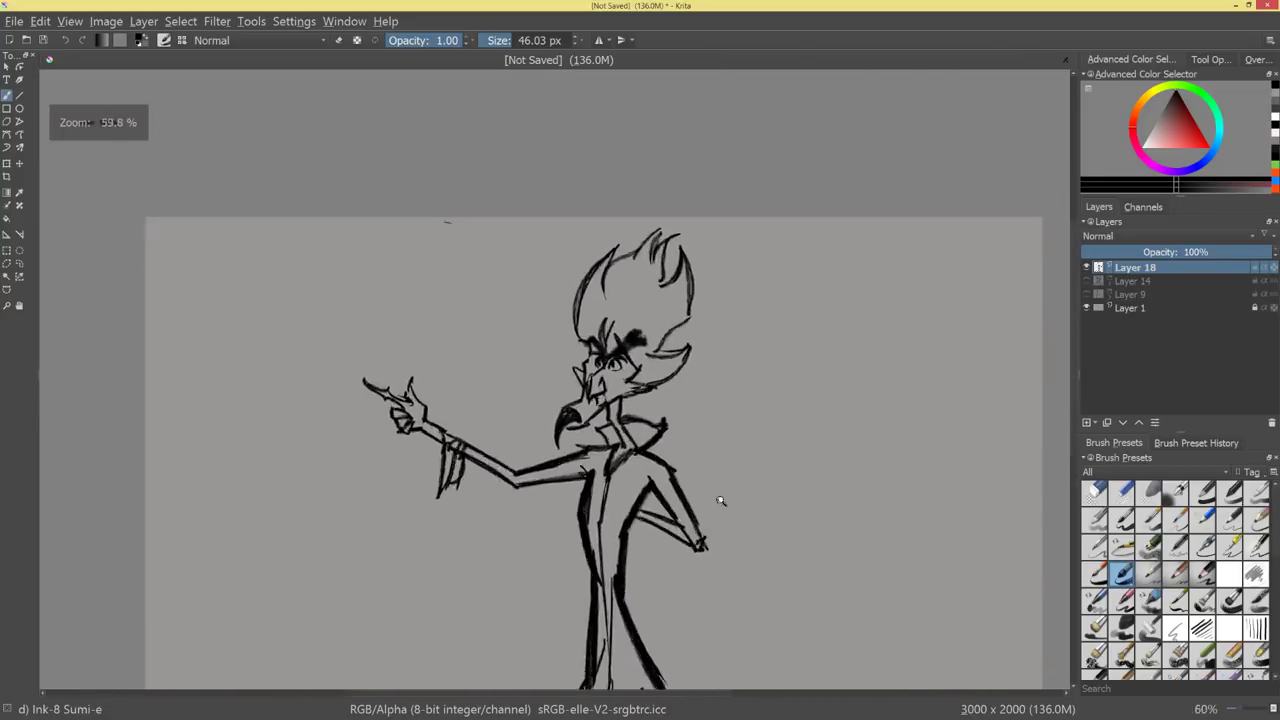
Erase the near eye's rounded lower rim and redraw the lower eyelids as flatter, angled lines.
key(e)
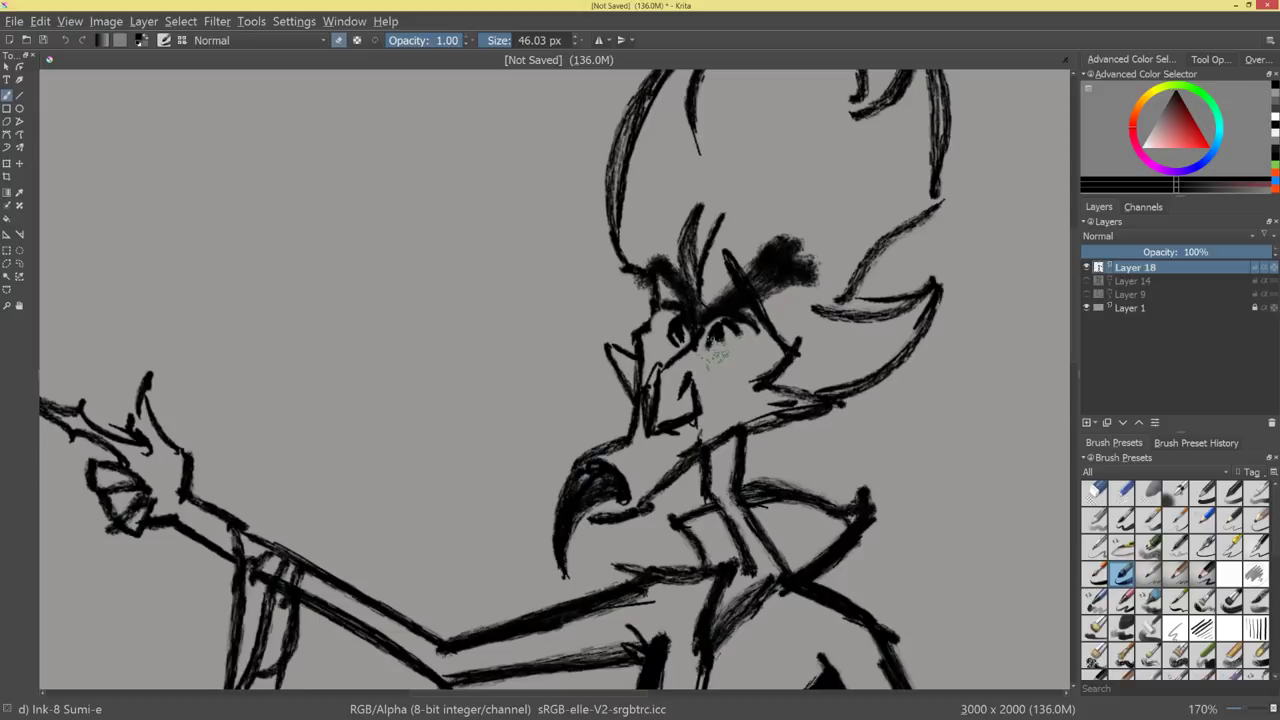
key(e)
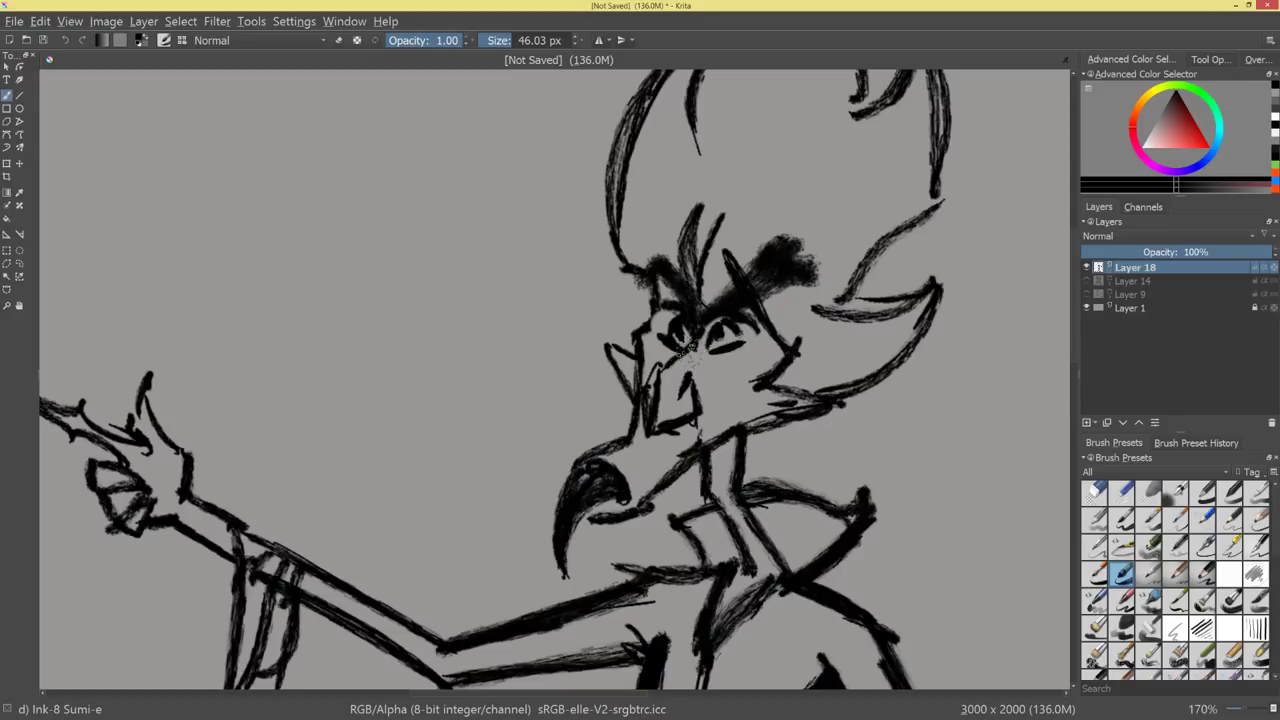
scroll(725, 492, down, 5)
scroll(769, 430, up, 2)
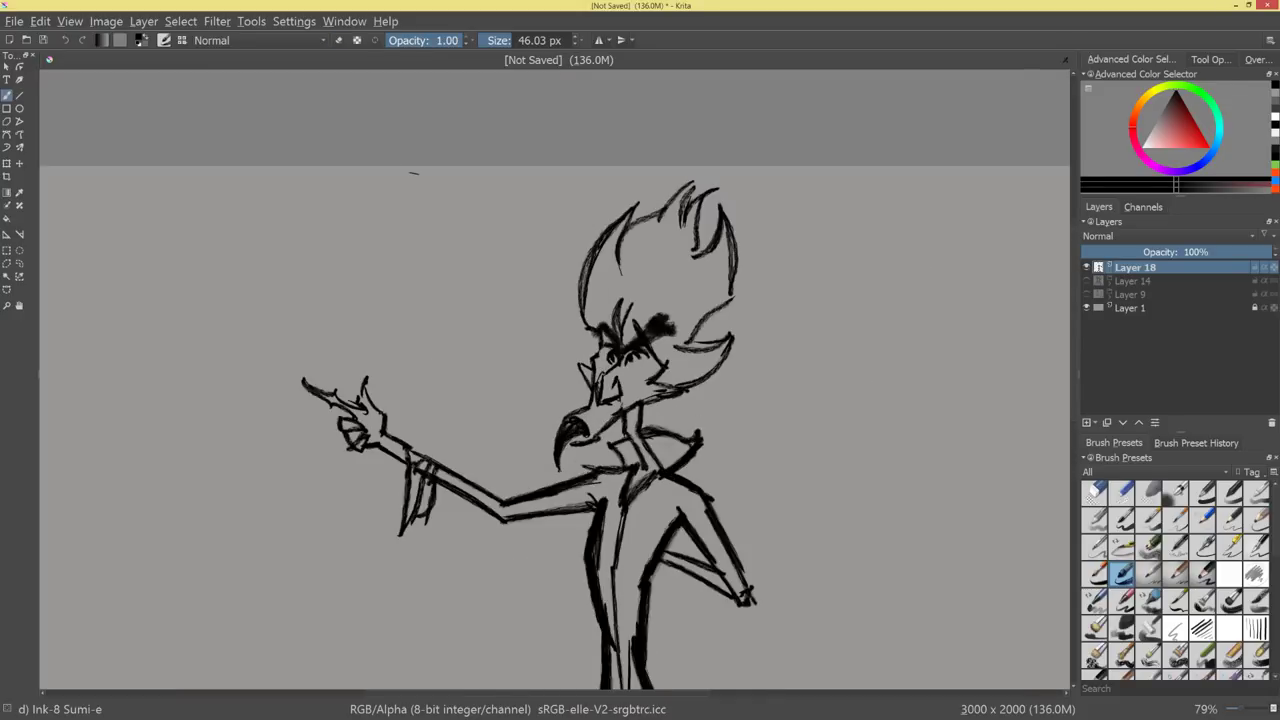
Clean up the hanging sleeve's cuff and thicken the hair's front and top strands with a 56.60 px brush.
scroll(655, 470, down, 4)
drag(670, 447, 642, 352)
drag(634, 408, 690, 346)
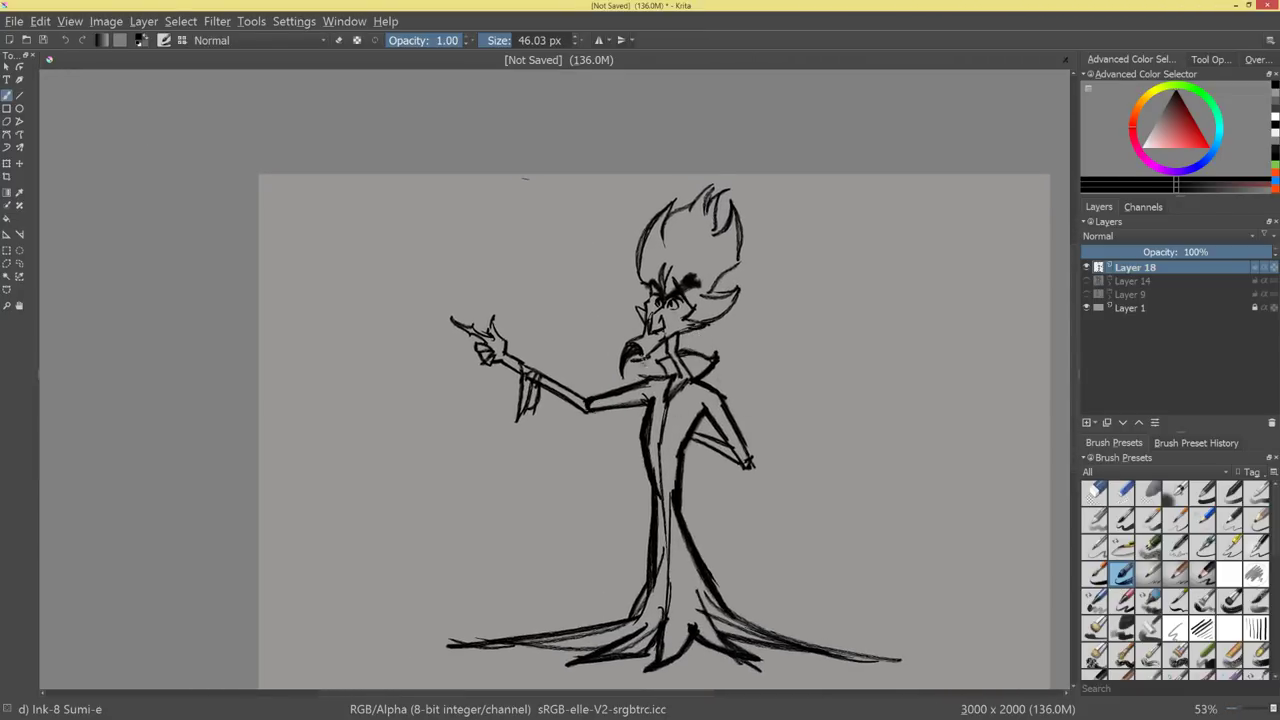
key(e)
key(e)
drag(644, 234, 626, 276)
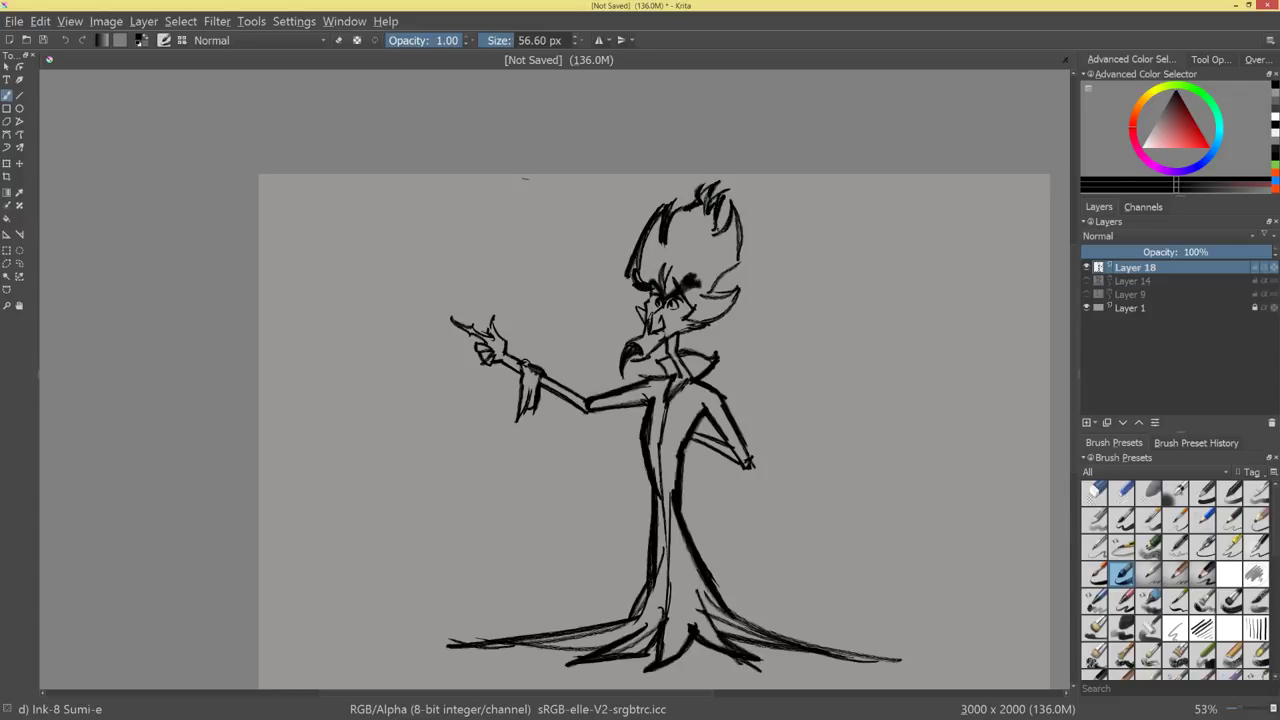
Erase the lower front hair contour and redraw it as pointed tufts flaring out beside the forehead.
key(e)
drag(634, 254, 644, 283)
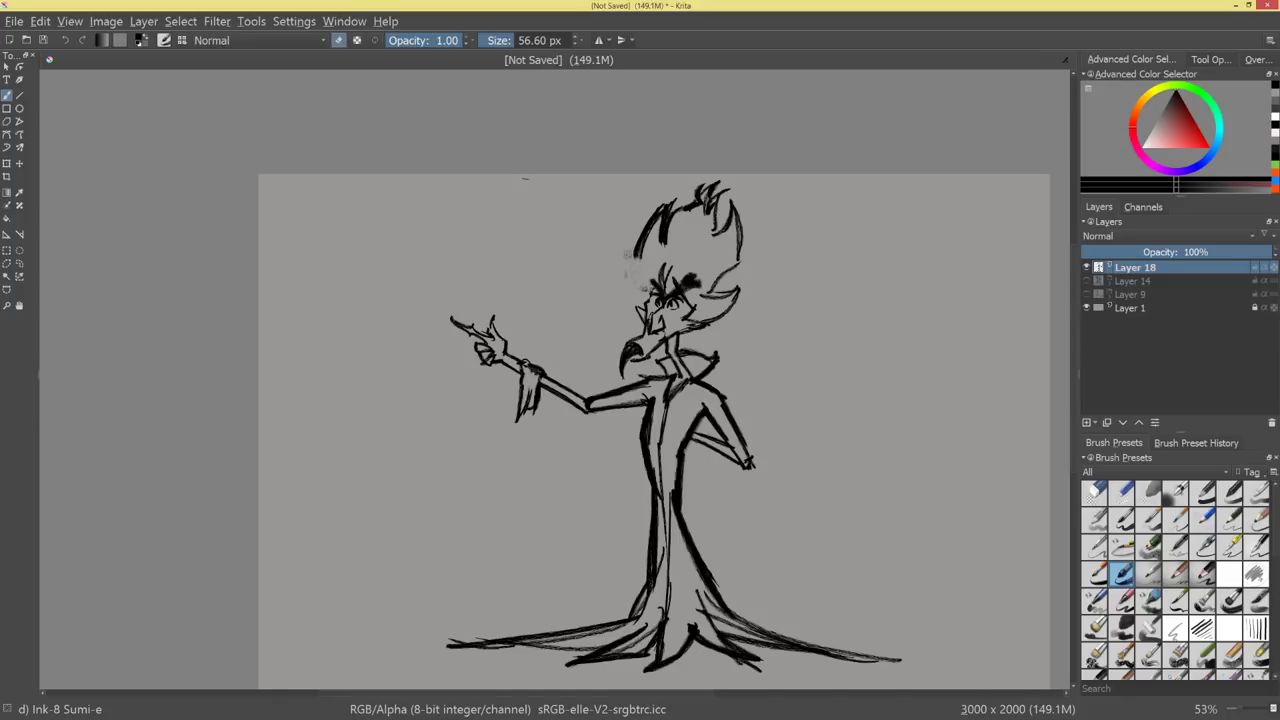
key(e)
mouse_move(645, 225)
mouse_down()
mouse_move(656, 290)
mouse_move(622, 286)
mouse_up()
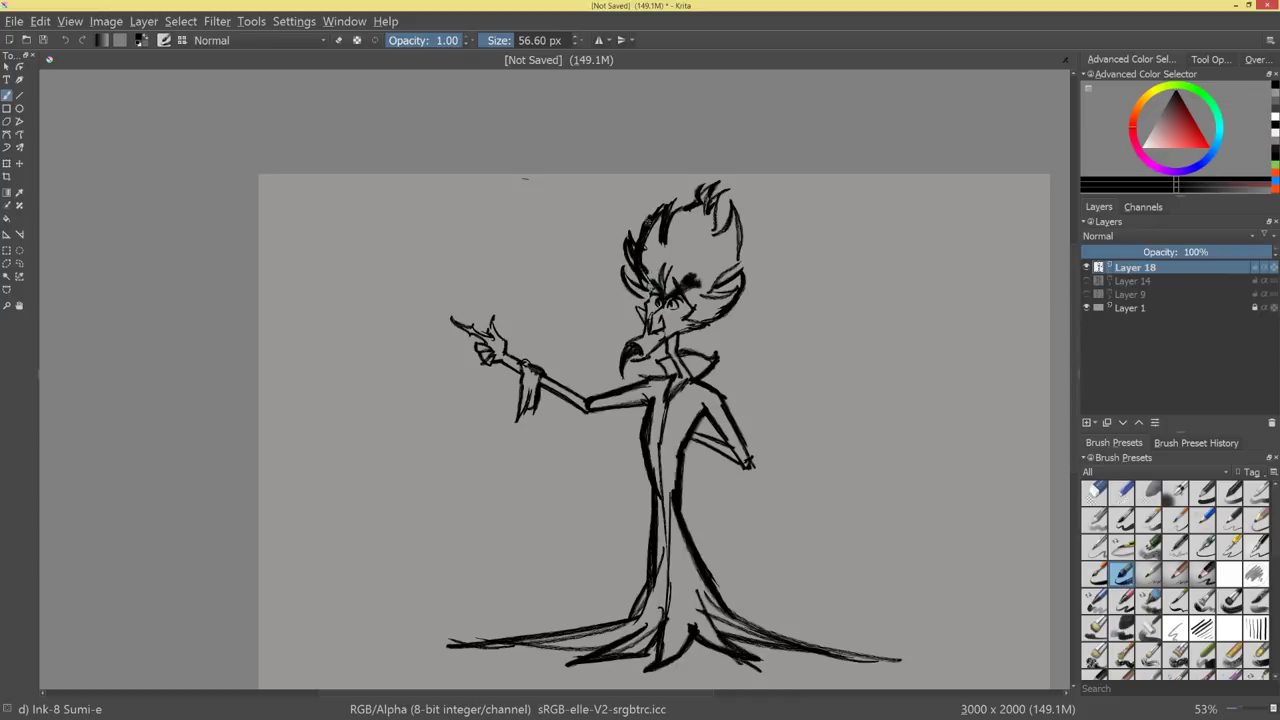
Fill the tall flame-shaped hair and the back side tuft with dense black strands.
drag(655, 210, 650, 284)
mouse_move(685, 192)
mouse_down()
mouse_move(664, 288)
mouse_move(680, 284)
mouse_up()
mouse_move(718, 214)
mouse_down()
mouse_move(700, 296)
mouse_move(735, 288)
mouse_move(720, 316)
mouse_up()
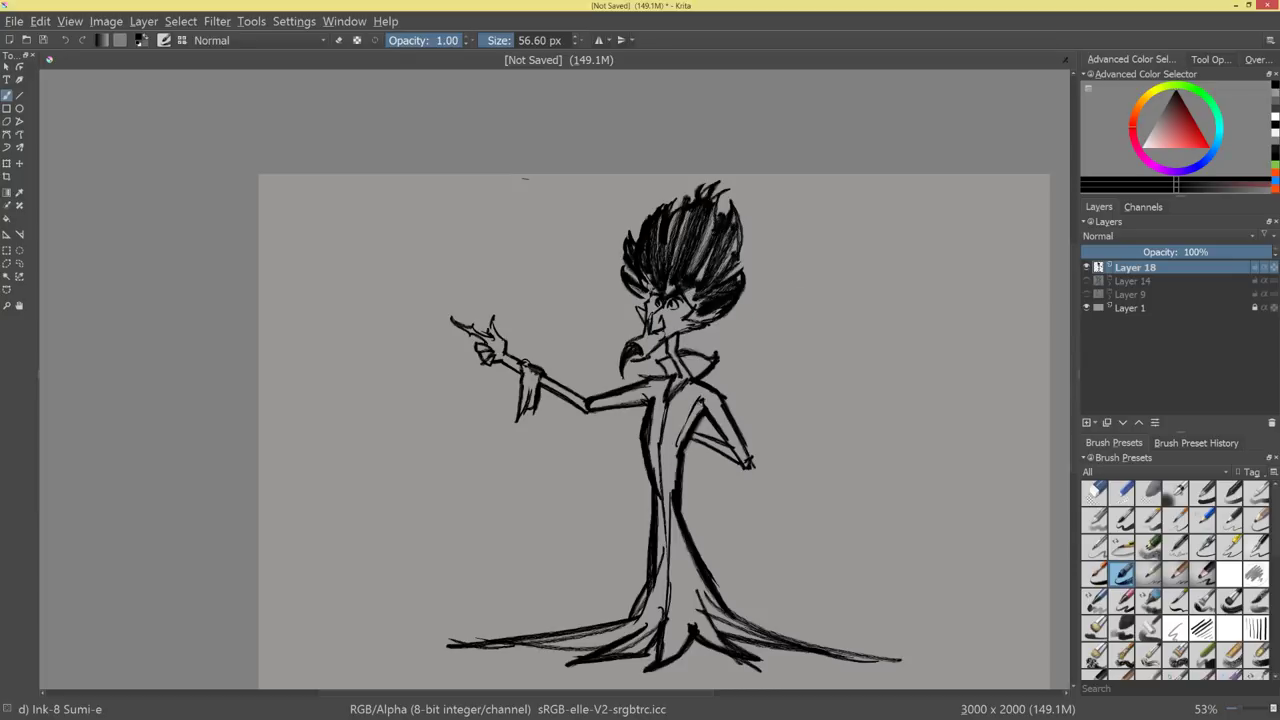
Thicken the robe's back contour beneath the bent arm with a 56.60 px brush.
mouse_move(676, 455)
mouse_down()
mouse_move(671, 520)
mouse_move(732, 623)
mouse_up()
mouse_move(711, 504)
mouse_down()
mouse_move(780, 366)
mouse_move(851, 305)
mouse_move(757, 335)
mouse_up()
drag(757, 335, 797, 302)
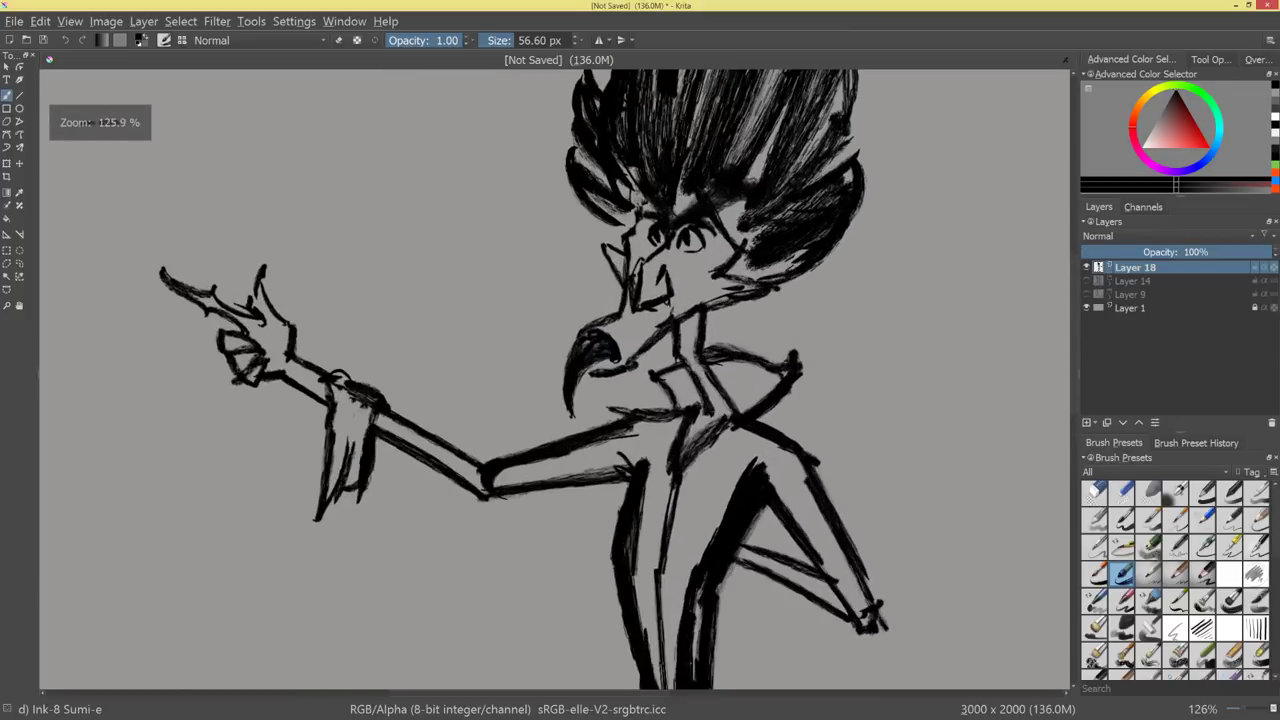
Erase and redraw parts of the drooping pointed beard to reshape its curve below the chin.
key(e)
mouse_move(586, 394)
mouse_down()
mouse_move(574, 351)
mouse_move(609, 351)
mouse_move(566, 356)
mouse_up()
key(e)
mouse_move(600, 366)
mouse_down()
mouse_move(630, 289)
mouse_move(566, 410)
mouse_up()
key(ctrl+z)
key(e)
drag(614, 344, 598, 362)
mouse_move(572, 378)
mouse_down()
mouse_move(566, 414)
mouse_move(594, 340)
mouse_move(580, 336)
mouse_move(582, 377)
mouse_move(566, 396)
mouse_move(586, 408)
mouse_up()
key(e)
Undo the last three strokes and rework the beard's outer edge with a 38.48 px brush.
mouse_move(704, 369)
mouse_down()
mouse_move(679, 451)
mouse_move(817, 288)
mouse_up()
key(ctrl+z)
key(ctrl+z)
key(ctrl+z)
drag(590, 346, 564, 398)
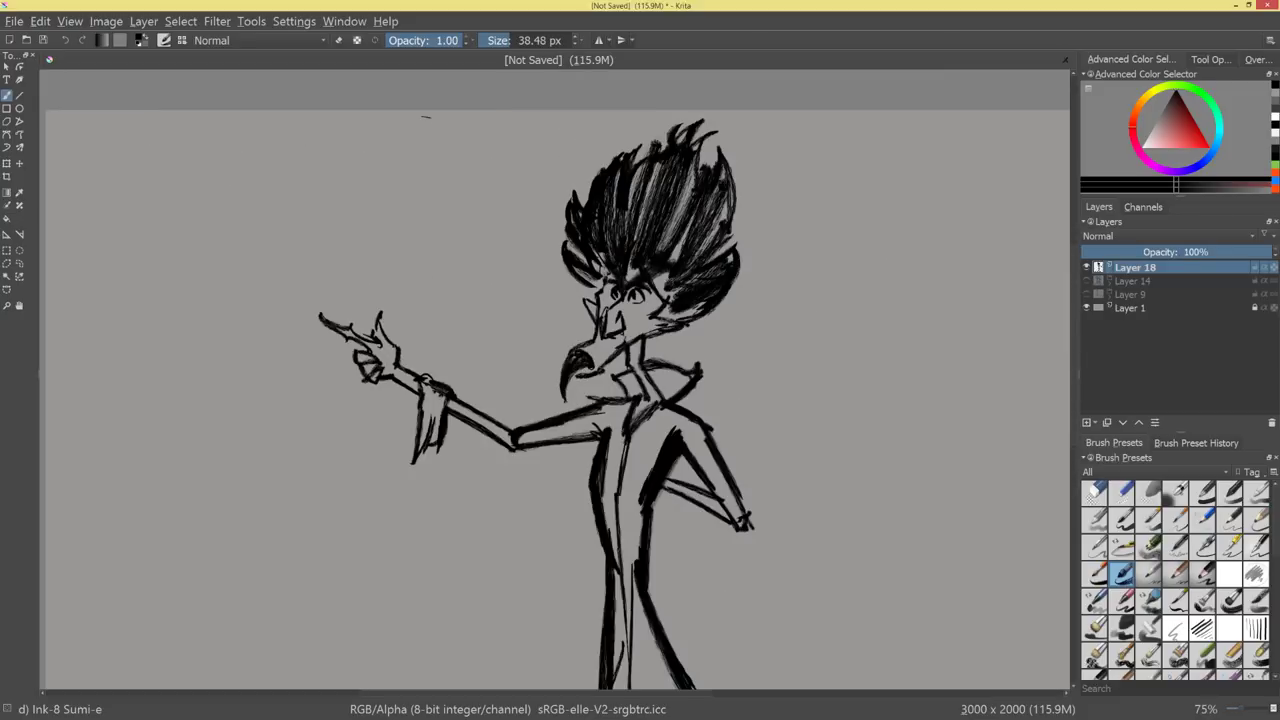
Trim the beard's edge with the eraser and redraw its outer curve down to the hooked tip.
scroll(770, 370, down, 5)
scroll(575, 395, up, 8)
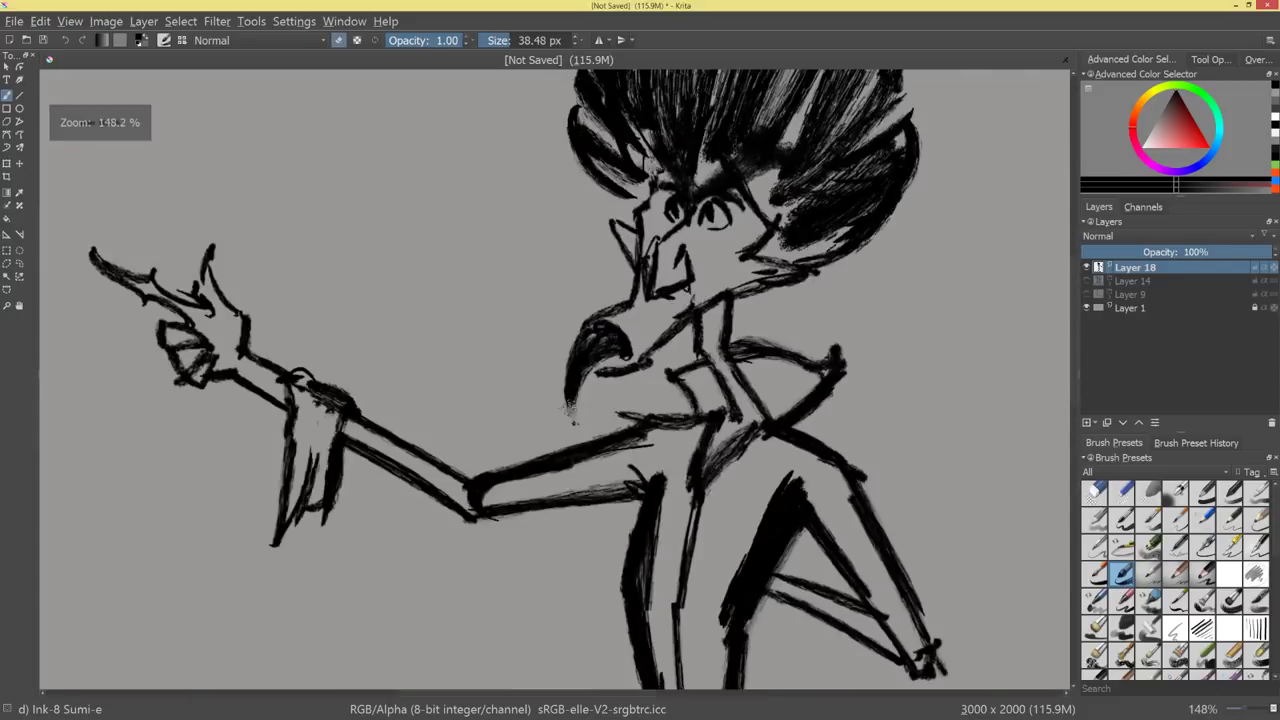
mouse_move(580, 353)
mouse_down()
mouse_move(610, 338)
mouse_move(572, 344)
mouse_up()
key(e)
mouse_move(596, 326)
mouse_down()
mouse_move(556, 366)
mouse_move(540, 362)
mouse_up()
mouse_move(540, 362)
mouse_down()
mouse_move(576, 371)
mouse_move(593, 356)
mouse_move(568, 364)
mouse_move(573, 420)
mouse_up()
scroll(592, 368, down, 5)
scroll(720, 400, up, 5)
mouse_move(682, 318)
mouse_down()
mouse_move(743, 272)
mouse_move(693, 264)
mouse_move(708, 271)
mouse_move(630, 335)
mouse_up()
Erase stray marks between the mouth and jaw, and darken the jawline above the beard with a 16.49 px brush.
key(e)
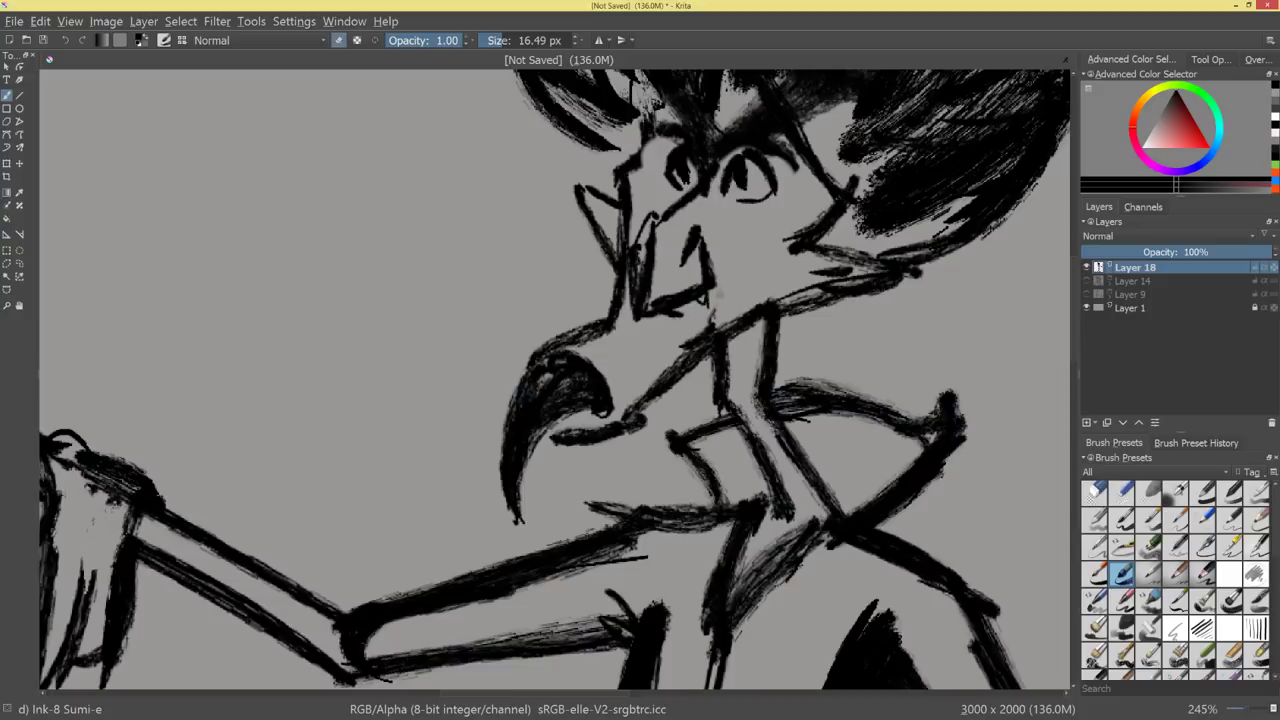
mouse_move(713, 312)
mouse_down()
mouse_move(635, 369)
mouse_move(672, 360)
mouse_up()
key(e)
drag(732, 324, 612, 424)
drag(760, 320, 632, 415)
drag(636, 416, 528, 456)
drag(616, 437, 573, 528)
Draw a thin inner face contour above the existing jawline, narrowing from the mouth corner to a small chin with the 16.49 px brush.
scroll(571, 369, up, 11)
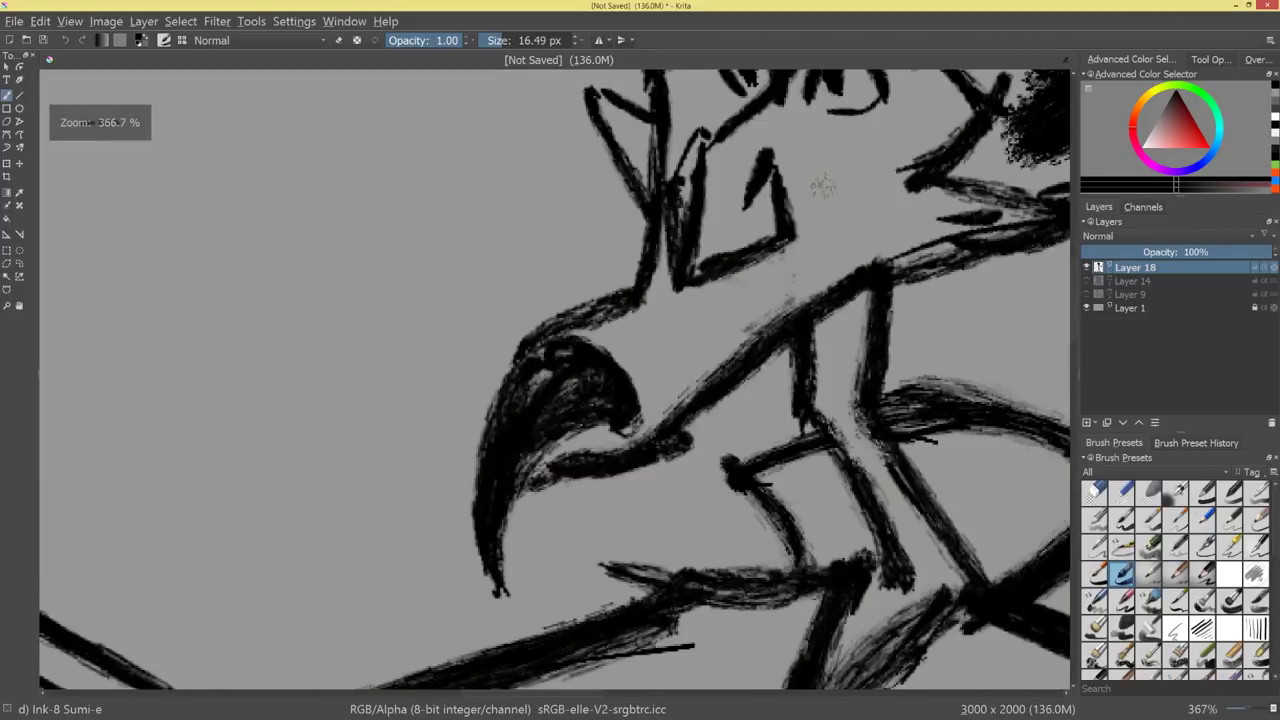
drag(811, 259, 705, 362)
drag(796, 288, 690, 368)
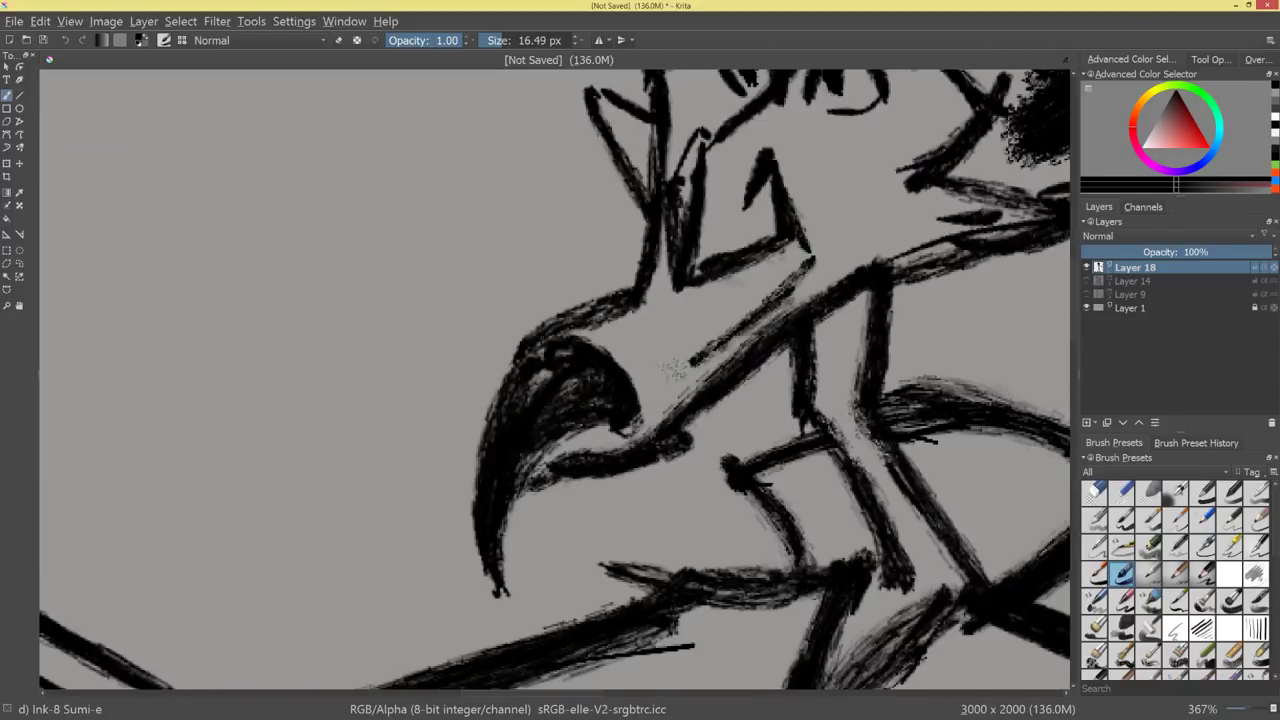
mouse_move(652, 228)
mouse_down()
mouse_move(632, 352)
mouse_move(686, 374)
mouse_up()
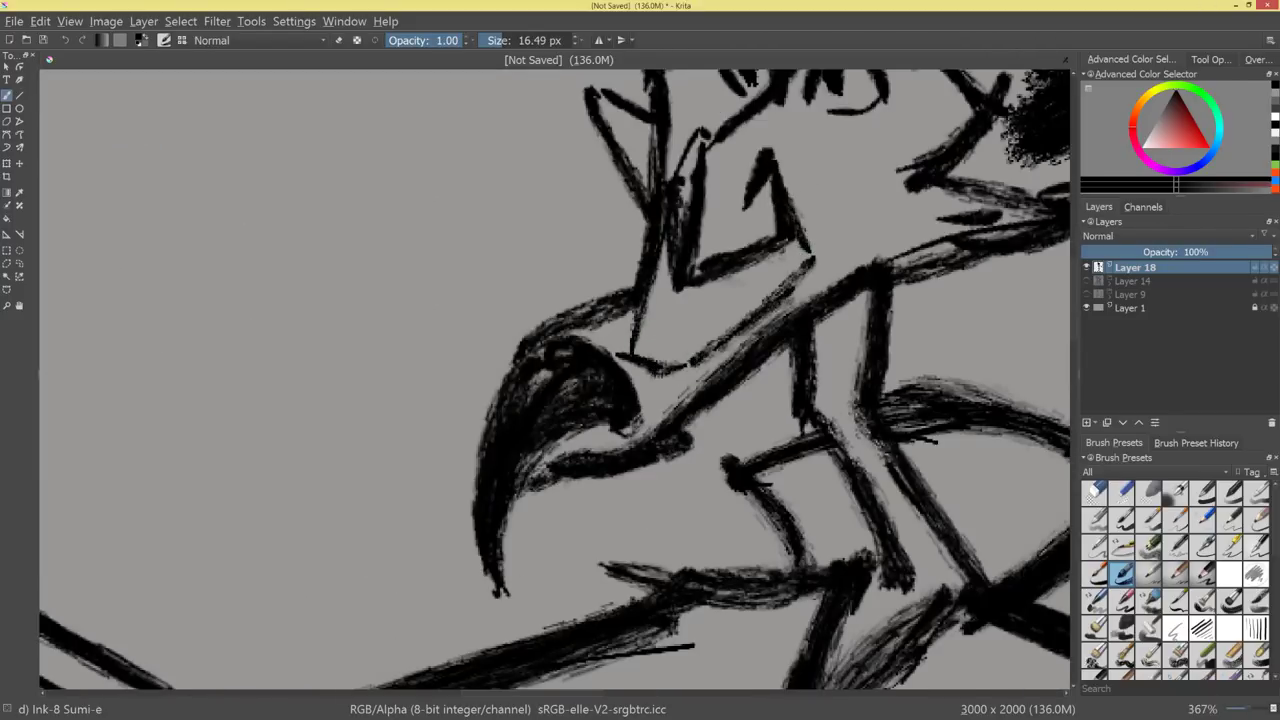
Refine the character's face with short ink strokes beneath the nose and below the eye.
scroll(686, 374, down, 11)
scroll(779, 313, up, 11)
mouse_move(670, 299)
mouse_down()
mouse_move(705, 298)
mouse_move(699, 325)
mouse_up()
key(ctrl+z)
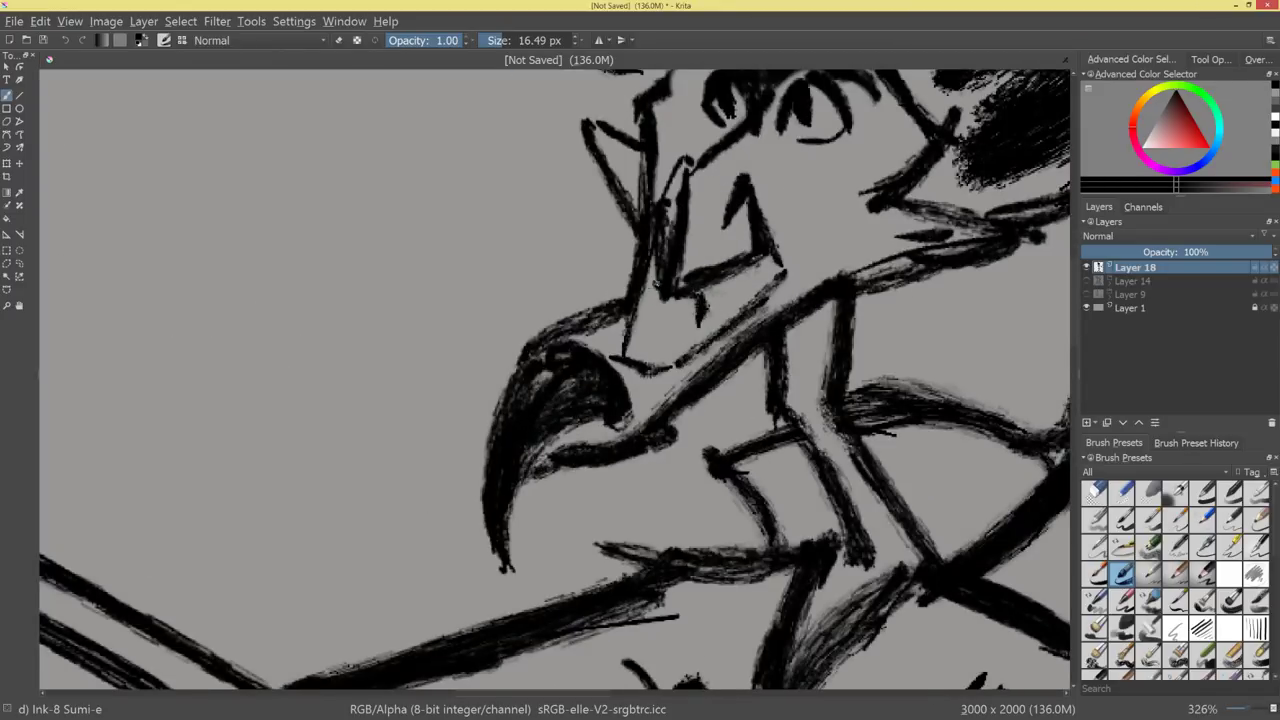
drag(659, 286, 631, 330)
mouse_move(820, 394)
mouse_down()
mouse_move(748, 472)
mouse_move(774, 446)
mouse_up()
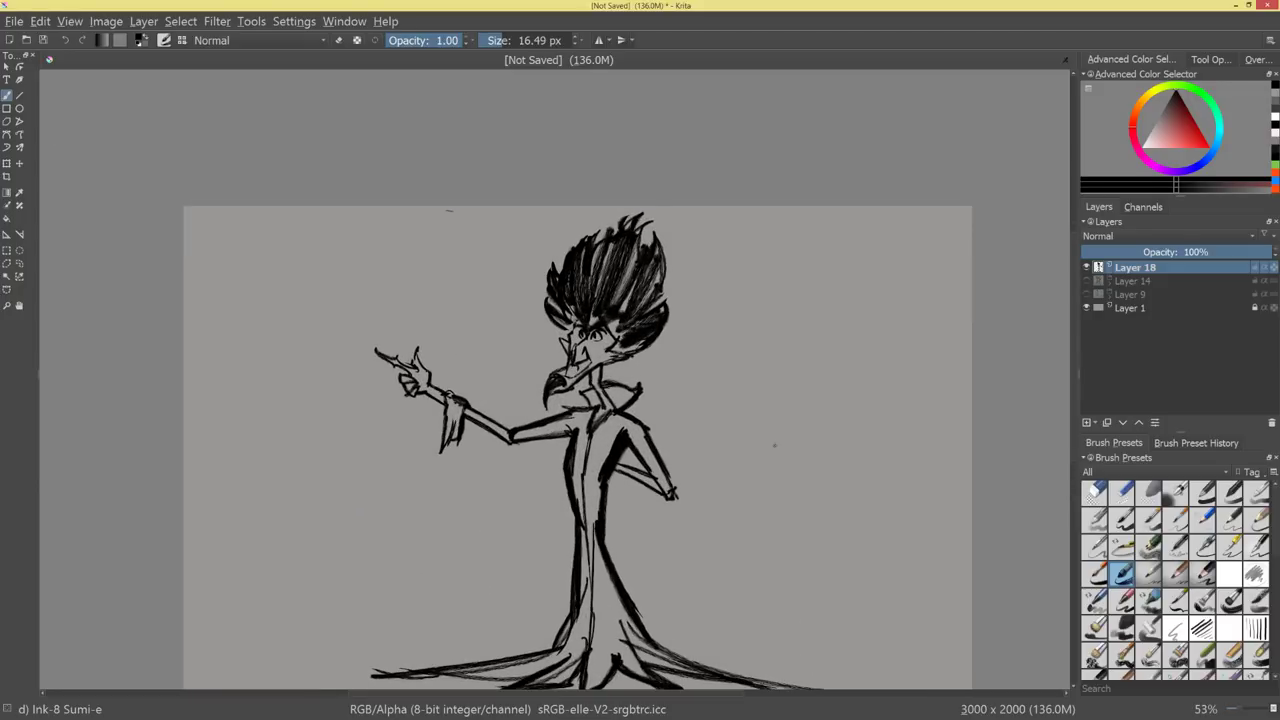
scroll(617, 347, up, 6)
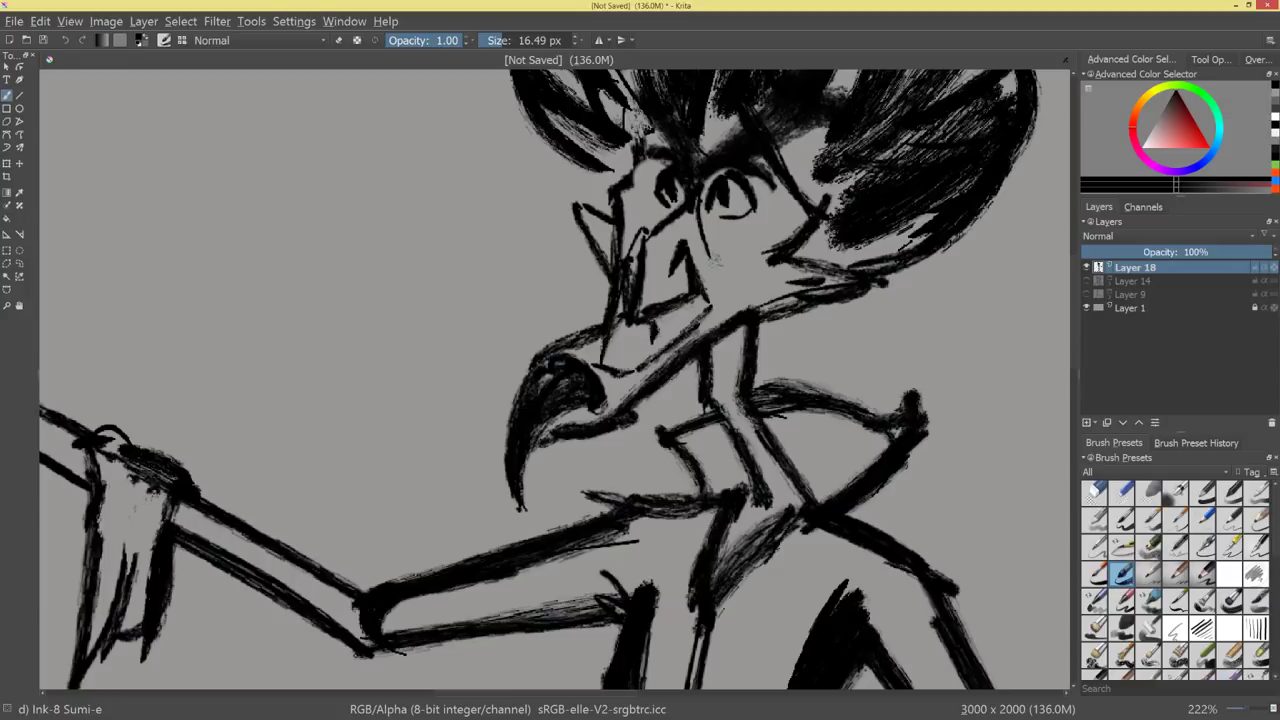
Try lines for bags under the character's eyes, and undo them.
drag(754, 221, 706, 207)
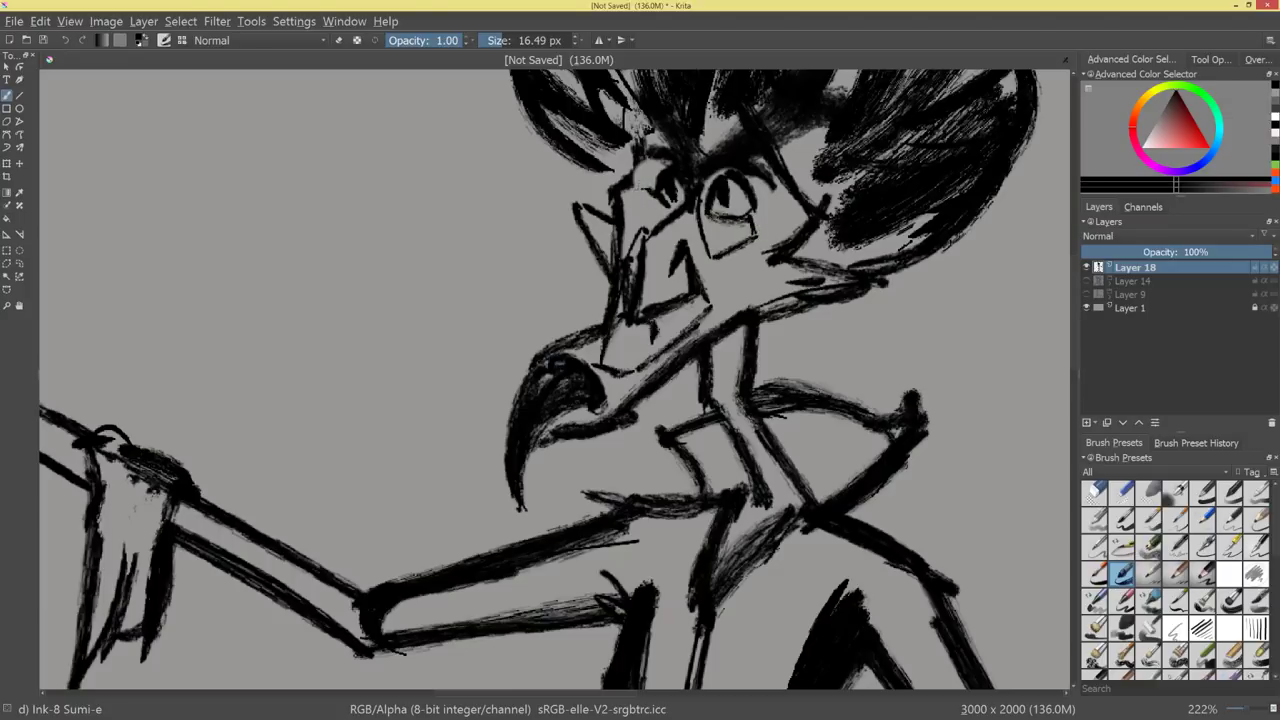
drag(637, 182, 650, 232)
key(ctrl+z)
key(ctrl+z)
Examine the face and the overall silhouette of the character sketch at several zoom levels.
mouse_move(843, 244)
mouse_down()
mouse_move(786, 329)
mouse_move(836, 256)
mouse_up()
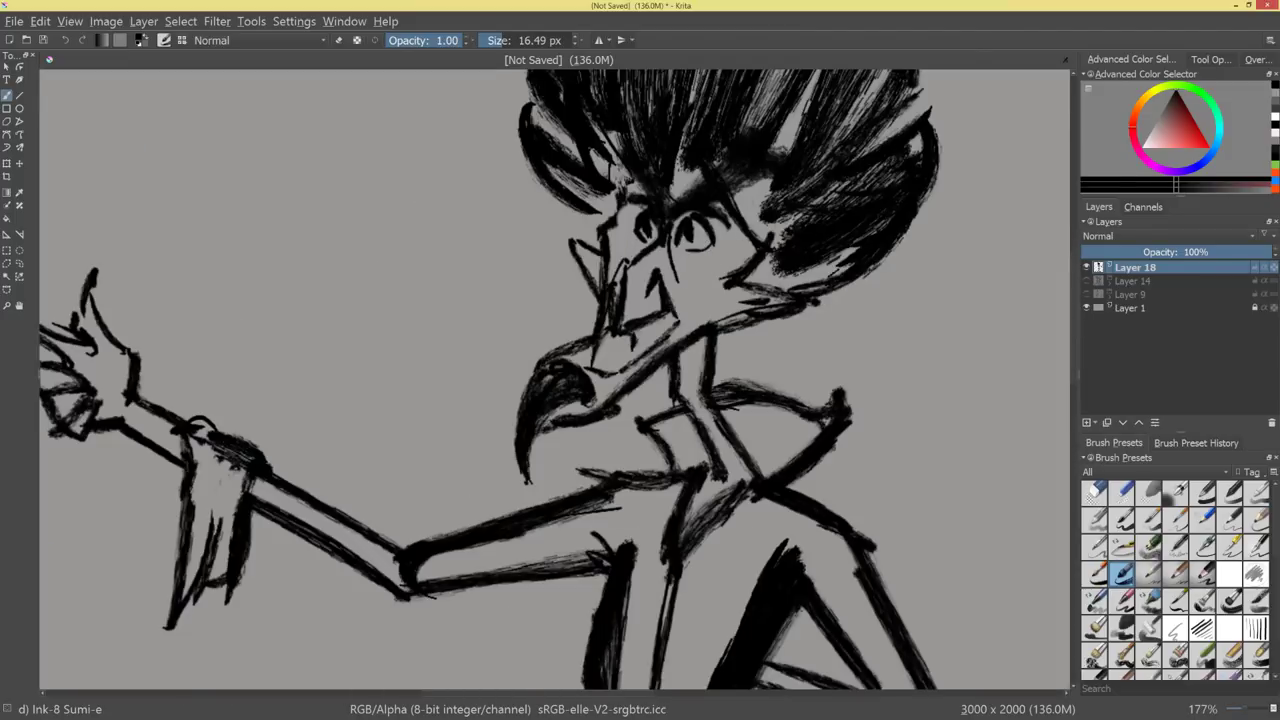
scroll(713, 316, down, 4)
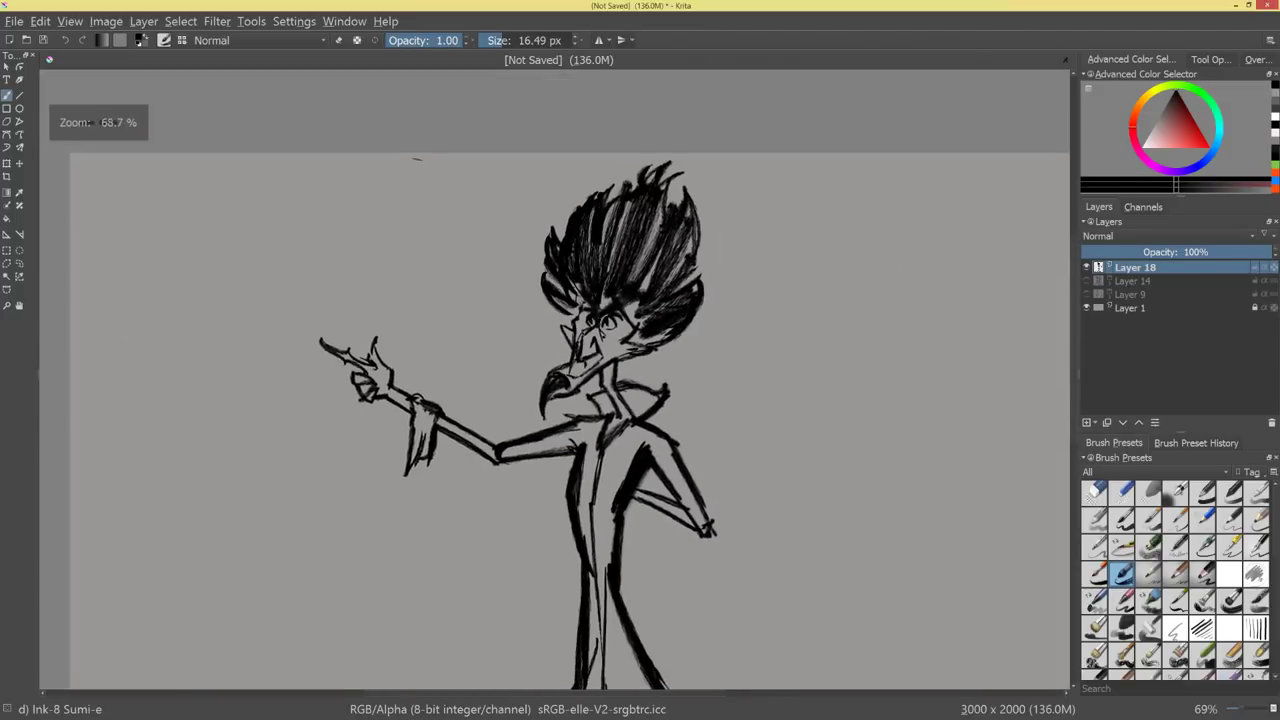
scroll(706, 363, up, 2)
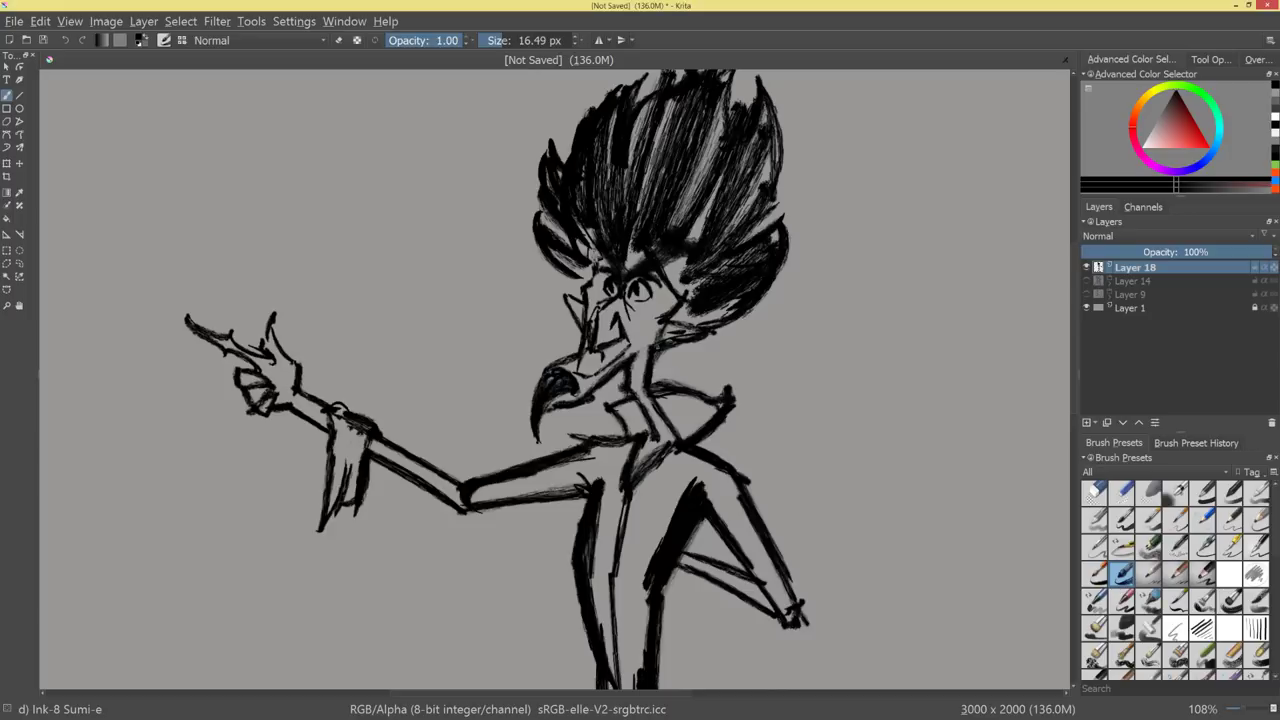
key(ctrl+minus)
key(ctrl+minus)
key(ctrl+minus)
key(ctrl+minus)
key(ctrl+minus)
key(ctrl+plus)
key(ctrl+plus)
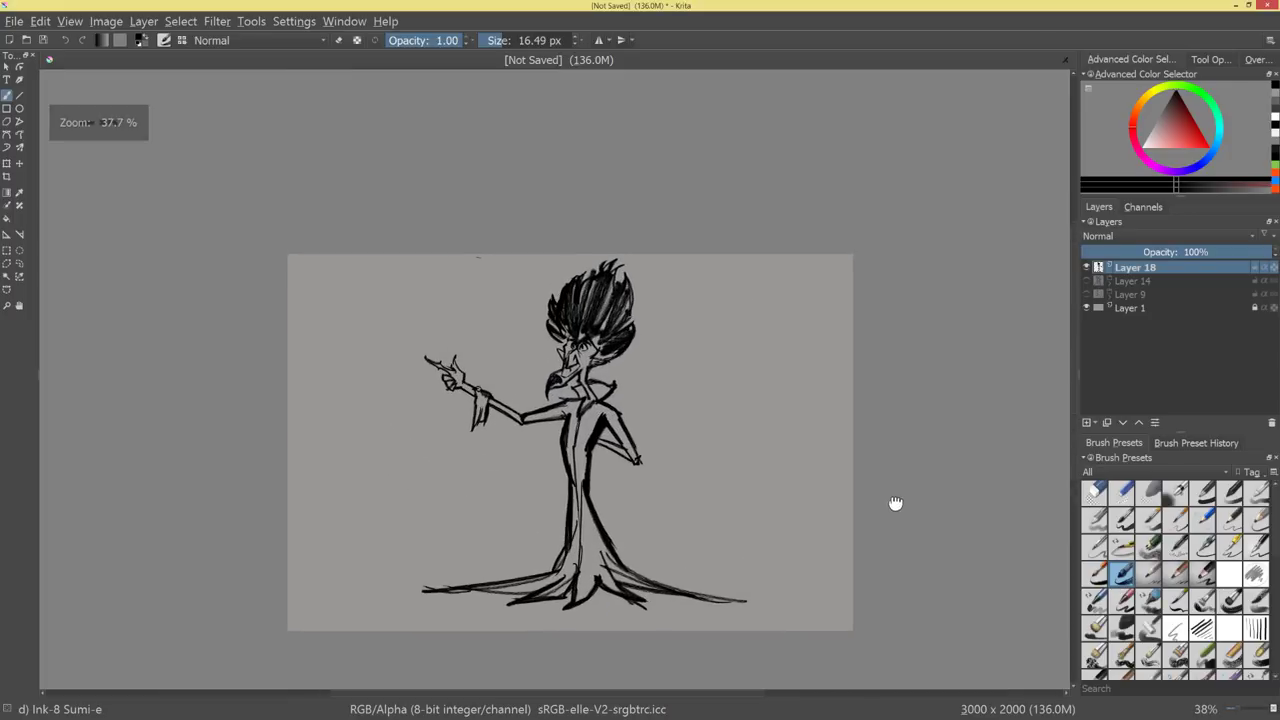
drag(896, 503, 900, 491)
Add a new layer above the line art at 38% opacity and choose black as the paint colour.
click(1109, 423)
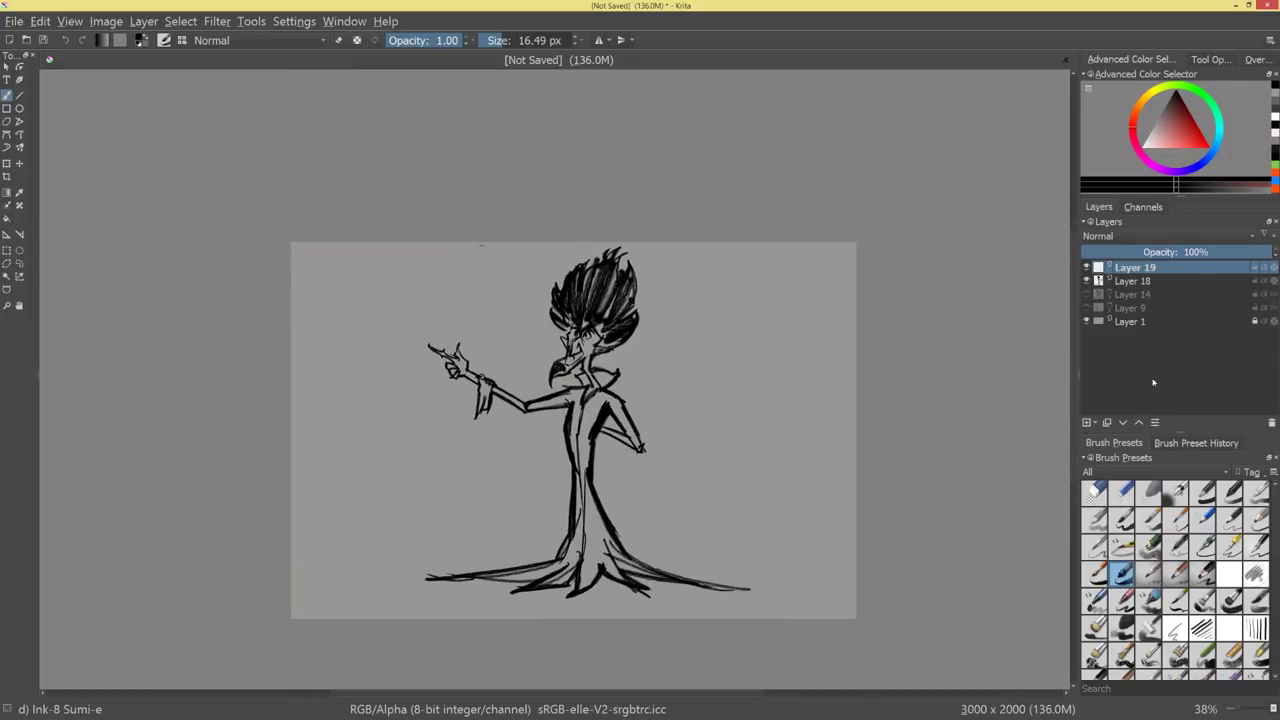
drag(1172, 114, 1174, 93)
drag(1200, 253, 1153, 253)
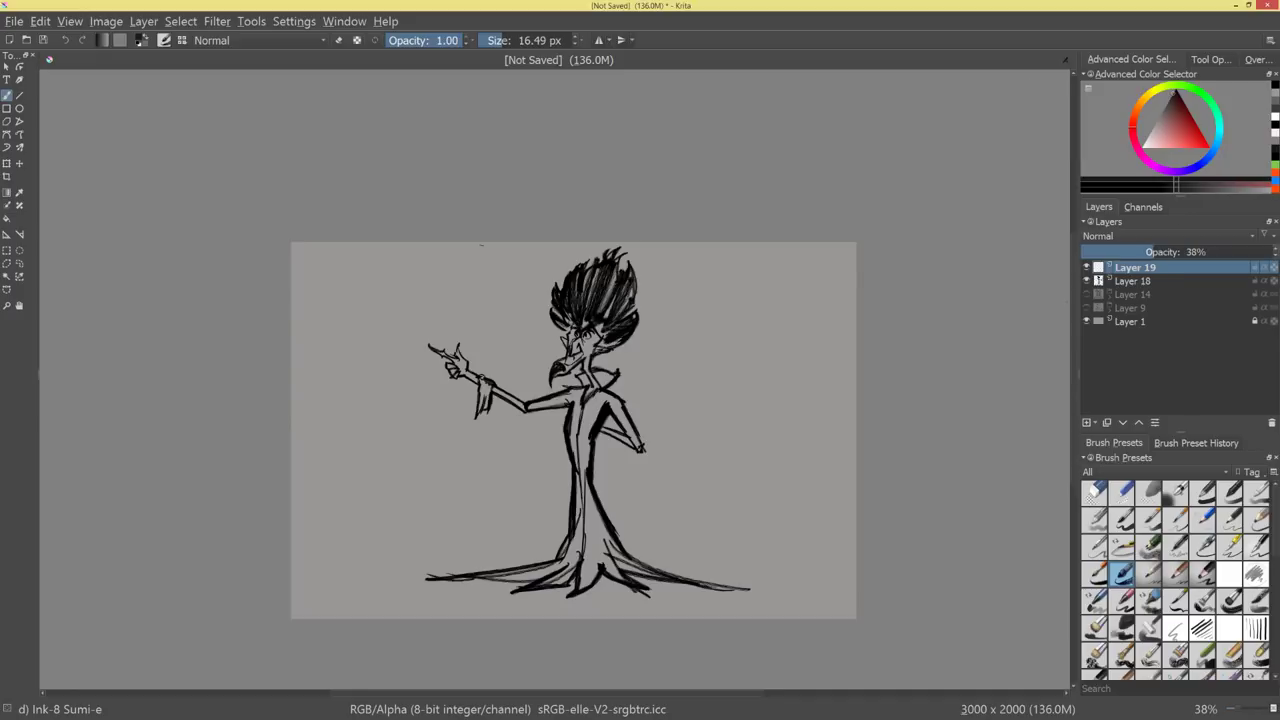
Paint flat shading over the character's robe, collar and draped sleeve with a large brush, cleaning up the edges with the eraser.
mouse_move(576, 389)
shift+mouse_down()
mouse_move(616, 389)
mouse_move(585, 450)
mouse_move(580, 420)
mouse_move(578, 555)
mouse_move(508, 572)
mouse_move(580, 530)
mouse_move(590, 585)
mouse_move(618, 520)
mouse_move(640, 570)
mouse_move(552, 396)
mouse_move(520, 402)
shift+mouse_up()
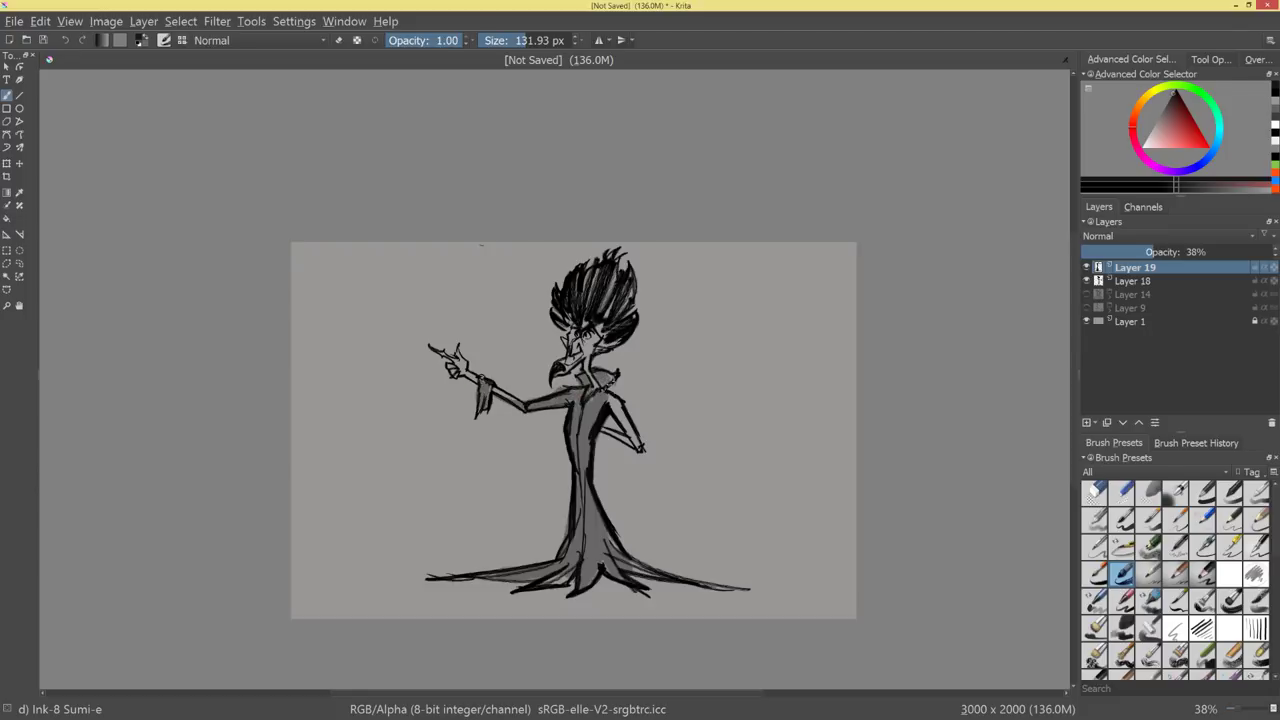
mouse_move(608, 384)
mouse_down()
mouse_move(632, 446)
mouse_move(676, 355)
mouse_move(622, 315)
mouse_move(640, 252)
mouse_up()
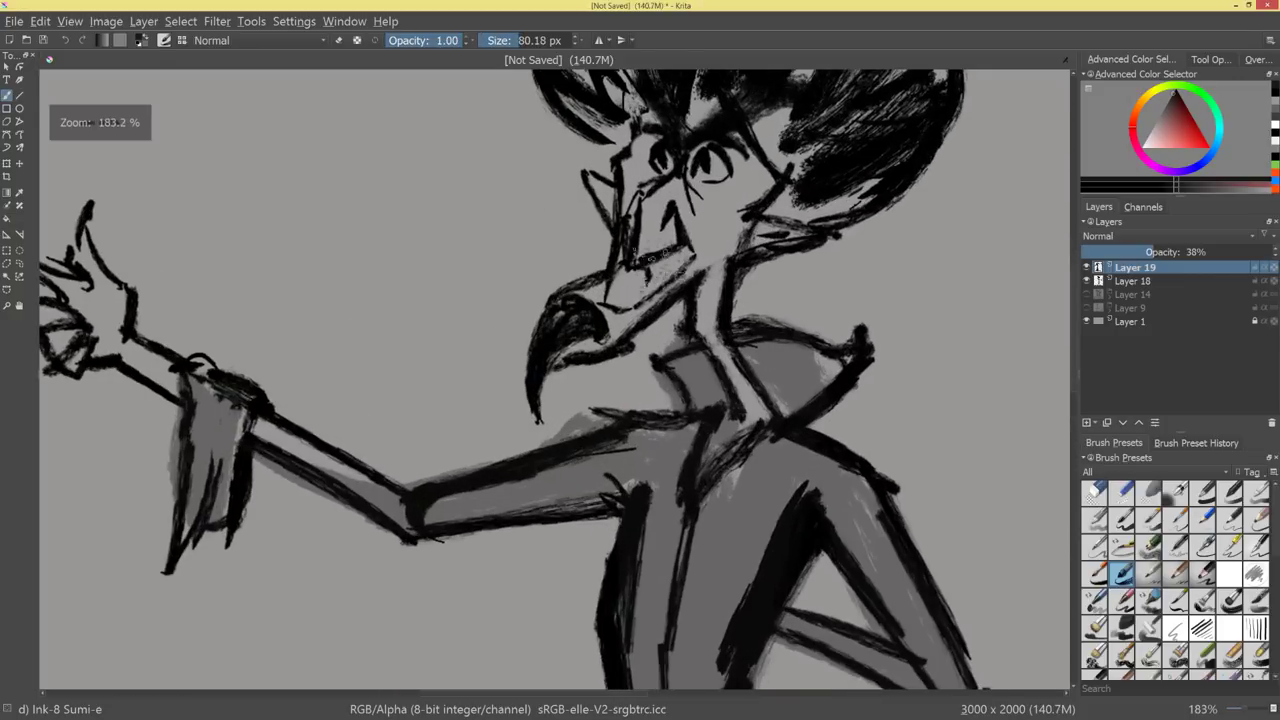
mouse_move(158, 343)
mouse_down()
mouse_move(177, 355)
mouse_move(392, 359)
mouse_up()
mouse_move(304, 312)
mouse_down()
mouse_move(320, 336)
mouse_move(350, 322)
mouse_move(340, 332)
mouse_move(352, 303)
mouse_move(362, 312)
mouse_up()
key(e)
drag(666, 375, 528, 450)
Shade the character's face with the brush at about 45.78 px.
shift+drag(682, 330, 602, 364)
drag(636, 302, 668, 298)
mouse_move(630, 238)
mouse_down()
mouse_move(618, 282)
mouse_move(714, 264)
mouse_move(764, 304)
mouse_move(734, 303)
mouse_move(704, 342)
mouse_move(726, 328)
mouse_move(718, 352)
mouse_move(674, 362)
mouse_move(652, 390)
mouse_move(682, 382)
mouse_move(652, 420)
mouse_move(632, 414)
mouse_move(556, 524)
mouse_move(694, 432)
mouse_move(682, 496)
mouse_up()
drag(710, 416, 704, 498)
mouse_move(722, 410)
mouse_down()
mouse_move(749, 534)
mouse_move(841, 416)
mouse_move(744, 342)
mouse_up()
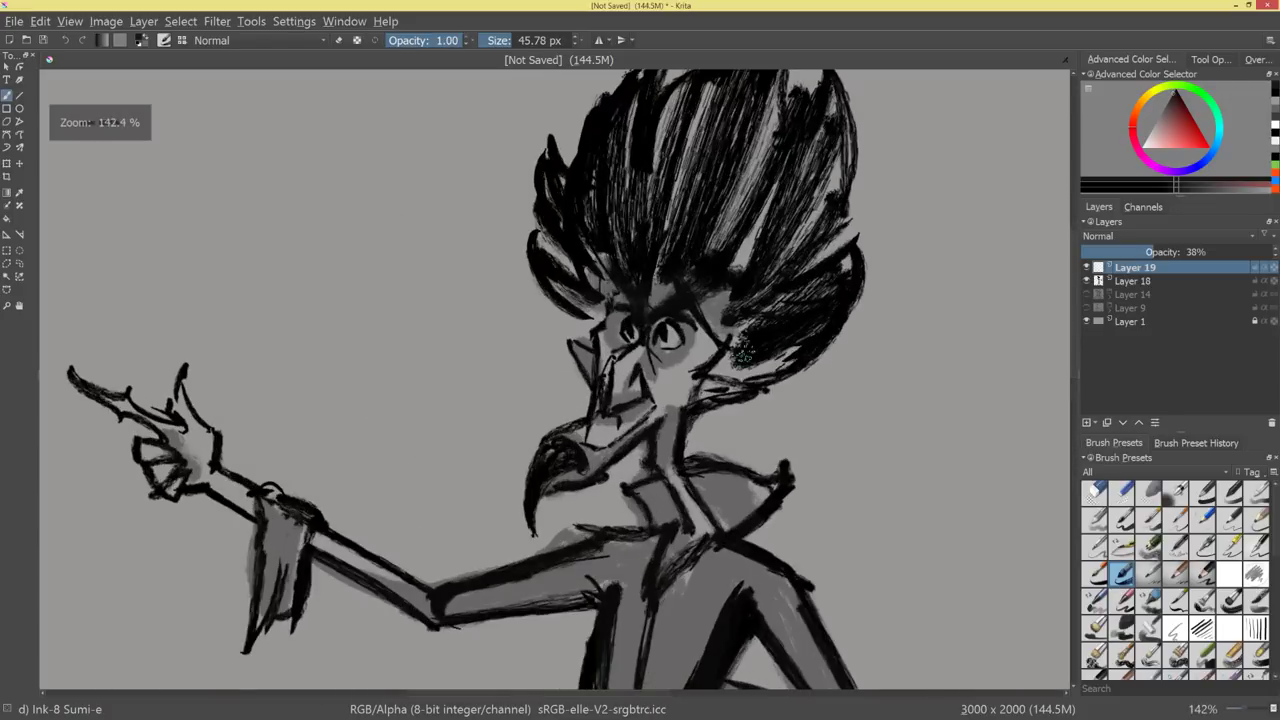
Dab white over the character's eyes and set the shading layer's blending mode to Multiply.
click(1144, 148)
mouse_move(633, 336)
mouse_down()
mouse_move(668, 337)
mouse_move(633, 340)
mouse_up()
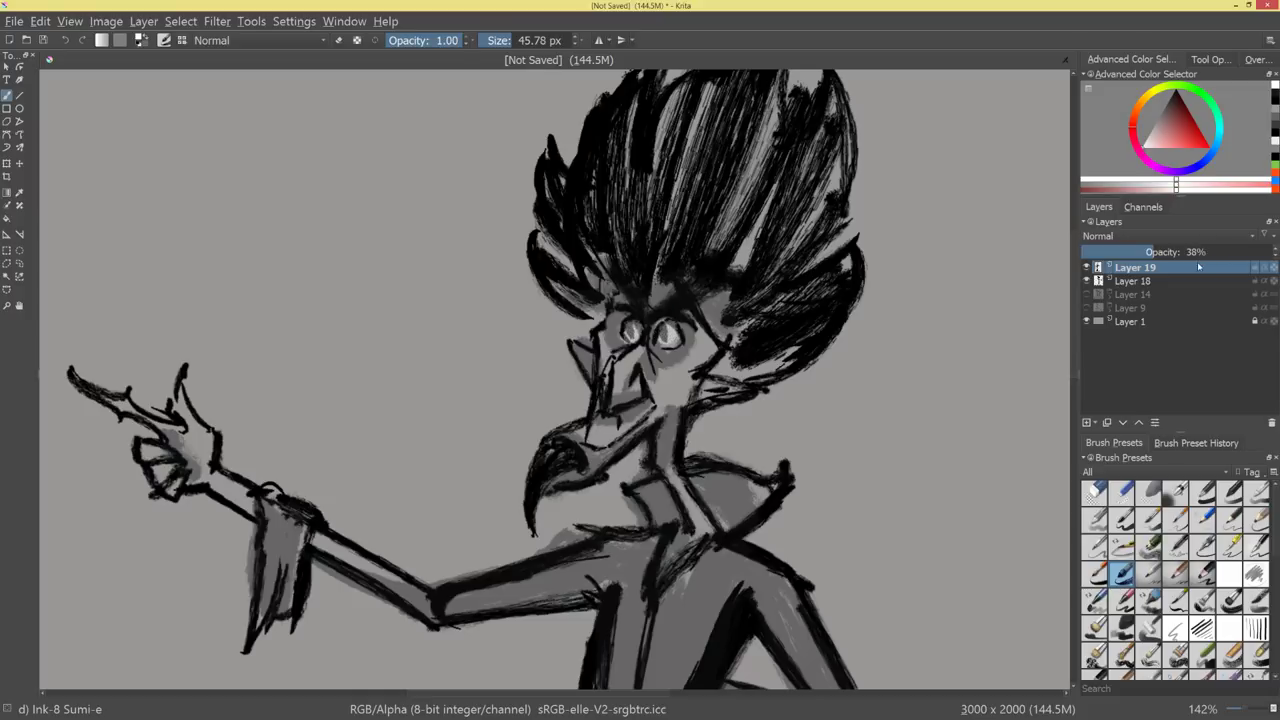
click(1143, 235)
click(1121, 270)
Sample the background grey as the paint colour and touch up the shading around the collar.
ctrl+click(806, 453)
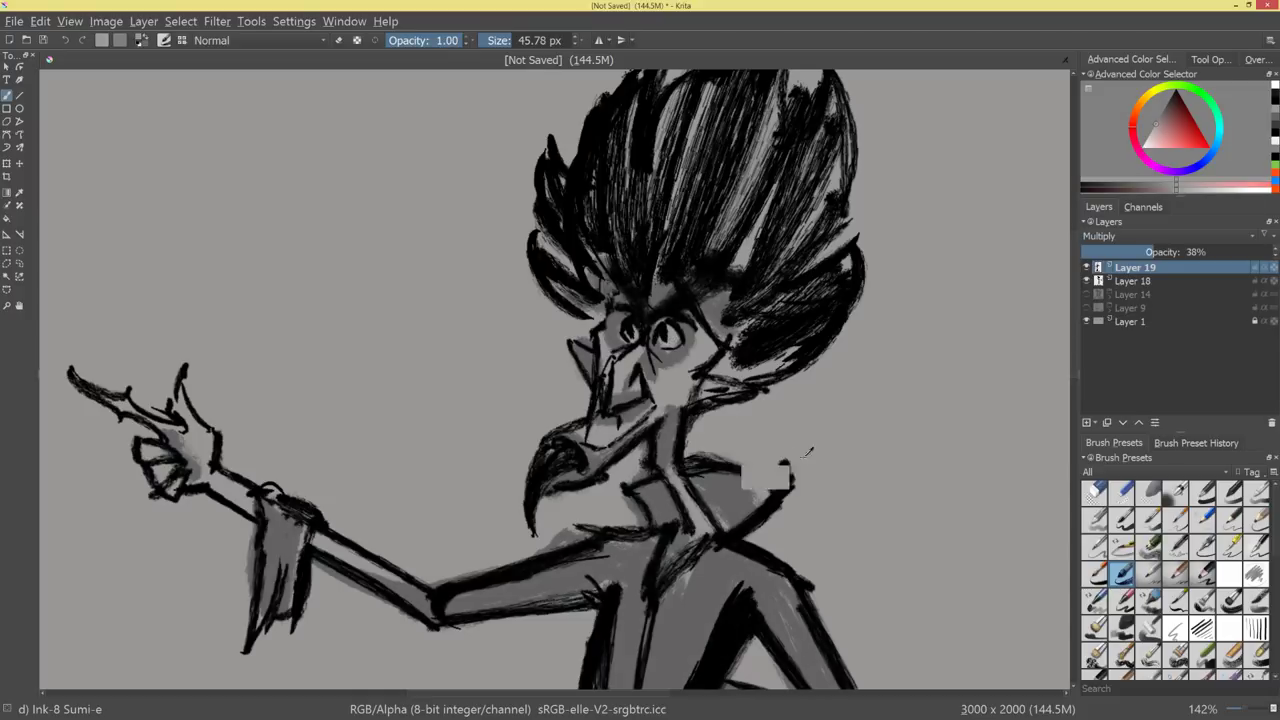
drag(831, 417, 711, 557)
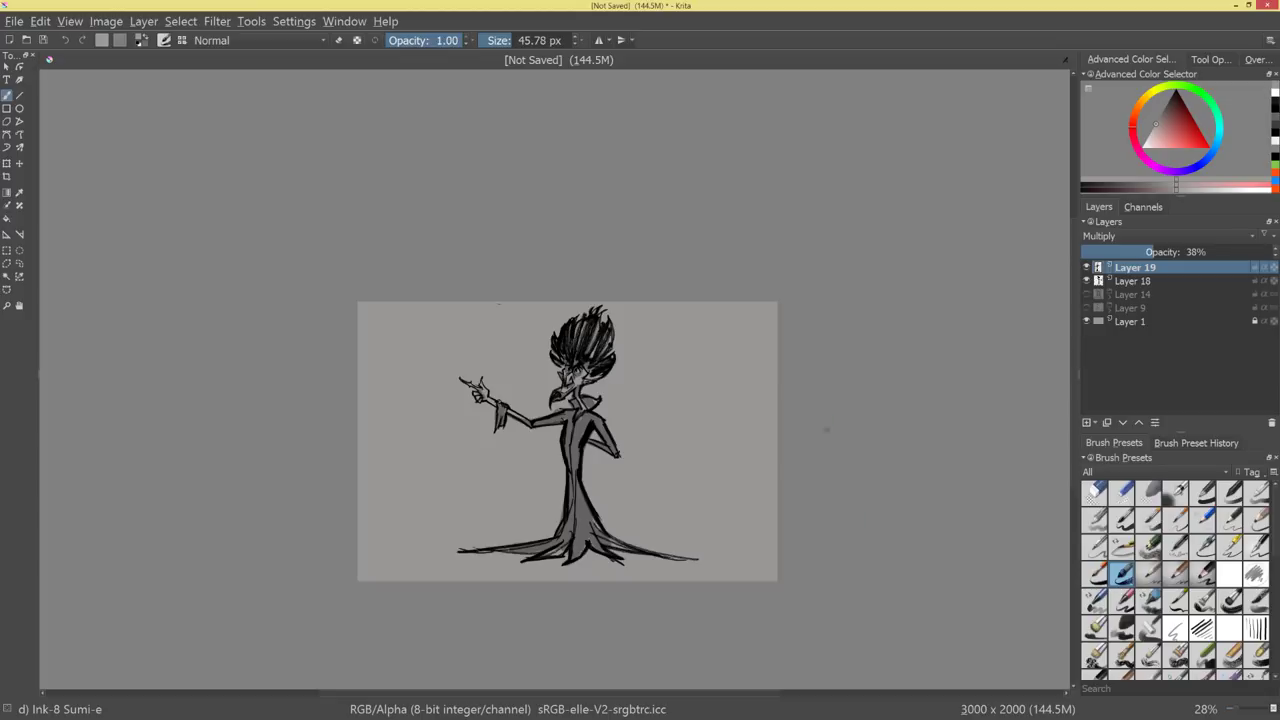
Group the character's shading layer and line-art layer, Layer 19 and Layer 18.
mouse_move(719, 434)
mouse_down()
mouse_move(717, 446)
mouse_move(733, 424)
mouse_up()
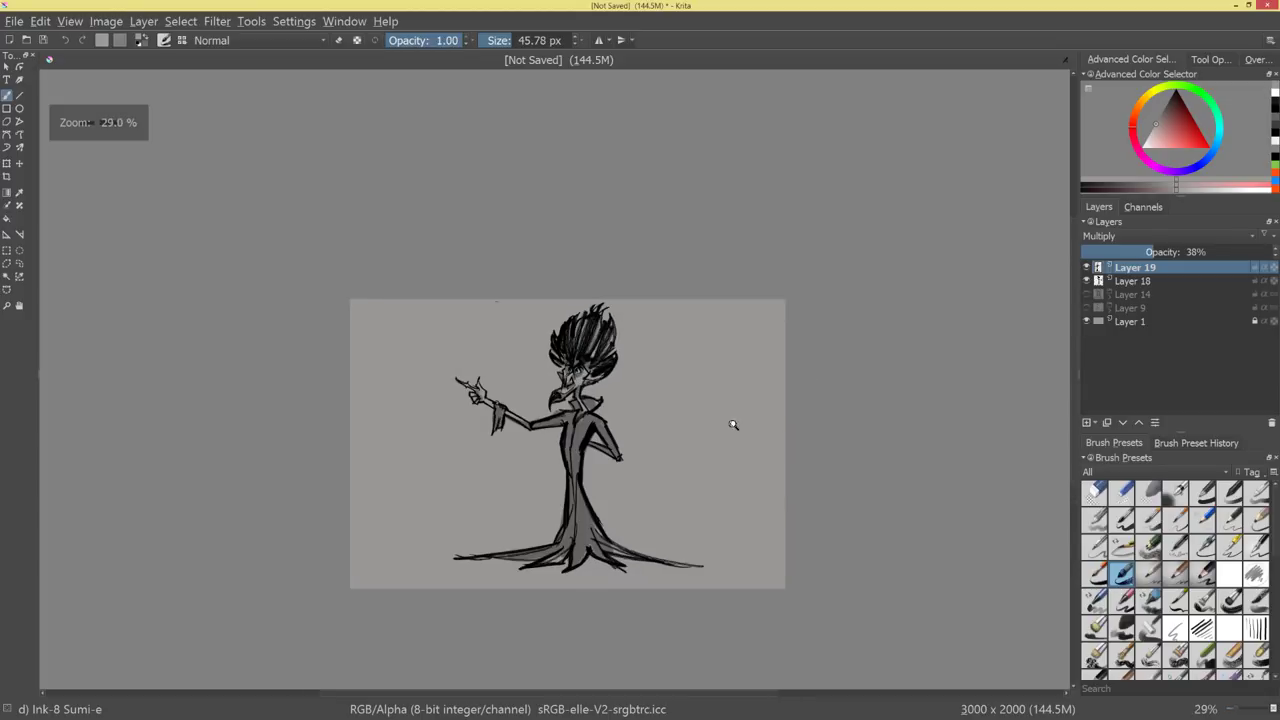
shift+click(1143, 283)
key(ctrl+e)
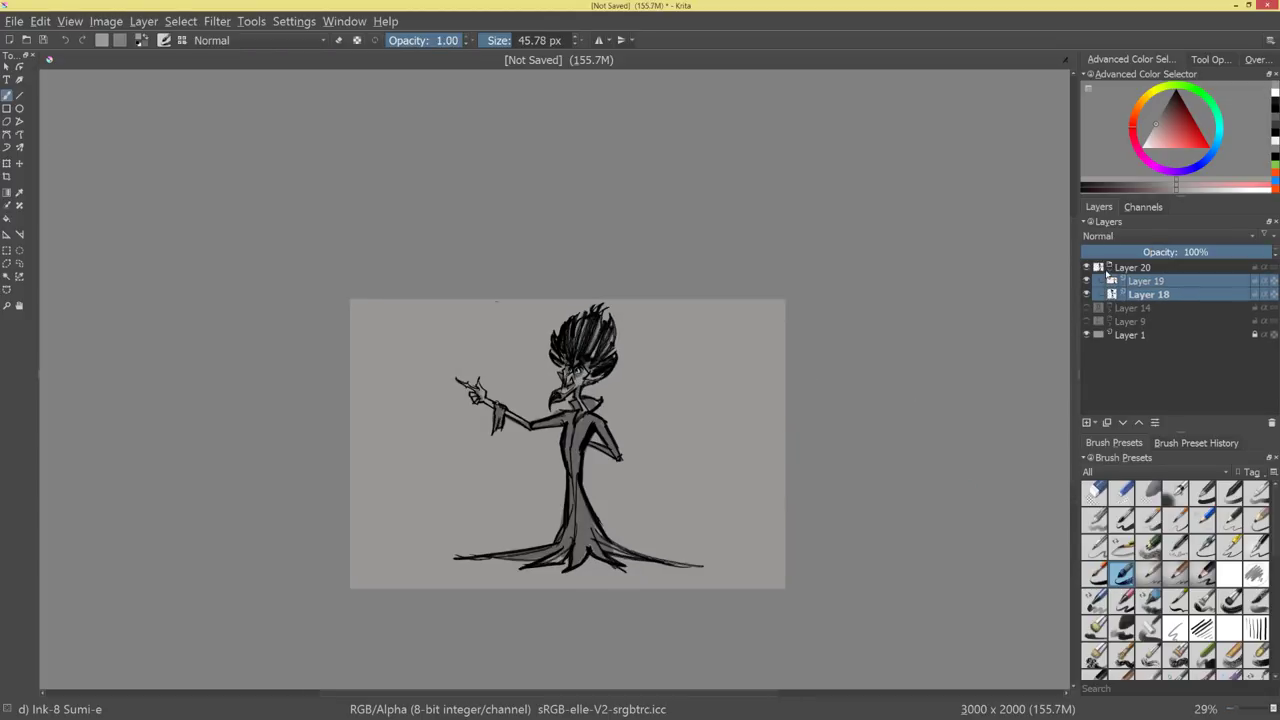
Make Layer 14 and Layer 9 visible and set Layer 14's opacity to 100%.
drag(1087, 281, 1087, 294)
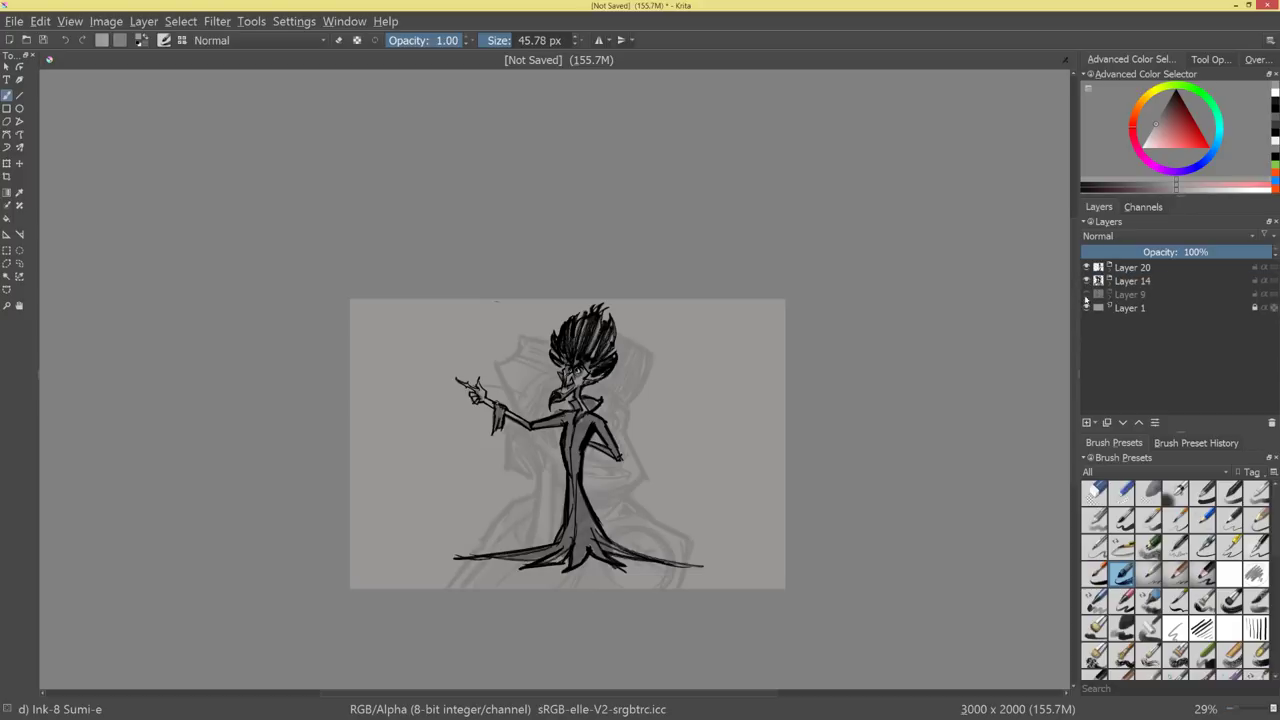
click(1168, 282)
drag(1120, 252, 1272, 256)
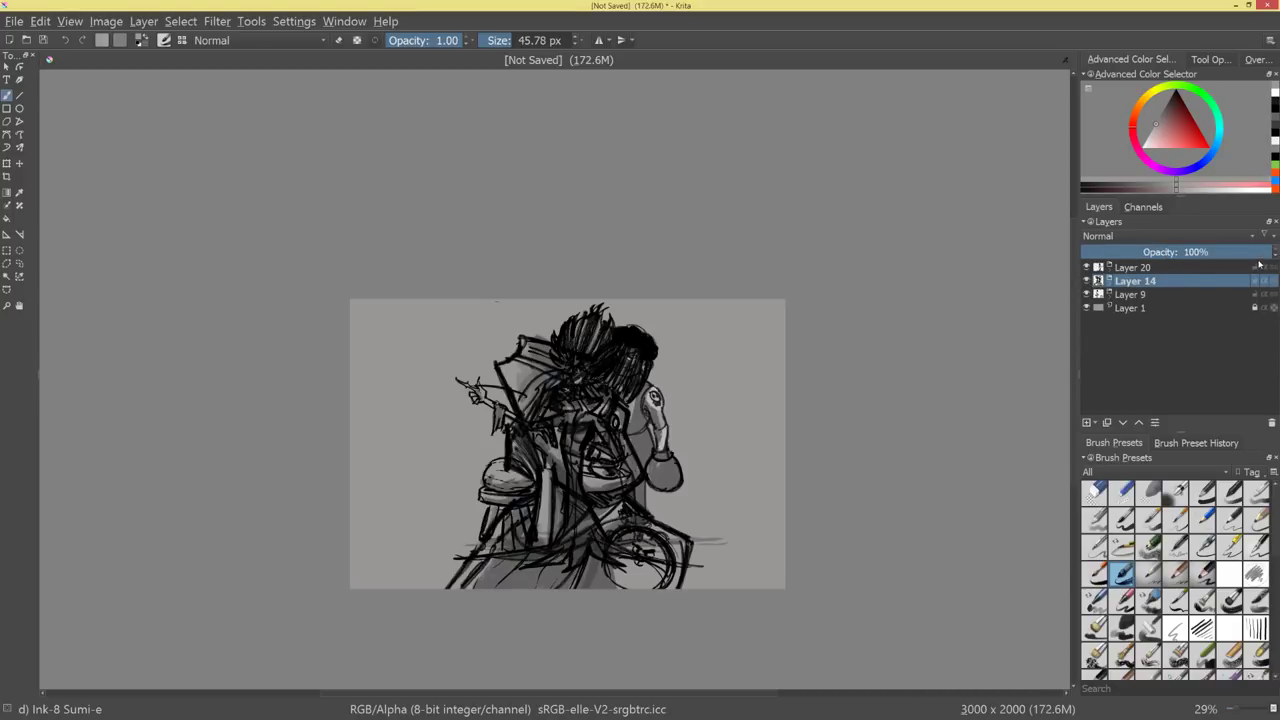
Transform Layer 9 to move the boxer sideways to the edge of the canvas, clear of the other sketches.
click(1138, 294)
key(ctrl+t)
mouse_move(594, 448)
mouse_down()
mouse_move(498, 454)
mouse_move(752, 446)
mouse_move(722, 446)
mouse_up()
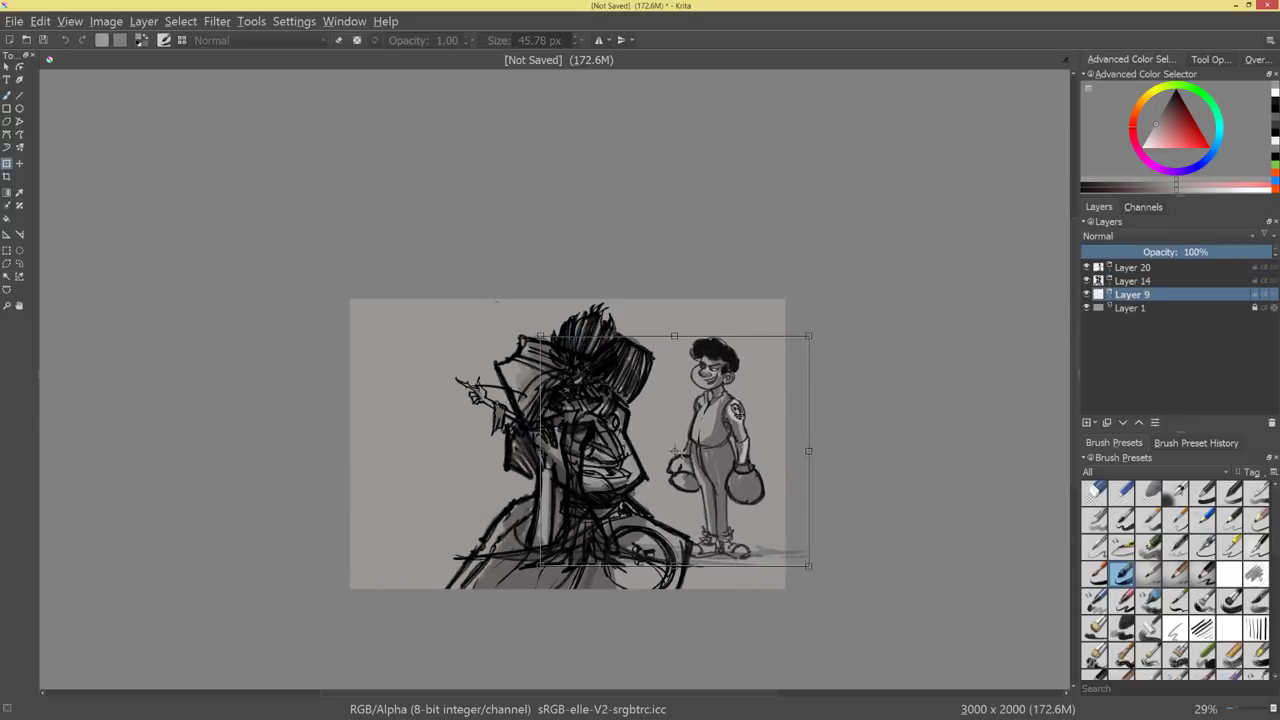
key(Return)
Mirror the canvas view and scale down the hatted character on Layer 14, placing it beside the boxer.
key(m)
key(Page_Up)
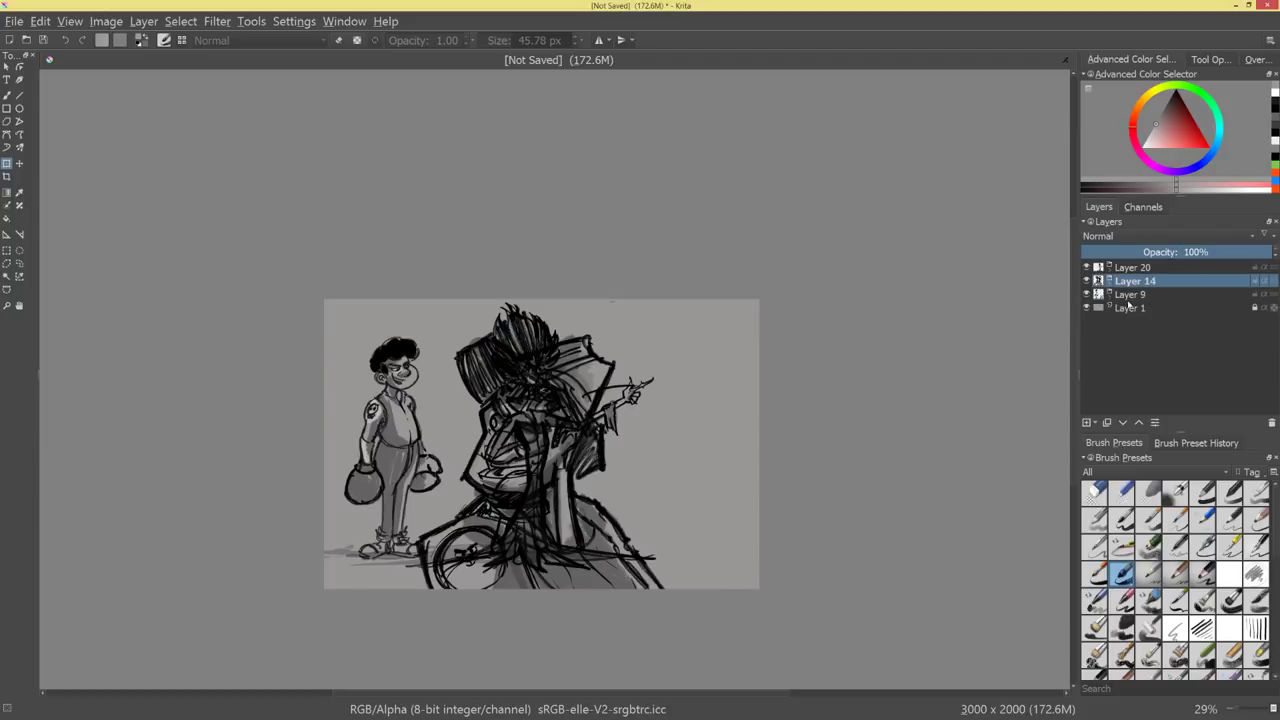
click(630, 396)
drag(665, 333, 635, 366)
drag(573, 496, 563, 488)
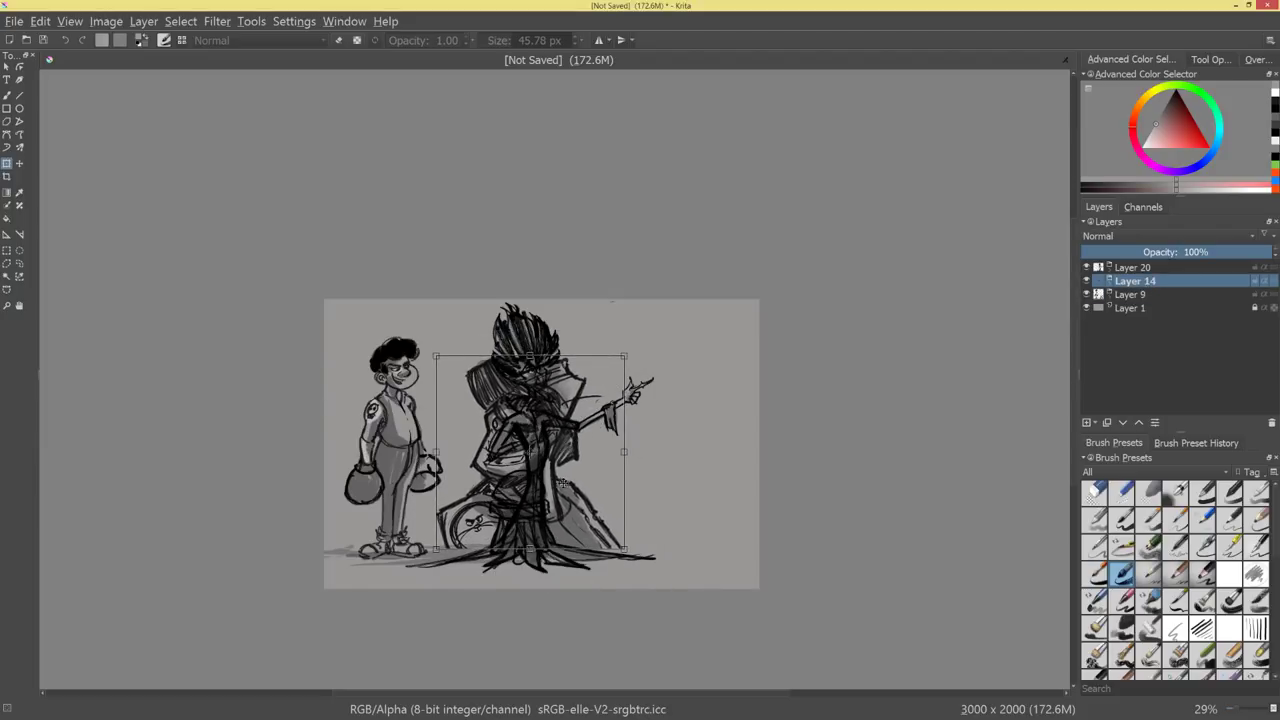
key(Return)
Scale down the robed character on Layer 20 and move it to the free side of the hatted character.
key(Page_Up)
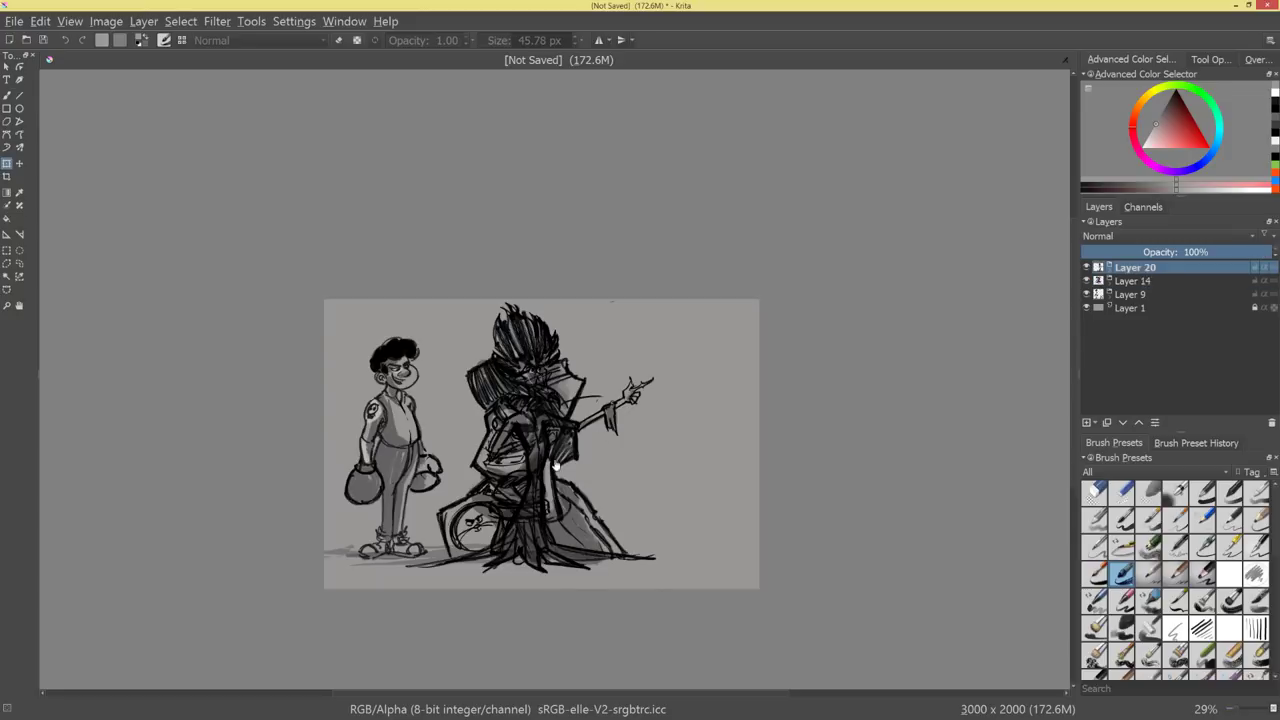
key(ctrl+t)
drag(655, 303, 634, 326)
drag(540, 463, 704, 470)
drag(797, 336, 770, 345)
drag(717, 455, 698, 465)
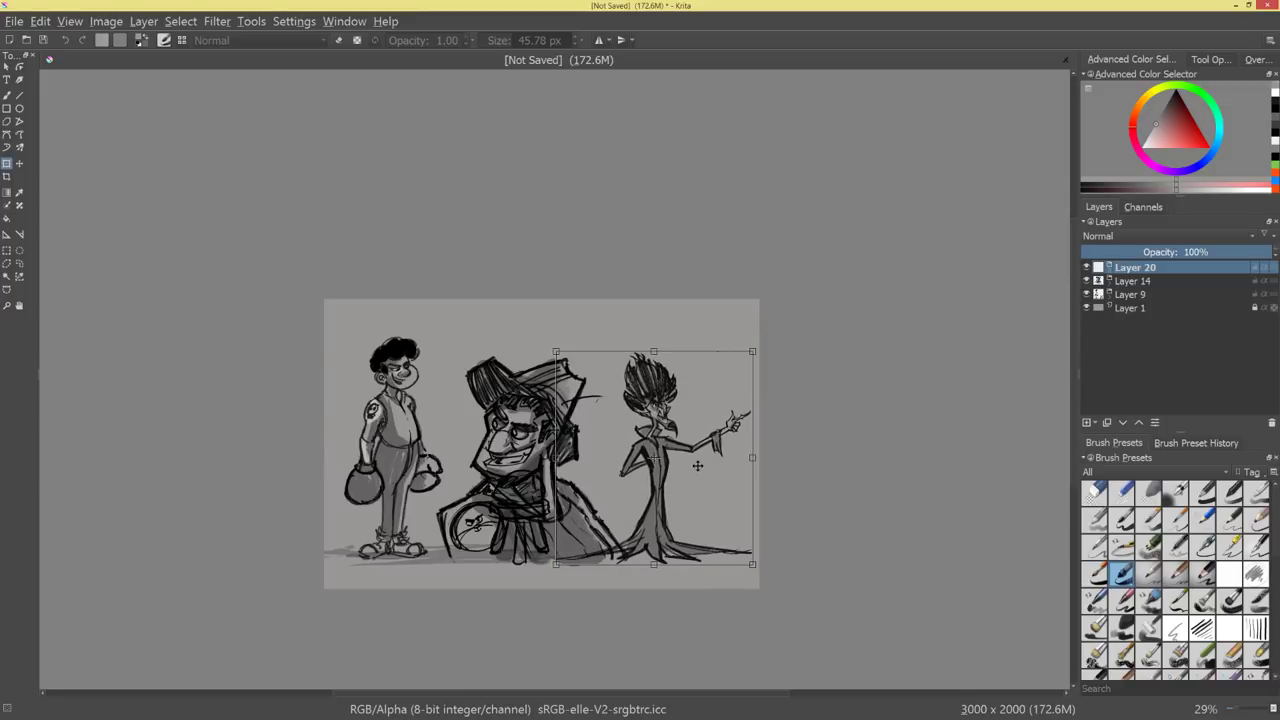
key(Return)
Expand the Layer 9 group and merge its Layer 8 and Layer 7.
click(1120, 295)
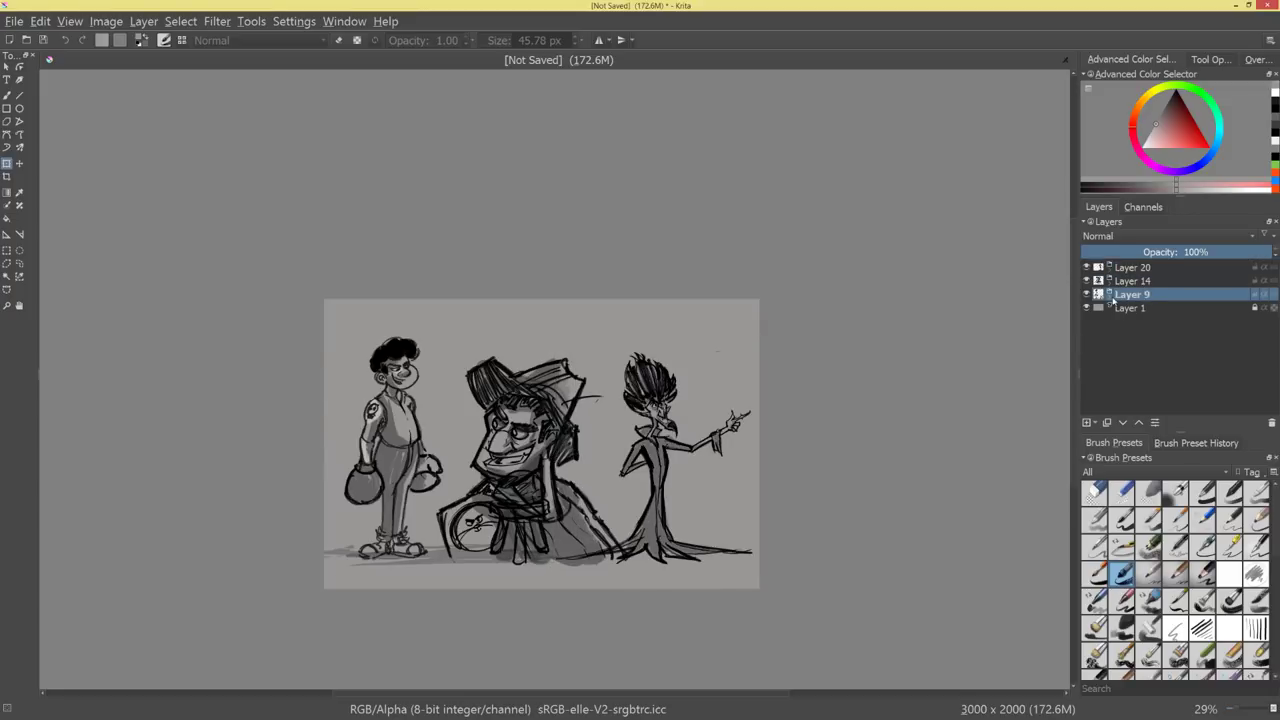
click(1117, 296)
click(1147, 321)
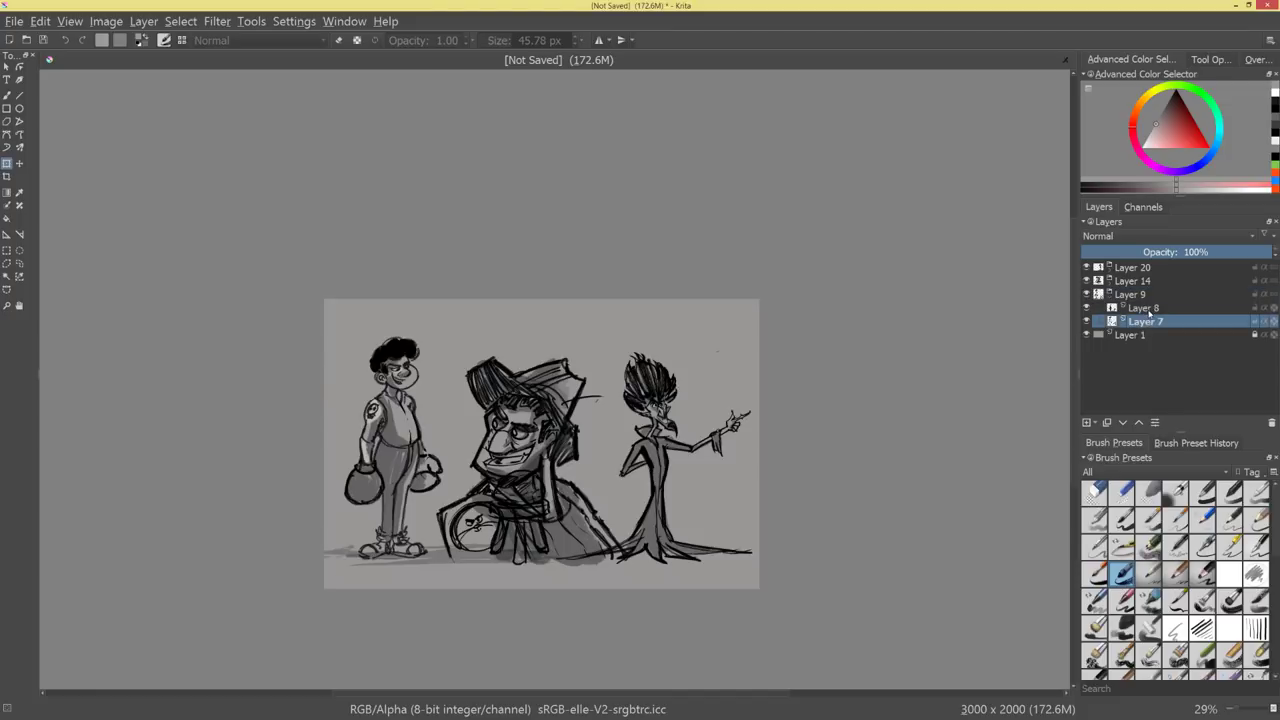
shift+click(1157, 309)
key(ctrl+e)
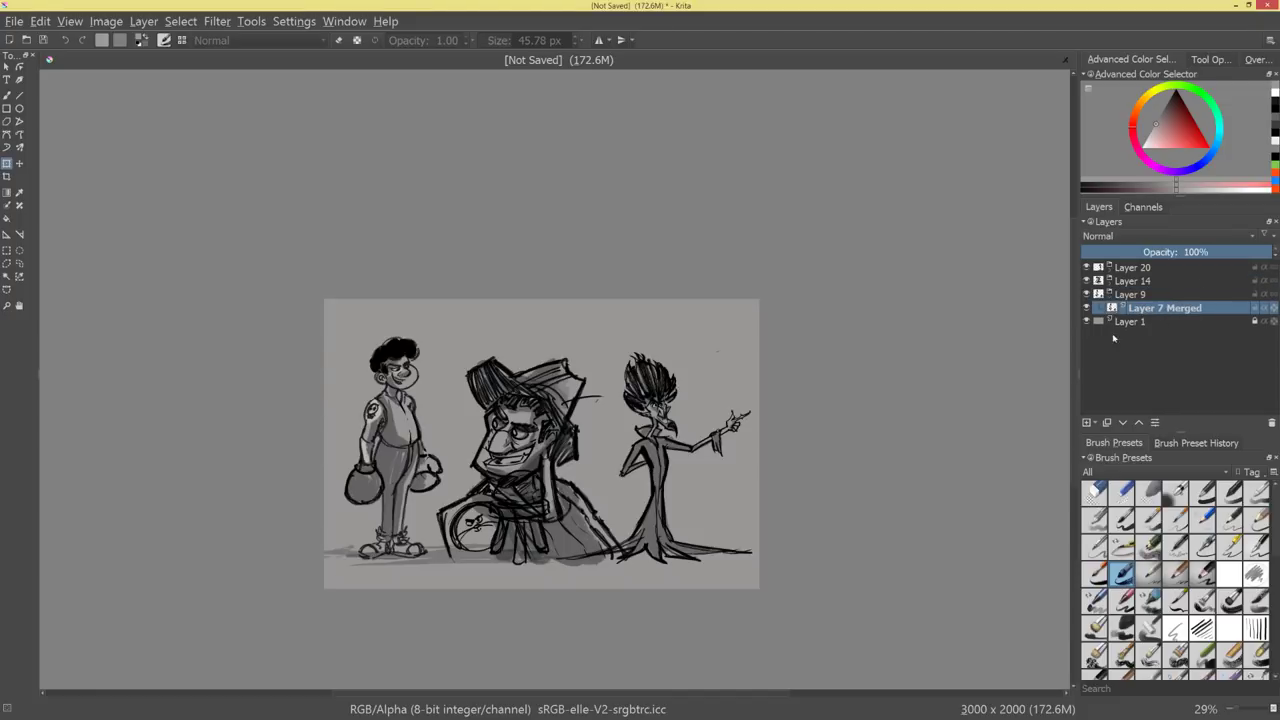
Remove the leftover stool sketch and stray shadow behind the hatted character using freehand selections, and clear the selection.
key(l)
mouse_move(567, 478)
mouse_down()
mouse_move(490, 456)
mouse_move(514, 587)
mouse_move(554, 546)
mouse_move(567, 474)
mouse_move(525, 464)
mouse_up()
key(Delete)
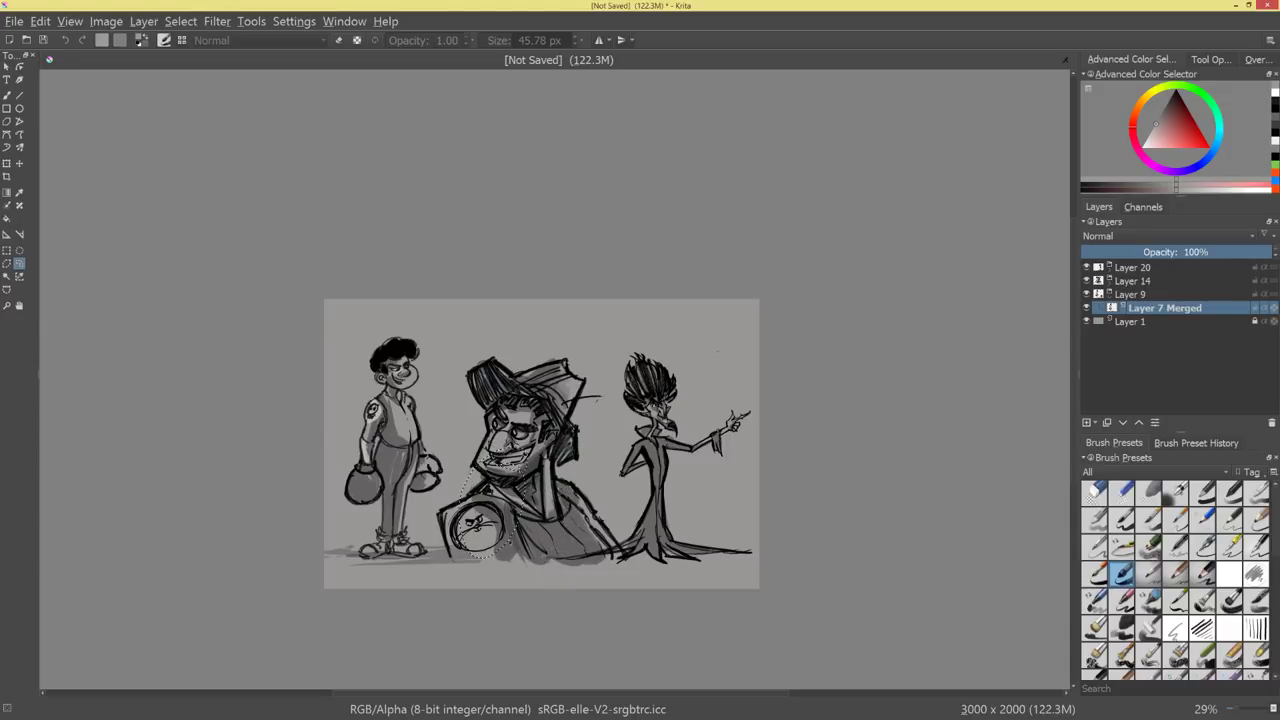
mouse_move(462, 562)
mouse_down()
mouse_move(489, 576)
mouse_move(485, 546)
mouse_move(452, 530)
mouse_up()
key(ctrl+shift+a)
mouse_move(655, 425)
mouse_down()
mouse_move(655, 494)
mouse_move(680, 460)
mouse_up()
Collapse the Layer 9 group, shrink the hatted character on Layer 14 slightly and raise it between the two figures.
click(1163, 291)
click(1167, 285)
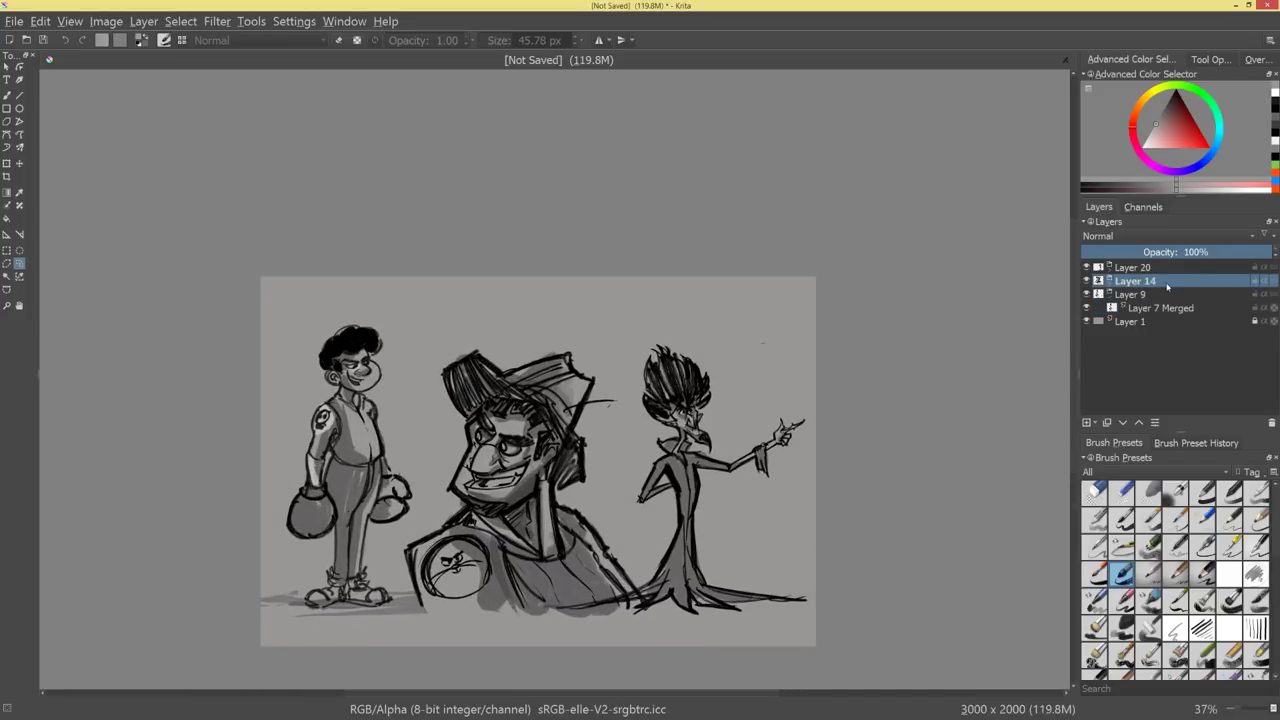
click(1111, 304)
key(ctrl+t)
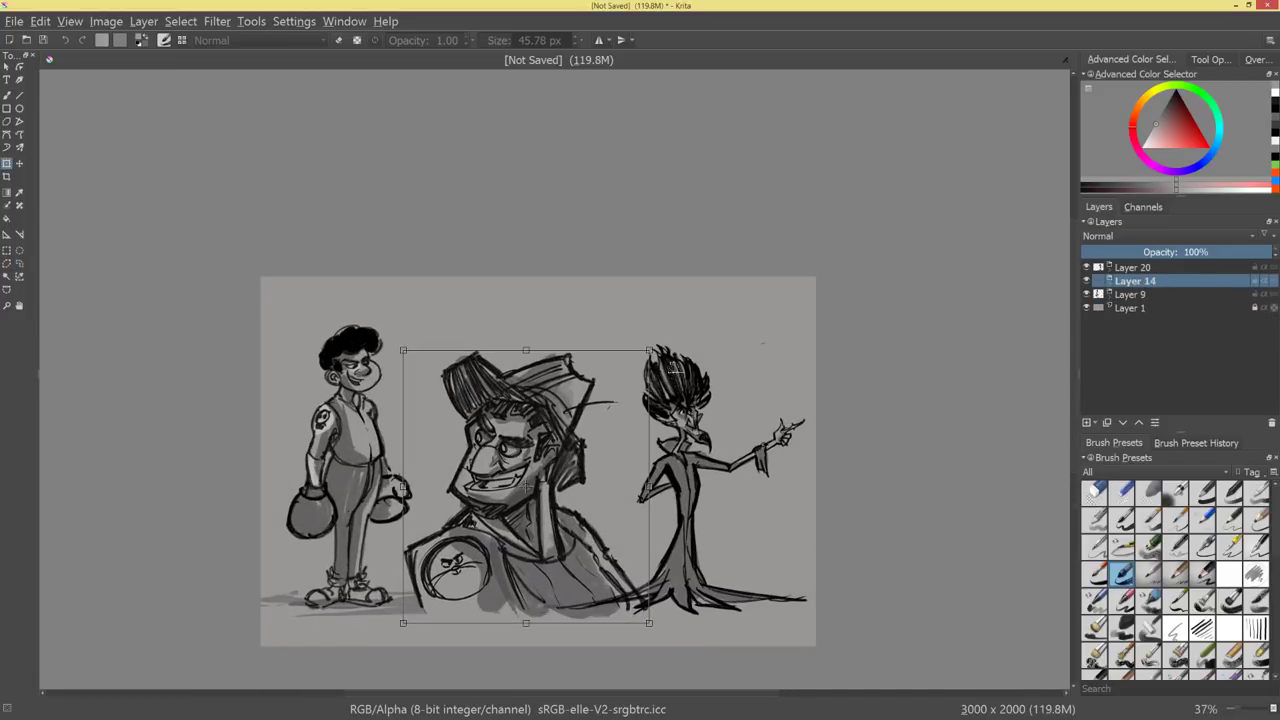
drag(640, 364, 636, 371)
drag(570, 494, 562, 475)
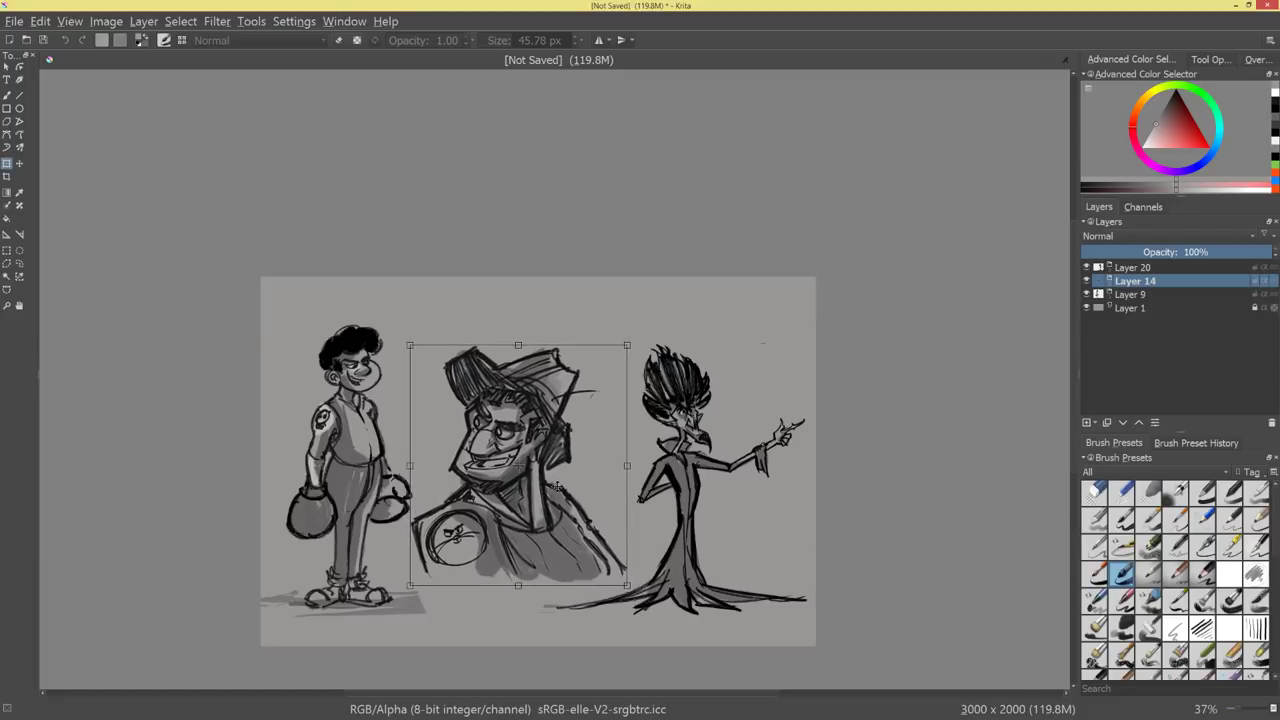
key(Return)
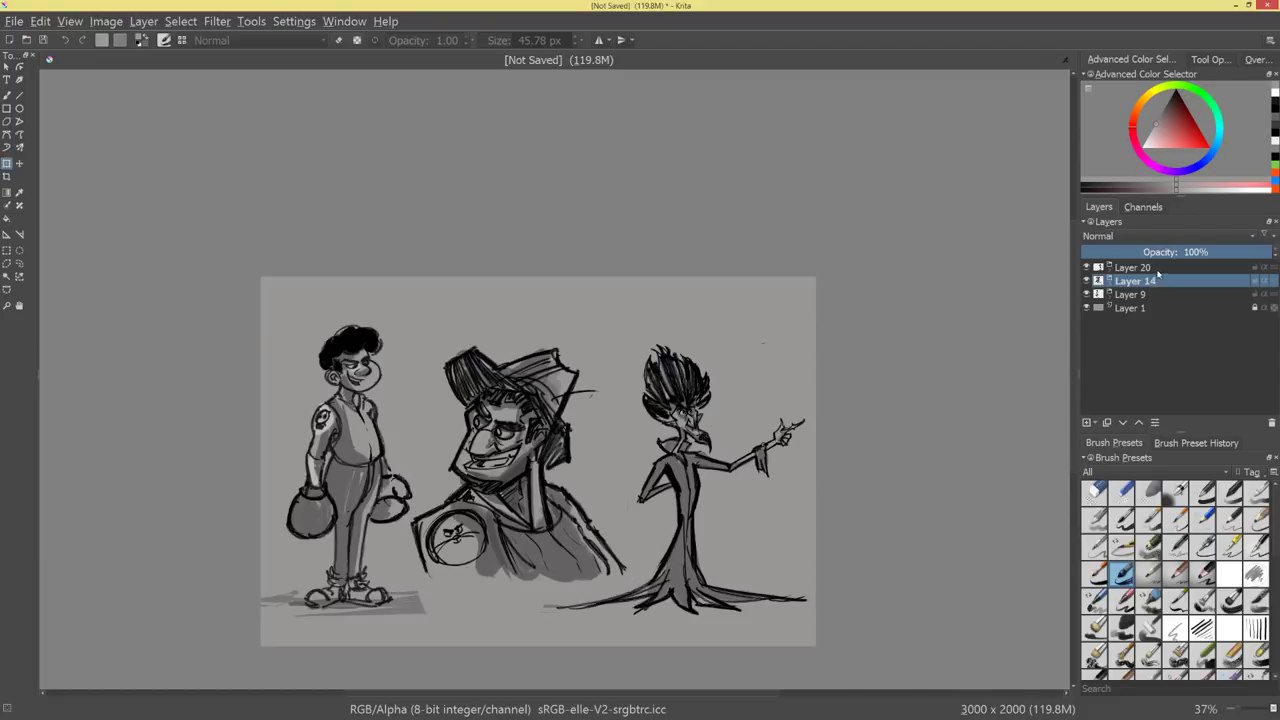
Scale down the robed character on Layer 20 slightly and shift it a little closer to the hatted character.
click(1155, 270)
key(ctrl+t)
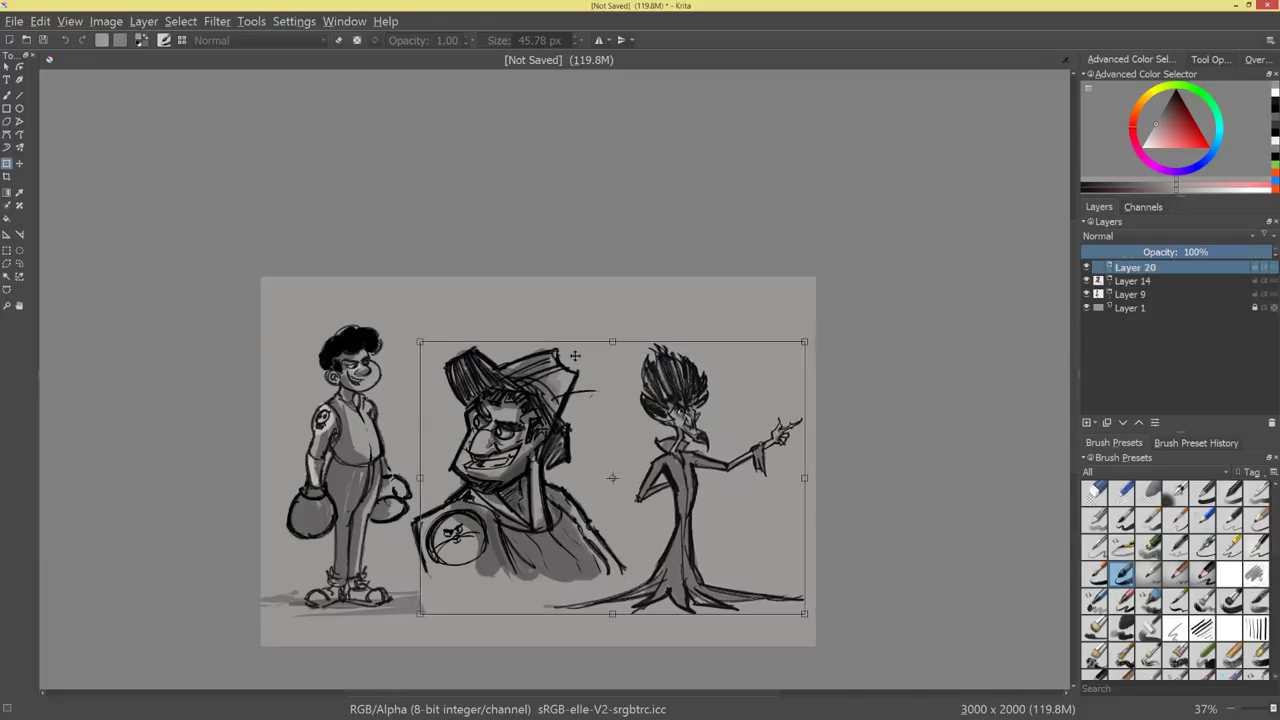
drag(424, 344, 428, 347)
drag(731, 498, 719, 500)
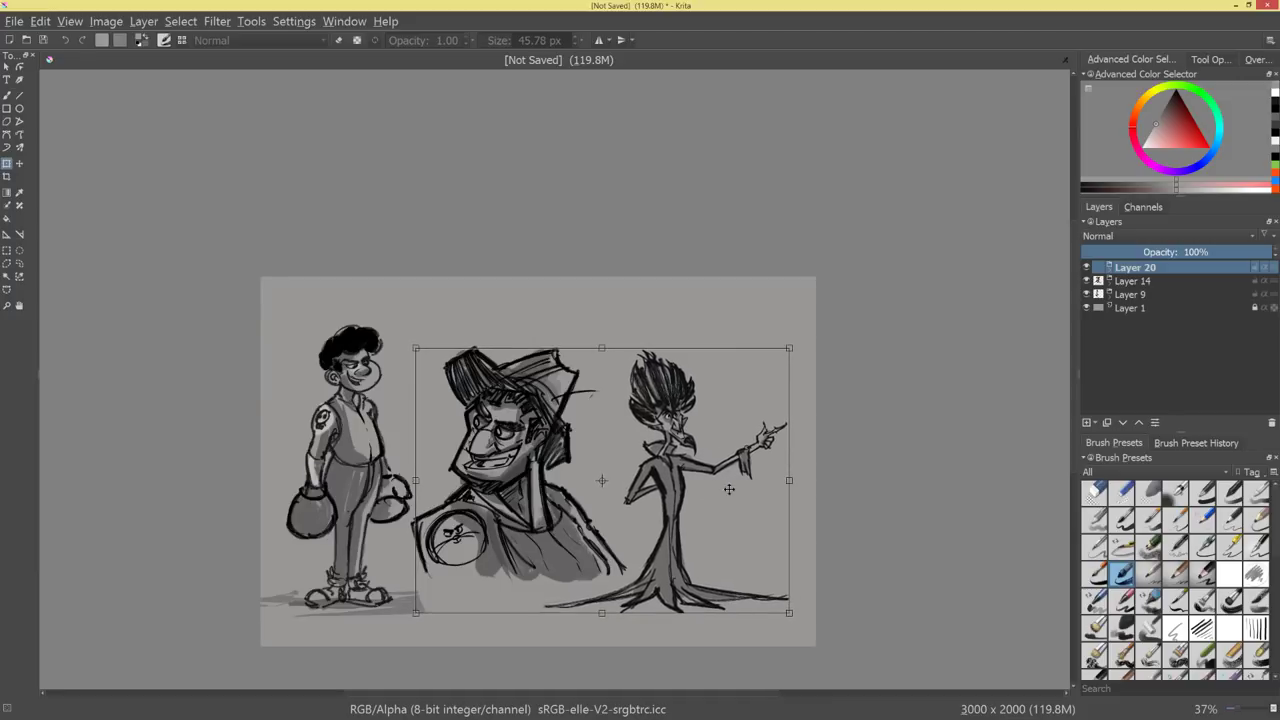
key(Return)
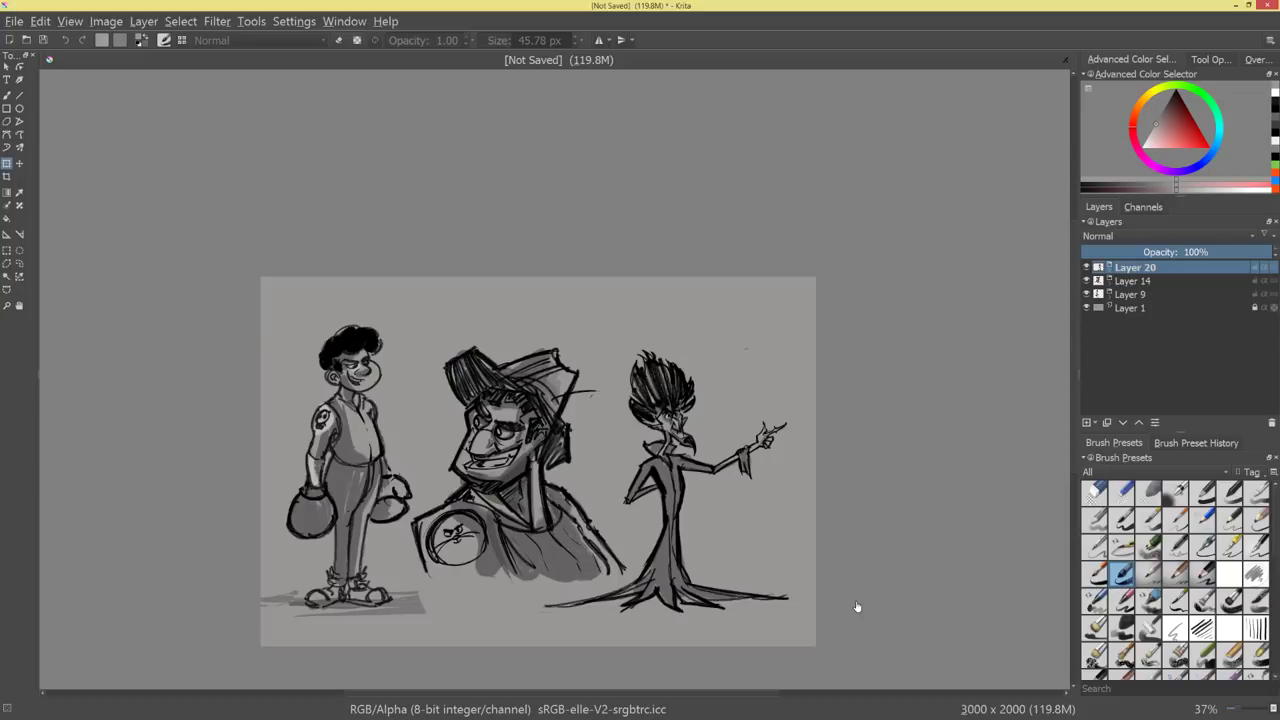
Hide the three character layers (Layer 20, 14 and 9), add a new empty layer on top and collapse the Layer 20 group.
drag(1087, 267, 1165, 263)
click(1088, 423)
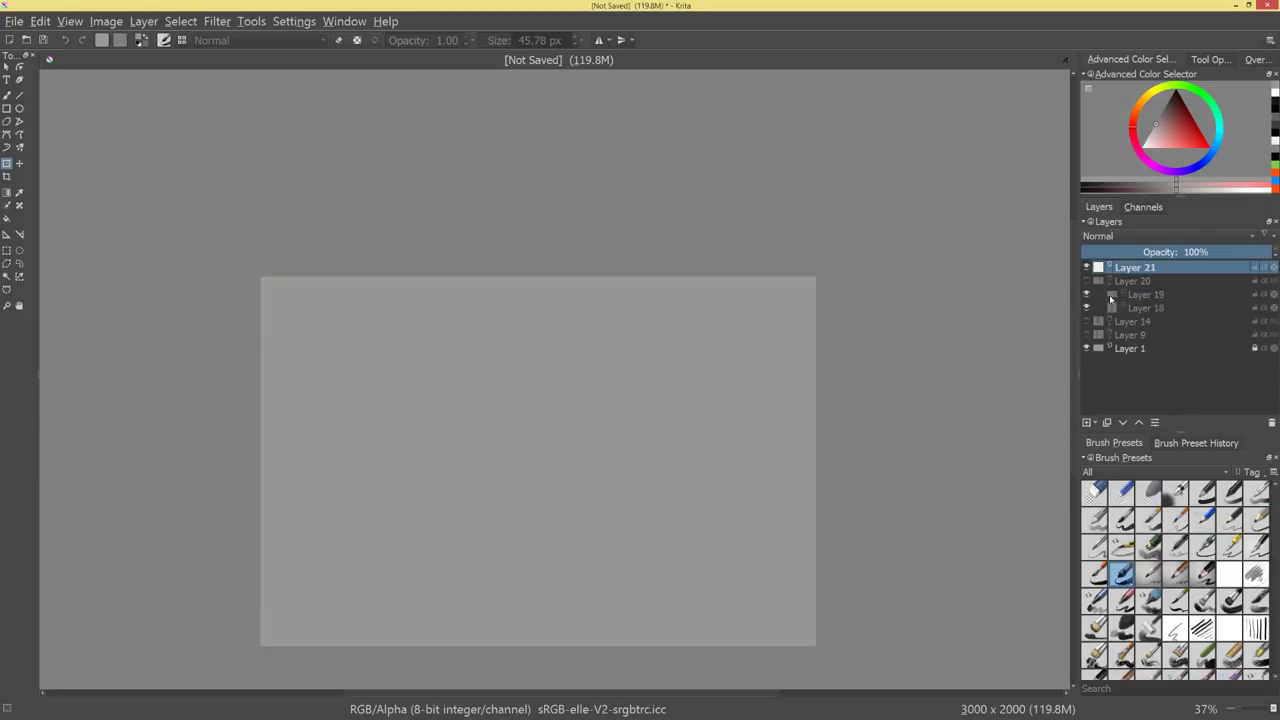
click(1110, 281)
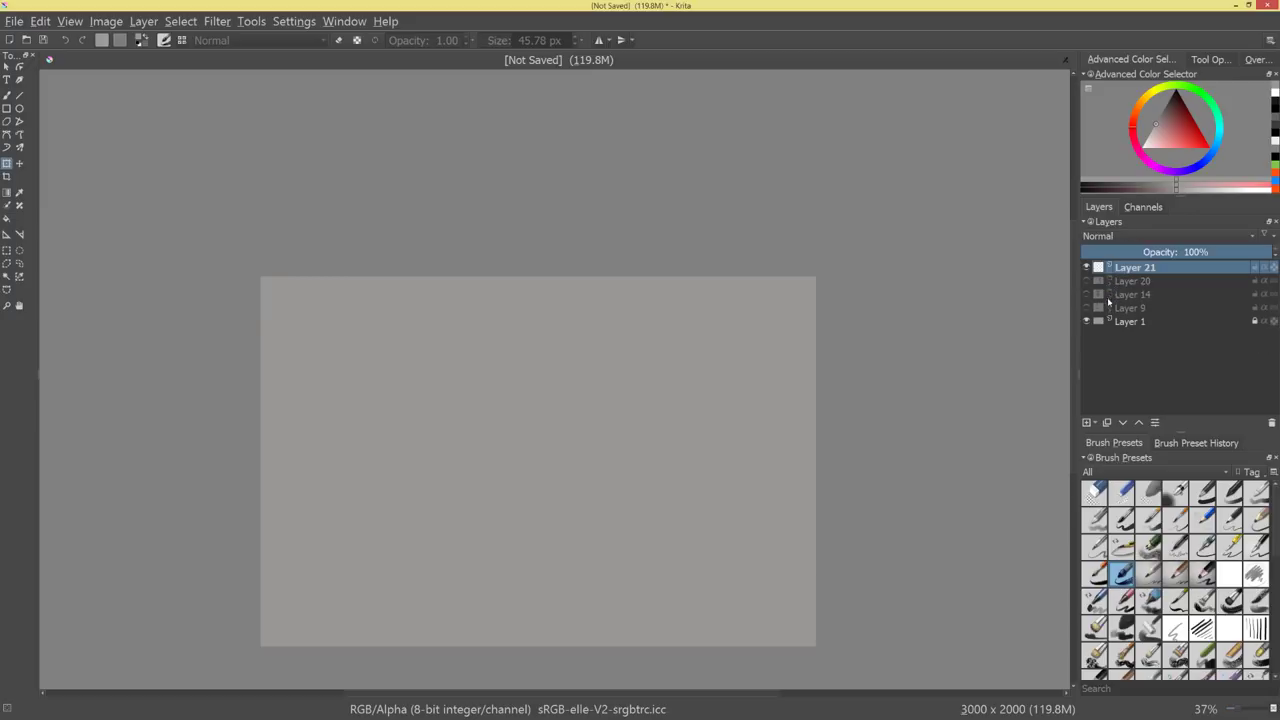
Switch to the freehand brush and reset the painting colour to the default black.
key(b)
scroll(640, 440, up, 2)
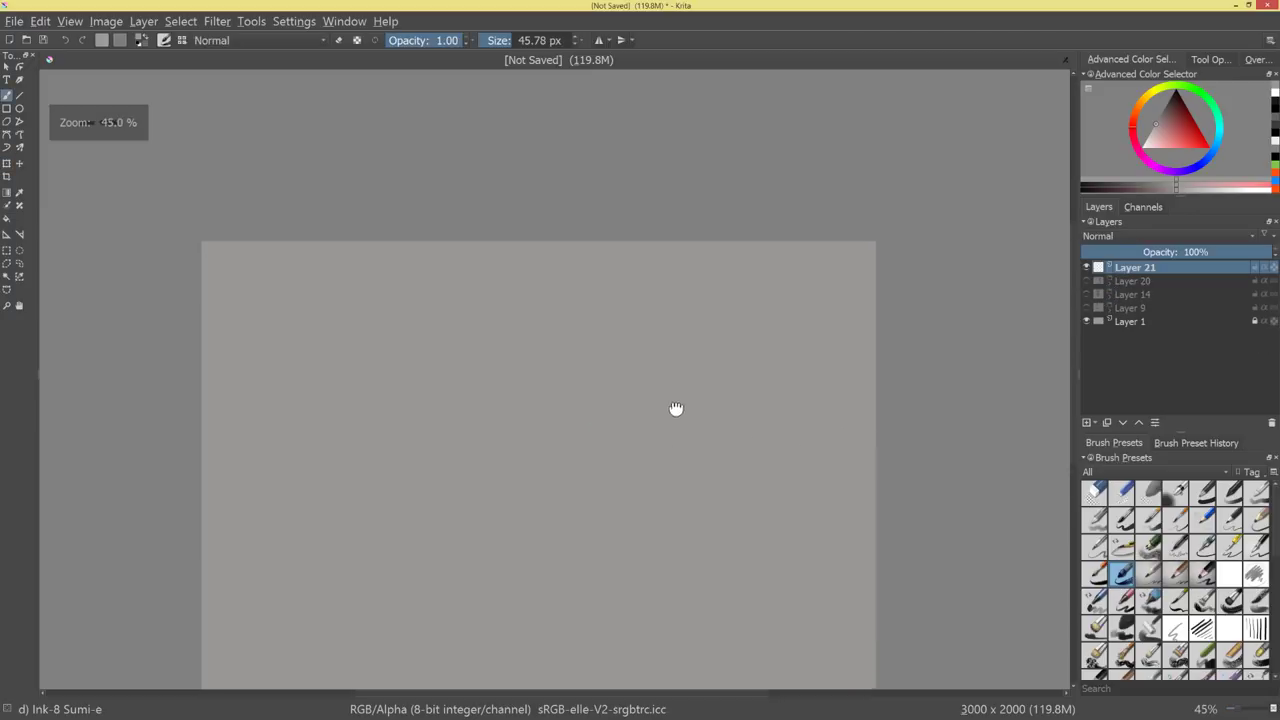
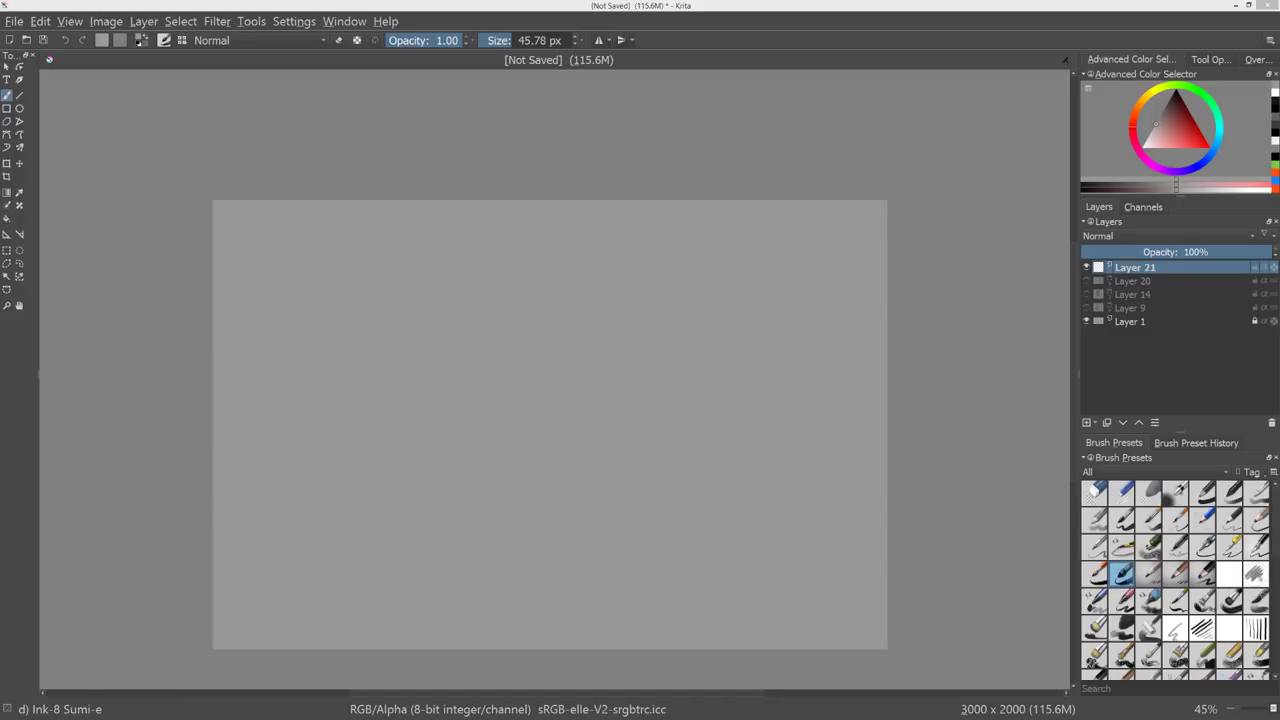
click(570, 332)
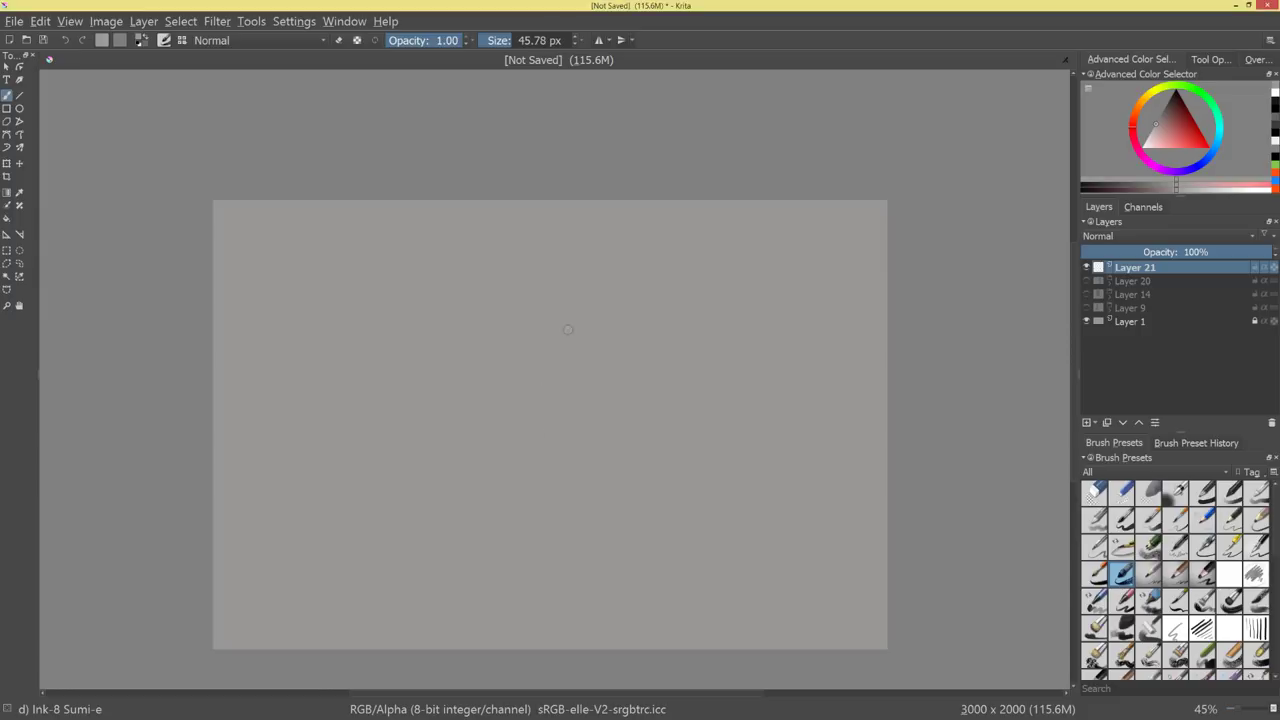
key(d)
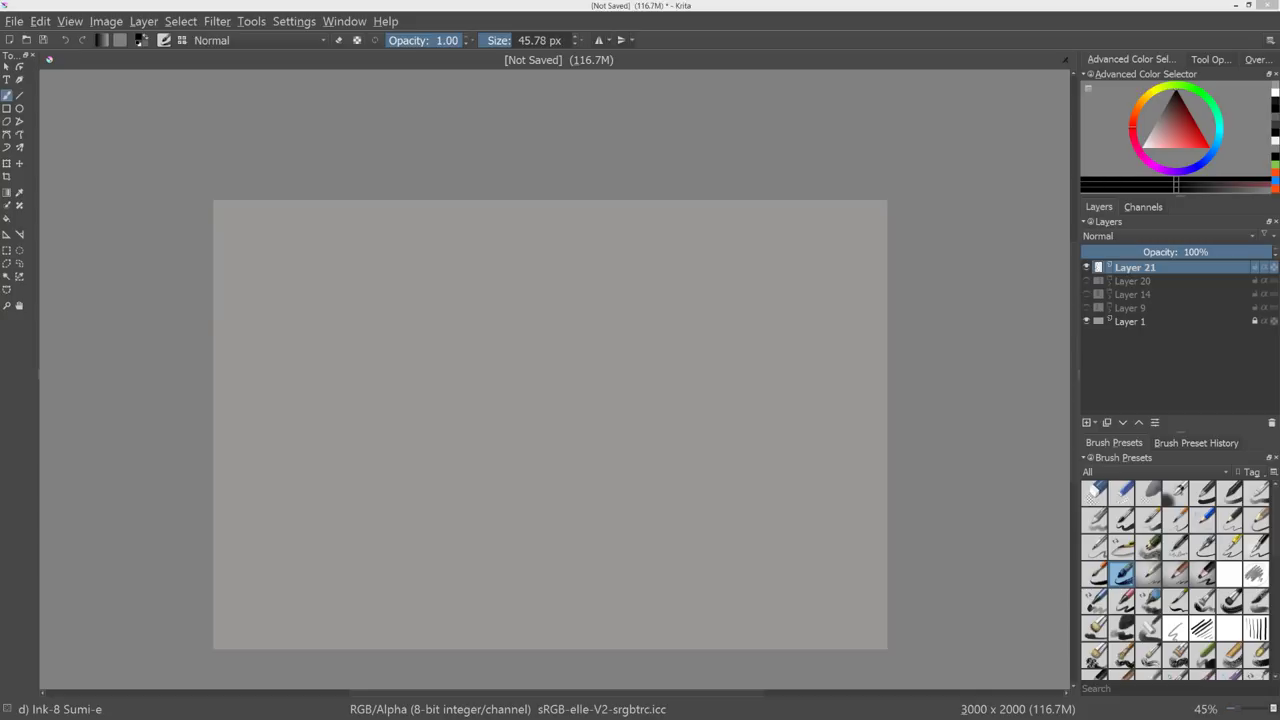
drag(522, 290, 528, 356)
drag(562, 270, 540, 350)
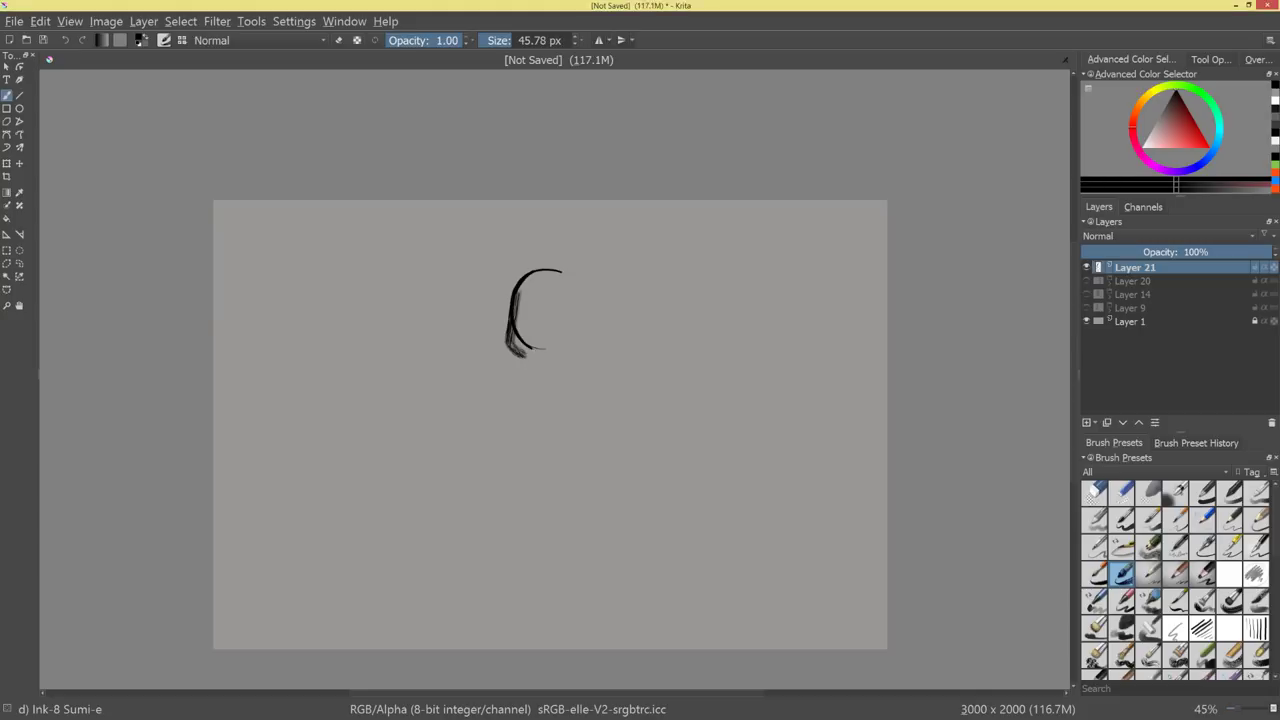
key(ctrl+z)
key(ctrl+z)
mouse_move(532, 265)
mouse_down()
mouse_move(514, 325)
mouse_move(532, 328)
mouse_up()
key(ctrl+z)
key(ctrl+z)
mouse_move(529, 275)
mouse_down()
mouse_move(538, 327)
mouse_move(567, 308)
mouse_move(557, 312)
mouse_up()
mouse_move(540, 266)
mouse_down()
mouse_move(562, 308)
mouse_move(540, 357)
mouse_up()
key(ctrl+z)
key(ctrl+z)
key(ctrl+z)
Sketch a rough rounded head with a jawline and neck in the middle of the canvas.
drag(560, 305, 572, 368)
mouse_move(582, 344)
mouse_down()
mouse_move(547, 378)
mouse_move(540, 366)
mouse_up()
drag(534, 319, 519, 384)
Sketch the collar and a rounded torso with a small arm shape below the head.
mouse_move(523, 374)
mouse_down()
mouse_move(547, 375)
mouse_move(590, 344)
mouse_move(548, 378)
mouse_up()
drag(546, 372, 566, 434)
mouse_move(520, 370)
mouse_down()
mouse_move(516, 432)
mouse_move(574, 438)
mouse_up()
drag(564, 394, 588, 450)
drag(520, 378, 514, 440)
drag(524, 450, 566, 448)
mouse_move(514, 376)
mouse_down()
mouse_move(510, 442)
mouse_move(584, 440)
mouse_up()
drag(576, 400, 588, 448)
mouse_move(564, 412)
mouse_down()
mouse_move(590, 404)
mouse_move(530, 458)
mouse_up()
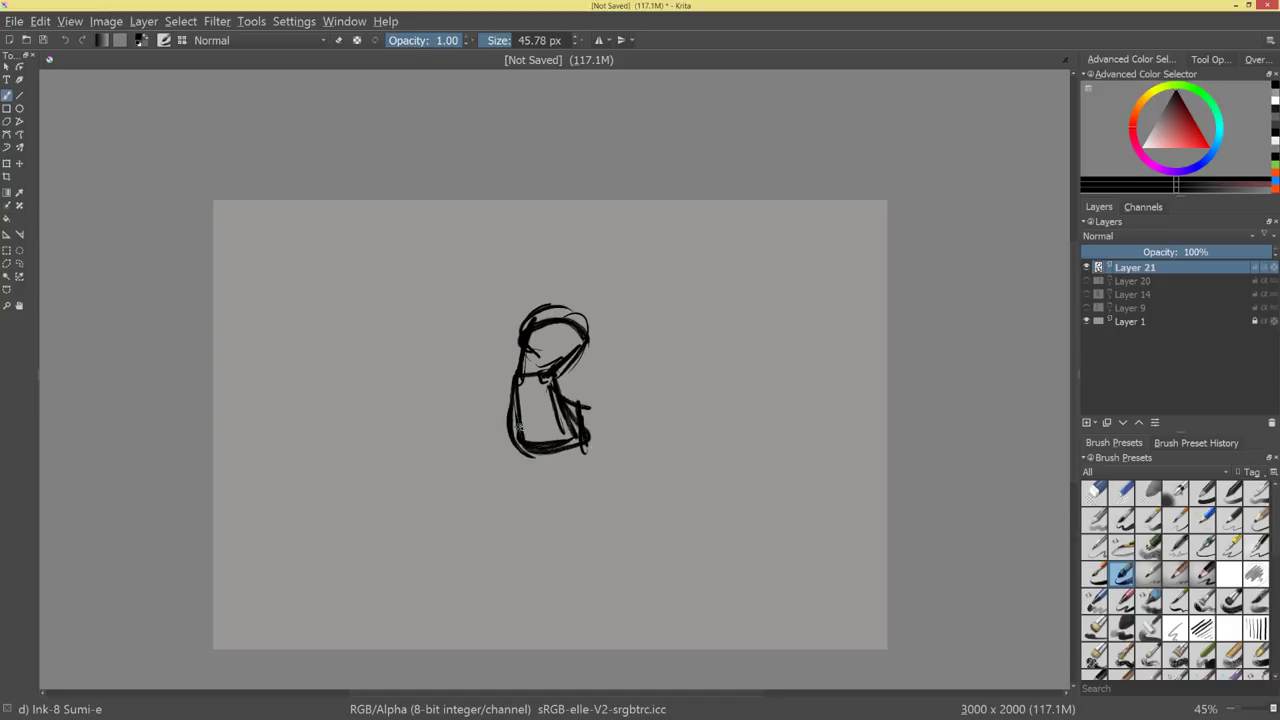
Try long legs below the torso, with a foot and an inner leg line.
mouse_move(520, 412)
mouse_down()
mouse_move(613, 564)
mouse_move(612, 596)
mouse_up()
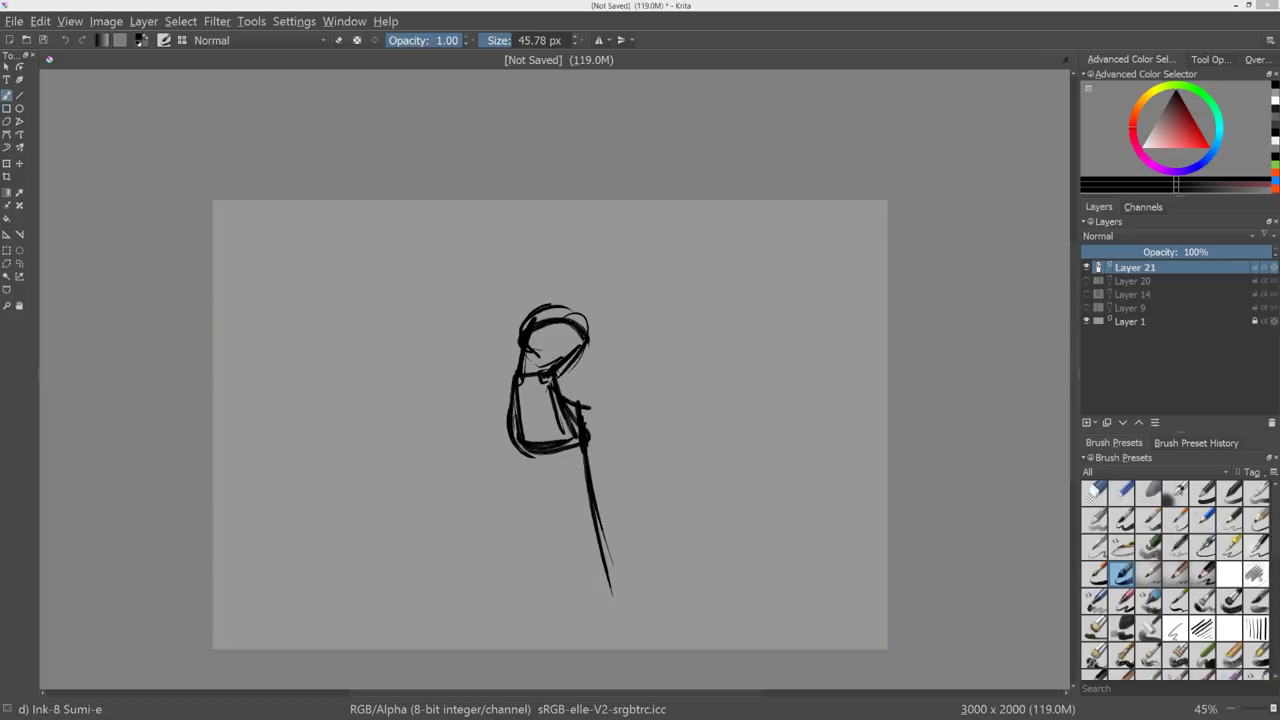
drag(512, 428, 546, 600)
key(ctrl+z)
key(ctrl+z)
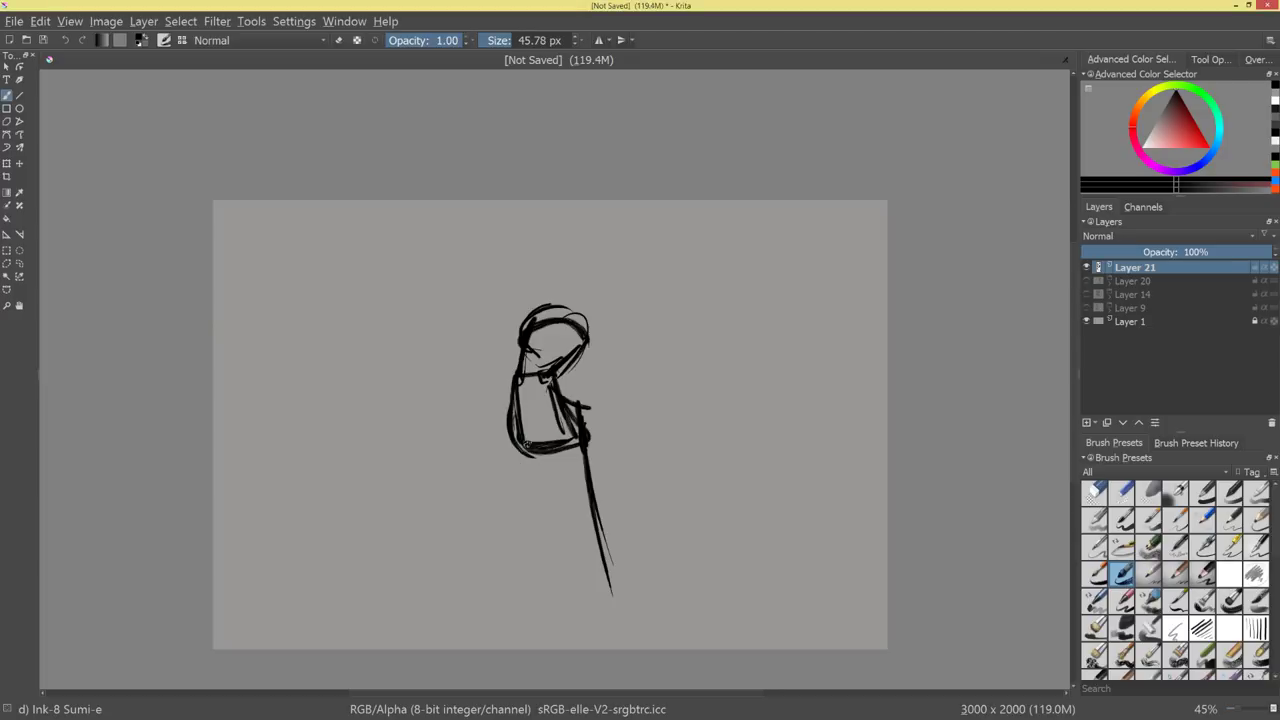
mouse_move(510, 400)
mouse_down()
mouse_move(519, 543)
mouse_move(530, 600)
mouse_up()
drag(514, 424, 522, 578)
mouse_move(530, 528)
mouse_down()
mouse_move(520, 606)
mouse_move(544, 610)
mouse_up()
drag(529, 598, 545, 610)
drag(544, 452, 562, 492)
drag(534, 427, 566, 503)
mouse_move(547, 440)
mouse_down()
mouse_move(577, 515)
mouse_move(589, 448)
mouse_up()
mouse_move(567, 497)
mouse_down()
mouse_move(617, 625)
mouse_move(606, 546)
mouse_move(632, 638)
mouse_up()
Undo all the leg strokes back to the head and torso.
key(ctrl+z)
key(ctrl+z)
key(ctrl+z)
key(ctrl+z)
key(ctrl+z)
key(ctrl+z)
key(ctrl+z)
key(ctrl+z)
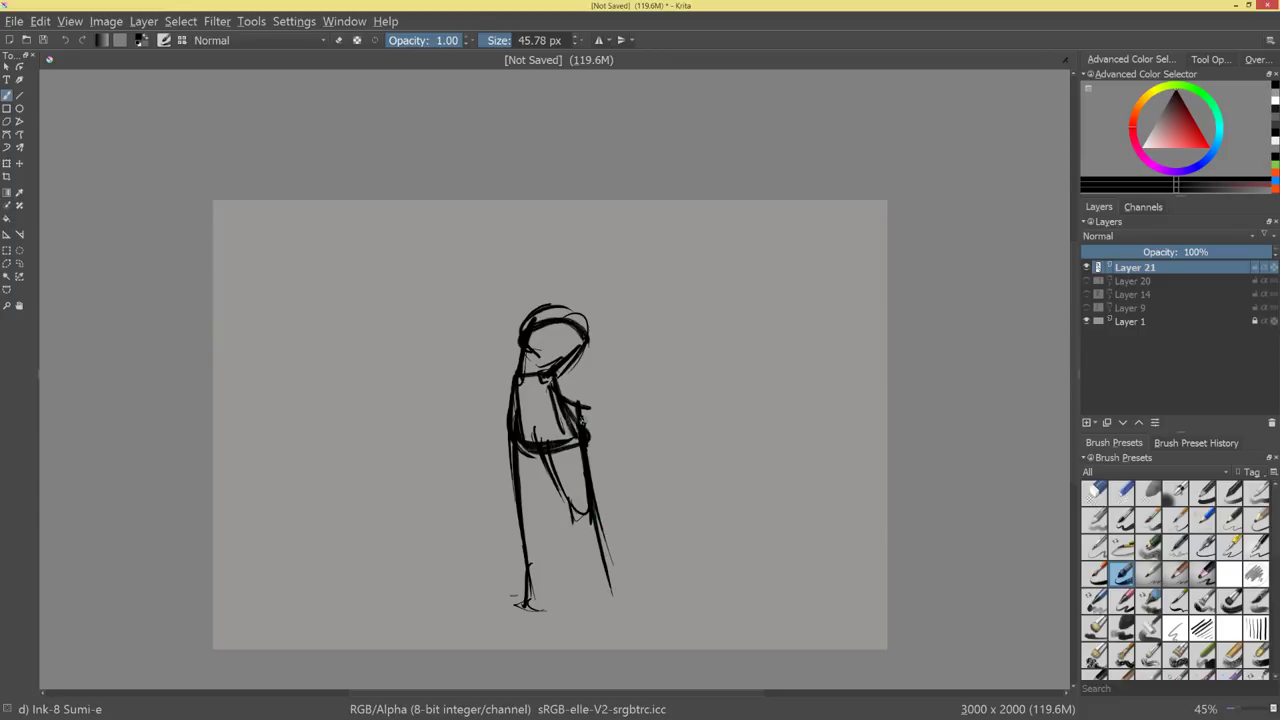
key(ctrl+z)
key(ctrl+z)
key(ctrl+z)
key(ctrl+z)
key(ctrl+z)
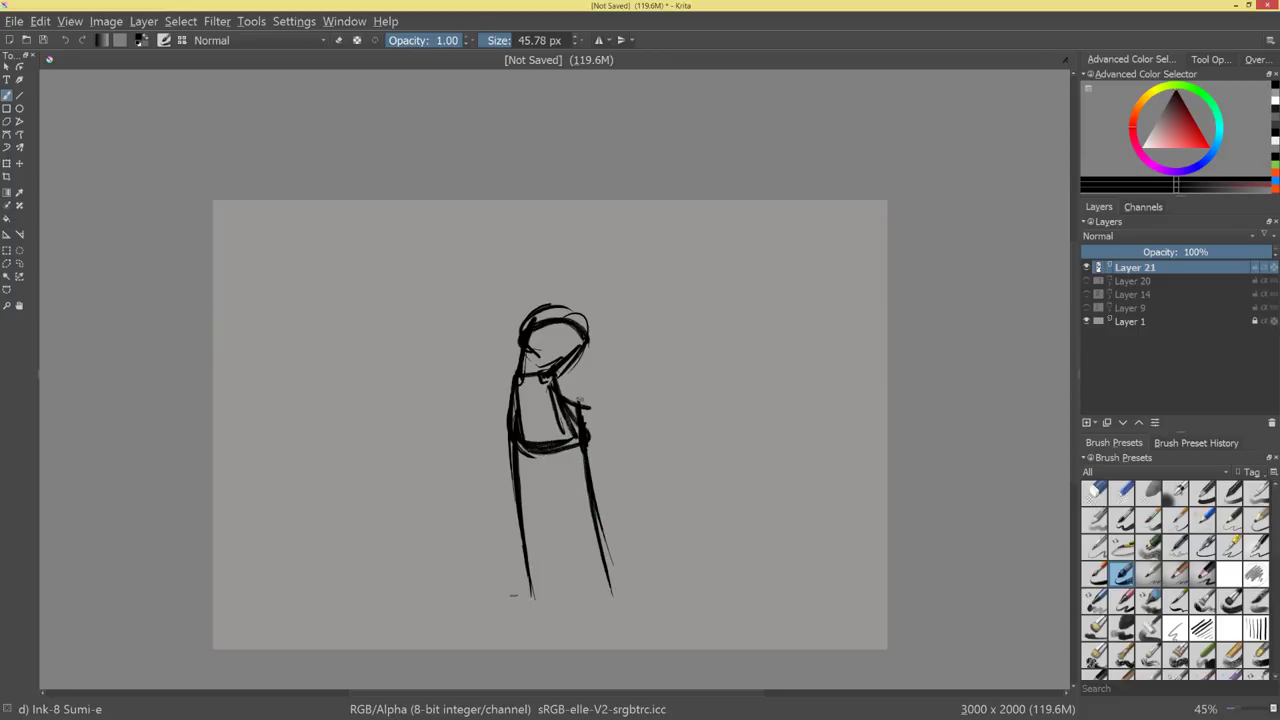
key(ctrl+z)
key(ctrl+z)
key(ctrl+z)
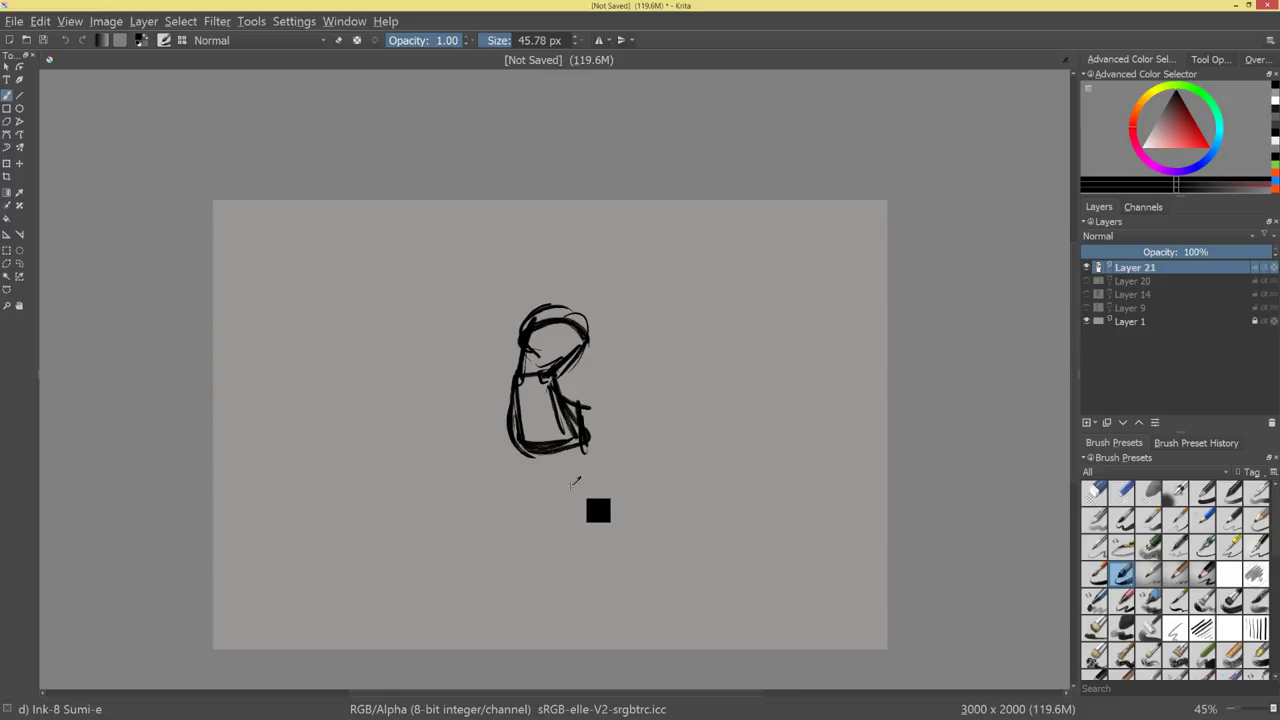
Sketch a rounded pelvis with a waist ellipse under the torso and start the outer thigh line.
mouse_move(514, 444)
mouse_down()
mouse_move(560, 484)
mouse_move(574, 436)
mouse_move(572, 470)
mouse_up()
drag(514, 472, 574, 466)
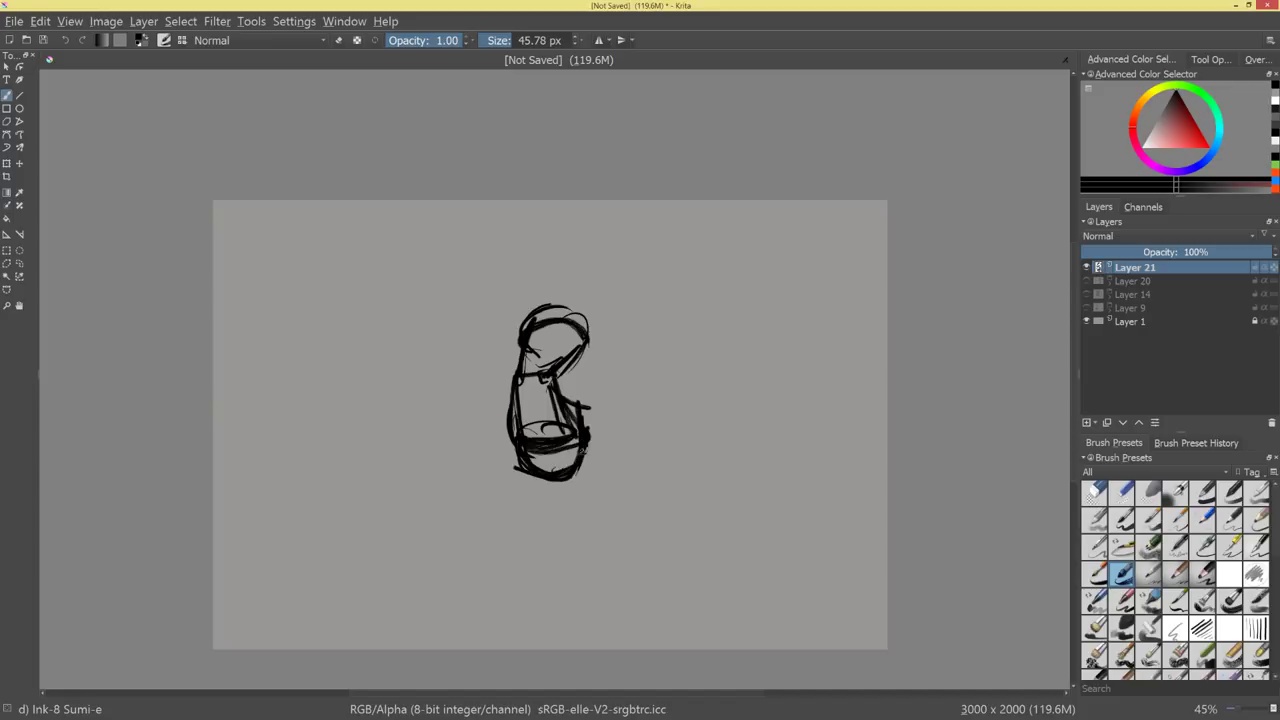
drag(522, 420, 546, 424)
drag(520, 436, 574, 428)
drag(584, 422, 594, 476)
Reduce the brush size to 38.80 px and hand-letter the dashed entry "AVENTURIERE" near the canvas's upper-left corner.
drag(698, 434, 836, 440)
key(plus)
drag(715, 349, 787, 395)
mouse_move(428, 261)
shift+mouse_down()
mouse_move(394, 261)
mouse_move(416, 273)
shift+mouse_up()
mouse_move(424, 242)
mouse_down()
mouse_move(422, 271)
mouse_move(458, 271)
mouse_up()
key(ctrl+z)
key(ctrl+z)
mouse_move(409, 245)
mouse_down()
mouse_move(402, 283)
mouse_move(415, 281)
mouse_up()
mouse_move(404, 272)
mouse_down()
mouse_move(434, 261)
mouse_move(456, 282)
mouse_move(497, 248)
mouse_move(498, 262)
mouse_move(588, 266)
mouse_up()
mouse_move(570, 252)
mouse_down()
mouse_move(586, 247)
mouse_move(594, 261)
mouse_up()
drag(785, 316, 693, 267)
drag(274, 215, 292, 221)
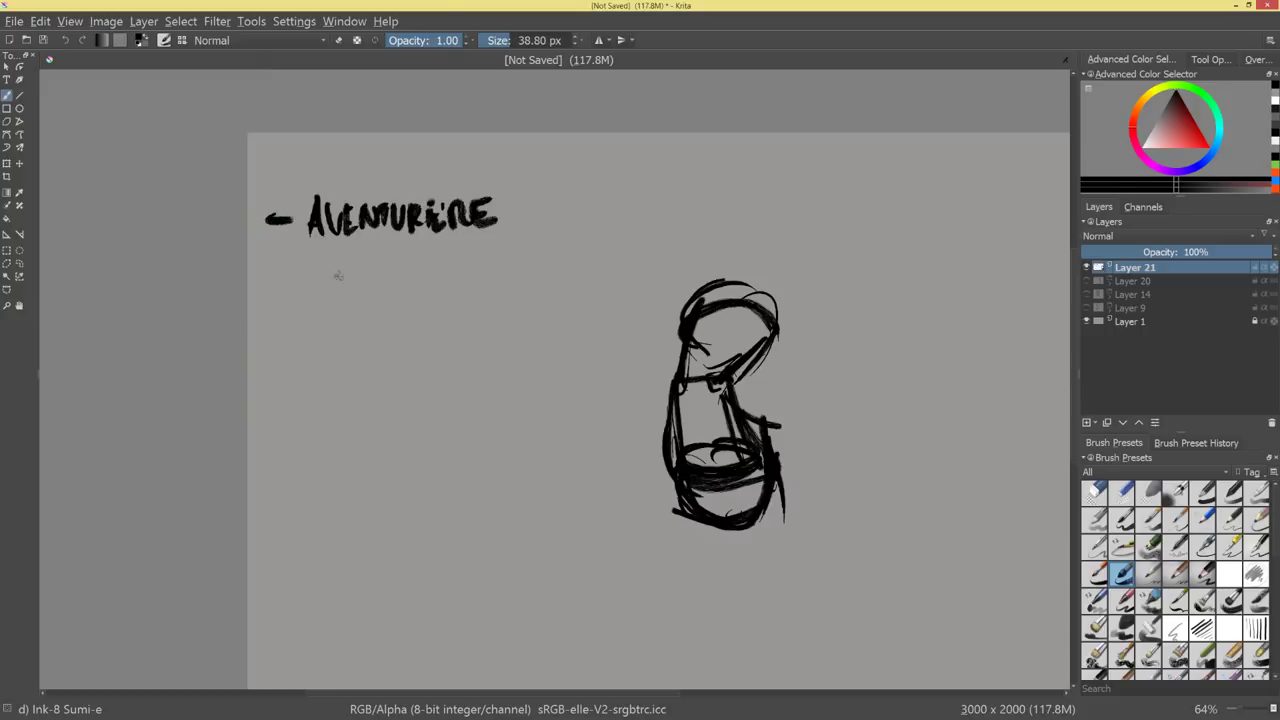
Hand-letter the dashed entry "ARTIC" below "AVENTURIERE".
drag(265, 292, 287, 294)
drag(312, 272, 308, 306)
mouse_move(311, 271)
mouse_down()
mouse_move(327, 298)
mouse_move(324, 285)
mouse_up()
drag(337, 270, 335, 300)
drag(333, 272, 352, 298)
drag(363, 271, 362, 299)
mouse_move(351, 270)
mouse_down()
mouse_move(381, 268)
mouse_move(390, 302)
mouse_up()
drag(383, 255, 424, 298)
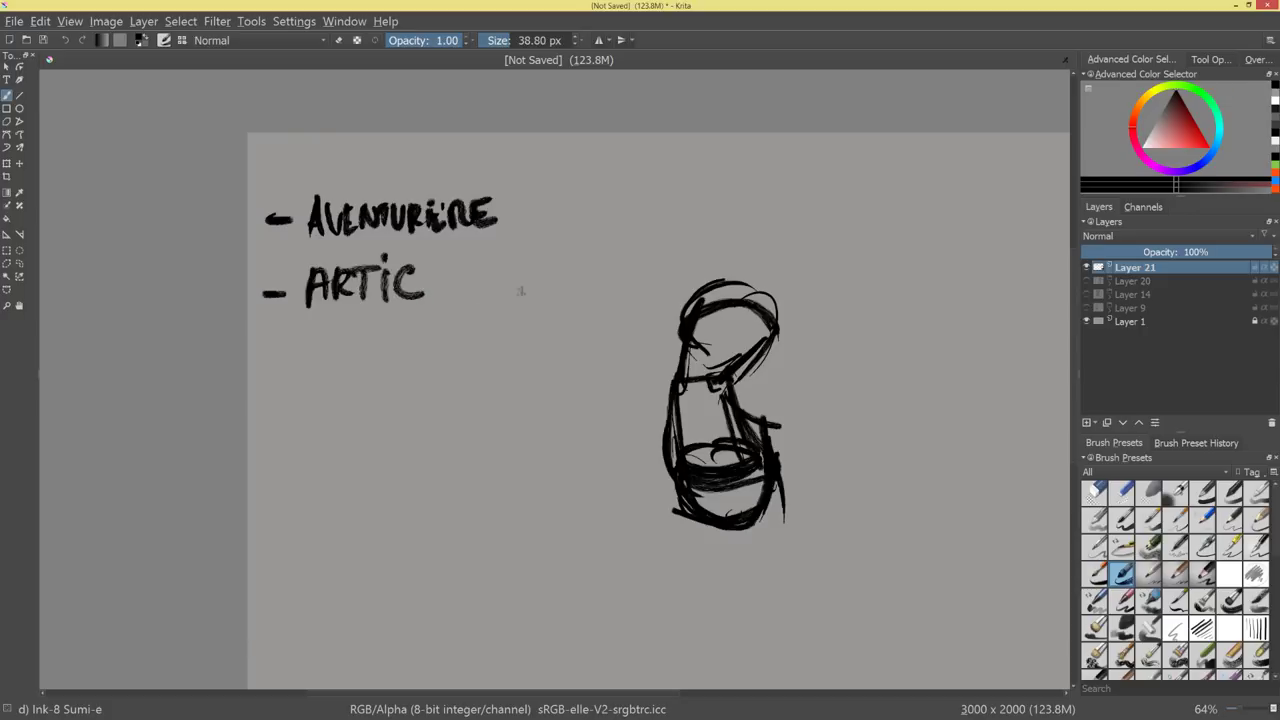
Hand-letter the dashed entries "NAVIGUER" and "RONGEUR" below "ARTIC".
mouse_move(264, 343)
mouse_down()
mouse_move(311, 352)
mouse_move(332, 324)
mouse_move(351, 349)
mouse_up()
drag(355, 328, 368, 328)
mouse_move(377, 322)
mouse_down()
mouse_move(378, 346)
mouse_move(452, 344)
mouse_up()
drag(452, 319, 474, 341)
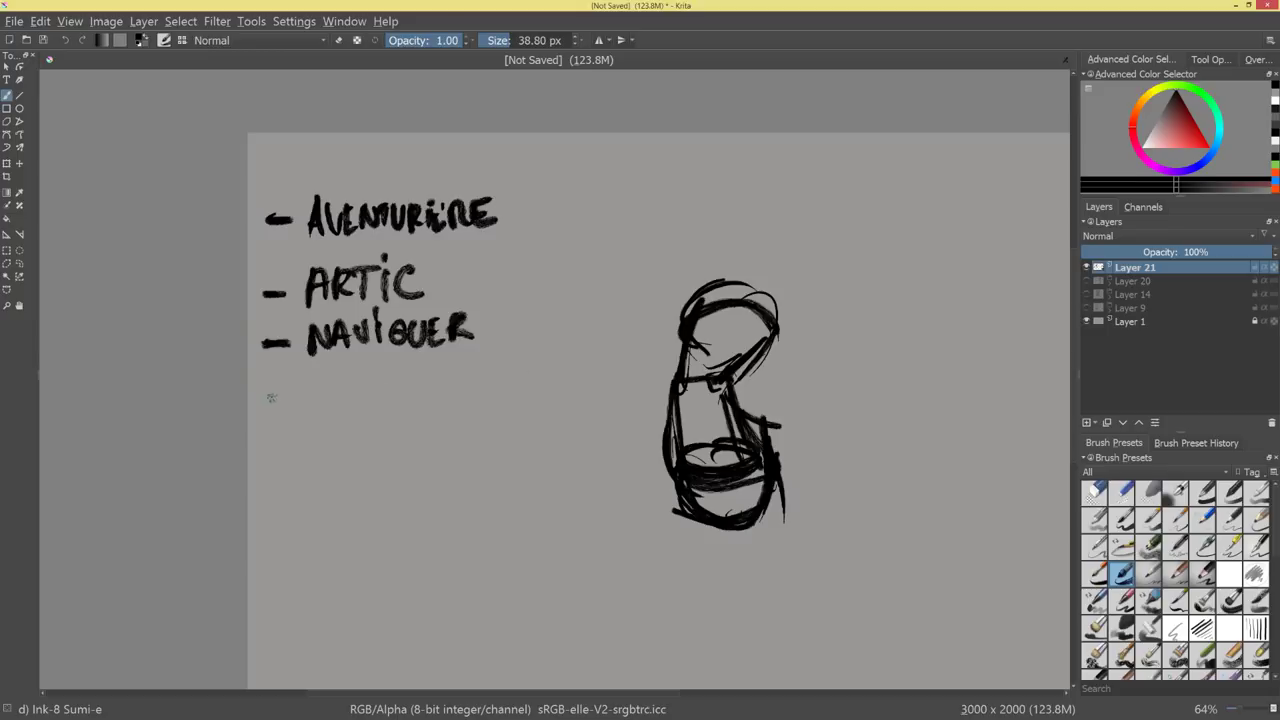
drag(264, 399, 292, 400)
mouse_move(308, 414)
mouse_down()
mouse_move(338, 410)
mouse_move(368, 382)
mouse_move(400, 396)
mouse_move(420, 380)
mouse_move(440, 406)
mouse_move(466, 400)
mouse_up()
Erase the whole rough figure sketch beside the list, keeping the lettering.
mouse_move(815, 414)
mouse_down()
mouse_move(753, 386)
mouse_move(748, 404)
mouse_up()
drag(752, 402, 794, 398)
key(e)
mouse_move(660, 455)
mouse_down()
mouse_move(671, 335)
mouse_move(654, 300)
mouse_move(588, 461)
mouse_move(600, 300)
mouse_up()
mouse_move(654, 429)
mouse_down()
mouse_move(680, 429)
mouse_move(697, 407)
mouse_move(635, 428)
mouse_up()
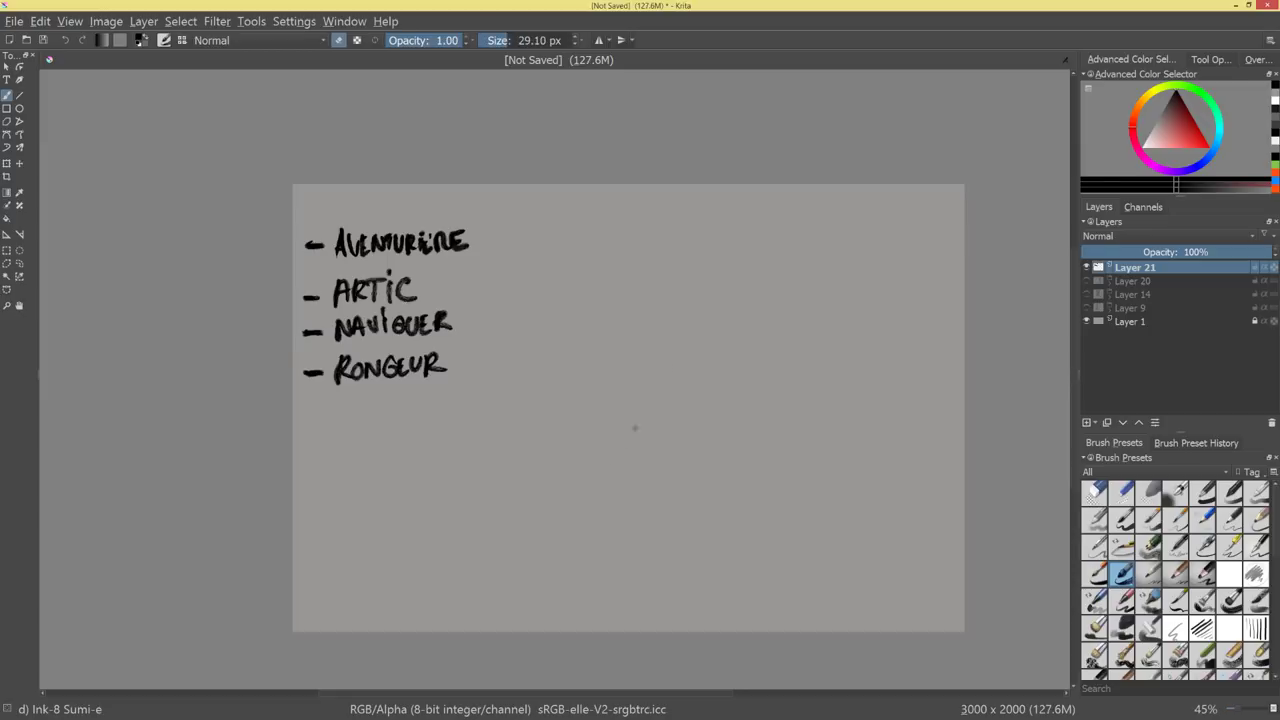
Draw a small circle for the head and a tapered torso block beneath it with a 49.55 px brush.
mouse_move(708, 366)
mouse_down()
mouse_move(757, 374)
mouse_move(709, 346)
mouse_up()
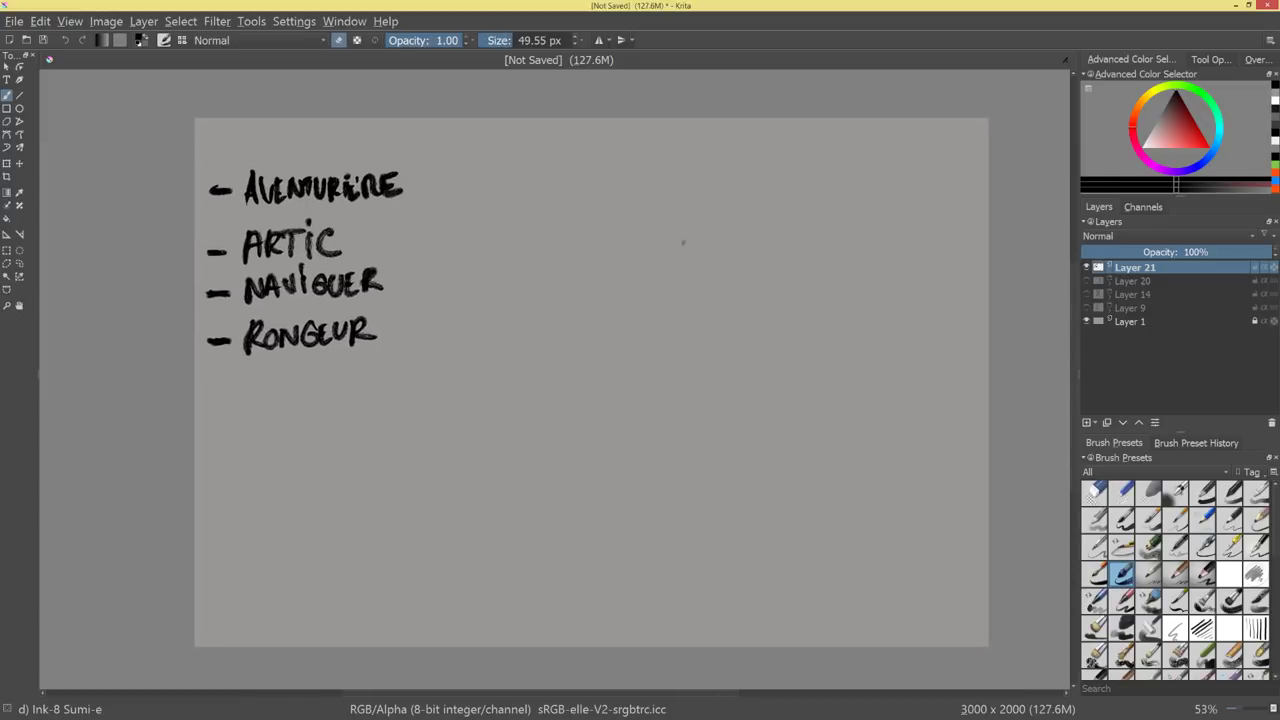
key(e)
mouse_move(688, 233)
mouse_down()
mouse_move(700, 265)
mouse_move(720, 228)
mouse_move(730, 252)
mouse_move(680, 233)
mouse_up()
mouse_move(676, 286)
mouse_down()
mouse_move(730, 283)
mouse_move(673, 348)
mouse_move(718, 340)
mouse_up()
Hand-letter the dashed entry "TAILLE MOYENNE" below "RONGEUR", undoing and redoing the first letters.
mouse_move(200, 399)
mouse_down()
mouse_move(246, 410)
mouse_move(248, 398)
mouse_up()
mouse_move(263, 378)
mouse_down()
mouse_move(284, 403)
mouse_move(248, 406)
mouse_up()
key(ctrl+z)
key(ctrl+z)
key(ctrl+z)
mouse_move(250, 378)
mouse_down()
mouse_move(276, 404)
mouse_move(263, 382)
mouse_up()
key(ctrl+z)
key(ctrl+z)
mouse_move(256, 384)
mouse_down()
mouse_move(257, 406)
mouse_move(303, 406)
mouse_up()
drag(308, 380, 335, 406)
mouse_move(318, 392)
mouse_down()
mouse_move(328, 378)
mouse_move(368, 400)
mouse_move(375, 379)
mouse_up()
drag(383, 378, 394, 400)
drag(412, 380, 412, 390)
mouse_move(414, 400)
mouse_down()
mouse_move(428, 380)
mouse_move(427, 400)
mouse_up()
mouse_move(434, 400)
mouse_down()
mouse_move(438, 378)
mouse_move(452, 400)
mouse_up()
mouse_move(452, 400)
mouse_down()
mouse_move(455, 376)
mouse_move(452, 398)
mouse_up()
drag(452, 398, 467, 396)
drag(454, 386, 464, 385)
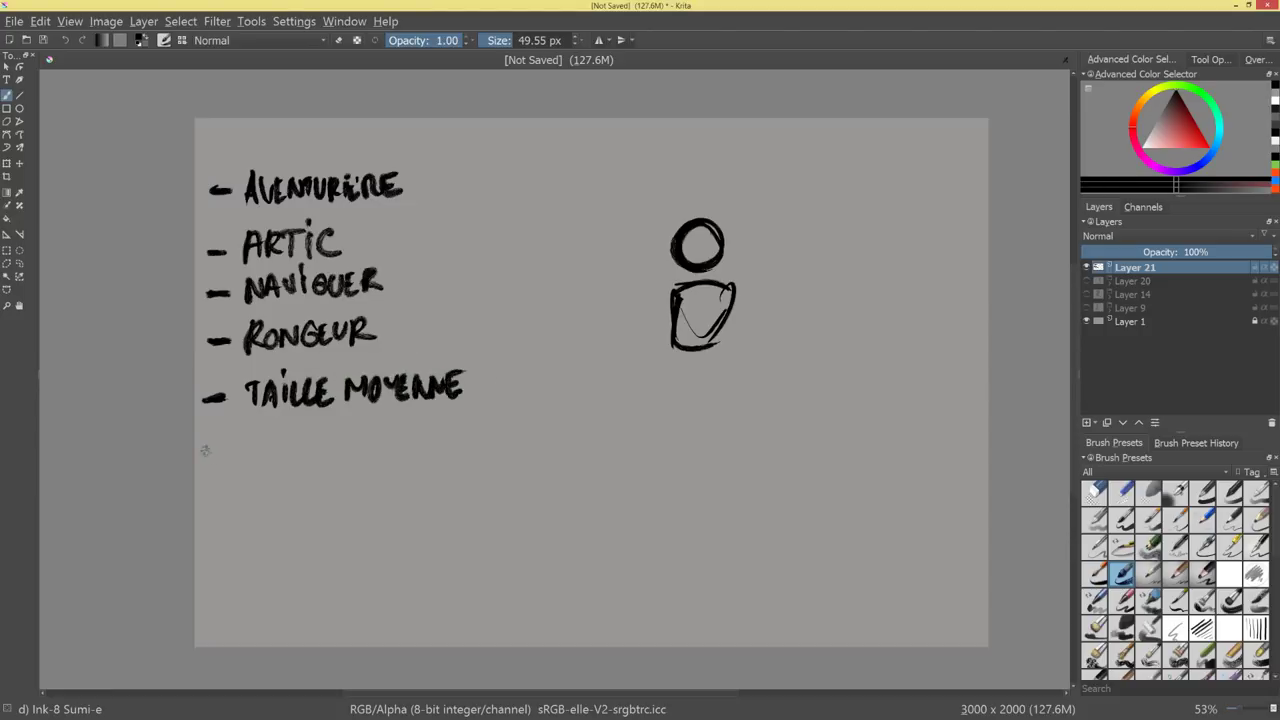
Hand-letter the dashed entry "25 ans" below "TAILLE MOYENNE", redrawing the faulty characters.
drag(203, 451, 262, 452)
mouse_move(264, 460)
mouse_down()
mouse_move(245, 458)
mouse_move(271, 442)
mouse_move(262, 455)
mouse_move(324, 454)
mouse_up()
key(ctrl+z)
key(ctrl+z)
key(ctrl+z)
key(ctrl+z)
mouse_move(340, 440)
mouse_down()
mouse_move(326, 456)
mouse_move(346, 446)
mouse_up()
drag(203, 514, 217, 514)
drag(244, 594, 266, 618)
key(ctrl+z)
key(ctrl+z)
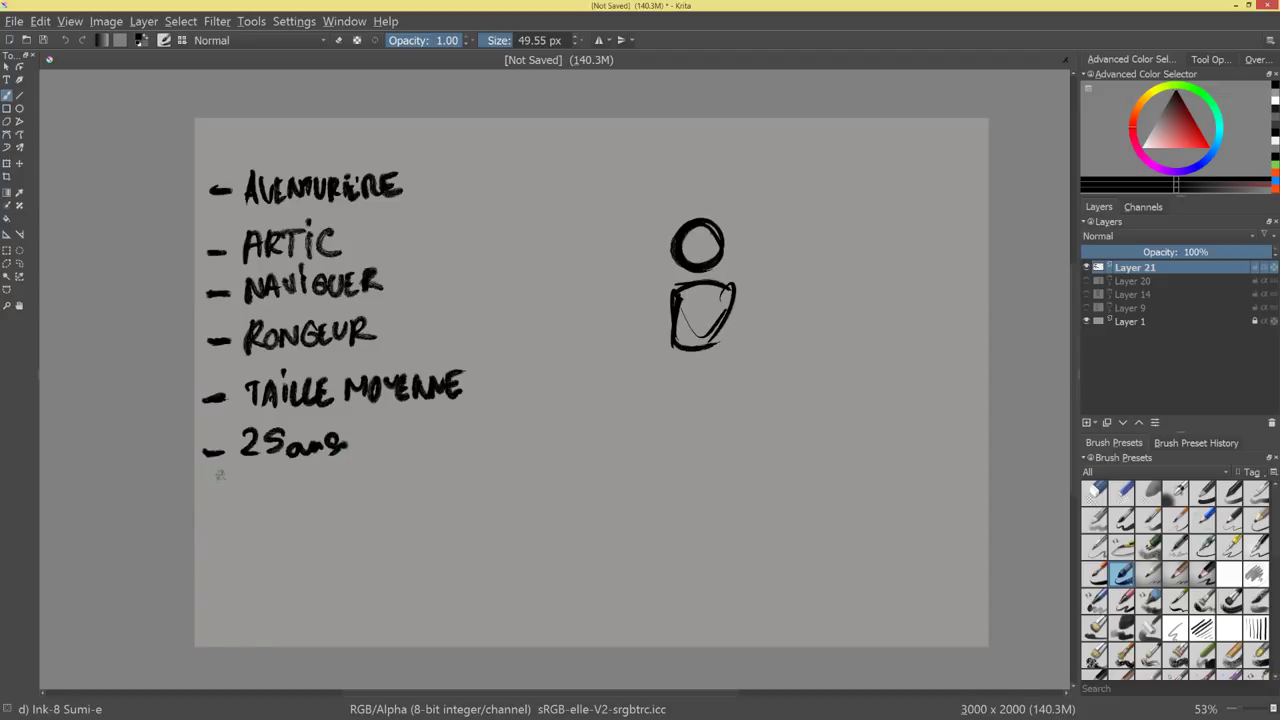
drag(205, 502, 218, 502)
key(ctrl+z)
Hand-letter the dashed entry "CHEVEUX COURTS" below "25 ans".
drag(206, 517, 248, 519)
mouse_move(258, 490)
mouse_down()
mouse_move(258, 518)
mouse_move(270, 516)
mouse_up()
drag(258, 504, 268, 504)
mouse_move(278, 494)
mouse_down()
mouse_move(290, 518)
mouse_move(290, 492)
mouse_up()
mouse_move(278, 505)
mouse_down()
mouse_move(304, 496)
mouse_move(308, 518)
mouse_up()
drag(310, 494, 334, 497)
drag(338, 492, 340, 514)
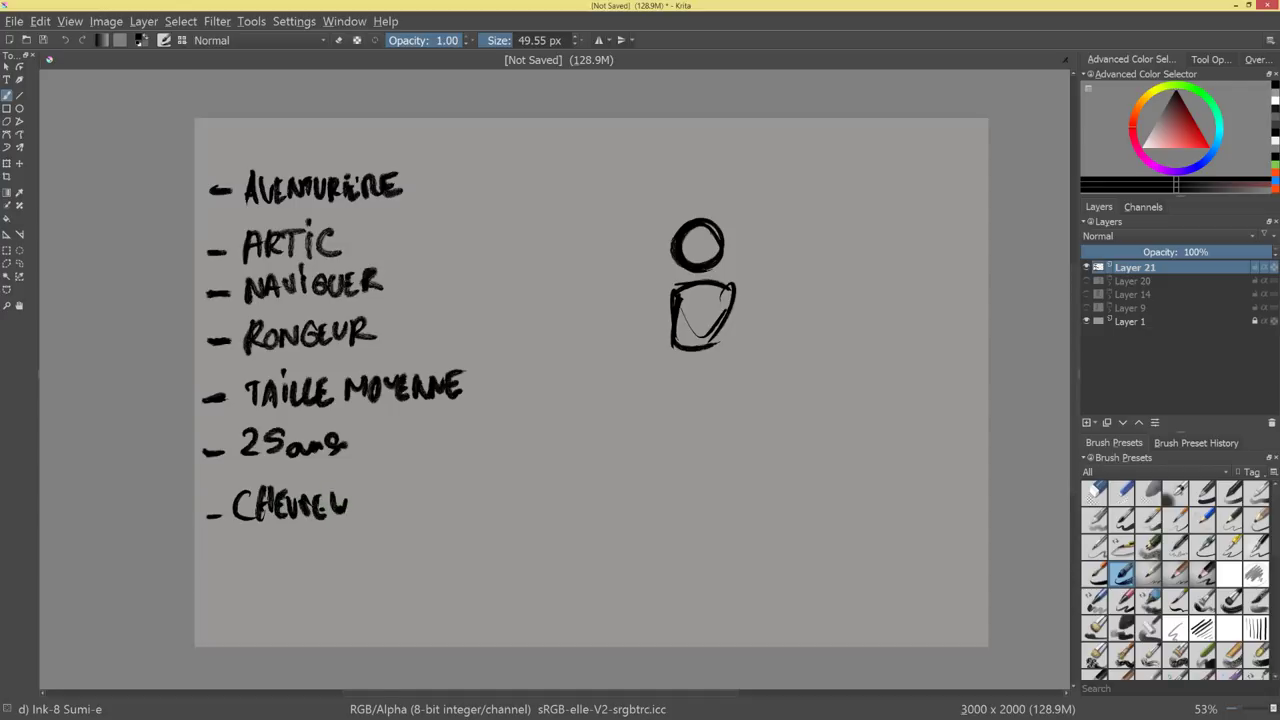
mouse_move(344, 492)
mouse_down()
mouse_move(358, 518)
mouse_move(342, 520)
mouse_move(374, 518)
mouse_move(397, 493)
mouse_up()
mouse_move(406, 492)
mouse_down()
mouse_move(420, 492)
mouse_move(424, 516)
mouse_up()
mouse_move(426, 492)
mouse_down()
mouse_move(448, 514)
mouse_move(462, 489)
mouse_up()
drag(474, 492, 458, 518)
Sketch a flared pelvis block directly below the torso and thicken the torso's outer edge.
drag(743, 424, 754, 403)
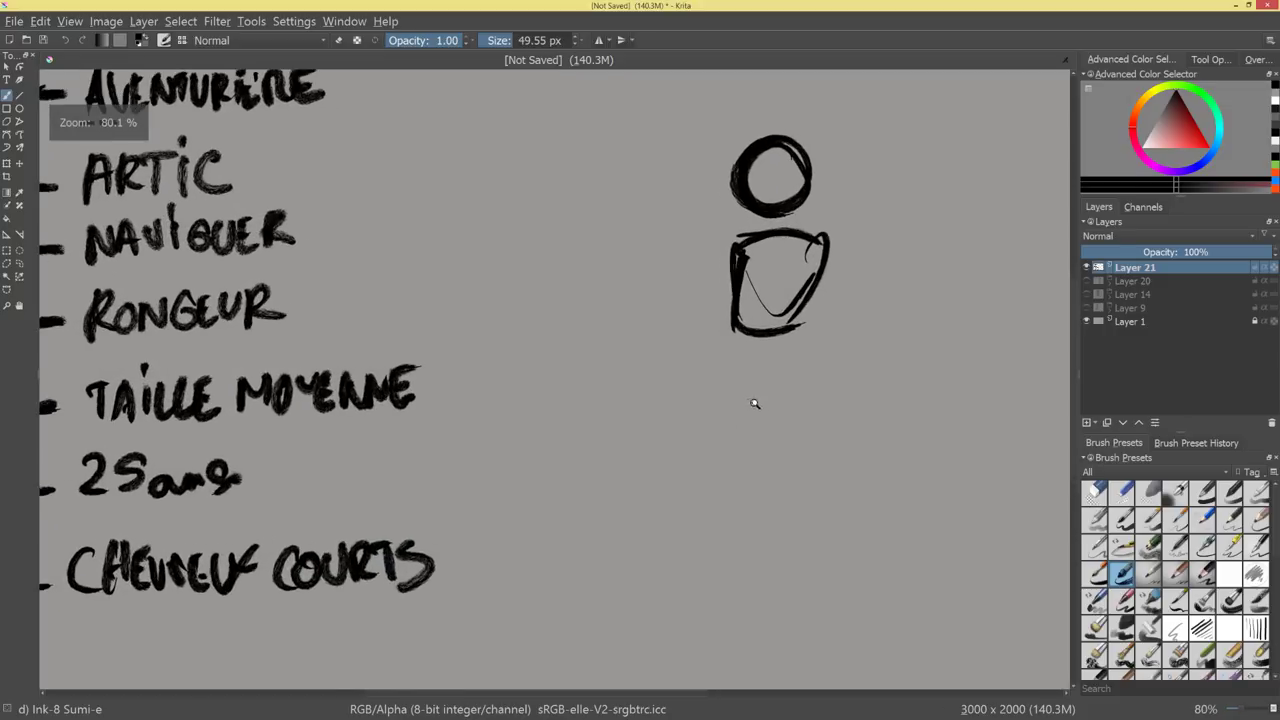
drag(784, 326, 720, 348)
mouse_move(720, 348)
mouse_down()
mouse_move(726, 360)
mouse_move(730, 340)
mouse_up()
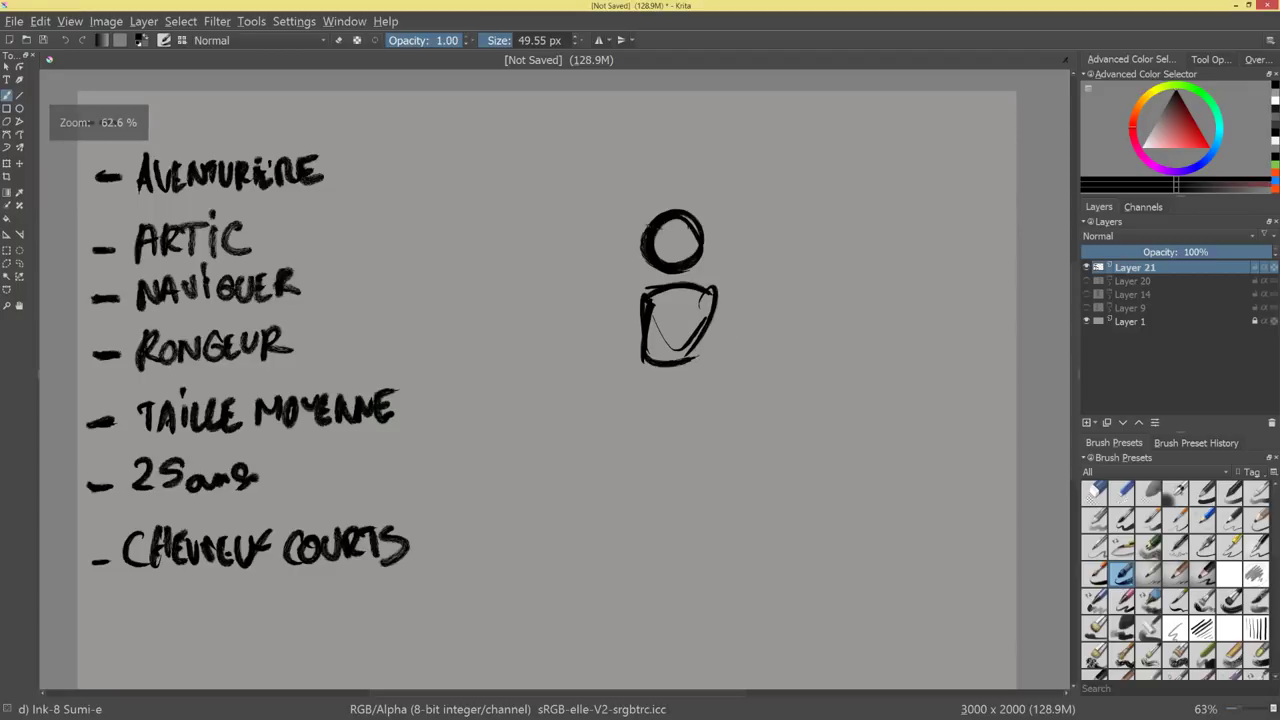
mouse_move(645, 370)
mouse_down()
mouse_move(653, 403)
mouse_move(706, 404)
mouse_move(716, 420)
mouse_up()
drag(698, 358, 728, 423)
drag(642, 382, 638, 434)
mouse_move(698, 344)
mouse_down()
mouse_move(730, 400)
mouse_move(719, 300)
mouse_up()
drag(721, 303, 709, 350)
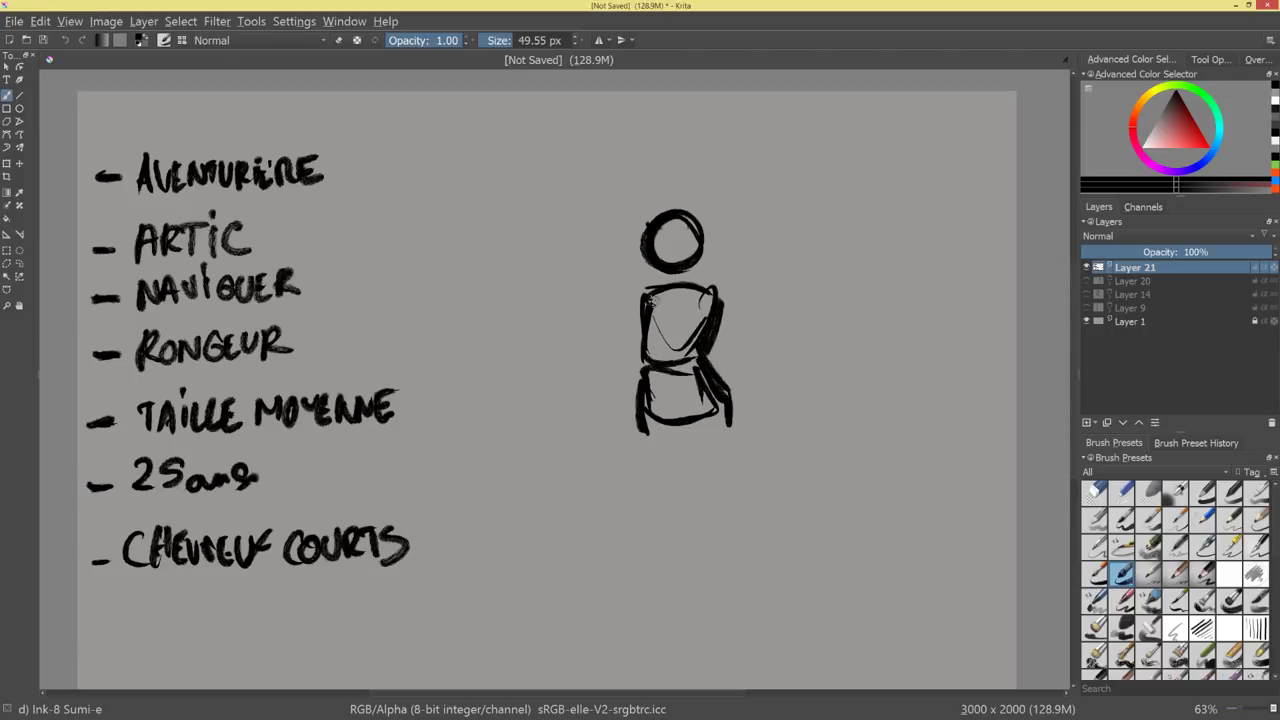
drag(649, 304, 654, 288)
Extend the outer flare of the pelvis block downward with a thick stroke.
drag(732, 402, 736, 436)
drag(740, 440, 748, 558)
drag(738, 438, 742, 573)
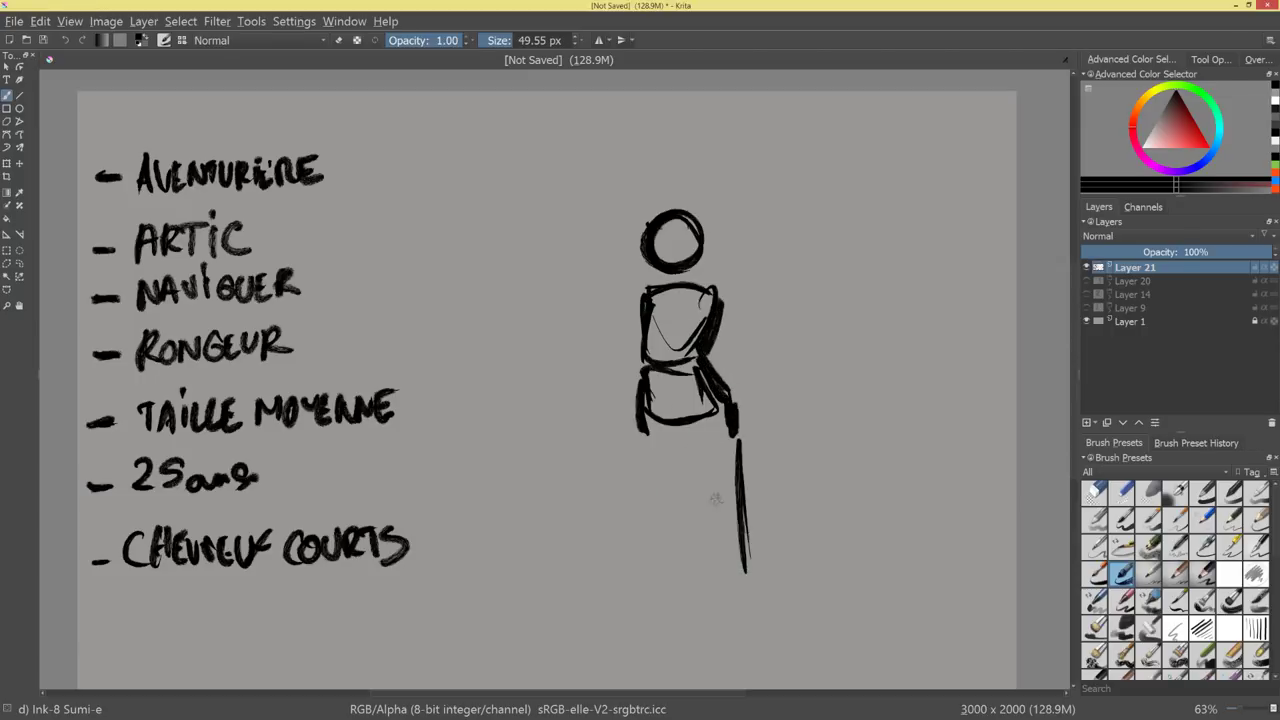
key(ctrl+z)
key(ctrl+z)
Sketch the figure's left-hand leg as a long, angled trouser shape with a curved hem, starting below the pelvis block.
drag(643, 400, 628, 572)
drag(640, 424, 619, 577)
drag(611, 567, 613, 596)
drag(684, 424, 642, 614)
mouse_move(632, 422)
mouse_down()
mouse_move(606, 600)
mouse_move(632, 616)
mouse_up()
Sketch the matching right-hand leg angled outward from the crotch, closing it with a hem at the ankle.
drag(682, 440, 712, 604)
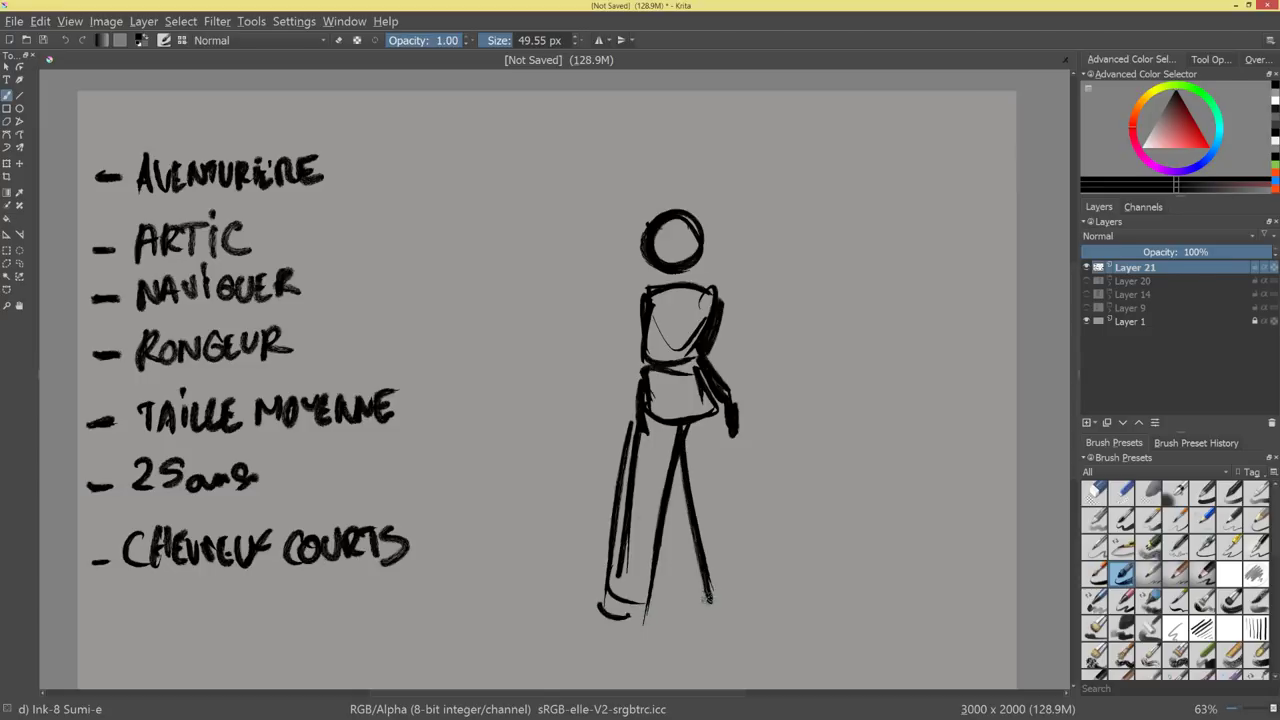
drag(704, 540, 752, 612)
drag(726, 408, 762, 610)
mouse_move(720, 430)
mouse_down()
mouse_move(758, 616)
mouse_move(736, 628)
mouse_move(757, 616)
mouse_up()
mouse_move(757, 618)
mouse_down()
mouse_move(734, 627)
mouse_move(736, 553)
mouse_up()
Reinforce the trouser hems and the right-hand leg's outer edge, and scribble dark folds at the crotch.
drag(612, 518, 640, 546)
drag(602, 535, 648, 541)
drag(773, 514, 775, 529)
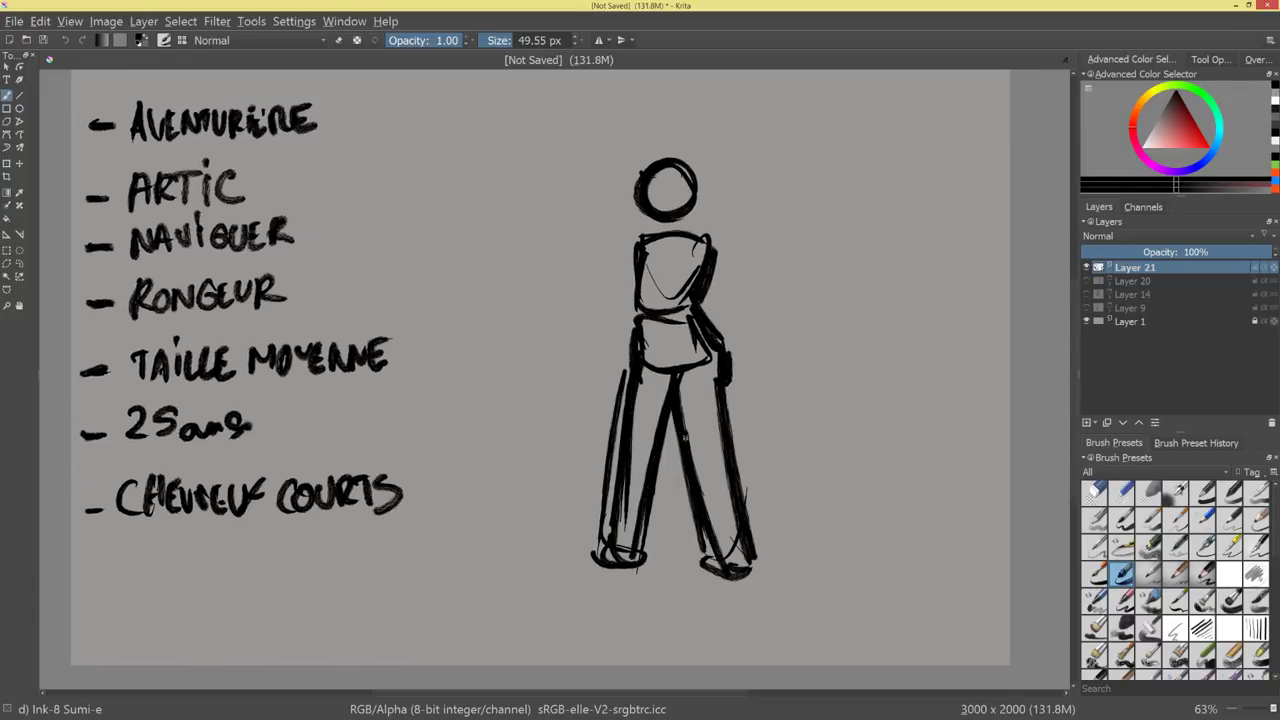
drag(721, 384, 744, 520)
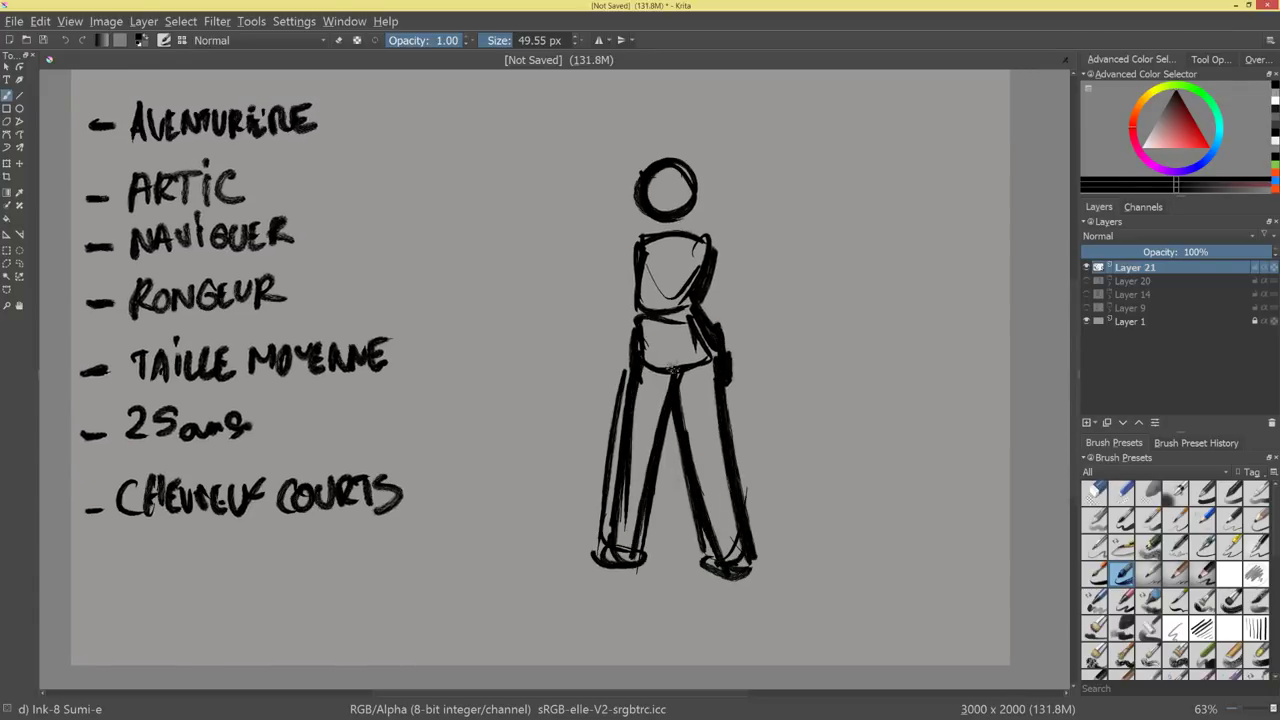
mouse_move(674, 359)
mouse_down()
mouse_move(687, 391)
mouse_move(679, 373)
mouse_move(709, 386)
mouse_move(684, 404)
mouse_up()
scroll(811, 400, down, 1)
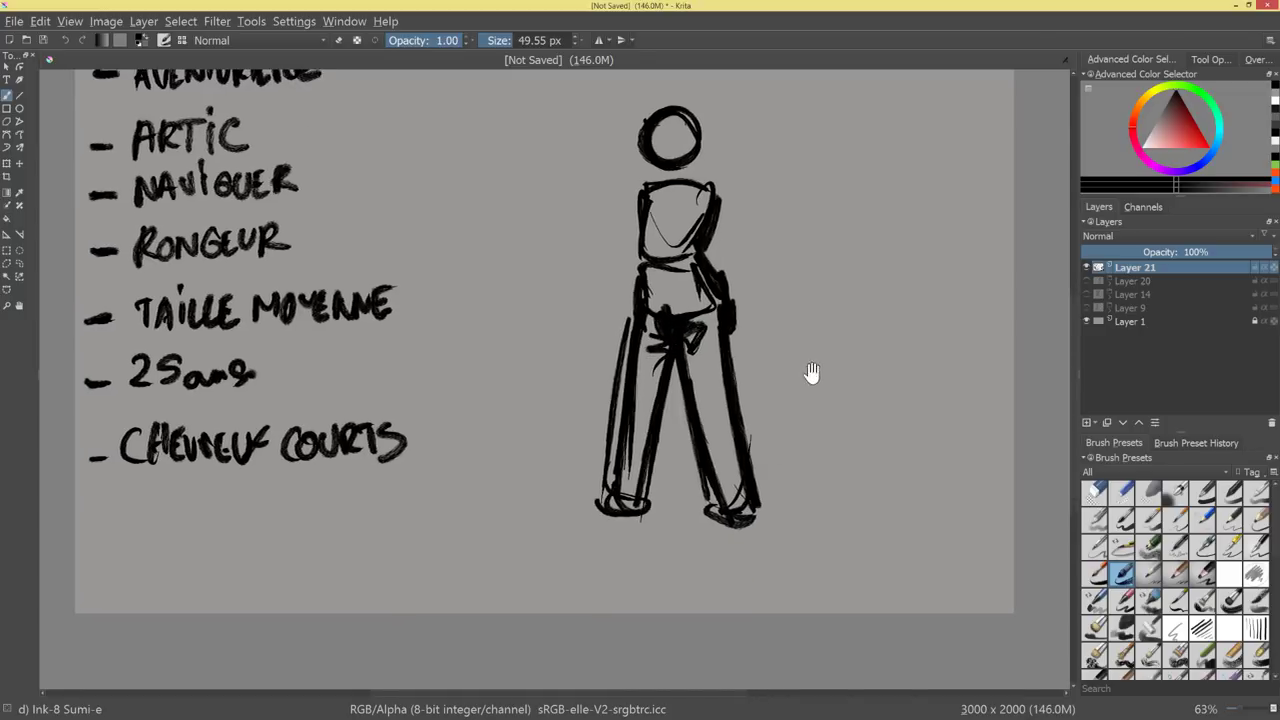
Draw ankles and outward-pointing boots below both trouser hems, darkening the right-hand boot.
mouse_move(637, 508)
mouse_down()
mouse_move(631, 556)
mouse_move(566, 566)
mouse_move(589, 574)
mouse_up()
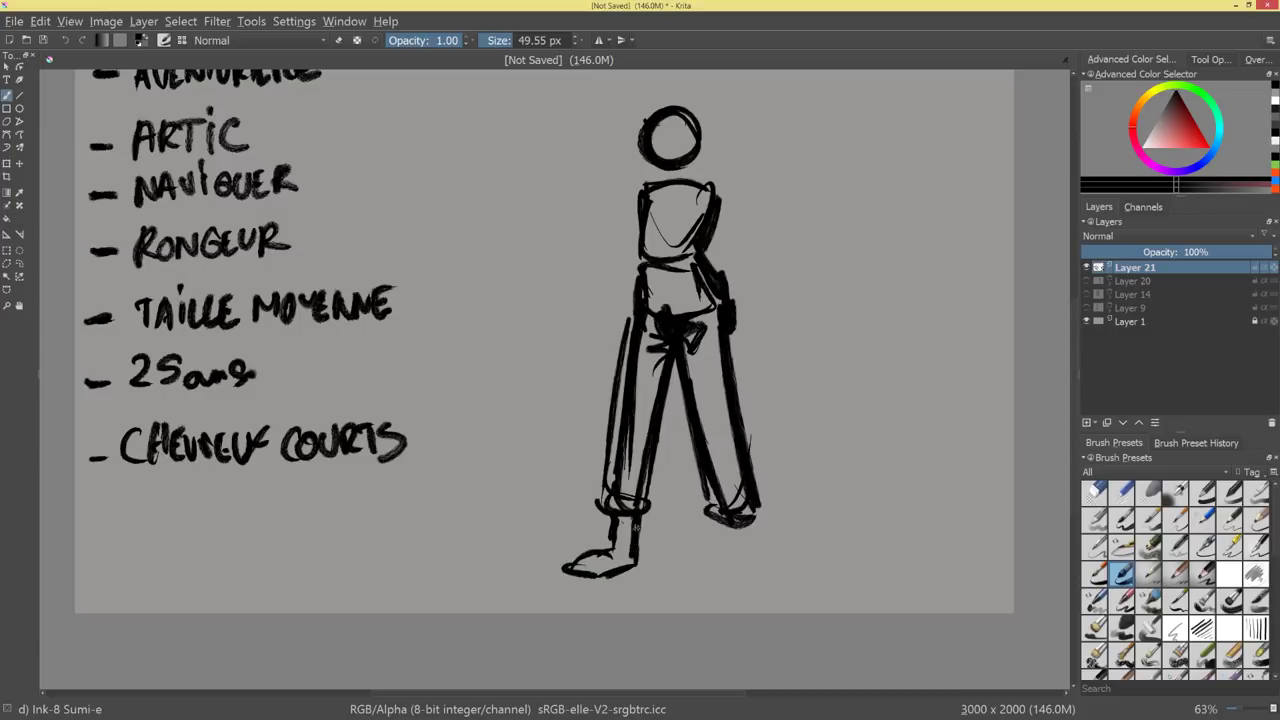
drag(598, 558, 605, 576)
drag(746, 518, 740, 562)
mouse_move(750, 516)
mouse_down()
mouse_move(760, 554)
mouse_move(786, 562)
mouse_move(748, 576)
mouse_up()
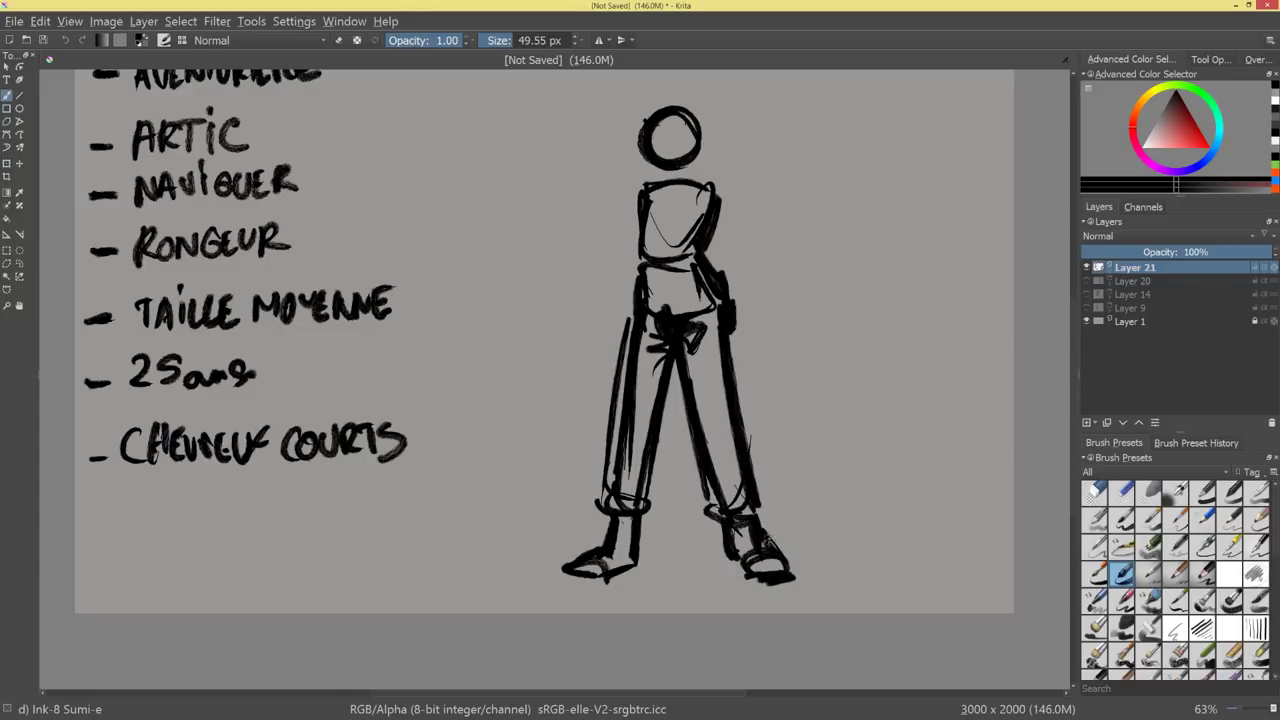
drag(732, 526, 744, 554)
drag(738, 540, 767, 577)
Sketch both arms hanging from the shoulders to the wrists, redrawing the first left-hand upper-arm stroke.
drag(842, 556, 808, 474)
drag(808, 474, 794, 526)
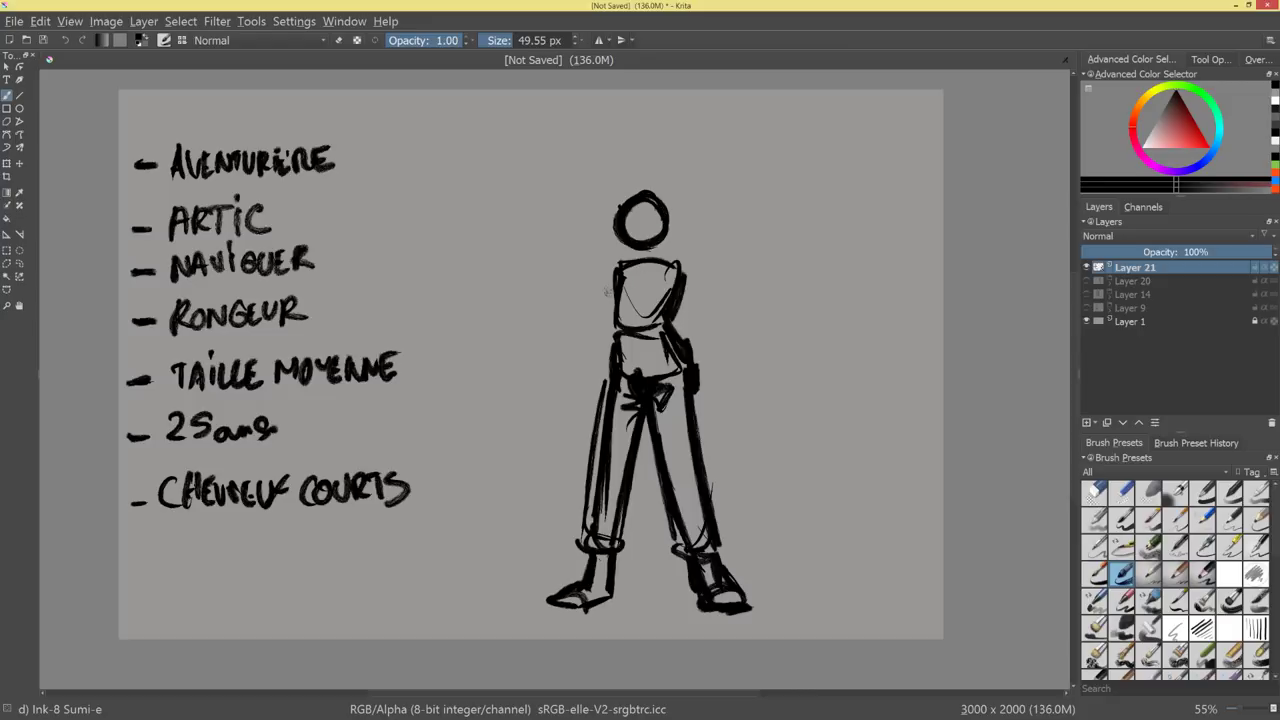
drag(613, 264, 606, 330)
key(ctrl+z)
drag(617, 267, 603, 319)
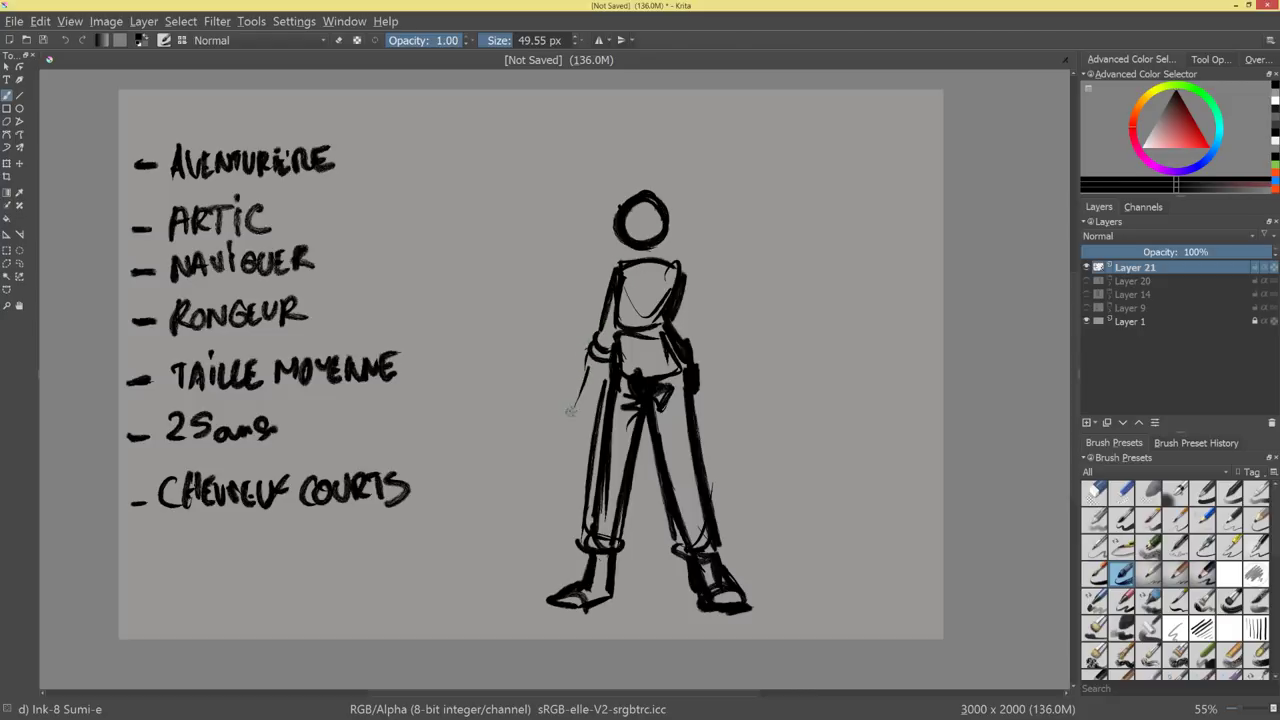
mouse_move(684, 274)
mouse_down()
mouse_move(700, 335)
mouse_move(678, 352)
mouse_move(707, 350)
mouse_move(716, 406)
mouse_up()
drag(718, 358, 720, 404)
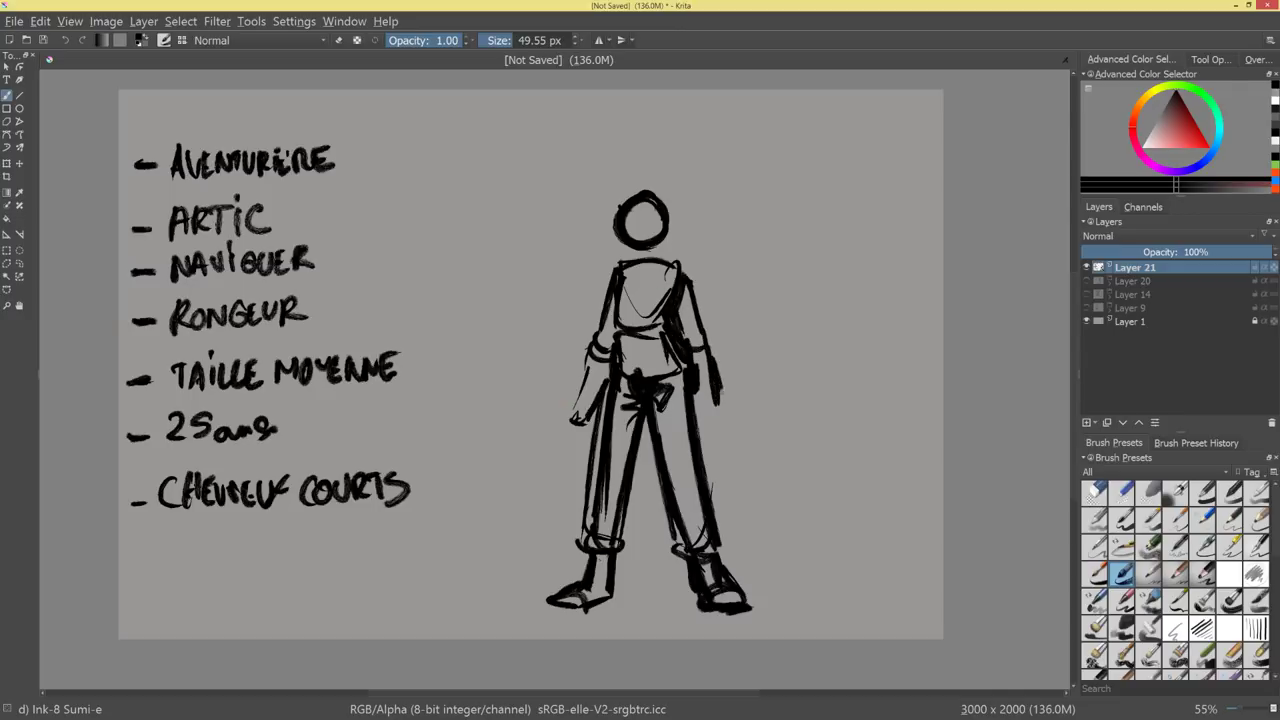
Draw simple mitten-shaped hands at the ends of both arms.
key(plus)
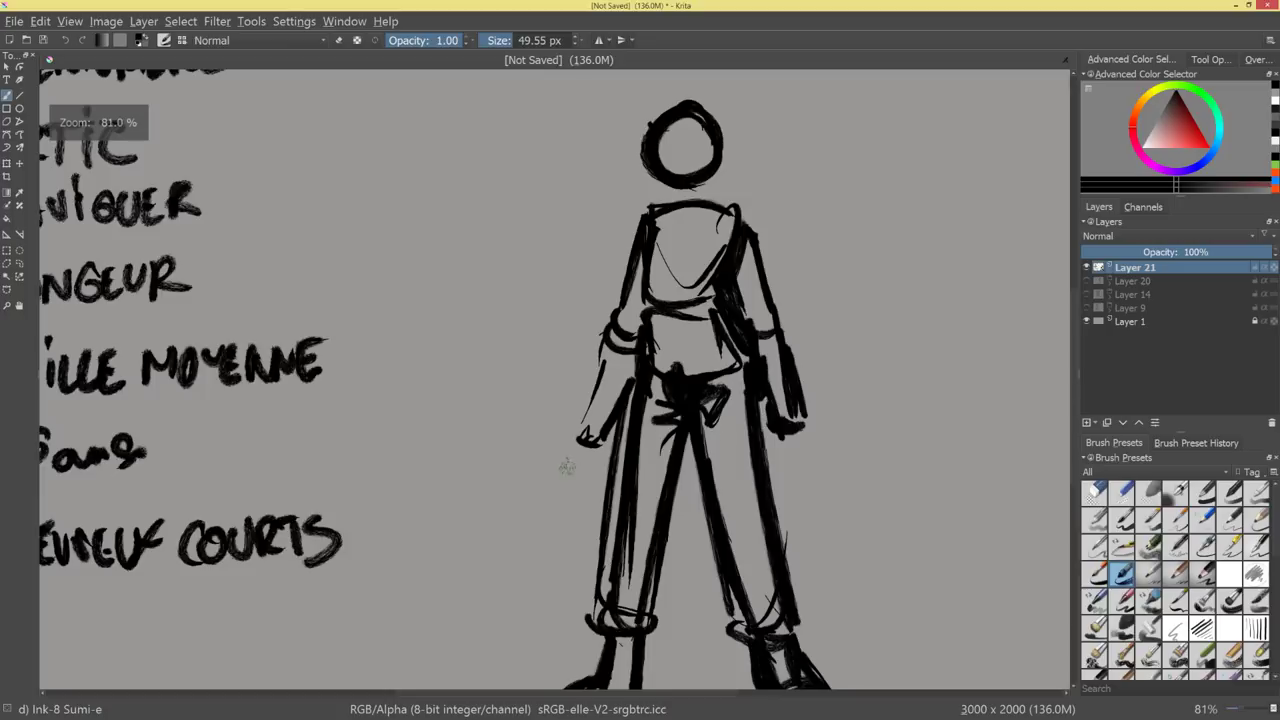
drag(582, 440, 575, 492)
drag(598, 440, 592, 504)
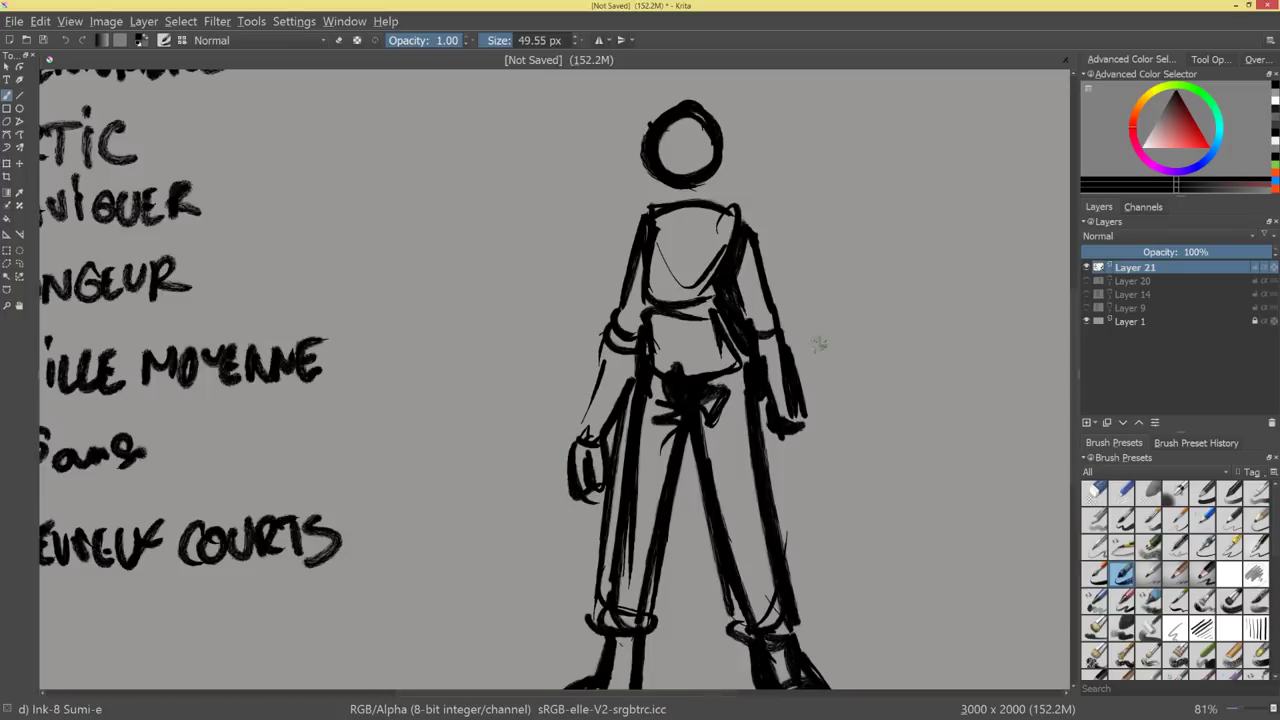
mouse_move(778, 434)
mouse_down()
mouse_move(782, 475)
mouse_move(802, 430)
mouse_move(812, 440)
mouse_move(796, 486)
mouse_up()
mouse_move(796, 486)
mouse_down()
mouse_move(806, 426)
mouse_move(794, 472)
mouse_move(738, 433)
mouse_up()
Fill the shaded side of the torso with dark strokes and connect the head with a short neck and collar.
mouse_move(677, 300)
mouse_down()
mouse_move(671, 217)
mouse_move(646, 252)
mouse_up()
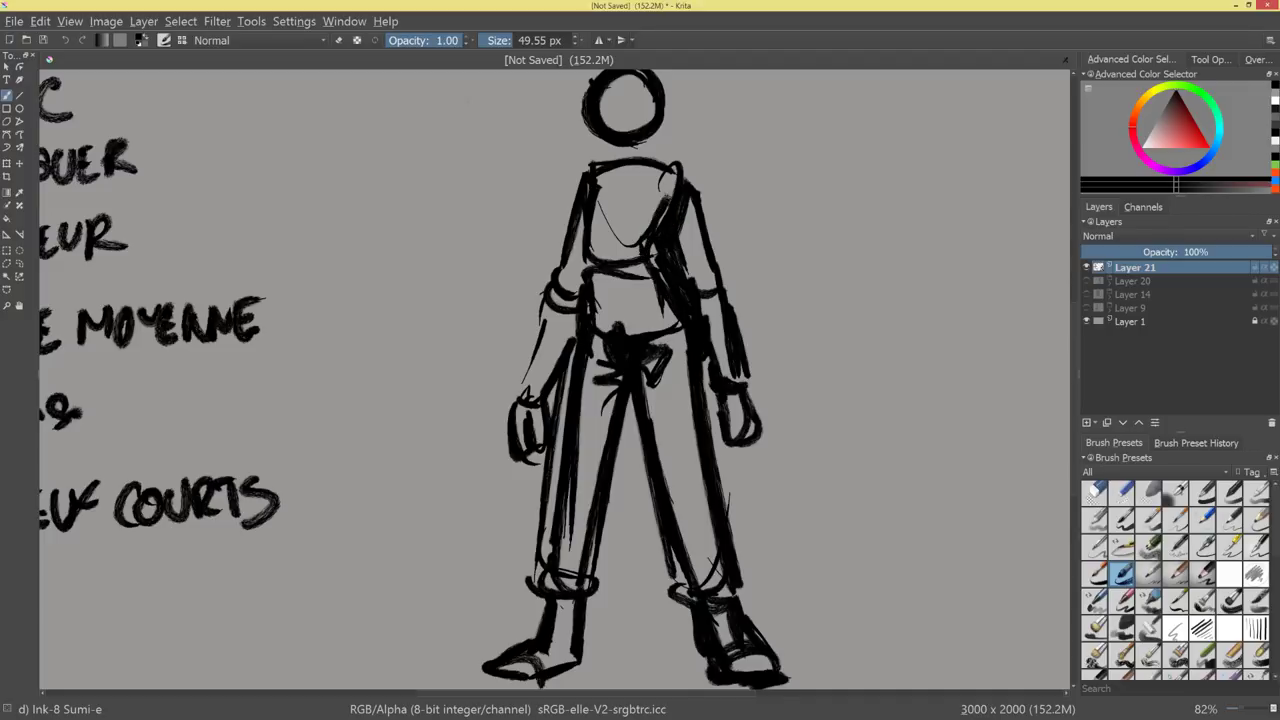
drag(674, 187, 658, 230)
drag(672, 185, 674, 295)
drag(627, 251, 644, 296)
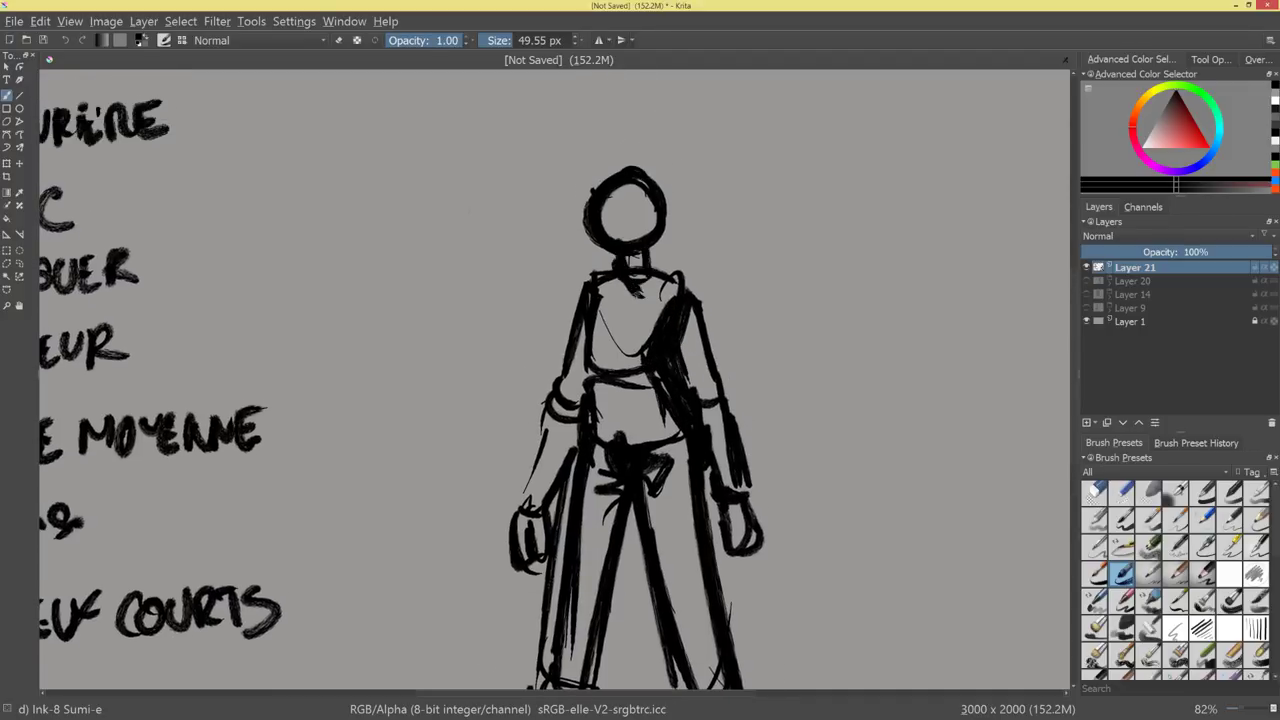
Draw crossed face guidelines on the head and frame it with thick, short hair.
mouse_move(632, 173)
mouse_down()
mouse_move(630, 240)
mouse_move(669, 210)
mouse_move(680, 314)
mouse_up()
scroll(660, 215, down, 5)
scroll(708, 183, up, 6)
scroll(680, 314, up, 2)
mouse_move(607, 289)
mouse_down()
mouse_move(590, 289)
mouse_move(607, 352)
mouse_move(594, 350)
mouse_up()
mouse_move(575, 294)
mouse_down()
mouse_move(575, 333)
mouse_move(563, 267)
mouse_move(623, 197)
mouse_move(628, 178)
mouse_move(611, 178)
mouse_move(653, 200)
mouse_move(646, 183)
mouse_move(593, 268)
mouse_move(600, 326)
mouse_move(579, 352)
mouse_up()
mouse_move(740, 370)
mouse_down()
mouse_move(777, 457)
mouse_move(781, 296)
mouse_up()
drag(663, 410, 659, 312)
Thicken the trouser lines and hatch shading along the inside of the right-hand leg.
drag(549, 353, 553, 560)
mouse_move(504, 587)
mouse_down()
mouse_move(520, 617)
mouse_move(582, 608)
mouse_move(624, 645)
mouse_move(624, 613)
mouse_up()
drag(618, 360, 665, 548)
drag(631, 414, 657, 522)
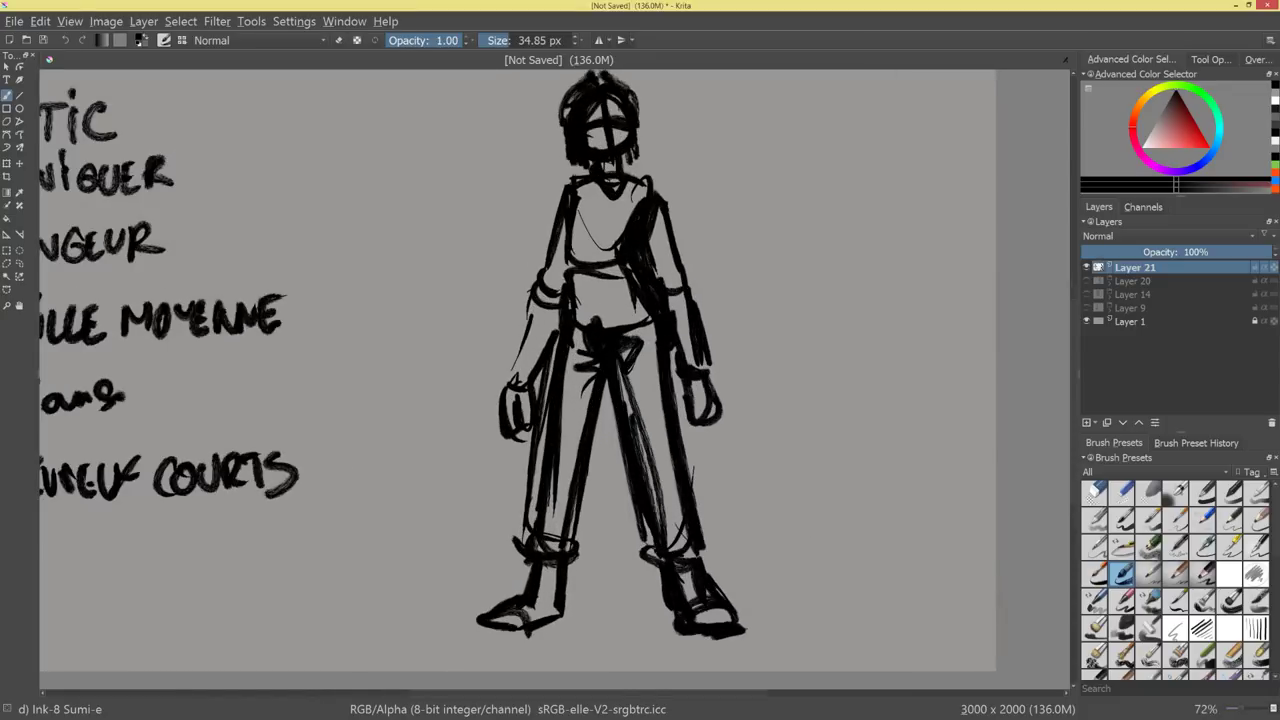
Add a curved band across the chest and sketch a rolled pack behind the right-hand shoulder.
drag(688, 438, 684, 376)
drag(610, 220, 586, 405)
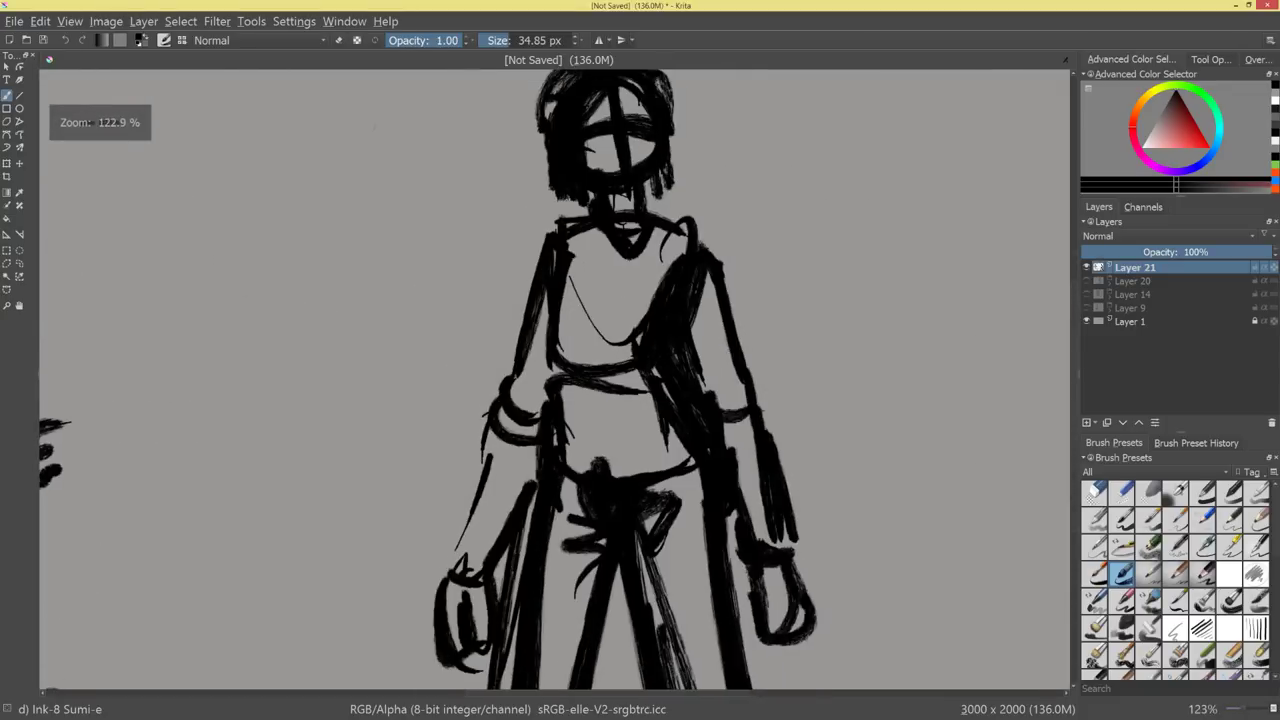
drag(562, 312, 656, 292)
mouse_move(596, 232)
mouse_down()
mouse_move(626, 264)
mouse_move(656, 262)
mouse_up()
mouse_move(722, 338)
mouse_down()
mouse_move(701, 378)
mouse_move(686, 380)
mouse_move(719, 323)
mouse_move(658, 272)
mouse_move(682, 358)
mouse_up()
mouse_move(618, 265)
mouse_down()
mouse_move(672, 273)
mouse_move(673, 257)
mouse_up()
mouse_move(674, 282)
mouse_down()
mouse_move(686, 279)
mouse_move(686, 323)
mouse_up()
drag(676, 254, 700, 263)
Thicken the outline and sole of the left-hand boot.
drag(639, 350, 679, 180)
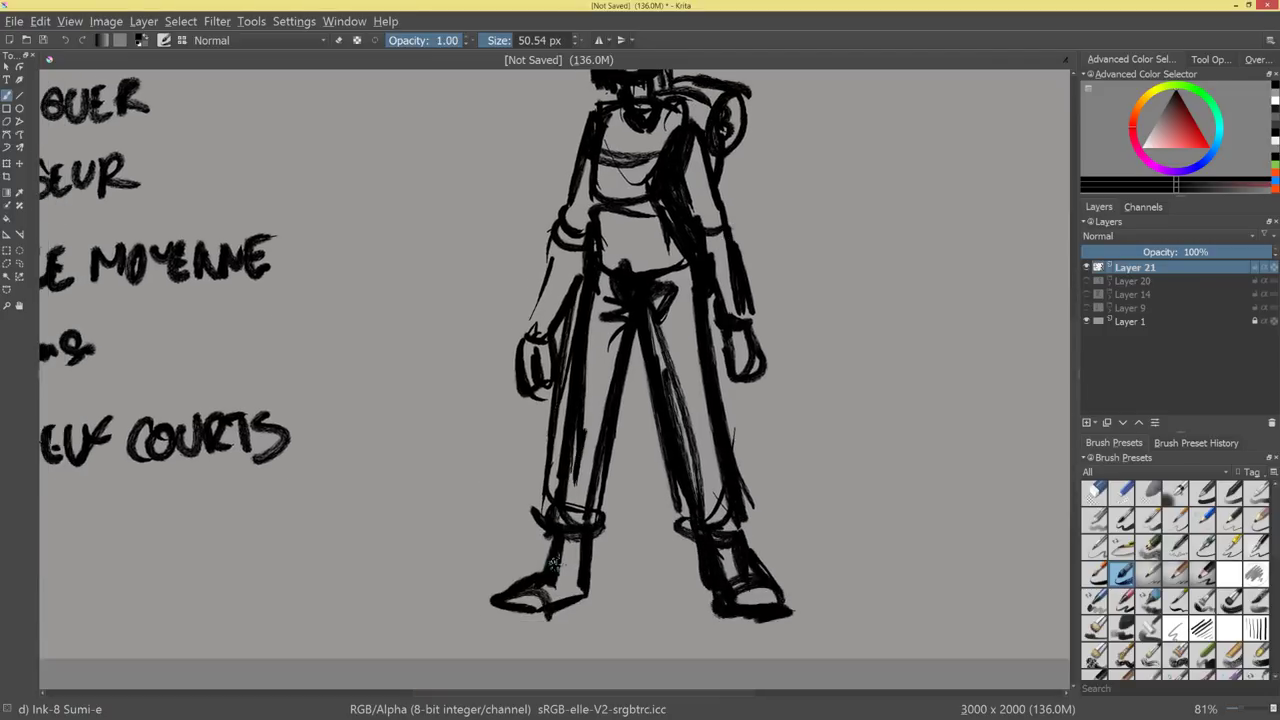
mouse_move(556, 562)
mouse_down()
mouse_move(494, 598)
mouse_move(540, 624)
mouse_move(586, 598)
mouse_up()
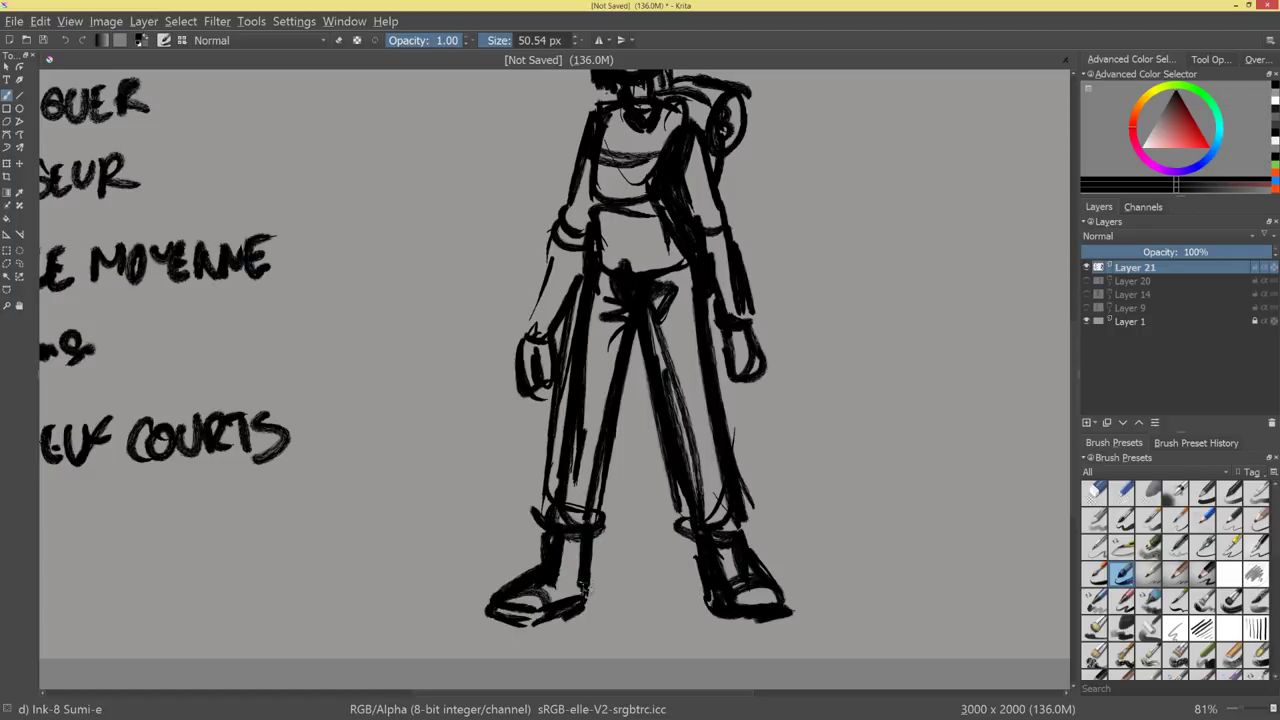
Draw a dark, flat ground ellipse beneath the feet, and sketch then erase a trial ellipse beside the figure.
drag(690, 390, 790, 488)
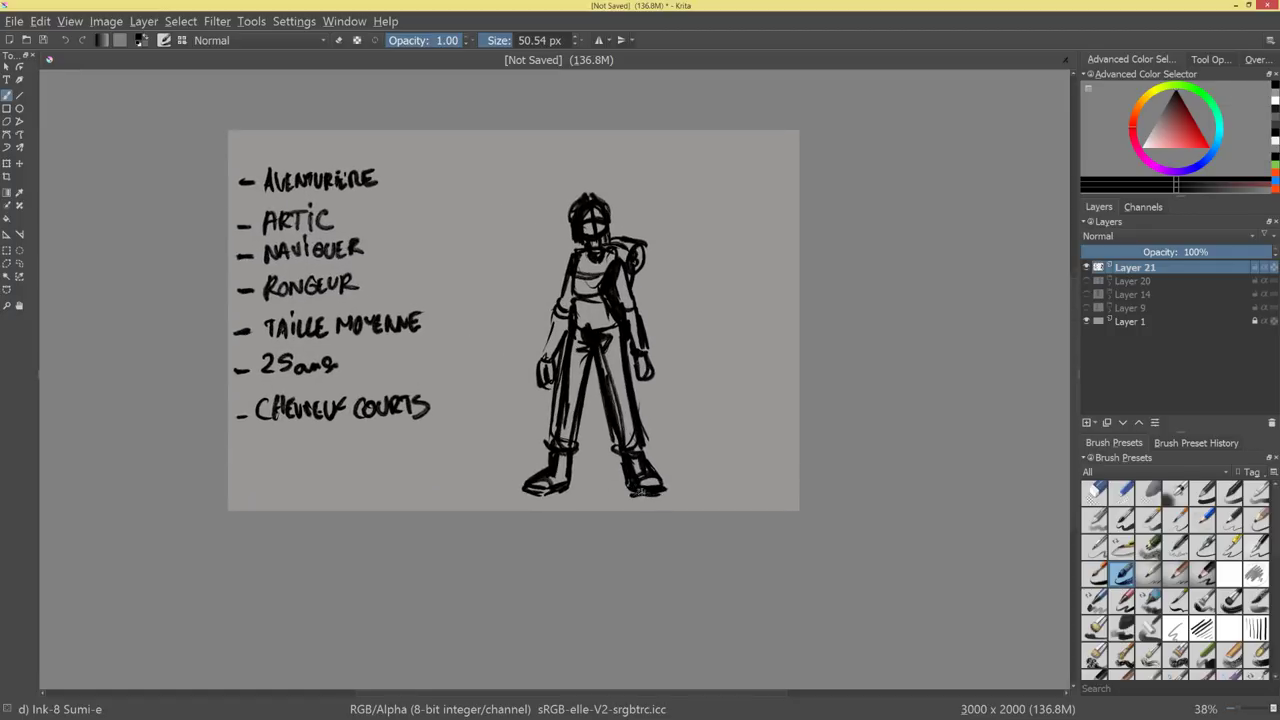
drag(625, 478, 606, 492)
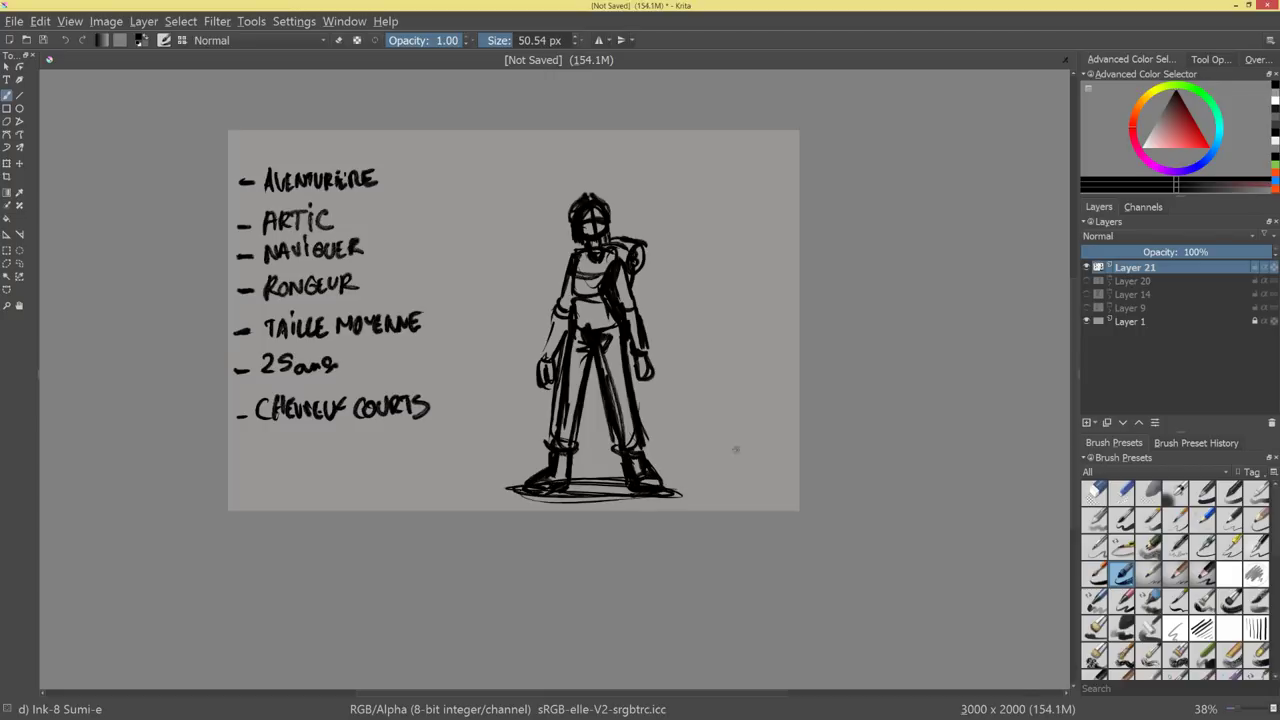
drag(772, 410, 670, 410)
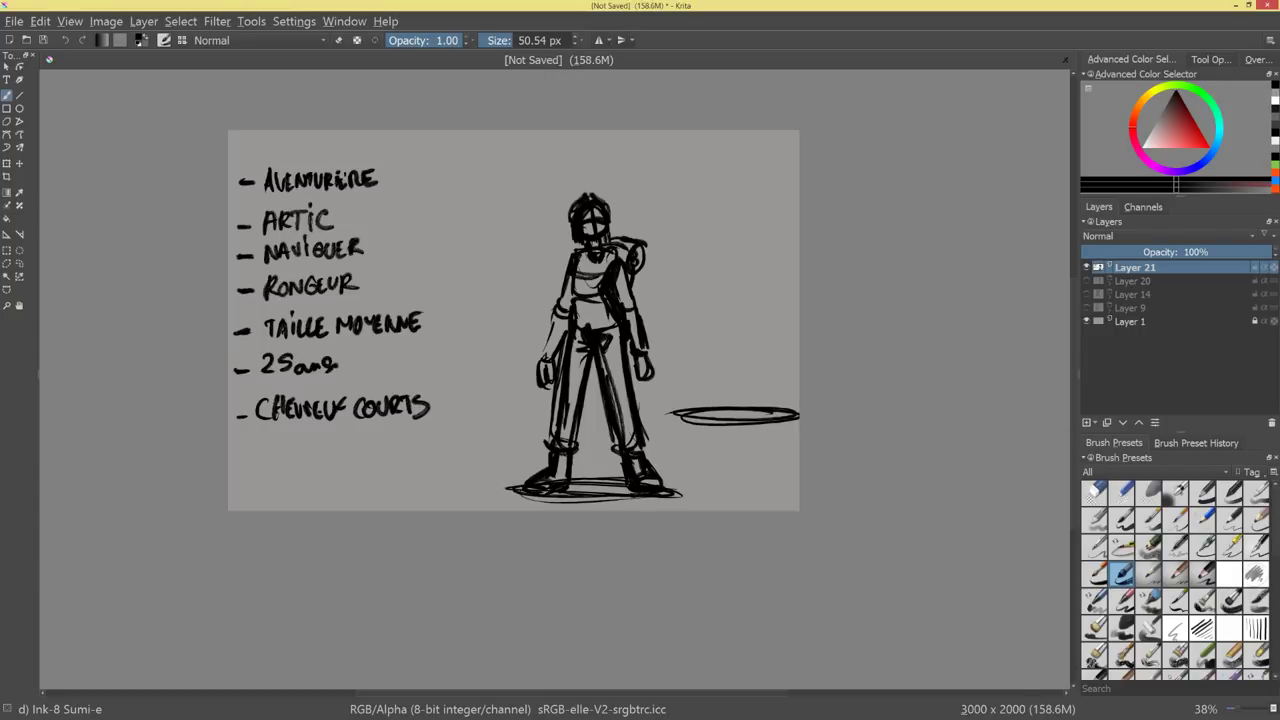
mouse_move(545, 493)
mouse_down()
mouse_move(625, 478)
mouse_move(512, 490)
mouse_up()
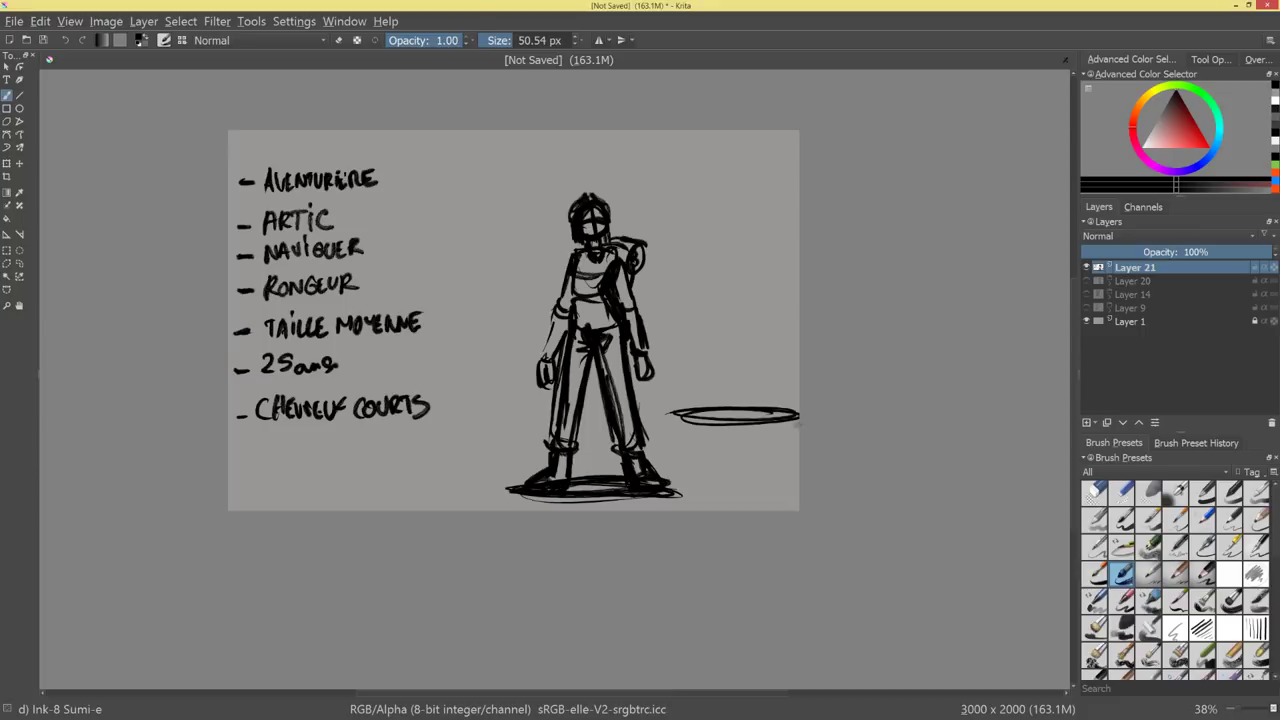
mouse_move(792, 410)
mouse_down()
mouse_move(694, 414)
mouse_move(787, 417)
mouse_up()
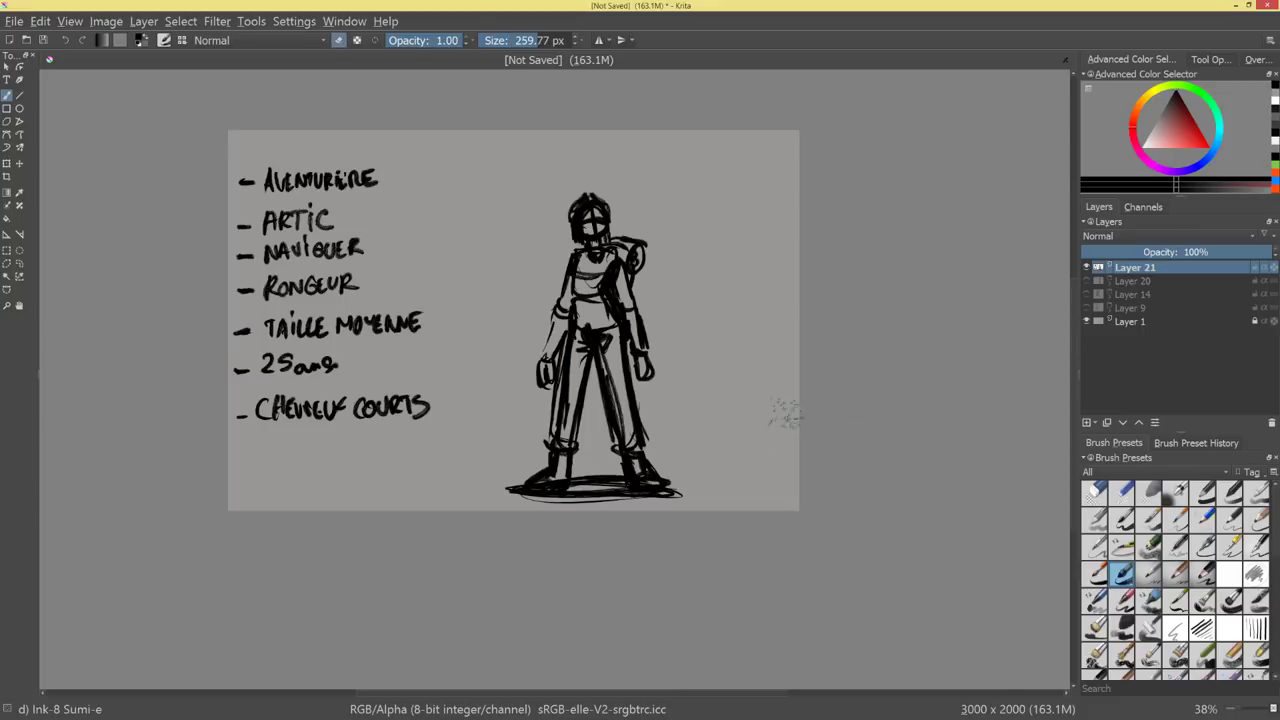
mouse_move(658, 424)
mouse_down()
mouse_move(694, 430)
mouse_move(668, 446)
mouse_up()
key(e)
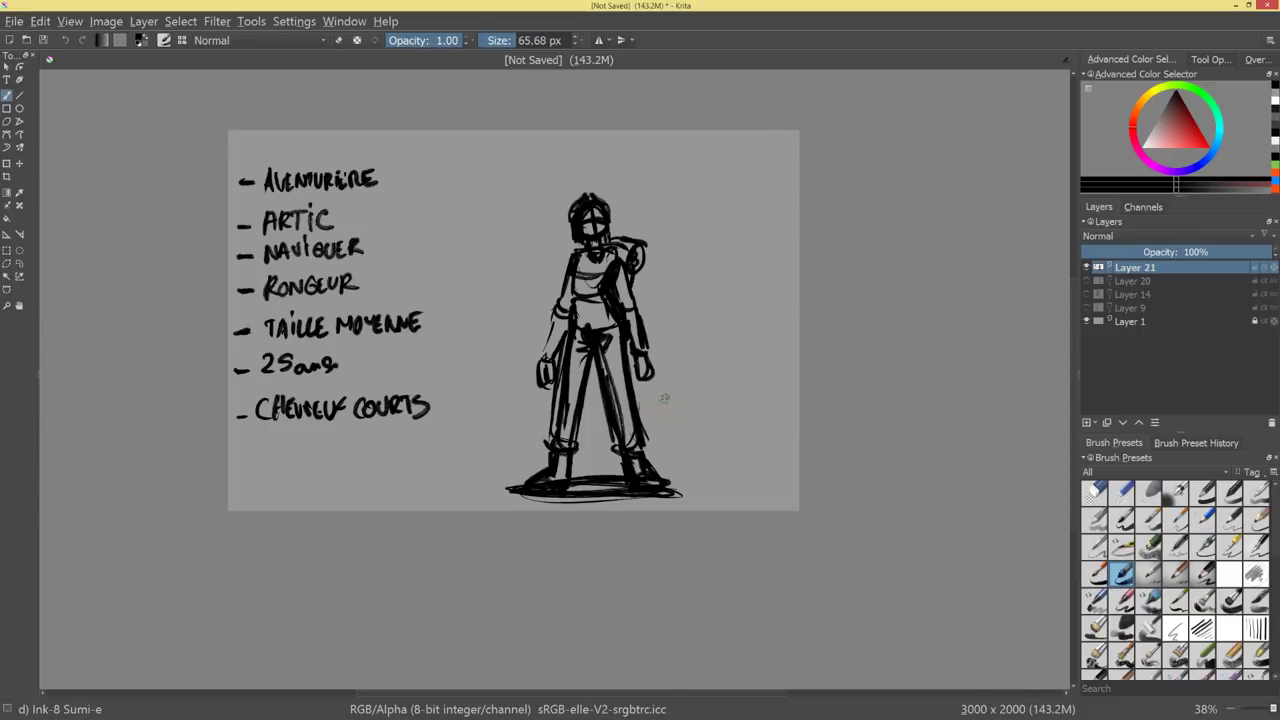
Add a short vertical mark on the belly and thin the left-hand upper arm's outer line with the eraser.
mouse_move(660, 399)
mouse_down()
mouse_move(671, 383)
mouse_move(787, 388)
mouse_up()
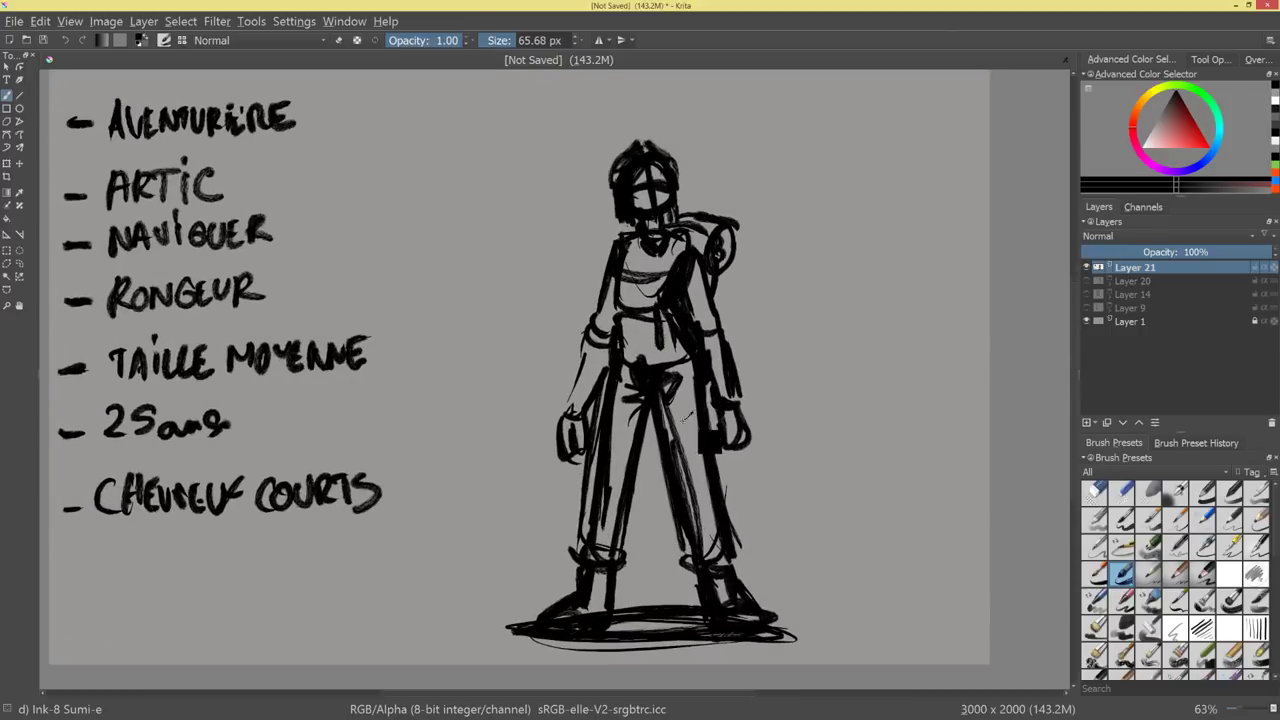
mouse_move(667, 490)
mouse_down()
mouse_move(727, 489)
mouse_move(774, 405)
mouse_move(755, 438)
mouse_up()
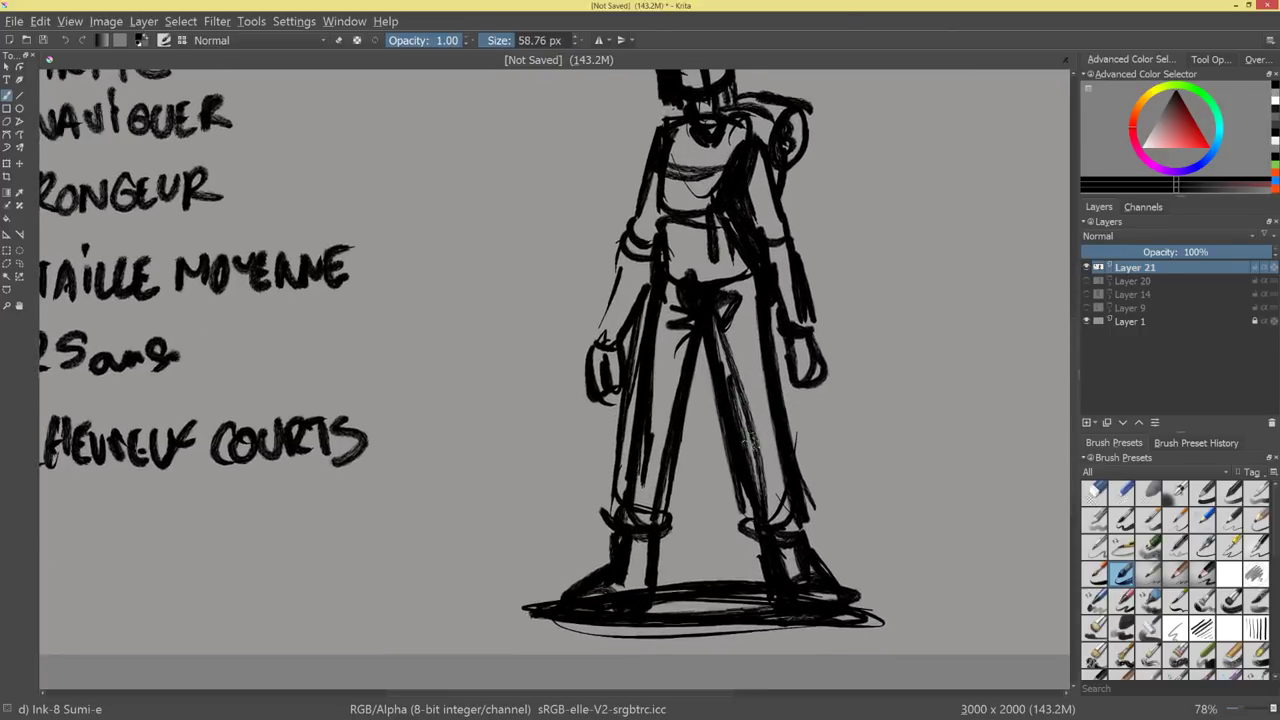
drag(742, 330, 708, 461)
mouse_move(688, 388)
mouse_down()
mouse_move(764, 375)
mouse_move(764, 421)
mouse_up()
key(e)
drag(648, 365, 637, 366)
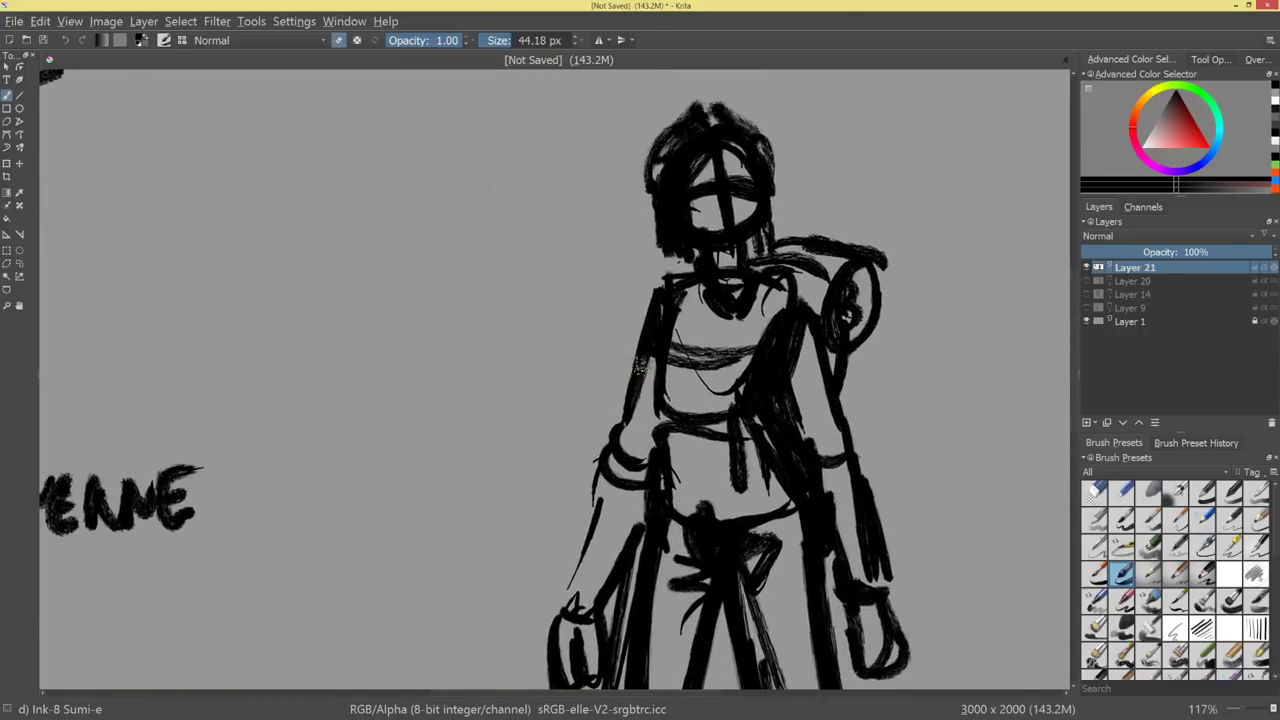
drag(652, 308, 623, 408)
Detail the rolled pack behind the shoulder with a smaller brush, adding a rounded end that sticks outward.
key(bracketleft)
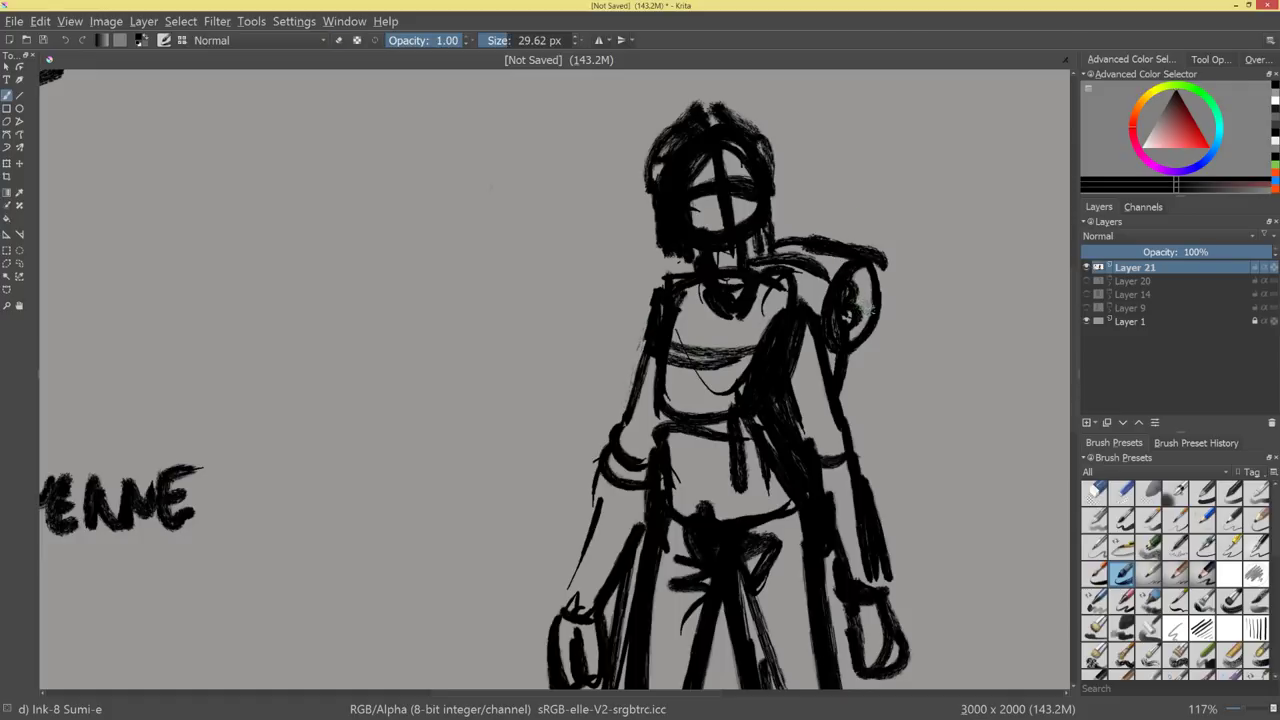
mouse_move(860, 310)
mouse_down()
mouse_move(885, 282)
mouse_move(875, 328)
mouse_move(890, 305)
mouse_move(862, 338)
mouse_up()
mouse_move(866, 271)
mouse_down()
mouse_move(863, 284)
mouse_move(898, 276)
mouse_move(877, 285)
mouse_move(925, 340)
mouse_move(912, 373)
mouse_up()
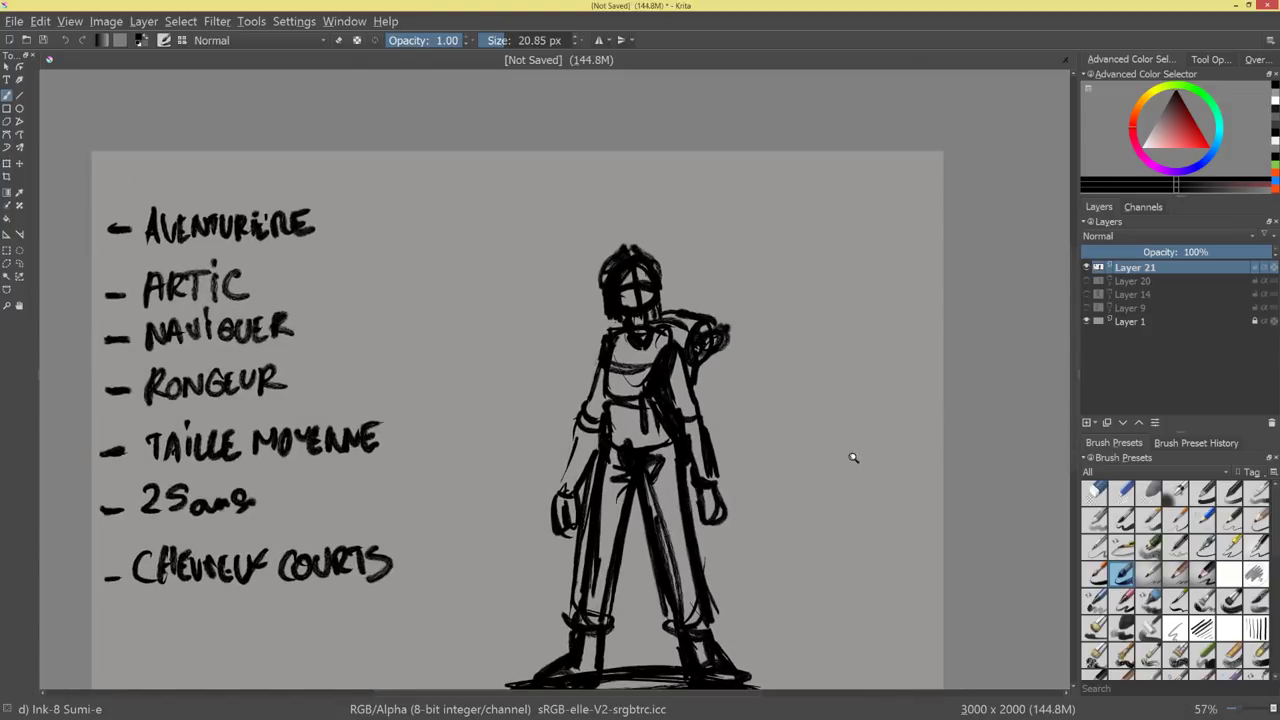
Erase through the middle of the chest band and draw a cord necklace with a round pendant there.
scroll(853, 457, up, 2)
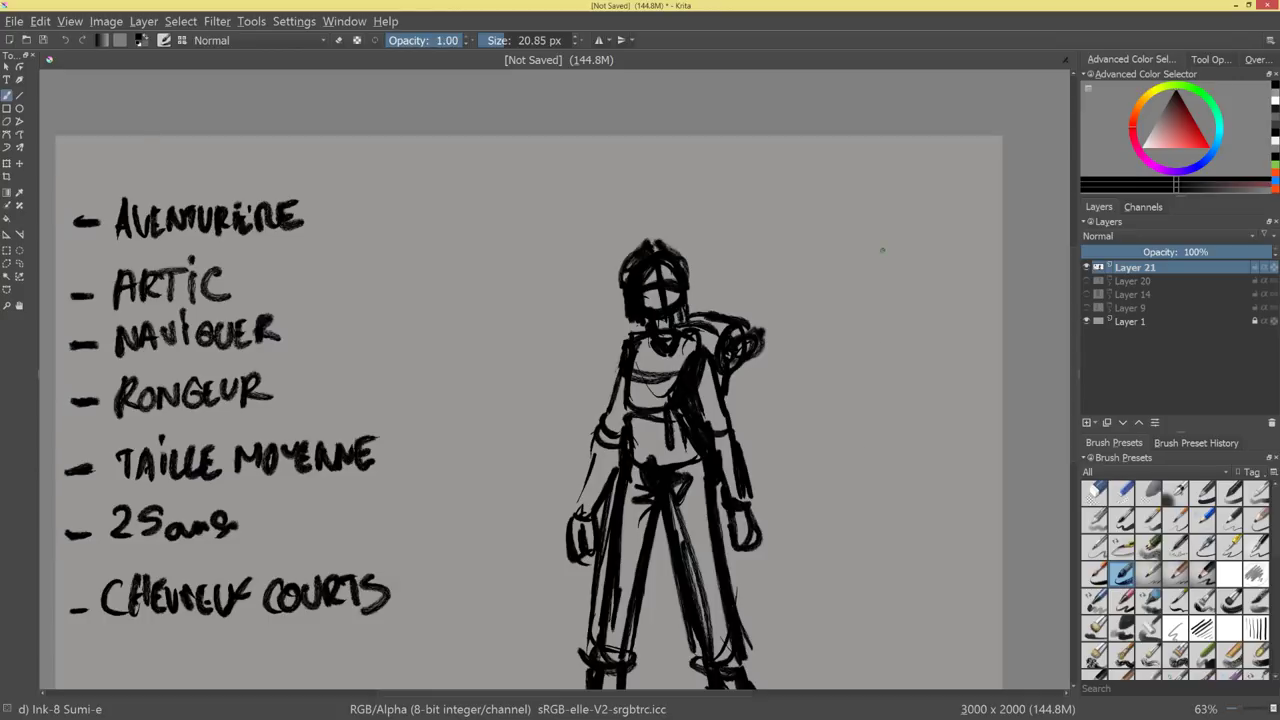
scroll(829, 425, up, 2)
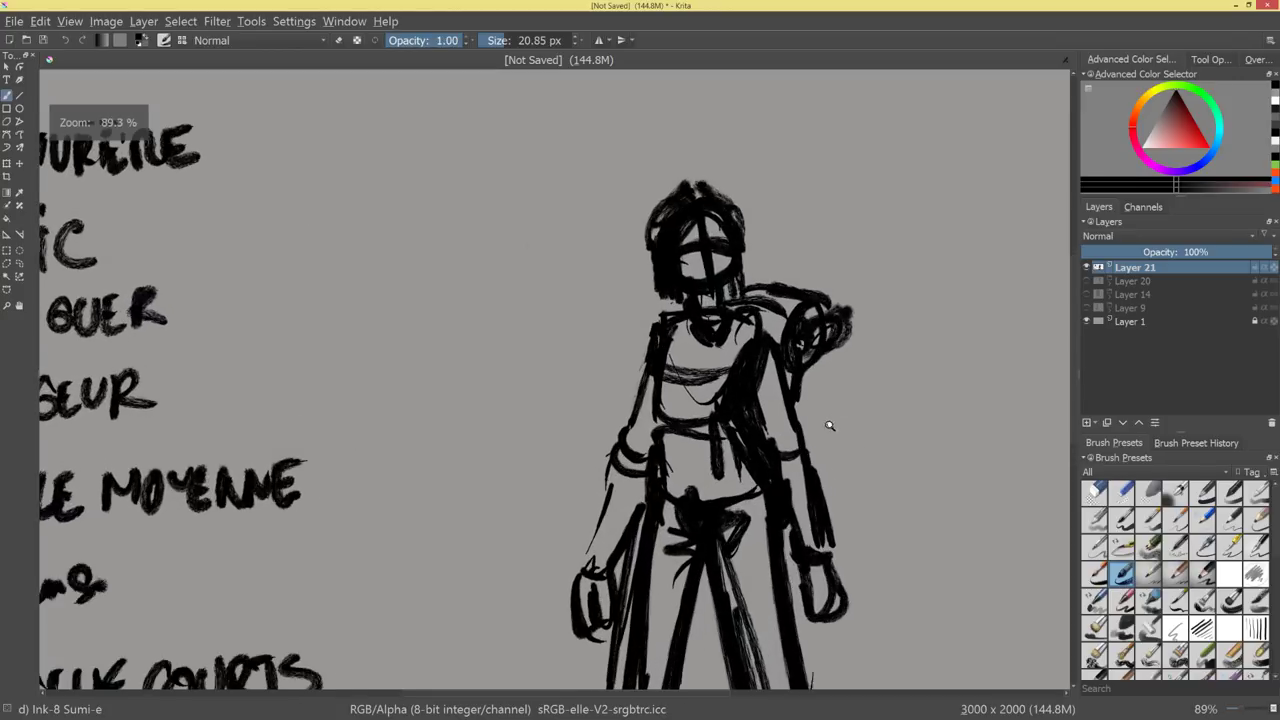
key(e)
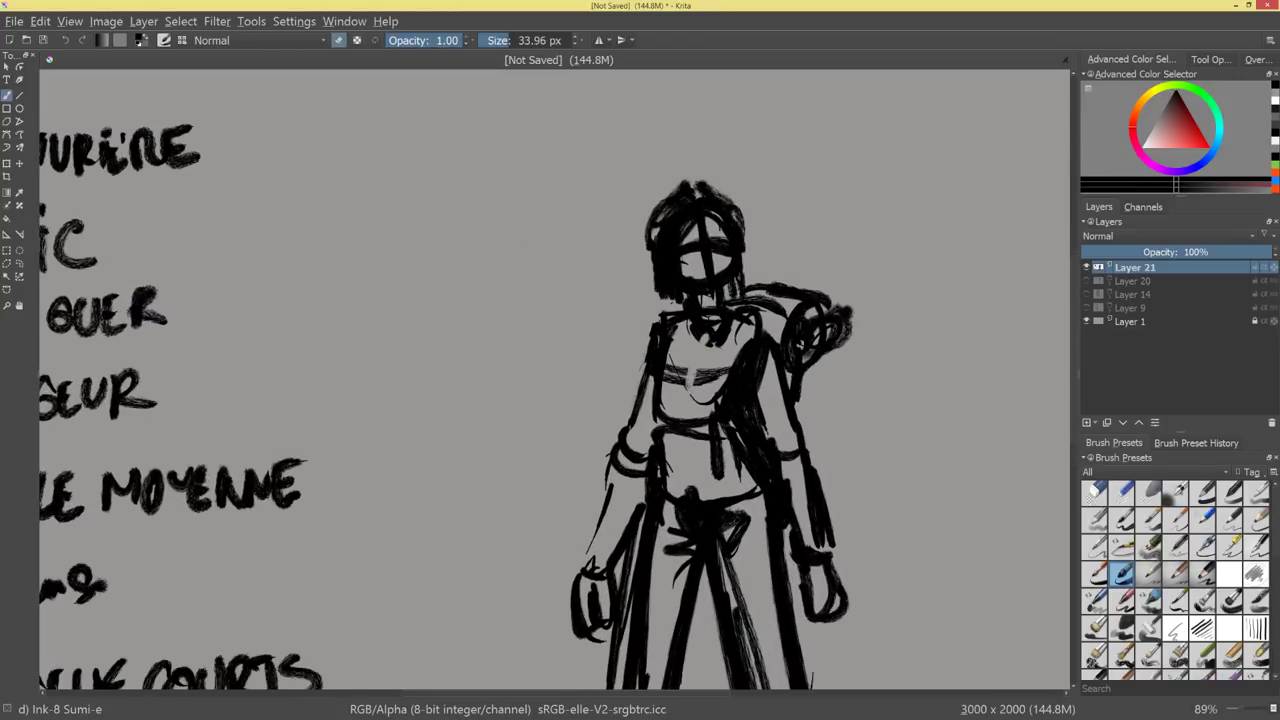
key(e)
mouse_move(687, 320)
mouse_down()
mouse_move(685, 371)
mouse_move(734, 329)
mouse_up()
drag(681, 408, 694, 384)
key(ctrl+z)
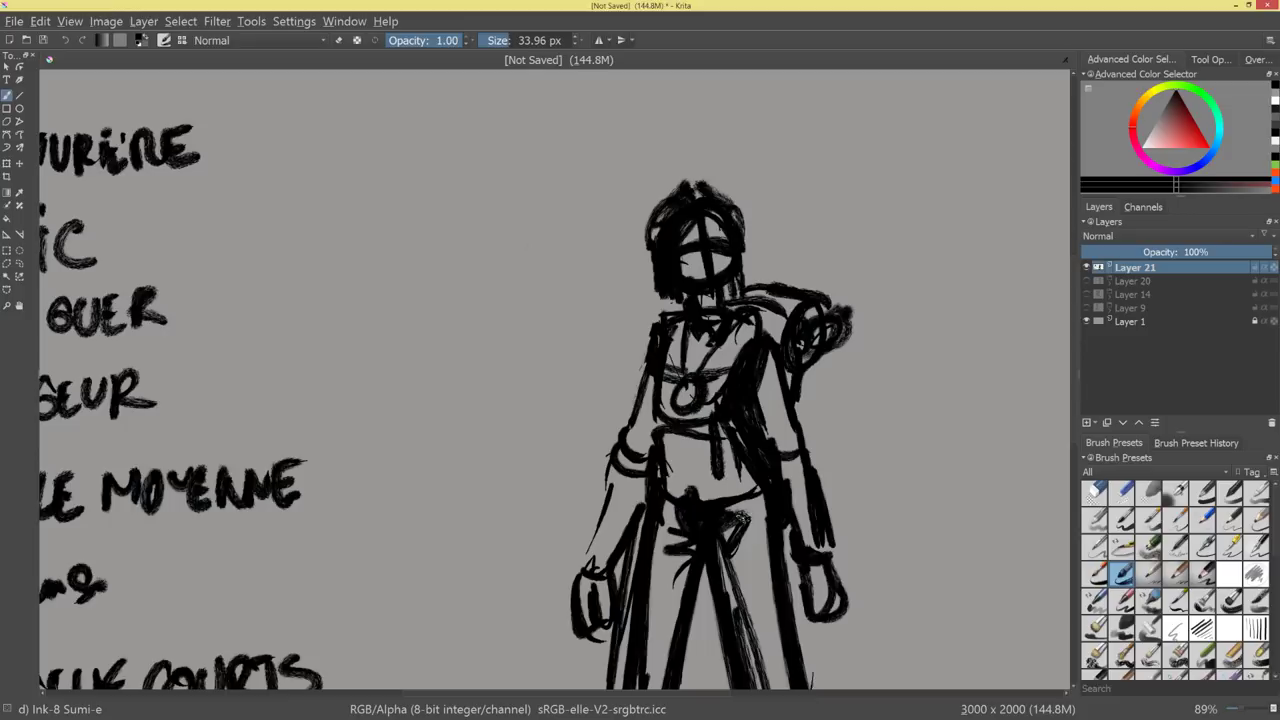
Sketch a wrapped band around the waist and strengthen the outer line of the left-hand forearm.
mouse_move(740, 518)
mouse_down()
mouse_move(732, 414)
mouse_move(690, 496)
mouse_move(738, 450)
mouse_up()
mouse_move(664, 436)
mouse_down()
mouse_move(720, 432)
mouse_move(716, 446)
mouse_move(749, 470)
mouse_up()
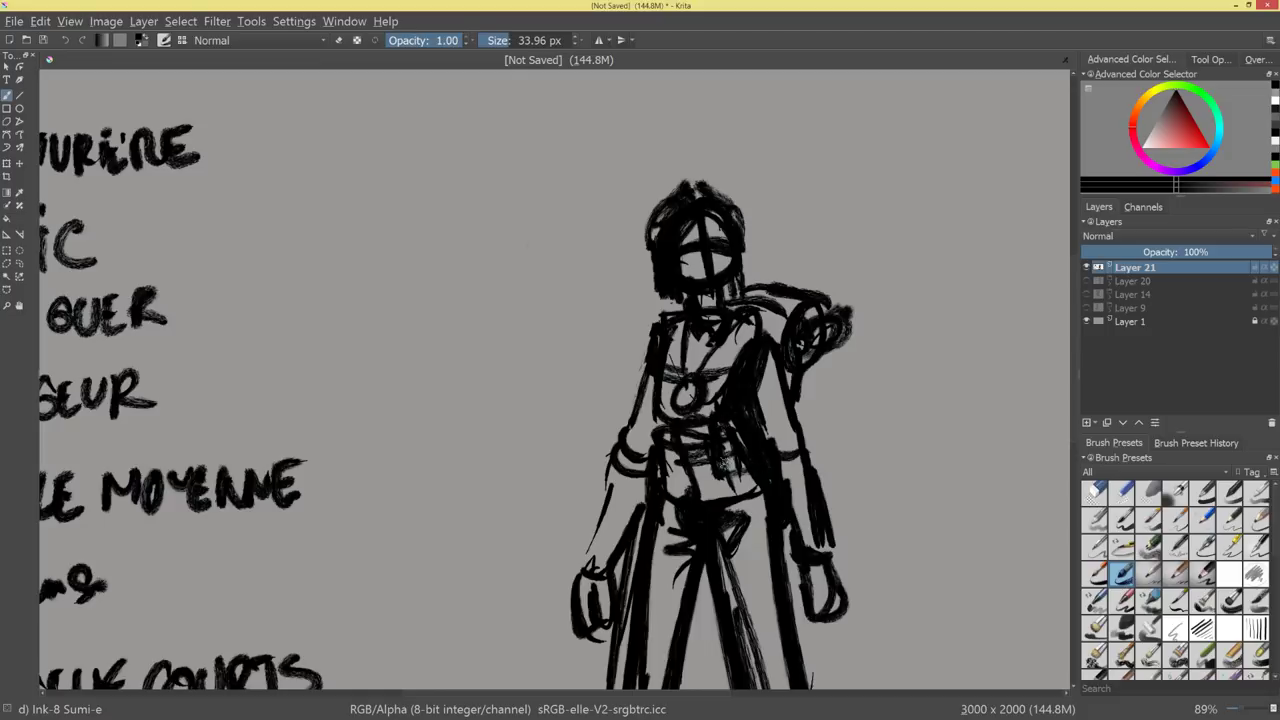
drag(616, 470, 588, 566)
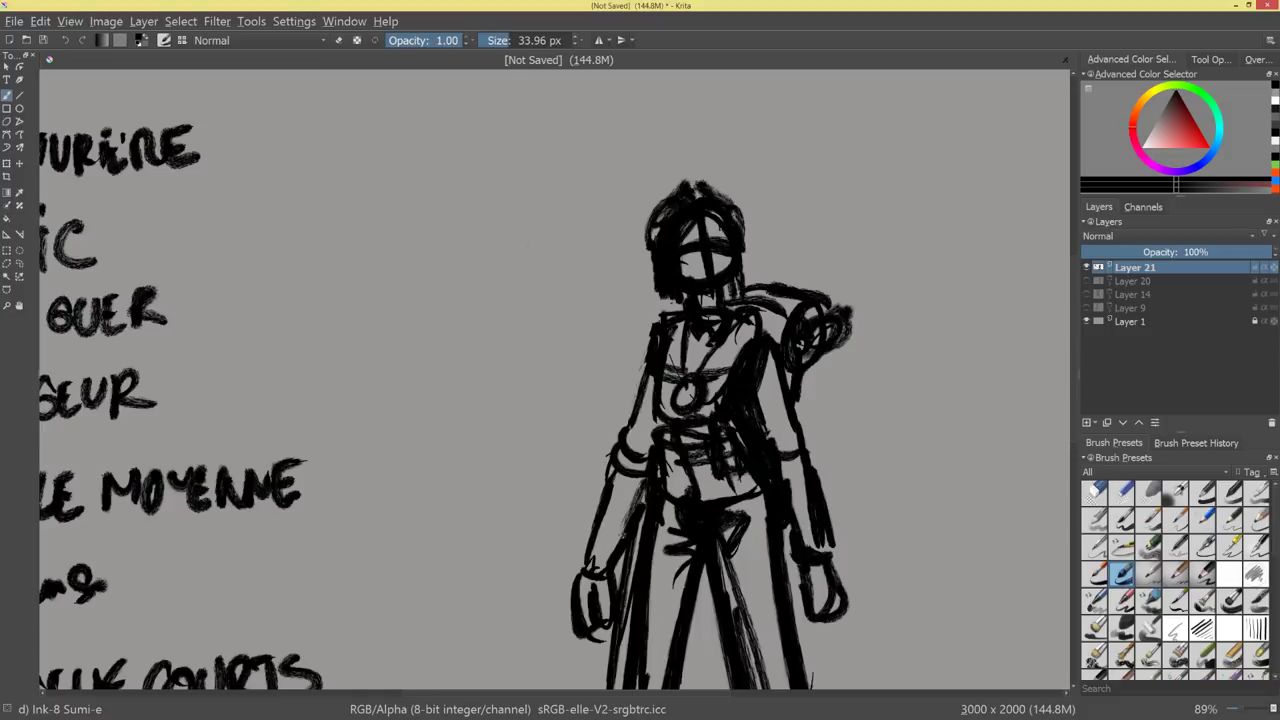
Strengthen the left-hand forearm line and shift the whole trait list and figure slightly up and to the right.
drag(642, 486, 604, 584)
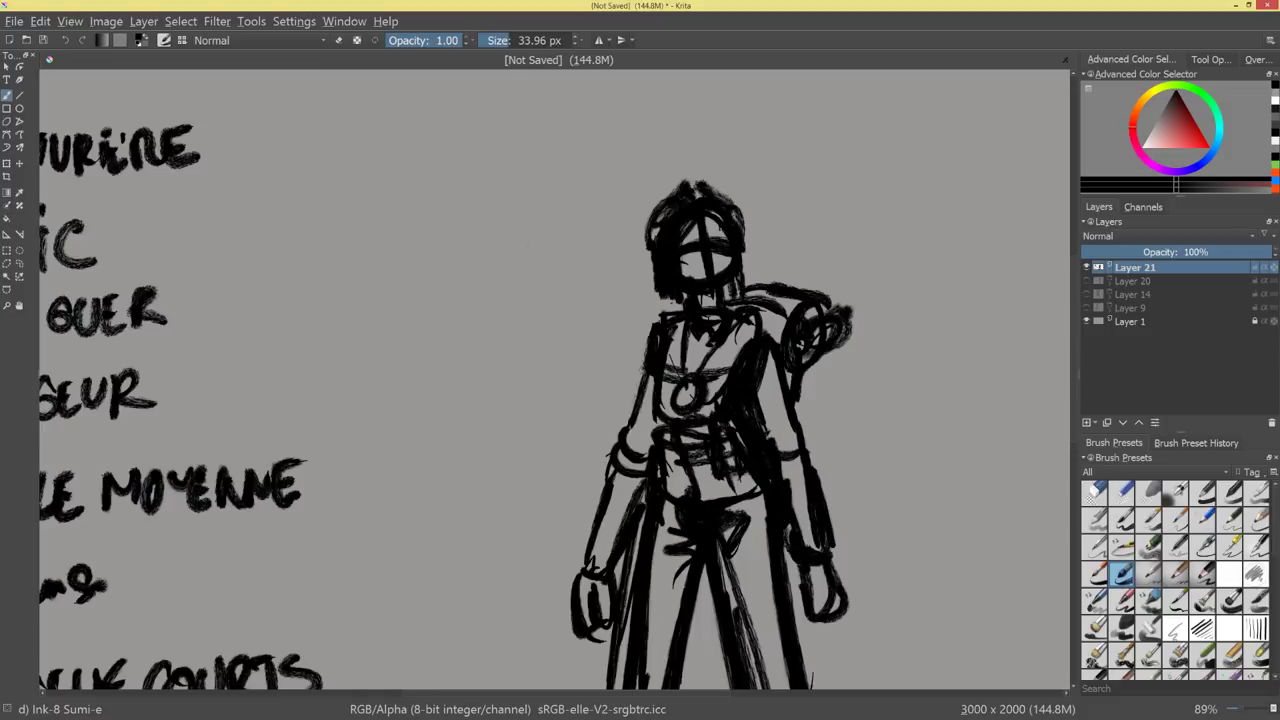
key(ctrl+minus)
key(ctrl+minus)
key(ctrl+minus)
key(ctrl+minus)
key(ctrl+plus)
key(ctrl+t)
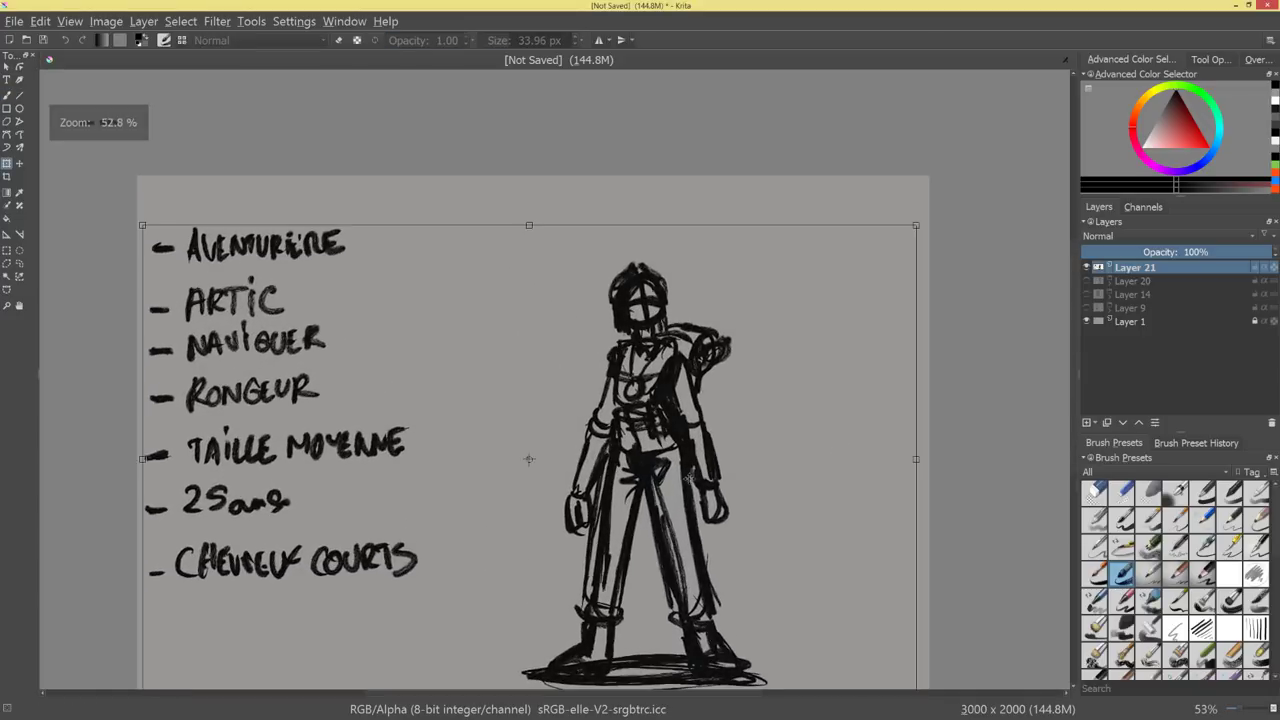
drag(529, 459, 539, 433)
key(Return)
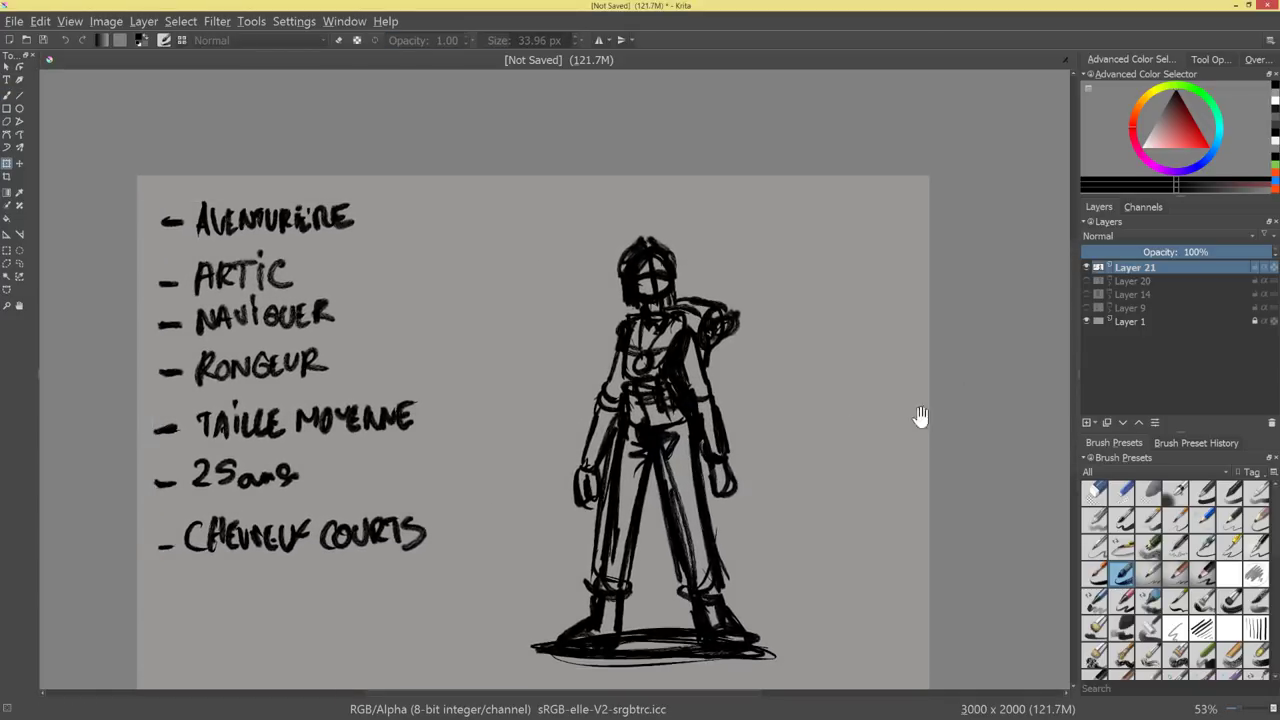
Lower Layer 21's opacity to 20% and add a new paint layer above it for the cleaner sketch.
key(ctrl+minus)
key(ctrl+minus)
key(ctrl+plus)
drag(1196, 253, 1119, 258)
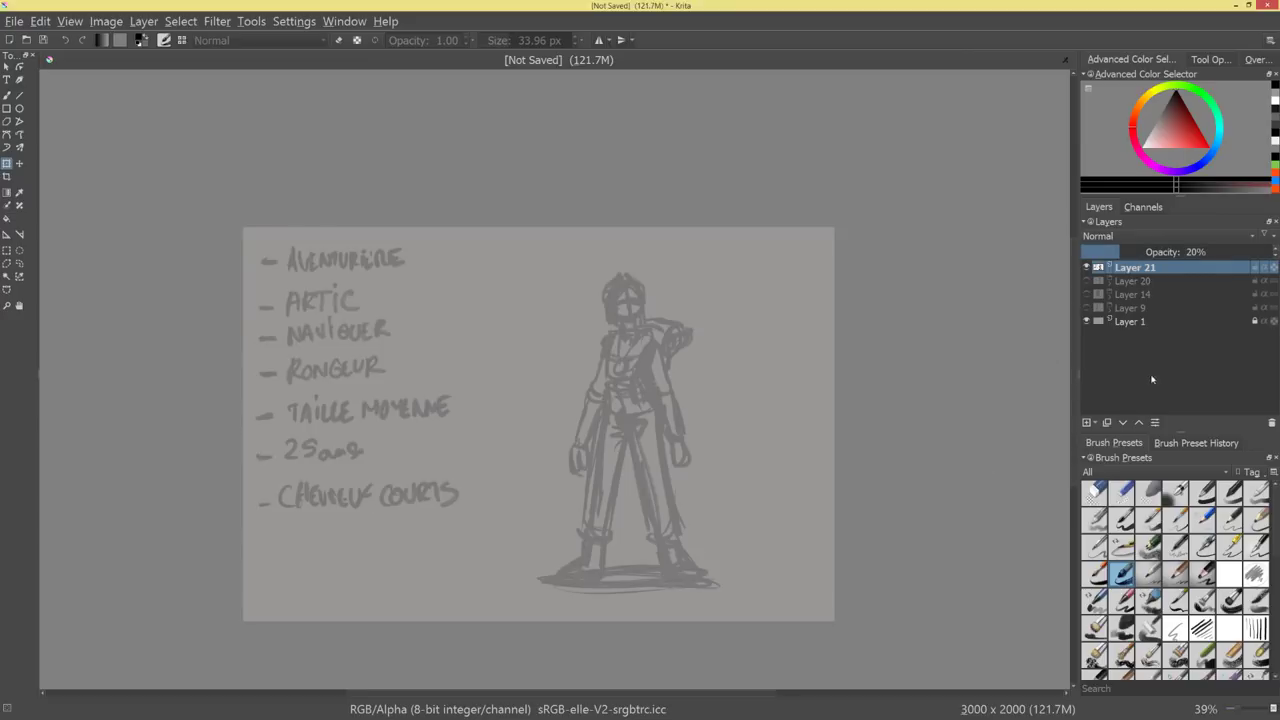
click(1087, 423)
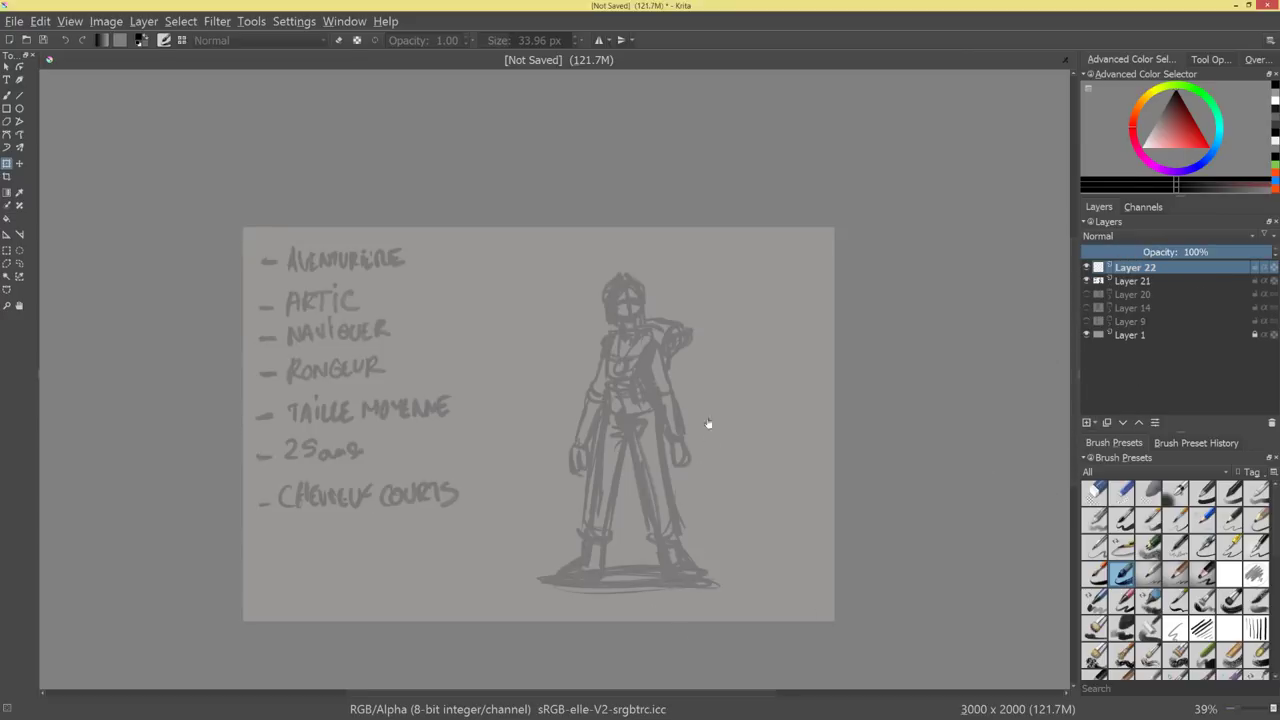
Set the brush size to 25.65 px and mirror the canvas view, framing the character's head.
drag(708, 424, 732, 290)
key(b)
key(bracketleft)
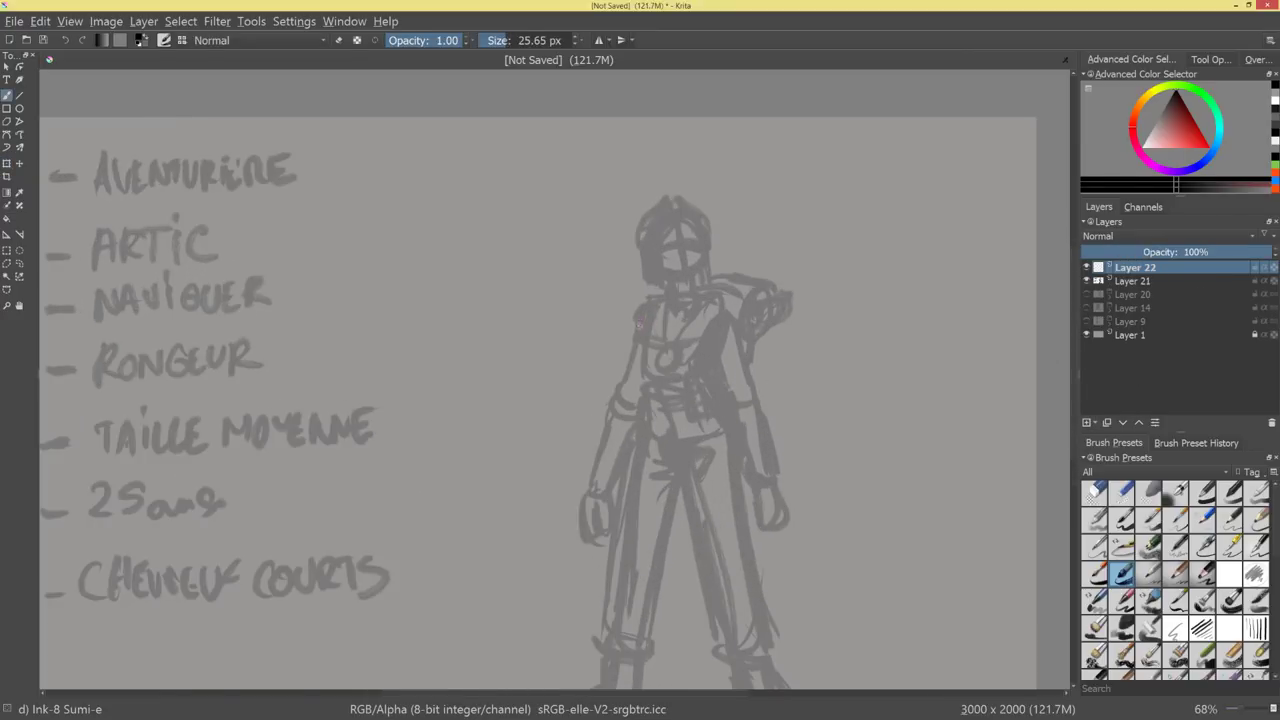
key(m)
drag(637, 331, 806, 269)
drag(645, 230, 626, 325)
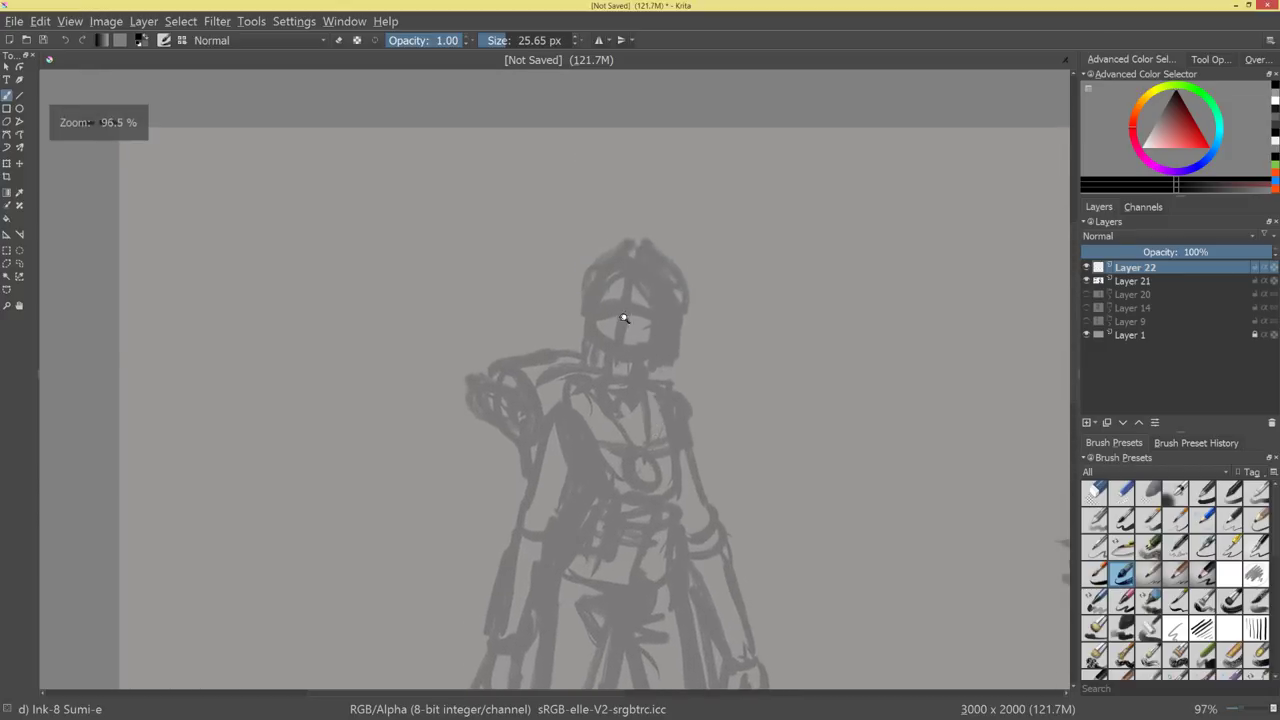
key(ctrl+plus)
key(ctrl+plus)
mouse_move(647, 172)
mouse_down()
mouse_move(634, 268)
mouse_move(694, 338)
mouse_up()
scroll(819, 410, down, 4)
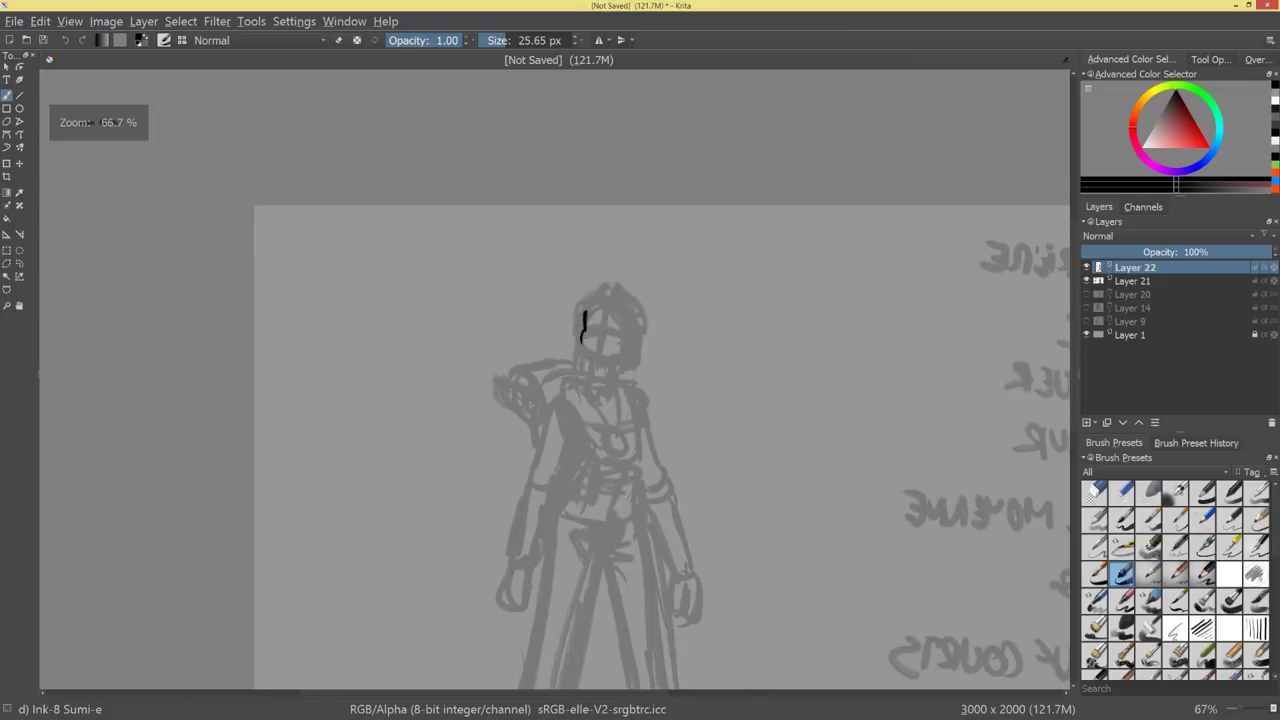
key(ctrl+z)
drag(799, 408, 667, 372)
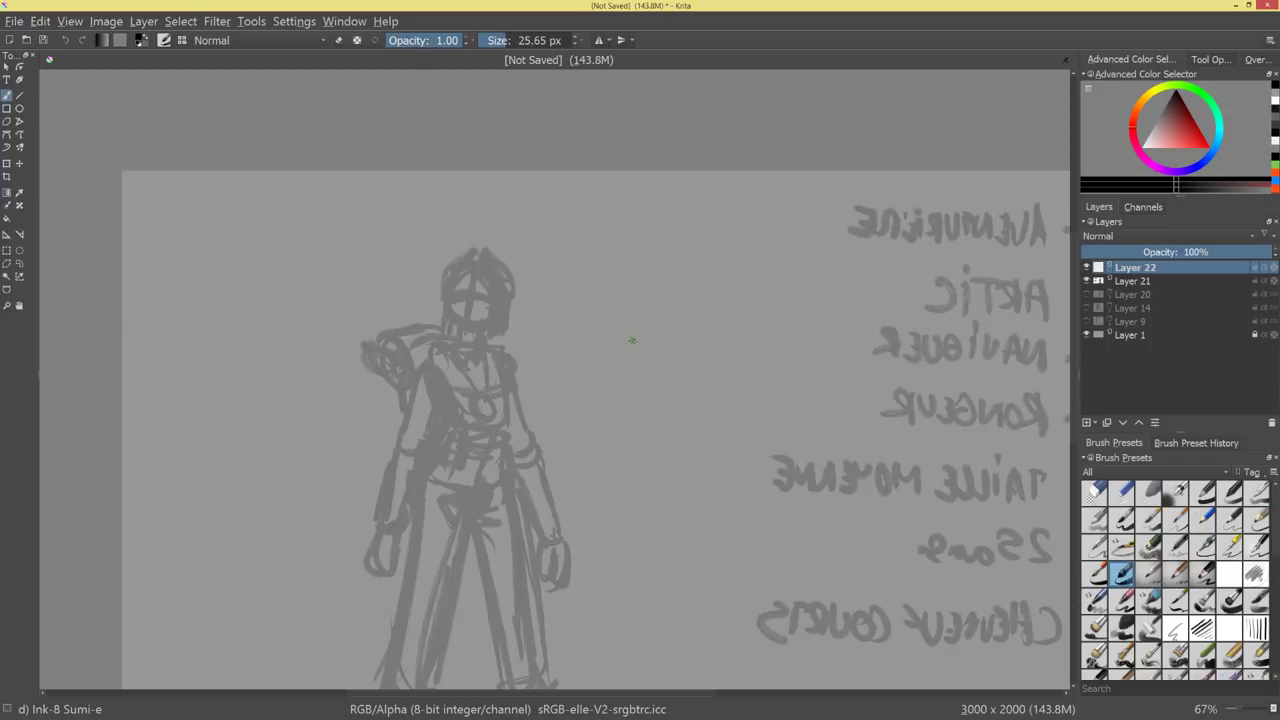
Outline the face, pointed jaw, neck, V-shaped collar and left-hand shoulder line over the faded sketch with a 17.59 px brush.
drag(469, 291, 513, 262)
mouse_move(417, 260)
mouse_down()
mouse_move(495, 317)
mouse_move(474, 300)
mouse_move(463, 321)
mouse_move(537, 287)
mouse_move(520, 283)
mouse_move(527, 297)
mouse_up()
drag(560, 315, 560, 259)
mouse_move(594, 377)
mouse_down()
mouse_move(517, 416)
mouse_move(484, 457)
mouse_up()
drag(558, 406, 550, 463)
mouse_move(562, 350)
mouse_down()
mouse_move(572, 569)
mouse_move(568, 380)
mouse_up()
drag(505, 430, 556, 490)
drag(553, 432, 558, 479)
mouse_move(605, 375)
mouse_down()
mouse_move(569, 537)
mouse_move(662, 330)
mouse_up()
drag(551, 414, 547, 484)
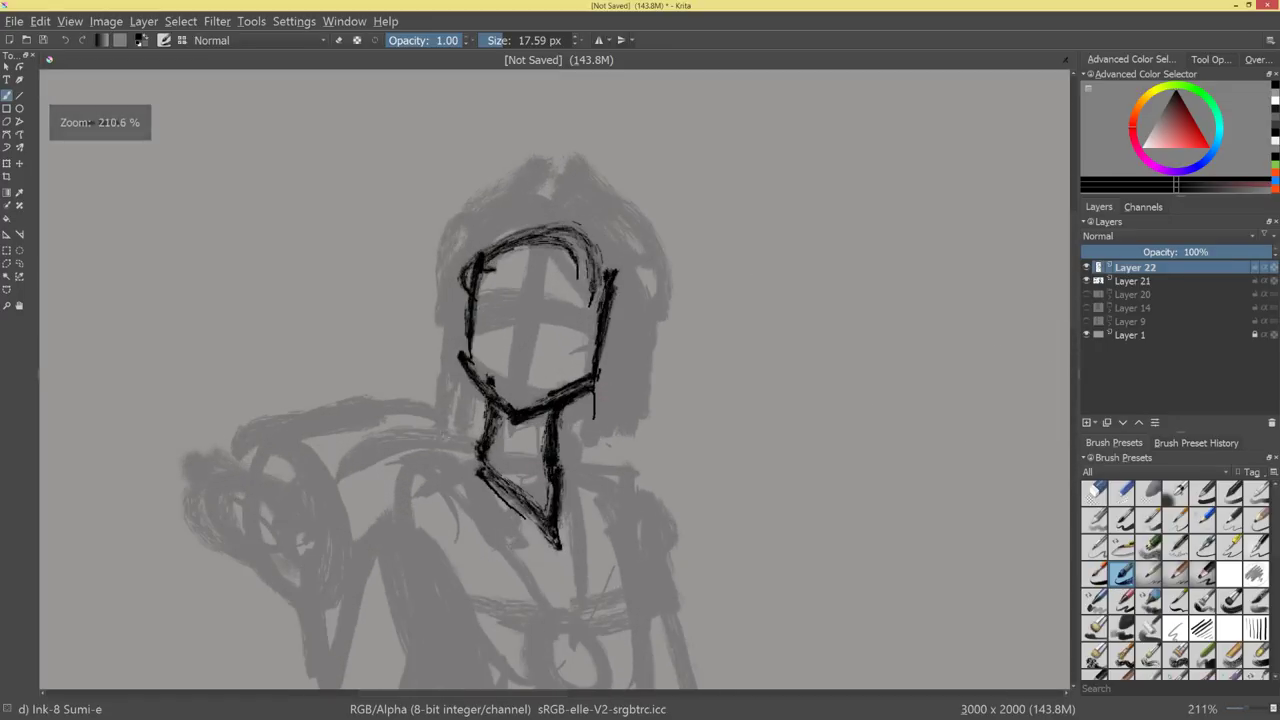
drag(484, 453, 386, 433)
drag(388, 484, 365, 496)
mouse_move(391, 434)
mouse_down()
mouse_move(344, 526)
mouse_move(348, 508)
mouse_up()
mouse_move(629, 422)
mouse_down()
mouse_move(631, 471)
mouse_move(665, 363)
mouse_up()
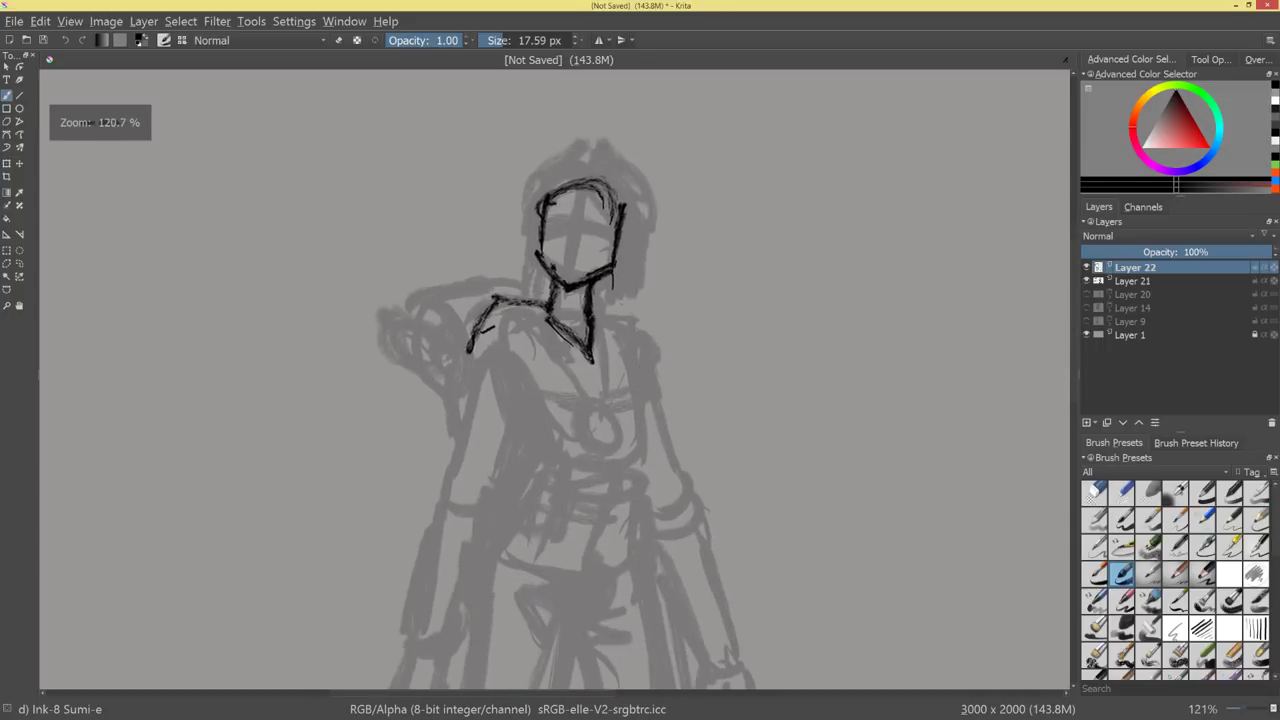
key(ctrl+z)
key(ctrl+z)
key(ctrl+z)
drag(497, 298, 468, 404)
drag(491, 306, 444, 500)
drag(468, 412, 434, 496)
drag(431, 476, 472, 511)
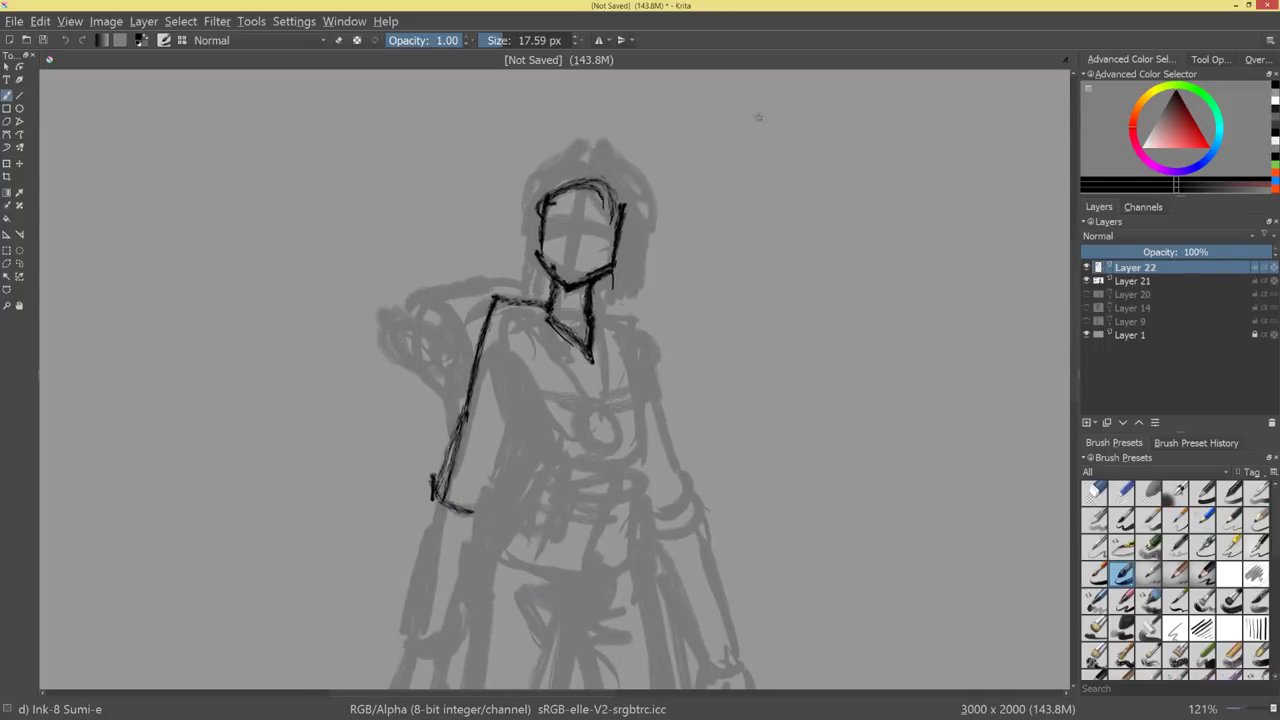
key(ctrl+z)
key(ctrl+z)
key(ctrl+z)
Draw the left-hand rounded shoulder and upper arm, ending in a curved sleeve cuff above the elbow.
mouse_move(510, 305)
mouse_down()
mouse_move(472, 356)
mouse_move(442, 486)
mouse_move(480, 498)
mouse_up()
drag(506, 420, 487, 499)
drag(509, 434, 489, 488)
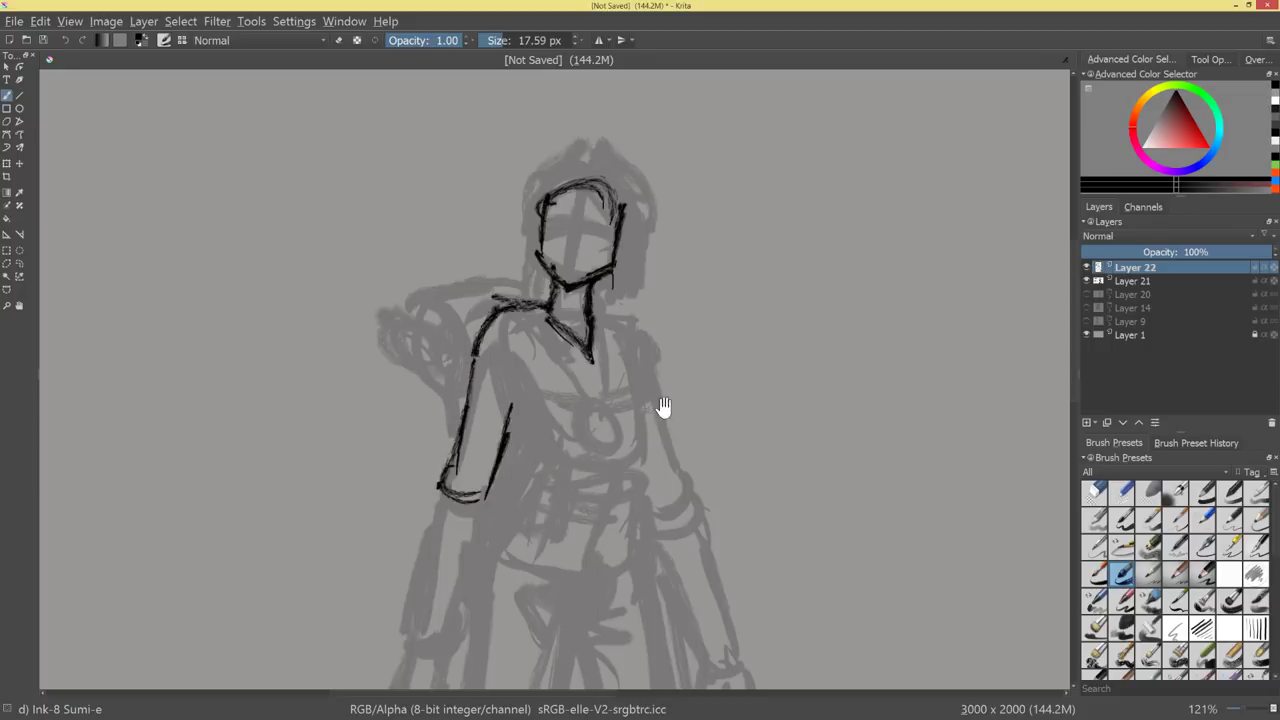
Draw both sides of the chest, the curve under the bust and the left-hand waist line down to the hip.
drag(663, 409, 677, 327)
drag(533, 292, 562, 353)
mouse_move(542, 318)
mouse_down()
mouse_move(564, 362)
mouse_move(520, 418)
mouse_move(497, 498)
mouse_up()
drag(526, 406, 498, 496)
drag(633, 255, 652, 300)
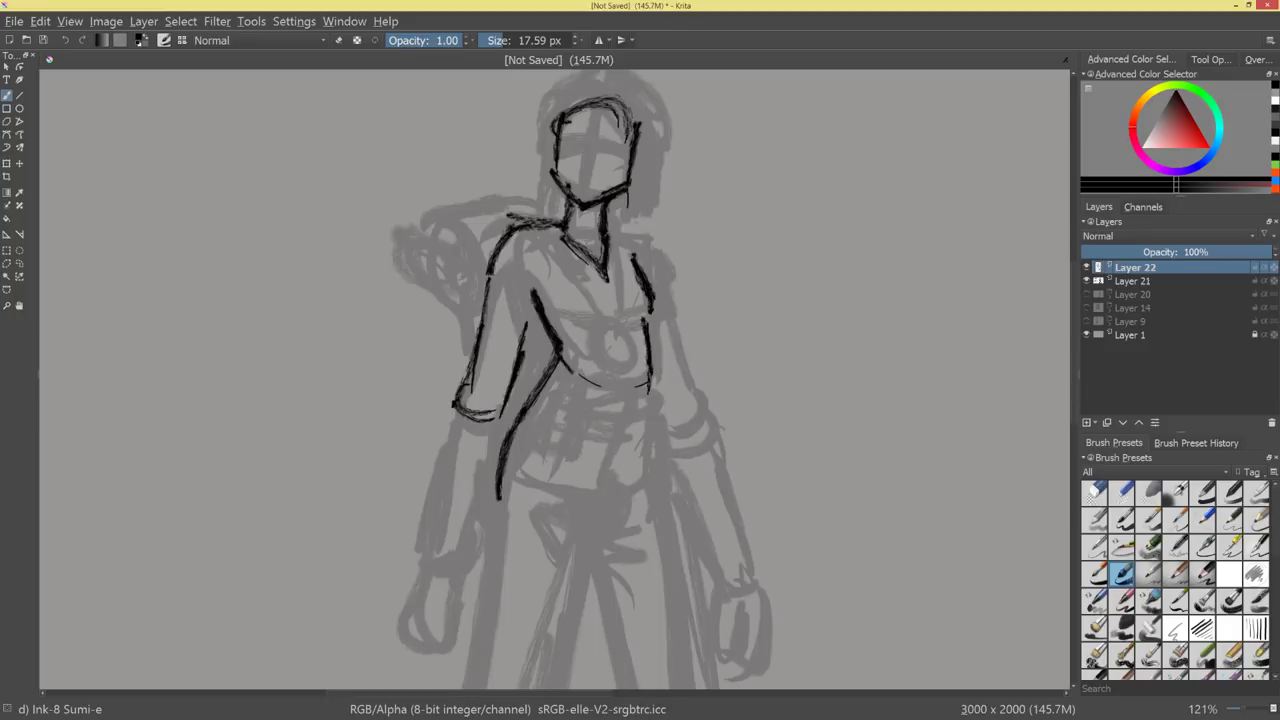
drag(570, 370, 632, 388)
mouse_move(558, 358)
mouse_down()
mouse_move(630, 386)
mouse_move(643, 372)
mouse_up()
drag(647, 360, 626, 385)
mouse_move(713, 356)
mouse_down()
mouse_move(756, 406)
mouse_move(745, 413)
mouse_move(750, 354)
mouse_up()
Thicken the left-hand shoulder and upper arm line, and add the opposite shoulder and start of its upper arm.
drag(508, 232, 484, 326)
mouse_move(504, 234)
mouse_down()
mouse_move(486, 315)
mouse_move(564, 229)
mouse_up()
mouse_move(496, 235)
mouse_down()
mouse_move(640, 236)
mouse_move(669, 320)
mouse_up()
mouse_move(659, 260)
mouse_down()
mouse_move(679, 341)
mouse_move(670, 322)
mouse_up()
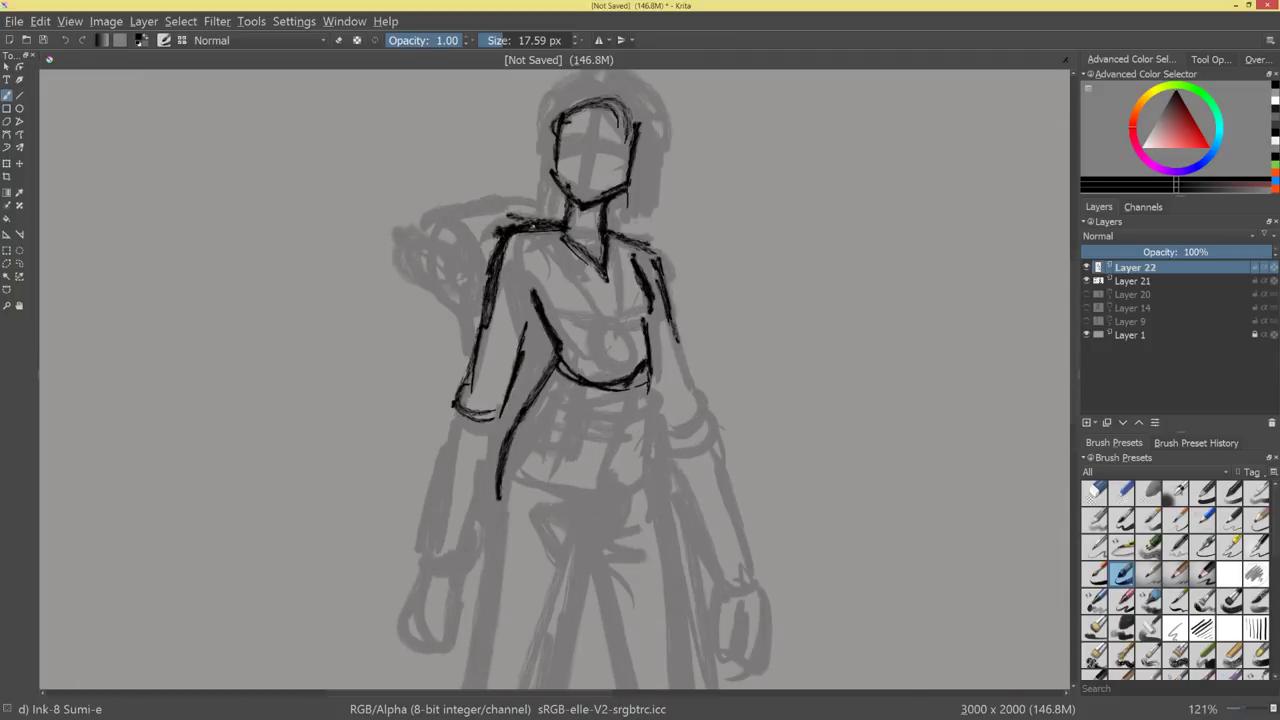
drag(532, 228, 561, 229)
Sketch short hair parted above the forehead, with thick strands over the crown and down the right-hand side of the face.
drag(568, 196, 605, 364)
drag(590, 260, 546, 300)
mouse_move(588, 260)
mouse_down()
mouse_move(554, 284)
mouse_move(620, 296)
mouse_up()
drag(598, 261, 620, 294)
drag(548, 272, 570, 256)
drag(540, 274, 590, 238)
mouse_move(568, 270)
mouse_down()
mouse_move(622, 242)
mouse_move(640, 284)
mouse_up()
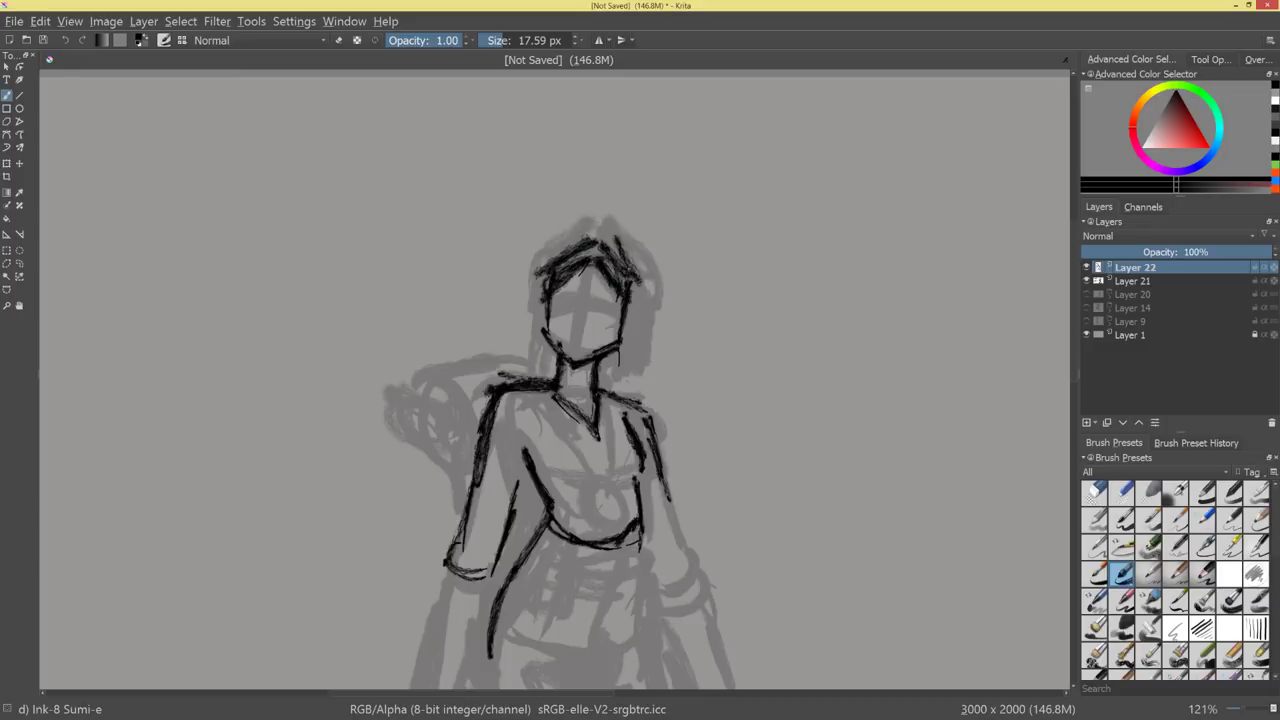
mouse_move(610, 238)
mouse_down()
mouse_move(630, 282)
mouse_move(626, 334)
mouse_up()
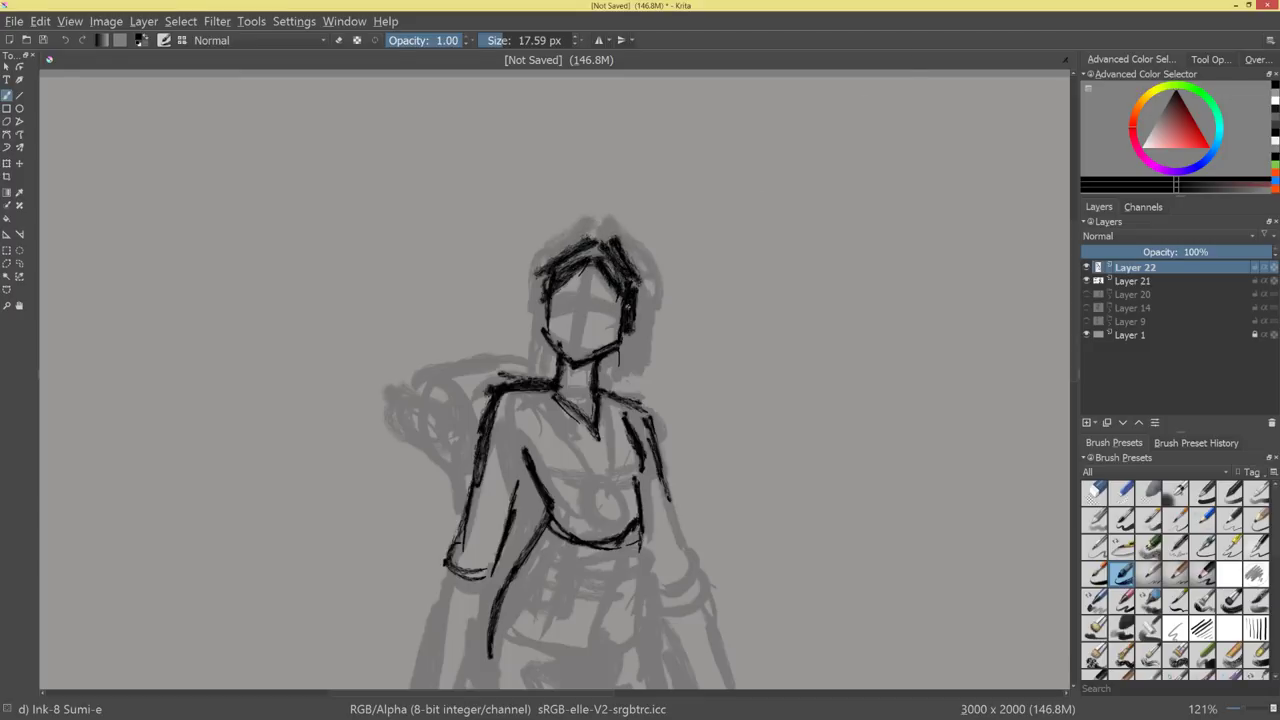
drag(598, 237, 587, 245)
drag(584, 242, 610, 230)
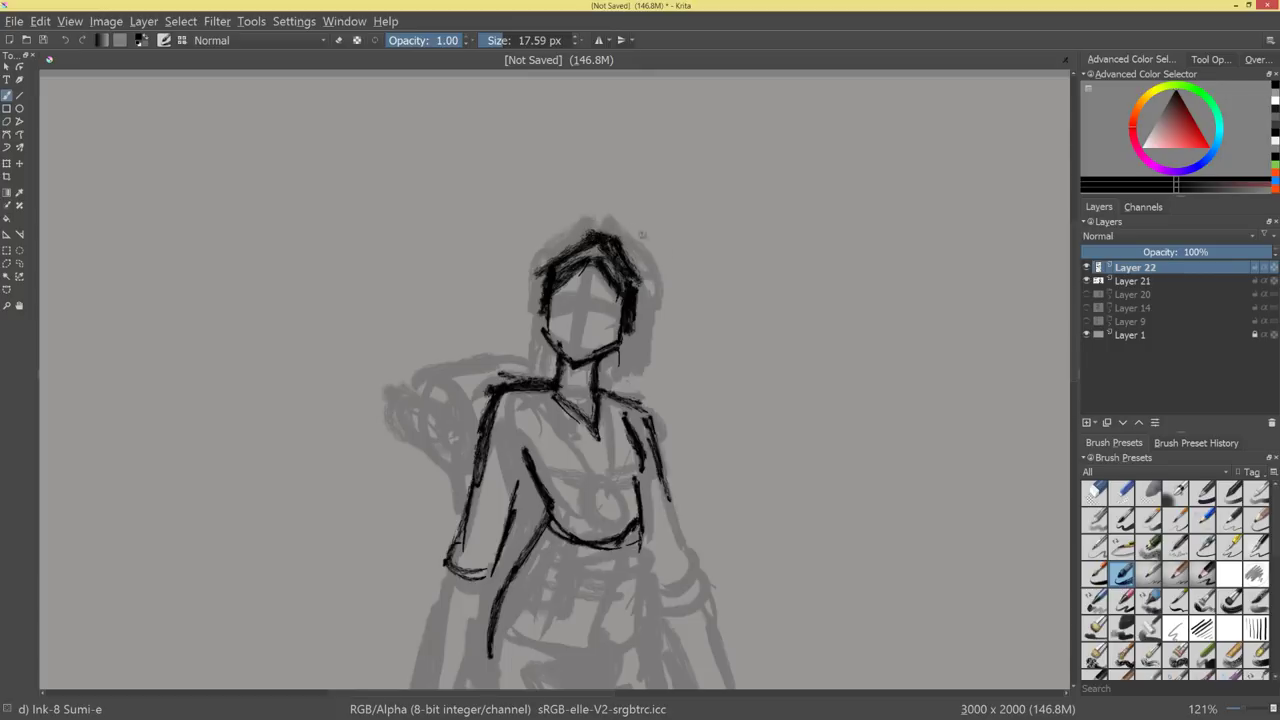
Draw the outer line of the left-hand leg from the hip down to the trouser cuff.
mouse_move(744, 418)
mouse_down()
mouse_move(723, 469)
mouse_move(723, 429)
mouse_up()
drag(682, 494, 720, 265)
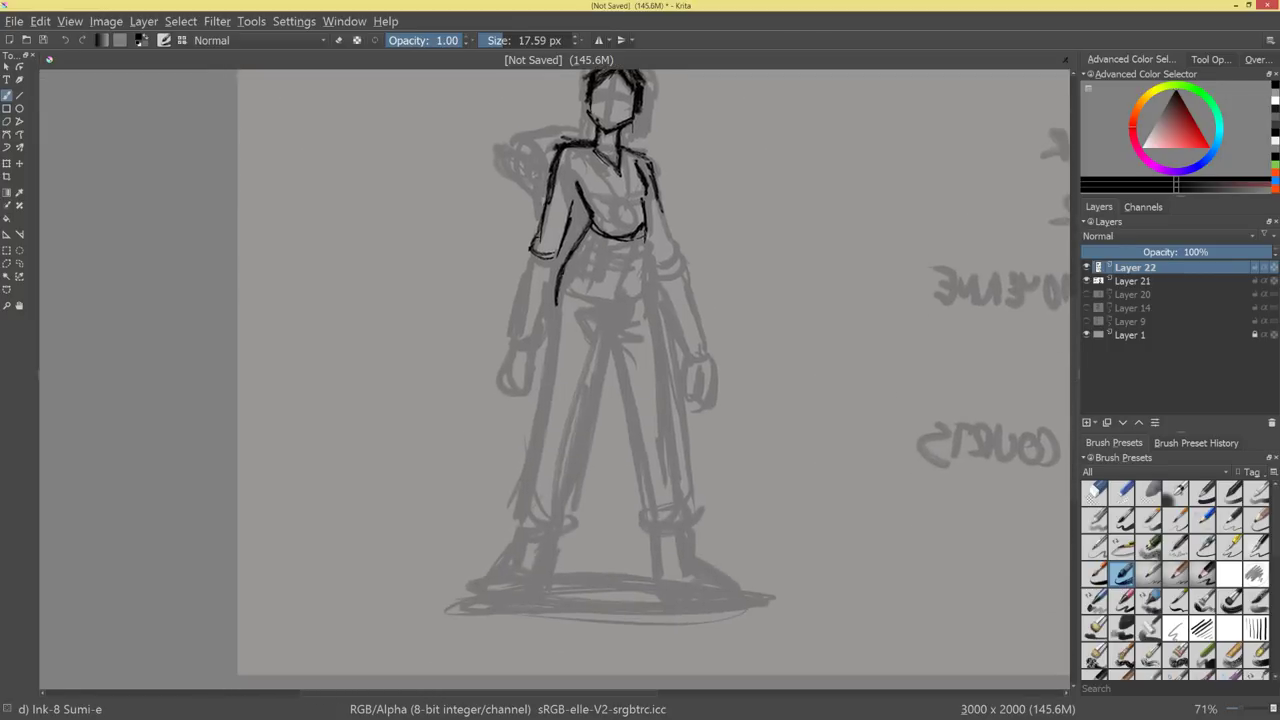
drag(563, 273, 540, 424)
drag(558, 298, 529, 491)
drag(553, 344, 520, 528)
key(ctrl+z)
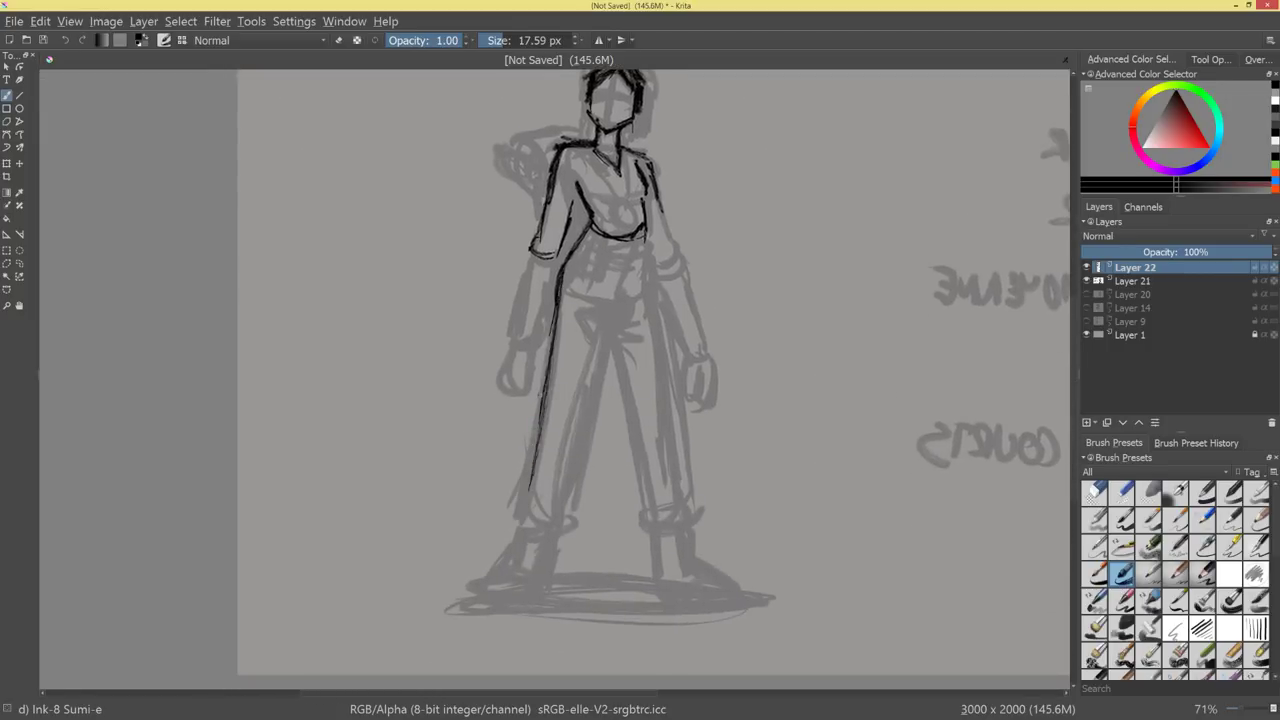
Sketch the left-hand leg's rolled trouser cuff and the boot beneath it, enlarging the brush to 37.38 px.
mouse_move(552, 358)
mouse_down()
mouse_move(522, 480)
mouse_move(540, 521)
mouse_move(558, 508)
mouse_up()
mouse_move(576, 497)
mouse_down()
mouse_move(549, 530)
mouse_move(544, 490)
mouse_move(547, 522)
mouse_move(511, 567)
mouse_up()
drag(556, 520, 546, 575)
drag(549, 538, 538, 601)
mouse_move(743, 442)
mouse_down()
mouse_move(791, 434)
mouse_move(816, 393)
mouse_up()
key(ctrl+z)
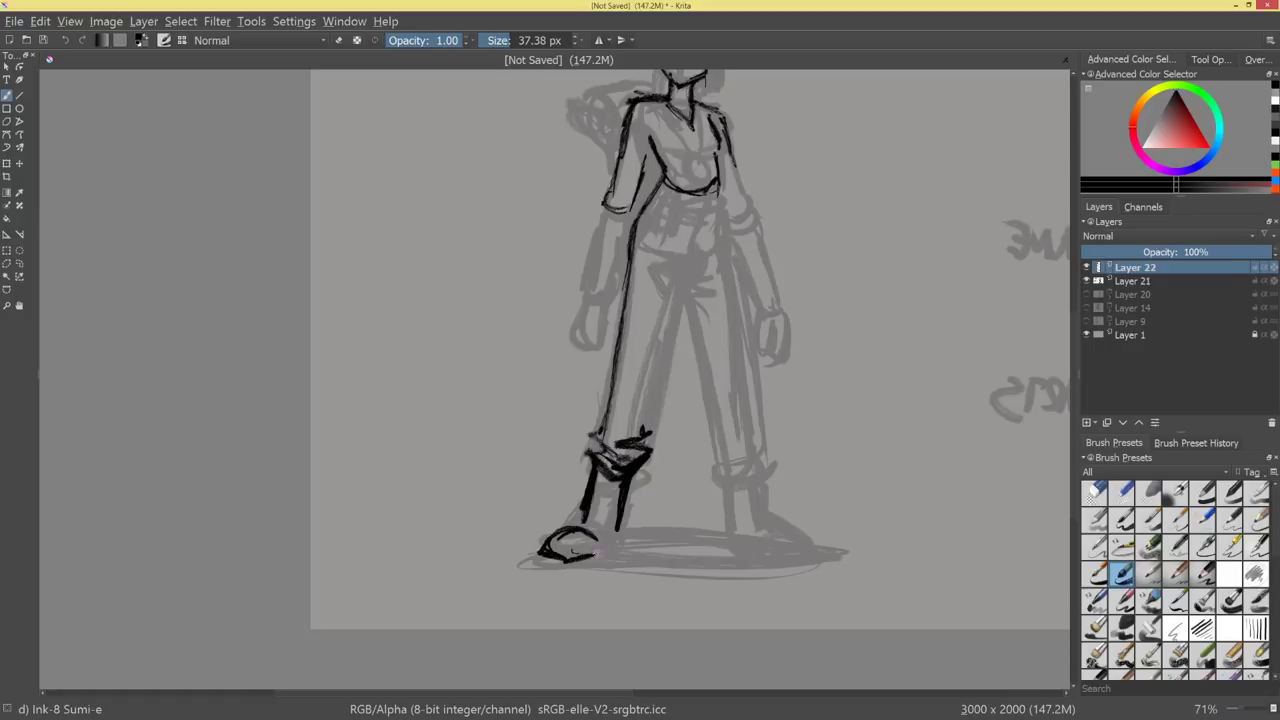
Thicken the left-hand boot's shaft and close its outline along the heel and sole.
mouse_move(790, 516)
mouse_down()
mouse_move(757, 563)
mouse_move(838, 432)
mouse_up()
mouse_move(640, 545)
mouse_down()
mouse_move(621, 628)
mouse_move(640, 647)
mouse_up()
drag(665, 569, 643, 635)
drag(674, 569, 645, 652)
mouse_move(748, 503)
mouse_down()
mouse_move(729, 571)
mouse_move(753, 500)
mouse_move(747, 307)
mouse_up()
drag(604, 434, 617, 456)
mouse_move(558, 470)
mouse_down()
mouse_move(543, 520)
mouse_move(598, 468)
mouse_move(649, 506)
mouse_up()
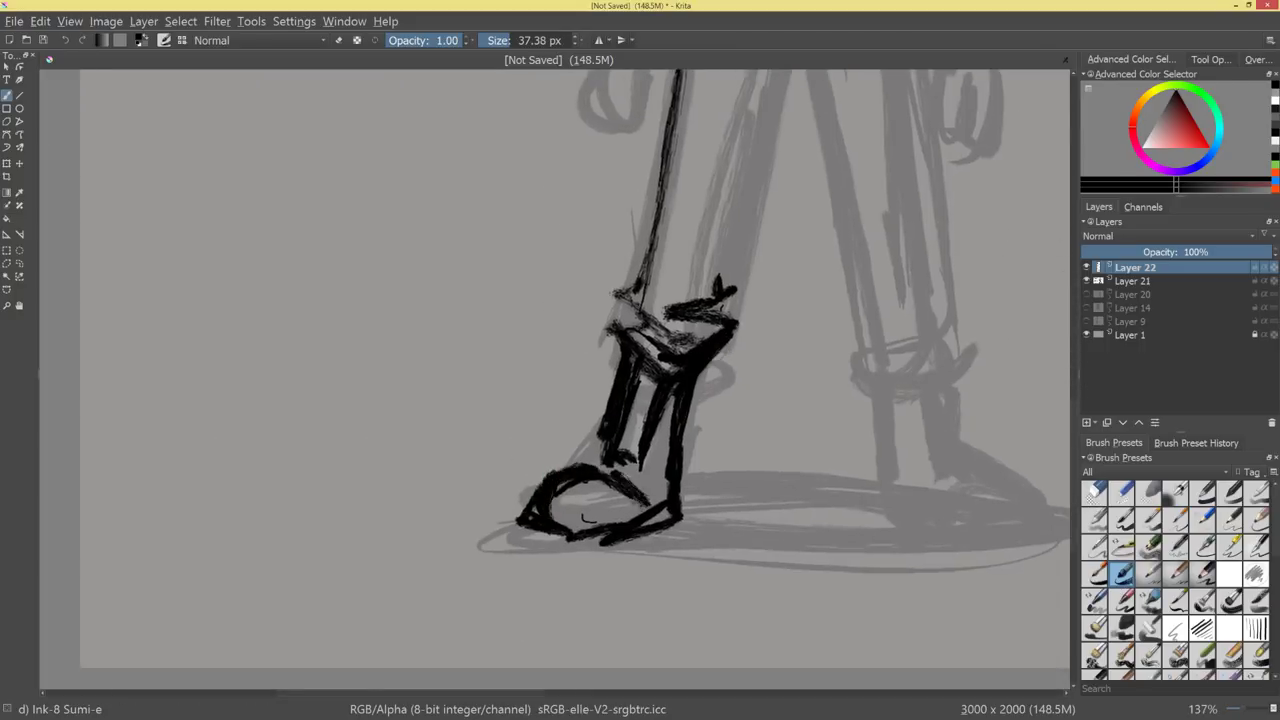
drag(604, 424, 596, 462)
Erase the outer edge of the left-hand boot's toe and redraw the toe cap with a firmer outline.
key(e)
mouse_move(534, 492)
mouse_down()
mouse_move(516, 528)
mouse_move(554, 474)
mouse_up()
drag(560, 472, 530, 530)
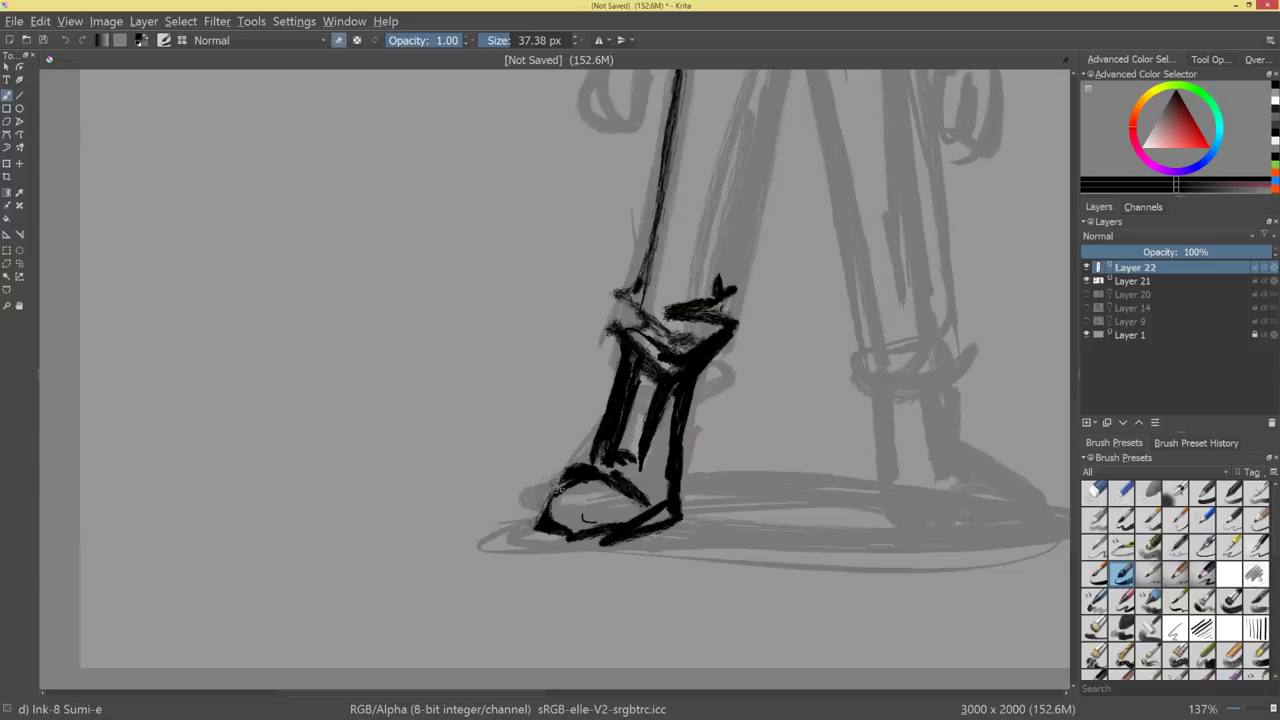
mouse_move(576, 478)
mouse_down()
mouse_move(618, 468)
mouse_move(580, 480)
mouse_move(645, 498)
mouse_move(606, 481)
mouse_move(631, 528)
mouse_up()
key(e)
drag(552, 494, 585, 537)
mouse_move(546, 530)
mouse_down()
mouse_move(593, 542)
mouse_move(638, 528)
mouse_move(575, 508)
mouse_up()
Darken the left-hand boot's toe and sole, and add lacing details with a 22.01 px brush.
key(ctrl+minus)
key(ctrl+minus)
key(ctrl+minus)
key(ctrl+minus)
key(ctrl+plus)
key(ctrl+plus)
key(ctrl+plus)
key(ctrl+plus)
mouse_move(561, 486)
mouse_down()
mouse_move(525, 525)
mouse_move(564, 560)
mouse_up()
mouse_move(580, 480)
mouse_down()
mouse_move(592, 470)
mouse_move(570, 484)
mouse_up()
mouse_move(627, 441)
mouse_down()
mouse_move(648, 450)
mouse_move(675, 398)
mouse_up()
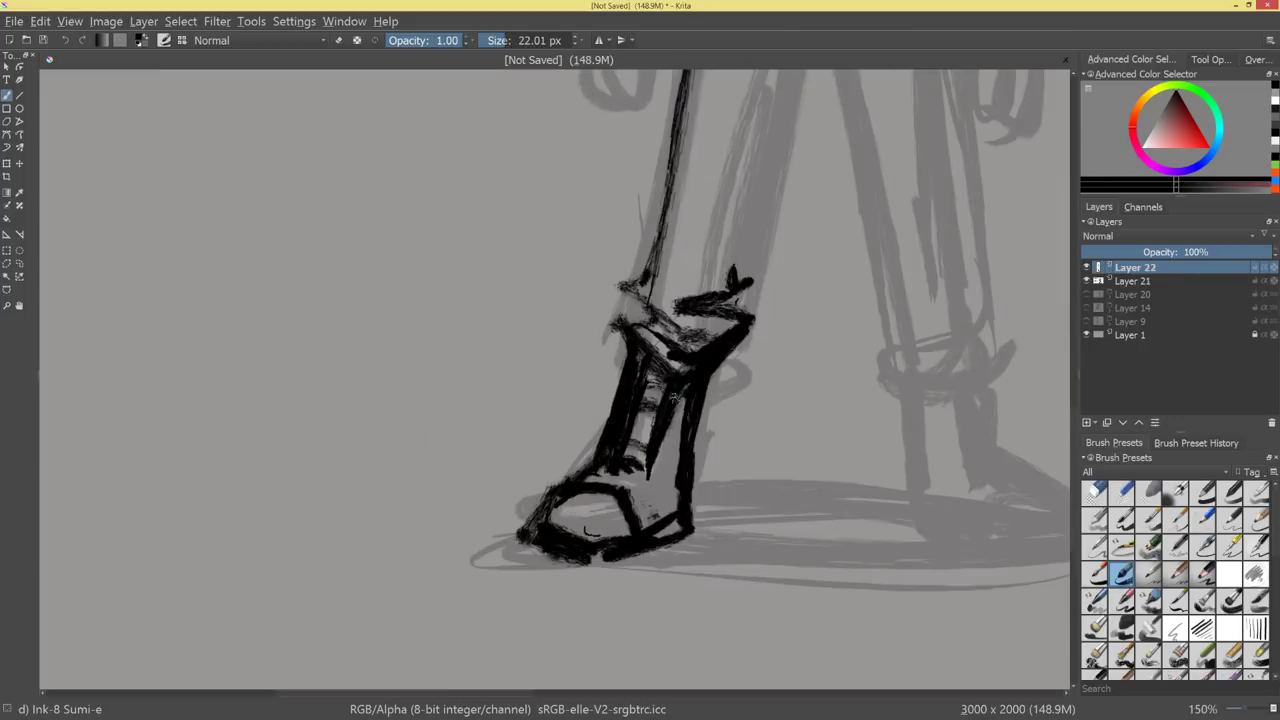
mouse_move(653, 479)
mouse_down()
mouse_move(680, 424)
mouse_move(677, 507)
mouse_up()
drag(818, 466, 790, 532)
drag(815, 373, 809, 407)
Draw the thick inner line of the left-hand leg from the crotch down to the rolled cuff.
scroll(749, 300, up, 4)
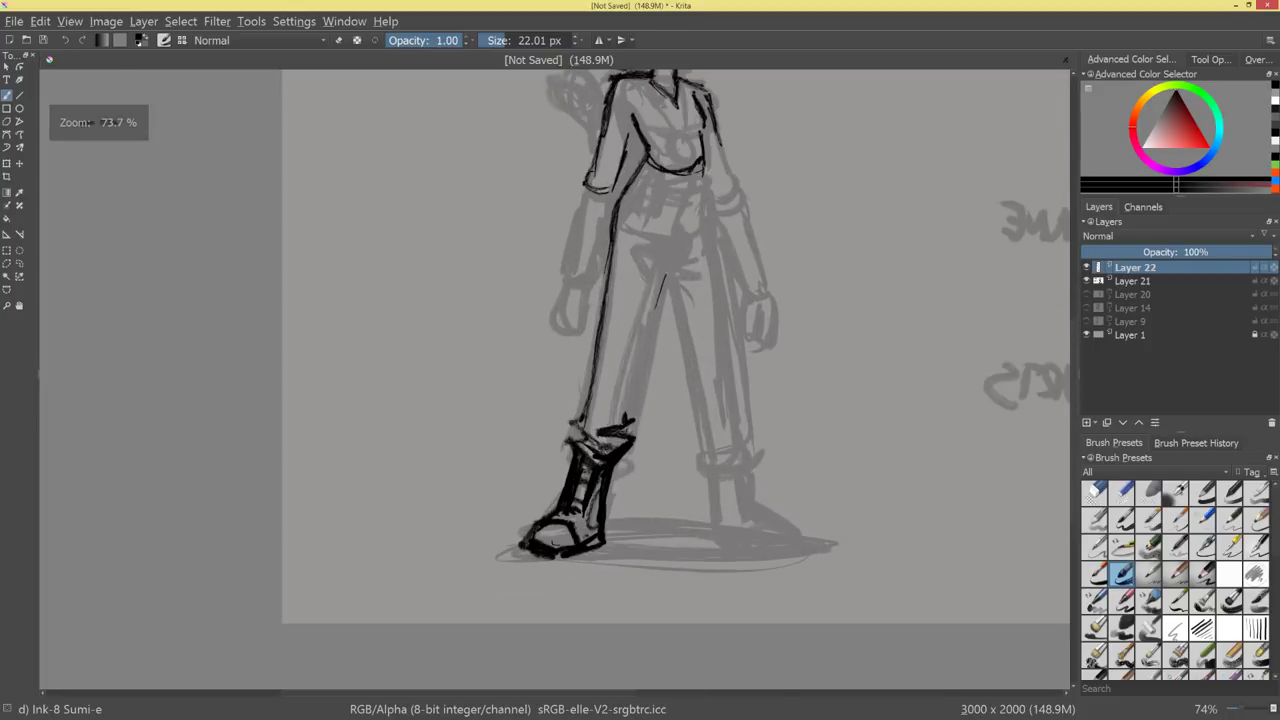
drag(656, 308, 630, 408)
drag(662, 280, 627, 420)
drag(669, 271, 631, 420)
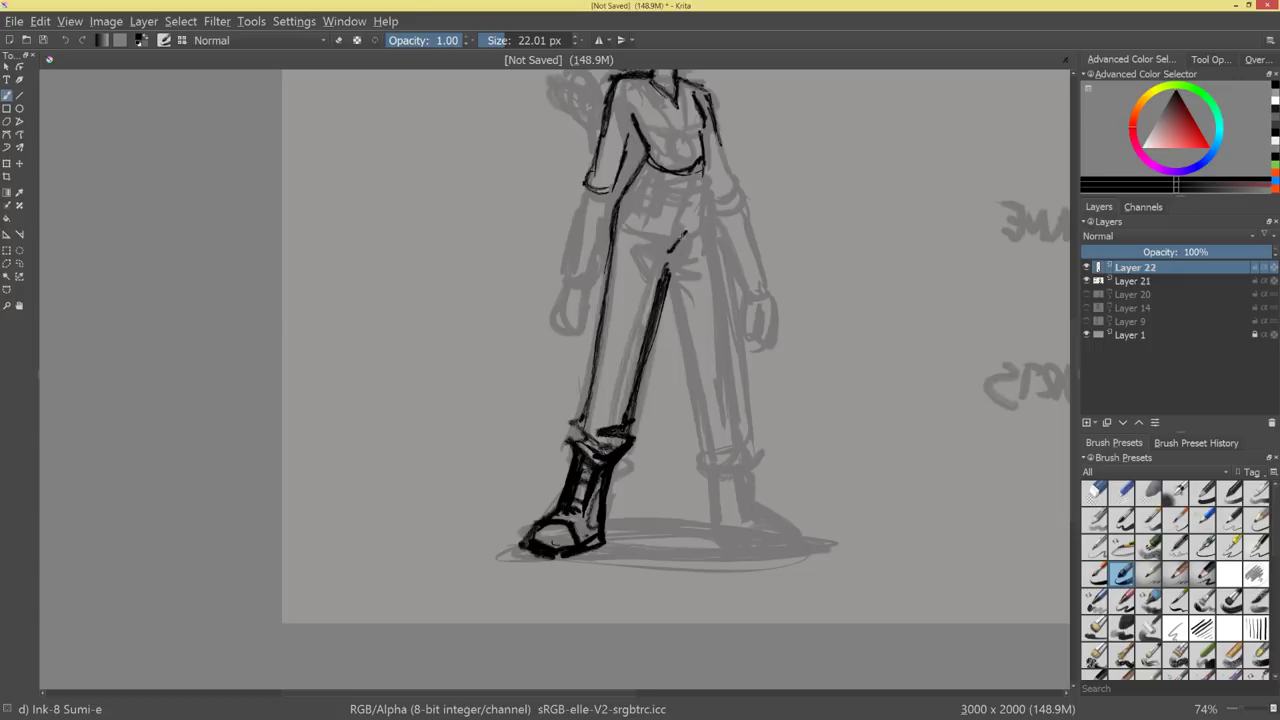
mouse_move(697, 171)
mouse_down()
mouse_move(677, 243)
mouse_move(657, 261)
mouse_move(692, 275)
mouse_move(668, 316)
mouse_move(686, 518)
mouse_up()
key(ctrl+z)
key(ctrl+z)
key(ctrl+z)
Draw the right-hand leg's inner and outer trouser lines down to its rolled cuff and reinforce them.
mouse_move(657, 352)
mouse_down()
mouse_move(704, 556)
mouse_move(732, 566)
mouse_move(746, 526)
mouse_up()
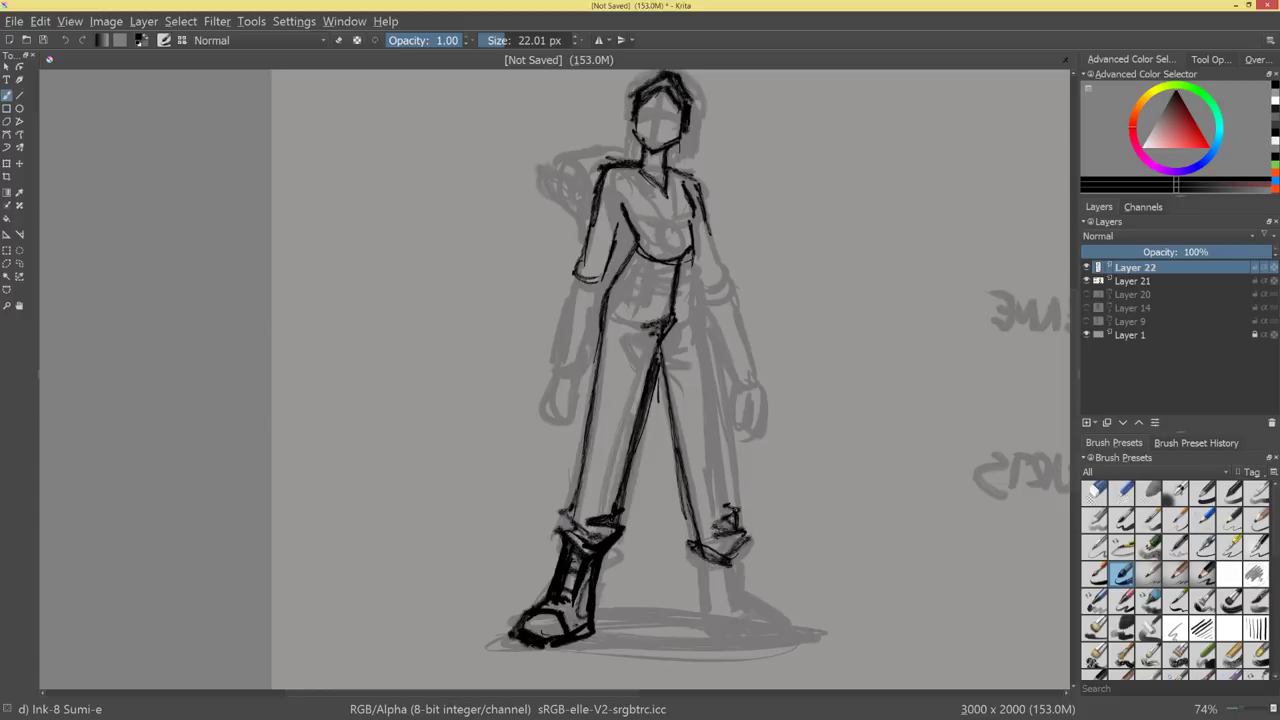
drag(702, 322, 732, 502)
drag(712, 362, 730, 516)
drag(702, 330, 720, 456)
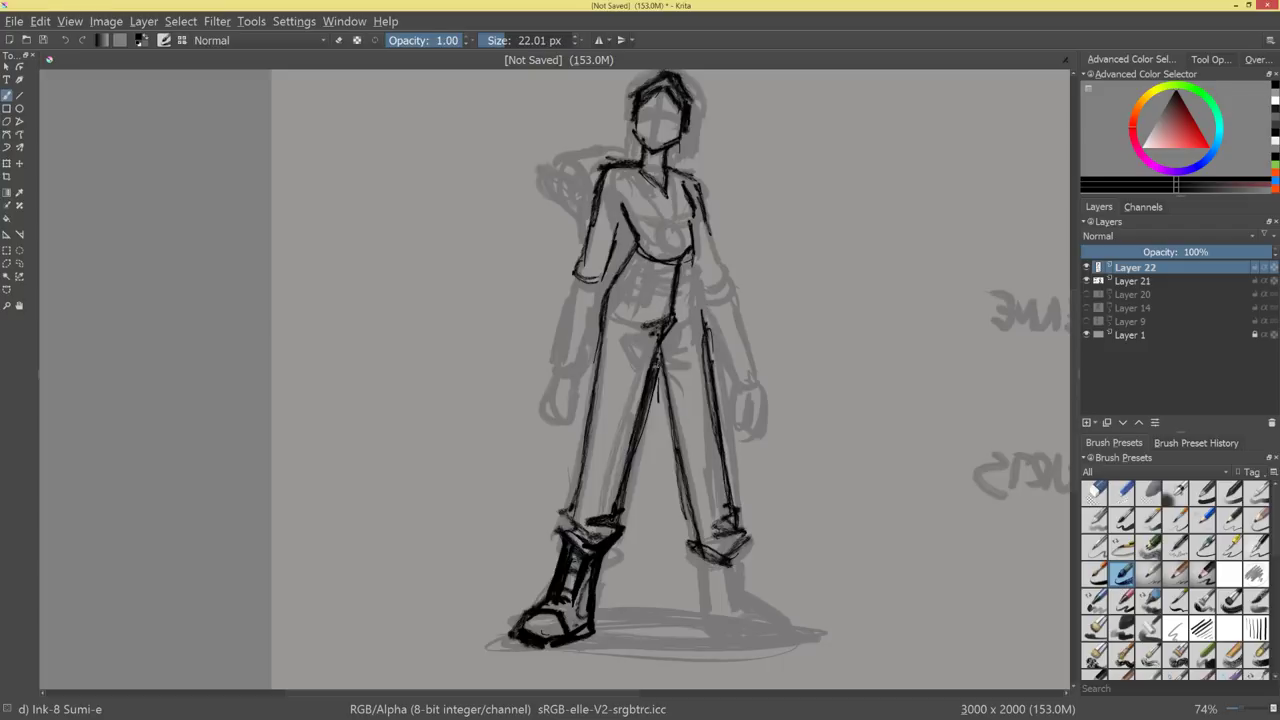
drag(656, 352, 704, 543)
mouse_move(660, 367)
mouse_down()
mouse_move(698, 546)
mouse_move(716, 565)
mouse_up()
Draw an oval pendant on the chest and hang it from two cords running down from the neck.
mouse_move(740, 200)
mouse_down()
mouse_move(751, 369)
mouse_move(820, 148)
mouse_move(734, 270)
mouse_up()
drag(661, 330, 675, 406)
mouse_move(640, 338)
mouse_down()
mouse_move(671, 414)
mouse_move(692, 360)
mouse_move(652, 372)
mouse_move(676, 336)
mouse_up()
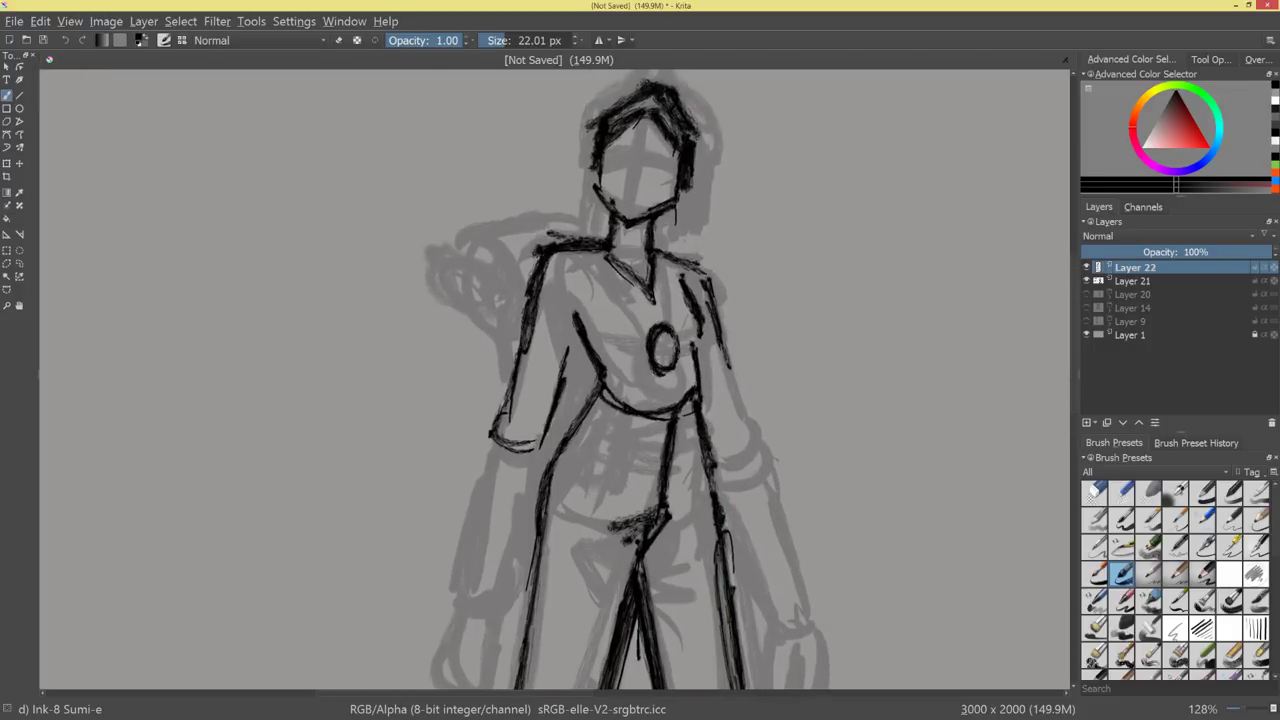
drag(634, 290, 652, 324)
drag(604, 254, 648, 330)
drag(664, 254, 646, 352)
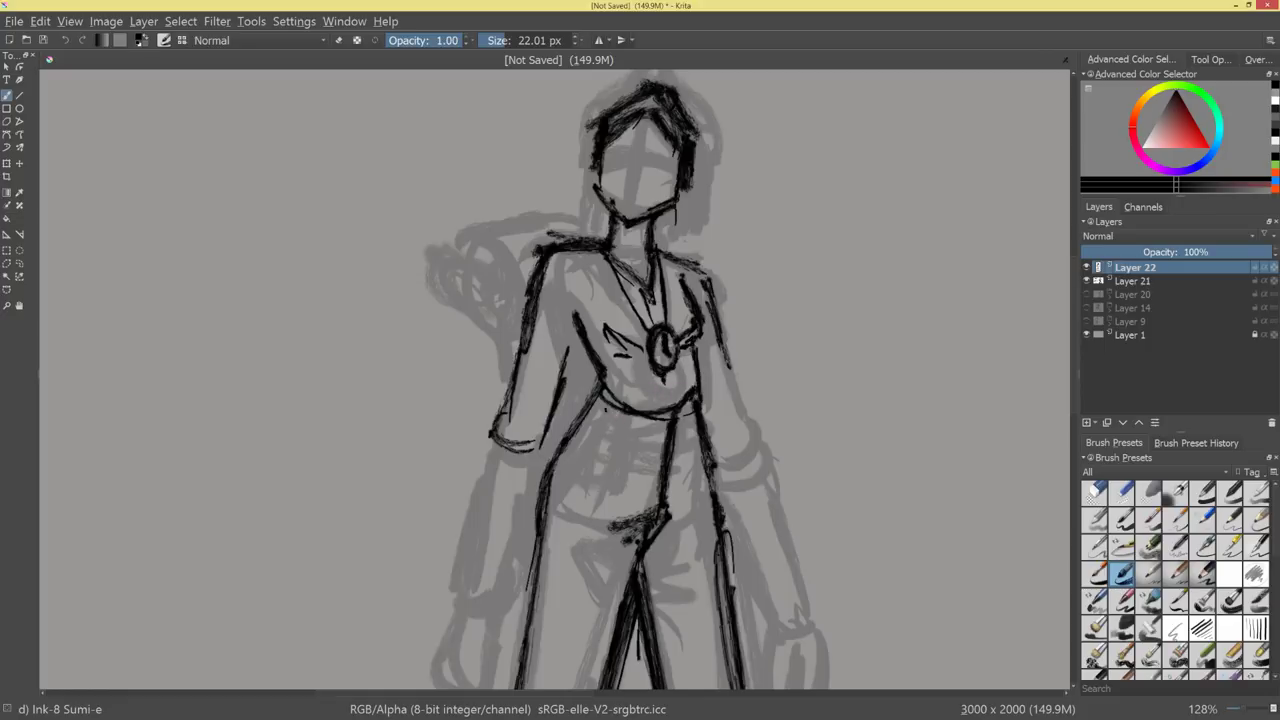
Draw the left-hand forearm's outer and inner lines from the sleeve cuff down to the wrist.
mouse_move(600, 416)
mouse_down()
mouse_move(622, 390)
mouse_move(588, 384)
mouse_up()
drag(577, 326, 534, 494)
mouse_move(500, 446)
mouse_down()
mouse_move(462, 594)
mouse_move(500, 604)
mouse_up()
drag(530, 498, 500, 616)
drag(609, 469, 712, 307)
Sketch the left-hand hand below the wrist with a thumb and fingers, undoing and redrawing the finger strokes.
drag(632, 380, 630, 468)
mouse_move(584, 378)
mouse_down()
mouse_move(568, 436)
mouse_move(578, 494)
mouse_up()
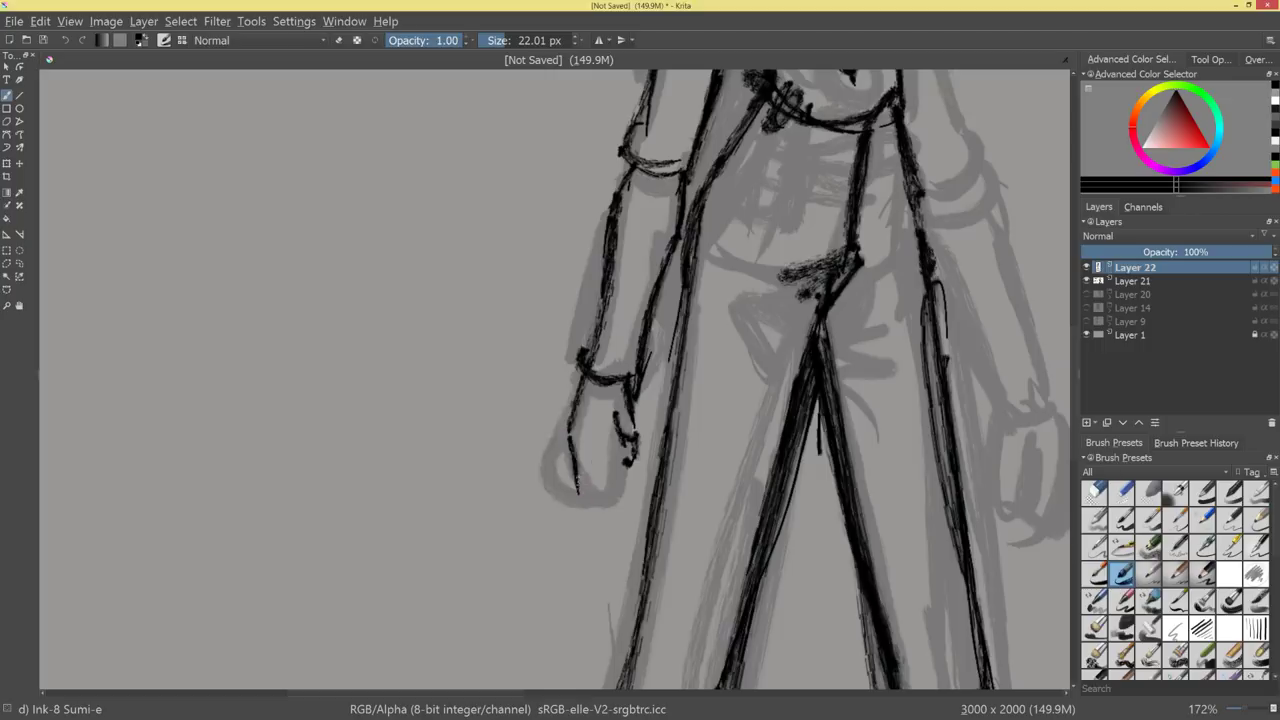
mouse_move(622, 434)
mouse_down()
mouse_move(604, 416)
mouse_move(596, 460)
mouse_move(614, 510)
mouse_up()
drag(582, 450, 602, 494)
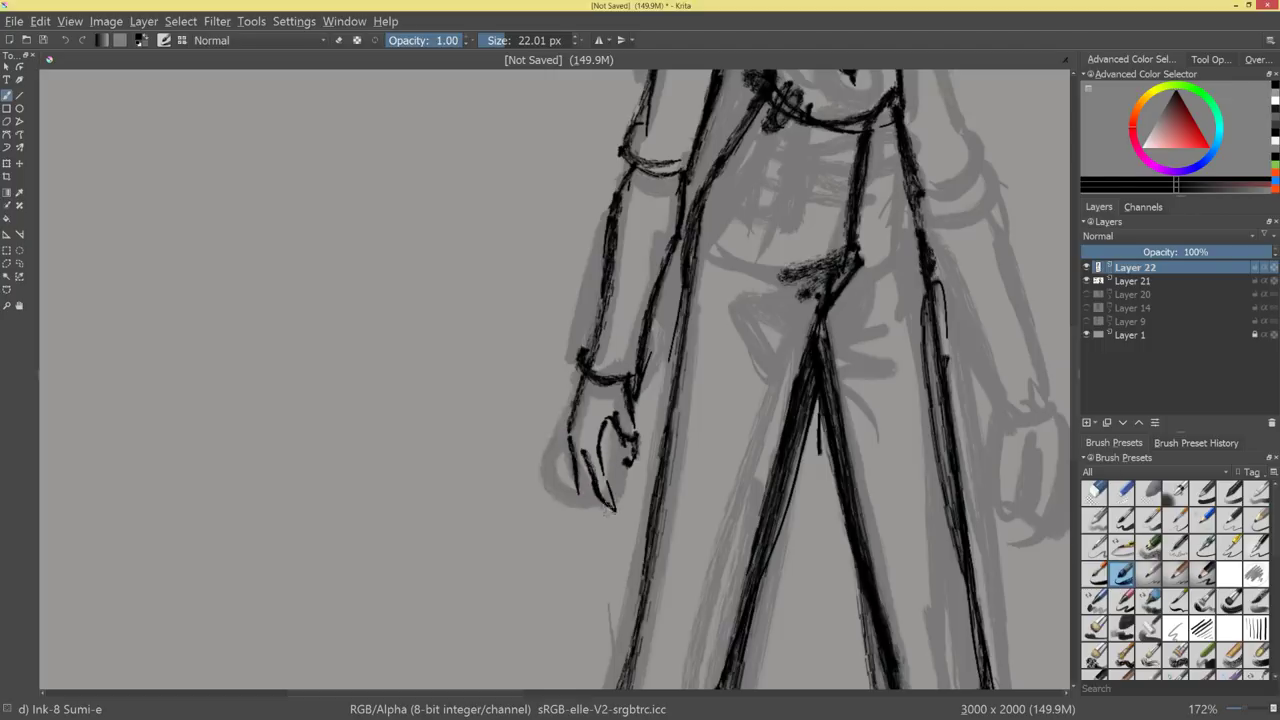
key(ctrl+z)
key(ctrl+z)
key(ctrl+z)
drag(586, 450, 603, 496)
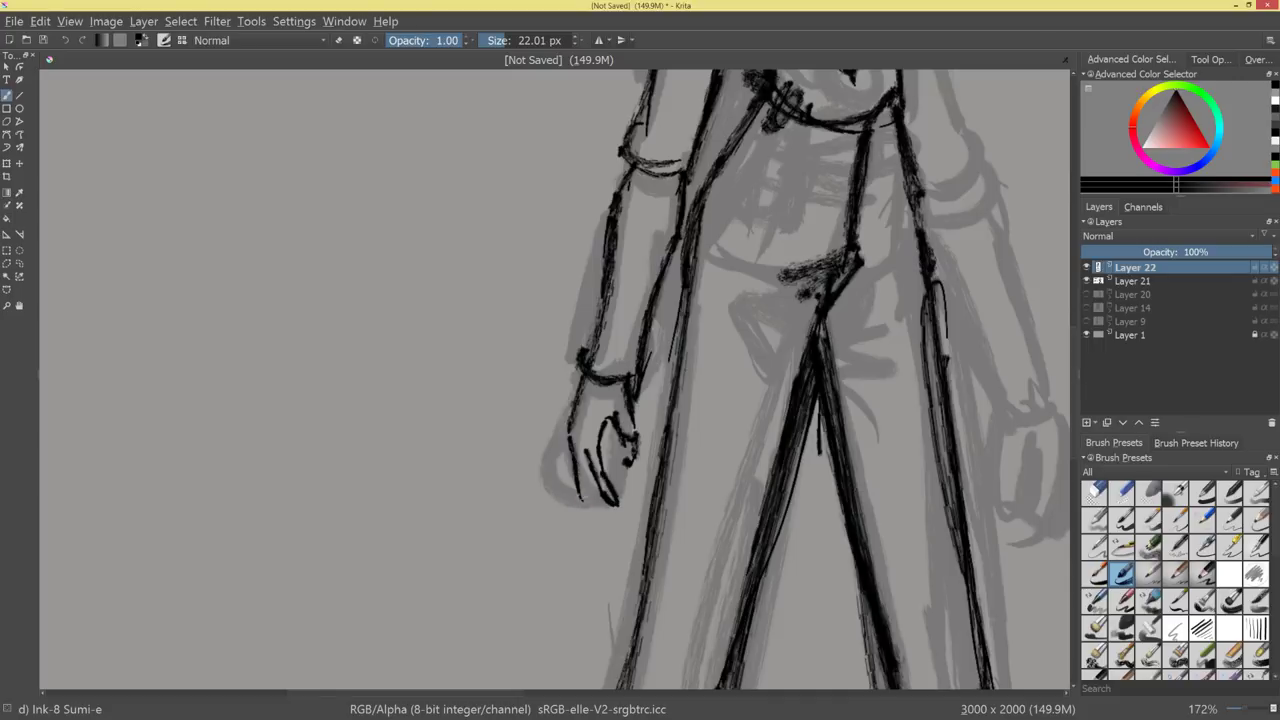
Erase the outer edge of the left-hand hand and redraw it with a cleaner back and finger line.
key(e)
mouse_move(571, 436)
mouse_down()
mouse_move(576, 495)
mouse_move(571, 430)
mouse_move(606, 505)
mouse_up()
key(e)
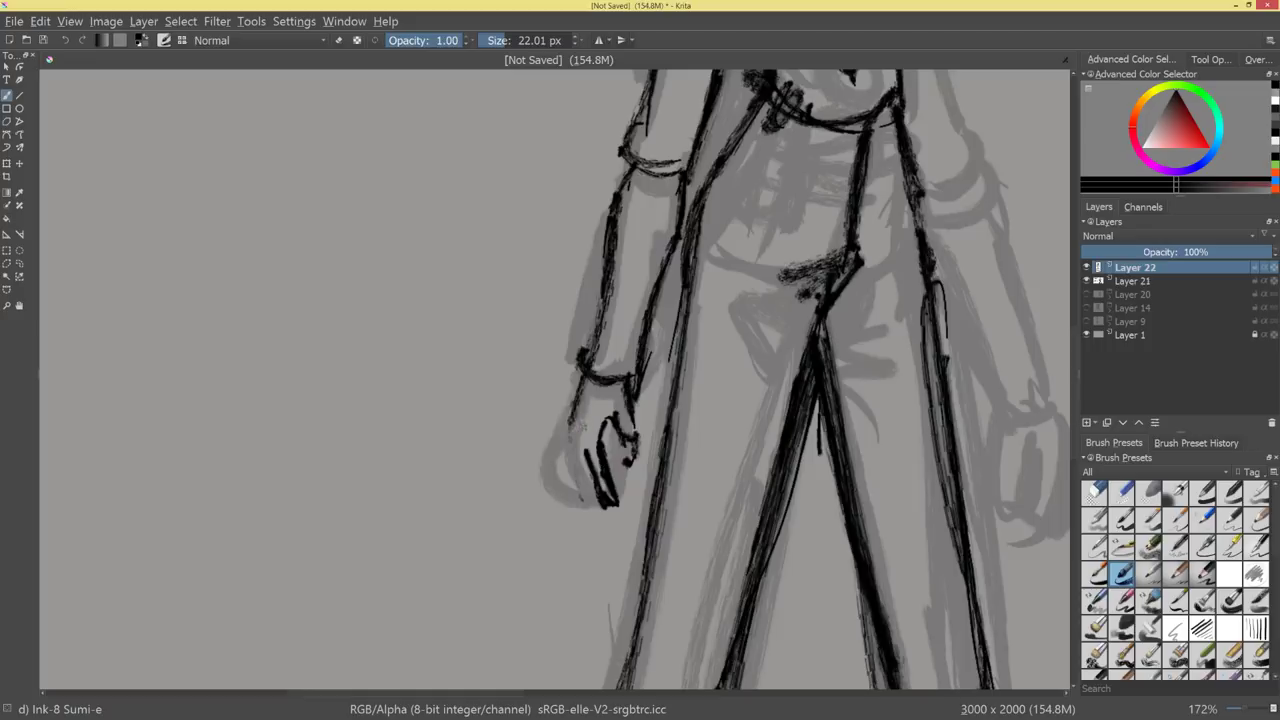
drag(578, 448, 596, 496)
drag(578, 402, 568, 444)
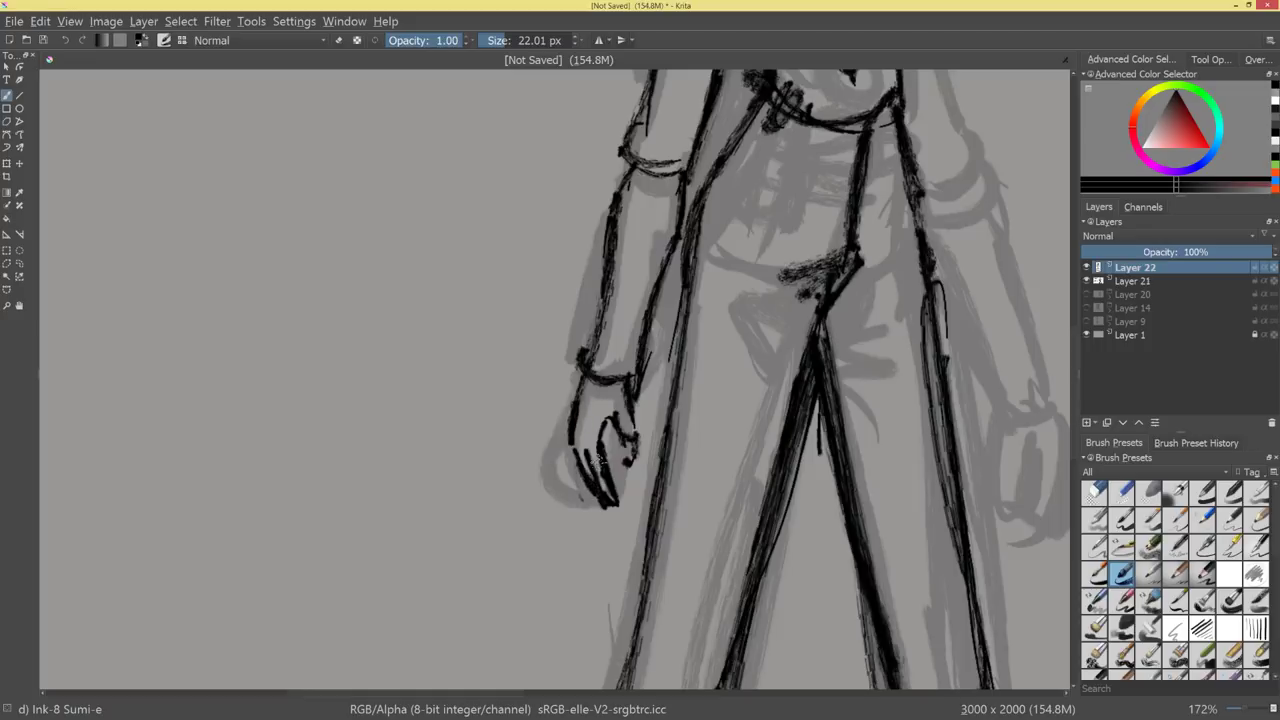
Lasso the left-hand arm, transform it shorter so the hand sits slightly higher, apply it and deselect.
drag(781, 411, 771, 446)
drag(827, 337, 795, 358)
scroll(773, 455, up, 4)
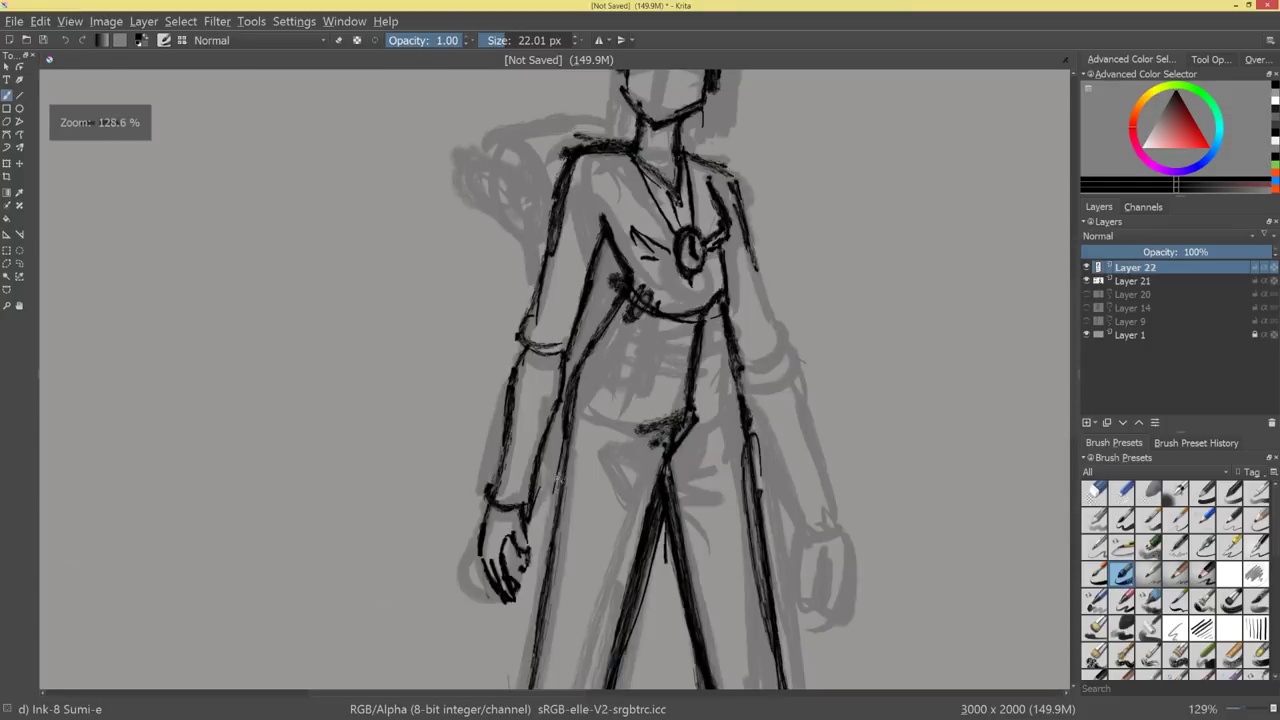
drag(566, 465, 557, 492)
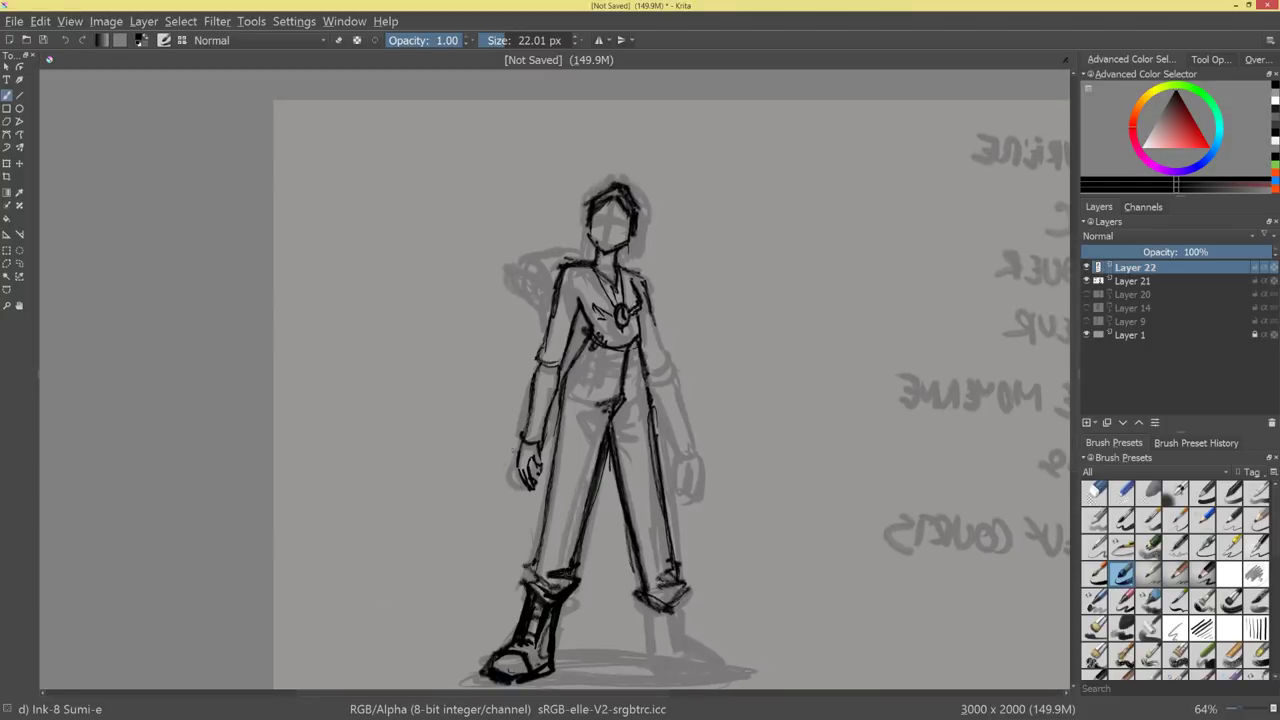
key(l)
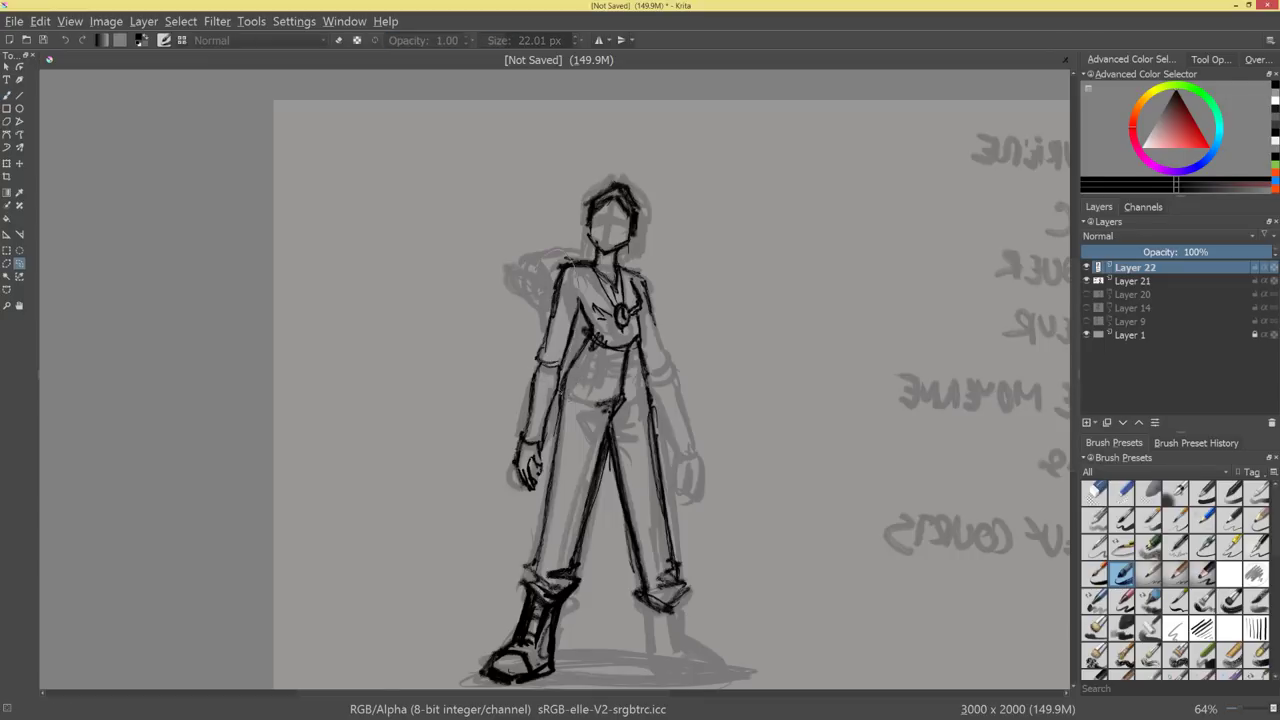
drag(540, 500, 485, 422)
key(ctrl+t)
drag(528, 510, 531, 500)
drag(544, 438, 545, 425)
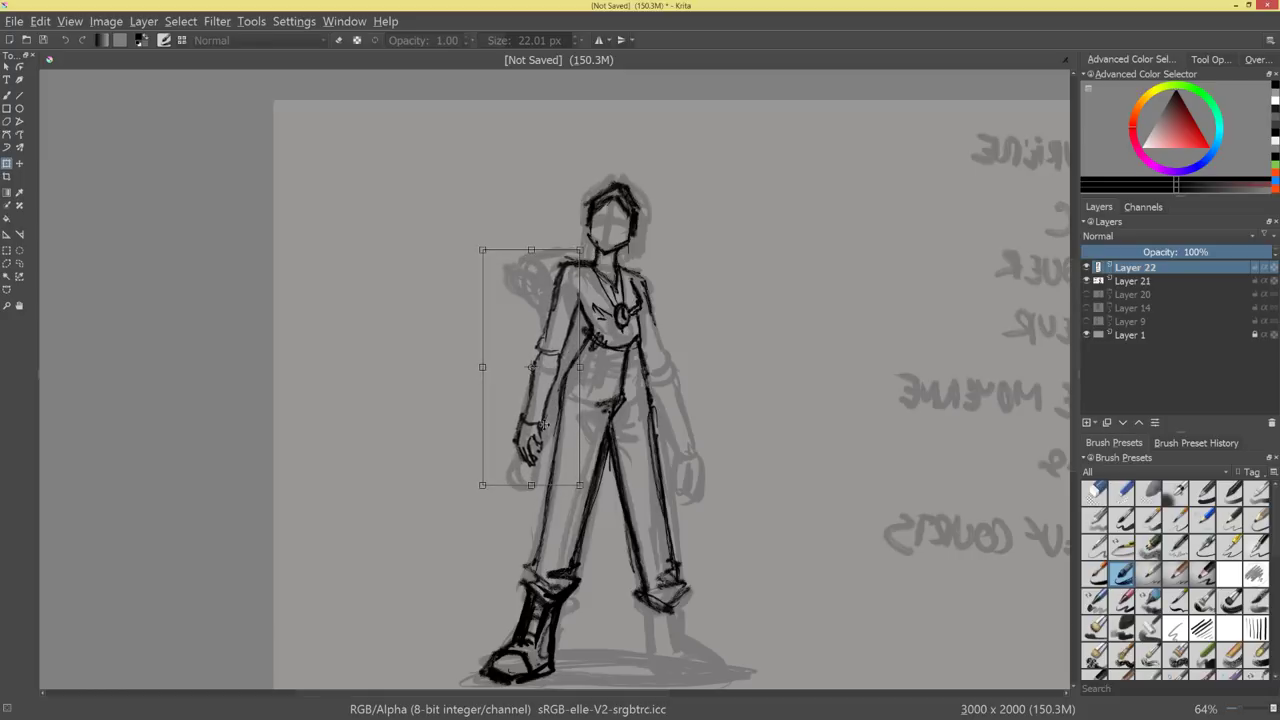
key(Return)
key(b)
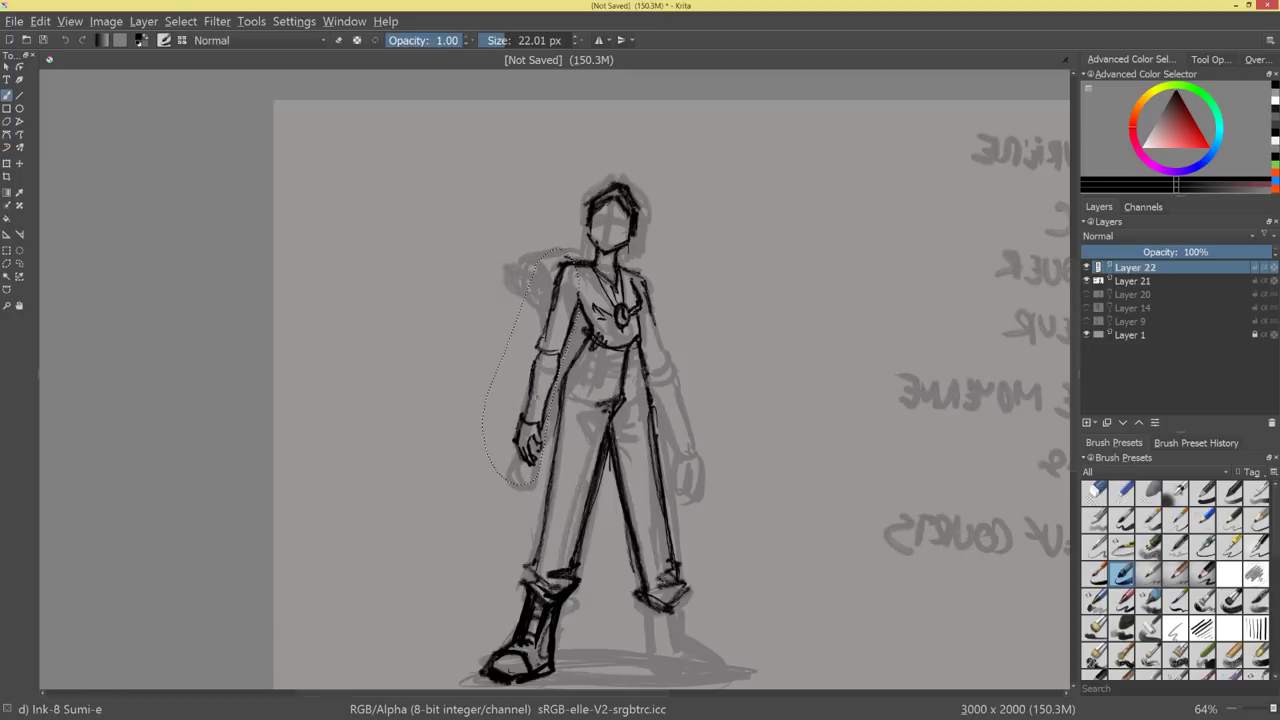
key(ctrl+s)
key(Escape)
key(ctrl+shift+a)
Sketch the right-hand sleeve cuff, the forearm lines down to the wrist, and the hand with curled fingers.
mouse_move(646, 294)
mouse_down()
mouse_move(668, 362)
mouse_move(668, 438)
mouse_up()
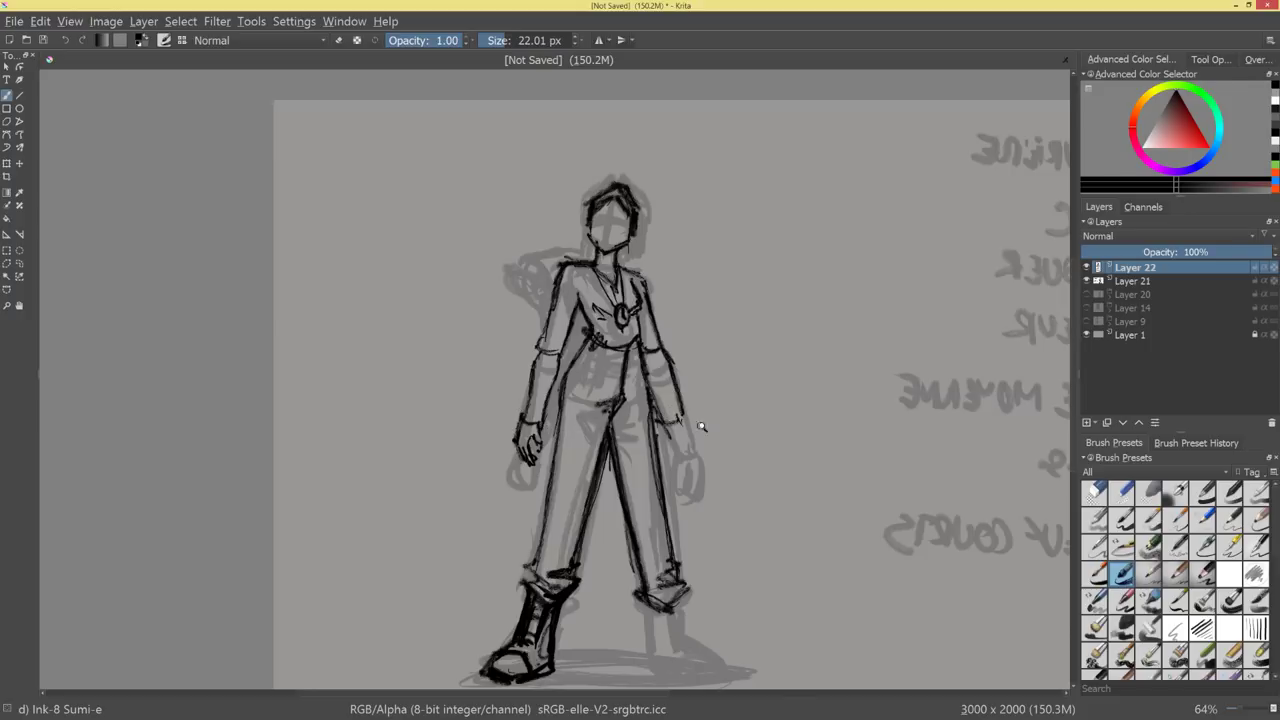
drag(702, 426, 716, 378)
drag(773, 331, 804, 436)
drag(780, 350, 805, 440)
mouse_move(742, 390)
mouse_down()
mouse_move(776, 460)
mouse_move(760, 392)
mouse_move(779, 425)
mouse_move(768, 442)
mouse_up()
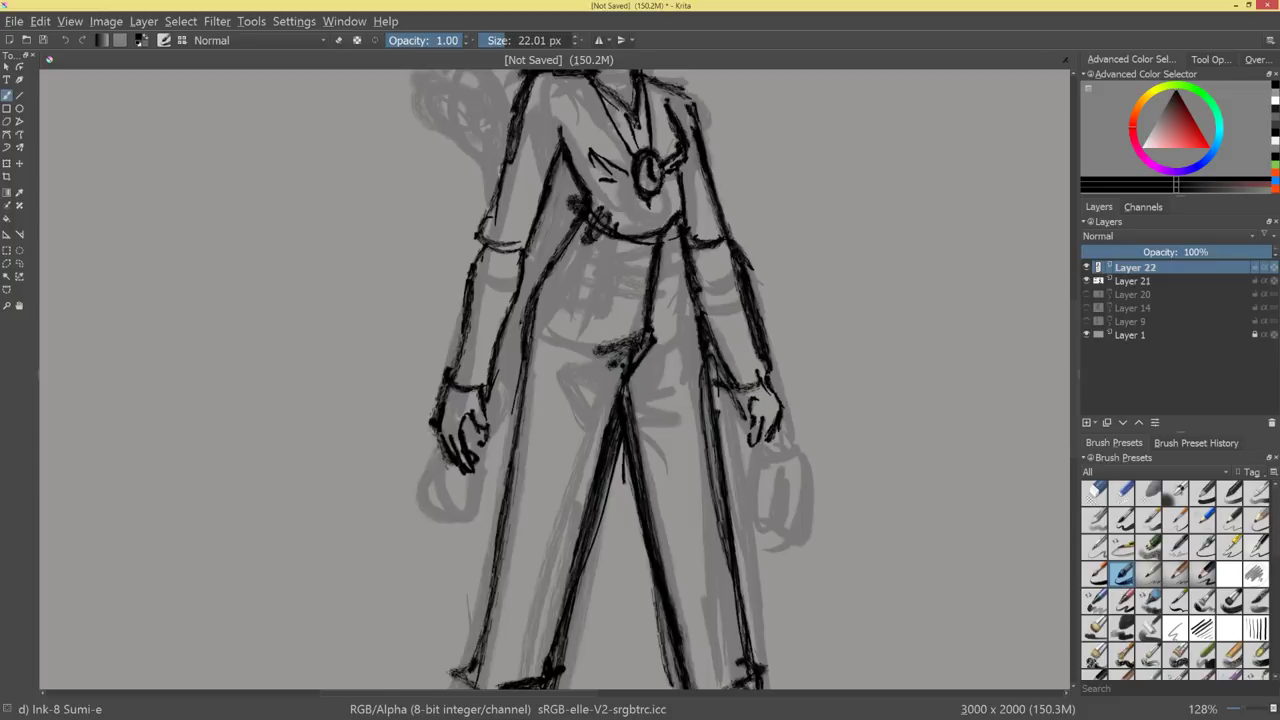
Erase the outer edge of the right-hand forearm, redraw it thinner down to the wrist, and sharpen the fingers.
key(e)
mouse_move(772, 384)
mouse_down()
mouse_move(780, 422)
mouse_move(762, 380)
mouse_up()
mouse_move(768, 374)
mouse_down()
mouse_move(736, 250)
mouse_move(770, 368)
mouse_move(744, 270)
mouse_move(748, 310)
mouse_up()
key(e)
drag(743, 265, 772, 380)
drag(762, 370, 774, 394)
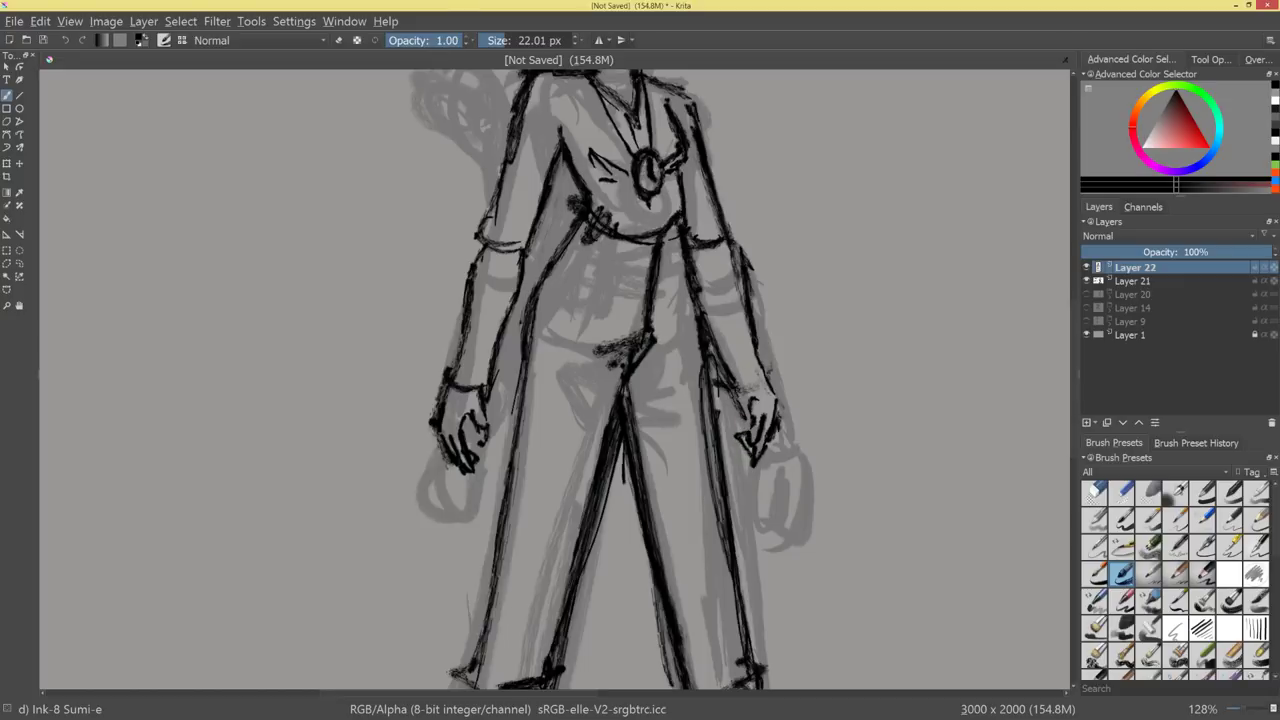
drag(702, 316, 764, 450)
Sketch the right-hand boot's back line below the trouser cuff and its rounded toe cap on the ground.
scroll(806, 446, down, 5)
scroll(806, 446, up, 2)
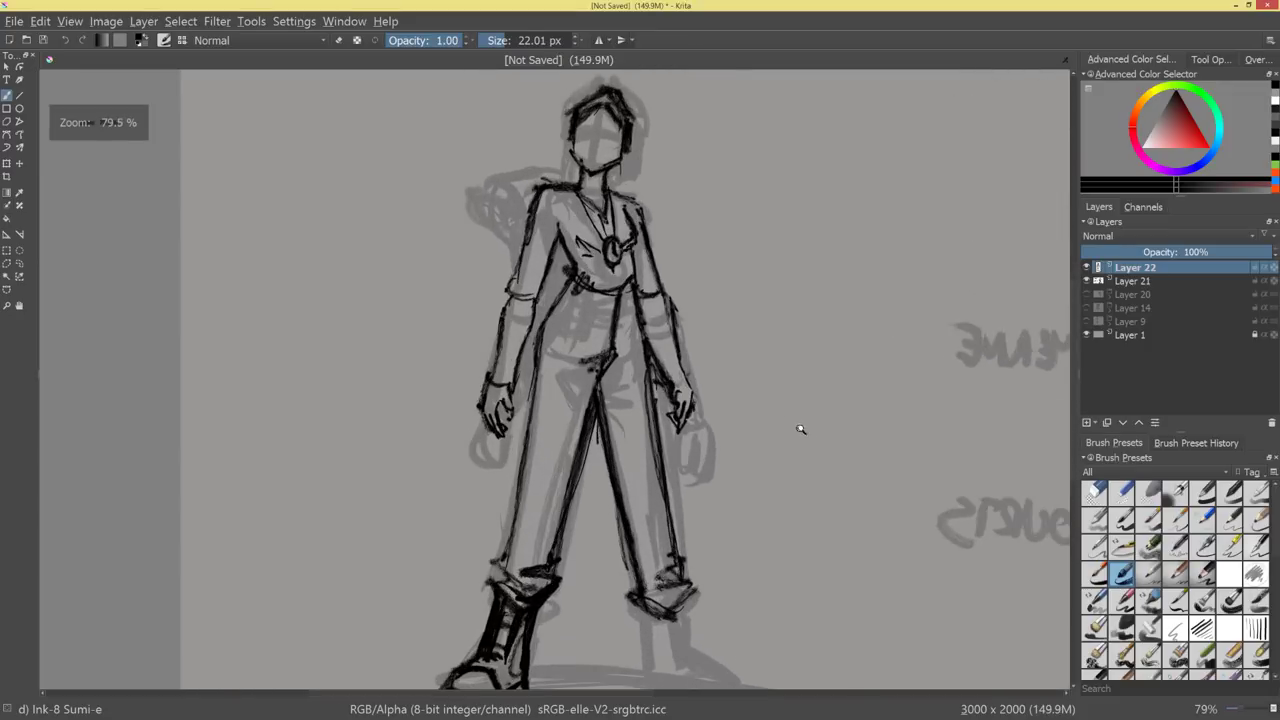
scroll(680, 409, up, 2)
mouse_move(634, 450)
mouse_down()
mouse_move(640, 528)
mouse_move(676, 538)
mouse_move(740, 524)
mouse_move(698, 542)
mouse_up()
drag(726, 512, 744, 536)
drag(712, 543, 750, 536)
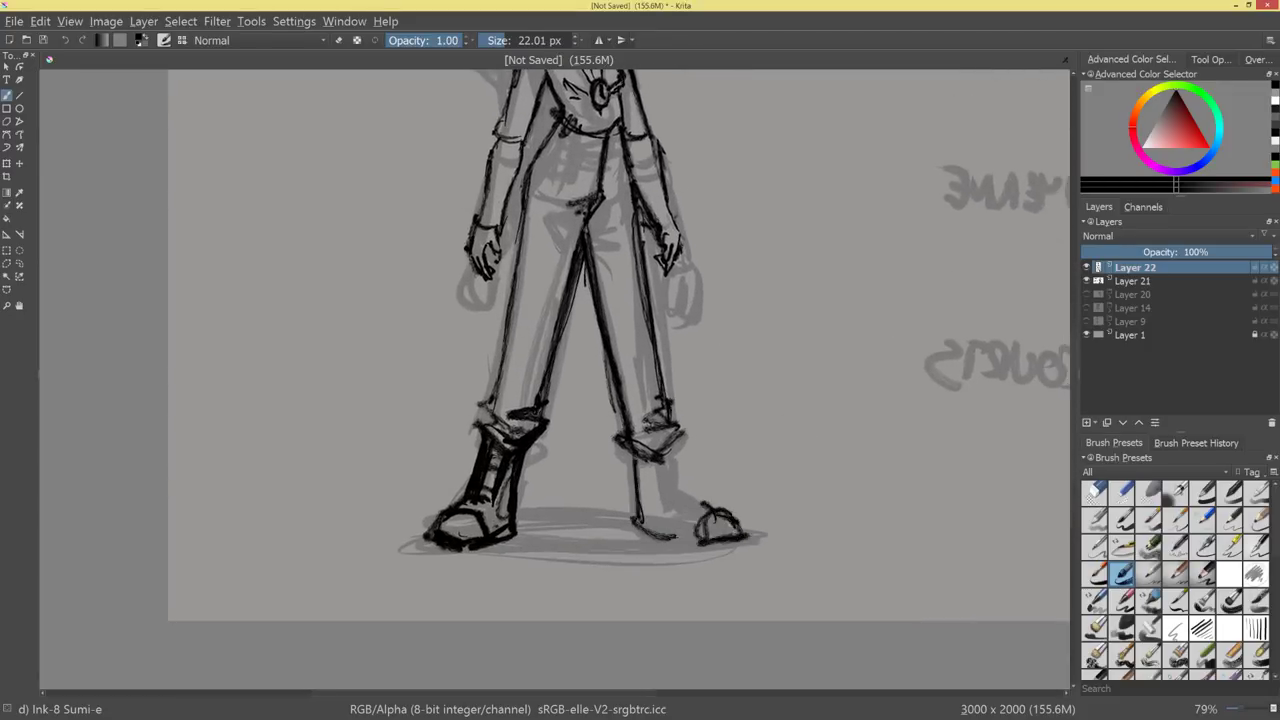
Join the right-hand boot's heel and toe with a sole line and draw its front edge and shaft.
drag(670, 537, 732, 543)
drag(682, 494, 740, 520)
drag(668, 481, 698, 501)
drag(671, 432, 681, 498)
drag(674, 442, 682, 495)
drag(630, 456, 635, 518)
mouse_move(635, 514)
mouse_down()
mouse_move(700, 546)
mouse_move(742, 528)
mouse_move(746, 542)
mouse_up()
mouse_move(664, 464)
mouse_down()
mouse_move(656, 502)
mouse_move(728, 520)
mouse_move(740, 510)
mouse_move(742, 536)
mouse_move(804, 502)
mouse_up()
Erase stray lines around the right-hand boot's toe cap and darken the front of the shaft.
key(e)
drag(736, 530, 696, 532)
mouse_move(692, 494)
mouse_down()
mouse_move(619, 494)
mouse_move(704, 508)
mouse_move(692, 530)
mouse_move(742, 530)
mouse_up()
key(e)
drag(664, 454, 672, 498)
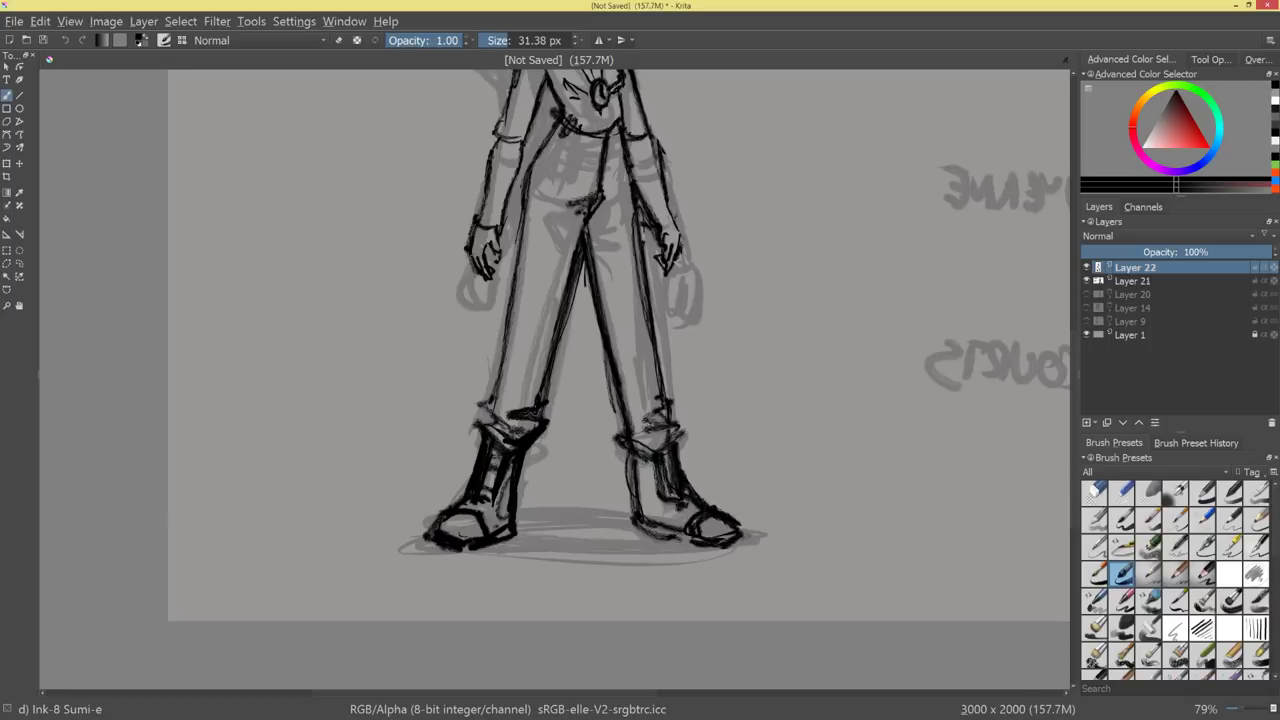
Draw the rounded end of the backpack roll behind the left-hand shoulder.
scroll(777, 549, down, 4)
scroll(763, 514, up, 5)
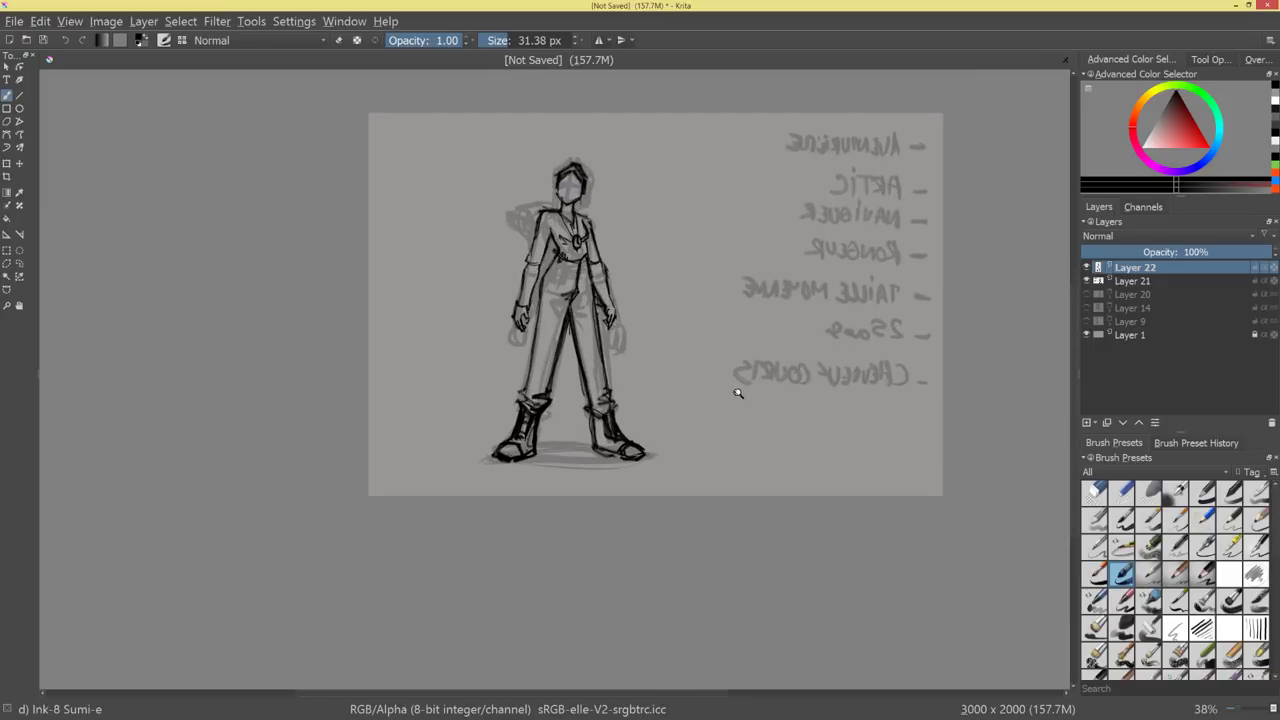
scroll(661, 479, down, 1)
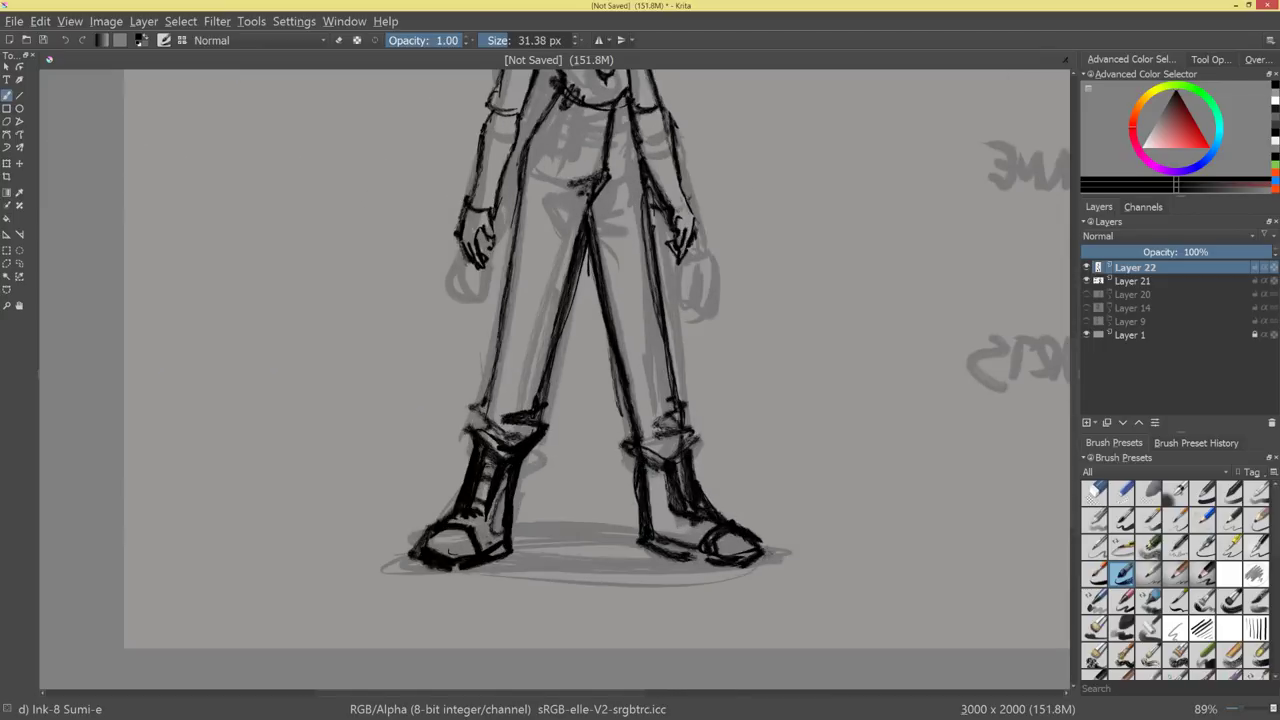
scroll(752, 461, down, 3)
scroll(723, 374, up, 6)
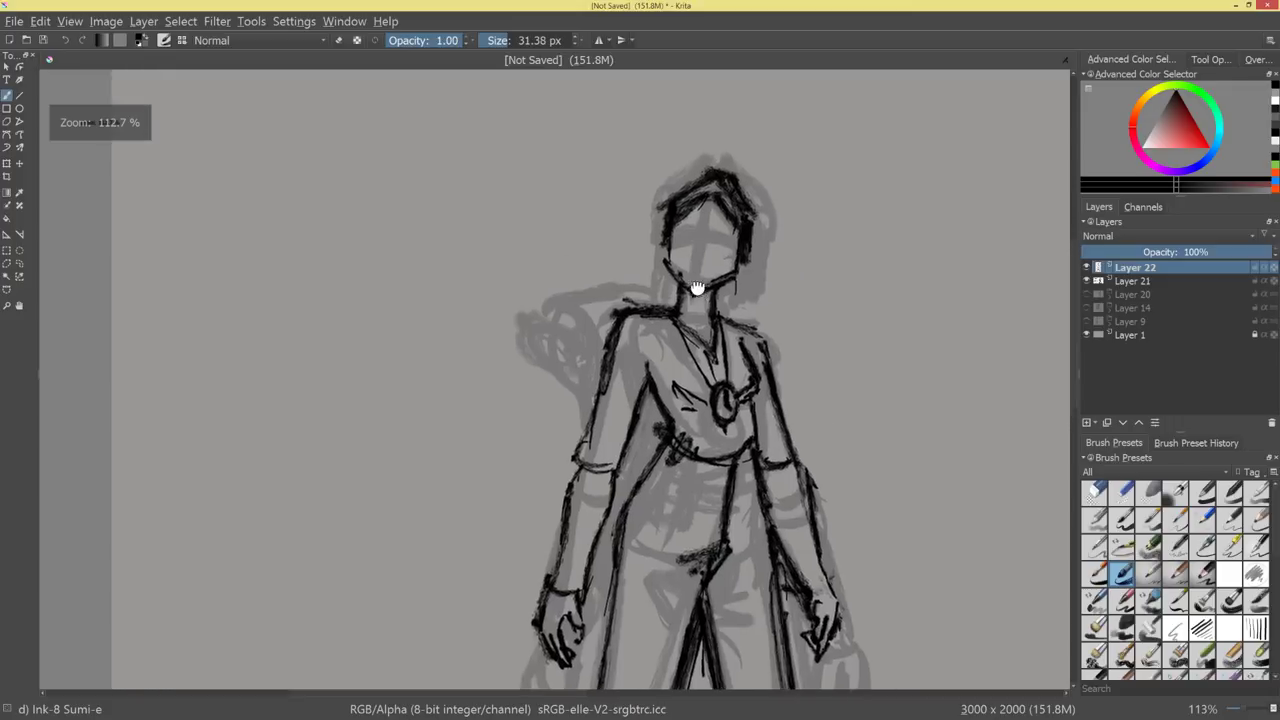
mouse_move(545, 277)
mouse_down()
mouse_move(534, 313)
mouse_move(574, 312)
mouse_move(583, 342)
mouse_up()
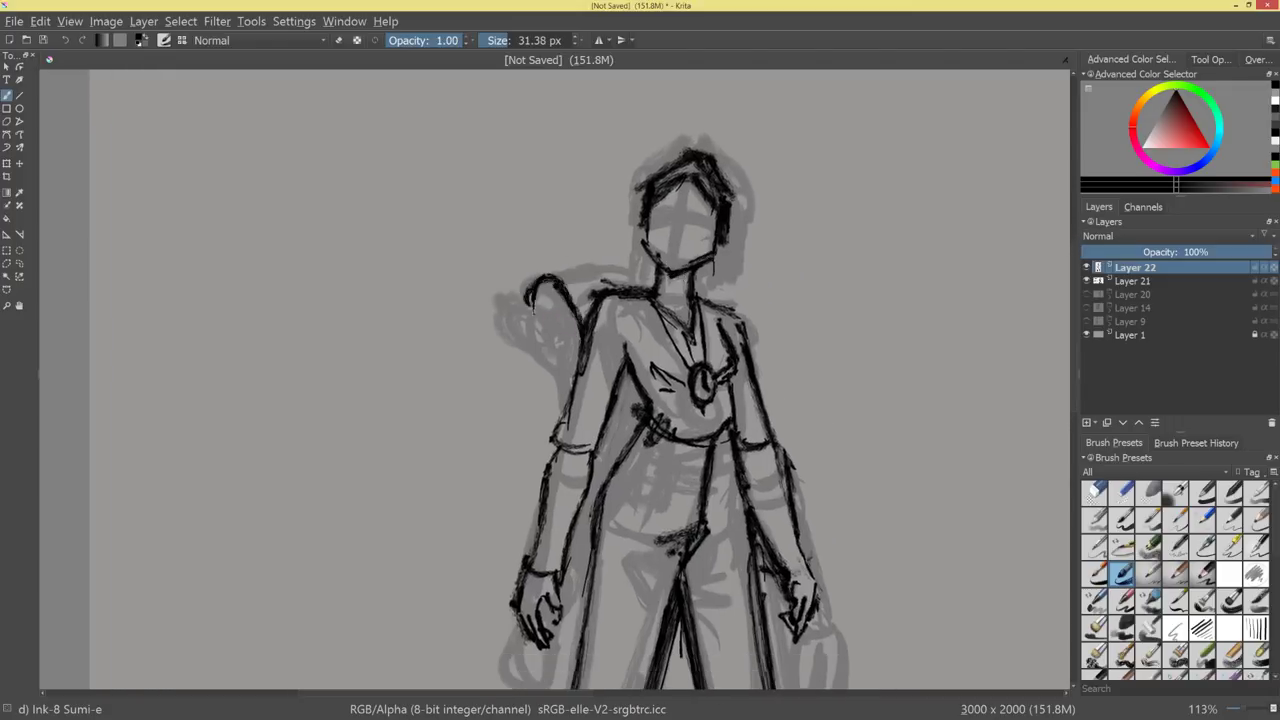
drag(532, 308, 528, 308)
mouse_move(540, 314)
mouse_down()
mouse_move(560, 320)
mouse_move(506, 334)
mouse_move(551, 223)
mouse_move(487, 222)
mouse_move(533, 318)
mouse_move(584, 339)
mouse_up()
Add the inner curves, flap and lower edge to the pack roll's end behind the left-hand shoulder.
mouse_move(586, 192)
mouse_down()
mouse_move(631, 270)
mouse_move(586, 344)
mouse_up()
mouse_move(574, 184)
mouse_down()
mouse_move(632, 286)
mouse_move(589, 283)
mouse_up()
drag(526, 182, 590, 198)
drag(550, 140, 634, 220)
mouse_move(636, 248)
mouse_down()
mouse_move(668, 282)
mouse_move(648, 322)
mouse_up()
drag(650, 210, 684, 340)
drag(516, 376, 608, 420)
drag(560, 424, 638, 398)
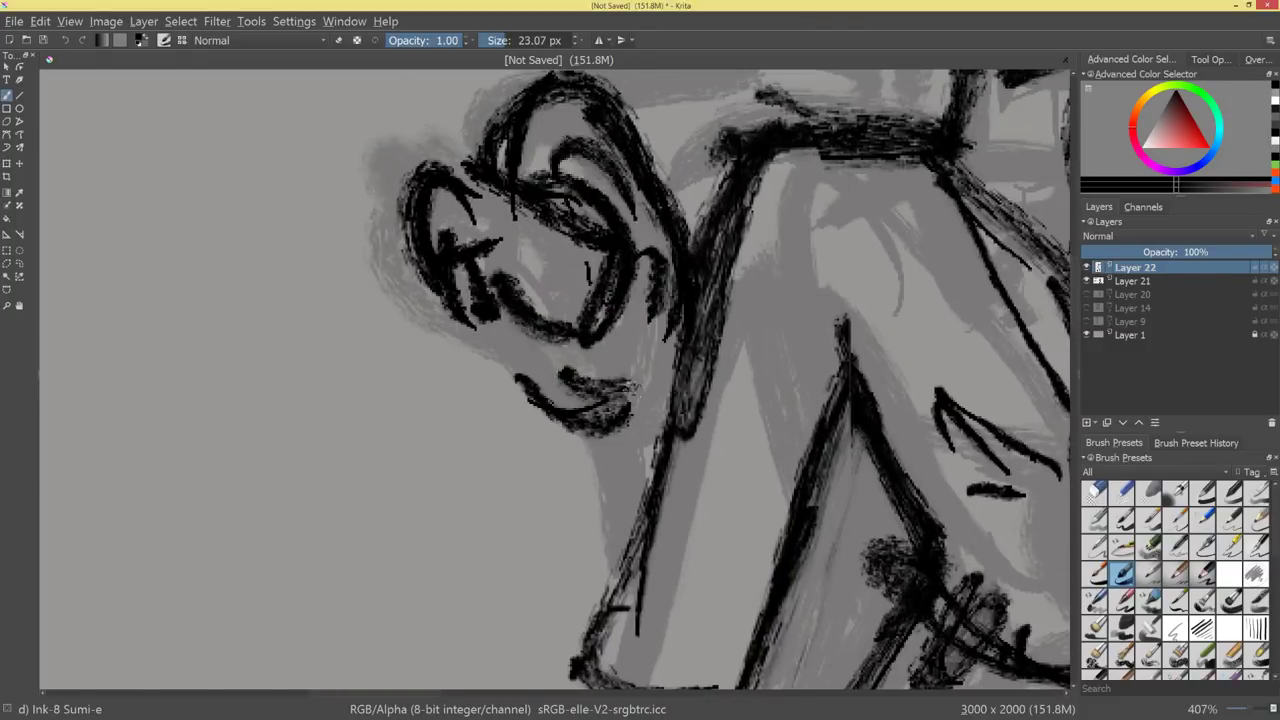
Extend the pack roll behind the neck to the right-hand shoulder and add its bumps and ragged lower edge.
drag(698, 300, 700, 414)
scroll(777, 263, up, 3)
mouse_move(570, 284)
mouse_down()
mouse_move(696, 276)
mouse_move(782, 296)
mouse_move(800, 360)
mouse_up()
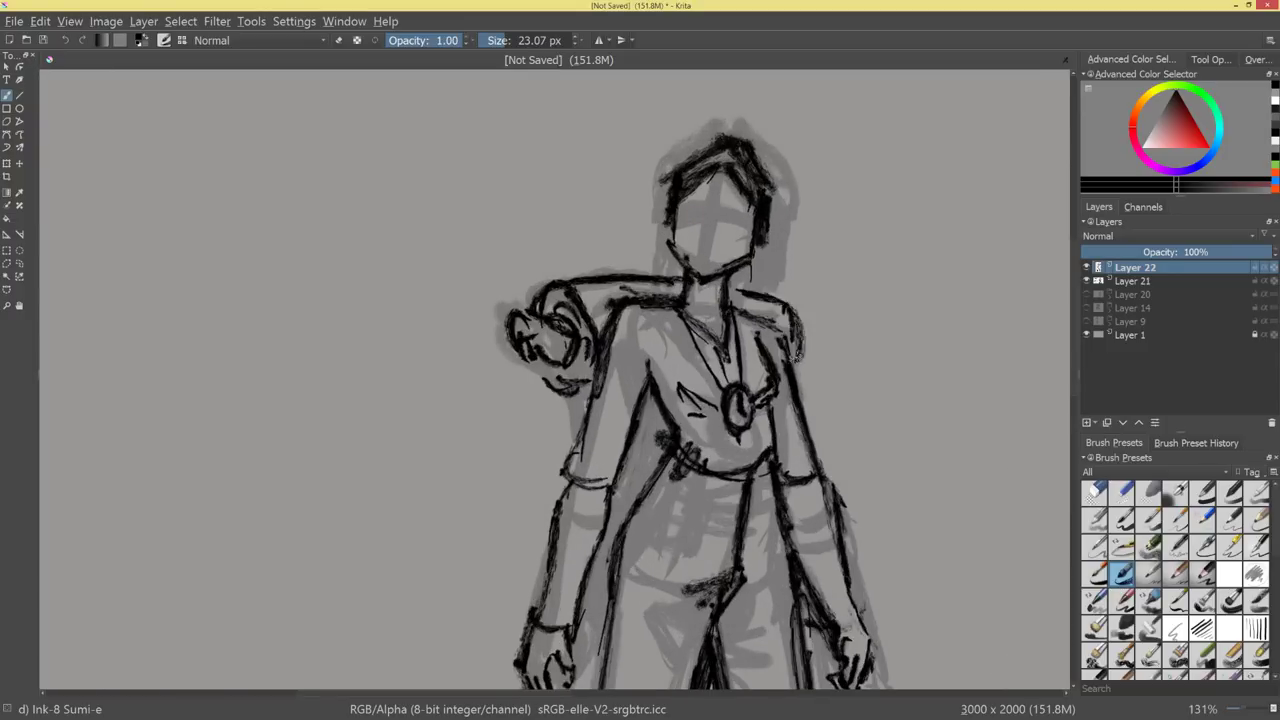
drag(796, 314, 808, 366)
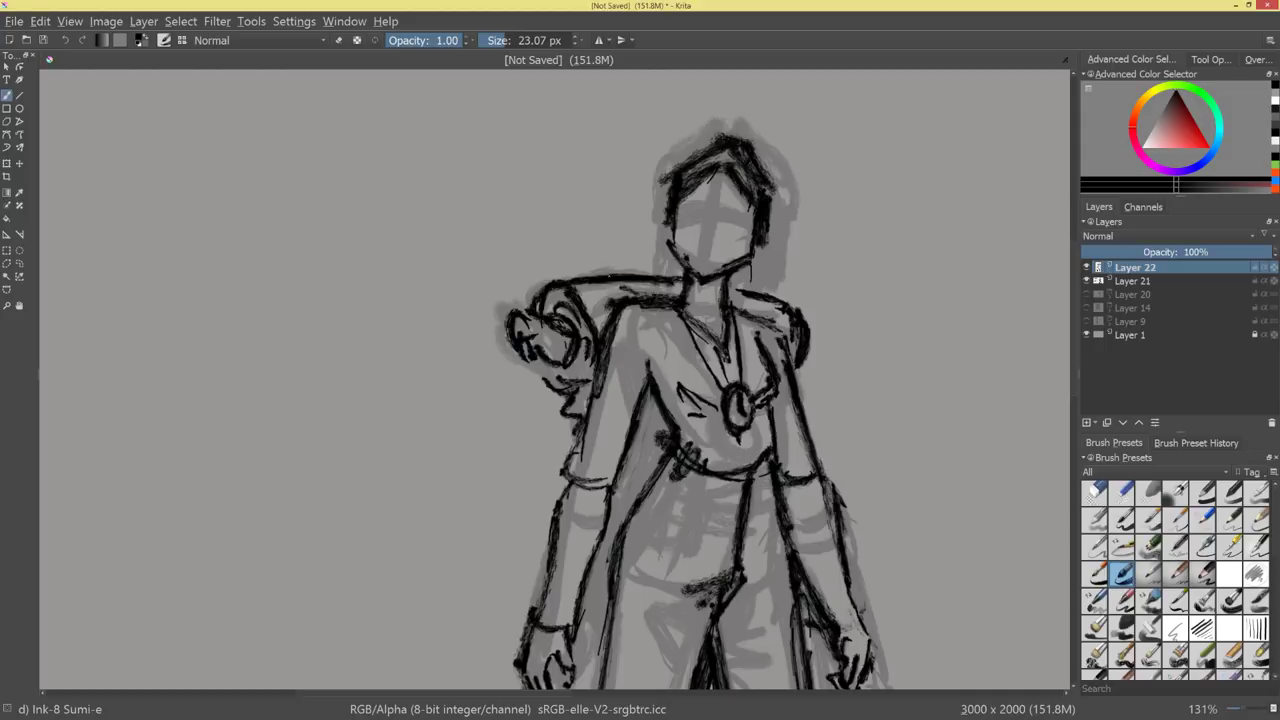
mouse_move(604, 266)
mouse_down()
mouse_move(786, 295)
mouse_move(610, 211)
mouse_up()
click(799, 292)
drag(506, 274, 500, 274)
Reduce the brush size and try a small diamond-shaped tip at the outer end of the pack roll.
key(bracketleft)
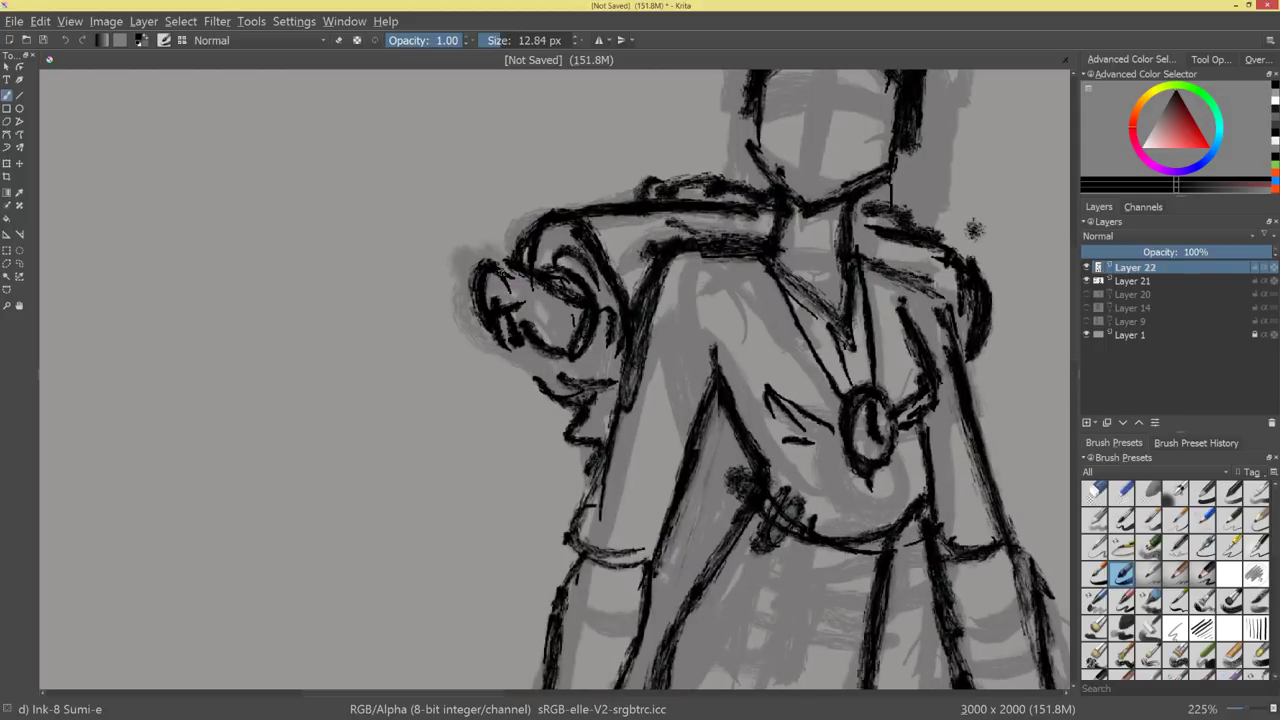
key(bracketleft)
key(bracketleft)
key(bracketleft)
drag(547, 261, 545, 372)
Undo the diamond-shaped tip and replace it with a small round knob joined to the pack roll, using a 43.67 px brush.
click(510, 41)
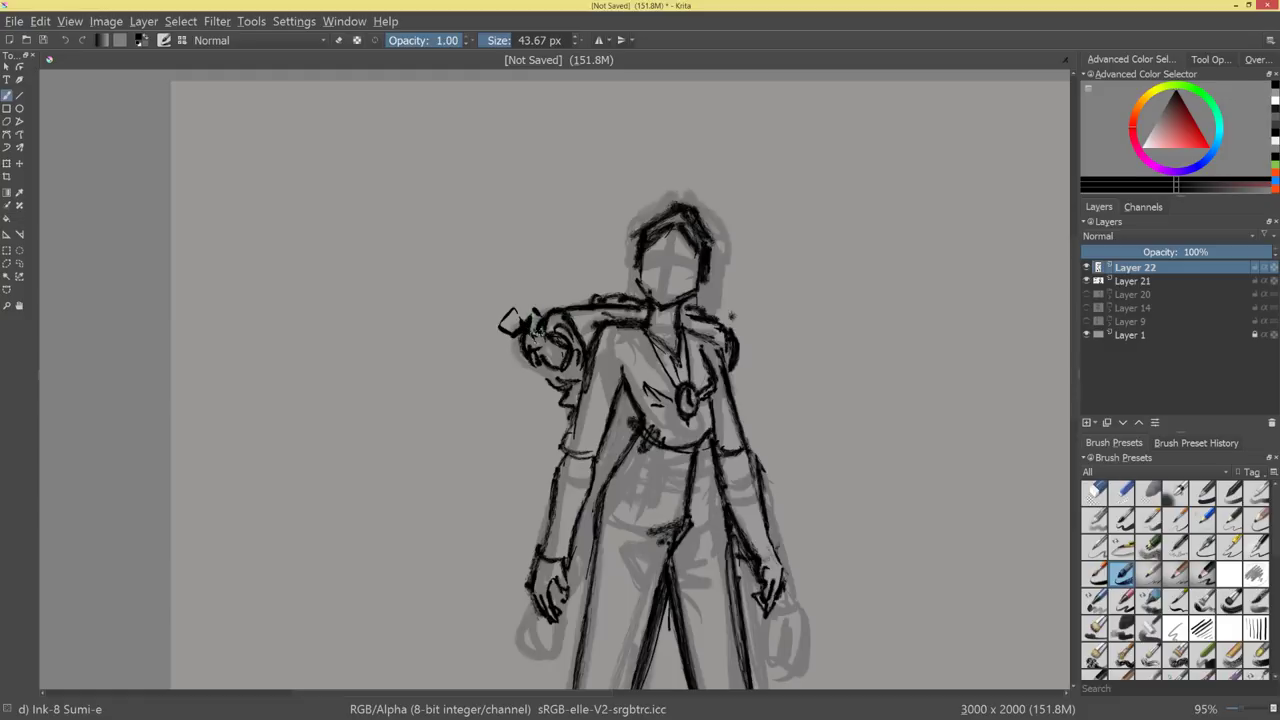
mouse_move(811, 395)
mouse_down()
mouse_move(811, 414)
mouse_move(808, 248)
mouse_up()
key(ctrl+z)
key(ctrl+z)
key(ctrl+z)
key(ctrl+z)
key(ctrl+z)
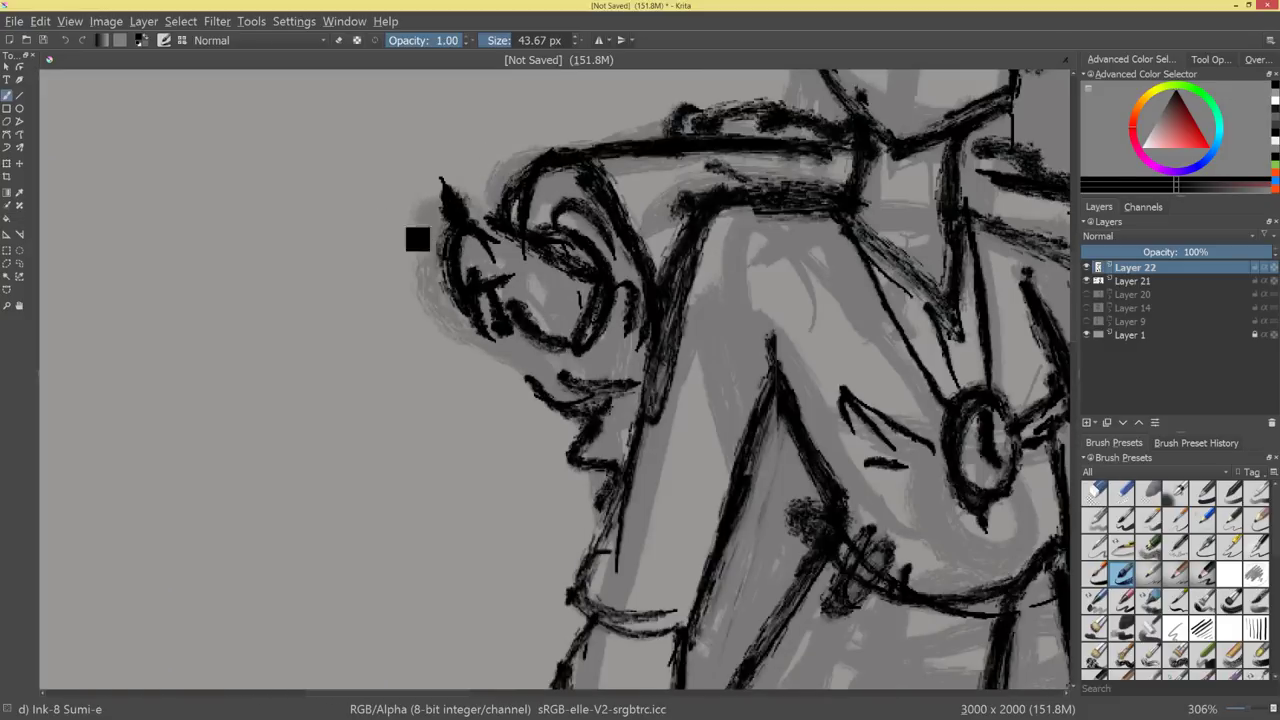
key(ctrl+z)
drag(421, 206, 460, 228)
mouse_move(401, 206)
mouse_down()
mouse_move(395, 262)
mouse_move(450, 236)
mouse_move(412, 208)
mouse_up()
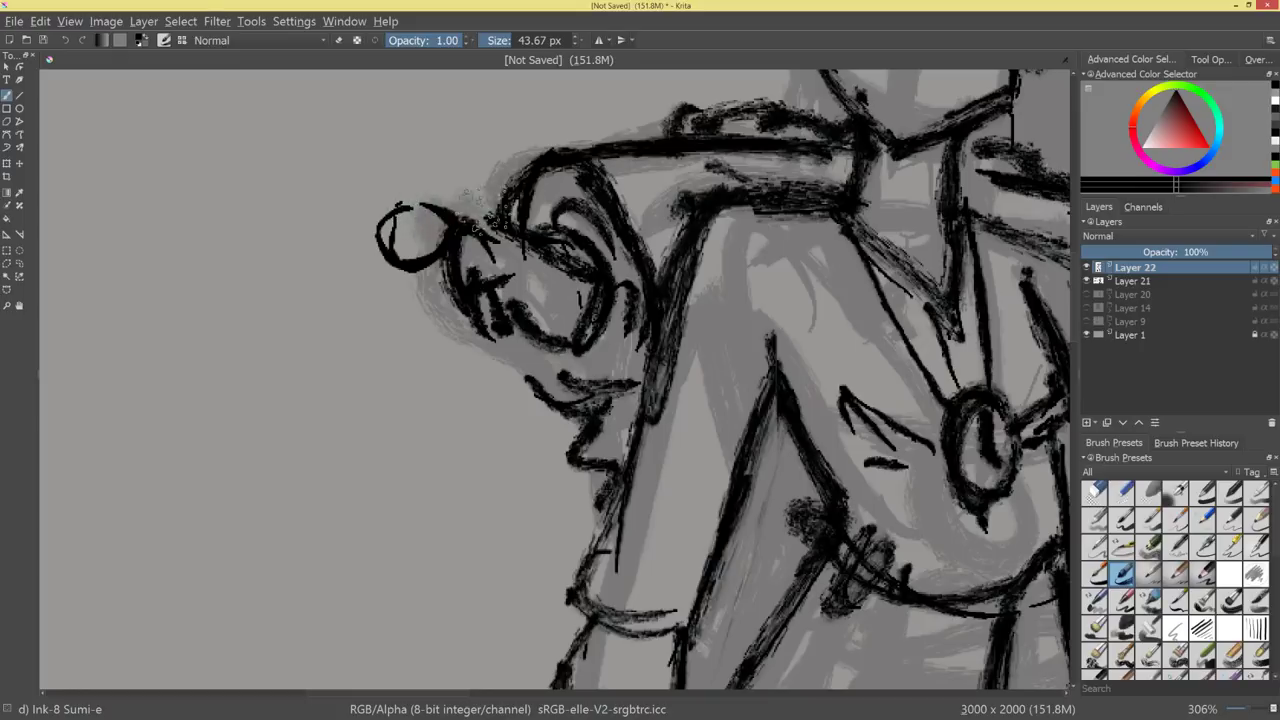
mouse_move(484, 226)
mouse_down()
mouse_move(527, 185)
mouse_move(522, 240)
mouse_up()
Thicken the left-hand arm's outer line from the sleeve cuff to the hand and reinforce the pack edge above it.
mouse_move(657, 363)
mouse_down()
mouse_move(632, 474)
mouse_move(648, 434)
mouse_up()
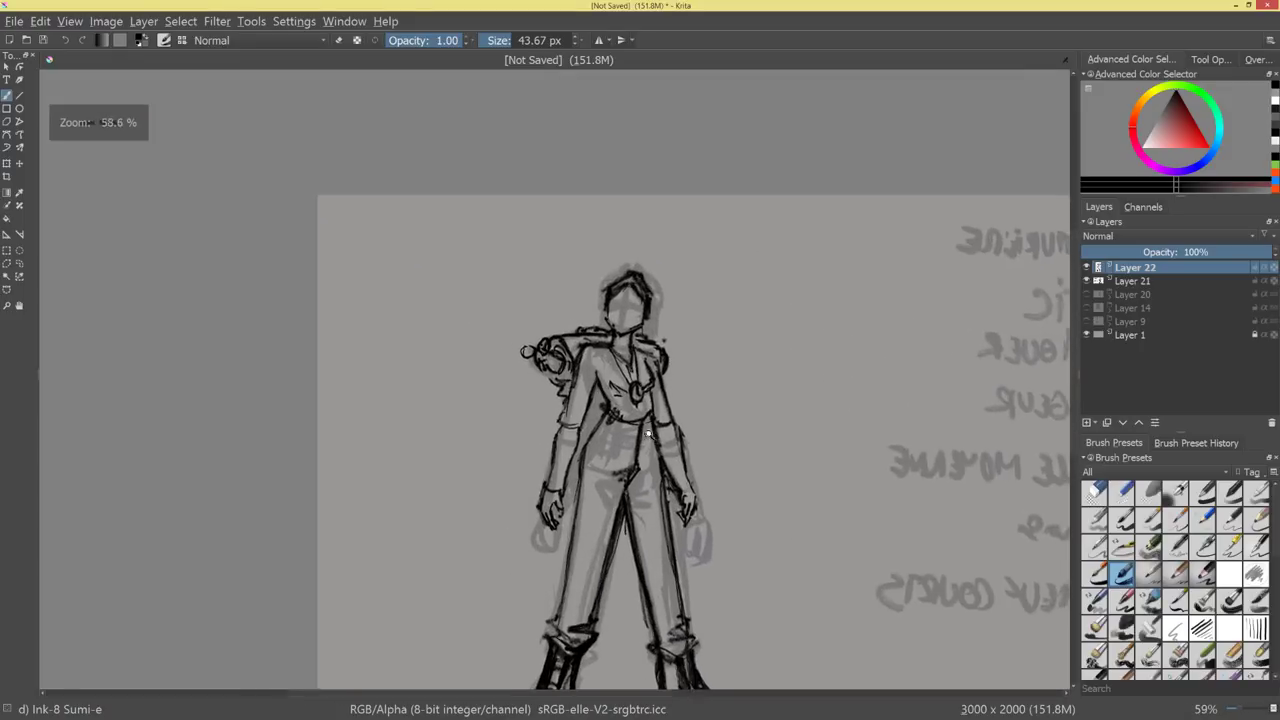
scroll(714, 451, up, 2)
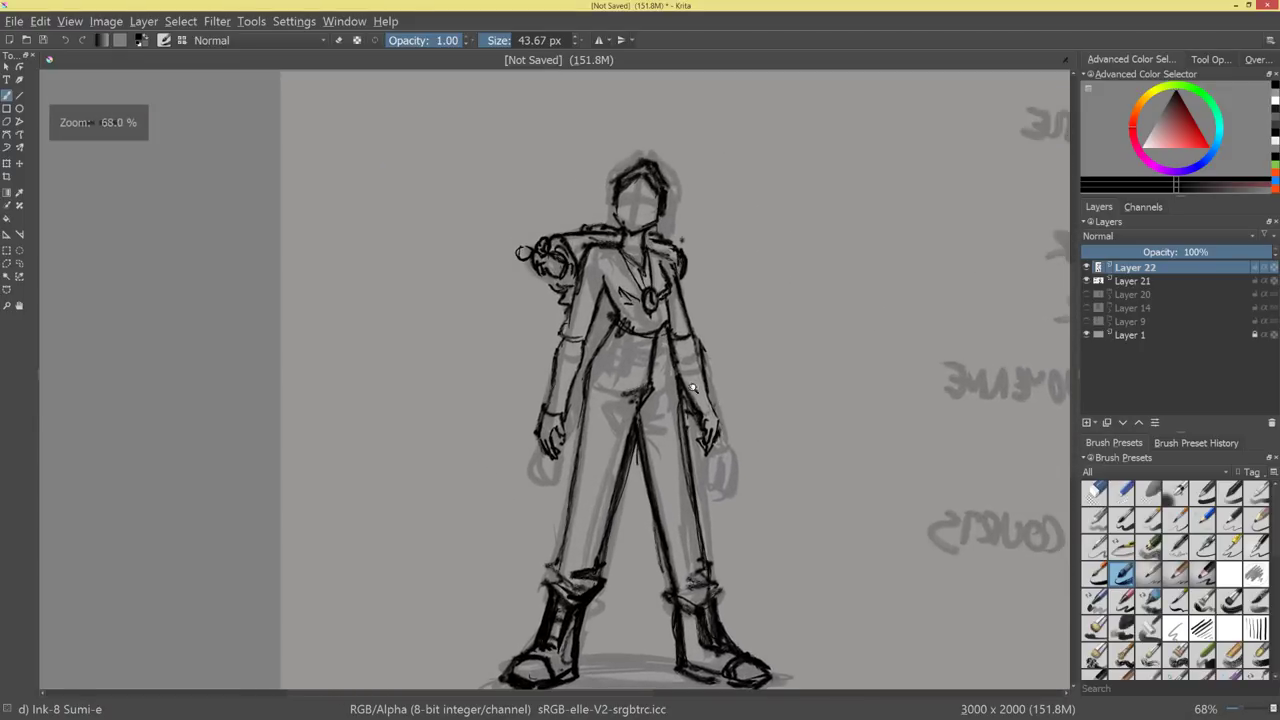
scroll(692, 388, up, 3)
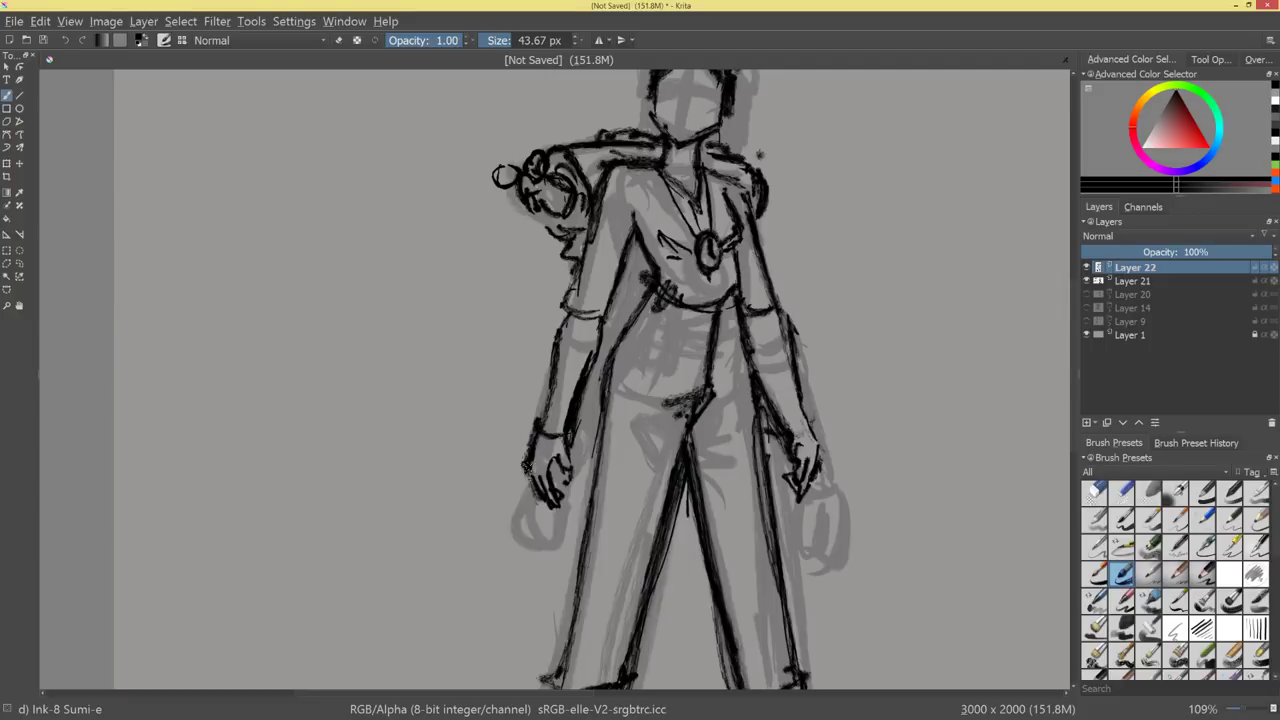
drag(542, 430, 522, 480)
drag(564, 322, 545, 415)
drag(558, 354, 544, 372)
drag(574, 304, 552, 338)
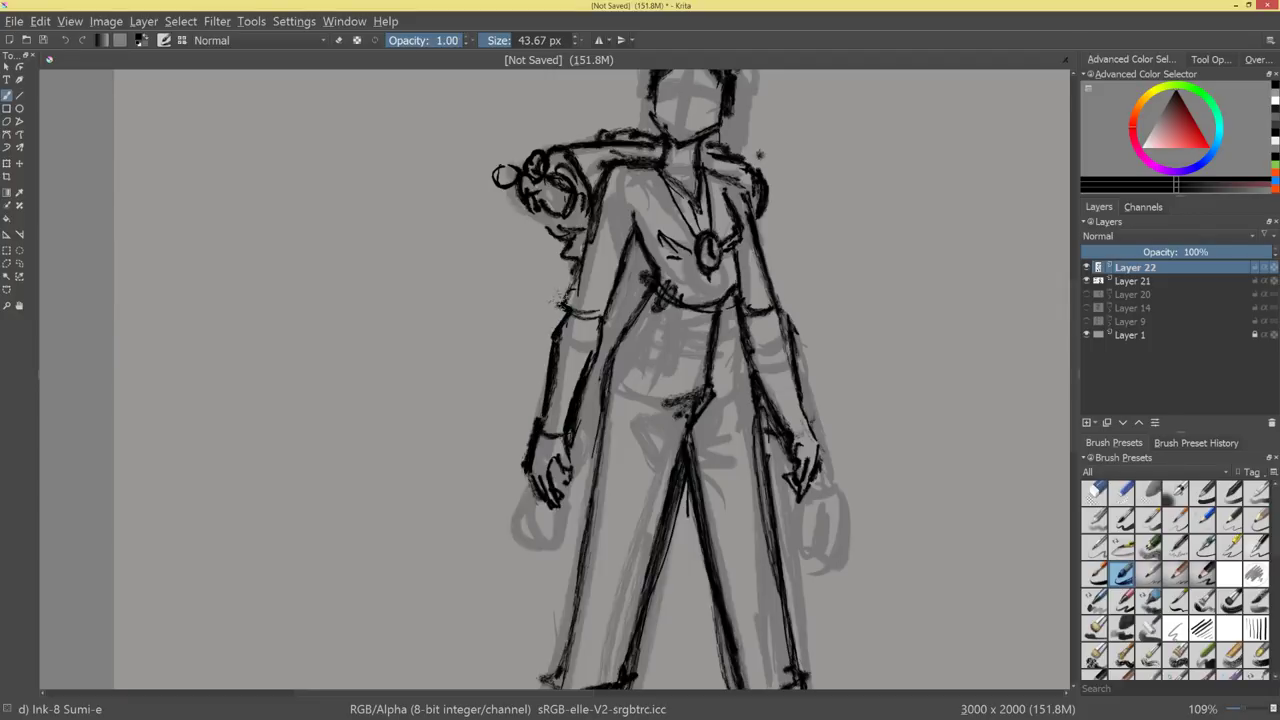
mouse_move(577, 268)
mouse_down()
mouse_move(577, 256)
mouse_move(603, 322)
mouse_up()
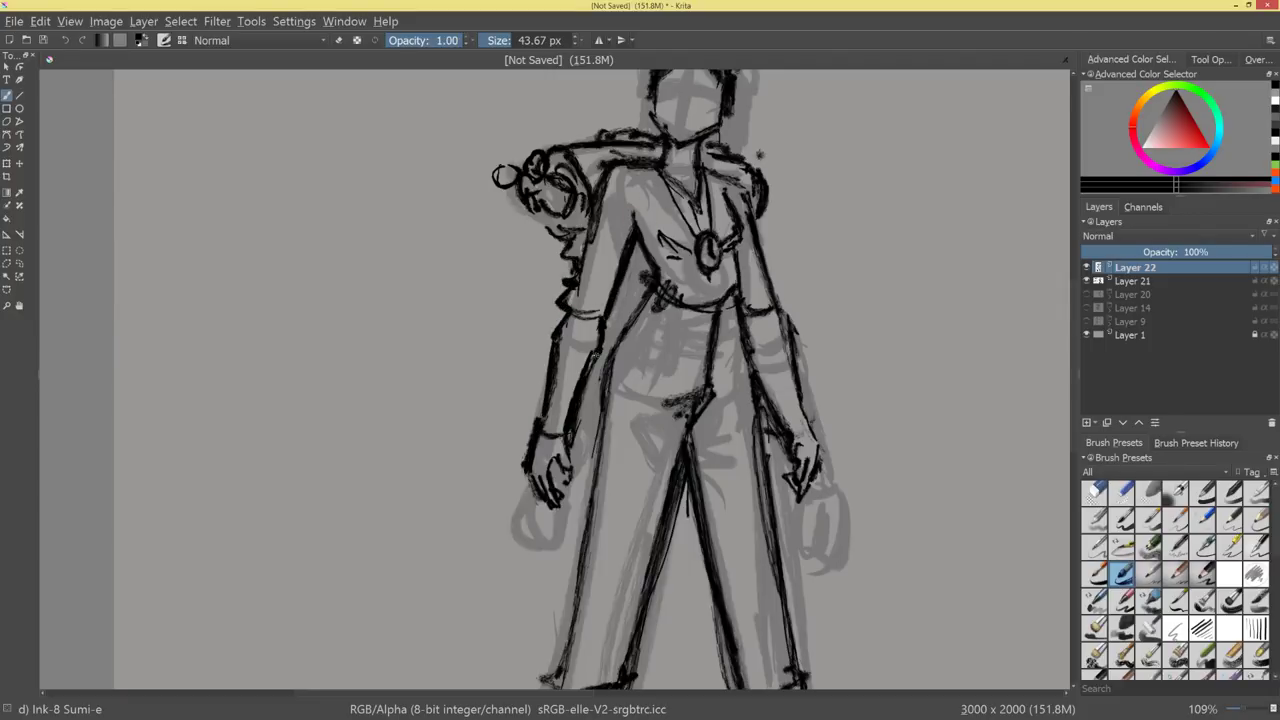
Draw a curved backpack strap around the left-hand shoulder and add a short line at the armpit.
scroll(744, 453, down, 4)
drag(780, 404, 780, 322)
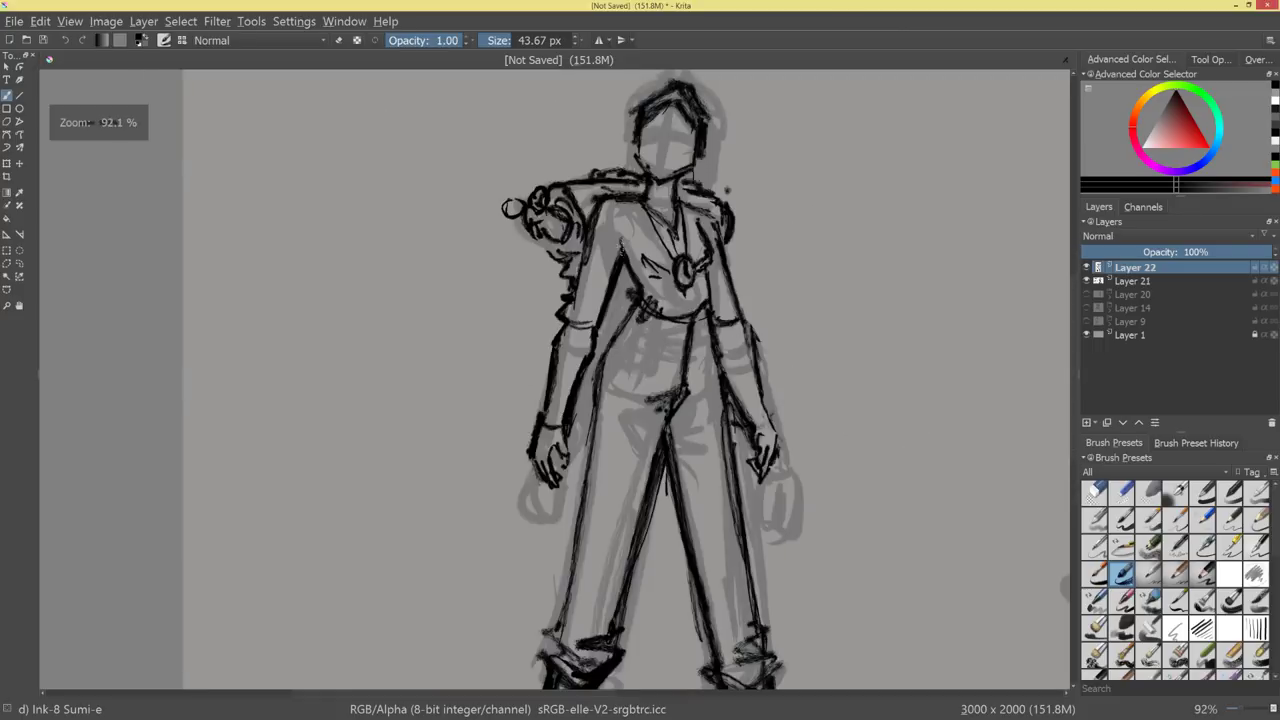
mouse_move(616, 208)
mouse_down()
mouse_move(593, 245)
mouse_move(602, 236)
mouse_up()
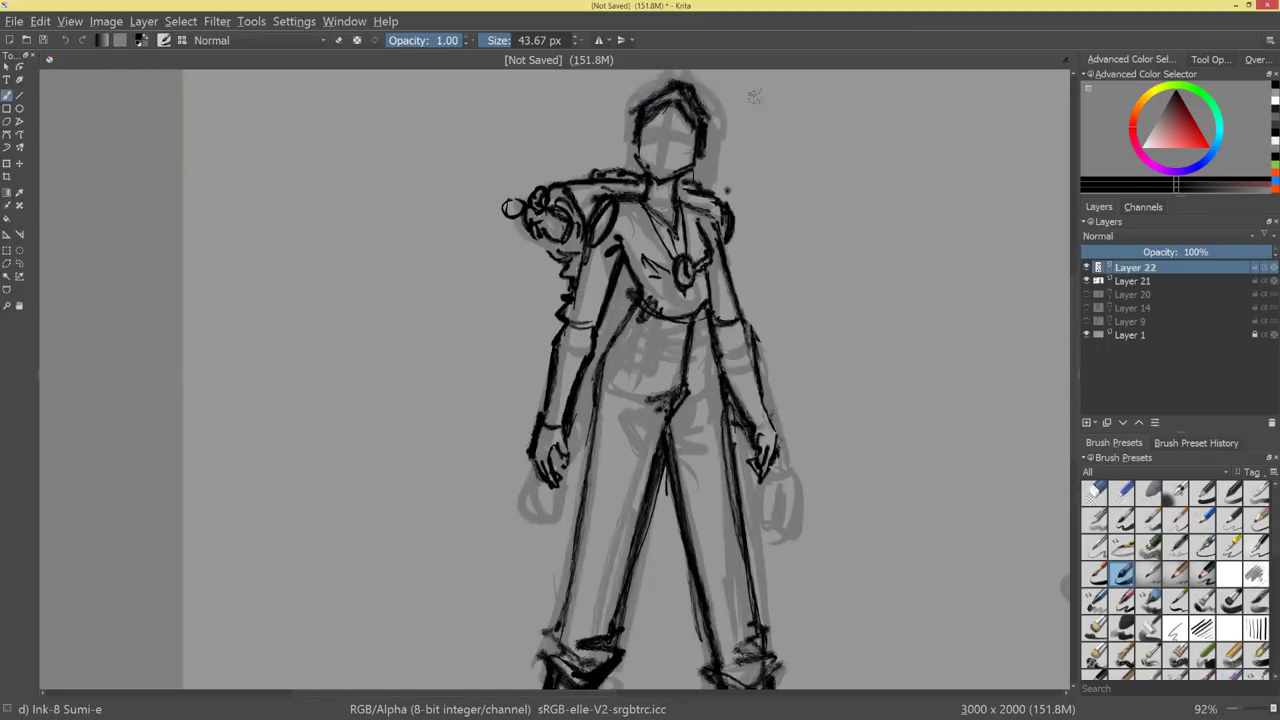
drag(753, 234, 752, 258)
key(ctrl+z)
mouse_move(602, 235)
mouse_down()
mouse_move(600, 268)
mouse_move(588, 270)
mouse_up()
drag(605, 235, 594, 270)
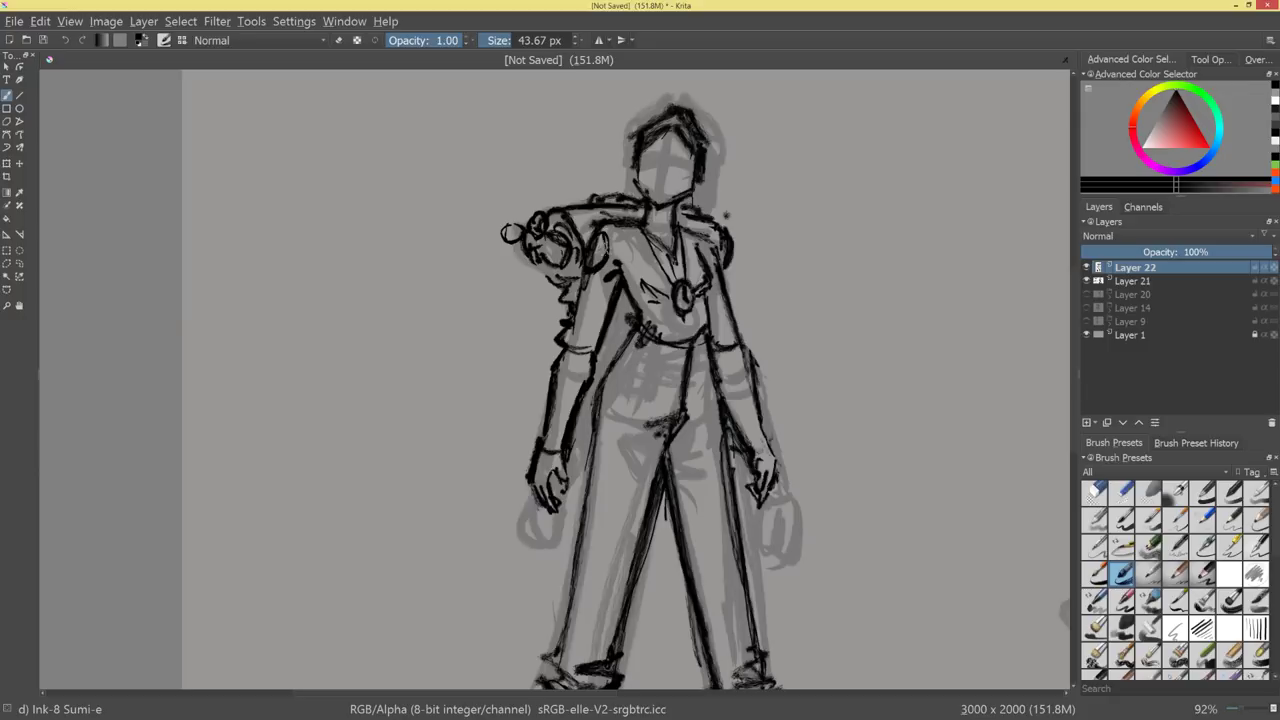
Thicken the left-hand sleeve's rolled cuff and add fold marks along both forearms, undoing the heavy right-hand strokes.
mouse_move(570, 337)
mouse_down()
mouse_move(597, 341)
mouse_move(565, 337)
mouse_up()
click(571, 355)
click(580, 370)
drag(730, 395, 758, 450)
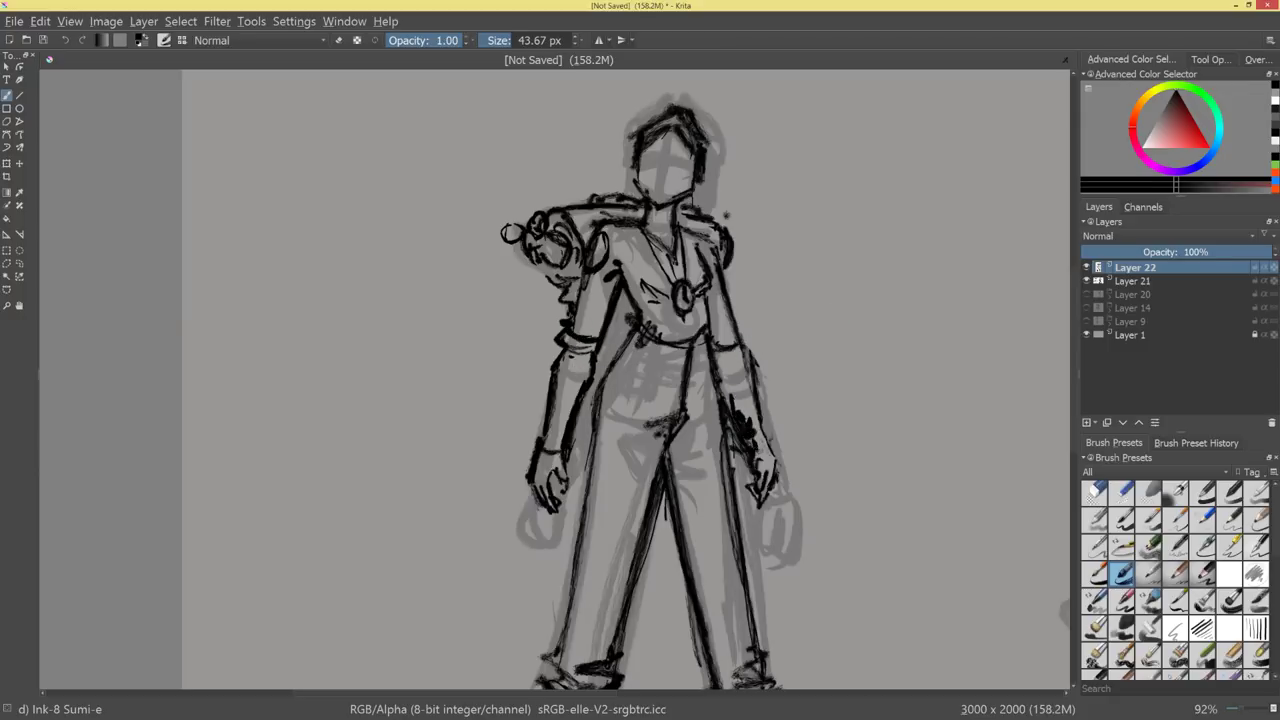
key(ctrl+z)
key(ctrl+z)
drag(564, 420, 566, 462)
mouse_move(808, 423)
mouse_down()
mouse_move(794, 471)
mouse_move(803, 457)
mouse_move(759, 392)
mouse_up()
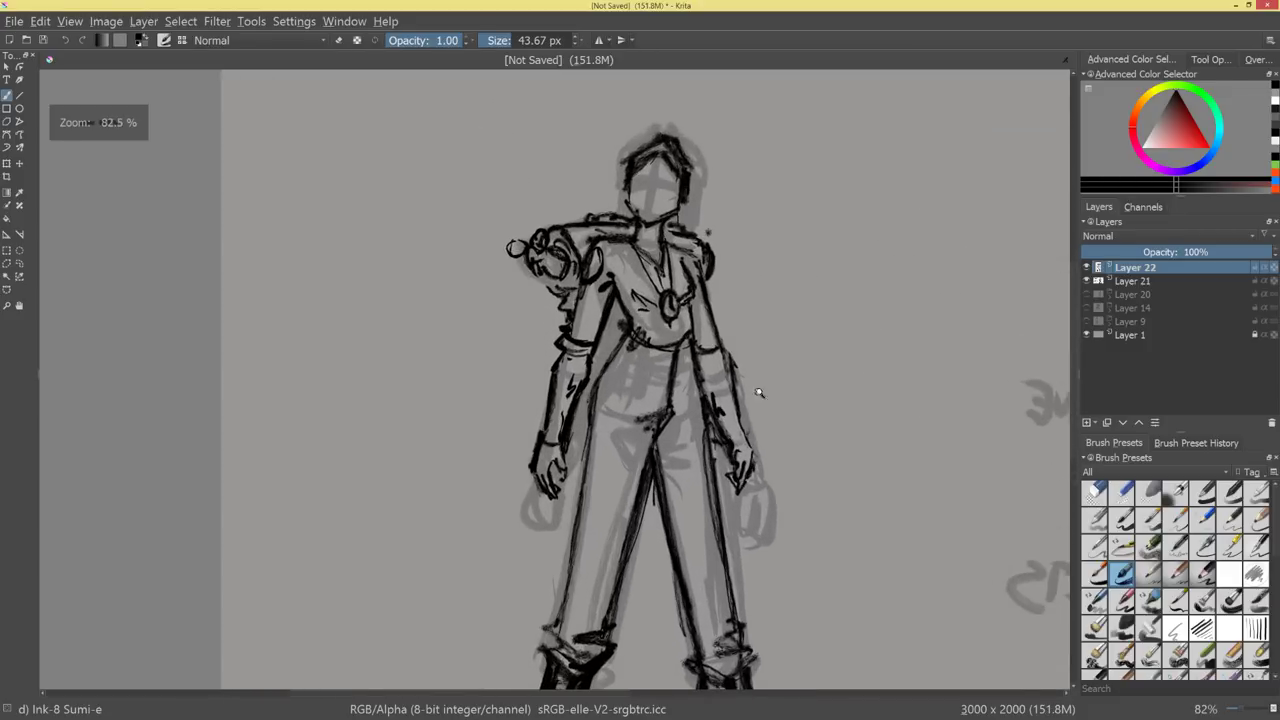
Add dark crease strokes at the trouser crotch and fold marks along the right-hand leg, undoing one stray crease.
mouse_move(677, 351)
mouse_down()
mouse_move(673, 403)
mouse_move(630, 437)
mouse_move(626, 490)
mouse_up()
drag(670, 430, 660, 488)
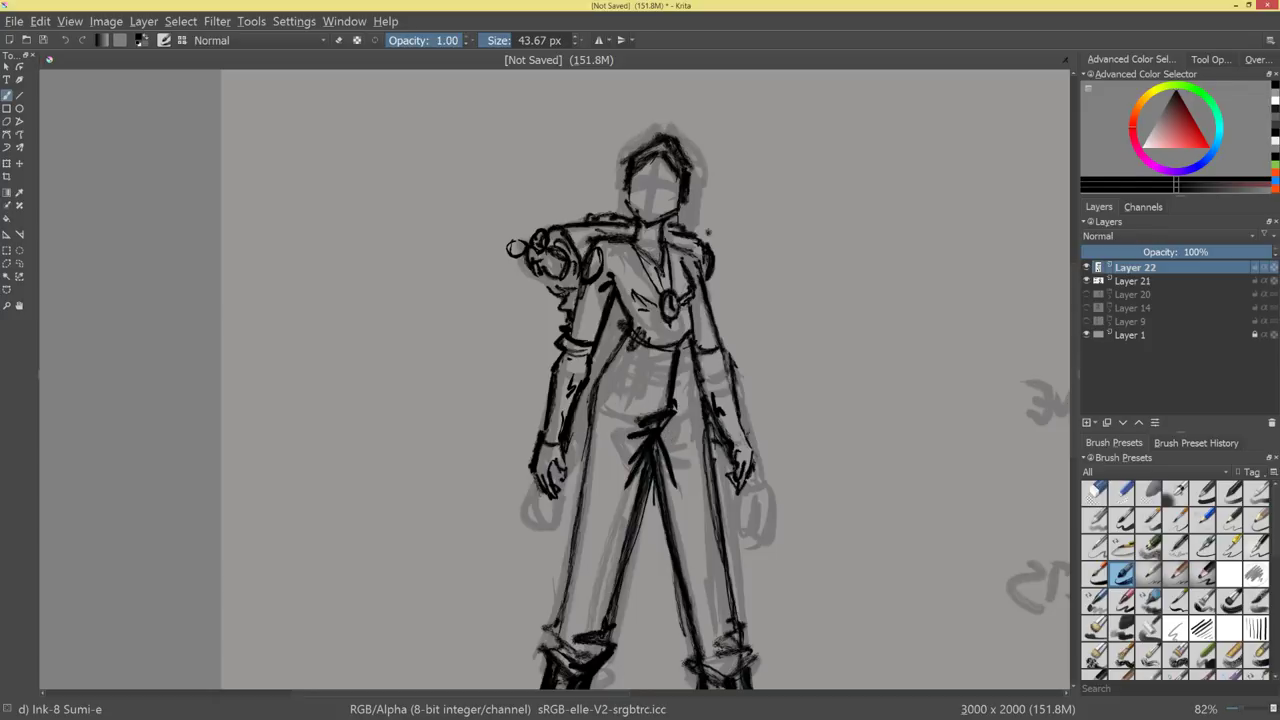
key(ctrl+z)
drag(707, 438, 691, 485)
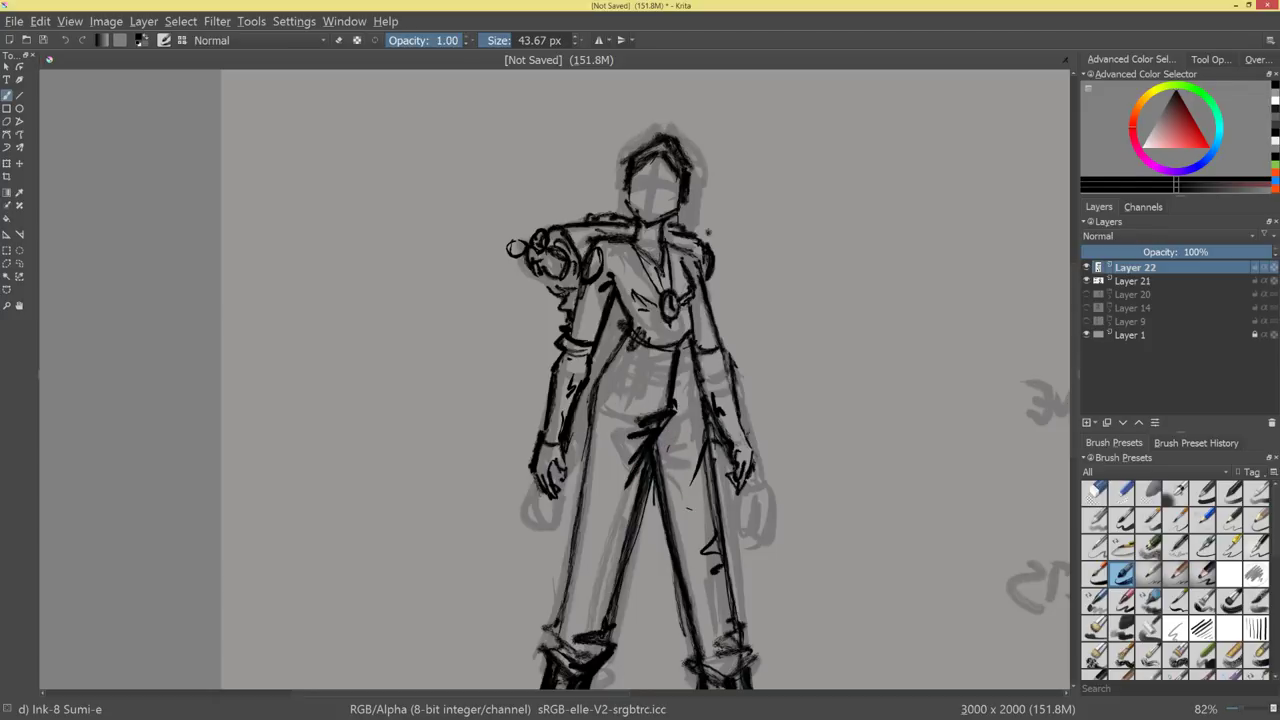
ctrl+click(588, 566)
click(1176, 93)
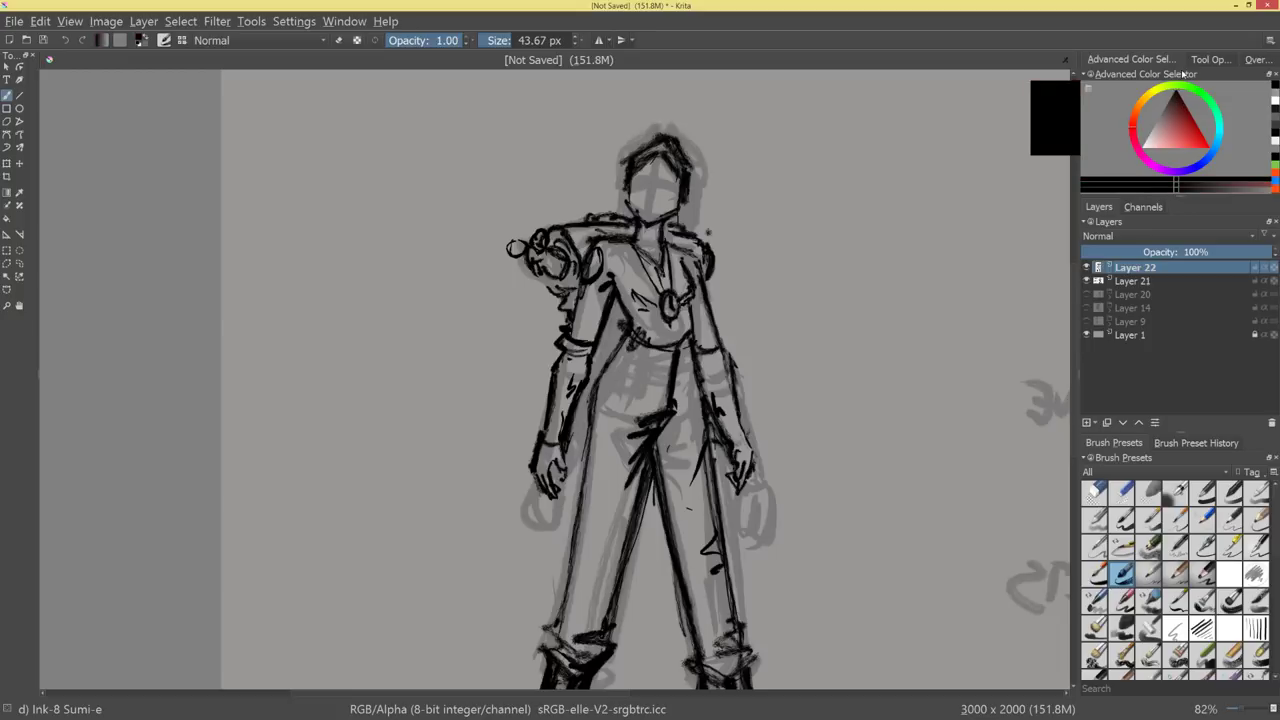
Set the brush size to 17.64 px and draw small nostrils and a mouth on the character's blank face.
mouse_move(634, 503)
mouse_down()
mouse_move(603, 541)
mouse_move(610, 570)
mouse_up()
drag(725, 395, 804, 483)
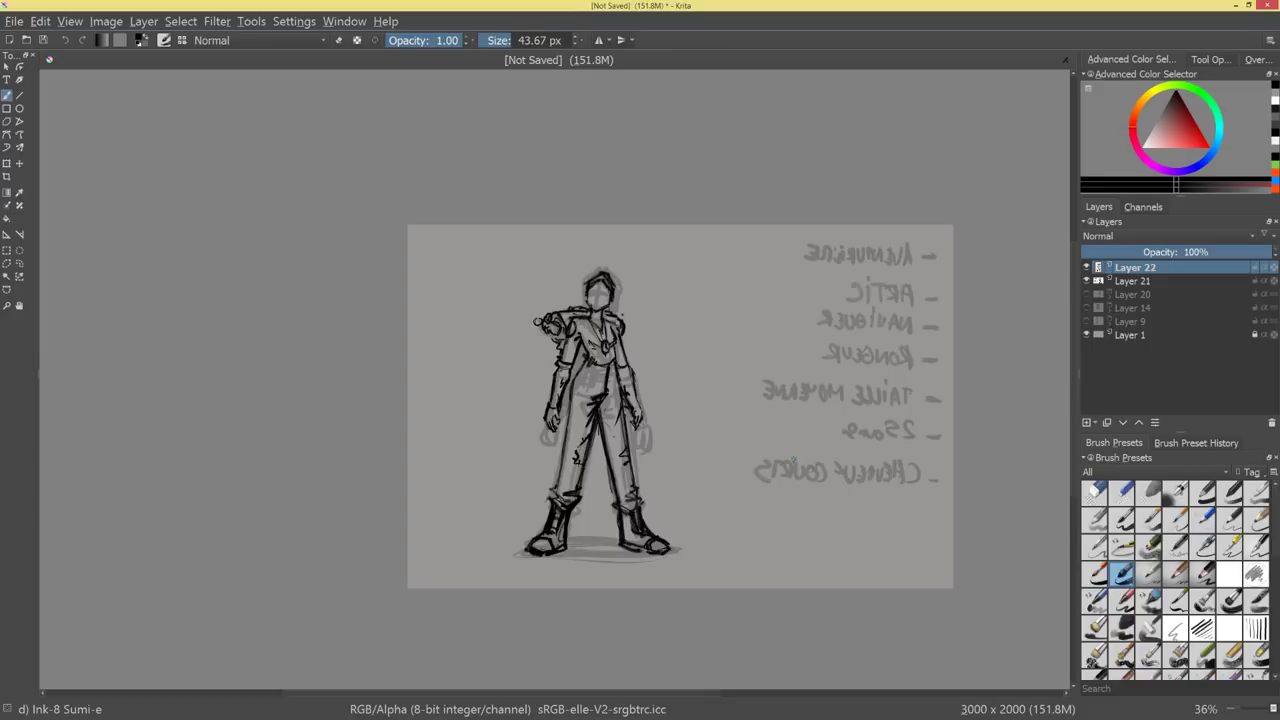
drag(629, 320, 662, 410)
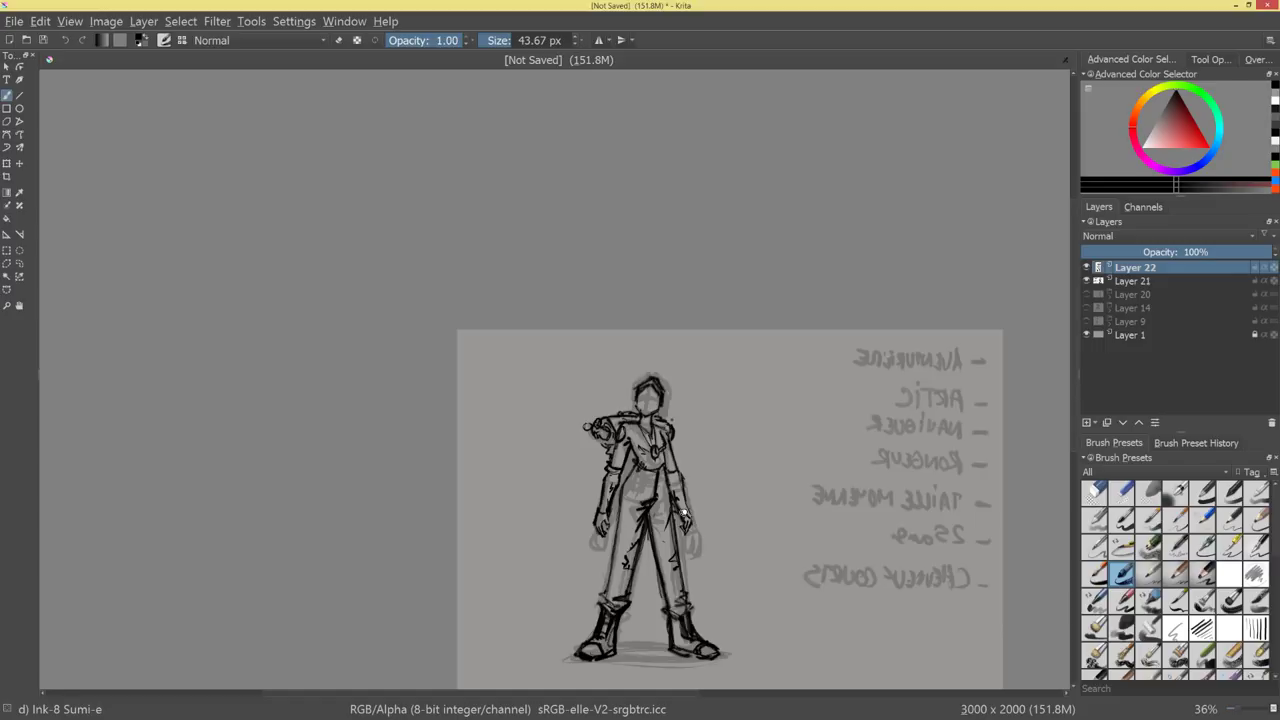
mouse_move(686, 452)
mouse_down()
mouse_move(808, 403)
mouse_move(880, 345)
mouse_up()
drag(904, 422, 522, 288)
drag(740, 326, 722, 326)
key(bracketleft)
key(bracketleft)
key(bracketleft)
key(bracketleft)
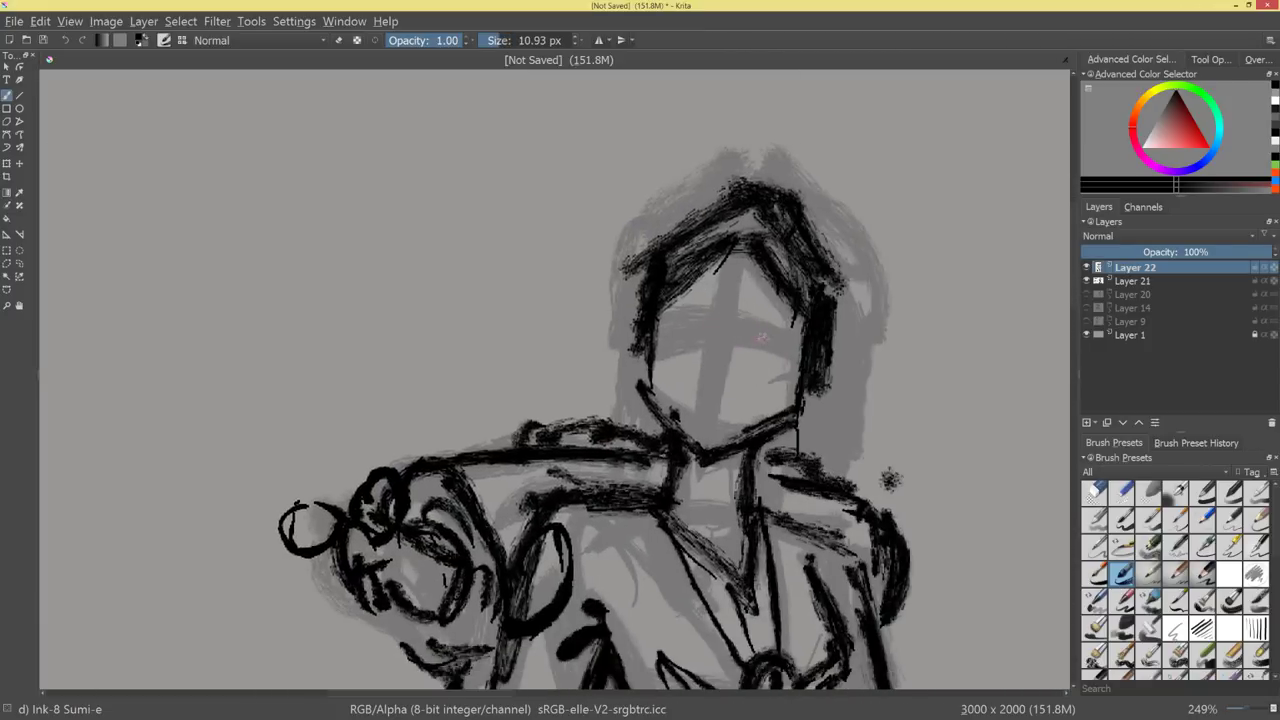
key(bracketright)
key(bracketright)
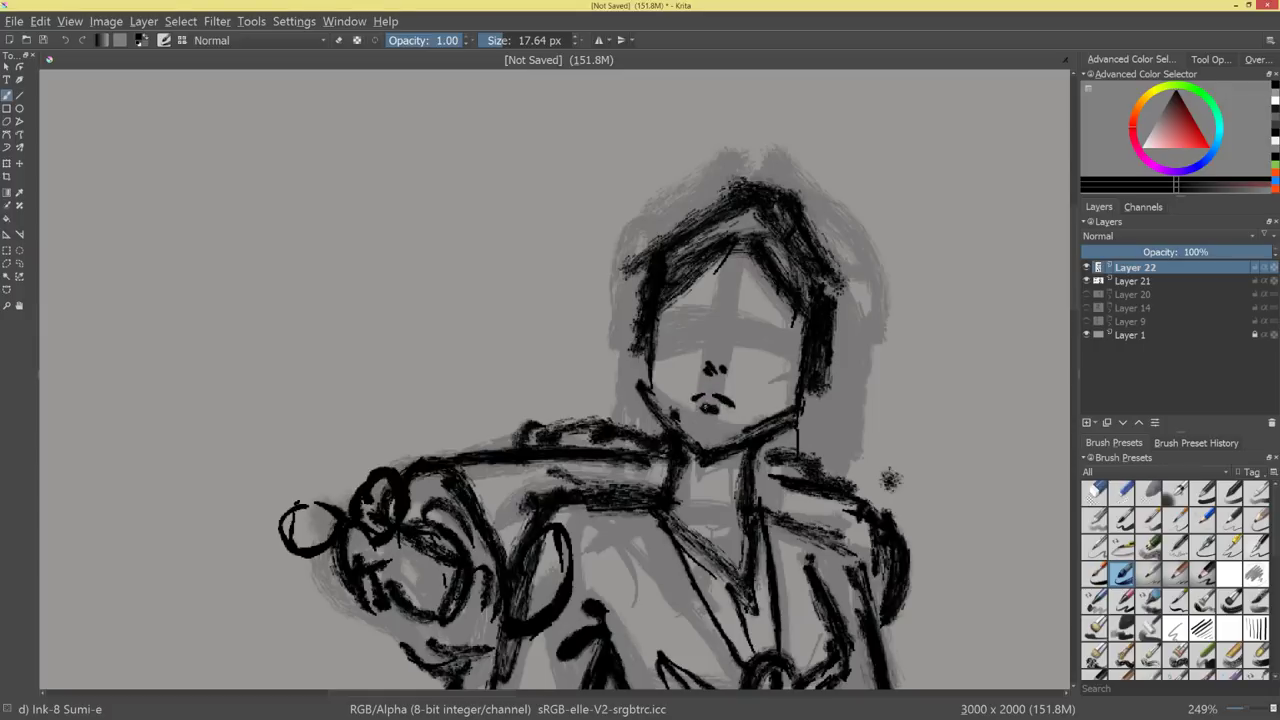
Draw two angled eyebrow lines and rough in the eyes on the character's face.
key(minus)
key(minus)
key(minus)
key(minus)
drag(659, 533, 825, 326)
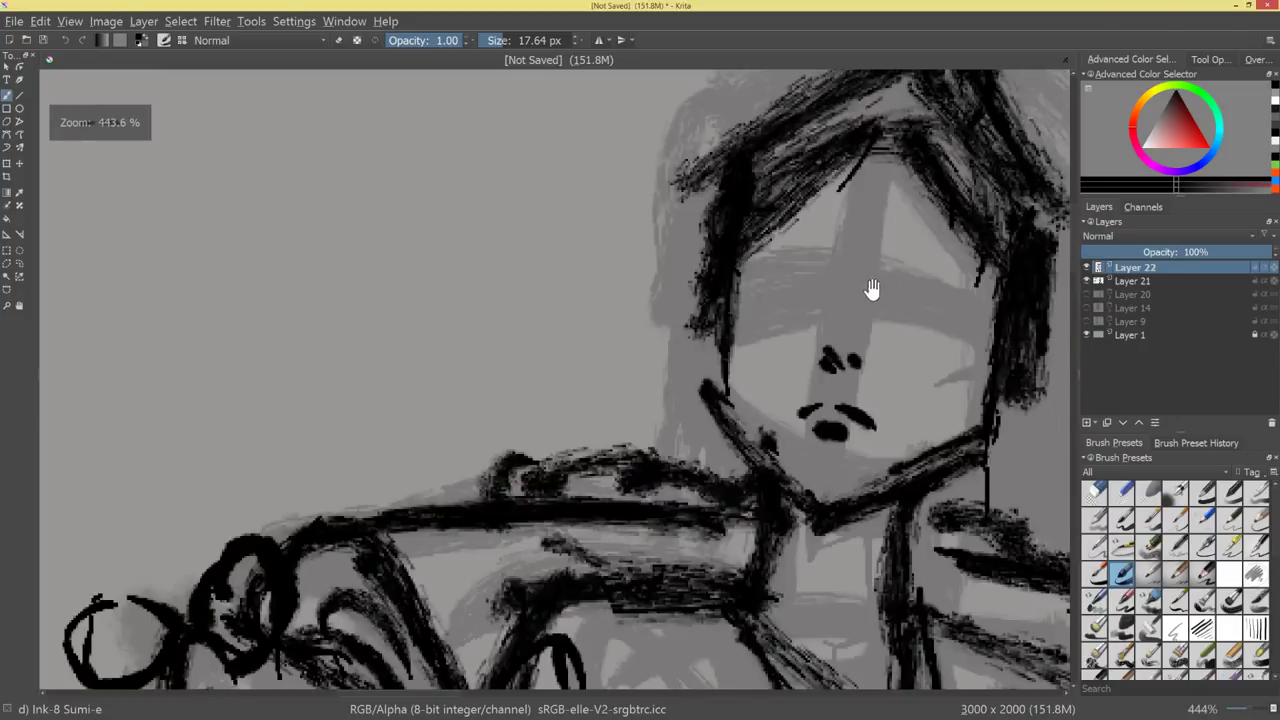
mouse_move(871, 289)
mouse_down()
mouse_move(679, 352)
mouse_move(608, 330)
mouse_move(764, 345)
mouse_up()
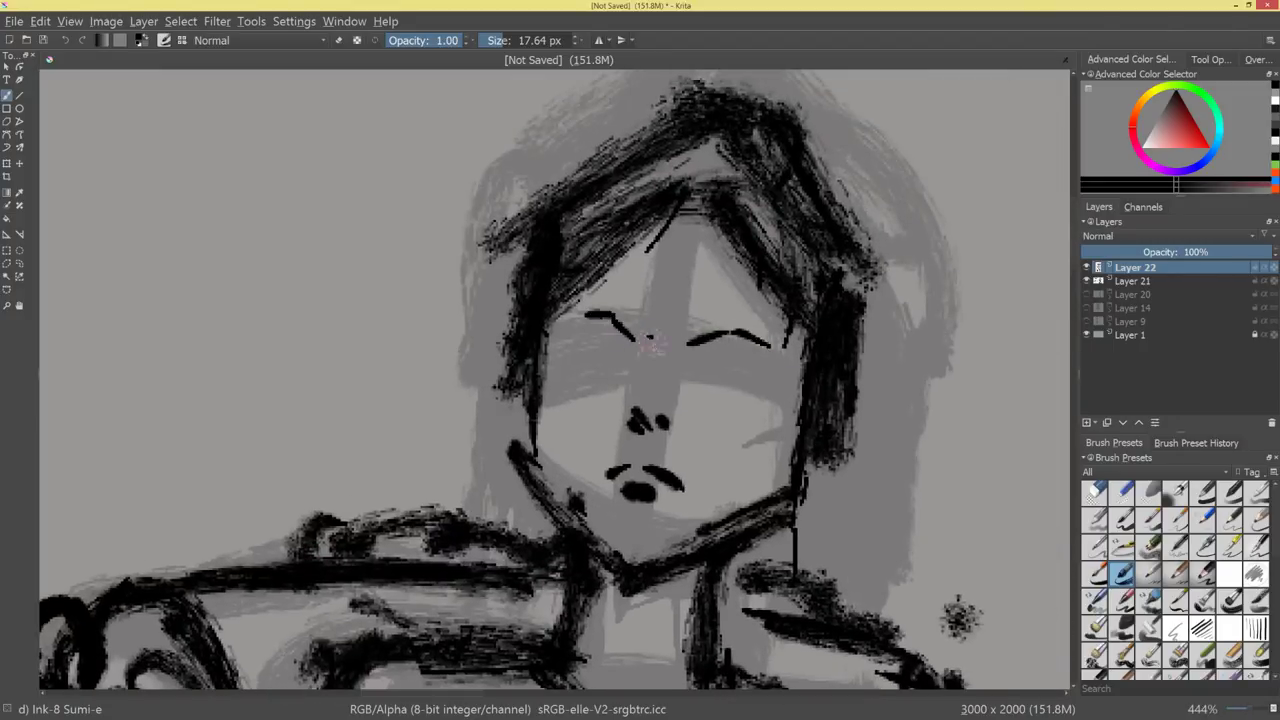
click(650, 342)
mouse_move(572, 340)
mouse_down()
mouse_move(622, 356)
mouse_move(597, 361)
mouse_move(732, 353)
mouse_move(757, 366)
mouse_move(702, 366)
mouse_up()
scroll(737, 471, down, 10)
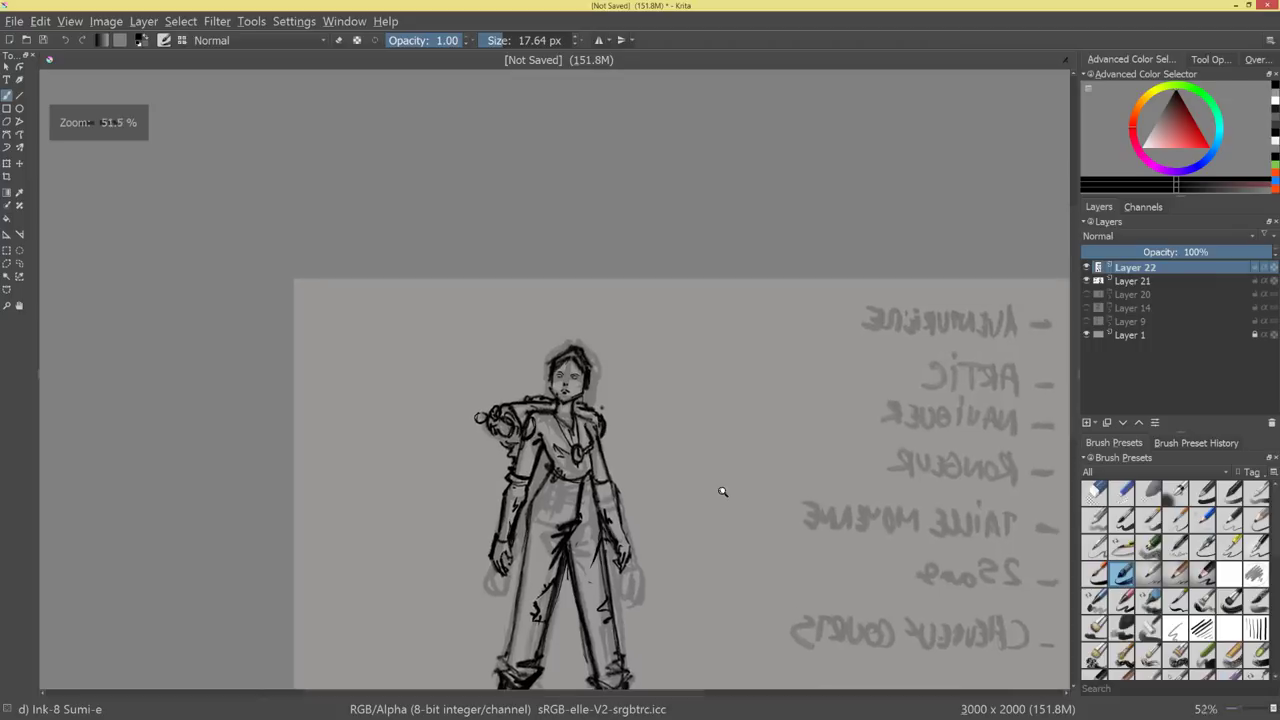
scroll(737, 471, up, 9)
drag(594, 345, 592, 352)
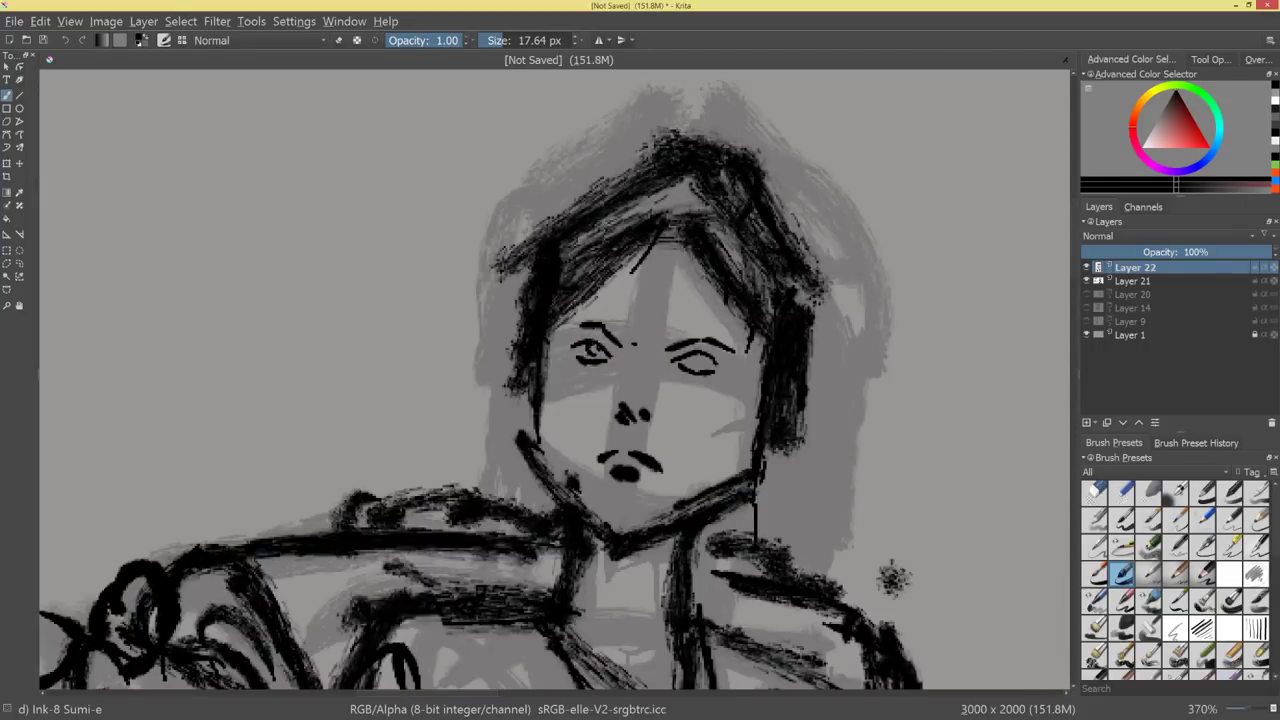
Draw the irises and thicken the eyelids, lashes and eyebrows, undoing the unwanted eye strokes.
drag(692, 352, 699, 361)
mouse_move(771, 413)
mouse_down()
mouse_move(724, 503)
mouse_move(797, 431)
mouse_move(943, 606)
mouse_up()
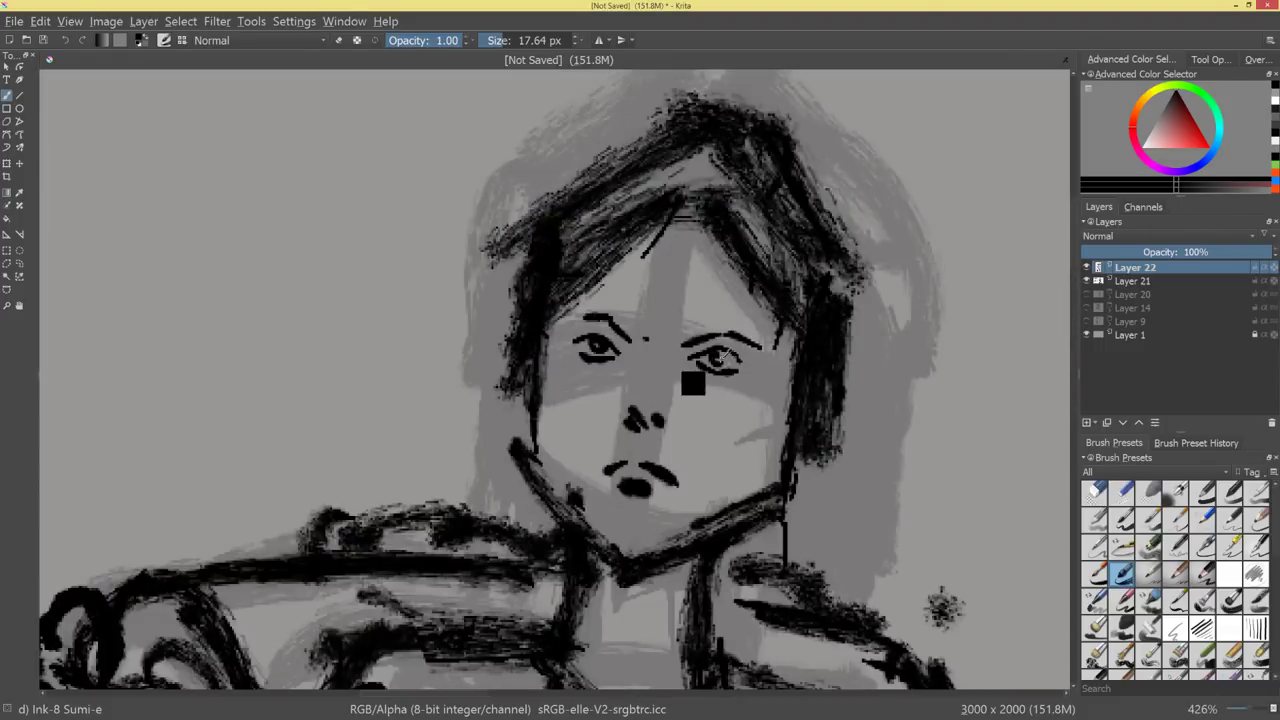
mouse_move(712, 348)
mouse_down()
mouse_move(757, 449)
mouse_move(786, 416)
mouse_move(783, 586)
mouse_move(820, 523)
mouse_move(809, 540)
mouse_move(656, 386)
mouse_move(663, 348)
mouse_up()
mouse_move(573, 362)
mouse_down()
mouse_move(597, 363)
mouse_move(591, 353)
mouse_move(565, 356)
mouse_move(597, 368)
mouse_move(591, 378)
mouse_move(659, 362)
mouse_move(676, 377)
mouse_move(663, 385)
mouse_move(678, 378)
mouse_up()
key(e)
mouse_move(698, 447)
mouse_down()
mouse_move(698, 590)
mouse_move(690, 404)
mouse_up()
mouse_move(564, 337)
mouse_down()
mouse_move(596, 315)
mouse_move(566, 328)
mouse_move(581, 347)
mouse_move(635, 297)
mouse_move(611, 350)
mouse_up()
key(ctrl+z)
key(ctrl+z)
key(ctrl+z)
mouse_move(704, 346)
mouse_down()
mouse_move(722, 378)
mouse_move(736, 374)
mouse_move(729, 355)
mouse_move(756, 377)
mouse_up()
drag(558, 331, 618, 356)
drag(568, 313, 635, 341)
key(ctrl+z)
mouse_move(572, 316)
mouse_down()
mouse_move(608, 316)
mouse_move(631, 337)
mouse_move(748, 322)
mouse_move(764, 352)
mouse_up()
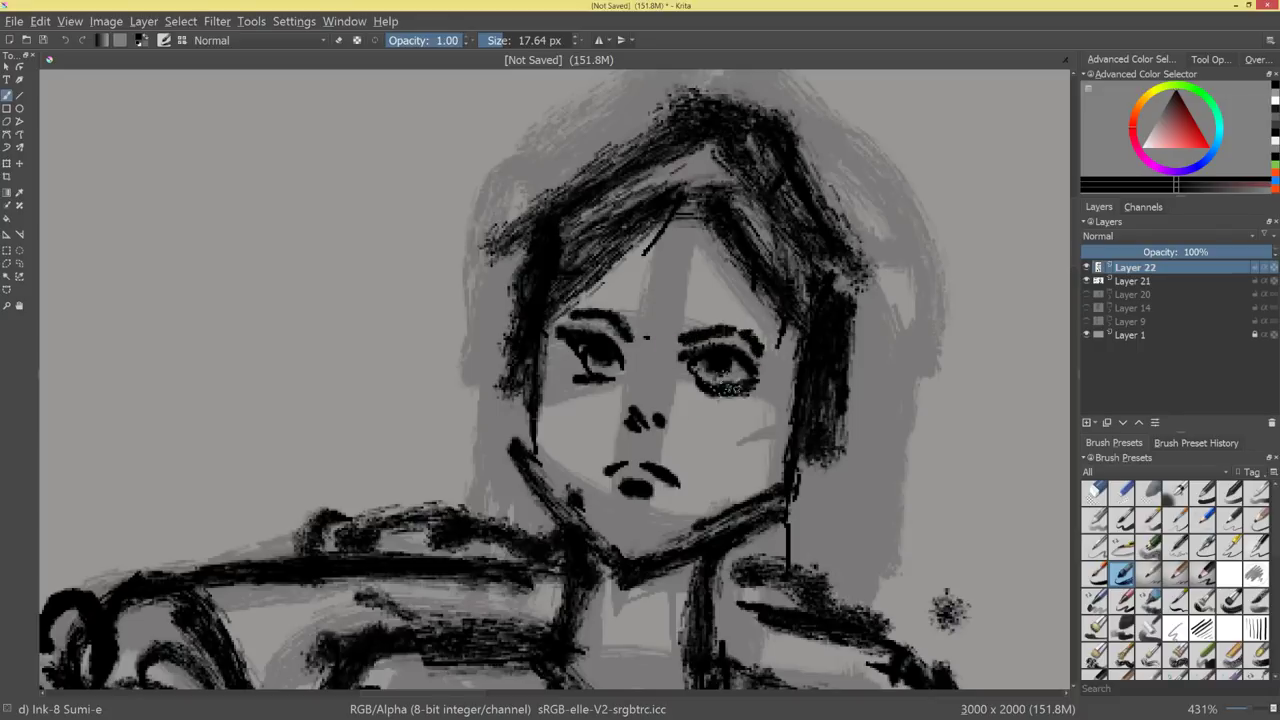
Refine the nose and mouth strokes and add dark hair ends beside the jaw on both sides.
drag(614, 410, 664, 436)
mouse_move(654, 466)
mouse_down()
mouse_move(698, 496)
mouse_move(670, 482)
mouse_up()
mouse_move(614, 458)
mouse_down()
mouse_move(640, 472)
mouse_move(622, 473)
mouse_up()
mouse_move(735, 504)
mouse_down()
mouse_move(703, 597)
mouse_move(743, 537)
mouse_move(742, 398)
mouse_move(663, 450)
mouse_up()
drag(674, 436, 650, 457)
drag(528, 427, 556, 445)
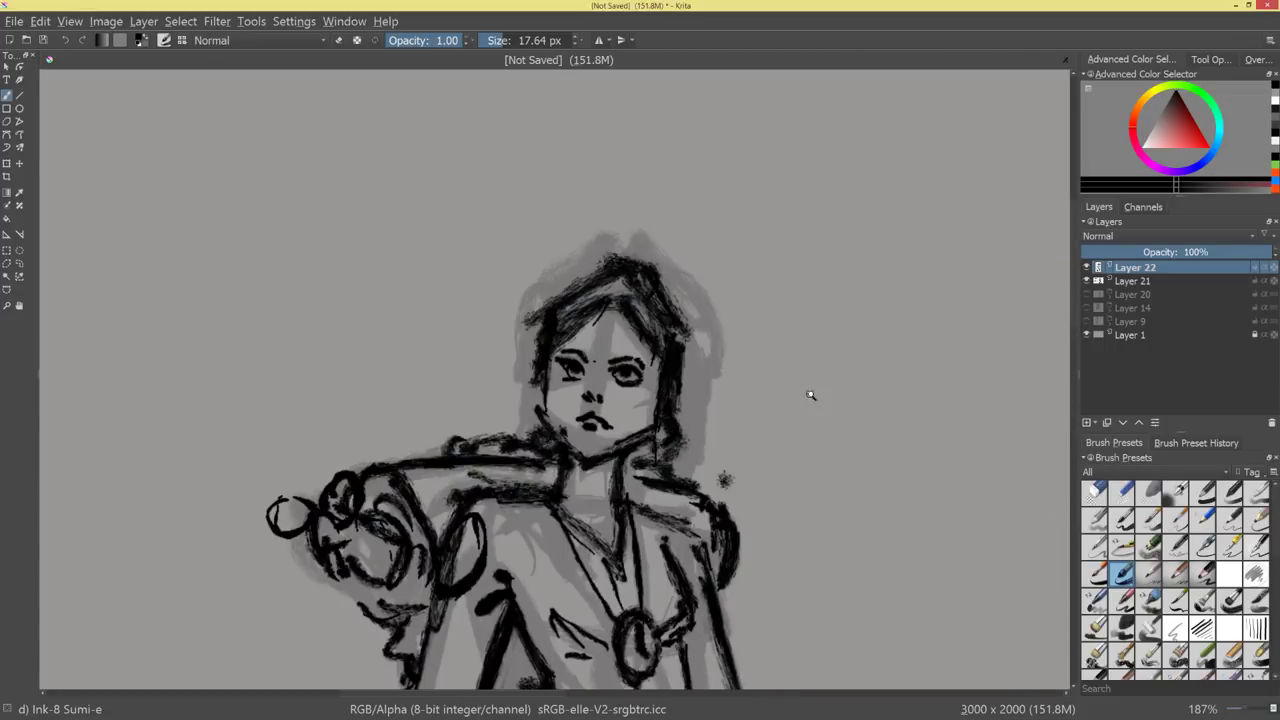
mouse_move(812, 396)
mouse_down()
mouse_move(763, 500)
mouse_move(826, 486)
mouse_move(768, 334)
mouse_move(652, 142)
mouse_up()
mouse_move(640, 228)
mouse_down()
mouse_move(577, 346)
mouse_move(549, 472)
mouse_up()
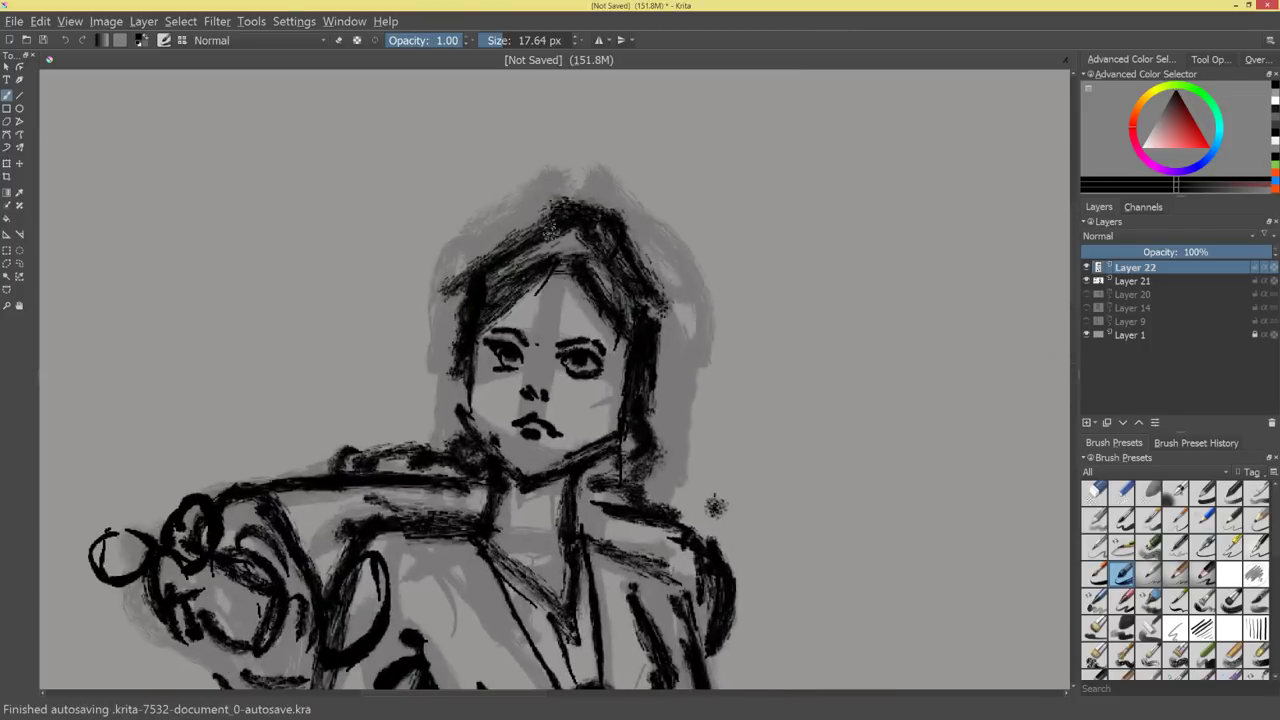
Draw curved fringe strands over the forehead and lightly erase parts of the dark hair.
drag(555, 258, 535, 338)
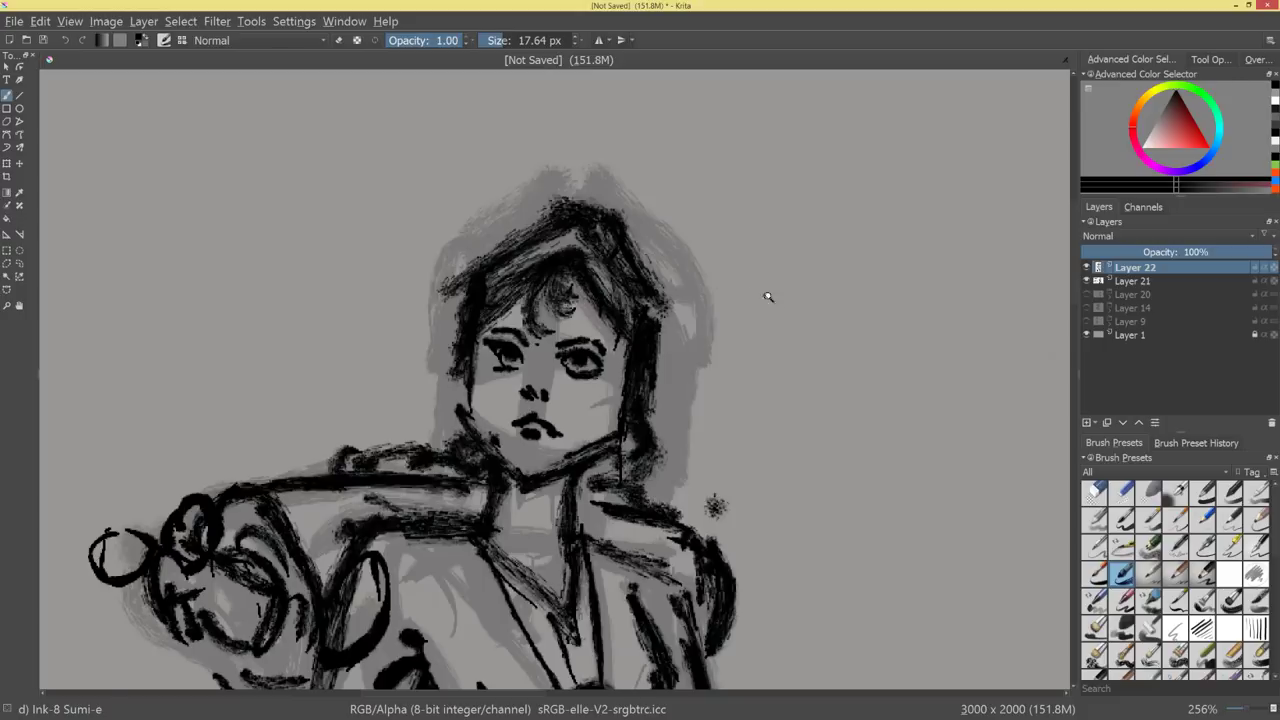
mouse_move(766, 294)
mouse_down()
mouse_move(757, 371)
mouse_move(675, 270)
mouse_up()
key(e)
mouse_move(545, 274)
mouse_down()
mouse_move(590, 268)
mouse_move(603, 280)
mouse_up()
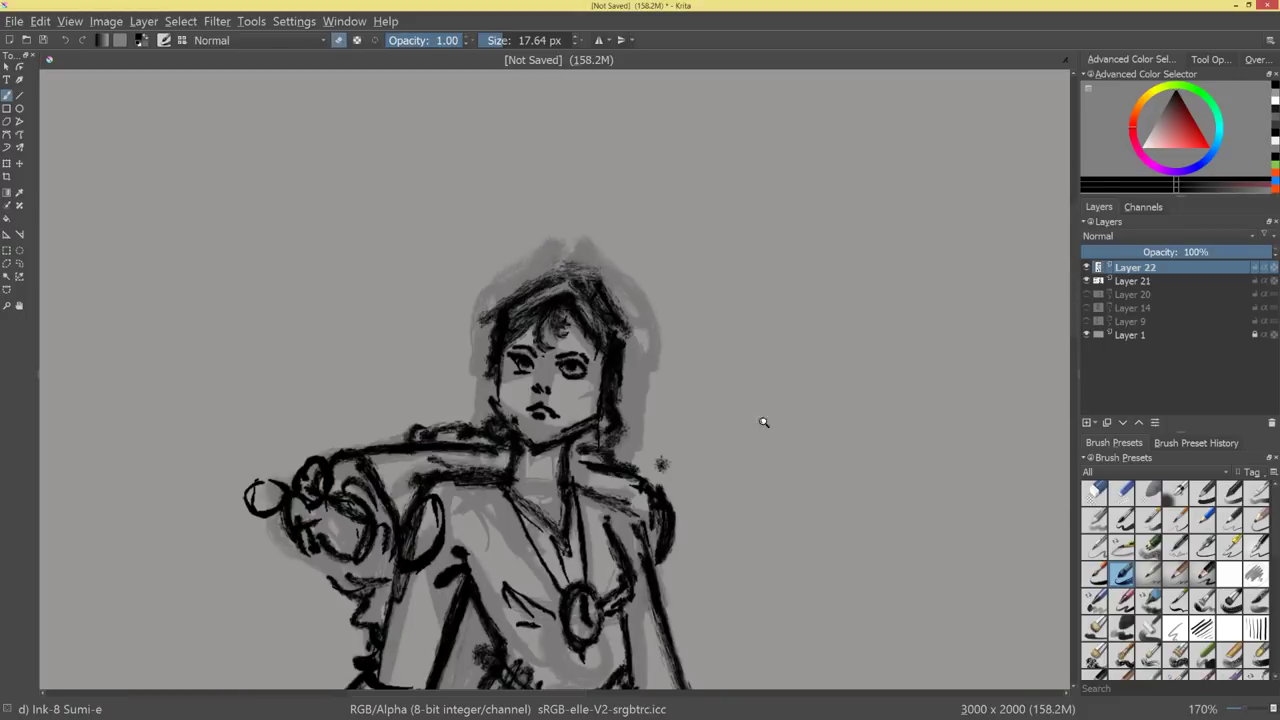
Hide the Layer 21 rough and lower Layer 22's opacity to 35%.
drag(764, 422, 790, 530)
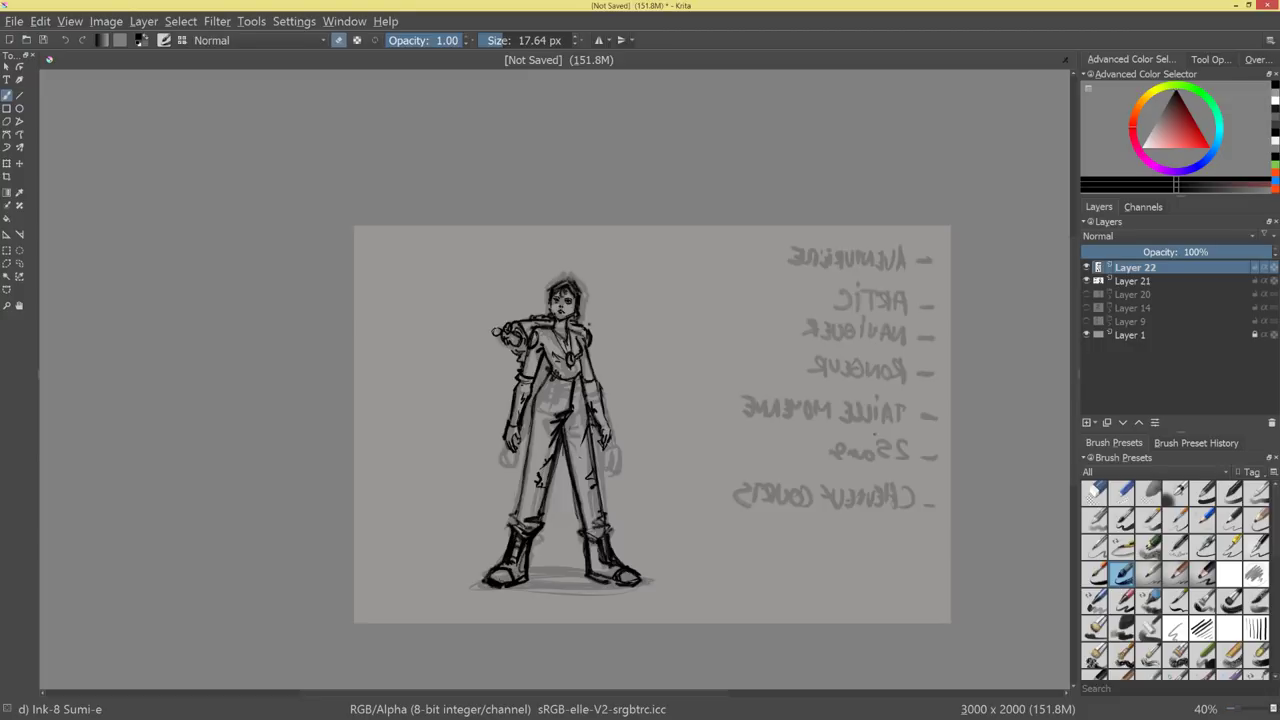
click(1088, 282)
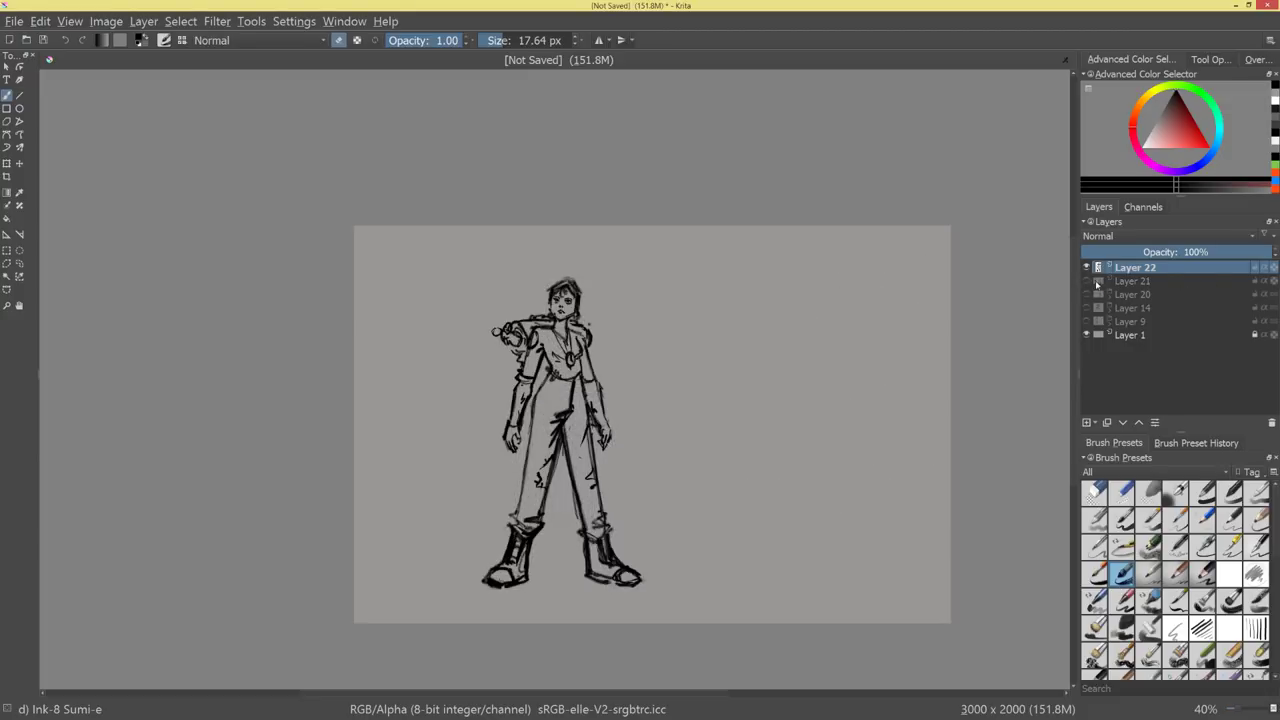
drag(1205, 252, 1148, 252)
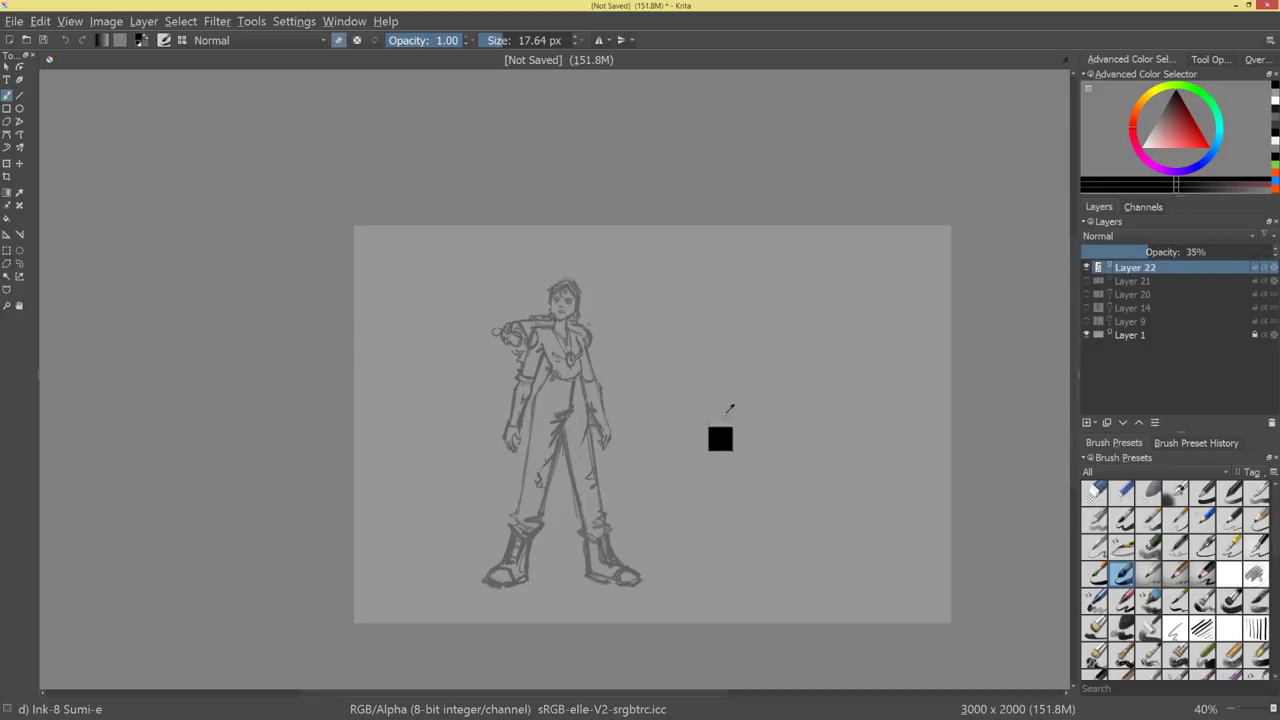
Move the faded figure sketch to the middle of the canvas and add a new paint layer above it.
key(ctrl+t)
drag(628, 490, 718, 487)
key(b)
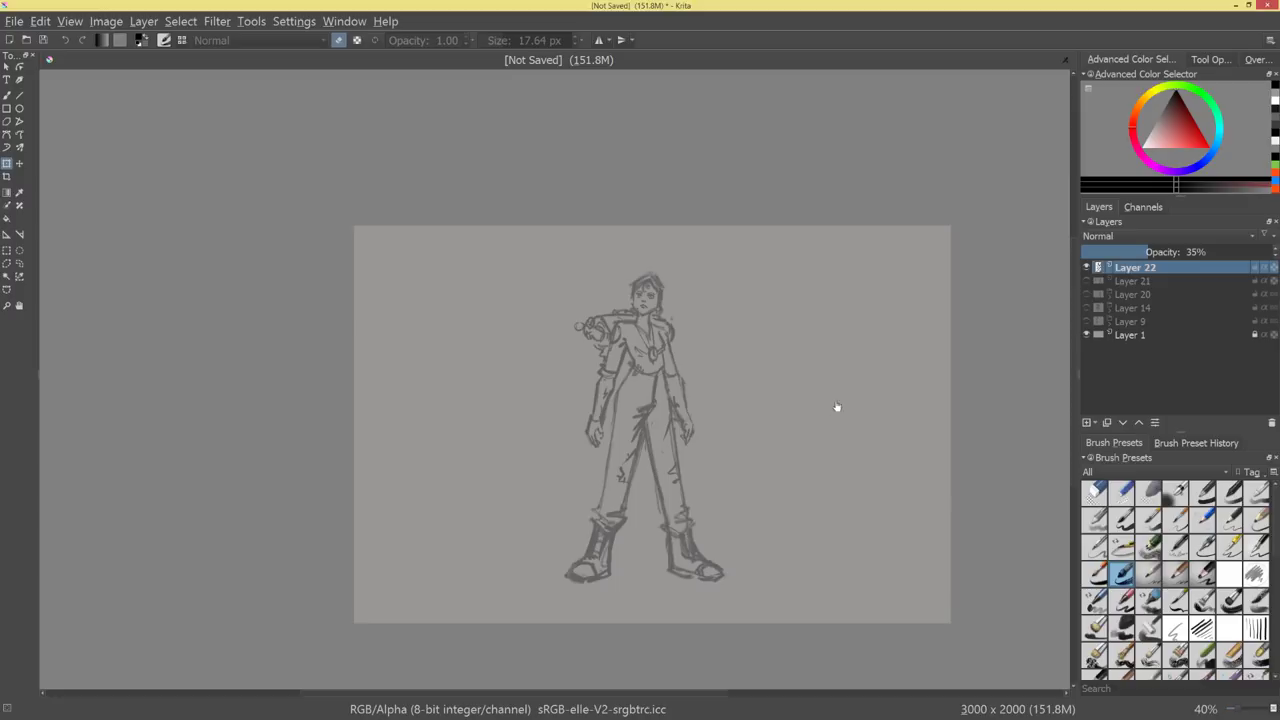
click(1087, 422)
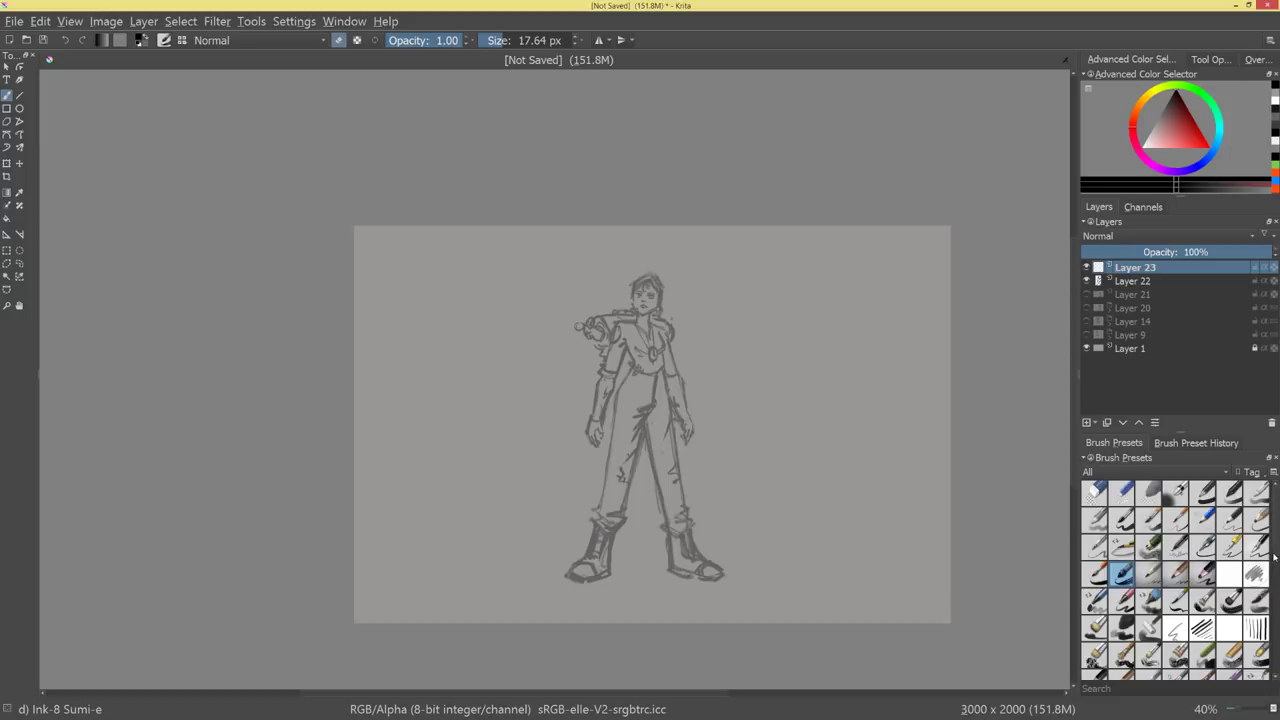
mouse_move(1275, 556)
mouse_down()
mouse_move(1277, 635)
mouse_move(1273, 497)
mouse_up()
click(1192, 475)
click(820, 534)
drag(680, 440, 811, 292)
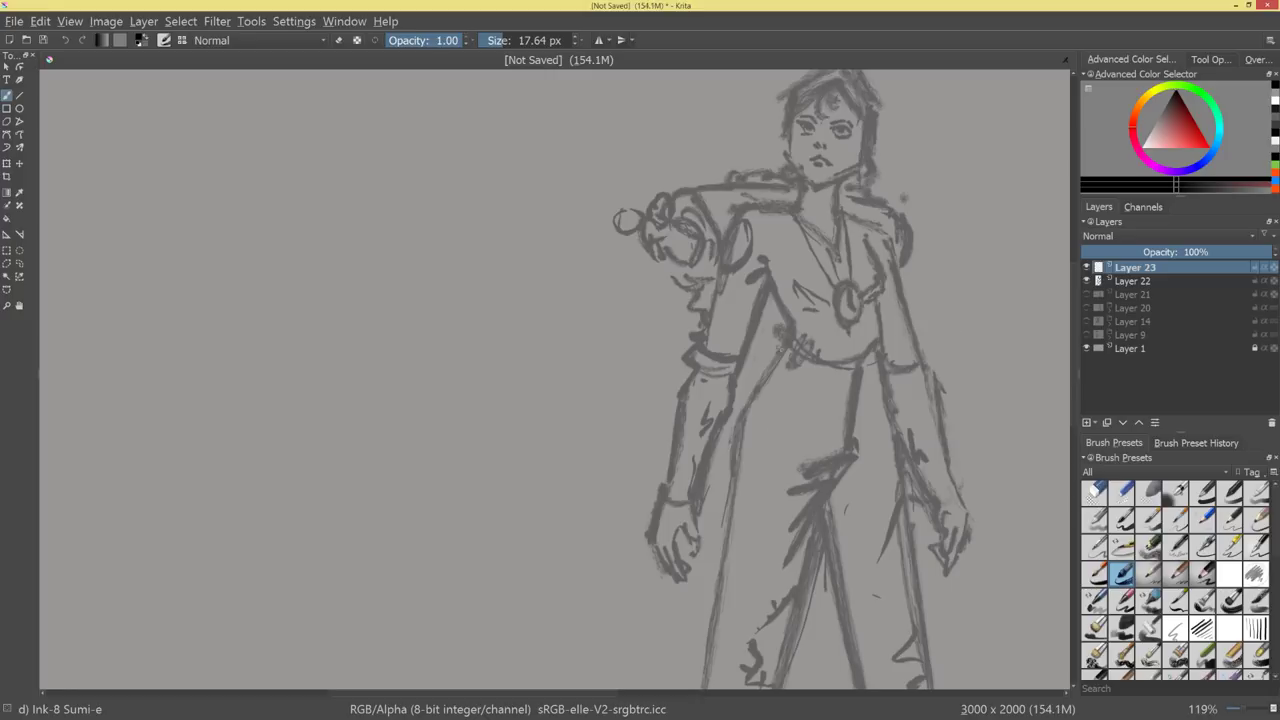
drag(790, 340, 736, 432)
key(ctrl+z)
scroll(886, 400, down, 5)
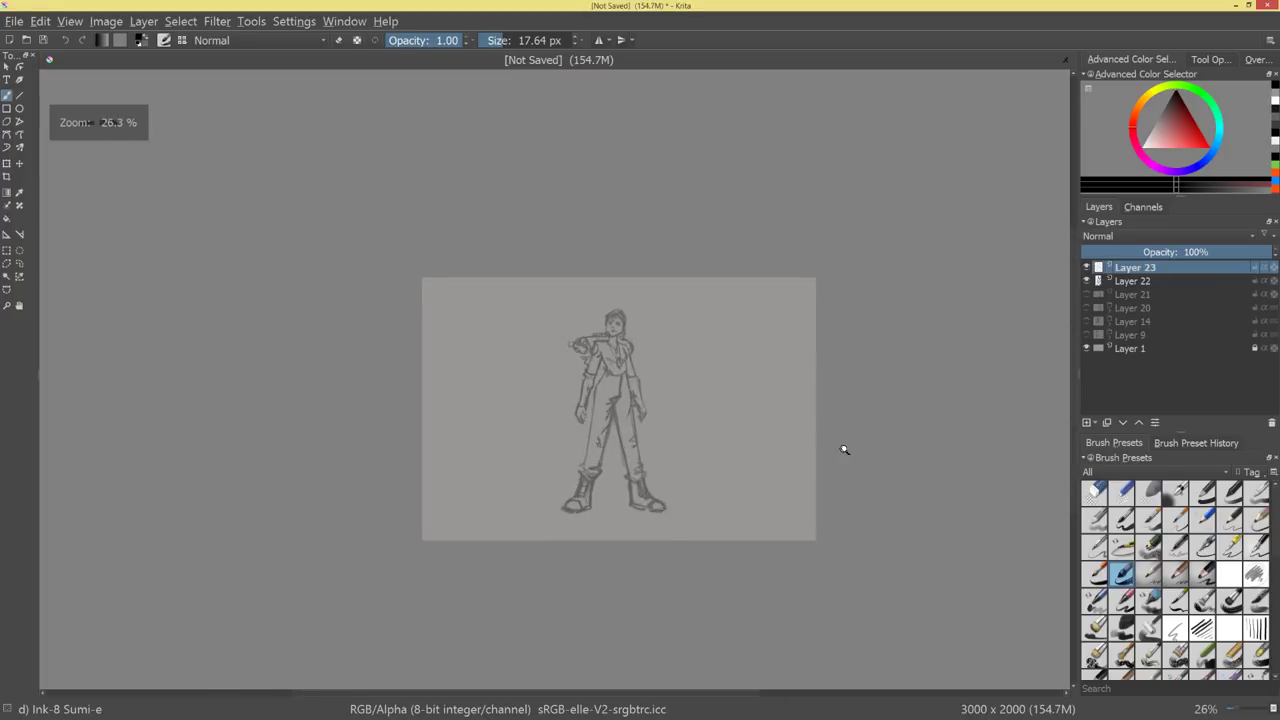
Enlarge the Layer 22 figure sketch to nearly the full canvas height and shift it slightly to the right.
key(ctrl+t)
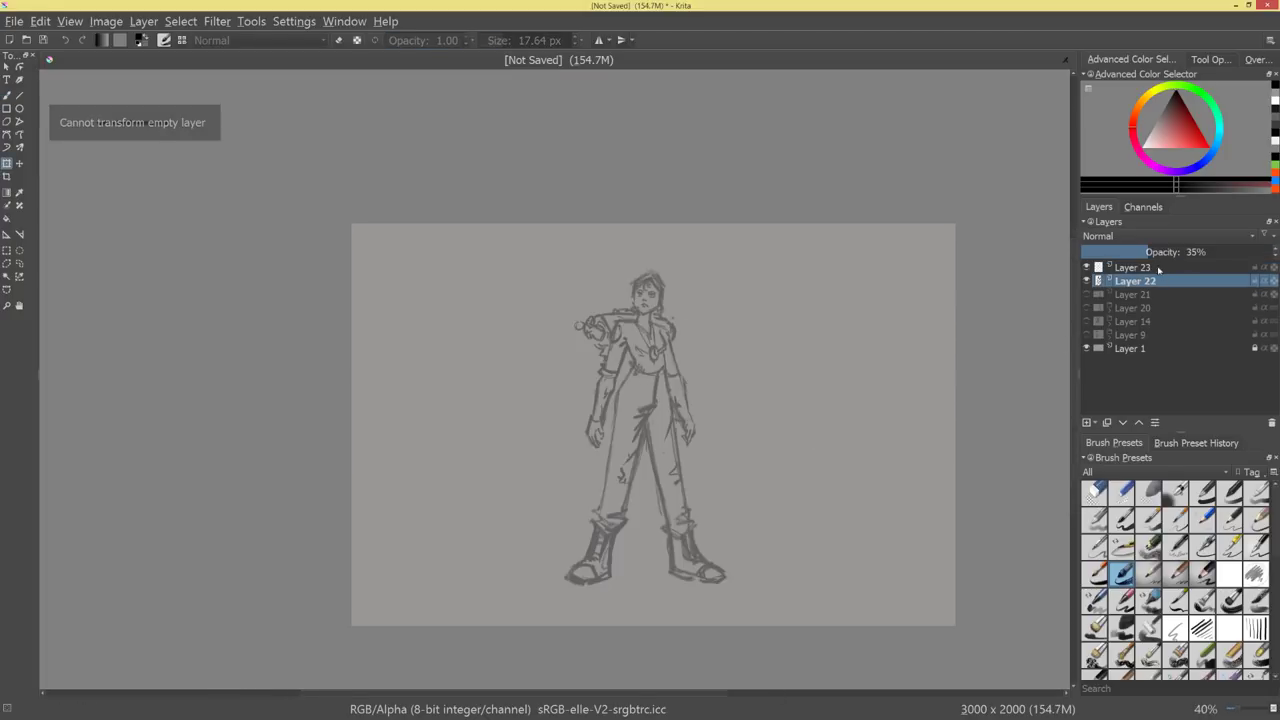
click(1157, 281)
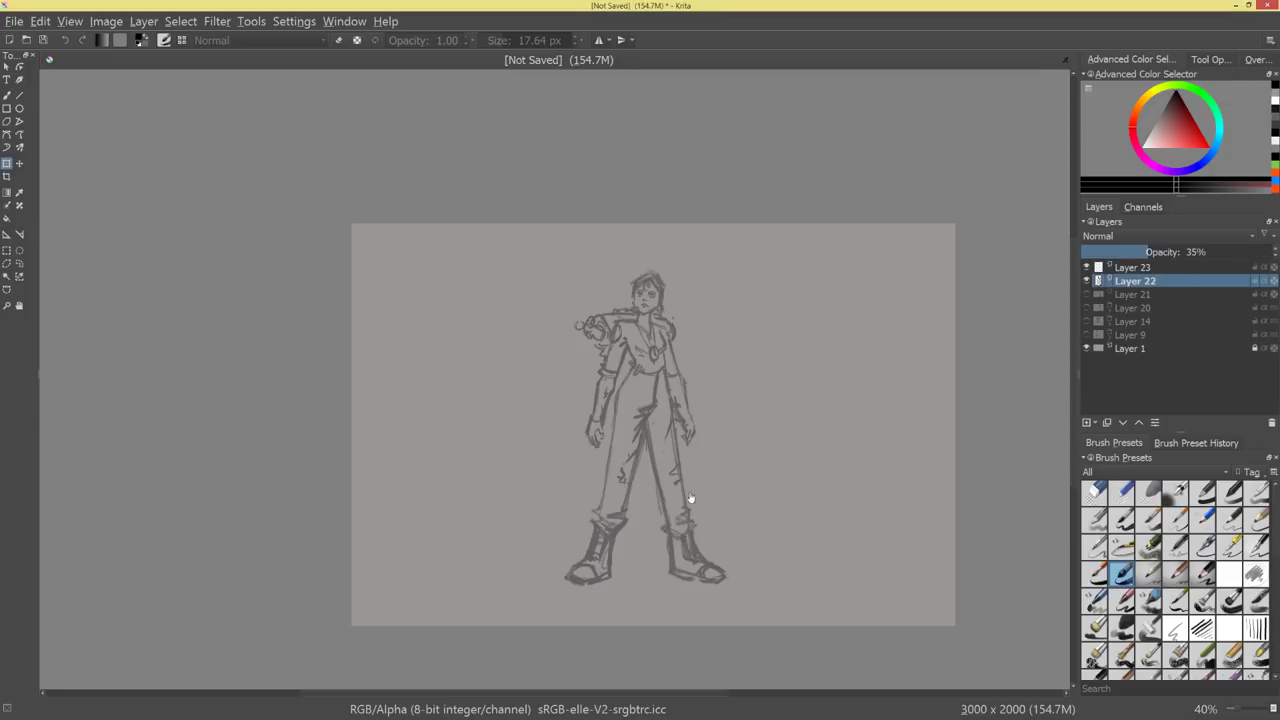
key(ctrl+t)
mouse_move(720, 268)
mouse_down()
mouse_move(785, 224)
mouse_move(763, 246)
mouse_up()
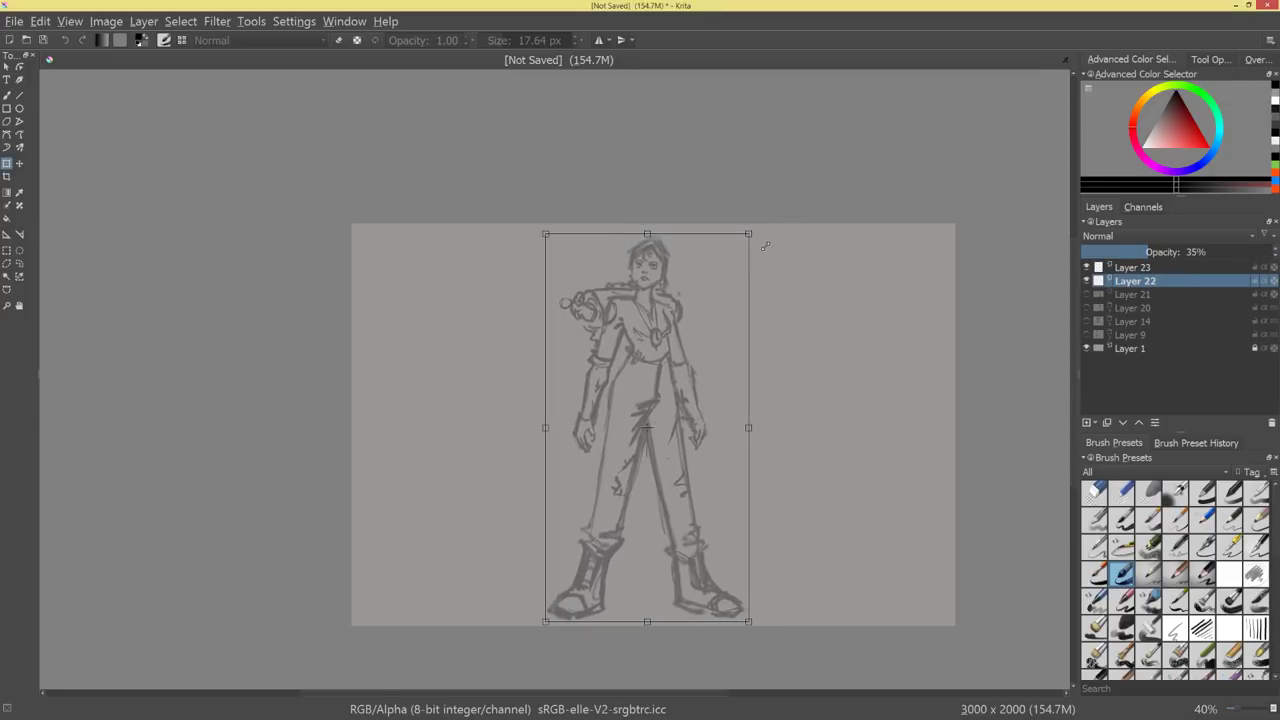
drag(683, 372, 698, 375)
key(Return)
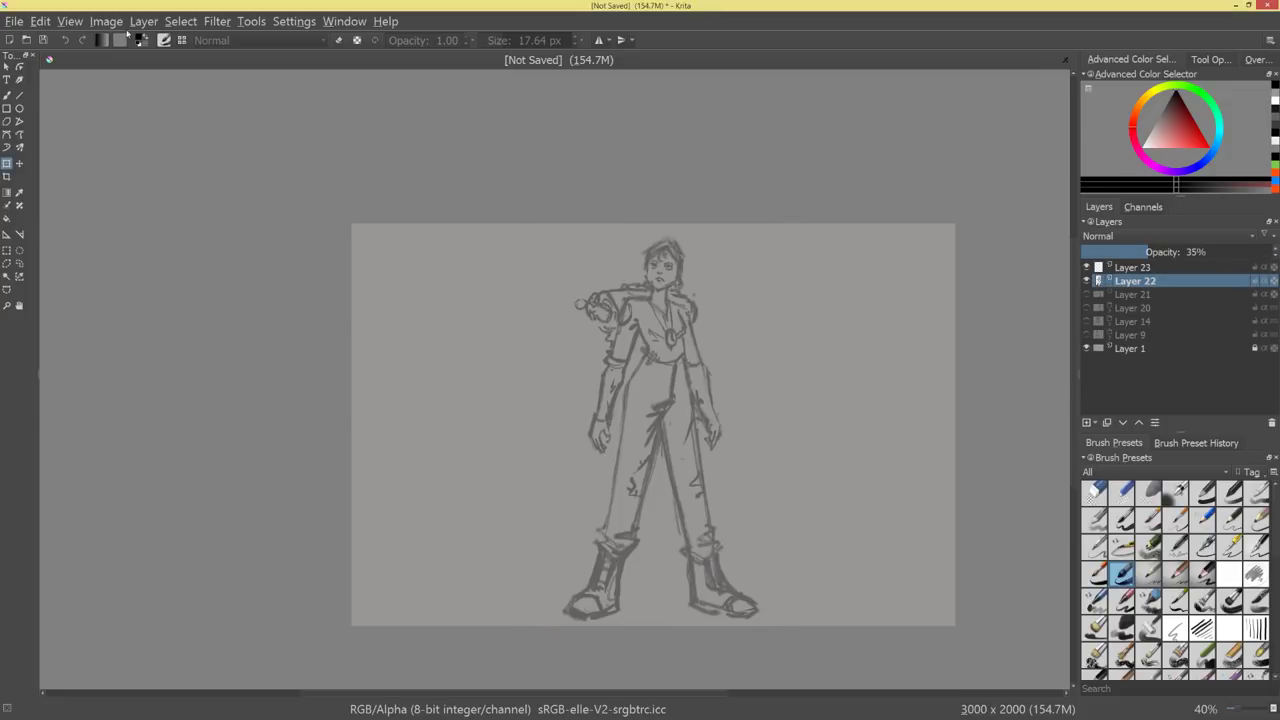
Resize the canvas to 5000 px wide with proportions constrained and the existing artwork centred.
click(112, 21)
mouse_move(130, 22)
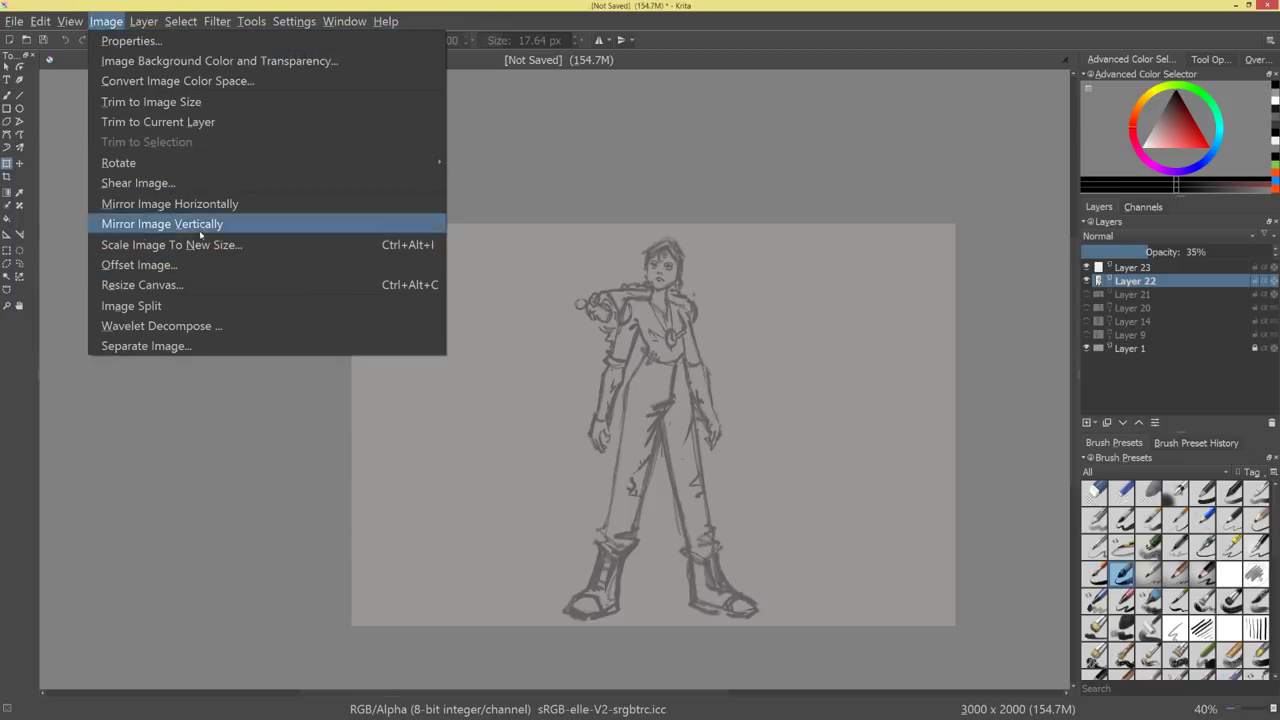
click(238, 285)
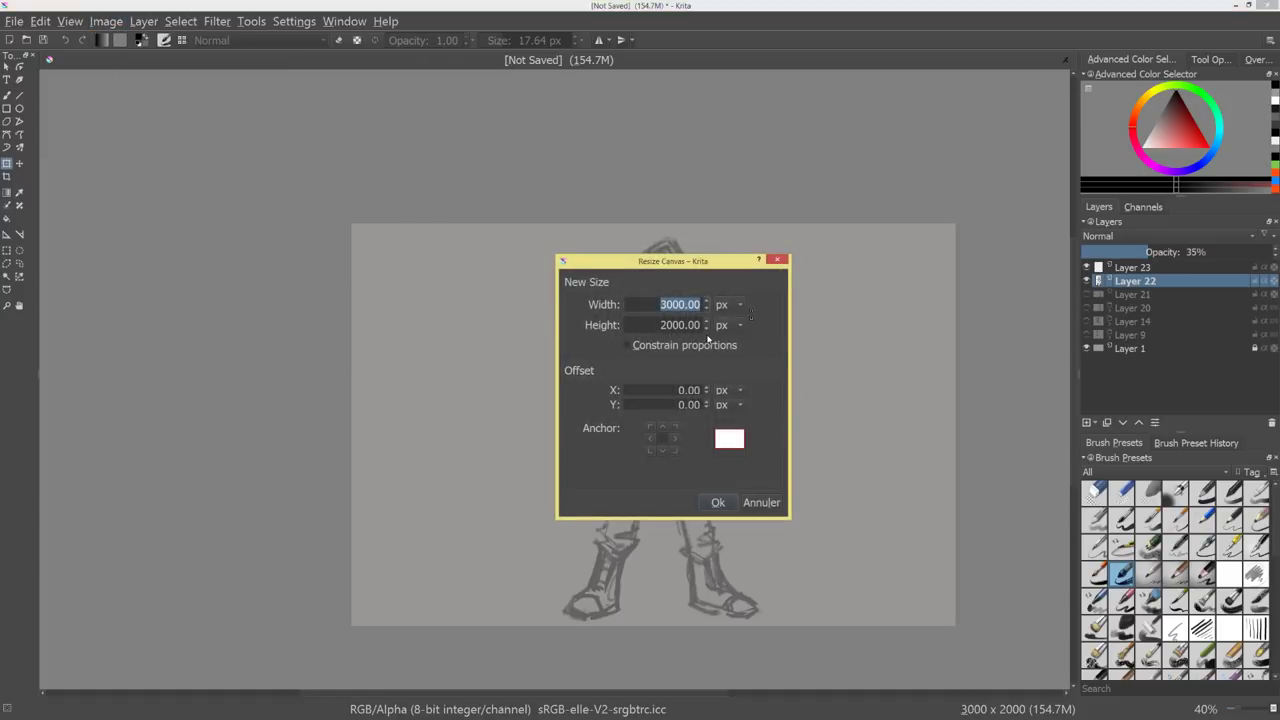
text(5000)
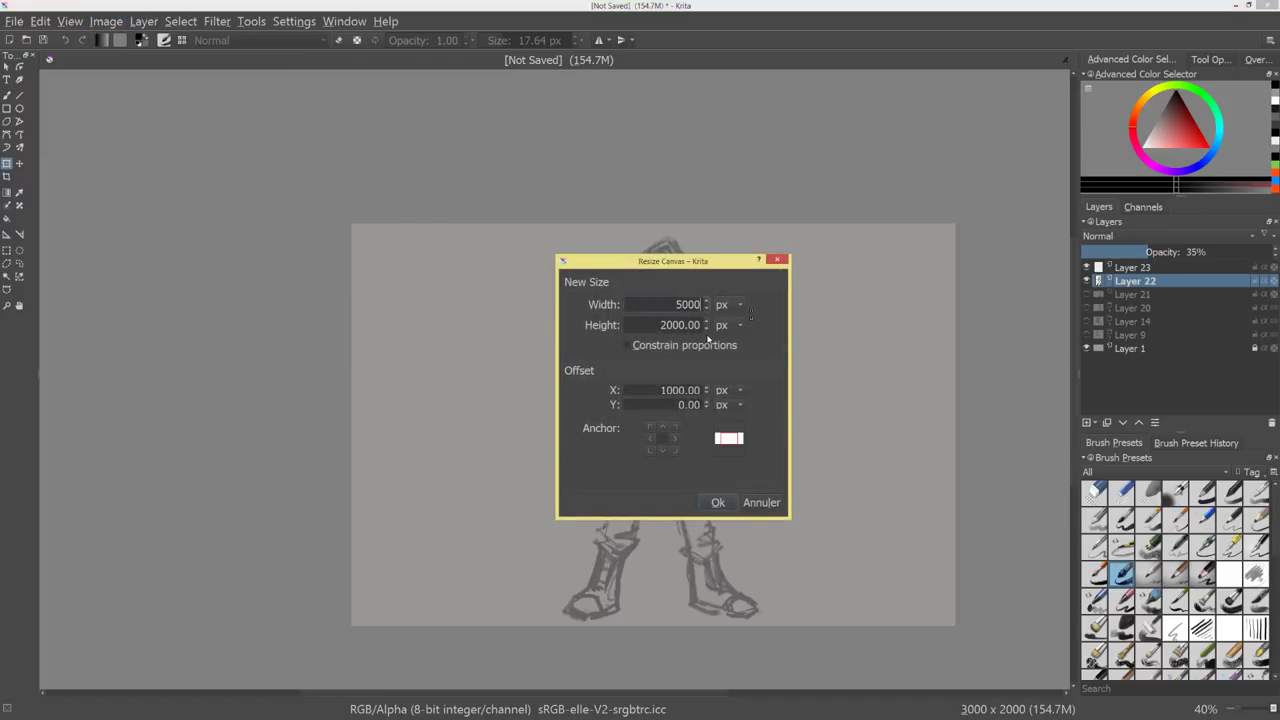
click(673, 346)
key(ctrl+a)
click(705, 346)
drag(701, 305, 642, 305)
text(3000)
click(659, 348)
double_click(680, 304)
text(85)
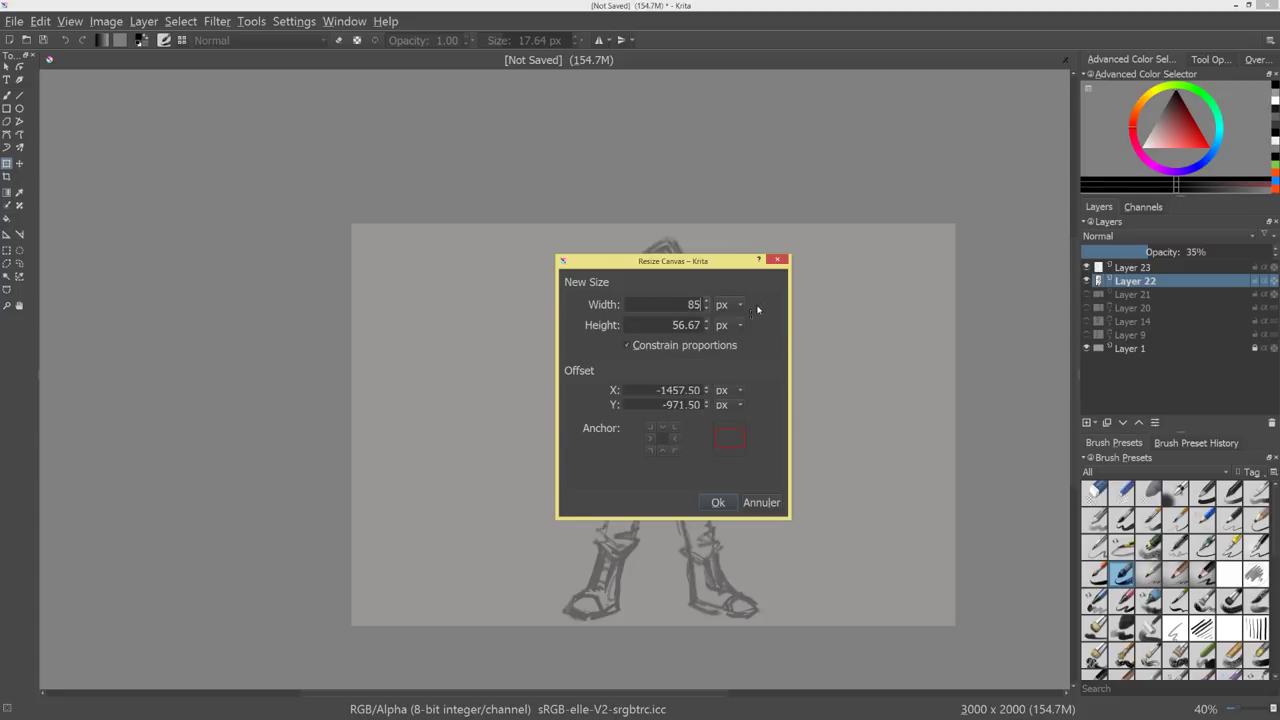
key(BackSpace)
key(BackSpace)
text(5000)
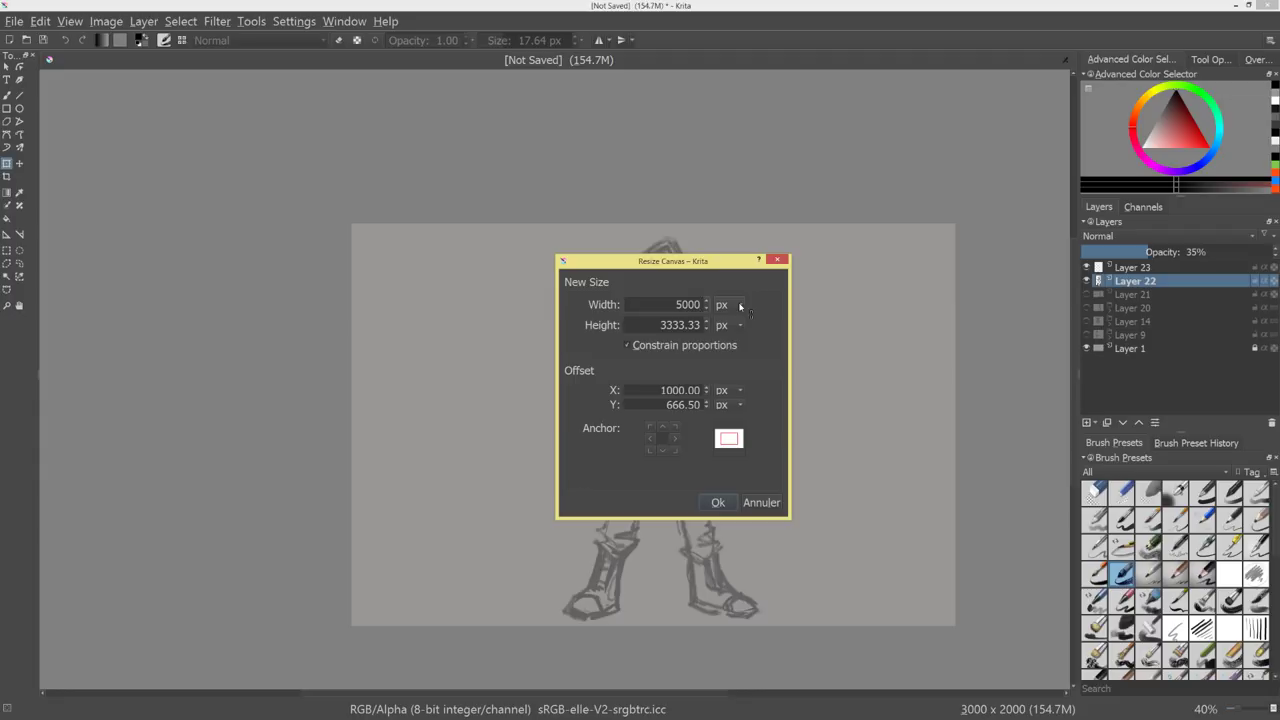
click(720, 503)
Scale up the Layer 22 figure sketch to nearly fill the height of the enlarged canvas.
scroll(820, 445, down, 4)
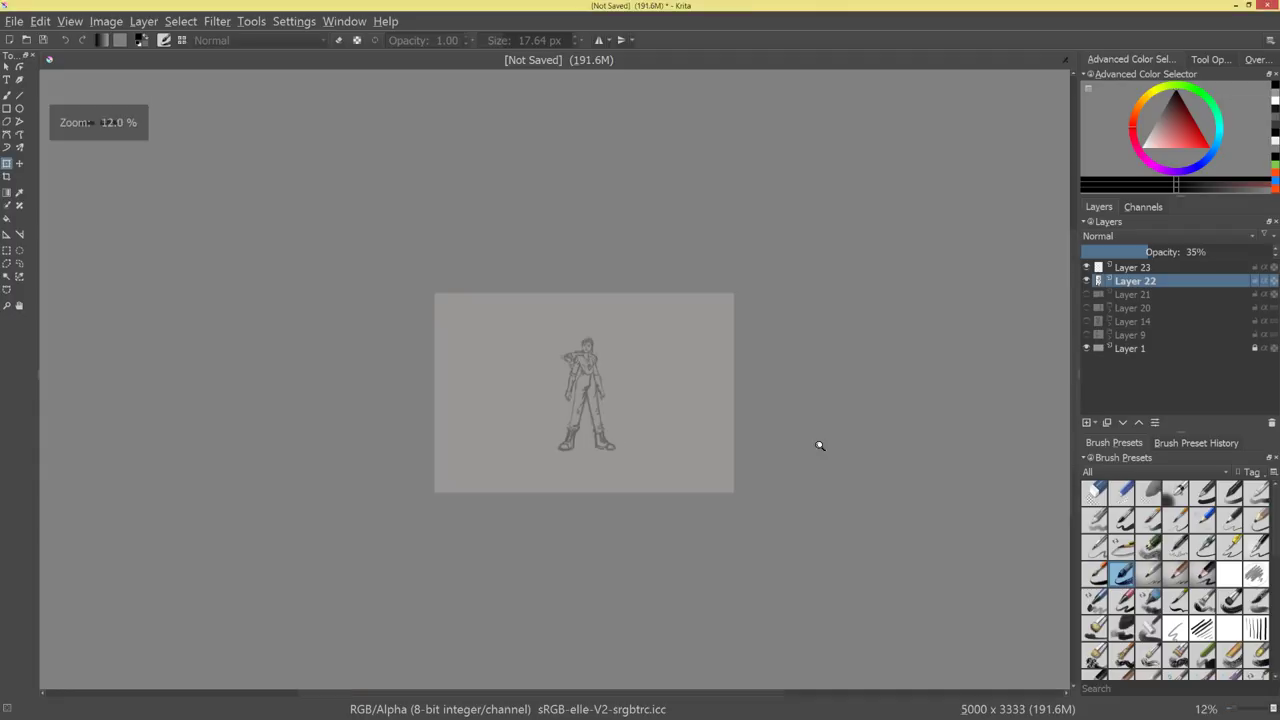
scroll(820, 445, up, 2)
key(ctrl+t)
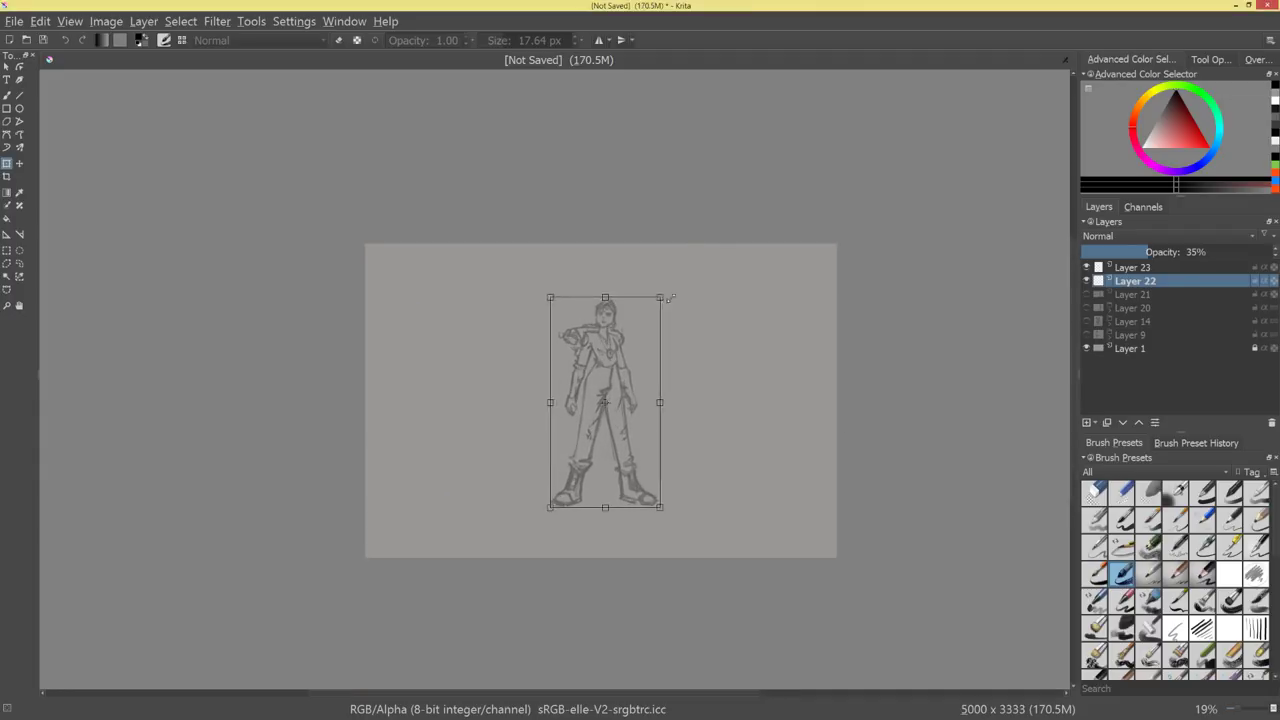
drag(669, 298, 686, 252)
key(Return)
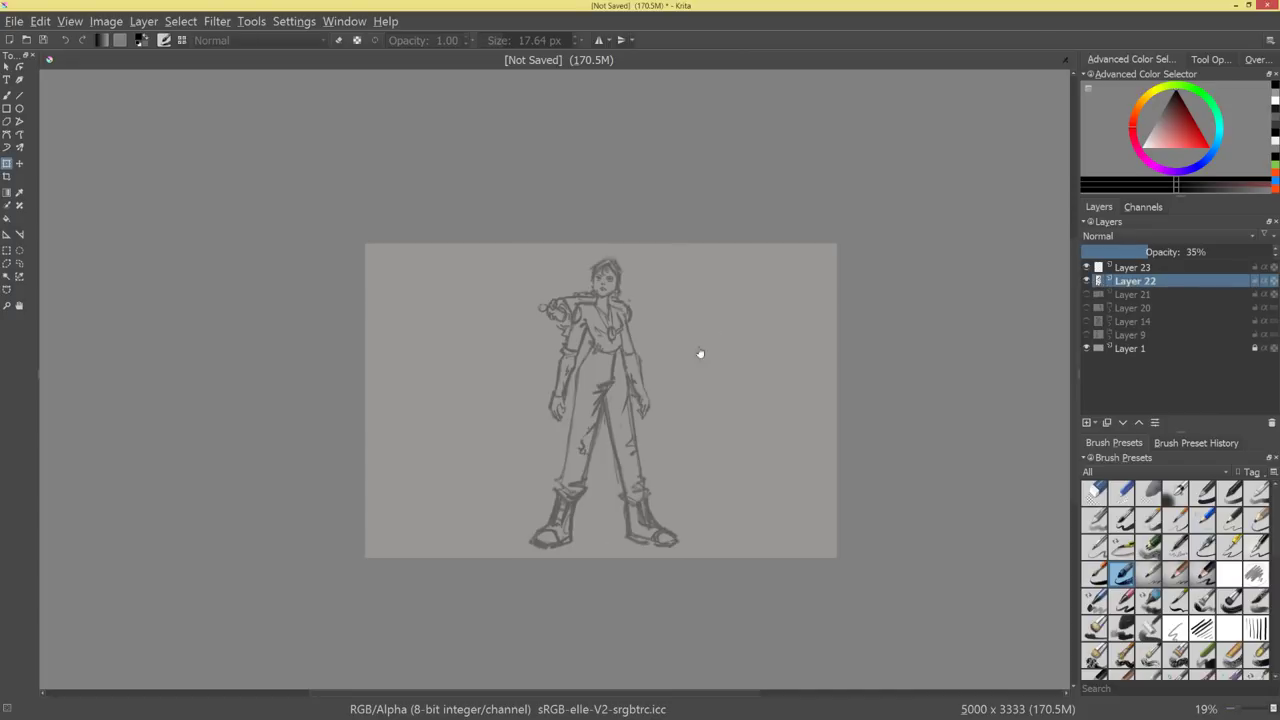
drag(685, 378, 718, 338)
Ink the figure's viewer-left trouser leg and its bunched cuff in black on Layer 23, using a brush enlarged to about 65–81 px.
key(b)
drag(609, 345, 622, 345)
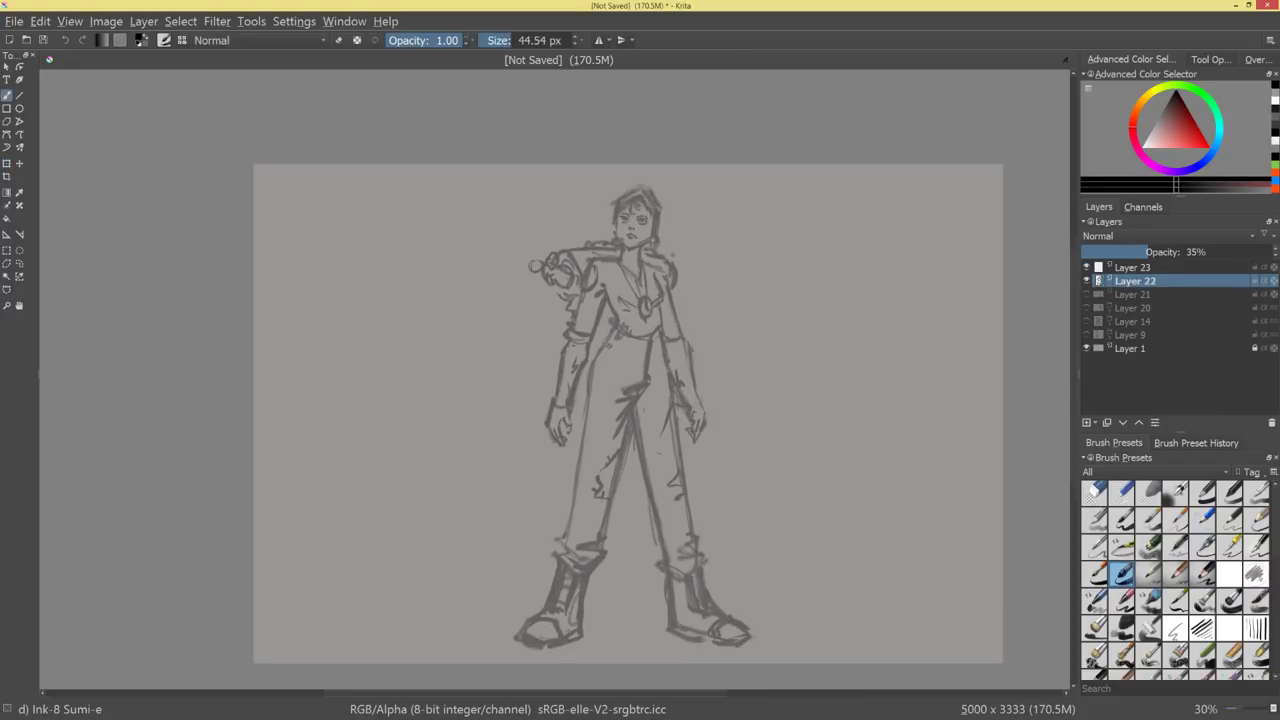
key(bracketright)
click(1136, 268)
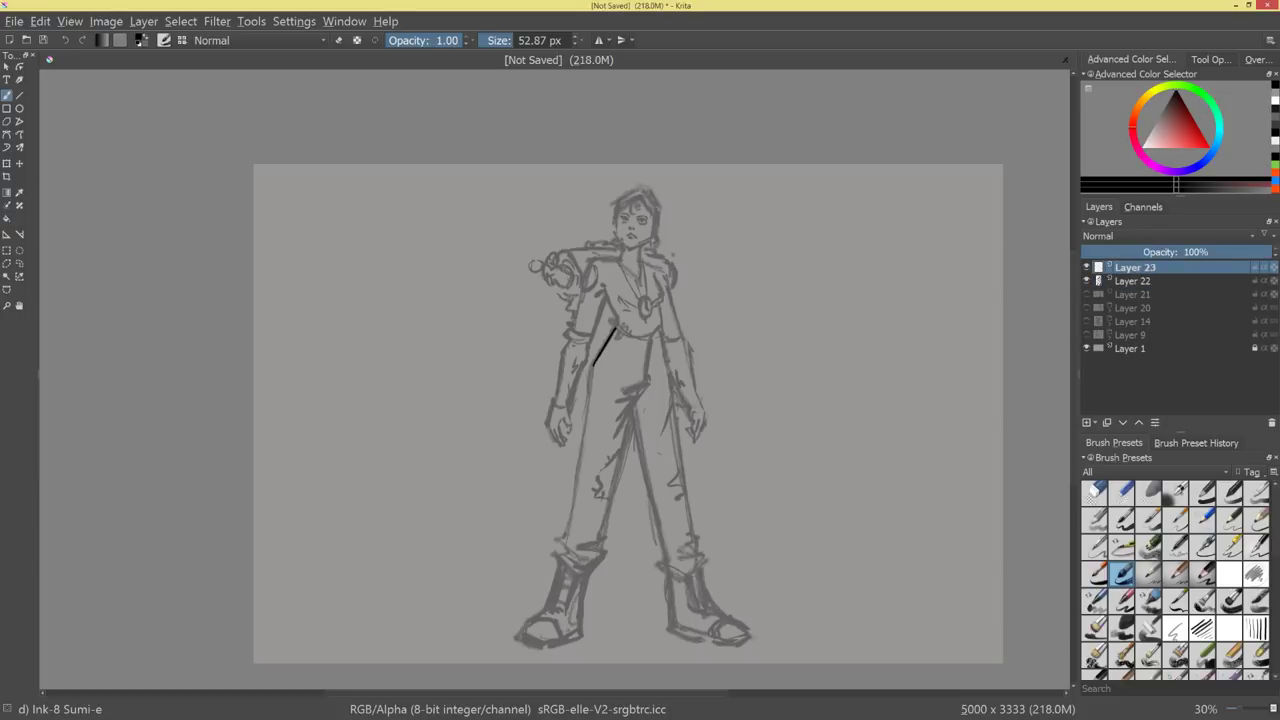
drag(615, 328, 586, 417)
drag(593, 358, 579, 448)
key(ctrl+z)
drag(592, 362, 568, 521)
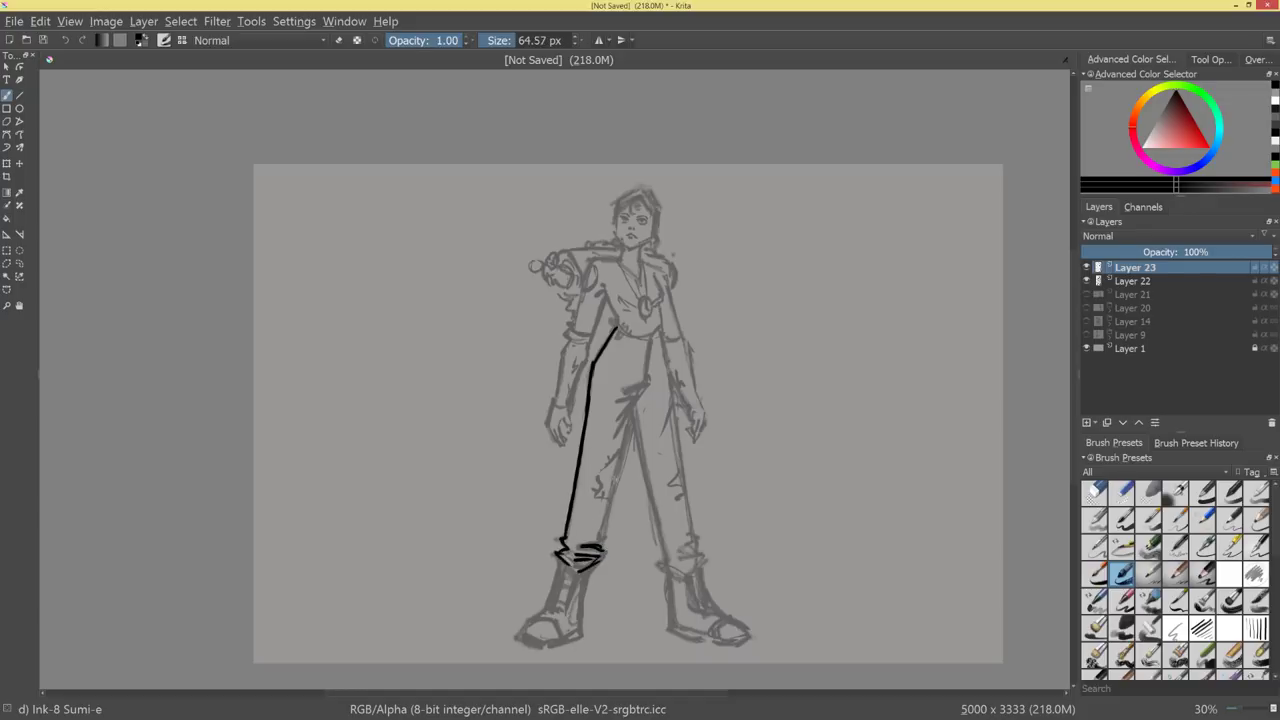
drag(616, 449, 604, 536)
drag(631, 423, 601, 547)
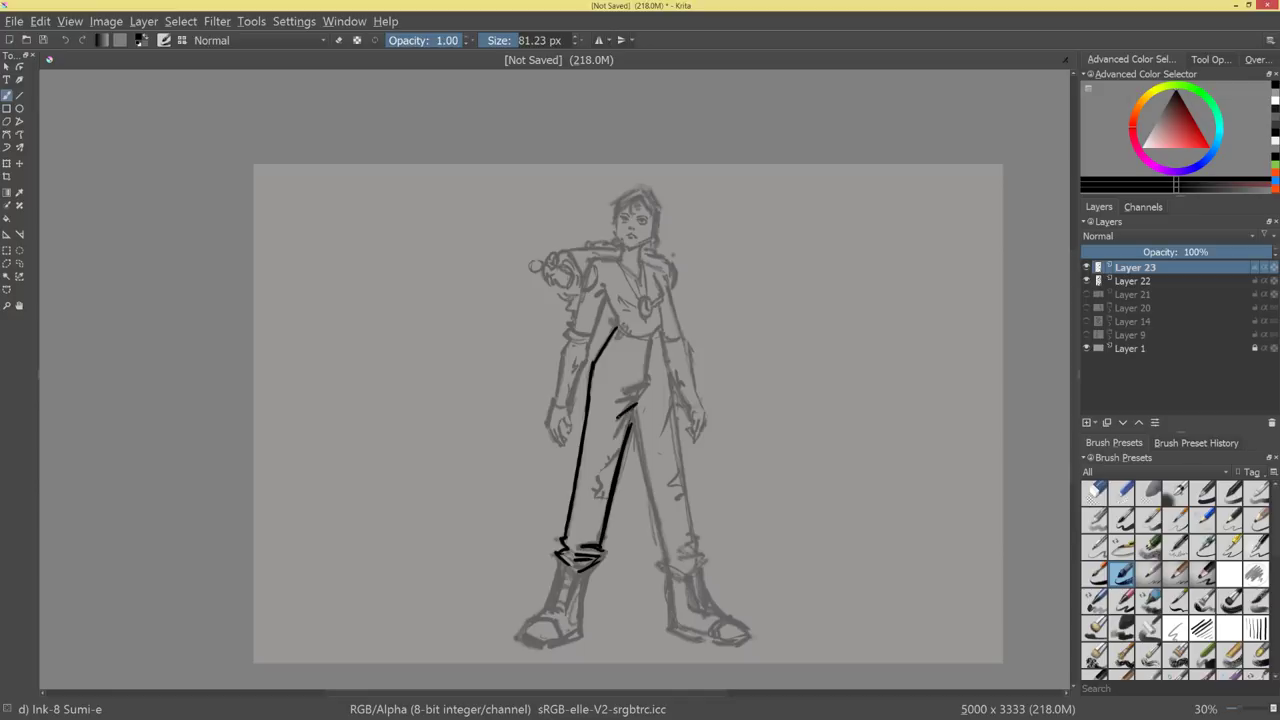
Ink the crotch folds, the front seam and the viewer-right trouser leg with its bunched cuff.
drag(638, 395, 655, 328)
drag(632, 415, 668, 570)
key(ctrl+z)
drag(656, 508, 663, 562)
drag(632, 412, 662, 550)
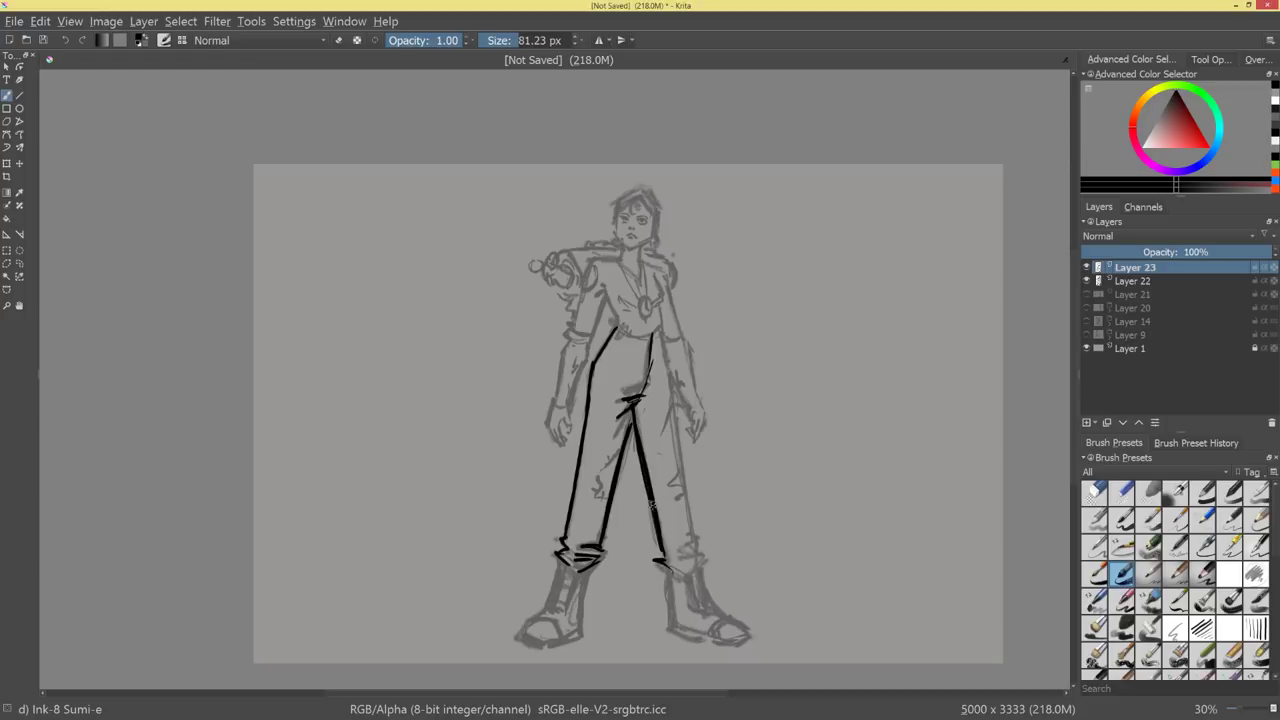
drag(666, 376, 694, 545)
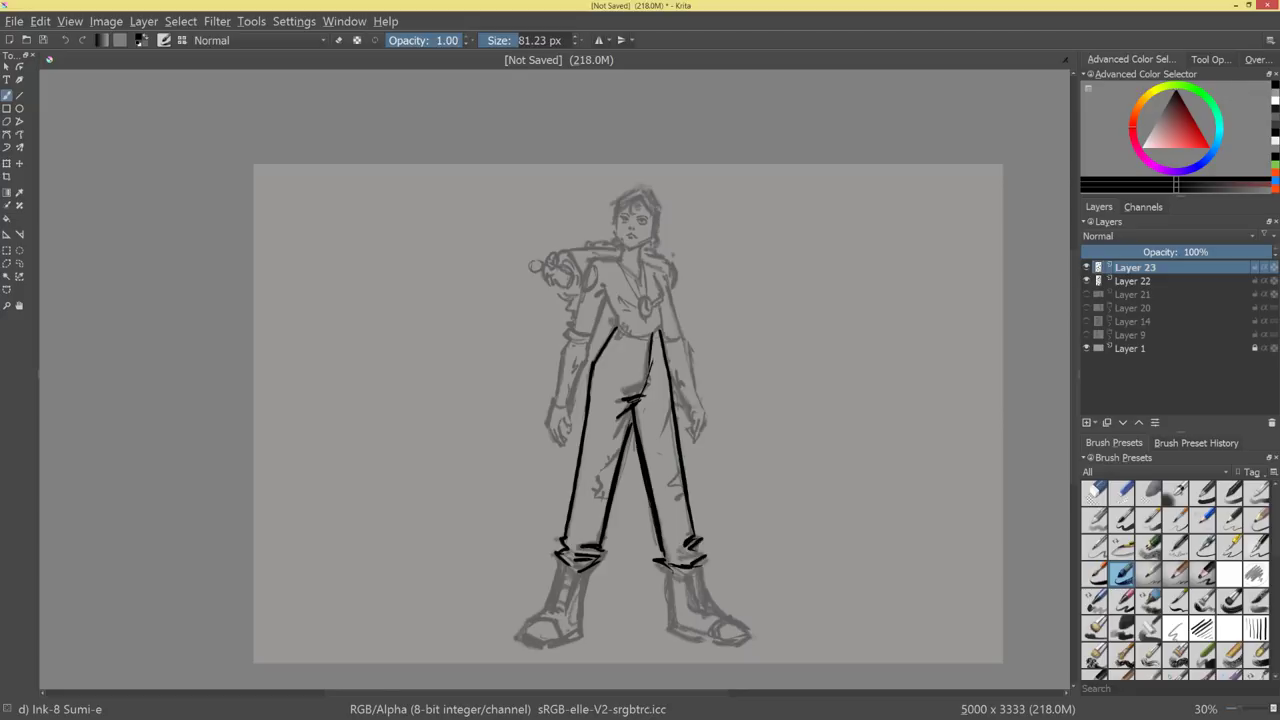
Show the older character sketches on Layers 21, 20, 14 and 9 in turn to review them, hiding each again.
drag(777, 449, 790, 375)
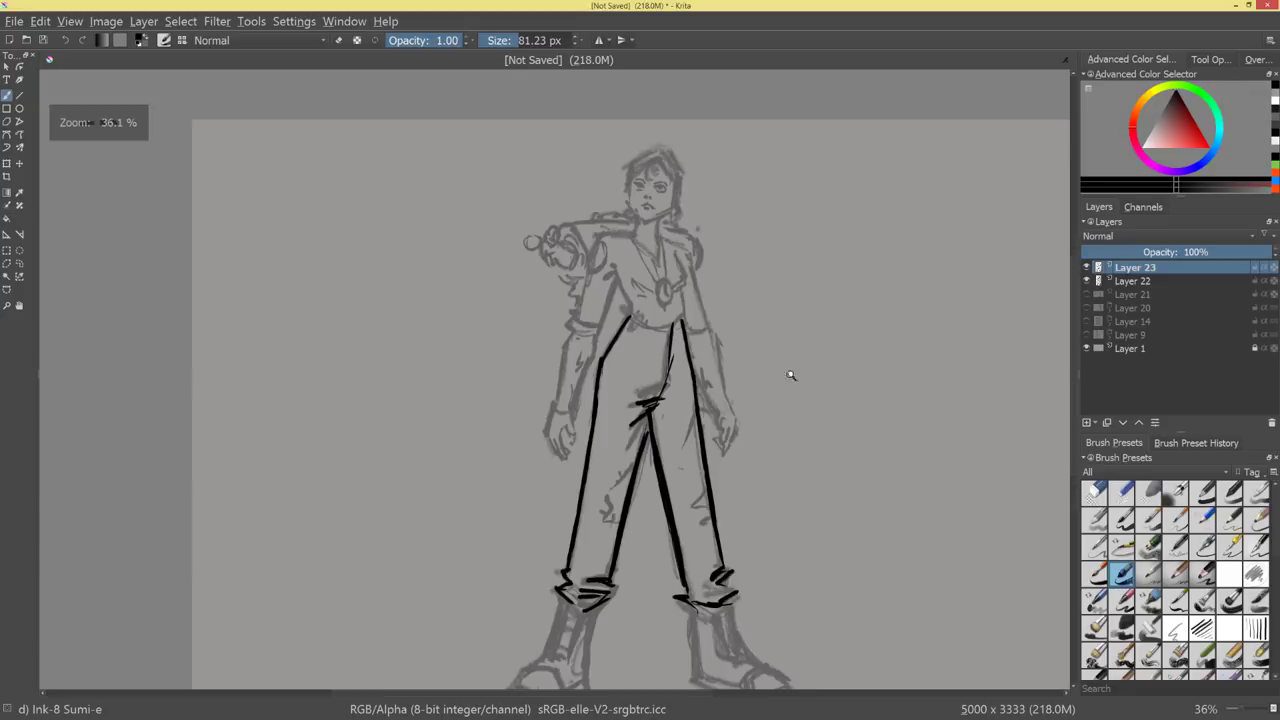
click(1088, 295)
click(1089, 297)
click(1088, 308)
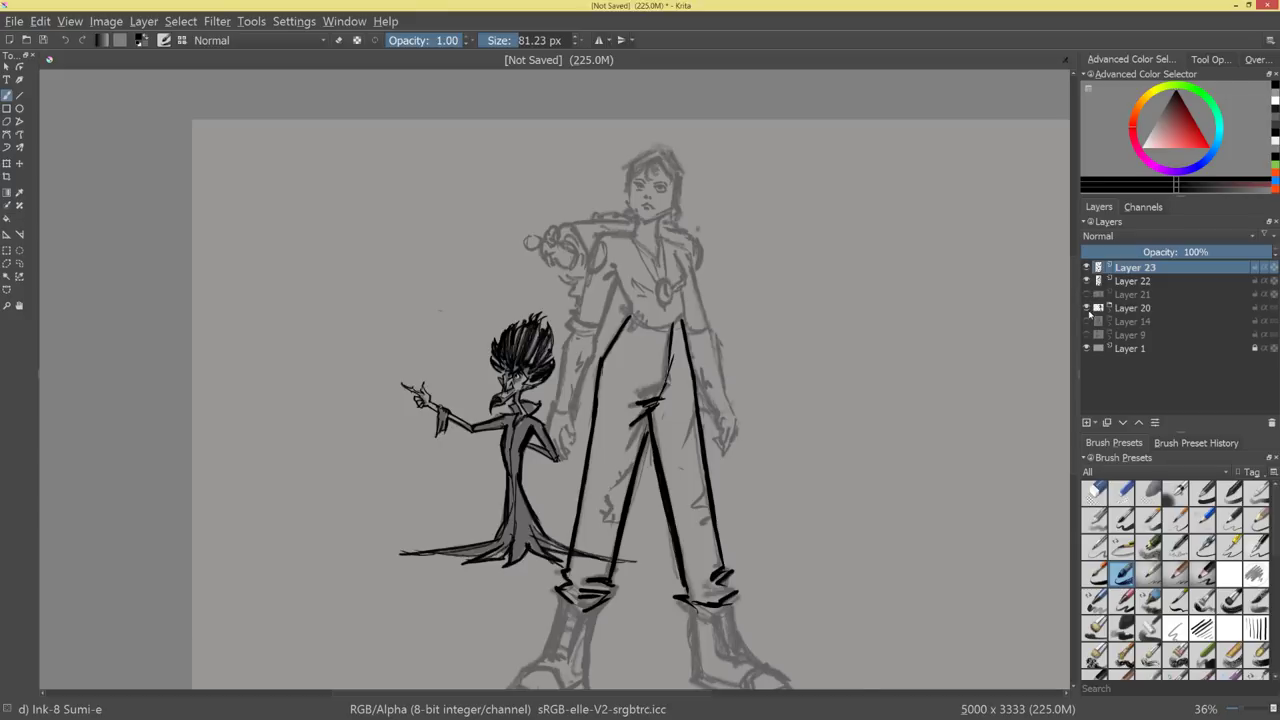
click(1088, 308)
click(1088, 321)
click(1088, 334)
click(1088, 321)
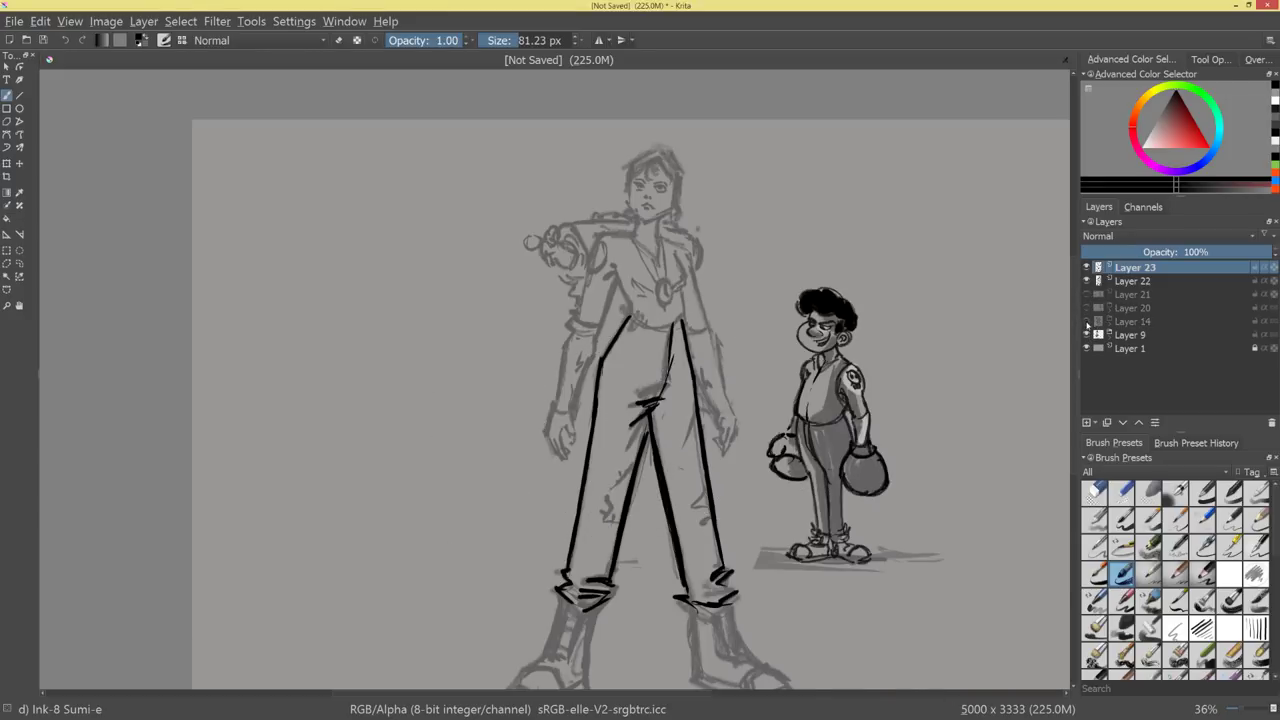
click(1088, 334)
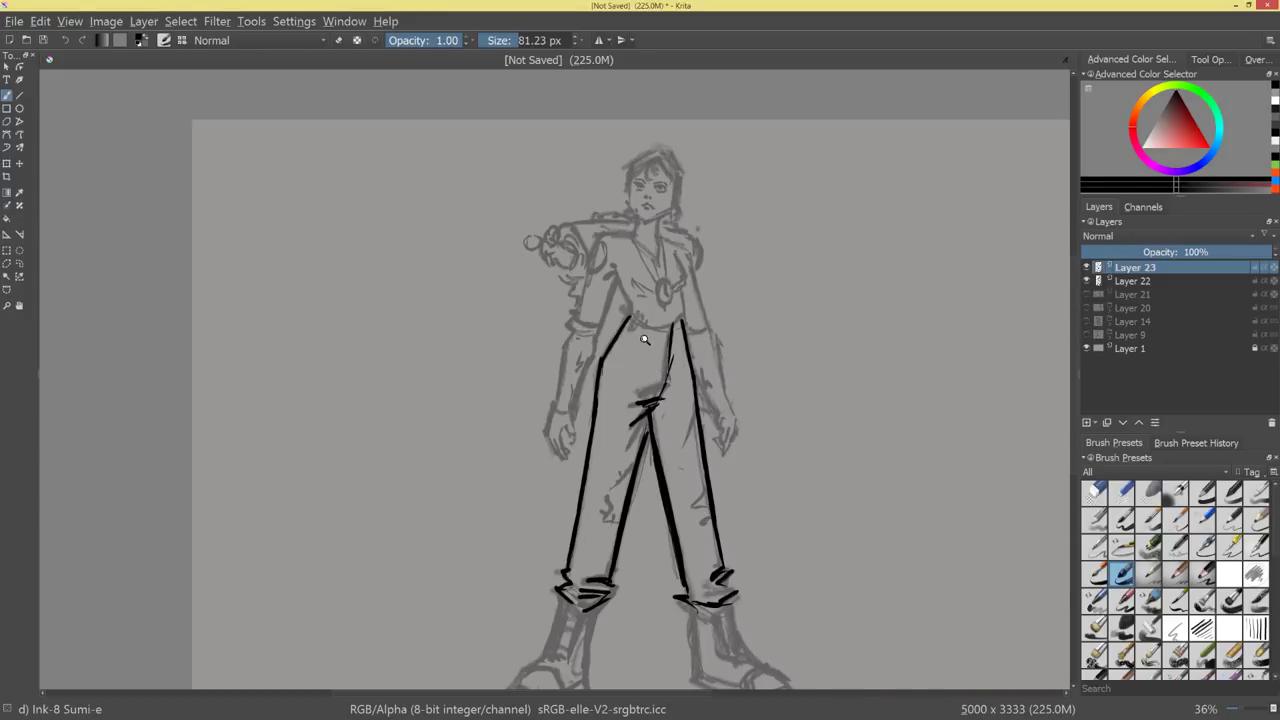
Ink the shirt's armpit creases, its sides and the curved waist hem over the faded torso.
drag(645, 339, 647, 284)
drag(646, 370, 610, 499)
mouse_move(638, 312)
mouse_down()
mouse_move(662, 387)
mouse_move(746, 415)
mouse_move(715, 403)
mouse_move(762, 390)
mouse_up()
drag(756, 334, 760, 394)
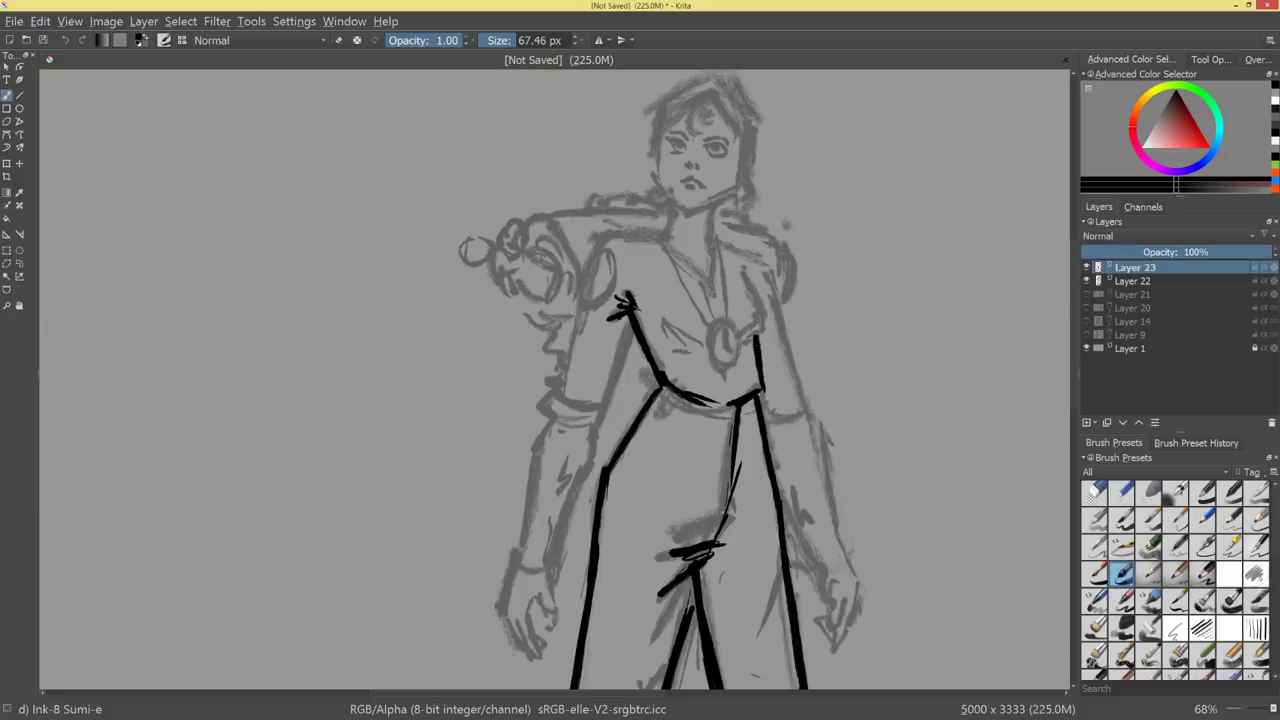
mouse_move(767, 315)
mouse_down()
mouse_move(743, 268)
mouse_move(766, 312)
mouse_up()
drag(659, 309, 684, 333)
key(ctrl+z)
key(ctrl+z)
key(ctrl+z)
key(ctrl+z)
Ink the viewer-right side of the shirt, the chest folds and the necklace with its round pendant.
drag(748, 267, 761, 299)
drag(757, 354, 762, 391)
mouse_move(645, 287)
mouse_down()
mouse_move(656, 310)
mouse_move(726, 329)
mouse_move(734, 360)
mouse_move(720, 310)
mouse_move(730, 265)
mouse_up()
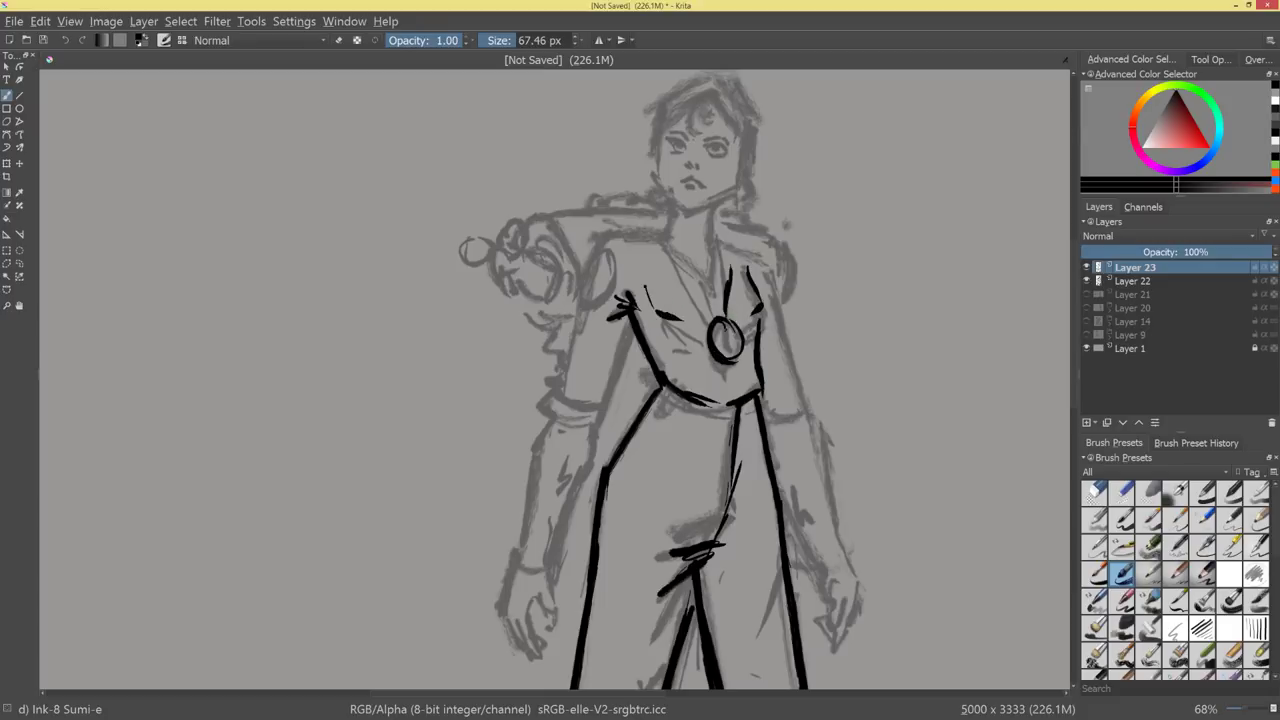
drag(658, 236, 729, 342)
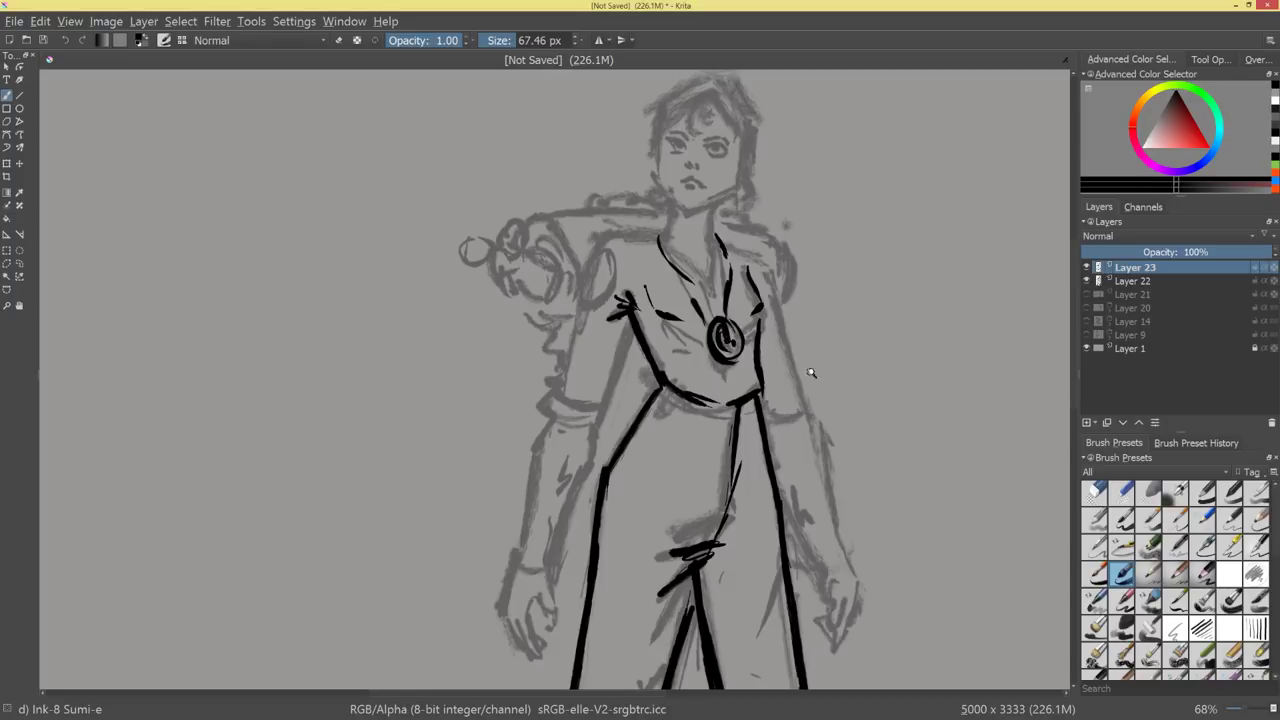
Thicken the waist hem and ink the viewer-left upper arm from the shoulder down to its rolled sleeve cuff.
mouse_move(811, 373)
mouse_down()
mouse_move(806, 427)
mouse_move(803, 377)
mouse_up()
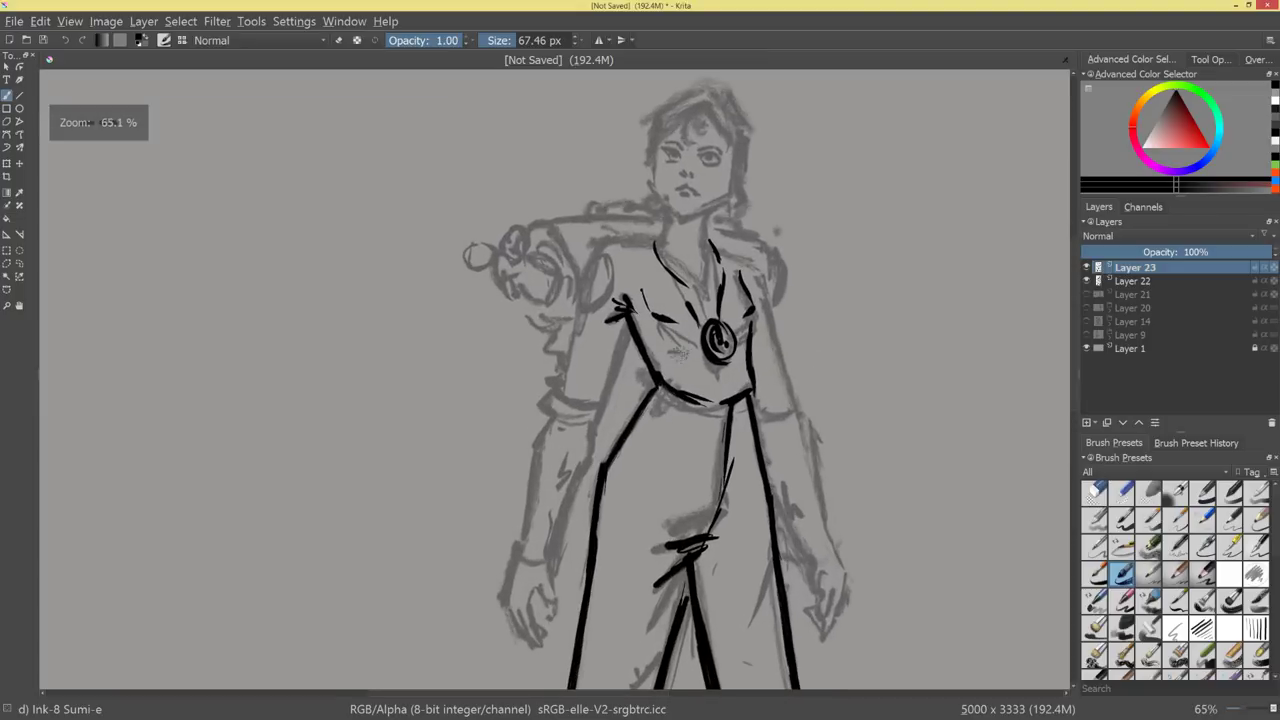
drag(664, 381, 724, 402)
drag(632, 318, 599, 410)
mouse_move(548, 369)
mouse_down()
mouse_move(575, 400)
mouse_move(600, 404)
mouse_move(597, 421)
mouse_move(577, 320)
mouse_up()
drag(560, 391, 580, 311)
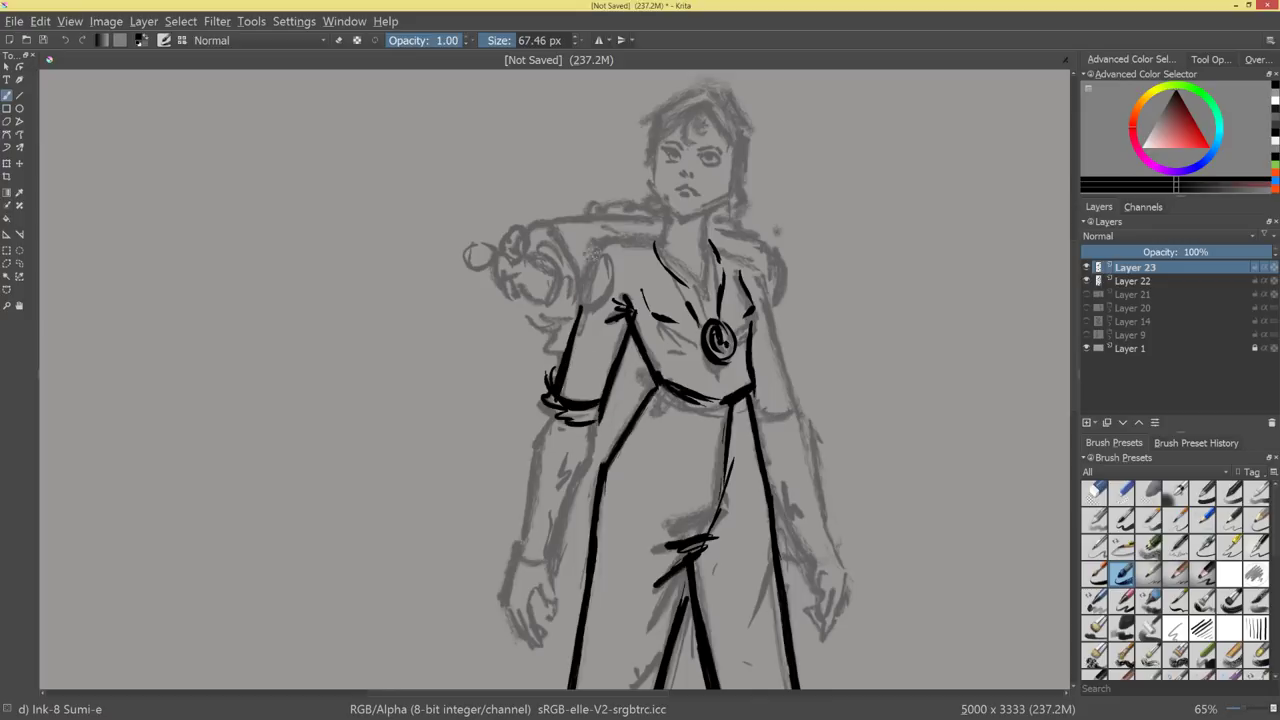
drag(596, 246, 579, 310)
Set the brush colour back to black and ink the shoulder line, neck and round collar.
ctrl+click(604, 249)
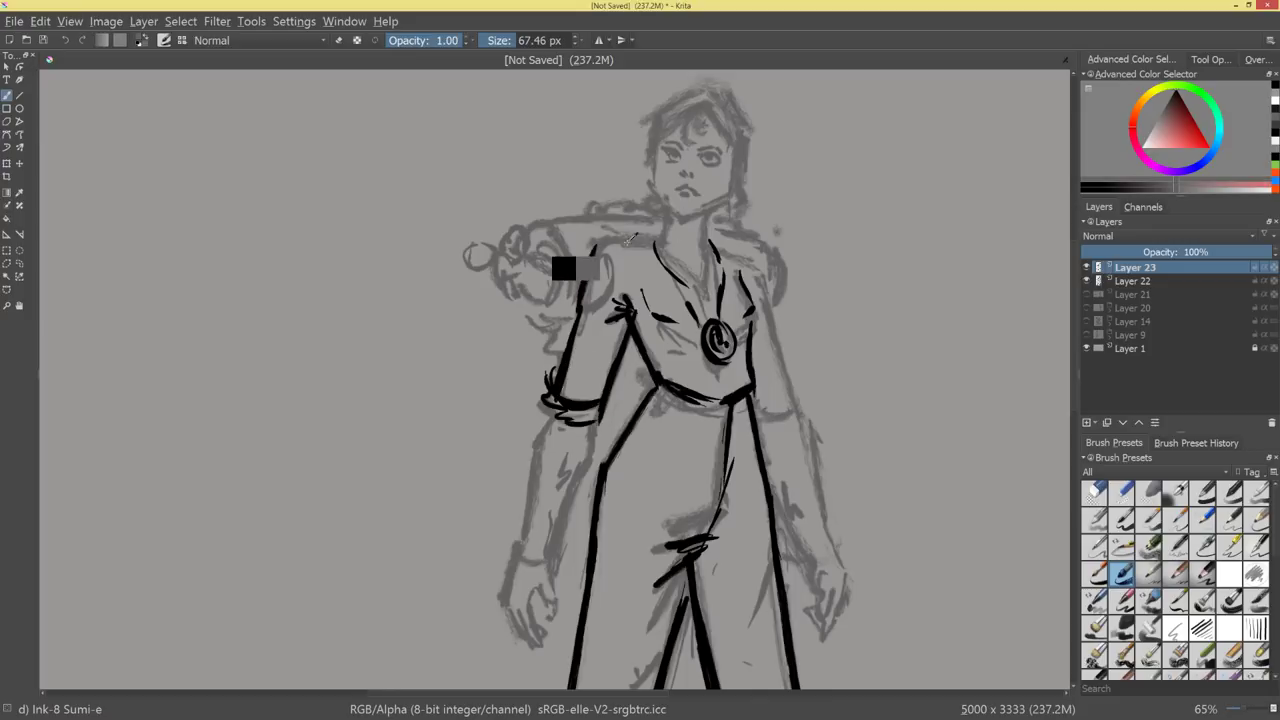
click(1176, 94)
mouse_move(594, 245)
mouse_down()
mouse_move(712, 240)
mouse_move(680, 242)
mouse_move(700, 270)
mouse_up()
Ink the outer edge of the viewer-left forearm from the sleeve cuff to the wrist.
drag(793, 302, 712, 338)
scroll(712, 338, up, 4)
scroll(712, 338, down, 4)
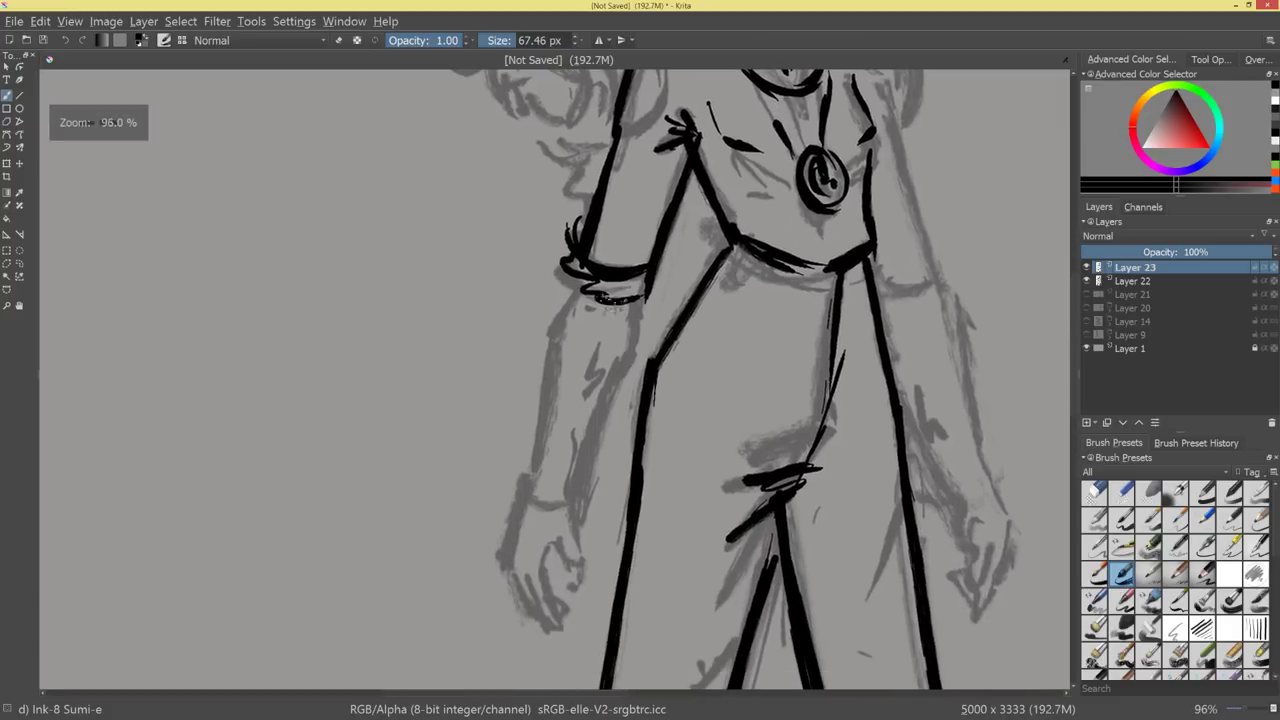
drag(557, 305, 522, 494)
drag(641, 298, 582, 462)
mouse_move(594, 409)
mouse_down()
mouse_move(567, 509)
mouse_move(577, 474)
mouse_up()
key(ctrl+z)
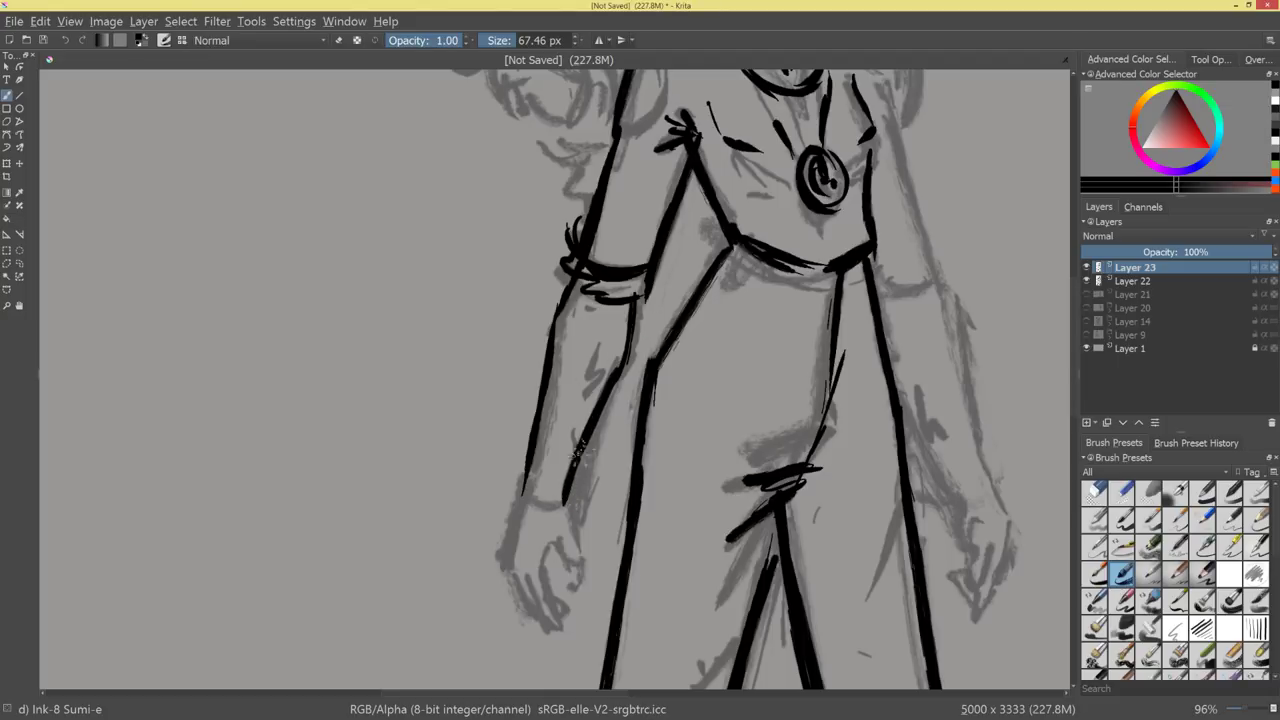
key(ctrl+z)
key(ctrl+z)
key(ctrl+z)
key(ctrl+z)
key(ctrl+z)
drag(634, 299, 627, 360)
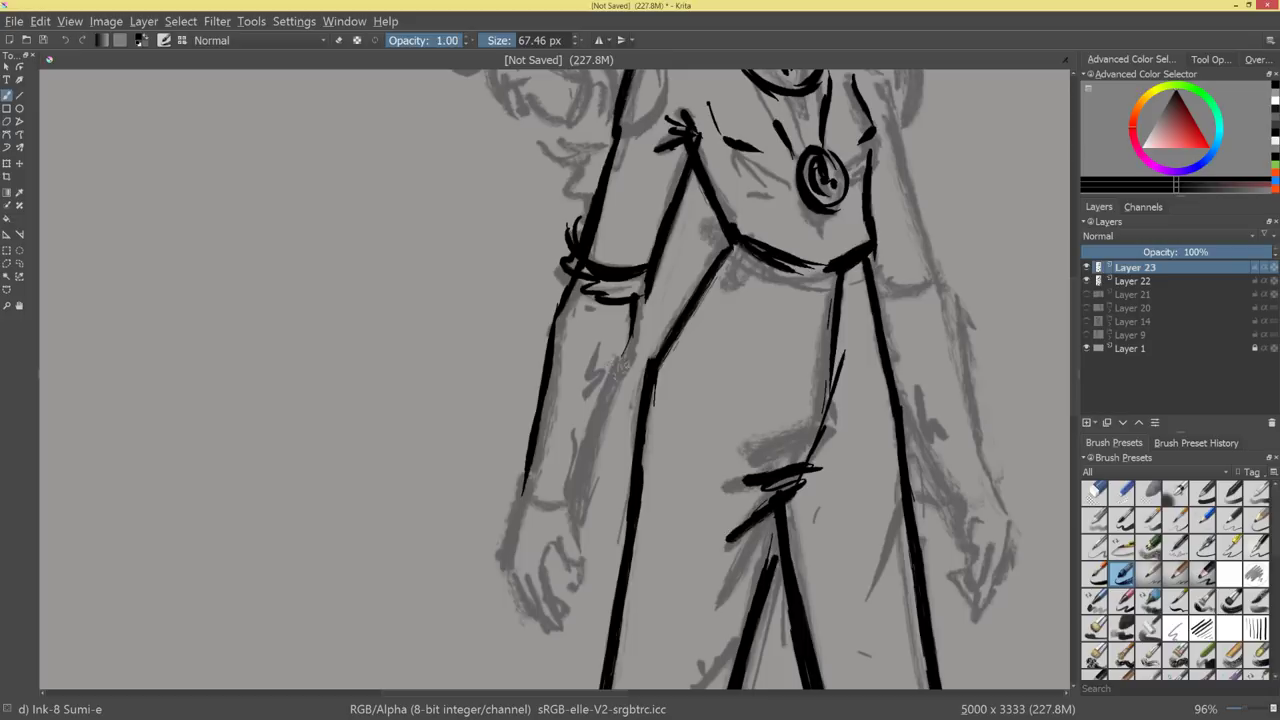
key(ctrl+z)
Ink the inner edge of the viewer-left forearm and the hand with its thumb and curled fingers.
mouse_move(634, 297)
mouse_down()
mouse_move(564, 497)
mouse_move(578, 584)
mouse_move(548, 556)
mouse_up()
drag(589, 487, 569, 357)
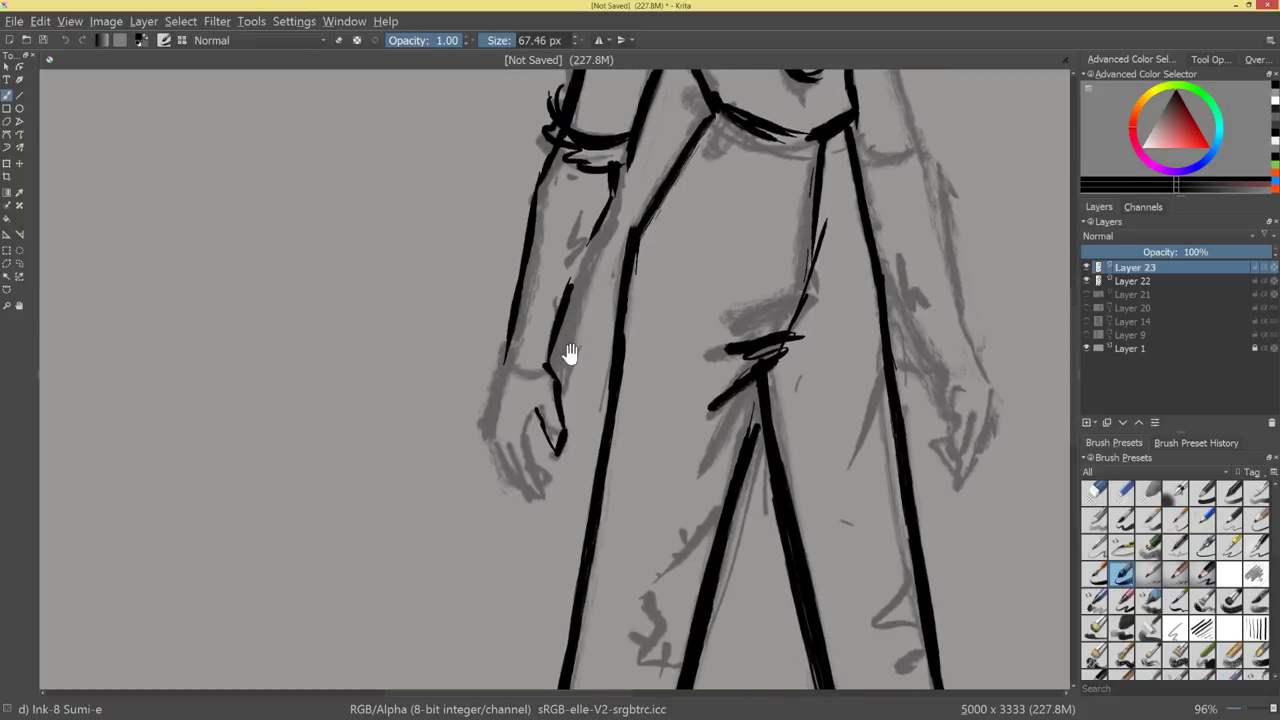
drag(542, 409, 530, 490)
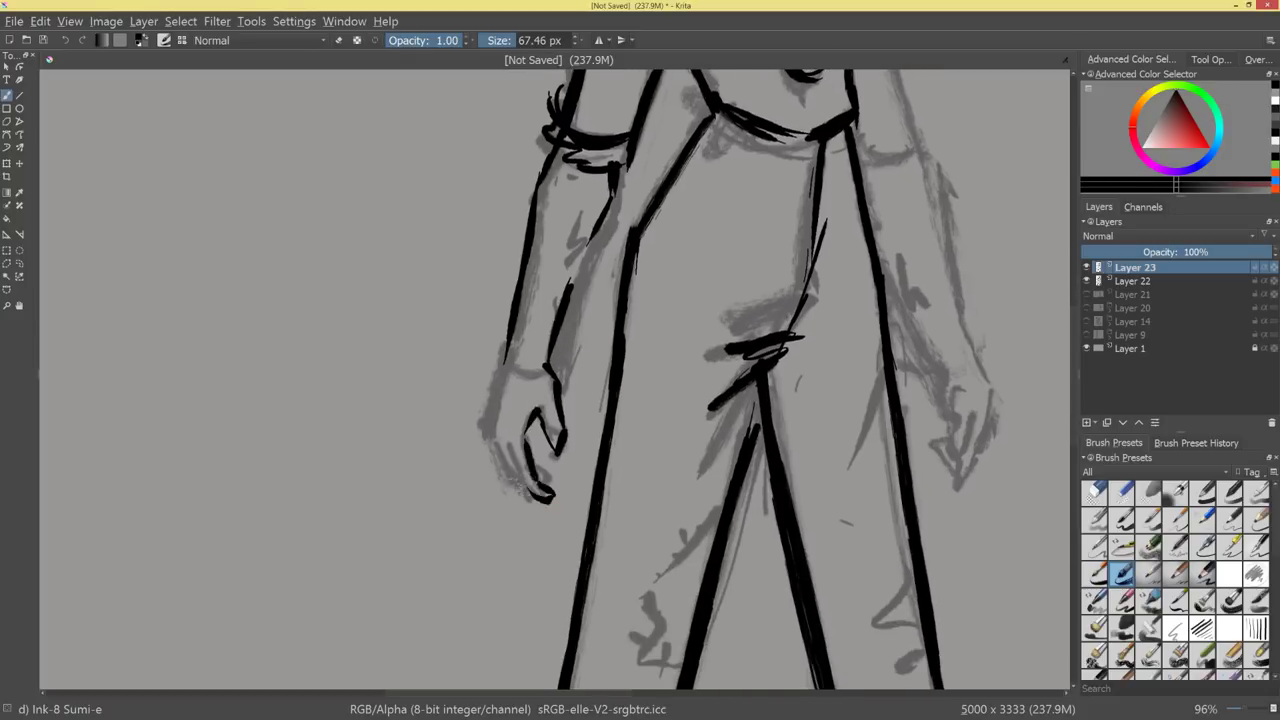
drag(506, 442, 528, 494)
mouse_move(497, 445)
mouse_down()
mouse_move(529, 496)
mouse_move(552, 488)
mouse_up()
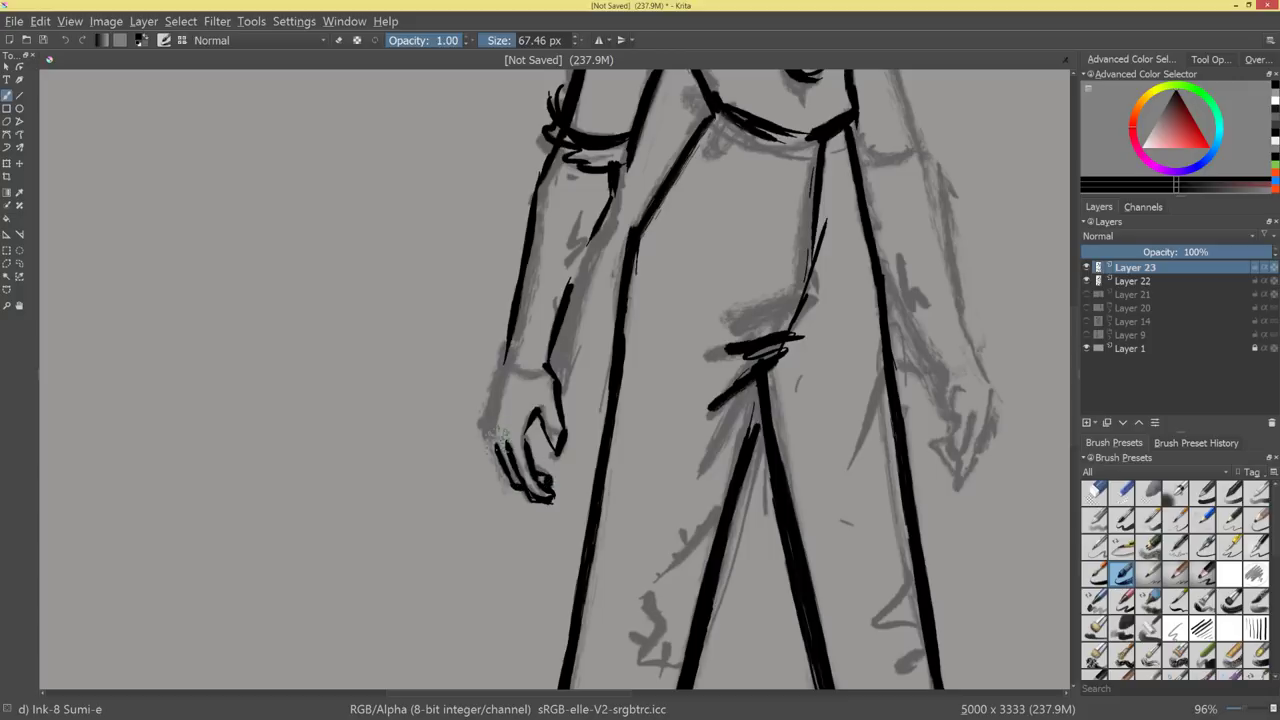
drag(509, 346, 501, 392)
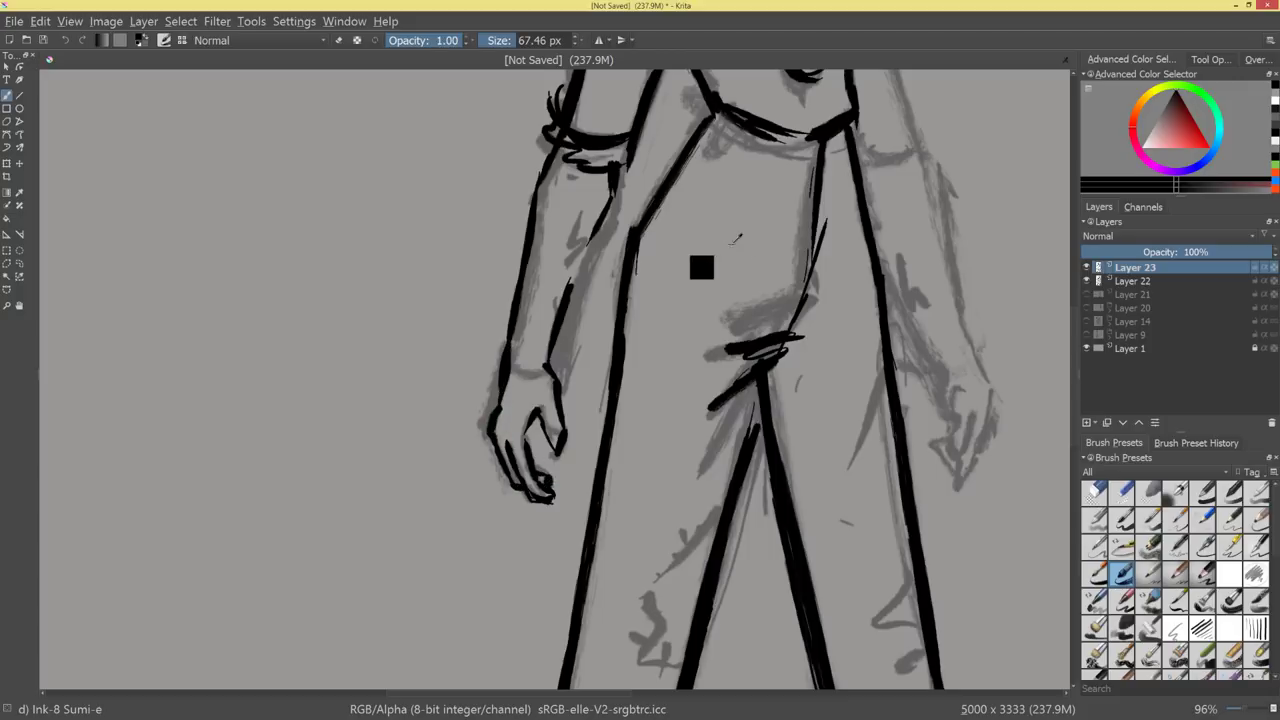
Ink the viewer-right arm with its sleeve cuff, forearm and curled hand.
mouse_move(735, 238)
mouse_down()
mouse_move(737, 431)
mouse_move(780, 343)
mouse_move(714, 314)
mouse_up()
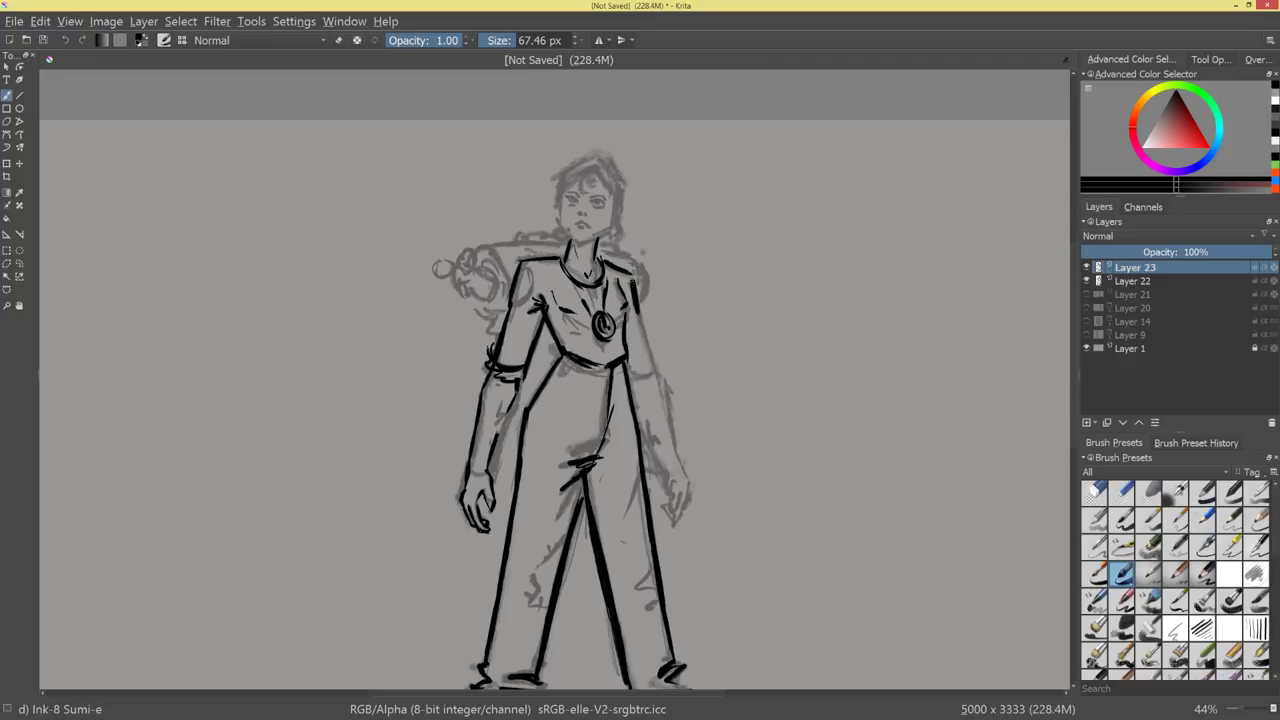
drag(636, 284, 680, 462)
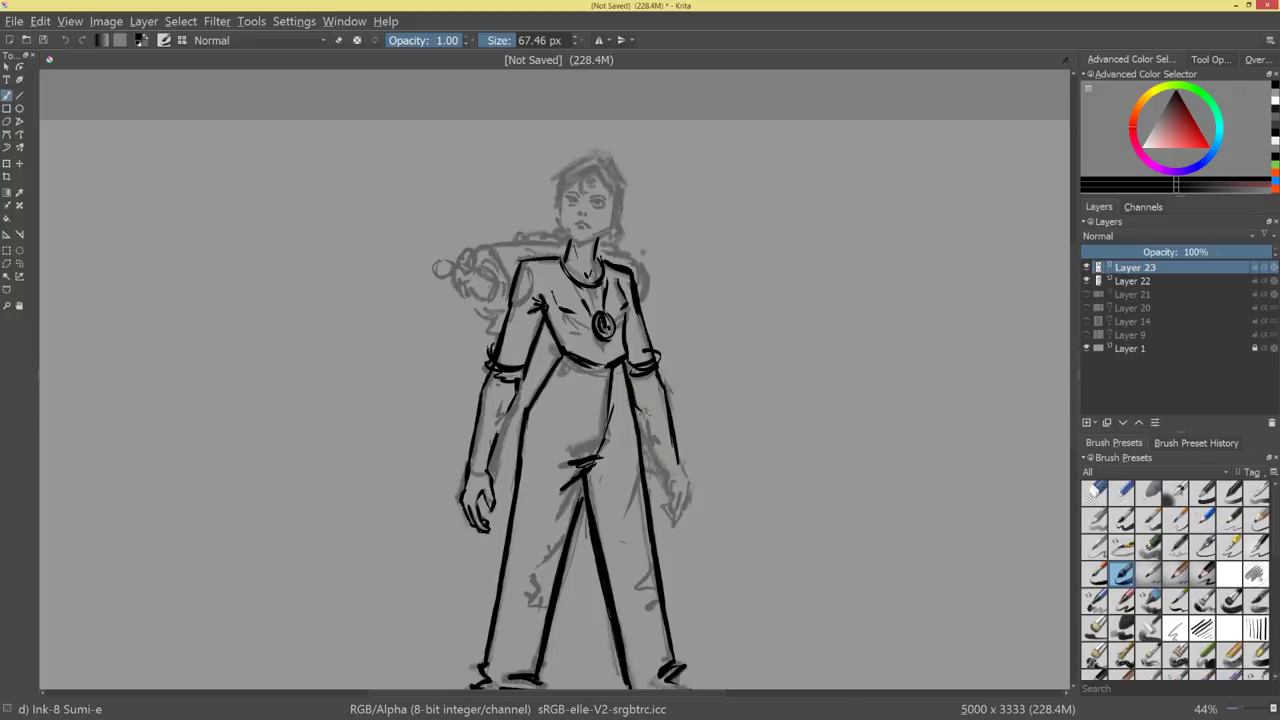
drag(641, 413, 664, 462)
key(ctrl+z)
key(ctrl+z)
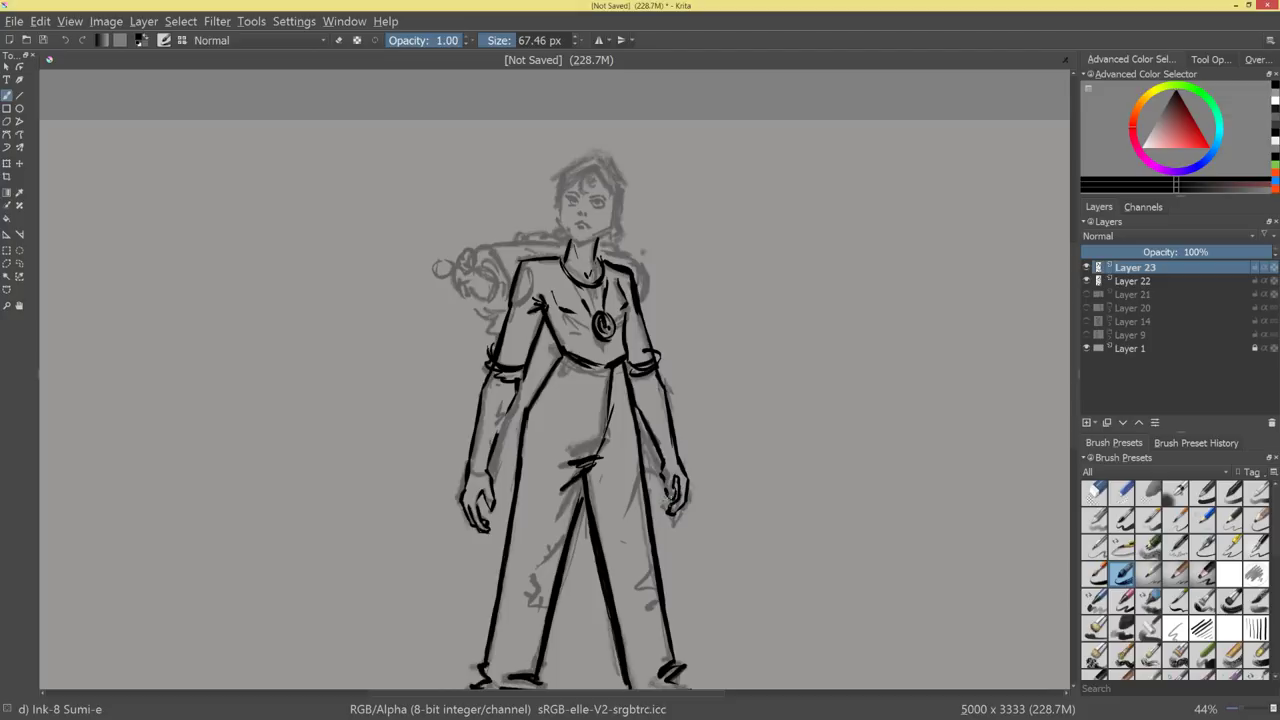
Select the viewer-right hand with a freehand outline and transform it slightly downward.
drag(788, 397, 743, 429)
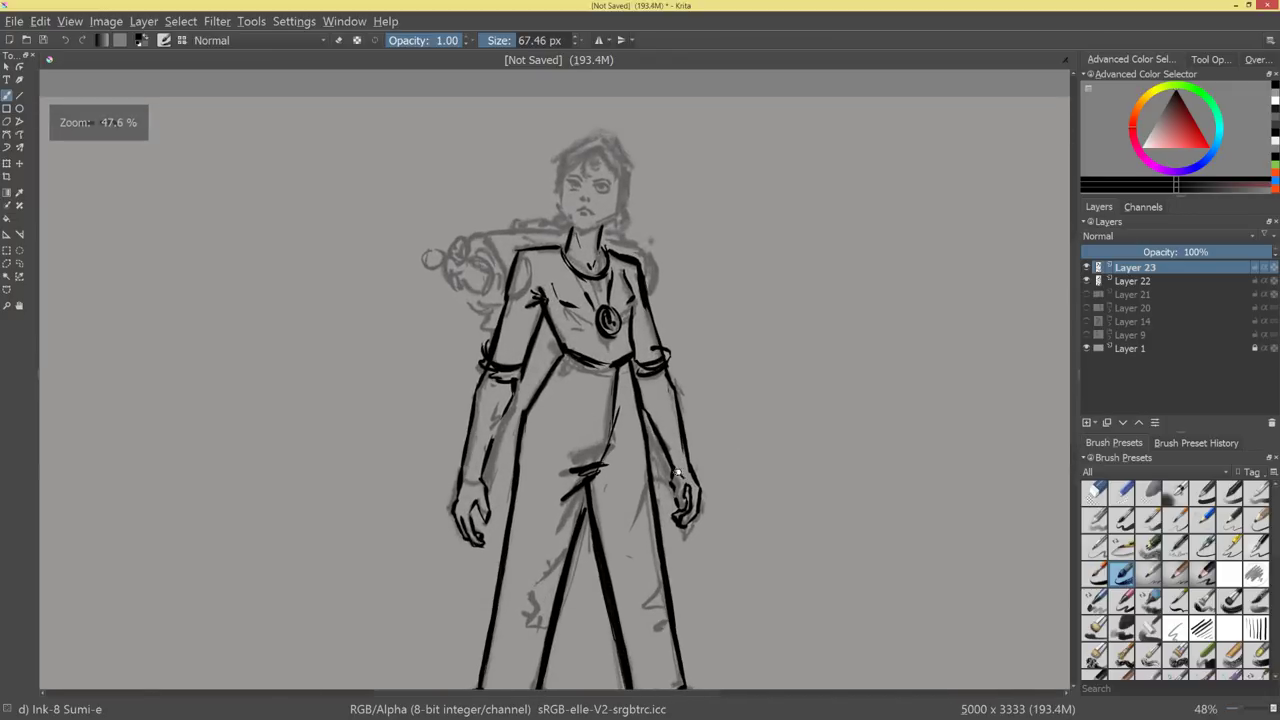
key(l)
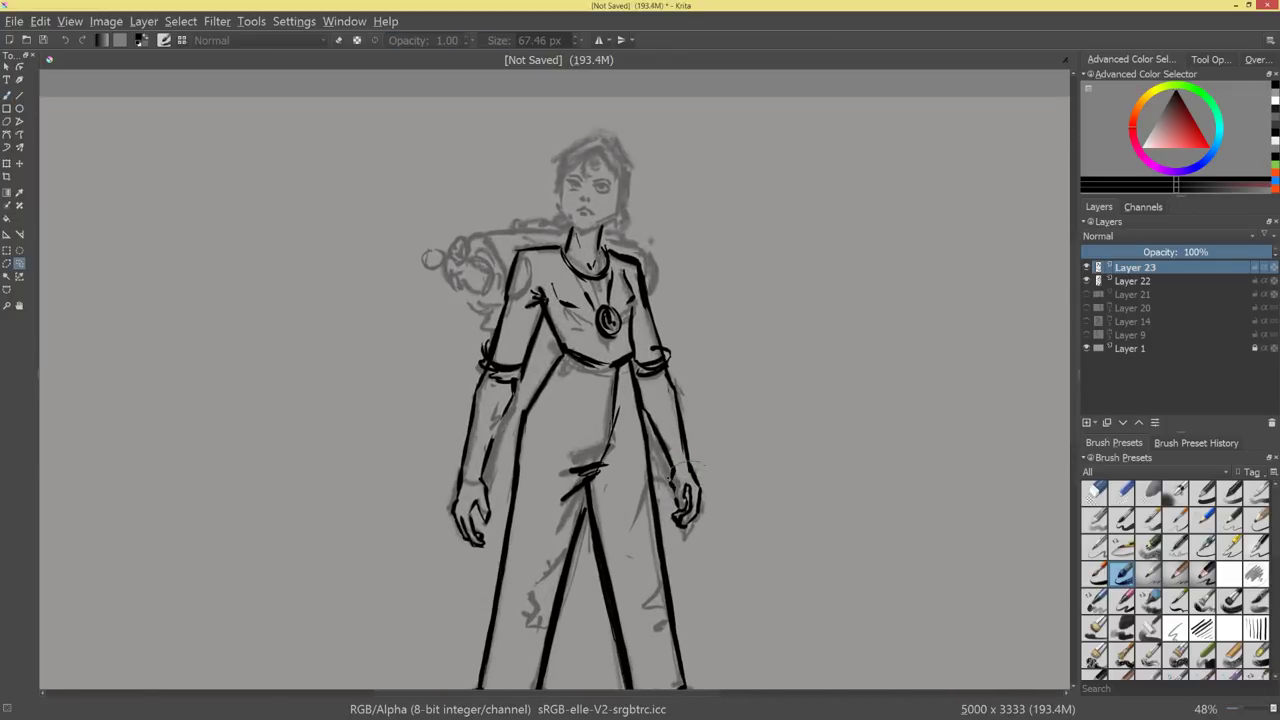
drag(669, 478, 728, 447)
key(ctrl+t)
drag(699, 496, 700, 505)
key(b)
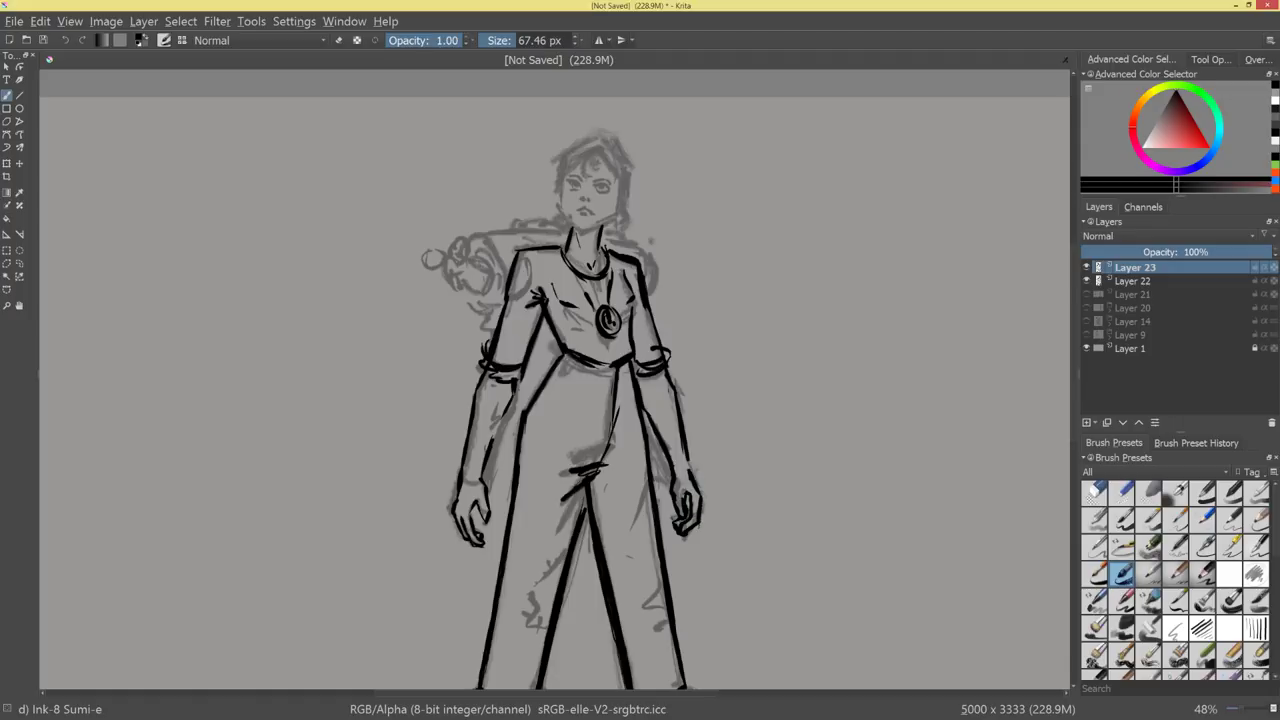
Ink the round end of the bundle carried behind the viewer-left shoulder.
mouse_move(706, 431)
mouse_down()
mouse_move(697, 483)
mouse_move(704, 424)
mouse_up()
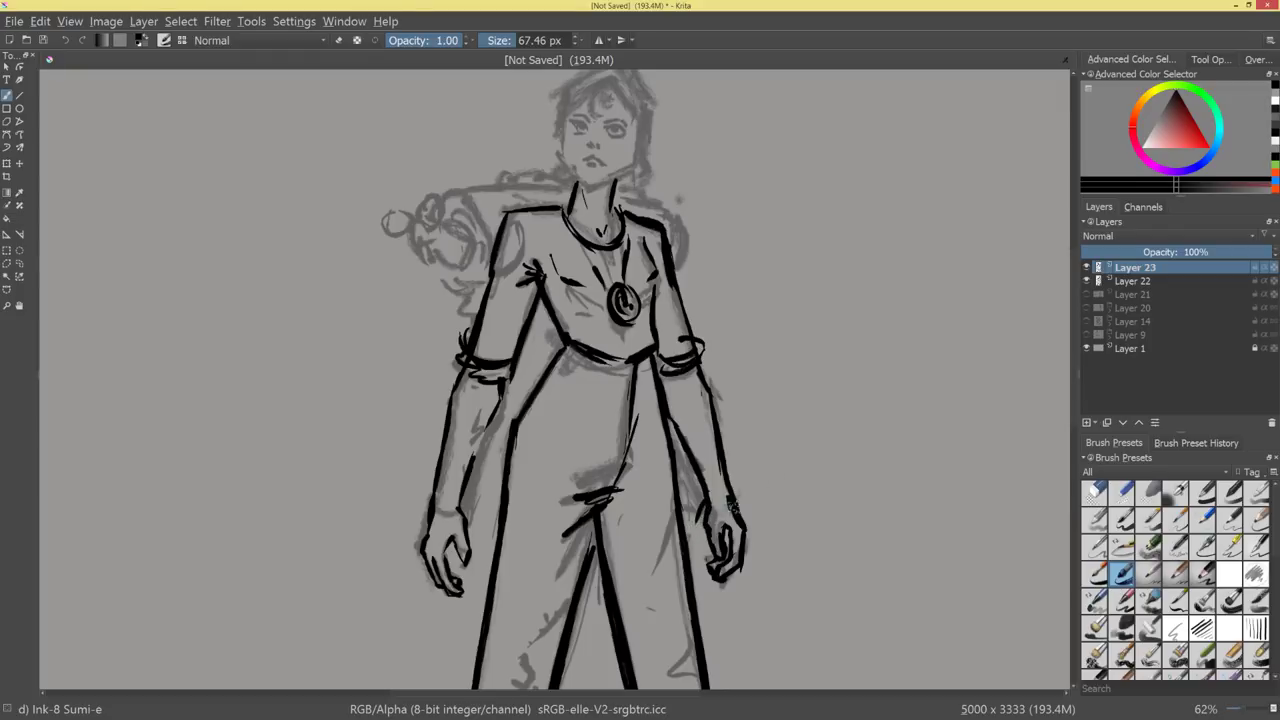
drag(660, 295, 672, 420)
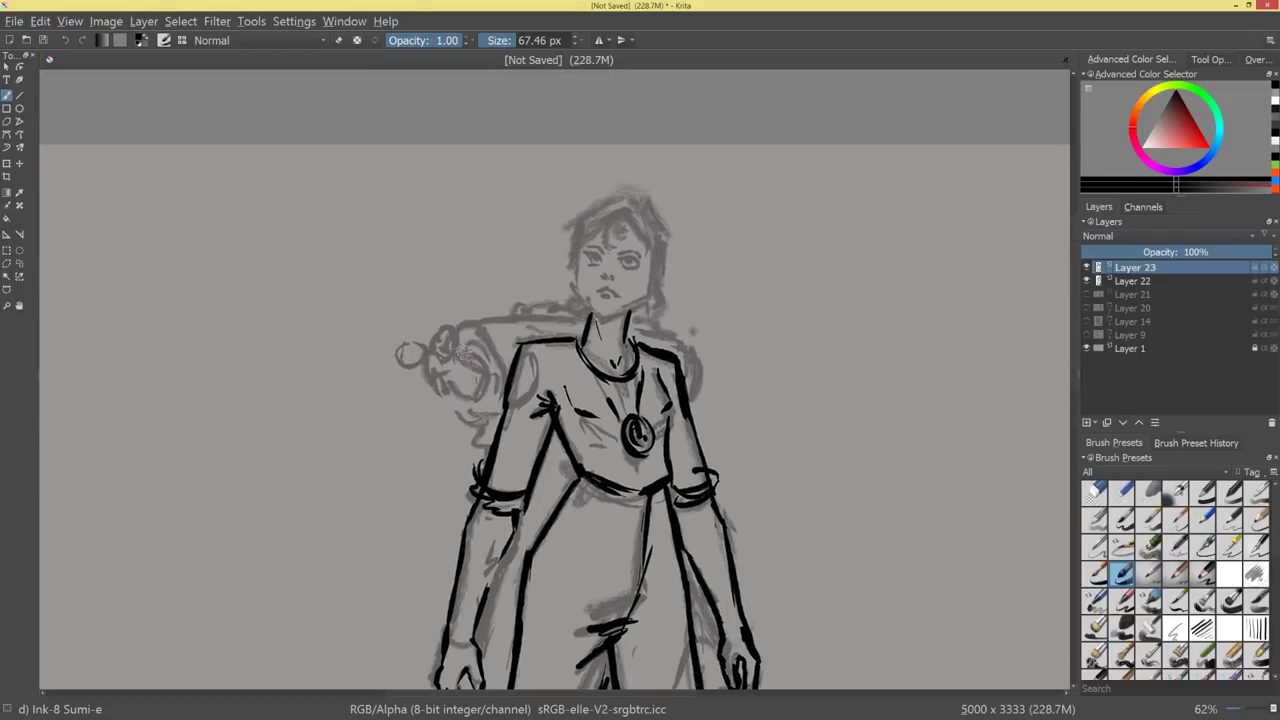
mouse_move(437, 352)
mouse_down()
mouse_move(483, 362)
mouse_move(483, 389)
mouse_move(450, 377)
mouse_up()
key(ctrl+z)
key(ctrl+z)
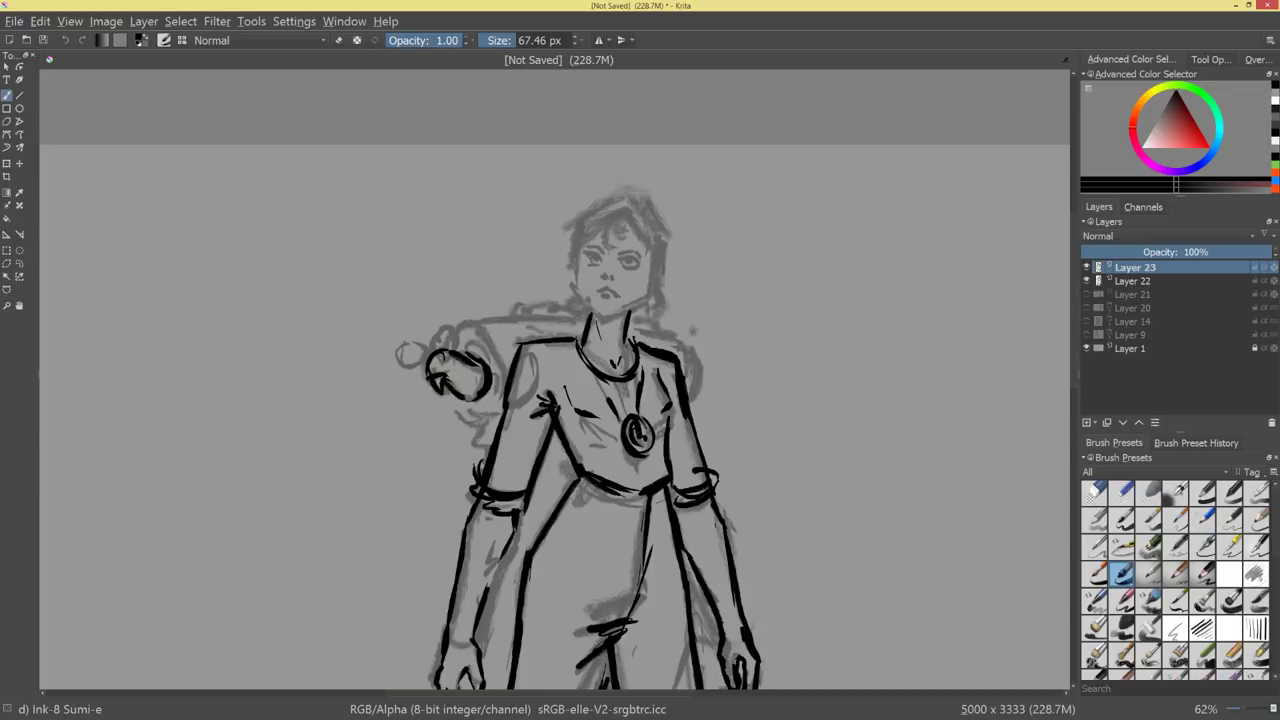
Ink an eye dot and darken the muzzle marks inside the round bundle end behind the viewer-left shoulder.
drag(479, 397, 536, 289)
drag(212, 433, 418, 458)
drag(370, 389, 340, 462)
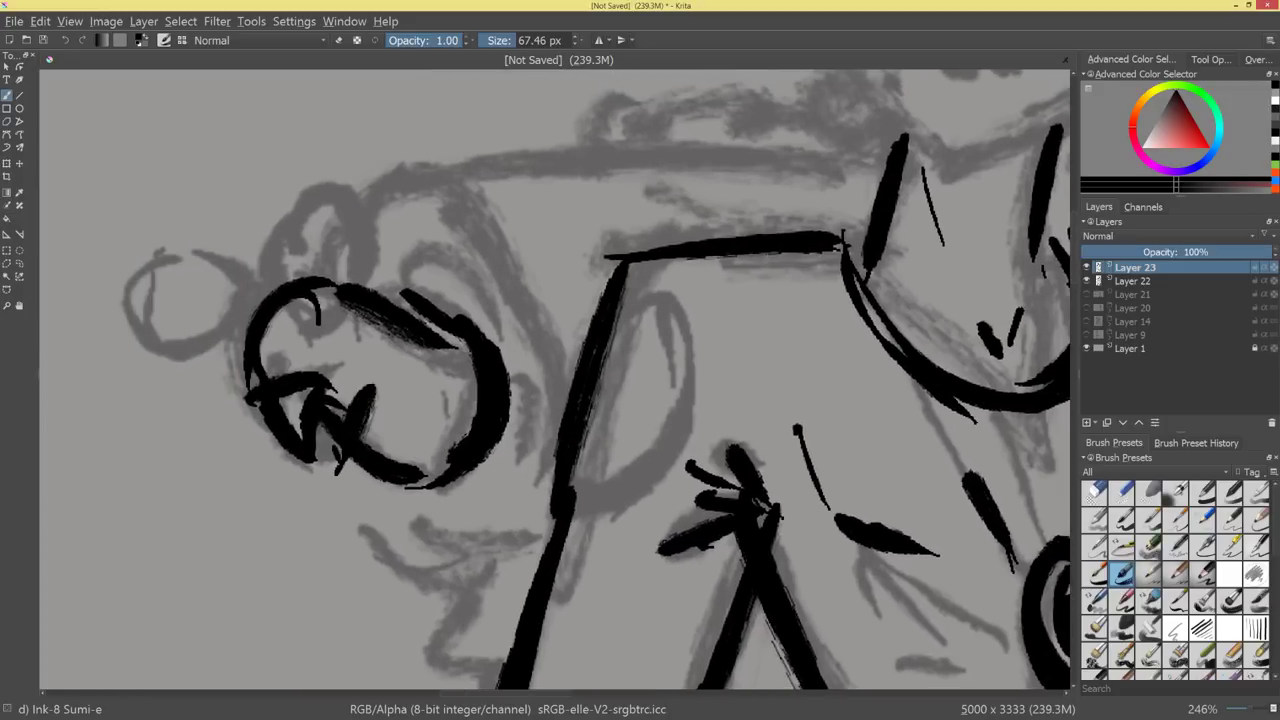
mouse_move(326, 386)
mouse_down()
mouse_move(373, 378)
mouse_move(438, 558)
mouse_move(461, 518)
mouse_up()
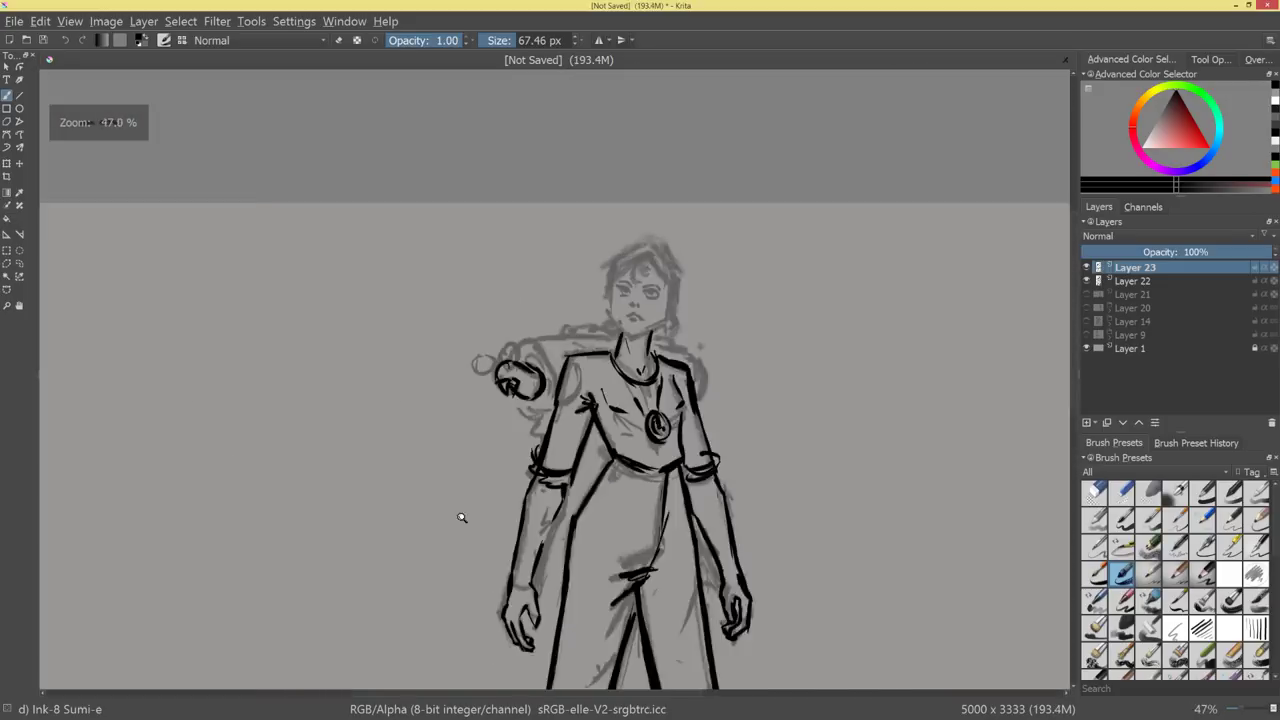
scroll(535, 378, up, 6)
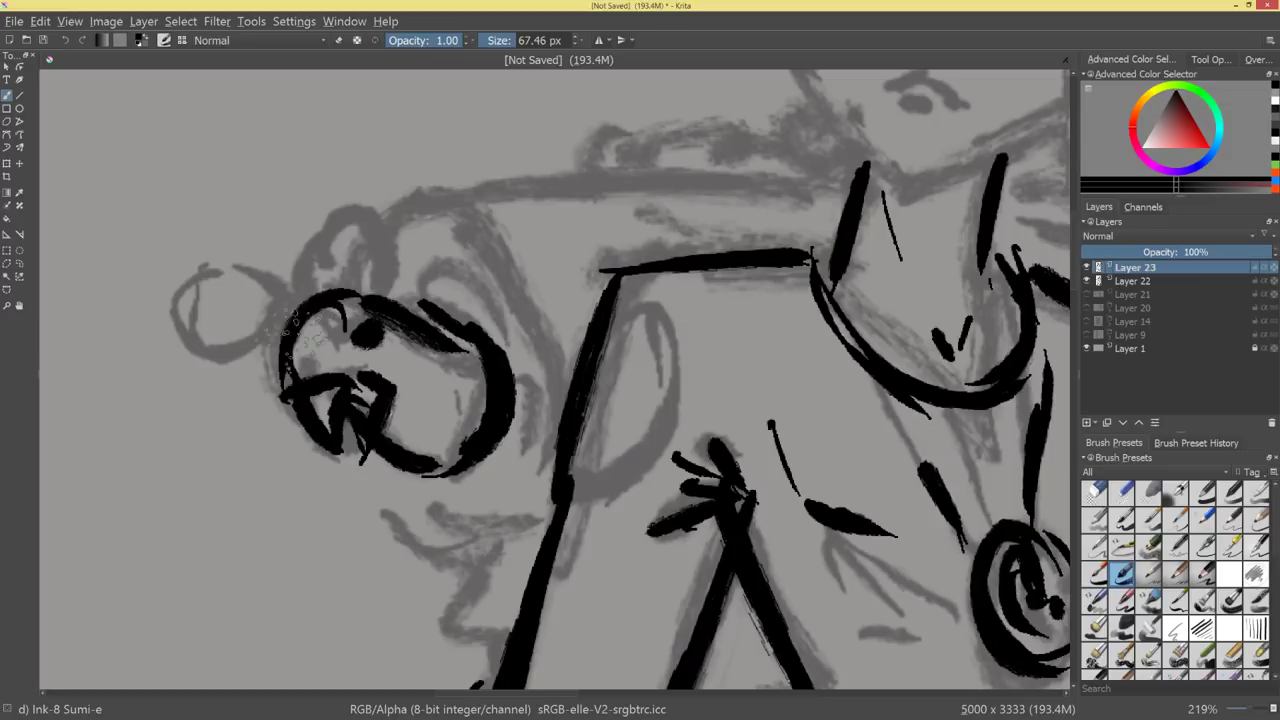
Ink the jagged flap projecting outward from the animal-like bundle end and the curved line above its head.
mouse_move(283, 361)
mouse_down()
mouse_move(290, 323)
mouse_move(266, 298)
mouse_move(190, 362)
mouse_move(185, 395)
mouse_move(232, 392)
mouse_move(278, 330)
mouse_up()
key(ctrl+z)
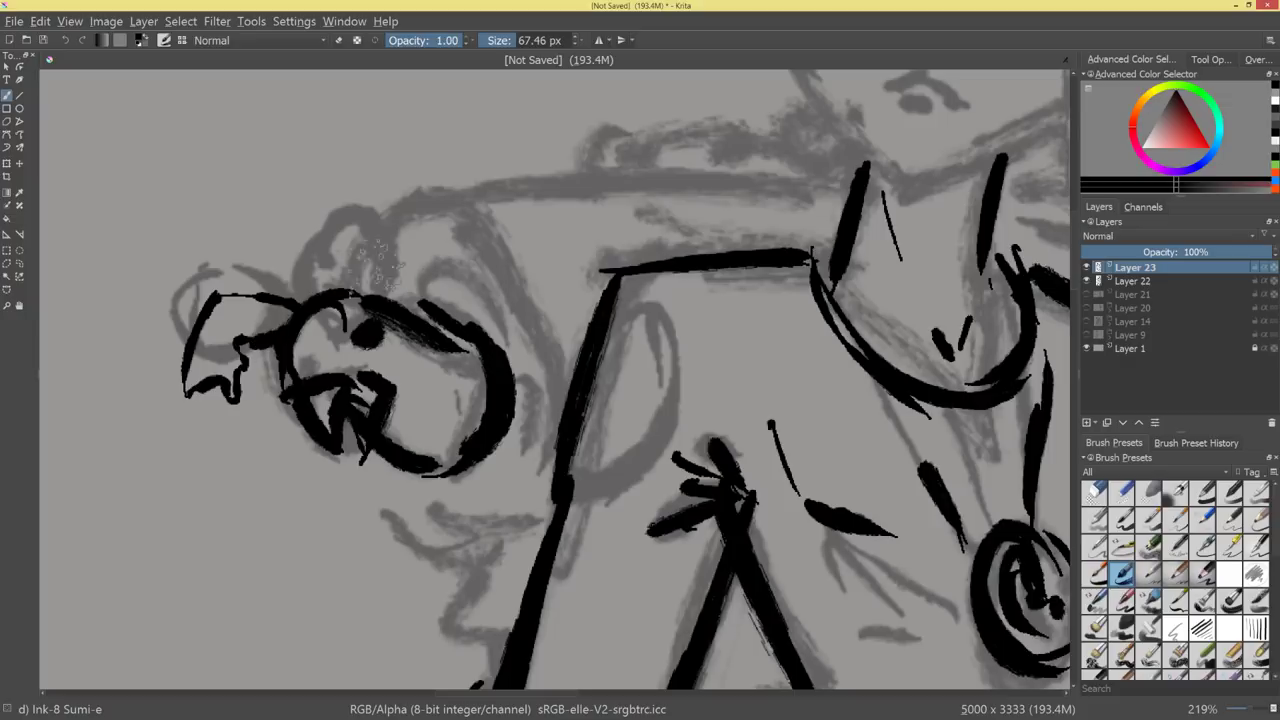
mouse_move(346, 292)
mouse_down()
mouse_move(424, 261)
mouse_move(479, 266)
mouse_up()
mouse_move(474, 285)
mouse_down()
mouse_move(440, 311)
mouse_move(408, 310)
mouse_up()
mouse_move(487, 404)
mouse_down()
mouse_move(488, 385)
mouse_move(423, 424)
mouse_move(376, 381)
mouse_move(504, 449)
mouse_up()
Refine the animal head's snout and ink short fur tufts hanging beneath it.
scroll(522, 366, down, 5)
scroll(420, 469, up, 4)
key(e)
key(e)
mouse_move(491, 405)
mouse_down()
mouse_move(506, 484)
mouse_move(518, 472)
mouse_up()
drag(428, 416, 452, 462)
drag(444, 448, 446, 494)
mouse_move(575, 442)
mouse_down()
mouse_move(606, 491)
mouse_move(650, 349)
mouse_up()
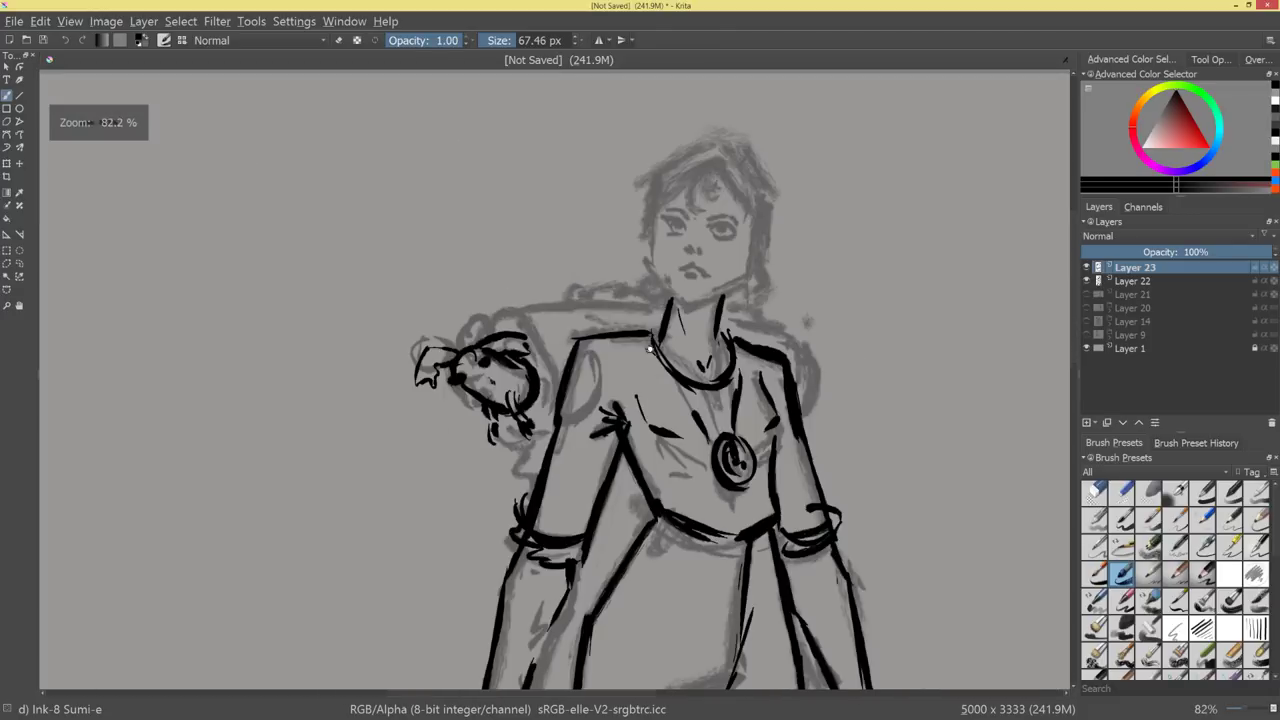
Ink the curved band over the animal head down to the sleeve and extend the fur strokes below it.
drag(475, 346, 507, 313)
mouse_move(485, 335)
mouse_down()
mouse_move(537, 325)
mouse_move(561, 383)
mouse_up()
drag(526, 322, 563, 374)
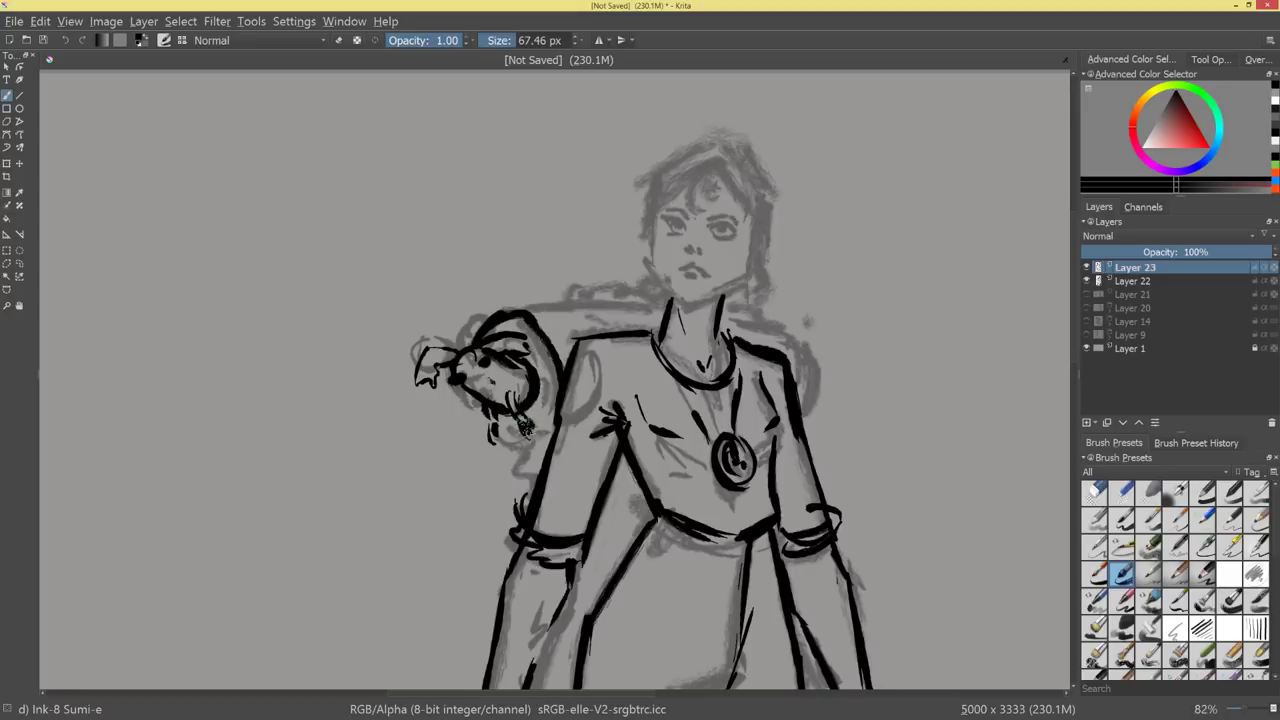
mouse_move(525, 420)
mouse_down()
mouse_move(510, 444)
mouse_move(526, 446)
mouse_move(540, 478)
mouse_up()
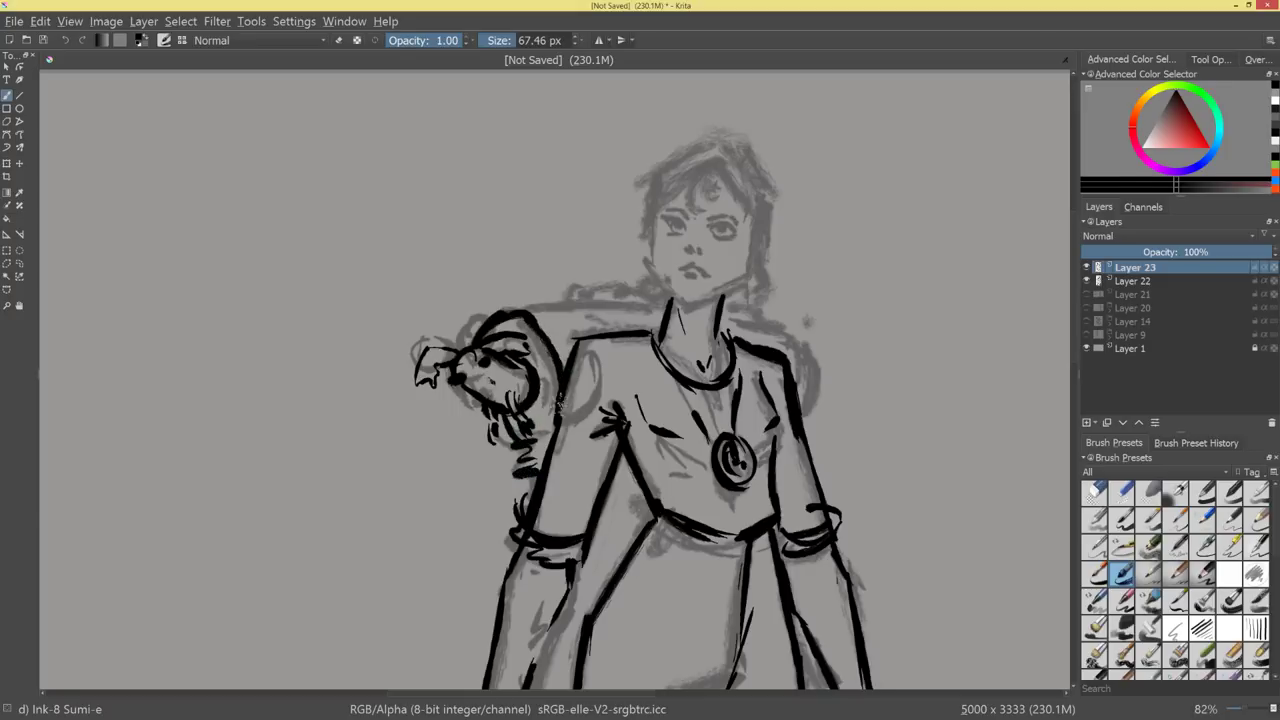
mouse_move(538, 348)
mouse_down()
mouse_move(548, 410)
mouse_move(556, 400)
mouse_up()
Ink the bundle's long top edge across the shoulders, ending in the rounded end behind the viewer-right shoulder.
mouse_move(434, 348)
mouse_down()
mouse_move(410, 384)
mouse_move(464, 360)
mouse_move(484, 318)
mouse_move(512, 306)
mouse_move(668, 305)
mouse_up()
key(ctrl+z)
key(ctrl+z)
key(ctrl+z)
key(ctrl+z)
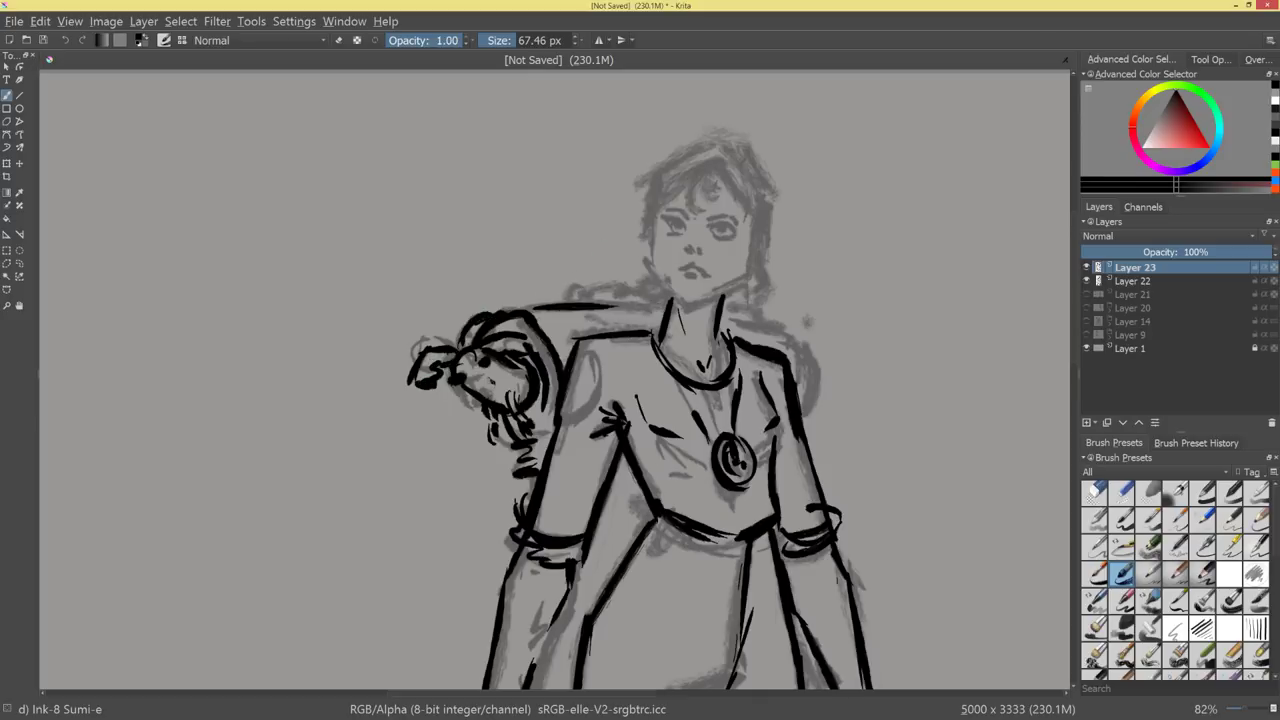
drag(478, 334, 670, 304)
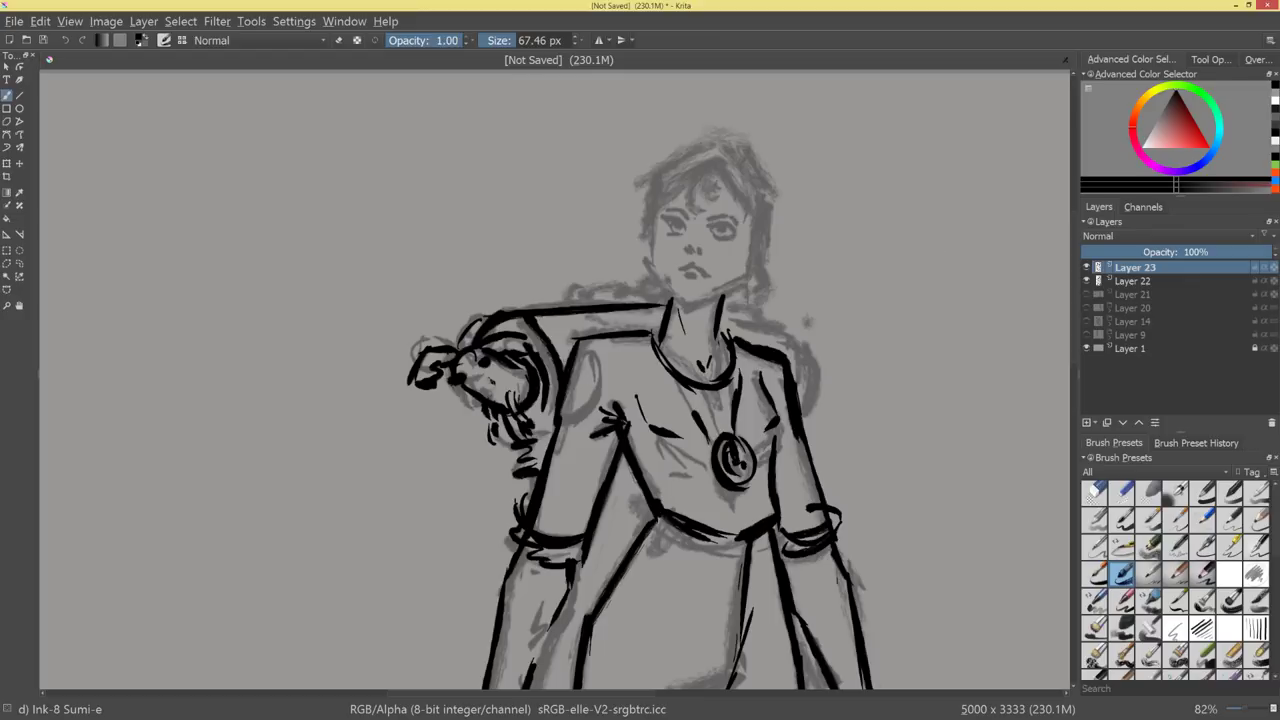
key(ctrl+z)
mouse_move(508, 315)
mouse_down()
mouse_move(652, 312)
mouse_move(818, 342)
mouse_move(818, 402)
mouse_up()
drag(814, 358, 806, 414)
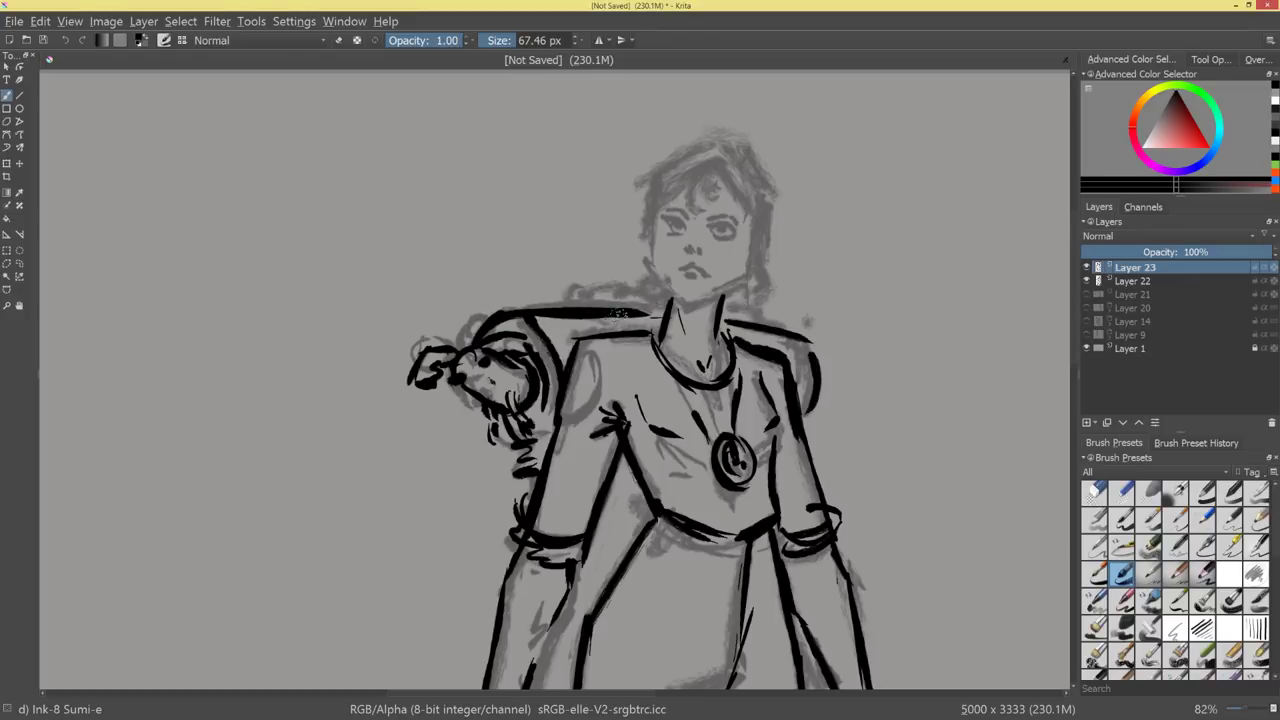
drag(616, 314, 663, 318)
Ink the oval strap loop over the viewer-left shoulder and reinforce the sleeve cuff below it.
drag(772, 400, 754, 467)
mouse_move(578, 353)
mouse_down()
mouse_move(603, 400)
mouse_move(568, 427)
mouse_up()
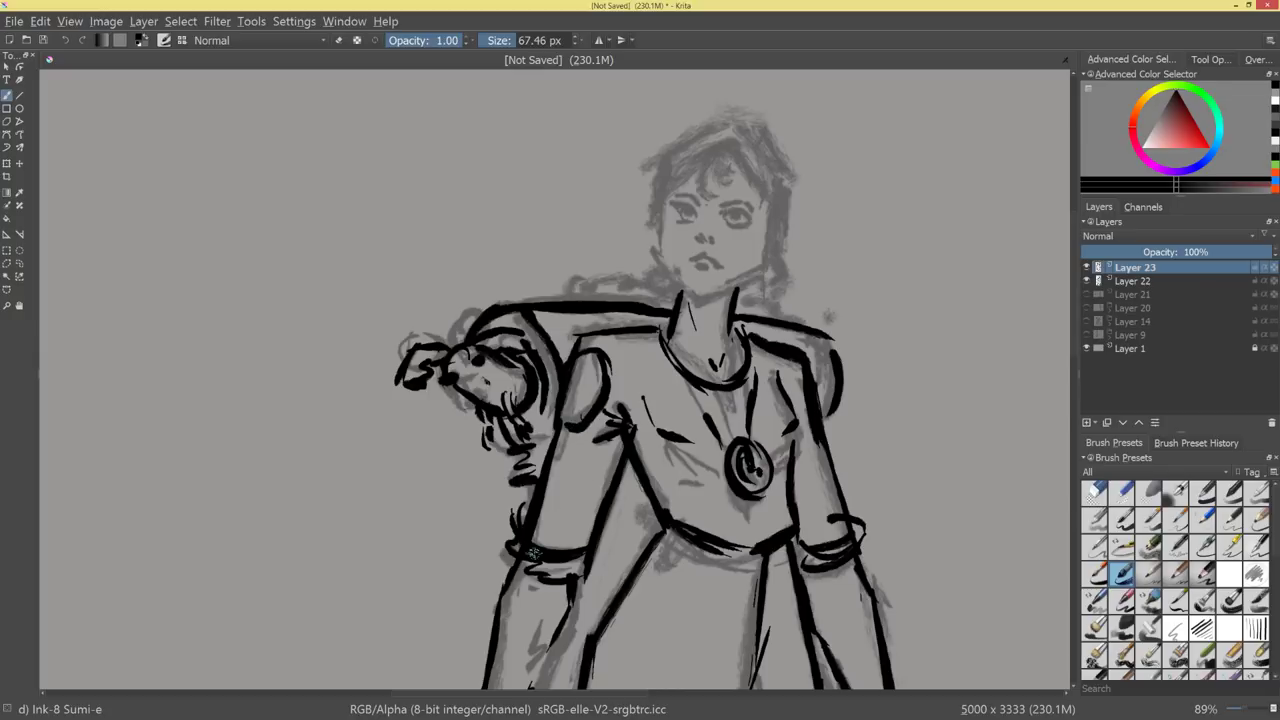
drag(535, 553, 584, 557)
mouse_move(672, 490)
mouse_down()
mouse_move(680, 549)
mouse_move(691, 543)
mouse_up()
Ink the viewer-left boot's outline with its shaft, rounded toe cap, thick sole and oval ankle patch.
drag(672, 630, 708, 308)
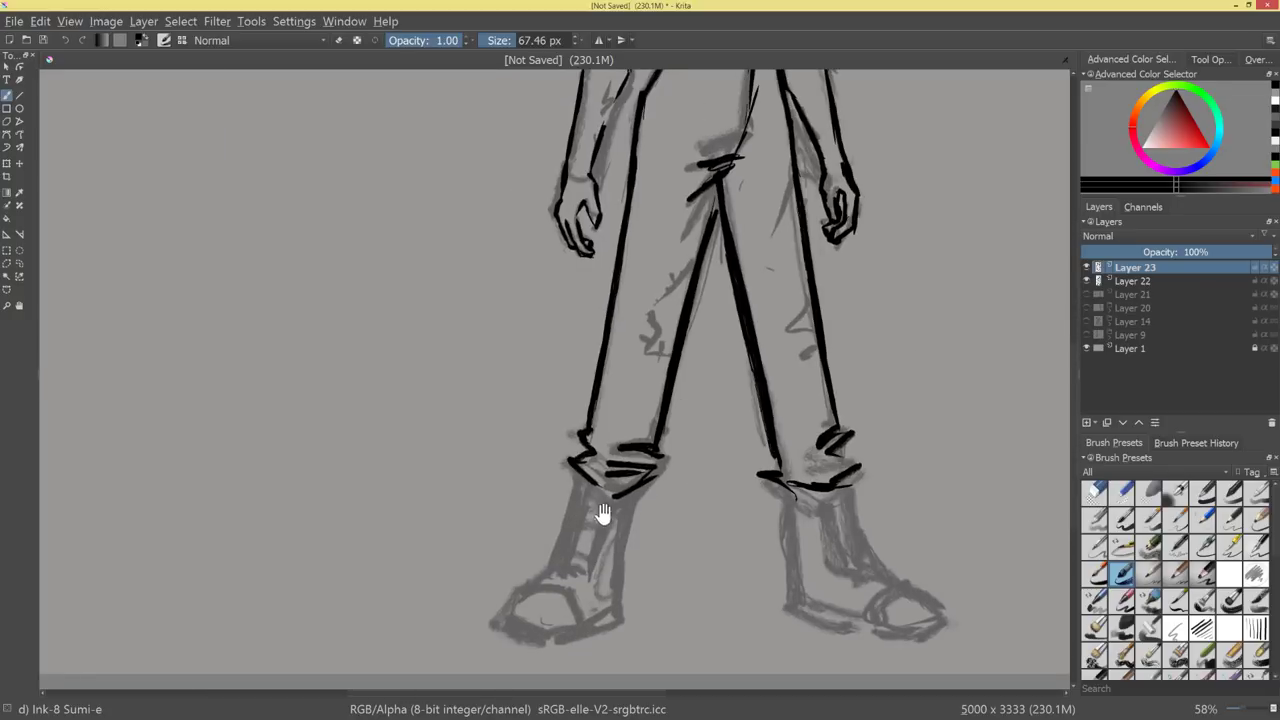
drag(579, 475, 554, 570)
mouse_move(570, 506)
mouse_down()
mouse_move(556, 557)
mouse_move(515, 599)
mouse_move(570, 592)
mouse_move(578, 618)
mouse_move(502, 618)
mouse_move(551, 636)
mouse_move(620, 616)
mouse_up()
drag(640, 486, 612, 584)
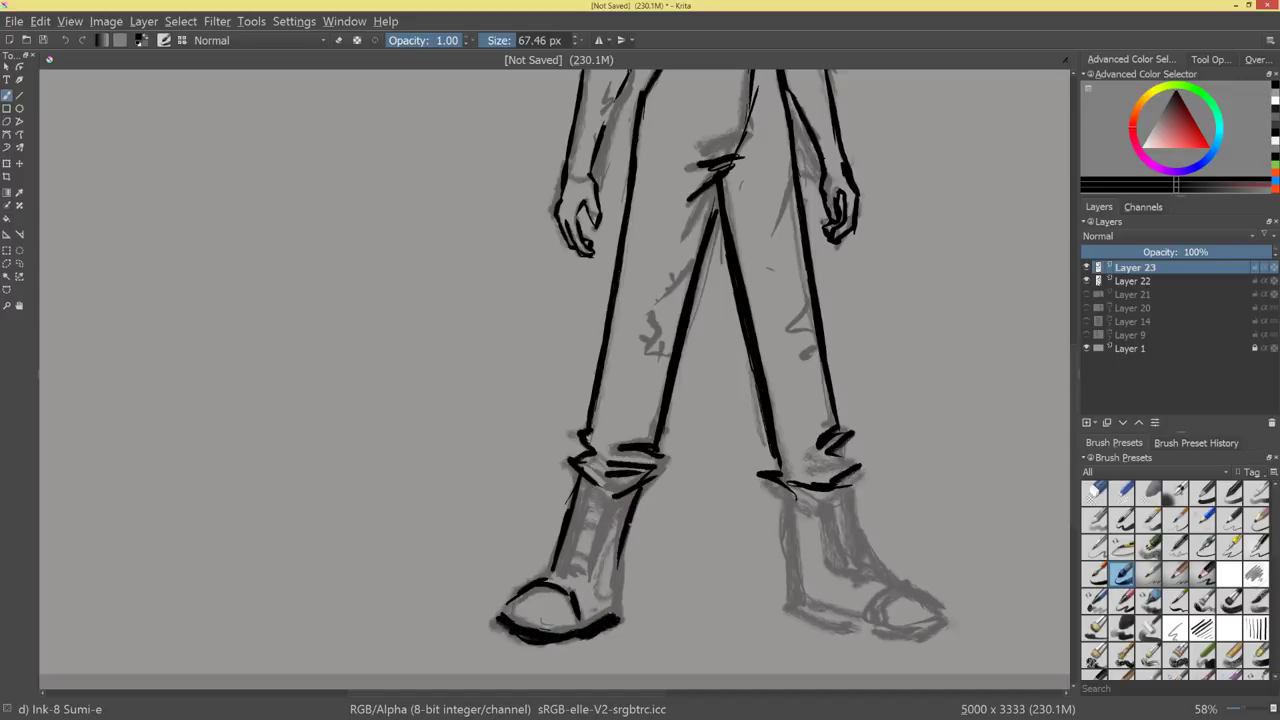
drag(630, 524, 610, 616)
drag(616, 546, 606, 612)
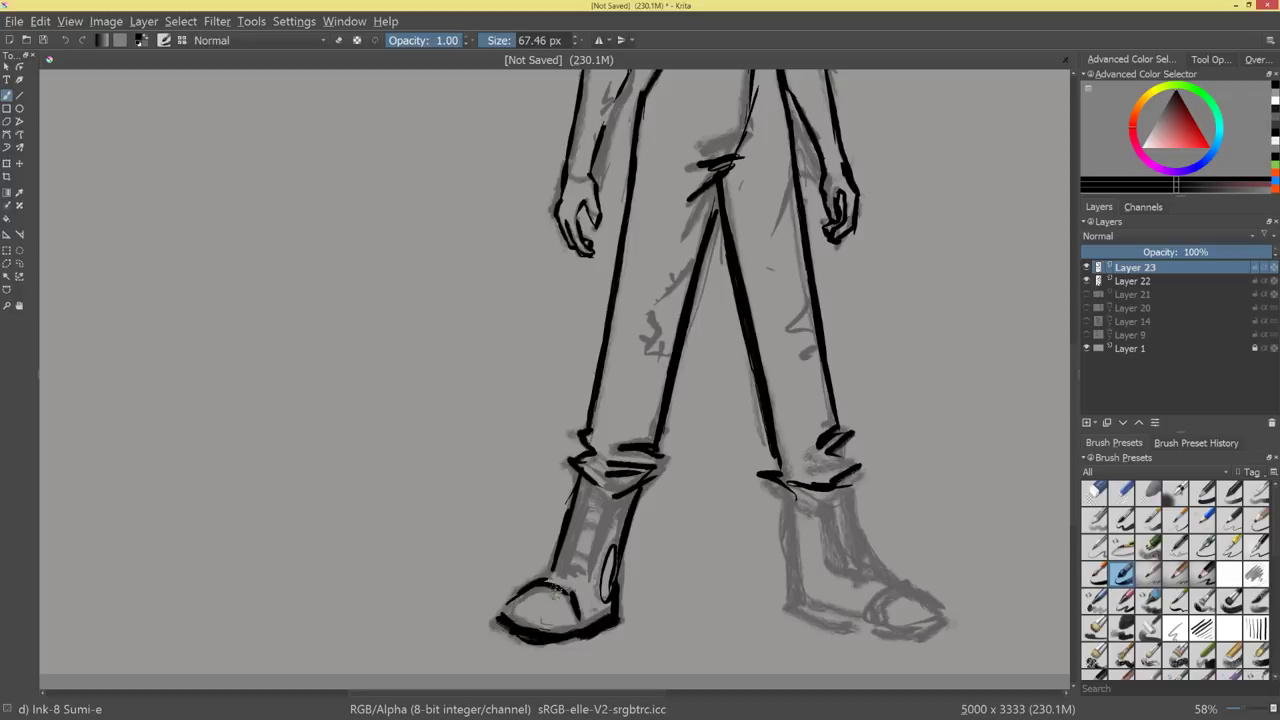
Ink the tongue, laces and toe stitching on the viewer-left boot.
mouse_move(550, 579)
mouse_down()
mouse_move(576, 614)
mouse_move(537, 620)
mouse_up()
mouse_move(614, 488)
mouse_down()
mouse_move(590, 576)
mouse_move(570, 586)
mouse_up()
drag(563, 572, 583, 573)
drag(581, 502, 565, 564)
Ink the viewer-right boot with its shaft, toe cap, sole, laced tongue and oval ankle patch.
mouse_move(749, 526)
mouse_down()
mouse_move(757, 560)
mouse_move(810, 470)
mouse_up()
drag(840, 468, 704, 381)
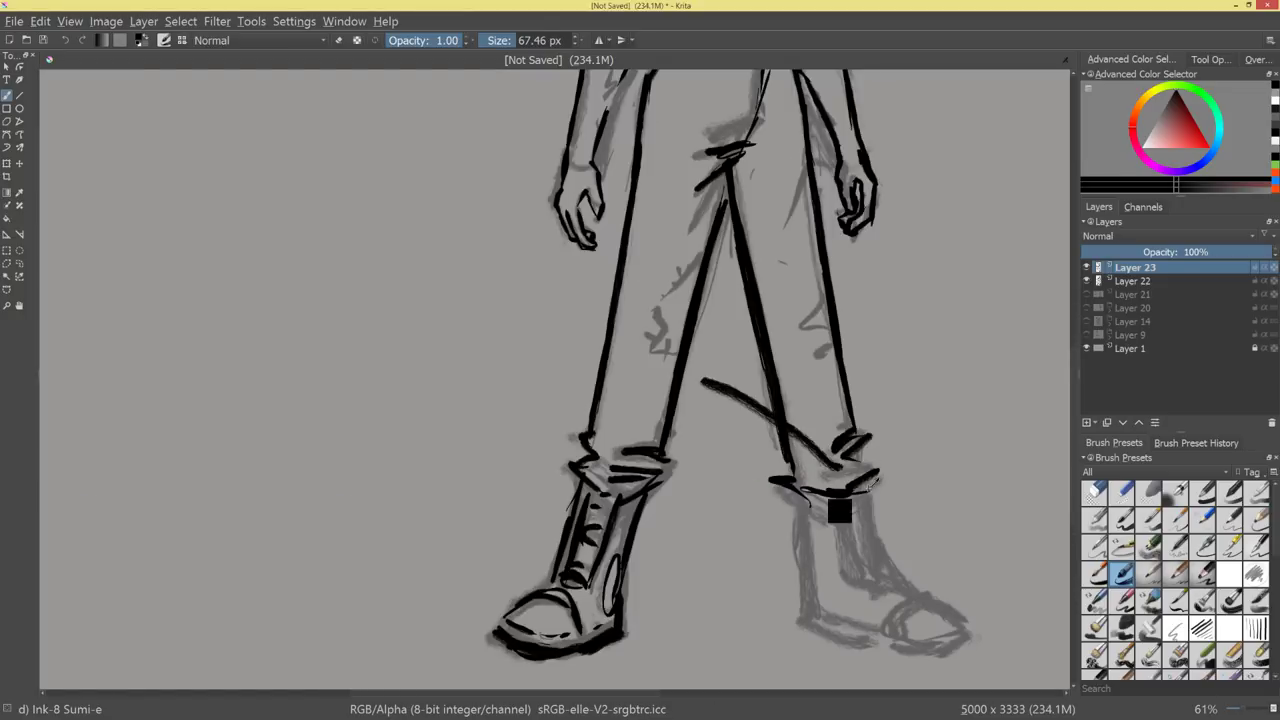
key(ctrl+z)
mouse_move(871, 514)
mouse_down()
mouse_move(777, 470)
mouse_move(667, 493)
mouse_move(670, 510)
mouse_move(724, 536)
mouse_move(710, 534)
mouse_move(775, 553)
mouse_up()
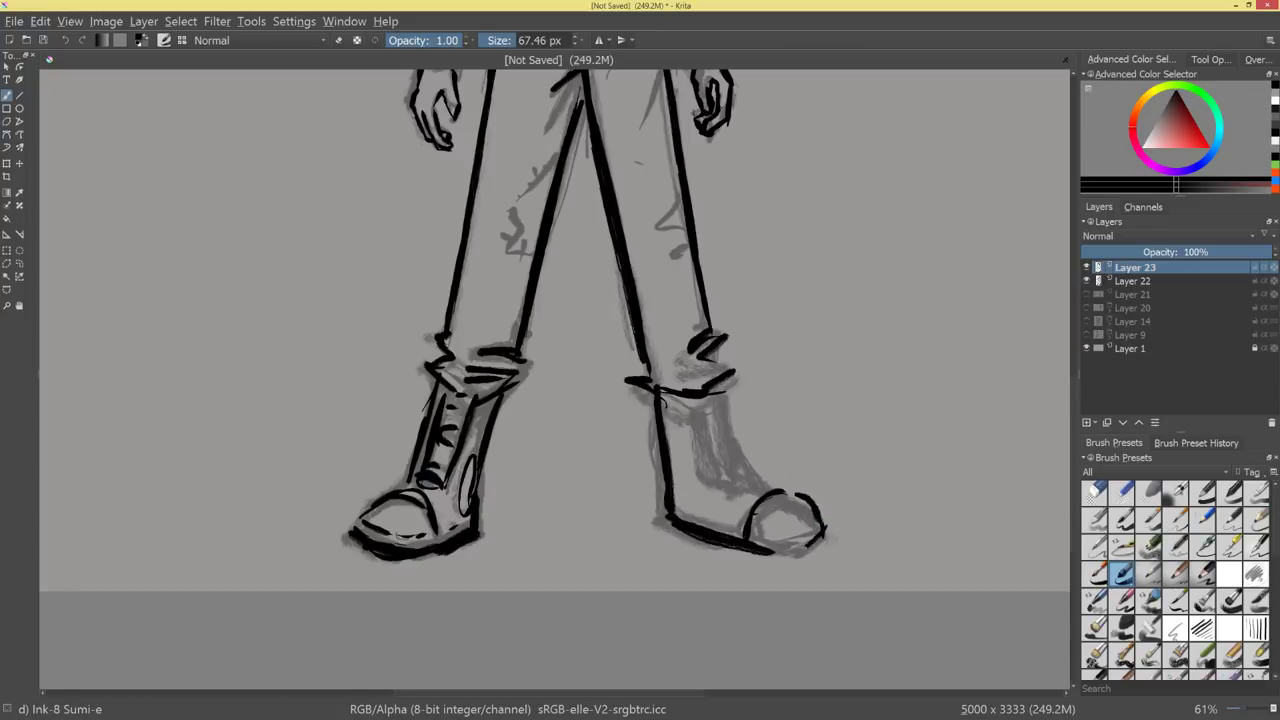
mouse_move(797, 487)
mouse_down()
mouse_move(748, 467)
mouse_move(722, 390)
mouse_move(716, 480)
mouse_up()
drag(691, 410, 716, 483)
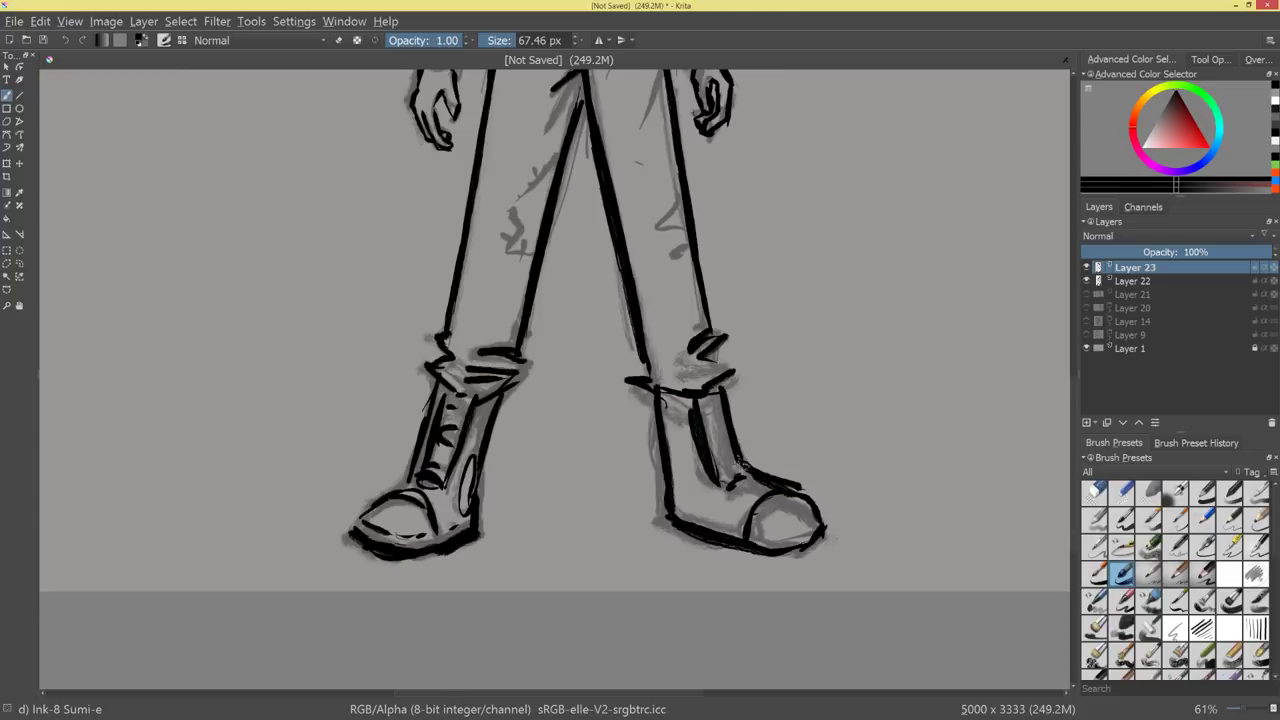
mouse_move(722, 422)
mouse_down()
mouse_move(740, 395)
mouse_move(722, 462)
mouse_move(667, 459)
mouse_move(692, 502)
mouse_up()
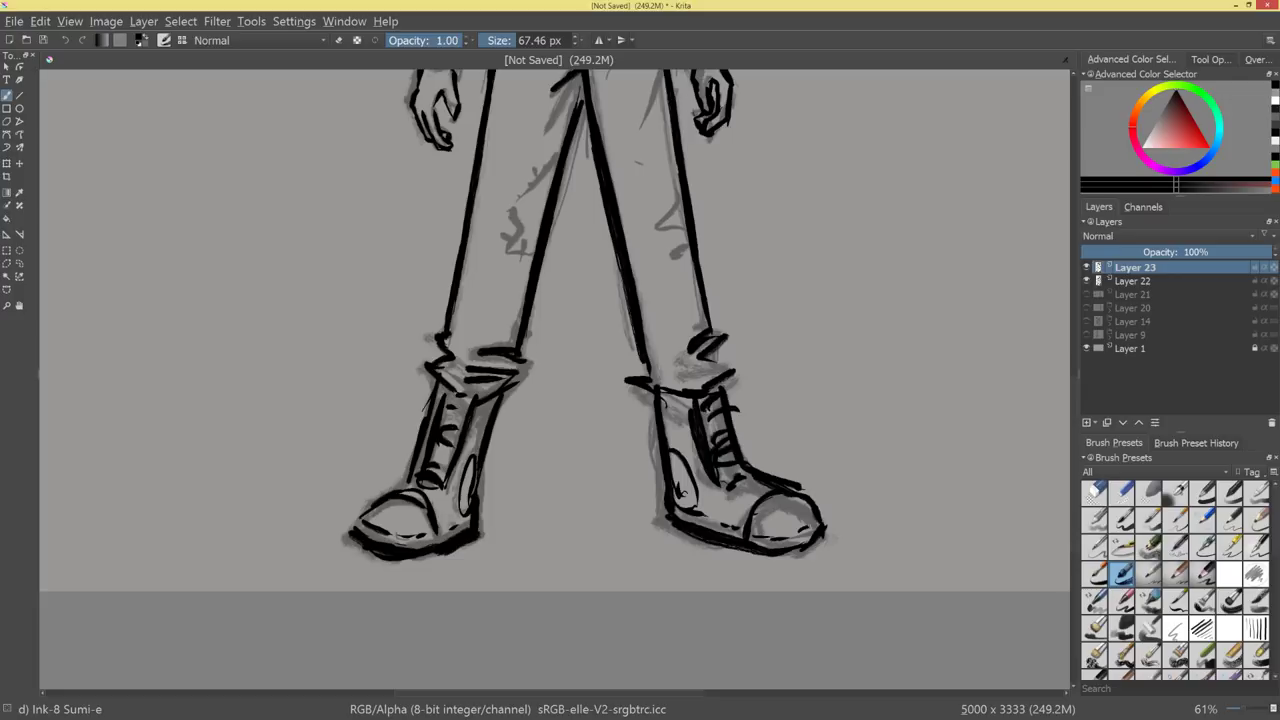
Ink the slanted cylindrical pouch hanging from the viewer-left side of the waist.
drag(883, 468, 831, 502)
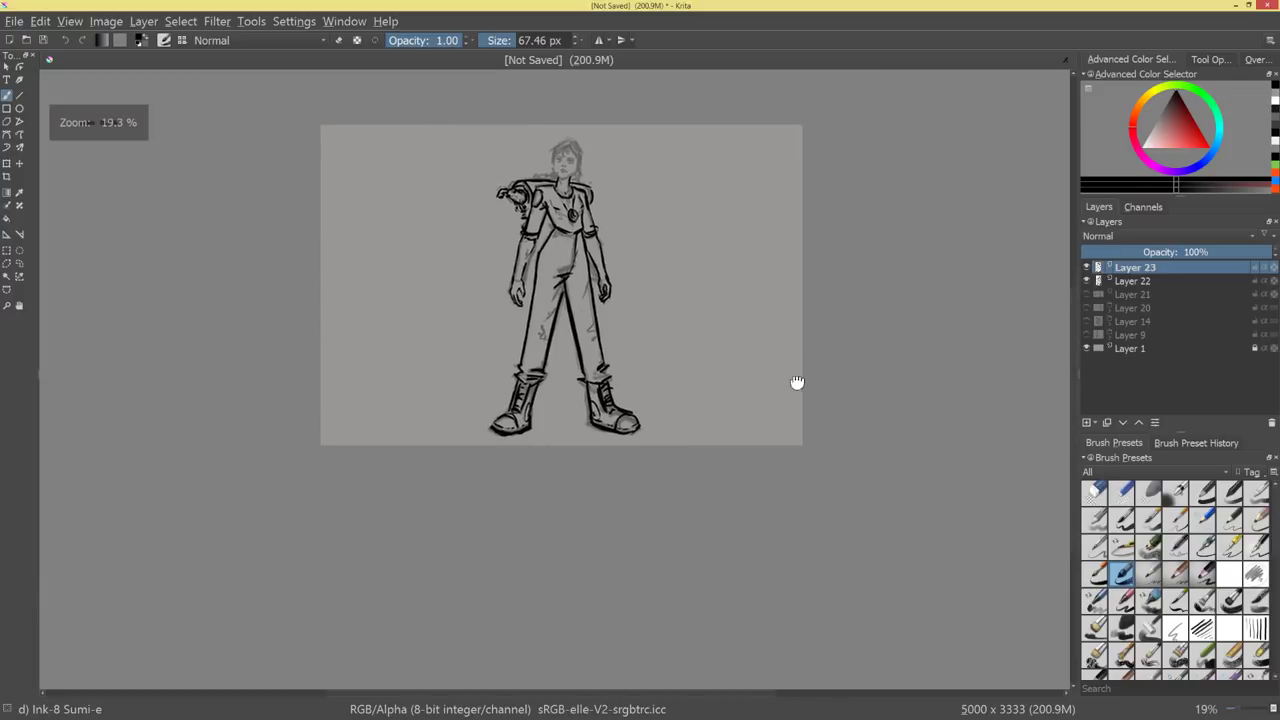
drag(797, 383, 813, 454)
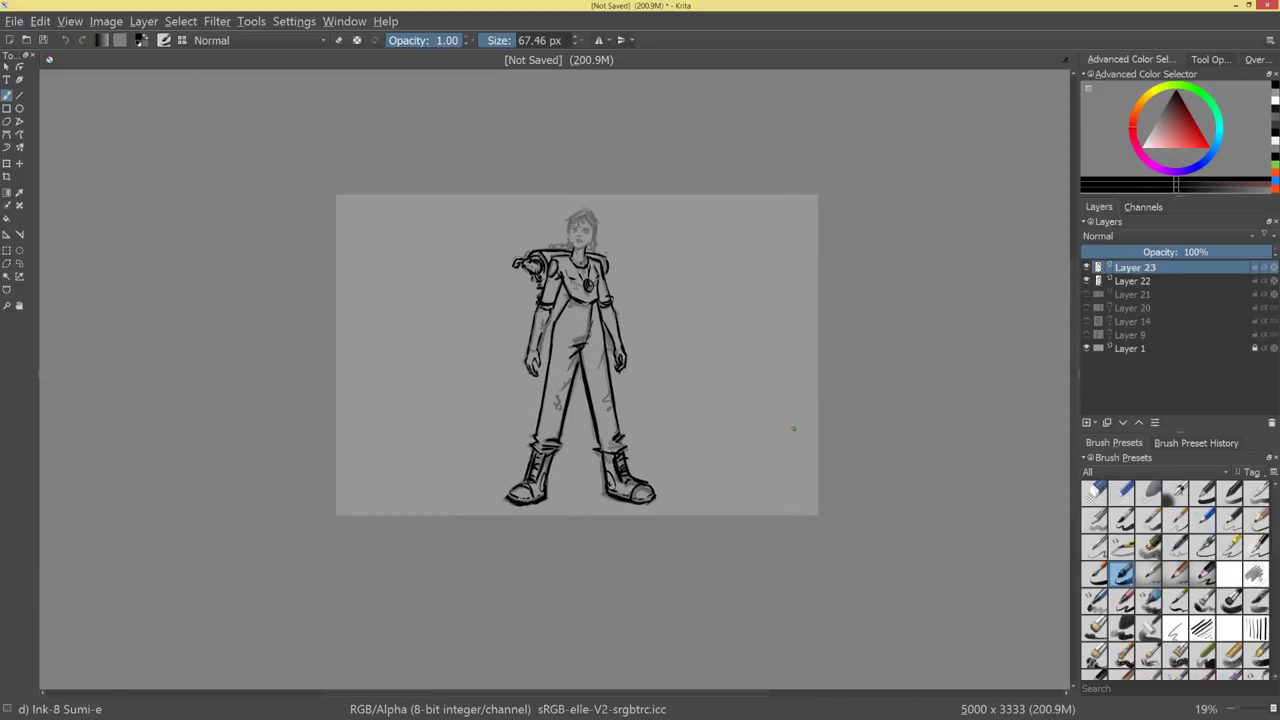
scroll(705, 314, up, 6)
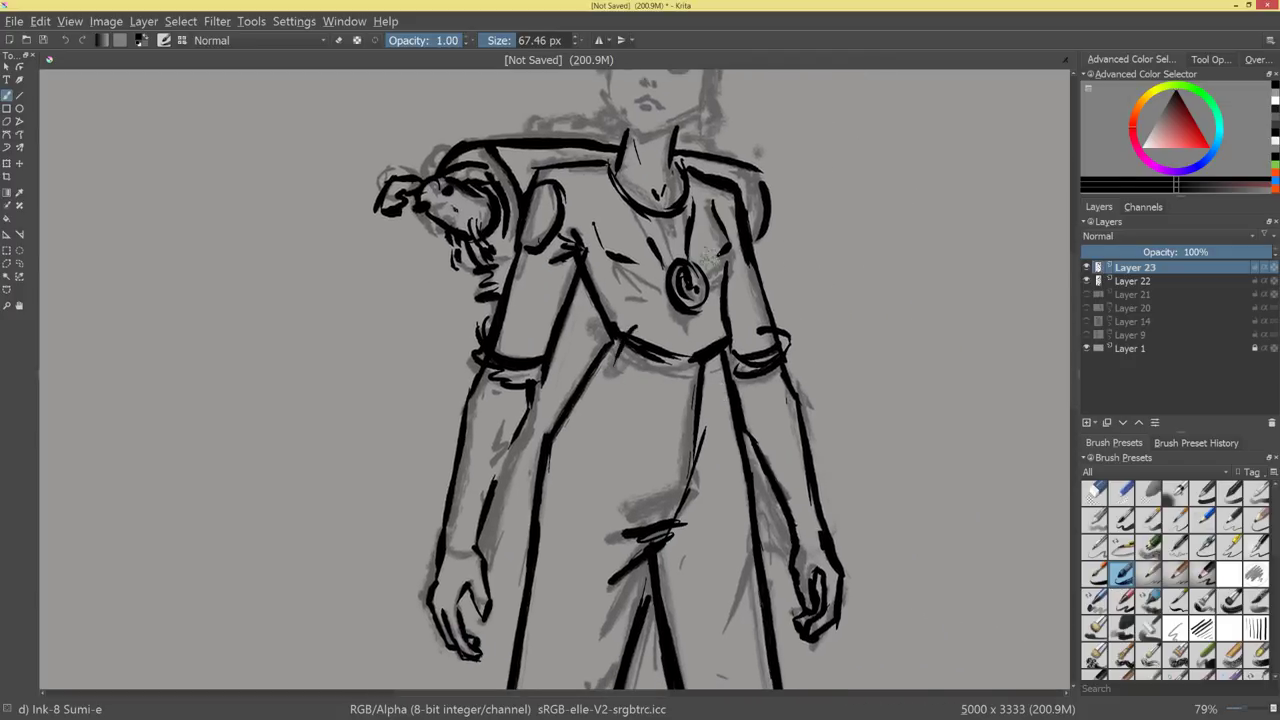
mouse_move(596, 340)
mouse_down()
mouse_move(562, 385)
mouse_move(600, 404)
mouse_move(628, 346)
mouse_up()
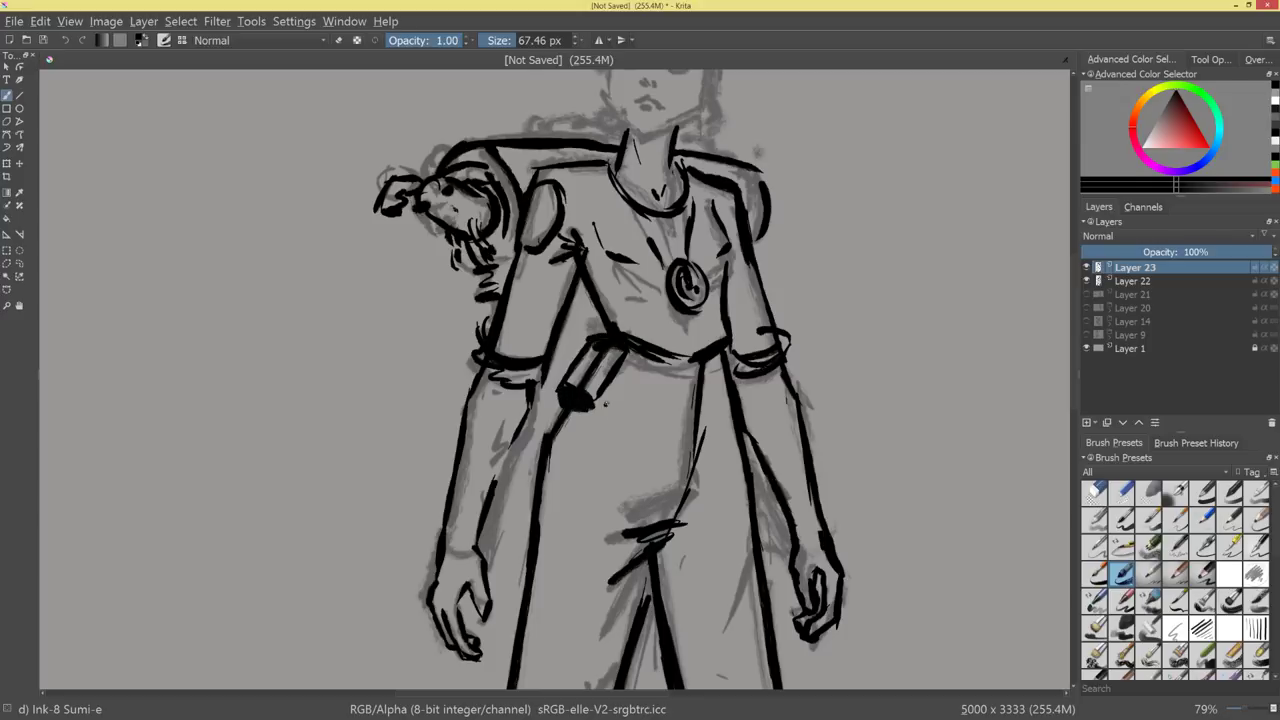
mouse_move(604, 404)
mouse_down()
mouse_move(720, 469)
mouse_move(762, 379)
mouse_move(609, 422)
mouse_up()
scroll(717, 466, down, 5)
scroll(720, 457, up, 6)
Complete the pouch's edges and ink the belt across the waist with its lower edge.
mouse_move(581, 352)
mouse_down()
mouse_move(622, 318)
mouse_move(661, 344)
mouse_move(721, 289)
mouse_move(659, 354)
mouse_move(706, 382)
mouse_move(762, 362)
mouse_up()
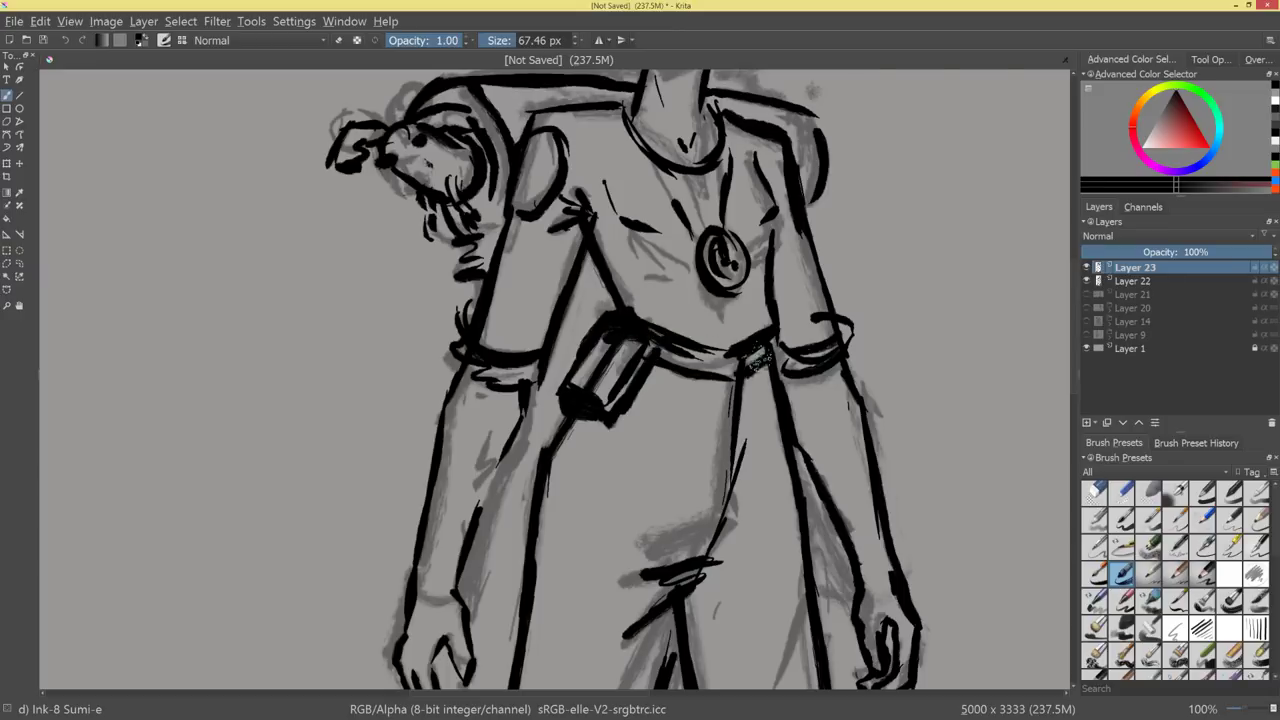
scroll(737, 475, down, 6)
scroll(727, 488, up, 4)
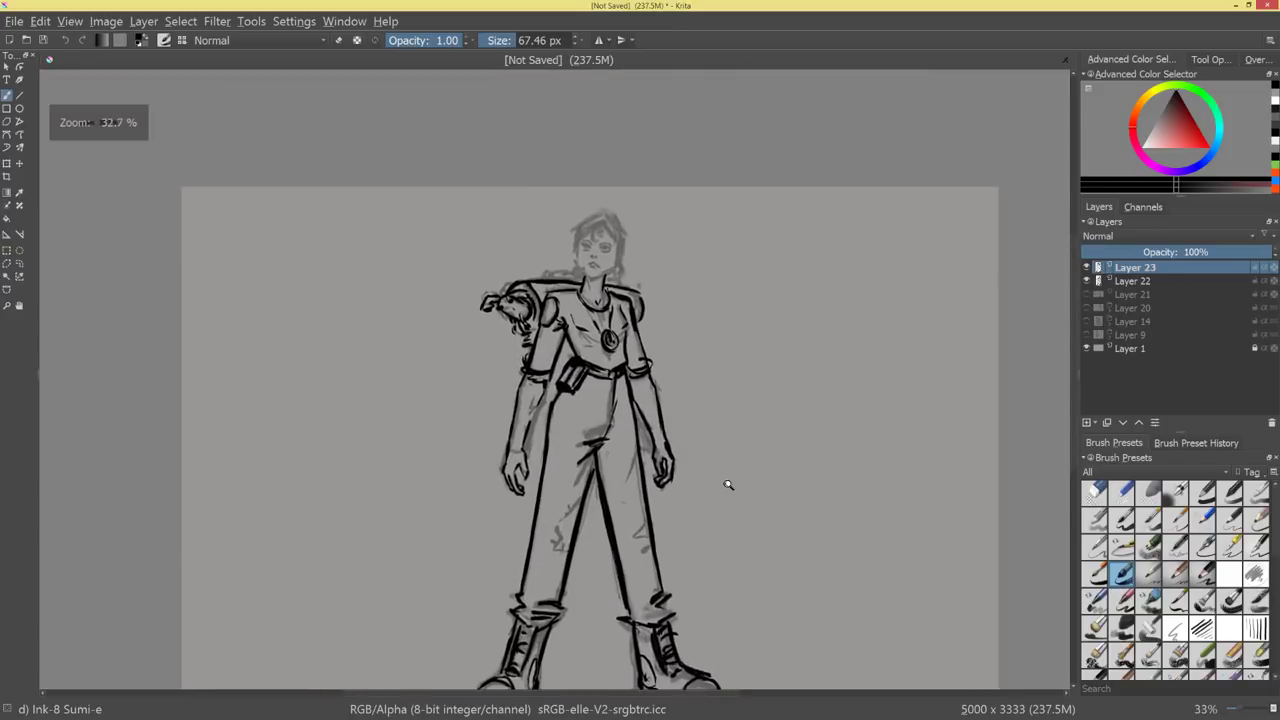
drag(630, 392, 716, 400)
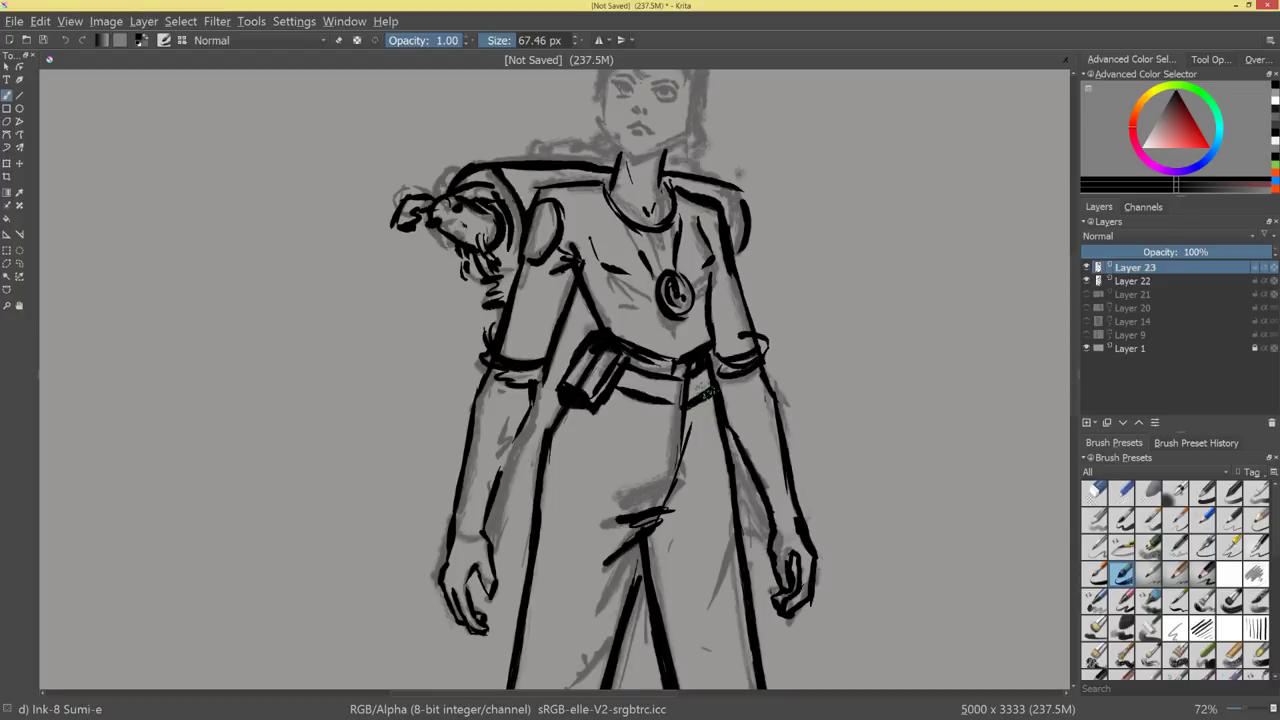
Mirror the canvas view and ink the torn folds at the knees of both trouser legs.
scroll(763, 480, down, 7)
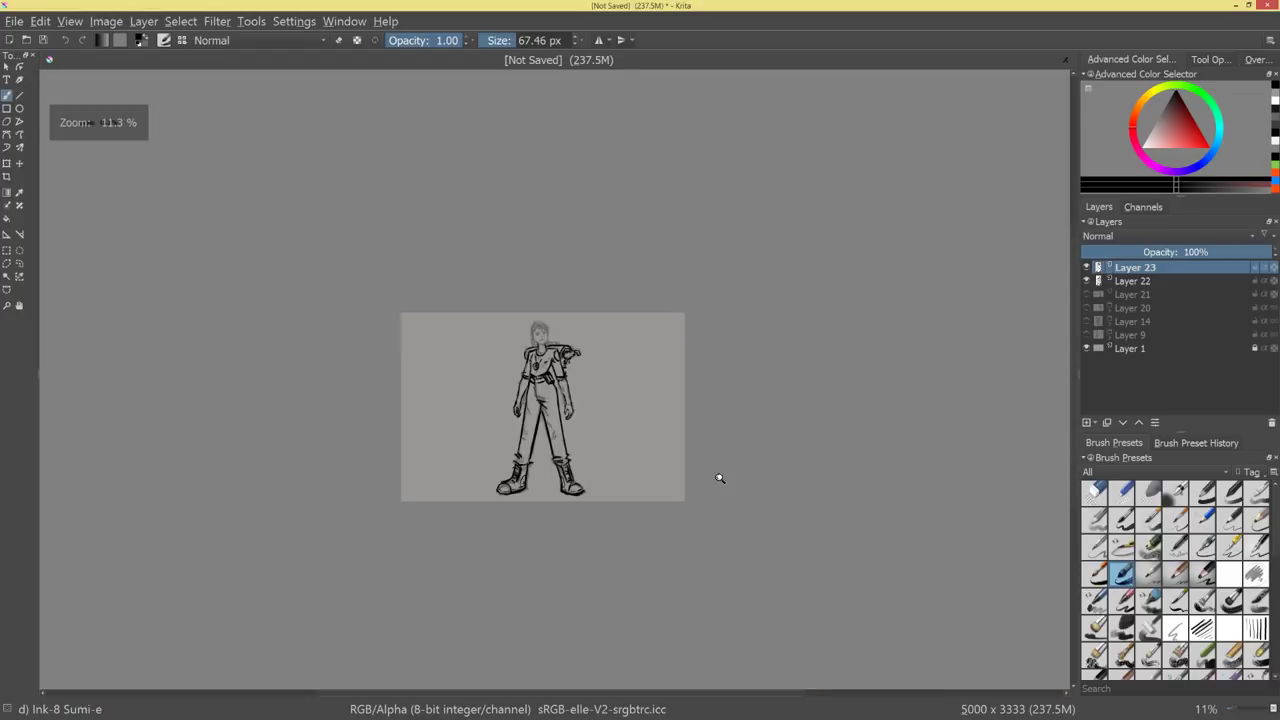
scroll(719, 478, up, 4)
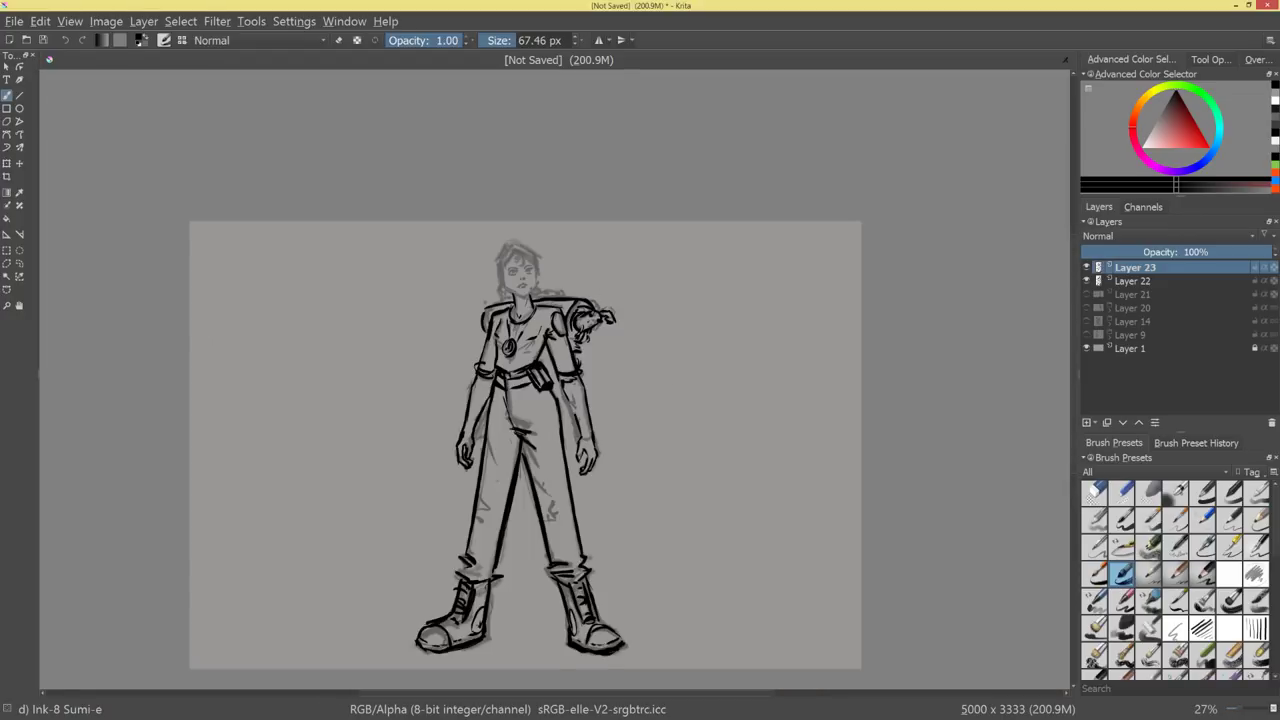
scroll(557, 500, up, 4)
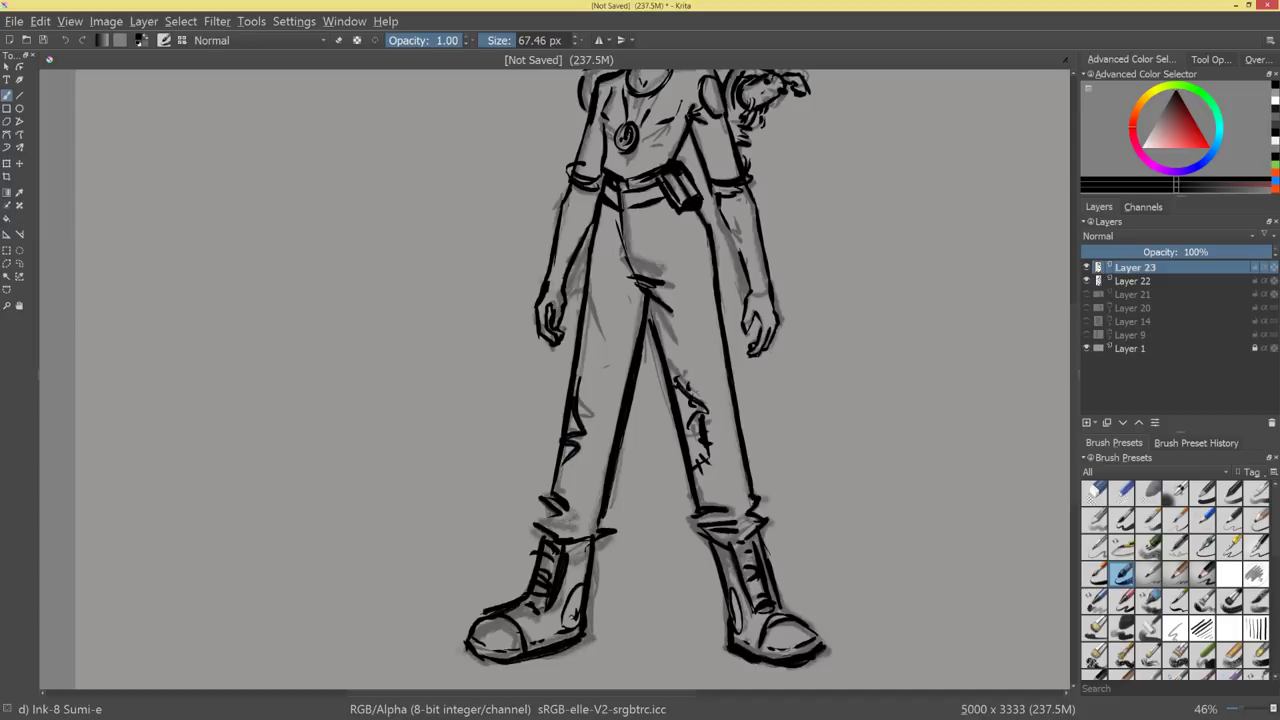
Ink the trouser creases around the crotch, undoing the curved line across the hips and replacing it with shorter folds.
drag(909, 198, 903, 318)
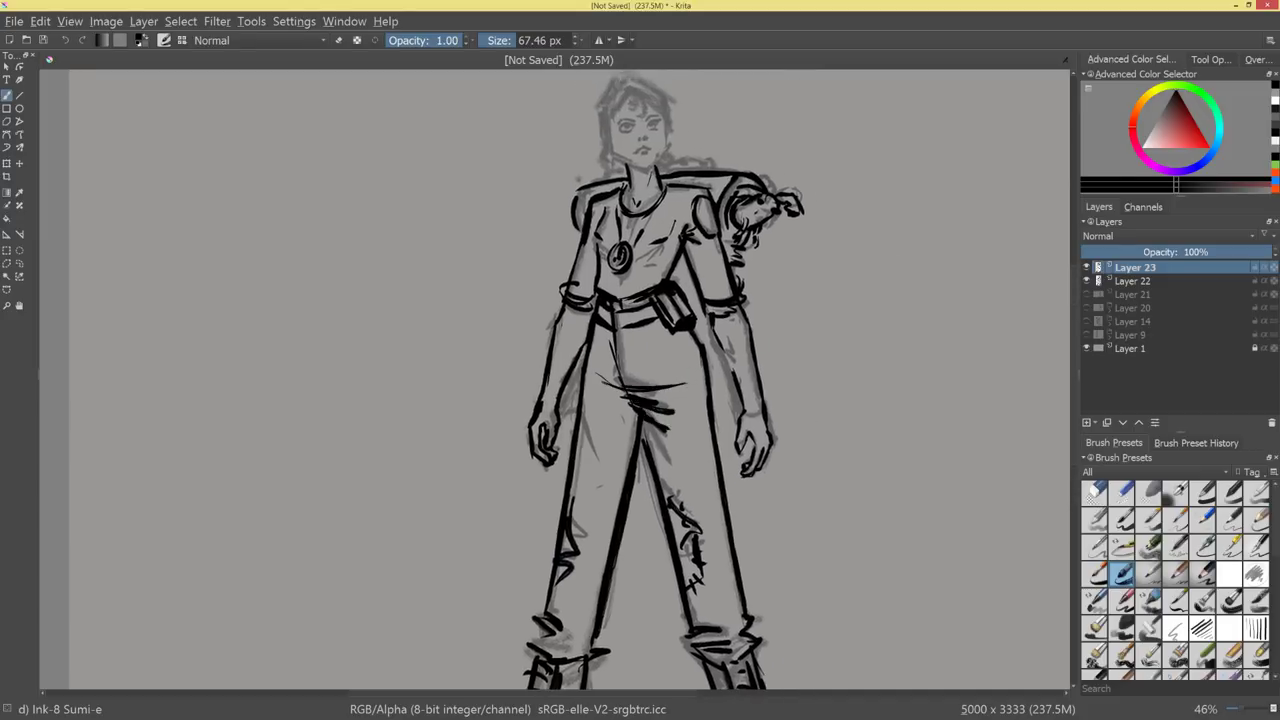
key(ctrl+z)
key(ctrl+z)
key(ctrl+minus)
key(ctrl+minus)
key(ctrl+minus)
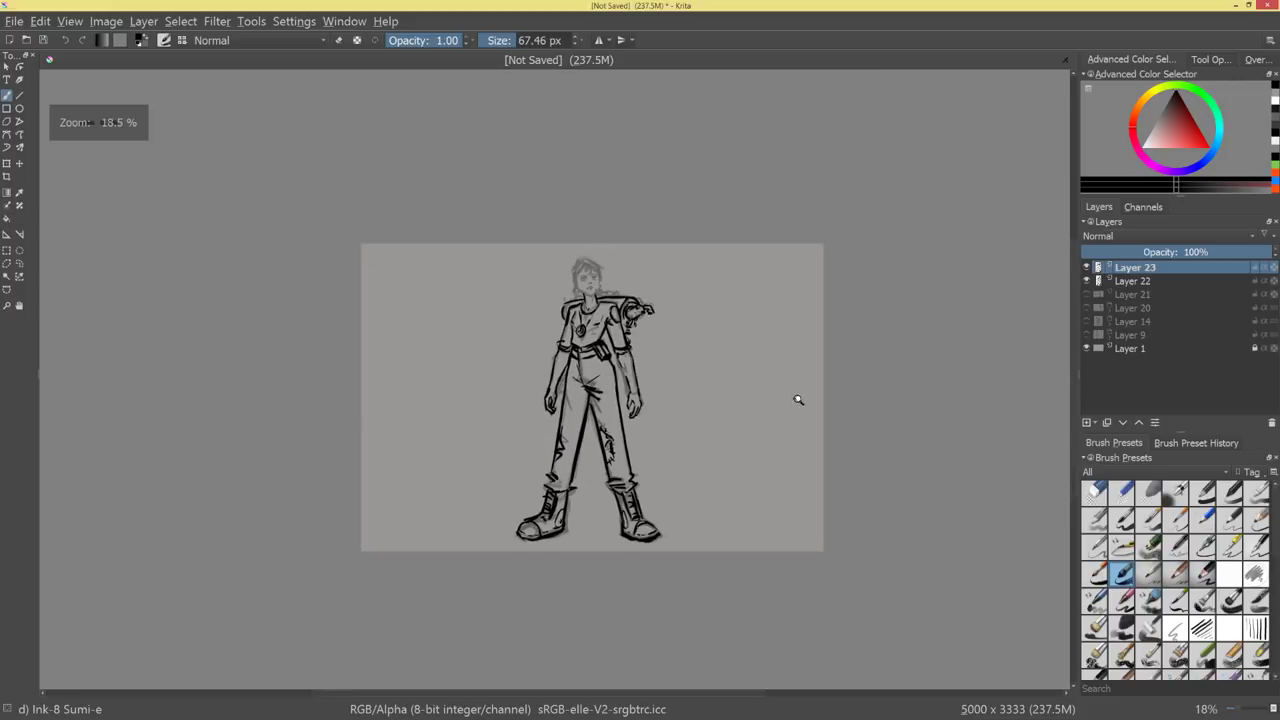
drag(790, 408, 799, 456)
drag(626, 454, 627, 420)
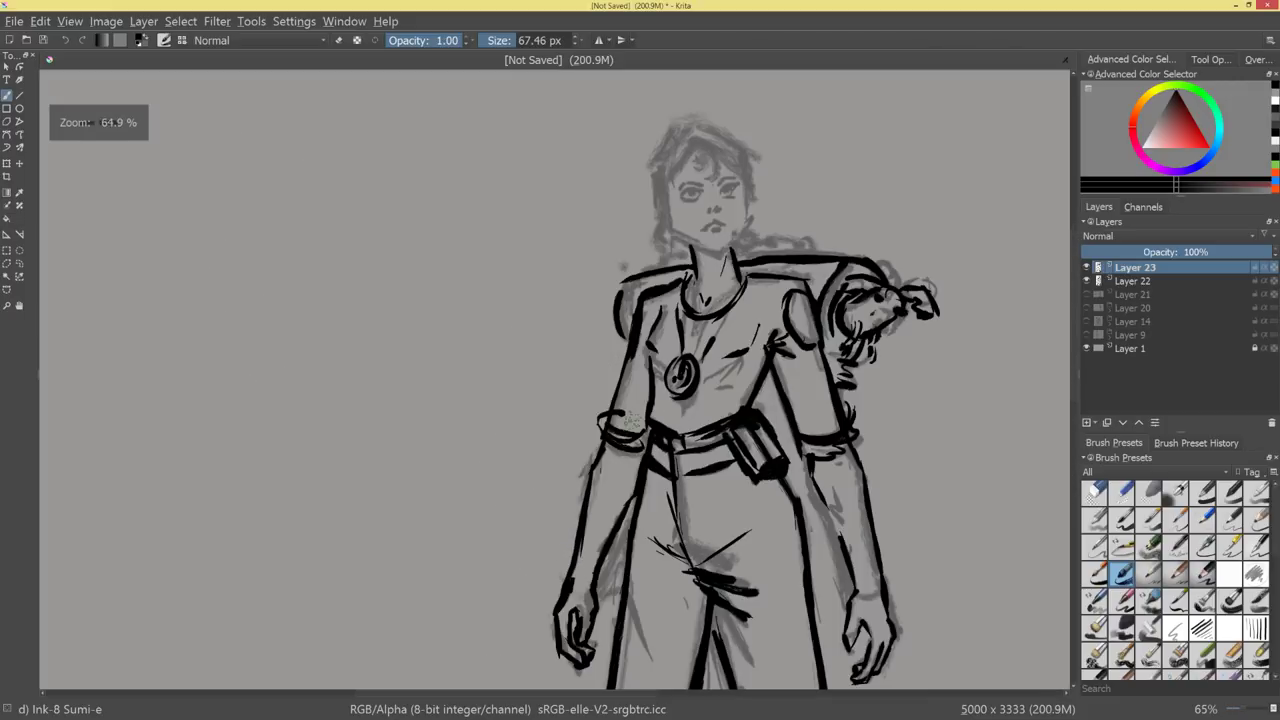
Darken the rolled trouser cuffs above both boots and add small crease marks on the lower leg.
drag(804, 478, 801, 585)
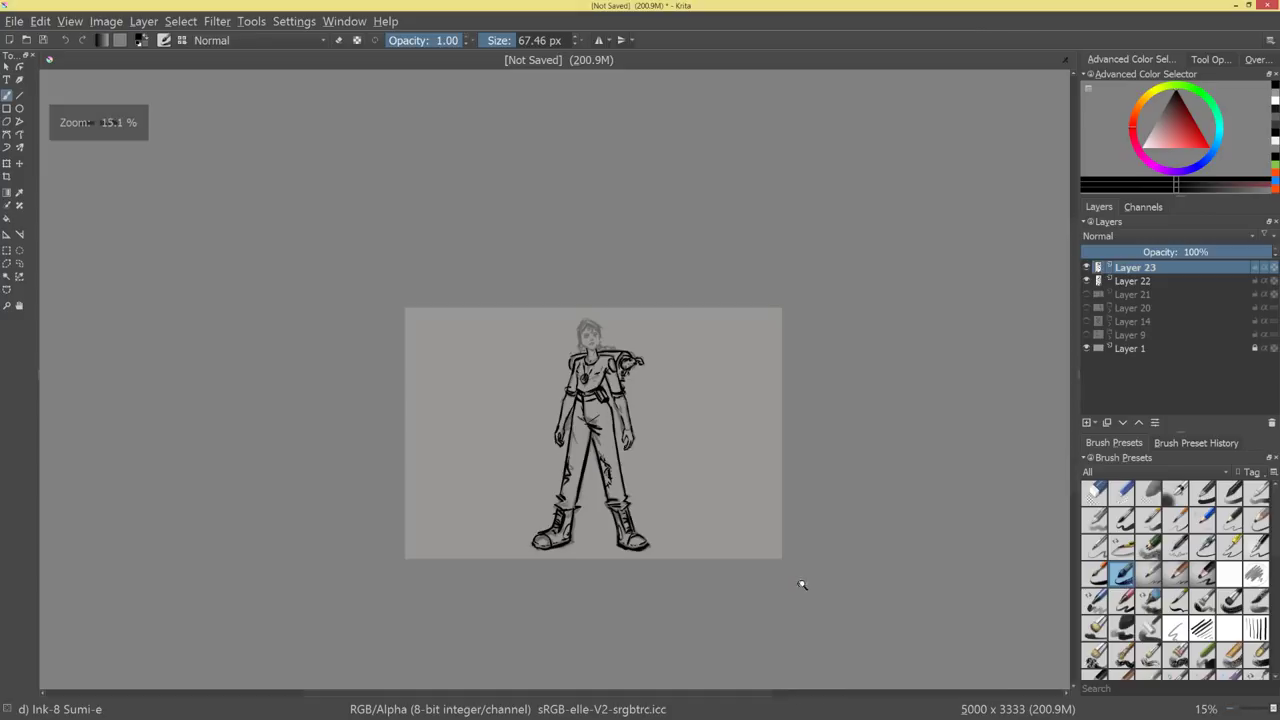
drag(670, 494, 675, 460)
drag(704, 521, 724, 378)
drag(614, 509, 607, 527)
drag(635, 539, 632, 602)
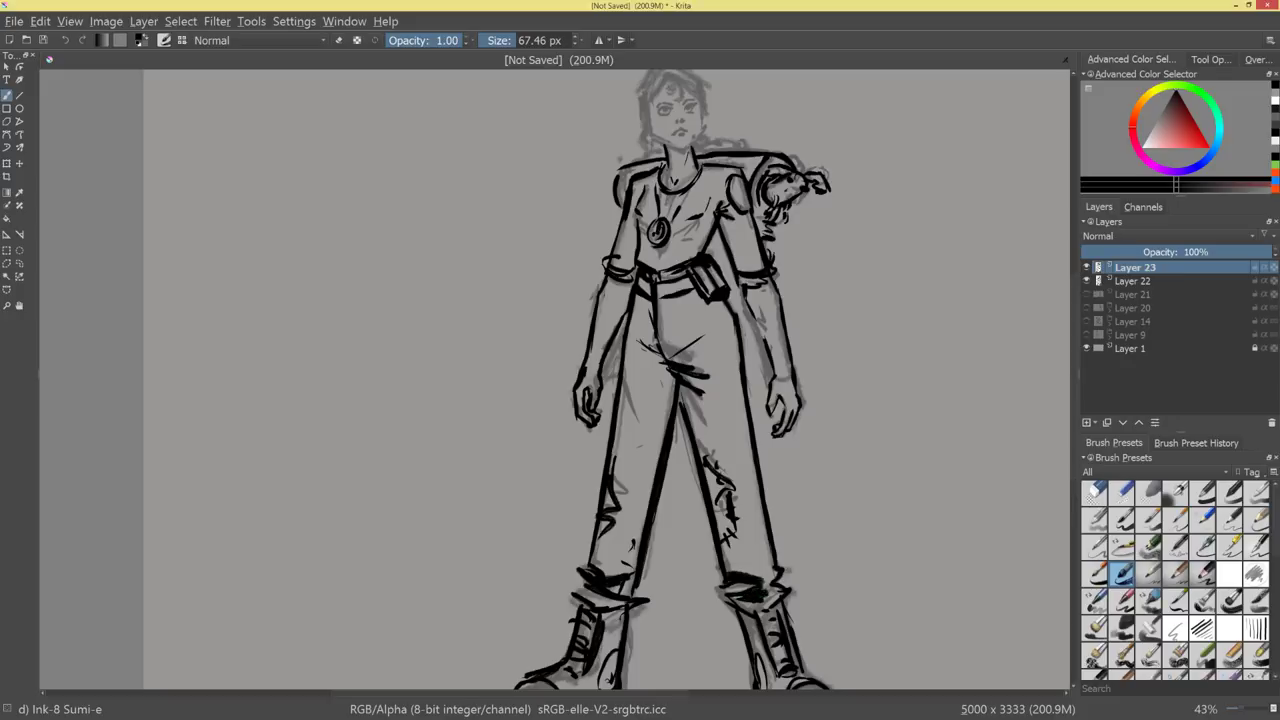
drag(834, 486, 818, 534)
mouse_move(796, 456)
mouse_down()
mouse_move(843, 309)
mouse_move(891, 243)
mouse_move(715, 326)
mouse_move(731, 341)
mouse_move(741, 450)
mouse_up()
key(ctrl+z)
drag(752, 390, 747, 487)
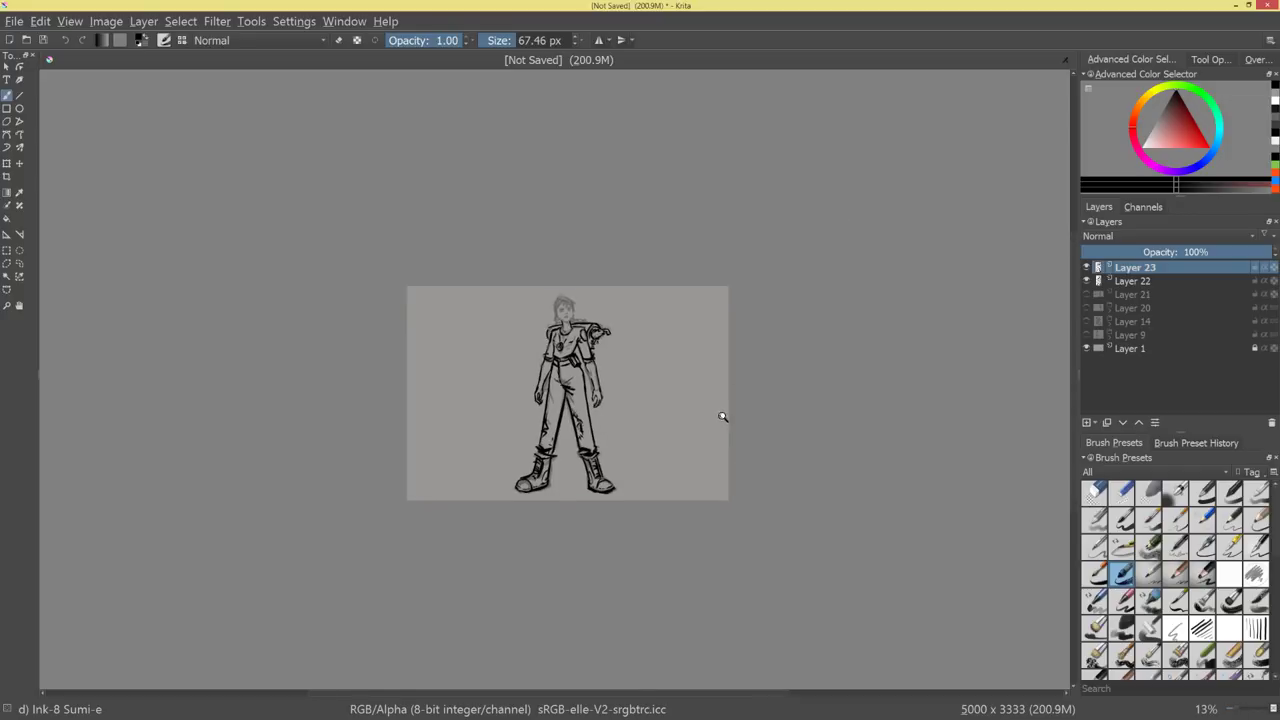
Ink the face outline on Layer 23, from the cheek along the jaw and chin to the opposite cheek.
drag(770, 347, 820, 266)
drag(817, 320, 818, 474)
drag(800, 360, 792, 236)
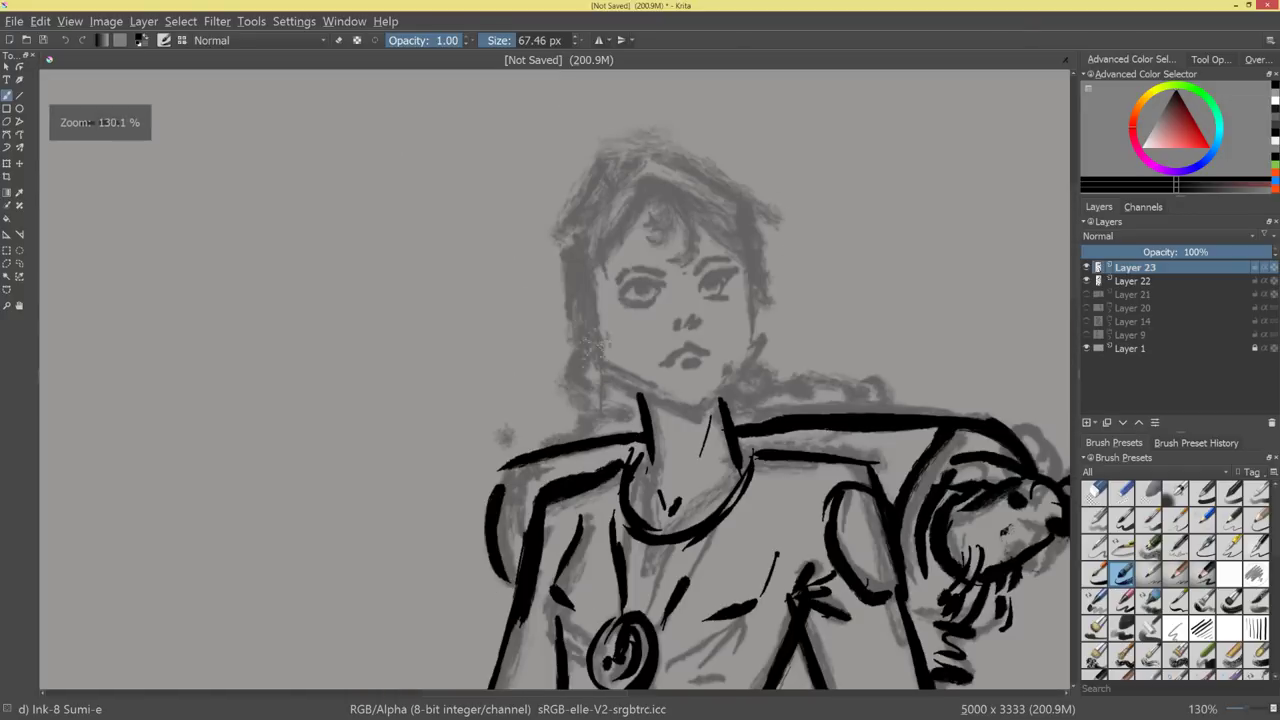
mouse_move(590, 274)
mouse_down()
mouse_move(616, 375)
mouse_move(700, 416)
mouse_up()
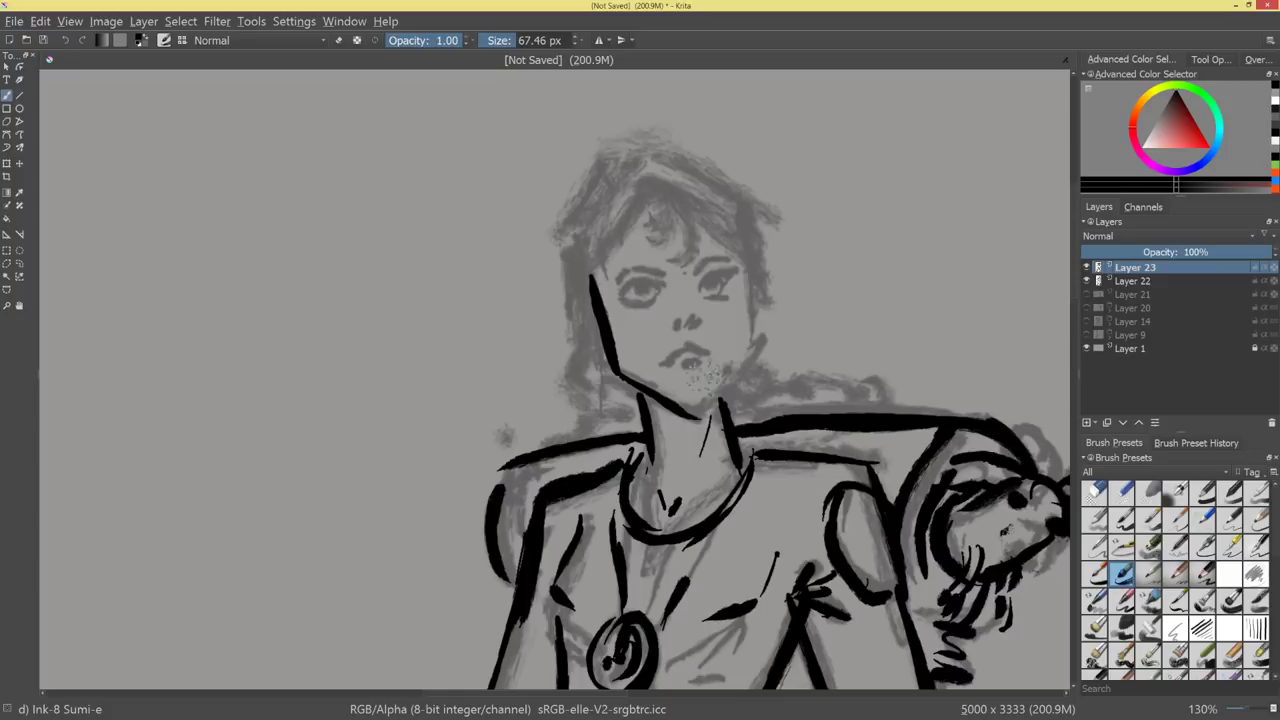
key(ctrl+z)
key(ctrl+z)
mouse_move(632, 388)
mouse_down()
mouse_move(692, 424)
mouse_move(692, 402)
mouse_move(646, 392)
mouse_move(696, 410)
mouse_move(756, 346)
mouse_up()
drag(746, 252, 752, 340)
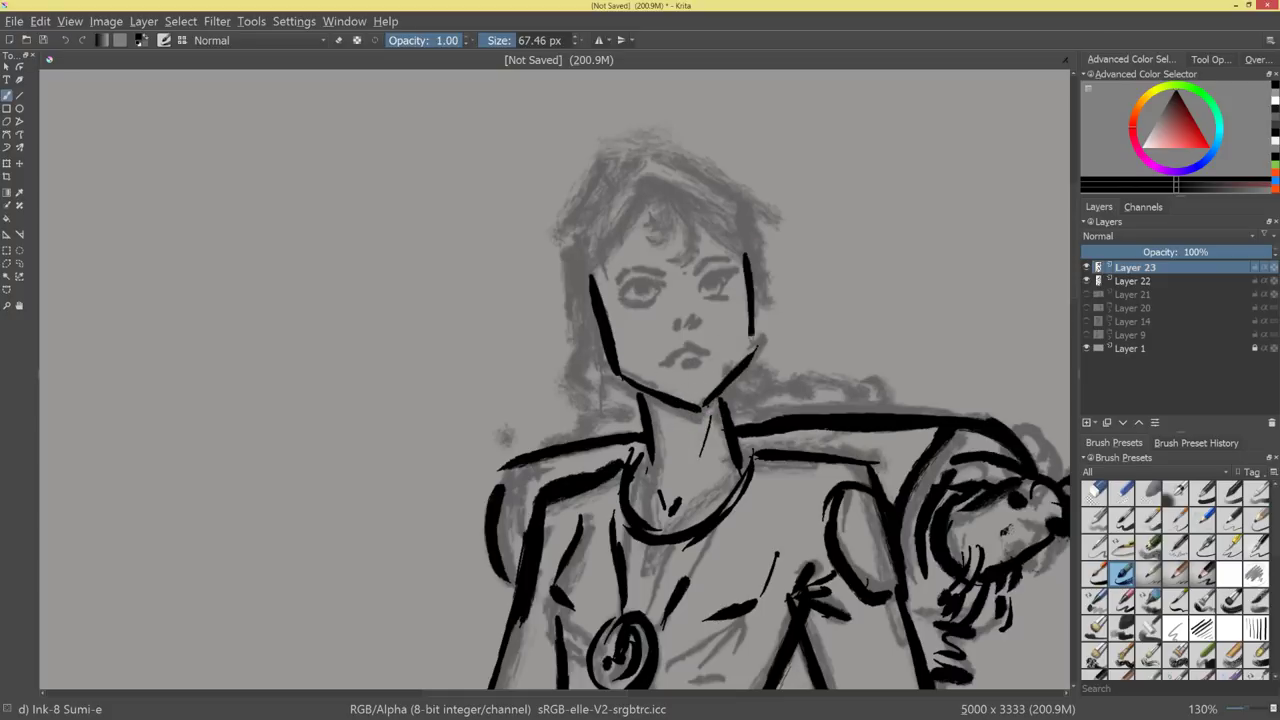
Ink the hairline from the parting to the temple with a small curled lock on the forehead, replacing unwanted strokes with thinner ones.
drag(592, 284, 658, 196)
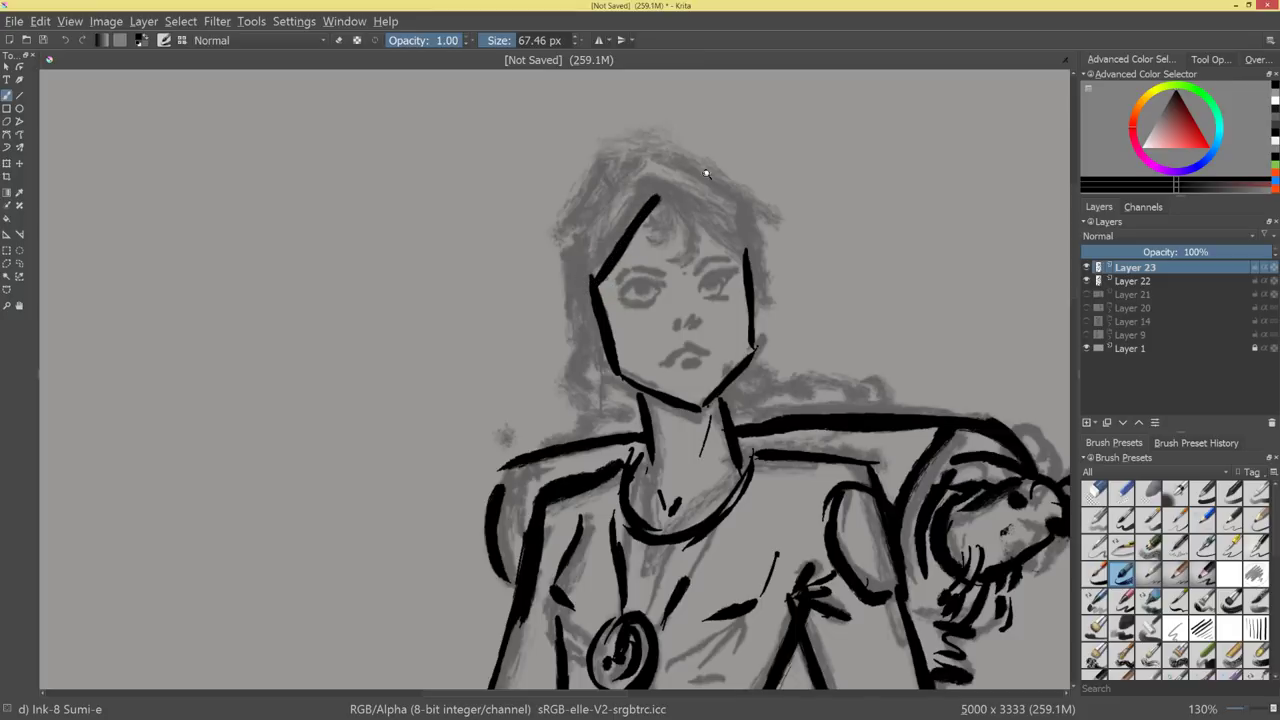
scroll(709, 171, up, 5)
drag(618, 273, 616, 364)
mouse_move(620, 268)
mouse_down()
mouse_move(686, 297)
mouse_move(656, 414)
mouse_up()
mouse_move(664, 294)
mouse_down()
mouse_move(696, 368)
mouse_move(671, 406)
mouse_up()
drag(736, 386, 707, 480)
scroll(707, 481, up, 4)
key(ctrl+z)
key(ctrl+z)
key(ctrl+z)
key(ctrl+z)
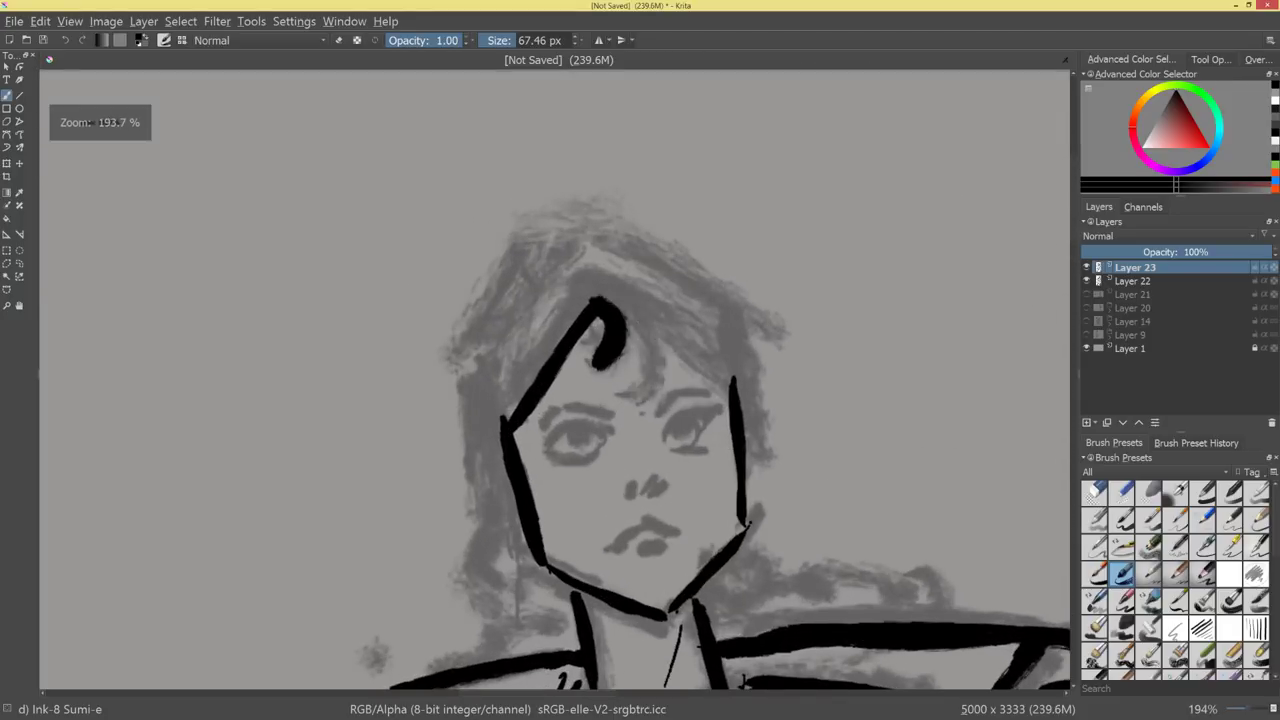
mouse_move(594, 306)
mouse_down()
mouse_move(584, 364)
mouse_move(602, 360)
mouse_move(565, 338)
mouse_move(514, 430)
mouse_up()
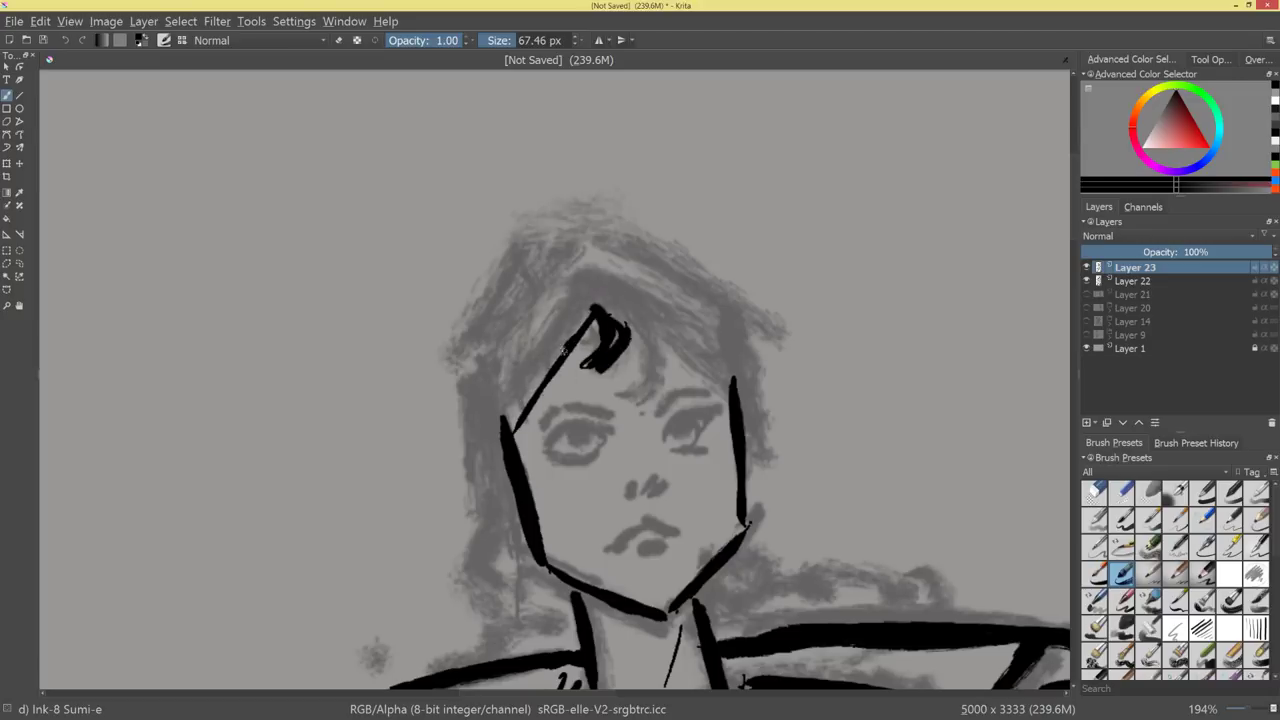
drag(566, 348, 510, 428)
Ink parallel hair strands sweeping from the crown to the temple on the character's right side and darken them at the hairline.
drag(540, 256, 466, 376)
mouse_move(562, 224)
mouse_down()
mouse_move(510, 292)
mouse_move(530, 304)
mouse_up()
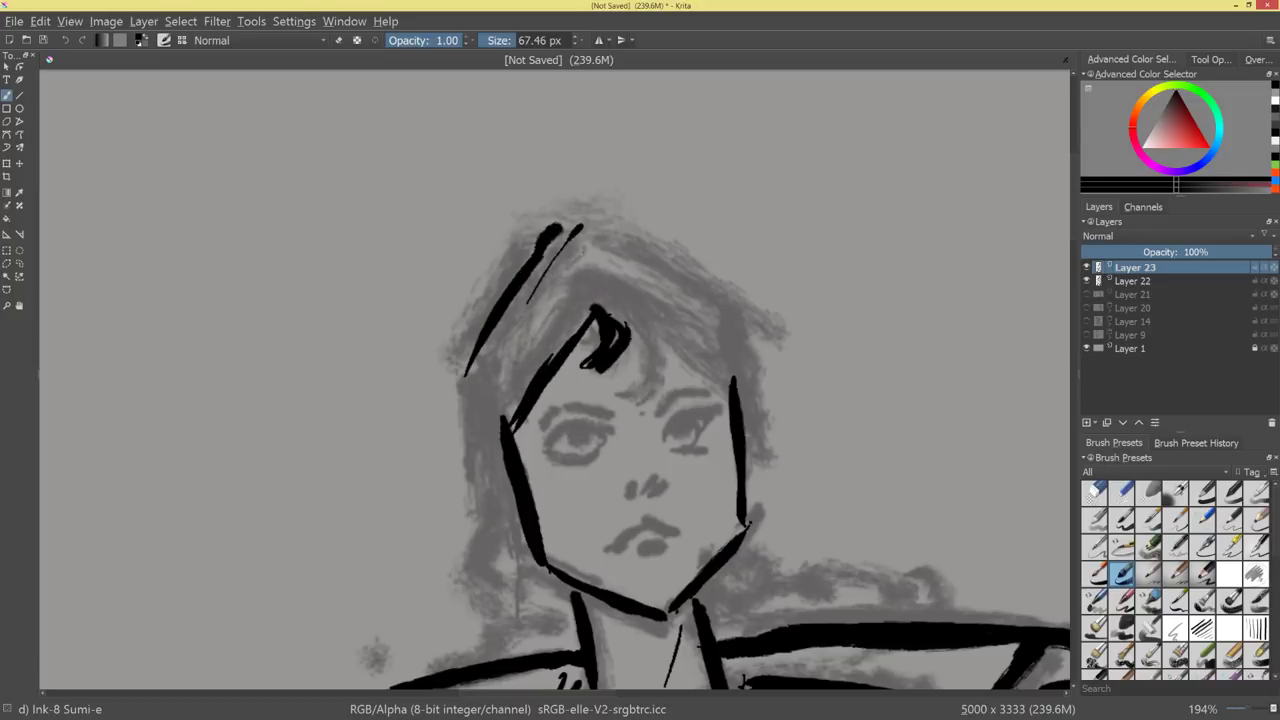
drag(582, 252, 490, 404)
drag(594, 274, 506, 432)
drag(640, 272, 637, 405)
Ink both eyes with dark irises and lower lids, rework the character's left iris, and add the eyebrows.
scroll(636, 404, up, 6)
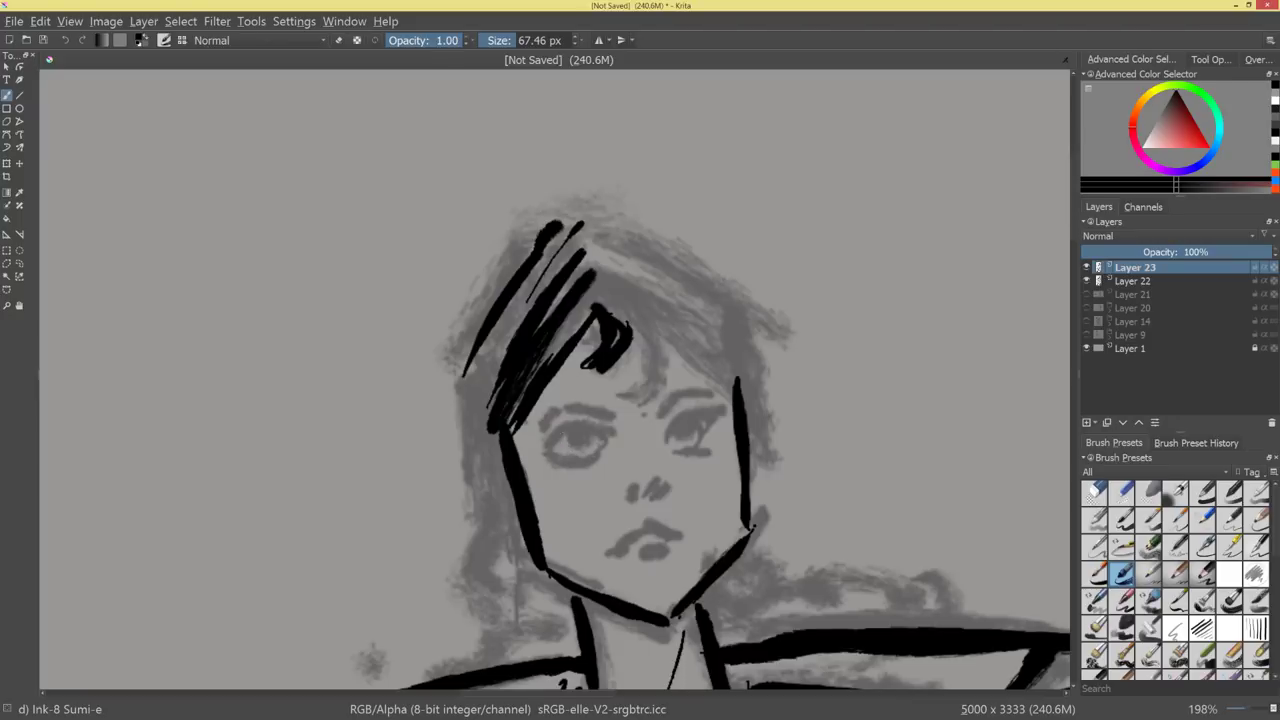
mouse_move(546, 454)
mouse_down()
mouse_move(598, 426)
mouse_move(553, 456)
mouse_move(610, 459)
mouse_move(585, 428)
mouse_up()
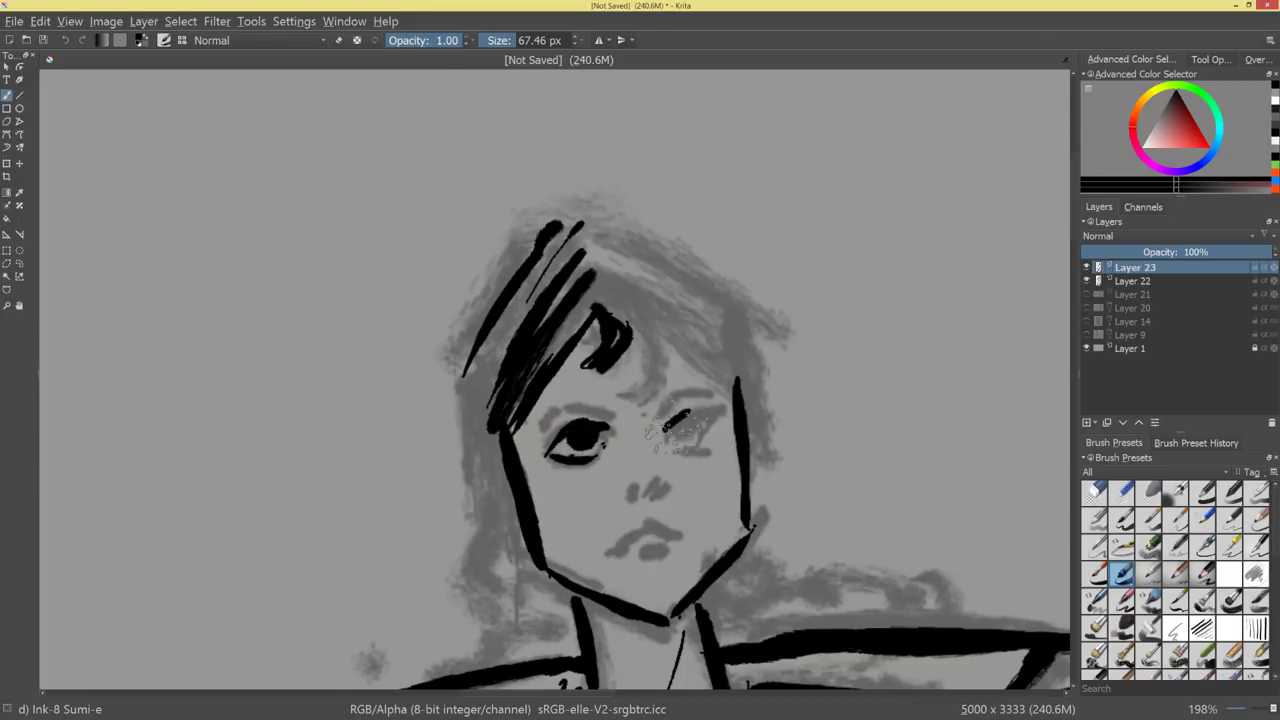
mouse_move(664, 432)
mouse_down()
mouse_move(700, 404)
mouse_move(722, 408)
mouse_move(663, 440)
mouse_move(698, 447)
mouse_move(690, 414)
mouse_up()
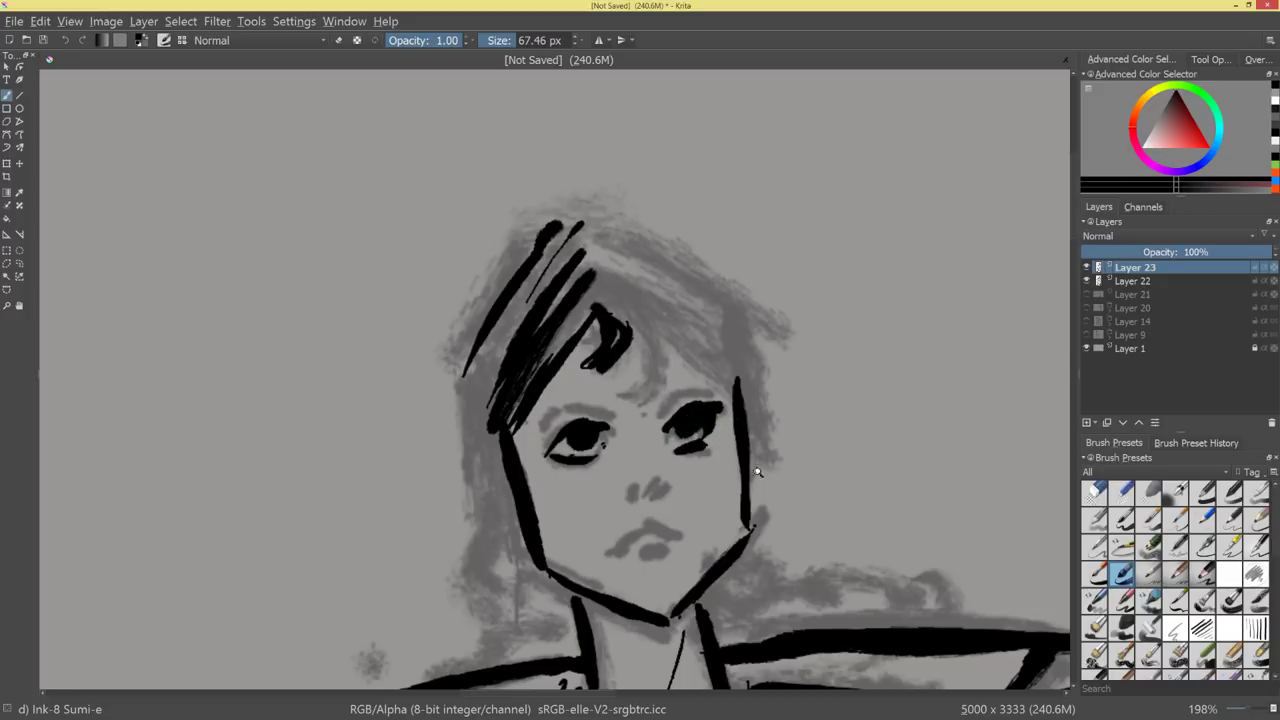
mouse_move(757, 471)
mouse_down()
mouse_move(711, 569)
mouse_move(735, 466)
mouse_up()
key(ctrl+z)
key(ctrl+z)
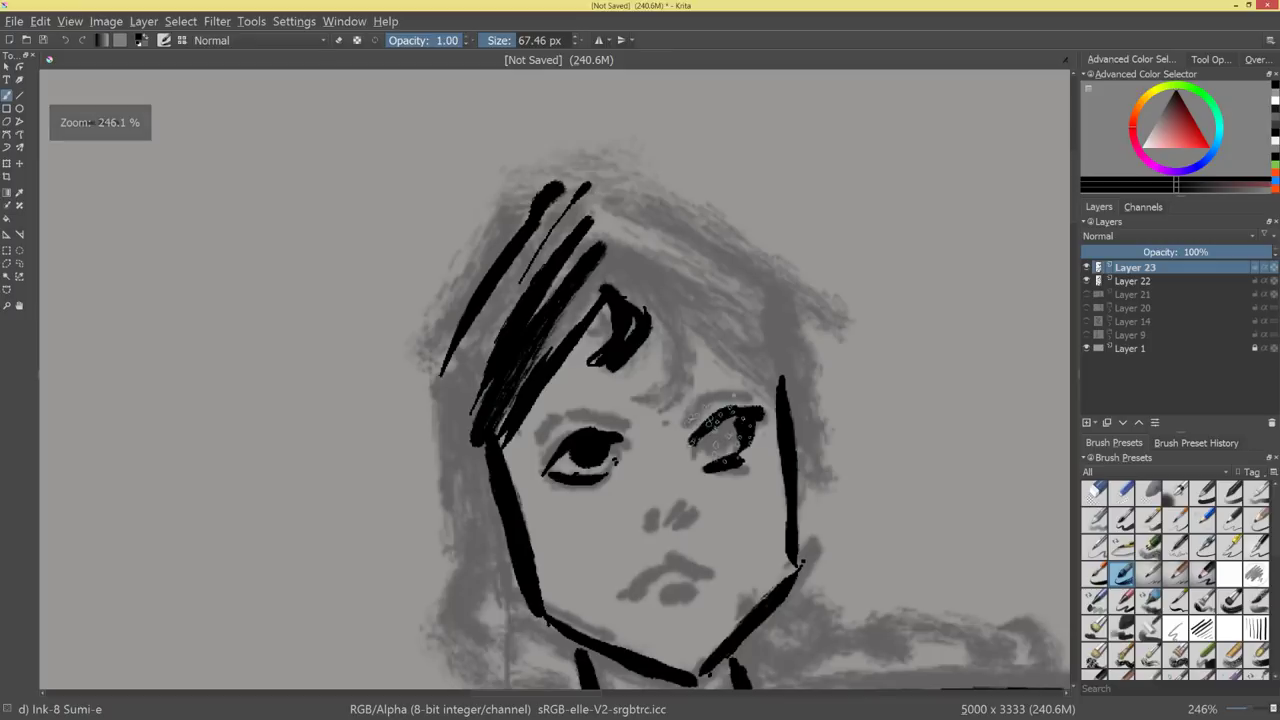
mouse_move(712, 424)
mouse_down()
mouse_move(723, 433)
mouse_move(698, 410)
mouse_move(715, 400)
mouse_move(745, 420)
mouse_up()
mouse_move(621, 419)
mouse_down()
mouse_move(555, 420)
mouse_move(540, 436)
mouse_up()
mouse_move(540, 436)
mouse_down()
mouse_move(566, 419)
mouse_move(627, 420)
mouse_up()
mouse_move(722, 462)
mouse_down()
mouse_move(722, 575)
mouse_move(708, 587)
mouse_move(747, 464)
mouse_up()
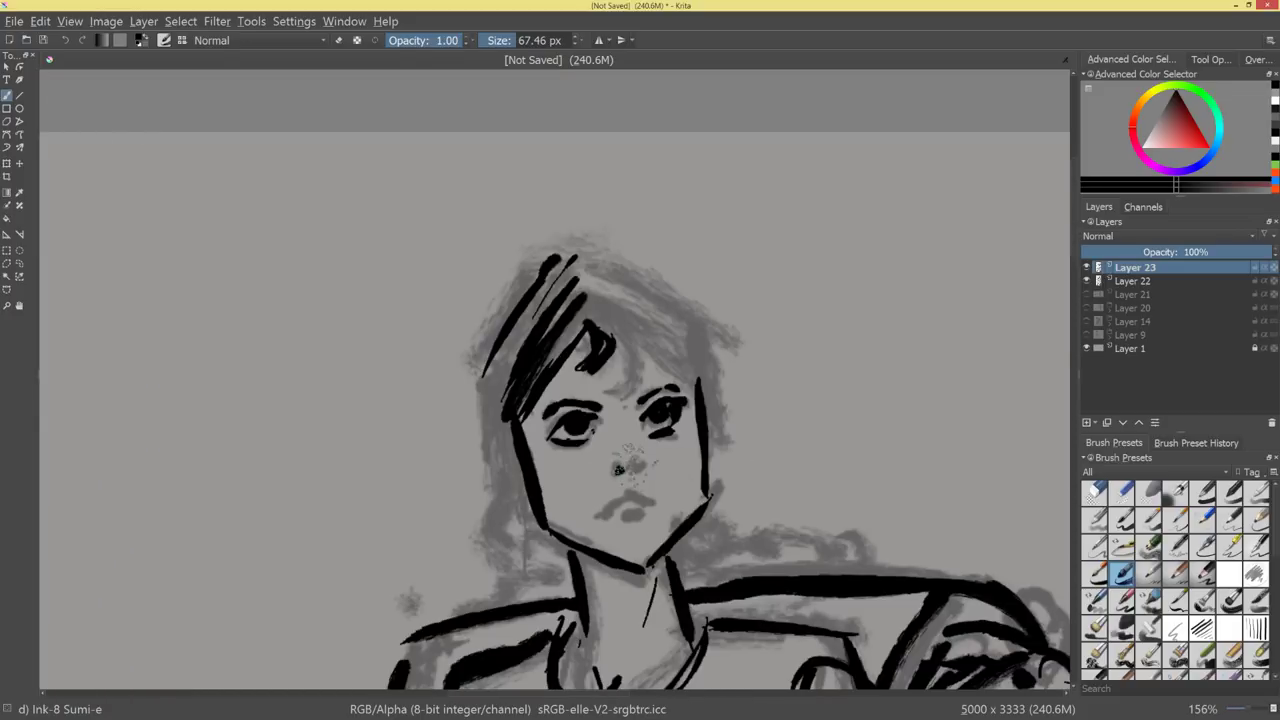
Ink the nostrils and the lips, redoing the mouth strokes.
mouse_move(660, 455)
mouse_down()
mouse_move(703, 503)
mouse_move(629, 566)
mouse_move(660, 458)
mouse_up()
mouse_move(633, 562)
mouse_down()
mouse_move(660, 541)
mouse_move(713, 597)
mouse_move(666, 643)
mouse_move(637, 498)
mouse_move(654, 503)
mouse_move(645, 515)
mouse_up()
key(ctrl+z)
mouse_move(748, 500)
mouse_down()
mouse_move(683, 589)
mouse_move(688, 482)
mouse_up()
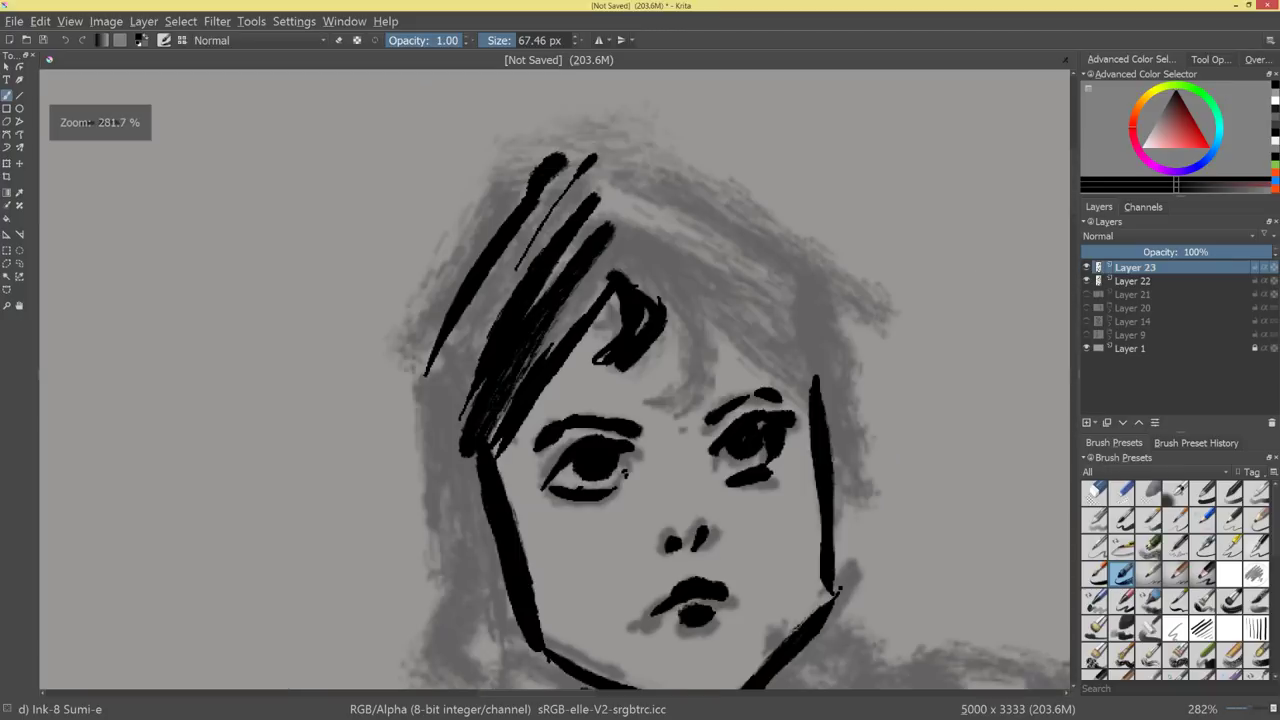
Ink the outer edge of the hair on the character's right side down to wavy ends above the shoulder.
mouse_move(697, 595)
mouse_down()
mouse_move(704, 430)
mouse_move(698, 460)
mouse_move(730, 453)
mouse_move(784, 494)
mouse_move(694, 471)
mouse_move(794, 429)
mouse_move(684, 455)
mouse_move(703, 450)
mouse_move(654, 591)
mouse_move(726, 430)
mouse_up()
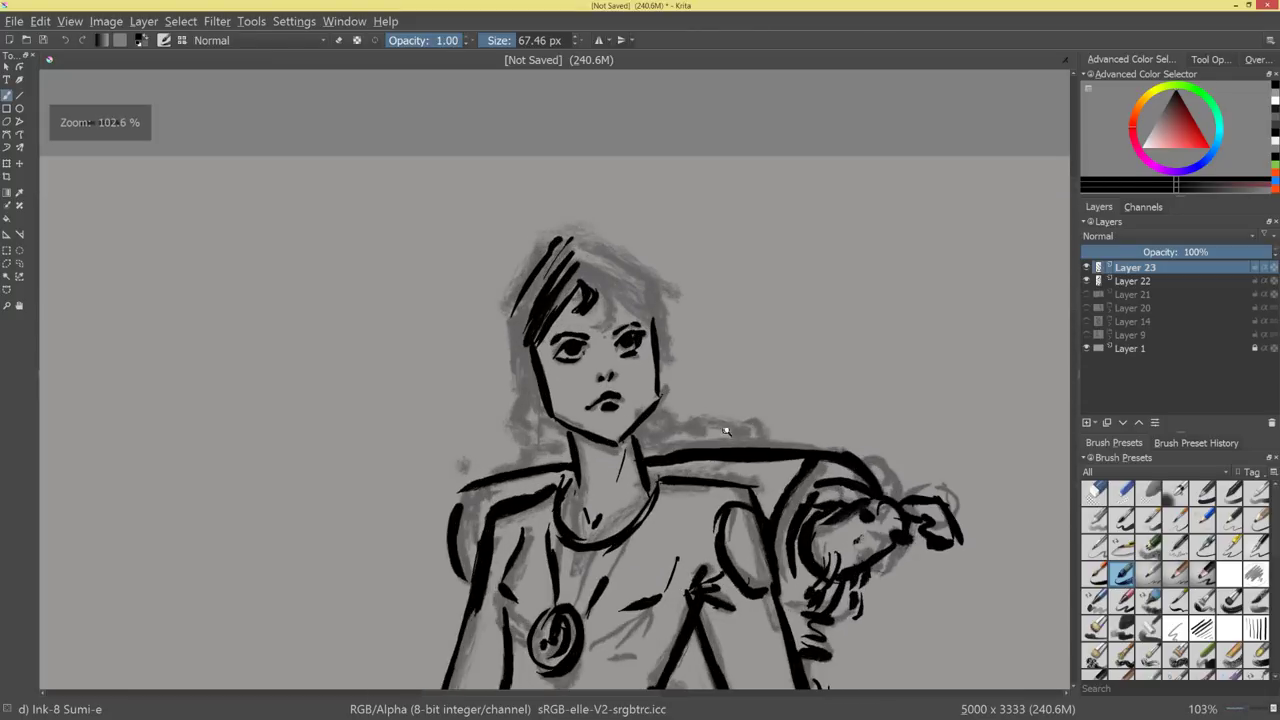
mouse_move(512, 300)
mouse_down()
mouse_move(514, 420)
mouse_move(556, 456)
mouse_up()
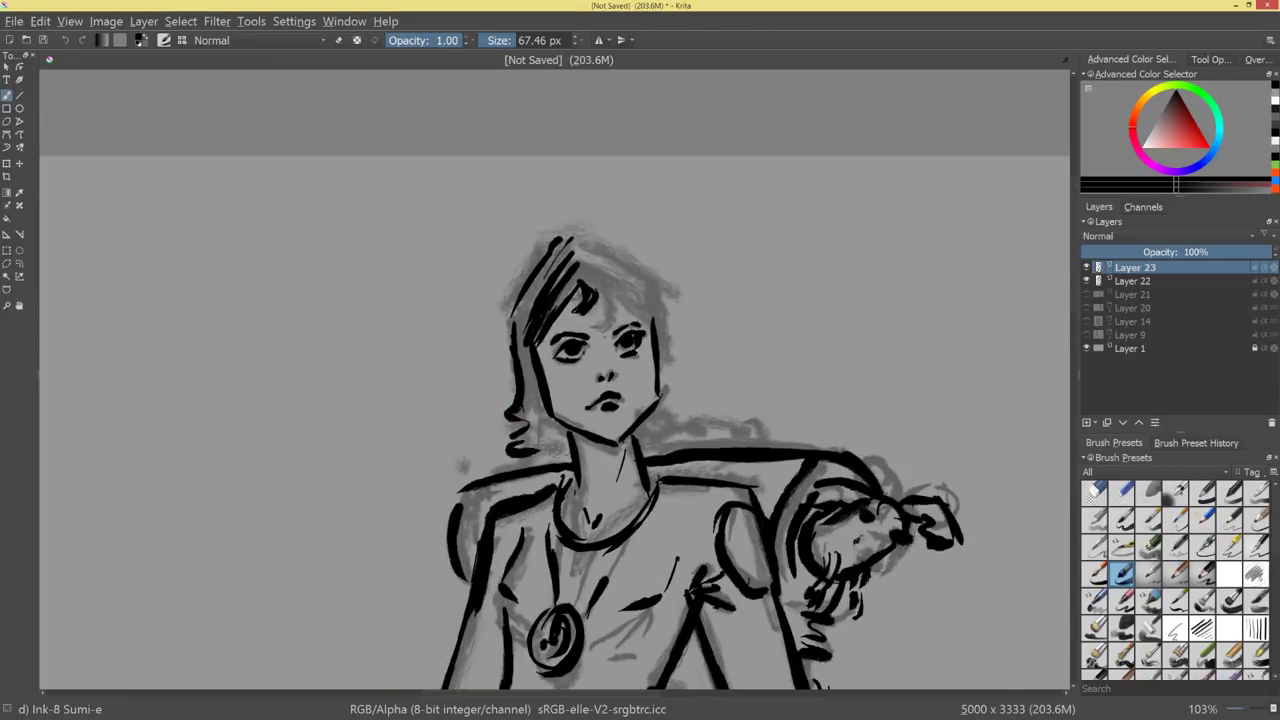
drag(877, 345, 841, 438)
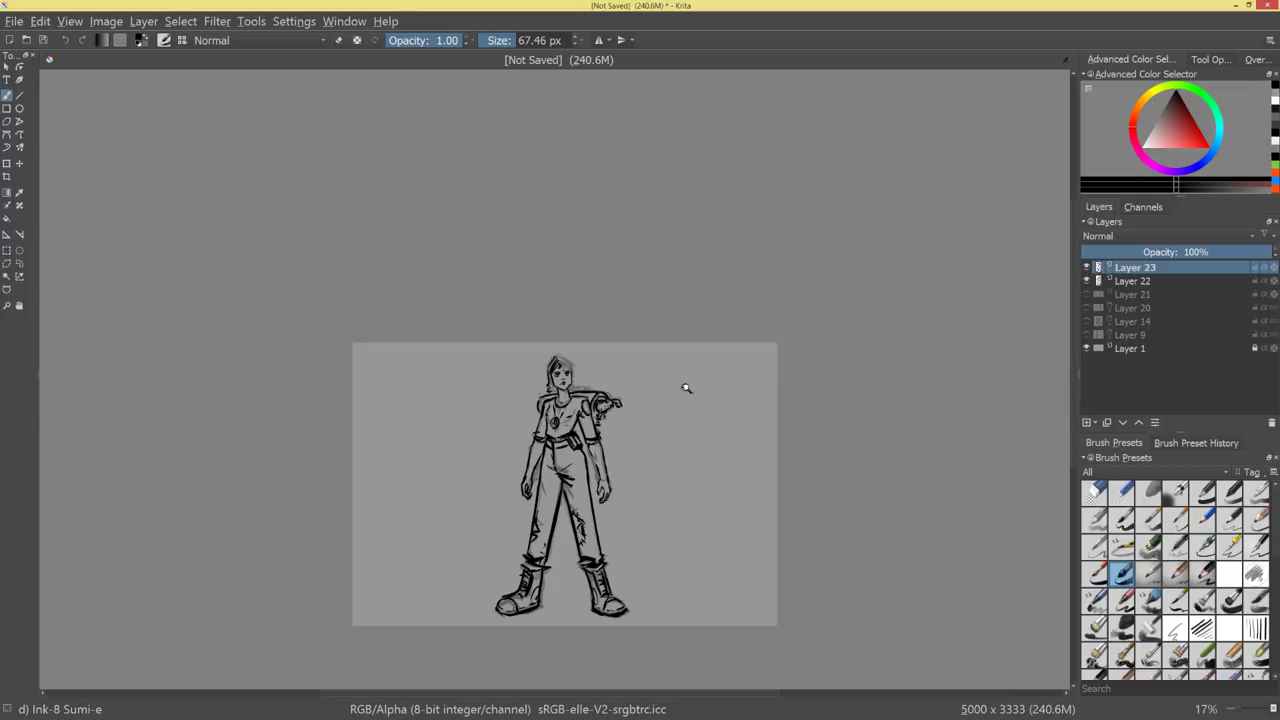
drag(586, 358, 674, 264)
drag(651, 362, 828, 326)
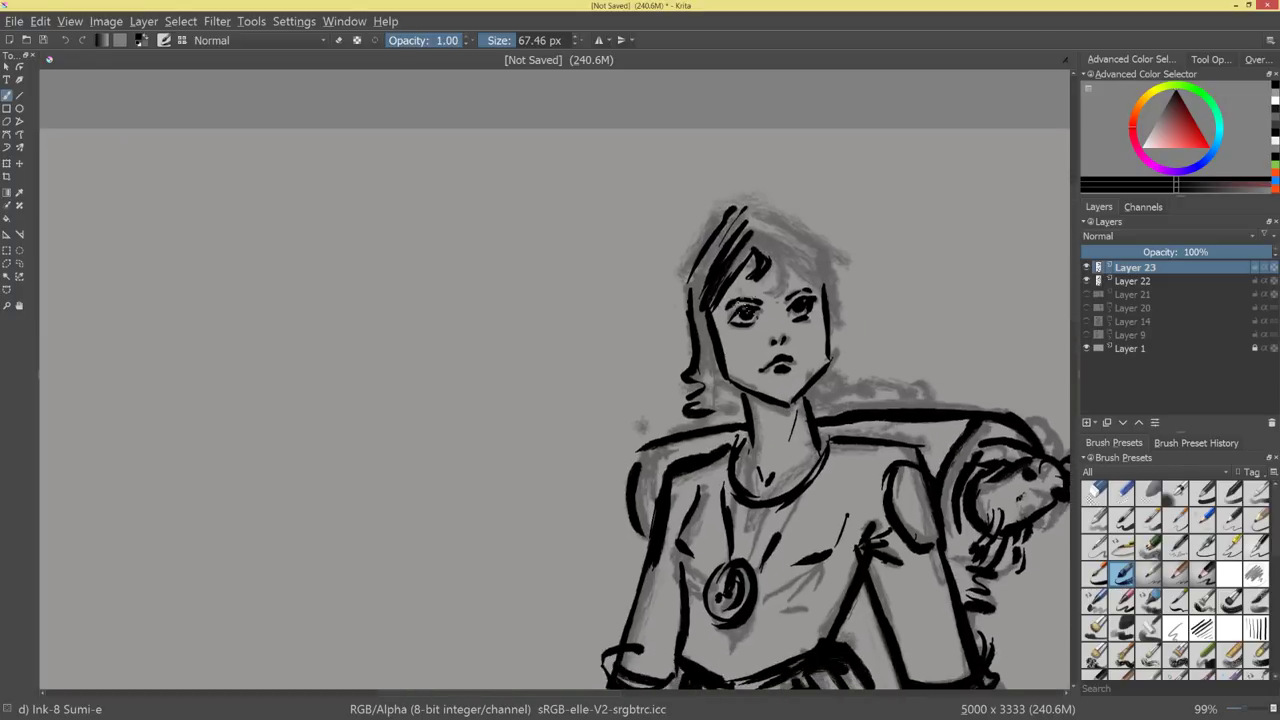
mouse_move(389, 238)
mouse_down()
mouse_move(341, 334)
mouse_move(520, 302)
mouse_move(520, 430)
mouse_up()
drag(358, 285, 339, 420)
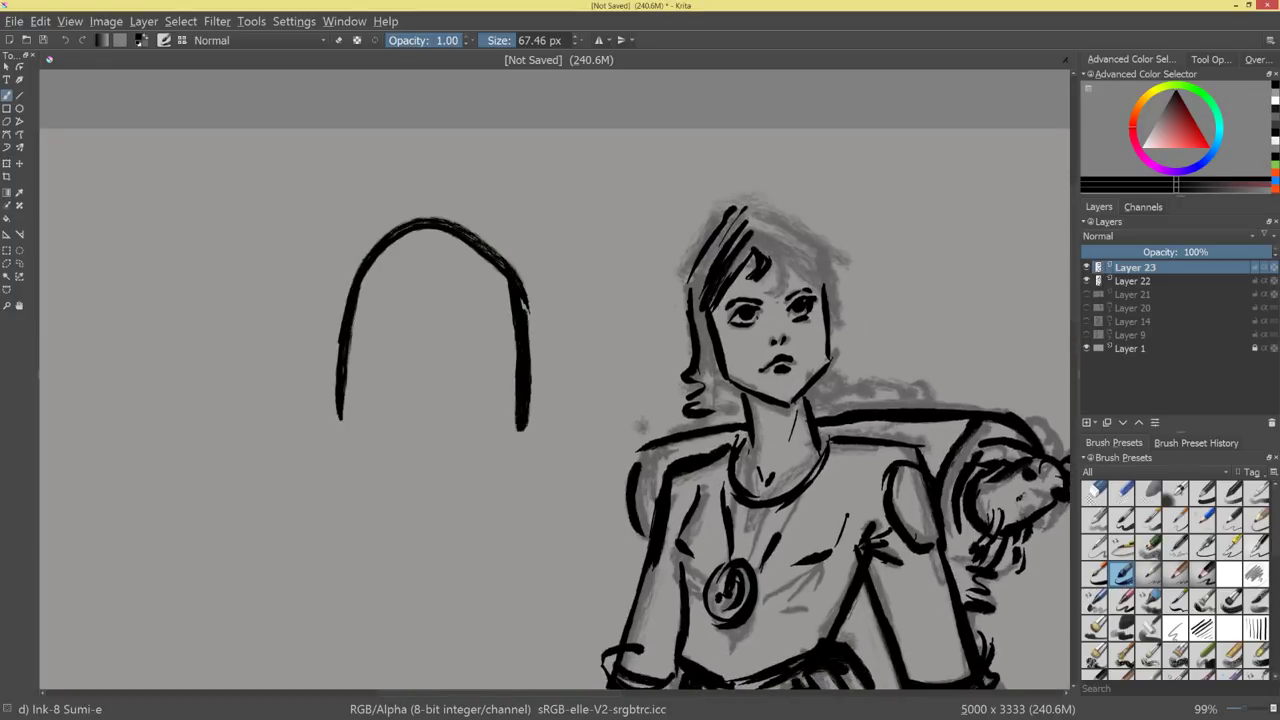
drag(567, 284, 585, 262)
mouse_move(372, 312)
mouse_down()
mouse_move(548, 358)
mouse_move(545, 430)
mouse_move(578, 548)
mouse_move(540, 565)
mouse_up()
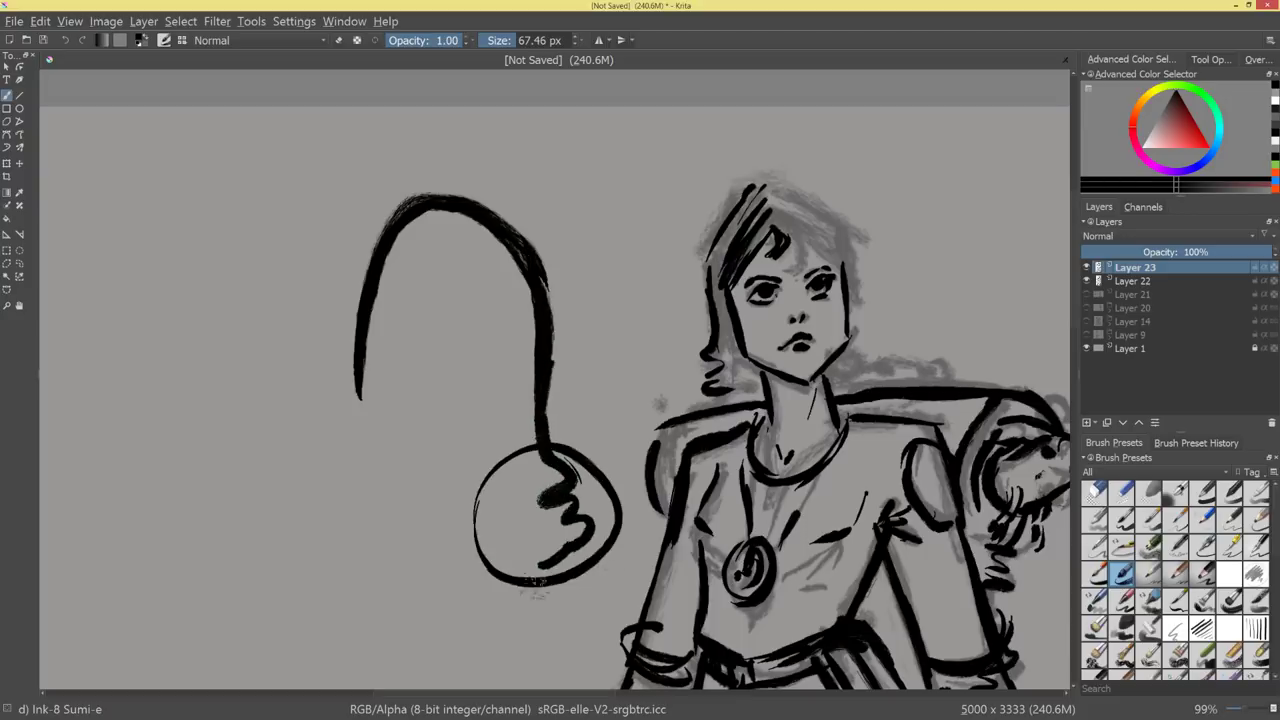
mouse_move(558, 470)
mouse_down()
mouse_move(566, 530)
mouse_move(594, 566)
mouse_up()
mouse_move(356, 378)
mouse_down()
mouse_move(298, 546)
mouse_move(308, 594)
mouse_move(362, 609)
mouse_up()
drag(550, 387, 687, 372)
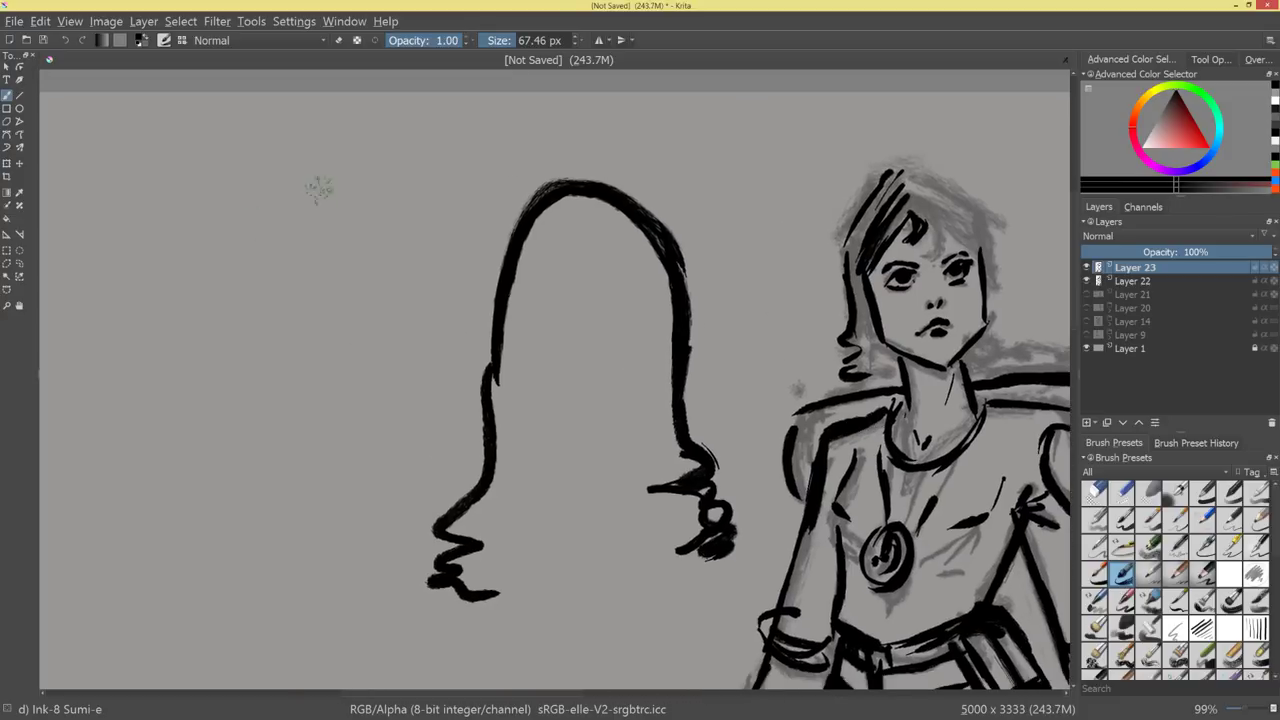
mouse_move(318, 188)
mouse_down()
mouse_move(228, 215)
mouse_move(224, 624)
mouse_move(253, 687)
mouse_up()
mouse_move(425, 480)
mouse_down()
mouse_move(434, 514)
mouse_move(530, 408)
mouse_up()
key(ctrl+z)
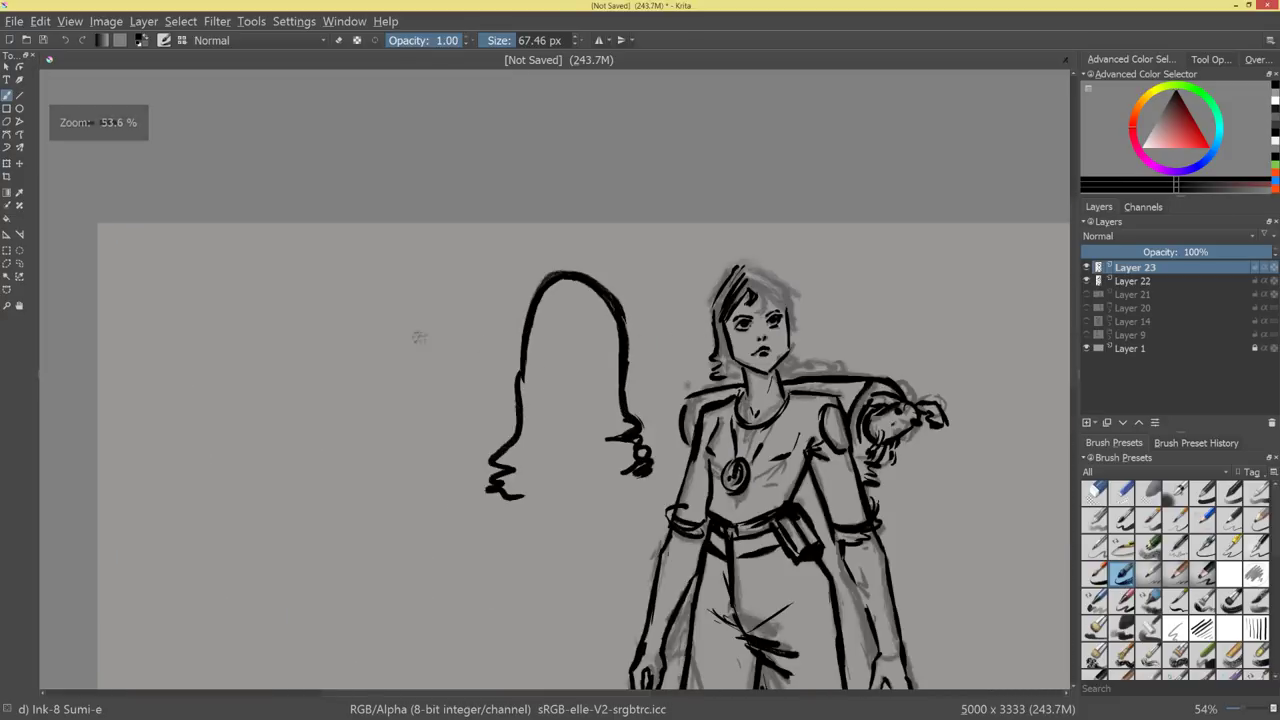
key(ctrl+z)
key(ctrl+z)
key(ctrl+z)
key(ctrl+z)
key(ctrl+z)
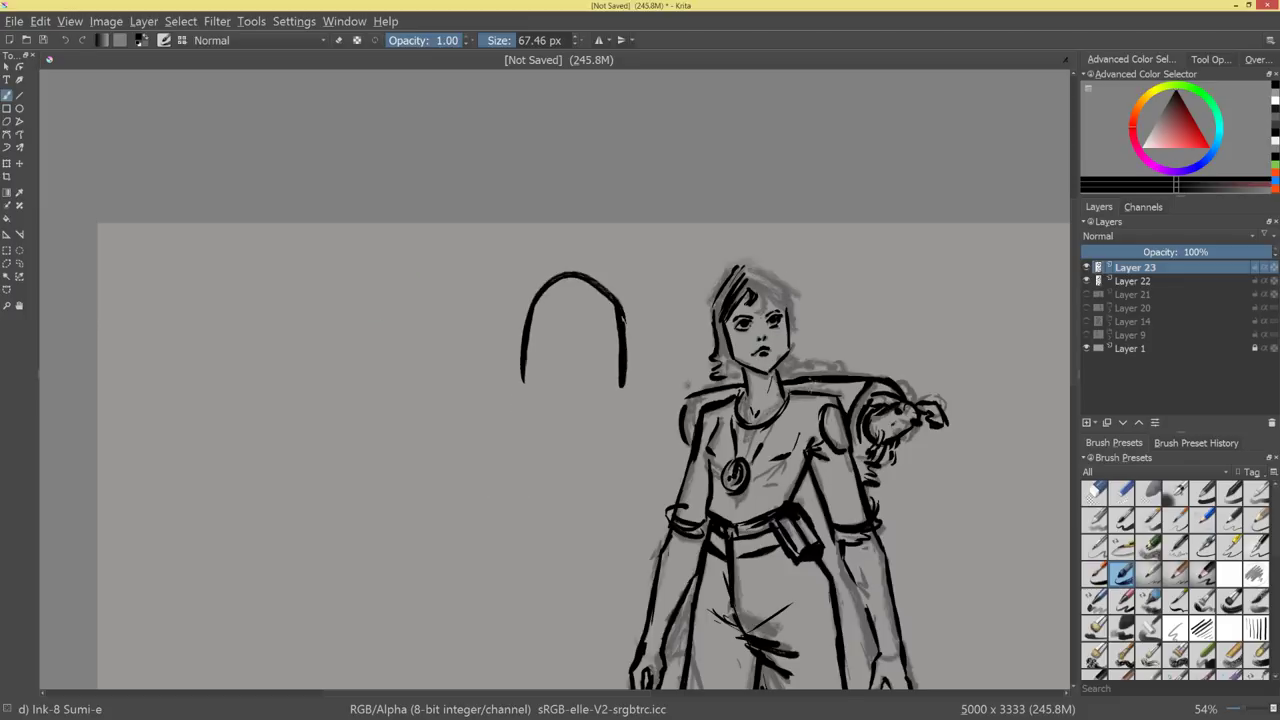
key(ctrl+z)
key(ctrl+z)
key(ctrl+z)
Darken the hair beside the character's right cheek with thick strands running down to the shoulder.
scroll(800, 290, up, 5)
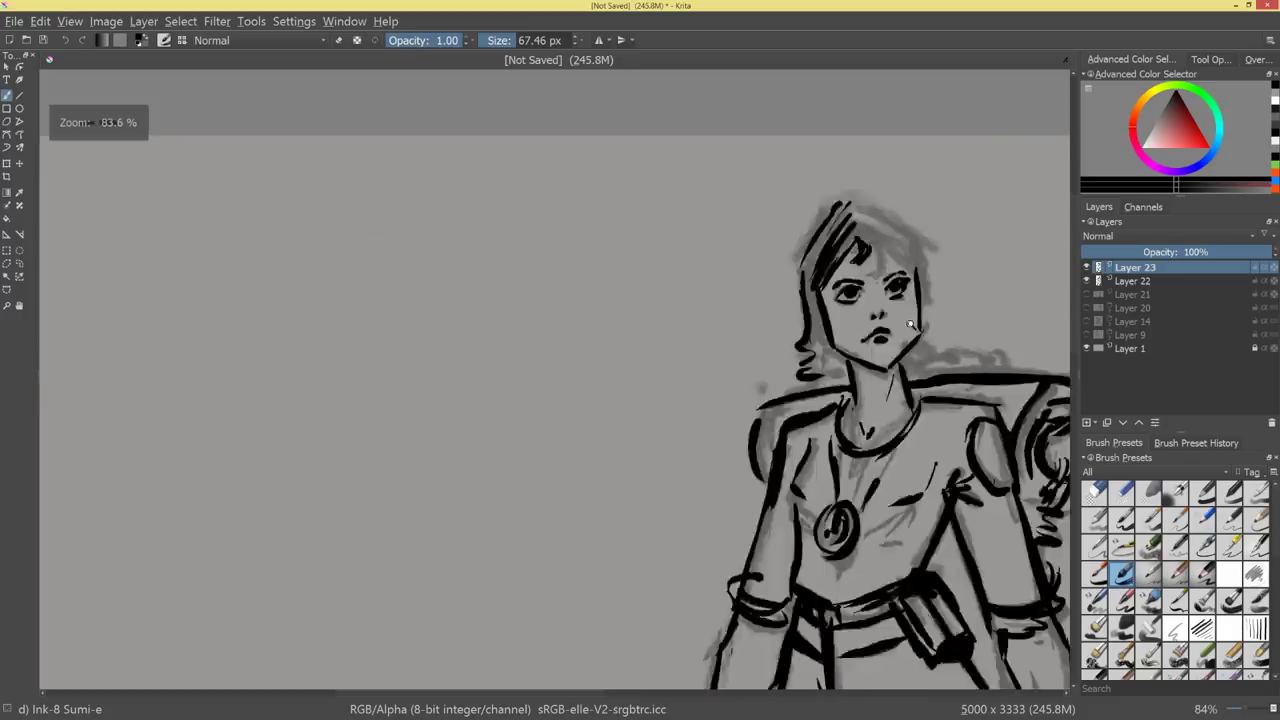
drag(646, 372, 662, 482)
drag(652, 402, 668, 500)
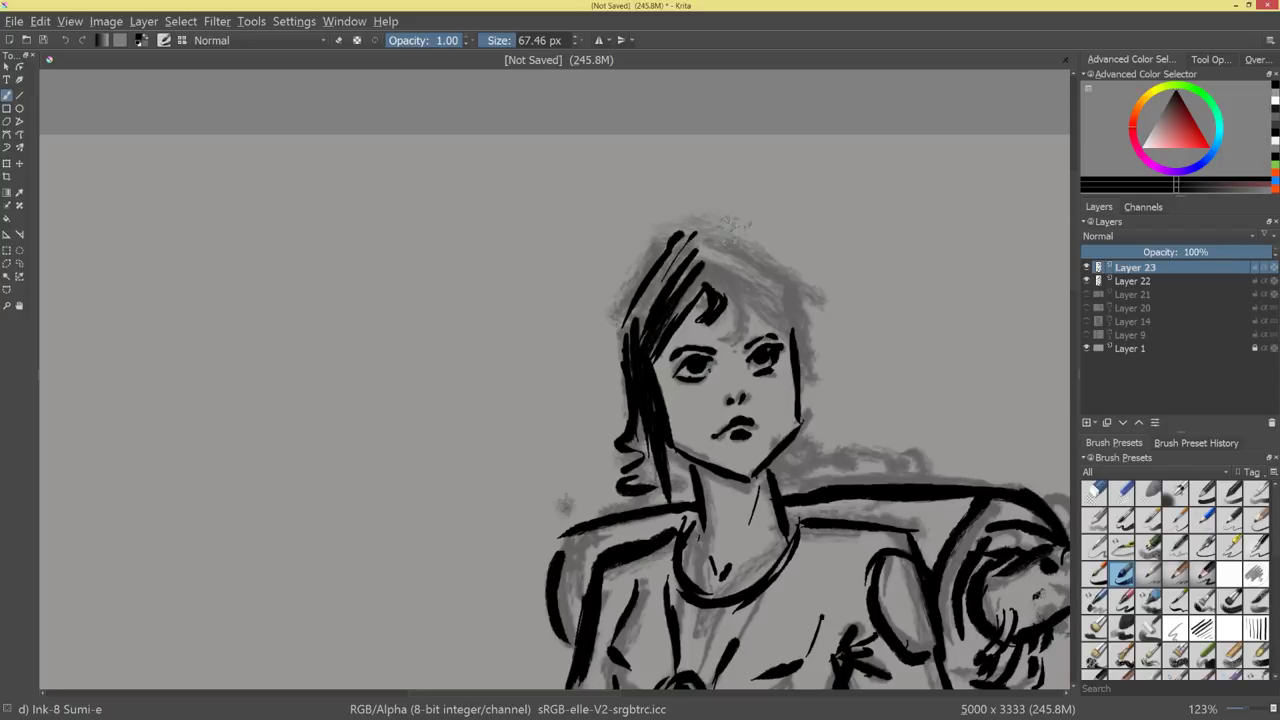
Ink the fringe and the hair on the character's left side, then add curled ends above both shoulders.
mouse_move(711, 275)
mouse_down()
mouse_move(737, 336)
mouse_move(760, 293)
mouse_up()
mouse_move(705, 240)
mouse_down()
mouse_move(804, 304)
mouse_move(790, 326)
mouse_move(817, 429)
mouse_up()
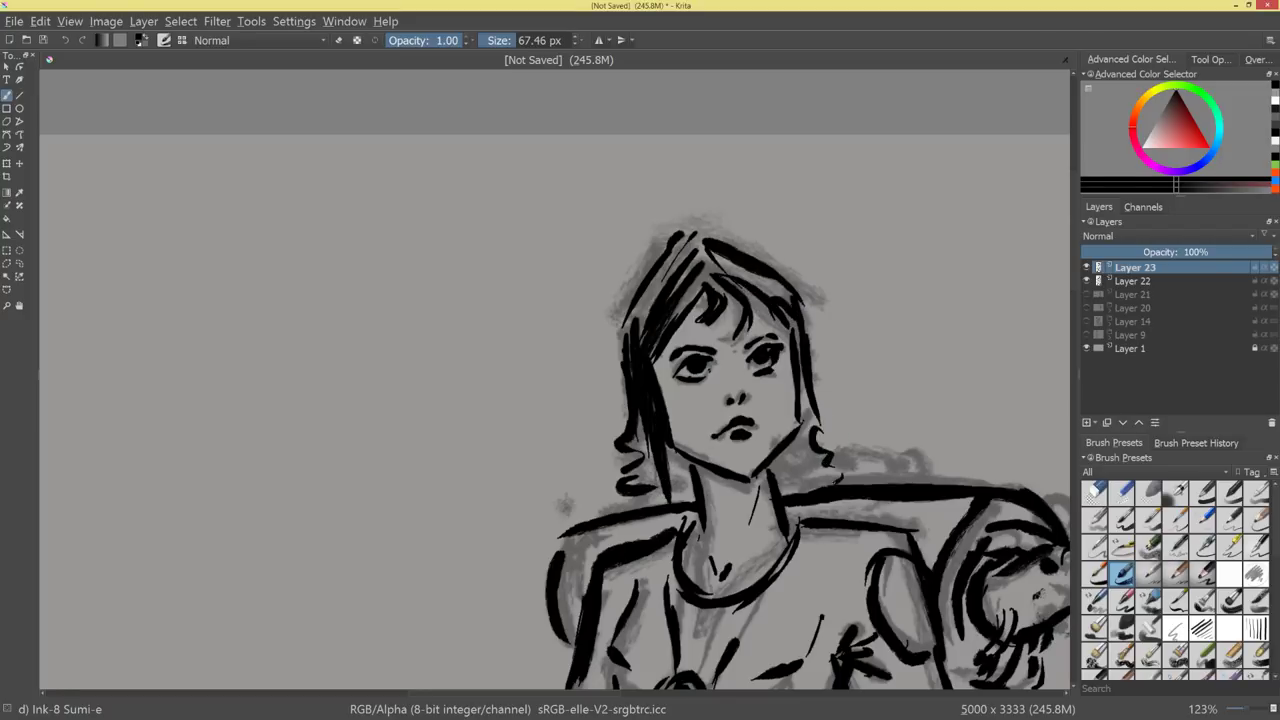
drag(832, 472, 799, 486)
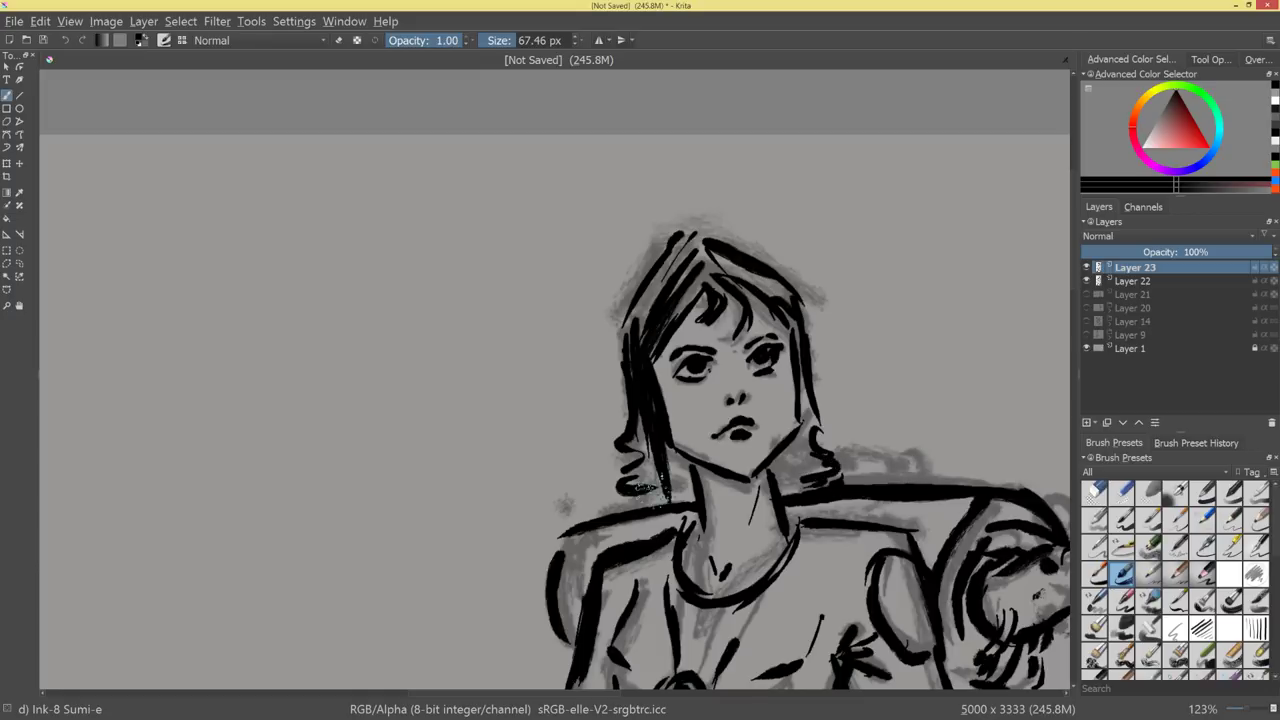
drag(645, 487, 668, 506)
mouse_move(851, 482)
mouse_down()
mouse_move(877, 535)
mouse_move(860, 567)
mouse_up()
Erase the character's right hand and redraw its fingers and outline with a thinner 36.71 px brush.
scroll(860, 567, up, 5)
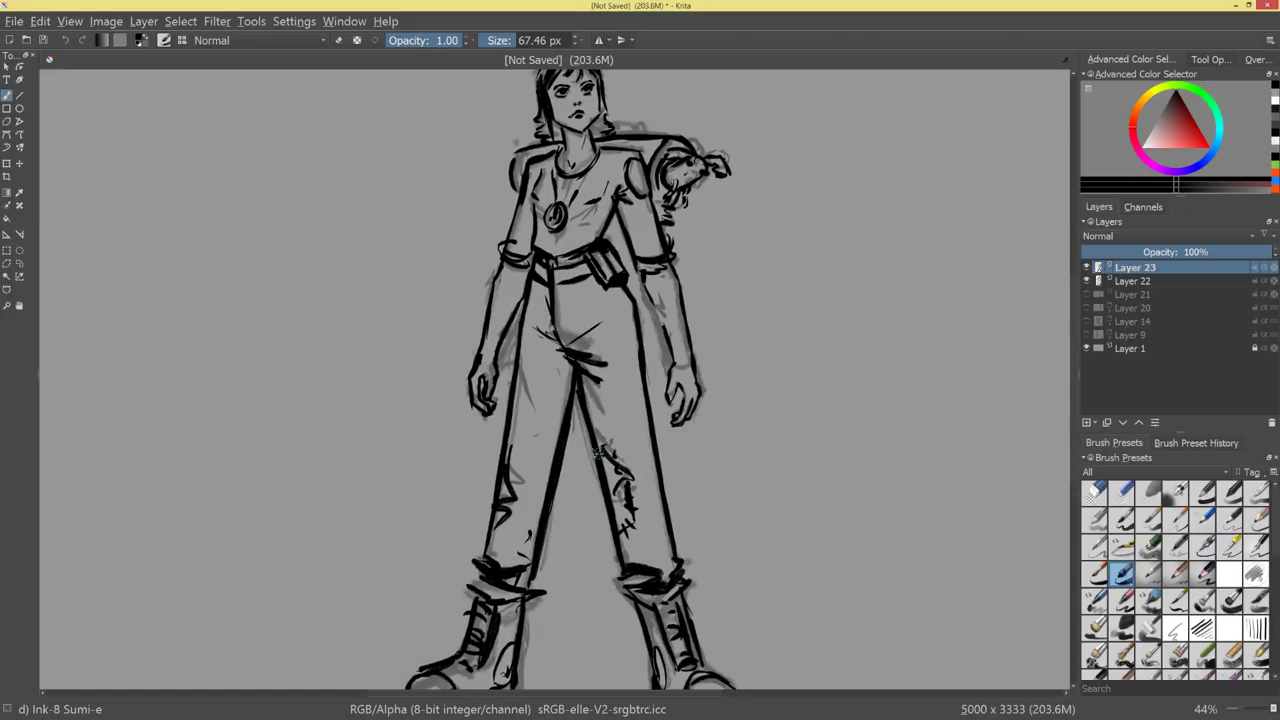
drag(638, 284, 660, 365)
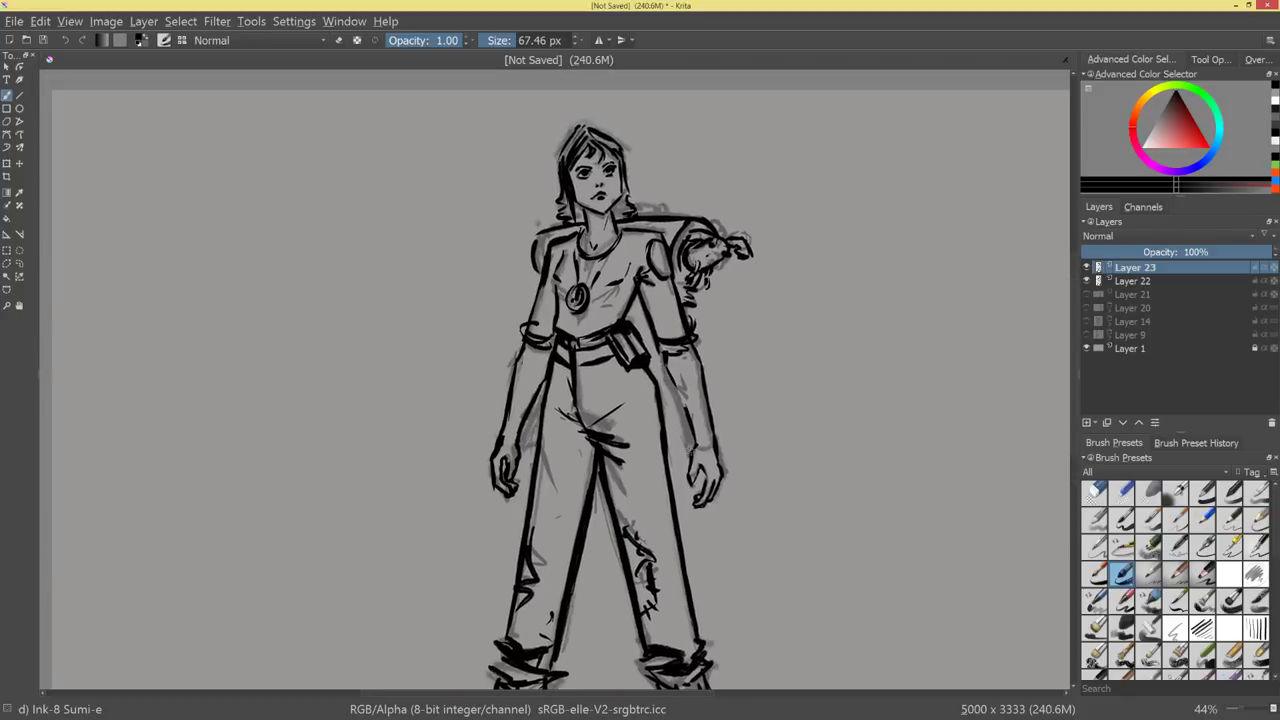
scroll(676, 479, up, 3)
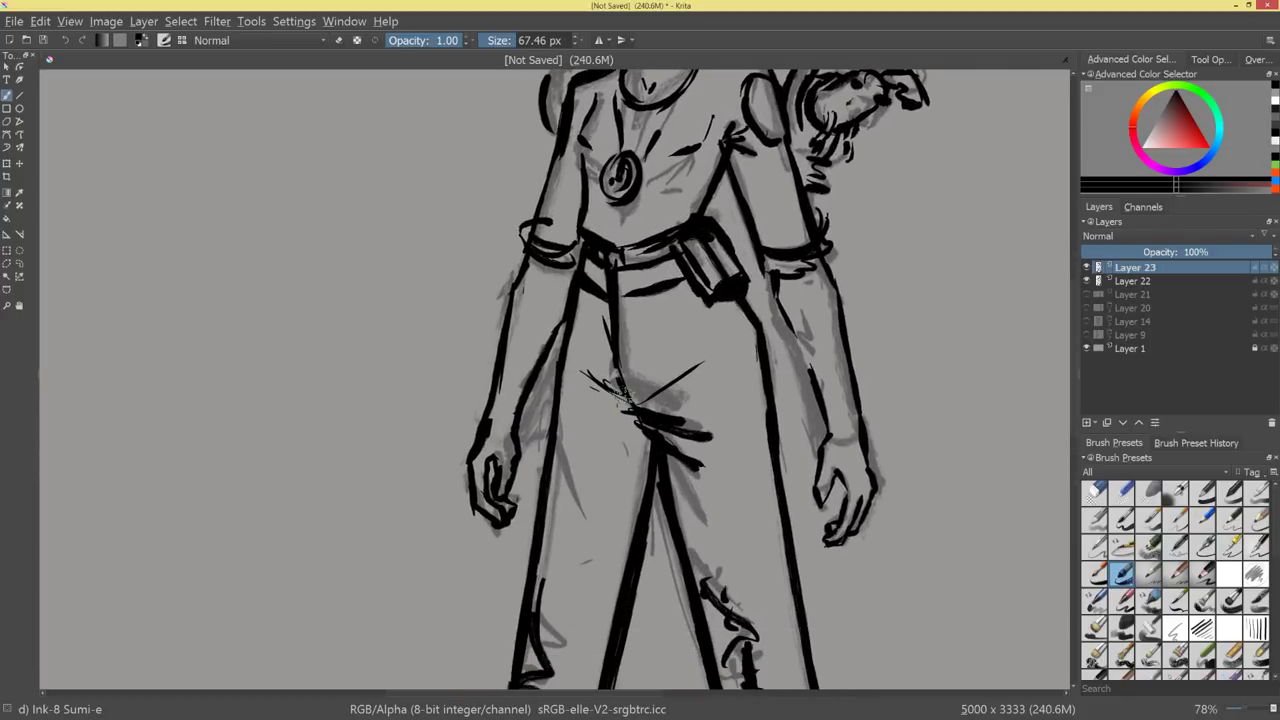
key(e)
drag(512, 505, 478, 430)
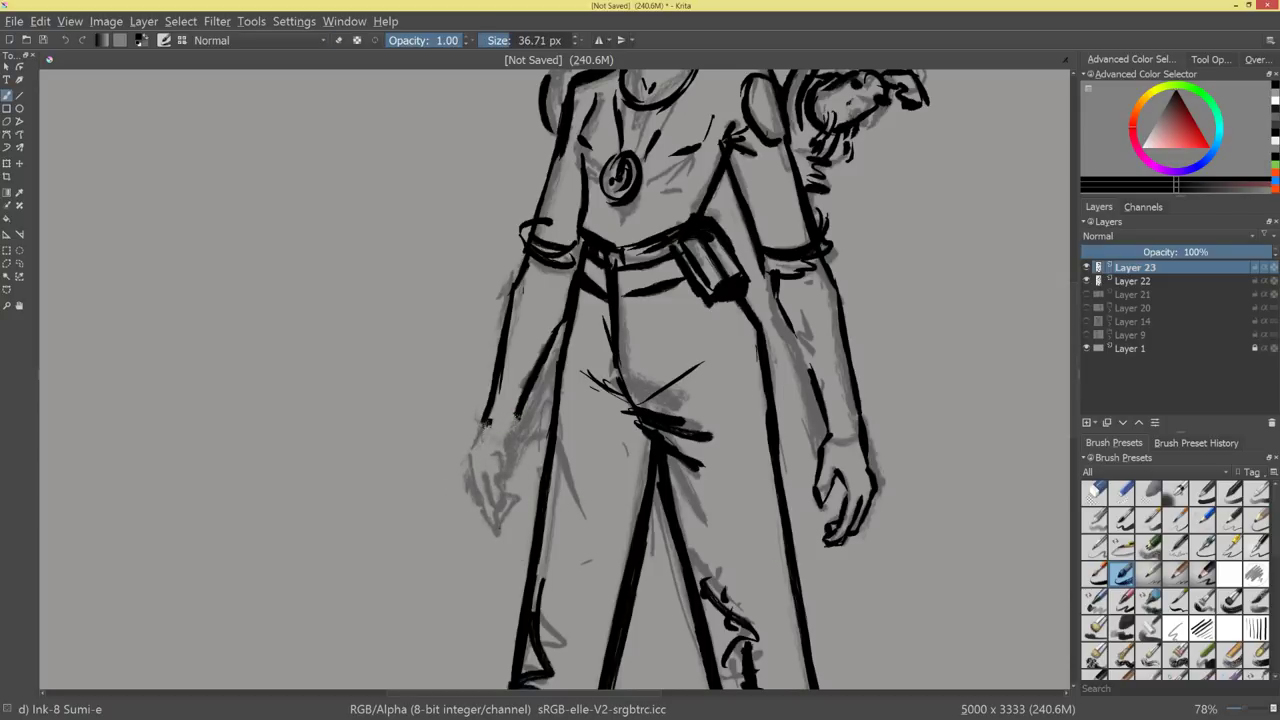
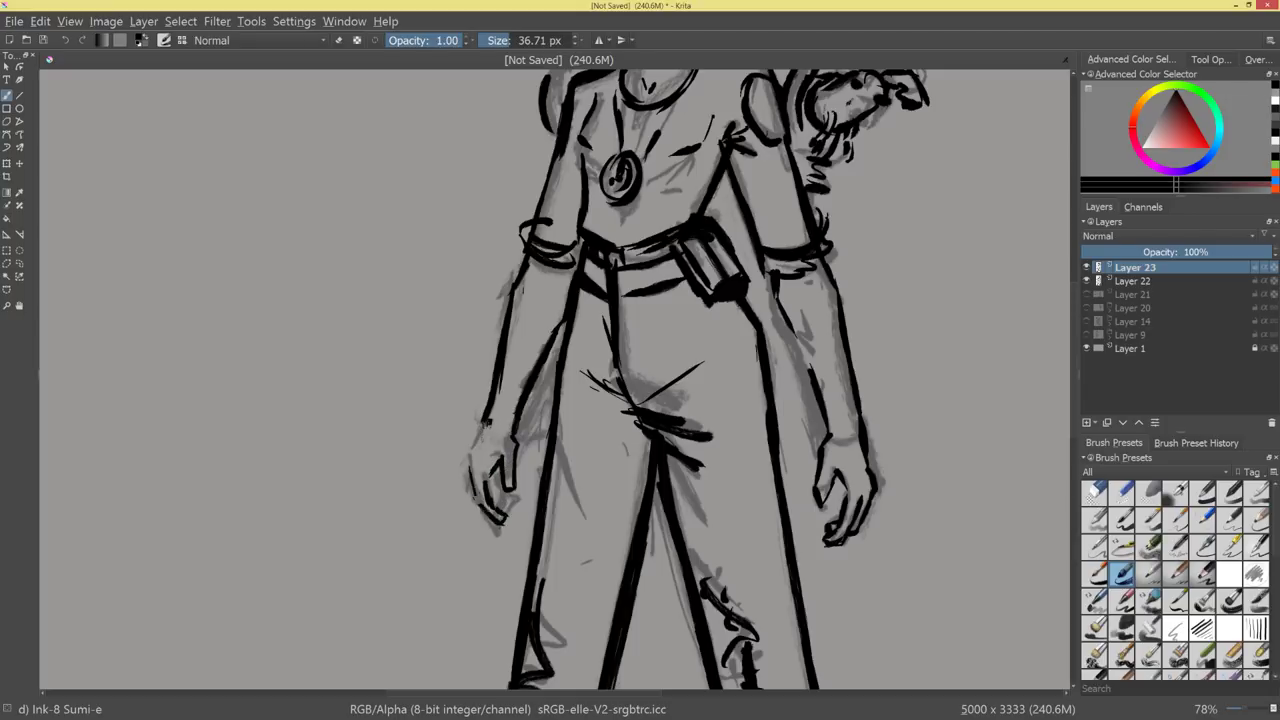
drag(475, 444, 474, 482)
drag(742, 450, 825, 428)
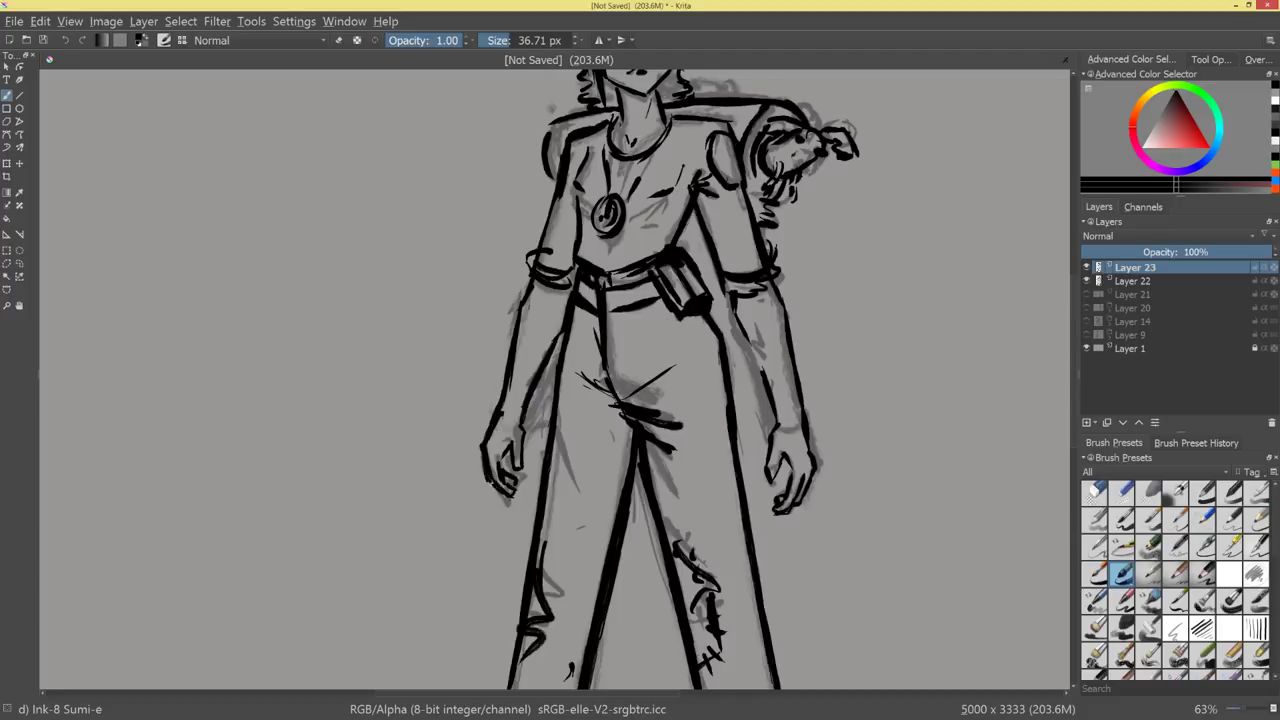
Select the character's right hand with a freehand outline, rotate it slightly toward the thigh, apply the transform and clear the selection.
scroll(813, 524, down, 5)
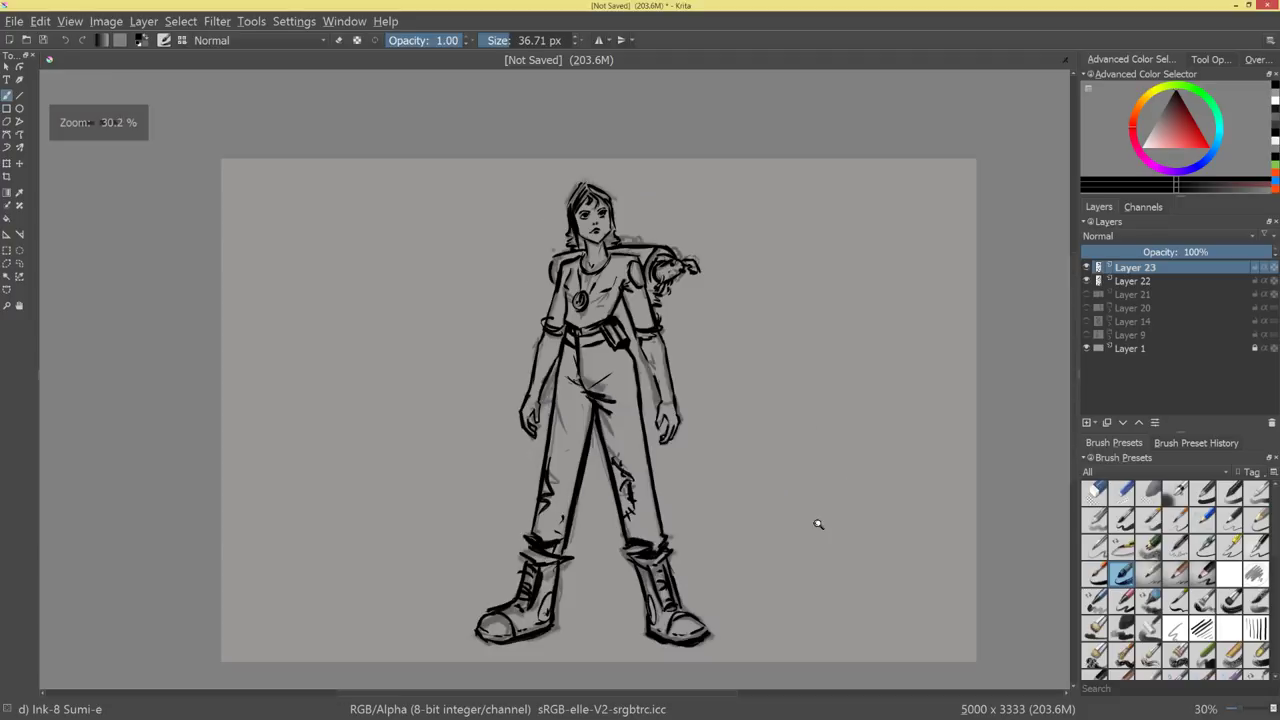
scroll(809, 540, up, 2)
scroll(814, 530, up, 3)
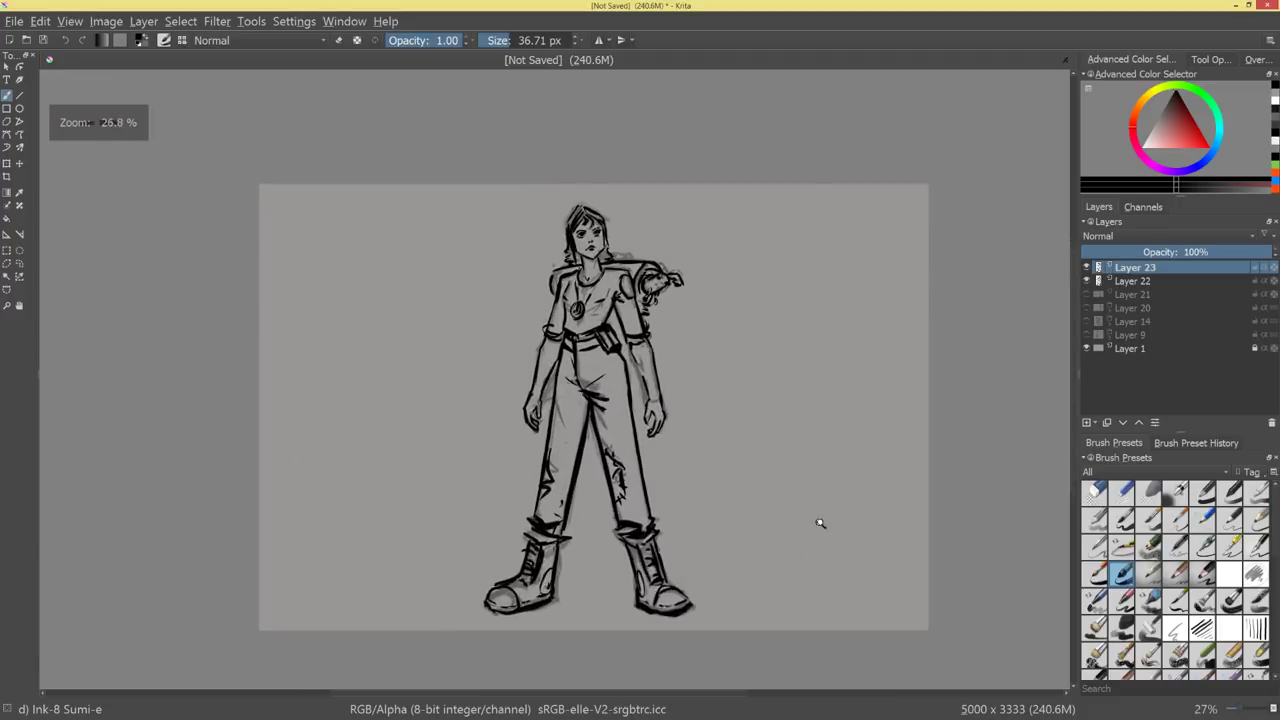
click(19, 263)
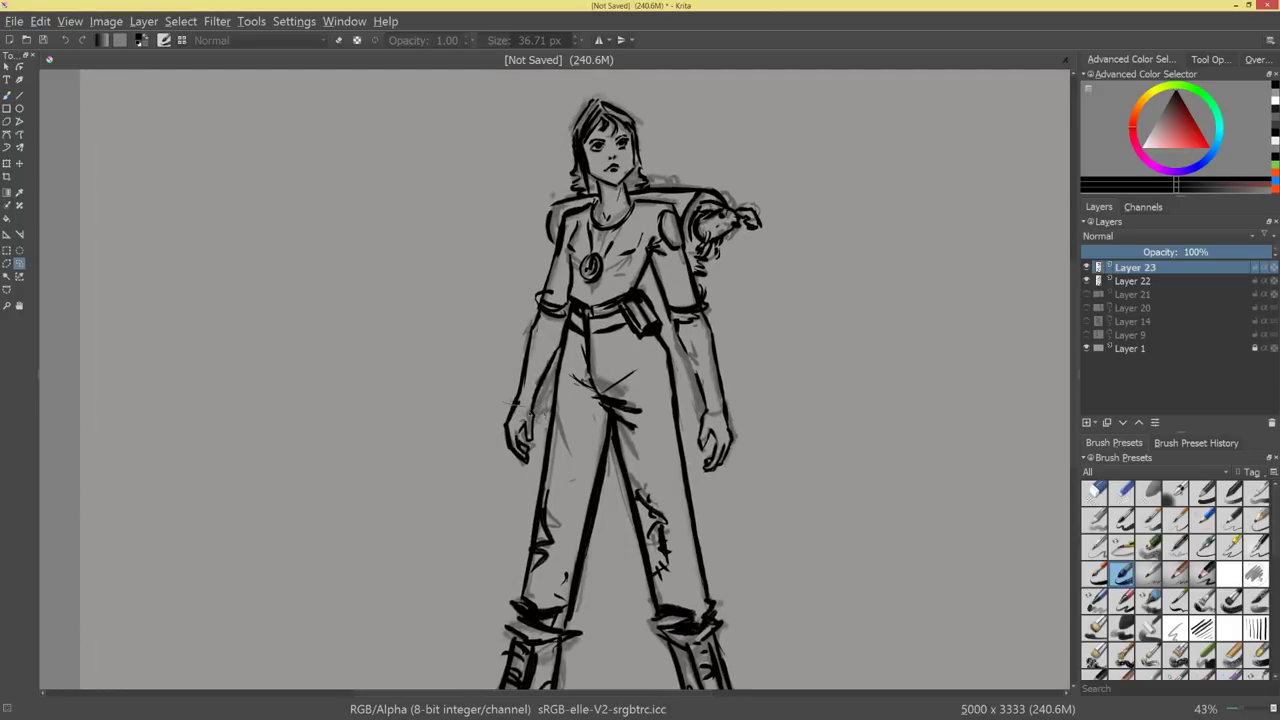
key(ctrl+t)
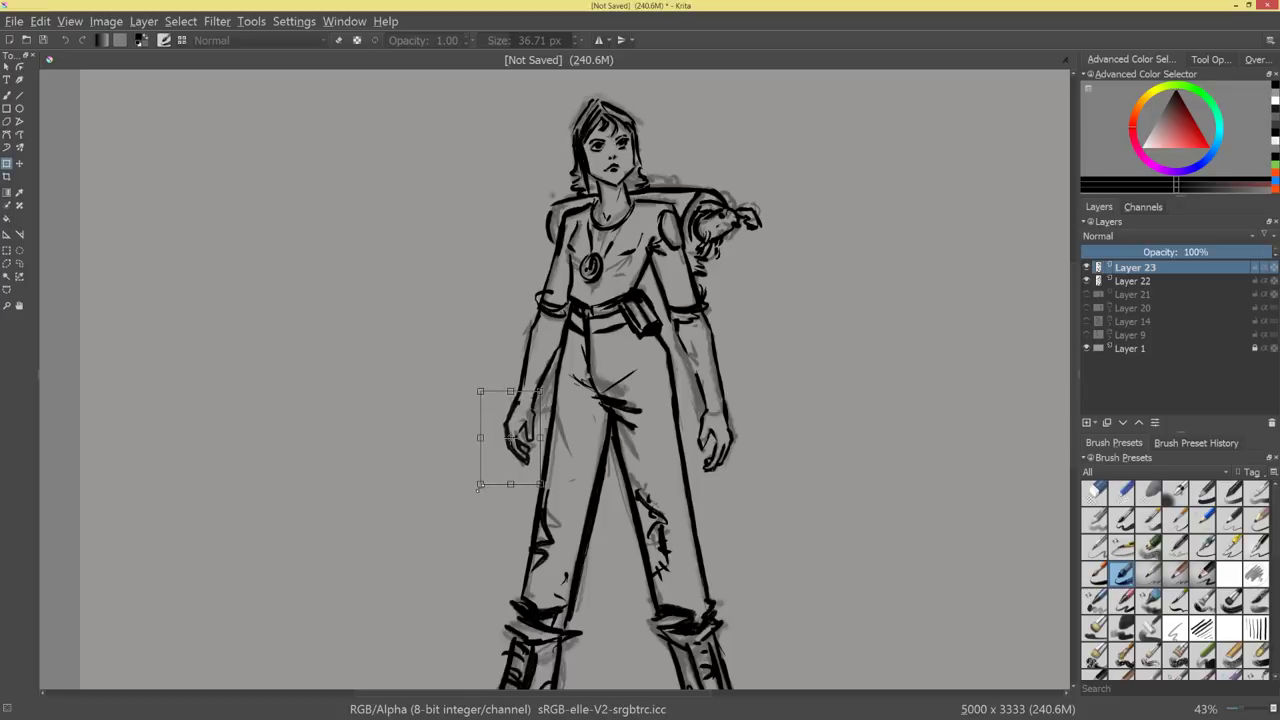
mouse_move(515, 477)
mouse_down()
mouse_move(550, 484)
mouse_move(531, 475)
mouse_up()
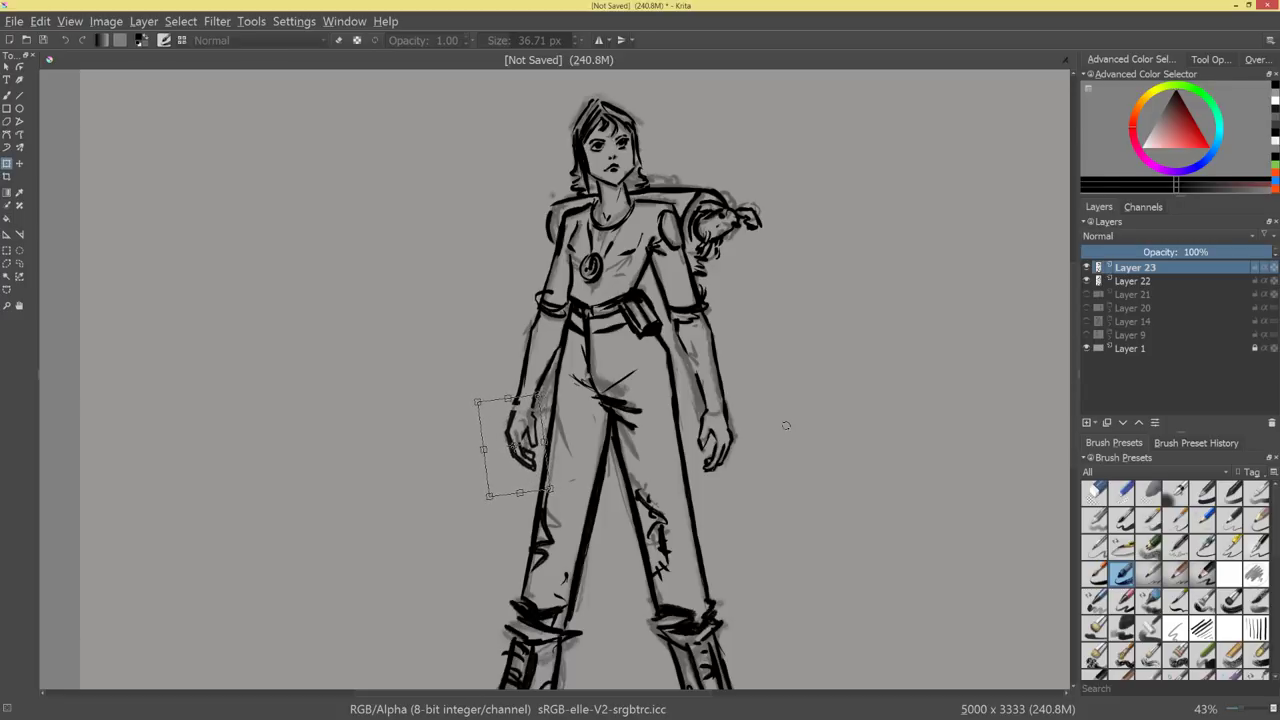
key(Return)
key(b)
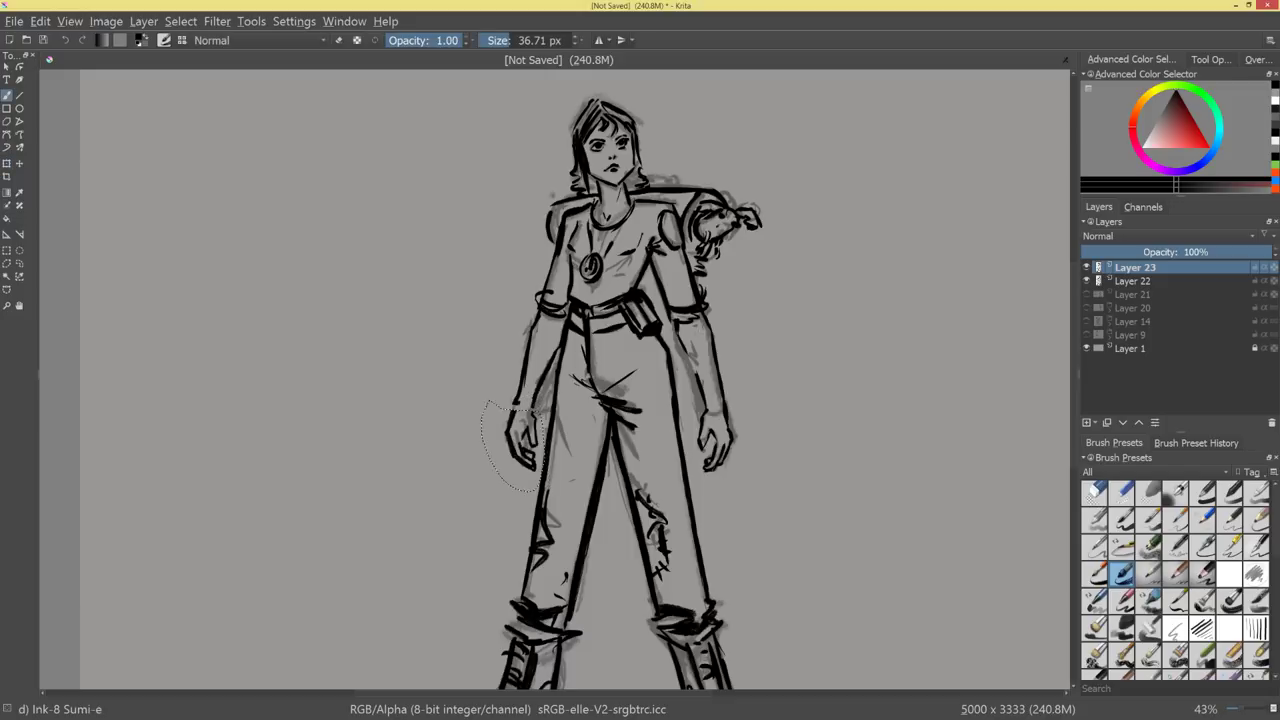
key(ctrl+shift+s)
click(445, 266)
Ink cuffs across both wrists and darken the backs of both hands into fingerless gloves with a 50.48 px brush.
drag(672, 424, 752, 296)
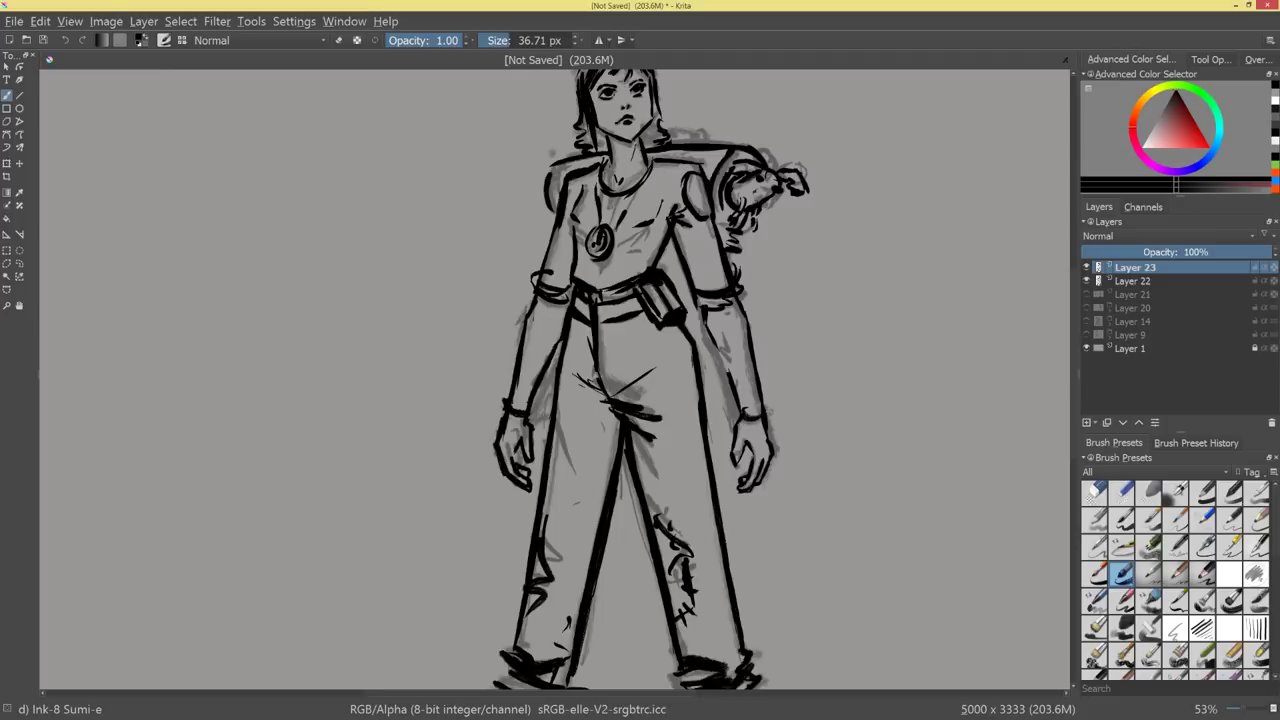
drag(769, 412, 798, 408)
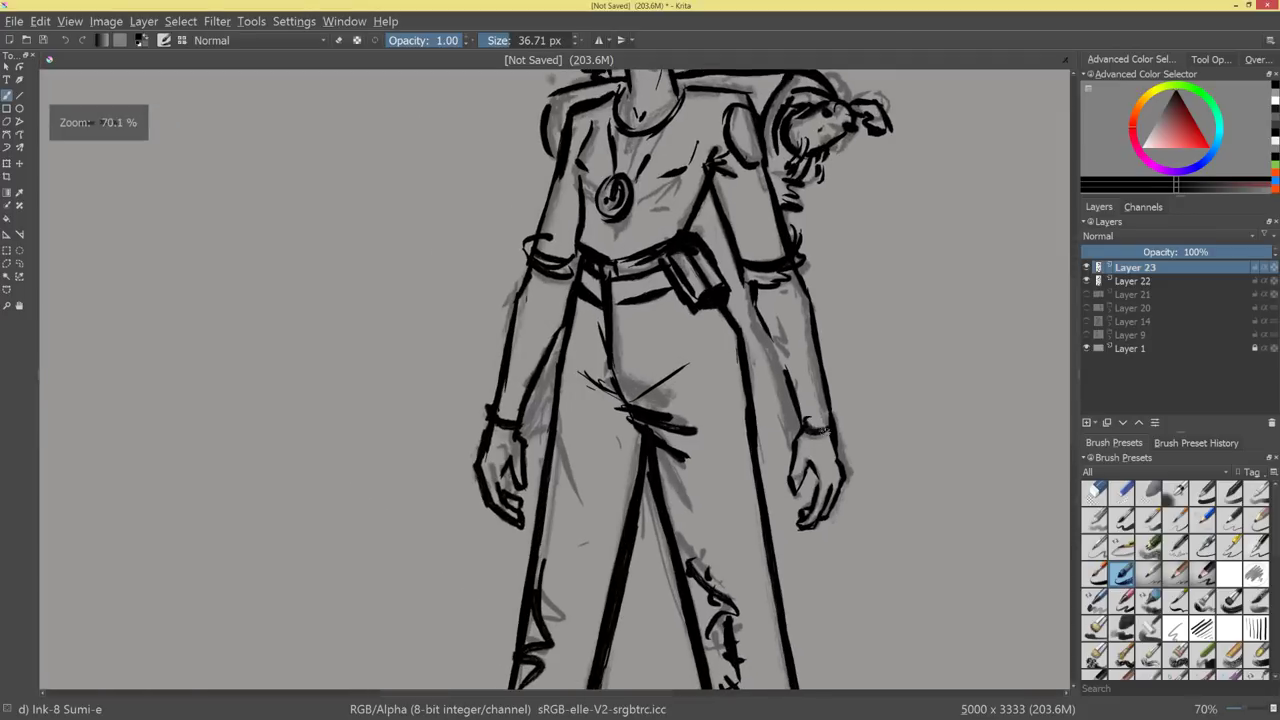
key(bracketright)
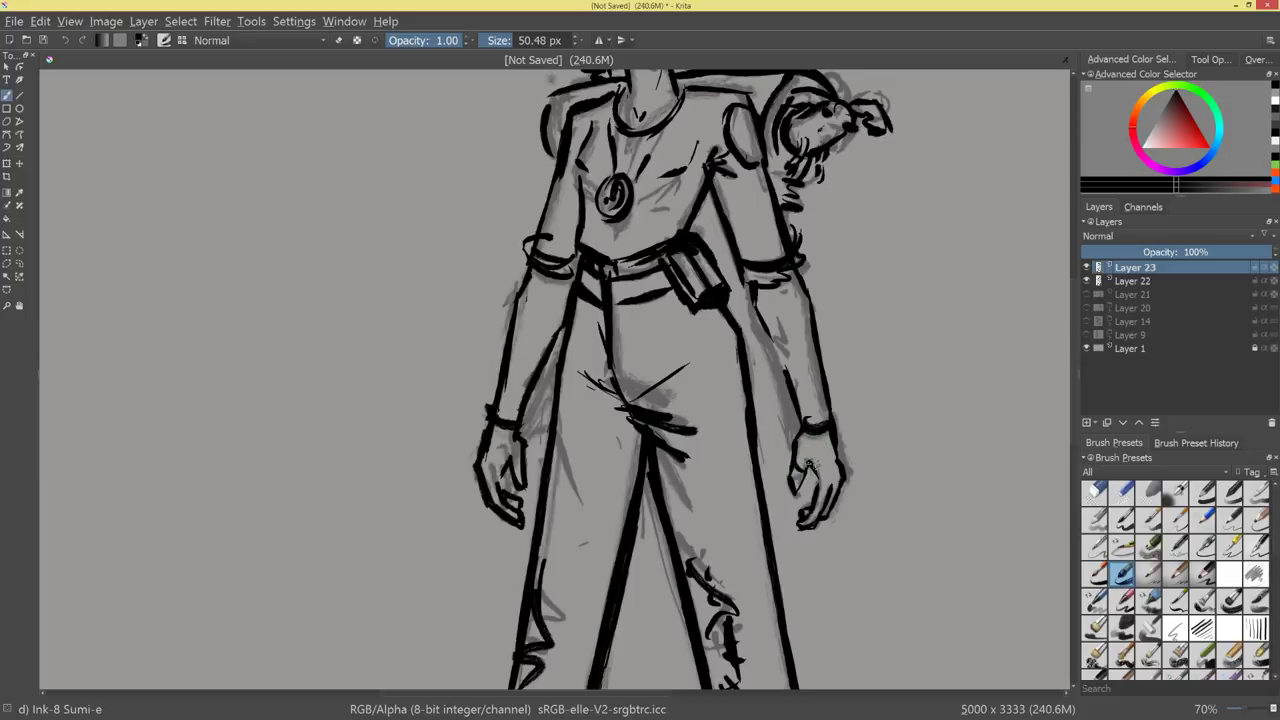
drag(816, 491, 828, 501)
mouse_move(480, 462)
mouse_down()
mouse_move(494, 440)
mouse_move(500, 470)
mouse_move(516, 472)
mouse_up()
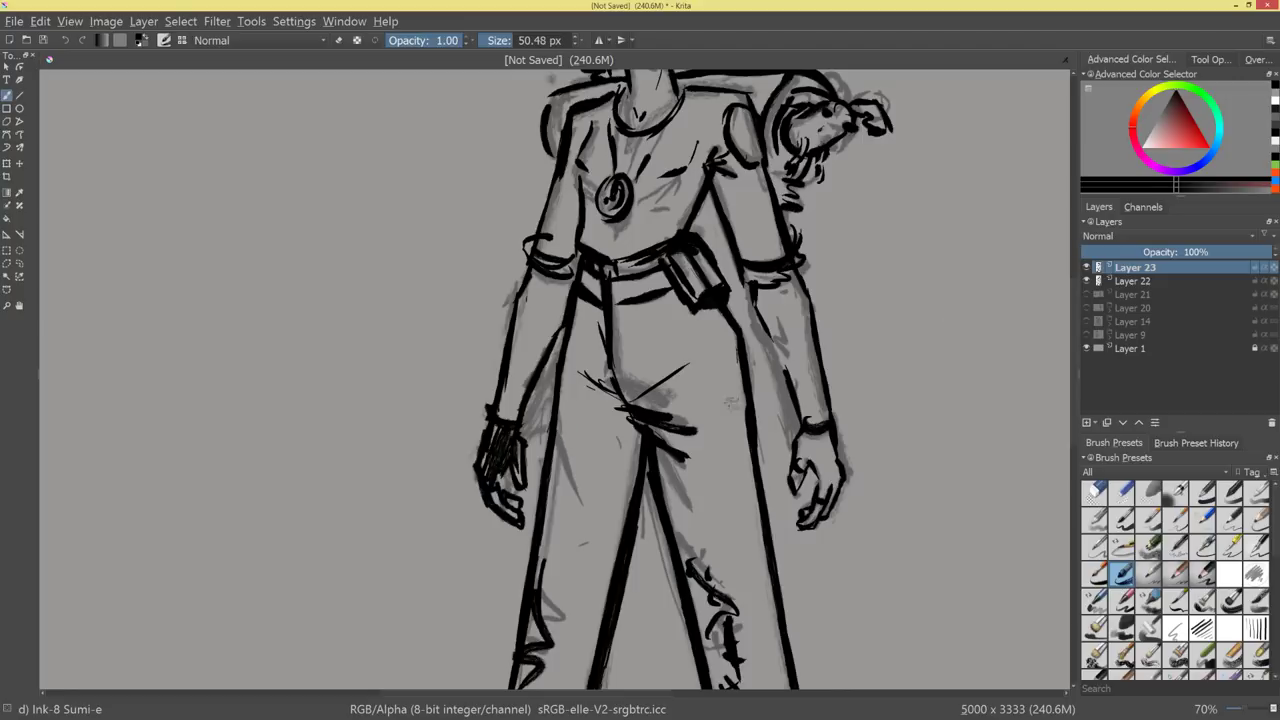
mouse_move(804, 435)
mouse_down()
mouse_move(828, 495)
mouse_move(830, 430)
mouse_move(834, 484)
mouse_up()
Ink the inner edge of the character's left forearm from the sleeve down to the glove.
mouse_move(880, 340)
mouse_down()
mouse_move(886, 446)
mouse_move(866, 446)
mouse_up()
drag(801, 372, 766, 257)
drag(737, 390, 727, 301)
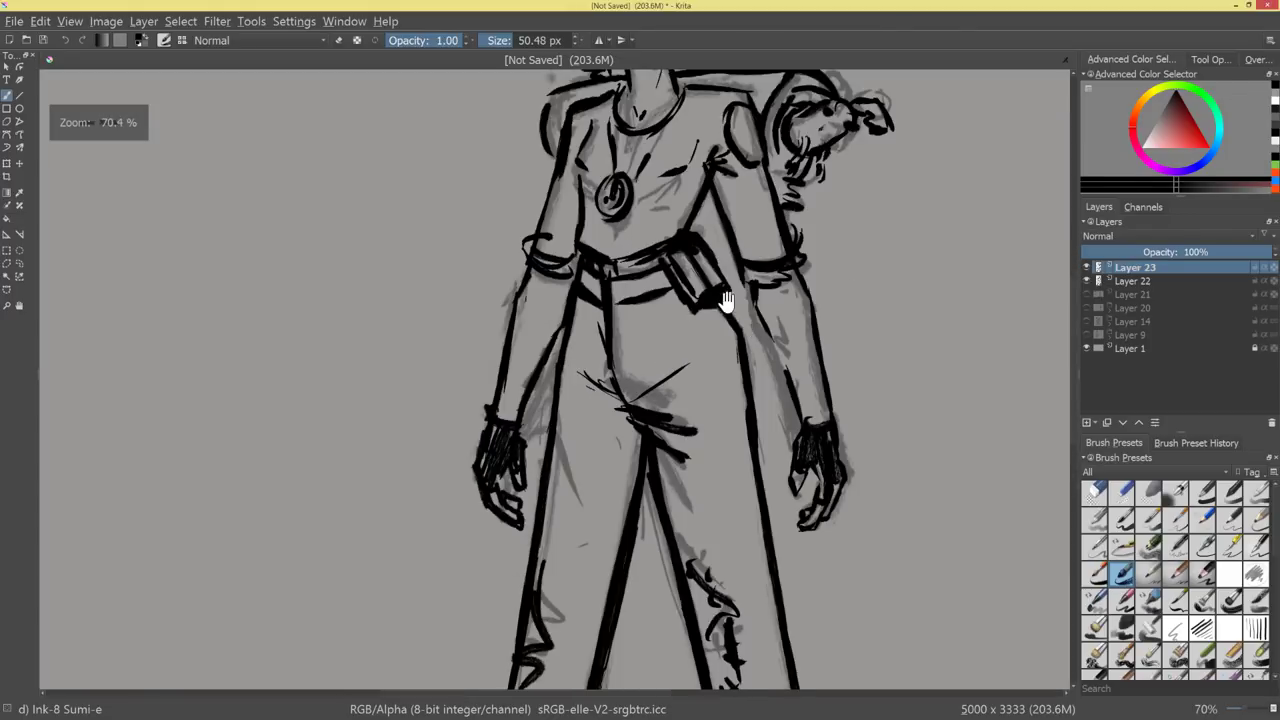
drag(793, 393, 772, 349)
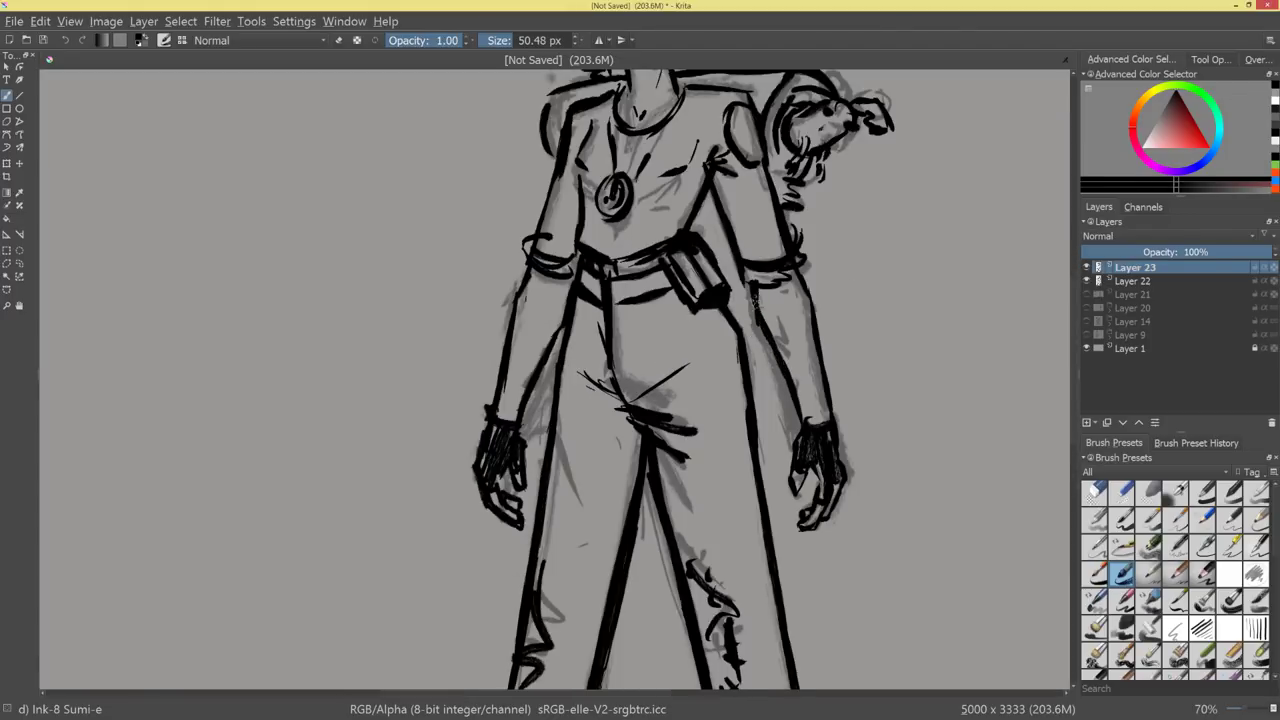
scroll(812, 366, down, 5)
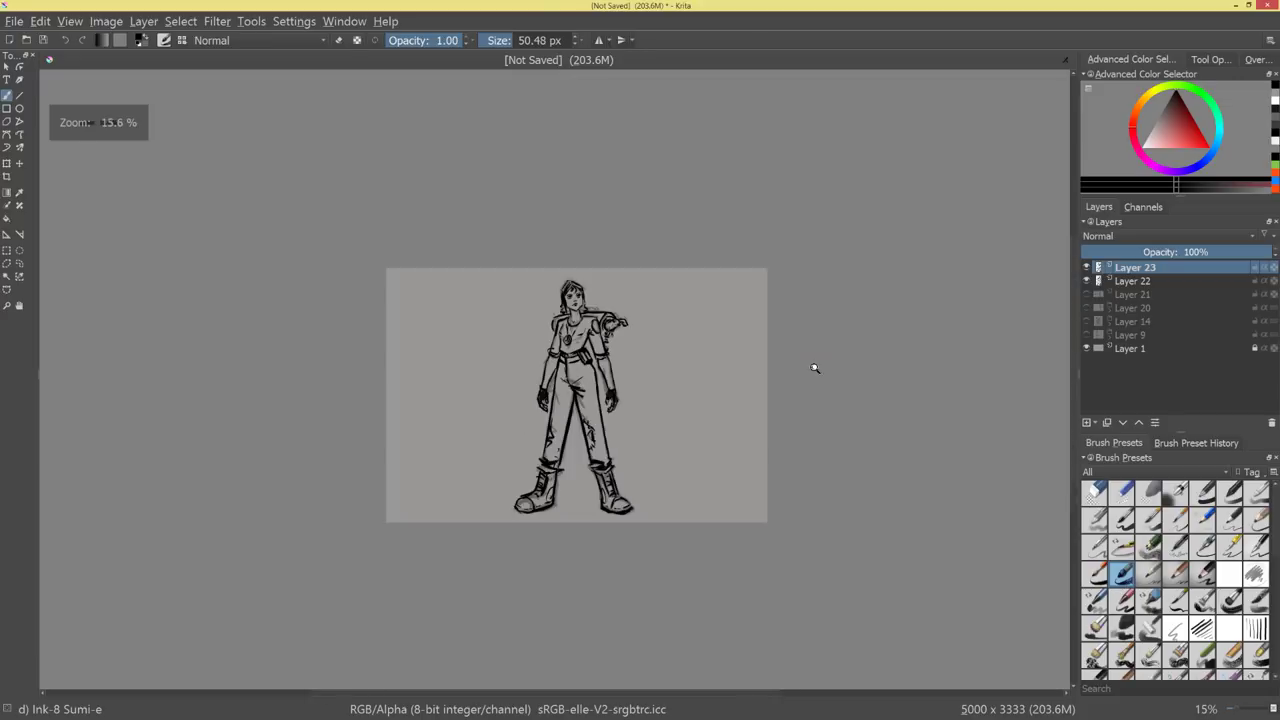
Try shading the shaft of the character's right boot with a 77.67 px brush.
scroll(816, 330, up, 3)
drag(800, 369, 811, 260)
drag(718, 330, 747, 297)
drag(567, 492, 584, 494)
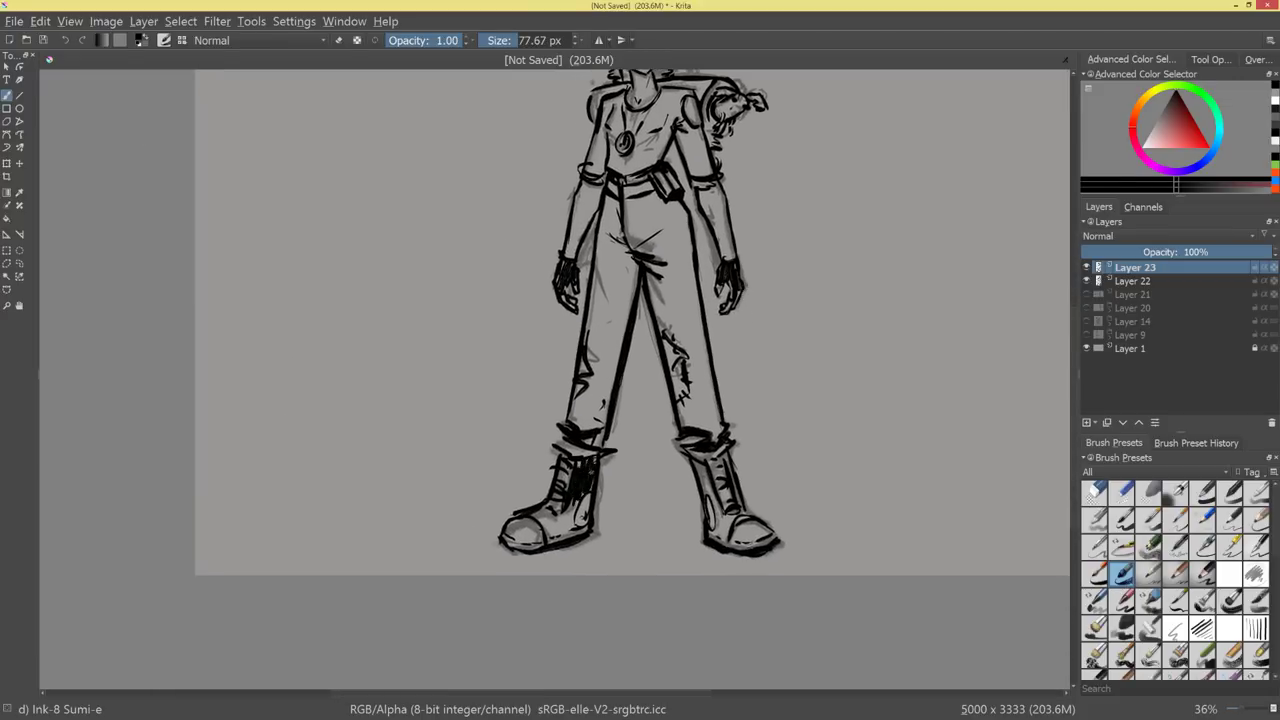
scroll(800, 364, down, 4)
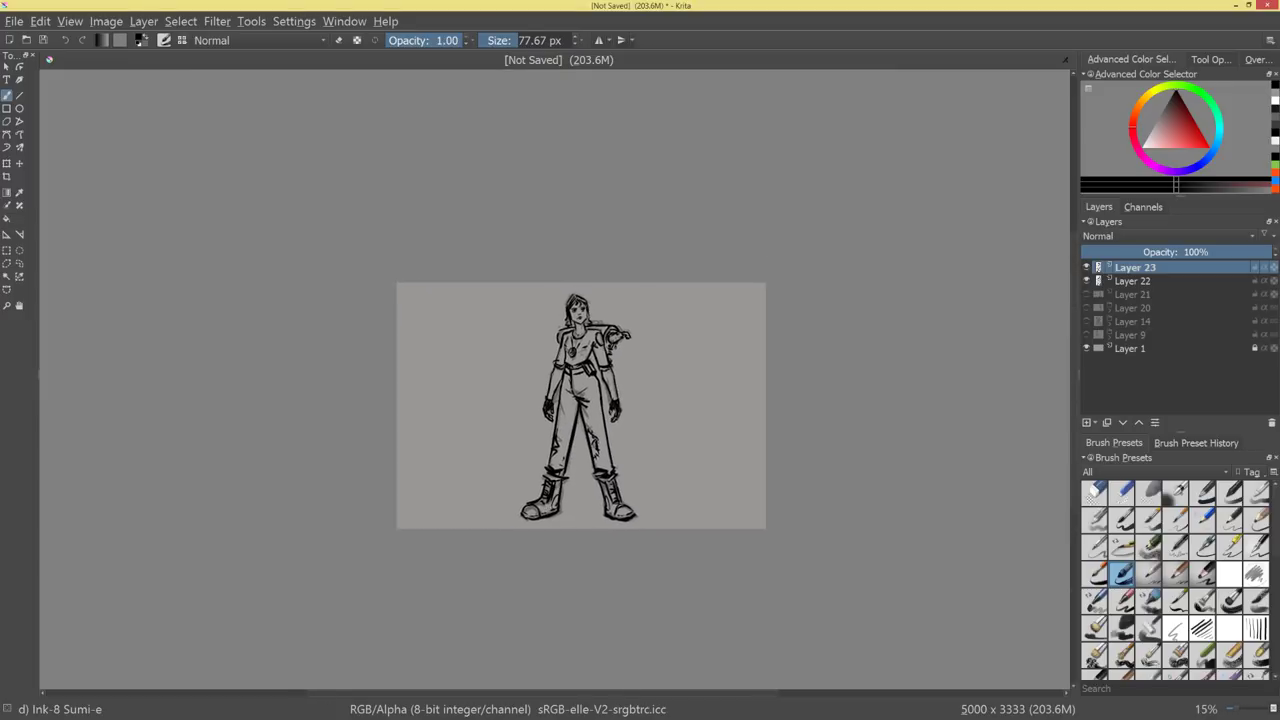
scroll(769, 406, up, 6)
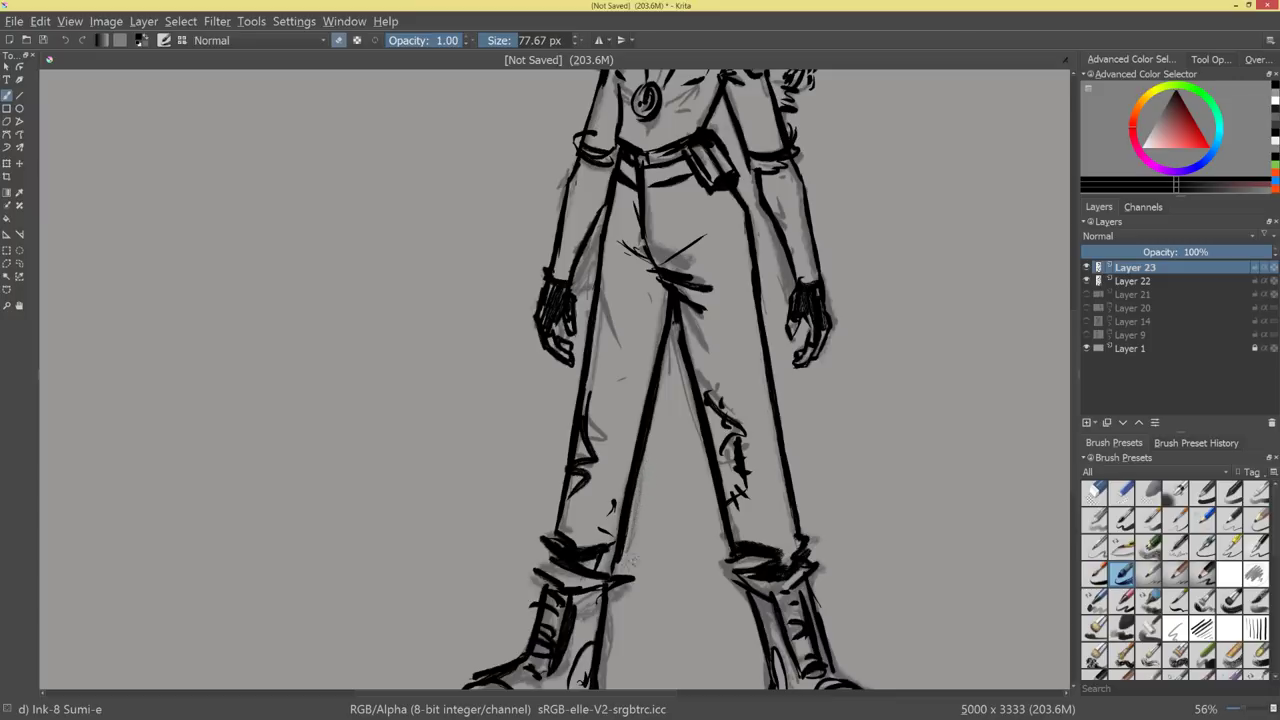
scroll(745, 408, down, 6)
scroll(747, 405, up, 2)
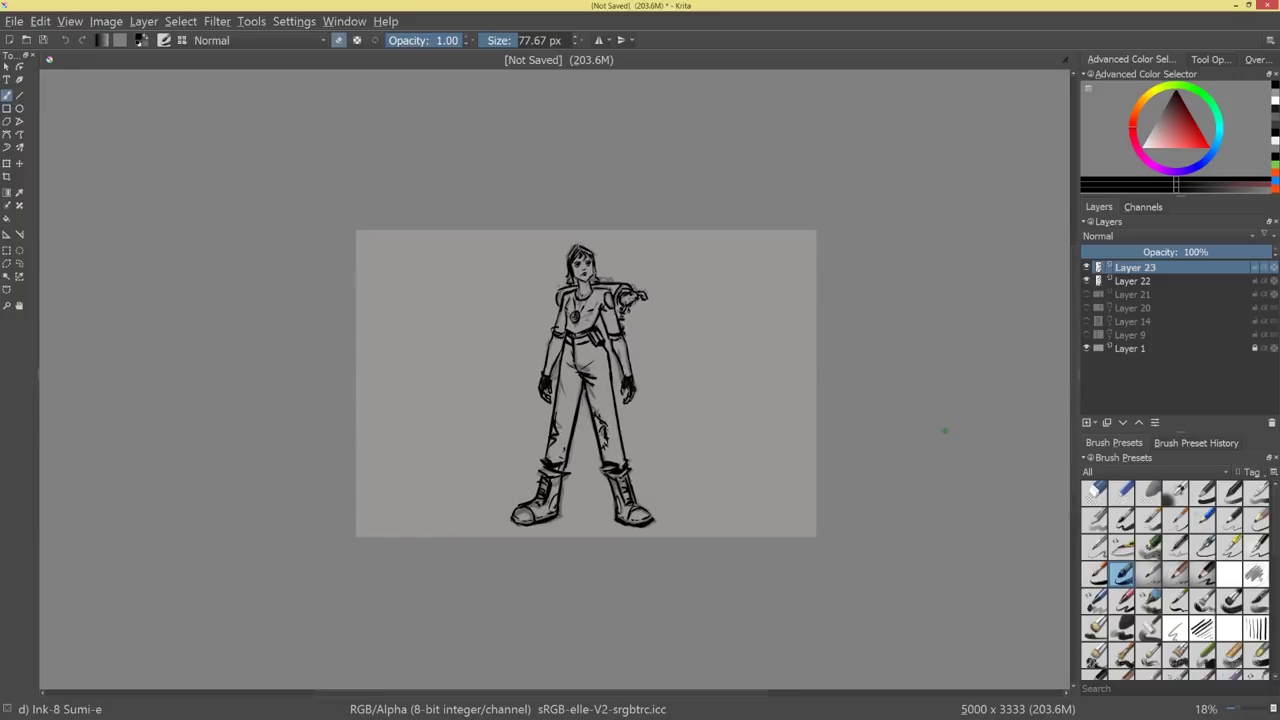
key(e)
Draw the lower corner of the backpack showing between the character's left hip and forearm, undoing the surplus strokes.
mouse_move(648, 331)
mouse_down()
mouse_move(748, 201)
mouse_move(742, 373)
mouse_up()
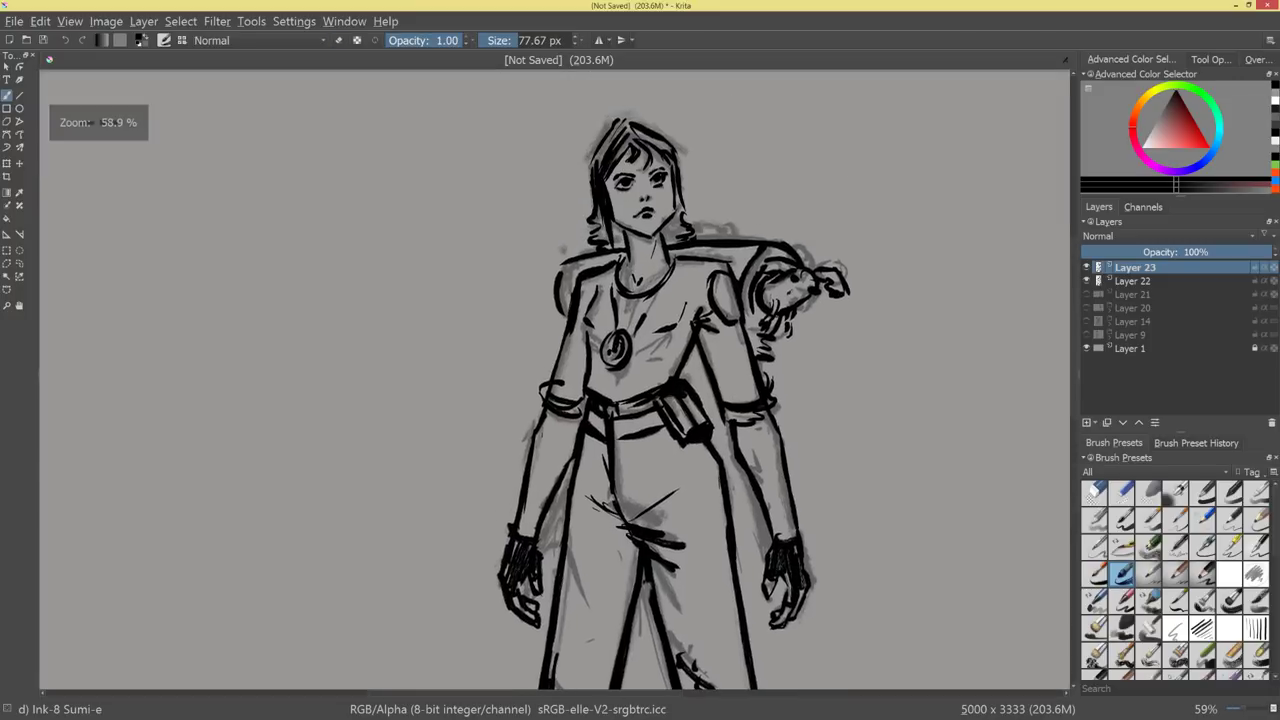
drag(731, 508, 742, 507)
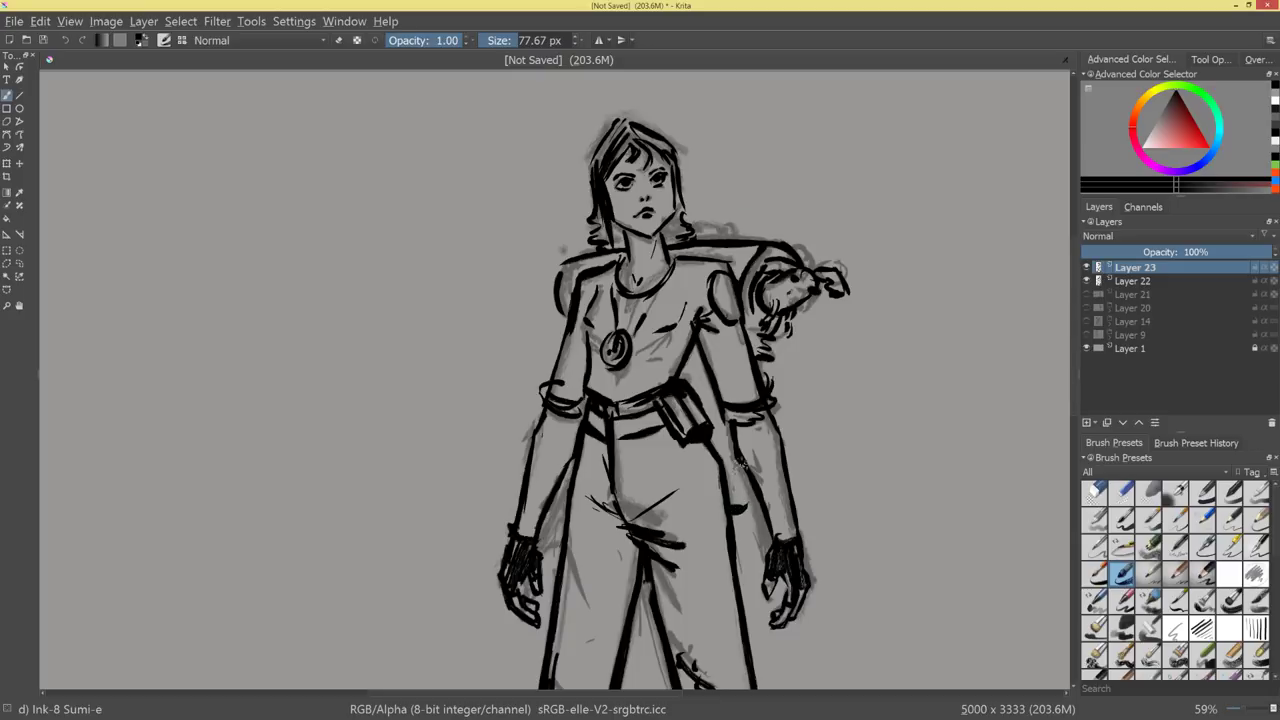
drag(742, 460, 739, 516)
drag(776, 338, 788, 438)
mouse_move(792, 447)
mouse_down()
mouse_move(797, 481)
mouse_move(746, 504)
mouse_up()
key(ctrl+z)
key(ctrl+z)
key(ctrl+z)
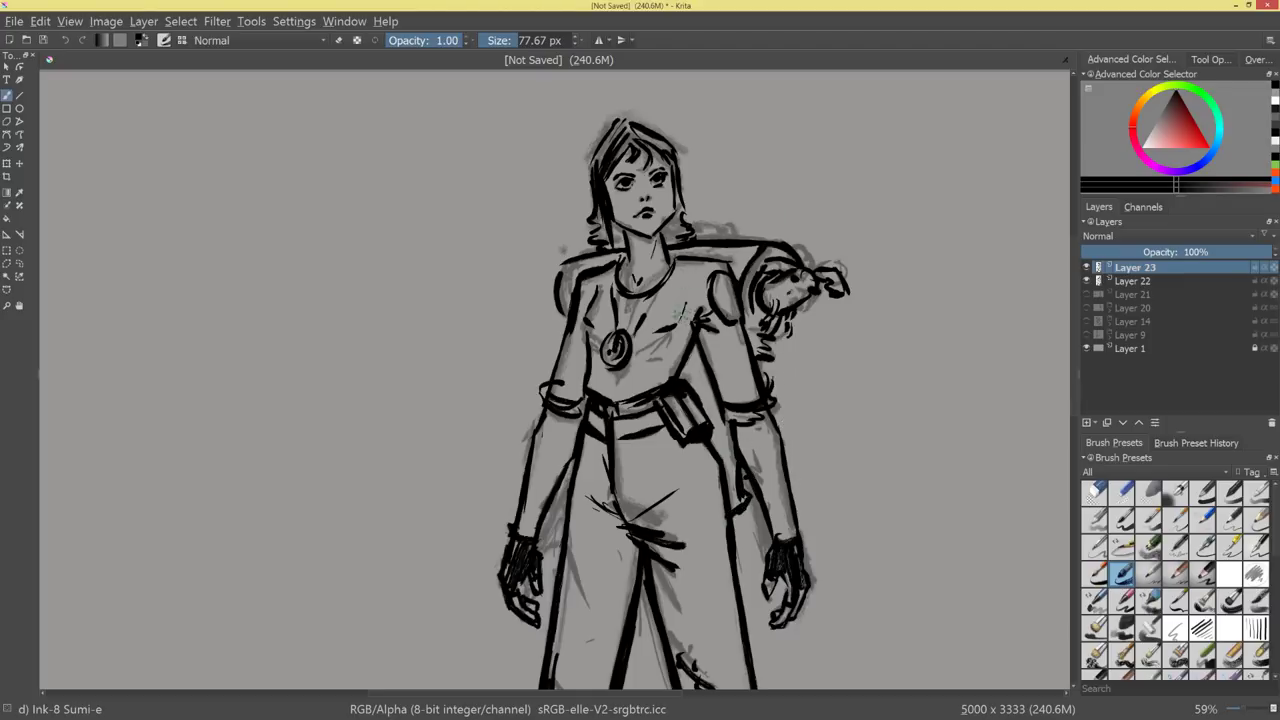
Ink thick backpack straps down both sides of the chest and thicken them where they cross the shoulders.
mouse_move(694, 250)
mouse_down()
mouse_move(682, 336)
mouse_move(706, 390)
mouse_up()
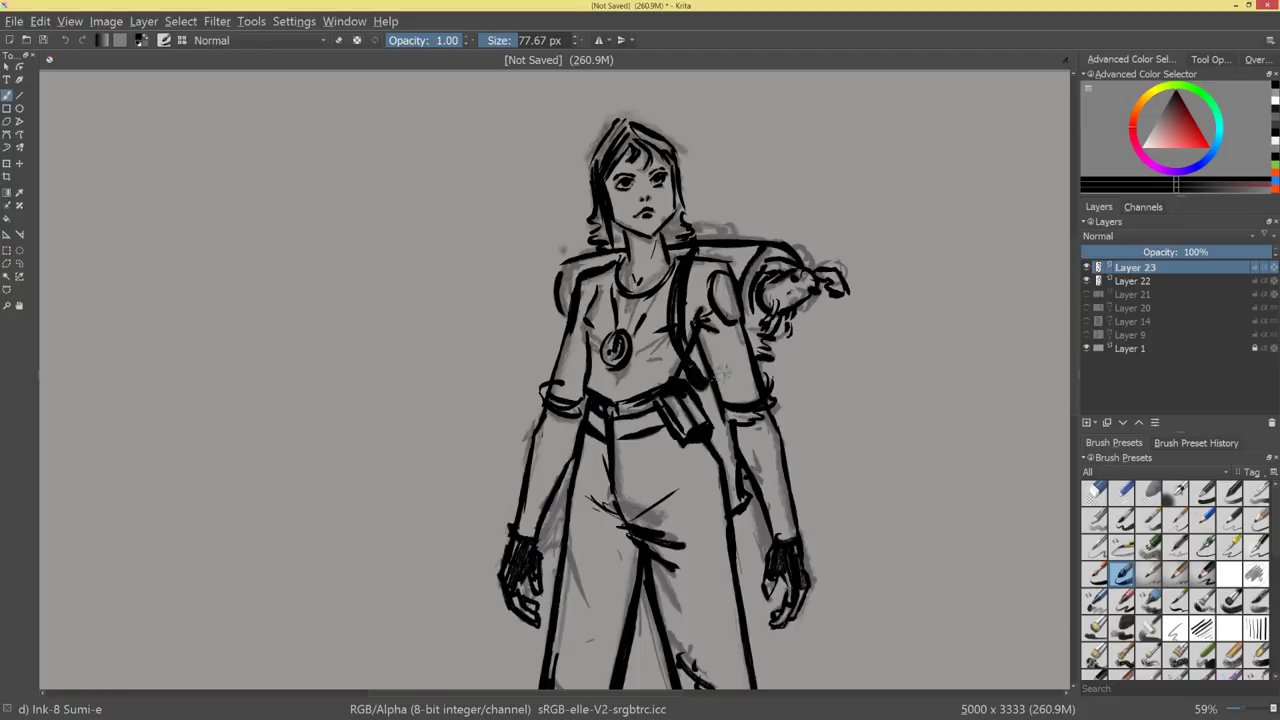
drag(602, 257, 588, 312)
key(ctrl+z)
drag(604, 246, 588, 300)
mouse_move(870, 342)
mouse_down()
mouse_move(840, 409)
mouse_move(878, 336)
mouse_up()
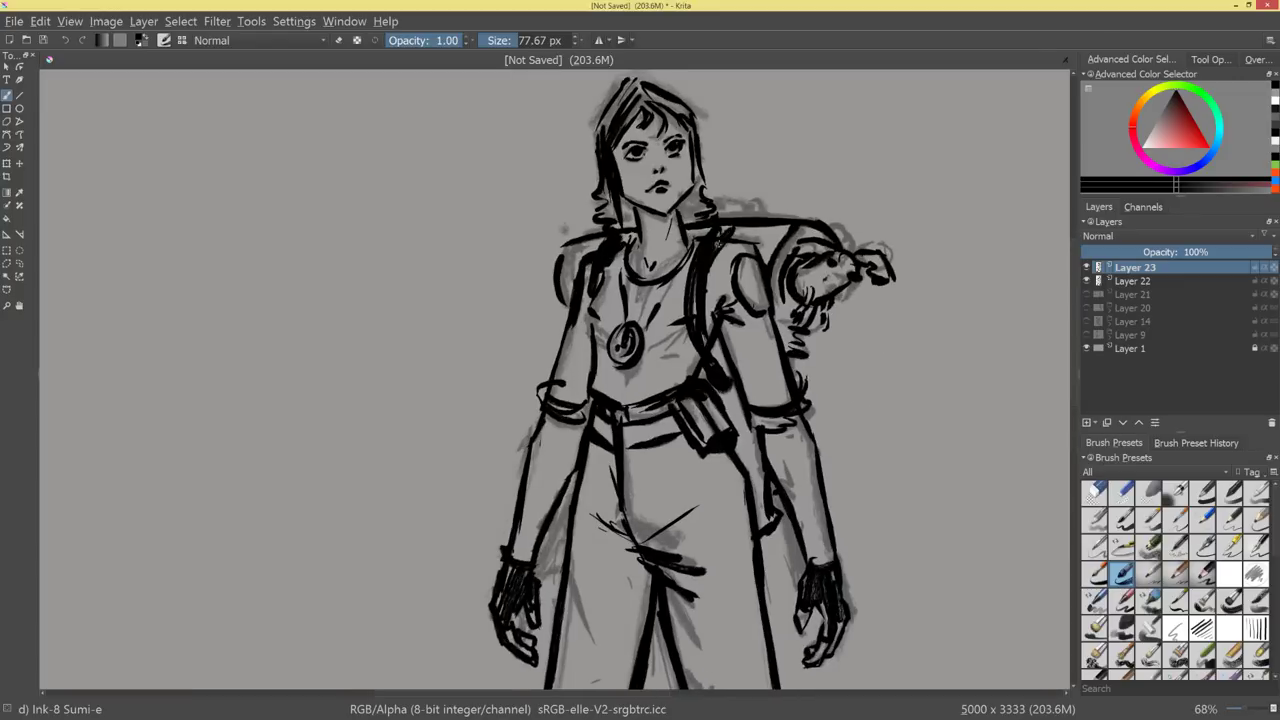
mouse_move(720, 238)
mouse_down()
mouse_move(734, 209)
mouse_move(766, 216)
mouse_up()
drag(566, 252, 618, 226)
drag(883, 312, 898, 280)
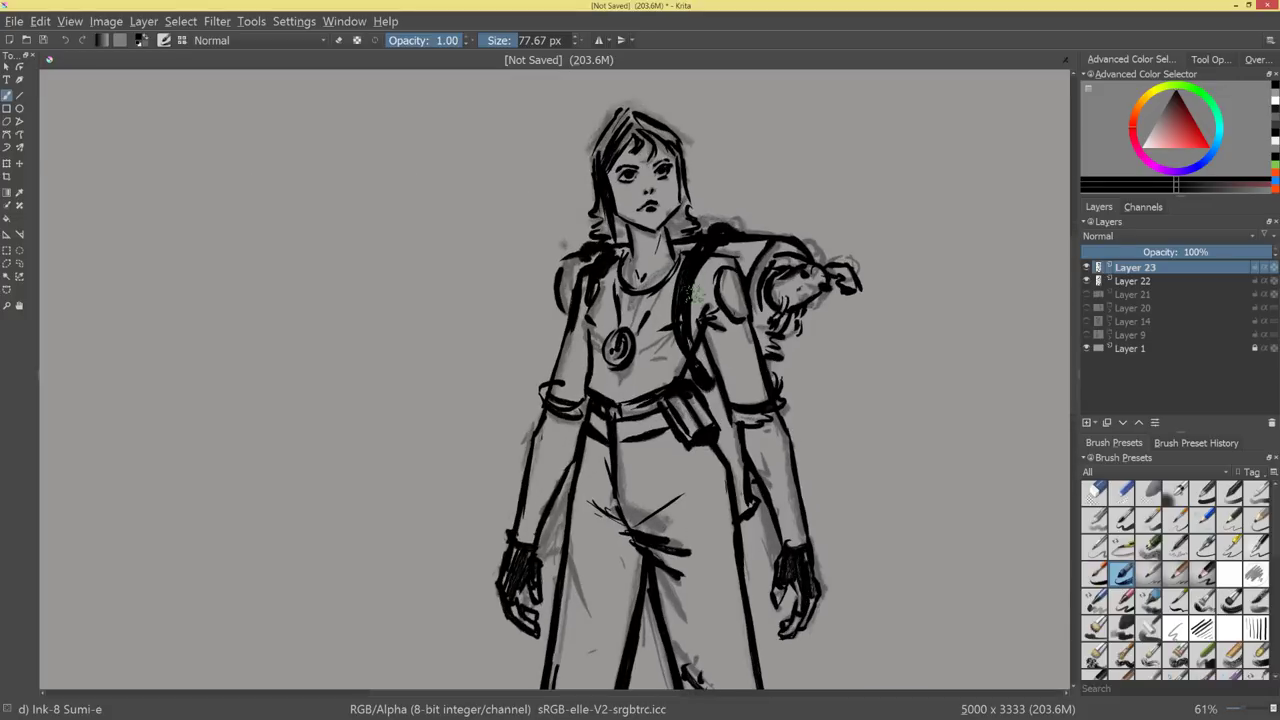
Erase the upper part of the strap on the character's left side and redraw it as a thick band curving under the arm.
key(e)
mouse_move(688, 288)
mouse_down()
mouse_move(702, 248)
mouse_move(684, 304)
mouse_up()
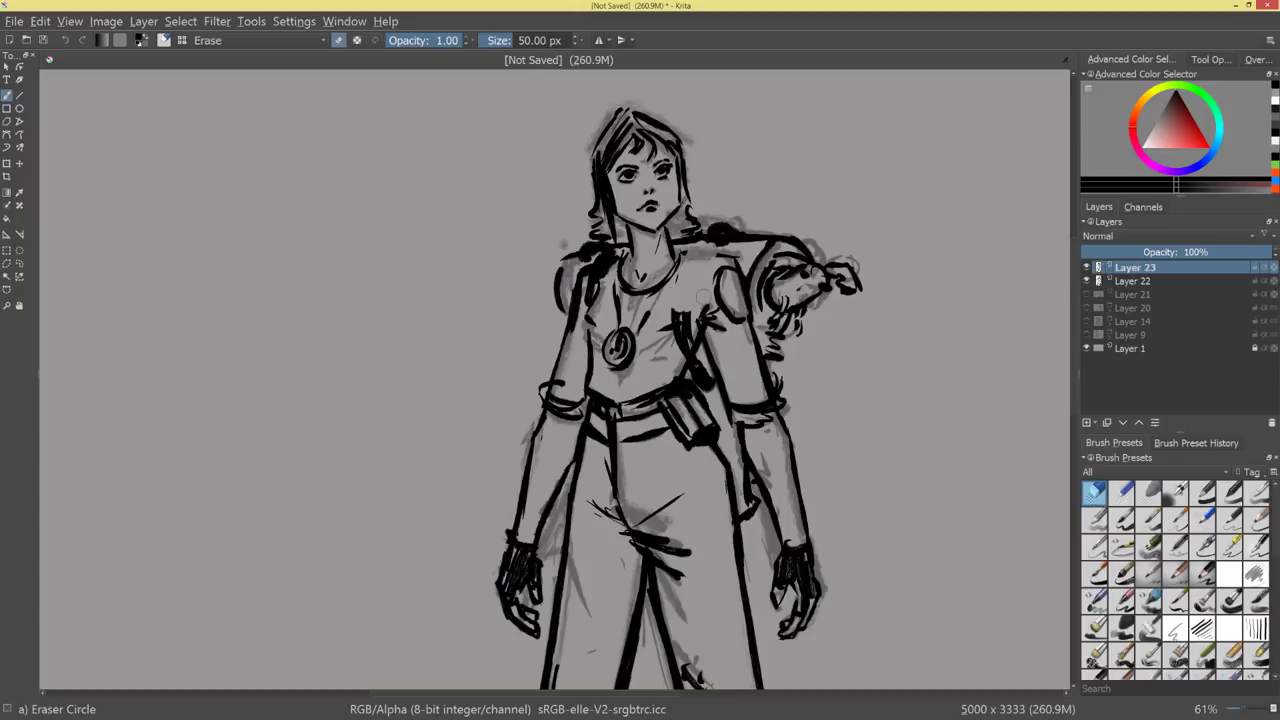
key(e)
mouse_move(714, 244)
mouse_down()
mouse_move(695, 330)
mouse_move(674, 313)
mouse_move(714, 382)
mouse_up()
mouse_move(822, 330)
mouse_down()
mouse_move(809, 434)
mouse_move(848, 288)
mouse_up()
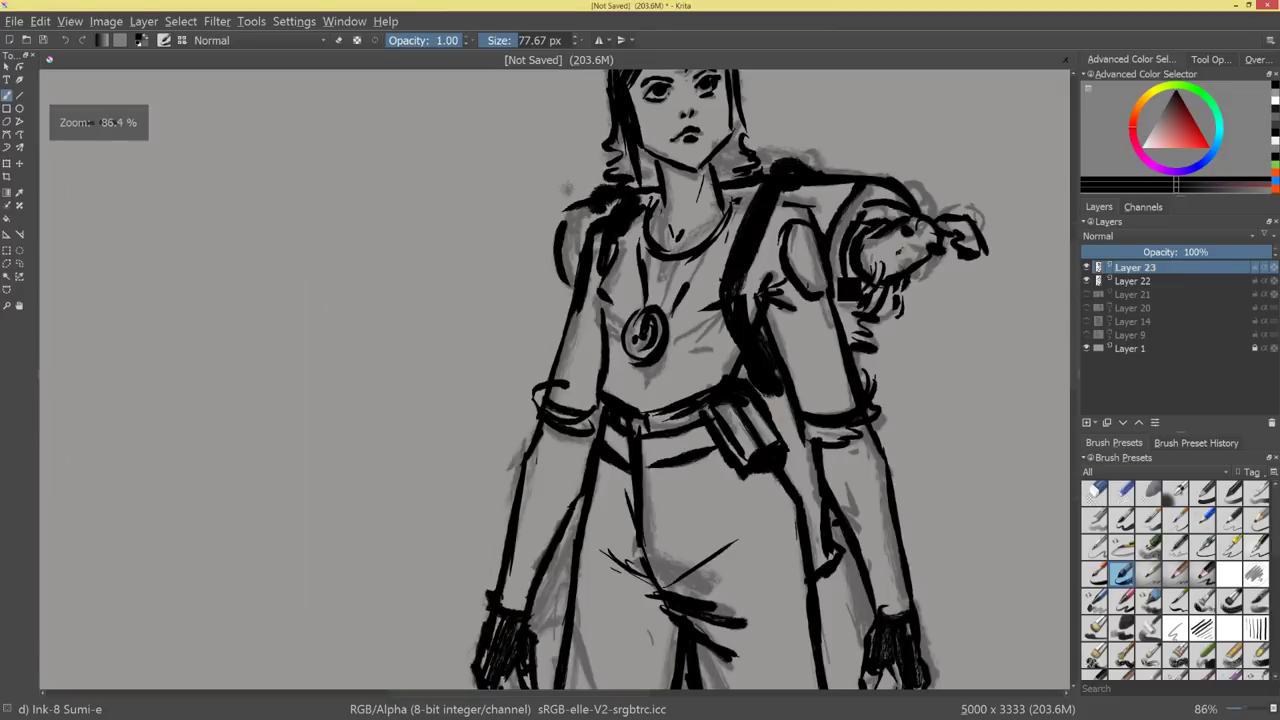
drag(770, 343, 749, 353)
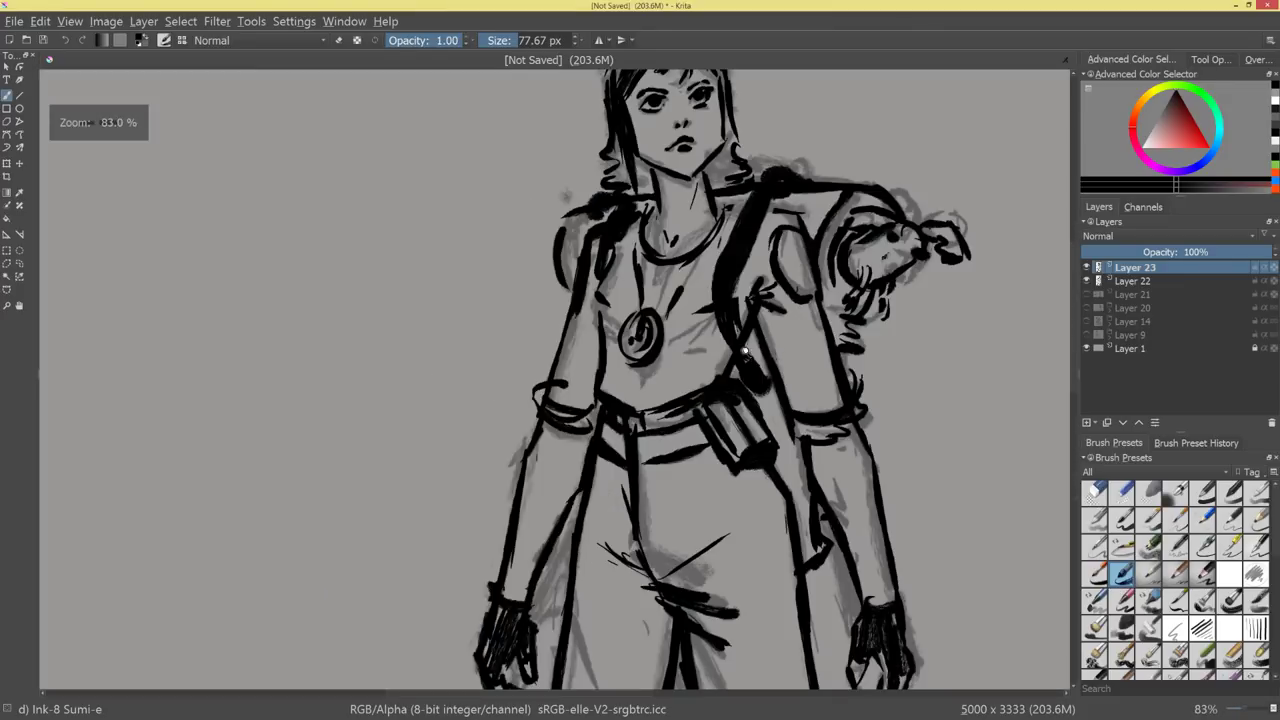
mouse_move(594, 283)
mouse_down()
mouse_move(608, 306)
mouse_move(558, 374)
mouse_move(551, 411)
mouse_up()
Ink bunched folds on the outer edge of the character's left trouser leg just above the boot.
drag(861, 367, 839, 421)
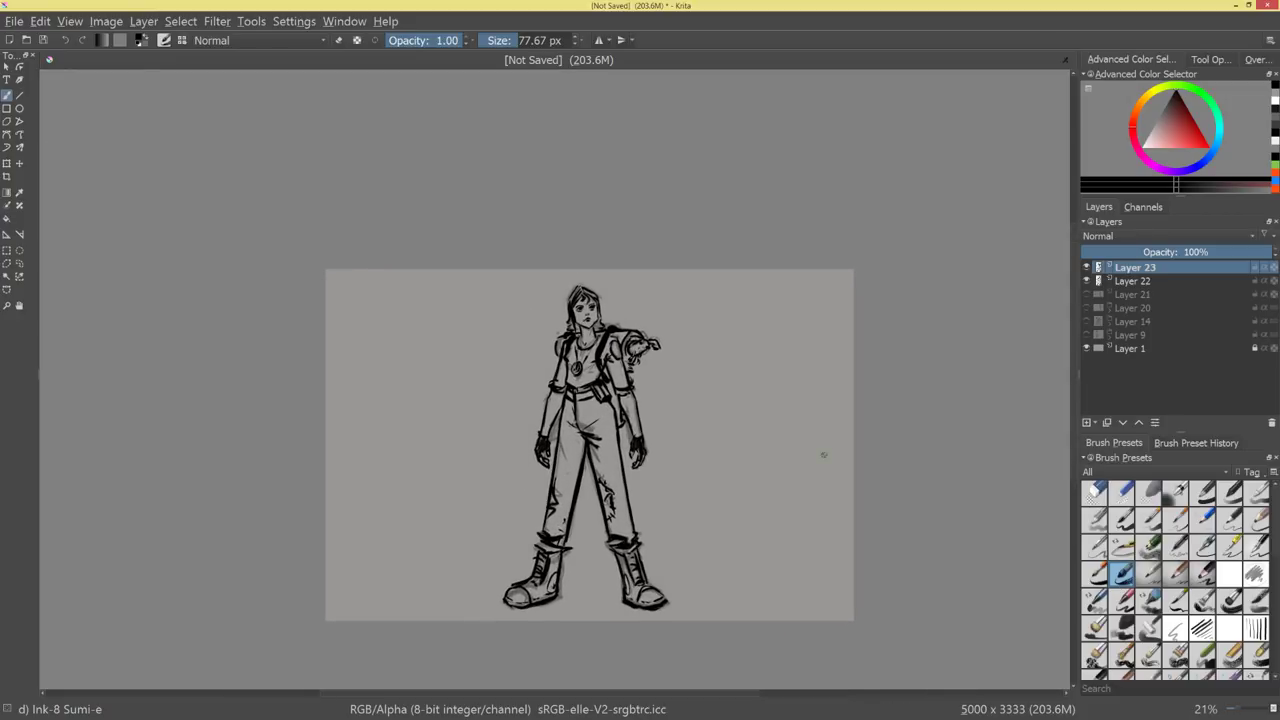
drag(790, 515, 754, 391)
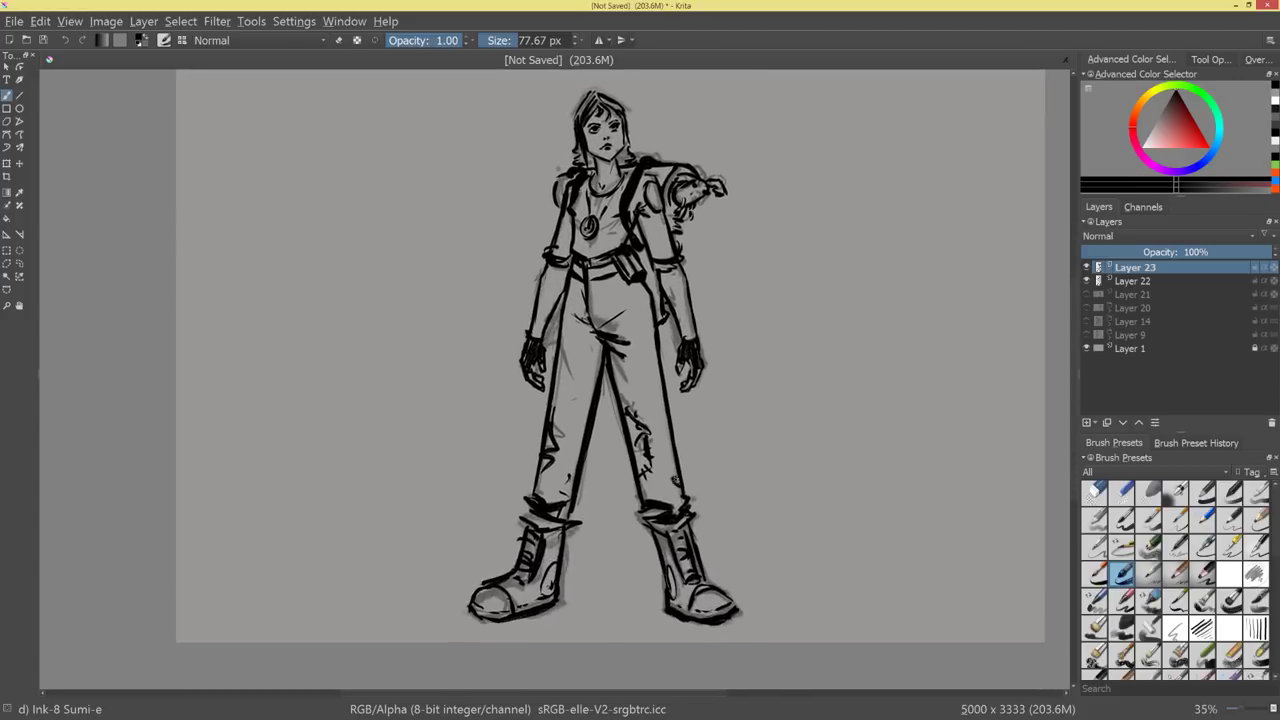
drag(645, 505, 798, 386)
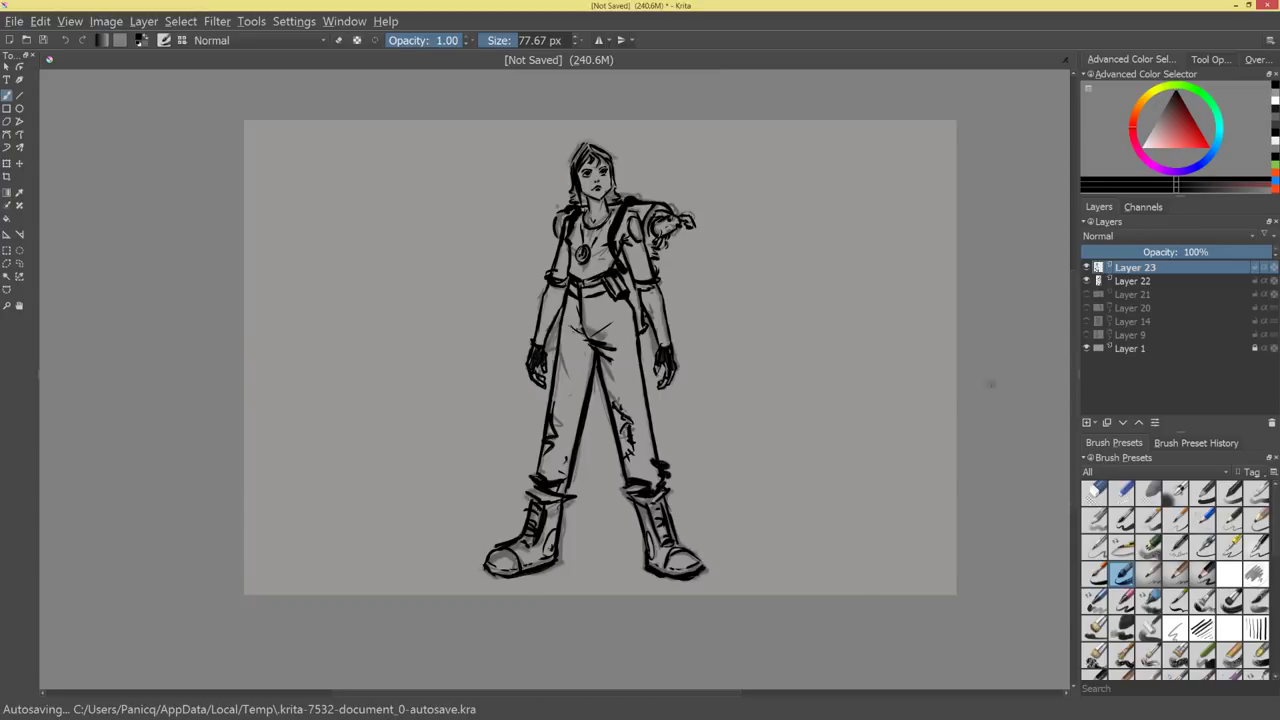
Delete the faded sketch on Layer 22 and make Layer 23 the active layer.
click(1155, 283)
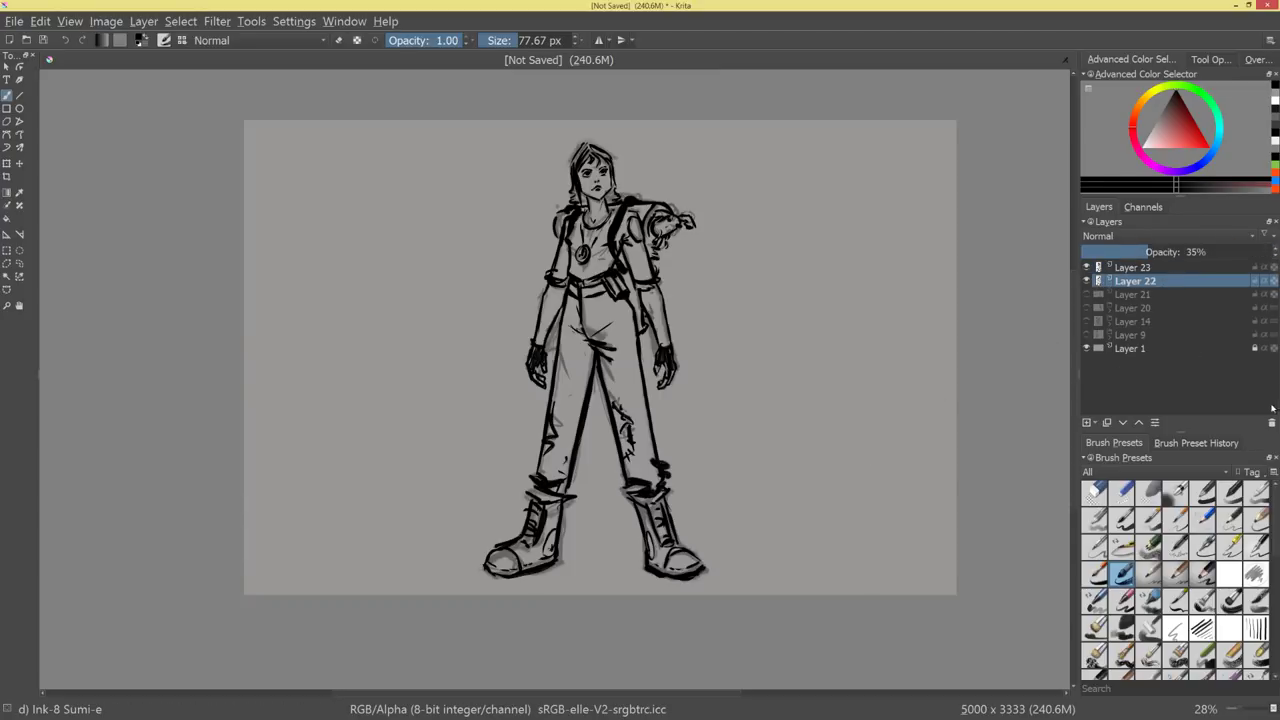
click(1268, 424)
ctrl+click(797, 438)
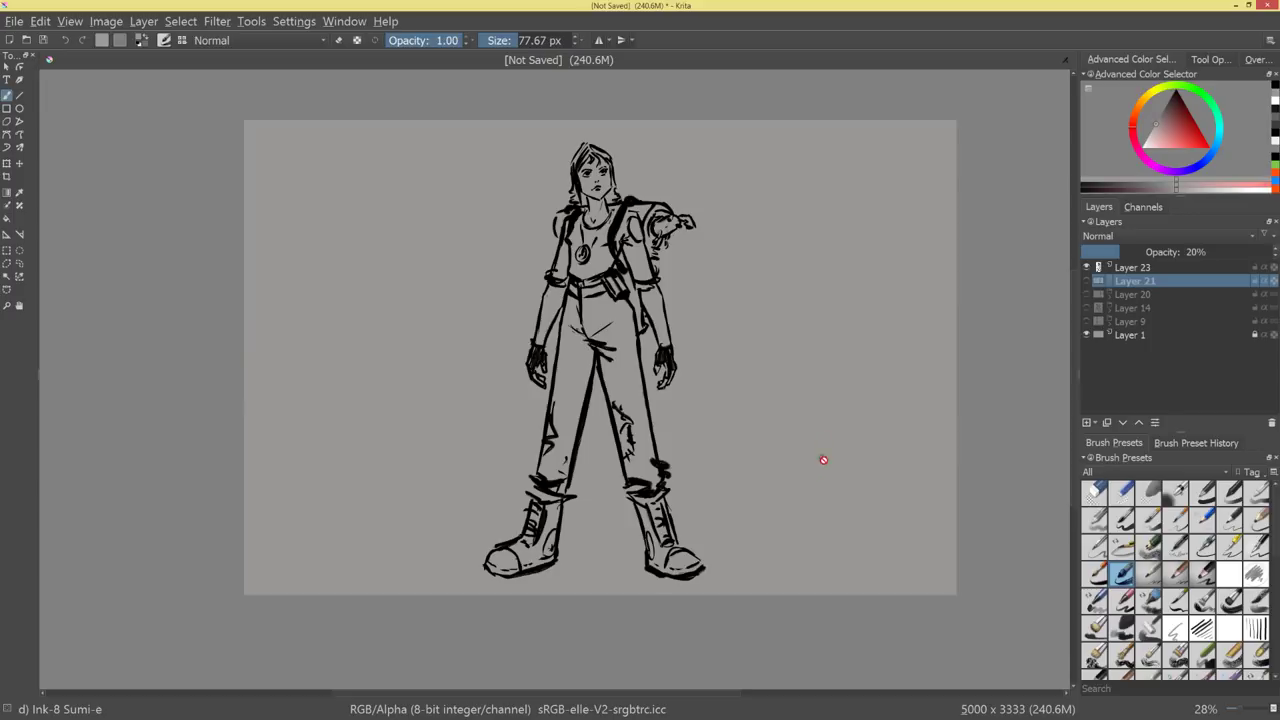
drag(900, 412, 998, 362)
click(1159, 267)
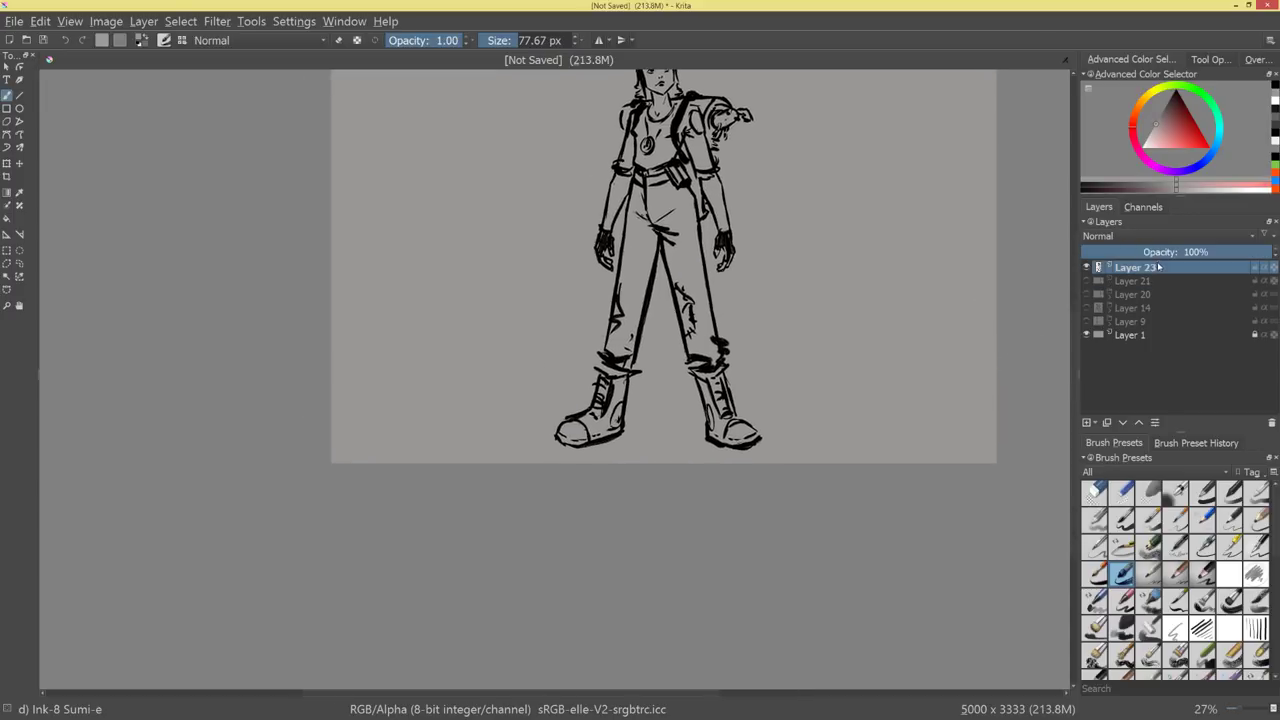
Draw parallel horizontal ground lines between the character's two boots, switching the brush color from grey to black.
key(e)
key(e)
key(k)
key(k)
key(k)
drag(620, 434, 689, 431)
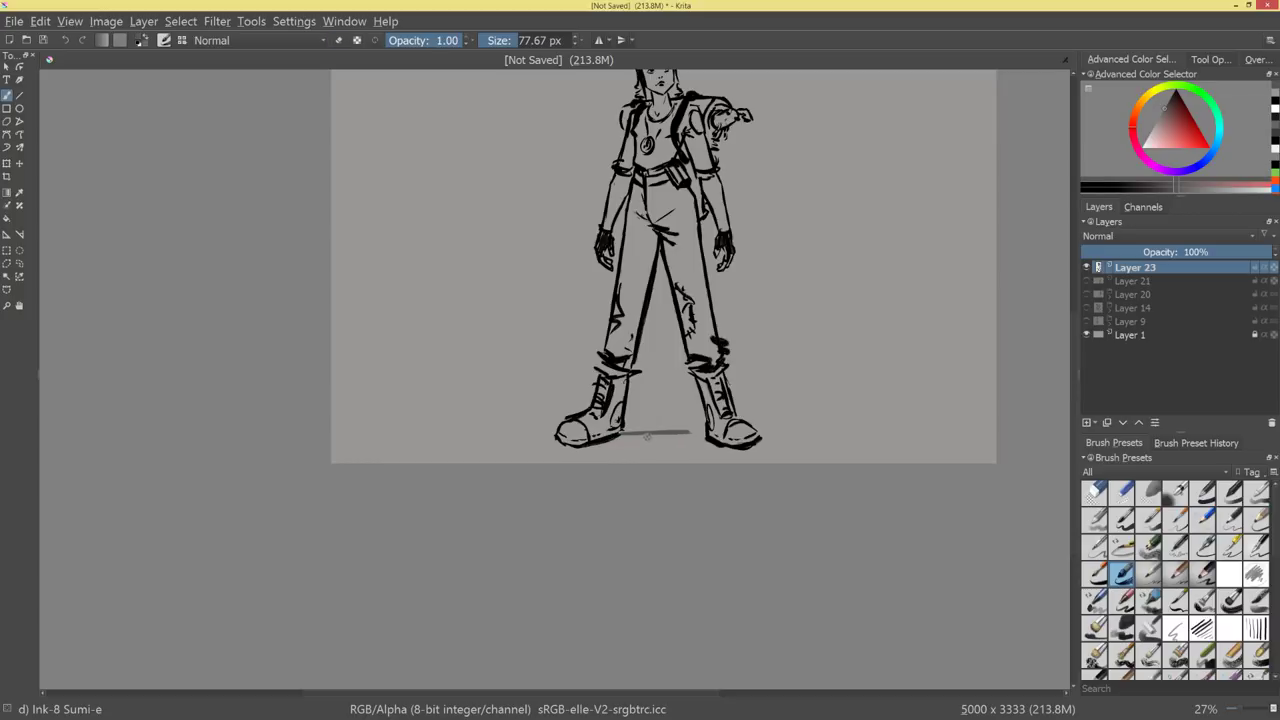
key(e)
click(1176, 92)
key(e)
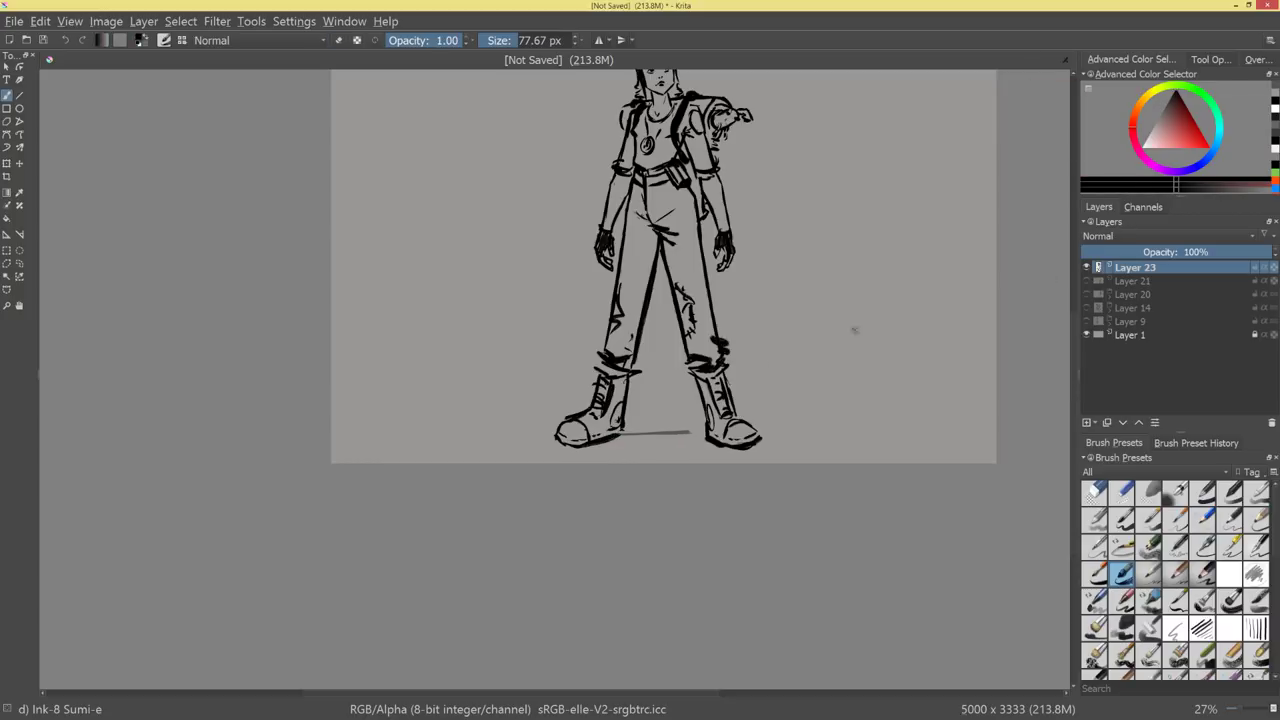
drag(640, 433, 705, 439)
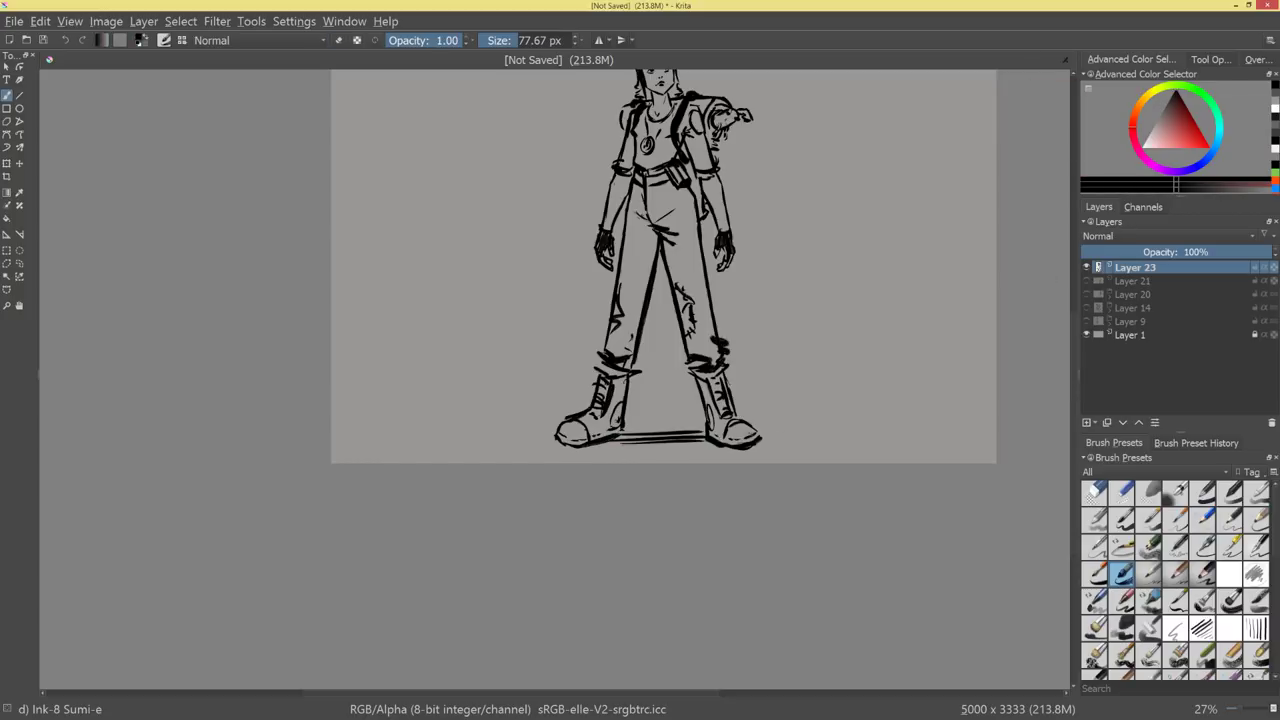
Add more ground strokes between the boots and sketch a small jagged peak beside the character's left boot.
mouse_move(928, 387)
mouse_down()
mouse_move(892, 416)
mouse_move(754, 414)
mouse_up()
drag(622, 425, 677, 422)
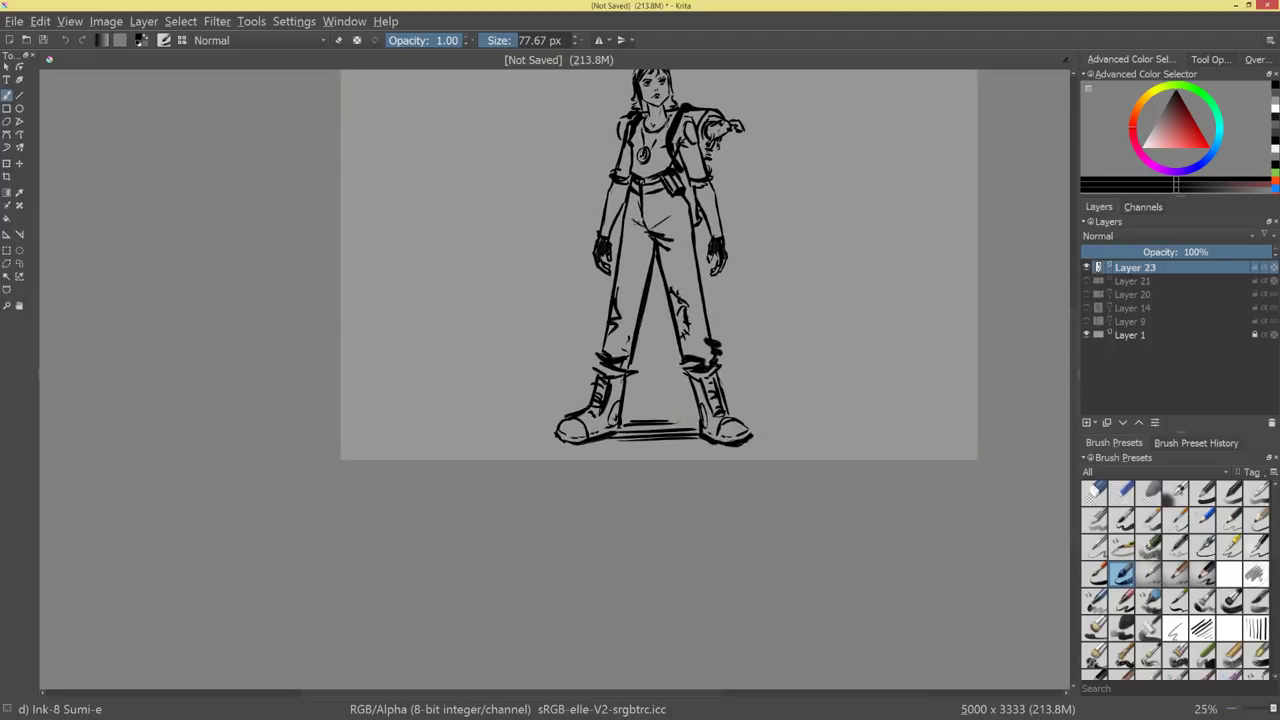
mouse_move(820, 391)
mouse_down()
mouse_move(795, 400)
mouse_move(806, 391)
mouse_up()
drag(901, 388, 882, 465)
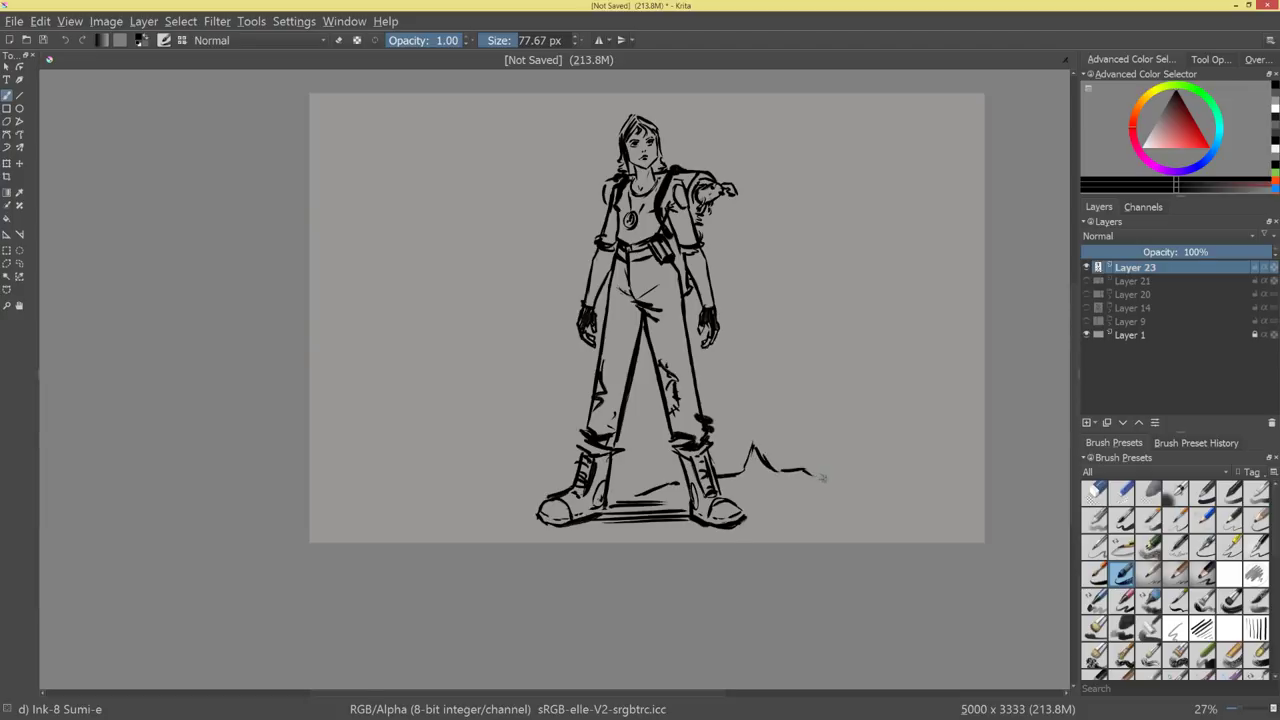
Draw the horizon line on both sides of the character and outline a larger mountain behind the small peak.
drag(783, 487, 888, 476)
key(ctrl+z)
drag(551, 485, 450, 489)
mouse_move(927, 434)
mouse_down()
mouse_move(872, 484)
mouse_move(906, 447)
mouse_up()
drag(566, 488, 387, 490)
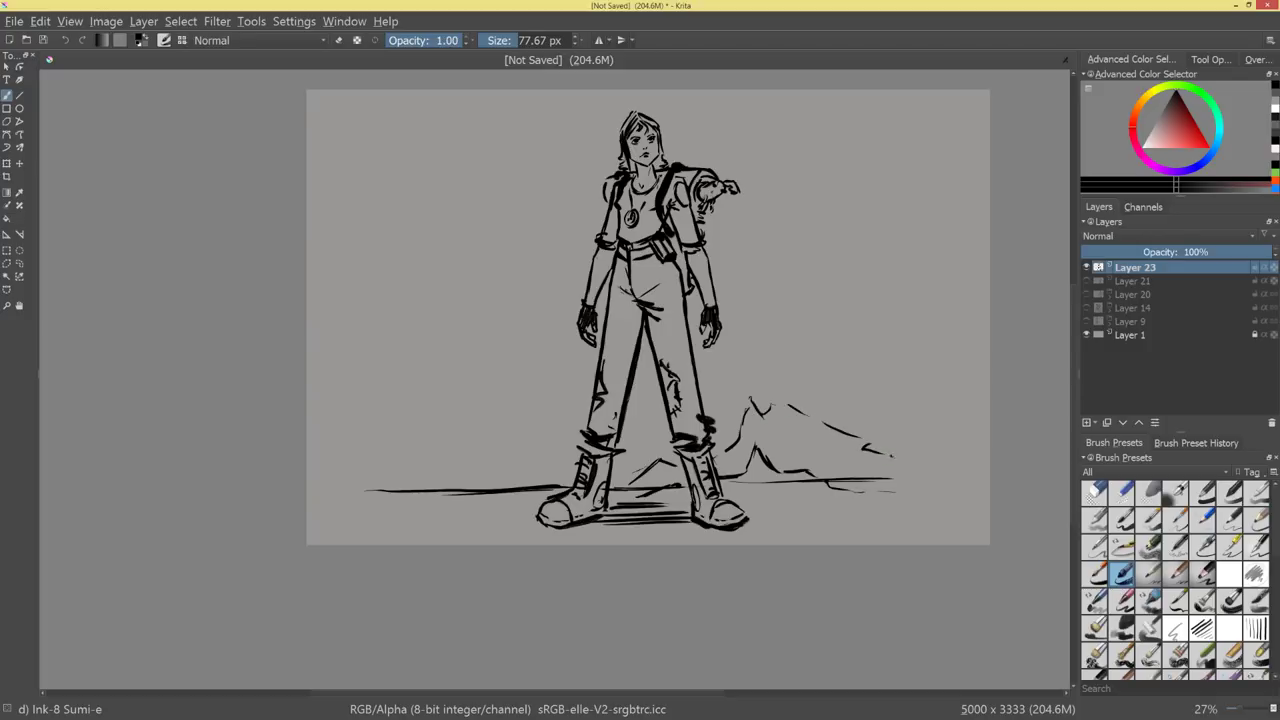
Extend the mountain's slope to the horizon and add short ground lines below it and beside the boots.
mouse_move(977, 475)
mouse_down()
mouse_move(839, 485)
mouse_move(804, 508)
mouse_up()
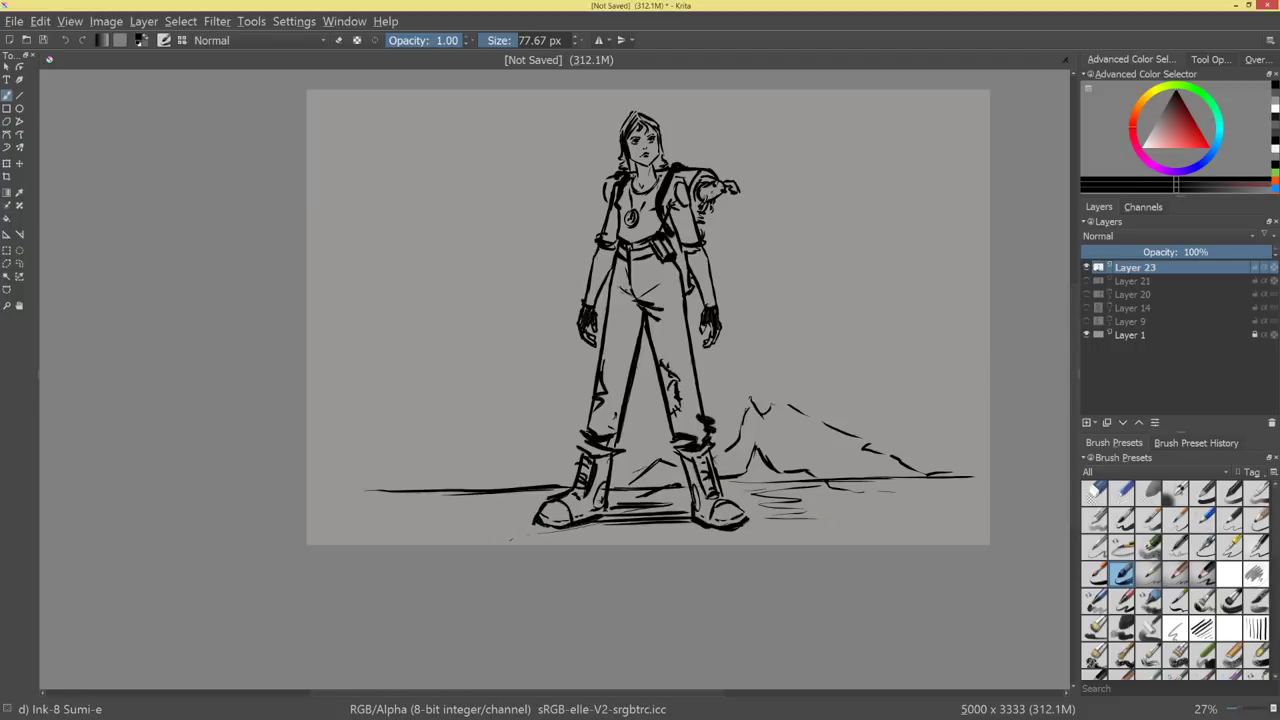
drag(610, 515, 567, 527)
mouse_move(912, 488)
mouse_down()
mouse_move(872, 510)
mouse_move(911, 502)
mouse_up()
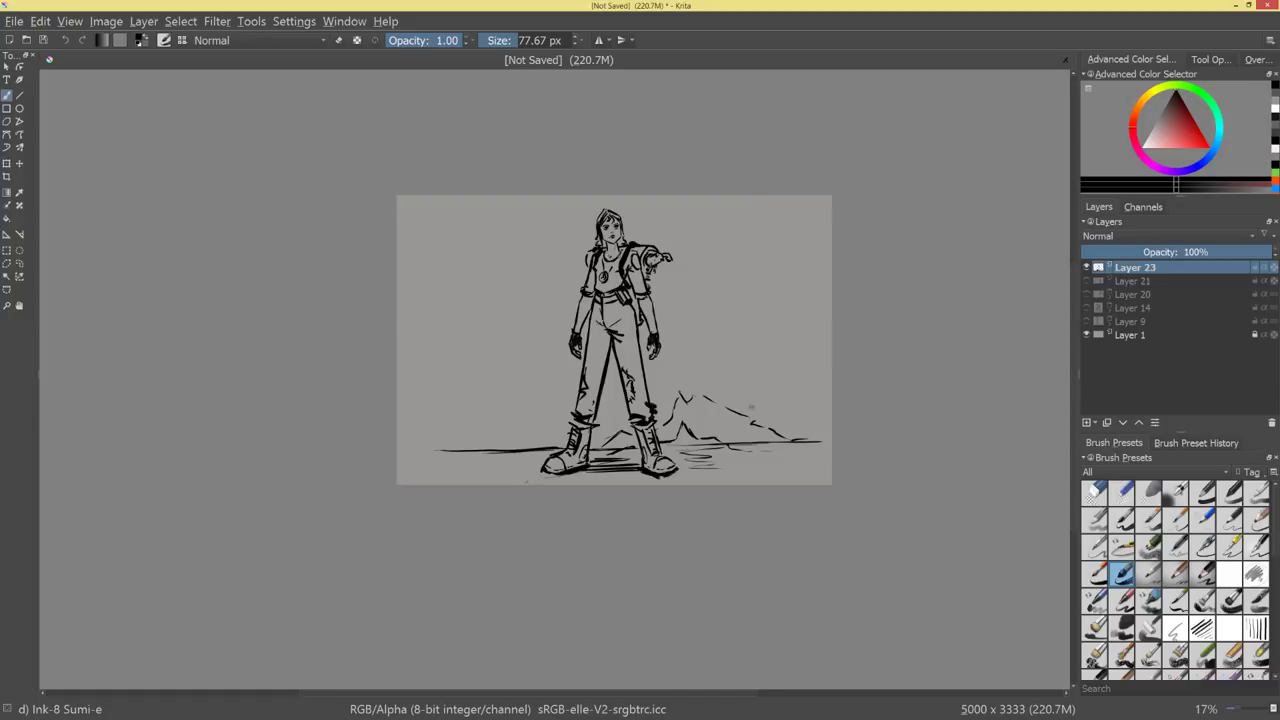
scroll(718, 369, up, 3)
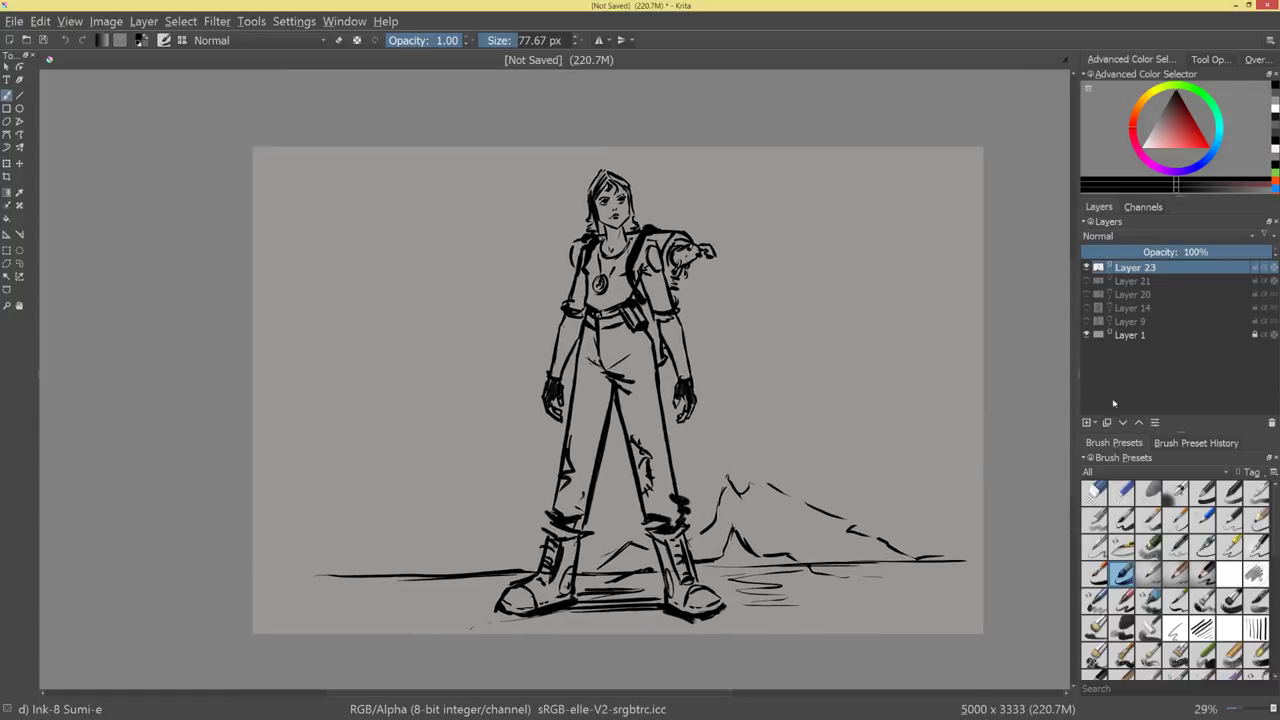
Add a new layer above Layer 23 in Multiply mode, choose a mid-grey and set the brush size to 193.88 px.
click(1089, 423)
drag(1162, 112, 1151, 119)
click(1190, 236)
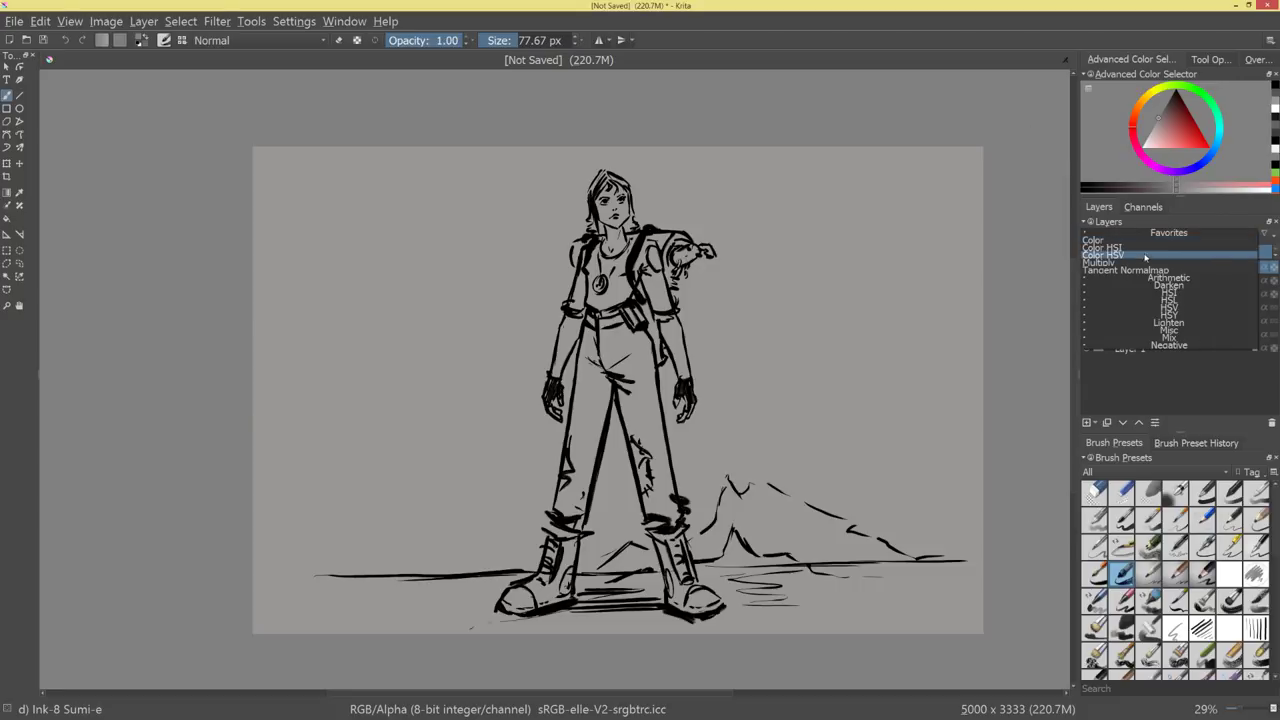
click(1134, 274)
click(533, 40)
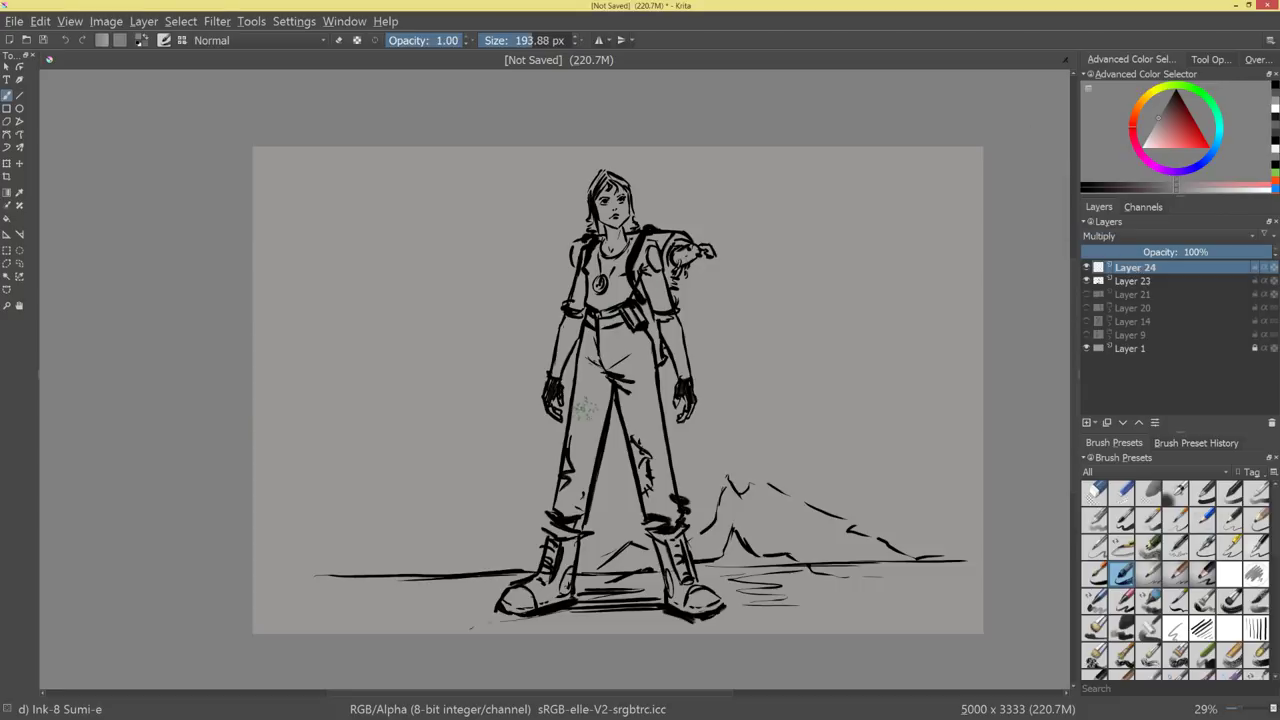
Paint the character's trousers, torso, arms, head, backpack and boots with flat grey on Layer 24.
mouse_move(603, 328)
mouse_down()
mouse_move(586, 490)
mouse_move(576, 470)
mouse_move(564, 508)
mouse_move(622, 394)
mouse_move(644, 406)
mouse_move(661, 525)
mouse_move(665, 465)
mouse_up()
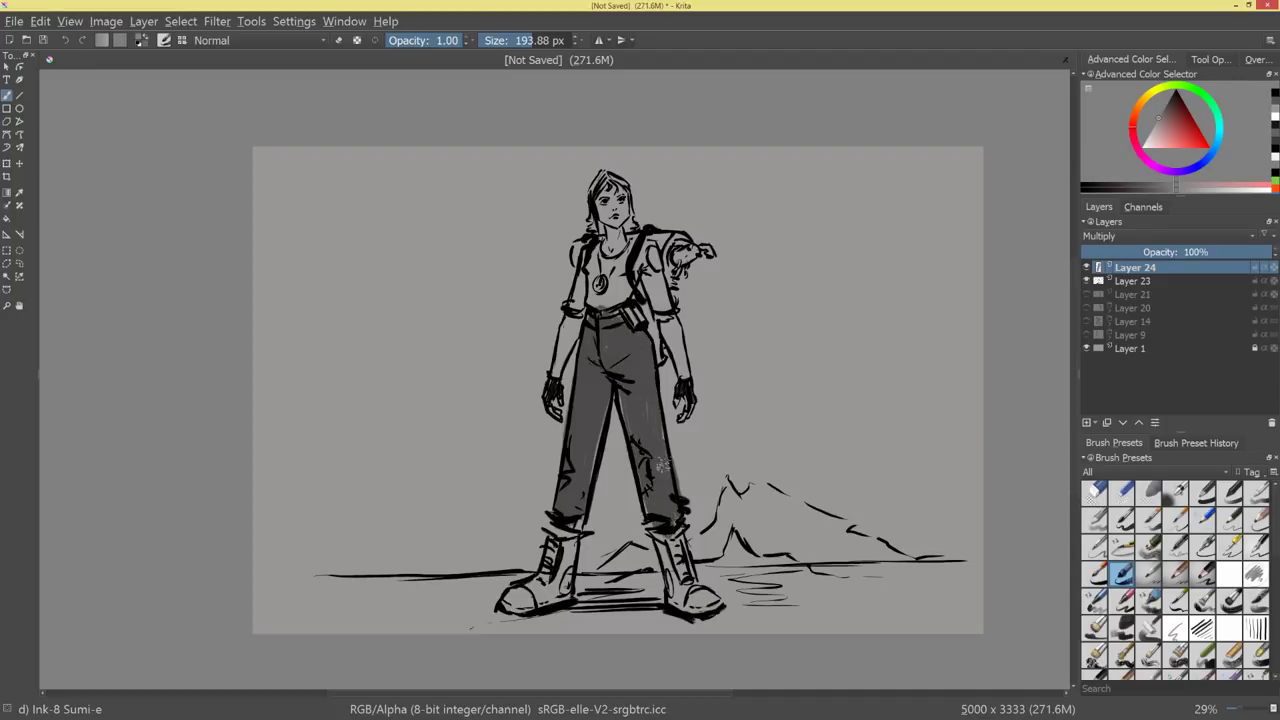
mouse_move(610, 246)
mouse_down()
mouse_move(598, 312)
mouse_move(645, 260)
mouse_move(575, 300)
mouse_move(550, 390)
mouse_up()
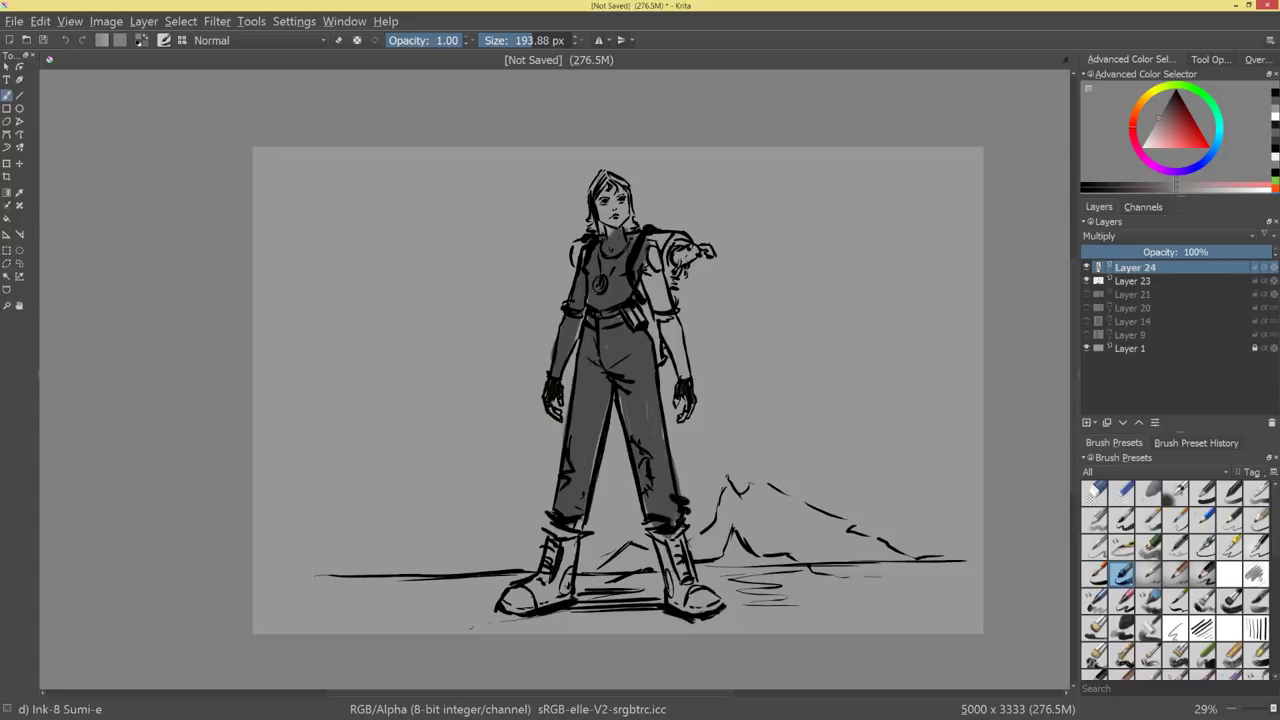
mouse_move(606, 234)
mouse_down()
mouse_move(606, 184)
mouse_move(682, 380)
mouse_up()
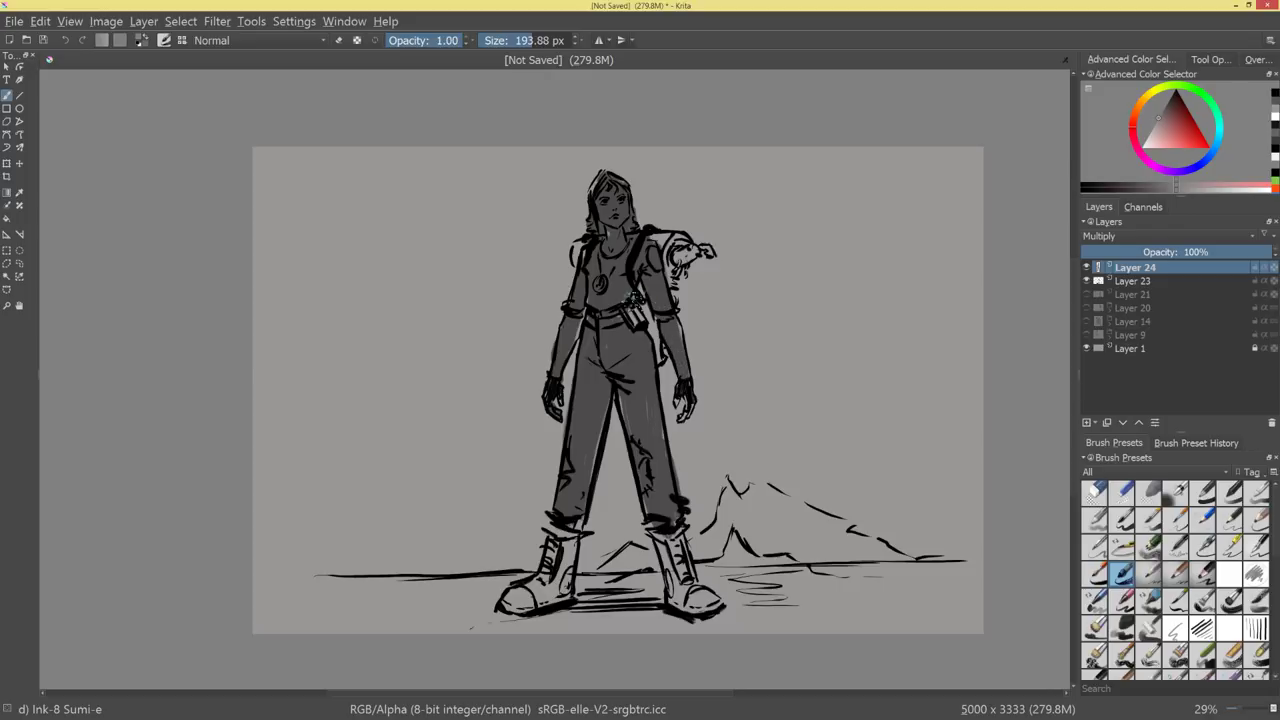
mouse_move(674, 248)
mouse_down()
mouse_move(666, 276)
mouse_move(705, 248)
mouse_move(667, 239)
mouse_move(702, 244)
mouse_up()
drag(579, 243, 578, 261)
mouse_move(554, 562)
mouse_down()
mouse_move(551, 546)
mouse_move(560, 598)
mouse_move(520, 602)
mouse_up()
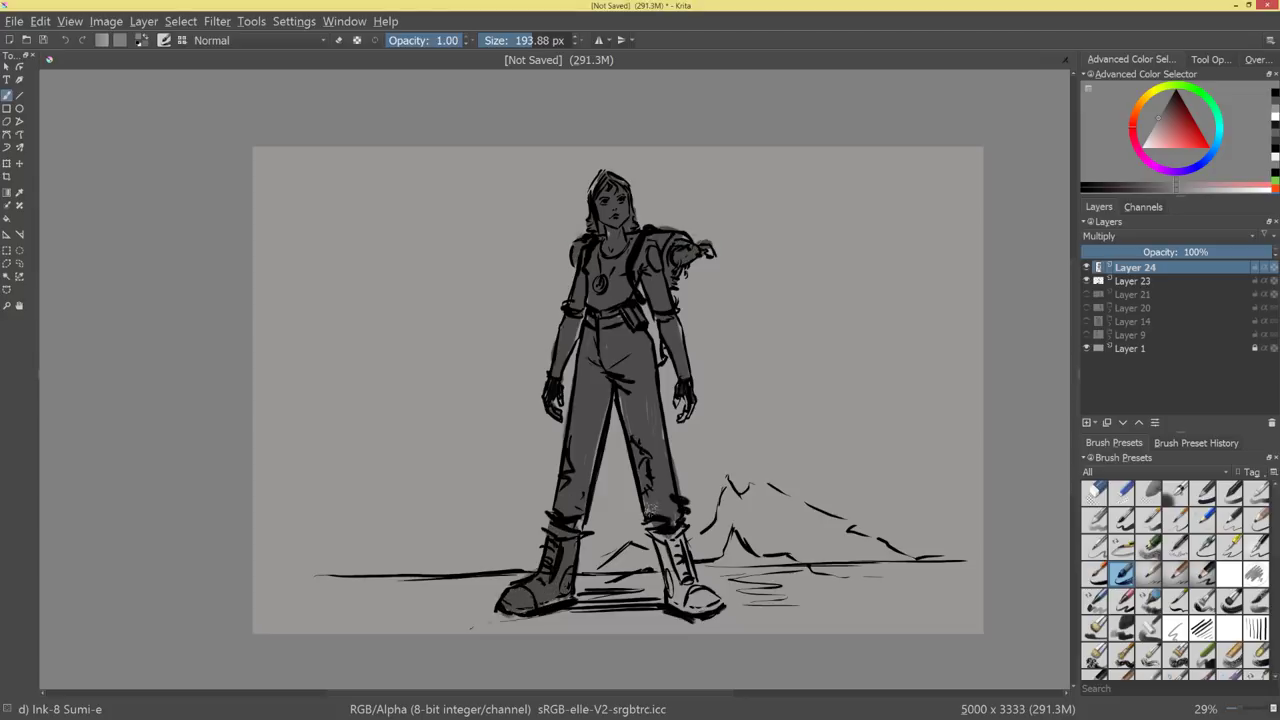
mouse_move(648, 508)
mouse_down()
mouse_move(683, 544)
mouse_move(669, 600)
mouse_up()
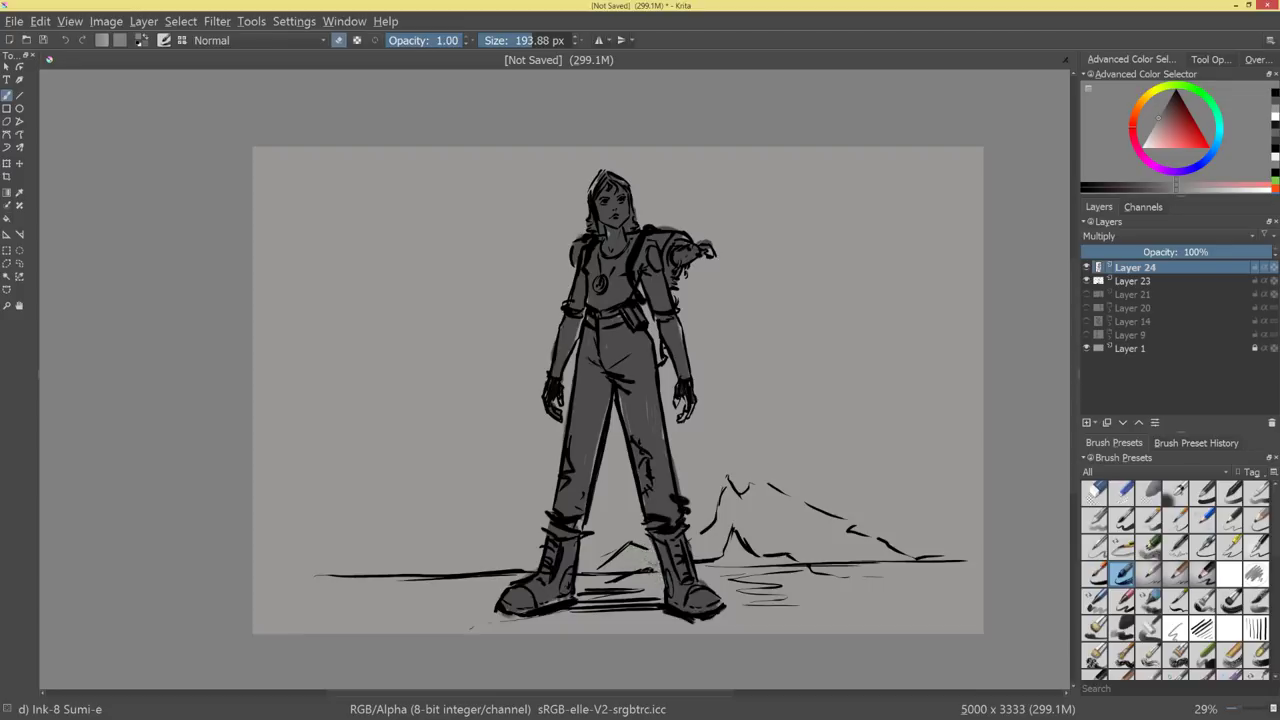
Lock the alpha of Layer 24 and repaint the face and both forearms in a lighter grey.
drag(770, 423, 796, 416)
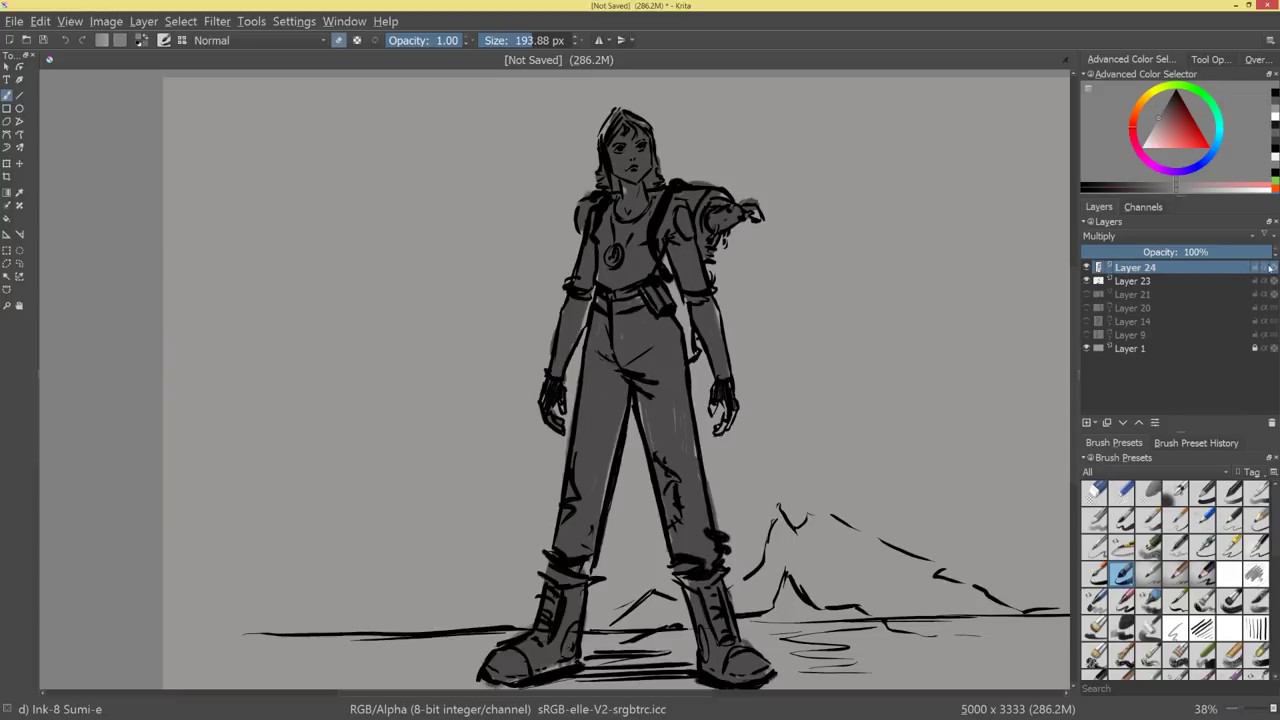
drag(1160, 129, 1151, 131)
key(e)
mouse_move(626, 131)
mouse_down()
mouse_move(636, 149)
mouse_move(623, 170)
mouse_up()
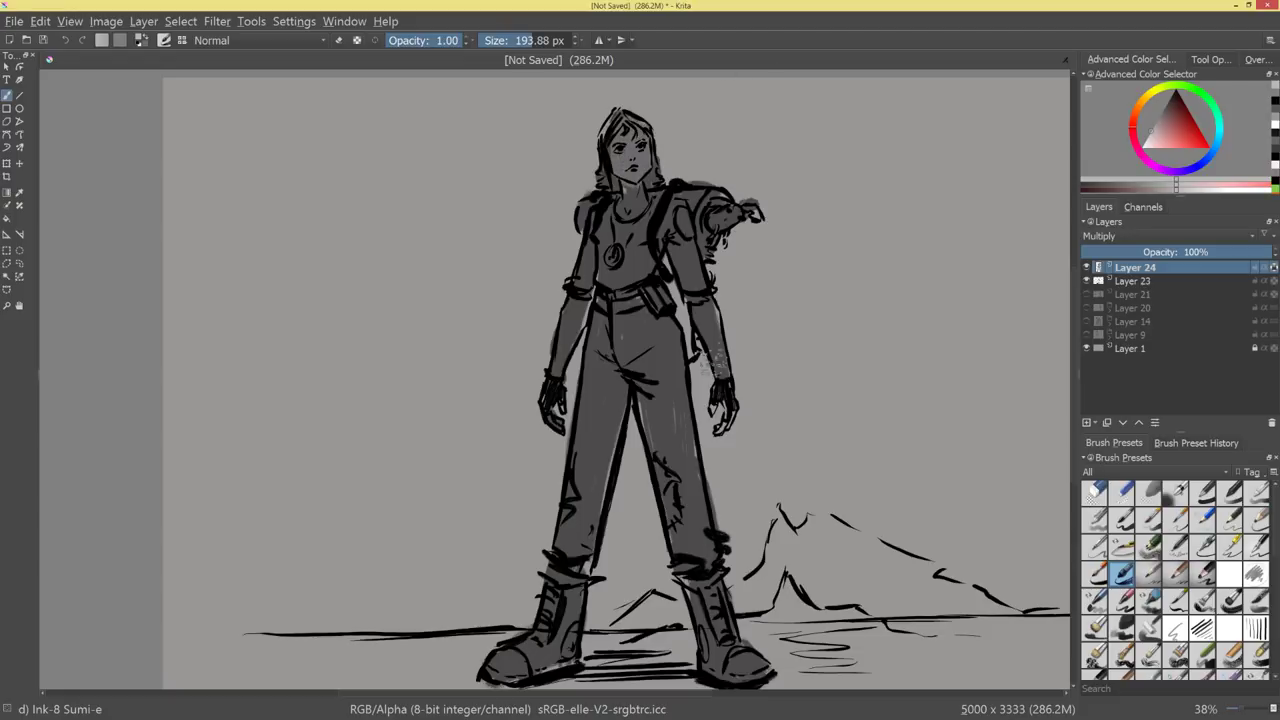
drag(700, 300, 722, 378)
drag(572, 296, 572, 376)
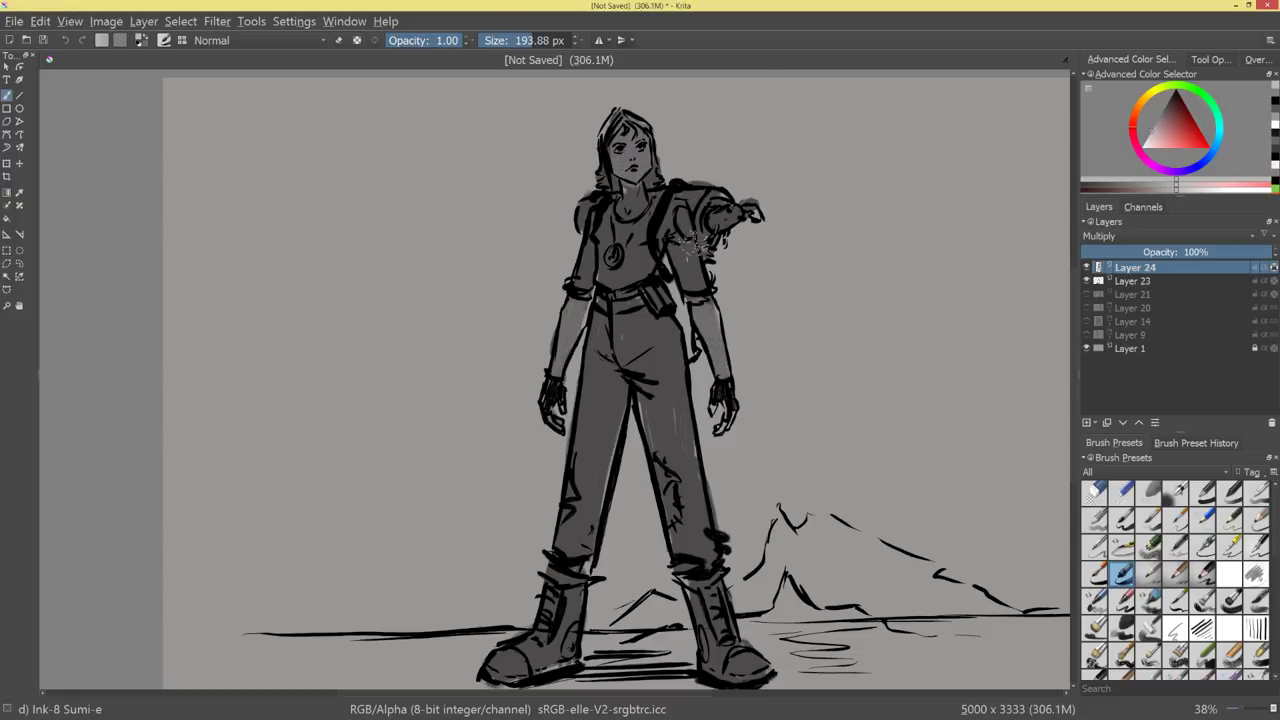
Paint the character's undershirt in a paler grey and rework the grey tones of the face and neck.
drag(1153, 138, 1152, 126)
mouse_move(630, 224)
mouse_down()
mouse_move(614, 258)
mouse_move(603, 214)
mouse_up()
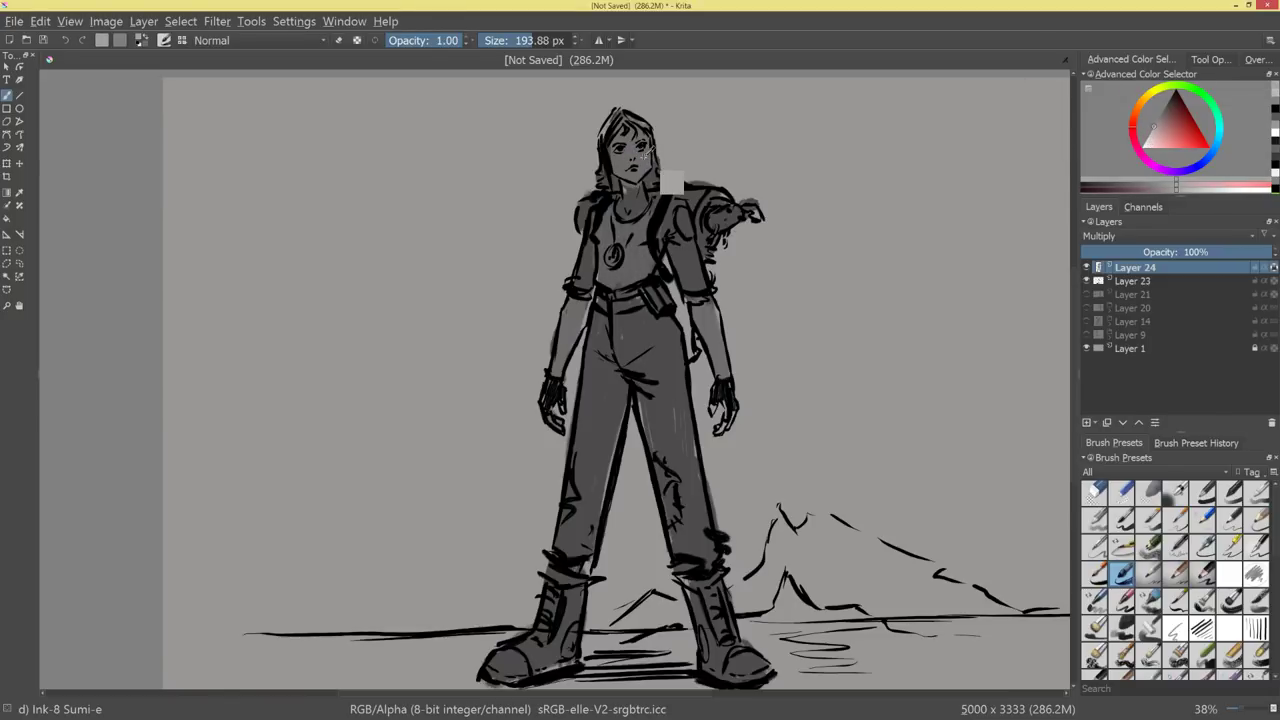
drag(645, 152, 622, 188)
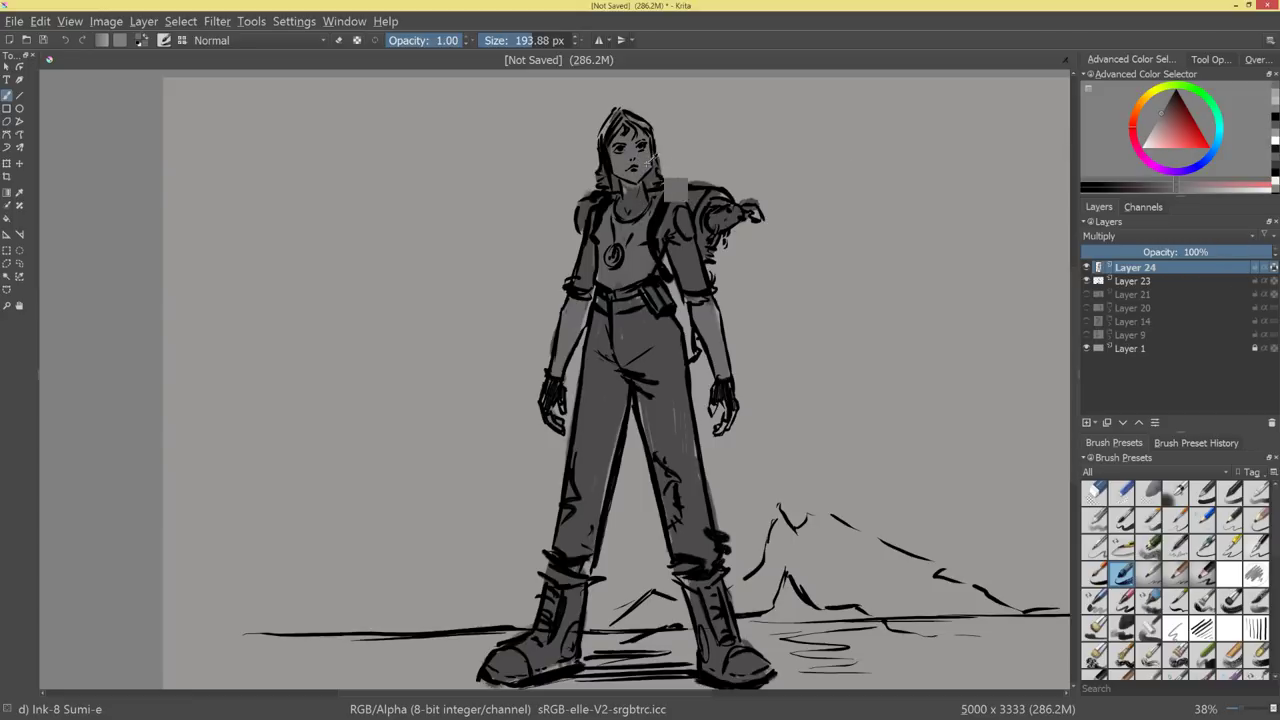
drag(620, 185, 628, 205)
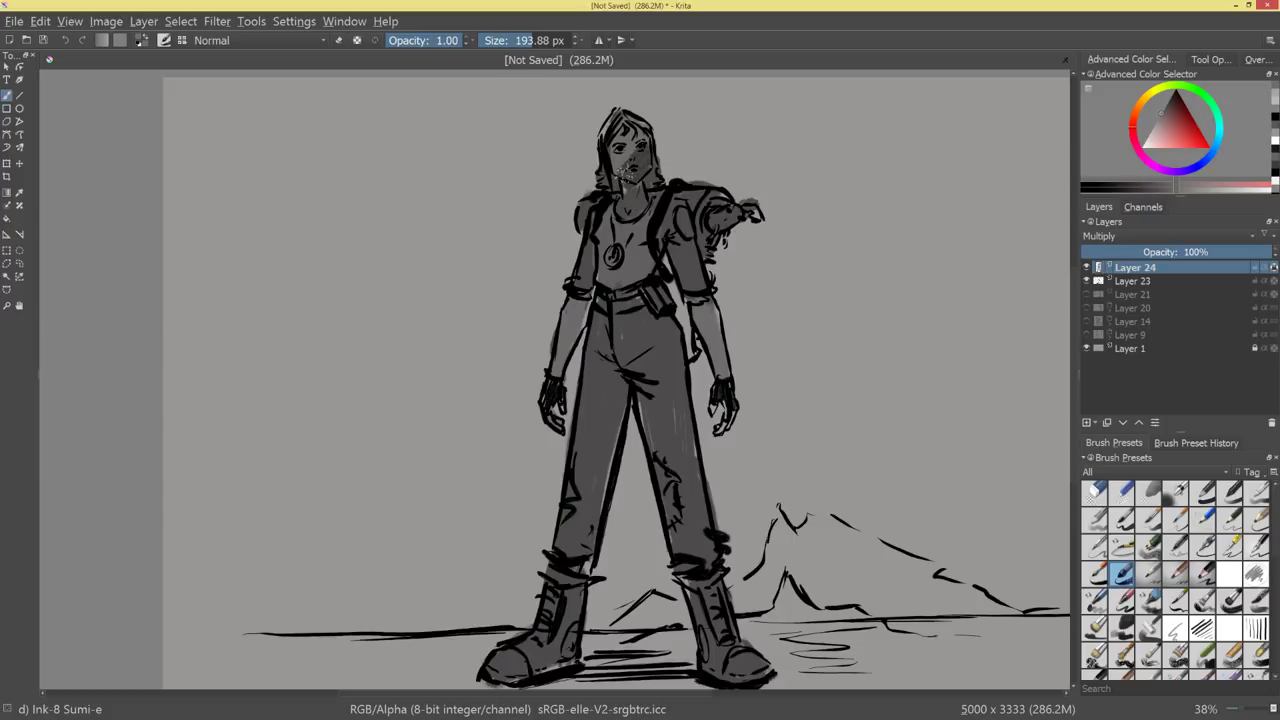
Try the Color and Tangent Normalmap blending modes on Layer 24.
click(1182, 240)
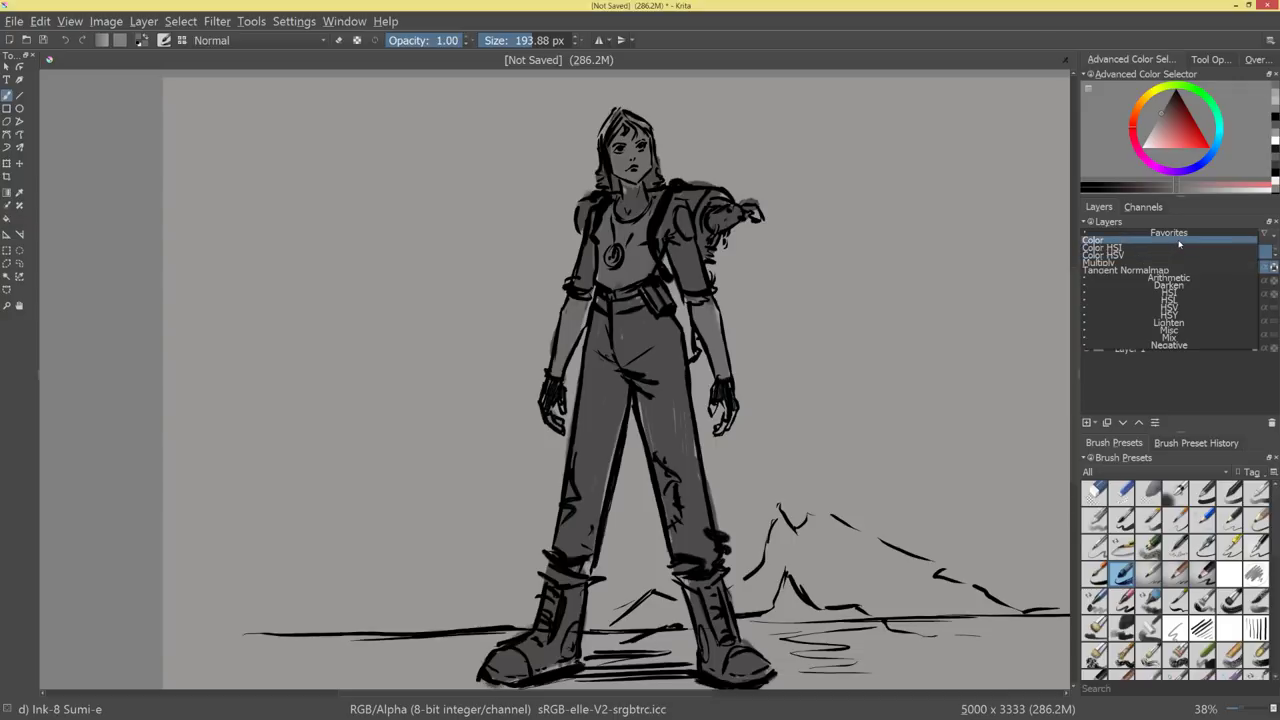
click(1179, 241)
click(1165, 236)
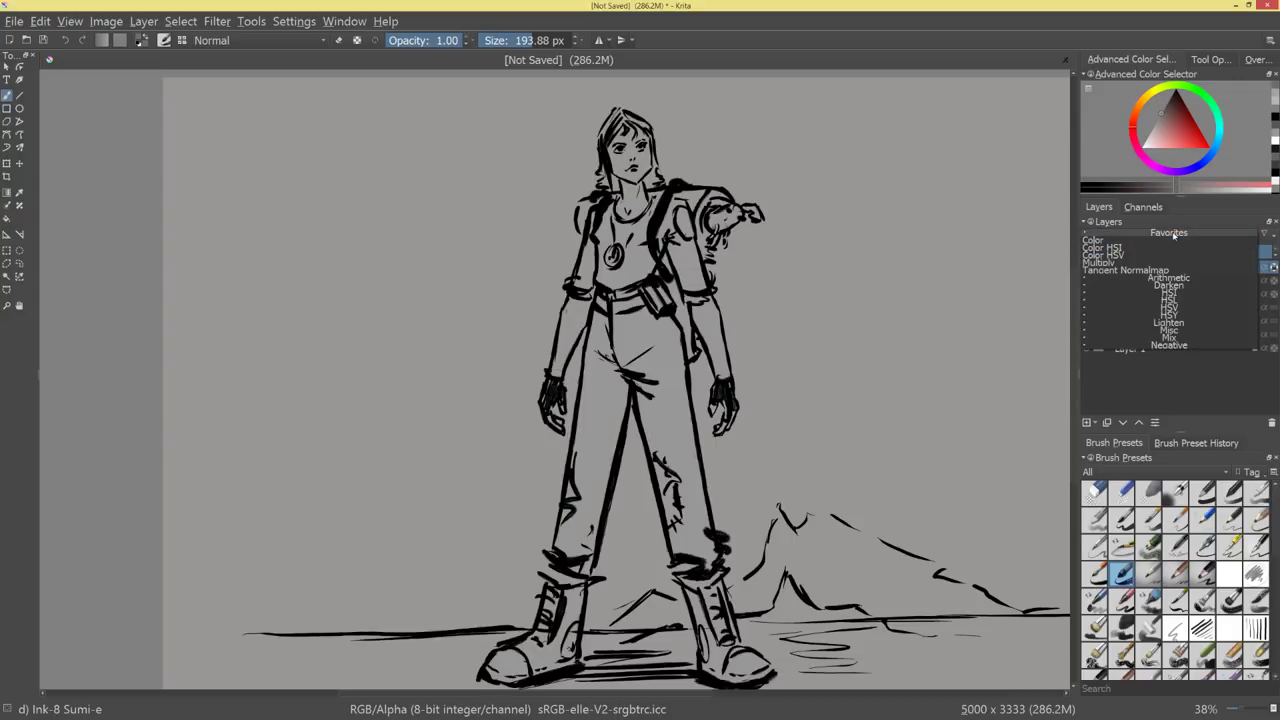
click(1189, 233)
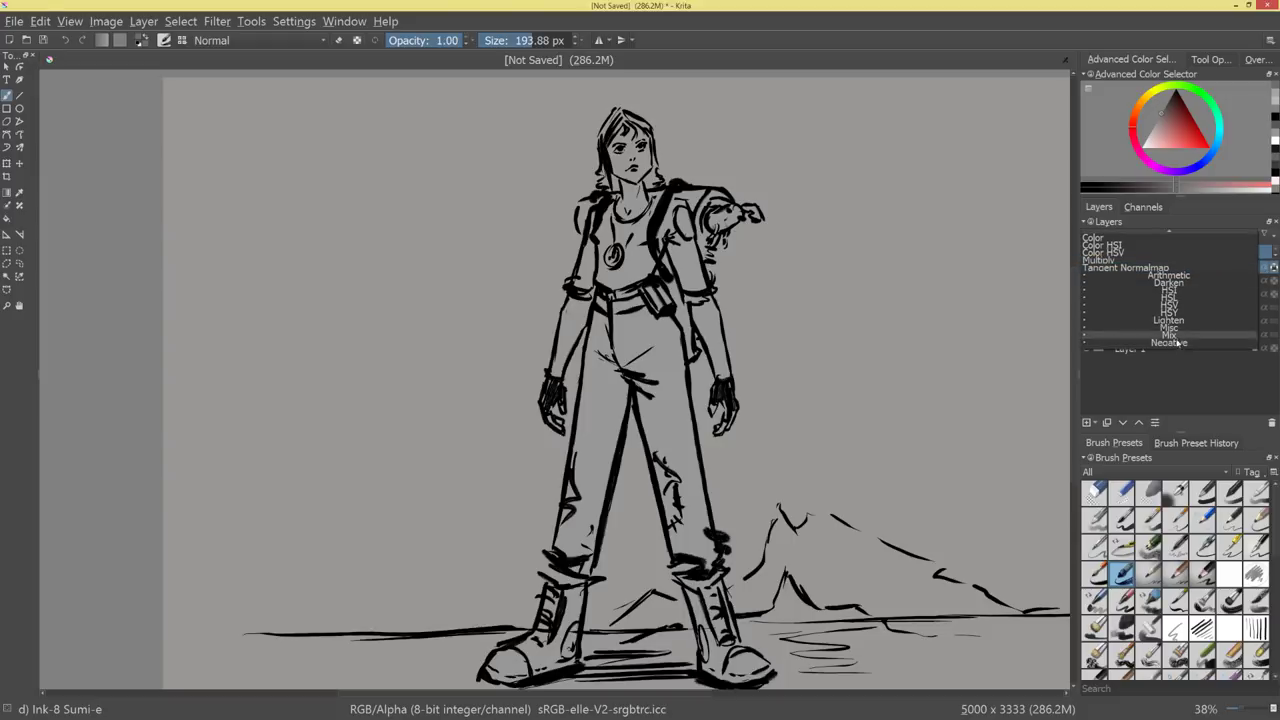
click(1157, 241)
click(1205, 241)
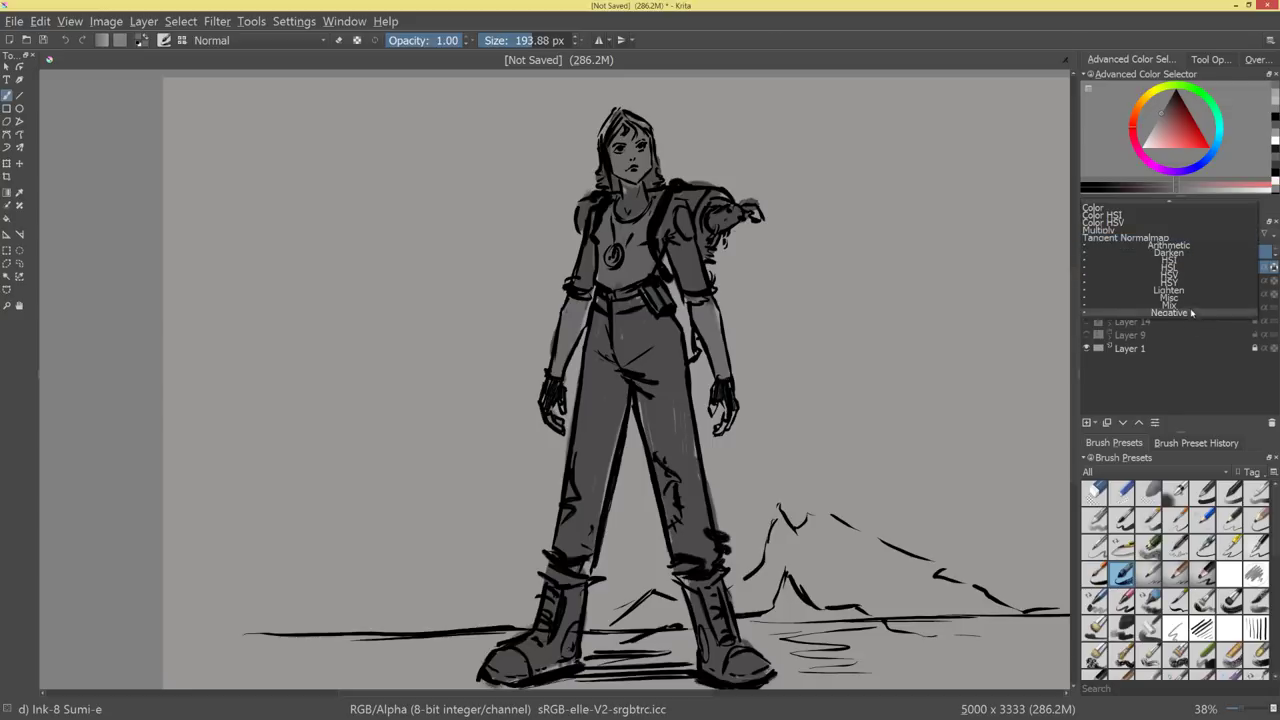
click(993, 376)
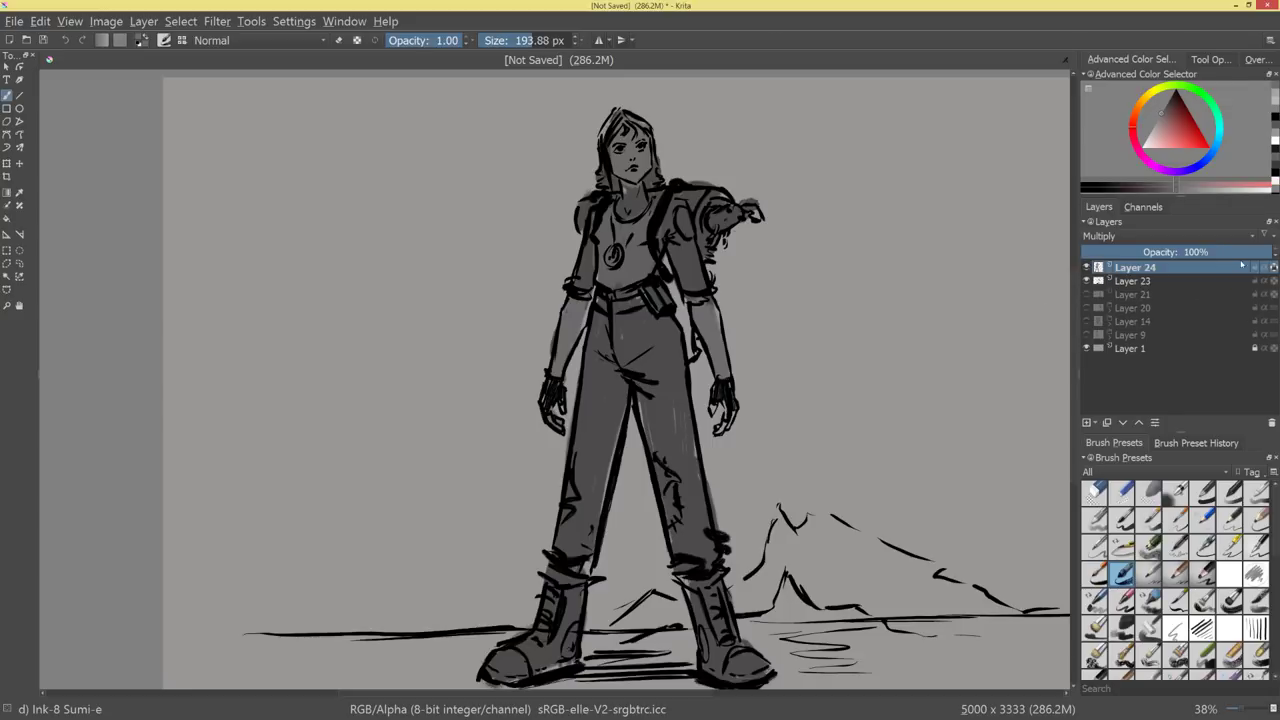
click(1205, 241)
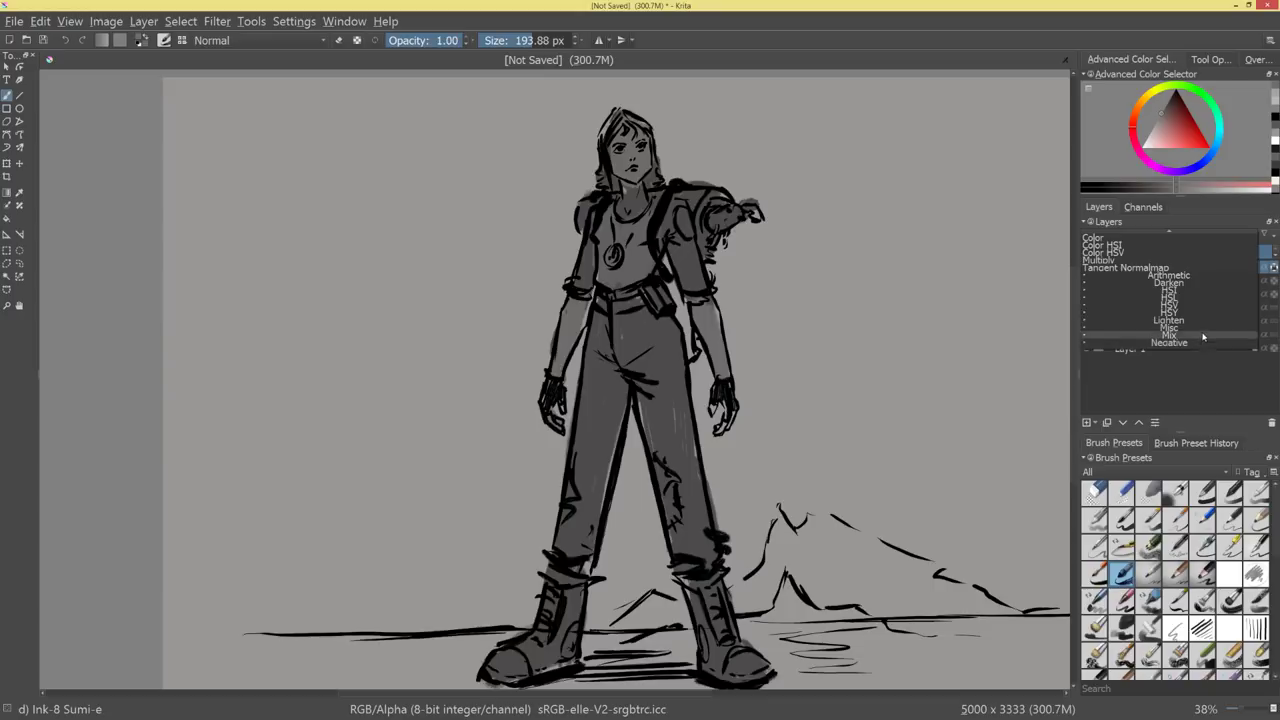
click(1209, 279)
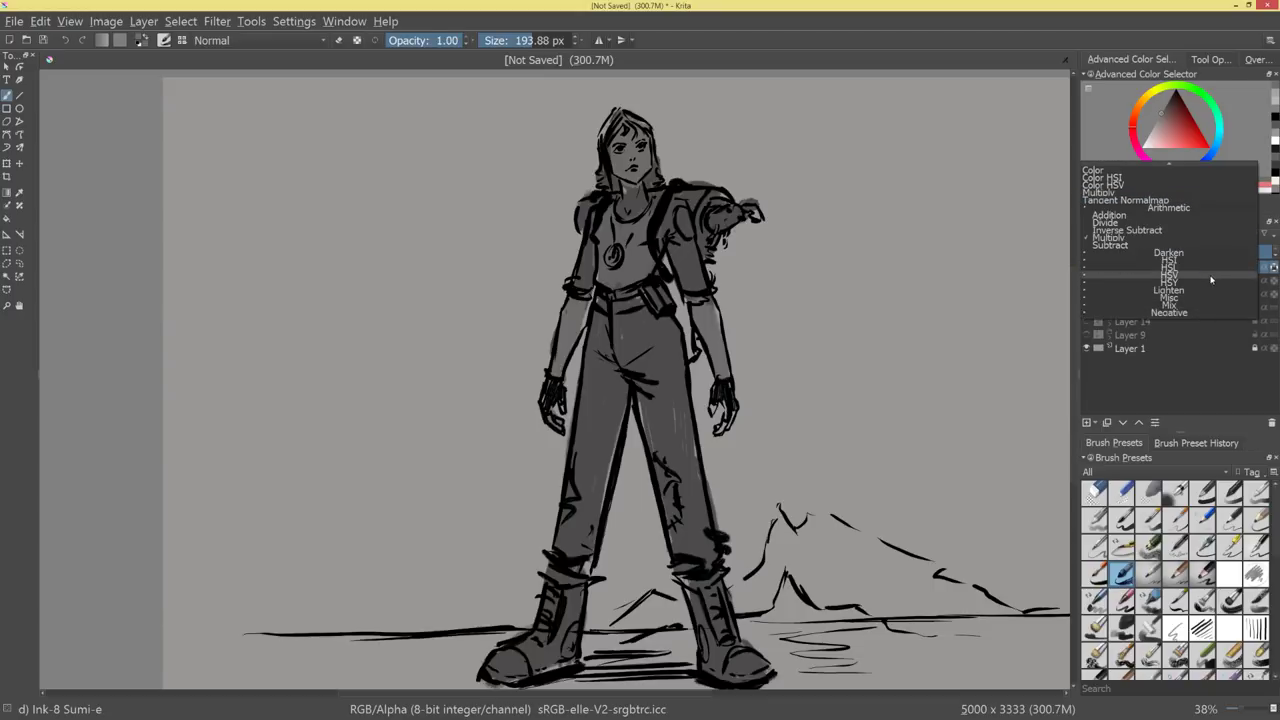
click(1184, 202)
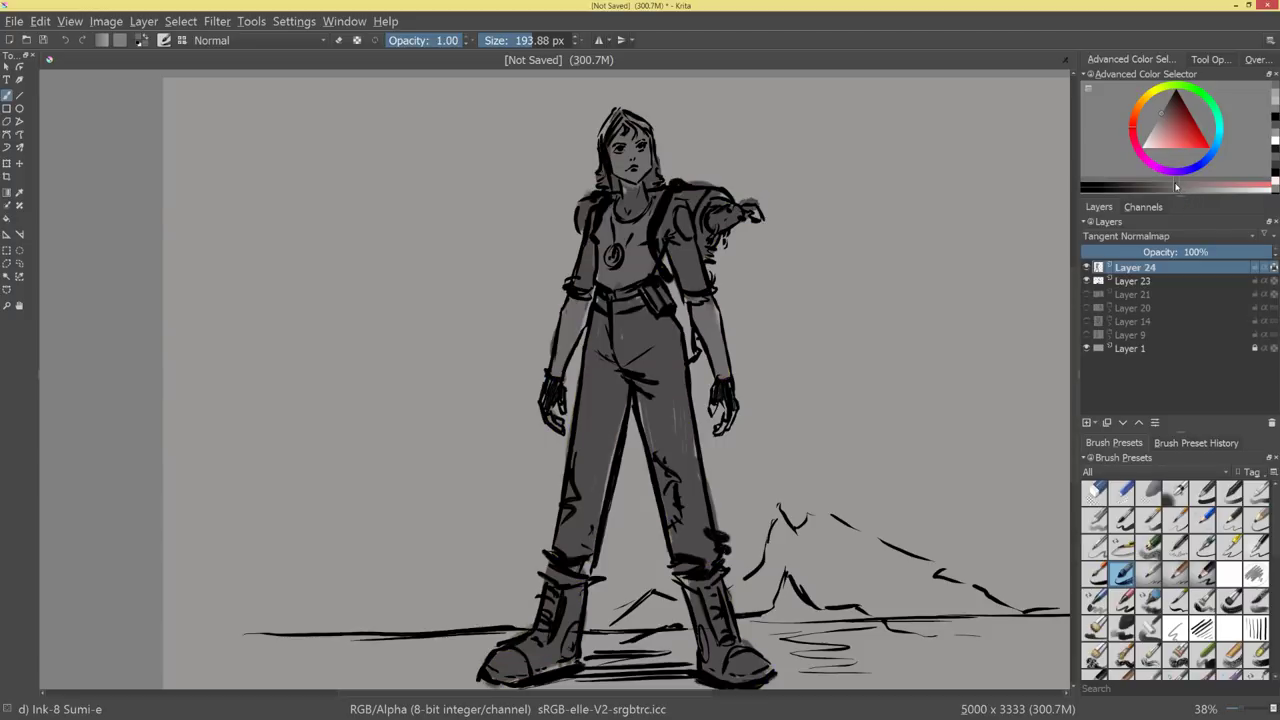
Set Layer 24's blending mode to Normal and move it below the line art on Layer 23.
click(1189, 236)
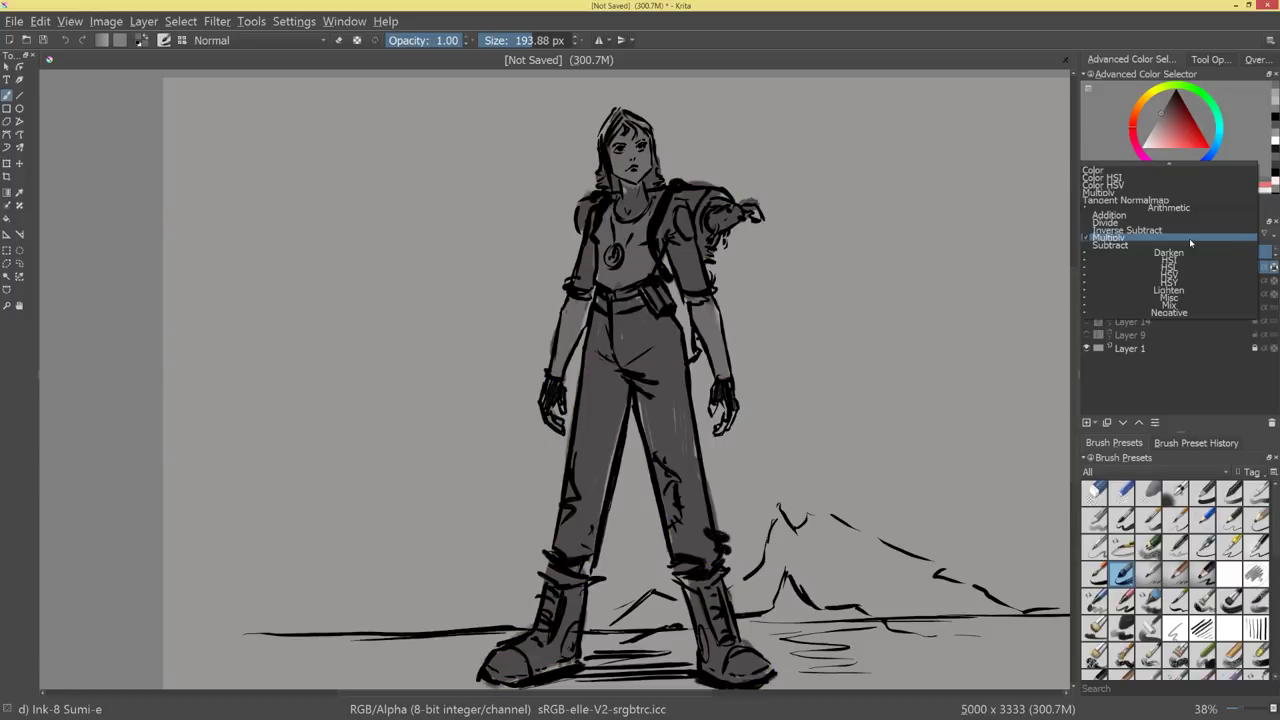
click(1168, 305)
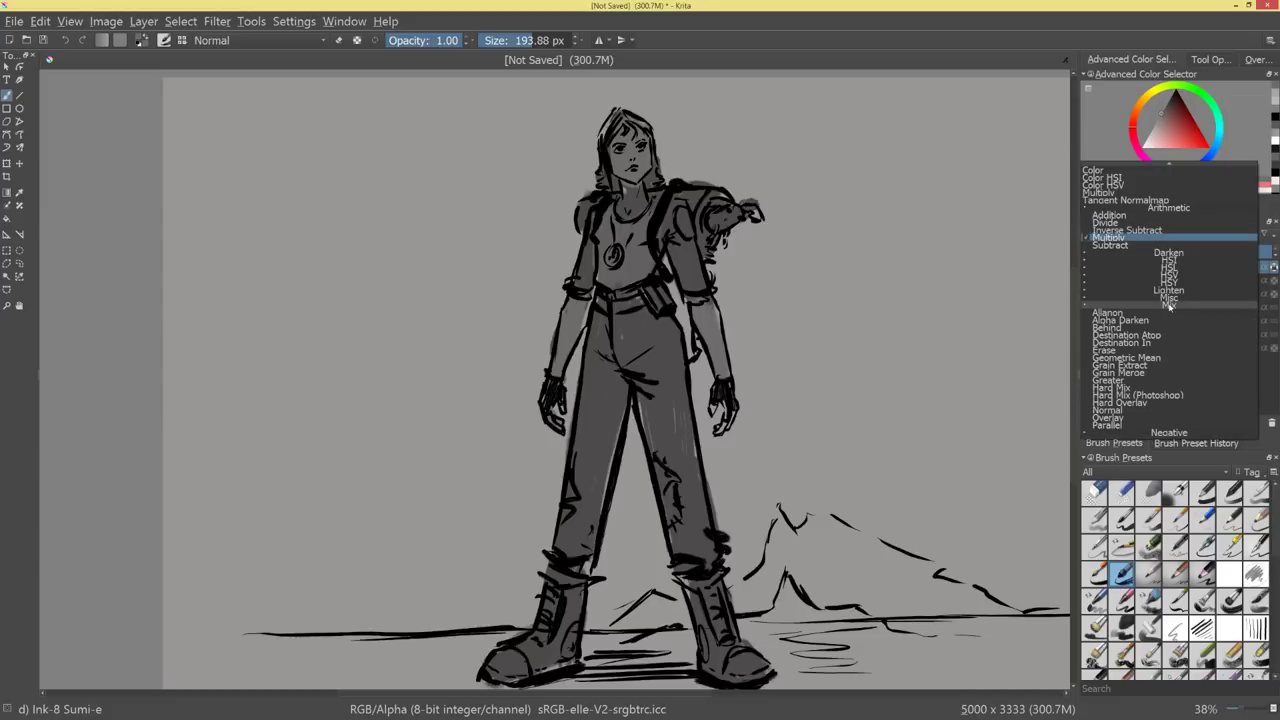
click(1160, 410)
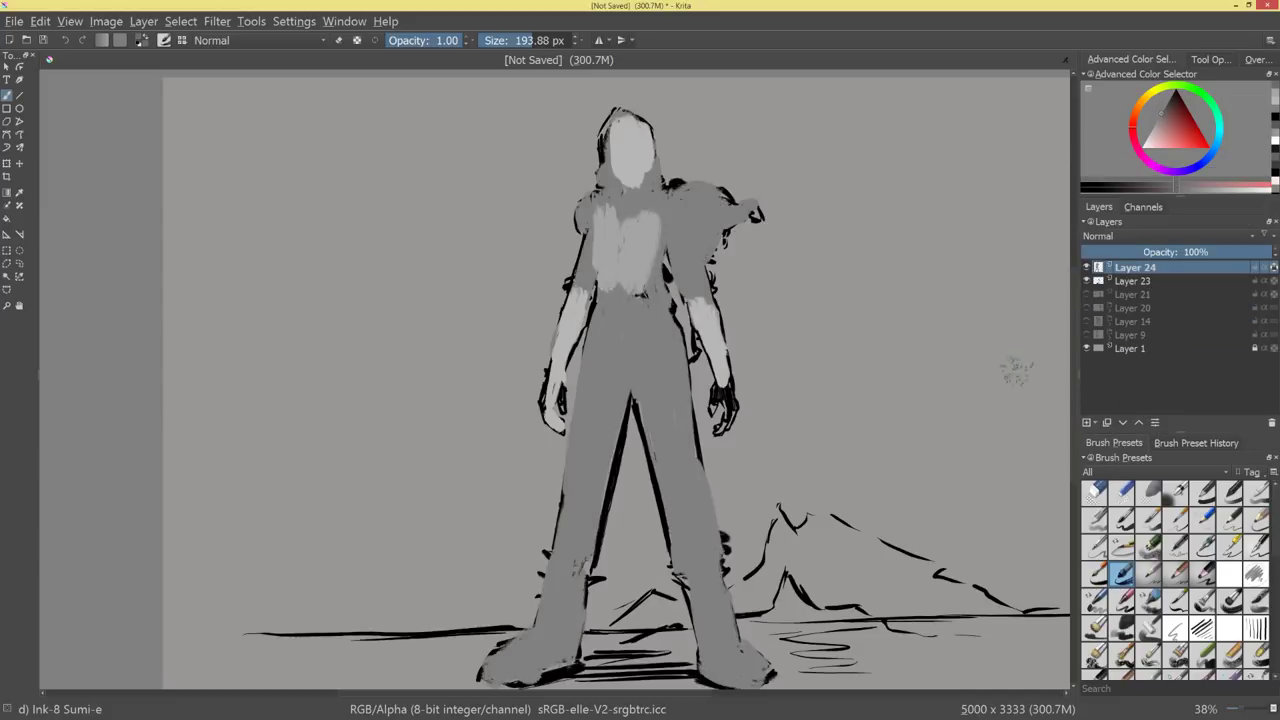
drag(1184, 268, 1180, 287)
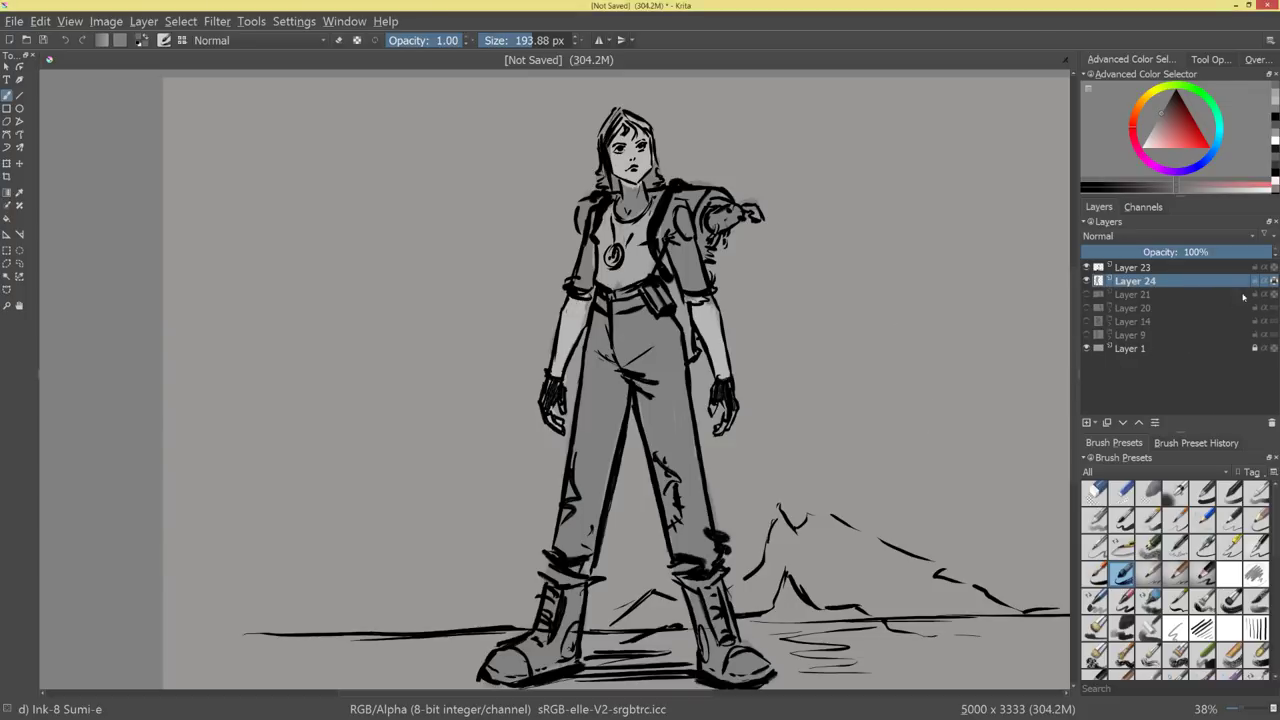
Select the whole canvas and darken Layer 24 with an HSV/HSL adjustment, setting saturation to -53 and lightness to -47.
key(ctrl+a)
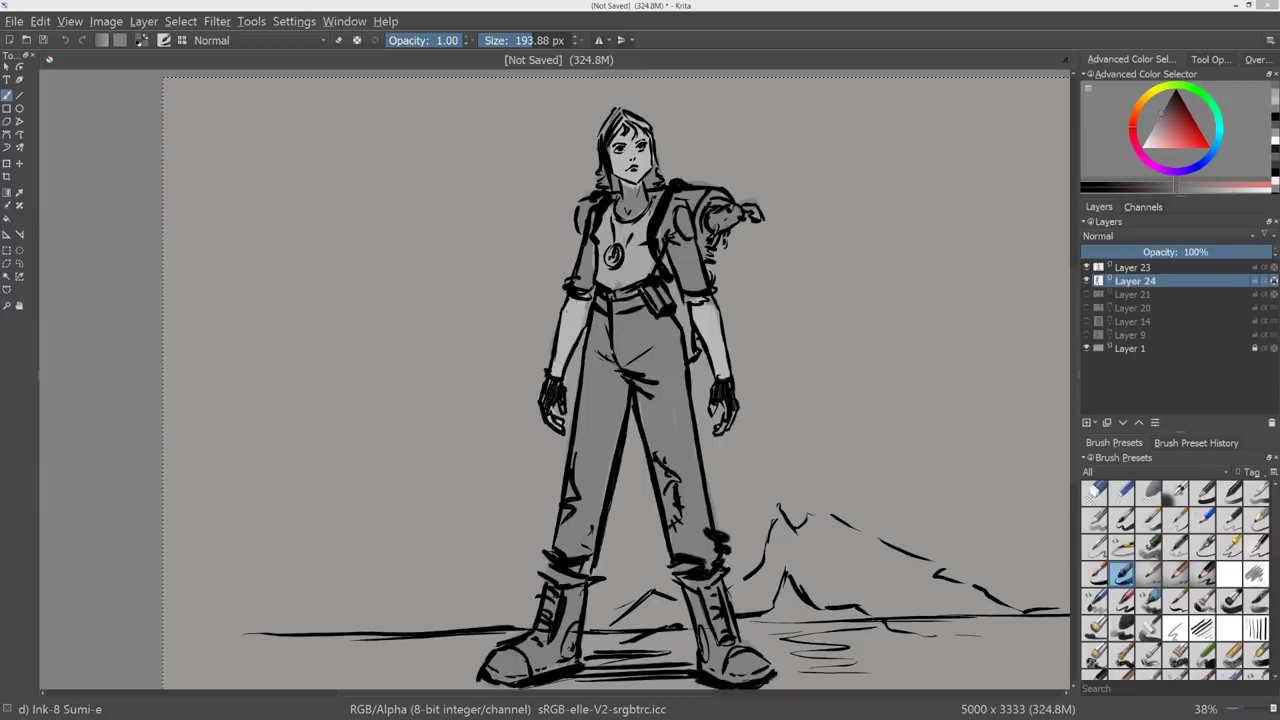
key(ctrl+u)
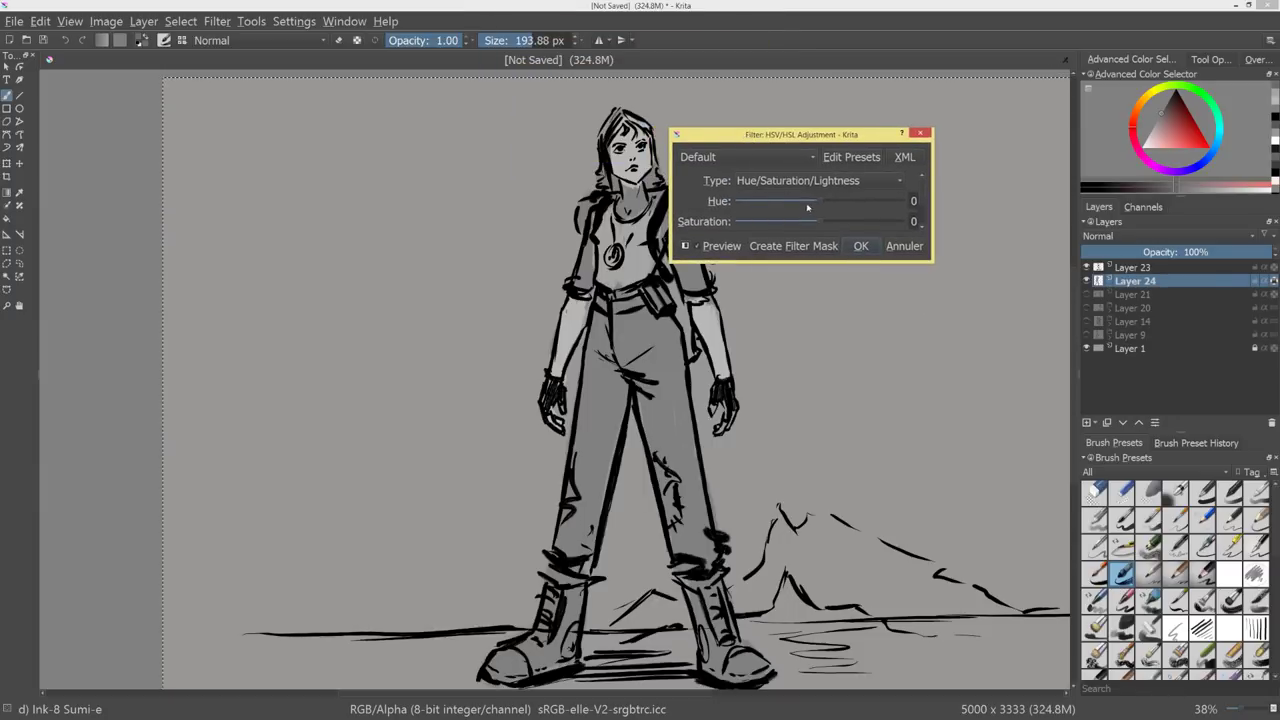
drag(820, 222, 783, 246)
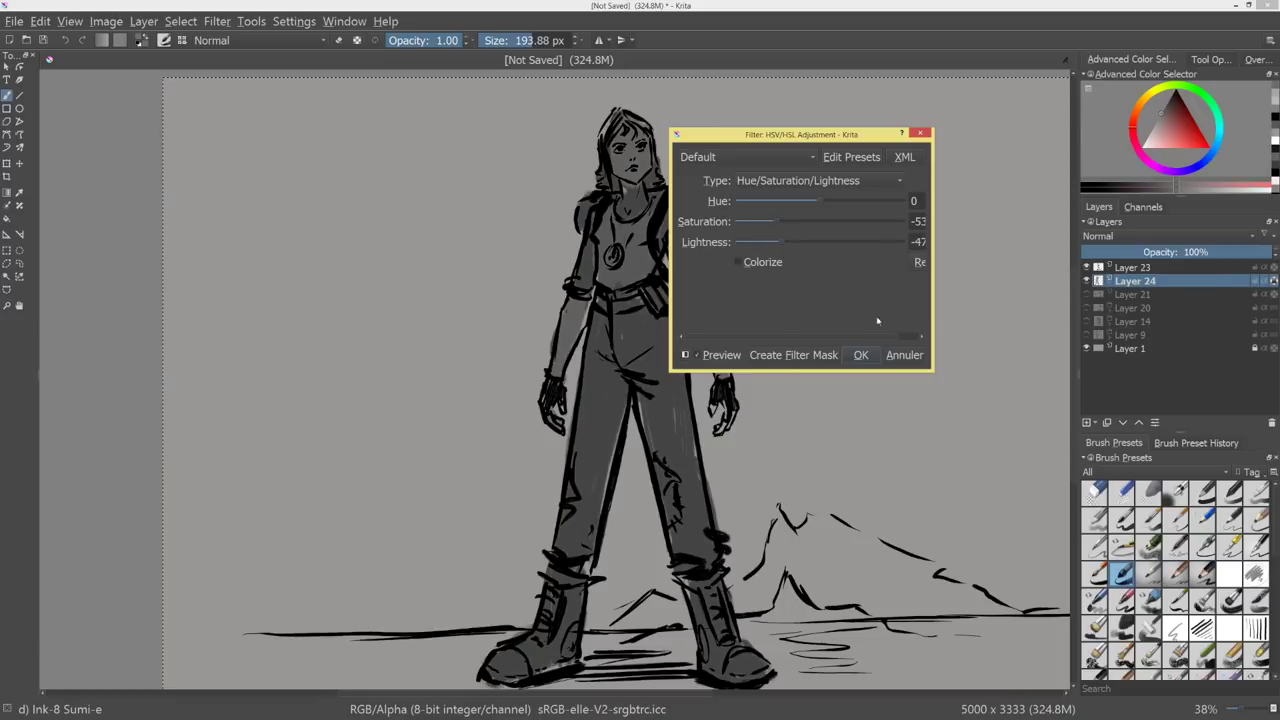
click(861, 360)
click(861, 355)
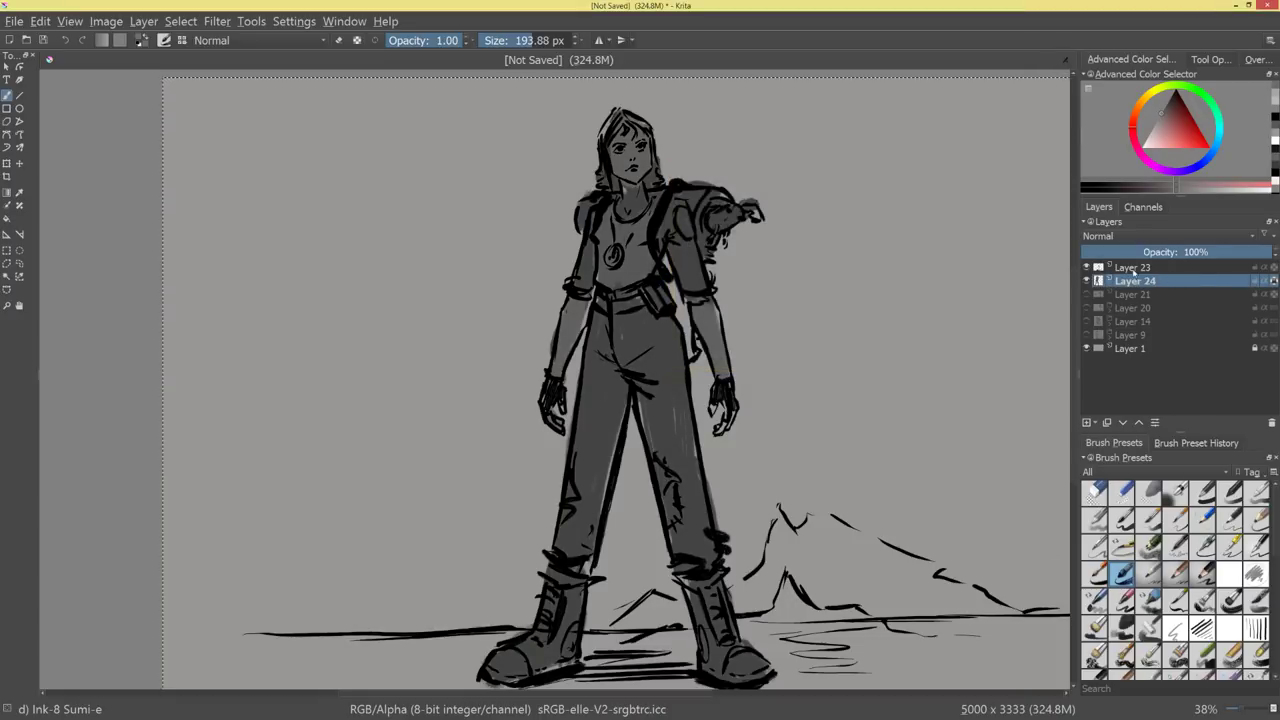
Touch up the flat greys of the gloved hand and trousers with tones sampled from the figure, using a brush about 103 px wide.
drag(745, 404, 768, 370)
ctrl+click(800, 318)
drag(836, 412, 806, 416)
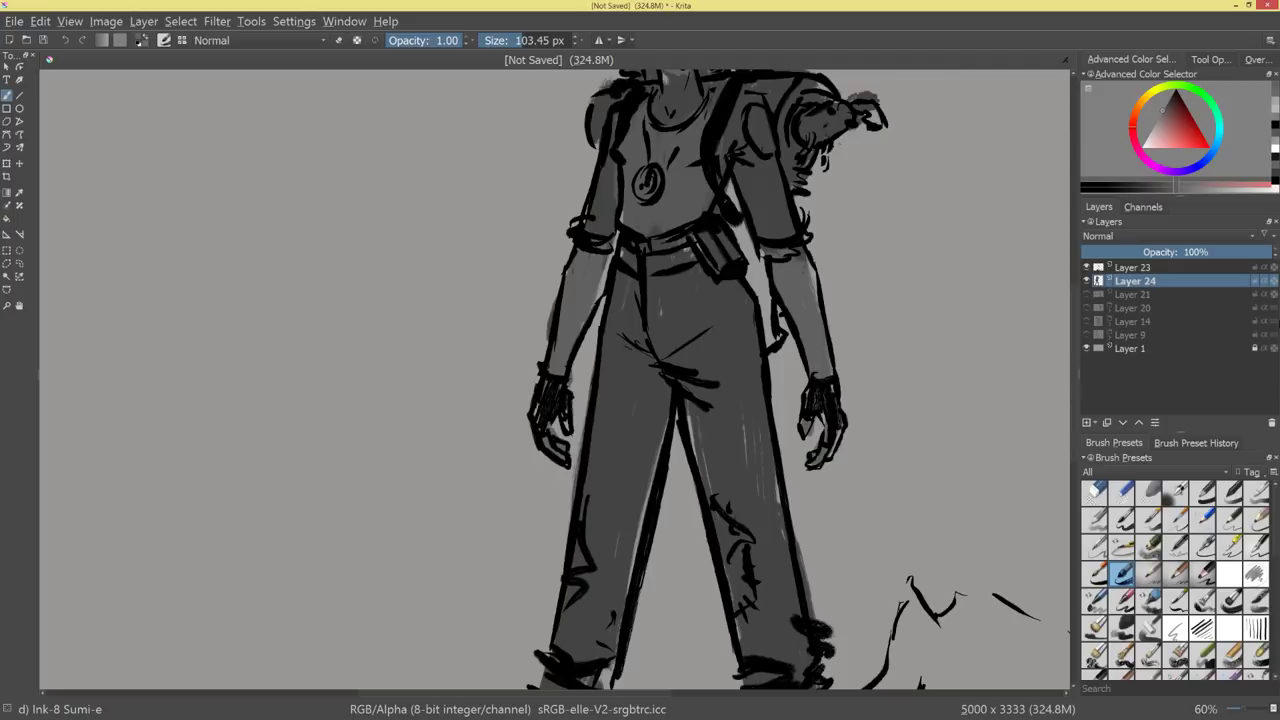
ctrl+click(754, 446)
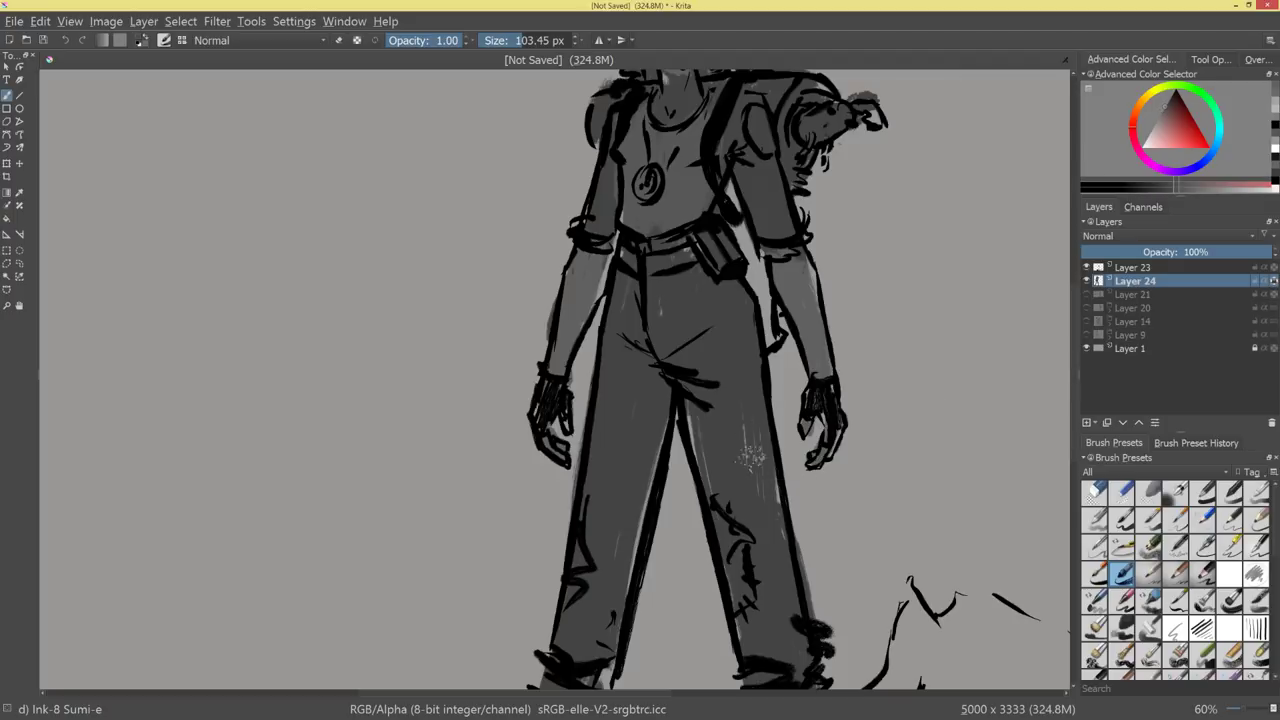
mouse_move(771, 448)
mouse_down()
mouse_move(731, 503)
mouse_move(751, 466)
mouse_move(753, 514)
mouse_up()
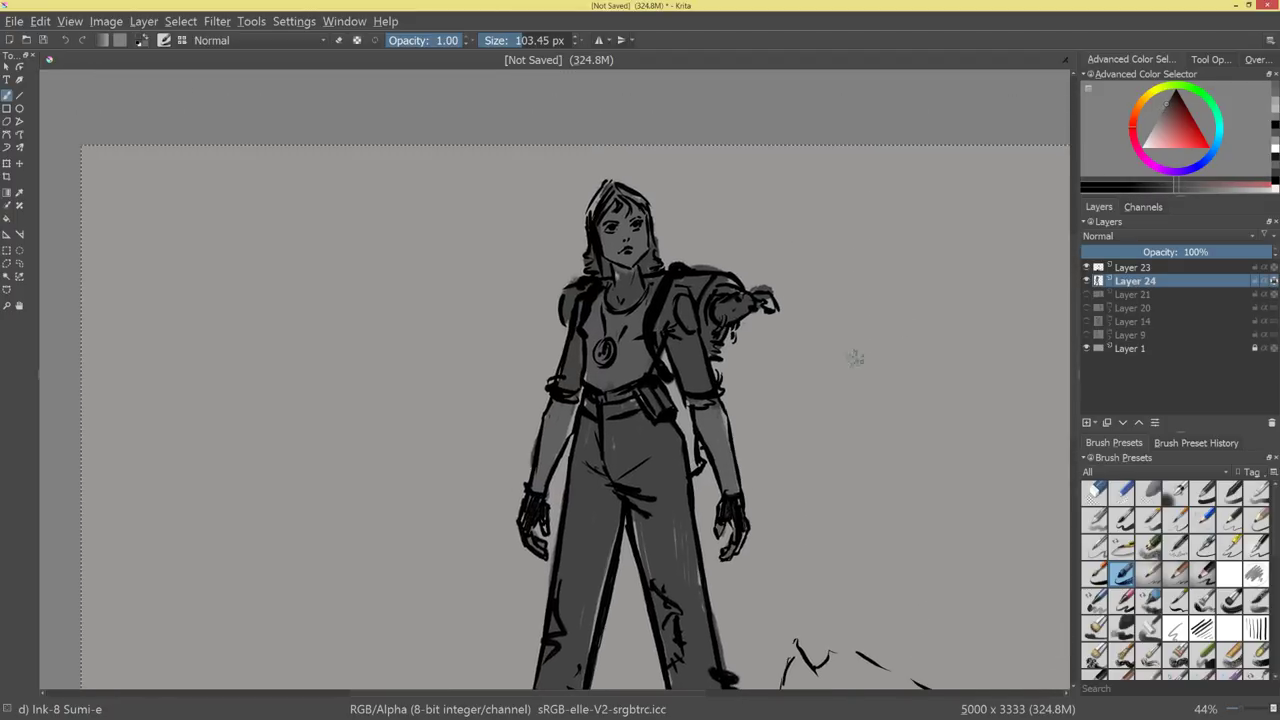
Paint light grey edge highlights on the face, shoulder and the fur behind it with a brush about 75 px wide.
drag(1152, 133, 1143, 148)
shift+drag(716, 241, 698, 241)
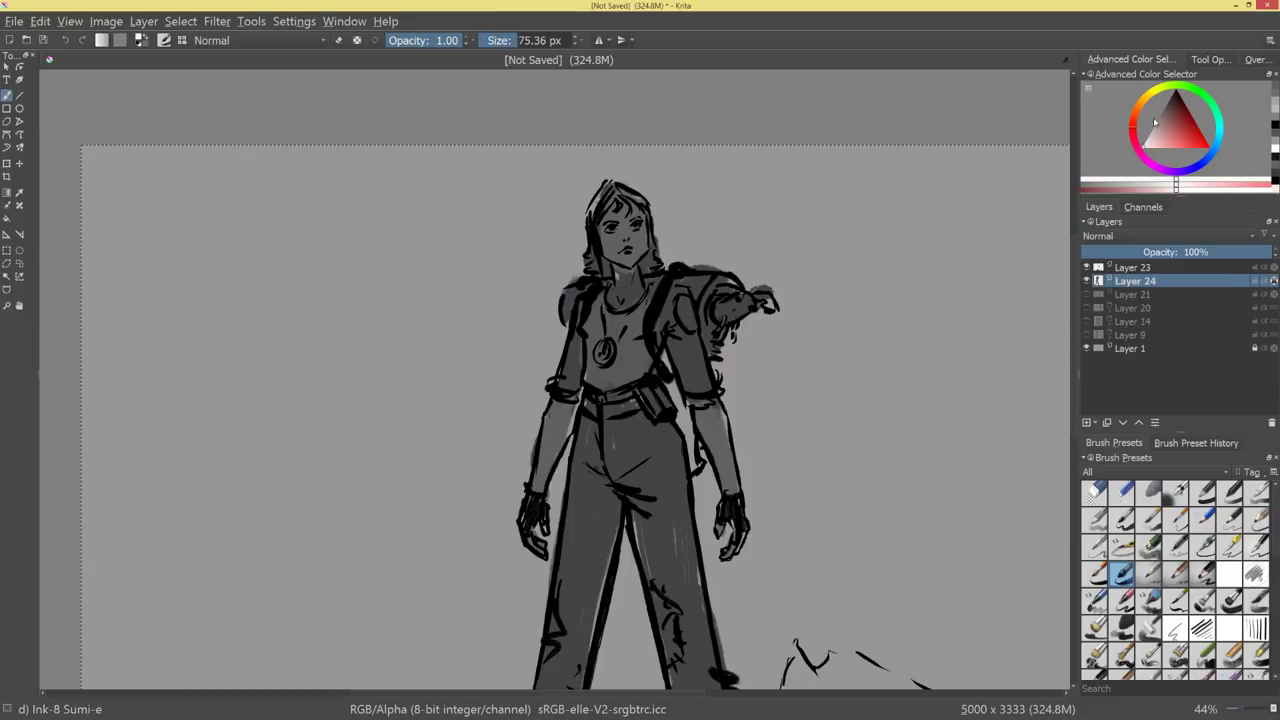
drag(1153, 127, 1149, 133)
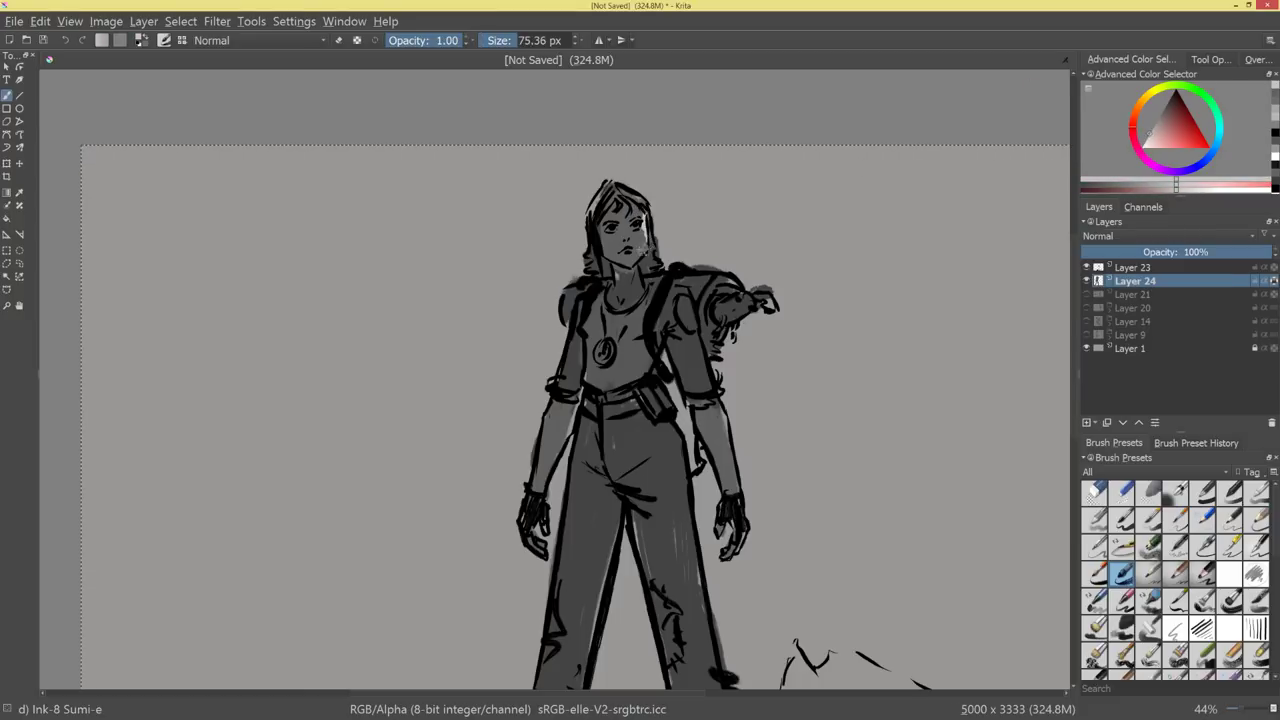
drag(646, 265, 633, 289)
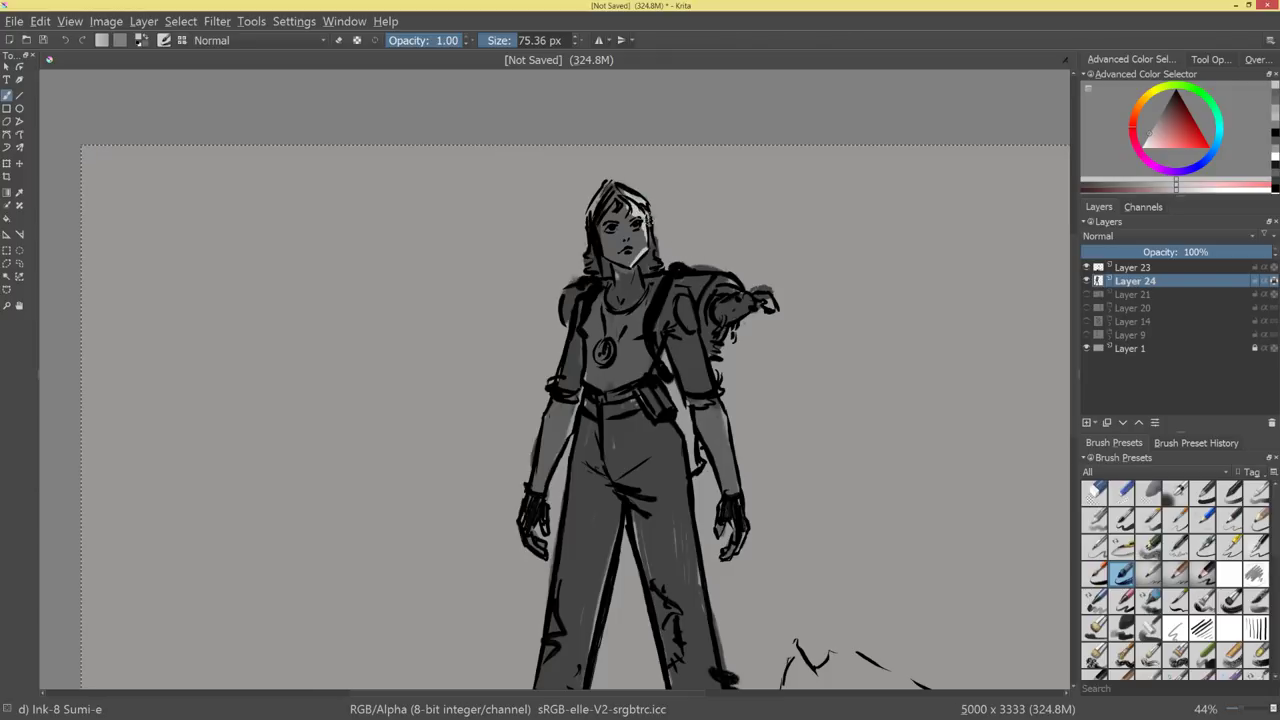
mouse_move(704, 292)
mouse_down()
mouse_move(674, 287)
mouse_move(746, 303)
mouse_up()
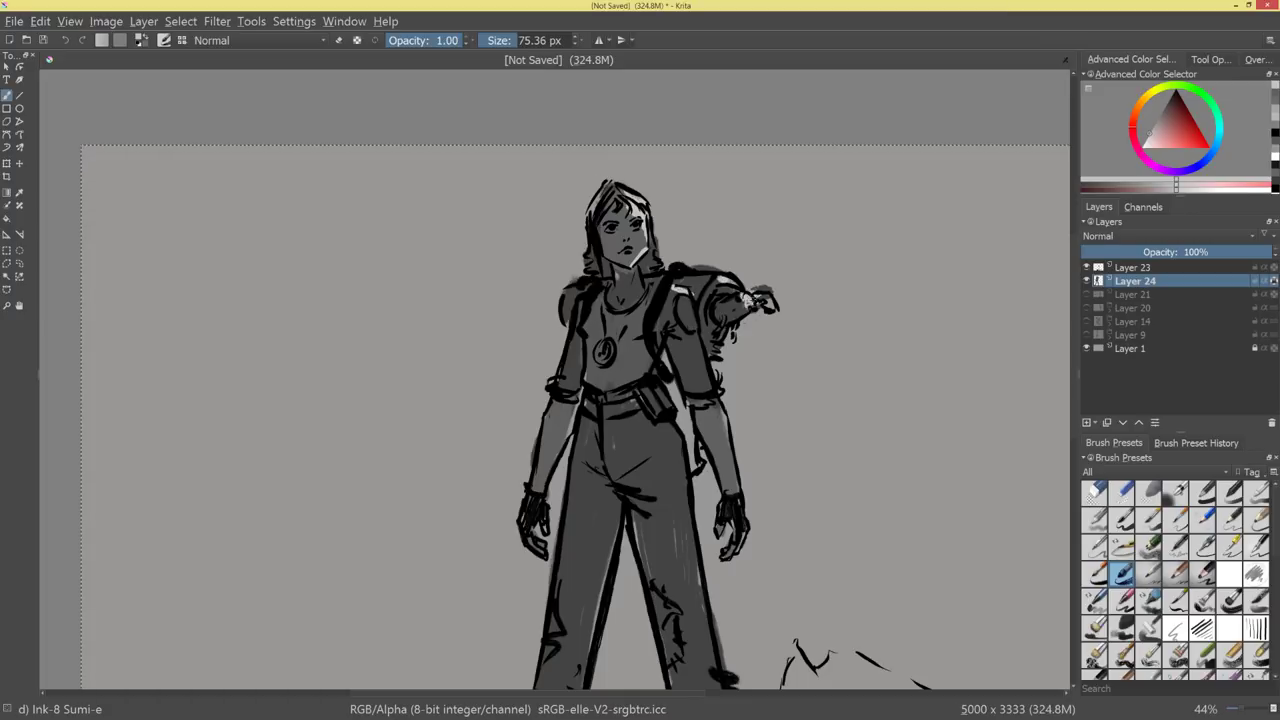
Add light grey highlights down the outer edge of the trouser leg, on its knee and hem, and along the adjacent forearm.
mouse_move(706, 449)
mouse_down()
mouse_move(680, 328)
mouse_move(654, 316)
mouse_move(661, 410)
mouse_up()
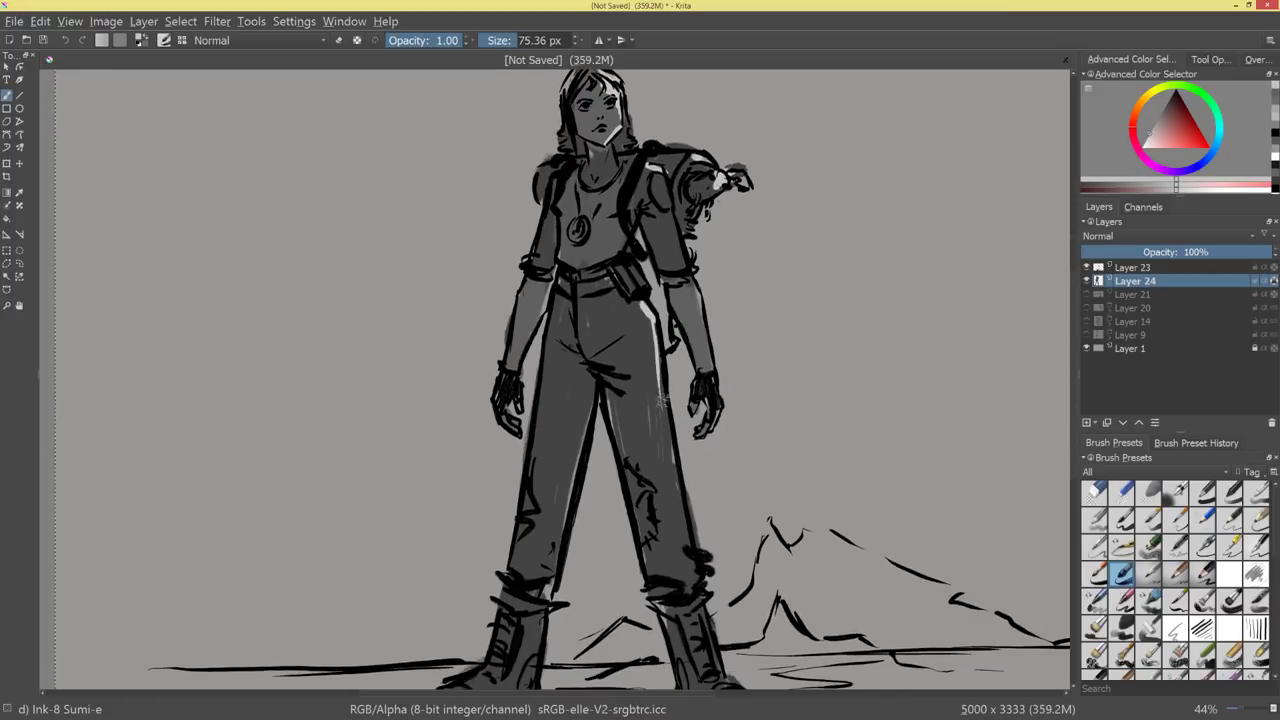
mouse_move(686, 525)
mouse_down()
mouse_move(692, 548)
mouse_move(680, 552)
mouse_up()
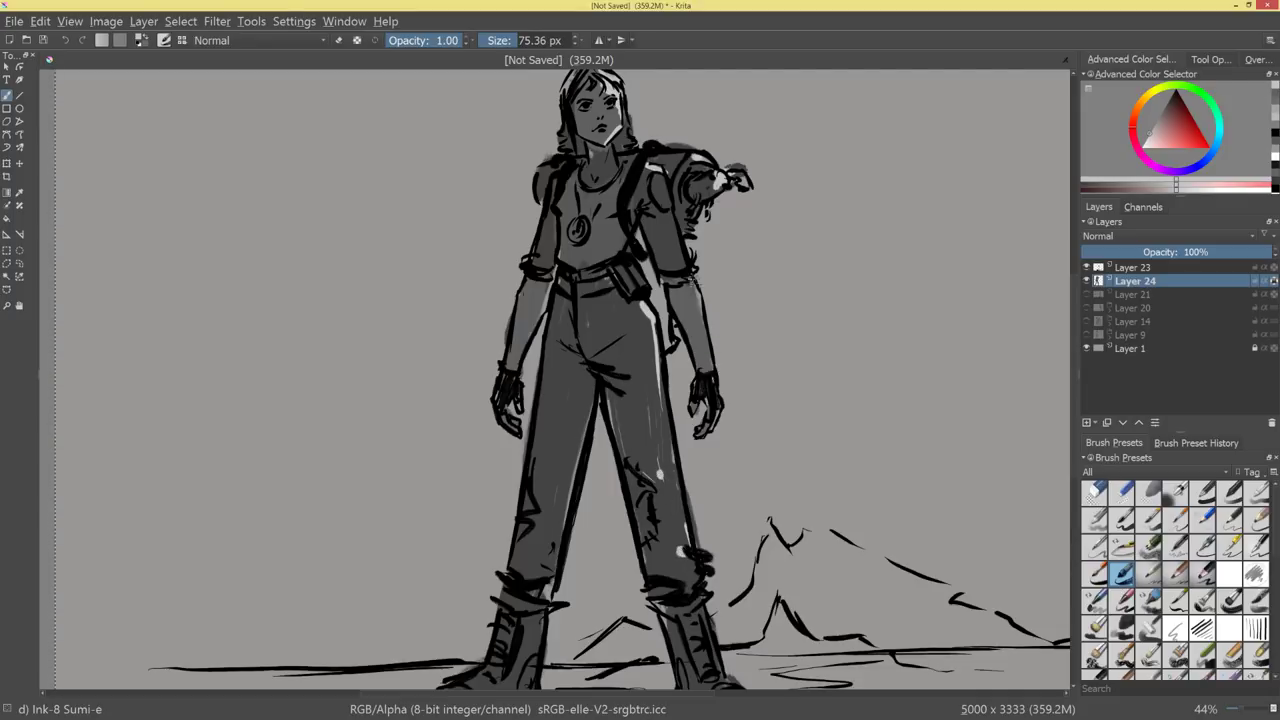
drag(698, 303, 705, 333)
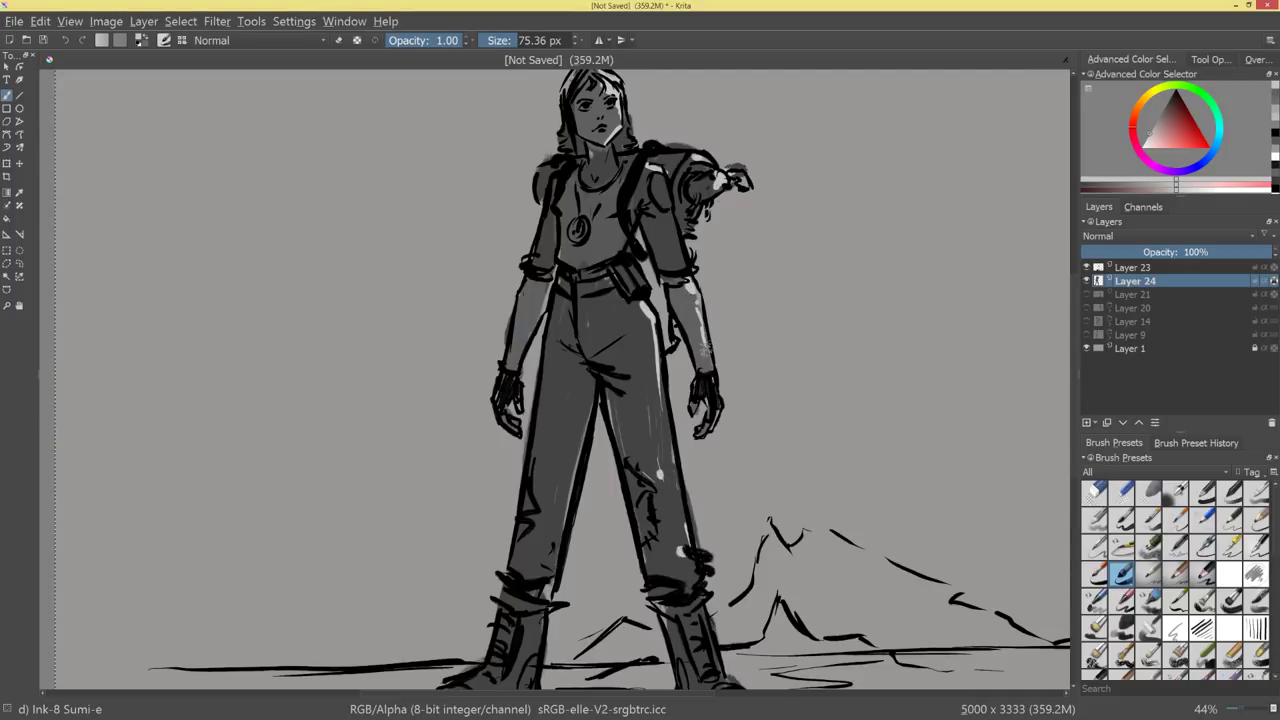
Extend the light grey highlights to the shoulder strap area, the other forearm and the boots.
drag(701, 89, 707, 173)
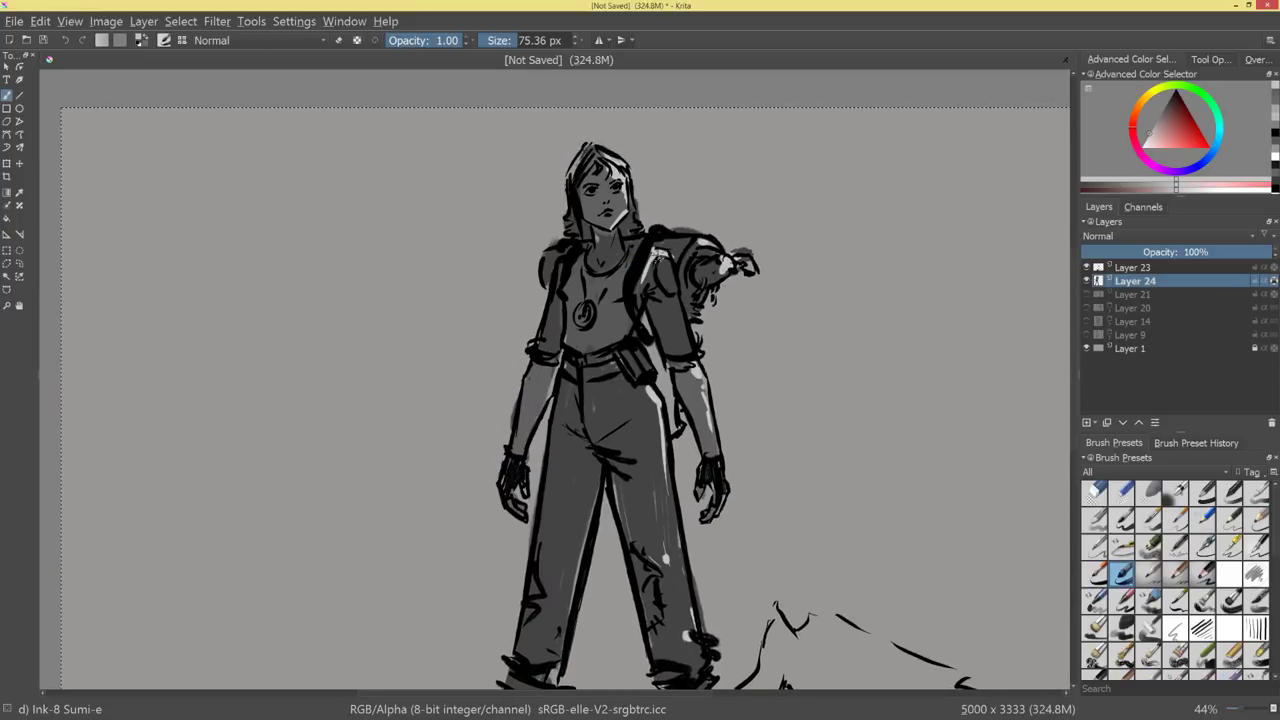
mouse_move(733, 280)
mouse_down()
mouse_move(737, 354)
mouse_move(687, 302)
mouse_up()
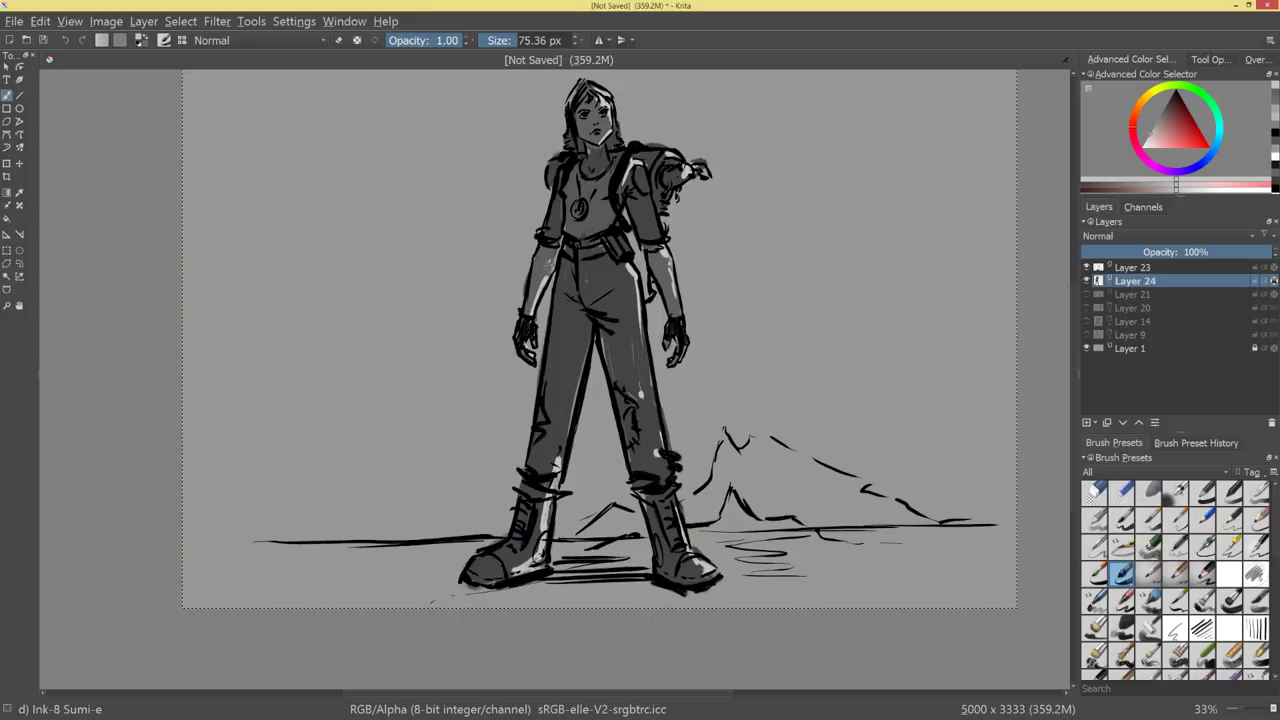
mouse_move(784, 312)
mouse_down()
mouse_move(786, 351)
mouse_move(811, 223)
mouse_move(808, 245)
mouse_up()
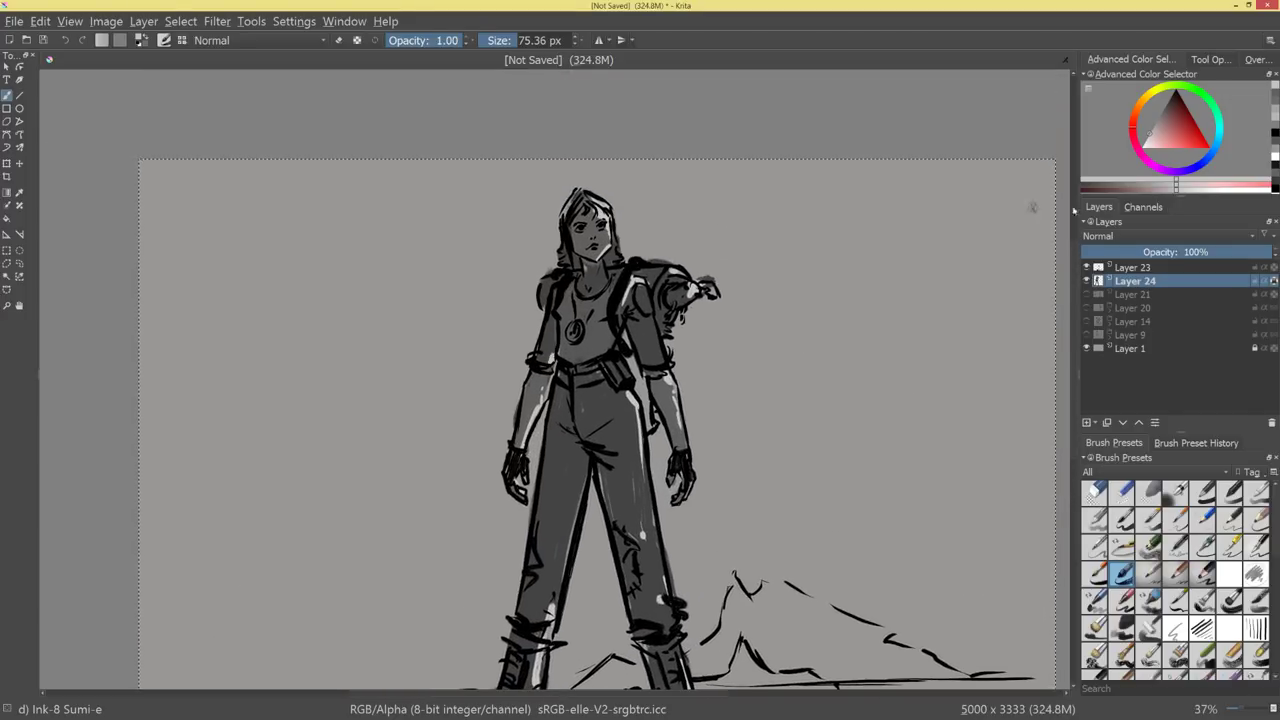
Paint mid-grey lit areas on the undershirt around the pendant with a brush about 121 px wide, and sample its darker grey for refining.
click(1156, 130)
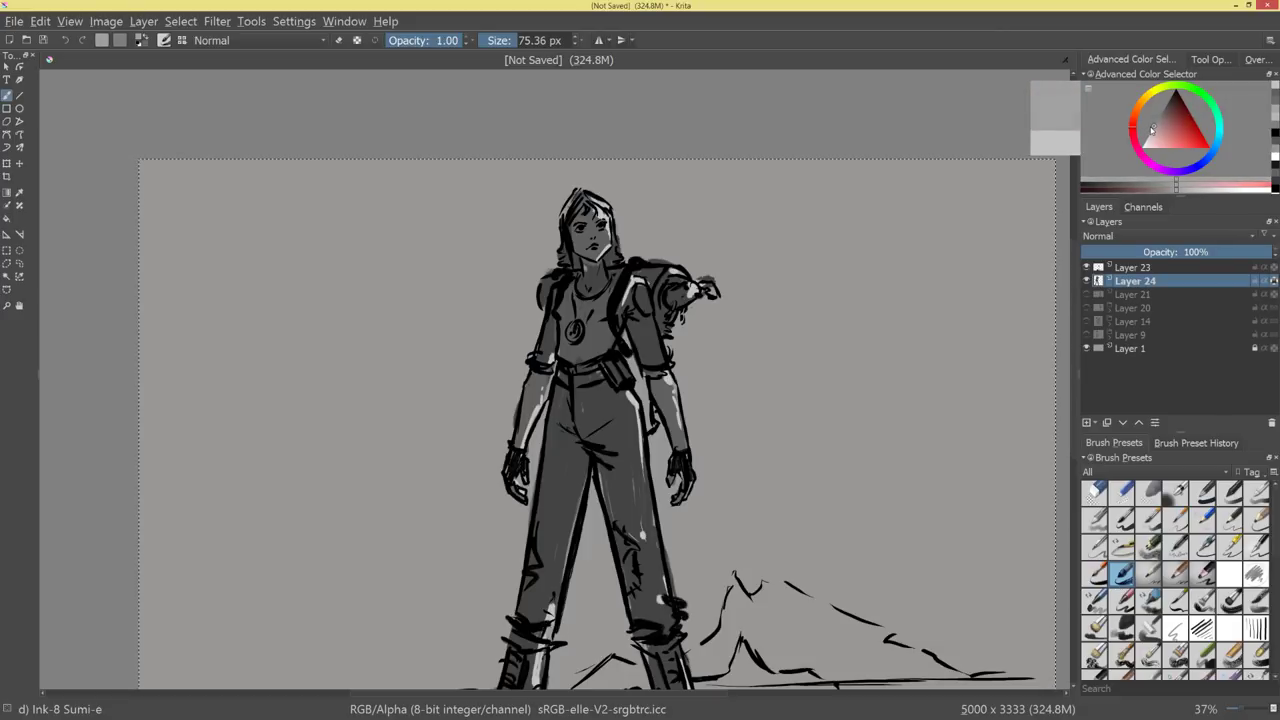
drag(618, 247, 655, 247)
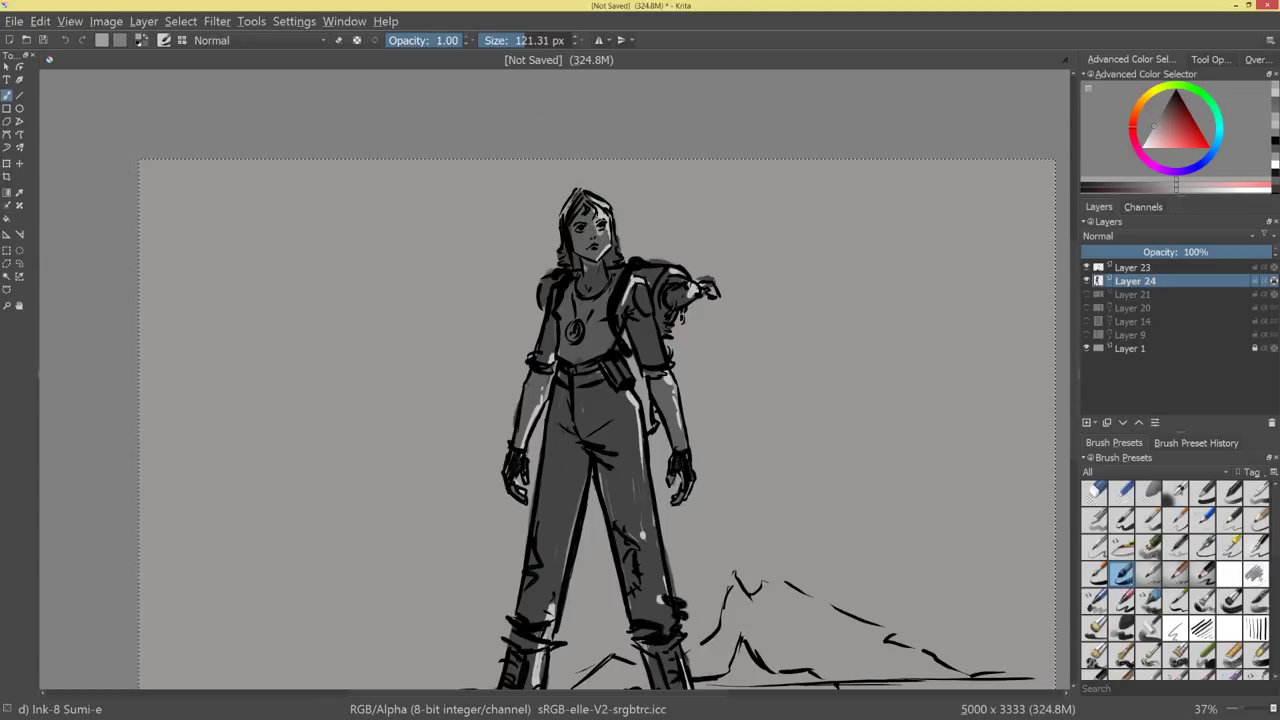
click(1155, 125)
drag(1157, 129, 1153, 122)
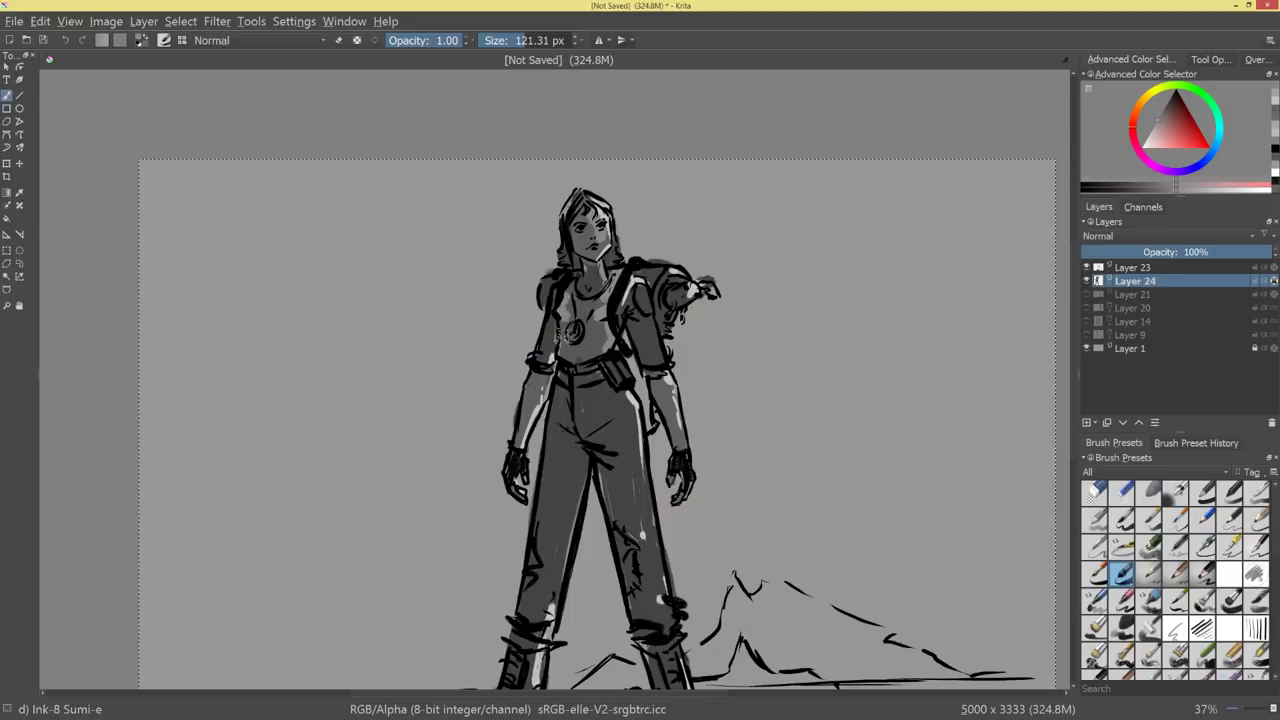
scroll(743, 423, down, 3)
scroll(743, 423, up, 4)
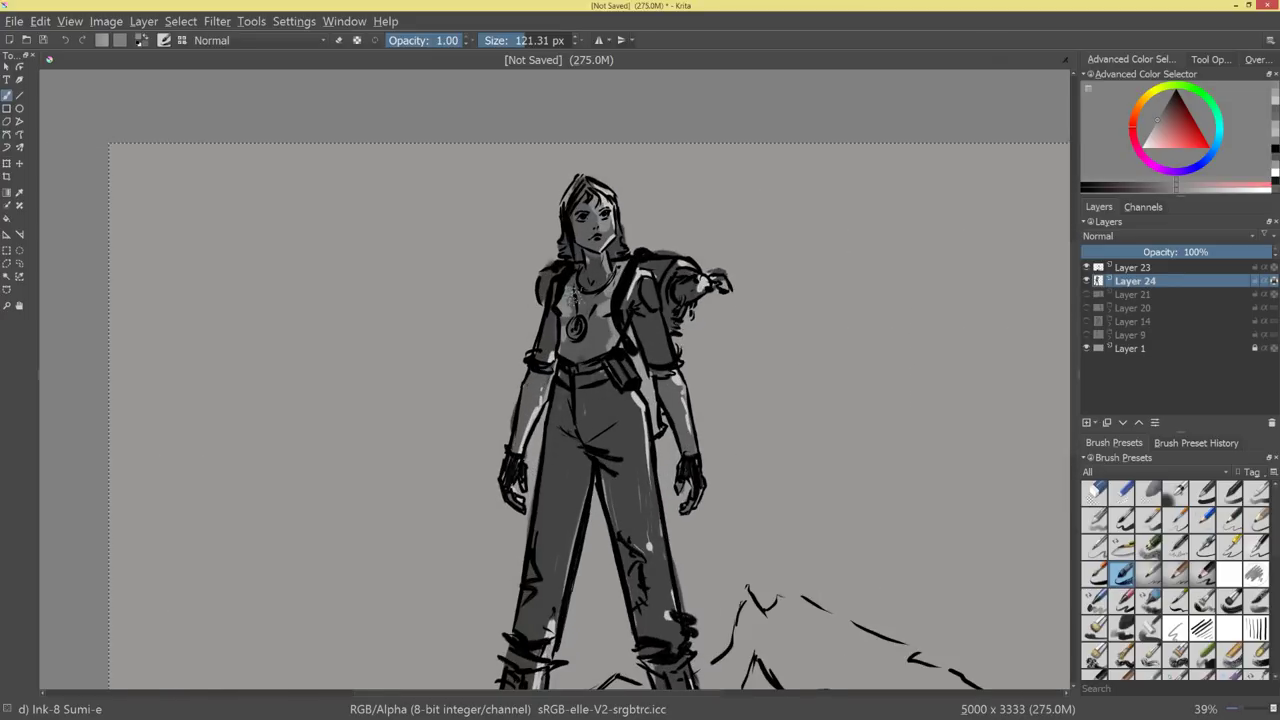
ctrl+click(572, 292)
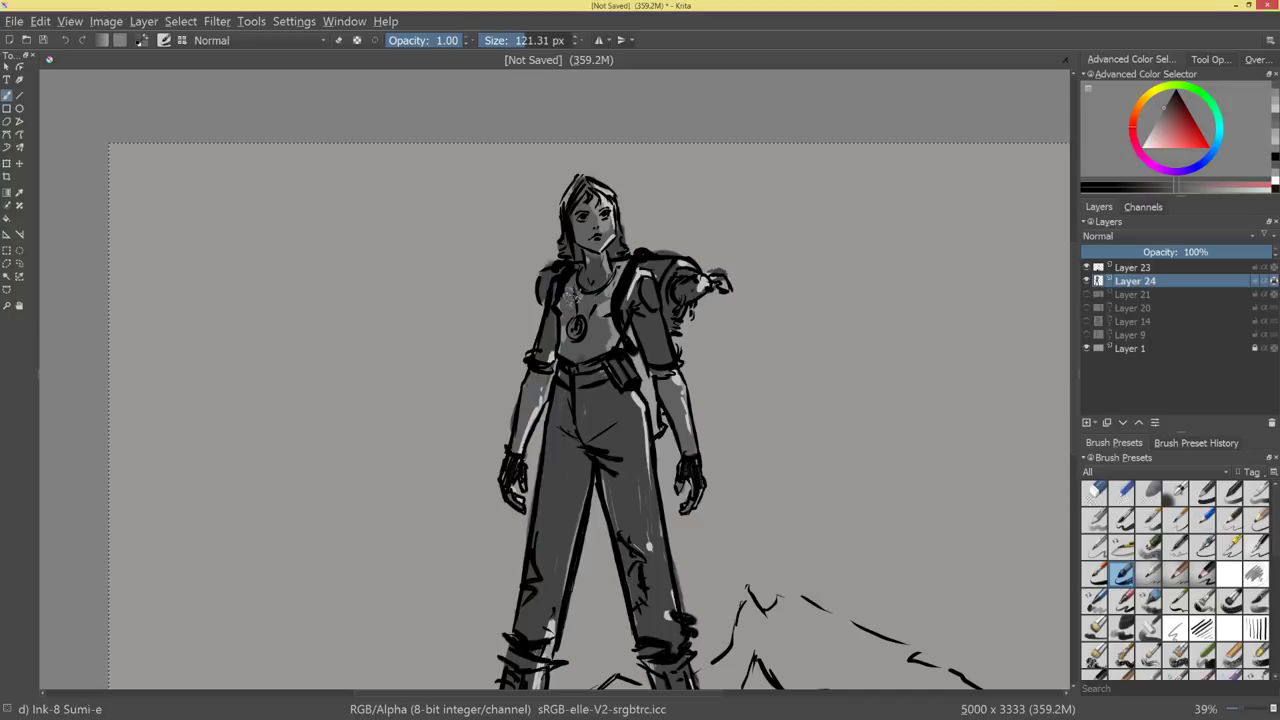
Shade the trousers and the laced area of the character's boot with grey ink strokes on Layer 24.
click(638, 348)
scroll(620, 345, down, 3)
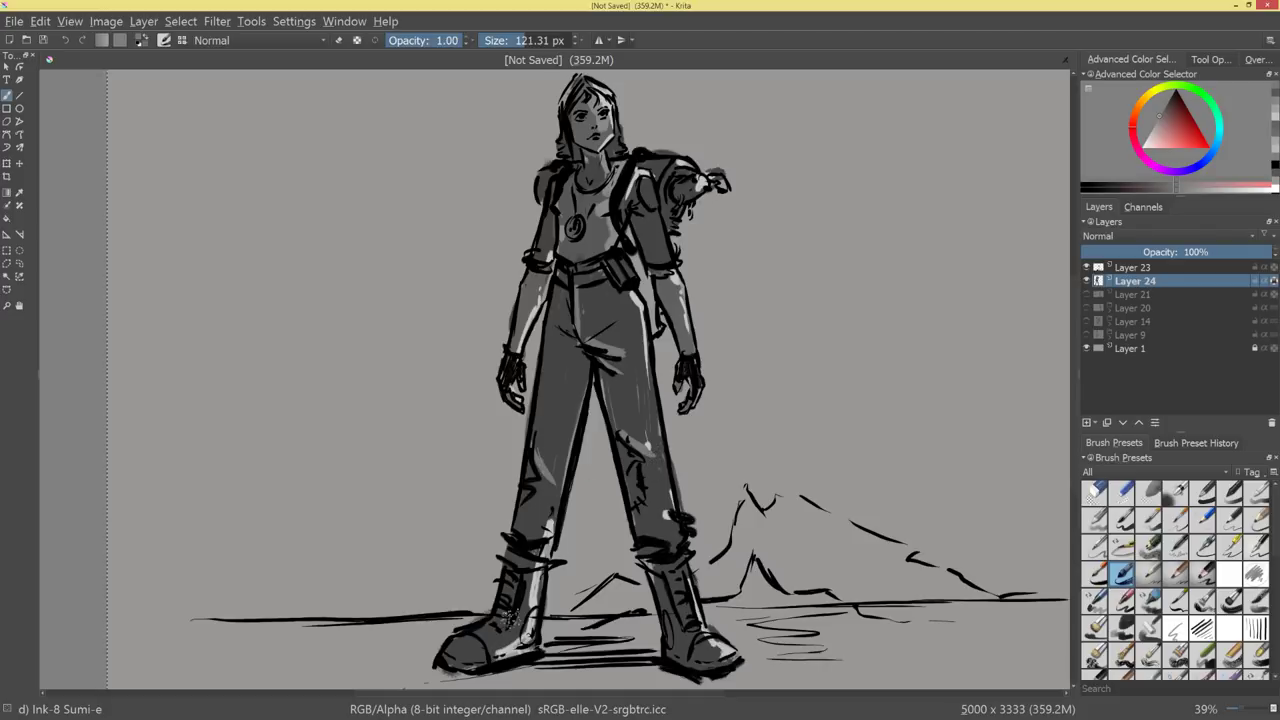
drag(510, 616, 512, 574)
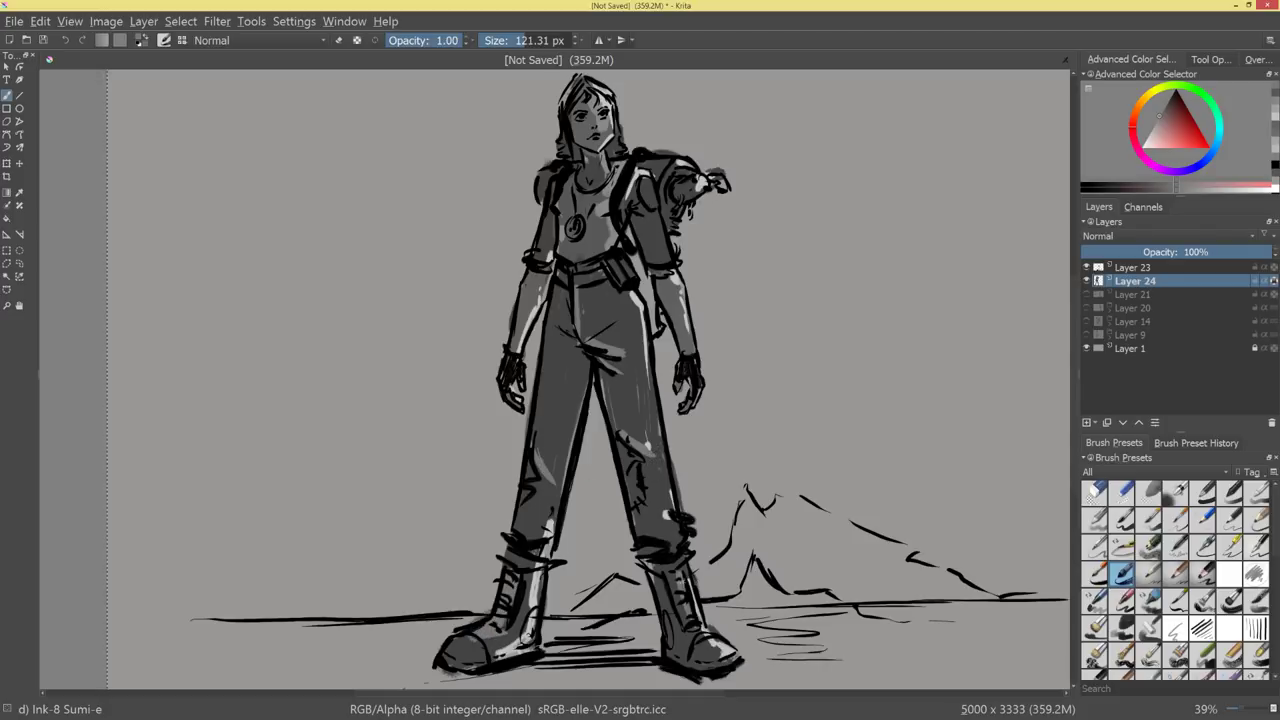
mouse_move(755, 608)
mouse_down()
mouse_move(726, 646)
mouse_move(745, 608)
mouse_up()
mouse_move(537, 444)
mouse_down()
mouse_move(541, 372)
mouse_move(540, 444)
mouse_up()
Sample greys from the figure and paint over the light patch above the trouser cuff.
ctrl+click(547, 282)
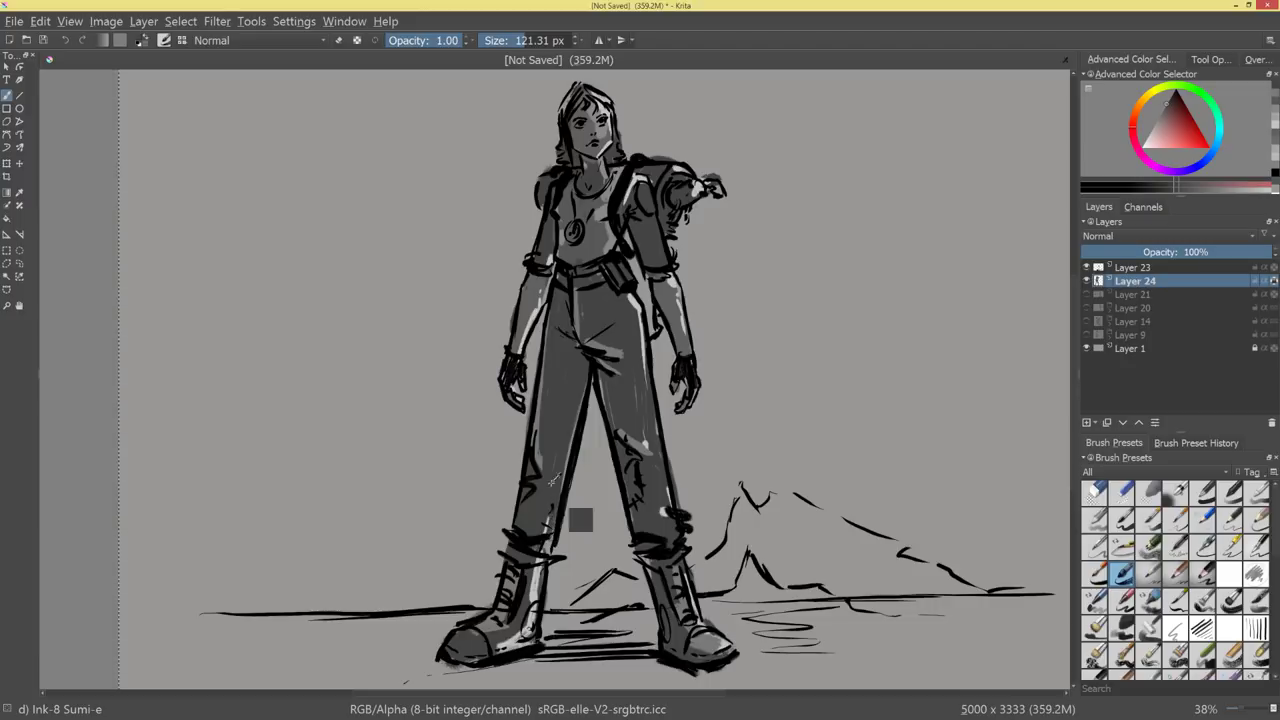
ctrl+click(551, 483)
drag(553, 510, 545, 533)
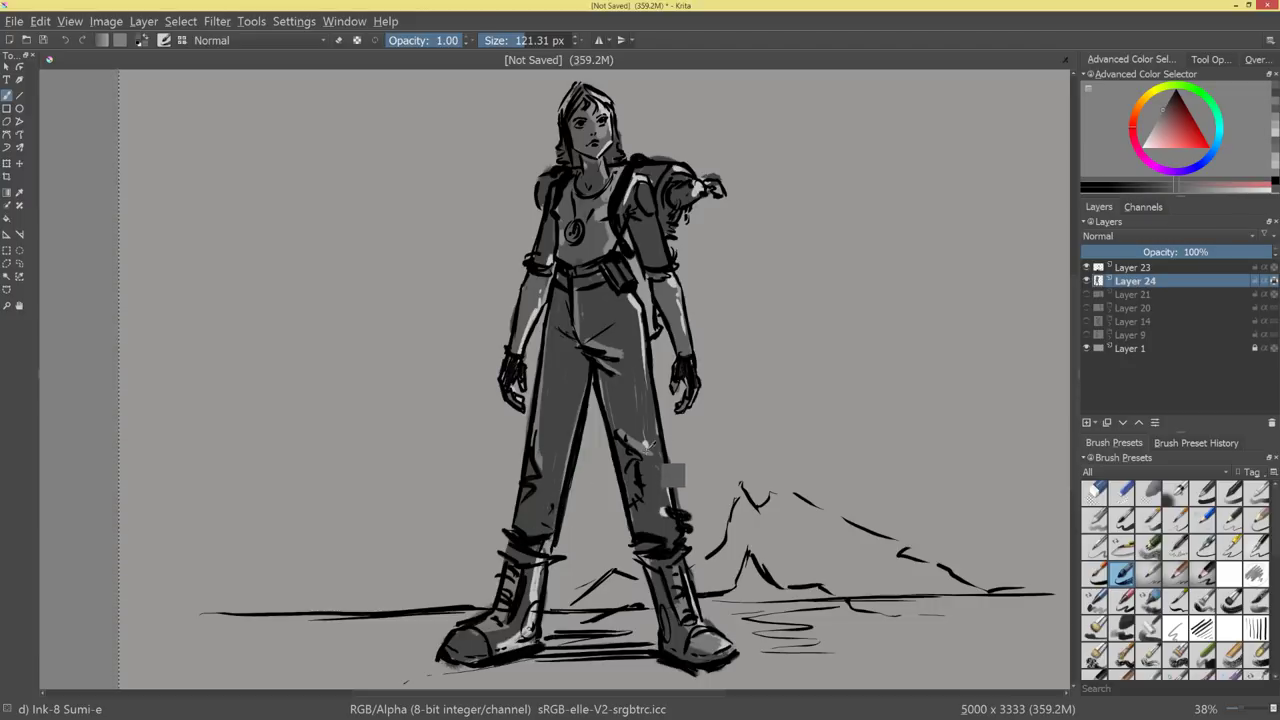
ctrl+click(648, 447)
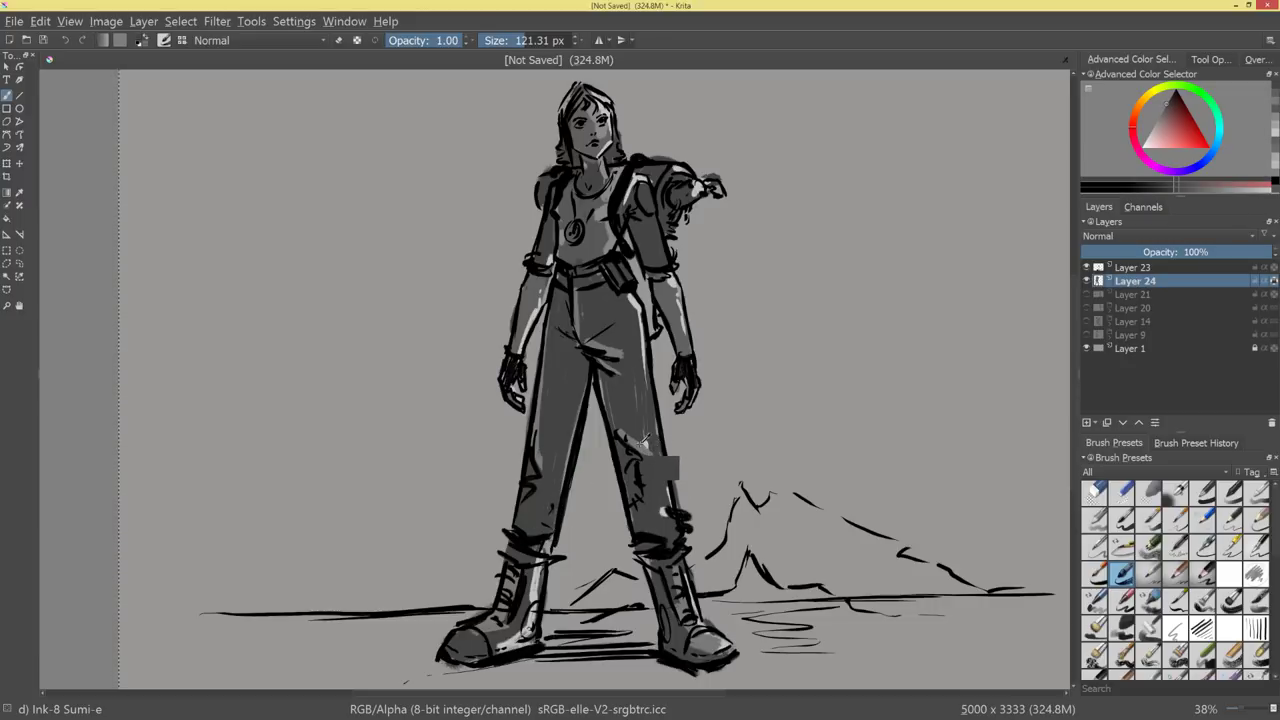
ctrl+click(645, 440)
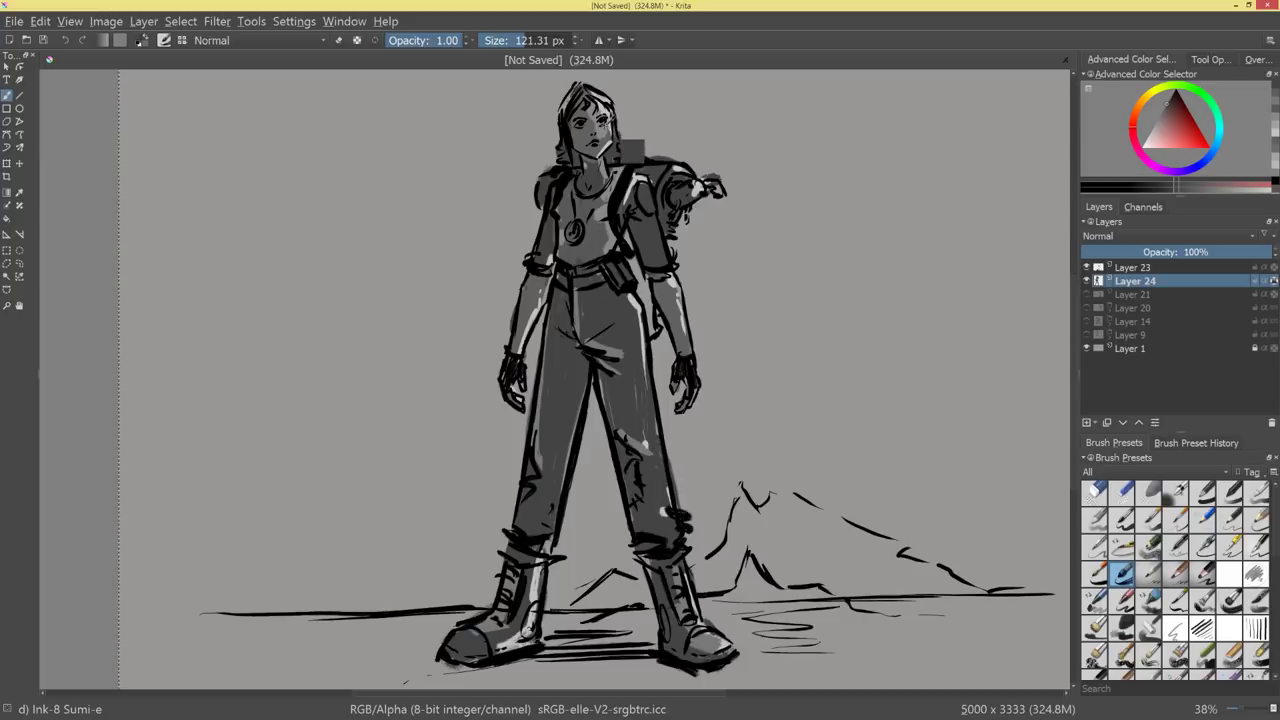
Sample greys from the figure's face and torso and shade the forehead beneath the hair.
ctrl+click(604, 123)
drag(589, 233, 620, 660)
ctrl+click(602, 222)
ctrl+click(567, 200)
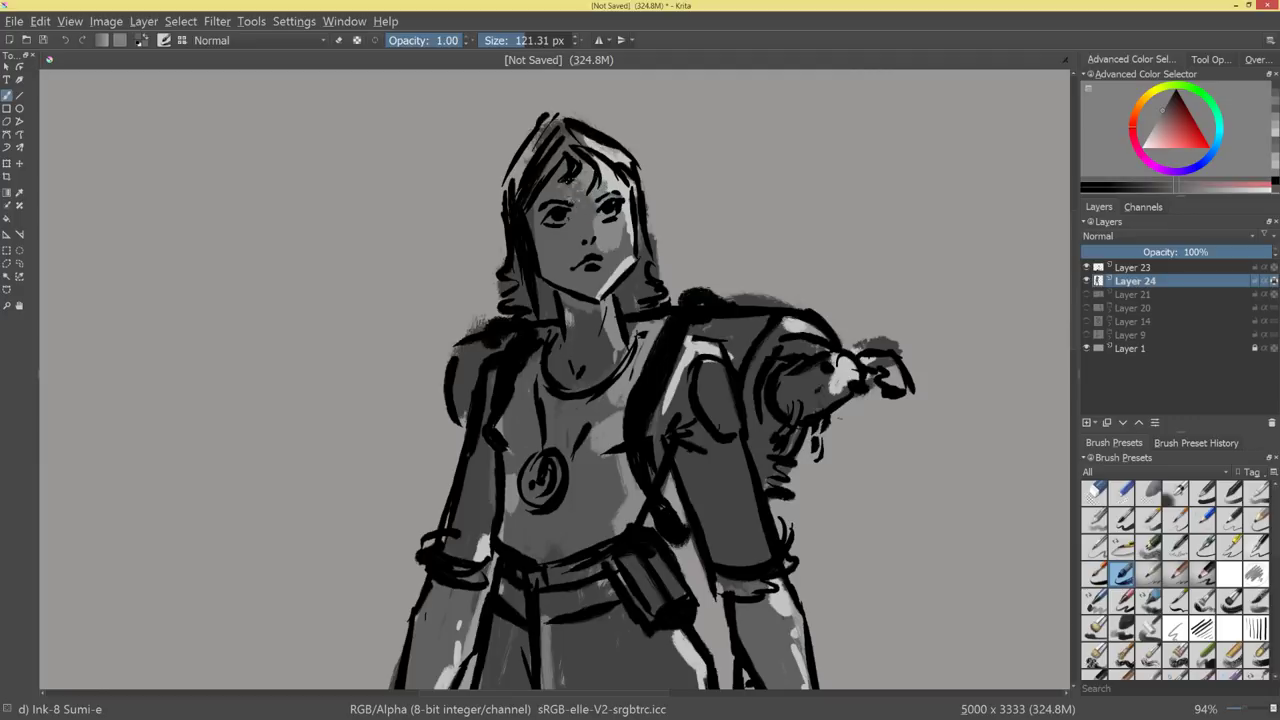
mouse_move(576, 186)
mouse_down()
mouse_move(574, 240)
mouse_move(610, 235)
mouse_move(558, 226)
mouse_up()
Refine the grey shading on the cheek, nose and jaw with sampled tones, reducing the brush to 37 px.
ctrl+click(606, 234)
mouse_move(648, 233)
mouse_down()
mouse_move(620, 331)
mouse_move(646, 341)
mouse_move(631, 357)
mouse_move(634, 290)
mouse_up()
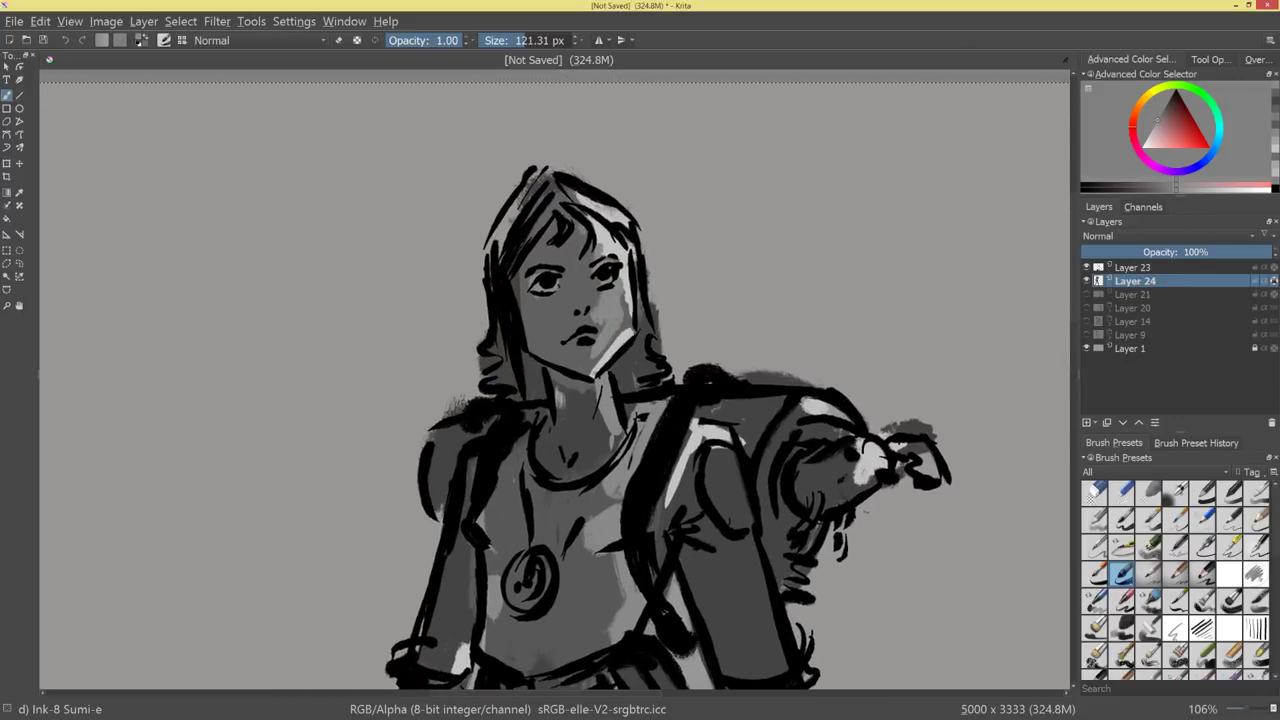
ctrl+click(590, 302)
mouse_move(596, 296)
mouse_down()
mouse_move(588, 345)
mouse_move(623, 332)
mouse_move(608, 310)
mouse_move(589, 336)
mouse_move(598, 355)
mouse_move(588, 340)
mouse_move(623, 355)
mouse_move(638, 330)
mouse_move(591, 330)
mouse_up()
ctrl+click(625, 338)
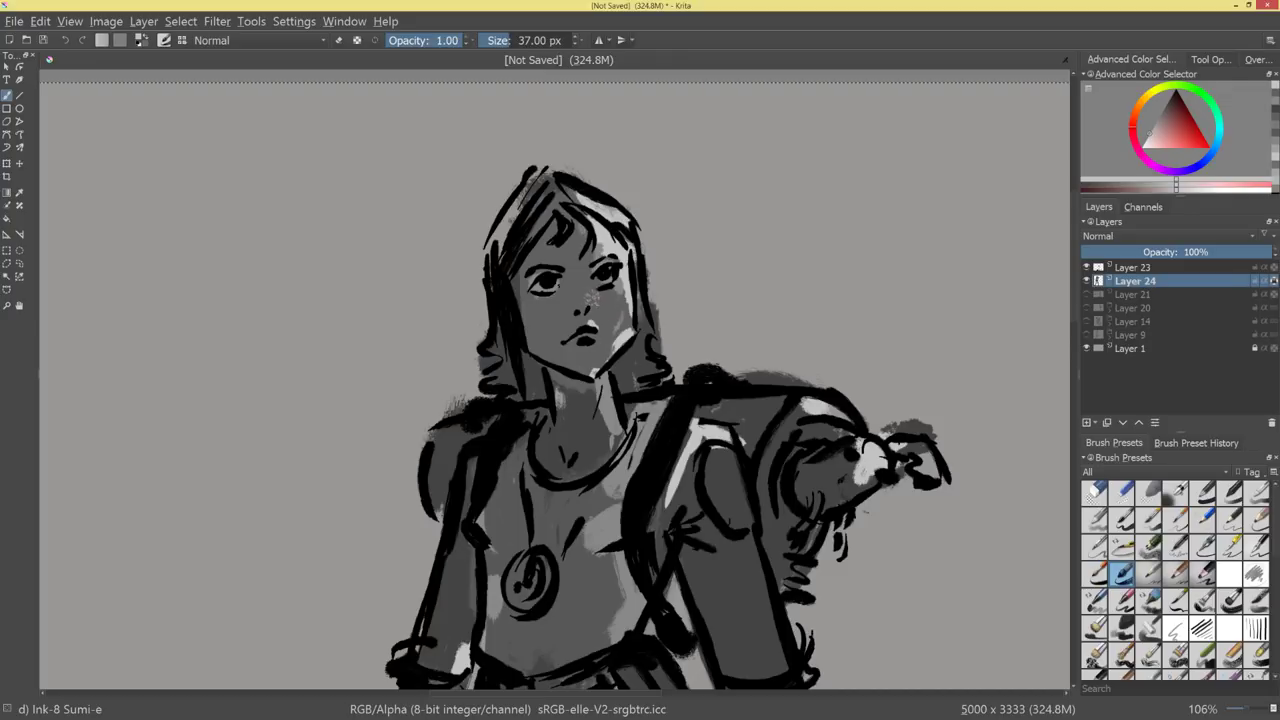
drag(636, 366, 668, 470)
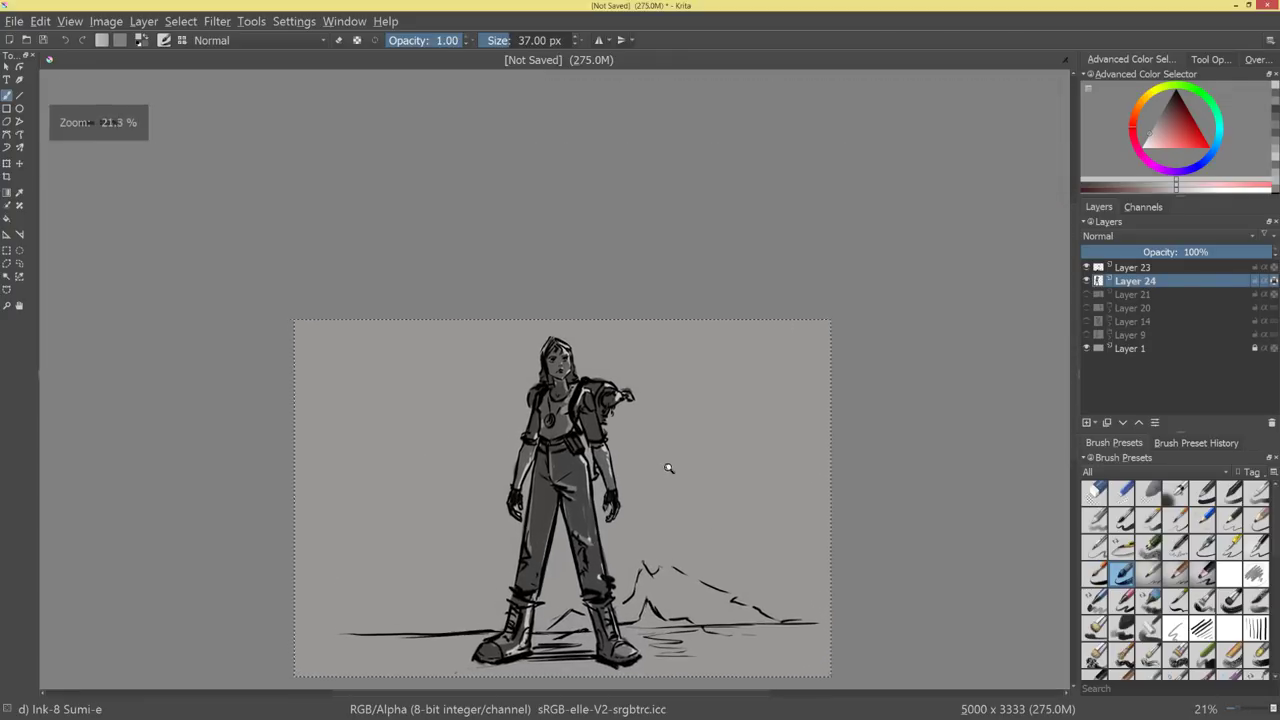
key(plus)
key(plus)
key(plus)
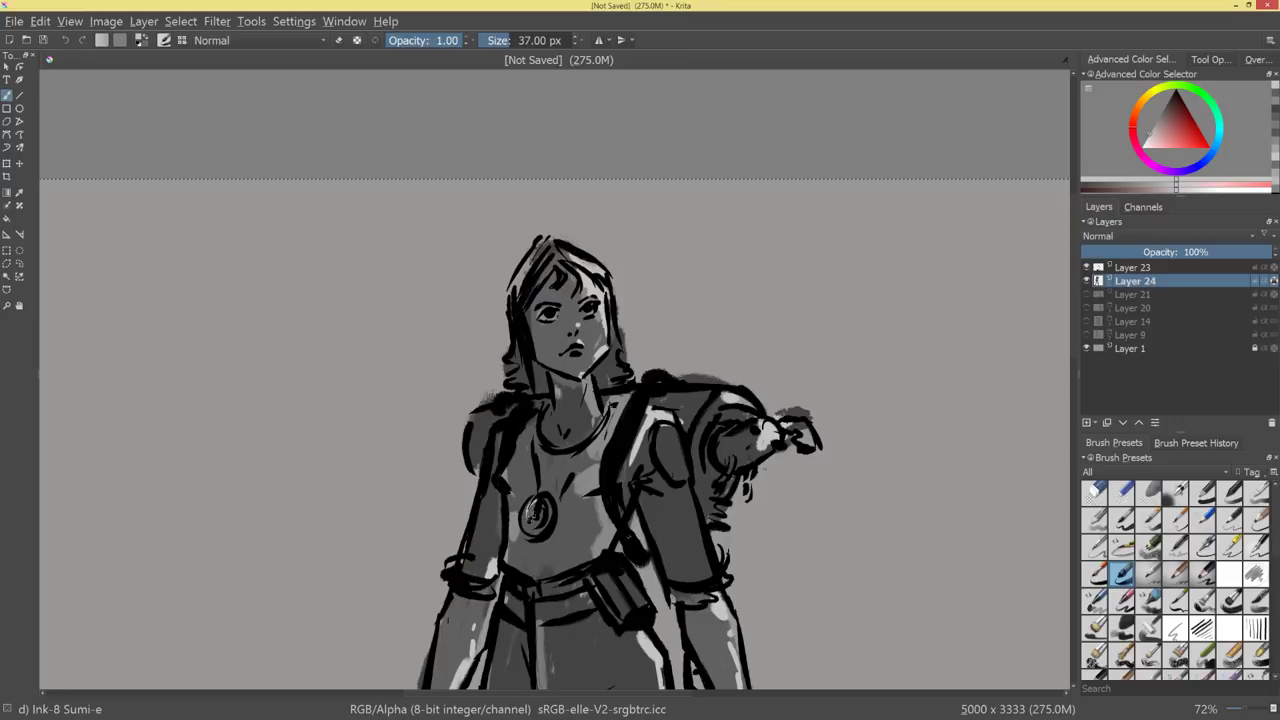
key(minus)
key(minus)
Choose a darker grey and shade both jacket sleeves with a brush of about 98 px.
mouse_move(637, 570)
mouse_down()
mouse_move(671, 562)
mouse_move(671, 536)
mouse_move(703, 491)
mouse_up()
drag(814, 530, 853, 520)
drag(773, 513, 738, 340)
click(1169, 107)
drag(1169, 107, 1171, 97)
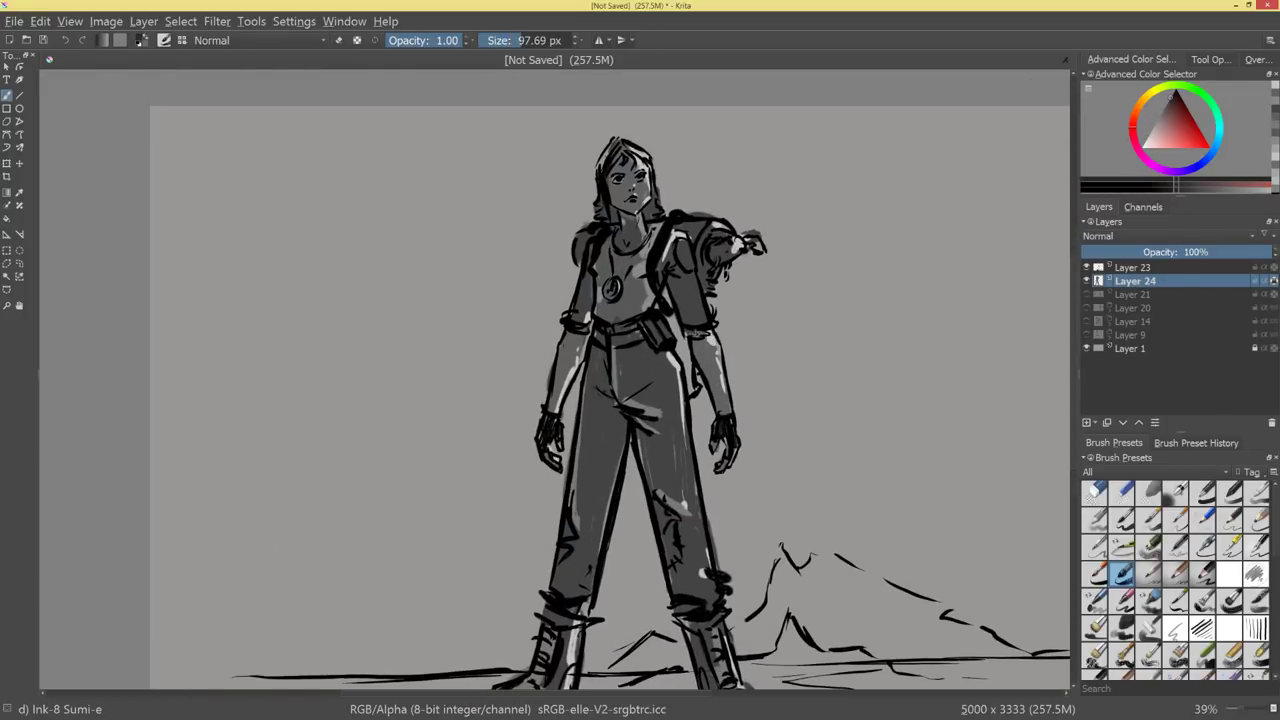
drag(694, 332, 708, 344)
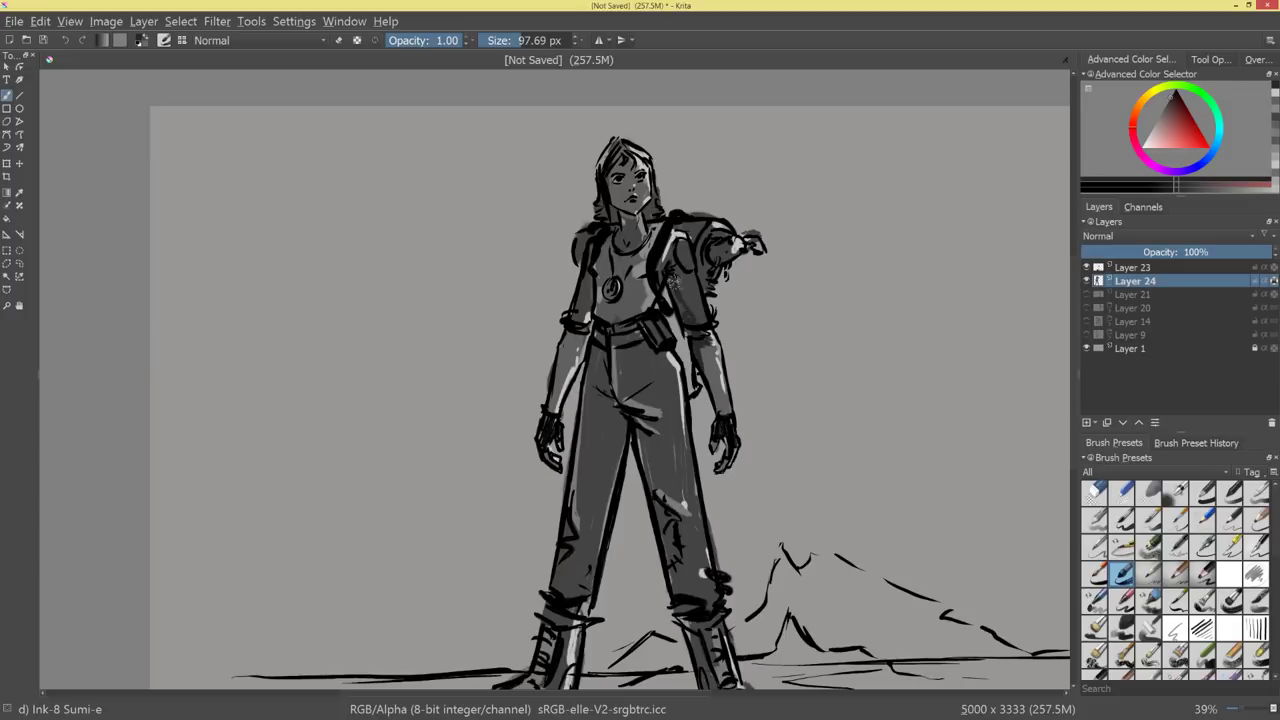
drag(568, 296, 588, 326)
Enlarge the brush to about 108 px and shade the lower trouser legs and the backpack in dark and sampled greys.
key(bracketright)
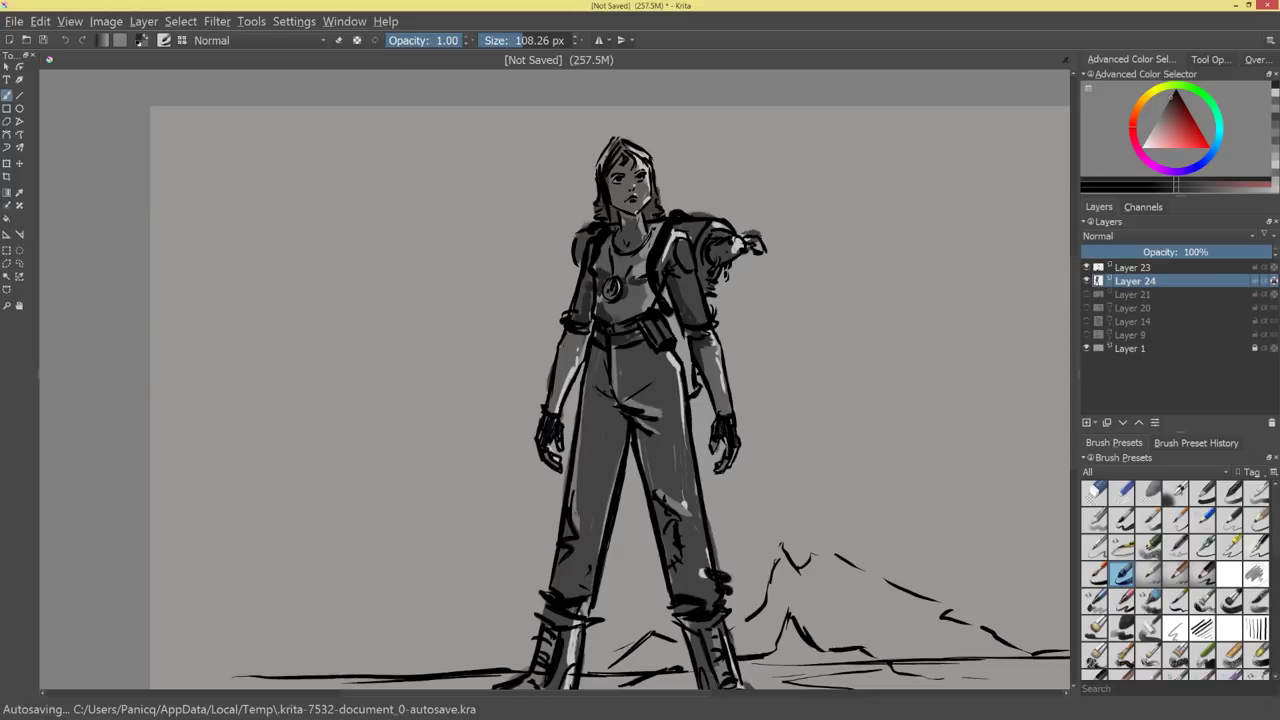
scroll(640, 264, down, 4)
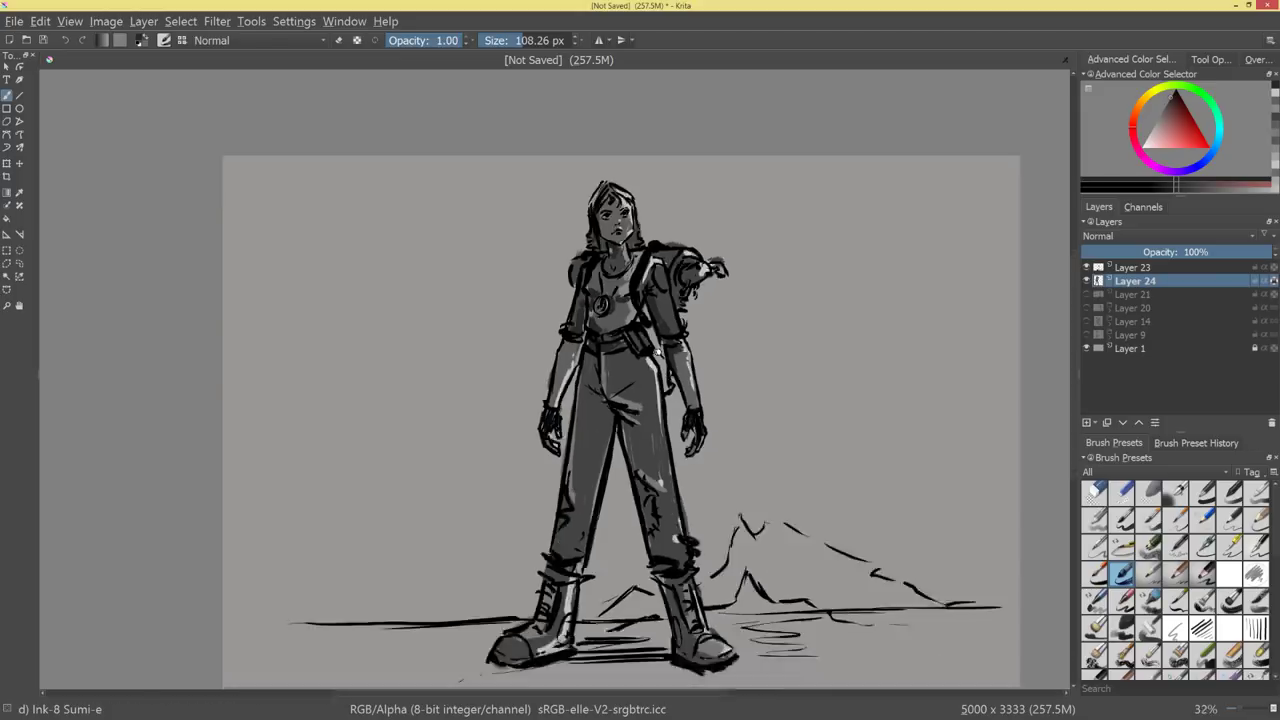
scroll(666, 360, up, 2)
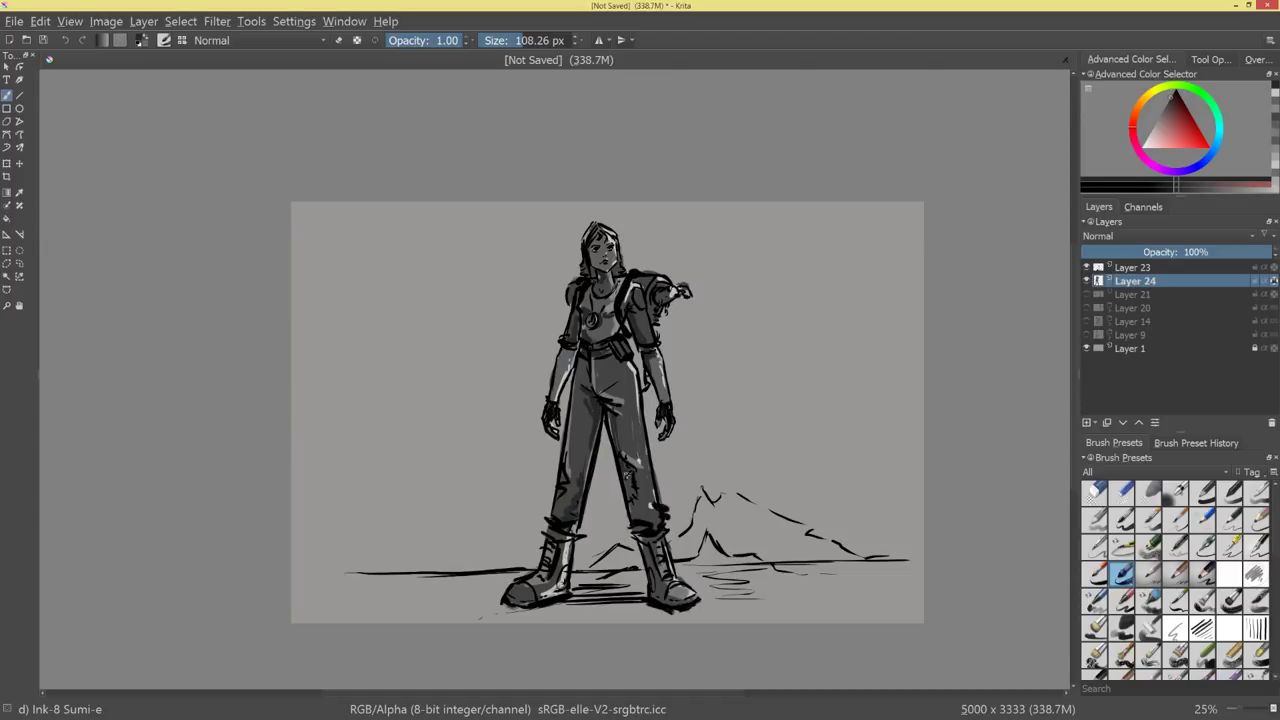
scroll(722, 430, down, 1)
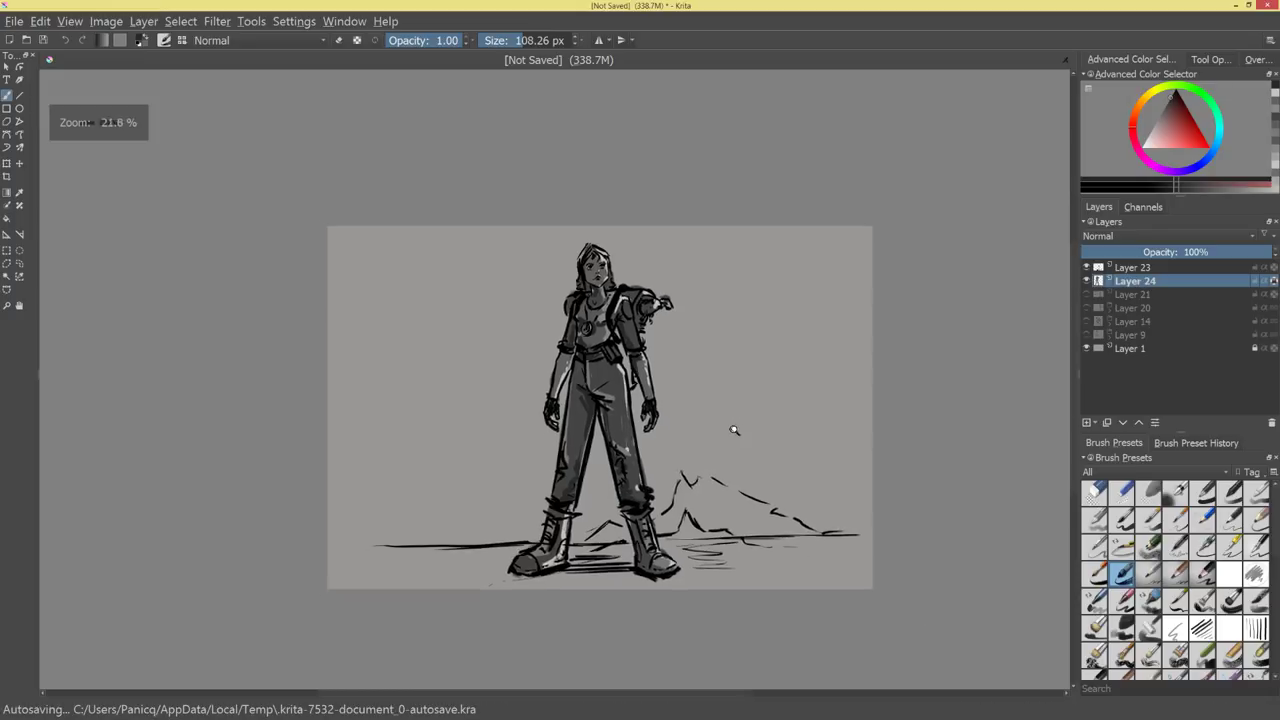
scroll(734, 431, up, 2)
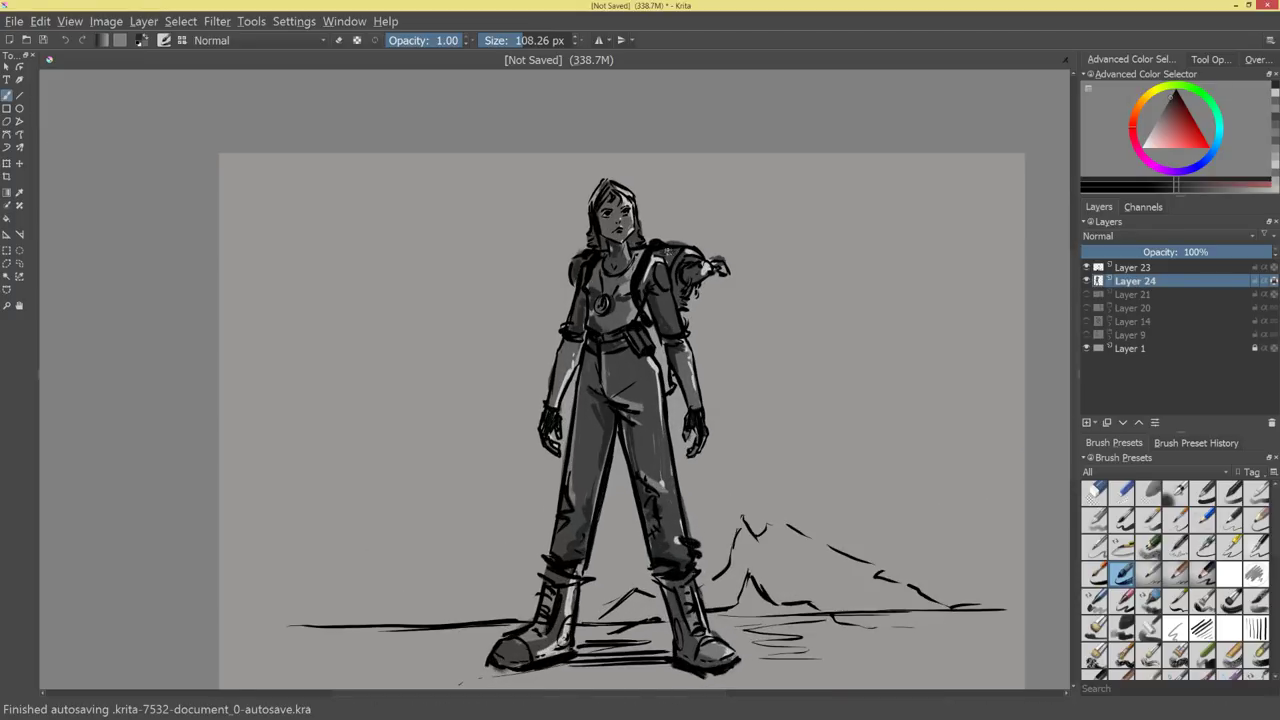
drag(678, 255, 686, 287)
ctrl+click(678, 247)
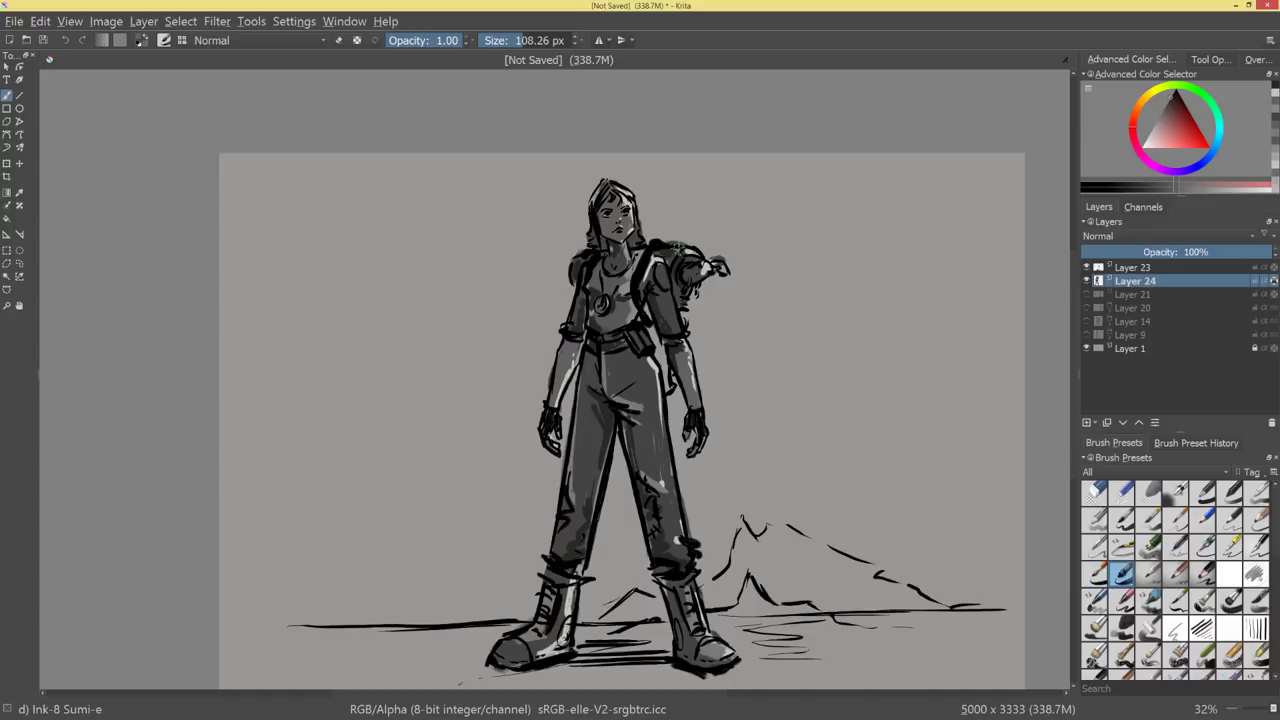
drag(708, 280, 800, 580)
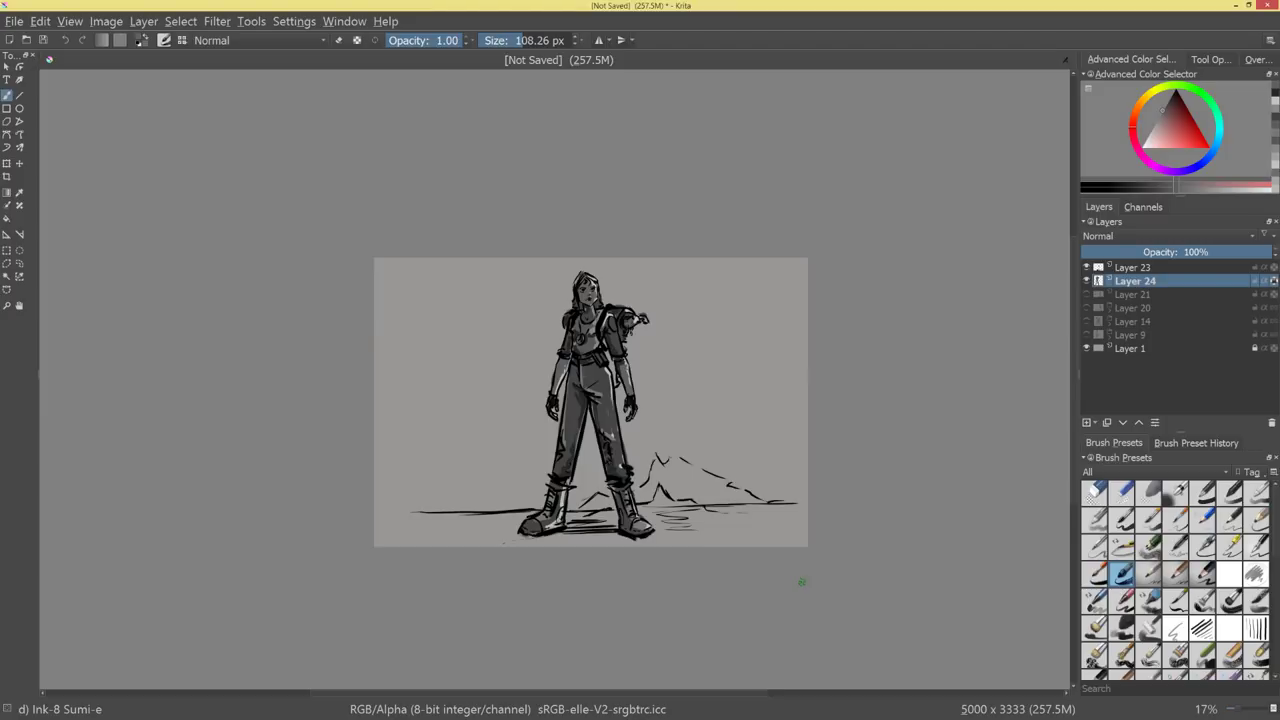
Add a new paint layer, move it above Layer 23 and set its blending mode to Color.
click(1088, 423)
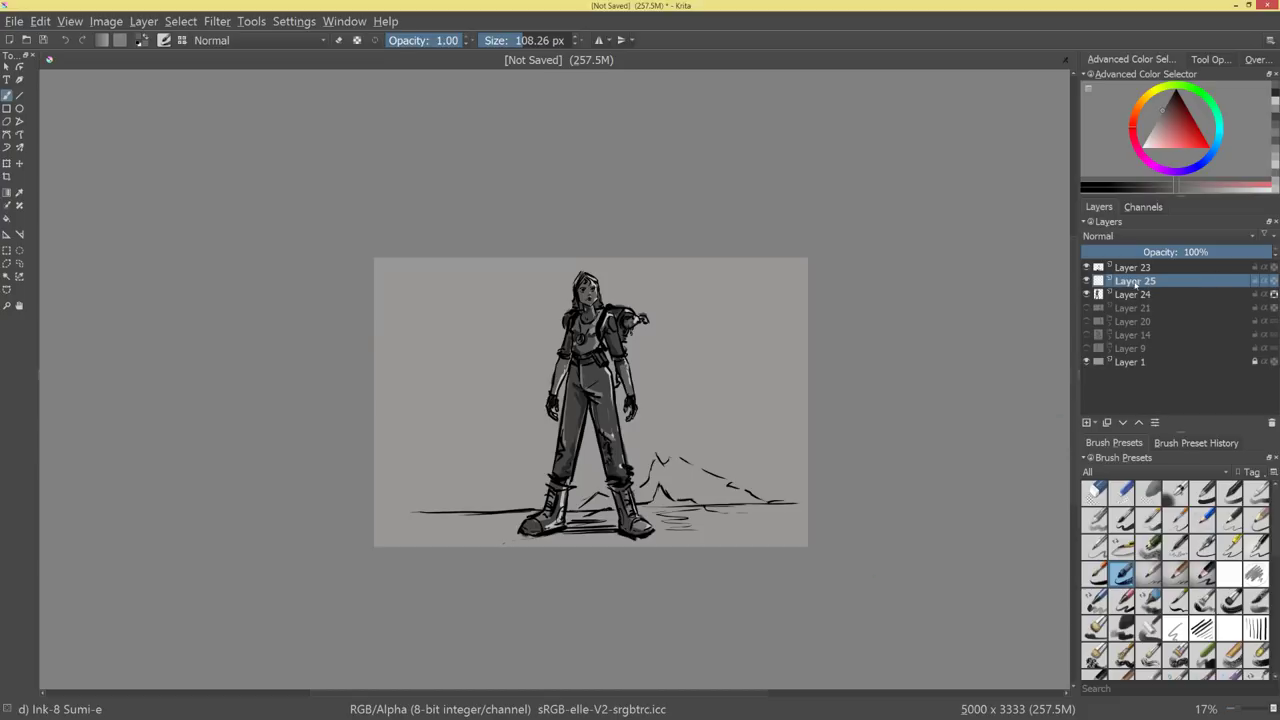
drag(1135, 284, 1137, 258)
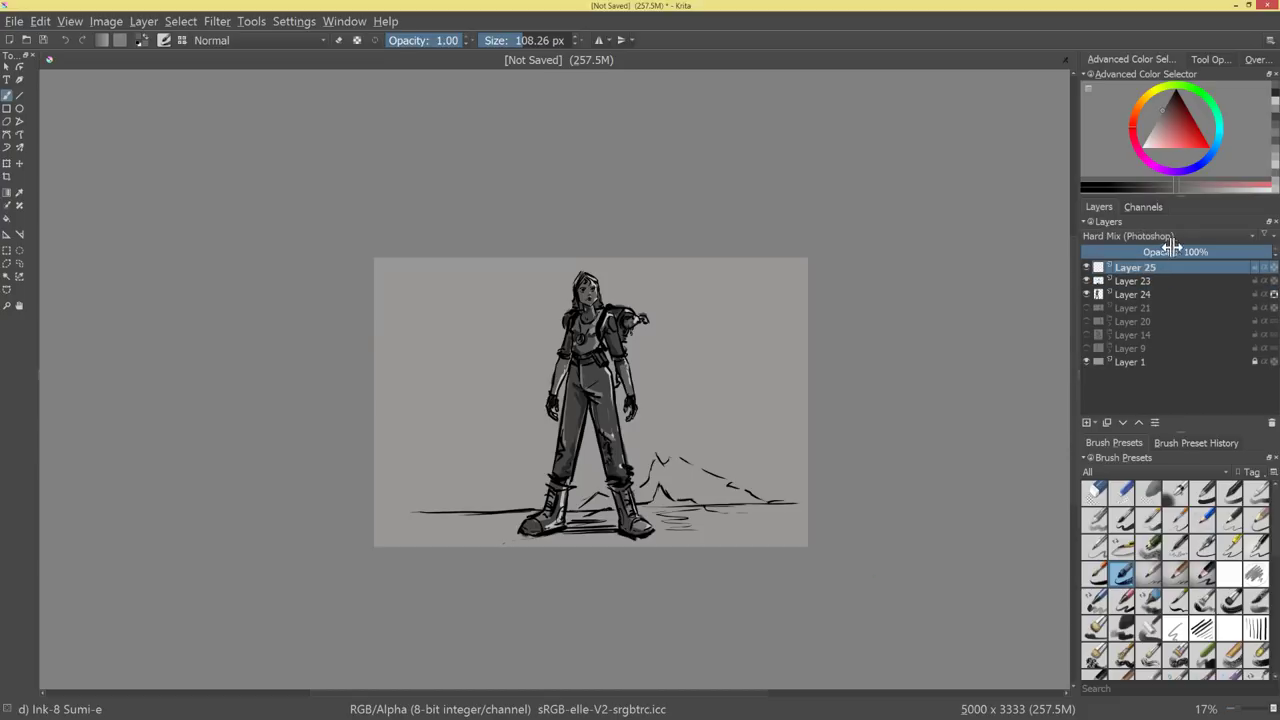
click(1160, 237)
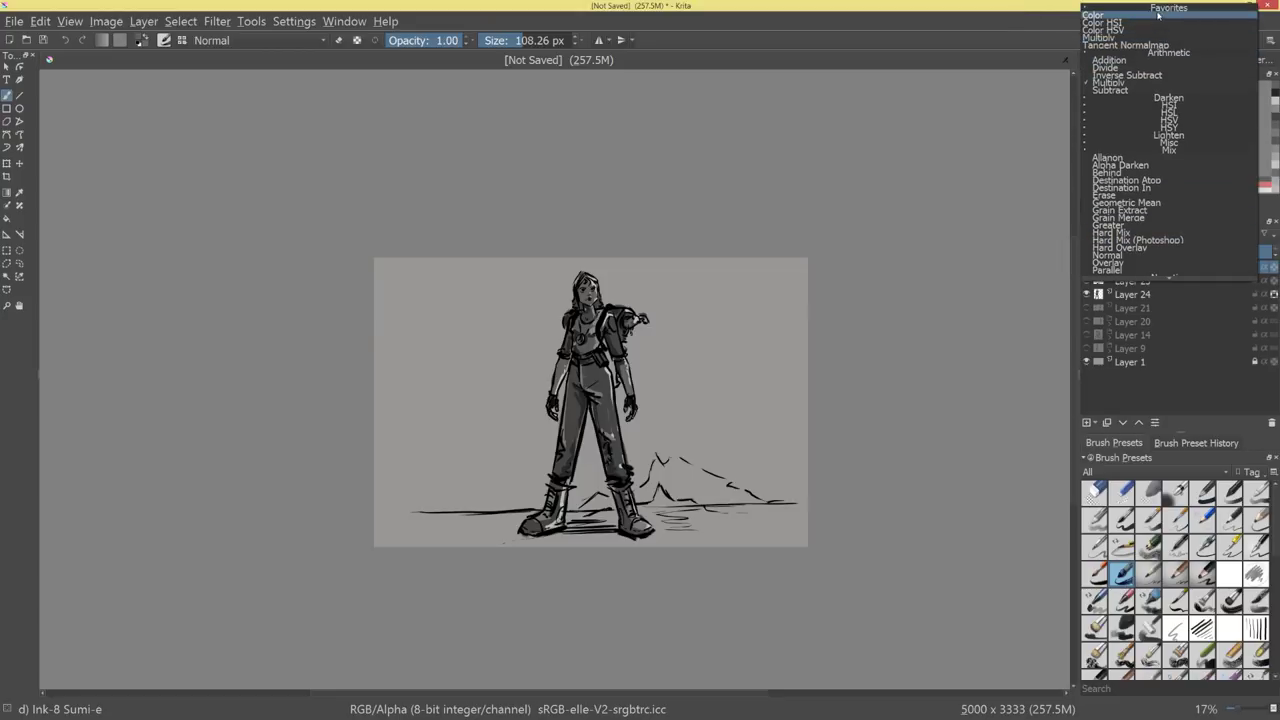
click(1162, 15)
Pick a saturated orange and colour the character's shirt on the new layer with a brush of about 131 px.
click(1139, 108)
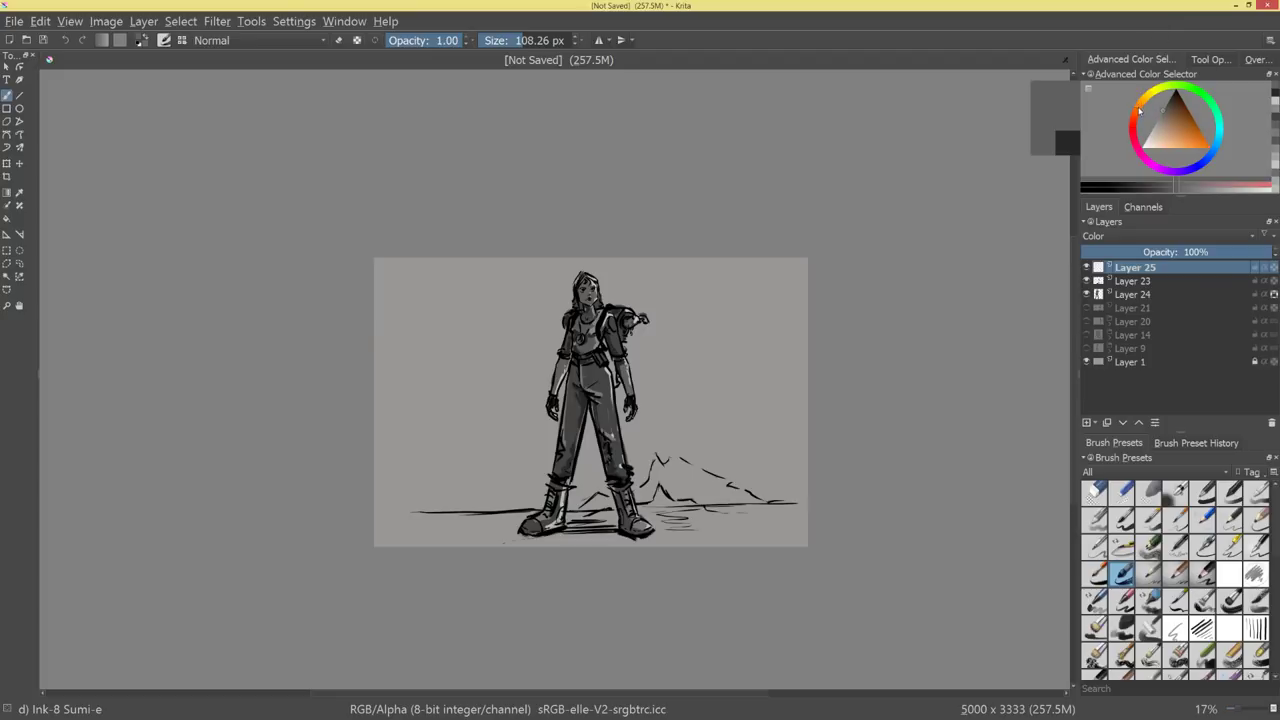
click(1191, 144)
key(space)
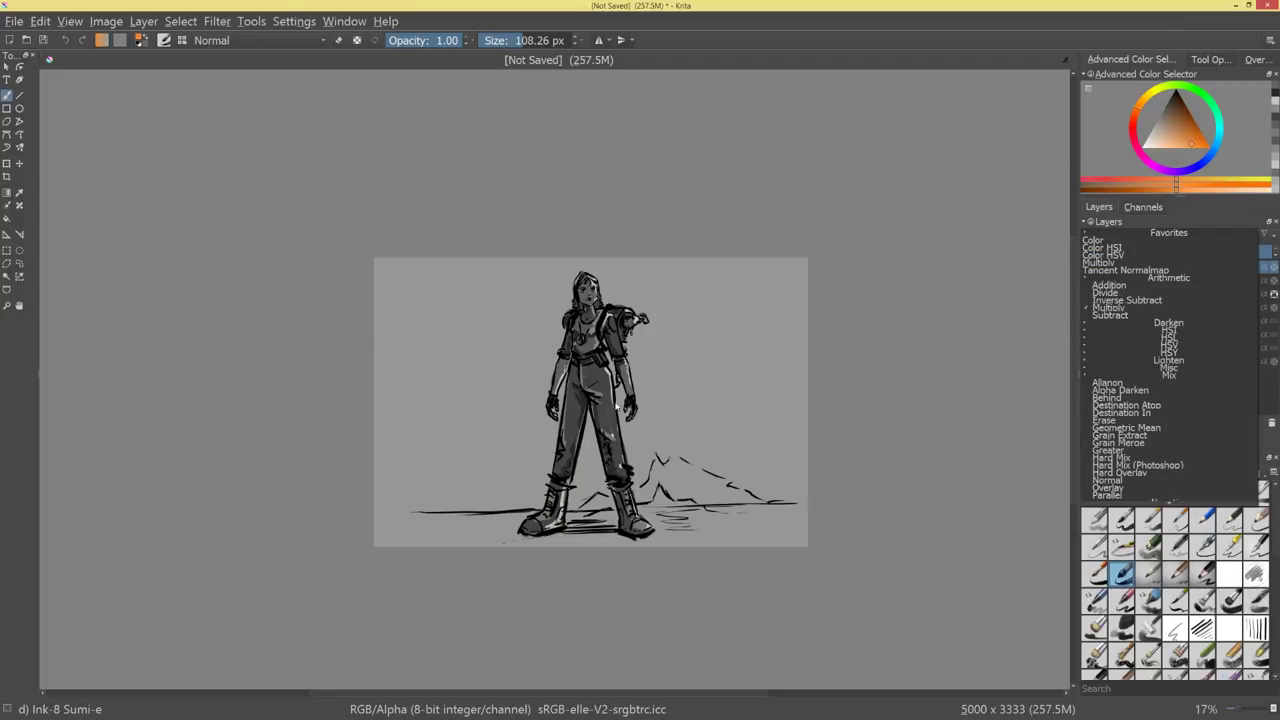
click(664, 371)
mouse_move(685, 350)
mouse_down()
mouse_move(680, 299)
mouse_move(629, 291)
mouse_move(620, 314)
mouse_move(594, 321)
mouse_up()
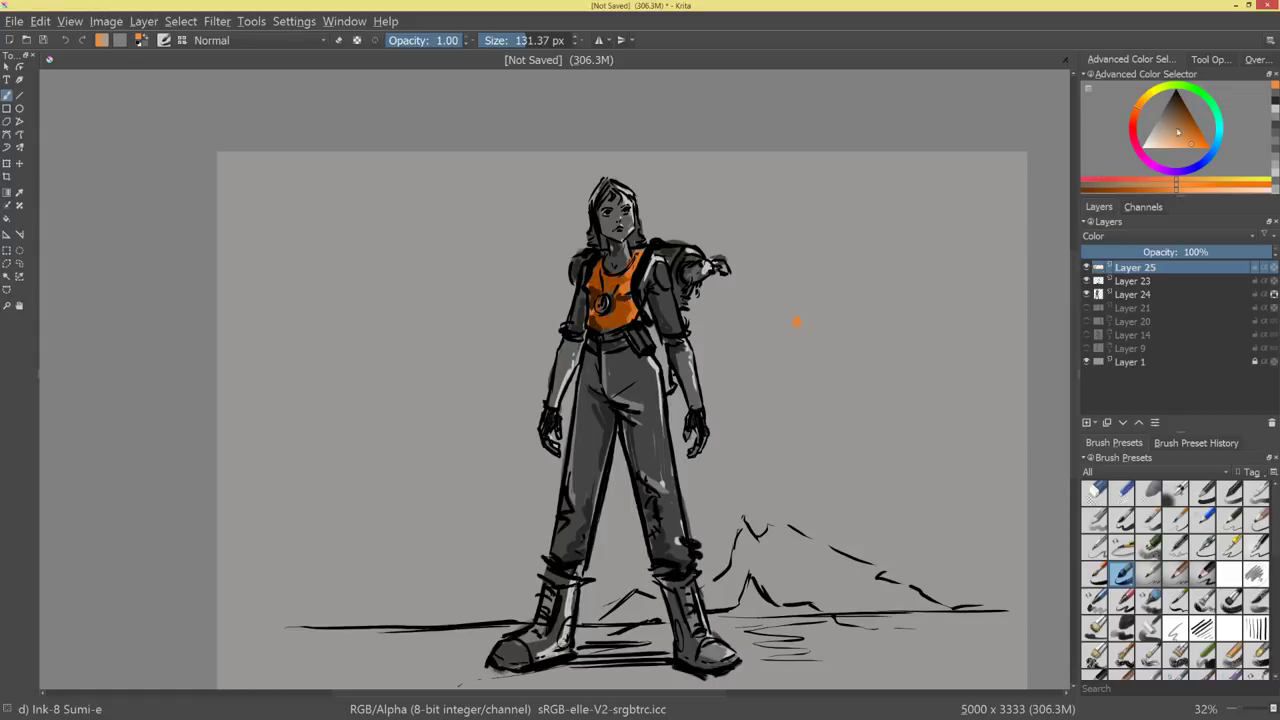
Choose a paler orange skin tone and colour the face, neck, forearms and fingers.
drag(1174, 141, 1164, 144)
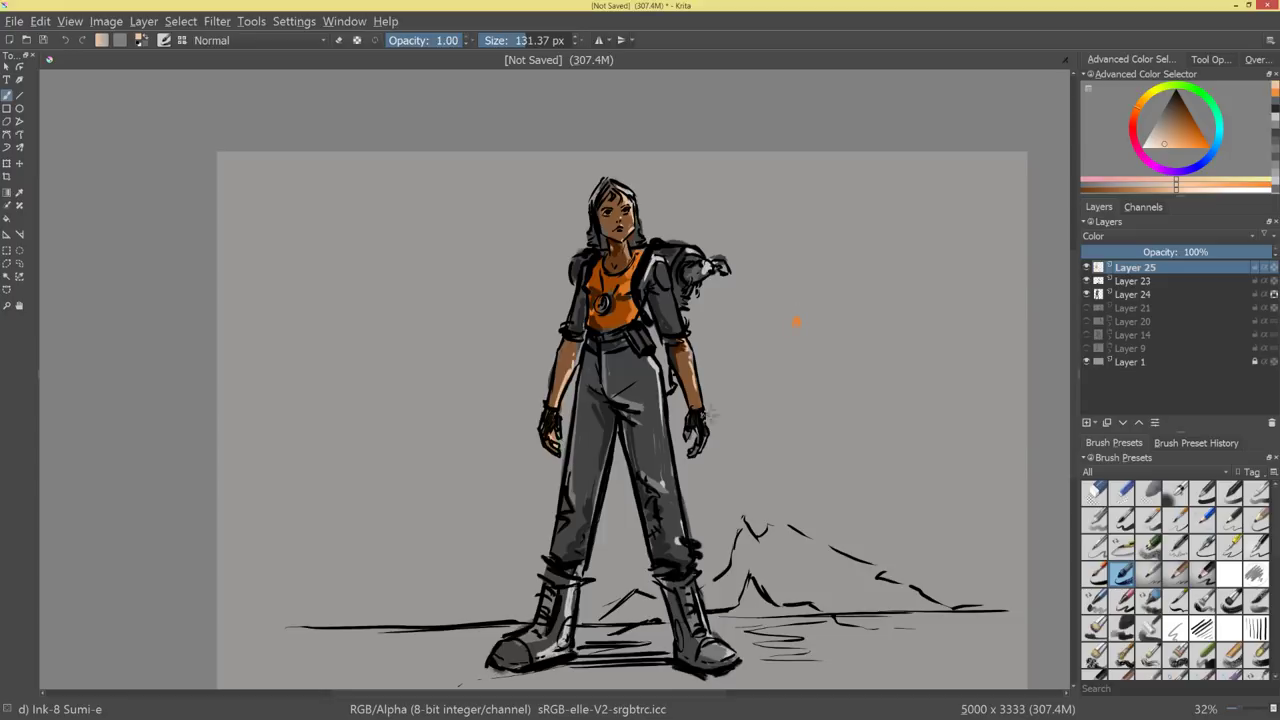
key(e)
key(e)
Pick a dark reddish brown and fill both trouser legs with a brush of about 201 px.
mouse_move(1174, 142)
mouse_down()
mouse_move(1160, 130)
mouse_move(1186, 118)
mouse_move(1178, 110)
mouse_up()
drag(611, 444, 636, 444)
mouse_move(594, 442)
mouse_down()
mouse_move(591, 380)
mouse_move(567, 565)
mouse_up()
drag(619, 361, 632, 362)
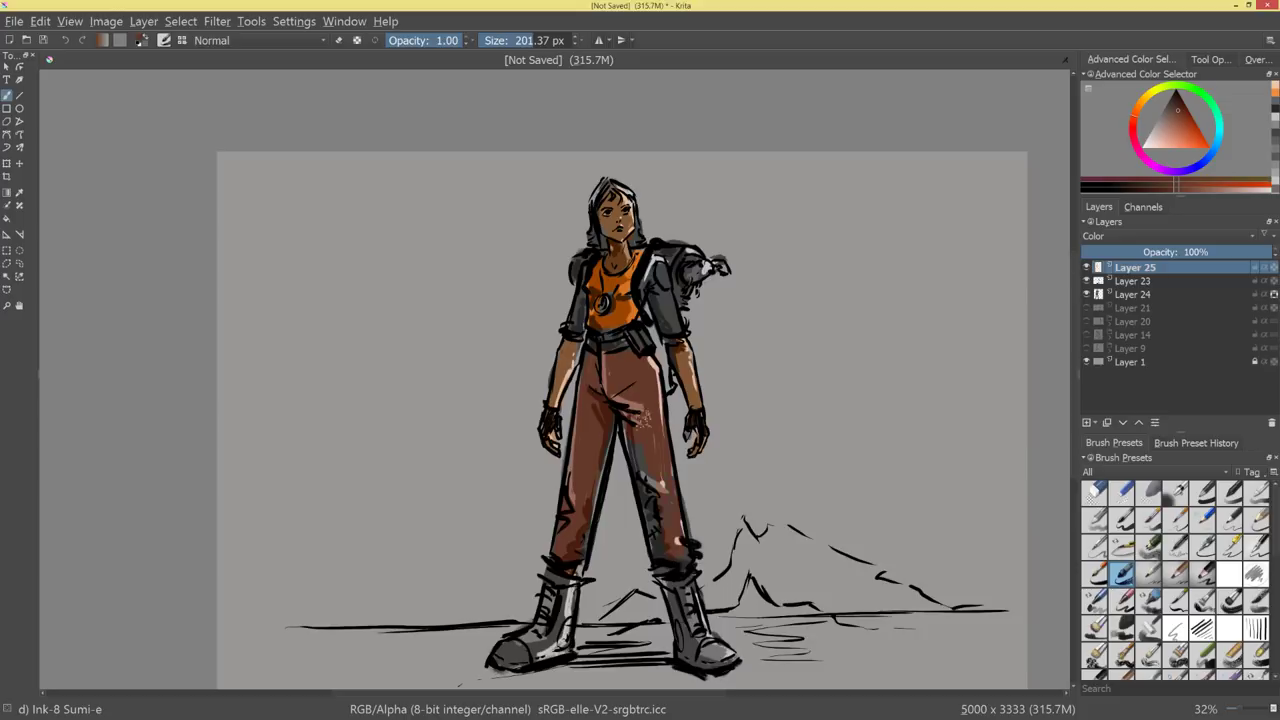
mouse_move(643, 419)
mouse_down()
mouse_move(646, 501)
mouse_move(620, 359)
mouse_up()
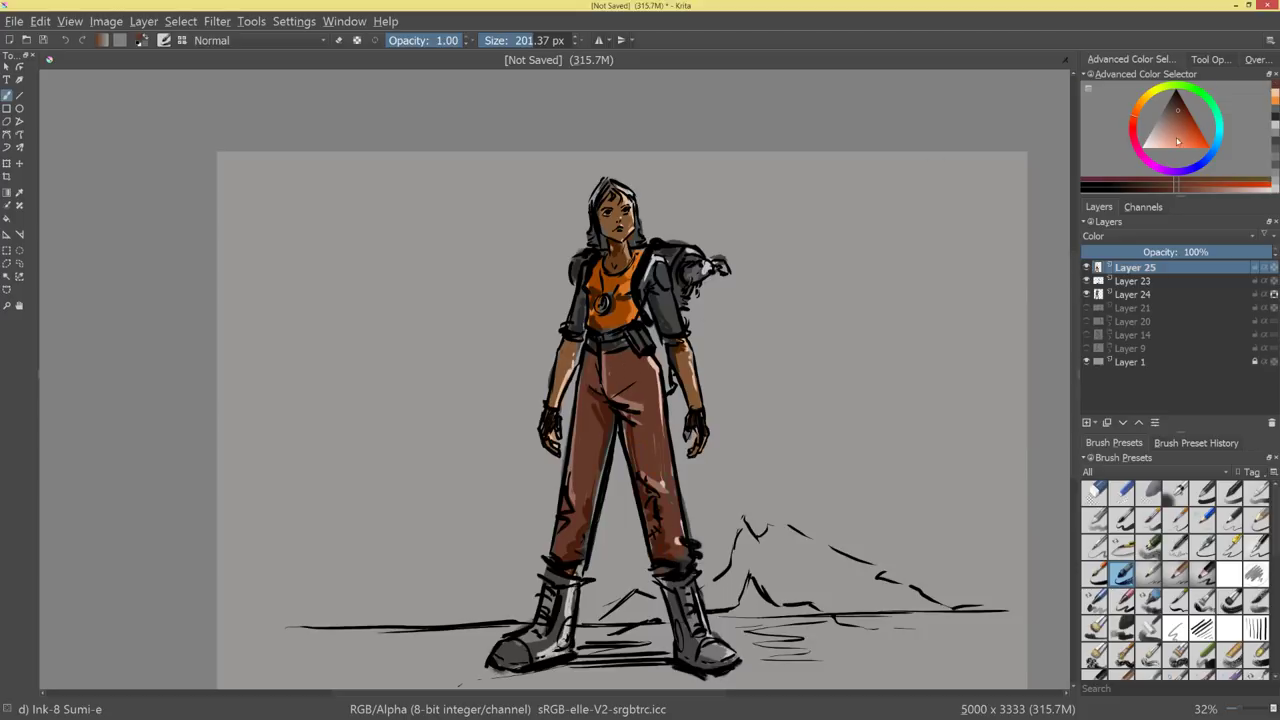
Choose a lighter red-orange and tint the character's hair with a brush of about 169 px.
drag(1177, 141, 1174, 133)
drag(594, 238, 586, 238)
drag(598, 246, 596, 238)
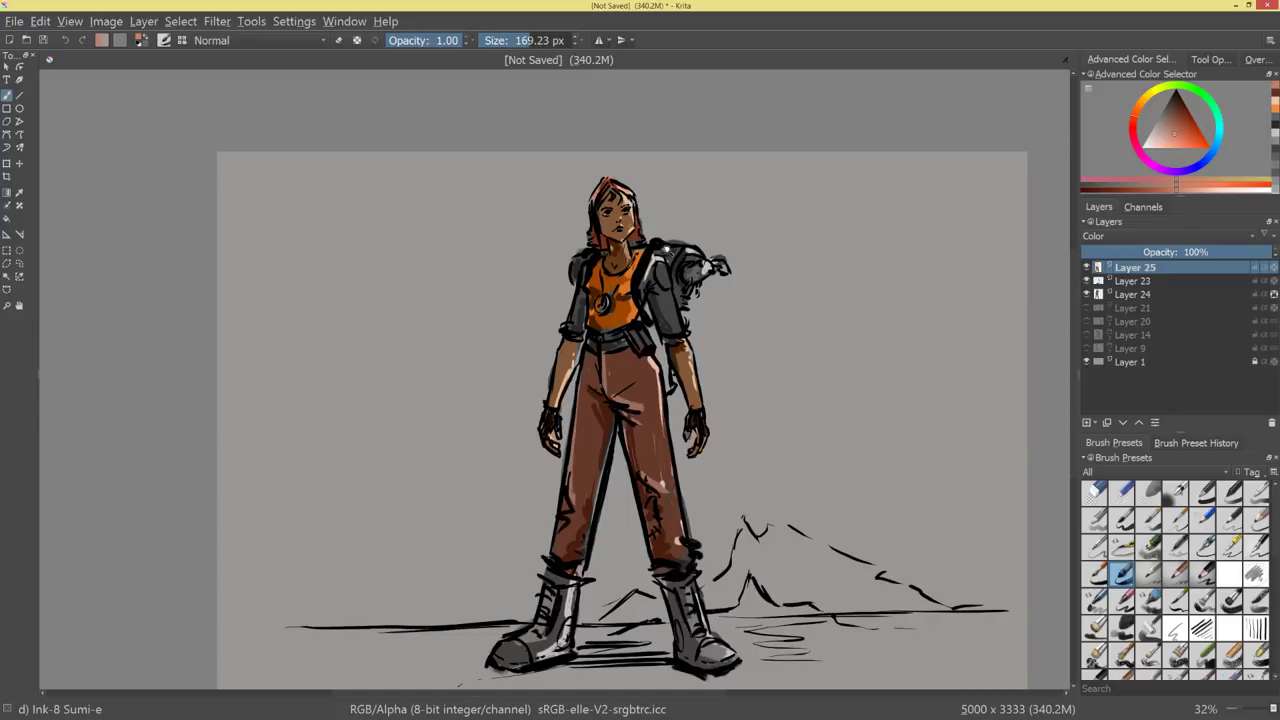
Colour both boots in dark reddish-brown tones with a brush of about 198 px.
drag(767, 312, 720, 319)
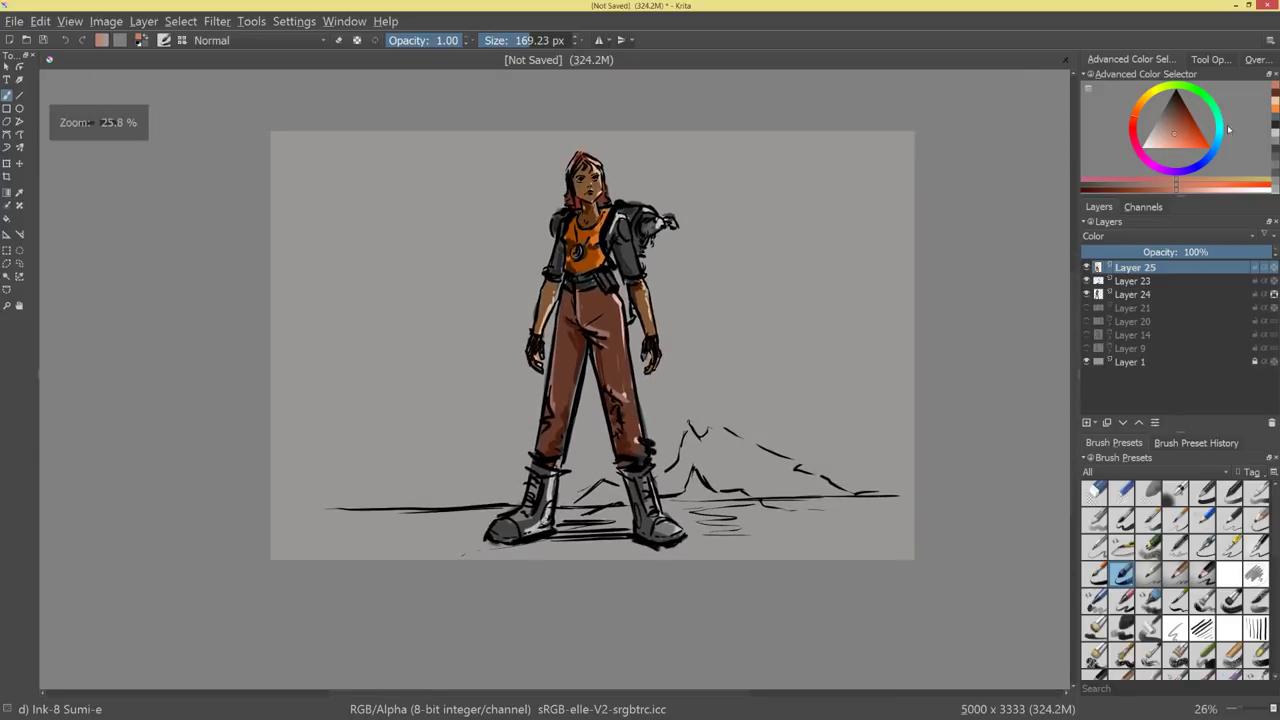
click(1176, 117)
key(bracketright)
click(527, 525)
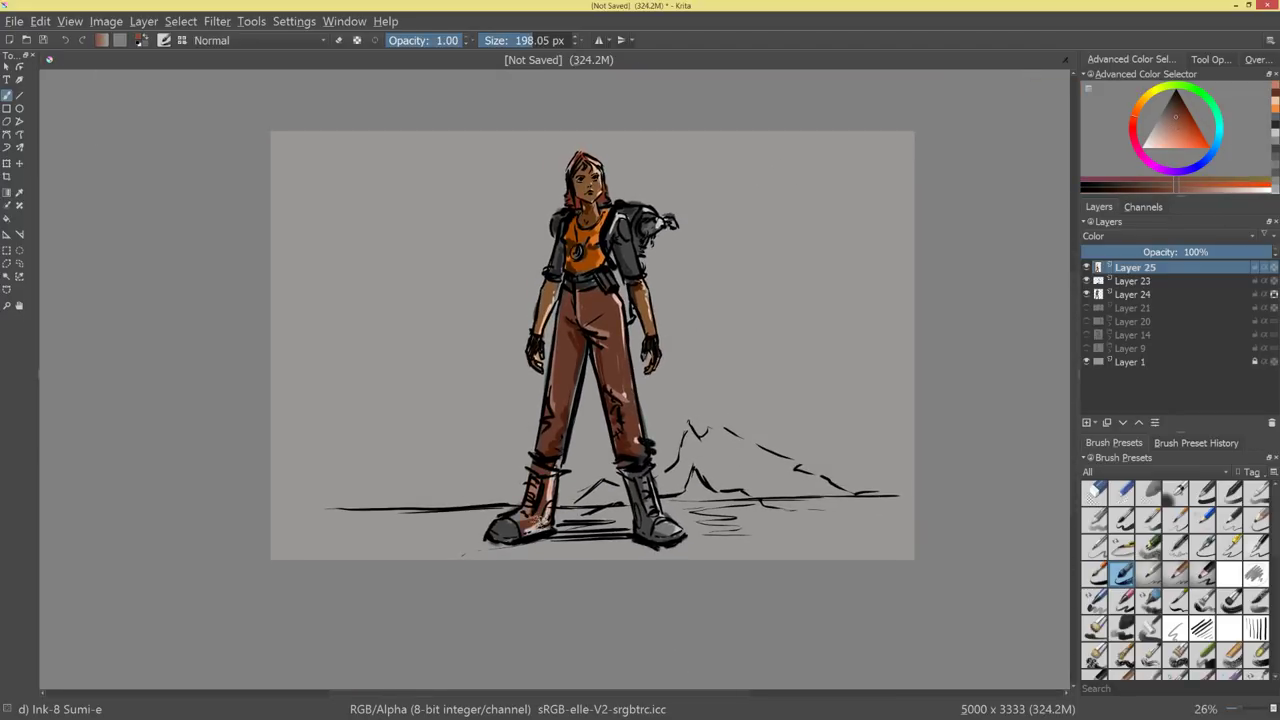
drag(494, 533, 536, 494)
click(1174, 110)
drag(645, 511, 648, 530)
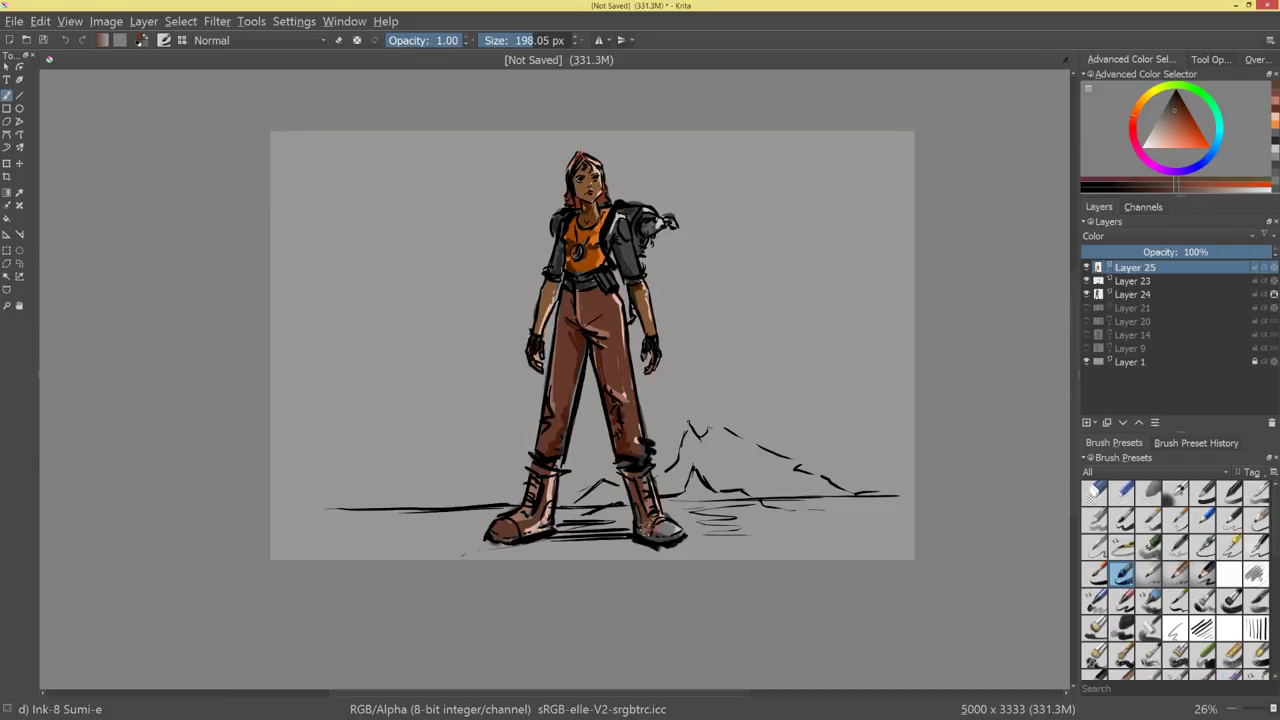
Merge Layer 25, Layer 23 and Layer 24 into a single layer.
key(plus)
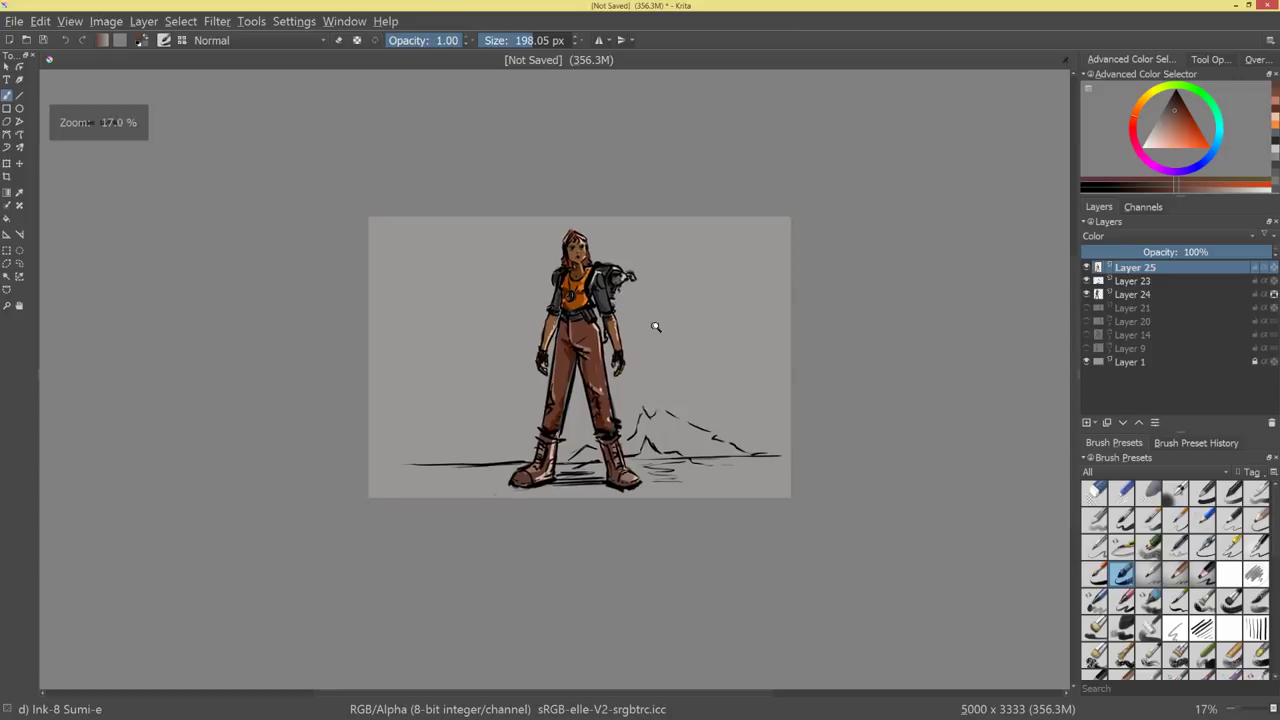
shift+click(1138, 295)
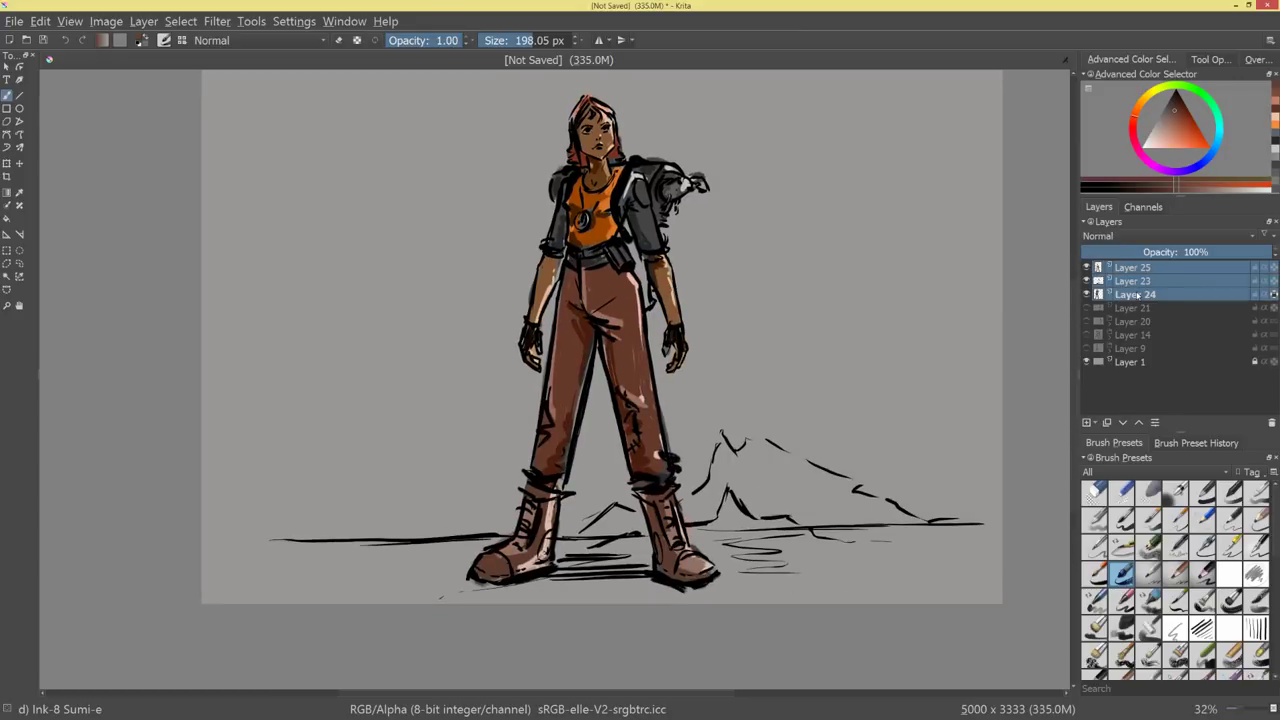
key(ctrl+e)
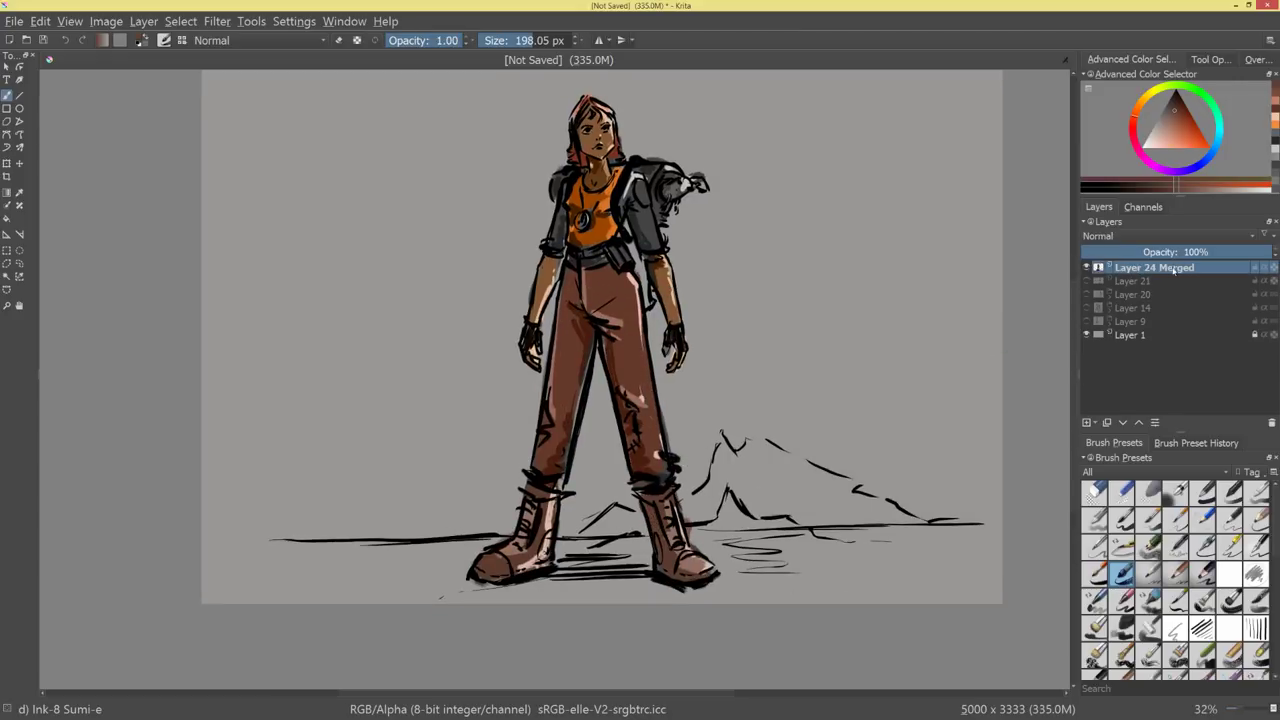
Apply an HSV/HSL adjustment to the merged figure with a slight hue shift, saturation 28 and lightness 8.
key(ctrl+u)
drag(820, 144, 928, 206)
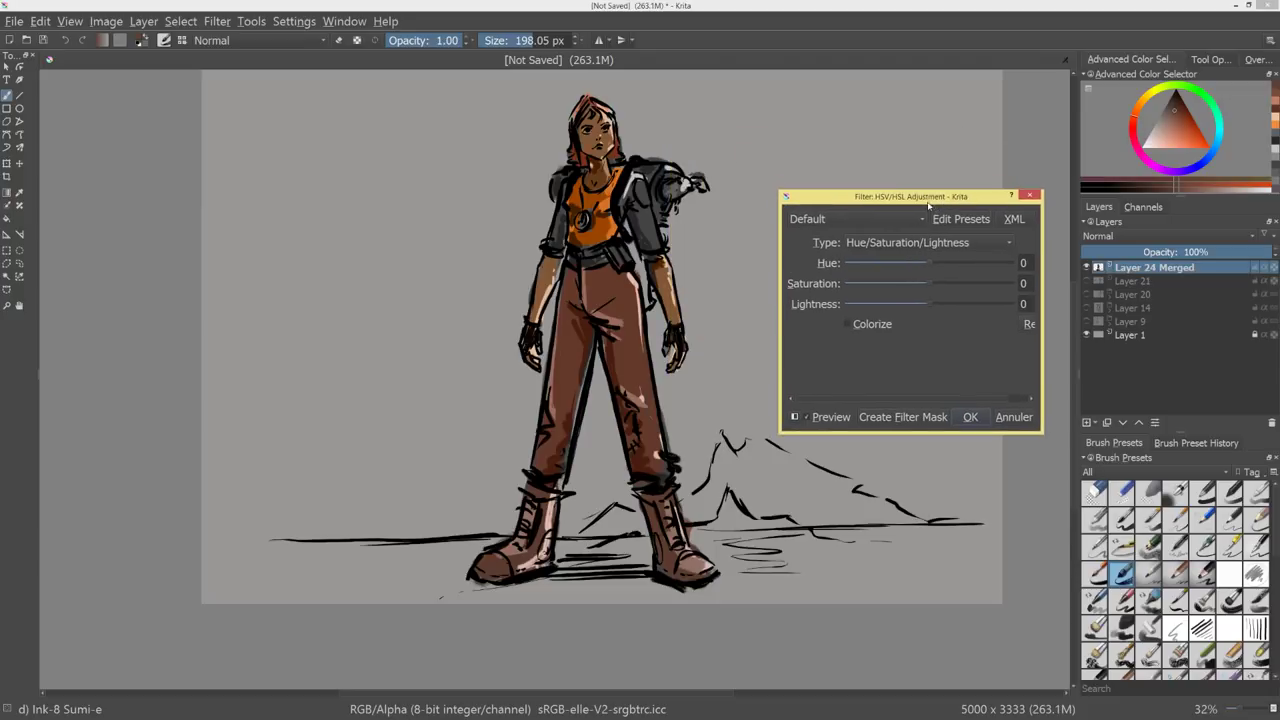
mouse_move(930, 262)
mouse_down()
mouse_move(951, 289)
mouse_move(931, 264)
mouse_move(942, 308)
mouse_move(911, 262)
mouse_move(932, 265)
mouse_up()
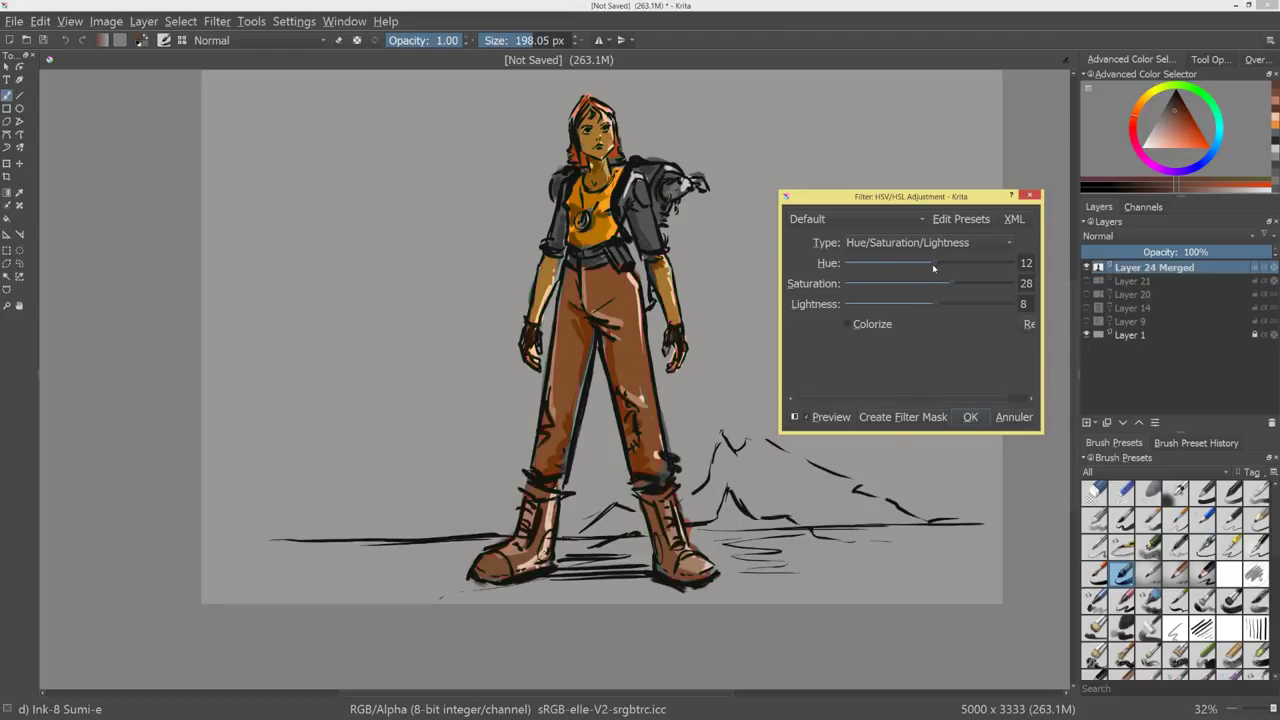
click(969, 417)
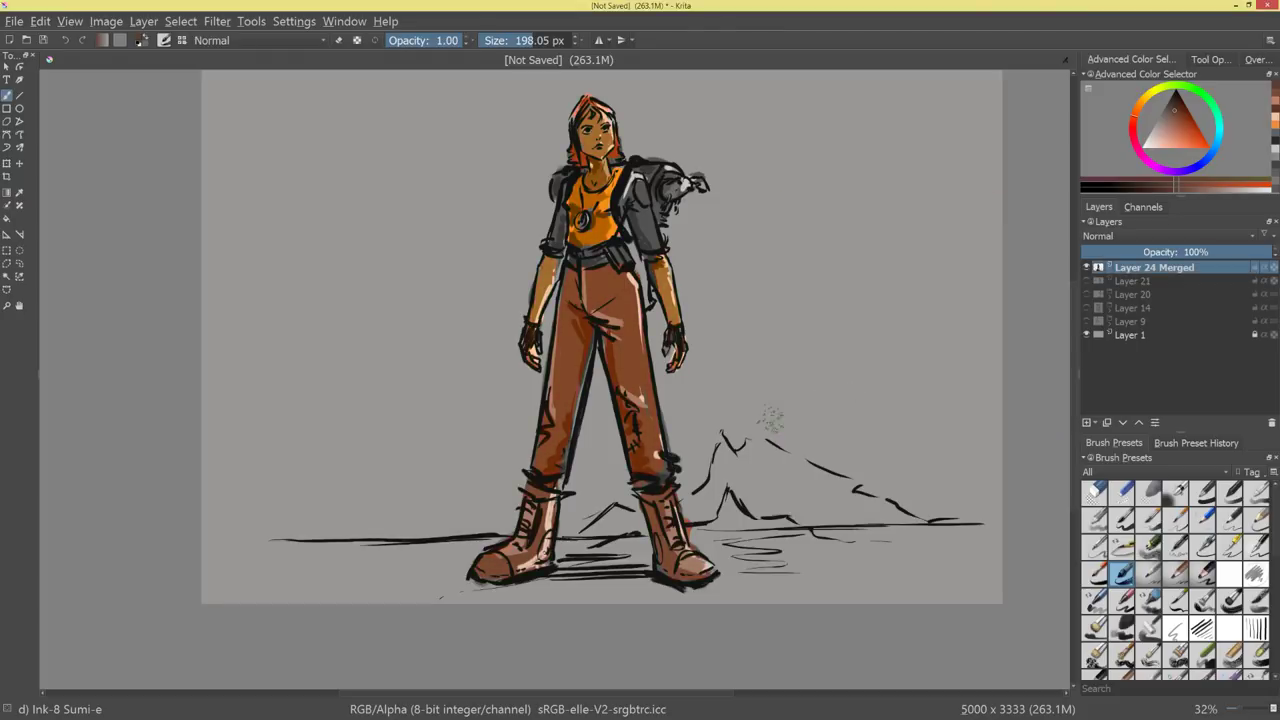
Undo the HSV/HSL adjustment and the layer merge.
key(minus)
key(minus)
drag(766, 457, 770, 450)
key(ctrl+z)
key(ctrl+z)
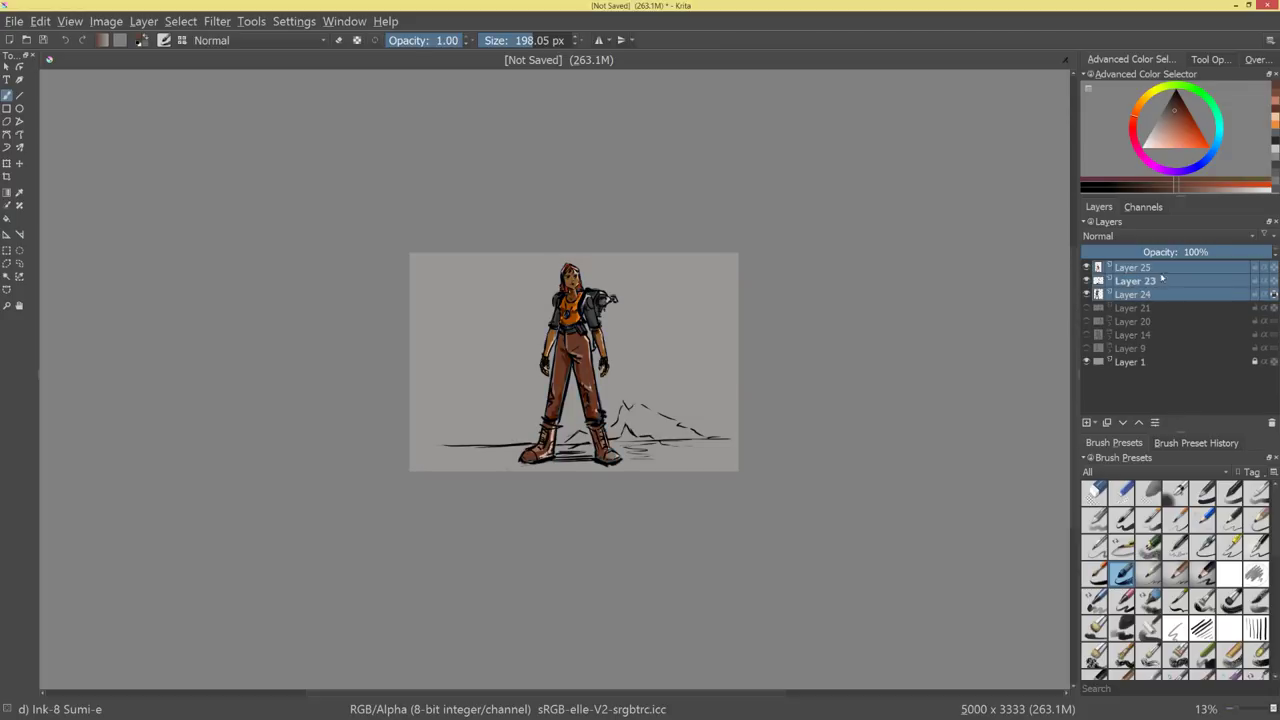
Delete the Color-mode Layer 25 that holds the figure's colours.
click(1160, 270)
click(1272, 423)
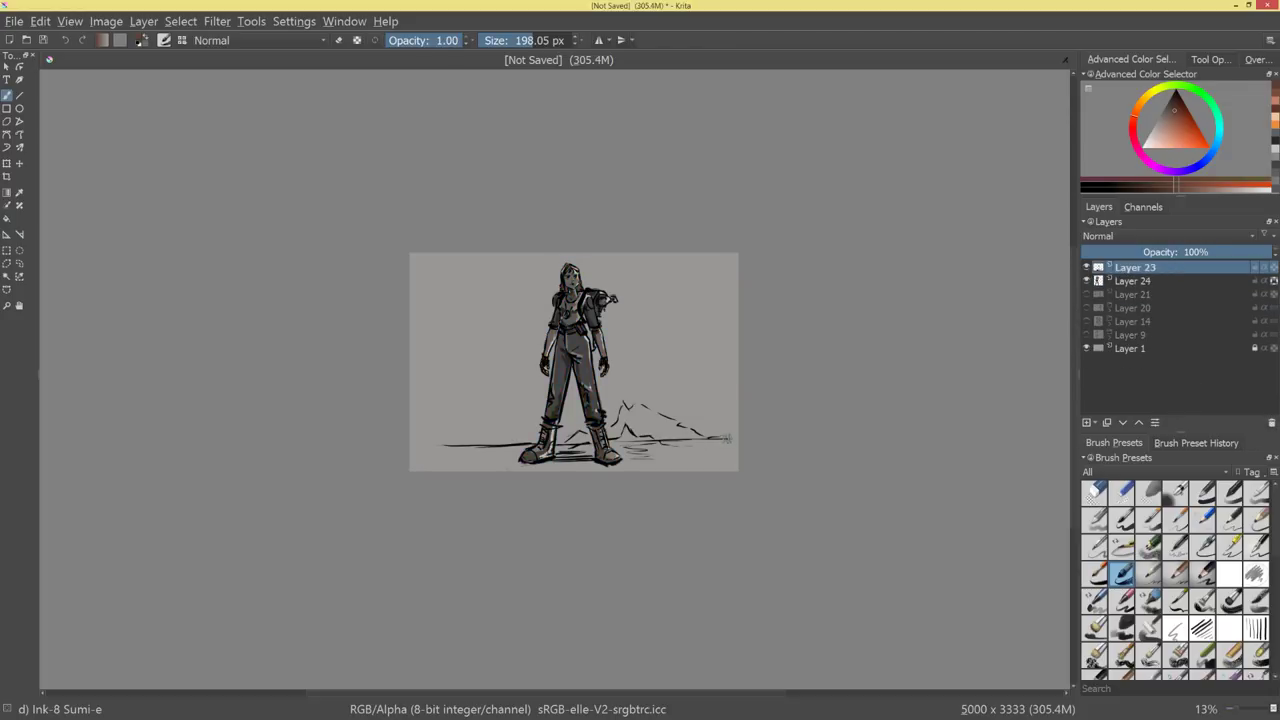
key(equal)
key(equal)
Add a new layer directly above Layer 24 and set its blending mode to Addition.
click(1140, 282)
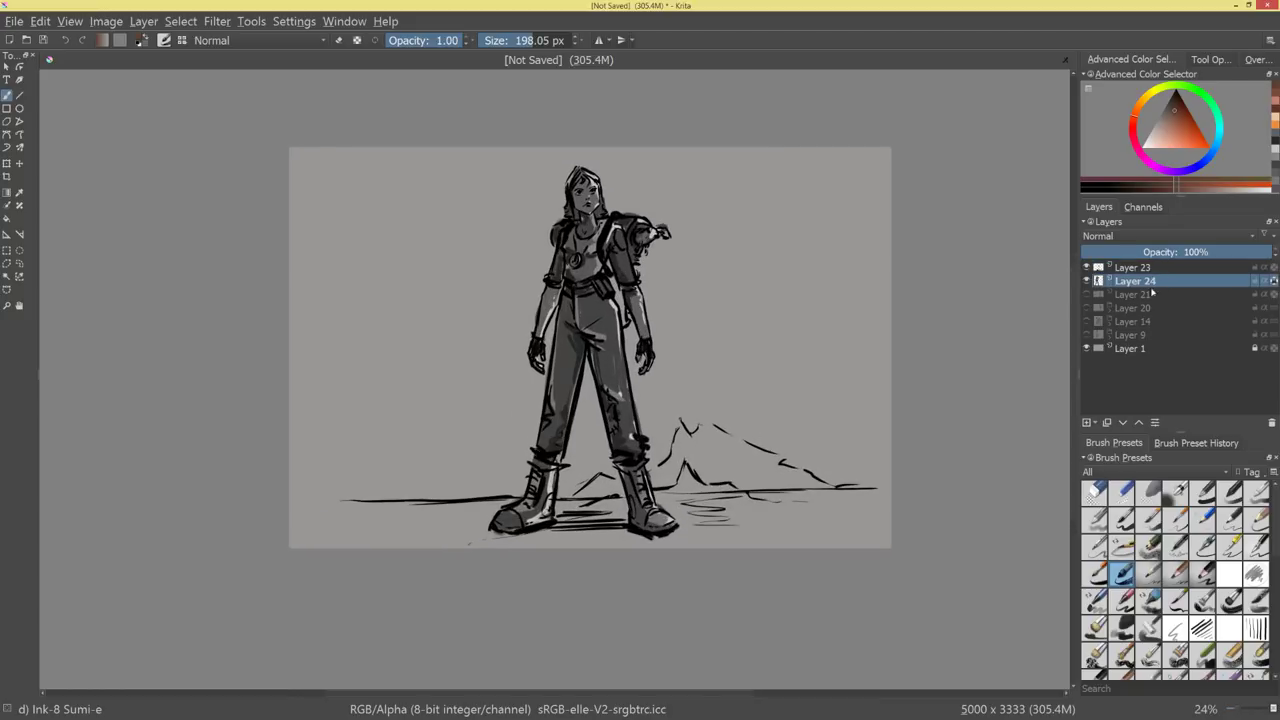
key(equal)
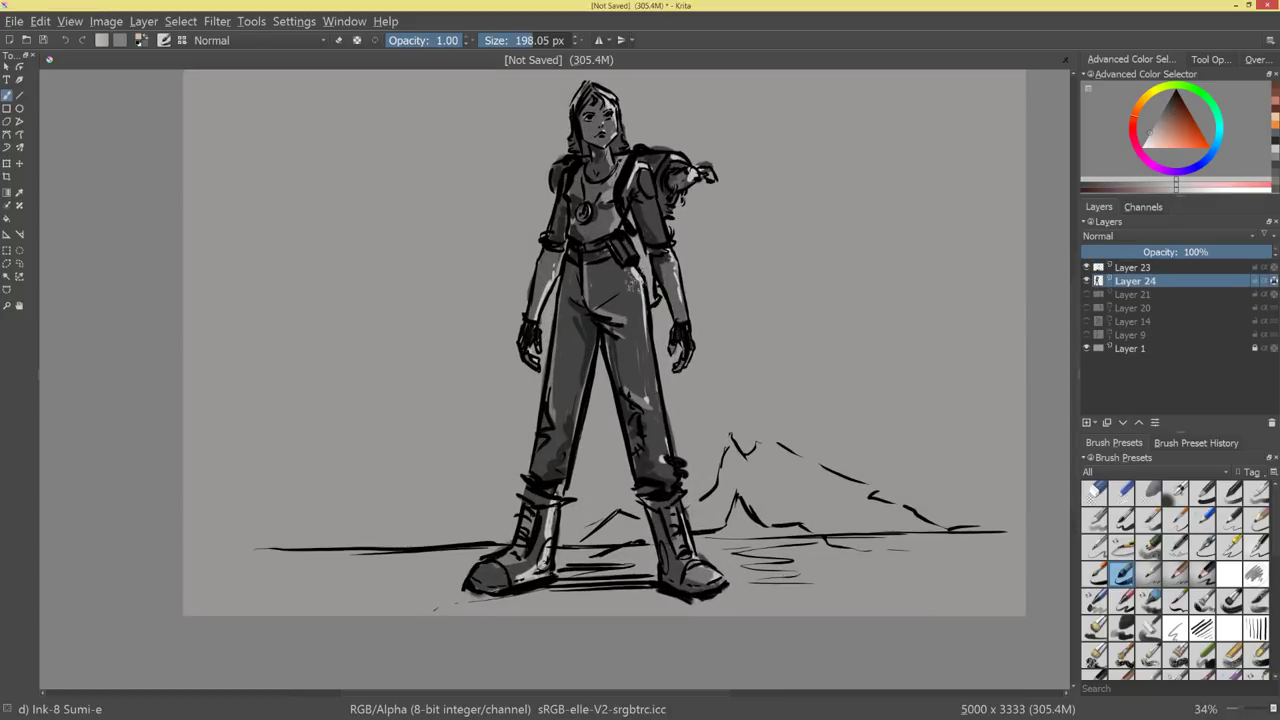
click(1087, 423)
click(1140, 238)
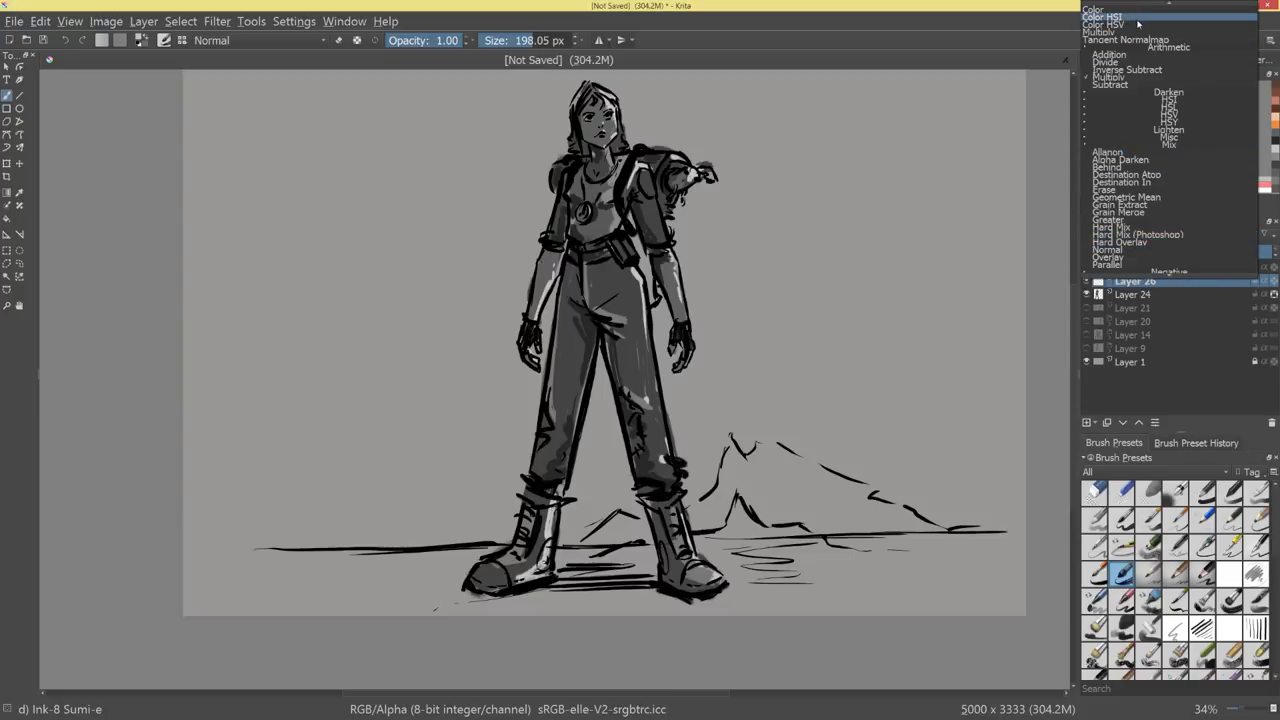
click(1120, 56)
Paint near-white highlights down the light-facing trouser leg, the belt pouch, the shoulder and the jacket sleeve.
mouse_move(617, 282)
mouse_down()
mouse_move(632, 272)
mouse_move(642, 352)
mouse_up()
key(ctrl+z)
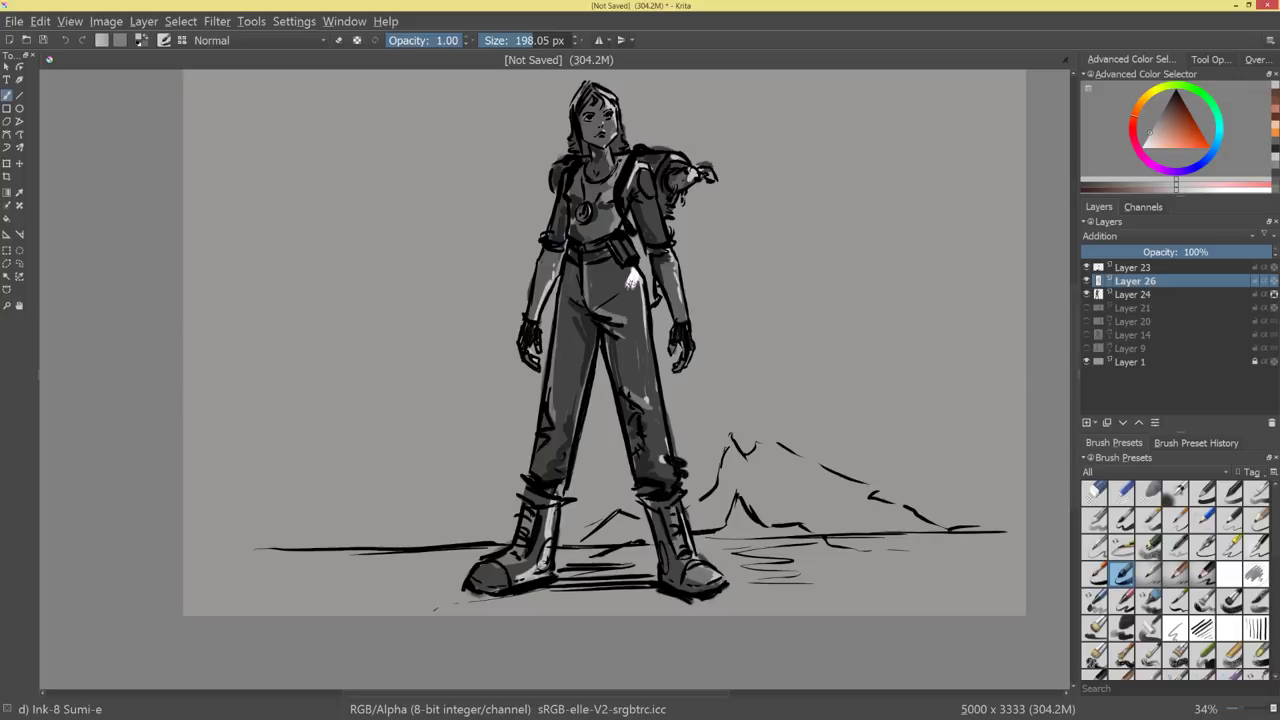
mouse_move(632, 279)
mouse_down()
mouse_move(645, 344)
mouse_move(634, 384)
mouse_move(645, 340)
mouse_move(667, 485)
mouse_up()
mouse_move(622, 242)
mouse_down()
mouse_move(630, 268)
mouse_move(622, 258)
mouse_up()
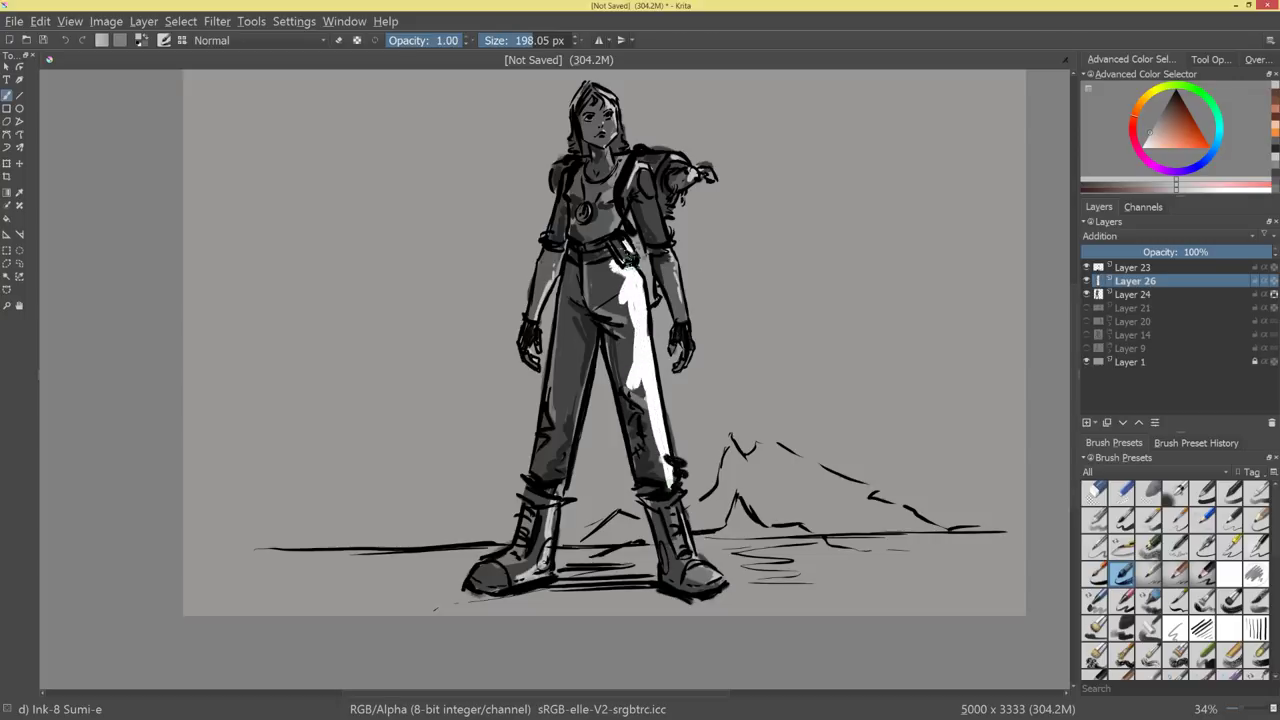
mouse_move(640, 158)
mouse_down()
mouse_move(612, 190)
mouse_move(650, 170)
mouse_move(658, 250)
mouse_up()
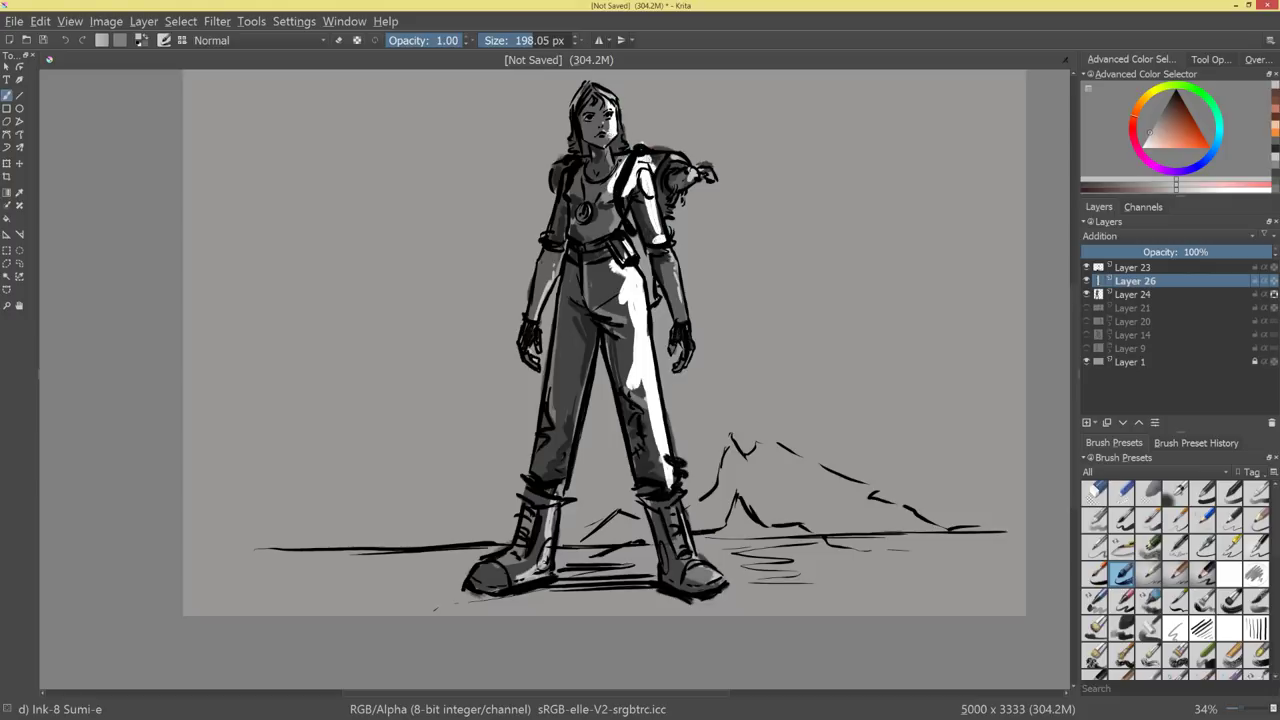
Erase the excess highlight along the inner edge of the trouser leg to narrow the lit strip.
mouse_move(727, 271)
mouse_down()
mouse_move(768, 348)
mouse_move(739, 397)
mouse_move(749, 355)
mouse_up()
key(e)
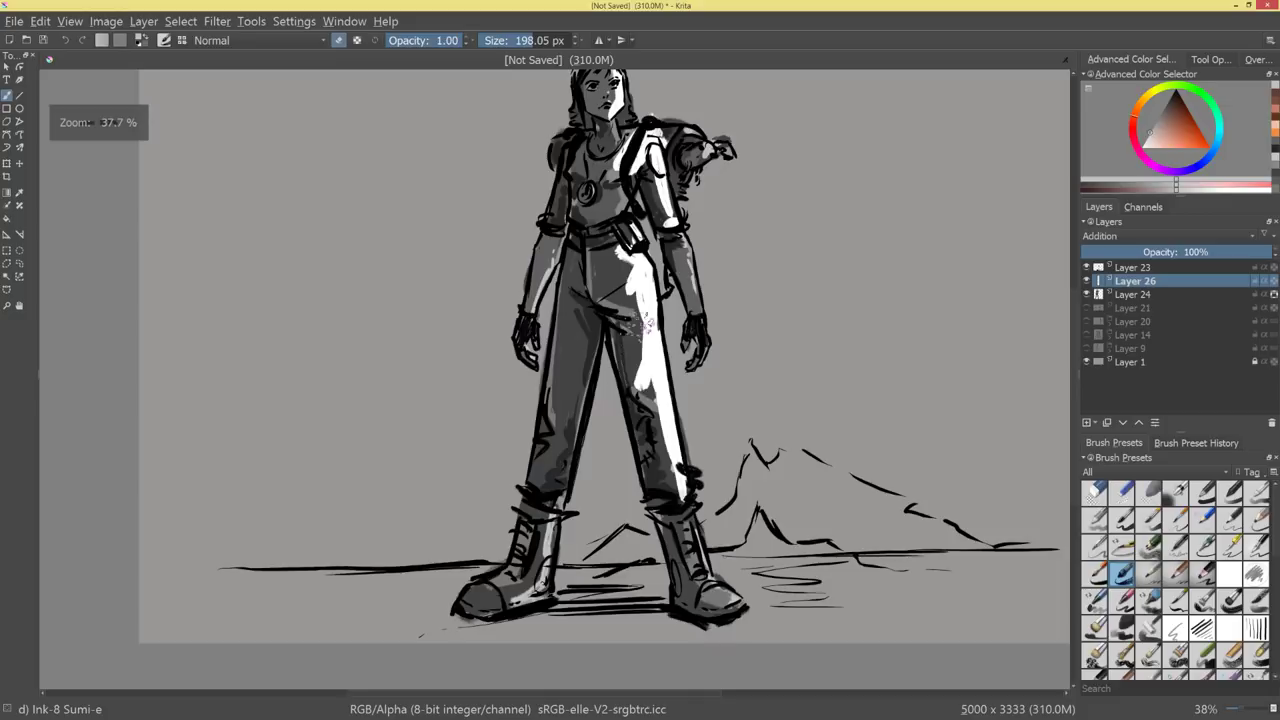
mouse_move(646, 320)
mouse_down()
mouse_move(632, 392)
mouse_move(634, 336)
mouse_move(607, 253)
mouse_up()
key(e)
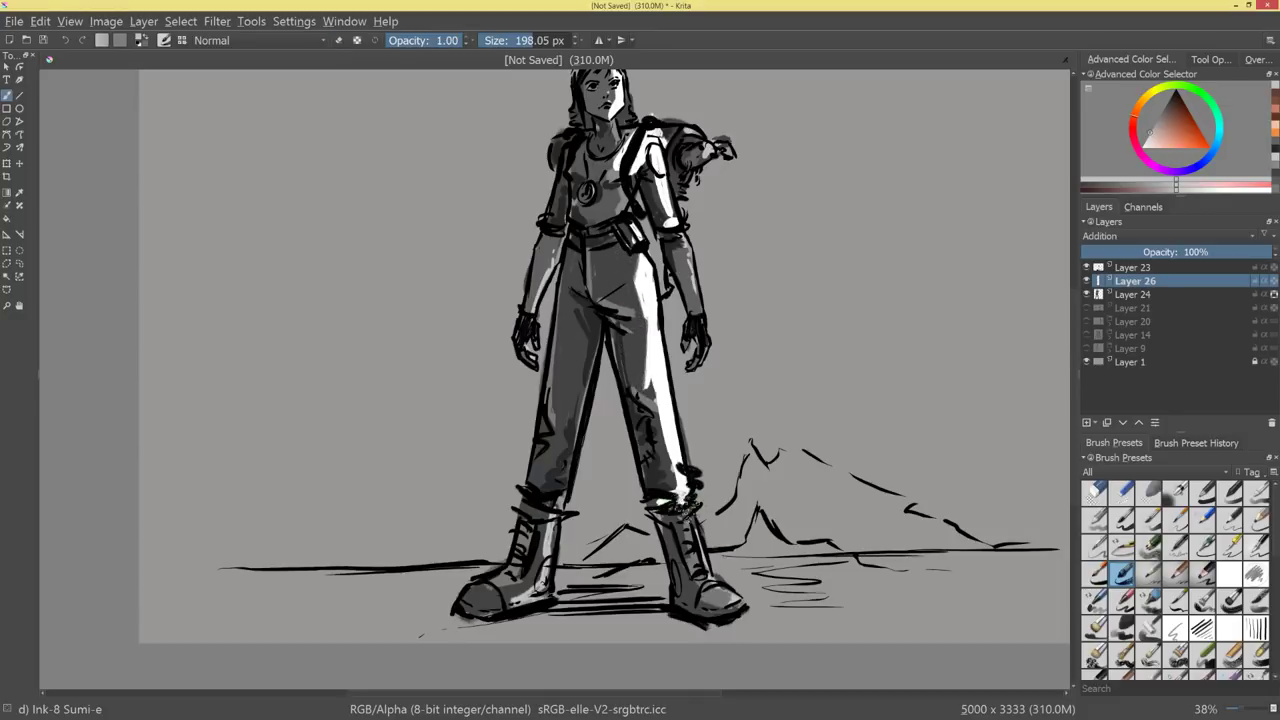
Paint near-white highlights on the trouser cuff, both boots and the forearm.
mouse_move(688, 498)
mouse_down()
mouse_move(698, 568)
mouse_move(738, 608)
mouse_up()
drag(549, 568, 540, 603)
scroll(786, 523, down, 3)
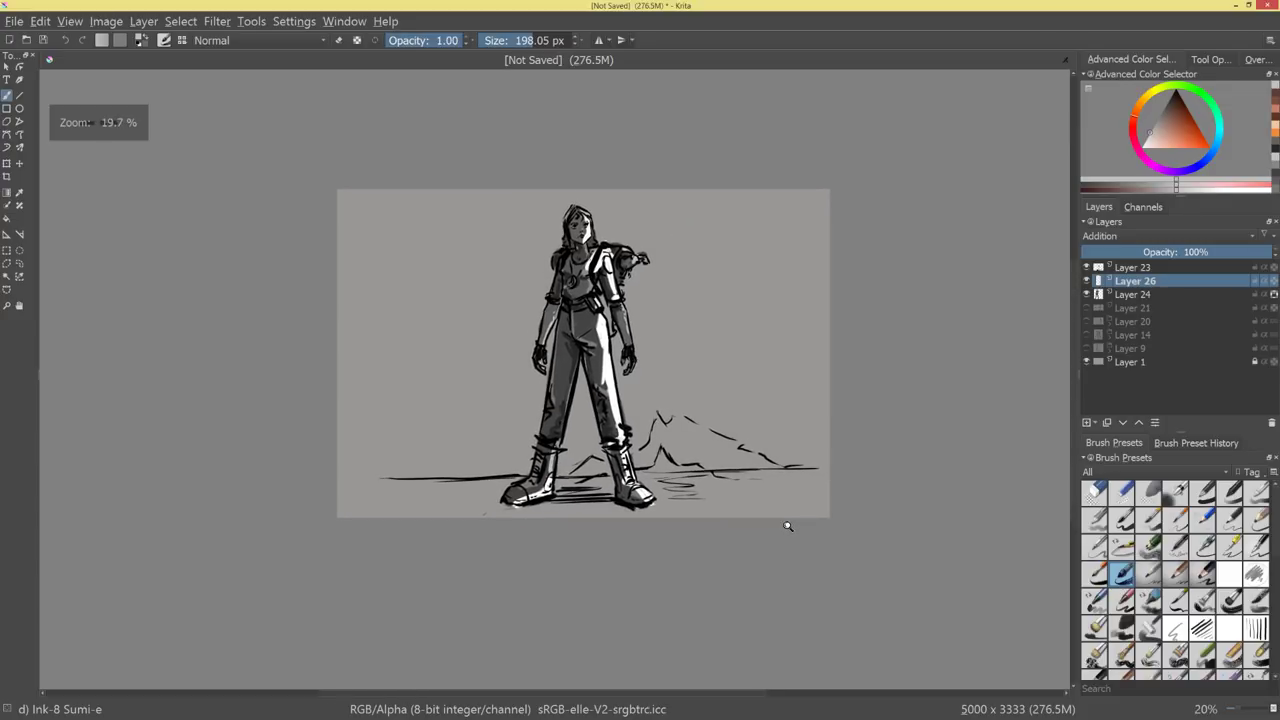
scroll(786, 523, up, 2)
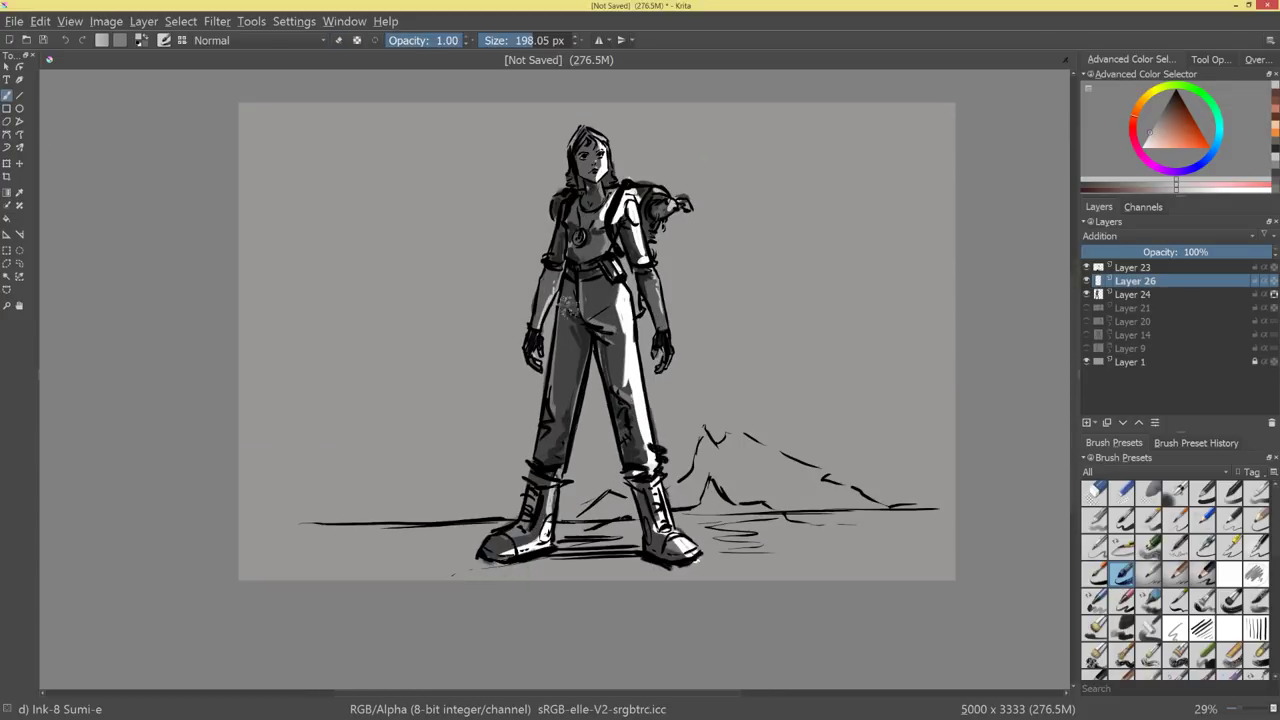
scroll(762, 385, up, 2)
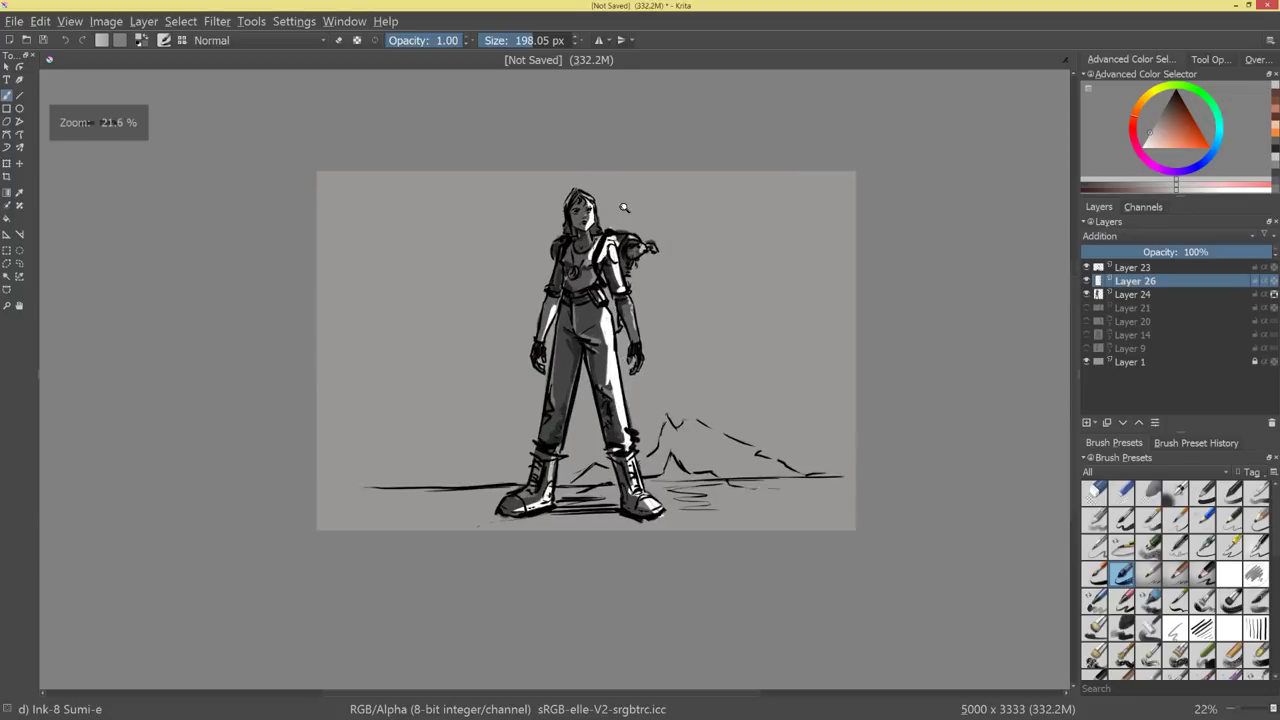
Refine the highlights around the face, hair and neck with alternating erasing and painting strokes.
scroll(762, 385, down, 4)
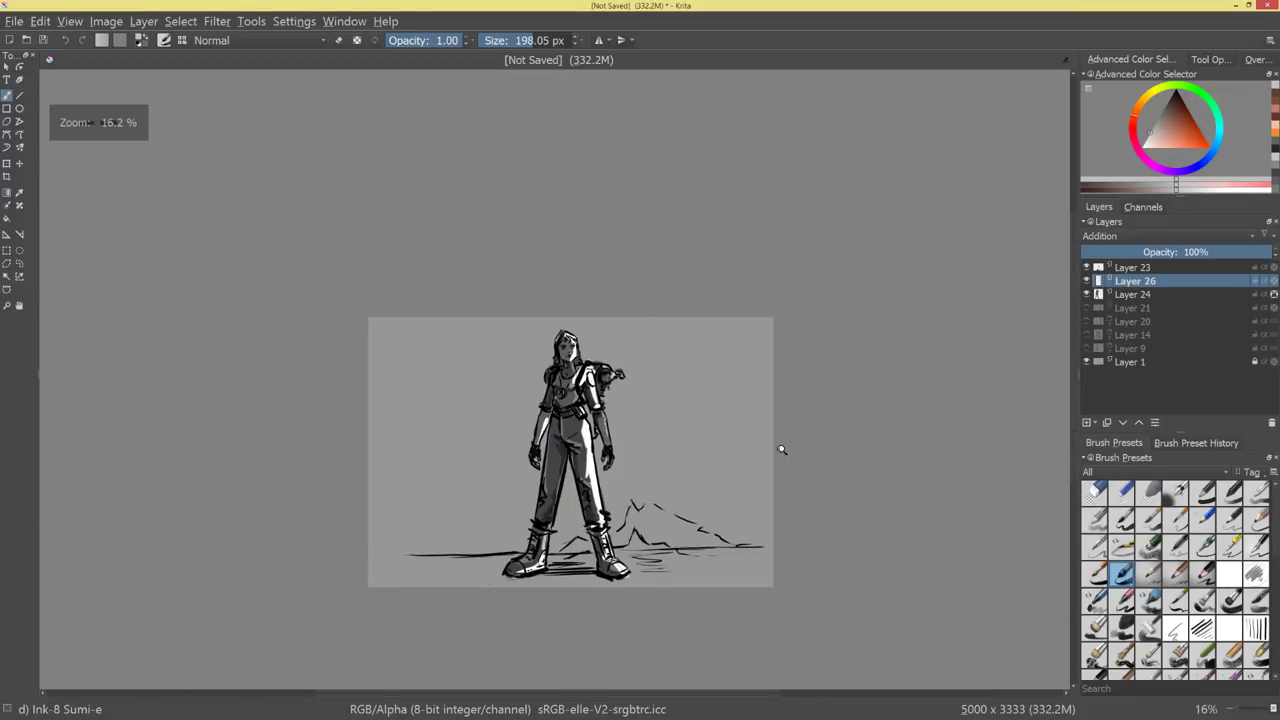
scroll(780, 443, up, 6)
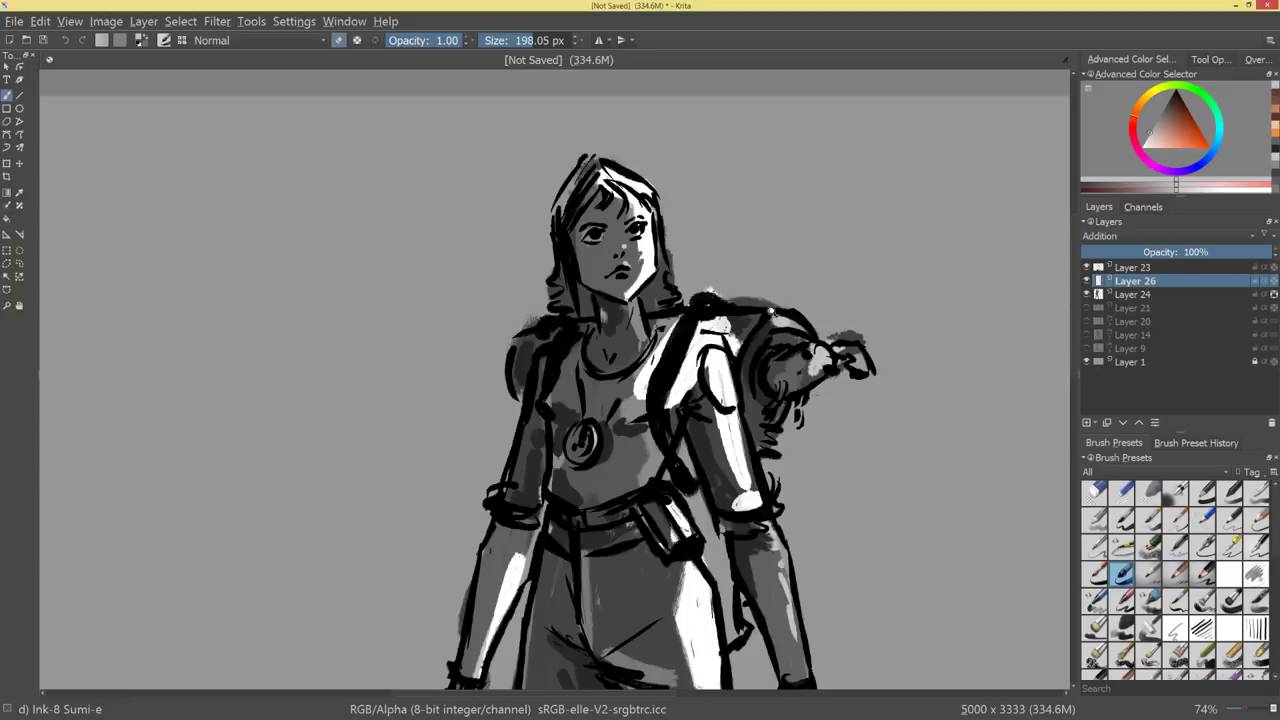
scroll(710, 405, down, 6)
scroll(712, 402, up, 5)
key(e)
drag(622, 314, 630, 338)
drag(654, 282, 650, 310)
scroll(781, 304, down, 4)
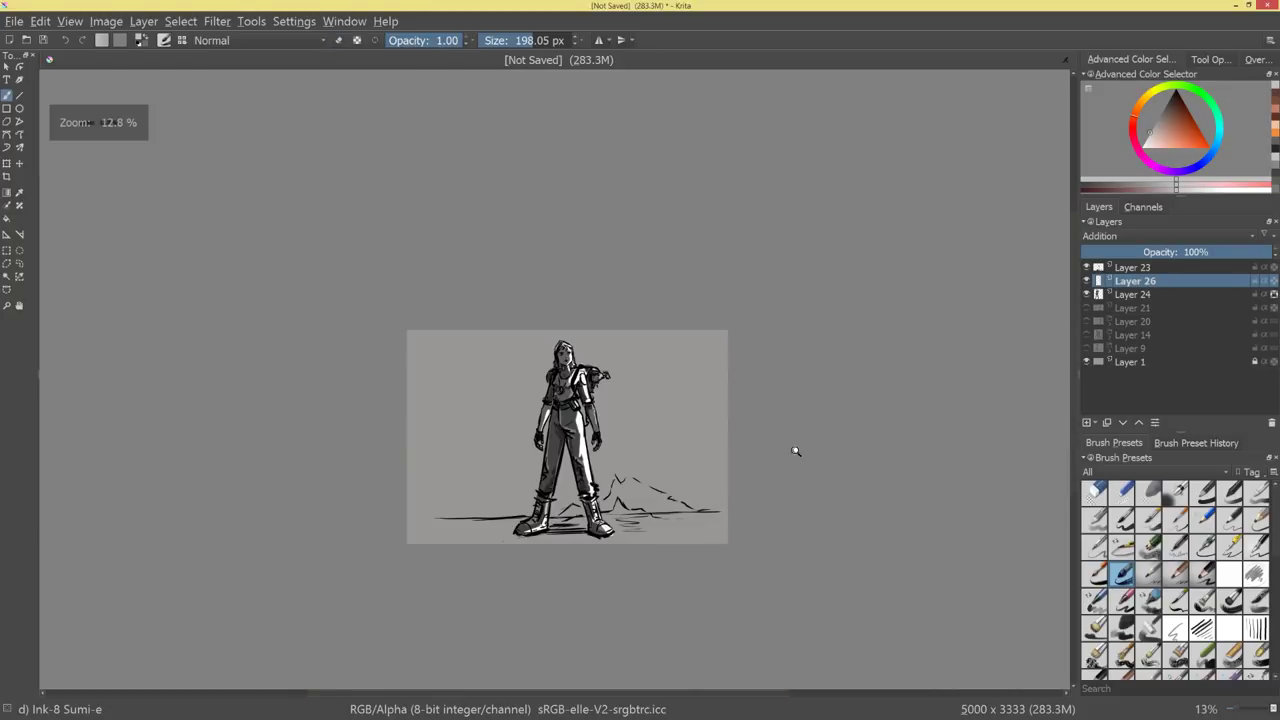
scroll(814, 380, up, 3)
mouse_move(584, 372)
mouse_down()
mouse_move(567, 488)
mouse_move(560, 473)
mouse_up()
key(ctrl+z)
Lower the opacity of the Addition highlight layer to 61%.
scroll(561, 474, down, 2)
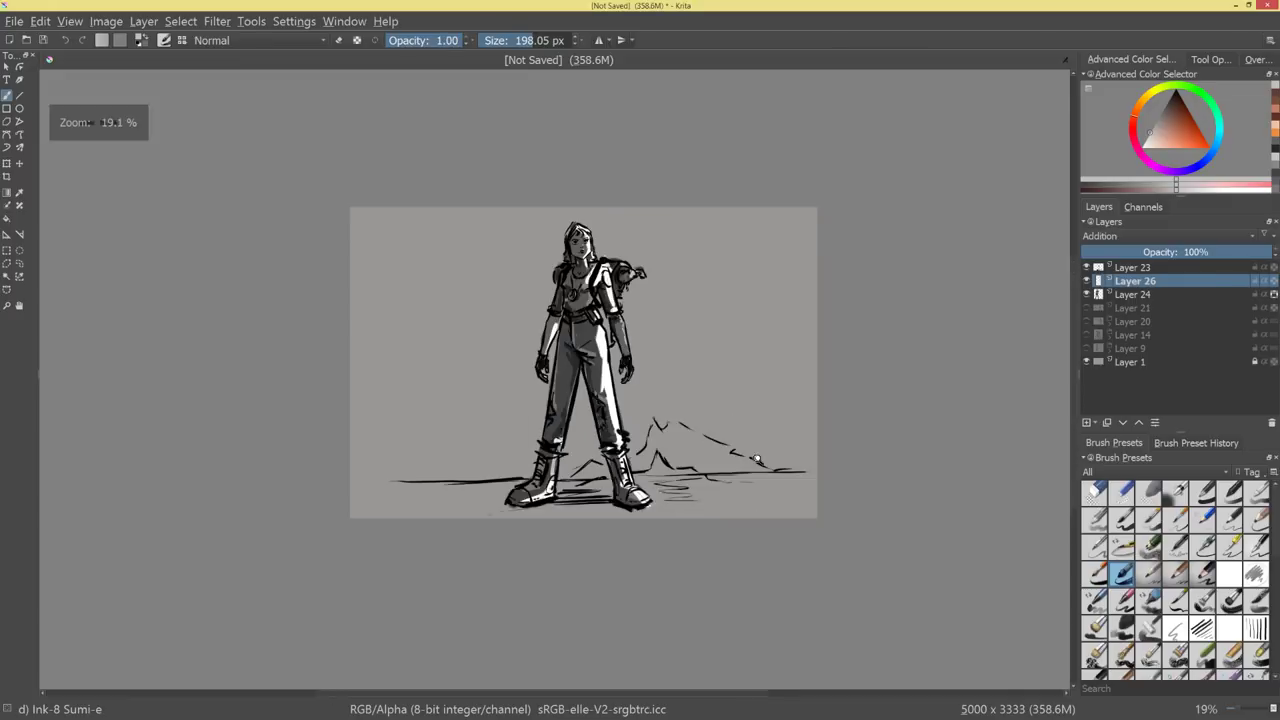
scroll(561, 474, up, 1)
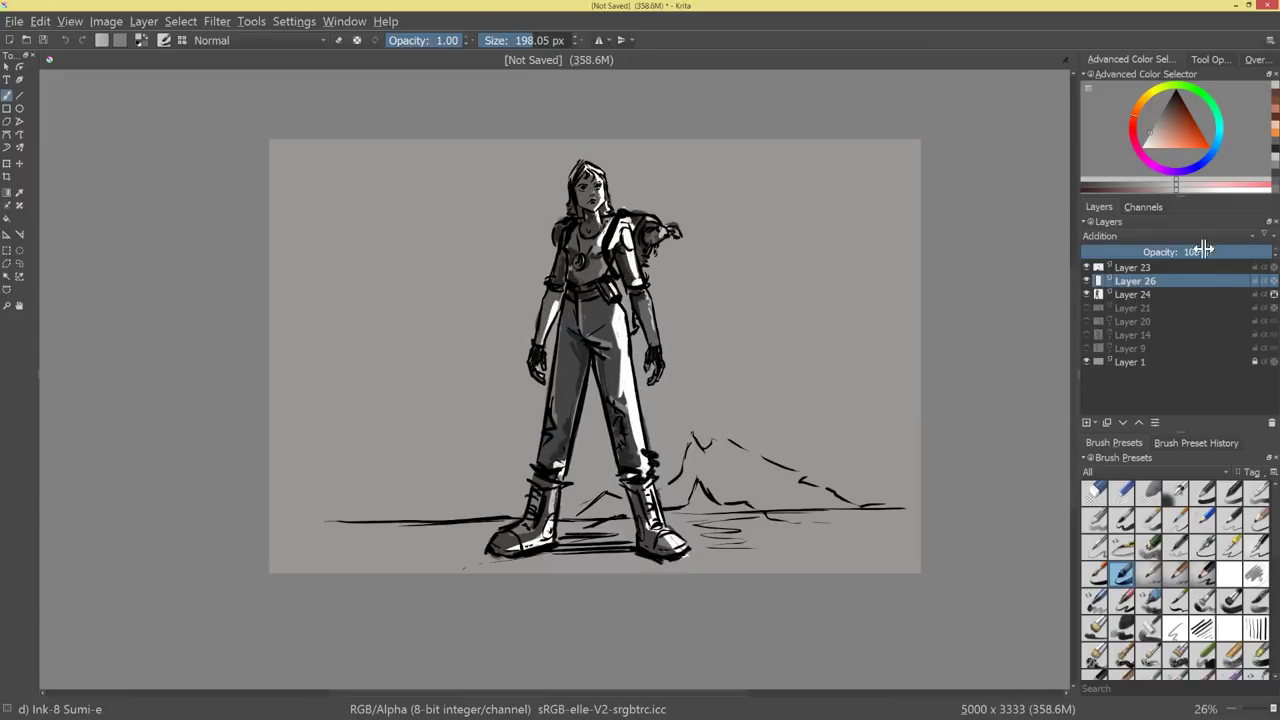
mouse_move(1204, 250)
mouse_down()
mouse_move(1136, 252)
mouse_move(1192, 252)
mouse_up()
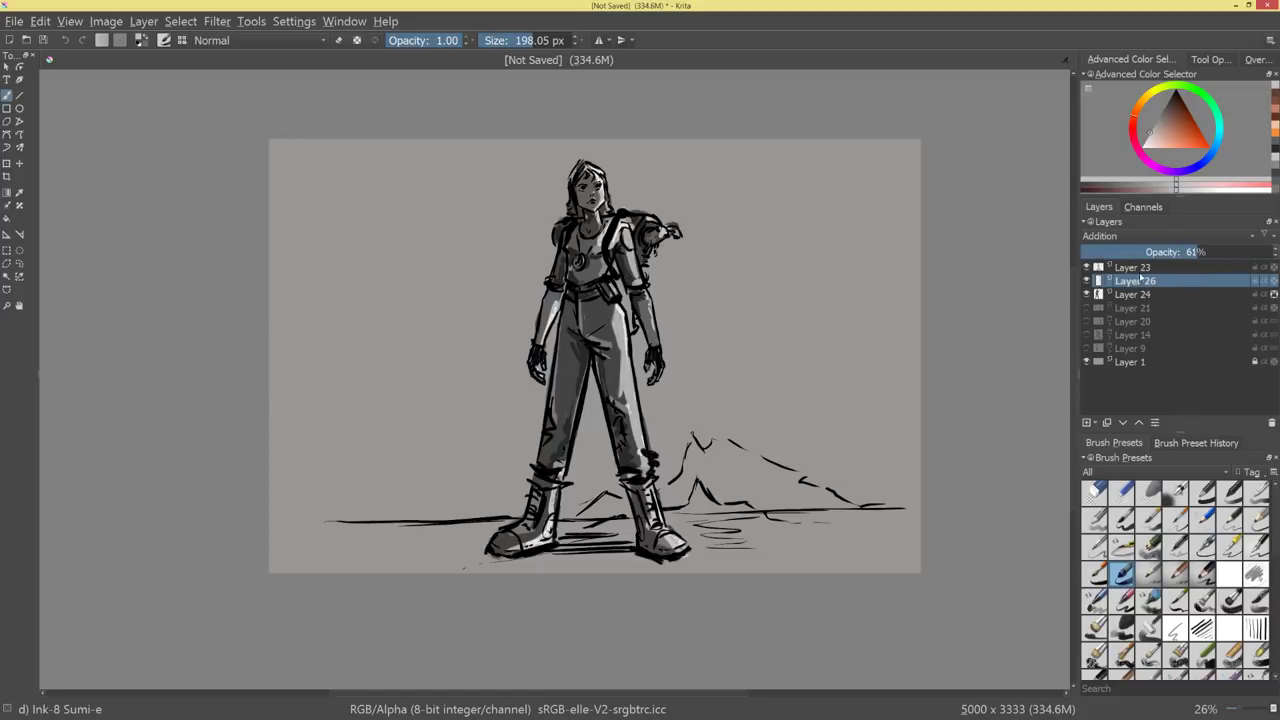
Sample a grey from the canvas and fill the mountain and the ground in front of it on the Addition layer.
ctrl+click(875, 428)
mouse_move(706, 449)
mouse_down()
mouse_move(683, 485)
mouse_move(735, 480)
mouse_move(775, 505)
mouse_move(825, 505)
mouse_move(690, 540)
mouse_move(888, 535)
mouse_move(678, 492)
mouse_move(590, 522)
mouse_move(622, 540)
mouse_move(565, 531)
mouse_up()
drag(926, 443, 910, 363)
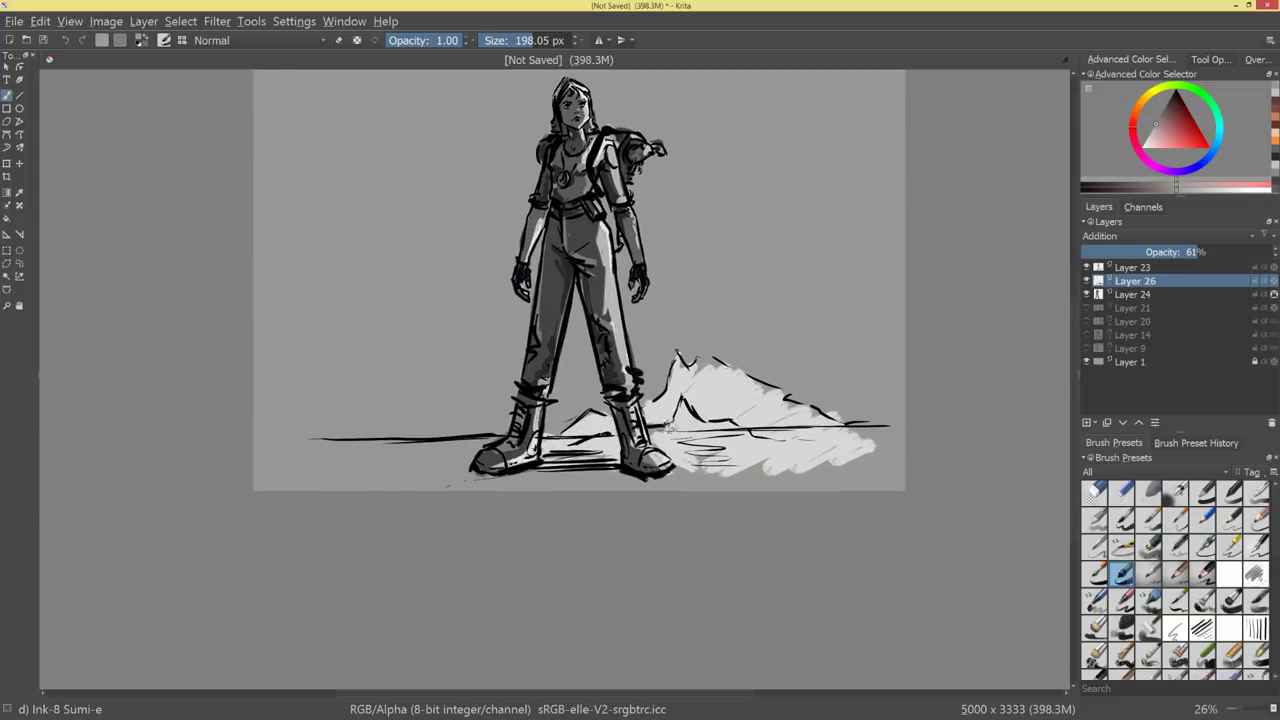
Extend the light ground tone to the other side of the figure and beneath the boots, erasing spill above the horizon.
mouse_move(340, 454)
mouse_down()
mouse_move(462, 458)
mouse_move(446, 459)
mouse_up()
key(e)
mouse_move(384, 431)
mouse_down()
mouse_move(329, 434)
mouse_move(412, 436)
mouse_up()
key(e)
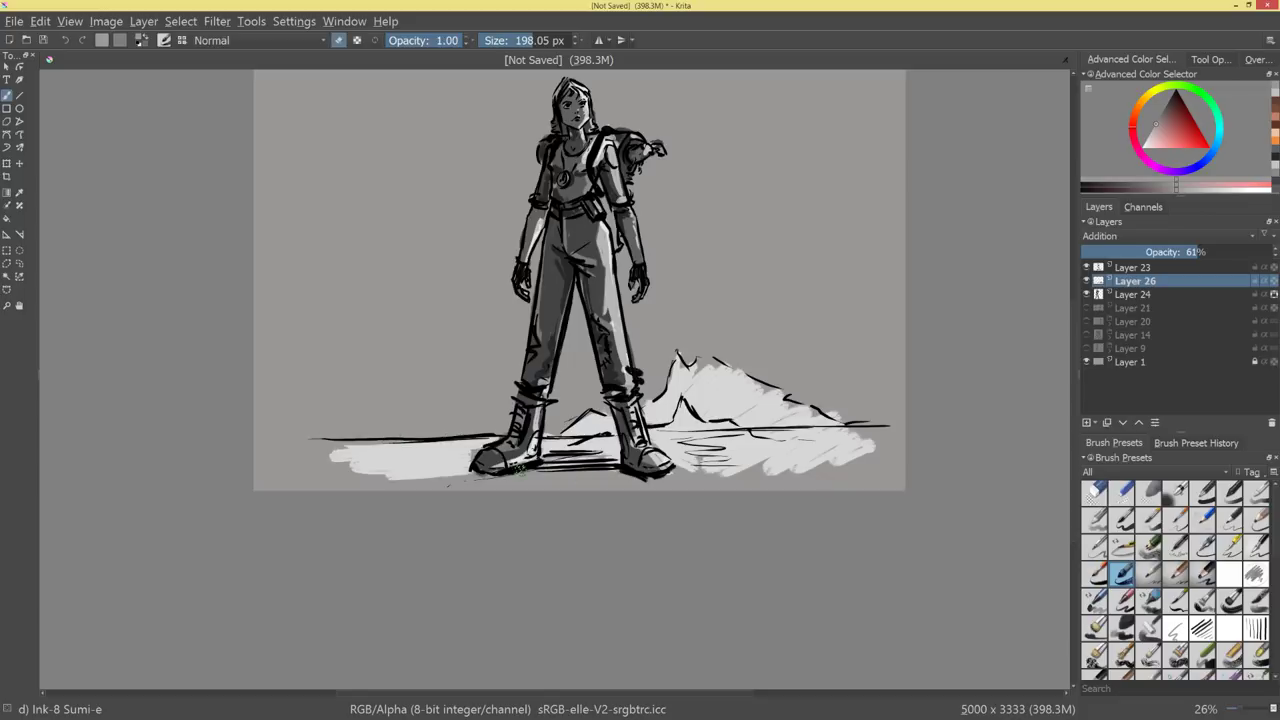
drag(516, 474, 804, 468)
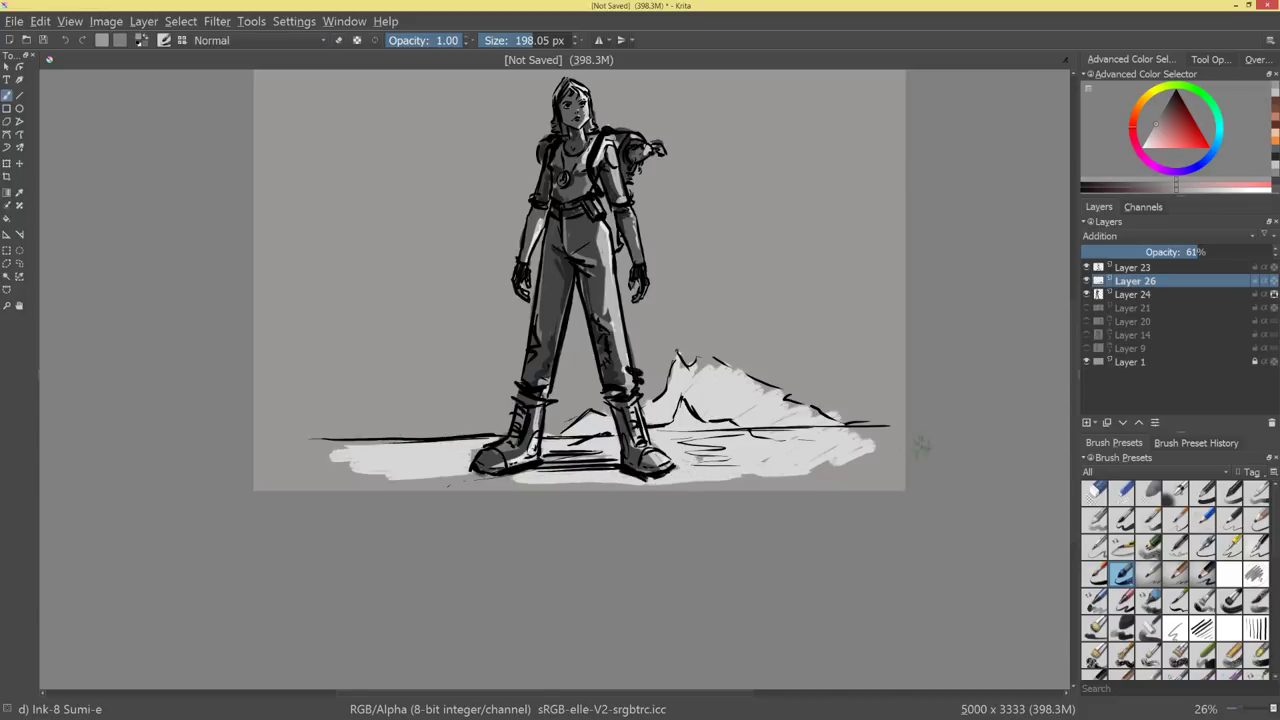
Choose a darker grey and paint a ground shadow beneath the boots on a new layer above the highlight layer.
click(1160, 116)
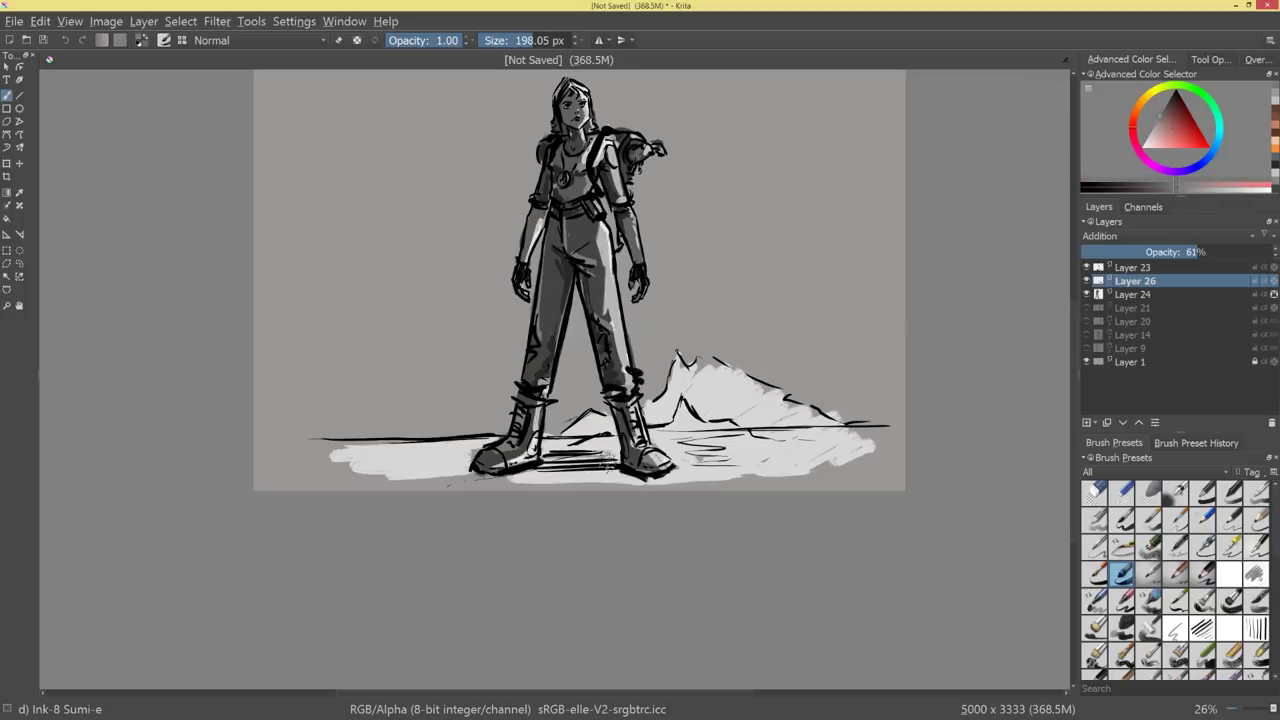
click(1161, 112)
drag(588, 472, 606, 475)
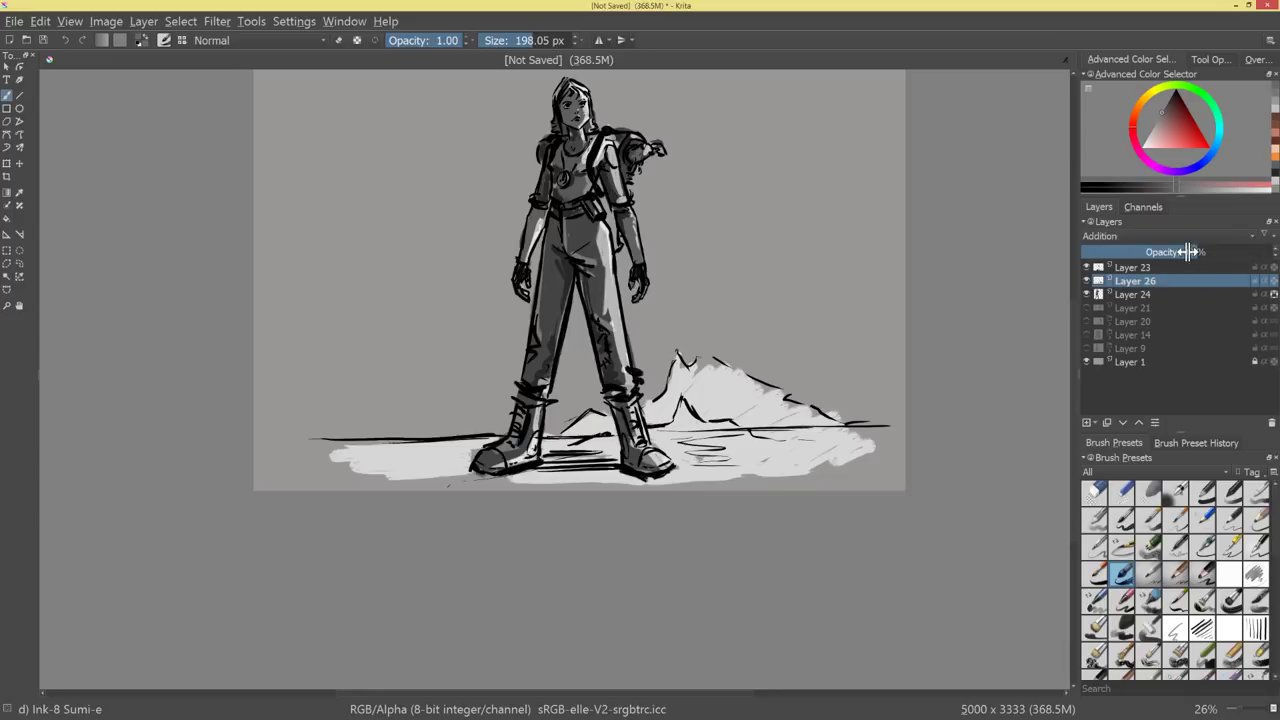
click(1086, 423)
mouse_move(597, 466)
mouse_down()
mouse_move(517, 473)
mouse_move(545, 481)
mouse_move(467, 464)
mouse_up()
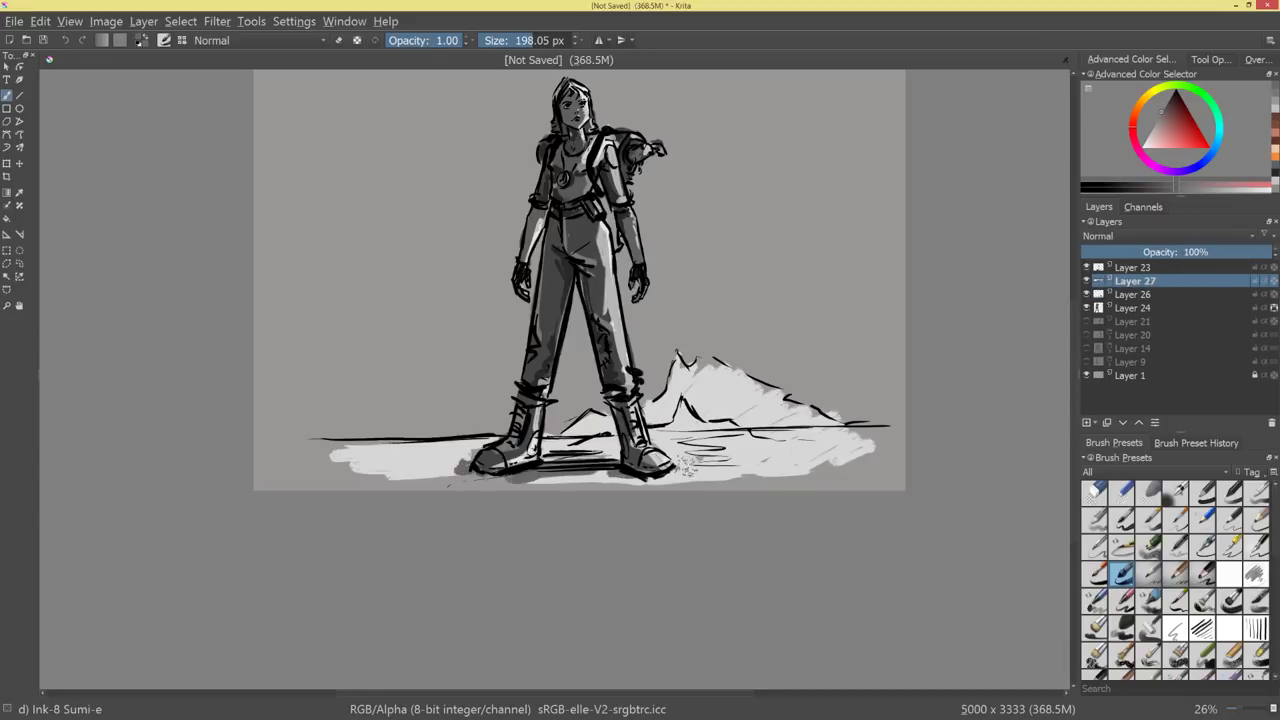
scroll(848, 395, down, 3)
scroll(851, 447, up, 3)
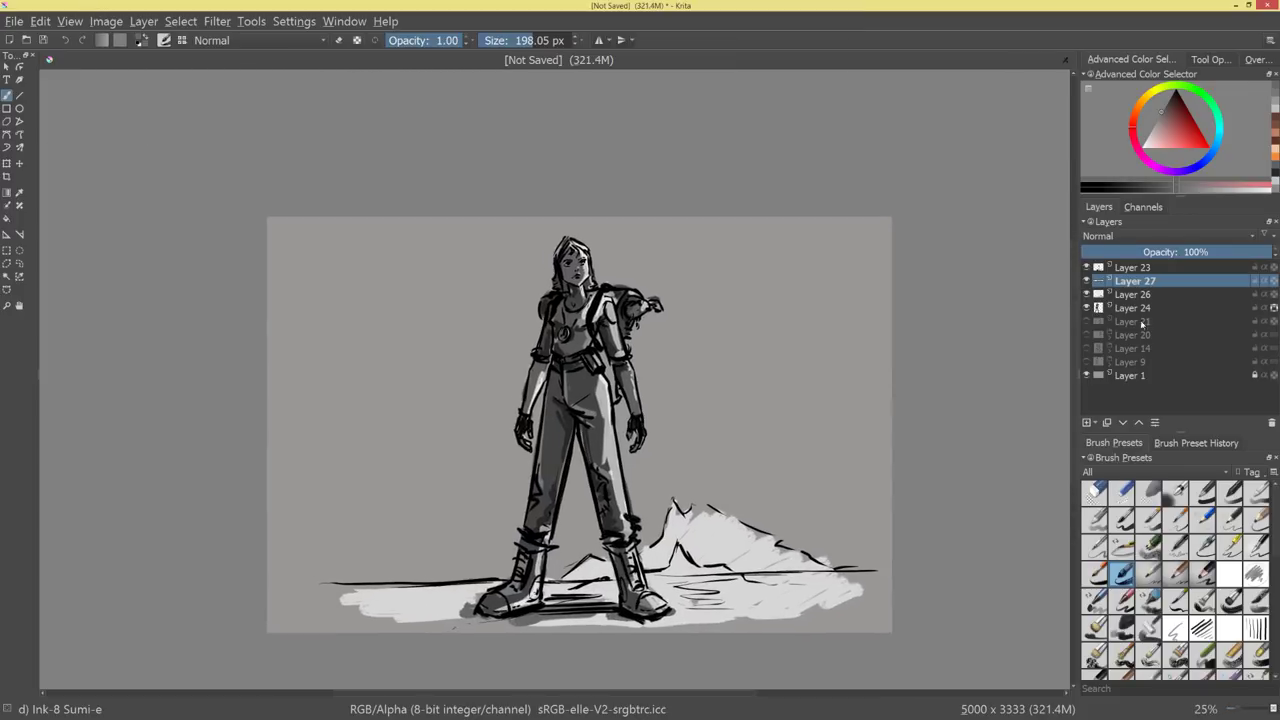
Hide and reshow the Addition highlight layer to compare the shading with and without it.
click(1133, 294)
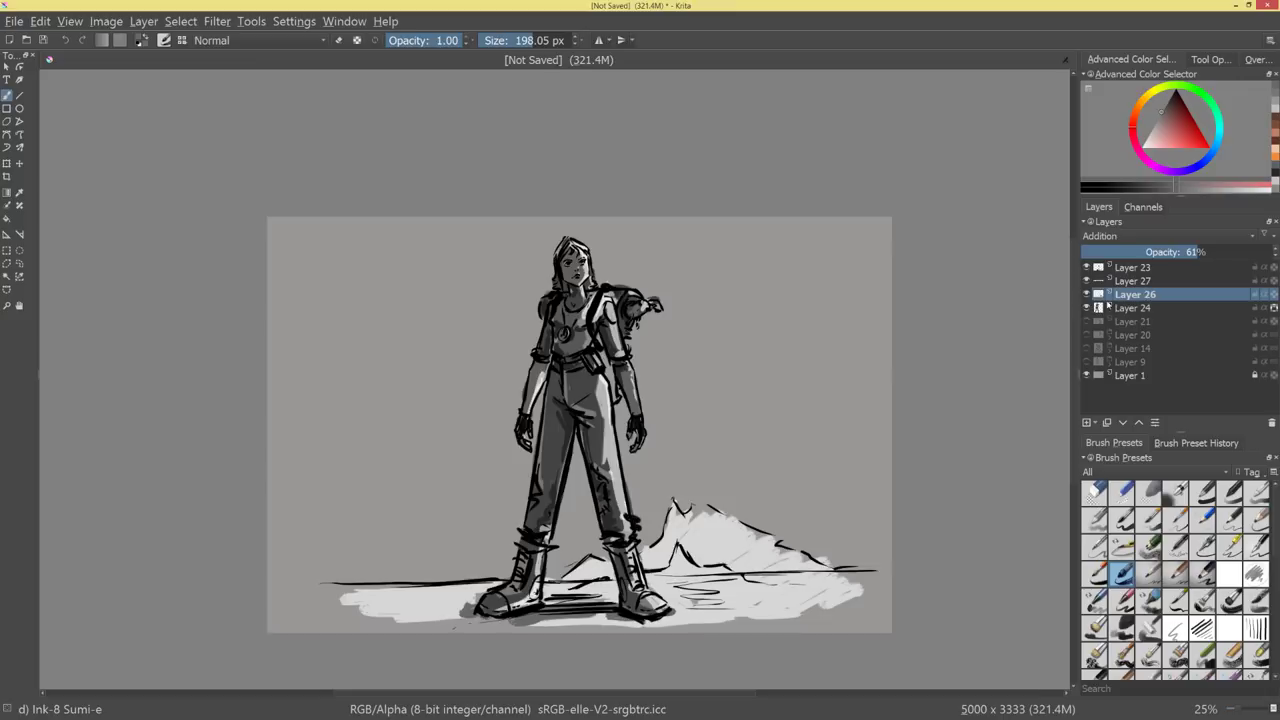
click(1087, 294)
click(1087, 294)
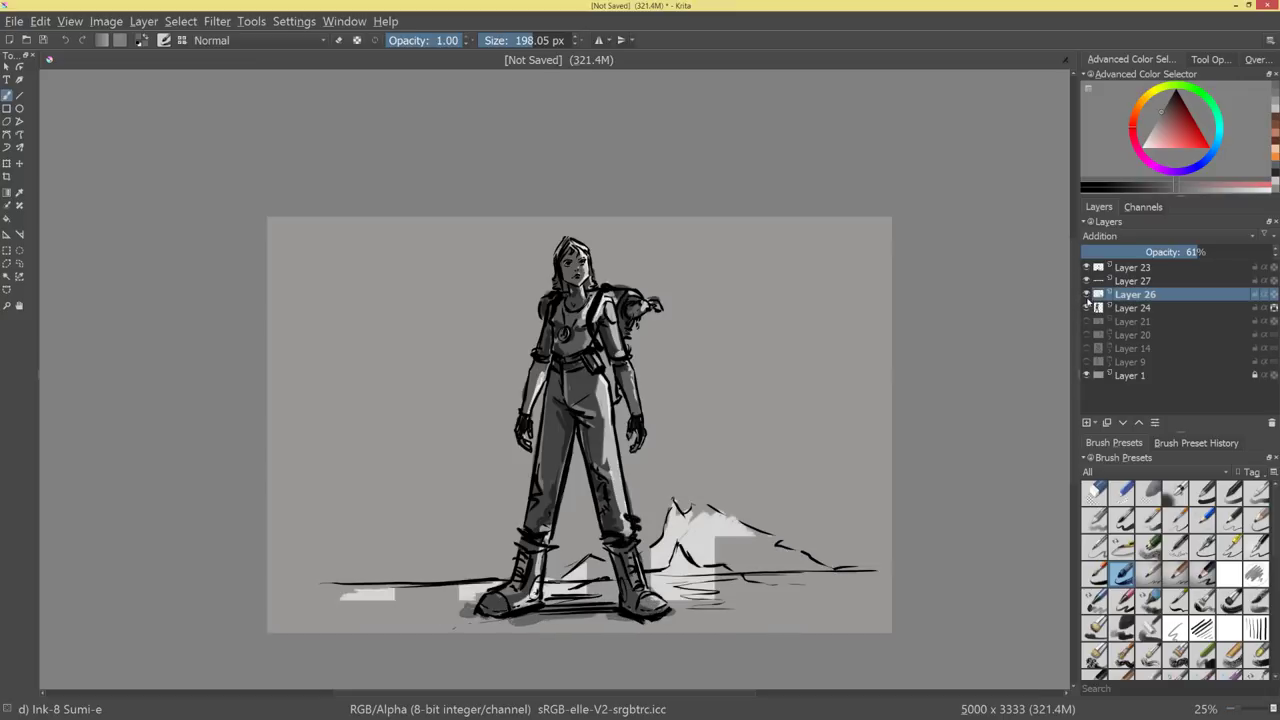
Try merging the Addition highlight layer with Layer 24 and lowering the merged layer's opacity to 71%, and undo it.
ctrl+click(1148, 308)
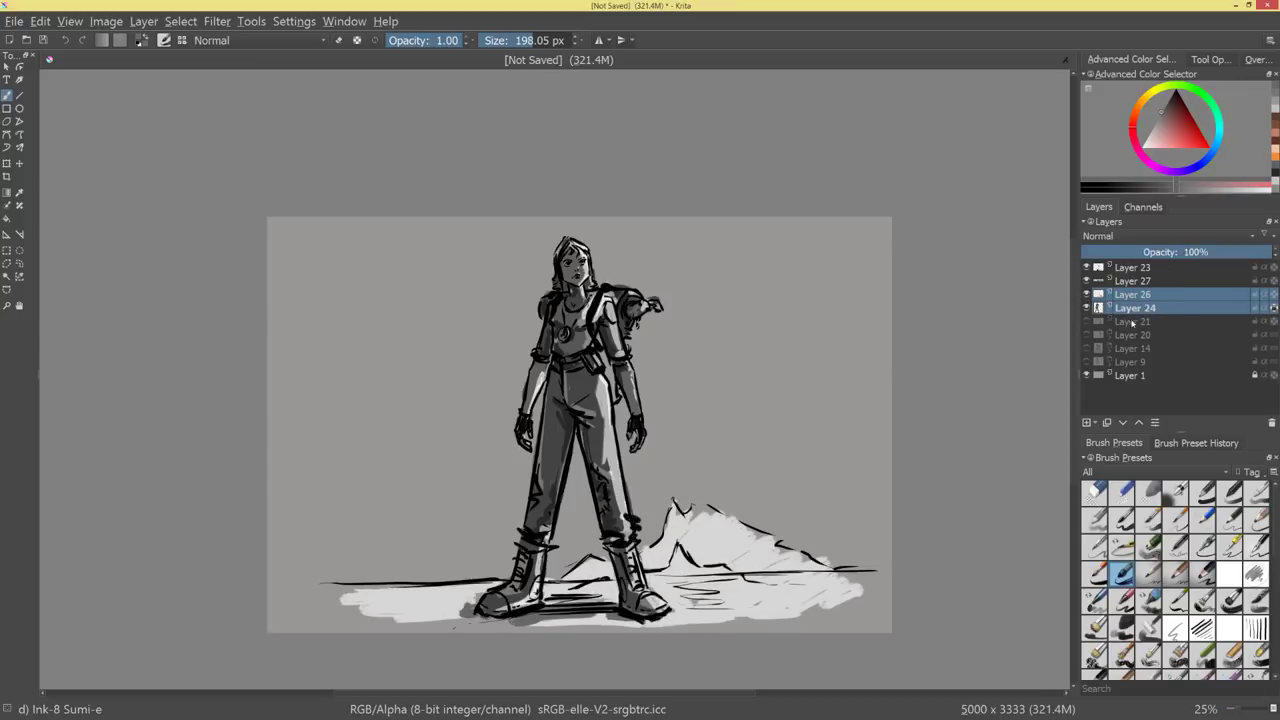
key(ctrl+e)
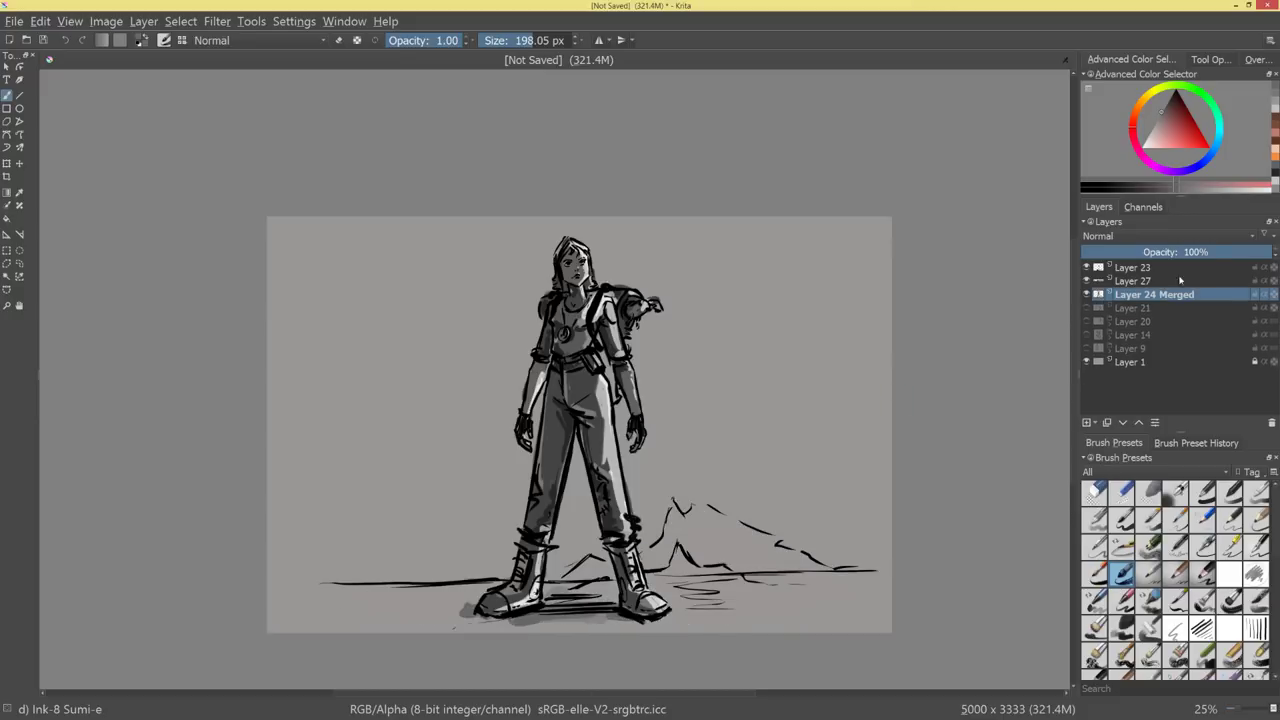
click(1200, 252)
drag(1200, 252, 1223, 251)
key(ctrl+z)
key(ctrl+z)
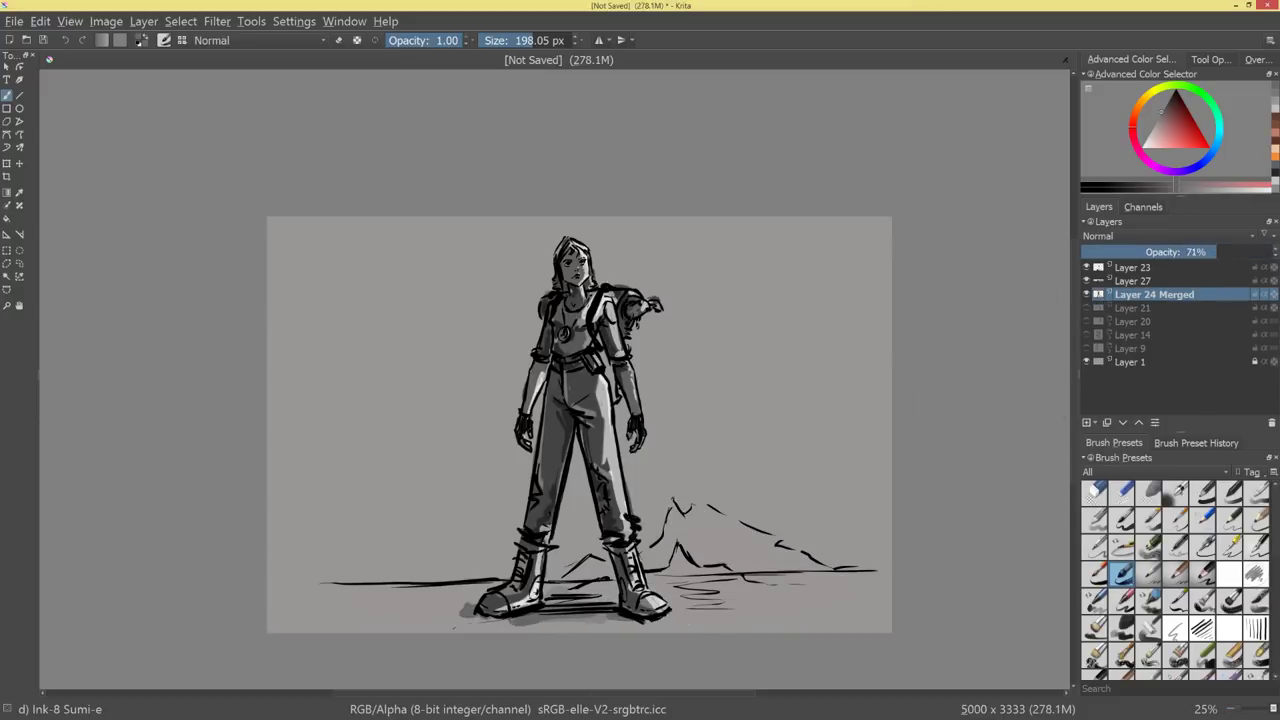
key(ctrl+e)
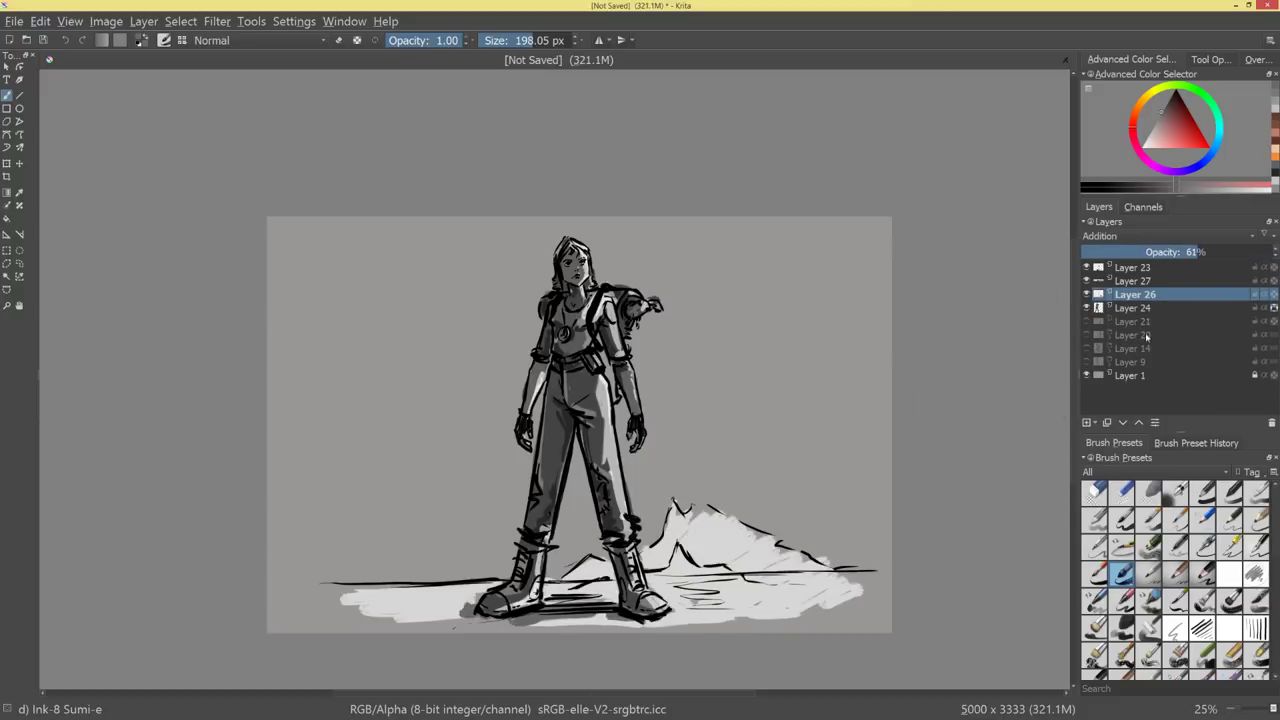
key(ctrl+z)
key(ctrl+e)
key(ctrl+z)
Try grouping Layer 26 and Layer 24 and lowering the group's opacity to 54%, and ungroup them again.
ctrl+click(1157, 311)
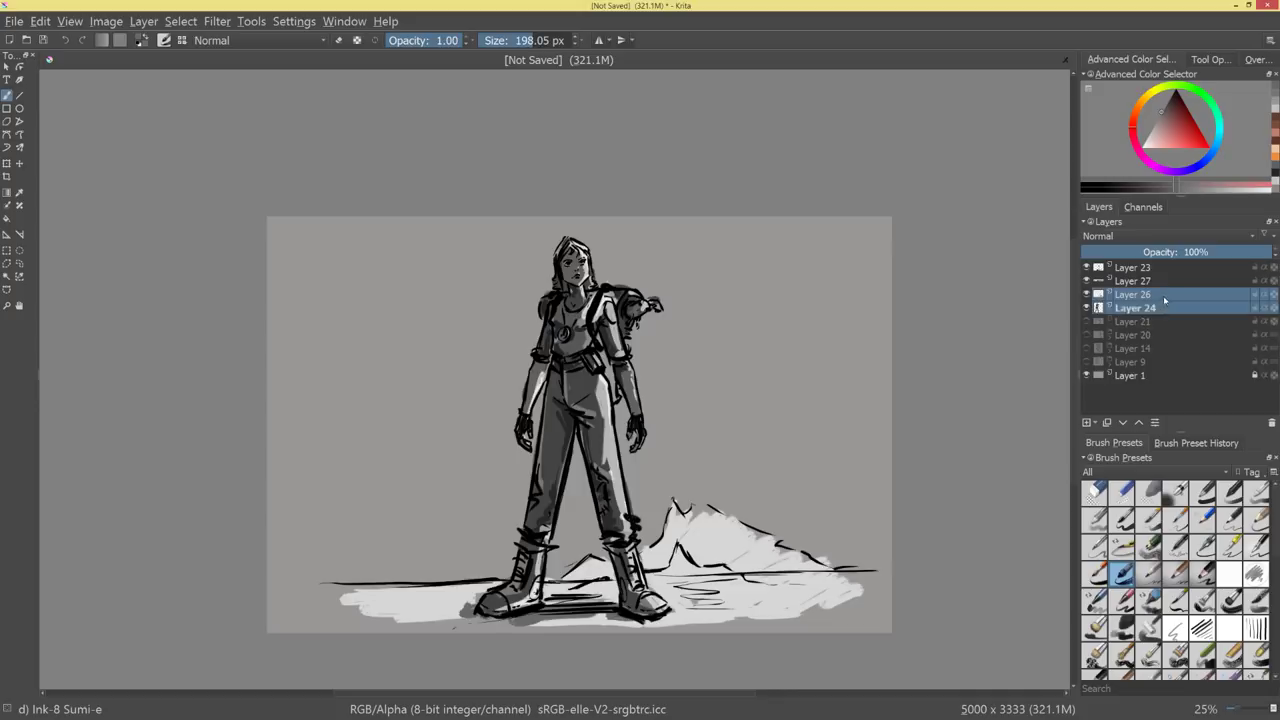
key(ctrl+g)
click(1135, 297)
click(1110, 296)
drag(1190, 251, 1155, 251)
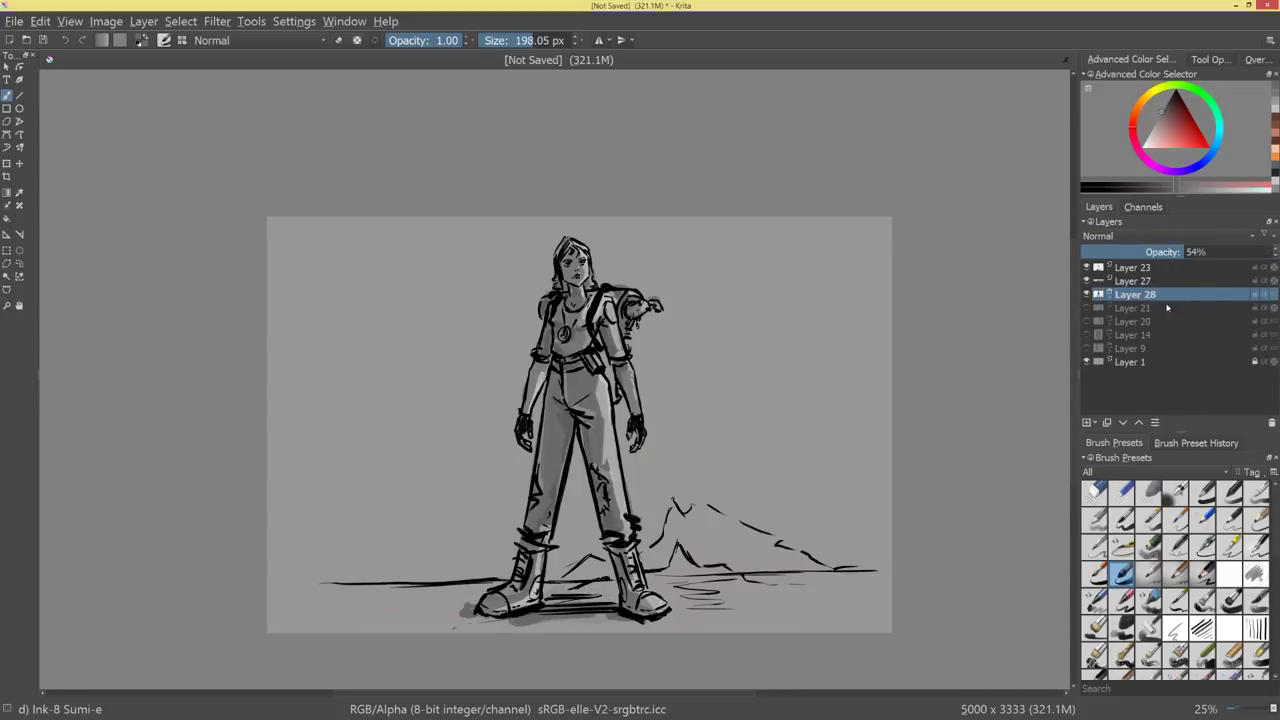
click(1104, 294)
click(1150, 308)
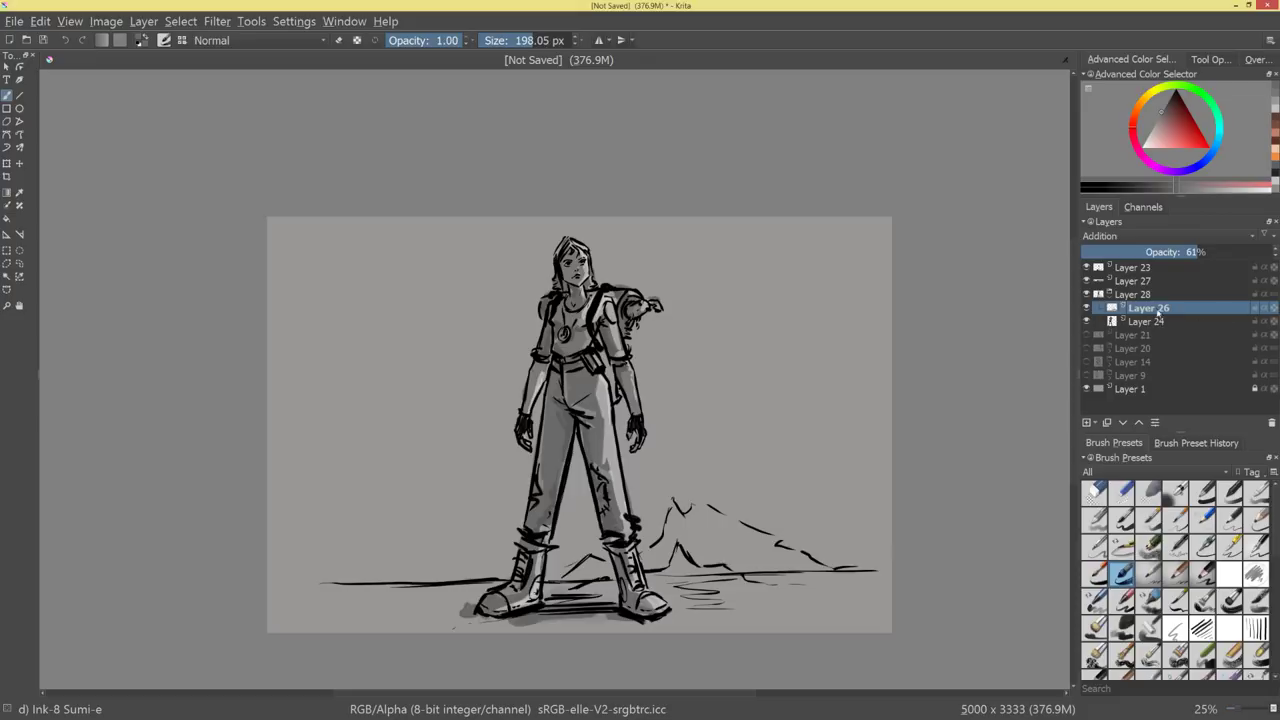
key(ctrl+alt+g)
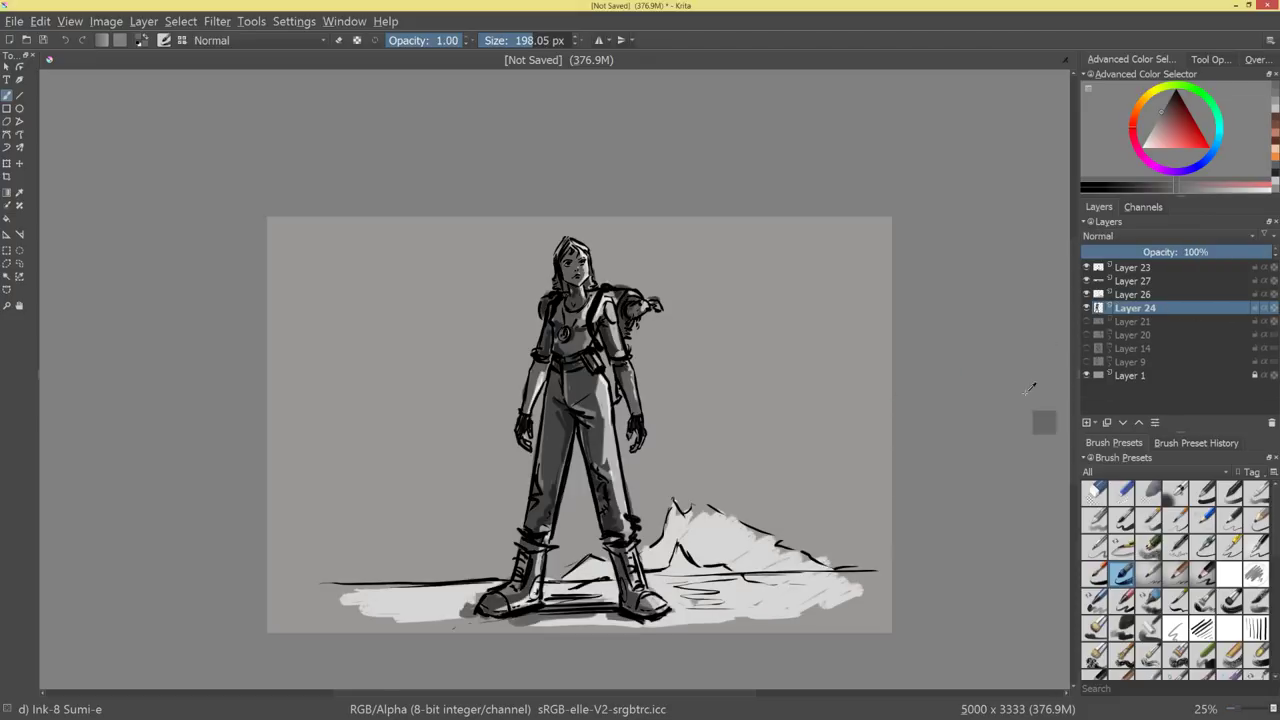
Group Layers 23, 27, 26 and 24 of the adventurer sketch into one group.
shift+click(1153, 308)
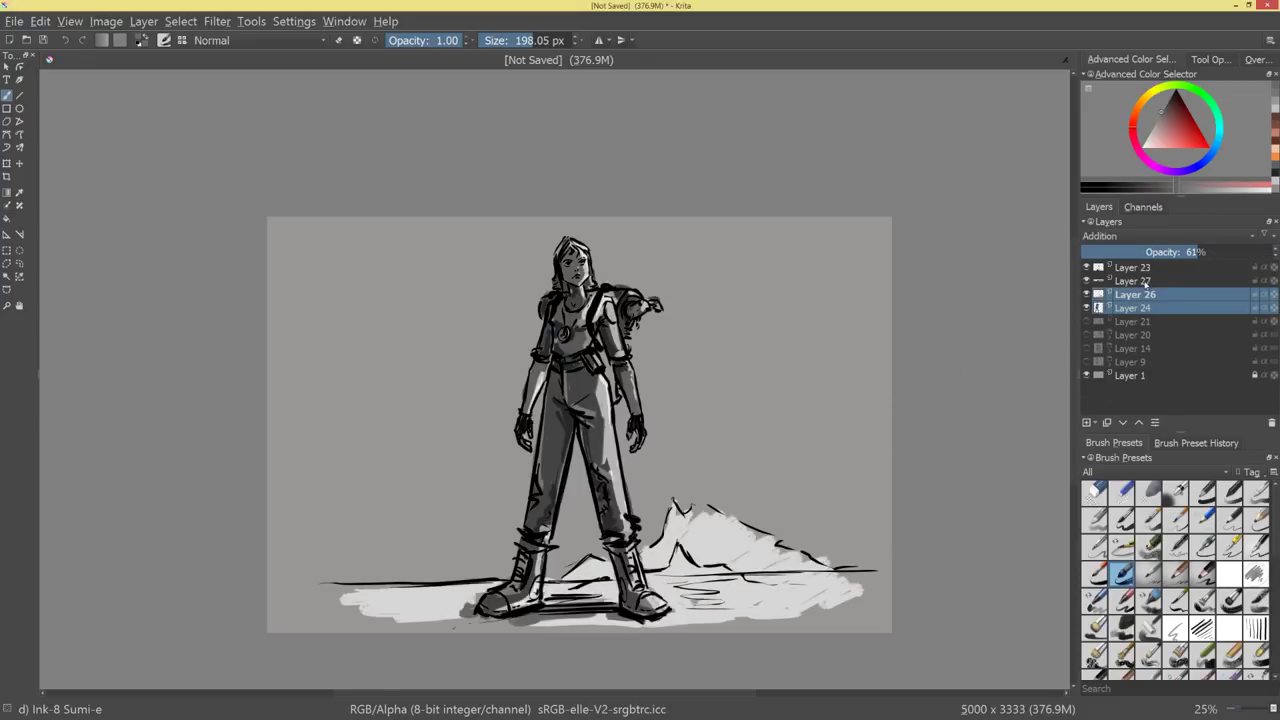
click(1146, 283)
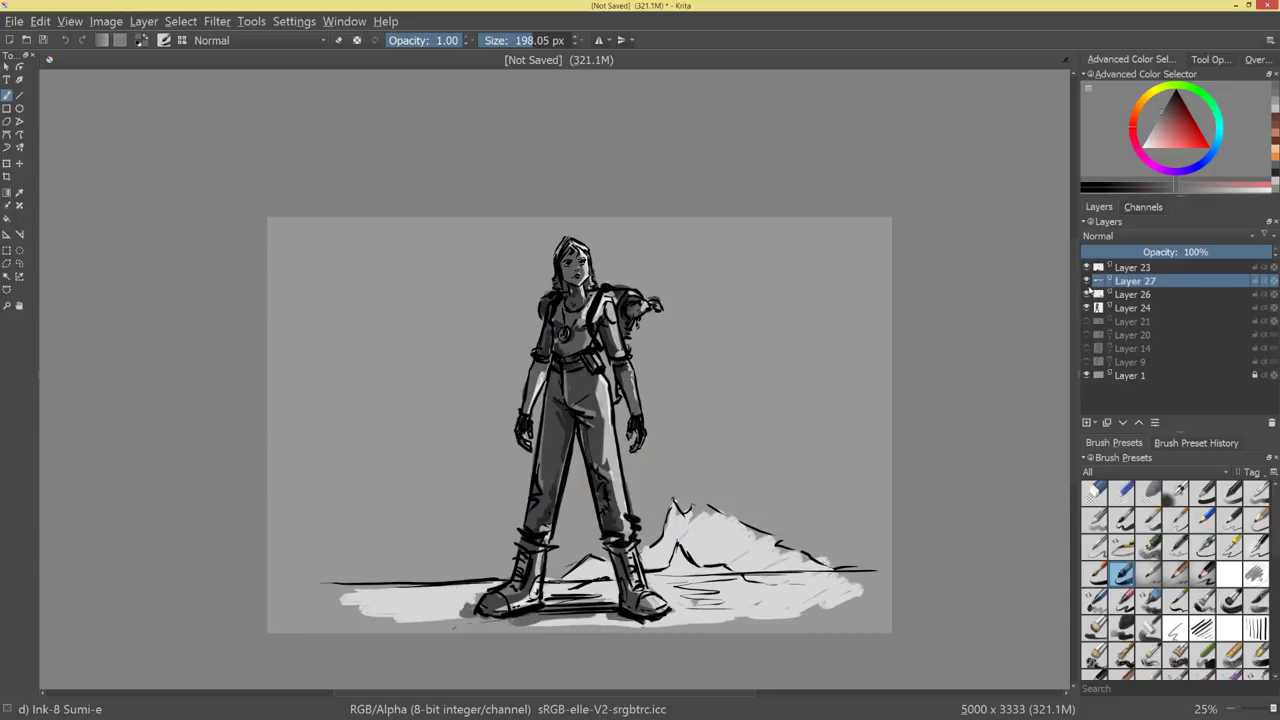
click(1138, 268)
shift+click(1138, 308)
key(ctrl+g)
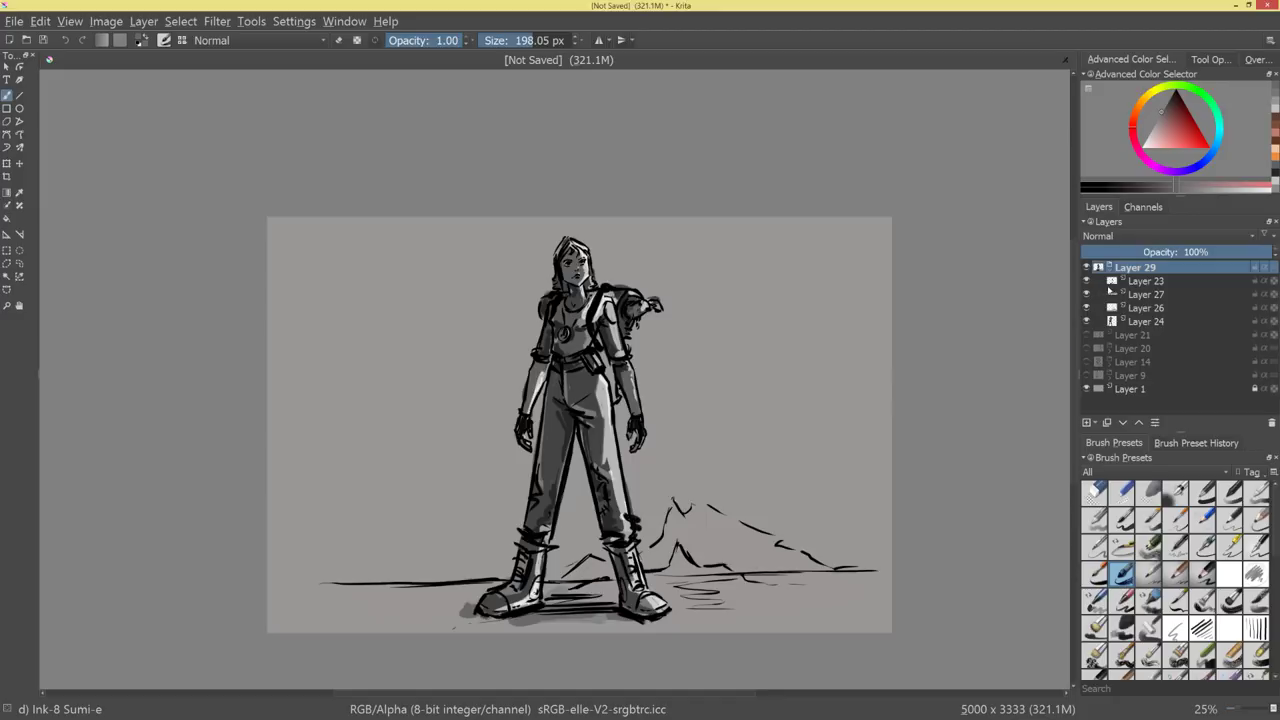
Examine the new group's ground shadow, highlight and base shading layers by hiding and reshowing each one.
click(1176, 295)
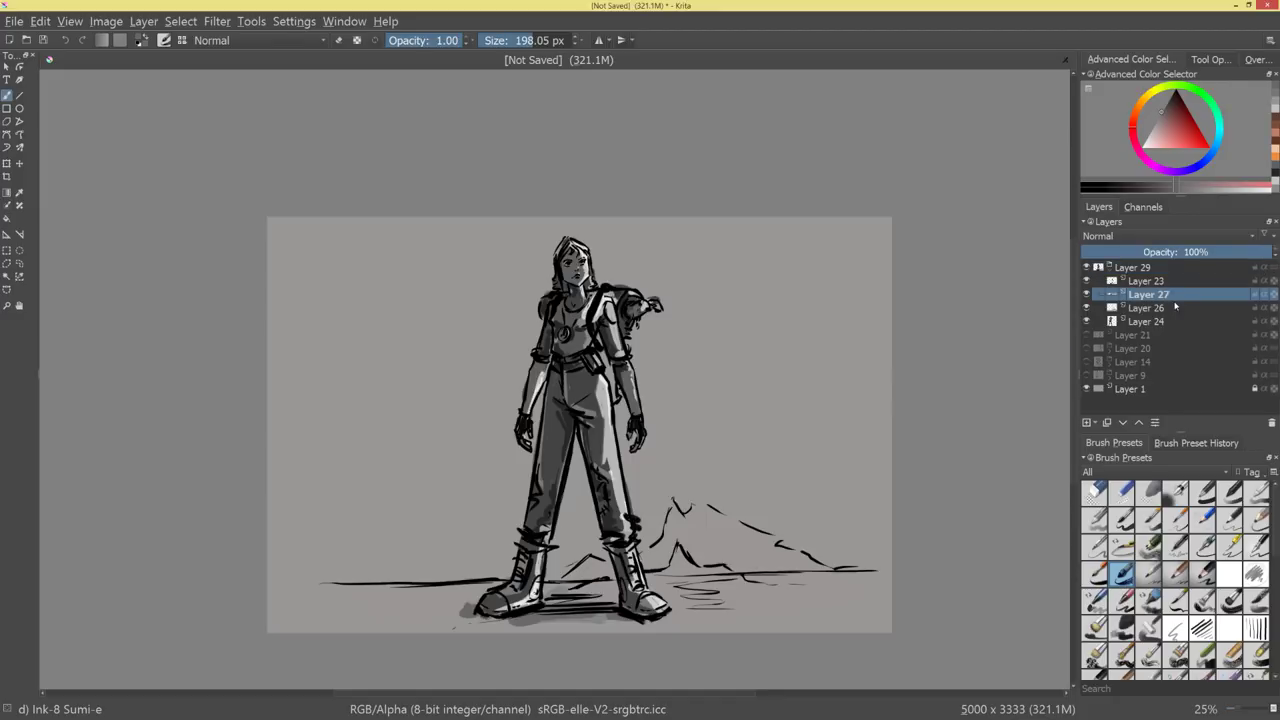
click(1178, 308)
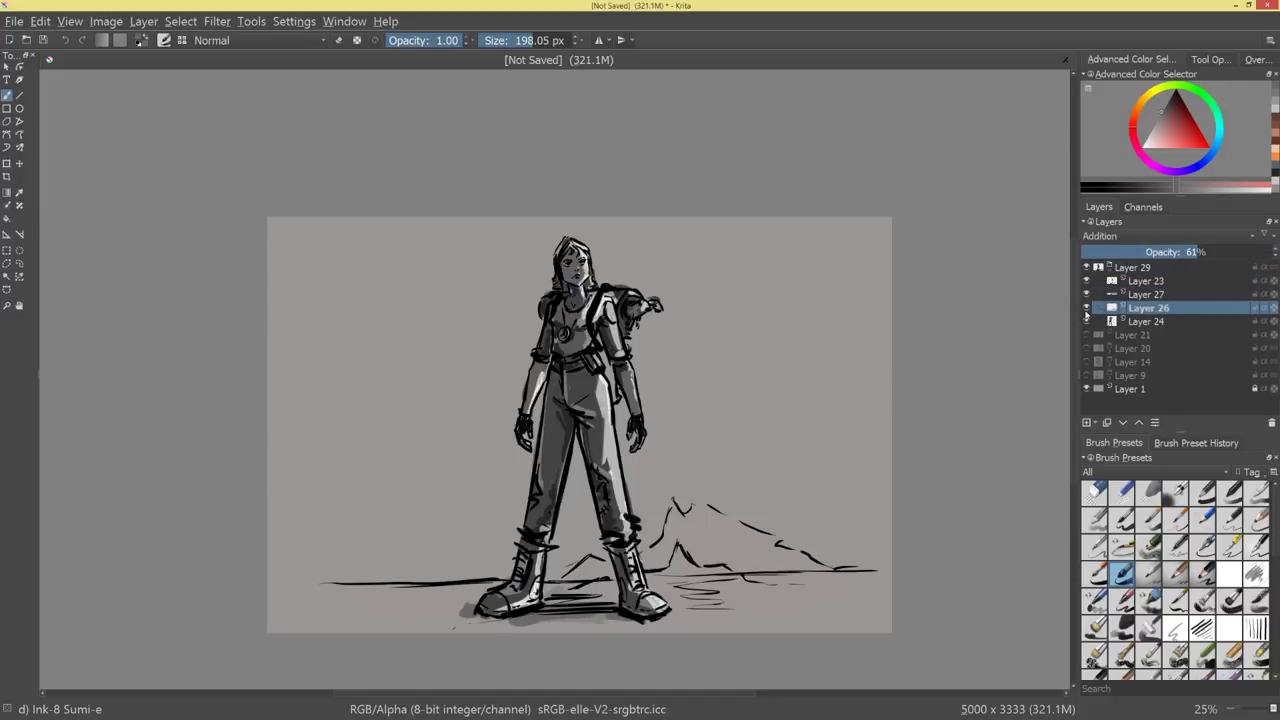
click(1087, 295)
click(1087, 295)
click(1087, 326)
click(1087, 326)
click(1087, 308)
click(1087, 308)
Collapse the adventurer group, scale it down with the Transform tool and place it at the right side of the canvas.
click(1109, 270)
click(1145, 268)
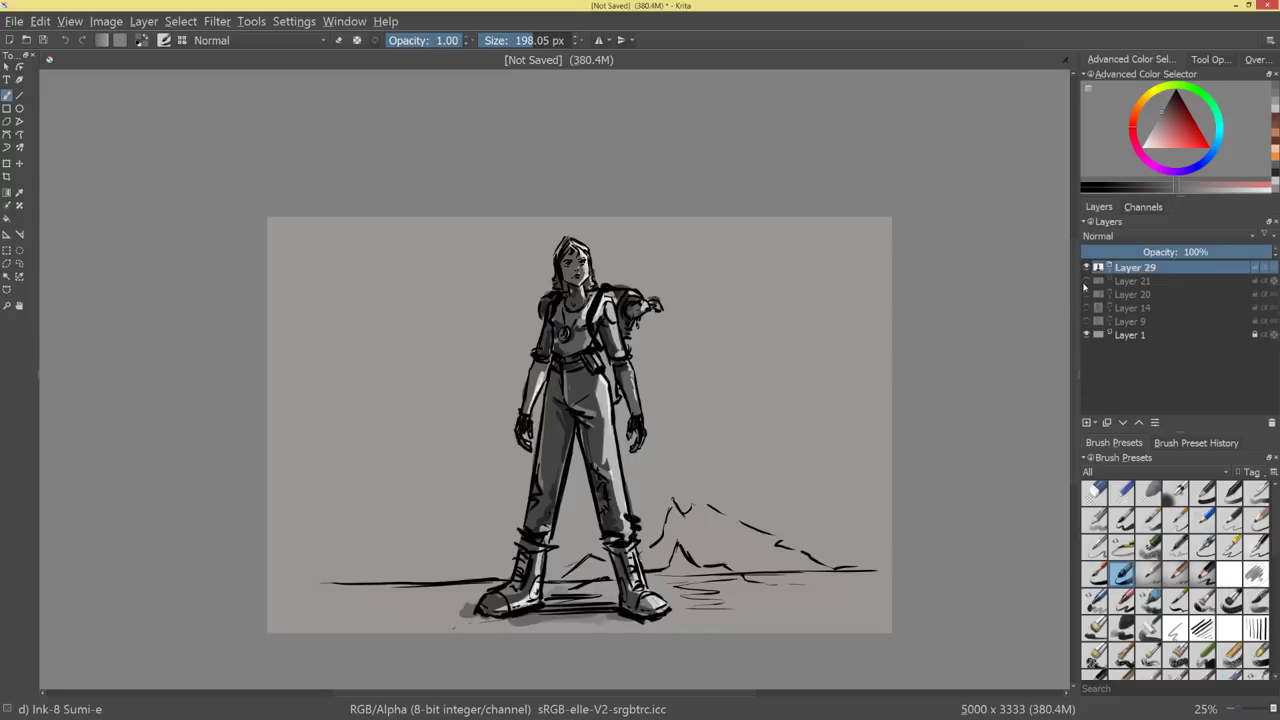
key(minus)
key(minus)
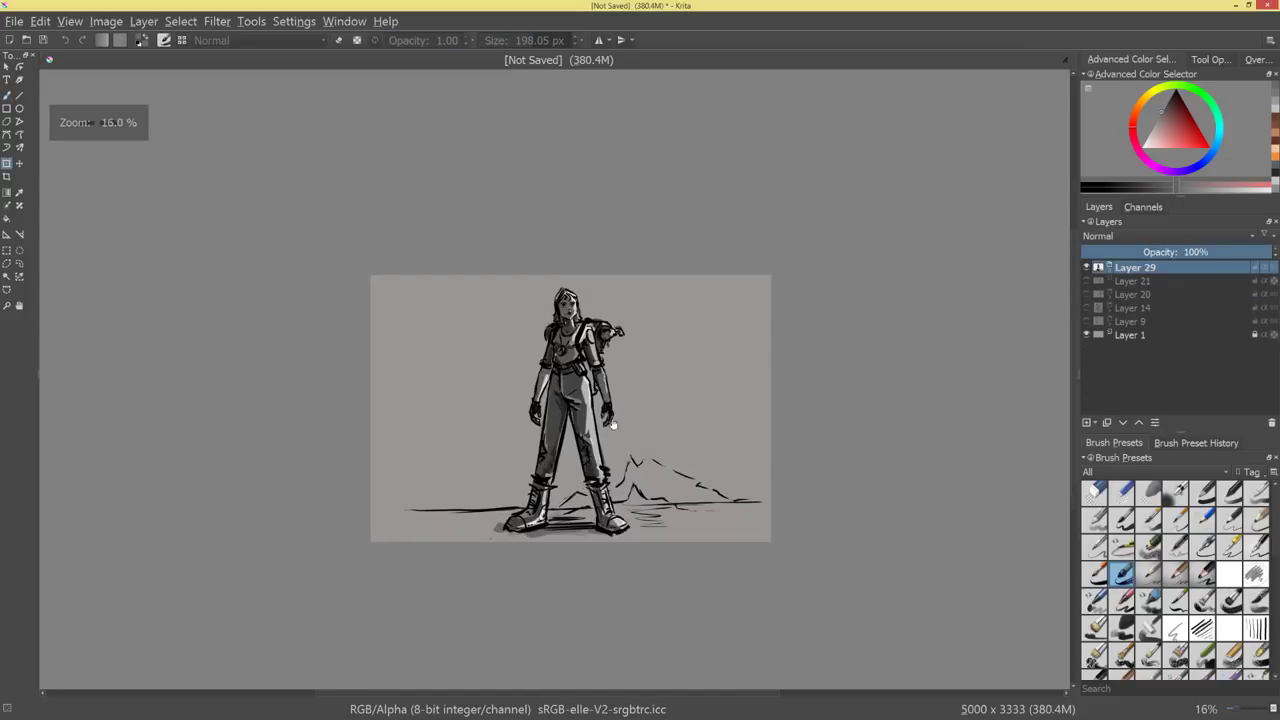
key(ctrl+t)
drag(720, 378, 816, 316)
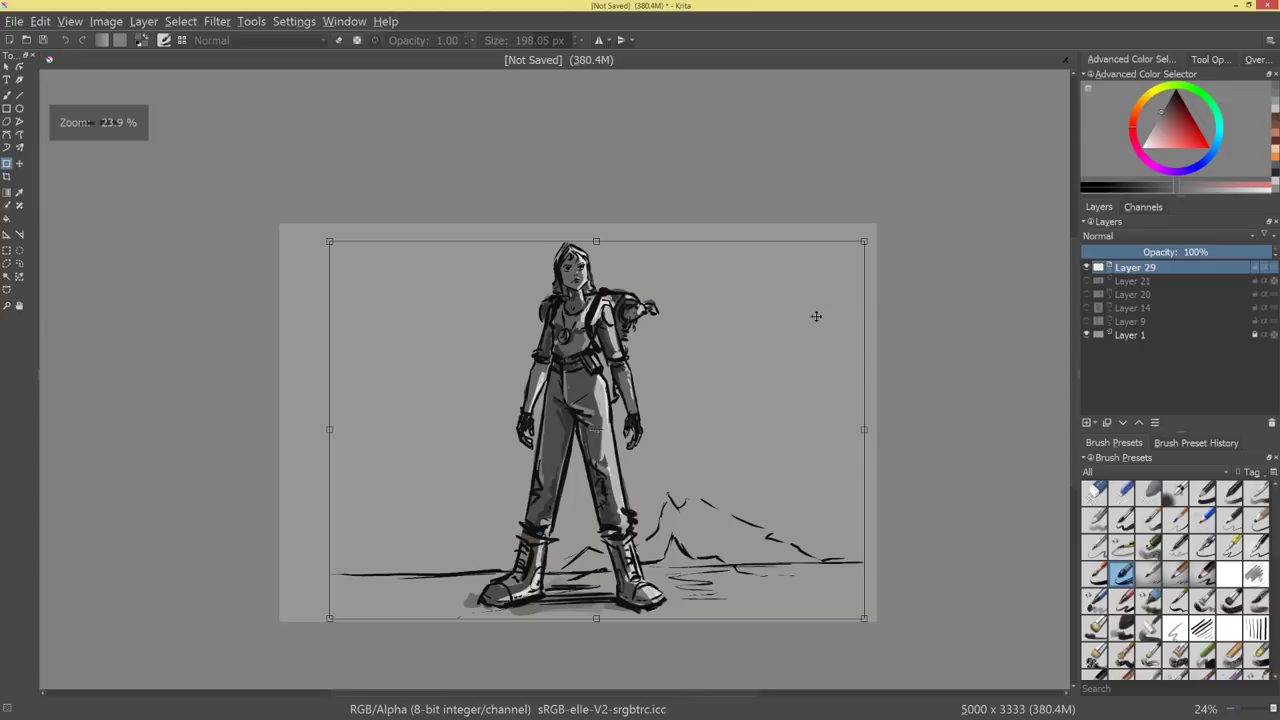
drag(865, 241, 817, 277)
drag(718, 406, 873, 403)
drag(959, 279, 944, 312)
drag(866, 363, 885, 380)
key(Return)
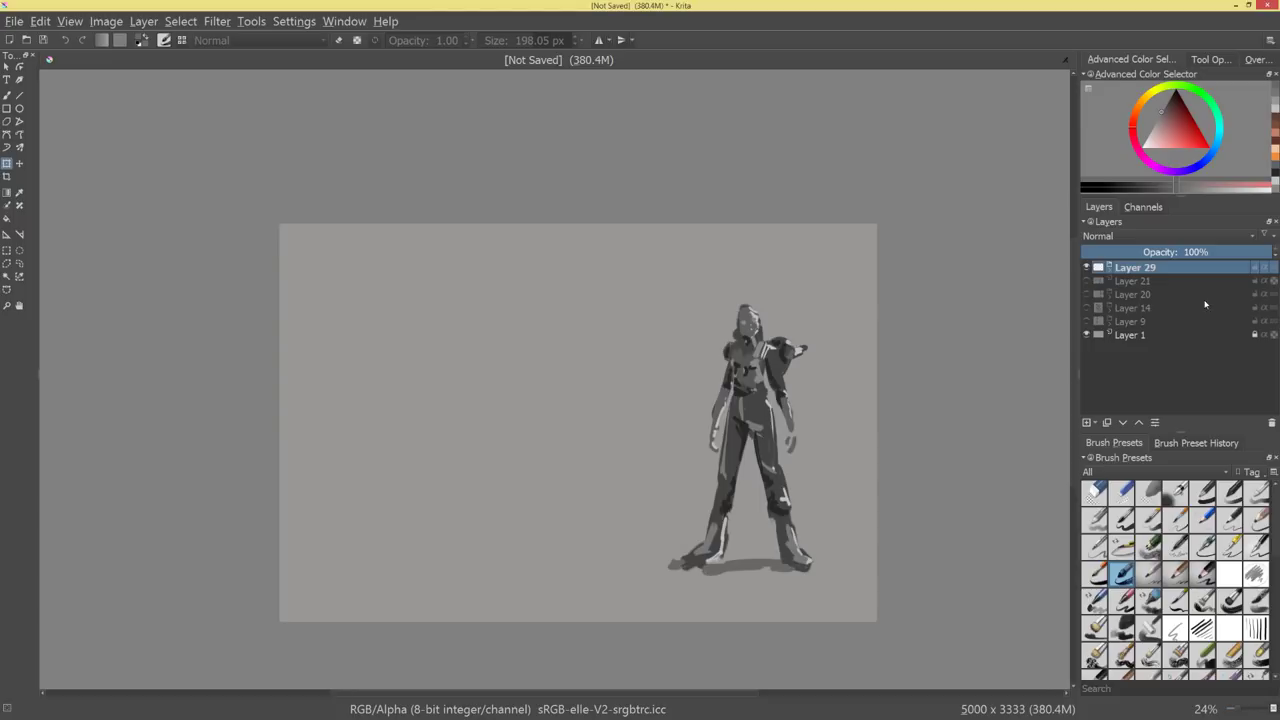
Make the hidden Layers 21, 20, 14 and 9 with the notes and earlier characters visible.
click(1087, 281)
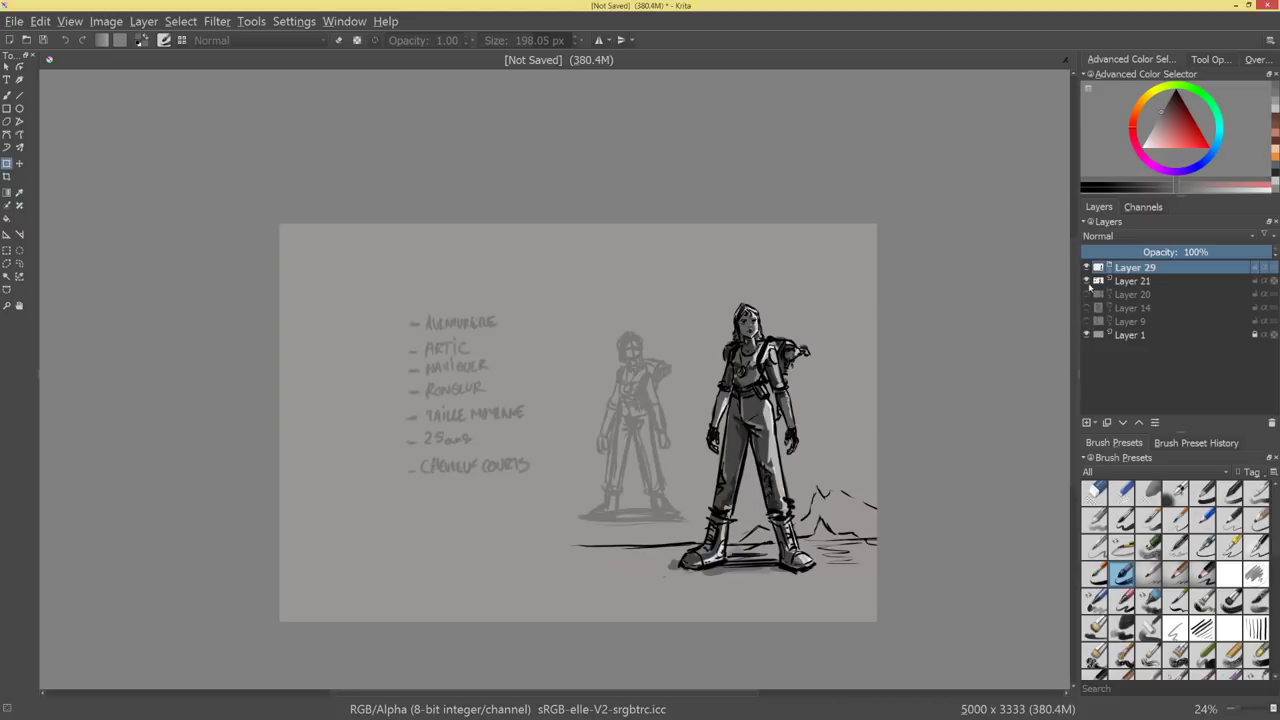
click(1087, 295)
click(1092, 321)
click(1087, 309)
click(1088, 321)
Check what Layer 21 holds by toggling its visibility, and delete this layer of faint notes and rough figure.
click(1110, 284)
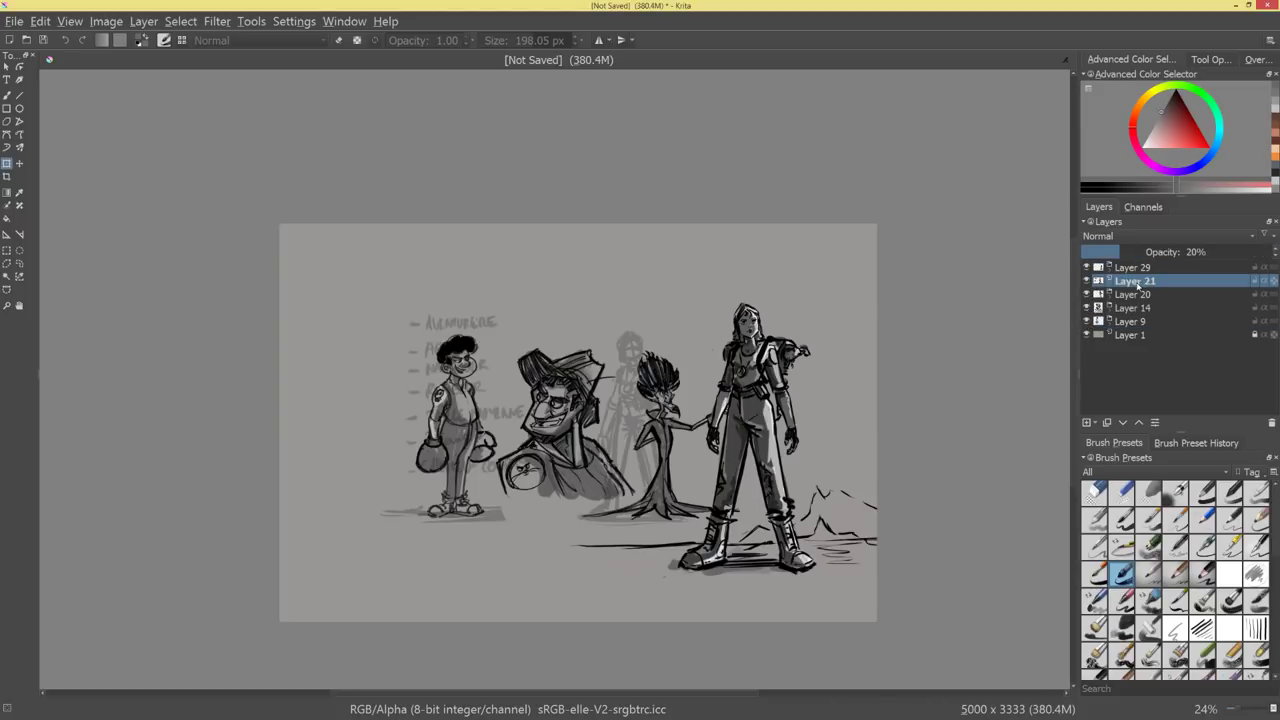
click(1087, 283)
click(1087, 283)
click(1270, 424)
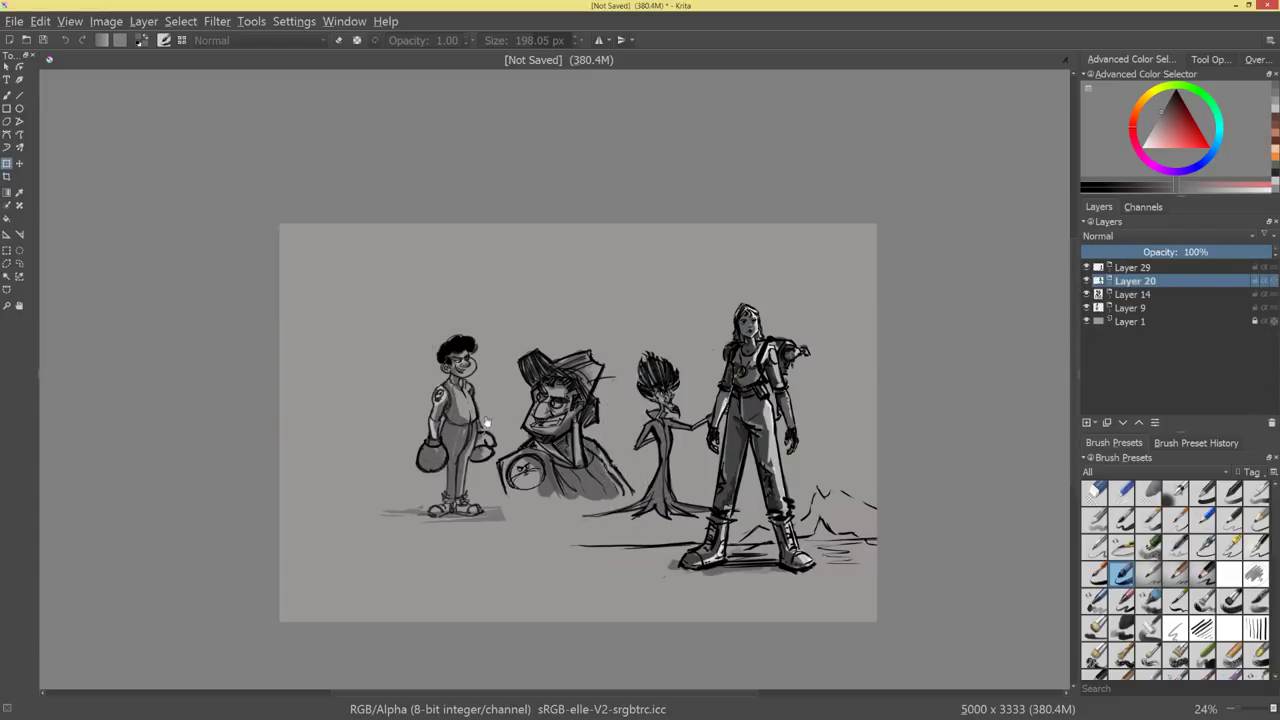
Enlarge the boxer on Layer 9 with the Transform tool and move him to the left end of the canvas.
click(1134, 296)
click(1137, 309)
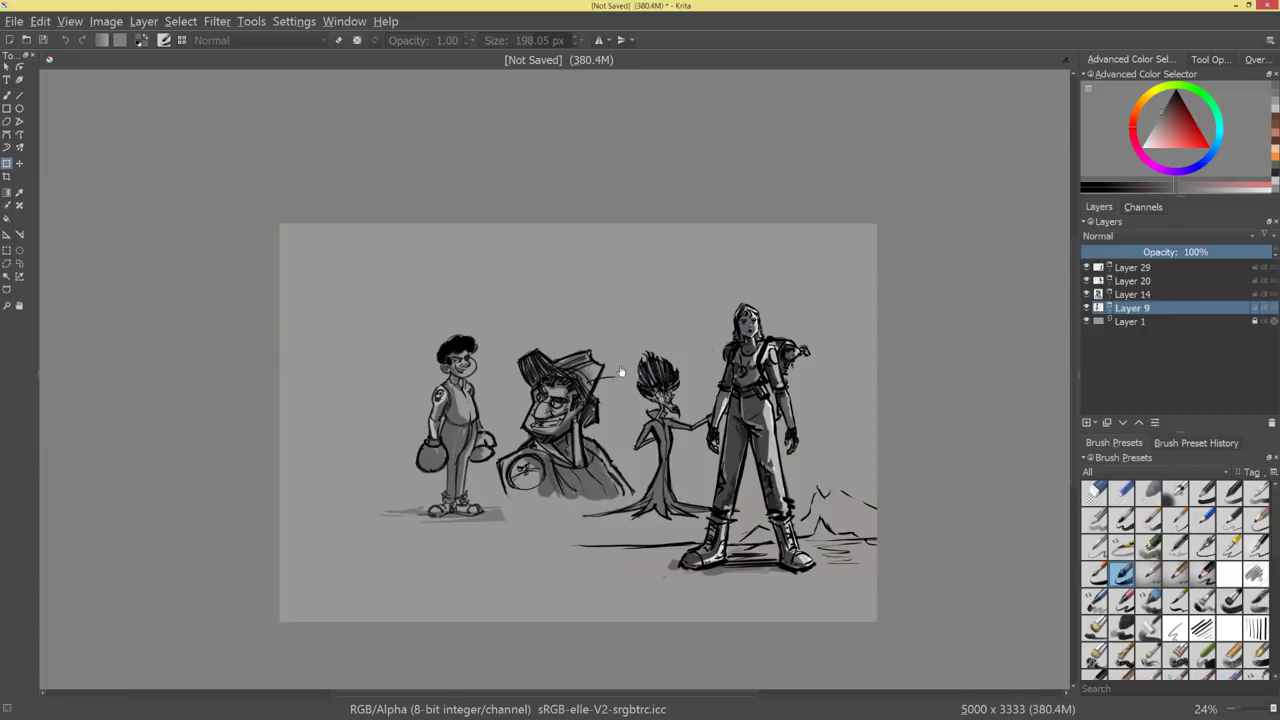
drag(606, 337, 644, 296)
drag(486, 498, 420, 501)
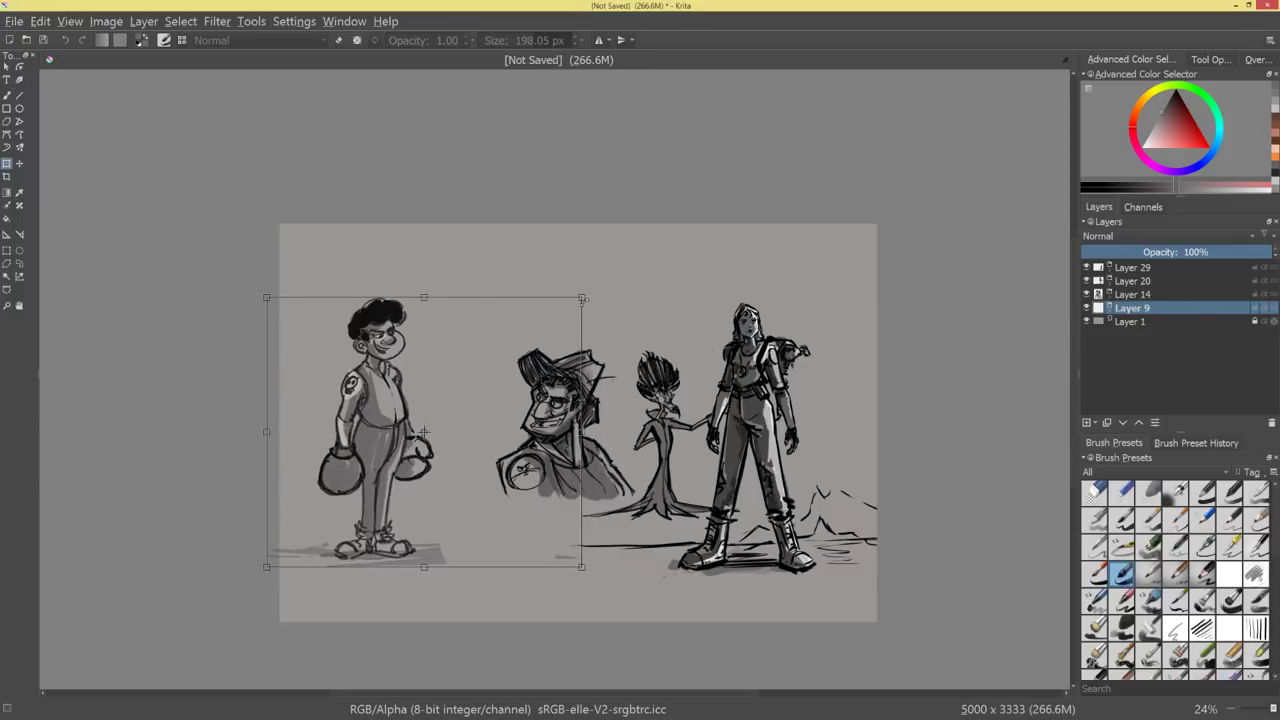
drag(580, 300, 566, 314)
key(Return)
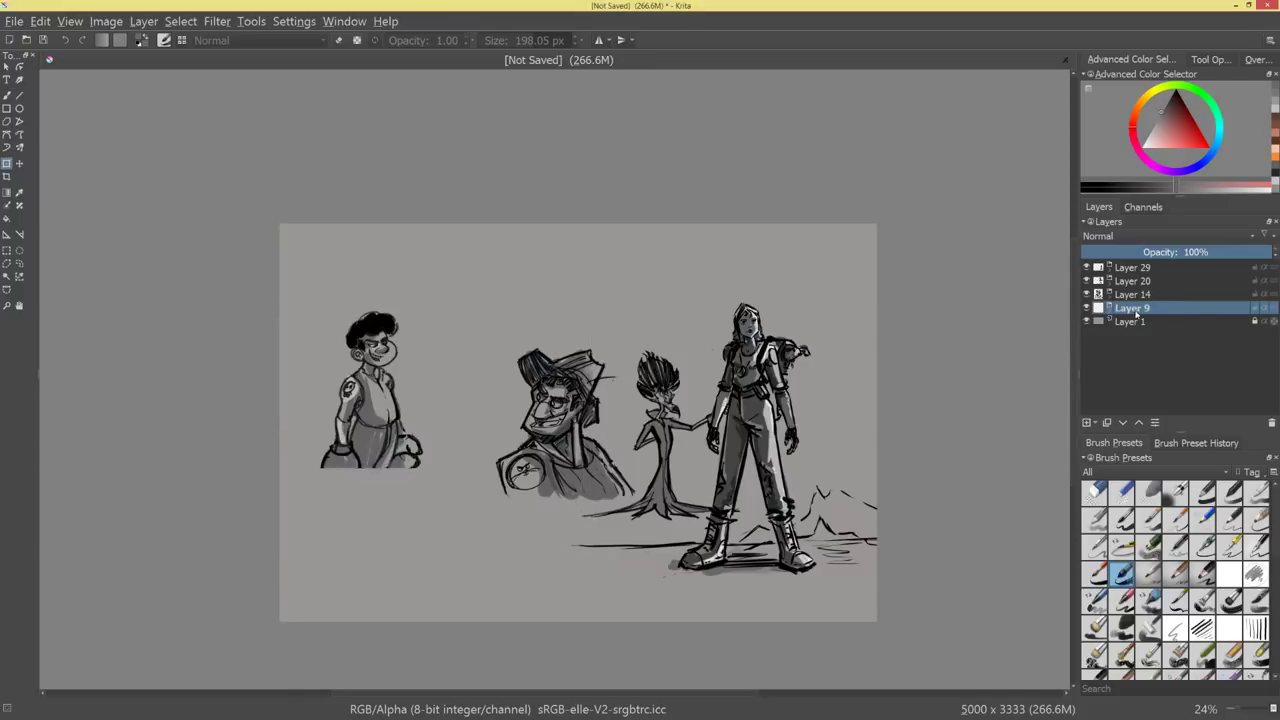
Slightly enlarge the bust of the man with the hat on Layer 14 and move it next to the boxer.
click(1133, 294)
click(569, 420)
mouse_move(637, 347)
mouse_down()
mouse_move(681, 298)
mouse_move(648, 334)
mouse_up()
drag(620, 385, 550, 407)
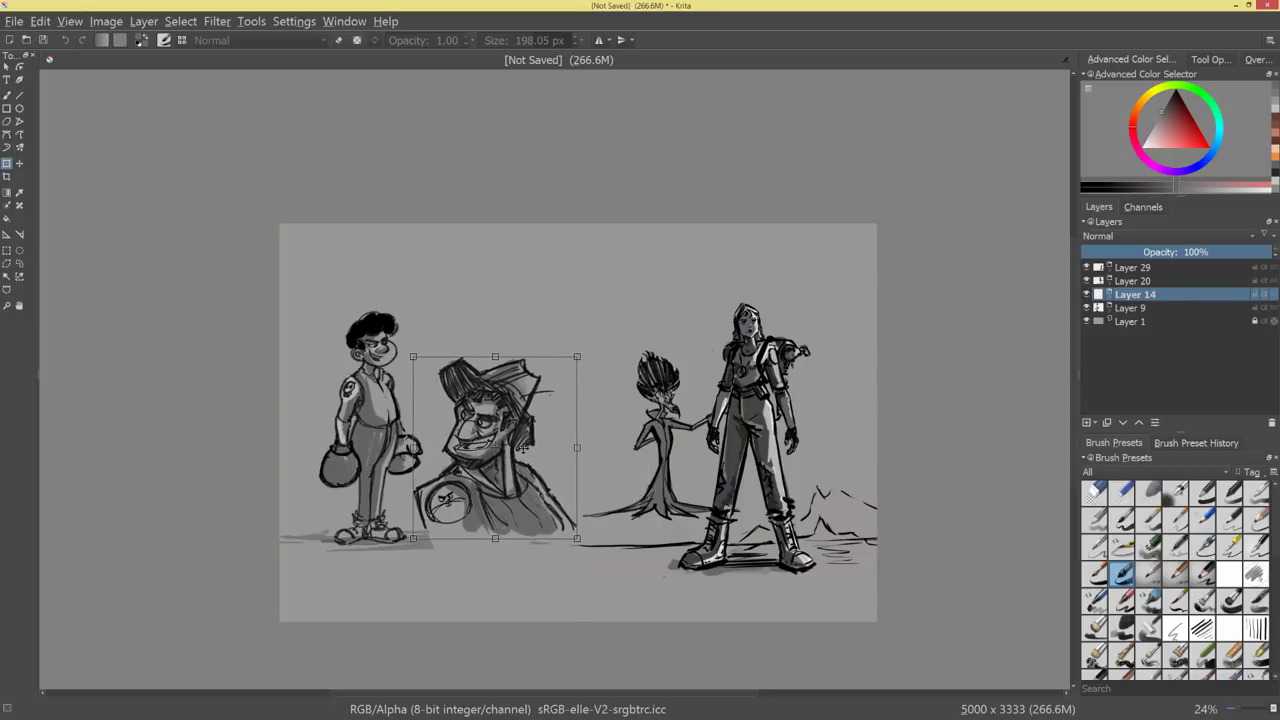
key(Return)
Slightly enlarge the spiky-haired figure on Layer 20 and place it between the bust and the adventurer.
click(1135, 281)
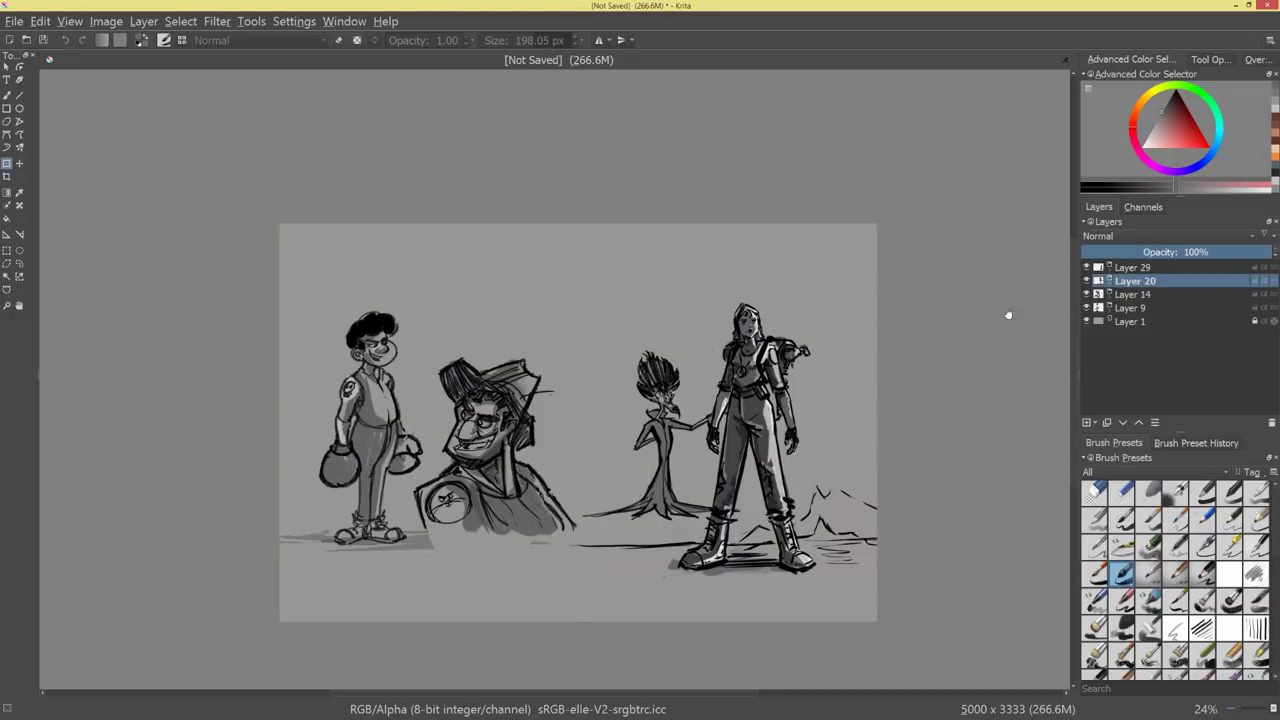
key(ctrl+t)
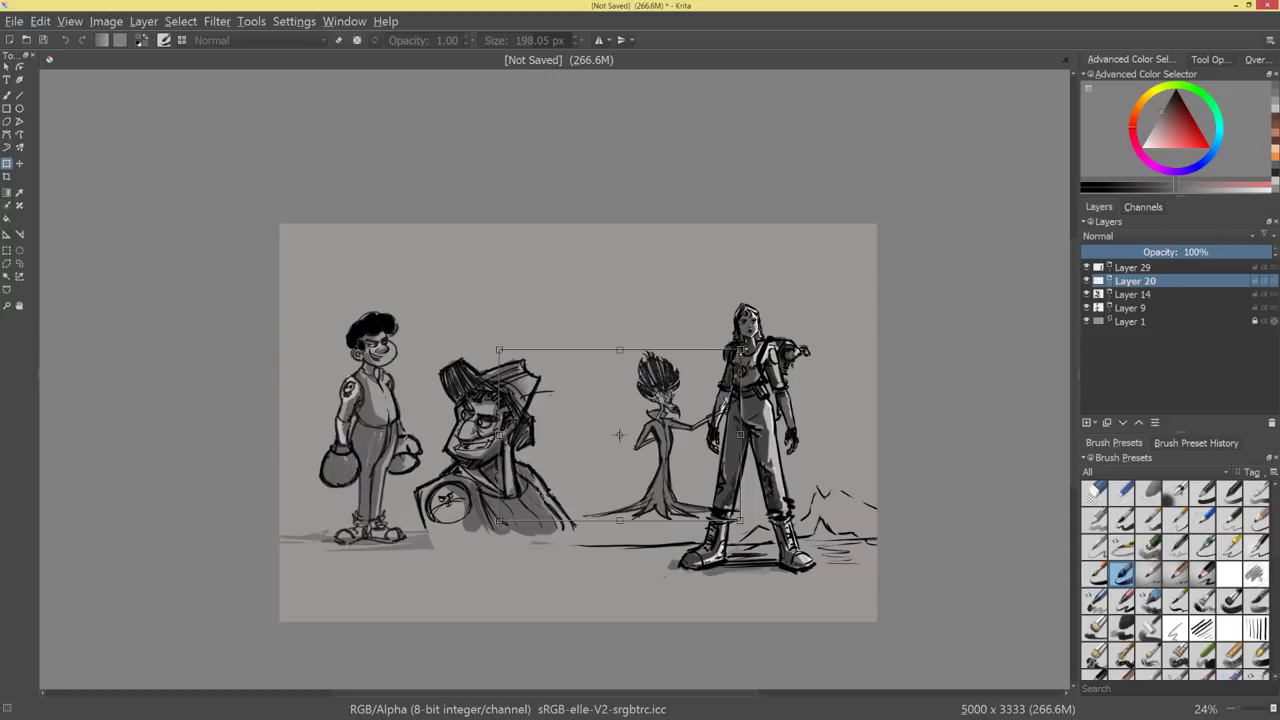
mouse_move(741, 350)
mouse_down()
mouse_move(780, 320)
mouse_move(759, 337)
mouse_up()
drag(697, 409, 639, 428)
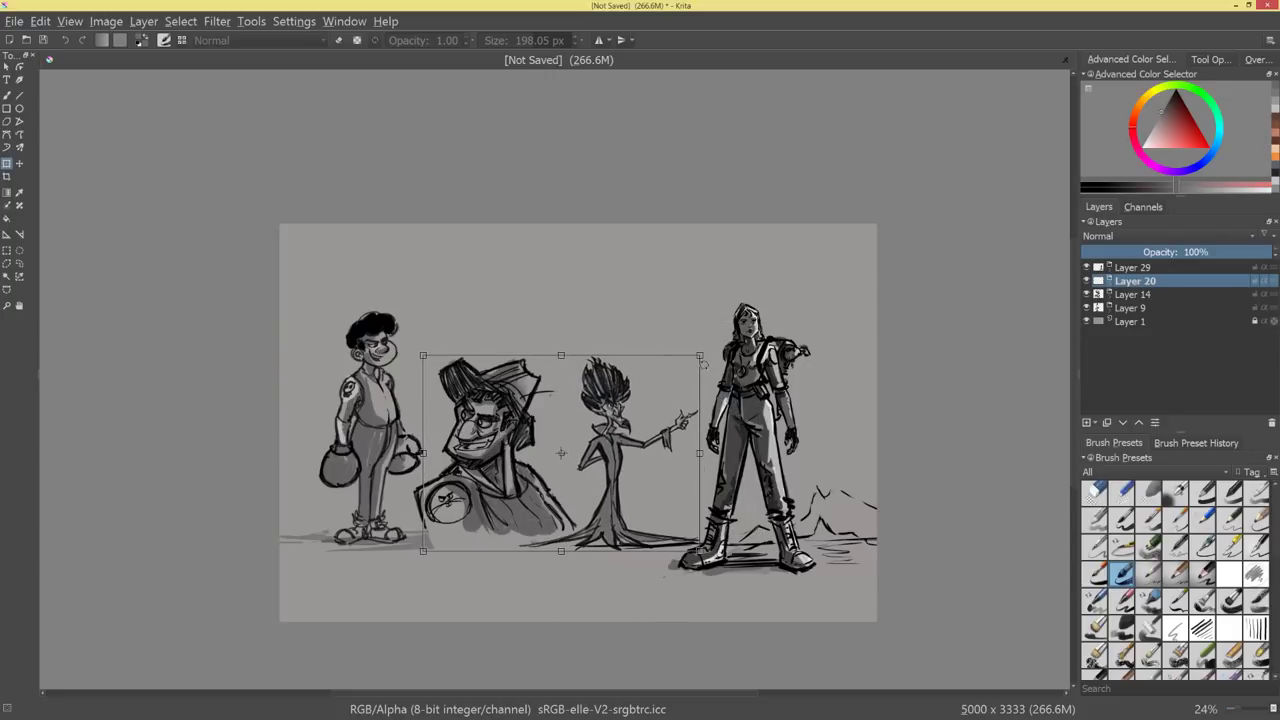
key(Return)
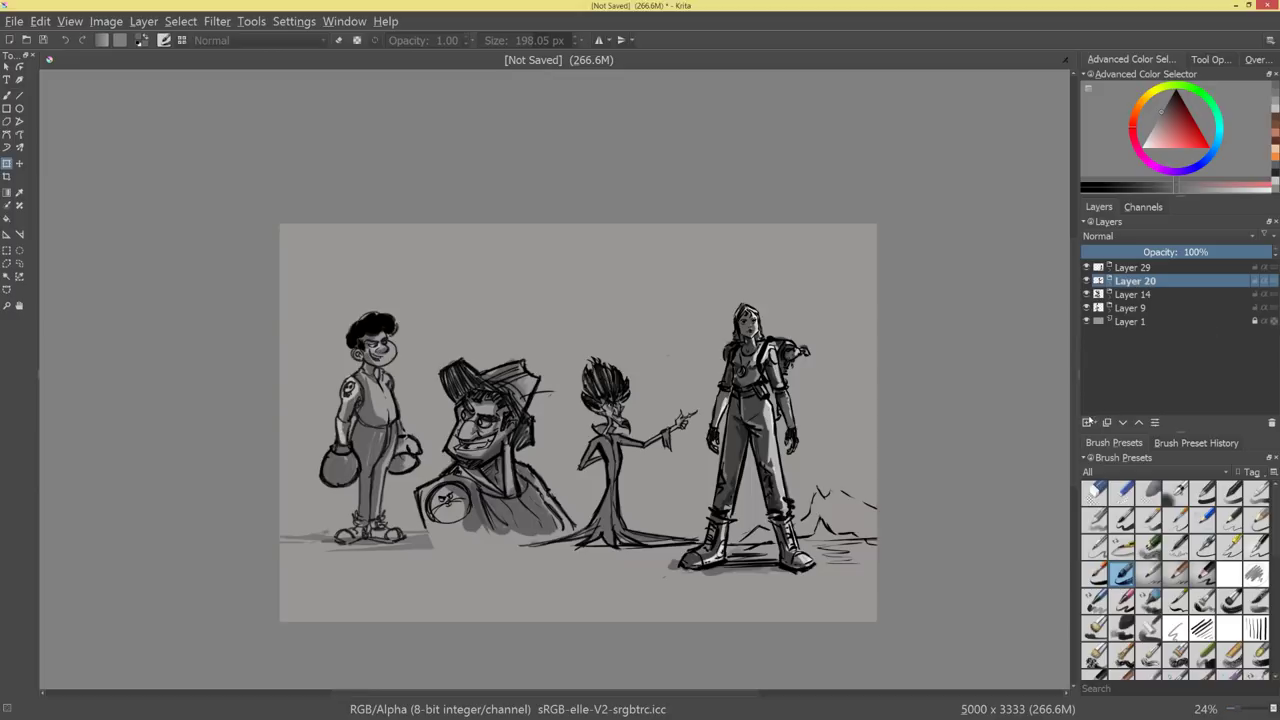
Add a new paint layer, move it above all groups and choose a bright blue as the colour.
click(1089, 422)
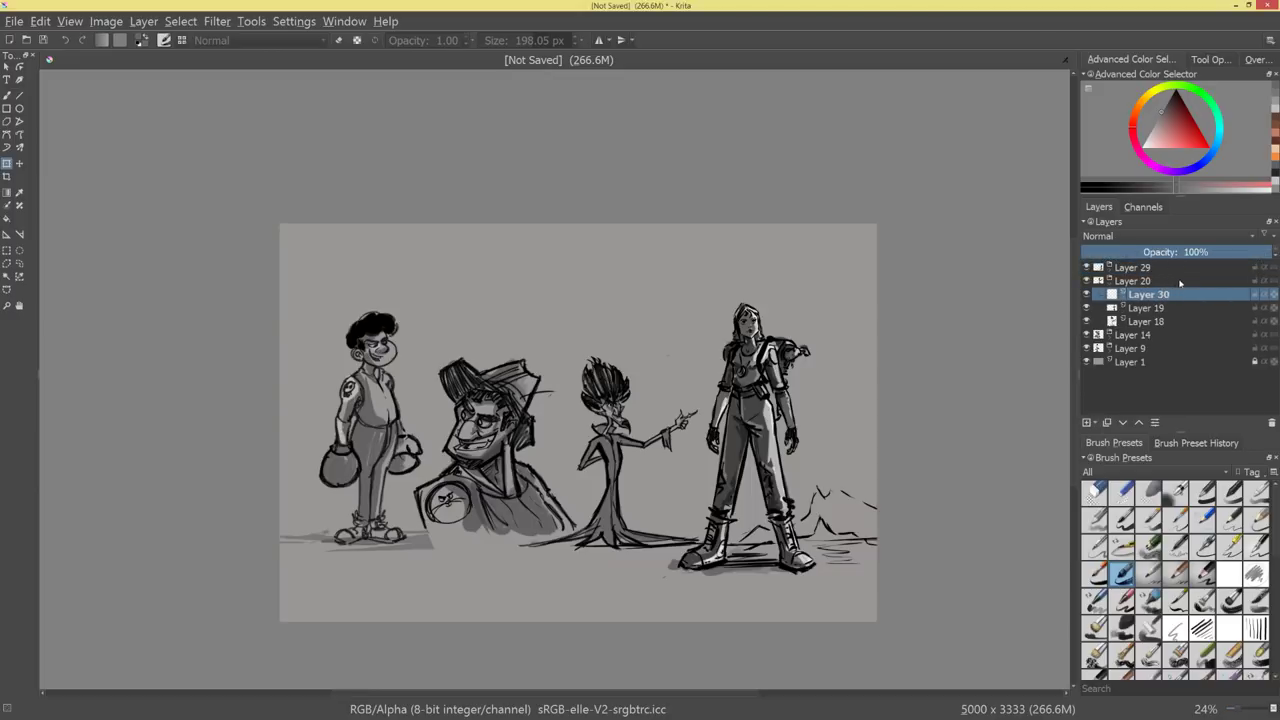
drag(1180, 292, 1180, 262)
click(1215, 149)
click(1193, 141)
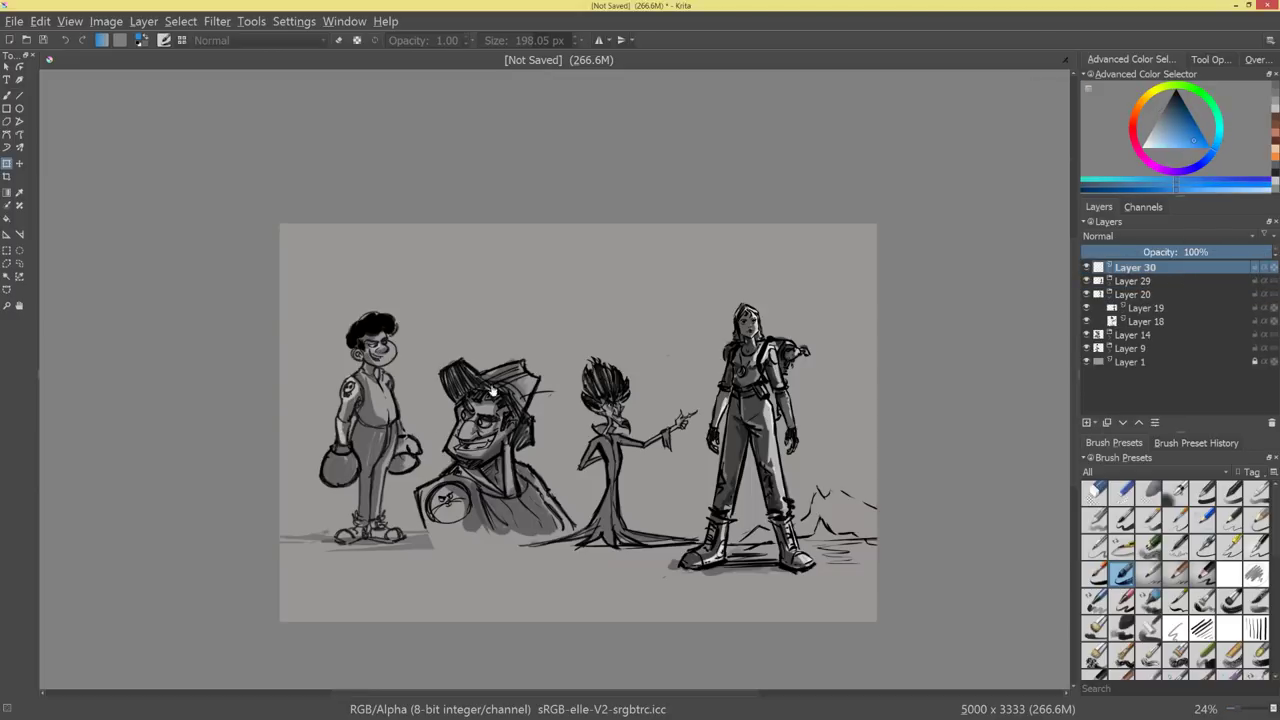
Set the brush size to about 68 px and draw a blue circle with an inner curve above the boxer's head.
scroll(530, 372, up, 2)
space+drag(550, 322, 878, 445)
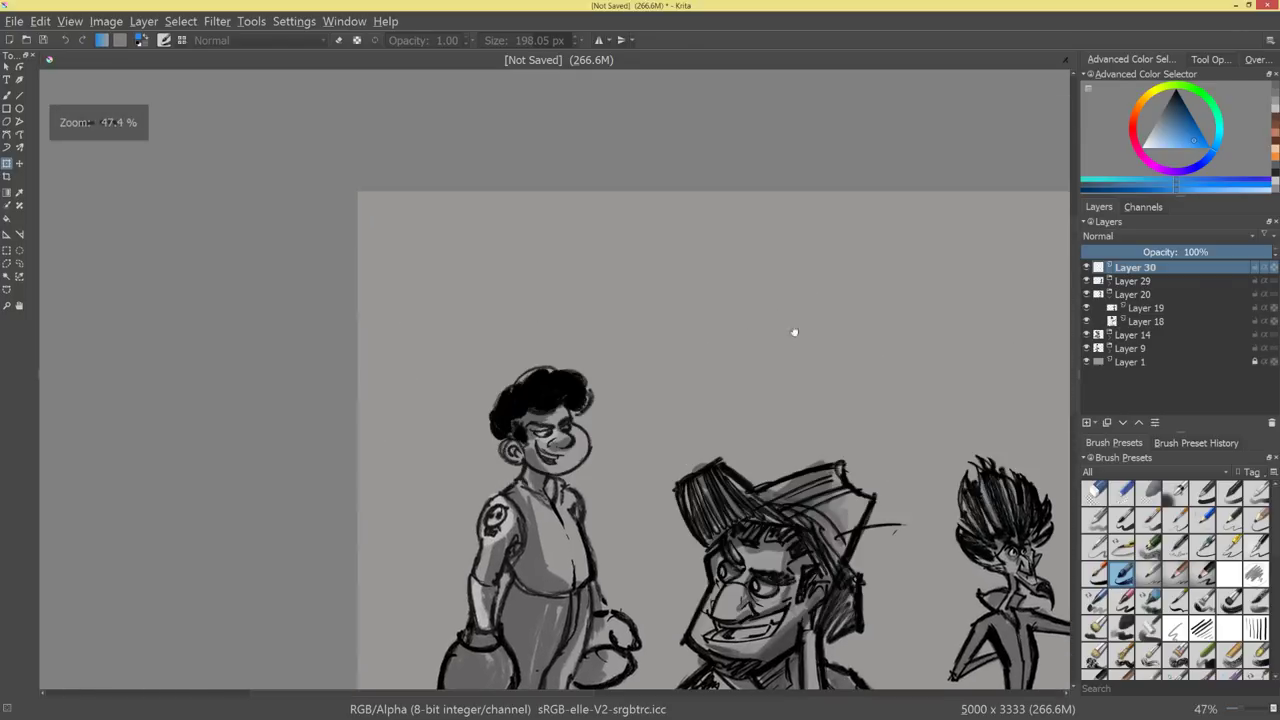
key(b)
mouse_move(560, 263)
shift+mouse_down()
mouse_move(523, 277)
mouse_move(591, 271)
mouse_move(598, 304)
shift+mouse_up()
drag(594, 233, 612, 305)
mouse_move(622, 255)
mouse_down()
mouse_move(626, 285)
mouse_move(610, 307)
mouse_move(576, 314)
mouse_move(607, 314)
mouse_move(577, 243)
mouse_up()
key(ctrl+z)
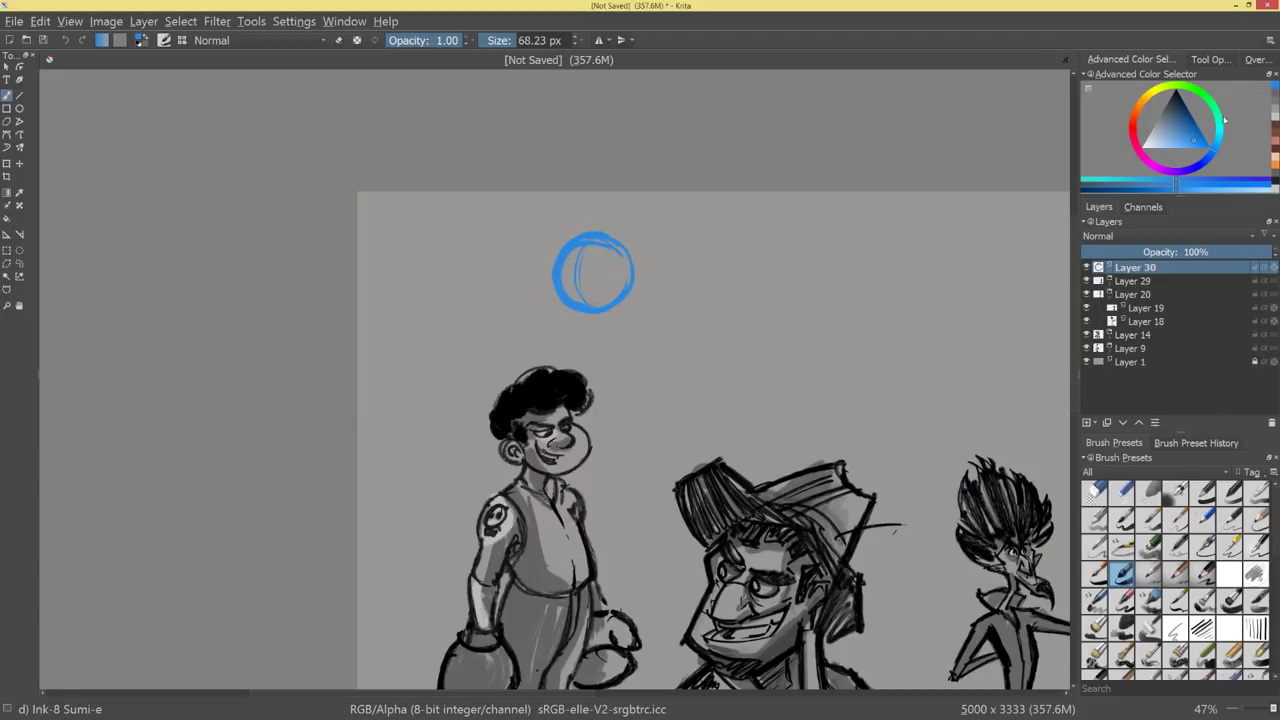
Choose an orange colour and draw a cube beside the blue circle, with a square front face and thin top and side faces.
click(1135, 113)
drag(1191, 134, 1182, 137)
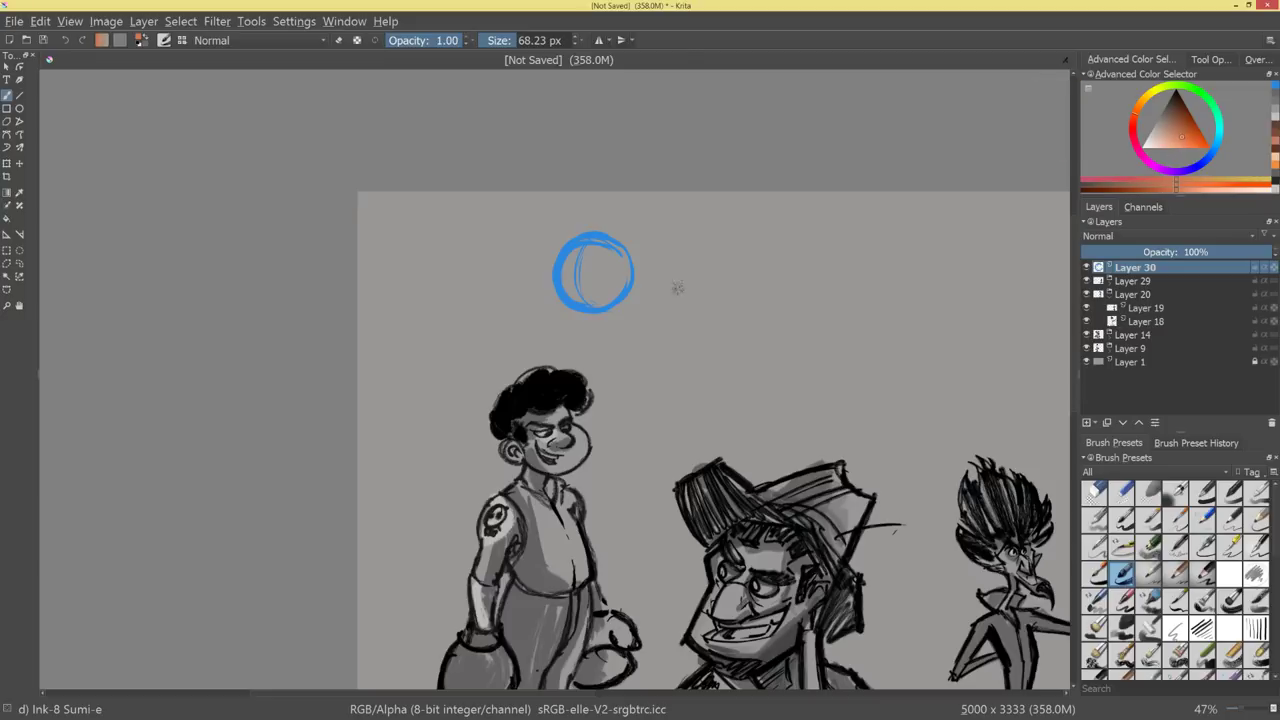
drag(674, 290, 672, 250)
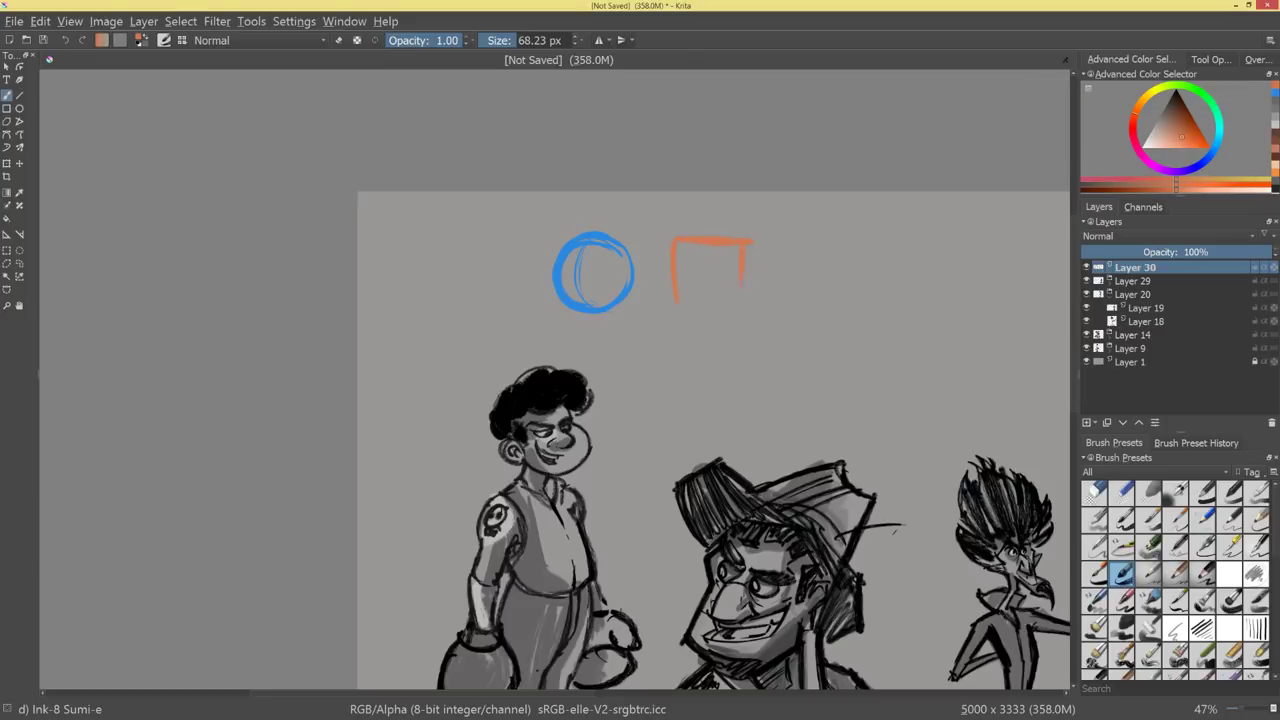
drag(672, 305, 750, 305)
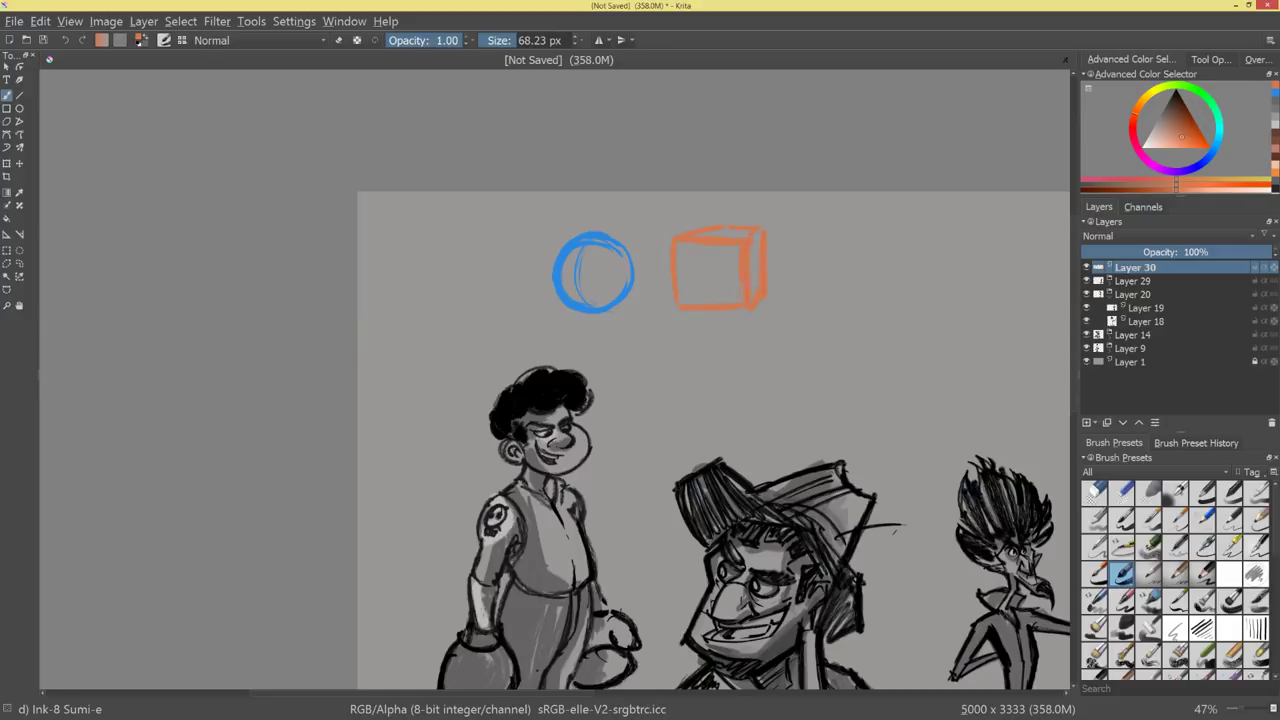
Choose a muted green and draw a cone with a curved base and an inner line beside the orange cube.
drag(825, 321, 834, 278)
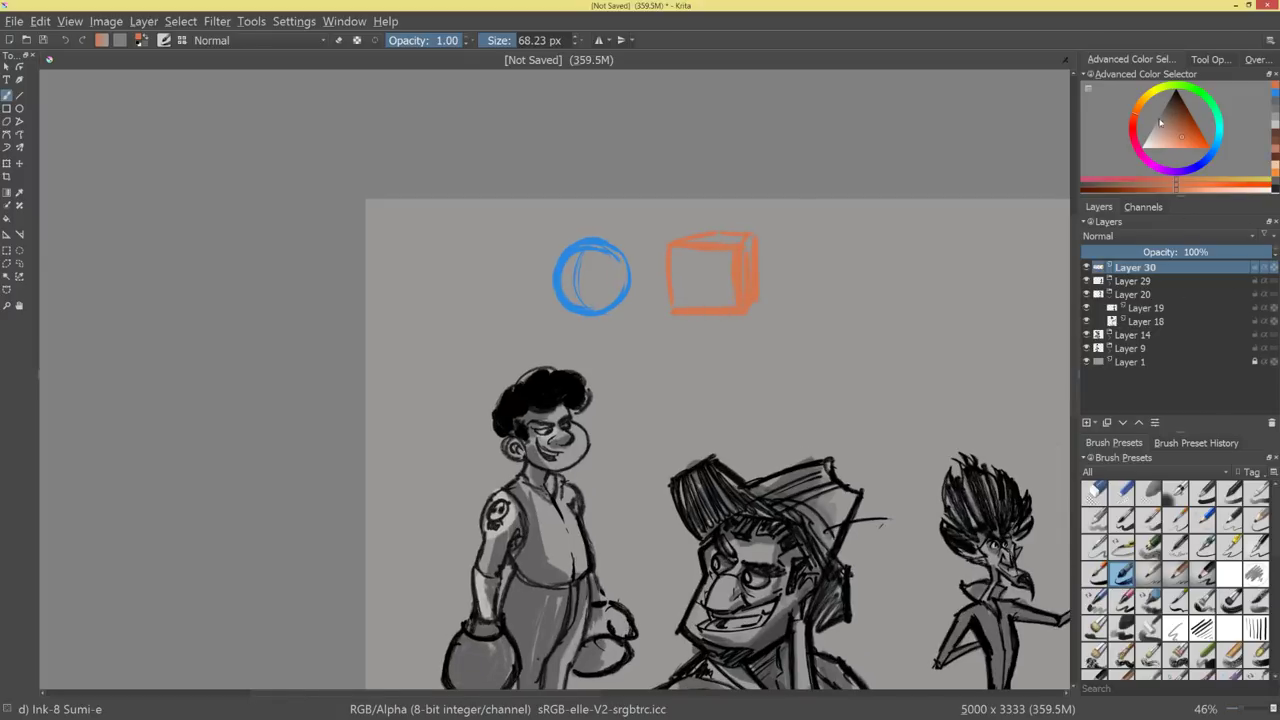
drag(1134, 120, 1141, 144)
click(1213, 114)
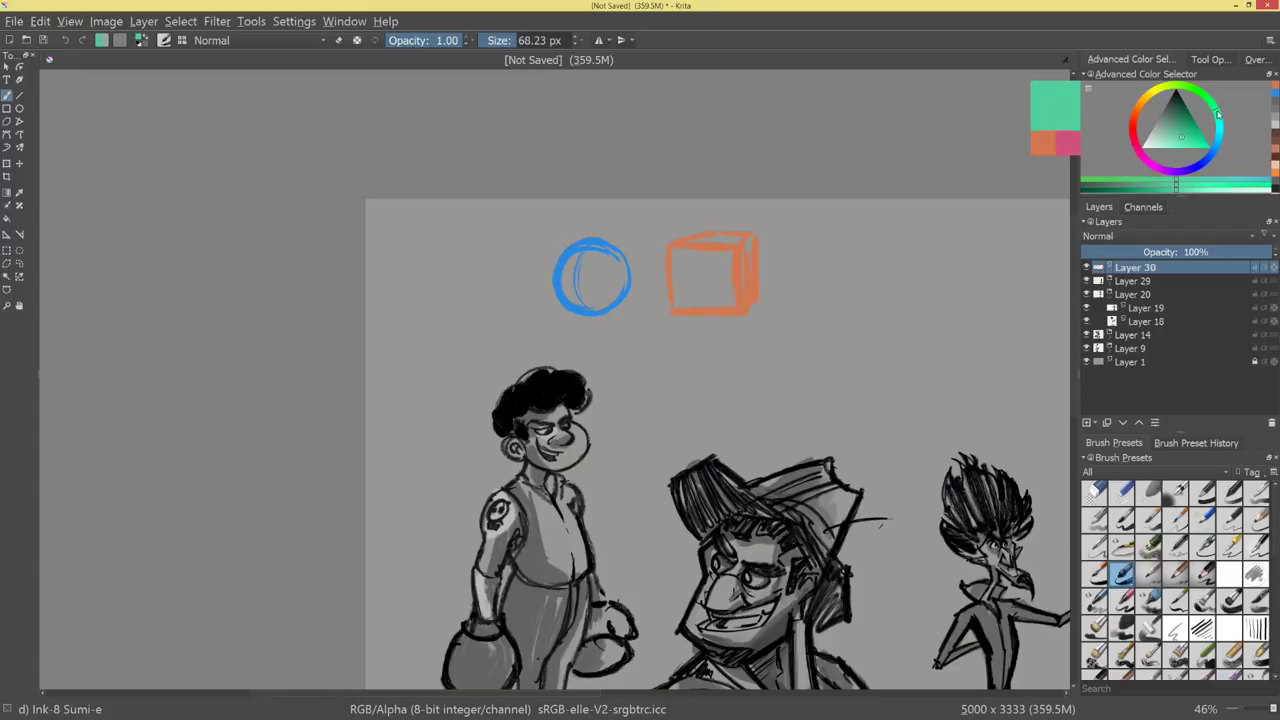
click(1179, 121)
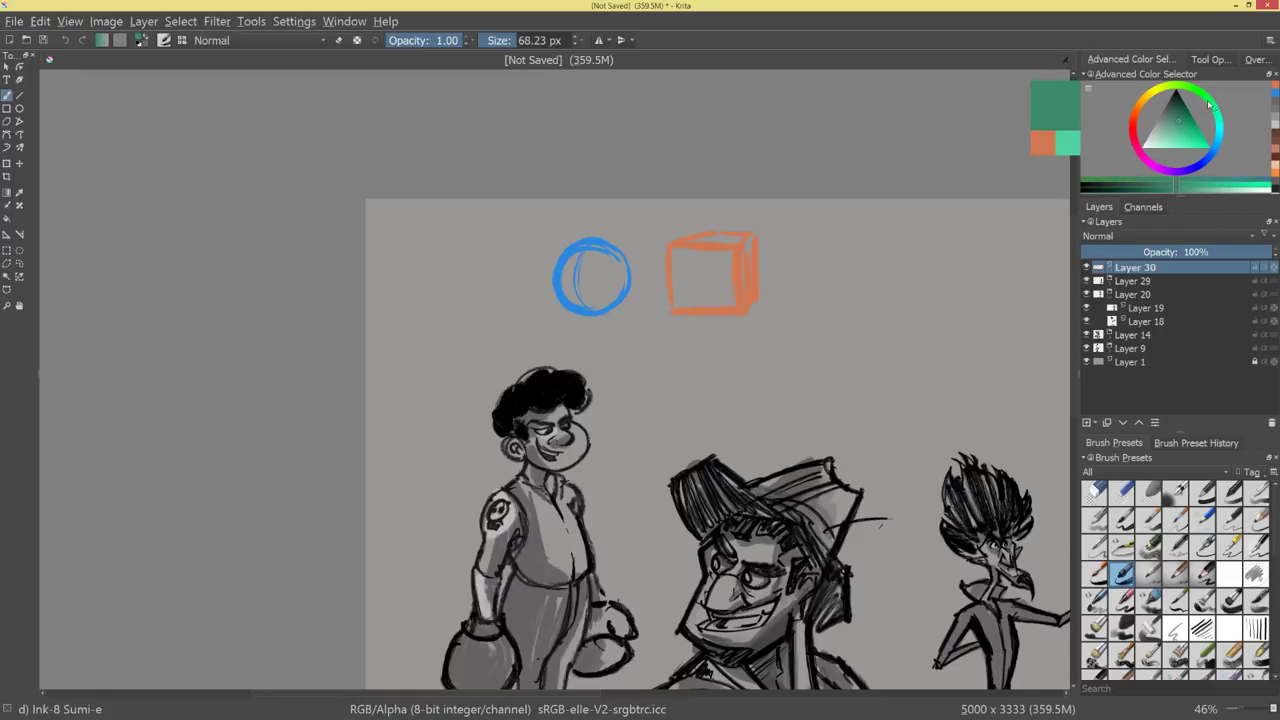
drag(1208, 104, 1175, 92)
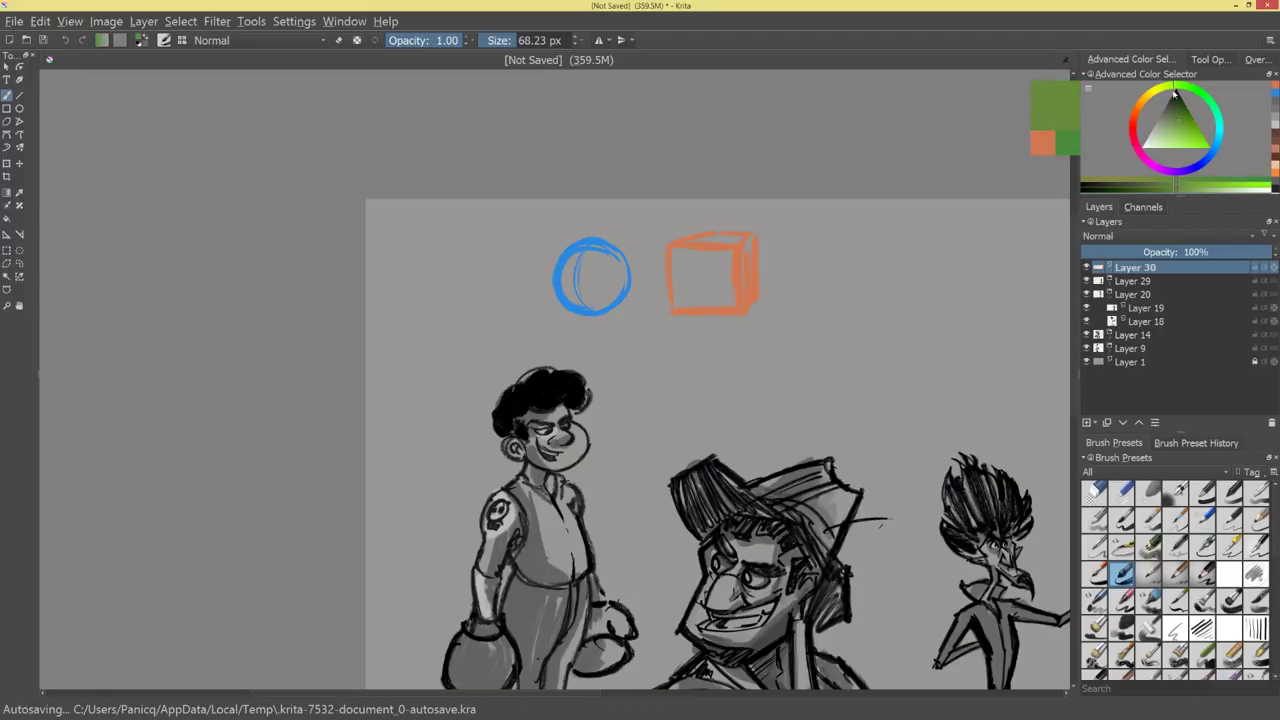
mouse_move(837, 239)
mouse_down()
mouse_move(792, 303)
mouse_move(844, 298)
mouse_move(842, 311)
mouse_move(800, 297)
mouse_up()
mouse_move(837, 238)
mouse_down()
mouse_move(877, 296)
mouse_move(867, 341)
mouse_up()
drag(830, 423, 908, 338)
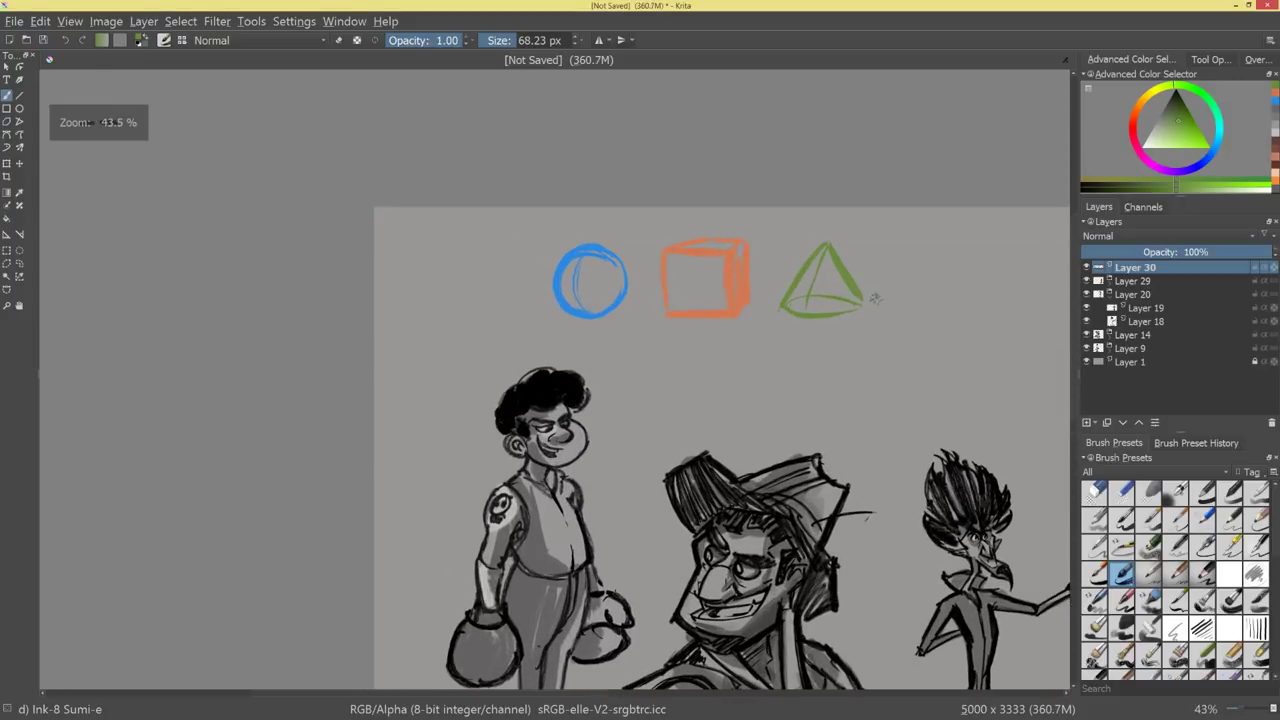
Lasso the blue circle and orange cube and darken them with an HSV/HSL Adjustment in Hue/Saturation/Lightness mode.
key(l)
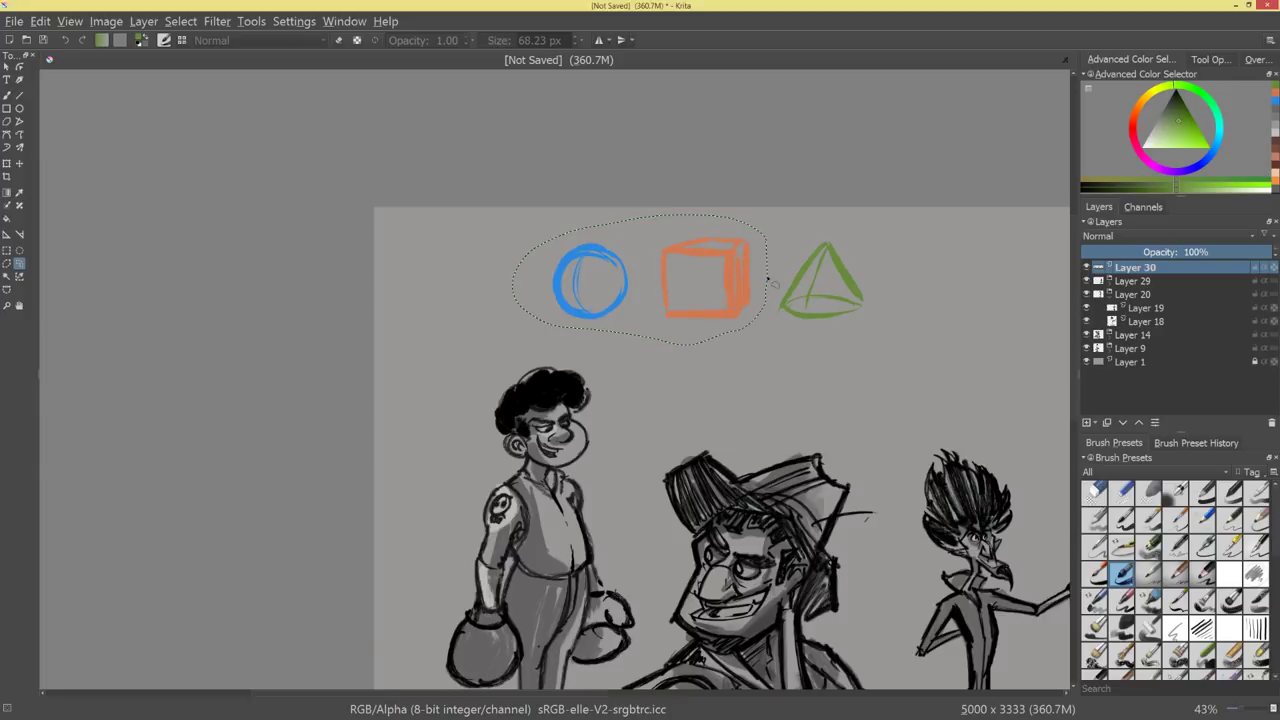
key(ctrl+u)
click(940, 266)
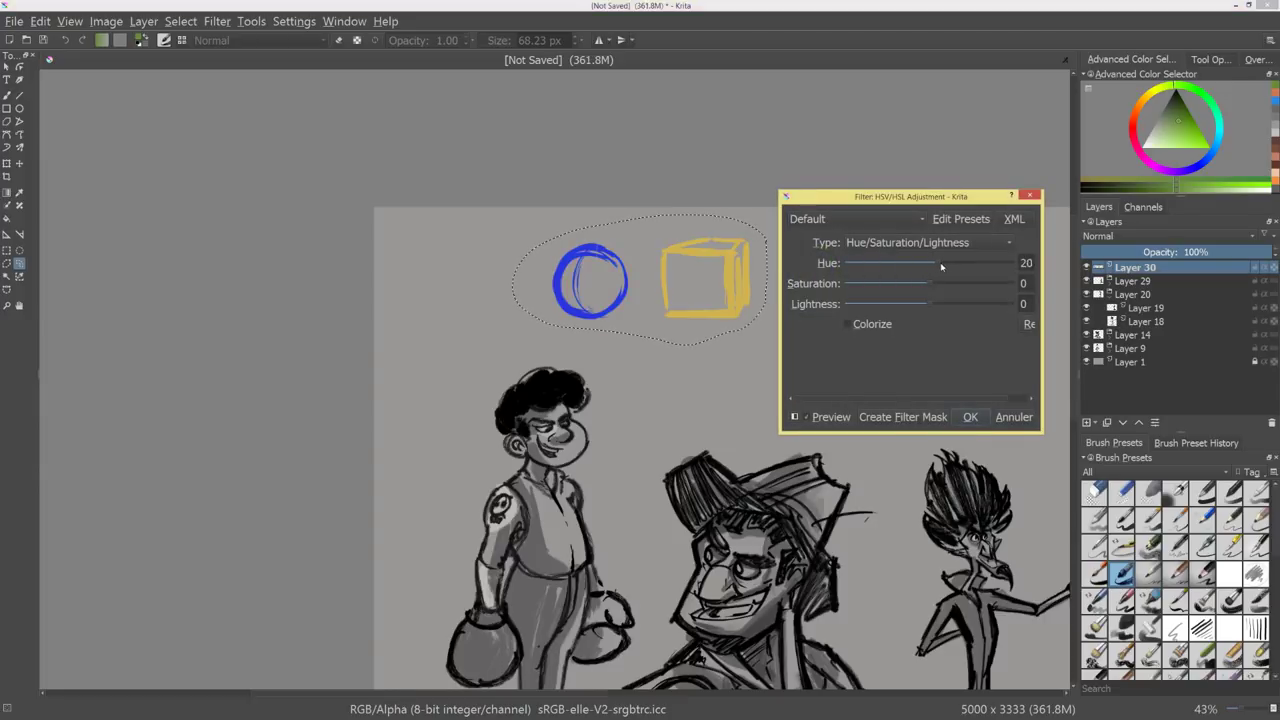
drag(940, 266, 923, 266)
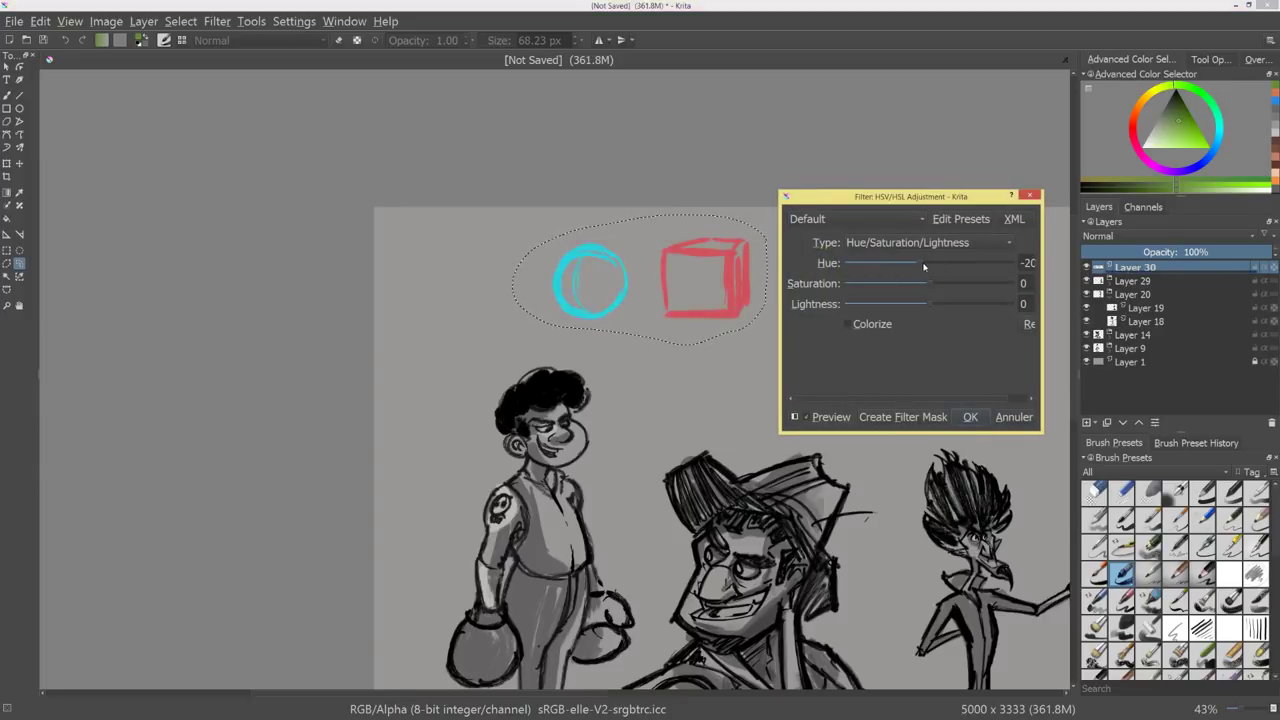
drag(928, 287, 908, 308)
scroll(927, 263, up, 2)
scroll(927, 263, up, 16)
click(970, 417)
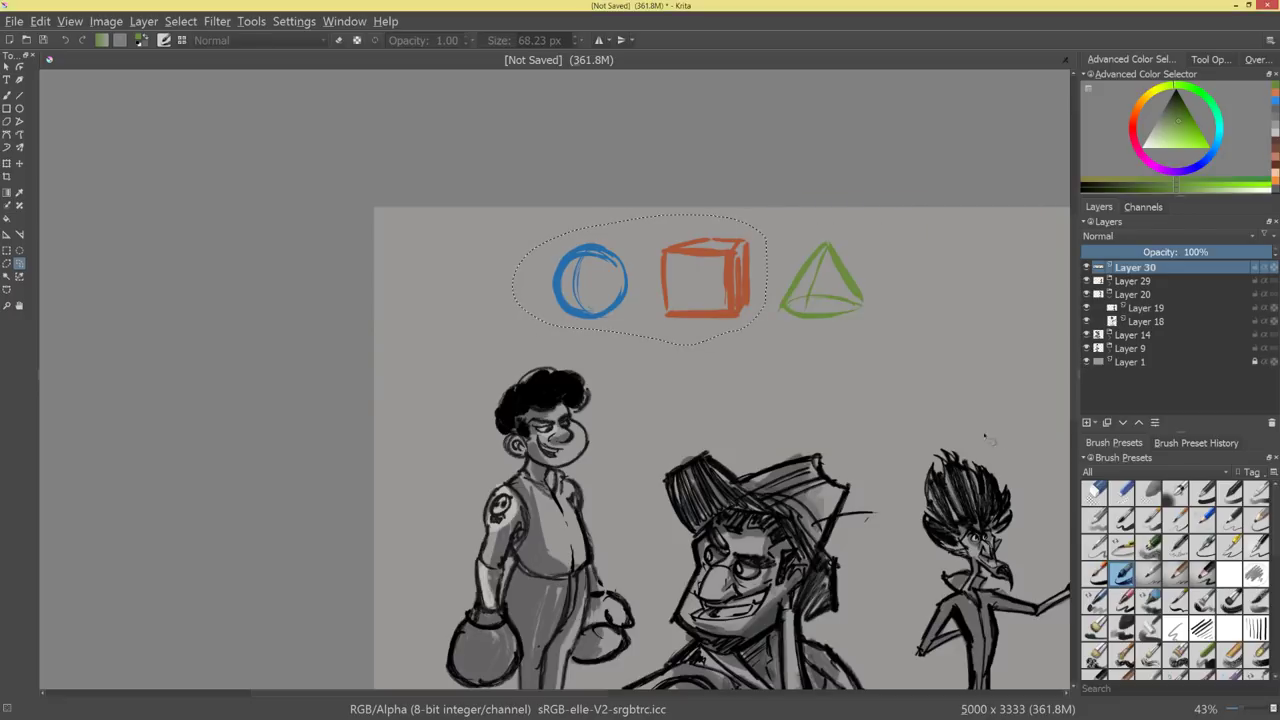
Transform the layer with the three coloured shapes, moving them together into the canvas's upper-left corner.
drag(882, 311, 871, 315)
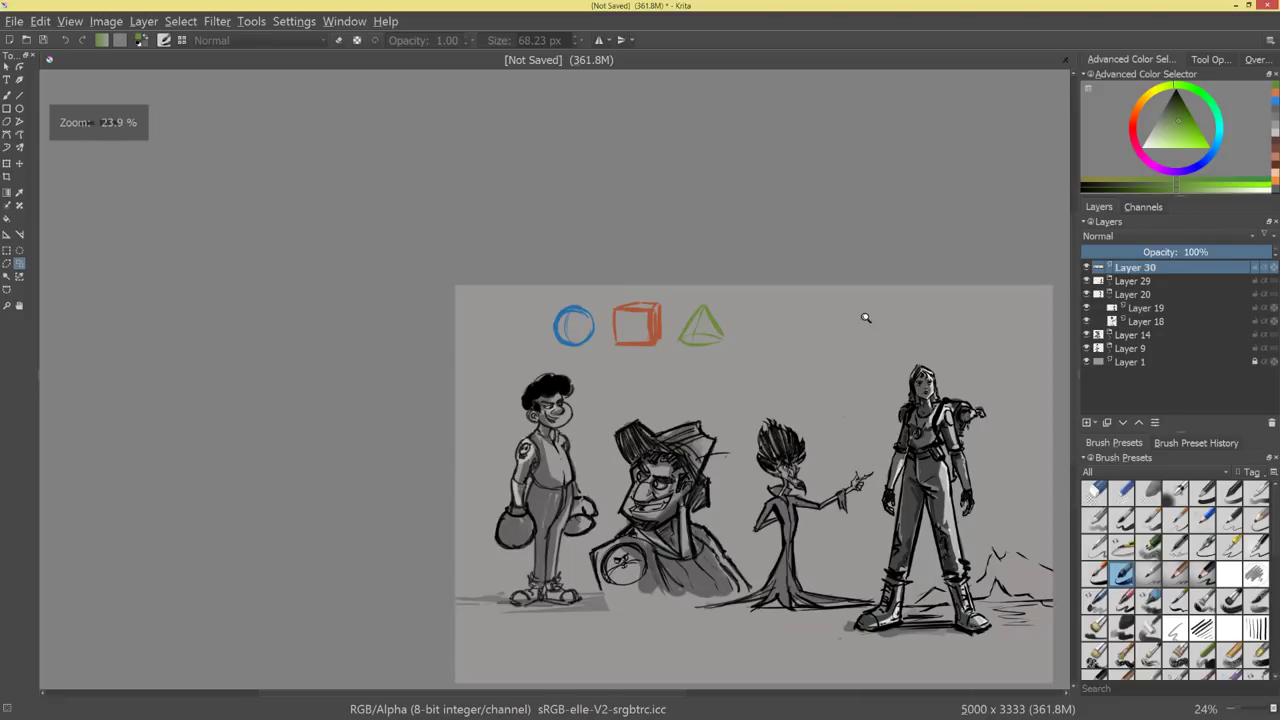
key(ctrl+t)
drag(675, 326, 595, 317)
key(Return)
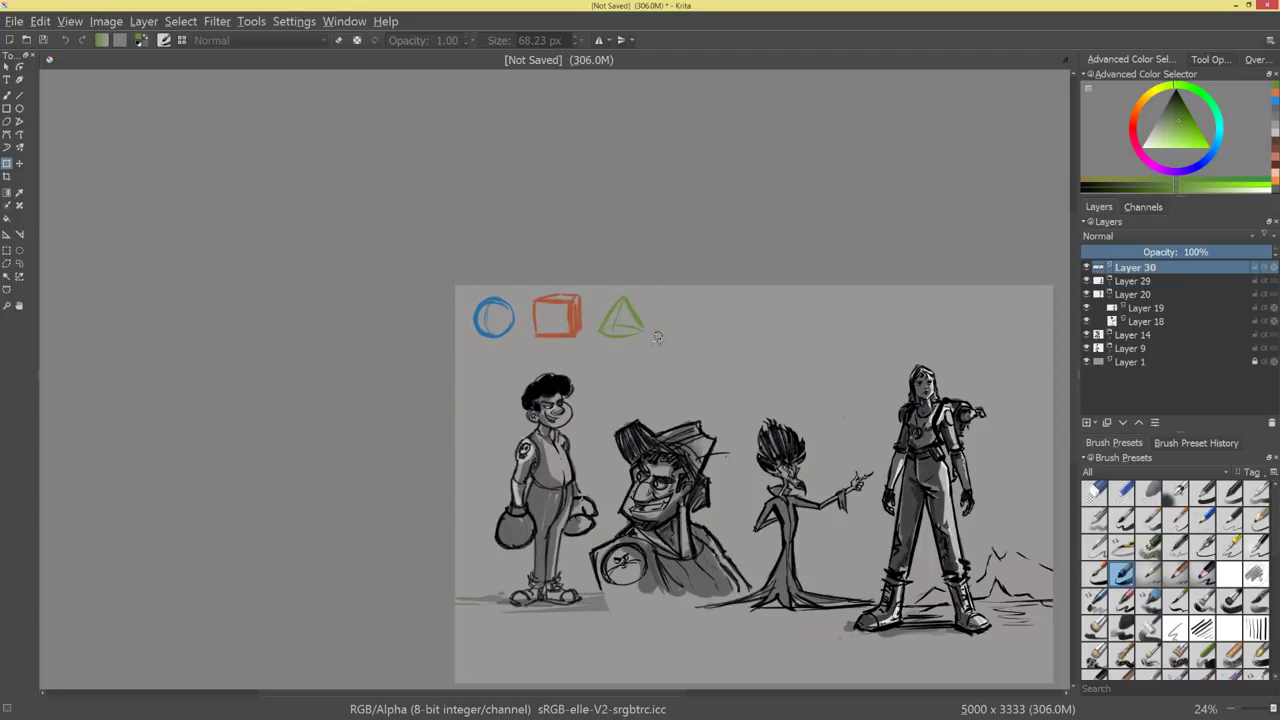
drag(557, 348, 540, 288)
Add a new layer and, in the circle's blue, draw circles over the boxer's forehead, lower face, ear and tattooed shoulder.
key(b)
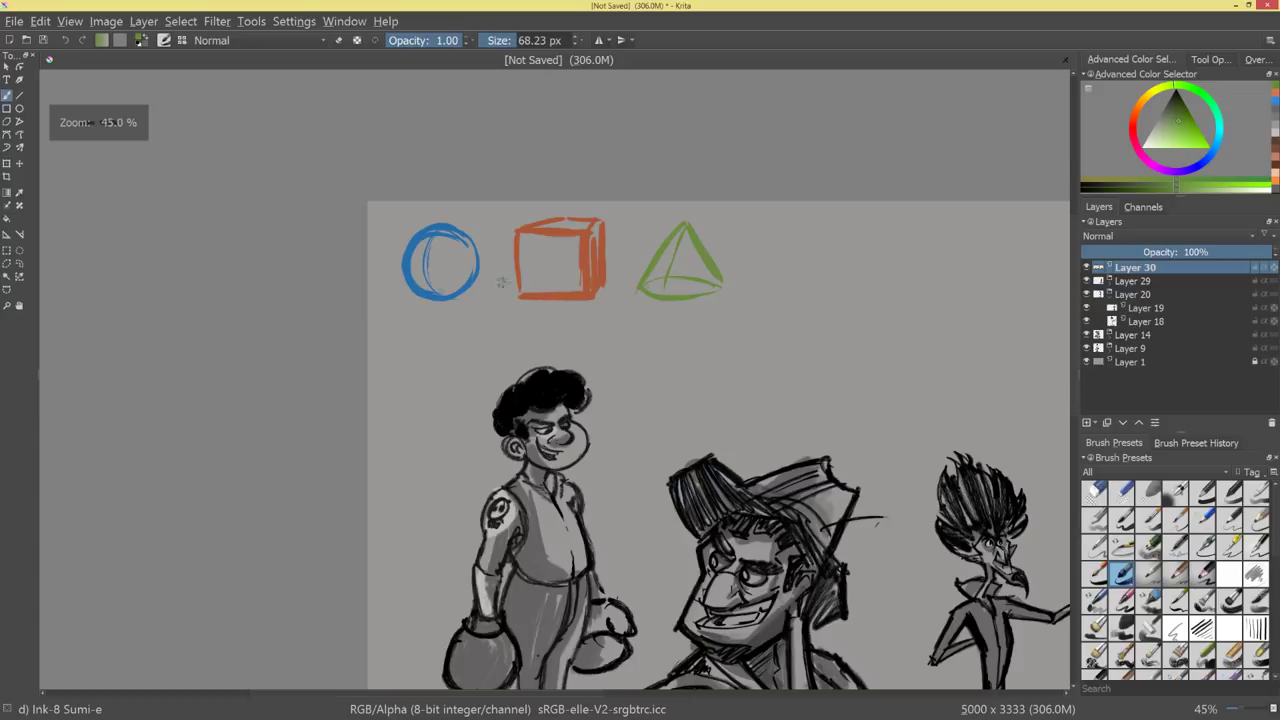
ctrl+click(408, 267)
click(1087, 423)
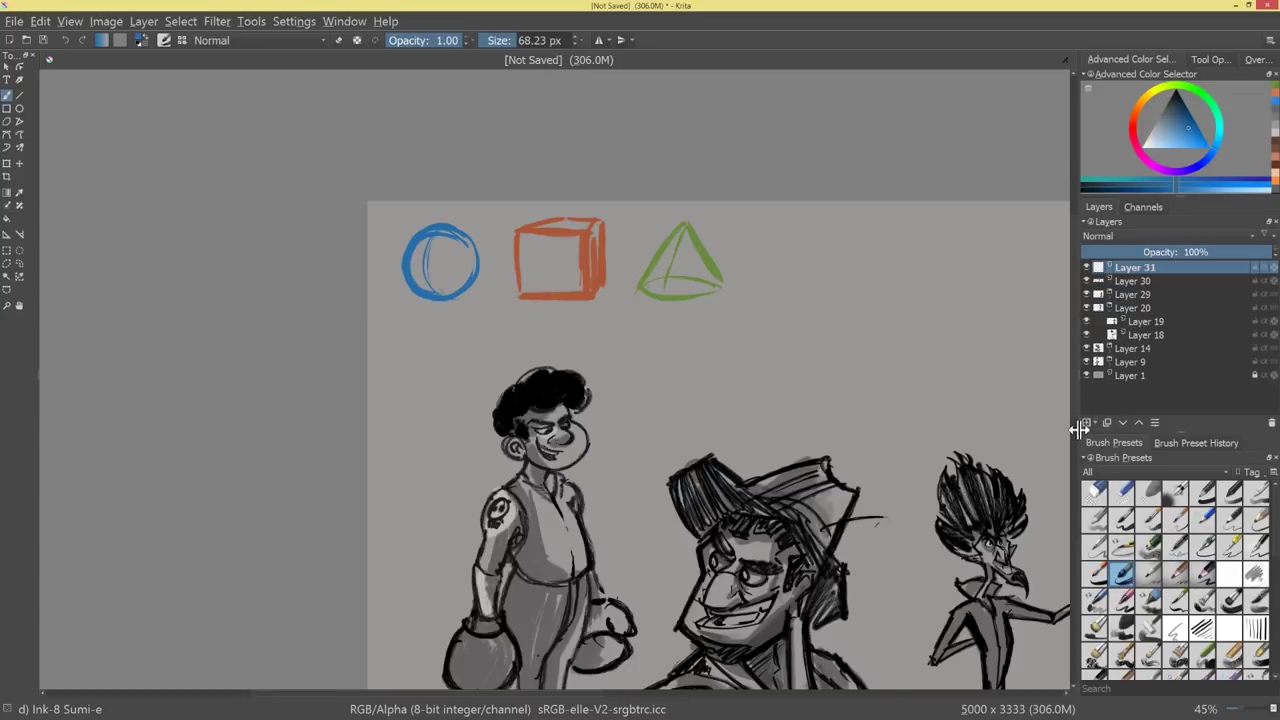
drag(680, 510, 766, 345)
mouse_move(648, 300)
mouse_down()
mouse_move(607, 268)
mouse_move(650, 301)
mouse_up()
key(ctrl+z)
mouse_move(640, 254)
mouse_down()
mouse_move(610, 275)
mouse_move(655, 297)
mouse_move(616, 262)
mouse_move(640, 263)
mouse_move(602, 256)
mouse_move(622, 223)
mouse_move(643, 240)
mouse_move(605, 284)
mouse_move(590, 324)
mouse_move(603, 334)
mouse_up()
key(ctrl+z)
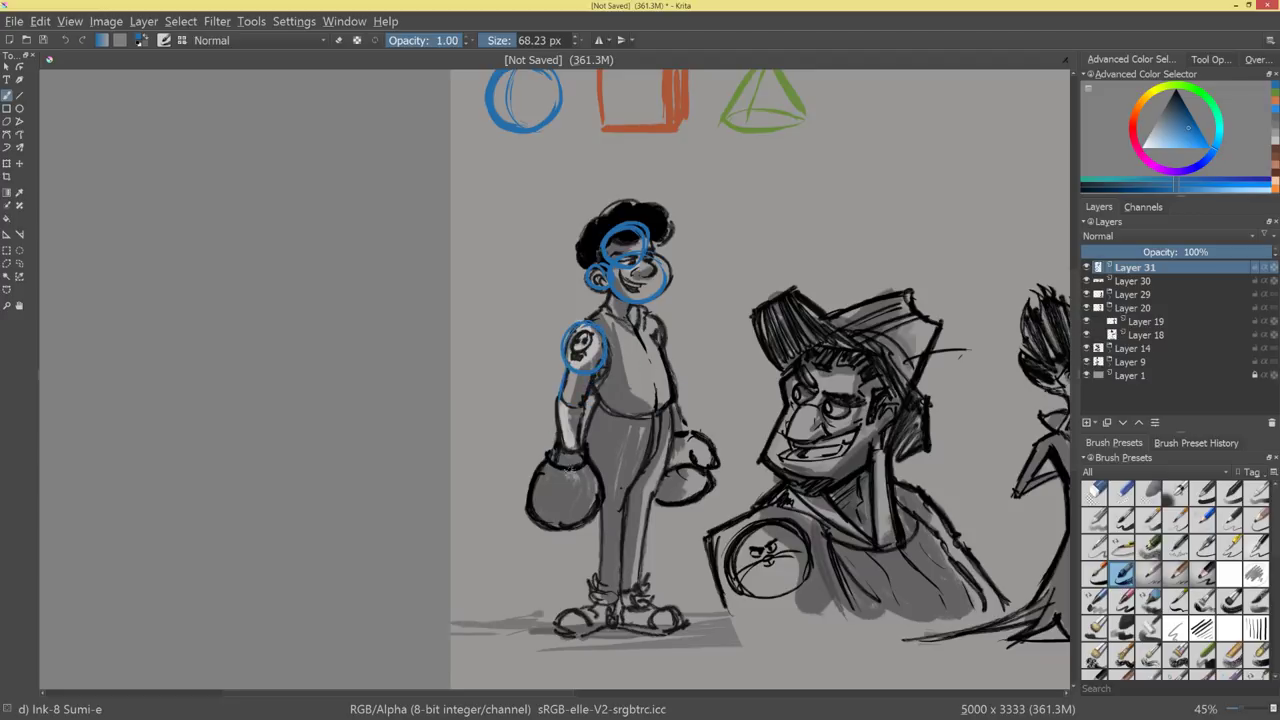
Draw blue round shapes over the boxer's two gloves, hips, chest and both shoes.
mouse_move(568, 453)
mouse_down()
mouse_move(537, 528)
mouse_move(529, 516)
mouse_up()
mouse_move(692, 437)
mouse_down()
mouse_move(656, 488)
mouse_move(672, 500)
mouse_up()
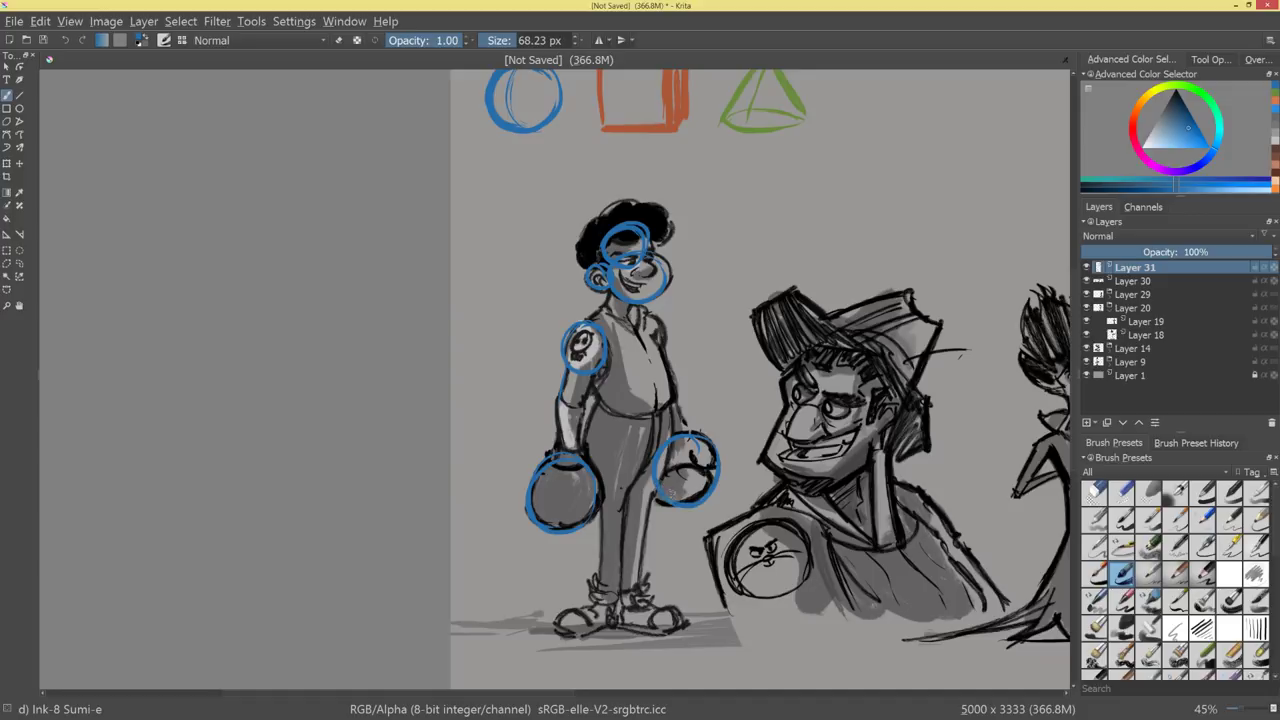
mouse_move(648, 404)
mouse_down()
mouse_move(624, 402)
mouse_move(672, 440)
mouse_up()
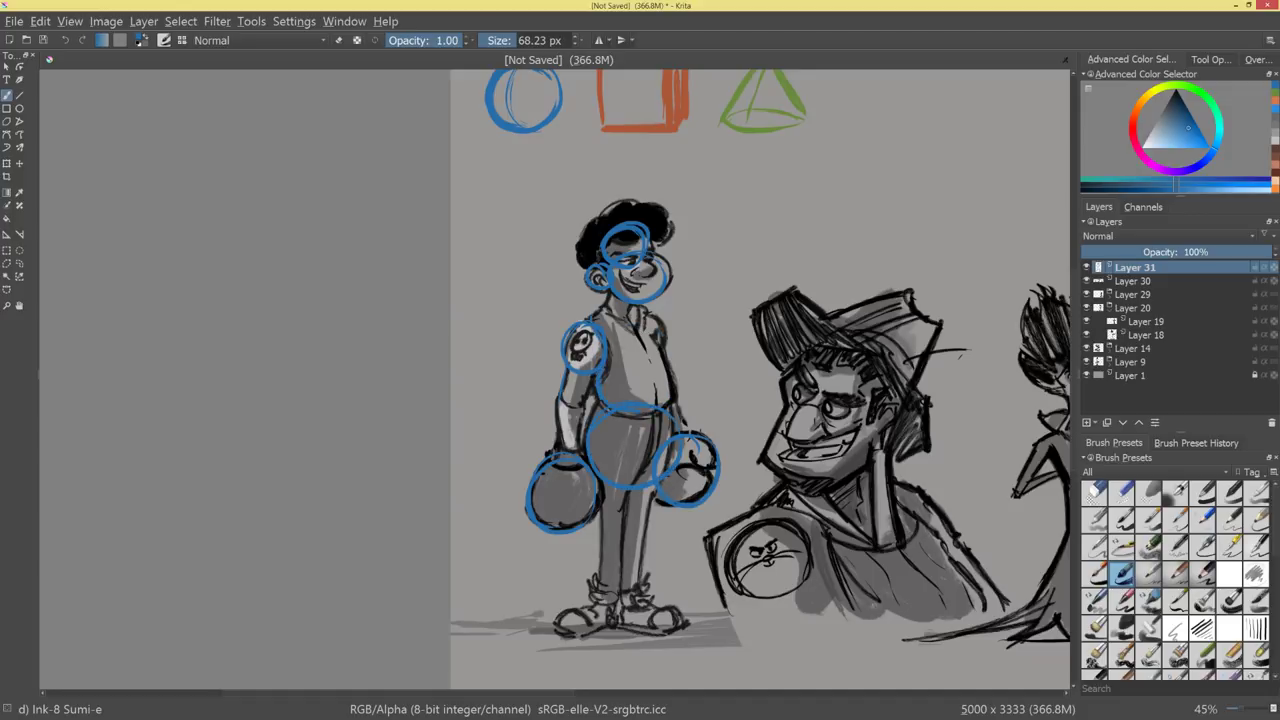
drag(658, 342, 668, 406)
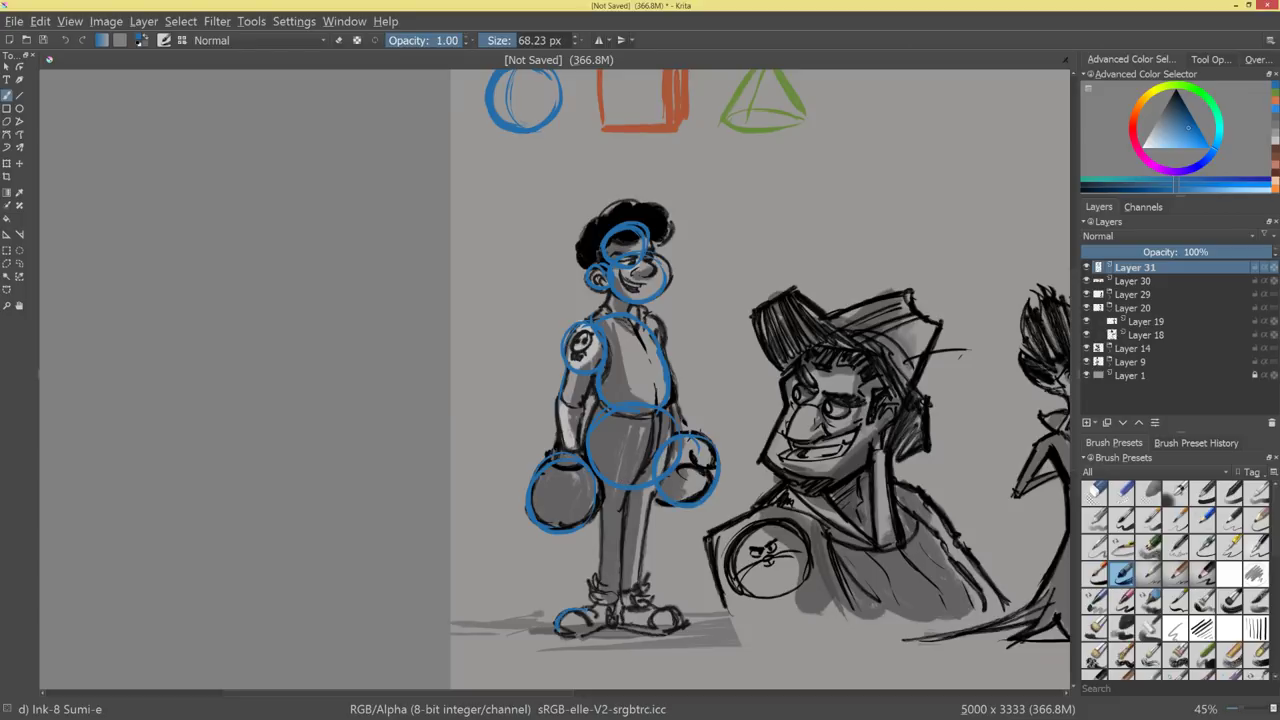
key(ctrl+z)
drag(575, 611, 567, 618)
drag(674, 620, 674, 612)
mouse_move(778, 554)
mouse_down()
mouse_move(763, 580)
mouse_move(757, 558)
mouse_move(651, 583)
mouse_up()
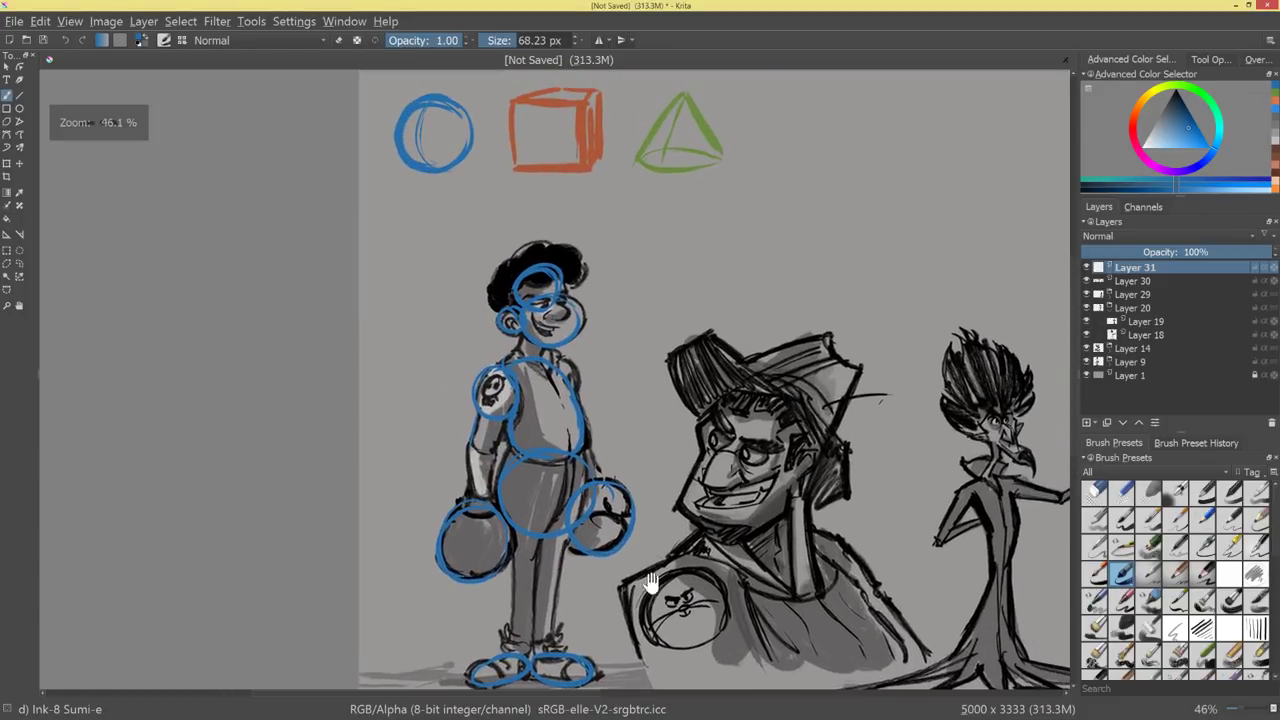
ctrl+click(588, 134)
drag(590, 384, 617, 305)
drag(503, 376, 502, 338)
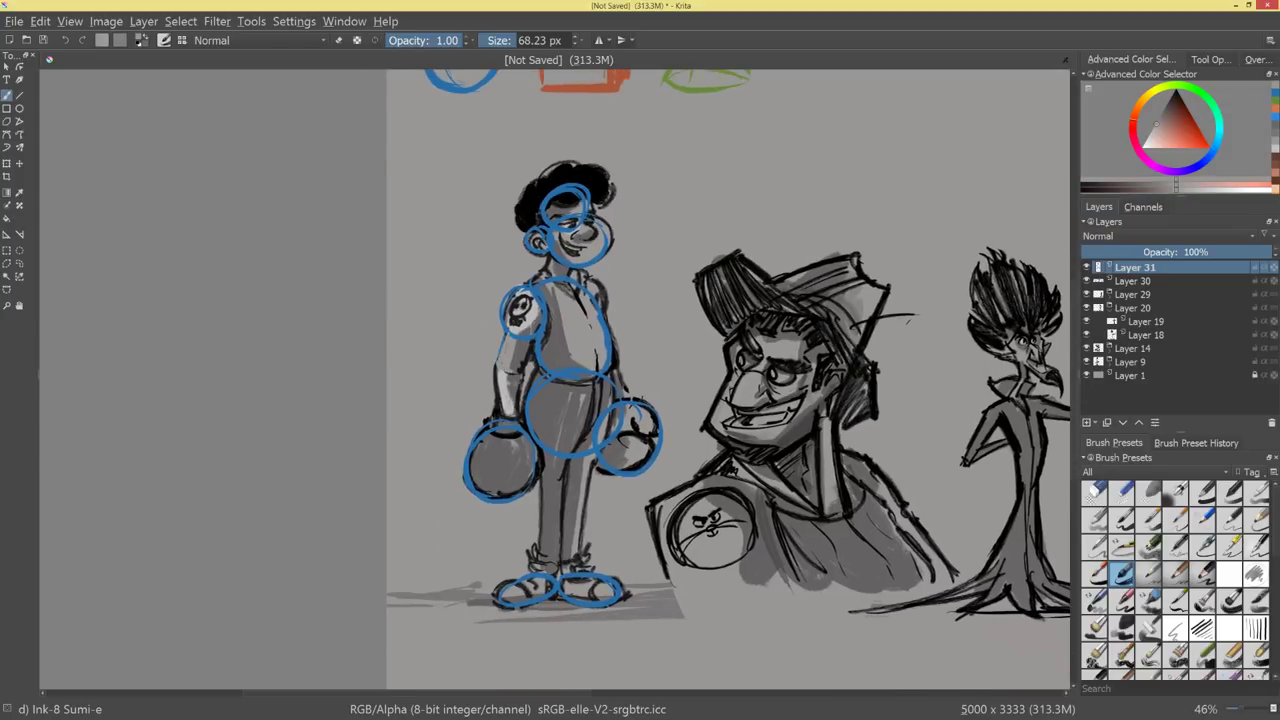
key(ctrl+z)
Sample the cube's orange and outline the boxer's tattooed arm and both legs with straight boxy lines.
mouse_move(580, 232)
mouse_down()
mouse_move(577, 335)
mouse_move(631, 245)
mouse_up()
ctrl+click(615, 170)
mouse_move(541, 332)
mouse_down()
mouse_move(528, 380)
mouse_move(558, 341)
mouse_move(538, 435)
mouse_move(570, 568)
mouse_up()
mouse_move(601, 465)
mouse_down()
mouse_move(591, 568)
mouse_move(612, 578)
mouse_up()
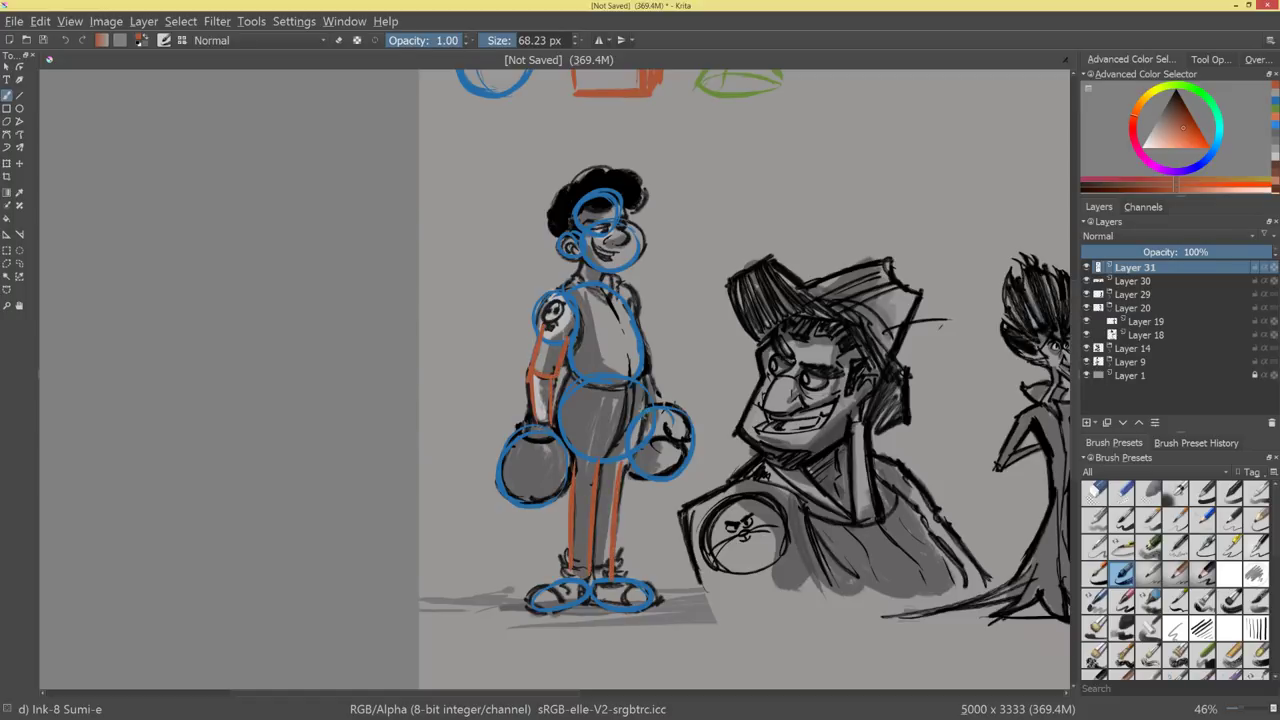
Draw a blue circle over the boxer's untattooed shoulder and mark his neck with orange lines.
drag(780, 450, 797, 409)
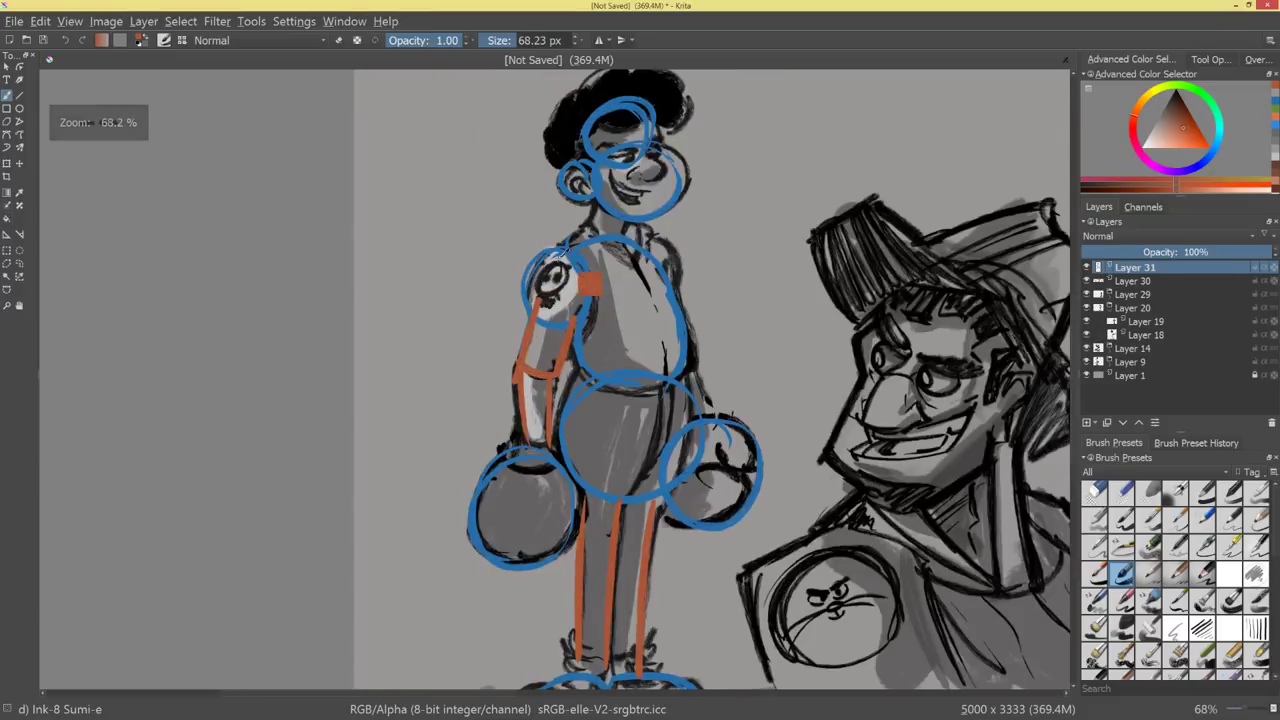
ctrl+click(590, 280)
drag(647, 242, 674, 282)
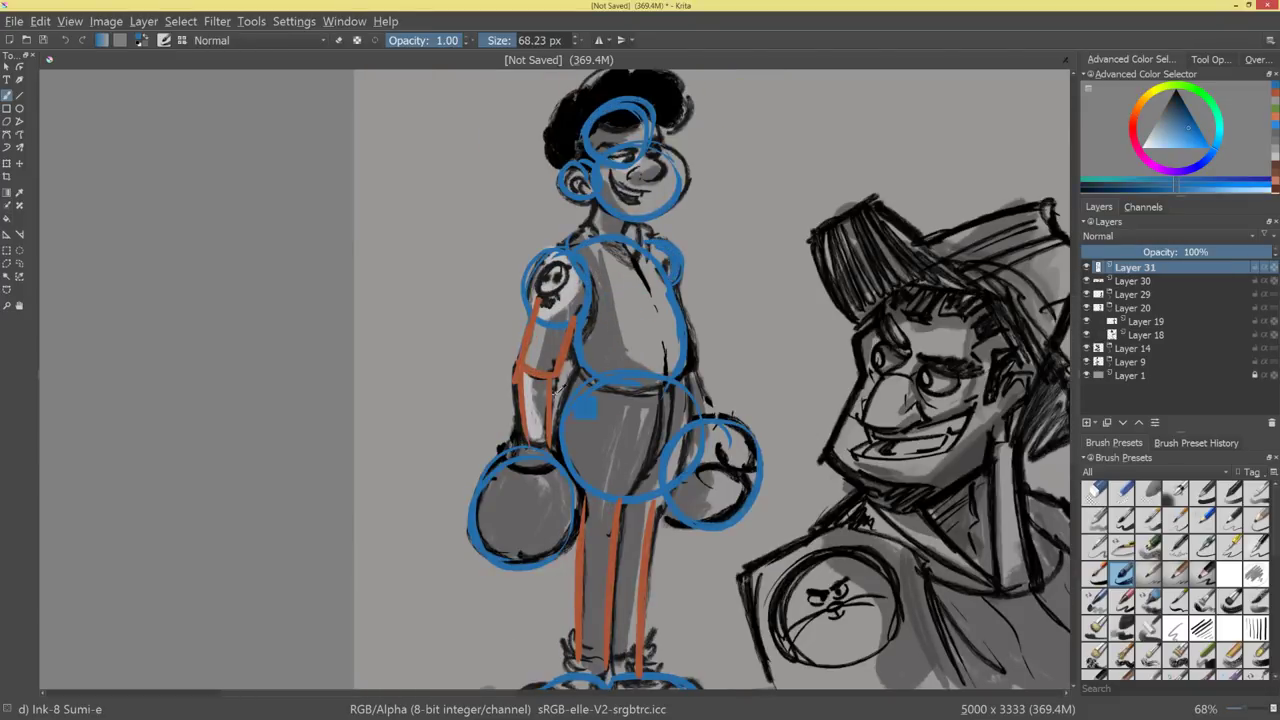
key(x)
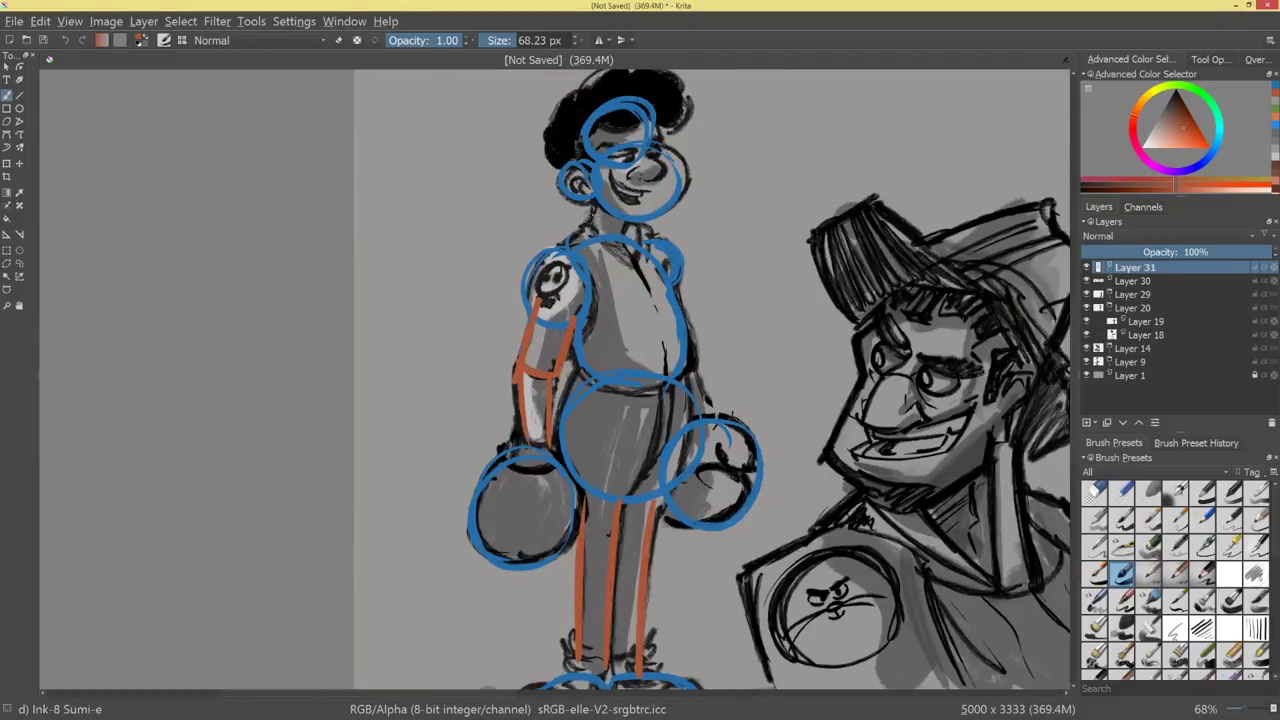
drag(596, 204, 584, 242)
Outline the hat man's shoulder, neck, face, hair and hat with angular orange box shapes.
scroll(803, 326, down, 4)
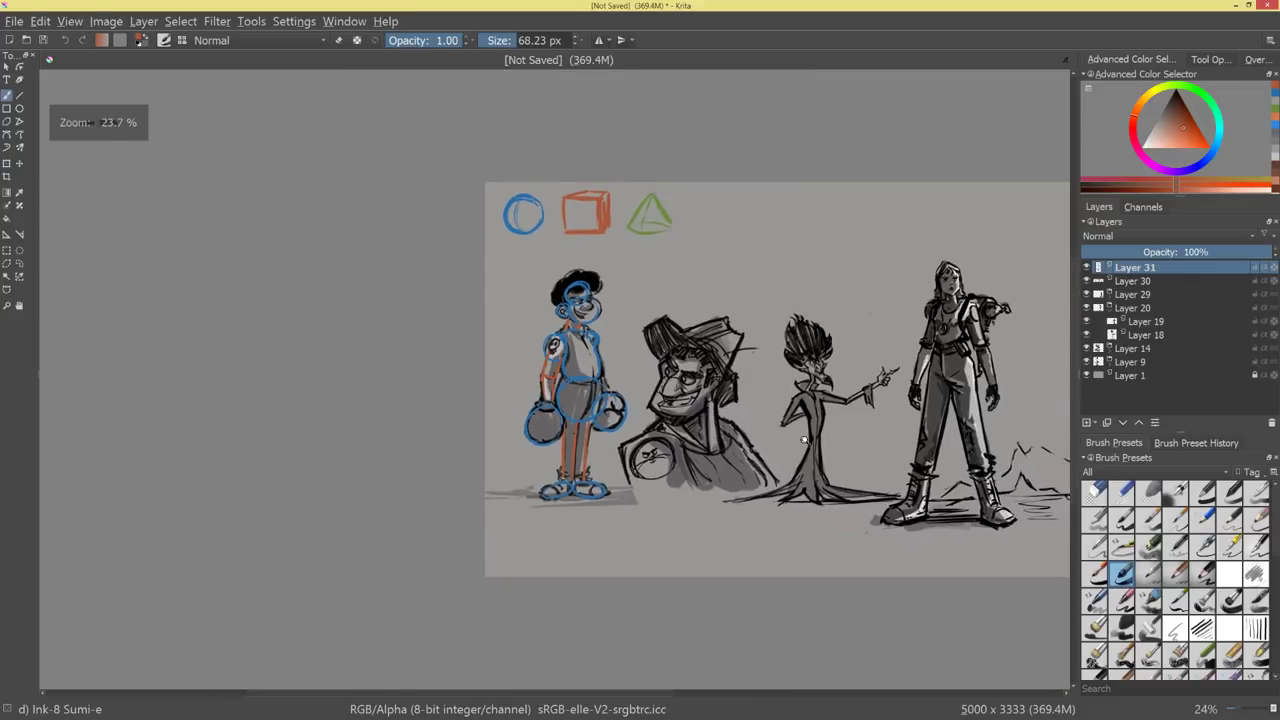
scroll(780, 420, up, 2)
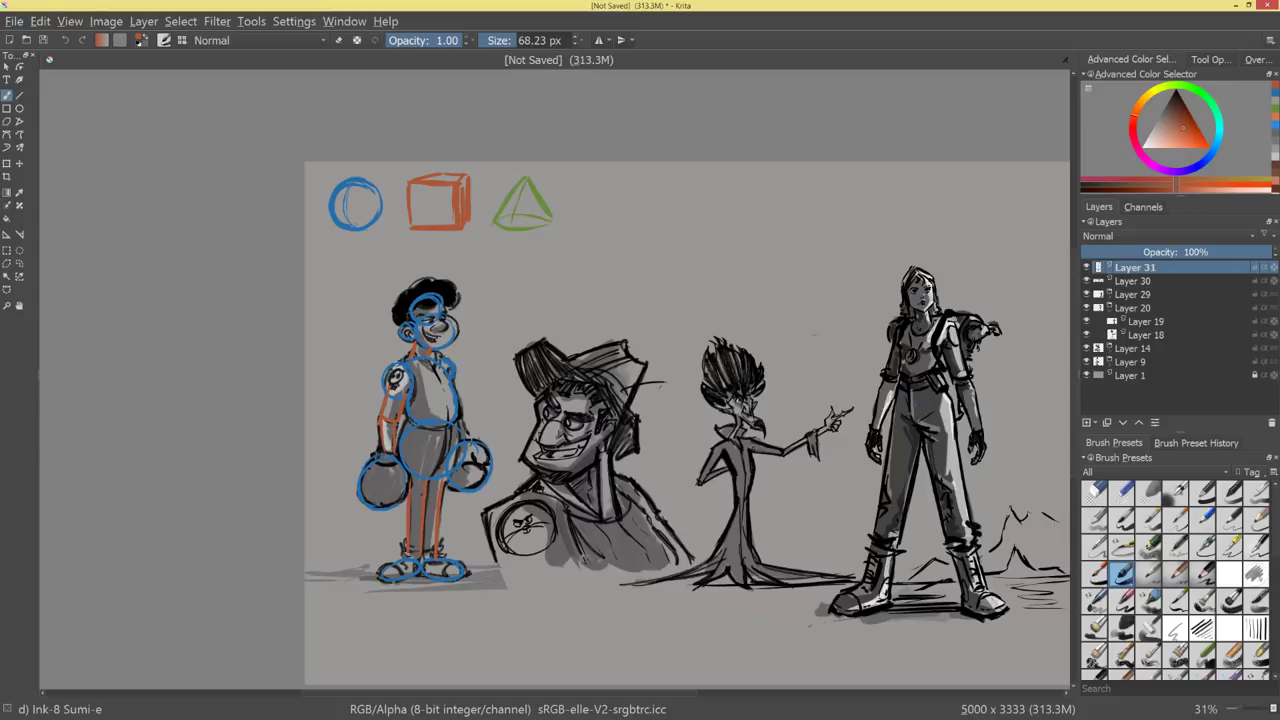
drag(482, 513, 499, 566)
mouse_move(534, 492)
mouse_down()
mouse_move(563, 514)
mouse_move(583, 557)
mouse_up()
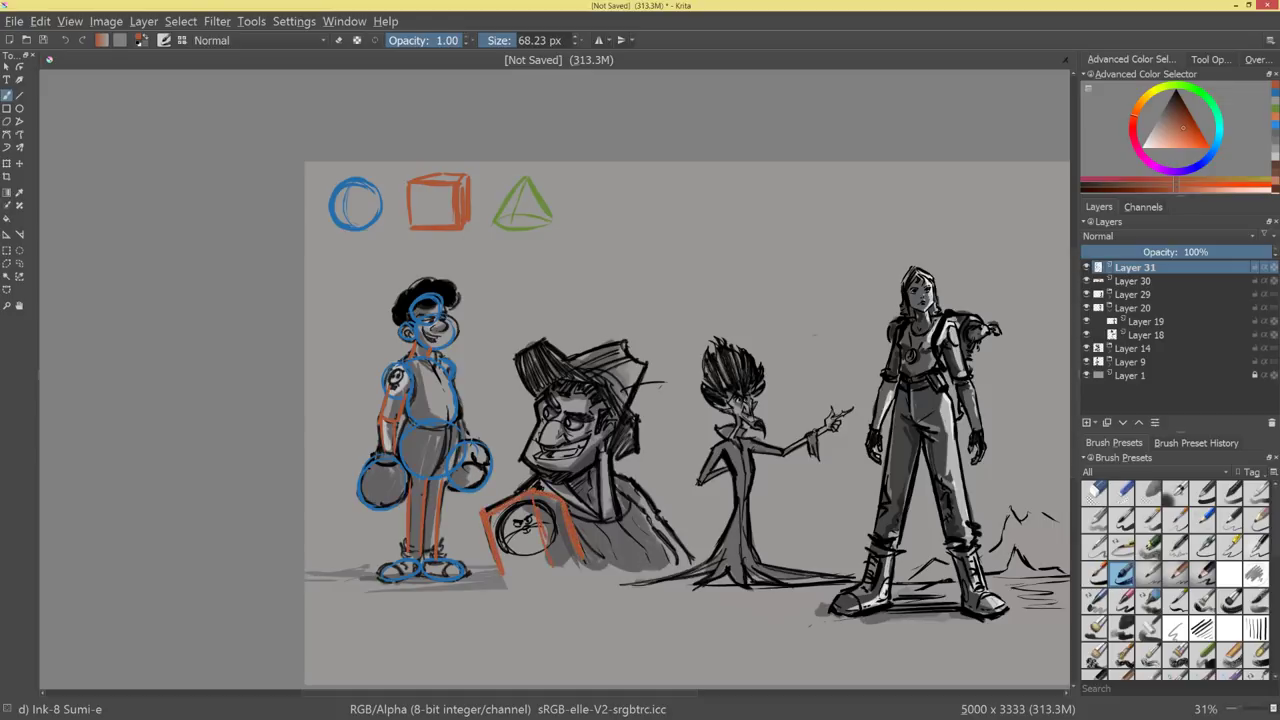
mouse_move(611, 446)
mouse_down()
mouse_move(611, 508)
mouse_move(597, 521)
mouse_up()
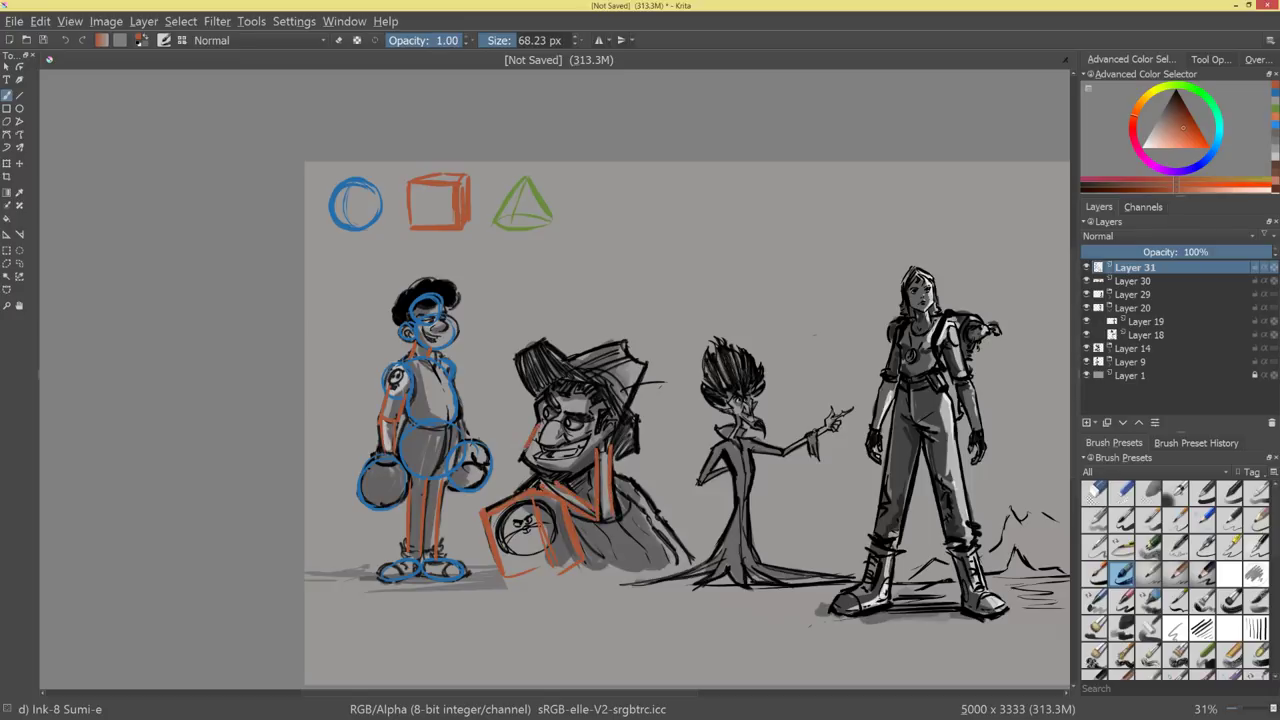
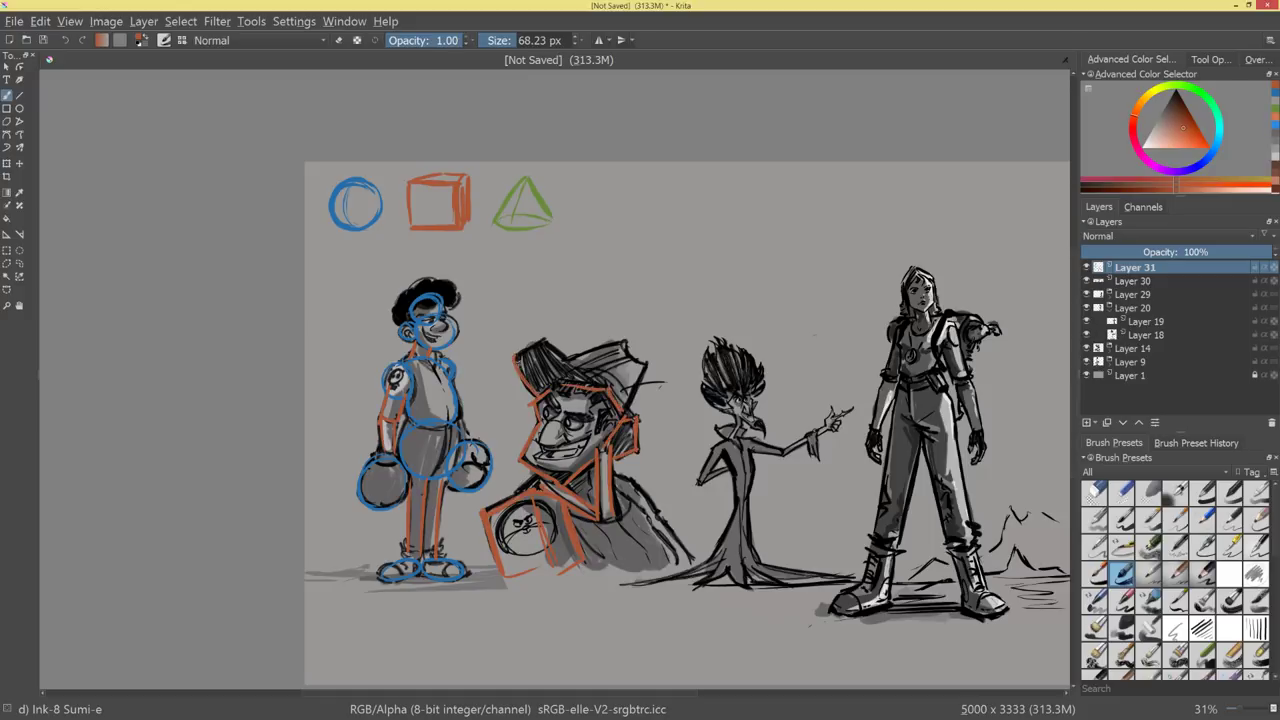
drag(541, 336, 586, 386)
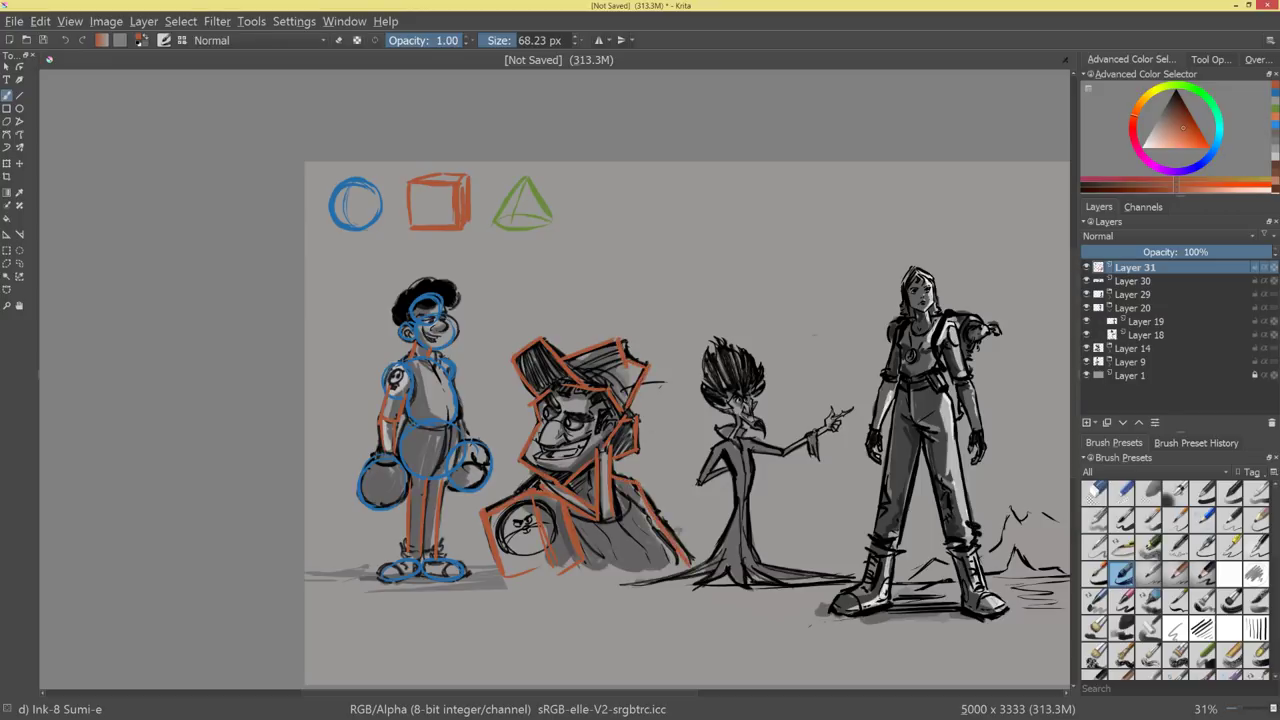
Draw an orange box with front and side planes over the hat man's nose.
scroll(533, 412, up, 5)
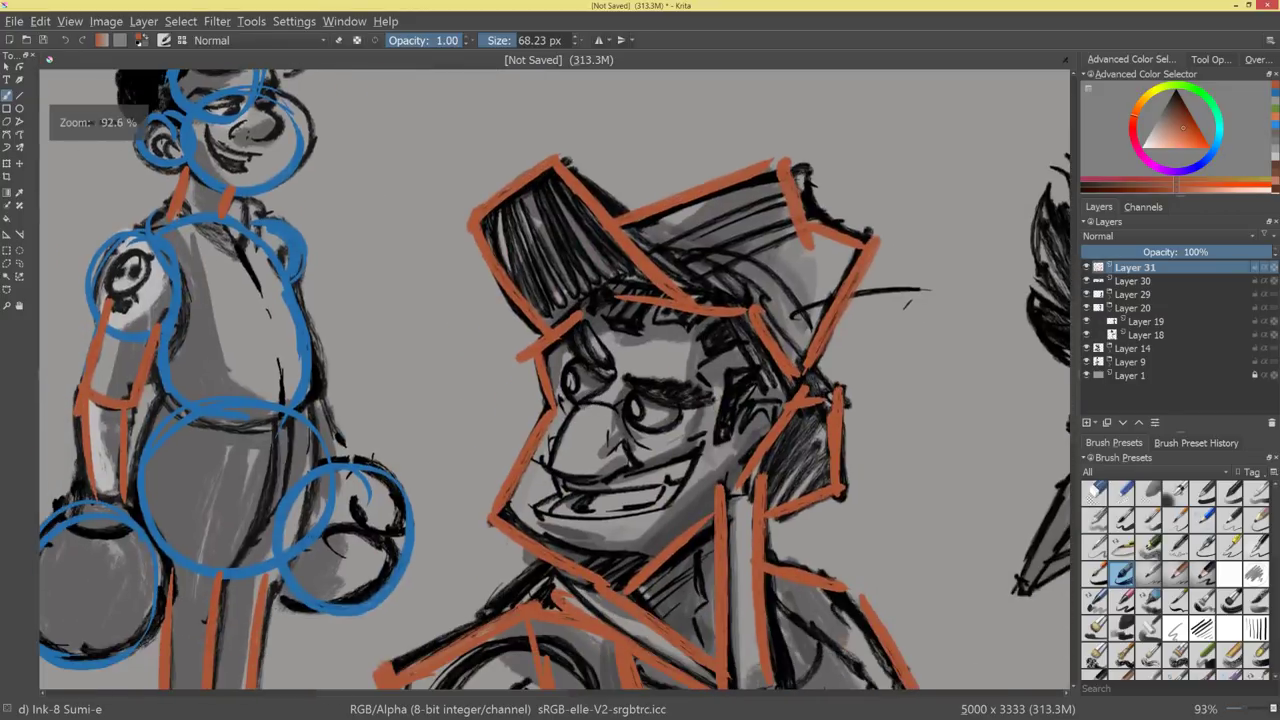
drag(614, 406, 597, 458)
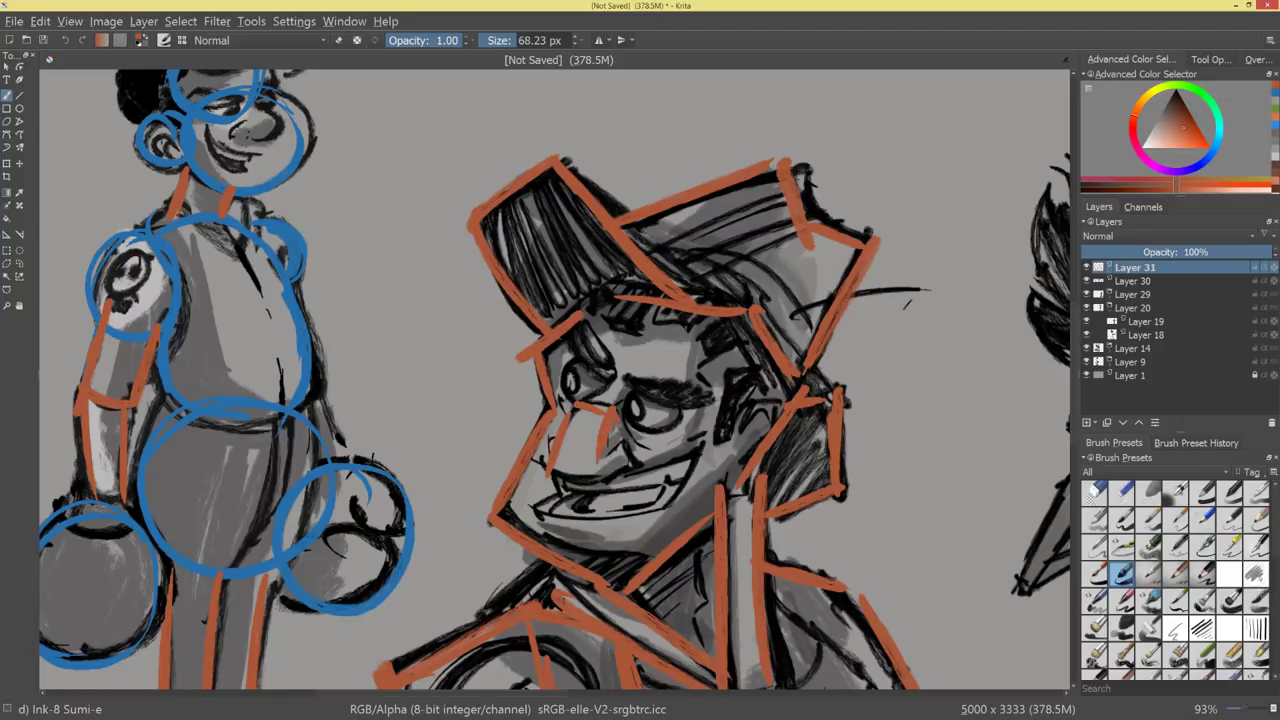
mouse_move(616, 412)
mouse_down()
mouse_move(621, 468)
mouse_move(598, 487)
mouse_up()
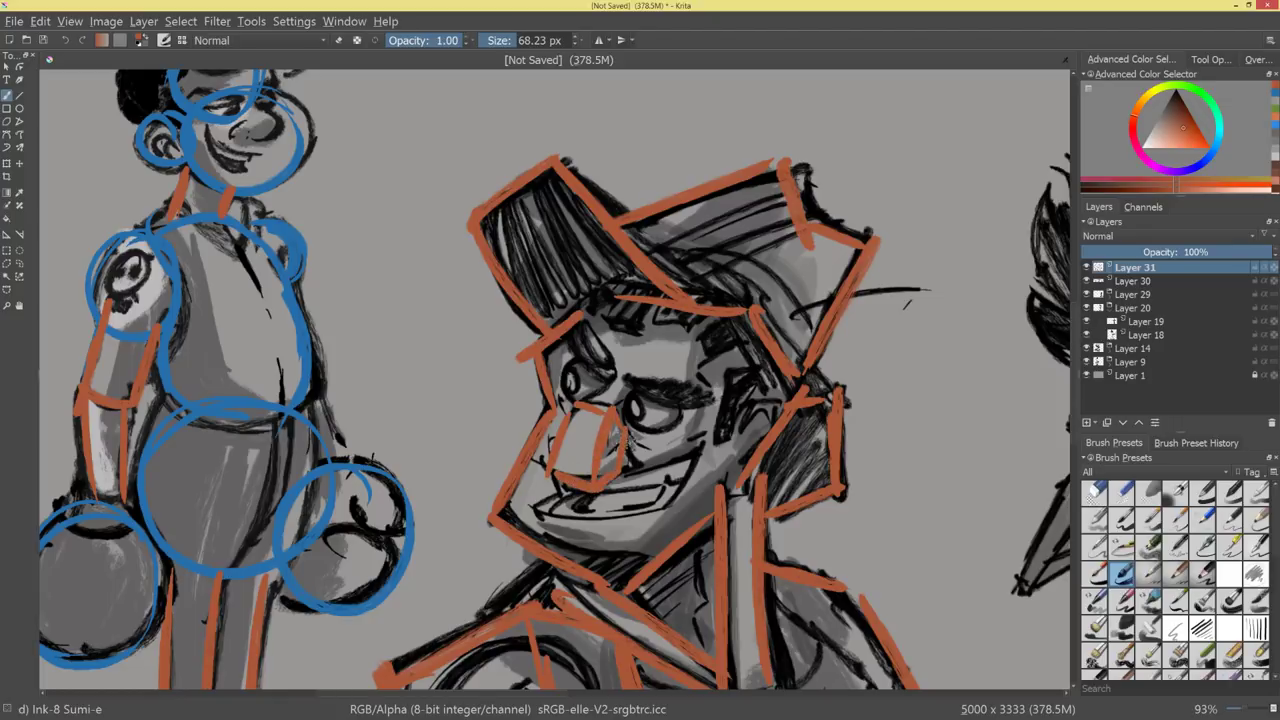
Reduce the brush to about 47 px and outline the hat man's eyebrows and grinning mouth with angular orange shapes.
shift+drag(656, 400, 642, 396)
mouse_move(573, 343)
mouse_down()
mouse_move(609, 379)
mouse_move(705, 400)
mouse_up()
mouse_move(655, 381)
mouse_down()
mouse_move(704, 384)
mouse_move(629, 380)
mouse_up()
mouse_move(623, 471)
mouse_down()
mouse_move(701, 447)
mouse_move(668, 516)
mouse_up()
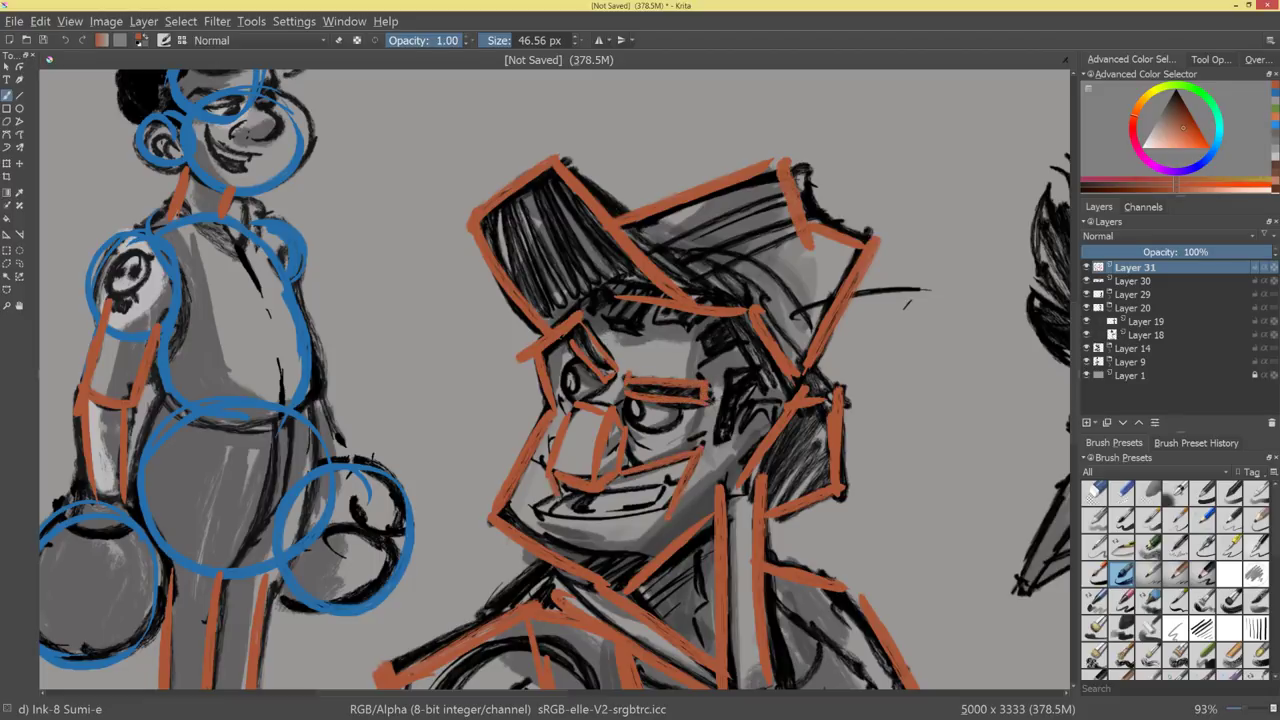
mouse_move(562, 508)
mouse_down()
mouse_move(662, 514)
mouse_move(680, 534)
mouse_move(656, 563)
mouse_up()
scroll(708, 497, up, 5)
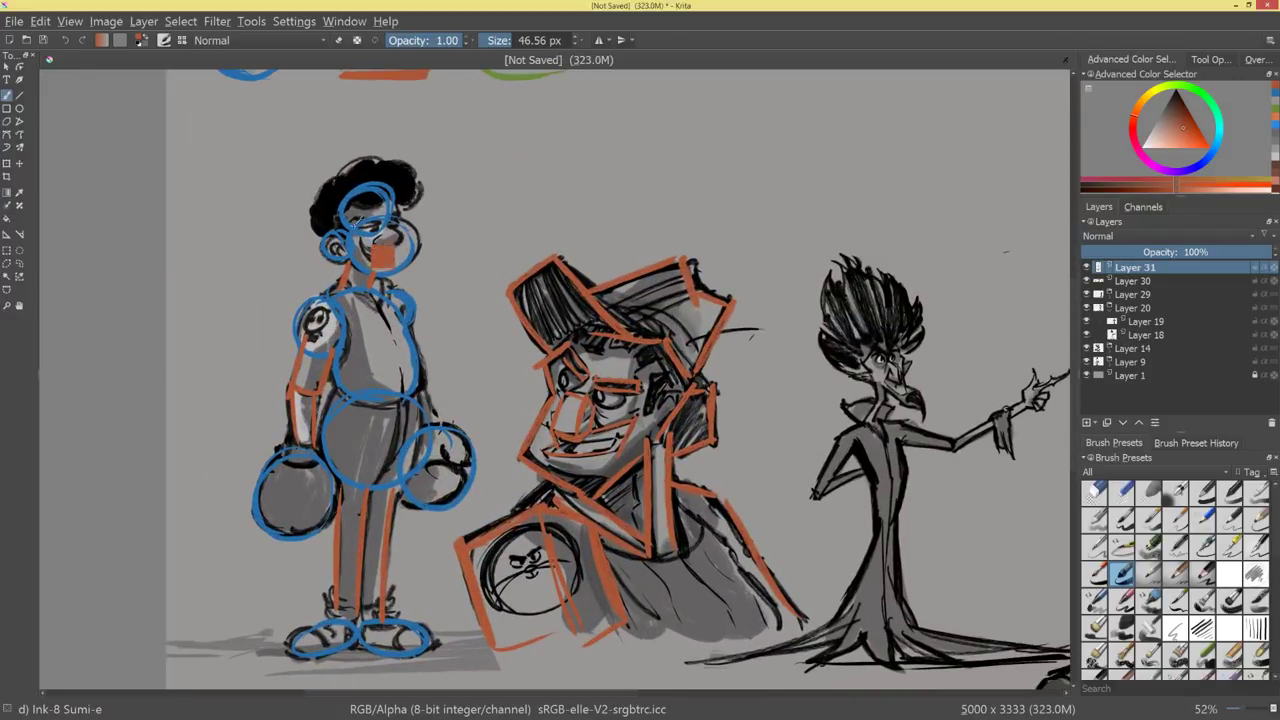
Sample the boxer's blue and circle the hat man's eyes and pupils, adding rounded shapes inside his mouth.
ctrl+click(385, 258)
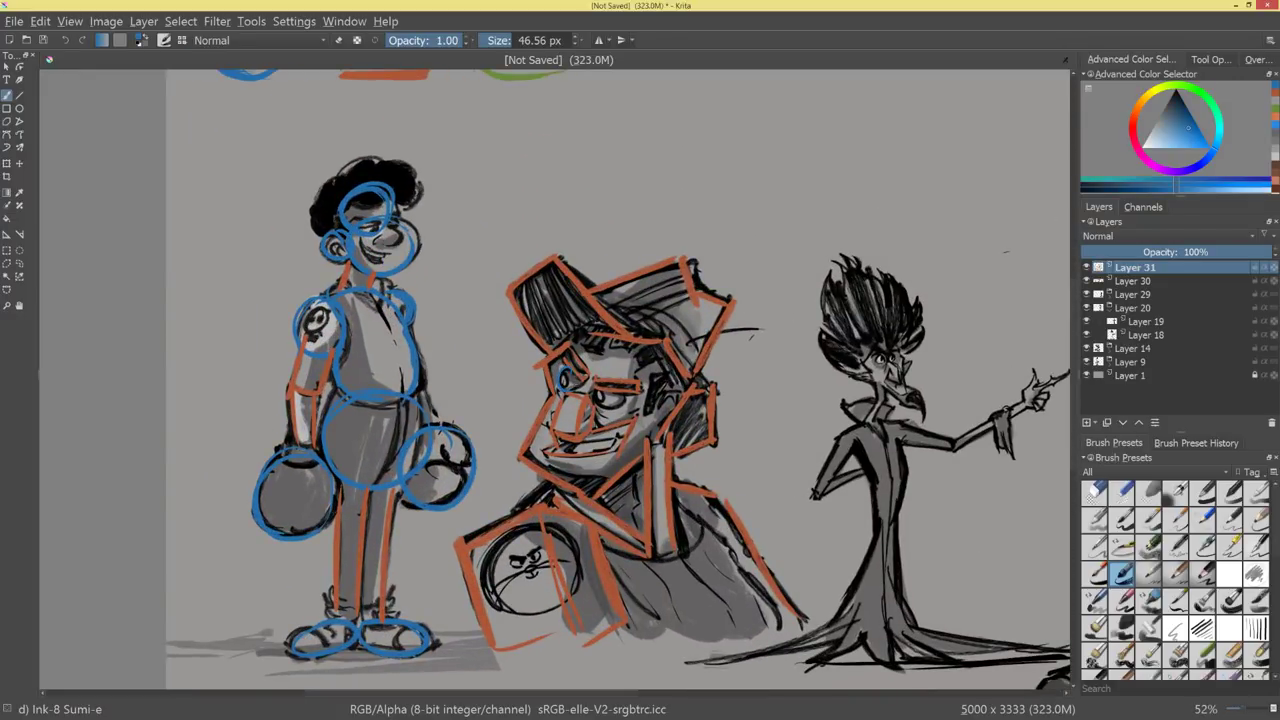
scroll(553, 378, up, 3)
drag(690, 405, 688, 415)
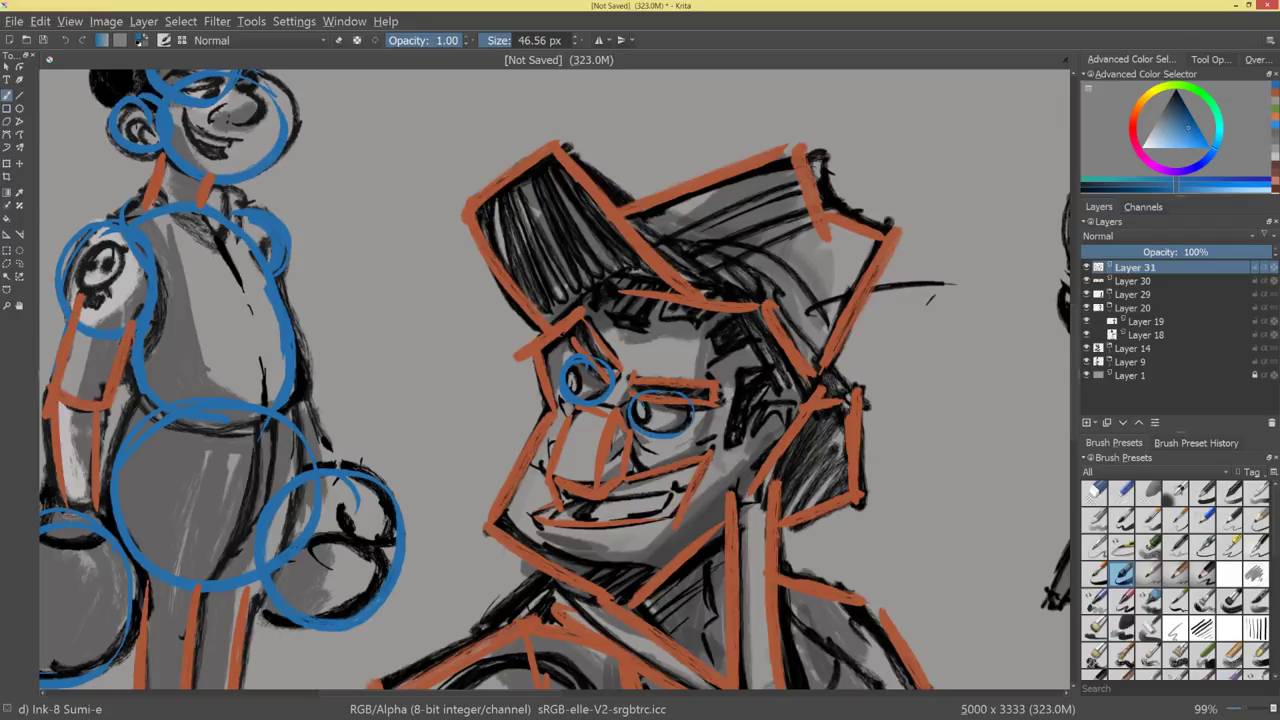
drag(578, 370, 570, 383)
mouse_move(576, 507)
mouse_down()
mouse_move(667, 499)
mouse_move(641, 524)
mouse_move(586, 526)
mouse_up()
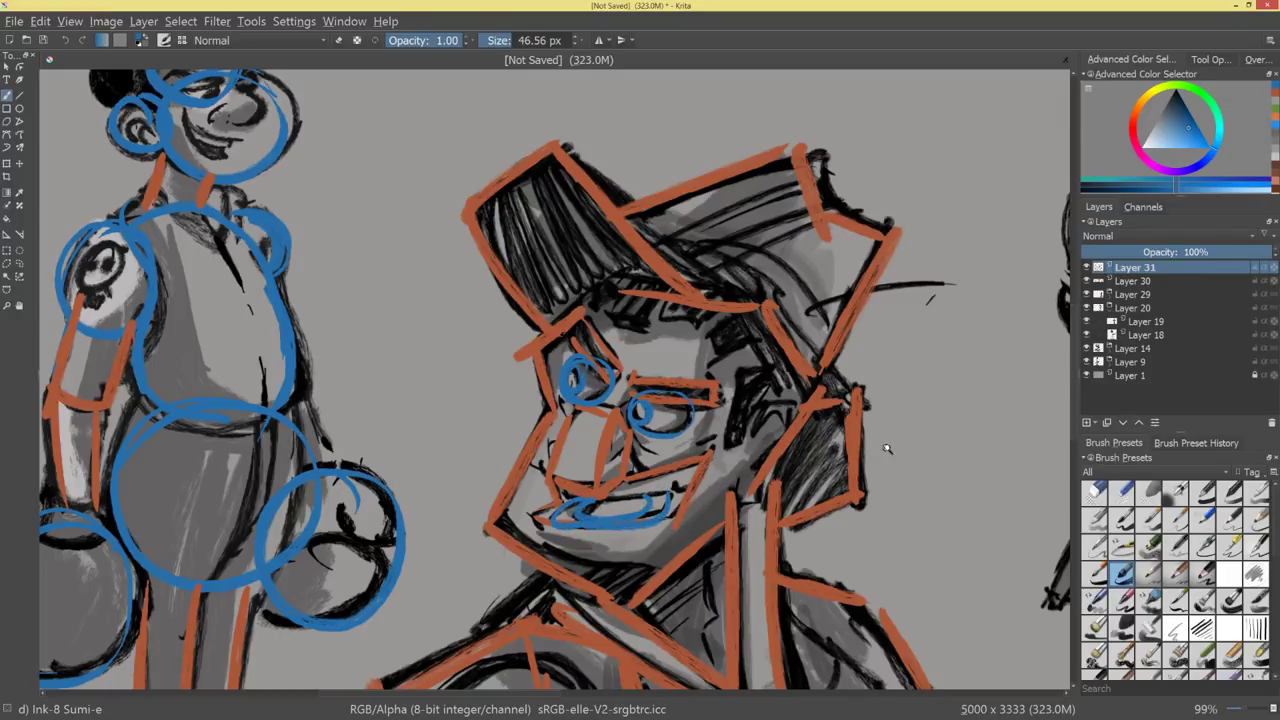
Circle the hat man's shoulder emblem and the nose inside it in blue, and add a blue curve along his back arm.
mouse_move(887, 449)
mouse_down()
mouse_move(862, 522)
mouse_move(843, 497)
mouse_up()
scroll(843, 497, down, 2)
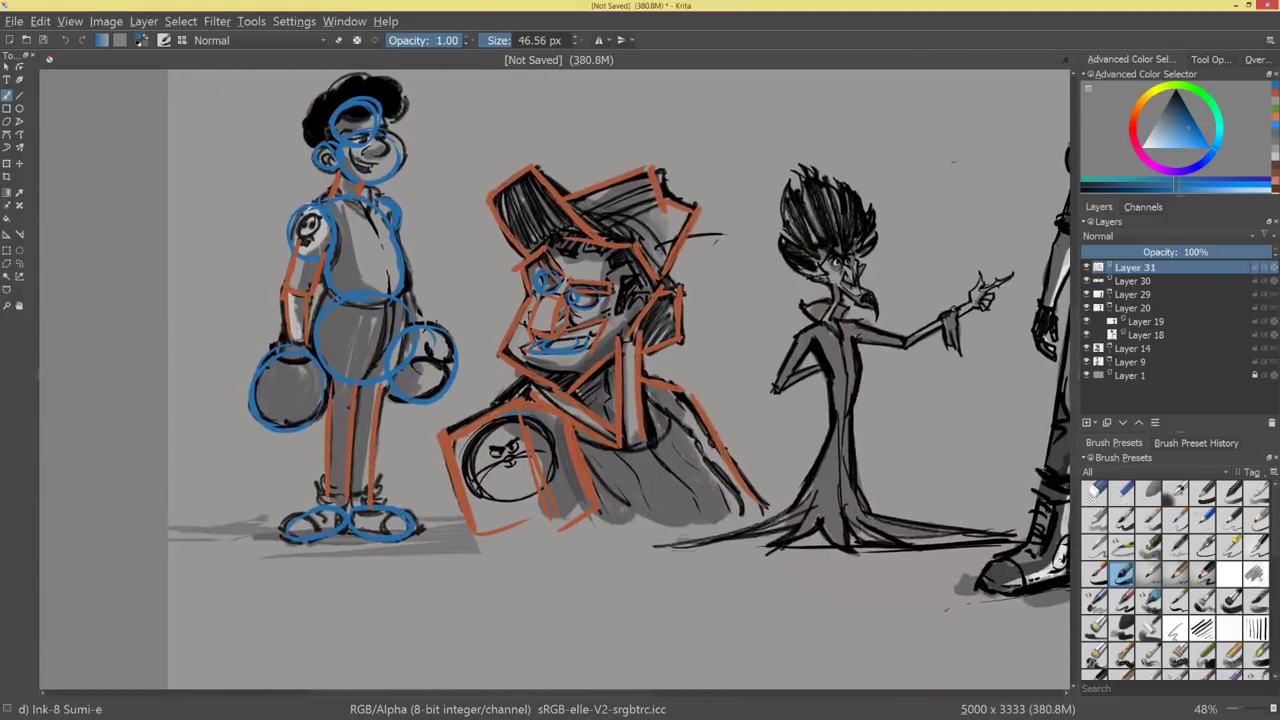
drag(490, 420, 548, 446)
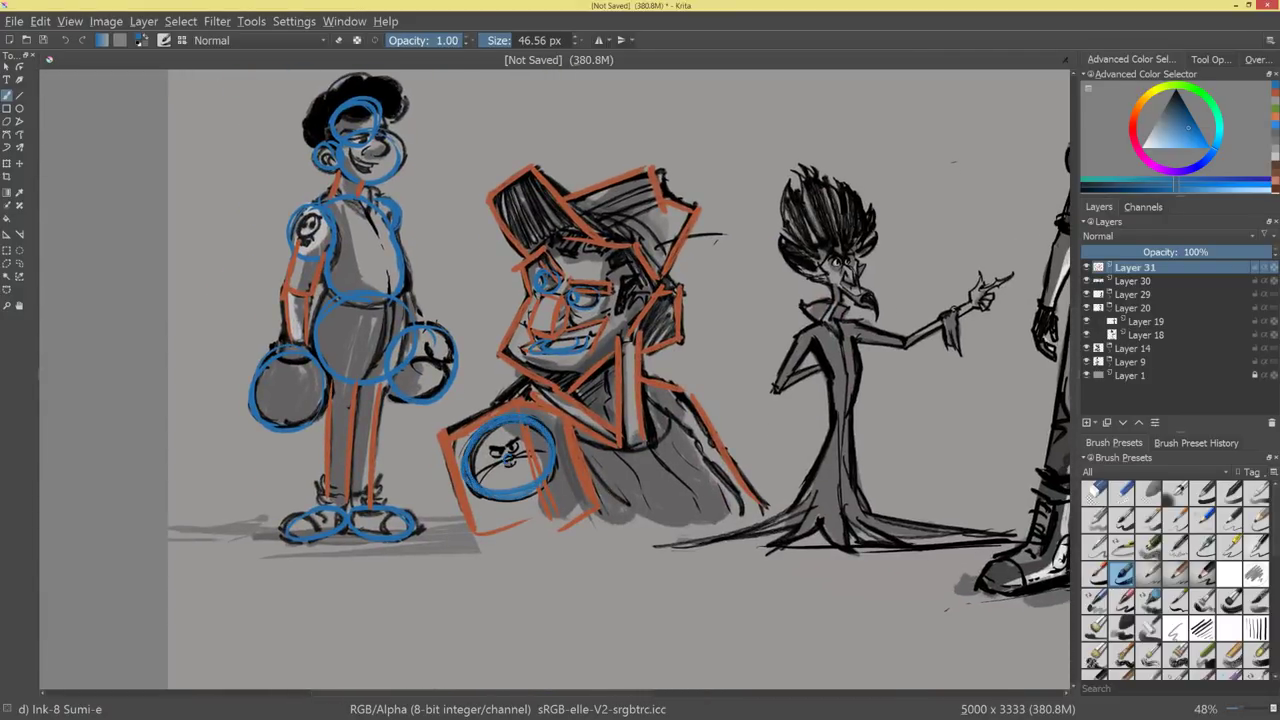
scroll(883, 378, up, 2)
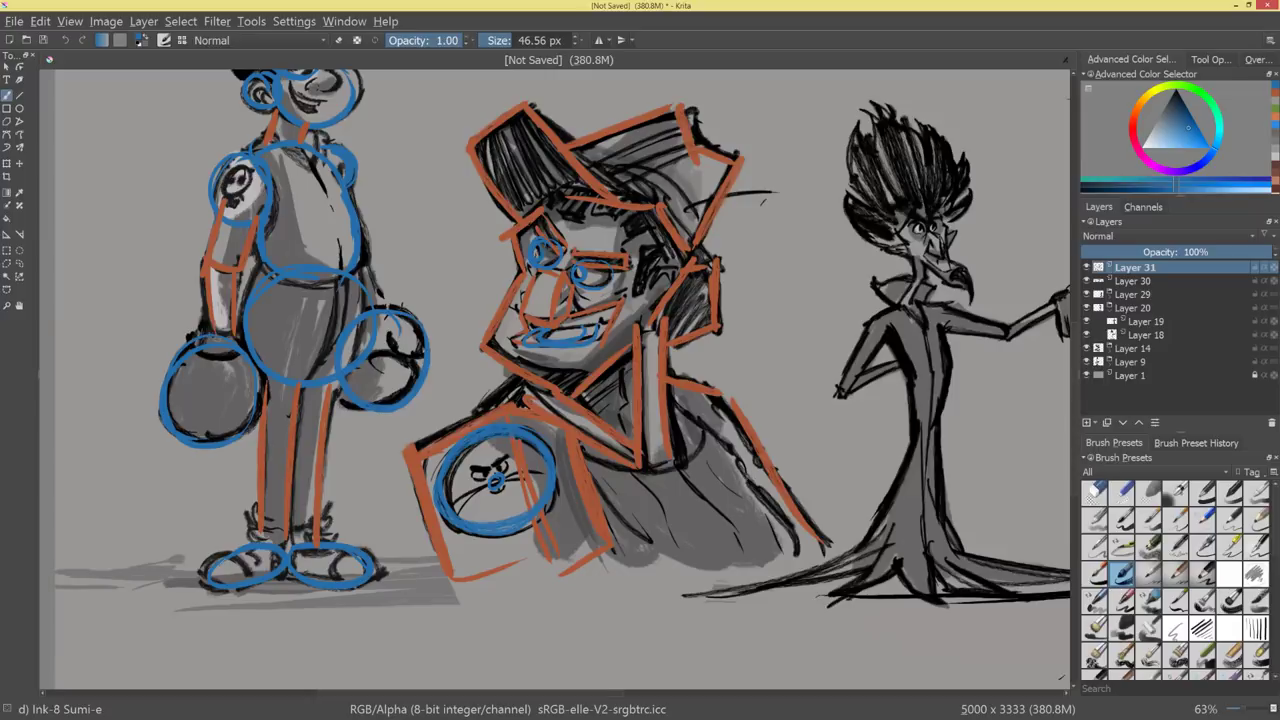
mouse_move(745, 480)
mouse_down()
mouse_move(803, 562)
mouse_move(773, 593)
mouse_up()
scroll(843, 586, down, 4)
drag(754, 540, 782, 541)
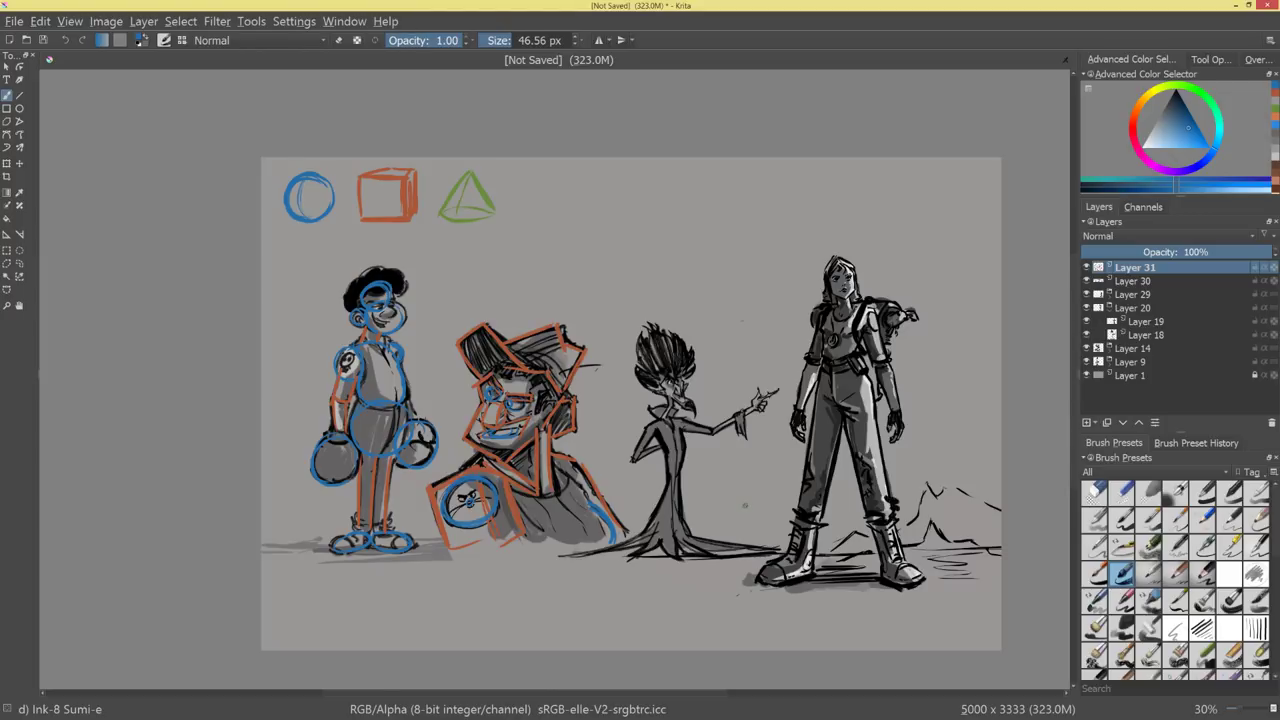
Sample the reference cone's green as the brush colour.
drag(846, 466, 890, 438)
drag(846, 447, 832, 527)
ctrl+click(352, 147)
scroll(700, 295, up, 3)
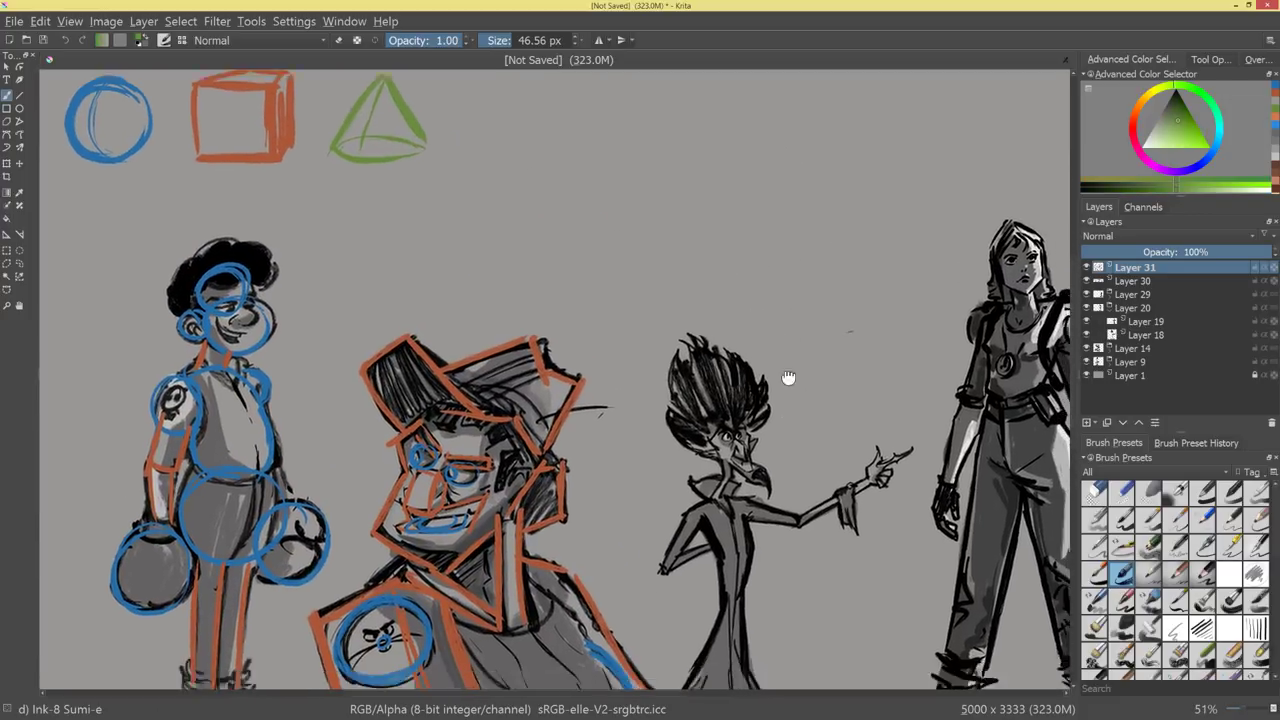
mouse_move(661, 264)
mouse_down()
mouse_move(678, 304)
mouse_move(718, 323)
mouse_move(679, 168)
mouse_move(701, 197)
mouse_move(688, 150)
mouse_up()
drag(700, 182, 720, 150)
mouse_move(746, 212)
mouse_down()
mouse_move(758, 166)
mouse_move(796, 214)
mouse_up()
drag(788, 218, 800, 232)
key(ctrl+z)
key(ctrl+z)
key(ctrl+z)
key(ctrl+z)
key(ctrl+z)
key(ctrl+z)
key(ctrl+z)
key(ctrl+z)
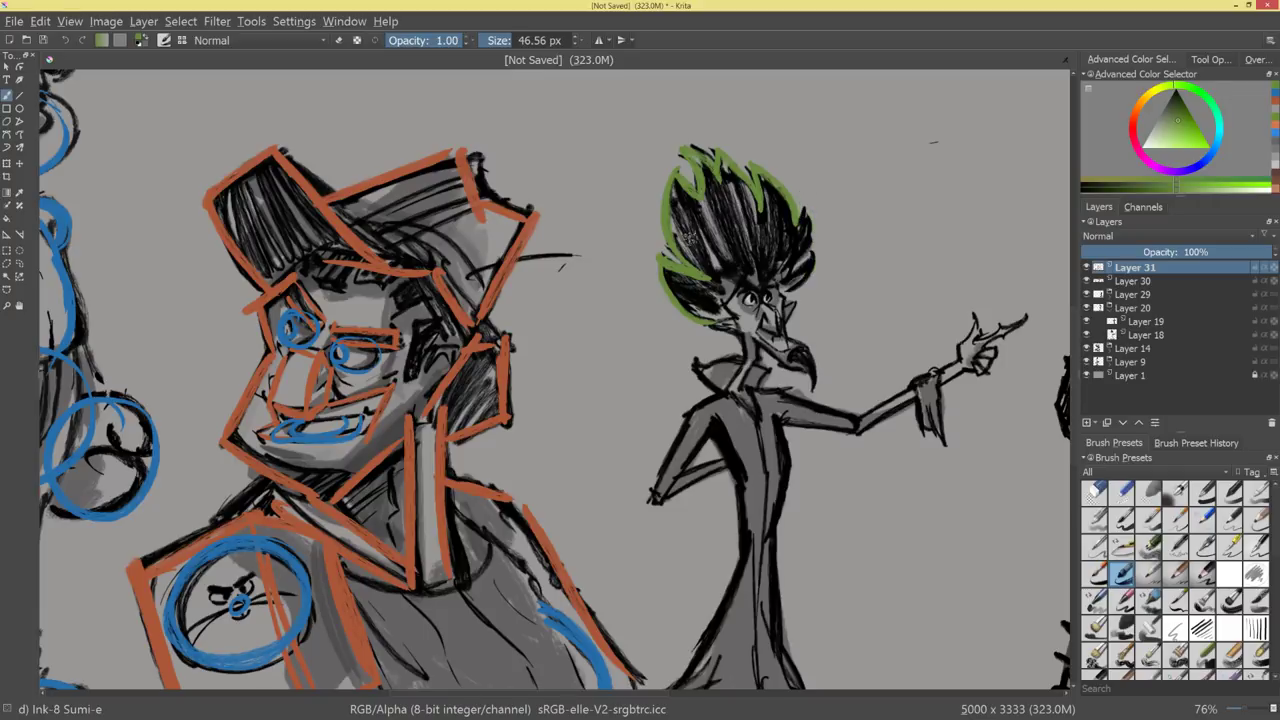
key(ctrl+z)
key(ctrl+z)
key(ctrl+z)
key(ctrl+z)
key(ctrl+z)
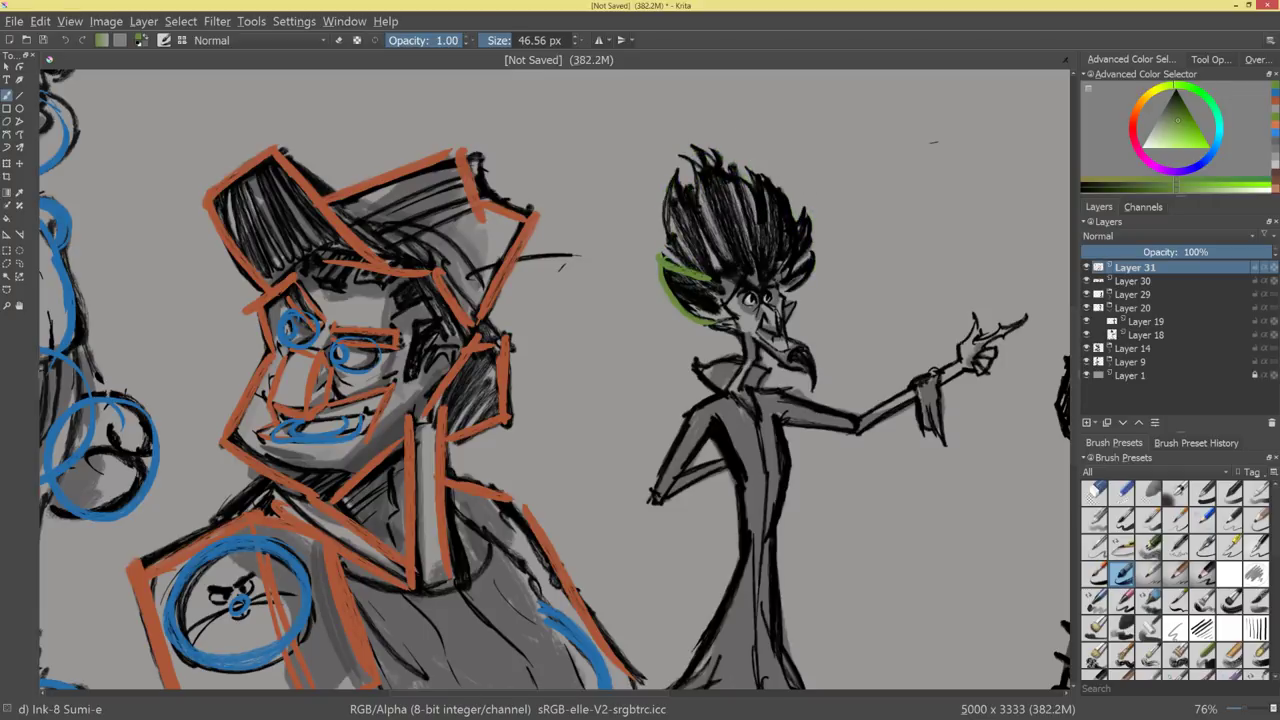
Outline the spiky tufts of the wild-haired villain's hair with pointed green shapes.
drag(662, 258, 714, 320)
drag(661, 251, 704, 268)
mouse_move(673, 180)
mouse_down()
mouse_move(684, 258)
mouse_move(702, 266)
mouse_up()
mouse_move(682, 190)
mouse_down()
mouse_move(702, 146)
mouse_move(742, 148)
mouse_move(768, 206)
mouse_move(800, 226)
mouse_move(812, 270)
mouse_move(790, 300)
mouse_move(790, 228)
mouse_up()
Outline the villain's ear, nose, cheek and angry eyebrows with small pointed green shapes, reducing the brush to about 28 px.
mouse_move(922, 263)
mouse_down()
mouse_move(676, 394)
mouse_move(711, 380)
mouse_move(637, 390)
mouse_up()
mouse_move(646, 404)
mouse_down()
mouse_move(711, 381)
mouse_move(722, 416)
mouse_up()
mouse_move(834, 362)
shift+mouse_down()
mouse_move(808, 355)
mouse_move(840, 347)
mouse_move(792, 368)
mouse_move(804, 416)
mouse_move(755, 395)
mouse_move(758, 345)
shift+mouse_up()
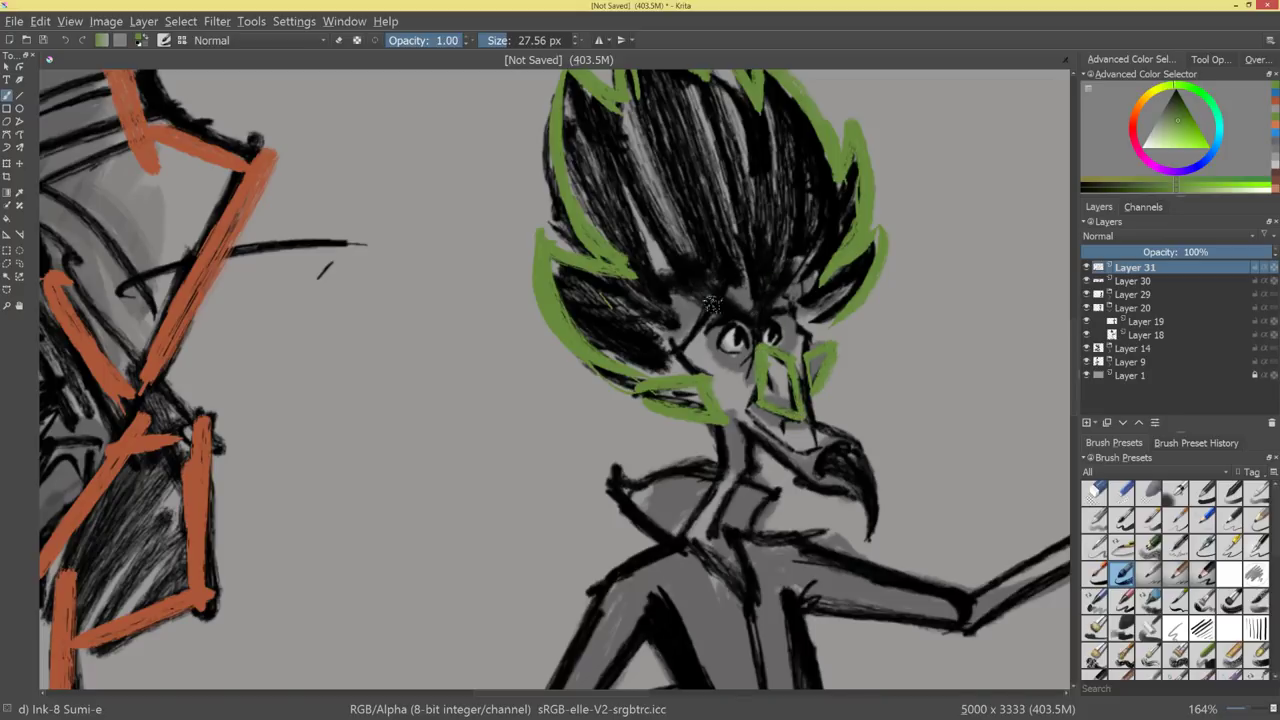
mouse_move(702, 300)
mouse_down()
mouse_move(770, 334)
mouse_move(730, 298)
mouse_move(772, 316)
mouse_move(790, 282)
mouse_up()
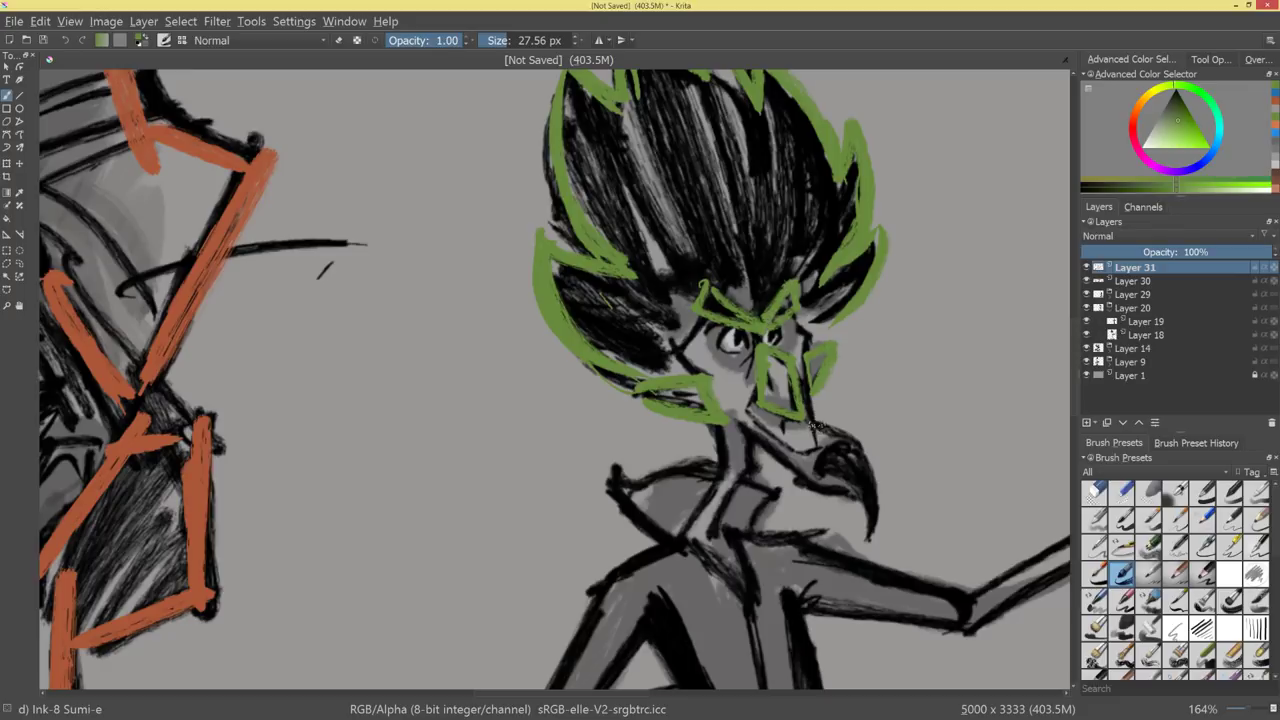
mouse_move(812, 468)
mouse_down()
mouse_move(866, 500)
mouse_move(868, 548)
mouse_up()
drag(850, 434, 878, 530)
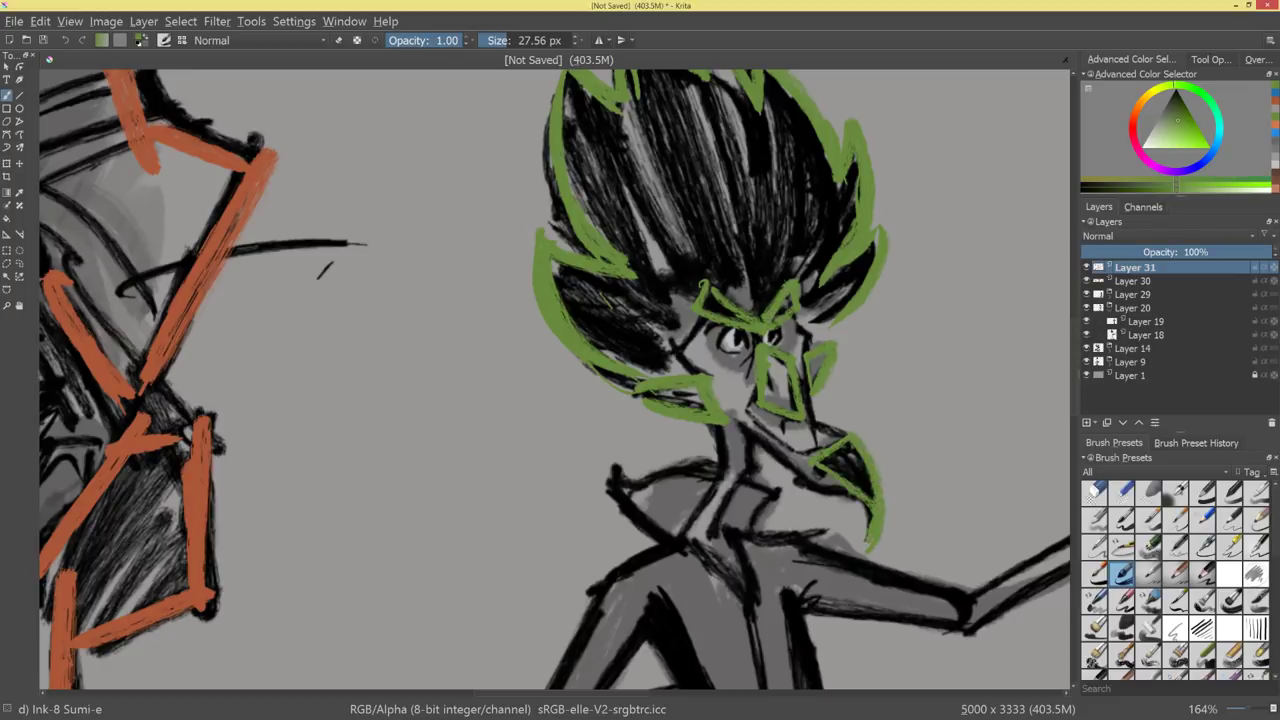
key(ctrl+z)
key(ctrl+z)
key(ctrl+z)
Draw a curved green cone over the villain's goatee and outline his raised collar with green triangles.
mouse_move(820, 475)
mouse_down()
mouse_move(857, 444)
mouse_move(868, 528)
mouse_move(857, 543)
mouse_move(860, 500)
mouse_up()
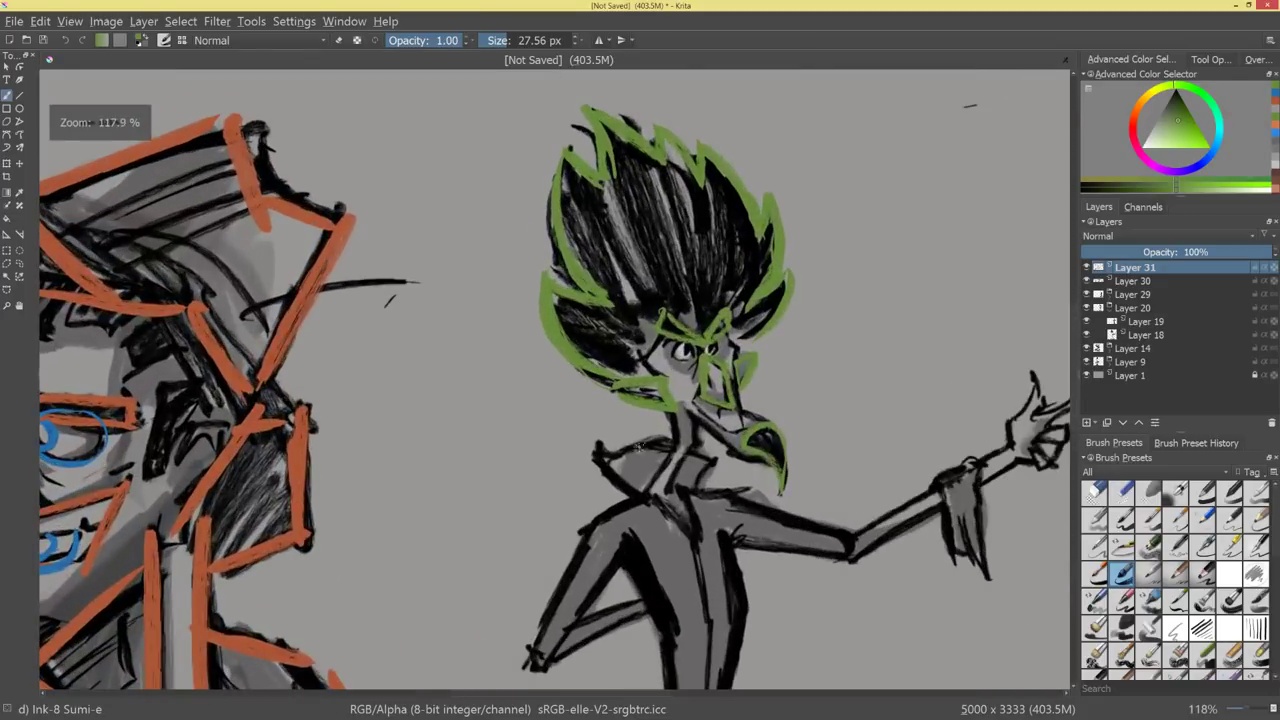
mouse_move(600, 460)
mouse_down()
mouse_move(680, 446)
mouse_move(712, 468)
mouse_move(700, 490)
mouse_up()
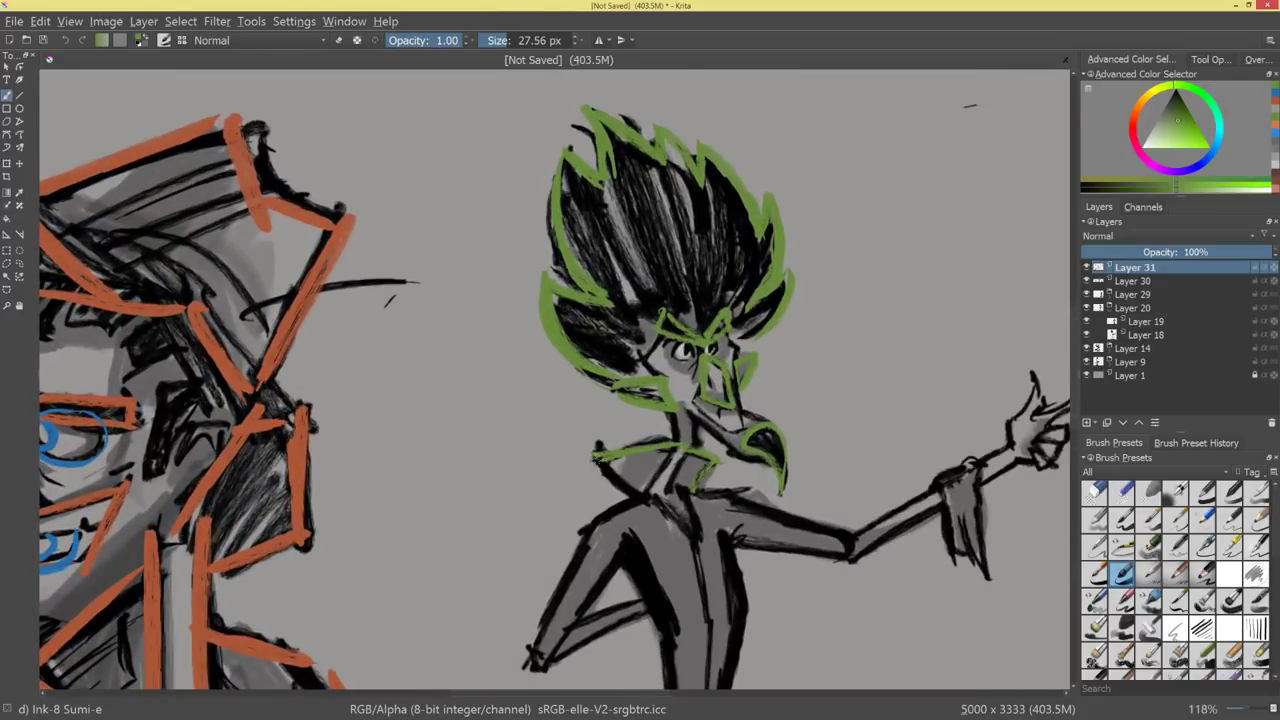
scroll(555, 380, down, 5)
scroll(555, 380, up, 2)
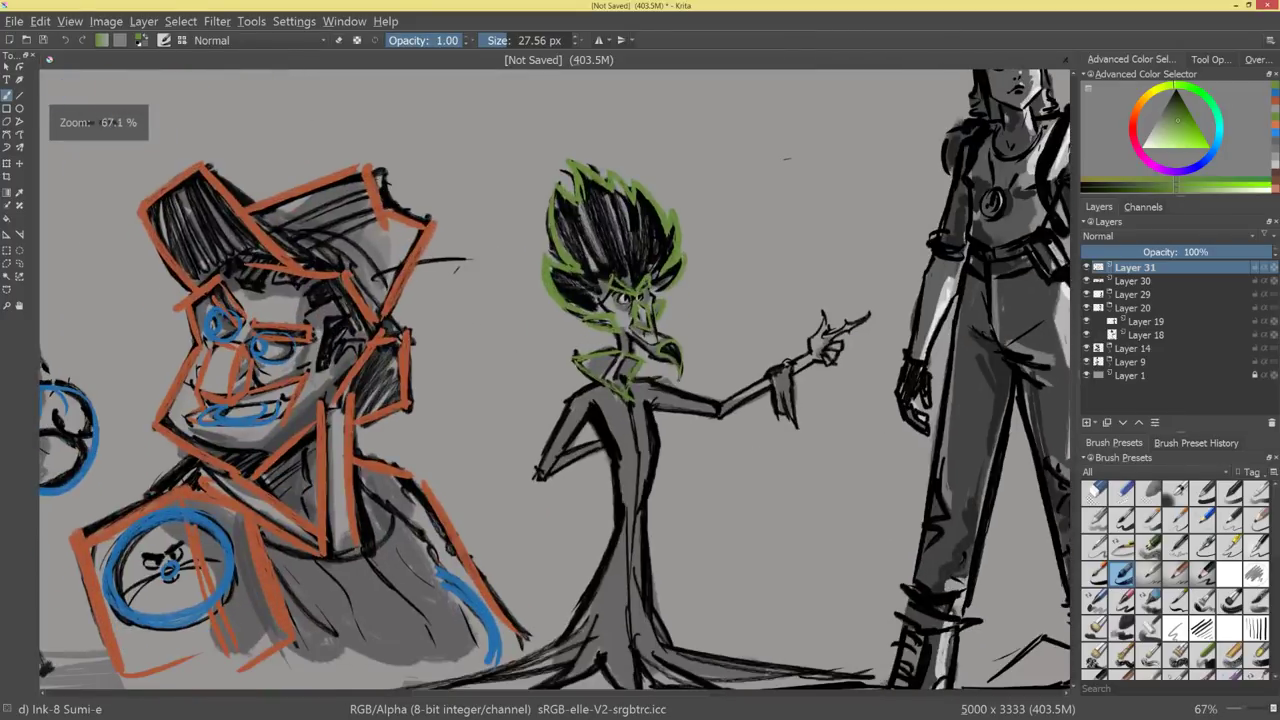
Enlarge the brush to about 50 px and thicken the green outline of the villain's collar.
key(bracketright)
key(bracketright)
key(bracketright)
key(bracketright)
key(bracketright)
key(bracketright)
key(bracketright)
key(bracketright)
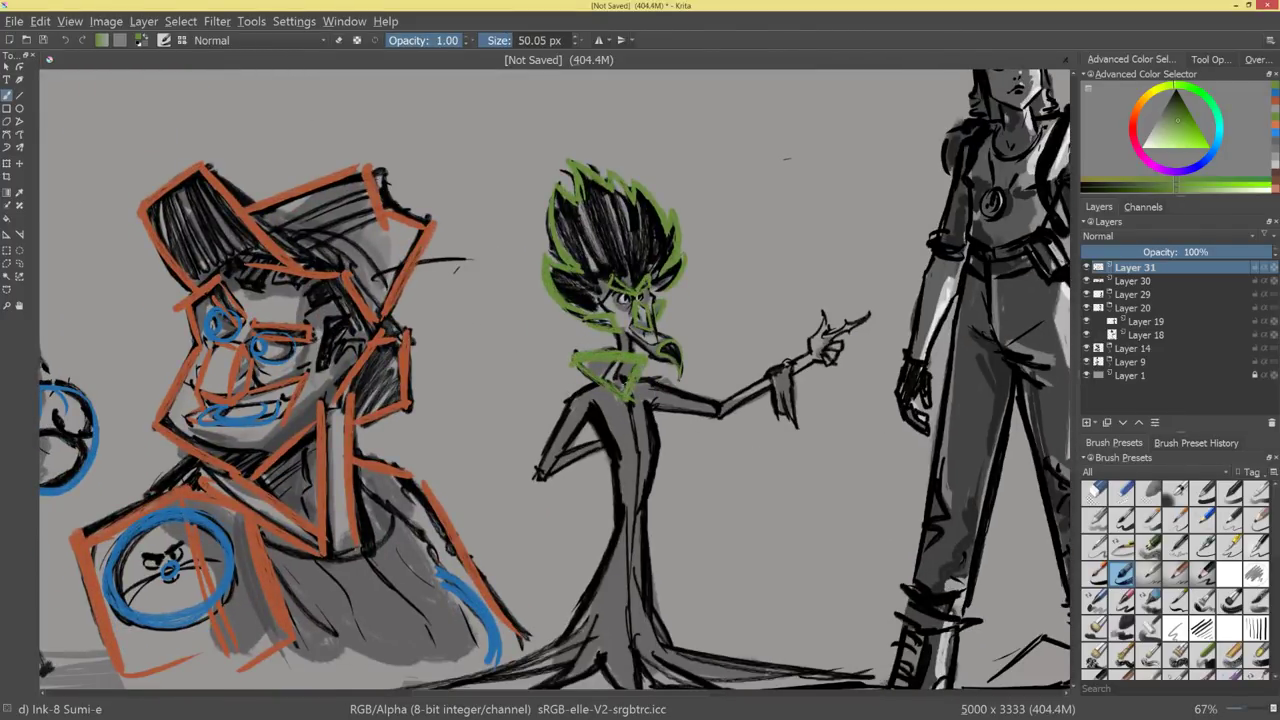
key(e)
drag(703, 392, 570, 254)
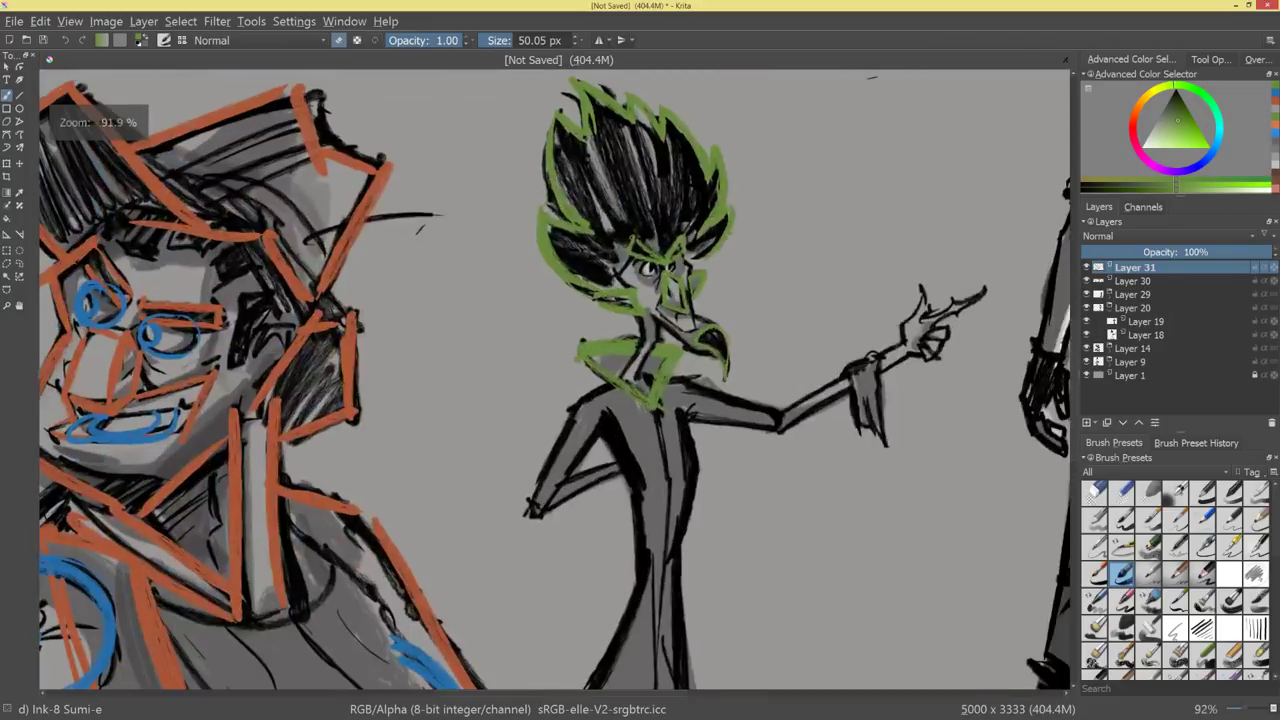
key(e)
mouse_move(541, 211)
mouse_down()
mouse_move(562, 272)
mouse_move(586, 292)
mouse_move(613, 239)
mouse_move(616, 279)
mouse_up()
drag(577, 138, 628, 168)
mouse_move(632, 118)
mouse_down()
mouse_move(638, 174)
mouse_move(611, 250)
mouse_up()
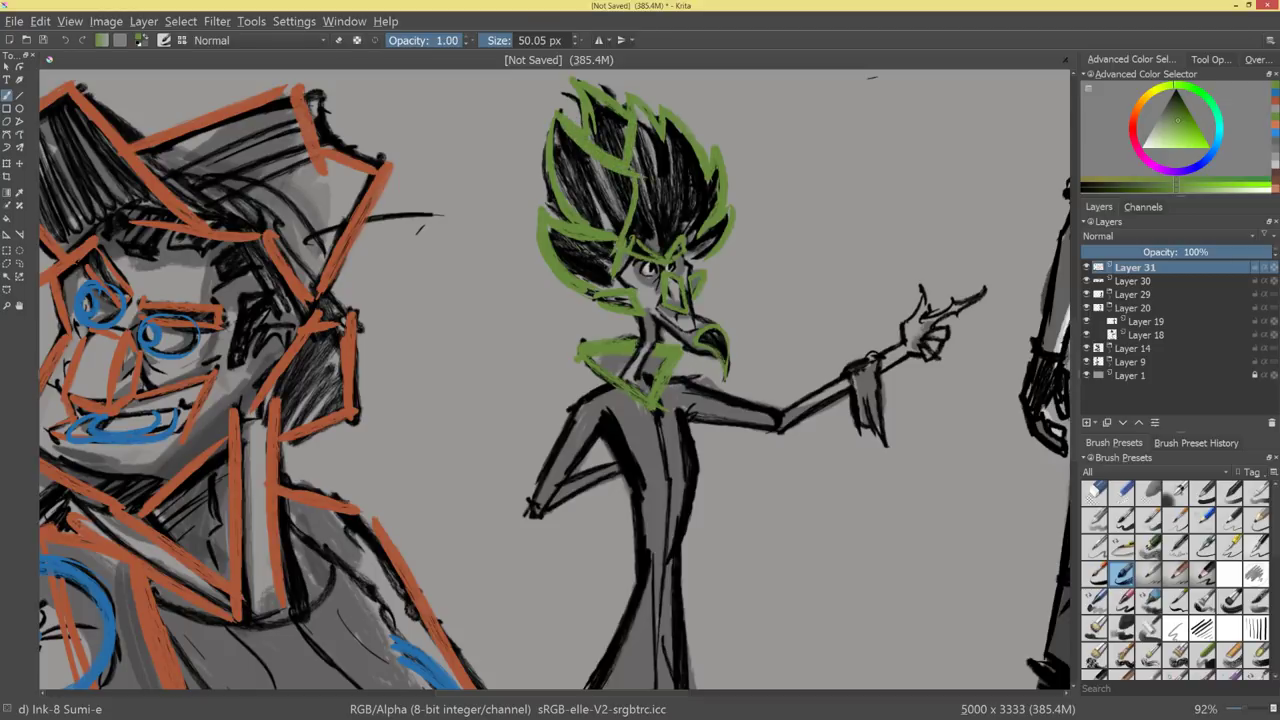
key(ctrl+z)
key(ctrl+z)
key(ctrl+z)
key(ctrl+z)
Outline the villain's spreading hem and flared lower robe with long, tapering green cones.
drag(757, 376, 760, 468)
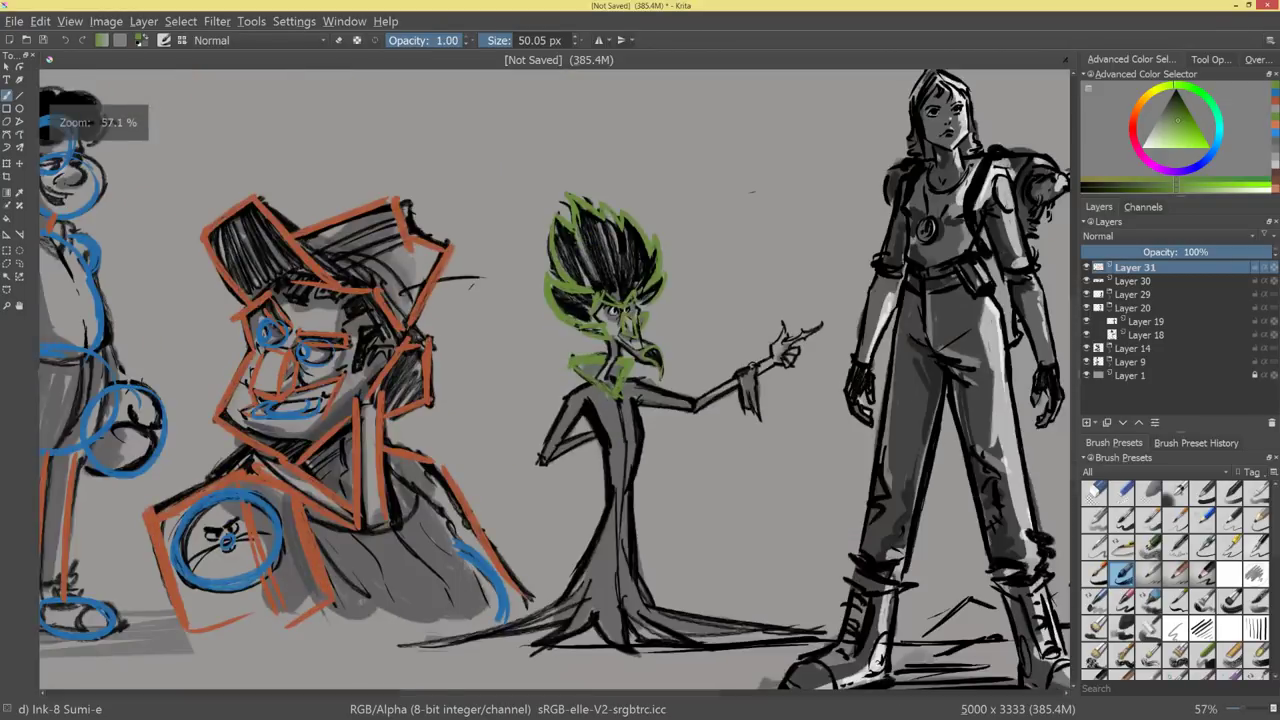
drag(880, 484, 913, 231)
mouse_move(381, 572)
mouse_down()
mouse_move(627, 491)
mouse_move(537, 587)
mouse_move(650, 520)
mouse_move(690, 598)
mouse_up()
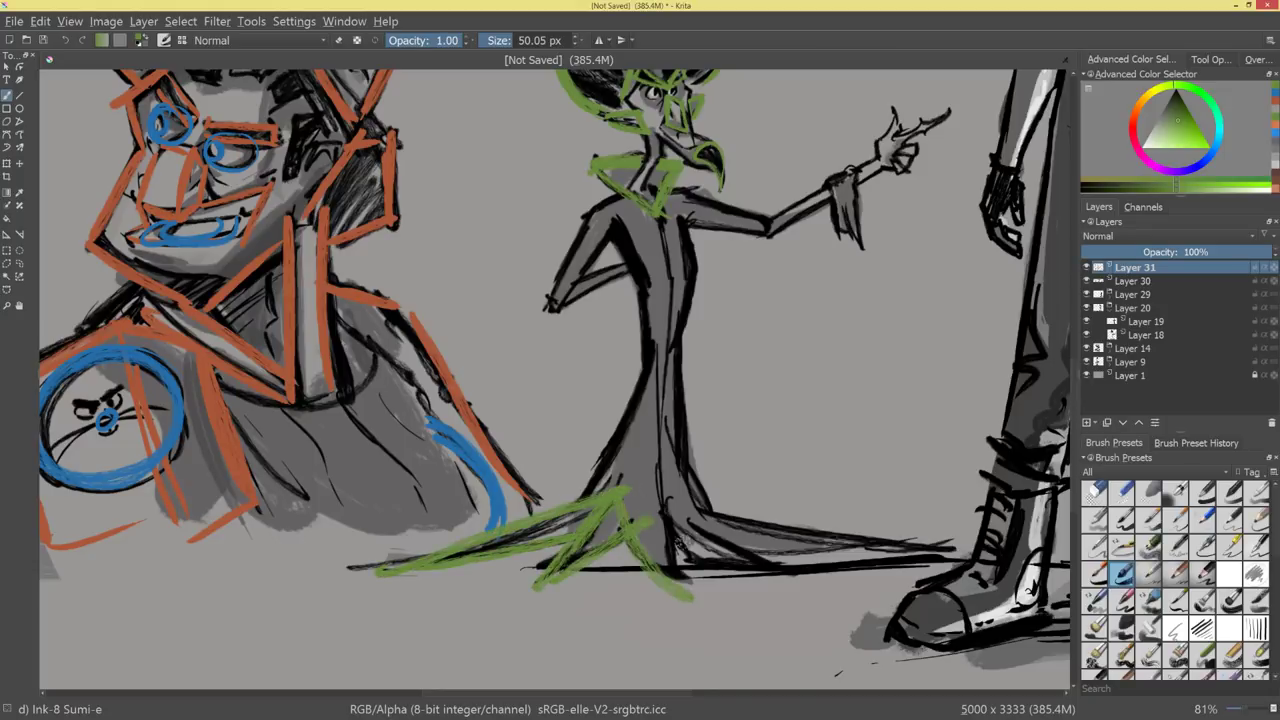
drag(658, 498, 692, 596)
mouse_move(664, 520)
mouse_down()
mouse_move(820, 576)
mouse_move(798, 570)
mouse_move(930, 530)
mouse_move(740, 565)
mouse_up()
mouse_move(652, 341)
mouse_down()
mouse_move(580, 499)
mouse_move(682, 506)
mouse_move(667, 435)
mouse_up()
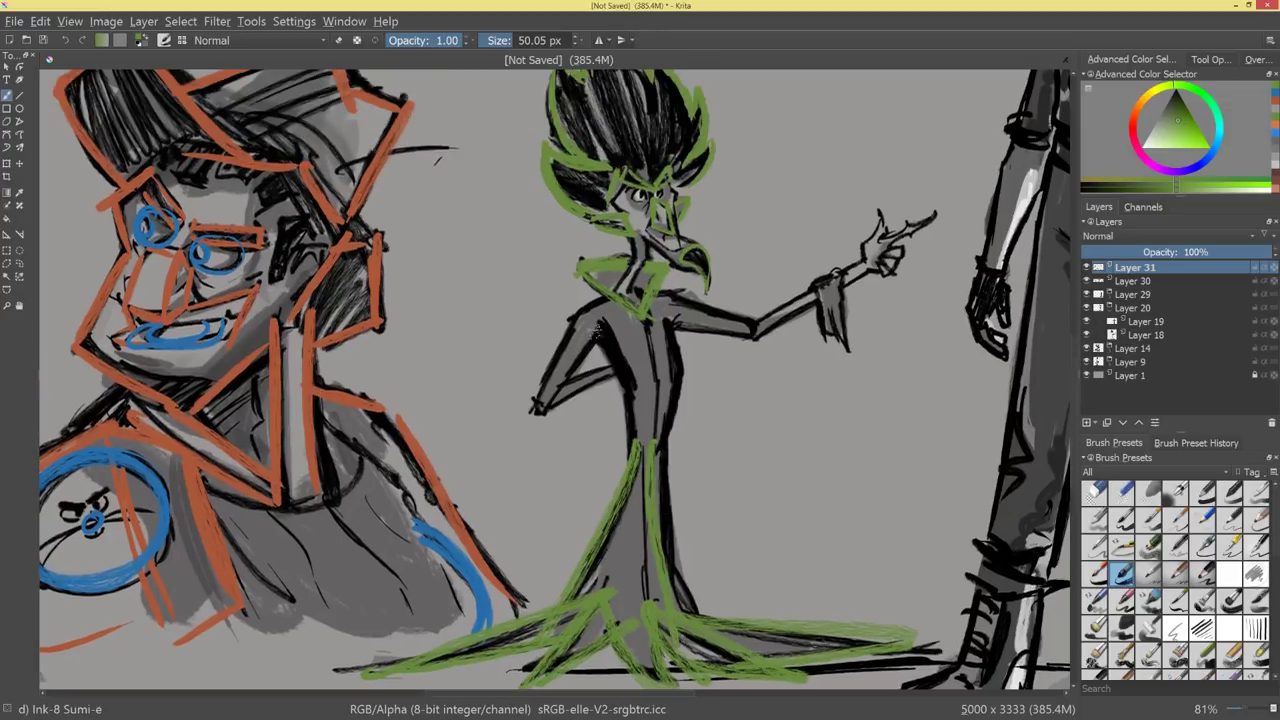
Outline the villain's tapering torso, bent arm and outstretched upper arm with green triangular shapes.
drag(600, 326, 634, 391)
key(ctrl+z)
drag(672, 325, 657, 466)
mouse_move(602, 322)
mouse_down()
mouse_move(638, 465)
mouse_move(678, 330)
mouse_up()
mouse_move(728, 367)
mouse_down()
mouse_move(716, 470)
mouse_move(682, 358)
mouse_up()
drag(567, 358, 540, 406)
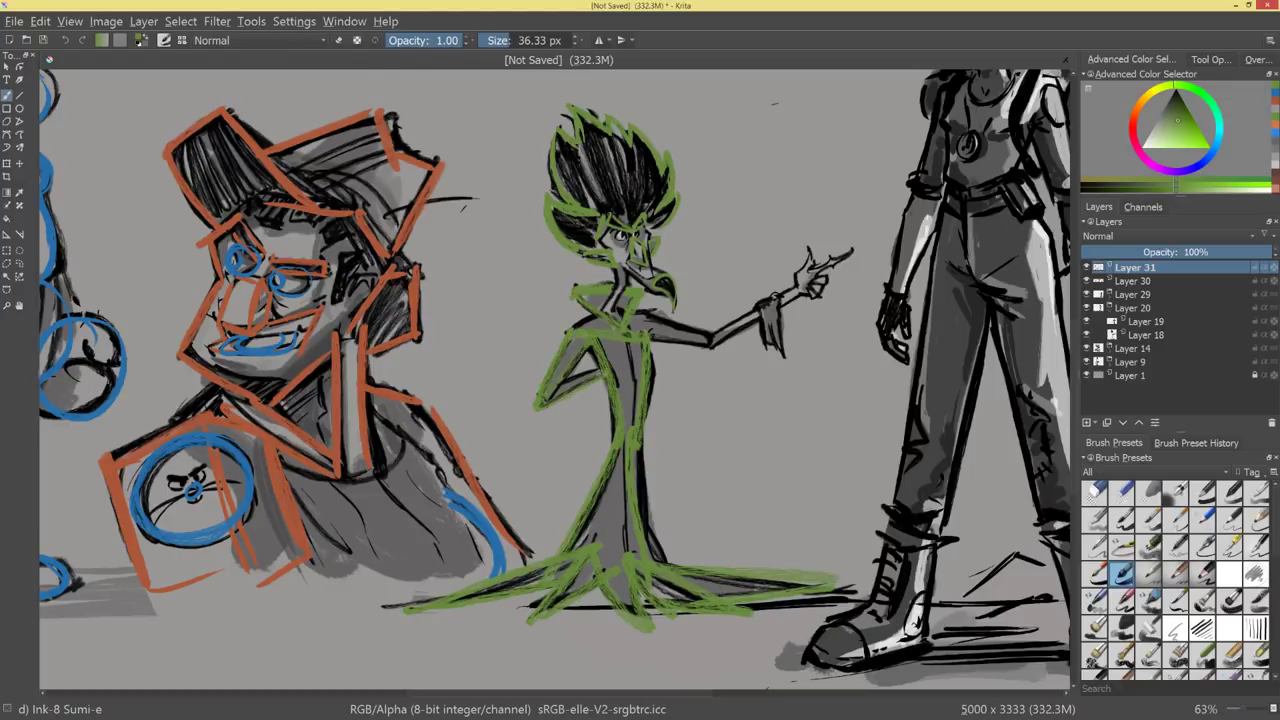
drag(648, 340, 716, 342)
drag(645, 318, 724, 336)
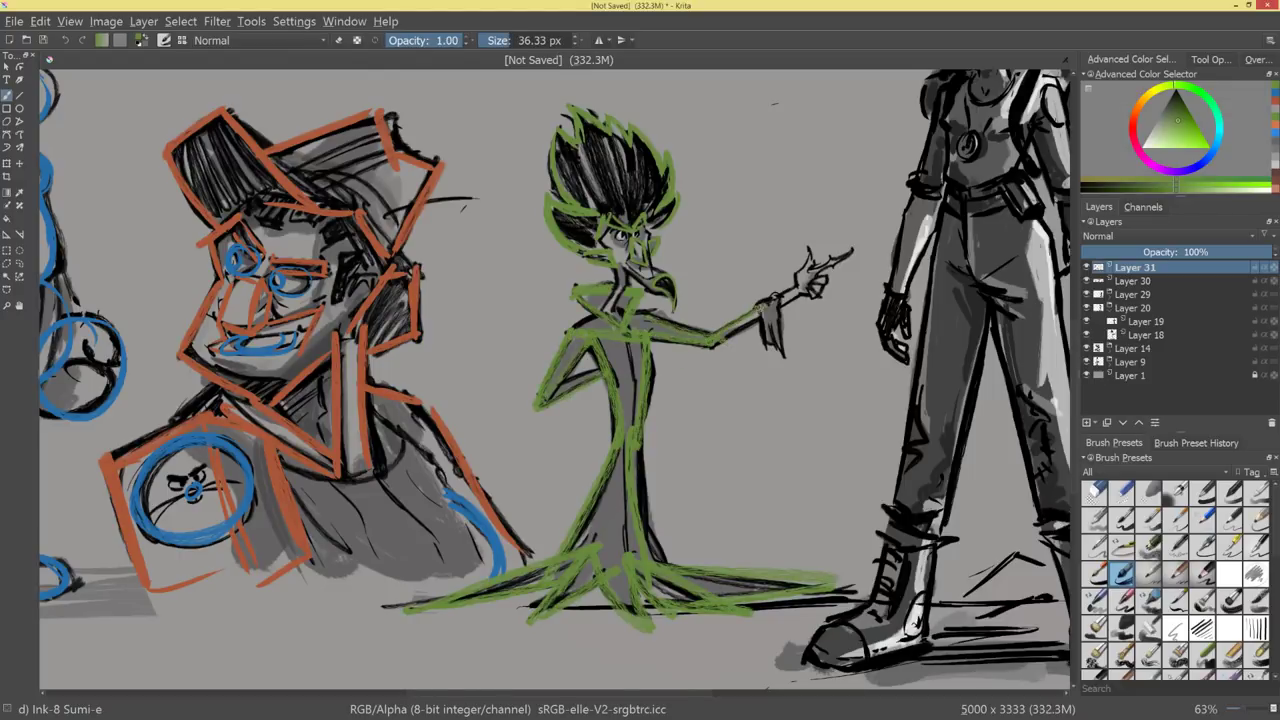
Sample the orange and outline the villain's outstretched forearm and hanging sleeve cuff as narrow boxes.
ctrl+click(337, 383)
drag(689, 400, 698, 355)
mouse_move(632, 400)
mouse_down()
mouse_move(740, 338)
mouse_move(627, 397)
mouse_move(722, 364)
mouse_move(630, 408)
mouse_move(692, 429)
mouse_up()
drag(715, 354, 720, 430)
drag(695, 427, 721, 429)
mouse_move(780, 308)
mouse_down()
mouse_move(848, 265)
mouse_move(701, 358)
mouse_up()
Sample the sleeve's orange again and mark the villain's bent neck with narrow boxy lines.
ctrl+click(354, 417)
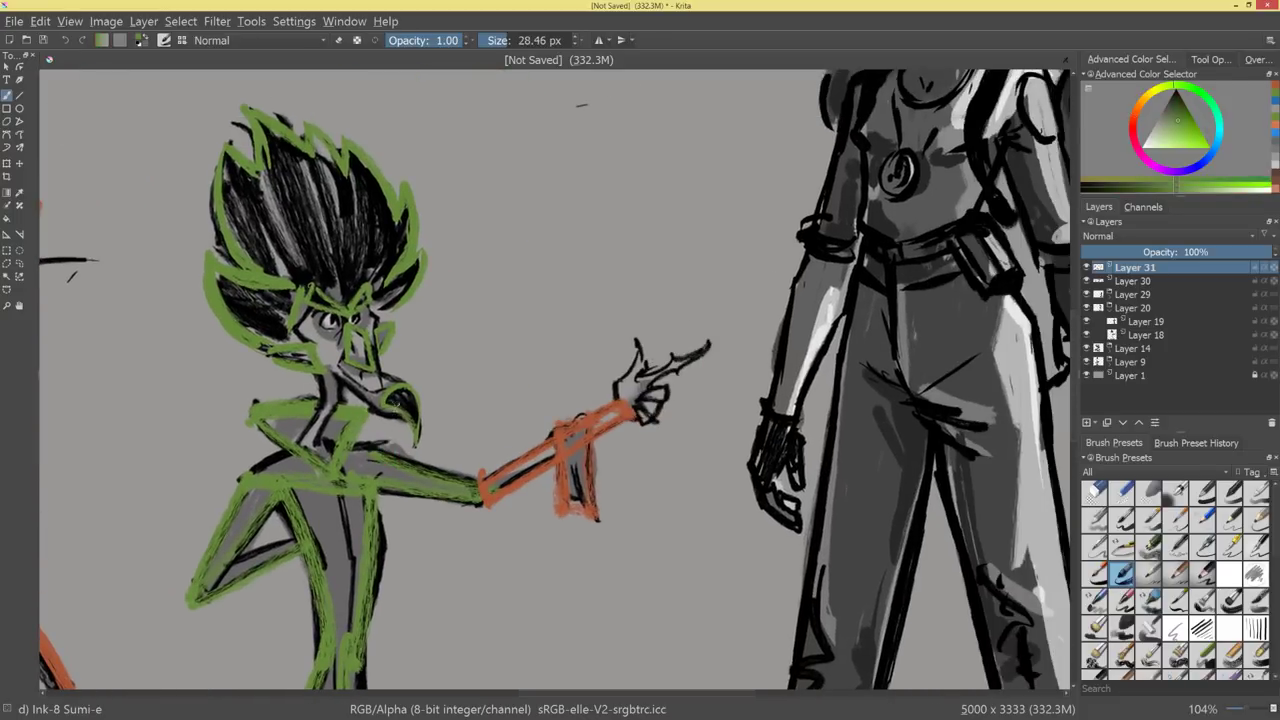
ctrl+click(600, 495)
mouse_move(316, 360)
mouse_down()
mouse_move(320, 396)
mouse_move(345, 404)
mouse_move(310, 452)
mouse_up()
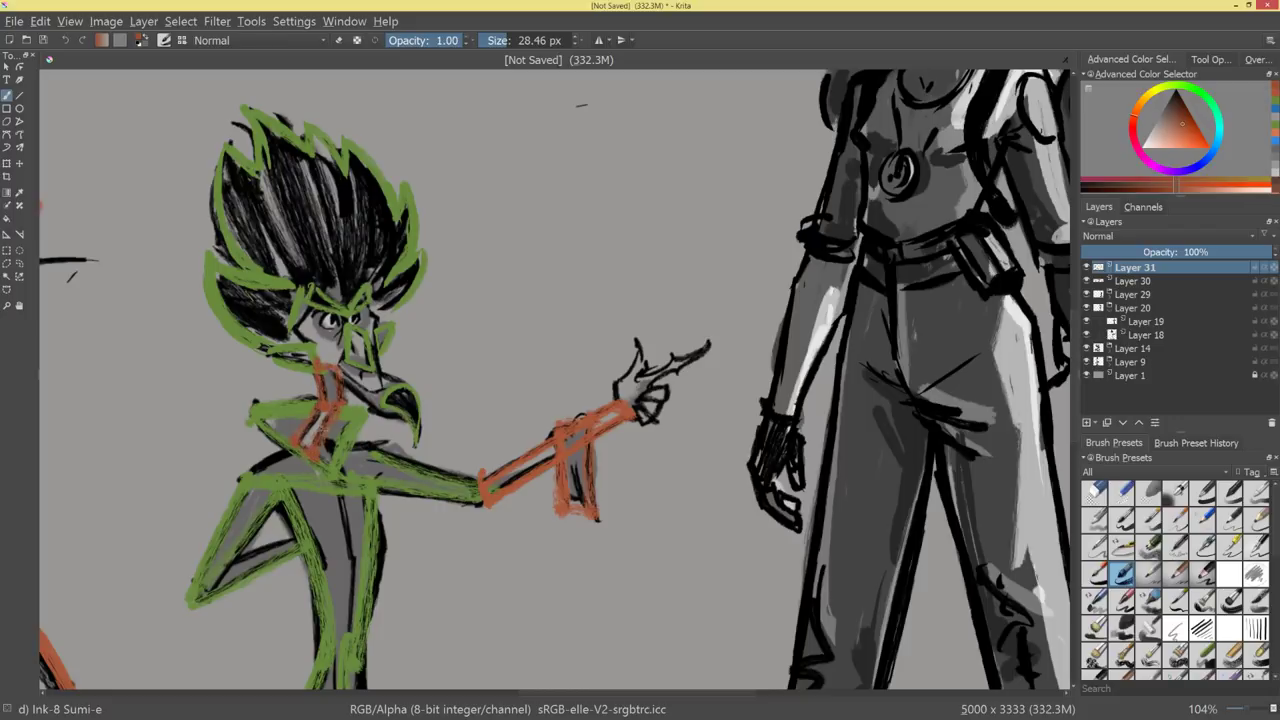
mouse_move(336, 411)
shift+mouse_down()
mouse_move(370, 407)
mouse_move(318, 453)
mouse_move(313, 428)
shift+mouse_up()
mouse_move(318, 365)
mouse_down()
mouse_move(319, 400)
mouse_move(346, 403)
mouse_up()
Sample the green and outline the villain's face and jaw with a pointed shape.
mouse_move(453, 383)
ctrl+mouse_down()
mouse_move(468, 440)
mouse_move(487, 341)
ctrl+mouse_up()
ctrl+click(412, 320)
mouse_move(363, 342)
mouse_down()
mouse_move(438, 404)
mouse_move(428, 321)
mouse_move(449, 407)
mouse_up()
Outline the villain's pointing hand and fingers with sharp green shapes.
mouse_move(570, 348)
ctrl+mouse_down()
mouse_move(630, 454)
mouse_move(668, 335)
mouse_move(600, 385)
mouse_move(628, 405)
mouse_move(678, 350)
mouse_move(624, 426)
mouse_move(675, 355)
ctrl+mouse_up()
drag(616, 291, 634, 323)
shift+drag(634, 300, 659, 300)
mouse_move(629, 265)
mouse_down()
mouse_move(618, 337)
mouse_move(632, 261)
mouse_move(632, 341)
mouse_move(762, 221)
mouse_move(622, 272)
mouse_move(631, 299)
mouse_move(677, 203)
mouse_up()
key(ctrl+z)
key(ctrl+z)
key(ctrl+z)
drag(677, 203, 647, 278)
Undo the latest green strokes around the villain's pointing hand.
mouse_move(746, 292)
ctrl+mouse_down()
mouse_move(709, 411)
mouse_move(713, 391)
ctrl+mouse_up()
key(ctrl+z)
key(ctrl+z)
key(ctrl+z)
key(ctrl+z)
key(ctrl+z)
key(ctrl+z)
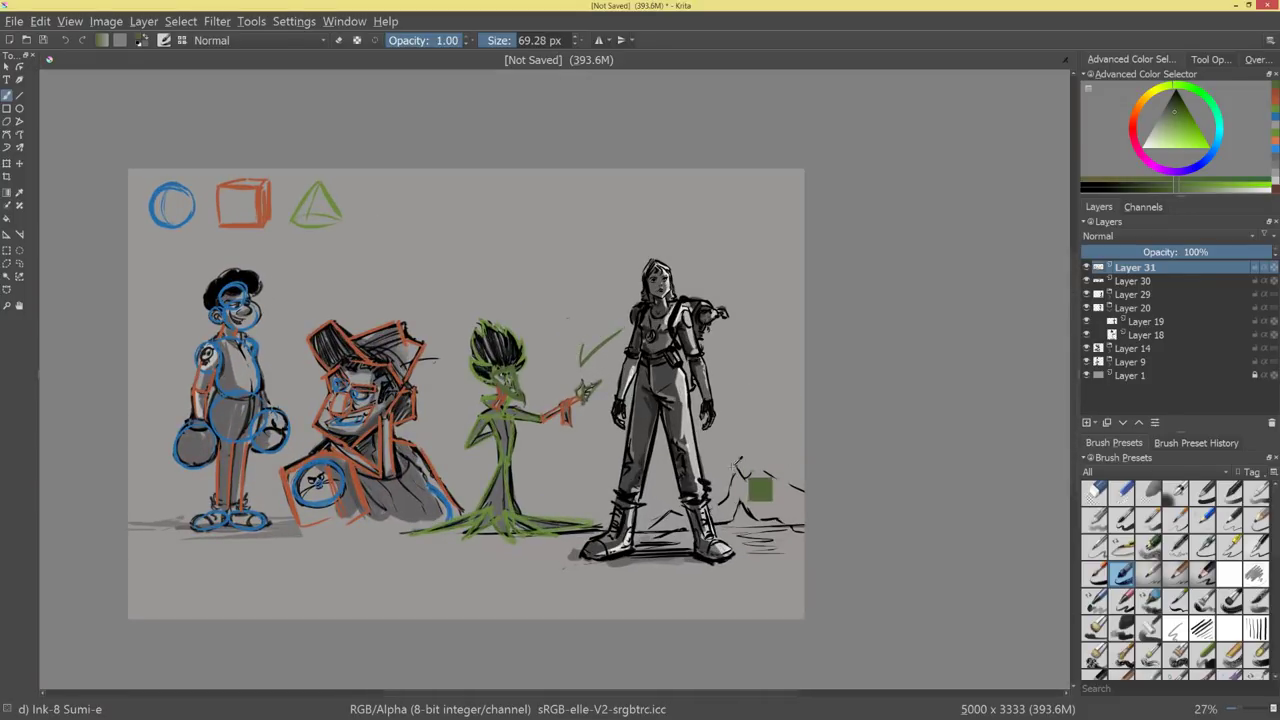
Sample the orange and outline the woman's trouser legs and belt pouch with boxy shapes.
drag(747, 470, 676, 369)
ctrl+click(382, 527)
mouse_move(684, 302)
mouse_down()
mouse_move(640, 540)
mouse_move(690, 552)
mouse_up()
drag(716, 370, 690, 550)
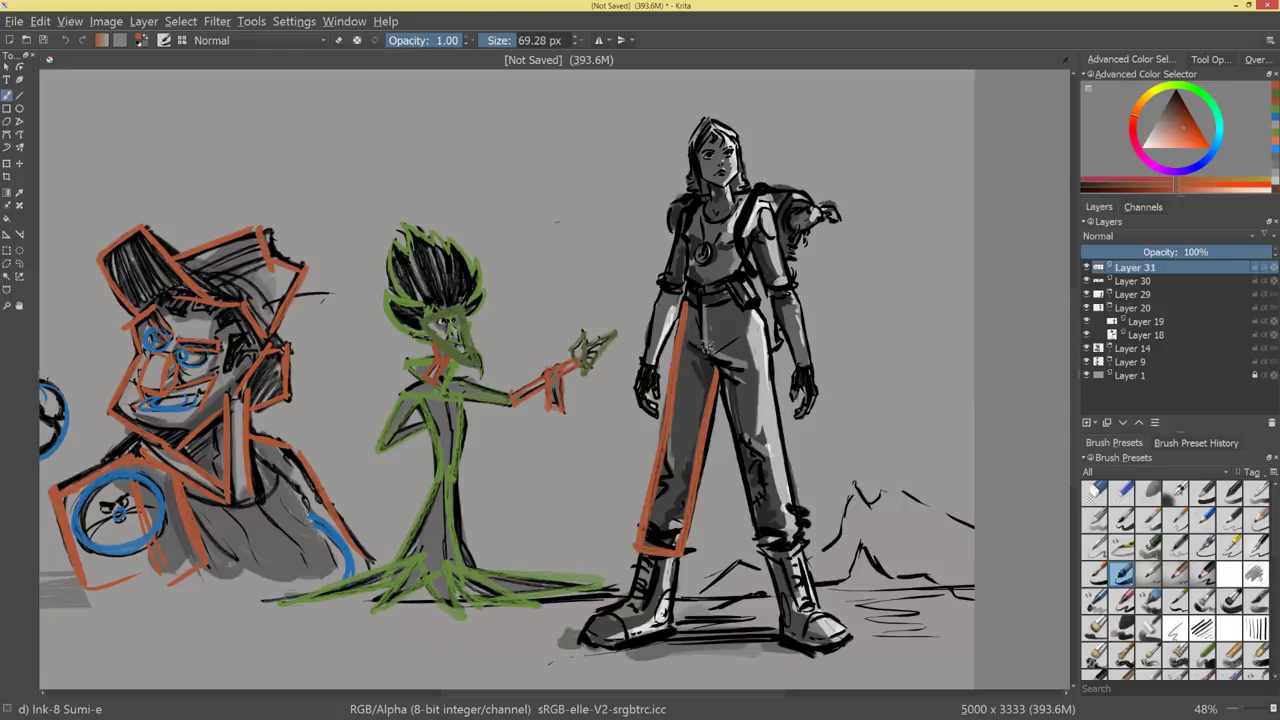
mouse_move(716, 372)
mouse_down()
mouse_move(758, 542)
mouse_move(800, 542)
mouse_up()
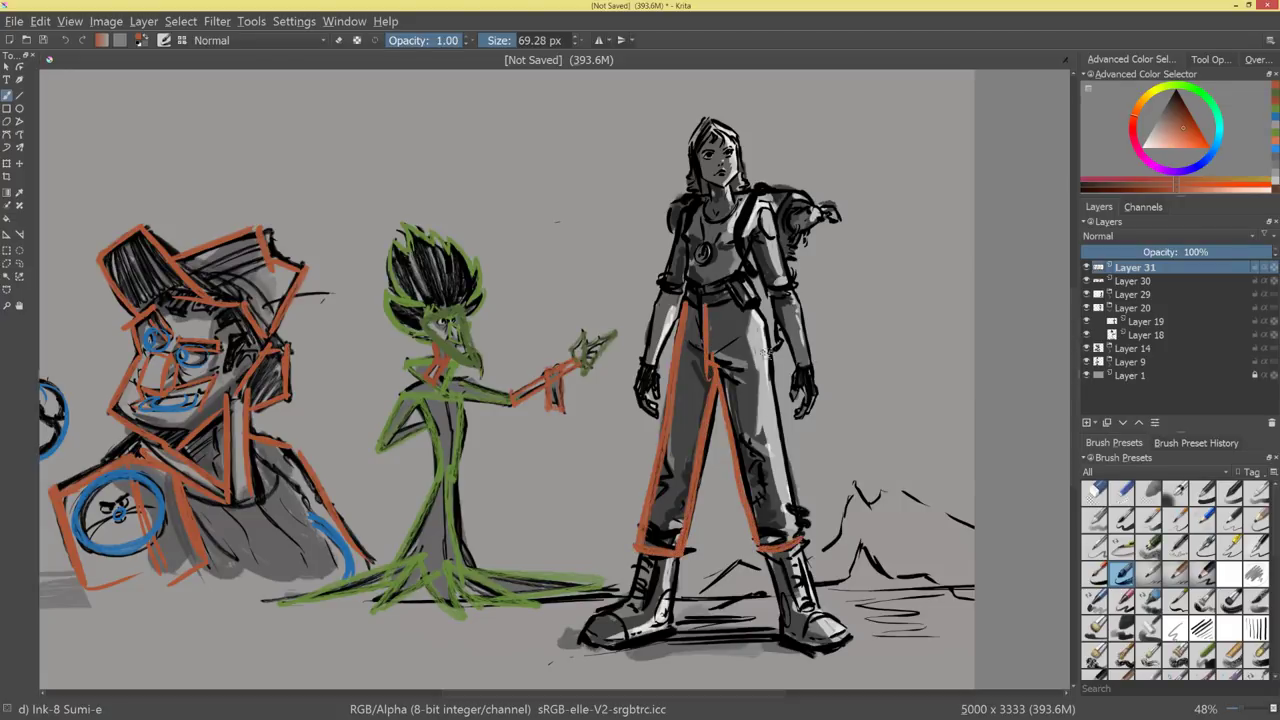
drag(767, 312, 800, 540)
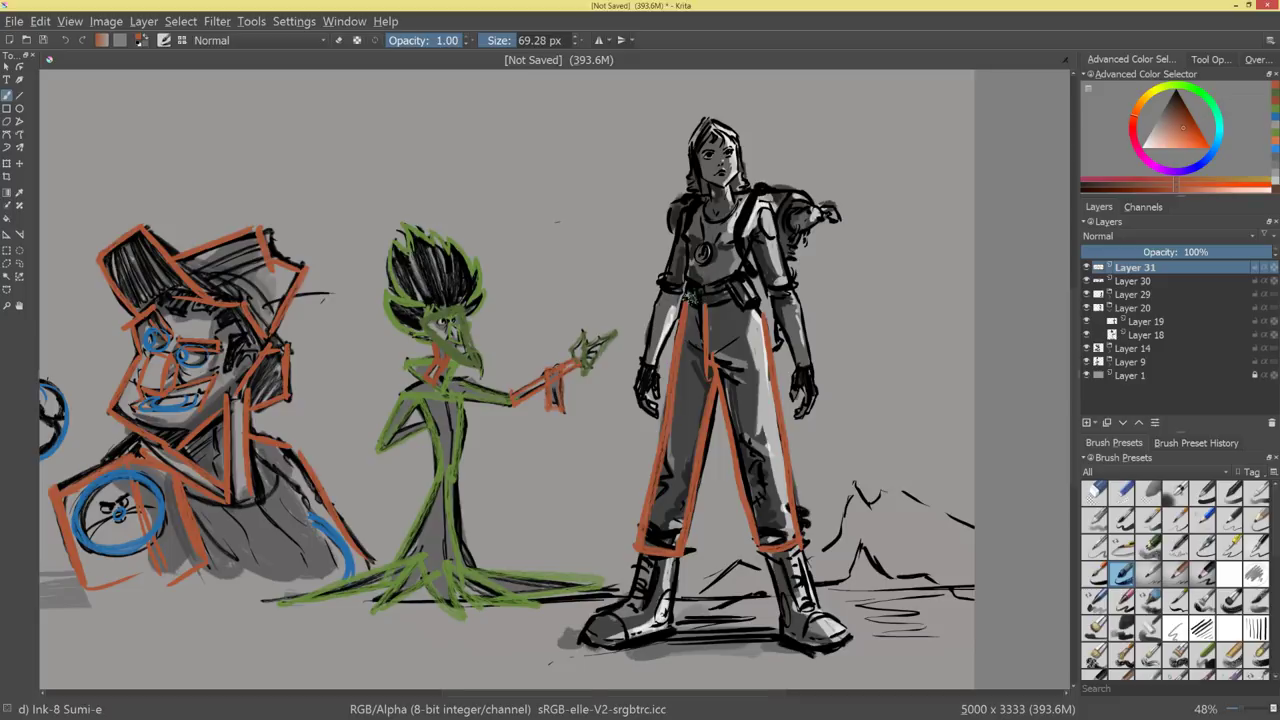
mouse_move(730, 282)
mouse_down()
mouse_move(746, 307)
mouse_move(752, 276)
mouse_up()
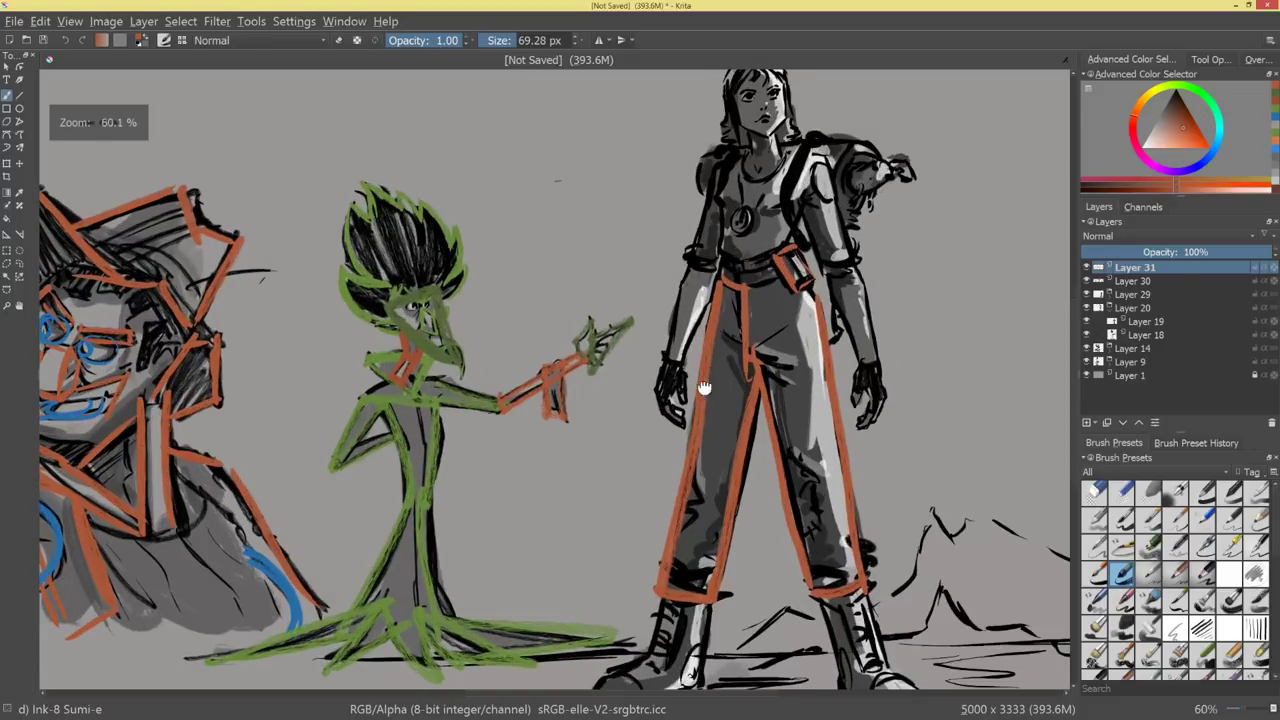
Outline both of the woman's forearms with tapering orange boxes down to the gloves.
drag(705, 388, 653, 416)
mouse_move(638, 290)
mouse_down()
mouse_move(613, 383)
mouse_move(631, 393)
mouse_up()
drag(661, 298, 624, 391)
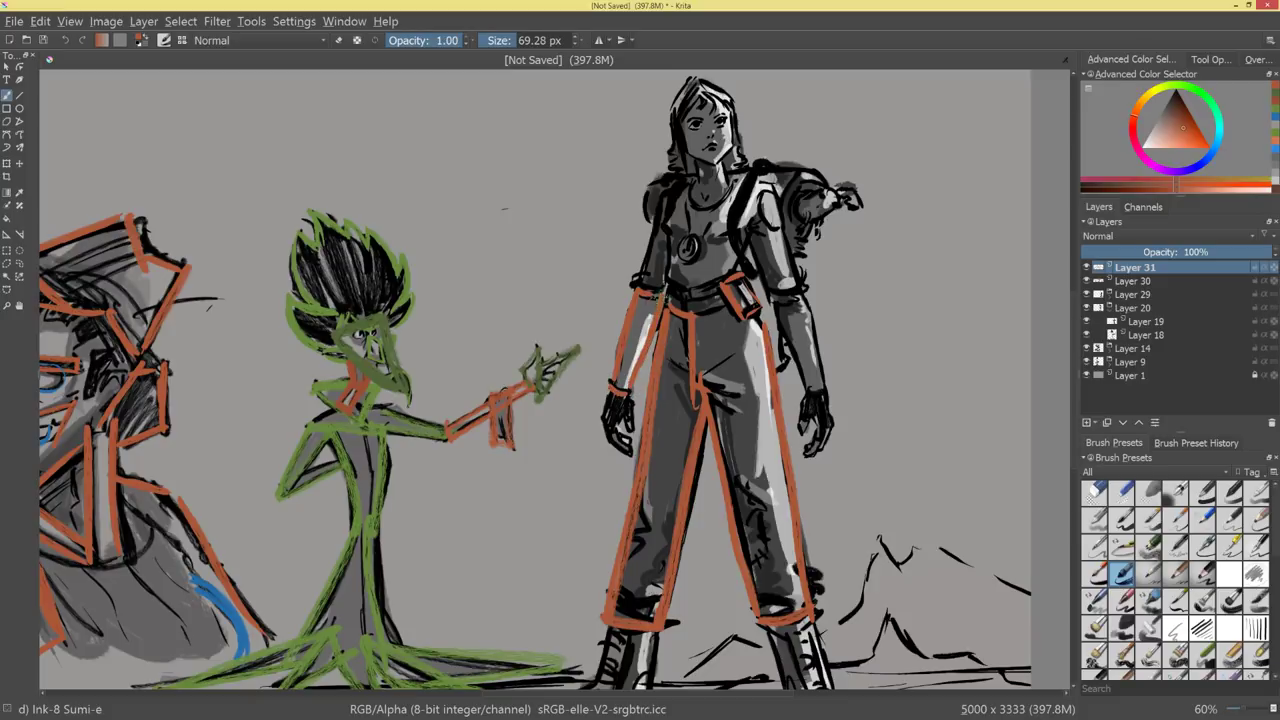
drag(774, 300, 806, 406)
drag(798, 290, 828, 384)
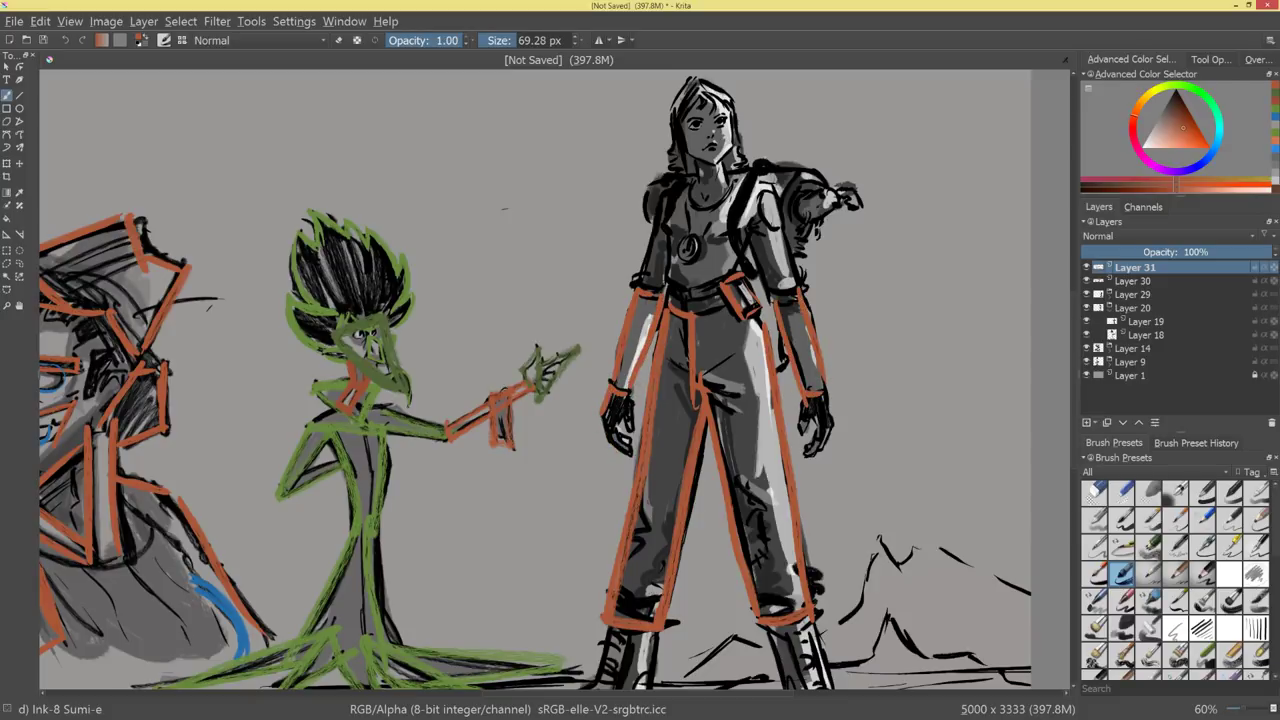
Sample the green and outline both of the woman's gloved hands with angular, pointed shapes.
mouse_move(320, 361)
mouse_down()
mouse_move(535, 471)
mouse_move(535, 605)
mouse_up()
ctrl+click(458, 293)
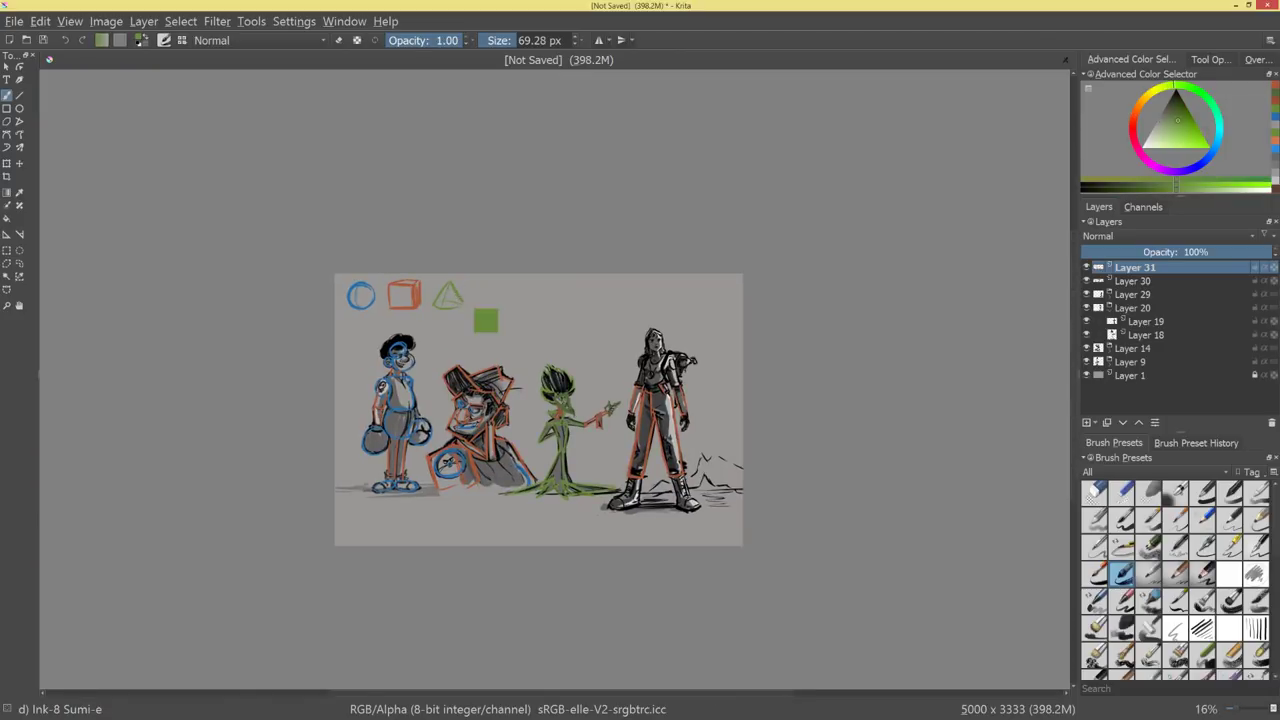
mouse_move(723, 417)
mouse_down()
mouse_move(648, 311)
mouse_move(531, 254)
mouse_up()
mouse_move(652, 402)
mouse_down()
mouse_move(643, 439)
mouse_move(672, 482)
mouse_move(666, 405)
mouse_up()
drag(790, 409, 619, 350)
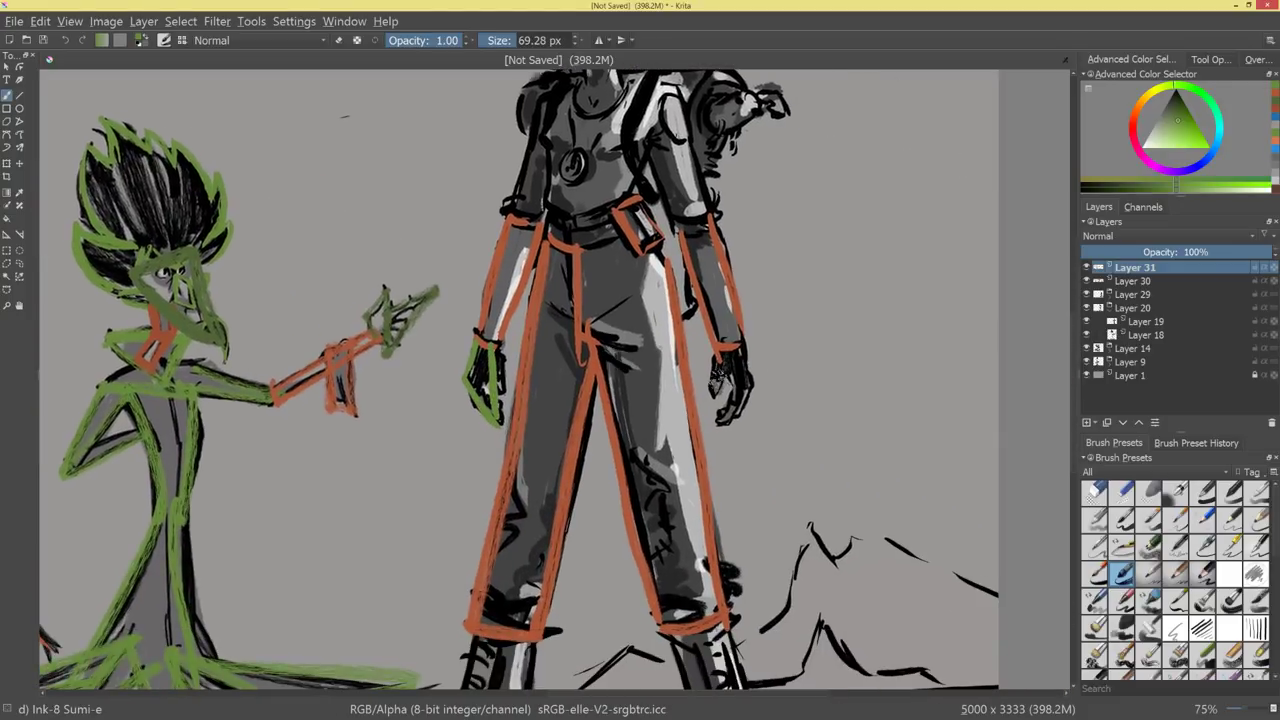
mouse_move(718, 351)
mouse_down()
mouse_move(710, 389)
mouse_move(732, 374)
mouse_move(727, 409)
mouse_move(755, 383)
mouse_up()
scroll(760, 415, down, 5)
scroll(765, 438, up, 3)
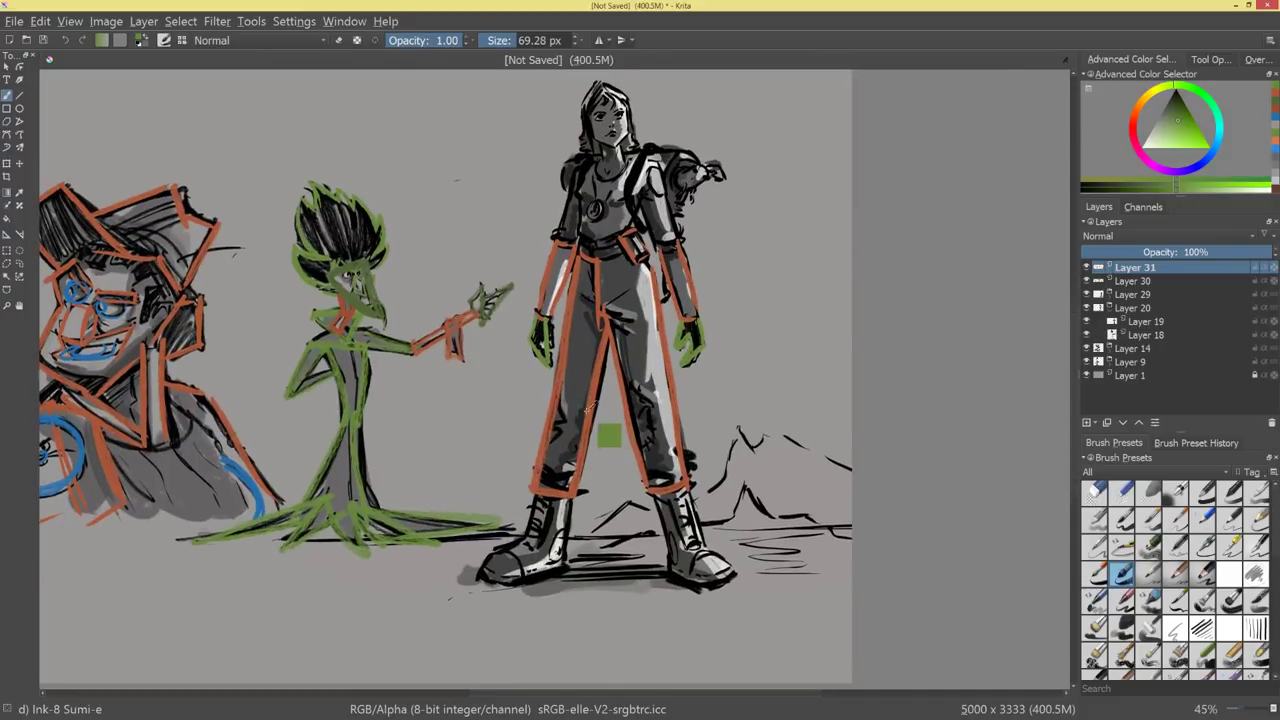
Sample the blue and circle the toe caps of both of the woman's boots.
ctrl+click(637, 444)
mouse_move(638, 472)
mouse_down()
mouse_move(666, 478)
mouse_move(719, 455)
mouse_up()
ctrl+click(122, 472)
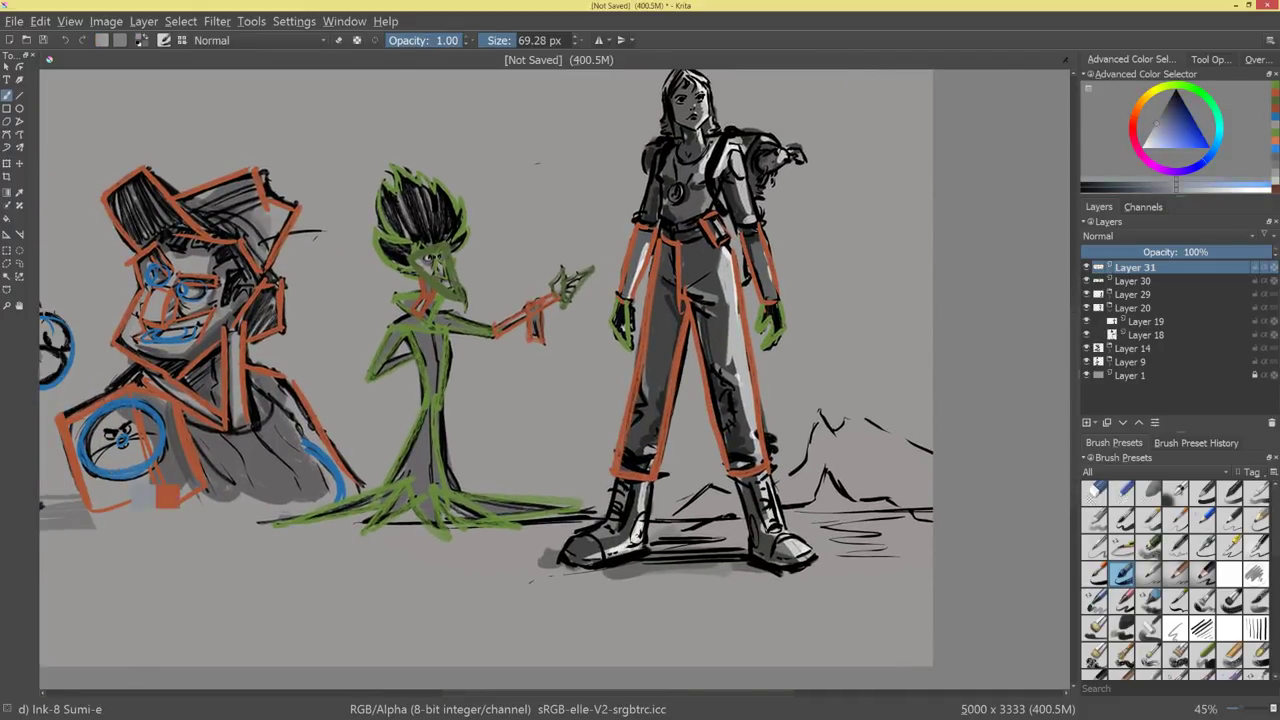
ctrl+click(123, 470)
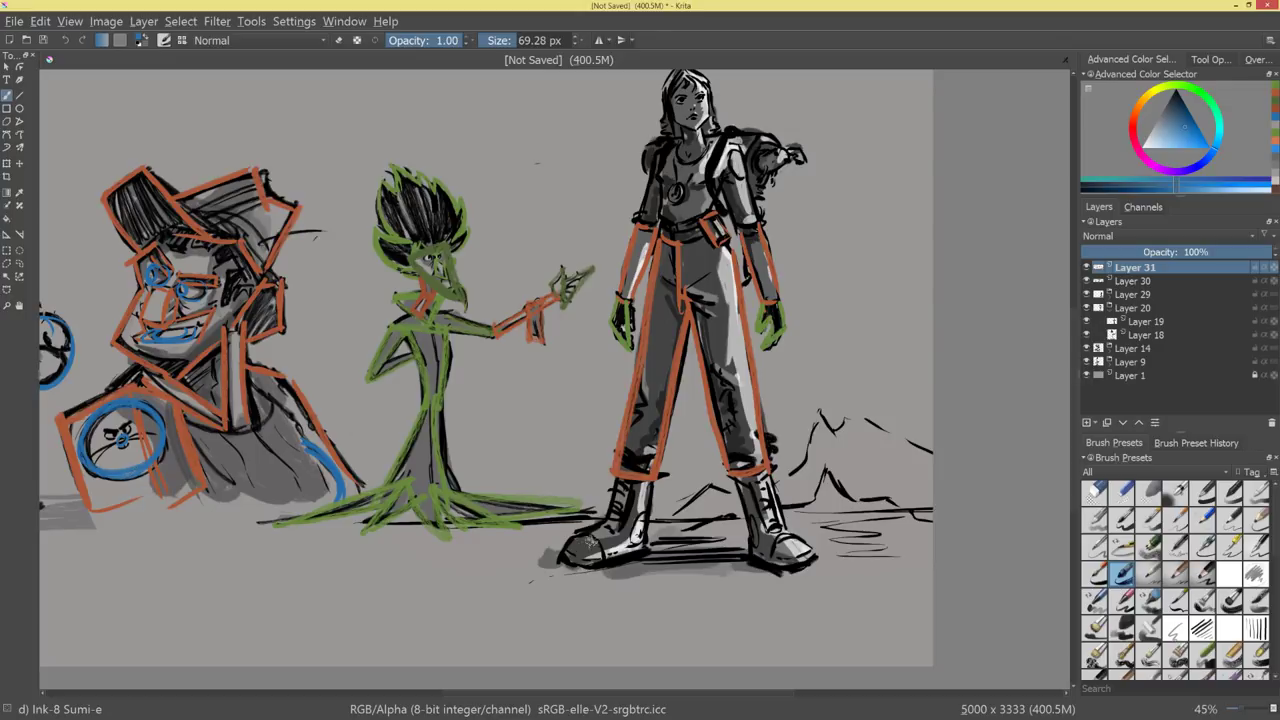
drag(598, 540, 600, 546)
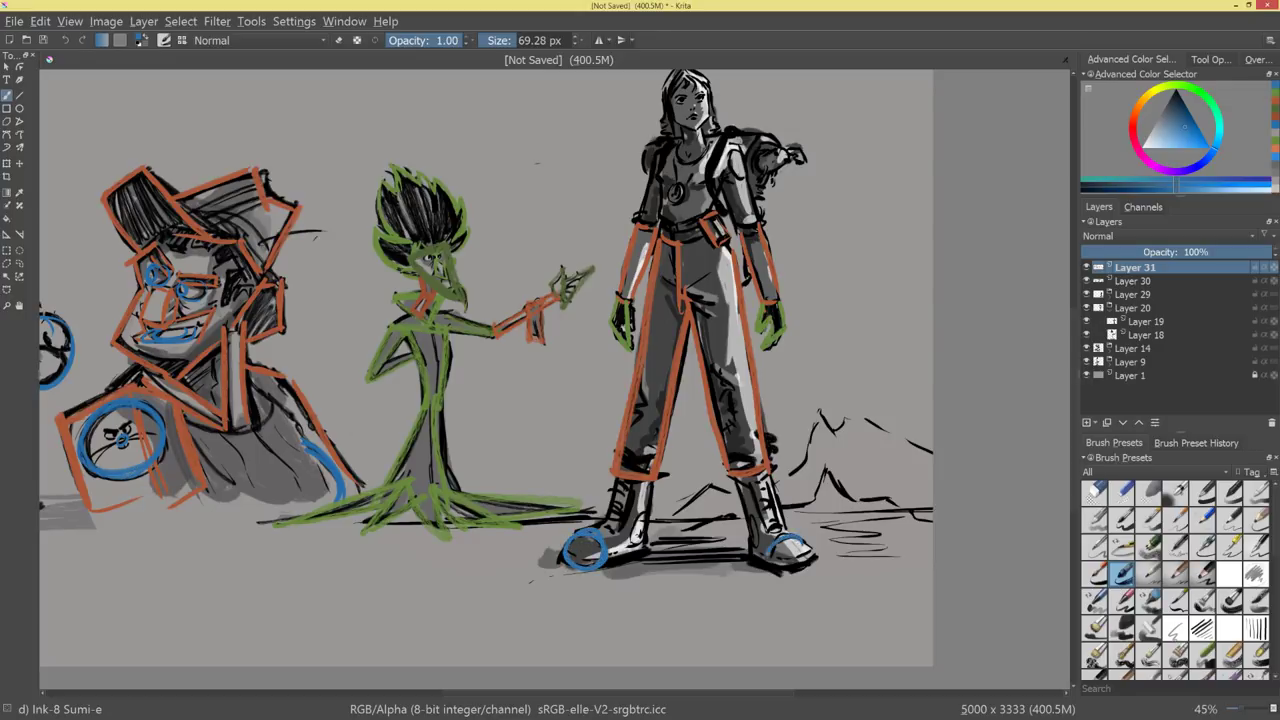
drag(804, 548, 772, 558)
Sample the orange from the cube and outline the ankles and heels of the woman's boots with boxy lines.
ctrl+click(658, 465)
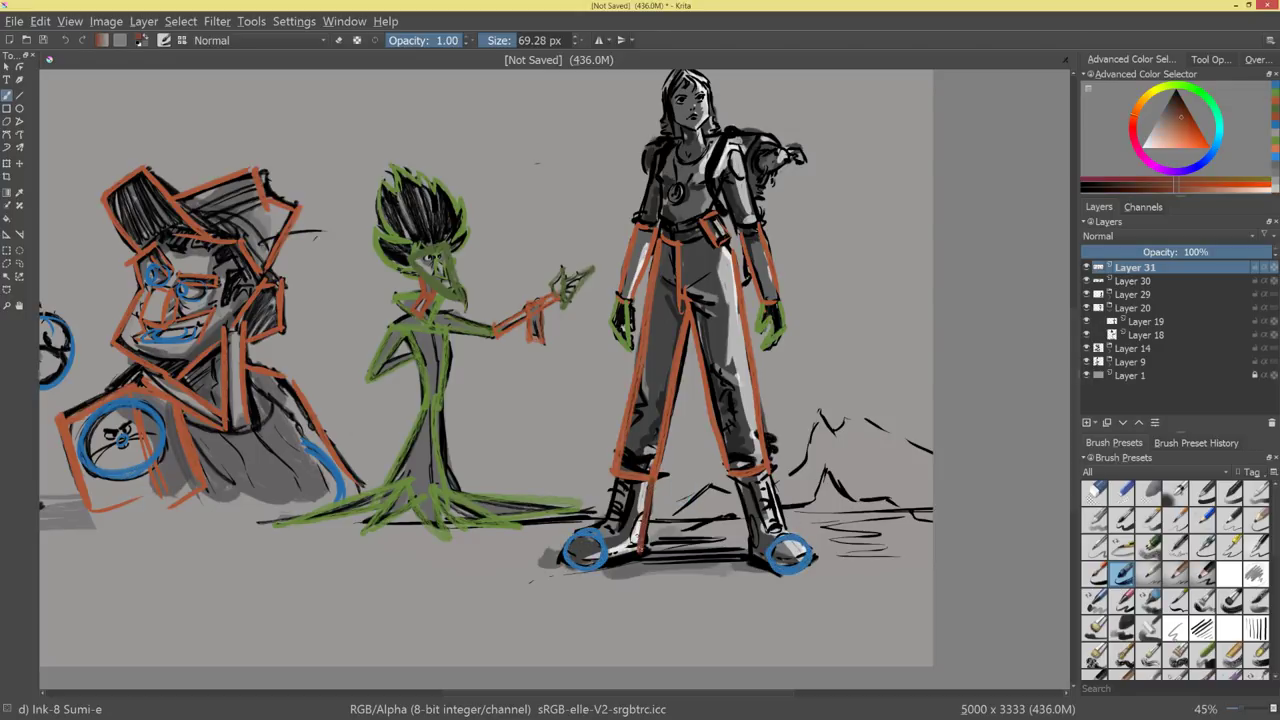
drag(520, 393, 854, 542)
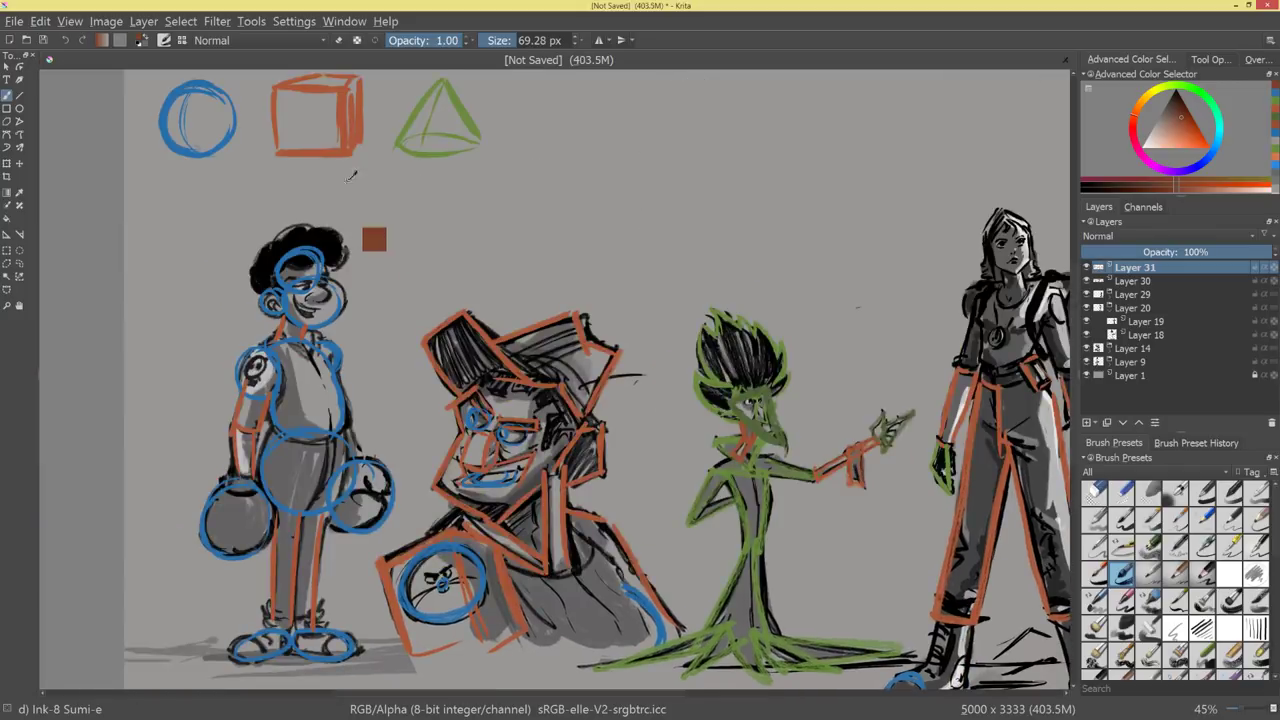
ctrl+click(348, 134)
drag(948, 503, 678, 395)
drag(718, 515, 706, 598)
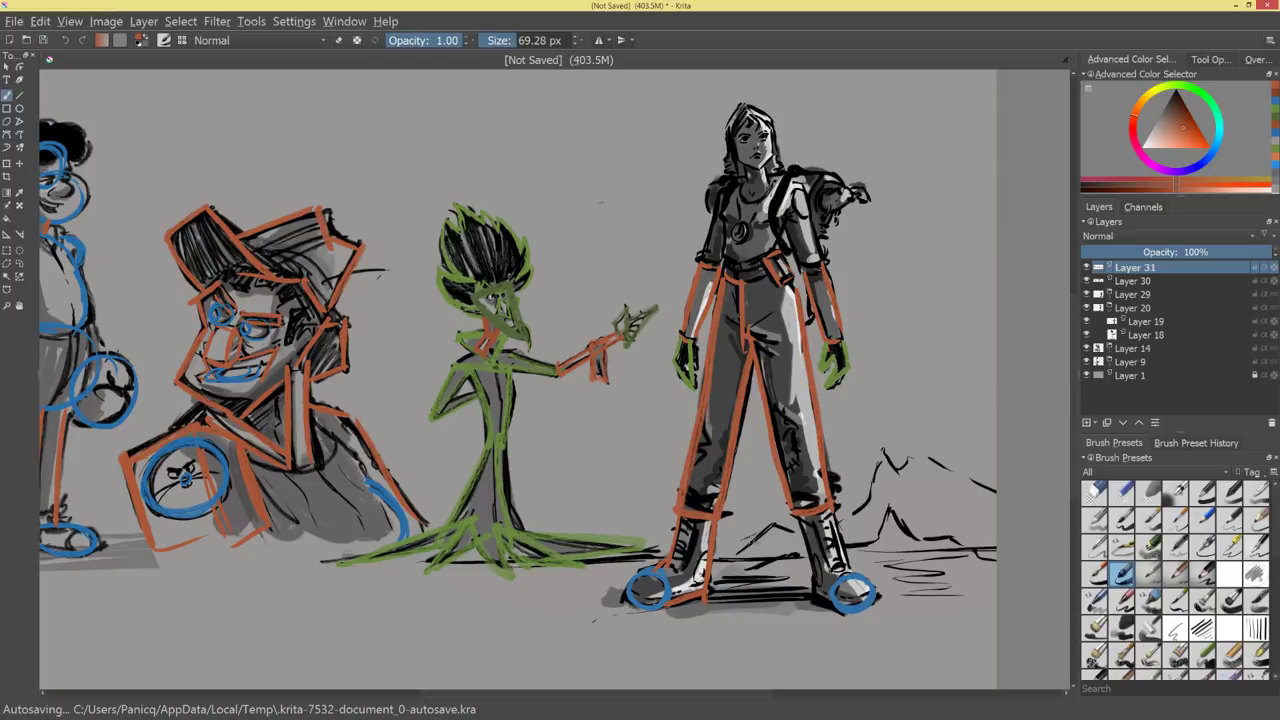
drag(796, 516, 815, 602)
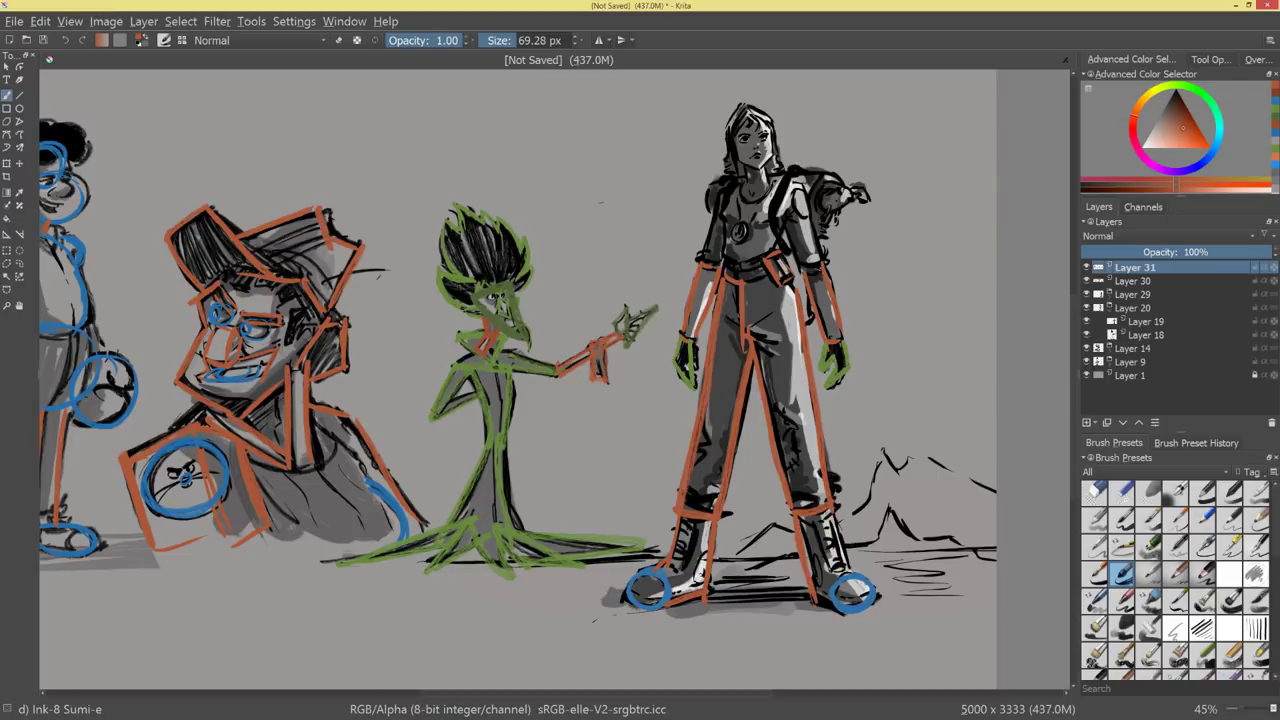
key(ctrl+z)
mouse_move(800, 517)
mouse_down()
mouse_move(816, 598)
mouse_move(848, 569)
mouse_move(820, 583)
mouse_move(800, 651)
mouse_move(798, 400)
mouse_up()
Outline the woman's face with an orange box, using a thinner brush.
drag(798, 400, 550, 600)
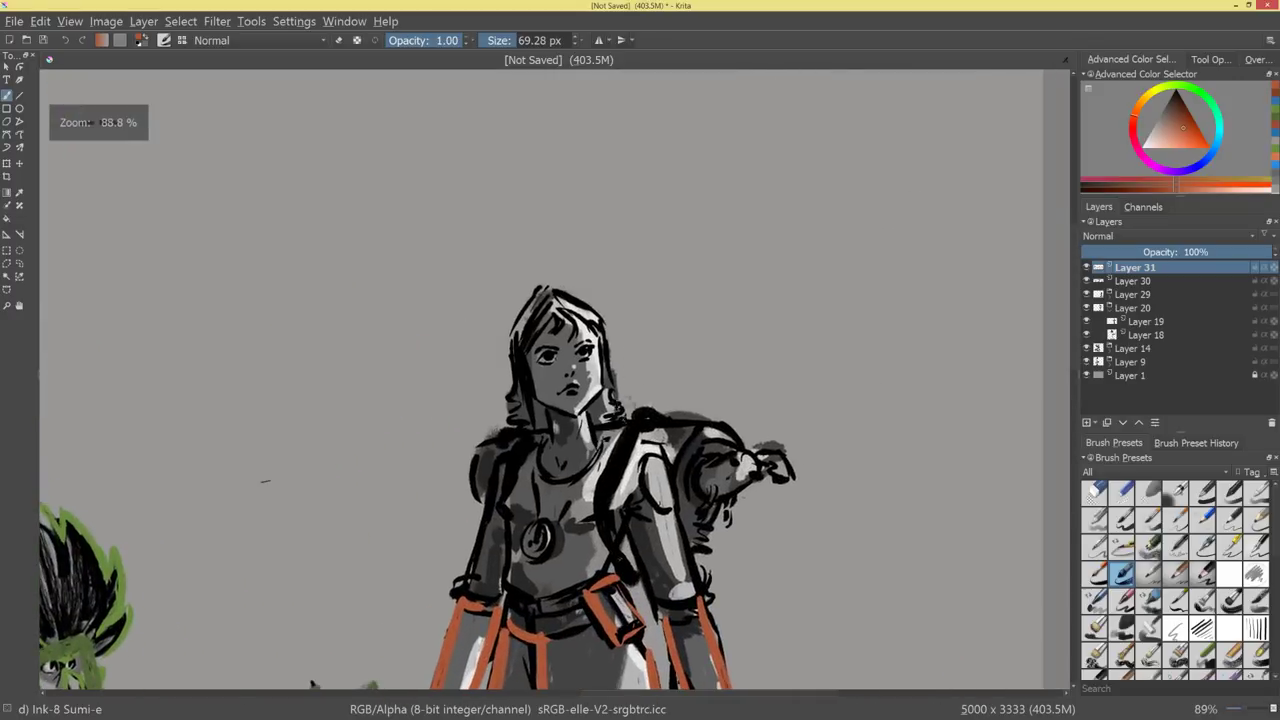
mouse_move(600, 328)
mouse_down()
mouse_move(601, 390)
mouse_move(590, 354)
mouse_move(603, 390)
mouse_up()
key(ctrl+z)
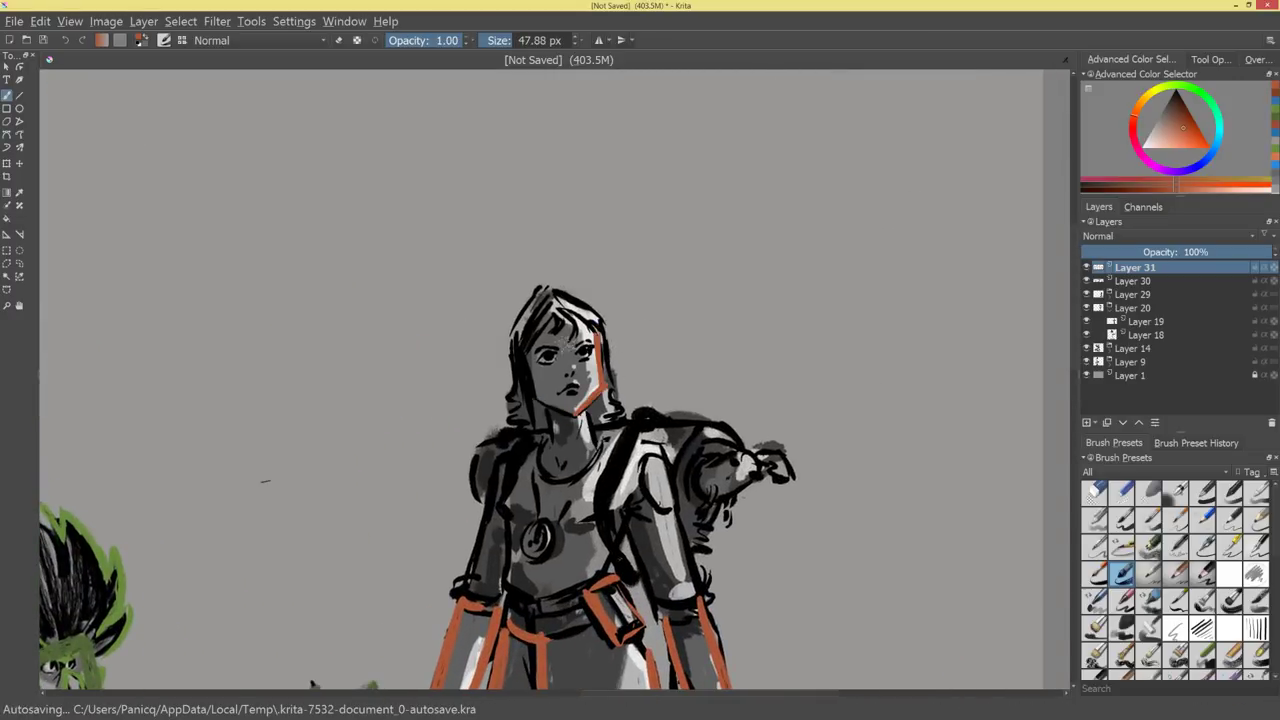
mouse_move(528, 345)
mouse_down()
mouse_move(535, 404)
mouse_move(605, 394)
mouse_up()
mouse_move(562, 436)
mouse_down()
mouse_move(841, 370)
mouse_move(866, 350)
mouse_move(869, 386)
mouse_move(763, 290)
mouse_up()
Sample the green, draw a wedge for the woman's chin and a triangle over the top of her hair.
ctrl+click(404, 532)
mouse_move(630, 342)
mouse_down()
mouse_move(675, 296)
mouse_move(738, 342)
mouse_up()
drag(738, 344, 624, 358)
key(ctrl+z)
key(ctrl+z)
drag(702, 317, 694, 317)
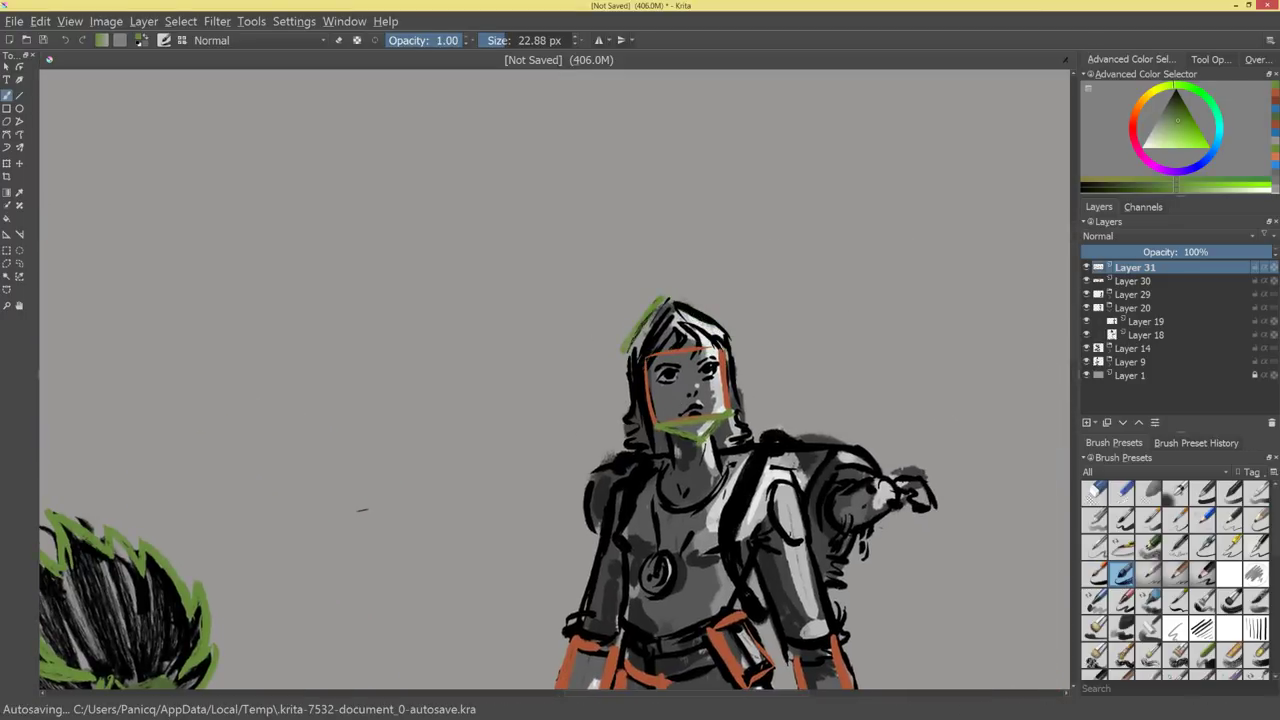
mouse_move(628, 349)
mouse_down()
mouse_move(664, 303)
mouse_move(732, 343)
mouse_move(625, 355)
mouse_up()
mouse_move(630, 353)
mouse_down()
mouse_move(729, 339)
mouse_move(745, 354)
mouse_move(785, 354)
mouse_up()
mouse_move(668, 302)
mouse_down()
mouse_move(728, 340)
mouse_move(636, 355)
mouse_up()
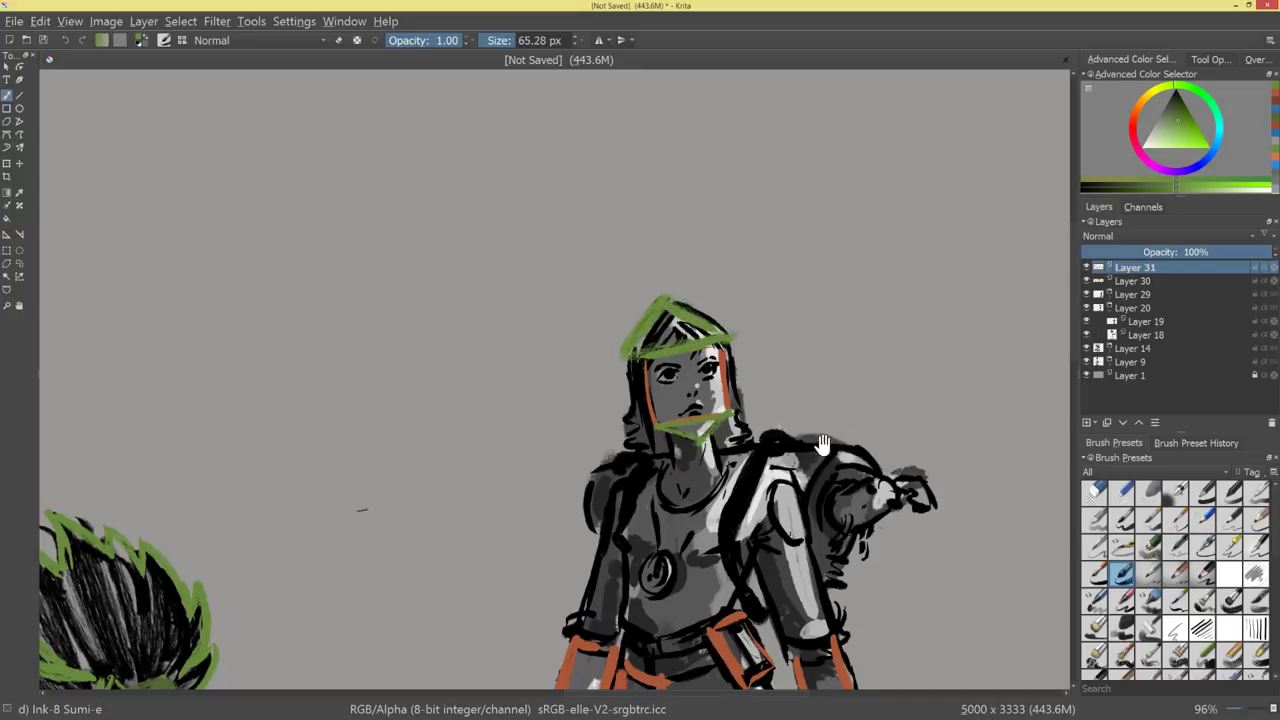
Sample the blue and circle the bundle behind the woman's shoulder, her light shoulder piece and the chest medallion.
drag(820, 444, 740, 300)
drag(792, 348, 826, 320)
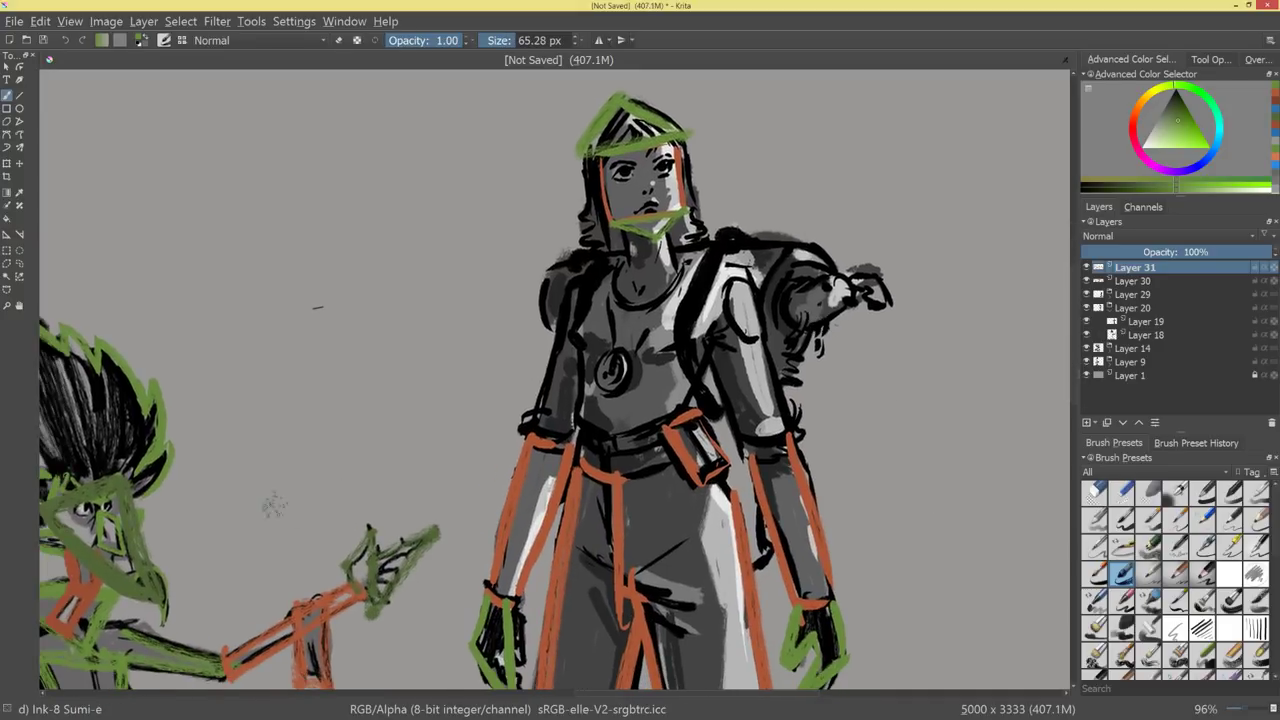
drag(277, 498, 538, 545)
ctrl+click(198, 248)
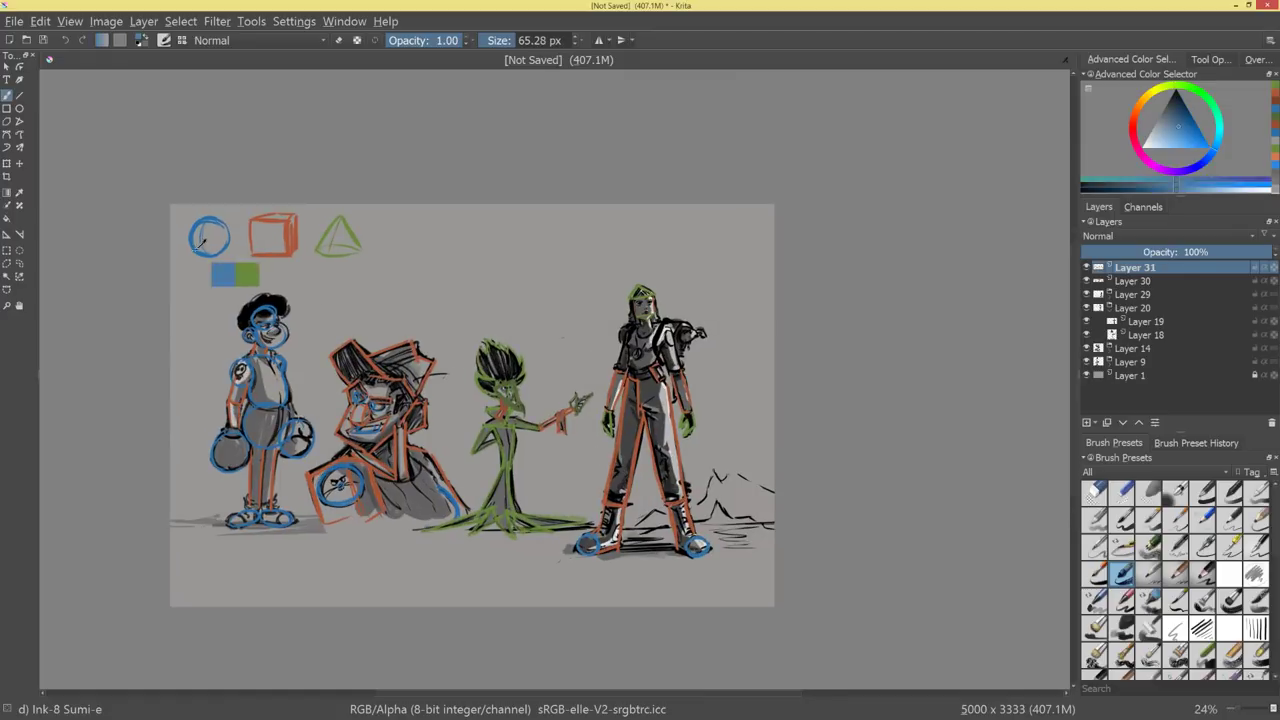
ctrl+drag(676, 300, 680, 180)
drag(958, 250, 624, 334)
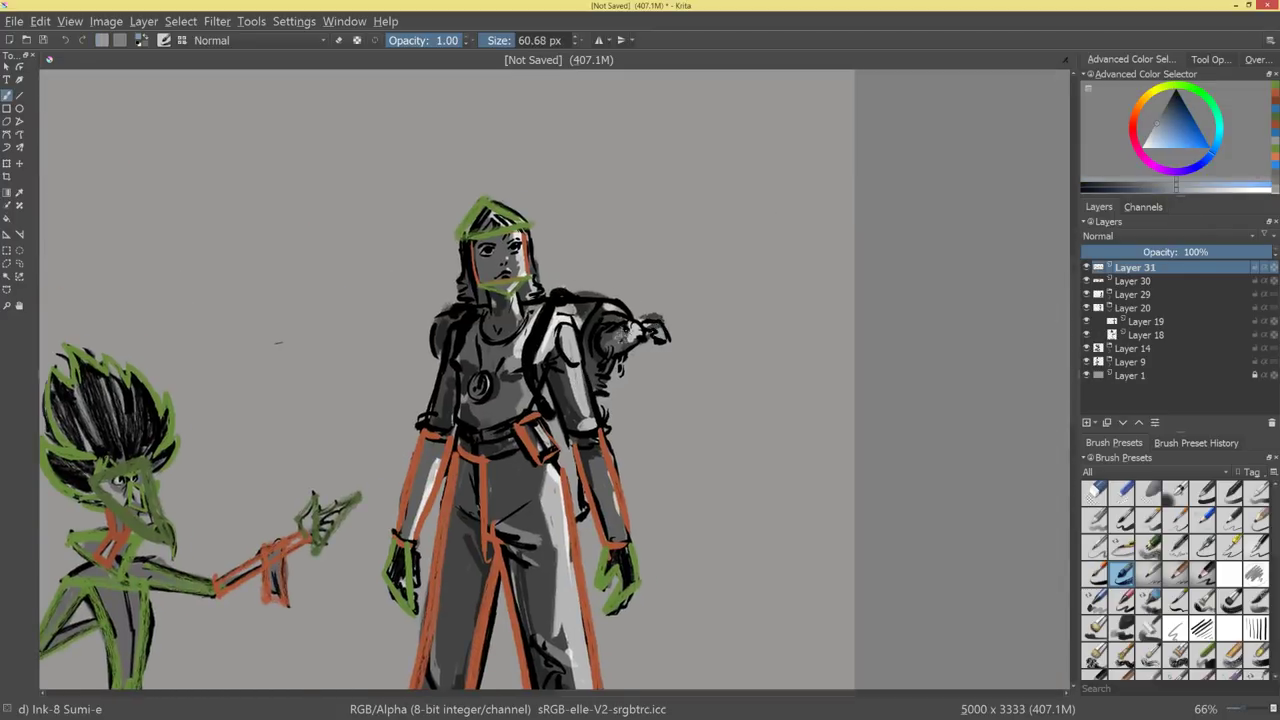
ctrl+drag(704, 386, 712, 478)
drag(728, 418, 1036, 472)
ctrl+drag(562, 374, 556, 270)
drag(266, 358, 586, 466)
ctrl+drag(558, 395, 550, 245)
ctrl+click(207, 257)
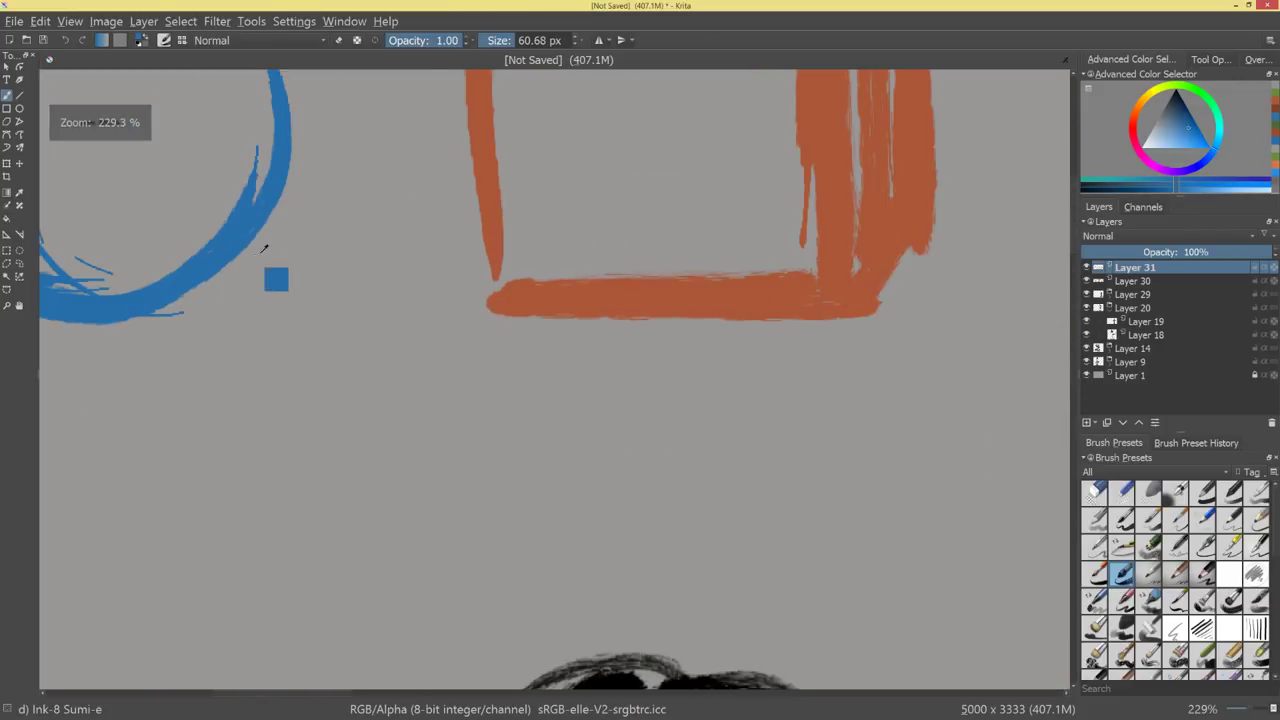
ctrl+drag(562, 378, 645, 559)
scroll(658, 417, up, 9)
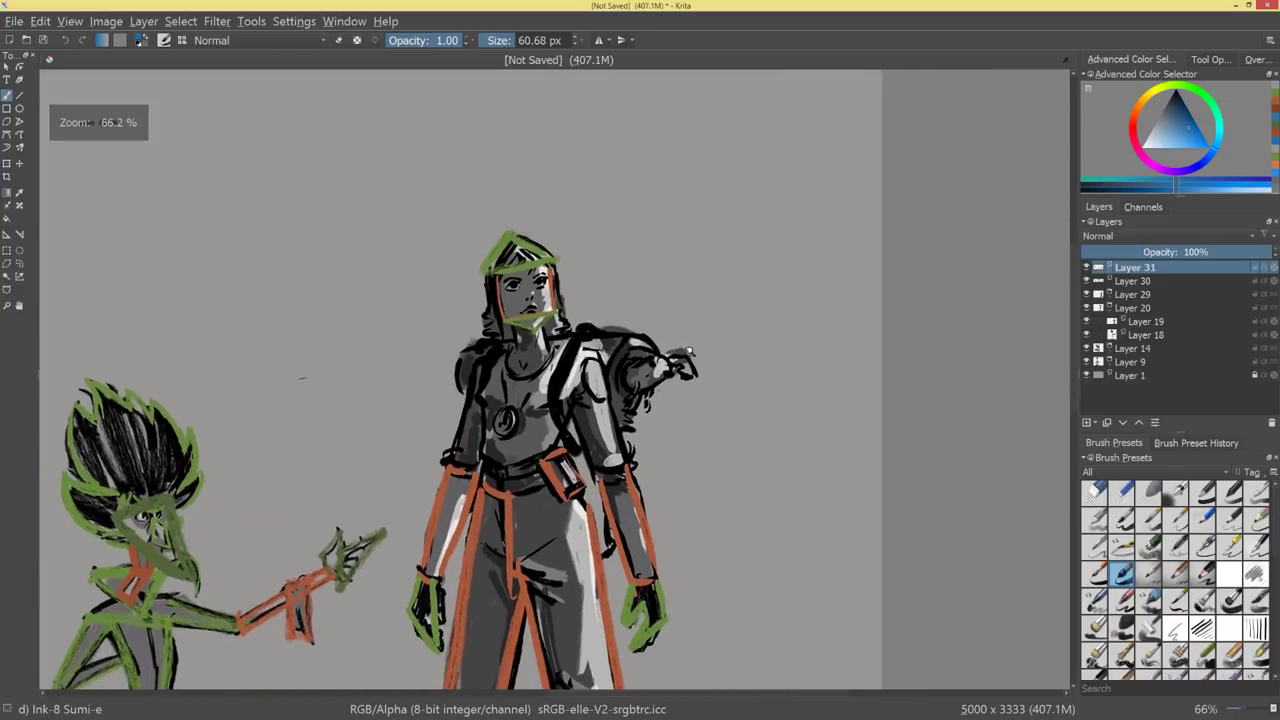
scroll(688, 352, up, 2)
mouse_move(712, 342)
mouse_down()
mouse_move(690, 398)
mouse_move(712, 338)
mouse_up()
drag(618, 348, 612, 350)
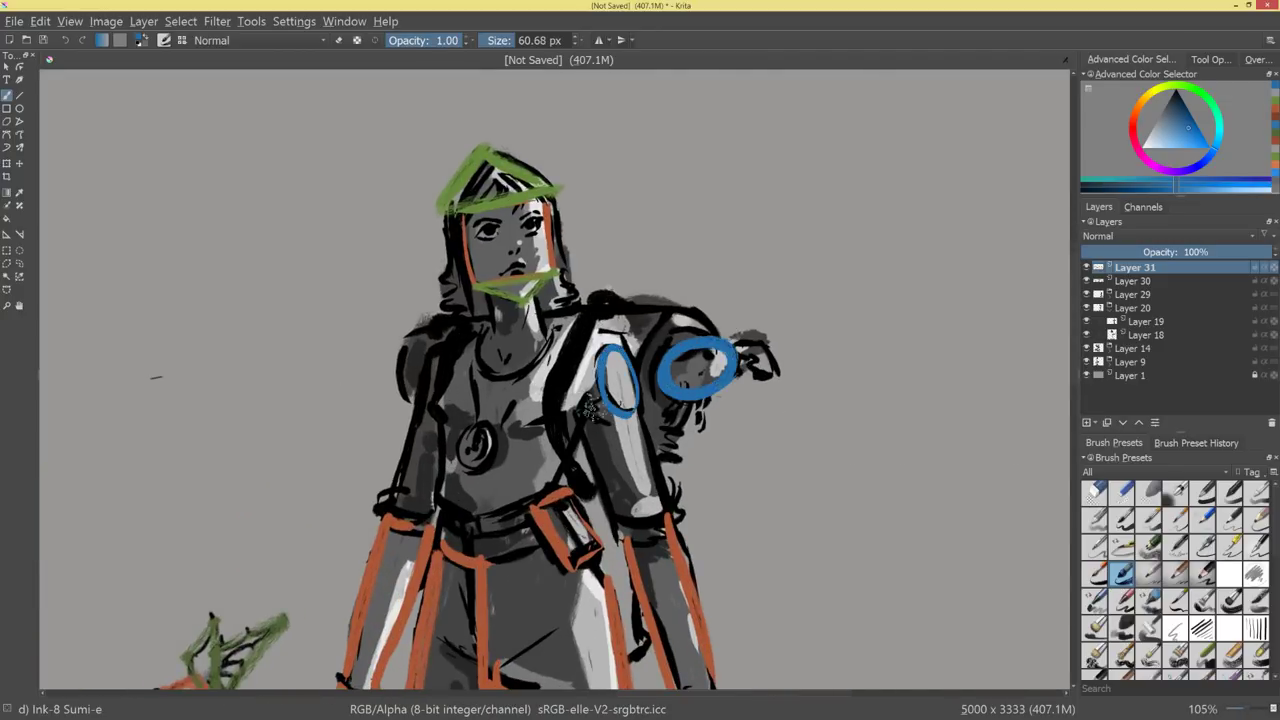
drag(478, 424, 470, 428)
Draw blue curves around the woman's other shoulder, the top and underside of her pack, and her neckline.
mouse_move(420, 328)
mouse_down()
mouse_move(408, 408)
mouse_move(472, 320)
mouse_up()
drag(600, 300, 705, 316)
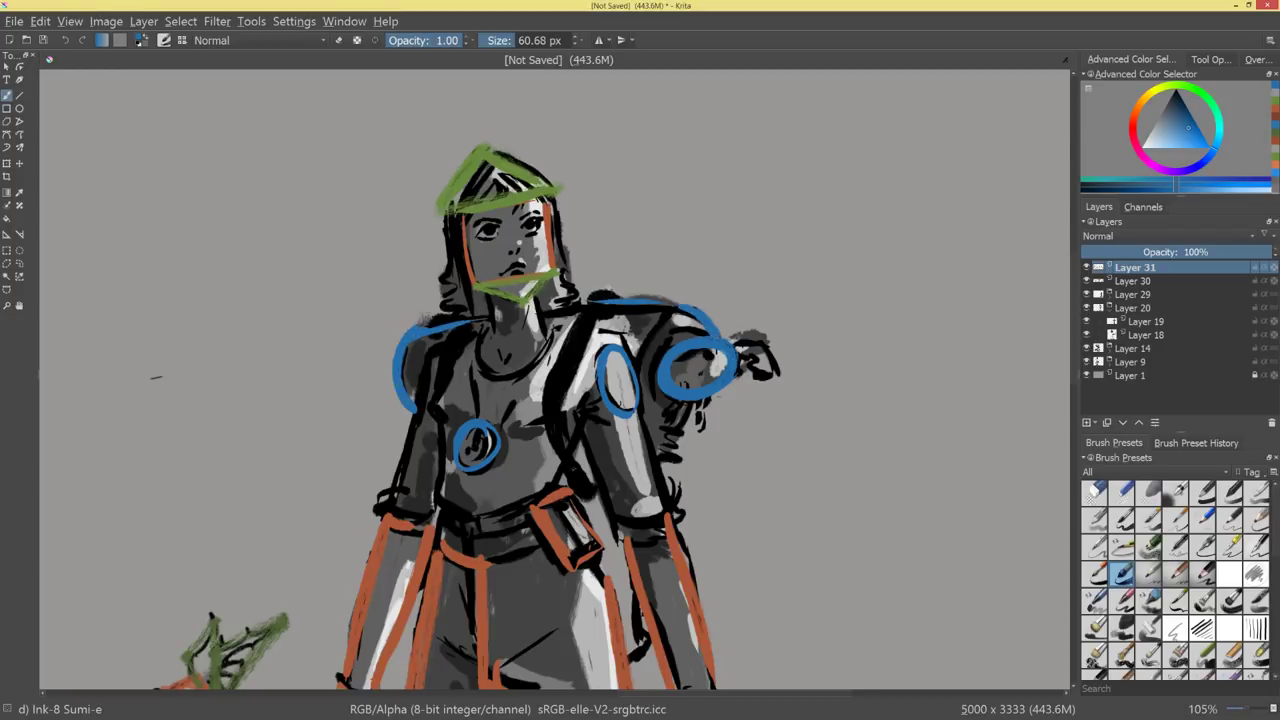
drag(712, 396, 664, 432)
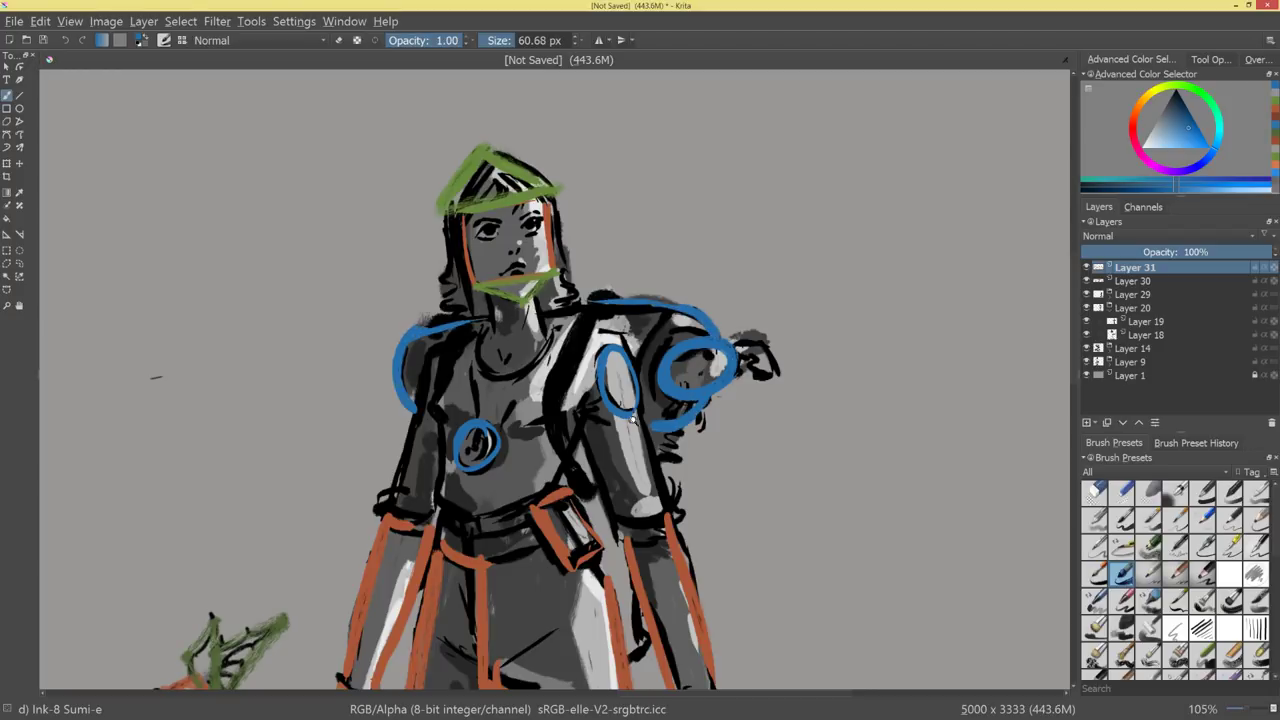
drag(478, 330, 555, 330)
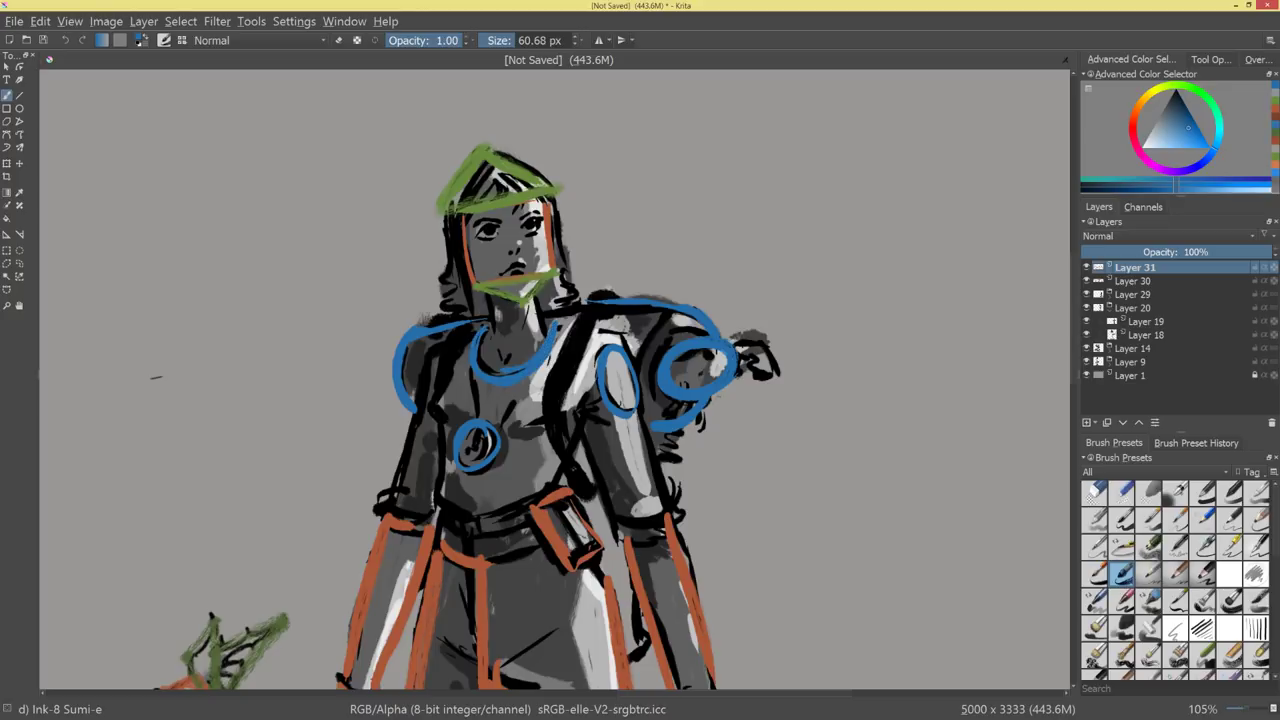
Sample the orange and outline the woman's neck and both upper arms with boxy shapes.
ctrl+click(550, 241)
drag(487, 297, 499, 356)
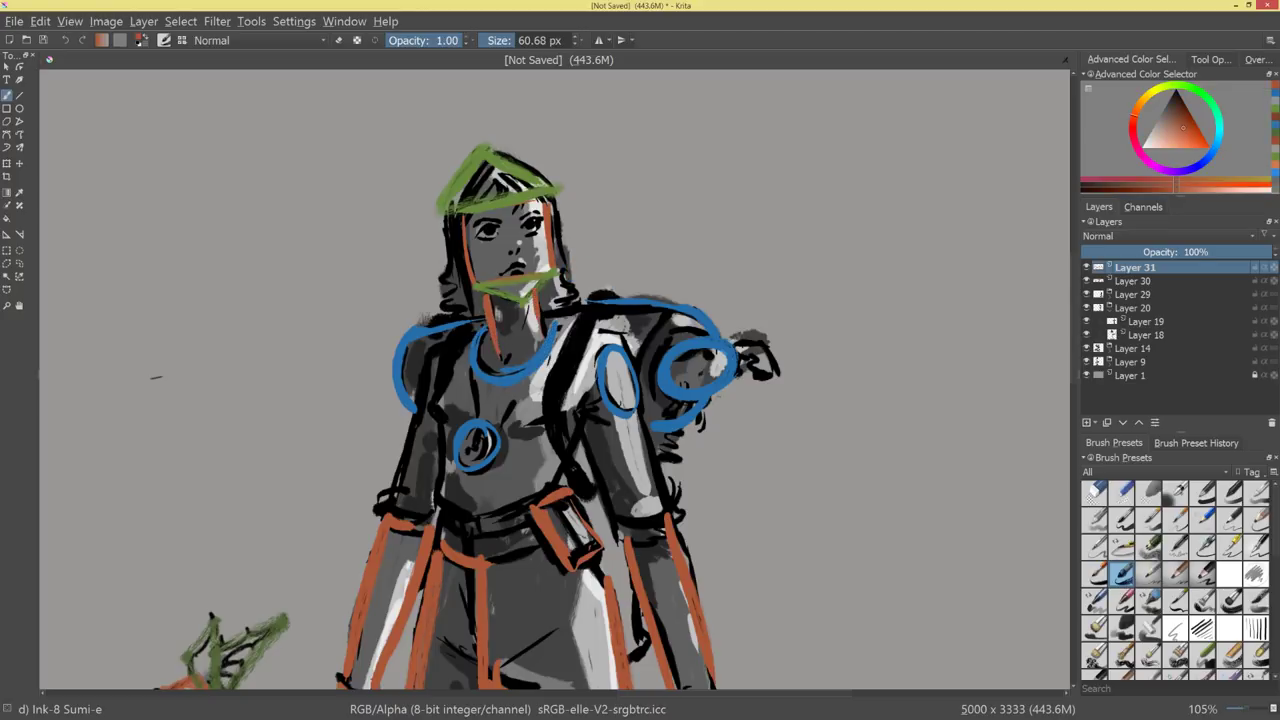
drag(531, 292, 541, 342)
drag(529, 452, 553, 403)
drag(437, 373, 406, 470)
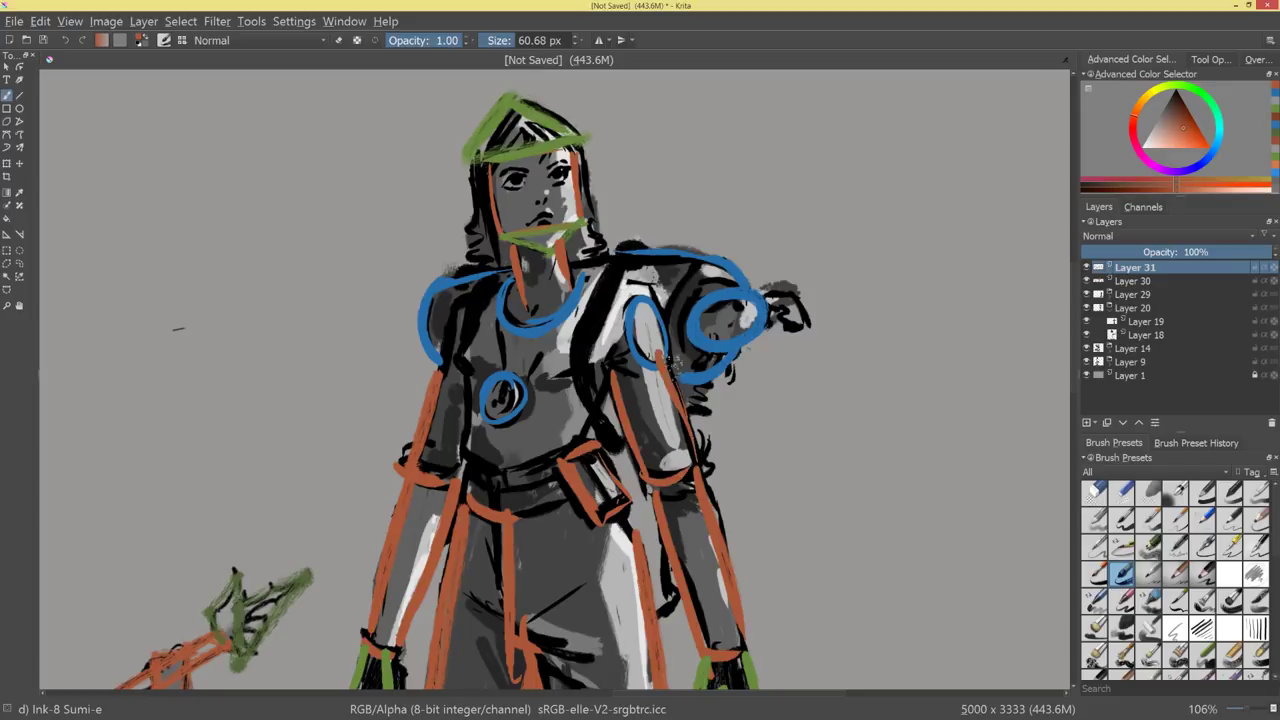
mouse_move(670, 368)
mouse_down()
mouse_move(694, 452)
mouse_move(682, 484)
mouse_up()
Mark the woman's waist along the belt with an orange line, undoing the stroke that does not fit.
mouse_move(472, 457)
mouse_down()
mouse_move(530, 470)
mouse_move(542, 460)
mouse_up()
mouse_move(630, 445)
mouse_down()
mouse_move(694, 517)
mouse_move(697, 413)
mouse_up()
key(ctrl+z)
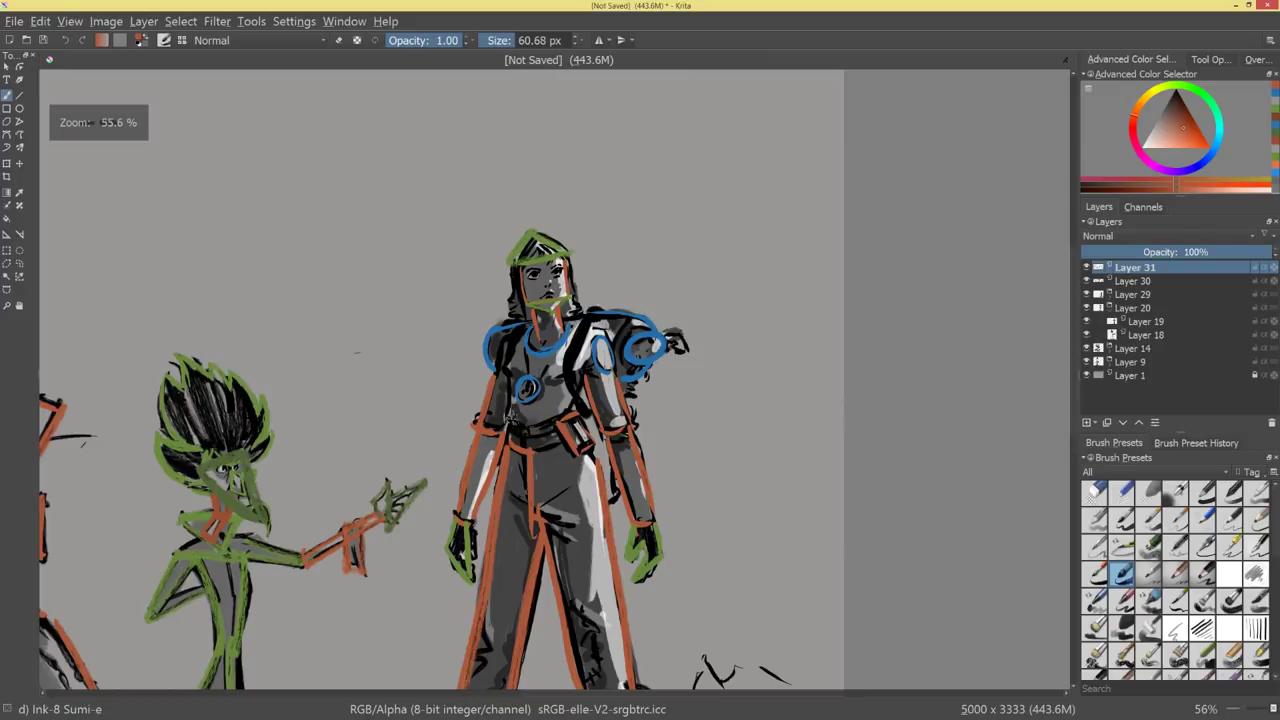
drag(510, 428, 568, 418)
Paint a large orange dot, a smaller blue dot and a tiny green dot beside the woman, sampling each colour.
drag(745, 476, 834, 484)
drag(834, 484, 816, 504)
drag(816, 504, 860, 474)
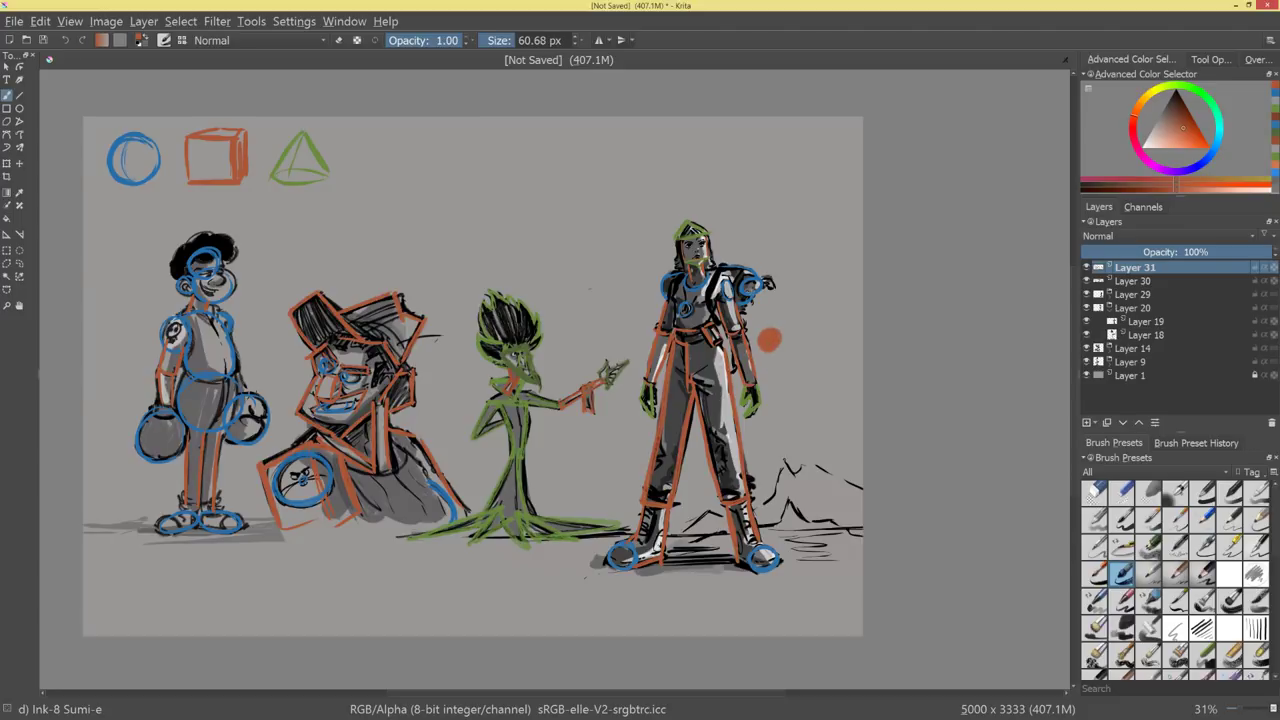
drag(823, 383, 667, 397)
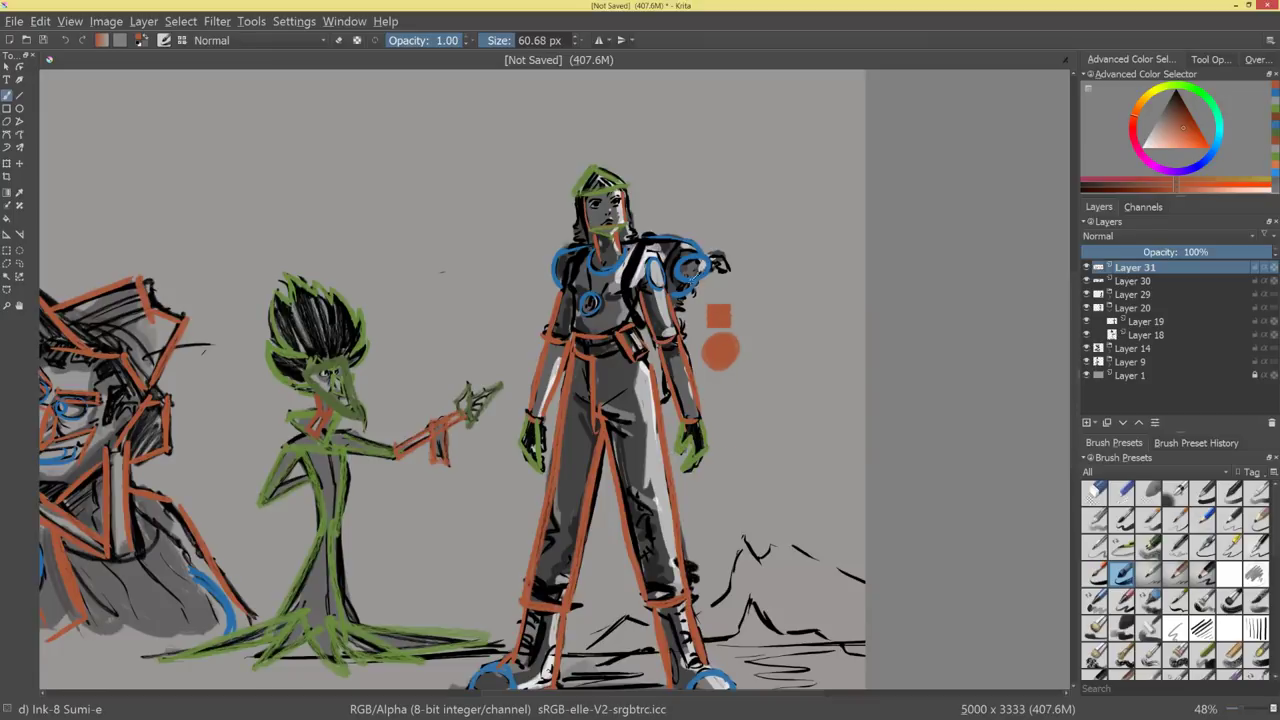
ctrl+click(688, 272)
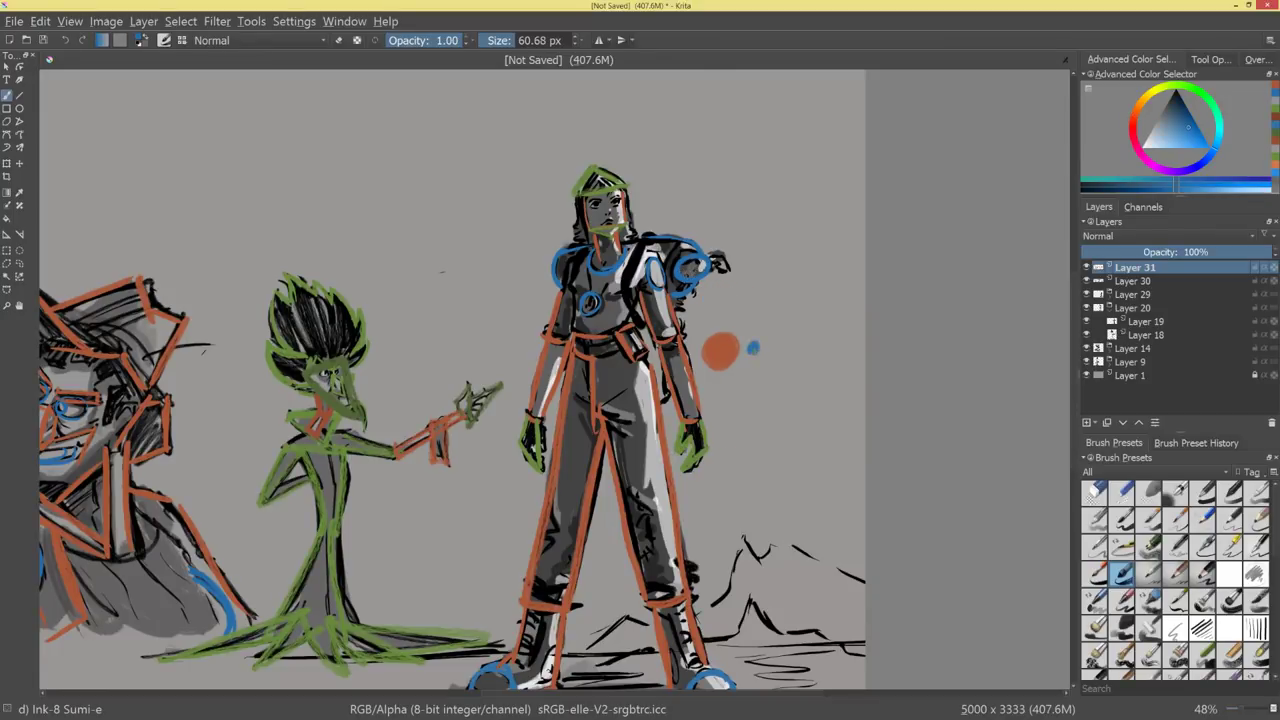
drag(753, 347, 756, 351)
ctrl+click(609, 172)
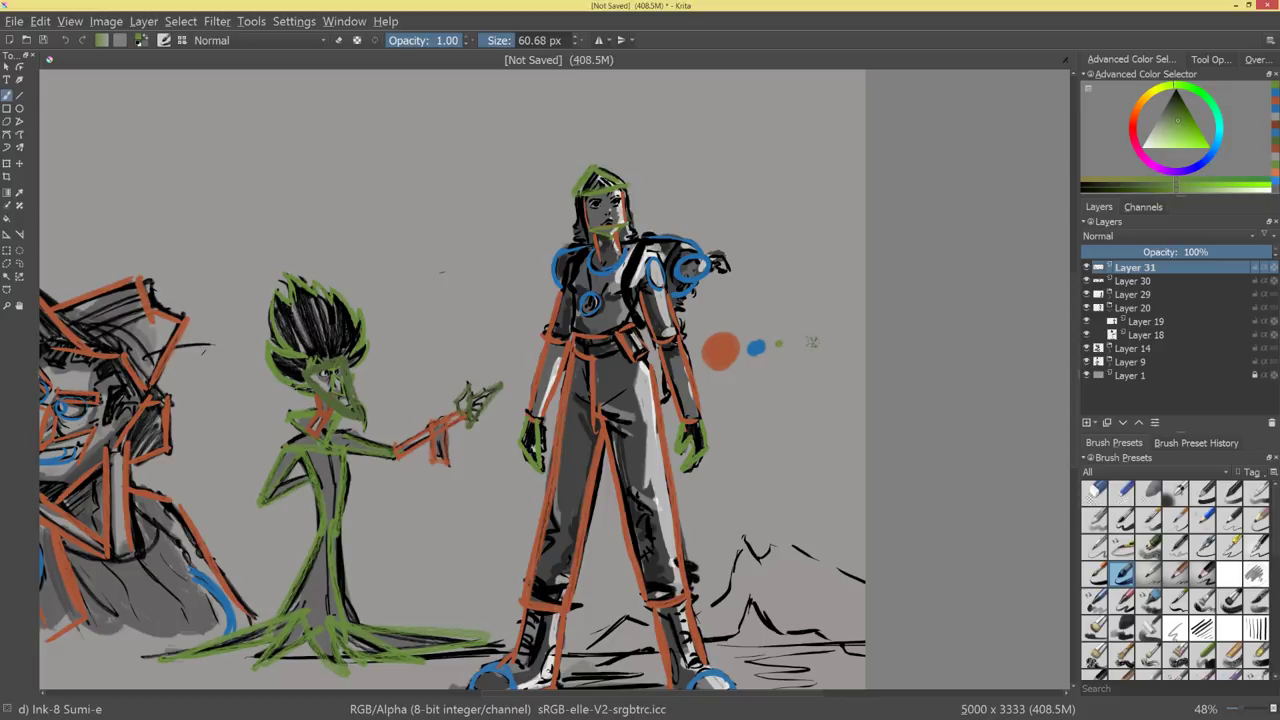
drag(844, 373, 880, 391)
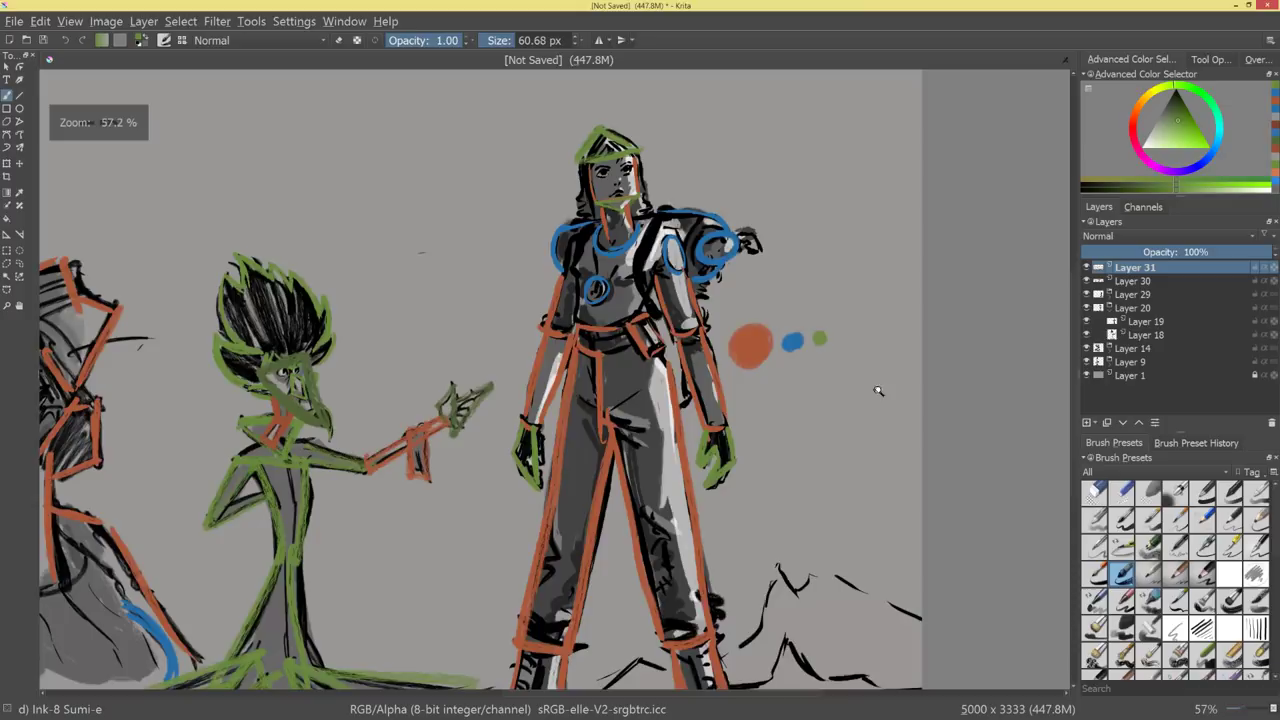
Paint a large green dot and a smaller orange dot beside the villain's head.
drag(755, 408, 963, 380)
drag(582, 338, 601, 364)
click(580, 339)
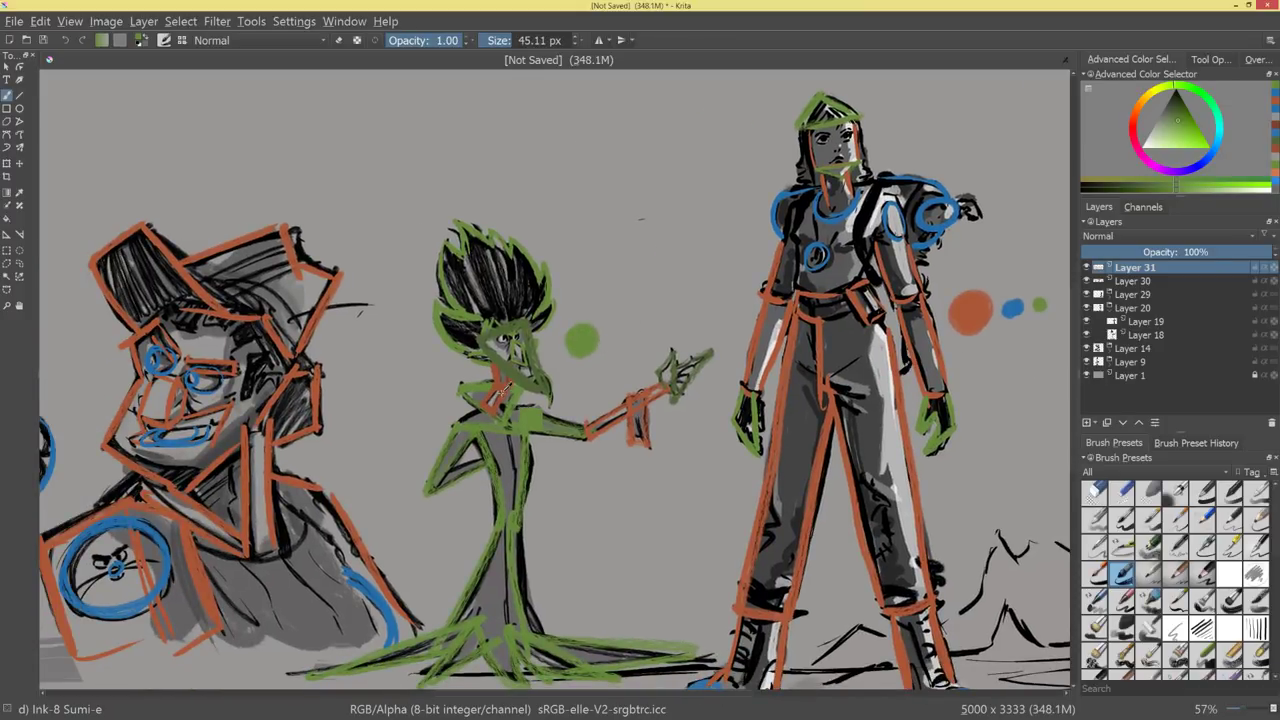
ctrl+click(504, 388)
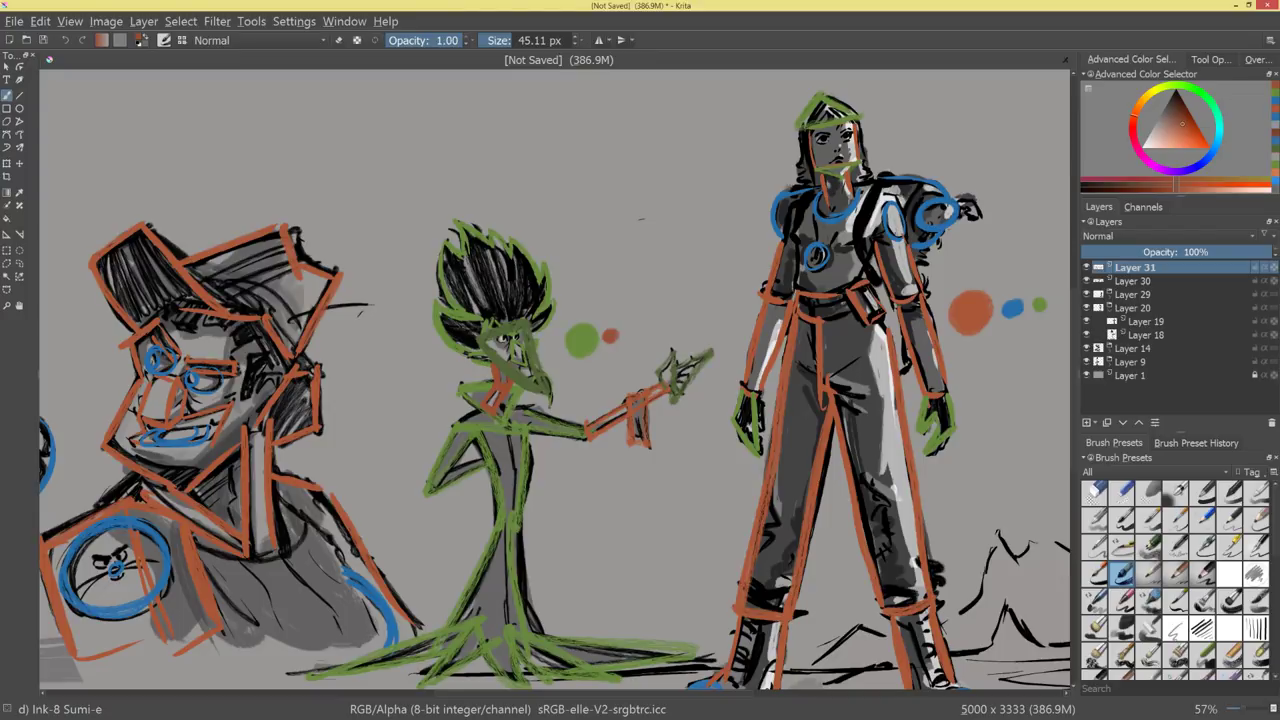
Sample the blue, circle the villain's eyes with a brush of about 24 px, and add a tiny blue dot beside the orange one.
ctrl+click(808, 260)
drag(526, 374, 594, 312)
key(bracketleft)
key(bracketleft)
key(bracketleft)
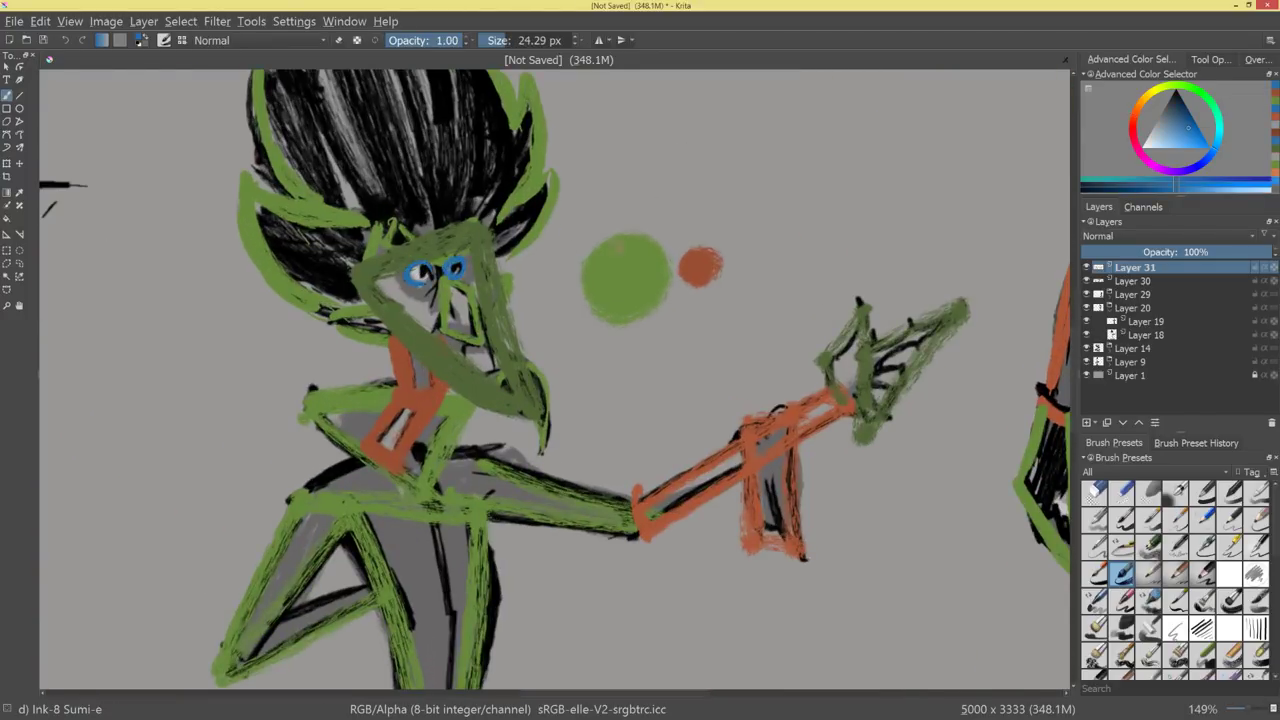
drag(778, 368, 688, 426)
drag(643, 480, 908, 438)
drag(729, 457, 746, 432)
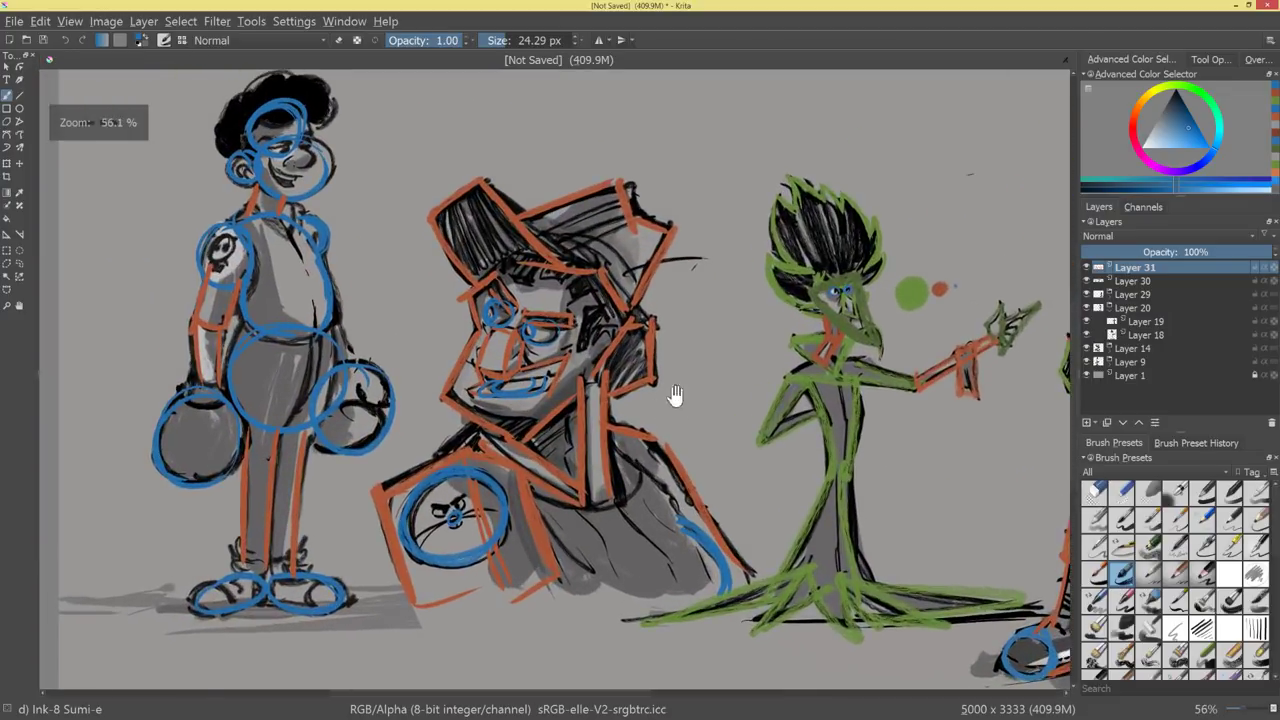
Sample the orange and paint a large dot with a brush of about 112 px above the large man's head.
drag(677, 397, 652, 506)
ctrl+click(604, 298)
key(bracketright)
key(bracketright)
key(bracketright)
key(bracketright)
key(bracketright)
key(bracketright)
key(bracketright)
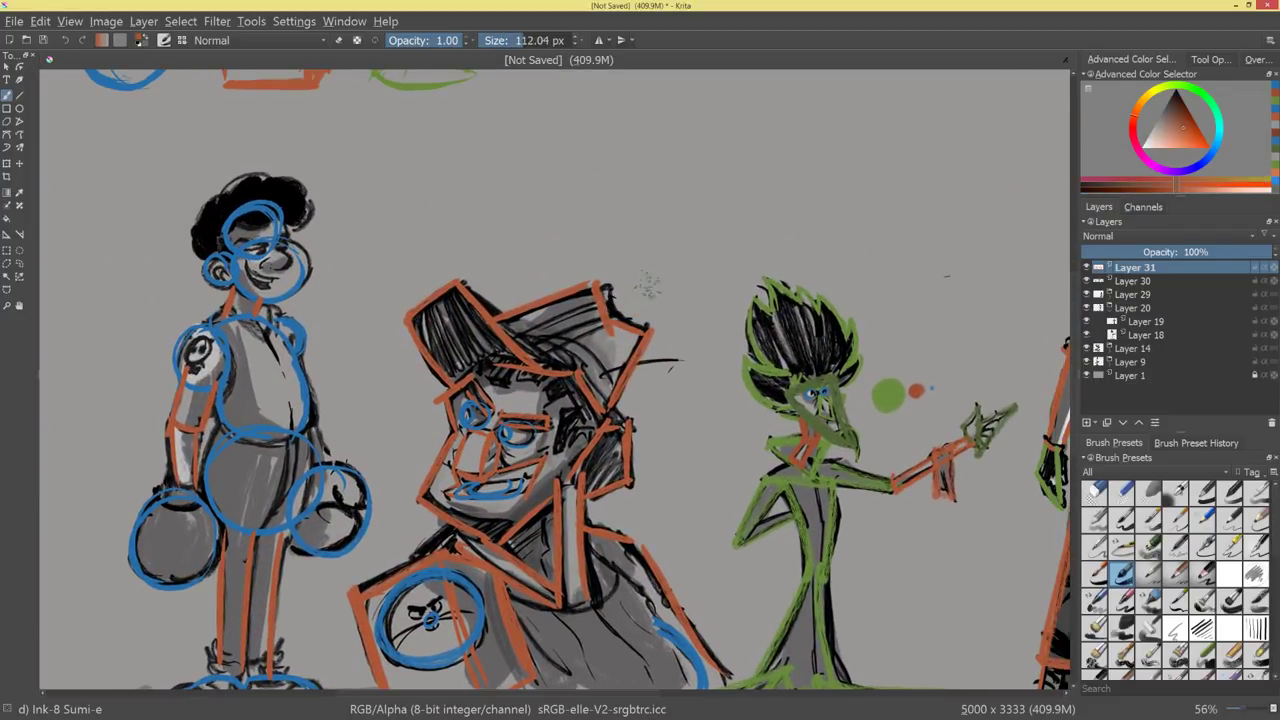
click(516, 246)
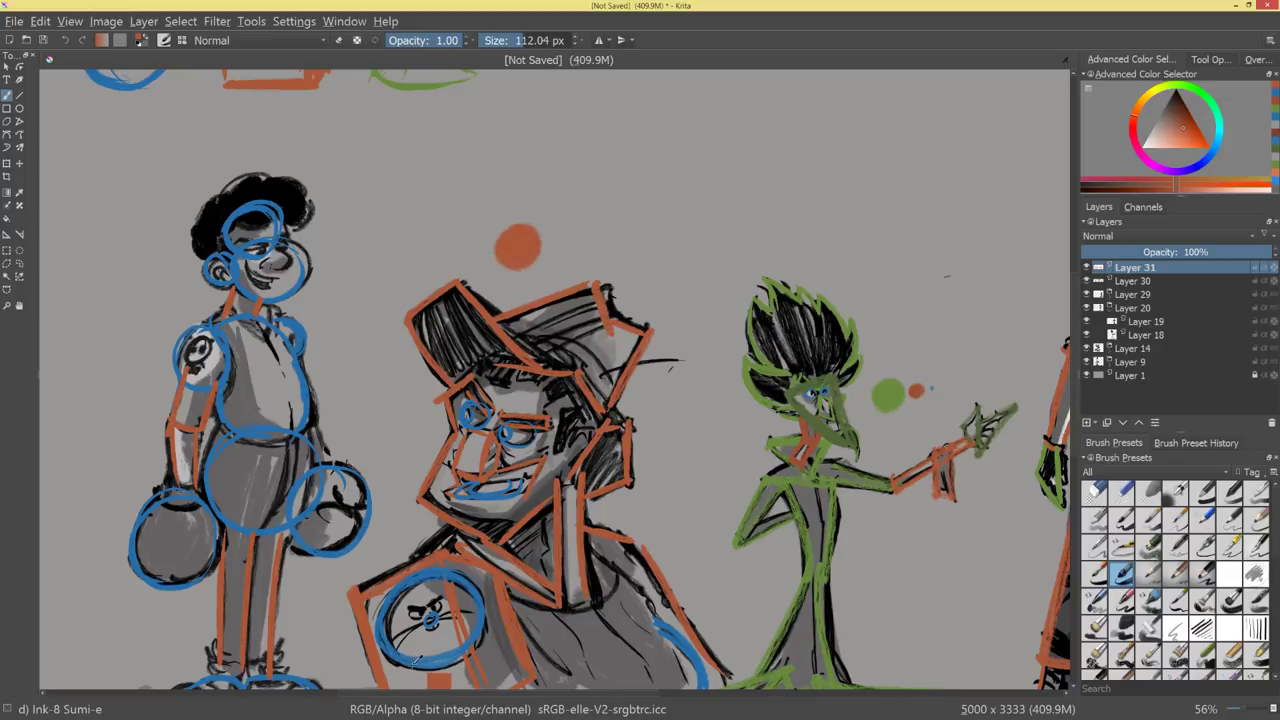
Sample the blue and add a smaller dot with a brush of about 95 px beside the large man's orange dot.
ctrl+click(428, 668)
key(bracketleft)
click(556, 245)
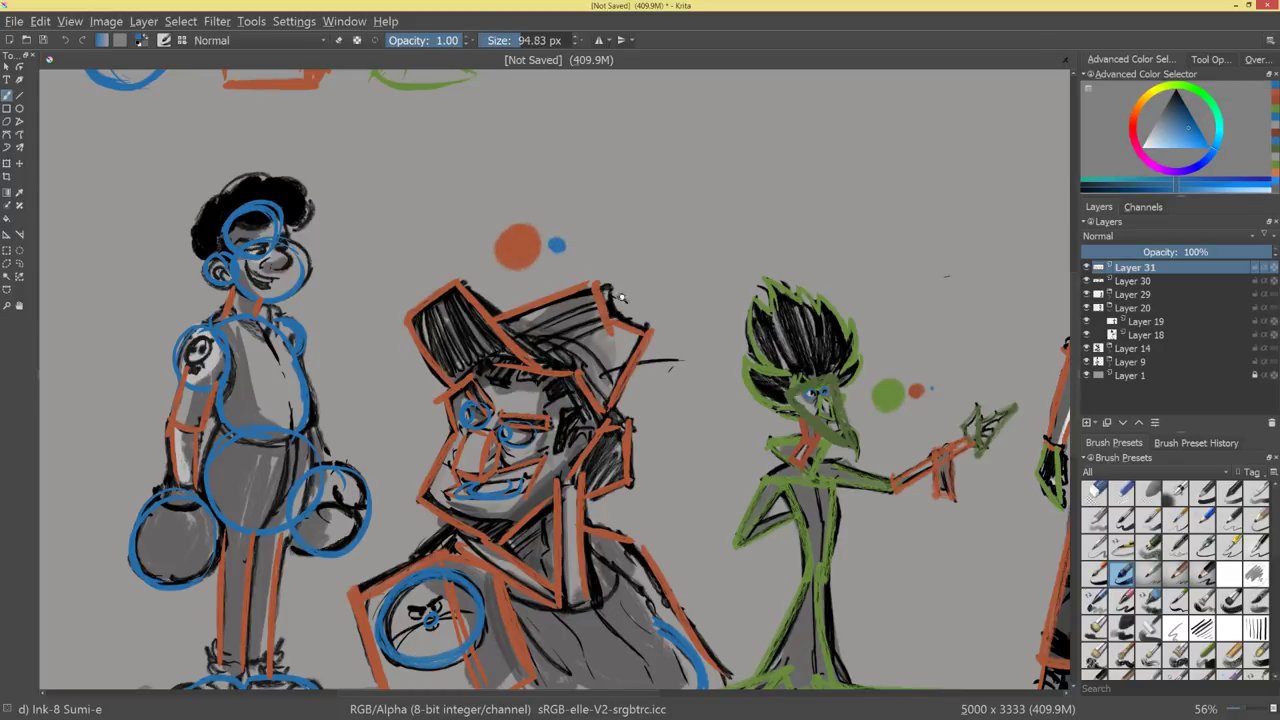
Paint a large blue dot with a brush of about 167 px beside the boxer's head, plus a small orange dot at about 110 px.
drag(621, 297, 605, 389)
drag(557, 464, 608, 358)
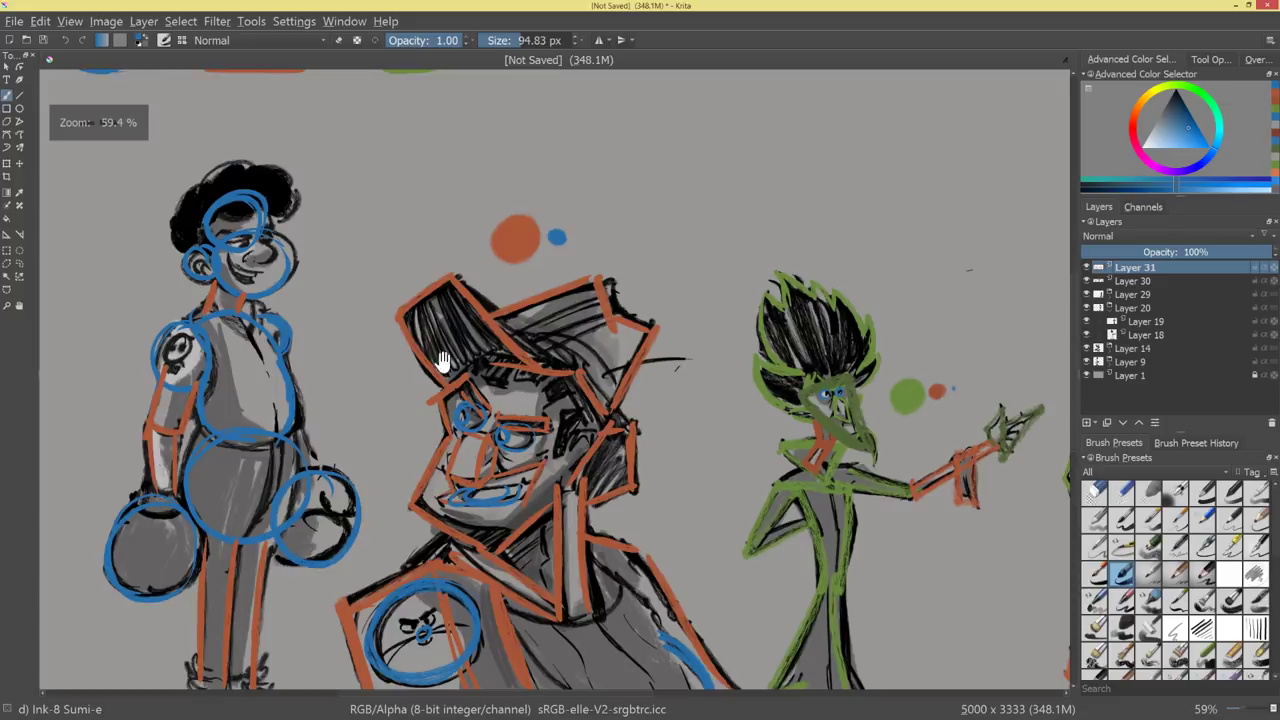
drag(443, 363, 637, 389)
drag(540, 285, 578, 285)
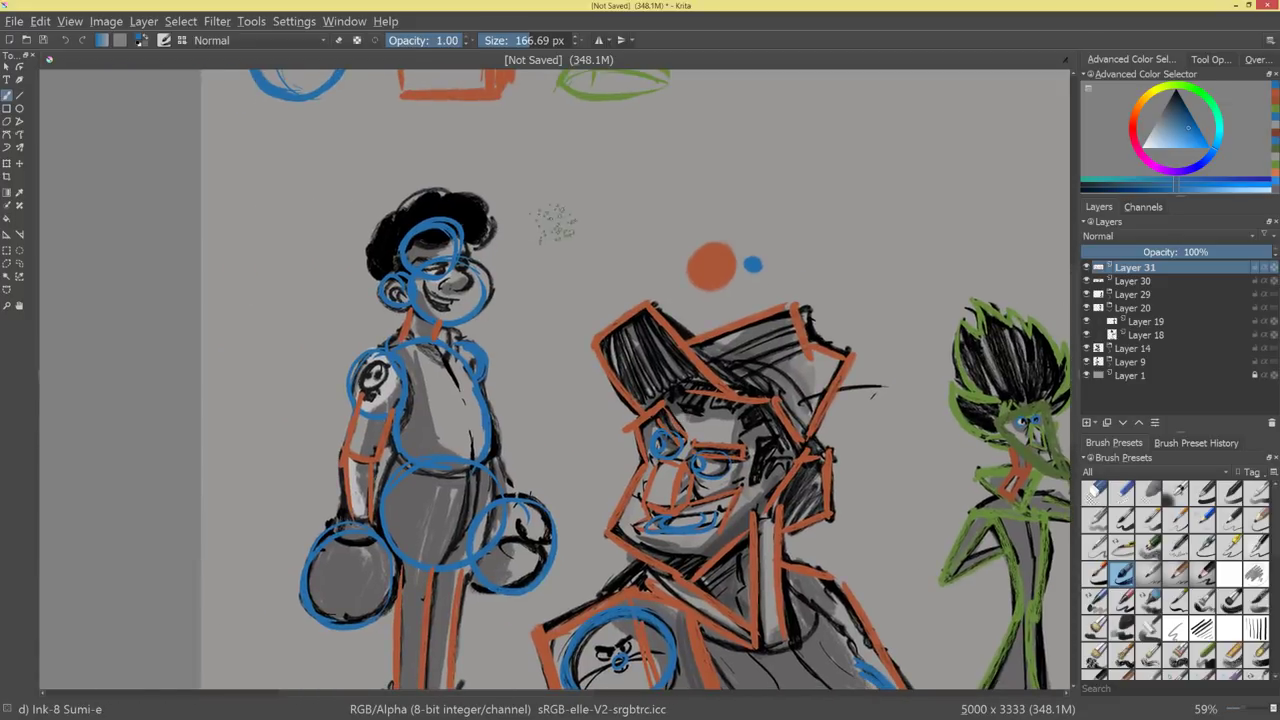
click(538, 228)
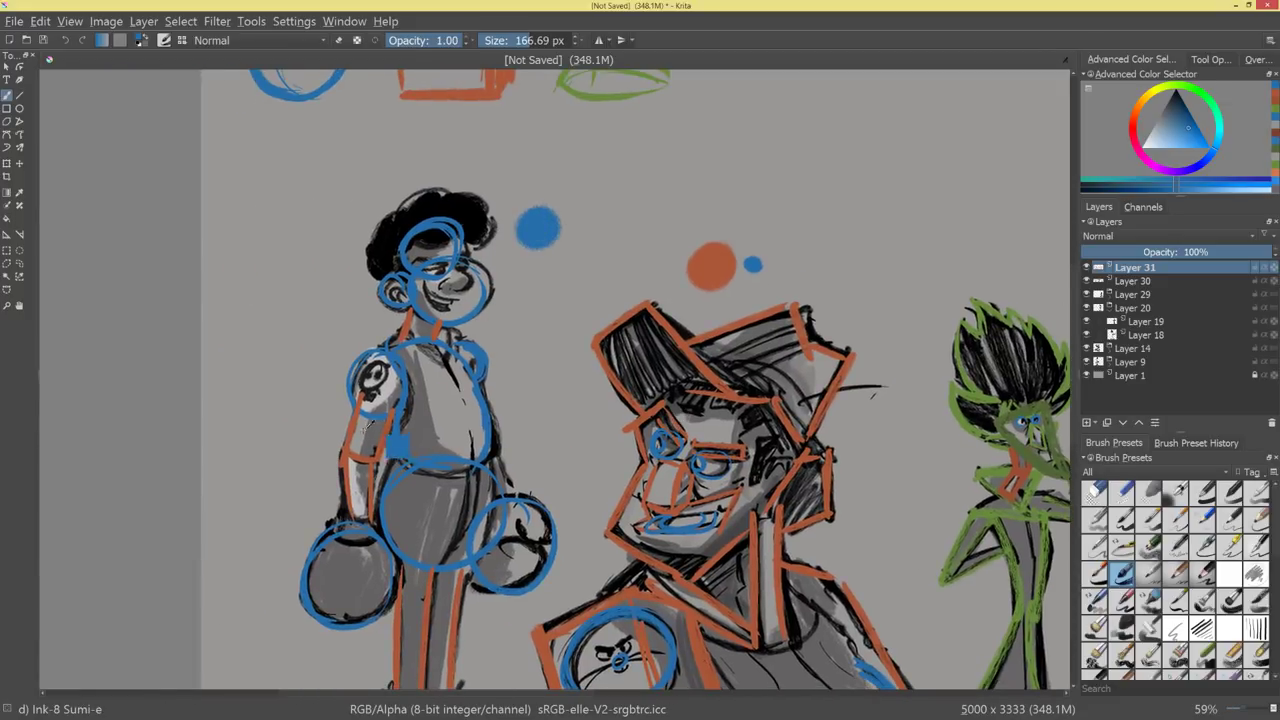
ctrl+click(356, 429)
drag(545, 264, 522, 266)
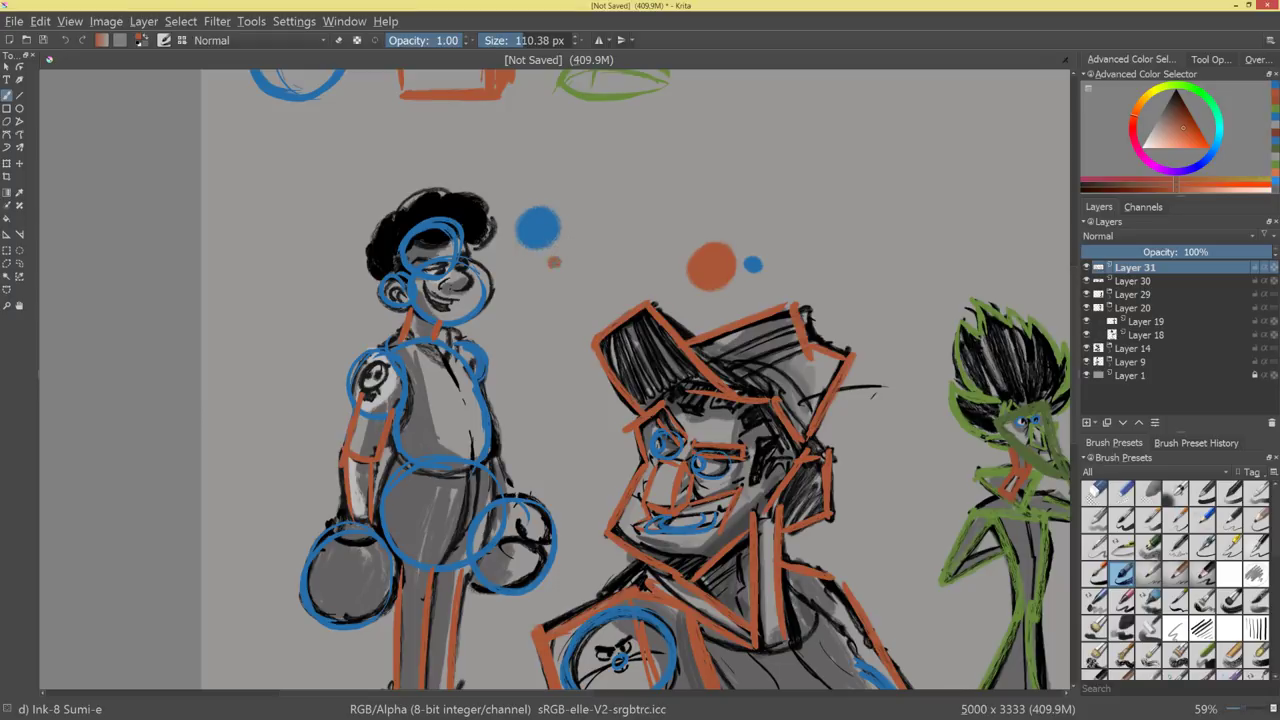
drag(688, 336, 690, 418)
drag(789, 452, 836, 470)
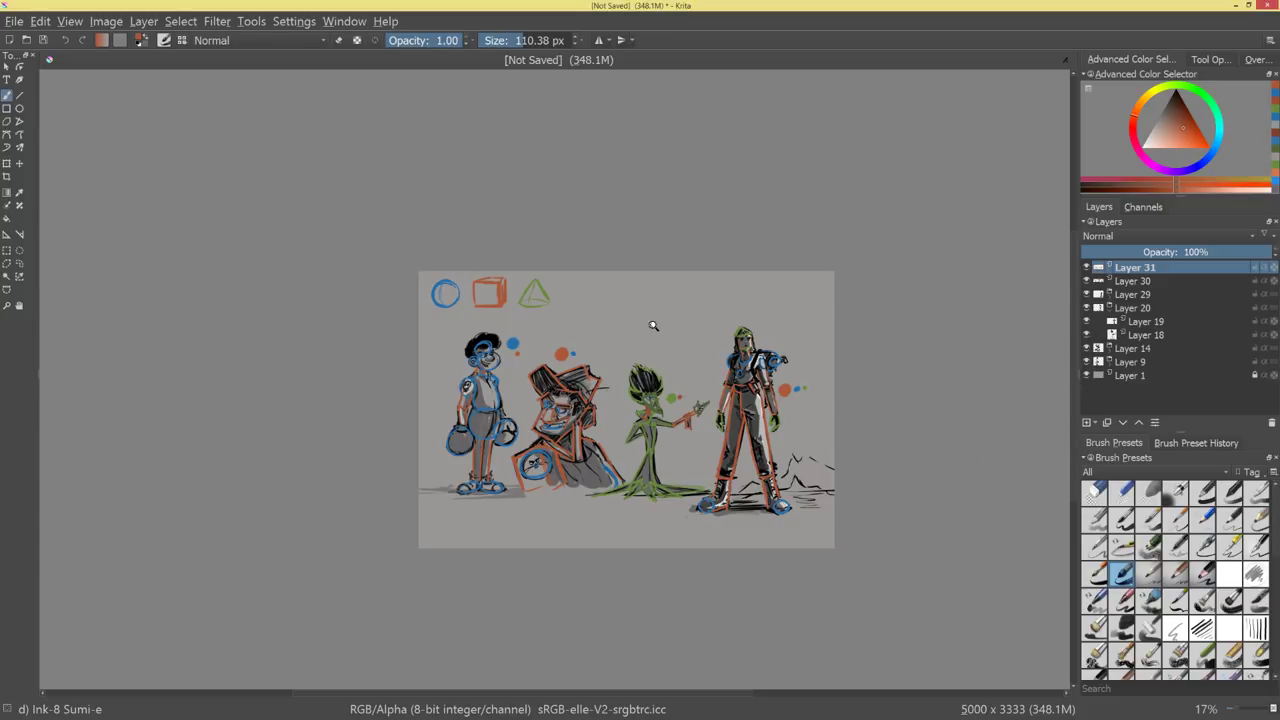
drag(565, 432, 862, 319)
drag(862, 319, 808, 353)
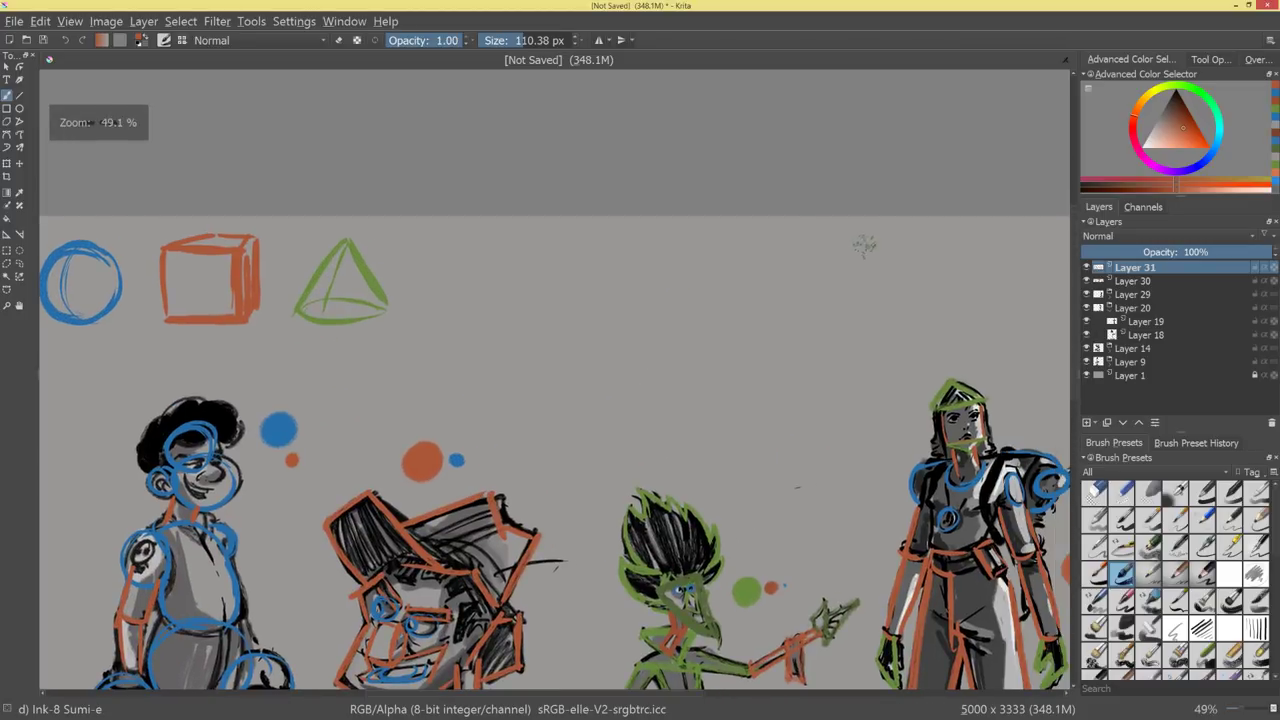
drag(665, 300, 740, 268)
key(ctrl+z)
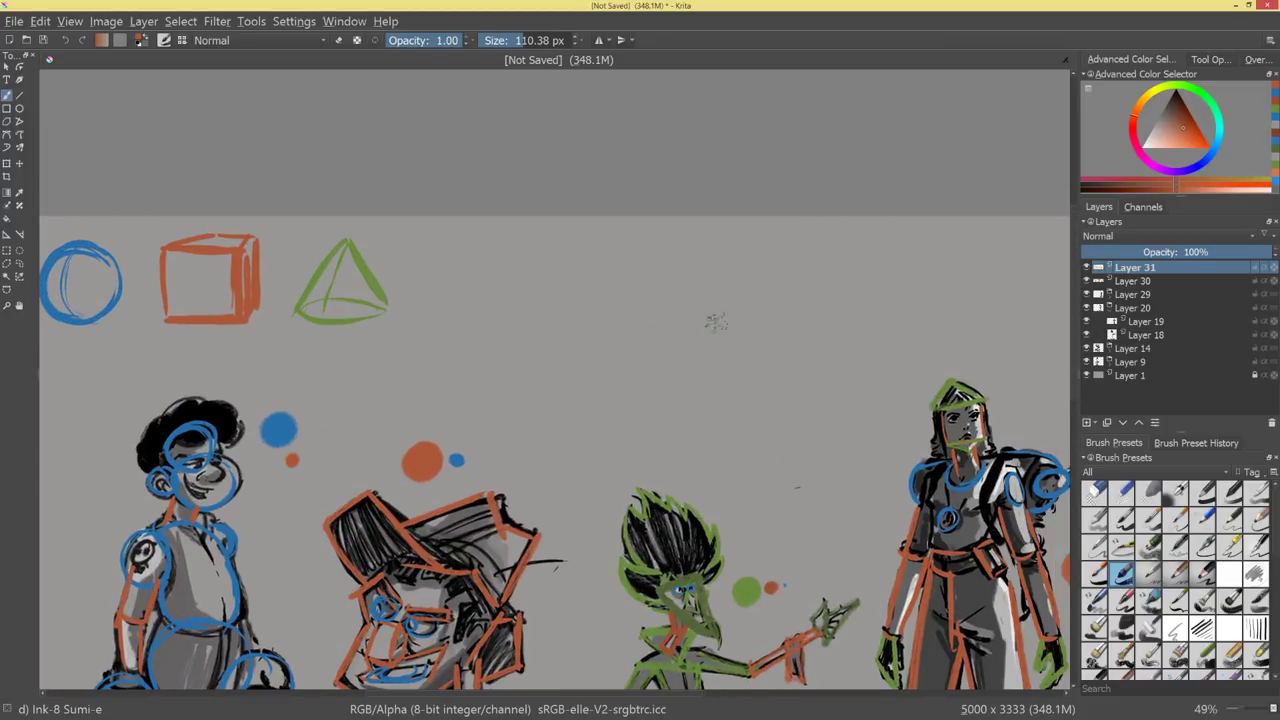
Draw a slanted cylinder with a hatched end in yellow above the villain, using a brush of about 92 px.
drag(1139, 105, 1147, 95)
drag(1187, 125, 1194, 141)
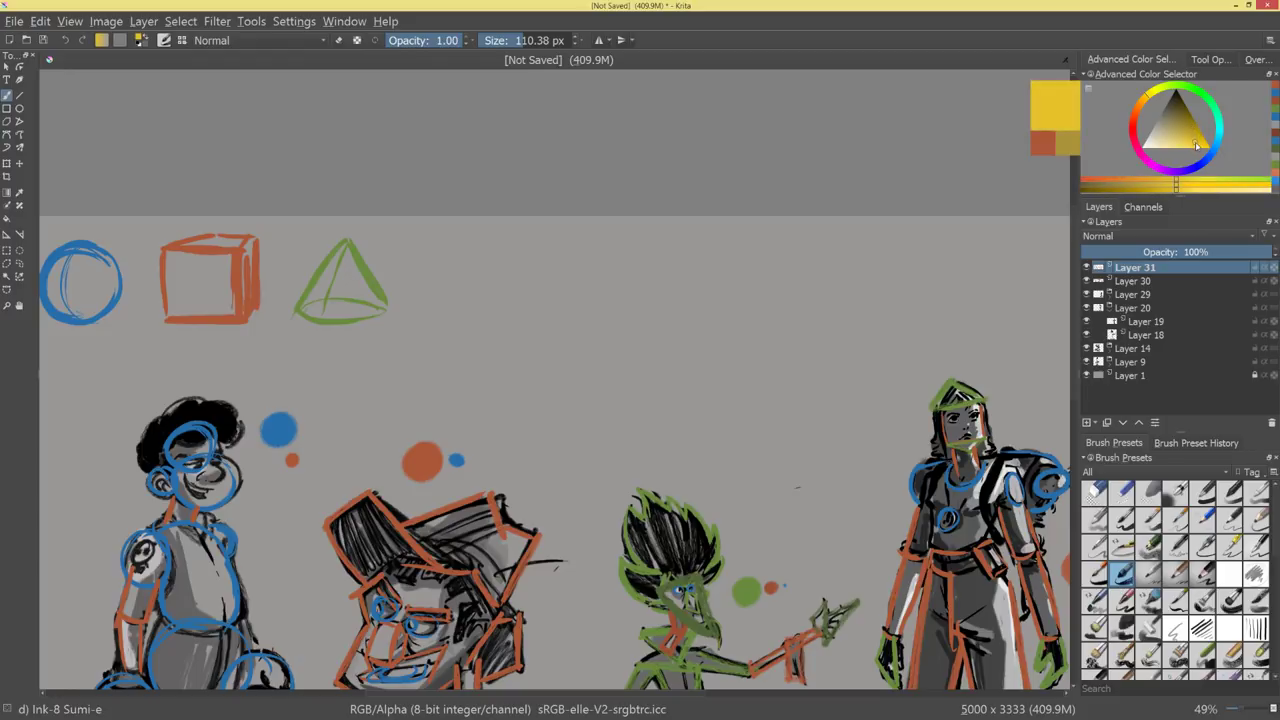
key(bracketleft)
drag(626, 332, 712, 268)
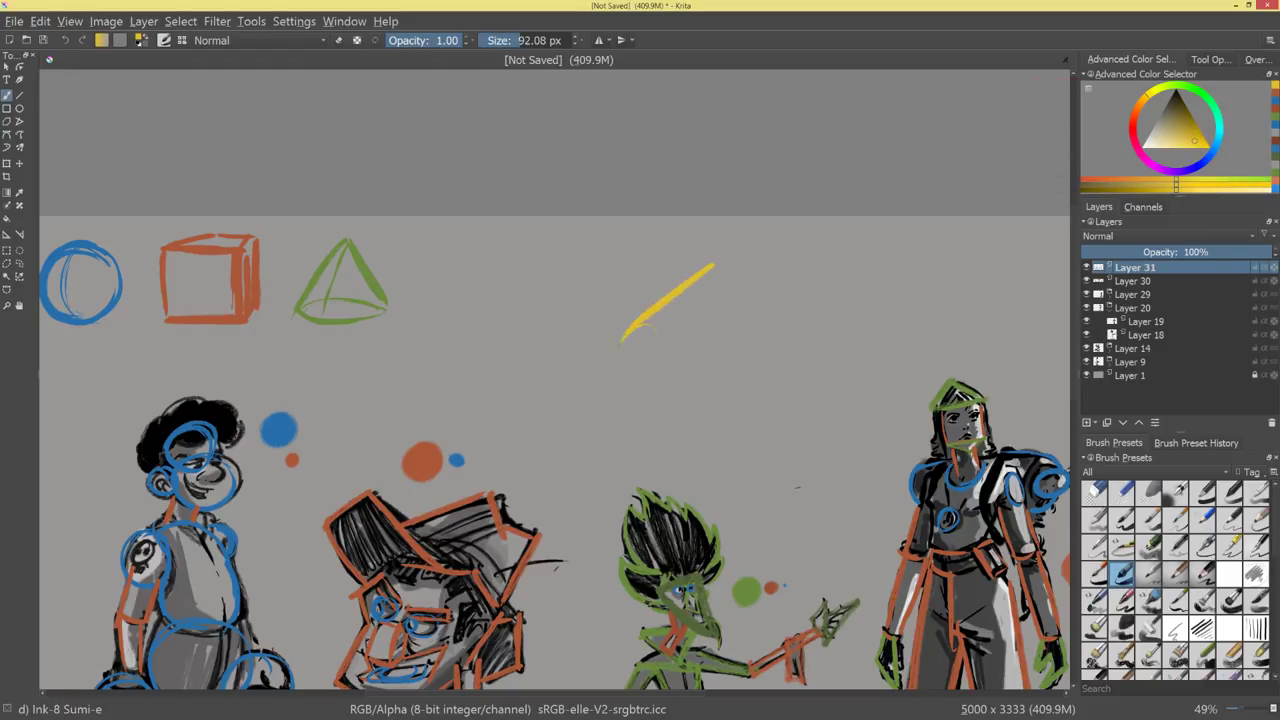
mouse_move(625, 338)
mouse_down()
mouse_move(676, 385)
mouse_move(627, 336)
mouse_up()
drag(708, 266, 750, 312)
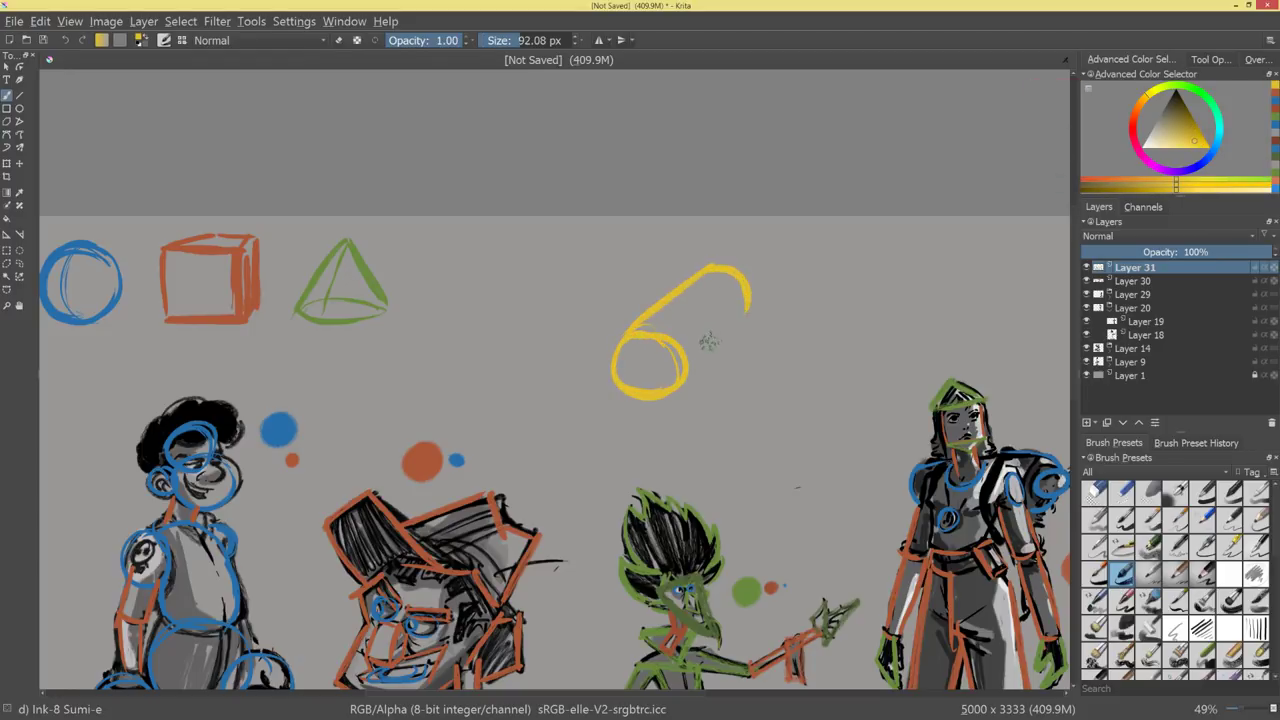
mouse_move(687, 381)
mouse_down()
mouse_move(745, 306)
mouse_move(636, 330)
mouse_move(735, 279)
mouse_move(723, 330)
mouse_up()
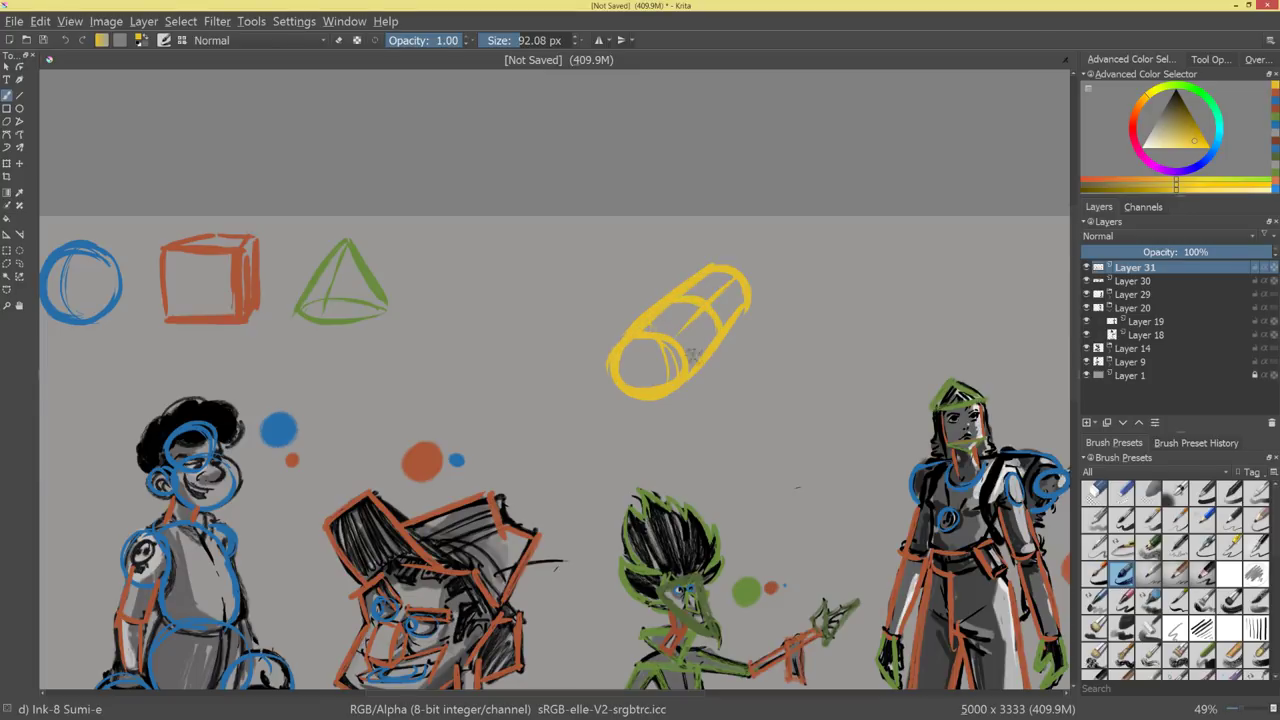
mouse_move(788, 371)
mouse_down()
mouse_move(500, 354)
mouse_move(661, 358)
mouse_move(642, 333)
mouse_move(610, 348)
mouse_move(655, 345)
mouse_up()
Draw an upright yellow cylinder with an elliptical top beside the slanted one.
scroll(640, 358, down, 4)
scroll(766, 354, up, 3)
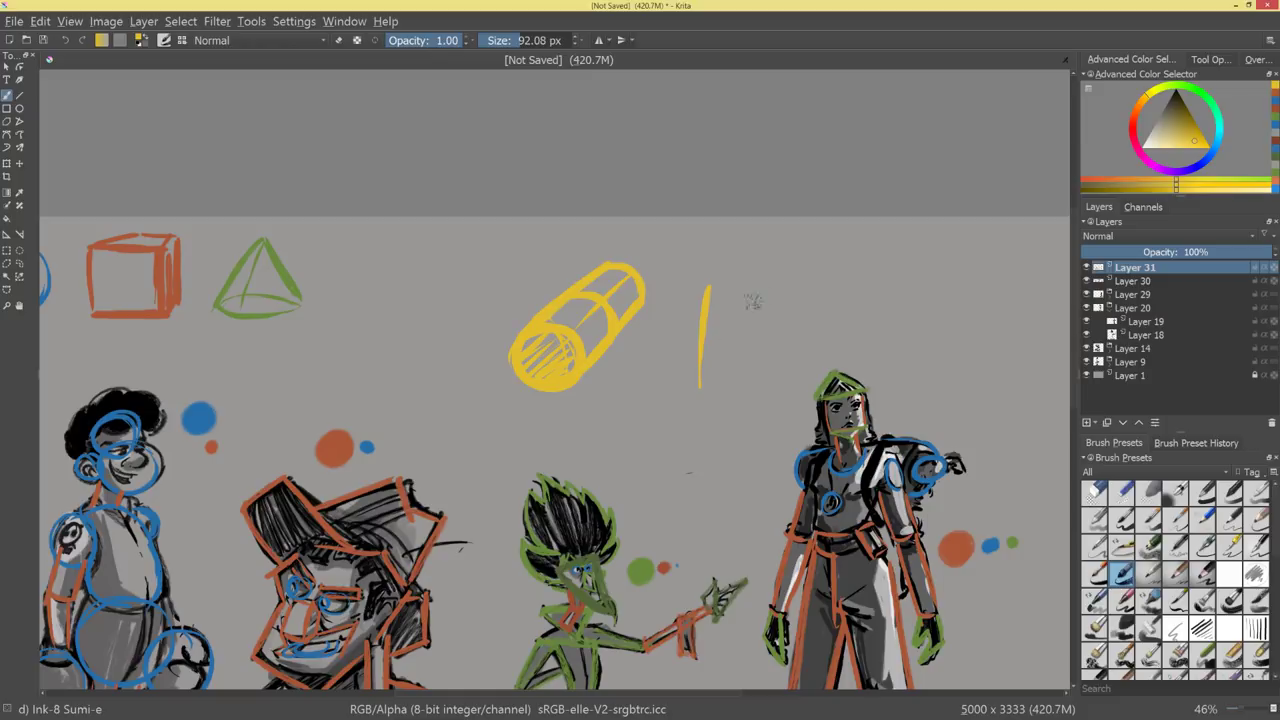
mouse_move(708, 288)
mouse_down()
mouse_move(798, 286)
mouse_move(740, 298)
mouse_move(794, 370)
mouse_move(792, 390)
mouse_up()
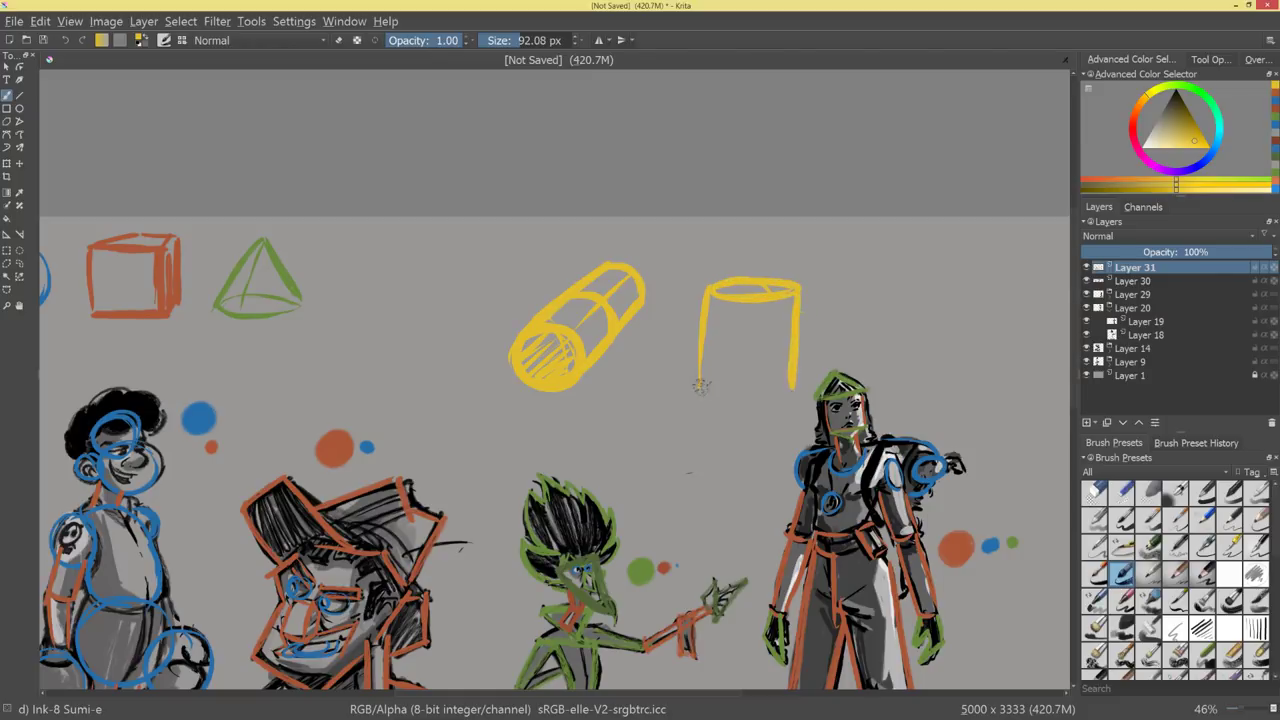
drag(700, 387, 792, 387)
Draw a third, tilted yellow cylinder near the canvas's upper corner, with curved and lengthwise guide lines across its side.
drag(811, 337, 611, 351)
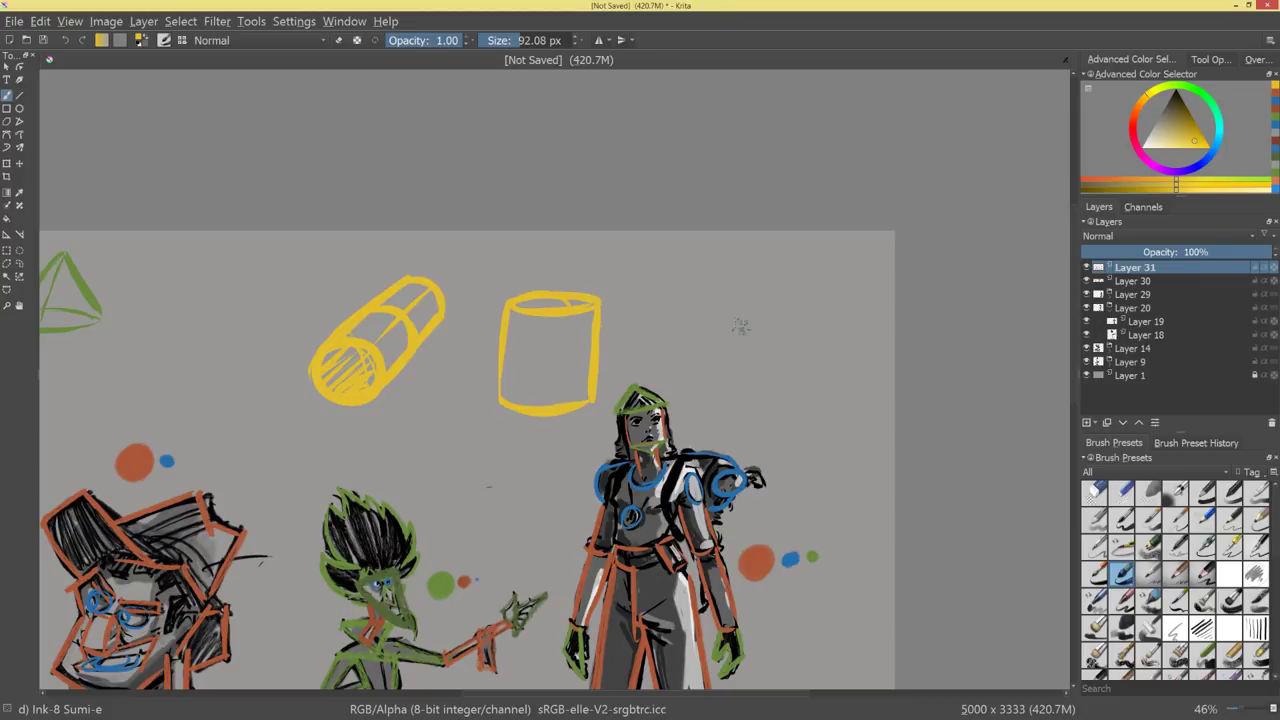
mouse_move(724, 298)
mouse_down()
mouse_move(818, 275)
mouse_move(730, 315)
mouse_move(767, 391)
mouse_up()
mouse_move(820, 273)
mouse_down()
mouse_move(853, 349)
mouse_move(765, 408)
mouse_up()
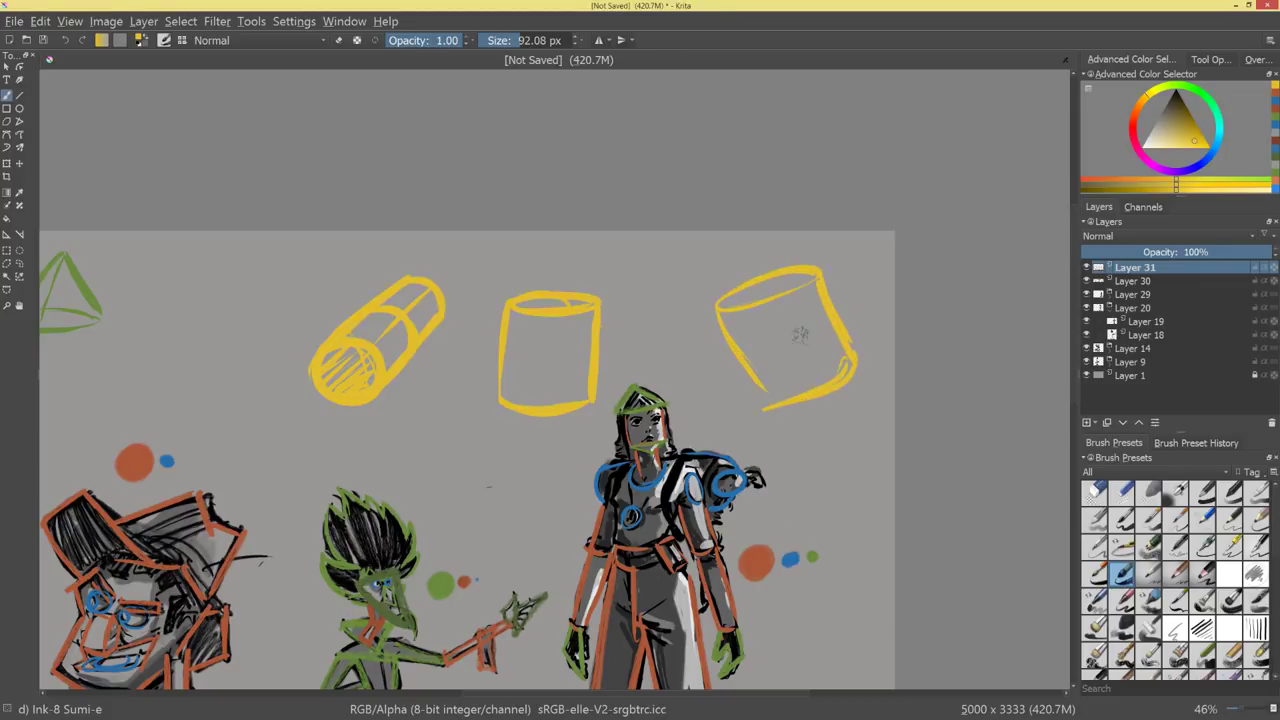
drag(790, 295, 815, 375)
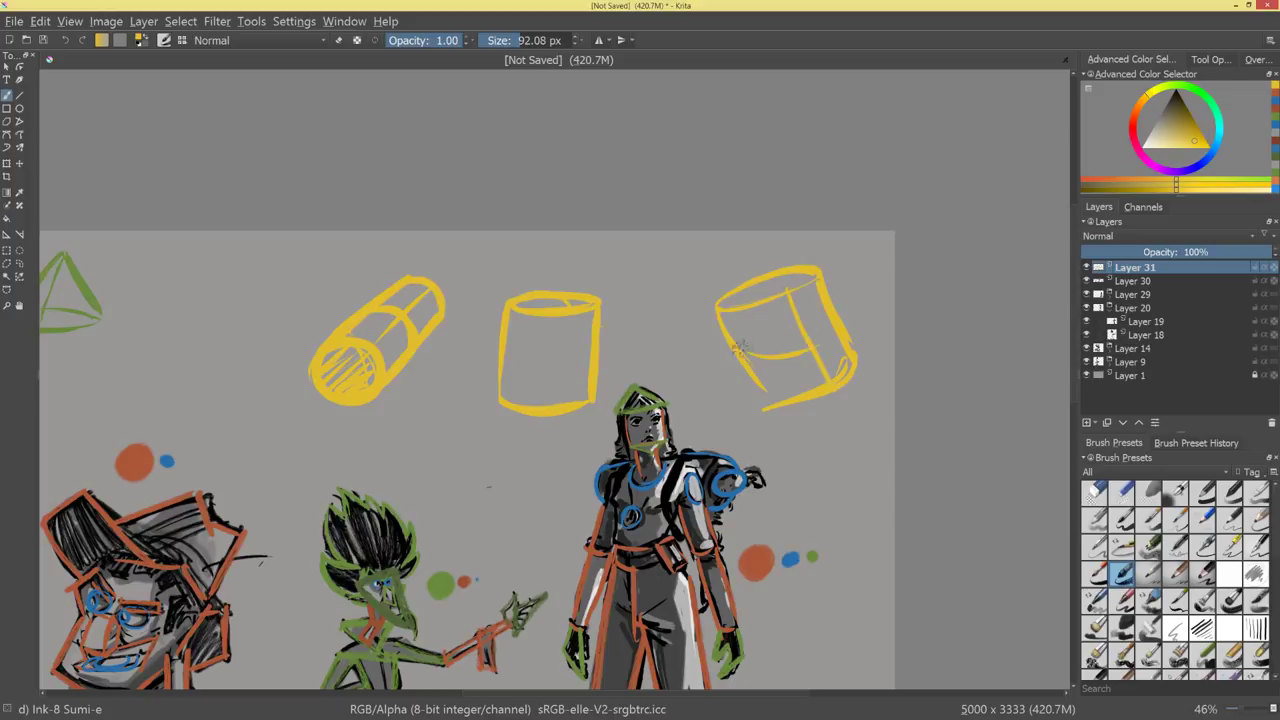
drag(735, 340, 836, 345)
key(ctrl+minus)
key(ctrl+minus)
key(ctrl+minus)
key(ctrl+plus)
key(ctrl+plus)
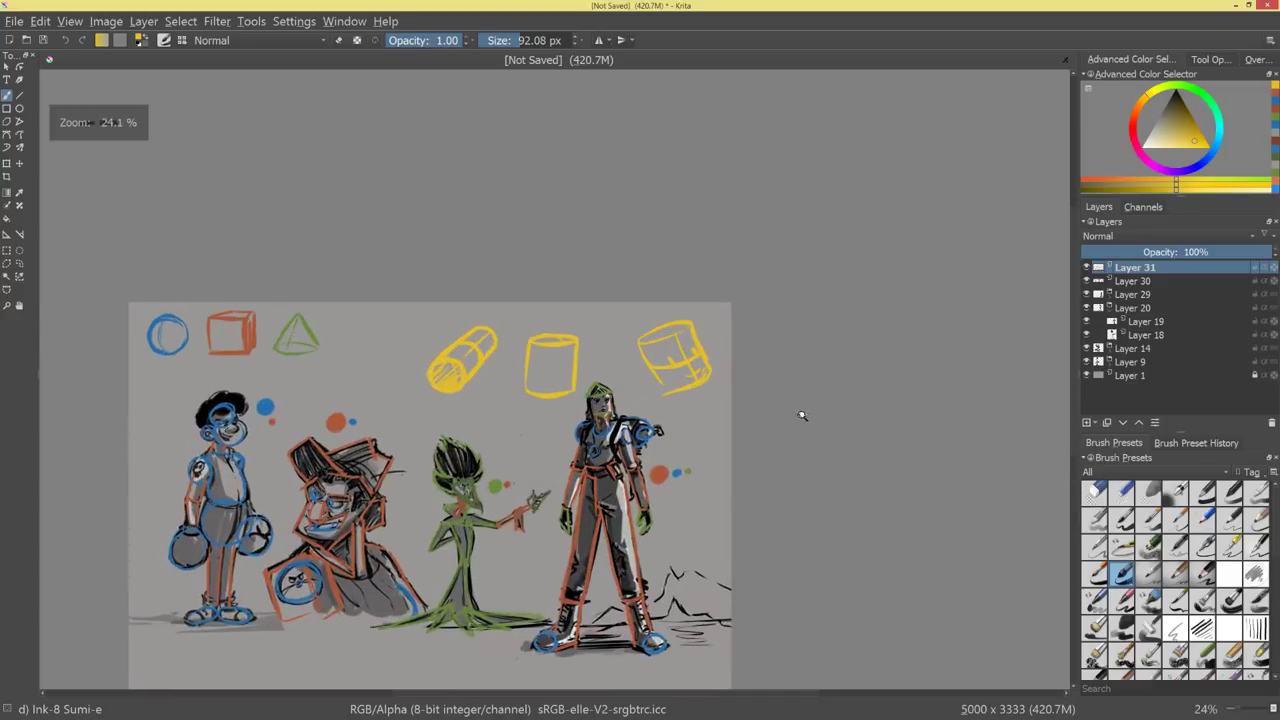
scroll(750, 408, down, 3)
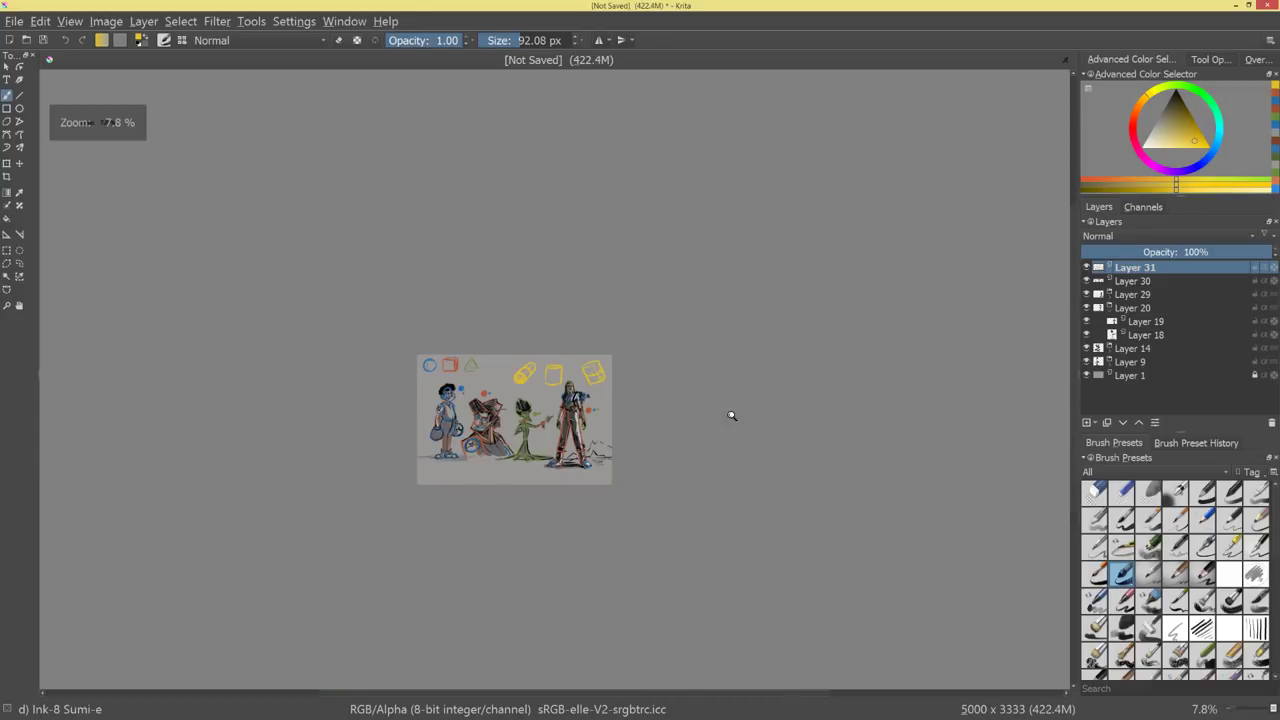
scroll(731, 414, up, 4)
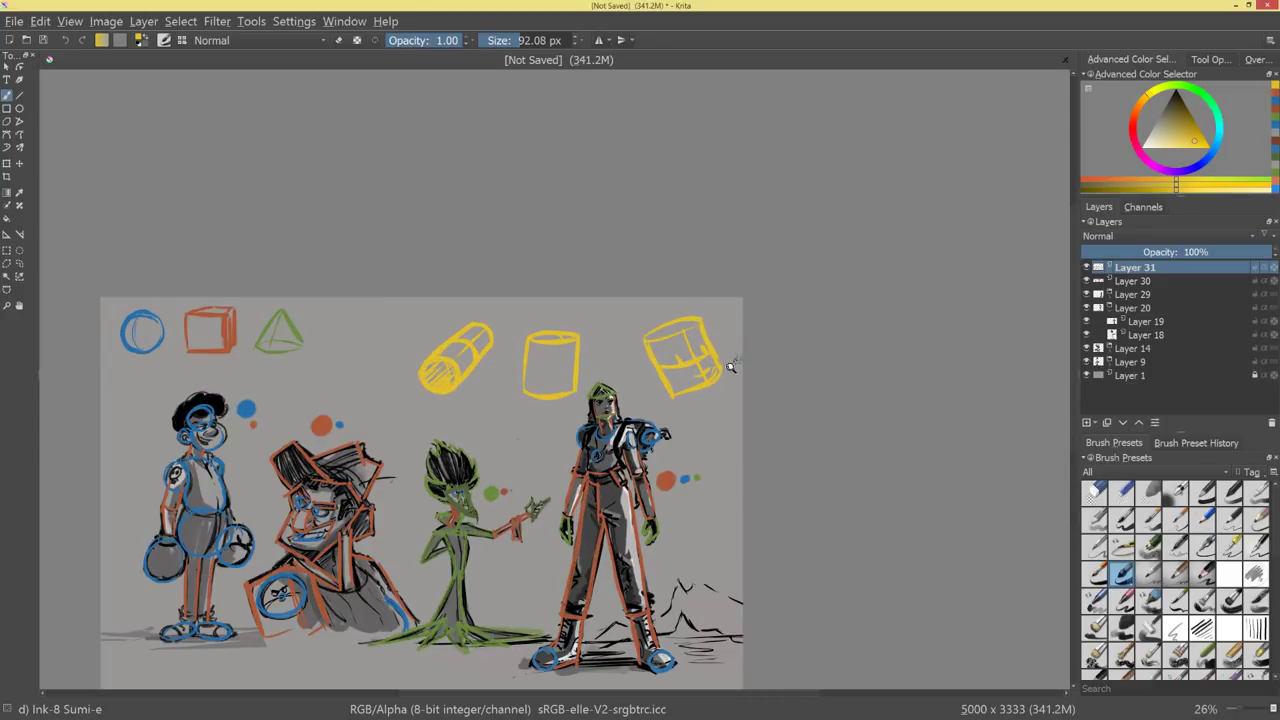
drag(735, 409, 828, 433)
key(ctrl+u)
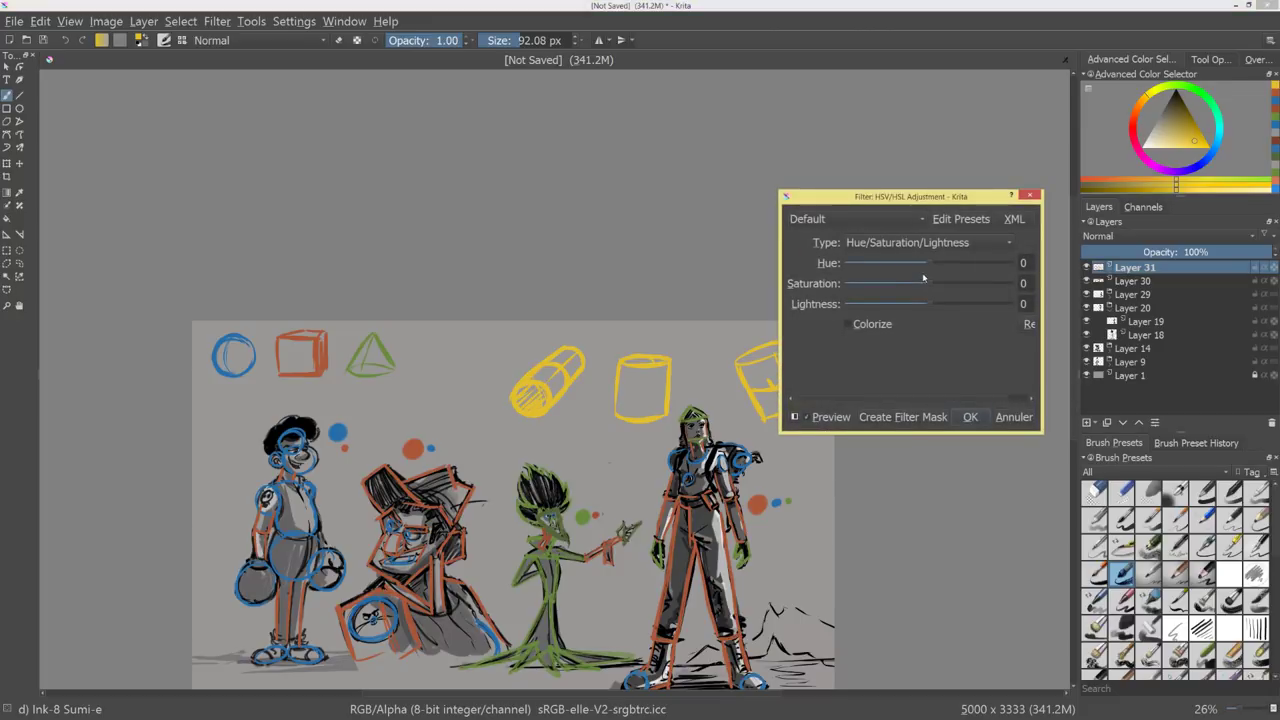
drag(929, 303, 910, 304)
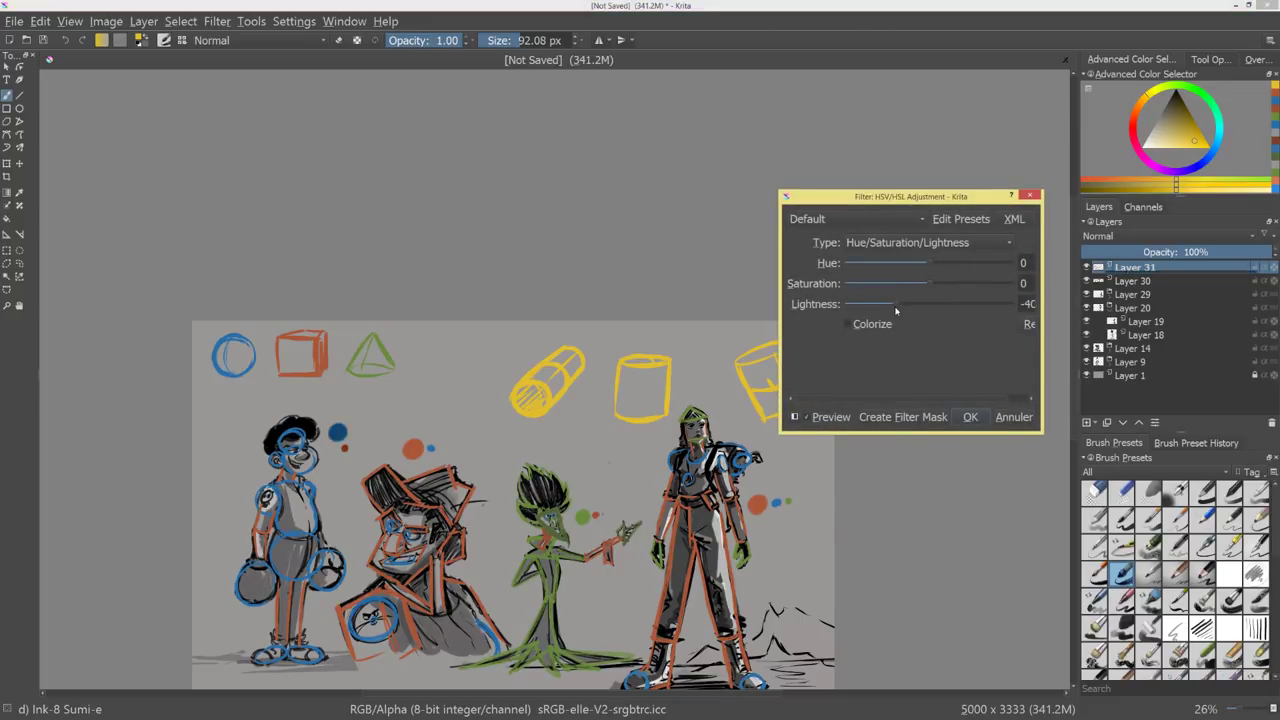
click(1012, 417)
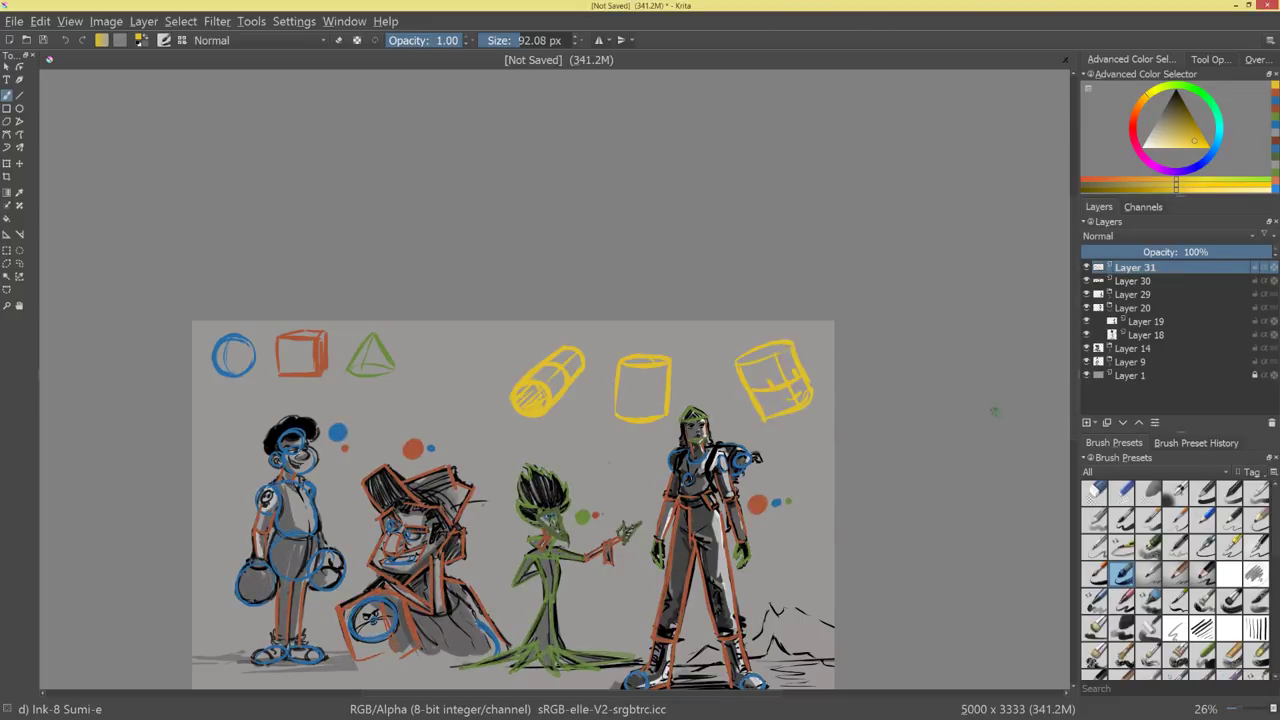
Lasso the three yellow cylinders, delete them and clear the selection.
key(l)
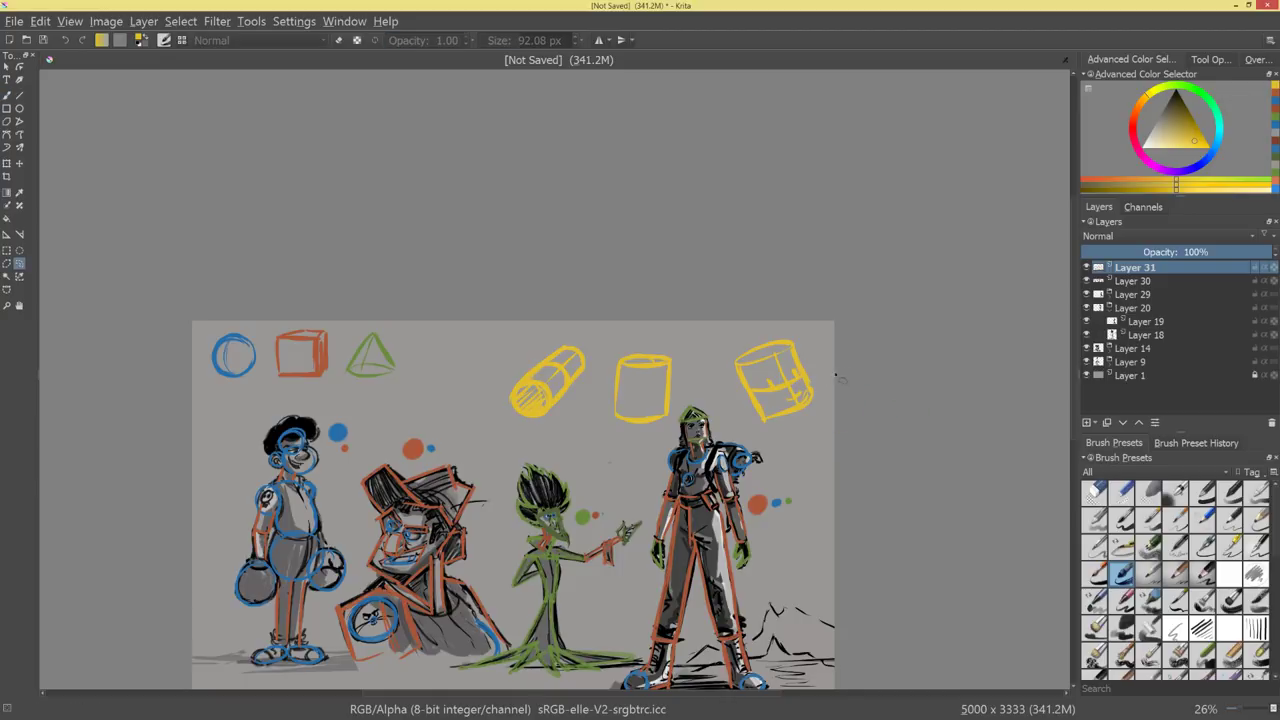
mouse_move(830, 365)
mouse_down()
mouse_move(731, 301)
mouse_move(469, 401)
mouse_move(624, 449)
mouse_up()
drag(867, 381, 867, 383)
key(Delete)
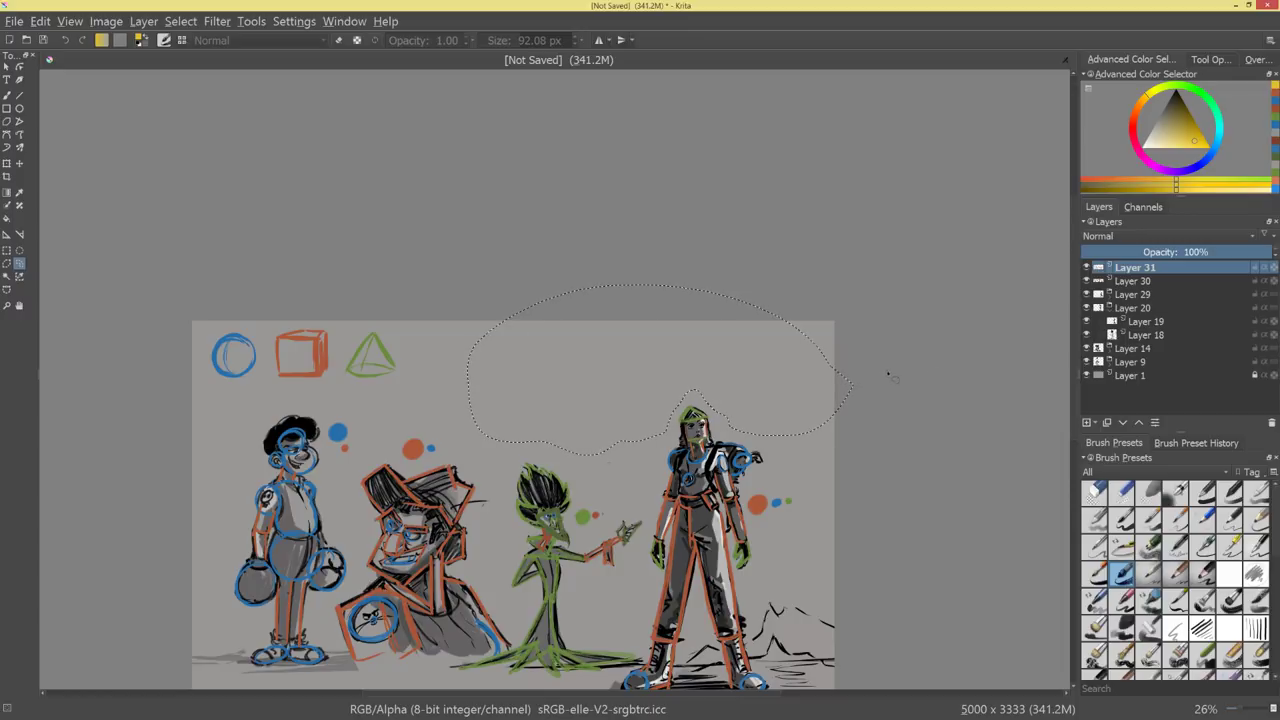
key(ctrl+shift+a)
Draw a tilted cylinder in black above the villain's hair with a brush of about 54 px, including its elliptical top.
click(1176, 92)
drag(449, 452, 760, 347)
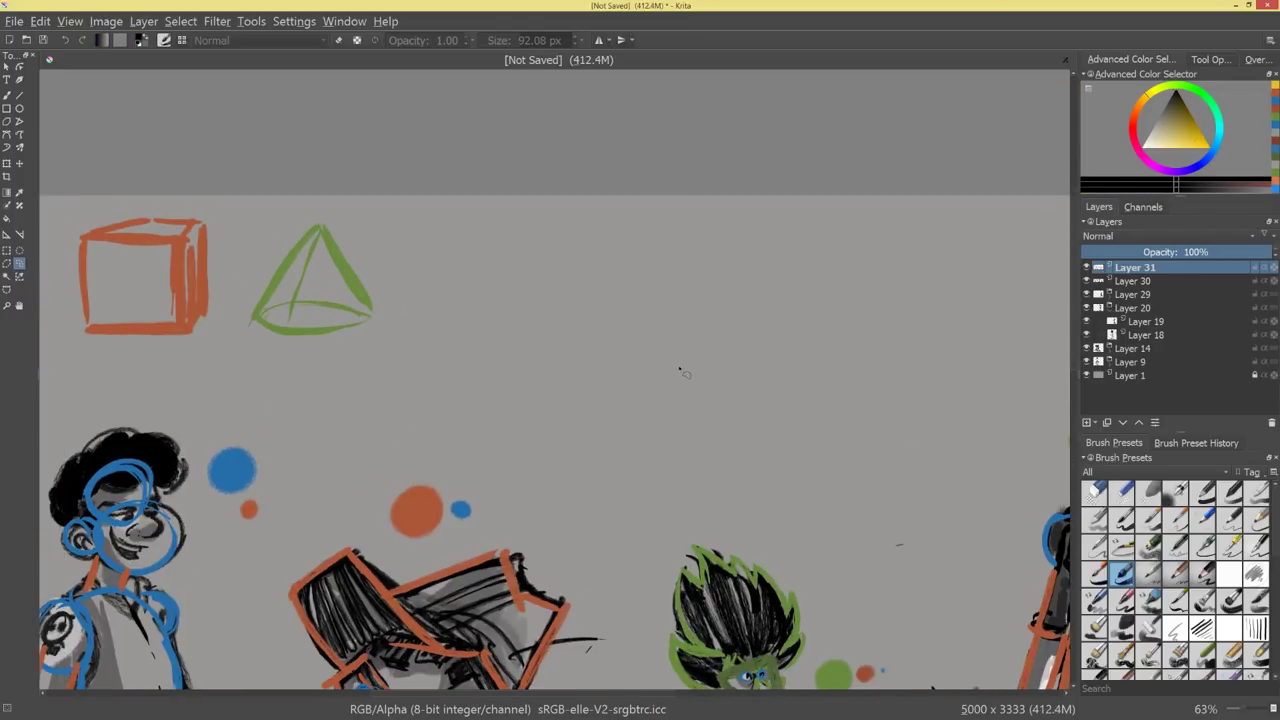
key(b)
key(bracketleft)
key(bracketleft)
key(bracketleft)
mouse_move(655, 258)
mouse_down()
mouse_move(590, 386)
mouse_move(672, 440)
mouse_move(750, 312)
mouse_up()
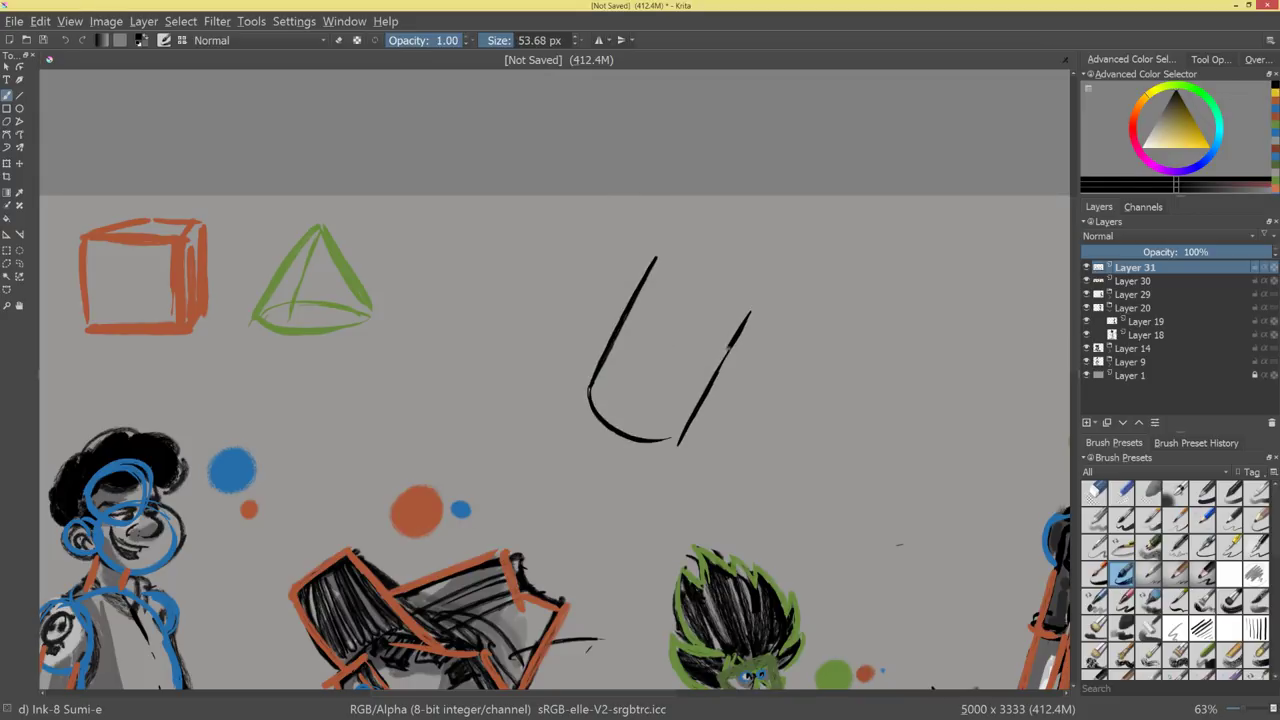
mouse_move(700, 240)
mouse_down()
mouse_move(740, 305)
mouse_move(665, 250)
mouse_move(760, 265)
mouse_move(694, 414)
mouse_up()
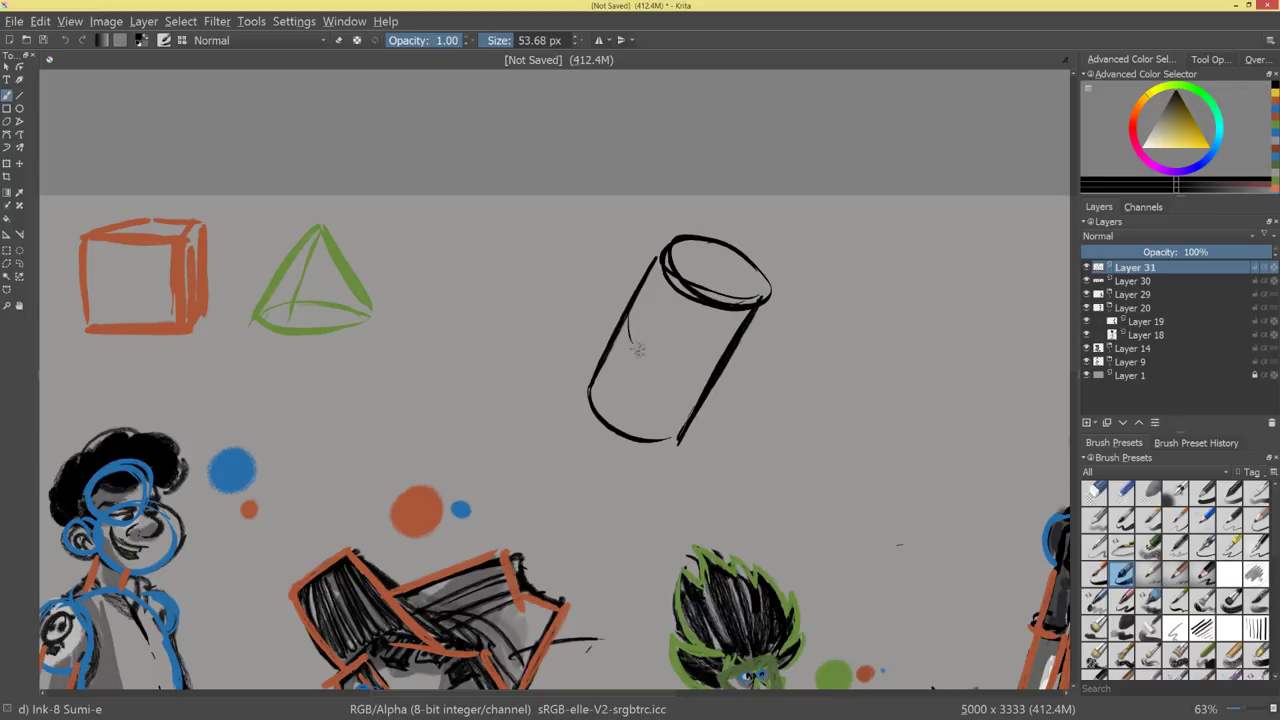
Add a curved guide line around the black cylinder's middle and a centre line along its length, undoing strokes that do not fit.
drag(629, 318, 684, 379)
drag(638, 342, 715, 370)
mouse_move(682, 309)
mouse_down()
mouse_move(630, 395)
mouse_move(677, 307)
mouse_move(628, 426)
mouse_up()
drag(728, 363, 730, 339)
key(ctrl+z)
key(ctrl+z)
key(ctrl+z)
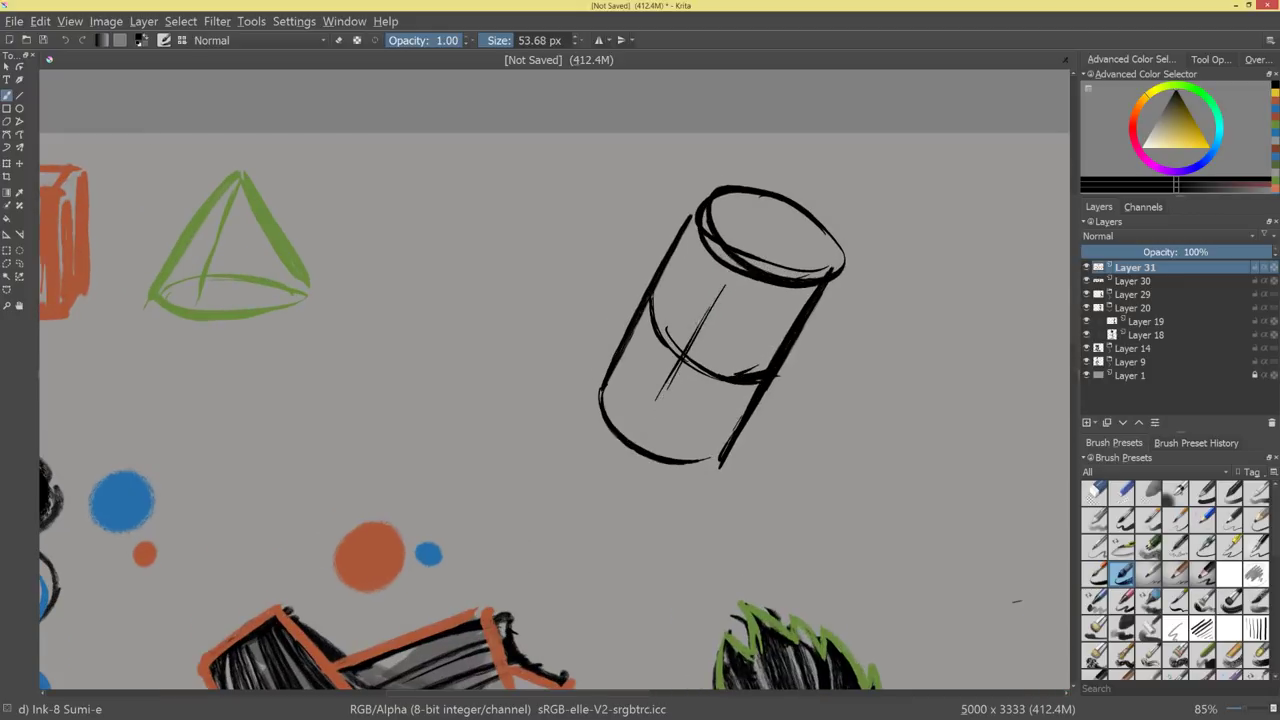
drag(724, 268, 658, 383)
drag(710, 302, 634, 428)
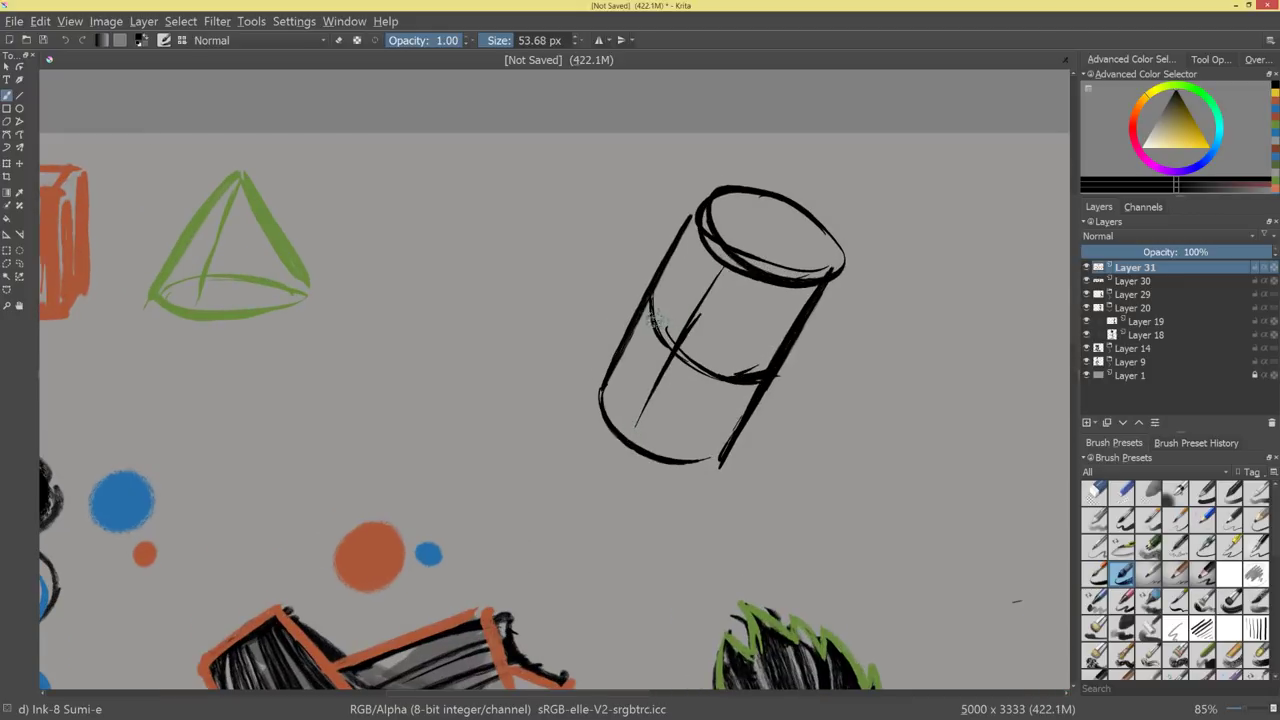
Draw an eye wrapping around the black cylinder where its guide lines cross, with a brush of about 46 px.
key(bracketleft)
mouse_move(651, 295)
mouse_down()
mouse_move(696, 356)
mouse_move(679, 271)
mouse_move(656, 324)
mouse_move(686, 321)
mouse_move(721, 369)
mouse_move(664, 380)
mouse_move(722, 373)
mouse_up()
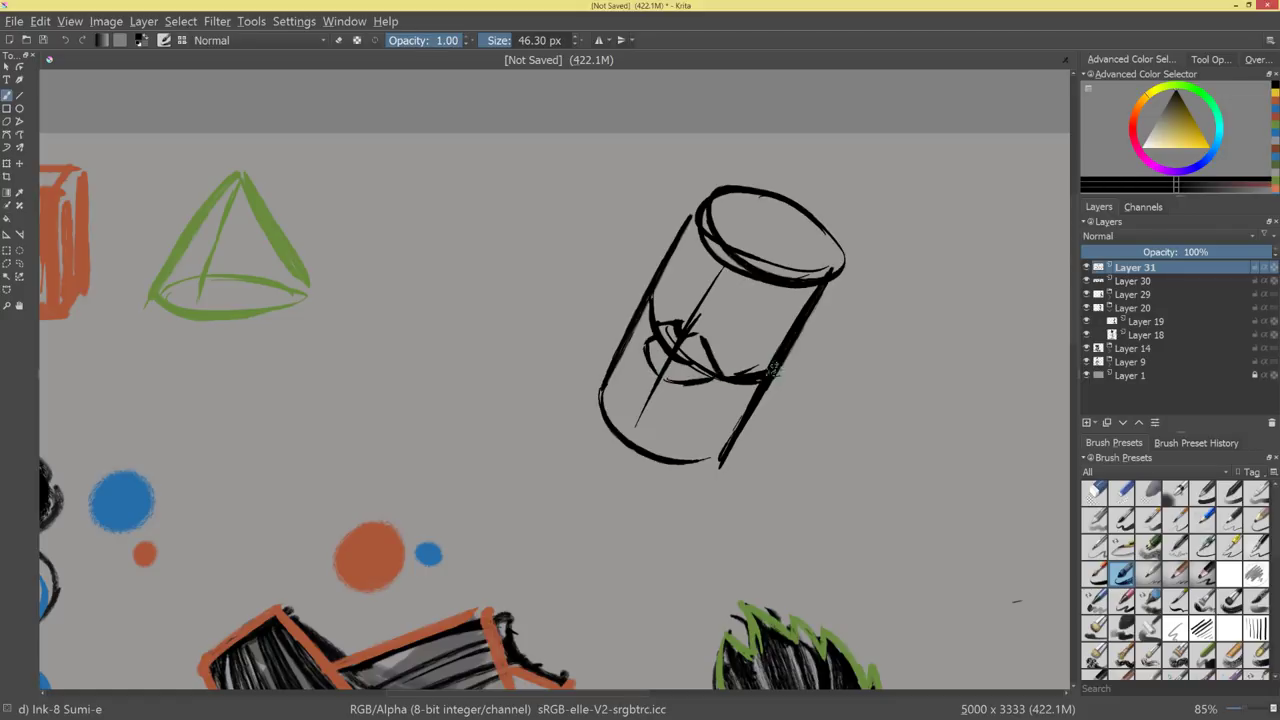
mouse_move(957, 384)
mouse_down()
mouse_move(894, 434)
mouse_move(938, 364)
mouse_up()
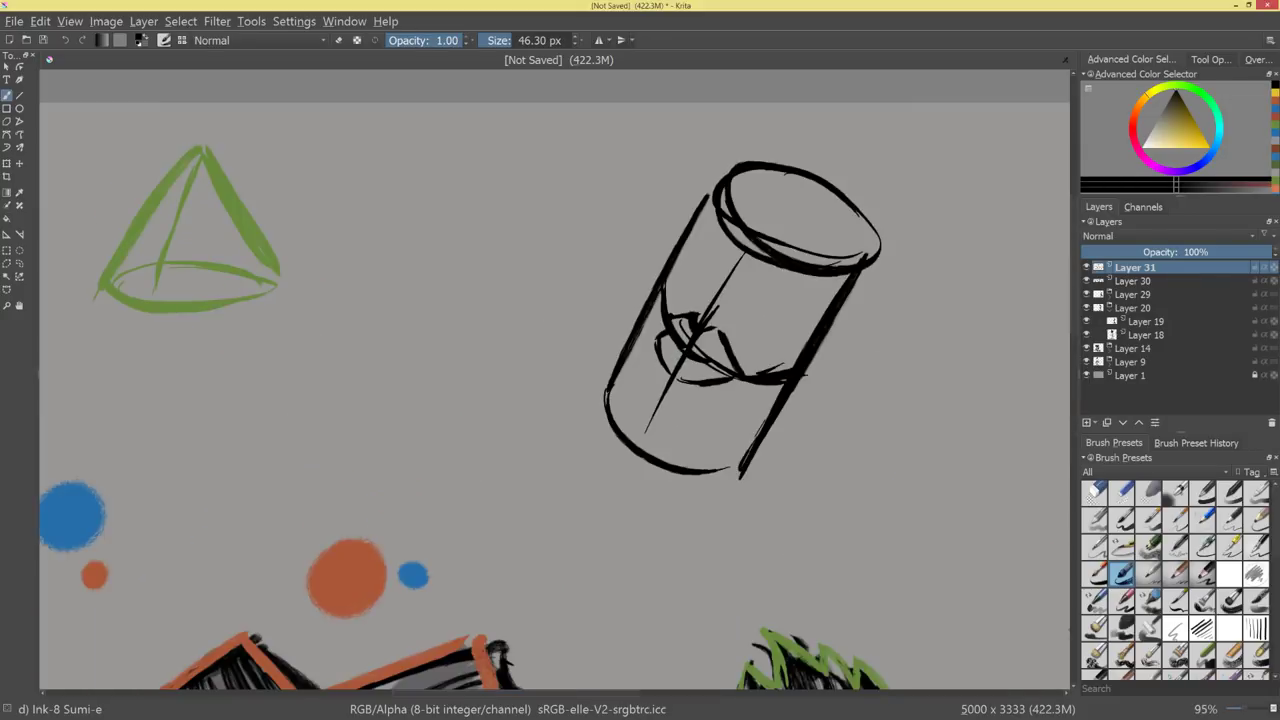
drag(701, 362, 692, 382)
mouse_move(873, 425)
mouse_down()
mouse_move(873, 480)
mouse_move(865, 379)
mouse_up()
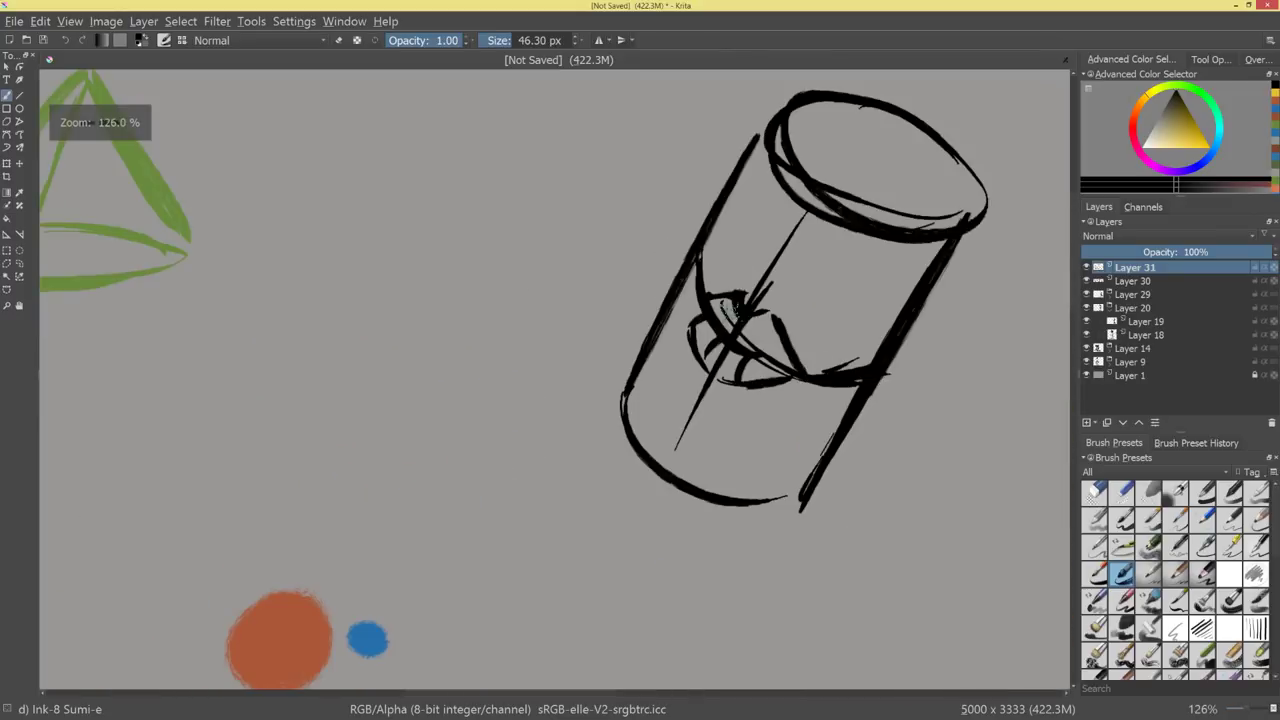
drag(738, 298, 733, 340)
Draw a second black cylinder beside the first, tilted the opposite way, with a narrow elliptical top.
mouse_move(818, 392)
mouse_down()
mouse_move(834, 457)
mouse_move(674, 426)
mouse_move(714, 371)
mouse_up()
mouse_move(697, 265)
mouse_down()
mouse_move(630, 288)
mouse_move(700, 258)
mouse_up()
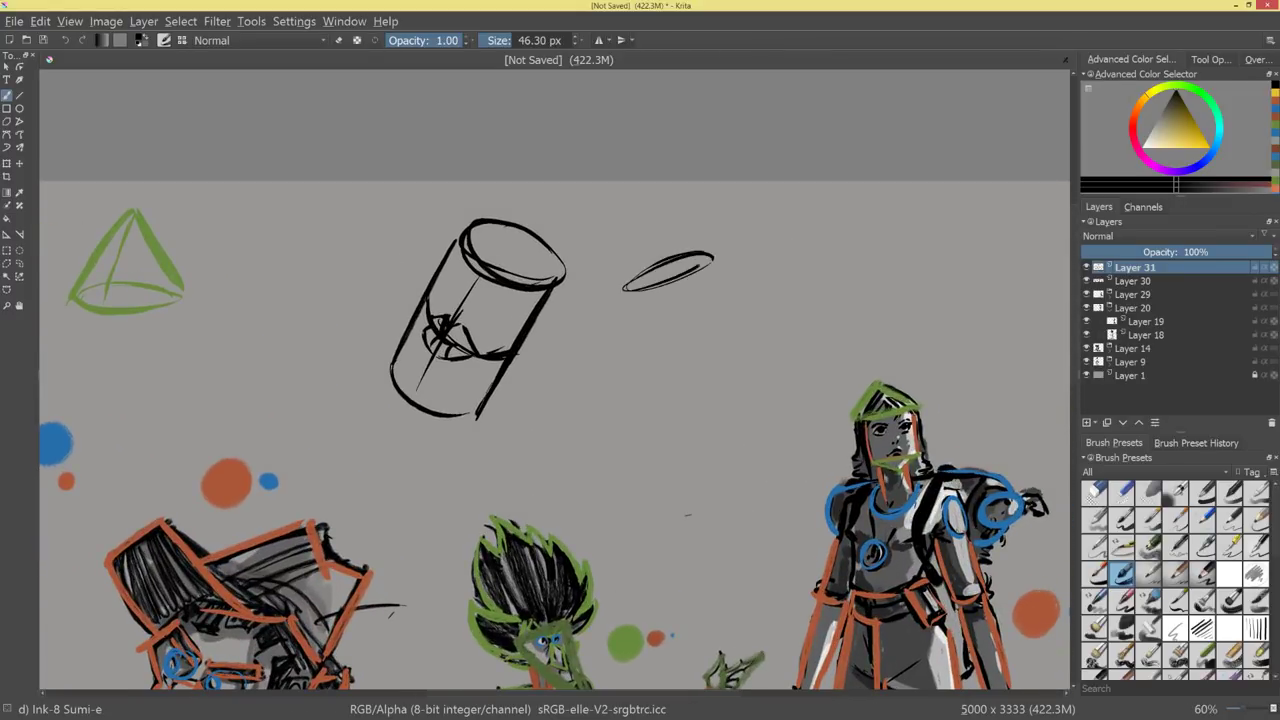
drag(627, 291, 685, 446)
drag(712, 258, 763, 410)
drag(688, 450, 775, 412)
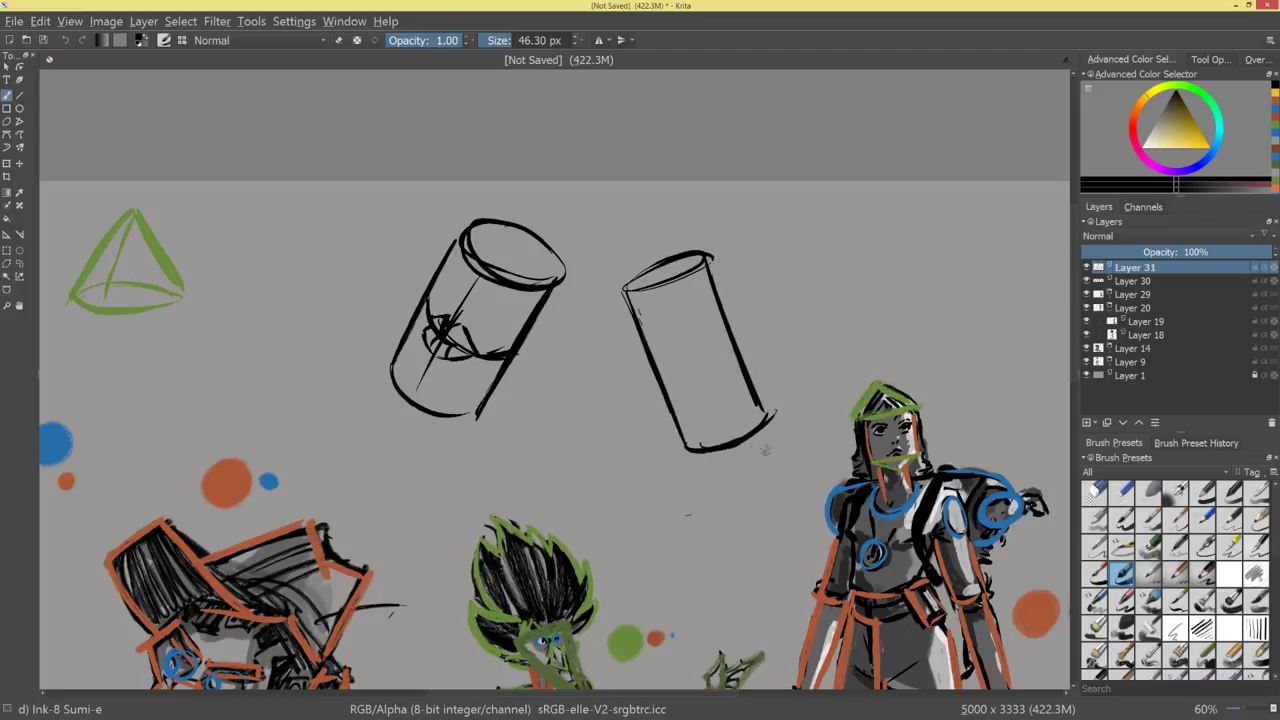
mouse_move(868, 405)
mouse_down()
mouse_move(843, 449)
mouse_move(838, 388)
mouse_up()
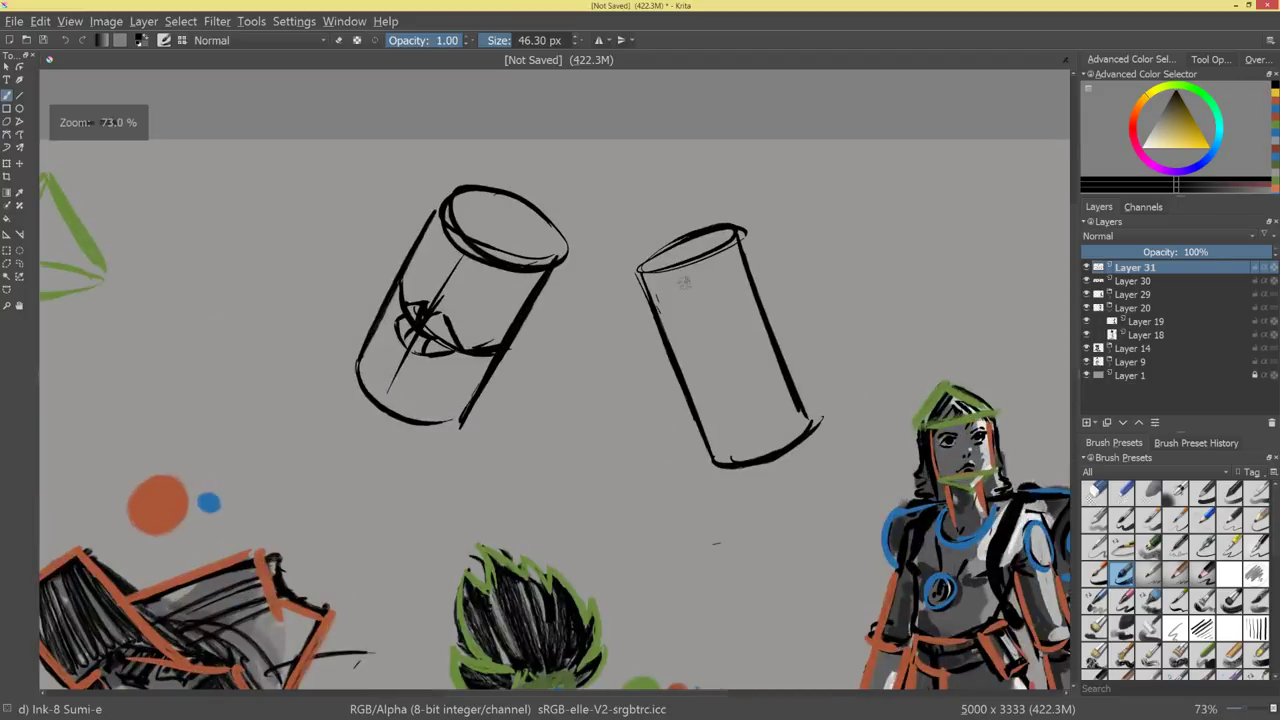
mouse_move(728, 231)
mouse_down()
mouse_move(642, 268)
mouse_move(703, 251)
mouse_up()
Draw a V-shaped, shoulder-like muscle form wrapping around the second cylinder's upper end, and outline its top.
drag(648, 288, 678, 316)
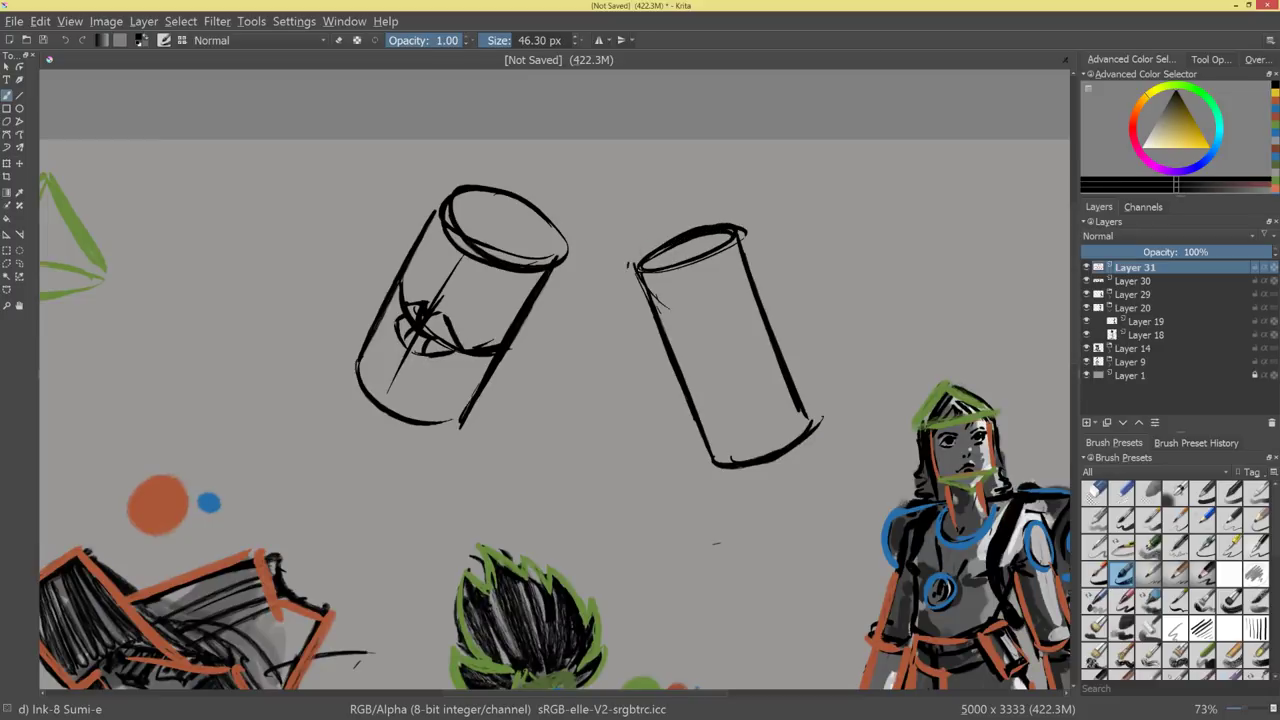
drag(628, 268, 702, 326)
mouse_move(605, 242)
mouse_down()
mouse_move(728, 323)
mouse_move(713, 347)
mouse_move(755, 280)
mouse_up()
mouse_move(726, 326)
mouse_down()
mouse_move(754, 255)
mouse_move(752, 198)
mouse_up()
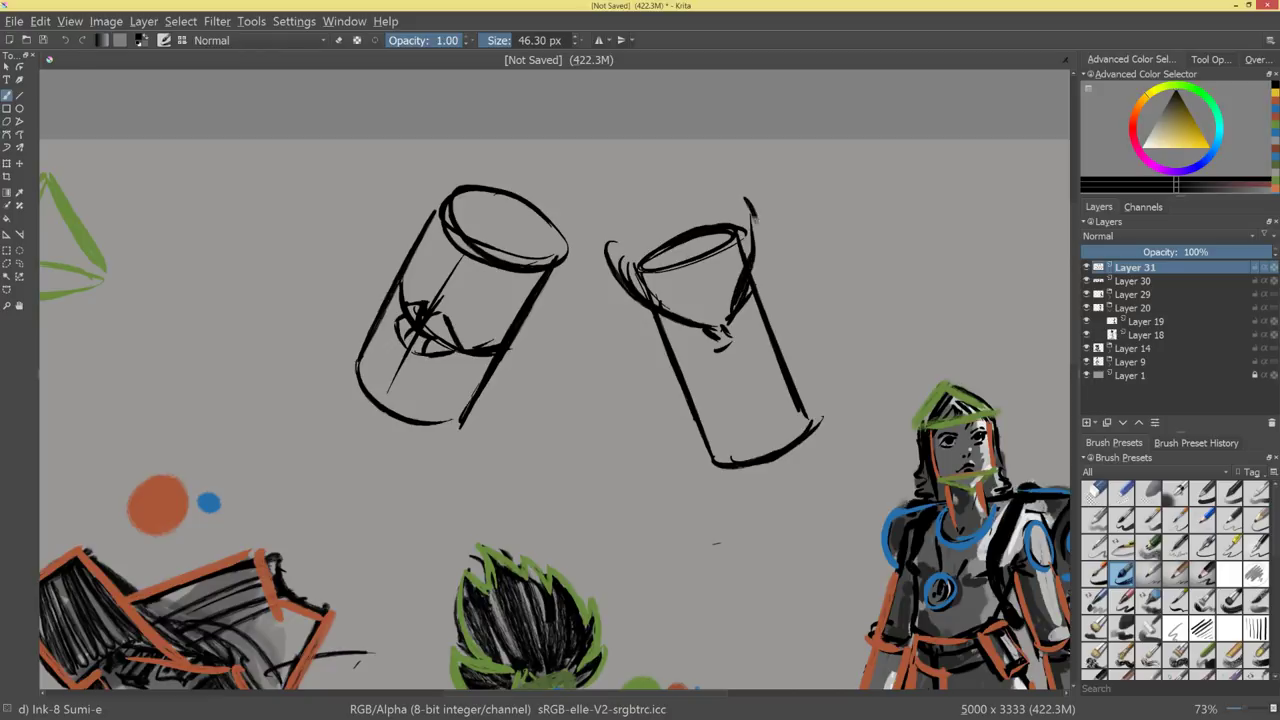
mouse_move(628, 210)
mouse_down()
mouse_move(612, 282)
mouse_move(659, 181)
mouse_move(700, 168)
mouse_up()
mouse_move(712, 160)
mouse_down()
mouse_move(748, 179)
mouse_move(760, 236)
mouse_up()
drag(760, 190, 726, 328)
Add organic contour lines down the second cylinder's sides and past its lower end.
mouse_move(770, 232)
mouse_down()
mouse_move(780, 295)
mouse_move(806, 336)
mouse_move(812, 446)
mouse_up()
mouse_move(712, 350)
mouse_down()
mouse_move(730, 398)
mouse_move(722, 450)
mouse_move(818, 505)
mouse_up()
mouse_move(722, 400)
mouse_down()
mouse_move(830, 474)
mouse_move(854, 514)
mouse_up()
mouse_move(632, 296)
mouse_down()
mouse_move(700, 440)
mouse_move(698, 480)
mouse_move(818, 606)
mouse_up()
mouse_move(820, 440)
mouse_down()
mouse_move(856, 474)
mouse_move(868, 512)
mouse_up()
Lasso both black cylinder studies, scale them down and move them closer to the green cone.
drag(862, 311, 853, 253)
key(l)
mouse_move(697, 261)
mouse_down()
mouse_move(408, 339)
mouse_move(592, 452)
mouse_up()
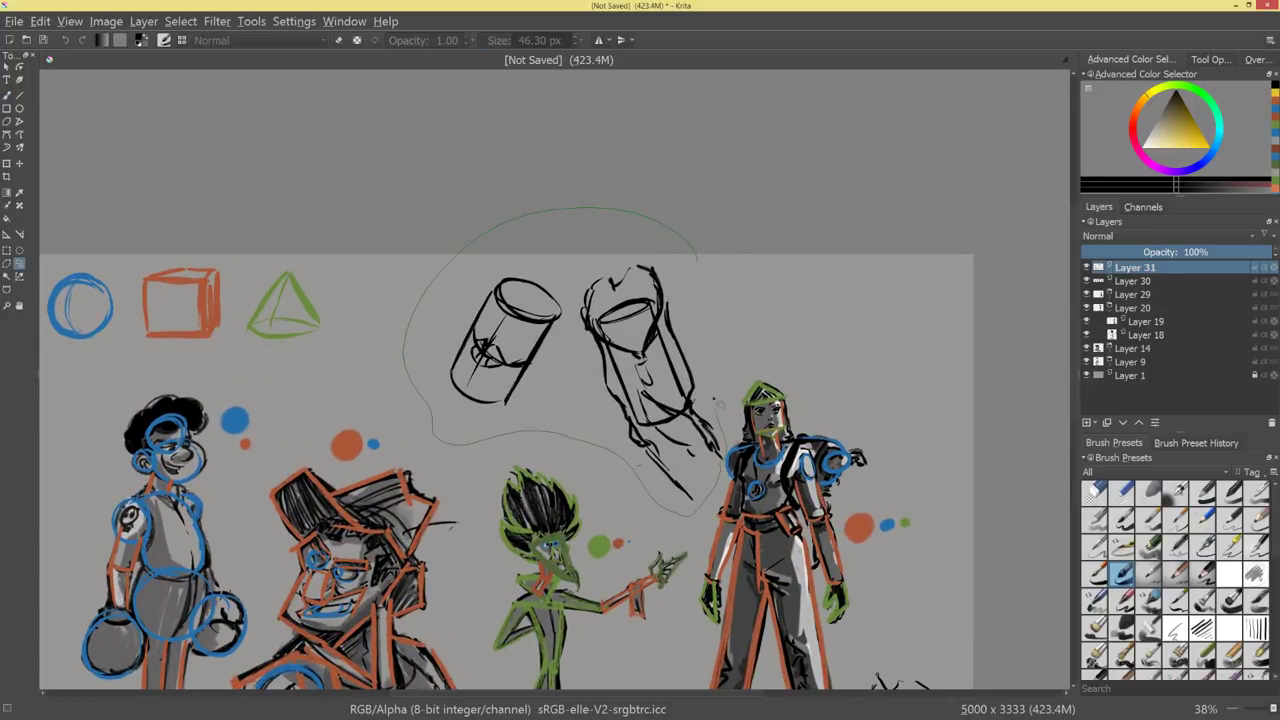
drag(697, 258, 700, 266)
key(ctrl+t)
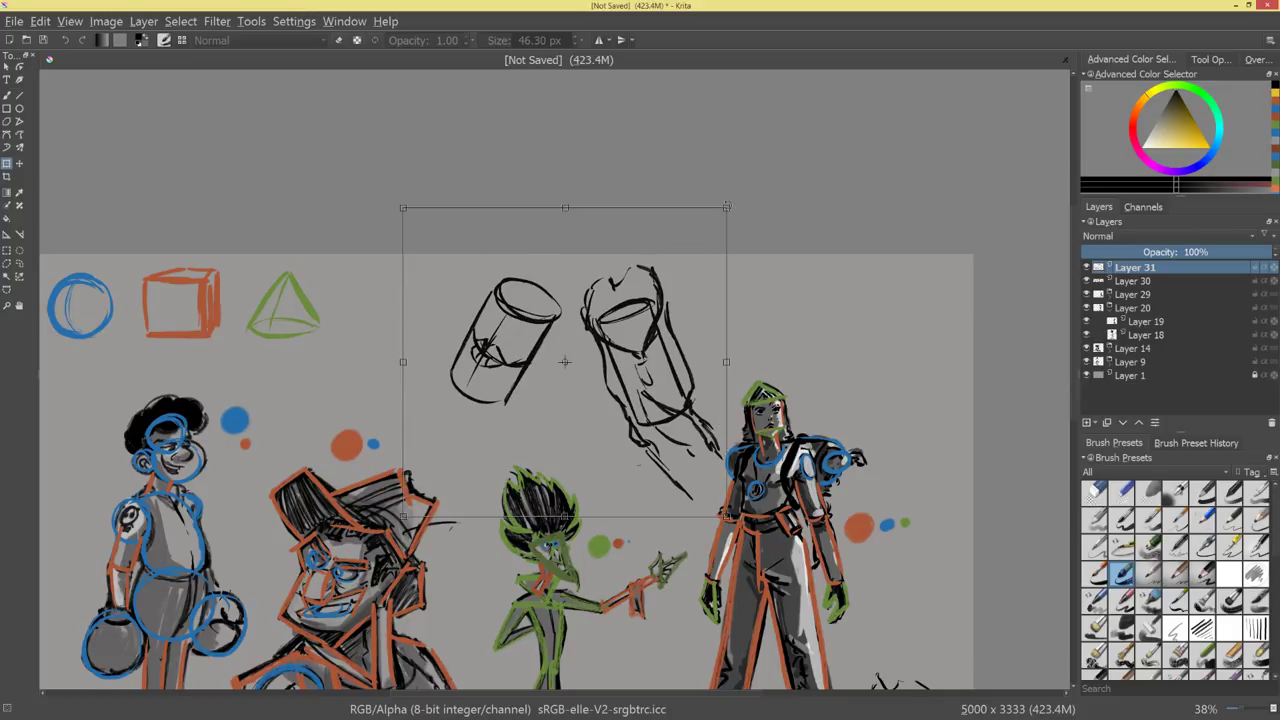
drag(726, 209, 691, 242)
drag(650, 362, 521, 352)
key(Return)
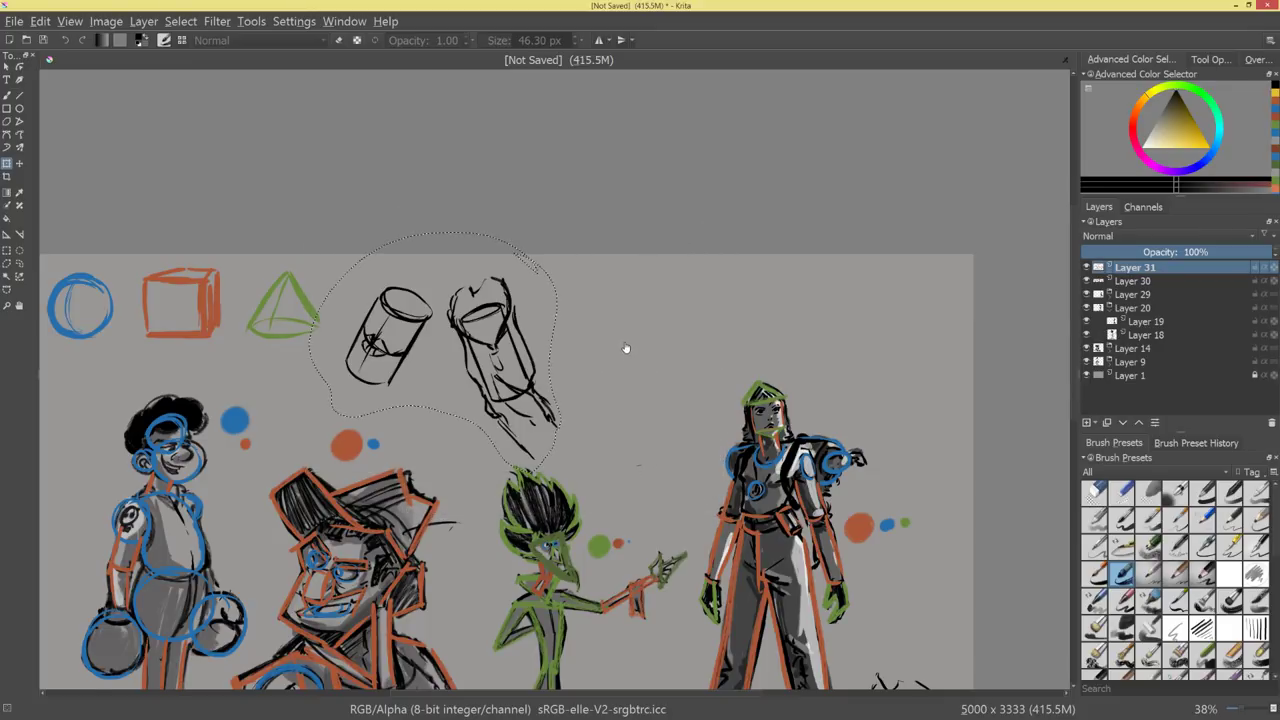
Draw a narrow upright cylinder with a slanted elliptical top in the empty space beside the two cylinder studies.
key(b)
mouse_move(617, 367)
mouse_down()
mouse_move(763, 340)
mouse_move(729, 330)
mouse_up()
drag(635, 236, 642, 376)
drag(635, 257, 635, 345)
mouse_move(655, 230)
mouse_down()
mouse_move(695, 285)
mouse_move(694, 418)
mouse_move(693, 375)
mouse_up()
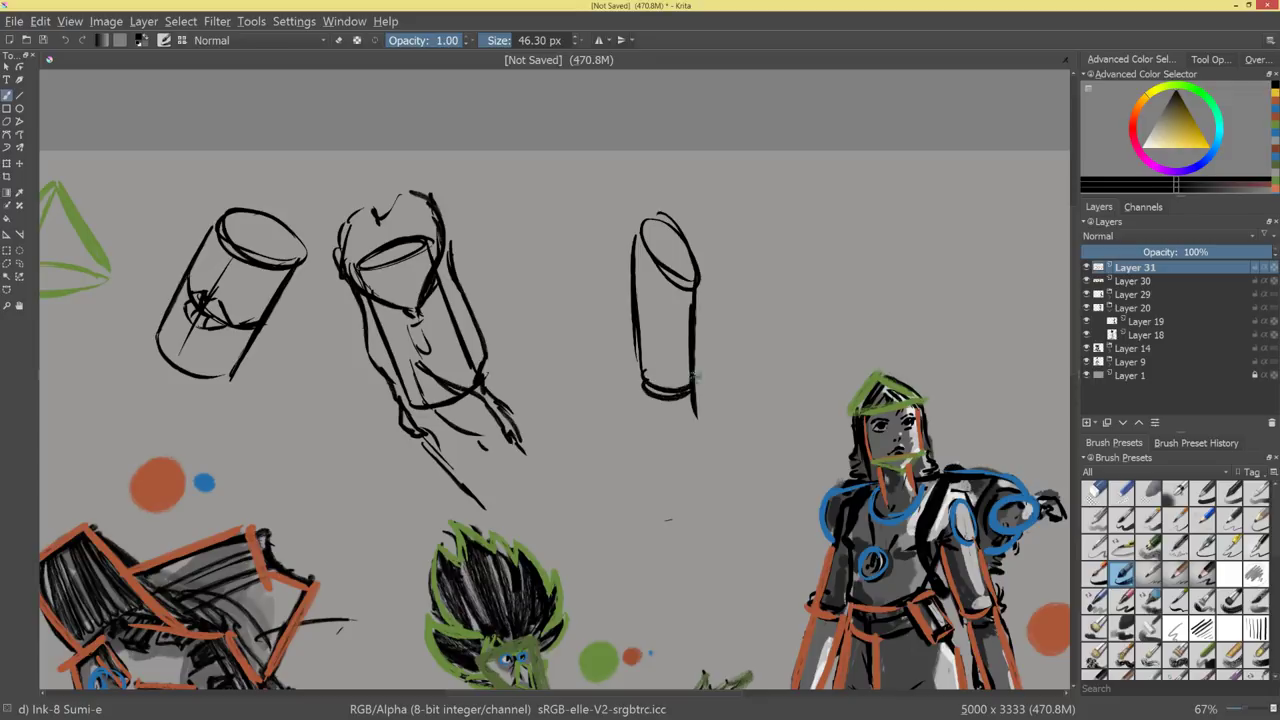
Try framing the narrow cylinder with a tilted plane of four straight lines, and undo the strokes.
drag(757, 269, 612, 316)
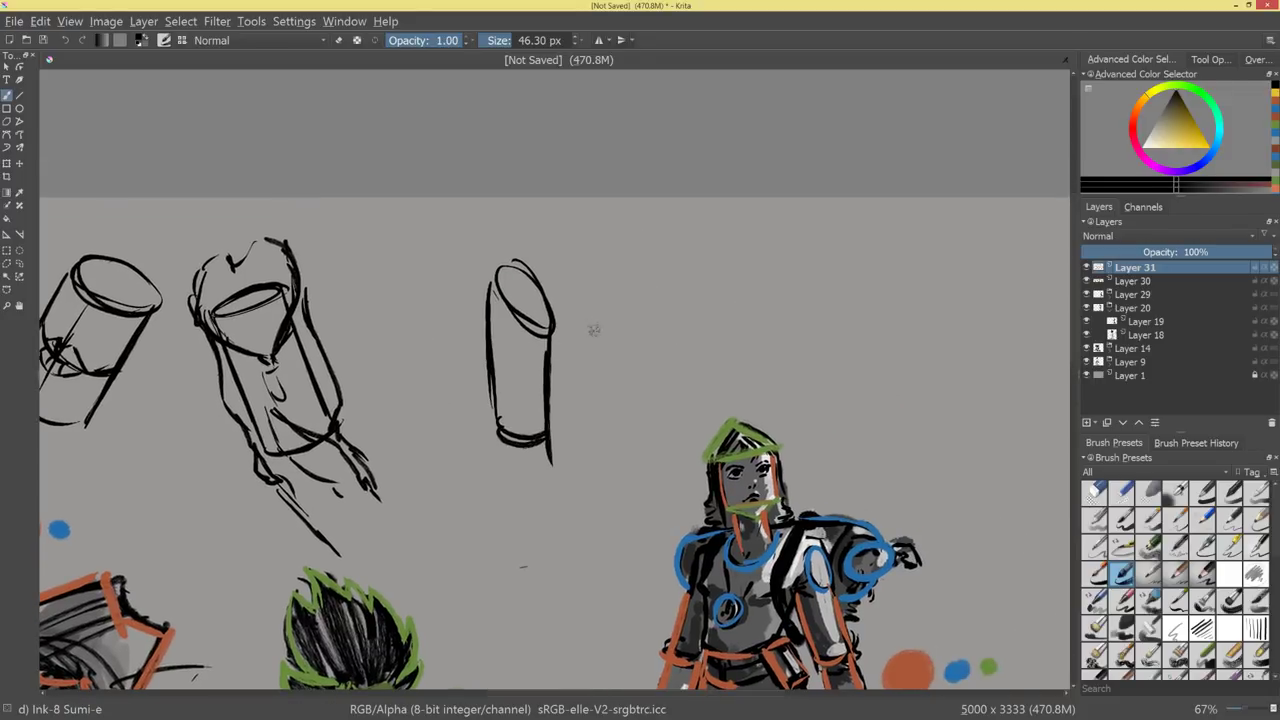
drag(410, 272, 534, 414)
key(ctrl+z)
drag(393, 245, 548, 440)
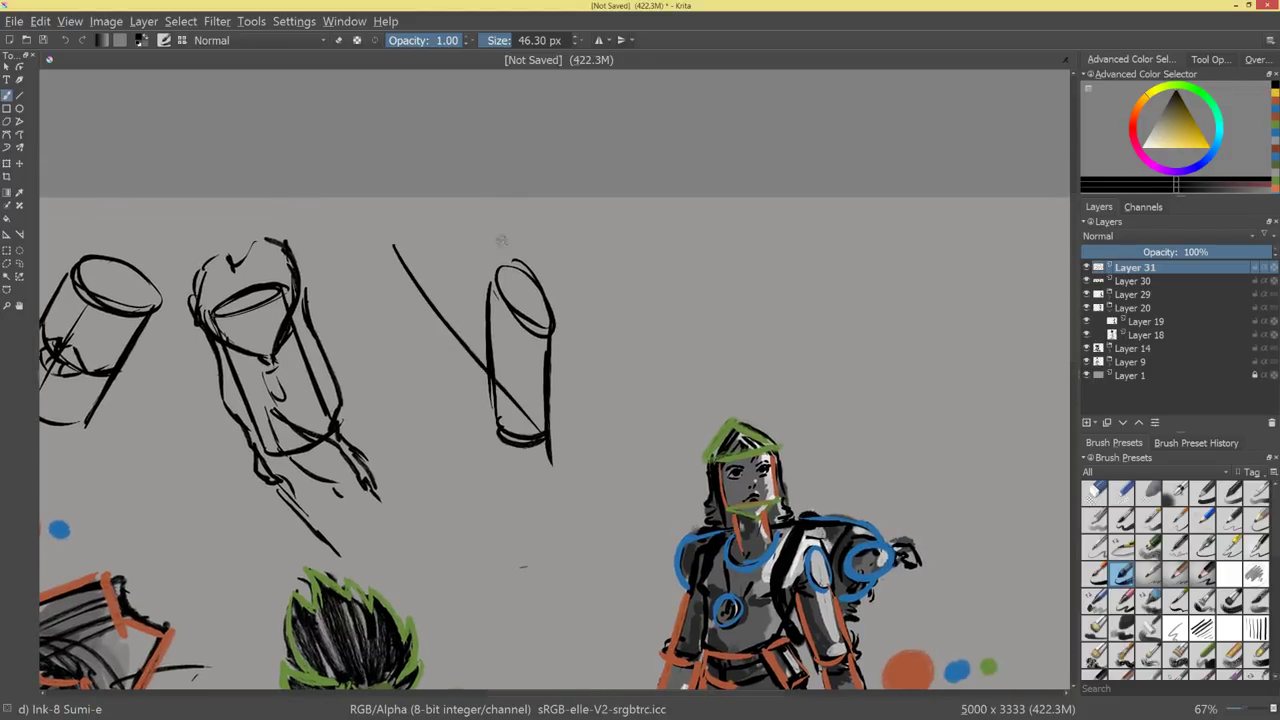
drag(368, 292, 570, 198)
drag(472, 435, 702, 297)
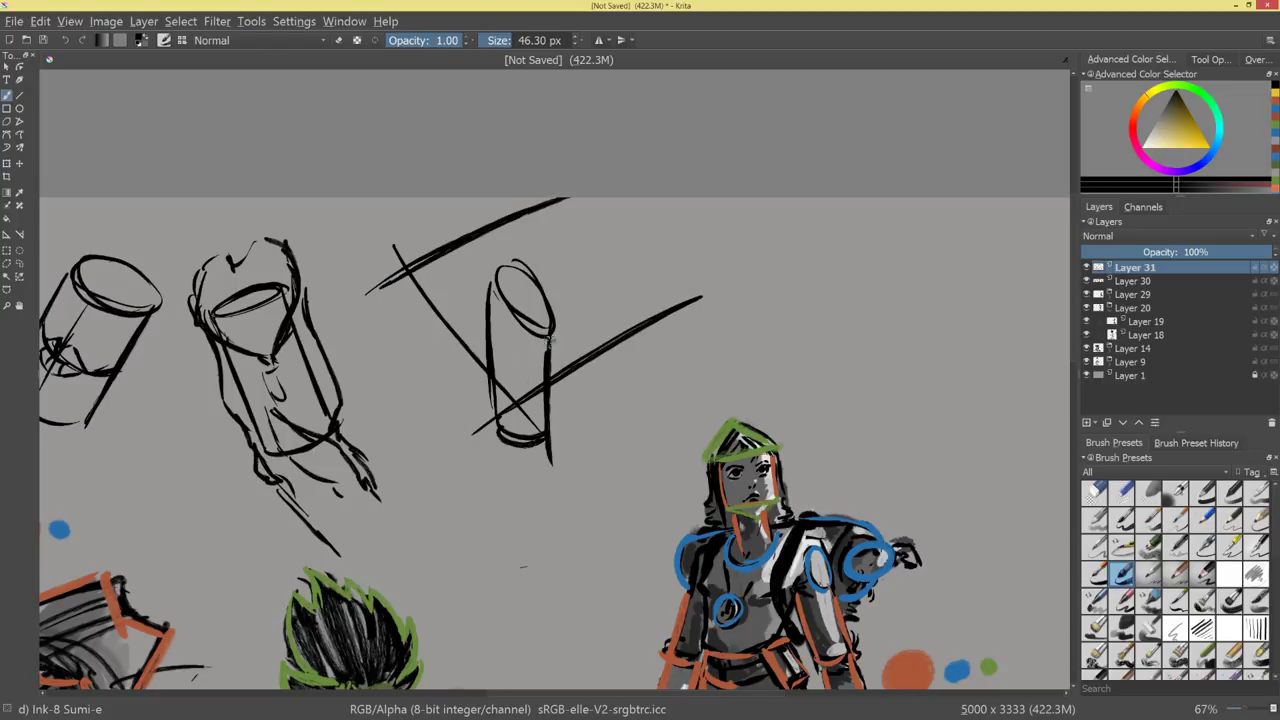
drag(544, 204, 645, 330)
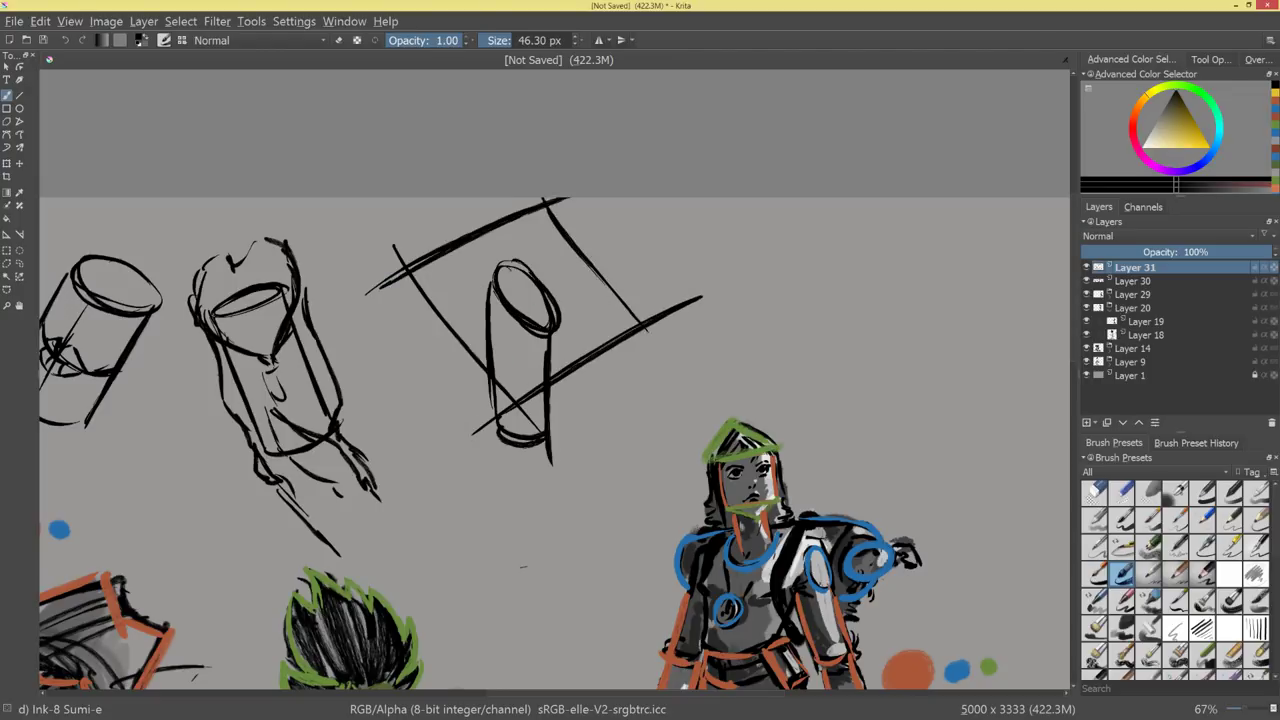
key(ctrl+z)
key(ctrl+z)
key(ctrl+z)
key(ctrl+z)
key(ctrl+z)
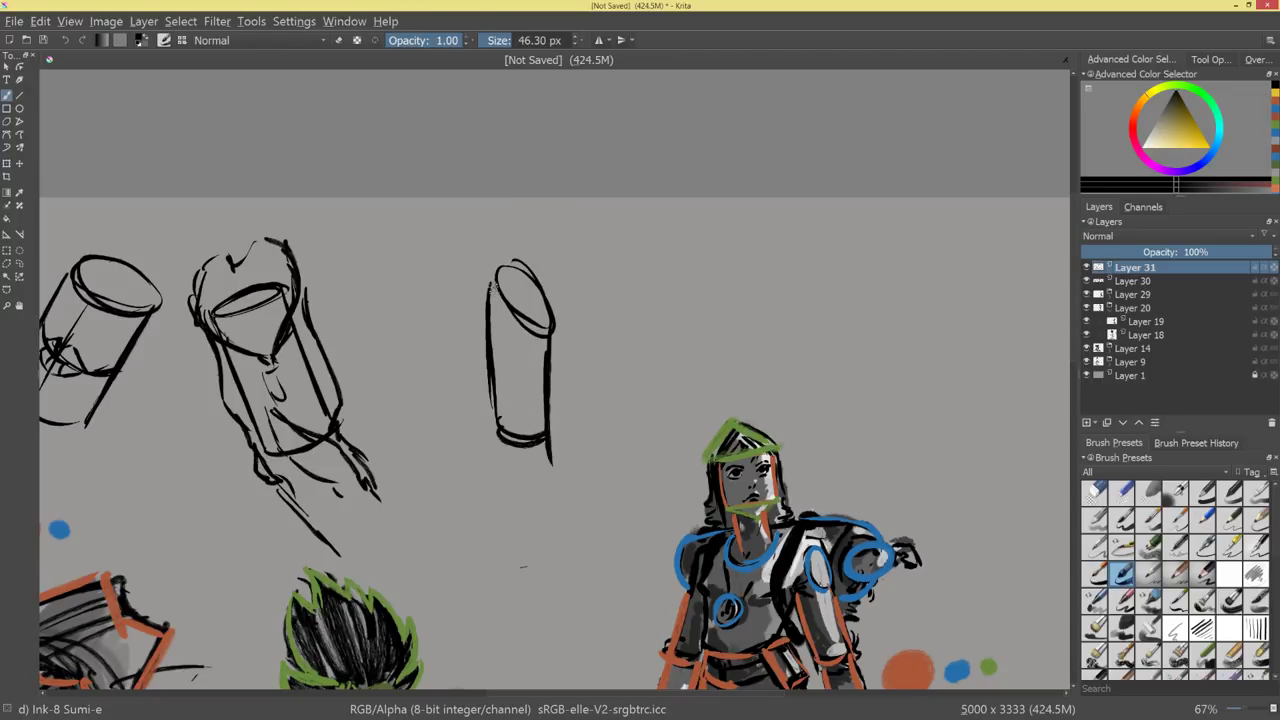
Extend the narrow cylinder into a leg with an upward hip line, a round knee joint and a lower-leg cylinder.
drag(479, 232, 474, 296)
key(ctrl+z)
mouse_move(473, 229)
mouse_down()
mouse_move(481, 294)
mouse_move(546, 432)
mouse_move(507, 469)
mouse_move(568, 490)
mouse_move(556, 504)
mouse_up()
drag(553, 494, 555, 604)
mouse_move(498, 482)
mouse_down()
mouse_move(530, 620)
mouse_move(562, 598)
mouse_move(565, 578)
mouse_up()
drag(548, 490, 552, 610)
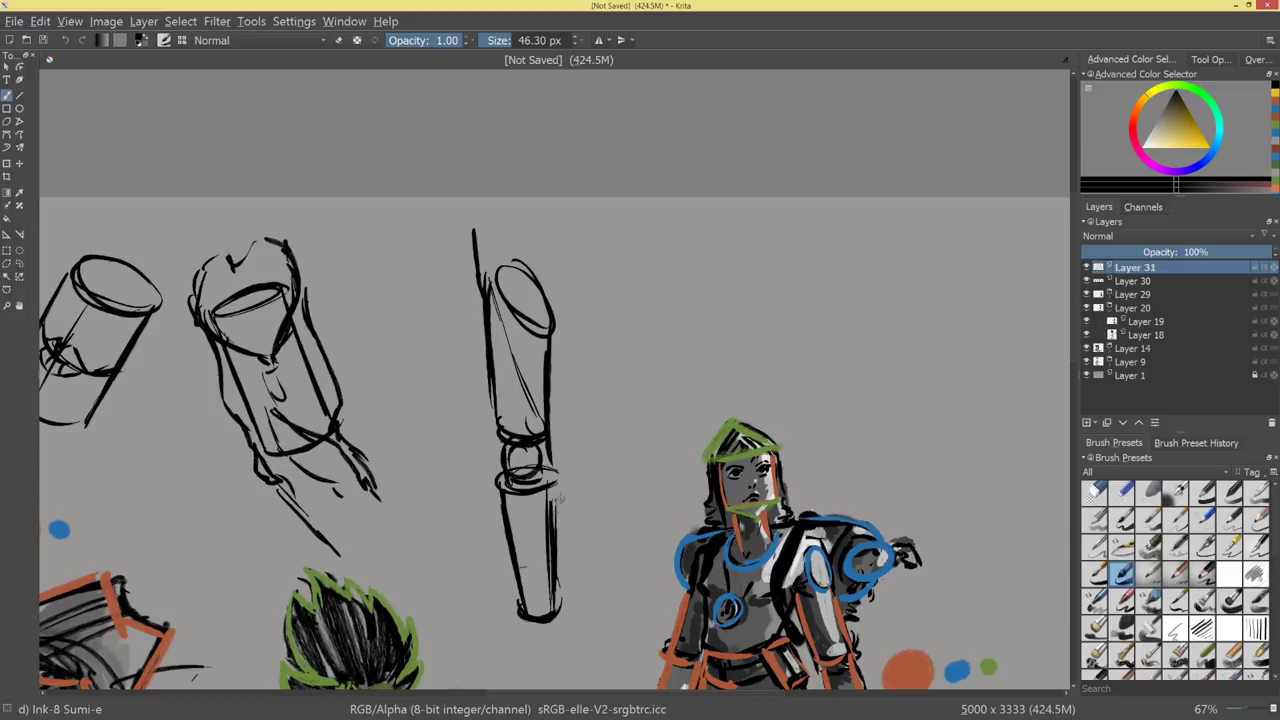
Reinforce the leg's outer contours along the thigh, knee and shin.
drag(560, 497, 564, 615)
mouse_move(474, 282)
mouse_down()
mouse_move(495, 424)
mouse_move(530, 452)
mouse_move(505, 520)
mouse_move(522, 608)
mouse_up()
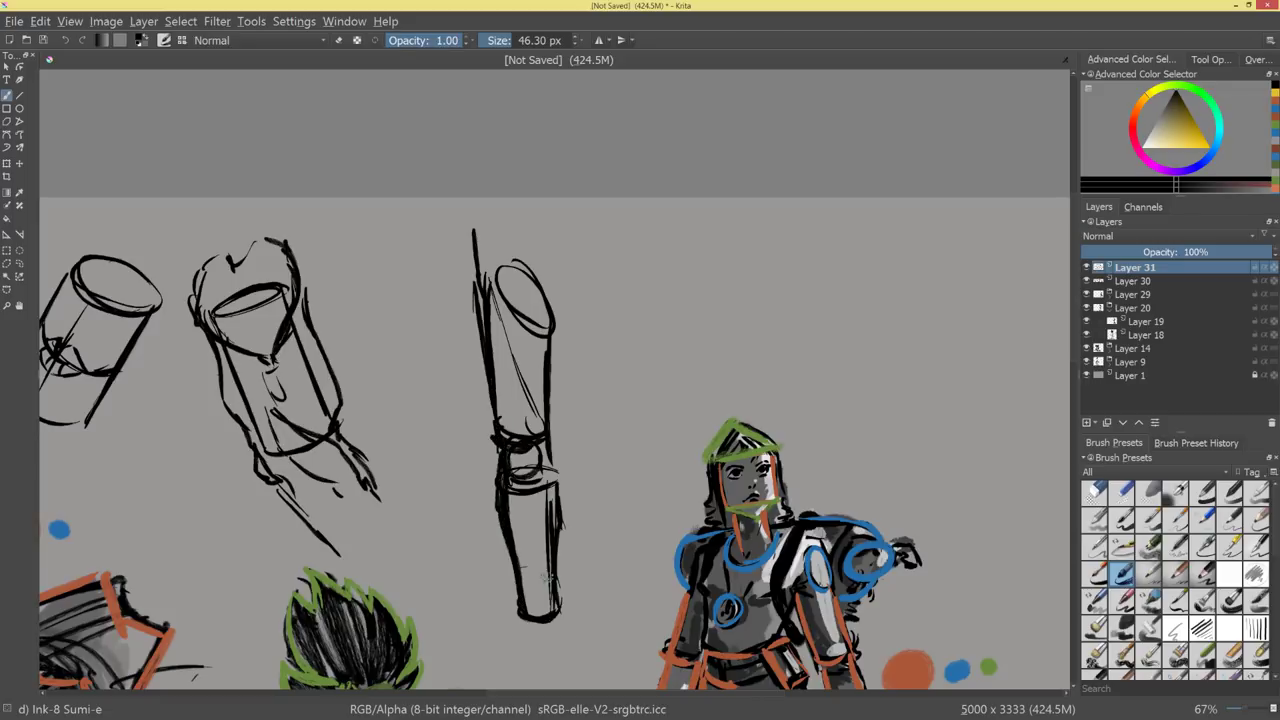
drag(553, 506, 565, 612)
drag(548, 368, 553, 432)
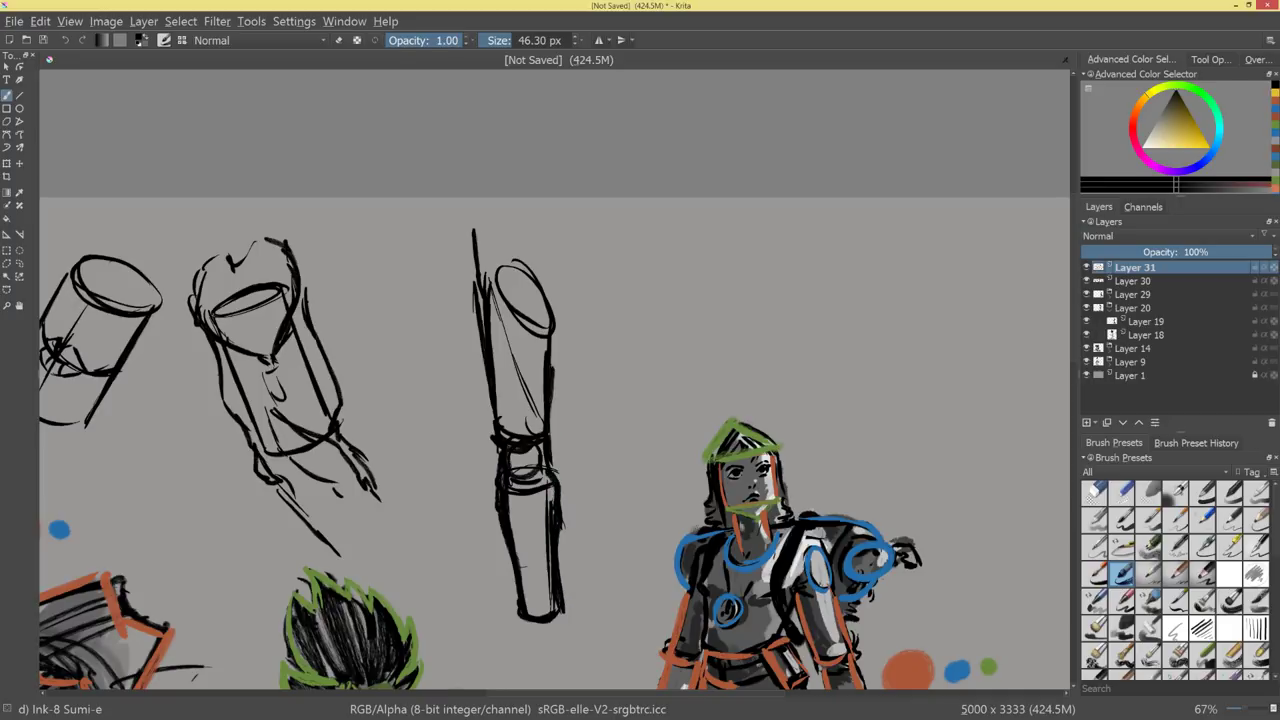
drag(556, 328, 551, 398)
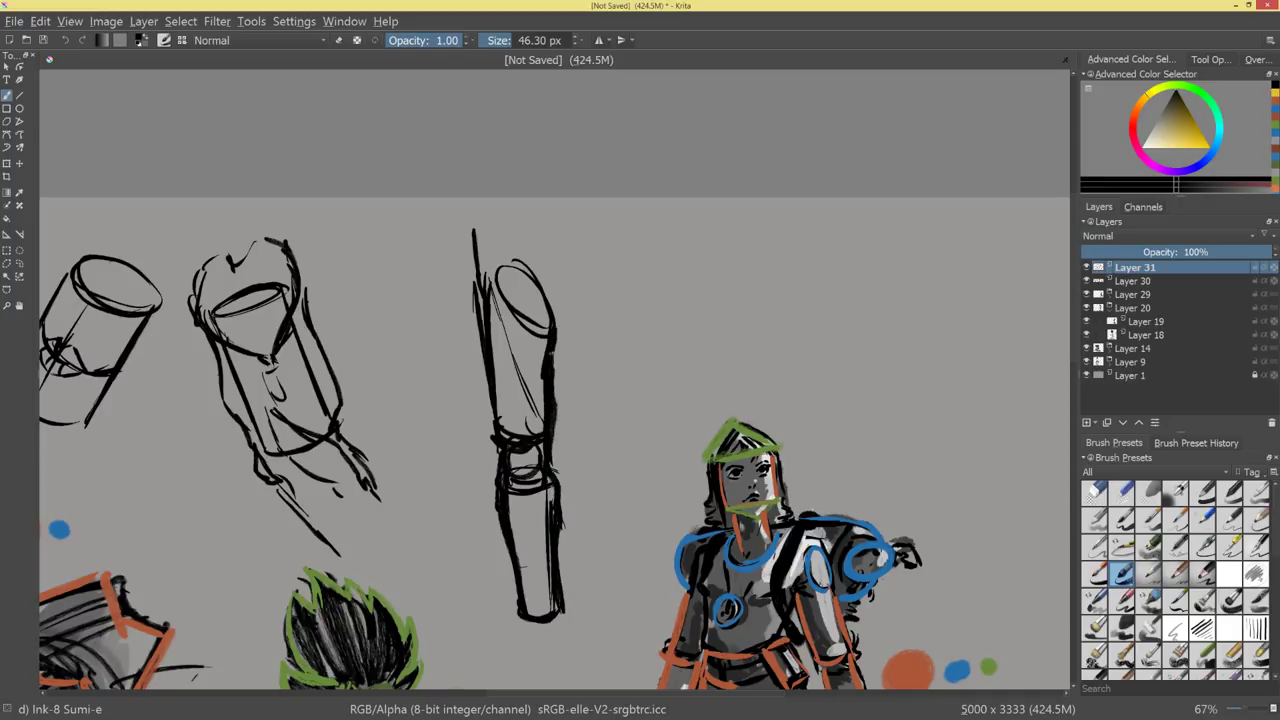
Draw a wide pelvis ellipse above the leg, with short crotch lines beside the thigh's slanted top.
drag(536, 290, 546, 346)
mouse_move(488, 242)
mouse_down()
mouse_move(539, 312)
mouse_move(507, 278)
mouse_up()
mouse_move(491, 226)
mouse_down()
mouse_move(484, 257)
mouse_move(594, 249)
mouse_up()
mouse_move(501, 241)
mouse_down()
mouse_move(599, 239)
mouse_move(572, 321)
mouse_up()
drag(622, 250, 606, 414)
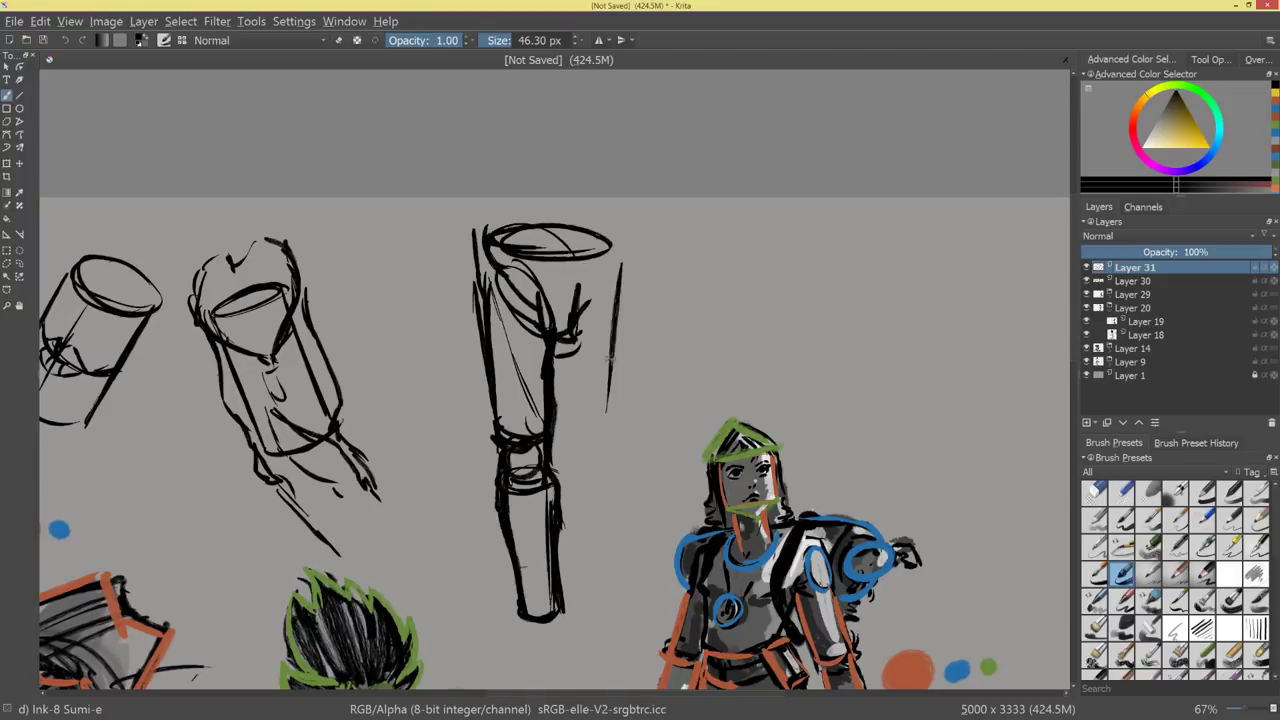
drag(618, 272, 604, 420)
drag(583, 342, 576, 432)
key(ctrl+z)
key(ctrl+z)
key(ctrl+z)
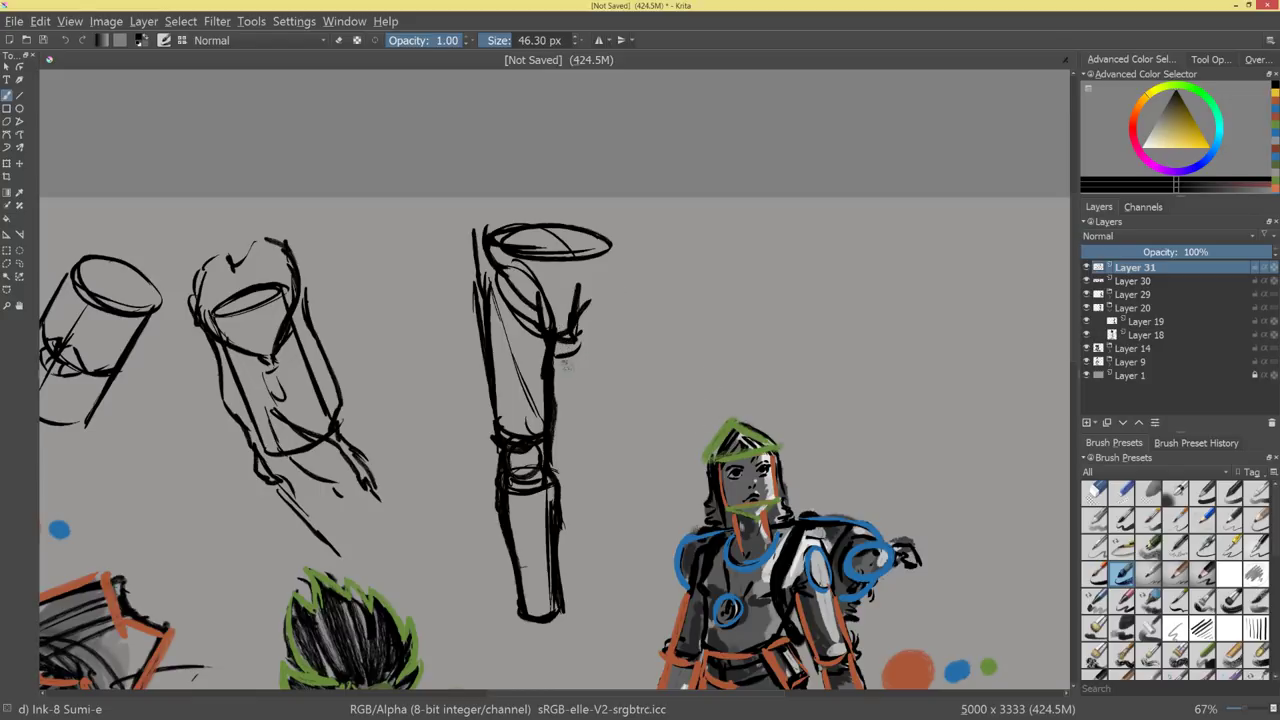
Draw the second thigh as a short cylinder beside the leg, and extend the hip line above the pelvis ellipse.
mouse_move(580, 345)
mouse_down()
mouse_move(578, 440)
mouse_move(618, 438)
mouse_up()
drag(627, 260, 621, 444)
drag(628, 235, 622, 373)
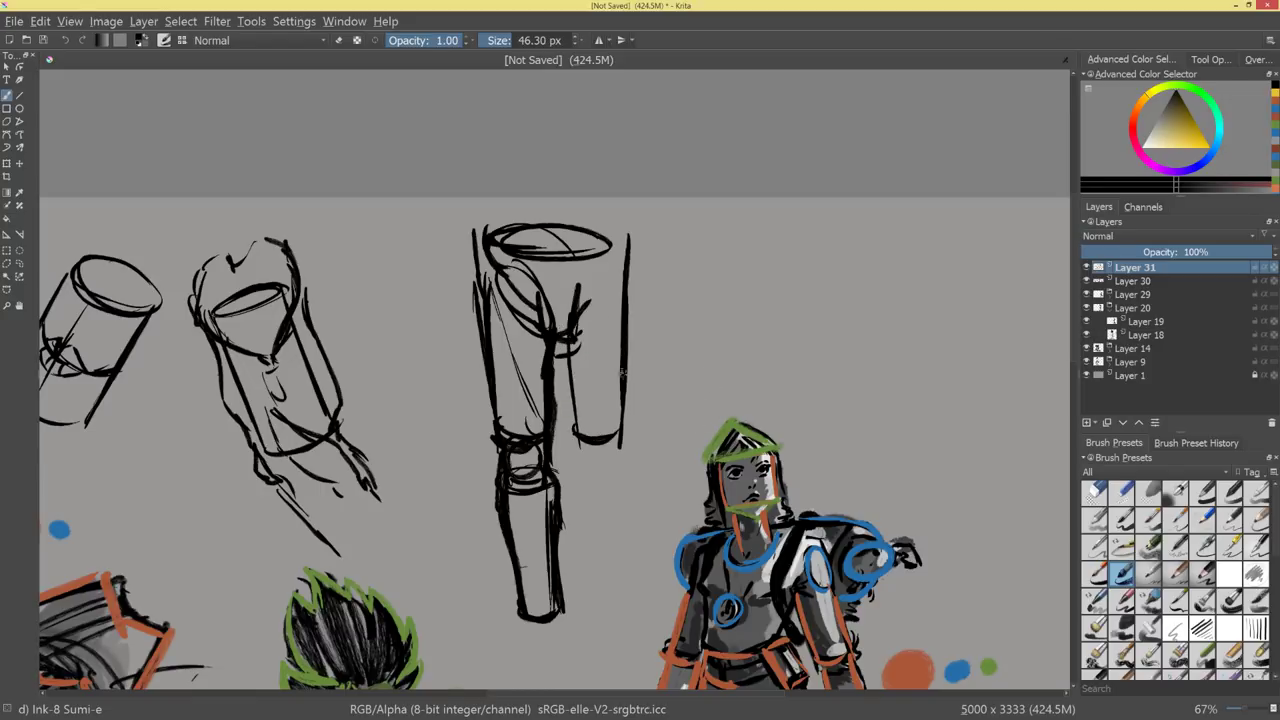
drag(486, 216, 477, 290)
drag(495, 198, 480, 290)
Draw a wedge-shaped foot with a flat base at the lower end of the shin.
mouse_move(732, 338)
mouse_down()
mouse_move(717, 412)
mouse_move(734, 330)
mouse_up()
drag(629, 537, 704, 332)
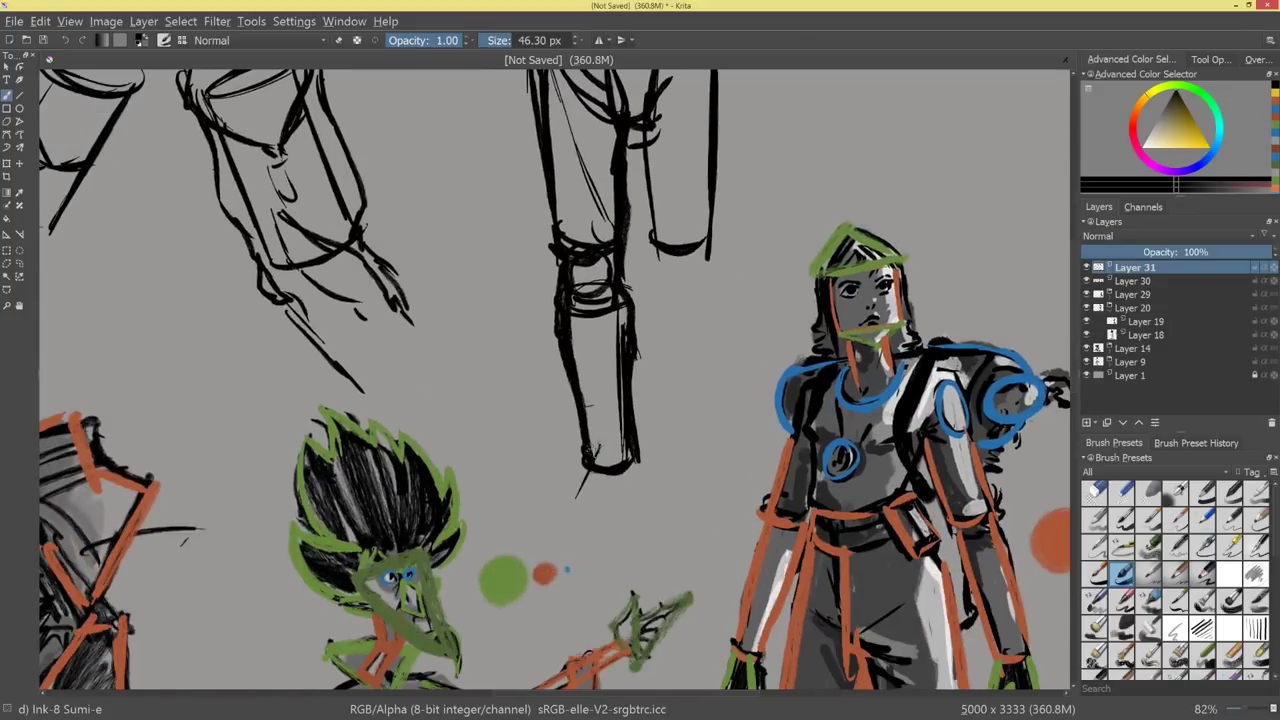
drag(597, 447, 561, 520)
drag(558, 523, 621, 516)
drag(568, 522, 622, 522)
drag(623, 450, 622, 523)
mouse_move(629, 450)
mouse_down()
mouse_move(630, 526)
mouse_move(556, 530)
mouse_up()
drag(550, 532, 622, 530)
mouse_move(628, 472)
mouse_down()
mouse_move(630, 534)
mouse_move(616, 535)
mouse_up()
Draw a separate wedge-shaped foot block in the empty space above the armoured woman, with a brush of about 30 px.
drag(711, 503, 713, 555)
drag(806, 300, 727, 455)
drag(764, 425, 774, 376)
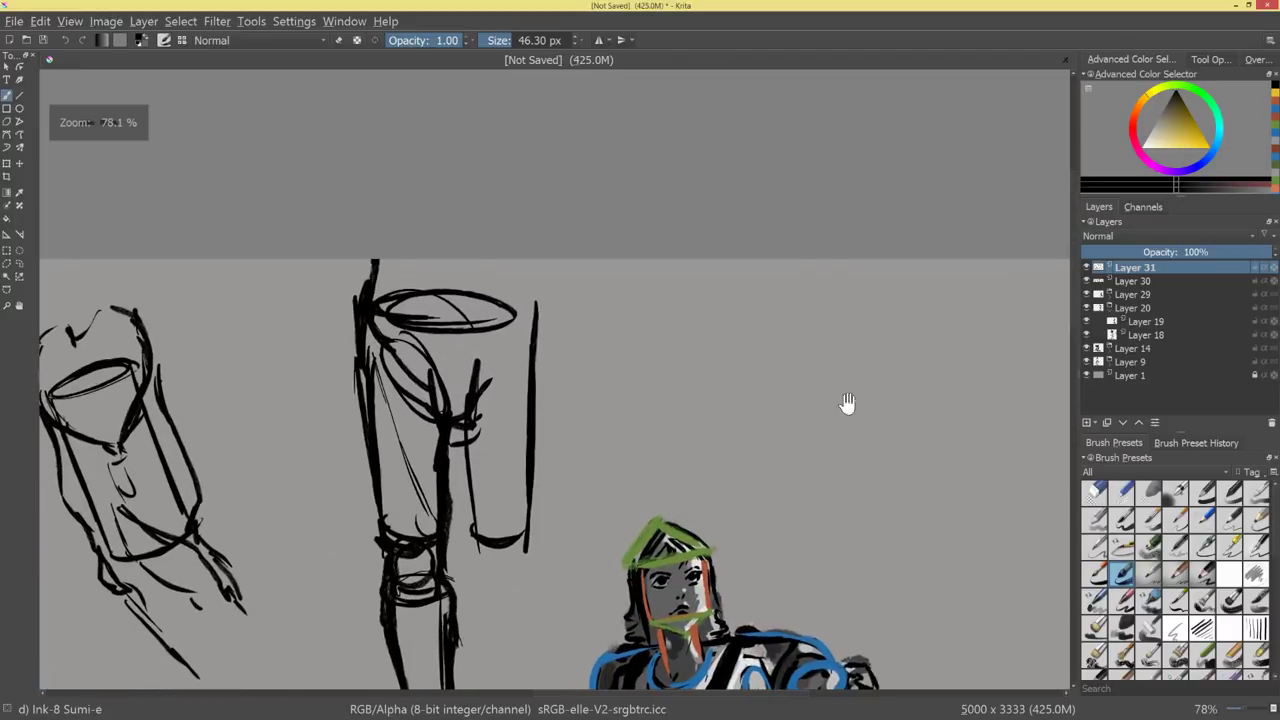
drag(847, 403, 749, 343)
key(bracketleft)
mouse_move(810, 281)
mouse_down()
mouse_move(723, 362)
mouse_move(790, 365)
mouse_move(890, 280)
mouse_move(872, 300)
mouse_up()
mouse_move(862, 296)
mouse_down()
mouse_move(790, 368)
mouse_move(808, 352)
mouse_up()
drag(870, 287, 868, 344)
drag(786, 368, 876, 344)
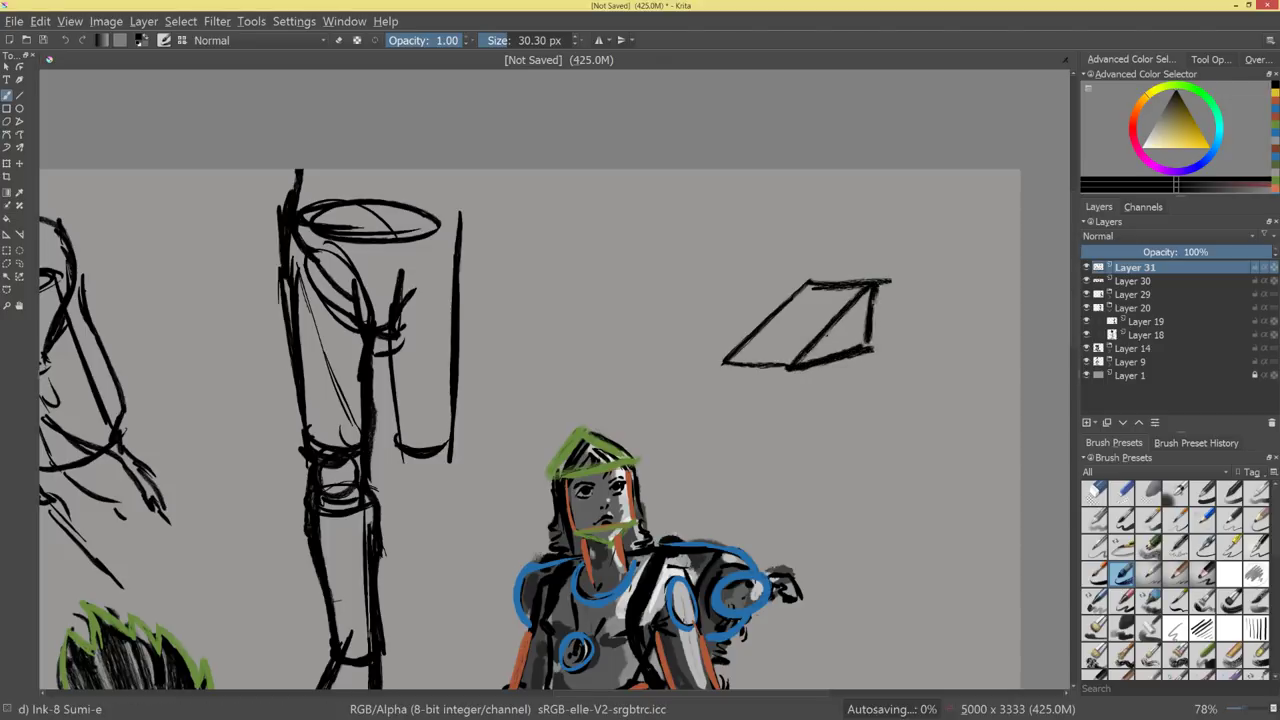
Thicken the foot block's edges and add a flat toe box at its front, undoing the stray horizontal stroke.
drag(872, 288, 800, 364)
drag(808, 283, 704, 376)
drag(698, 352, 800, 348)
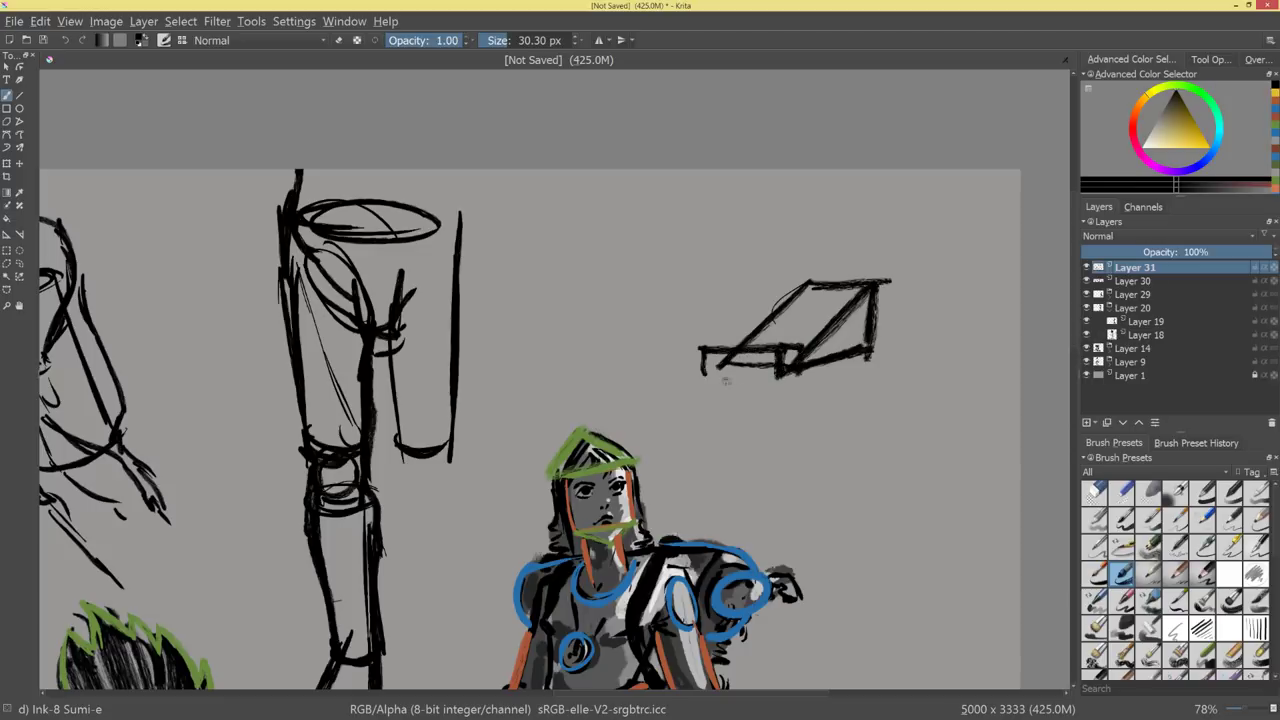
drag(704, 373, 788, 371)
mouse_move(808, 282)
mouse_down()
mouse_move(730, 352)
mouse_move(872, 316)
mouse_move(802, 362)
mouse_up()
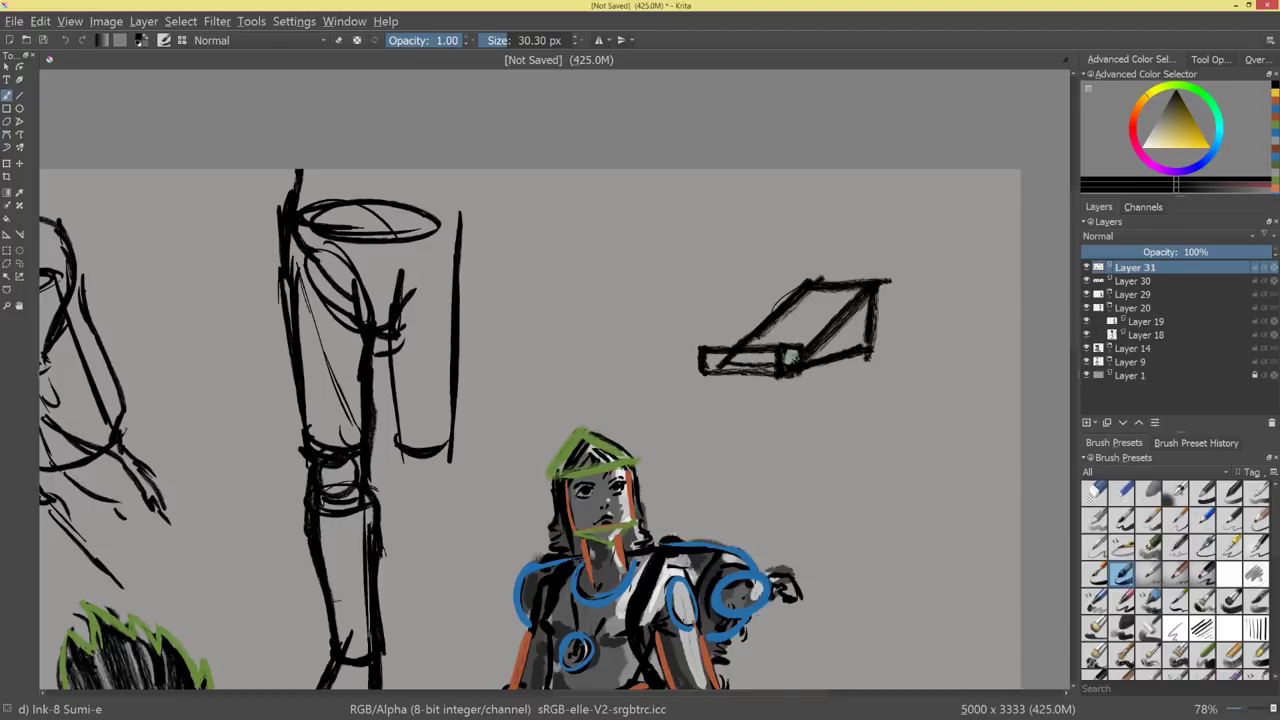
mouse_move(791, 350)
mouse_down()
mouse_move(848, 331)
mouse_move(929, 355)
mouse_up()
key(ctrl+z)
Fade the foot block to light grey with a large eraser of about 357 px at reduced opacity, and restore full opacity.
key(e)
mouse_move(820, 352)
mouse_down()
mouse_move(903, 366)
mouse_move(815, 340)
mouse_up()
key(ctrl+z)
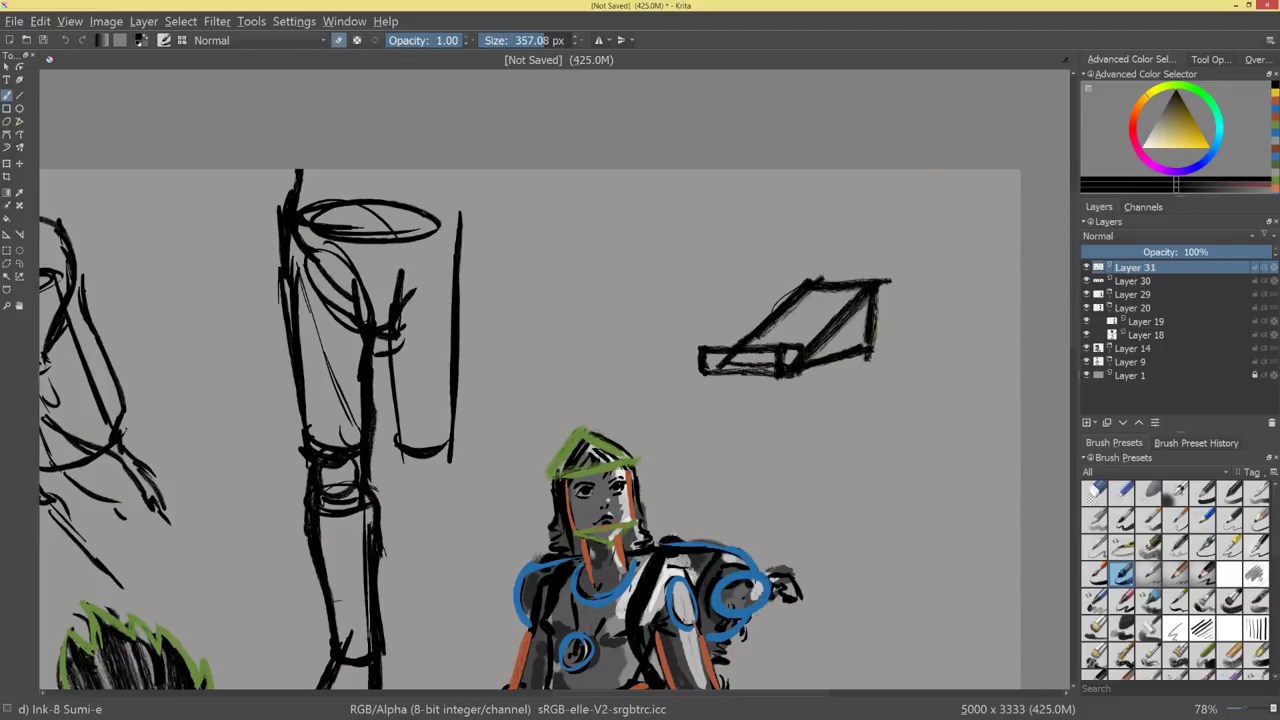
mouse_move(443, 41)
mouse_down()
mouse_move(408, 37)
mouse_move(437, 42)
mouse_move(426, 43)
mouse_up()
mouse_move(838, 325)
mouse_down()
mouse_move(757, 322)
mouse_move(742, 300)
mouse_move(757, 302)
mouse_move(794, 390)
mouse_move(863, 331)
mouse_move(735, 365)
mouse_move(918, 347)
mouse_move(765, 330)
mouse_up()
drag(422, 40, 593, 41)
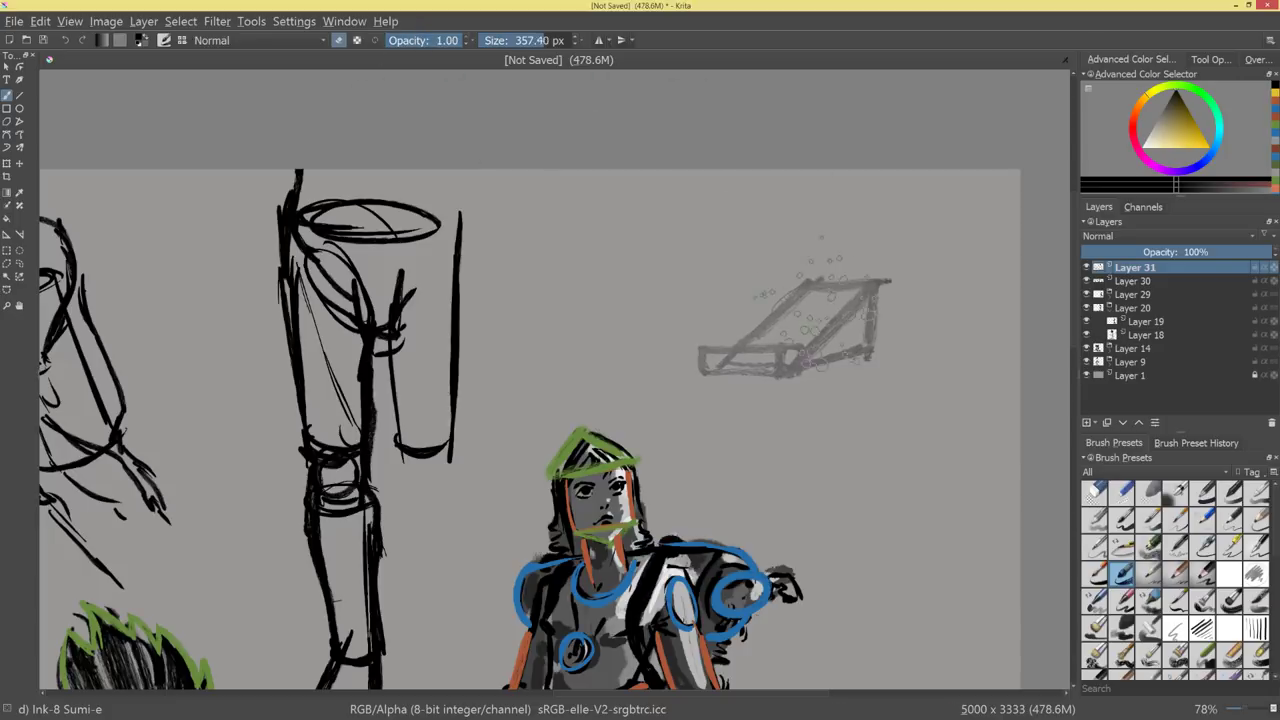
Draw a black foot with toes, sole and heel over the faded block, with a brush of about 42 px.
drag(786, 337, 601, 337)
key(bracketleft)
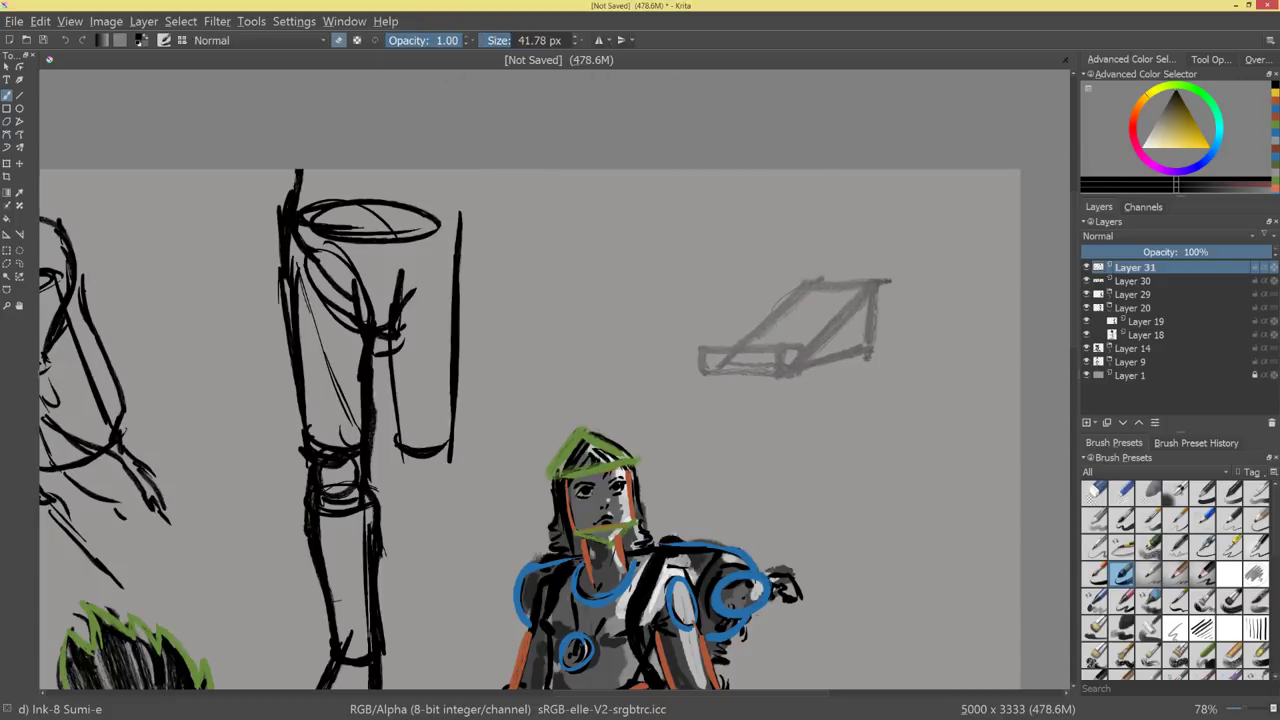
key(e)
mouse_move(818, 264)
mouse_down()
mouse_move(794, 302)
mouse_move(705, 360)
mouse_move(732, 346)
mouse_move(731, 361)
mouse_move(746, 362)
mouse_move(797, 350)
mouse_move(775, 372)
mouse_move(795, 356)
mouse_move(829, 354)
mouse_up()
key(ctrl+z)
key(ctrl+z)
key(ctrl+z)
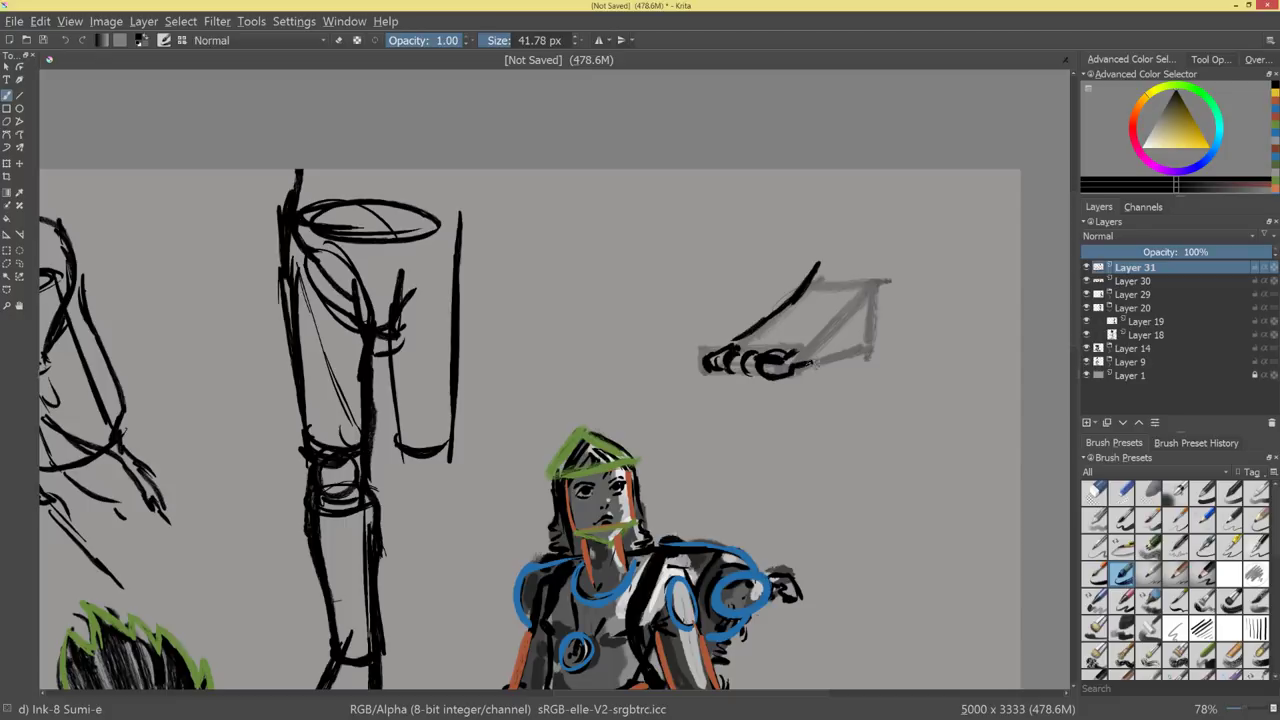
drag(806, 370, 882, 346)
drag(872, 274, 884, 335)
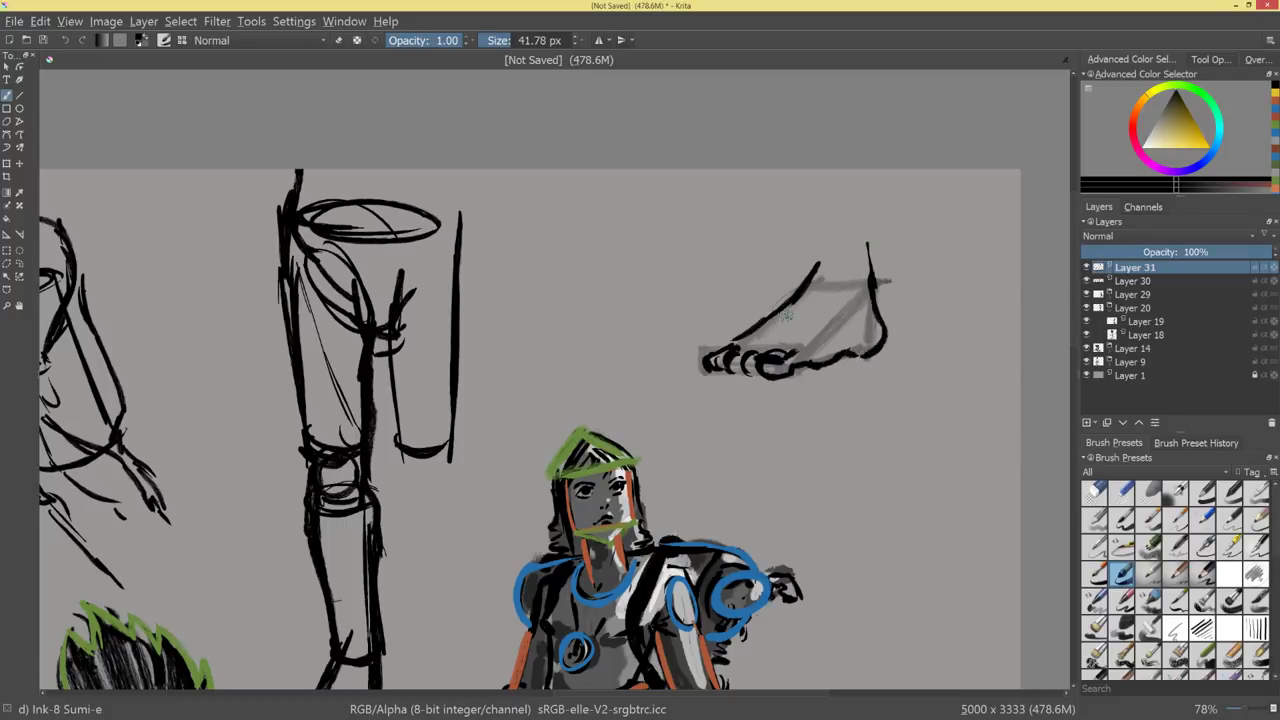
Erase the foot's instep and toe contour, redraw them in black with a brush of about 42 px, and close the ankle with an oval.
key(e)
mouse_move(787, 315)
mouse_down()
mouse_move(710, 360)
mouse_move(728, 350)
mouse_up()
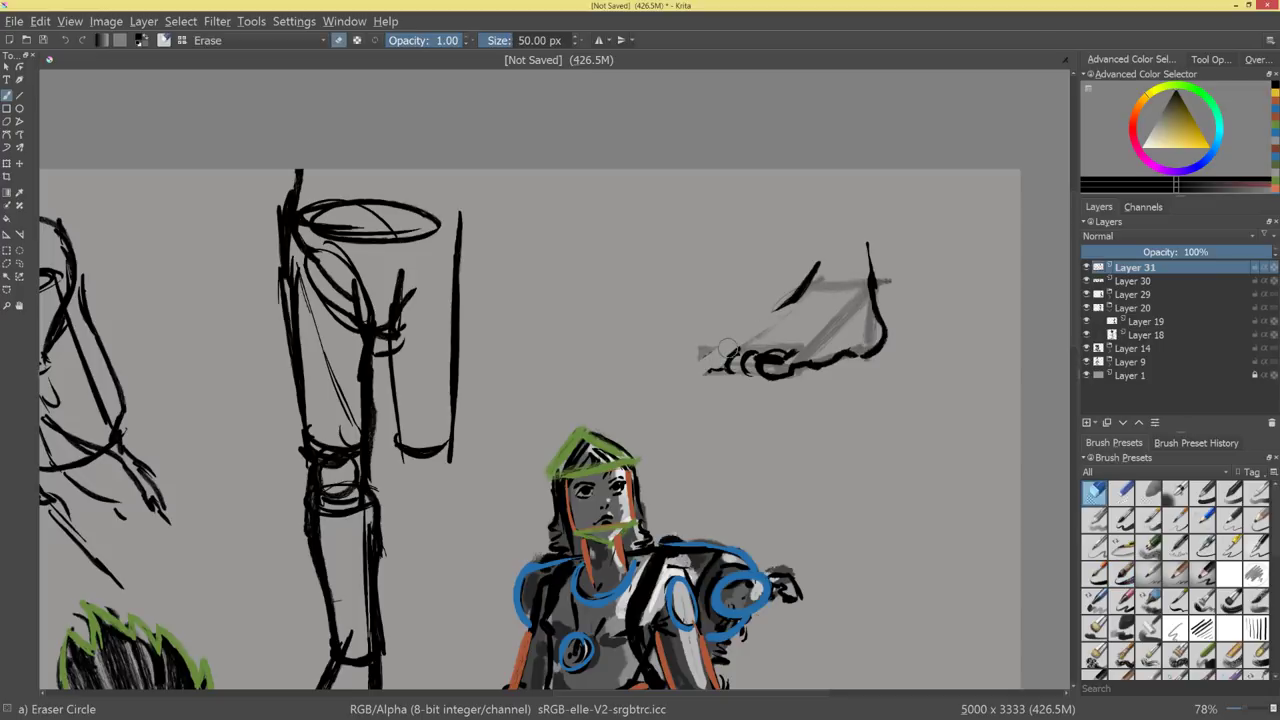
key(e)
mouse_move(810, 250)
mouse_down()
mouse_move(811, 266)
mouse_move(870, 262)
mouse_move(815, 255)
mouse_move(888, 254)
mouse_move(882, 328)
mouse_up()
mouse_move(797, 292)
mouse_down()
mouse_move(706, 362)
mouse_move(798, 288)
mouse_up()
drag(842, 352, 869, 350)
mouse_move(709, 354)
mouse_down()
mouse_move(726, 366)
mouse_move(712, 370)
mouse_up()
mouse_move(921, 369)
mouse_down()
mouse_move(860, 444)
mouse_move(935, 326)
mouse_up()
drag(711, 338, 690, 355)
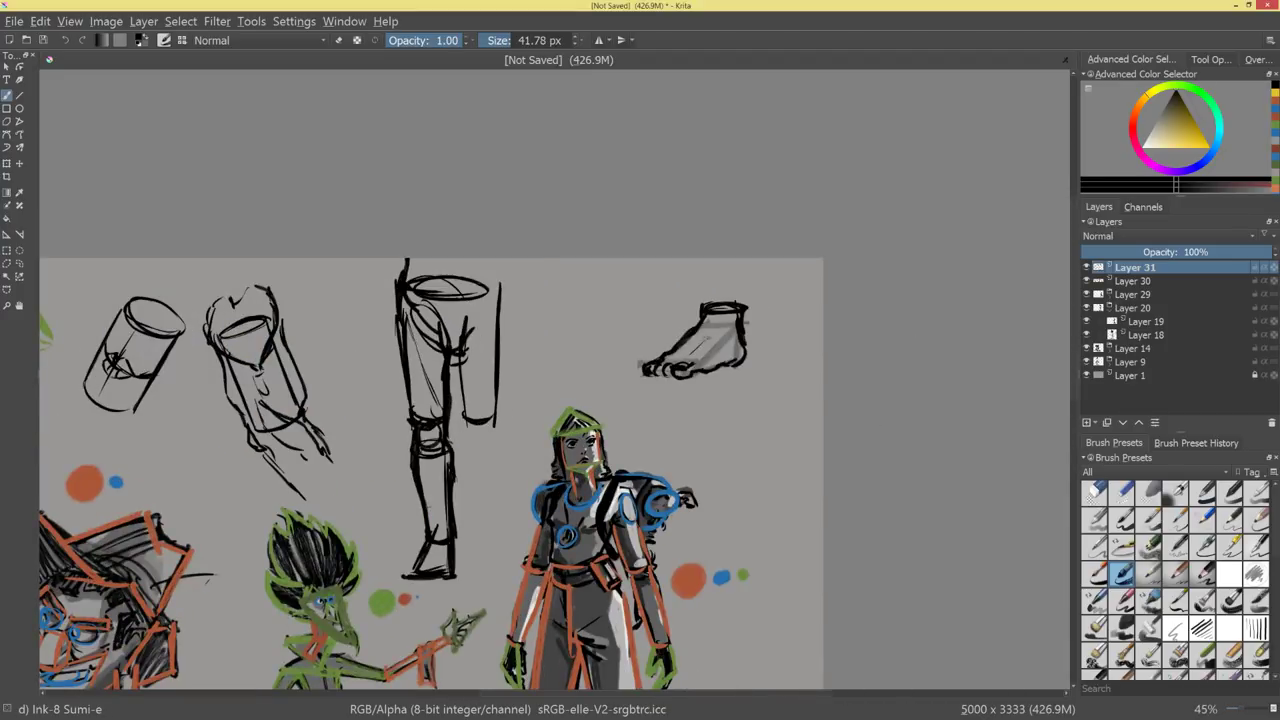
Draw a black block with a row of four finger ovals along its front, below the foot sketch.
mouse_move(792, 438)
mouse_down()
mouse_move(754, 508)
mouse_move(783, 425)
mouse_move(747, 385)
mouse_move(705, 374)
mouse_move(741, 362)
mouse_up()
mouse_move(678, 390)
mouse_down()
mouse_move(738, 364)
mouse_move(693, 424)
mouse_move(758, 390)
mouse_up()
drag(692, 422, 768, 385)
mouse_move(748, 359)
mouse_down()
mouse_move(769, 386)
mouse_move(678, 362)
mouse_move(650, 380)
mouse_move(678, 372)
mouse_move(686, 398)
mouse_move(654, 416)
mouse_up()
mouse_move(654, 414)
mouse_down()
mouse_move(690, 424)
mouse_move(684, 410)
mouse_move(764, 362)
mouse_move(638, 386)
mouse_up()
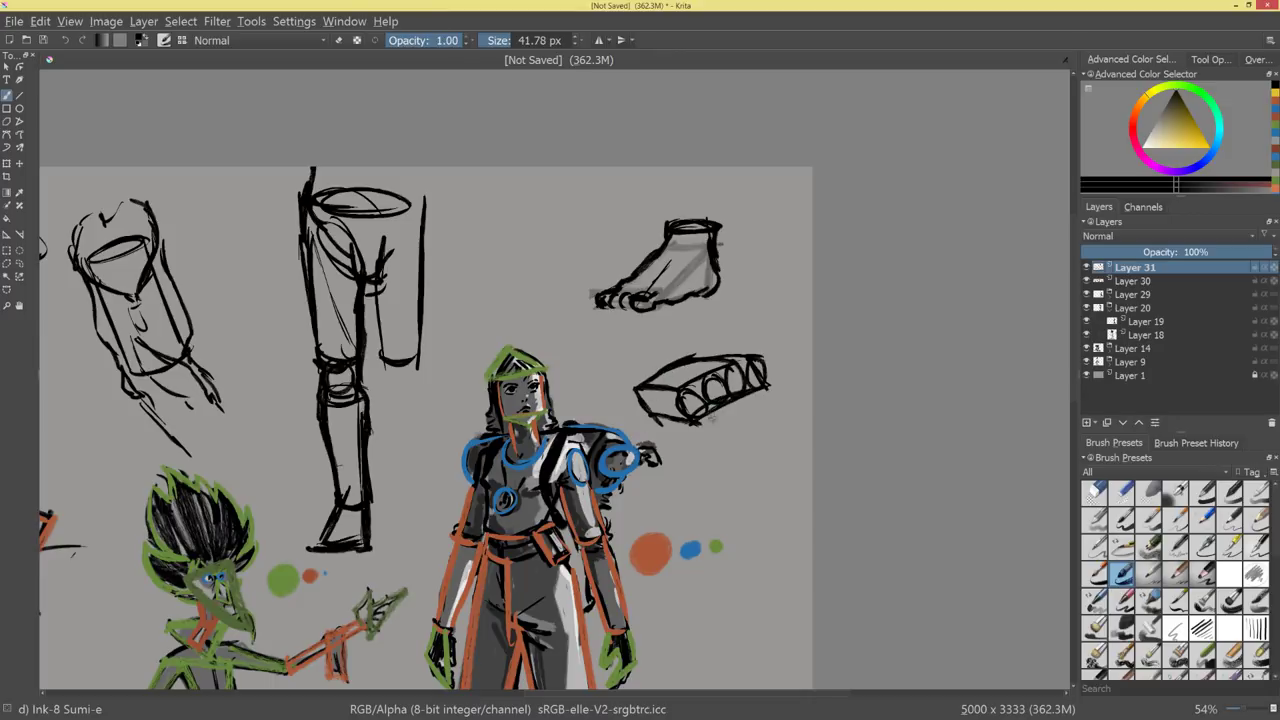
Extend the ovals into curled finger segments, add the thumb side, and reinforce the block's upper edge to form a fist.
drag(694, 424, 710, 462)
mouse_move(706, 408)
mouse_down()
mouse_move(720, 444)
mouse_move(744, 440)
mouse_up()
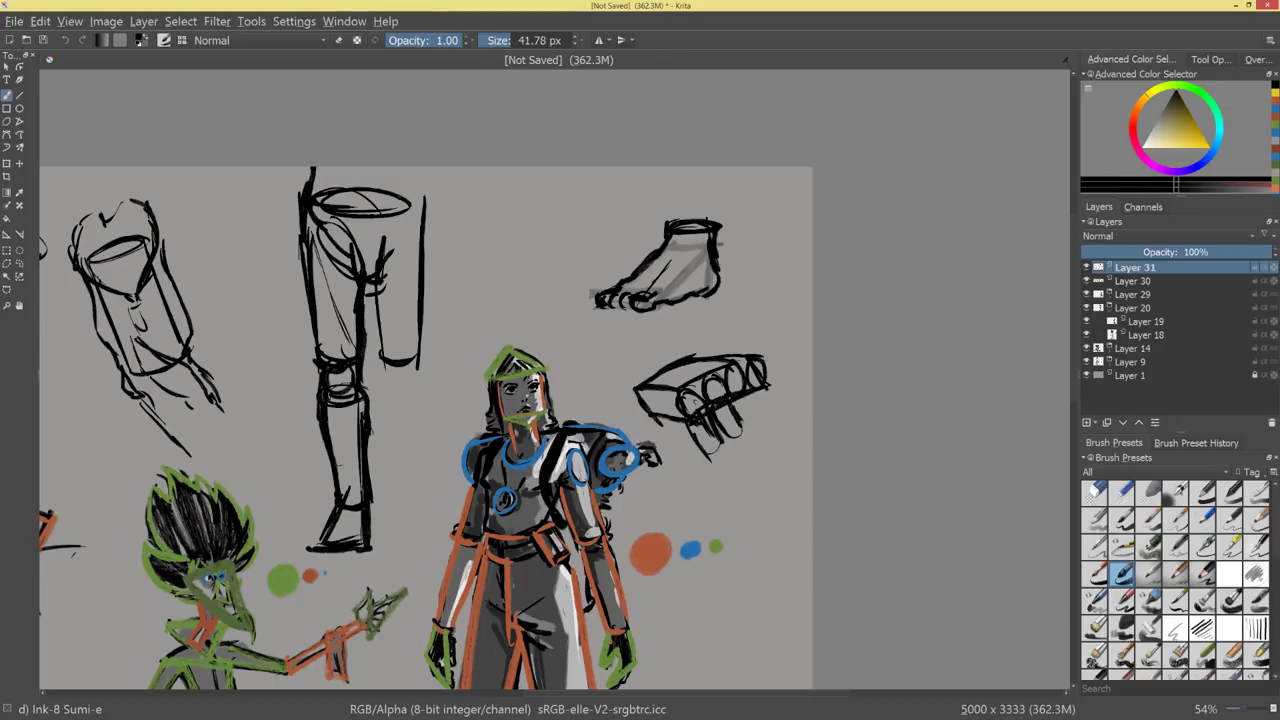
mouse_move(752, 394)
mouse_down()
mouse_move(762, 420)
mouse_move(780, 416)
mouse_up()
drag(708, 452, 674, 435)
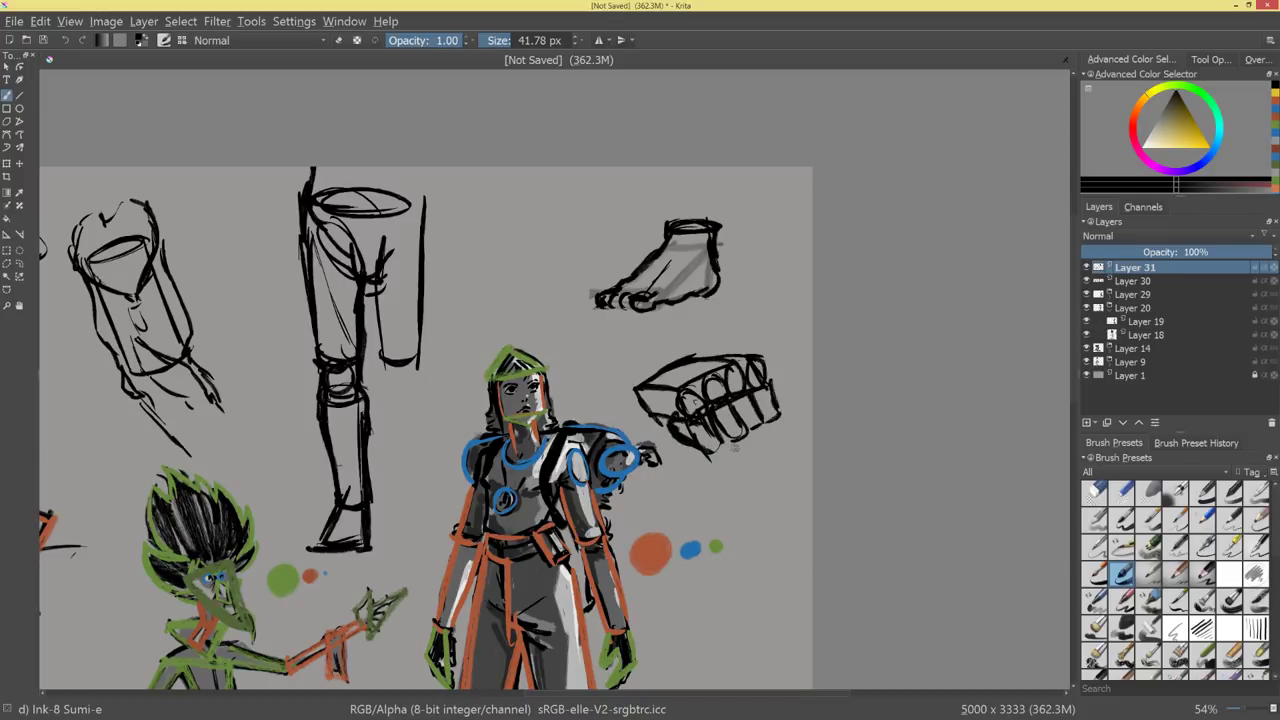
mouse_move(718, 422)
mouse_down()
mouse_move(732, 450)
mouse_move(776, 400)
mouse_move(752, 362)
mouse_move(672, 354)
mouse_move(646, 372)
mouse_move(632, 360)
mouse_up()
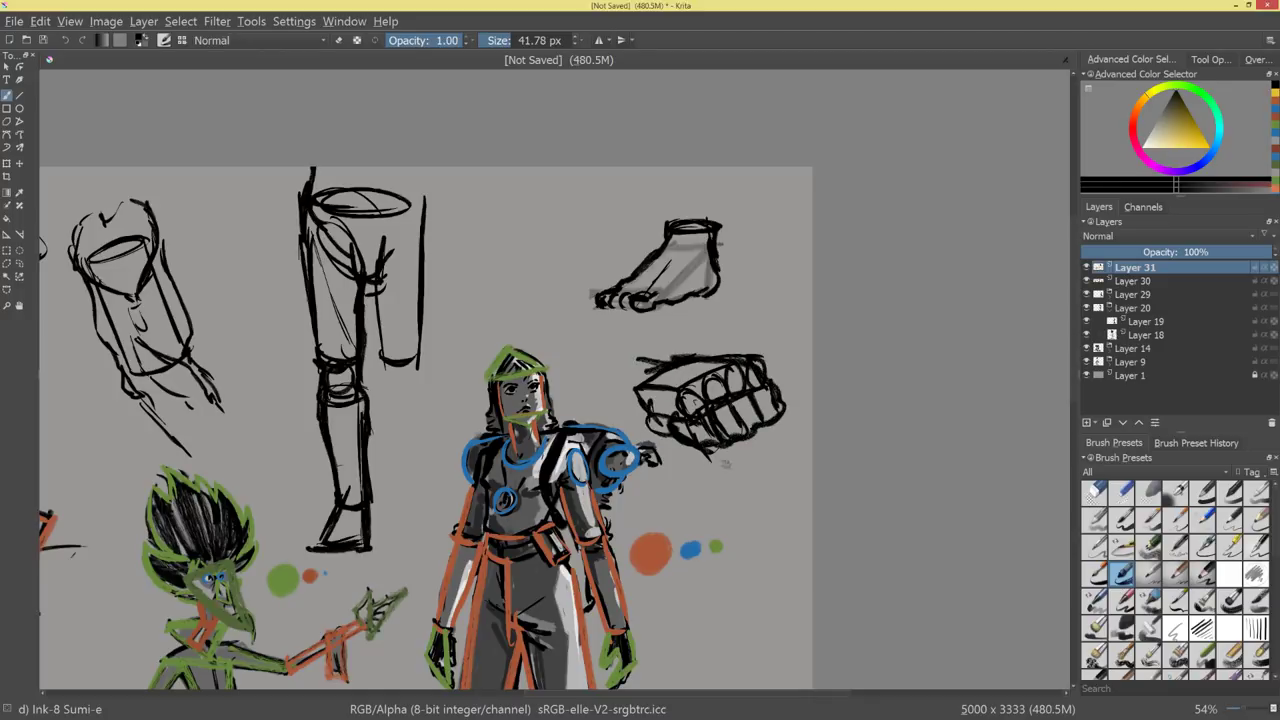
drag(708, 353, 765, 356)
Draw an eyeball circle with upper and lower eyelids wrapped around it, between the armoured woman and the canvas edge.
mouse_move(852, 468)
mouse_down()
mouse_move(814, 486)
mouse_move(853, 475)
mouse_up()
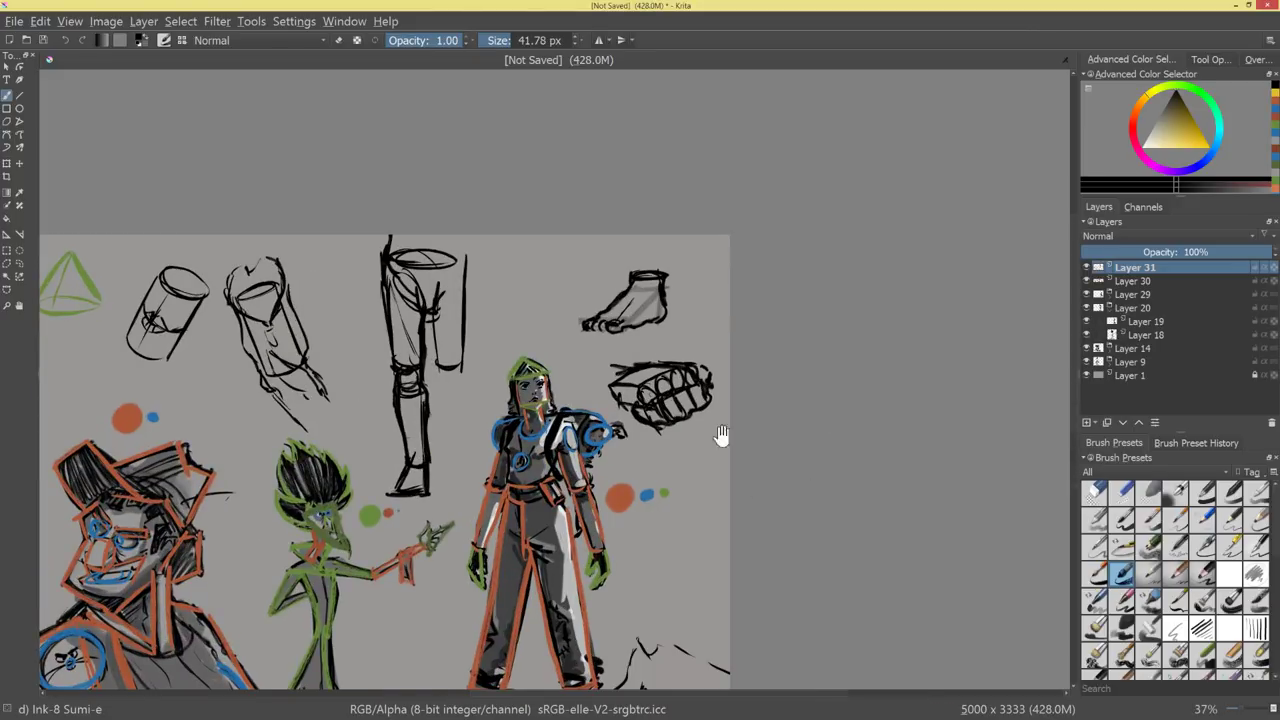
scroll(723, 437, up, 4)
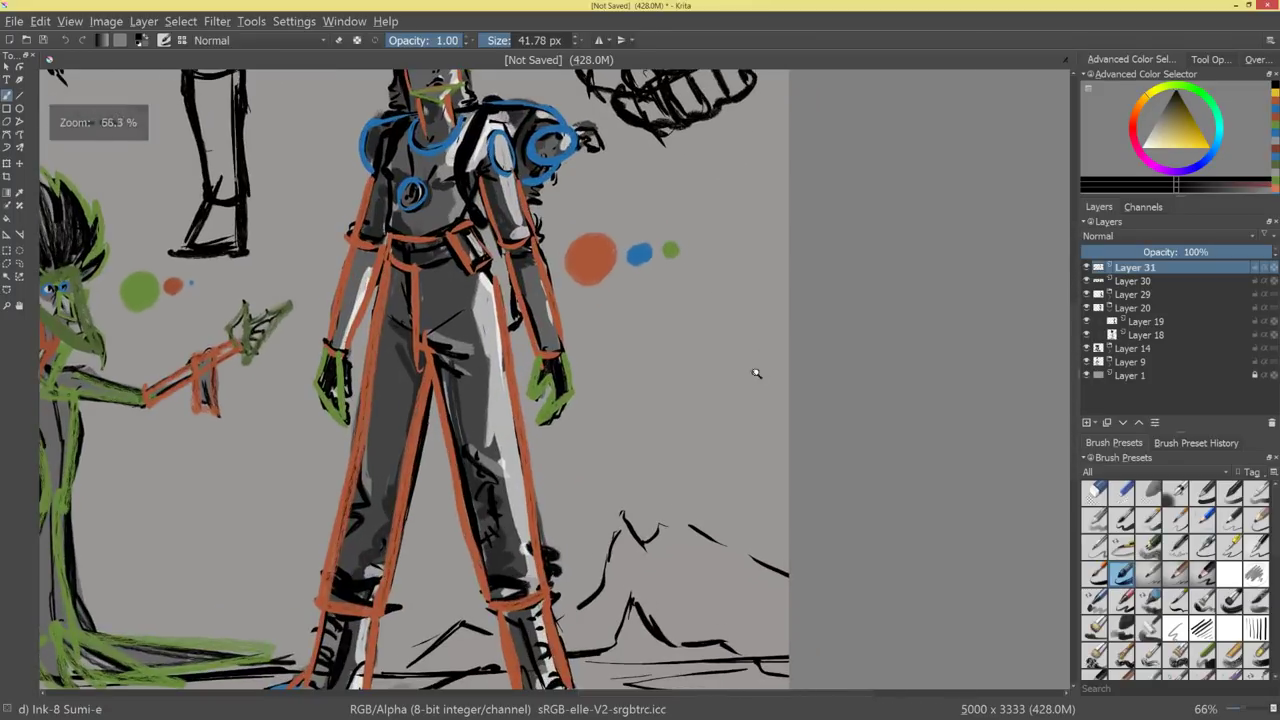
mouse_move(665, 326)
mouse_down()
mouse_move(672, 433)
mouse_move(724, 396)
mouse_move(719, 372)
mouse_move(722, 400)
mouse_move(718, 350)
mouse_move(688, 416)
mouse_move(702, 405)
mouse_up()
mouse_move(628, 372)
mouse_down()
mouse_move(610, 395)
mouse_move(669, 347)
mouse_move(720, 358)
mouse_move(664, 350)
mouse_move(630, 370)
mouse_up()
mouse_move(686, 348)
mouse_down()
mouse_move(735, 374)
mouse_move(722, 382)
mouse_up()
drag(684, 340, 794, 385)
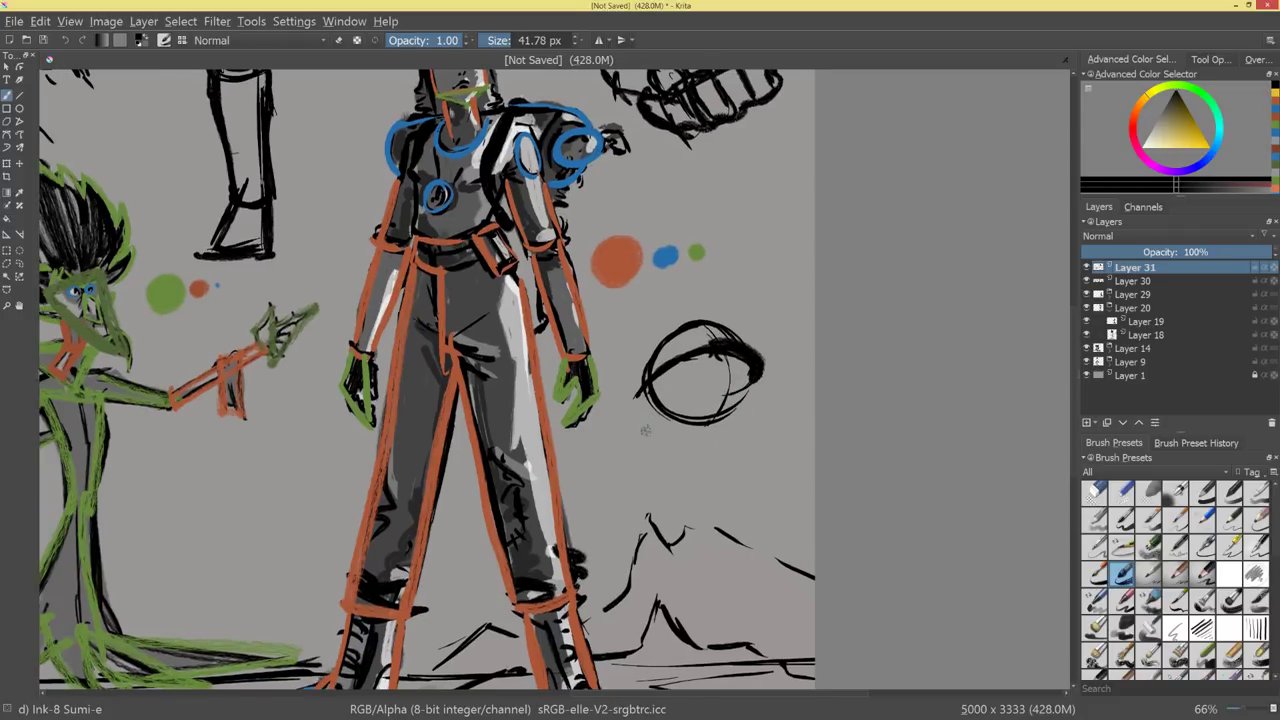
drag(650, 386, 705, 406)
drag(652, 386, 706, 407)
drag(715, 407, 755, 387)
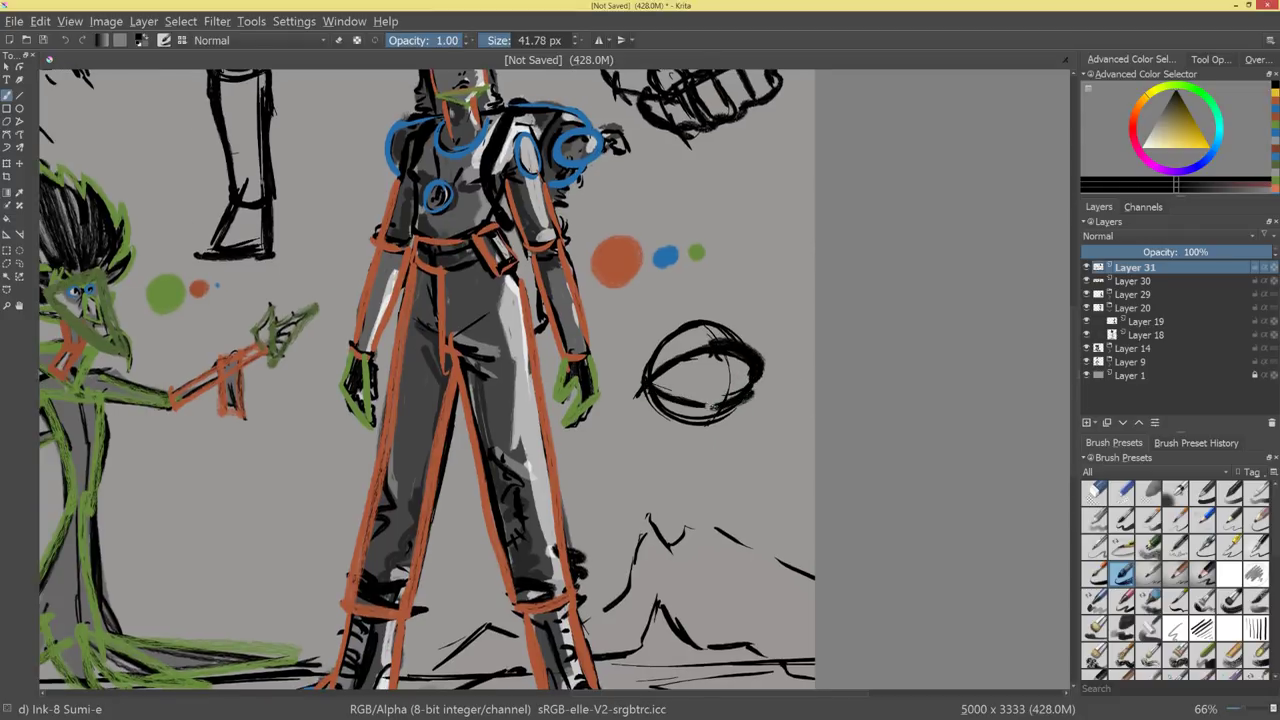
Thicken the lower lid, draw a dark iris and pupil, and add an eyebrow above the eye.
mouse_move(674, 410)
mouse_down()
mouse_move(722, 400)
mouse_move(730, 360)
mouse_move(748, 400)
mouse_up()
mouse_move(708, 352)
mouse_down()
mouse_move(654, 380)
mouse_move(622, 376)
mouse_move(742, 330)
mouse_move(694, 426)
mouse_up()
mouse_move(714, 358)
mouse_down()
mouse_move(708, 404)
mouse_move(690, 400)
mouse_up()
mouse_move(660, 329)
mouse_down()
mouse_move(614, 322)
mouse_move(742, 322)
mouse_up()
mouse_move(758, 322)
mouse_down()
mouse_move(701, 303)
mouse_move(616, 321)
mouse_move(748, 322)
mouse_up()
Select the eye sketch with its eyebrow, scale it down in place, and return to the brush.
mouse_move(795, 402)
mouse_down()
mouse_move(757, 500)
mouse_move(791, 440)
mouse_move(888, 432)
mouse_move(848, 480)
mouse_move(868, 457)
mouse_up()
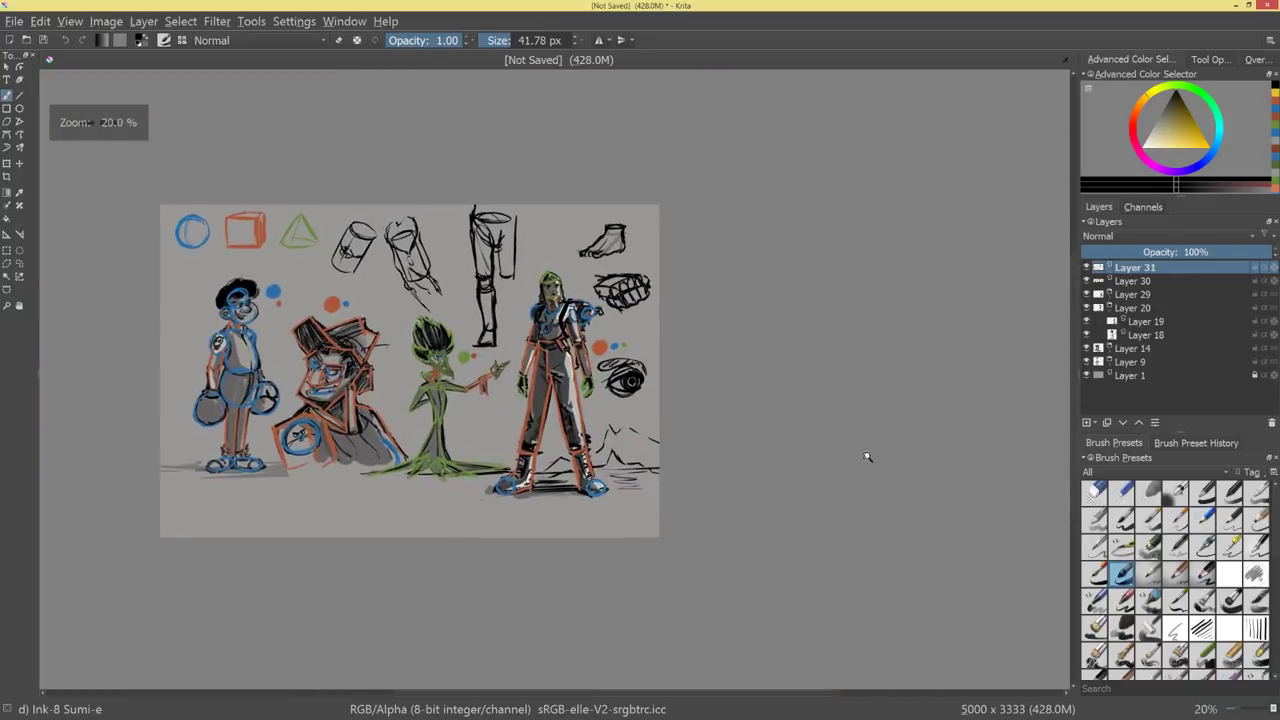
scroll(867, 457, up, 6)
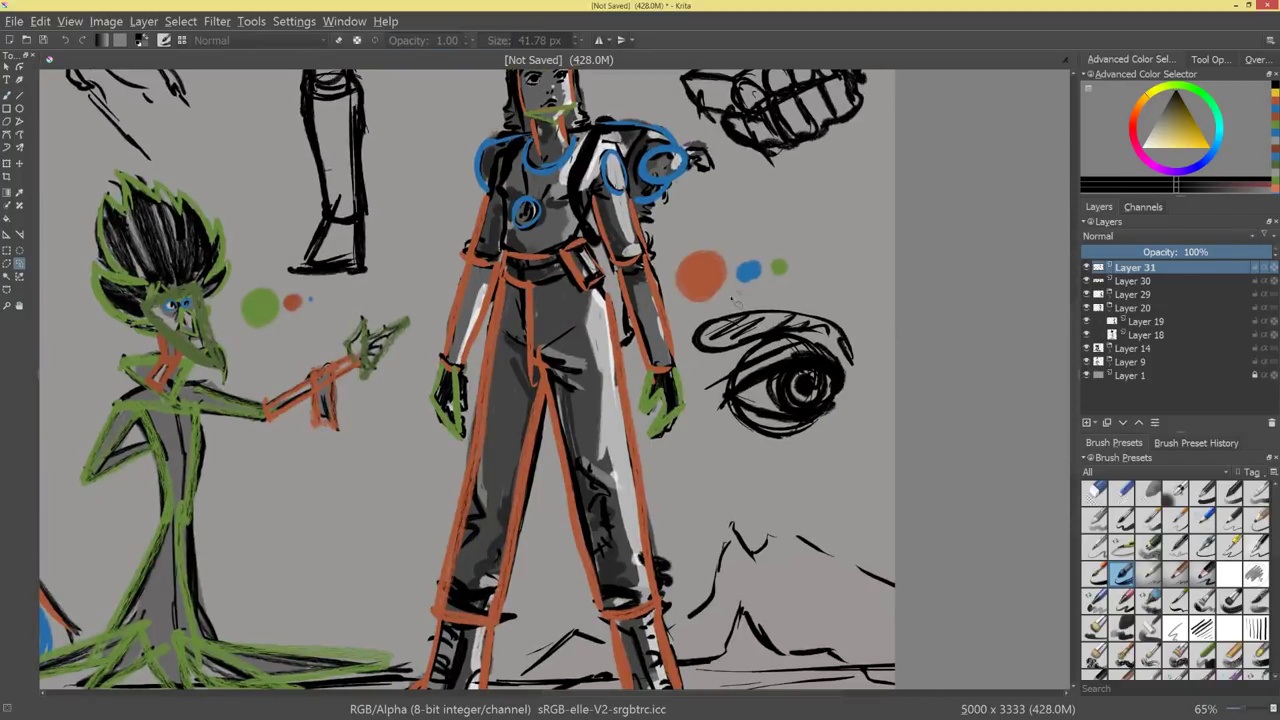
key(ctrl+t)
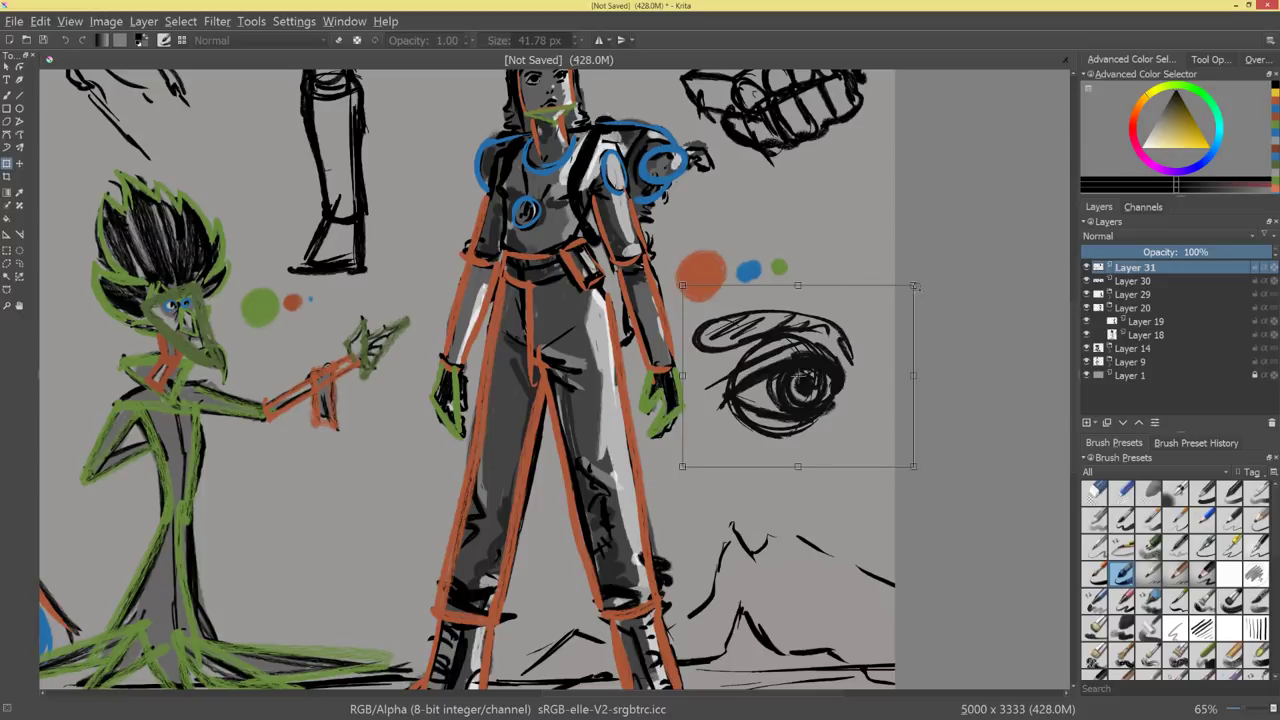
mouse_move(914, 286)
mouse_down()
mouse_move(889, 306)
mouse_move(897, 320)
mouse_up()
key(Return)
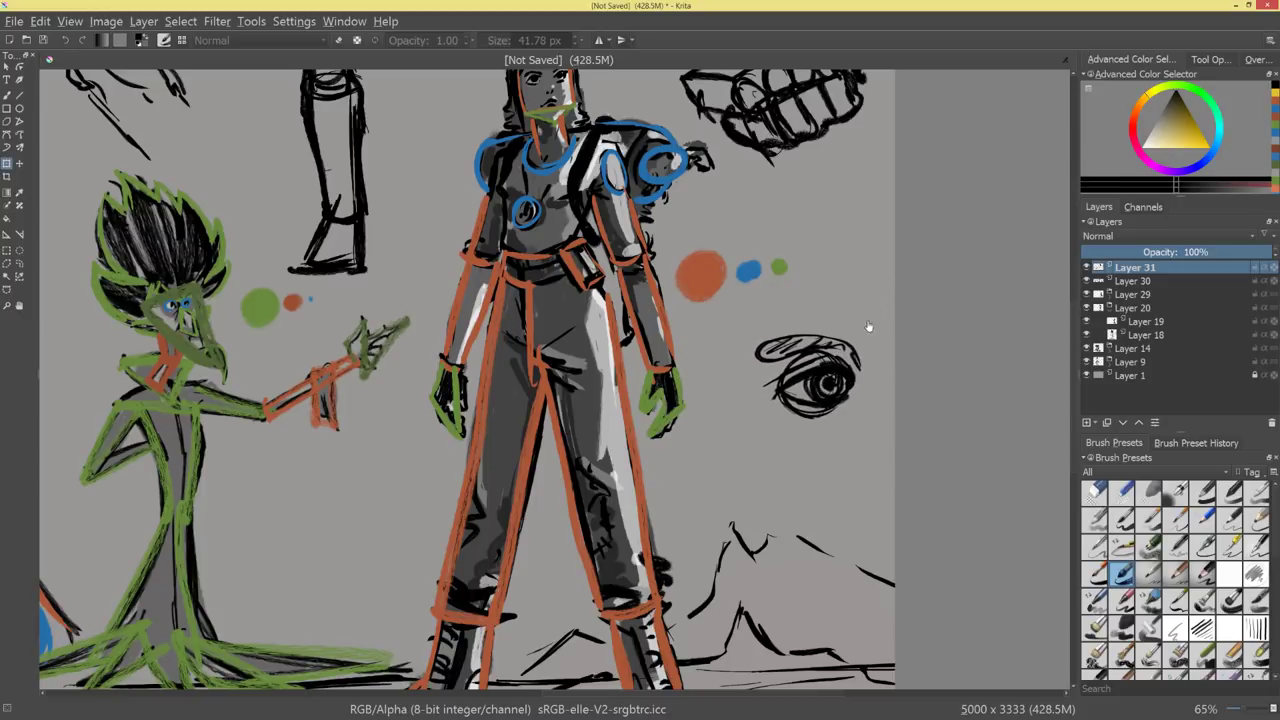
key(minus)
key(minus)
drag(818, 398, 1032, 317)
key(b)
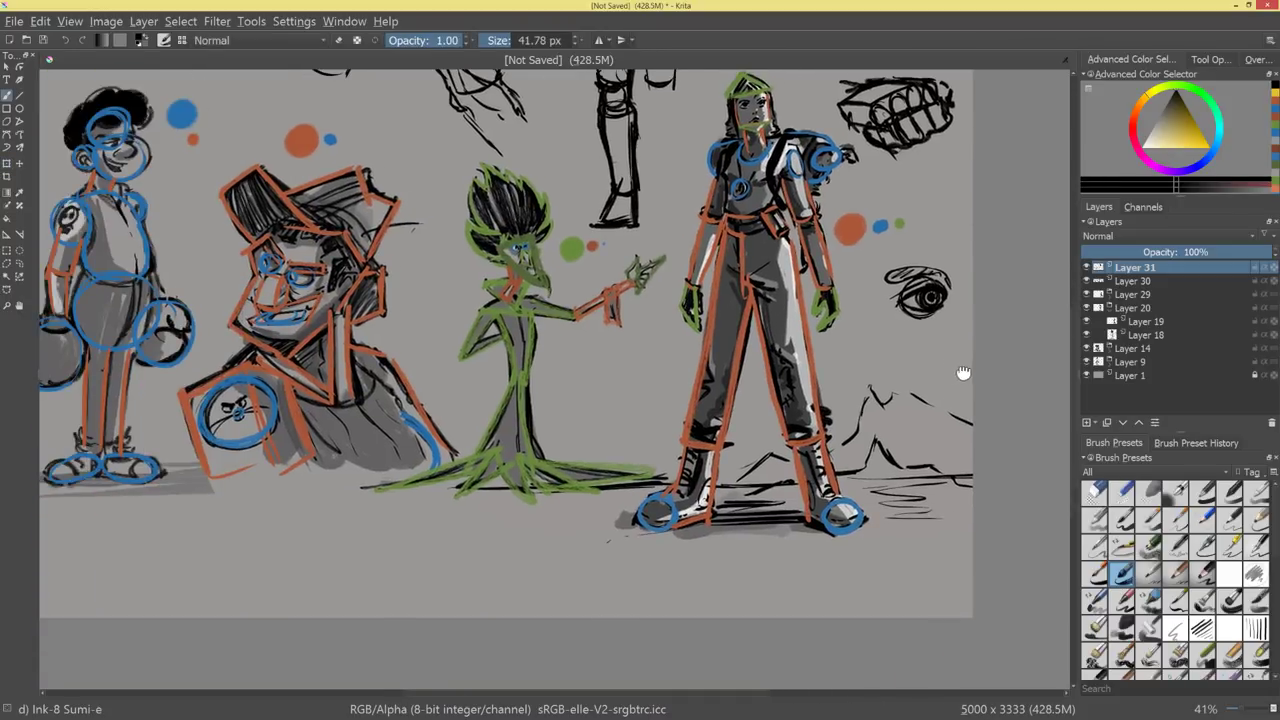
Examine the basic shapes and the cylinder, torso and leg studies above the characters, as well as the whole sheet.
scroll(963, 373, down, 5)
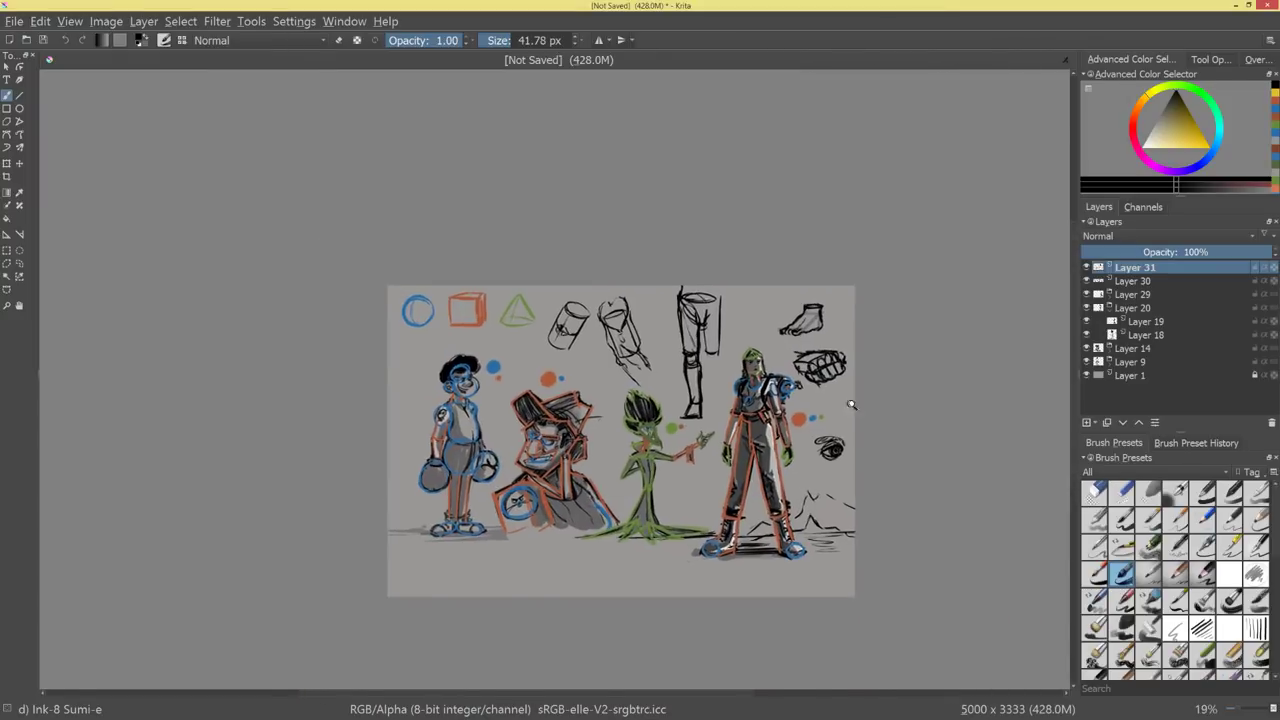
drag(851, 404, 889, 236)
mouse_move(706, 136)
mouse_down()
mouse_move(698, 188)
mouse_move(719, 214)
mouse_move(719, 262)
mouse_move(830, 400)
mouse_up()
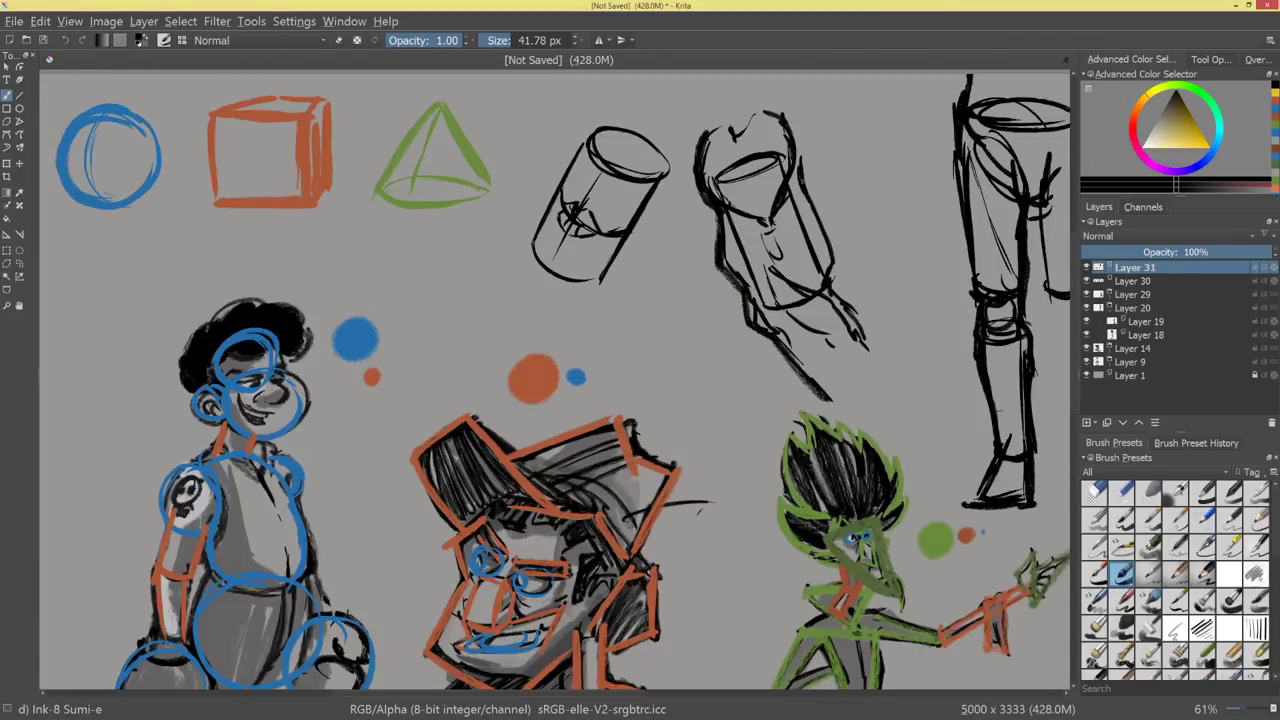
mouse_move(798, 175)
mouse_down()
mouse_move(825, 287)
mouse_move(869, 352)
mouse_up()
drag(883, 277, 833, 499)
drag(735, 346, 751, 394)
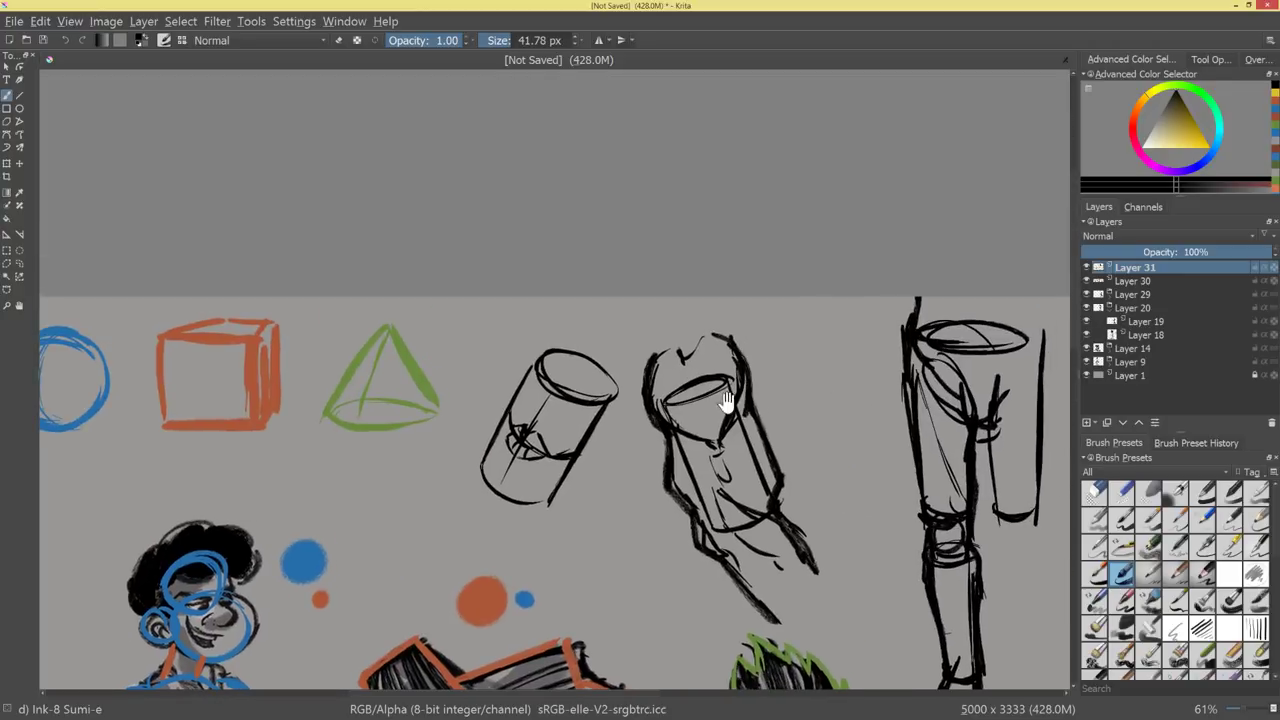
drag(705, 436, 885, 317)
drag(854, 470, 848, 600)
drag(917, 466, 893, 340)
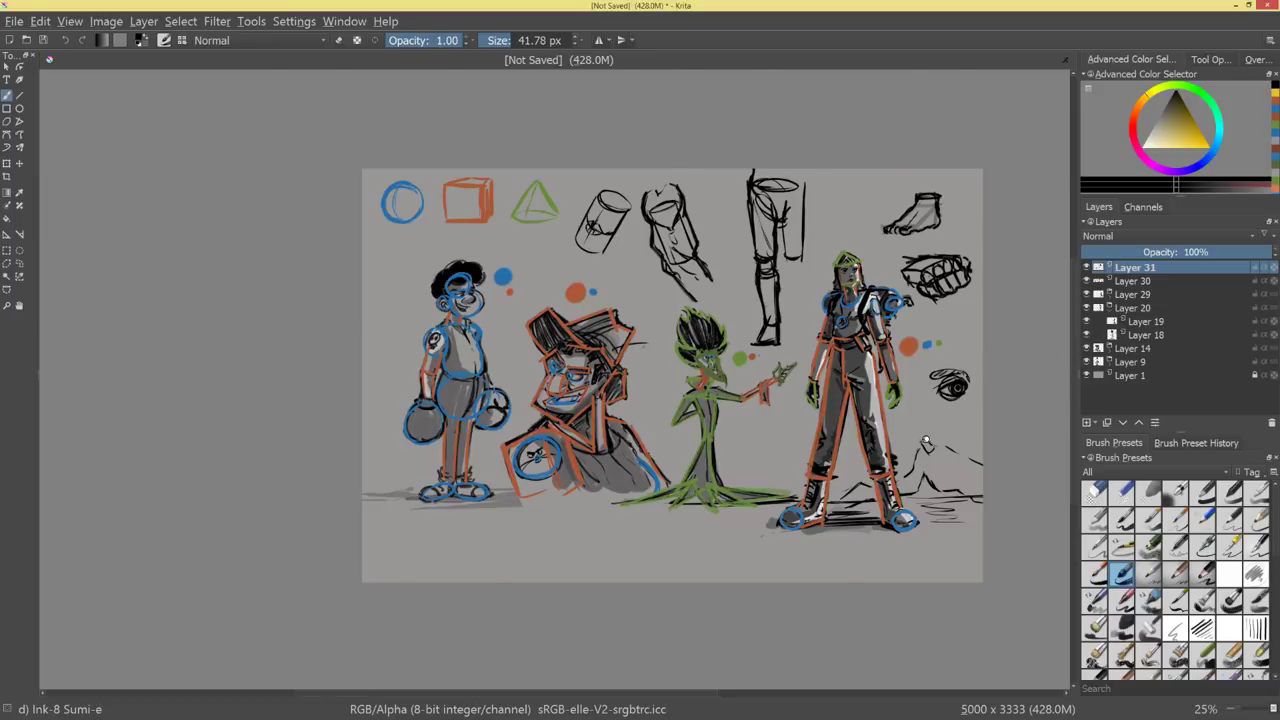
drag(925, 439, 916, 366)
drag(880, 491, 990, 282)
drag(934, 367, 928, 297)
Draw a curved, fin-like wedge with a side face in the empty space below the characters, and a round form behind it.
drag(672, 546, 797, 412)
key(ctrl+z)
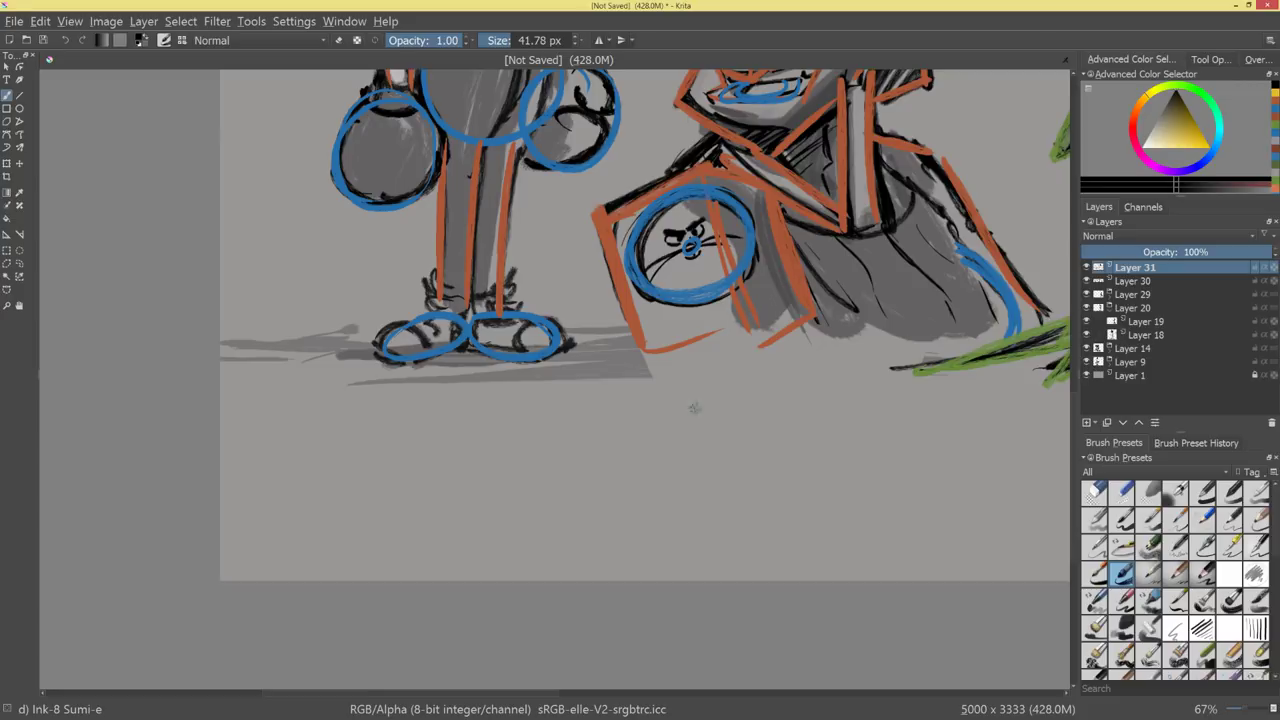
mouse_move(608, 548)
mouse_down()
mouse_move(730, 413)
mouse_move(771, 399)
mouse_move(722, 500)
mouse_move(716, 546)
mouse_move(684, 548)
mouse_move(730, 549)
mouse_move(773, 500)
mouse_up()
drag(764, 408, 765, 496)
mouse_move(771, 398)
mouse_down()
mouse_move(757, 455)
mouse_move(767, 501)
mouse_up()
drag(772, 399, 767, 499)
drag(602, 556, 745, 402)
drag(610, 528, 768, 398)
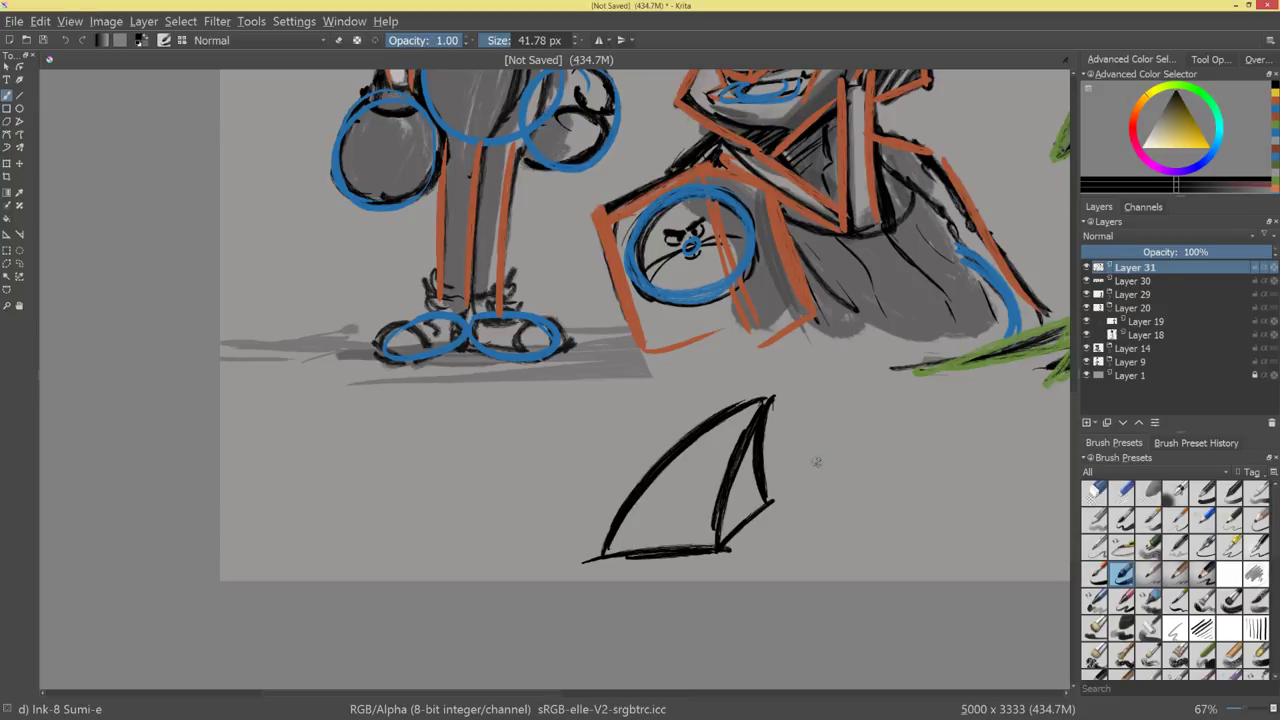
mouse_move(770, 452)
mouse_down()
mouse_move(816, 500)
mouse_move(814, 530)
mouse_move(742, 530)
mouse_up()
mouse_move(764, 452)
mouse_down()
mouse_move(802, 462)
mouse_move(814, 518)
mouse_move(776, 528)
mouse_up()
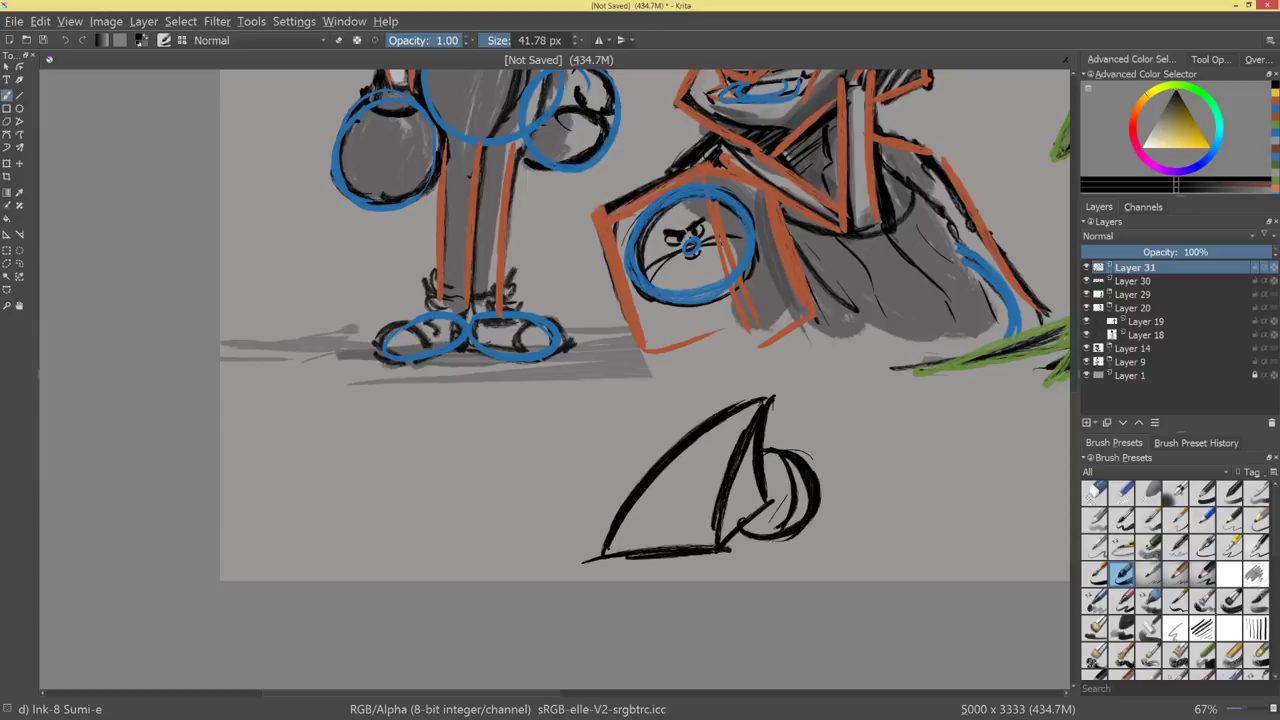
Sketch a second, smaller curved wedge beside the first one.
mouse_move(983, 452)
mouse_down()
mouse_move(743, 423)
mouse_move(679, 429)
mouse_up()
mouse_move(620, 514)
mouse_down()
mouse_move(718, 392)
mouse_move(697, 514)
mouse_up()
drag(714, 414, 706, 518)
mouse_move(622, 514)
mouse_down()
mouse_move(714, 516)
mouse_move(750, 484)
mouse_up()
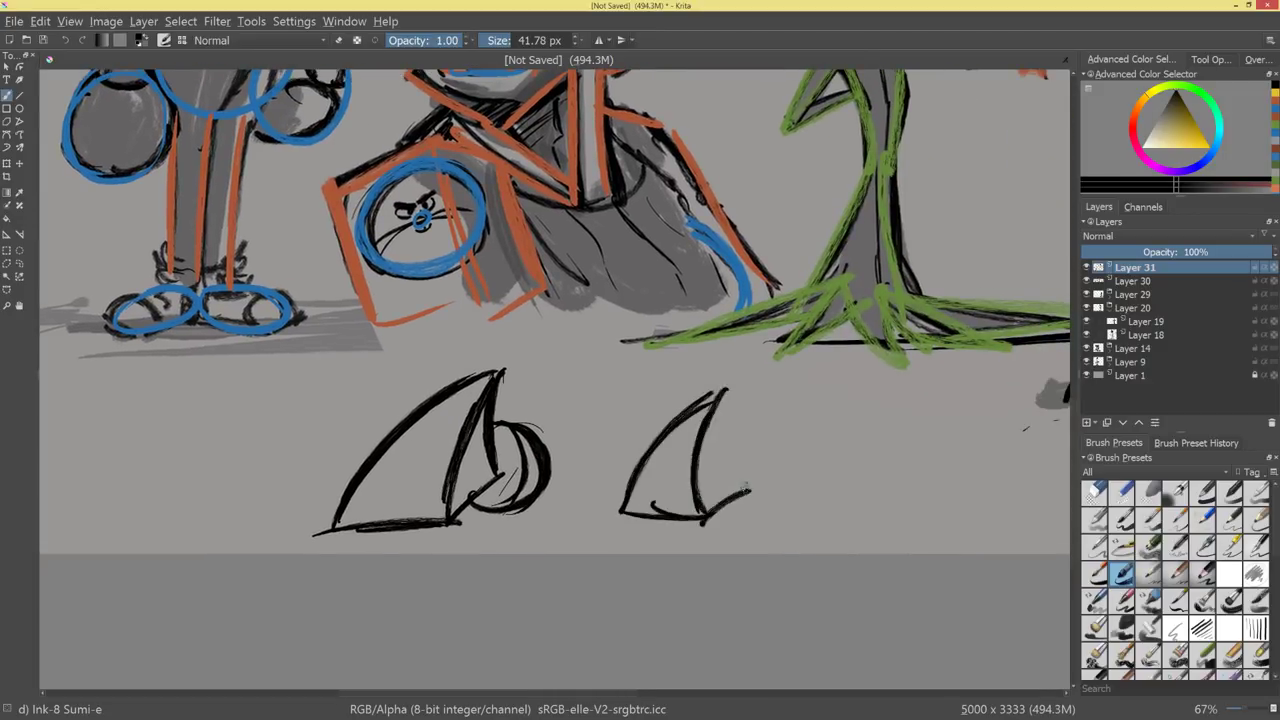
mouse_move(722, 394)
mouse_down()
mouse_move(748, 488)
mouse_move(796, 515)
mouse_move(775, 542)
mouse_move(723, 514)
mouse_up()
Undo the smaller wedge, the round form and the side face of the first wedge.
key(ctrl+z)
key(ctrl+z)
key(ctrl+z)
key(ctrl+z)
key(ctrl+z)
key(ctrl+z)
key(ctrl+z)
key(ctrl+z)
key(ctrl+z)
key(ctrl+z)
key(ctrl+z)
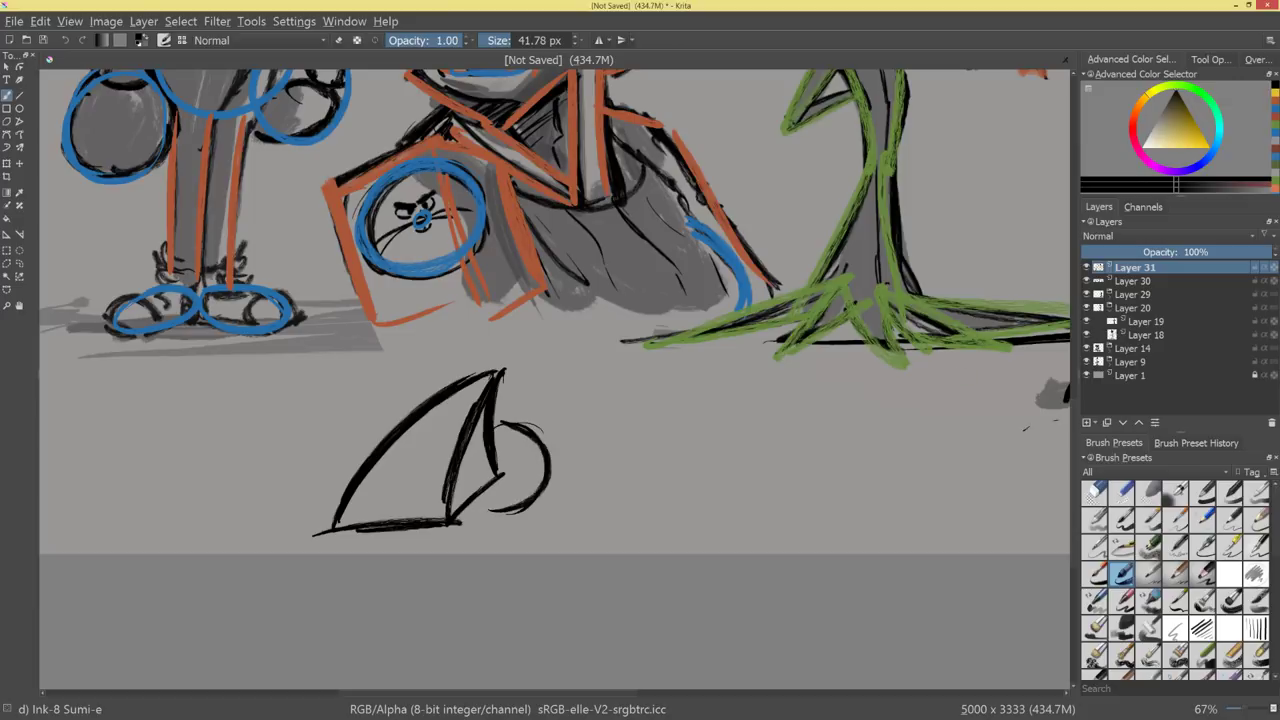
key(ctrl+z)
key(ctrl+z)
key(ctrl+z)
key(ctrl+z)
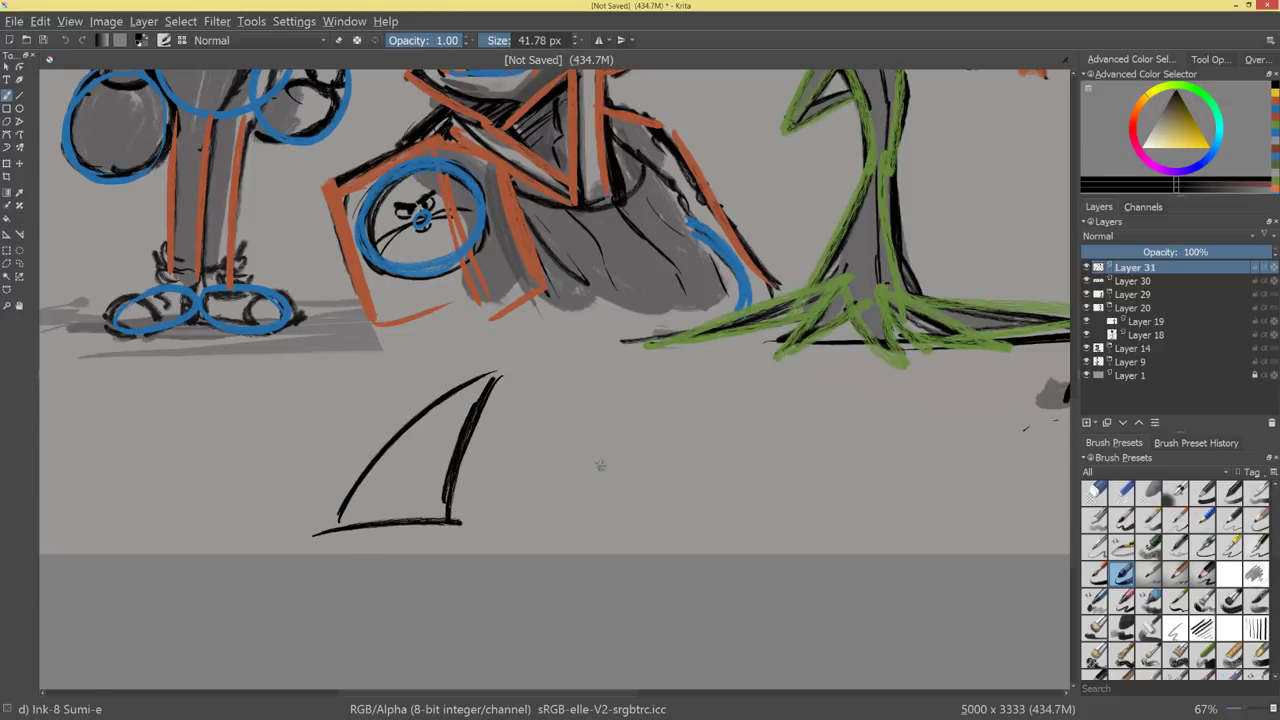
Select the remaining wedge strokes, delete them, clear the selection and return to the brush.
mouse_move(524, 490)
mouse_down()
mouse_move(662, 481)
mouse_move(566, 371)
mouse_move(684, 446)
mouse_up()
key(l)
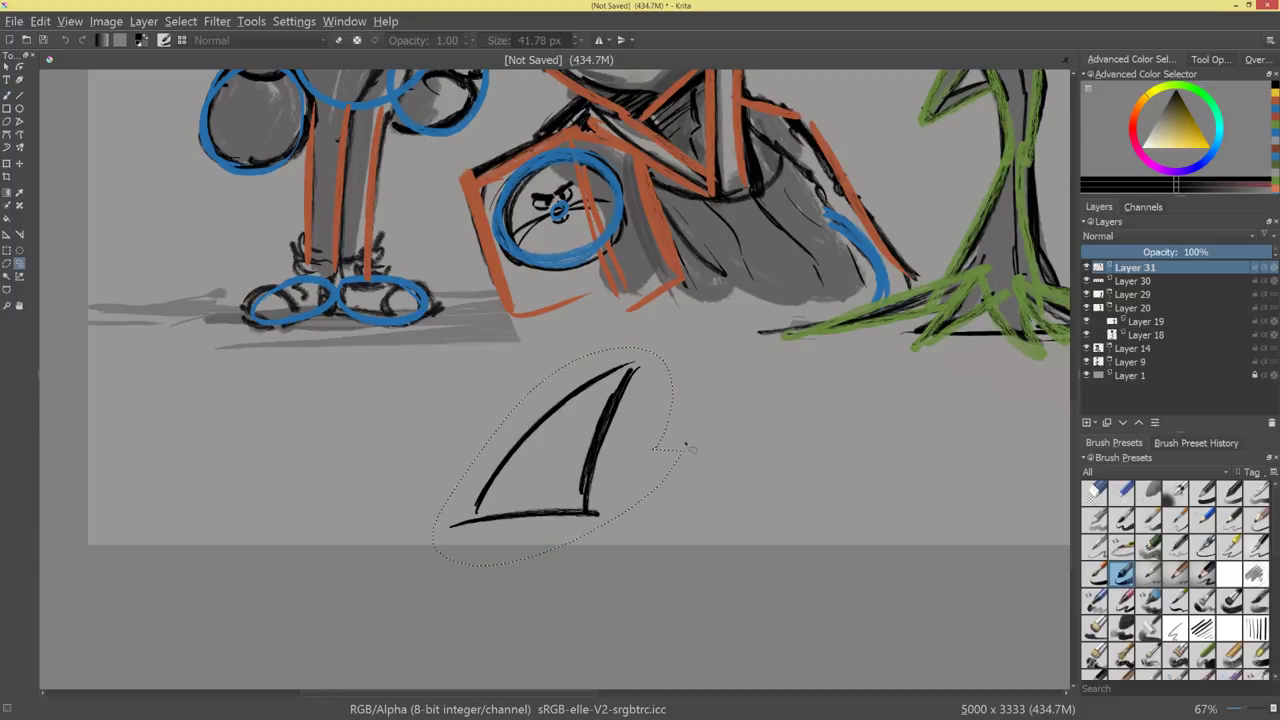
key(Delete)
key(ctrl+shift+a)
key(b)
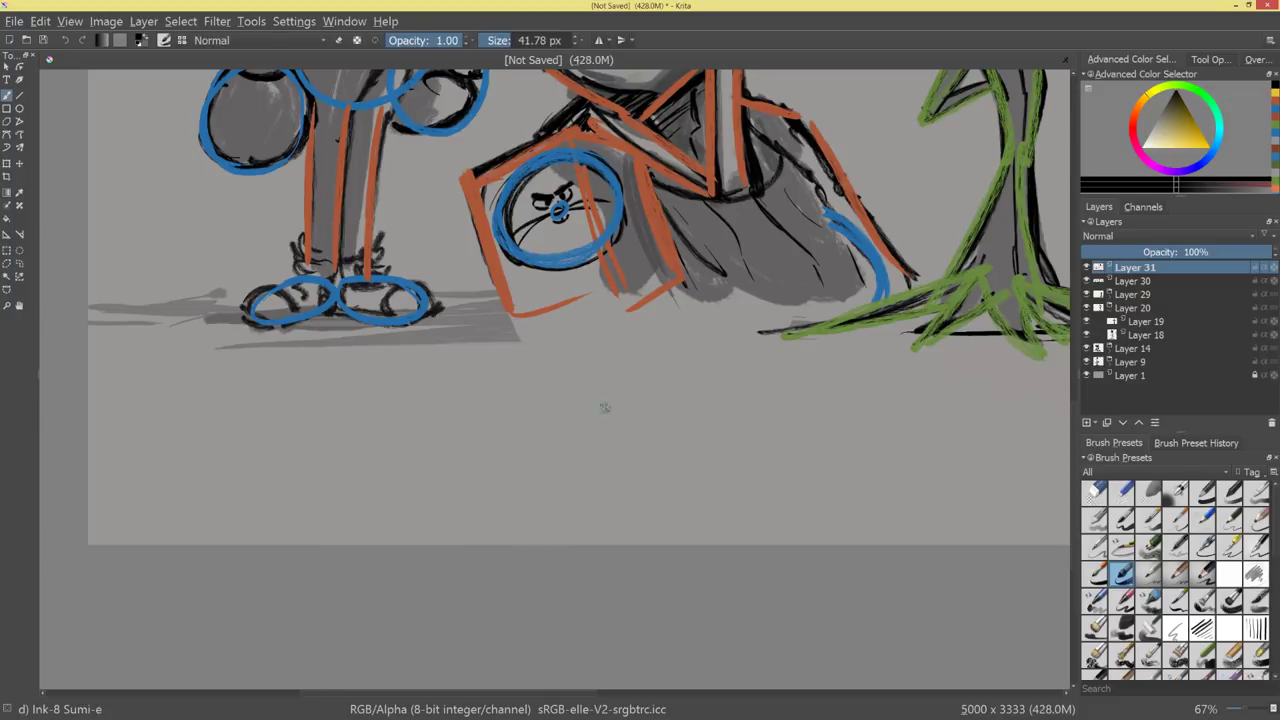
mouse_move(600, 420)
mouse_down()
mouse_move(443, 482)
mouse_move(712, 452)
mouse_up()
key(ctrl+z)
key(ctrl+z)
Draw a thick black square in the empty space below the characters.
drag(528, 402, 530, 486)
mouse_move(528, 402)
mouse_down()
mouse_move(622, 402)
mouse_move(621, 488)
mouse_up()
drag(526, 487, 636, 478)
drag(545, 481, 616, 481)
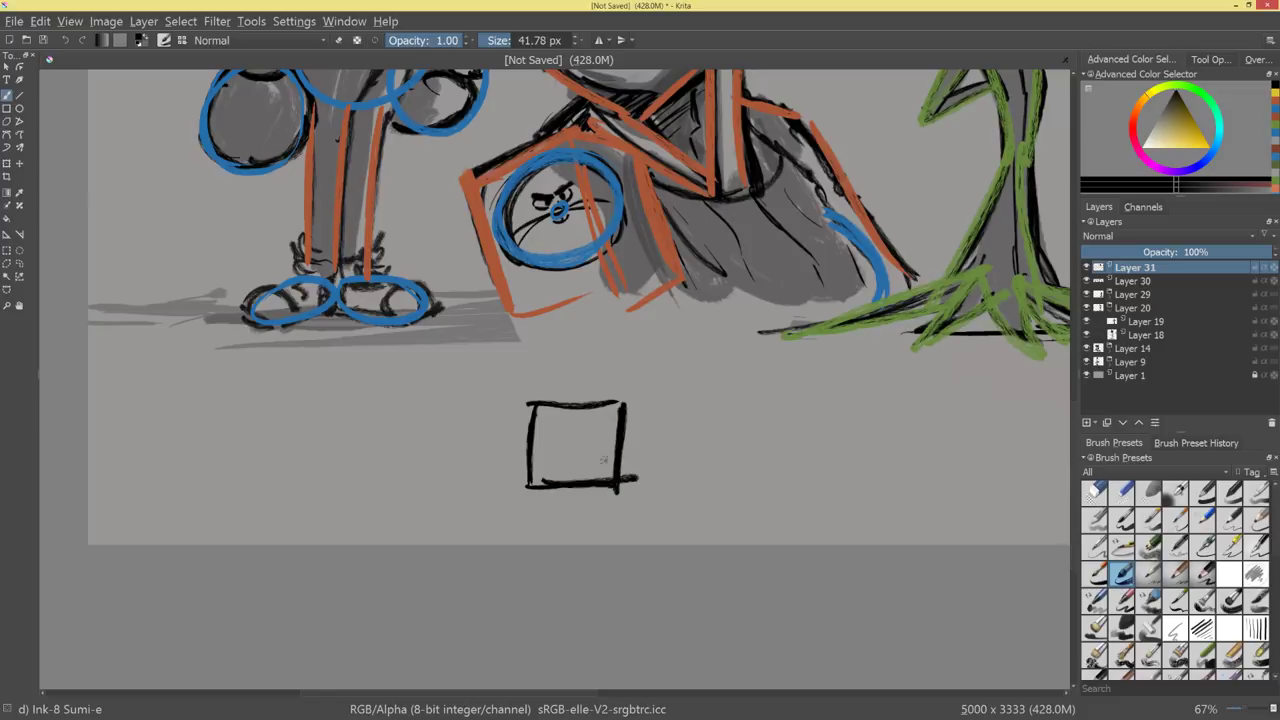
drag(540, 404, 630, 403)
drag(551, 403, 624, 405)
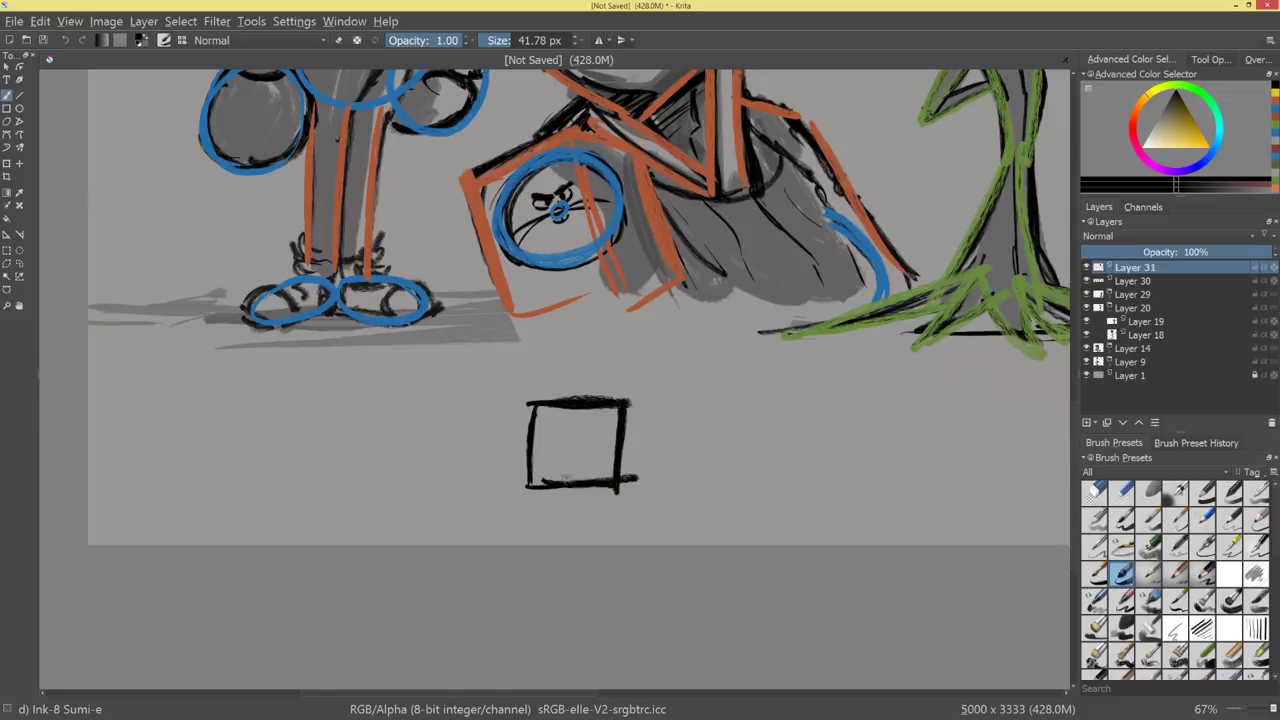
drag(594, 486, 521, 485)
Draw a second square partly hidden behind the first, offset diagonally upward, undoing the stray strokes.
mouse_move(561, 405)
mouse_down()
mouse_move(541, 421)
mouse_move(567, 380)
mouse_move(661, 383)
mouse_move(655, 463)
mouse_move(656, 402)
mouse_up()
key(ctrl+z)
key(ctrl+z)
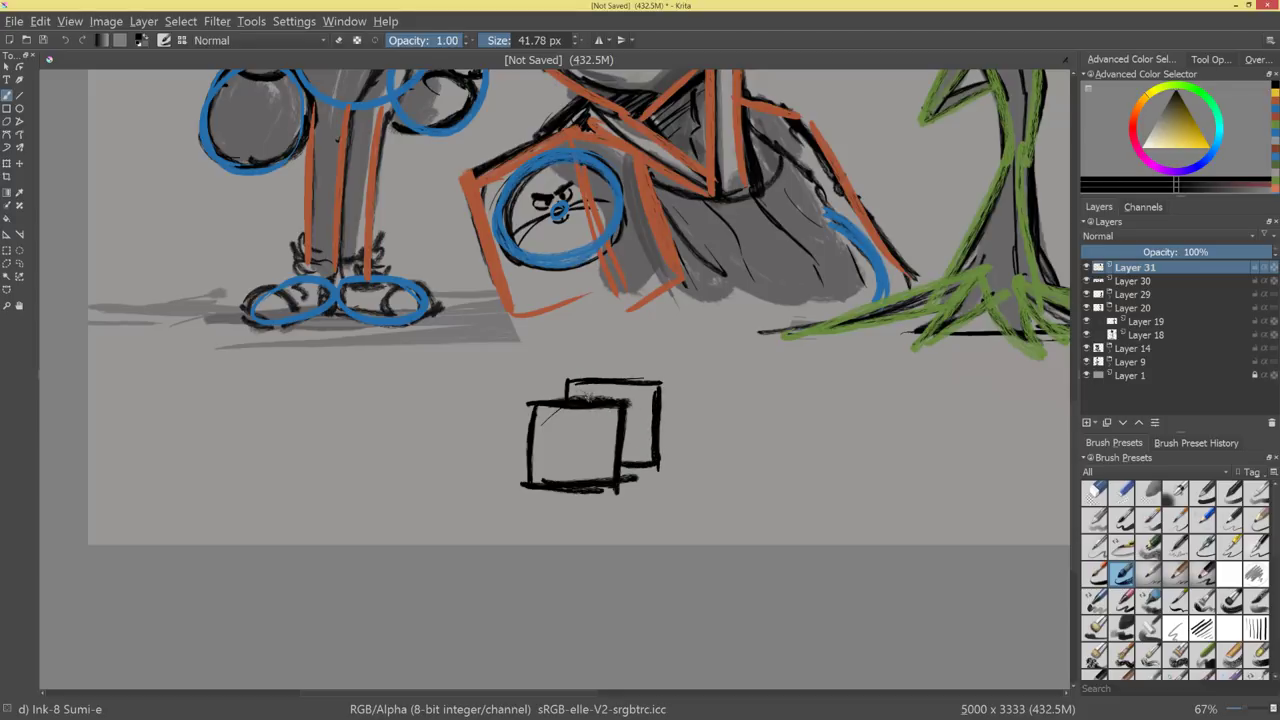
mouse_move(564, 401)
mouse_down()
mouse_move(624, 399)
mouse_move(590, 390)
mouse_up()
mouse_move(604, 421)
mouse_down()
mouse_move(604, 471)
mouse_move(622, 487)
mouse_up()
key(ctrl+z)
key(ctrl+z)
key(ctrl+z)
Draw another pair of squares beside the overlapping pair, with the smaller upper one touching the larger one only at a corner.
mouse_move(768, 440)
mouse_down()
mouse_move(674, 430)
mouse_move(676, 487)
mouse_up()
mouse_move(679, 462)
mouse_down()
mouse_move(676, 407)
mouse_move(772, 406)
mouse_move(766, 500)
mouse_move(660, 500)
mouse_up()
mouse_move(770, 405)
mouse_down()
mouse_move(770, 340)
mouse_move(848, 408)
mouse_up()
drag(771, 406, 846, 408)
drag(782, 405, 847, 406)
mouse_move(936, 349)
mouse_down()
mouse_move(837, 440)
mouse_move(932, 324)
mouse_up()
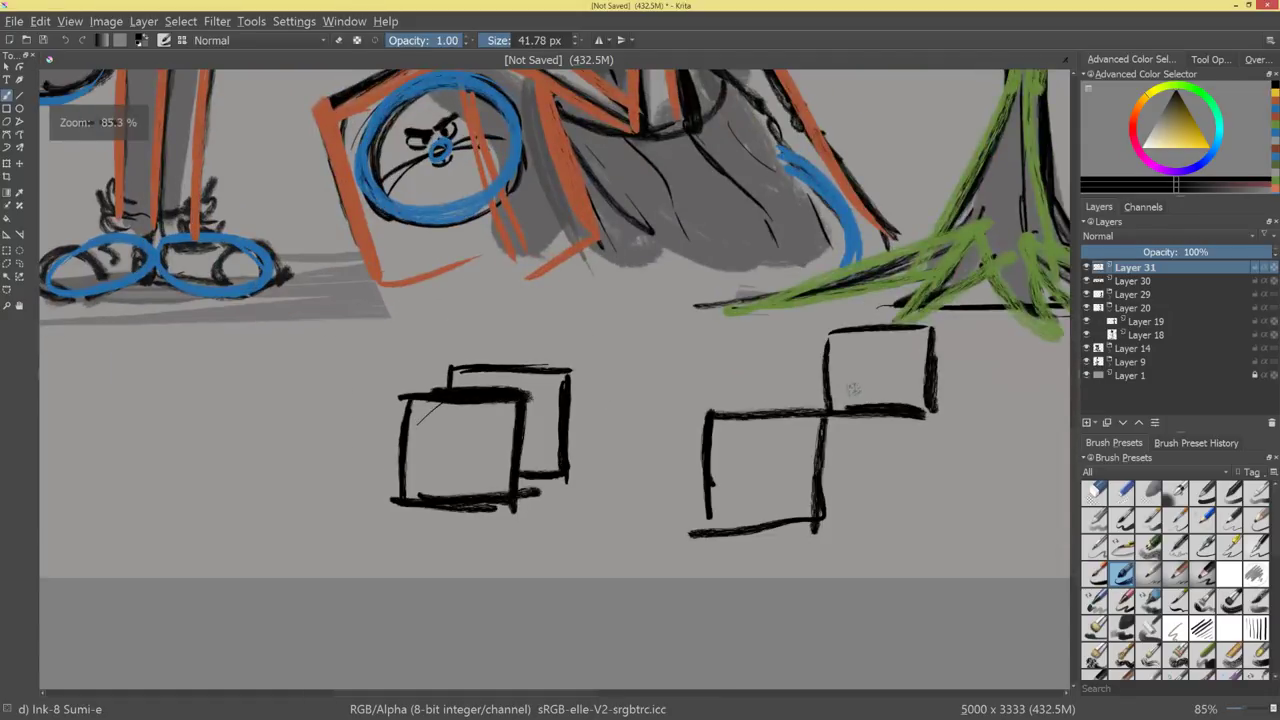
Reinforce the larger square's edges and circle the point where the two squares' corners meet.
drag(714, 420, 712, 476)
mouse_move(706, 512)
mouse_down()
mouse_move(706, 526)
mouse_move(808, 520)
mouse_up()
drag(878, 498, 660, 489)
drag(629, 385, 634, 397)
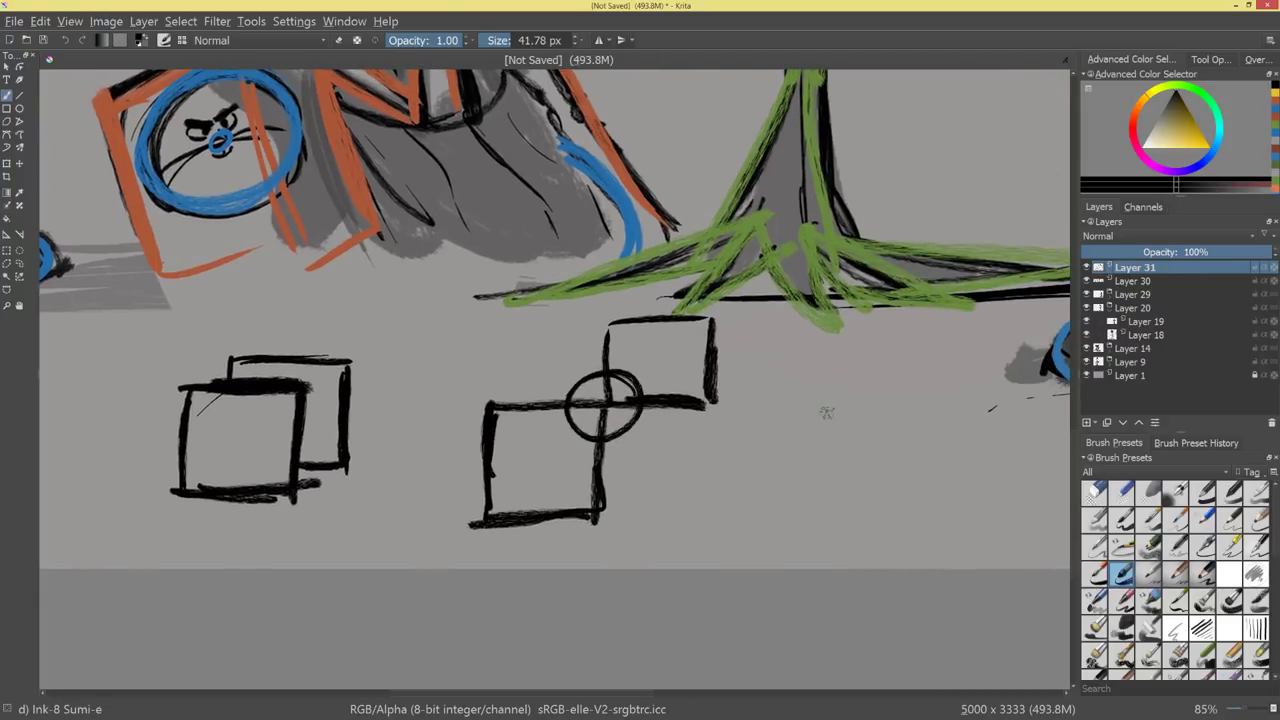
Draw a circle crossed by tapering lines in the empty space beside the overlapping squares.
scroll(750, 512, down, 6)
drag(755, 506, 758, 450)
drag(358, 467, 708, 484)
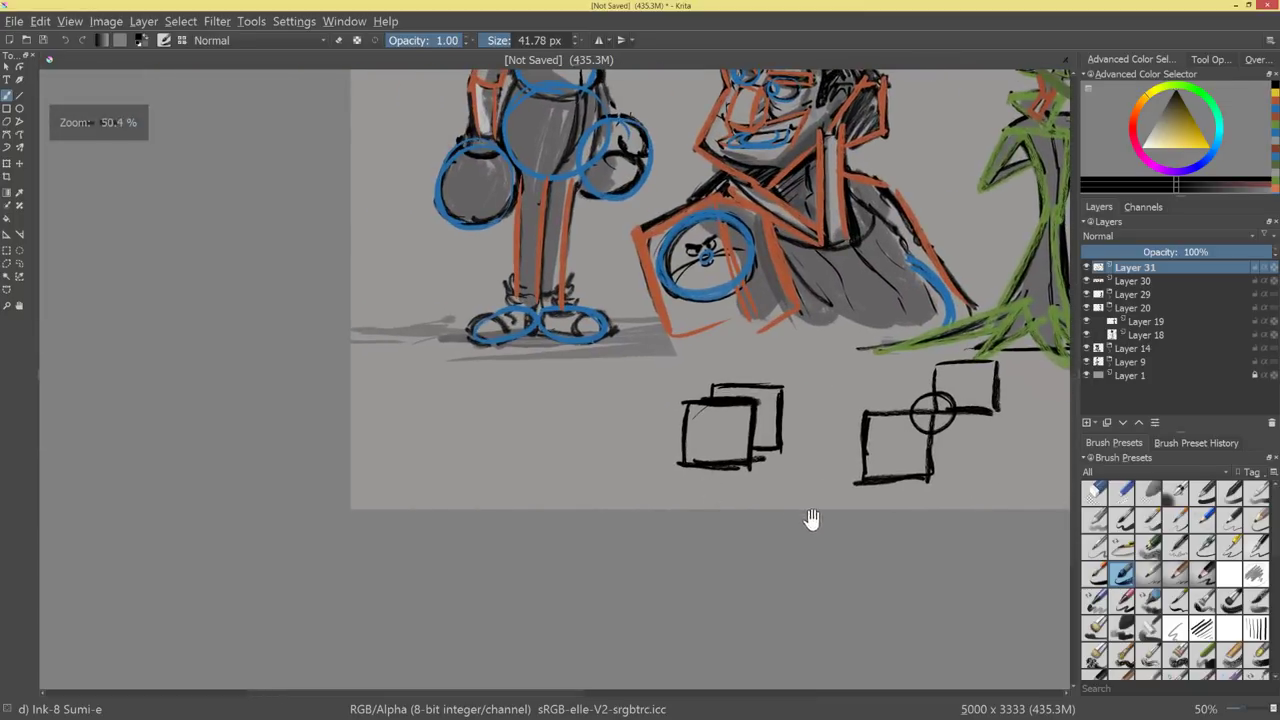
drag(811, 523, 681, 472)
drag(681, 472, 742, 498)
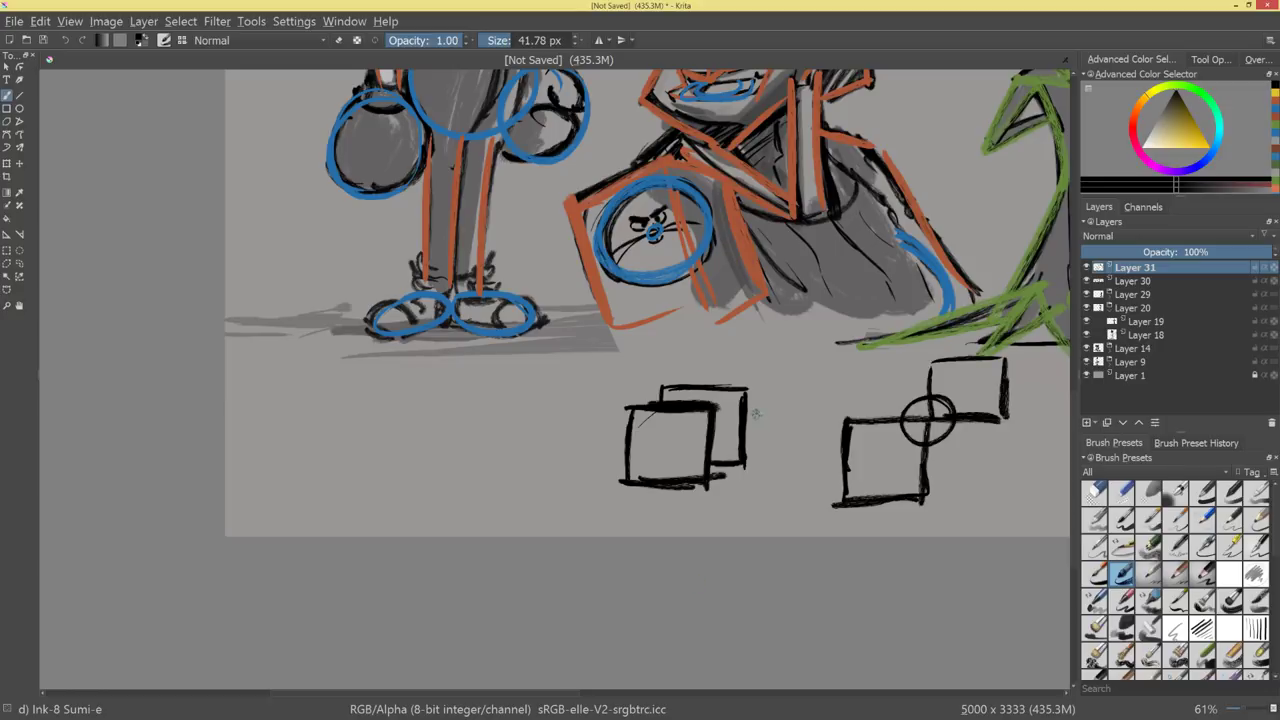
drag(331, 485, 450, 444)
drag(422, 490, 467, 487)
mouse_move(450, 444)
mouse_down()
mouse_move(532, 476)
mouse_move(571, 460)
mouse_move(306, 453)
mouse_move(388, 488)
mouse_move(356, 438)
mouse_move(431, 432)
mouse_move(439, 447)
mouse_move(398, 484)
mouse_up()
mouse_move(366, 434)
mouse_down()
mouse_move(384, 487)
mouse_move(350, 474)
mouse_move(376, 486)
mouse_up()
Add a box-like form at the end of the circle's converging lines and hatch its face.
mouse_move(496, 468)
mouse_down()
mouse_move(497, 424)
mouse_move(496, 468)
mouse_up()
mouse_move(497, 419)
mouse_down()
mouse_move(504, 467)
mouse_move(551, 422)
mouse_move(555, 470)
mouse_move(501, 470)
mouse_move(470, 458)
mouse_up()
drag(470, 460, 504, 474)
mouse_move(467, 434)
mouse_down()
mouse_move(474, 468)
mouse_move(501, 426)
mouse_move(558, 424)
mouse_move(552, 464)
mouse_move(504, 464)
mouse_up()
drag(664, 468, 586, 455)
drag(830, 485, 586, 517)
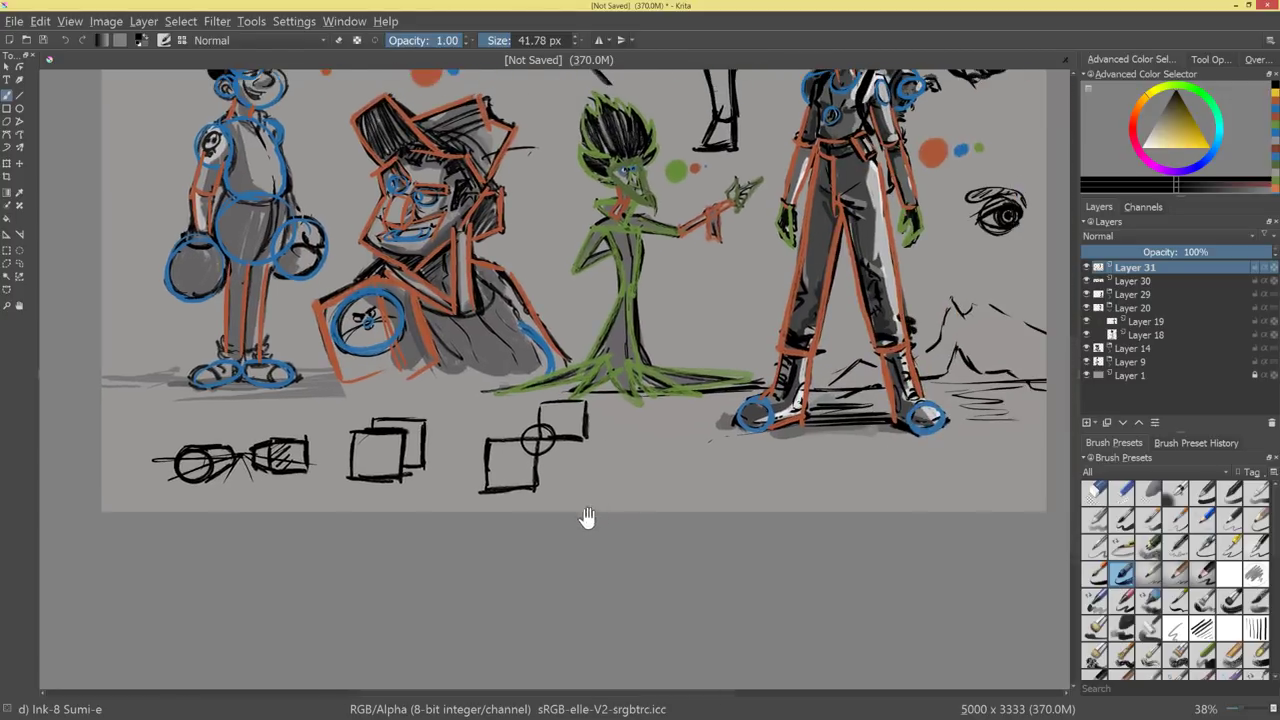
Draw a short tilted cylinder with a curved centre line in the empty space beside the corner-touching squares.
drag(674, 492, 841, 647)
drag(815, 468, 811, 556)
scroll(850, 495, up, 8)
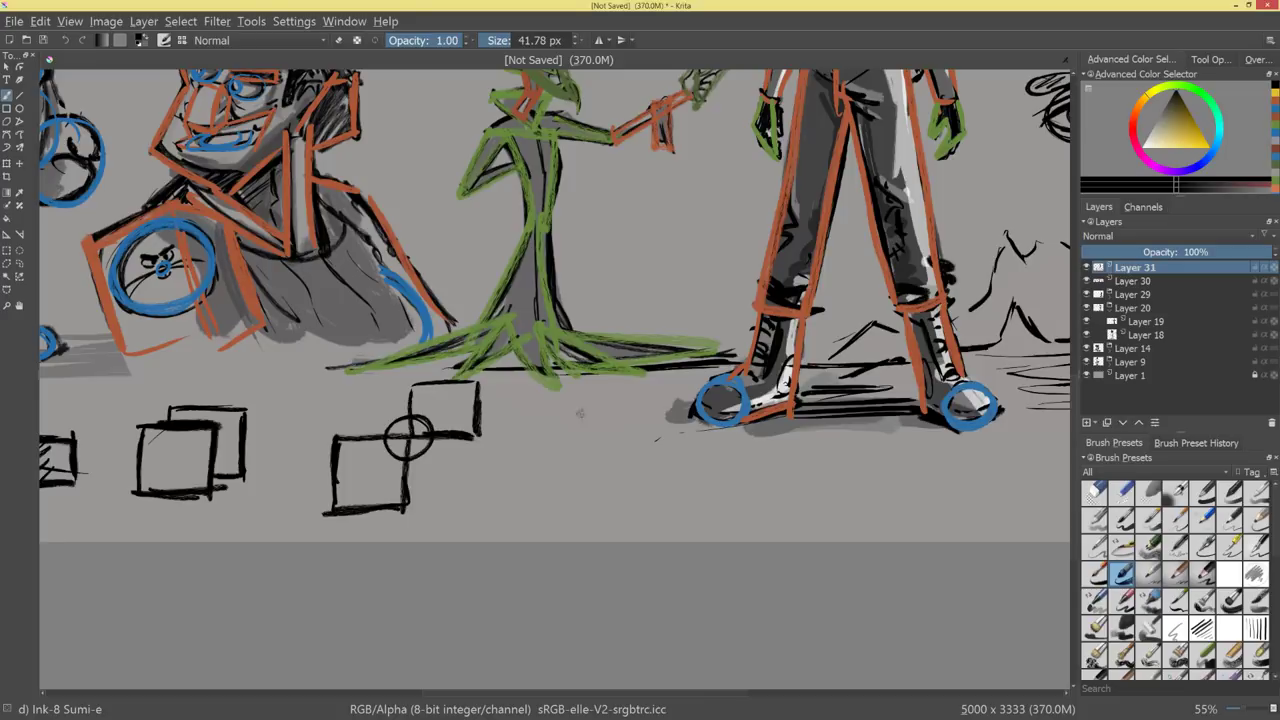
mouse_move(580, 430)
mouse_down()
mouse_move(515, 482)
mouse_move(598, 440)
mouse_up()
mouse_move(518, 492)
mouse_down()
mouse_move(555, 477)
mouse_move(543, 533)
mouse_up()
mouse_move(614, 428)
mouse_down()
mouse_move(648, 496)
mouse_move(580, 540)
mouse_up()
drag(648, 488, 578, 540)
drag(578, 466, 612, 527)
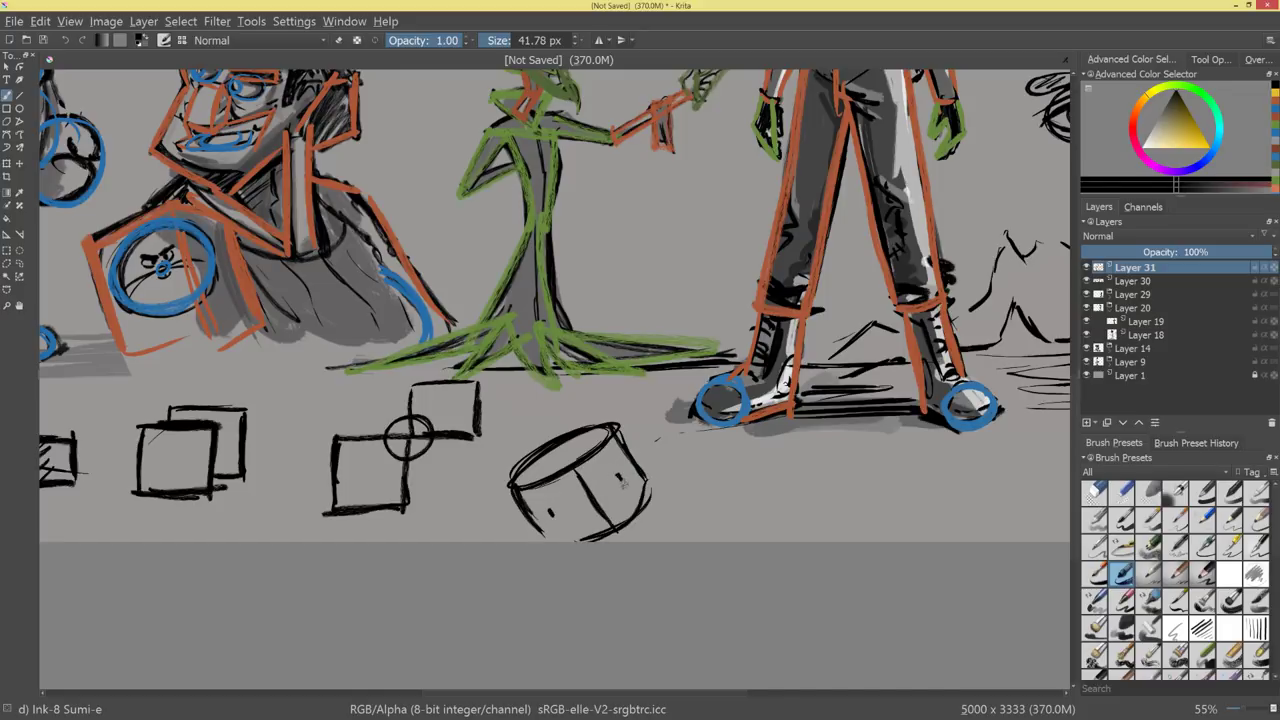
Add two dot eyes and a small nose and mouth mark to the tilted cylinder so it reads as a face.
click(620, 477)
click(550, 512)
drag(576, 520, 611, 496)
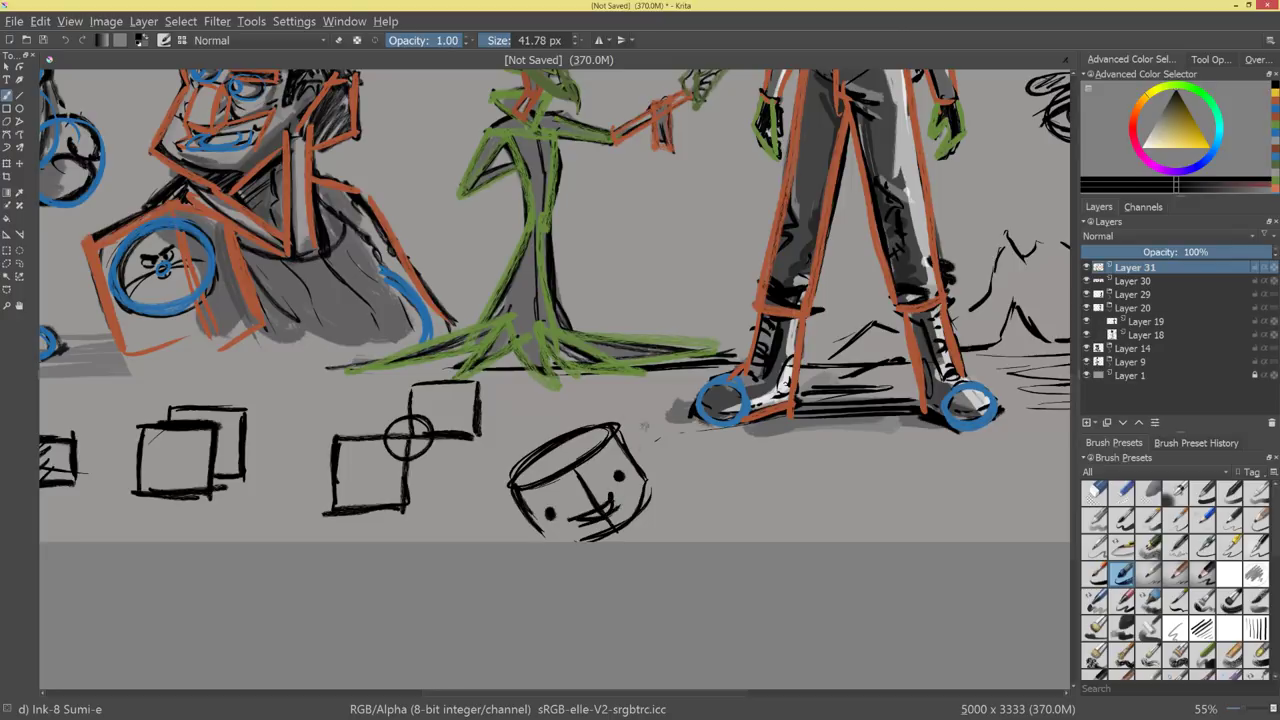
Draw a small slanted cylinder with a band around its middle below the tall standing figure.
mouse_move(790, 460)
mouse_down()
mouse_move(716, 490)
mouse_move(737, 528)
mouse_move(722, 490)
mouse_move(803, 494)
mouse_move(790, 461)
mouse_move(795, 502)
mouse_move(810, 474)
mouse_up()
mouse_move(742, 498)
mouse_down()
mouse_move(772, 486)
mouse_move(754, 512)
mouse_move(768, 506)
mouse_up()
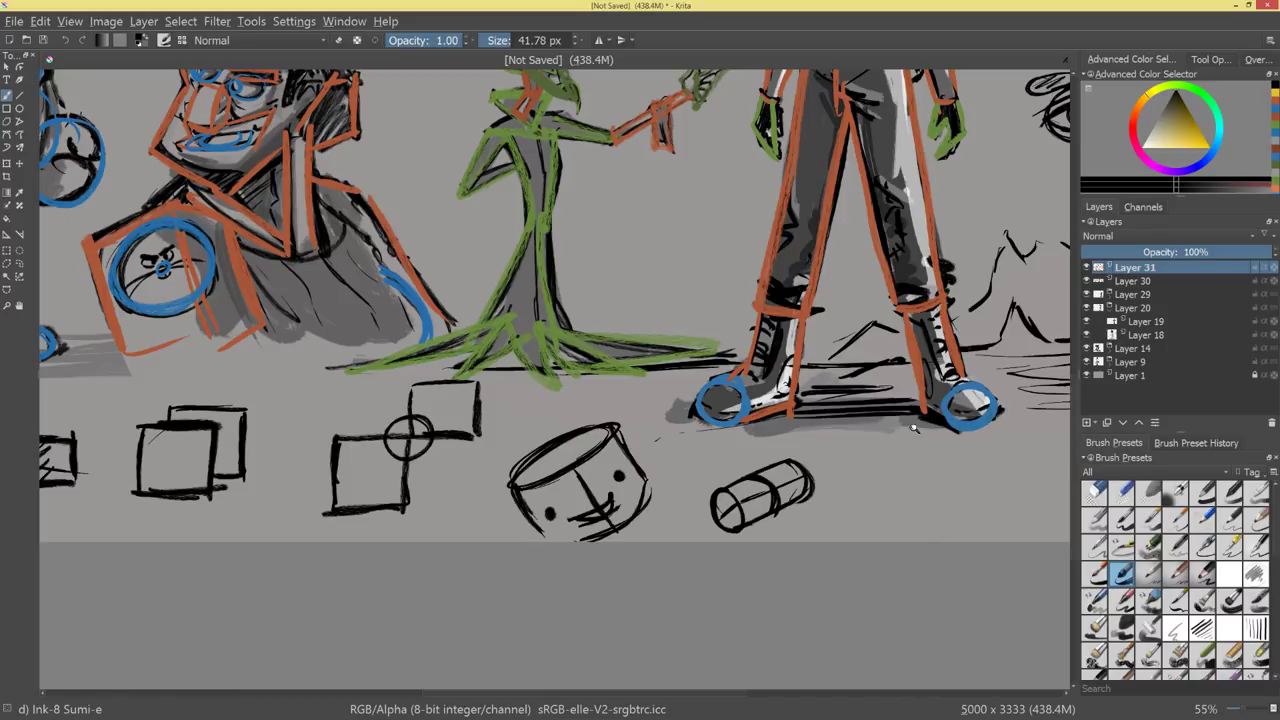
Draw a thicker cylinder of repeated overlapping rings near the canvas corner and a bent-limb outline between the two cylinders.
mouse_move(914, 430)
mouse_down()
mouse_move(877, 509)
mouse_move(920, 431)
mouse_move(788, 369)
mouse_move(670, 392)
mouse_up()
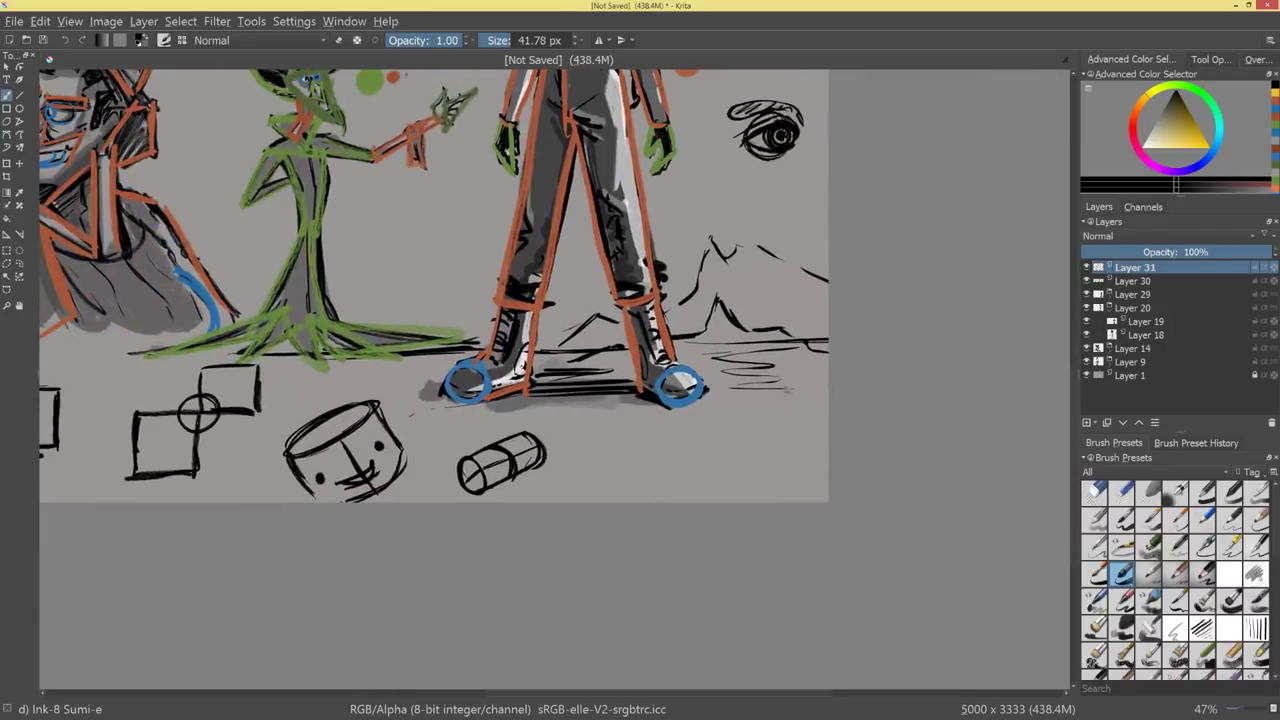
mouse_move(788, 411)
mouse_down()
mouse_move(676, 460)
mouse_move(704, 490)
mouse_move(796, 452)
mouse_move(756, 462)
mouse_move(740, 488)
mouse_up()
mouse_move(752, 428)
mouse_down()
mouse_move(750, 468)
mouse_move(750, 422)
mouse_move(724, 476)
mouse_up()
mouse_move(748, 430)
mouse_down()
mouse_move(730, 458)
mouse_move(682, 484)
mouse_move(712, 466)
mouse_up()
mouse_move(690, 454)
mouse_down()
mouse_move(708, 496)
mouse_move(740, 430)
mouse_move(778, 462)
mouse_move(760, 446)
mouse_move(760, 476)
mouse_move(700, 492)
mouse_up()
mouse_move(797, 492)
mouse_down()
mouse_move(798, 508)
mouse_move(780, 514)
mouse_move(735, 450)
mouse_up()
key(plus)
key(plus)
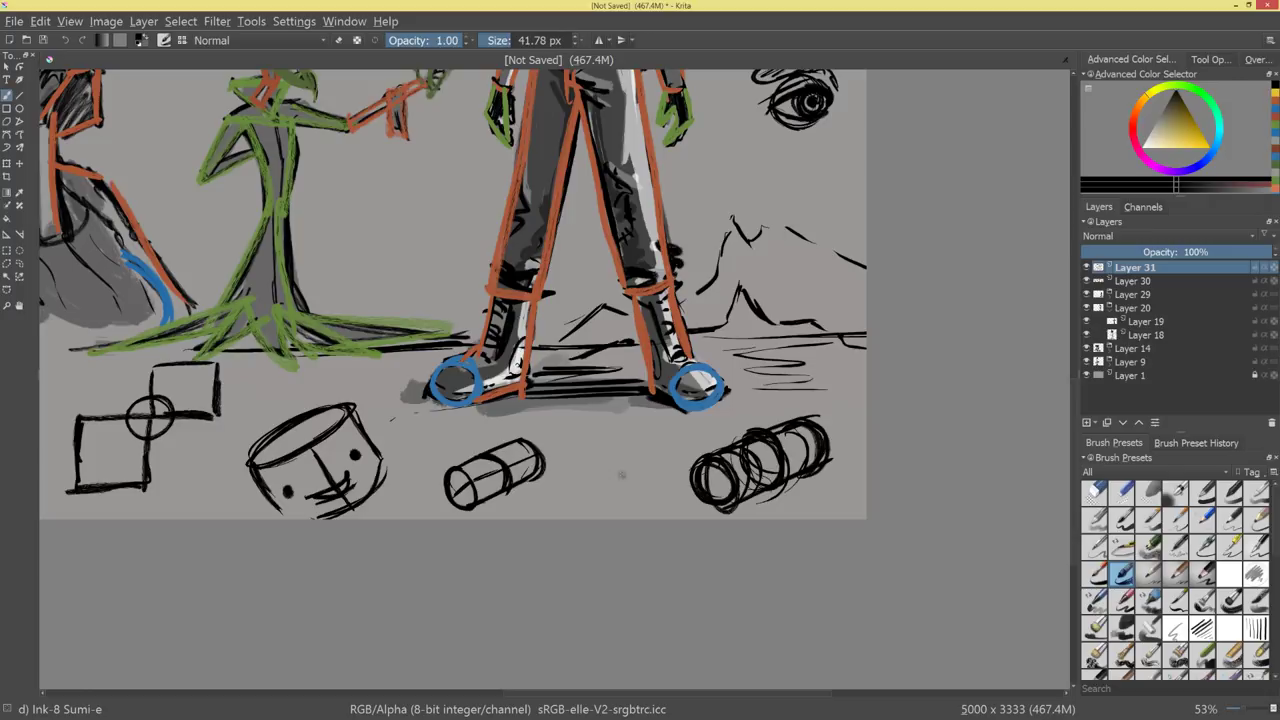
mouse_move(625, 414)
mouse_down()
mouse_move(597, 485)
mouse_move(642, 448)
mouse_move(586, 520)
mouse_move(604, 518)
mouse_move(602, 456)
mouse_move(582, 514)
mouse_move(604, 516)
mouse_up()
mouse_move(620, 465)
mouse_down()
mouse_move(613, 477)
mouse_move(647, 447)
mouse_move(634, 452)
mouse_up()
Draw an arm from two jointed cylinders, upper arm and banded forearm, between the green figure and the standing figure.
drag(850, 336, 946, 531)
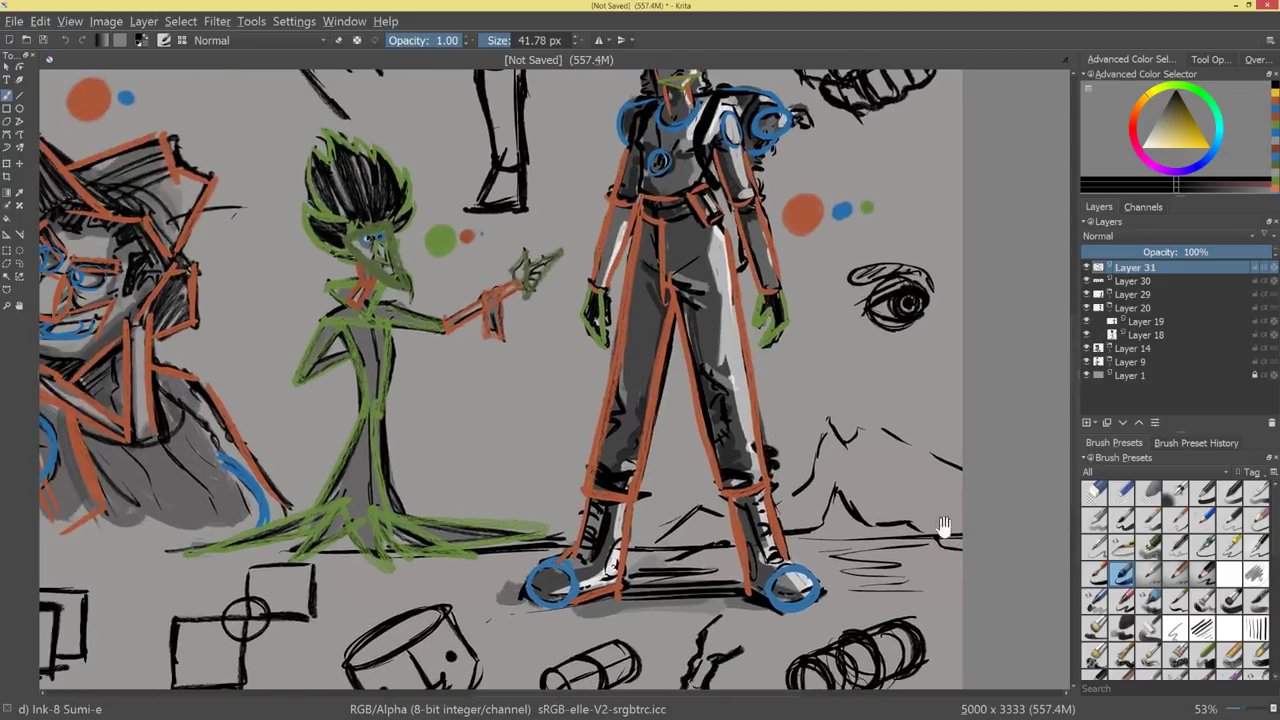
scroll(576, 436, up, 3)
drag(554, 414, 658, 386)
mouse_move(634, 284)
mouse_down()
mouse_move(590, 375)
mouse_move(636, 300)
mouse_move(684, 280)
mouse_move(686, 292)
mouse_move(640, 372)
mouse_move(612, 386)
mouse_move(640, 390)
mouse_move(640, 460)
mouse_up()
drag(592, 402, 620, 484)
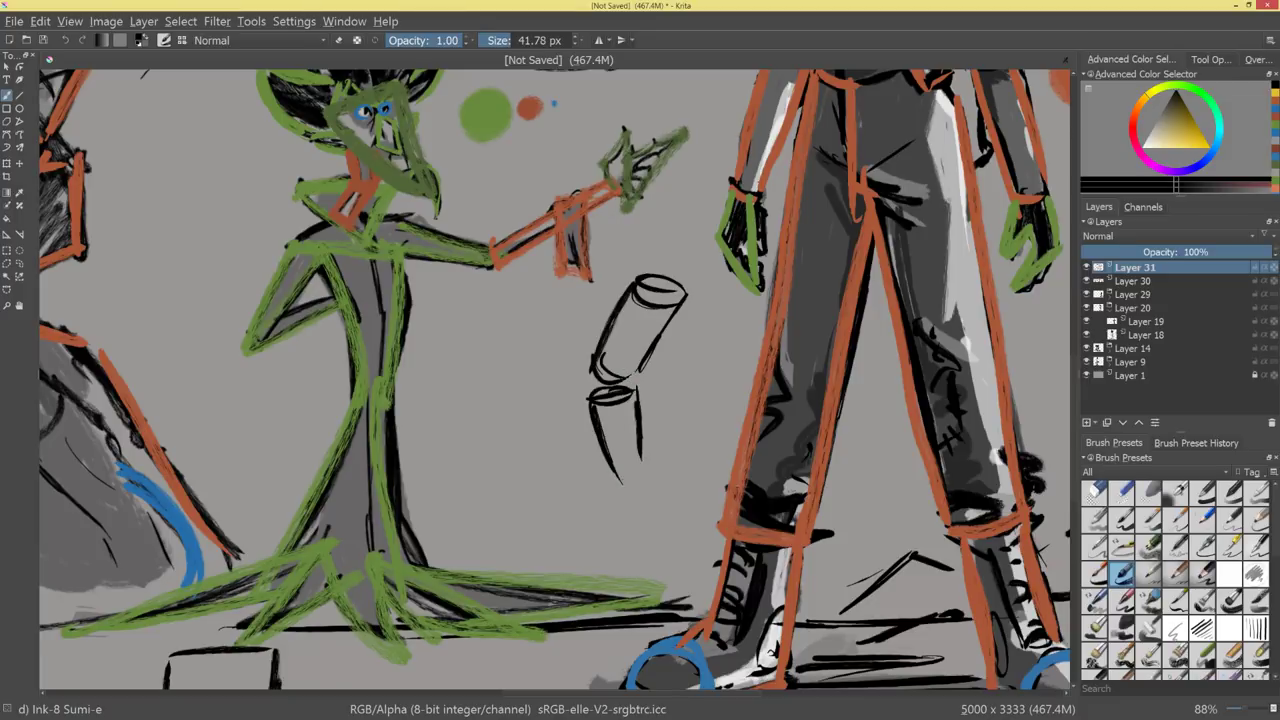
mouse_move(644, 432)
mouse_down()
mouse_move(648, 478)
mouse_move(644, 466)
mouse_up()
mouse_move(600, 430)
mouse_down()
mouse_move(636, 440)
mouse_move(636, 406)
mouse_up()
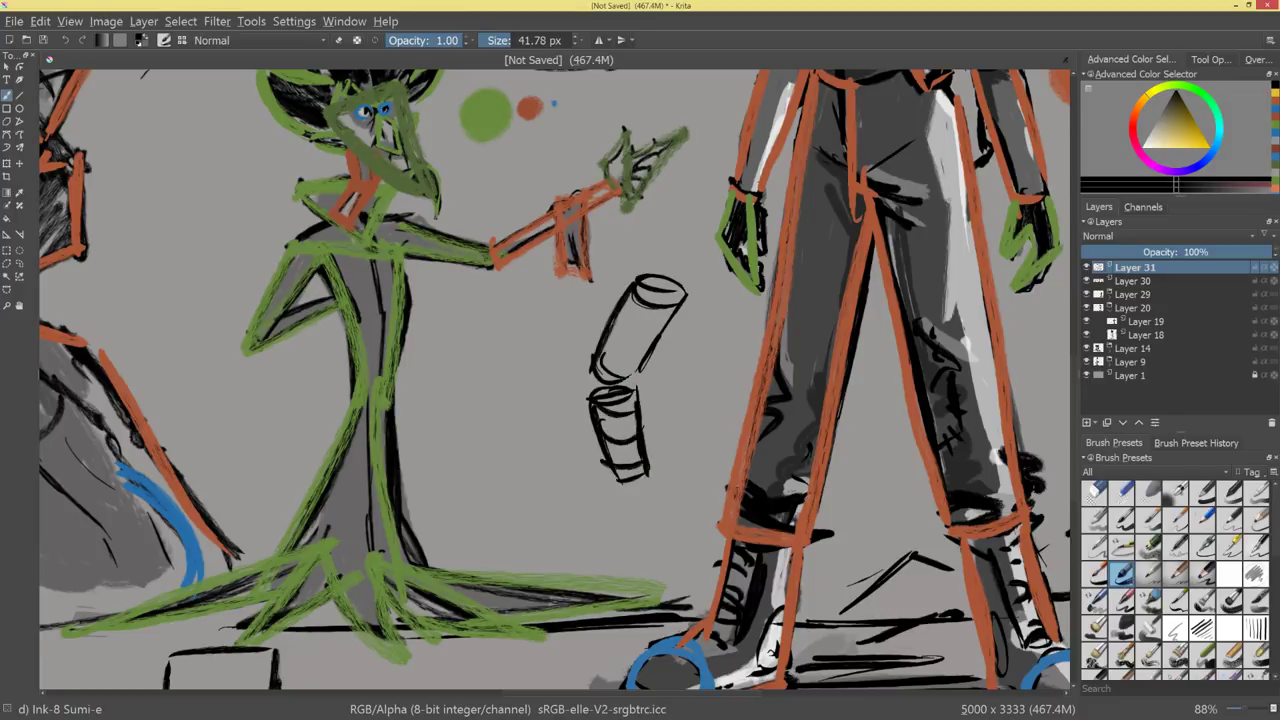
Add cross-contour bands to the upper-arm cylinder and sketch a simple hand with fingers at the forearm's end.
mouse_move(604, 364)
mouse_down()
mouse_move(642, 346)
mouse_move(664, 300)
mouse_up()
drag(628, 490, 642, 542)
mouse_move(646, 494)
mouse_down()
mouse_move(660, 506)
mouse_move(664, 478)
mouse_move(684, 520)
mouse_up()
drag(642, 548, 682, 526)
mouse_move(650, 474)
mouse_down()
mouse_move(698, 532)
mouse_move(700, 562)
mouse_move(702, 536)
mouse_up()
key(ctrl+minus)
key(ctrl+minus)
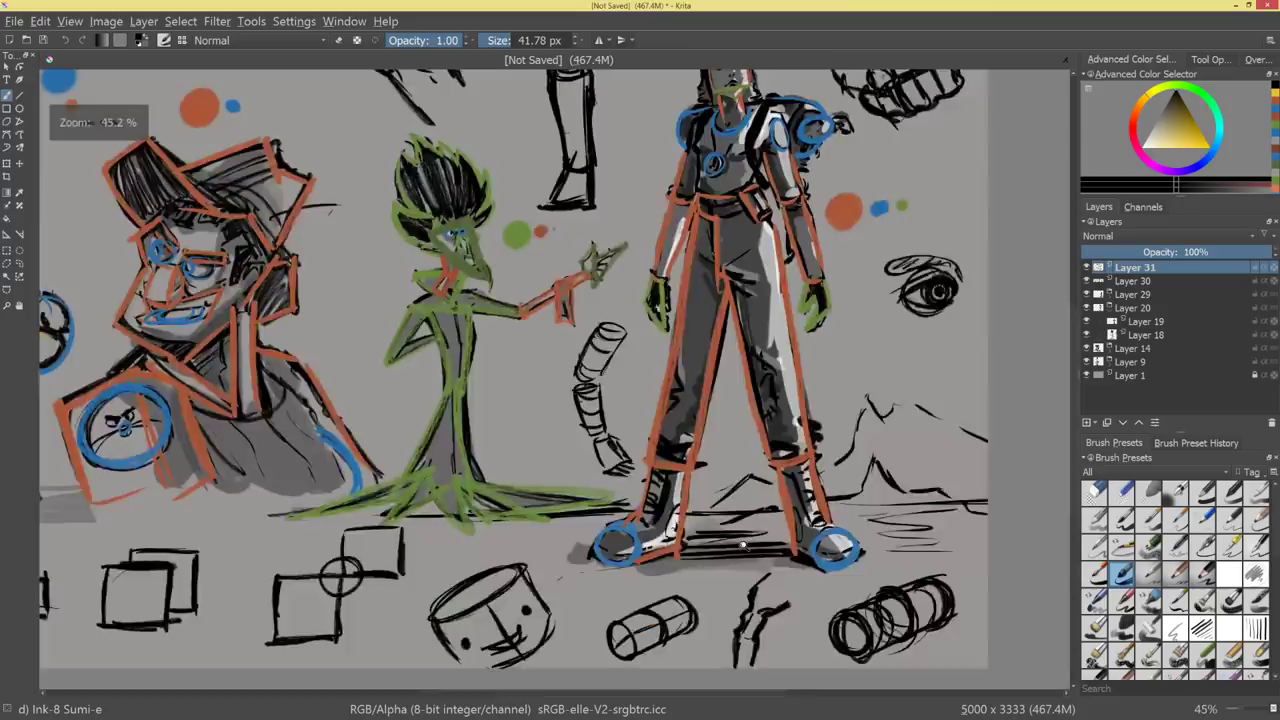
Draw a tilted half-sphere bowl with an elliptical rim beneath the blue sphere.
key(ctrl+plus)
drag(824, 488, 750, 352)
drag(911, 440, 891, 579)
drag(920, 394, 814, 523)
drag(363, 508, 834, 535)
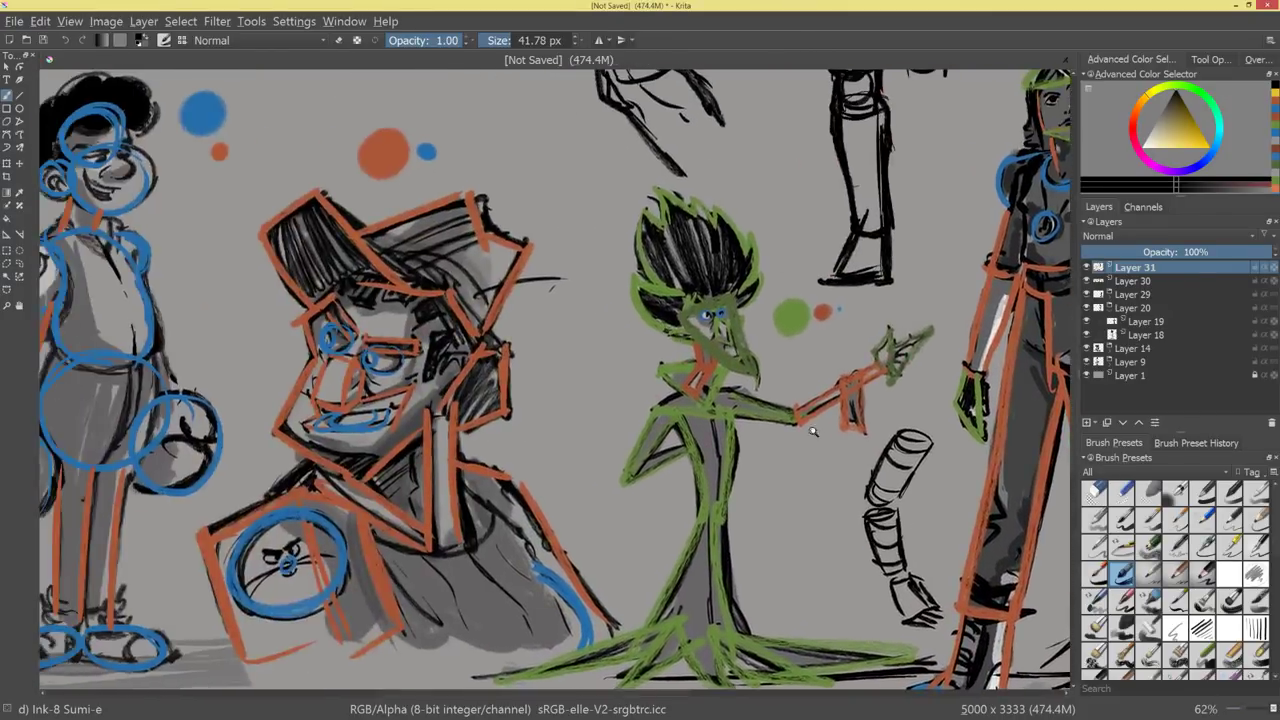
key(ctrl+minus)
key(ctrl+minus)
key(ctrl+minus)
drag(606, 349, 1000, 472)
scroll(627, 337, up, 2)
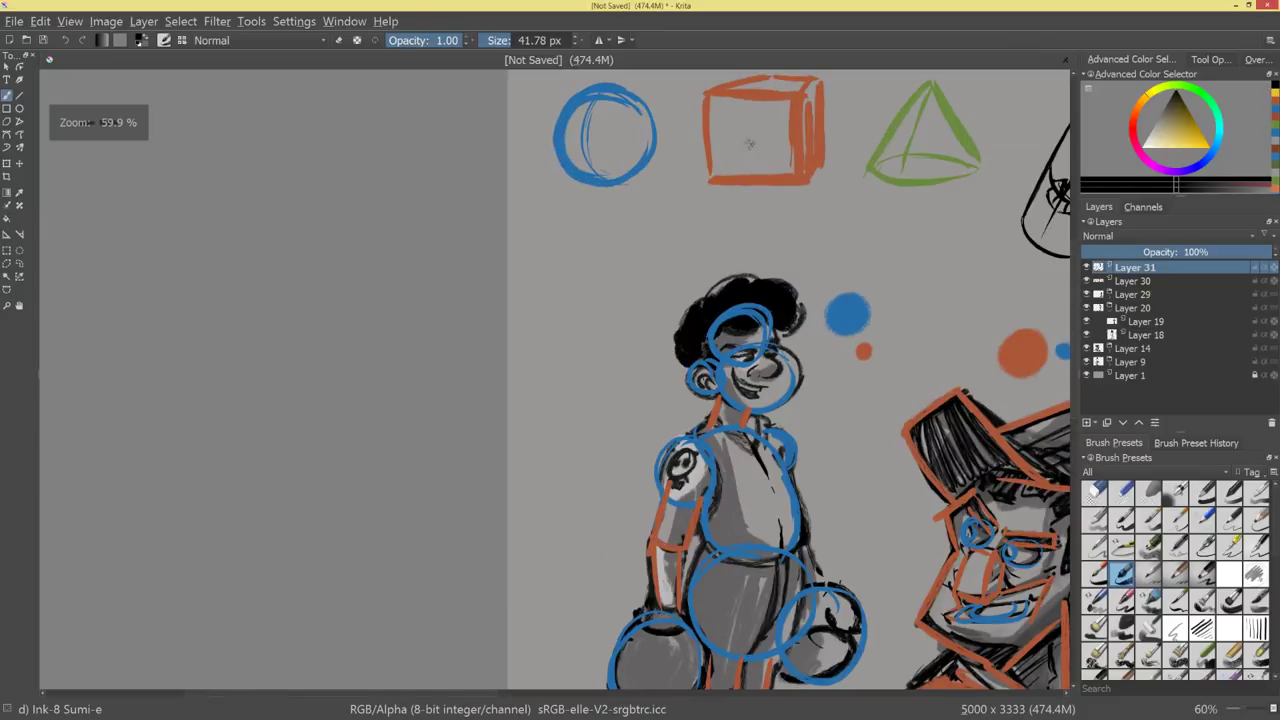
drag(548, 278, 632, 252)
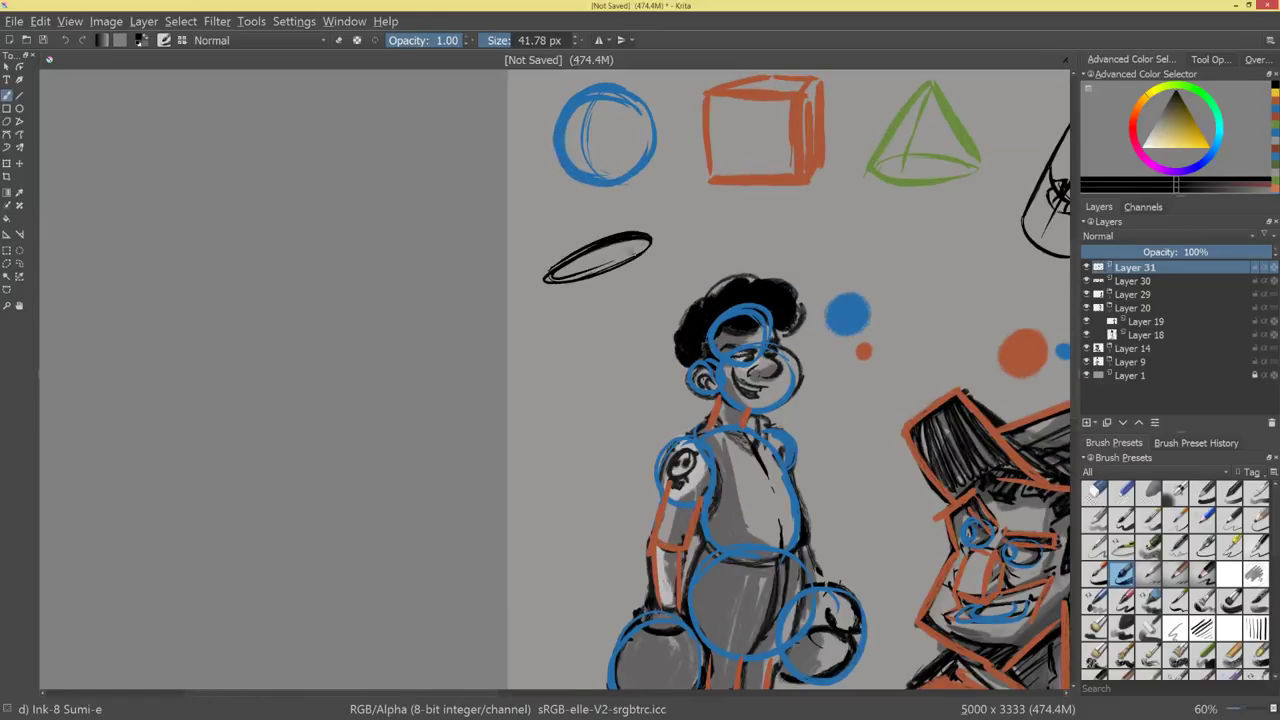
mouse_move(550, 280)
mouse_down()
mouse_move(612, 314)
mouse_move(655, 238)
mouse_up()
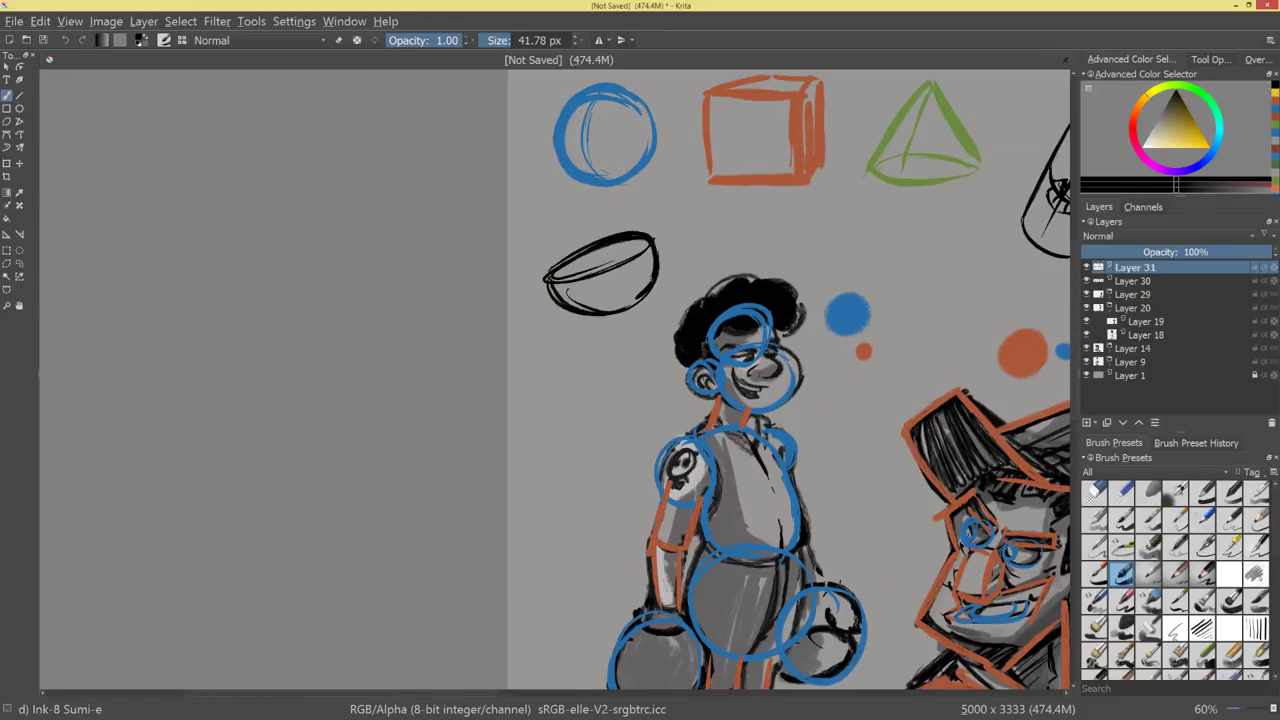
Draw a box beneath the bowl, add a rounded cylindrical segment under it, and round off the box's outer edges.
scroll(829, 357, down, 5)
scroll(743, 491, up, 6)
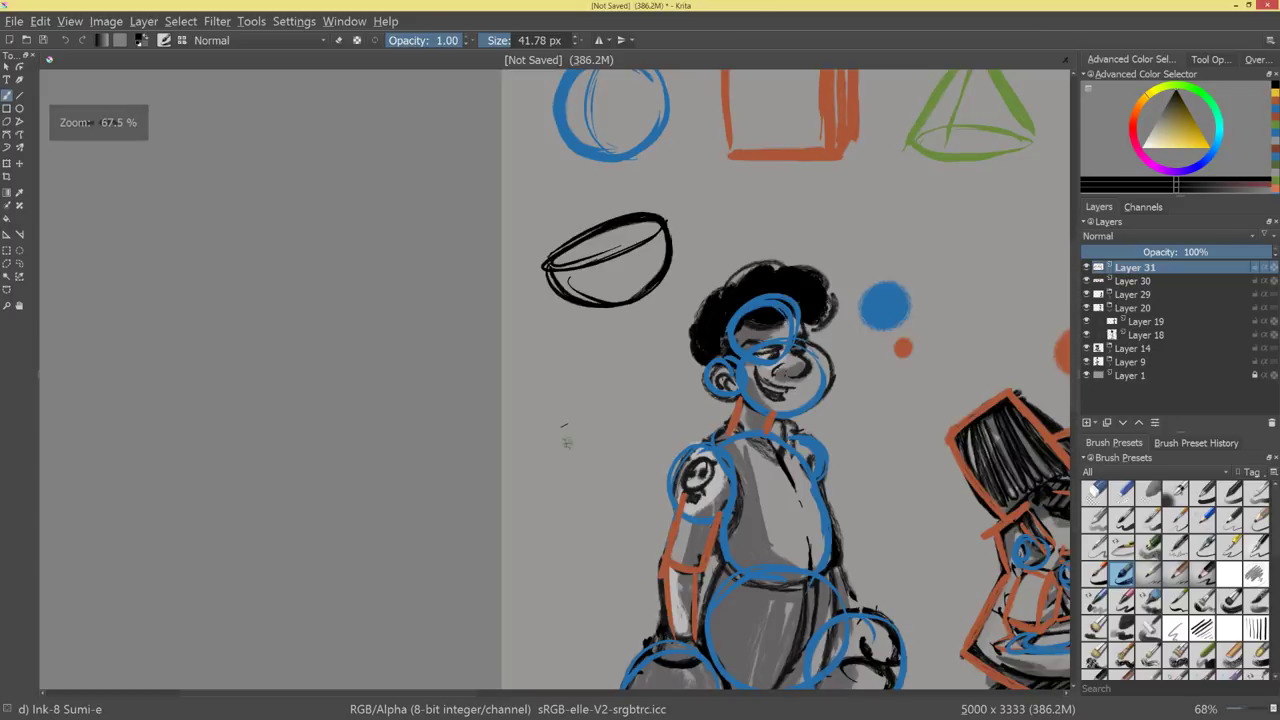
mouse_move(562, 350)
mouse_down()
mouse_move(543, 414)
mouse_move(606, 446)
mouse_move(626, 356)
mouse_move(610, 440)
mouse_up()
mouse_move(622, 356)
mouse_down()
mouse_move(640, 398)
mouse_move(628, 462)
mouse_move(546, 440)
mouse_move(632, 478)
mouse_move(614, 474)
mouse_up()
mouse_move(544, 436)
mouse_down()
mouse_move(614, 450)
mouse_move(628, 471)
mouse_up()
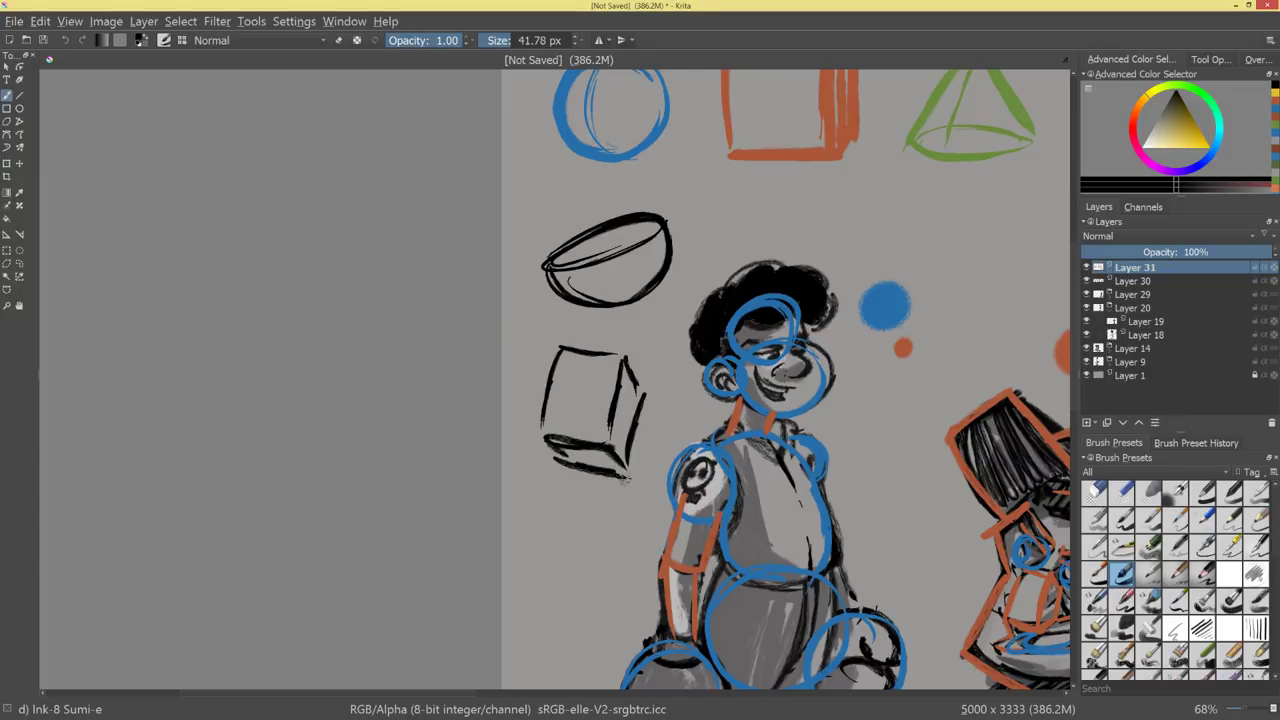
mouse_move(645, 398)
mouse_down()
mouse_move(627, 480)
mouse_move(606, 481)
mouse_move(627, 484)
mouse_up()
mouse_move(544, 496)
mouse_down()
mouse_move(596, 538)
mouse_move(634, 520)
mouse_move(636, 484)
mouse_up()
mouse_move(548, 370)
mouse_down()
mouse_move(542, 436)
mouse_move(622, 354)
mouse_move(644, 398)
mouse_move(636, 434)
mouse_move(546, 486)
mouse_up()
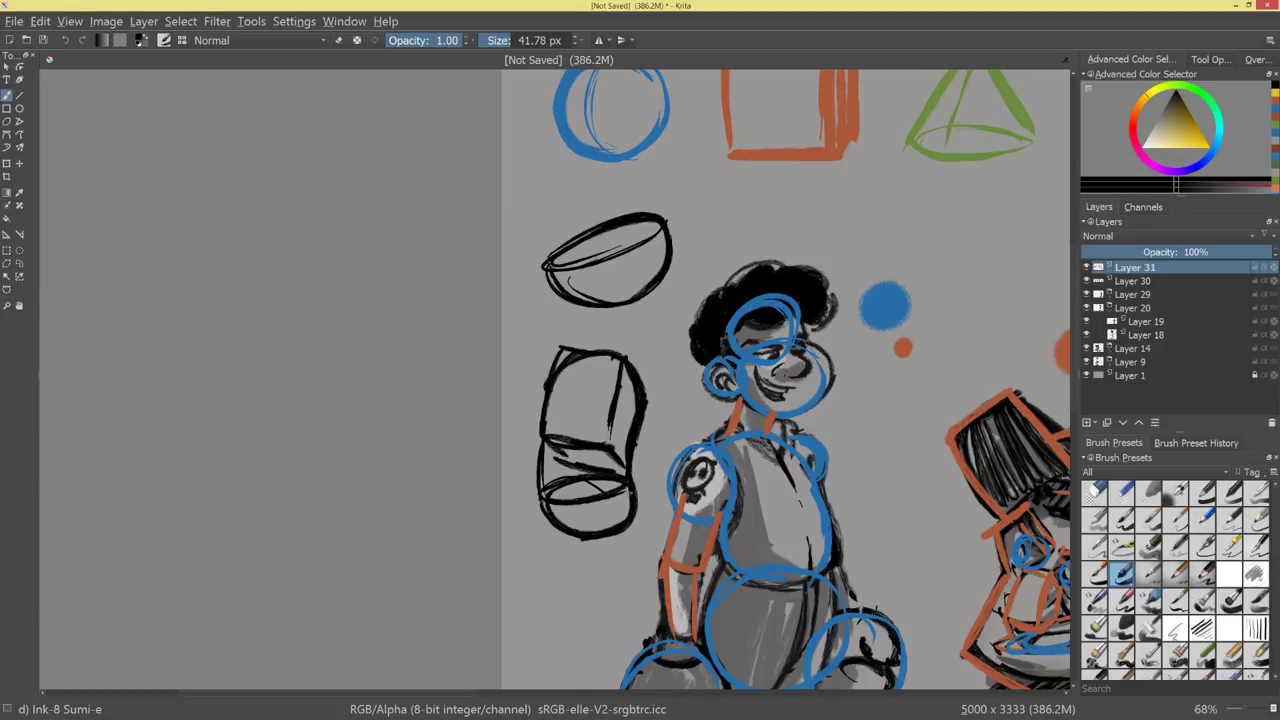
Toggle Layer 31's visibility repeatedly to compare the character sketches with and without the construction drawings.
scroll(551, 365, down, 5)
scroll(551, 365, up, 3)
drag(936, 364, 826, 371)
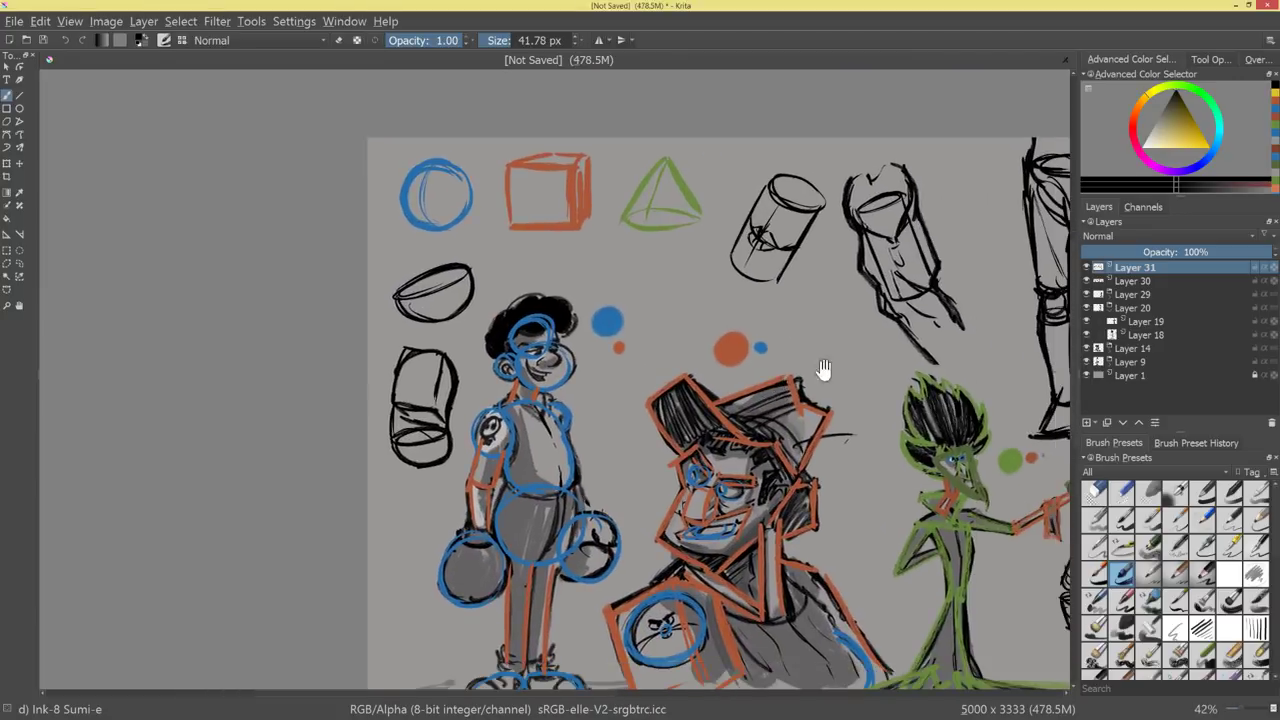
drag(993, 370, 930, 418)
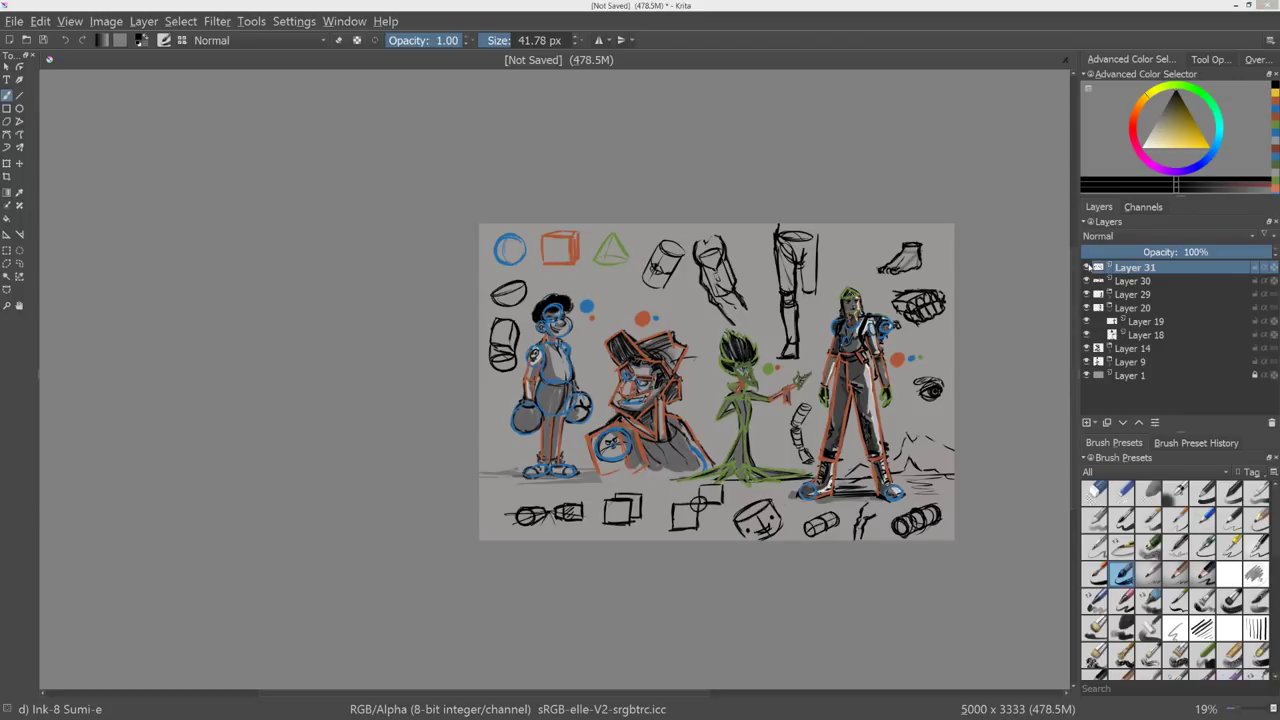
click(1088, 268)
click(1088, 268)
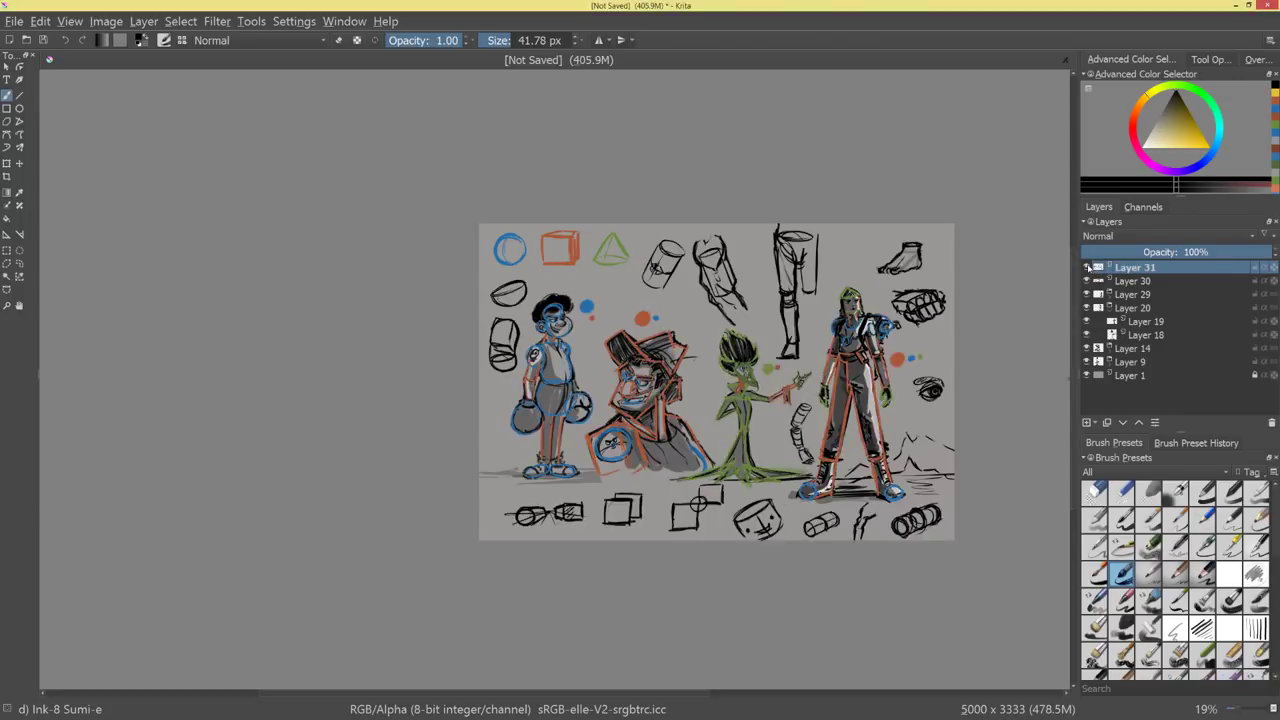
click(1088, 268)
click(1088, 268)
click(1088, 268)
click(1088, 268)
click(1088, 268)
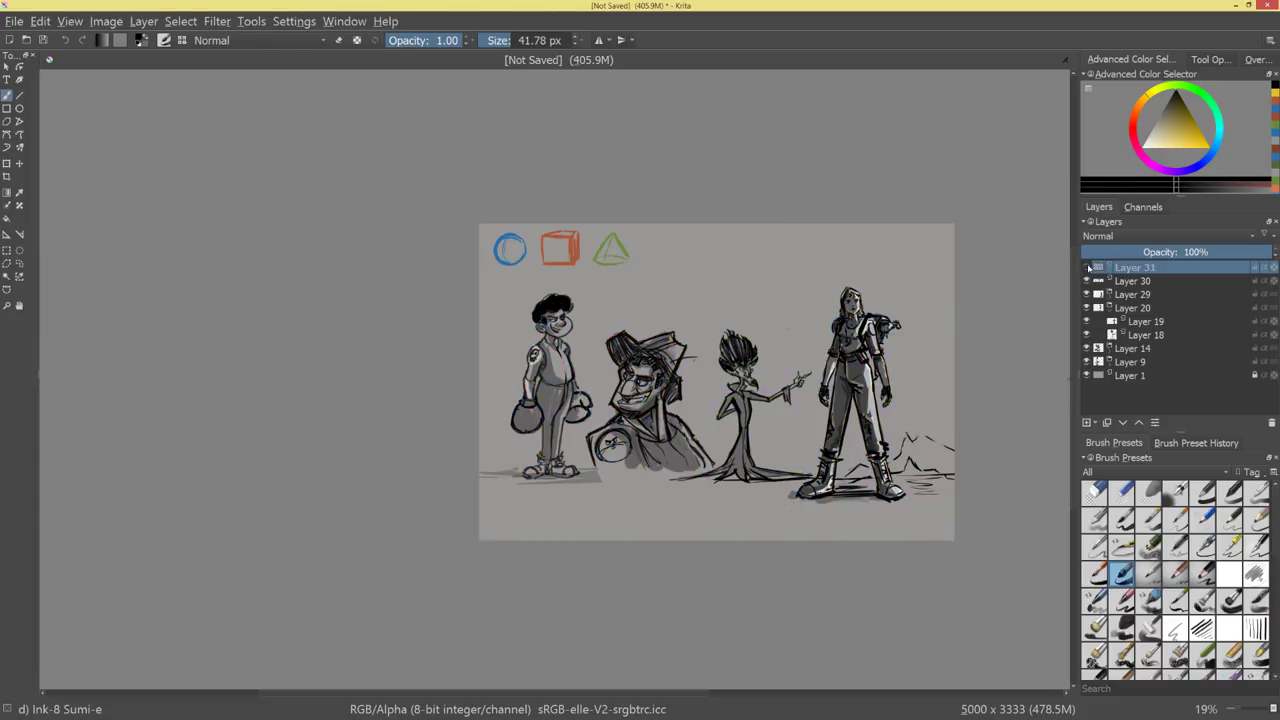
click(1088, 268)
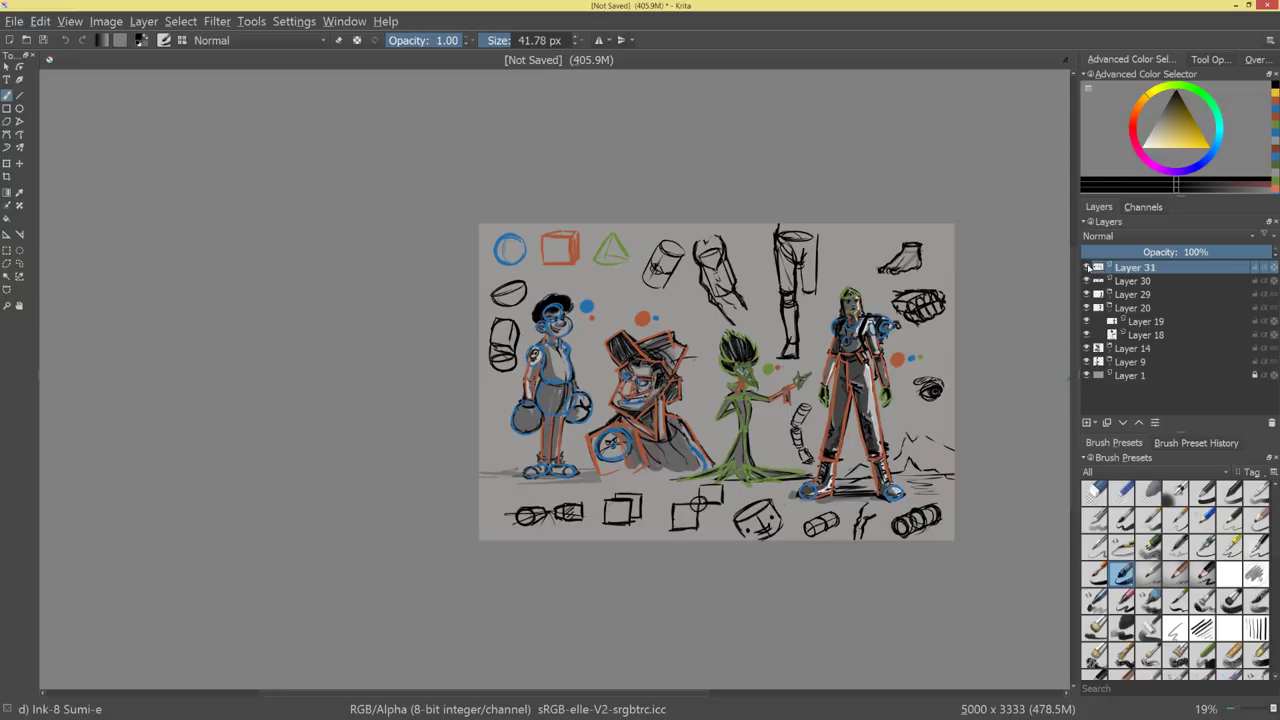
Try out test strokes with the Bristles-1 Details and Pencil-1 Hard brushes on the empty background, undoing them.
mouse_move(1088, 268)
mouse_move(743, 357)
mouse_down()
mouse_move(838, 236)
mouse_move(622, 459)
mouse_up()
mouse_move(654, 352)
mouse_down()
mouse_move(678, 392)
mouse_move(656, 460)
mouse_up()
mouse_move(735, 423)
mouse_down()
mouse_move(700, 461)
mouse_move(770, 512)
mouse_move(863, 551)
mouse_up()
key(ctrl+z)
key(ctrl+z)
click(1176, 598)
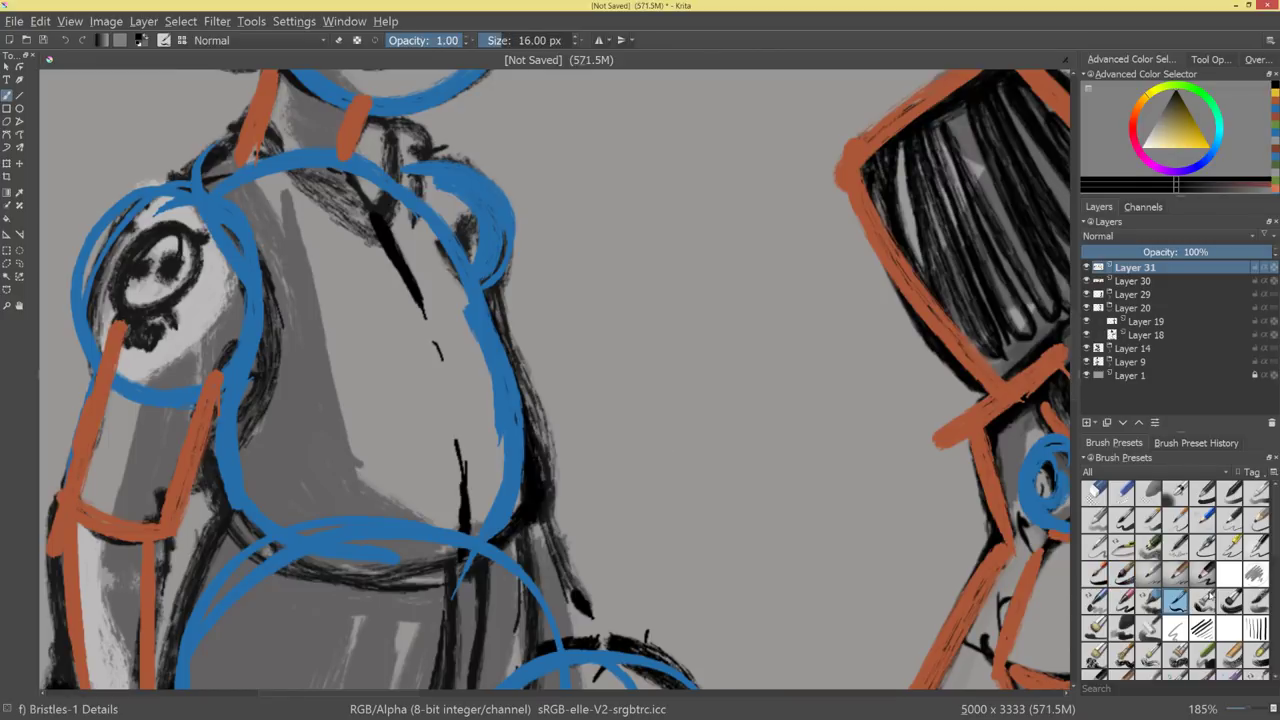
mouse_move(722, 470)
mouse_down()
mouse_move(770, 425)
mouse_move(832, 545)
mouse_up()
key(ctrl+z)
click(1203, 517)
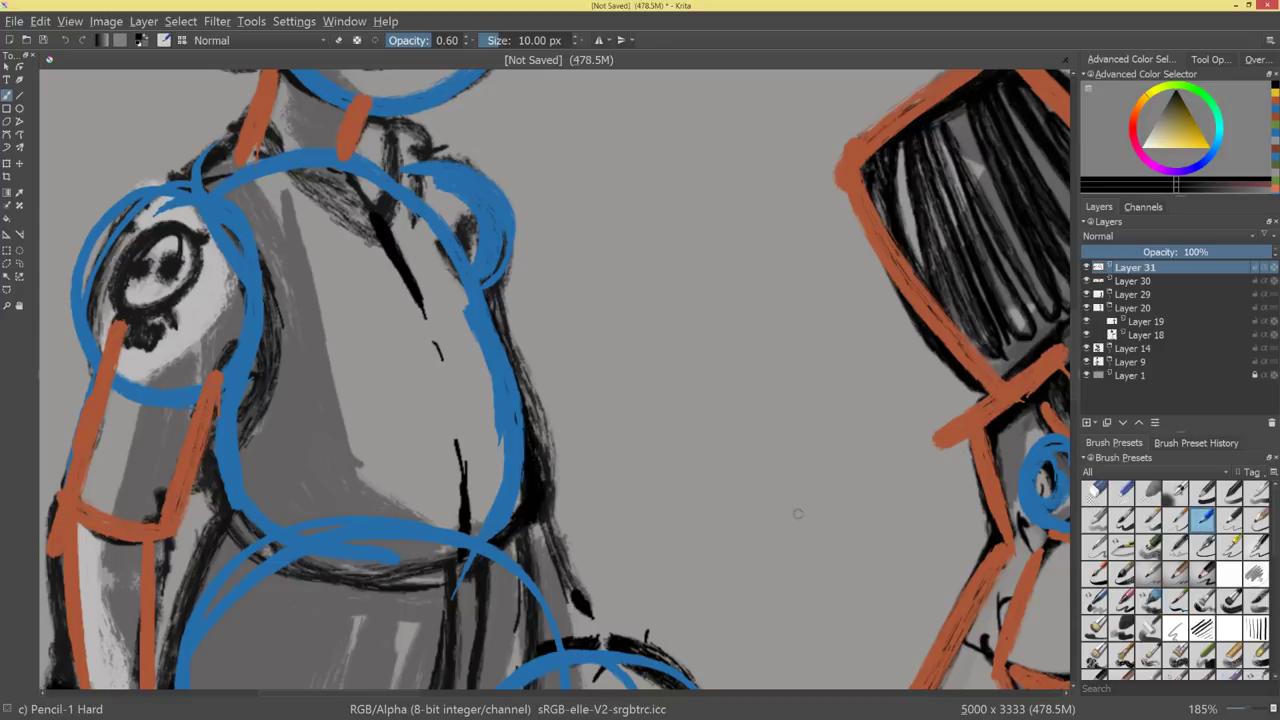
drag(700, 480, 815, 512)
key(ctrl+z)
mouse_move(796, 390)
mouse_down()
mouse_move(669, 524)
mouse_move(812, 500)
mouse_move(796, 504)
mouse_up()
key(ctrl+z)
Try a test stroke with the Pencil-6 Quick Shade brush near the standing figure and undo it.
key(minus)
key(minus)
key(minus)
key(minus)
key(minus)
key(plus)
scroll(796, 503, down, 2)
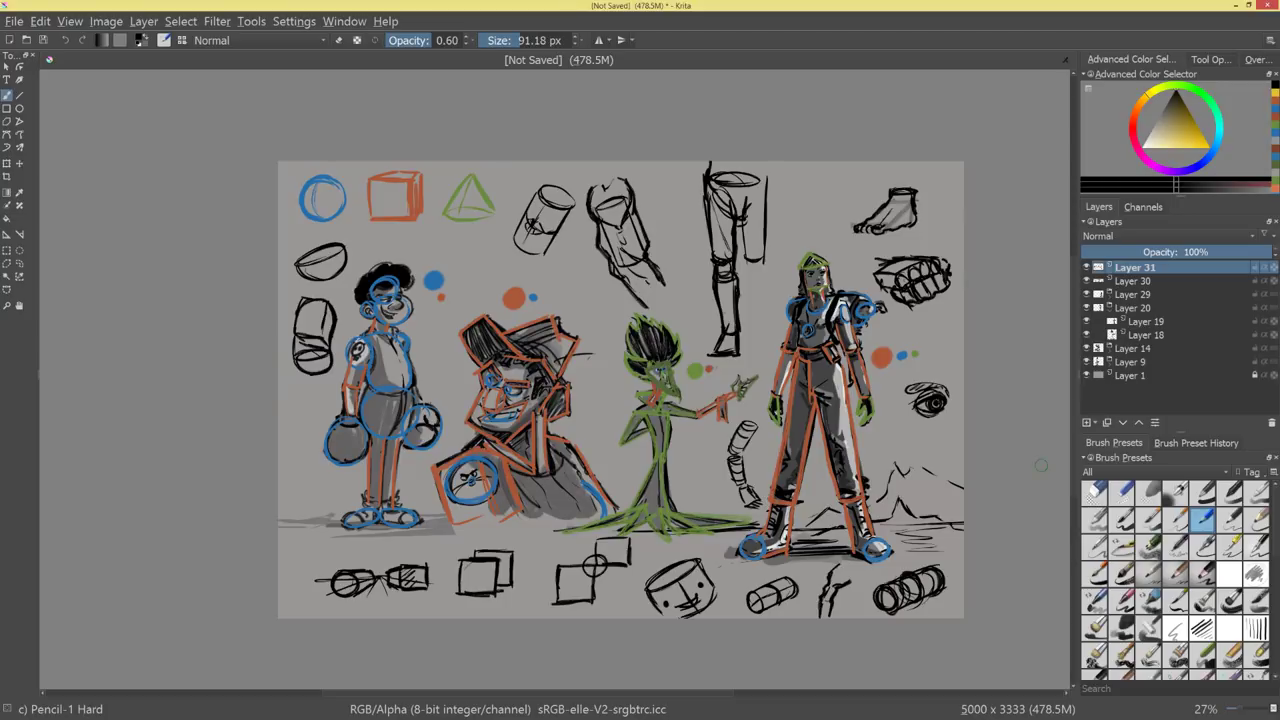
drag(924, 276, 896, 321)
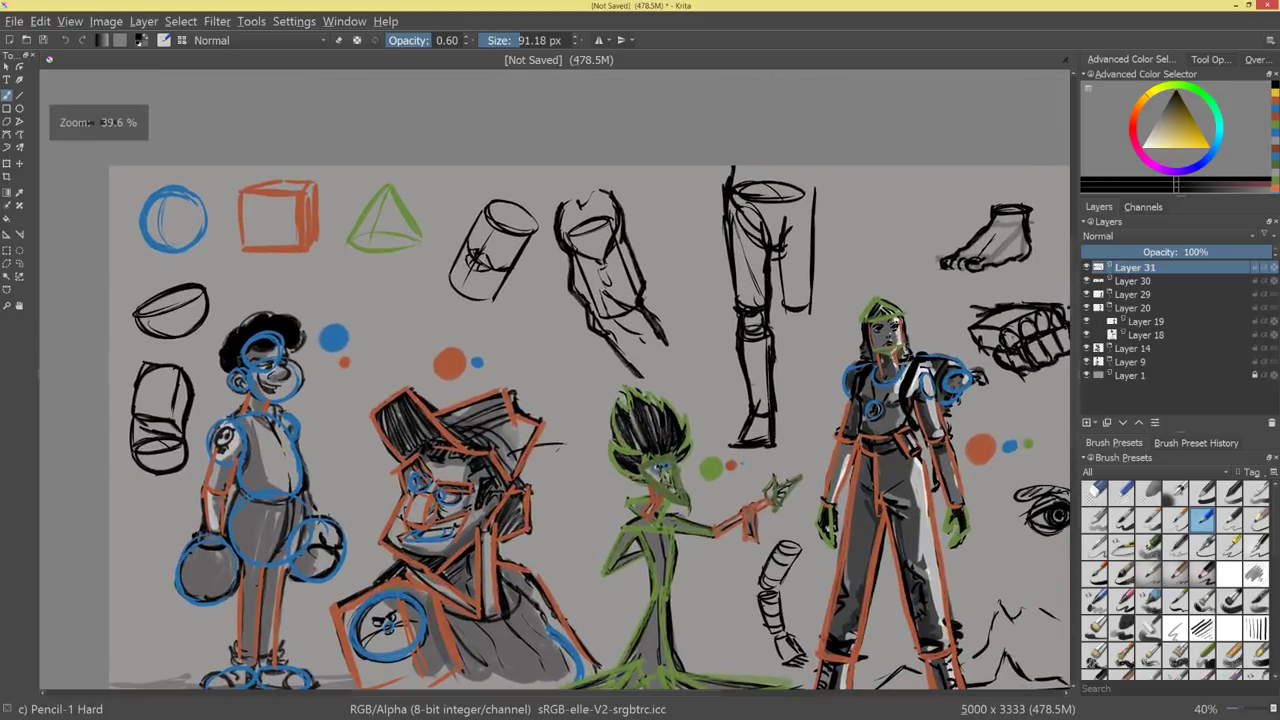
click(1148, 545)
drag(788, 440, 852, 388)
key(ctrl+z)
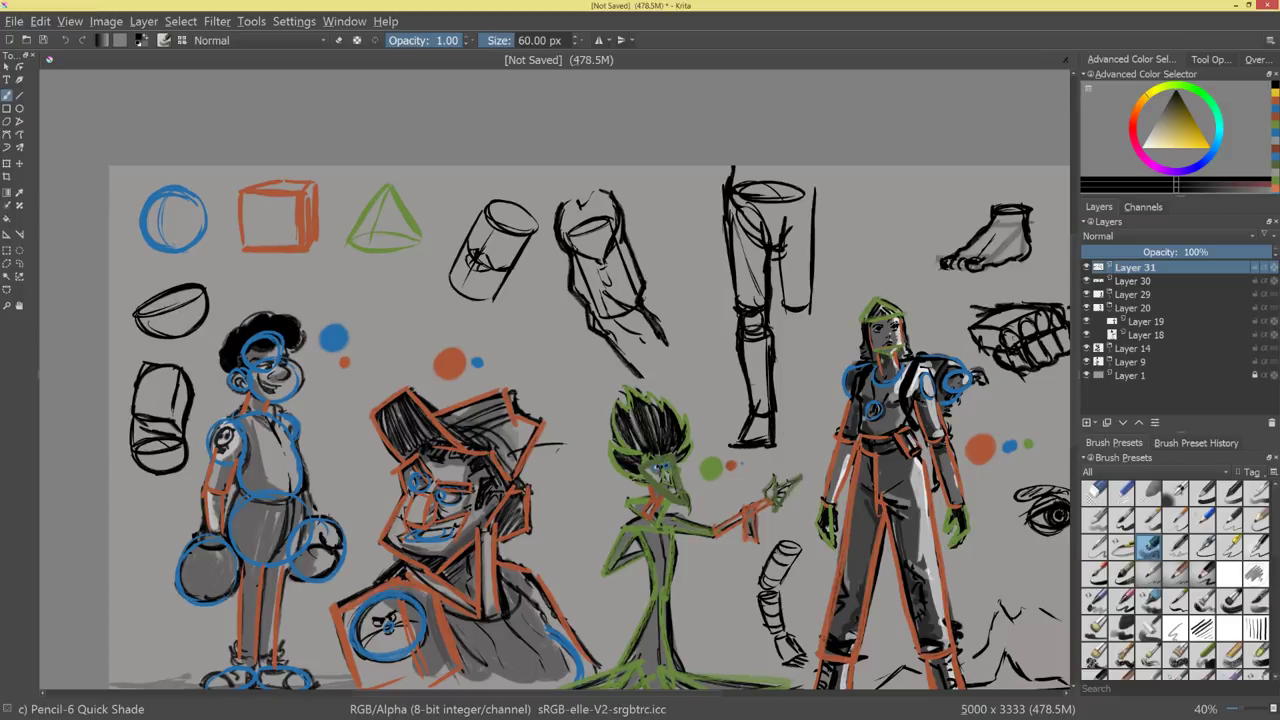
scroll(940, 490, down, 3)
scroll(923, 503, up, 3)
Create a new 3000 by 3000 pixel document.
key(ctrl+n)
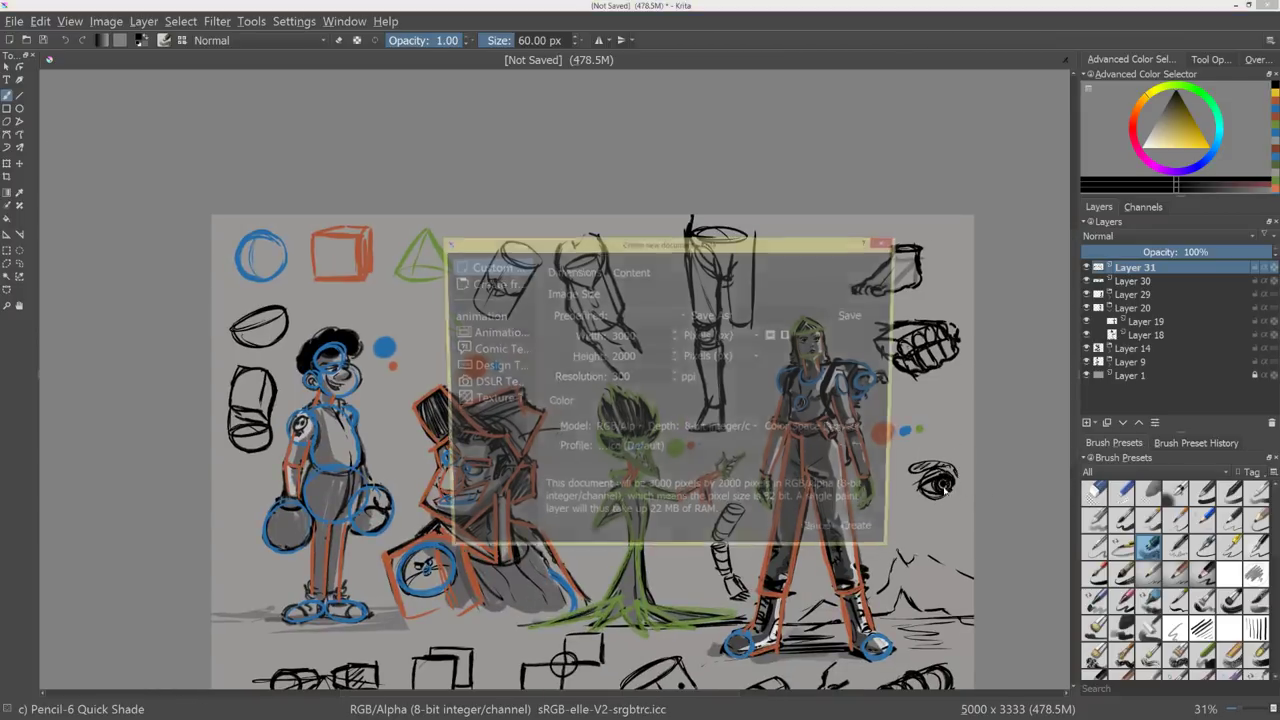
double_click(646, 364)
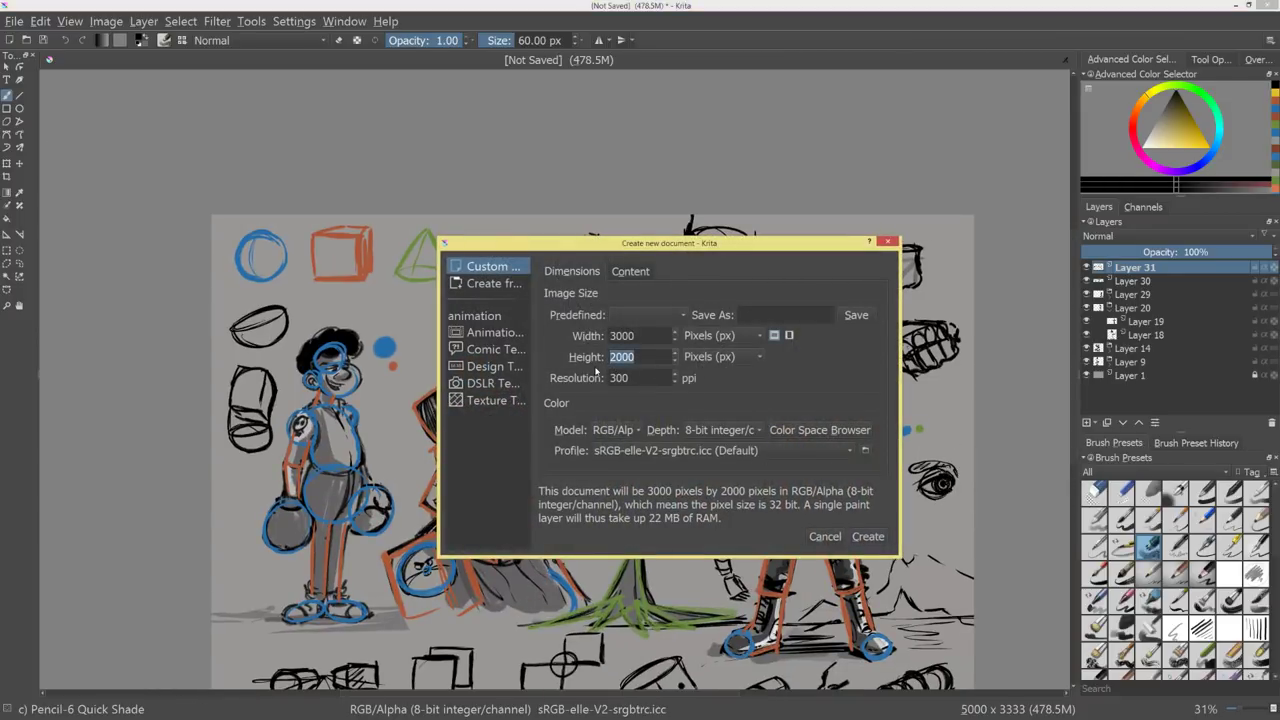
text(3000)
click(868, 537)
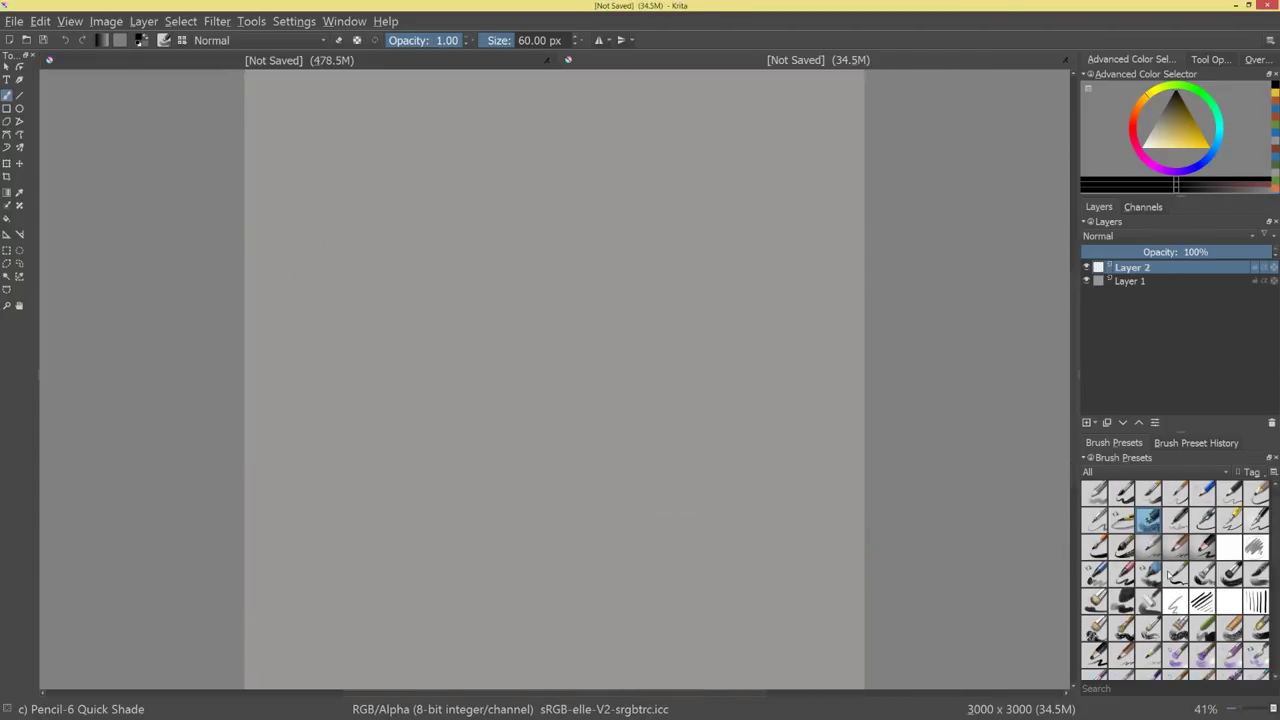
Draw a circle for the skull on the blank canvas with the deevad 1d3 charcoal pencil large brush.
click(1172, 573)
click(1202, 545)
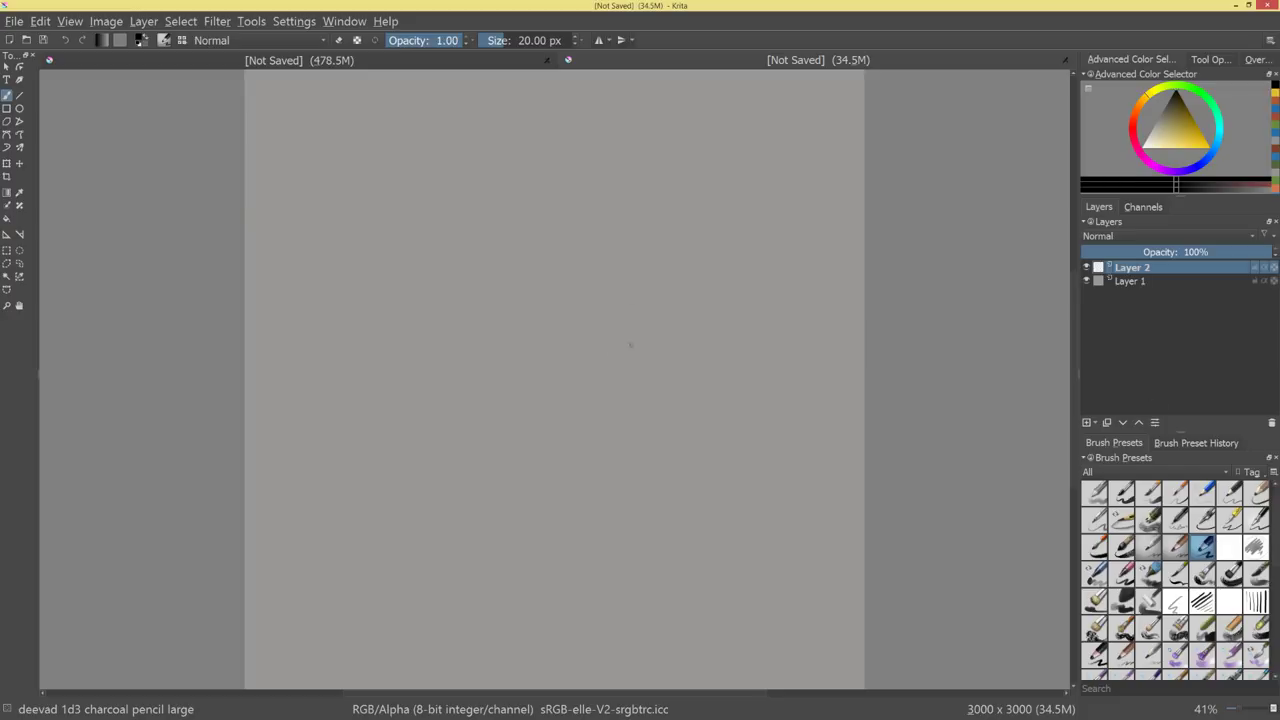
mouse_move(591, 206)
mouse_down()
mouse_move(649, 292)
mouse_move(594, 204)
mouse_move(605, 362)
mouse_up()
key(ctrl+z)
drag(642, 312, 657, 312)
mouse_move(609, 226)
mouse_down()
mouse_move(570, 371)
mouse_move(620, 231)
mouse_move(559, 364)
mouse_move(636, 222)
mouse_up()
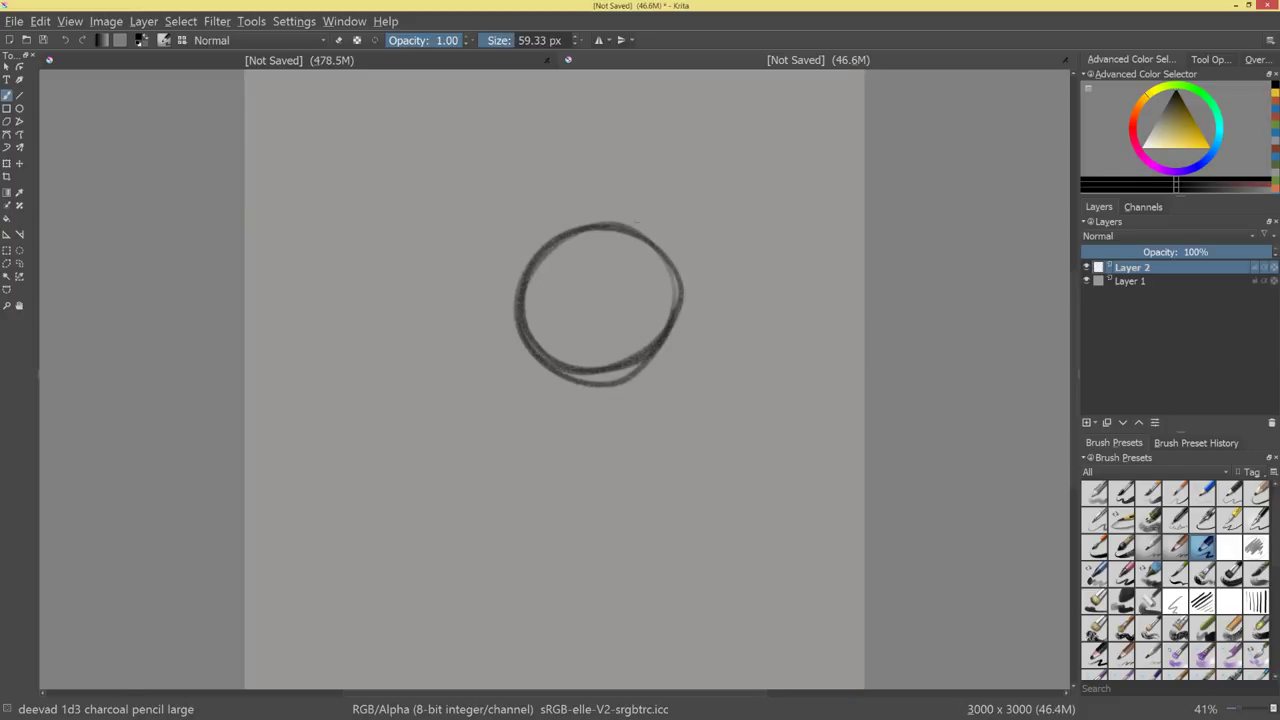
Sketch a narrow oval along the back edge of the circle to mark the head's side plane.
drag(606, 271, 600, 271)
key(ctrl+plus)
drag(654, 223, 649, 223)
mouse_move(697, 205)
mouse_down()
mouse_move(665, 250)
mouse_move(680, 330)
mouse_up()
Draw the front of the face down from the circle, then the chin and the jawline back toward the side plane.
mouse_move(515, 255)
mouse_down()
mouse_move(512, 400)
mouse_move(537, 455)
mouse_up()
drag(512, 290, 545, 446)
drag(512, 344, 532, 412)
mouse_move(545, 426)
mouse_down()
mouse_move(580, 445)
mouse_move(622, 430)
mouse_up()
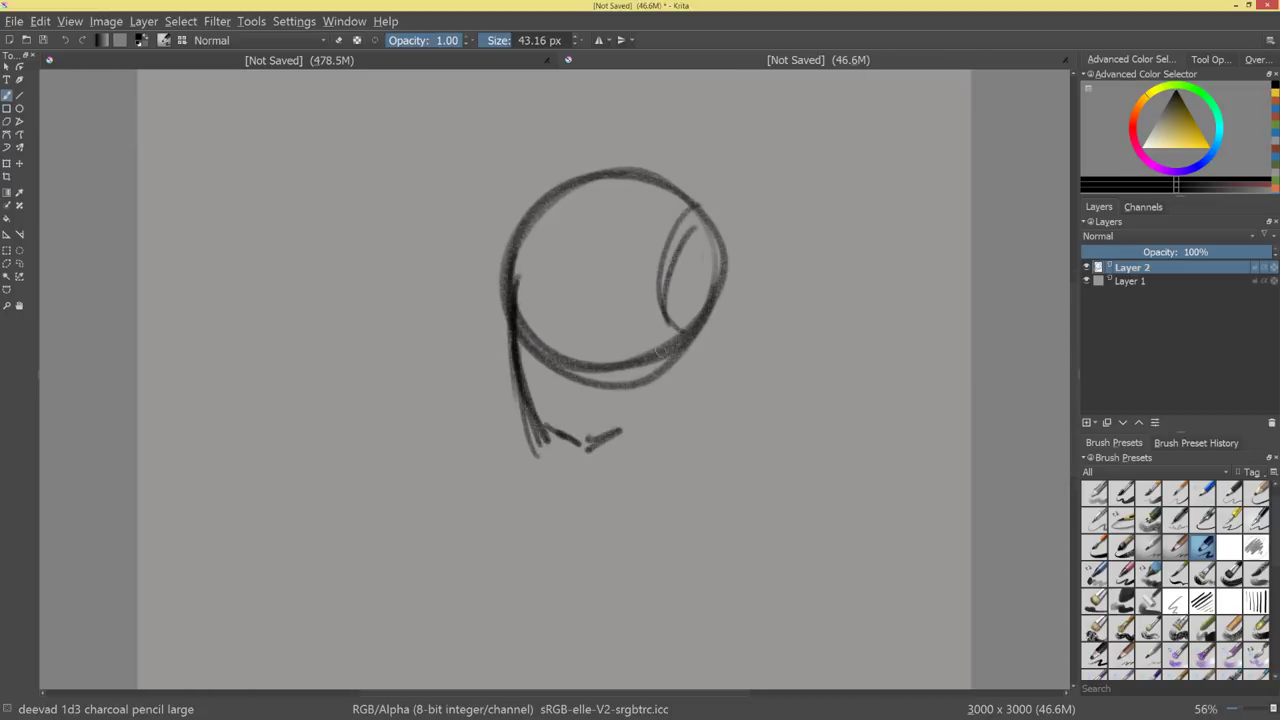
mouse_move(676, 315)
mouse_down()
mouse_move(650, 405)
mouse_move(600, 445)
mouse_up()
mouse_move(514, 275)
mouse_down()
mouse_move(522, 388)
mouse_move(548, 436)
mouse_up()
mouse_move(510, 315)
mouse_down()
mouse_move(550, 436)
mouse_move(590, 450)
mouse_up()
Reinforce the skull outline over the top and down the back of the head toward the ear area.
mouse_move(512, 248)
mouse_down()
mouse_move(533, 415)
mouse_move(513, 248)
mouse_move(580, 202)
mouse_move(633, 174)
mouse_move(706, 210)
mouse_move(720, 300)
mouse_up()
drag(708, 205, 690, 352)
mouse_move(718, 232)
mouse_down()
mouse_move(672, 400)
mouse_move(604, 445)
mouse_move(540, 428)
mouse_move(576, 452)
mouse_move(558, 448)
mouse_move(606, 445)
mouse_move(566, 452)
mouse_up()
key(ctrl+z)
Sketch the nose line, eyes, brows and mouth on the face and mark the ear beside the jaw corner.
mouse_move(567, 302)
mouse_down()
mouse_move(576, 368)
mouse_move(556, 372)
mouse_move(596, 406)
mouse_up()
mouse_move(630, 316)
mouse_down()
mouse_move(610, 320)
mouse_move(630, 320)
mouse_up()
drag(530, 322, 625, 324)
mouse_move(704, 332)
mouse_down()
mouse_move(687, 431)
mouse_move(738, 318)
mouse_up()
mouse_move(534, 306)
mouse_down()
mouse_move(627, 317)
mouse_move(632, 297)
mouse_move(648, 300)
mouse_move(548, 294)
mouse_move(562, 298)
mouse_up()
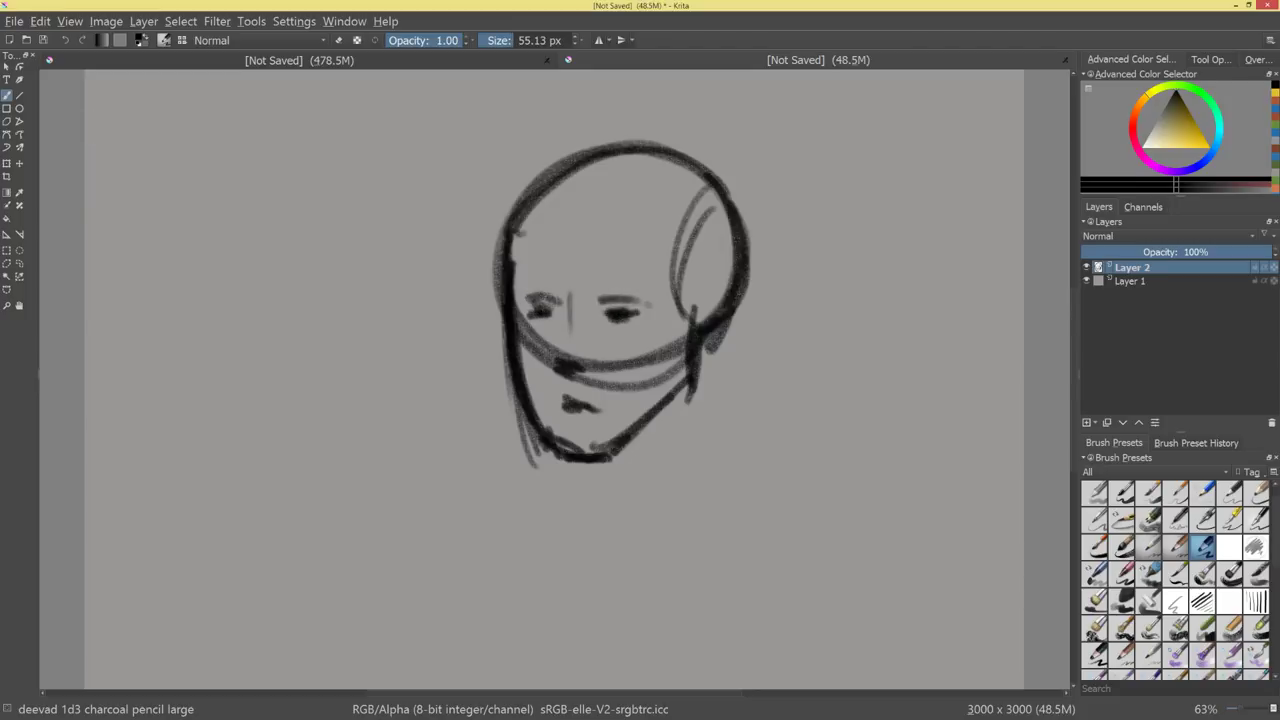
Lower the opacity of Layer 2 with the head sketch to 32%.
mouse_move(758, 352)
mouse_down()
mouse_move(743, 428)
mouse_move(765, 358)
mouse_up()
drag(1194, 250, 1143, 253)
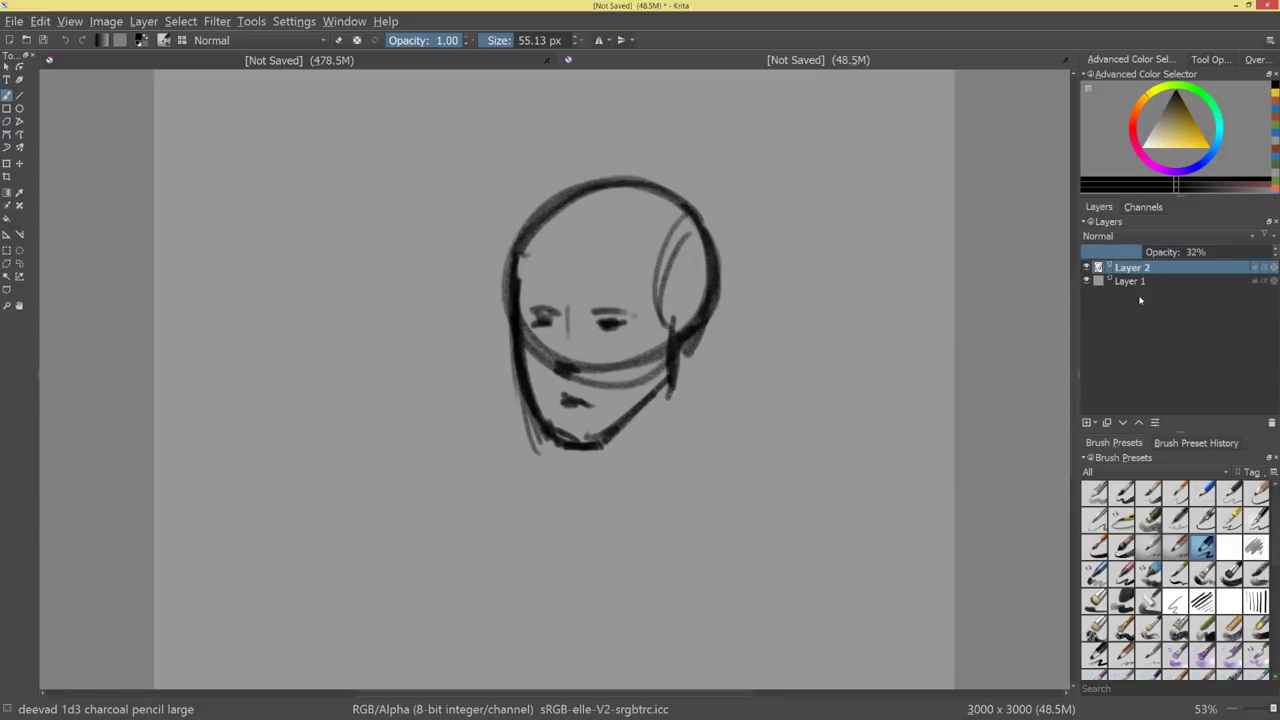
Add a new paint layer above the head sketch and set up an orange-red brush at 42.95 px.
click(1087, 423)
click(1135, 118)
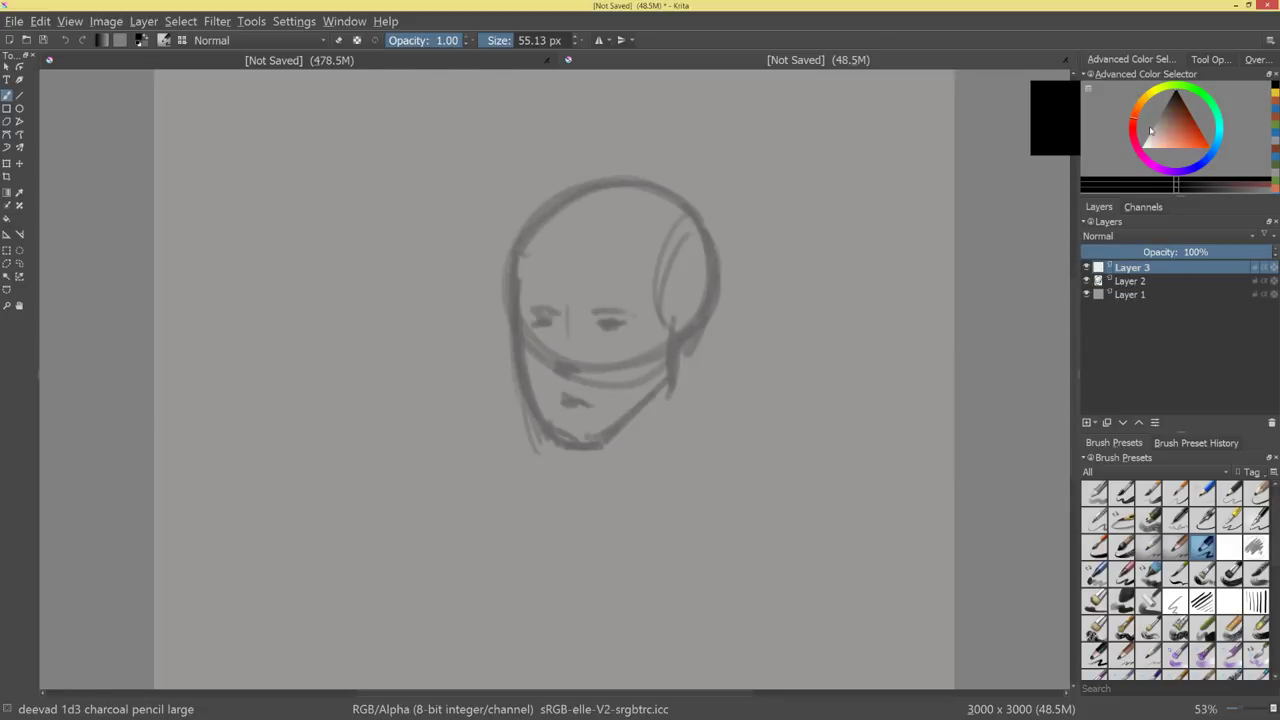
click(1150, 130)
mouse_move(686, 382)
mouse_down()
mouse_move(686, 442)
mouse_move(706, 482)
mouse_up()
key(ctrl+z)
key(bracketleft)
key(bracketleft)
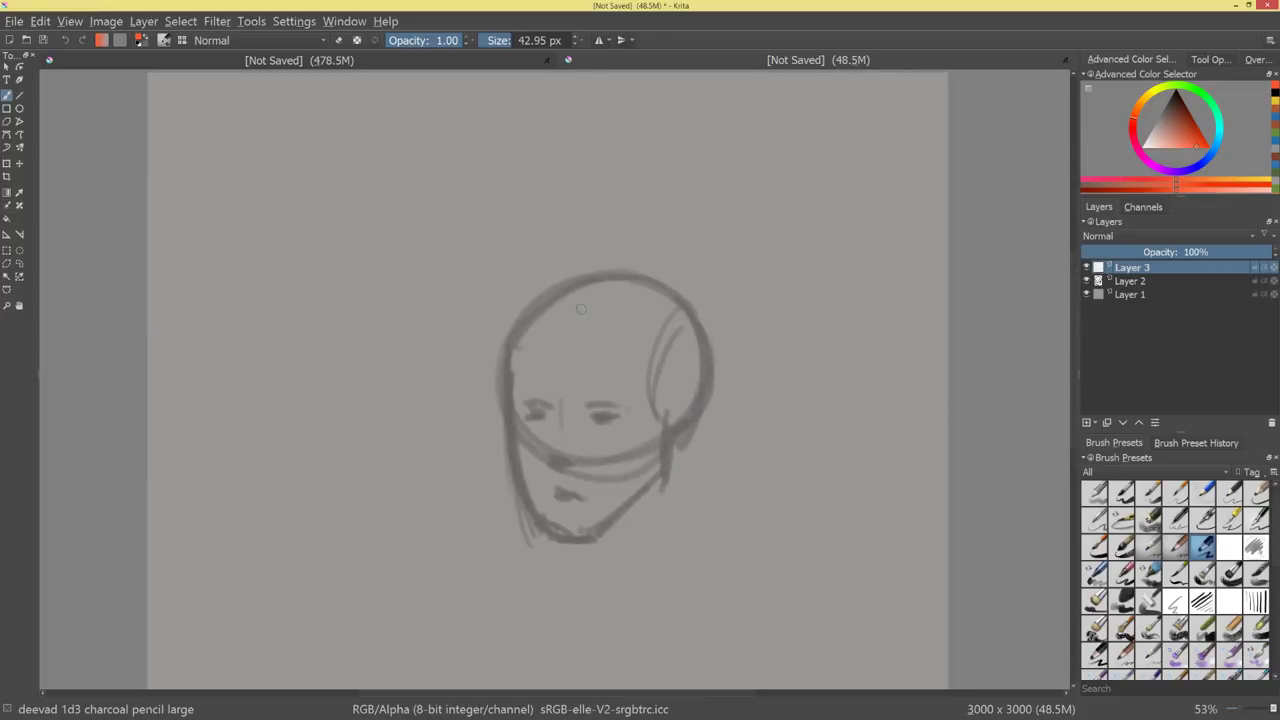
Sketch the parting, the hairline across the forehead and the swept front hair volume in orange.
drag(620, 282, 569, 333)
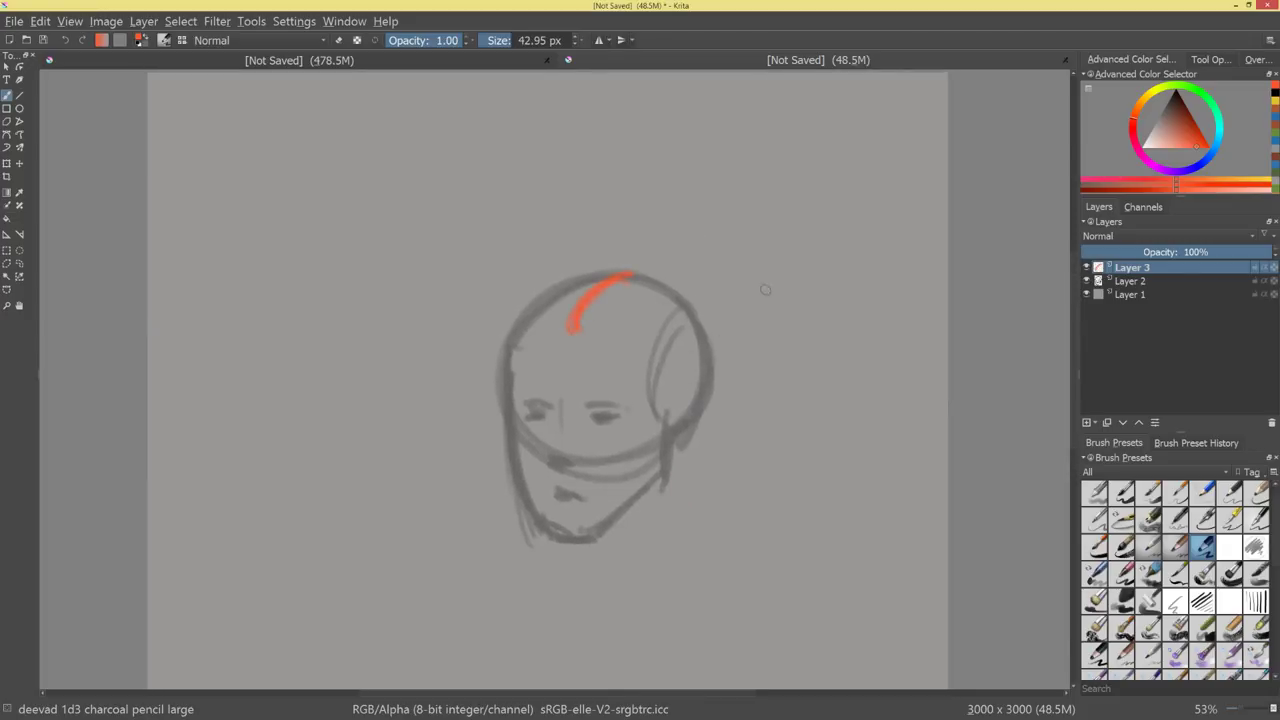
key(ctrl+z)
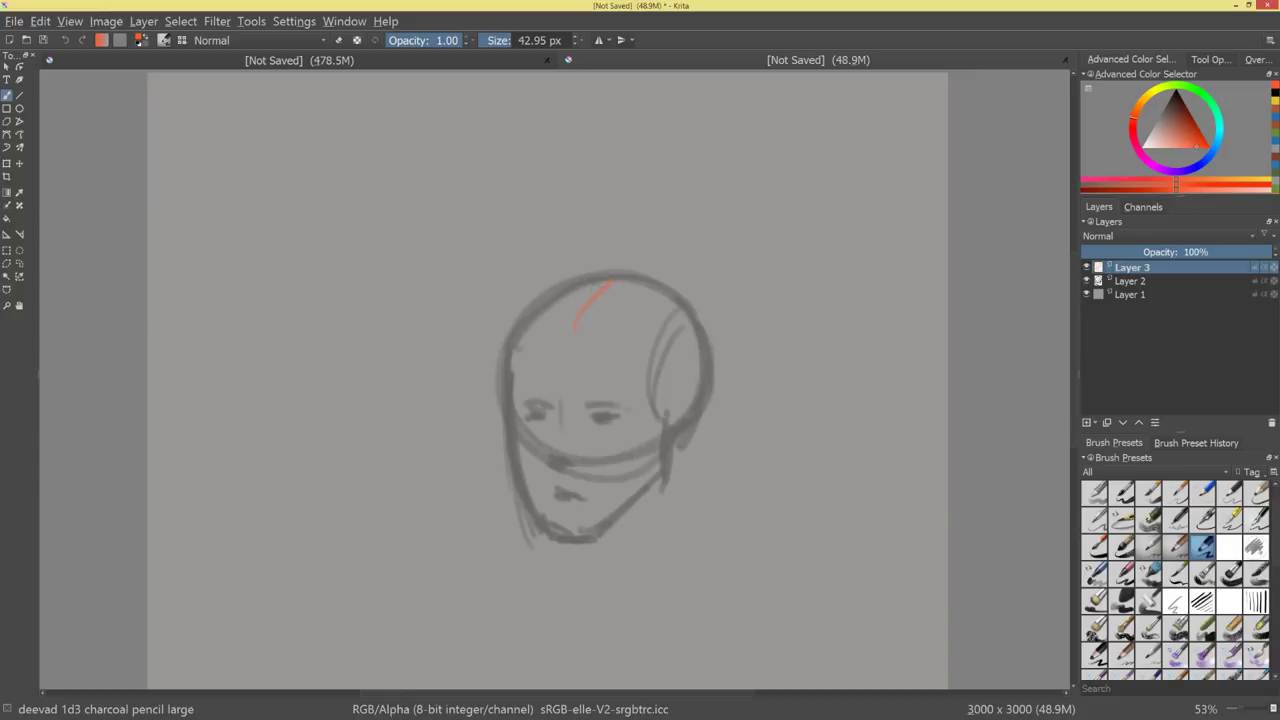
mouse_move(607, 321)
mouse_down()
mouse_move(654, 294)
mouse_move(596, 299)
mouse_move(606, 322)
mouse_up()
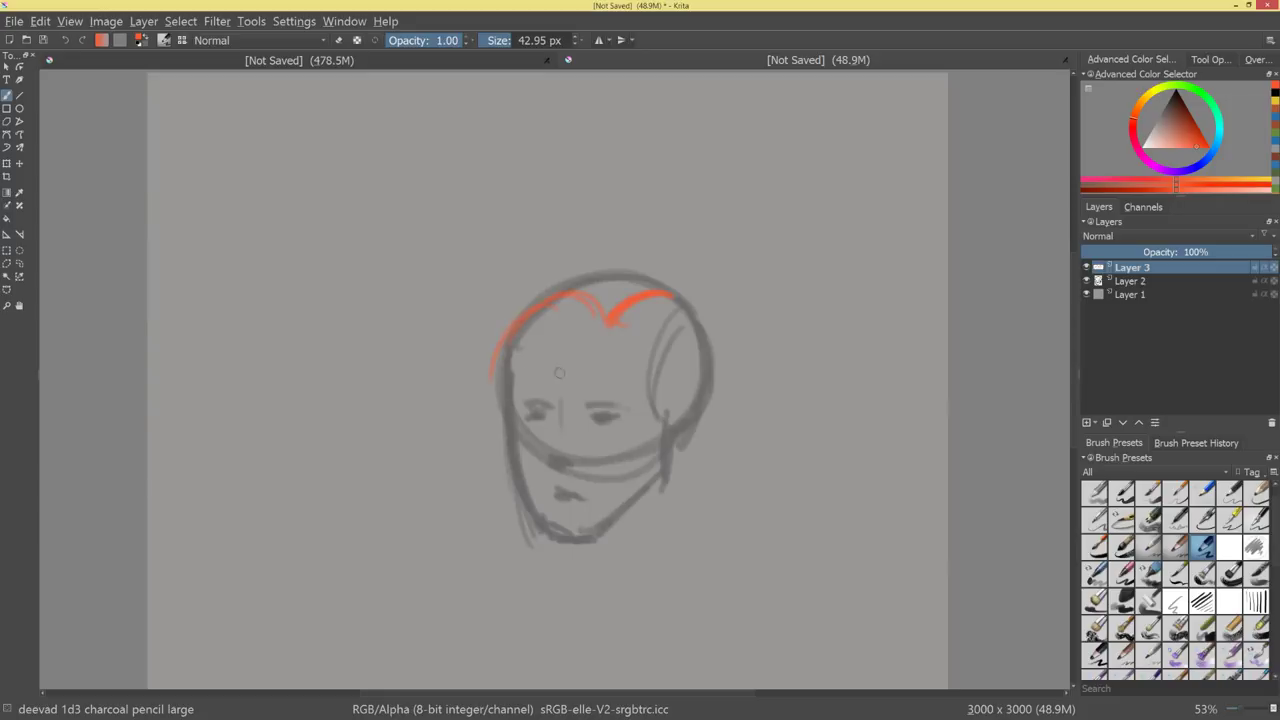
drag(525, 310, 495, 386)
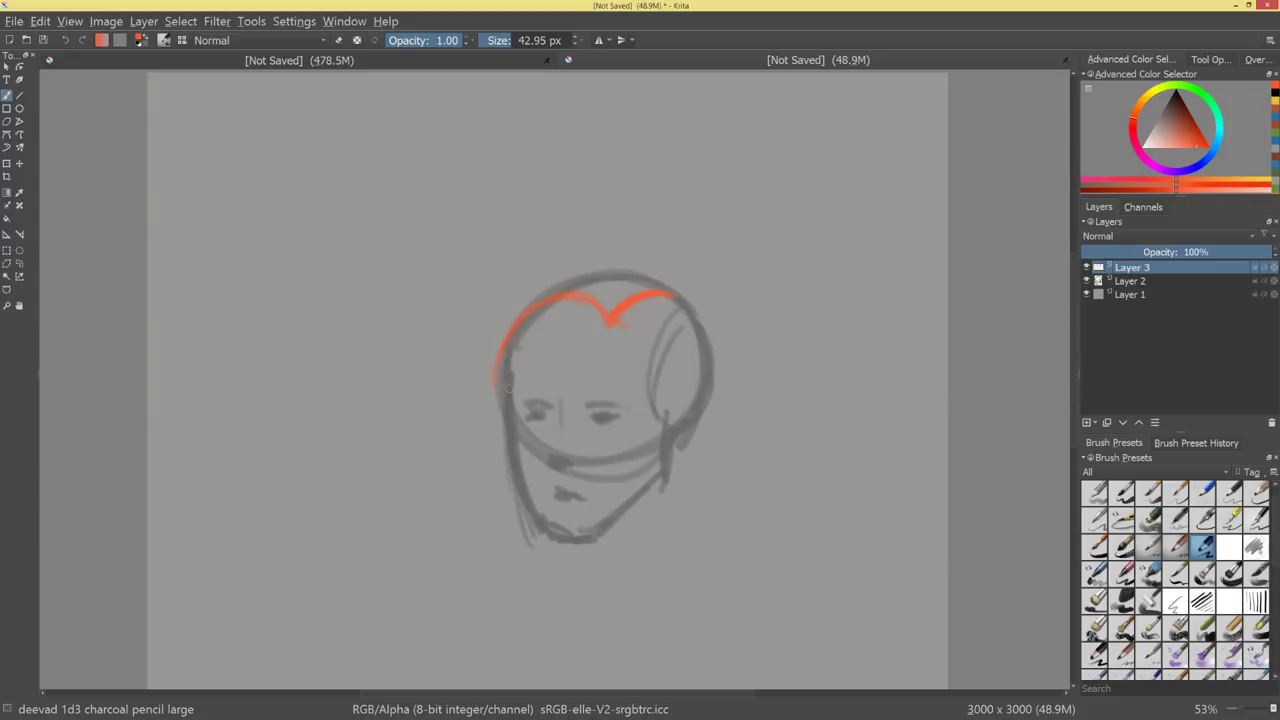
drag(578, 320, 600, 333)
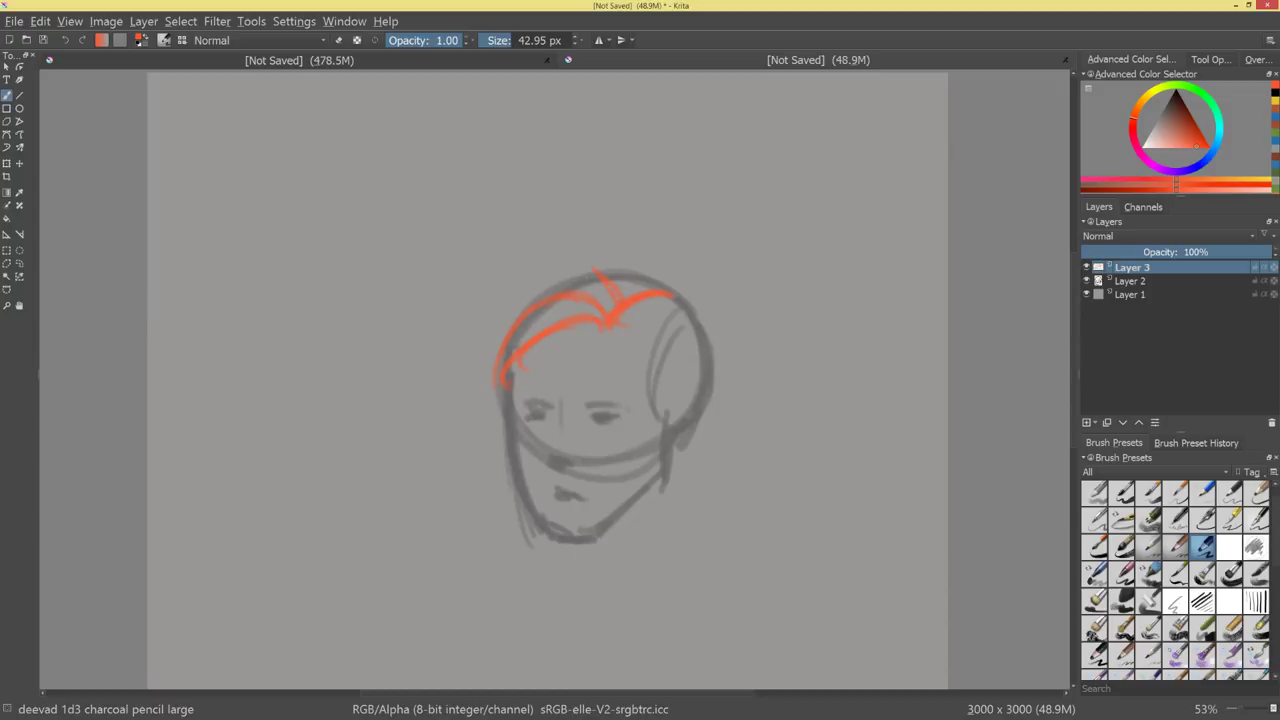
drag(535, 295, 495, 378)
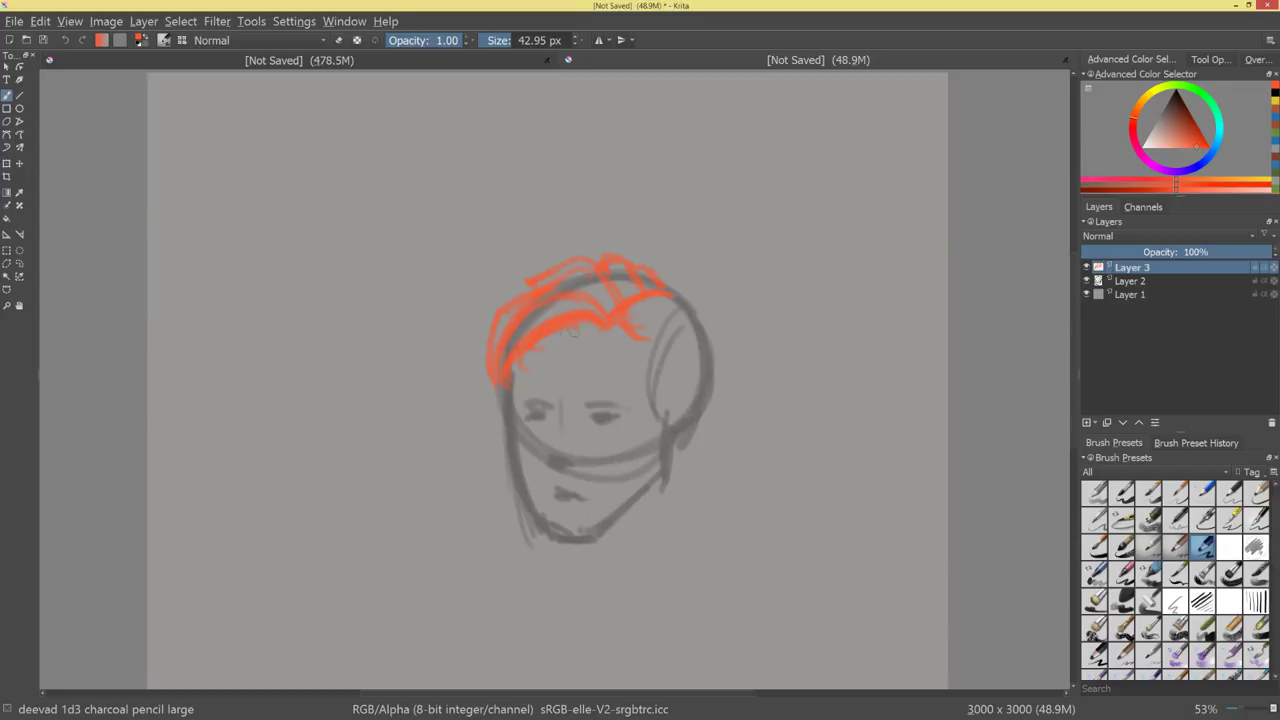
Continue the orange hair down the temple, around the ear and along the back of the skull.
drag(628, 318, 650, 338)
drag(657, 398, 652, 422)
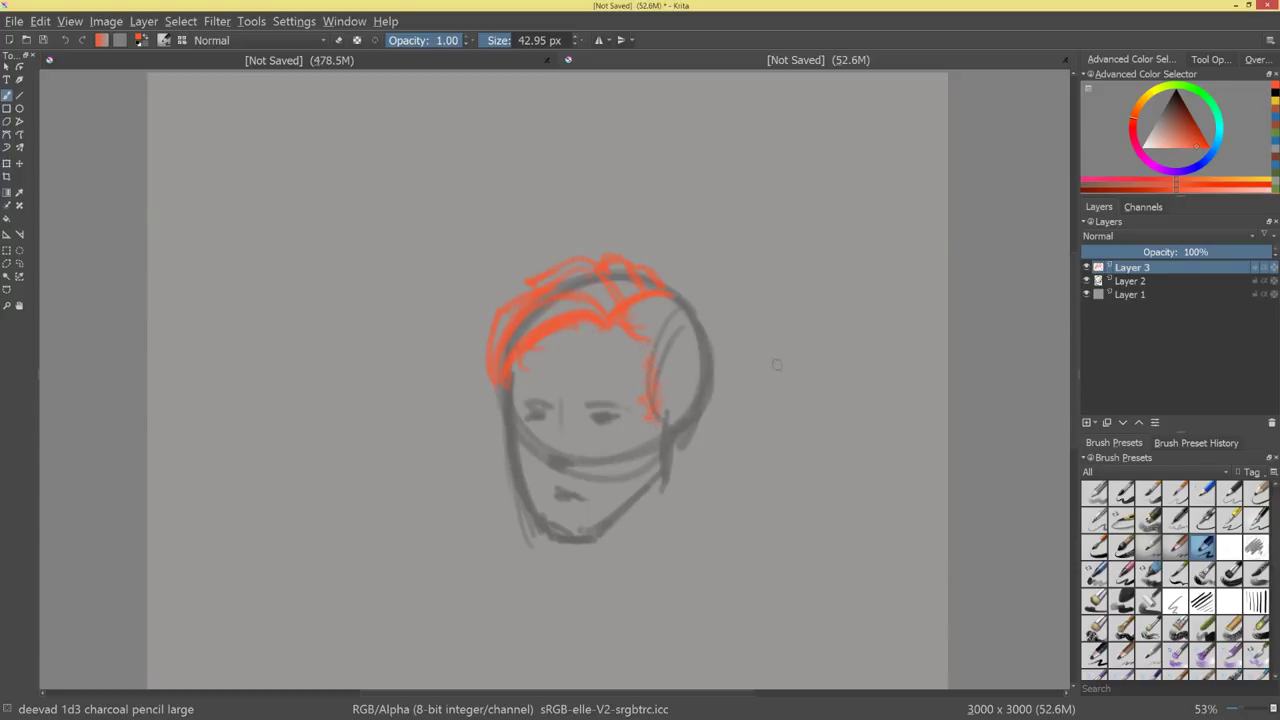
mouse_move(689, 284)
mouse_down()
mouse_move(720, 328)
mouse_move(727, 376)
mouse_move(702, 418)
mouse_up()
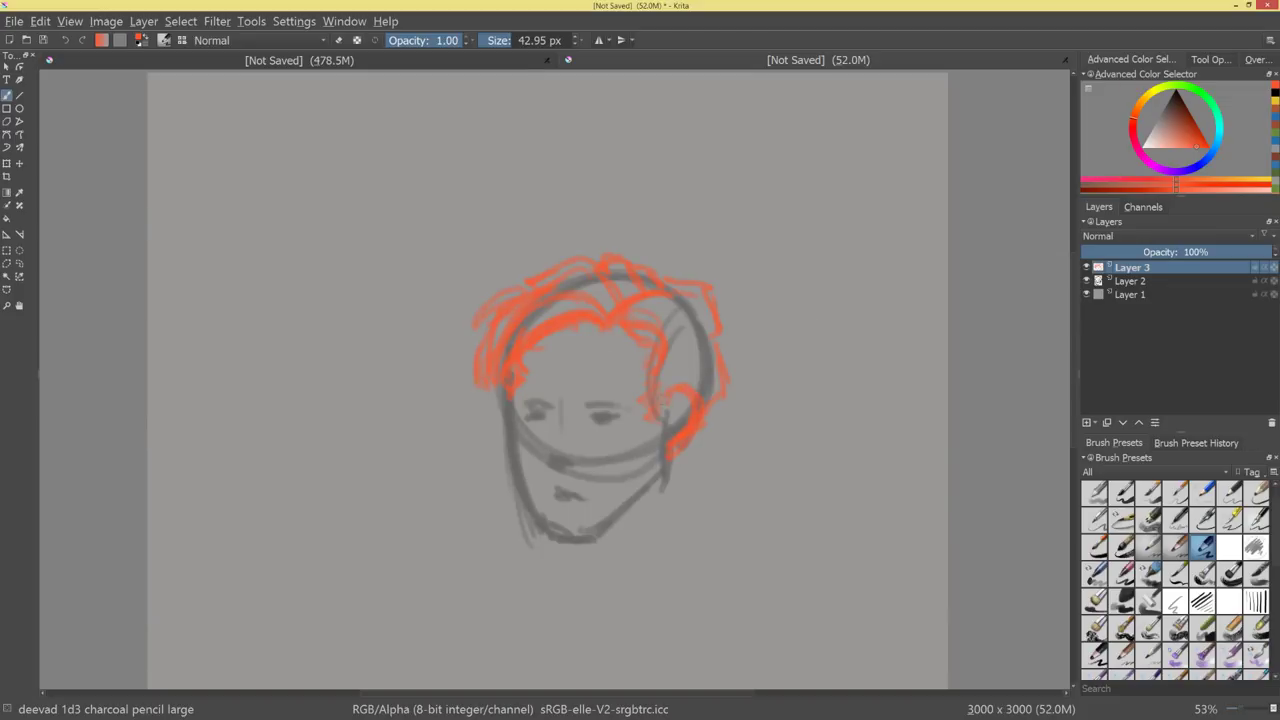
drag(706, 392, 777, 366)
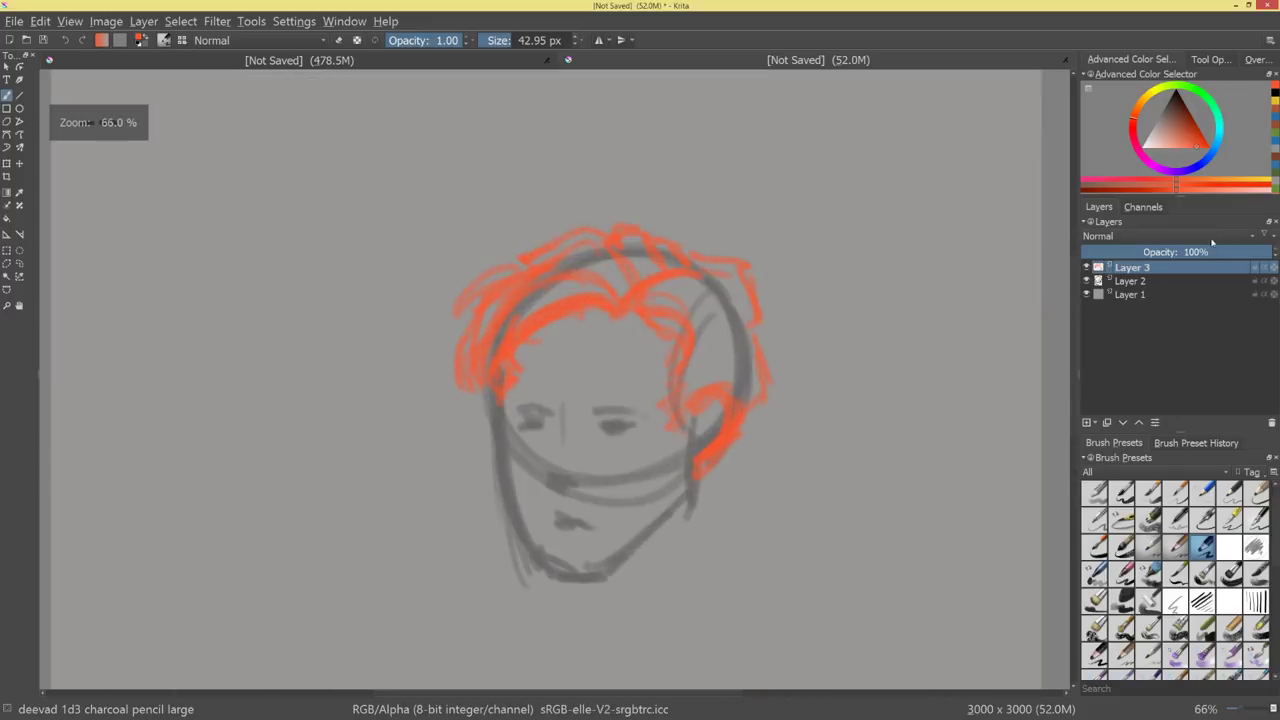
Lower Layer 3's opacity to 27% and switch to a saturated blue brush for refining the hair.
drag(1194, 252, 1134, 261)
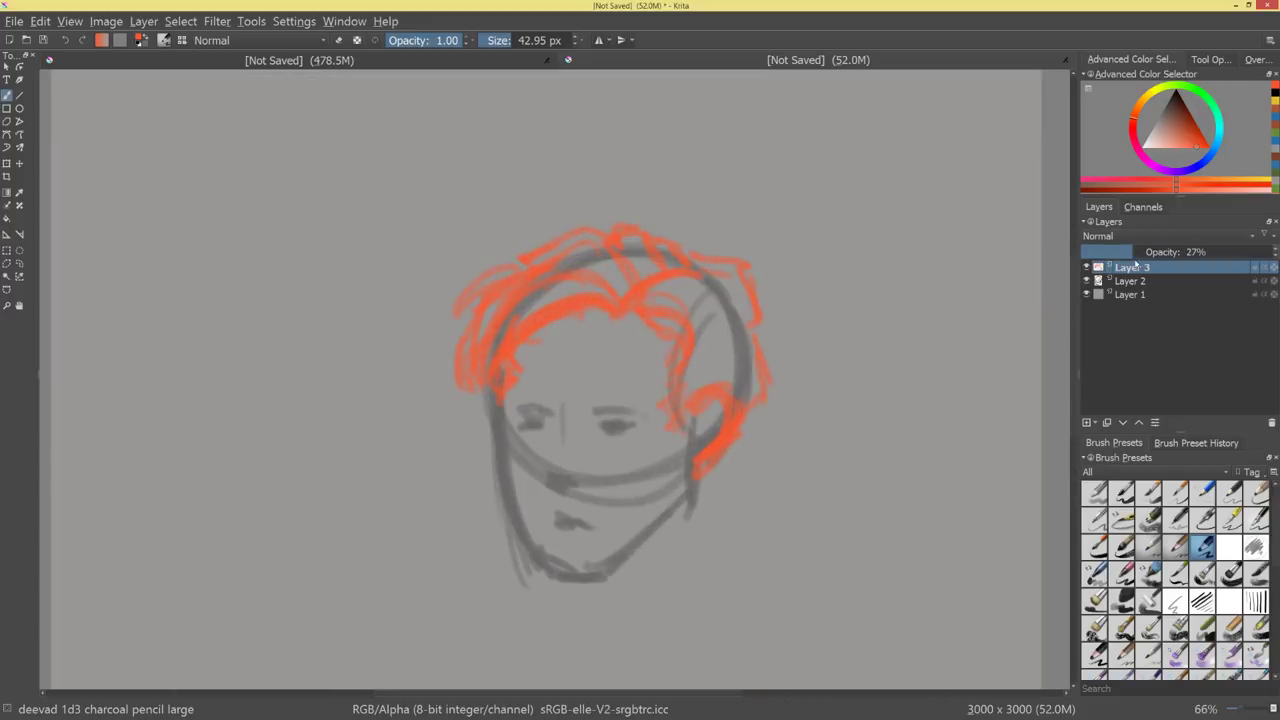
click(1222, 139)
mouse_move(512, 277)
mouse_down()
mouse_move(474, 283)
mouse_move(456, 309)
mouse_up()
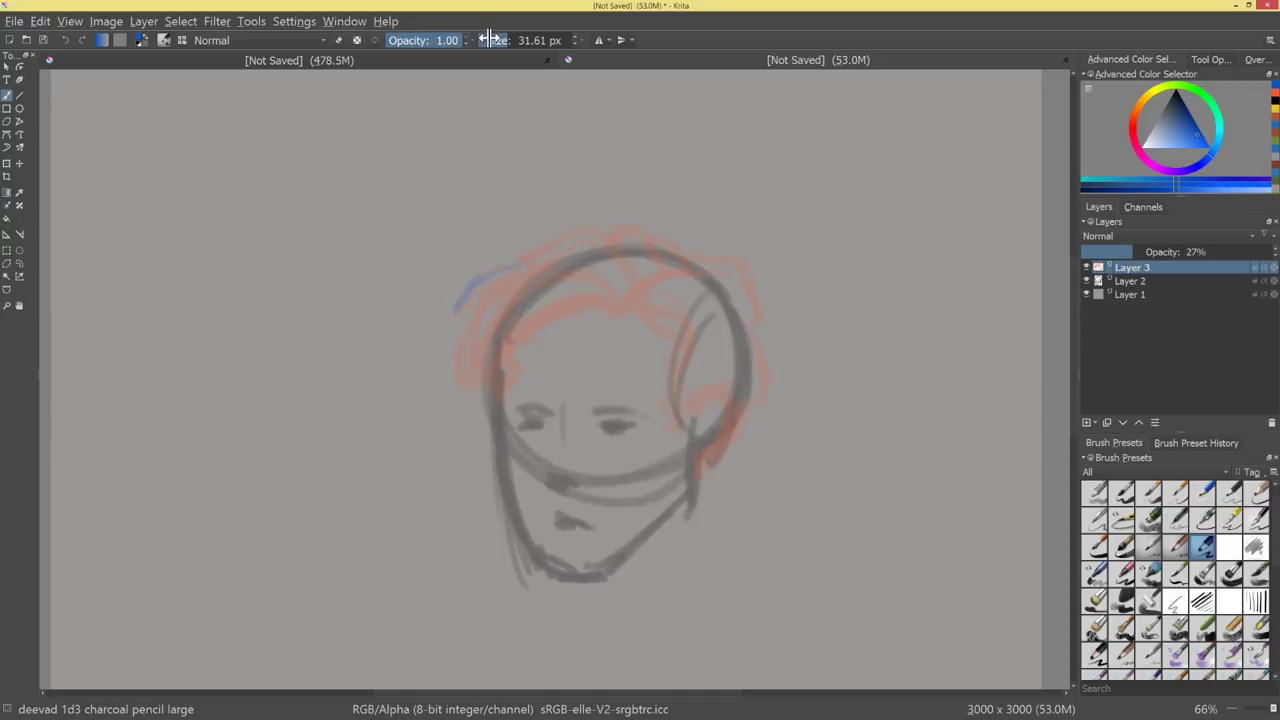
key(bracketleft)
click(1196, 143)
drag(1196, 143, 1210, 148)
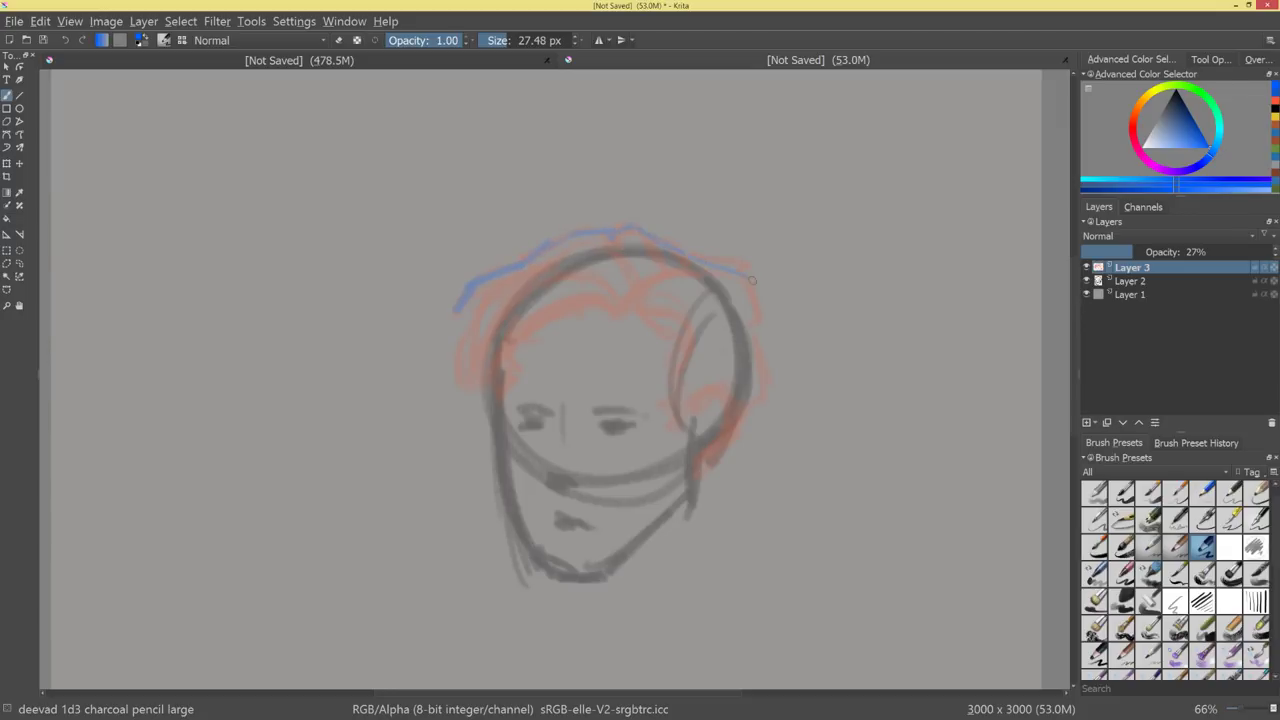
Trace an angular blue hair outline over the crown and down the back of the head.
key(bracketright)
key(bracketright)
key(bracketright)
key(bracketright)
mouse_move(648, 230)
mouse_down()
mouse_move(742, 280)
mouse_move(767, 336)
mouse_move(760, 400)
mouse_up()
key(bracketleft)
key(bracketleft)
key(bracketleft)
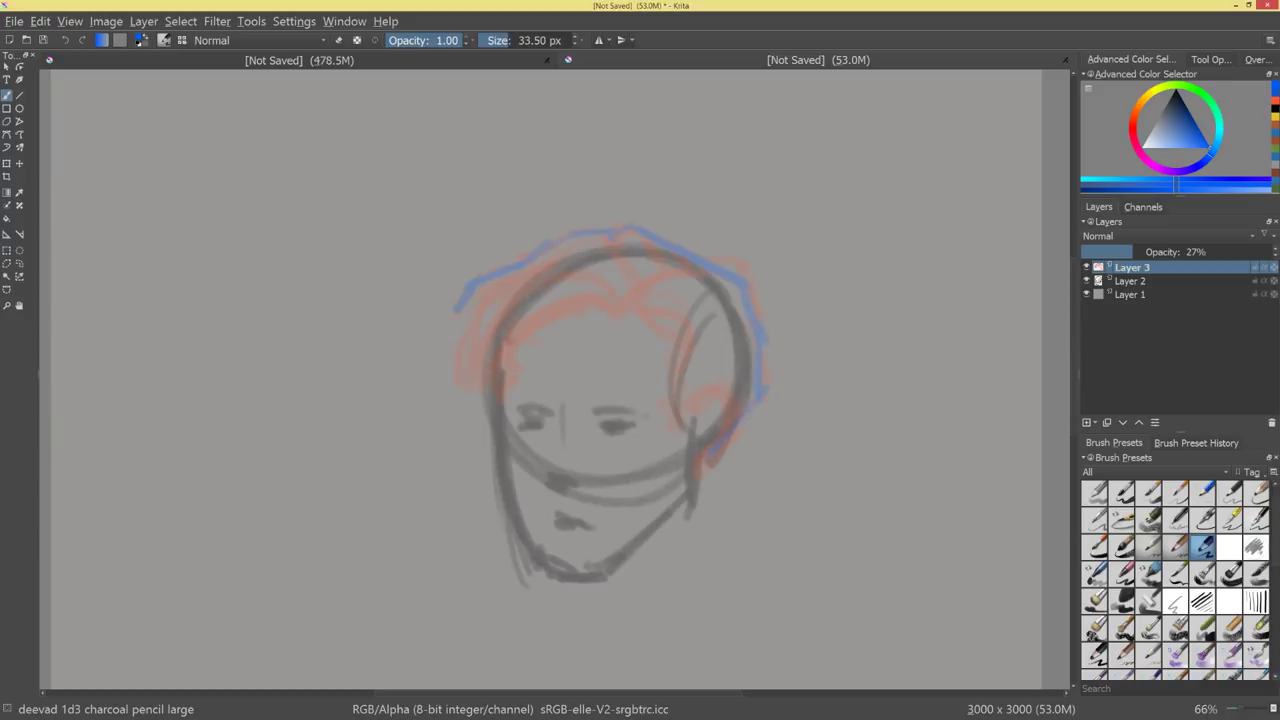
Draw the pointed front tufts, the parting strands and the temple hairline in blue.
drag(489, 302, 458, 361)
drag(487, 301, 449, 325)
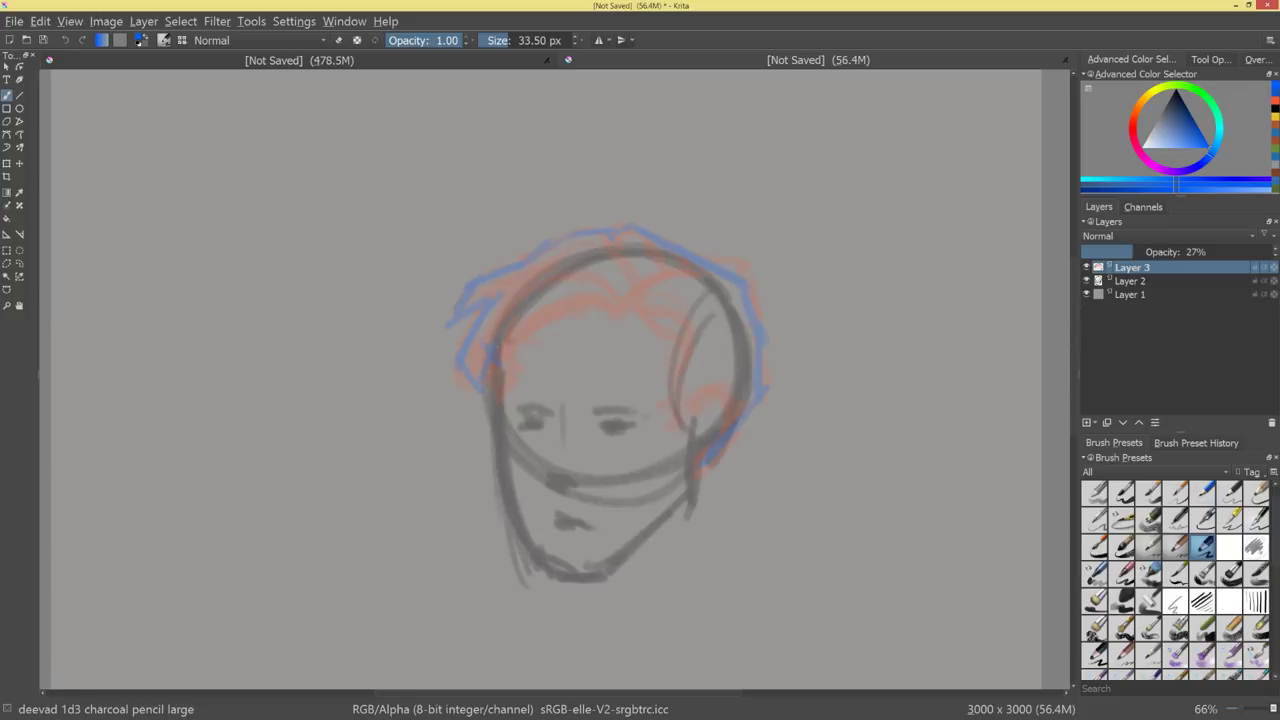
drag(572, 311, 622, 318)
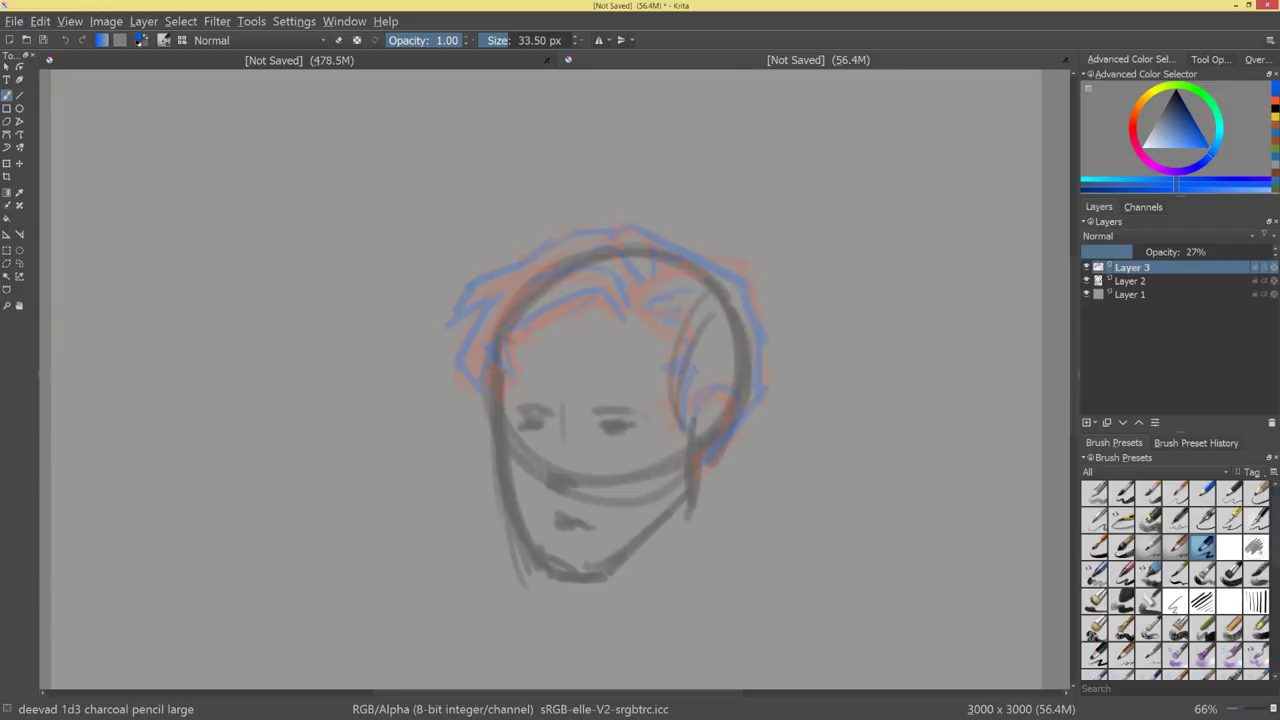
Raise Layer 3's opacity to 81%.
scroll(769, 426, down, 4)
scroll(746, 460, up, 2)
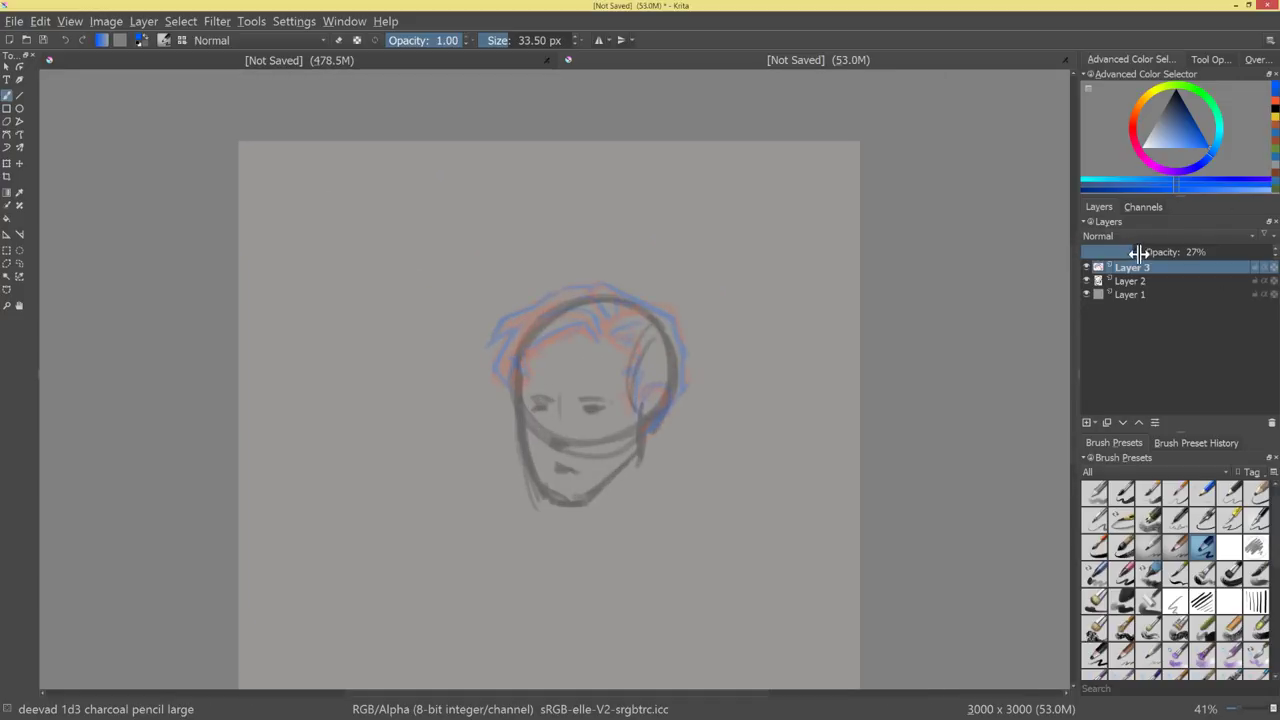
drag(1139, 253, 1234, 256)
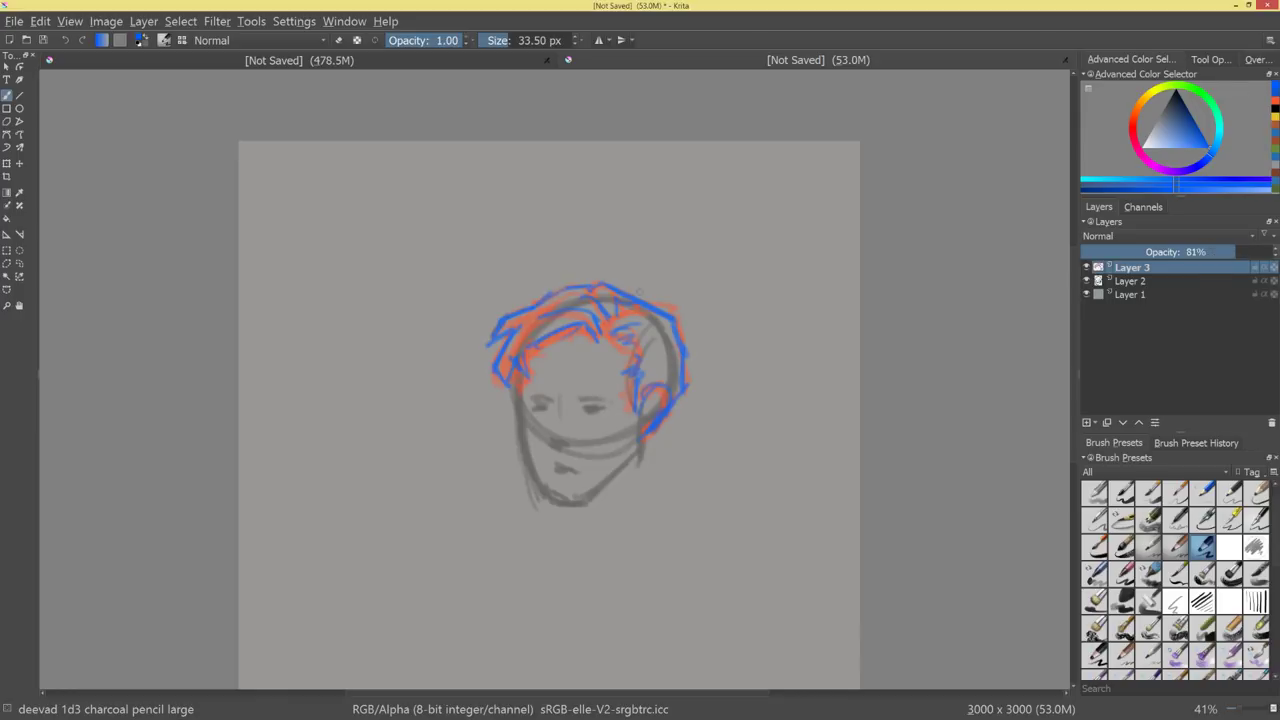
mouse_move(624, 287)
mouse_down()
mouse_move(650, 290)
mouse_move(678, 318)
mouse_move(683, 344)
mouse_move(663, 332)
mouse_move(648, 375)
mouse_up()
drag(674, 365, 667, 378)
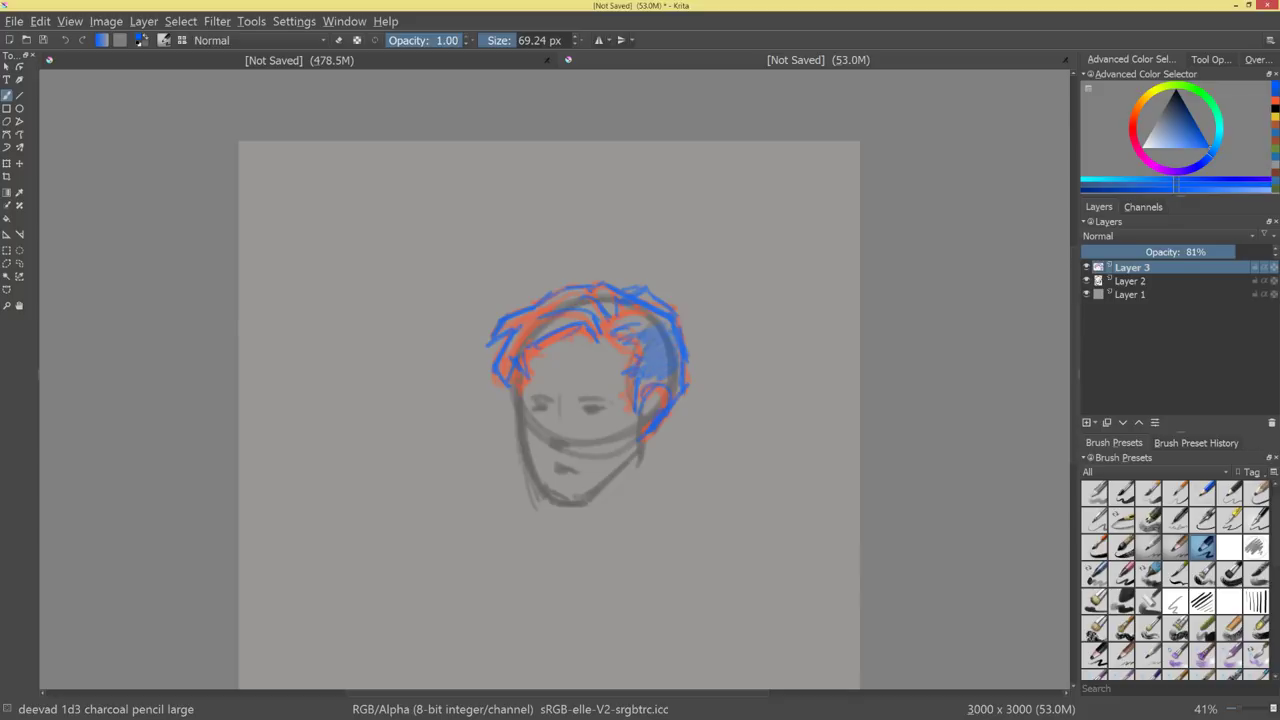
key(ctrl+z)
key(ctrl+z)
key(ctrl+z)
key(ctrl+z)
key(ctrl+z)
Hatch the side and front of the hair with blue strokes that follow the curve of the skull.
mouse_move(654, 328)
mouse_down()
mouse_move(630, 335)
mouse_move(672, 352)
mouse_move(644, 381)
mouse_move(681, 365)
mouse_up()
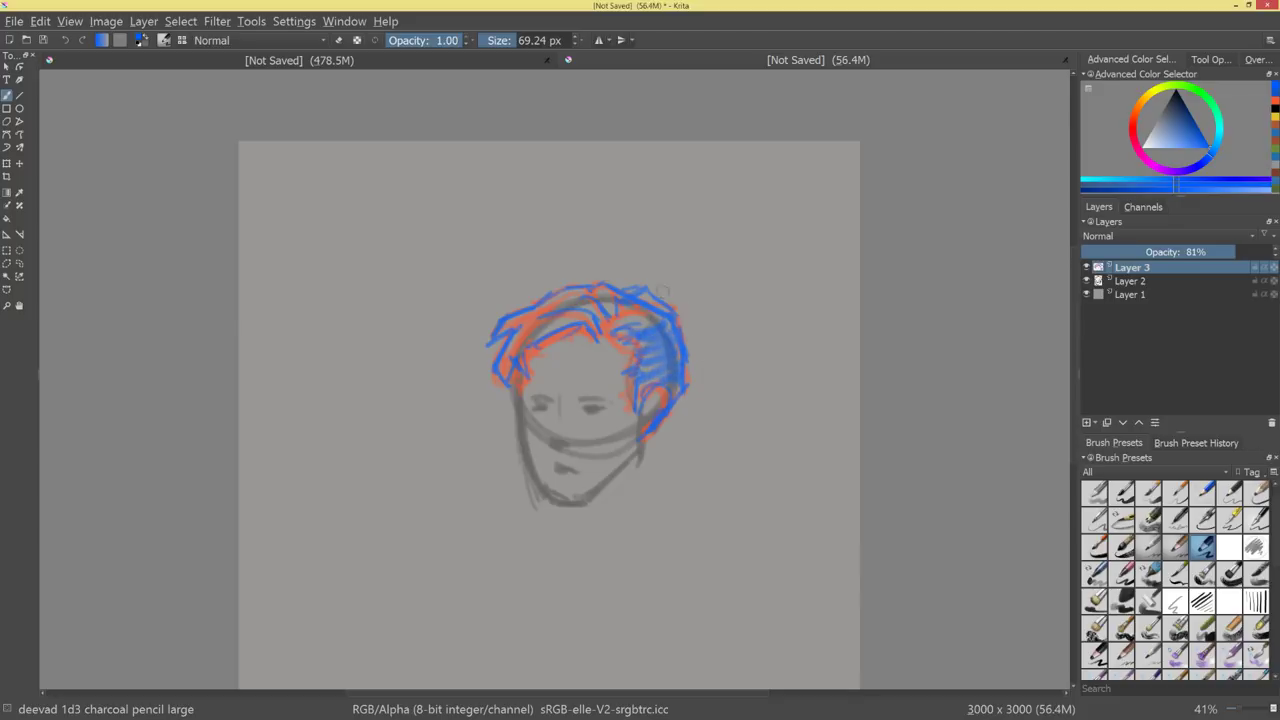
mouse_move(592, 314)
mouse_down()
mouse_move(534, 326)
mouse_move(508, 368)
mouse_up()
drag(554, 302, 508, 350)
mouse_move(590, 294)
mouse_down()
mouse_move(550, 312)
mouse_move(582, 324)
mouse_up()
drag(602, 292, 558, 318)
Sketch curved direction arcs above the crown and add more blue strands around the parting and side.
mouse_move(626, 262)
mouse_down()
mouse_move(568, 242)
mouse_move(548, 289)
mouse_move(579, 236)
mouse_up()
key(ctrl+z)
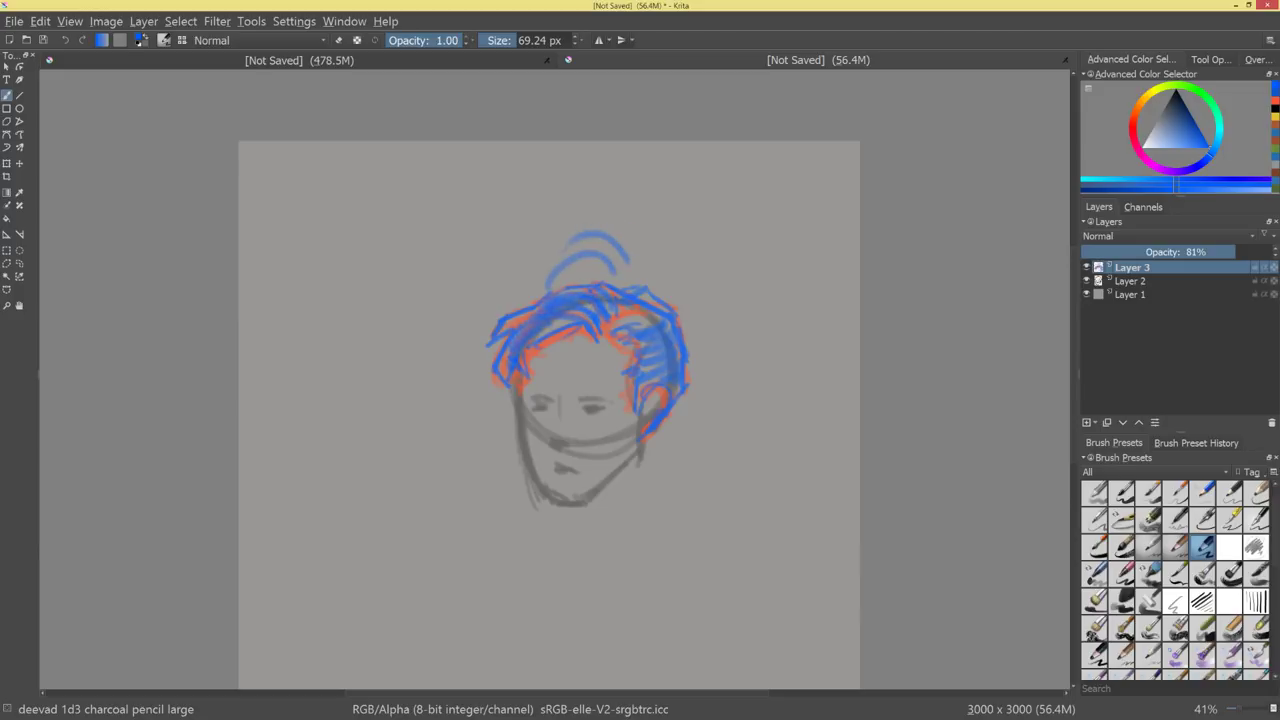
drag(652, 314, 634, 328)
mouse_move(650, 306)
mouse_down()
mouse_move(618, 318)
mouse_move(669, 332)
mouse_move(673, 385)
mouse_move(668, 325)
mouse_up()
mouse_move(606, 215)
mouse_down()
mouse_move(468, 234)
mouse_move(488, 242)
mouse_up()
mouse_move(553, 186)
mouse_down()
mouse_move(616, 205)
mouse_move(642, 197)
mouse_up()
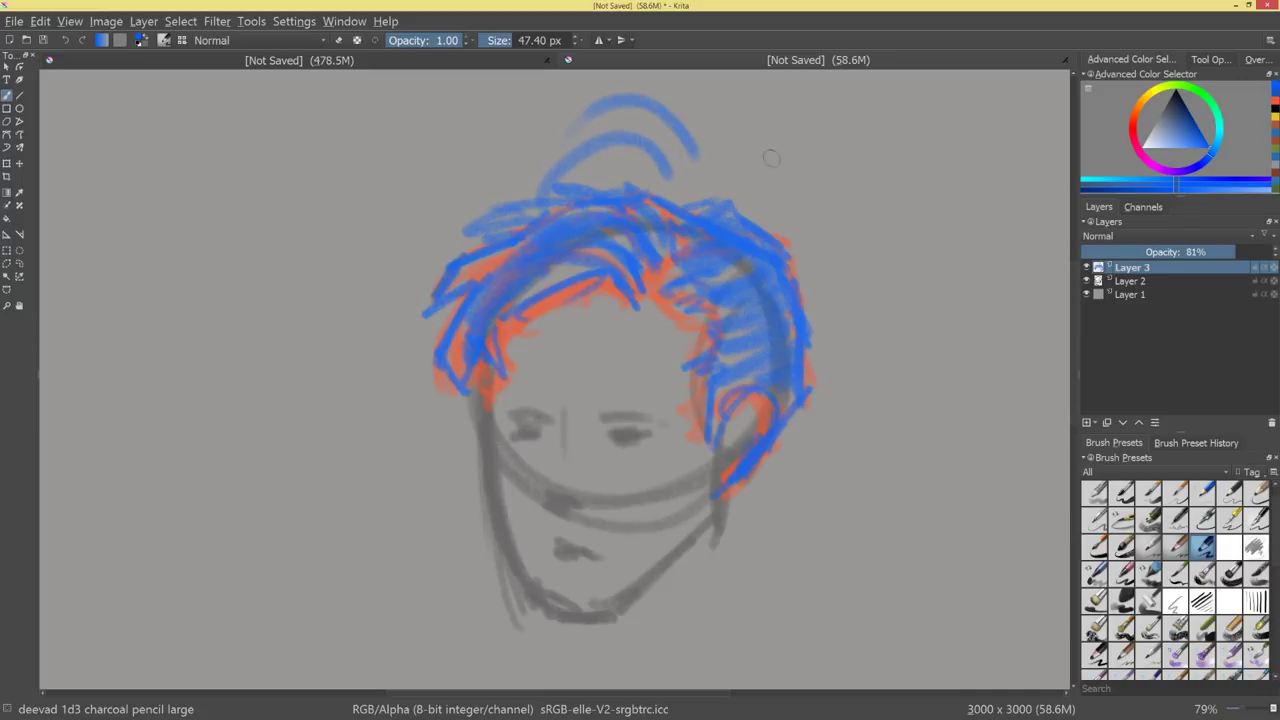
Sketch a separate long curved strand beside the head with a thinner blue brush.
drag(711, 234, 670, 321)
key(bracketleft)
key(bracketleft)
key(bracketleft)
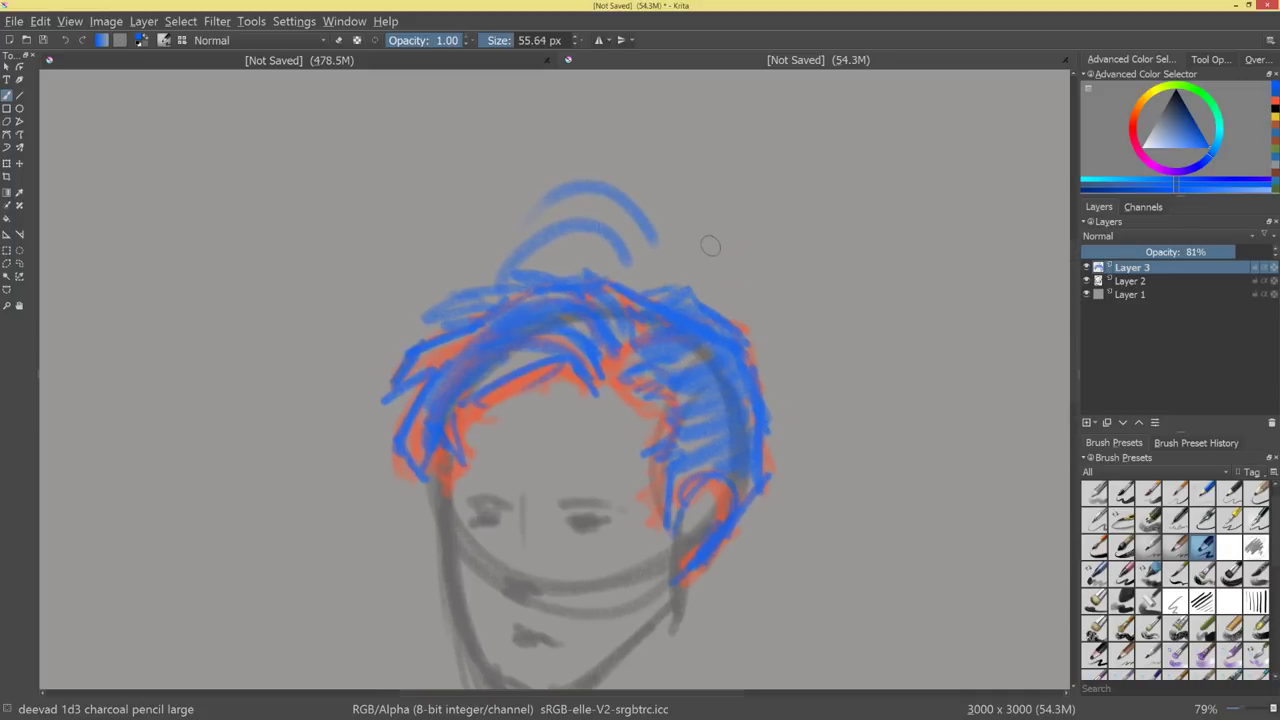
drag(710, 266, 660, 331)
drag(752, 276, 915, 205)
drag(818, 222, 757, 296)
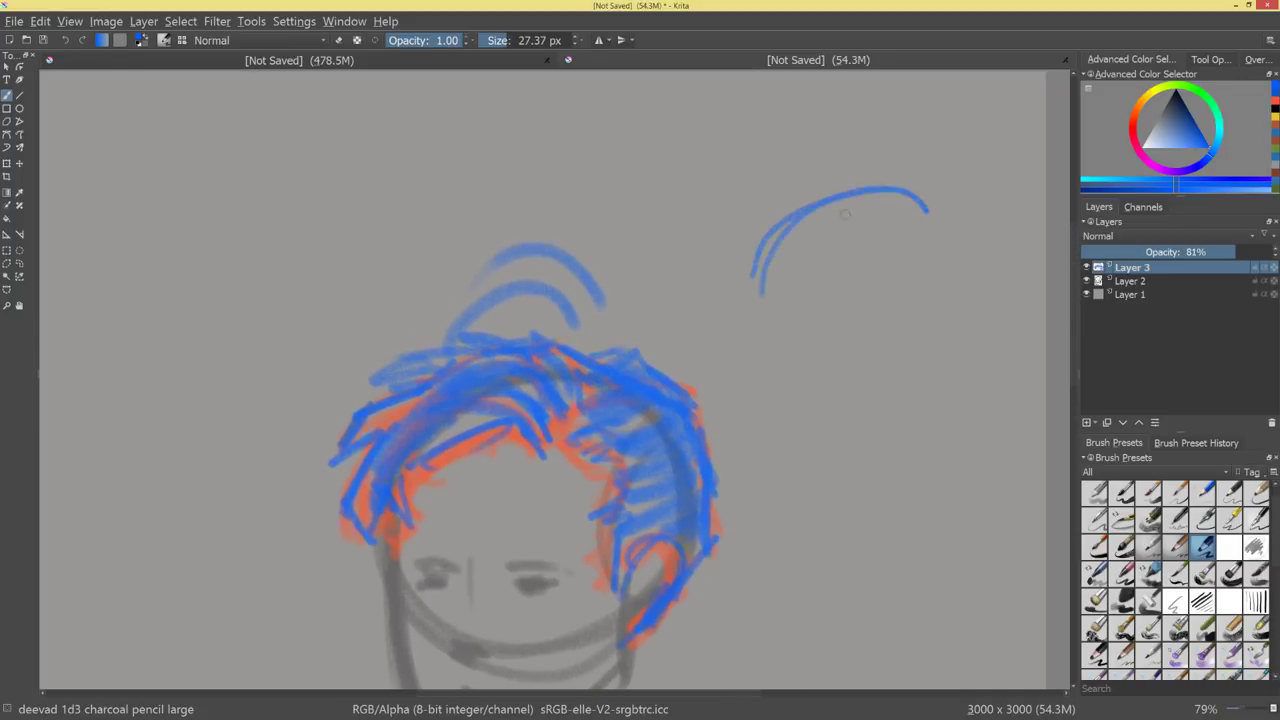
Try extra strokes branching off the separate curved strand and undo the latest ones.
mouse_move(864, 139)
mouse_down()
mouse_move(844, 189)
mouse_move(879, 230)
mouse_up()
drag(904, 213, 895, 213)
mouse_move(877, 226)
mouse_down()
mouse_move(984, 222)
mouse_move(764, 204)
mouse_up()
key(ctrl+z)
key(ctrl+z)
key(ctrl+z)
key(ctrl+z)
key(ctrl+z)
key(ctrl+z)
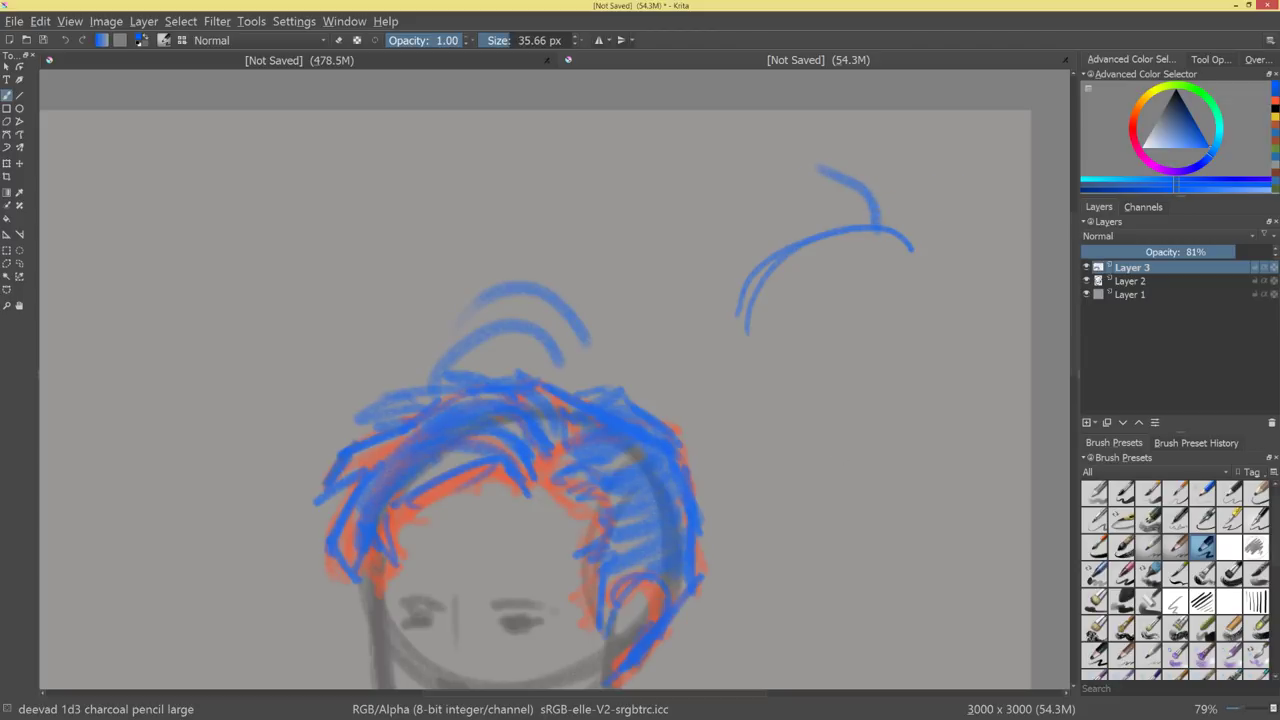
Delete Layer 3 with the orange and blue hair sketch.
key(bracketright)
mouse_move(588, 400)
mouse_down()
mouse_move(640, 383)
mouse_move(660, 420)
mouse_move(528, 372)
mouse_up()
drag(732, 464, 765, 392)
click(1271, 422)
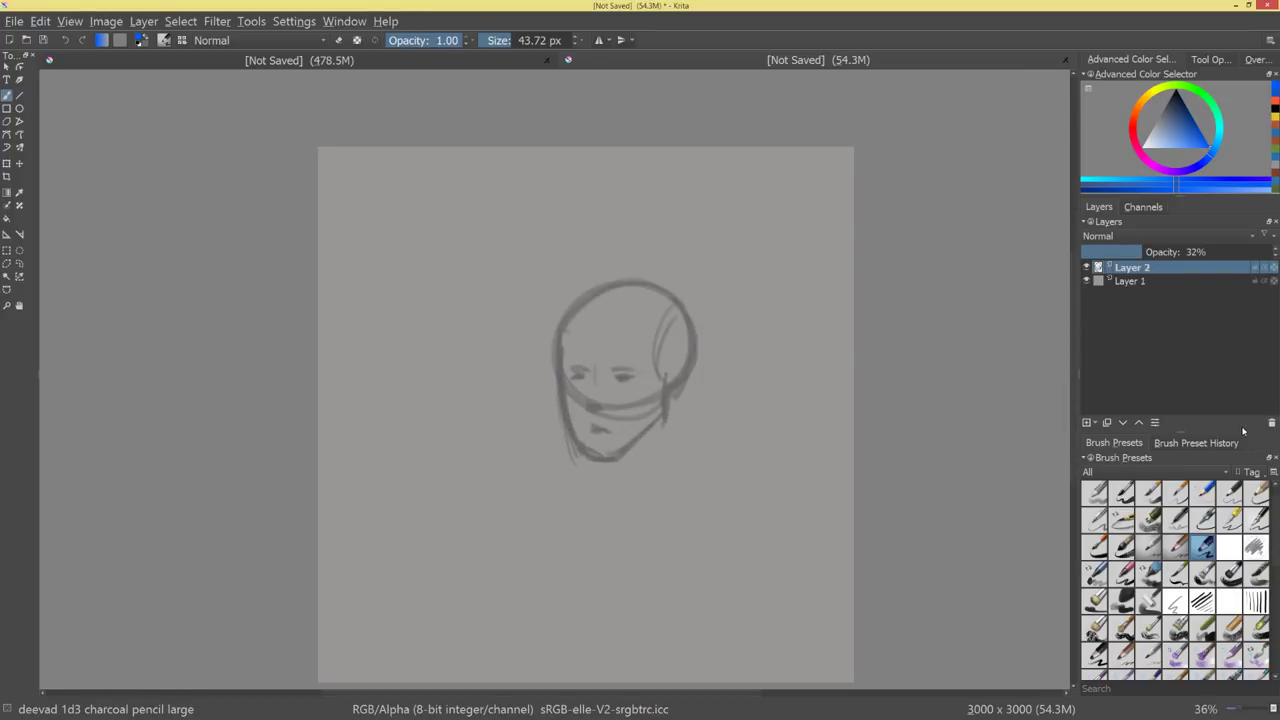
Add a new paint layer above the head sketch and set up a darker red brush at 48.43 px.
click(1087, 422)
click(1134, 125)
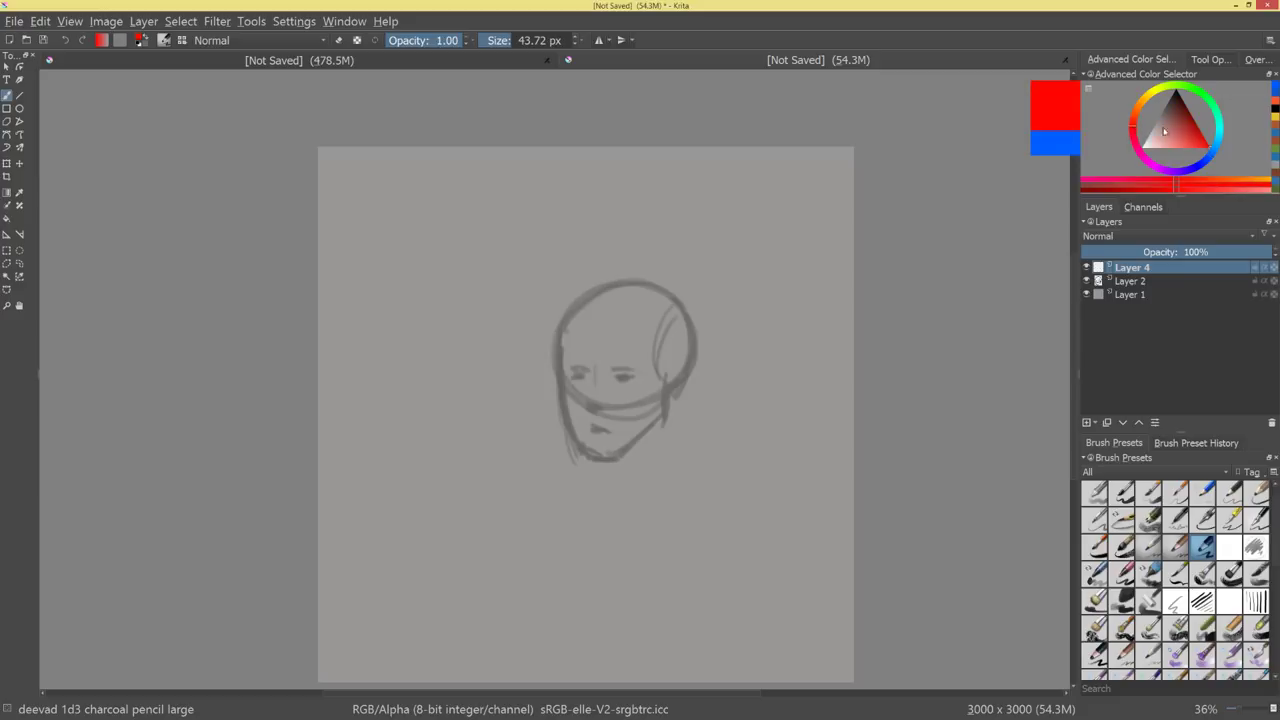
drag(1184, 122, 1189, 131)
key(bracketright)
key(bracketright)
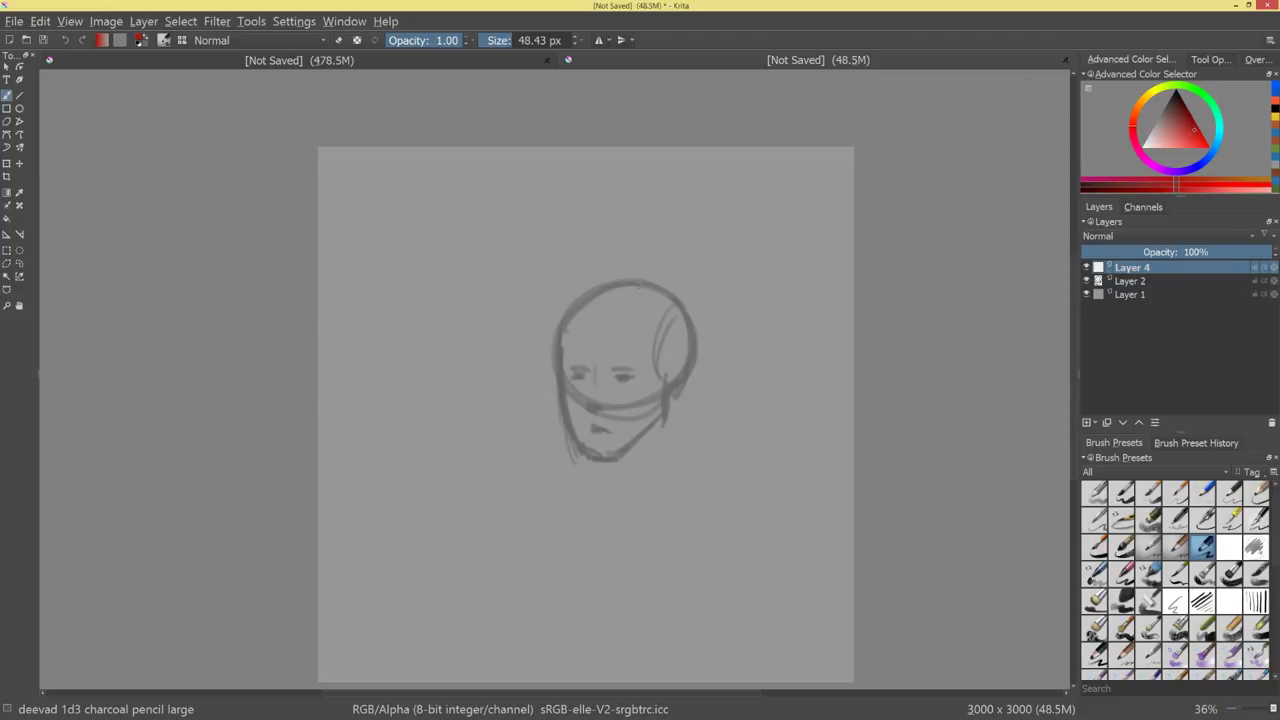
Draw red hair strands arching from a parting on the crown down both sides of the skull.
mouse_move(643, 285)
mouse_down()
mouse_move(614, 311)
mouse_move(661, 269)
mouse_move(685, 281)
mouse_move(706, 372)
mouse_up()
mouse_move(628, 284)
mouse_down()
mouse_move(622, 258)
mouse_move(598, 266)
mouse_move(557, 328)
mouse_move(640, 281)
mouse_move(546, 332)
mouse_up()
drag(584, 282, 549, 338)
drag(626, 270, 588, 304)
mouse_move(630, 281)
mouse_down()
mouse_move(606, 298)
mouse_move(676, 290)
mouse_up()
Draw long straight strands hanging past the ear to below the chin, with curled ends.
mouse_move(638, 283)
mouse_down()
mouse_move(672, 298)
mouse_move(652, 304)
mouse_move(668, 470)
mouse_up()
drag(664, 350, 666, 496)
drag(700, 340, 704, 460)
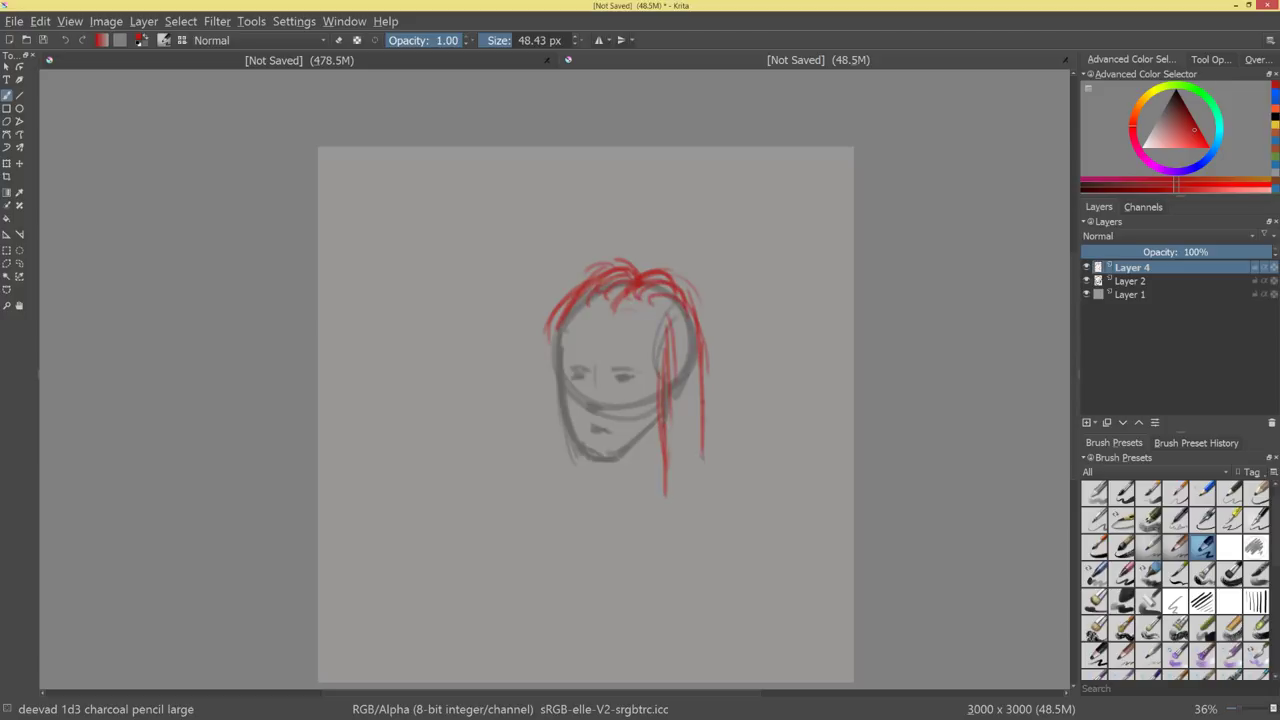
drag(702, 402, 706, 508)
mouse_move(700, 448)
mouse_down()
mouse_move(708, 520)
mouse_move(666, 506)
mouse_move(684, 494)
mouse_move(660, 470)
mouse_up()
drag(686, 400, 692, 507)
drag(692, 306, 698, 501)
mouse_move(680, 297)
mouse_down()
mouse_move(680, 505)
mouse_move(716, 504)
mouse_move(670, 500)
mouse_move(670, 524)
mouse_up()
drag(704, 382, 687, 410)
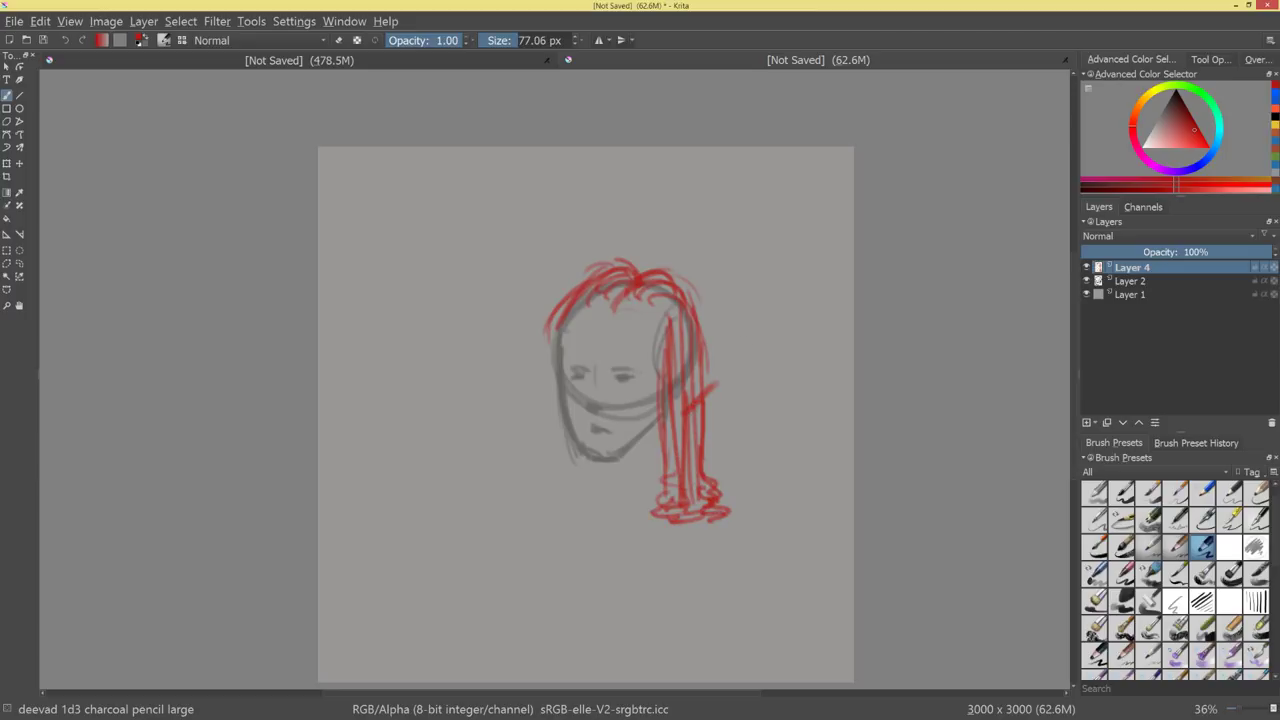
Draw the long strand along the far side of the face and a fringe sweeping across the forehead.
drag(580, 346, 572, 346)
mouse_move(598, 295)
mouse_down()
mouse_move(552, 361)
mouse_move(556, 520)
mouse_move(584, 516)
mouse_up()
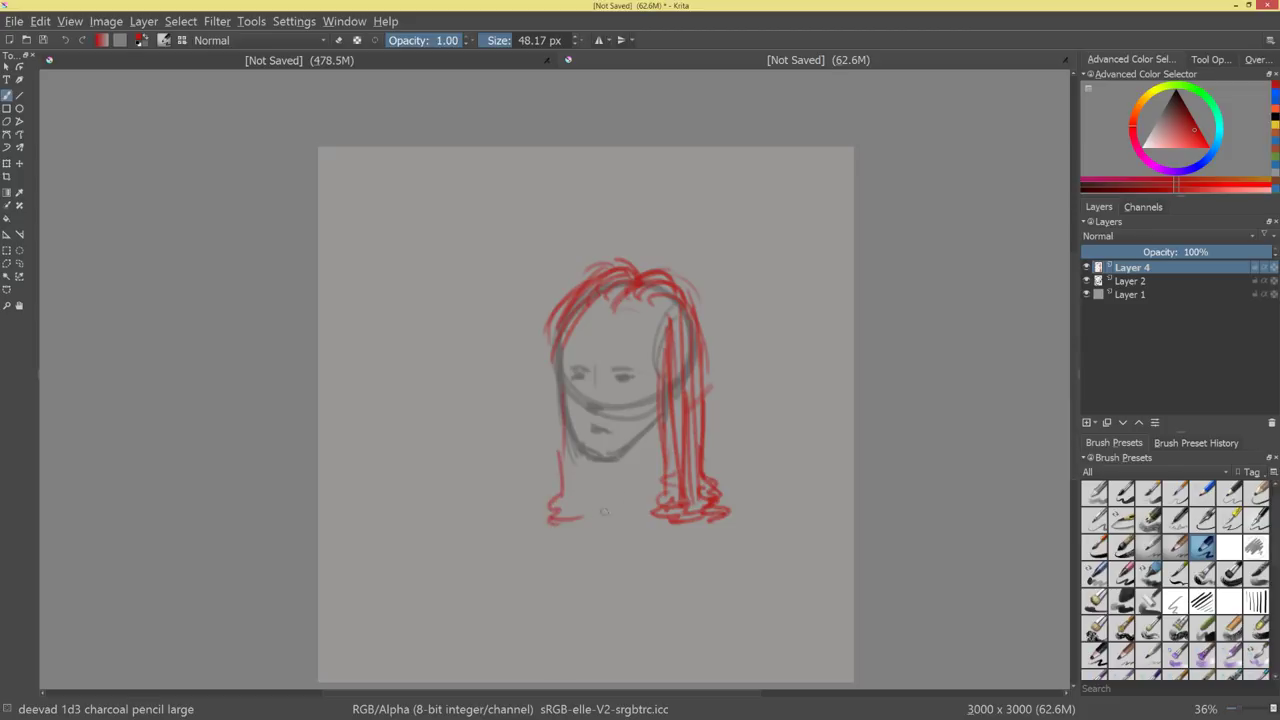
mouse_move(611, 296)
mouse_down()
mouse_move(558, 347)
mouse_move(594, 303)
mouse_move(621, 340)
mouse_move(647, 343)
mouse_up()
mouse_move(607, 291)
mouse_down()
mouse_move(622, 335)
mouse_move(696, 382)
mouse_move(656, 345)
mouse_move(676, 380)
mouse_move(676, 357)
mouse_move(621, 297)
mouse_up()
drag(609, 294, 677, 346)
mouse_move(636, 288)
mouse_down()
mouse_move(685, 354)
mouse_move(695, 345)
mouse_up()
key(bracketleft)
drag(598, 318, 542, 366)
mouse_move(590, 296)
mouse_down()
mouse_move(544, 358)
mouse_move(627, 273)
mouse_move(686, 292)
mouse_move(692, 324)
mouse_up()
Thicken the far-side hair beside the cheek and add short vertical strands behind the jaw.
drag(554, 354, 554, 480)
drag(558, 368, 560, 494)
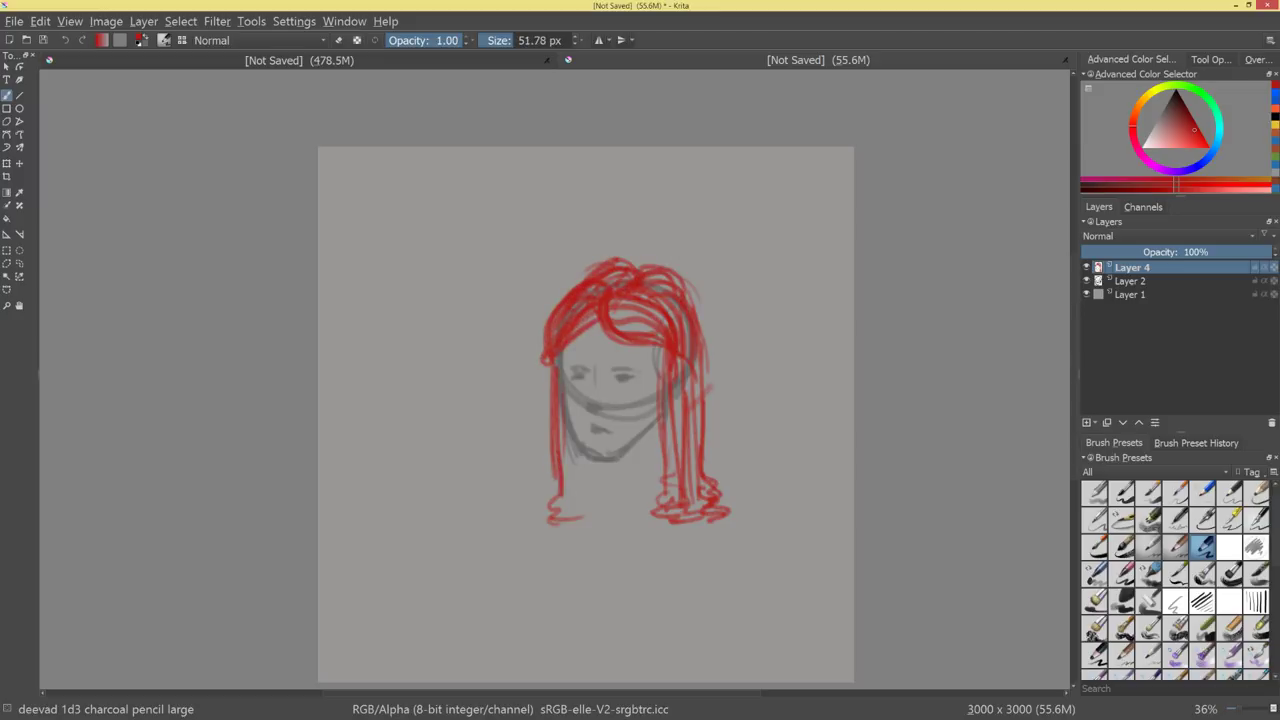
drag(570, 432, 572, 474)
drag(574, 454, 580, 502)
drag(588, 458, 588, 497)
drag(598, 461, 599, 483)
Thicken the long near-side hair strands with an 83.08 px brush and erase stray strokes along their outer edge.
key(minus)
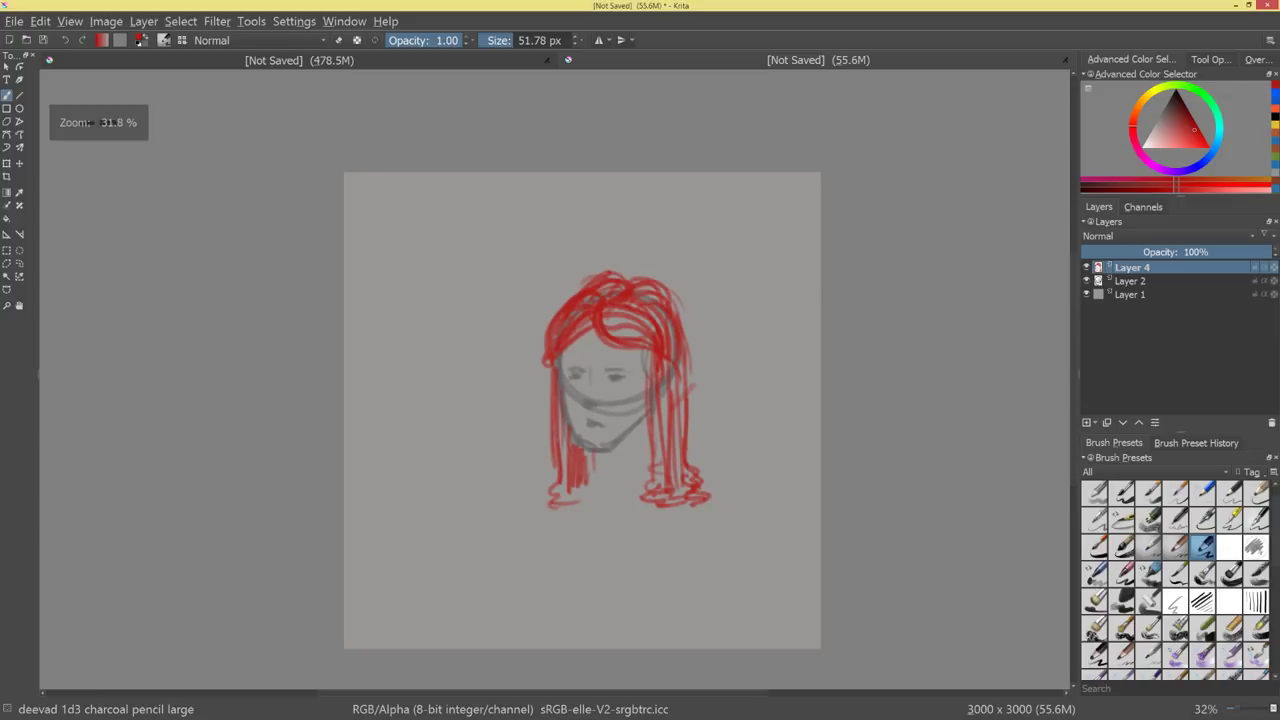
key(bracketright)
key(bracketright)
drag(652, 356, 652, 482)
mouse_move(660, 362)
mouse_down()
mouse_move(661, 486)
mouse_move(670, 470)
mouse_up()
mouse_move(678, 376)
mouse_down()
mouse_move(680, 474)
mouse_move(685, 328)
mouse_up()
key(e)
drag(685, 372, 686, 452)
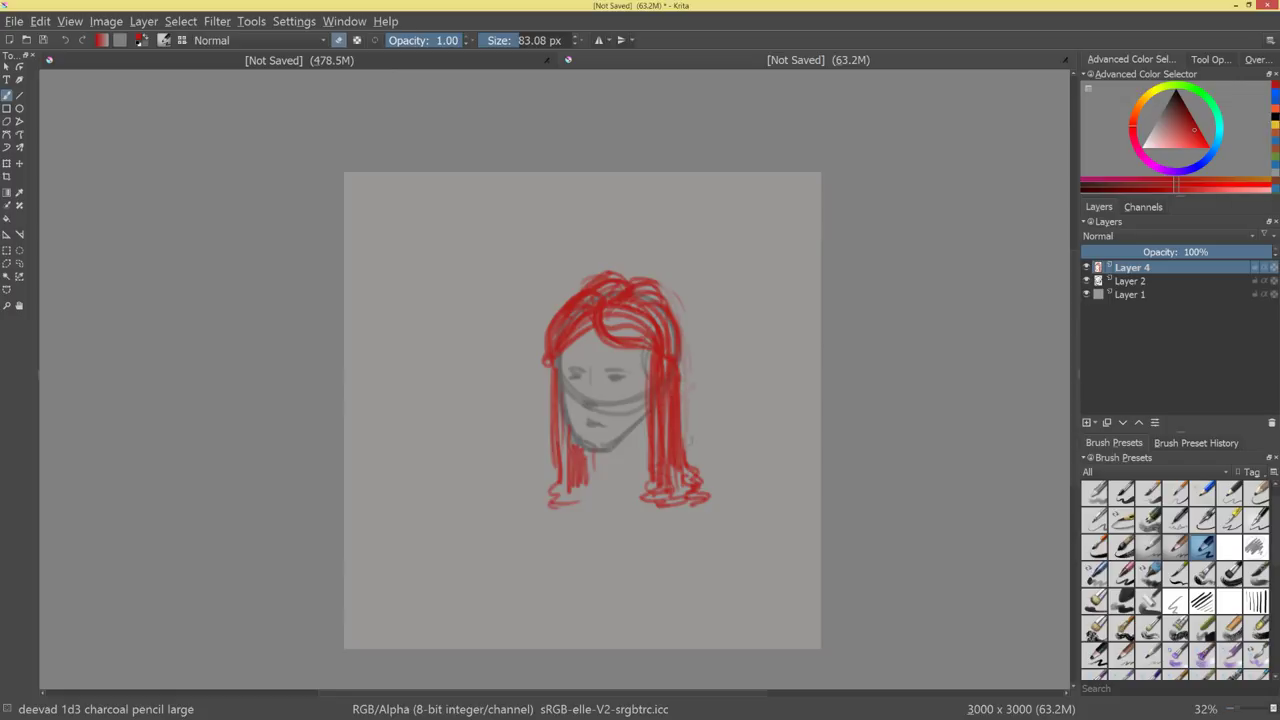
Fade Layer 4 to 27% opacity and add a new layer above it for line work in a darker red.
mouse_move(716, 398)
mouse_down()
mouse_move(697, 451)
mouse_move(793, 340)
mouse_up()
drag(1160, 252, 1132, 252)
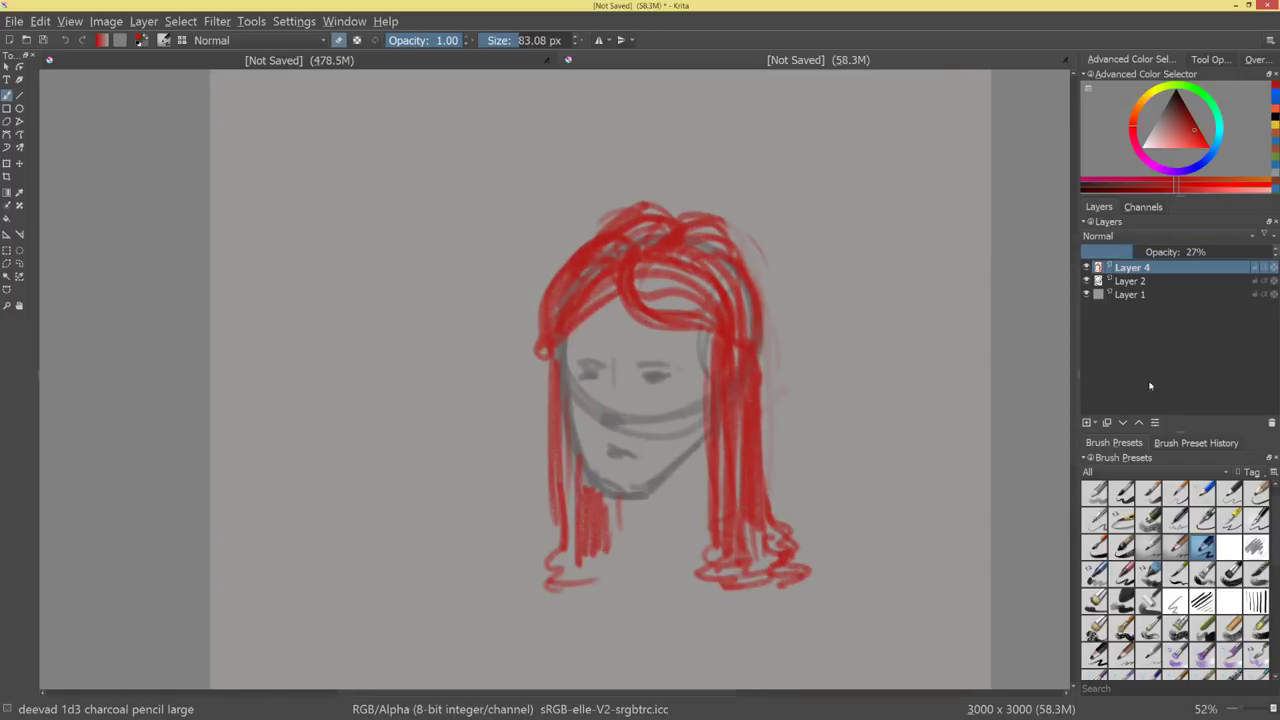
click(1088, 423)
click(1194, 120)
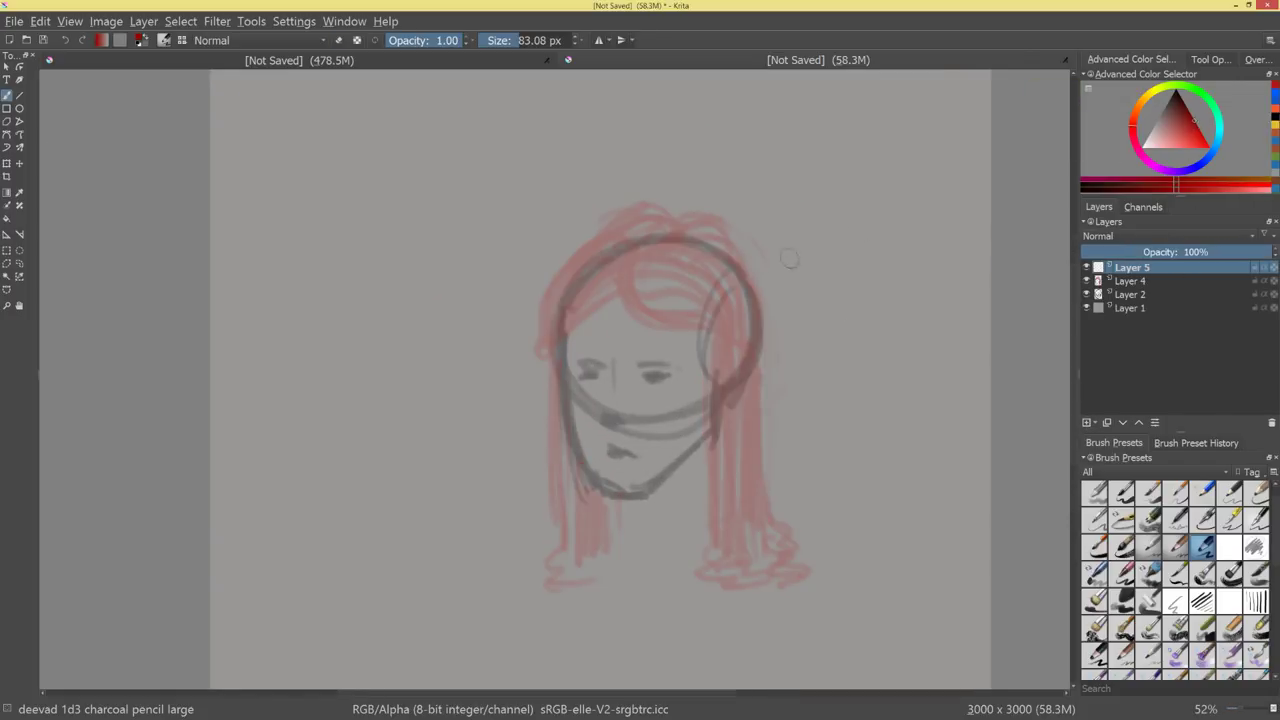
key(bracketleft)
key(bracketleft)
key(bracketright)
click(1100, 576)
drag(690, 267, 741, 267)
mouse_move(626, 220)
mouse_down()
mouse_move(543, 290)
mouse_move(566, 277)
mouse_up()
key(ctrl+z)
key(ctrl+z)
click(1203, 545)
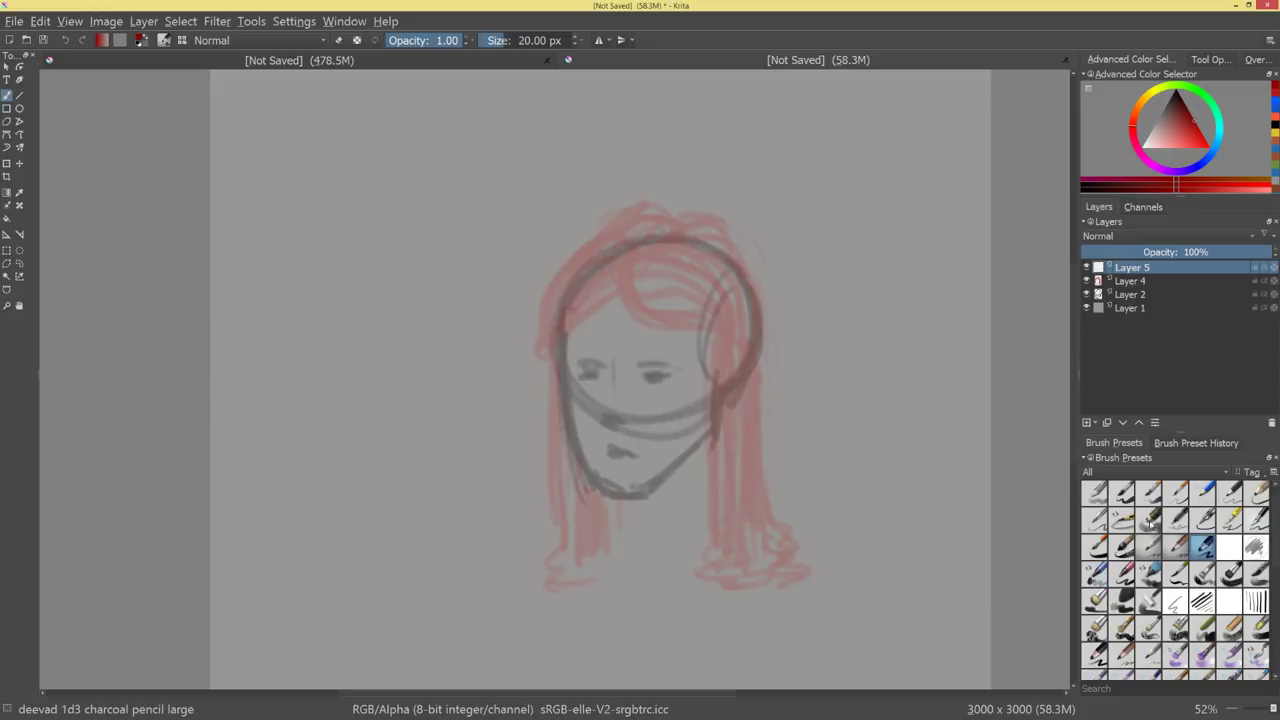
Outline the hair with angular dark red strokes over the crown and around the near-side lock, using a 37.74 px brush.
drag(660, 265, 670, 265)
mouse_move(548, 285)
mouse_down()
mouse_move(639, 214)
mouse_move(684, 211)
mouse_up()
mouse_move(658, 207)
mouse_down()
mouse_move(700, 208)
mouse_move(748, 252)
mouse_move(760, 370)
mouse_up()
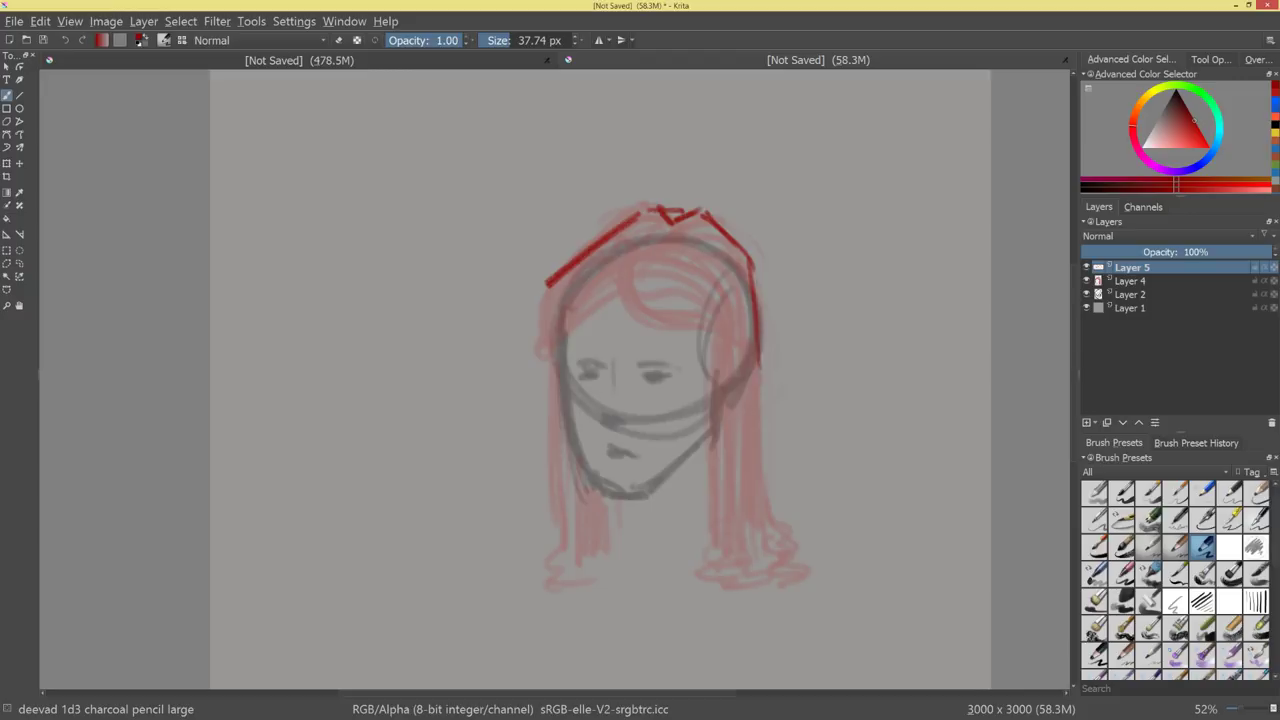
mouse_move(754, 276)
mouse_down()
mouse_move(765, 484)
mouse_move(796, 575)
mouse_move(782, 582)
mouse_up()
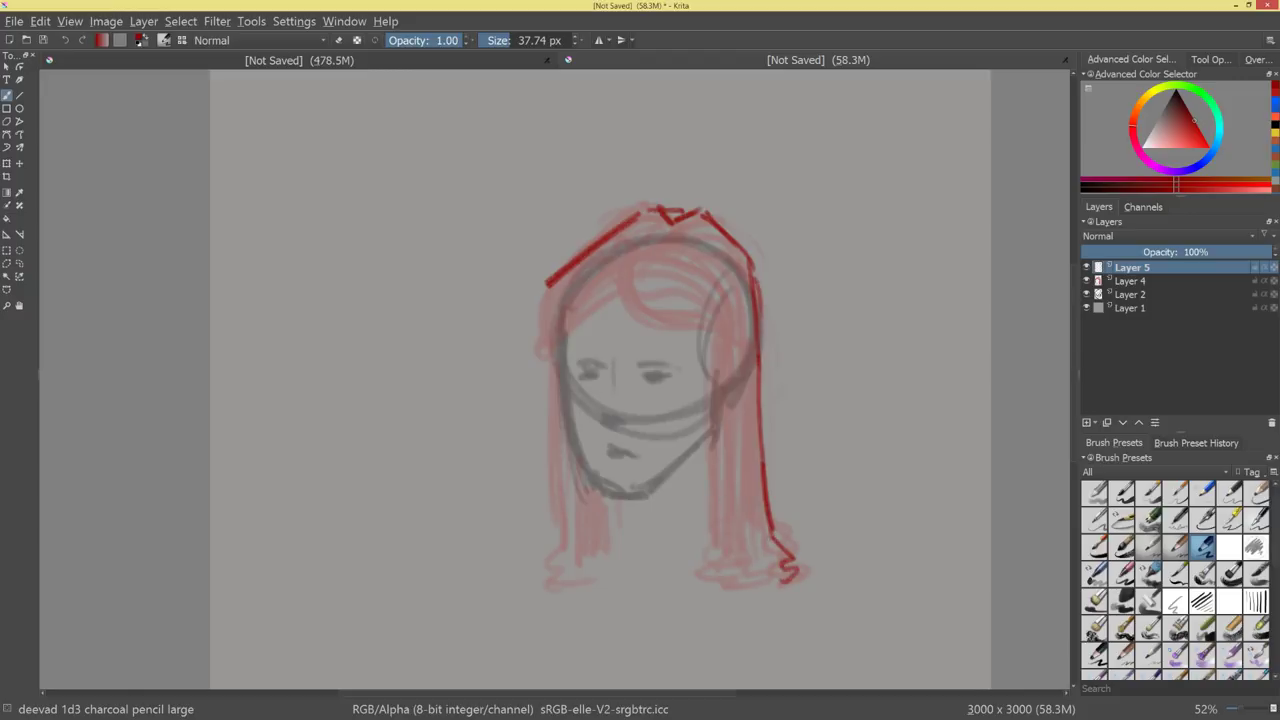
mouse_move(714, 418)
mouse_down()
mouse_move(704, 562)
mouse_move(734, 584)
mouse_up()
drag(714, 450, 706, 326)
Outline the far-side hair from the forehead parting down past the cheek, including its curled end and the strand behind the jaw.
mouse_move(624, 276)
mouse_down()
mouse_move(632, 318)
mouse_move(704, 336)
mouse_move(706, 352)
mouse_move(608, 322)
mouse_move(624, 296)
mouse_move(573, 310)
mouse_move(562, 360)
mouse_up()
mouse_move(562, 350)
mouse_down()
mouse_move(576, 310)
mouse_move(546, 550)
mouse_move(566, 576)
mouse_up()
drag(602, 512, 600, 556)
drag(560, 280, 546, 386)
Outline the fringe sweeping across the forehead and add long inner strand lines down the near-side hair.
mouse_move(640, 274)
mouse_down()
mouse_move(622, 322)
mouse_move(696, 290)
mouse_move(712, 300)
mouse_move(706, 316)
mouse_up()
mouse_move(672, 242)
mouse_down()
mouse_move(732, 308)
mouse_move(726, 566)
mouse_up()
drag(742, 310, 757, 571)
mouse_move(752, 571)
mouse_down()
mouse_move(777, 556)
mouse_move(742, 574)
mouse_up()
mouse_move(847, 478)
mouse_down()
mouse_move(838, 503)
mouse_move(843, 489)
mouse_up()
key(plus)
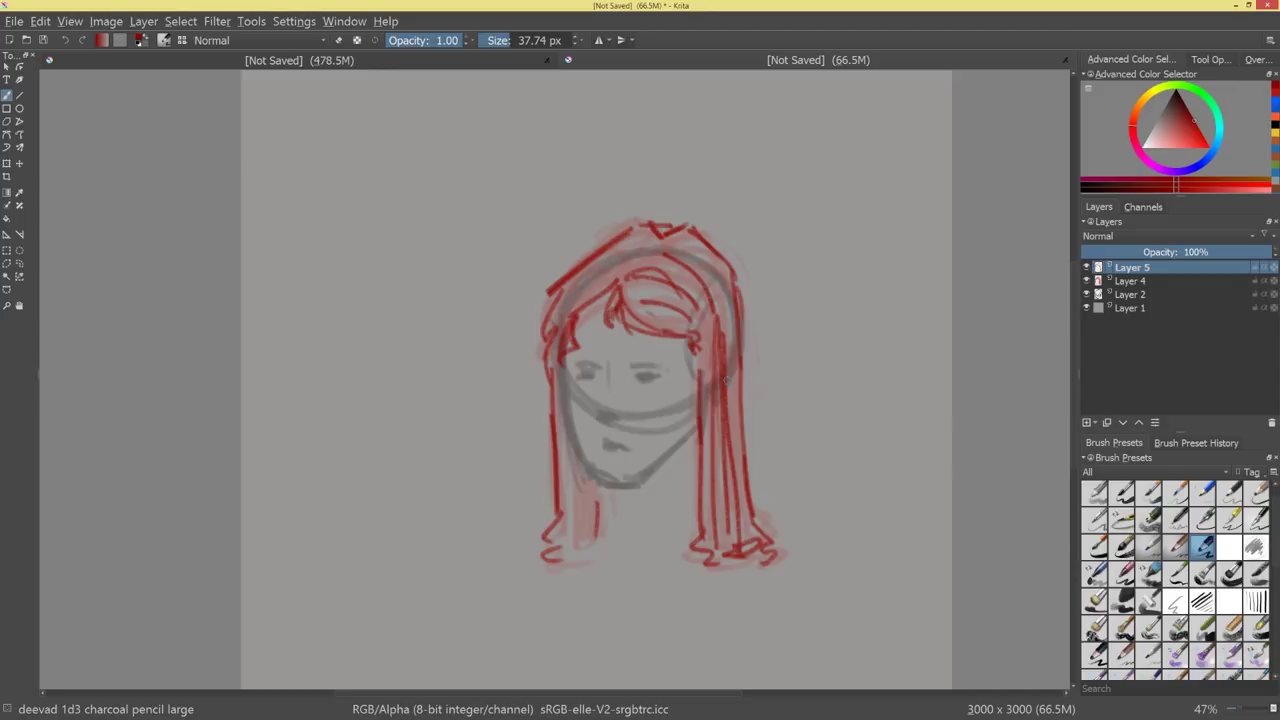
Delete the two hair layers, Layer 5 and Layer 4, and switch to the other open document with the character drawings.
ctrl+click(1170, 284)
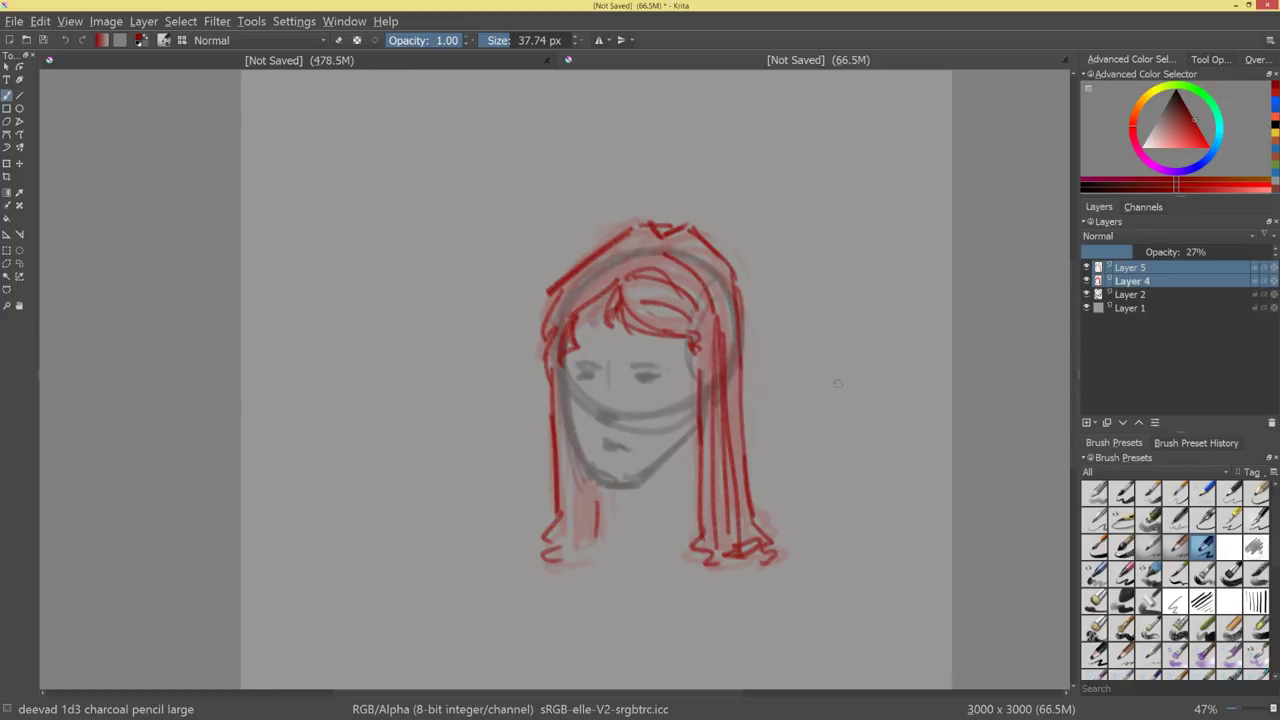
click(1271, 423)
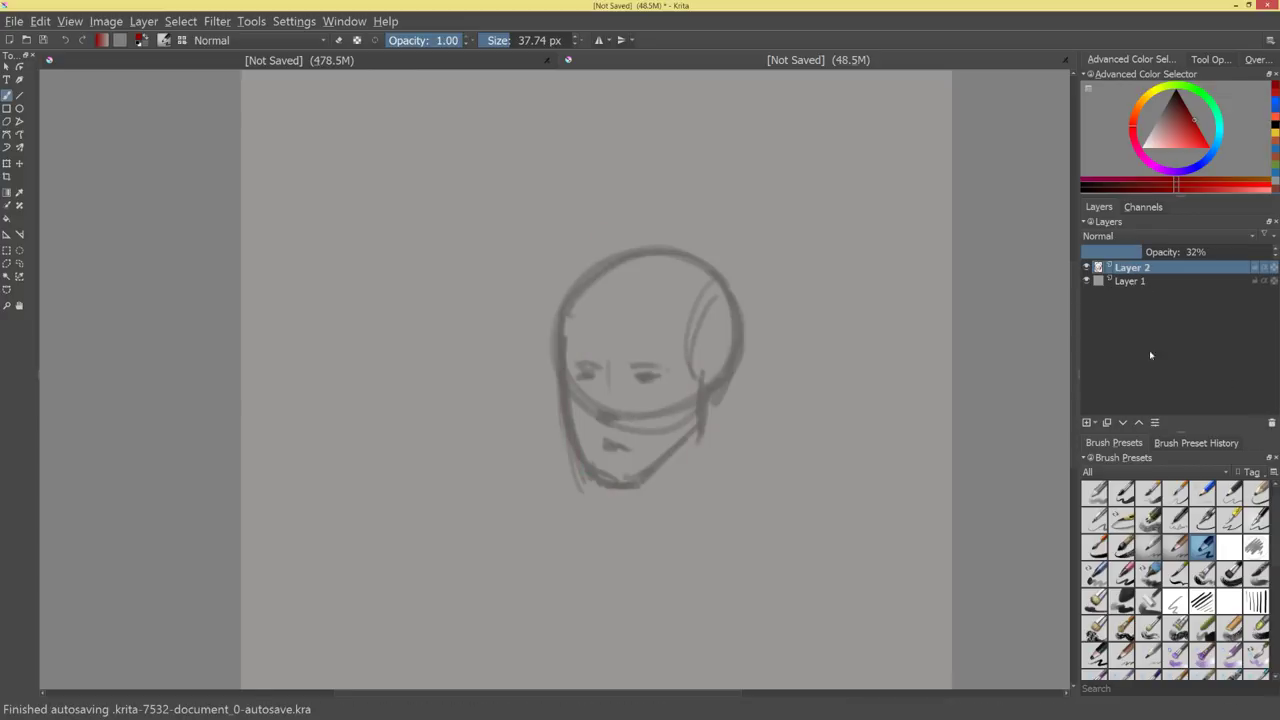
key(ctrl+Tab)
drag(864, 384, 868, 387)
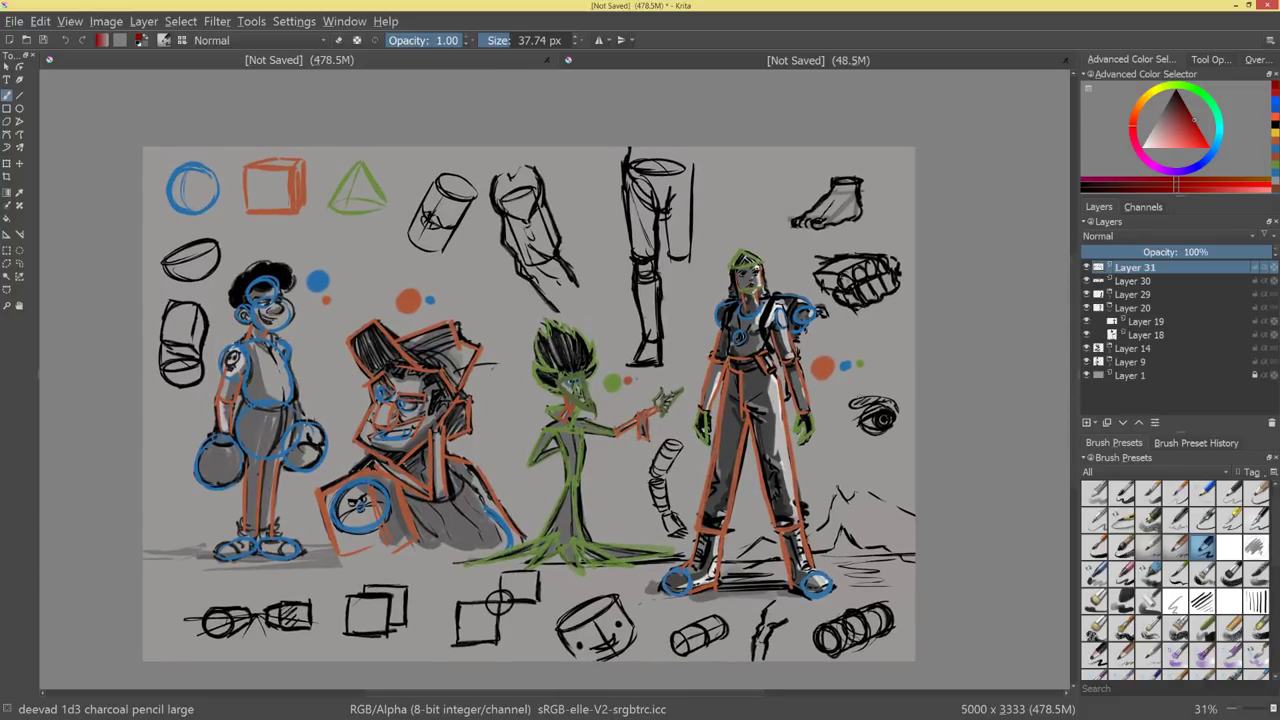